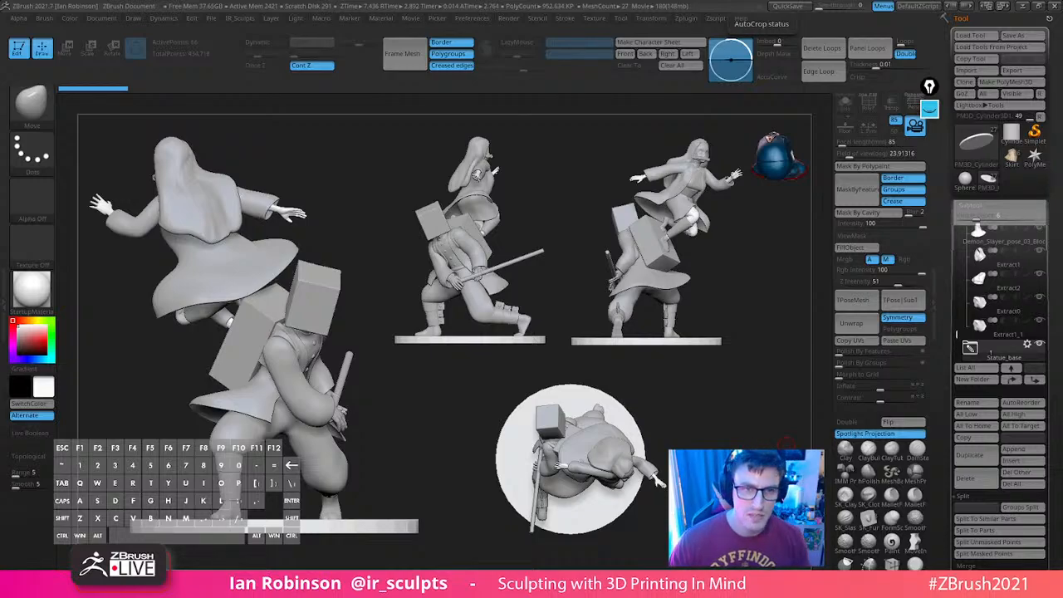
Show the 2021 ZBrush Summit website in a maximized browser window, and close the browser again
{"action": "left_click_drag", "start_coordinate": [477, 1], "coordinate": [341, 44]}
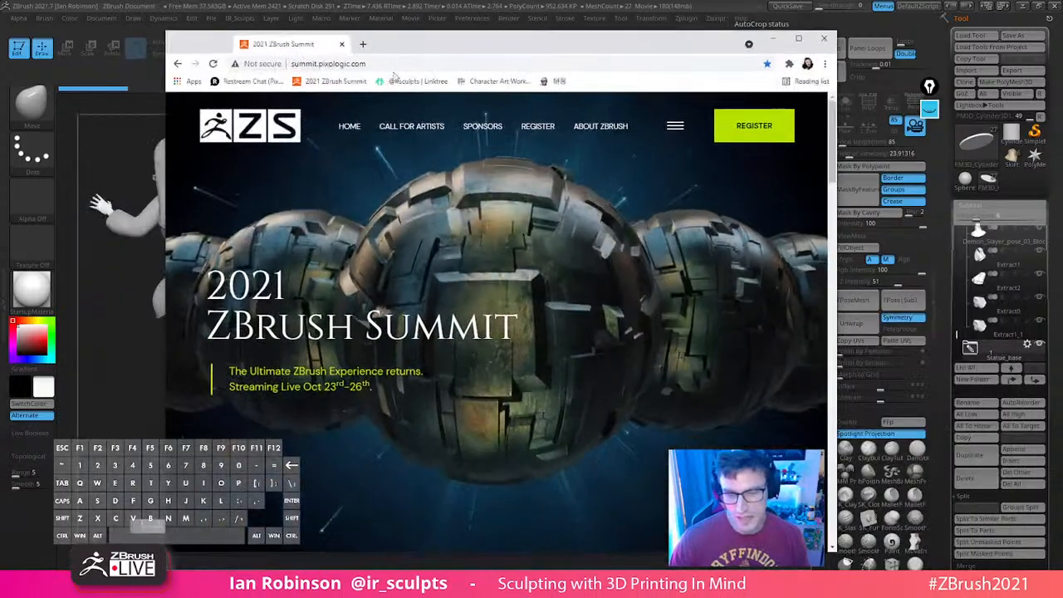
{"action": "left_click", "coordinate": [799, 38]}
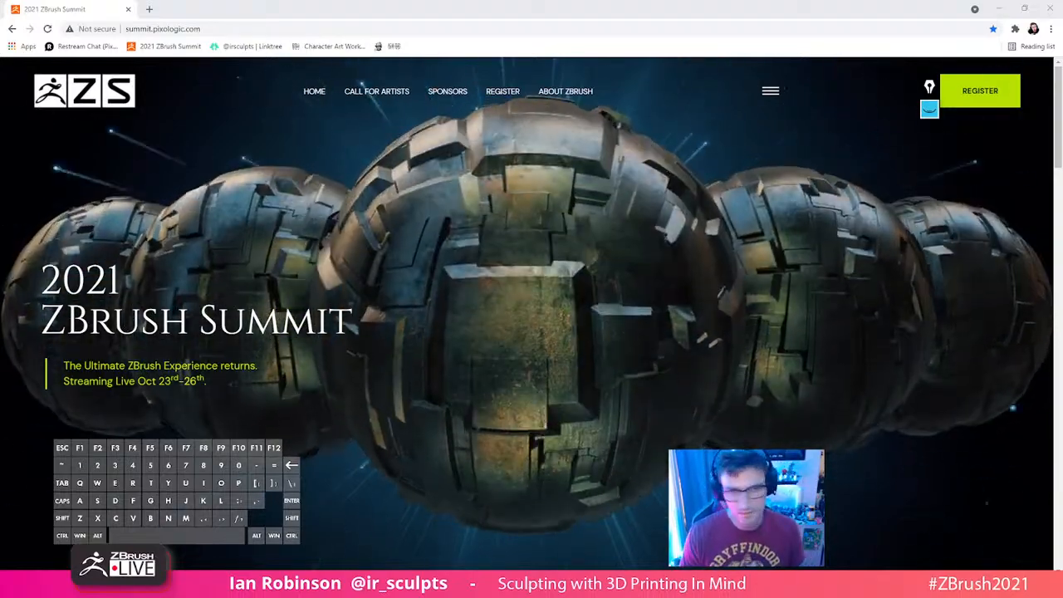
{"action": "left_click", "coordinate": [1049, 8]}
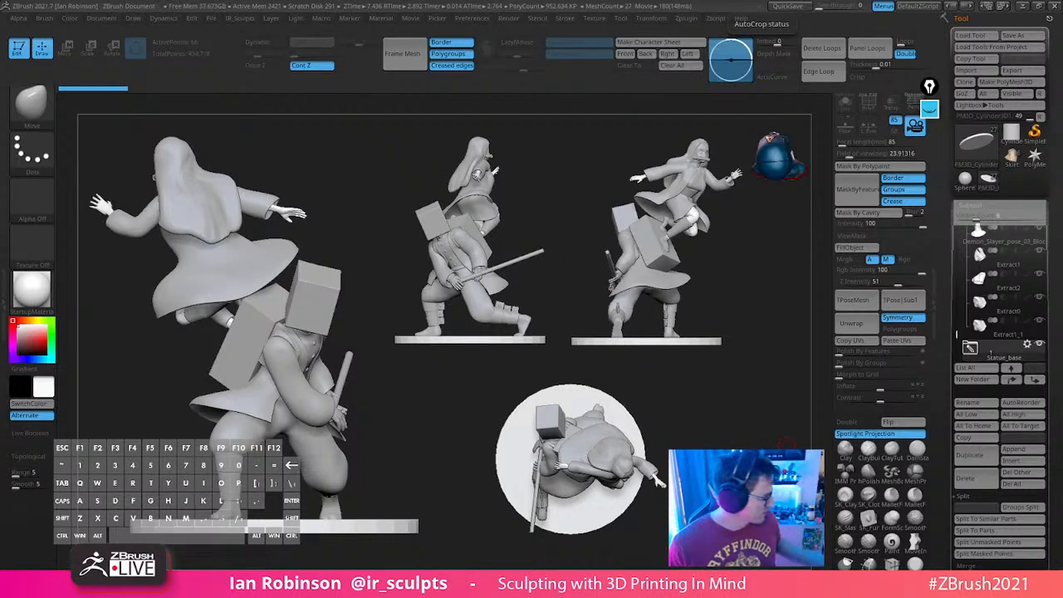
Clear the stamped character-sheet views of the statue from the canvas so only the live model is left
{"action": "left_click_drag", "start_coordinate": [702, 426], "coordinate": [658, 436]}
{"action": "key", "text": "ctrl+n"}
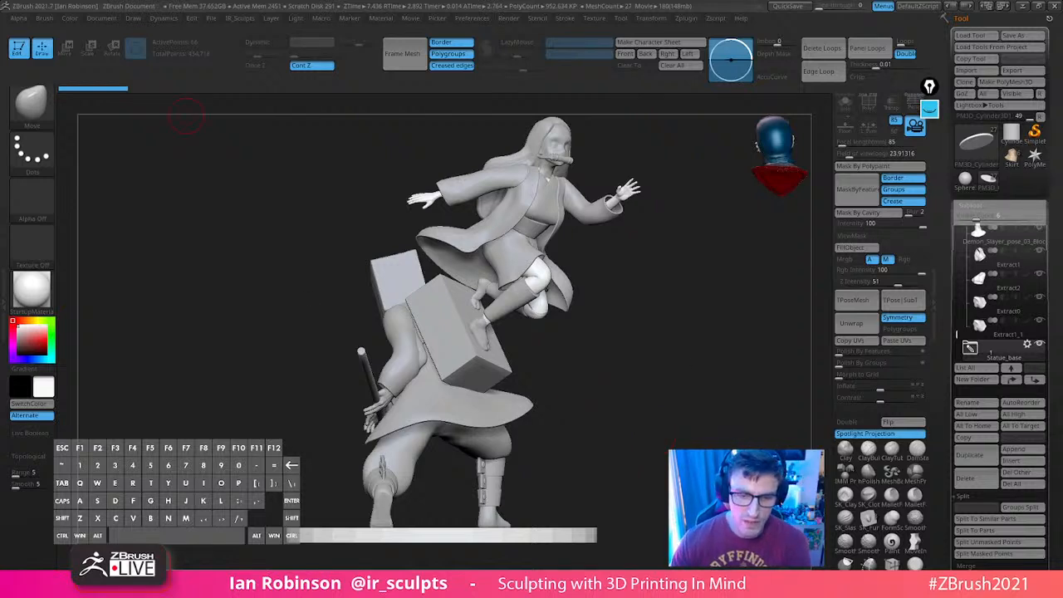
Bring up the reference board and examine the key art of the two characters along with the surrounding figure, sword and statue references
{"action": "right_click_drag", "start_coordinate": [706, 0], "coordinate": [800, 254]}
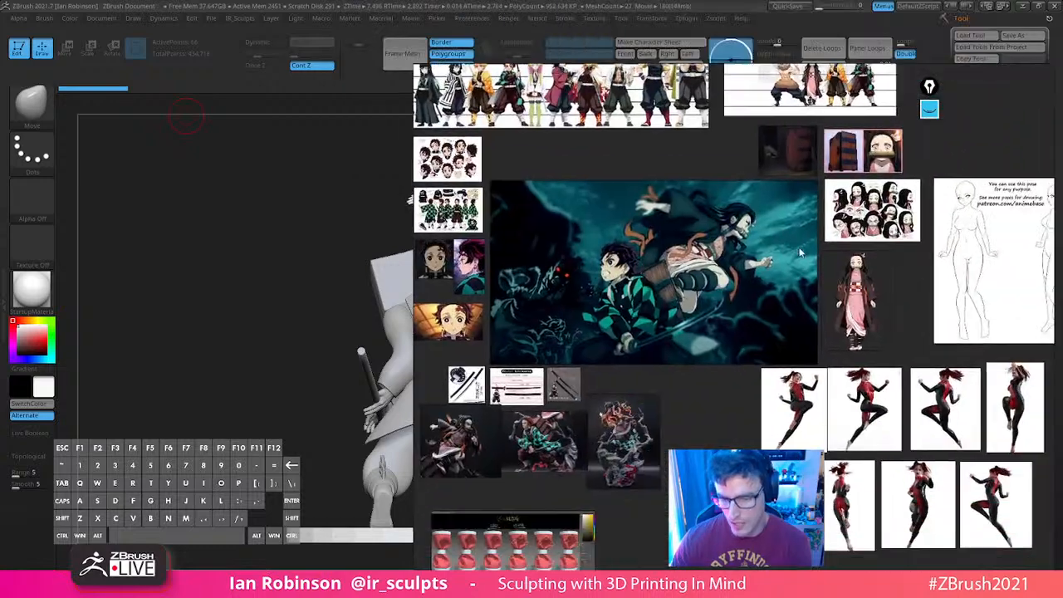
{"action": "scroll", "coordinate": [771, 329], "scroll_direction": "up", "scroll_amount": 5}
{"action": "mouse_move", "coordinate": [638, 299]}
{"action": "left_mouse_down"}
{"action": "mouse_move", "coordinate": [662, 309]}
{"action": "mouse_move", "coordinate": [654, 304]}
{"action": "left_mouse_up"}
{"action": "right_click_drag", "start_coordinate": [696, 304], "coordinate": [737, 338]}
{"action": "scroll", "coordinate": [737, 340], "scroll_direction": "down", "scroll_amount": 3}
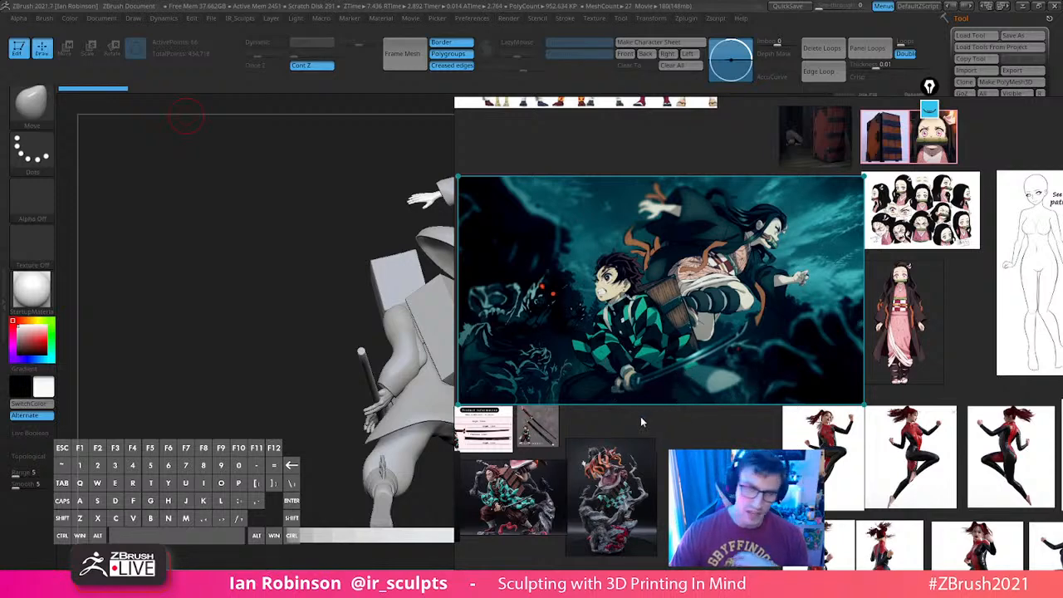
{"action": "scroll", "coordinate": [693, 408], "scroll_direction": "down", "scroll_amount": 2}
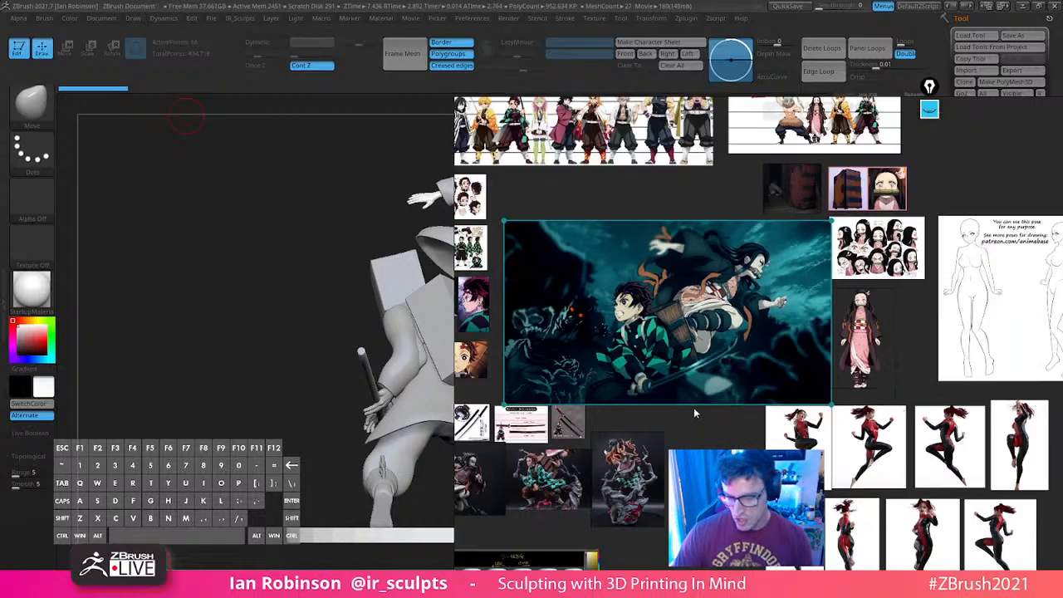
{"action": "scroll", "coordinate": [647, 360], "scroll_direction": "up", "scroll_amount": 1}
{"action": "middle_click_drag", "start_coordinate": [646, 358], "coordinate": [669, 319]}
{"action": "scroll", "coordinate": [684, 438], "scroll_direction": "up", "scroll_amount": 4}
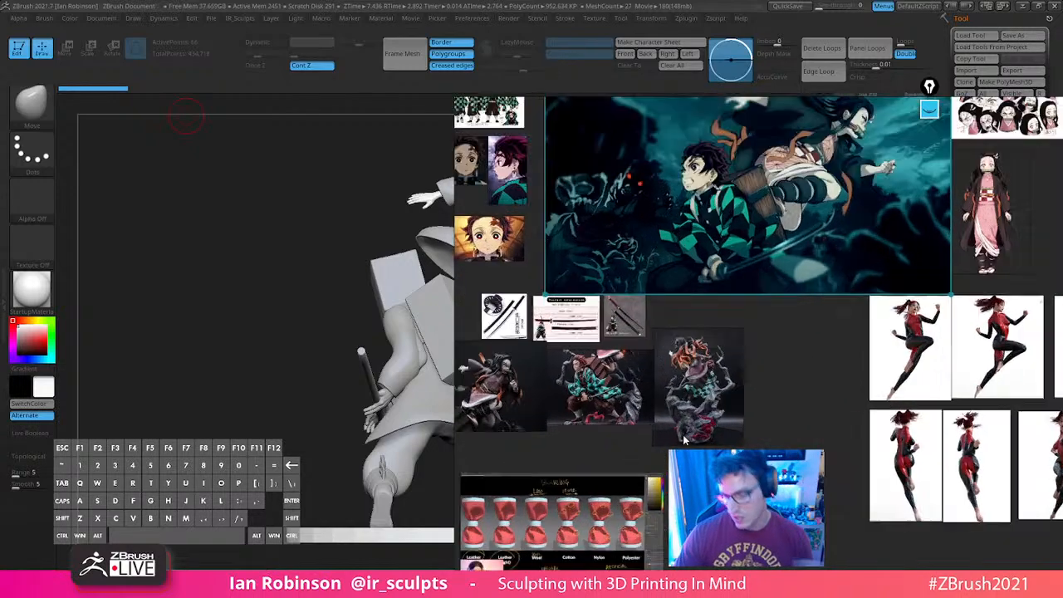
{"action": "middle_click_drag", "start_coordinate": [814, 306], "coordinate": [609, 469]}
{"action": "middle_click_drag", "start_coordinate": [702, 276], "coordinate": [849, 379]}
{"action": "scroll", "coordinate": [734, 371], "scroll_direction": "up", "scroll_amount": 1}
{"action": "scroll", "coordinate": [849, 378], "scroll_direction": "down", "scroll_amount": 1}
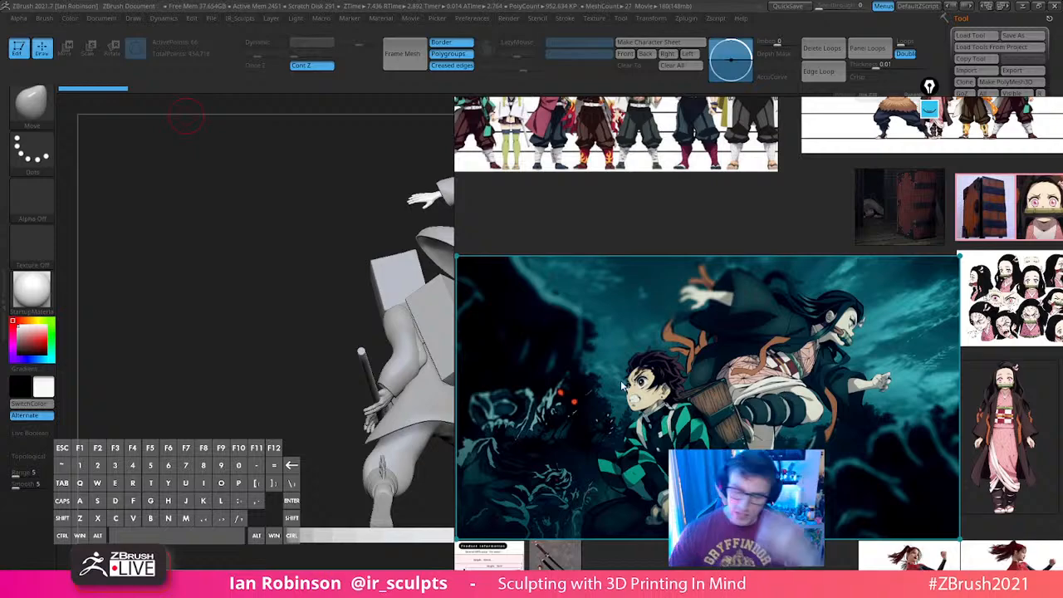
{"action": "right_click_drag", "start_coordinate": [784, 402], "coordinate": [747, 0]}
{"action": "left_click_drag", "start_coordinate": [544, 449], "coordinate": [610, 318]}
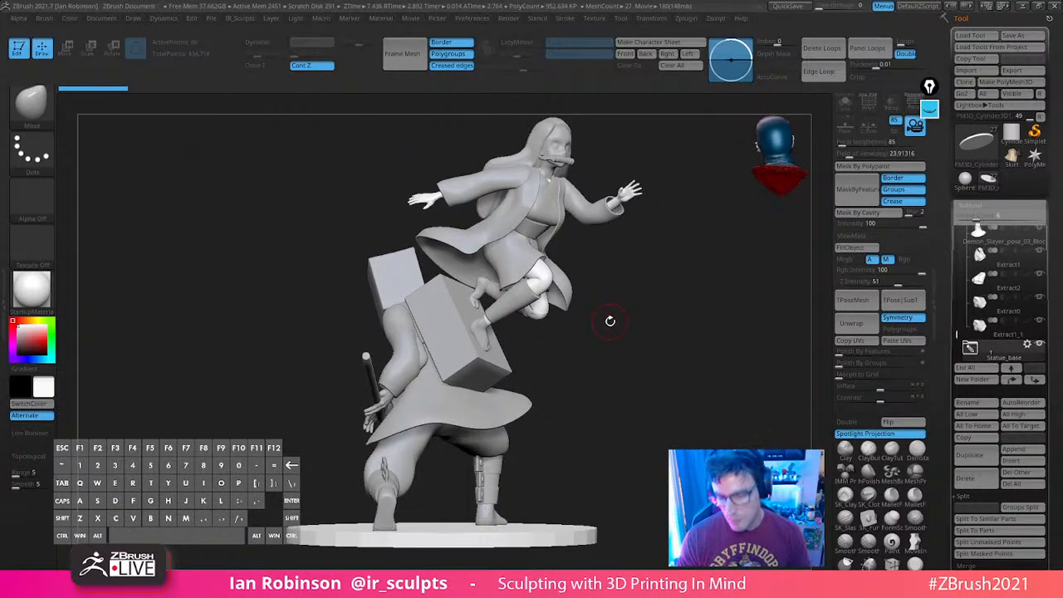
Draw yellow annotation lines over the leaping figure, tracing its spine, shoulders, hips, legs and arms
{"action": "left_click", "coordinate": [930, 86]}
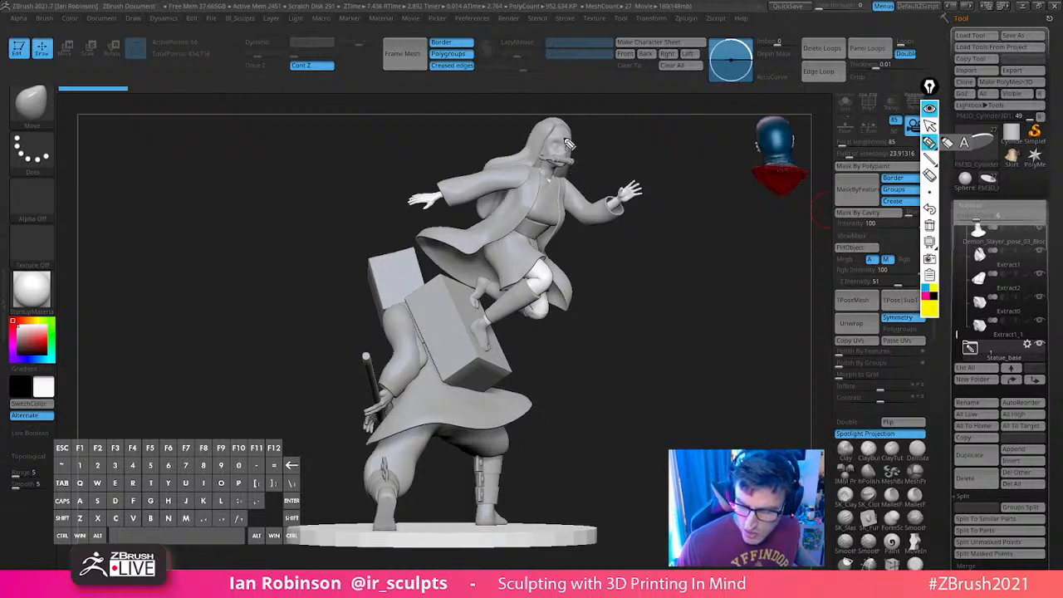
{"action": "left_click_drag", "start_coordinate": [568, 131], "coordinate": [514, 239]}
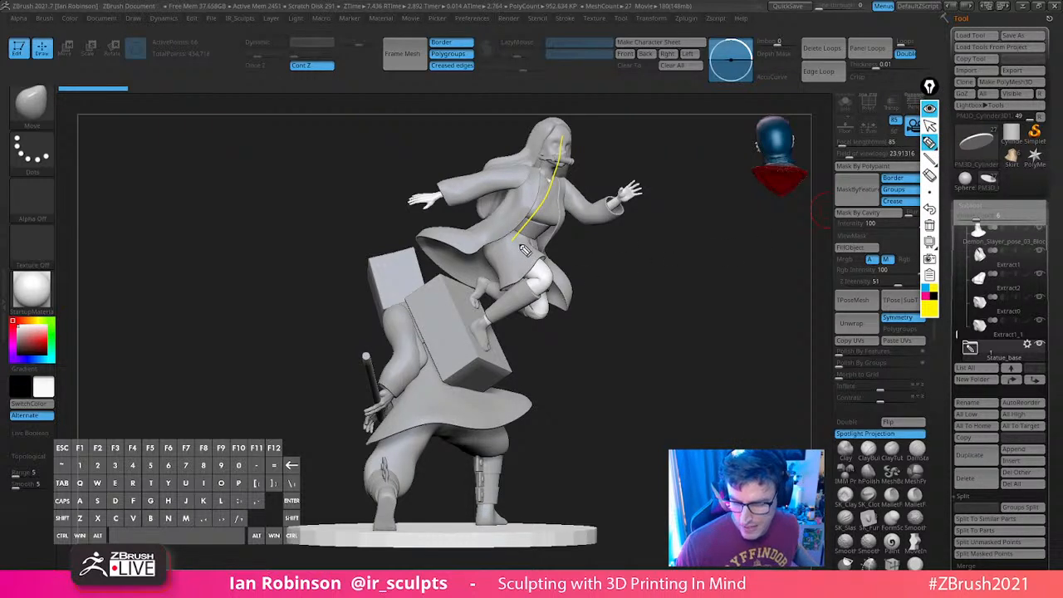
{"action": "left_click_drag", "start_coordinate": [523, 180], "coordinate": [582, 190]}
{"action": "mouse_move", "coordinate": [497, 240]}
{"action": "left_mouse_down"}
{"action": "mouse_move", "coordinate": [553, 251]}
{"action": "mouse_move", "coordinate": [555, 286]}
{"action": "mouse_move", "coordinate": [481, 330]}
{"action": "left_mouse_up"}
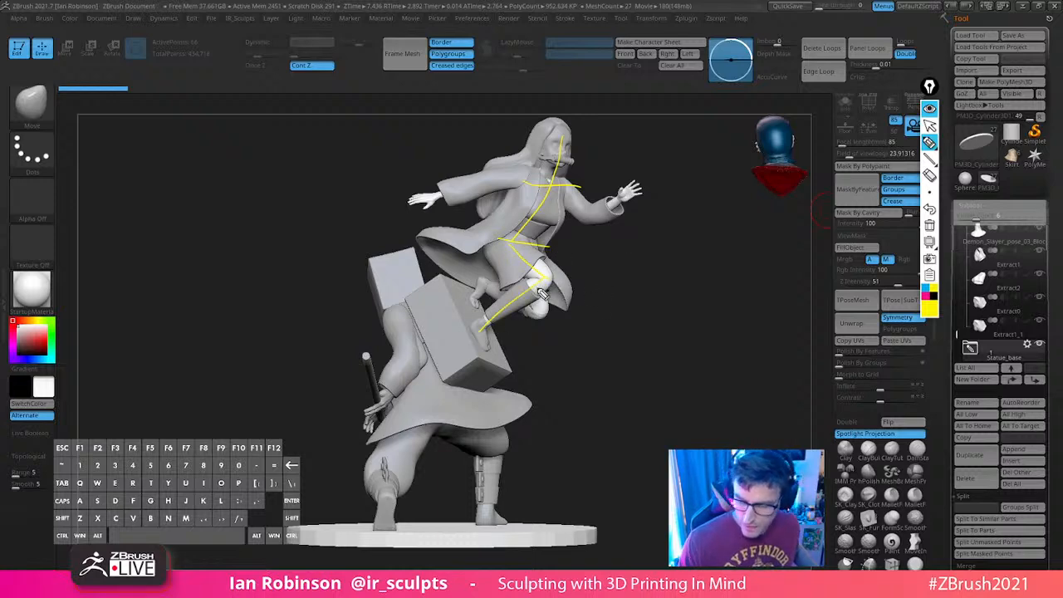
{"action": "left_click_drag", "start_coordinate": [536, 241], "coordinate": [522, 264]}
{"action": "left_click_drag", "start_coordinate": [545, 312], "coordinate": [483, 290]}
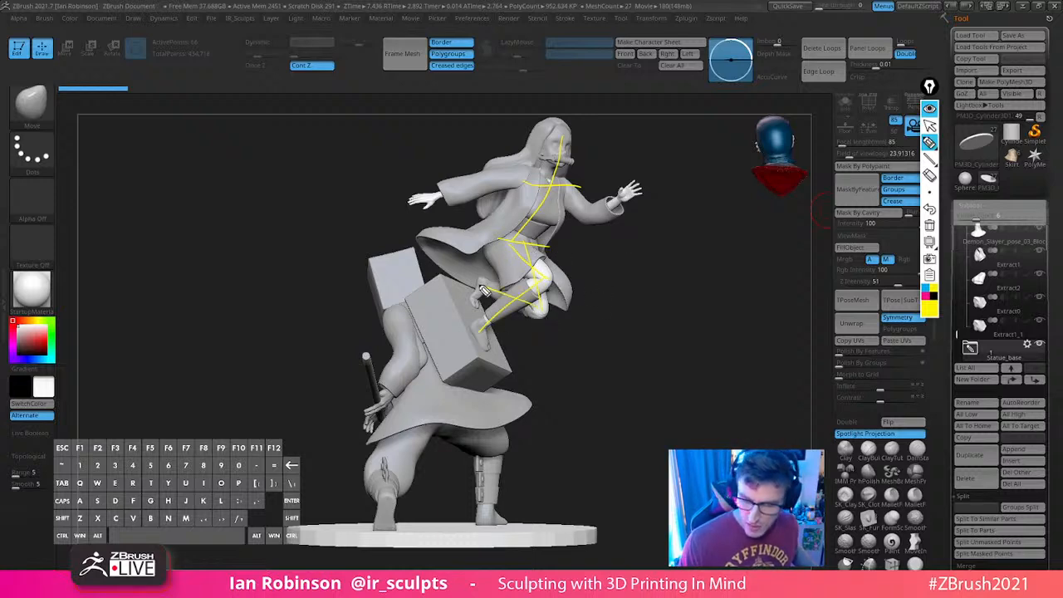
{"action": "mouse_move", "coordinate": [582, 197]}
{"action": "left_mouse_down"}
{"action": "mouse_move", "coordinate": [605, 210]}
{"action": "mouse_move", "coordinate": [631, 200]}
{"action": "left_mouse_up"}
{"action": "left_click_drag", "start_coordinate": [529, 188], "coordinate": [444, 197]}
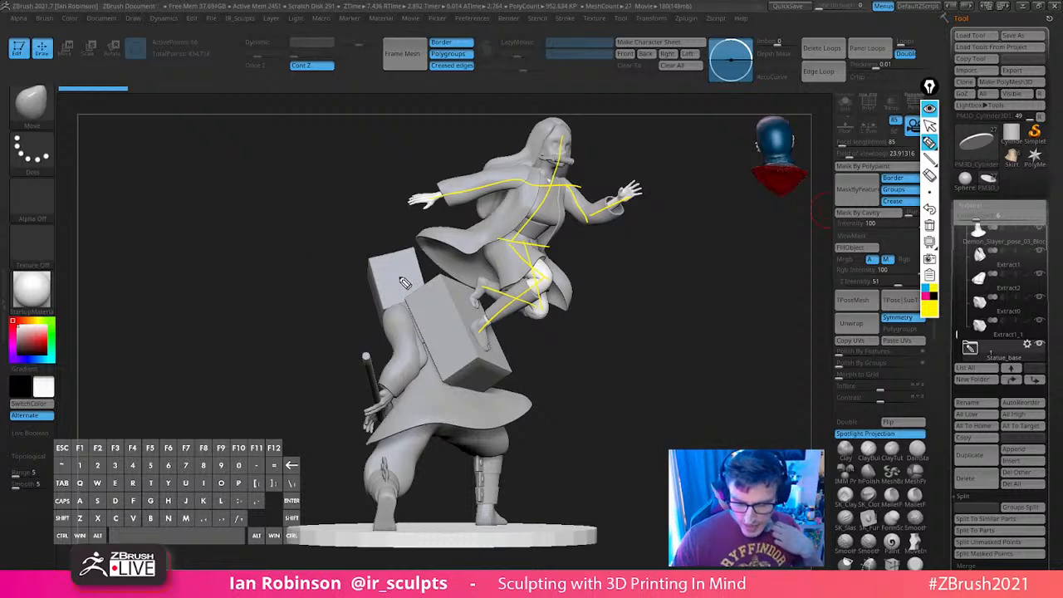
Draw yellow lines for the crouching figure's spine, shoulders and hips, and circle the leaping figure
{"action": "mouse_move", "coordinate": [395, 268]}
{"action": "left_mouse_down"}
{"action": "mouse_move", "coordinate": [454, 412]}
{"action": "mouse_move", "coordinate": [451, 402]}
{"action": "mouse_move", "coordinate": [469, 397]}
{"action": "left_mouse_up"}
{"action": "left_click_drag", "start_coordinate": [399, 319], "coordinate": [431, 334]}
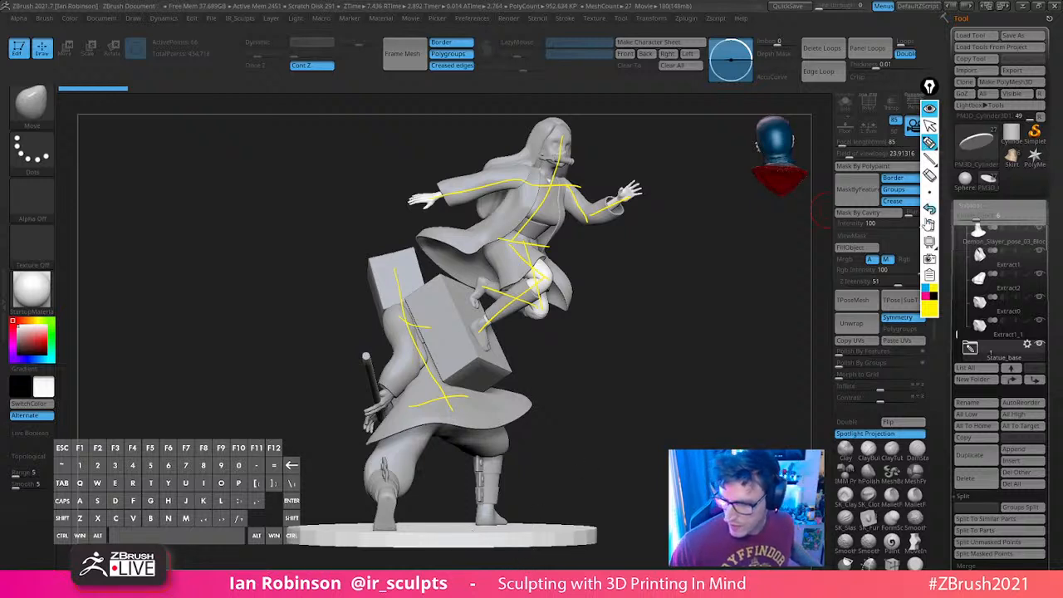
{"action": "left_click_drag", "start_coordinate": [601, 99], "coordinate": [623, 135]}
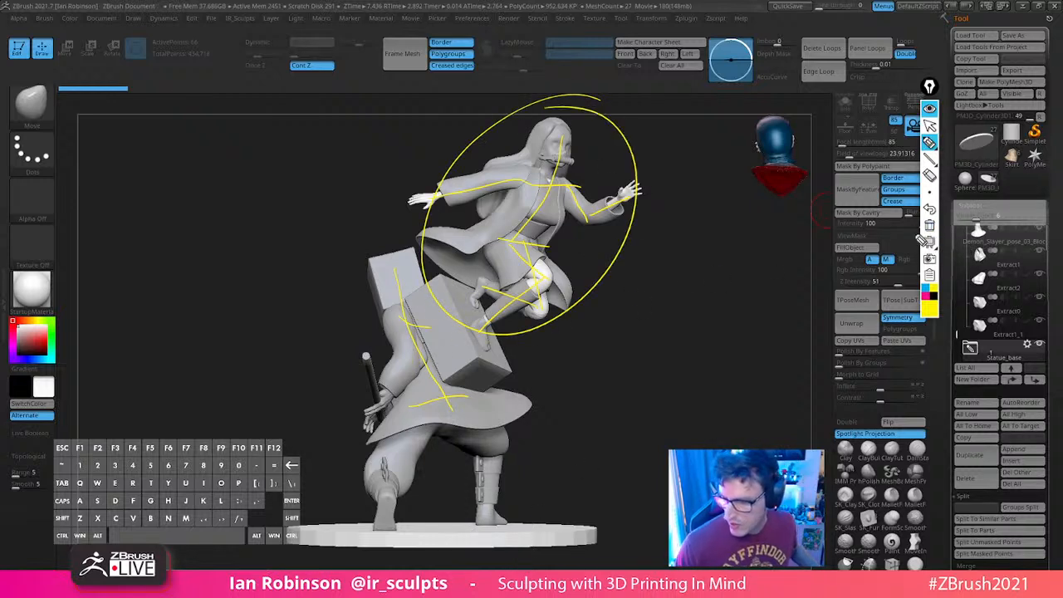
Erase all screen annotations and return to the normal pointer
{"action": "left_click", "coordinate": [930, 226]}
{"action": "left_click", "coordinate": [930, 125]}
Make the crouching figure's coat the active subtool, after selecting one of its hands first
{"action": "mouse_move", "coordinate": [608, 298]}
{"action": "left_mouse_down"}
{"action": "mouse_move", "coordinate": [681, 296]}
{"action": "mouse_move", "coordinate": [698, 338]}
{"action": "mouse_move", "coordinate": [668, 321]}
{"action": "mouse_move", "coordinate": [712, 241]}
{"action": "mouse_move", "coordinate": [681, 334]}
{"action": "mouse_move", "coordinate": [701, 338]}
{"action": "mouse_move", "coordinate": [576, 415]}
{"action": "mouse_move", "coordinate": [653, 311]}
{"action": "mouse_move", "coordinate": [646, 340]}
{"action": "mouse_move", "coordinate": [615, 333]}
{"action": "left_mouse_up"}
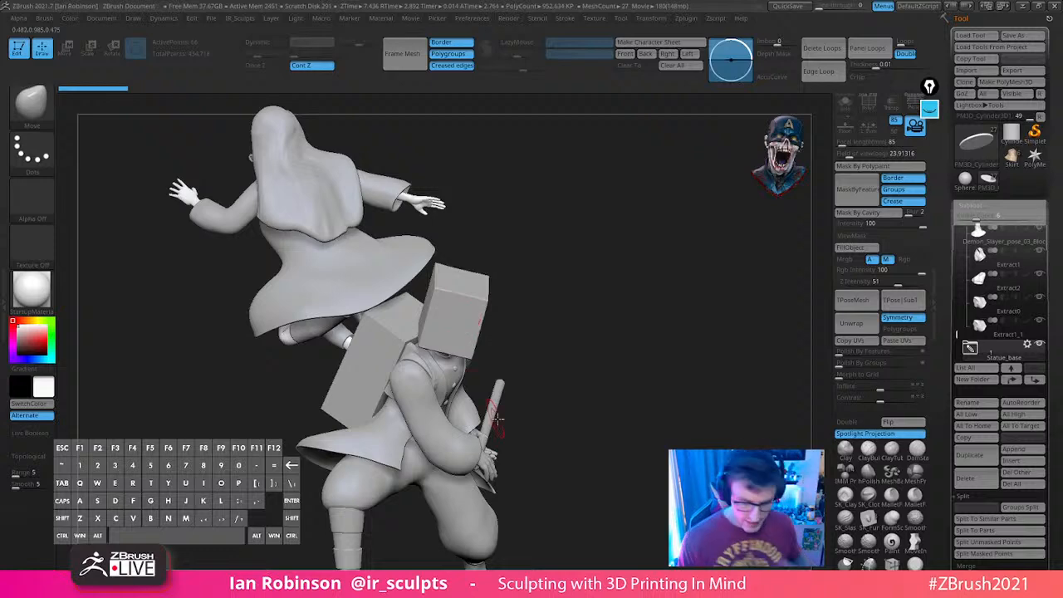
{"action": "left_click_drag", "start_coordinate": [551, 429], "coordinate": [606, 351]}
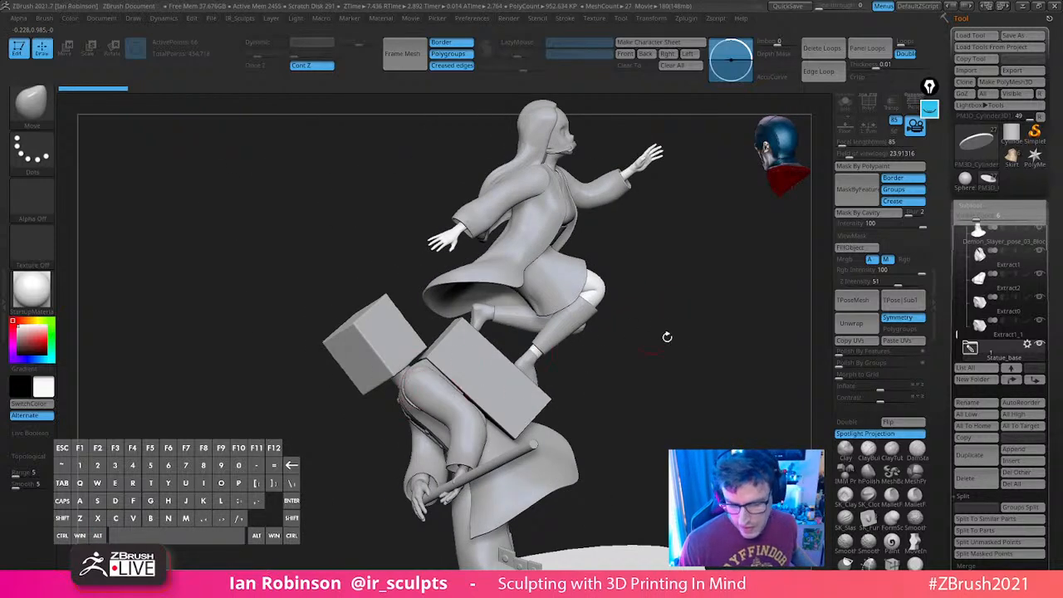
{"action": "left_click_drag", "start_coordinate": [667, 335], "coordinate": [647, 297]}
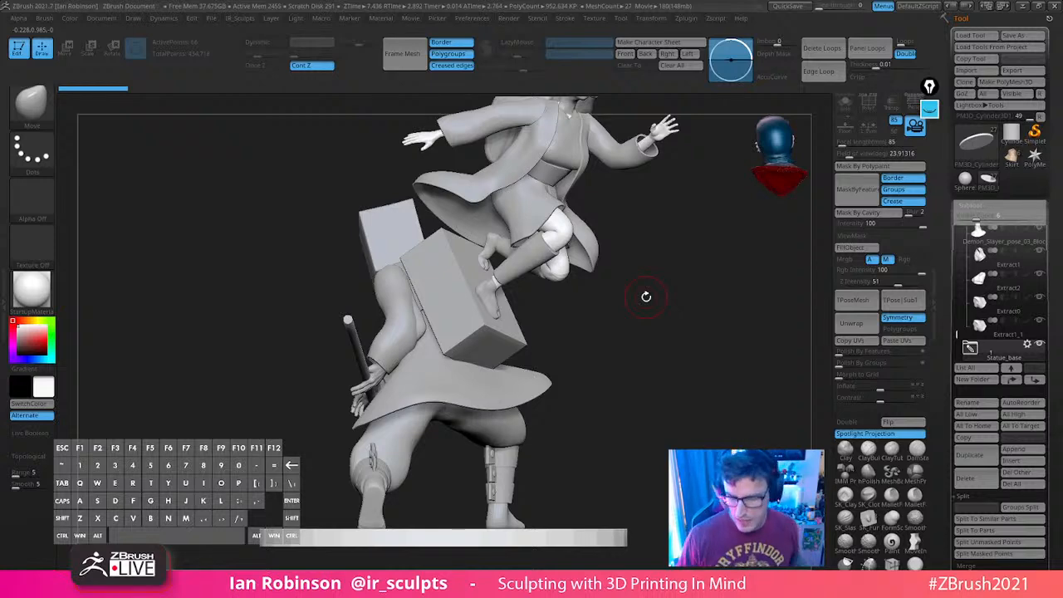
{"action": "left_click_drag", "start_coordinate": [647, 297], "coordinate": [690, 424]}
{"action": "left_click", "coordinate": [374, 432], "text": "alt"}
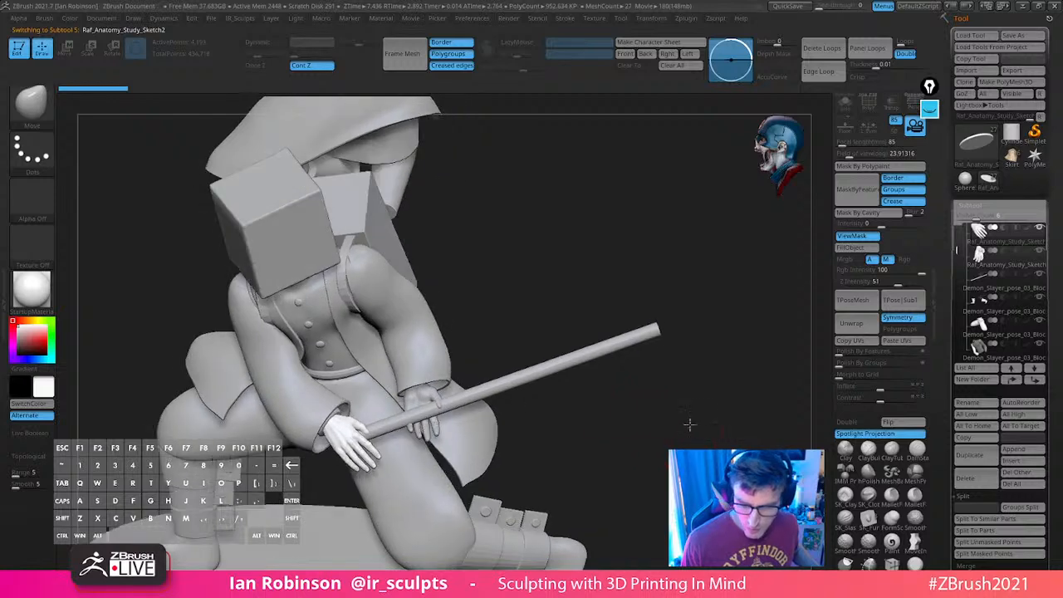
{"action": "left_click", "coordinate": [418, 357], "text": "alt"}
{"action": "left_click_drag", "start_coordinate": [629, 308], "coordinate": [662, 308]}
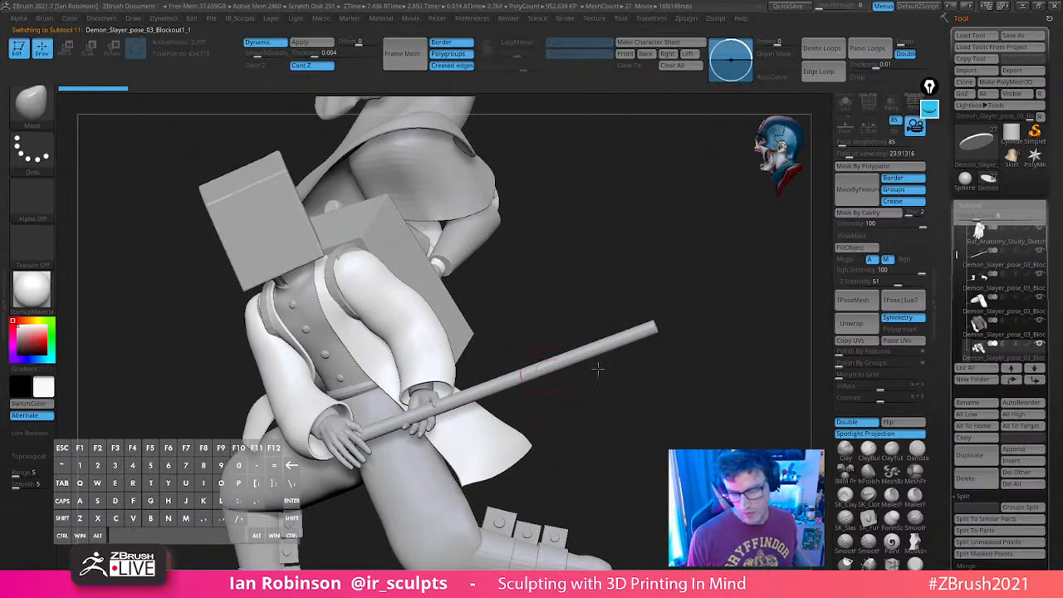
Examine the crouching figure's sword, hands and coat and the overall statue composition from several angles
{"action": "left_click_drag", "start_coordinate": [597, 368], "coordinate": [504, 429]}
{"action": "left_click_drag", "start_coordinate": [624, 404], "coordinate": [564, 429]}
{"action": "left_click_drag", "start_coordinate": [654, 411], "coordinate": [683, 380]}
{"action": "left_click_drag", "start_coordinate": [624, 438], "coordinate": [701, 443]}
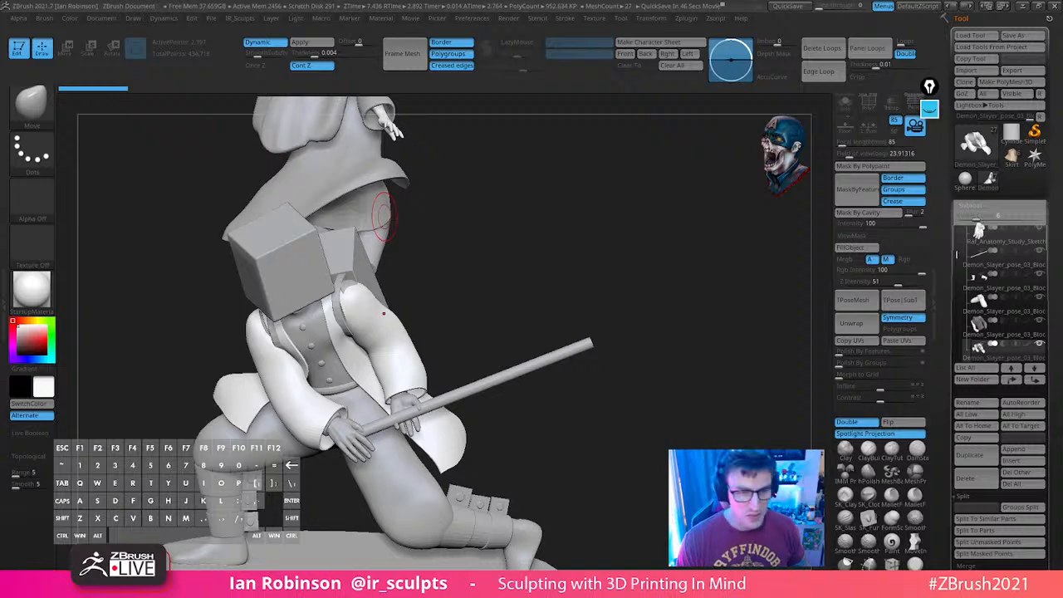
{"action": "left_click_drag", "start_coordinate": [383, 313], "coordinate": [727, 300]}
{"action": "mouse_move", "coordinate": [636, 308]}
{"action": "left_mouse_down"}
{"action": "mouse_move", "coordinate": [648, 302]}
{"action": "mouse_move", "coordinate": [684, 351]}
{"action": "mouse_move", "coordinate": [651, 361]}
{"action": "left_mouse_up"}
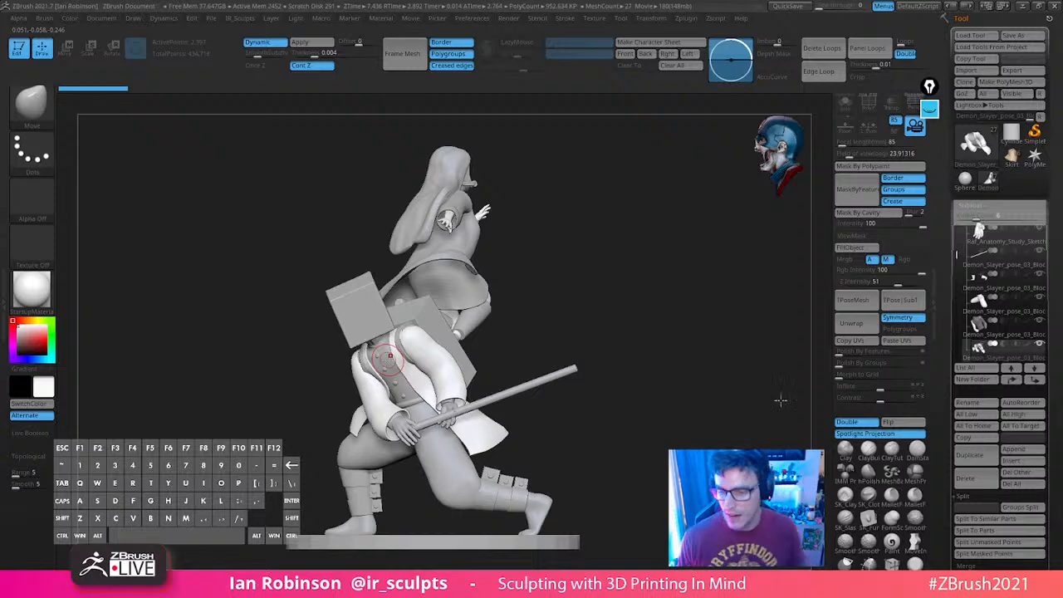
{"action": "left_click_drag", "start_coordinate": [579, 255], "coordinate": [543, 249]}
{"action": "left_click_drag", "start_coordinate": [674, 286], "coordinate": [672, 292]}
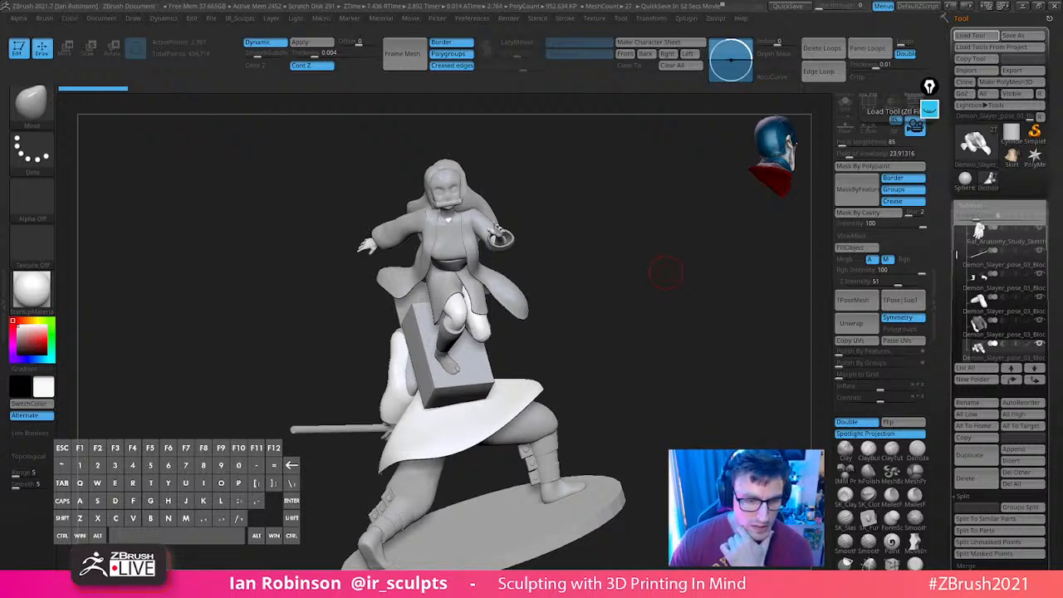
Switch to Firefox, fit its window beside the tool shelf, and search the web for "demon slayer tanjiro"
{"action": "left_click_drag", "start_coordinate": [522, 0], "coordinate": [399, 77]}
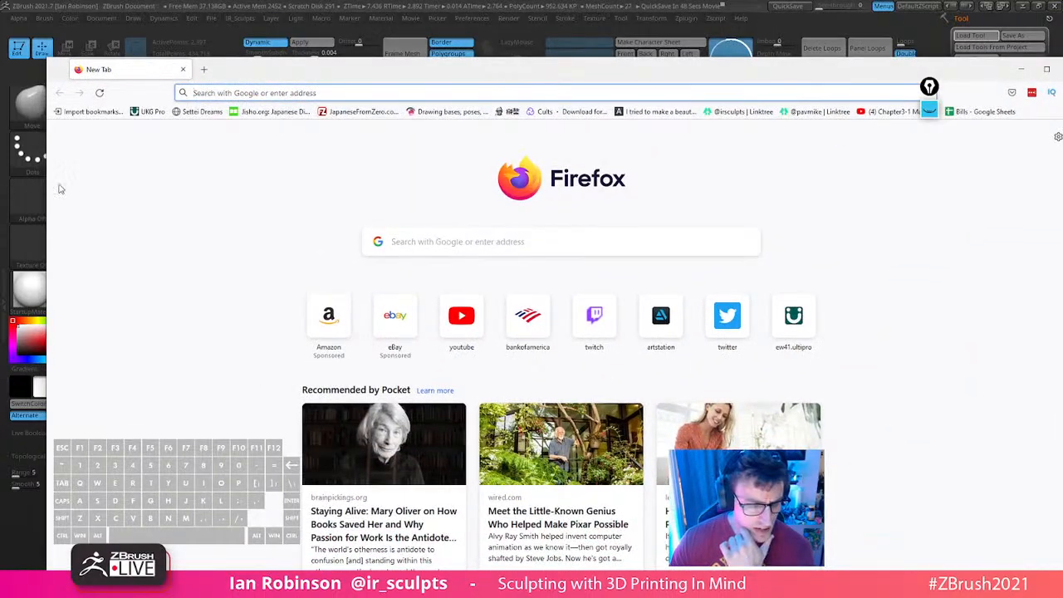
{"action": "left_click_drag", "start_coordinate": [46, 180], "coordinate": [140, 183]}
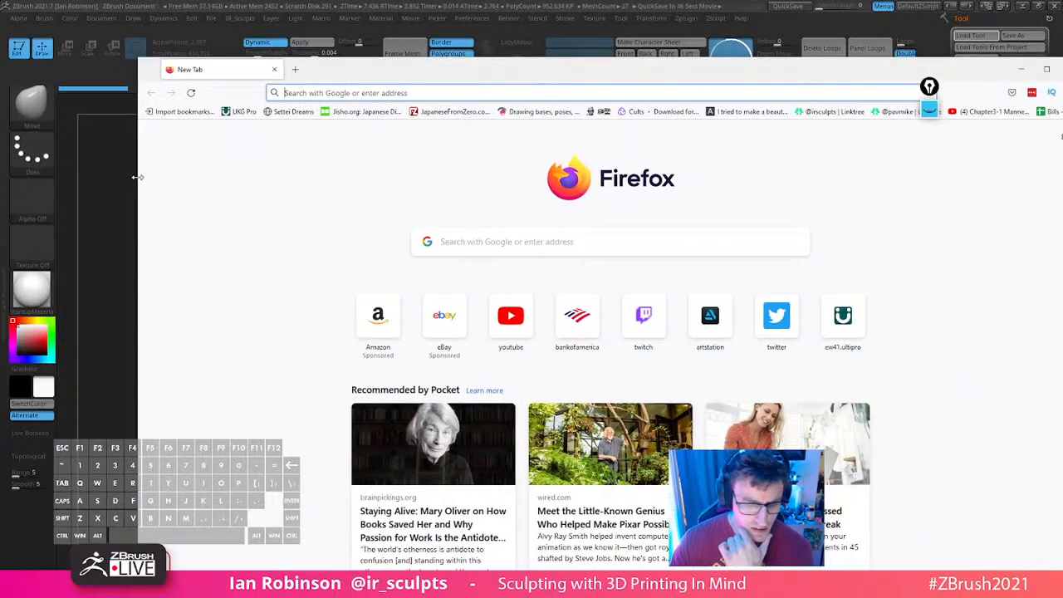
{"action": "left_click", "coordinate": [501, 241]}
{"action": "type", "text": "demon"}
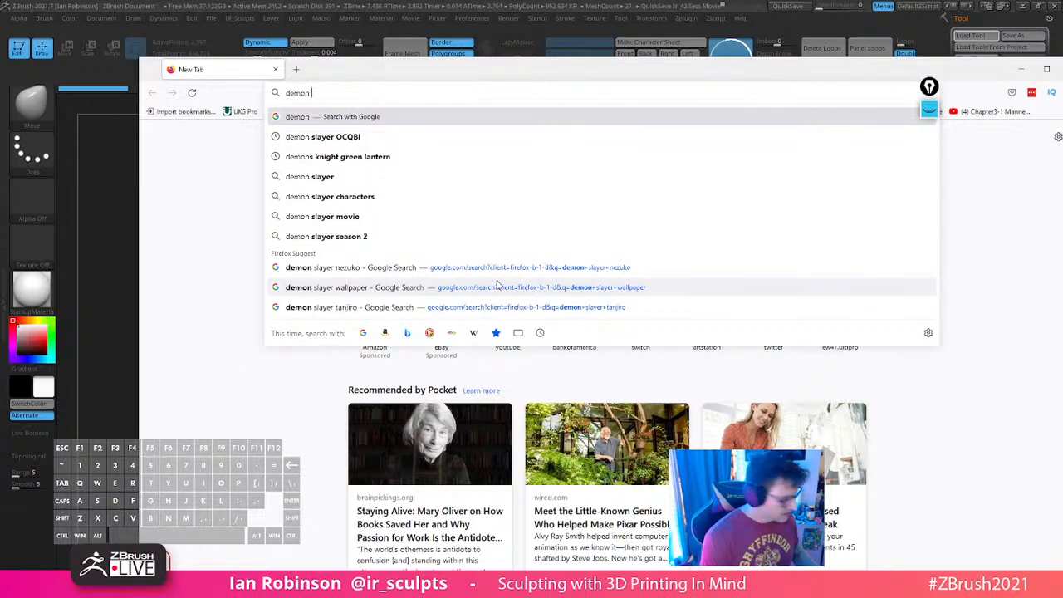
{"action": "type", "text": " slayer"}
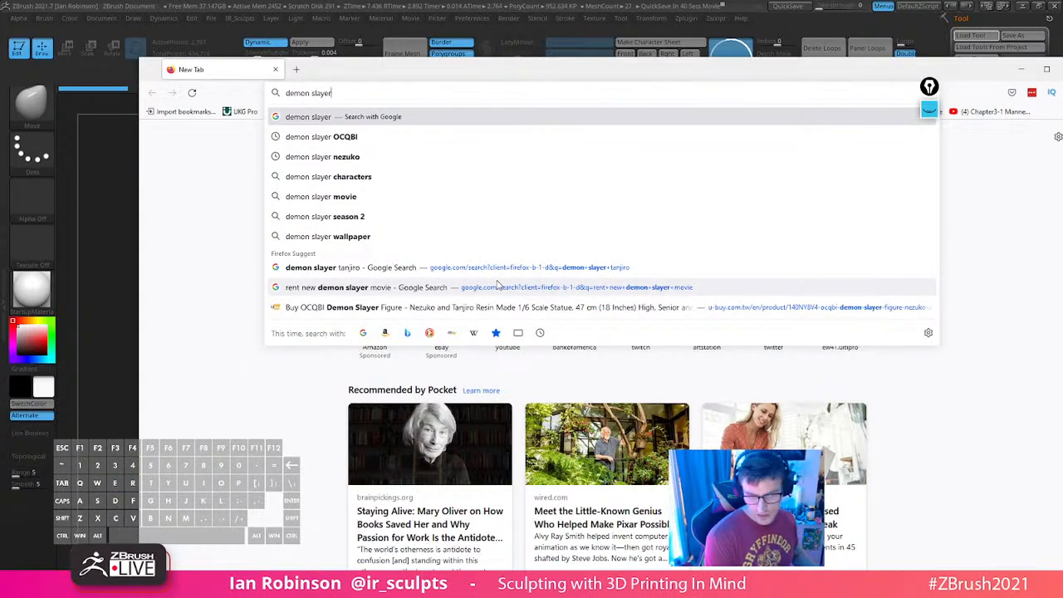
{"action": "type", "text": " tan"}
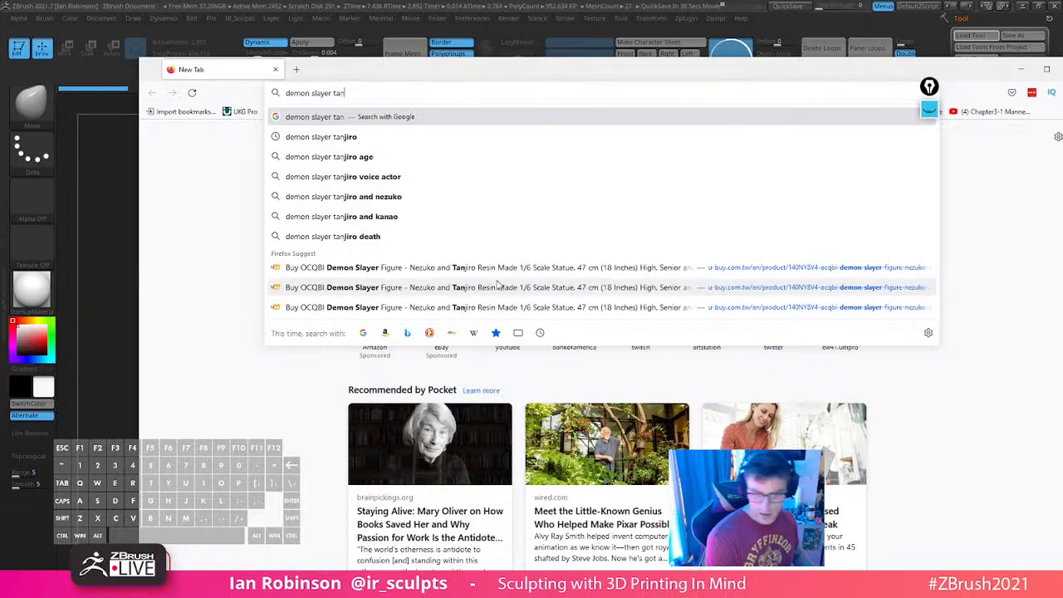
{"action": "key", "text": "Down"}
{"action": "key", "text": "Return"}
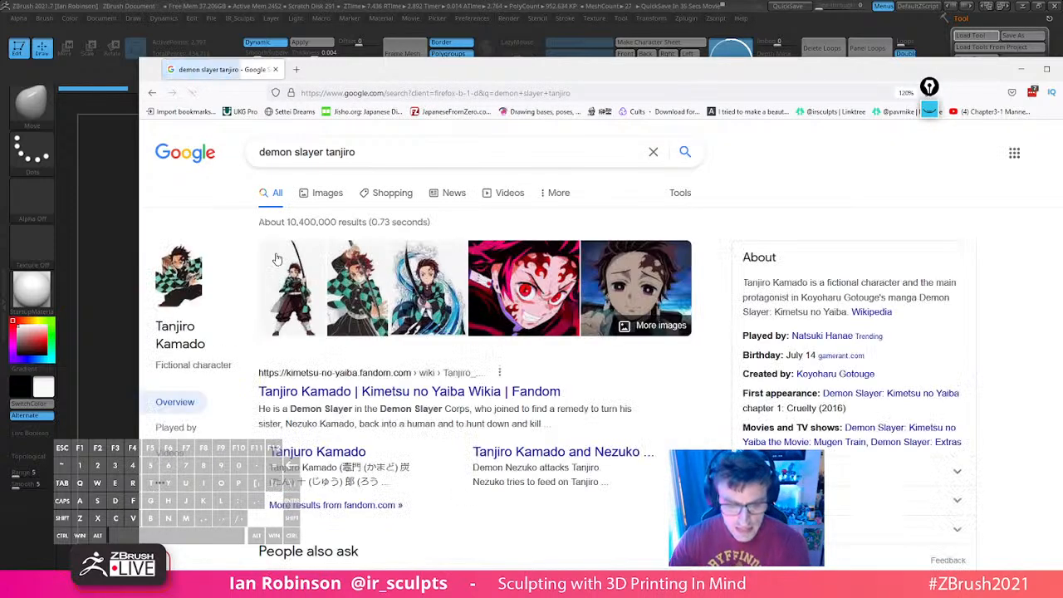
Refine the search to "demon slayer tanjiro character sheet" and open the full-body image of the character holding his sword
{"action": "left_click", "coordinate": [386, 163]}
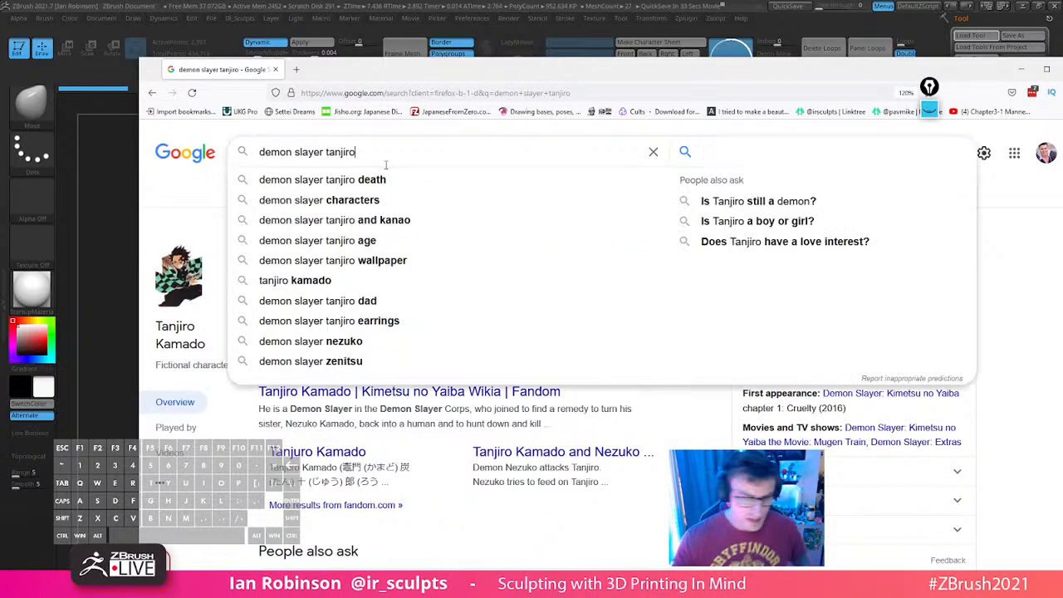
{"action": "type", "text": "s"}
{"action": "key", "text": "BackSpace"}
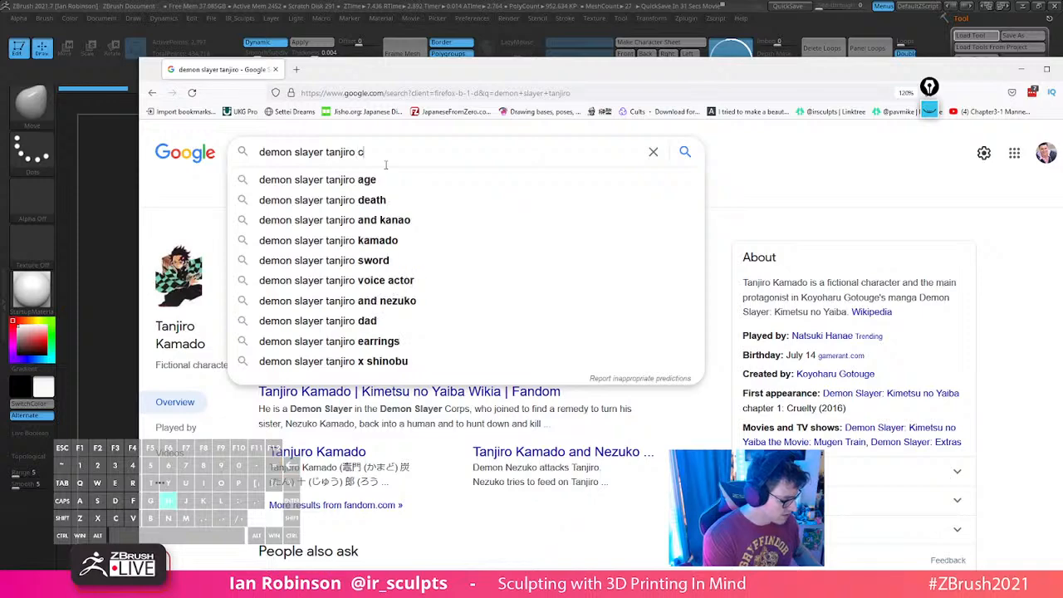
{"action": "type", "text": "character sheet"}
{"action": "key", "text": "Return"}
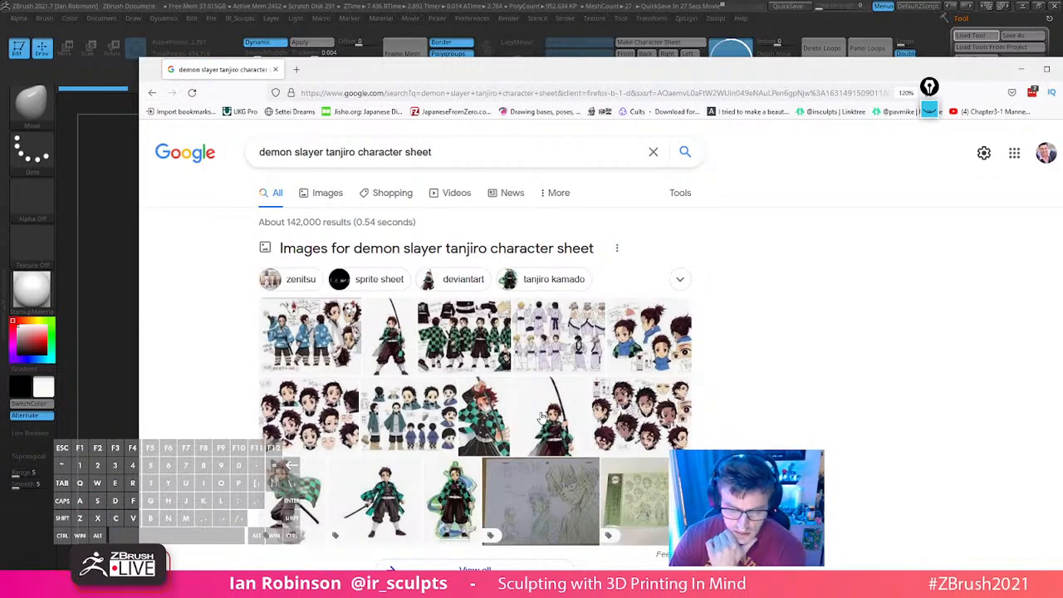
{"action": "left_click", "coordinate": [394, 326]}
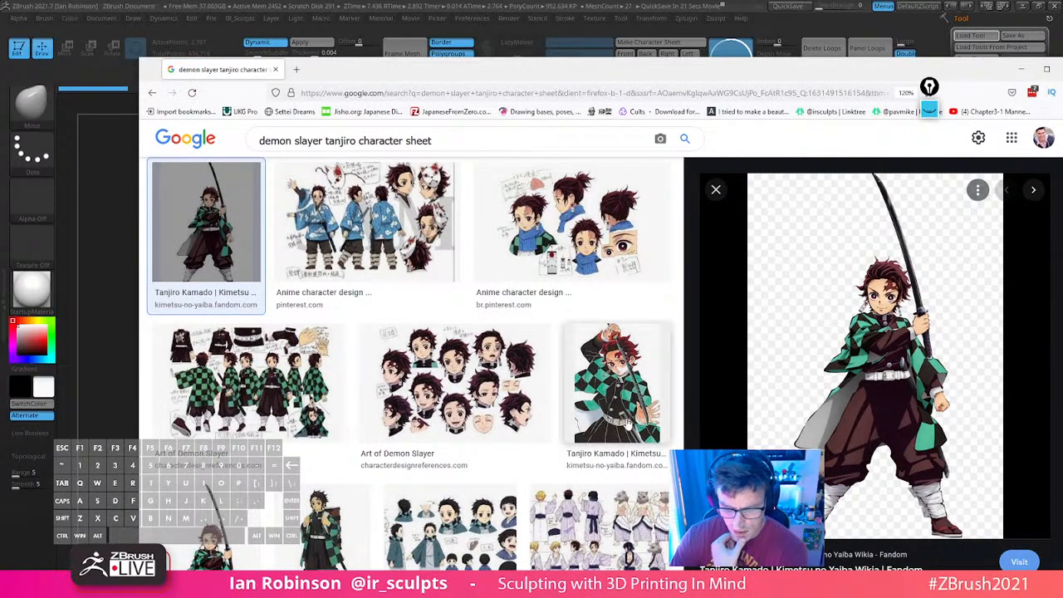
Open the full-body Art of Demon Slayer turnaround sheet, save its image to the Desktop, and return to ZBrush
{"action": "left_click", "coordinate": [471, 388]}
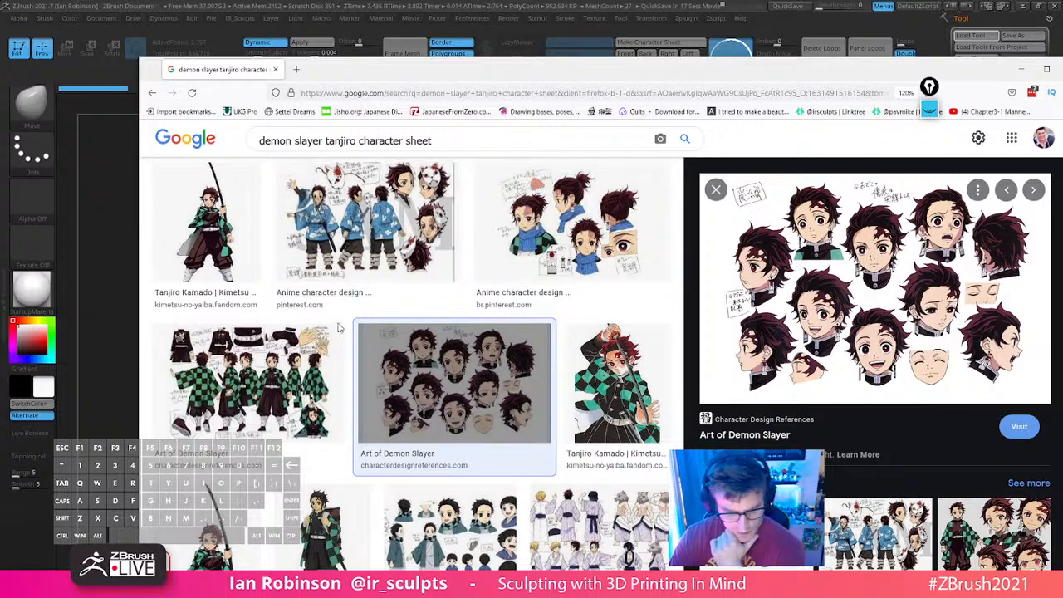
{"action": "left_click", "coordinate": [248, 382]}
{"action": "right_click", "coordinate": [894, 271]}
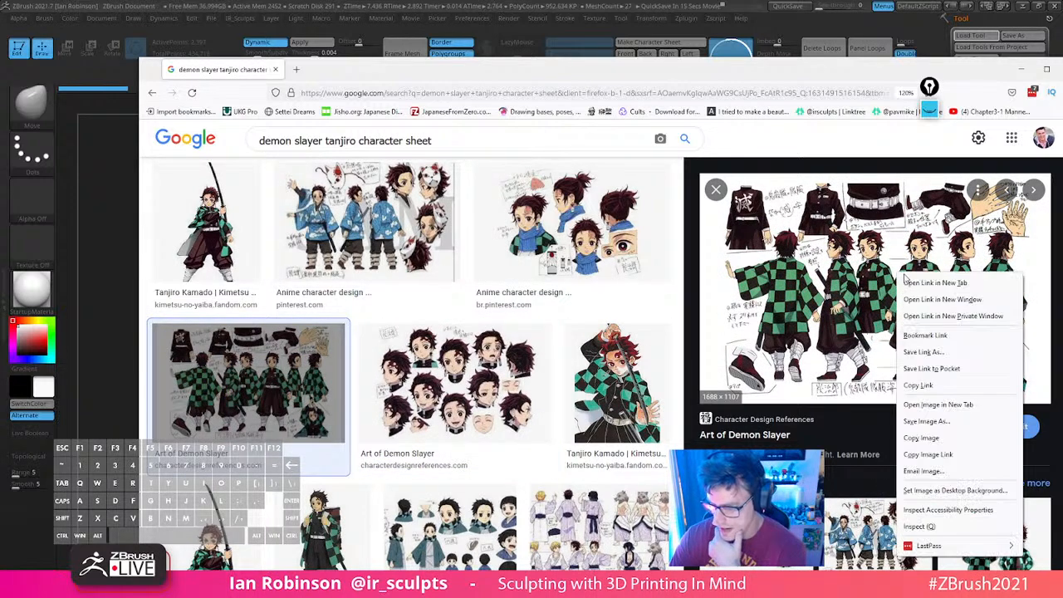
{"action": "left_click", "coordinate": [934, 423]}
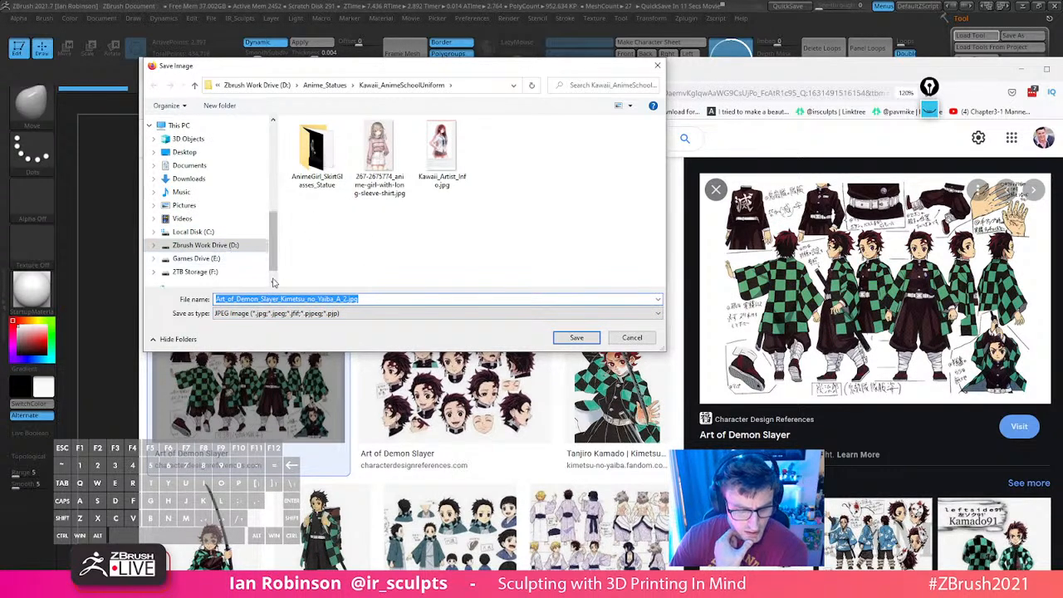
{"action": "left_click", "coordinate": [193, 153]}
{"action": "left_click", "coordinate": [576, 337]}
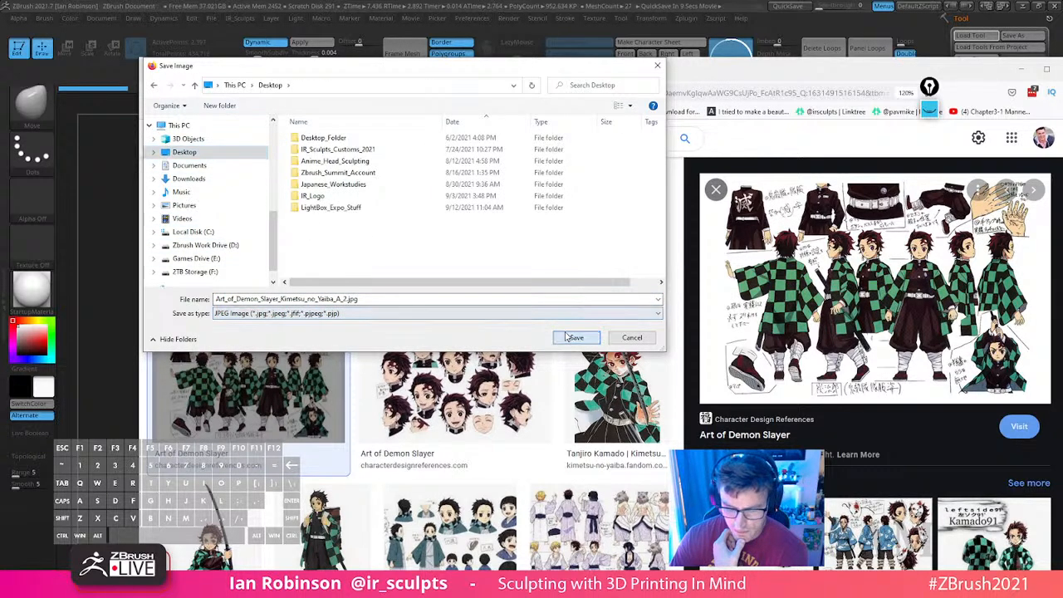
{"action": "left_click", "coordinate": [1023, 70]}
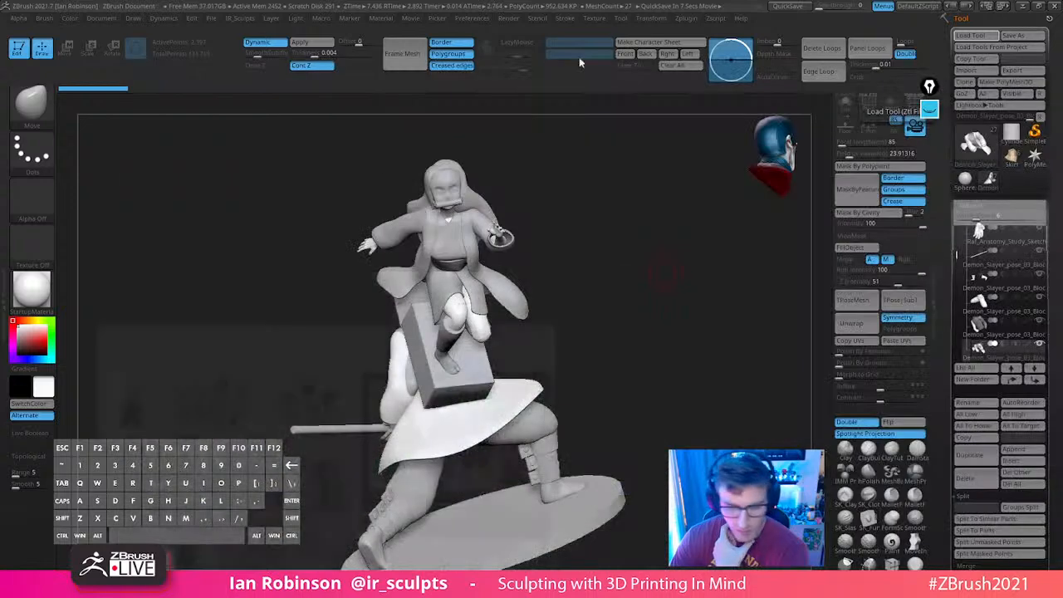
Make a Sphere3D the active tool, convert it to a PolyMesh3D, and display its polyframe wireframe
{"action": "mouse_move", "coordinate": [707, 271]}
{"action": "left_mouse_down"}
{"action": "mouse_move", "coordinate": [692, 269]}
{"action": "mouse_move", "coordinate": [702, 274]}
{"action": "left_mouse_up"}
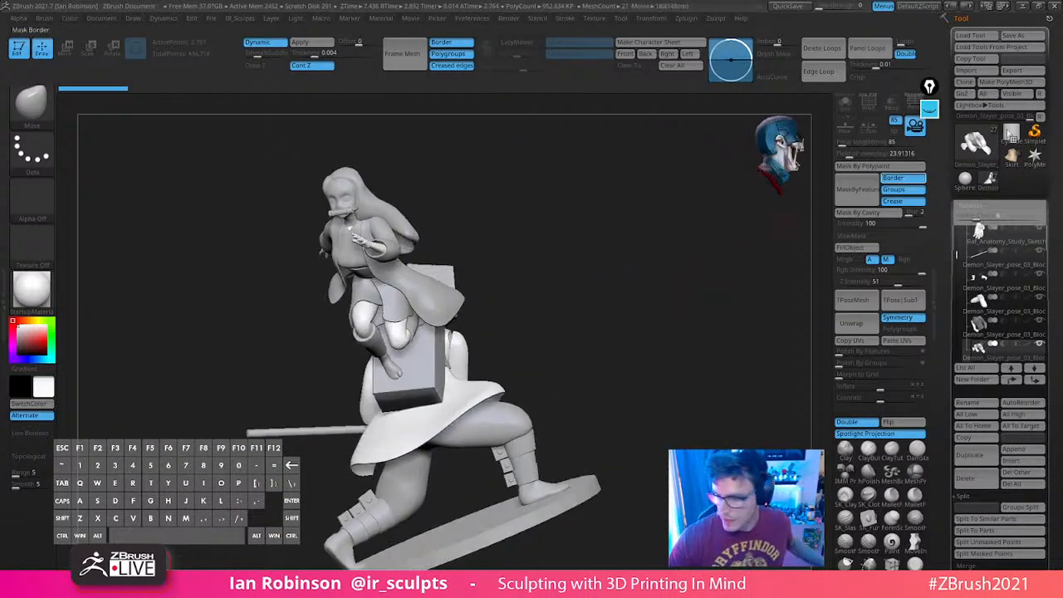
{"action": "left_click", "coordinate": [965, 179]}
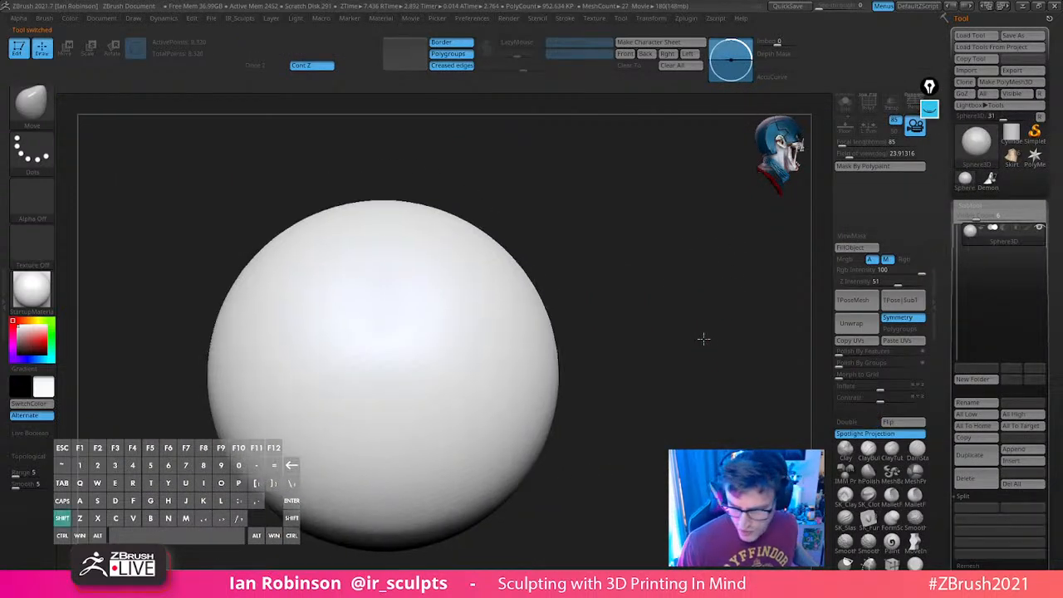
{"action": "key", "text": "shift+f"}
{"action": "key", "text": "g"}
{"action": "key", "text": "Escape"}
{"action": "left_click_drag", "start_coordinate": [677, 345], "coordinate": [697, 334], "text": "shift"}
{"action": "left_click", "coordinate": [1017, 83]}
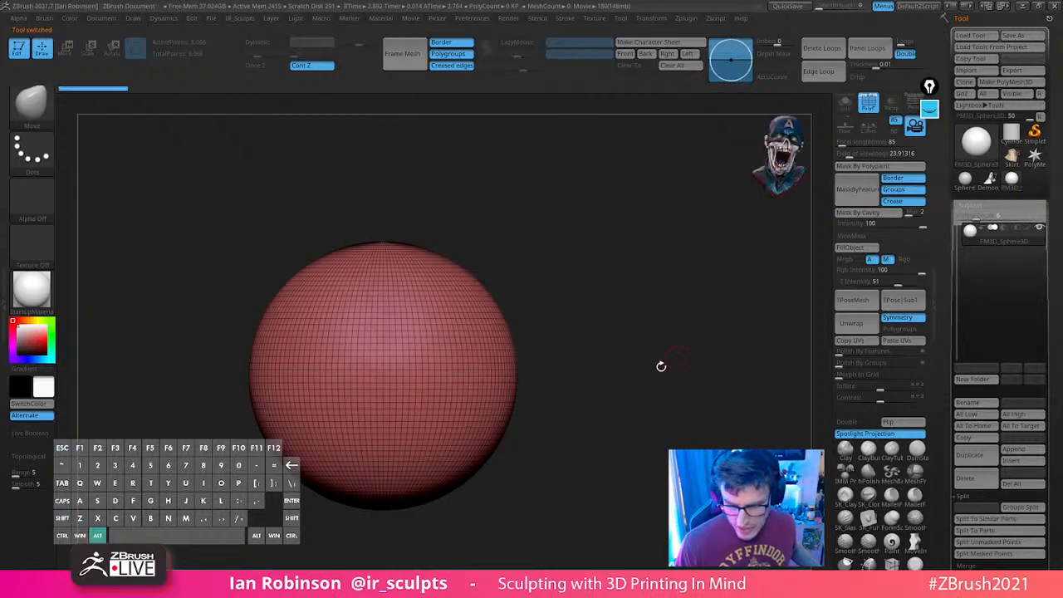
{"action": "key", "text": "shift+f"}
{"action": "key", "text": "shift+f"}
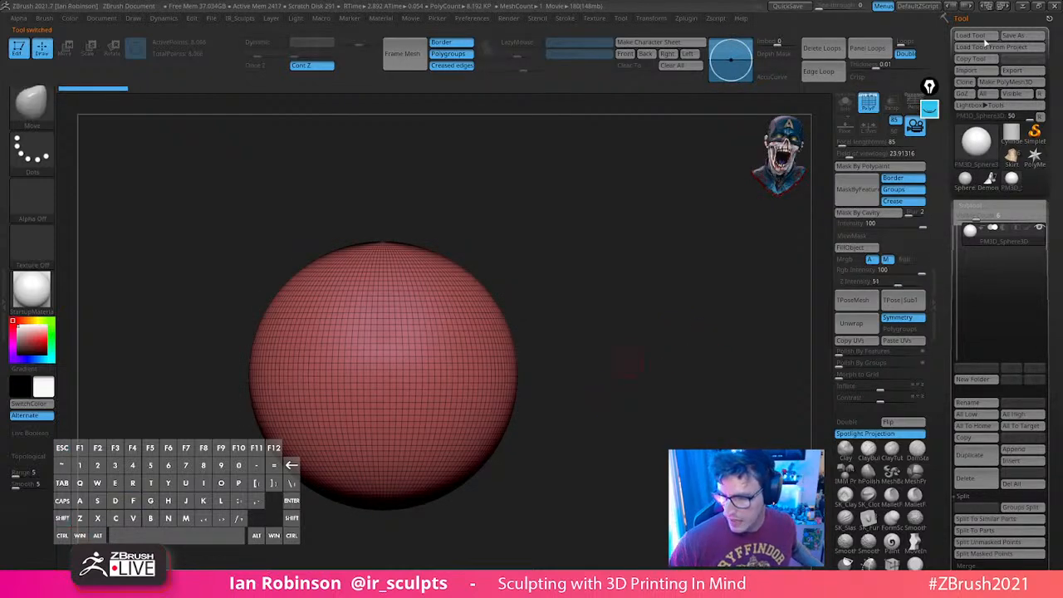
Import the Art_of_Demon_Slayer_Kimetsu_no_Yaiba image from the Desktop as a texture and add it to Spotlight
{"action": "left_click", "coordinate": [594, 17]}
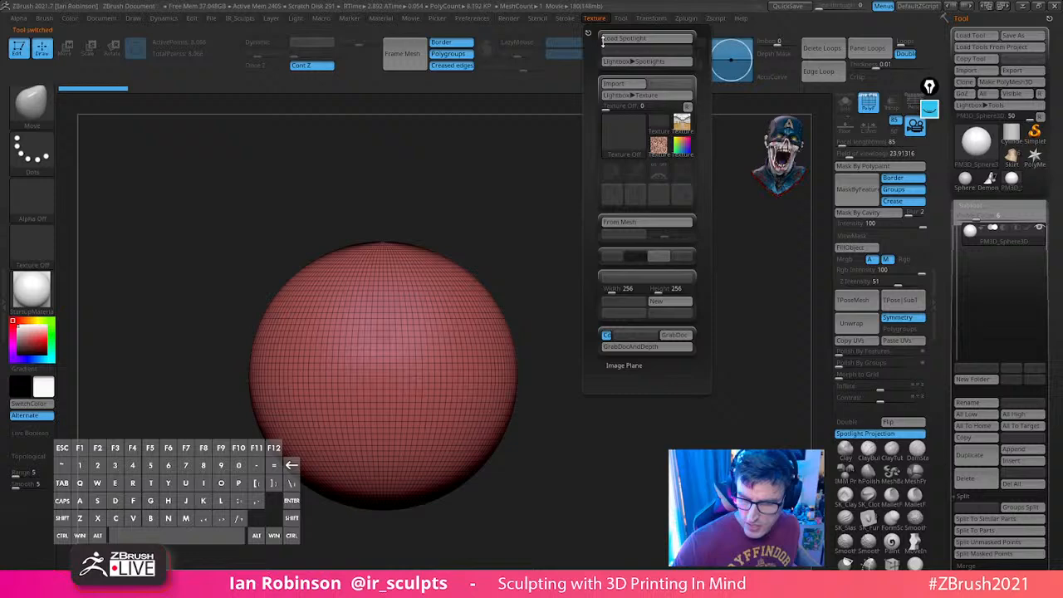
{"action": "left_click", "coordinate": [619, 84]}
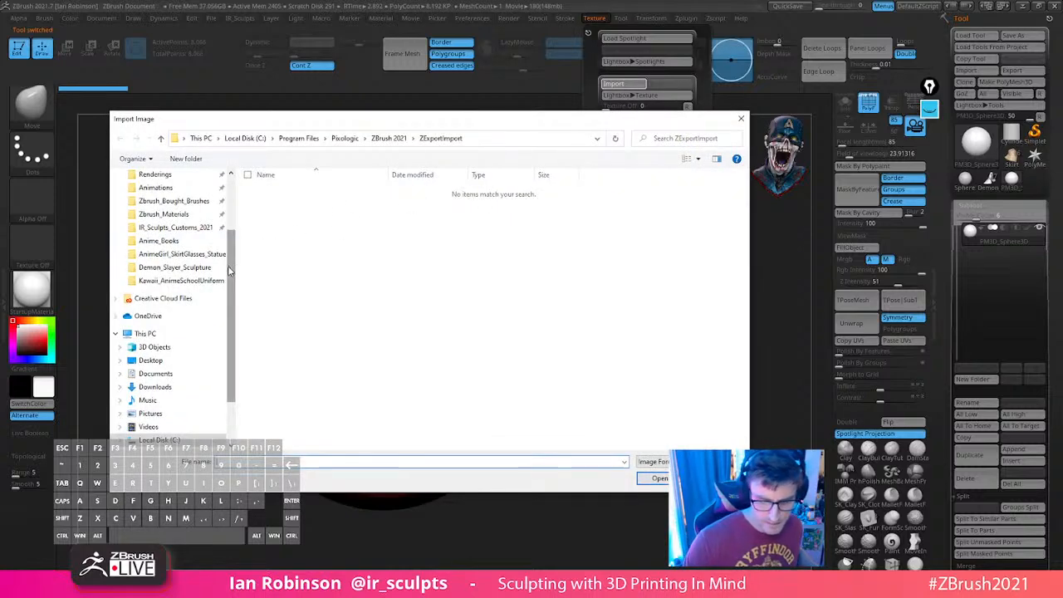
{"action": "scroll", "coordinate": [200, 262], "scroll_direction": "up", "scroll_amount": 2}
{"action": "left_click", "coordinate": [151, 174]}
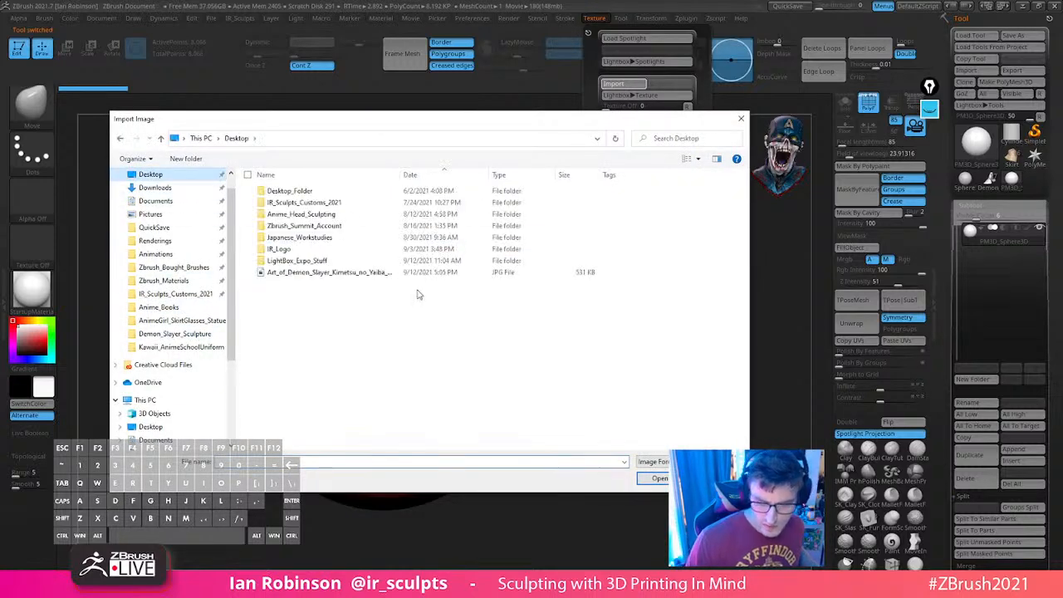
{"action": "left_click", "coordinate": [343, 273]}
{"action": "left_click", "coordinate": [657, 479]}
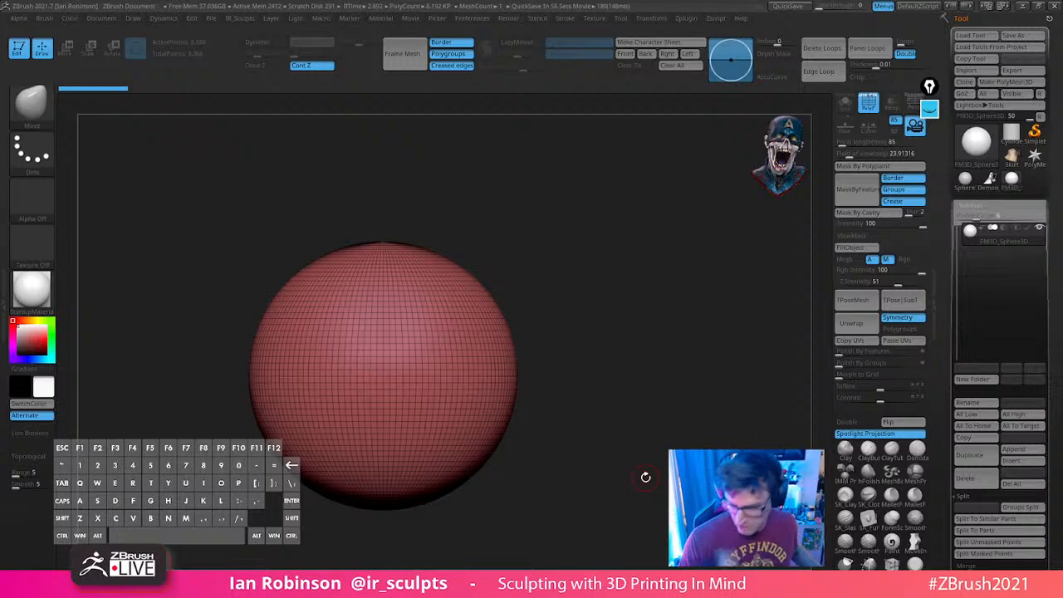
{"action": "left_click", "coordinate": [596, 18]}
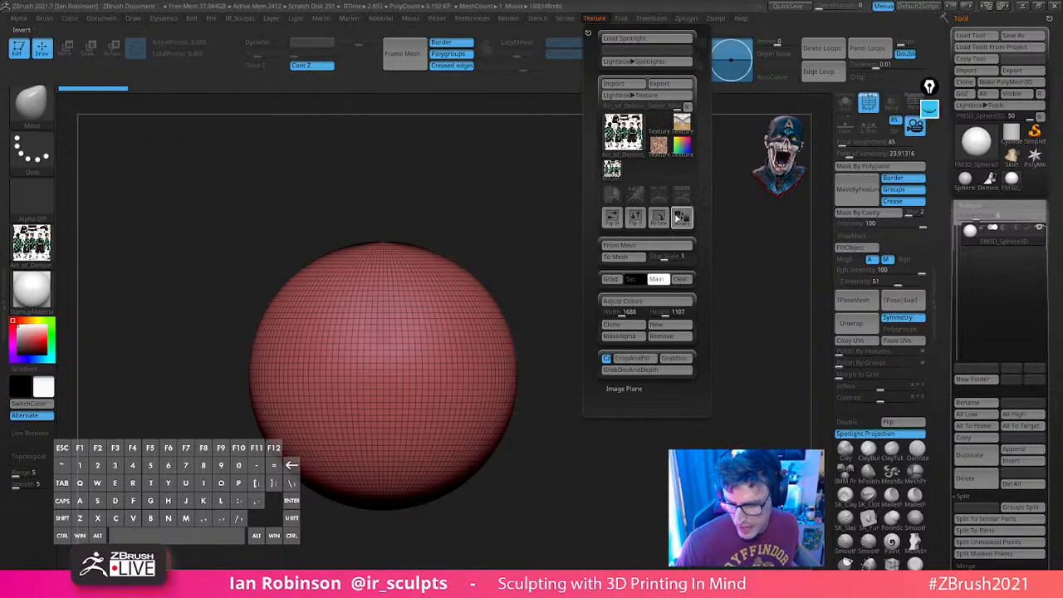
{"action": "left_click", "coordinate": [680, 200]}
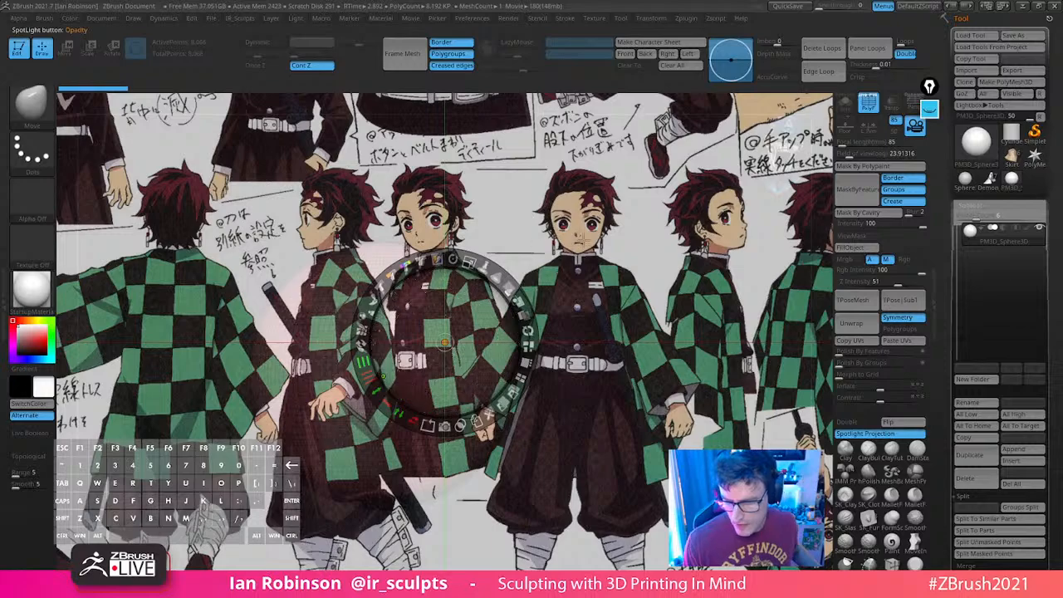
Fade, enlarge and position the Spotlight reference so Tanjiro's front-facing head sits over the sphere, and leave Spotlight editing
{"action": "left_click_drag", "start_coordinate": [467, 331], "coordinate": [375, 296]}
{"action": "left_click_drag", "start_coordinate": [394, 219], "coordinate": [435, 247]}
{"action": "left_click_drag", "start_coordinate": [450, 289], "coordinate": [590, 311]}
{"action": "left_click_drag", "start_coordinate": [532, 333], "coordinate": [408, 327]}
{"action": "mouse_move", "coordinate": [410, 235]}
{"action": "left_mouse_down"}
{"action": "mouse_move", "coordinate": [454, 259]}
{"action": "mouse_move", "coordinate": [413, 236]}
{"action": "left_mouse_up"}
{"action": "key", "text": "z"}
{"action": "key", "text": "z"}
{"action": "key", "text": "z"}
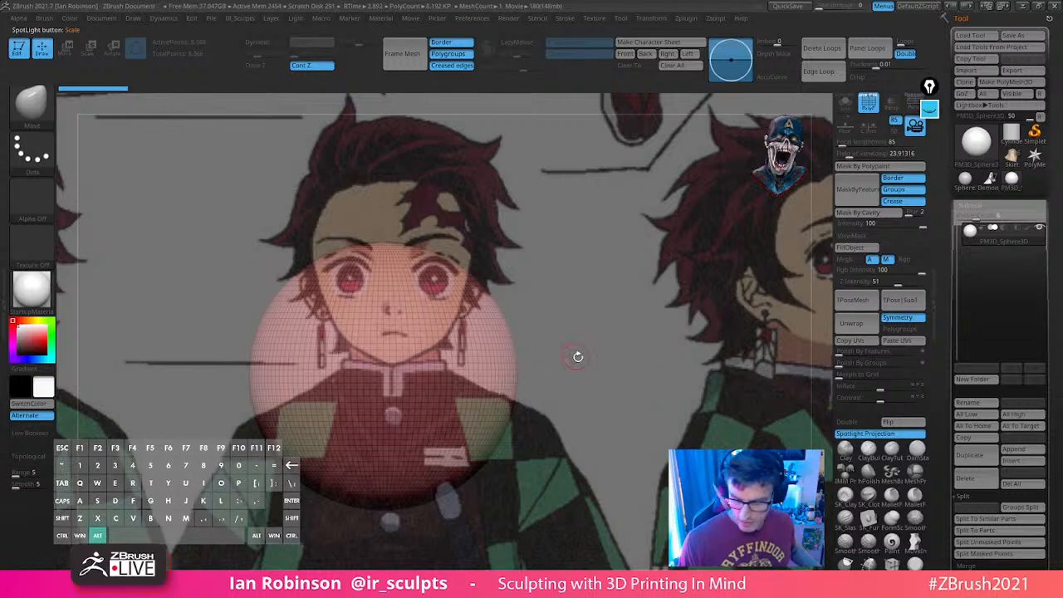
Fit the sphere in the view over the cranium of Tanjiro's front-facing head in the reference
{"action": "mouse_move", "coordinate": [579, 357]}
{"action": "left_mouse_down", "text": "alt"}
{"action": "mouse_move", "coordinate": [595, 304]}
{"action": "mouse_move", "coordinate": [587, 285]}
{"action": "mouse_move", "coordinate": [601, 177]}
{"action": "left_mouse_up", "text": "alt"}
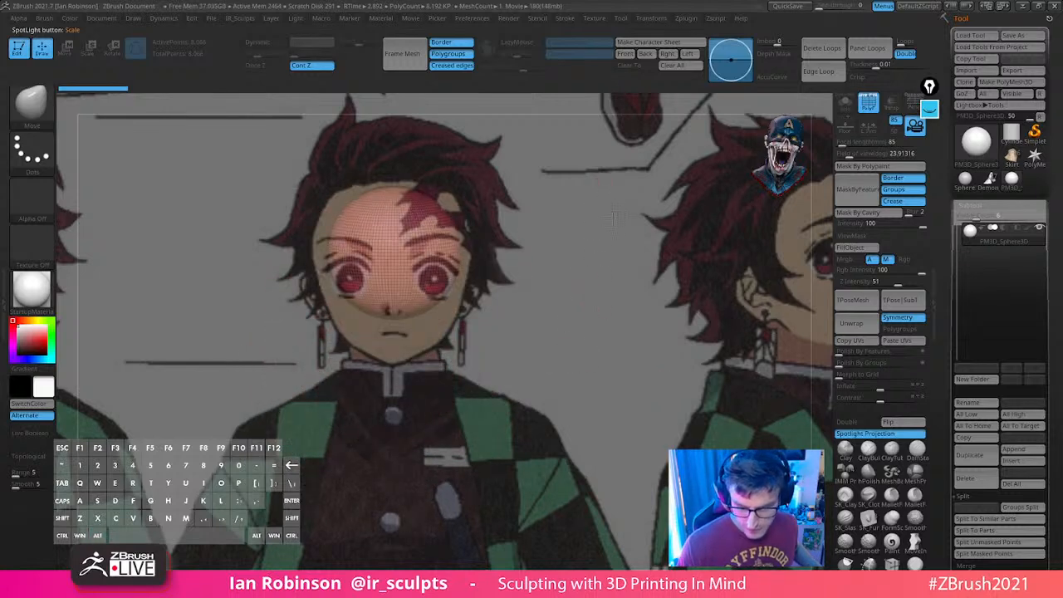
{"action": "key", "text": "w"}
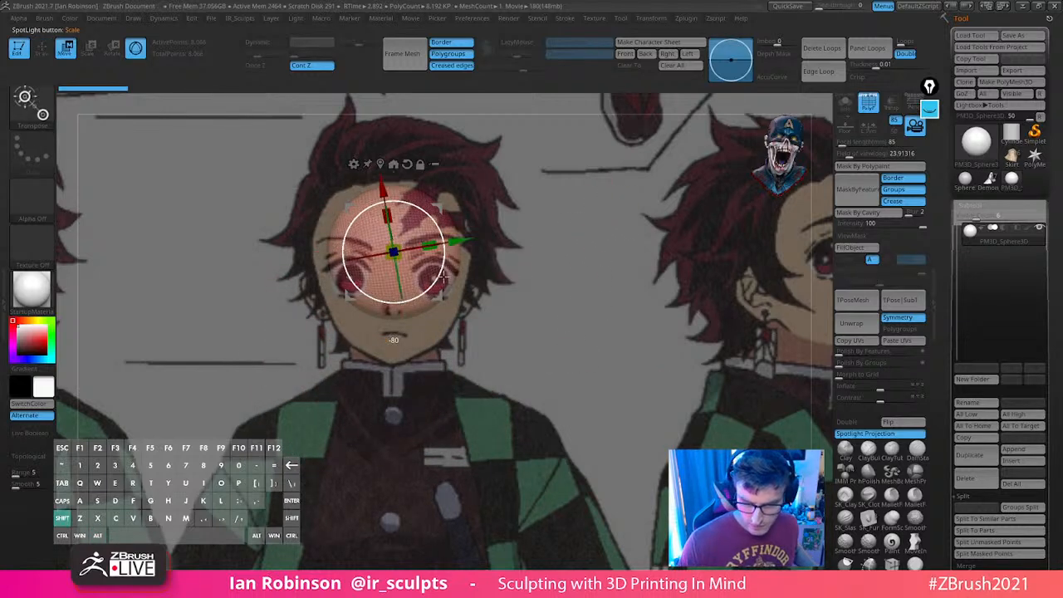
{"action": "key", "text": "q"}
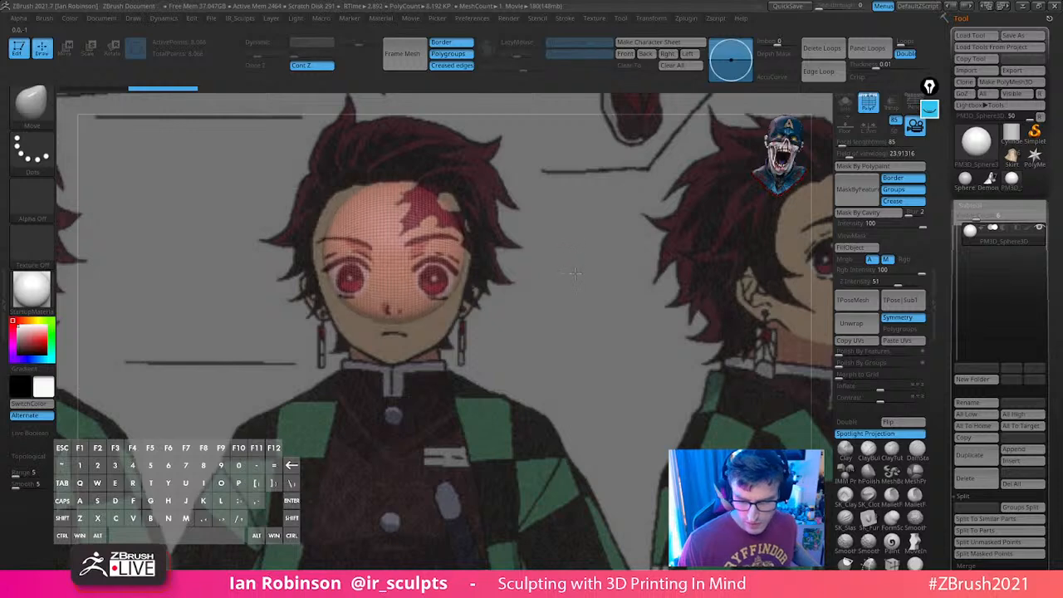
{"action": "left_click_drag", "start_coordinate": [576, 274], "coordinate": [599, 260], "text": "alt"}
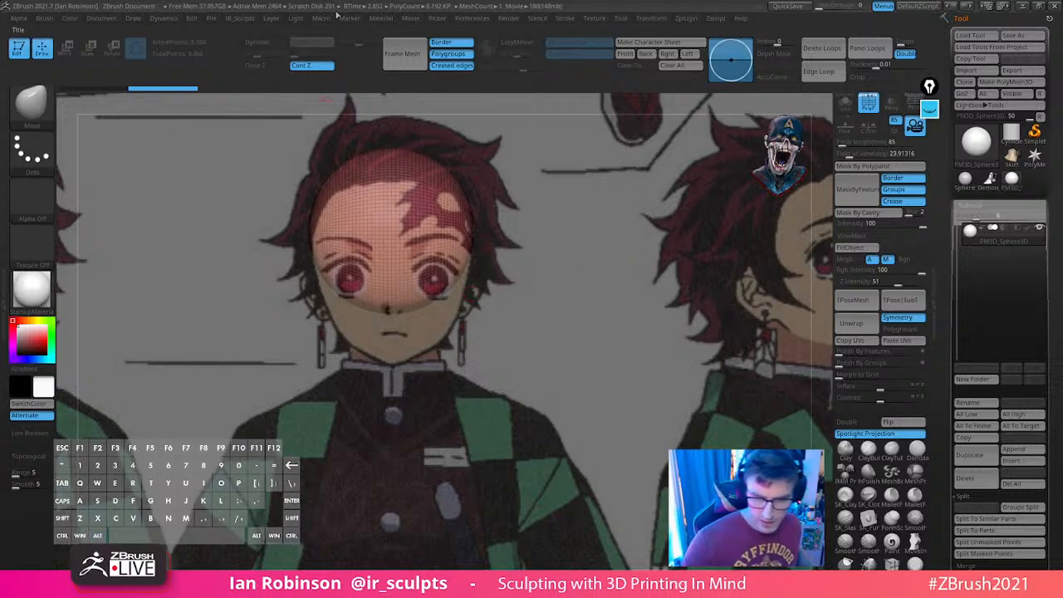
Delete the existing movie and show the animation timeline above the canvas
{"action": "left_click", "coordinate": [410, 18]}
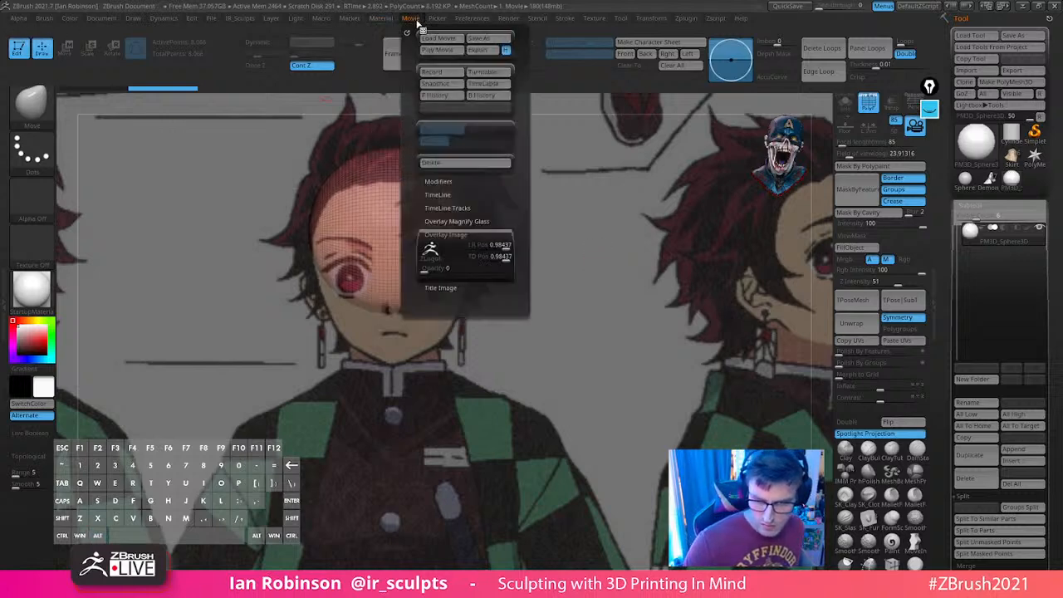
{"action": "left_click", "coordinate": [450, 181]}
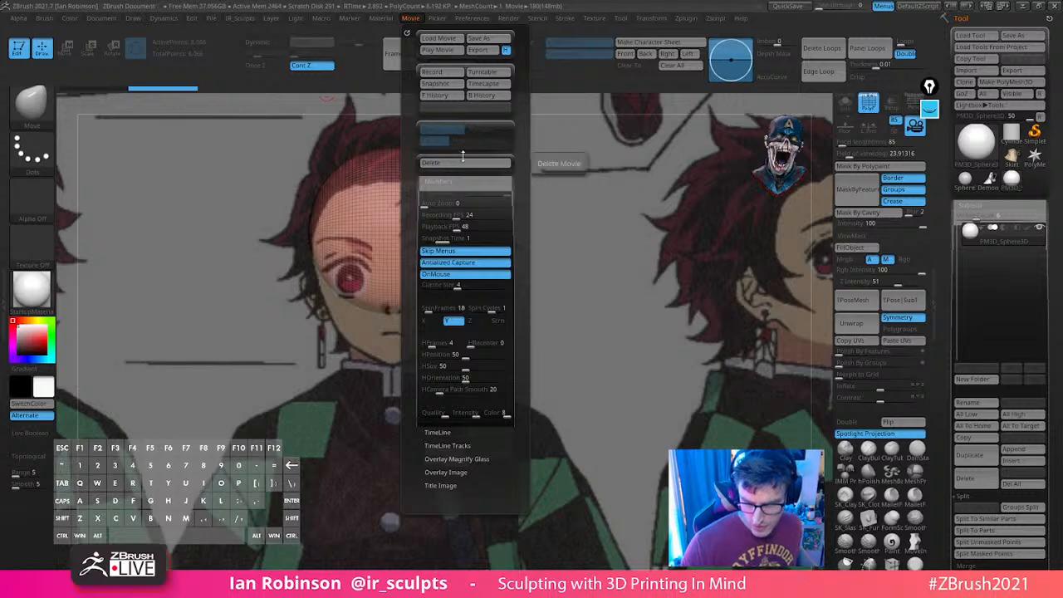
{"action": "left_click", "coordinate": [486, 162]}
{"action": "left_click", "coordinate": [541, 331]}
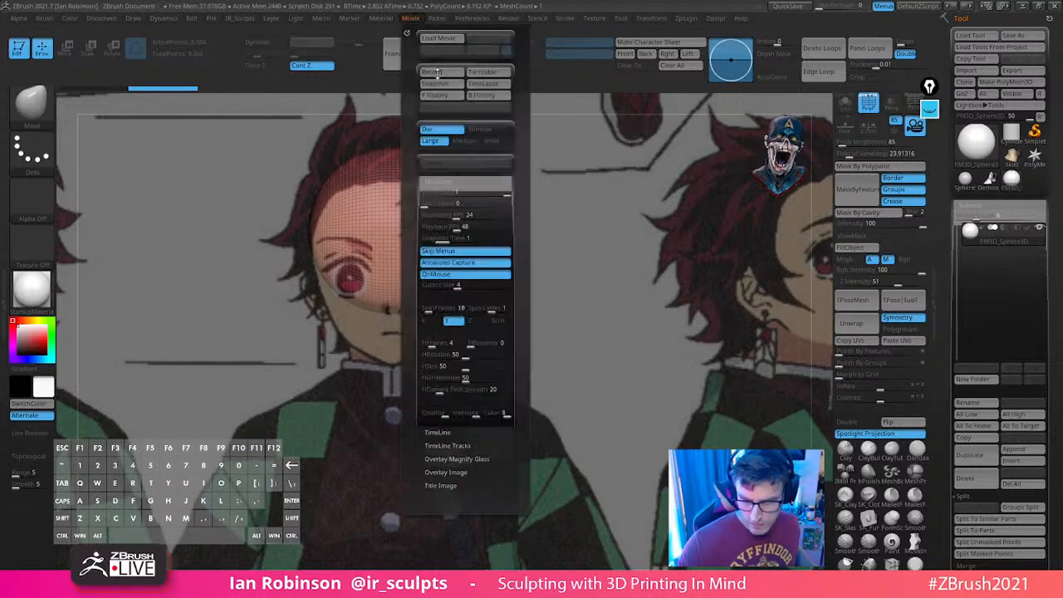
{"action": "left_click", "coordinate": [450, 181]}
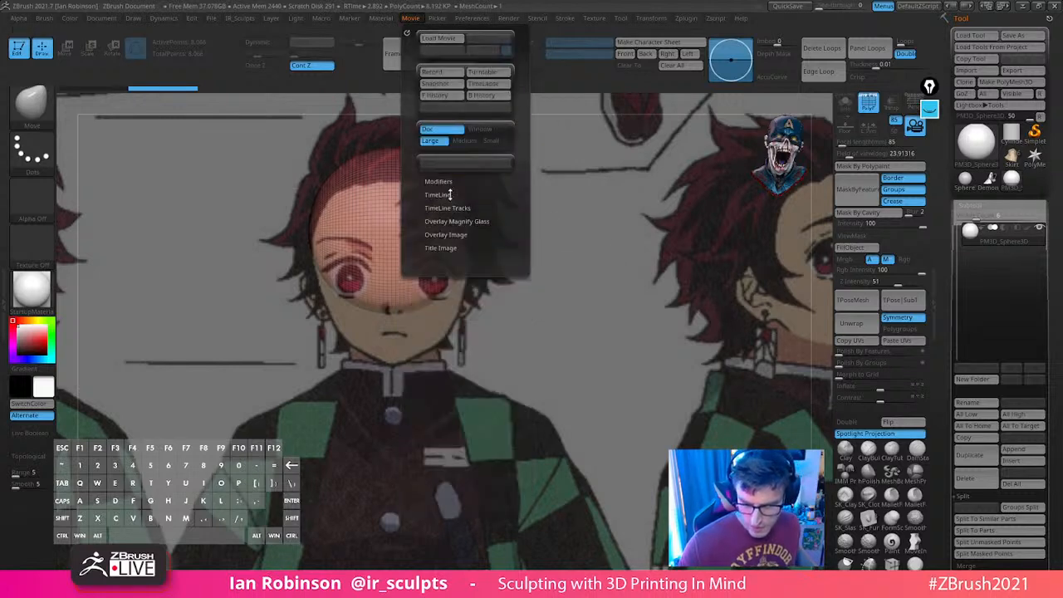
{"action": "left_click", "coordinate": [448, 195]}
{"action": "left_click", "coordinate": [448, 218]}
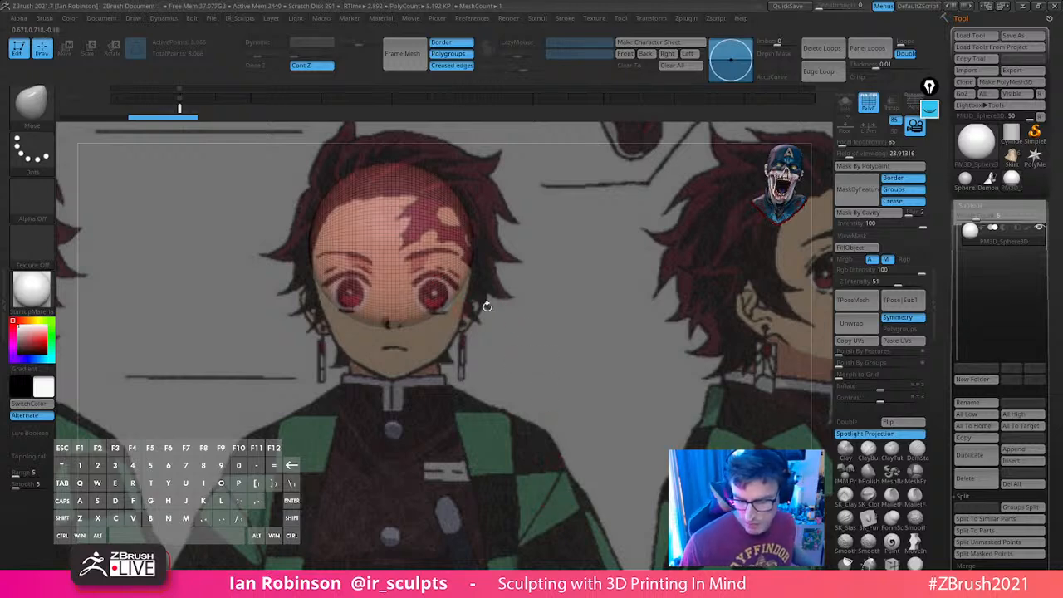
Duplicate the sphere within the same subtool, move the copy down over the lower face, and shrink it slightly
{"action": "key", "text": "w"}
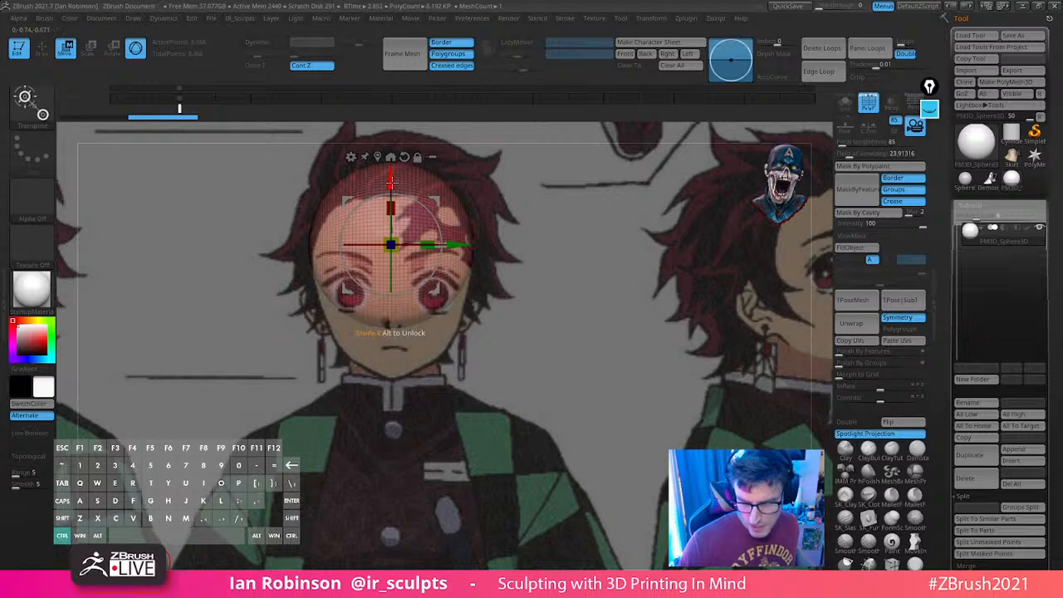
{"action": "left_click_drag", "start_coordinate": [390, 177], "coordinate": [397, 225]}
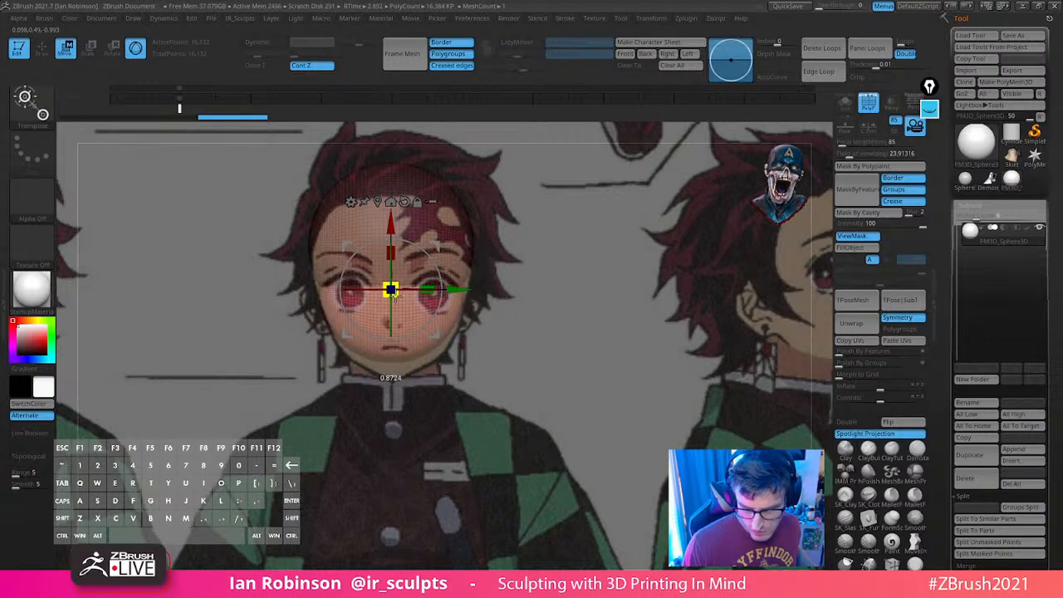
{"action": "key", "text": "q"}
{"action": "key", "text": "s"}
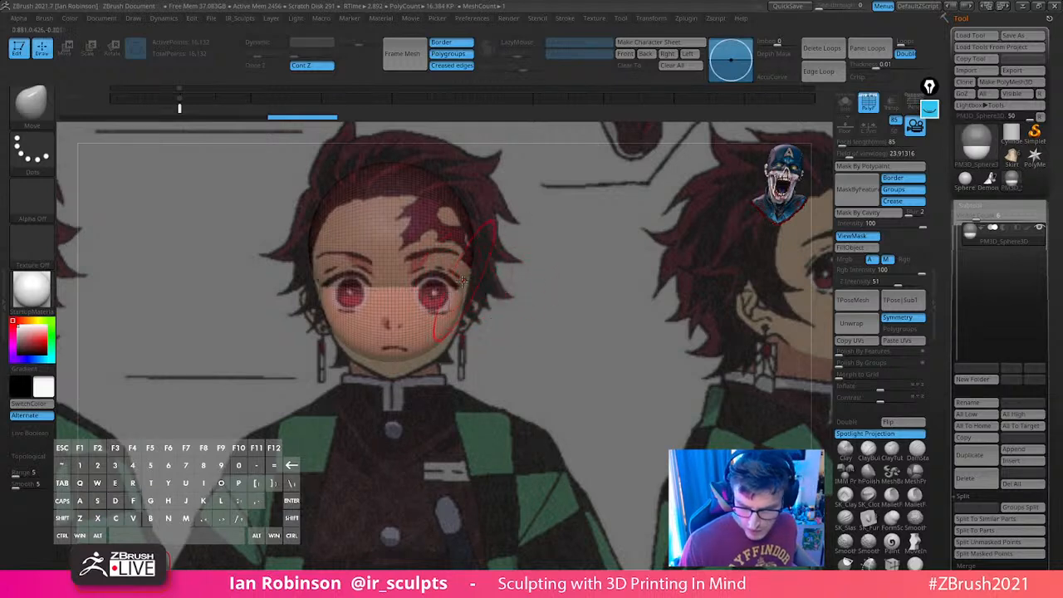
Shape the lower sphere into the jaw and chin with the Move brush, following the reference face outline
{"action": "mouse_move", "coordinate": [394, 353]}
{"action": "left_mouse_down"}
{"action": "mouse_move", "coordinate": [394, 374]}
{"action": "mouse_move", "coordinate": [446, 348]}
{"action": "mouse_move", "coordinate": [460, 318]}
{"action": "left_mouse_up"}
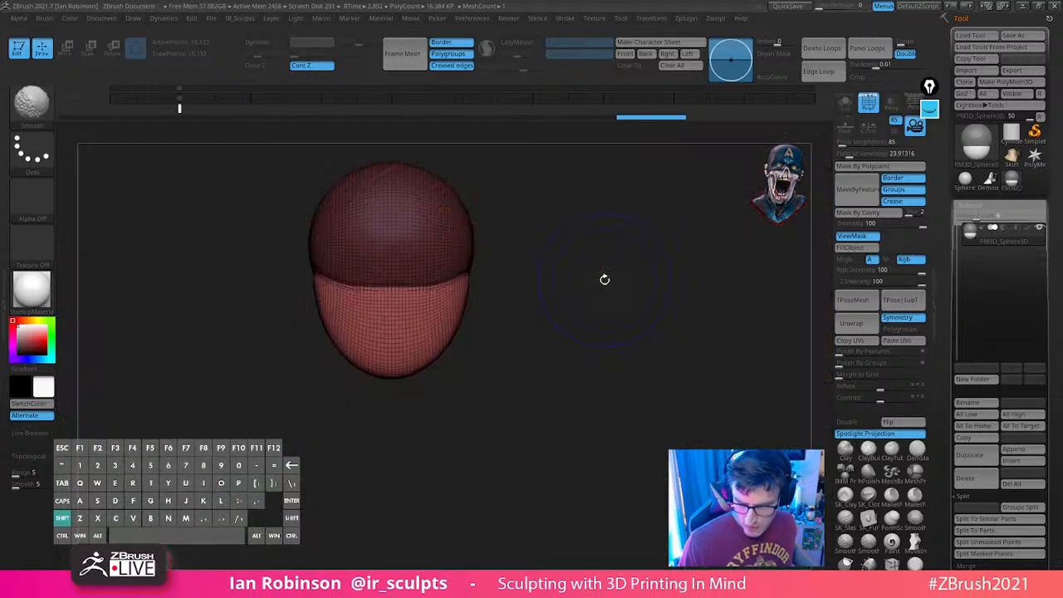
{"action": "key", "text": "shift+z"}
{"action": "key", "text": "s"}
{"action": "left_click_drag", "start_coordinate": [493, 289], "coordinate": [495, 283]}
{"action": "key", "text": "shift+z"}
{"action": "key", "text": "shift+z"}
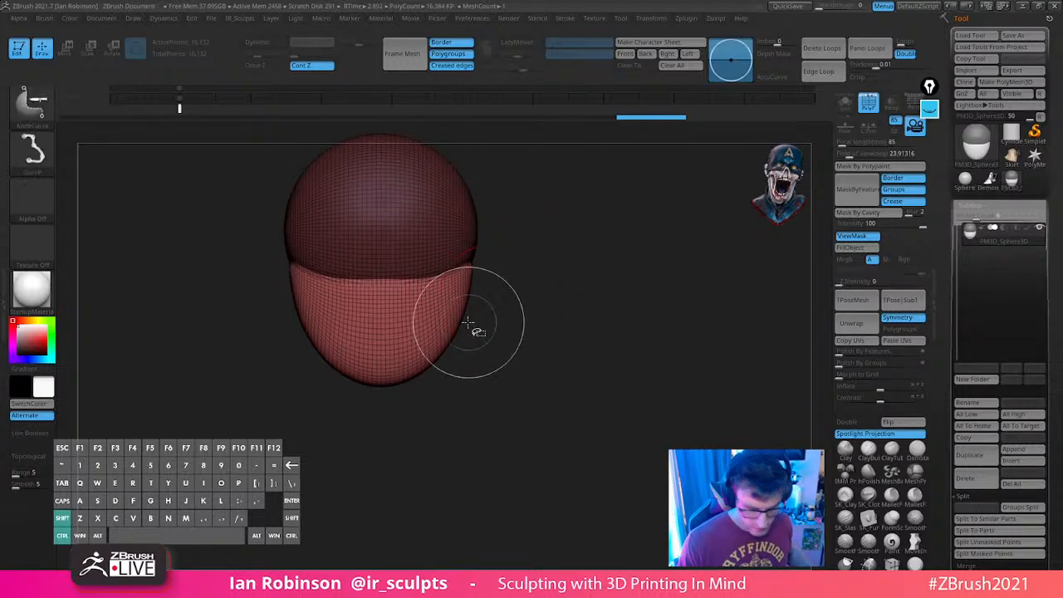
Clip the jaw's lower sides with the ClipCurve brush so the chin tapers to a point along the reference
{"action": "left_click", "coordinate": [33, 110], "text": "ctrl+shift"}
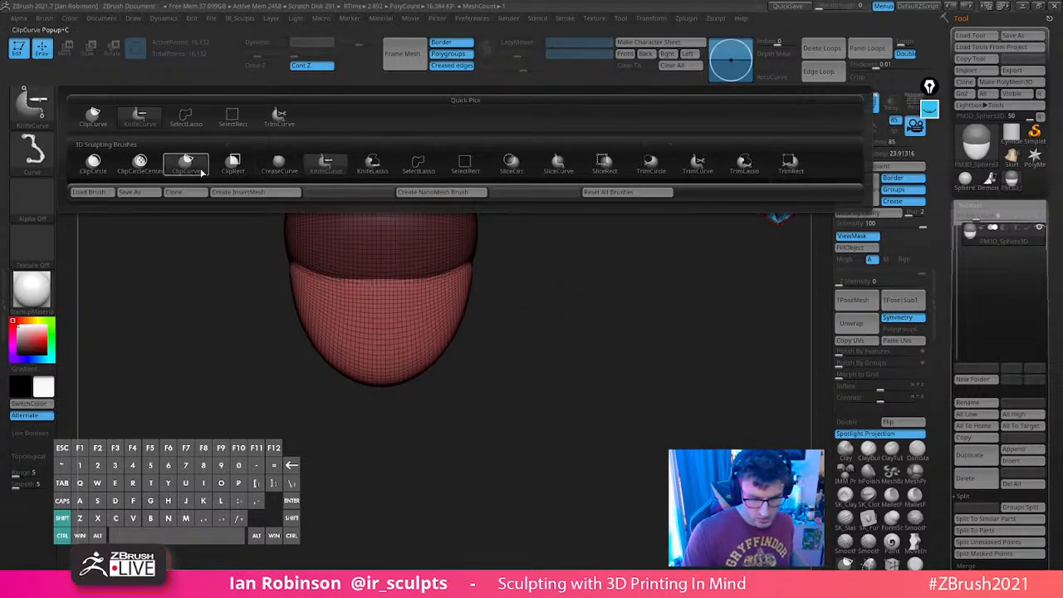
{"action": "left_click", "coordinate": [186, 163]}
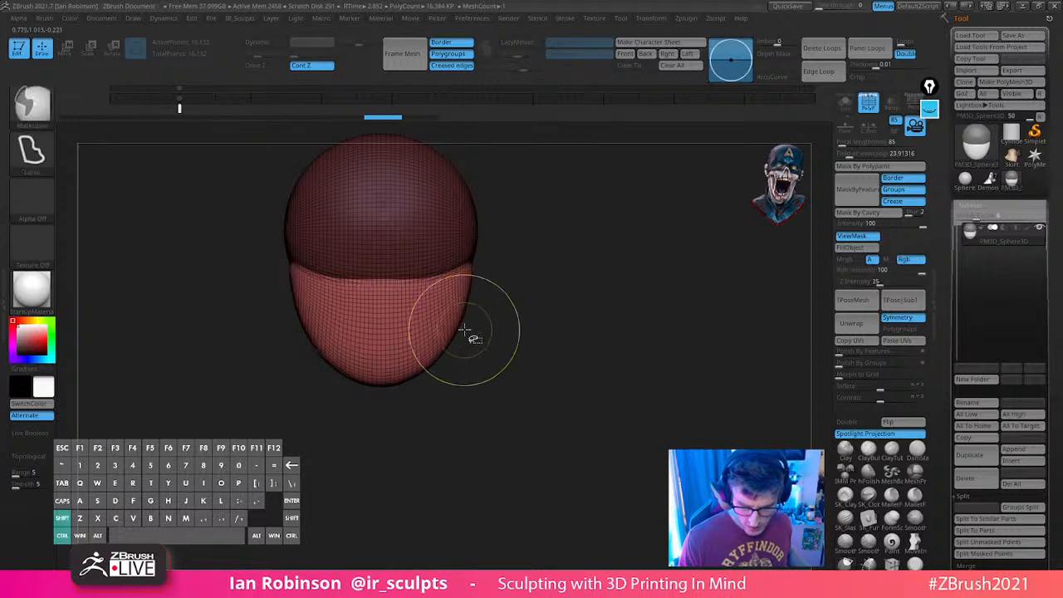
{"action": "left_click_drag", "start_coordinate": [468, 327], "coordinate": [373, 398], "text": "ctrl+shift"}
{"action": "key", "text": "space"}
{"action": "key", "text": "shift+z"}
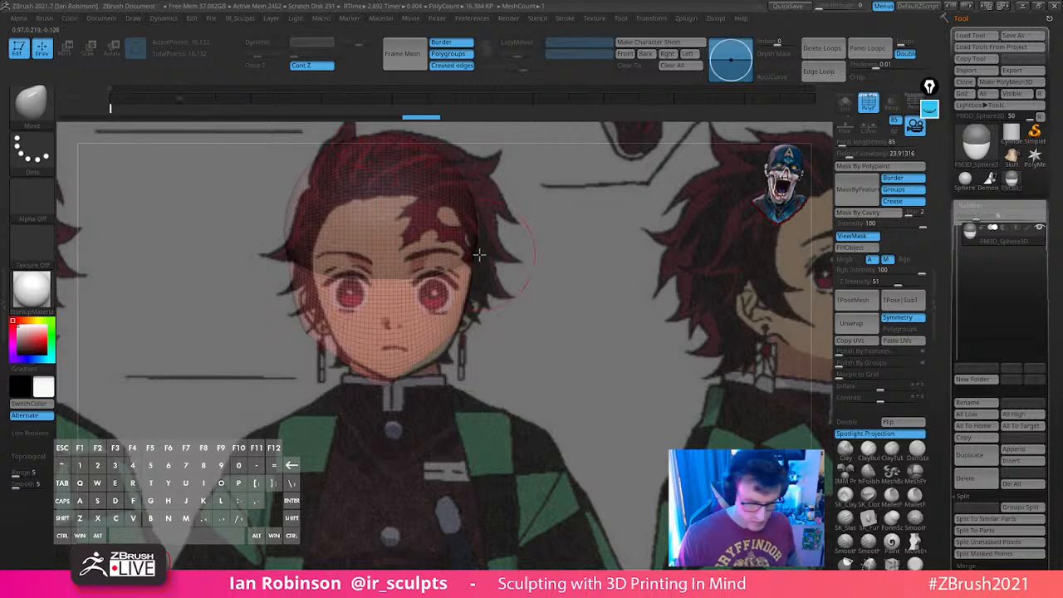
{"action": "key", "text": "Right"}
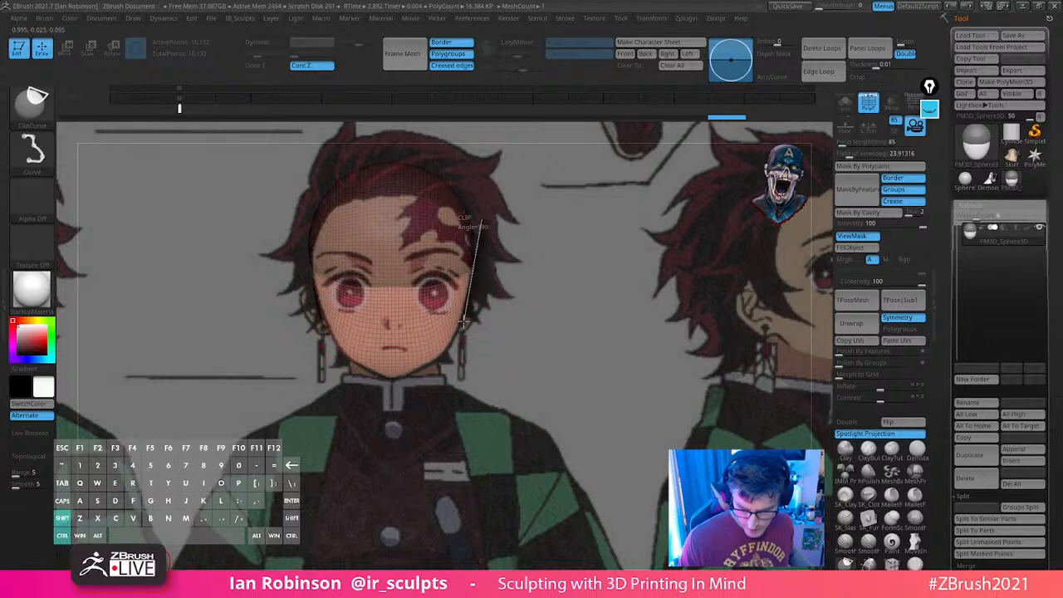
{"action": "mouse_move", "coordinate": [479, 221]}
{"action": "left_mouse_down", "text": "ctrl+shift"}
{"action": "mouse_move", "coordinate": [449, 376]}
{"action": "mouse_move", "coordinate": [420, 398]}
{"action": "mouse_move", "coordinate": [379, 474]}
{"action": "mouse_move", "coordinate": [370, 468]}
{"action": "left_mouse_up", "text": "ctrl+shift"}
{"action": "key", "text": "space"}
{"action": "key", "text": "shift+z"}
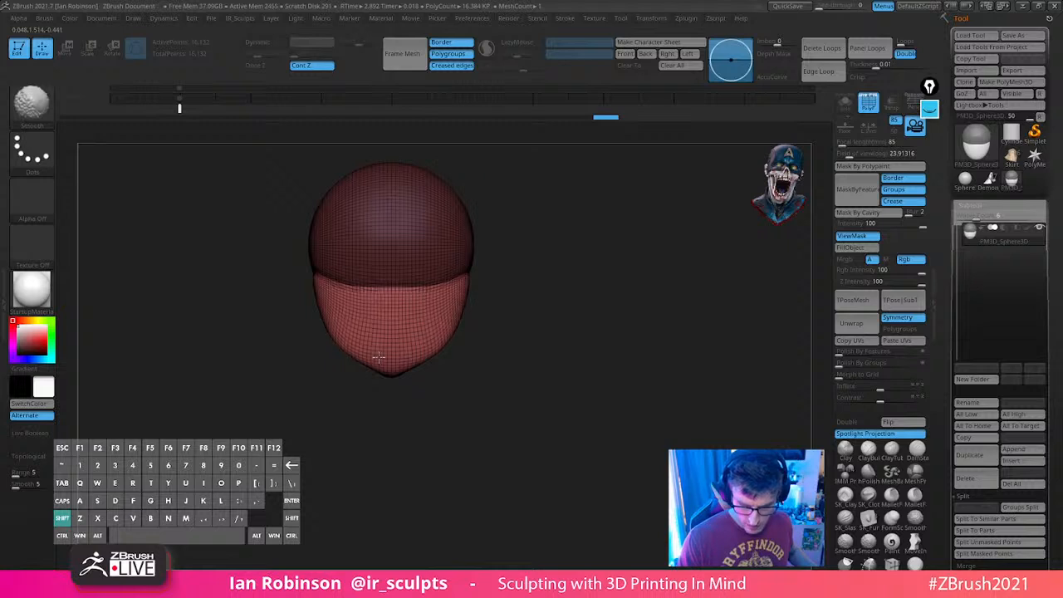
Clip away the jaw's underside in side view with the ClipCurve brush so it slopes up from the chin toward the back
{"action": "left_click_drag", "start_coordinate": [586, 339], "coordinate": [522, 337], "text": "shift"}
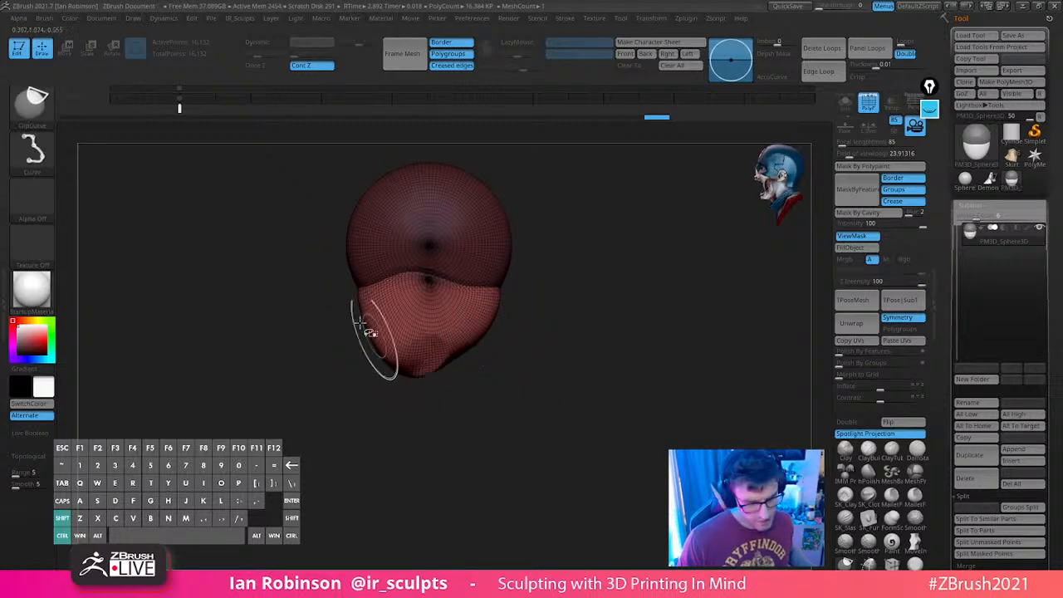
{"action": "key", "text": "b"}
{"action": "mouse_move", "coordinate": [434, 441]}
{"action": "left_mouse_down", "text": "ctrl+shift"}
{"action": "mouse_move", "coordinate": [427, 190]}
{"action": "mouse_move", "coordinate": [427, 480]}
{"action": "mouse_move", "coordinate": [429, 453]}
{"action": "left_mouse_up", "text": "ctrl+shift"}
{"action": "key", "text": "ctrl+z"}
{"action": "left_click_drag", "start_coordinate": [479, 351], "coordinate": [510, 379]}
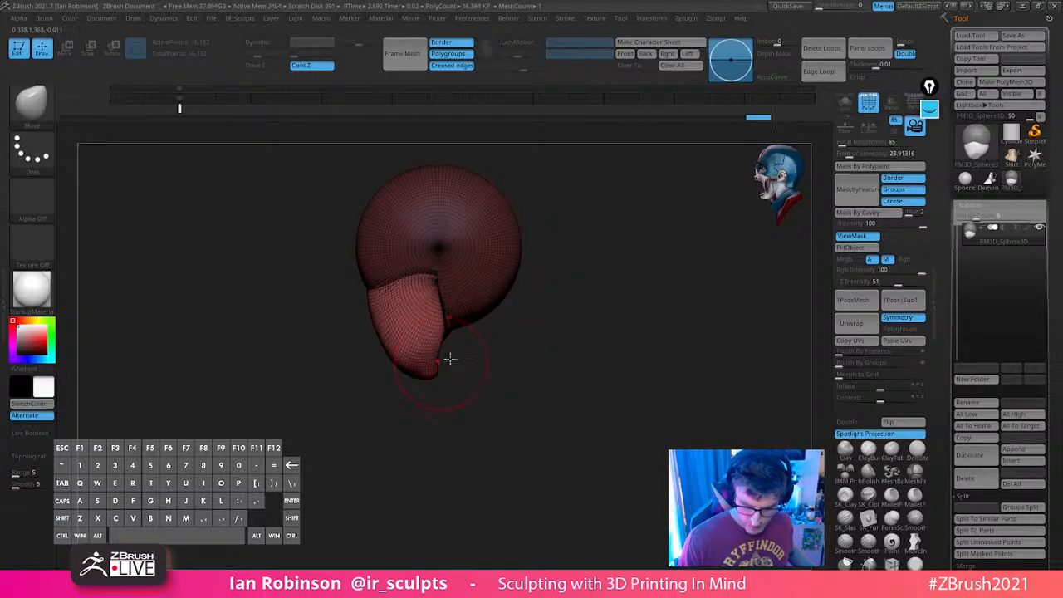
{"action": "left_click_drag", "start_coordinate": [471, 328], "coordinate": [369, 392], "text": "ctrl+shift"}
{"action": "key", "text": "space"}
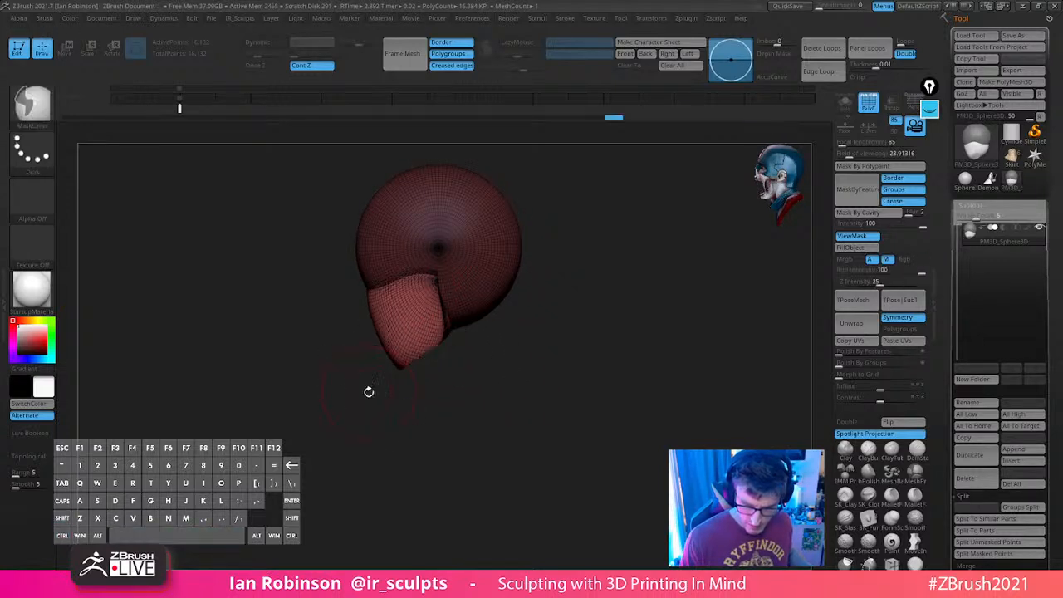
Round and smooth the jaw's lower edge and chin with the Move and Smooth brushes
{"action": "left_click_drag", "start_coordinate": [446, 363], "coordinate": [443, 337]}
{"action": "left_click_drag", "start_coordinate": [420, 371], "coordinate": [378, 341], "text": "shift"}
{"action": "left_click_drag", "start_coordinate": [588, 267], "coordinate": [602, 332]}
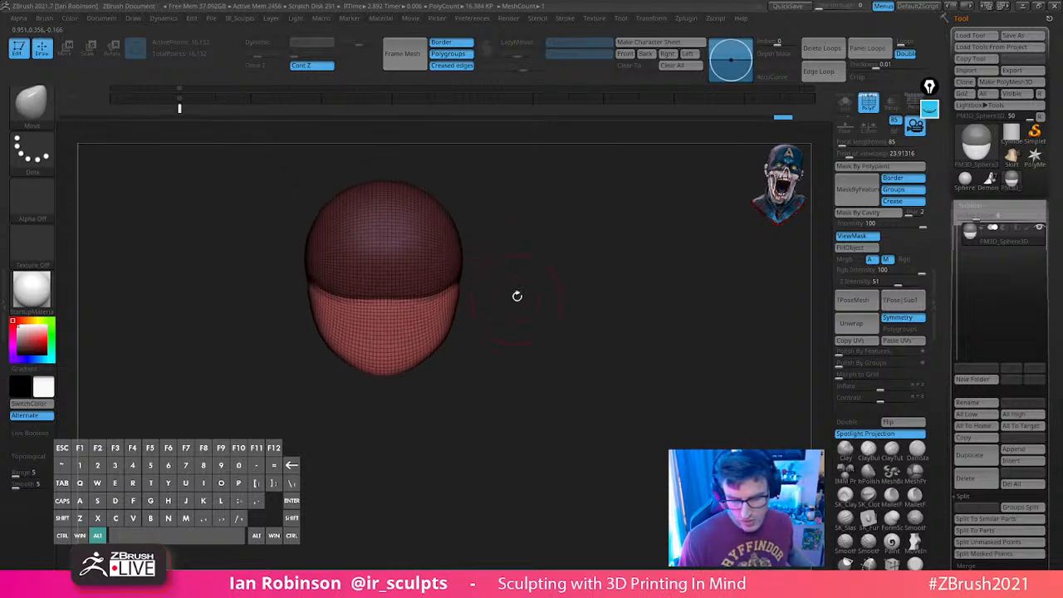
{"action": "left_click_drag", "start_coordinate": [515, 296], "coordinate": [515, 288]}
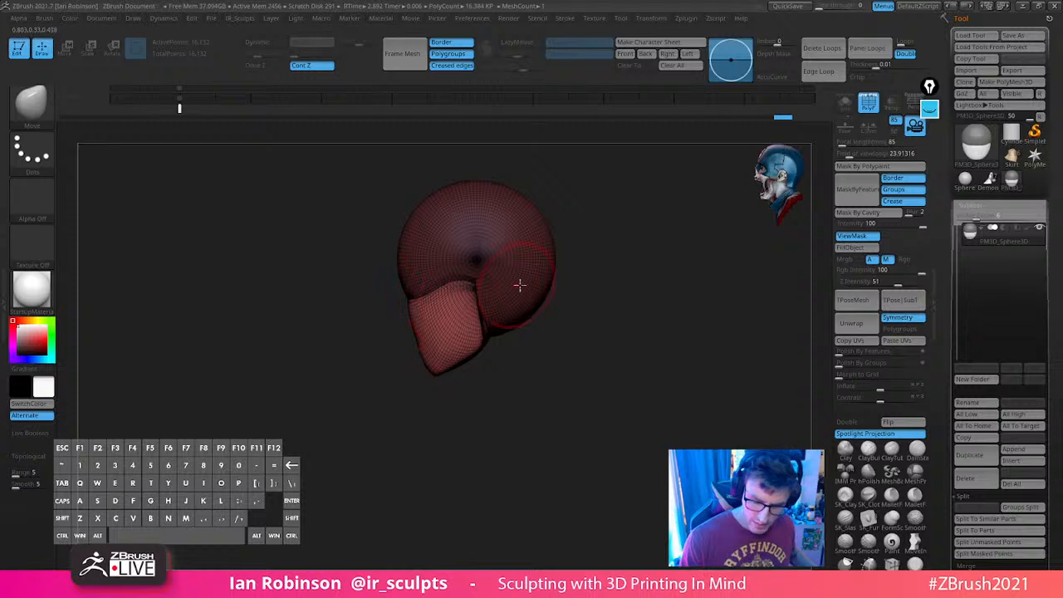
Nudge the jaw slightly forward and down against the cranium in side view with the transform gizmo
{"action": "key", "text": "w"}
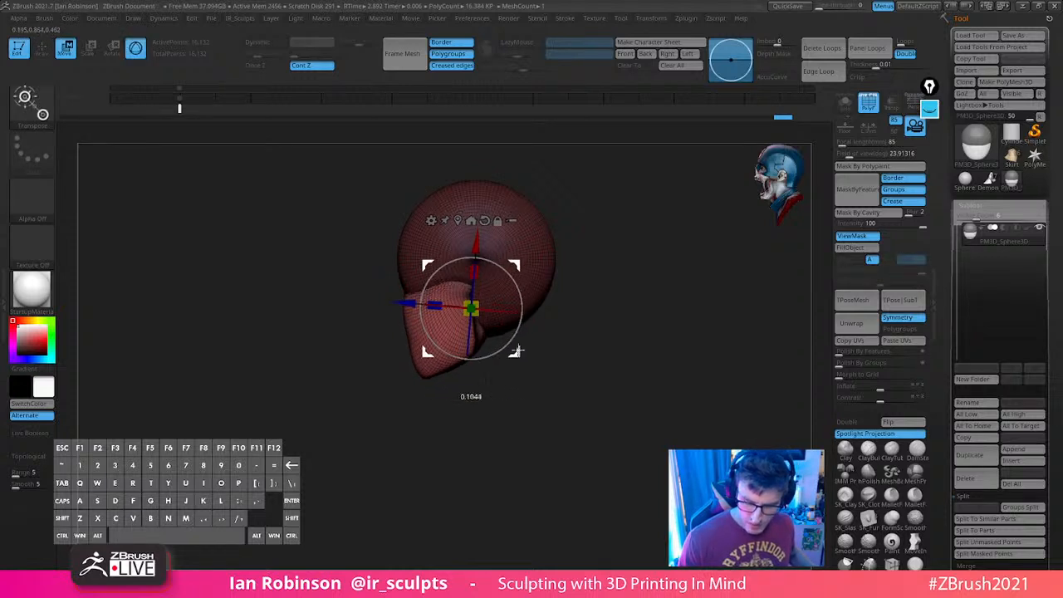
{"action": "left_click_drag", "start_coordinate": [517, 350], "coordinate": [518, 350]}
{"action": "key", "text": "q"}
{"action": "mouse_move", "coordinate": [586, 352]}
{"action": "left_mouse_down", "text": "shift"}
{"action": "mouse_move", "coordinate": [631, 357]}
{"action": "mouse_move", "coordinate": [543, 385]}
{"action": "mouse_move", "coordinate": [551, 368]}
{"action": "mouse_move", "coordinate": [541, 363]}
{"action": "left_mouse_up", "text": "shift"}
{"action": "left_click_drag", "start_coordinate": [507, 402], "coordinate": [563, 375]}
{"action": "mouse_move", "coordinate": [586, 287]}
{"action": "left_mouse_down"}
{"action": "mouse_move", "coordinate": [585, 278]}
{"action": "mouse_move", "coordinate": [546, 285]}
{"action": "left_mouse_up"}
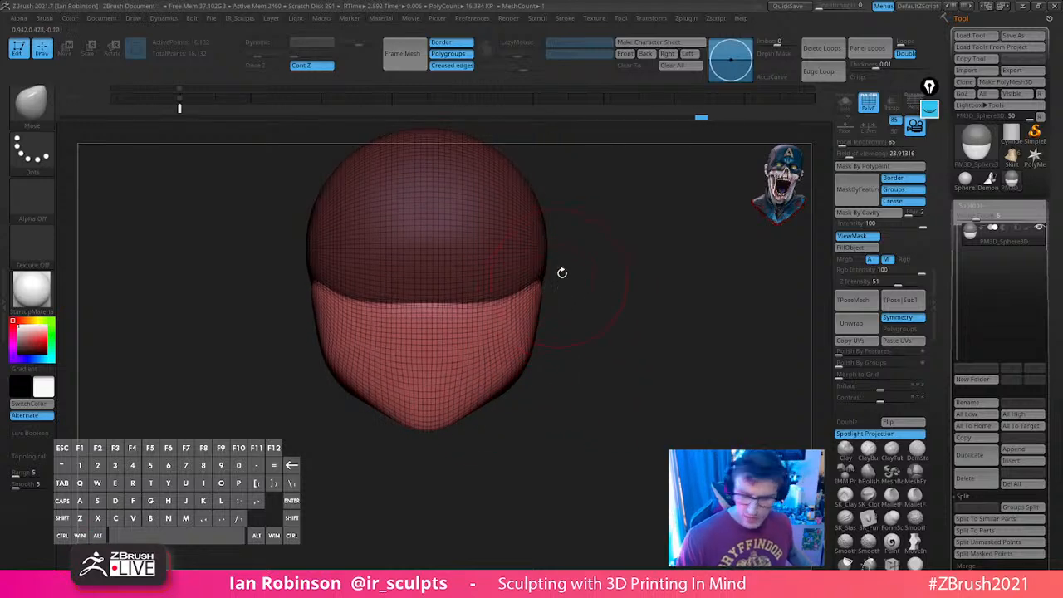
Shape the jaw's lower corners and underside with the Move brush, working from the front and from below
{"action": "left_click_drag", "start_coordinate": [531, 358], "coordinate": [514, 374]}
{"action": "mouse_move", "coordinate": [583, 364]}
{"action": "left_mouse_down"}
{"action": "mouse_move", "coordinate": [580, 385]}
{"action": "mouse_move", "coordinate": [610, 374]}
{"action": "mouse_move", "coordinate": [592, 368]}
{"action": "mouse_move", "coordinate": [441, 415]}
{"action": "mouse_move", "coordinate": [369, 409]}
{"action": "mouse_move", "coordinate": [372, 337]}
{"action": "mouse_move", "coordinate": [354, 441]}
{"action": "mouse_move", "coordinate": [396, 468]}
{"action": "mouse_move", "coordinate": [680, 313]}
{"action": "mouse_move", "coordinate": [389, 369]}
{"action": "mouse_move", "coordinate": [560, 323]}
{"action": "mouse_move", "coordinate": [645, 316]}
{"action": "mouse_move", "coordinate": [546, 343]}
{"action": "mouse_move", "coordinate": [487, 315]}
{"action": "mouse_move", "coordinate": [636, 304]}
{"action": "mouse_move", "coordinate": [610, 404]}
{"action": "mouse_move", "coordinate": [657, 355]}
{"action": "mouse_move", "coordinate": [620, 296]}
{"action": "mouse_move", "coordinate": [612, 342]}
{"action": "mouse_move", "coordinate": [504, 349]}
{"action": "left_mouse_up"}
{"action": "left_click_drag", "start_coordinate": [414, 360], "coordinate": [409, 366]}
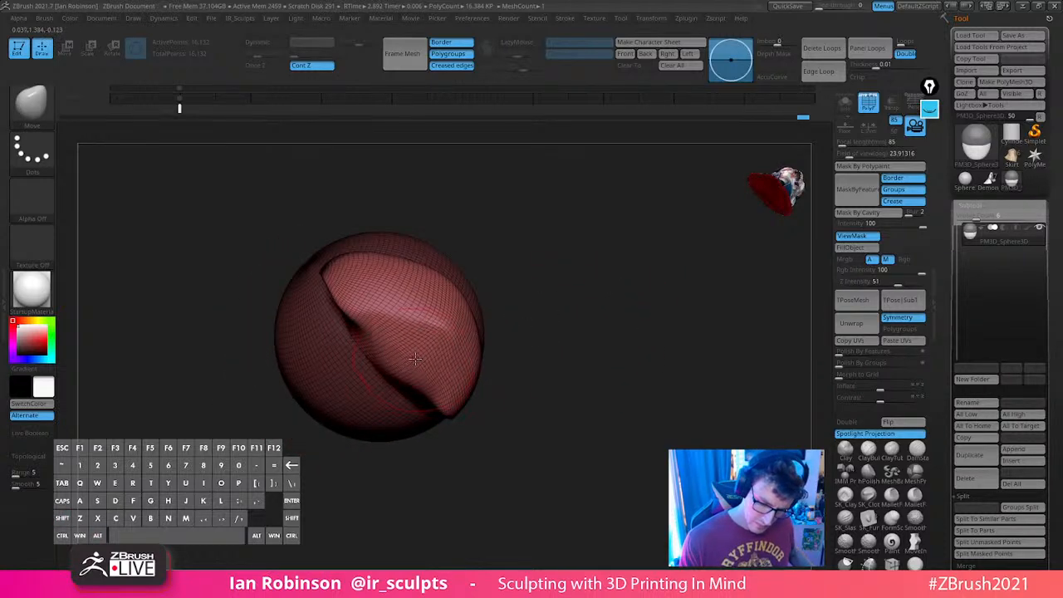
{"action": "left_click_drag", "start_coordinate": [496, 354], "coordinate": [559, 296]}
Sharpen the jaw's lower edge from below with the Pinch brush
{"action": "key", "text": "b"}
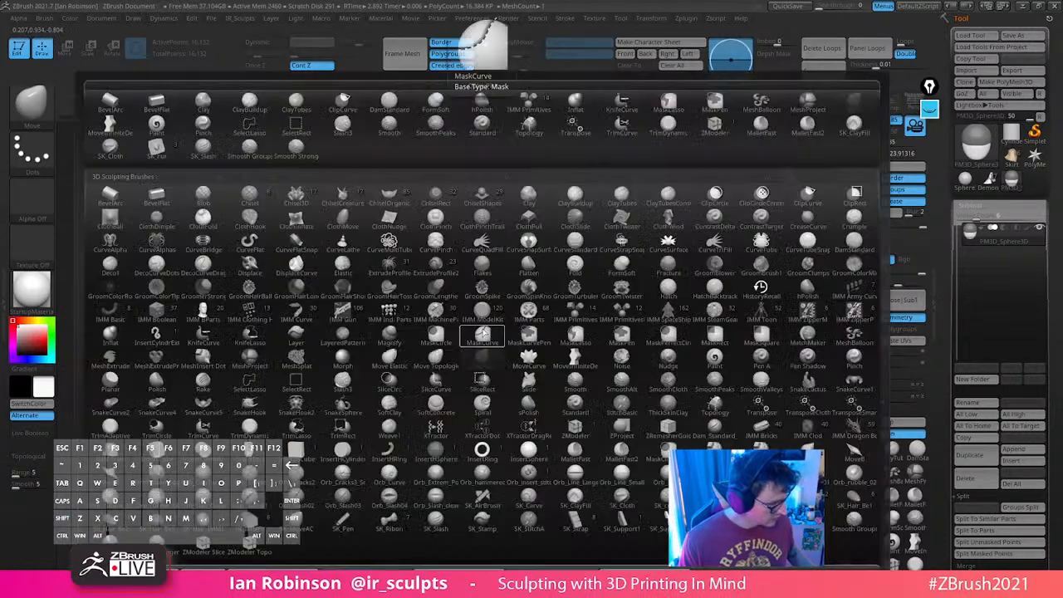
{"action": "key", "text": "p"}
{"action": "key", "text": "i"}
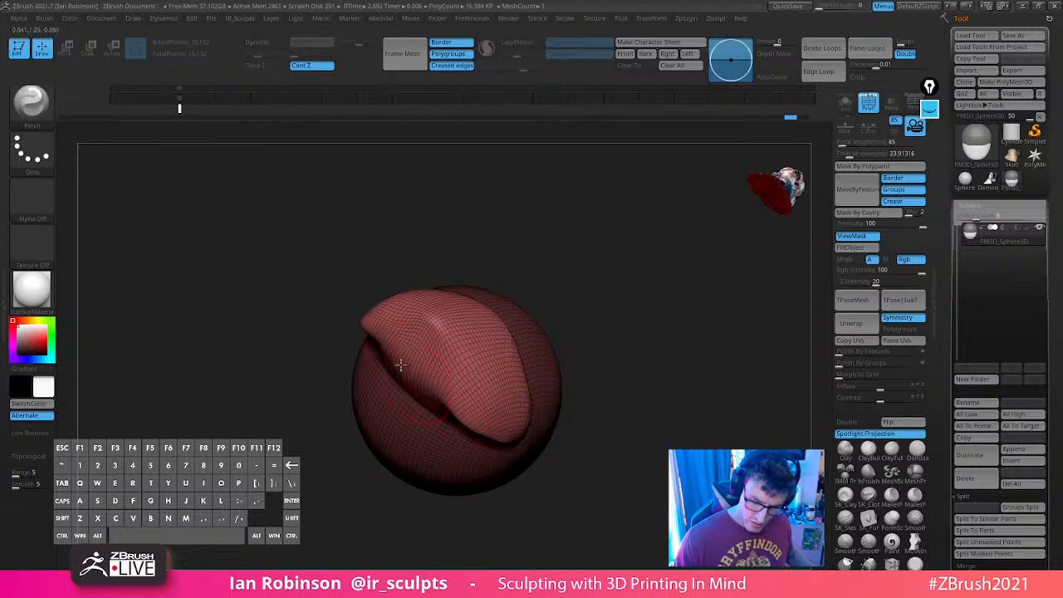
{"action": "mouse_move", "coordinate": [582, 357]}
{"action": "left_mouse_down"}
{"action": "mouse_move", "coordinate": [681, 316]}
{"action": "mouse_move", "coordinate": [590, 359]}
{"action": "mouse_move", "coordinate": [545, 285]}
{"action": "left_mouse_up"}
Pull the middle of the jaw's rear underside edge back toward the skull with the Move brush
{"action": "key", "text": "b"}
{"action": "key", "text": "m"}
{"action": "key", "text": "v"}
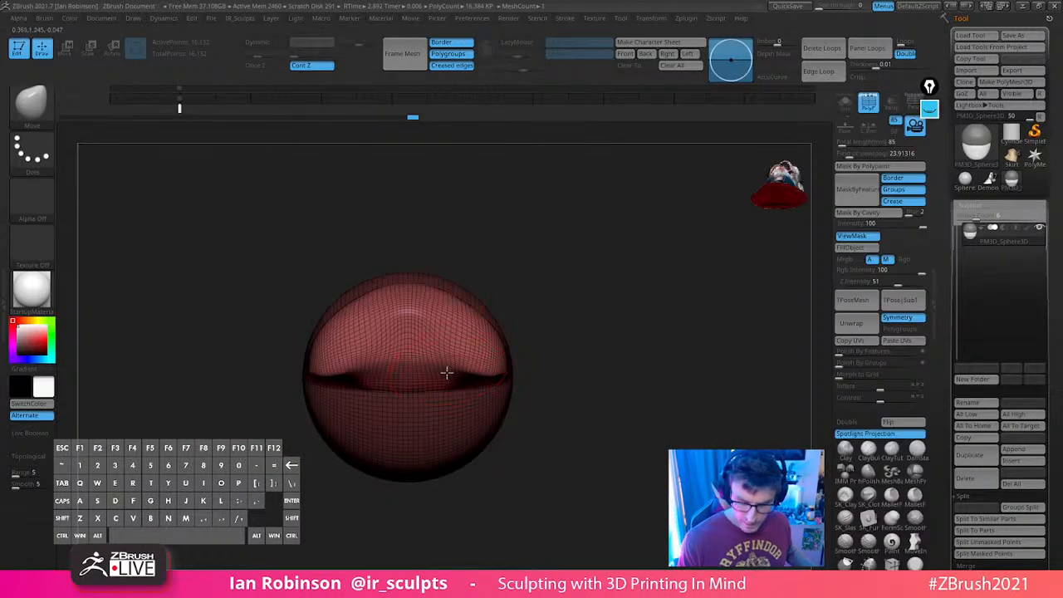
{"action": "left_click_drag", "start_coordinate": [447, 373], "coordinate": [446, 383]}
{"action": "left_click_drag", "start_coordinate": [419, 364], "coordinate": [419, 384]}
{"action": "left_click_drag", "start_coordinate": [625, 344], "coordinate": [613, 306]}
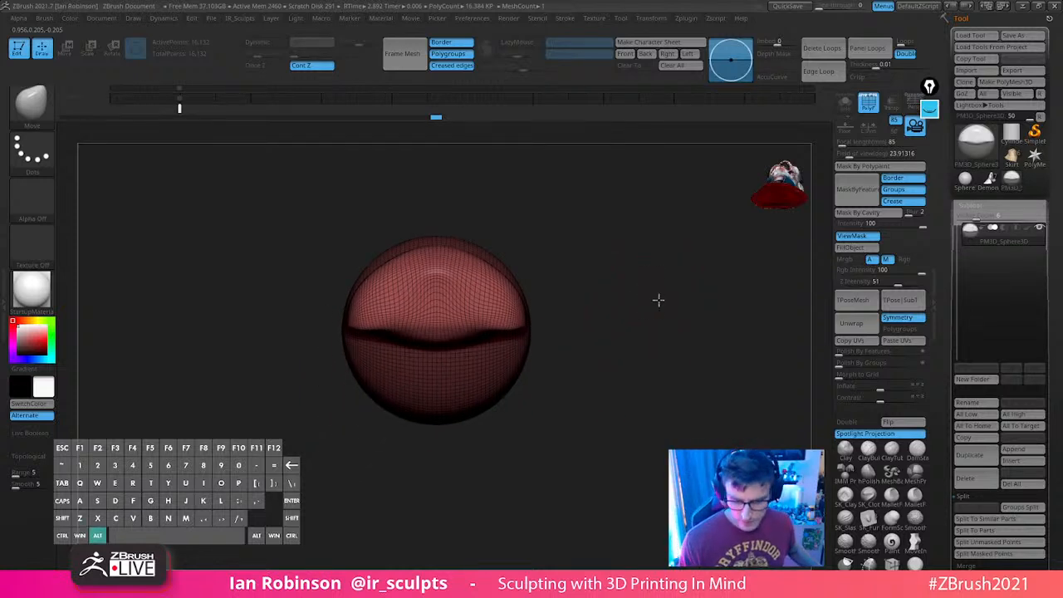
{"action": "left_click_drag", "start_coordinate": [658, 300], "coordinate": [672, 312]}
Resize the Move brush and adjust the jaw's rear corner and upper back edge in side view
{"action": "mouse_move", "coordinate": [512, 319]}
{"action": "left_mouse_down"}
{"action": "mouse_move", "coordinate": [541, 309]}
{"action": "mouse_move", "coordinate": [503, 316]}
{"action": "mouse_move", "coordinate": [610, 427]}
{"action": "mouse_move", "coordinate": [606, 363]}
{"action": "left_mouse_up"}
{"action": "key", "text": "s"}
{"action": "key", "text": "s"}
{"action": "mouse_move", "coordinate": [532, 316]}
{"action": "left_mouse_down"}
{"action": "mouse_move", "coordinate": [601, 247]}
{"action": "mouse_move", "coordinate": [518, 261]}
{"action": "left_mouse_up"}
{"action": "key", "text": "s"}
{"action": "left_click_drag", "start_coordinate": [589, 258], "coordinate": [610, 283], "text": "shift"}
{"action": "left_click_drag", "start_coordinate": [515, 258], "coordinate": [520, 257]}
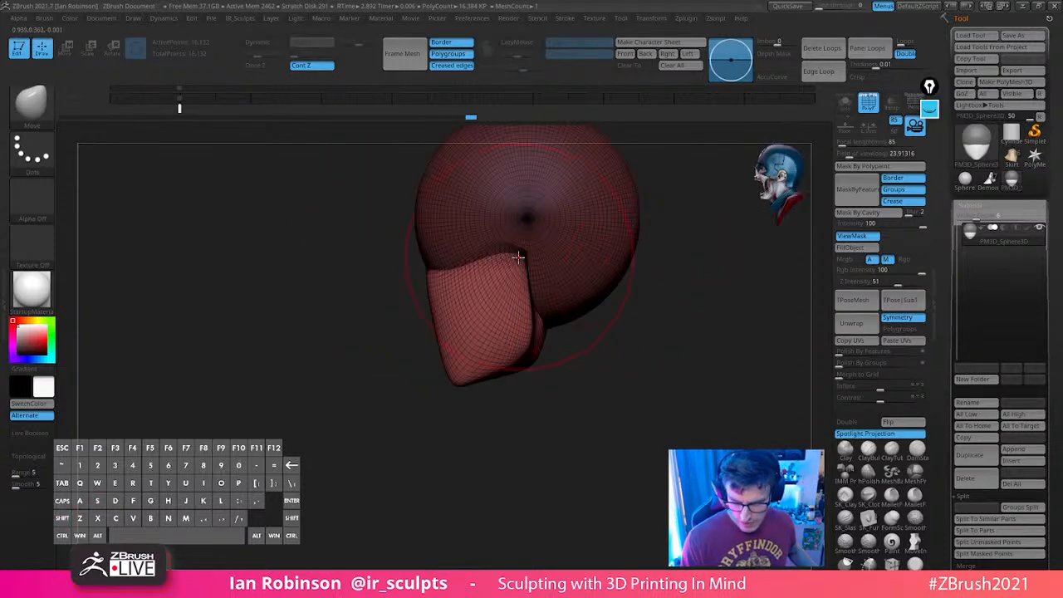
{"action": "key", "text": "s"}
{"action": "mouse_move", "coordinate": [622, 319]}
{"action": "left_mouse_down"}
{"action": "mouse_move", "coordinate": [665, 266]}
{"action": "mouse_move", "coordinate": [631, 228]}
{"action": "mouse_move", "coordinate": [671, 241]}
{"action": "mouse_move", "coordinate": [690, 262]}
{"action": "mouse_move", "coordinate": [678, 269]}
{"action": "left_mouse_up"}
Flatten the jaw's underside with the hPolish brush and turn off the PolyFrame display
{"action": "key", "text": "b"}
{"action": "key", "text": "h"}
{"action": "key", "text": "p"}
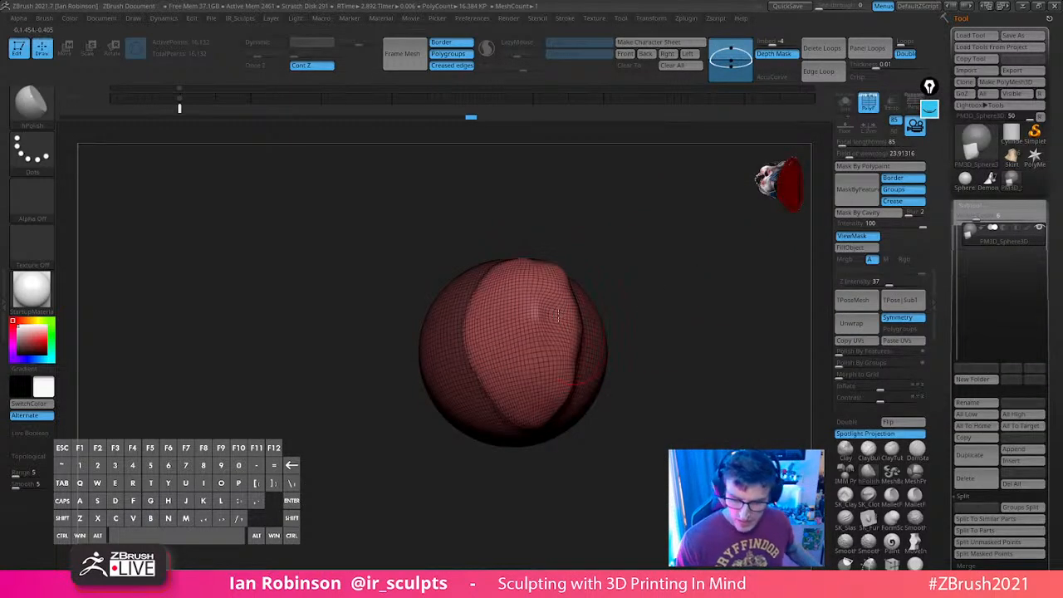
{"action": "left_click_drag", "start_coordinate": [560, 290], "coordinate": [573, 332]}
{"action": "key", "text": "shift+f"}
{"action": "left_click_drag", "start_coordinate": [573, 332], "coordinate": [647, 281], "text": "alt"}
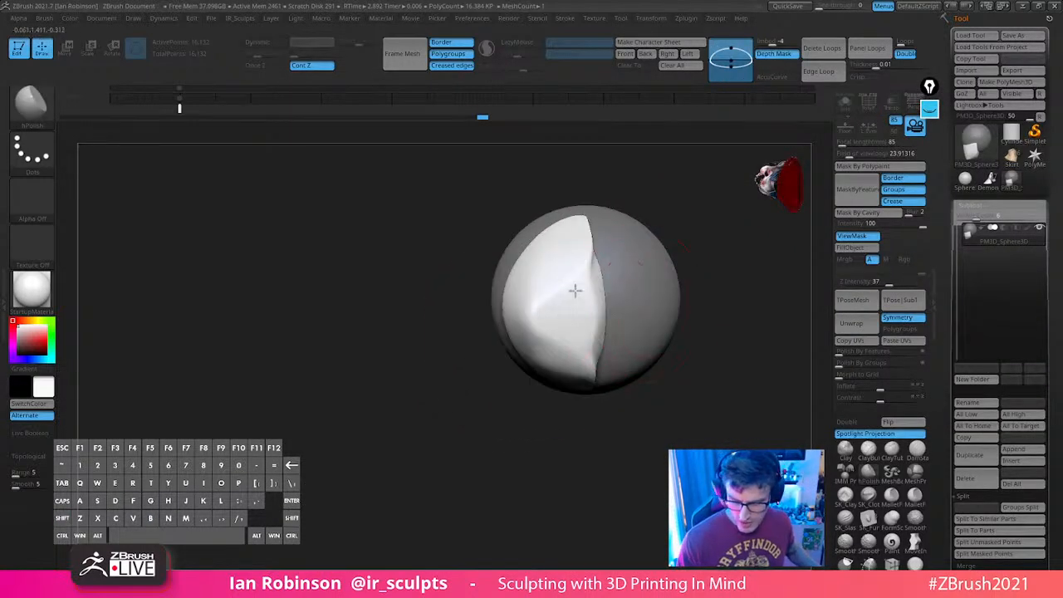
{"action": "left_click_drag", "start_coordinate": [739, 241], "coordinate": [698, 252], "text": "alt"}
Undo the last polish stroke and smooth the jaw's underside around the chin and corners
{"action": "left_click_drag", "start_coordinate": [532, 305], "coordinate": [518, 325]}
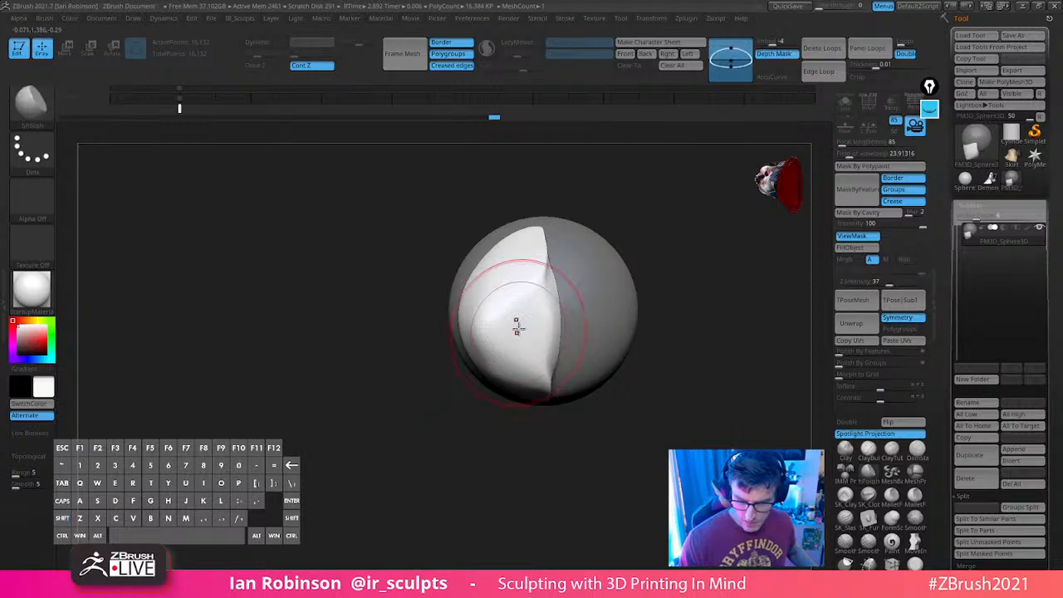
{"action": "key", "text": "ctrl+z"}
{"action": "left_click_drag", "start_coordinate": [647, 295], "coordinate": [691, 292]}
{"action": "left_click_drag", "start_coordinate": [516, 309], "coordinate": [527, 327], "text": "shift"}
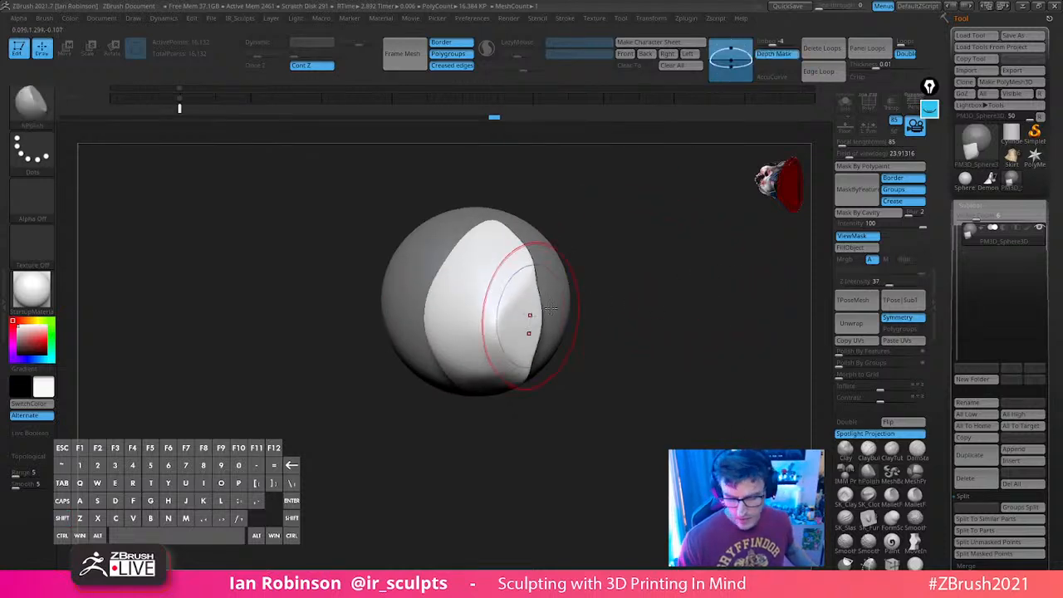
{"action": "left_click_drag", "start_coordinate": [650, 284], "coordinate": [689, 299]}
{"action": "mouse_move", "coordinate": [619, 301]}
{"action": "left_mouse_down"}
{"action": "mouse_move", "coordinate": [647, 288]}
{"action": "mouse_move", "coordinate": [595, 342]}
{"action": "left_mouse_up"}
Pinch the jawline from the rear corner to the chin into a crisper edge with the Pinch brush
{"action": "key", "text": "b"}
{"action": "key", "text": "p"}
{"action": "key", "text": "i"}
{"action": "left_click_drag", "start_coordinate": [524, 313], "coordinate": [499, 332]}
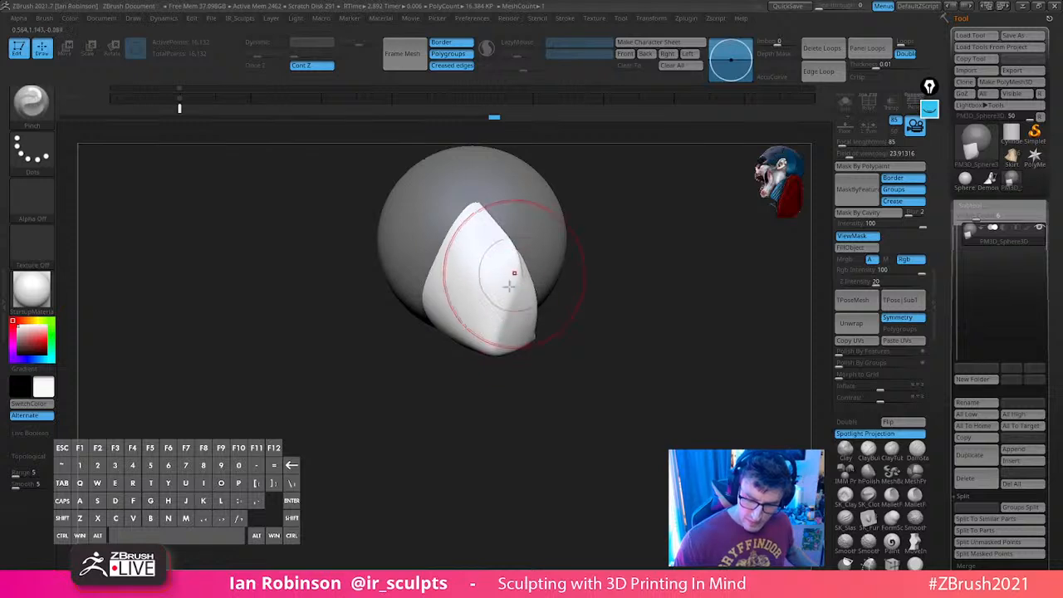
{"action": "left_click_drag", "start_coordinate": [621, 282], "coordinate": [654, 280], "text": "shift"}
{"action": "left_click_drag", "start_coordinate": [582, 263], "coordinate": [546, 280]}
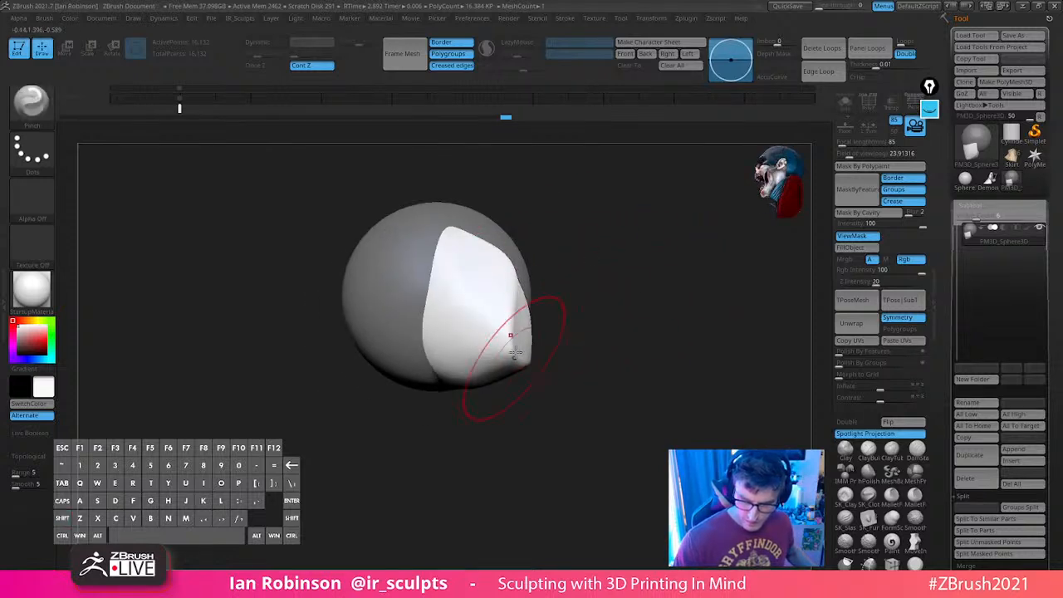
{"action": "left_click_drag", "start_coordinate": [648, 285], "coordinate": [596, 366]}
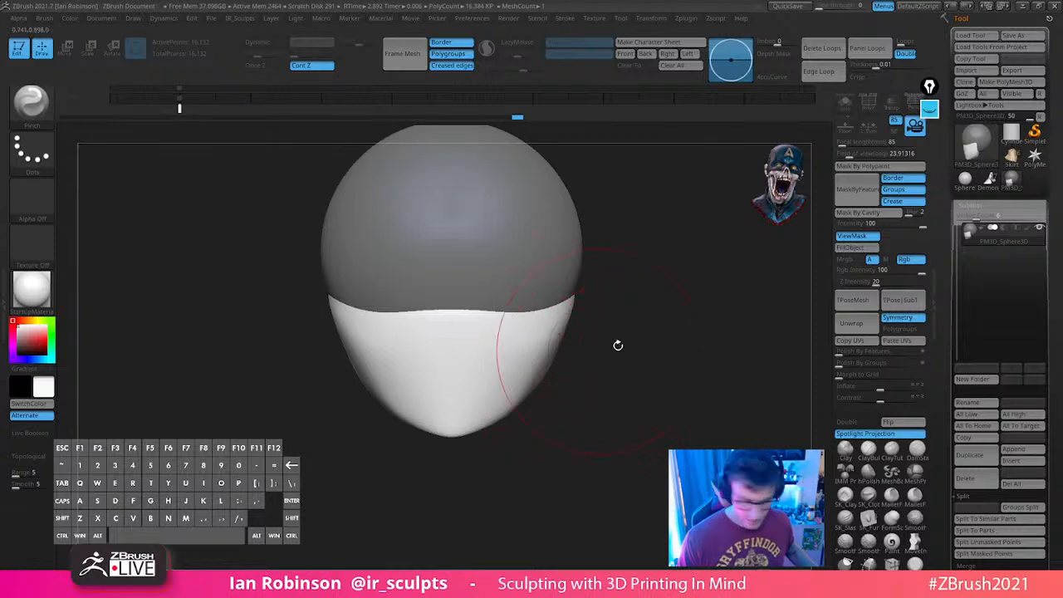
Bring back the Spotlight reference in front view and pull the chin and jaw to its face outline with the Move brush
{"action": "key", "text": "shift+z"}
{"action": "key", "text": "Right"}
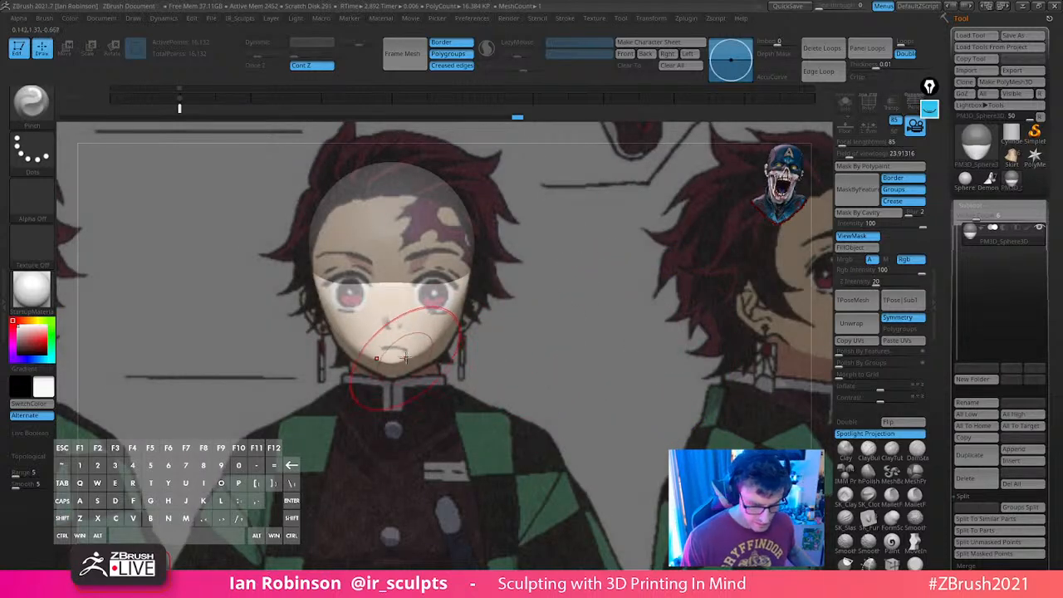
{"action": "key", "text": "b"}
{"action": "key", "text": "m"}
{"action": "key", "text": "v"}
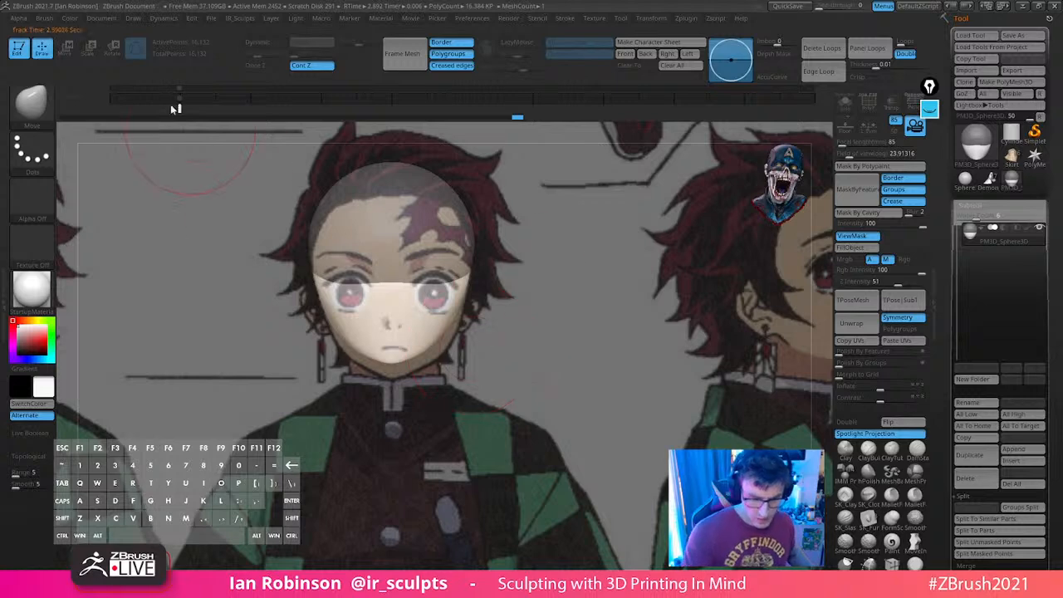
{"action": "left_click_drag", "start_coordinate": [574, 316], "coordinate": [580, 324], "text": "alt"}
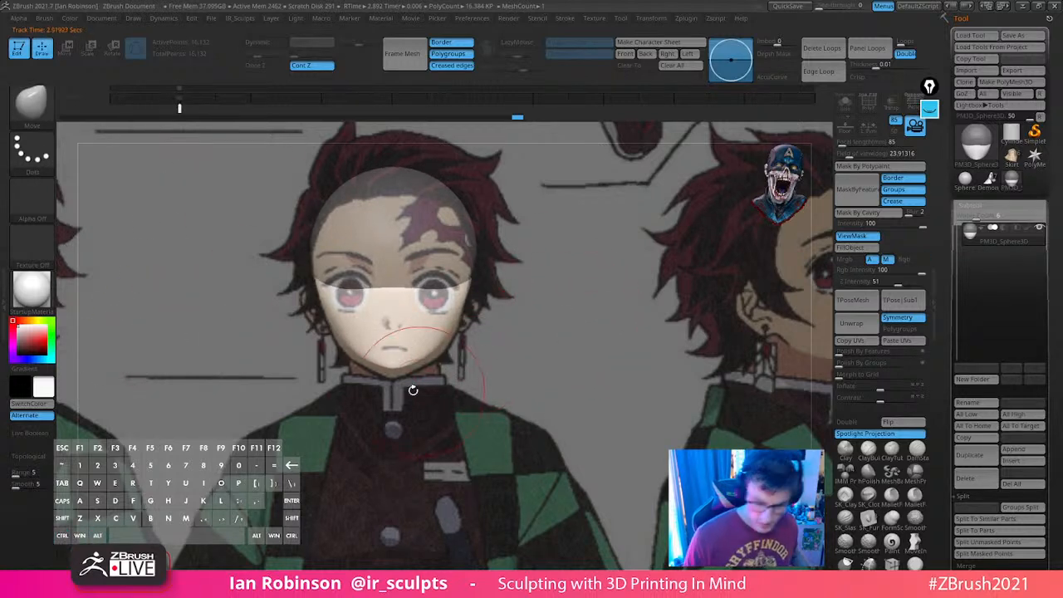
{"action": "key", "text": "s"}
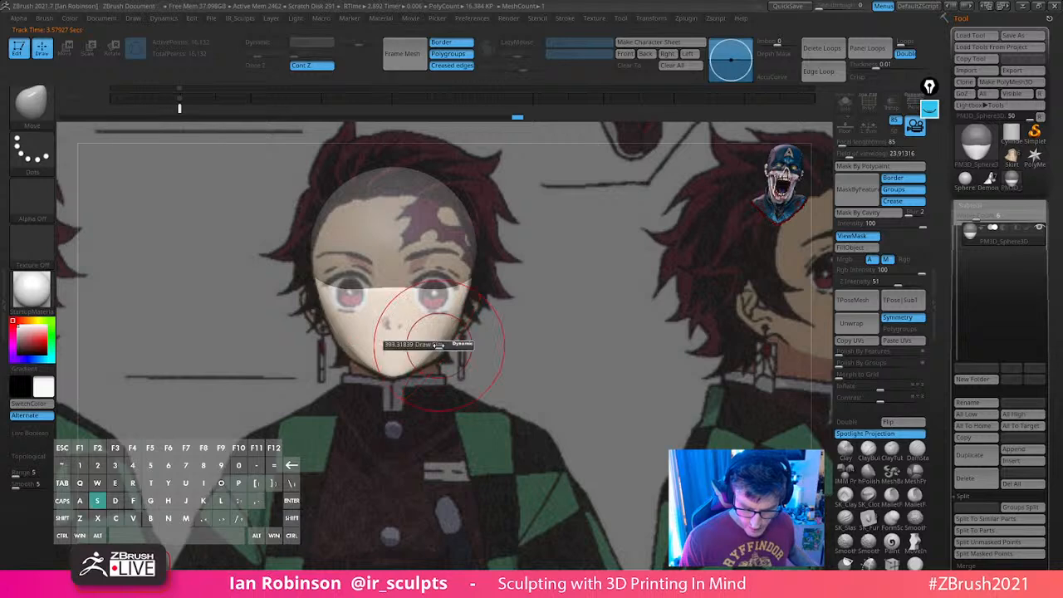
{"action": "mouse_move", "coordinate": [438, 344]}
{"action": "left_mouse_down"}
{"action": "mouse_move", "coordinate": [448, 350]}
{"action": "mouse_move", "coordinate": [449, 338]}
{"action": "left_mouse_up"}
{"action": "key", "text": "s"}
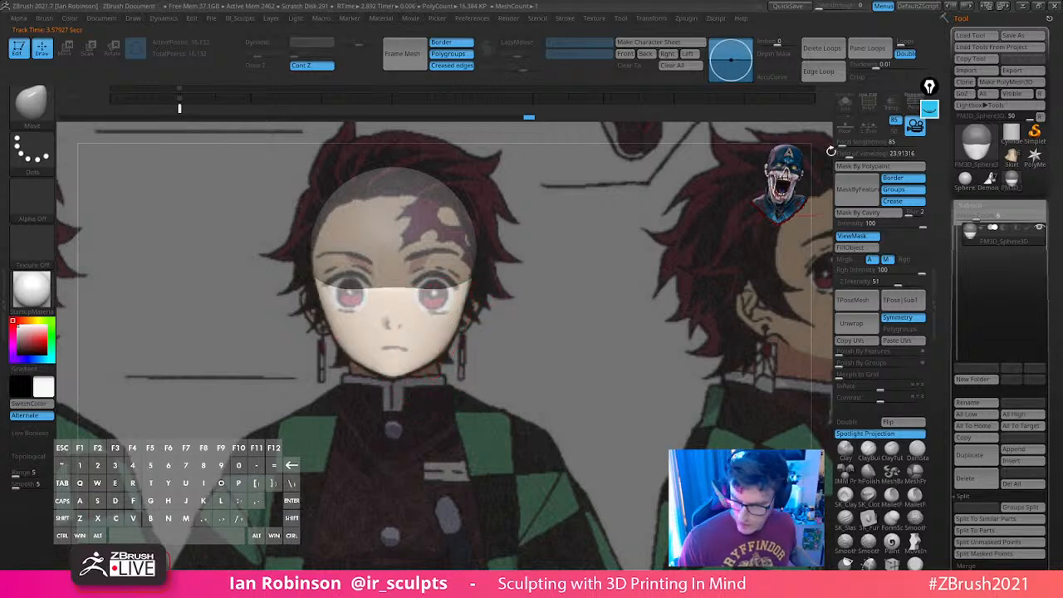
Hide the reference overlay and switch to the DamStandard brush for working on the jaw
{"action": "left_click", "coordinate": [845, 105]}
{"action": "left_click_drag", "start_coordinate": [731, 208], "coordinate": [601, 315]}
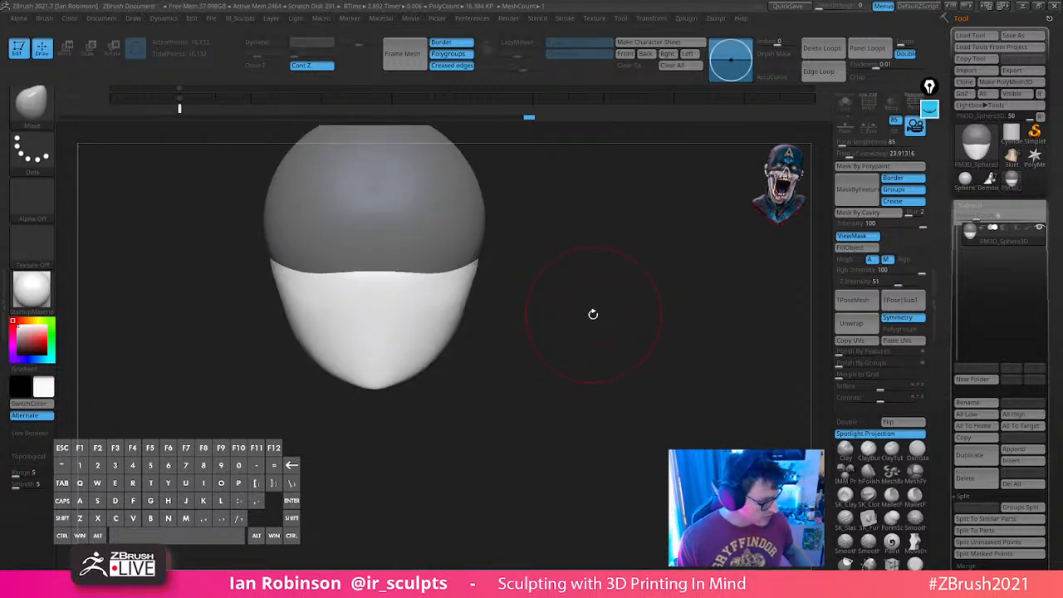
{"action": "key", "text": "b"}
{"action": "key", "text": "d"}
{"action": "key", "text": "s"}
{"action": "key", "text": "ctrl"}
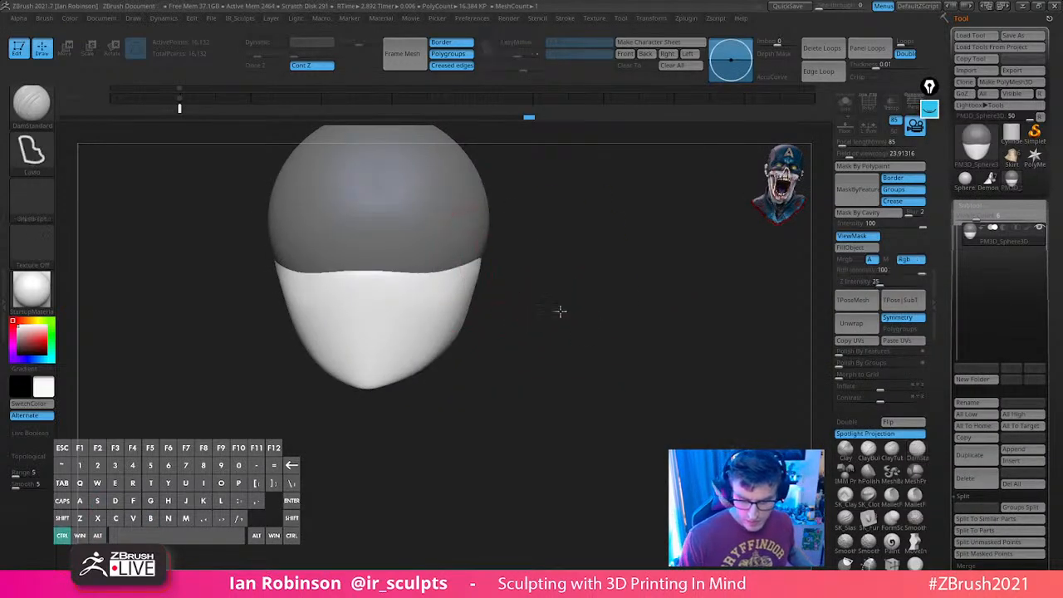
Turn on PolyFrame and convert the masked cranium into its own polygroup, clearing the mask
{"action": "left_click_drag", "start_coordinate": [560, 312], "coordinate": [581, 292], "text": "ctrl"}
{"action": "key", "text": "shift+f"}
{"action": "key", "text": "ctrl+z"}
{"action": "key", "text": "ctrl+w"}
Raise the jawline with an inverted DamStandard stroke and refine the jaw's sides with the Move brush
{"action": "key", "text": "alt"}
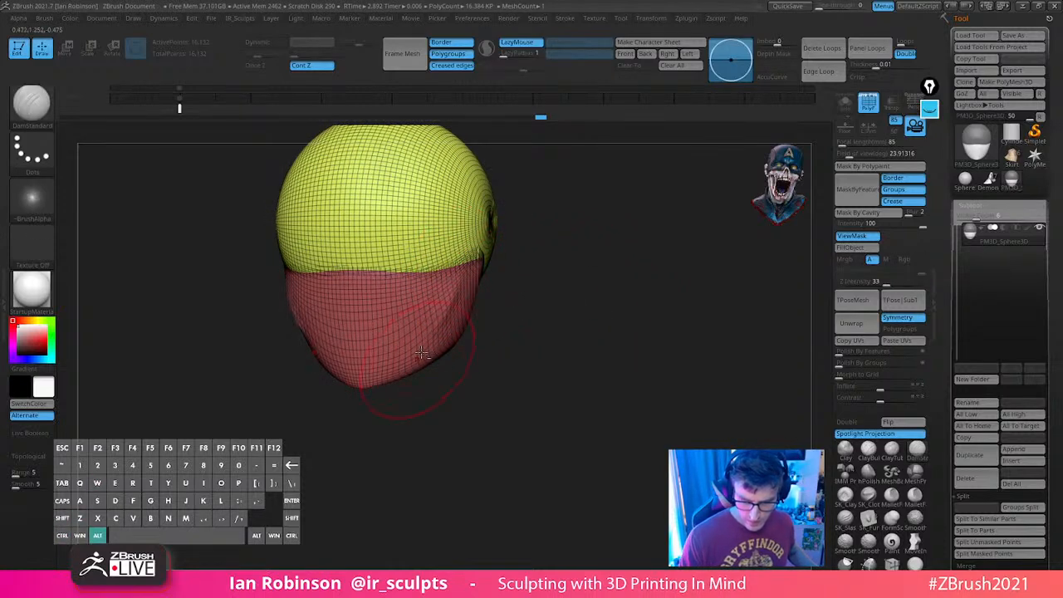
{"action": "left_click_drag", "start_coordinate": [465, 349], "coordinate": [480, 311]}
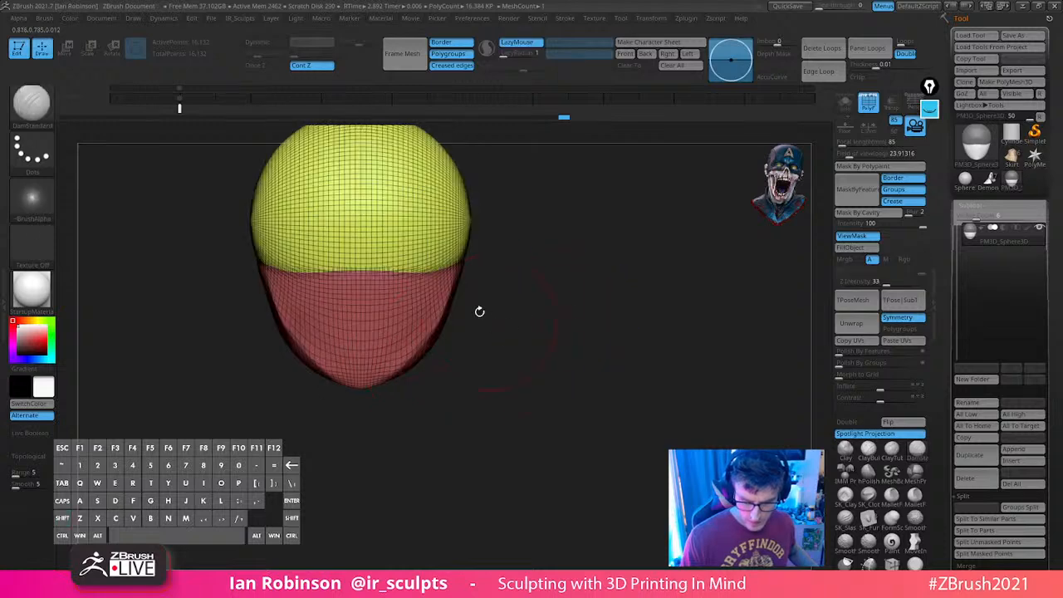
{"action": "key", "text": "b"}
{"action": "key", "text": "m"}
{"action": "key", "text": "v"}
{"action": "key", "text": "s"}
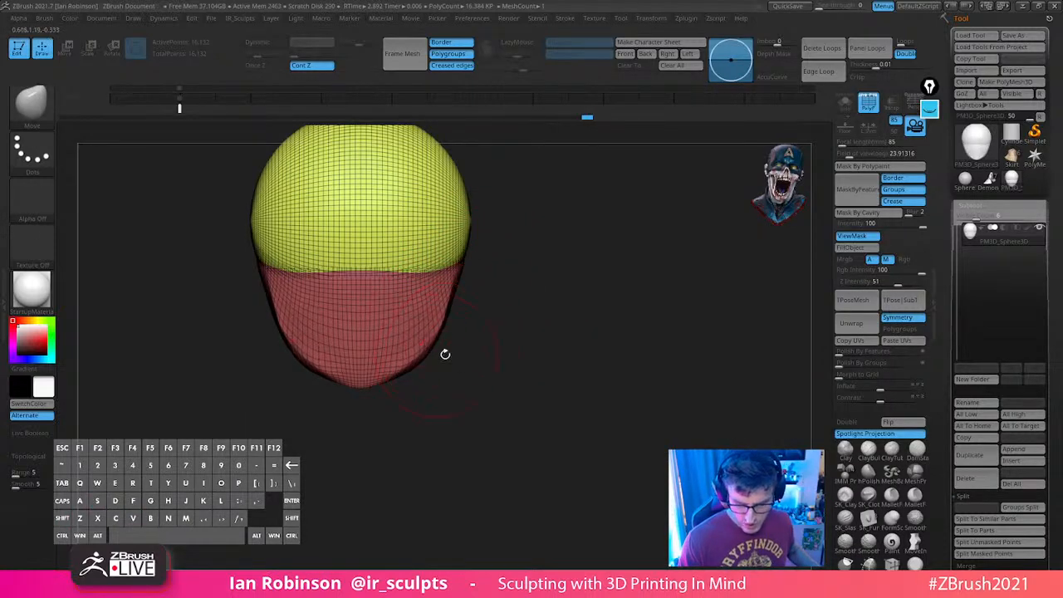
Clip the jaw's lower sides toward the chin with the ClipCurve brush and smooth the cut chin edge
{"action": "key", "text": "ctrl+shift"}
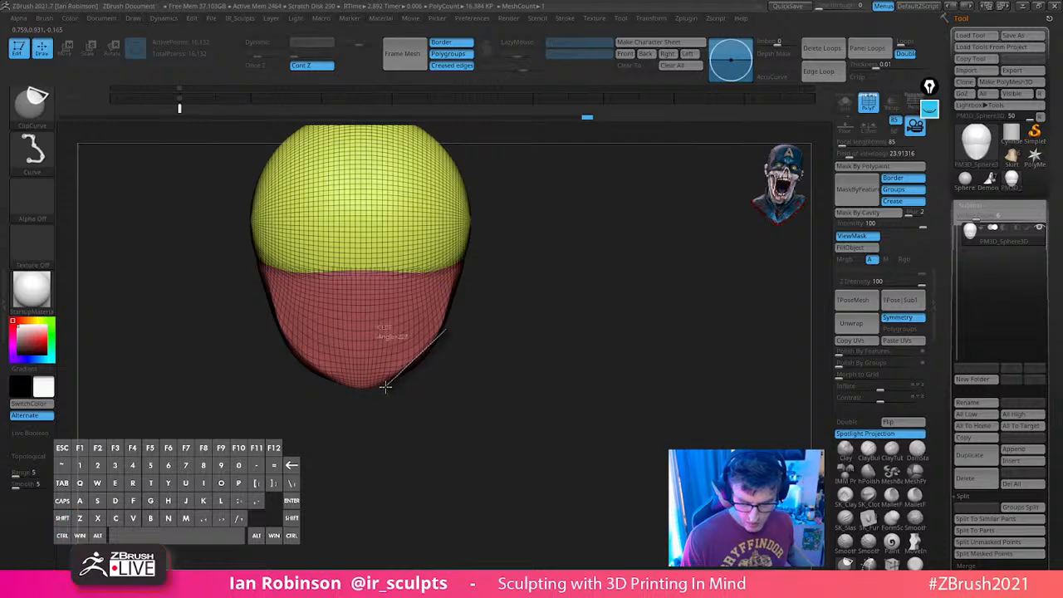
{"action": "left_click_drag", "start_coordinate": [386, 386], "coordinate": [377, 382], "text": "ctrl+shift"}
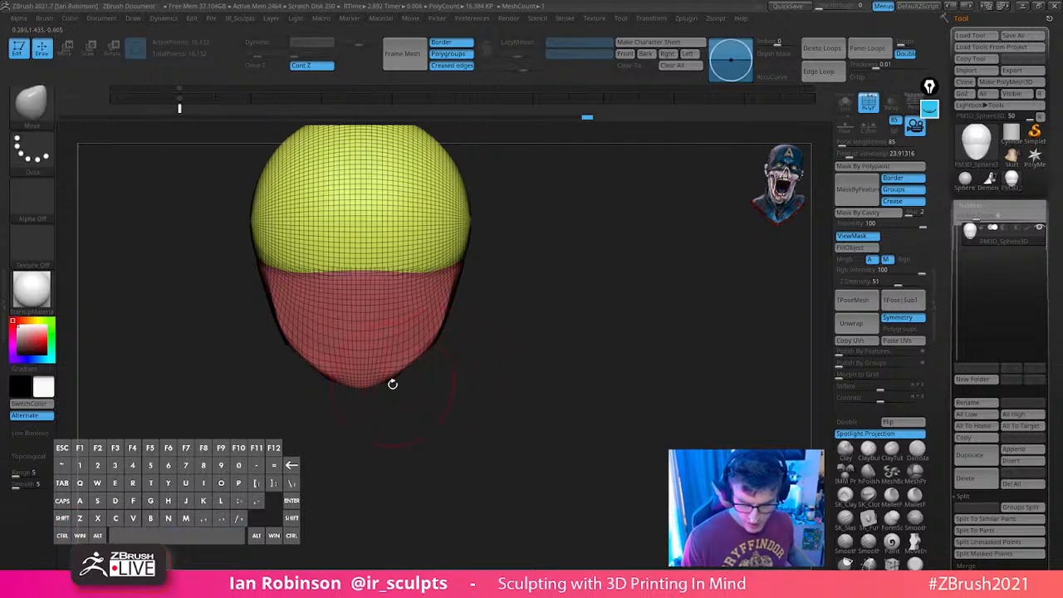
{"action": "left_click_drag", "start_coordinate": [406, 399], "coordinate": [392, 381]}
{"action": "key", "text": "shift"}
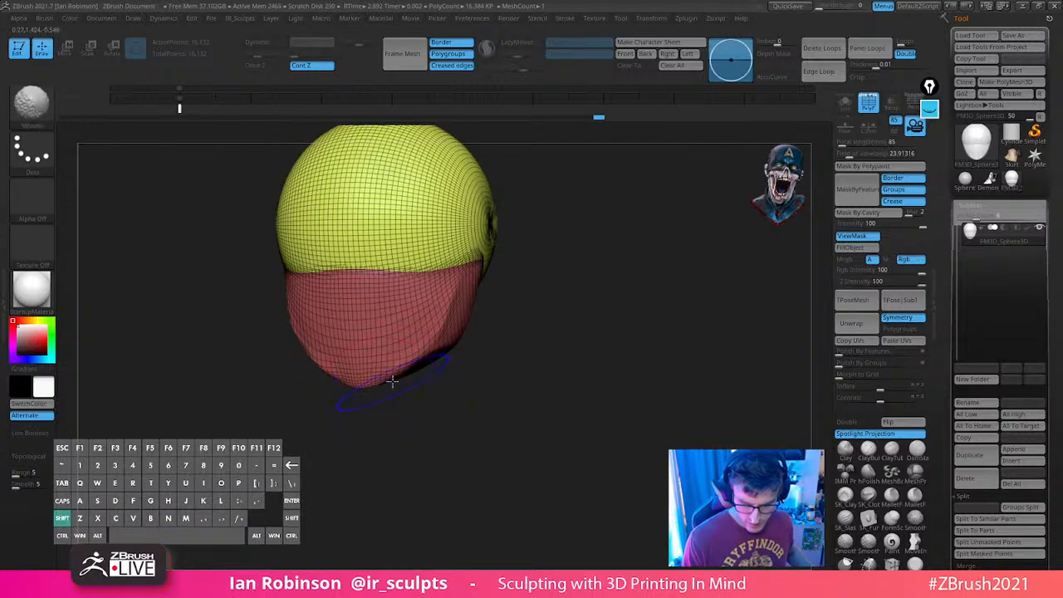
{"action": "left_click_drag", "start_coordinate": [499, 291], "coordinate": [617, 329]}
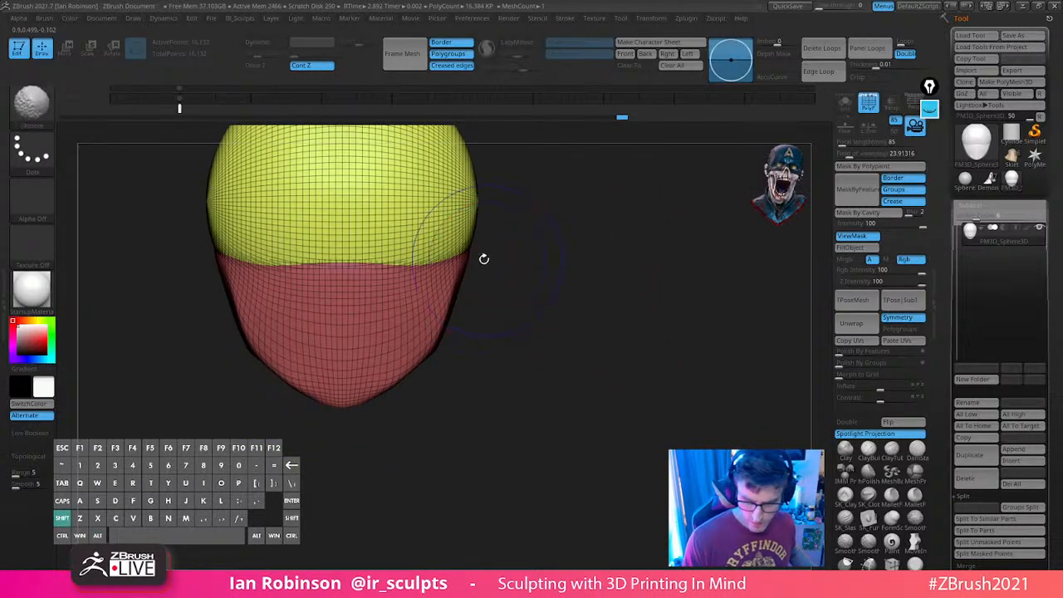
Clip the side of the head from the temple down to the jaw corner and adjust the corner with the Move brush
{"action": "left_click_drag", "start_coordinate": [481, 166], "coordinate": [438, 359], "text": "ctrl+shift"}
{"action": "left_click_drag", "start_coordinate": [434, 359], "coordinate": [437, 358]}
{"action": "mouse_move", "coordinate": [515, 282]}
{"action": "left_mouse_down"}
{"action": "mouse_move", "coordinate": [473, 268]}
{"action": "mouse_move", "coordinate": [493, 322]}
{"action": "mouse_move", "coordinate": [594, 285]}
{"action": "mouse_move", "coordinate": [580, 316]}
{"action": "left_mouse_up"}
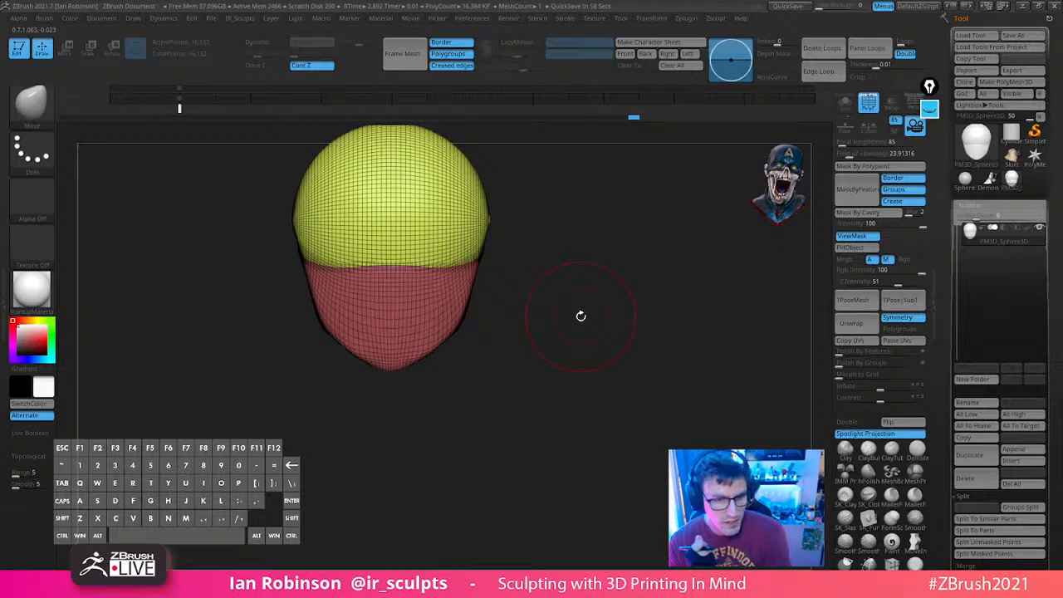
Turn off the PolyFrame display on the head
{"action": "mouse_move", "coordinate": [785, 190]}
{"action": "left_mouse_down"}
{"action": "mouse_move", "coordinate": [769, 190]}
{"action": "mouse_move", "coordinate": [785, 191]}
{"action": "left_mouse_up"}
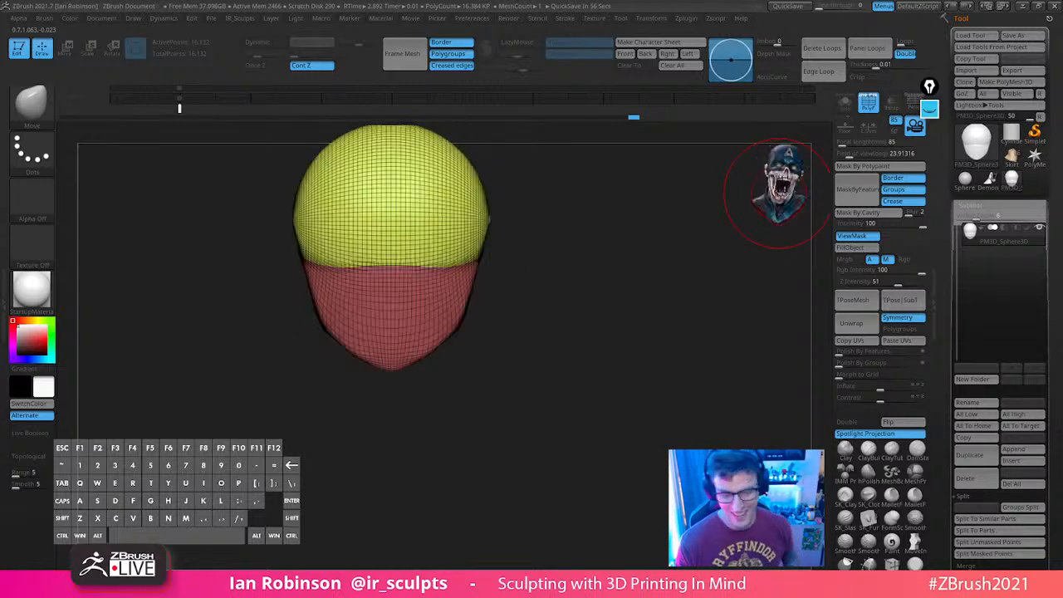
{"action": "left_click_drag", "start_coordinate": [632, 279], "coordinate": [622, 276], "text": "alt"}
{"action": "key", "text": "shift+f"}
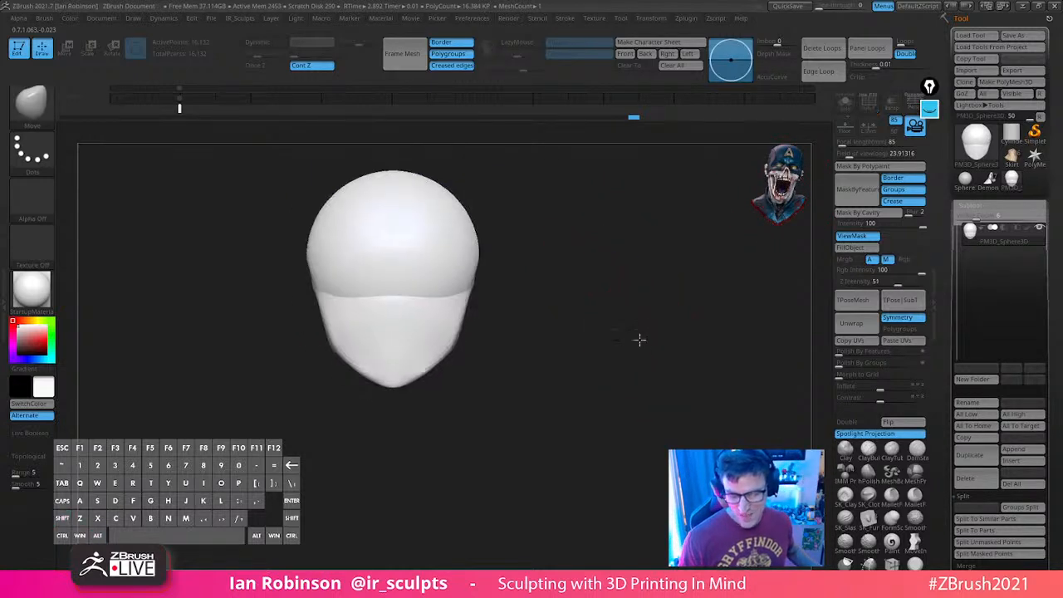
{"action": "left_click_drag", "start_coordinate": [638, 340], "coordinate": [470, 299]}
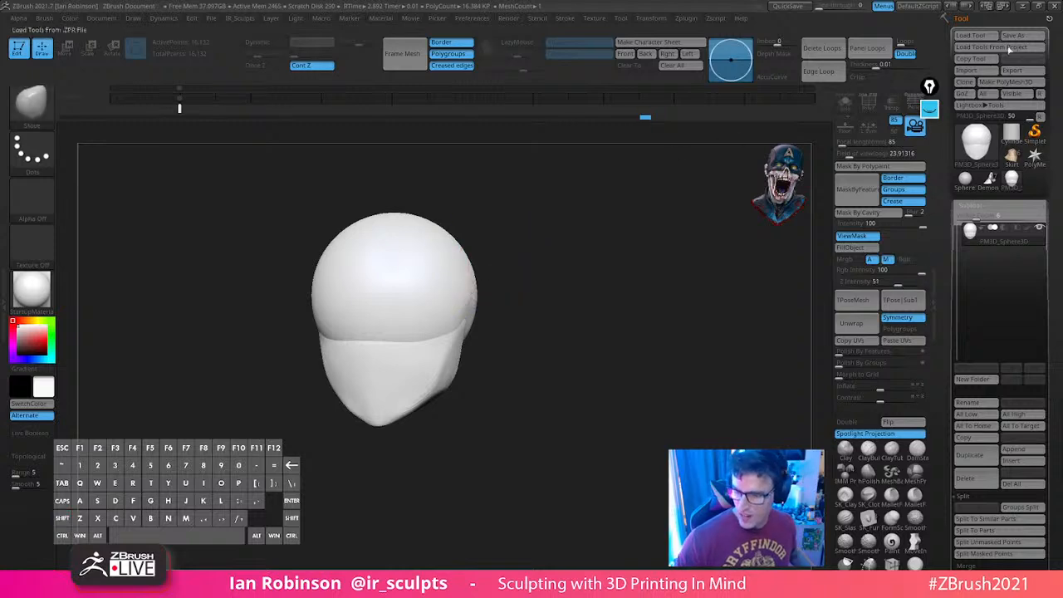
Save the head tool as Tanjiro_Head_BlockOut_01 in the Demon_Slayer_Sculpture folder, basing the name on Nezuko_Head_BlockOut_01.ztl
{"action": "key", "text": "ctrl+s"}
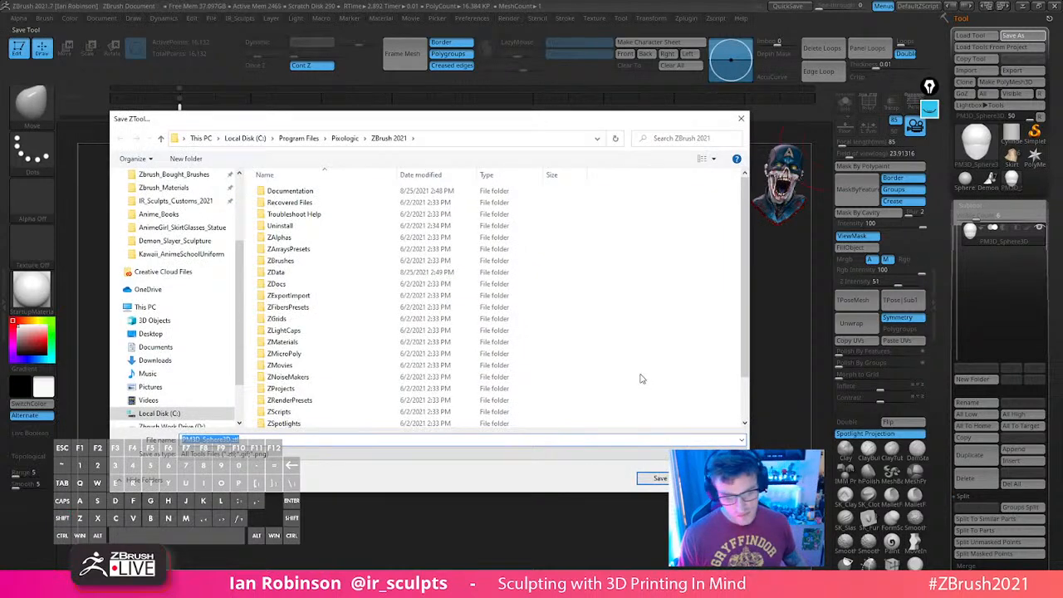
{"action": "left_click", "coordinate": [198, 228]}
{"action": "left_click", "coordinate": [179, 241]}
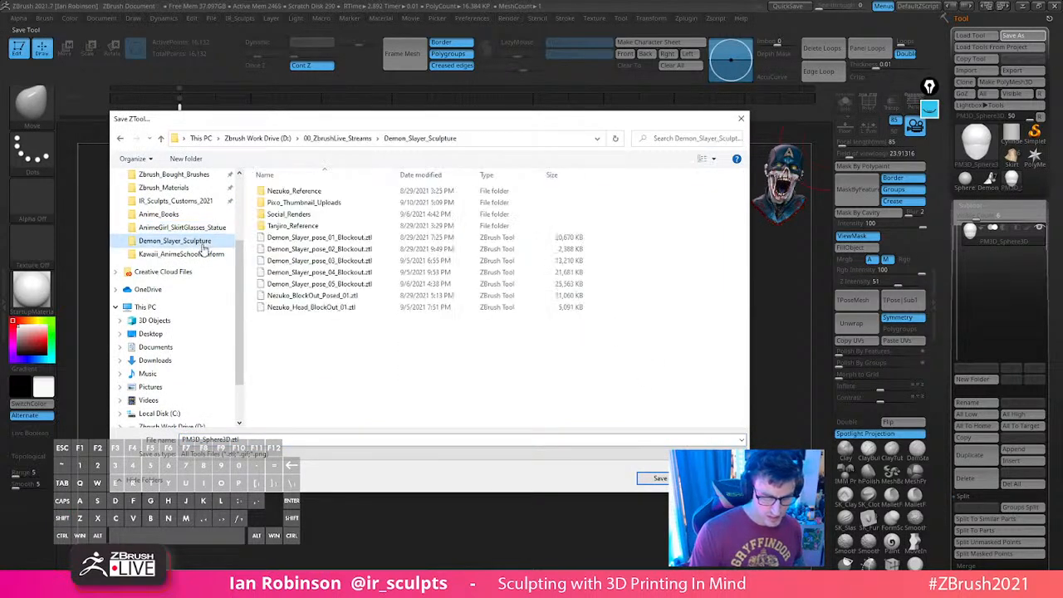
{"action": "left_click", "coordinate": [328, 307]}
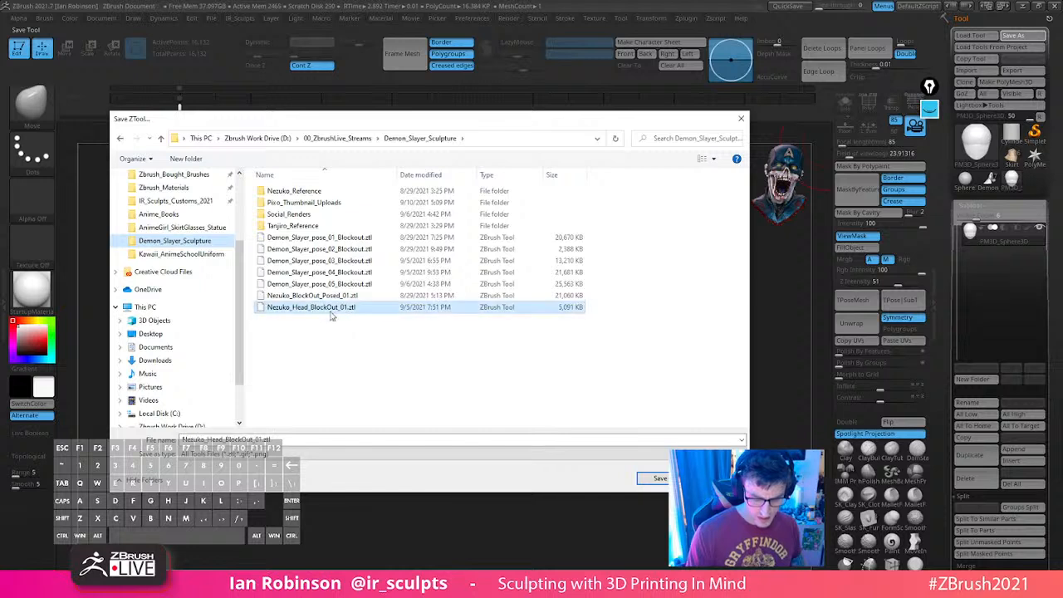
{"action": "key", "text": "BackSpace"}
{"action": "key", "text": "BackSpace"}
{"action": "key", "text": "BackSpace"}
{"action": "key", "text": "BackSpace"}
{"action": "key", "text": "BackSpace"}
{"action": "key", "text": "BackSpace"}
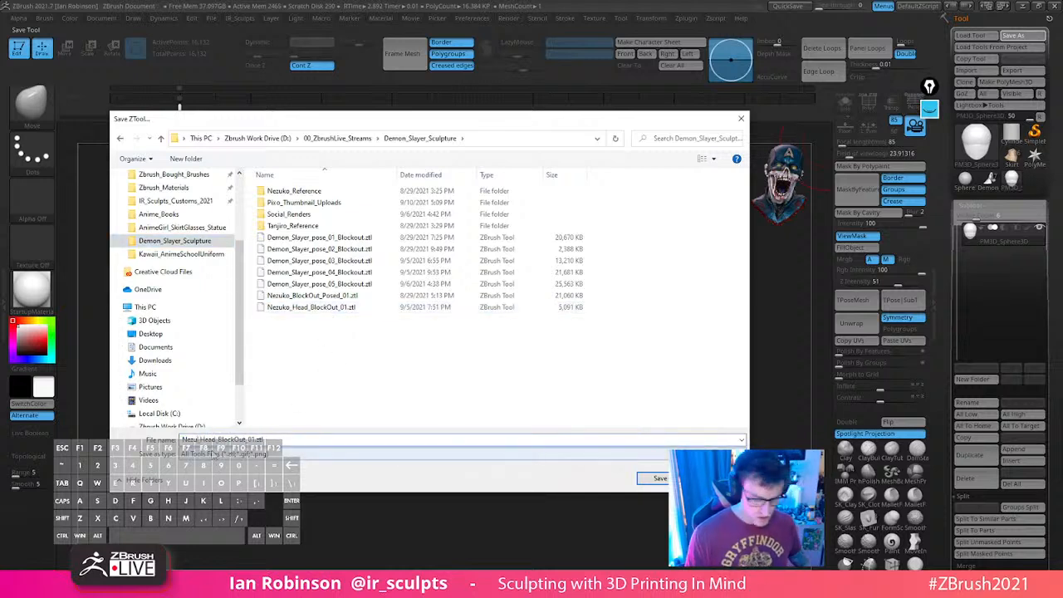
{"action": "type", "text": "Ta"}
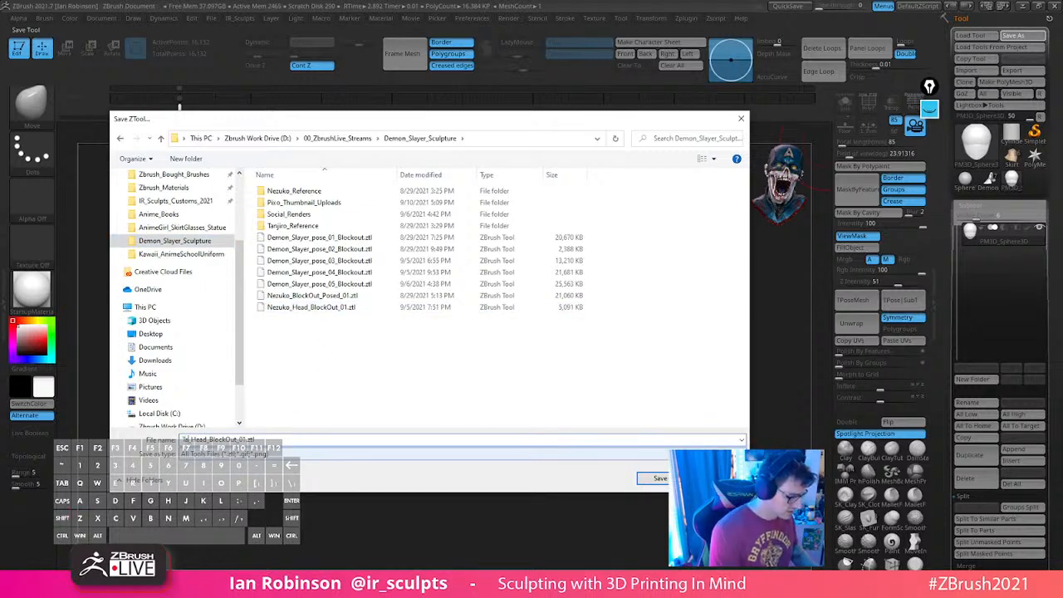
{"action": "type", "text": "nji"}
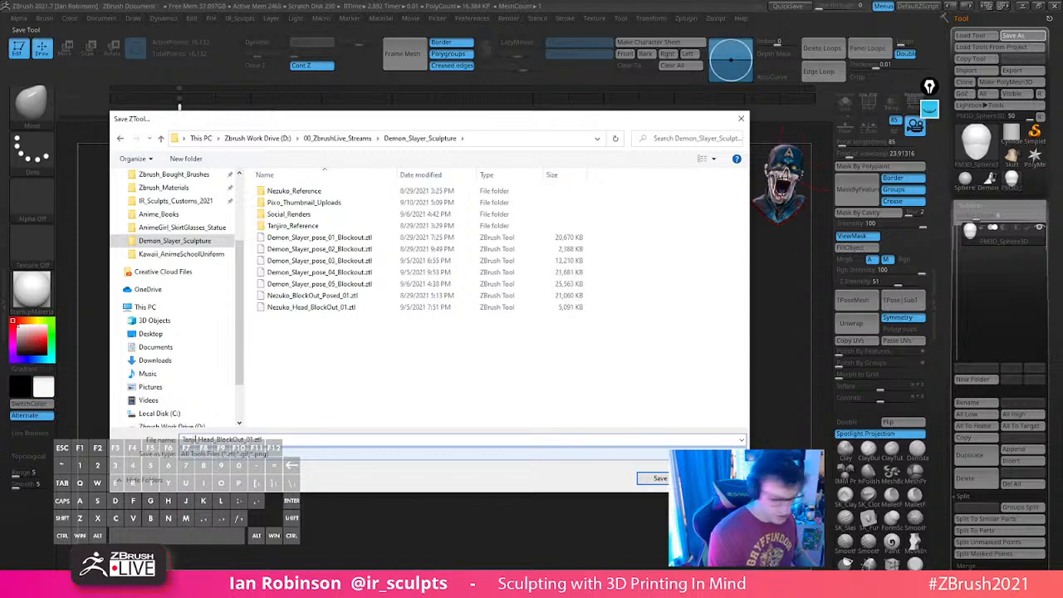
{"action": "type", "text": "ro"}
{"action": "key", "text": "Return"}
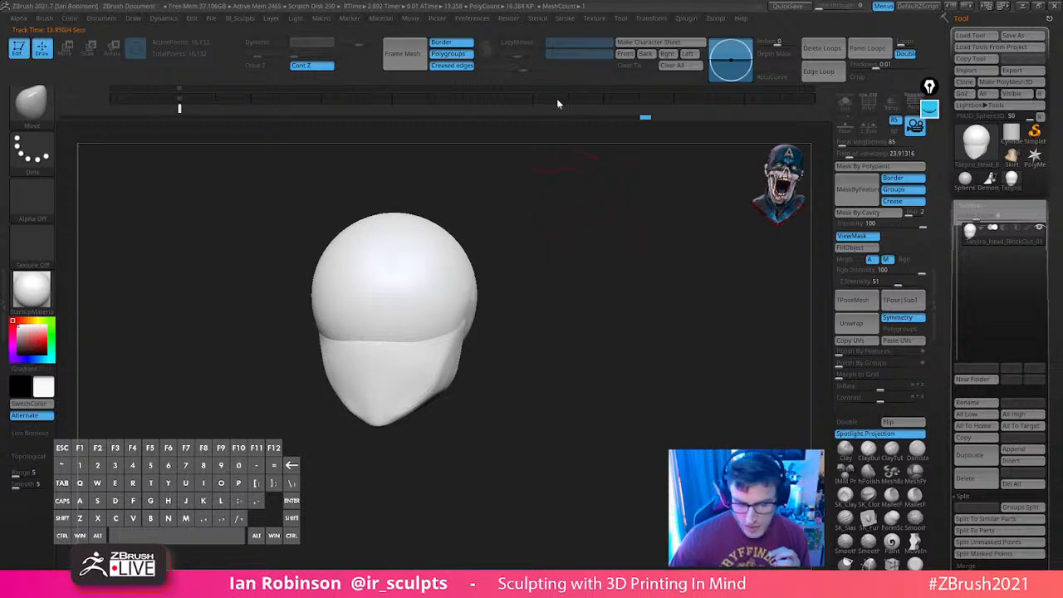
Expand the Merge options of the head's subtool
{"action": "left_click", "coordinate": [473, 18]}
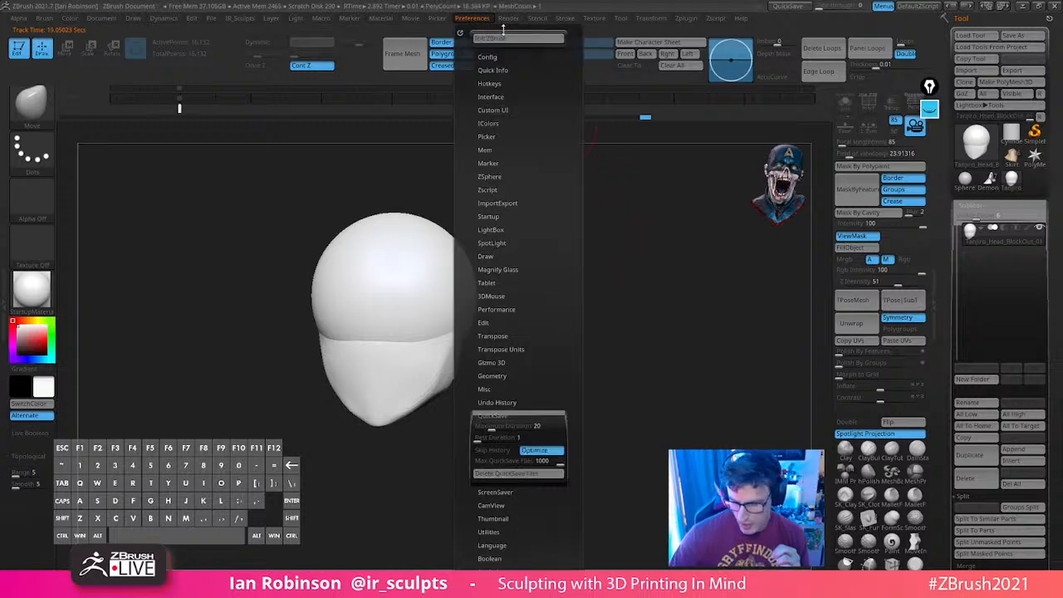
{"action": "left_click_drag", "start_coordinate": [688, 311], "coordinate": [573, 332]}
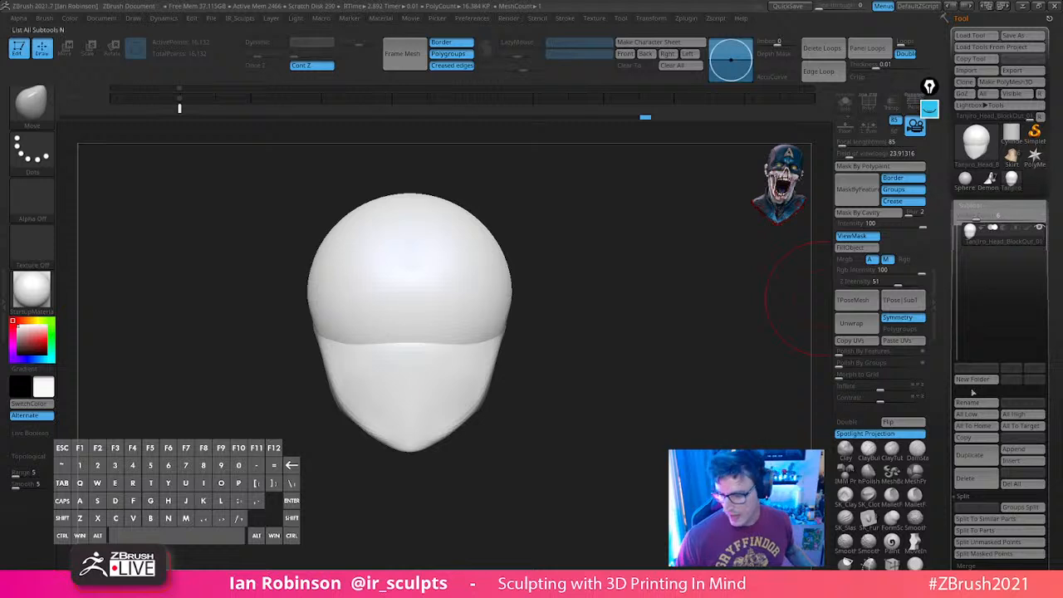
{"action": "left_click_drag", "start_coordinate": [1053, 468], "coordinate": [1059, 376]}
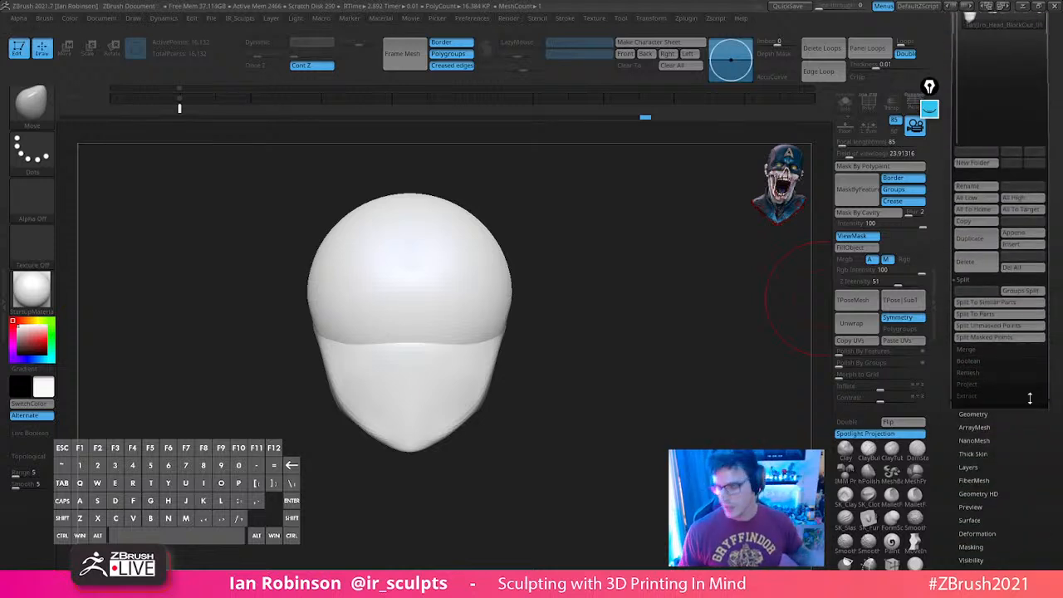
{"action": "left_click", "coordinate": [993, 350]}
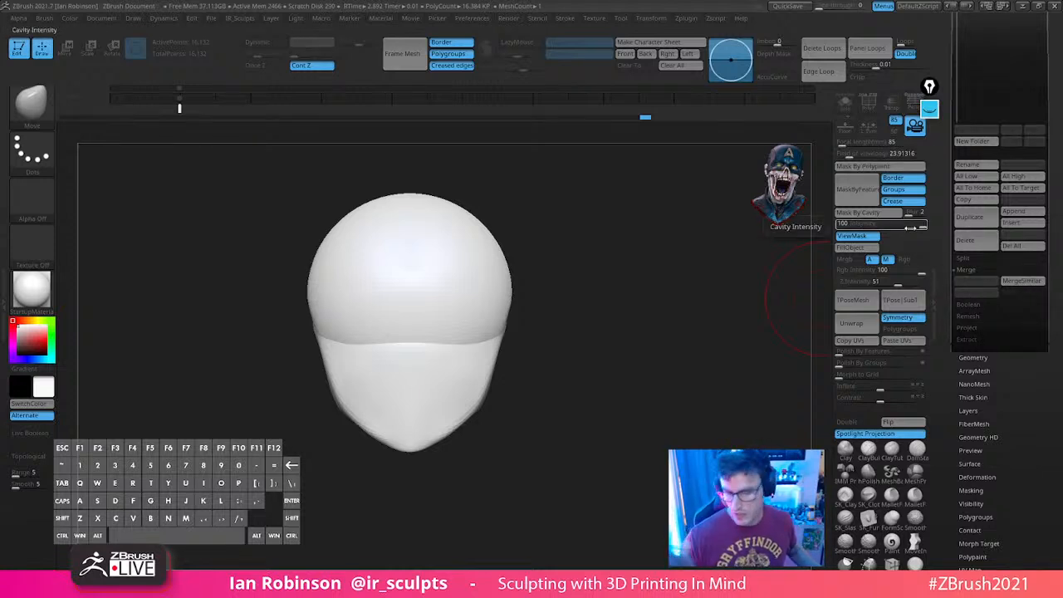
{"action": "mouse_move", "coordinate": [698, 332]}
{"action": "left_mouse_down"}
{"action": "mouse_move", "coordinate": [674, 308]}
{"action": "mouse_move", "coordinate": [669, 323]}
{"action": "left_mouse_up"}
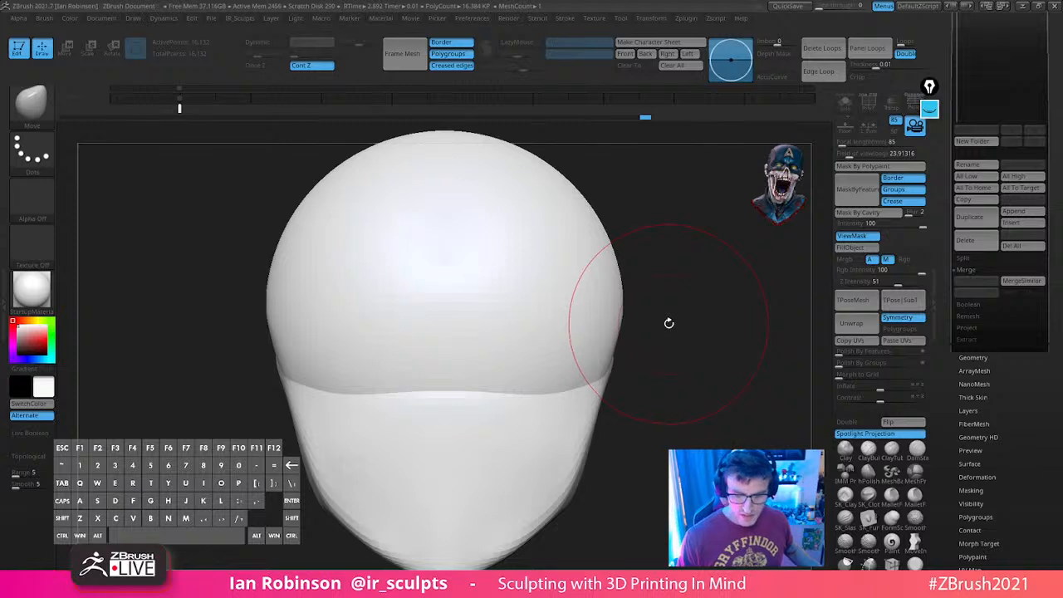
{"action": "key", "text": "w"}
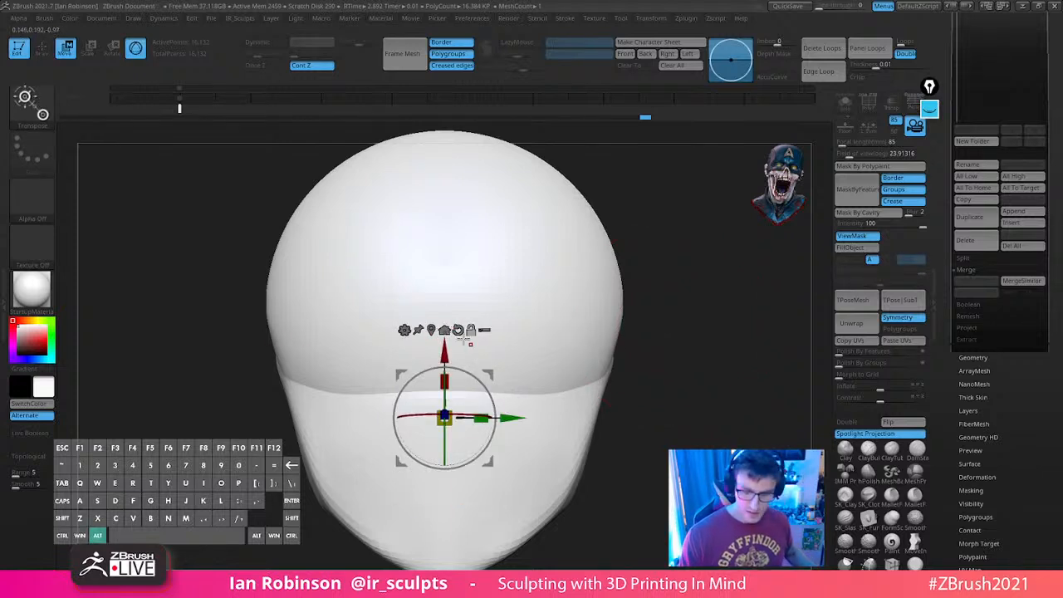
{"action": "left_click", "coordinate": [437, 332], "text": "alt"}
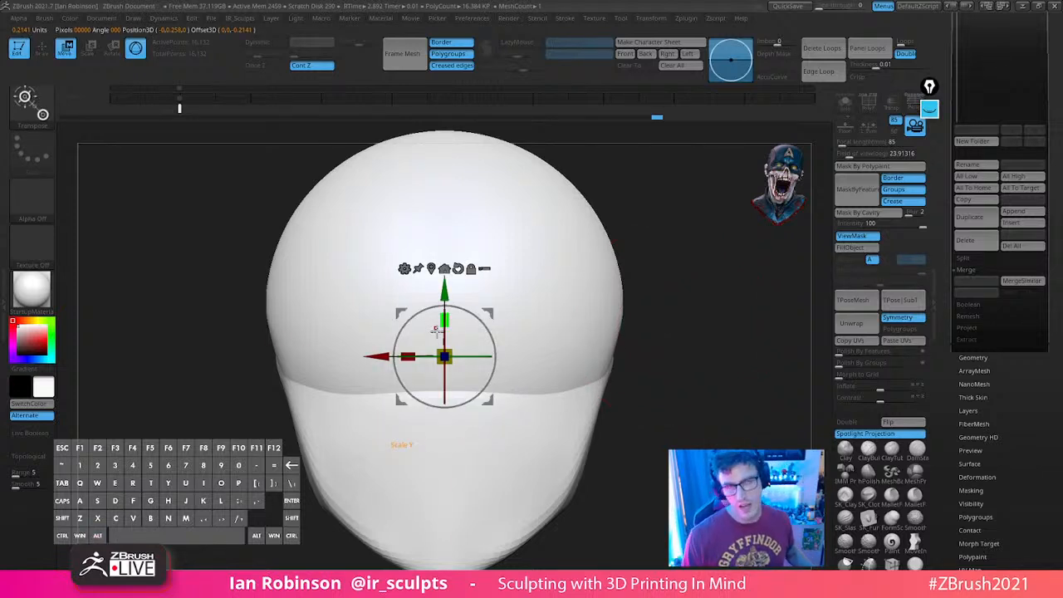
{"action": "right_click_drag", "start_coordinate": [436, 332], "coordinate": [436, 285], "text": "alt"}
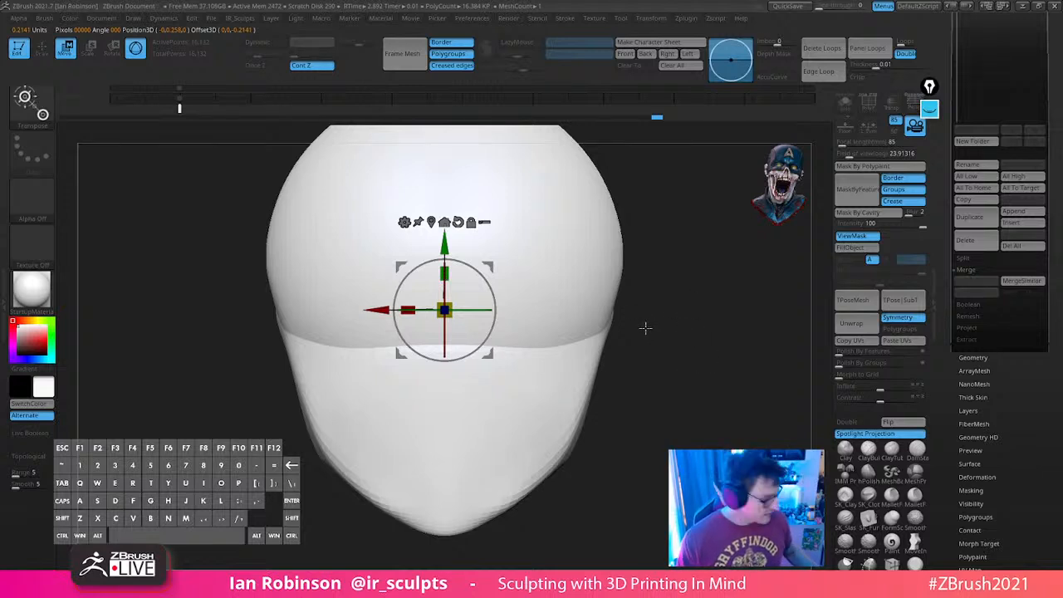
{"action": "key", "text": "f"}
{"action": "key", "text": "q"}
{"action": "left_click_drag", "start_coordinate": [645, 328], "coordinate": [609, 220]}
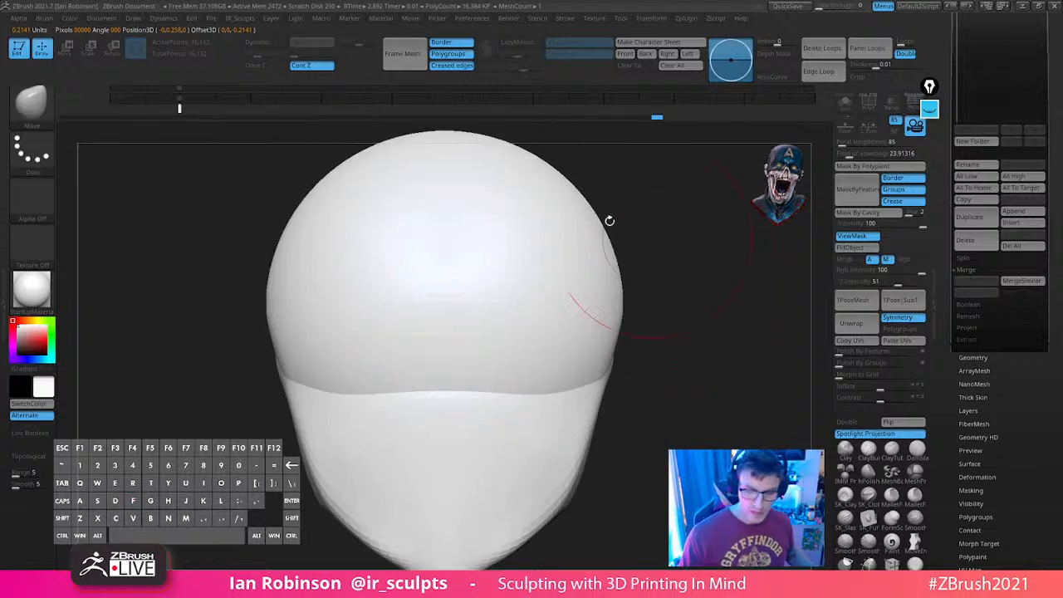
Set the document background to solid black and restore white as the active colour
{"action": "left_click", "coordinate": [111, 20]}
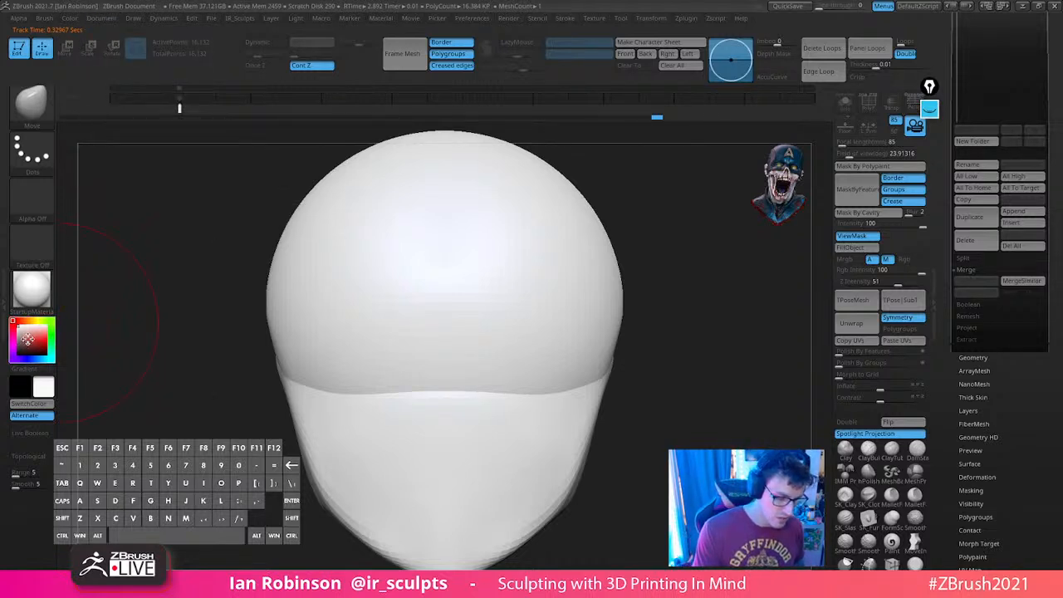
{"action": "left_click", "coordinate": [28, 386]}
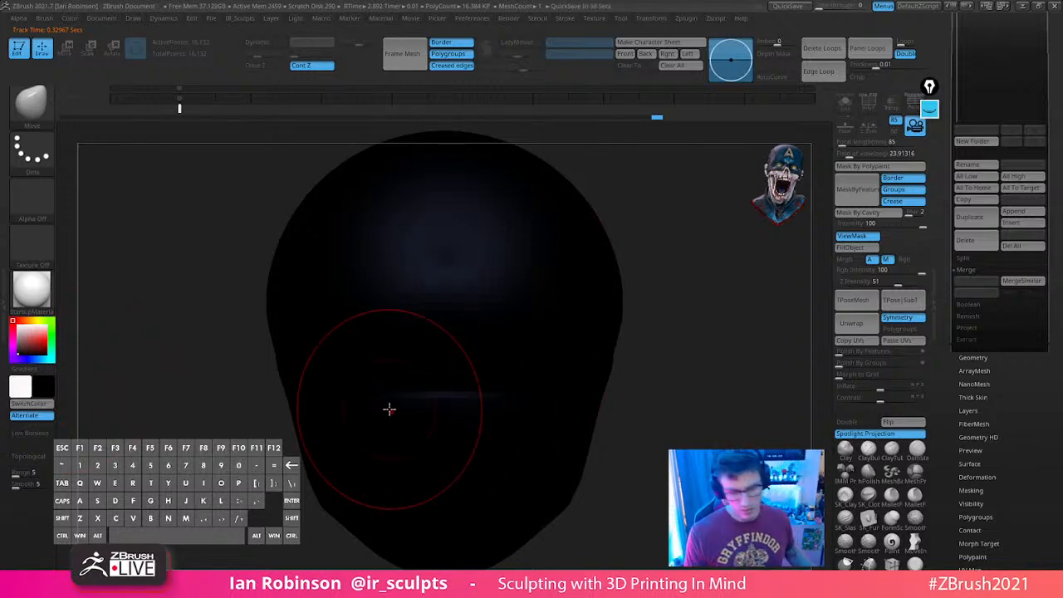
{"action": "left_click", "coordinate": [45, 387]}
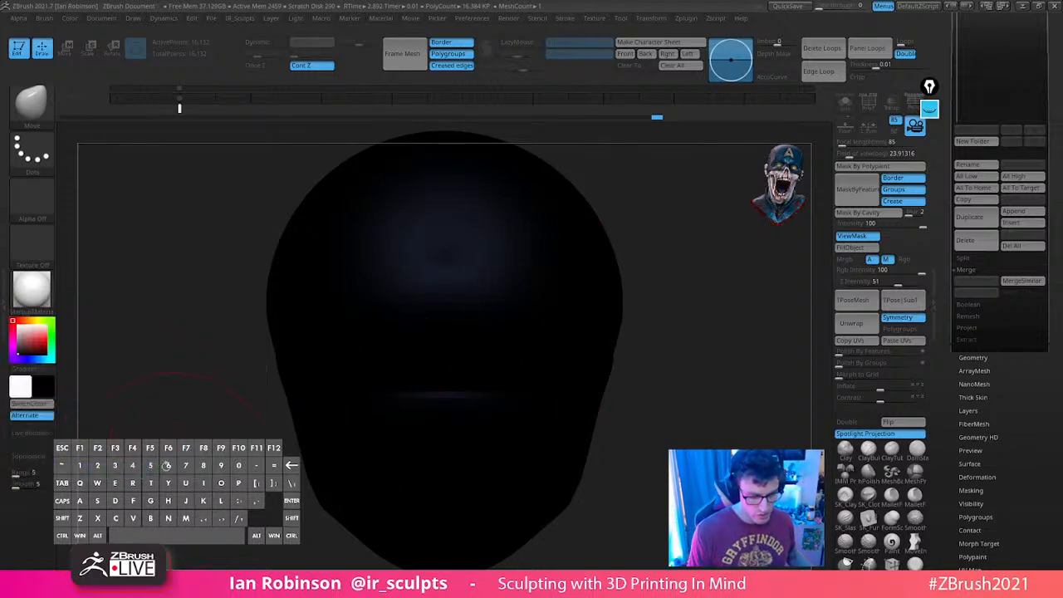
{"action": "left_click_drag", "start_coordinate": [42, 384], "coordinate": [35, 431]}
{"action": "left_click_drag", "start_coordinate": [22, 470], "coordinate": [22, 471]}
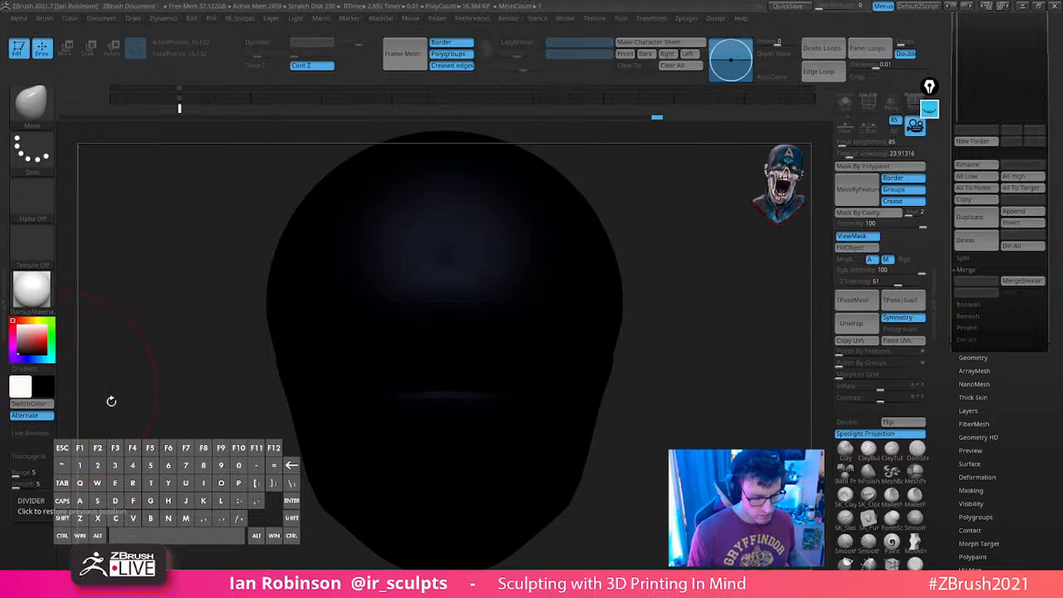
{"action": "left_click", "coordinate": [115, 18]}
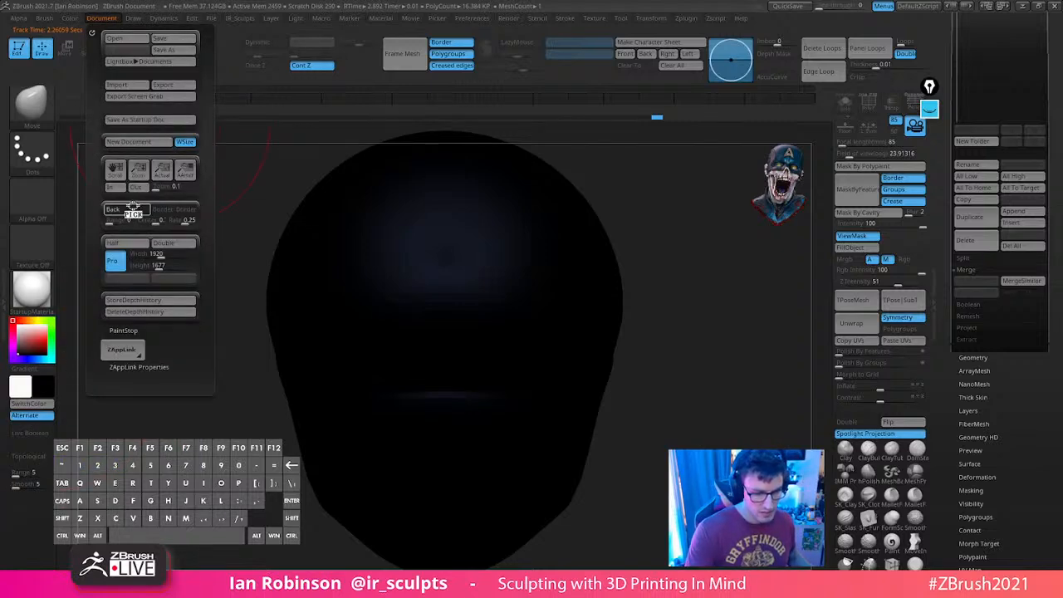
{"action": "left_click_drag", "start_coordinate": [46, 322], "coordinate": [43, 386]}
{"action": "key", "text": "v"}
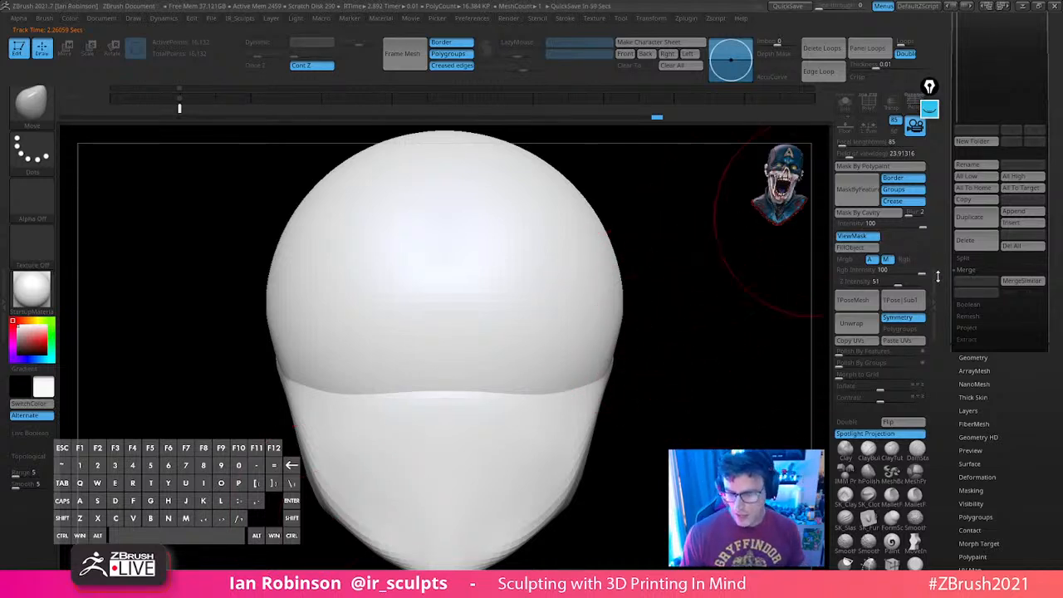
Turn off the brush's material channel and make a custom CamView from the current head model
{"action": "left_click", "coordinate": [909, 260]}
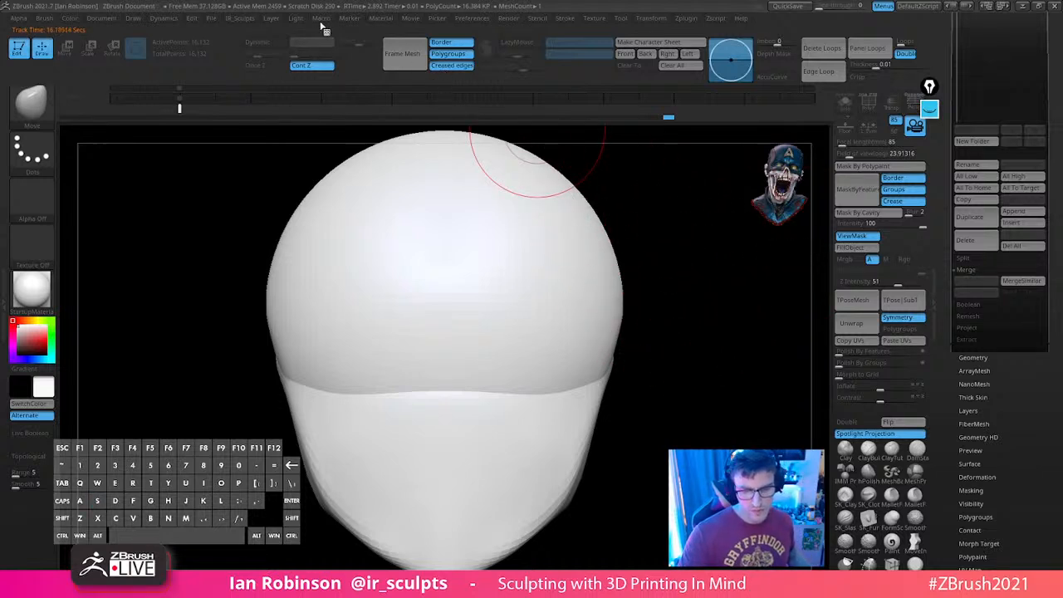
{"action": "left_click", "coordinate": [470, 18]}
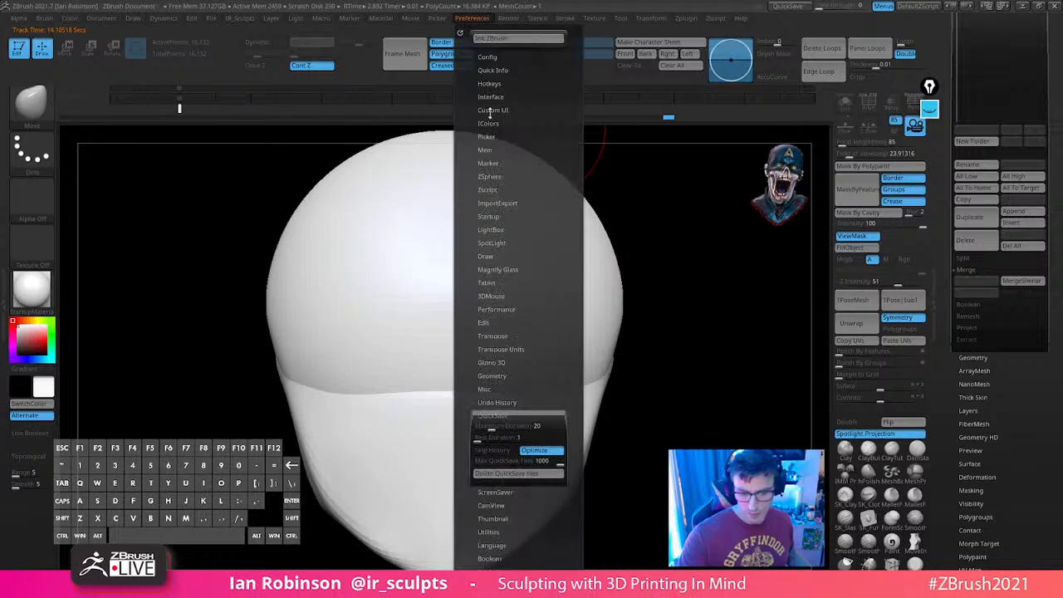
{"action": "left_click", "coordinate": [509, 416]}
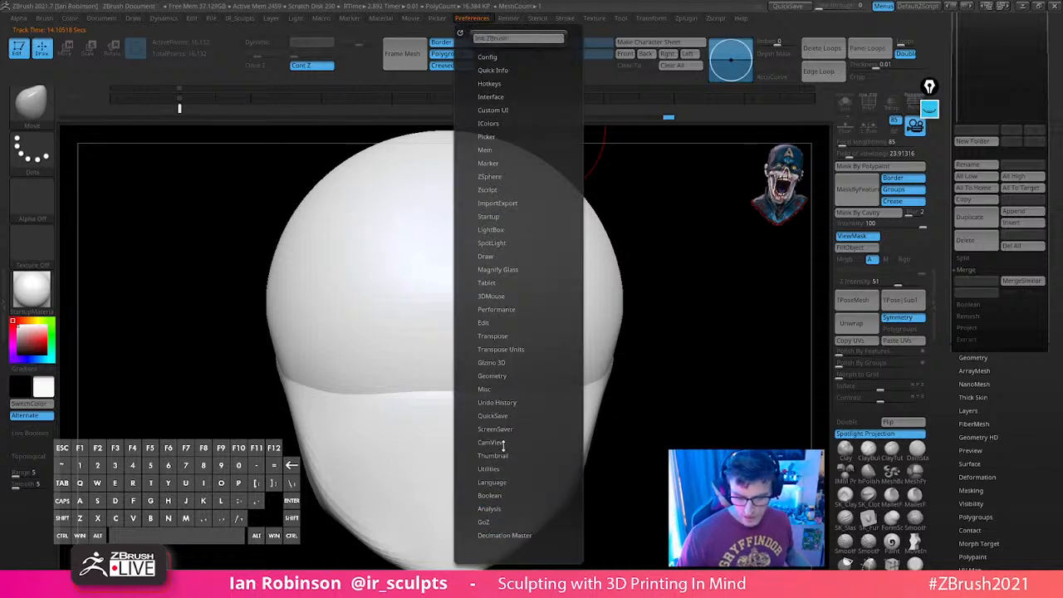
{"action": "left_click", "coordinate": [491, 442]}
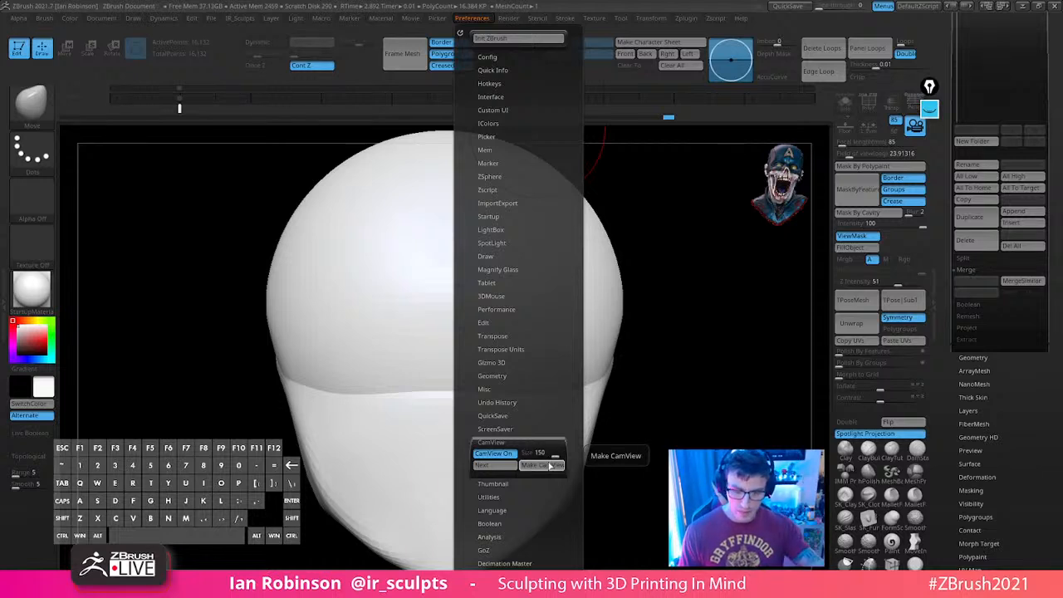
{"action": "left_click", "coordinate": [550, 466]}
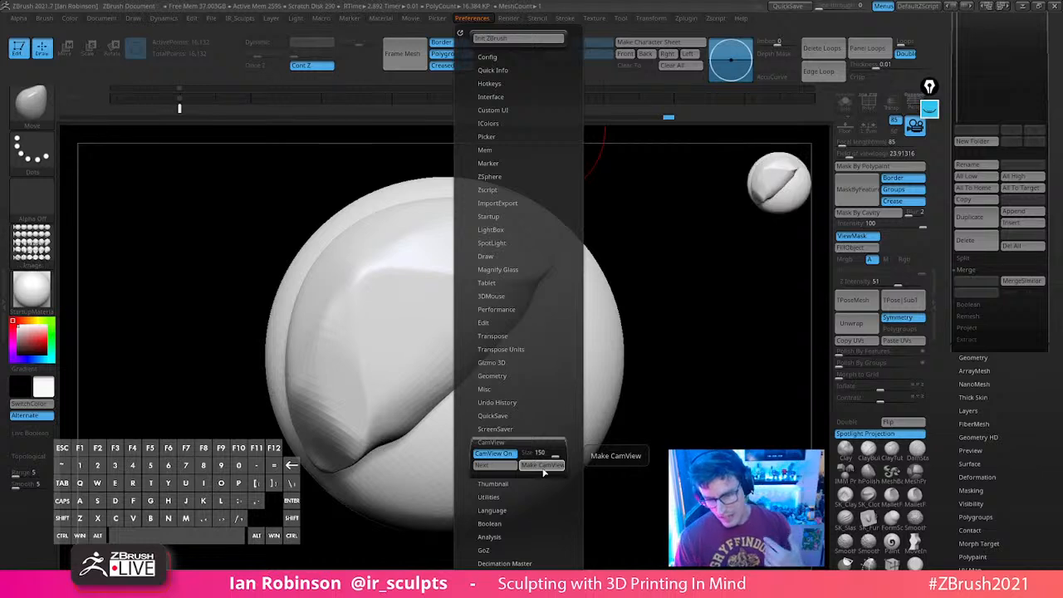
{"action": "mouse_move", "coordinate": [707, 316]}
{"action": "left_mouse_down"}
{"action": "mouse_move", "coordinate": [718, 379]}
{"action": "mouse_move", "coordinate": [705, 415]}
{"action": "mouse_move", "coordinate": [709, 373]}
{"action": "mouse_move", "coordinate": [743, 326]}
{"action": "mouse_move", "coordinate": [739, 287]}
{"action": "mouse_move", "coordinate": [743, 316]}
{"action": "mouse_move", "coordinate": [707, 334]}
{"action": "mouse_move", "coordinate": [724, 315]}
{"action": "left_mouse_up"}
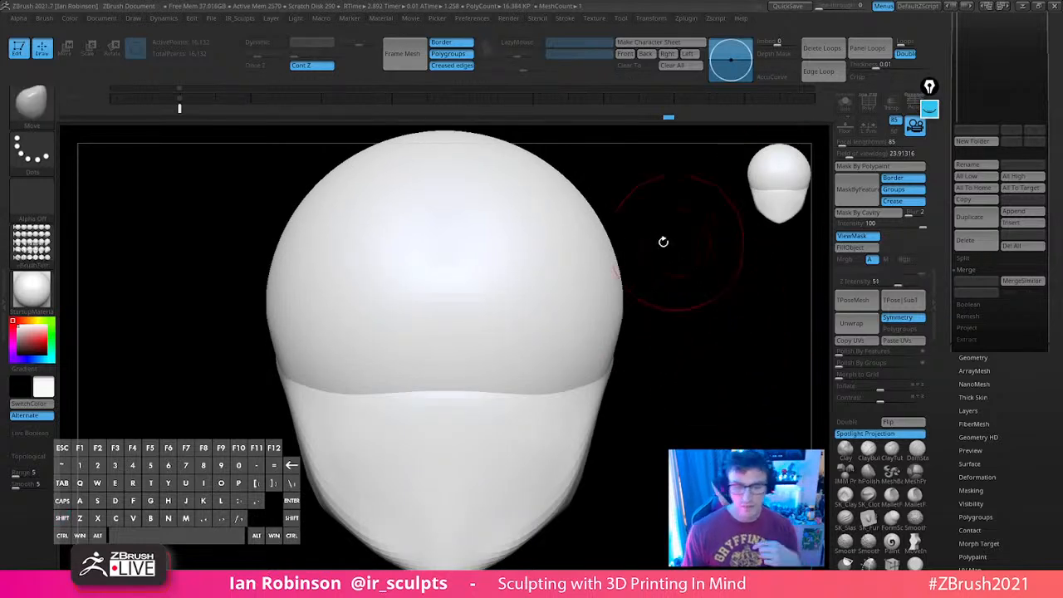
Examine the generated CamView image sheet in the texture library
{"action": "left_click", "coordinate": [482, 20]}
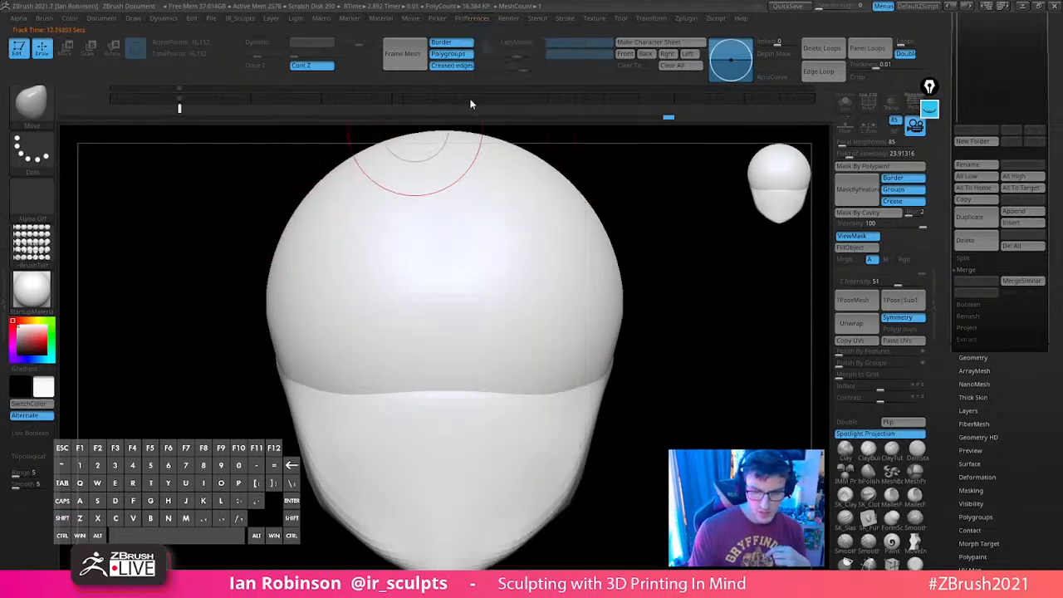
{"action": "left_click", "coordinate": [44, 257]}
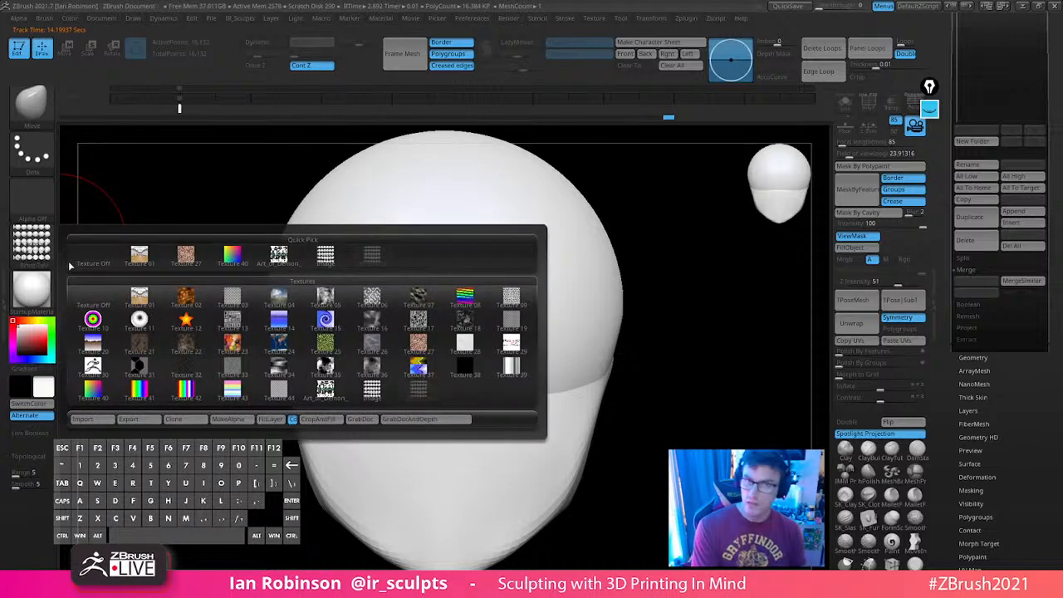
{"action": "left_click", "coordinate": [73, 265]}
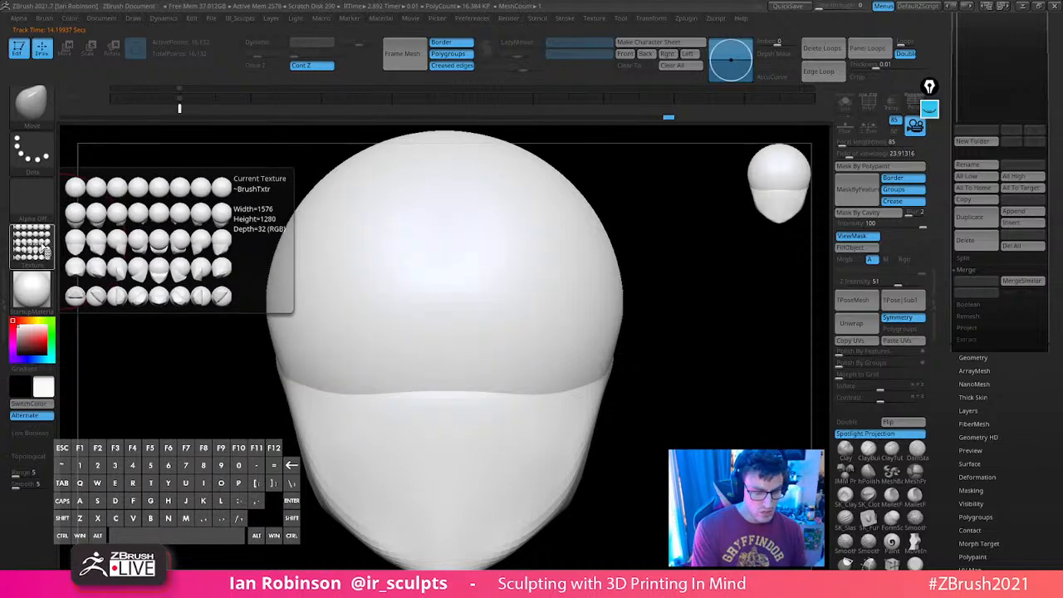
{"action": "left_click", "coordinate": [42, 250]}
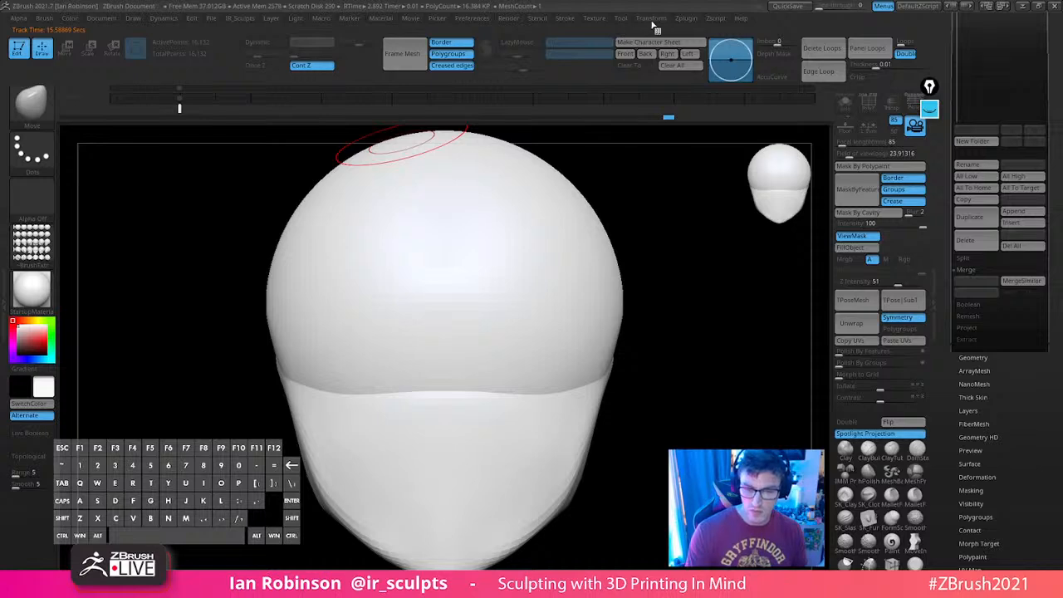
Start exporting the generated CamView sheet from the texture library and browse to ZBrush 2021's ZStartup\CamView folder under Program Files\Pixologic
{"action": "left_click", "coordinate": [594, 18]}
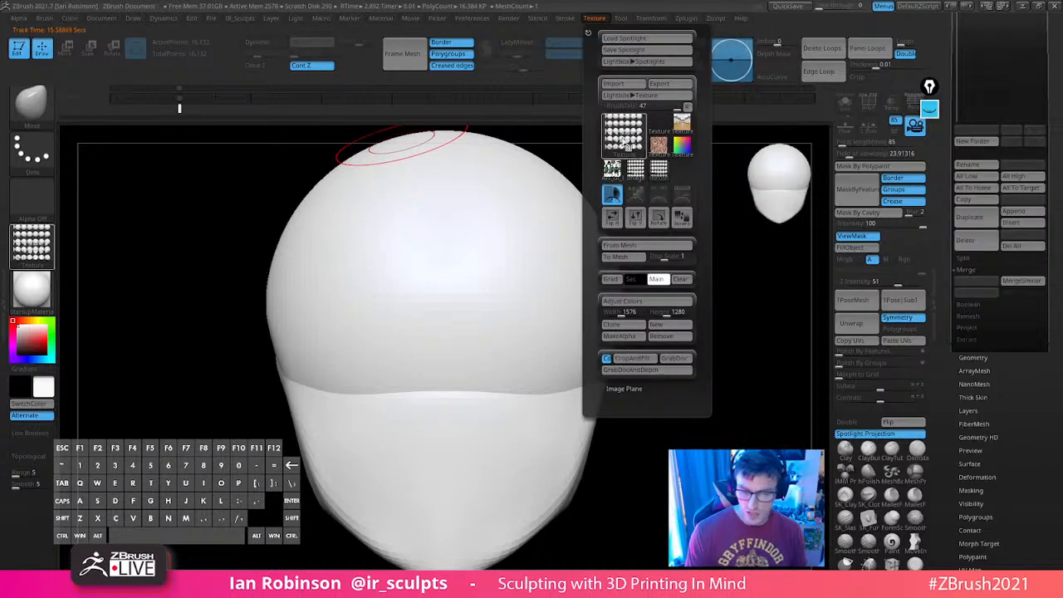
{"action": "left_click", "coordinate": [624, 133]}
{"action": "left_click", "coordinate": [658, 84]}
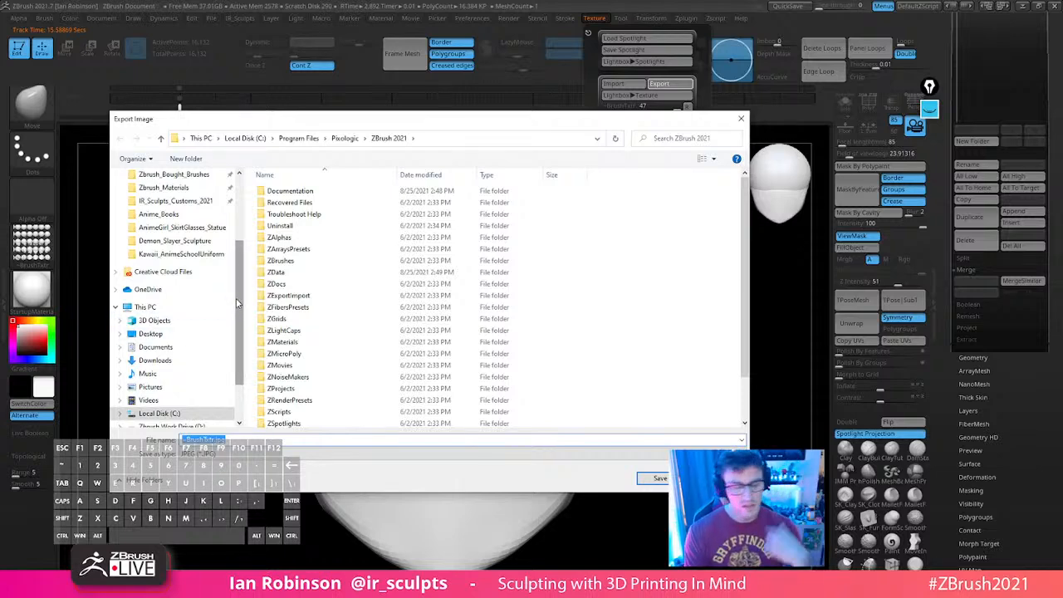
{"action": "left_click", "coordinate": [191, 307]}
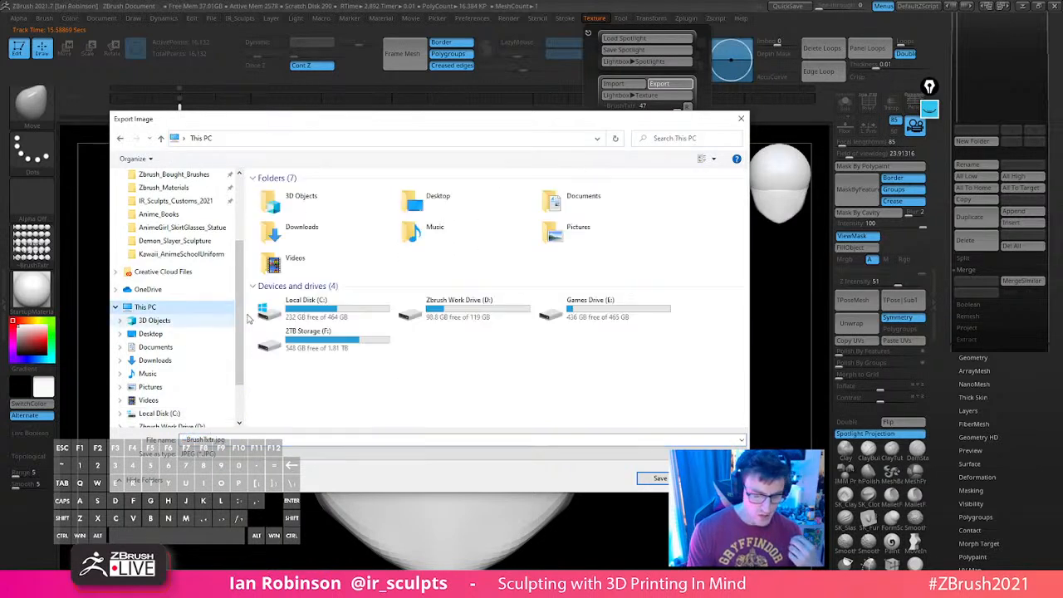
{"action": "double_click", "coordinate": [337, 306]}
{"action": "double_click", "coordinate": [328, 249]}
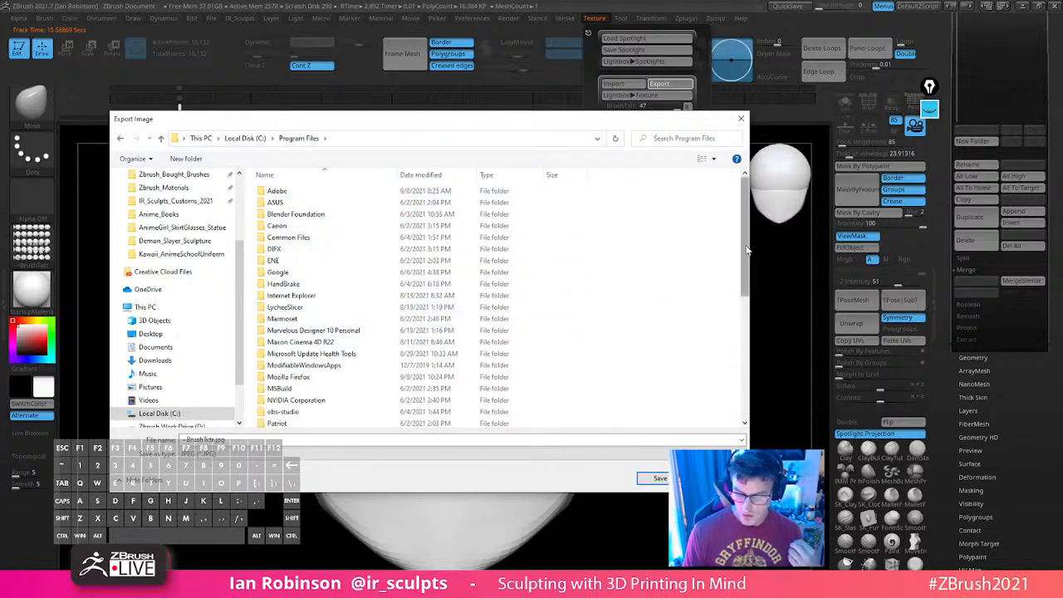
{"action": "scroll", "coordinate": [743, 297], "scroll_direction": "down", "scroll_amount": 5}
{"action": "double_click", "coordinate": [334, 291]}
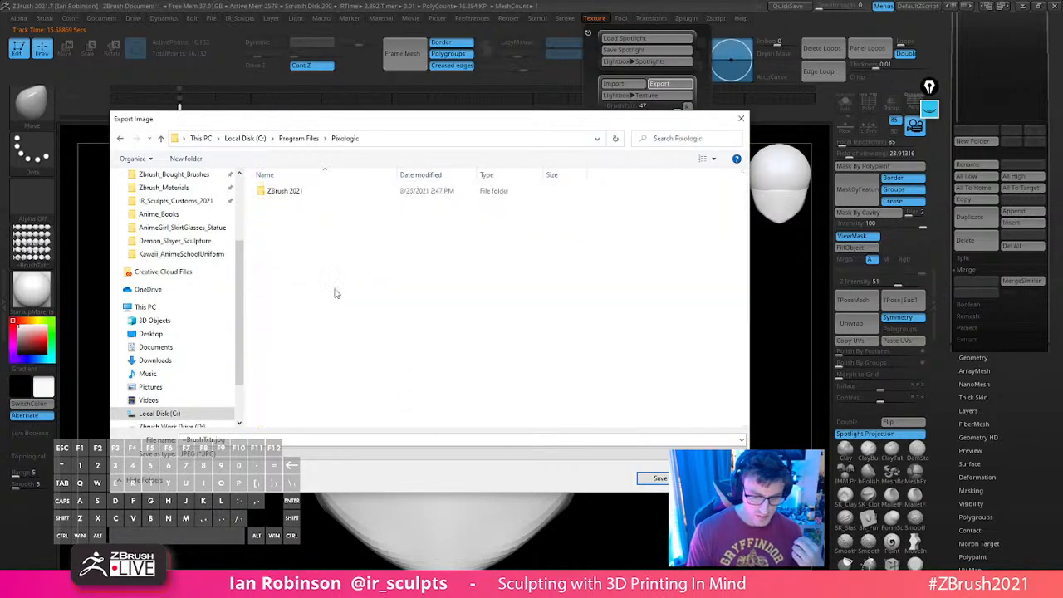
{"action": "double_click", "coordinate": [349, 191]}
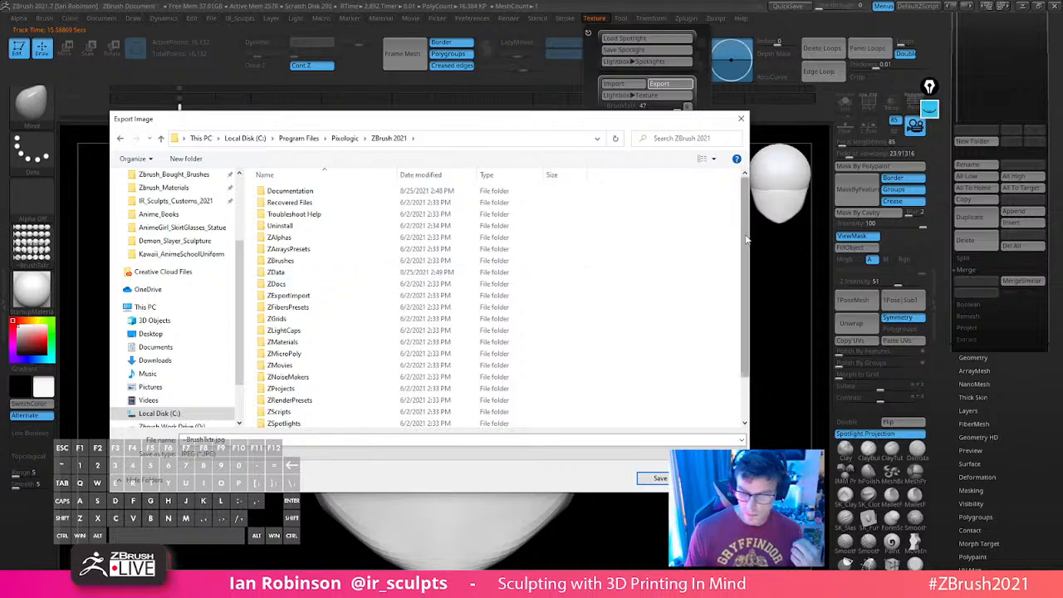
{"action": "scroll", "coordinate": [746, 240], "scroll_direction": "down", "scroll_amount": 5}
{"action": "double_click", "coordinate": [309, 389]}
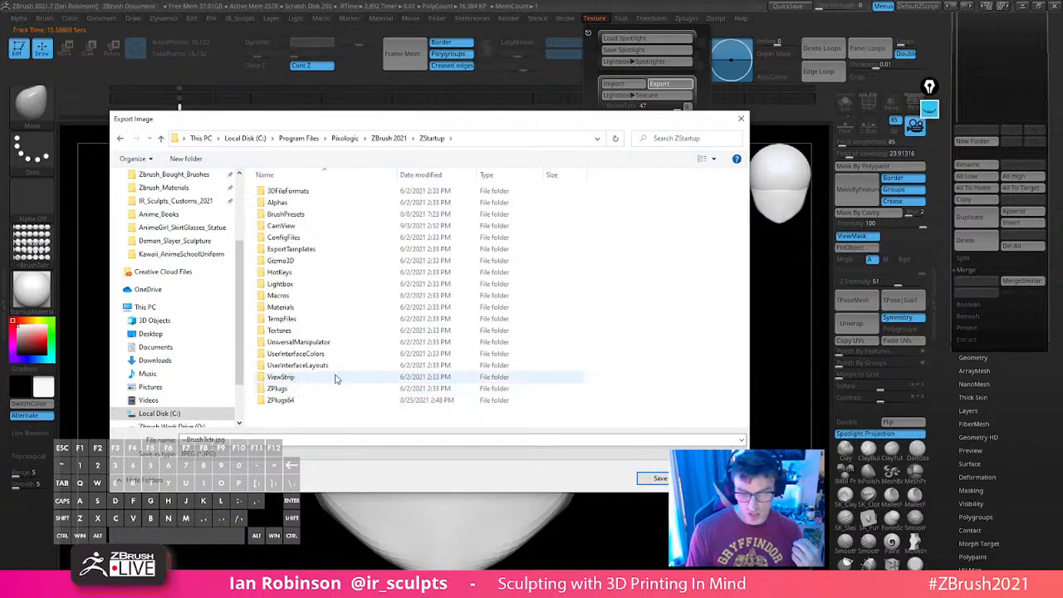
{"action": "double_click", "coordinate": [309, 226]}
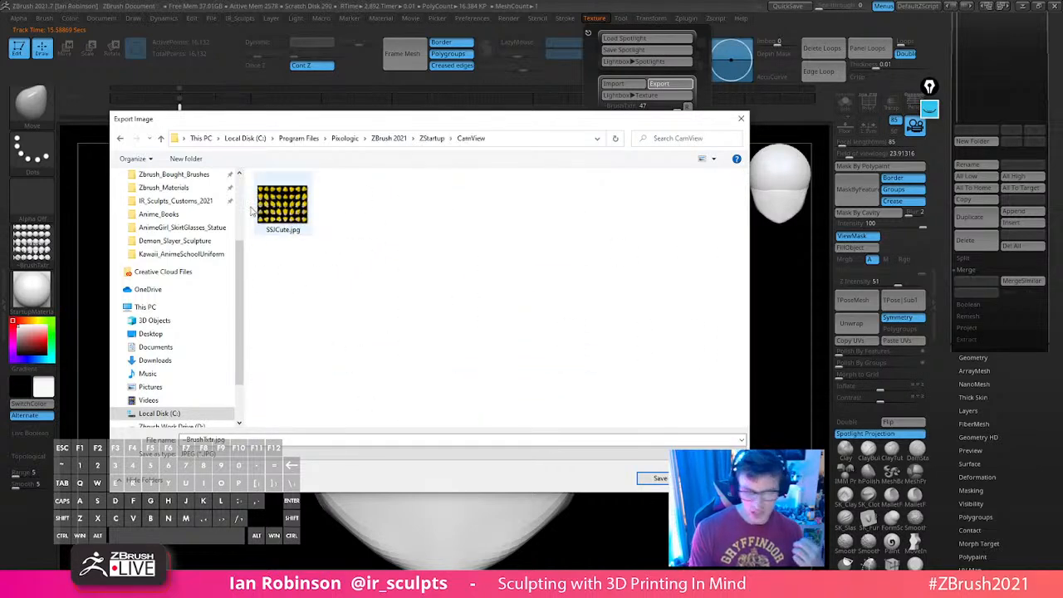
Export the sheet as a JPEG named whater, with crop left and top at 0, width 1576 and height 1280
{"action": "left_click", "coordinate": [248, 441]}
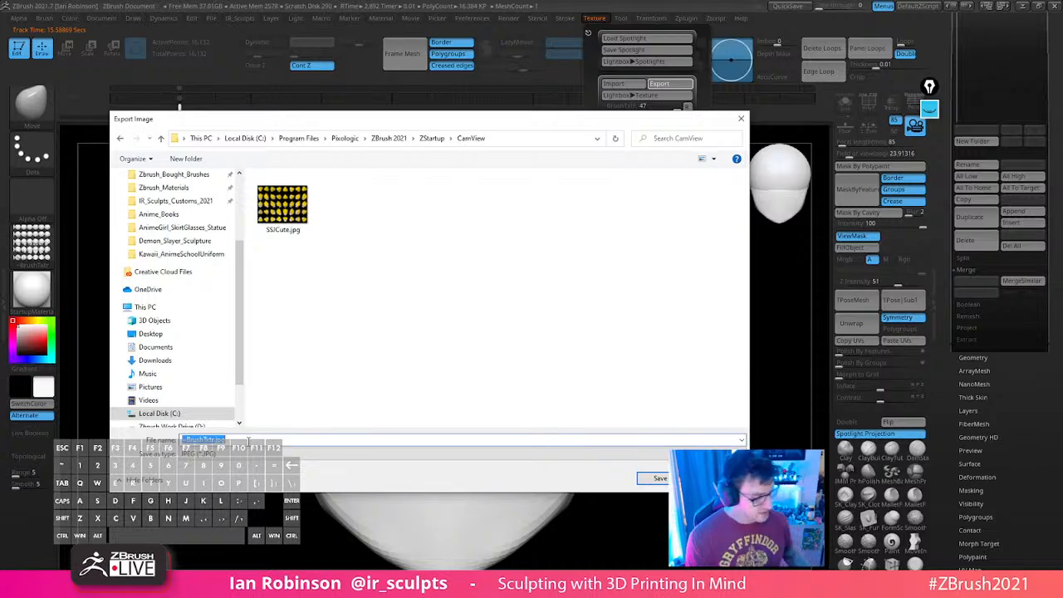
{"action": "type", "text": "whatev"}
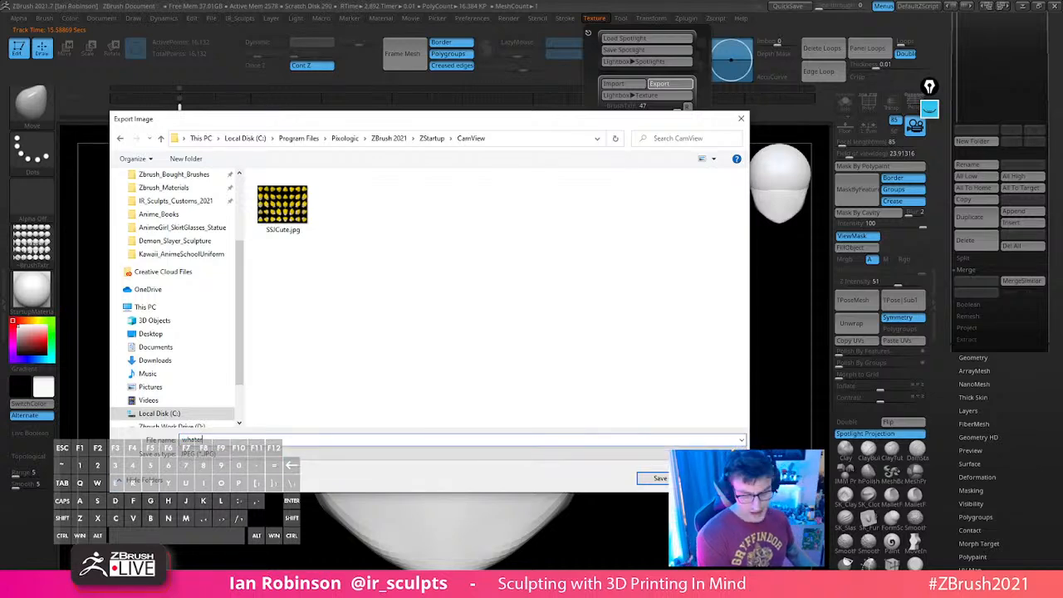
{"action": "key", "text": "Return"}
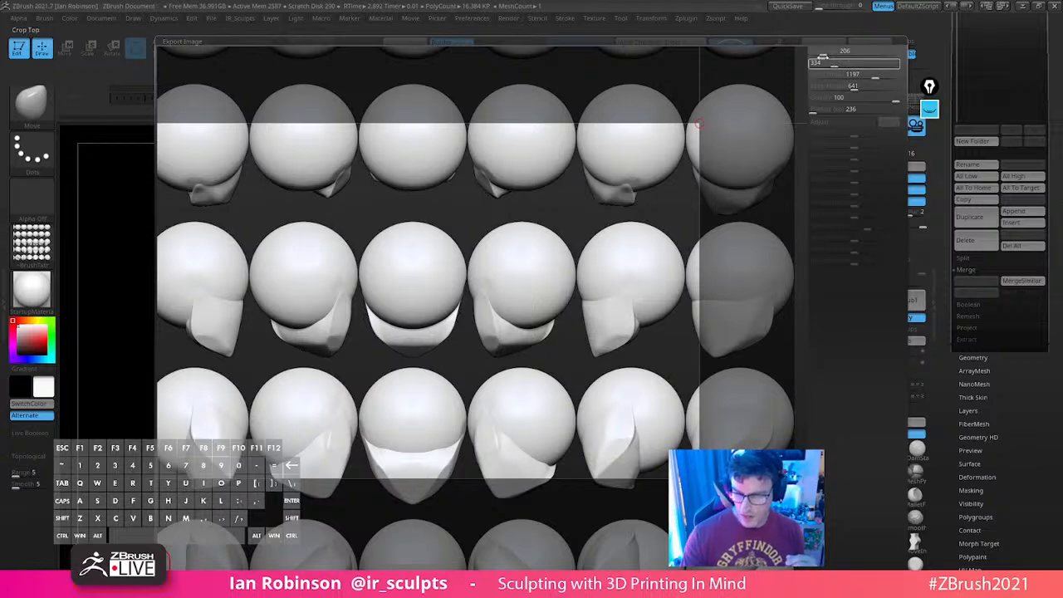
{"action": "left_click_drag", "start_coordinate": [824, 56], "coordinate": [802, 67]}
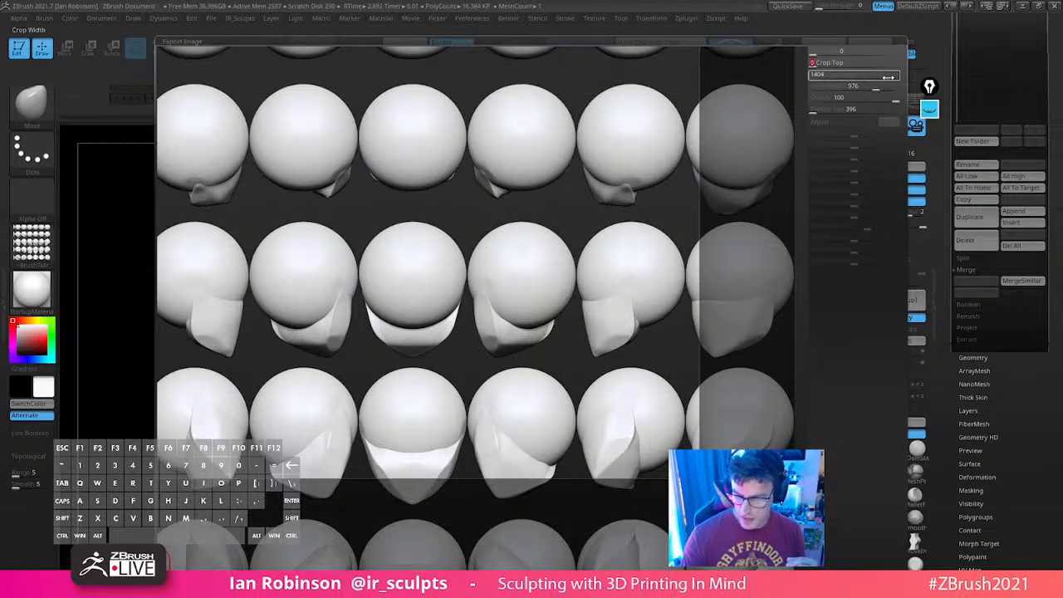
{"action": "left_click_drag", "start_coordinate": [889, 77], "coordinate": [914, 90]}
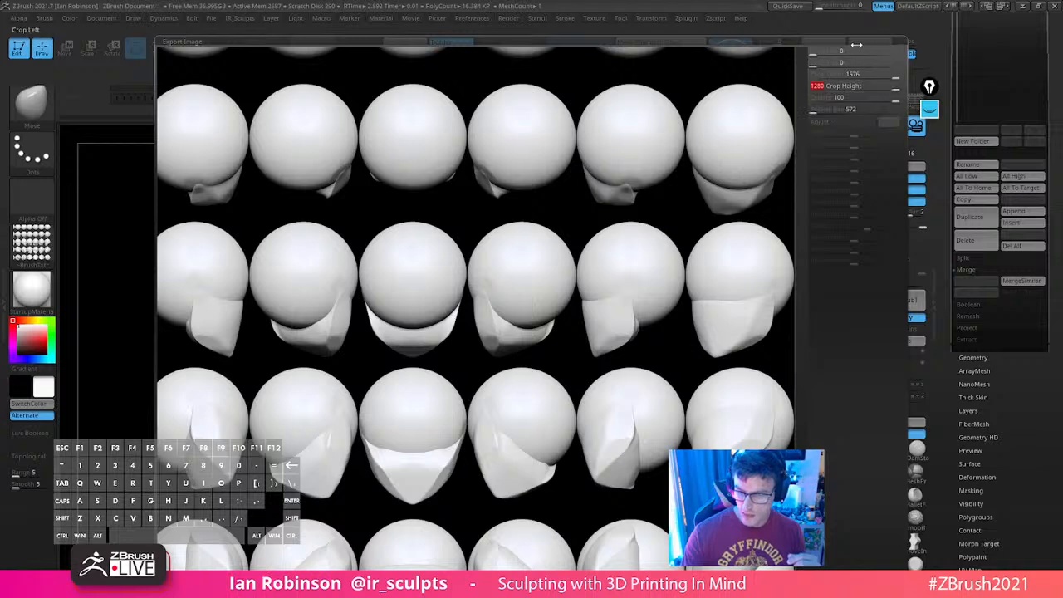
{"action": "left_click", "coordinate": [507, 574]}
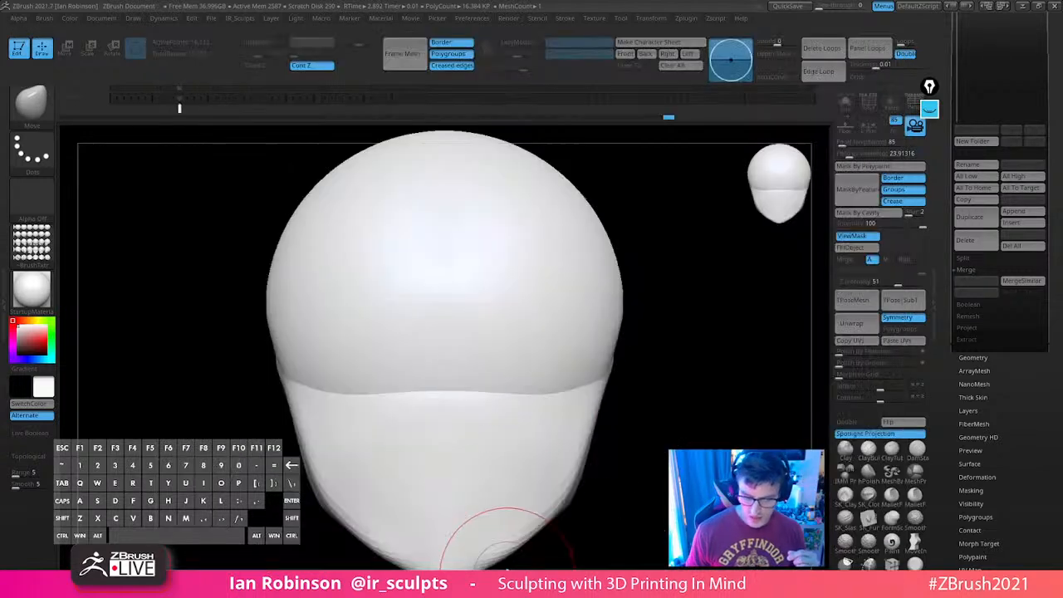
Store the current configuration in the preferences
{"action": "left_click_drag", "start_coordinate": [662, 235], "coordinate": [640, 98]}
{"action": "left_click", "coordinate": [484, 19]}
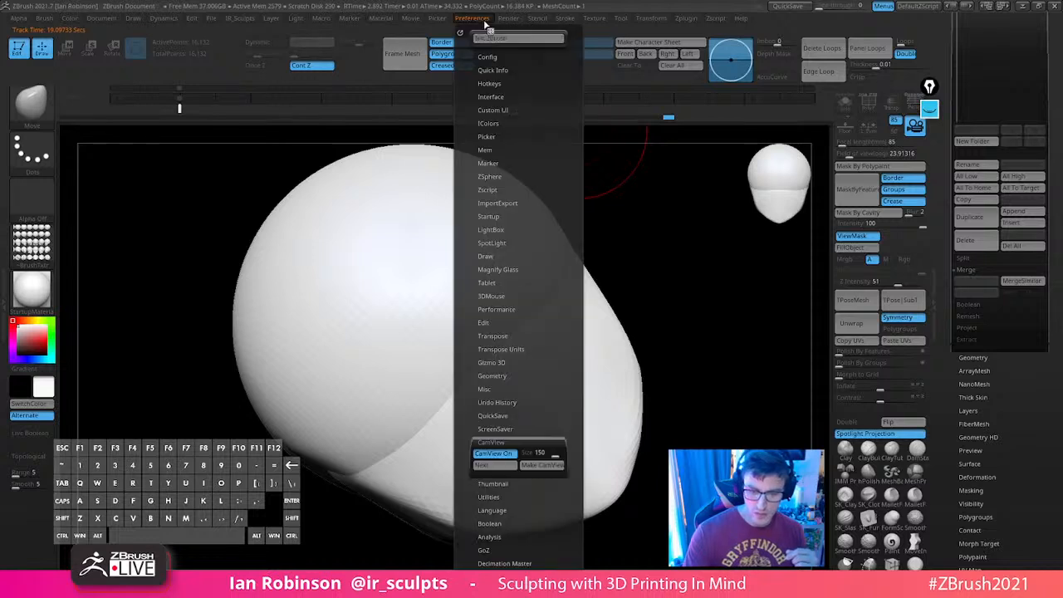
{"action": "left_click", "coordinate": [506, 56]}
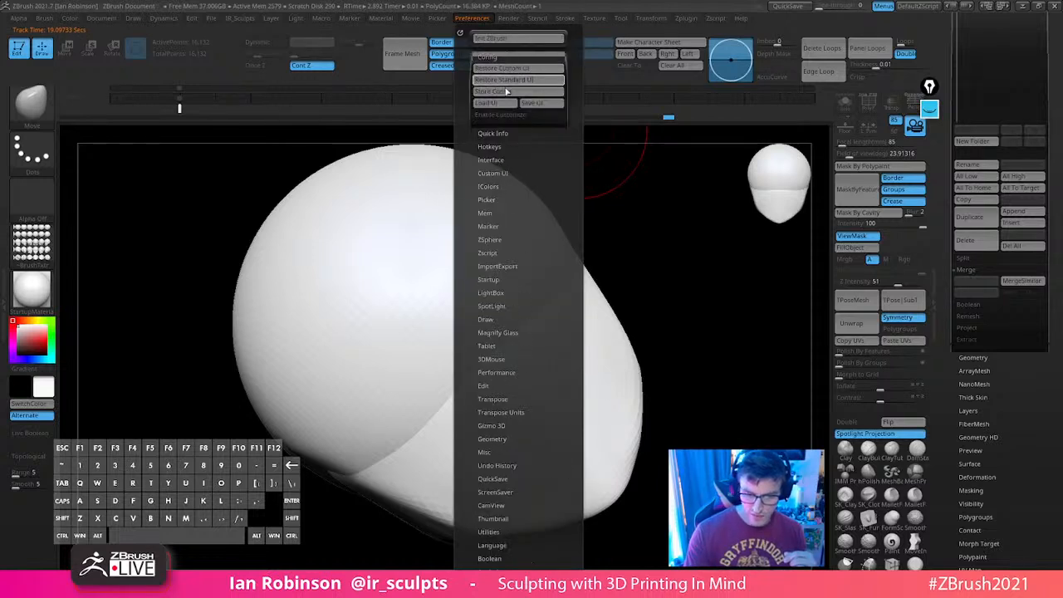
{"action": "left_click", "coordinate": [511, 90]}
{"action": "left_click", "coordinate": [623, 333]}
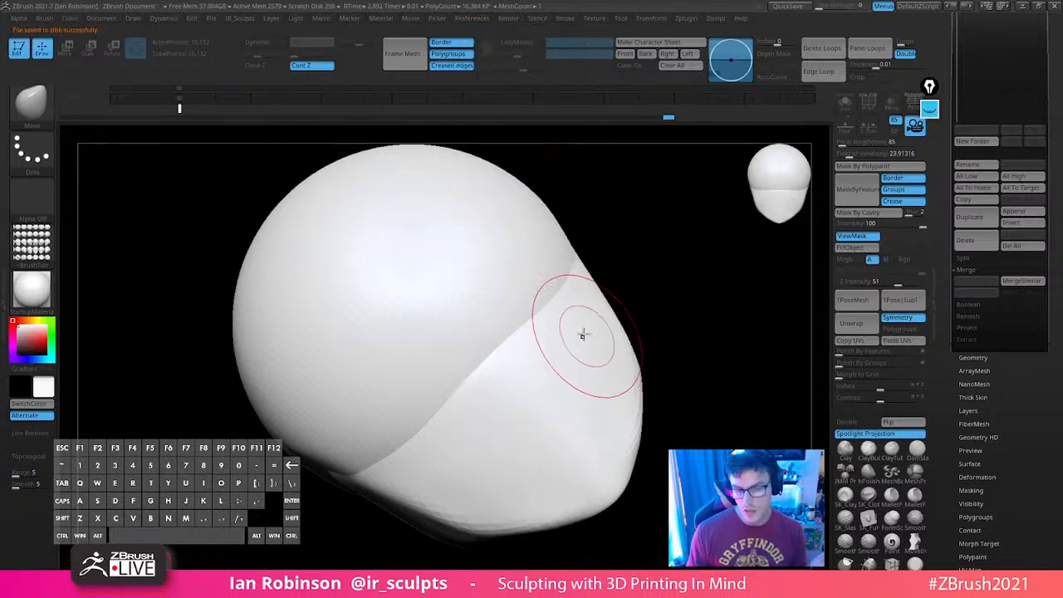
Cycle through the installed CamView models to the Default.PSD head and rotate the view to try it out
{"action": "left_click", "coordinate": [509, 18]}
{"action": "left_click", "coordinate": [486, 19]}
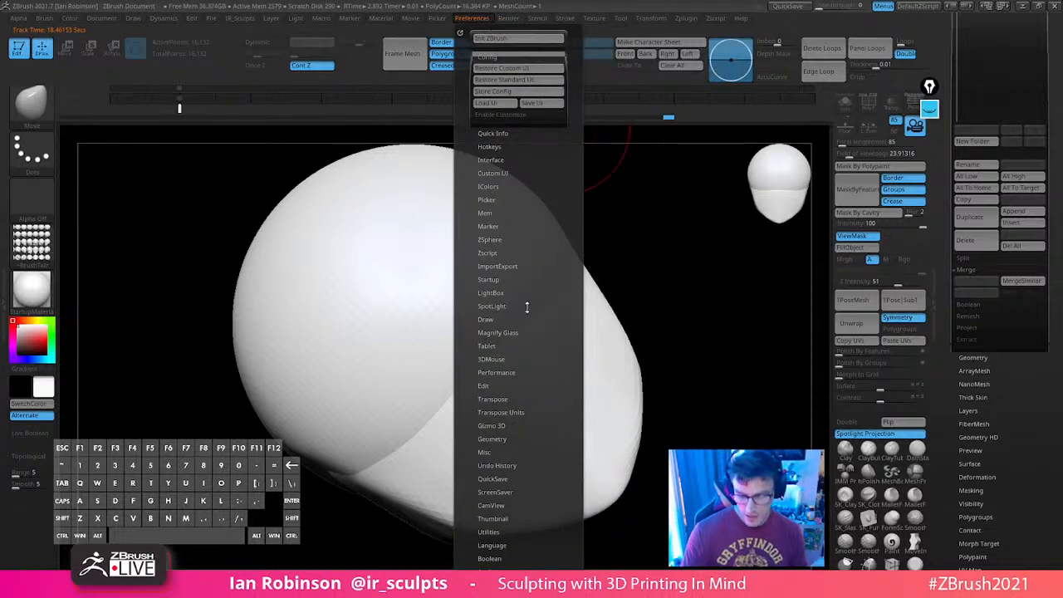
{"action": "left_click", "coordinate": [508, 505]}
{"action": "scroll", "coordinate": [545, 421], "scroll_direction": "down", "scroll_amount": 3}
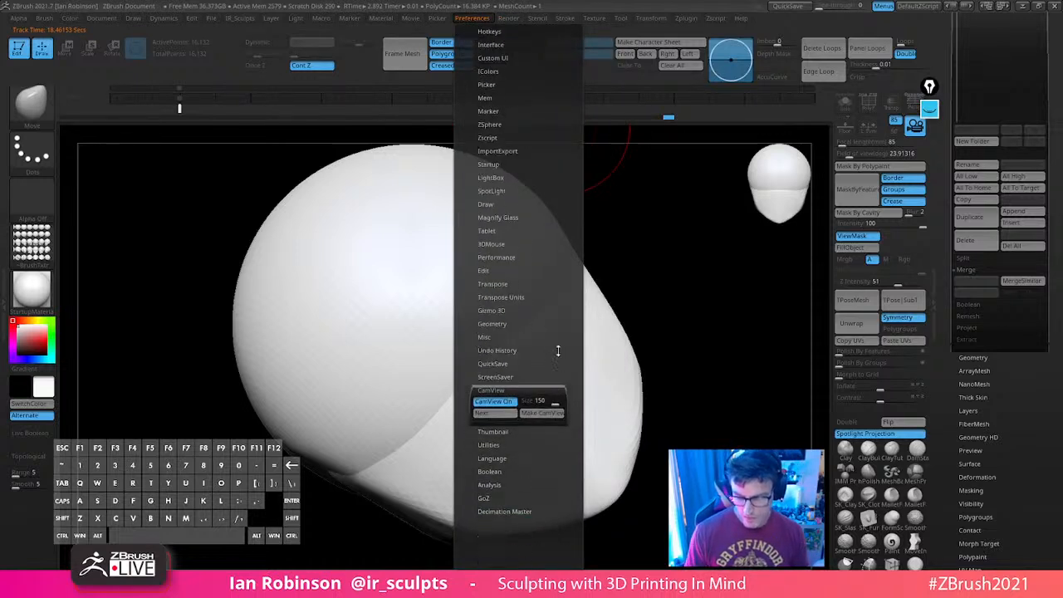
{"action": "left_click", "coordinate": [498, 370]}
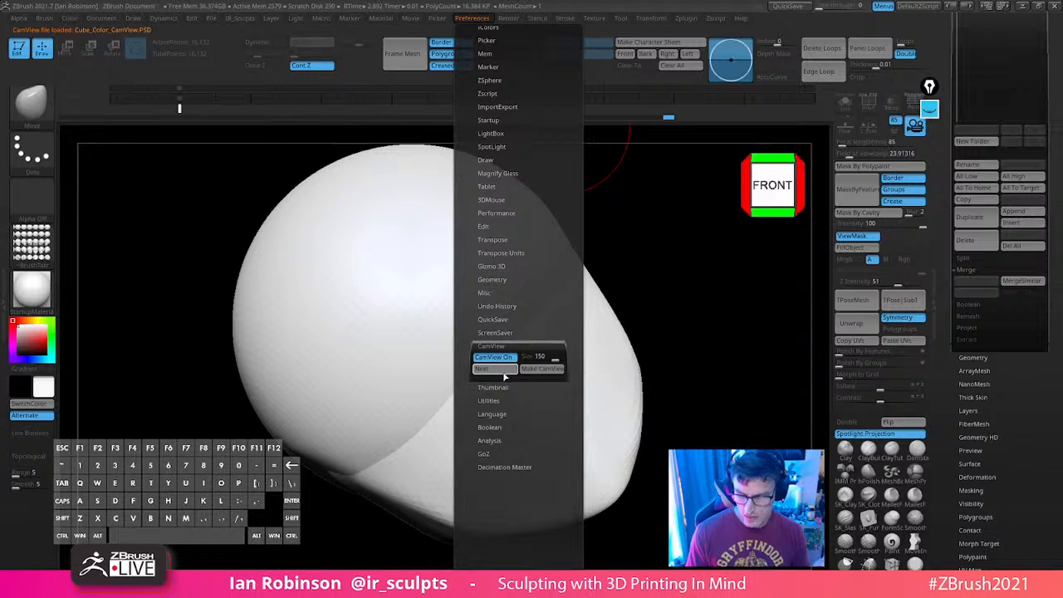
{"action": "left_click", "coordinate": [504, 372]}
{"action": "left_click", "coordinate": [504, 372]}
{"action": "left_click", "coordinate": [505, 372]}
{"action": "left_click", "coordinate": [505, 372]}
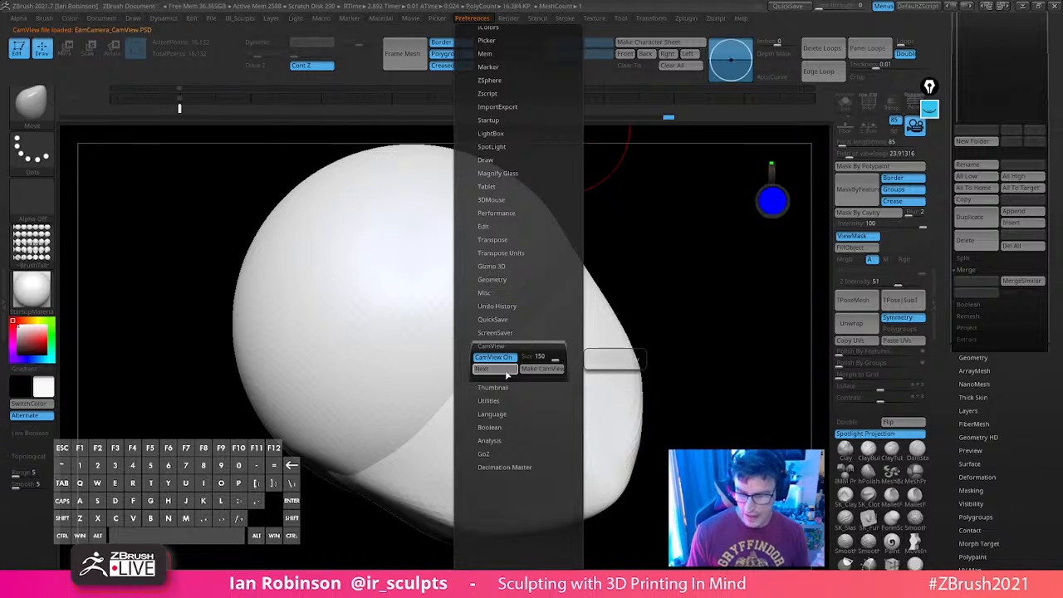
{"action": "left_click", "coordinate": [504, 372]}
{"action": "left_click", "coordinate": [504, 372]}
{"action": "left_click", "coordinate": [504, 372]}
{"action": "left_click", "coordinate": [504, 372]}
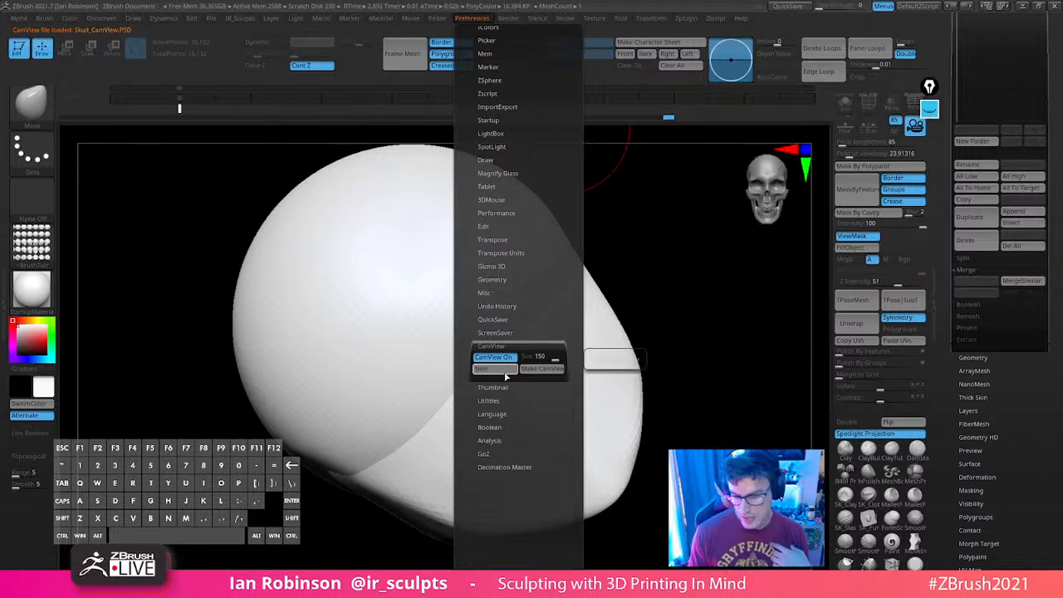
{"action": "left_click", "coordinate": [504, 372]}
{"action": "left_click", "coordinate": [504, 372]}
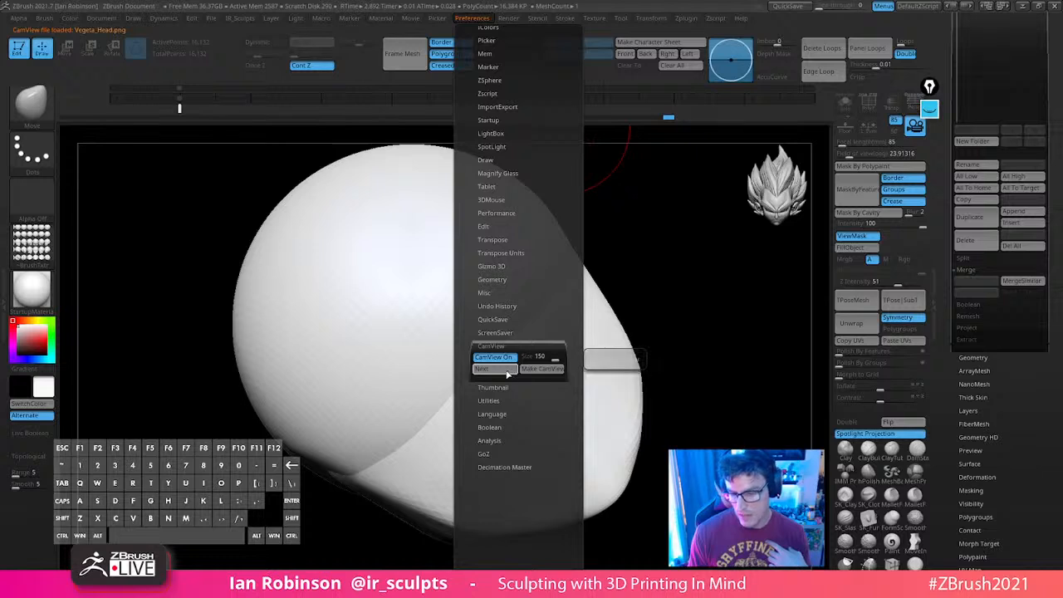
{"action": "left_click", "coordinate": [506, 373]}
{"action": "left_click", "coordinate": [506, 374]}
{"action": "left_click", "coordinate": [506, 373]}
{"action": "left_click", "coordinate": [506, 373]}
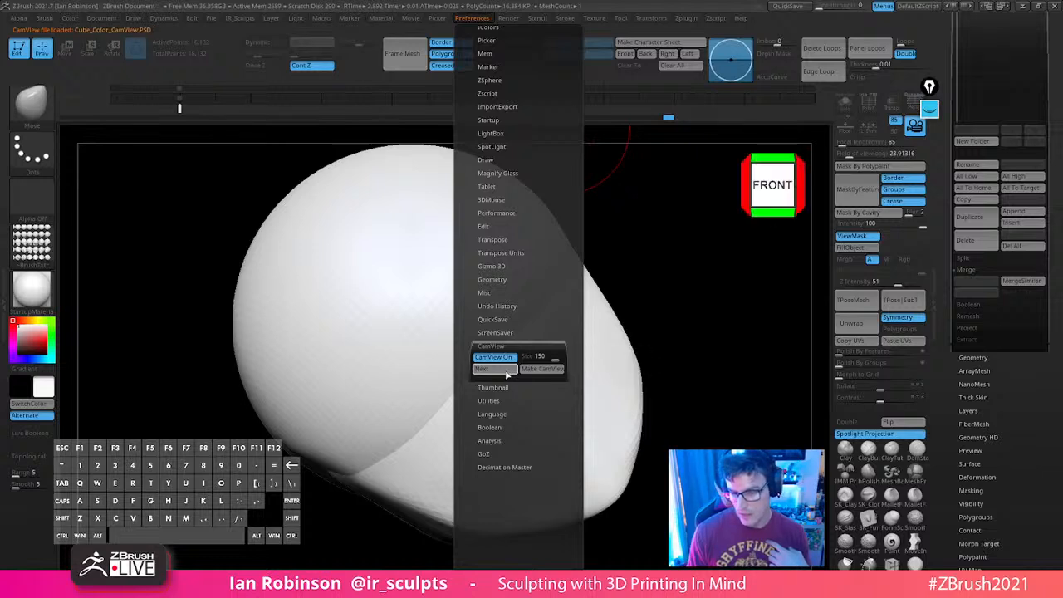
{"action": "left_click", "coordinate": [506, 373]}
{"action": "left_click", "coordinate": [506, 373]}
{"action": "left_click", "coordinate": [506, 373]}
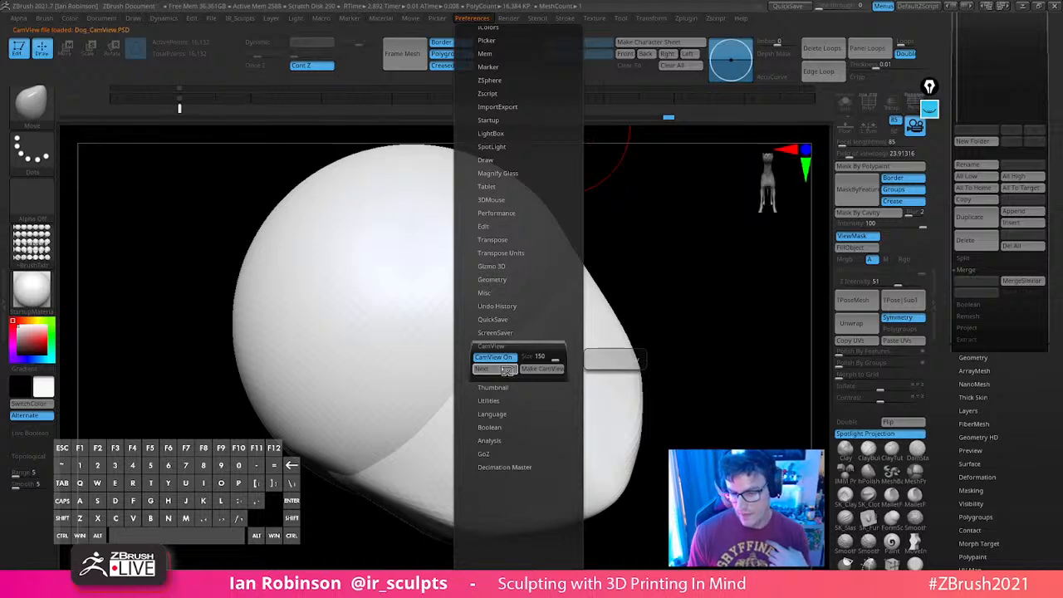
{"action": "left_click", "coordinate": [506, 374]}
{"action": "left_click", "coordinate": [507, 373]}
{"action": "left_click", "coordinate": [508, 373]}
{"action": "left_click", "coordinate": [508, 373]}
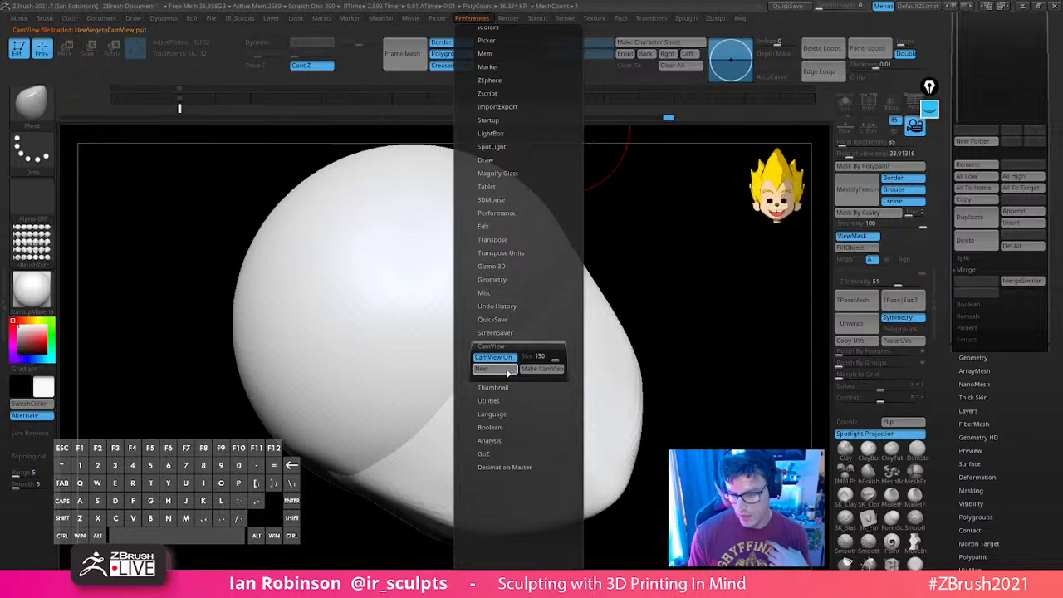
{"action": "left_click", "coordinate": [509, 373]}
{"action": "left_click", "coordinate": [509, 373]}
{"action": "left_click", "coordinate": [508, 373]}
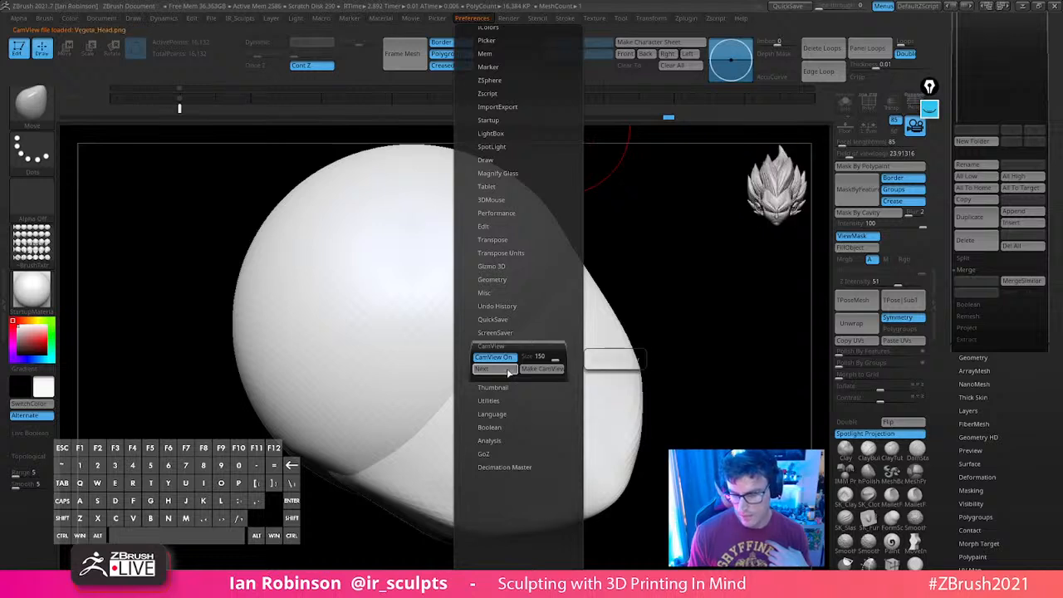
{"action": "left_click", "coordinate": [508, 373]}
{"action": "left_click", "coordinate": [509, 373]}
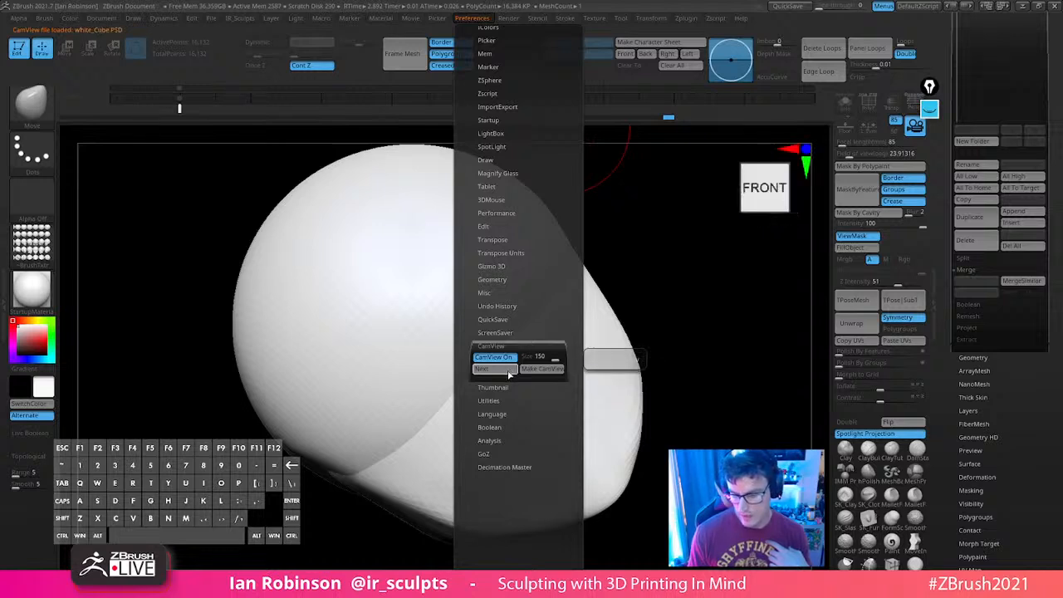
{"action": "left_click", "coordinate": [508, 373]}
{"action": "left_click", "coordinate": [509, 373]}
{"action": "left_click", "coordinate": [508, 373]}
{"action": "left_click", "coordinate": [508, 373]}
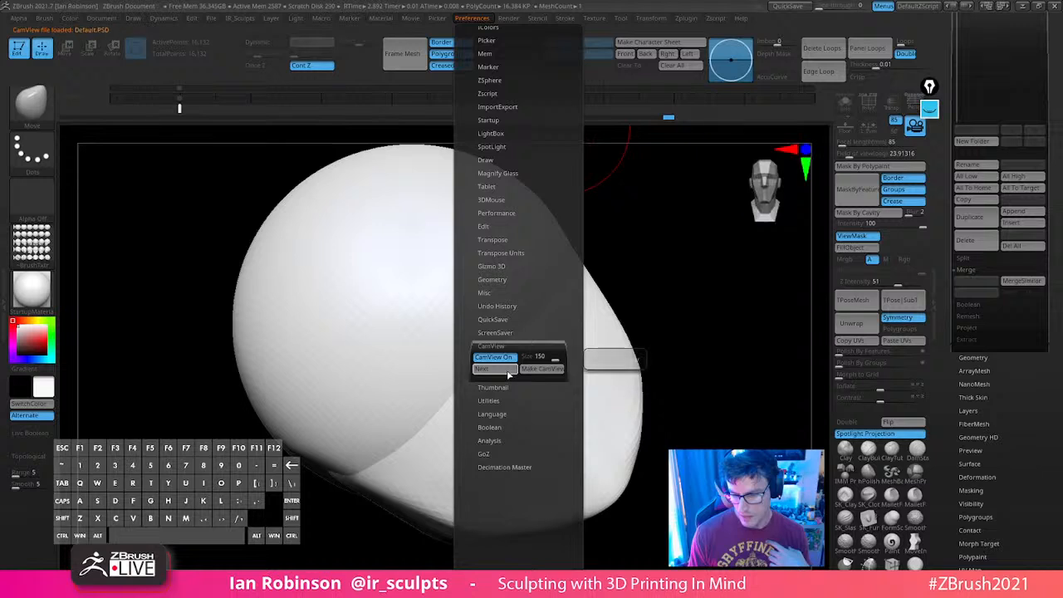
{"action": "left_click_drag", "start_coordinate": [690, 249], "coordinate": [761, 279]}
{"action": "mouse_move", "coordinate": [759, 225]}
{"action": "left_mouse_down"}
{"action": "mouse_move", "coordinate": [731, 294]}
{"action": "mouse_move", "coordinate": [712, 290]}
{"action": "mouse_move", "coordinate": [766, 304]}
{"action": "mouse_move", "coordinate": [758, 313]}
{"action": "mouse_move", "coordinate": [706, 291]}
{"action": "mouse_move", "coordinate": [748, 273]}
{"action": "mouse_move", "coordinate": [683, 258]}
{"action": "mouse_move", "coordinate": [756, 256]}
{"action": "mouse_move", "coordinate": [784, 210]}
{"action": "mouse_move", "coordinate": [696, 273]}
{"action": "mouse_move", "coordinate": [648, 207]}
{"action": "left_mouse_up"}
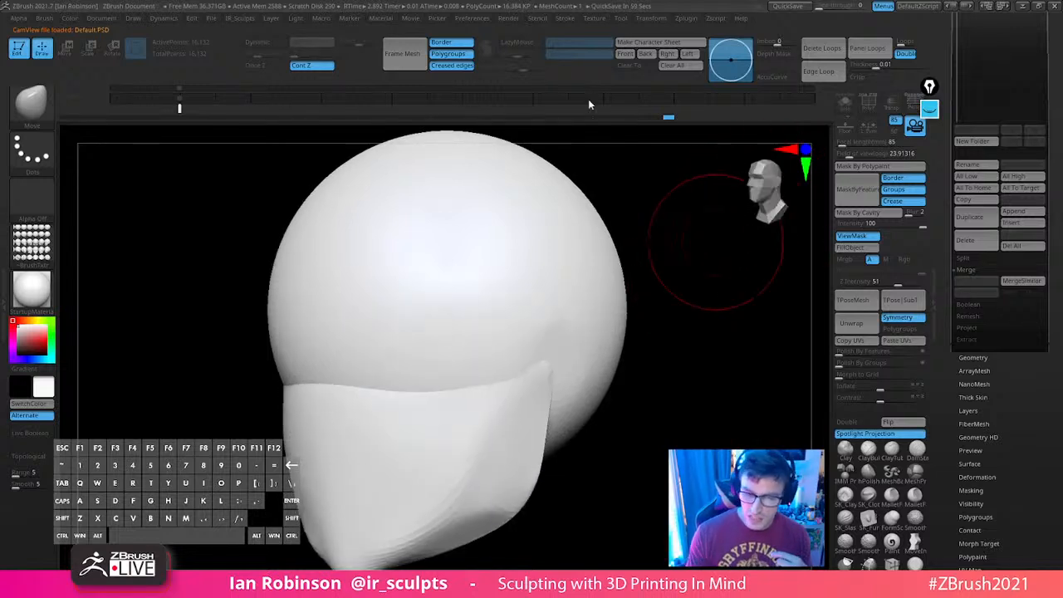
Cycle the CamView past the exported whater.jpg head to the coloured cube, Cube_Color_CamView.PSD
{"action": "left_click", "coordinate": [472, 17]}
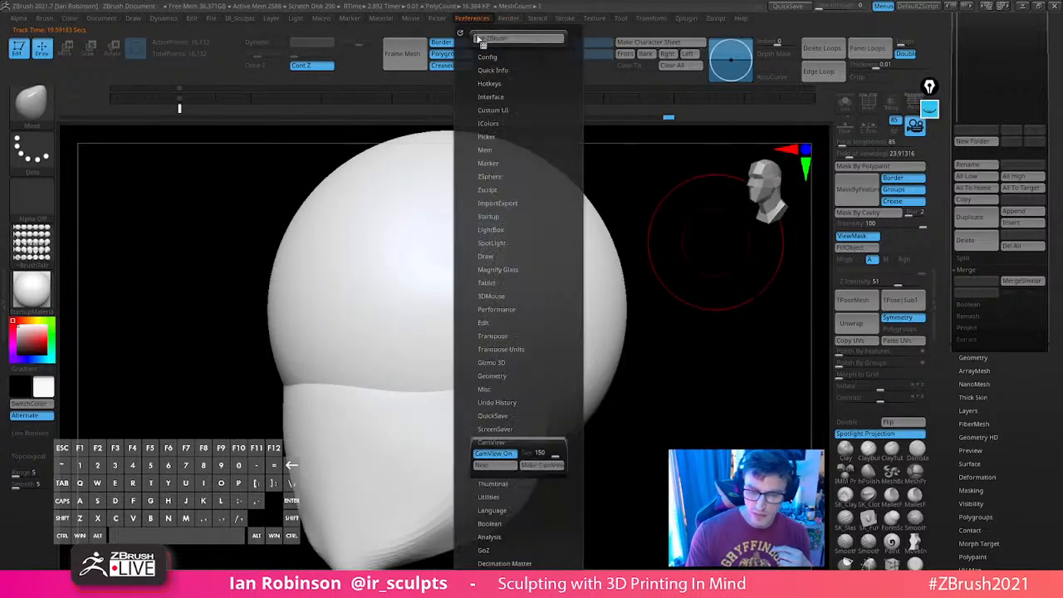
{"action": "left_click", "coordinate": [511, 466]}
{"action": "left_click", "coordinate": [513, 467]}
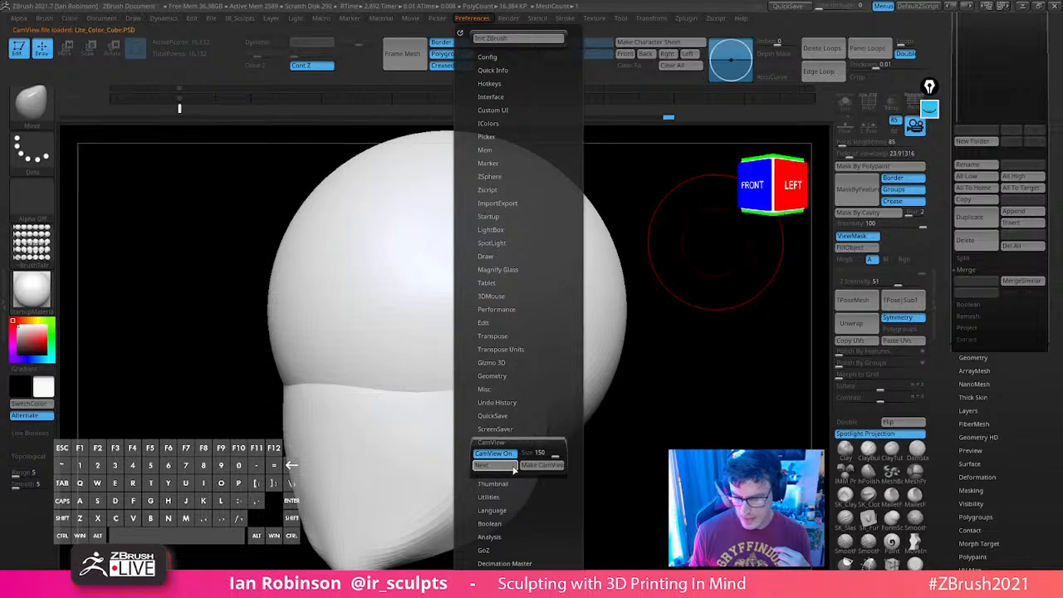
{"action": "left_click", "coordinate": [513, 467]}
{"action": "left_click", "coordinate": [514, 467]}
{"action": "left_click", "coordinate": [514, 468]}
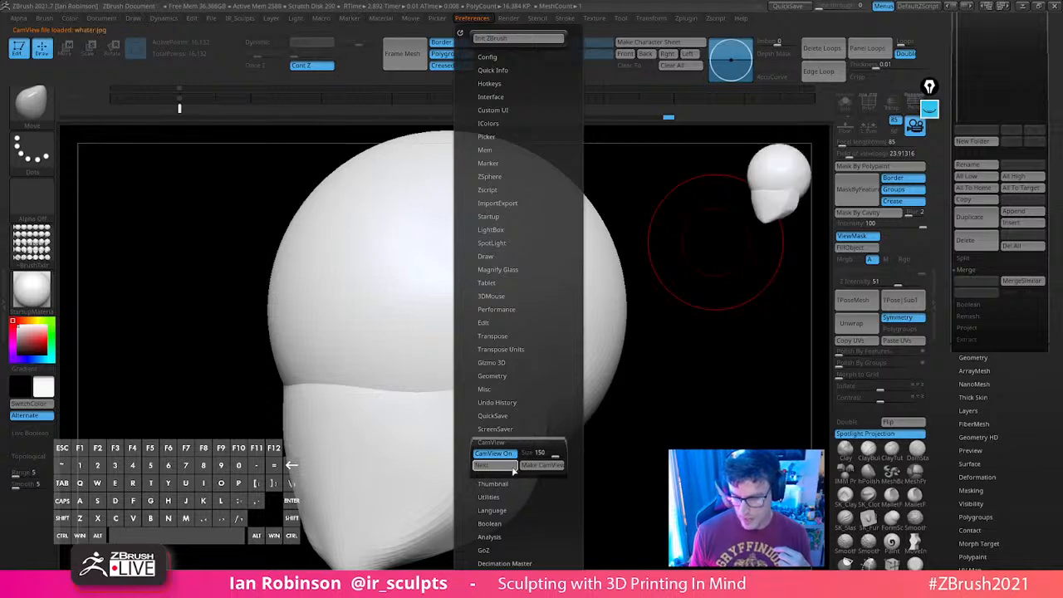
{"action": "left_click", "coordinate": [513, 469]}
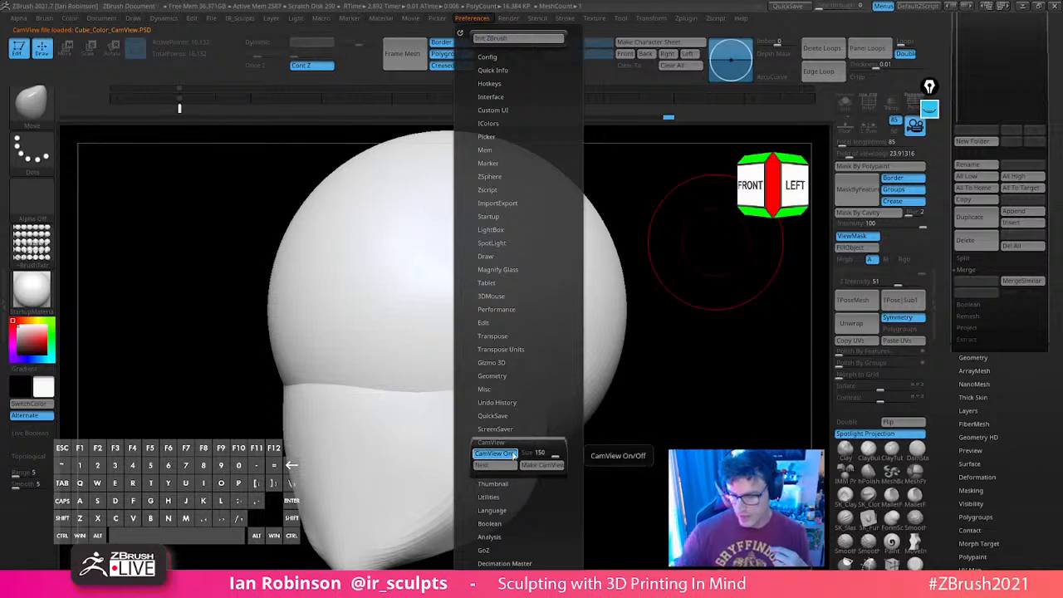
Save the configuration with the coloured cube CamView as the startup default
{"action": "left_click", "coordinate": [472, 18]}
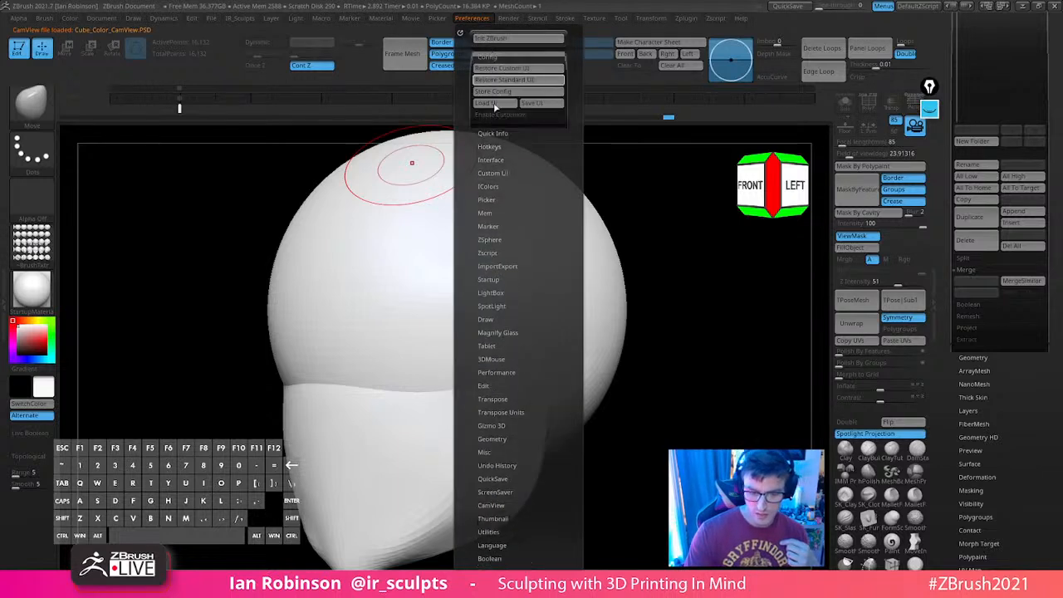
{"action": "left_click", "coordinate": [505, 91]}
{"action": "left_click", "coordinate": [619, 332]}
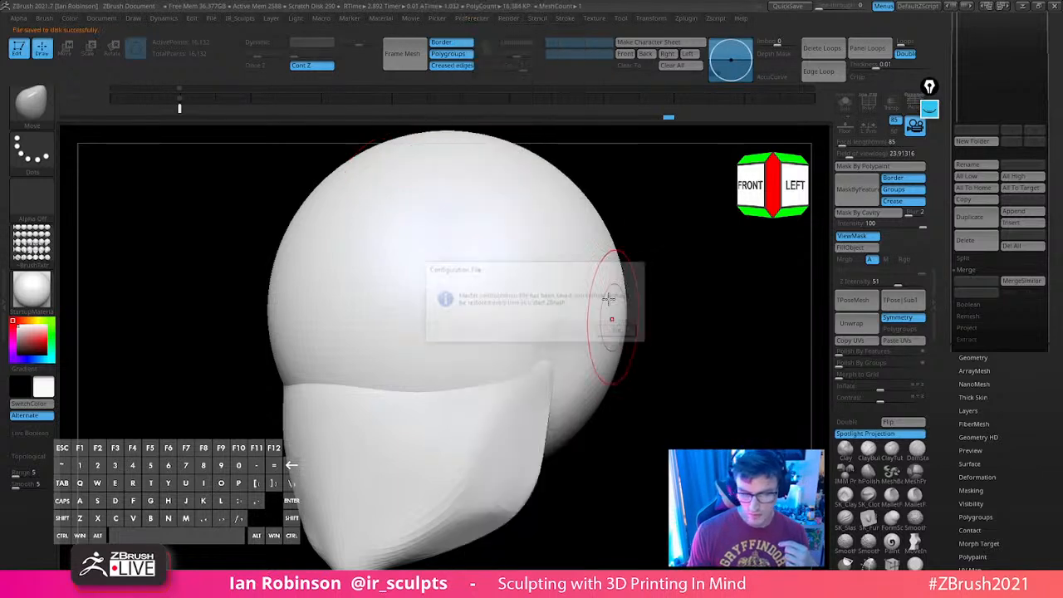
Cycle through the installed CamView models to the zombie head in a blue mask, and rotate the view to try it
{"action": "left_click", "coordinate": [485, 18]}
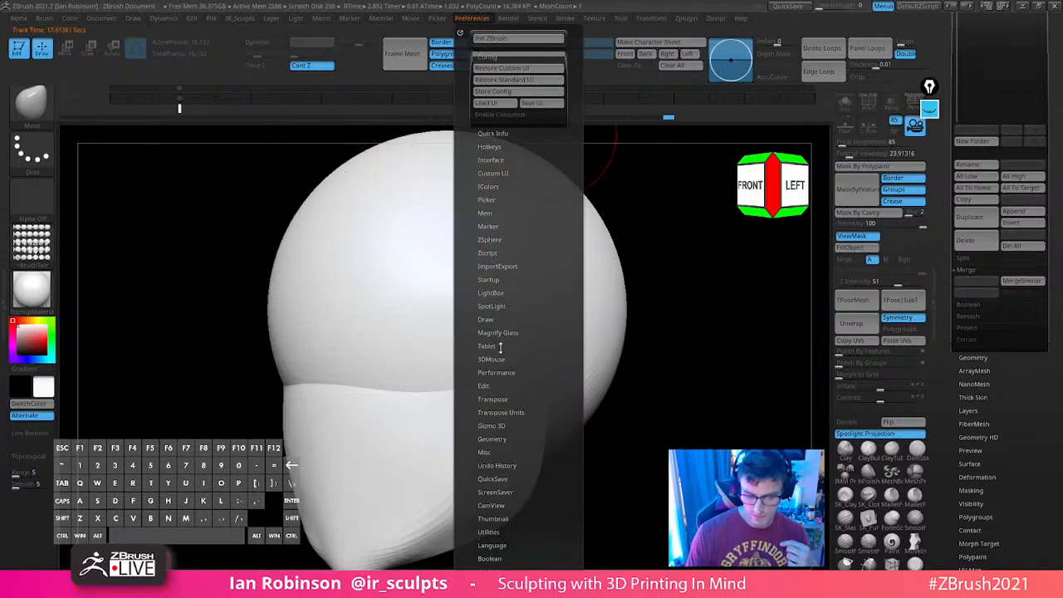
{"action": "left_click", "coordinate": [491, 505]}
{"action": "left_click", "coordinate": [505, 467]}
{"action": "left_click", "coordinate": [504, 467]}
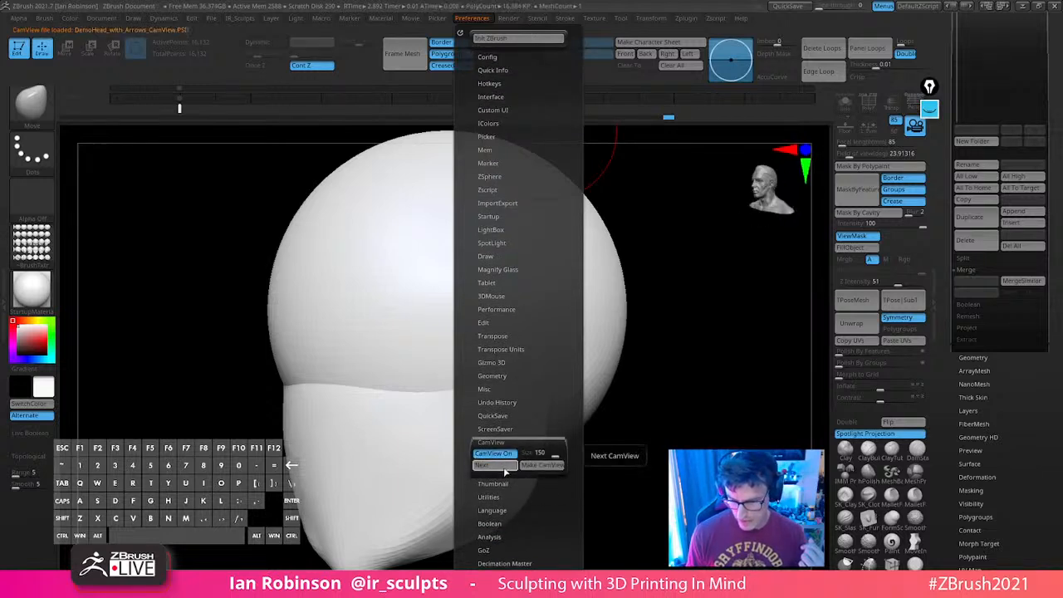
{"action": "left_click", "coordinate": [504, 467]}
{"action": "left_click", "coordinate": [505, 467]}
{"action": "left_click", "coordinate": [505, 469]}
{"action": "left_click", "coordinate": [505, 468]}
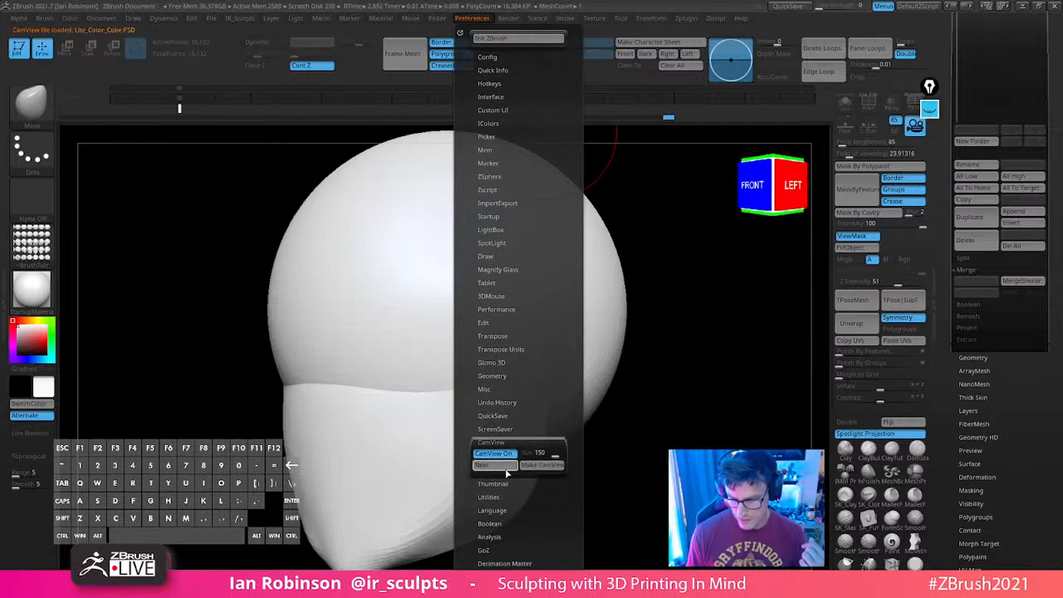
{"action": "left_click", "coordinate": [506, 469]}
{"action": "left_click", "coordinate": [507, 470]}
{"action": "left_click", "coordinate": [507, 470]}
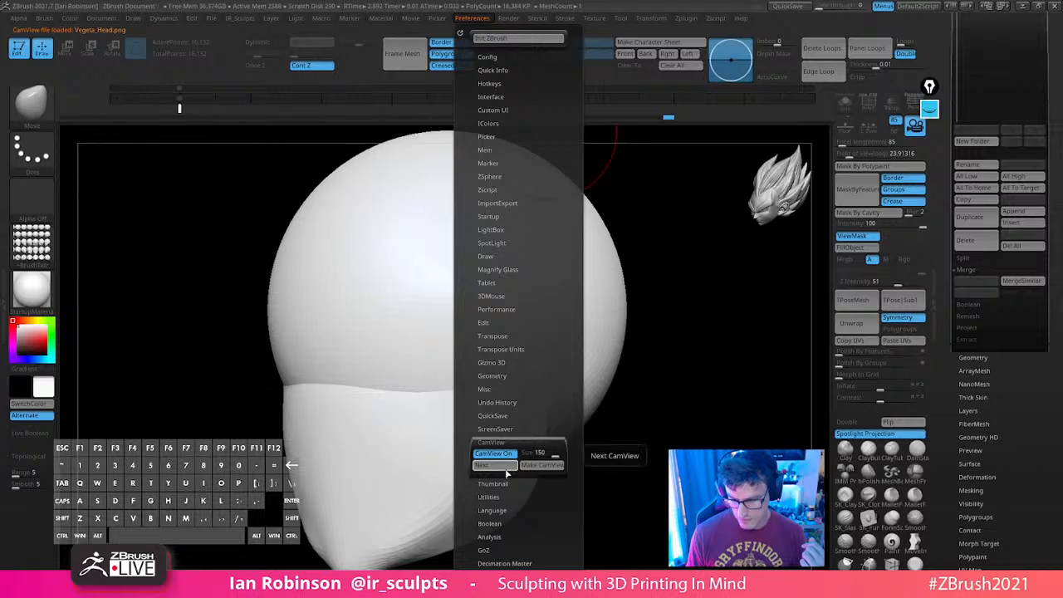
{"action": "left_click", "coordinate": [507, 470]}
{"action": "left_click", "coordinate": [507, 470]}
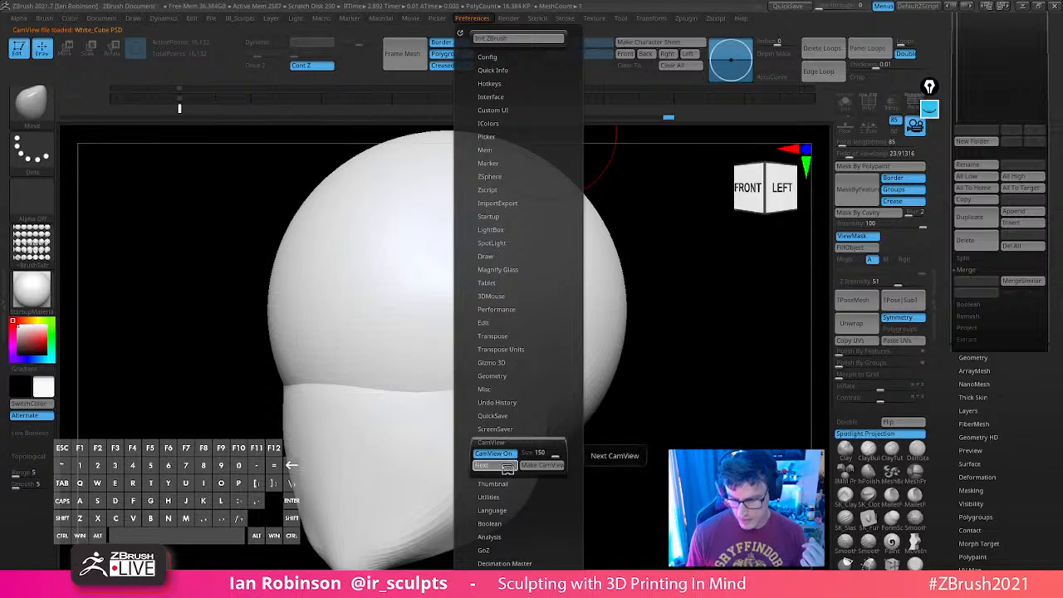
{"action": "left_click", "coordinate": [507, 470]}
{"action": "left_click_drag", "start_coordinate": [696, 396], "coordinate": [510, 154]}
Store the configuration so the masked zombie head CamView is restored at every start
{"action": "left_click", "coordinate": [472, 18]}
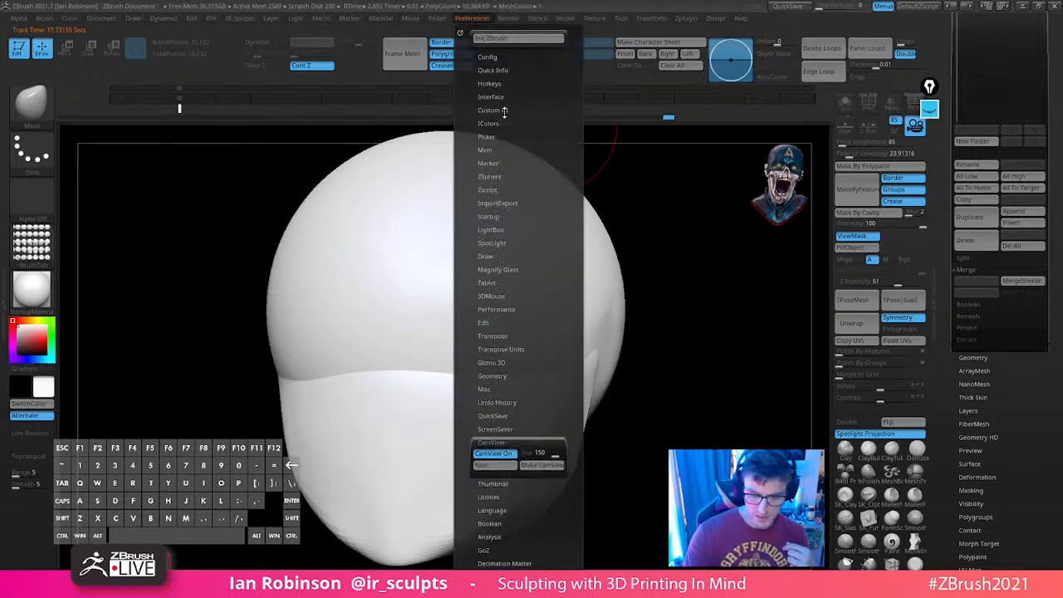
{"action": "left_click", "coordinate": [503, 57]}
{"action": "left_click", "coordinate": [513, 93]}
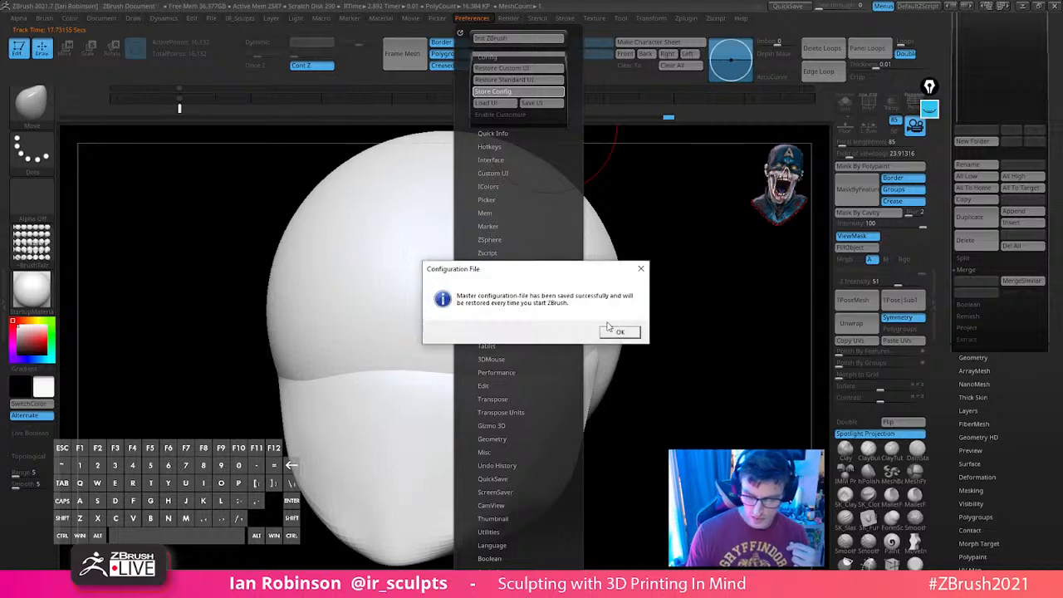
{"action": "left_click", "coordinate": [615, 332]}
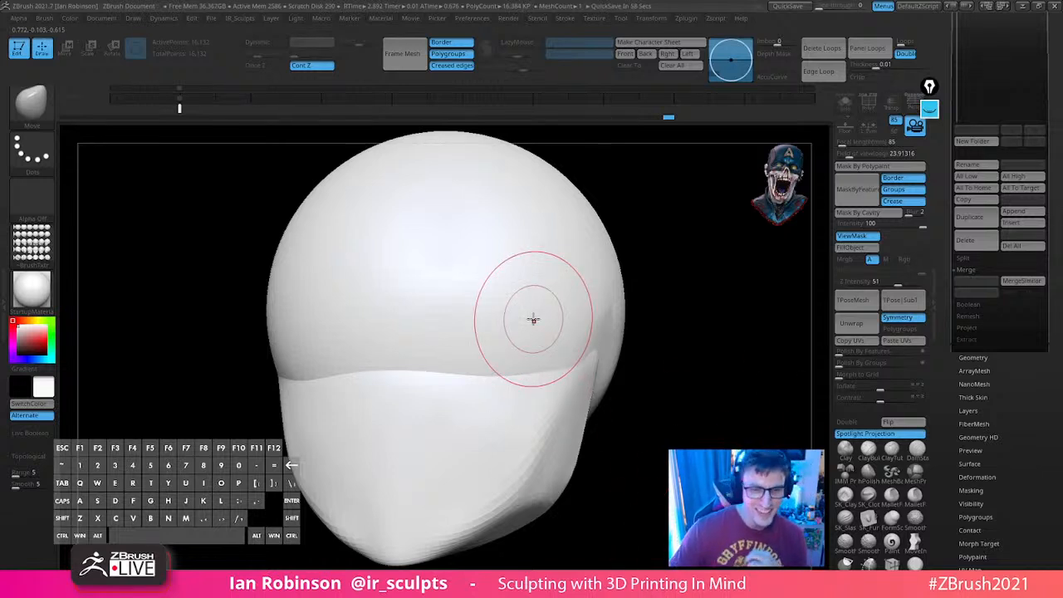
Frame the head and examine the face block and jaw from the front and the side
{"action": "left_click_drag", "start_coordinate": [646, 355], "coordinate": [684, 365]}
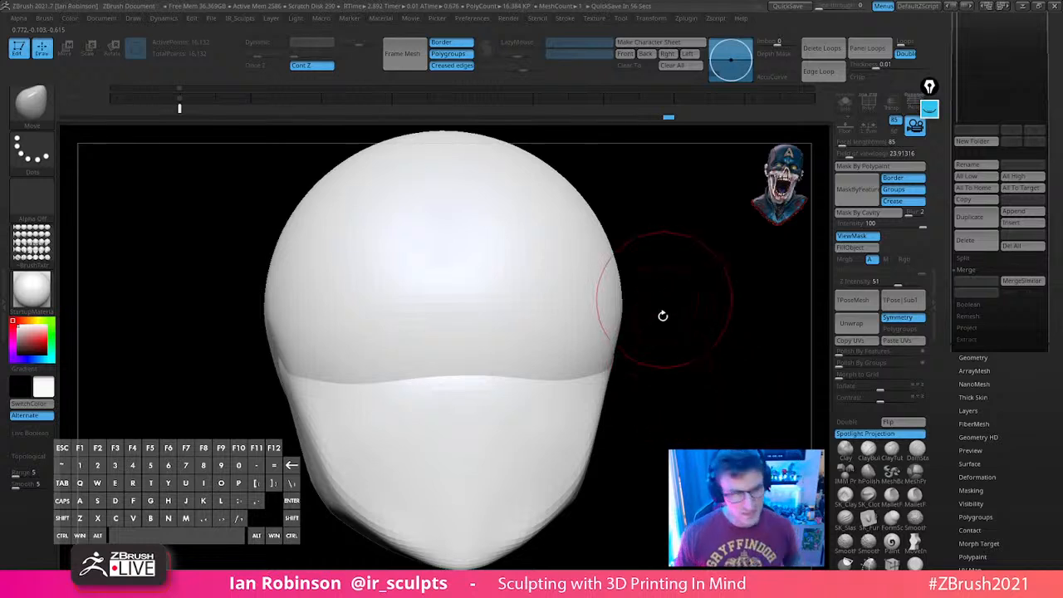
{"action": "key", "text": "f"}
{"action": "left_click_drag", "start_coordinate": [695, 330], "coordinate": [668, 287], "text": "shift"}
{"action": "key", "text": "s"}
{"action": "mouse_move", "coordinate": [645, 332]}
{"action": "left_mouse_down"}
{"action": "mouse_move", "coordinate": [637, 330]}
{"action": "mouse_move", "coordinate": [653, 290]}
{"action": "mouse_move", "coordinate": [674, 327]}
{"action": "mouse_move", "coordinate": [638, 328]}
{"action": "left_mouse_up"}
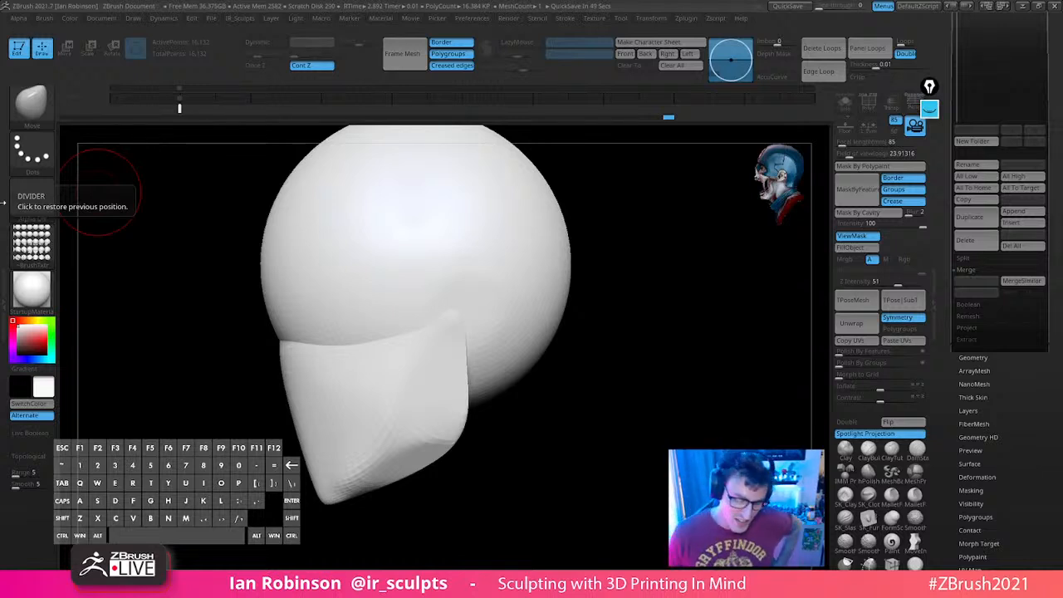
{"action": "left_click_drag", "start_coordinate": [657, 390], "coordinate": [608, 374]}
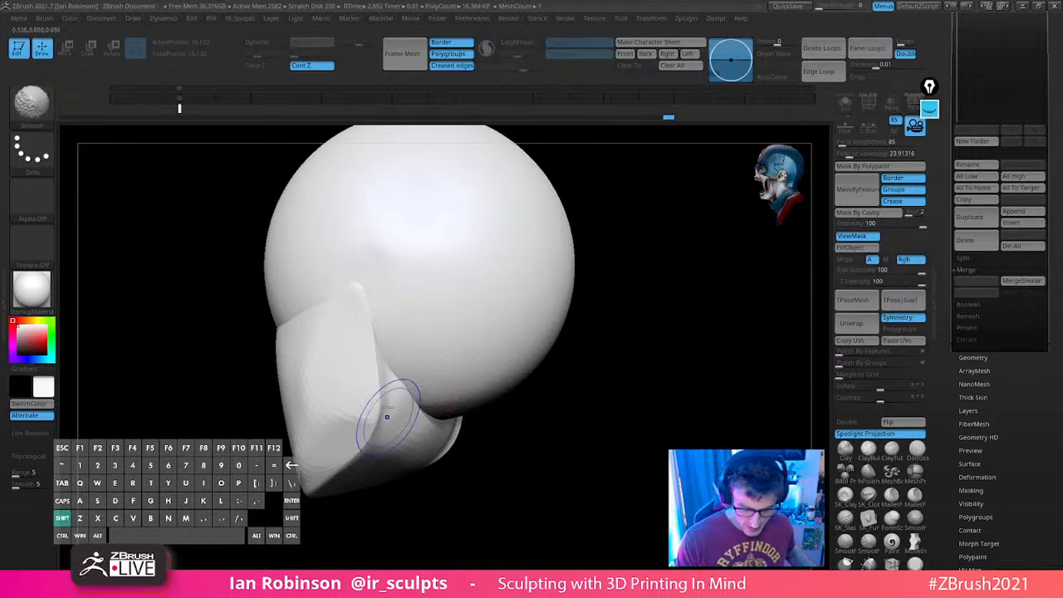
{"action": "mouse_move", "coordinate": [515, 391]}
{"action": "left_mouse_down"}
{"action": "mouse_move", "coordinate": [674, 368]}
{"action": "mouse_move", "coordinate": [584, 365]}
{"action": "mouse_move", "coordinate": [567, 292]}
{"action": "left_mouse_up"}
Select the hPolish brush, adjust its size and switch the head's material to BasicMaterial
{"action": "key", "text": "b"}
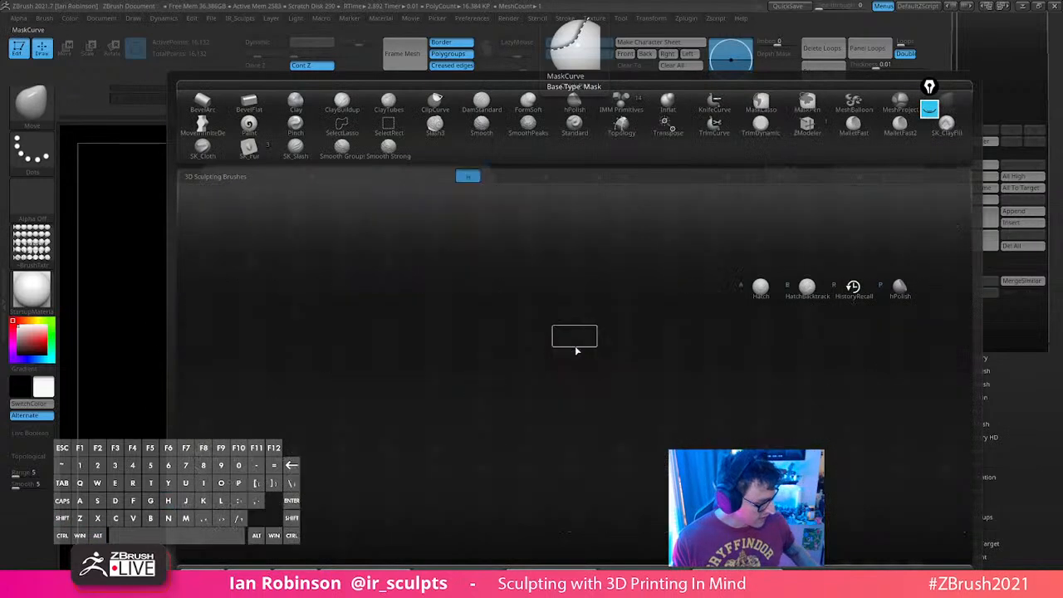
{"action": "key", "text": "p"}
{"action": "mouse_move", "coordinate": [579, 343]}
{"action": "left_mouse_down"}
{"action": "mouse_move", "coordinate": [615, 318]}
{"action": "mouse_move", "coordinate": [499, 349]}
{"action": "mouse_move", "coordinate": [617, 333]}
{"action": "mouse_move", "coordinate": [698, 349]}
{"action": "mouse_move", "coordinate": [646, 332]}
{"action": "left_mouse_up"}
{"action": "key", "text": "s"}
{"action": "left_click", "coordinate": [33, 293]}
{"action": "left_click", "coordinate": [187, 476]}
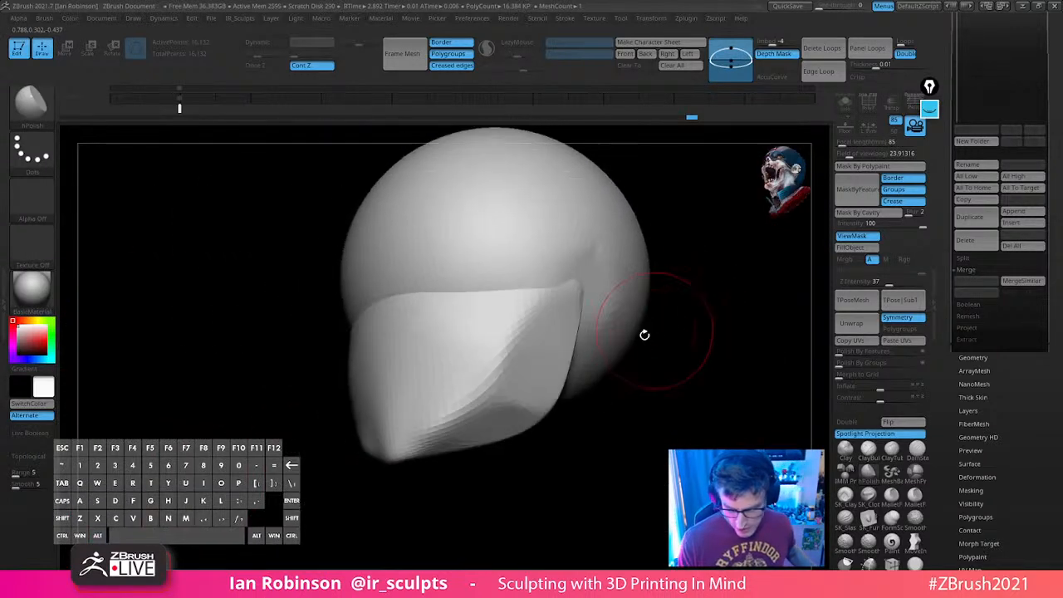
Try to flatten the lower jaw edge near the chin with hPolish, and undo the strokes
{"action": "left_click_drag", "start_coordinate": [453, 437], "coordinate": [413, 452]}
{"action": "left_click_drag", "start_coordinate": [580, 397], "coordinate": [613, 403]}
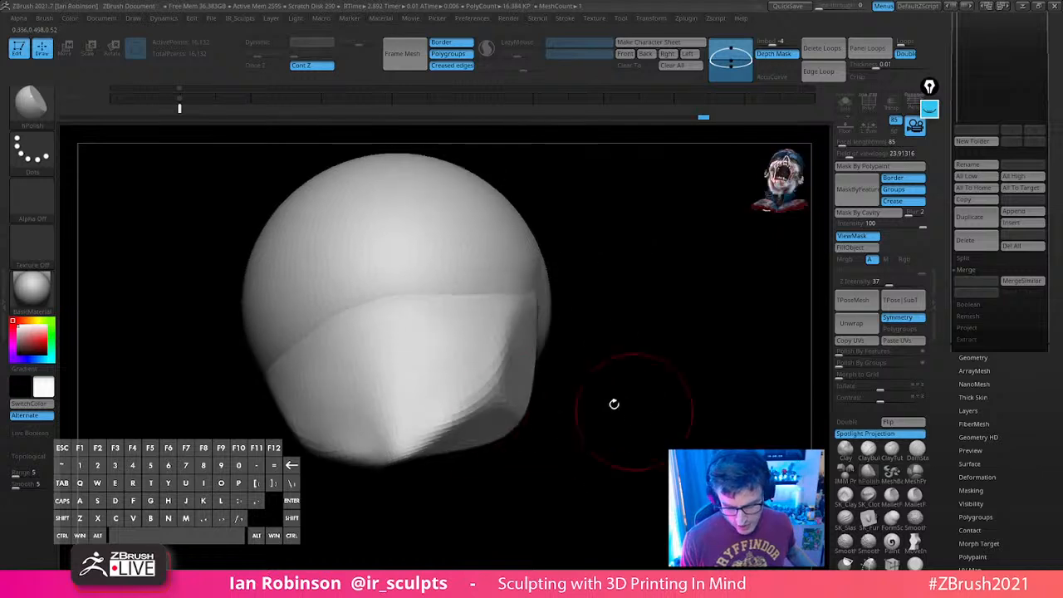
{"action": "key", "text": "ctrl+z"}
{"action": "key", "text": "ctrl+z"}
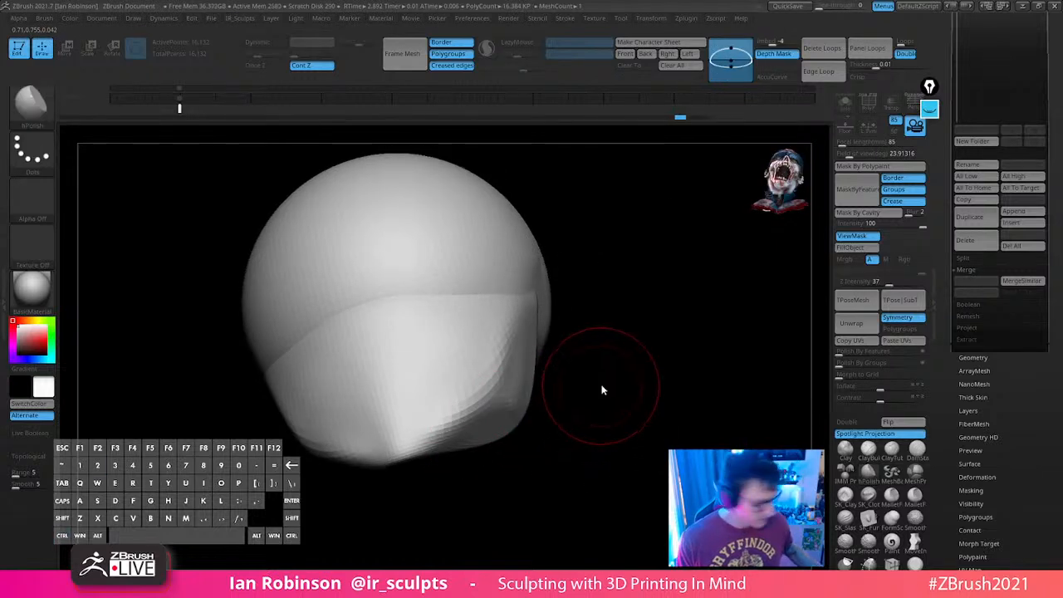
Mirror and weld the head mesh to make both sides symmetrical, and resize the hPolish brush
{"action": "key", "text": "1"}
{"action": "left_click", "coordinate": [625, 293]}
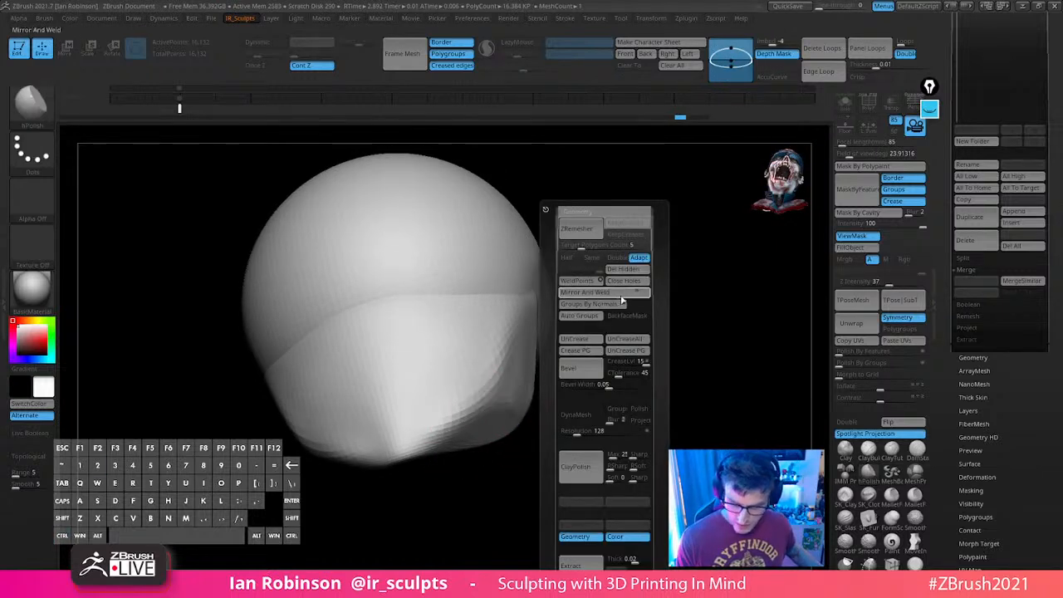
{"action": "left_click_drag", "start_coordinate": [598, 349], "coordinate": [594, 351]}
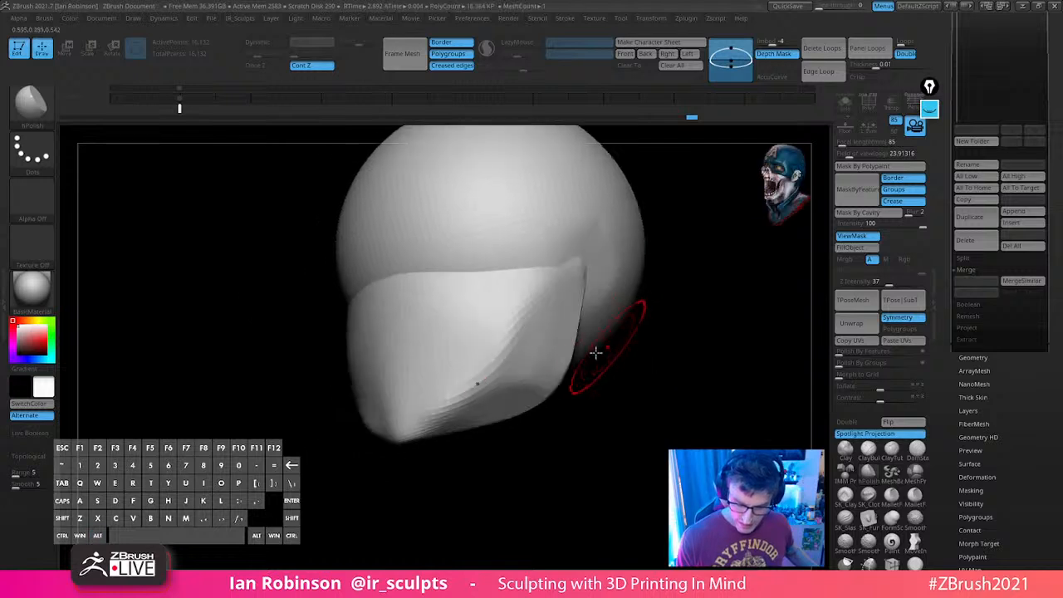
{"action": "left_click_drag", "start_coordinate": [674, 332], "coordinate": [668, 359]}
{"action": "key", "text": "s"}
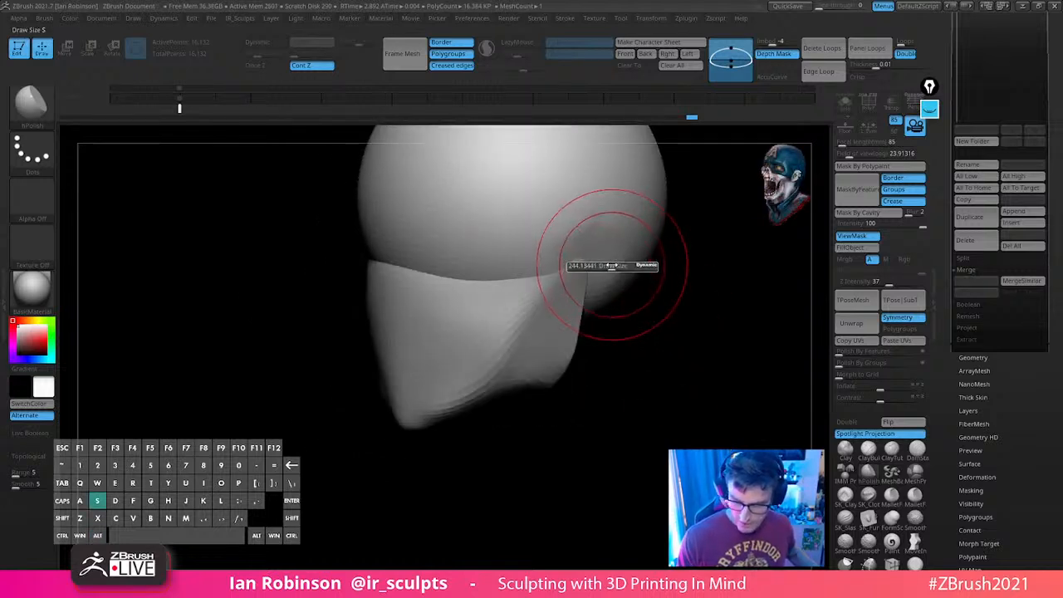
{"action": "left_click_drag", "start_coordinate": [591, 231], "coordinate": [605, 222]}
{"action": "left_click_drag", "start_coordinate": [625, 349], "coordinate": [665, 314]}
{"action": "left_click_drag", "start_coordinate": [625, 352], "coordinate": [590, 308]}
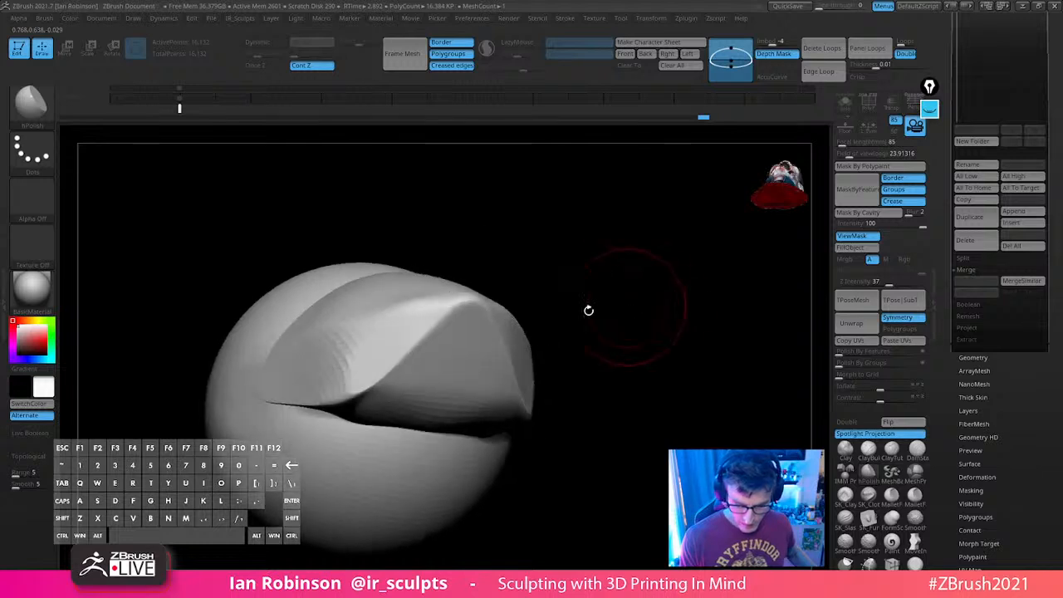
Set the document background colour to a dark grey
{"action": "left_click", "coordinate": [101, 19]}
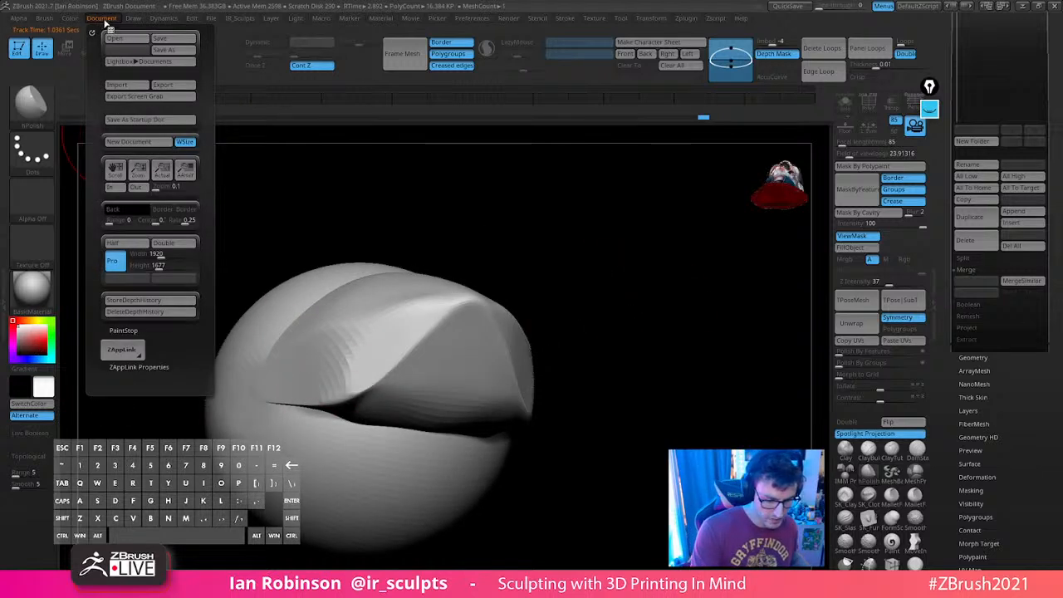
{"action": "left_click_drag", "start_coordinate": [137, 208], "coordinate": [166, 218]}
{"action": "left_click_drag", "start_coordinate": [676, 284], "coordinate": [695, 223], "text": "alt"}
{"action": "mouse_move", "coordinate": [695, 228]}
{"action": "left_mouse_down"}
{"action": "mouse_move", "coordinate": [706, 280]}
{"action": "mouse_move", "coordinate": [648, 269]}
{"action": "mouse_move", "coordinate": [667, 186]}
{"action": "mouse_move", "coordinate": [656, 222]}
{"action": "left_mouse_up"}
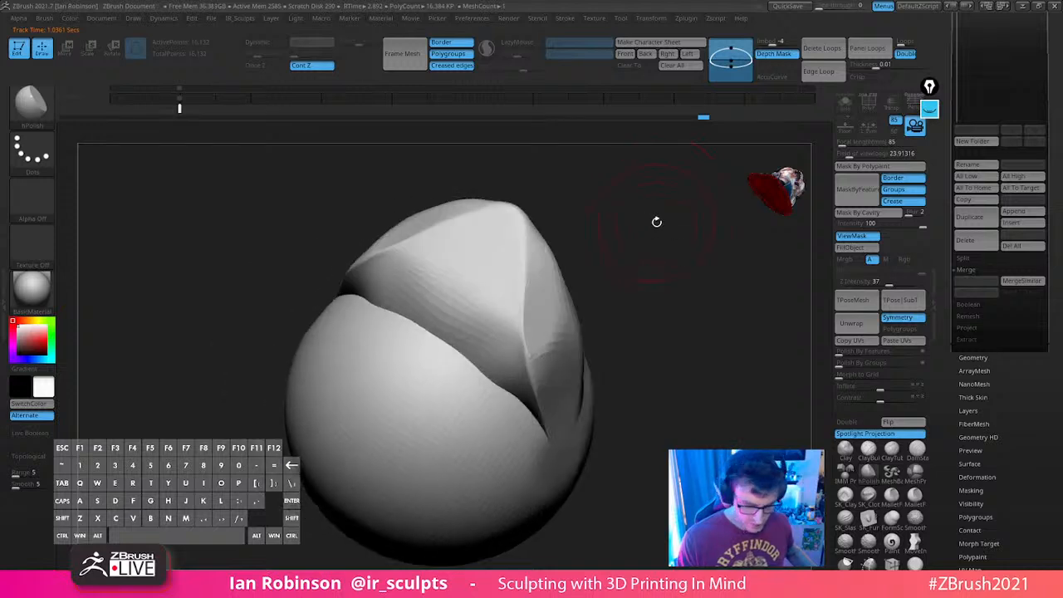
Build up the rear corner of the jaw with the SK_ClayFill brush, and select the Move brush to adjust its outline
{"action": "left_click", "coordinate": [850, 500]}
{"action": "mouse_move", "coordinate": [562, 392]}
{"action": "left_mouse_down"}
{"action": "mouse_move", "coordinate": [515, 352]}
{"action": "mouse_move", "coordinate": [518, 364]}
{"action": "left_mouse_up"}
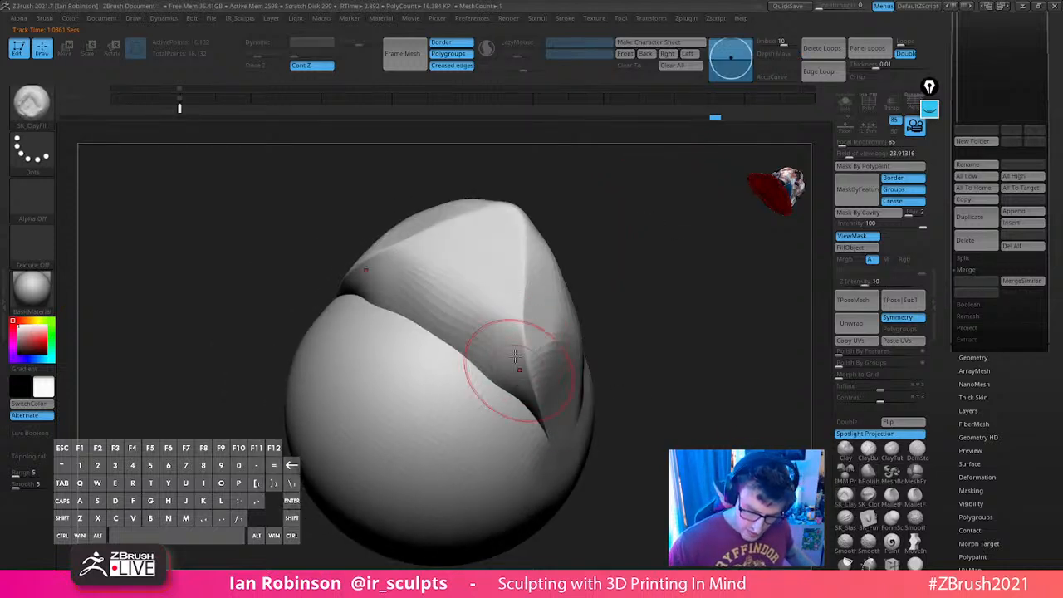
{"action": "left_click_drag", "start_coordinate": [606, 333], "coordinate": [618, 213]}
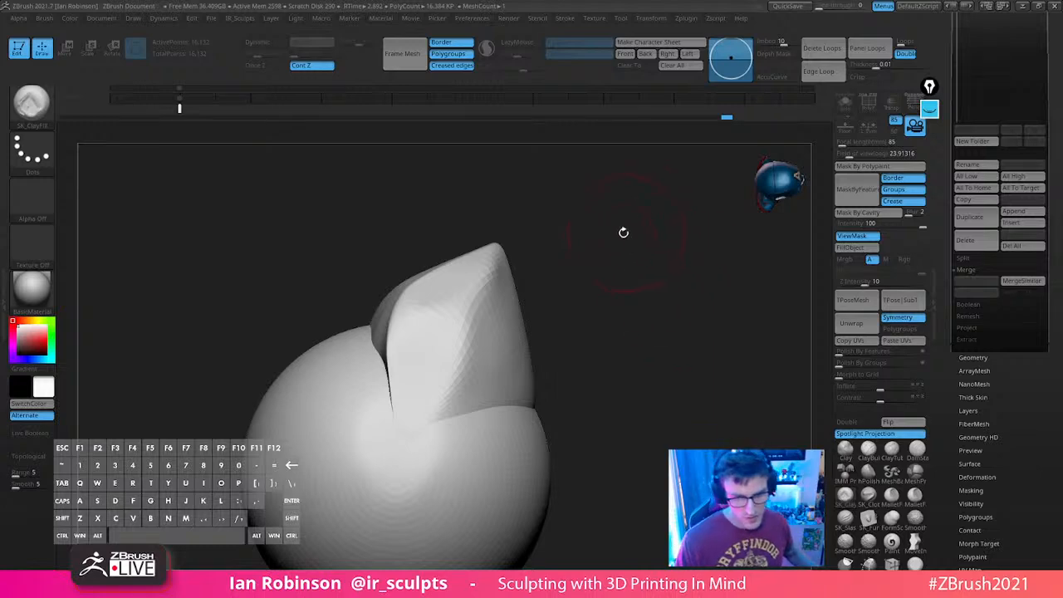
{"action": "key", "text": "b"}
{"action": "key", "text": "m"}
{"action": "key", "text": "v"}
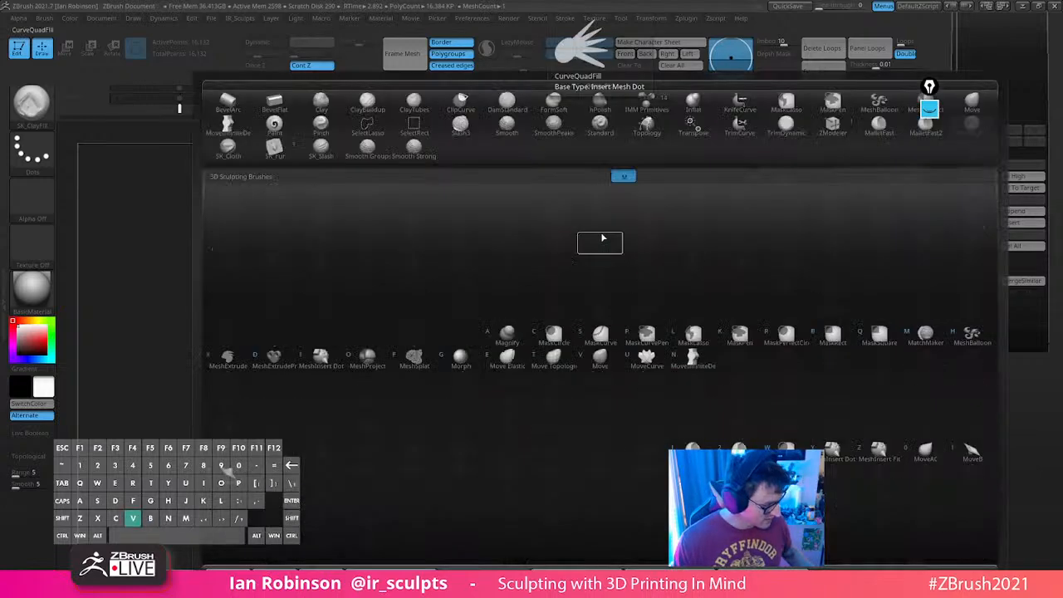
{"action": "mouse_move", "coordinate": [573, 308]}
{"action": "left_mouse_down"}
{"action": "mouse_move", "coordinate": [612, 243]}
{"action": "mouse_move", "coordinate": [475, 282]}
{"action": "mouse_move", "coordinate": [569, 316]}
{"action": "mouse_move", "coordinate": [557, 368]}
{"action": "mouse_move", "coordinate": [551, 328]}
{"action": "mouse_move", "coordinate": [467, 301]}
{"action": "mouse_move", "coordinate": [657, 273]}
{"action": "mouse_move", "coordinate": [640, 293]}
{"action": "left_mouse_up"}
Flatten the jaw's side planes and lower edge from the jaw corner towards the chin with the hPolish brush
{"action": "key", "text": "b"}
{"action": "key", "text": "h"}
{"action": "key", "text": "p"}
{"action": "left_click_drag", "start_coordinate": [408, 309], "coordinate": [381, 318]}
{"action": "left_click_drag", "start_coordinate": [555, 278], "coordinate": [601, 302]}
{"action": "left_click_drag", "start_coordinate": [395, 291], "coordinate": [406, 278]}
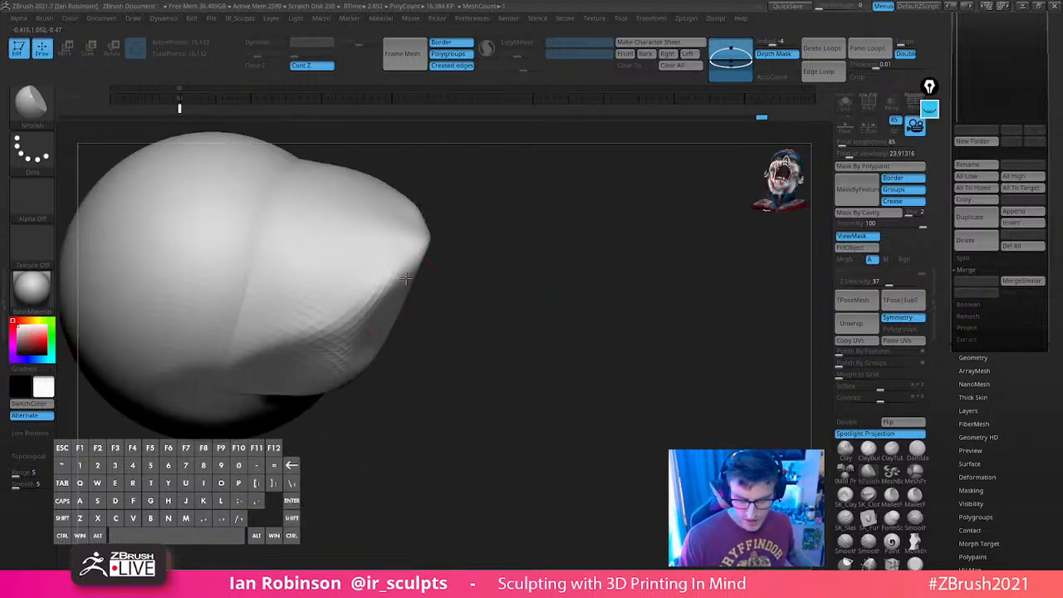
{"action": "left_click_drag", "start_coordinate": [368, 349], "coordinate": [404, 275]}
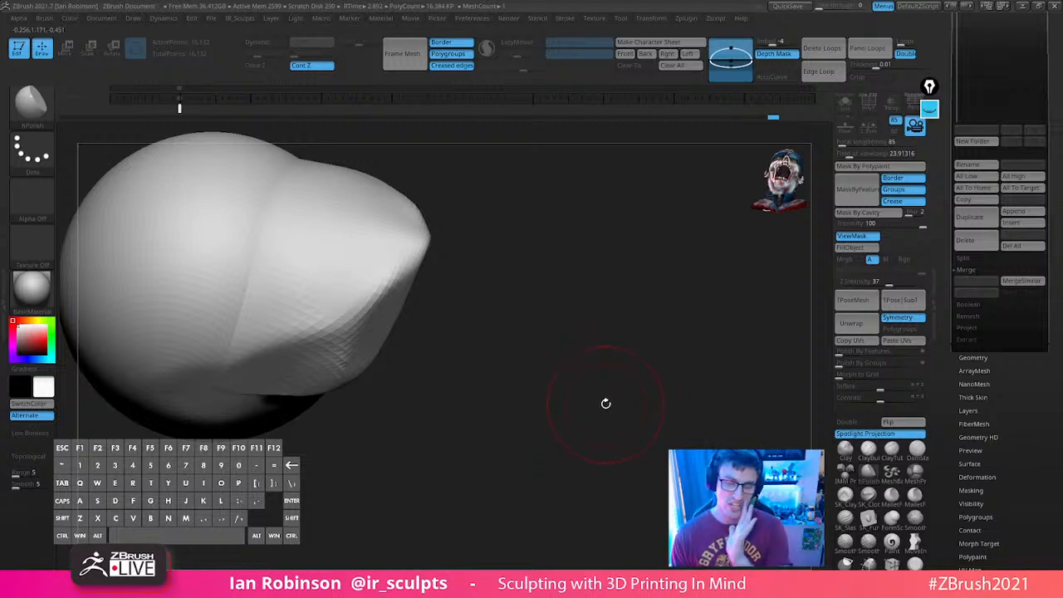
Polish the jaw edge beside the chin, and smooth the tip of the chin from the front
{"action": "mouse_move", "coordinate": [628, 290]}
{"action": "left_mouse_down"}
{"action": "mouse_move", "coordinate": [707, 296]}
{"action": "mouse_move", "coordinate": [657, 354]}
{"action": "mouse_move", "coordinate": [586, 342]}
{"action": "left_mouse_up"}
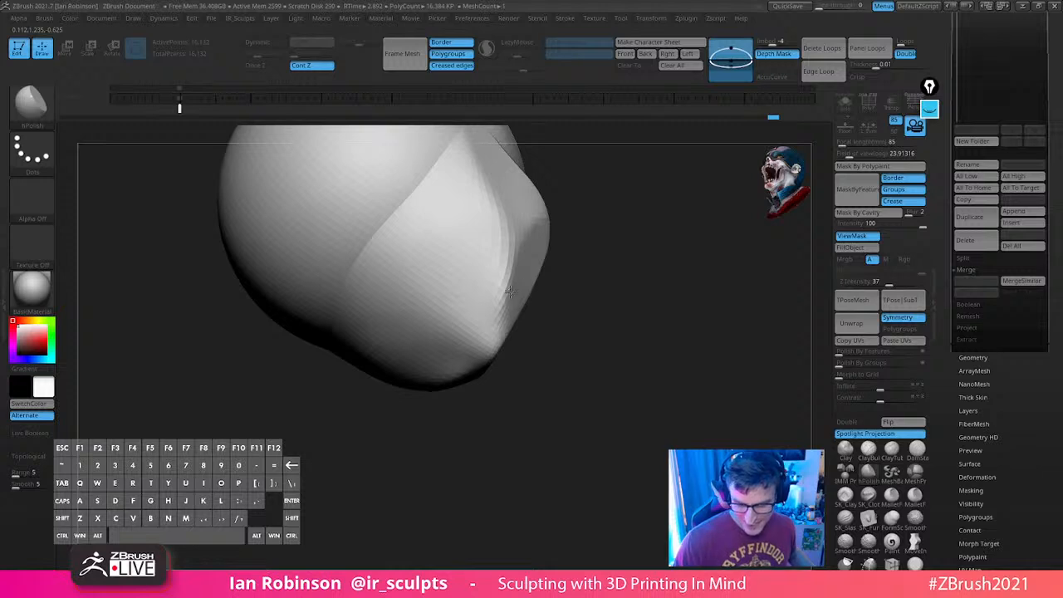
{"action": "mouse_move", "coordinate": [601, 294]}
{"action": "left_mouse_down", "text": "alt"}
{"action": "mouse_move", "coordinate": [579, 375]}
{"action": "mouse_move", "coordinate": [555, 404]}
{"action": "left_mouse_up", "text": "alt"}
{"action": "left_click_drag", "start_coordinate": [501, 352], "coordinate": [510, 334]}
{"action": "left_click_drag", "start_coordinate": [559, 286], "coordinate": [566, 326]}
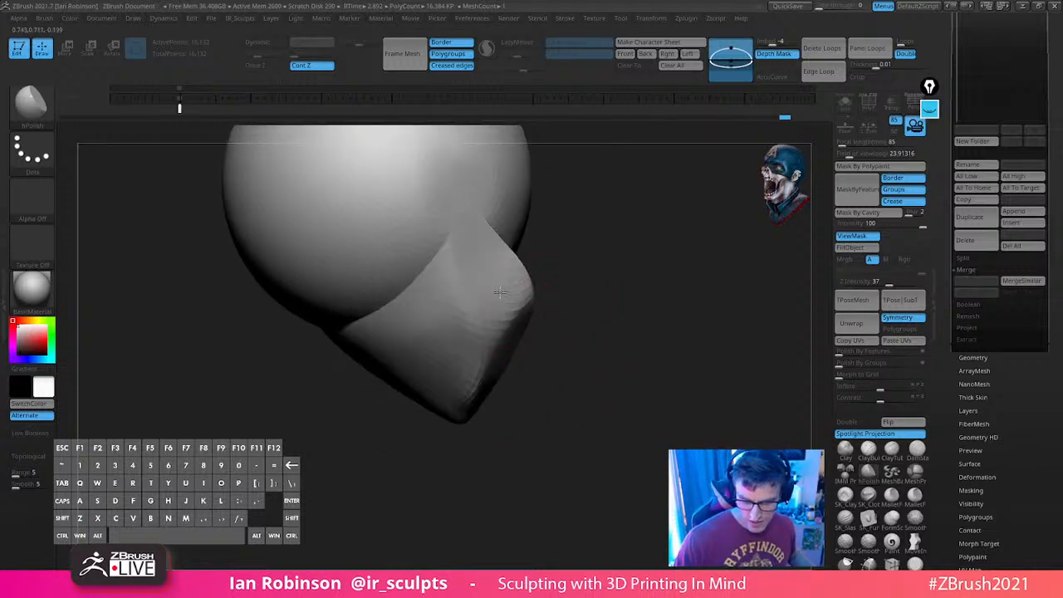
{"action": "mouse_move", "coordinate": [572, 266]}
{"action": "left_mouse_down", "text": "shift"}
{"action": "mouse_move", "coordinate": [641, 273]}
{"action": "mouse_move", "coordinate": [596, 265]}
{"action": "mouse_move", "coordinate": [555, 278]}
{"action": "left_mouse_up", "text": "shift"}
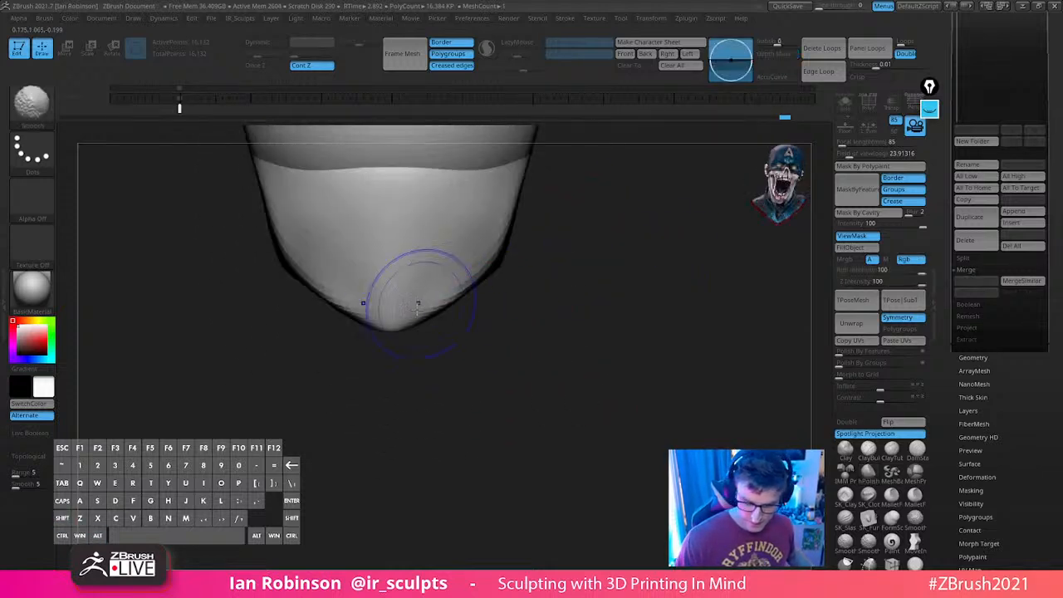
{"action": "left_click_drag", "start_coordinate": [420, 302], "coordinate": [492, 259], "text": "shift"}
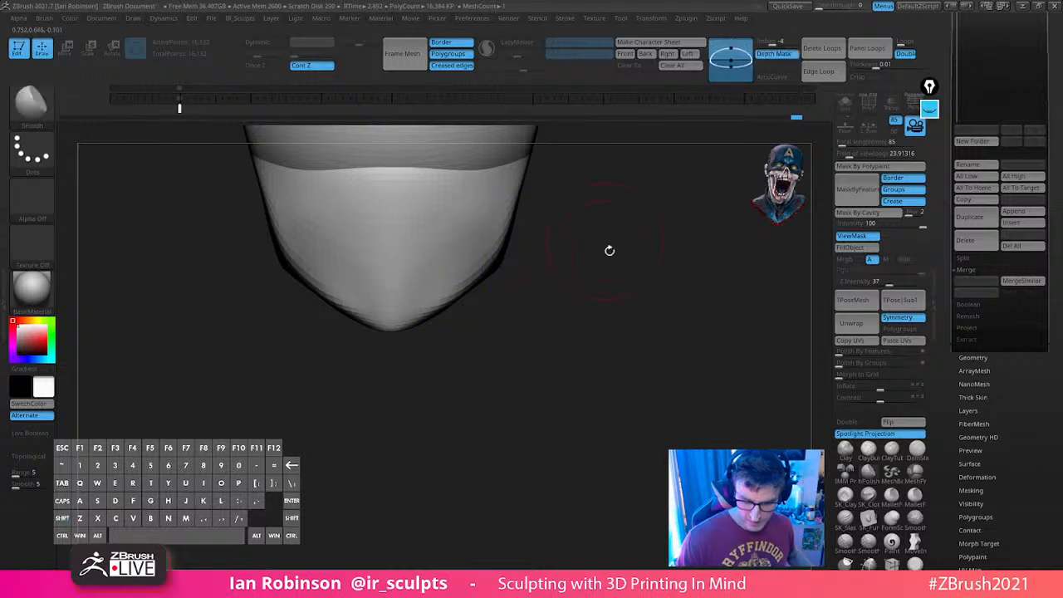
Set the hPolish brush's Z Intensity to 33 and smooth the lower jaw edge near the chin
{"action": "key", "text": "space"}
{"action": "left_click", "coordinate": [643, 385]}
{"action": "mouse_move", "coordinate": [629, 290]}
{"action": "left_mouse_down"}
{"action": "mouse_move", "coordinate": [610, 330]}
{"action": "mouse_move", "coordinate": [432, 381]}
{"action": "left_mouse_up"}
{"action": "mouse_move", "coordinate": [572, 303]}
{"action": "left_mouse_down", "text": "alt"}
{"action": "mouse_move", "coordinate": [623, 327]}
{"action": "mouse_move", "coordinate": [628, 346]}
{"action": "mouse_move", "coordinate": [593, 323]}
{"action": "left_mouse_up", "text": "alt"}
{"action": "mouse_move", "coordinate": [506, 372]}
{"action": "left_mouse_down", "text": "shift"}
{"action": "mouse_move", "coordinate": [458, 382]}
{"action": "mouse_move", "coordinate": [499, 353]}
{"action": "left_mouse_up", "text": "shift"}
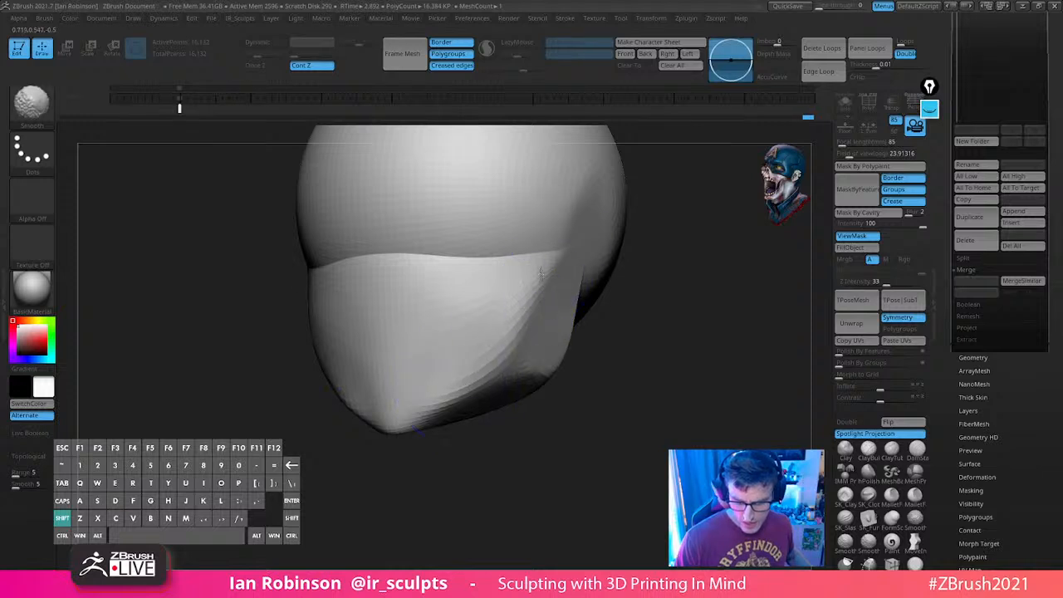
Smooth the side of the jaw and its rear corner below the skull sphere
{"action": "mouse_move", "coordinate": [662, 267]}
{"action": "left_mouse_down", "text": "alt"}
{"action": "mouse_move", "coordinate": [617, 335]}
{"action": "mouse_move", "coordinate": [591, 303]}
{"action": "left_mouse_up", "text": "alt"}
{"action": "key", "text": "shift"}
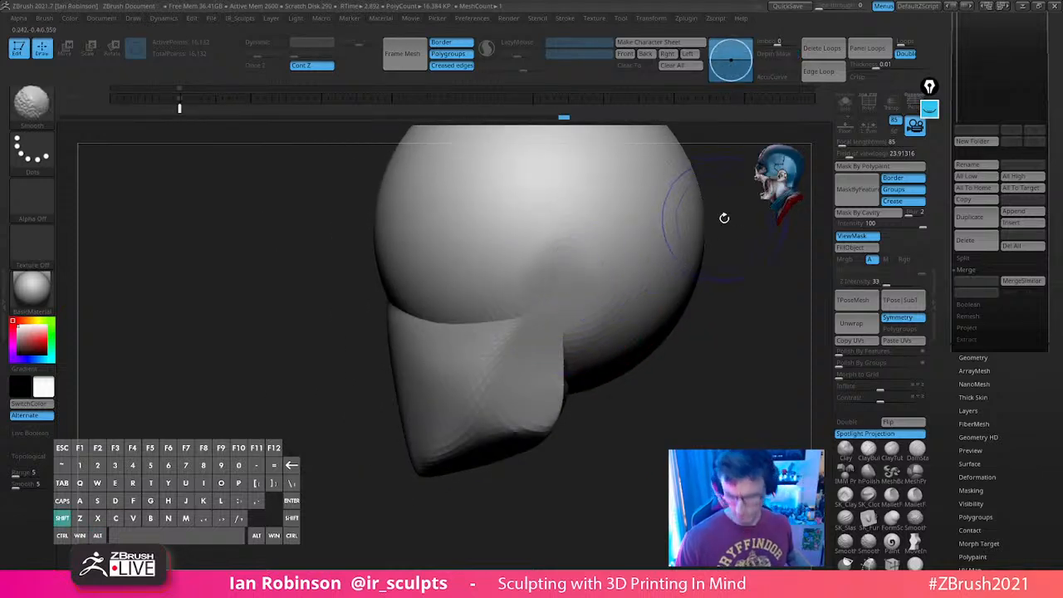
{"action": "left_click_drag", "start_coordinate": [536, 370], "coordinate": [582, 329]}
{"action": "left_click_drag", "start_coordinate": [690, 330], "coordinate": [644, 329]}
{"action": "left_click_drag", "start_coordinate": [565, 332], "coordinate": [542, 362], "text": "shift"}
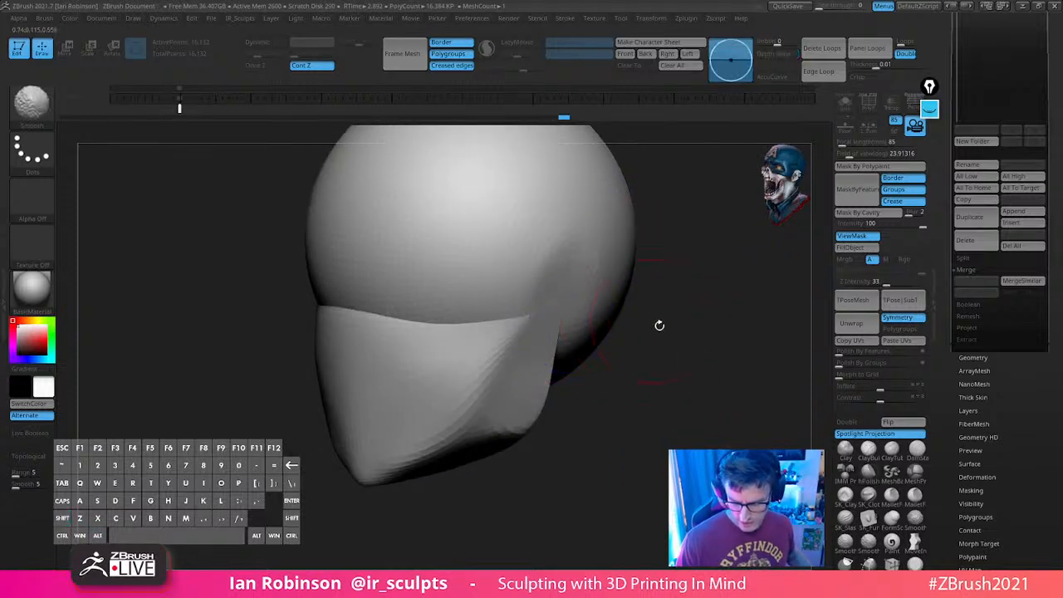
Compare the front of the blocked-out head with the character reference, aligning the head over the drawn face in the stored camera view
{"action": "left_click_drag", "start_coordinate": [659, 325], "coordinate": [705, 328]}
{"action": "left_click_drag", "start_coordinate": [704, 327], "coordinate": [710, 343], "text": "alt"}
{"action": "left_click_drag", "start_coordinate": [742, 209], "coordinate": [675, 310]}
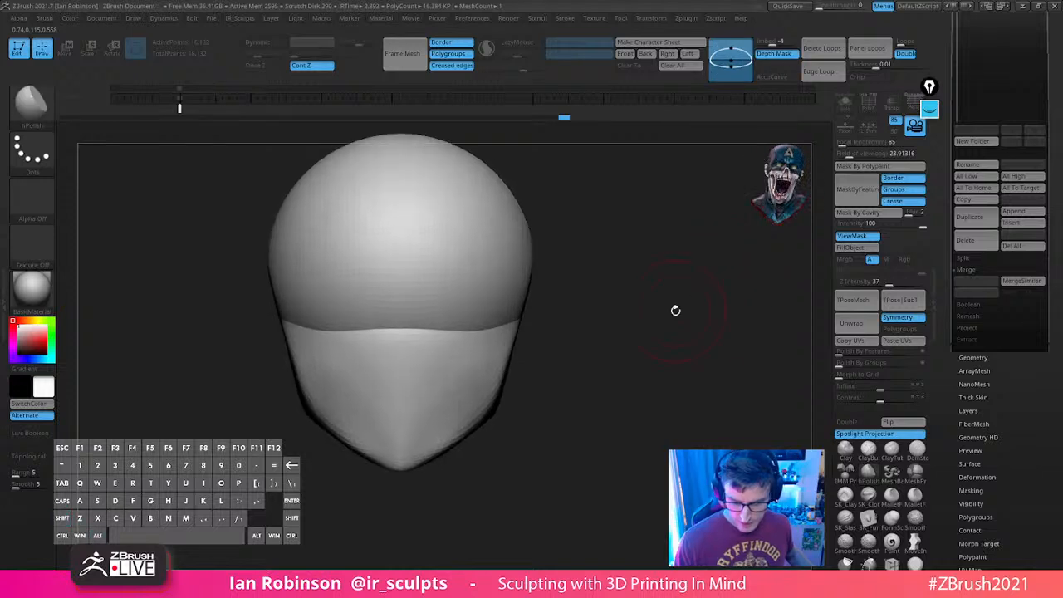
{"action": "key", "text": "shift+z"}
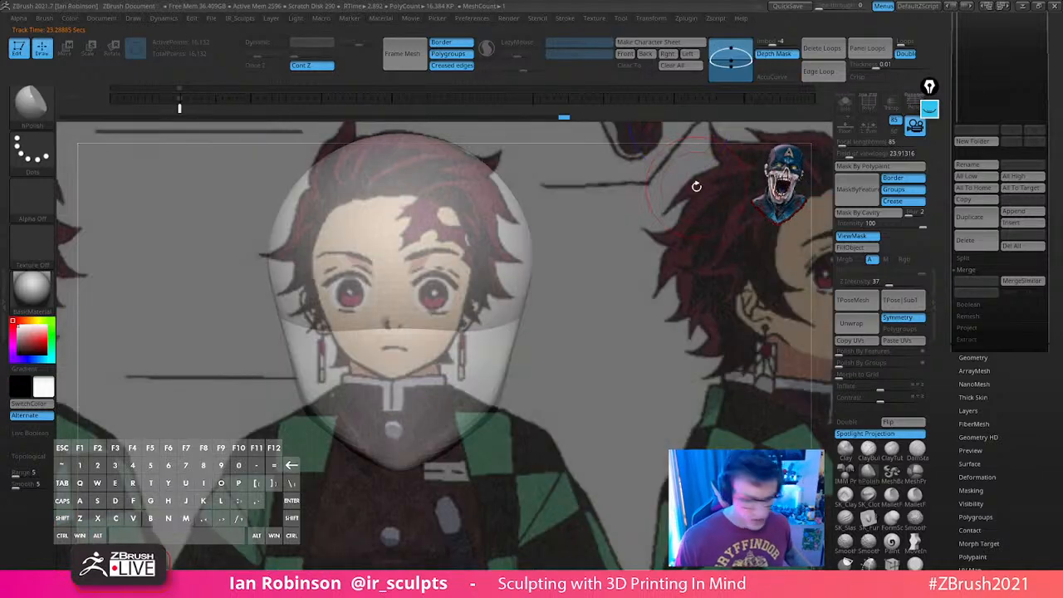
{"action": "key", "text": "Right"}
{"action": "key", "text": "Left"}
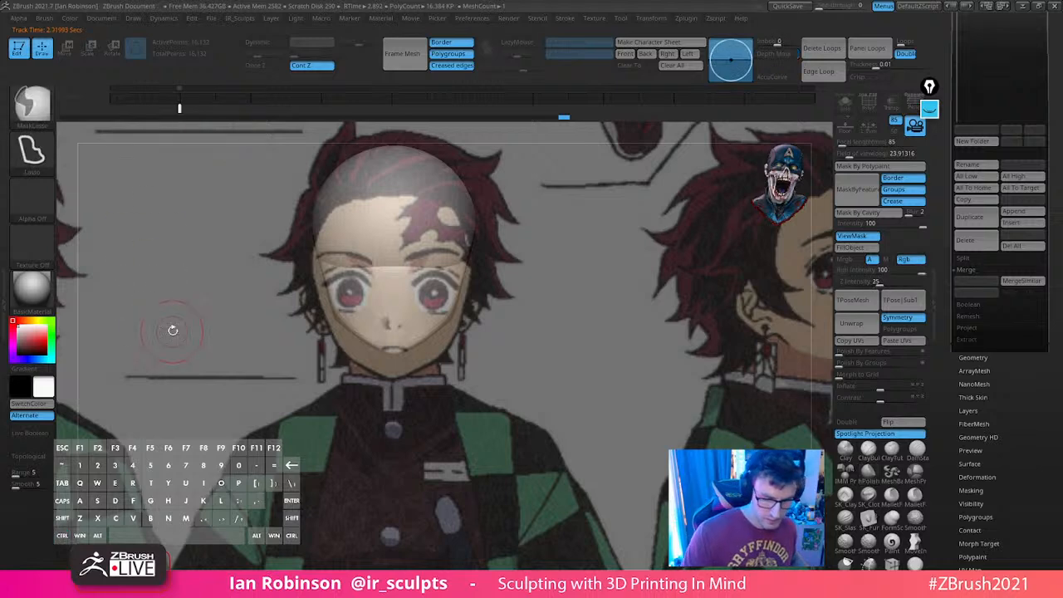
{"action": "left_click_drag", "start_coordinate": [599, 275], "coordinate": [602, 295], "text": "alt"}
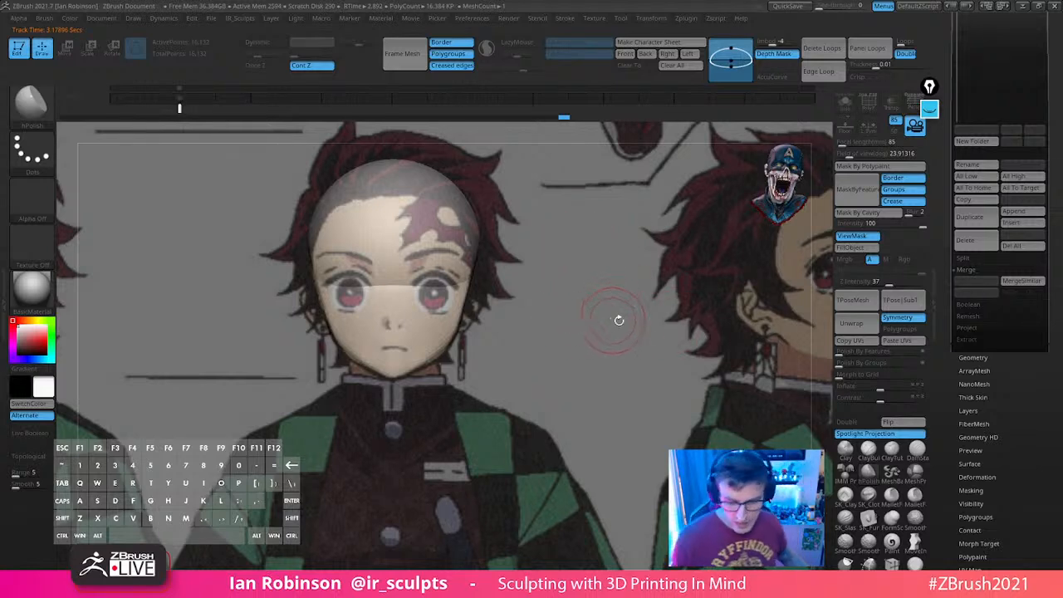
{"action": "key", "text": "shift+z"}
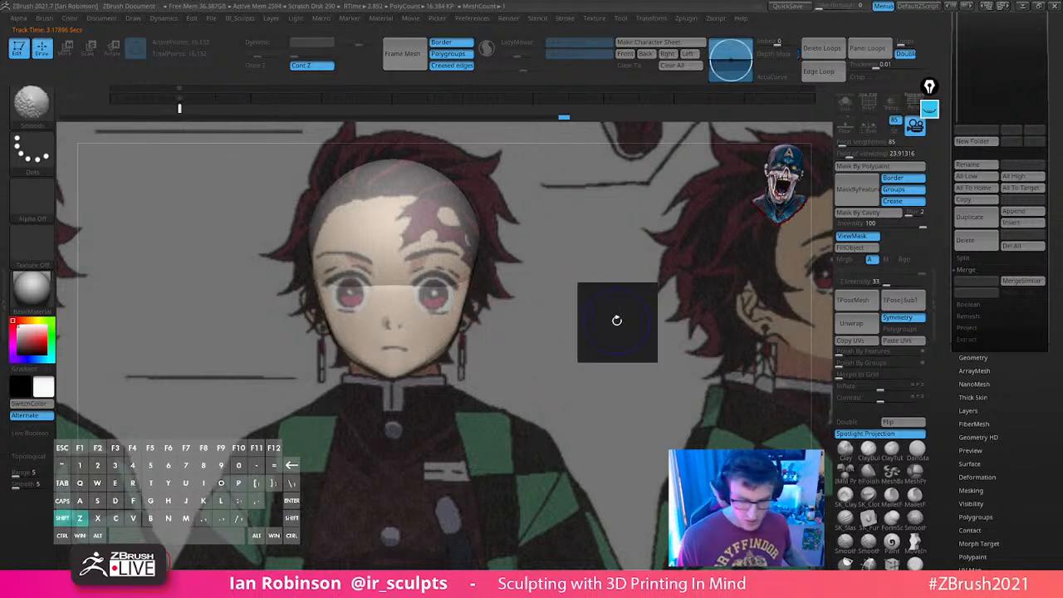
Choose the Sphere 32 primitive of the IMM Primitives insert brush
{"action": "mouse_move", "coordinate": [617, 321]}
{"action": "left_mouse_down"}
{"action": "mouse_move", "coordinate": [591, 325]}
{"action": "mouse_move", "coordinate": [649, 348]}
{"action": "left_mouse_up"}
{"action": "key", "text": "b"}
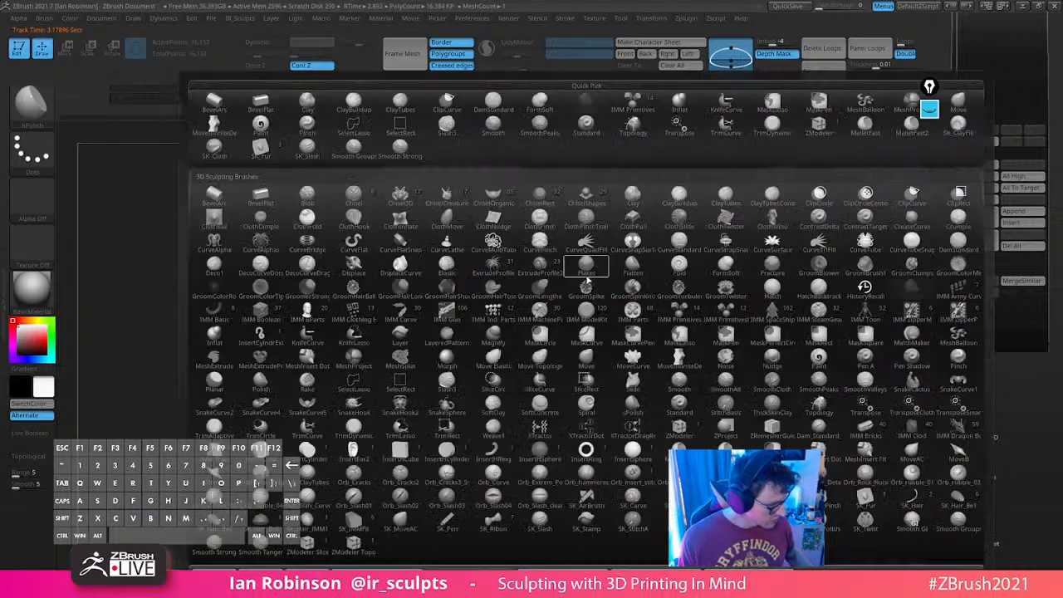
{"action": "key", "text": "i"}
{"action": "key", "text": "p"}
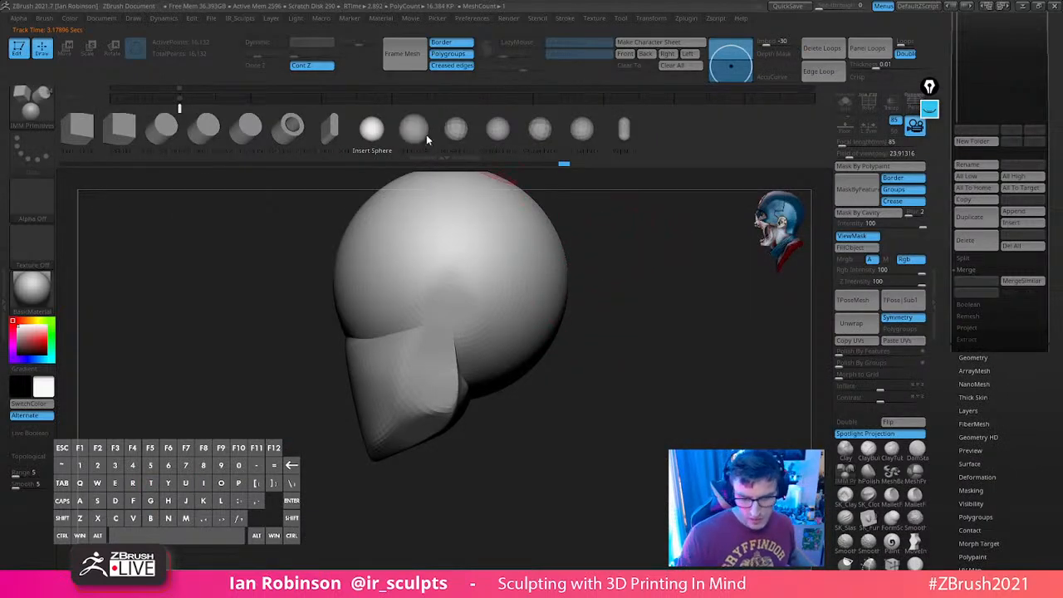
{"action": "left_click", "coordinate": [414, 129]}
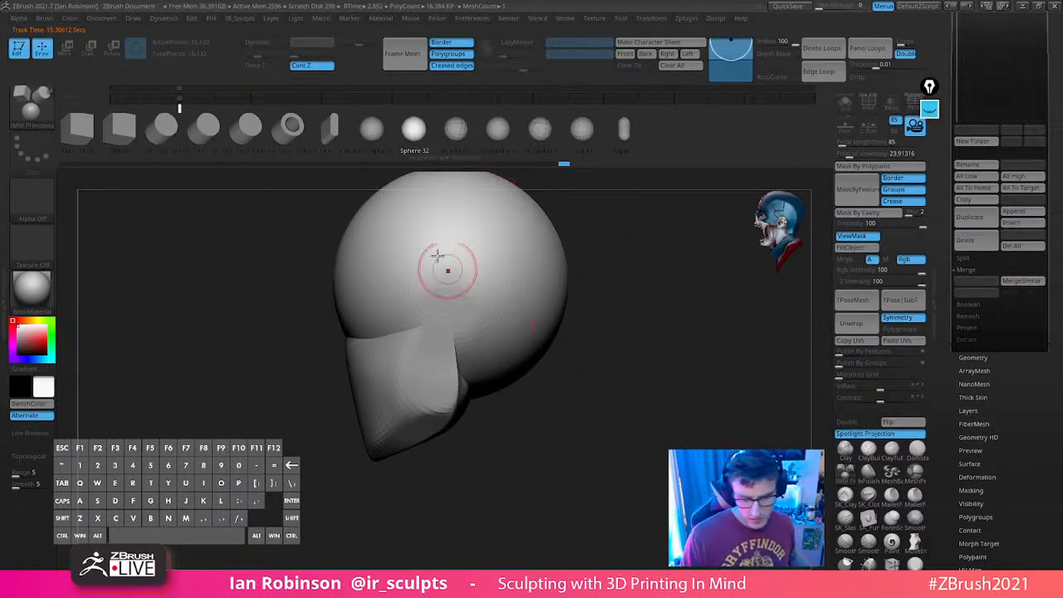
{"action": "left_click_drag", "start_coordinate": [450, 317], "coordinate": [453, 354]}
{"action": "key", "text": "ctrl+z"}
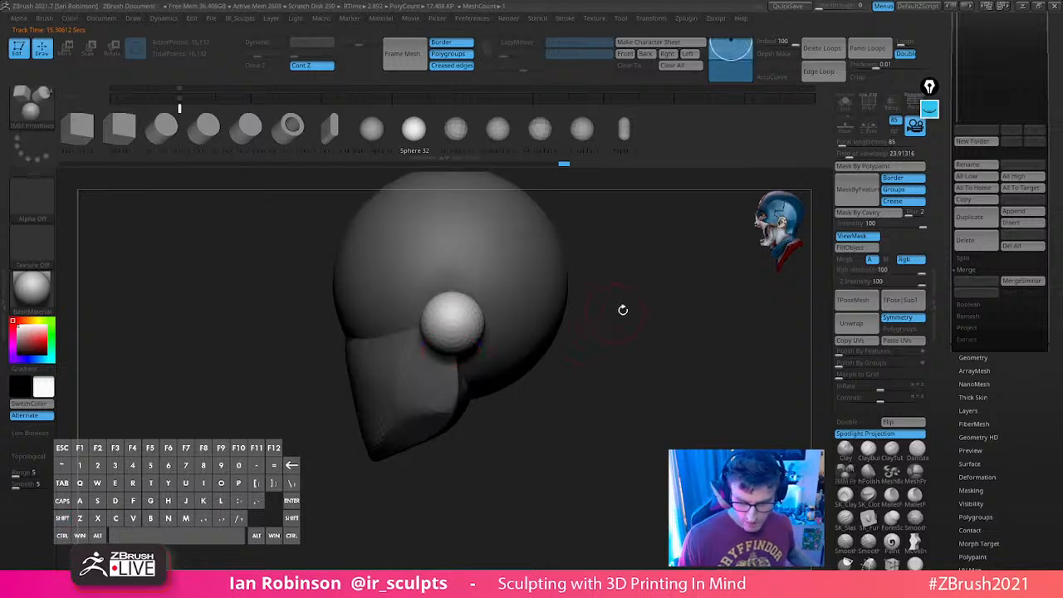
{"action": "left_click_drag", "start_coordinate": [623, 310], "coordinate": [684, 330], "text": "shift"}
{"action": "key", "text": "ctrl+z"}
{"action": "left_click", "coordinate": [384, 317], "text": "alt"}
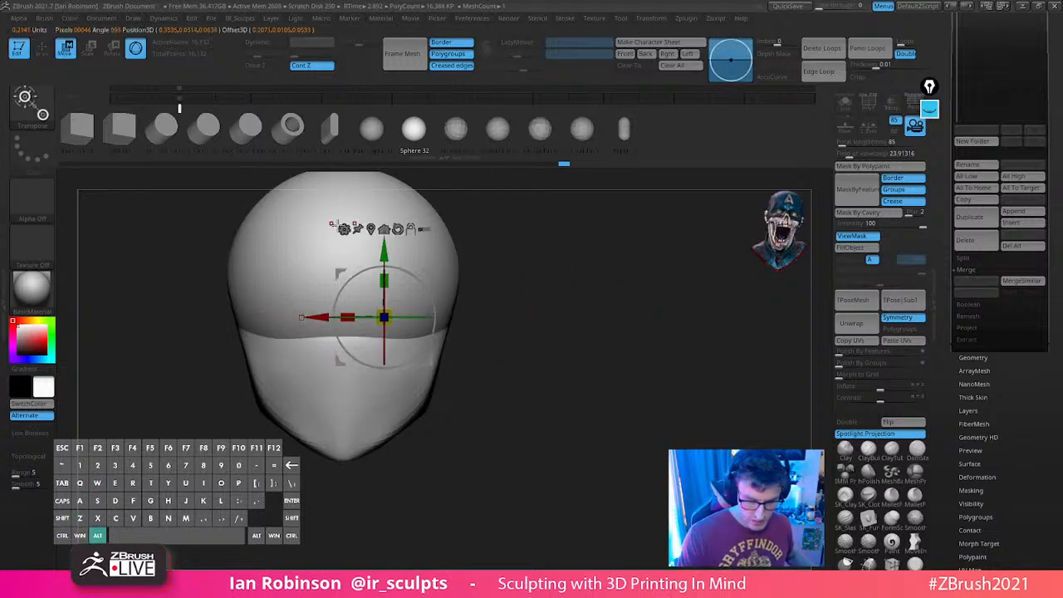
Insert mirrored Sphere 32 primitives as ears on the sides of the head and position them beside the top of the jaw
{"action": "left_click_drag", "start_coordinate": [606, 310], "coordinate": [499, 325]}
{"action": "key", "text": "q"}
{"action": "left_click_drag", "start_coordinate": [387, 325], "coordinate": [382, 353]}
{"action": "left_click_drag", "start_coordinate": [536, 320], "coordinate": [639, 313], "text": "shift"}
{"action": "key", "text": "w"}
{"action": "left_click_drag", "start_coordinate": [418, 326], "coordinate": [361, 315]}
{"action": "key", "text": "ctrl+z"}
{"action": "left_click_drag", "start_coordinate": [400, 256], "coordinate": [399, 265]}
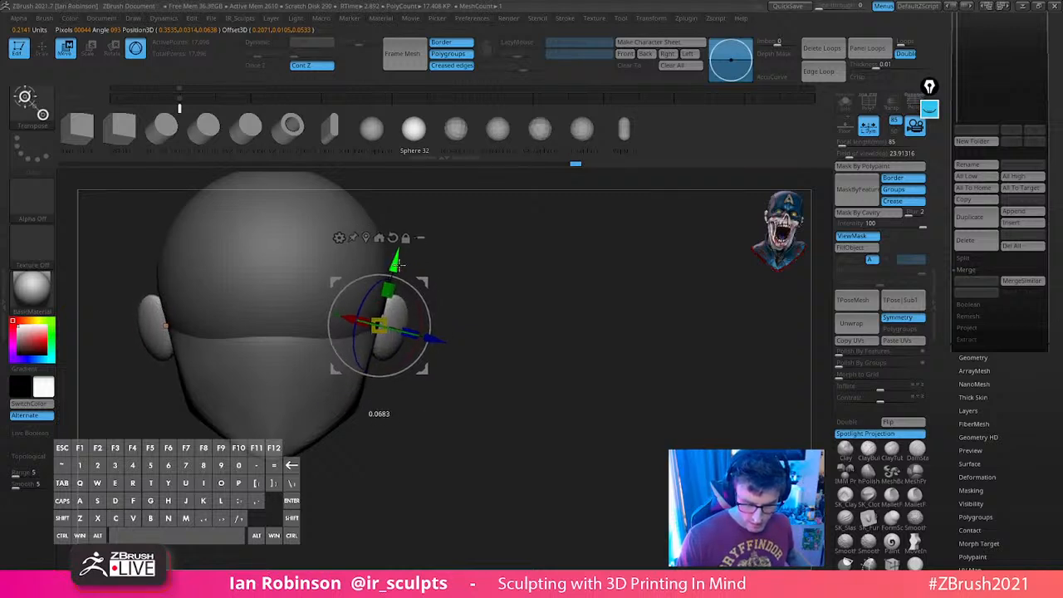
{"action": "key", "text": "q"}
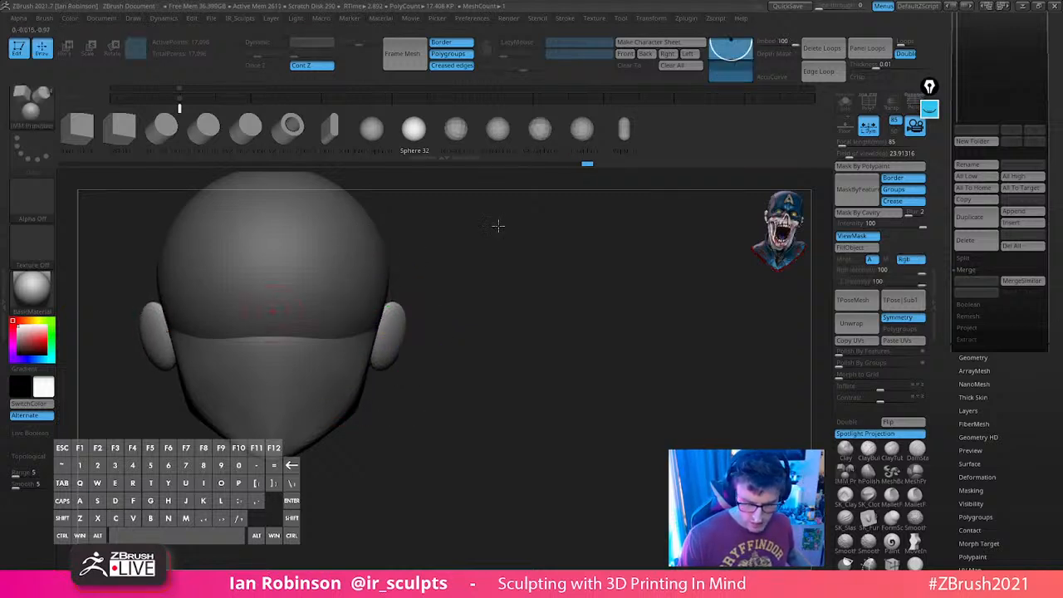
Lower the ears to match the front-view character reference, hide the reference and select the Move brush
{"action": "left_click_drag", "start_coordinate": [517, 292], "coordinate": [657, 314], "text": "alt"}
{"action": "key", "text": "shift+z"}
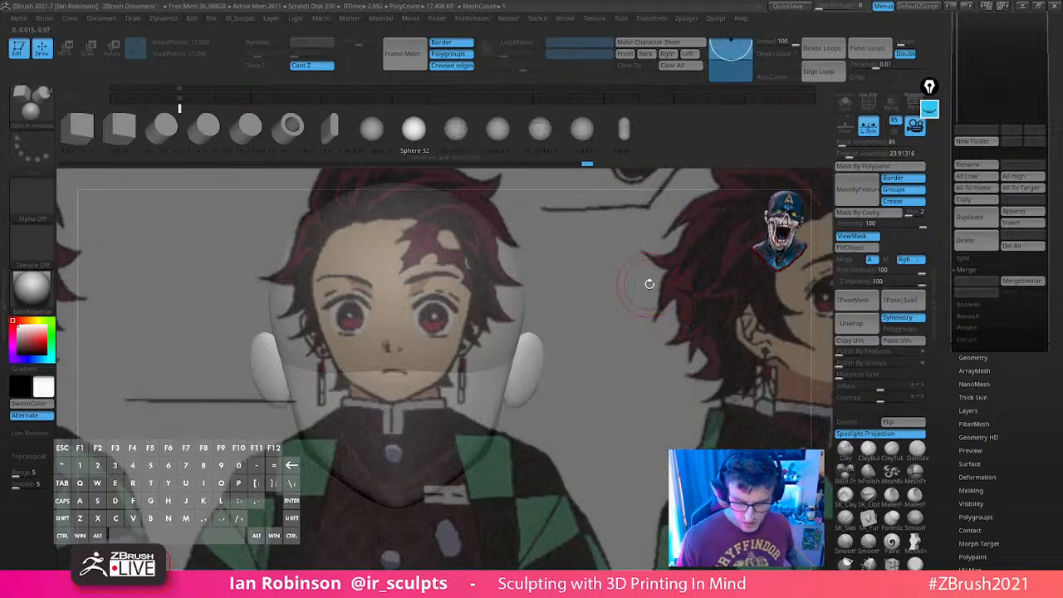
{"action": "key", "text": "Right"}
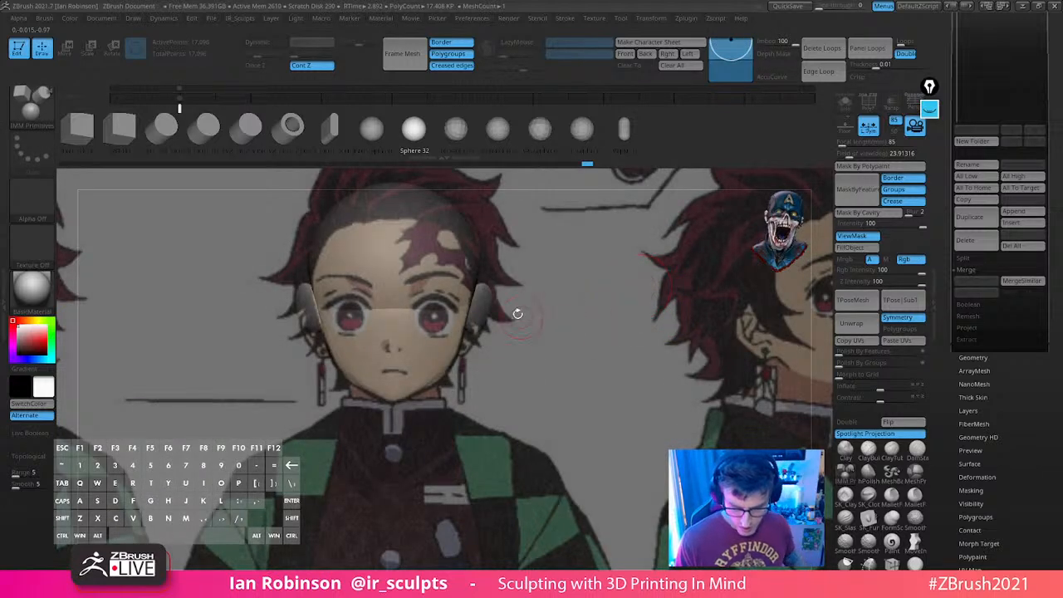
{"action": "key", "text": "w"}
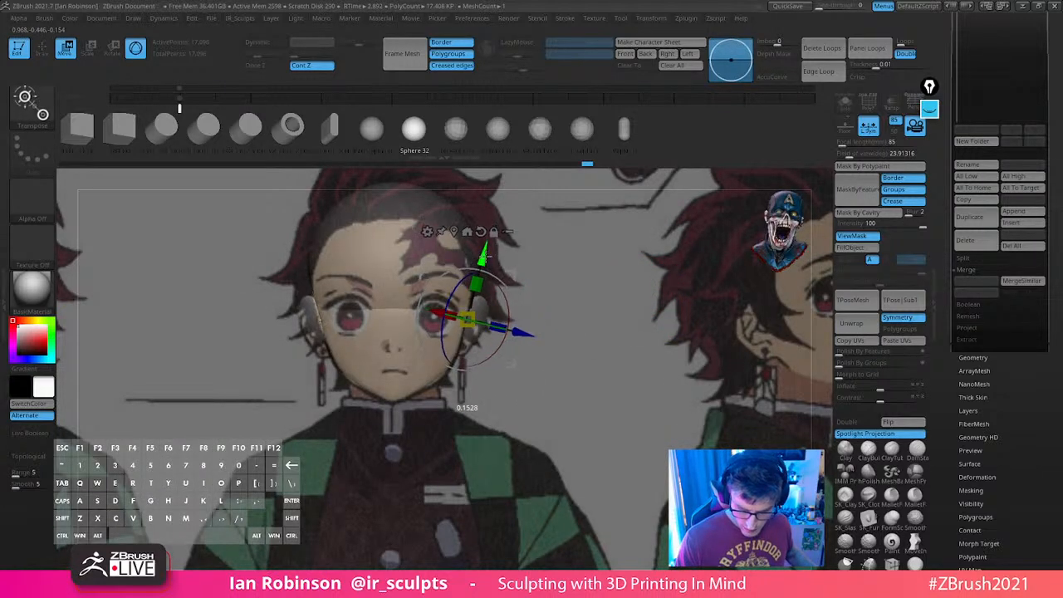
{"action": "key", "text": "q"}
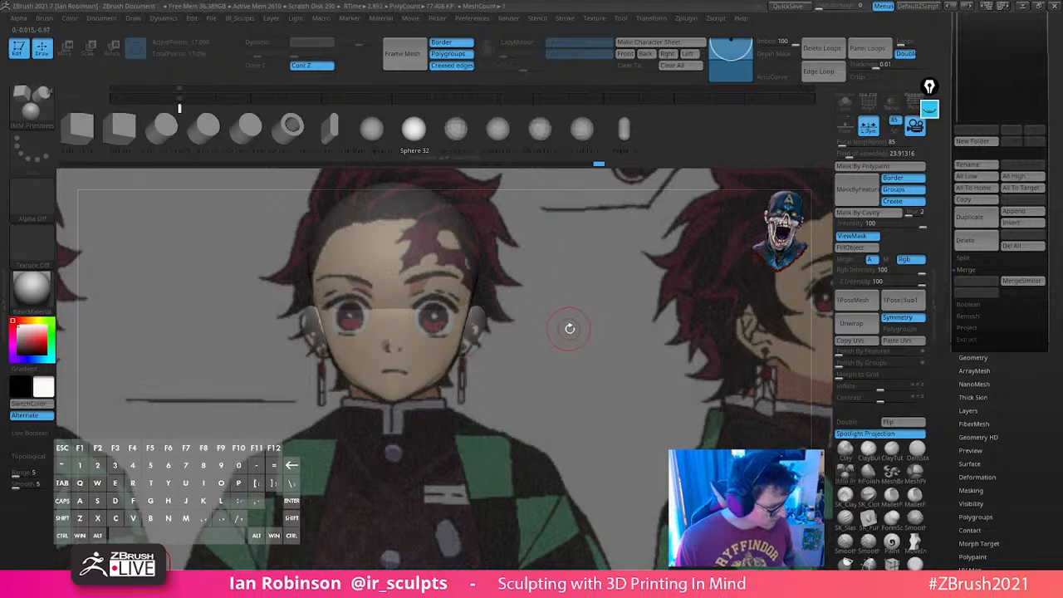
{"action": "key", "text": "b"}
{"action": "key", "text": "m"}
{"action": "key", "text": "v"}
{"action": "key", "text": "shift+z"}
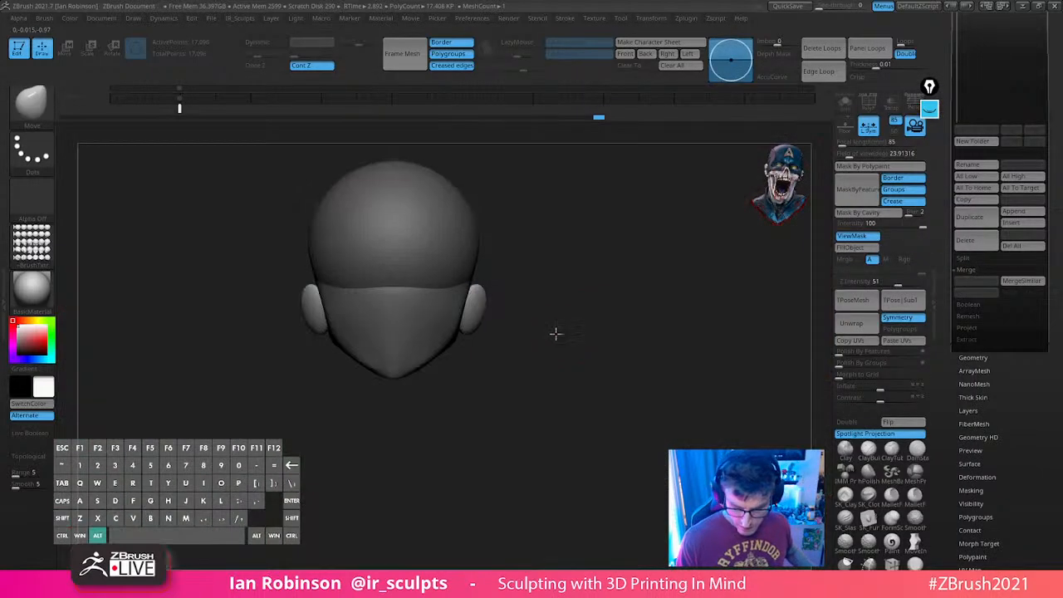
Tilt the ear slightly in the side view with the Gizmo
{"action": "mouse_move", "coordinate": [556, 332]}
{"action": "left_mouse_down", "text": "alt"}
{"action": "mouse_move", "coordinate": [500, 358]}
{"action": "mouse_move", "coordinate": [553, 273]}
{"action": "mouse_move", "coordinate": [540, 263]}
{"action": "mouse_move", "coordinate": [590, 318]}
{"action": "mouse_move", "coordinate": [573, 311]}
{"action": "mouse_move", "coordinate": [618, 290]}
{"action": "left_mouse_up", "text": "alt"}
{"action": "key", "text": "w"}
{"action": "key", "text": "q"}
{"action": "key", "text": "s"}
{"action": "key", "text": "w"}
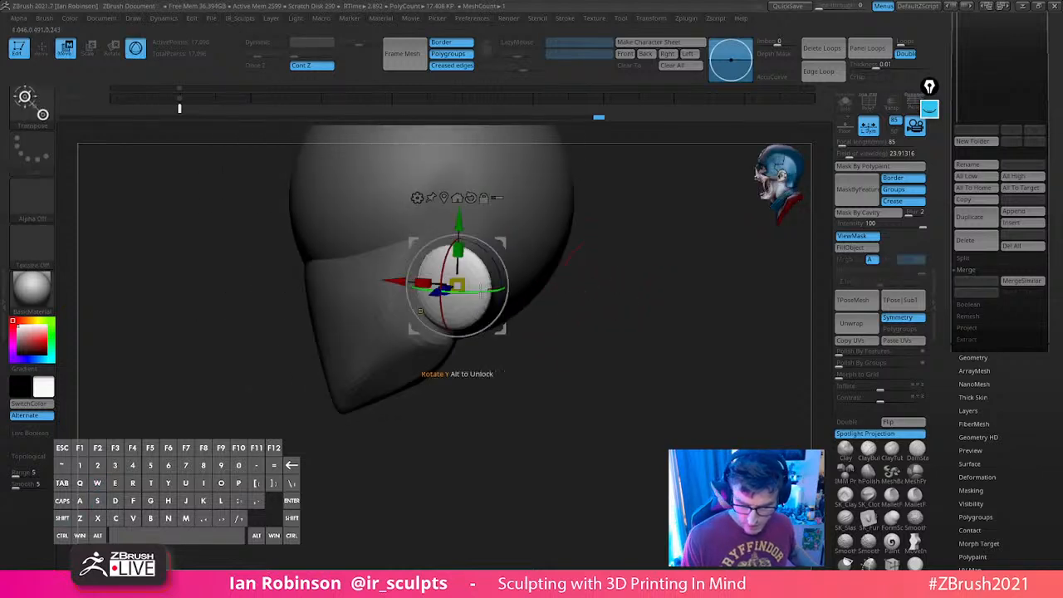
{"action": "left_click_drag", "start_coordinate": [492, 264], "coordinate": [485, 255], "text": "alt"}
{"action": "left_click_drag", "start_coordinate": [425, 291], "coordinate": [434, 287]}
{"action": "left_click_drag", "start_coordinate": [646, 297], "coordinate": [658, 305], "text": "alt"}
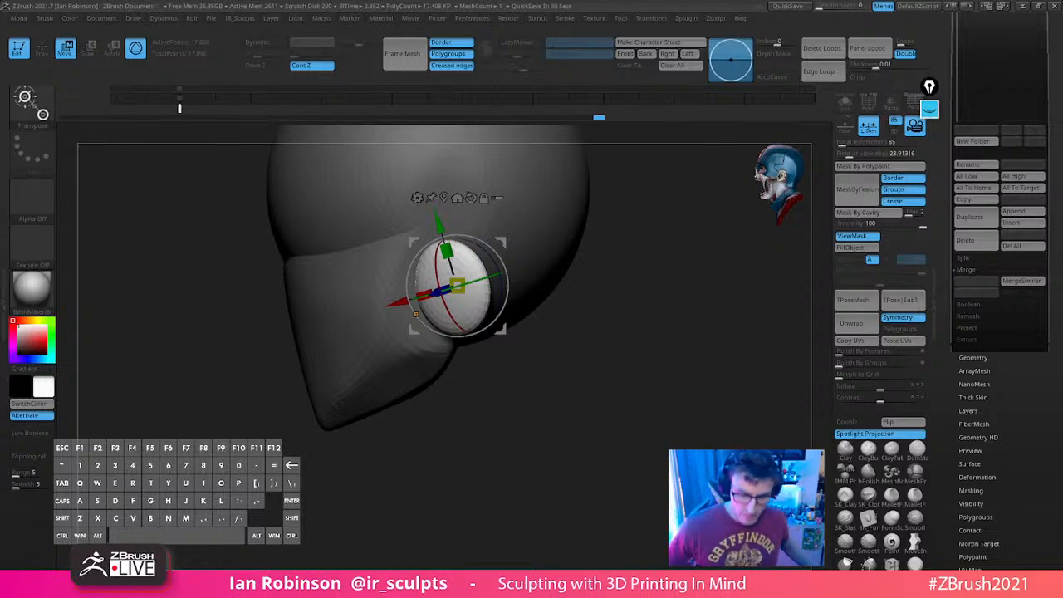
Adjust the ear's form and its placement against the side of the head from the front and from behind
{"action": "left_click_drag", "start_coordinate": [600, 336], "coordinate": [695, 332]}
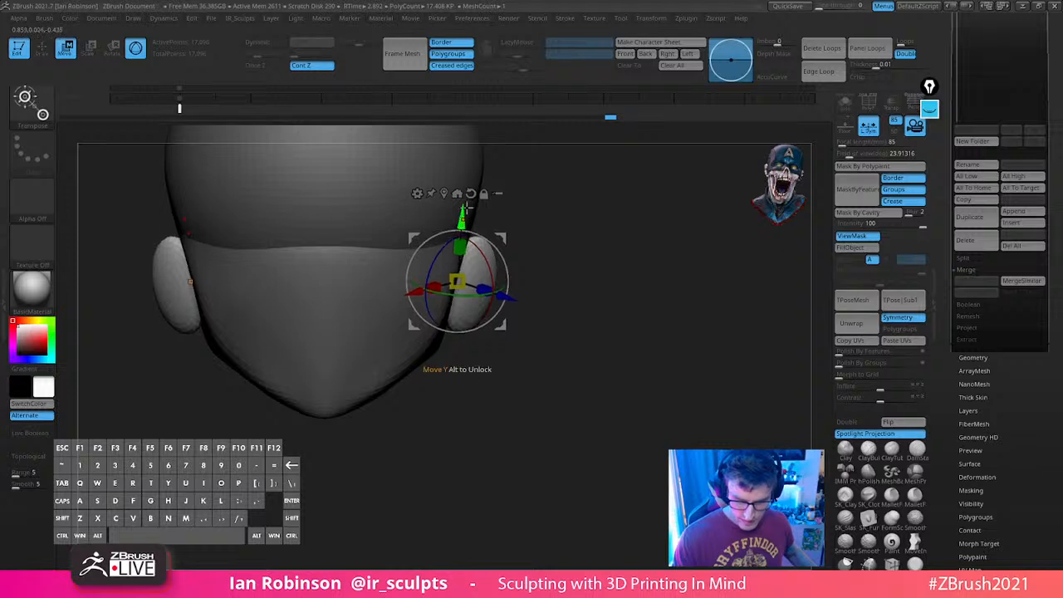
{"action": "key", "text": "q"}
{"action": "key", "text": "s"}
{"action": "mouse_move", "coordinate": [544, 278]}
{"action": "left_mouse_down"}
{"action": "mouse_move", "coordinate": [477, 254]}
{"action": "mouse_move", "coordinate": [492, 244]}
{"action": "left_mouse_up"}
{"action": "mouse_move", "coordinate": [575, 286]}
{"action": "left_mouse_down", "text": "shift"}
{"action": "mouse_move", "coordinate": [548, 284]}
{"action": "mouse_move", "coordinate": [532, 267]}
{"action": "left_mouse_up", "text": "shift"}
{"action": "key", "text": "w"}
{"action": "left_click_drag", "start_coordinate": [531, 322], "coordinate": [645, 402]}
{"action": "left_click_drag", "start_coordinate": [472, 262], "coordinate": [474, 277]}
{"action": "left_click_drag", "start_coordinate": [624, 312], "coordinate": [646, 313], "text": "shift"}
{"action": "mouse_move", "coordinate": [511, 345]}
{"action": "left_mouse_down"}
{"action": "mouse_move", "coordinate": [594, 375]}
{"action": "mouse_move", "coordinate": [539, 324]}
{"action": "mouse_move", "coordinate": [552, 386]}
{"action": "left_mouse_up"}
Enable BackfaceMask for the Move brush before shaping the thin ear
{"action": "key", "text": "q"}
{"action": "key", "text": "s"}
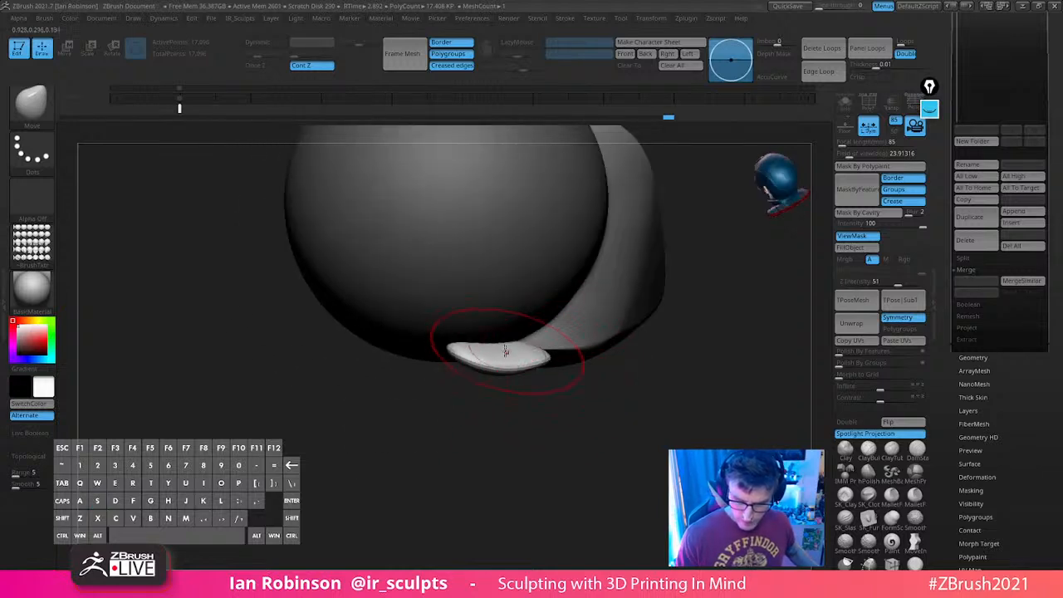
{"action": "left_click_drag", "start_coordinate": [500, 423], "coordinate": [503, 344]}
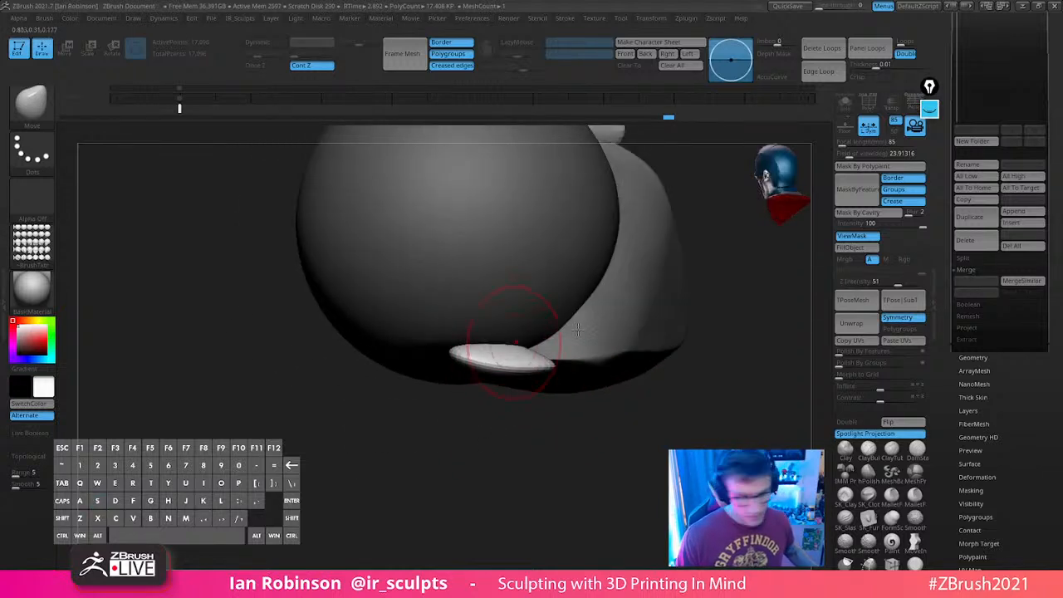
{"action": "key", "text": "1"}
{"action": "left_click", "coordinate": [712, 292]}
{"action": "mouse_move", "coordinate": [587, 422]}
{"action": "left_mouse_down", "text": "alt"}
{"action": "mouse_move", "coordinate": [584, 462]}
{"action": "mouse_move", "coordinate": [582, 423]}
{"action": "left_mouse_up", "text": "alt"}
{"action": "left_click_drag", "start_coordinate": [523, 312], "coordinate": [757, 311]}
{"action": "key", "text": "w"}
{"action": "key", "text": "q"}
{"action": "key", "text": "1"}
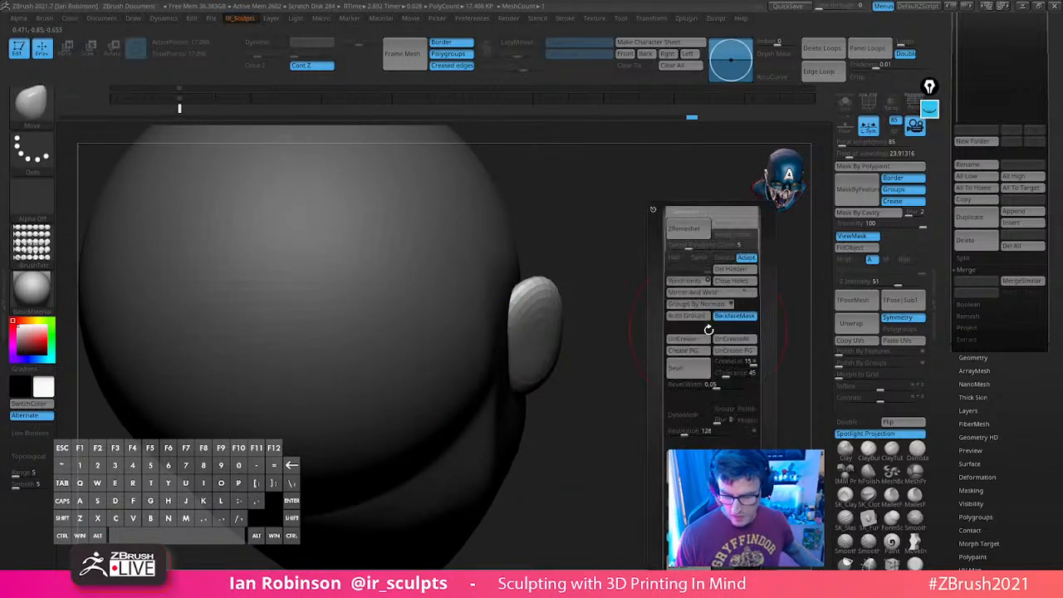
Pull the ear into a bean-like outline with a rounded upper part and a narrower lobe using the Move brush
{"action": "mouse_move", "coordinate": [622, 352]}
{"action": "left_mouse_down"}
{"action": "mouse_move", "coordinate": [604, 334]}
{"action": "mouse_move", "coordinate": [656, 290]}
{"action": "left_mouse_up"}
{"action": "mouse_move", "coordinate": [616, 318]}
{"action": "left_mouse_down"}
{"action": "mouse_move", "coordinate": [517, 409]}
{"action": "mouse_move", "coordinate": [554, 393]}
{"action": "left_mouse_up"}
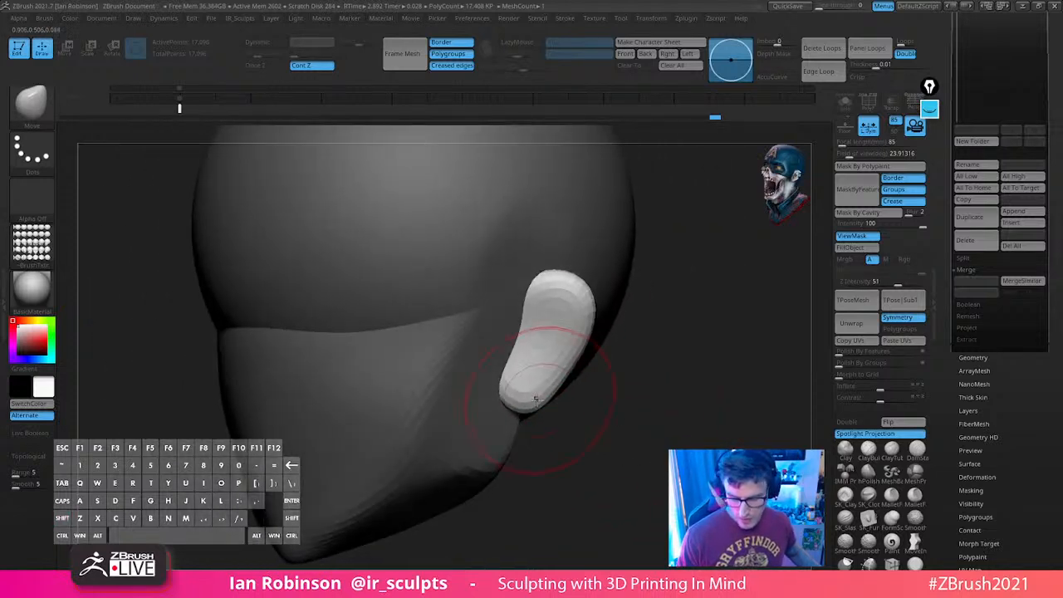
{"action": "left_click_drag", "start_coordinate": [633, 395], "coordinate": [558, 377]}
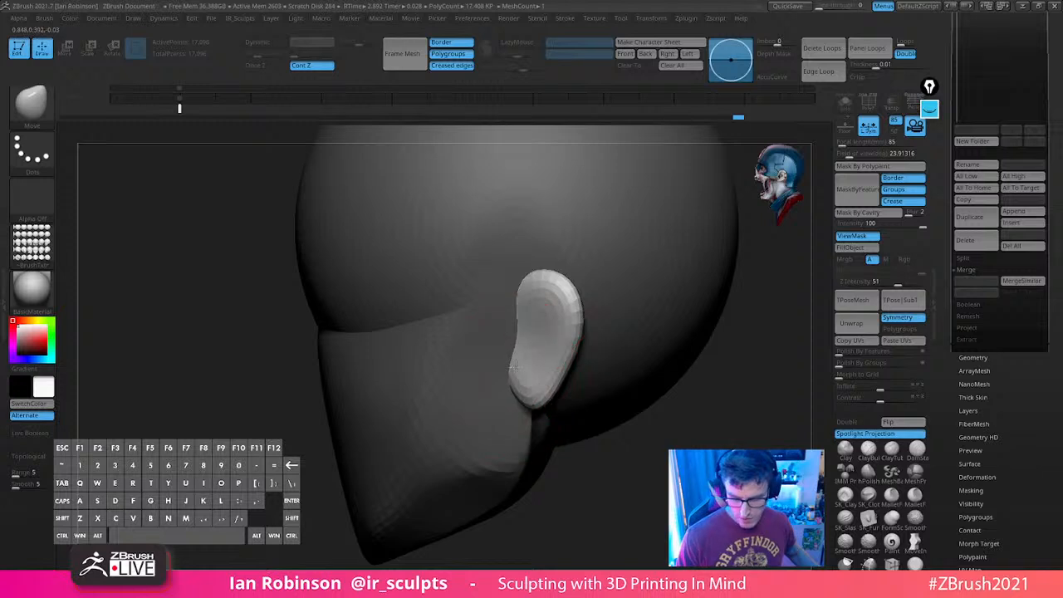
{"action": "mouse_move", "coordinate": [698, 338]}
{"action": "left_mouse_down"}
{"action": "mouse_move", "coordinate": [707, 415]}
{"action": "mouse_move", "coordinate": [674, 375]}
{"action": "mouse_move", "coordinate": [717, 360]}
{"action": "mouse_move", "coordinate": [681, 430]}
{"action": "mouse_move", "coordinate": [560, 285]}
{"action": "left_mouse_up"}
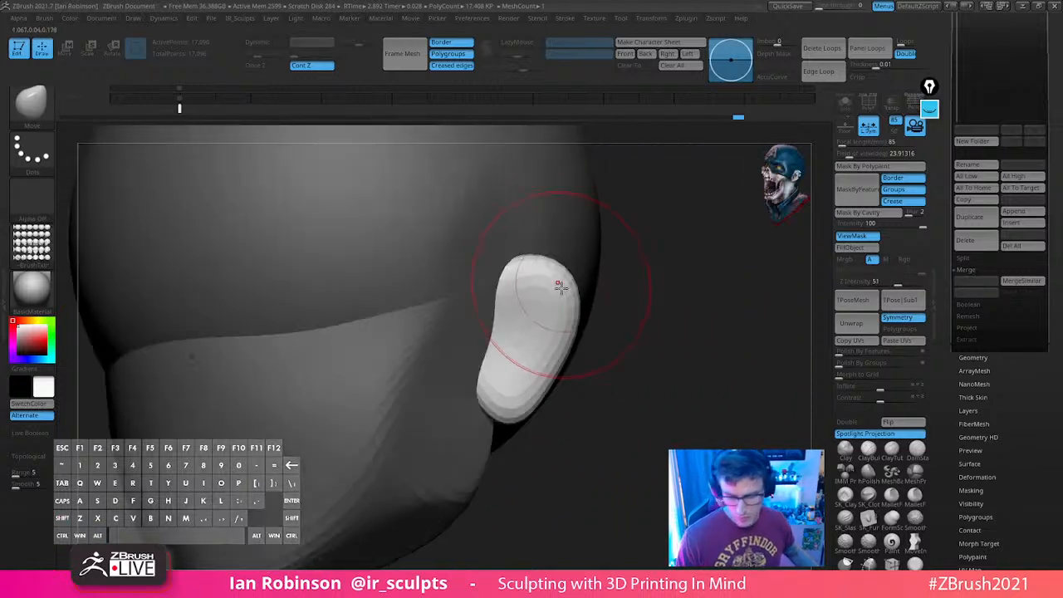
Turn on dynamic subdivision and bend the ear's lobe and front edge in towards the head with the Move brush
{"action": "key", "text": "d"}
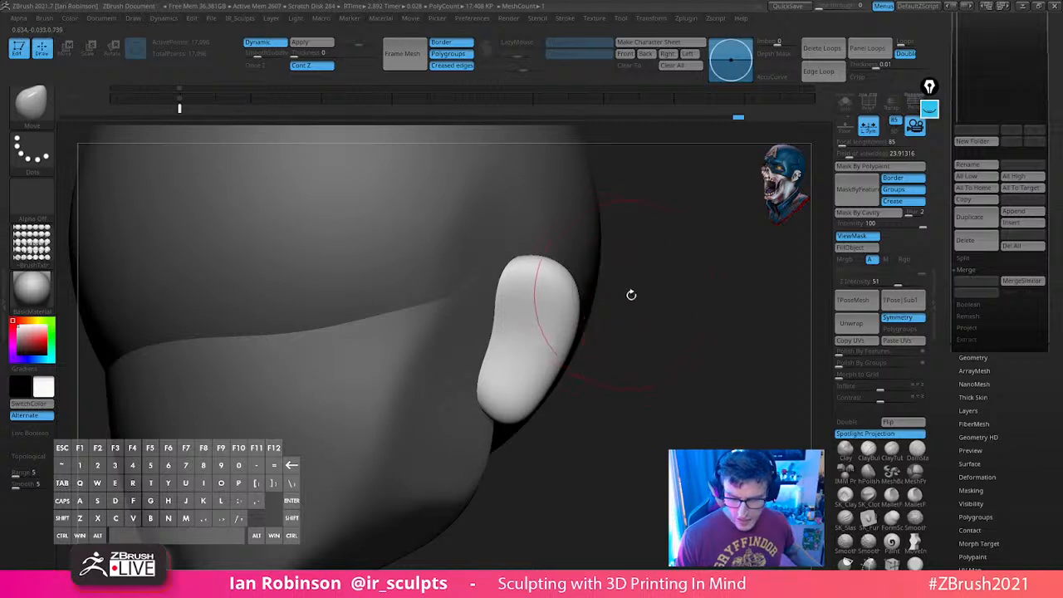
{"action": "left_click_drag", "start_coordinate": [622, 294], "coordinate": [562, 346]}
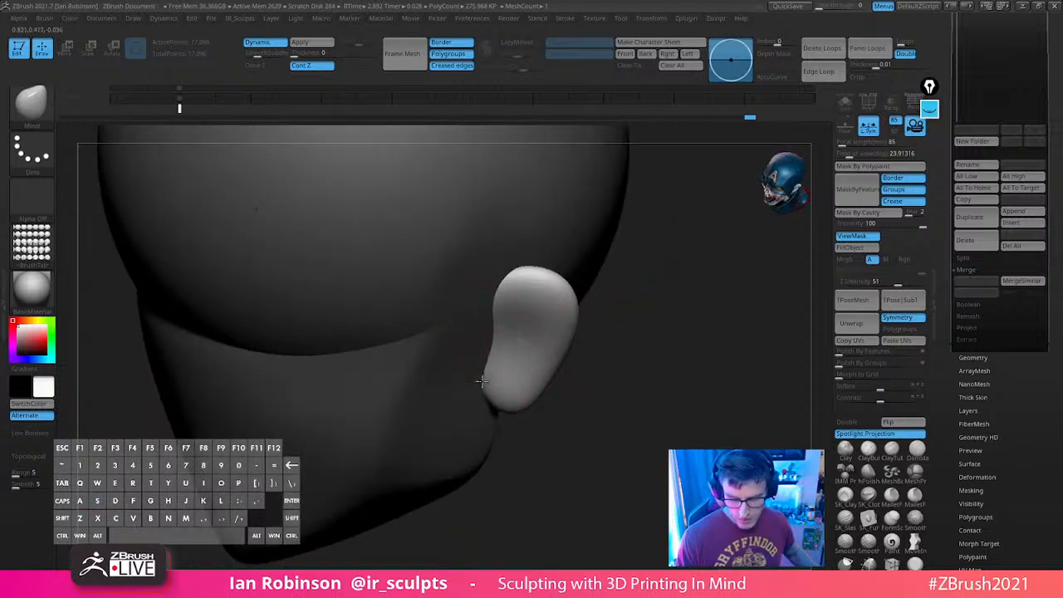
{"action": "left_click_drag", "start_coordinate": [481, 382], "coordinate": [468, 429]}
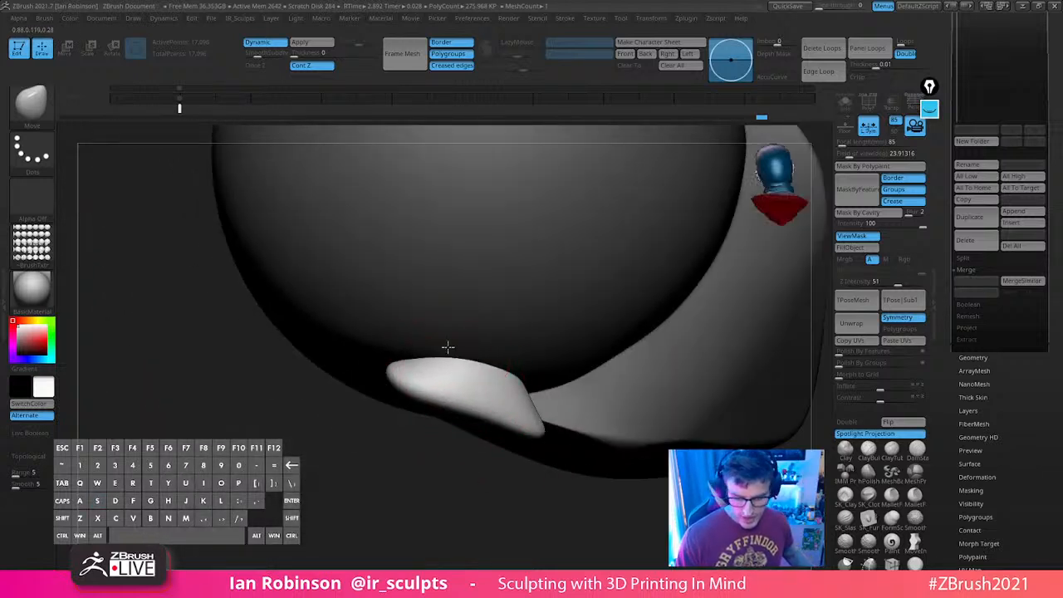
{"action": "mouse_move", "coordinate": [448, 347]}
{"action": "left_mouse_down"}
{"action": "mouse_move", "coordinate": [479, 451]}
{"action": "mouse_move", "coordinate": [510, 420]}
{"action": "left_mouse_up"}
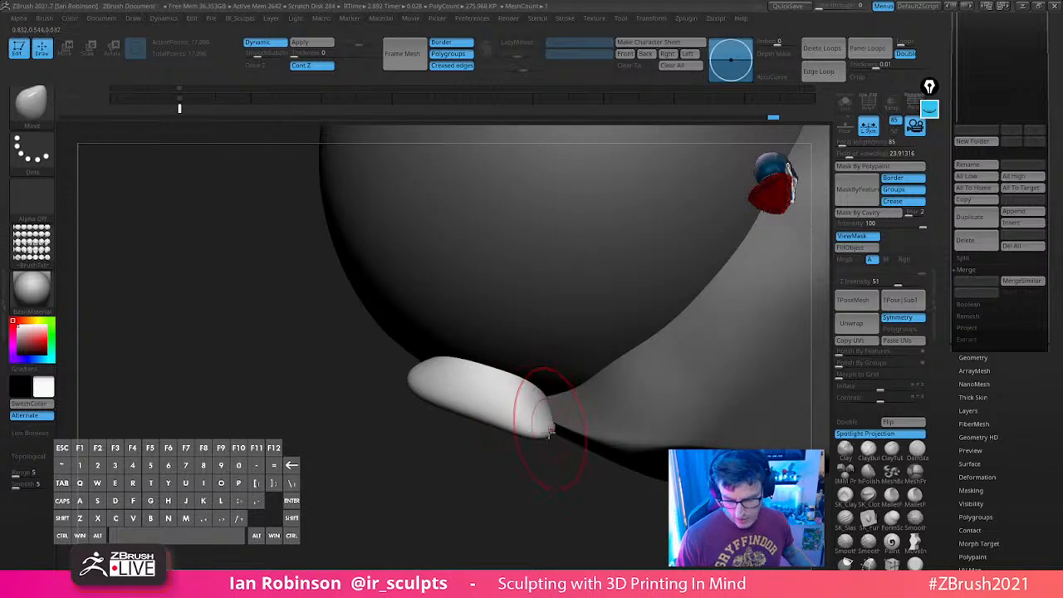
{"action": "mouse_move", "coordinate": [509, 520]}
{"action": "left_mouse_down"}
{"action": "mouse_move", "coordinate": [679, 337]}
{"action": "mouse_move", "coordinate": [543, 435]}
{"action": "left_mouse_up"}
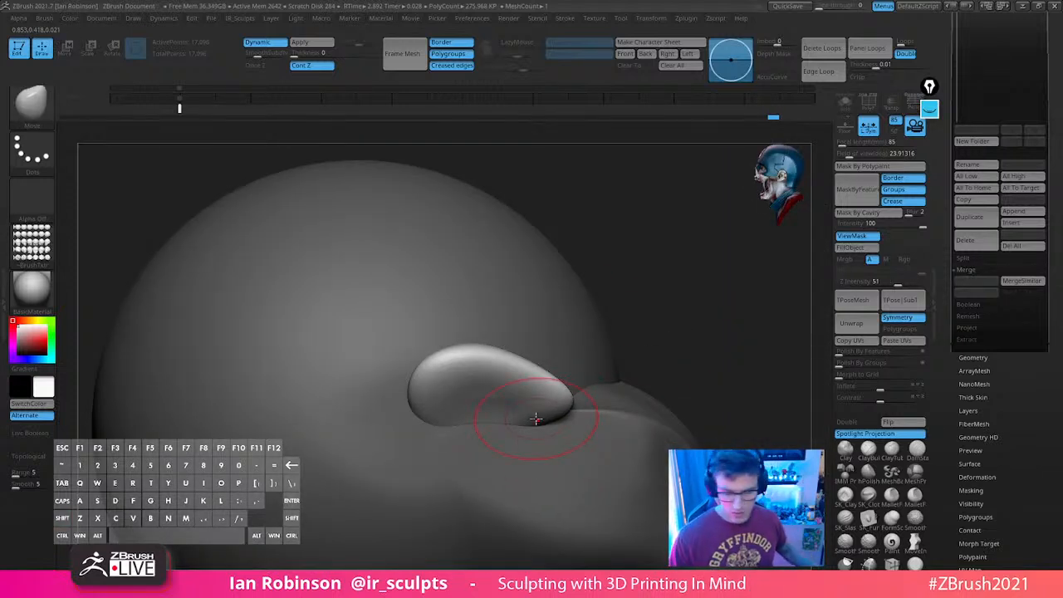
Refine the curve of the upper ear and the thickness of its back with the Move brush
{"action": "mouse_move", "coordinate": [536, 420]}
{"action": "left_mouse_down"}
{"action": "mouse_move", "coordinate": [671, 292]}
{"action": "mouse_move", "coordinate": [478, 330]}
{"action": "left_mouse_up"}
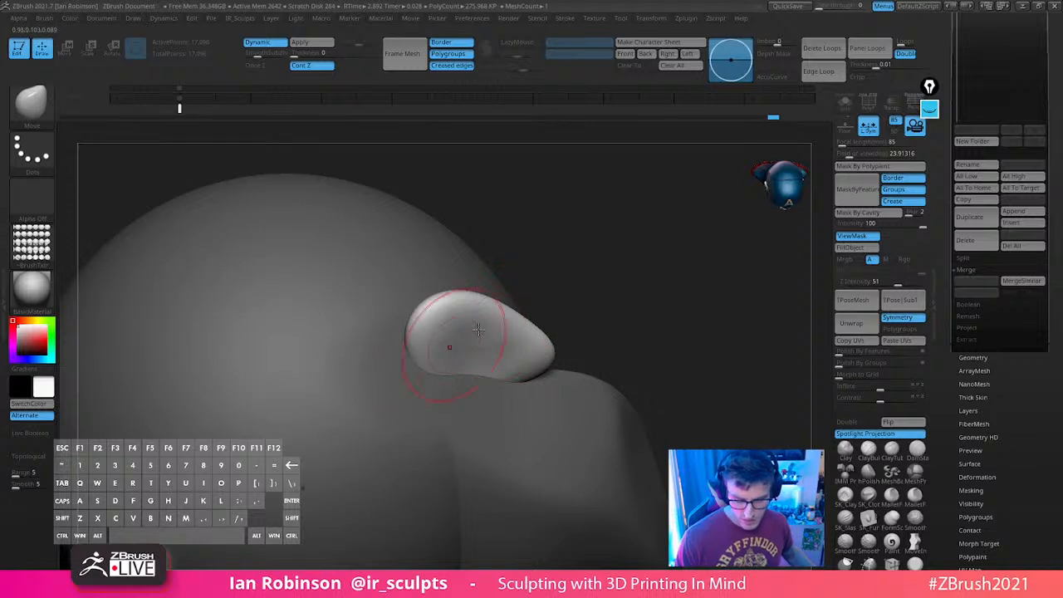
{"action": "mouse_move", "coordinate": [629, 276]}
{"action": "left_mouse_down"}
{"action": "mouse_move", "coordinate": [684, 284]}
{"action": "mouse_move", "coordinate": [671, 321]}
{"action": "mouse_move", "coordinate": [644, 268]}
{"action": "left_mouse_up"}
{"action": "mouse_move", "coordinate": [558, 319]}
{"action": "left_mouse_down"}
{"action": "mouse_move", "coordinate": [585, 337]}
{"action": "mouse_move", "coordinate": [551, 337]}
{"action": "mouse_move", "coordinate": [498, 308]}
{"action": "left_mouse_up"}
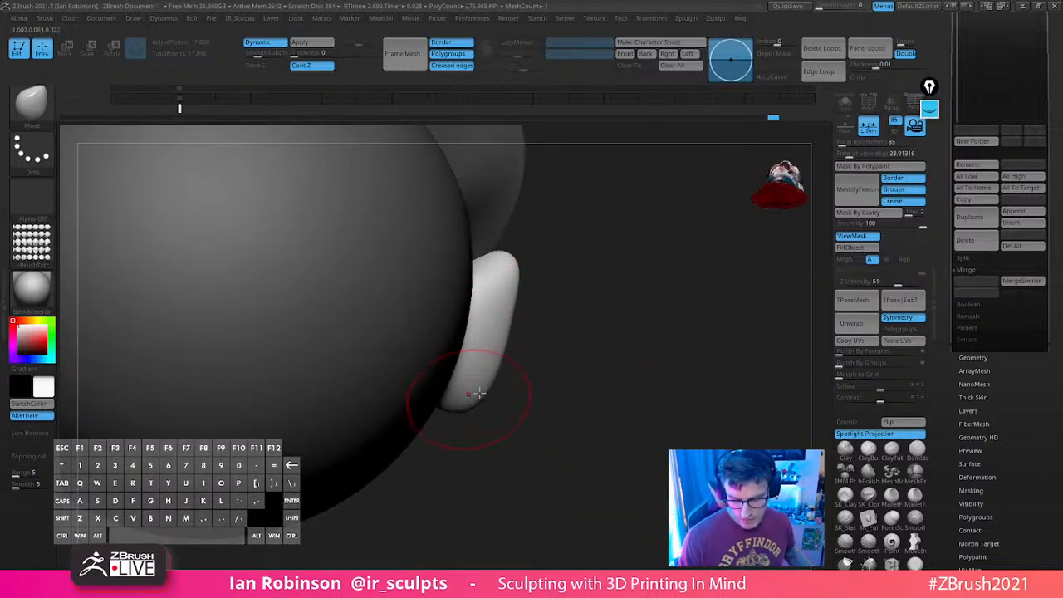
{"action": "left_click_drag", "start_coordinate": [480, 393], "coordinate": [592, 278]}
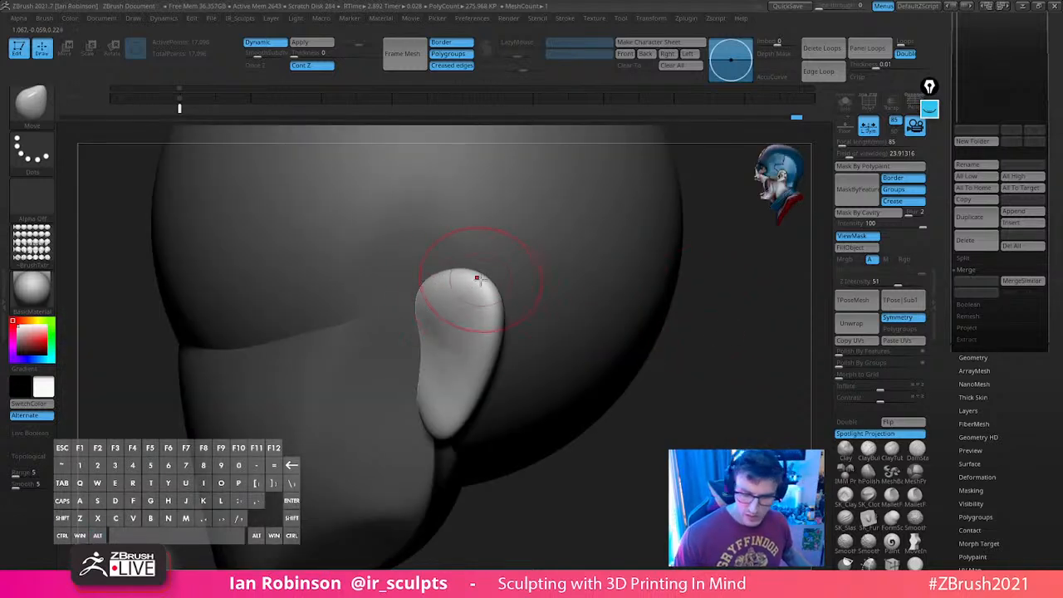
Adjust the ear's upper rim and smooth the hollow along its front edge
{"action": "left_click_drag", "start_coordinate": [479, 279], "coordinate": [482, 277]}
{"action": "left_click_drag", "start_coordinate": [708, 376], "coordinate": [739, 369]}
{"action": "left_click_drag", "start_coordinate": [427, 321], "coordinate": [440, 314], "text": "shift"}
{"action": "left_click_drag", "start_coordinate": [604, 338], "coordinate": [521, 341]}
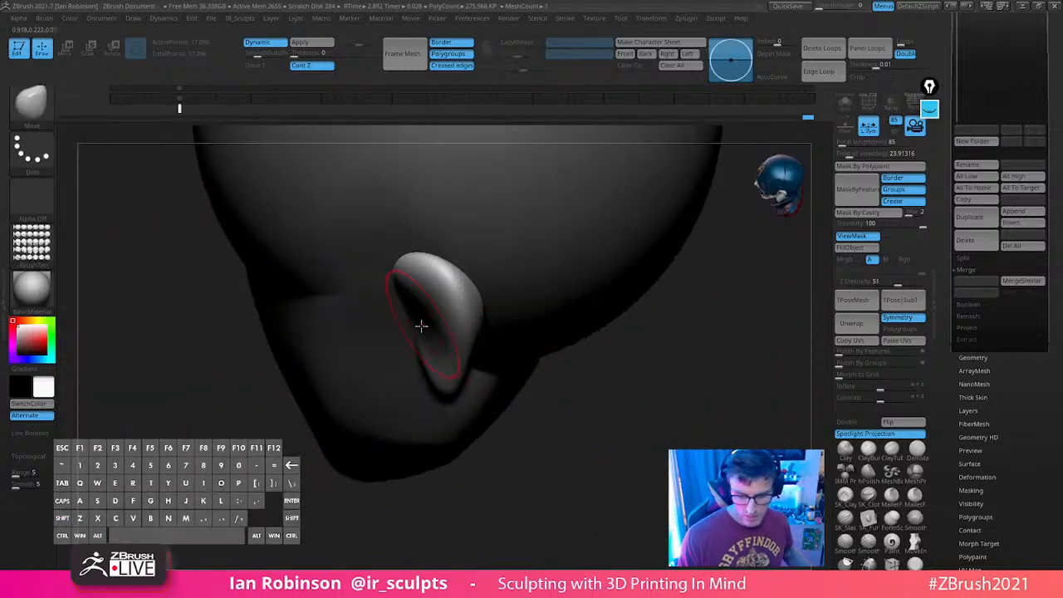
Refine the ear's front hollow, upper front edge and back surface with the Move brush, working from several angles
{"action": "left_click_drag", "start_coordinate": [419, 291], "coordinate": [423, 297]}
{"action": "left_click_drag", "start_coordinate": [565, 400], "coordinate": [576, 378]}
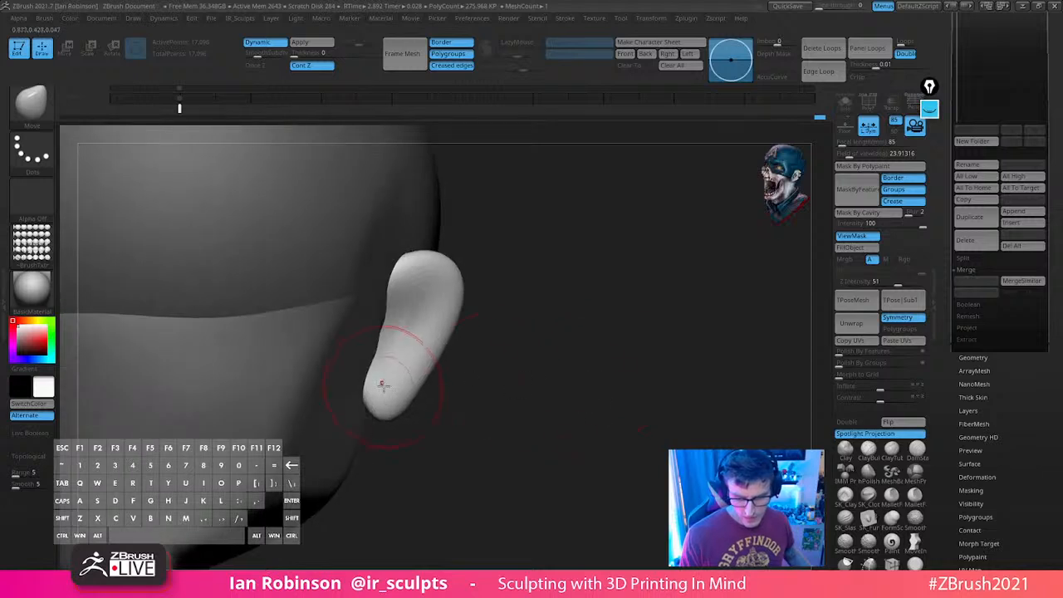
{"action": "mouse_move", "coordinate": [513, 347]}
{"action": "left_mouse_down"}
{"action": "mouse_move", "coordinate": [523, 349]}
{"action": "mouse_move", "coordinate": [453, 359]}
{"action": "left_mouse_up"}
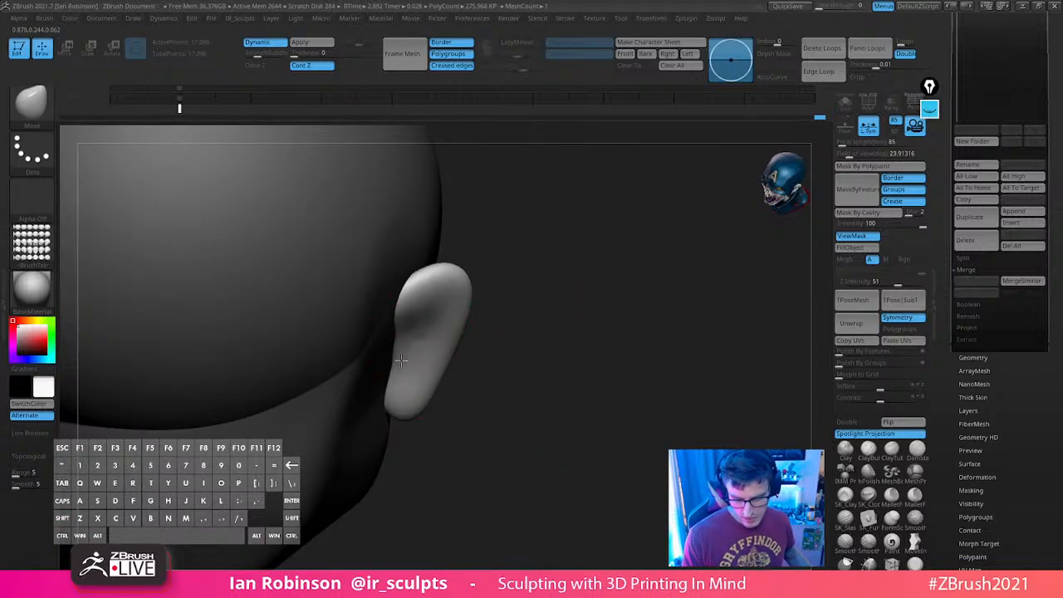
{"action": "left_click_drag", "start_coordinate": [584, 338], "coordinate": [589, 320], "text": "shift"}
{"action": "left_click_drag", "start_coordinate": [667, 379], "coordinate": [718, 386]}
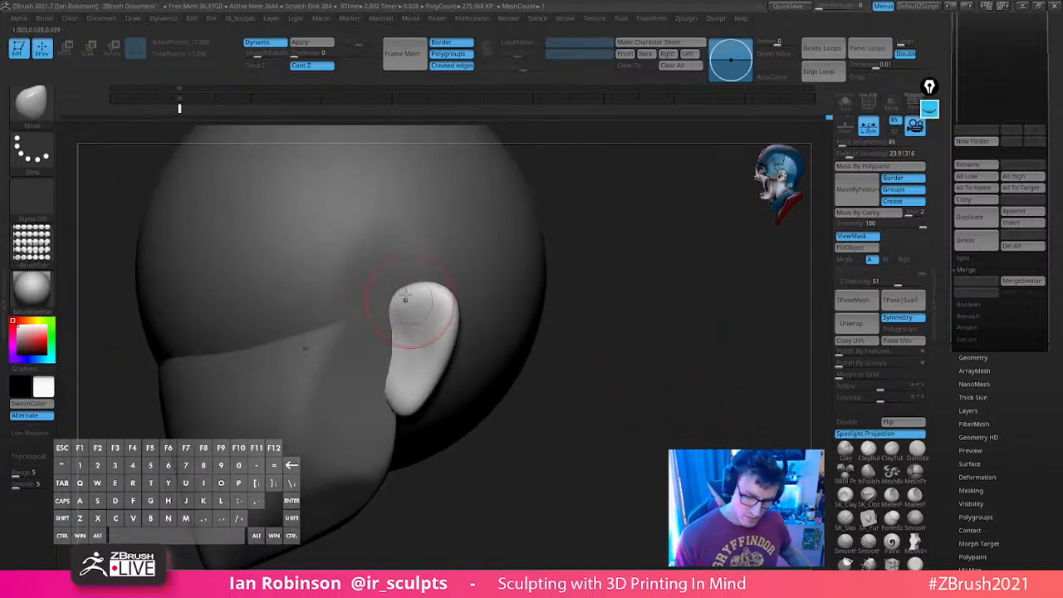
{"action": "left_click_drag", "start_coordinate": [393, 289], "coordinate": [389, 285]}
{"action": "left_click_drag", "start_coordinate": [627, 268], "coordinate": [625, 257]}
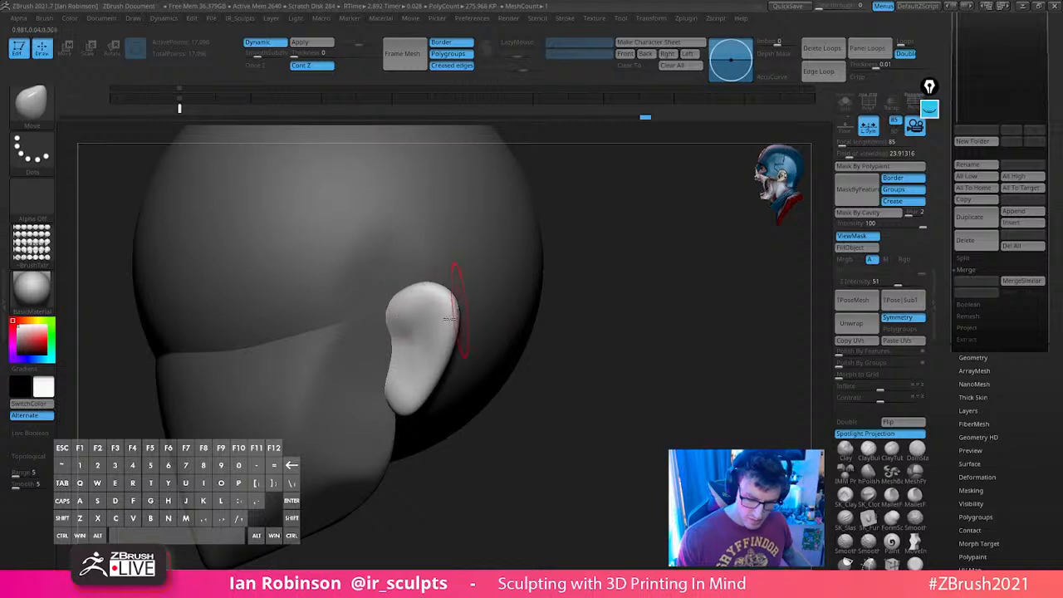
{"action": "left_click_drag", "start_coordinate": [621, 326], "coordinate": [575, 324]}
{"action": "left_click_drag", "start_coordinate": [427, 341], "coordinate": [442, 349]}
{"action": "left_click_drag", "start_coordinate": [641, 413], "coordinate": [589, 411]}
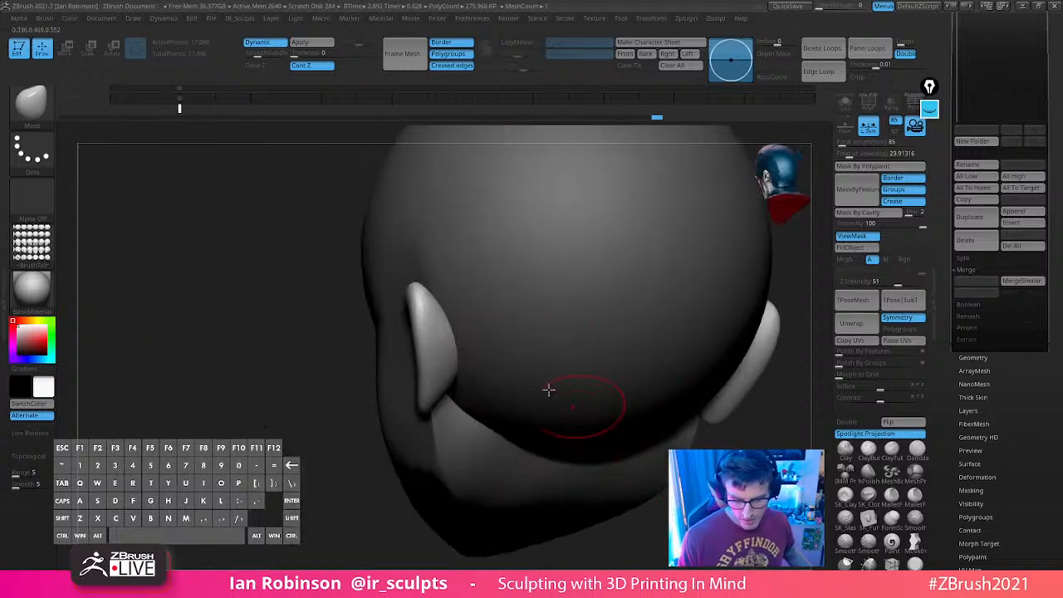
Show the reference overlay and set the head to the stored front view over the front-facing drawing
{"action": "left_click_drag", "start_coordinate": [357, 459], "coordinate": [315, 470], "text": "shift"}
{"action": "left_click_drag", "start_coordinate": [439, 423], "coordinate": [491, 363], "text": "alt"}
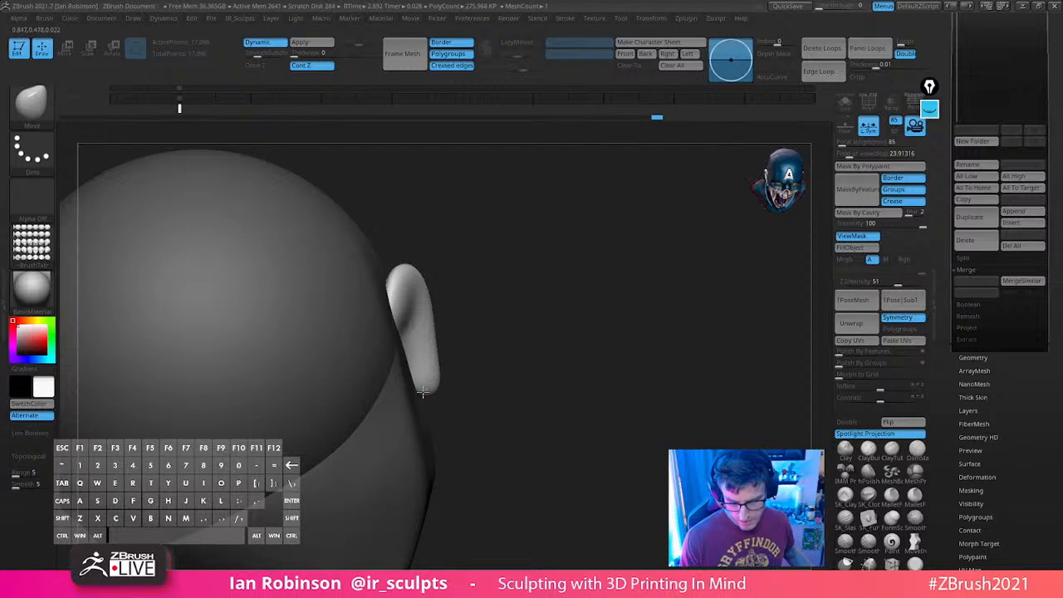
{"action": "left_click_drag", "start_coordinate": [583, 351], "coordinate": [708, 294], "text": "shift"}
{"action": "key", "text": "shift+z"}
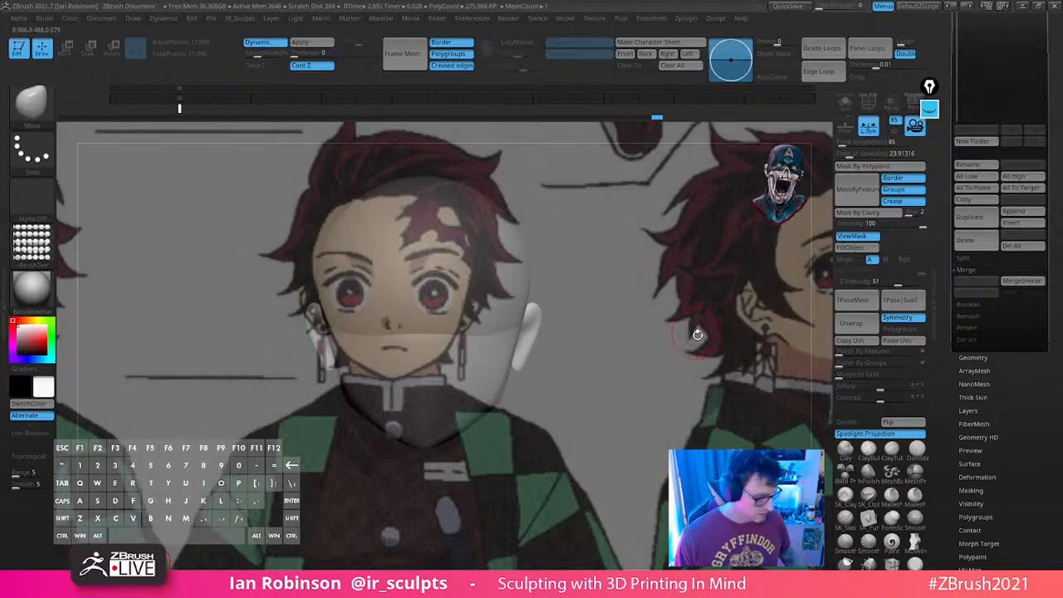
{"action": "key", "text": "Left"}
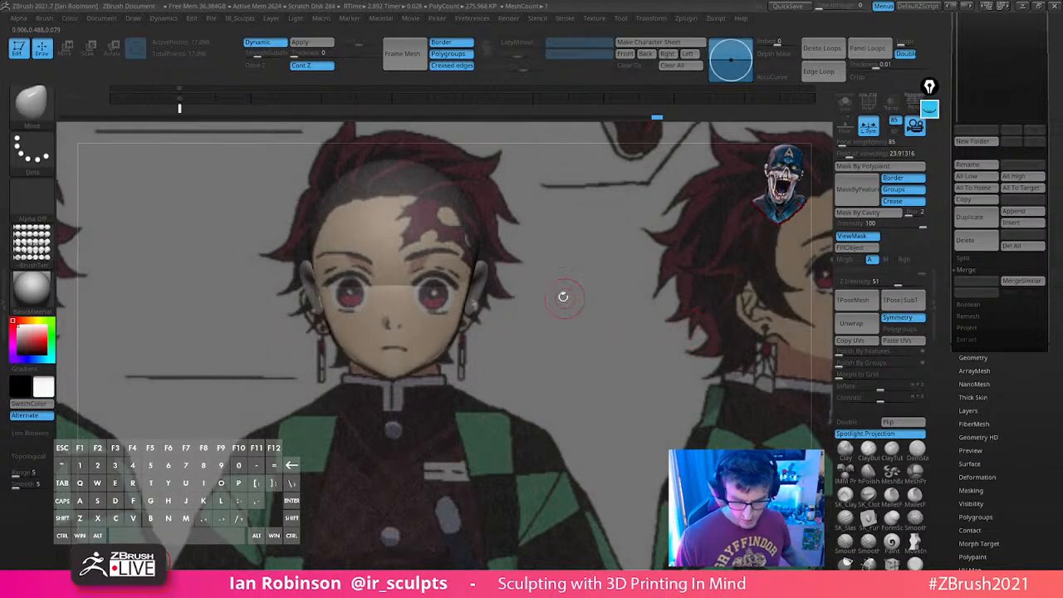
{"action": "key", "text": "w"}
{"action": "key", "text": "q"}
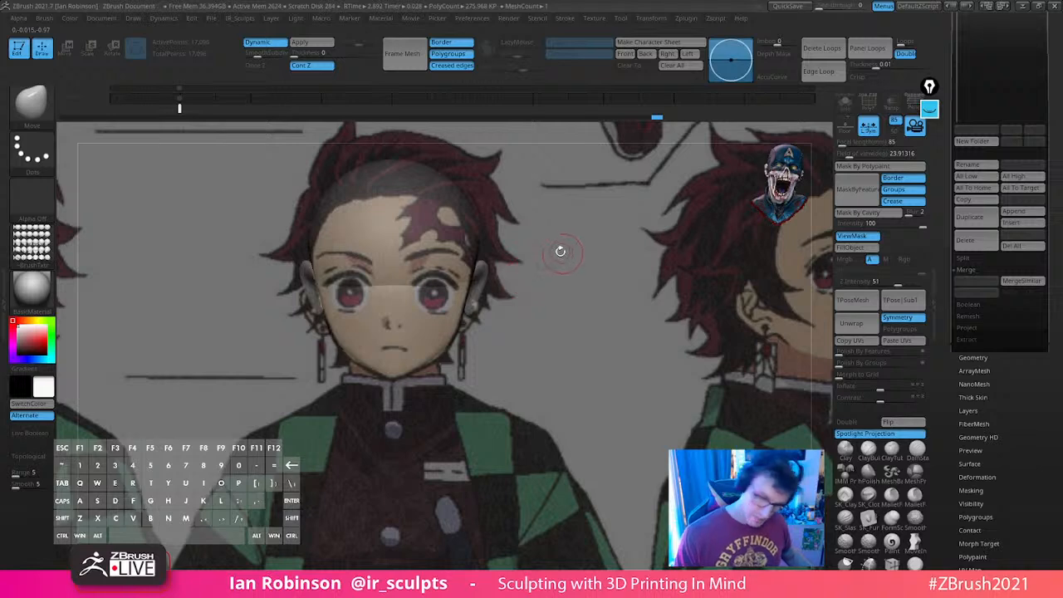
Clear the mask, then scale the whole head down slightly and lower it to fit the front reference face
{"action": "key", "text": "w"}
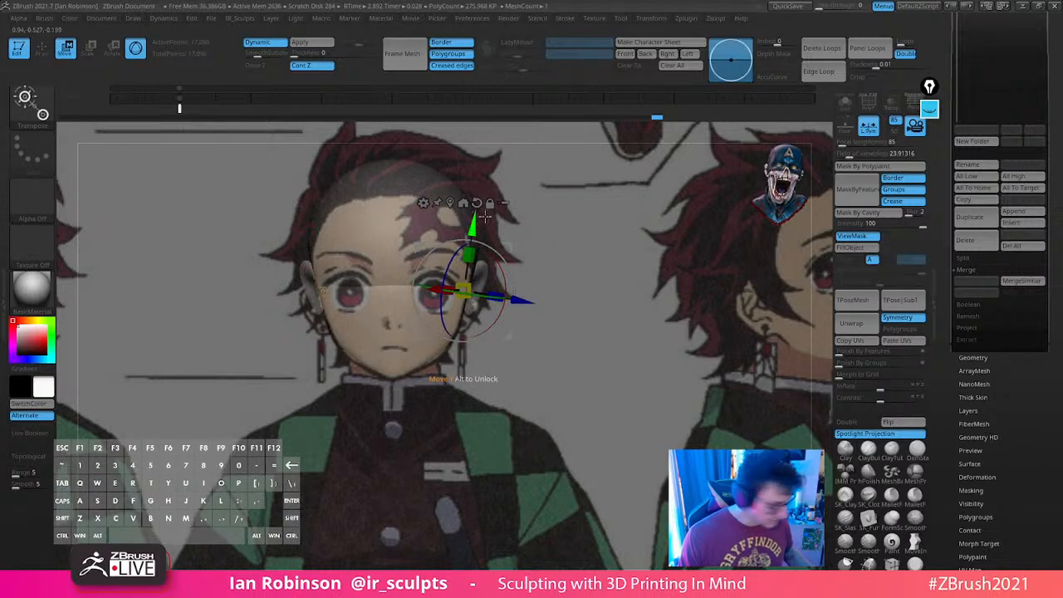
{"action": "left_click_drag", "start_coordinate": [463, 291], "coordinate": [393, 289], "text": "alt"}
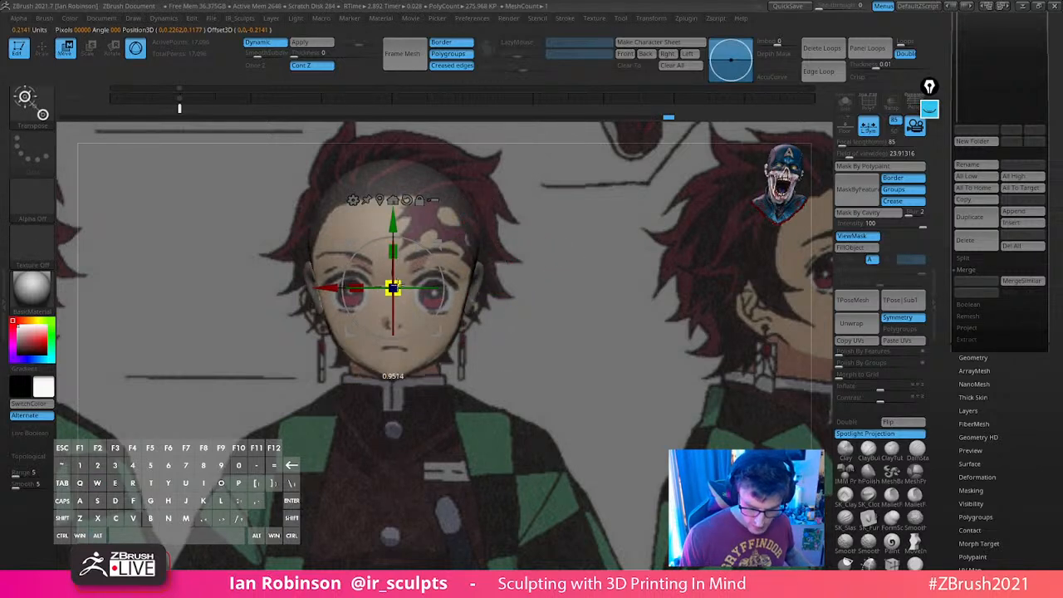
{"action": "key", "text": "ctrl+z"}
{"action": "left_click_drag", "start_coordinate": [354, 384], "coordinate": [342, 399], "text": "ctrl"}
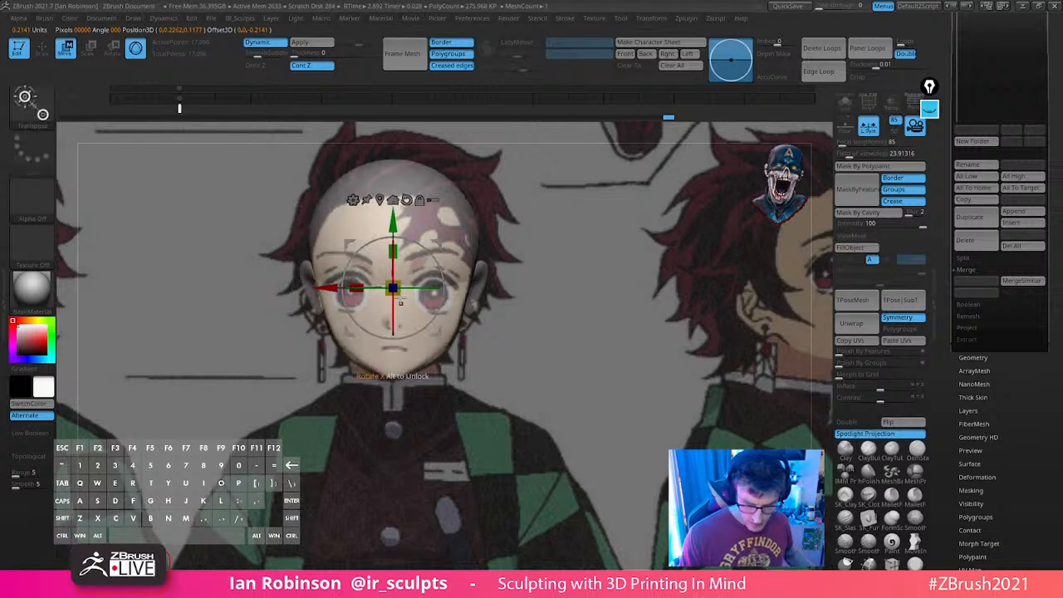
{"action": "left_click_drag", "start_coordinate": [392, 290], "coordinate": [396, 286]}
{"action": "left_click_drag", "start_coordinate": [394, 218], "coordinate": [397, 223]}
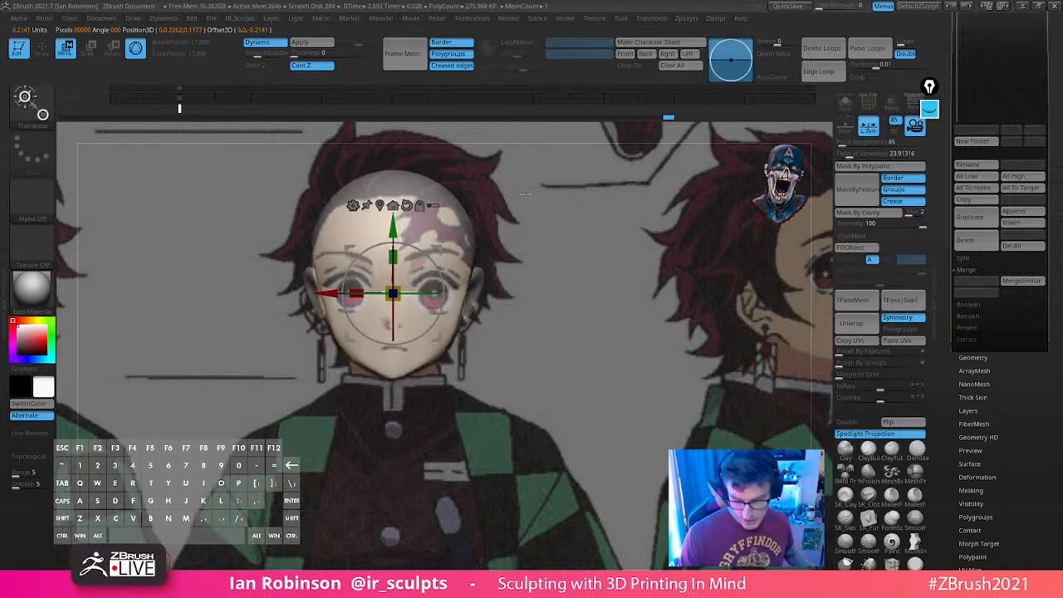
Isolate the ears and mask the rest of the head so that only the ears stay editable
{"action": "left_click", "coordinate": [481, 280]}
{"action": "key", "text": "q"}
{"action": "left_click", "coordinate": [481, 280], "text": "ctrl+shift"}
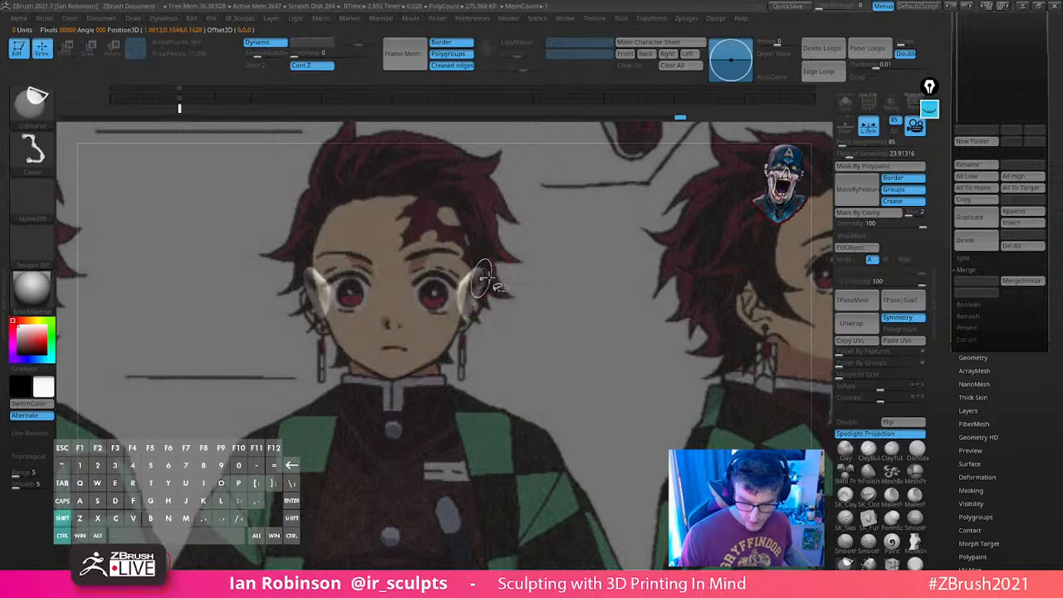
{"action": "left_click", "coordinate": [553, 270], "text": "ctrl"}
{"action": "left_click", "coordinate": [552, 270], "text": "ctrl+shift"}
{"action": "left_click", "coordinate": [550, 272], "text": "ctrl"}
Lower and tilt the ears with the transform gizmo to match the ears in the front reference drawing
{"action": "key", "text": "w"}
{"action": "left_click", "coordinate": [495, 190], "text": "alt"}
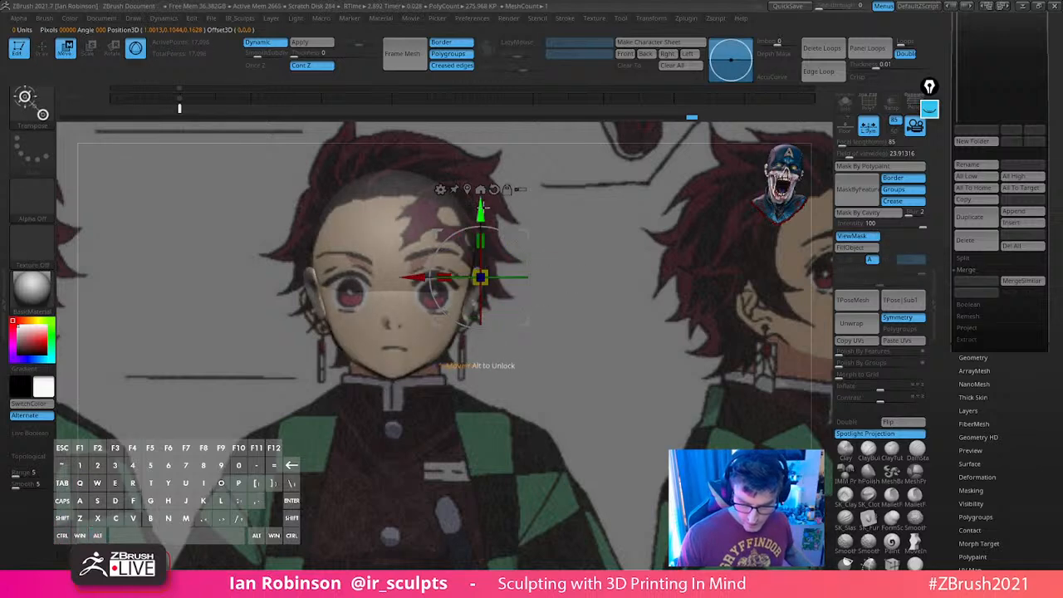
{"action": "left_click_drag", "start_coordinate": [482, 211], "coordinate": [514, 255]}
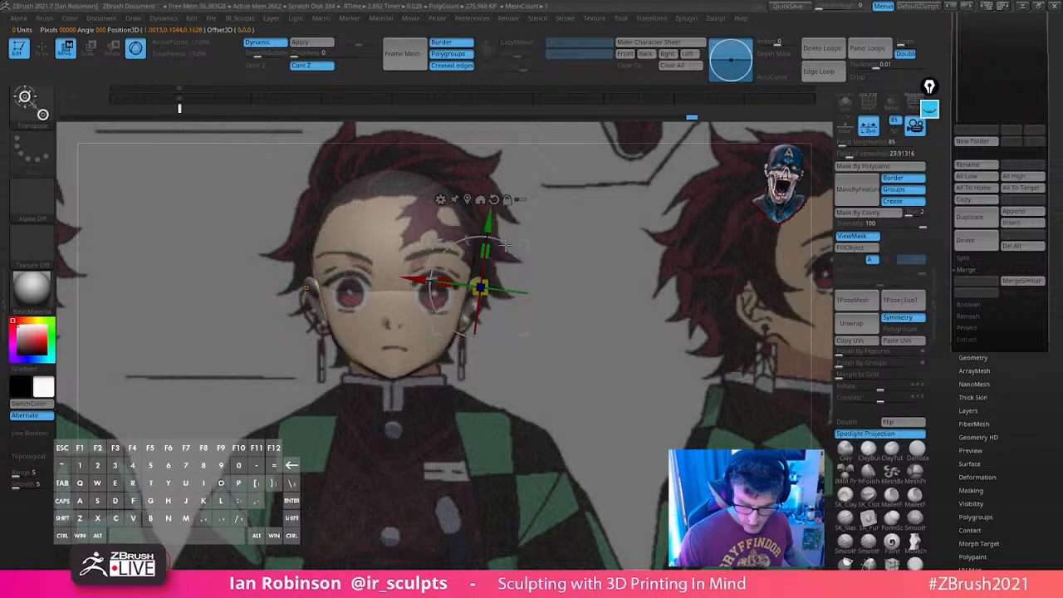
{"action": "left_click_drag", "start_coordinate": [489, 220], "coordinate": [488, 226]}
{"action": "left_click_drag", "start_coordinate": [411, 283], "coordinate": [414, 283]}
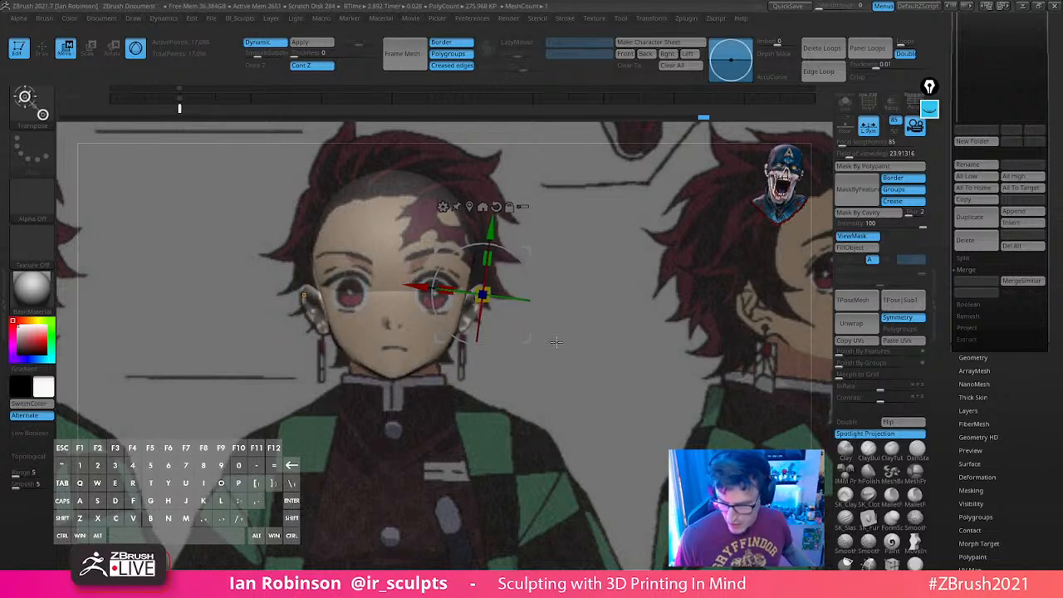
Shrink and shift the Spotlight reference sheet to bring the side profile drawing near the head
{"action": "key", "text": "q"}
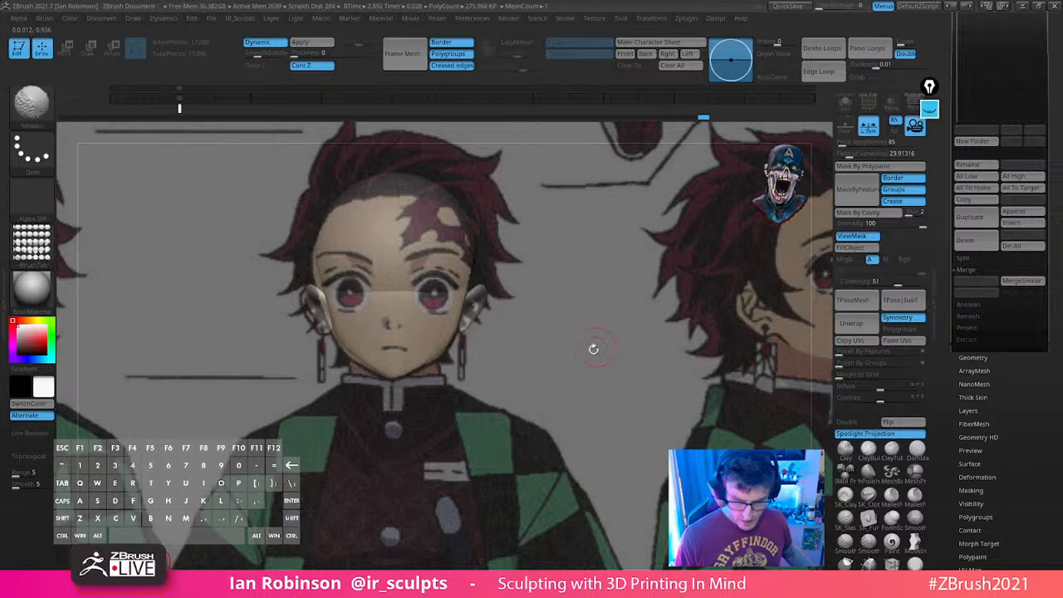
{"action": "left_click_drag", "start_coordinate": [593, 349], "coordinate": [593, 327], "text": "alt"}
{"action": "key", "text": "shift+z"}
{"action": "key", "text": "shift+z"}
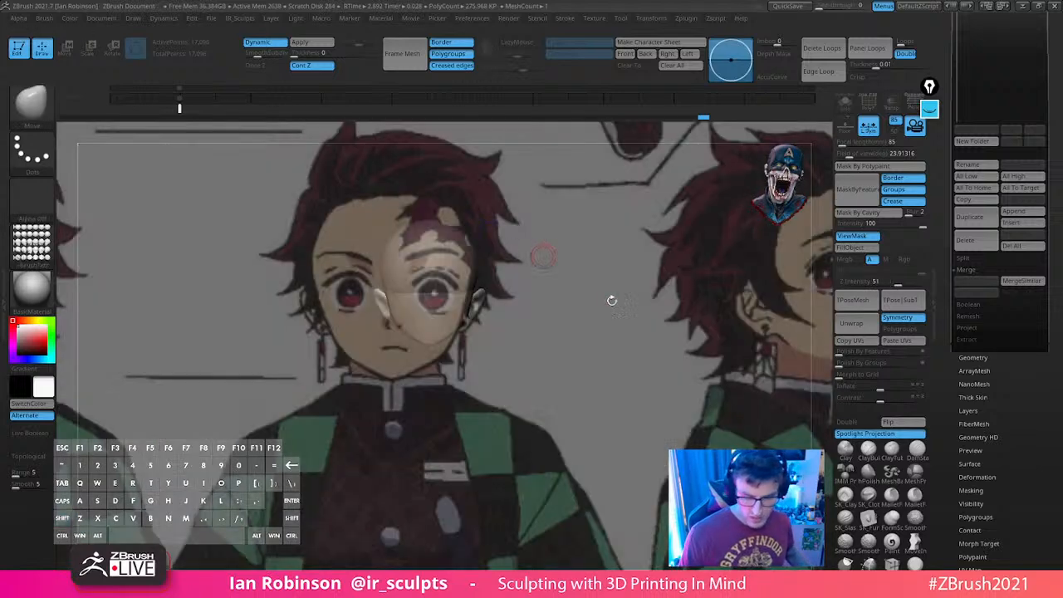
{"action": "key", "text": "z"}
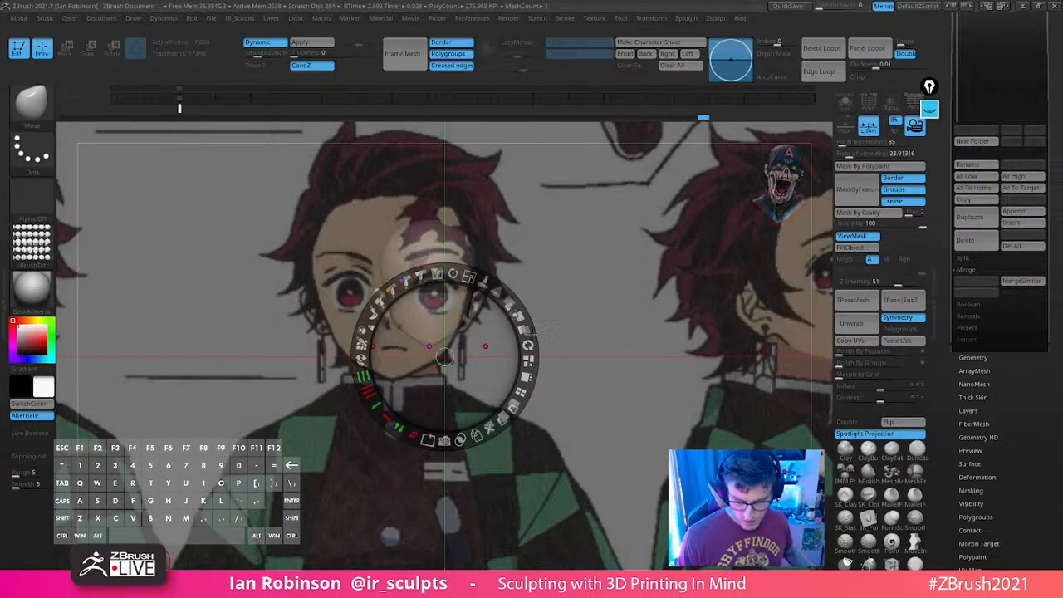
{"action": "left_click", "coordinate": [593, 318]}
{"action": "left_click_drag", "start_coordinate": [618, 239], "coordinate": [545, 267]}
{"action": "left_click_drag", "start_coordinate": [590, 317], "coordinate": [732, 340]}
Centre the Spotlight dial on the left-facing profile head and enlarge the sheet around it
{"action": "left_click", "coordinate": [397, 326]}
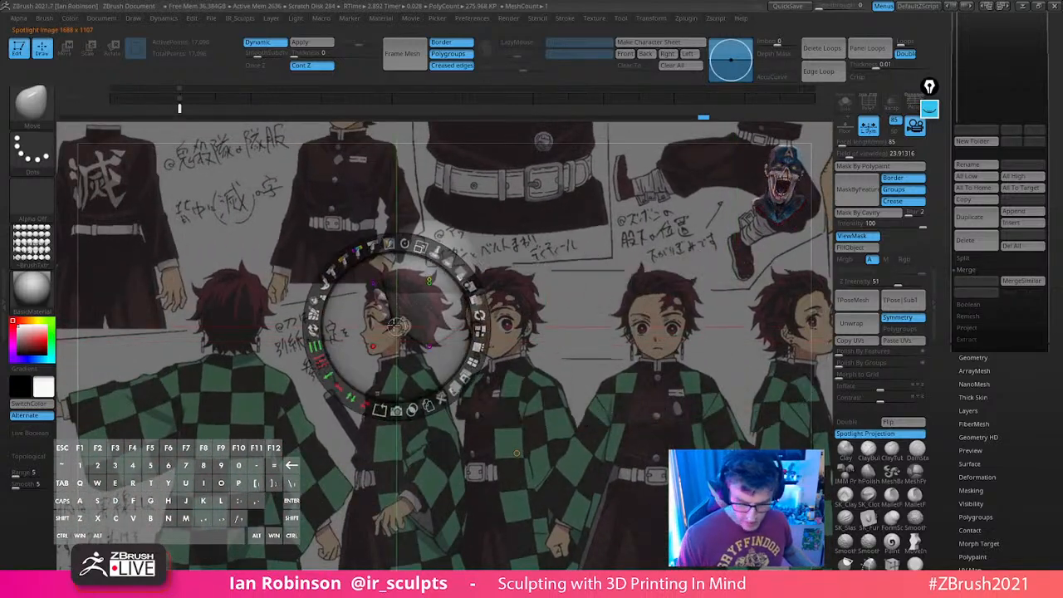
{"action": "left_click", "coordinate": [395, 337]}
{"action": "left_click_drag", "start_coordinate": [394, 337], "coordinate": [486, 347]}
{"action": "left_click_drag", "start_coordinate": [509, 270], "coordinate": [551, 385]}
{"action": "left_click_drag", "start_coordinate": [507, 368], "coordinate": [486, 353]}
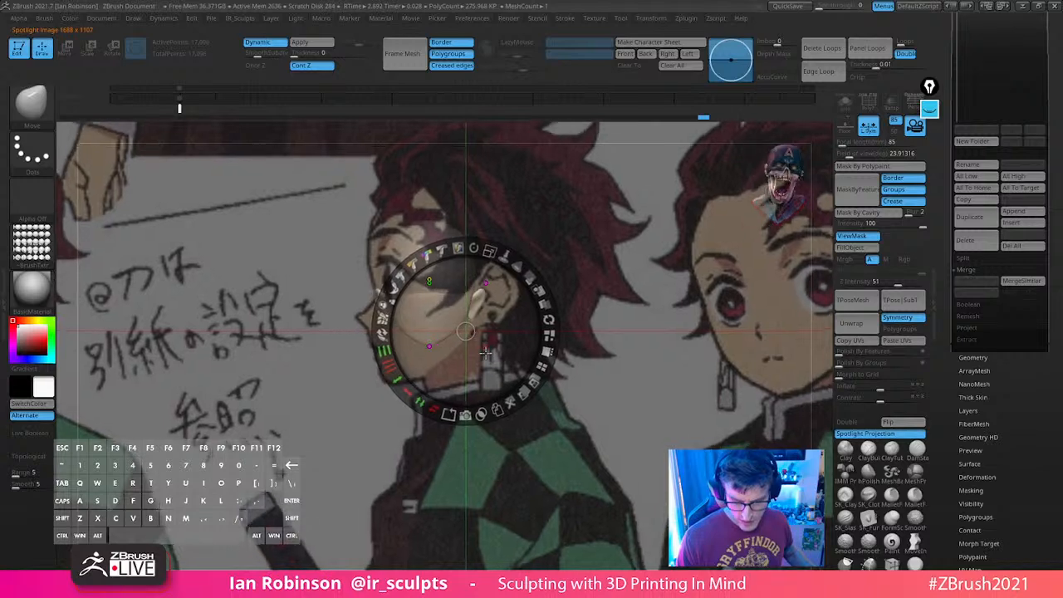
Leave Spotlight editing and fit the head in an exact side view over the profile drawing
{"action": "key", "text": "z"}
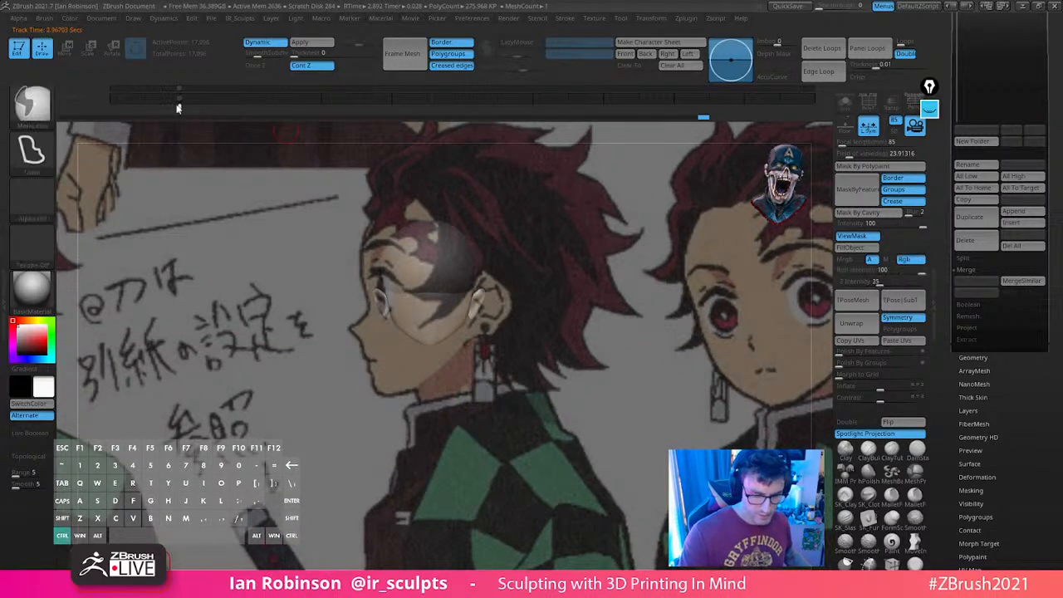
{"action": "mouse_move", "coordinate": [598, 250]}
{"action": "left_mouse_down", "text": "shift"}
{"action": "mouse_move", "coordinate": [565, 331]}
{"action": "mouse_move", "coordinate": [602, 429]}
{"action": "left_mouse_up", "text": "shift"}
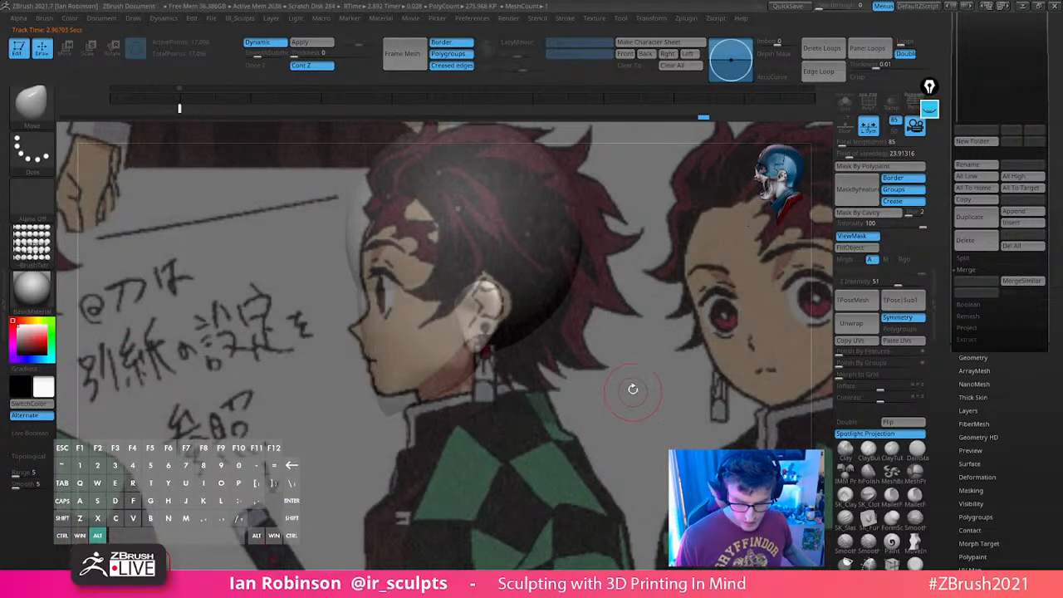
{"action": "left_click_drag", "start_coordinate": [633, 388], "coordinate": [630, 350], "text": "alt"}
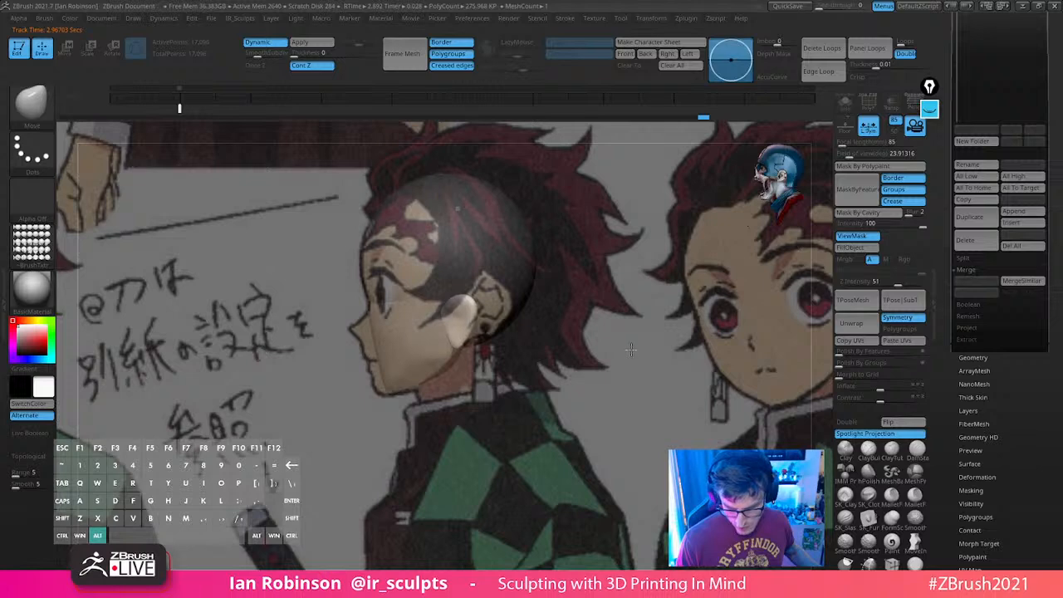
Move, tilt and scale the ear with the transform gizmo to fit the ear in the profile drawing
{"action": "key", "text": "w"}
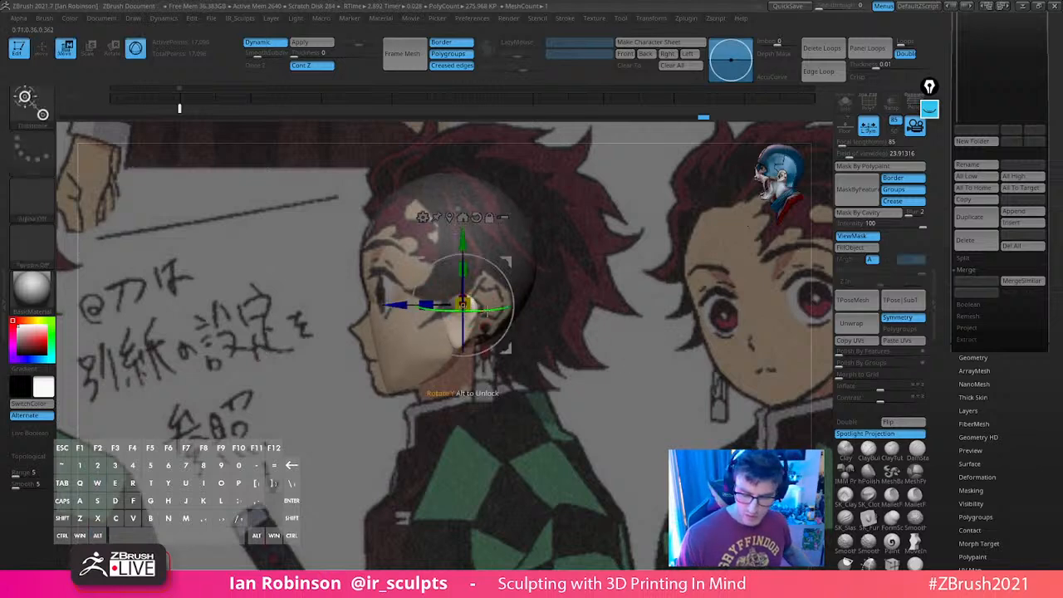
{"action": "left_click_drag", "start_coordinate": [508, 353], "coordinate": [521, 340]}
{"action": "left_click_drag", "start_coordinate": [525, 280], "coordinate": [499, 274]}
{"action": "left_click_drag", "start_coordinate": [520, 336], "coordinate": [525, 331]}
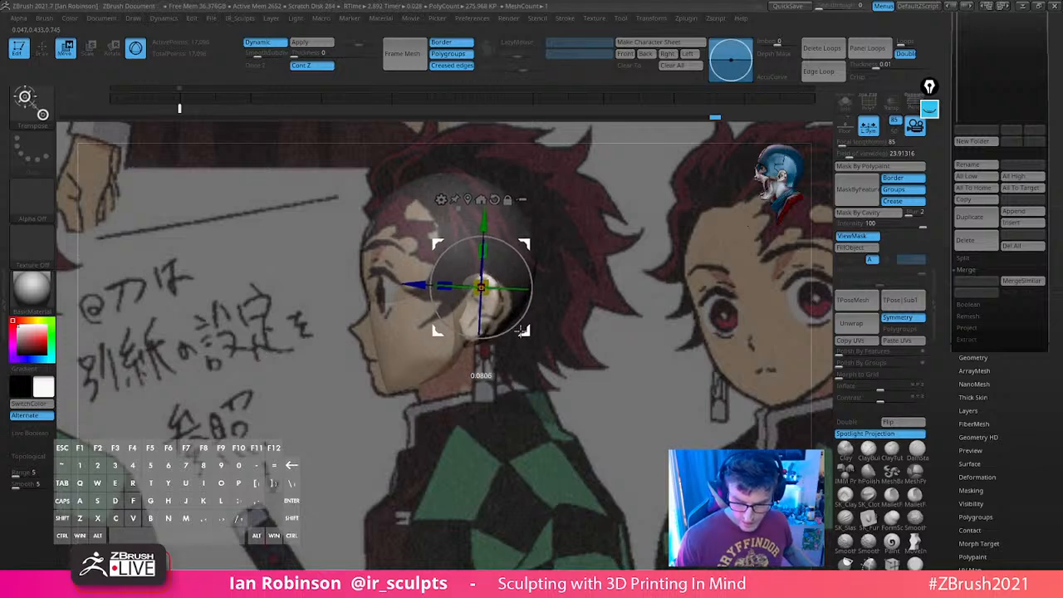
{"action": "left_click_drag", "start_coordinate": [574, 266], "coordinate": [288, 162]}
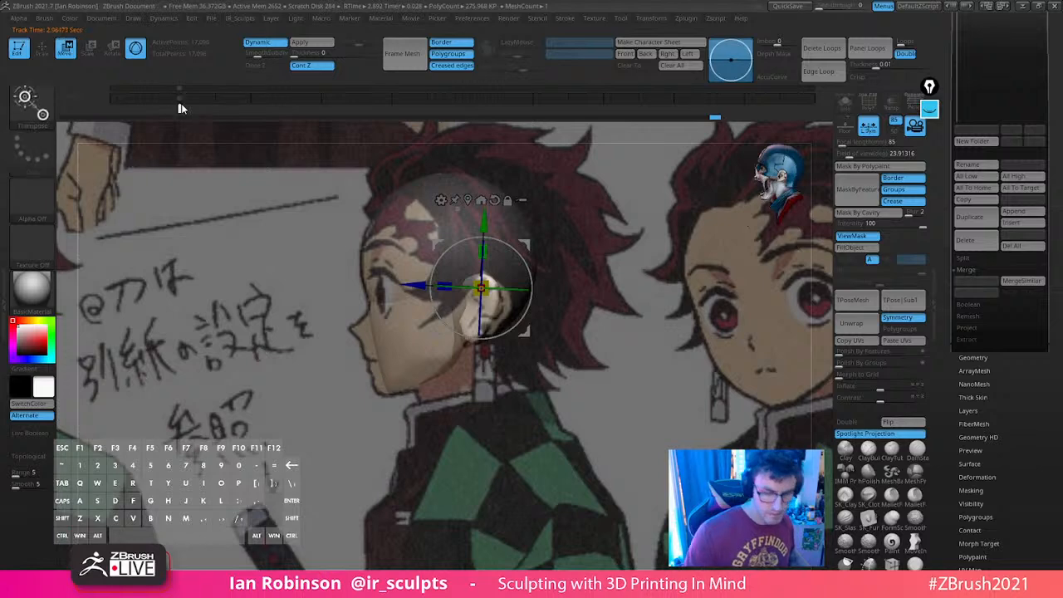
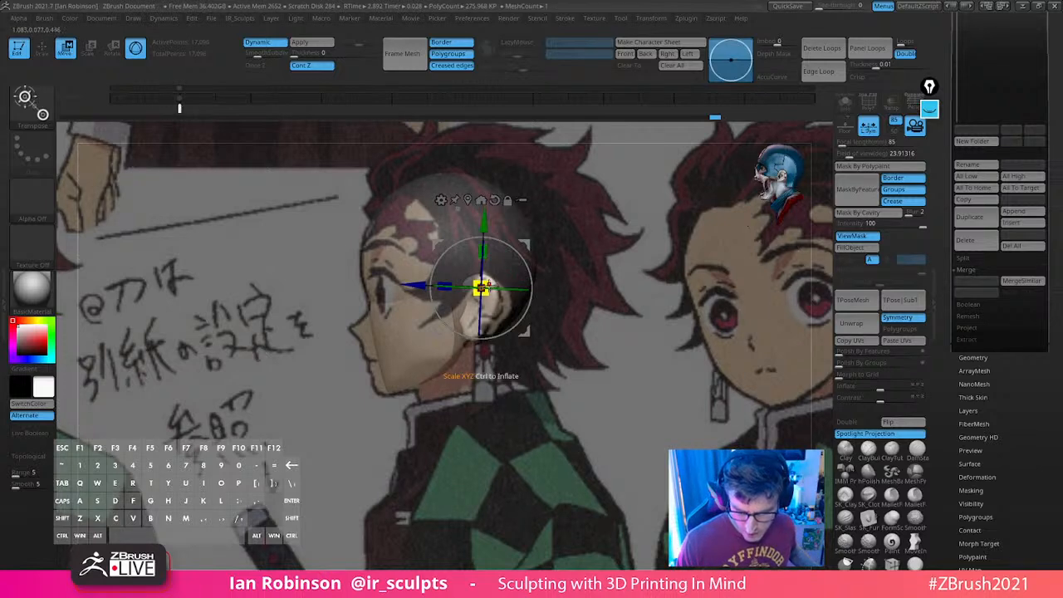
{"action": "left_click_drag", "start_coordinate": [527, 334], "coordinate": [532, 267]}
Reshape the ear's outline with the Move brush to follow the drawn ear, including its lobe
{"action": "key", "text": "q"}
{"action": "key", "text": "s"}
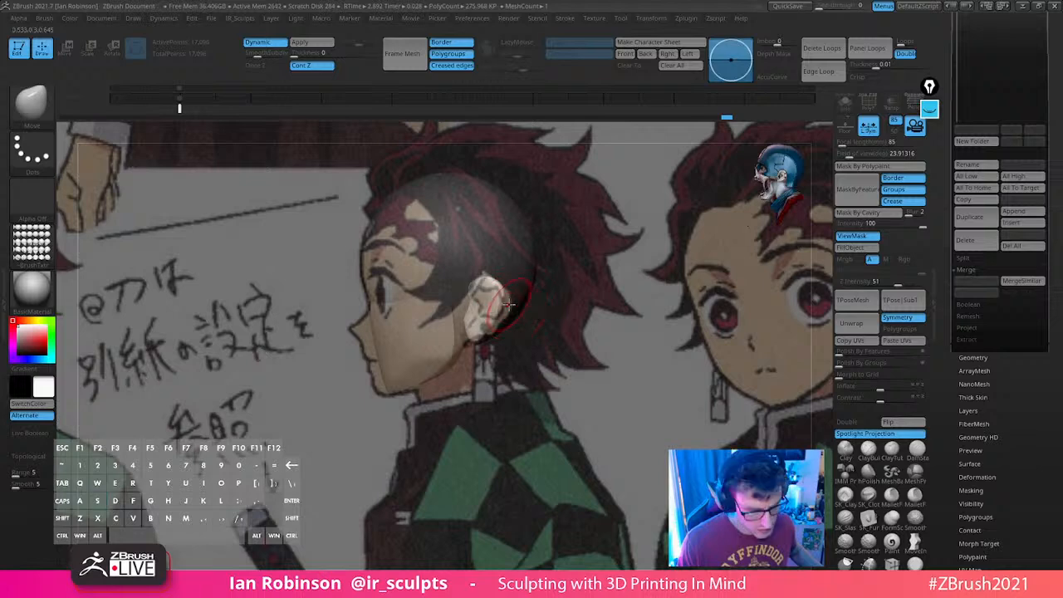
{"action": "key", "text": "w"}
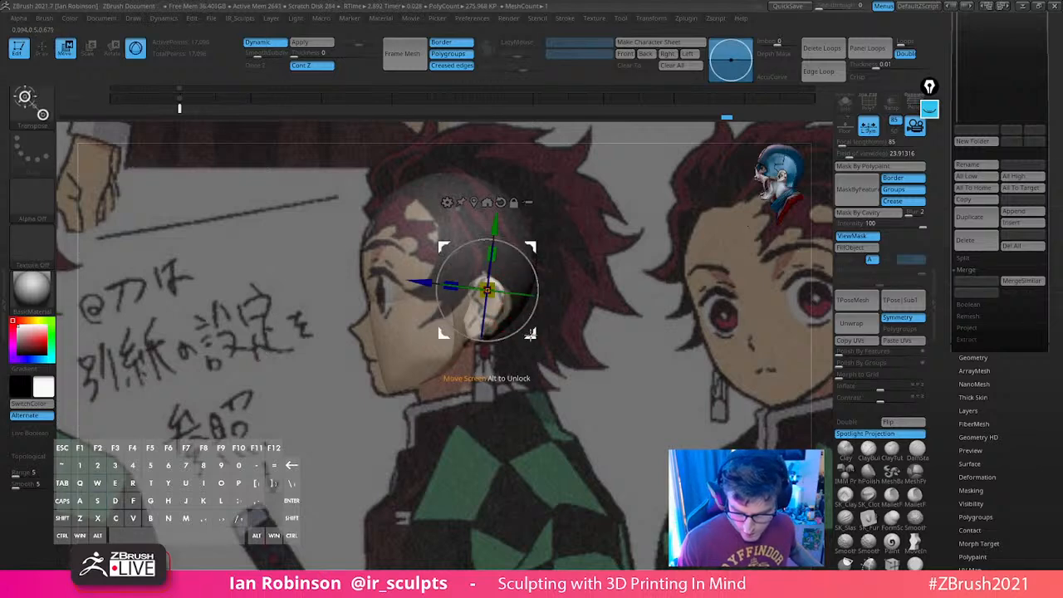
{"action": "key", "text": "q"}
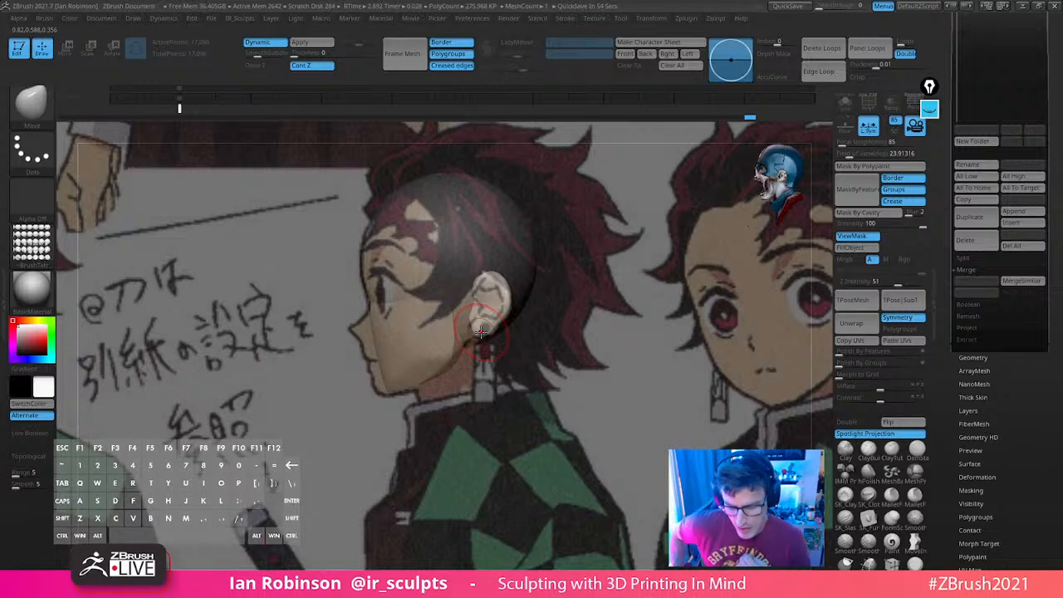
Clear the ear mask, isolate the lower face and mask everything else on the head
{"action": "key", "text": "ctrl+shift"}
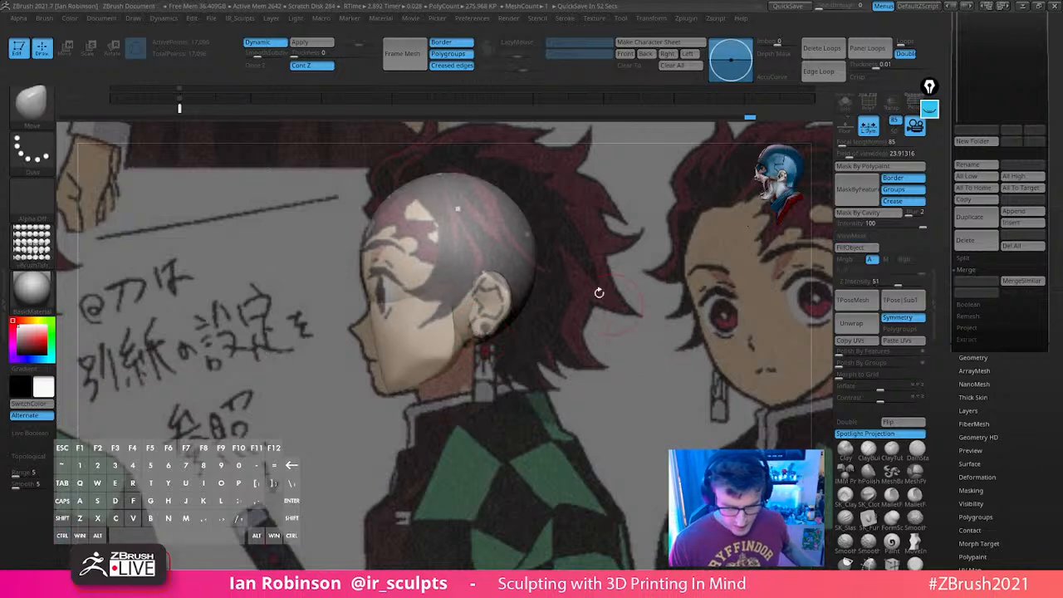
{"action": "left_click", "coordinate": [389, 333], "text": "ctrl+shift"}
{"action": "left_click", "coordinate": [568, 309], "text": "ctrl"}
{"action": "left_click", "coordinate": [567, 308], "text": "ctrl+shift"}
{"action": "left_click", "coordinate": [568, 308], "text": "ctrl"}
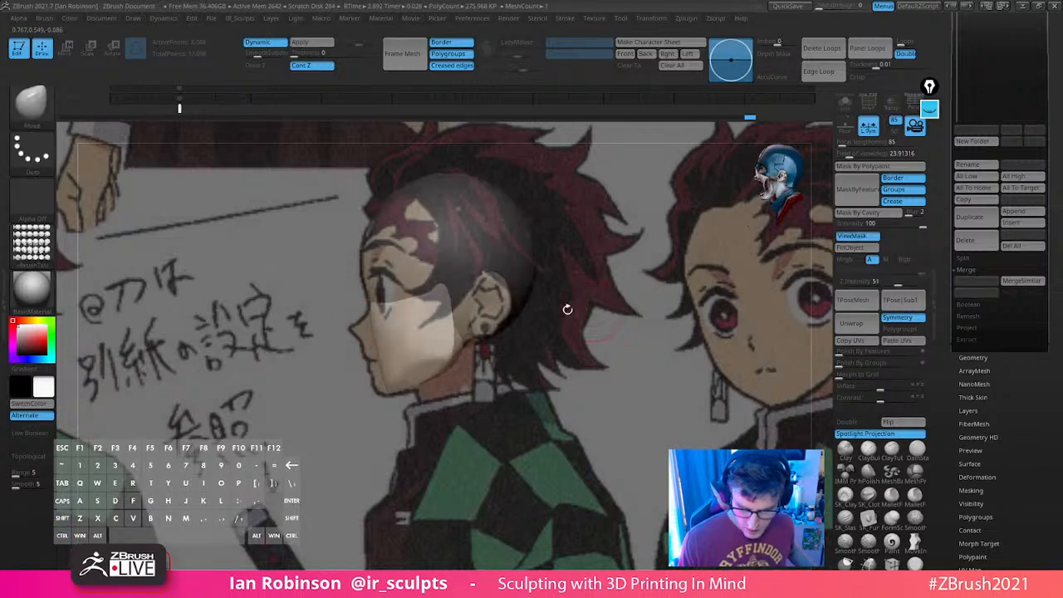
Pull the lower face out with the Move brush to follow the nose and chin of the profile drawing
{"action": "key", "text": "s"}
{"action": "mouse_move", "coordinate": [388, 320]}
{"action": "left_mouse_down"}
{"action": "mouse_move", "coordinate": [397, 317]}
{"action": "mouse_move", "coordinate": [366, 311]}
{"action": "mouse_move", "coordinate": [361, 322]}
{"action": "mouse_move", "coordinate": [363, 314]}
{"action": "left_mouse_up"}
{"action": "mouse_move", "coordinate": [383, 359]}
{"action": "left_mouse_down"}
{"action": "mouse_move", "coordinate": [373, 363]}
{"action": "mouse_move", "coordinate": [382, 393]}
{"action": "left_mouse_up"}
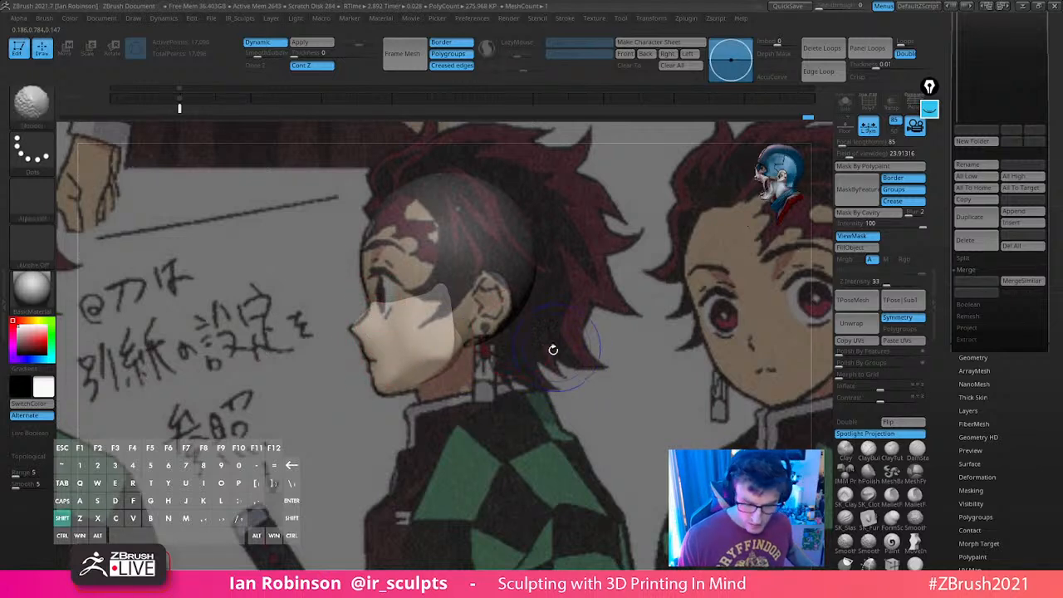
Narrow the area beside the nose with the Move brush and compare the lower face with the profile drawing
{"action": "key", "text": "shift+z"}
{"action": "mouse_move", "coordinate": [545, 343]}
{"action": "left_mouse_down"}
{"action": "mouse_move", "coordinate": [619, 352]}
{"action": "mouse_move", "coordinate": [608, 349]}
{"action": "mouse_move", "coordinate": [608, 389]}
{"action": "mouse_move", "coordinate": [607, 374]}
{"action": "left_mouse_up"}
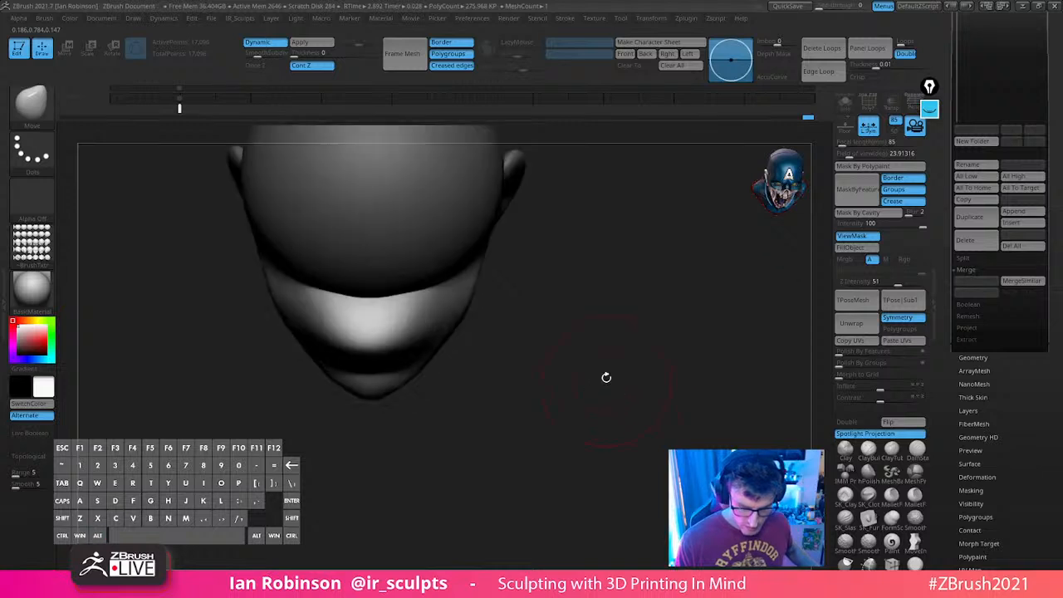
{"action": "left_click_drag", "start_coordinate": [414, 330], "coordinate": [397, 327]}
{"action": "left_click_drag", "start_coordinate": [606, 339], "coordinate": [643, 360]}
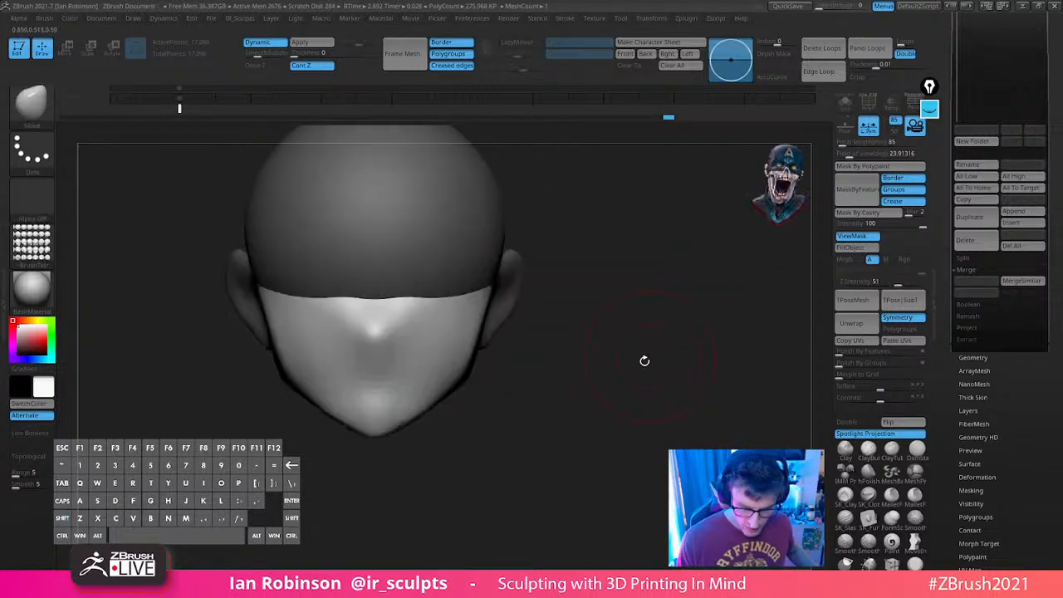
{"action": "key", "text": "shift+z"}
{"action": "key", "text": "Right"}
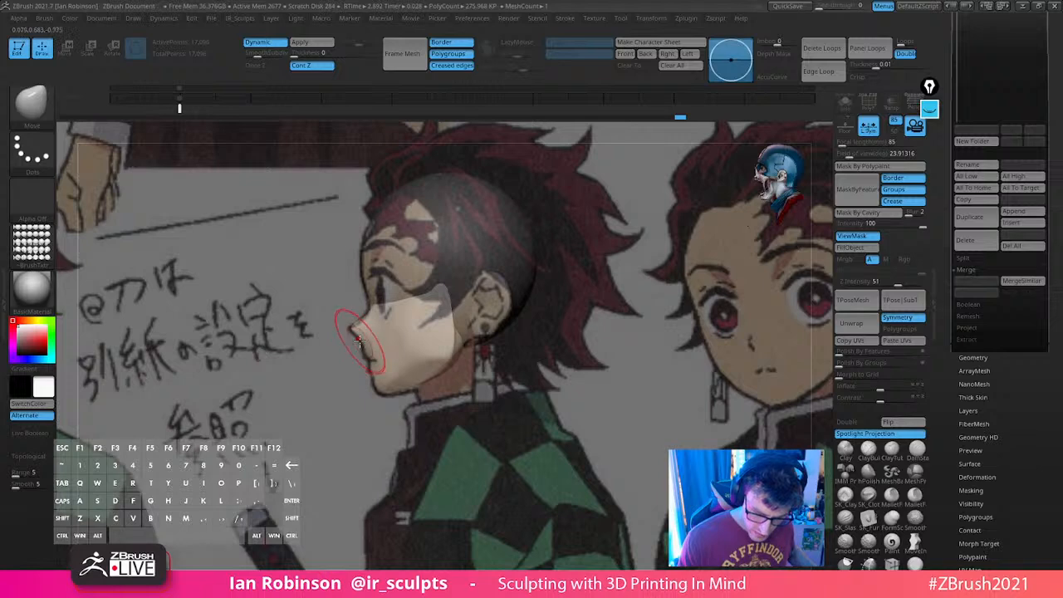
Adjust the face contour between nose and chin in side view with a resized Move brush
{"action": "key", "text": "shift+z"}
{"action": "mouse_move", "coordinate": [582, 385]}
{"action": "left_mouse_down", "text": "shift"}
{"action": "mouse_move", "coordinate": [603, 351]}
{"action": "mouse_move", "coordinate": [613, 382]}
{"action": "mouse_move", "coordinate": [690, 378]}
{"action": "left_mouse_up", "text": "shift"}
{"action": "key", "text": "s"}
{"action": "left_click_drag", "start_coordinate": [490, 370], "coordinate": [493, 372]}
{"action": "key", "text": "s"}
{"action": "mouse_move", "coordinate": [393, 373]}
{"action": "left_mouse_down"}
{"action": "mouse_move", "coordinate": [404, 374]}
{"action": "mouse_move", "coordinate": [389, 374]}
{"action": "left_mouse_up"}
{"action": "mouse_move", "coordinate": [469, 366]}
{"action": "left_mouse_down", "text": "alt"}
{"action": "mouse_move", "coordinate": [479, 363]}
{"action": "mouse_move", "coordinate": [449, 374]}
{"action": "mouse_move", "coordinate": [421, 343]}
{"action": "left_mouse_up", "text": "alt"}
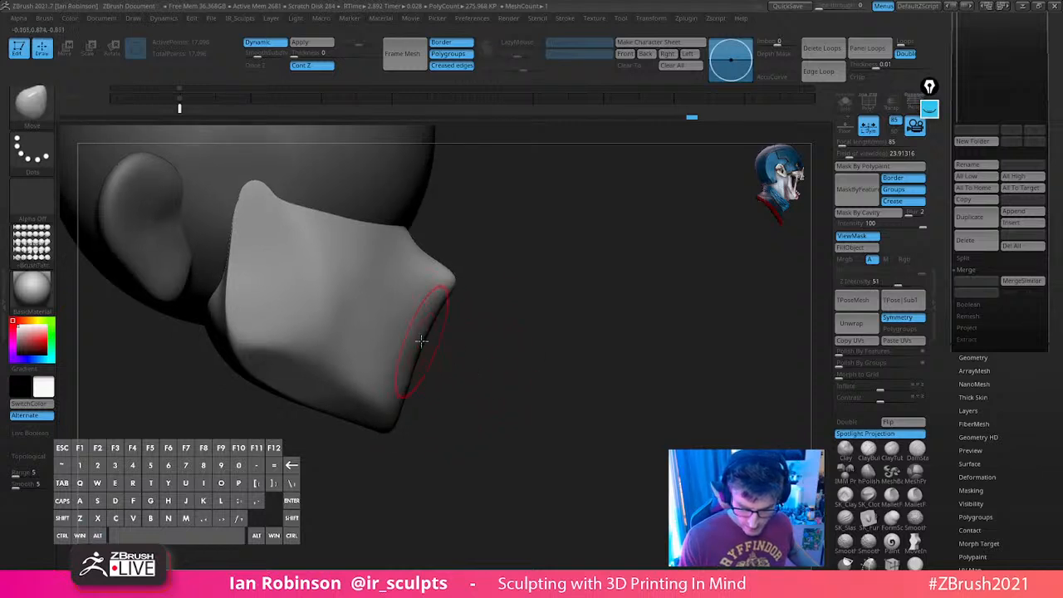
{"action": "left_click_drag", "start_coordinate": [573, 349], "coordinate": [505, 355], "text": "shift"}
{"action": "left_click_drag", "start_coordinate": [689, 366], "coordinate": [591, 362]}
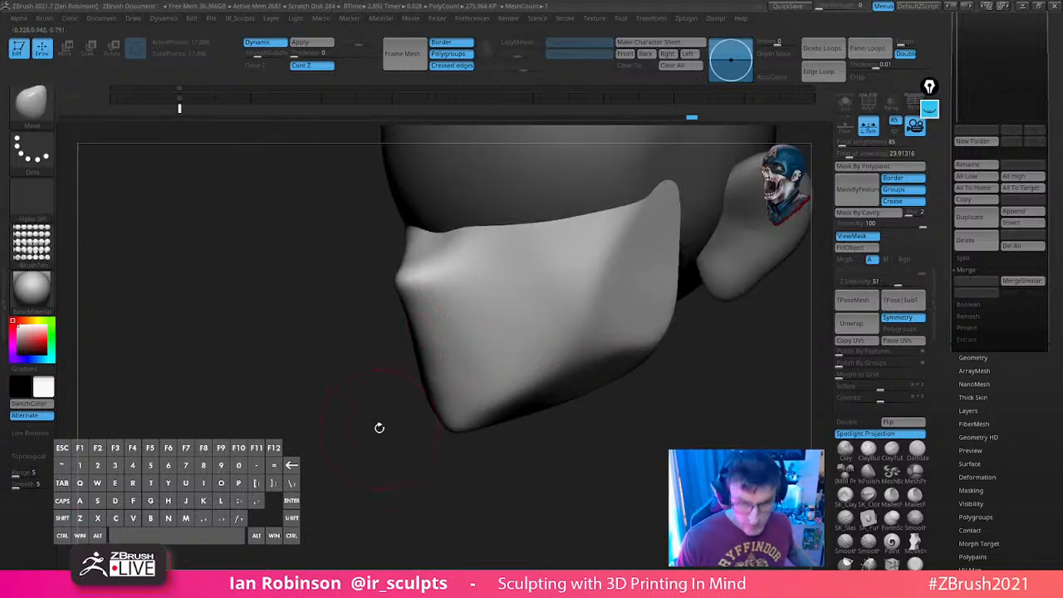
{"action": "mouse_move", "coordinate": [380, 429]}
{"action": "left_mouse_down"}
{"action": "mouse_move", "coordinate": [396, 435]}
{"action": "mouse_move", "coordinate": [375, 450]}
{"action": "left_mouse_up"}
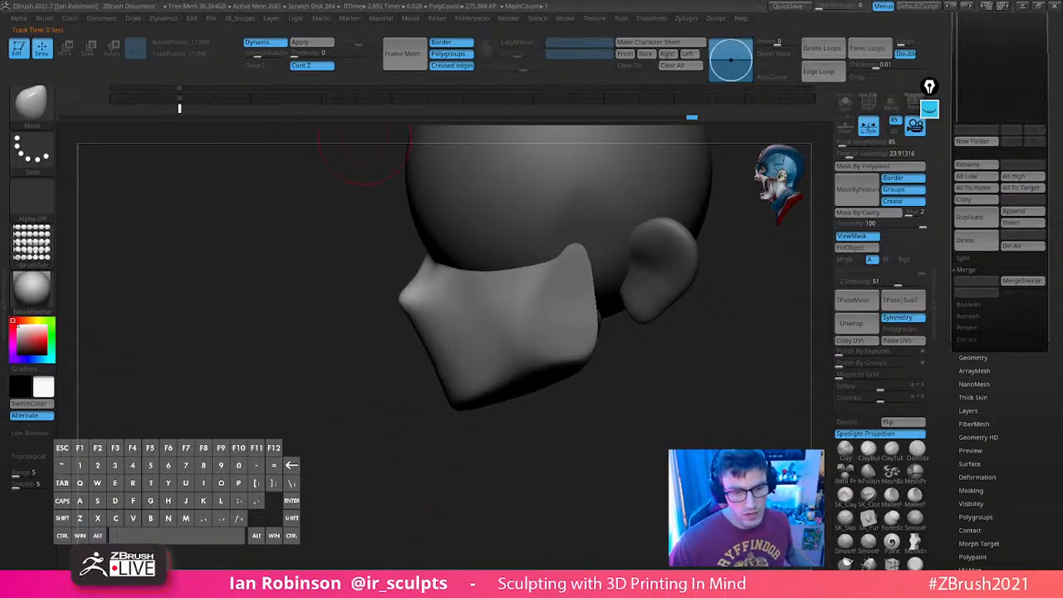
{"action": "key", "text": "alt+Tab"}
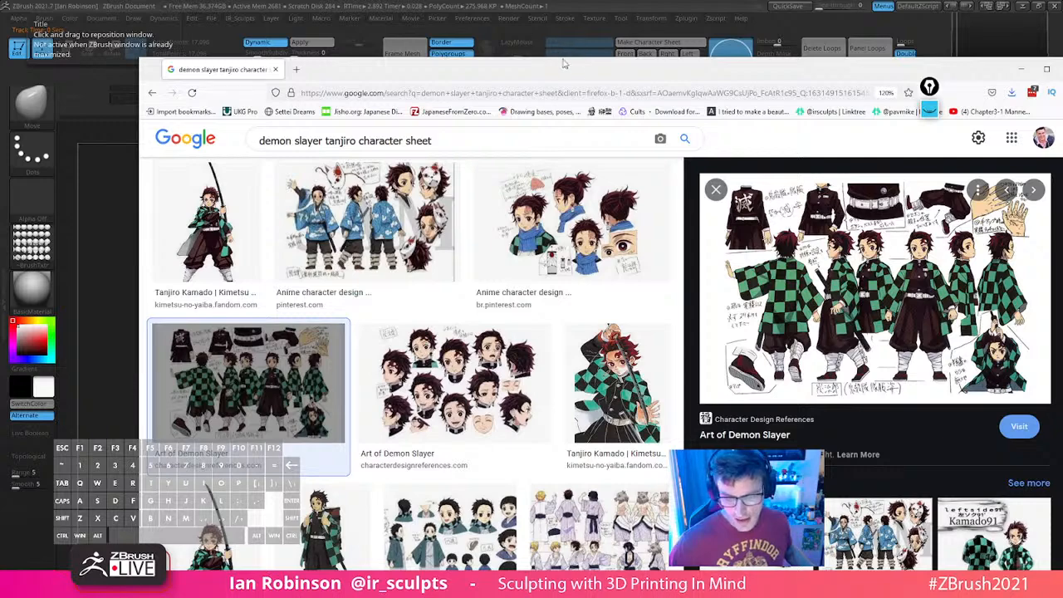
{"action": "key", "text": "alt+Tab"}
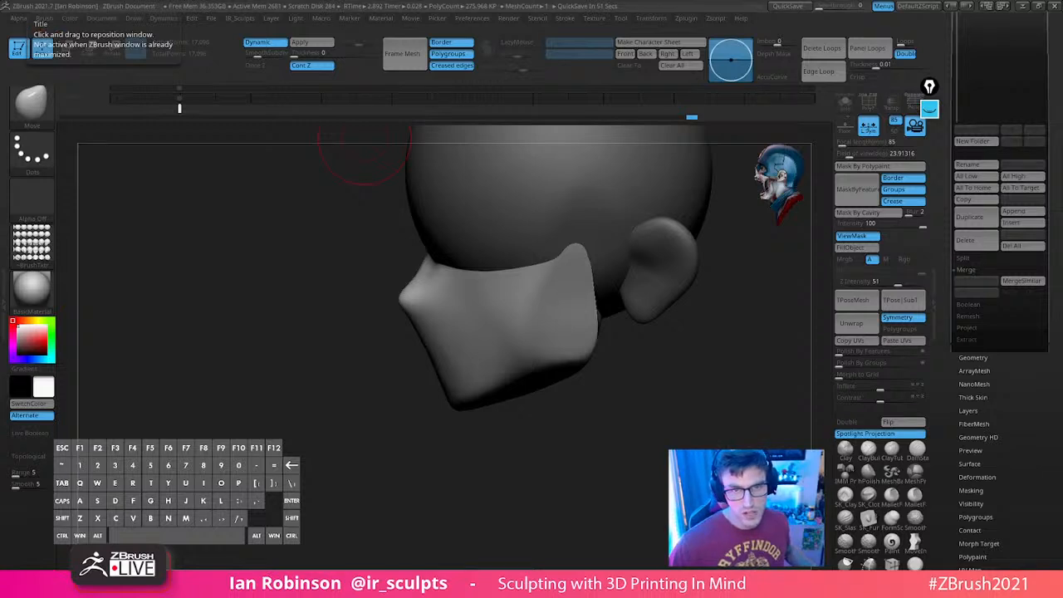
{"action": "key", "text": "ctrl"}
{"action": "key", "text": "ctrl+c"}
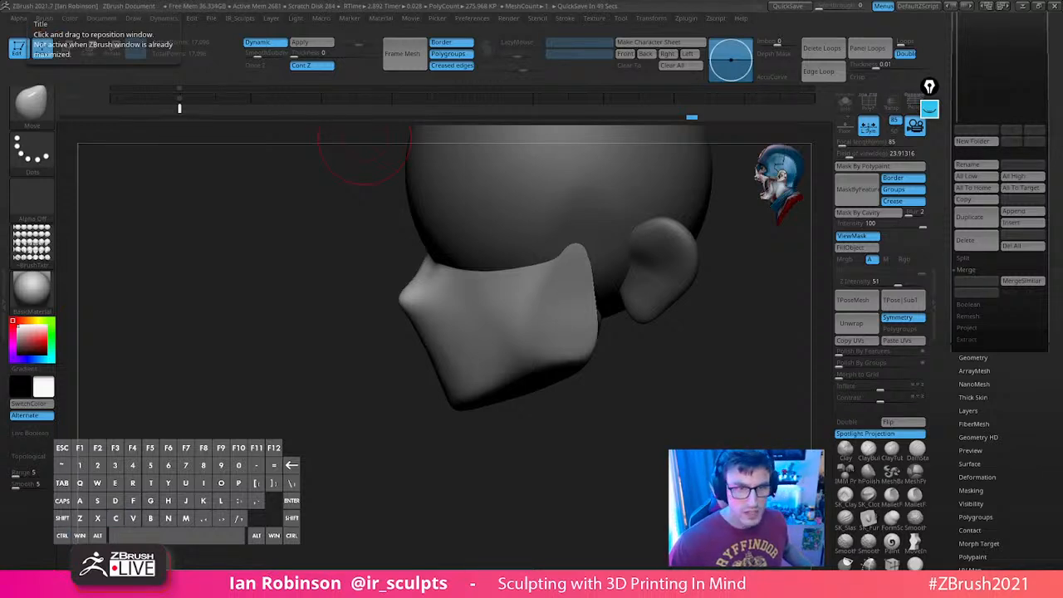
{"action": "key", "text": "ctrl"}
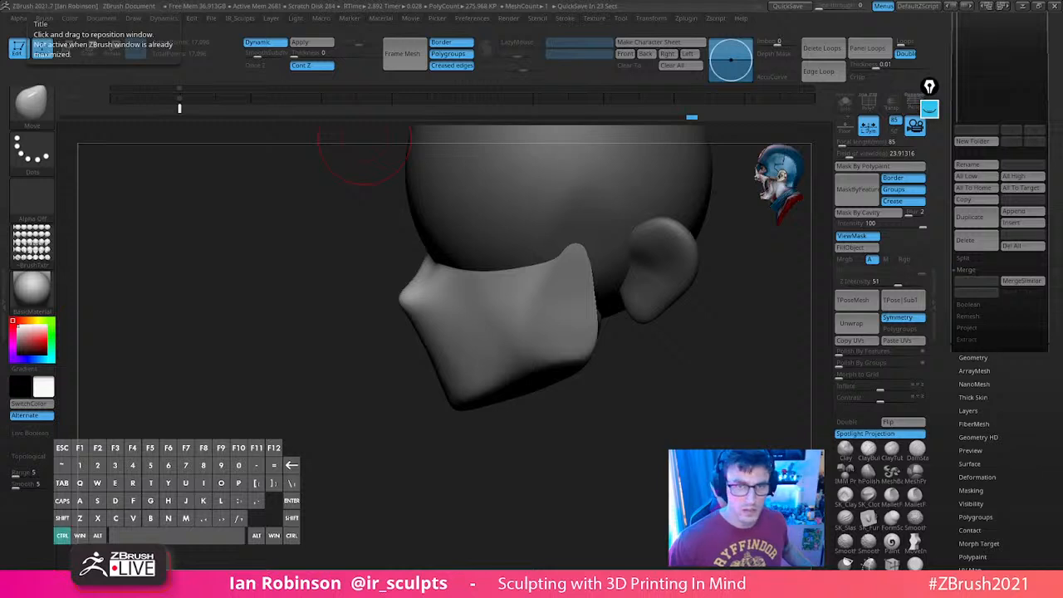
{"action": "key", "text": "ctrl+v"}
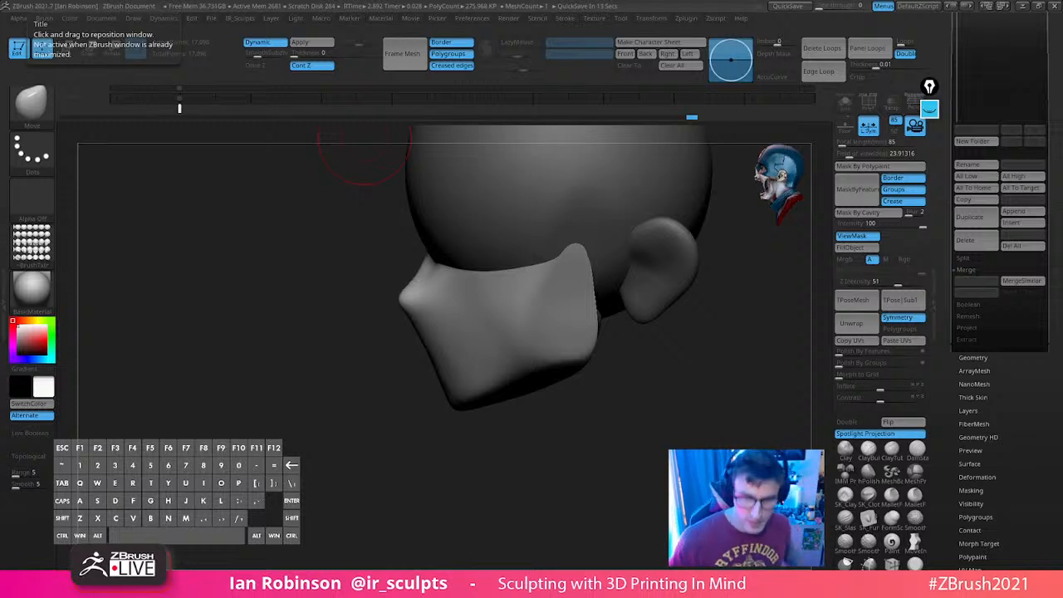
Reshape the cheek contours with a resized Move brush, working from above the face
{"action": "mouse_move", "coordinate": [364, 154]}
{"action": "left_mouse_down"}
{"action": "mouse_move", "coordinate": [689, 111]}
{"action": "mouse_move", "coordinate": [696, 435]}
{"action": "mouse_move", "coordinate": [525, 390]}
{"action": "mouse_move", "coordinate": [495, 363]}
{"action": "left_mouse_up"}
{"action": "key", "text": "s"}
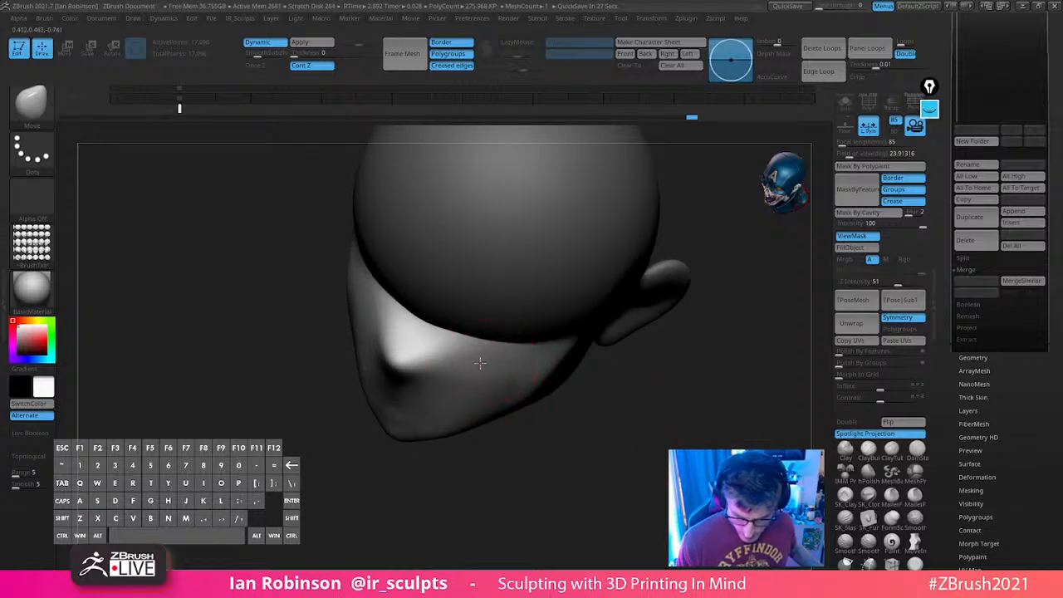
{"action": "mouse_move", "coordinate": [582, 371]}
{"action": "left_mouse_down"}
{"action": "mouse_move", "coordinate": [645, 361]}
{"action": "mouse_move", "coordinate": [535, 349]}
{"action": "mouse_move", "coordinate": [534, 340]}
{"action": "mouse_move", "coordinate": [574, 366]}
{"action": "left_mouse_up"}
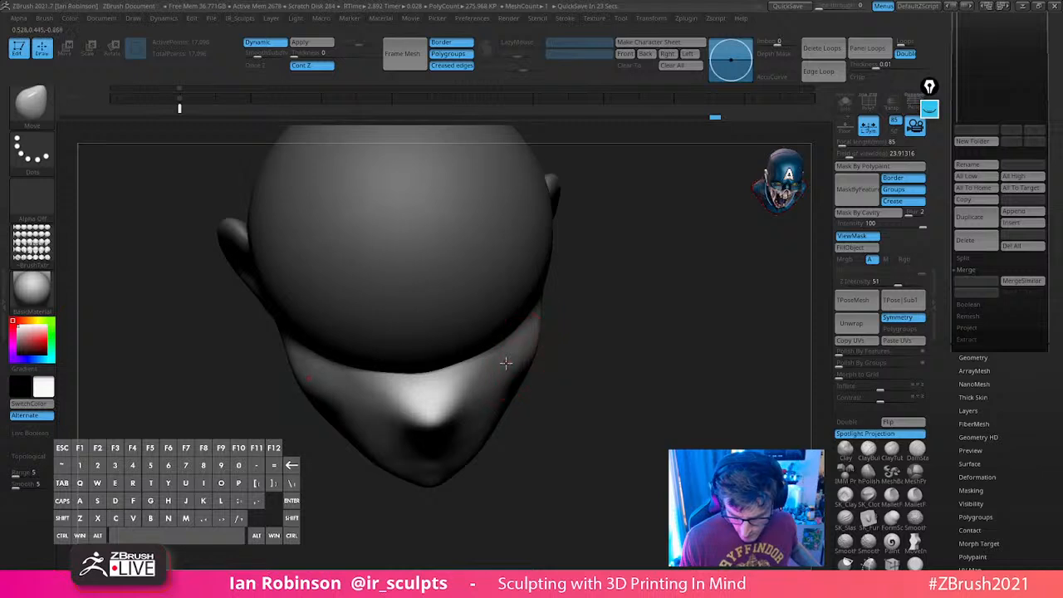
{"action": "left_click_drag", "start_coordinate": [506, 363], "coordinate": [573, 359]}
{"action": "mouse_move", "coordinate": [499, 380]}
{"action": "left_mouse_down"}
{"action": "mouse_move", "coordinate": [636, 316]}
{"action": "mouse_move", "coordinate": [682, 328]}
{"action": "mouse_move", "coordinate": [441, 382]}
{"action": "mouse_move", "coordinate": [719, 309]}
{"action": "mouse_move", "coordinate": [673, 334]}
{"action": "left_mouse_up"}
Select the Move brush and pull the tip of the nose forward from the face
{"action": "key", "text": "b"}
{"action": "key", "text": "m"}
{"action": "key", "text": "v"}
{"action": "left_click_drag", "start_coordinate": [422, 383], "coordinate": [413, 370]}
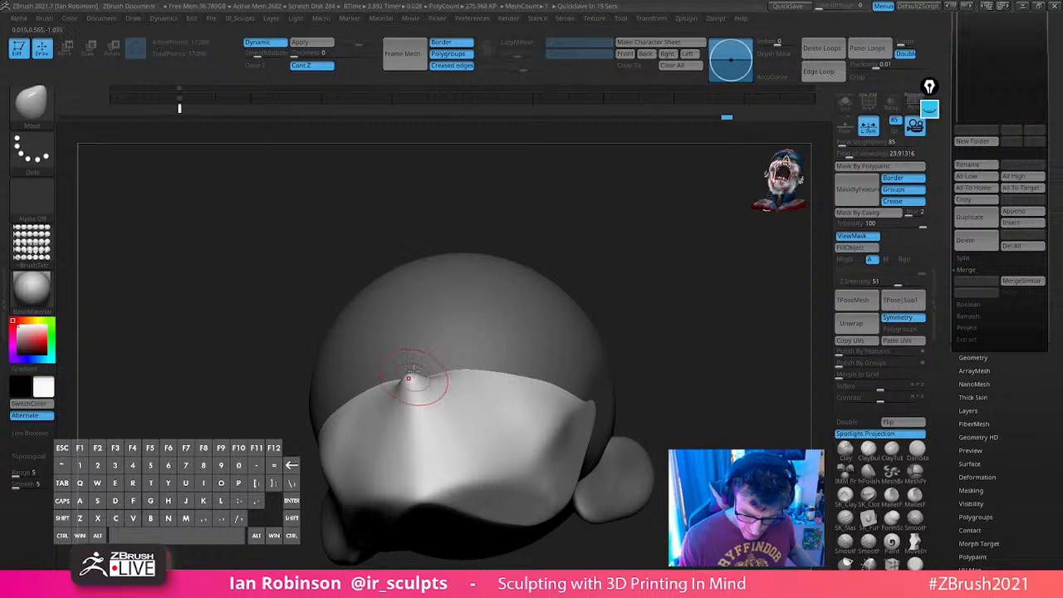
{"action": "mouse_move", "coordinate": [499, 237]}
{"action": "left_mouse_down"}
{"action": "mouse_move", "coordinate": [667, 280]}
{"action": "mouse_move", "coordinate": [647, 305]}
{"action": "left_mouse_up"}
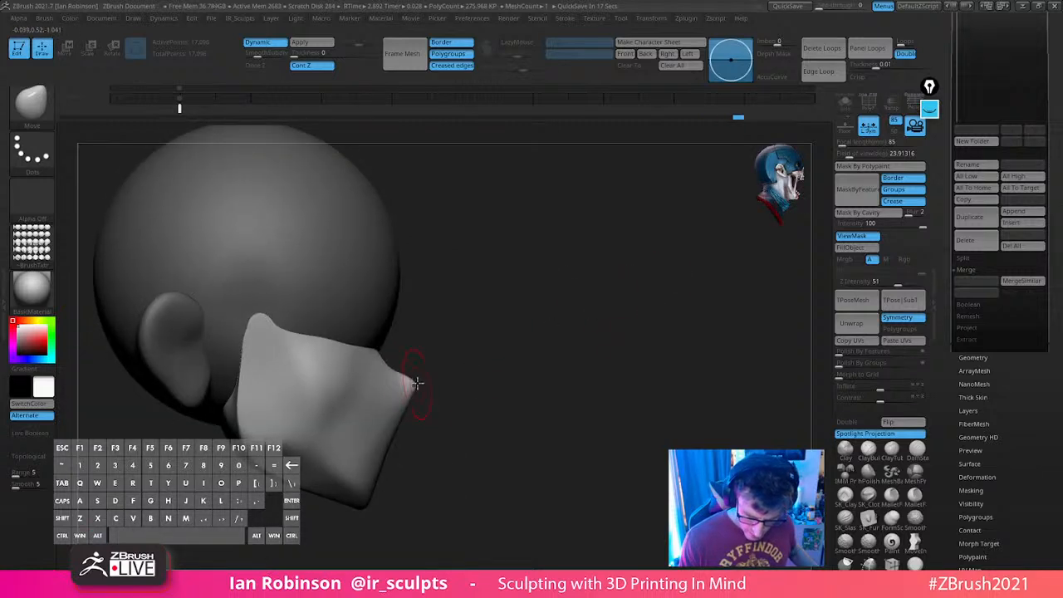
Refine the nose tip and blend the cheek surfaces beside it, varying the brush size
{"action": "key", "text": "s"}
{"action": "left_click_drag", "start_coordinate": [499, 332], "coordinate": [507, 395], "text": "alt"}
{"action": "key", "text": "s"}
{"action": "left_click_drag", "start_coordinate": [636, 365], "coordinate": [507, 359]}
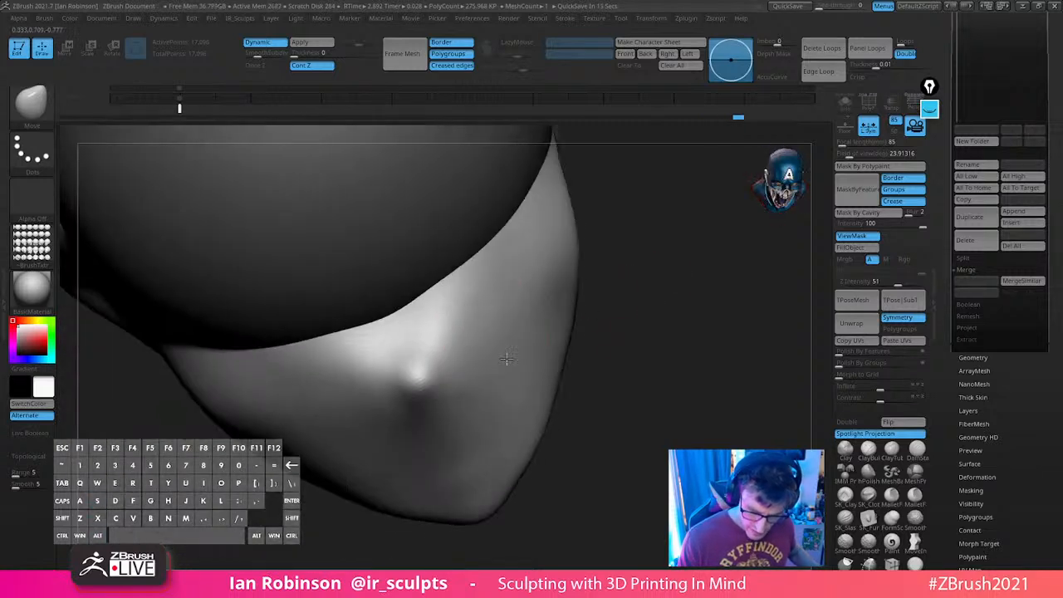
{"action": "key", "text": "s"}
{"action": "mouse_move", "coordinate": [665, 278]}
{"action": "left_mouse_down"}
{"action": "mouse_move", "coordinate": [446, 287]}
{"action": "mouse_move", "coordinate": [558, 289]}
{"action": "mouse_move", "coordinate": [637, 244]}
{"action": "mouse_move", "coordinate": [415, 297]}
{"action": "mouse_move", "coordinate": [517, 308]}
{"action": "left_mouse_up"}
{"action": "key", "text": "shift"}
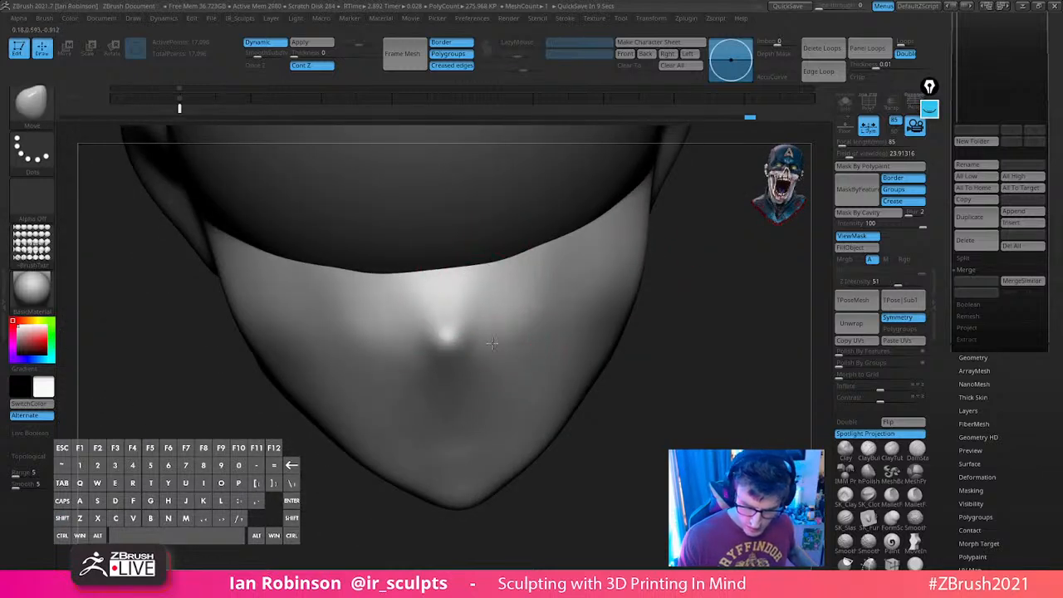
{"action": "left_click_drag", "start_coordinate": [696, 360], "coordinate": [723, 249]}
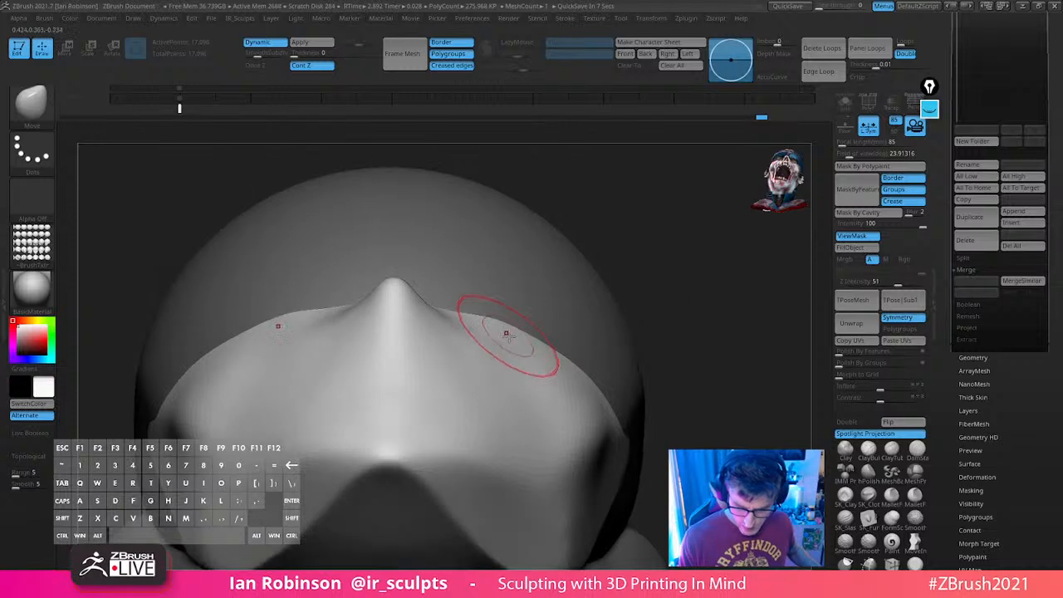
{"action": "key", "text": "s"}
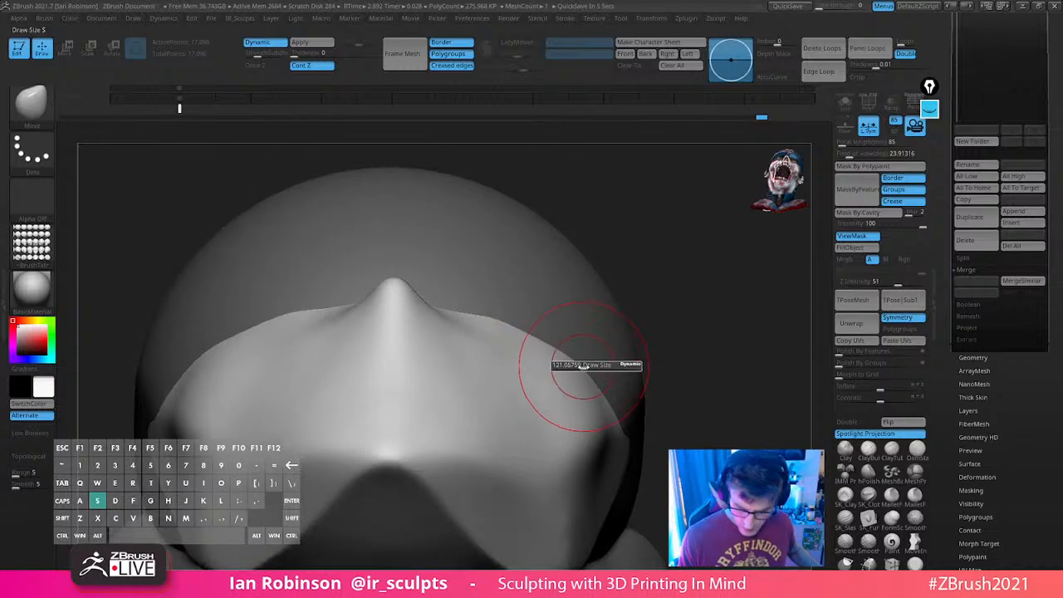
Clear the mask from the head and abort the project auto-save
{"action": "mouse_move", "coordinate": [713, 320]}
{"action": "left_mouse_down", "text": "alt"}
{"action": "mouse_move", "coordinate": [691, 264]}
{"action": "mouse_move", "coordinate": [686, 302]}
{"action": "left_mouse_up", "text": "alt"}
{"action": "mouse_move", "coordinate": [672, 233]}
{"action": "left_mouse_down", "text": "shift"}
{"action": "mouse_move", "coordinate": [607, 233]}
{"action": "mouse_move", "coordinate": [702, 322]}
{"action": "left_mouse_up", "text": "shift"}
{"action": "key", "text": "Escape"}
{"action": "key", "text": "Left"}
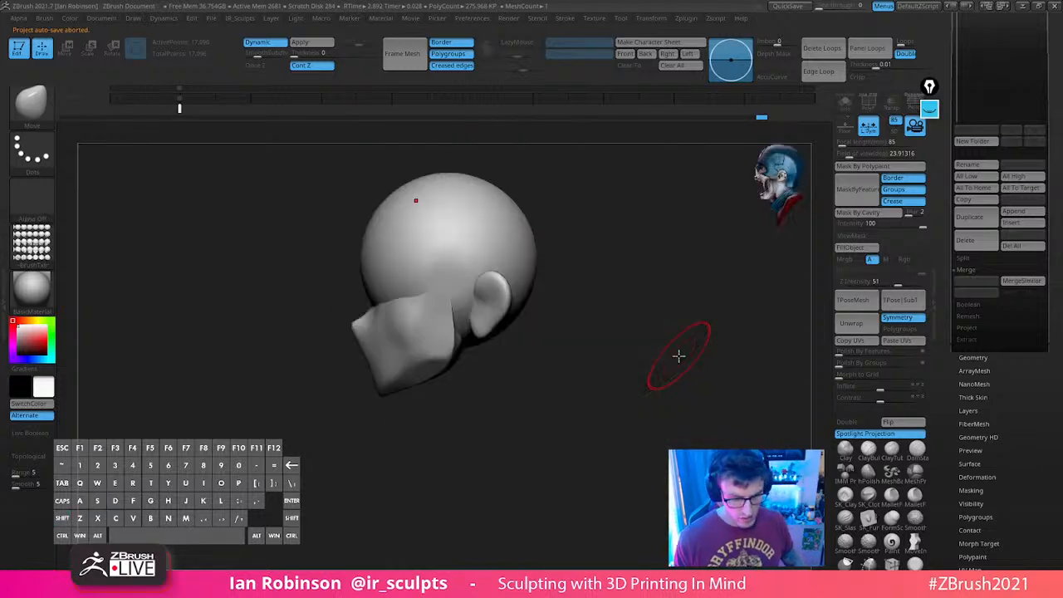
Show the Spotlight reference and reposition it so the front-view face drawing lines up with the head seen from the front
{"action": "left_click_drag", "start_coordinate": [613, 329], "coordinate": [669, 335], "text": "shift"}
{"action": "key", "text": "shift+z"}
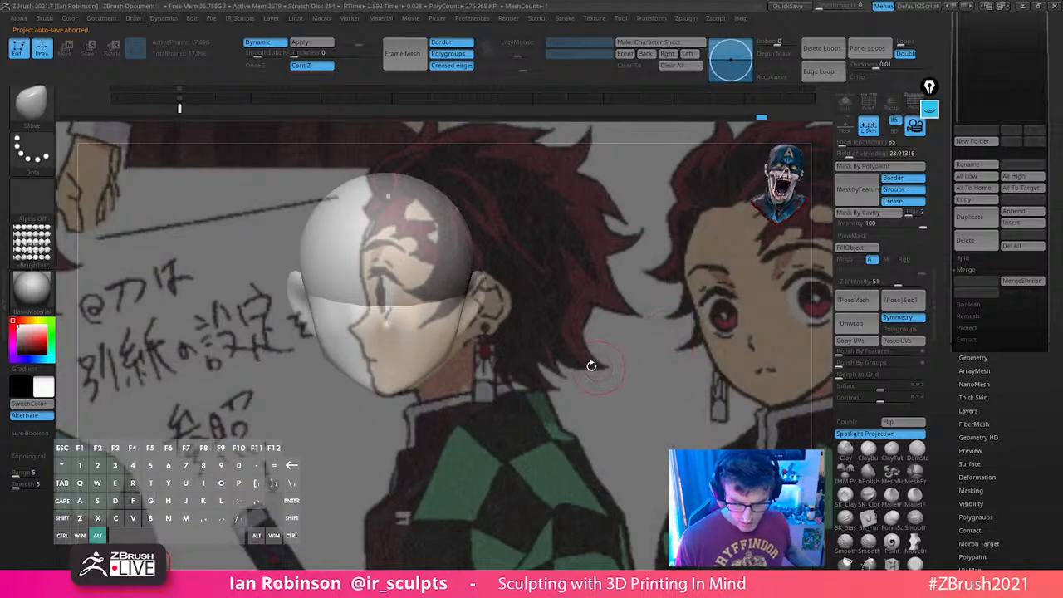
{"action": "key", "text": "z"}
{"action": "left_click_drag", "start_coordinate": [585, 367], "coordinate": [635, 352]}
{"action": "left_click_drag", "start_coordinate": [660, 268], "coordinate": [600, 272]}
{"action": "left_click_drag", "start_coordinate": [623, 346], "coordinate": [319, 346]}
{"action": "left_click_drag", "start_coordinate": [557, 342], "coordinate": [263, 343]}
{"action": "left_click_drag", "start_coordinate": [534, 380], "coordinate": [455, 373]}
{"action": "left_click_drag", "start_coordinate": [480, 293], "coordinate": [494, 380]}
{"action": "key", "text": "z"}
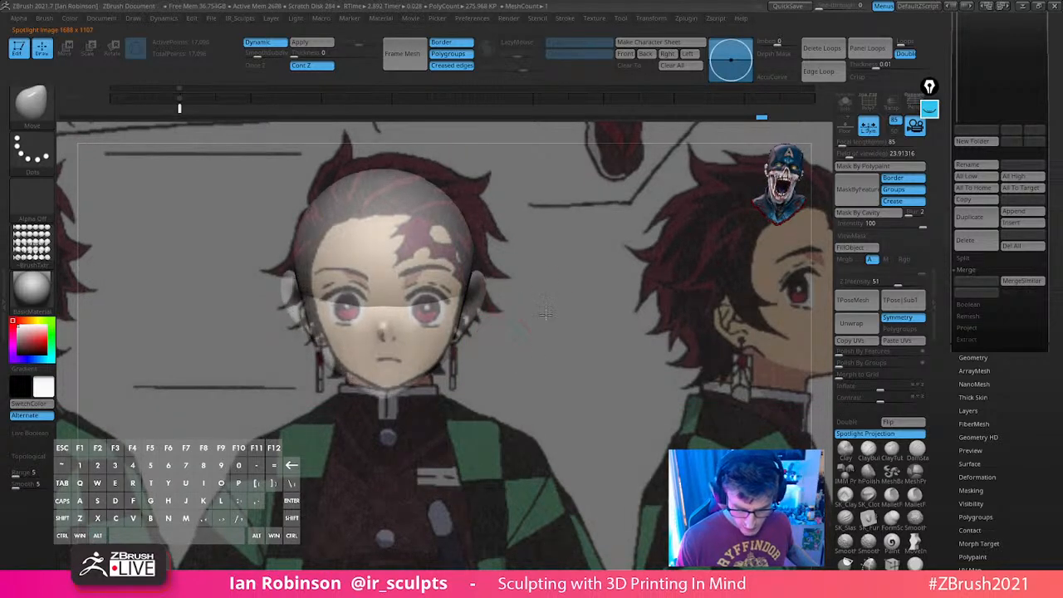
{"action": "left_click_drag", "start_coordinate": [553, 307], "coordinate": [551, 303], "text": "alt"}
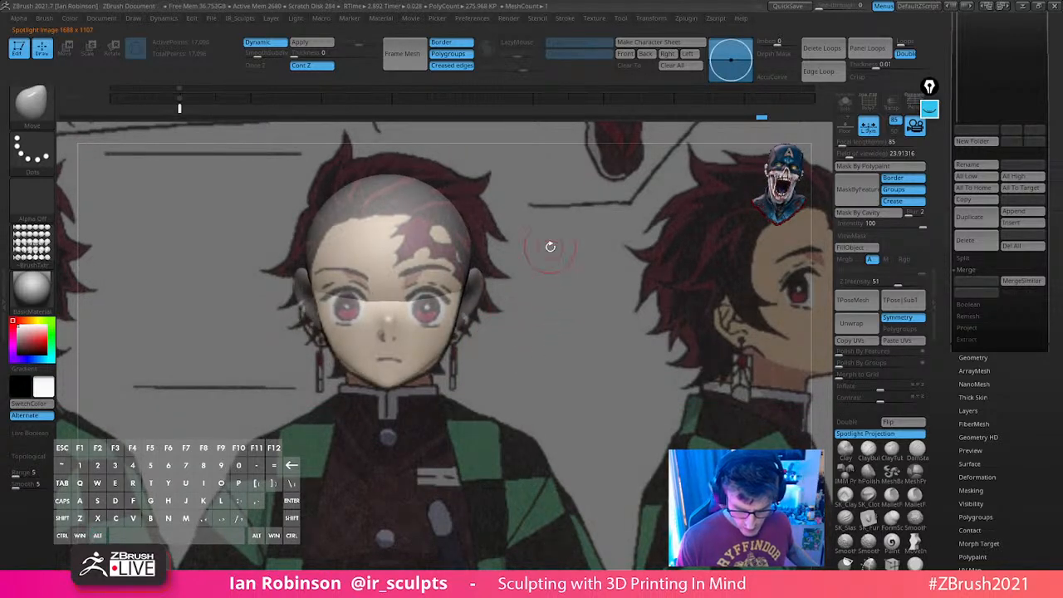
Switch the masking brush and paint masks over the eye areas, following the eyes in the front drawing
{"action": "key", "text": "ctrl"}
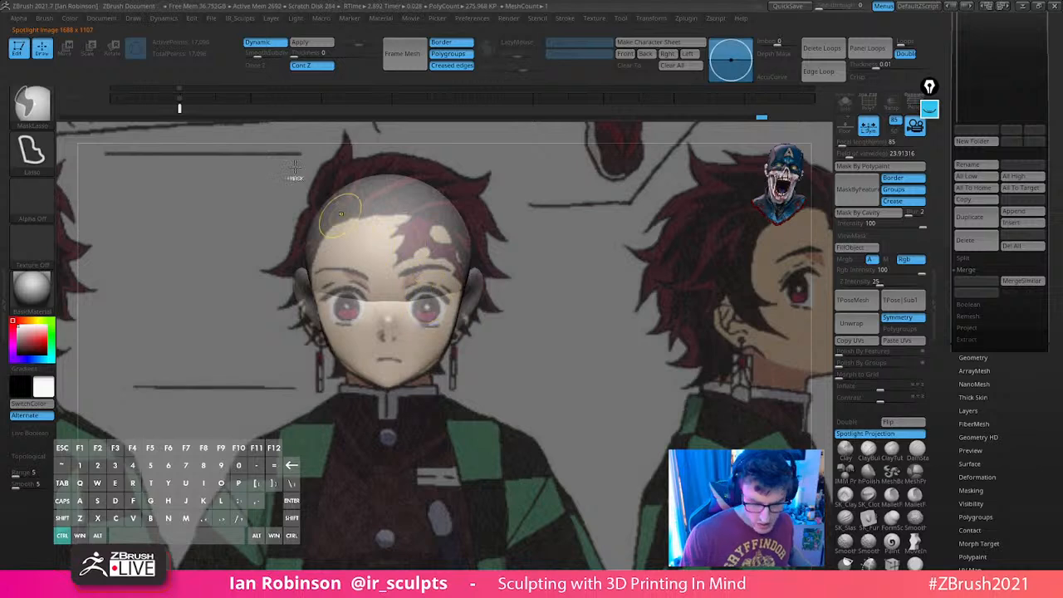
{"action": "left_click", "coordinate": [32, 104], "text": "ctrl"}
{"action": "left_click", "coordinate": [279, 164], "text": "ctrl"}
{"action": "key", "text": "s"}
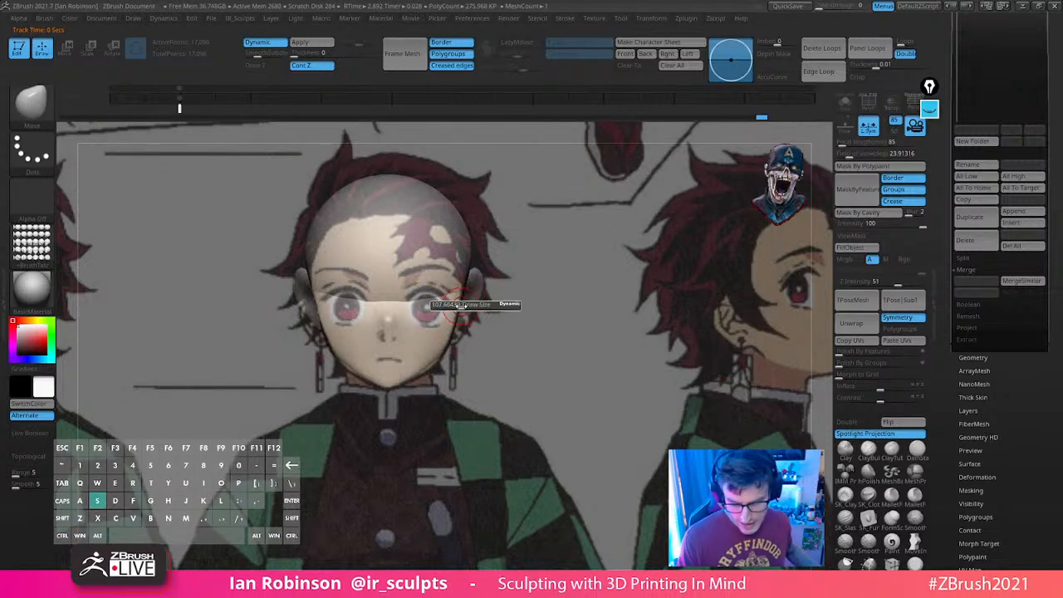
{"action": "key", "text": "ctrl"}
{"action": "key", "text": "ctrl"}
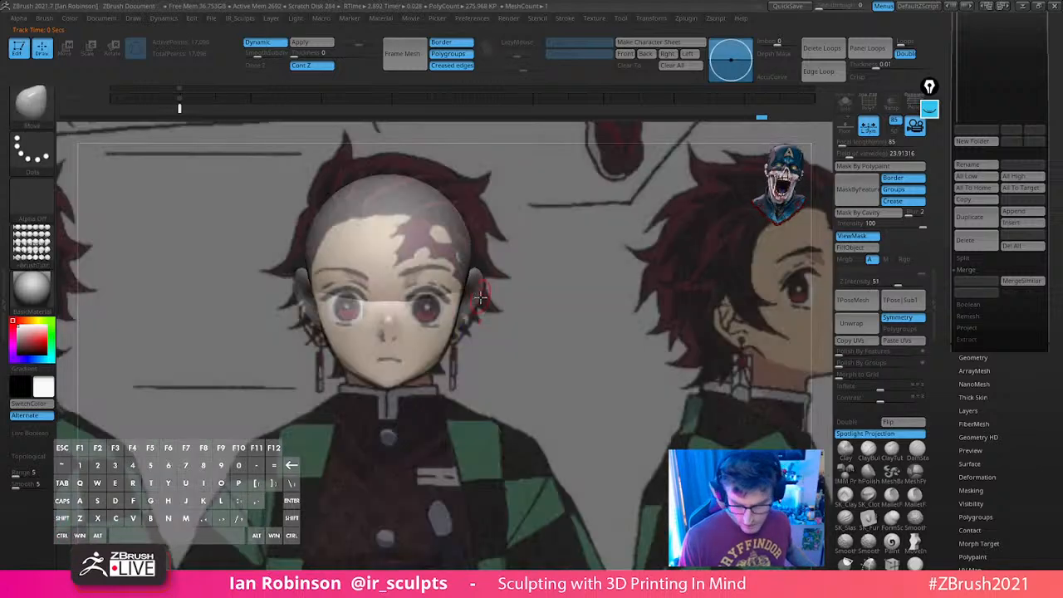
{"action": "left_click_drag", "start_coordinate": [534, 311], "coordinate": [544, 324], "text": "ctrl"}
Fit the sides of the face to the front drawing with a resized Move brush and clear the eye masks
{"action": "key", "text": "s"}
{"action": "left_click_drag", "start_coordinate": [472, 291], "coordinate": [461, 289]}
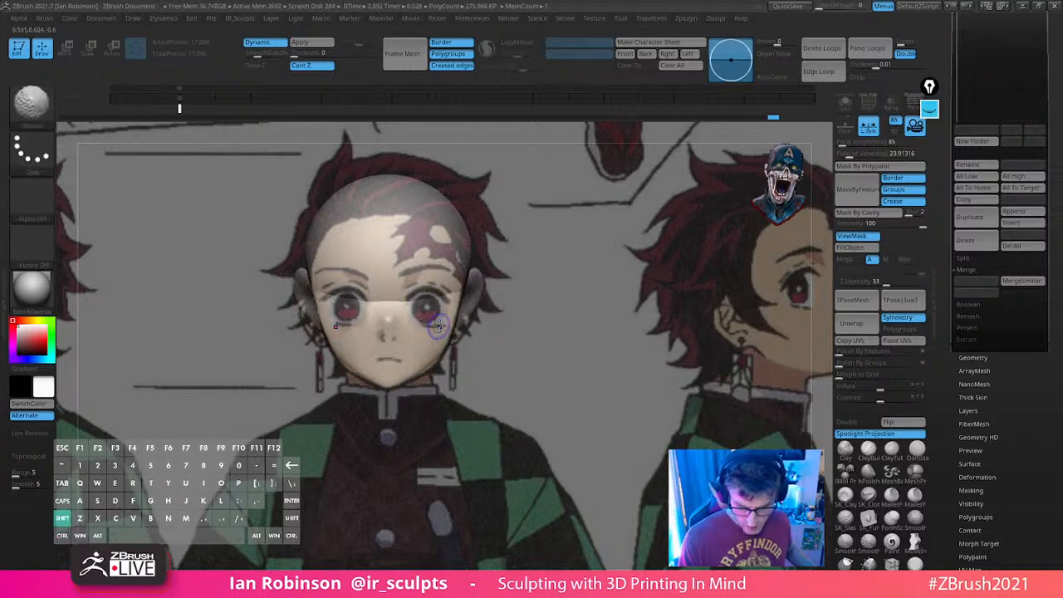
{"action": "key", "text": "shift+z"}
{"action": "mouse_move", "coordinate": [564, 313]}
{"action": "left_mouse_down"}
{"action": "mouse_move", "coordinate": [598, 316]}
{"action": "mouse_move", "coordinate": [565, 308]}
{"action": "left_mouse_up"}
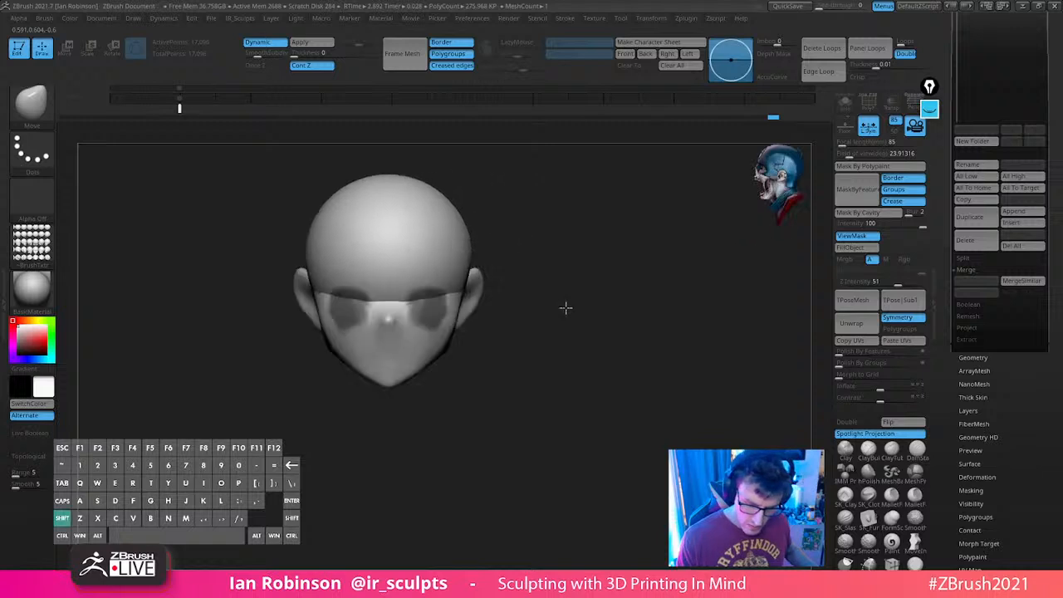
{"action": "key", "text": "shift+z"}
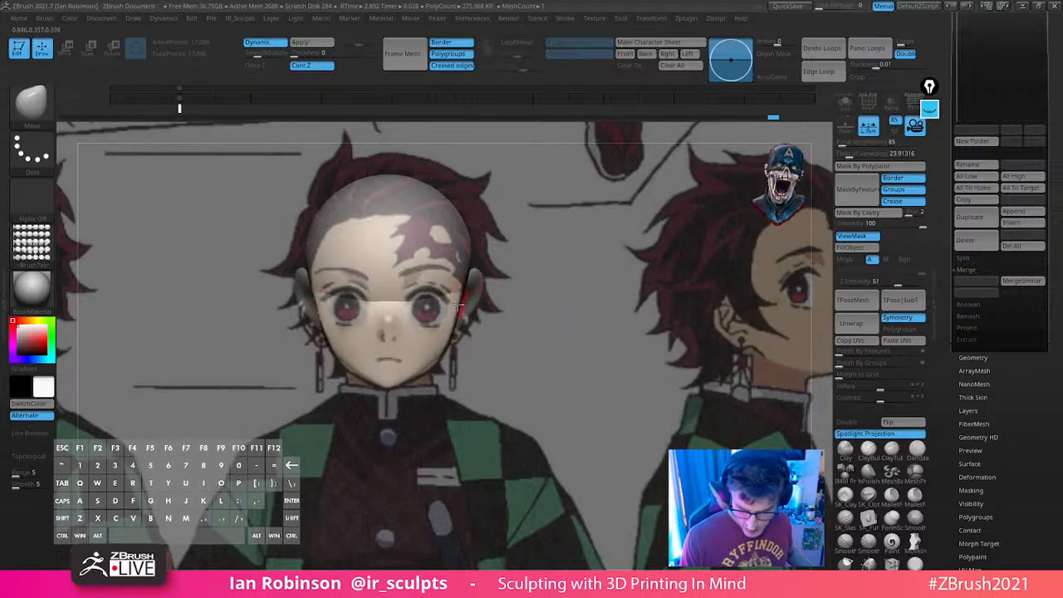
{"action": "key", "text": "ctrl"}
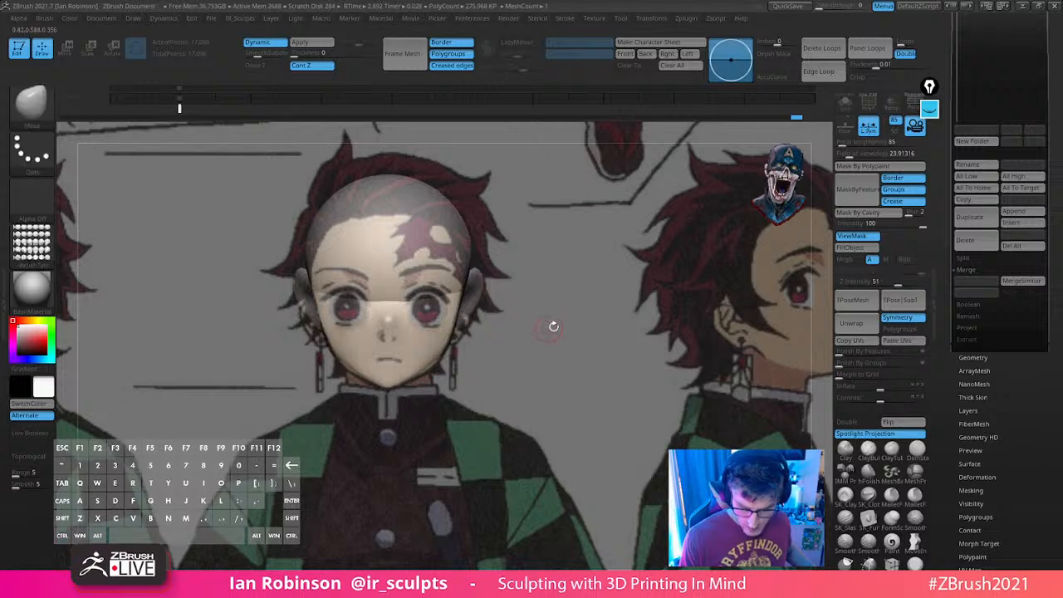
{"action": "key", "text": "shift+z"}
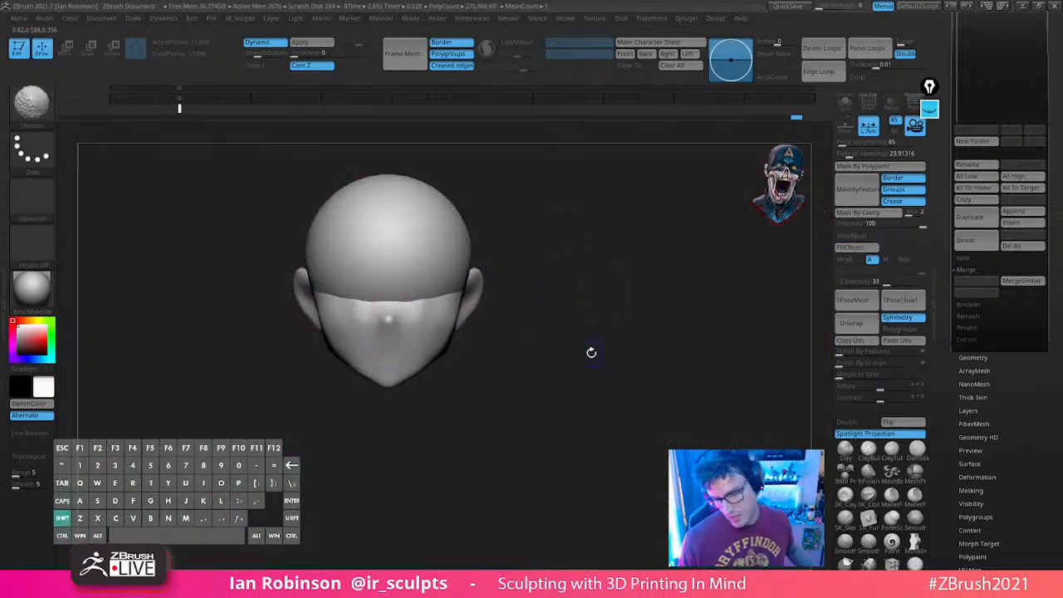
{"action": "left_click_drag", "start_coordinate": [591, 352], "coordinate": [592, 308], "text": "ctrl"}
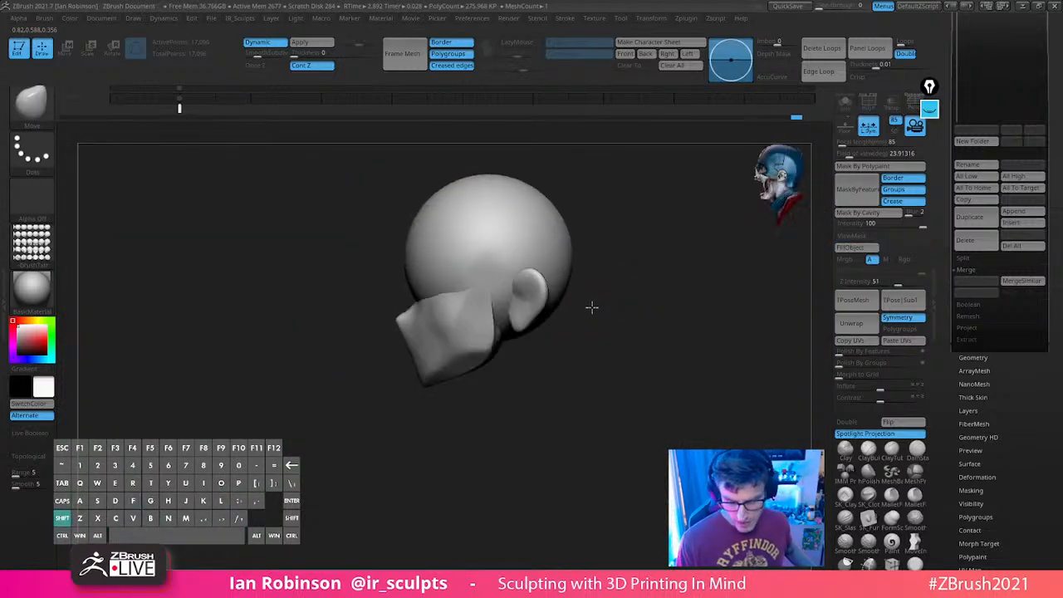
Mask everything except the ears, shift them sideways symmetrically with the transform gizmo and return to sculpting
{"action": "key", "text": "w"}
{"action": "left_click_drag", "start_coordinate": [612, 274], "coordinate": [623, 311], "text": "alt"}
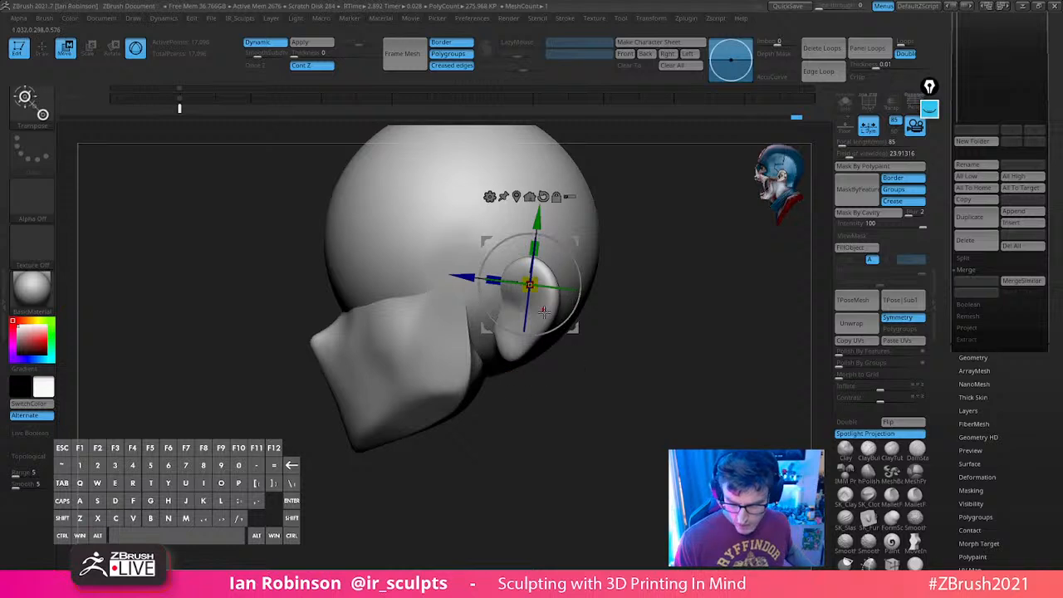
{"action": "left_click", "coordinate": [544, 309], "text": "ctrl"}
{"action": "left_click_drag", "start_coordinate": [589, 356], "coordinate": [627, 291], "text": "alt"}
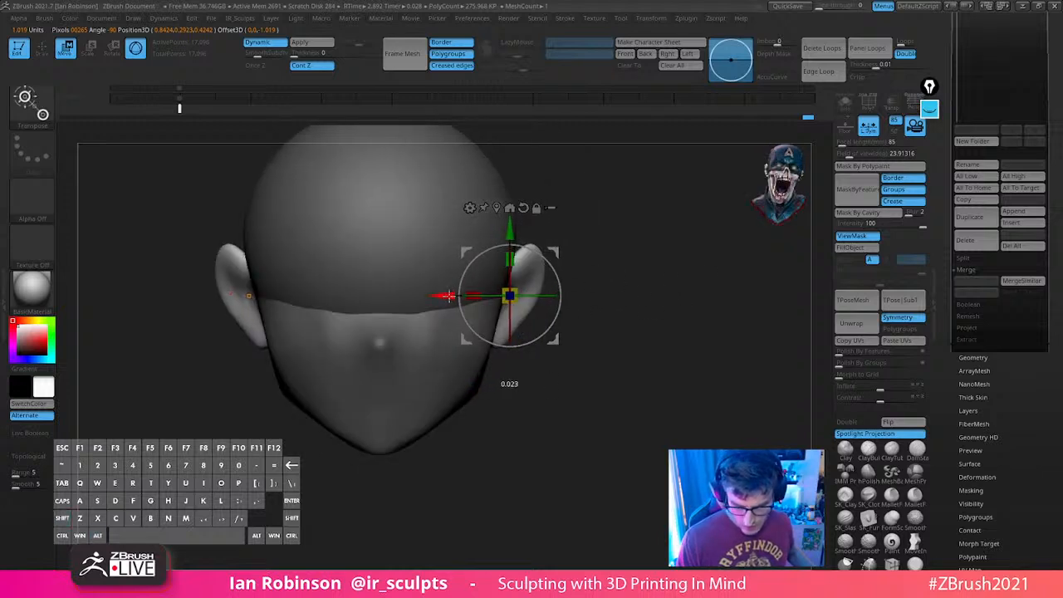
{"action": "mouse_move", "coordinate": [657, 240]}
{"action": "left_mouse_down"}
{"action": "mouse_move", "coordinate": [667, 205]}
{"action": "mouse_move", "coordinate": [629, 326]}
{"action": "mouse_move", "coordinate": [560, 399]}
{"action": "mouse_move", "coordinate": [493, 446]}
{"action": "mouse_move", "coordinate": [618, 373]}
{"action": "mouse_move", "coordinate": [602, 361]}
{"action": "mouse_move", "coordinate": [606, 316]}
{"action": "mouse_move", "coordinate": [674, 339]}
{"action": "left_mouse_up"}
{"action": "key", "text": "q"}
{"action": "key", "text": "w"}
{"action": "key", "text": "q"}
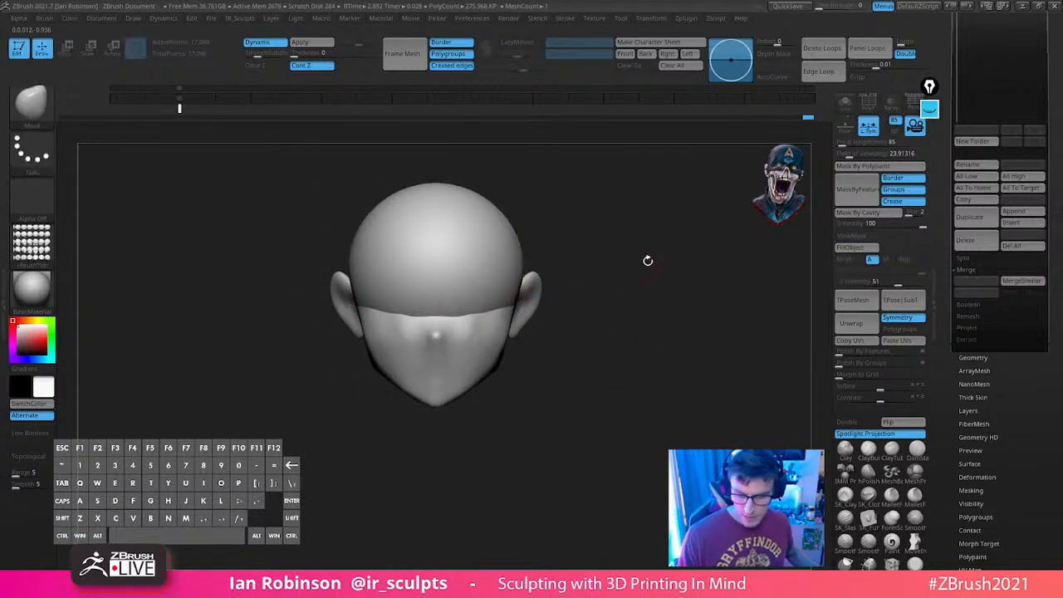
Display the polygroup wireframe, DynaMesh the head at resolution 128 to fuse skull, face and ears, and hide the wireframe
{"action": "left_click_drag", "start_coordinate": [646, 259], "coordinate": [657, 271], "text": "alt"}
{"action": "key", "text": "shift+f"}
{"action": "key", "text": "space"}
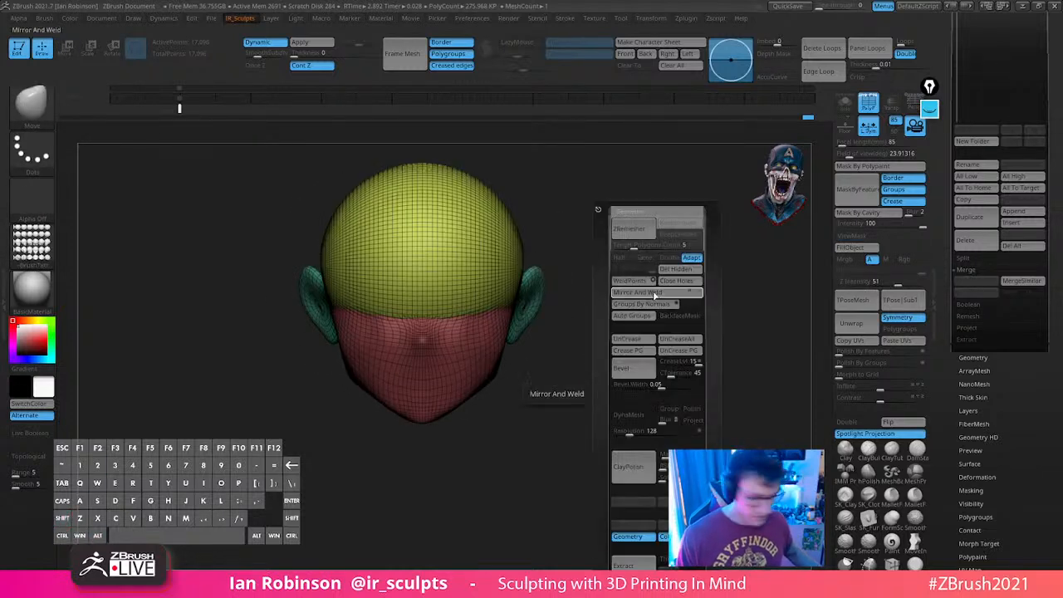
{"action": "scroll", "coordinate": [1006, 139], "scroll_direction": "up", "scroll_amount": 3}
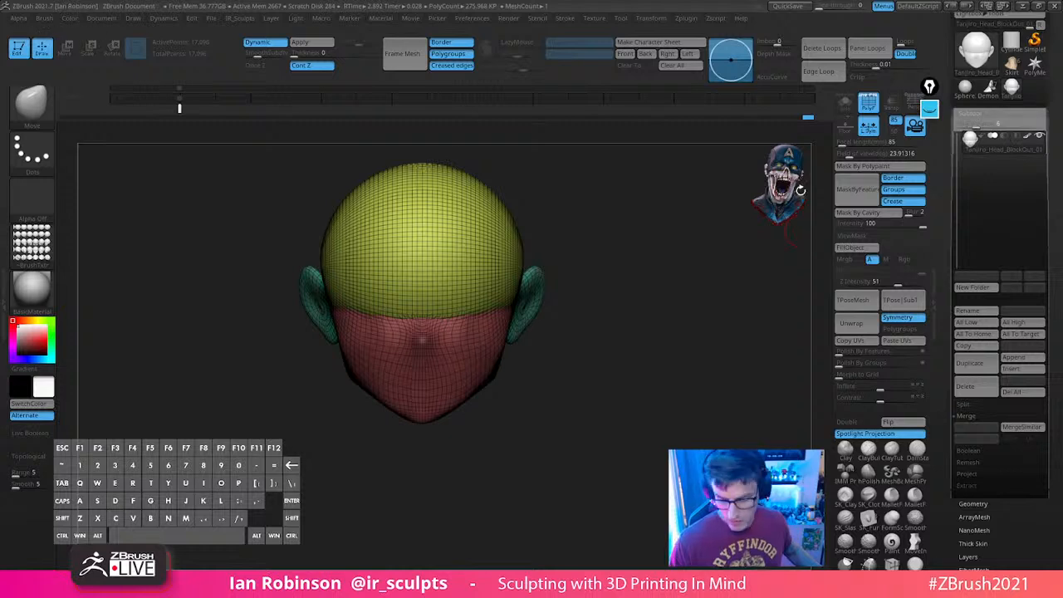
{"action": "left_click", "coordinate": [982, 113]}
{"action": "left_click", "coordinate": [987, 125]}
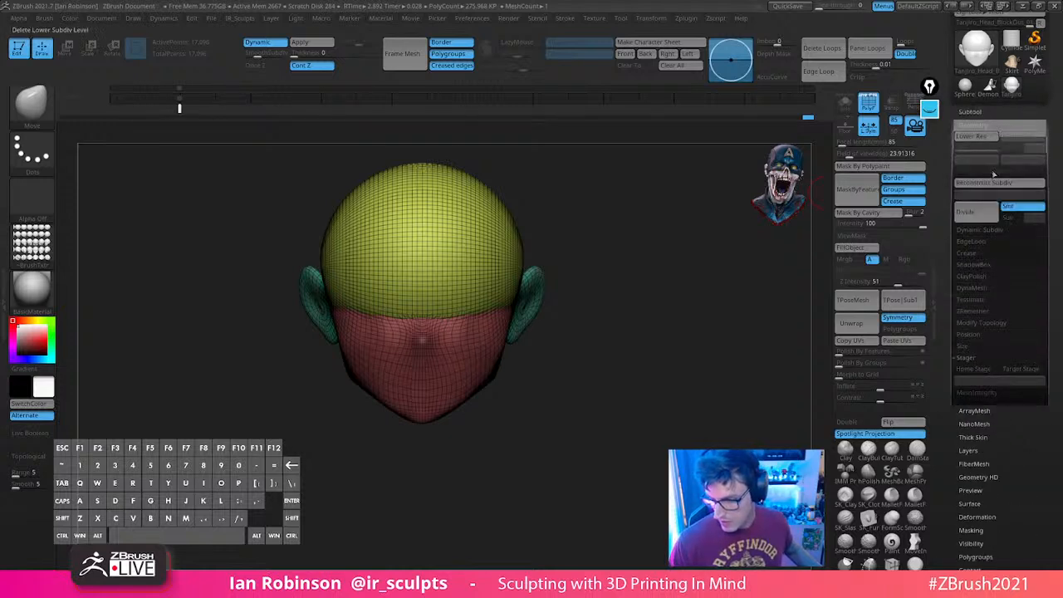
{"action": "left_click", "coordinate": [983, 288]}
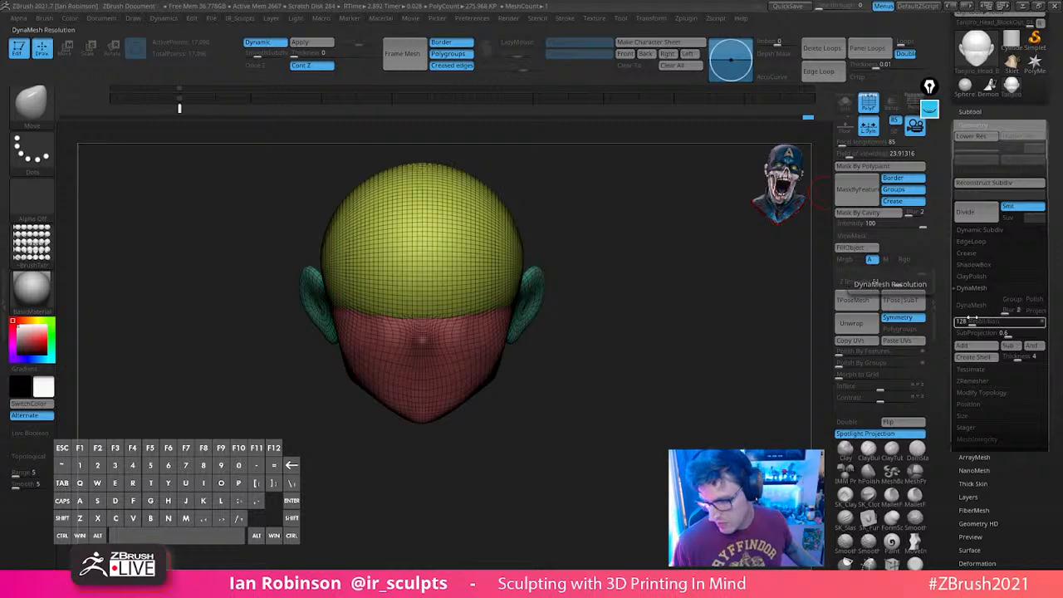
{"action": "left_click", "coordinate": [973, 305]}
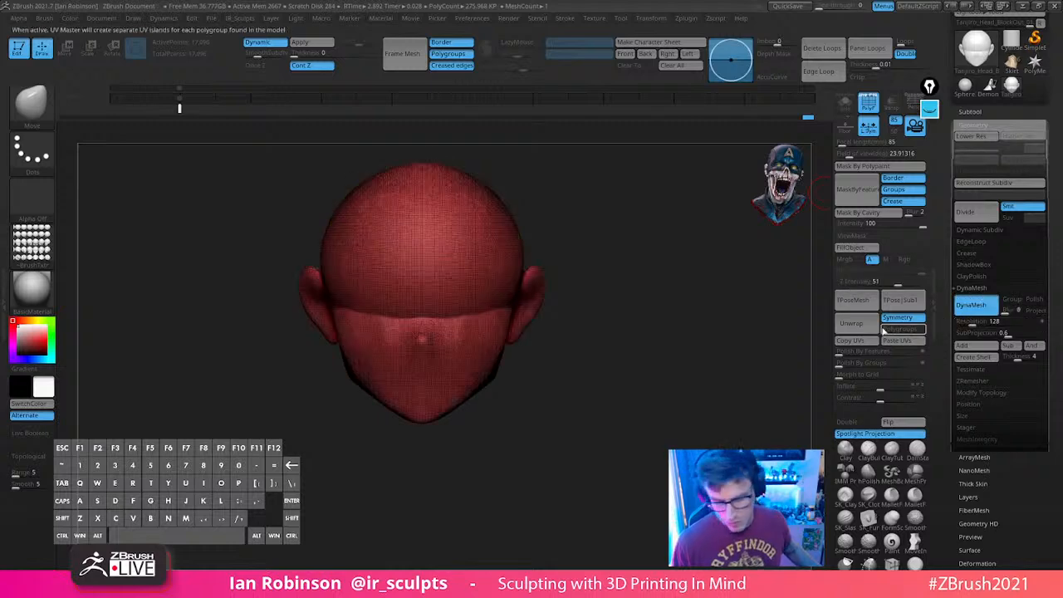
{"action": "mouse_move", "coordinate": [676, 265]}
{"action": "left_mouse_down"}
{"action": "mouse_move", "coordinate": [669, 280]}
{"action": "mouse_move", "coordinate": [722, 288]}
{"action": "mouse_move", "coordinate": [648, 293]}
{"action": "left_mouse_up"}
{"action": "key", "text": "shift+f"}
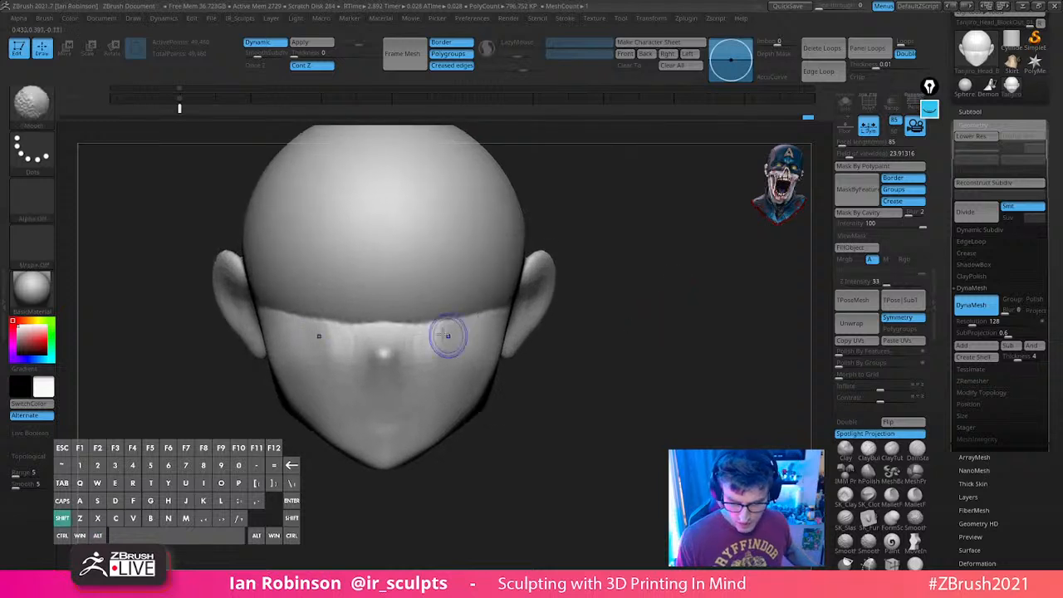
Smooth the brow seam with a resized Smooth brush and remesh the head with DynaMesh at resolution 88
{"action": "mouse_move", "coordinate": [448, 338]}
{"action": "left_mouse_down", "text": "shift"}
{"action": "mouse_move", "coordinate": [447, 325]}
{"action": "mouse_move", "coordinate": [497, 307]}
{"action": "left_mouse_up", "text": "shift"}
{"action": "key", "text": "s"}
{"action": "left_click", "coordinate": [456, 313]}
{"action": "key", "text": "s"}
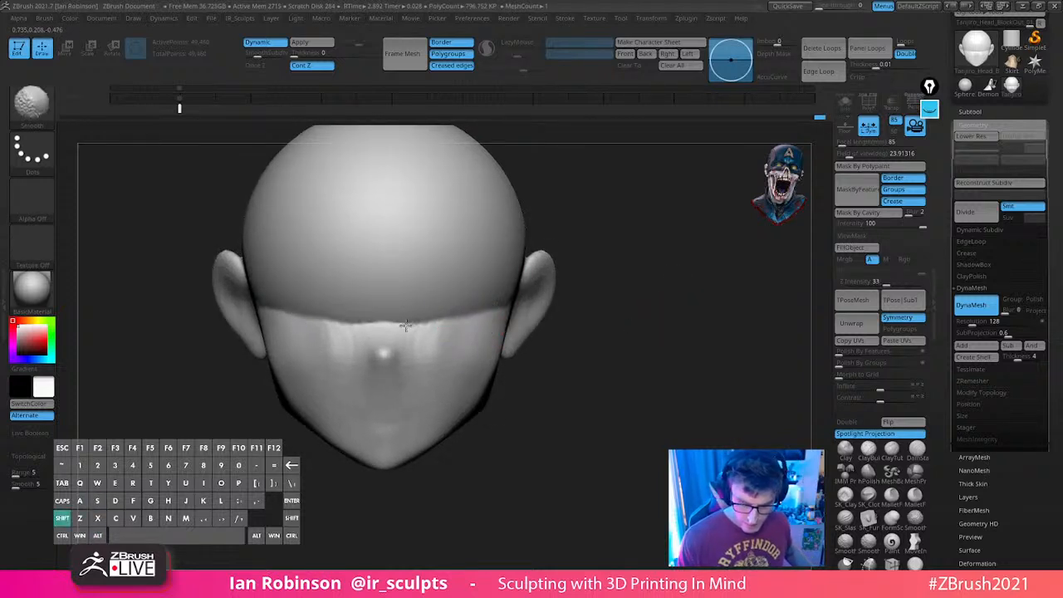
{"action": "key", "text": "space"}
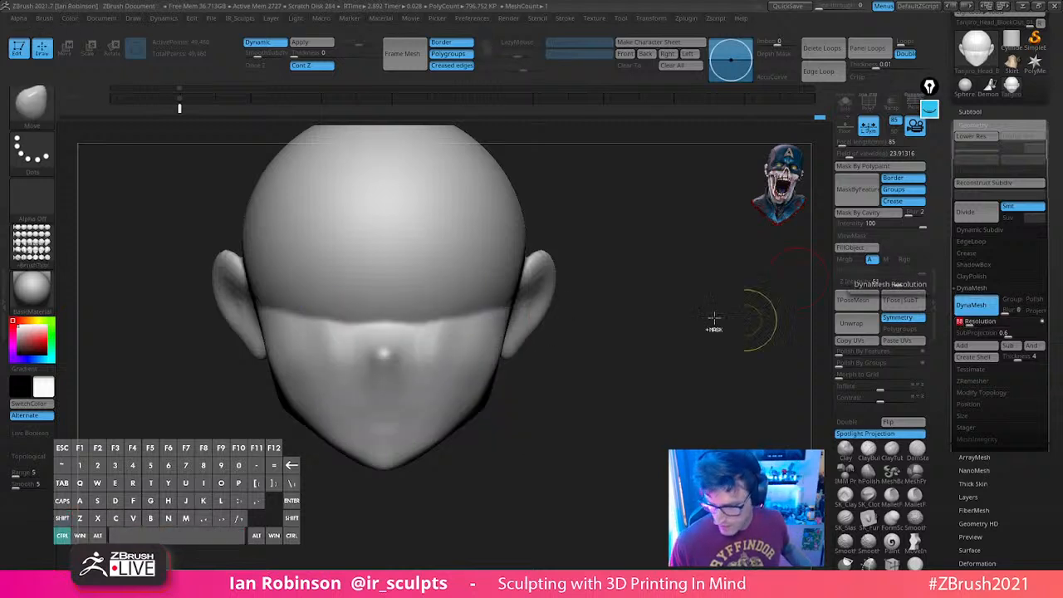
{"action": "left_click_drag", "start_coordinate": [715, 324], "coordinate": [615, 325], "text": "ctrl"}
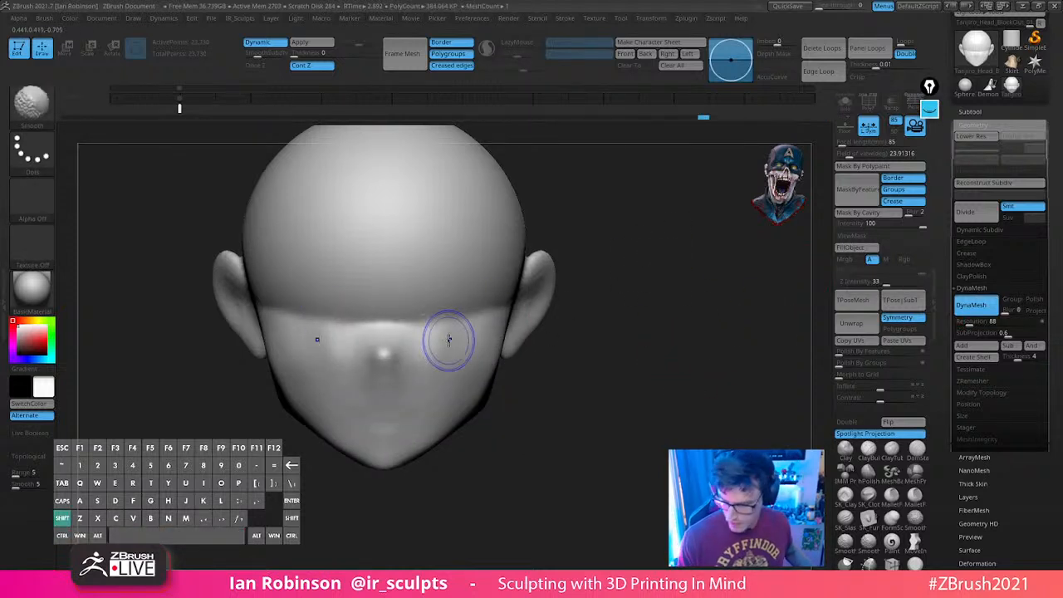
Set the Smooth brush's intensity to 81 and blend the transition between forehead and face
{"action": "key", "text": "s"}
{"action": "key", "text": "space"}
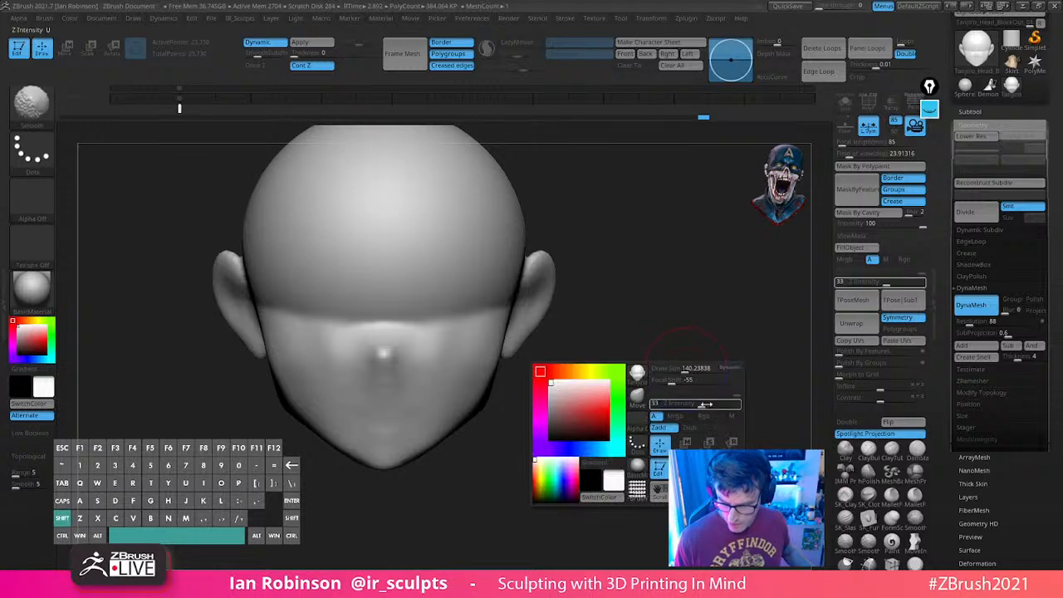
{"action": "key", "text": "shift"}
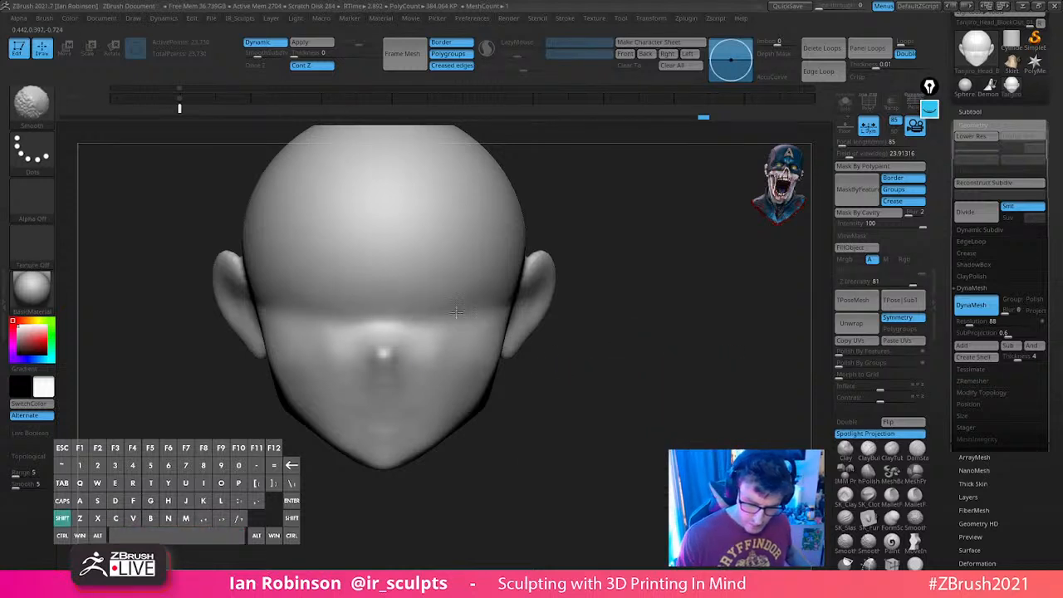
Smooth the junctions behind the ears and where the back of the jaw meets the skull
{"action": "left_click_drag", "start_coordinate": [623, 311], "coordinate": [573, 326]}
{"action": "left_click_drag", "start_coordinate": [665, 288], "coordinate": [550, 293]}
{"action": "left_click_drag", "start_coordinate": [715, 287], "coordinate": [645, 296]}
{"action": "left_click_drag", "start_coordinate": [747, 268], "coordinate": [616, 329], "text": "alt"}
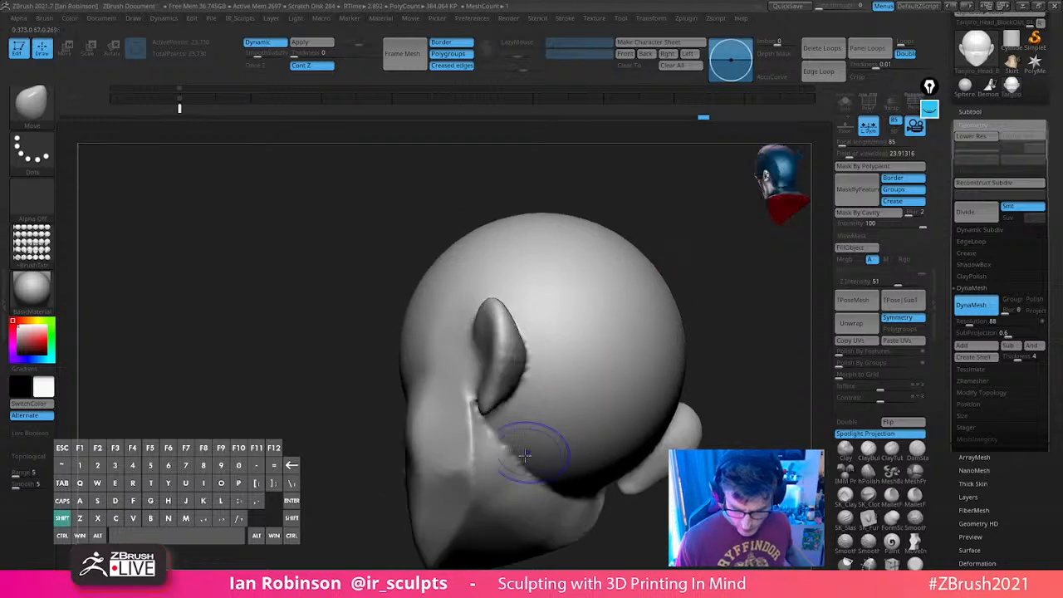
{"action": "mouse_move", "coordinate": [500, 448]}
{"action": "left_mouse_down", "text": "shift"}
{"action": "mouse_move", "coordinate": [482, 422]}
{"action": "mouse_move", "coordinate": [478, 442]}
{"action": "left_mouse_up", "text": "shift"}
{"action": "left_click_drag", "start_coordinate": [717, 282], "coordinate": [684, 259], "text": "alt"}
{"action": "left_click_drag", "start_coordinate": [706, 264], "coordinate": [622, 291]}
{"action": "left_click_drag", "start_coordinate": [457, 372], "coordinate": [471, 314], "text": "shift"}
{"action": "left_click_drag", "start_coordinate": [721, 237], "coordinate": [646, 226], "text": "alt"}
{"action": "left_click_drag", "start_coordinate": [677, 234], "coordinate": [656, 242], "text": "shift"}
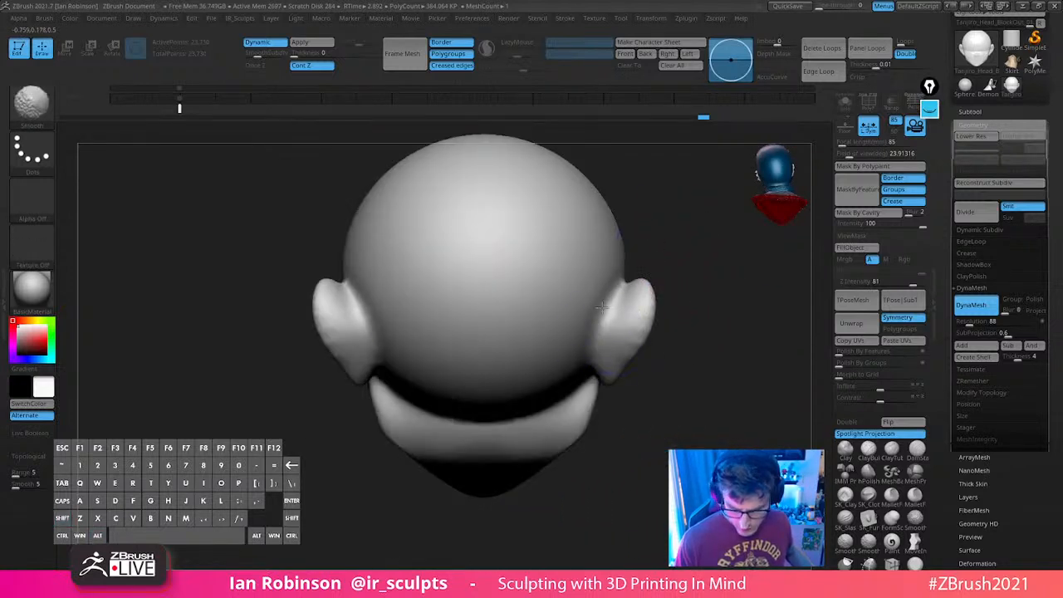
Smooth the seams in front of the ears and down the side of the cheek and jaw
{"action": "left_click_drag", "start_coordinate": [721, 332], "coordinate": [623, 342]}
{"action": "left_click_drag", "start_coordinate": [541, 437], "coordinate": [415, 456], "text": "alt"}
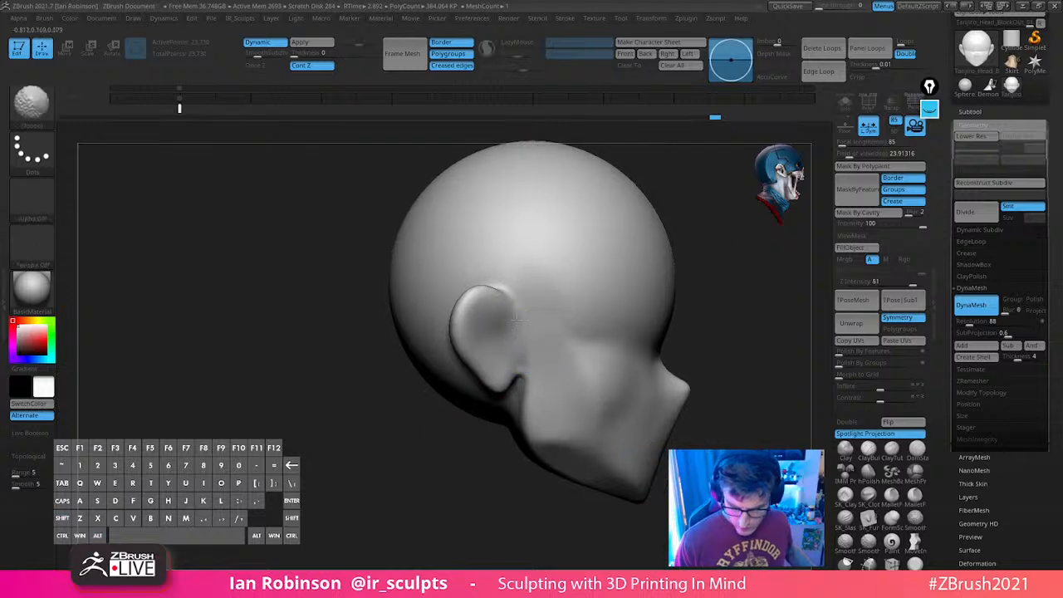
{"action": "left_click_drag", "start_coordinate": [728, 261], "coordinate": [681, 265], "text": "alt"}
{"action": "left_click_drag", "start_coordinate": [535, 369], "coordinate": [522, 446], "text": "shift"}
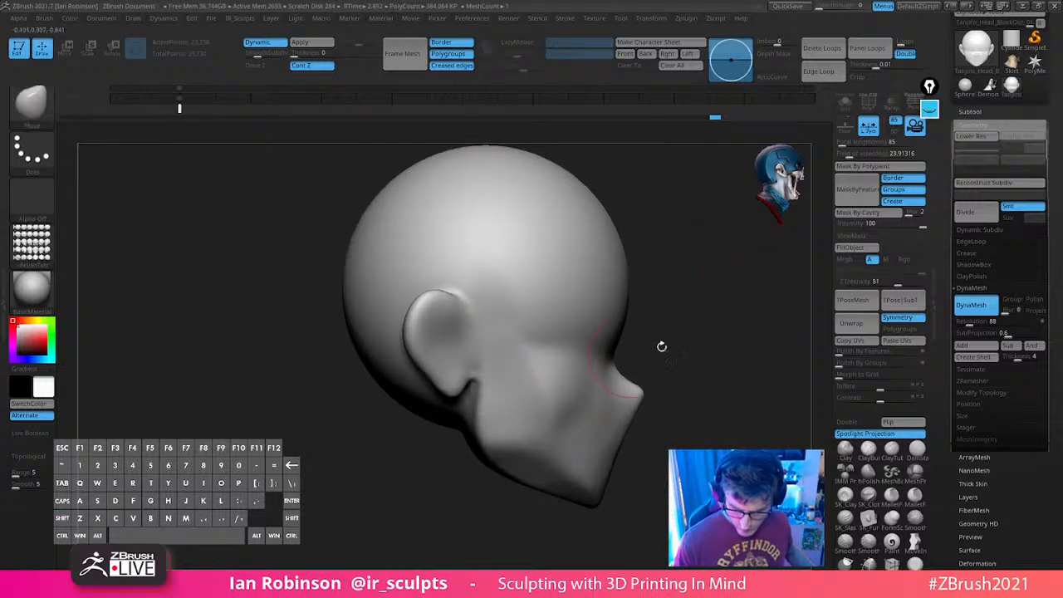
{"action": "left_click_drag", "start_coordinate": [662, 346], "coordinate": [590, 353], "text": "shift"}
Overlay the front reference drawing on the head, line the two up to compare proportions, and hide the drawing
{"action": "left_click_drag", "start_coordinate": [580, 446], "coordinate": [606, 382]}
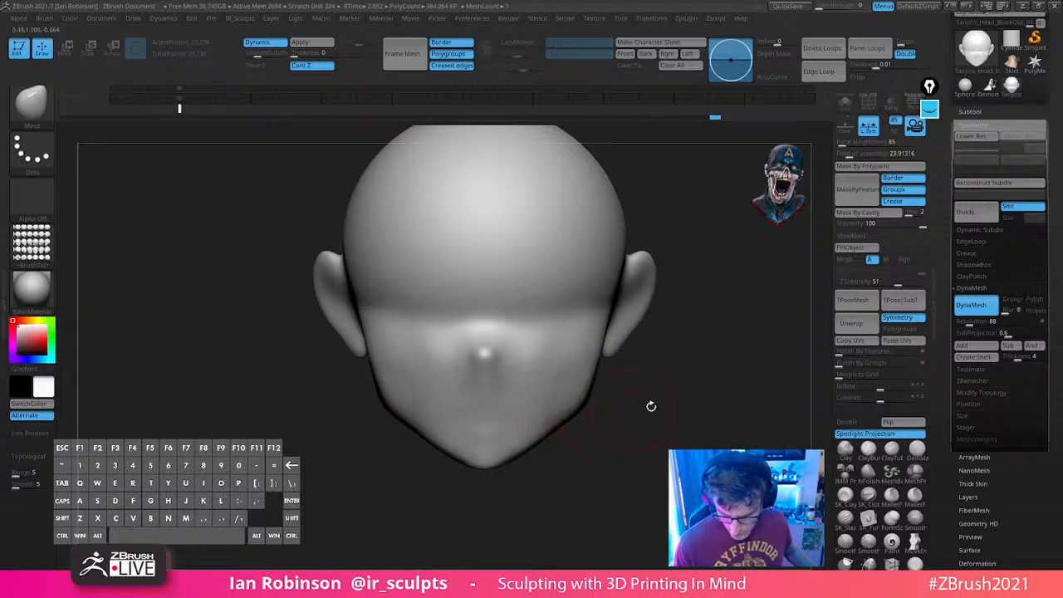
{"action": "left_click_drag", "start_coordinate": [640, 387], "coordinate": [751, 394]}
{"action": "key", "text": "f"}
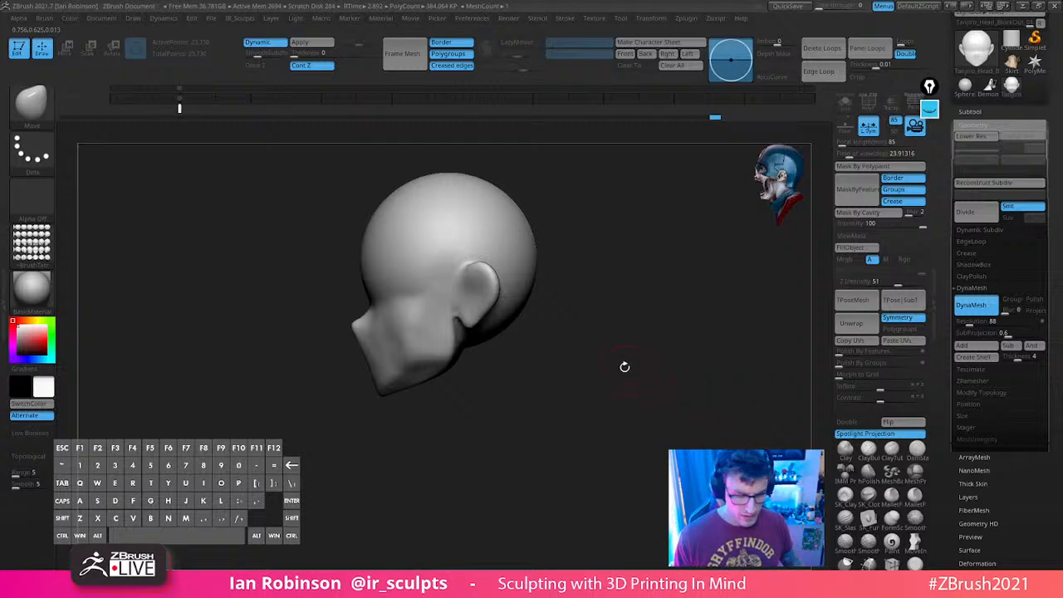
{"action": "left_click_drag", "start_coordinate": [657, 351], "coordinate": [658, 358], "text": "shift"}
{"action": "key", "text": "shift+z"}
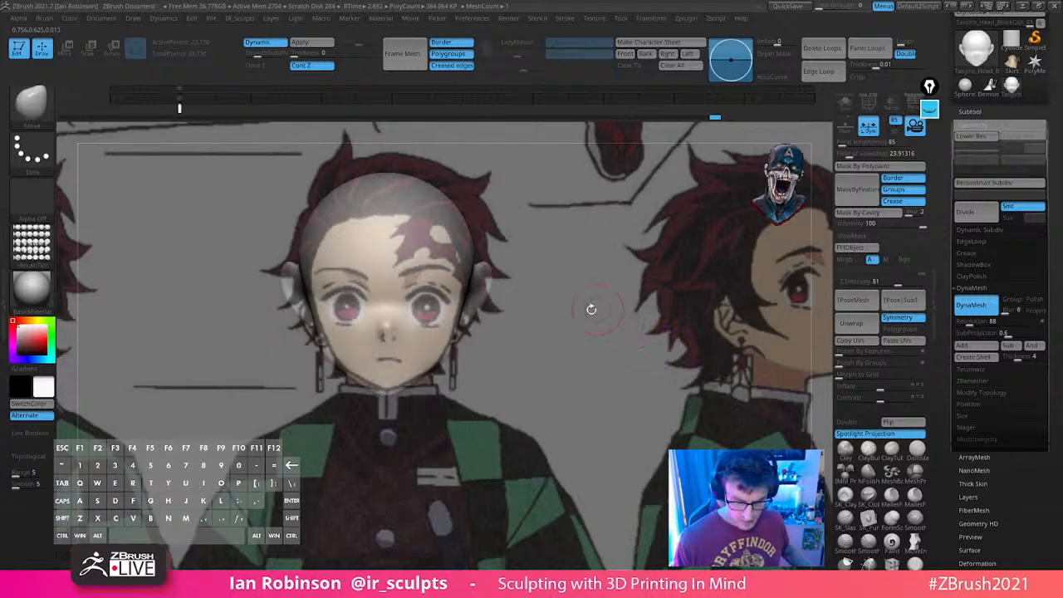
{"action": "left_click_drag", "start_coordinate": [562, 322], "coordinate": [564, 314], "text": "alt"}
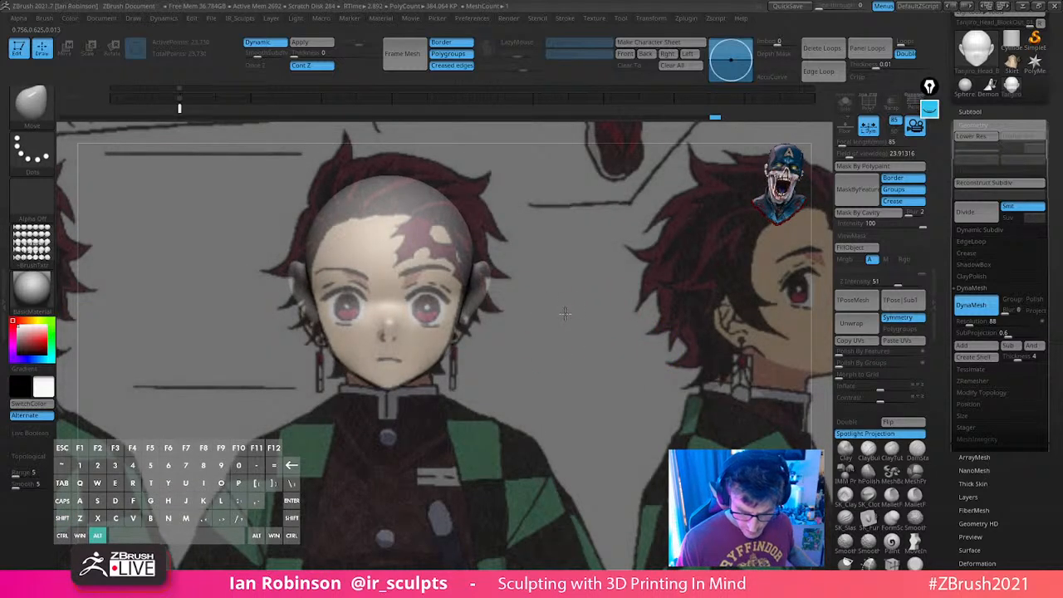
{"action": "key", "text": "shift+z"}
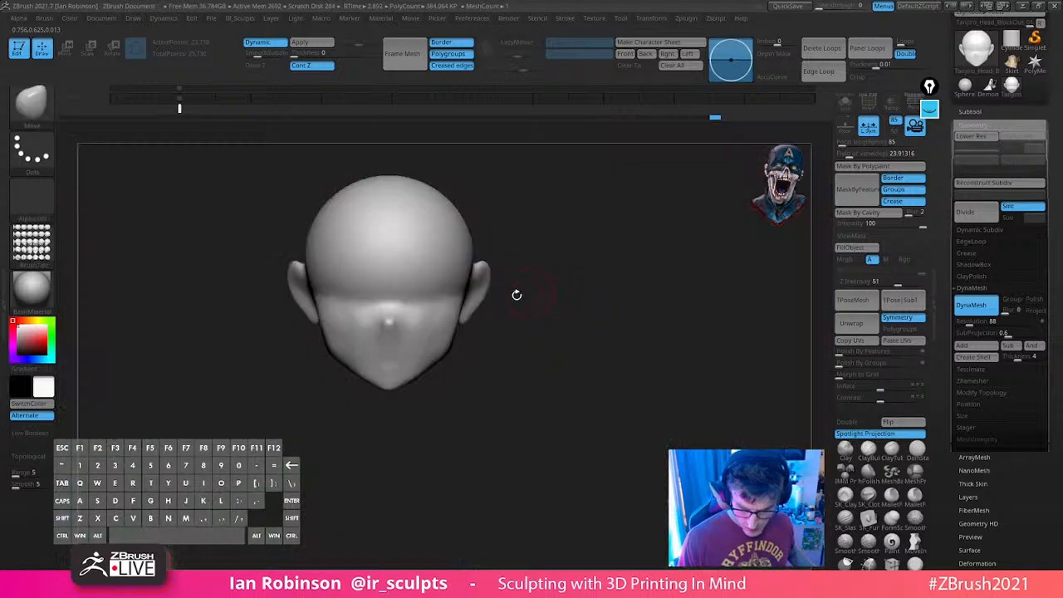
{"action": "left_click_drag", "start_coordinate": [499, 303], "coordinate": [595, 298]}
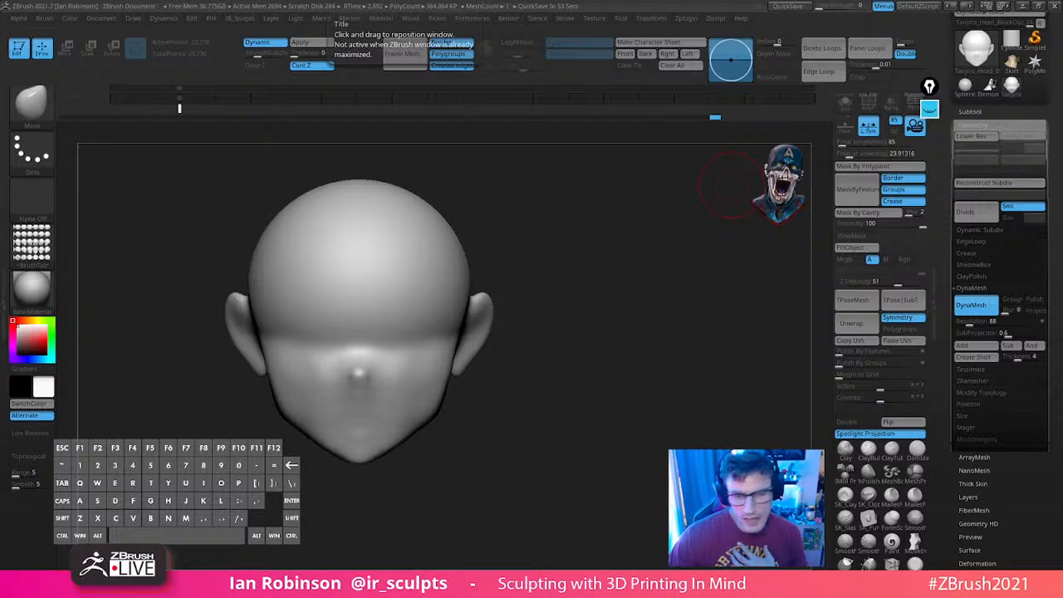
Switch the masking brush to MaskLasso, mask both ears from behind, and invert the mask to leave only the ears editable
{"action": "left_click_drag", "start_coordinate": [628, 259], "coordinate": [594, 268]}
{"action": "left_click_drag", "start_coordinate": [484, 434], "coordinate": [419, 432], "text": "alt"}
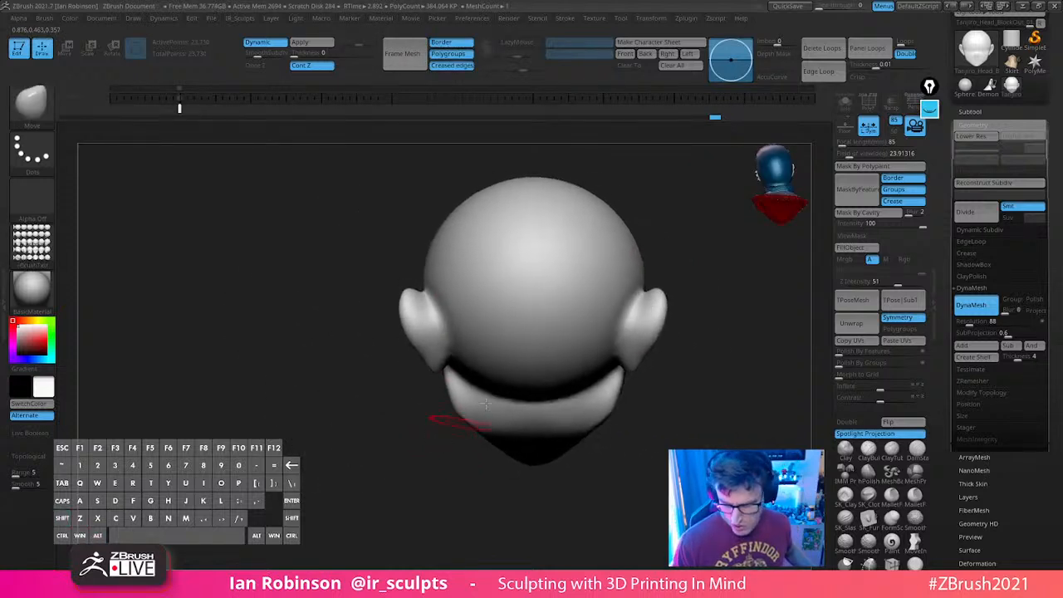
{"action": "left_click_drag", "start_coordinate": [704, 294], "coordinate": [657, 286]}
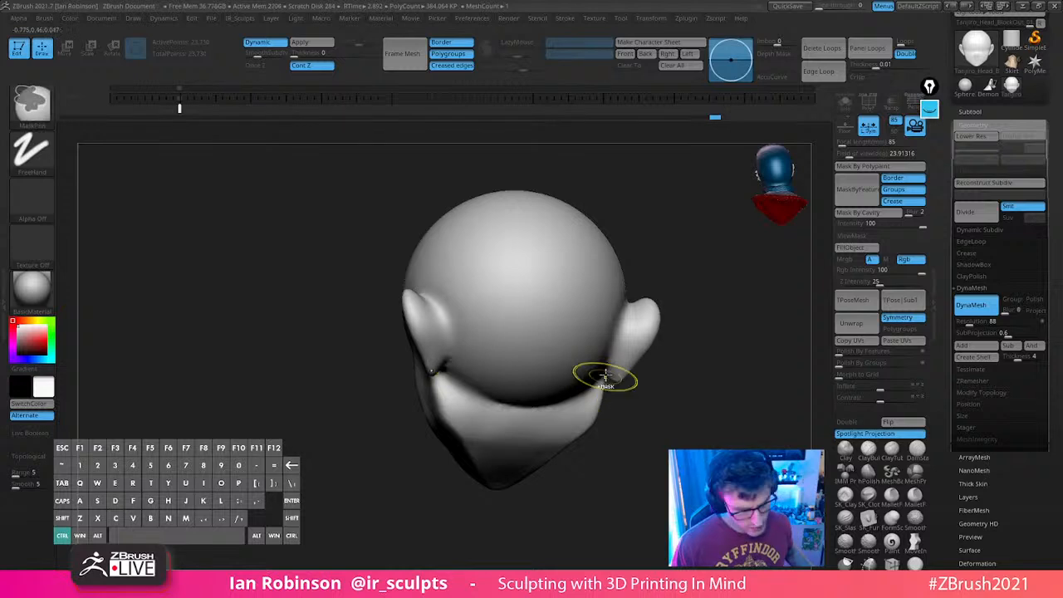
{"action": "key", "text": "ctrl+b"}
{"action": "left_click", "coordinate": [93, 116]}
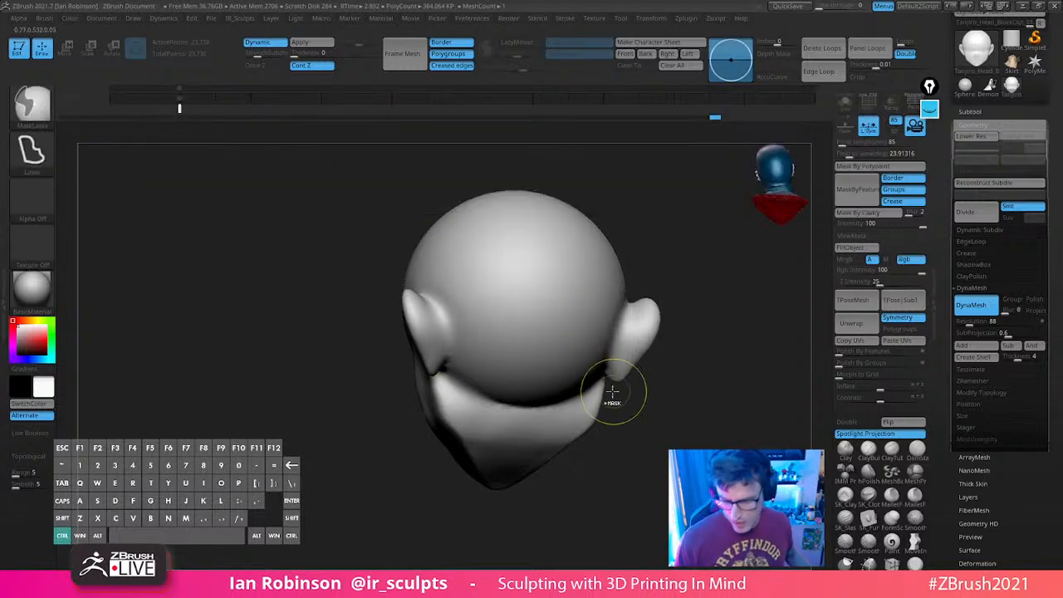
{"action": "mouse_move", "coordinate": [613, 387]}
{"action": "left_mouse_down"}
{"action": "mouse_move", "coordinate": [619, 407]}
{"action": "mouse_move", "coordinate": [647, 272]}
{"action": "mouse_move", "coordinate": [667, 441]}
{"action": "mouse_move", "coordinate": [644, 455]}
{"action": "left_mouse_up"}
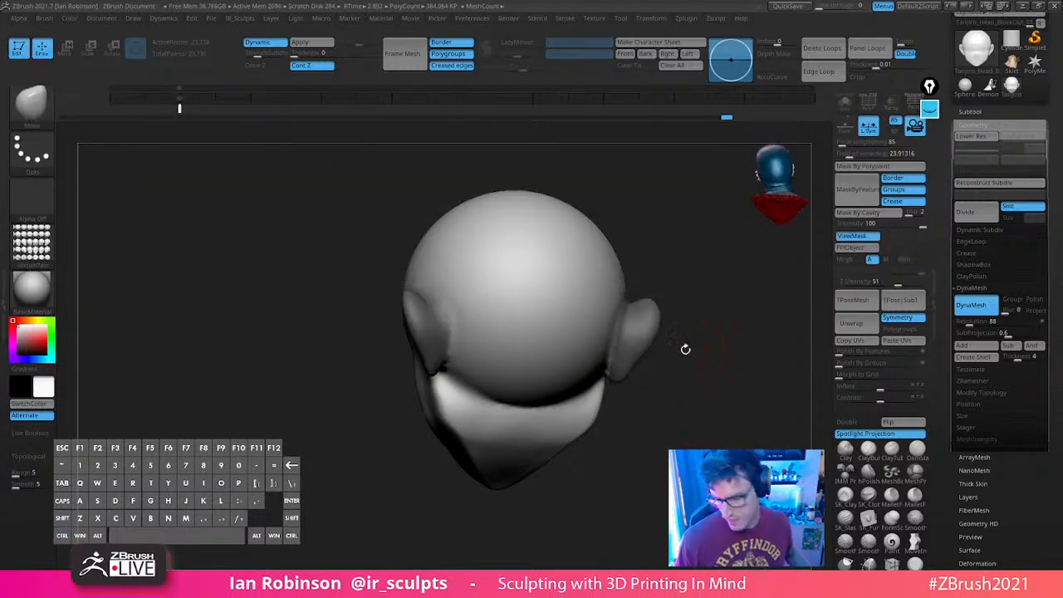
{"action": "left_click_drag", "start_coordinate": [685, 348], "coordinate": [696, 245]}
{"action": "mouse_move", "coordinate": [705, 309]}
{"action": "left_mouse_down", "text": "alt"}
{"action": "mouse_move", "coordinate": [717, 319]}
{"action": "mouse_move", "coordinate": [712, 240]}
{"action": "mouse_move", "coordinate": [689, 261]}
{"action": "mouse_move", "coordinate": [570, 225]}
{"action": "left_mouse_up", "text": "alt"}
{"action": "mouse_move", "coordinate": [590, 261]}
{"action": "left_mouse_down", "text": "ctrl"}
{"action": "mouse_move", "coordinate": [617, 212]}
{"action": "mouse_move", "coordinate": [592, 255]}
{"action": "mouse_move", "coordinate": [597, 176]}
{"action": "left_mouse_up", "text": "ctrl"}
{"action": "left_click_drag", "start_coordinate": [673, 223], "coordinate": [667, 265], "text": "shift"}
{"action": "left_click", "coordinate": [667, 286], "text": "ctrl"}
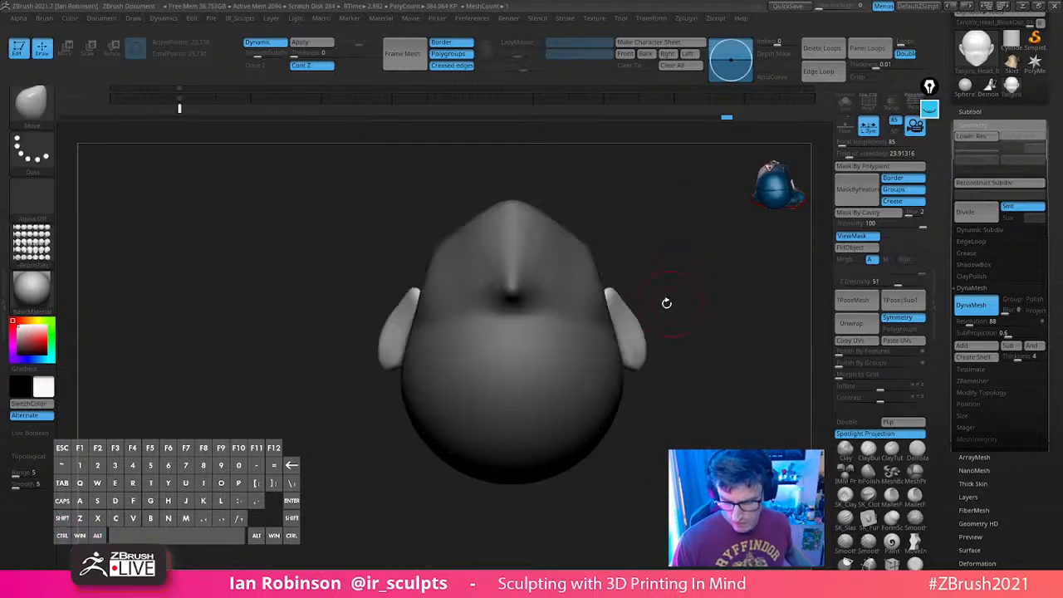
Reset the transform gizmo's orientation, centre it on the head, and move both ears slightly toward the back of the skull
{"action": "key", "text": "w"}
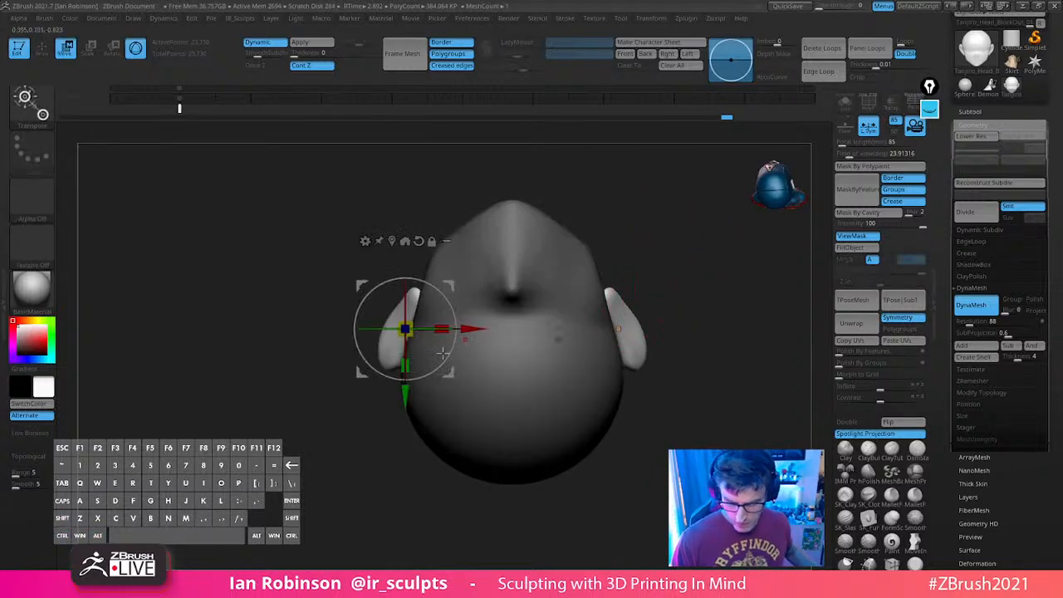
{"action": "left_click", "coordinate": [606, 340], "text": "ctrl"}
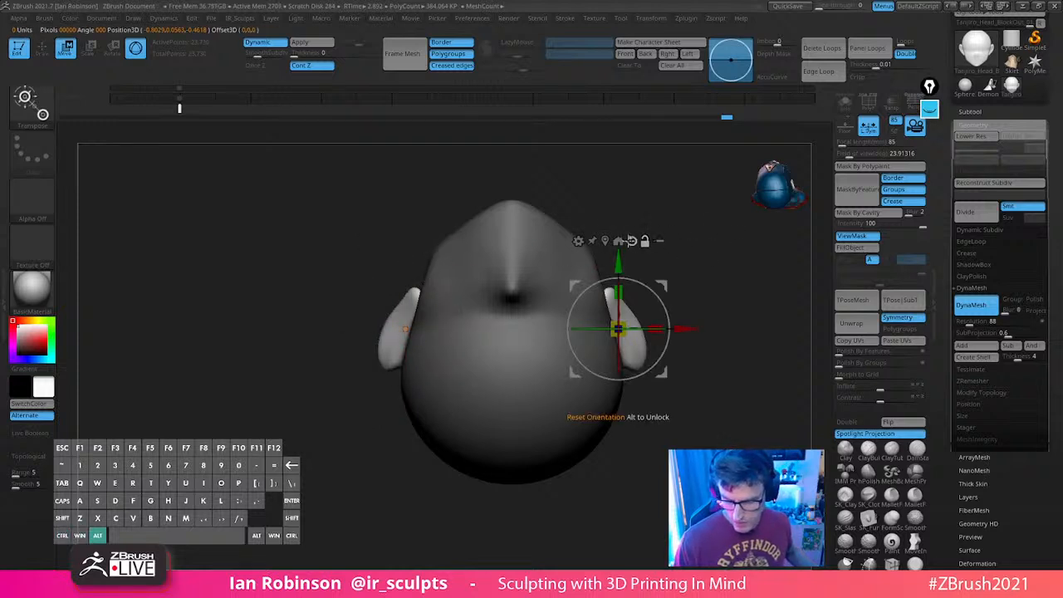
{"action": "left_click", "coordinate": [632, 241], "text": "alt"}
{"action": "left_click", "coordinate": [619, 241], "text": "alt"}
{"action": "left_click_drag", "start_coordinate": [686, 233], "coordinate": [692, 283], "text": "alt"}
{"action": "left_click_drag", "start_coordinate": [512, 421], "coordinate": [512, 426]}
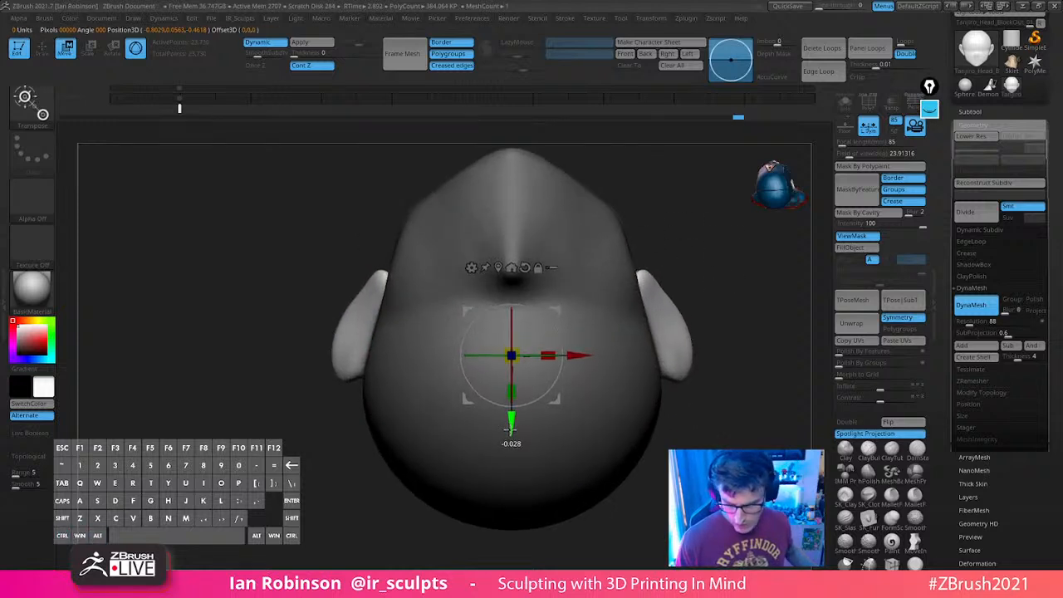
{"action": "left_click_drag", "start_coordinate": [718, 291], "coordinate": [769, 307]}
{"action": "left_click_drag", "start_coordinate": [768, 306], "coordinate": [721, 330], "text": "alt"}
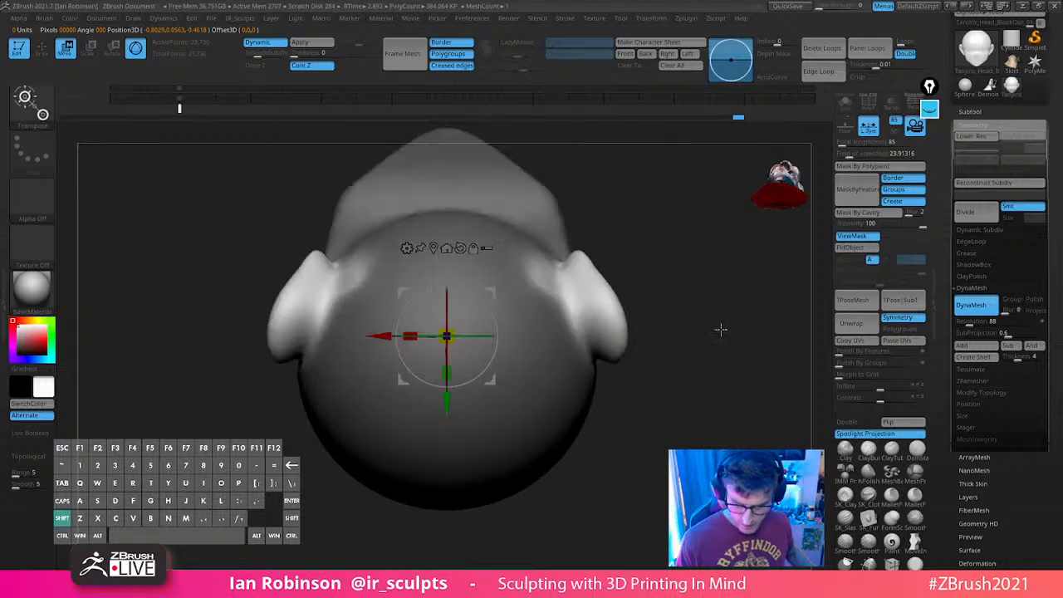
{"action": "left_click_drag", "start_coordinate": [447, 404], "coordinate": [447, 407]}
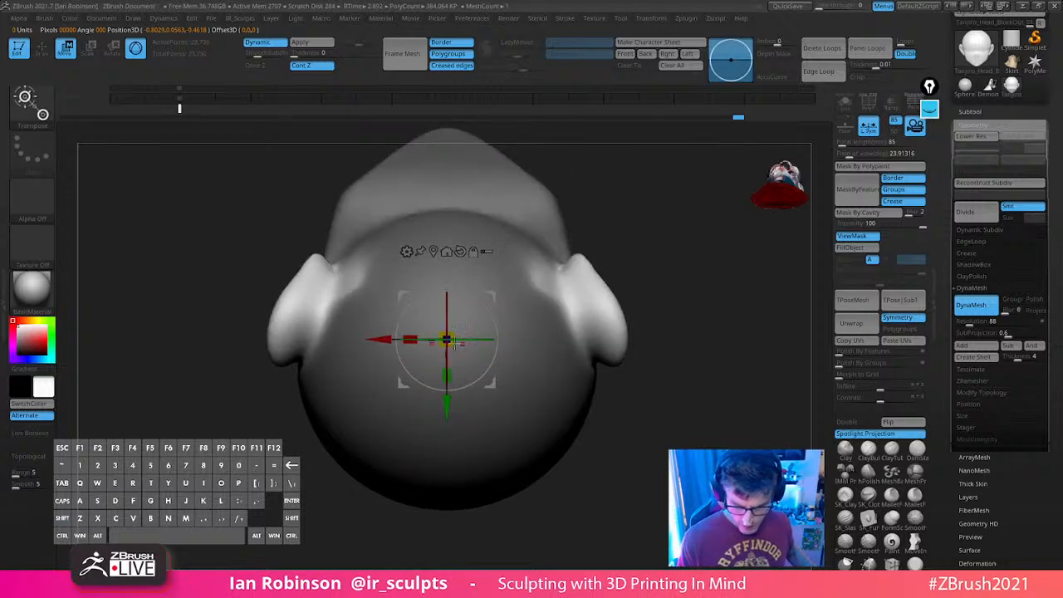
Return to sculpting, clear the mask, and smooth where the ears join the head
{"action": "key", "text": "q"}
{"action": "left_click_drag", "start_coordinate": [662, 270], "coordinate": [563, 297]}
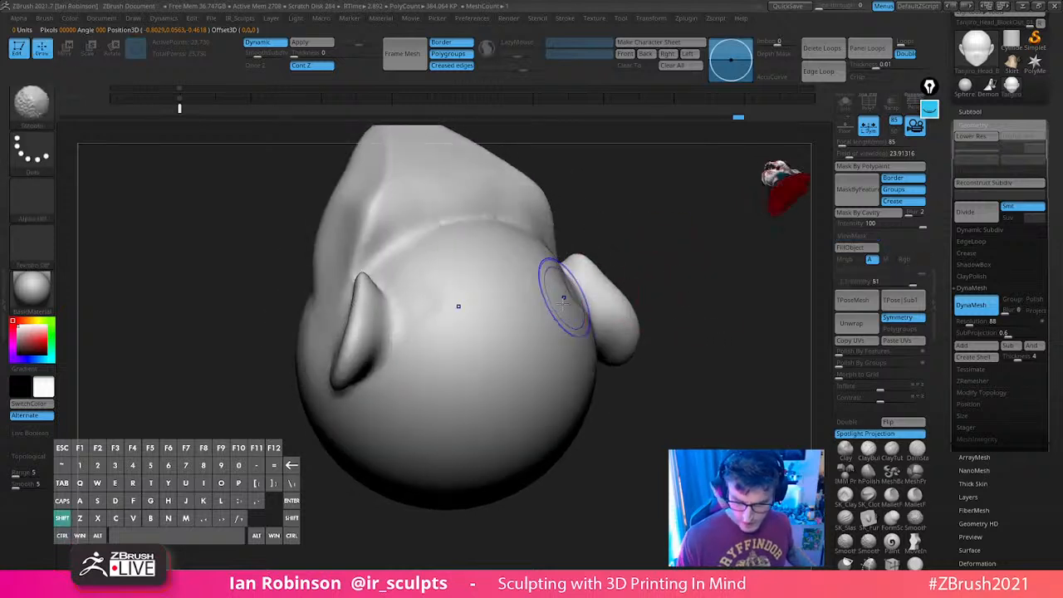
{"action": "left_click_drag", "start_coordinate": [665, 283], "coordinate": [672, 373], "text": "shift"}
{"action": "left_click_drag", "start_coordinate": [741, 287], "coordinate": [685, 328], "text": "alt"}
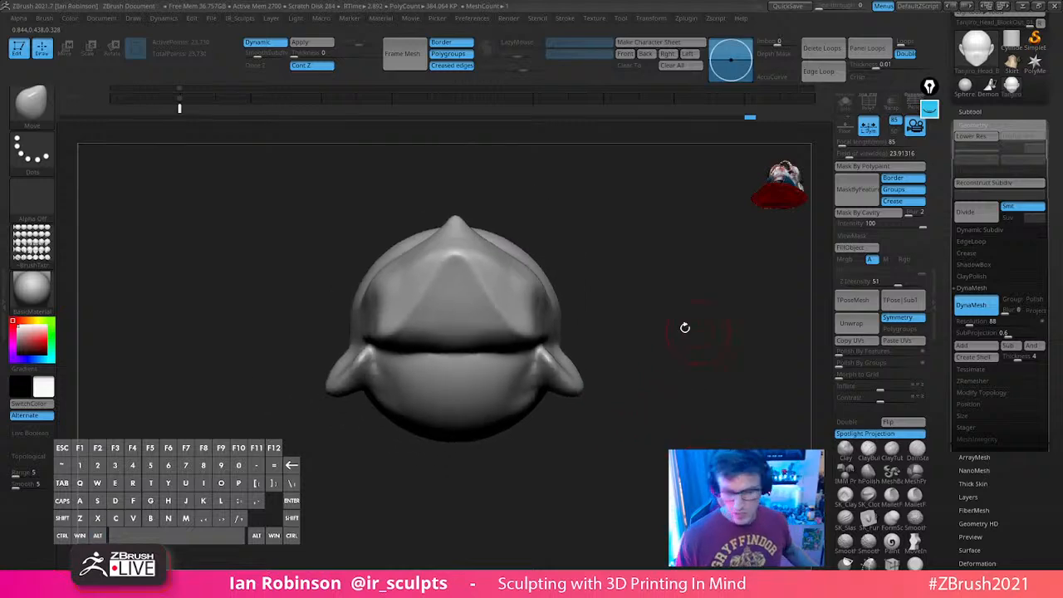
Insert a cylinder from the IMM Primitives brush at the underside of the head as the neck
{"action": "key", "text": "b"}
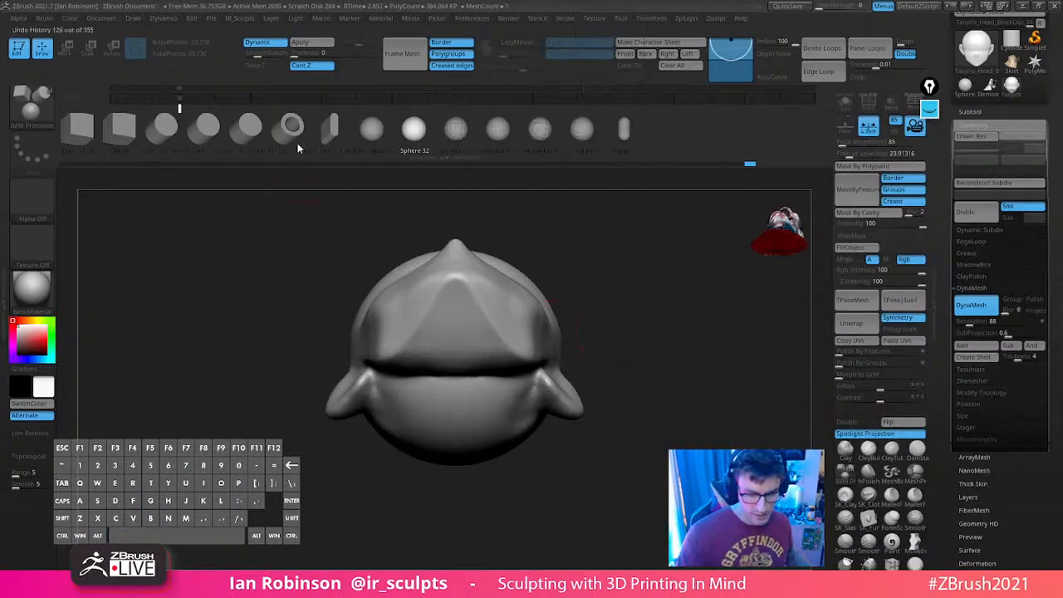
{"action": "left_click", "coordinate": [166, 126]}
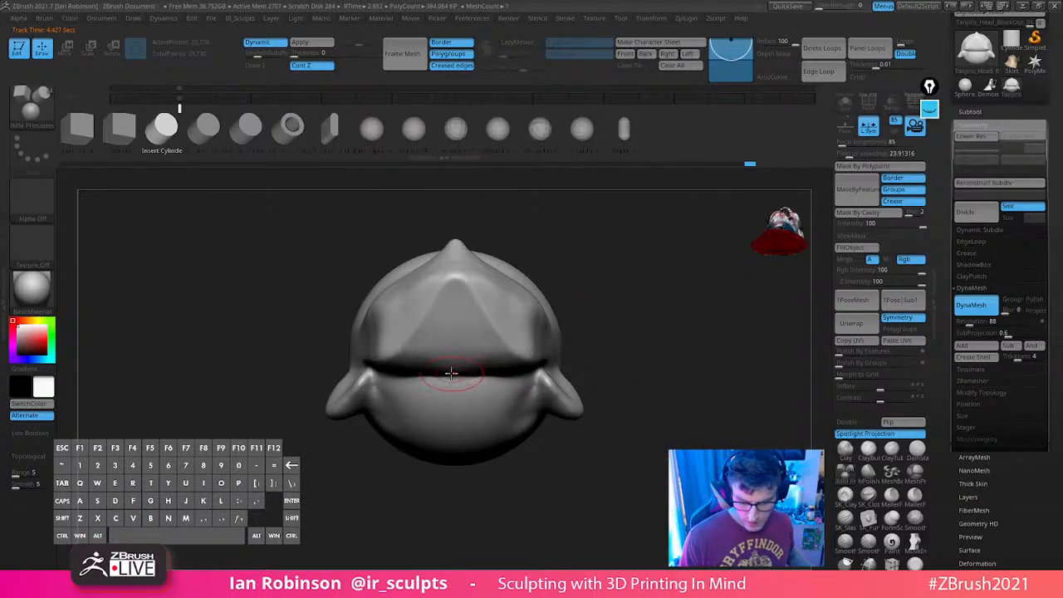
{"action": "left_click_drag", "start_coordinate": [450, 372], "coordinate": [453, 424]}
{"action": "key", "text": "w"}
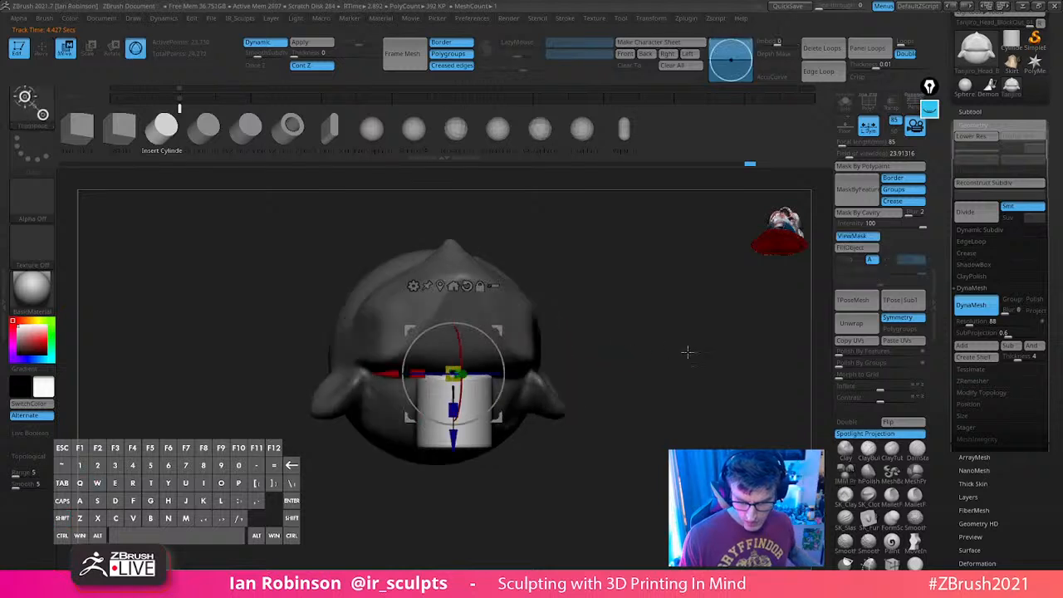
{"action": "left_click_drag", "start_coordinate": [688, 352], "coordinate": [737, 353], "text": "shift"}
{"action": "mouse_move", "coordinate": [501, 397]}
{"action": "left_mouse_down", "text": "shift"}
{"action": "mouse_move", "coordinate": [497, 326]}
{"action": "mouse_move", "coordinate": [506, 385]}
{"action": "mouse_move", "coordinate": [490, 385]}
{"action": "left_mouse_up", "text": "shift"}
{"action": "left_click_drag", "start_coordinate": [644, 388], "coordinate": [591, 391], "text": "shift"}
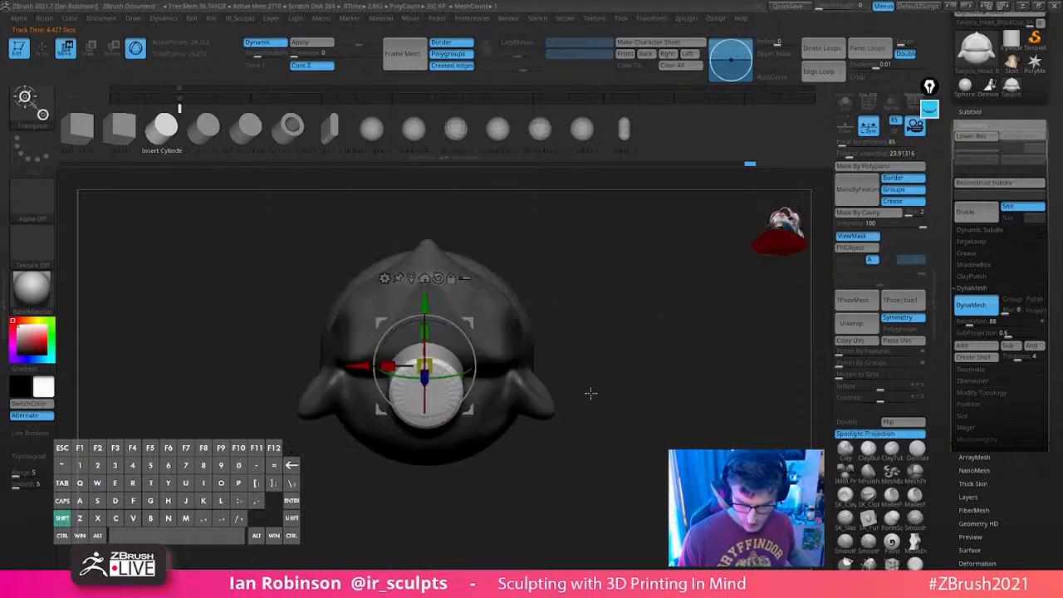
{"action": "left_click_drag", "start_coordinate": [632, 291], "coordinate": [638, 413], "text": "shift"}
Overlay the front reference drawing on the head to check the neck's proportions, and hide it again
{"action": "key", "text": "q"}
{"action": "key", "text": "shift+z"}
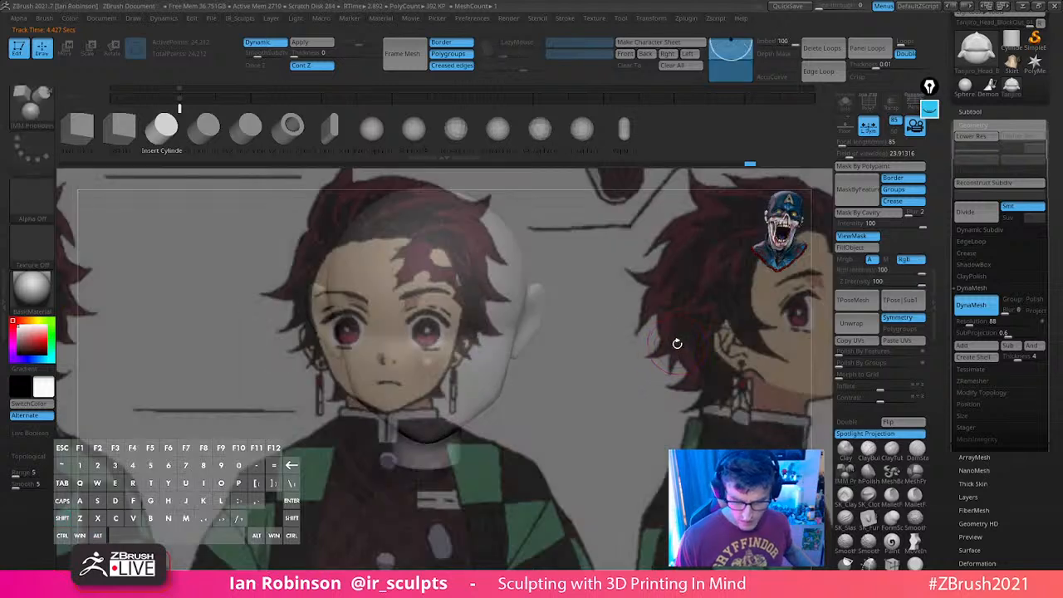
{"action": "key", "text": "shift+z"}
{"action": "key", "text": "w"}
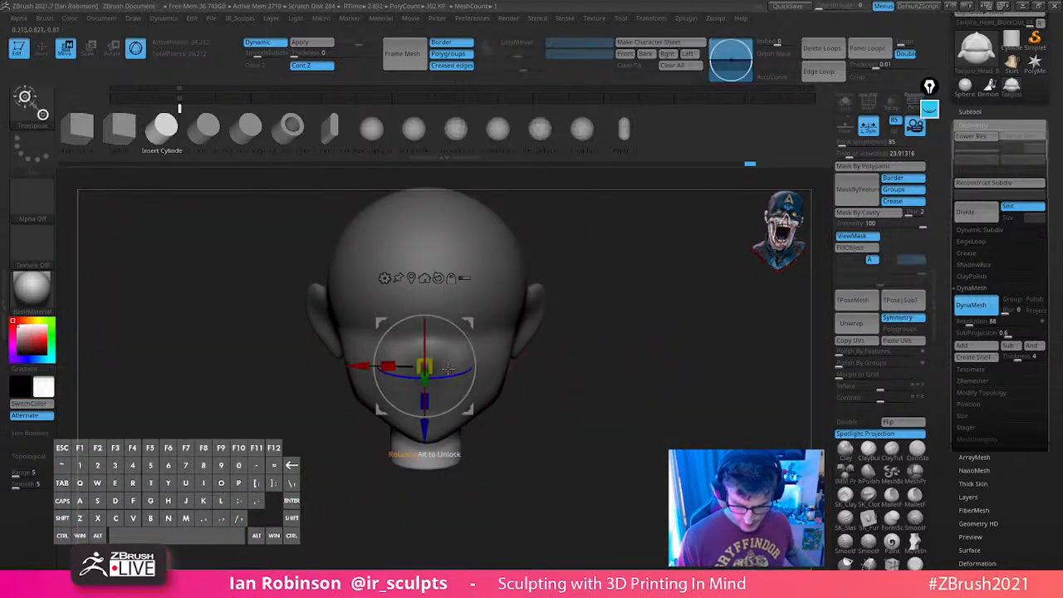
Move the neck cylinder down below the skull and tilt it to follow the angle of the neck
{"action": "left_click_drag", "start_coordinate": [426, 366], "coordinate": [440, 359]}
{"action": "key", "text": "ctrl+z"}
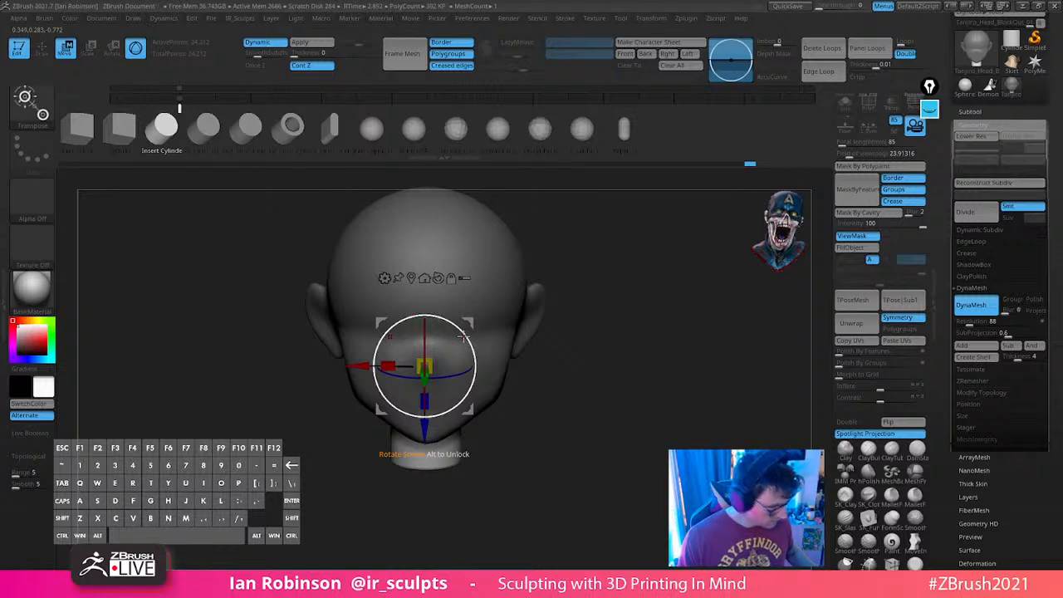
{"action": "left_click", "coordinate": [427, 279]}
{"action": "left_click_drag", "start_coordinate": [426, 373], "coordinate": [426, 457]}
{"action": "left_click_drag", "start_coordinate": [570, 396], "coordinate": [613, 416], "text": "shift"}
{"action": "left_click_drag", "start_coordinate": [410, 453], "coordinate": [426, 389]}
{"action": "left_click_drag", "start_coordinate": [443, 325], "coordinate": [484, 313]}
{"action": "mouse_move", "coordinate": [665, 301]}
{"action": "left_mouse_down", "text": "shift"}
{"action": "mouse_move", "coordinate": [721, 289]}
{"action": "mouse_move", "coordinate": [706, 294]}
{"action": "mouse_move", "coordinate": [694, 278]}
{"action": "mouse_move", "coordinate": [679, 299]}
{"action": "mouse_move", "coordinate": [447, 375]}
{"action": "left_mouse_up", "text": "shift"}
Raise the neck cylinder slightly, centre the gizmo on it, and scale it up uniformly by about 1.08
{"action": "key", "text": "q"}
{"action": "key", "text": "w"}
{"action": "left_click_drag", "start_coordinate": [488, 278], "coordinate": [488, 283]}
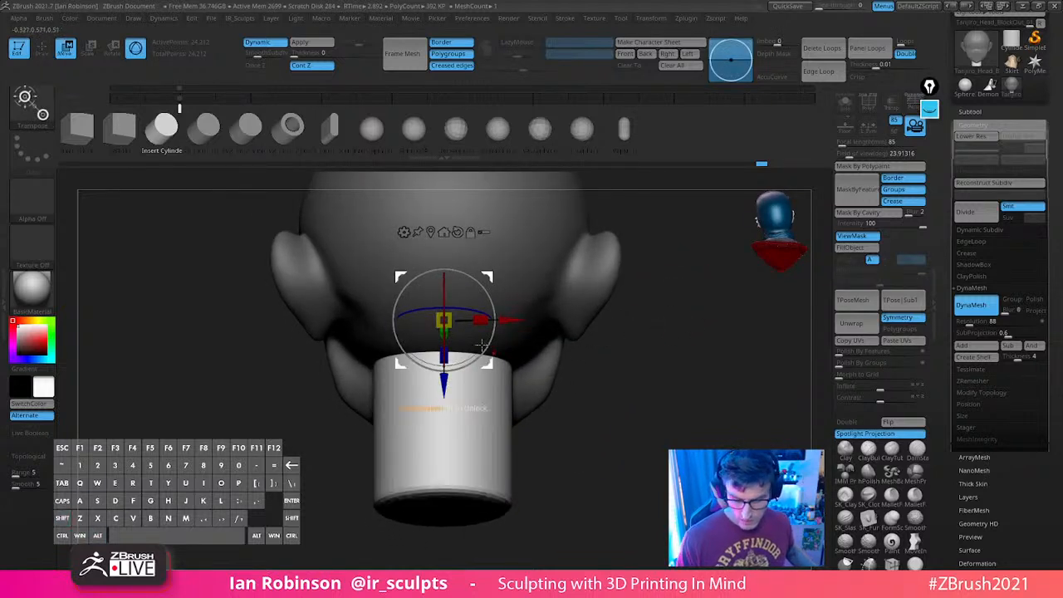
{"action": "left_click_drag", "start_coordinate": [445, 321], "coordinate": [452, 329]}
{"action": "left_click_drag", "start_coordinate": [681, 320], "coordinate": [581, 342], "text": "shift"}
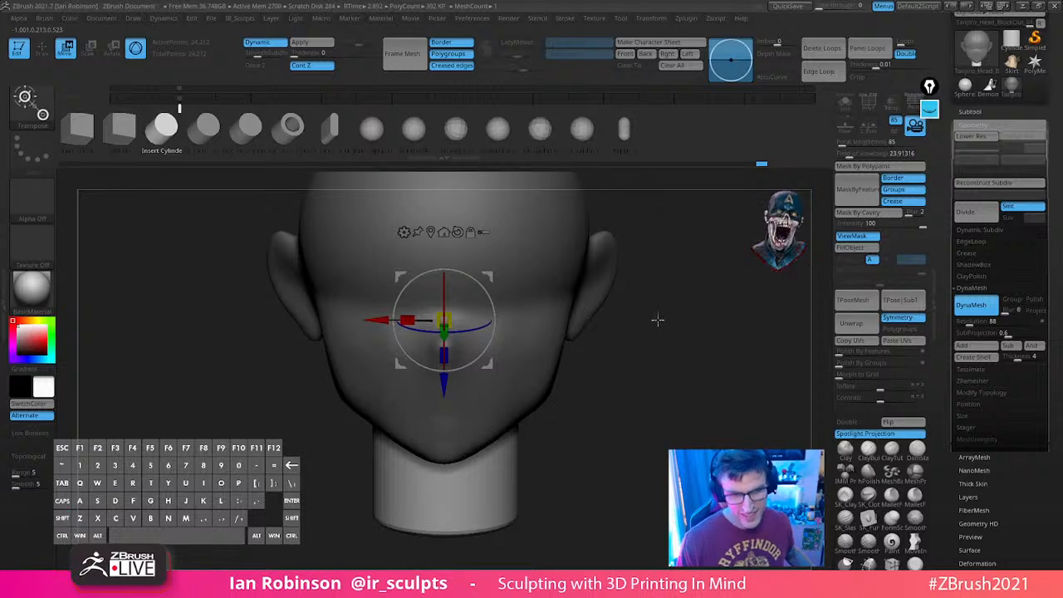
{"action": "left_click_drag", "start_coordinate": [445, 387], "coordinate": [446, 376]}
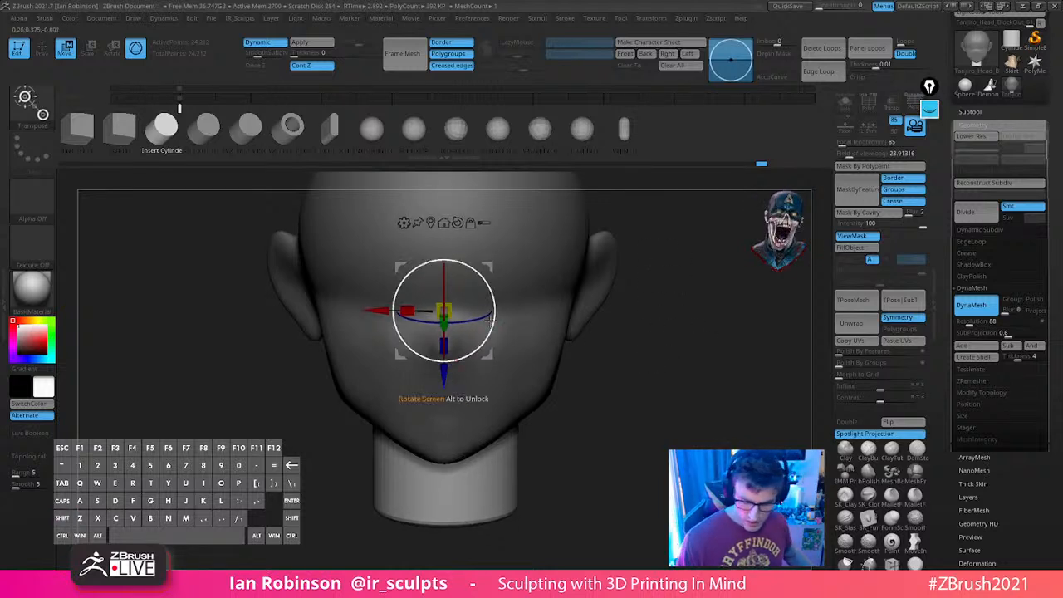
{"action": "left_click", "coordinate": [432, 222], "text": "alt"}
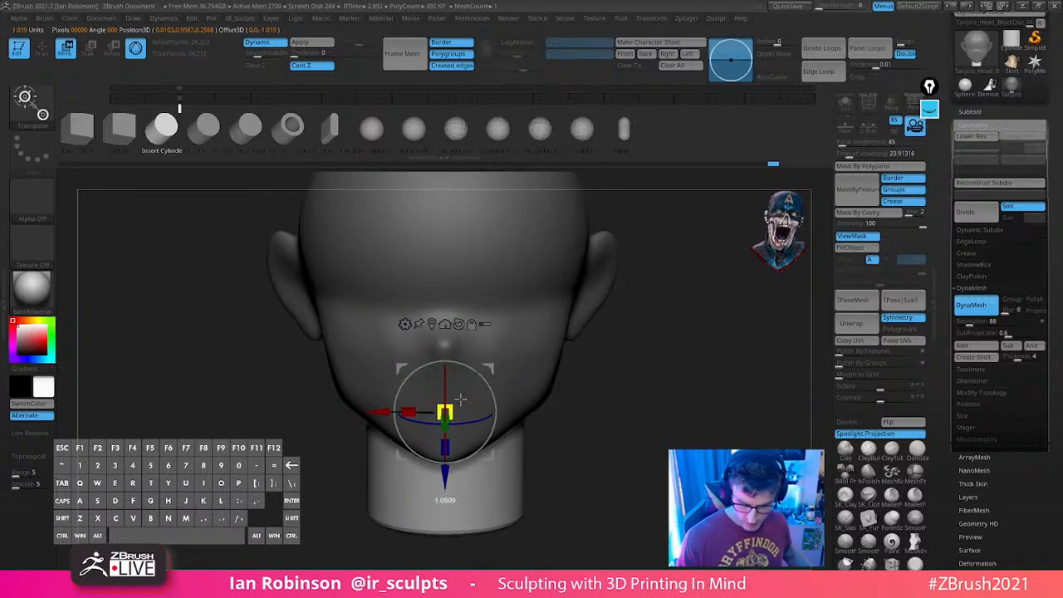
{"action": "left_click_drag", "start_coordinate": [671, 373], "coordinate": [632, 331]}
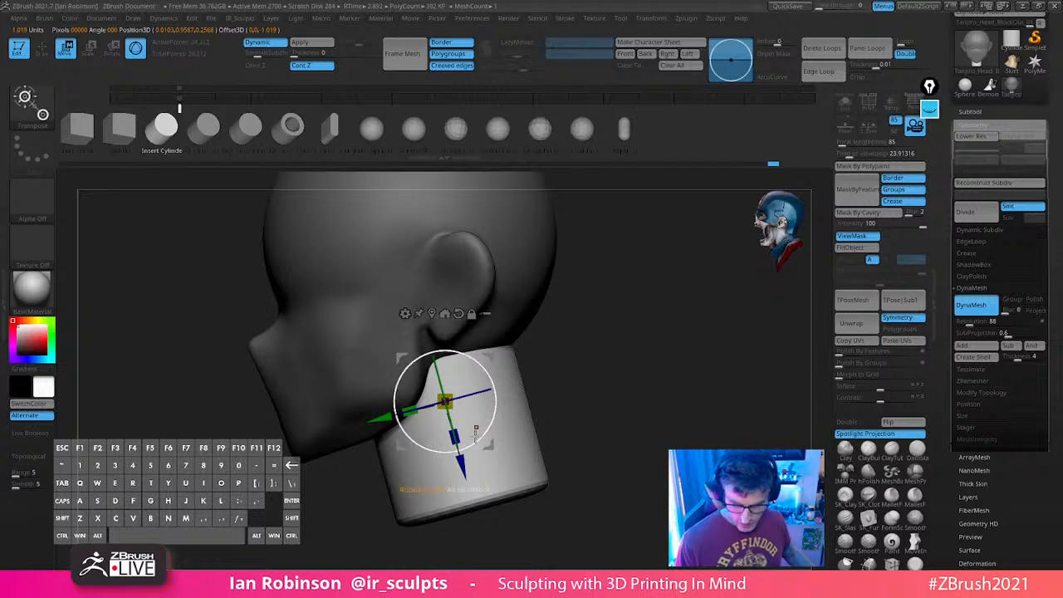
Return to sculpting, merge the neck cylinder into the head with DynaMesh, and inspect the join around the jaw
{"action": "key", "text": "q"}
{"action": "mouse_move", "coordinate": [636, 373]}
{"action": "left_mouse_down", "text": "shift"}
{"action": "mouse_move", "coordinate": [624, 380]}
{"action": "mouse_move", "coordinate": [671, 368]}
{"action": "mouse_move", "coordinate": [462, 408]}
{"action": "left_mouse_up", "text": "shift"}
{"action": "key", "text": "shift+f"}
{"action": "key", "text": "shift+f"}
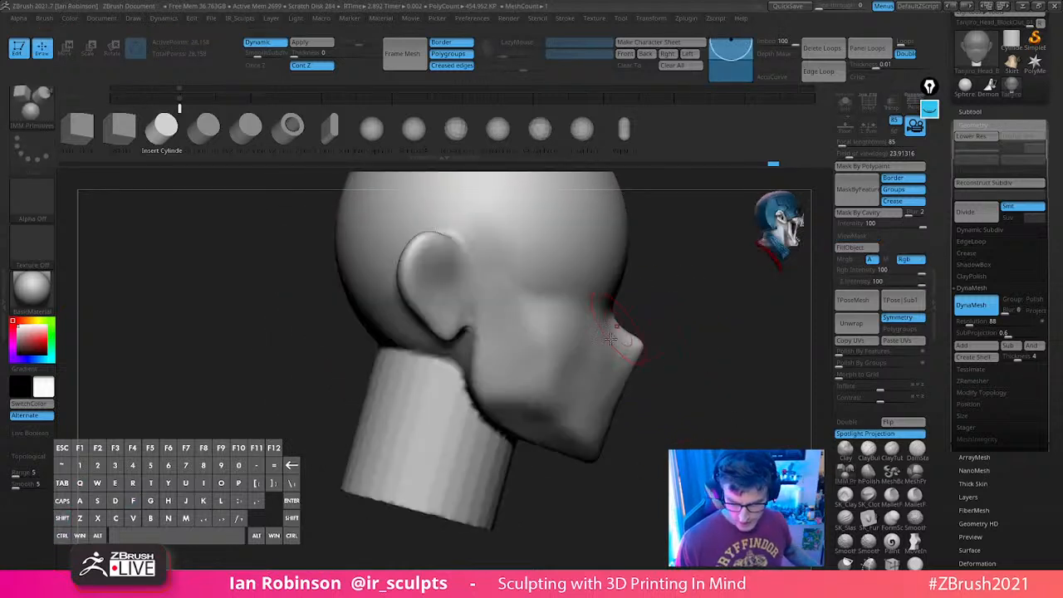
{"action": "left_click_drag", "start_coordinate": [697, 320], "coordinate": [677, 228], "text": "alt"}
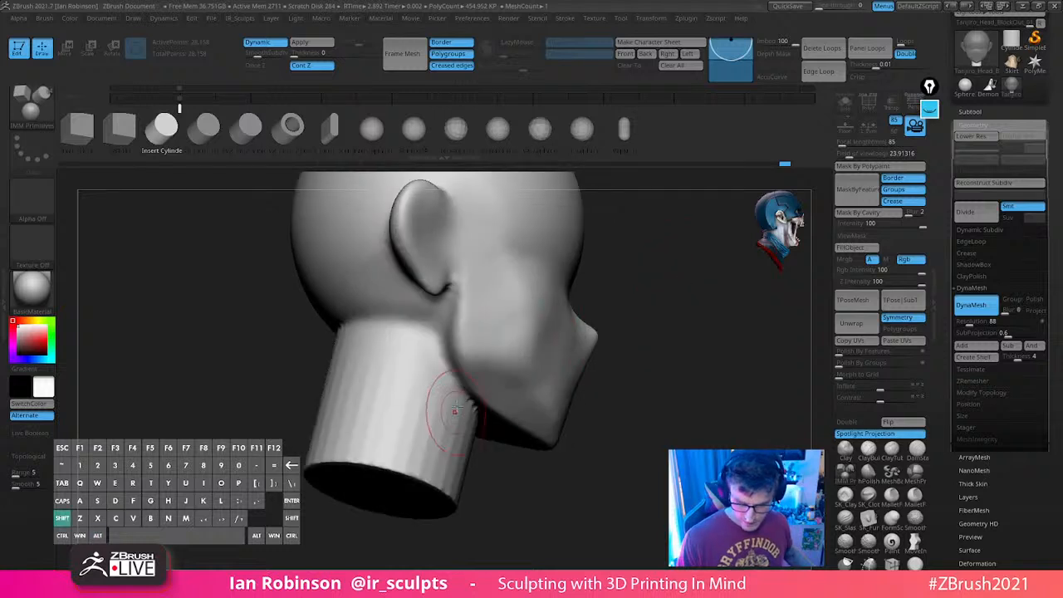
{"action": "left_click_drag", "start_coordinate": [748, 324], "coordinate": [639, 313], "text": "shift"}
{"action": "left_click_drag", "start_coordinate": [718, 370], "coordinate": [565, 413], "text": "alt"}
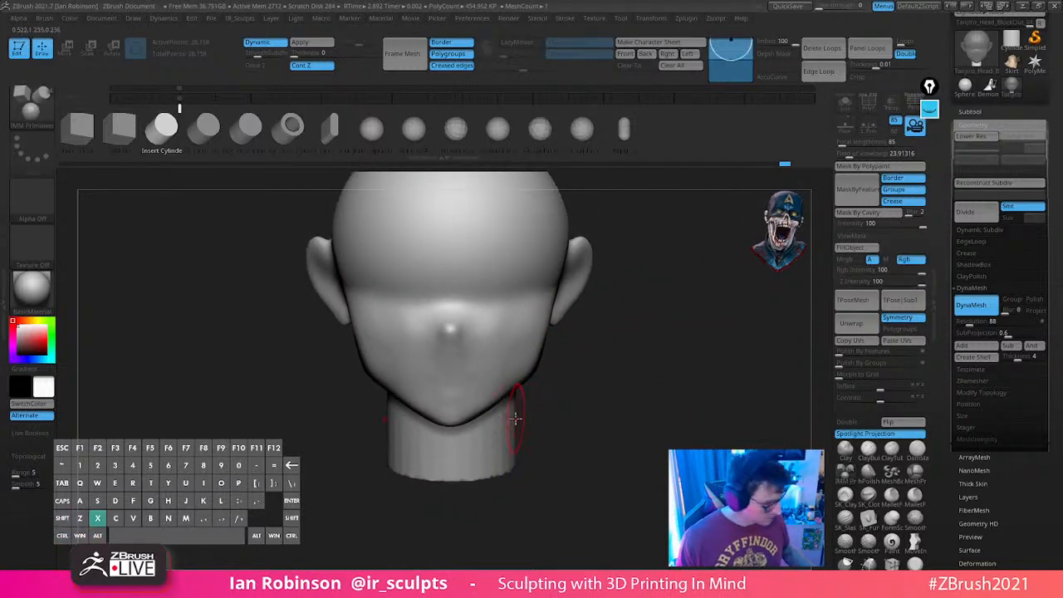
Turn off Local Symmetry and remesh the merged head and neck
{"action": "key", "text": "space"}
{"action": "left_click", "coordinate": [580, 296]}
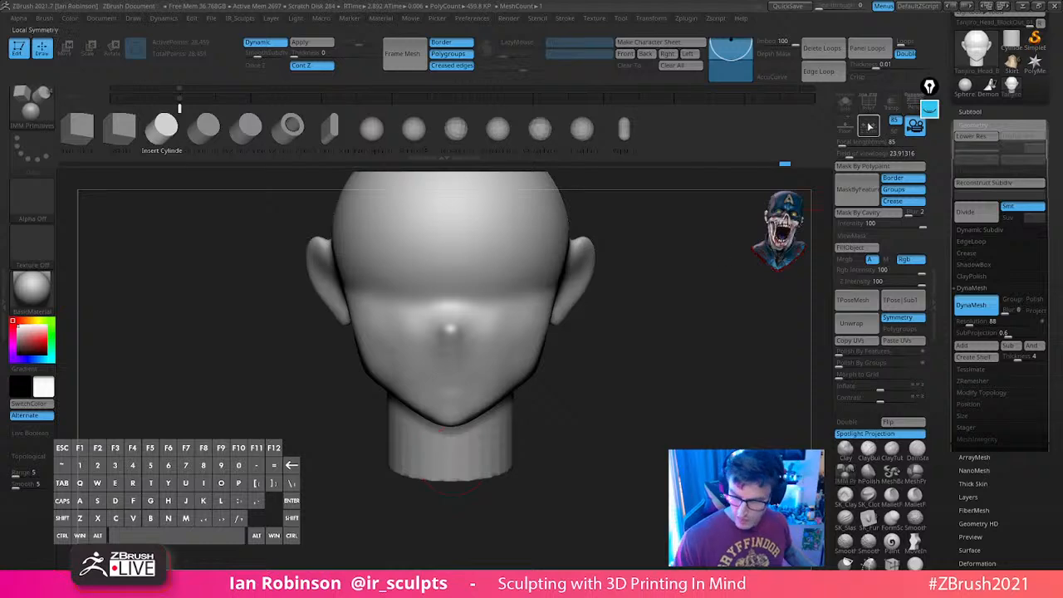
{"action": "key", "text": "shift"}
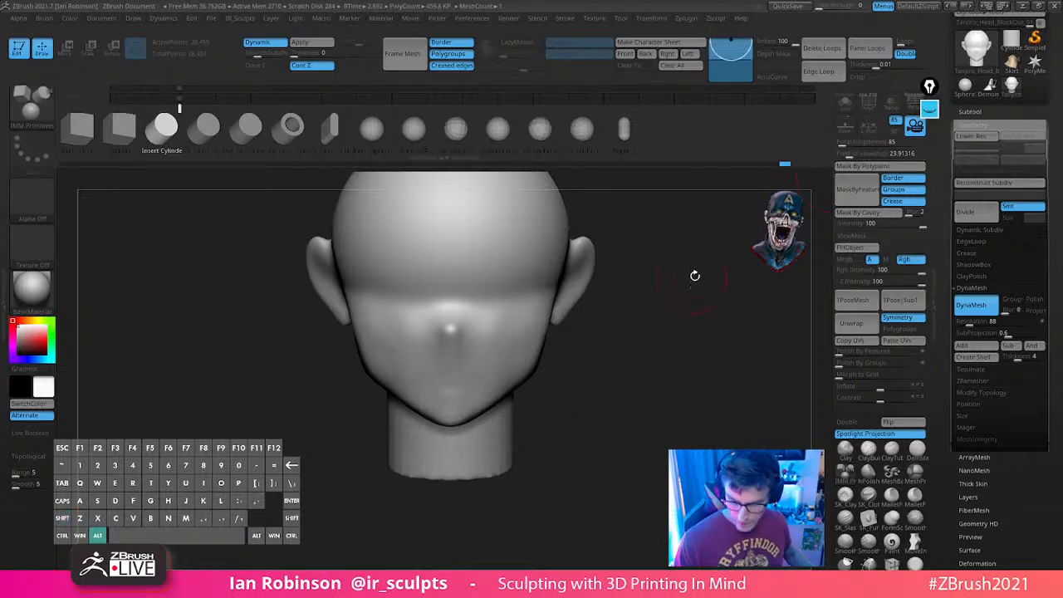
With an enlarged Move brush, pull the neck's lower front edge down and forward and curve the nape inward
{"action": "left_click_drag", "start_coordinate": [535, 418], "coordinate": [660, 329]}
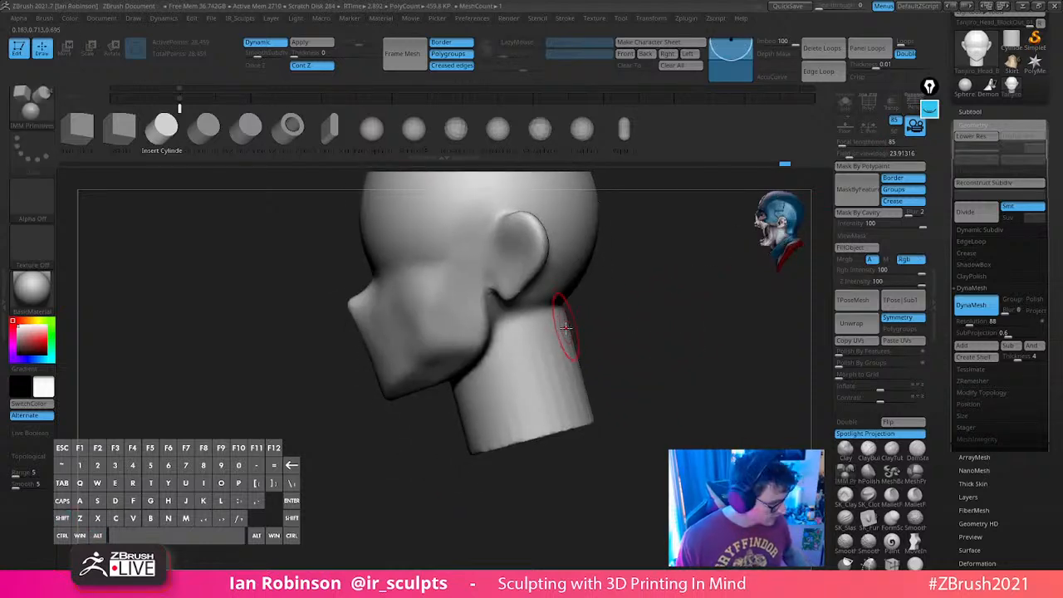
{"action": "key", "text": "b"}
{"action": "key", "text": "m"}
{"action": "key", "text": "v"}
{"action": "key", "text": "s"}
{"action": "left_click_drag", "start_coordinate": [530, 373], "coordinate": [579, 347]}
{"action": "key", "text": "ctrl+shift"}
{"action": "key", "text": "s"}
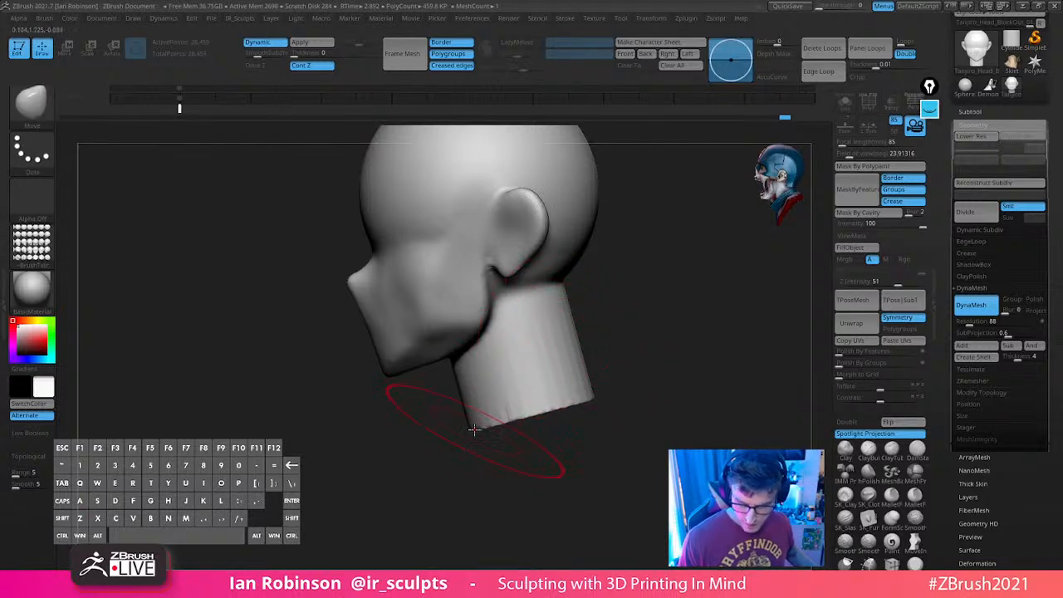
{"action": "left_click_drag", "start_coordinate": [474, 430], "coordinate": [460, 449]}
{"action": "left_click_drag", "start_coordinate": [579, 357], "coordinate": [556, 355]}
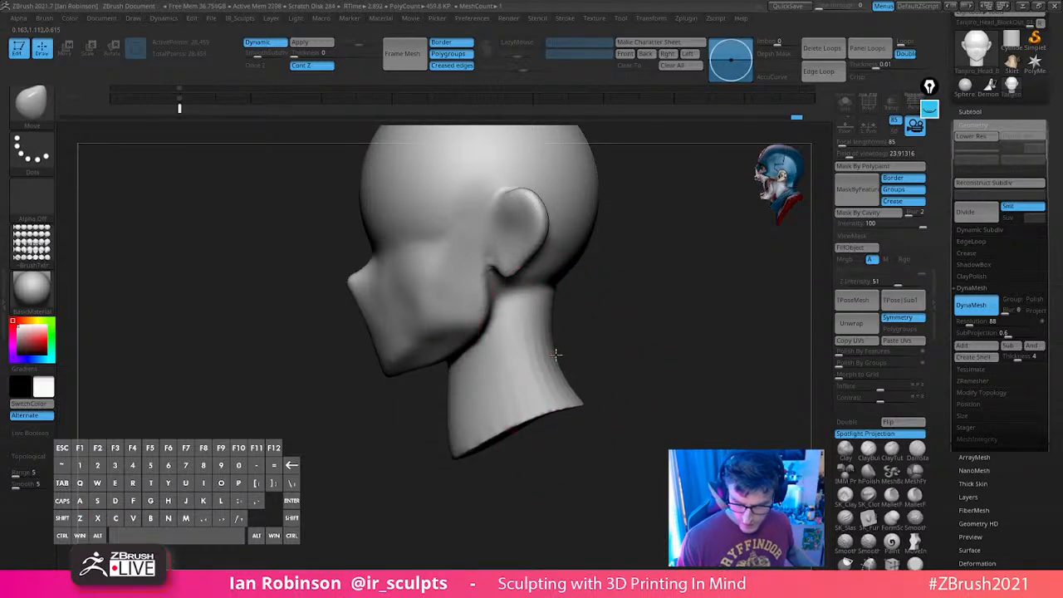
Refine the outline of the neck's base with the Move brush and smooth the back of the neck
{"action": "left_click_drag", "start_coordinate": [484, 446], "coordinate": [494, 441]}
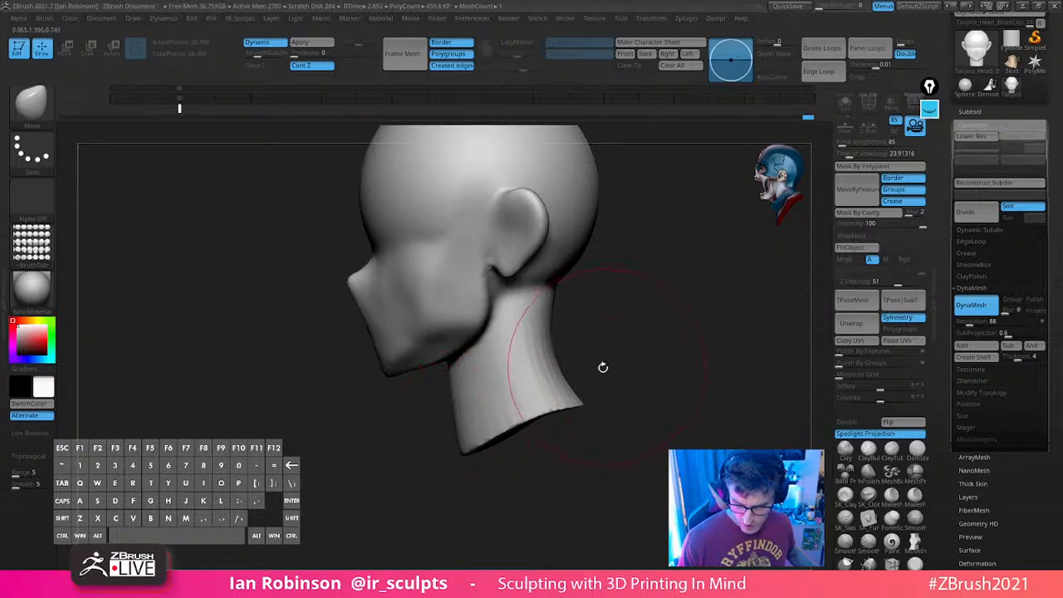
{"action": "left_click_drag", "start_coordinate": [582, 398], "coordinate": [566, 403]}
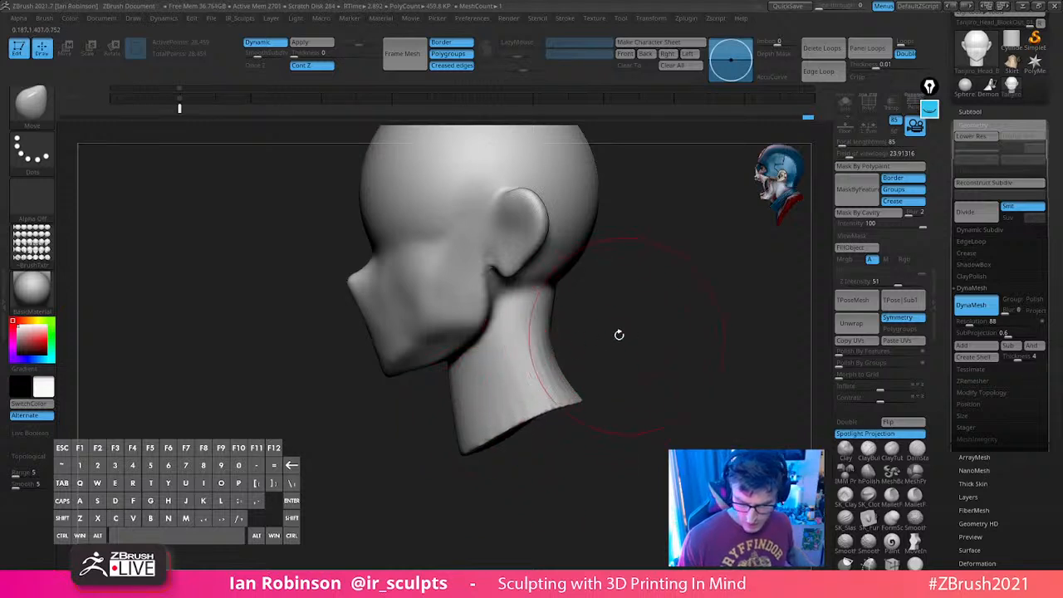
{"action": "left_click_drag", "start_coordinate": [617, 335], "coordinate": [613, 356]}
{"action": "left_click_drag", "start_coordinate": [638, 410], "coordinate": [619, 332]}
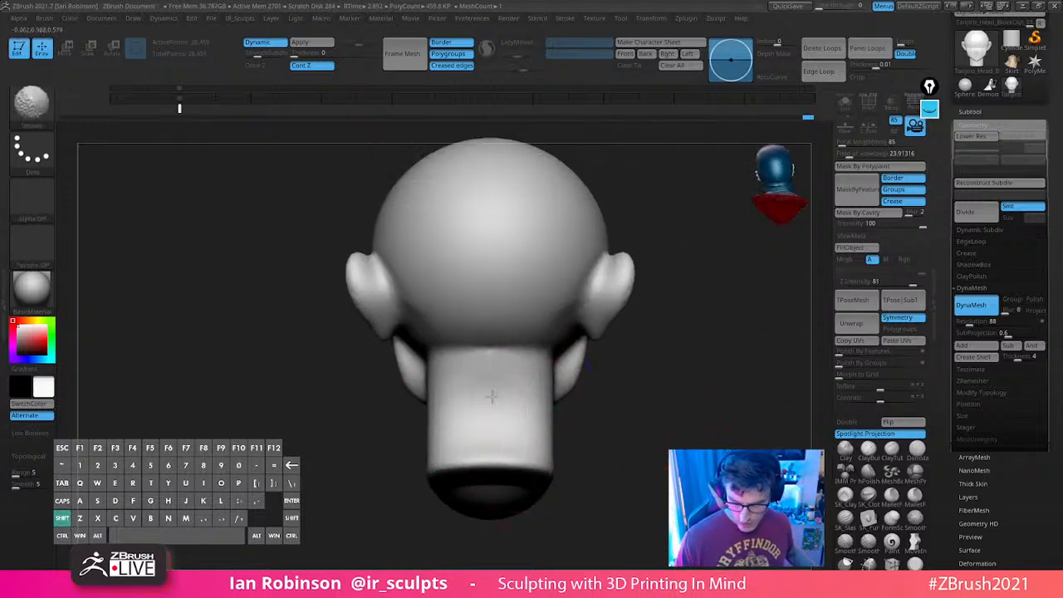
{"action": "mouse_move", "coordinate": [659, 294]}
{"action": "left_mouse_down"}
{"action": "mouse_move", "coordinate": [573, 295]}
{"action": "mouse_move", "coordinate": [693, 238]}
{"action": "mouse_move", "coordinate": [658, 233]}
{"action": "mouse_move", "coordinate": [581, 273]}
{"action": "mouse_move", "coordinate": [650, 274]}
{"action": "mouse_move", "coordinate": [558, 308]}
{"action": "mouse_move", "coordinate": [613, 404]}
{"action": "mouse_move", "coordinate": [565, 402]}
{"action": "mouse_move", "coordinate": [570, 377]}
{"action": "left_mouse_up"}
{"action": "key", "text": "s"}
{"action": "left_click_drag", "start_coordinate": [718, 330], "coordinate": [676, 337]}
Mask the ears with MaskLasso, invert the mask, and shift both ears slightly with the transform gizmo
{"action": "mouse_move", "coordinate": [546, 371]}
{"action": "left_mouse_down", "text": "ctrl"}
{"action": "mouse_move", "coordinate": [559, 310]}
{"action": "mouse_move", "coordinate": [549, 433]}
{"action": "mouse_move", "coordinate": [547, 357]}
{"action": "mouse_move", "coordinate": [629, 410]}
{"action": "mouse_move", "coordinate": [605, 412]}
{"action": "left_mouse_up", "text": "ctrl"}
{"action": "mouse_move", "coordinate": [706, 374]}
{"action": "left_mouse_down", "text": "shift"}
{"action": "mouse_move", "coordinate": [627, 378]}
{"action": "mouse_move", "coordinate": [656, 299]}
{"action": "left_mouse_up", "text": "shift"}
{"action": "left_click", "coordinate": [631, 315], "text": "ctrl"}
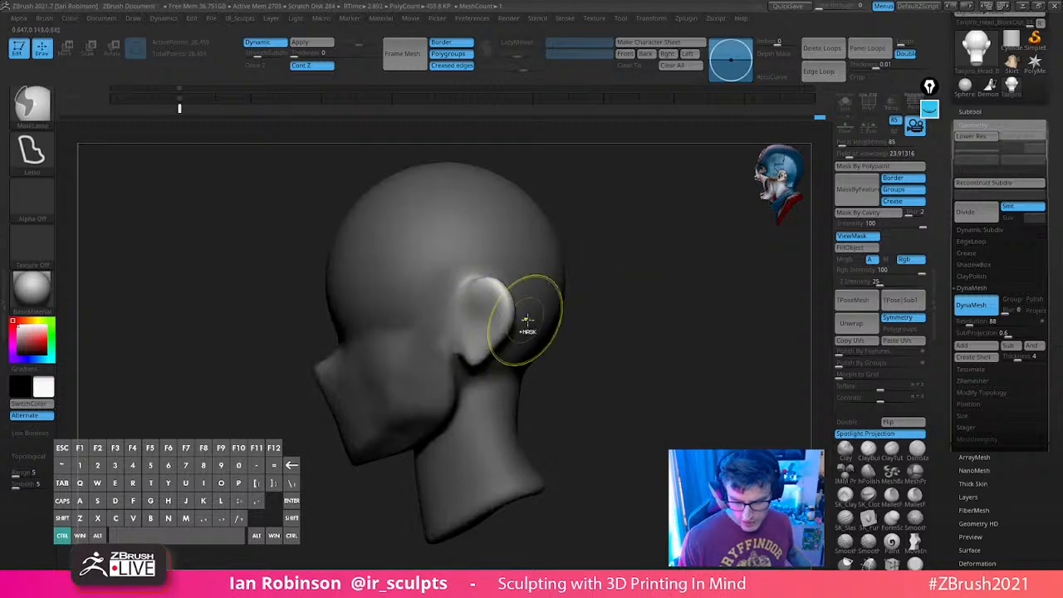
{"action": "key", "text": "w"}
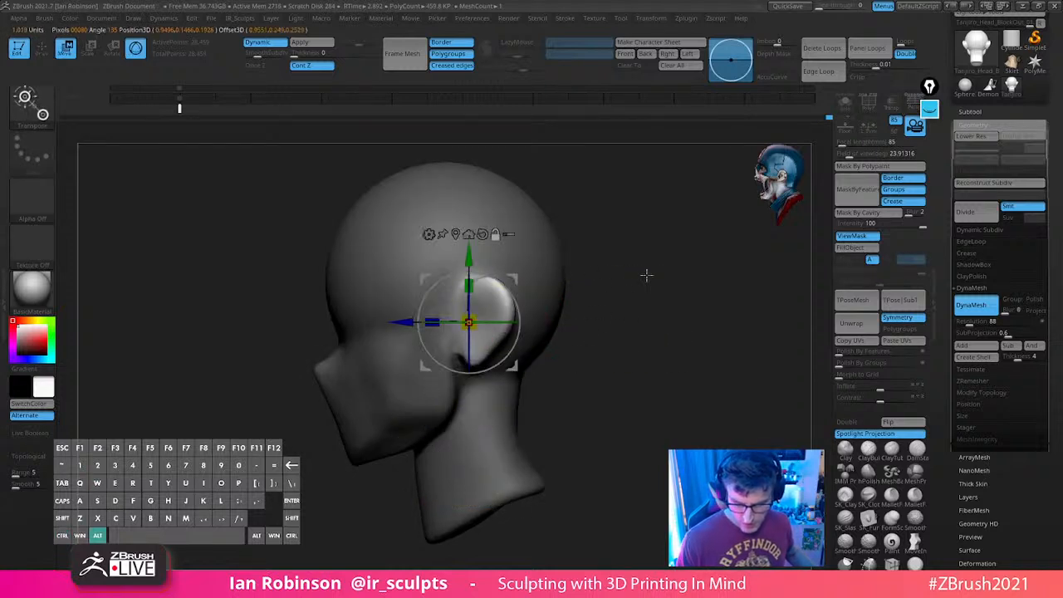
{"action": "left_click_drag", "start_coordinate": [646, 275], "coordinate": [639, 353], "text": "alt"}
{"action": "left_click_drag", "start_coordinate": [515, 369], "coordinate": [502, 377]}
{"action": "key", "text": "q"}
{"action": "mouse_move", "coordinate": [633, 334]}
{"action": "left_mouse_down"}
{"action": "mouse_move", "coordinate": [684, 318]}
{"action": "mouse_move", "coordinate": [647, 344]}
{"action": "mouse_move", "coordinate": [606, 316]}
{"action": "mouse_move", "coordinate": [600, 350]}
{"action": "left_mouse_up"}
{"action": "key", "text": "s"}
{"action": "left_click_drag", "start_coordinate": [600, 361], "coordinate": [567, 366]}
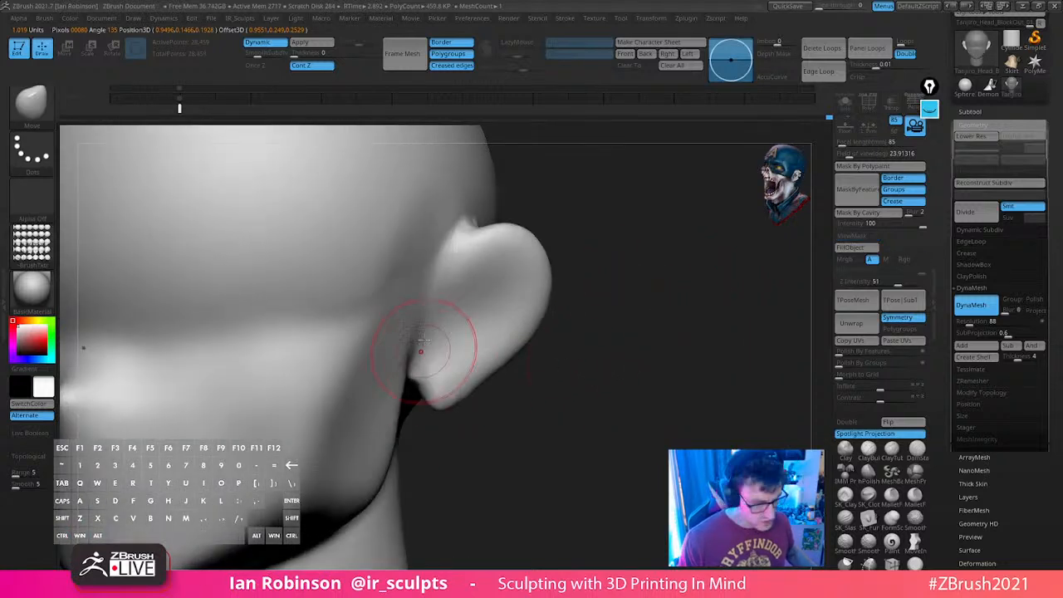
{"action": "key", "text": "ctrl+z"}
{"action": "key", "text": "ctrl+z"}
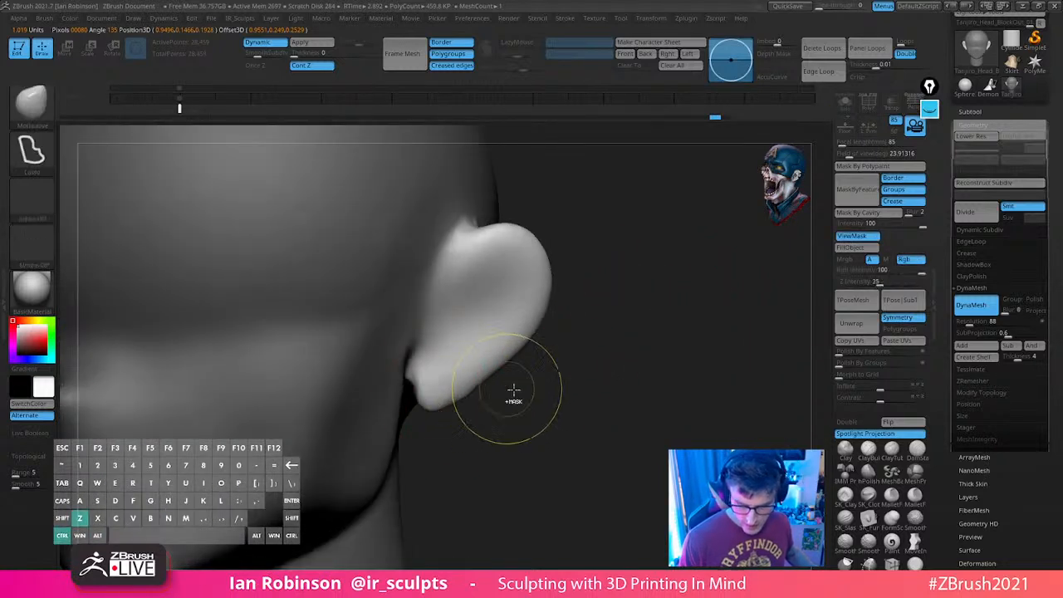
Adjust the earlobe with the Move brush, clear the ear mask, and lasso a mask over the jaw beside the lobe
{"action": "key", "text": "s"}
{"action": "left_click_drag", "start_coordinate": [519, 397], "coordinate": [512, 398]}
{"action": "mouse_move", "coordinate": [575, 389]}
{"action": "left_mouse_down", "text": "ctrl"}
{"action": "mouse_move", "coordinate": [556, 421]}
{"action": "mouse_move", "coordinate": [463, 438]}
{"action": "mouse_move", "coordinate": [402, 275]}
{"action": "mouse_move", "coordinate": [192, 226]}
{"action": "left_mouse_up", "text": "ctrl"}
{"action": "mouse_move", "coordinate": [575, 418]}
{"action": "left_mouse_down"}
{"action": "mouse_move", "coordinate": [640, 415]}
{"action": "mouse_move", "coordinate": [665, 275]}
{"action": "left_mouse_up"}
{"action": "key", "text": "ctrl+z"}
{"action": "mouse_move", "coordinate": [384, 184]}
{"action": "left_mouse_down", "text": "ctrl"}
{"action": "mouse_move", "coordinate": [387, 485]}
{"action": "mouse_move", "coordinate": [146, 468]}
{"action": "left_mouse_up", "text": "ctrl"}
{"action": "key", "text": "space"}
{"action": "left_click_drag", "start_coordinate": [611, 307], "coordinate": [615, 383], "text": "alt"}
Reshape the earlobe with the Move brush where it meets the masked jaw, undoing the unwanted strokes
{"action": "left_click_drag", "start_coordinate": [615, 382], "coordinate": [660, 385]}
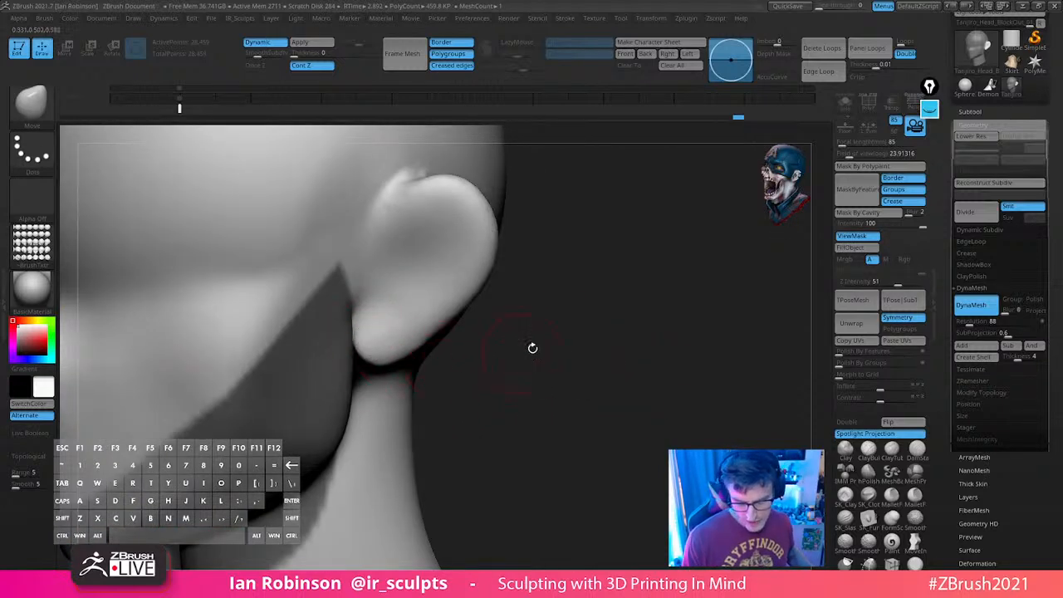
{"action": "mouse_move", "coordinate": [532, 348]}
{"action": "left_mouse_down"}
{"action": "mouse_move", "coordinate": [580, 356]}
{"action": "mouse_move", "coordinate": [399, 340]}
{"action": "mouse_move", "coordinate": [435, 338]}
{"action": "left_mouse_up"}
{"action": "key", "text": "s"}
{"action": "key", "text": "ctrl+z"}
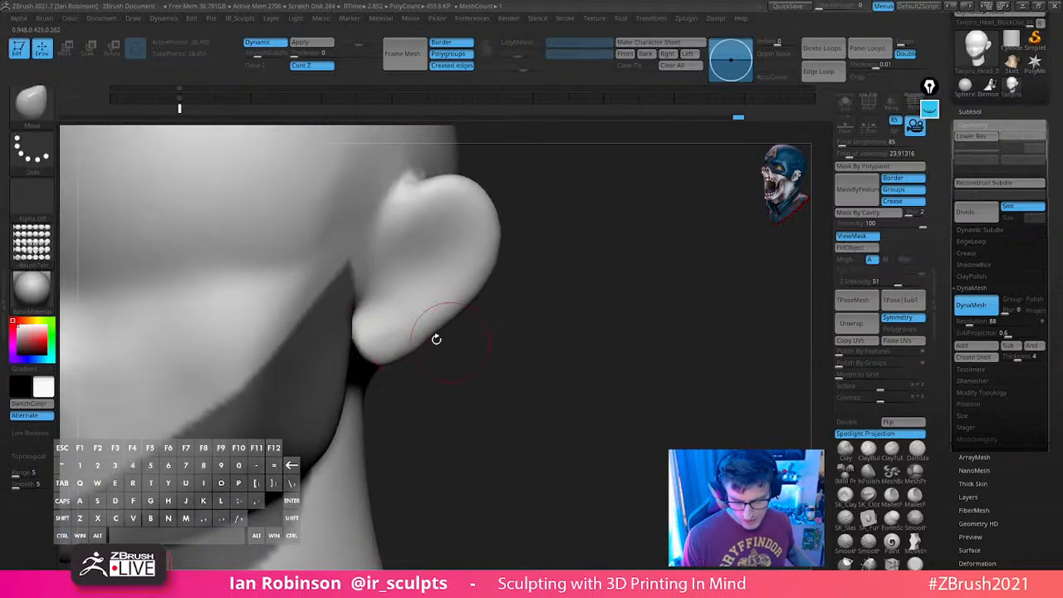
{"action": "key", "text": "ctrl+z"}
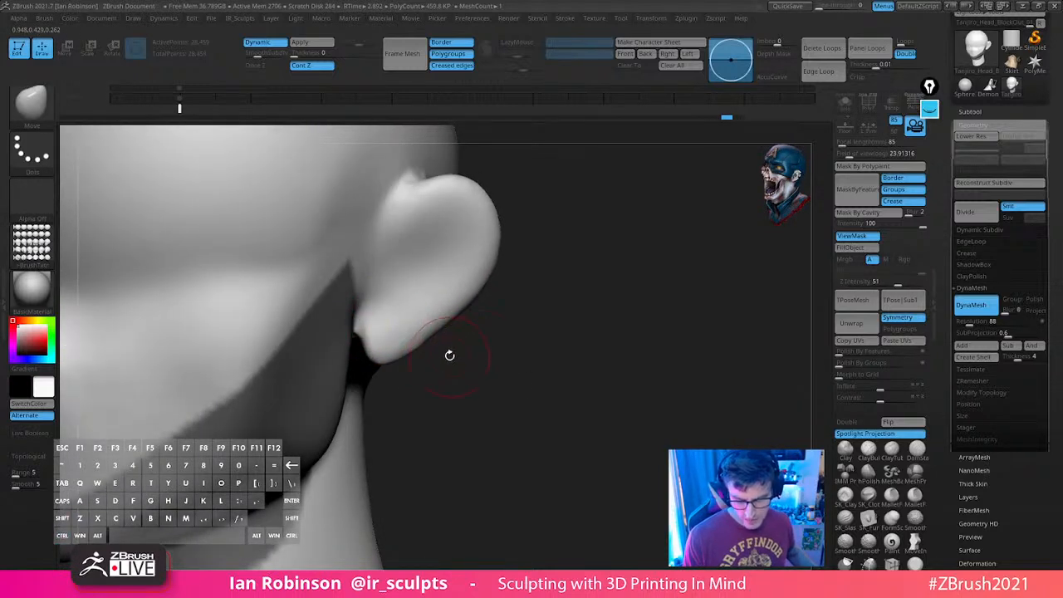
{"action": "mouse_move", "coordinate": [361, 332]}
{"action": "left_mouse_down"}
{"action": "mouse_move", "coordinate": [454, 363]}
{"action": "mouse_move", "coordinate": [361, 326]}
{"action": "left_mouse_up"}
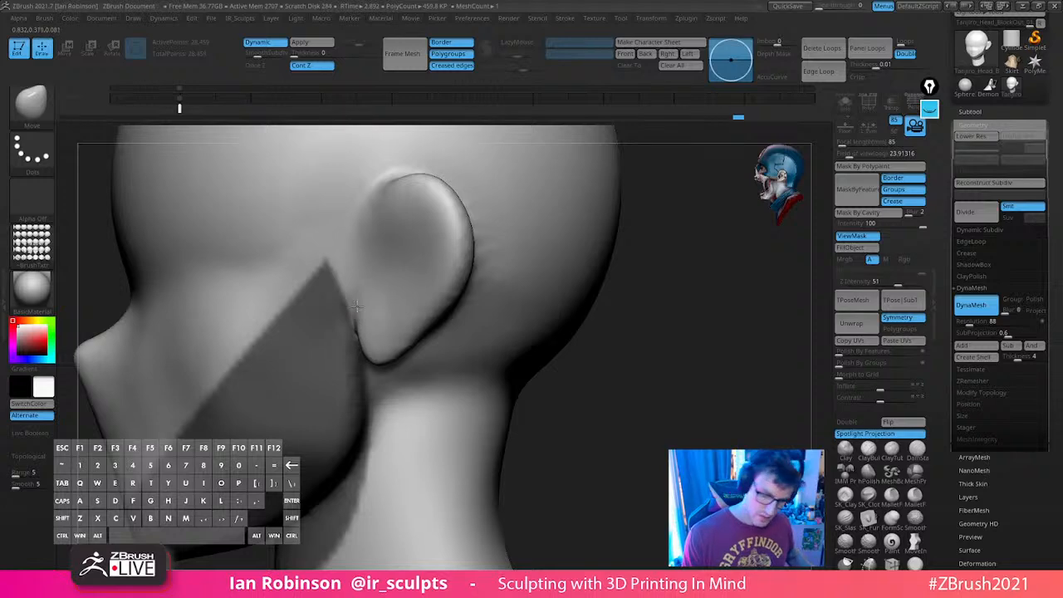
Build up the ear's upper rim into the side of the head with ClayBuildup and smooth it
{"action": "mouse_move", "coordinate": [674, 254]}
{"action": "left_mouse_down", "text": "alt"}
{"action": "mouse_move", "coordinate": [674, 342]}
{"action": "mouse_move", "coordinate": [658, 316]}
{"action": "mouse_move", "coordinate": [577, 325]}
{"action": "mouse_move", "coordinate": [622, 266]}
{"action": "left_mouse_up", "text": "alt"}
{"action": "key", "text": "b"}
{"action": "key", "text": "c"}
{"action": "key", "text": "b"}
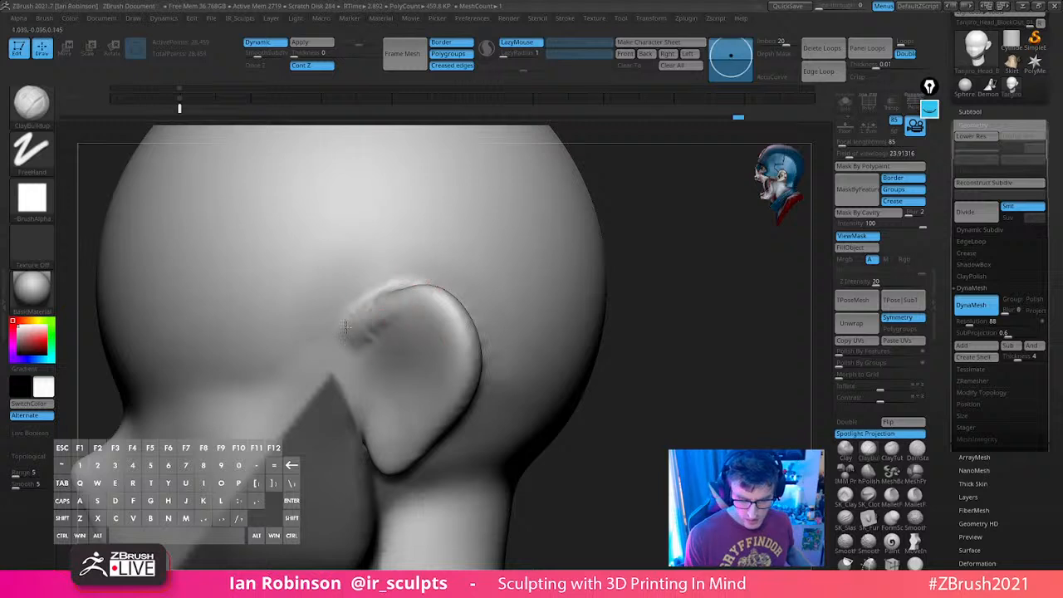
{"action": "left_click_drag", "start_coordinate": [687, 301], "coordinate": [551, 297]}
{"action": "left_click_drag", "start_coordinate": [374, 292], "coordinate": [391, 304], "text": "shift"}
{"action": "mouse_move", "coordinate": [531, 286]}
{"action": "left_mouse_down", "text": "shift"}
{"action": "mouse_move", "coordinate": [631, 275]}
{"action": "mouse_move", "coordinate": [624, 259]}
{"action": "mouse_move", "coordinate": [650, 275]}
{"action": "mouse_move", "coordinate": [499, 268]}
{"action": "left_mouse_up", "text": "shift"}
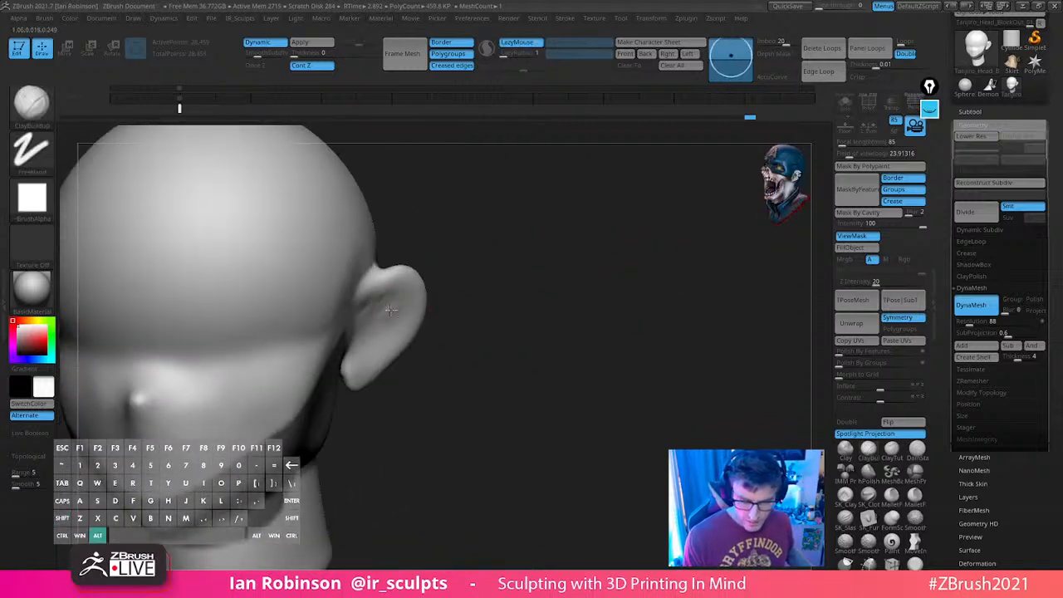
Clear the mask, remesh the head with DynaMesh, and smooth the area where the earlobe joins the jaw
{"action": "left_click_drag", "start_coordinate": [467, 321], "coordinate": [600, 328], "text": "ctrl"}
{"action": "left_click_drag", "start_coordinate": [600, 328], "coordinate": [511, 344]}
{"action": "left_click_drag", "start_coordinate": [320, 422], "coordinate": [320, 402], "text": "shift"}
{"action": "left_click_drag", "start_coordinate": [534, 331], "coordinate": [596, 327], "text": "shift"}
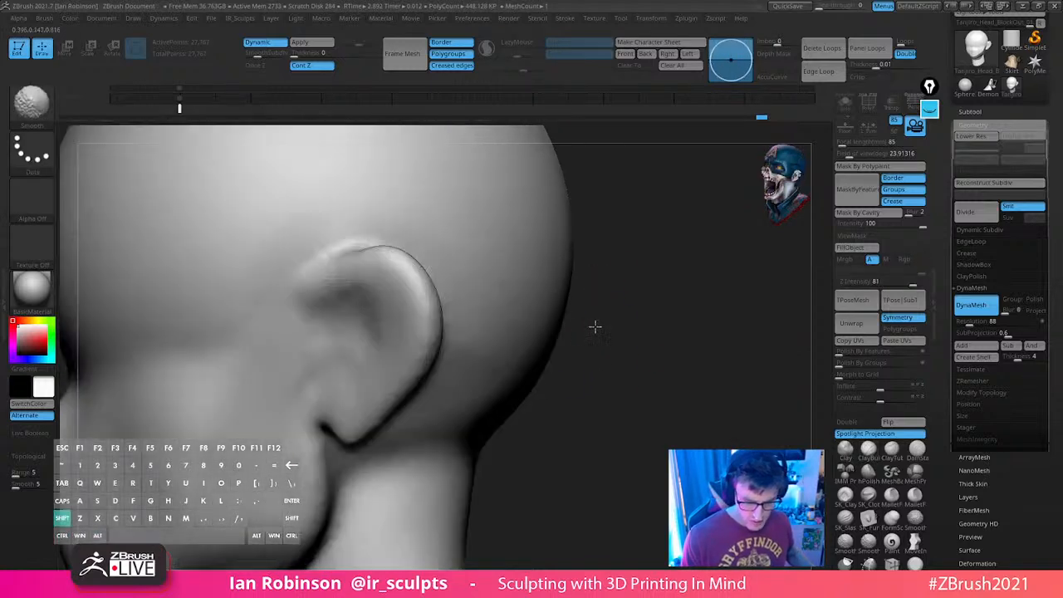
{"action": "left_click_drag", "start_coordinate": [672, 329], "coordinate": [620, 306], "text": "alt"}
{"action": "key", "text": "s"}
{"action": "left_click_drag", "start_coordinate": [474, 332], "coordinate": [483, 332]}
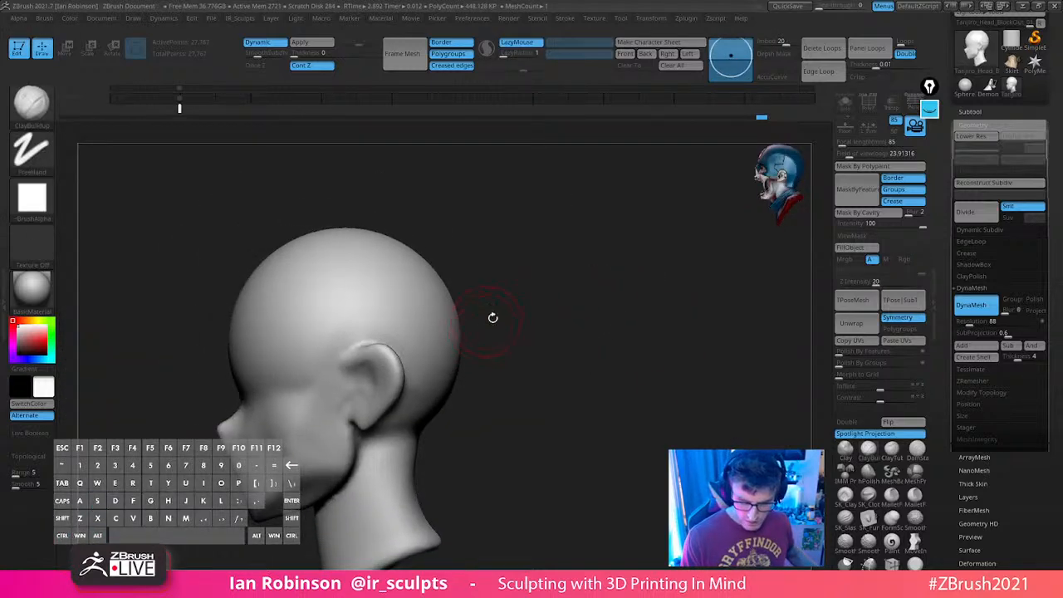
Reshape the earlobe and the front of the ear's upper rim with the Move brush, adjusting the draw size to fit
{"action": "mouse_move", "coordinate": [582, 287]}
{"action": "left_mouse_down", "text": "alt"}
{"action": "mouse_move", "coordinate": [643, 334]}
{"action": "mouse_move", "coordinate": [686, 305]}
{"action": "left_mouse_up", "text": "alt"}
{"action": "key", "text": "b"}
{"action": "key", "text": "m"}
{"action": "key", "text": "v"}
{"action": "key", "text": "s"}
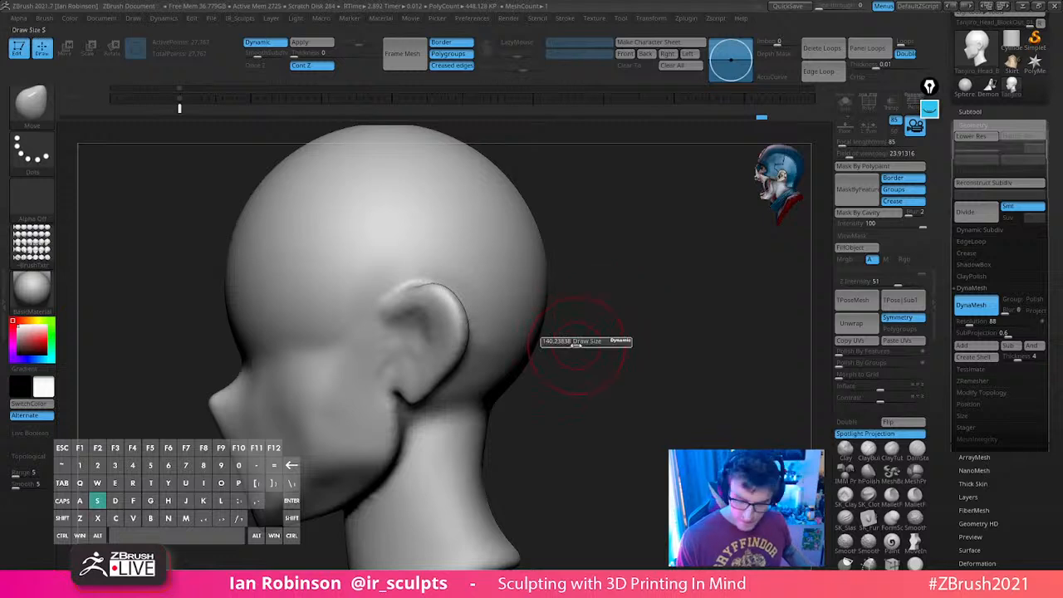
{"action": "mouse_move", "coordinate": [424, 393]}
{"action": "left_mouse_down"}
{"action": "mouse_move", "coordinate": [407, 388]}
{"action": "mouse_move", "coordinate": [421, 400]}
{"action": "mouse_move", "coordinate": [449, 365]}
{"action": "left_mouse_up"}
{"action": "key", "text": "s"}
{"action": "key", "text": "s"}
{"action": "left_click_drag", "start_coordinate": [568, 342], "coordinate": [631, 329]}
{"action": "left_click_drag", "start_coordinate": [400, 297], "coordinate": [421, 294]}
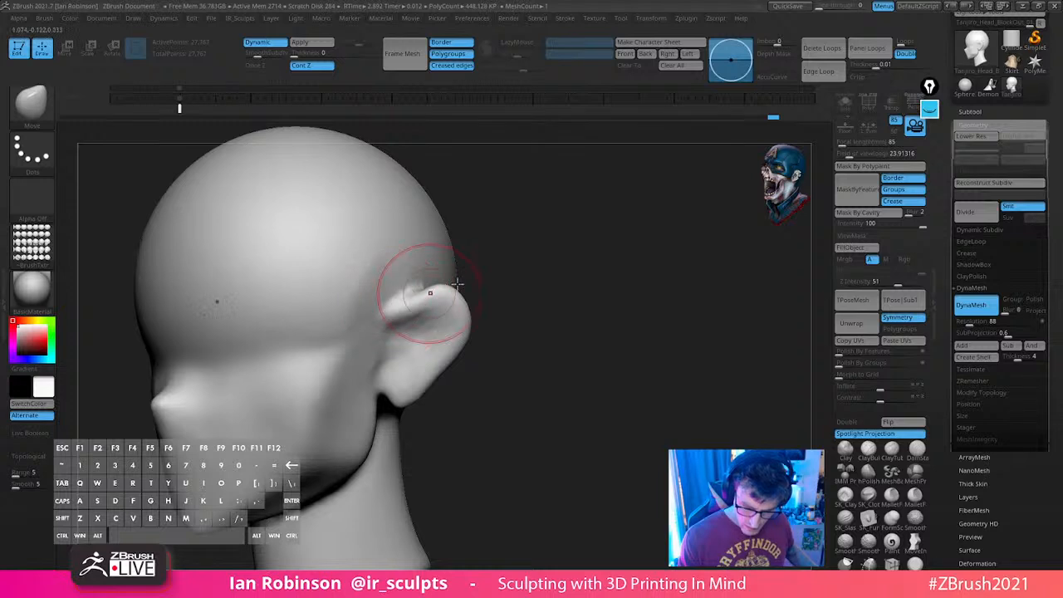
Adjust where the ear's upper rim meets the side of the head with the Move brush, checking it from the front
{"action": "left_click_drag", "start_coordinate": [619, 287], "coordinate": [544, 290]}
{"action": "left_click_drag", "start_coordinate": [588, 232], "coordinate": [612, 236]}
{"action": "left_click_drag", "start_coordinate": [412, 312], "coordinate": [405, 302]}
{"action": "left_click_drag", "start_coordinate": [404, 305], "coordinate": [400, 319]}
{"action": "left_click_drag", "start_coordinate": [565, 281], "coordinate": [555, 317], "text": "shift"}
{"action": "left_click_drag", "start_coordinate": [515, 279], "coordinate": [628, 337]}
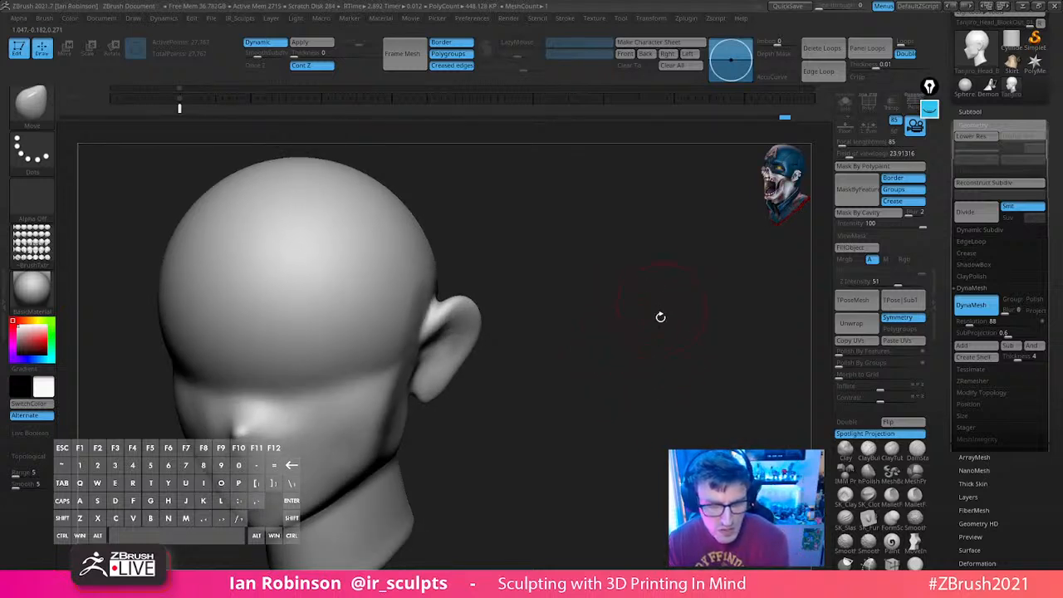
{"action": "left_click_drag", "start_coordinate": [660, 367], "coordinate": [668, 359]}
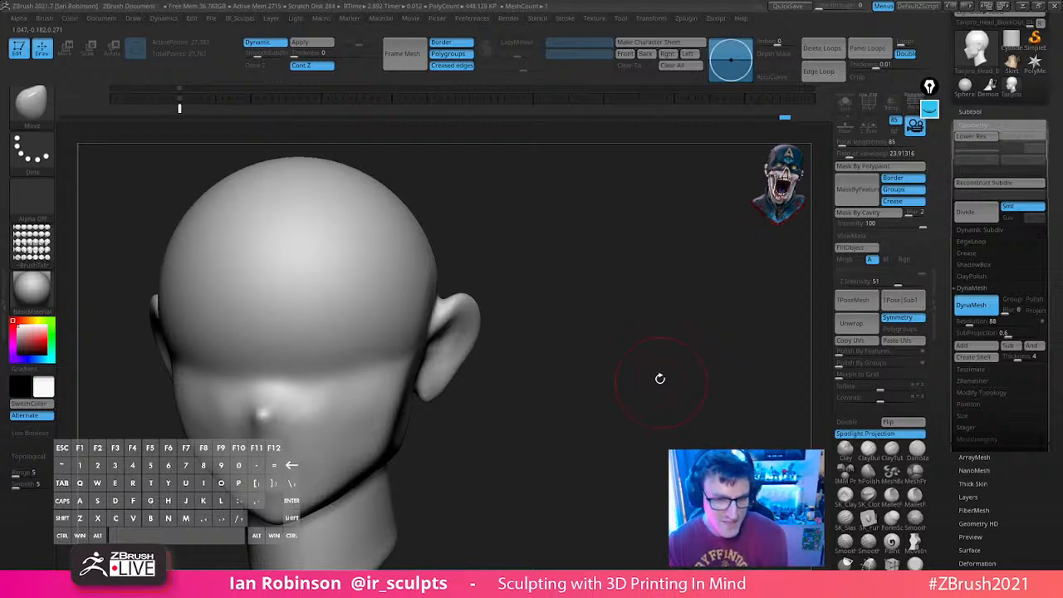
Carve a crease behind the ear where it joins the skull with the DamStandard brush
{"action": "mouse_move", "coordinate": [657, 311]}
{"action": "left_mouse_down"}
{"action": "mouse_move", "coordinate": [665, 318]}
{"action": "mouse_move", "coordinate": [641, 316]}
{"action": "mouse_move", "coordinate": [684, 323]}
{"action": "mouse_move", "coordinate": [660, 300]}
{"action": "mouse_move", "coordinate": [453, 372]}
{"action": "left_mouse_up"}
{"action": "key", "text": "s"}
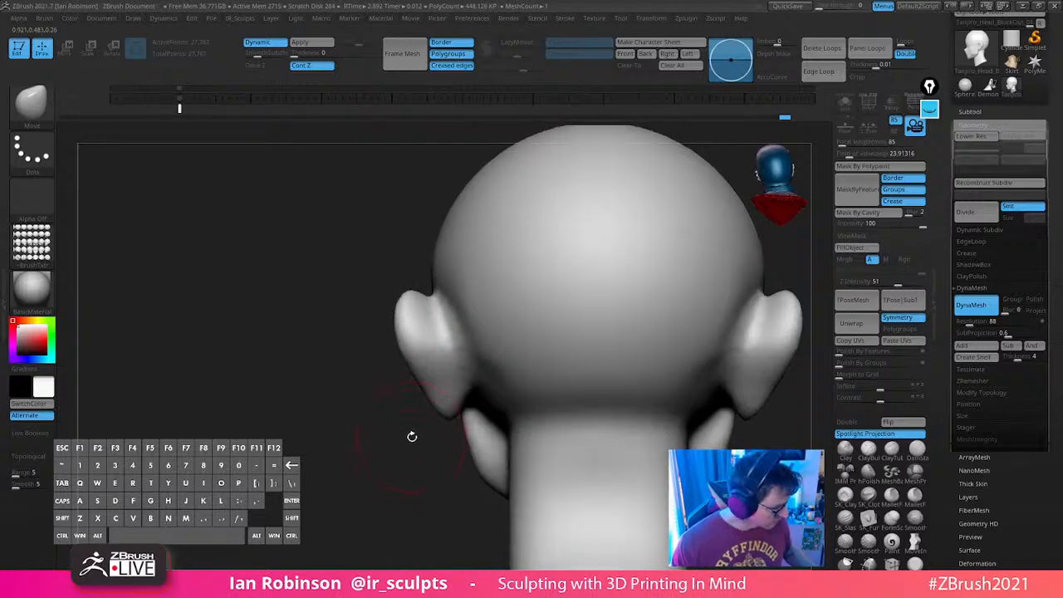
{"action": "key", "text": "b"}
{"action": "key", "text": "d"}
{"action": "key", "text": "s"}
{"action": "left_click_drag", "start_coordinate": [434, 314], "coordinate": [458, 377]}
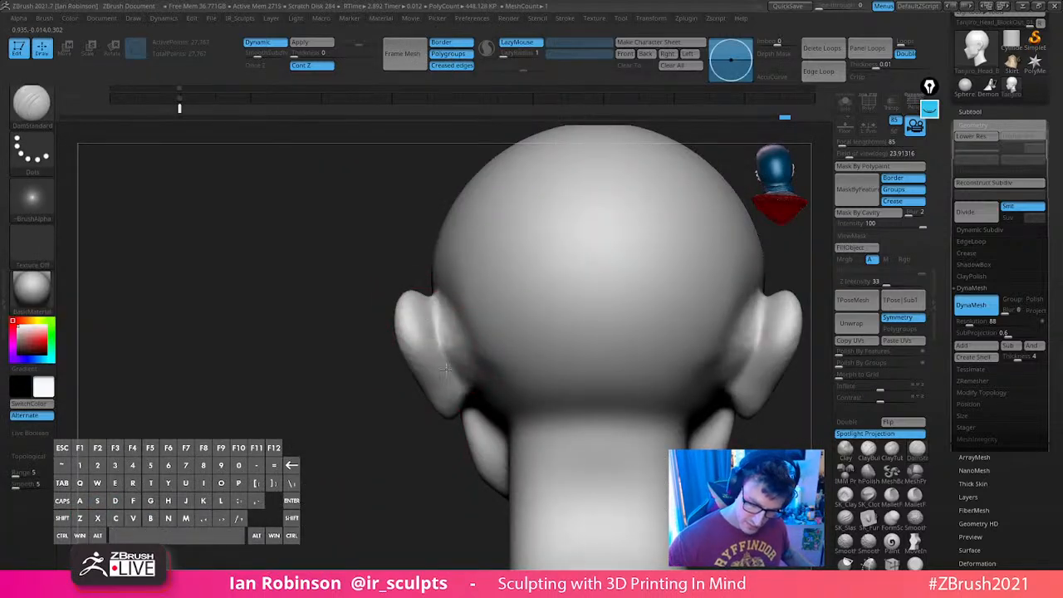
{"action": "left_click_drag", "start_coordinate": [440, 339], "coordinate": [459, 382]}
Extend and deepen the DamStandard crease behind the ear down to the back of the earlobe, using a smaller draw size
{"action": "left_click_drag", "start_coordinate": [453, 506], "coordinate": [413, 432]}
{"action": "left_click_drag", "start_coordinate": [449, 365], "coordinate": [464, 395]}
{"action": "left_click_drag", "start_coordinate": [385, 451], "coordinate": [417, 503]}
{"action": "key", "text": "s"}
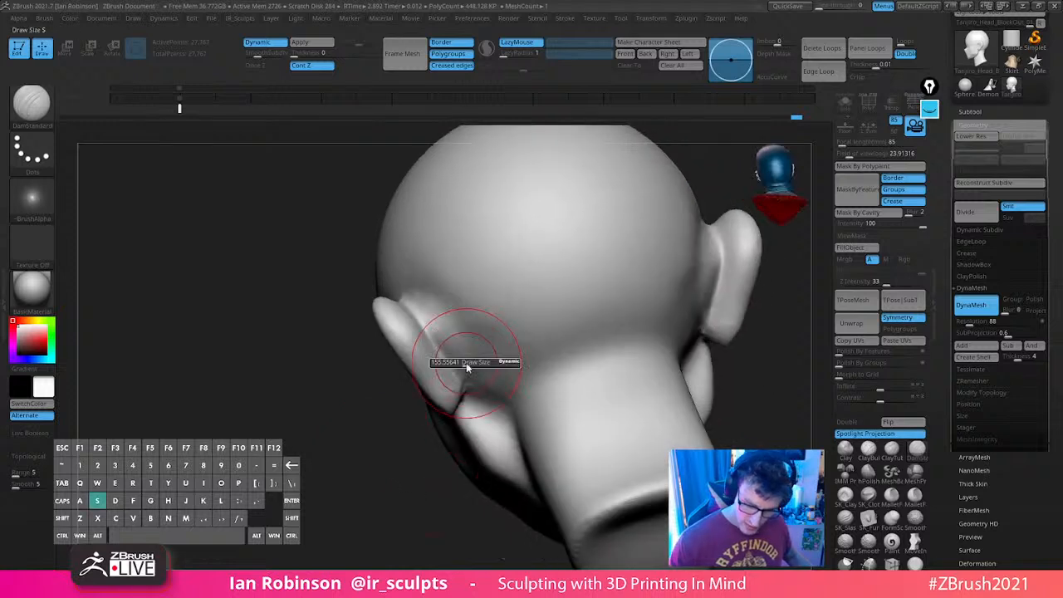
{"action": "left_click_drag", "start_coordinate": [466, 364], "coordinate": [459, 364]}
{"action": "left_click_drag", "start_coordinate": [434, 479], "coordinate": [430, 463]}
{"action": "left_click_drag", "start_coordinate": [459, 381], "coordinate": [471, 397]}
{"action": "mouse_move", "coordinate": [401, 480]}
{"action": "left_mouse_down"}
{"action": "mouse_move", "coordinate": [405, 513]}
{"action": "mouse_move", "coordinate": [412, 440]}
{"action": "mouse_move", "coordinate": [400, 505]}
{"action": "left_mouse_up"}
{"action": "left_click_drag", "start_coordinate": [417, 296], "coordinate": [471, 384]}
{"action": "left_click_drag", "start_coordinate": [401, 522], "coordinate": [409, 492]}
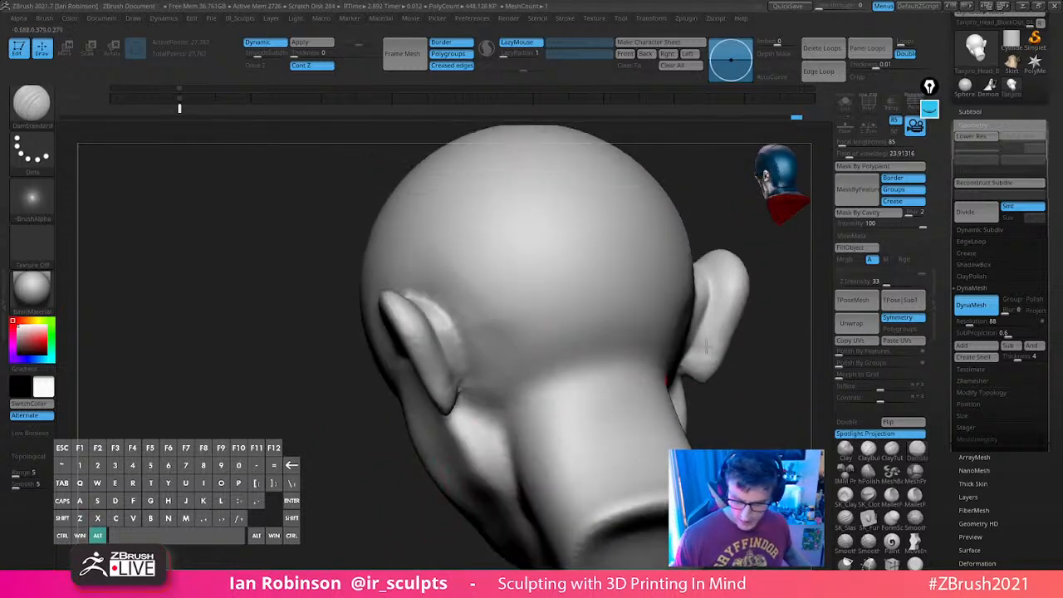
Turn the head to the front and show the Spotlight reference drawings over it to compare the ears
{"action": "mouse_move", "coordinate": [781, 399]}
{"action": "left_mouse_down", "text": "alt"}
{"action": "mouse_move", "coordinate": [671, 397]}
{"action": "mouse_move", "coordinate": [662, 387]}
{"action": "mouse_move", "coordinate": [683, 389]}
{"action": "mouse_move", "coordinate": [694, 353]}
{"action": "left_mouse_up", "text": "alt"}
{"action": "left_click_drag", "start_coordinate": [691, 354], "coordinate": [580, 334]}
{"action": "left_click_drag", "start_coordinate": [624, 327], "coordinate": [675, 324], "text": "alt"}
{"action": "left_click_drag", "start_coordinate": [588, 301], "coordinate": [641, 271], "text": "alt"}
{"action": "key", "text": "shift+z"}
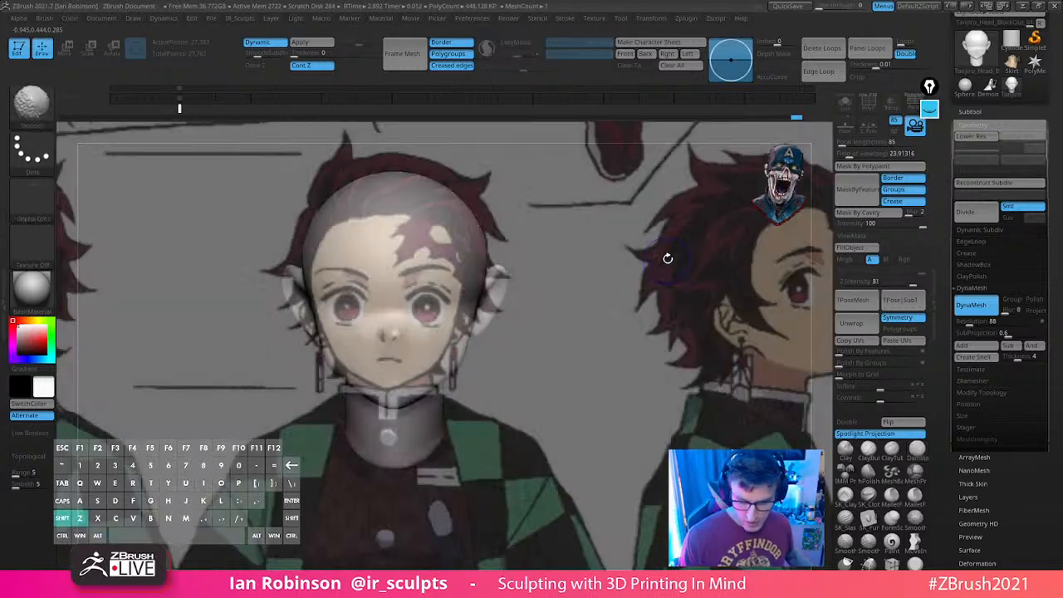
Match the head's front view to the size and position of the character's front-facing face in the reference overlay
{"action": "key", "text": "z"}
{"action": "key", "text": "shift+z"}
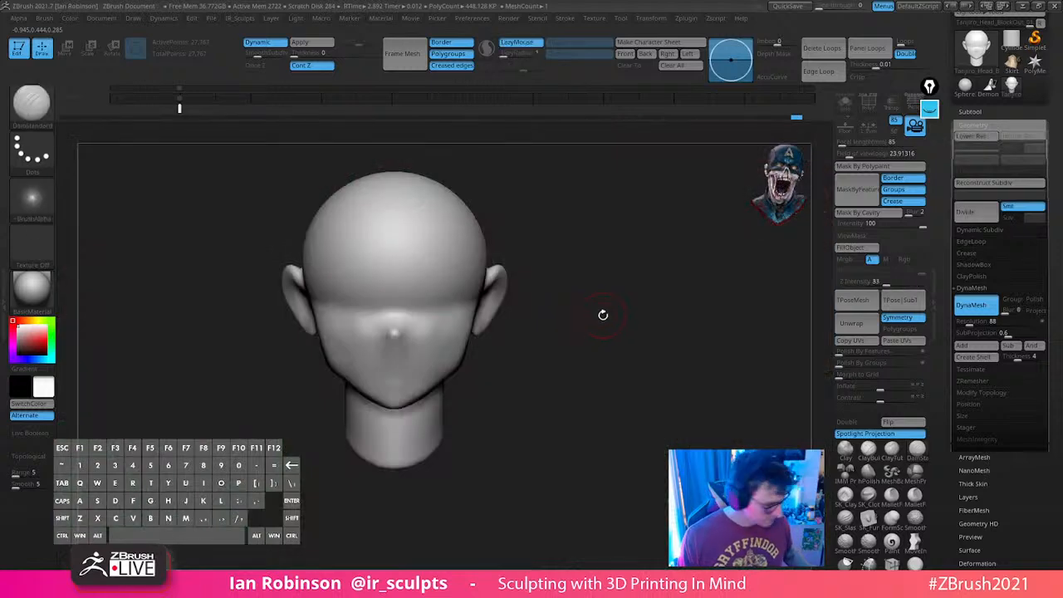
{"action": "key", "text": "shift+z"}
{"action": "key", "text": "z"}
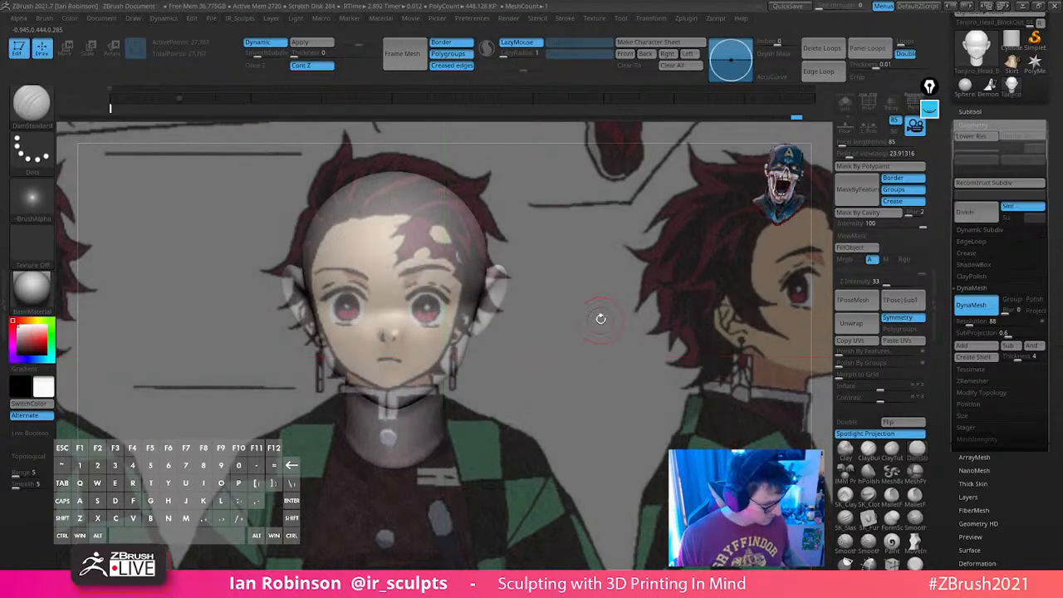
{"action": "key", "text": "Right"}
{"action": "mouse_move", "coordinate": [595, 310]}
{"action": "left_mouse_down", "text": "shift"}
{"action": "mouse_move", "coordinate": [607, 309]}
{"action": "mouse_move", "coordinate": [602, 299]}
{"action": "left_mouse_up", "text": "shift"}
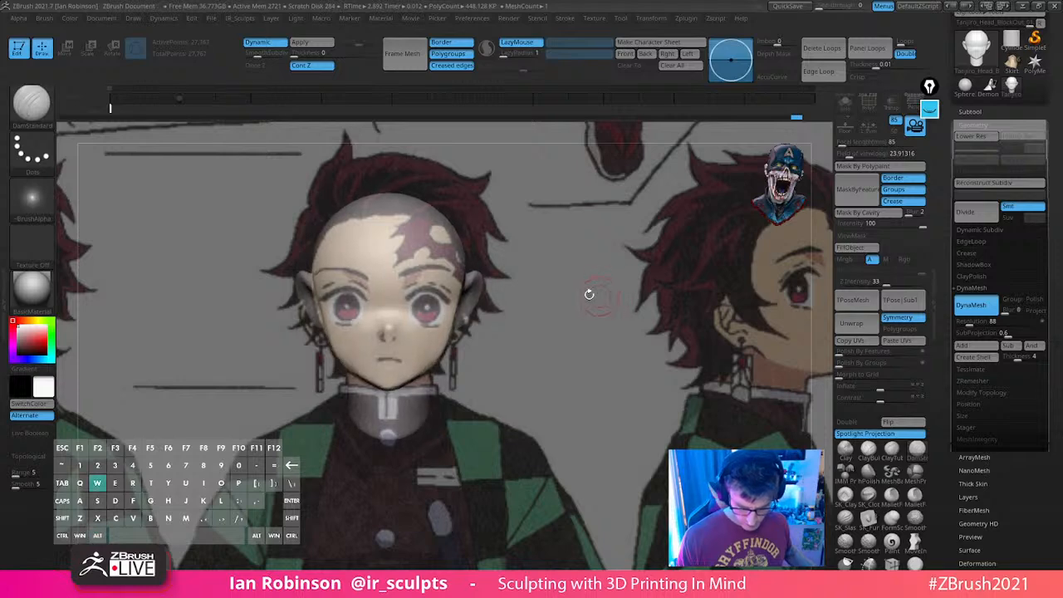
Fine-tune the head's placement over the front-facing reference with the Move gizmo, checking the model with the reference hidden
{"action": "key", "text": "w"}
{"action": "left_click", "coordinate": [465, 212]}
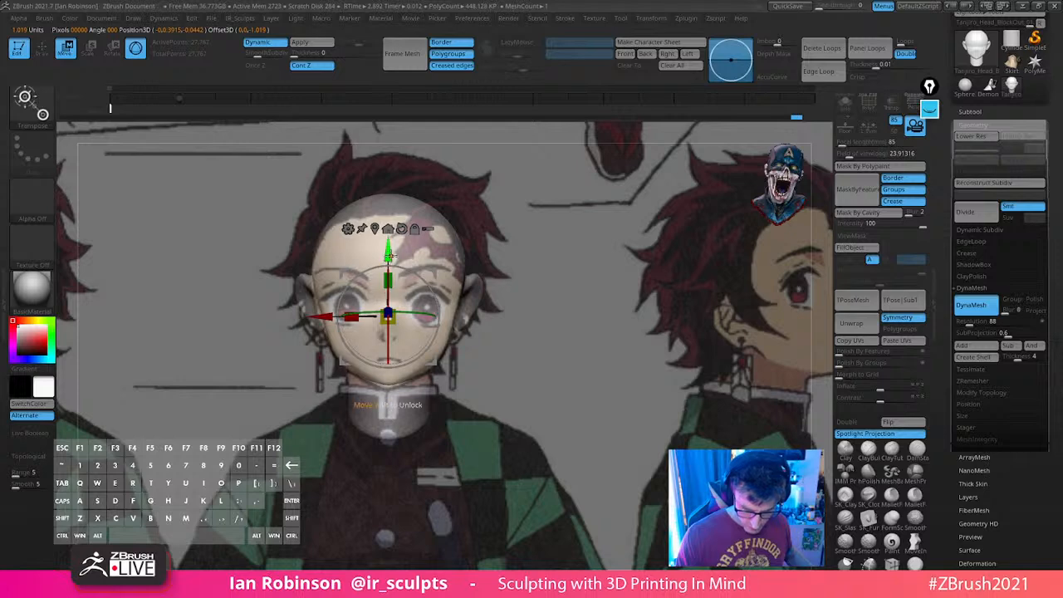
{"action": "key", "text": "q"}
{"action": "key", "text": "shift+z"}
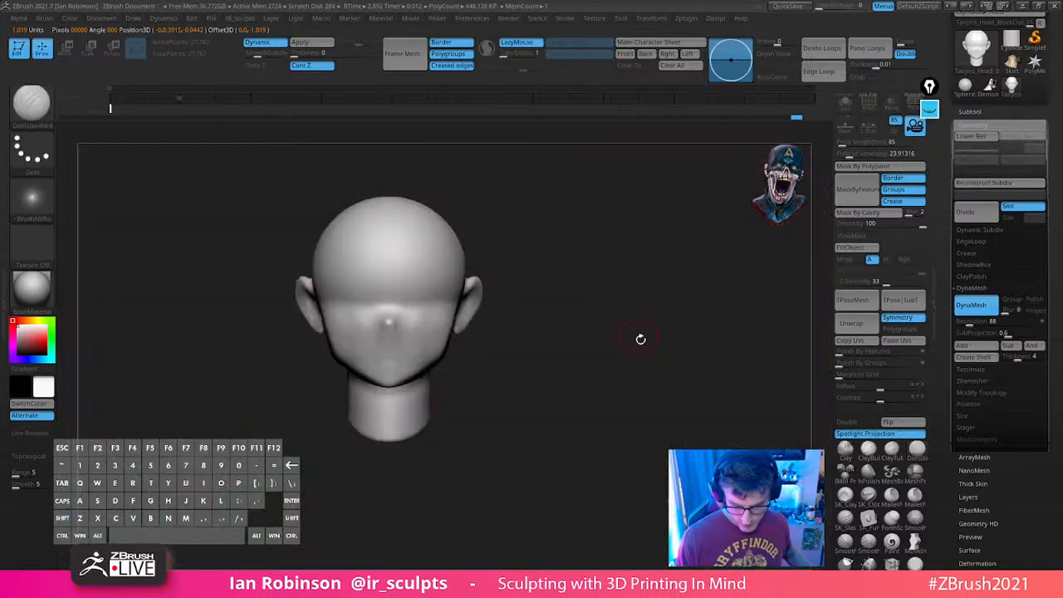
{"action": "mouse_move", "coordinate": [641, 339]}
{"action": "left_mouse_down"}
{"action": "mouse_move", "coordinate": [582, 339]}
{"action": "mouse_move", "coordinate": [629, 341]}
{"action": "left_mouse_up"}
{"action": "key", "text": "shift+z"}
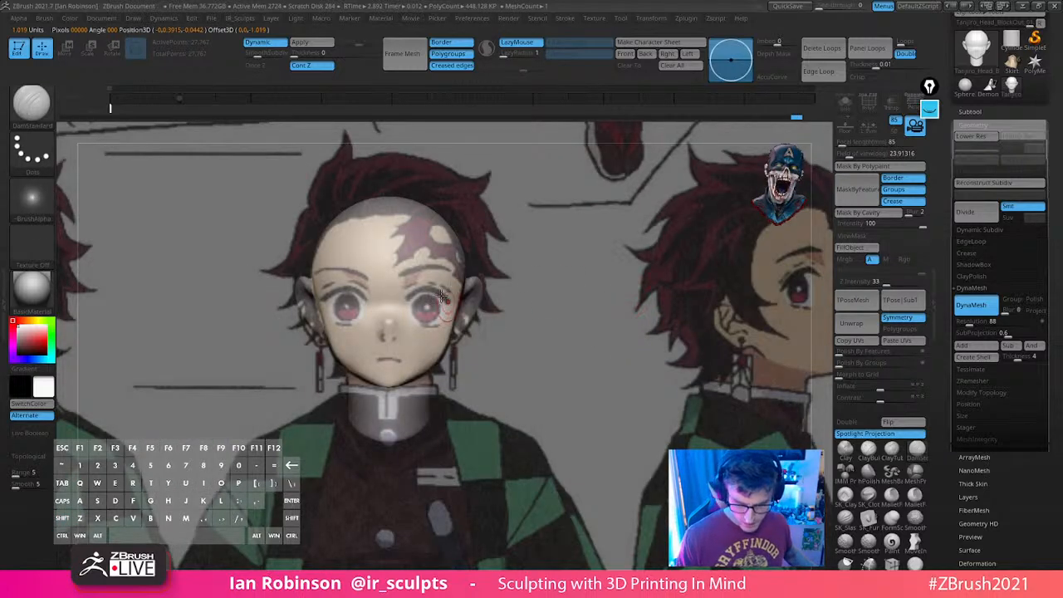
{"action": "key", "text": "ctrl+b"}
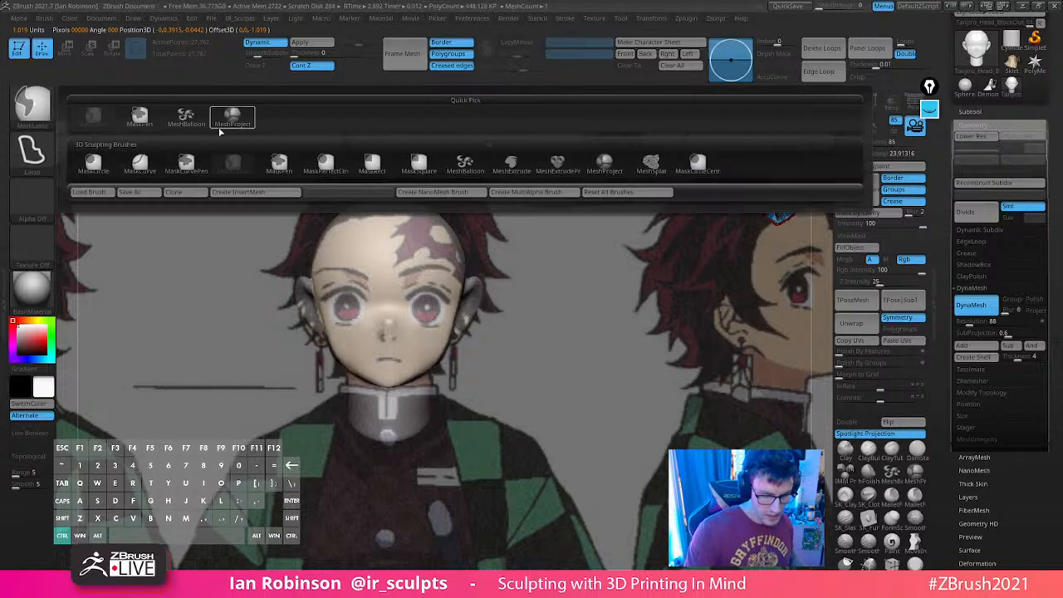
{"action": "left_click", "coordinate": [146, 123], "text": "ctrl"}
{"action": "key", "text": "s"}
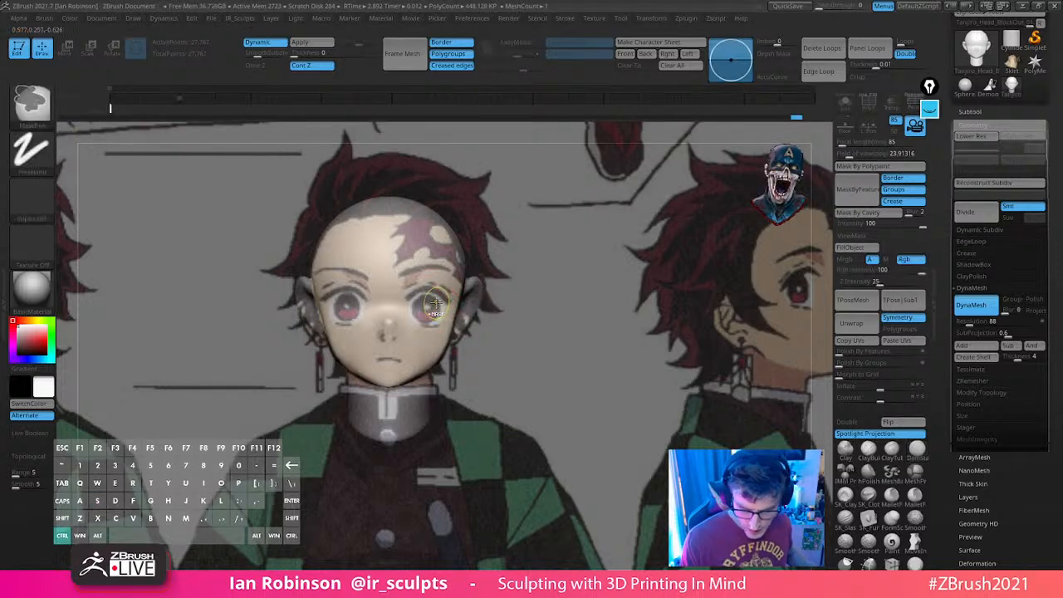
{"action": "left_click_drag", "start_coordinate": [422, 310], "coordinate": [418, 307], "text": "ctrl"}
{"action": "key", "text": "ctrl+z"}
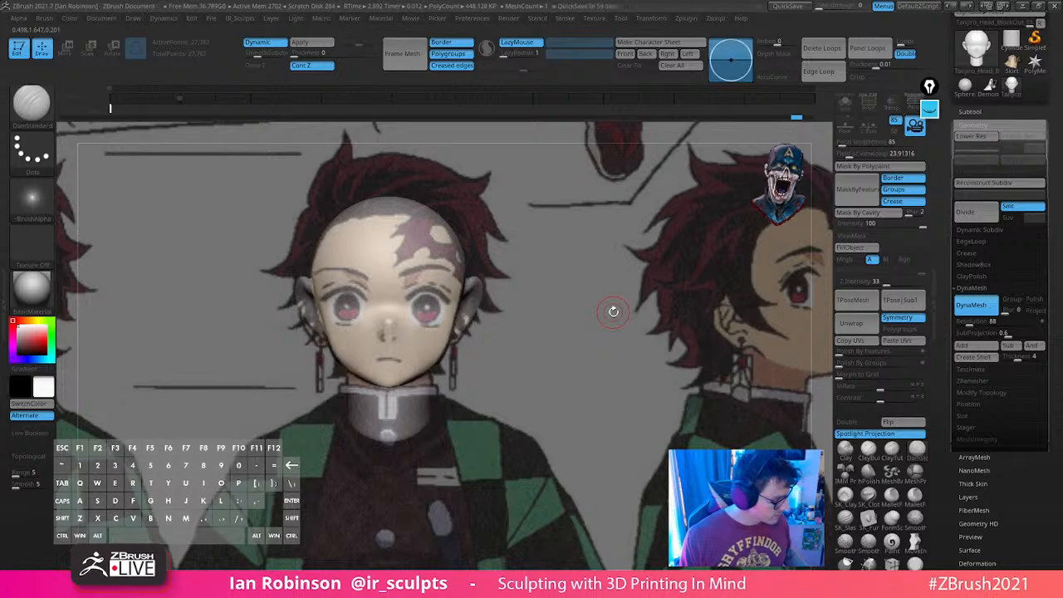
With the Paint brush, project the reference's facial features, forehead scar and hairline onto the front of the head
{"action": "key", "text": "b"}
{"action": "key", "text": "p"}
{"action": "key", "text": "a"}
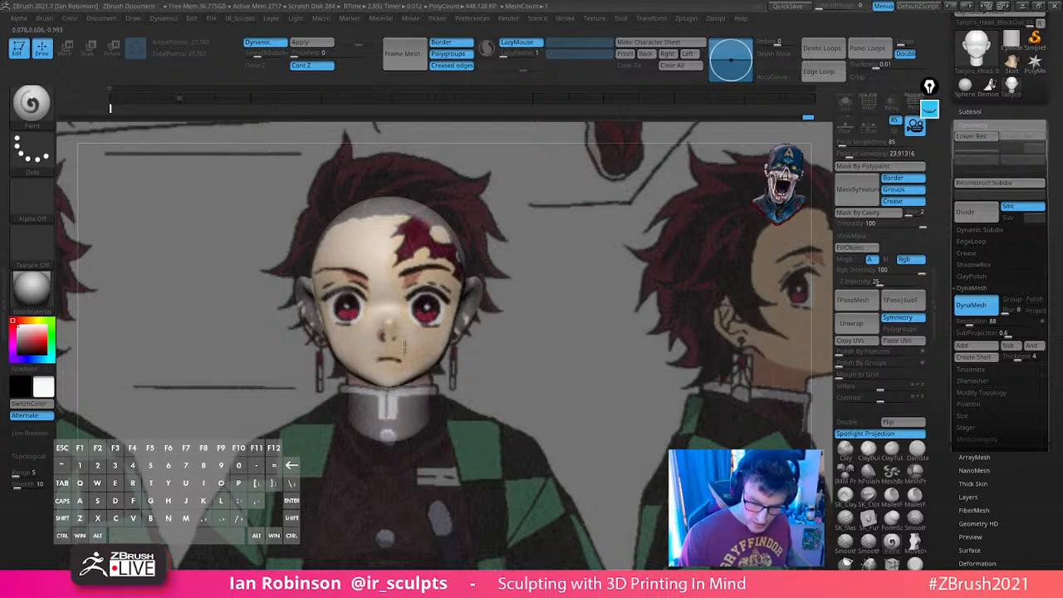
{"action": "key", "text": "s"}
{"action": "left_click_drag", "start_coordinate": [395, 304], "coordinate": [402, 304]}
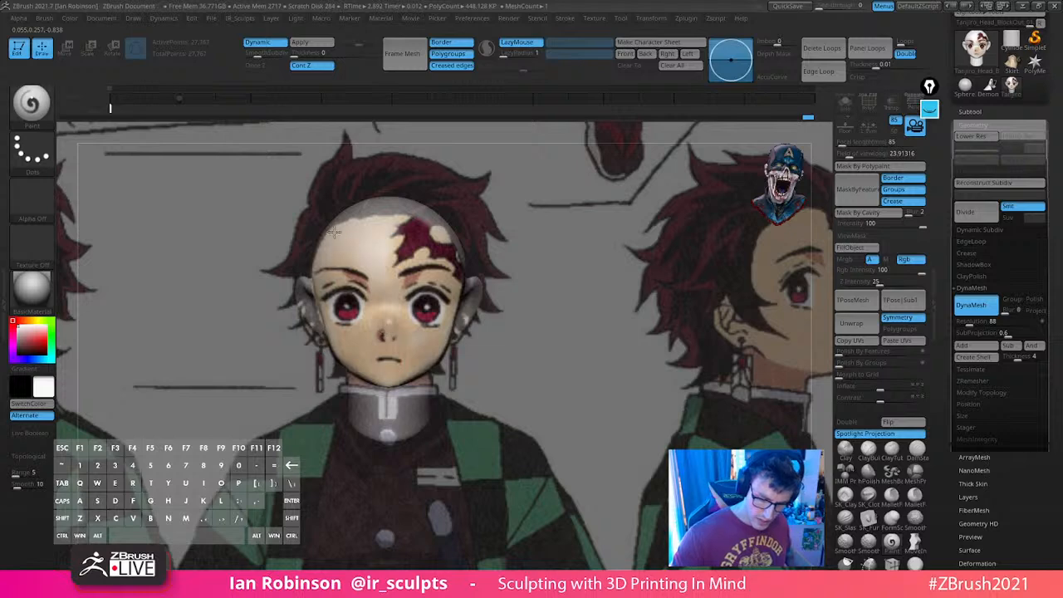
{"action": "left_click_drag", "start_coordinate": [332, 232], "coordinate": [387, 208]}
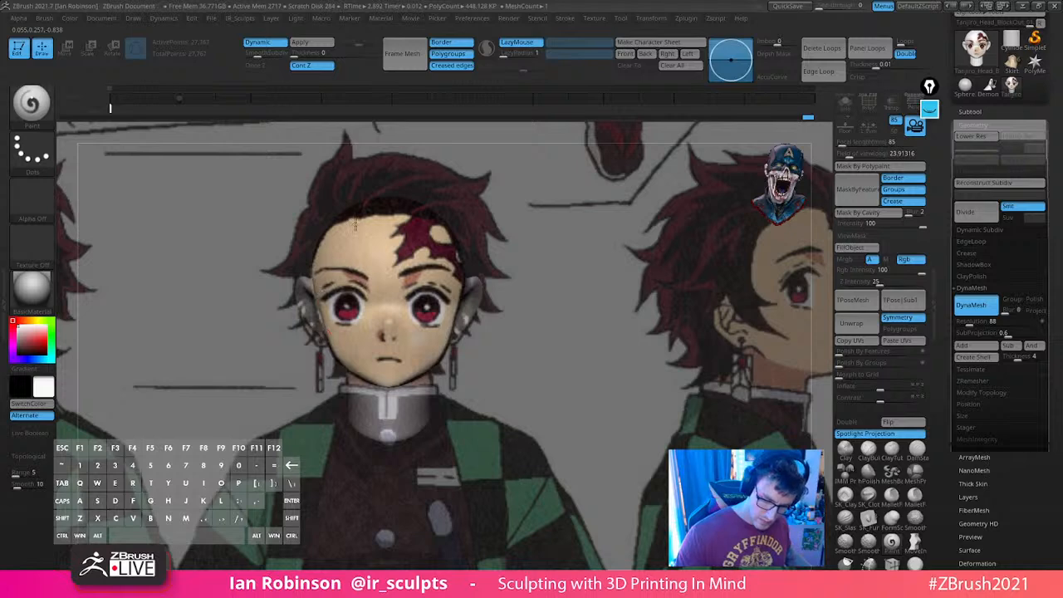
Hide the reference and examine the projected face paint on the head from the side
{"action": "key", "text": "shift+z"}
{"action": "left_click_drag", "start_coordinate": [622, 334], "coordinate": [575, 334]}
{"action": "left_click_drag", "start_coordinate": [634, 301], "coordinate": [640, 329], "text": "alt"}
{"action": "left_click_drag", "start_coordinate": [640, 329], "coordinate": [709, 335], "text": "shift"}
{"action": "key", "text": "s"}
{"action": "mouse_move", "coordinate": [594, 294]}
{"action": "left_mouse_down"}
{"action": "mouse_move", "coordinate": [575, 294]}
{"action": "mouse_move", "coordinate": [638, 263]}
{"action": "left_mouse_up"}
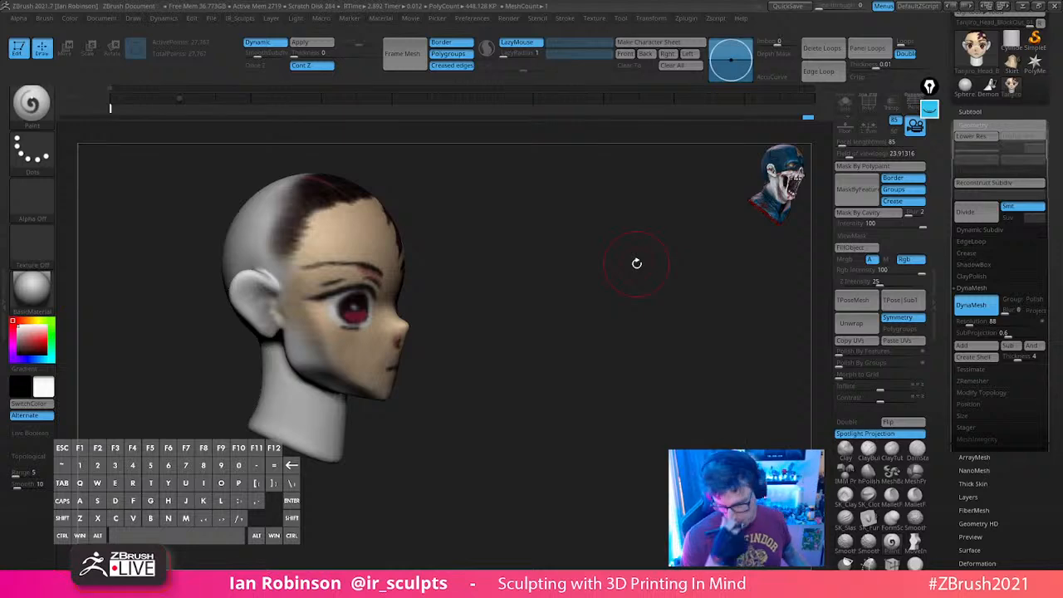
{"action": "left_click_drag", "start_coordinate": [636, 262], "coordinate": [584, 274], "text": "shift"}
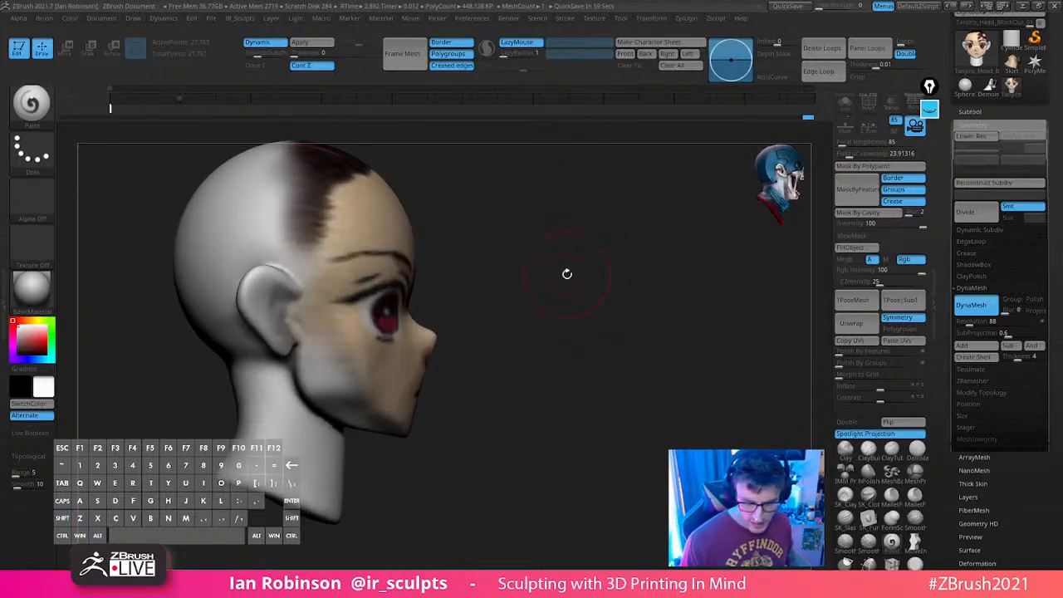
Scale down and reposition the Spotlight reference sheet so the character's left-facing profile is in view beside the front poses
{"action": "key", "text": "shift+z"}
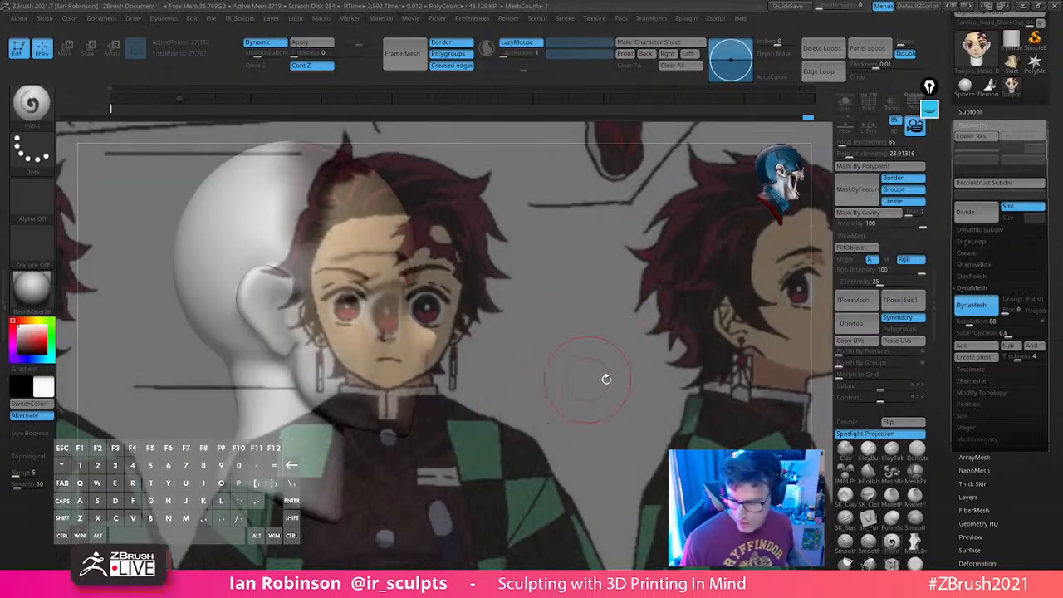
{"action": "key", "text": "z"}
{"action": "left_click_drag", "start_coordinate": [483, 281], "coordinate": [414, 279]}
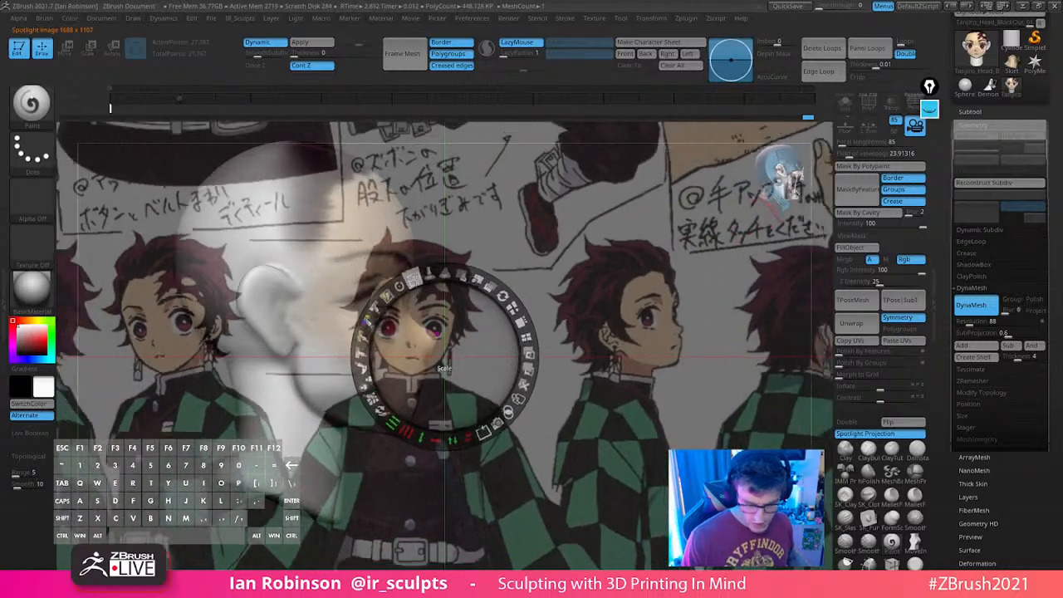
{"action": "left_click_drag", "start_coordinate": [667, 364], "coordinate": [739, 284]}
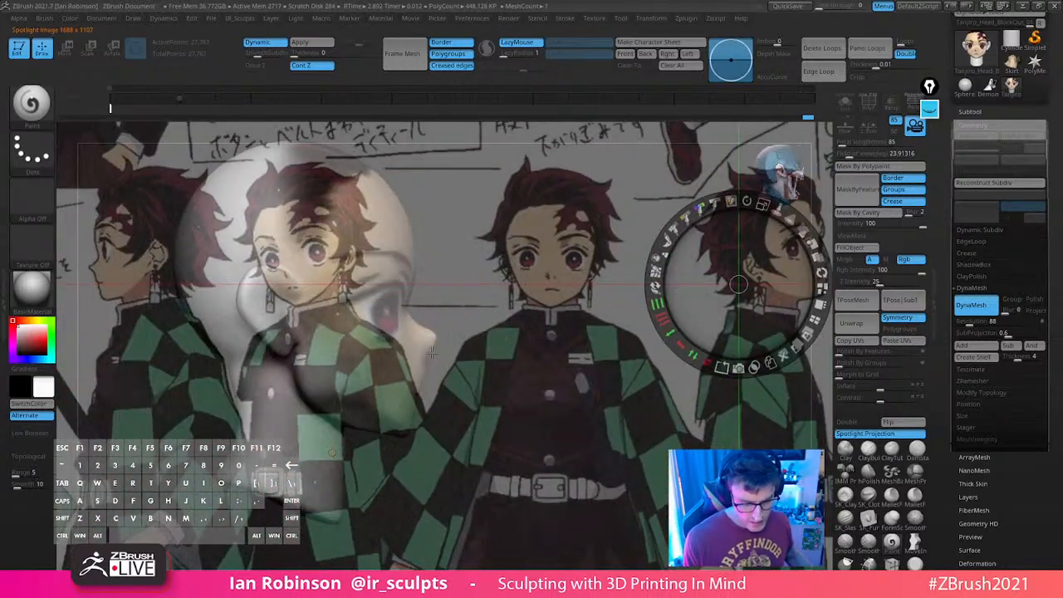
{"action": "left_click_drag", "start_coordinate": [412, 361], "coordinate": [510, 386]}
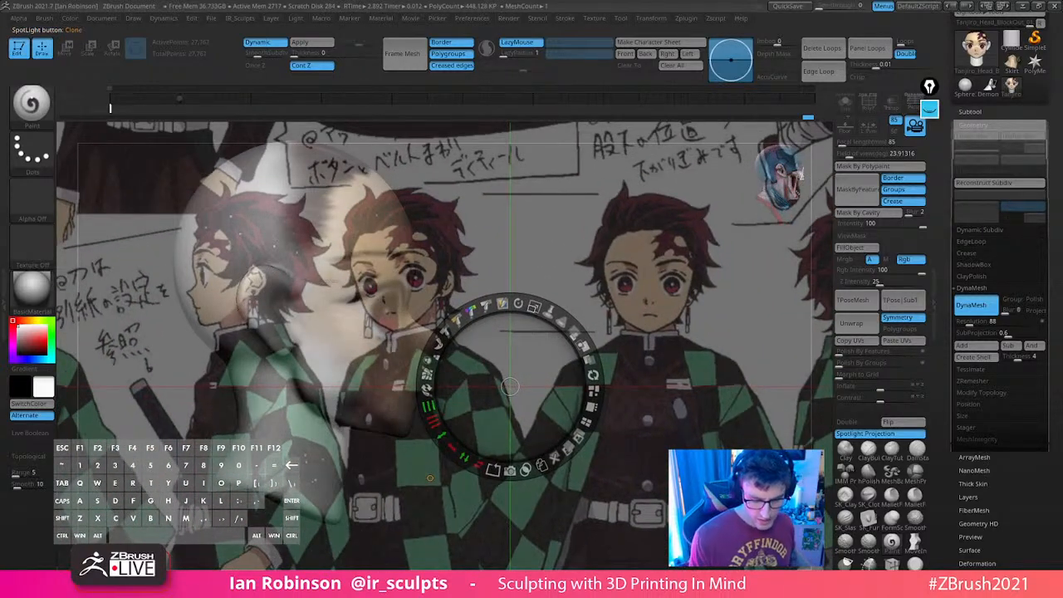
{"action": "key", "text": "z"}
{"action": "key", "text": "shift+z"}
{"action": "key", "text": "s"}
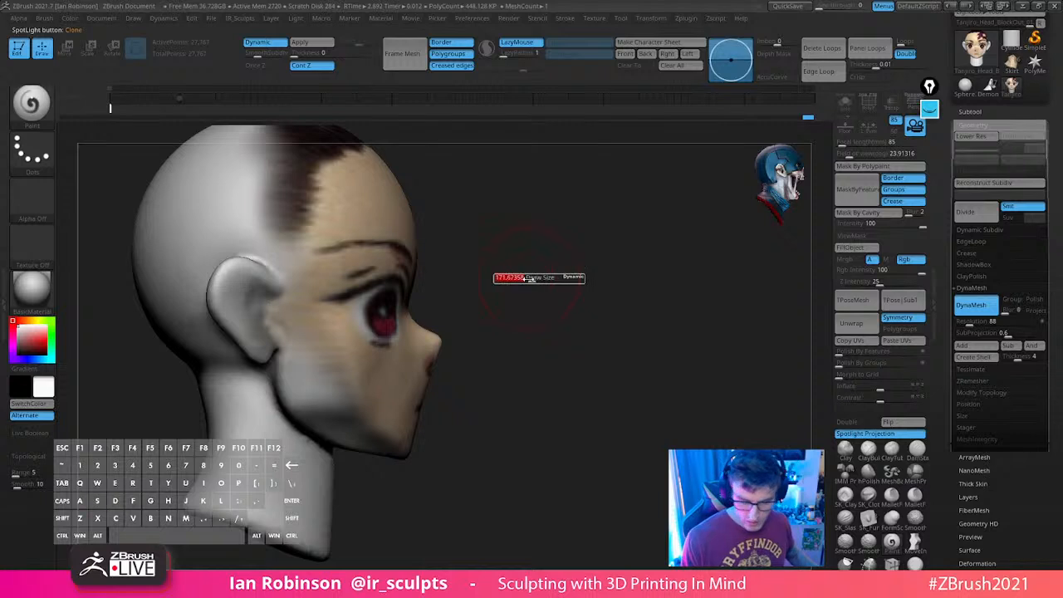
{"action": "left_click_drag", "start_coordinate": [591, 263], "coordinate": [546, 292], "text": "shift"}
{"action": "key", "text": "shift+z"}
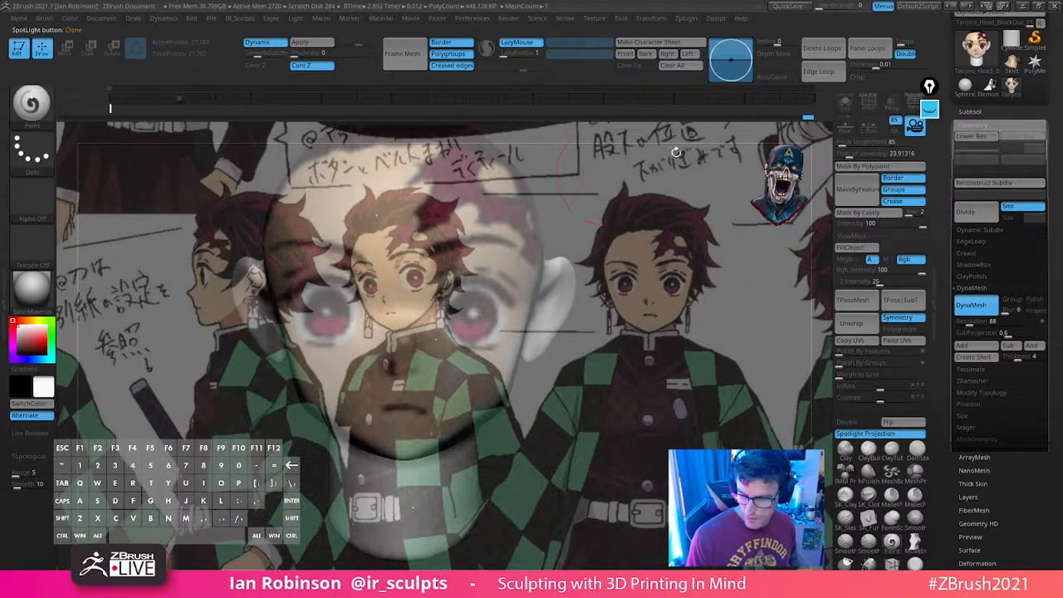
With the screen annotation line tool, draw two horizontal yellow guides across the profile reference at the ear's upper and lower edges
{"action": "left_click", "coordinate": [930, 111]}
{"action": "left_click", "coordinate": [929, 145]}
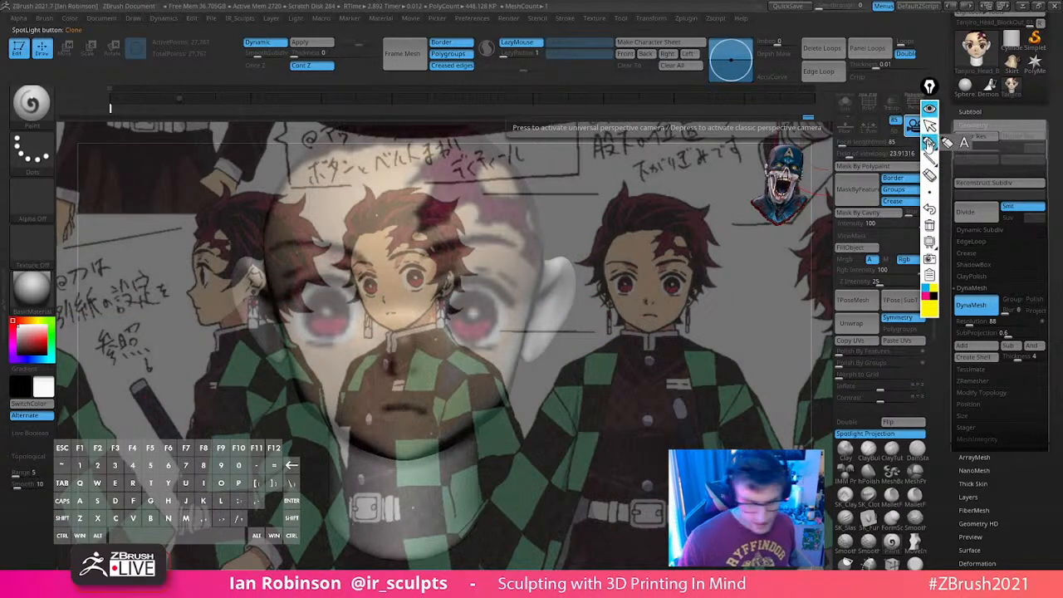
{"action": "left_click", "coordinate": [930, 157]}
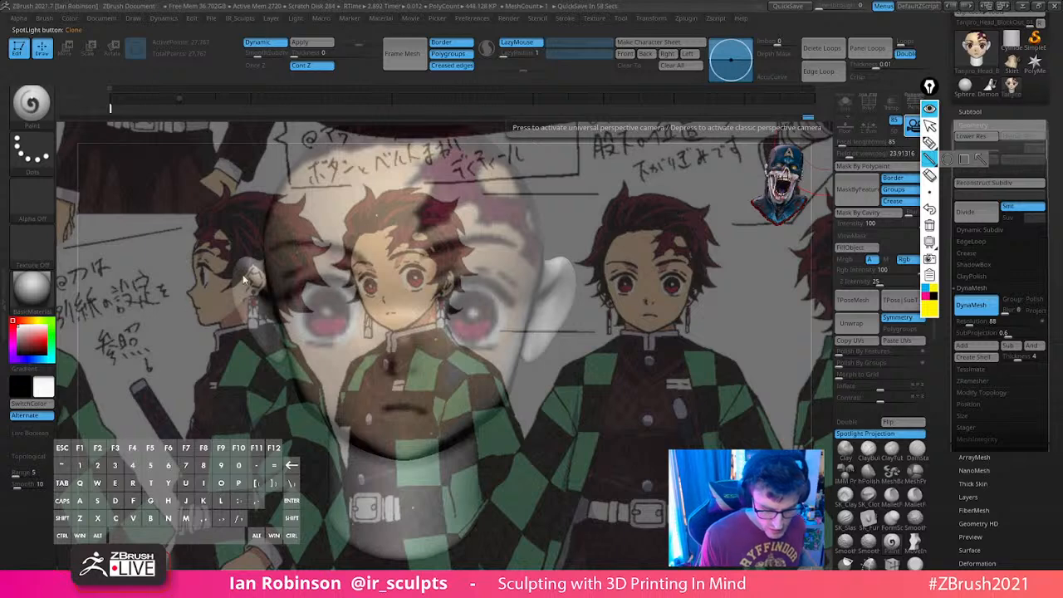
{"action": "left_click_drag", "start_coordinate": [190, 263], "coordinate": [295, 262]}
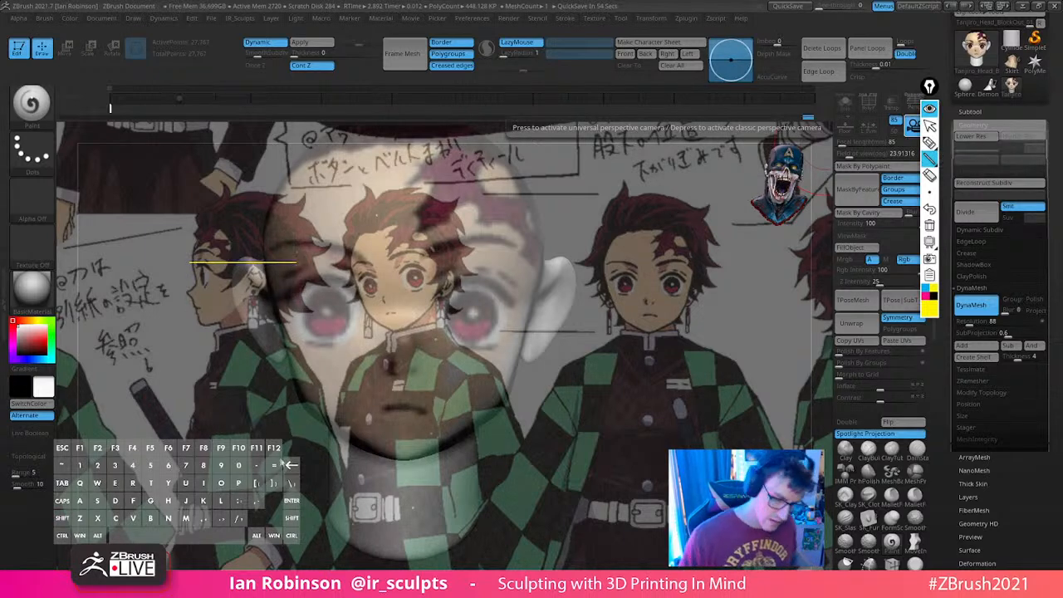
{"action": "key", "text": "ctrl+z"}
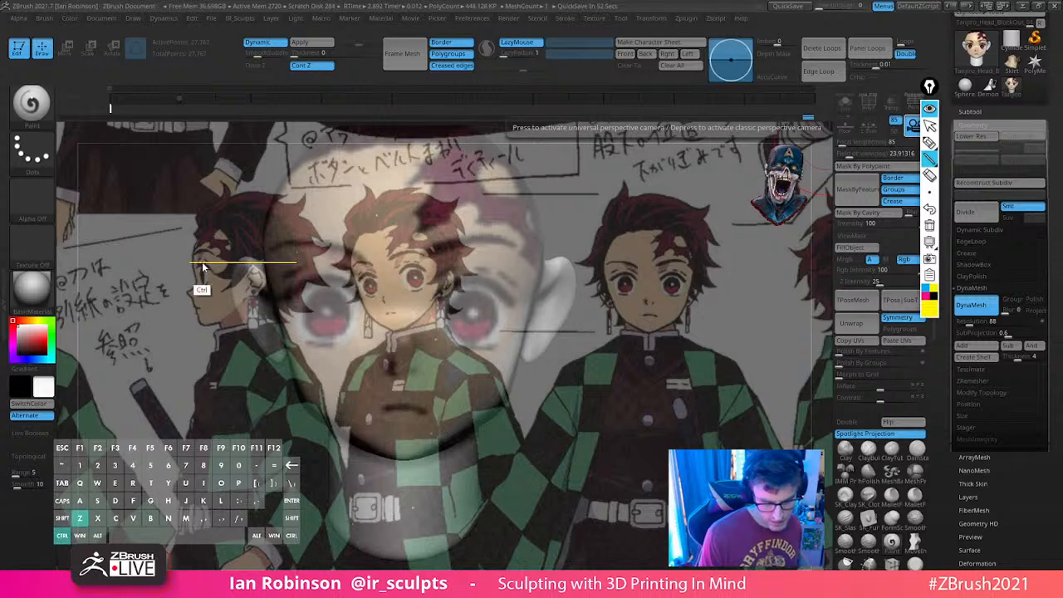
{"action": "left_click_drag", "start_coordinate": [192, 261], "coordinate": [282, 263], "text": "shift"}
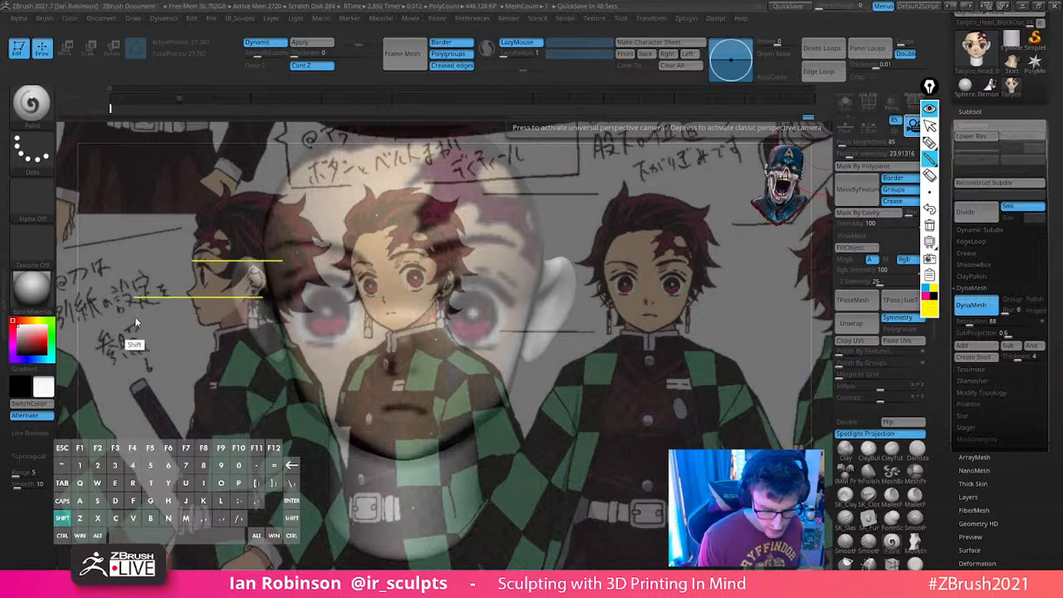
{"action": "left_click_drag", "start_coordinate": [149, 297], "coordinate": [270, 296], "text": "shift"}
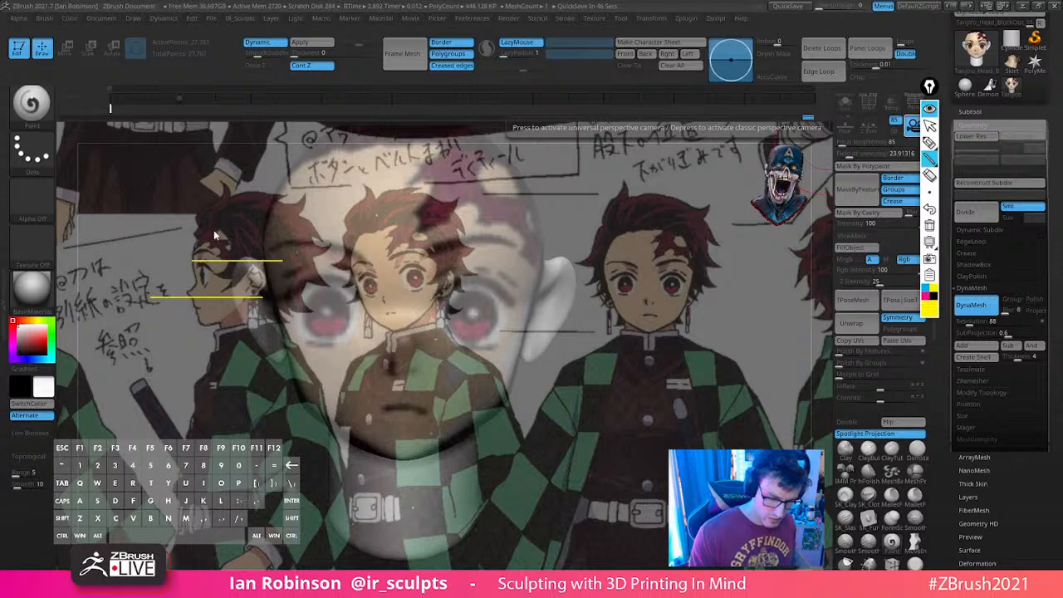
Add two vertical guides to the profile reference, behind the eye and in front of the ear, and hide the annotations
{"action": "left_click_drag", "start_coordinate": [213, 223], "coordinate": [212, 361], "text": "shift"}
{"action": "left_click_drag", "start_coordinate": [243, 215], "coordinate": [244, 339], "text": "shift"}
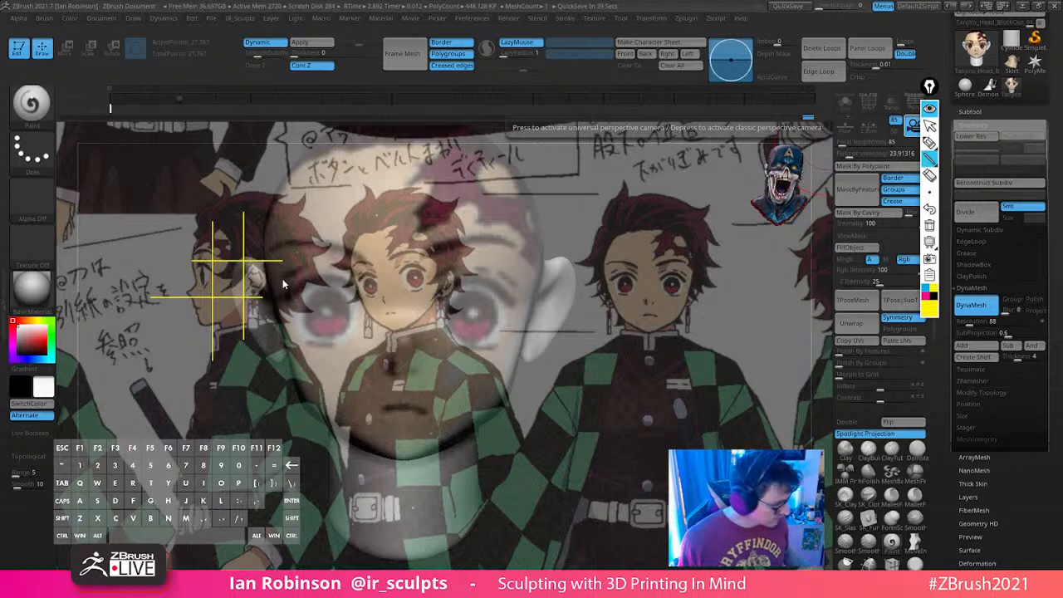
{"action": "left_click", "coordinate": [930, 111]}
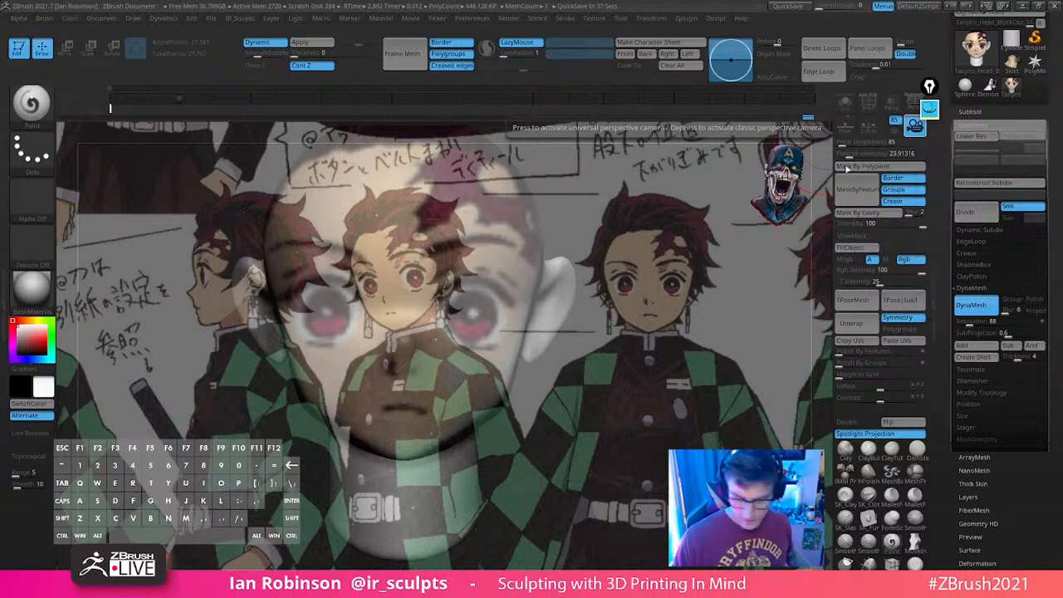
Turn the head to its left profile and bring the reference sheet back for comparison
{"action": "key", "text": "z"}
{"action": "key", "text": "shift+z"}
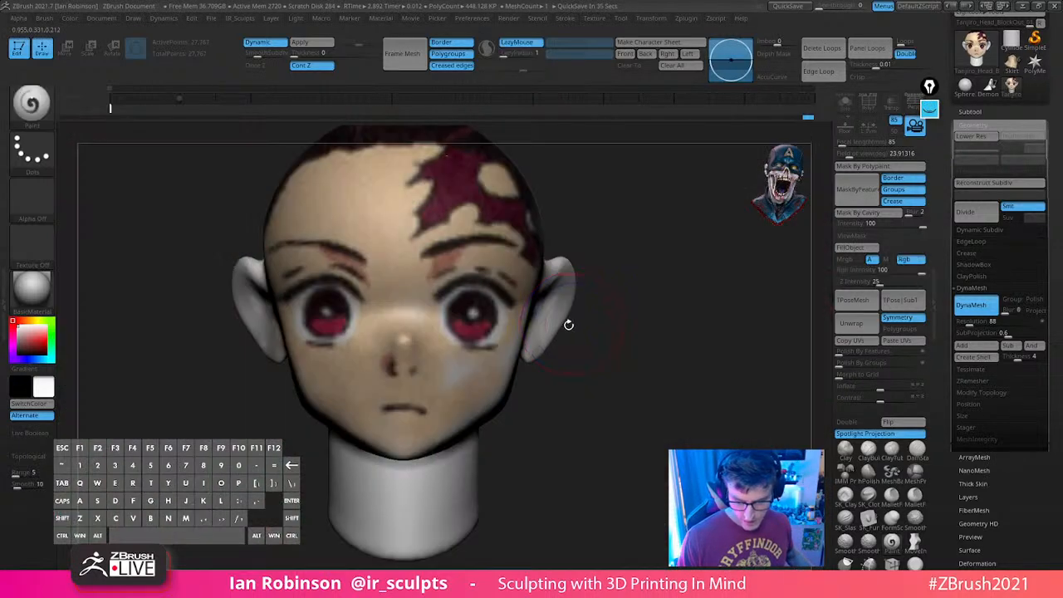
{"action": "key", "text": "s"}
{"action": "left_click_drag", "start_coordinate": [669, 308], "coordinate": [691, 333]}
{"action": "key", "text": "shift+z"}
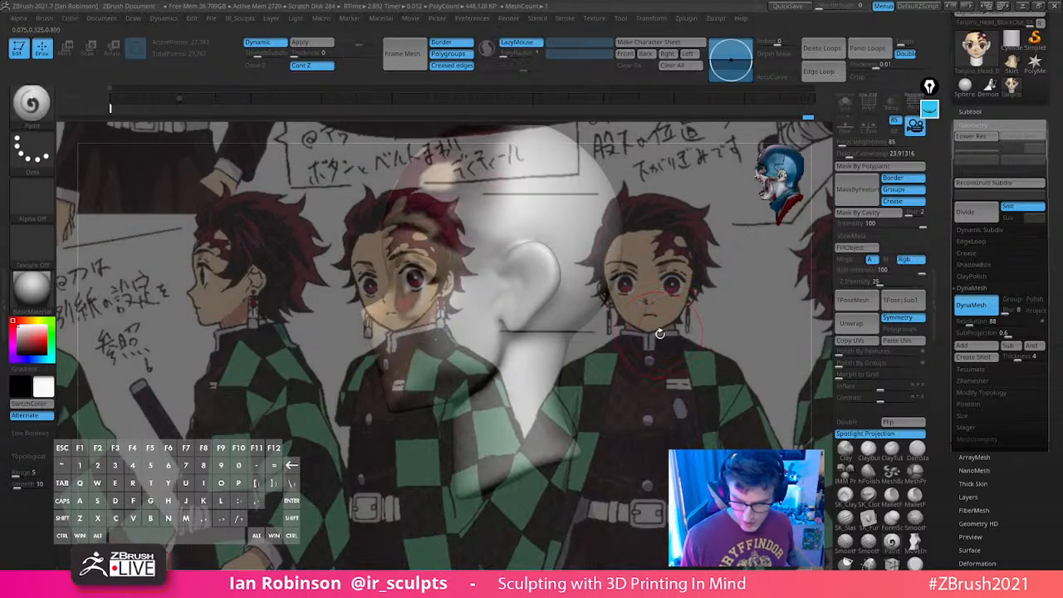
Check the yellow guides against the profile reference, and show them beside the head's left profile with the reference hidden
{"action": "key", "text": "z"}
{"action": "left_click", "coordinate": [930, 111]}
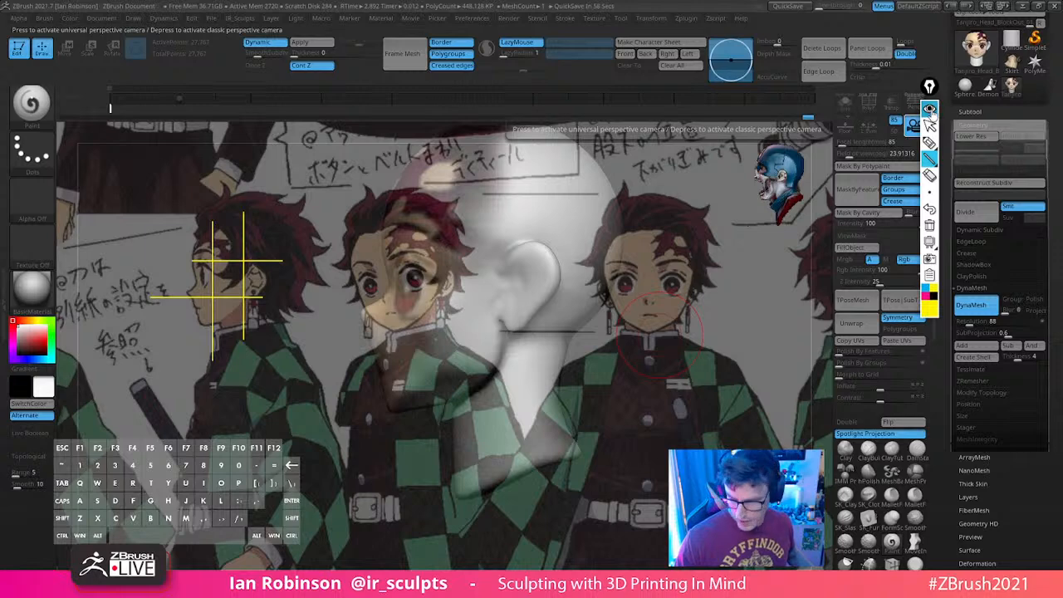
{"action": "left_click", "coordinate": [931, 111]}
{"action": "key", "text": "shift+z"}
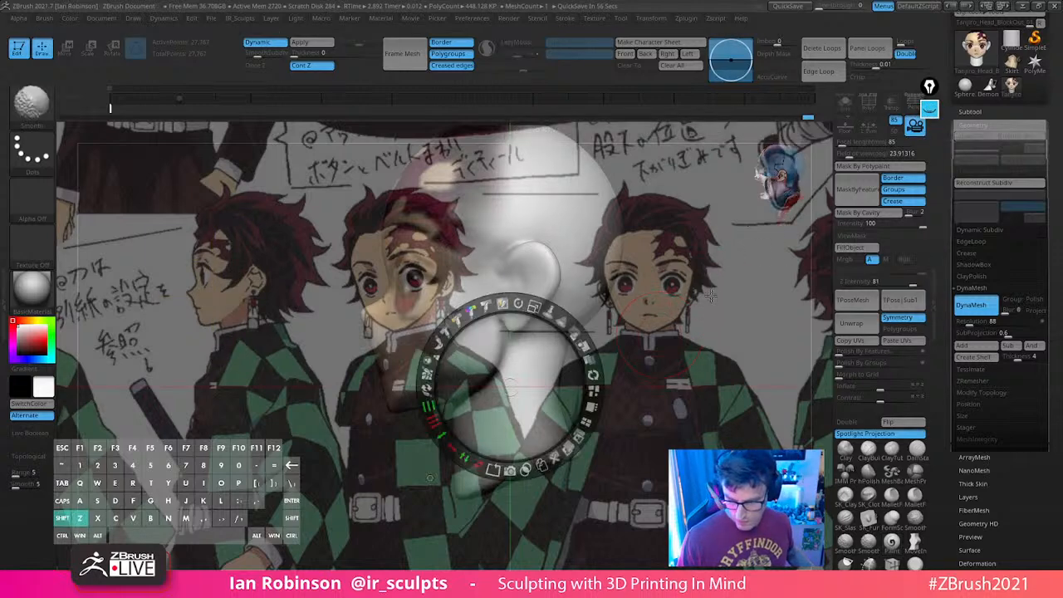
{"action": "key", "text": "shift+z"}
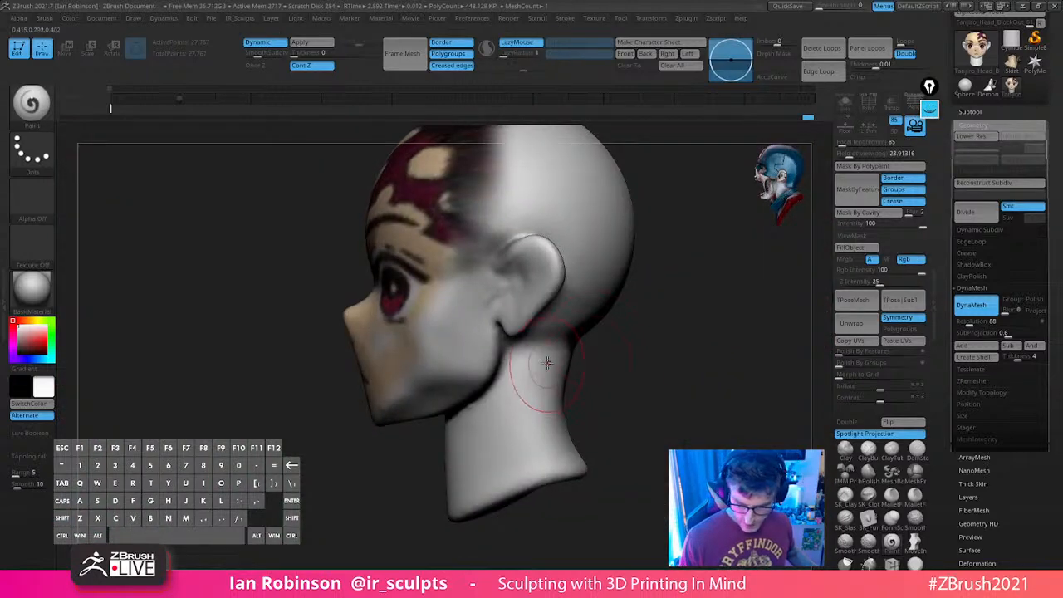
{"action": "key", "text": "ctrl"}
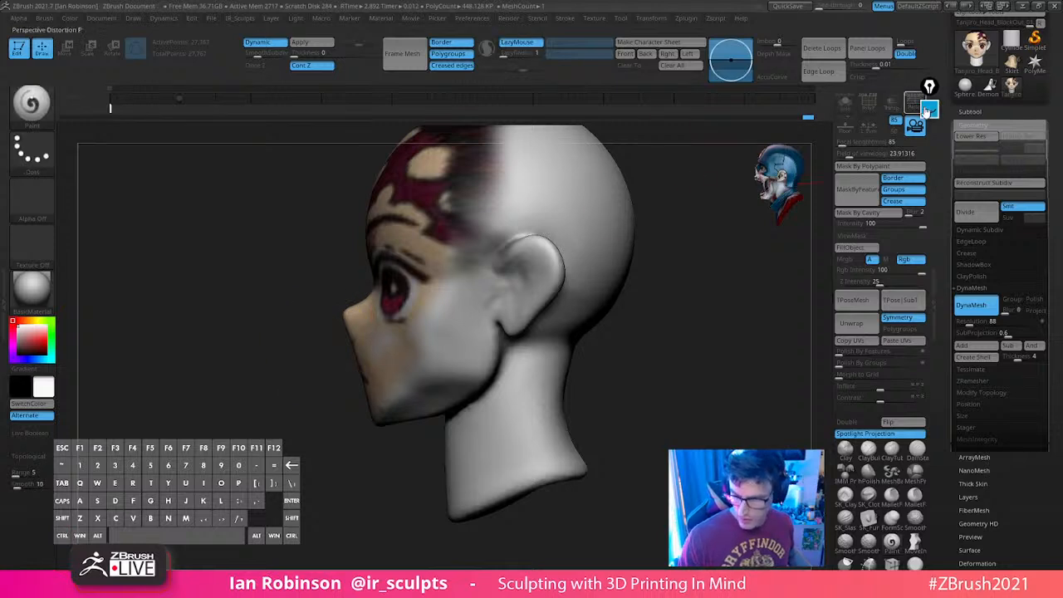
{"action": "left_click", "coordinate": [927, 111]}
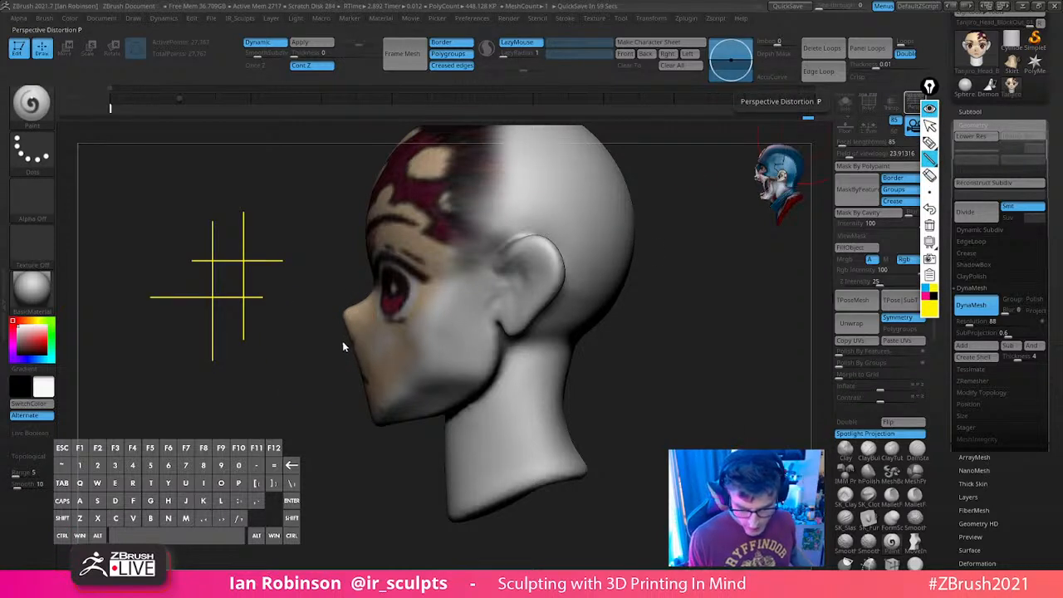
Draw a horizontal yellow guide across the head's left profile just below the ear, and hide the annotations
{"action": "left_click_drag", "start_coordinate": [342, 341], "coordinate": [607, 337], "text": "shift"}
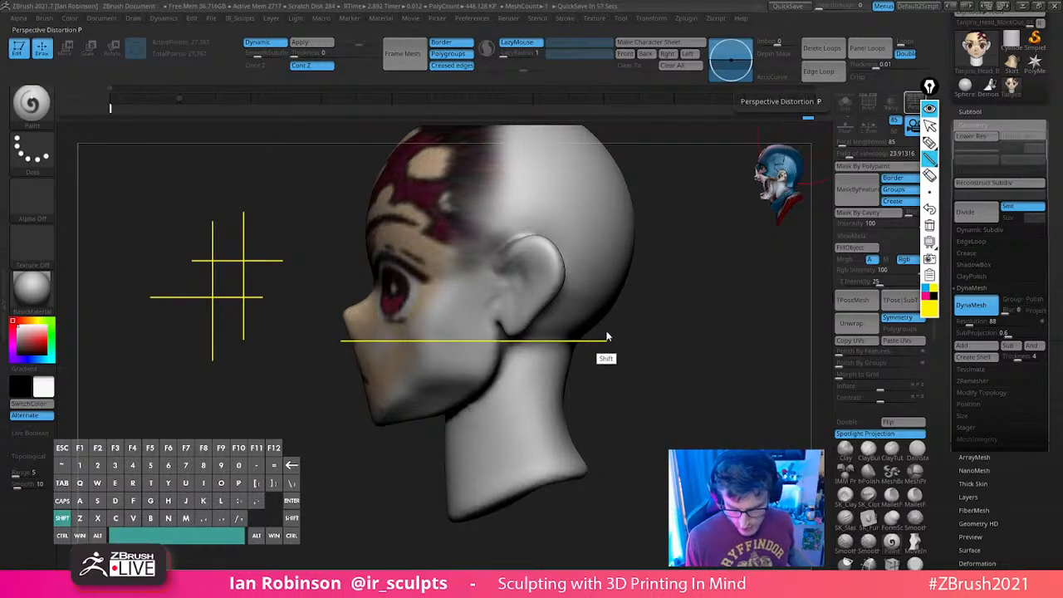
{"action": "left_click", "coordinate": [929, 109]}
{"action": "key", "text": "s"}
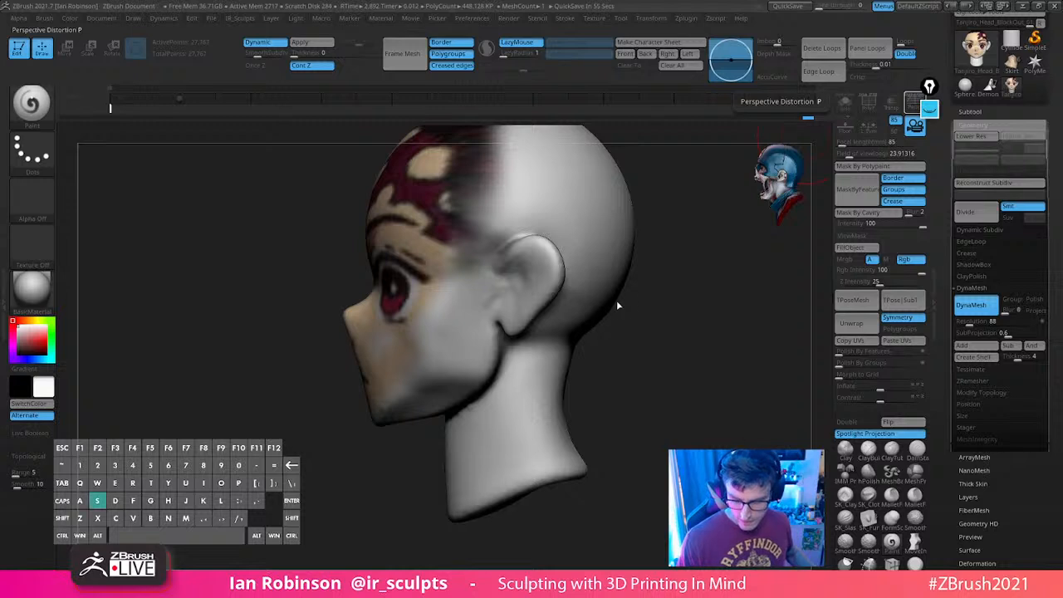
{"action": "key", "text": "s"}
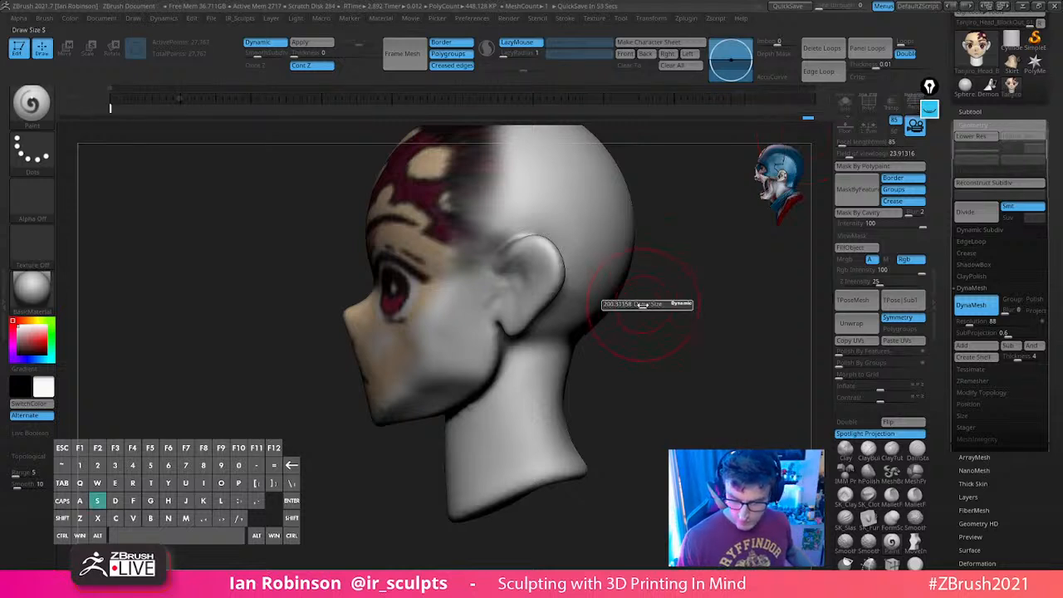
{"action": "mouse_move", "coordinate": [669, 275]}
{"action": "left_mouse_down"}
{"action": "mouse_move", "coordinate": [707, 327]}
{"action": "mouse_move", "coordinate": [703, 315]}
{"action": "left_mouse_up"}
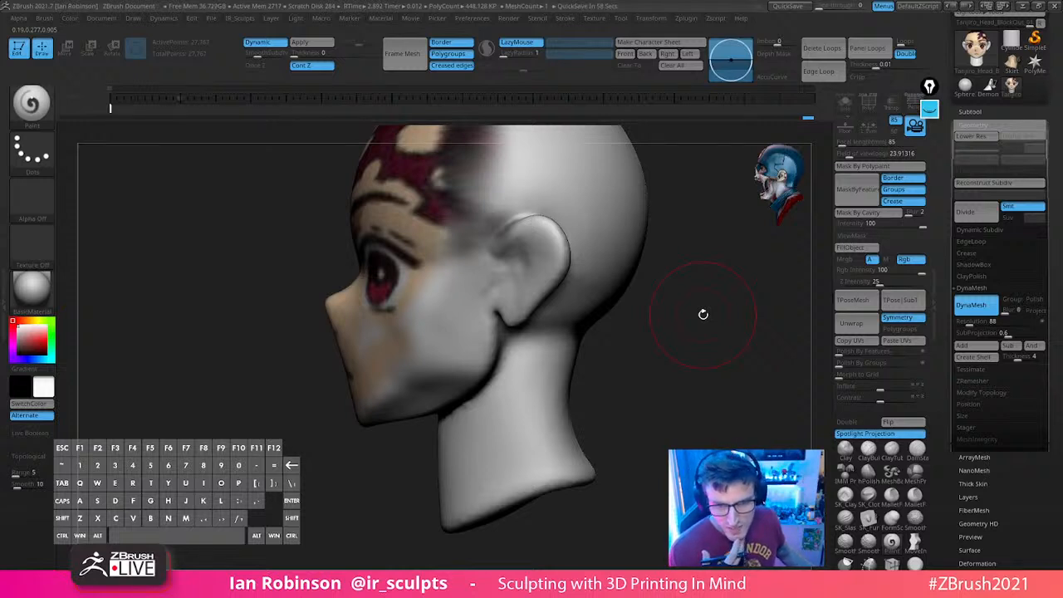
{"action": "left_click_drag", "start_coordinate": [684, 308], "coordinate": [701, 333]}
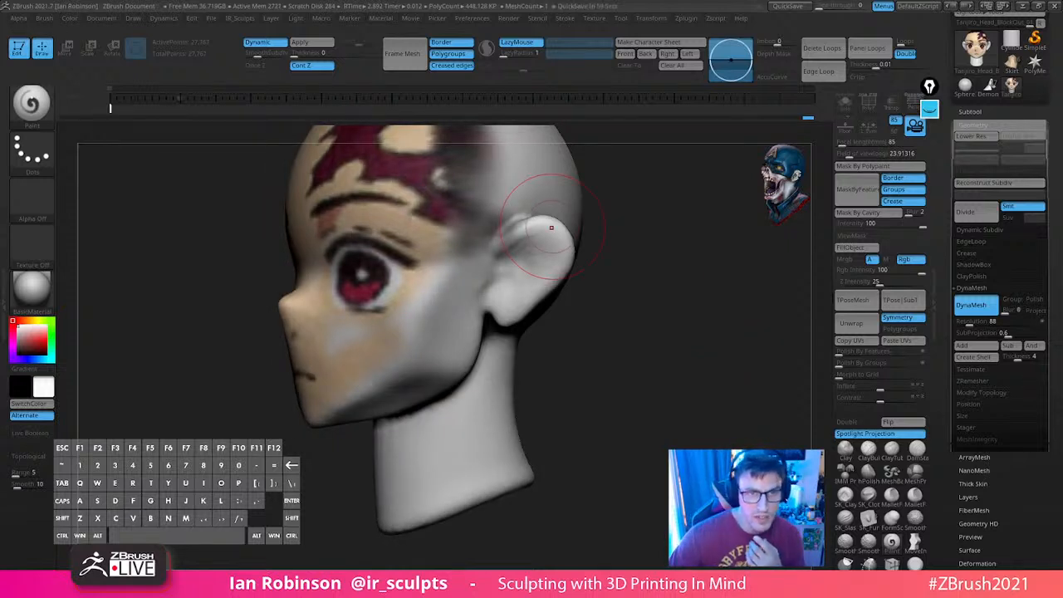
Switch to the browser, look over the Linktree page, and return to ZBrush
{"action": "key", "text": "ctrl+c"}
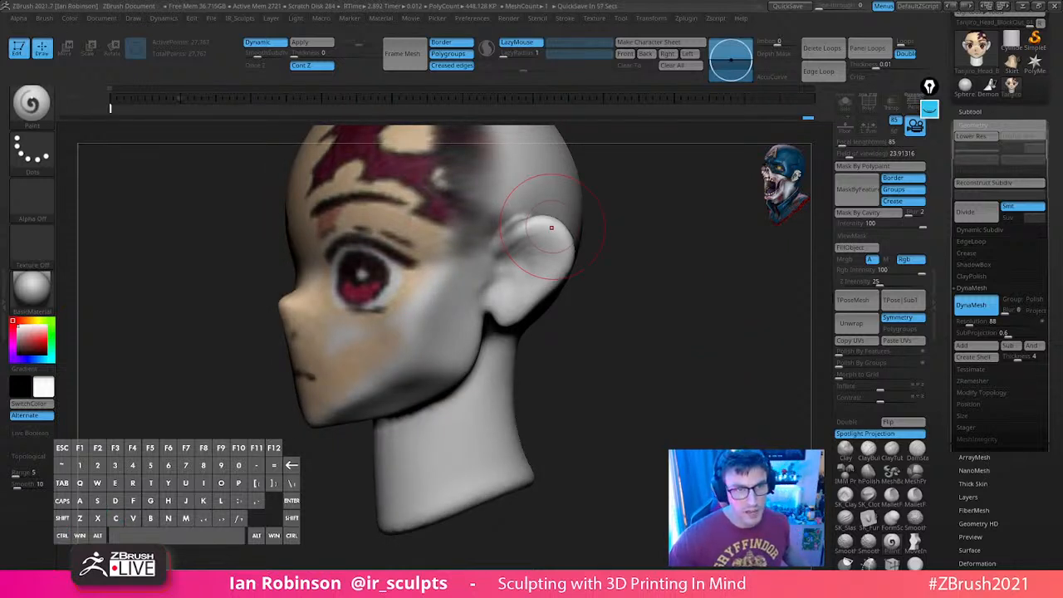
{"action": "key", "text": "ctrl"}
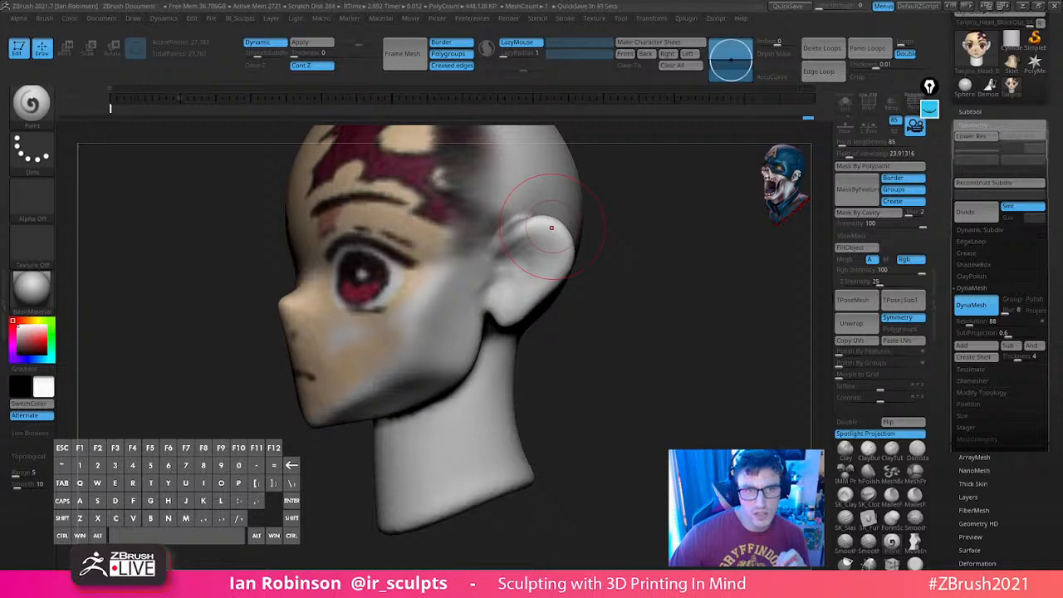
{"action": "left_click_drag", "start_coordinate": [384, 0], "coordinate": [387, 57]}
{"action": "scroll", "coordinate": [541, 333], "scroll_direction": "down", "scroll_amount": 3}
{"action": "scroll", "coordinate": [503, 300], "scroll_direction": "up", "scroll_amount": 3}
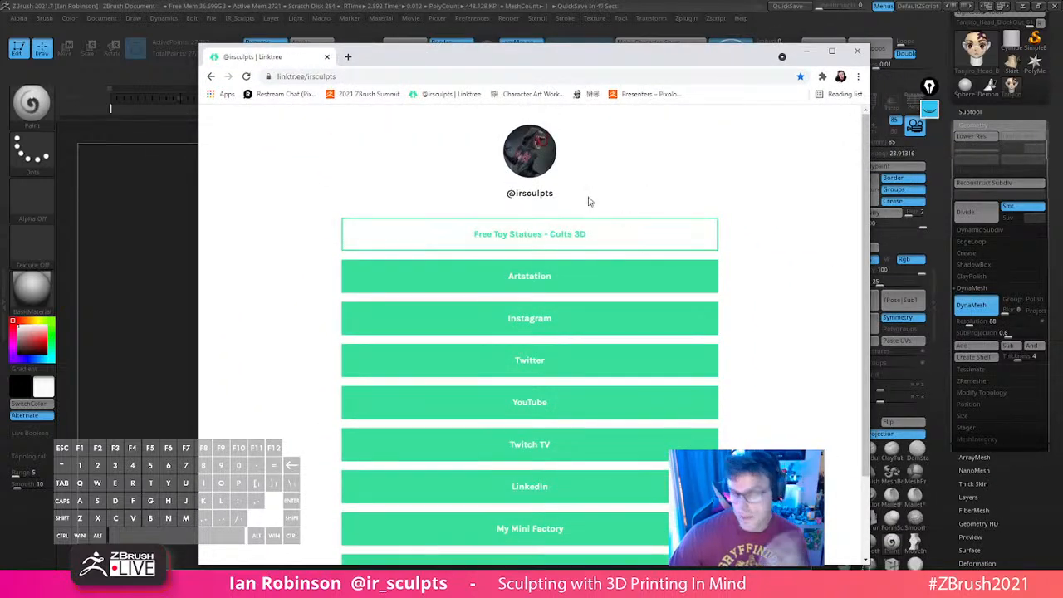
{"action": "left_click", "coordinate": [806, 52]}
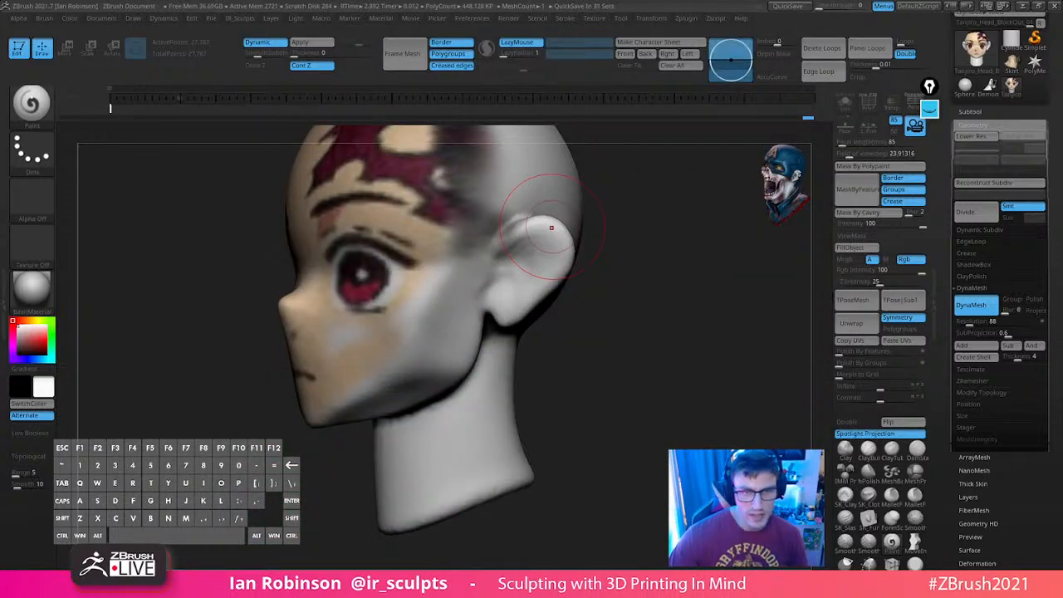
Turn the head from profile to a three-quarter front view, resize the brush and choose the Move brush
{"action": "left_click_drag", "start_coordinate": [650, 286], "coordinate": [711, 291]}
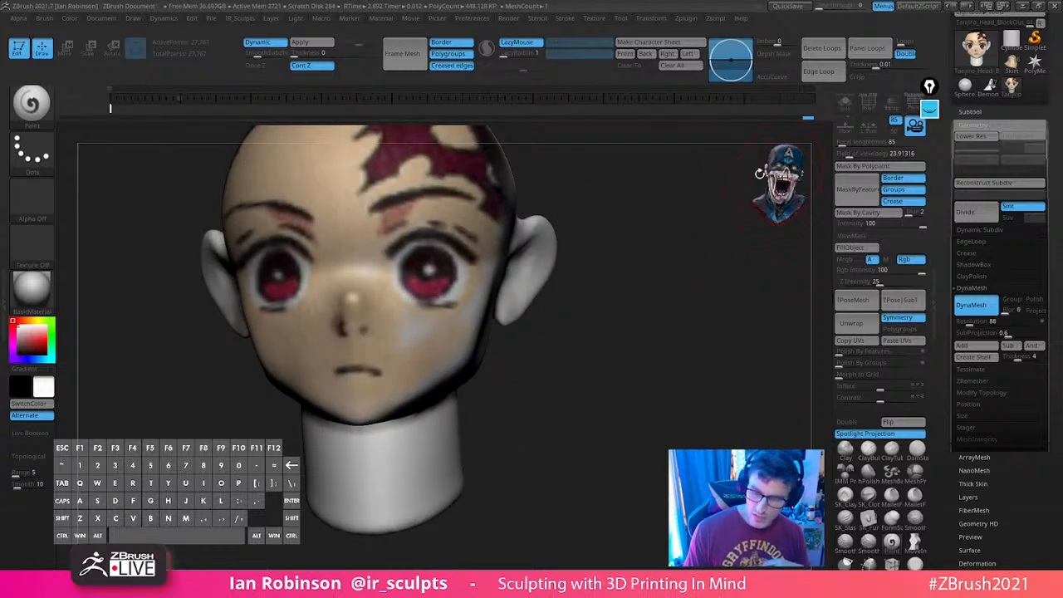
{"action": "left_click_drag", "start_coordinate": [777, 186], "coordinate": [791, 184]}
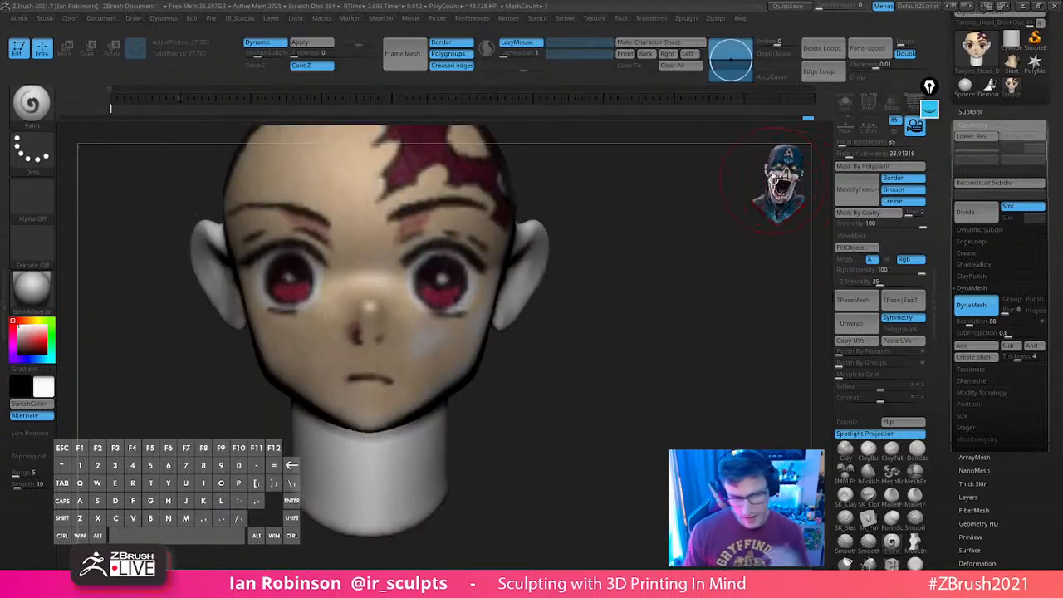
{"action": "left_click_drag", "start_coordinate": [541, 323], "coordinate": [645, 325]}
{"action": "mouse_move", "coordinate": [693, 292]}
{"action": "left_mouse_down"}
{"action": "mouse_move", "coordinate": [565, 282]}
{"action": "mouse_move", "coordinate": [589, 299]}
{"action": "mouse_move", "coordinate": [486, 351]}
{"action": "left_mouse_up"}
{"action": "key", "text": "s"}
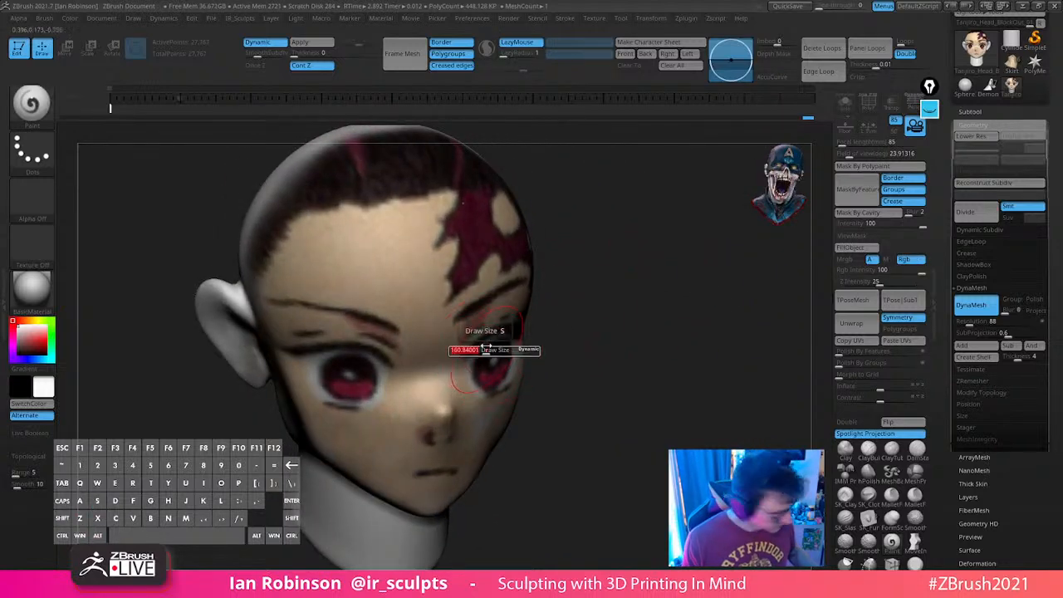
{"action": "key", "text": "b"}
{"action": "key", "text": "m"}
{"action": "key", "text": "v"}
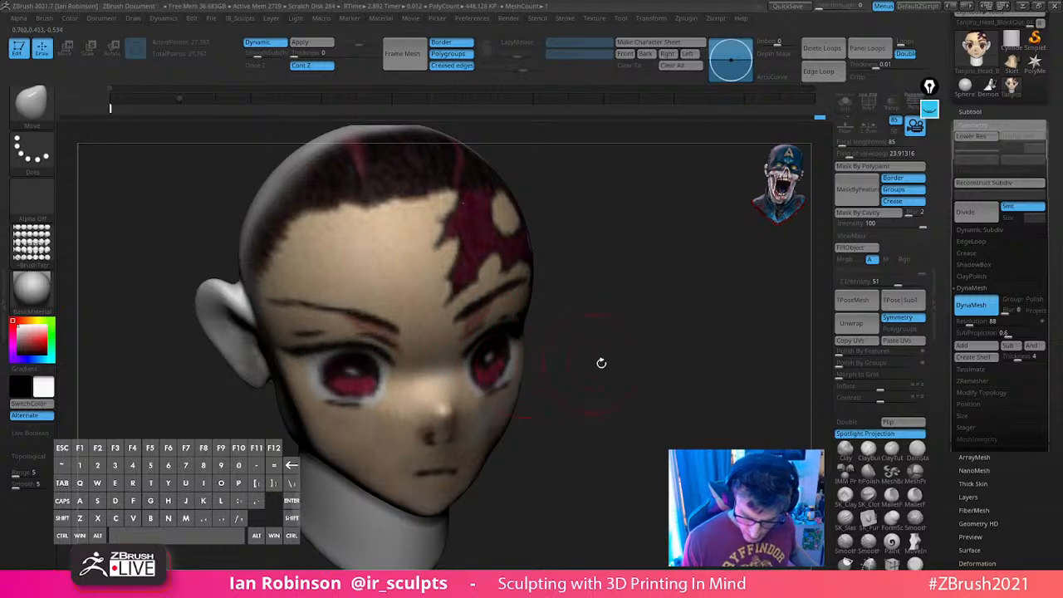
Face the head straight to the front and paint a symmetrical mask over both eye areas, following the projected eyes
{"action": "left_click_drag", "start_coordinate": [660, 349], "coordinate": [589, 331], "text": "shift"}
{"action": "key", "text": "s"}
{"action": "key", "text": "ctrl+z"}
{"action": "key", "text": "ctrl+shift+z"}
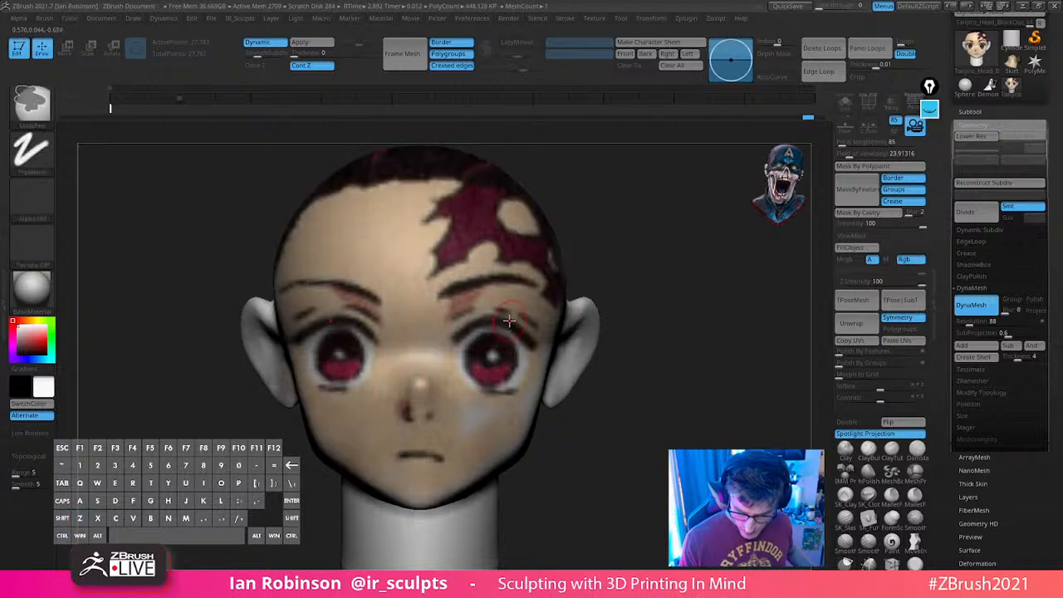
{"action": "key", "text": "b"}
{"action": "key", "text": "m"}
{"action": "key", "text": "v"}
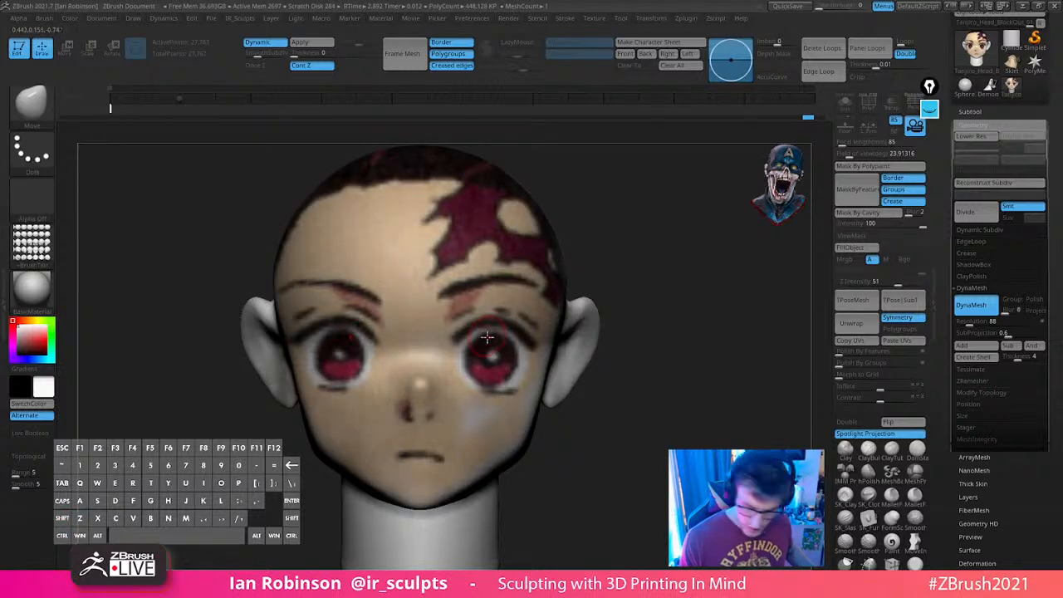
{"action": "mouse_move", "coordinate": [497, 314]}
{"action": "left_mouse_down", "text": "ctrl"}
{"action": "mouse_move", "coordinate": [471, 339]}
{"action": "mouse_move", "coordinate": [467, 369]}
{"action": "mouse_move", "coordinate": [486, 381]}
{"action": "mouse_move", "coordinate": [523, 365]}
{"action": "mouse_move", "coordinate": [480, 338]}
{"action": "mouse_move", "coordinate": [471, 361]}
{"action": "mouse_move", "coordinate": [524, 350]}
{"action": "mouse_move", "coordinate": [518, 380]}
{"action": "mouse_move", "coordinate": [530, 357]}
{"action": "mouse_move", "coordinate": [524, 373]}
{"action": "mouse_move", "coordinate": [517, 330]}
{"action": "mouse_move", "coordinate": [474, 333]}
{"action": "mouse_move", "coordinate": [511, 353]}
{"action": "left_mouse_up", "text": "ctrl"}
{"action": "mouse_move", "coordinate": [514, 355]}
{"action": "left_mouse_down", "text": "ctrl"}
{"action": "mouse_move", "coordinate": [469, 358]}
{"action": "mouse_move", "coordinate": [465, 343]}
{"action": "mouse_move", "coordinate": [505, 364]}
{"action": "mouse_move", "coordinate": [490, 316]}
{"action": "mouse_move", "coordinate": [479, 318]}
{"action": "mouse_move", "coordinate": [528, 328]}
{"action": "mouse_move", "coordinate": [471, 324]}
{"action": "mouse_move", "coordinate": [458, 338]}
{"action": "mouse_move", "coordinate": [474, 323]}
{"action": "mouse_move", "coordinate": [520, 325]}
{"action": "mouse_move", "coordinate": [456, 325]}
{"action": "mouse_move", "coordinate": [469, 378]}
{"action": "left_mouse_up", "text": "ctrl"}
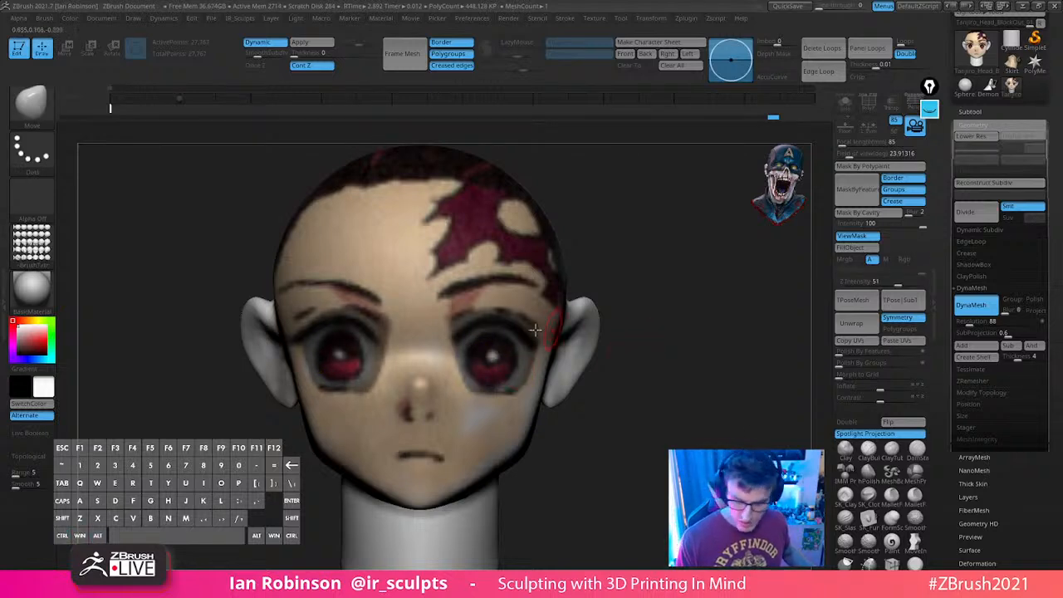
Overlay the character reference sheet to compare the masked eye areas with the front drawing, and hide it again
{"action": "key", "text": "ctrl"}
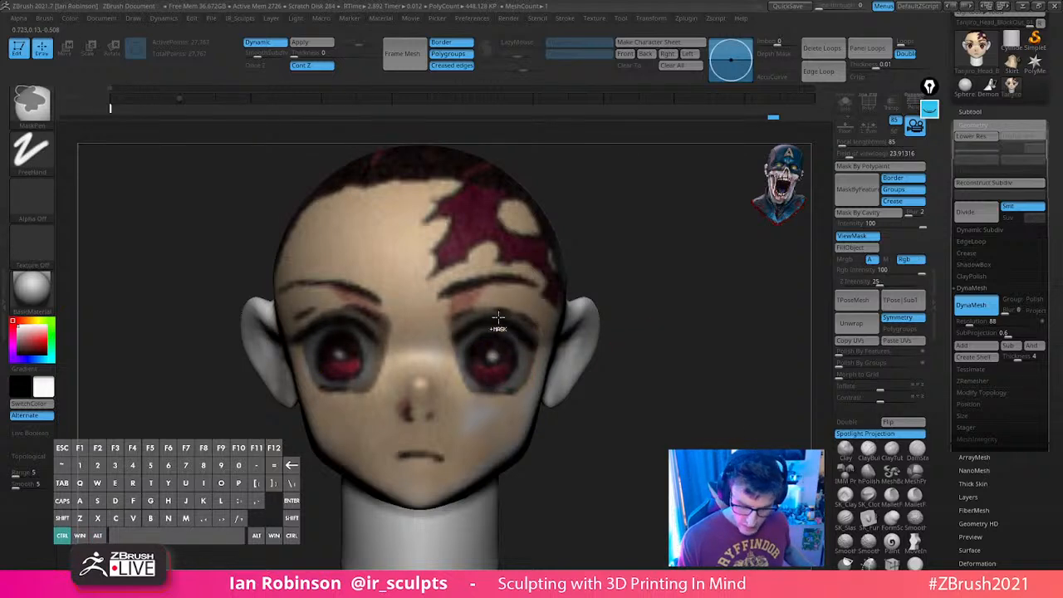
{"action": "key", "text": "shift+z"}
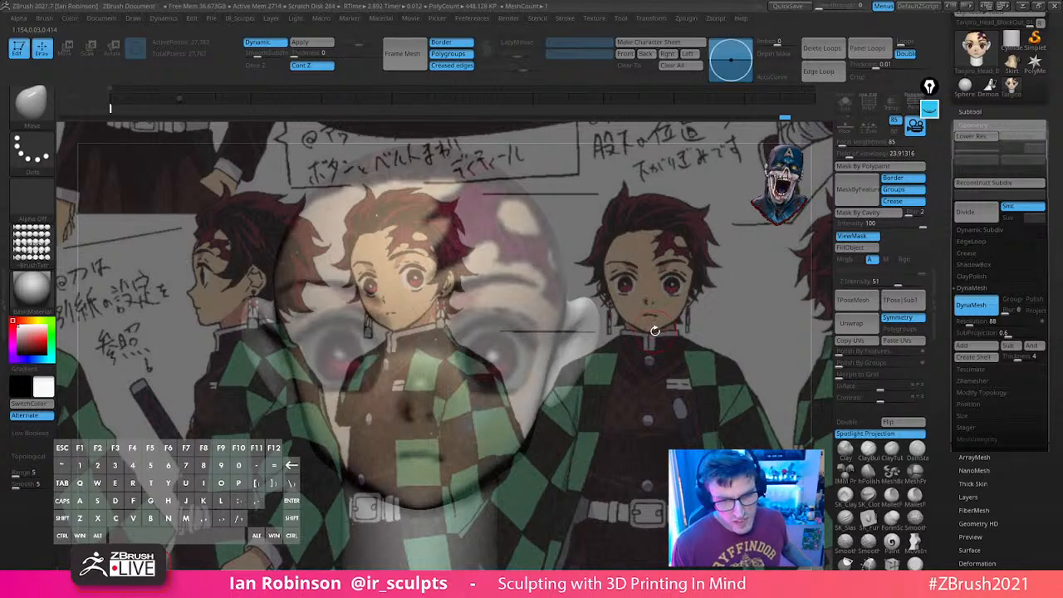
{"action": "key", "text": "shift+z"}
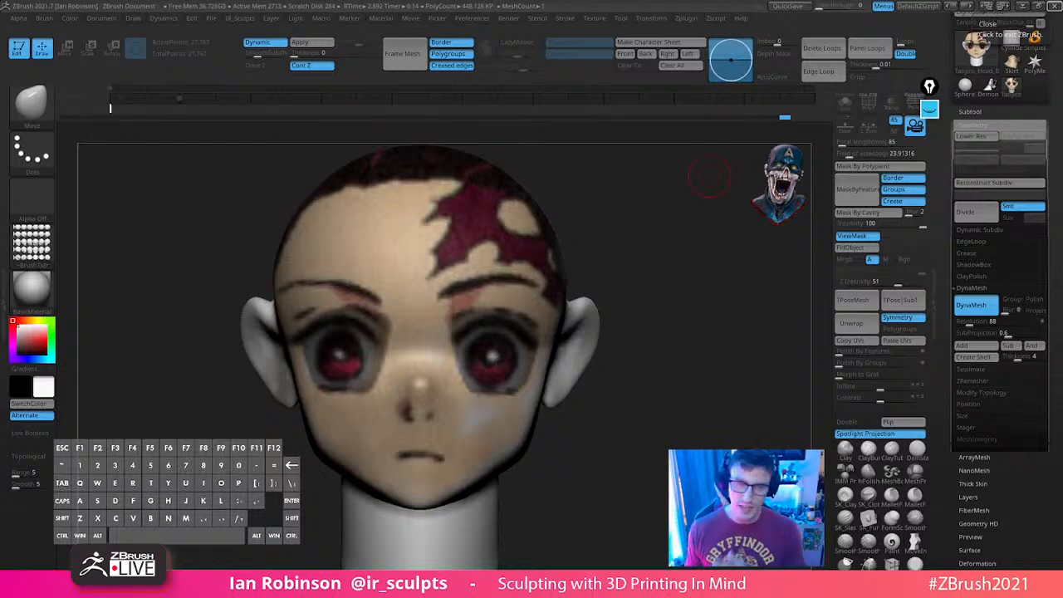
Invert and soften the mask, centre the transform gizmo on the eye, and push both eye areas back along Z
{"action": "left_click", "coordinate": [651, 309], "text": "ctrl"}
{"action": "left_click", "coordinate": [537, 341], "text": "ctrl"}
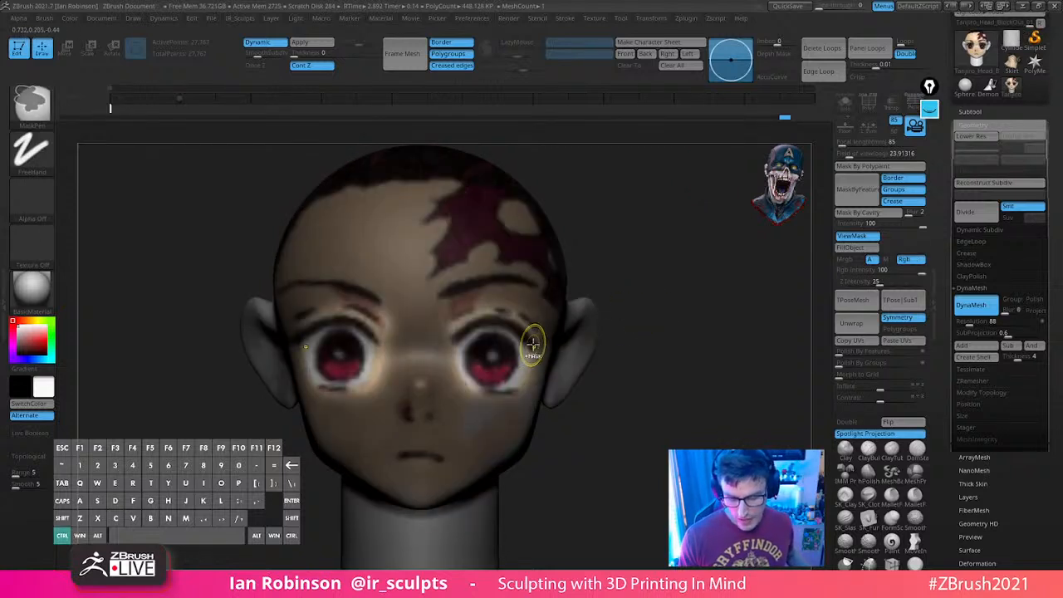
{"action": "left_click_drag", "start_coordinate": [707, 326], "coordinate": [643, 319], "text": "shift"}
{"action": "key", "text": "w"}
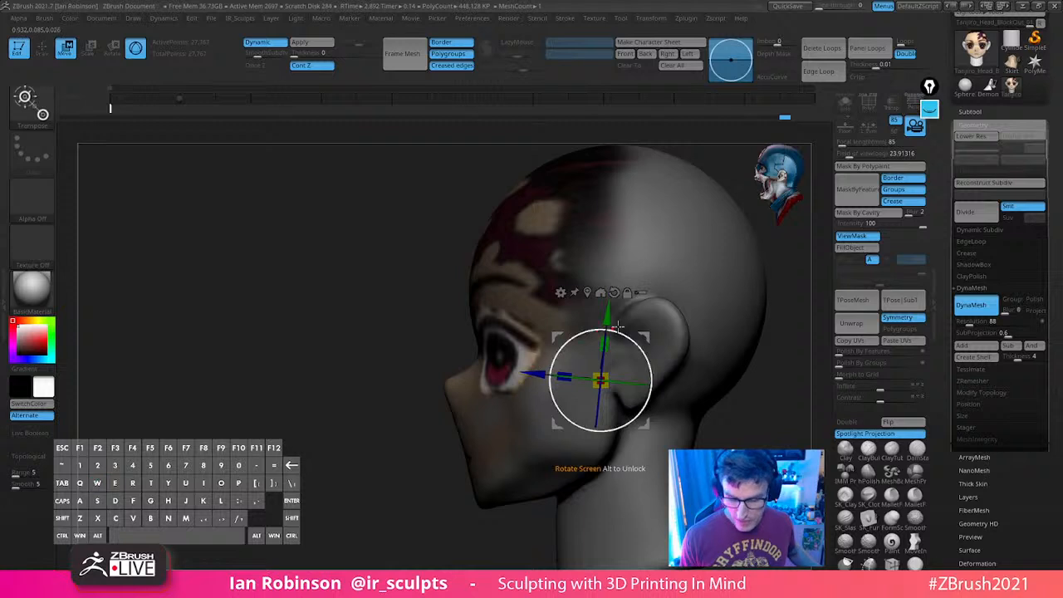
{"action": "left_click", "coordinate": [501, 352]}
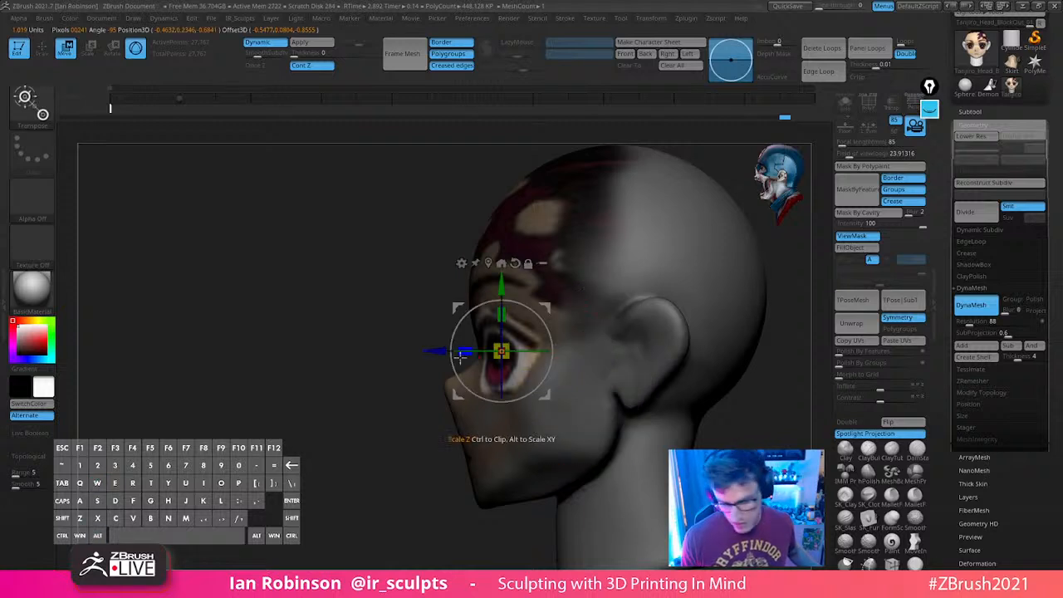
{"action": "left_click_drag", "start_coordinate": [439, 353], "coordinate": [447, 352]}
Rotate both eye areas slightly about the Y axis from the front, and check their depth in the right profile
{"action": "left_click_drag", "start_coordinate": [406, 482], "coordinate": [499, 473], "text": "shift"}
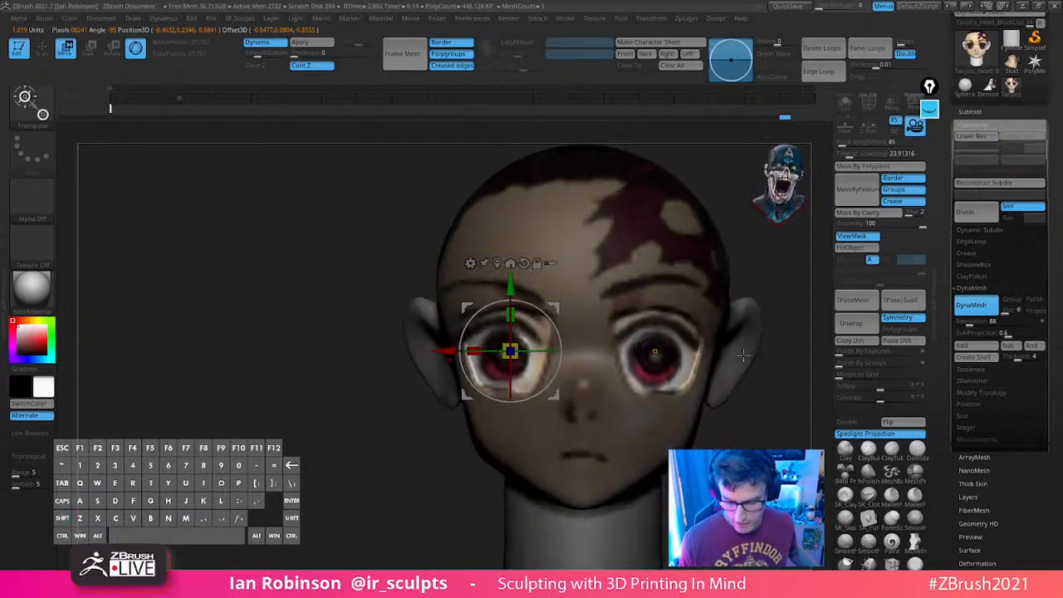
{"action": "left_click_drag", "start_coordinate": [783, 370], "coordinate": [715, 363], "text": "alt"}
{"action": "left_click_drag", "start_coordinate": [697, 249], "coordinate": [672, 230], "text": "shift"}
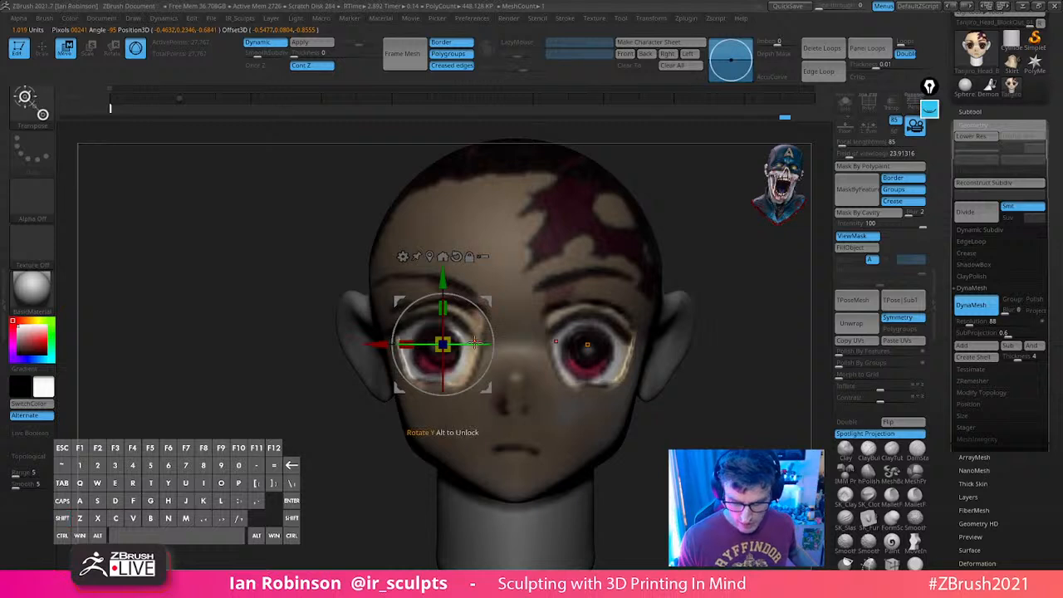
{"action": "left_click_drag", "start_coordinate": [476, 343], "coordinate": [479, 342]}
{"action": "left_click_drag", "start_coordinate": [703, 274], "coordinate": [750, 287], "text": "shift"}
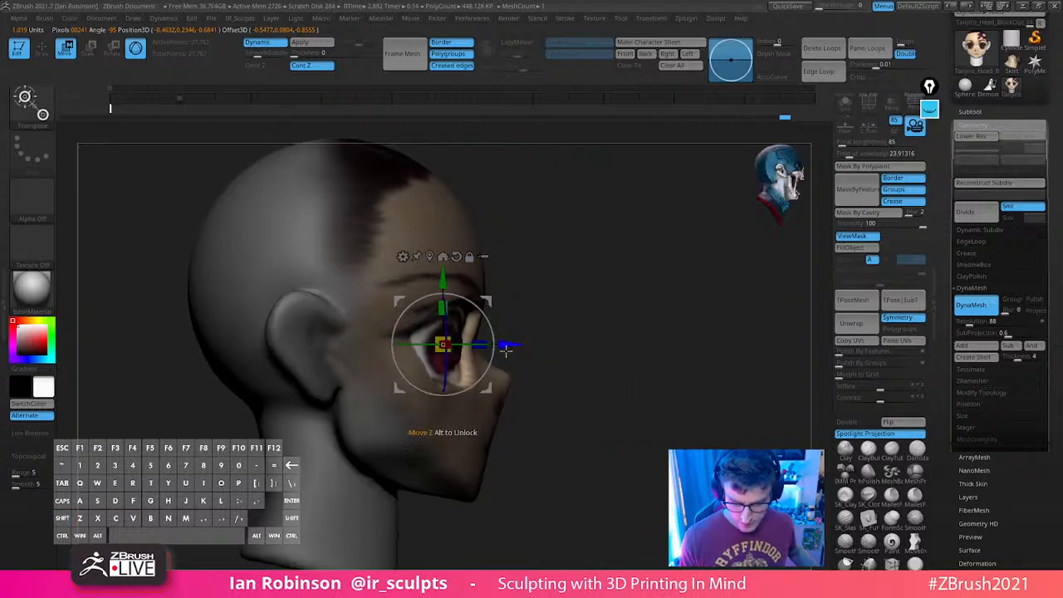
Turn off the head subtool's polypaint display and erase the leftover mask inside both eye areas
{"action": "key", "text": "q"}
{"action": "mouse_move", "coordinate": [502, 333]}
{"action": "left_mouse_down"}
{"action": "mouse_move", "coordinate": [612, 323]}
{"action": "mouse_move", "coordinate": [593, 309]}
{"action": "left_mouse_up"}
{"action": "key", "text": "ctrl"}
{"action": "key", "text": "ctrl"}
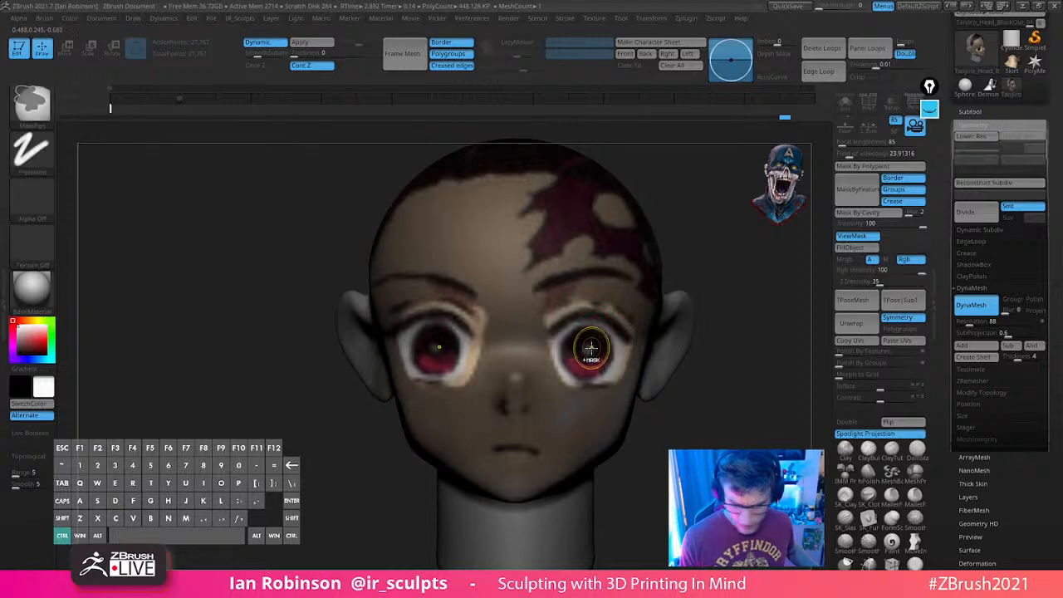
{"action": "left_click_drag", "start_coordinate": [585, 349], "coordinate": [589, 349], "text": "ctrl+alt"}
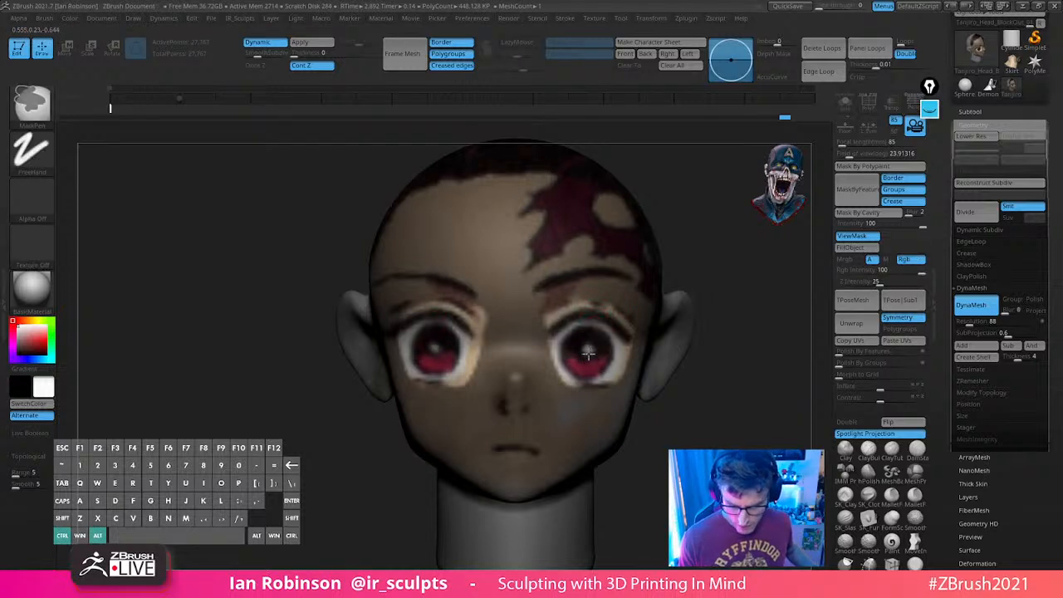
{"action": "left_click", "coordinate": [983, 113]}
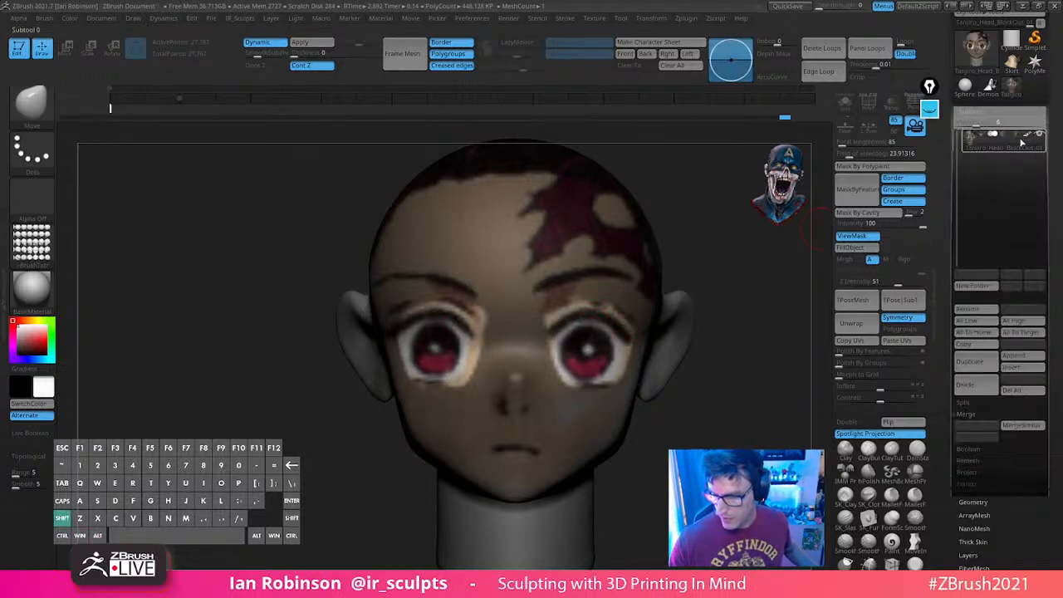
{"action": "left_click", "coordinate": [1028, 135], "text": "shift"}
{"action": "mouse_move", "coordinate": [598, 336]}
{"action": "left_mouse_down", "text": "ctrl+alt"}
{"action": "mouse_move", "coordinate": [587, 349]}
{"action": "mouse_move", "coordinate": [585, 336]}
{"action": "mouse_move", "coordinate": [578, 364]}
{"action": "left_mouse_up", "text": "ctrl+alt"}
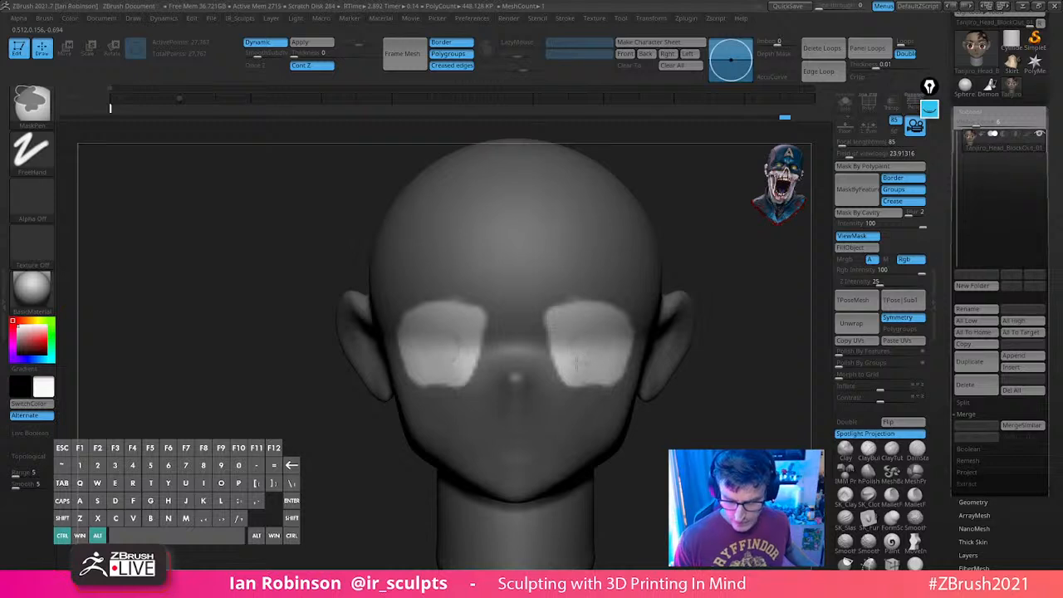
{"action": "left_click_drag", "start_coordinate": [605, 329], "coordinate": [626, 332], "text": "ctrl+alt"}
Soften the mask around the eye areas and adjust the sockets with the transform gizmo, pushing them deeper into the head
{"action": "left_click_drag", "start_coordinate": [748, 337], "coordinate": [669, 312], "text": "alt"}
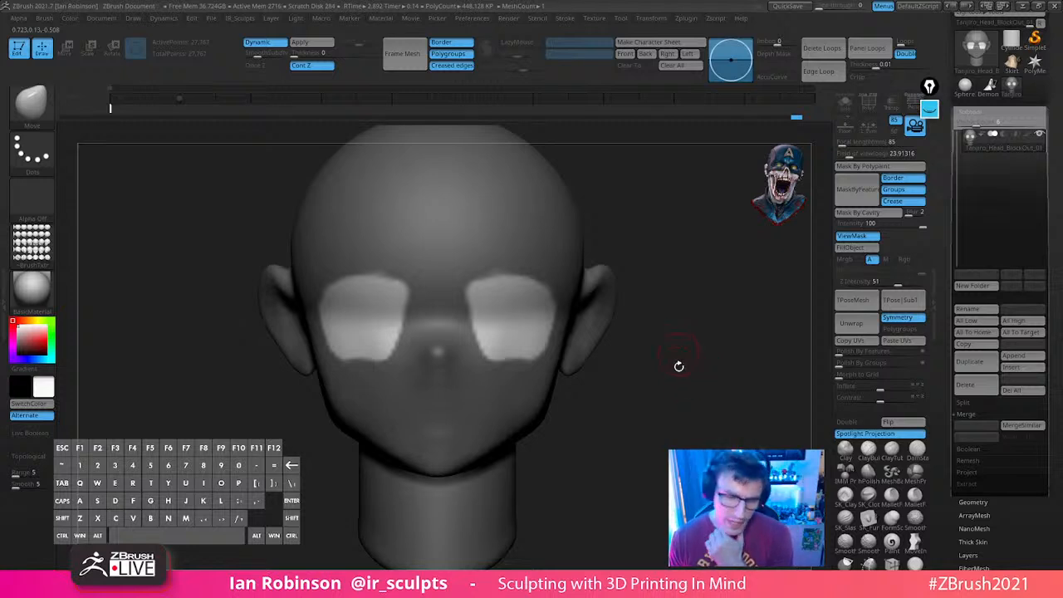
{"action": "mouse_move", "coordinate": [683, 361]}
{"action": "left_mouse_down"}
{"action": "mouse_move", "coordinate": [702, 347]}
{"action": "mouse_move", "coordinate": [492, 325]}
{"action": "left_mouse_up"}
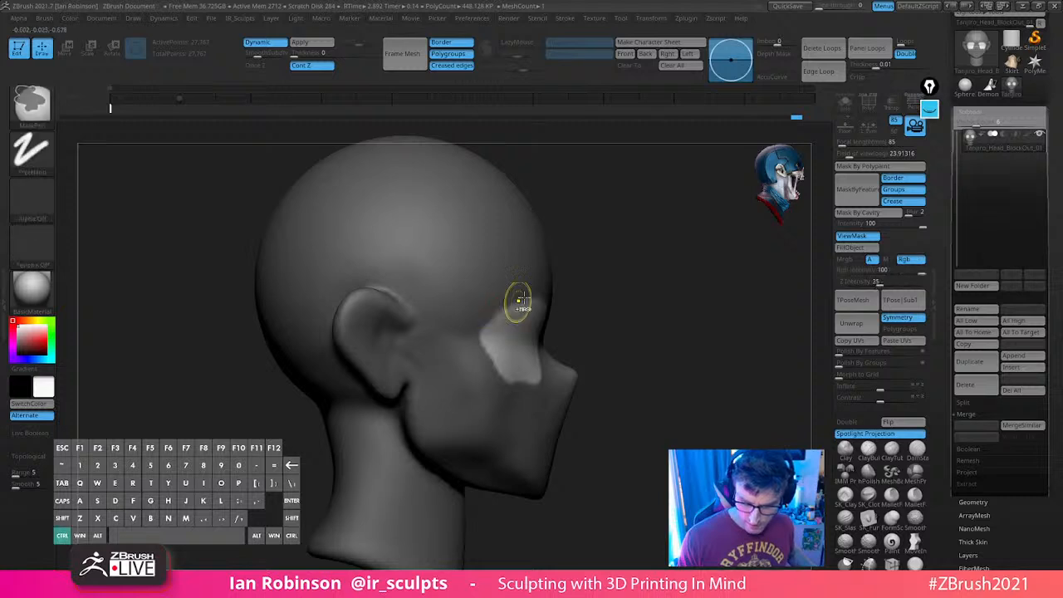
{"action": "mouse_move", "coordinate": [660, 288]}
{"action": "left_mouse_down"}
{"action": "mouse_move", "coordinate": [690, 305]}
{"action": "mouse_move", "coordinate": [645, 261]}
{"action": "mouse_move", "coordinate": [691, 237]}
{"action": "mouse_move", "coordinate": [620, 311]}
{"action": "left_mouse_up"}
{"action": "key", "text": "s"}
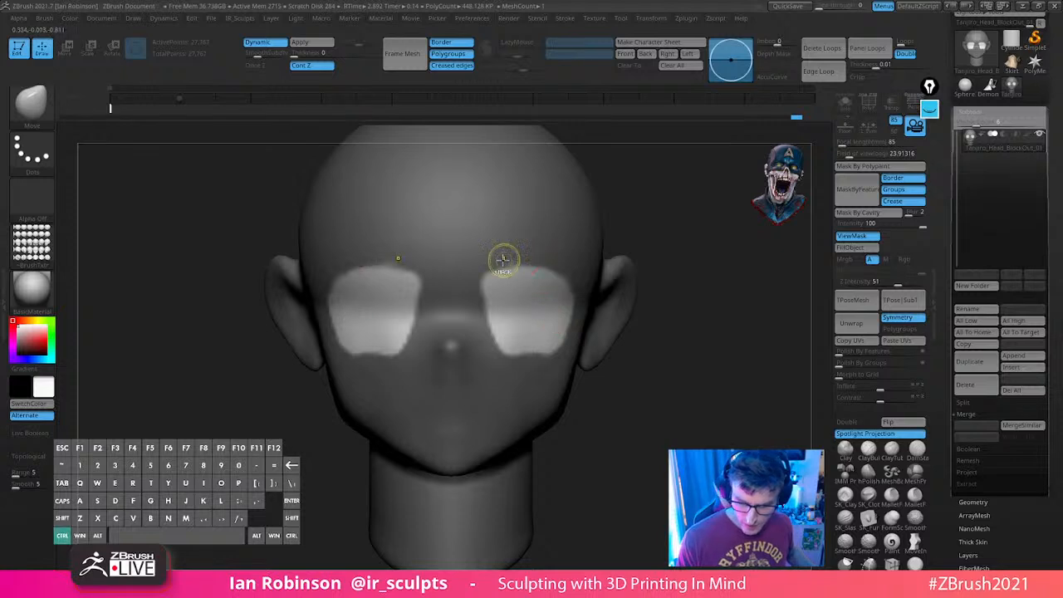
{"action": "left_click", "coordinate": [542, 317], "text": "ctrl"}
{"action": "key", "text": "w"}
{"action": "left_click_drag", "start_coordinate": [643, 290], "coordinate": [675, 203]}
{"action": "left_click_drag", "start_coordinate": [399, 266], "coordinate": [395, 278]}
{"action": "left_click_drag", "start_coordinate": [579, 246], "coordinate": [627, 273]}
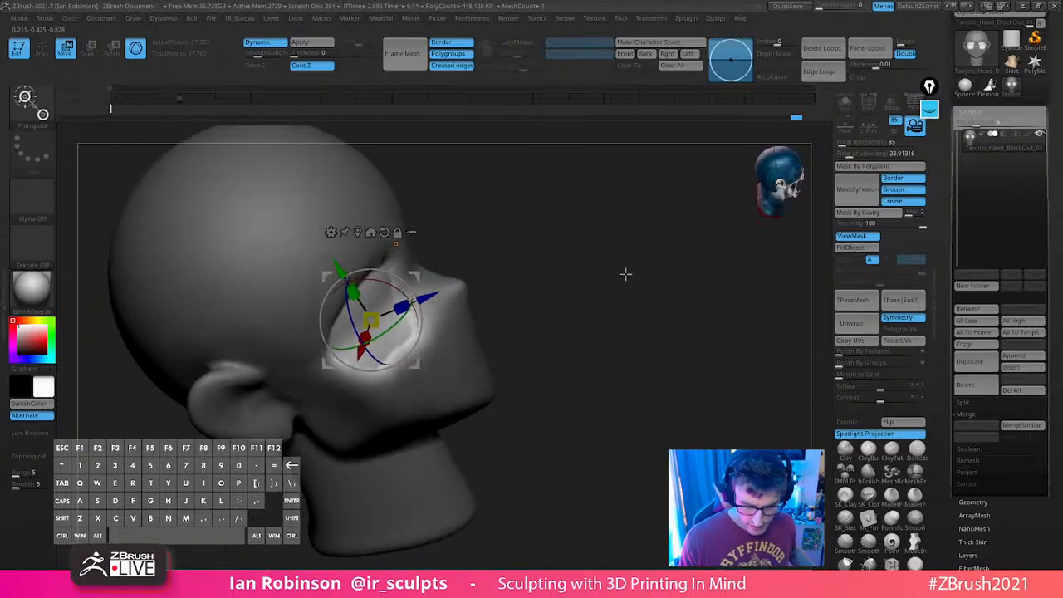
{"action": "mouse_move", "coordinate": [562, 251]}
{"action": "left_mouse_down"}
{"action": "mouse_move", "coordinate": [648, 221]}
{"action": "mouse_move", "coordinate": [694, 299]}
{"action": "mouse_move", "coordinate": [510, 302]}
{"action": "mouse_move", "coordinate": [405, 407]}
{"action": "mouse_move", "coordinate": [373, 418]}
{"action": "left_mouse_up"}
{"action": "key", "text": "q"}
Enlarge the Move brush and display the head's wireframe to examine the topology around both eye sockets
{"action": "left_click_drag", "start_coordinate": [581, 328], "coordinate": [667, 311]}
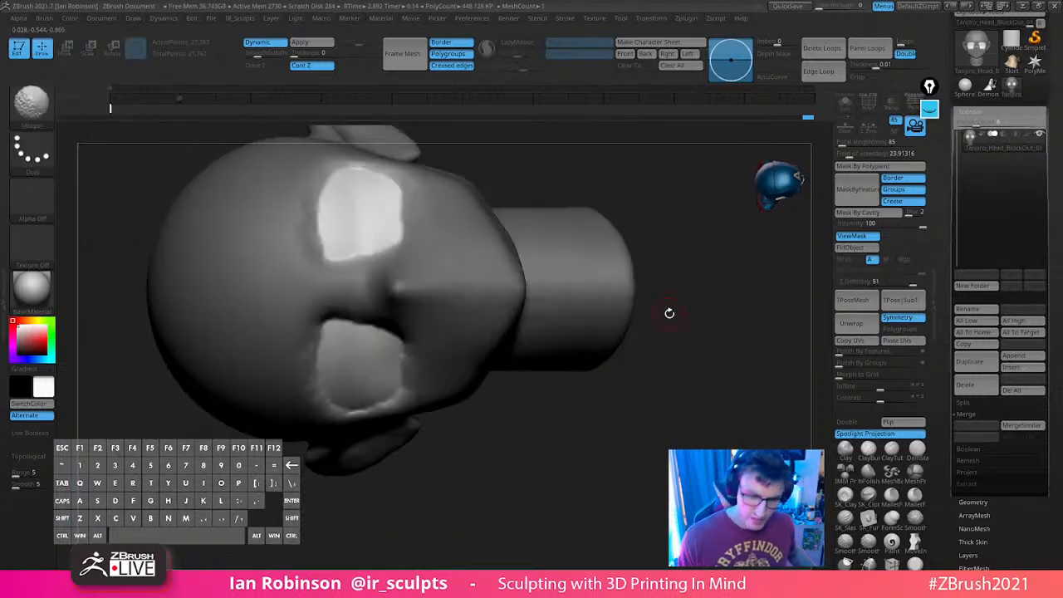
{"action": "mouse_move", "coordinate": [717, 285]}
{"action": "left_mouse_down", "text": "alt"}
{"action": "mouse_move", "coordinate": [719, 328]}
{"action": "mouse_move", "coordinate": [674, 271]}
{"action": "mouse_move", "coordinate": [655, 302]}
{"action": "left_mouse_up", "text": "alt"}
{"action": "key", "text": "s"}
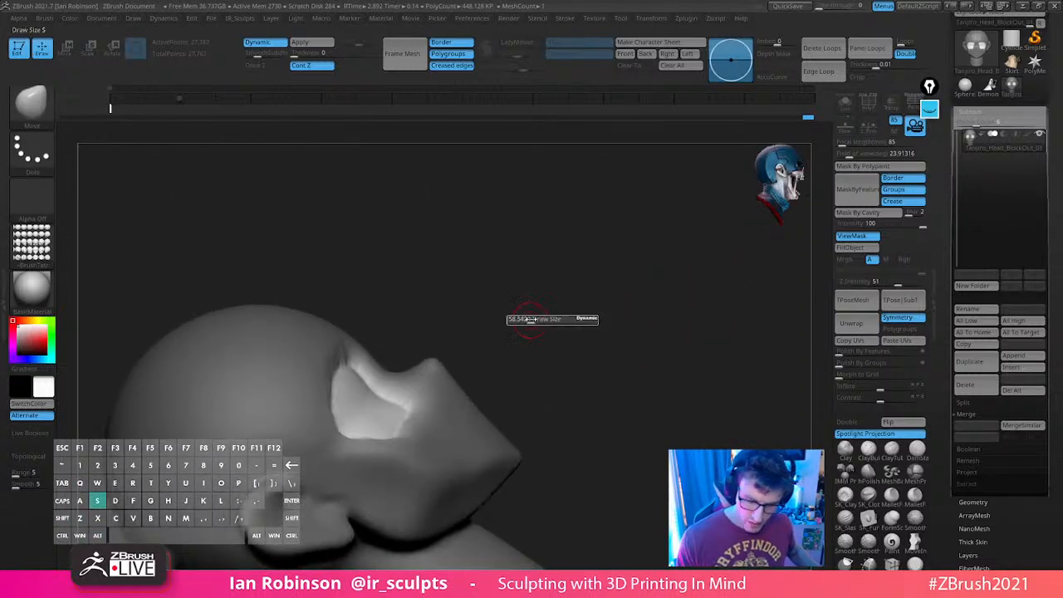
{"action": "mouse_move", "coordinate": [536, 318]}
{"action": "left_mouse_down"}
{"action": "mouse_move", "coordinate": [563, 288]}
{"action": "mouse_move", "coordinate": [574, 302]}
{"action": "left_mouse_up"}
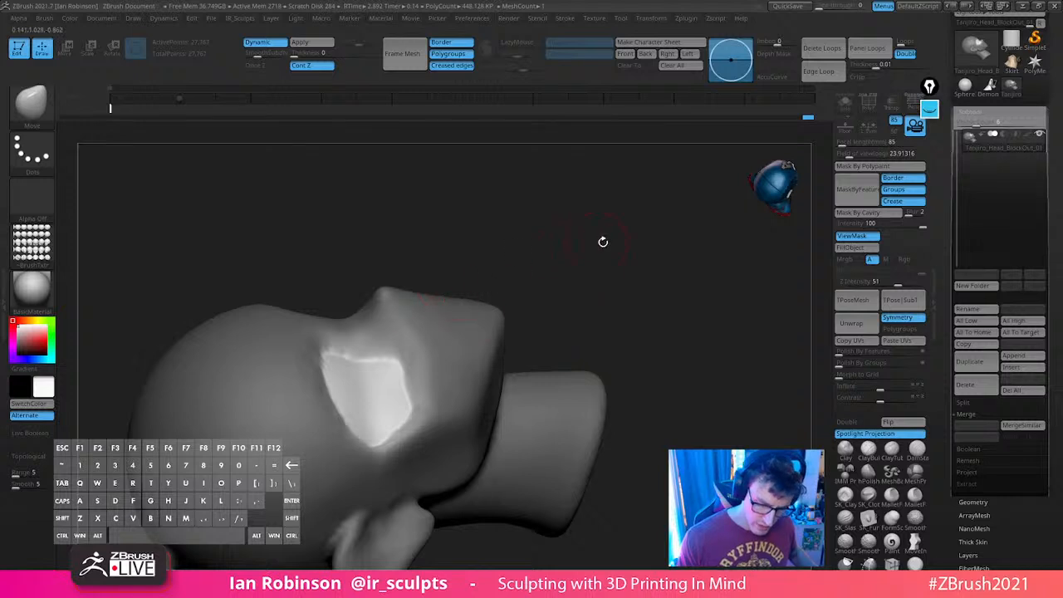
{"action": "left_click_drag", "start_coordinate": [603, 240], "coordinate": [603, 276]}
{"action": "key", "text": "shift+f"}
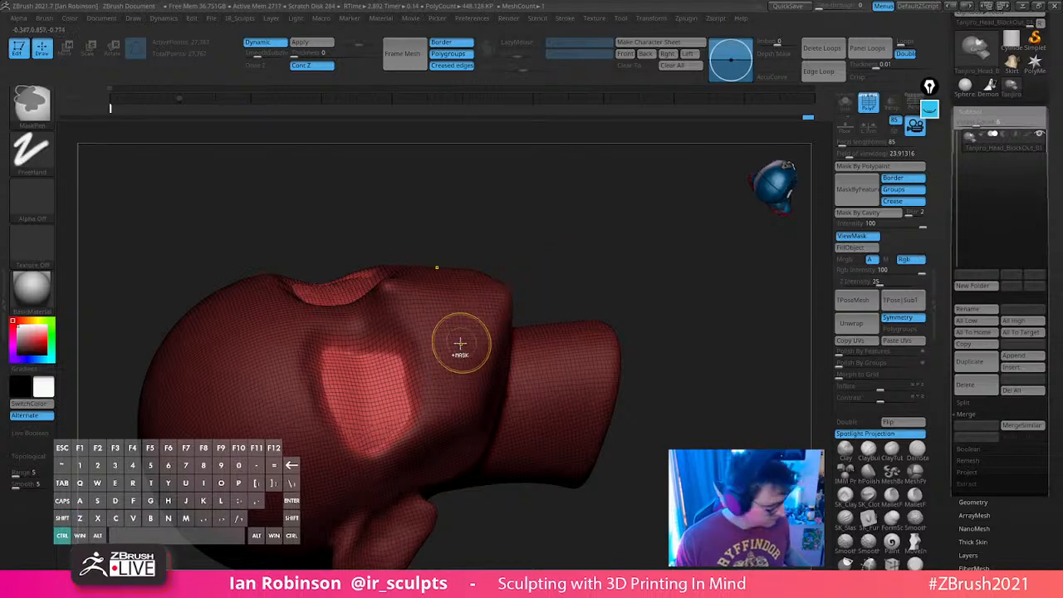
{"action": "left_click_drag", "start_coordinate": [598, 240], "coordinate": [602, 370]}
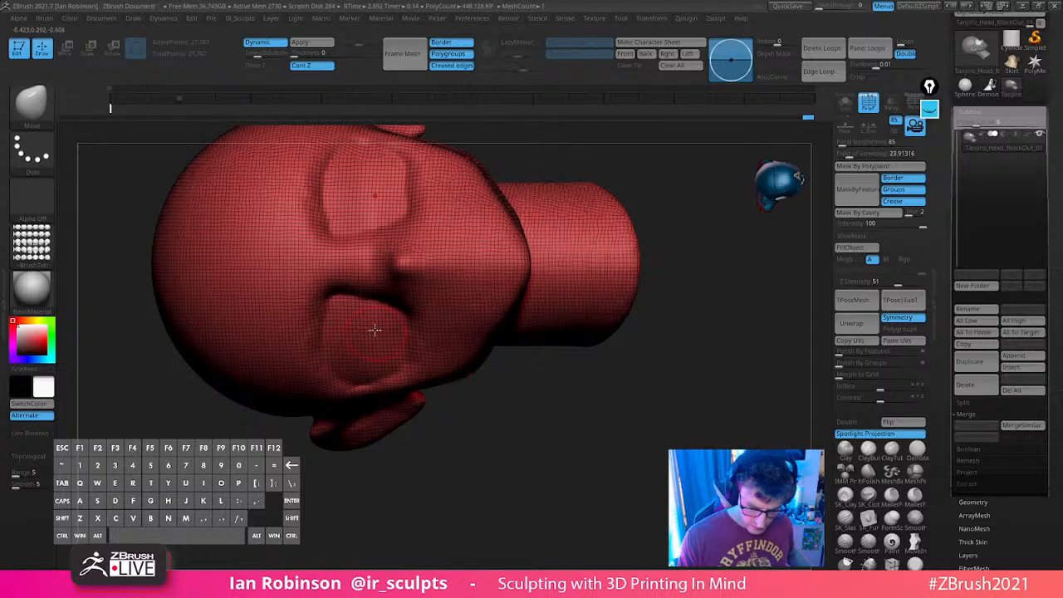
{"action": "mouse_move", "coordinate": [378, 314]}
{"action": "left_mouse_down", "text": "ctrl"}
{"action": "mouse_move", "coordinate": [352, 308]}
{"action": "mouse_move", "coordinate": [340, 349]}
{"action": "mouse_move", "coordinate": [368, 316]}
{"action": "mouse_move", "coordinate": [386, 343]}
{"action": "mouse_move", "coordinate": [382, 311]}
{"action": "mouse_move", "coordinate": [354, 307]}
{"action": "mouse_move", "coordinate": [330, 327]}
{"action": "left_mouse_up", "text": "ctrl"}
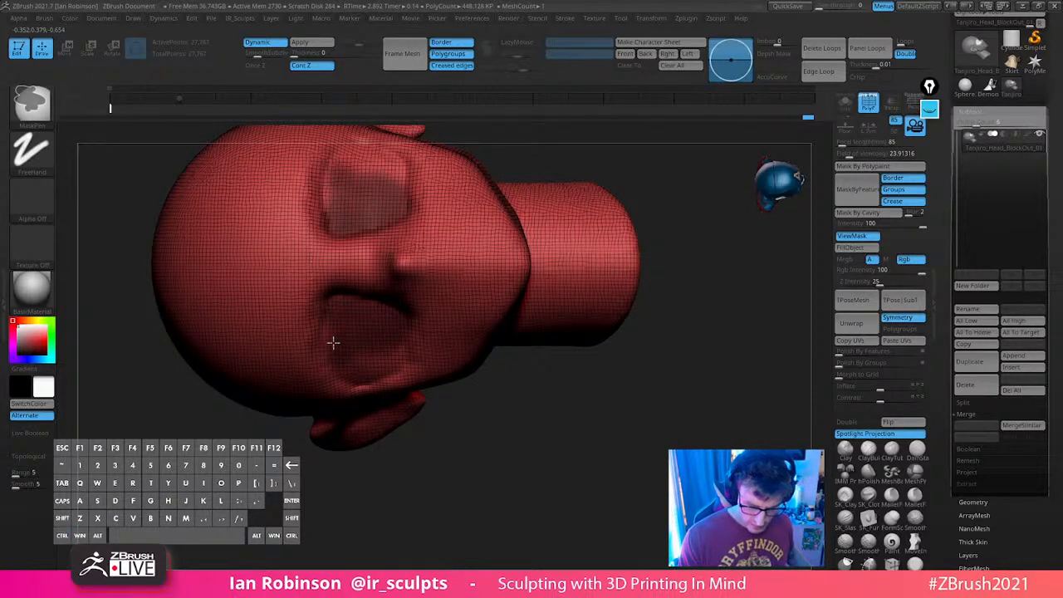
{"action": "mouse_move", "coordinate": [517, 408]}
{"action": "left_mouse_down"}
{"action": "mouse_move", "coordinate": [525, 335]}
{"action": "mouse_move", "coordinate": [380, 352]}
{"action": "left_mouse_up"}
{"action": "mouse_move", "coordinate": [323, 320]}
{"action": "left_mouse_down", "text": "ctrl"}
{"action": "mouse_move", "coordinate": [315, 337]}
{"action": "mouse_move", "coordinate": [332, 409]}
{"action": "mouse_move", "coordinate": [352, 414]}
{"action": "left_mouse_up", "text": "ctrl"}
{"action": "key", "text": "s"}
{"action": "left_click", "coordinate": [315, 324]}
{"action": "key", "text": "ctrl"}
{"action": "key", "text": "ctrl+z"}
Step the history back to the sharp-edged eye mask and turn it into separate polygroups for the eye areas
{"action": "left_click", "coordinate": [648, 330], "text": "ctrl"}
{"action": "key", "text": "ctrl+z"}
{"action": "key", "text": "ctrl+z"}
{"action": "key", "text": "ctrl+z"}
{"action": "key", "text": "ctrl+z"}
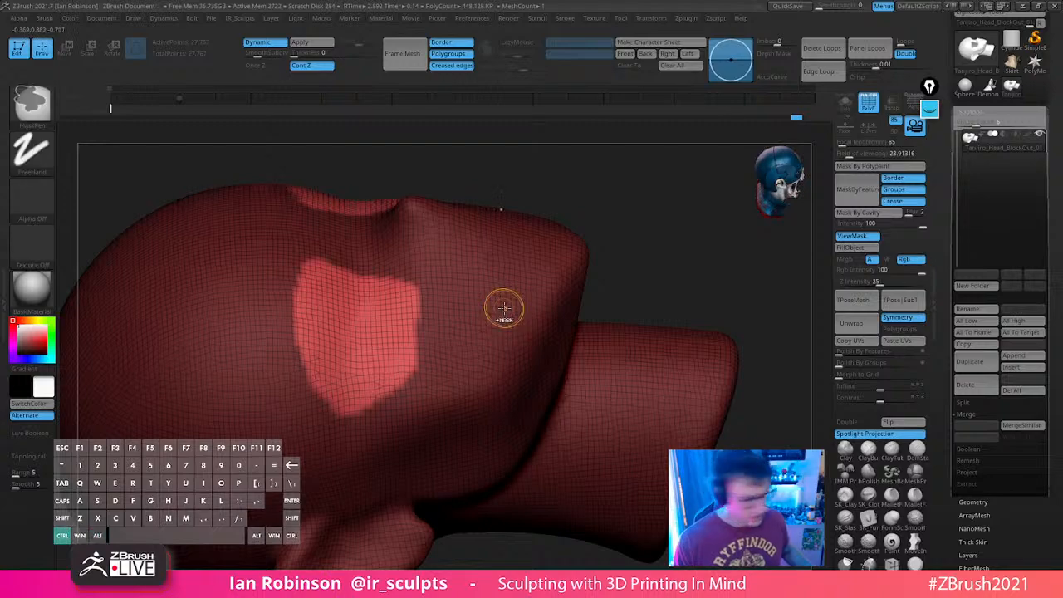
{"action": "key", "text": "ctrl+w"}
{"action": "left_click_drag", "start_coordinate": [634, 304], "coordinate": [727, 413]}
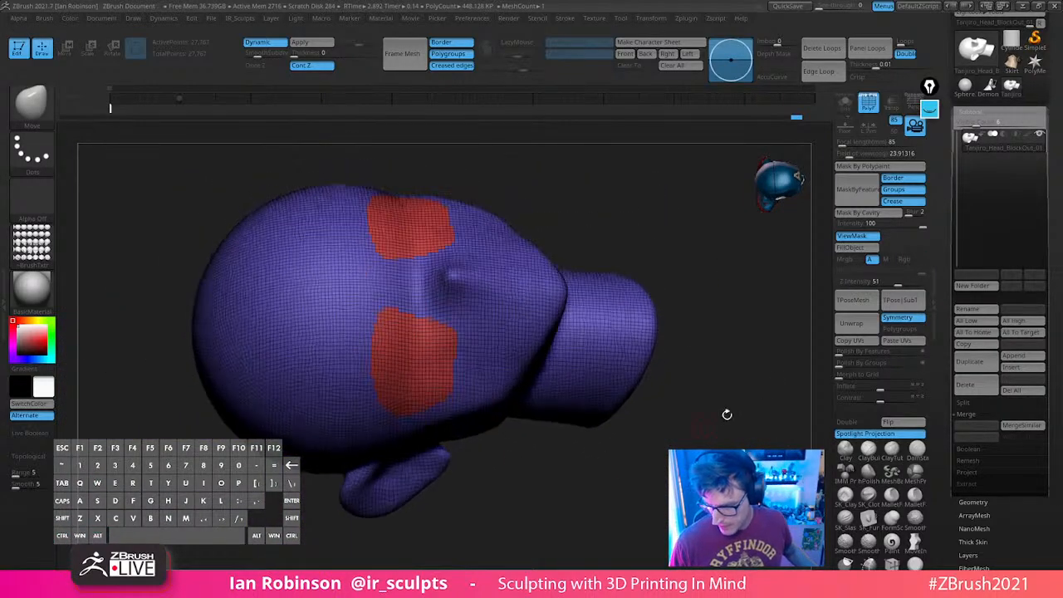
Load the Smooth Groups brush from the Smooth brush library as the smoothing brush
{"action": "left_click_drag", "start_coordinate": [748, 344], "coordinate": [703, 228]}
{"action": "key", "text": "s"}
{"action": "left_click_drag", "start_coordinate": [605, 226], "coordinate": [614, 249], "text": "alt"}
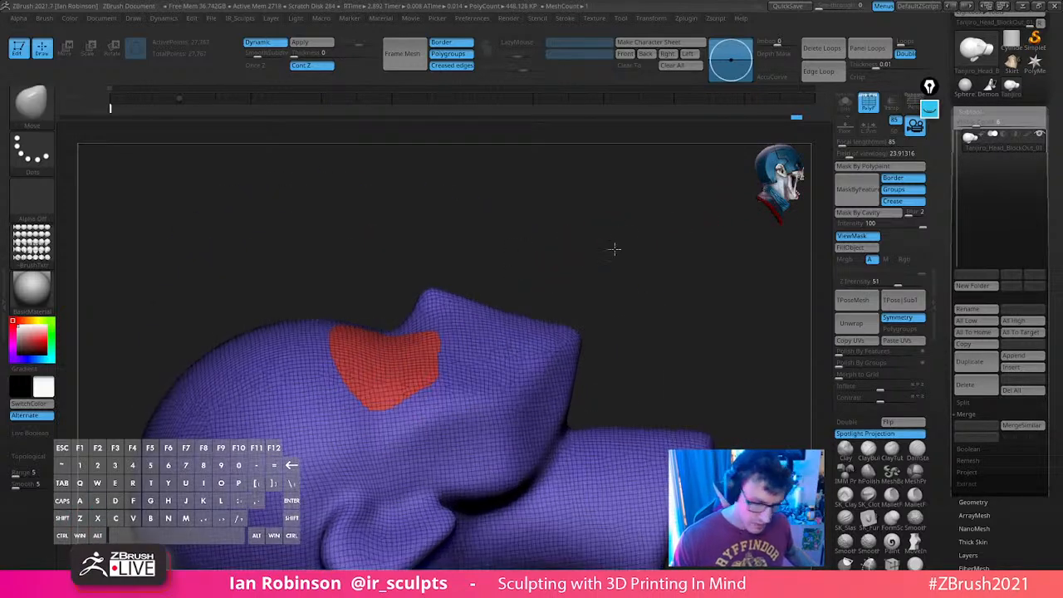
{"action": "left_click_drag", "start_coordinate": [641, 202], "coordinate": [635, 266], "text": "alt"}
{"action": "left_click_drag", "start_coordinate": [481, 262], "coordinate": [415, 323]}
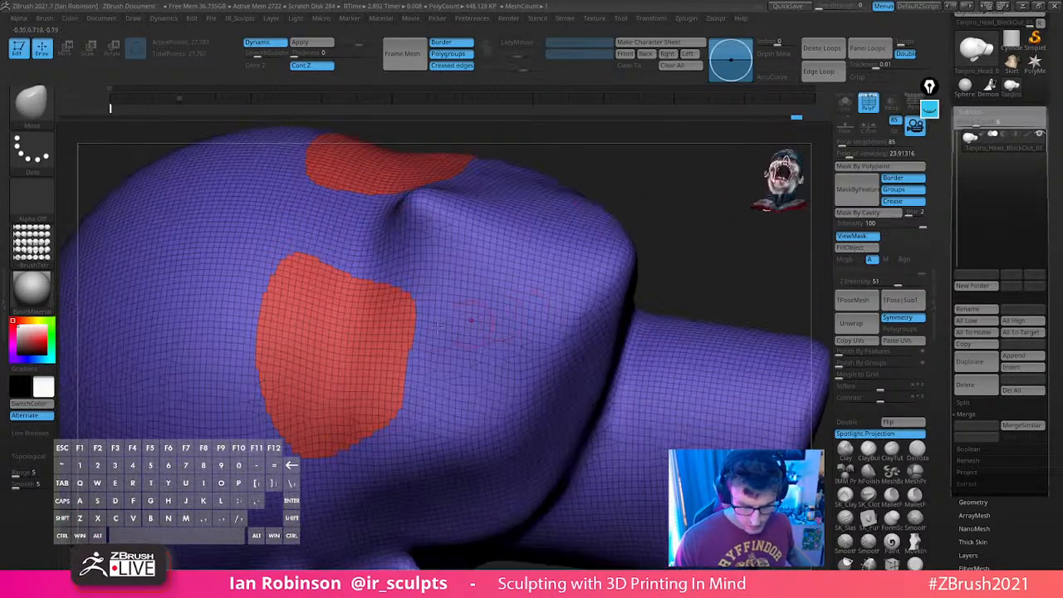
{"action": "key", "text": "shift"}
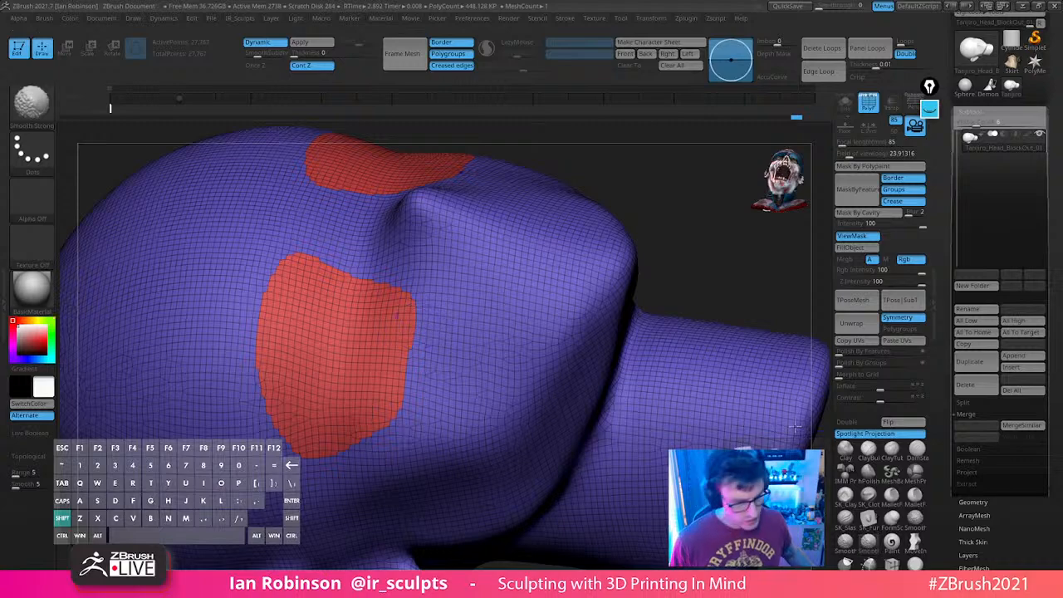
{"action": "left_click", "coordinate": [846, 545], "text": "shift"}
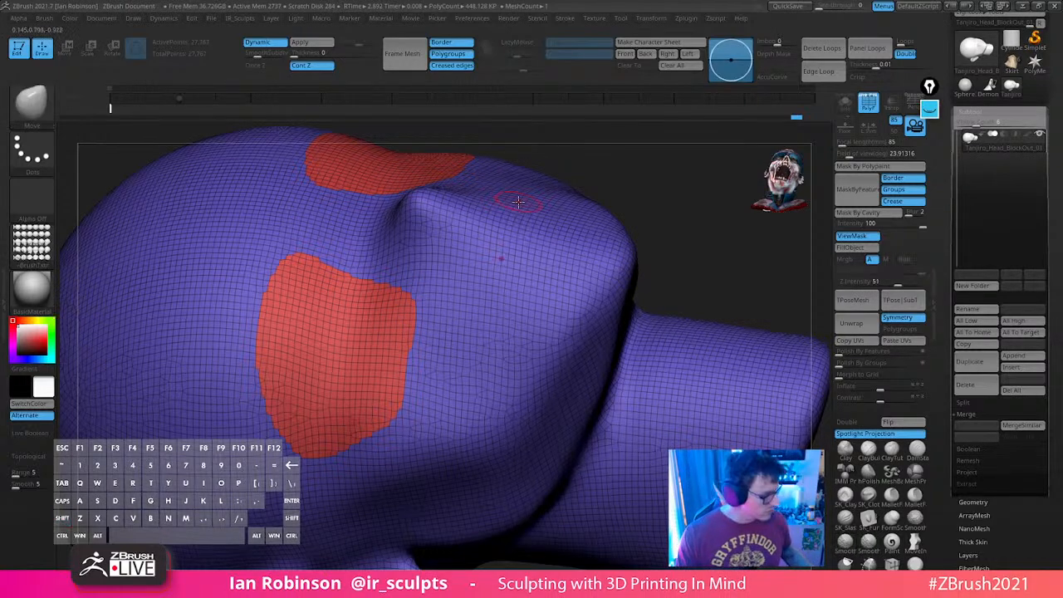
{"action": "key", "text": "b"}
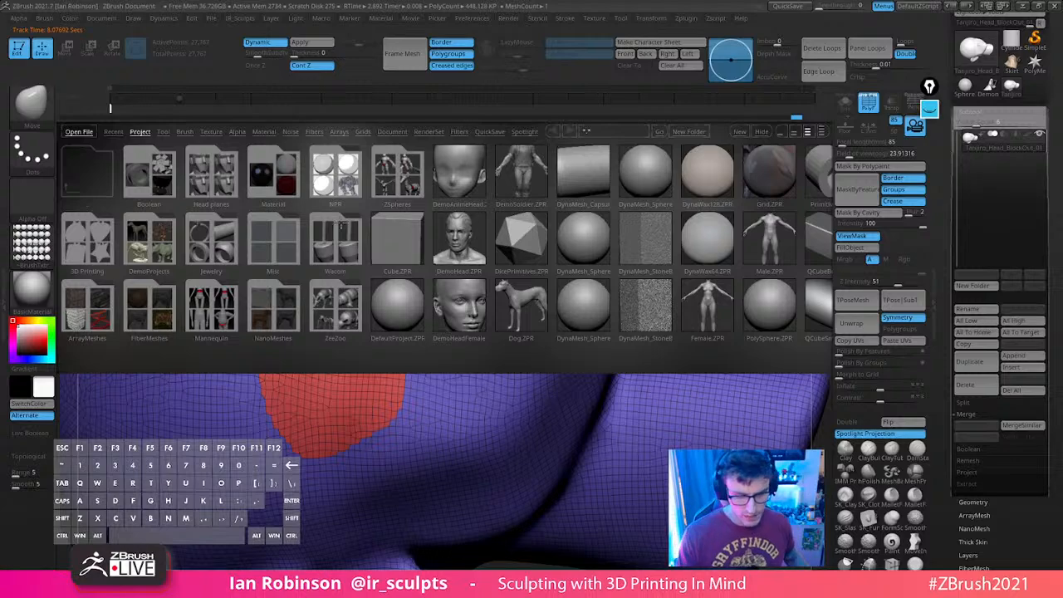
{"action": "left_click", "coordinate": [184, 131]}
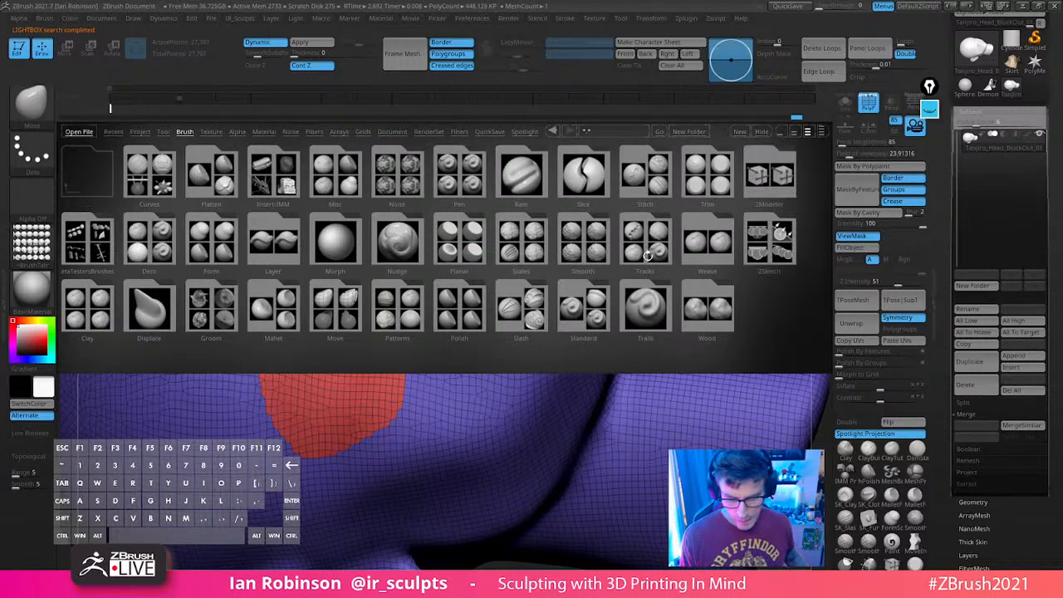
{"action": "double_click", "coordinate": [587, 249]}
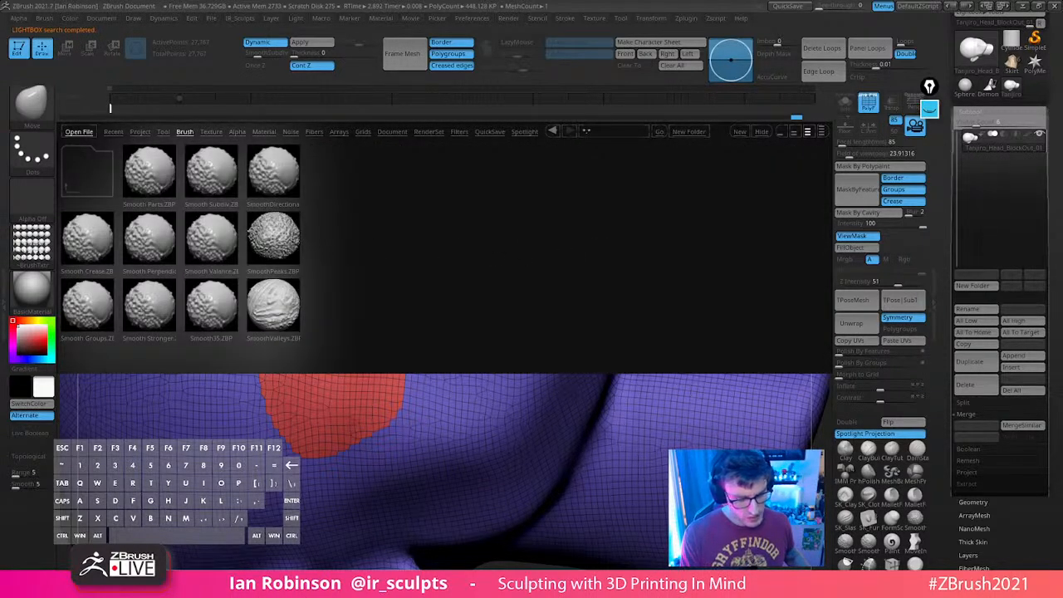
{"action": "double_click", "coordinate": [90, 301]}
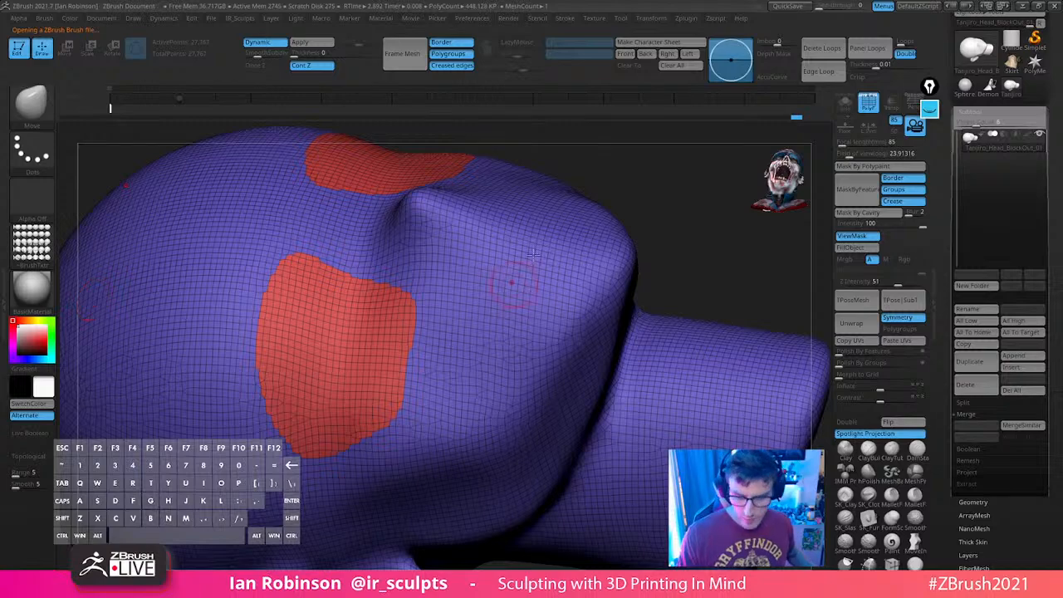
Smooth the jagged polygroup borders around both eye areas with the Smooth Groups brush
{"action": "right_click_drag", "start_coordinate": [533, 254], "coordinate": [581, 257], "text": "shift"}
{"action": "key", "text": "space"}
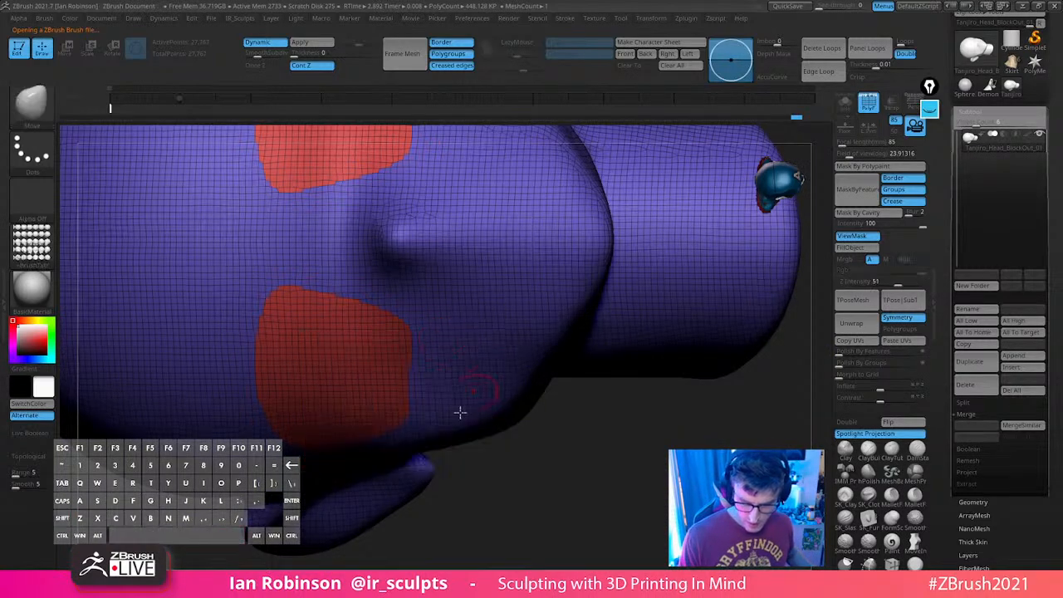
{"action": "right_click_drag", "start_coordinate": [418, 400], "coordinate": [415, 374]}
{"action": "mouse_move", "coordinate": [416, 375]}
{"action": "left_mouse_down", "text": "shift"}
{"action": "mouse_move", "coordinate": [407, 315]}
{"action": "mouse_move", "coordinate": [305, 272]}
{"action": "left_mouse_up", "text": "shift"}
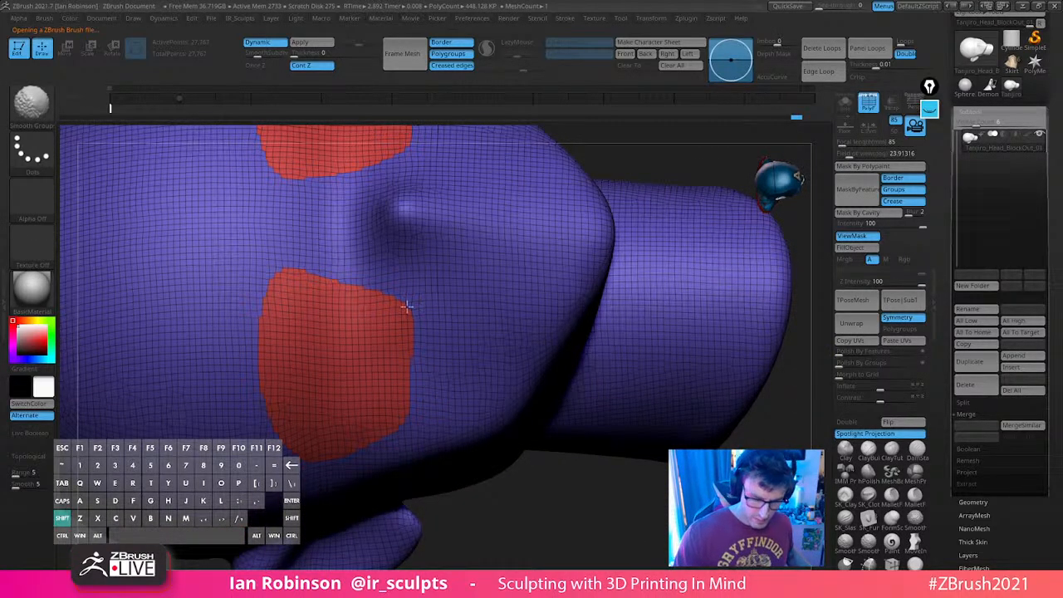
{"action": "left_click_drag", "start_coordinate": [407, 306], "coordinate": [264, 313], "text": "shift"}
{"action": "mouse_move", "coordinate": [257, 395]}
{"action": "left_mouse_down", "text": "shift"}
{"action": "mouse_move", "coordinate": [335, 456]}
{"action": "mouse_move", "coordinate": [409, 381]}
{"action": "left_mouse_up", "text": "shift"}
{"action": "mouse_move", "coordinate": [541, 534]}
{"action": "left_mouse_down"}
{"action": "mouse_move", "coordinate": [611, 296]}
{"action": "mouse_move", "coordinate": [407, 366]}
{"action": "left_mouse_up"}
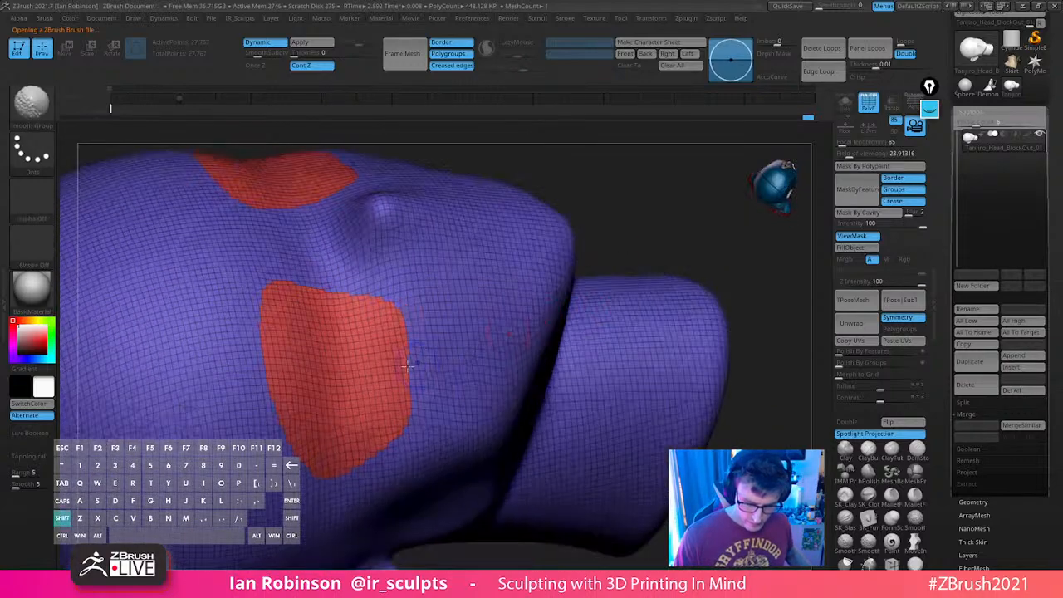
{"action": "mouse_move", "coordinate": [318, 297]}
{"action": "left_mouse_down", "text": "shift"}
{"action": "mouse_move", "coordinate": [260, 295]}
{"action": "mouse_move", "coordinate": [252, 336]}
{"action": "mouse_move", "coordinate": [266, 352]}
{"action": "left_mouse_up", "text": "shift"}
{"action": "left_click_drag", "start_coordinate": [714, 275], "coordinate": [733, 319], "text": "alt"}
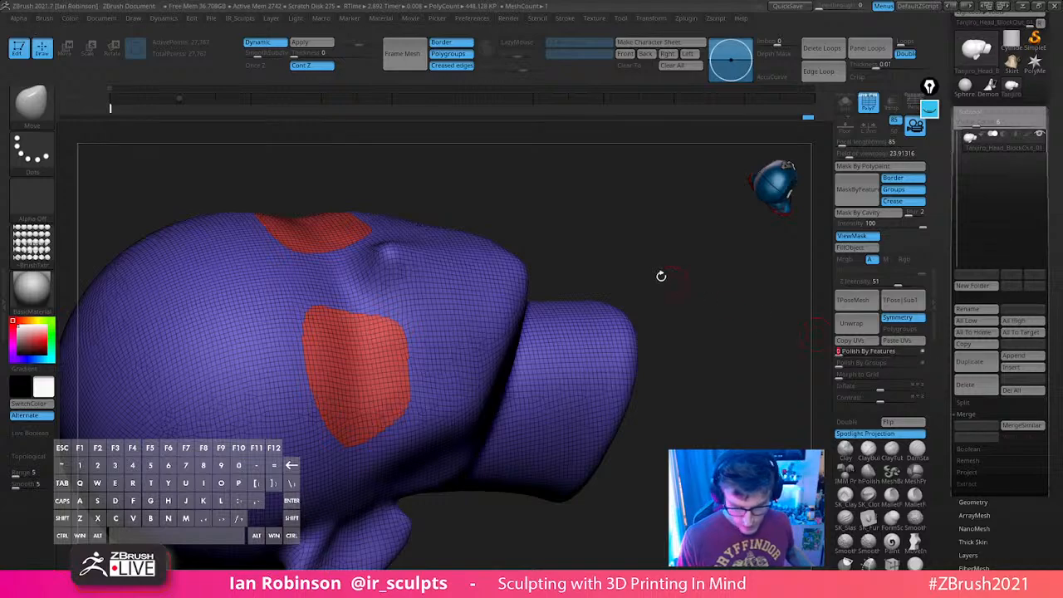
{"action": "left_click_drag", "start_coordinate": [662, 275], "coordinate": [712, 279]}
{"action": "left_click_drag", "start_coordinate": [746, 319], "coordinate": [653, 346]}
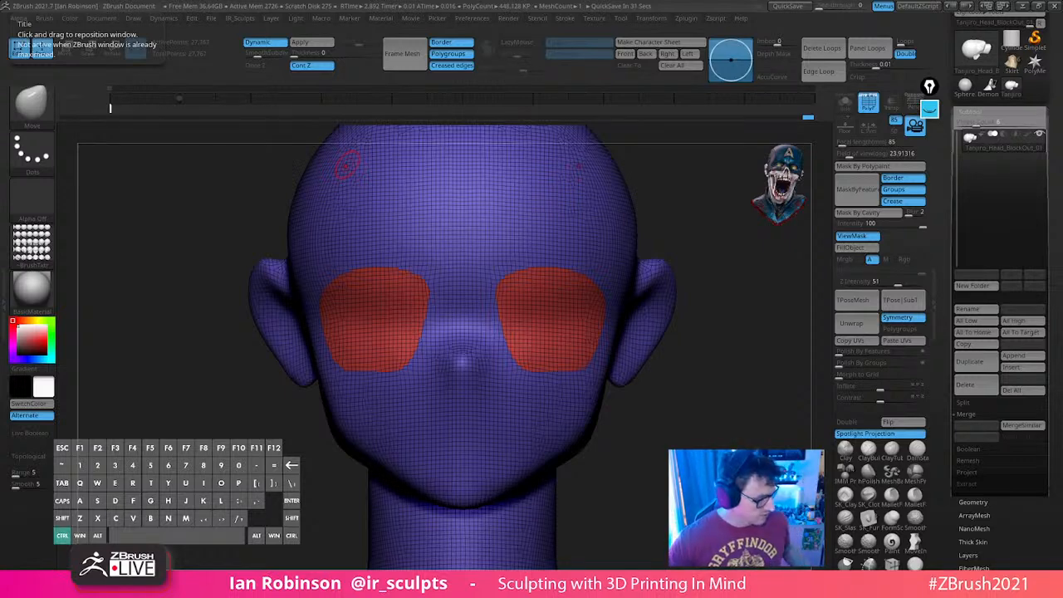
Enable the KeepGroups and KeepCreases options for ZRemesher
{"action": "key", "text": "ctrl+c"}
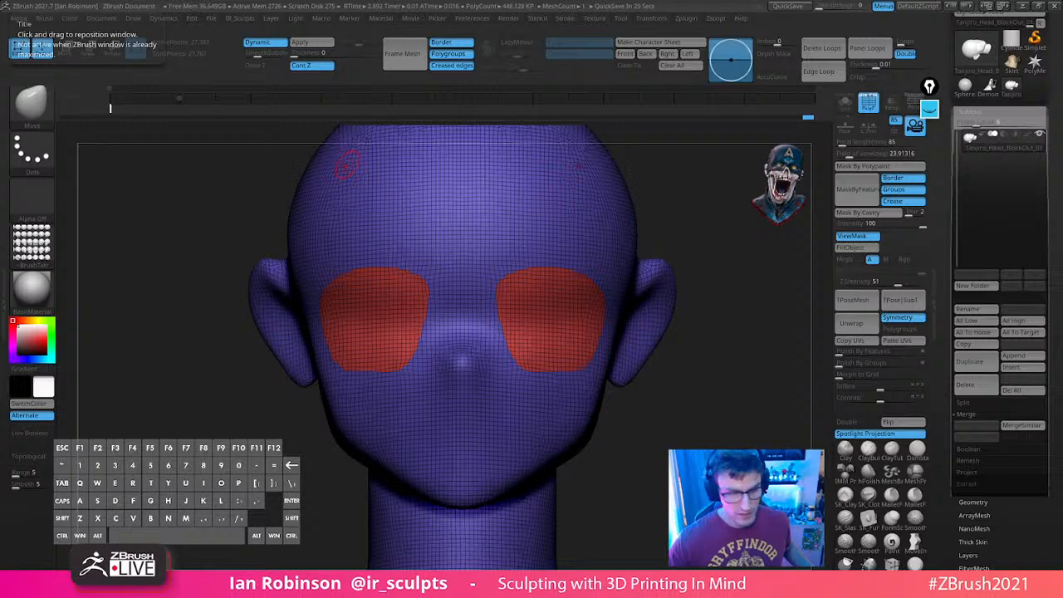
{"action": "key", "text": "ctrl"}
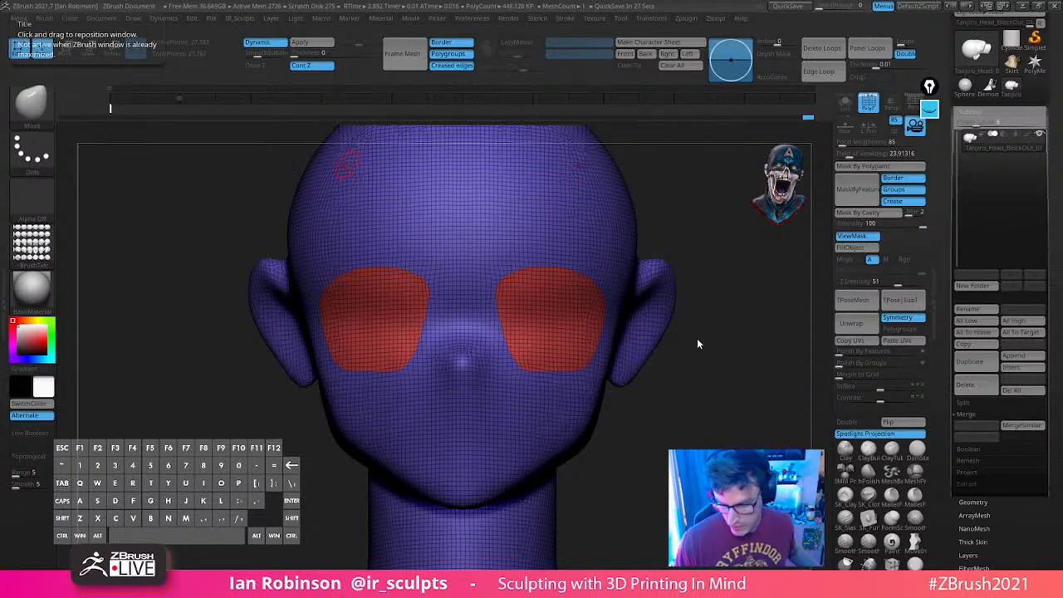
{"action": "left_click_drag", "start_coordinate": [697, 339], "coordinate": [464, 305]}
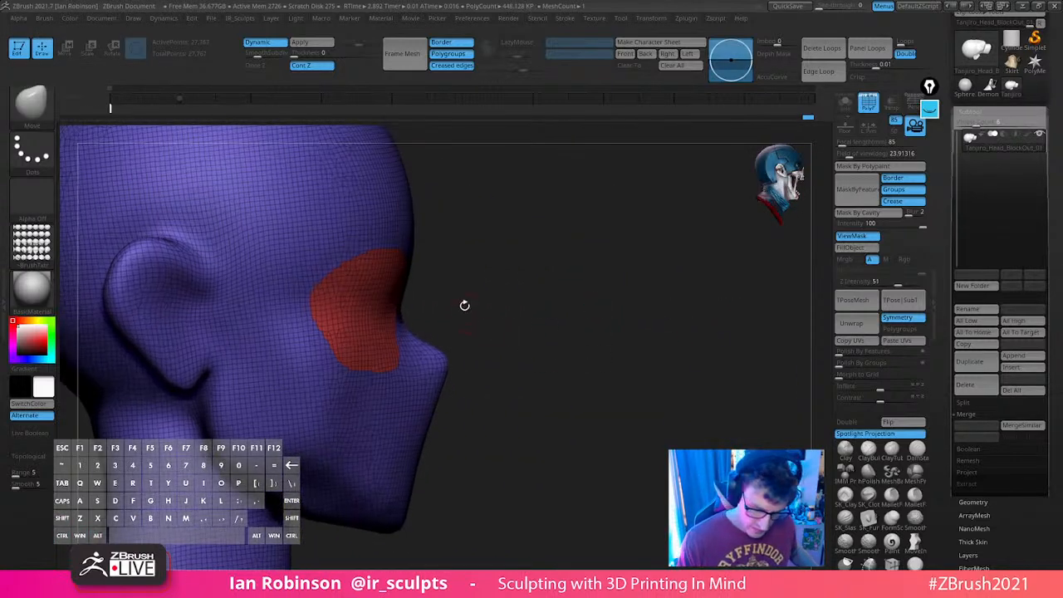
{"action": "key", "text": "shift"}
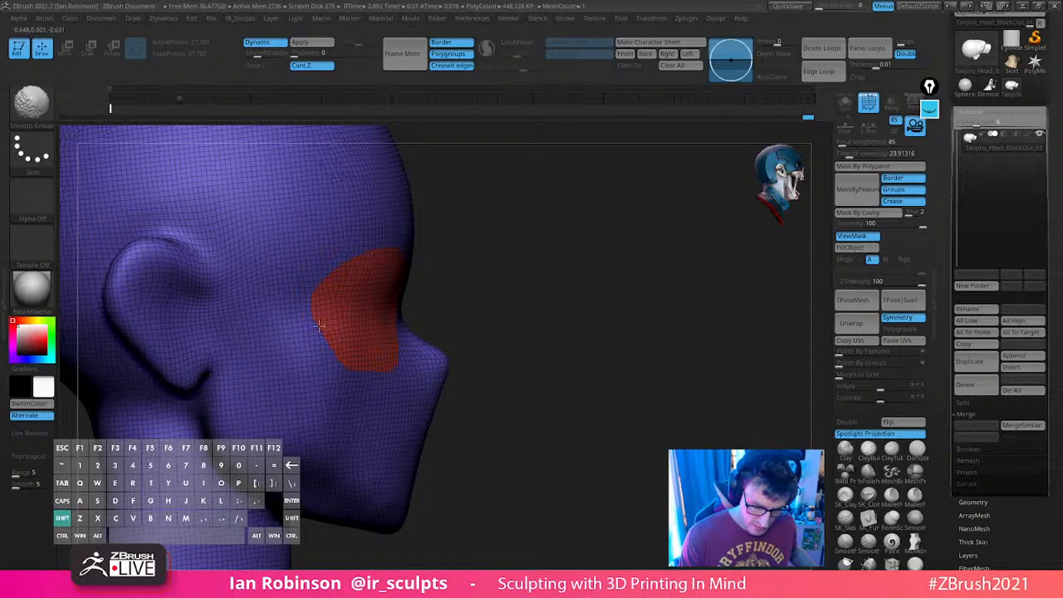
{"action": "key", "text": "space"}
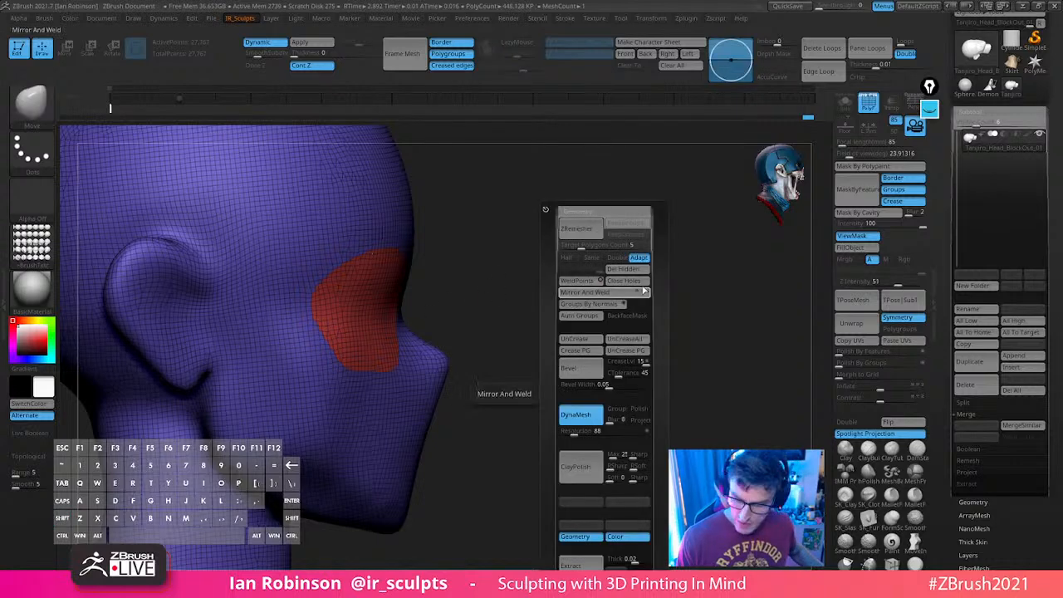
{"action": "left_click", "coordinate": [629, 236]}
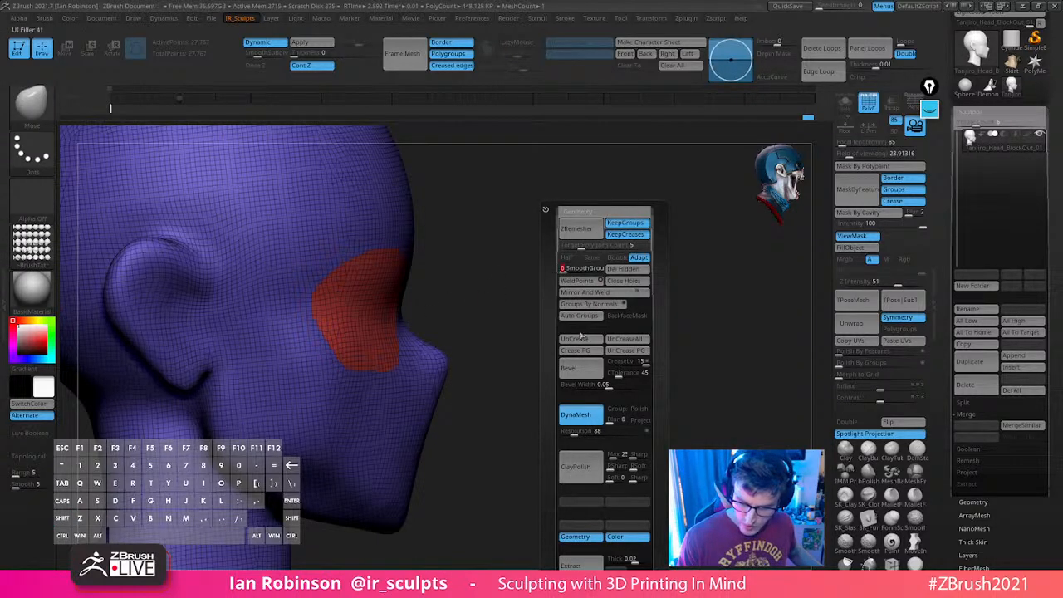
{"action": "key", "text": "shift"}
{"action": "mouse_move", "coordinate": [701, 308]}
{"action": "left_mouse_down"}
{"action": "mouse_move", "coordinate": [656, 309]}
{"action": "mouse_move", "coordinate": [695, 301]}
{"action": "mouse_move", "coordinate": [687, 274]}
{"action": "left_mouse_up"}
{"action": "key", "text": "ctrl"}
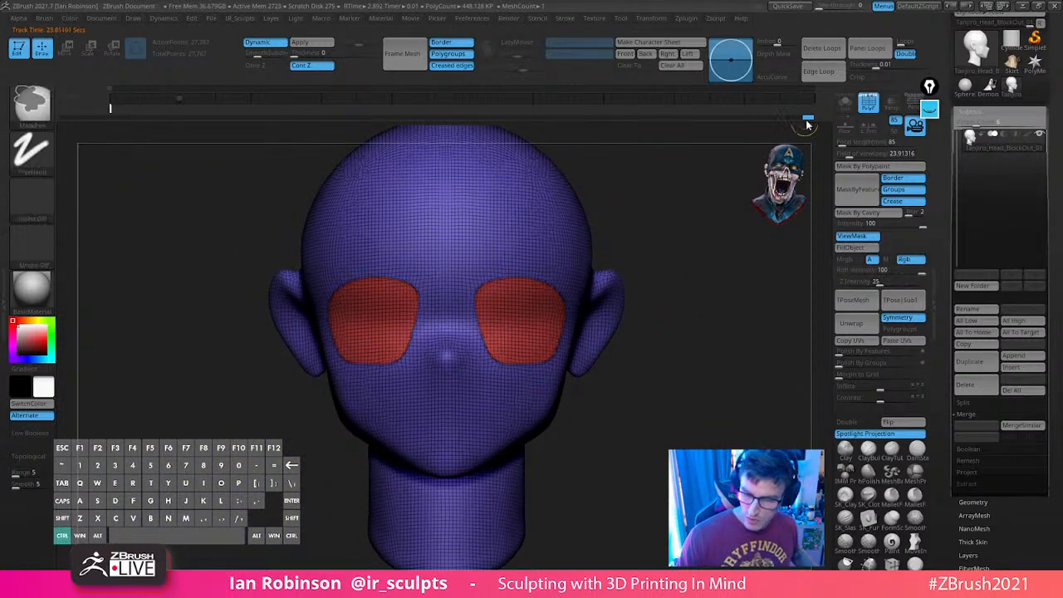
ZRemesh the head with Adapt off and a target polygon count of about 12.57
{"action": "key", "text": "space"}
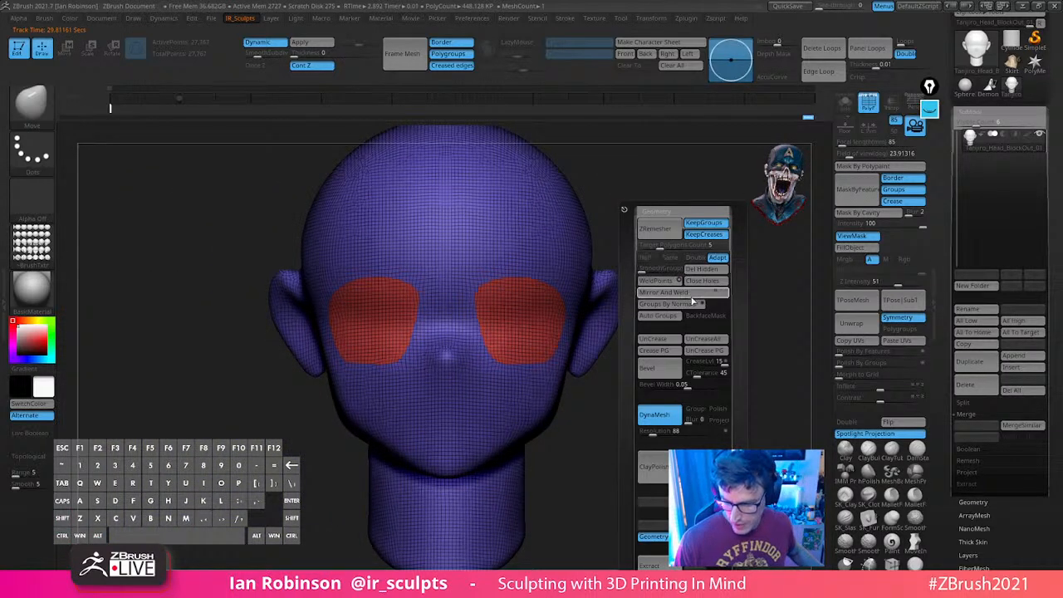
{"action": "left_click", "coordinate": [673, 256]}
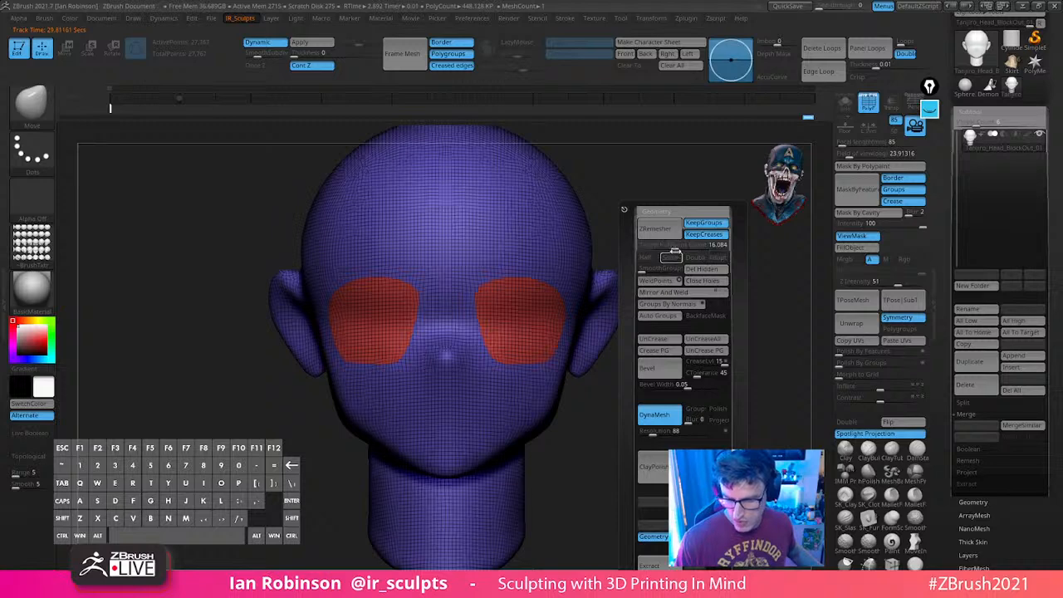
{"action": "left_click", "coordinate": [669, 232]}
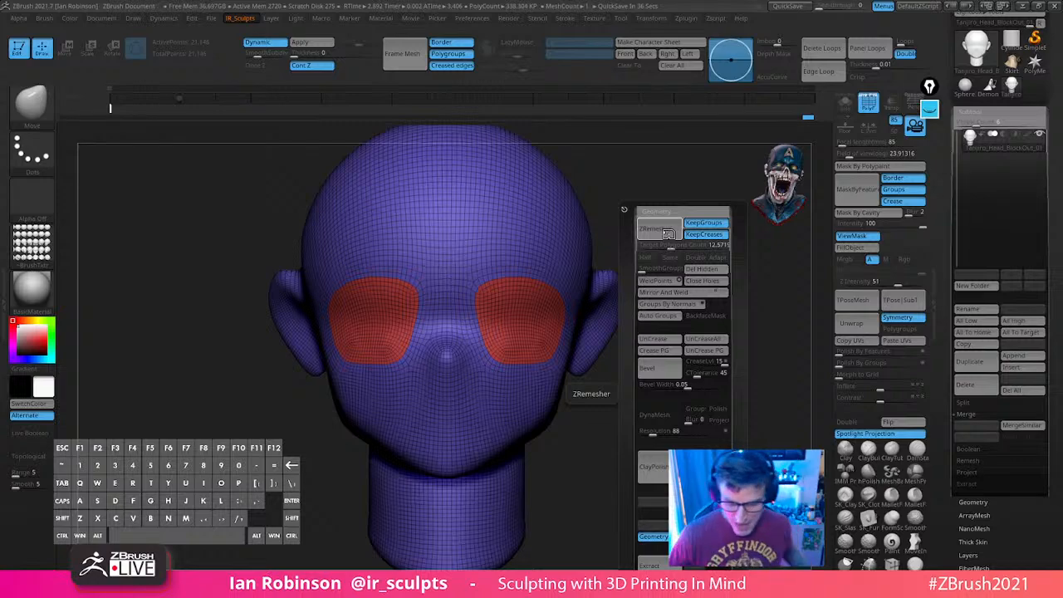
Isolate and mask the eye polygroups, show the whole head again, and invert and soften the mask
{"action": "key", "text": "s"}
{"action": "mouse_move", "coordinate": [695, 285]}
{"action": "left_mouse_down"}
{"action": "mouse_move", "coordinate": [701, 268]}
{"action": "mouse_move", "coordinate": [686, 255]}
{"action": "mouse_move", "coordinate": [562, 299]}
{"action": "left_mouse_up"}
{"action": "left_click", "coordinate": [543, 290], "text": "ctrl+shift"}
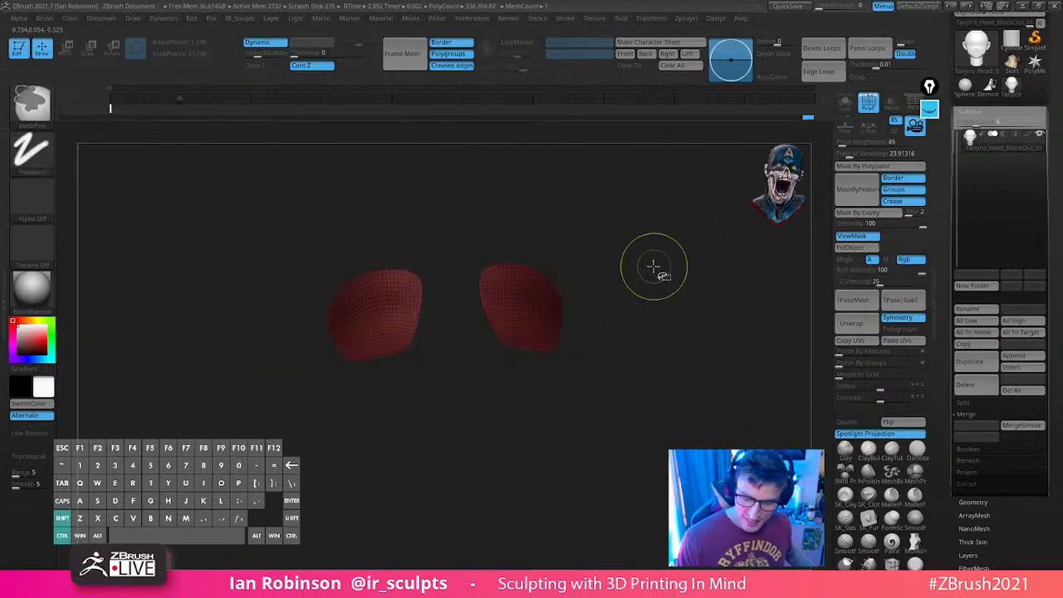
{"action": "left_click", "coordinate": [654, 266], "text": "ctrl+shift"}
{"action": "left_click", "coordinate": [582, 249], "text": "ctrl"}
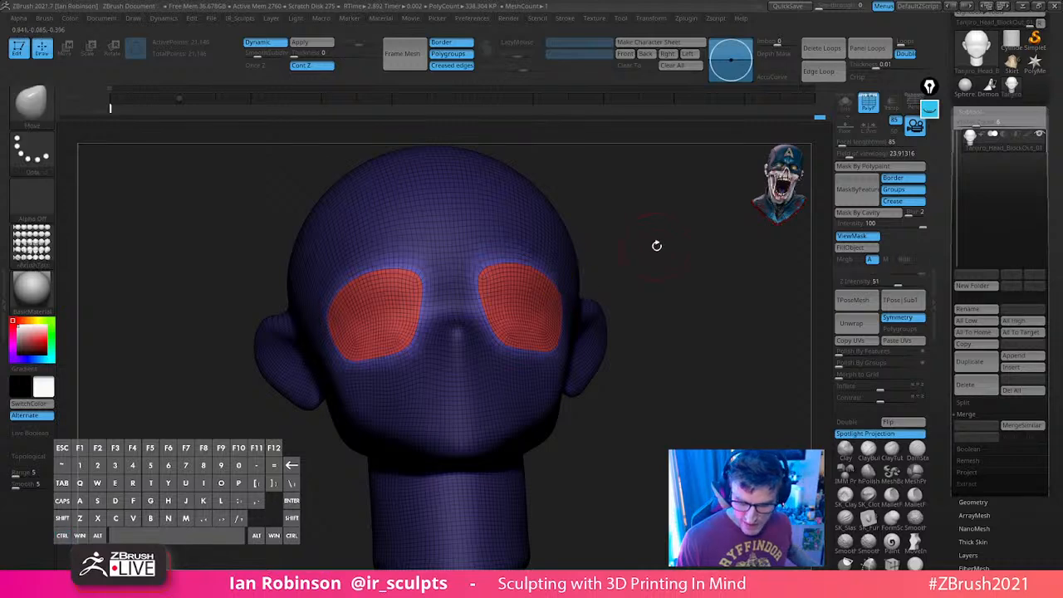
Push both eye areas deeper into the head with the transform gizmo and clear the mask
{"action": "key", "text": "w"}
{"action": "left_click_drag", "start_coordinate": [656, 246], "coordinate": [401, 315]}
{"action": "left_click_drag", "start_coordinate": [625, 278], "coordinate": [686, 274]}
{"action": "left_click_drag", "start_coordinate": [427, 293], "coordinate": [426, 293]}
{"action": "left_click_drag", "start_coordinate": [568, 284], "coordinate": [509, 289]}
{"action": "left_click_drag", "start_coordinate": [361, 317], "coordinate": [362, 317]}
{"action": "key", "text": "q"}
{"action": "mouse_move", "coordinate": [676, 285]}
{"action": "left_mouse_down"}
{"action": "mouse_move", "coordinate": [712, 308]}
{"action": "mouse_move", "coordinate": [715, 324]}
{"action": "mouse_move", "coordinate": [751, 323]}
{"action": "mouse_move", "coordinate": [715, 347]}
{"action": "mouse_move", "coordinate": [738, 359]}
{"action": "left_mouse_up"}
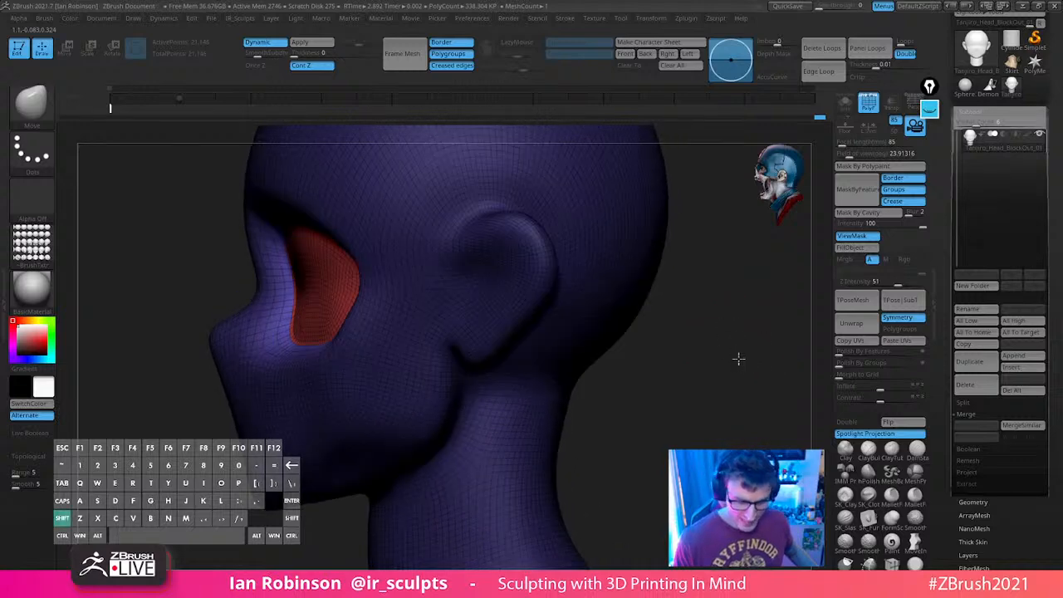
{"action": "left_click", "coordinate": [676, 332], "text": "ctrl"}
{"action": "key", "text": "s"}
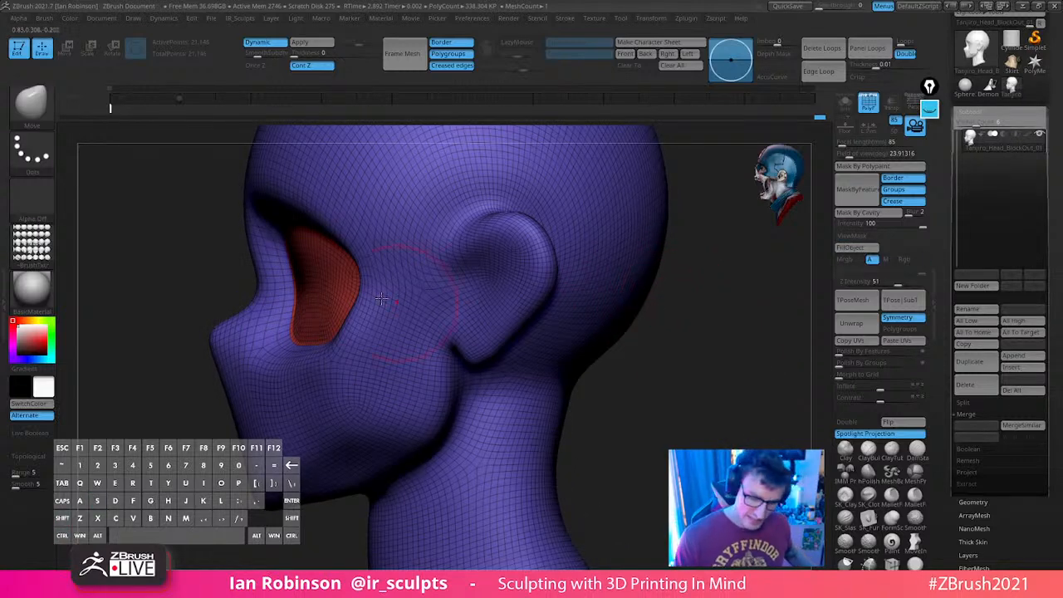
Mask everything except the eye polygroups and scale both eye areas down slightly with the transform gizmo
{"action": "left_click_drag", "start_coordinate": [669, 316], "coordinate": [696, 344], "text": "alt"}
{"action": "left_click_drag", "start_coordinate": [696, 344], "coordinate": [689, 347]}
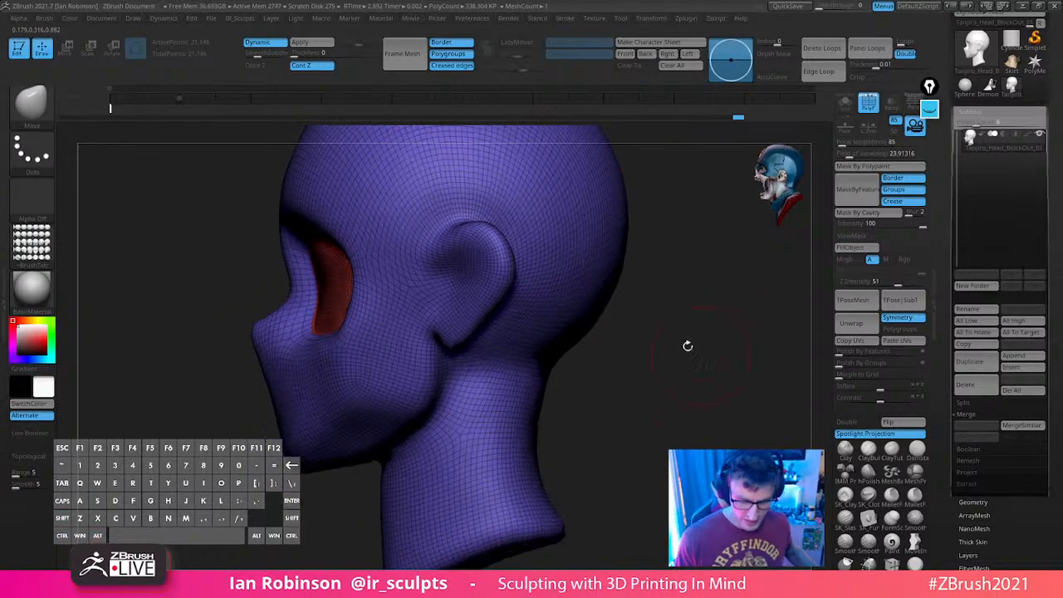
{"action": "left_click_drag", "start_coordinate": [701, 285], "coordinate": [703, 287], "text": "shift"}
{"action": "left_click_drag", "start_coordinate": [703, 286], "coordinate": [703, 340], "text": "alt"}
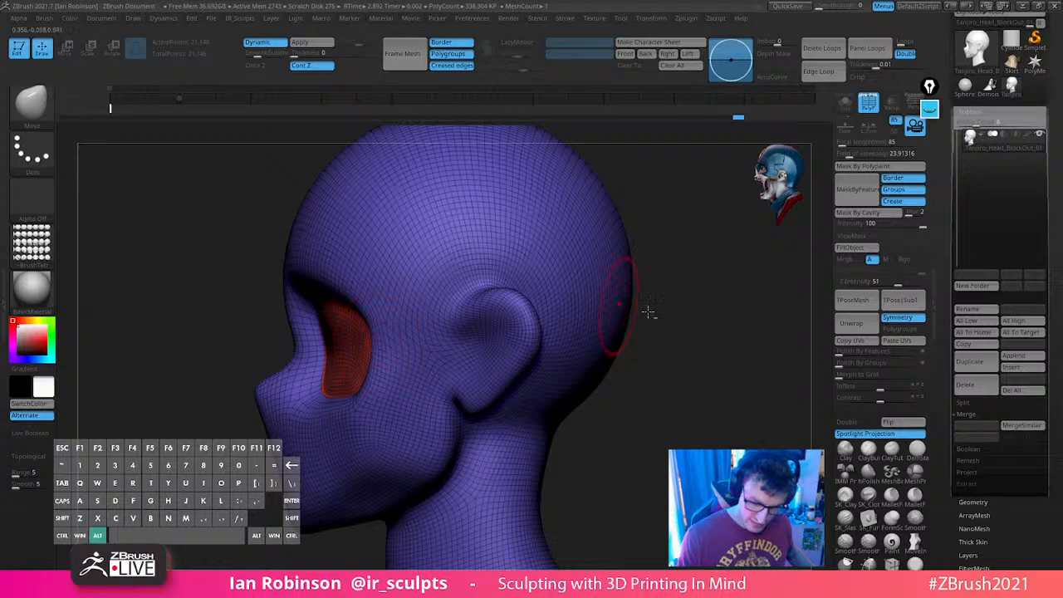
{"action": "left_click_drag", "start_coordinate": [646, 308], "coordinate": [696, 323]}
{"action": "mouse_move", "coordinate": [608, 304]}
{"action": "left_mouse_down"}
{"action": "mouse_move", "coordinate": [601, 313]}
{"action": "mouse_move", "coordinate": [613, 313]}
{"action": "left_mouse_up"}
{"action": "left_click_drag", "start_coordinate": [613, 312], "coordinate": [587, 294]}
{"action": "key", "text": "w"}
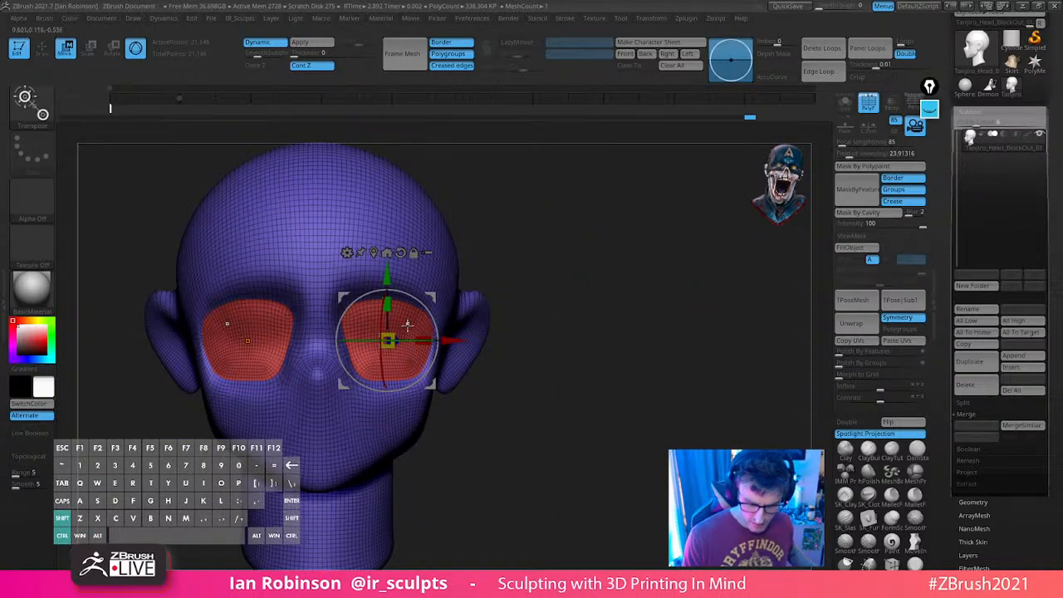
{"action": "left_click", "coordinate": [406, 325], "text": "ctrl"}
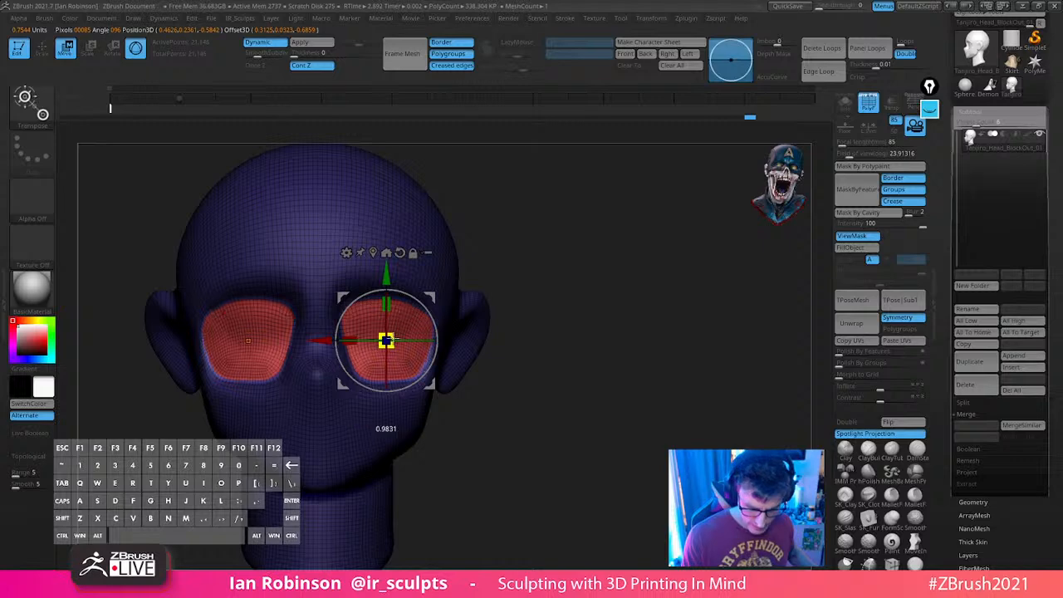
{"action": "key", "text": "q"}
Select the Move brush and isolate the eye polygroups in a side view
{"action": "mouse_move", "coordinate": [573, 285]}
{"action": "left_mouse_down", "text": "shift"}
{"action": "mouse_move", "coordinate": [583, 269]}
{"action": "mouse_move", "coordinate": [609, 292]}
{"action": "mouse_move", "coordinate": [601, 295]}
{"action": "mouse_move", "coordinate": [616, 289]}
{"action": "mouse_move", "coordinate": [634, 219]}
{"action": "mouse_move", "coordinate": [712, 235]}
{"action": "mouse_move", "coordinate": [690, 245]}
{"action": "mouse_move", "coordinate": [641, 232]}
{"action": "mouse_move", "coordinate": [676, 261]}
{"action": "mouse_move", "coordinate": [324, 325]}
{"action": "left_mouse_up", "text": "shift"}
{"action": "key", "text": "s"}
{"action": "key", "text": "s"}
{"action": "key", "text": "m"}
{"action": "key", "text": "v"}
{"action": "key", "text": "s"}
{"action": "left_click", "coordinate": [452, 351], "text": "ctrl+shift"}
{"action": "mouse_move", "coordinate": [515, 249]}
{"action": "left_mouse_down", "text": "shift"}
{"action": "mouse_move", "coordinate": [499, 244]}
{"action": "mouse_move", "coordinate": [560, 283]}
{"action": "left_mouse_up", "text": "shift"}
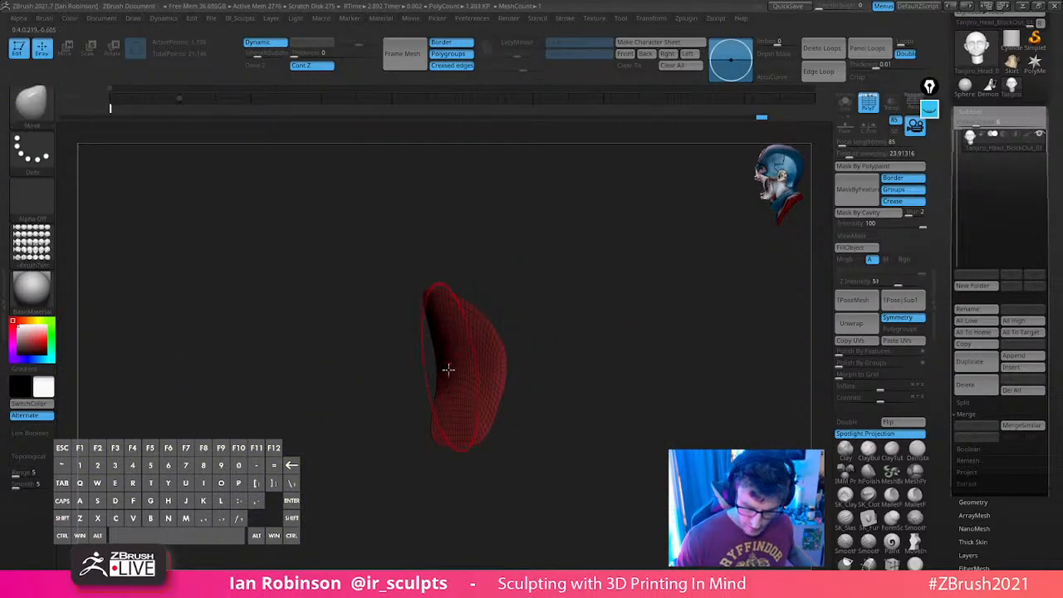
Reshape the curvature of the isolated eye surfaces with the Move brush and show the whole head again
{"action": "key", "text": "s"}
{"action": "key", "text": "s"}
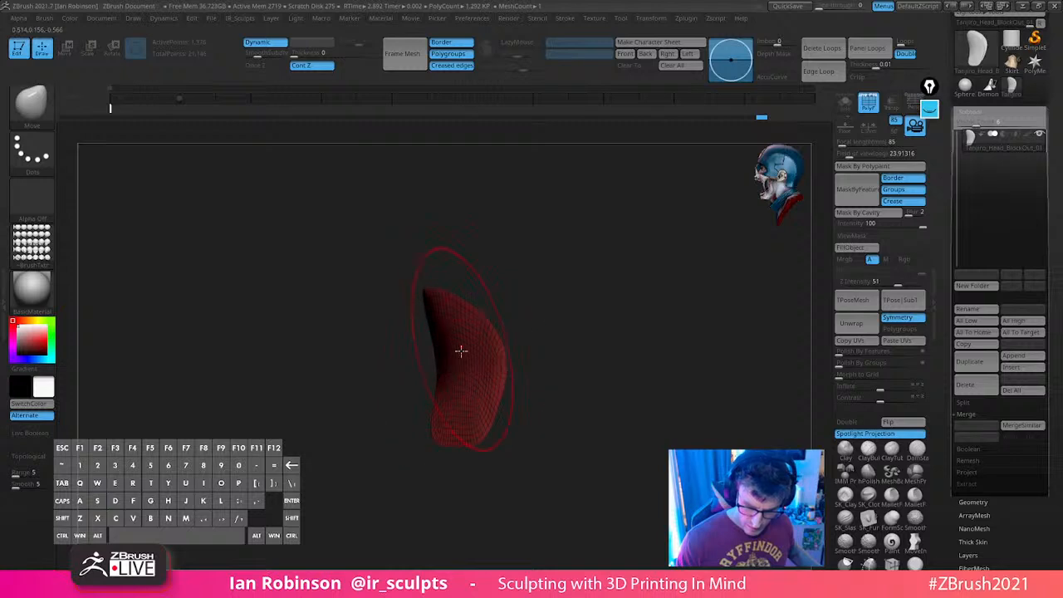
{"action": "left_click_drag", "start_coordinate": [532, 303], "coordinate": [602, 250]}
{"action": "left_click_drag", "start_coordinate": [550, 334], "coordinate": [608, 299]}
{"action": "key", "text": "s"}
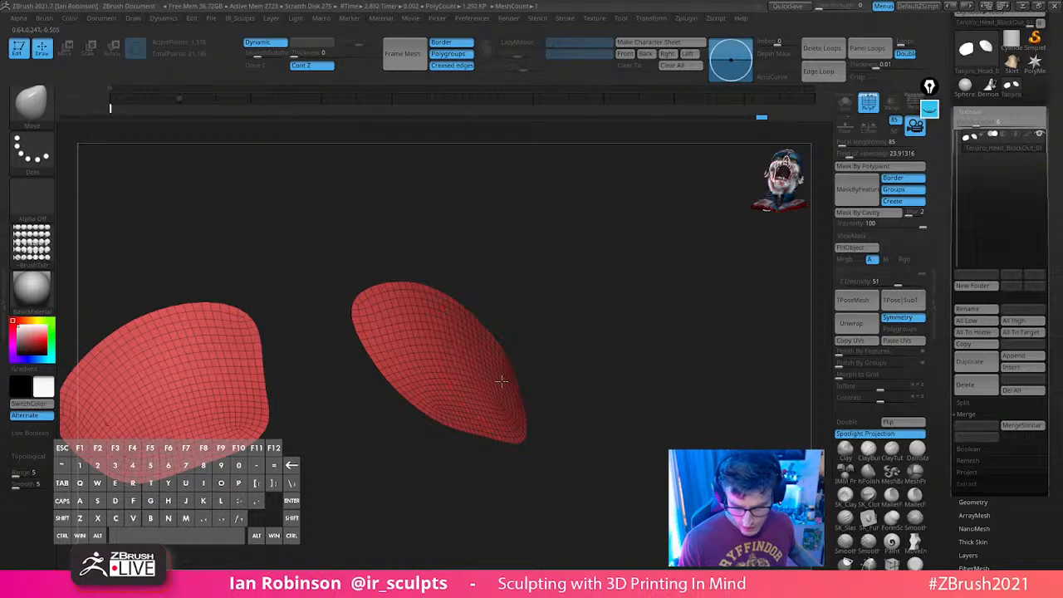
{"action": "left_click_drag", "start_coordinate": [535, 349], "coordinate": [562, 360]}
{"action": "left_click_drag", "start_coordinate": [505, 395], "coordinate": [439, 302]}
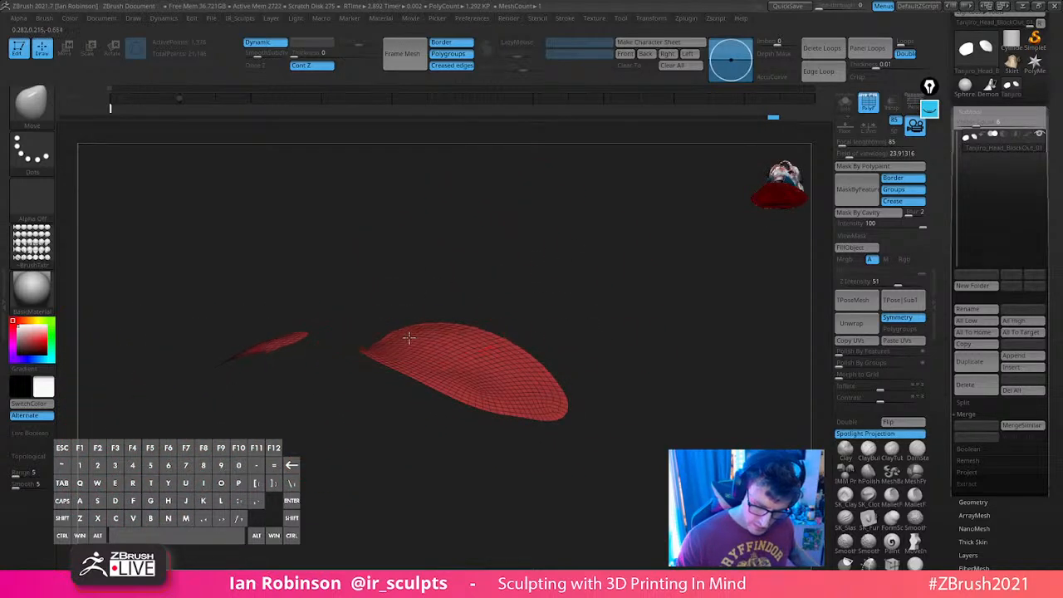
{"action": "left_click_drag", "start_coordinate": [404, 334], "coordinate": [518, 356]}
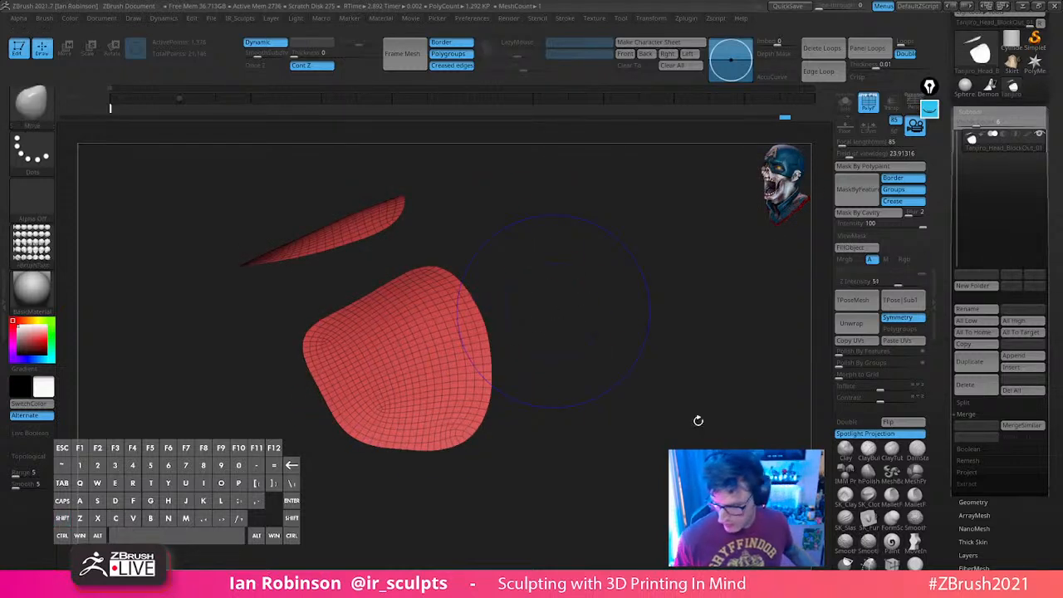
{"action": "mouse_move", "coordinate": [546, 340]}
{"action": "left_mouse_down", "text": "shift"}
{"action": "mouse_move", "coordinate": [604, 281]}
{"action": "mouse_move", "coordinate": [642, 295]}
{"action": "mouse_move", "coordinate": [596, 257]}
{"action": "mouse_move", "coordinate": [663, 353]}
{"action": "mouse_move", "coordinate": [683, 338]}
{"action": "left_mouse_up", "text": "shift"}
{"action": "left_click", "coordinate": [694, 269], "text": "ctrl+shift"}
Mask all but the eye polygroups, center the gizmo on them, and scale both eye areas to about 0.96
{"action": "mouse_move", "coordinate": [683, 338]}
{"action": "left_mouse_down", "text": "alt"}
{"action": "mouse_move", "coordinate": [710, 318]}
{"action": "mouse_move", "coordinate": [631, 335]}
{"action": "mouse_move", "coordinate": [646, 334]}
{"action": "left_mouse_up", "text": "alt"}
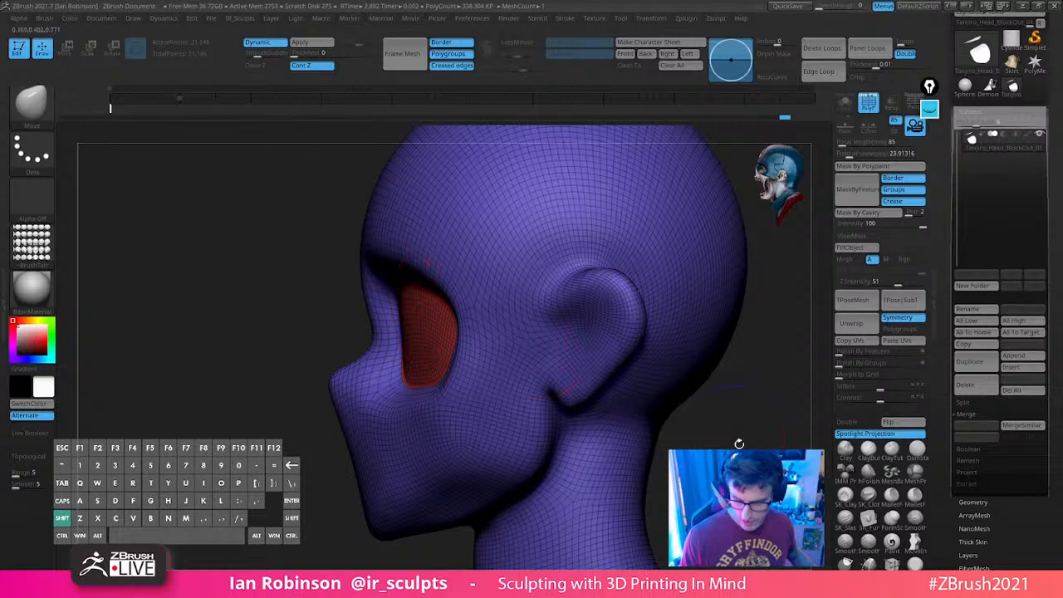
{"action": "left_click_drag", "start_coordinate": [739, 443], "coordinate": [776, 437], "text": "shift"}
{"action": "key", "text": "w"}
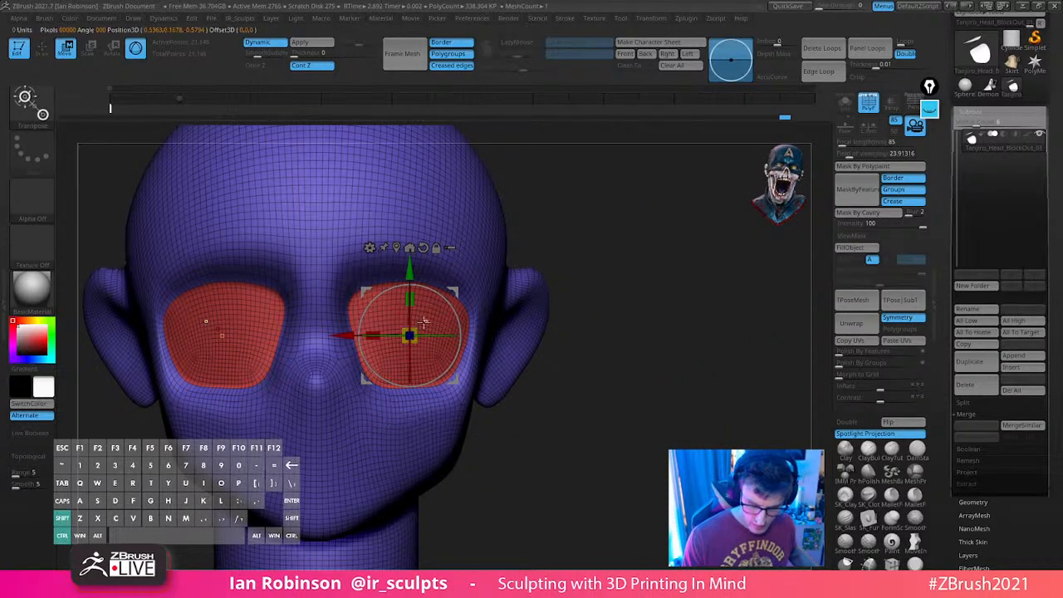
{"action": "left_click", "coordinate": [424, 322], "text": "ctrl"}
{"action": "left_click", "coordinate": [438, 235], "text": "alt"}
{"action": "left_click", "coordinate": [412, 235]}
{"action": "left_click_drag", "start_coordinate": [405, 336], "coordinate": [408, 335]}
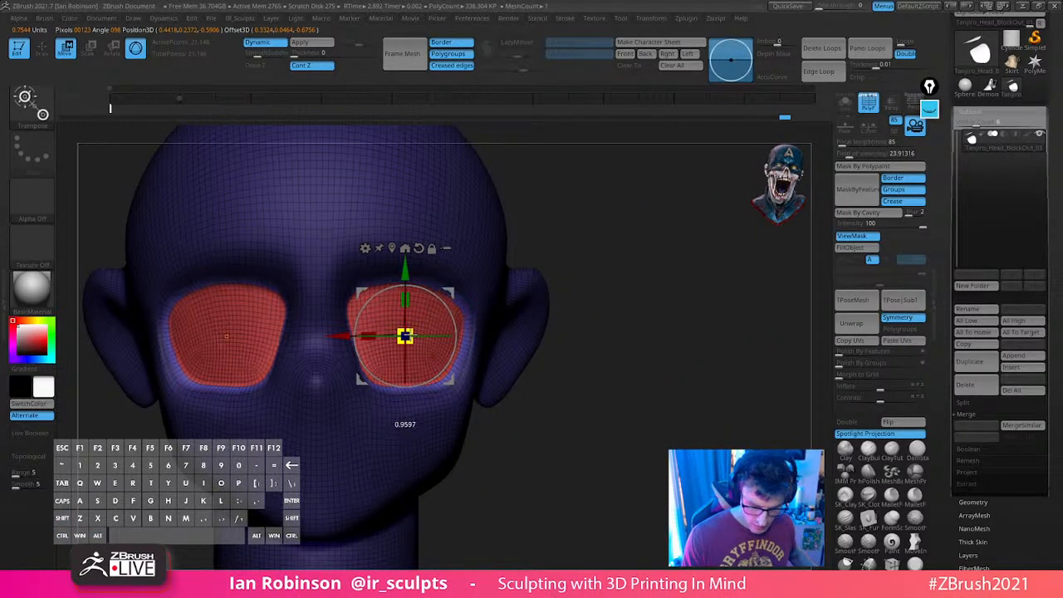
Invert the mask to protect the eyes, smooth the skin around the socket rims, and clear the mask
{"action": "left_click_drag", "start_coordinate": [629, 305], "coordinate": [544, 306]}
{"action": "key", "text": "q"}
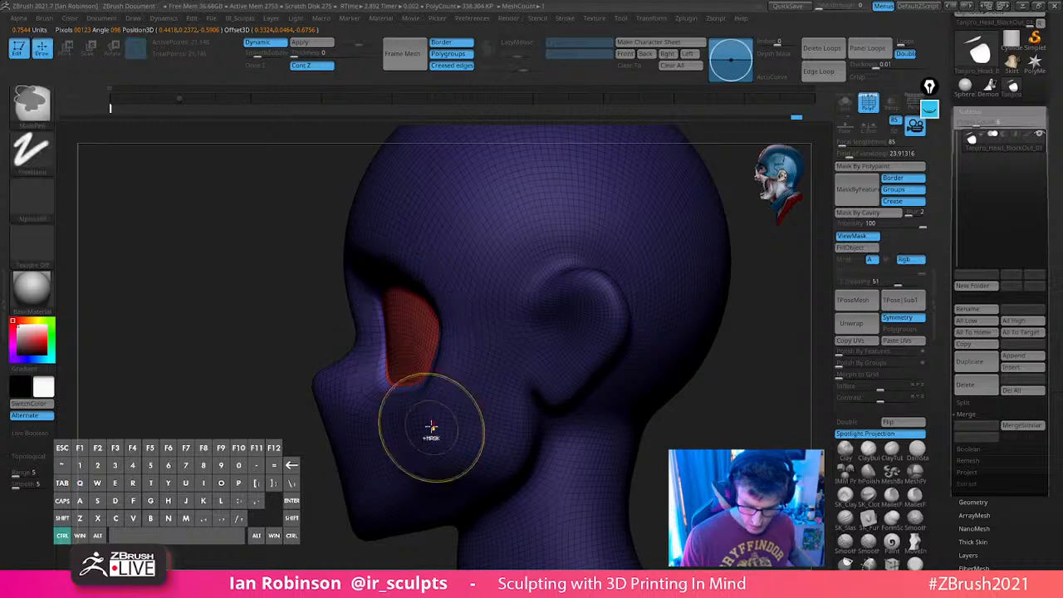
{"action": "key", "text": "ctrl+shift+a"}
{"action": "left_click_drag", "start_coordinate": [385, 400], "coordinate": [408, 387], "text": "shift"}
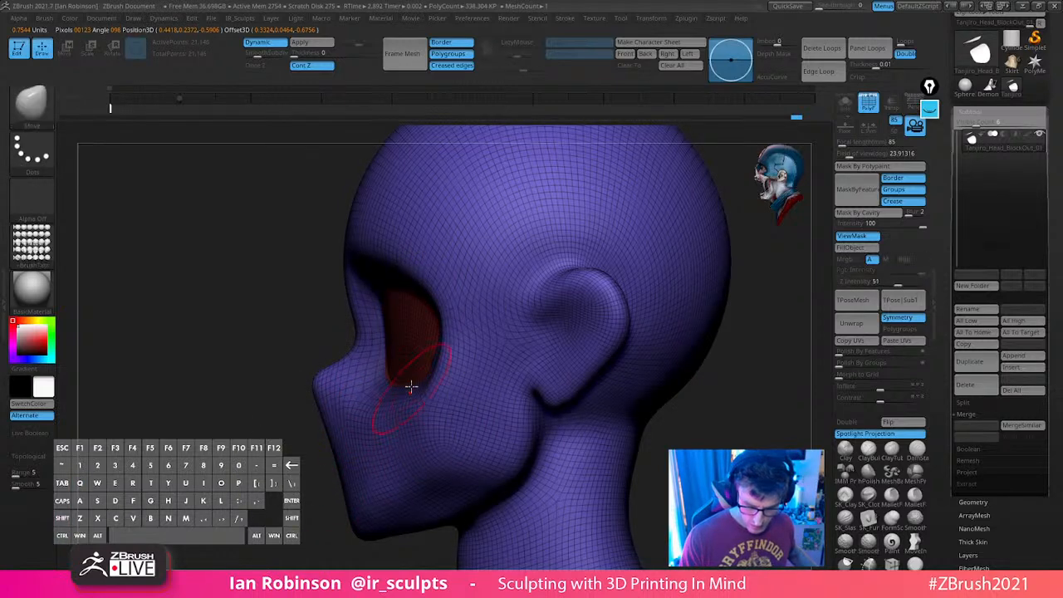
{"action": "mouse_move", "coordinate": [411, 385]}
{"action": "right_mouse_down"}
{"action": "mouse_move", "coordinate": [508, 385]}
{"action": "mouse_move", "coordinate": [491, 385]}
{"action": "right_mouse_up"}
{"action": "left_click_drag", "start_coordinate": [435, 387], "coordinate": [430, 392], "text": "shift"}
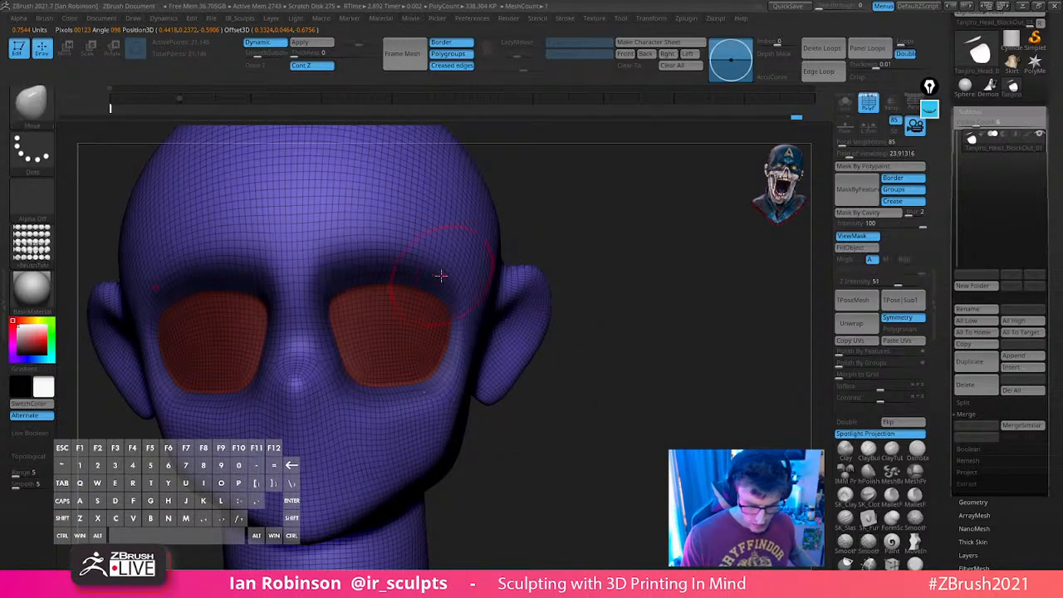
{"action": "left_click_drag", "start_coordinate": [596, 334], "coordinate": [622, 358], "text": "ctrl"}
Refine the socket rims, brow and nose bridge with the Move brush and light smoothing
{"action": "mouse_move", "coordinate": [422, 384]}
{"action": "left_mouse_down", "text": "shift"}
{"action": "mouse_move", "coordinate": [451, 322]}
{"action": "mouse_move", "coordinate": [448, 337]}
{"action": "left_mouse_up", "text": "shift"}
{"action": "mouse_move", "coordinate": [641, 259]}
{"action": "left_mouse_down"}
{"action": "mouse_move", "coordinate": [618, 257]}
{"action": "mouse_move", "coordinate": [668, 247]}
{"action": "mouse_move", "coordinate": [616, 229]}
{"action": "left_mouse_up"}
{"action": "right_click_drag", "start_coordinate": [332, 261], "coordinate": [293, 263]}
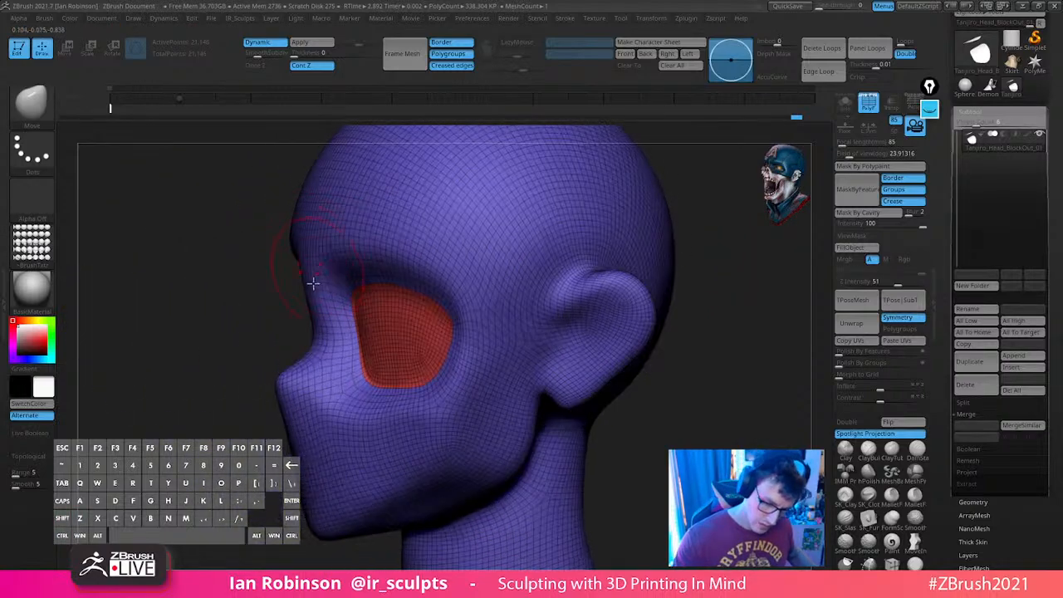
{"action": "left_click_drag", "start_coordinate": [311, 285], "coordinate": [321, 308]}
{"action": "mouse_move", "coordinate": [324, 278]}
{"action": "right_mouse_down"}
{"action": "mouse_move", "coordinate": [313, 275]}
{"action": "mouse_move", "coordinate": [320, 253]}
{"action": "mouse_move", "coordinate": [405, 217]}
{"action": "right_mouse_up"}
{"action": "key", "text": "s"}
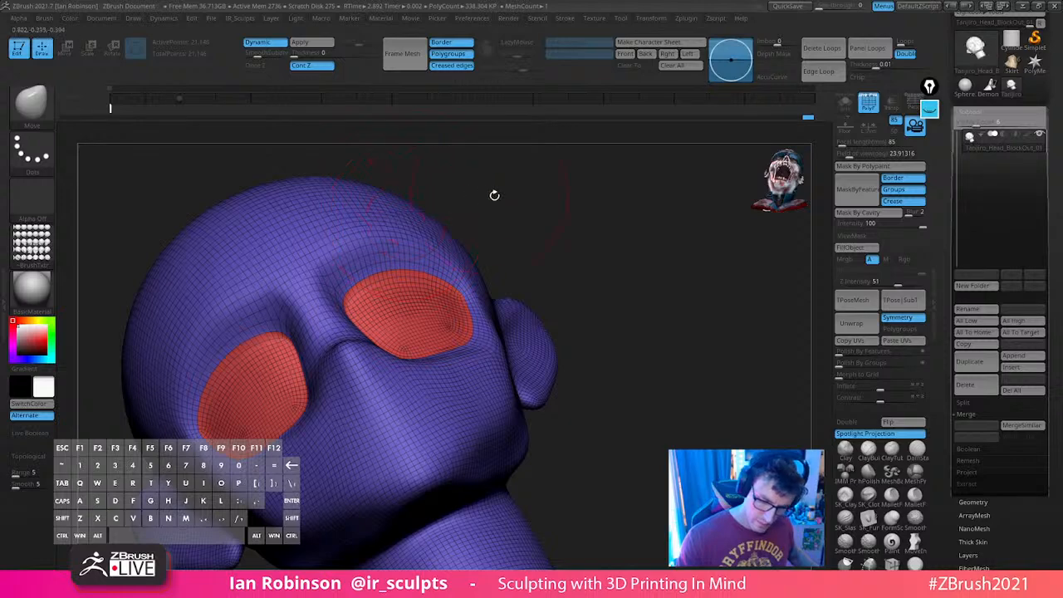
{"action": "mouse_move", "coordinate": [493, 194]}
{"action": "right_mouse_down"}
{"action": "mouse_move", "coordinate": [423, 246]}
{"action": "mouse_move", "coordinate": [484, 230]}
{"action": "mouse_move", "coordinate": [494, 280]}
{"action": "mouse_move", "coordinate": [468, 310]}
{"action": "mouse_move", "coordinate": [586, 292]}
{"action": "mouse_move", "coordinate": [470, 291]}
{"action": "mouse_move", "coordinate": [515, 249]}
{"action": "mouse_move", "coordinate": [482, 266]}
{"action": "mouse_move", "coordinate": [499, 250]}
{"action": "mouse_move", "coordinate": [580, 267]}
{"action": "mouse_move", "coordinate": [499, 321]}
{"action": "mouse_move", "coordinate": [365, 365]}
{"action": "right_mouse_up"}
{"action": "mouse_move", "coordinate": [473, 273]}
{"action": "right_mouse_down"}
{"action": "mouse_move", "coordinate": [452, 306]}
{"action": "mouse_move", "coordinate": [587, 284]}
{"action": "mouse_move", "coordinate": [642, 306]}
{"action": "mouse_move", "coordinate": [532, 357]}
{"action": "mouse_move", "coordinate": [325, 423]}
{"action": "mouse_move", "coordinate": [734, 415]}
{"action": "mouse_move", "coordinate": [464, 277]}
{"action": "right_mouse_up"}
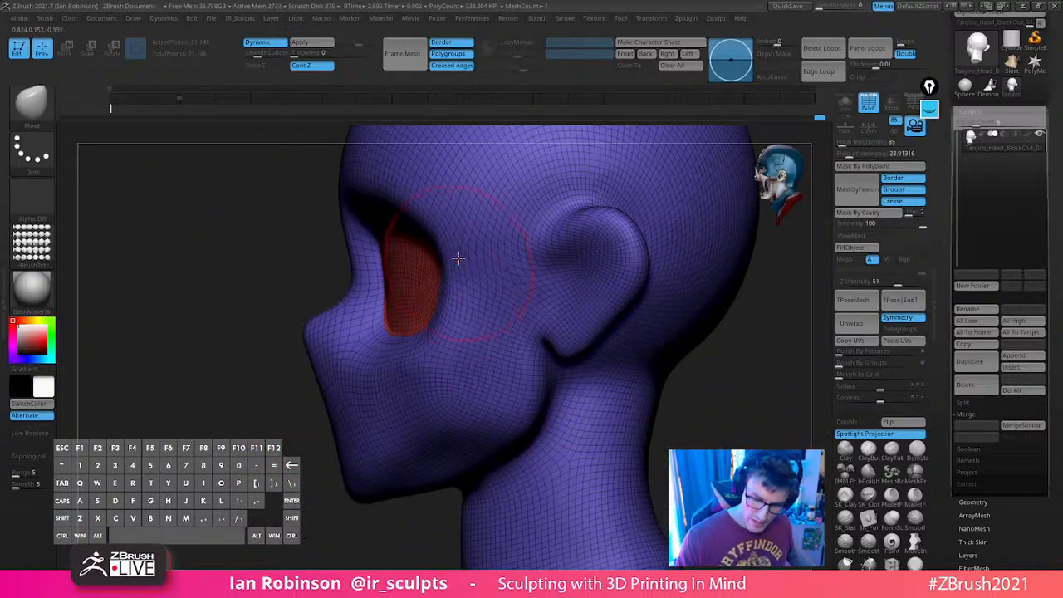
Reshape and smooth the cheeks below the eye sockets with the Move brush
{"action": "left_click_drag", "start_coordinate": [447, 333], "coordinate": [475, 267]}
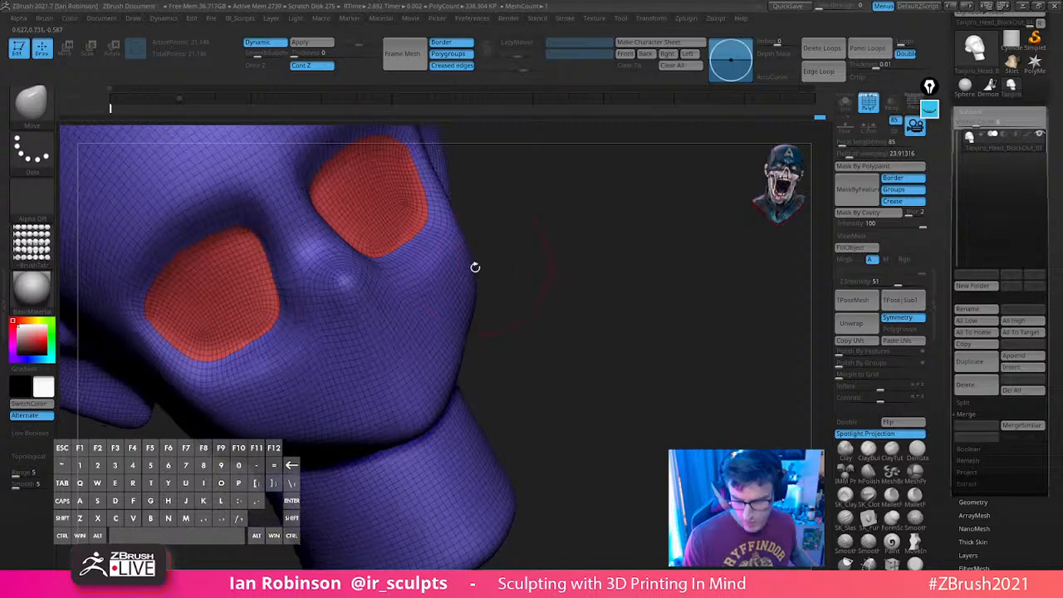
{"action": "left_click_drag", "start_coordinate": [508, 233], "coordinate": [515, 234]}
{"action": "mouse_move", "coordinate": [444, 247]}
{"action": "left_mouse_down"}
{"action": "mouse_move", "coordinate": [457, 240]}
{"action": "mouse_move", "coordinate": [445, 242]}
{"action": "left_mouse_up"}
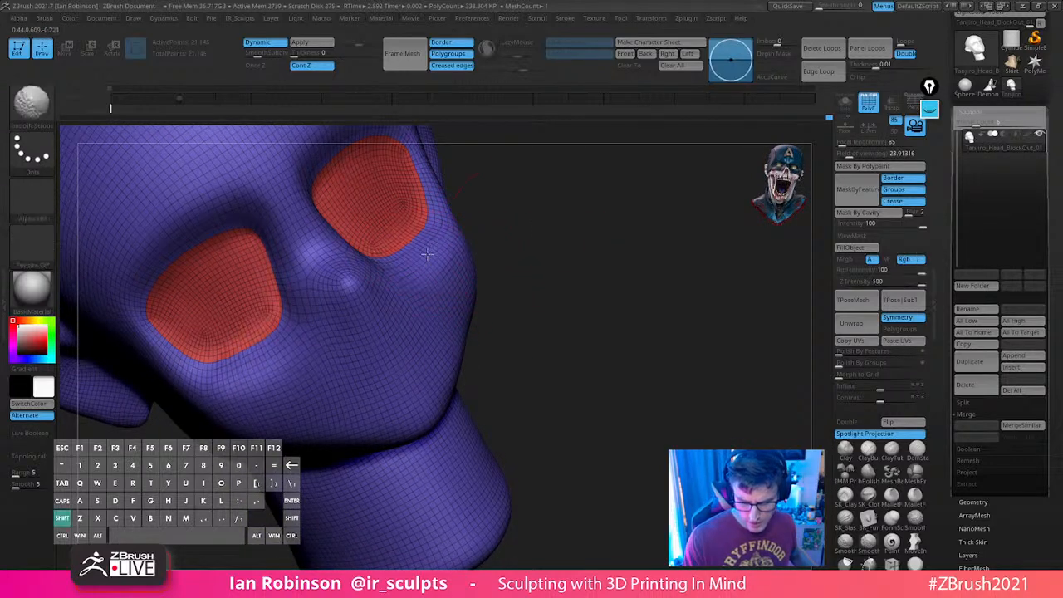
{"action": "left_click_drag", "start_coordinate": [559, 233], "coordinate": [556, 225]}
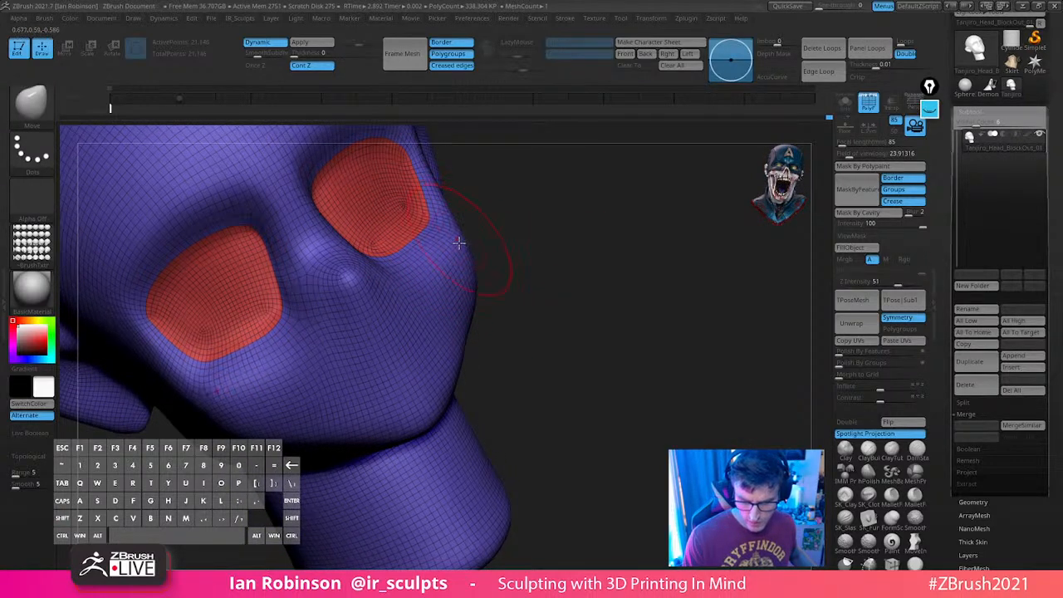
{"action": "mouse_move", "coordinate": [466, 266]}
{"action": "left_mouse_down"}
{"action": "mouse_move", "coordinate": [612, 278]}
{"action": "mouse_move", "coordinate": [625, 346]}
{"action": "mouse_move", "coordinate": [487, 328]}
{"action": "left_mouse_up"}
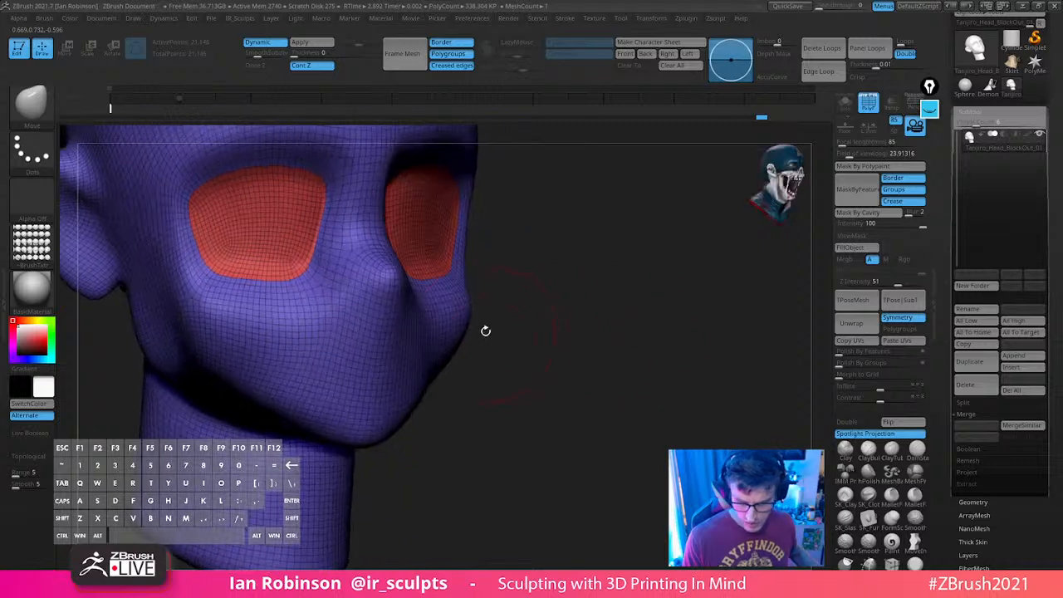
Turn off the polyframe display, then adjust and smooth the jawline and chin
{"action": "key", "text": "shift+f"}
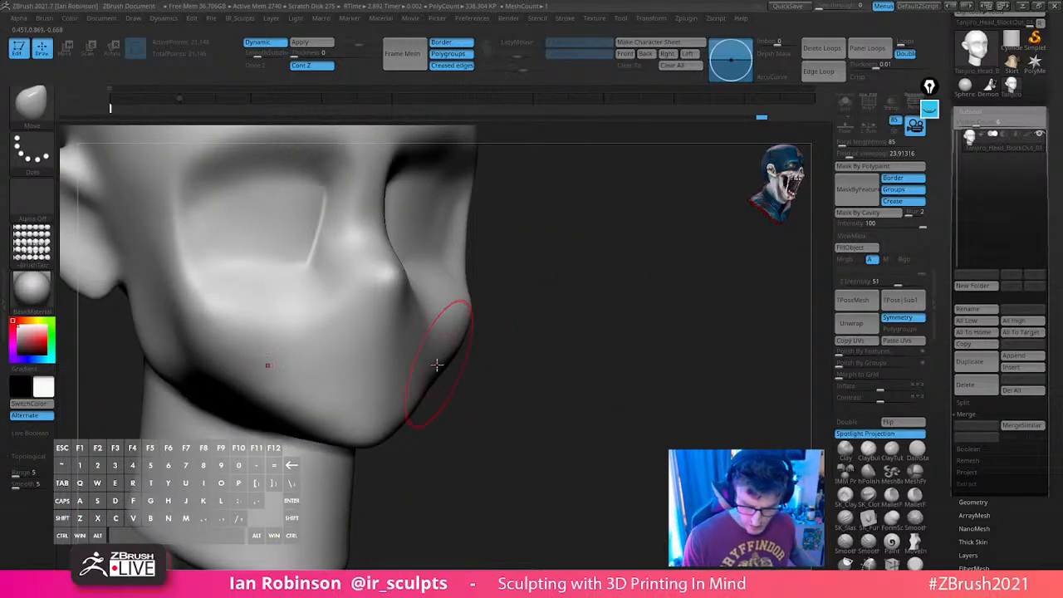
{"action": "left_click_drag", "start_coordinate": [396, 417], "coordinate": [612, 254]}
{"action": "left_click_drag", "start_coordinate": [330, 426], "coordinate": [345, 398], "text": "shift"}
{"action": "left_click_drag", "start_coordinate": [622, 238], "coordinate": [641, 190], "text": "alt"}
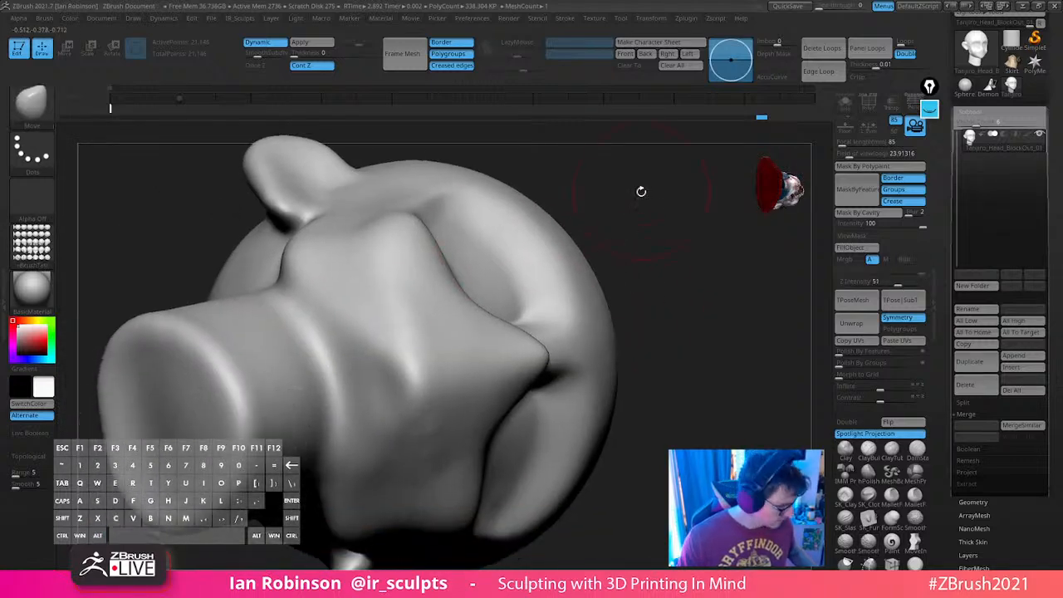
Build up the front of the neck under the chin with ClayBuildup strokes and smooth them
{"action": "key", "text": "c"}
{"action": "left_click_drag", "start_coordinate": [686, 220], "coordinate": [652, 220]}
{"action": "mouse_move", "coordinate": [325, 349]}
{"action": "left_mouse_down"}
{"action": "mouse_move", "coordinate": [341, 441]}
{"action": "mouse_move", "coordinate": [333, 432]}
{"action": "left_mouse_up"}
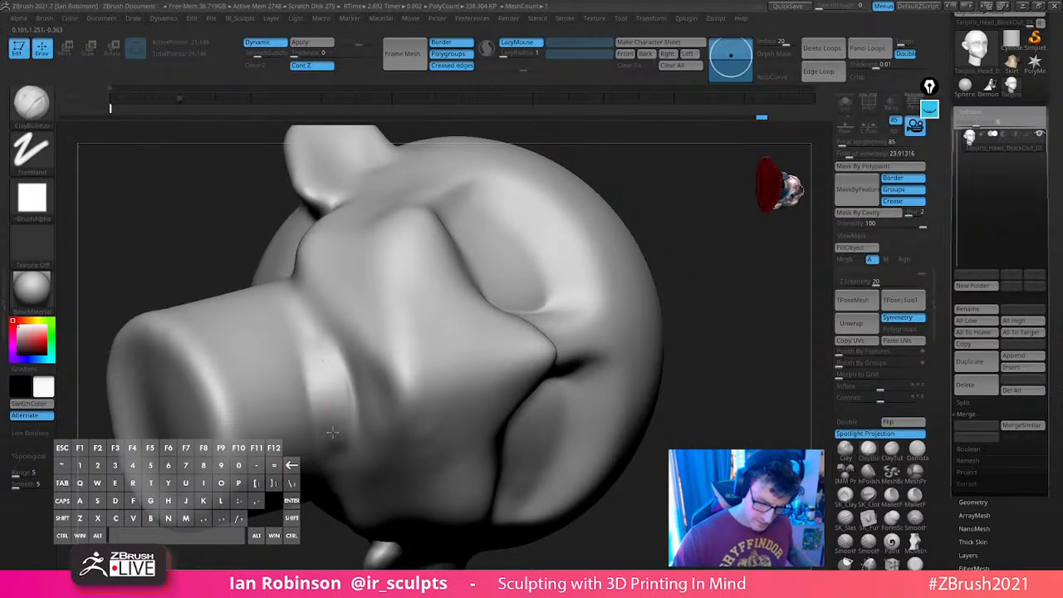
{"action": "left_click_drag", "start_coordinate": [329, 339], "coordinate": [347, 428]}
{"action": "left_click_drag", "start_coordinate": [302, 361], "coordinate": [320, 351], "text": "shift"}
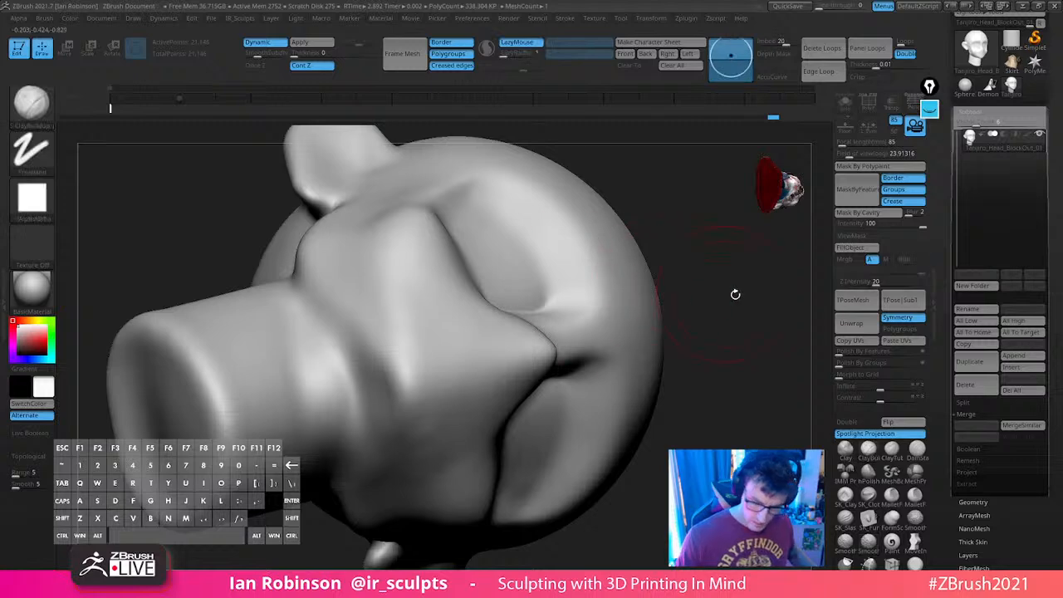
Undo the last change and smooth along the lower edge of the jaw
{"action": "left_click_drag", "start_coordinate": [737, 295], "coordinate": [633, 308]}
{"action": "key", "text": "f"}
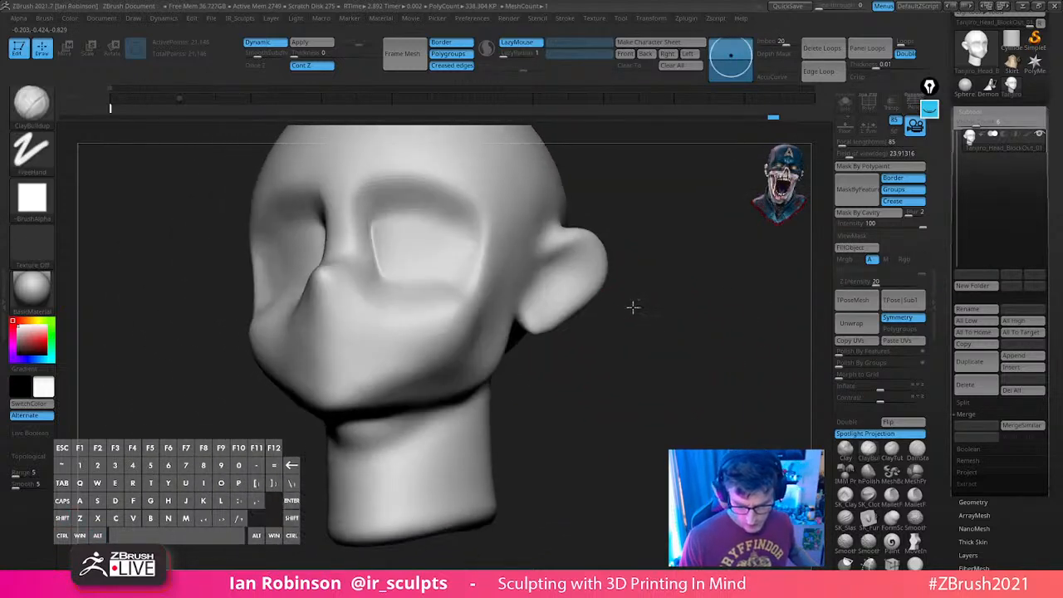
{"action": "key", "text": "ctrl+z"}
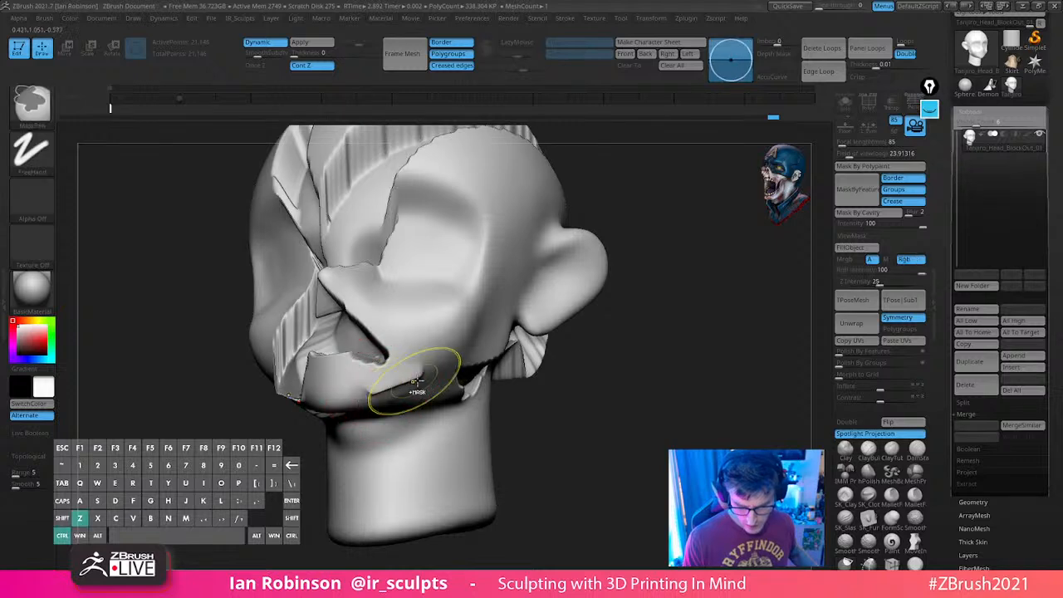
{"action": "left_click_drag", "start_coordinate": [379, 387], "coordinate": [444, 368], "text": "shift"}
{"action": "left_click_drag", "start_coordinate": [665, 339], "coordinate": [619, 265]}
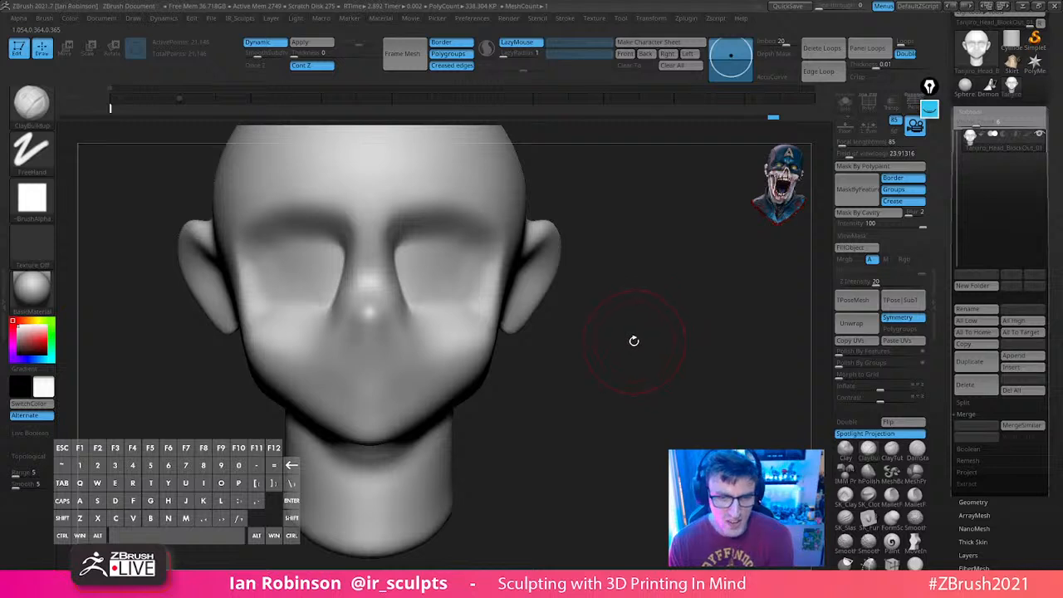
Switch back to the Move brush and refine the outline of the cheeks and jaw from the front
{"action": "mouse_move", "coordinate": [678, 322]}
{"action": "left_mouse_down", "text": "alt"}
{"action": "mouse_move", "coordinate": [678, 340]}
{"action": "mouse_move", "coordinate": [607, 338]}
{"action": "mouse_move", "coordinate": [653, 308]}
{"action": "mouse_move", "coordinate": [617, 310]}
{"action": "left_mouse_up", "text": "alt"}
{"action": "key", "text": "s"}
{"action": "key", "text": "v"}
{"action": "key", "text": "v"}
{"action": "key", "text": "b"}
{"action": "key", "text": "m"}
{"action": "key", "text": "v"}
{"action": "key", "text": "s"}
{"action": "left_click_drag", "start_coordinate": [576, 370], "coordinate": [503, 356]}
{"action": "left_click_drag", "start_coordinate": [456, 407], "coordinate": [453, 402]}
{"action": "mouse_move", "coordinate": [641, 391]}
{"action": "left_mouse_down", "text": "alt"}
{"action": "mouse_move", "coordinate": [655, 359]}
{"action": "mouse_move", "coordinate": [555, 394]}
{"action": "mouse_move", "coordinate": [544, 385]}
{"action": "mouse_move", "coordinate": [597, 388]}
{"action": "mouse_move", "coordinate": [604, 378]}
{"action": "mouse_move", "coordinate": [538, 371]}
{"action": "left_mouse_up", "text": "alt"}
{"action": "left_click_drag", "start_coordinate": [611, 378], "coordinate": [501, 346], "text": "shift"}
{"action": "left_click_drag", "start_coordinate": [736, 385], "coordinate": [689, 404], "text": "alt"}
Reshape and smooth the brow, temple and outer eye-socket transitions
{"action": "left_click_drag", "start_coordinate": [407, 266], "coordinate": [384, 222], "text": "shift"}
{"action": "left_click_drag", "start_coordinate": [312, 250], "coordinate": [455, 190]}
{"action": "right_click_drag", "start_coordinate": [473, 190], "coordinate": [495, 243]}
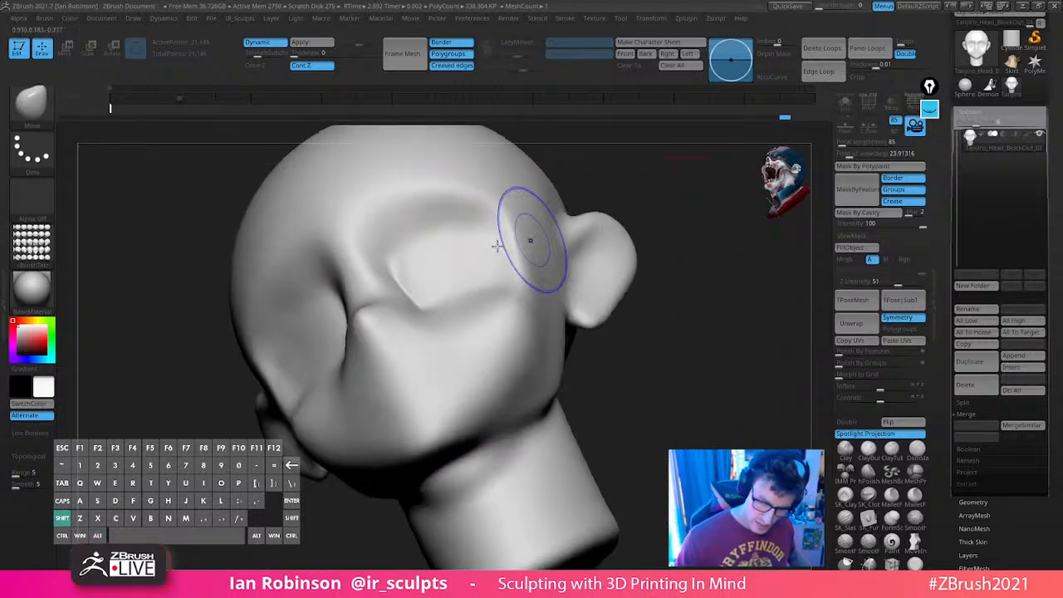
{"action": "left_click_drag", "start_coordinate": [529, 239], "coordinate": [491, 186], "text": "shift"}
{"action": "mouse_move", "coordinate": [503, 250]}
{"action": "right_mouse_down"}
{"action": "mouse_move", "coordinate": [548, 248]}
{"action": "mouse_move", "coordinate": [428, 293]}
{"action": "right_mouse_up"}
{"action": "left_click_drag", "start_coordinate": [424, 297], "coordinate": [427, 319], "text": "shift"}
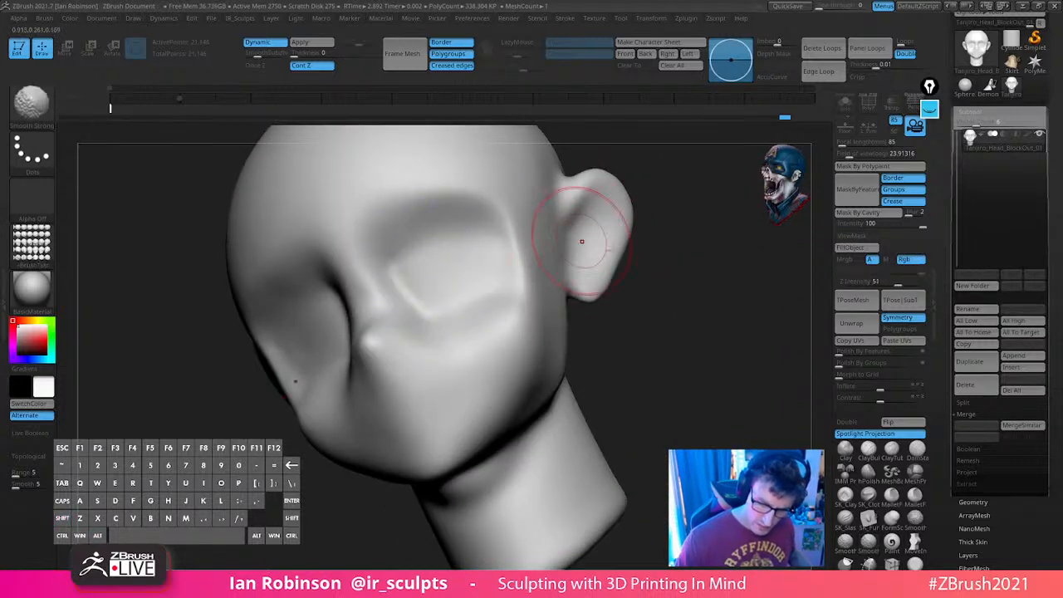
{"action": "left_click_drag", "start_coordinate": [600, 291], "coordinate": [575, 303], "text": "shift"}
Refine the nose and the area beneath it with a resized Move brush from front, side and three-quarter views
{"action": "key", "text": "s"}
{"action": "left_click_drag", "start_coordinate": [613, 371], "coordinate": [619, 392], "text": "alt"}
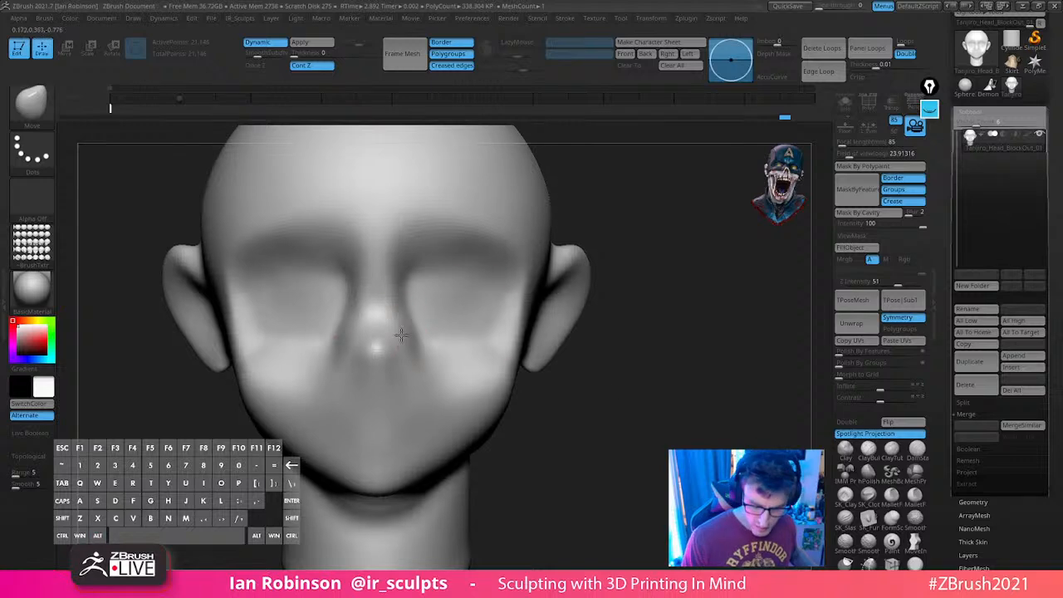
{"action": "right_click_drag", "start_coordinate": [401, 287], "coordinate": [536, 388]}
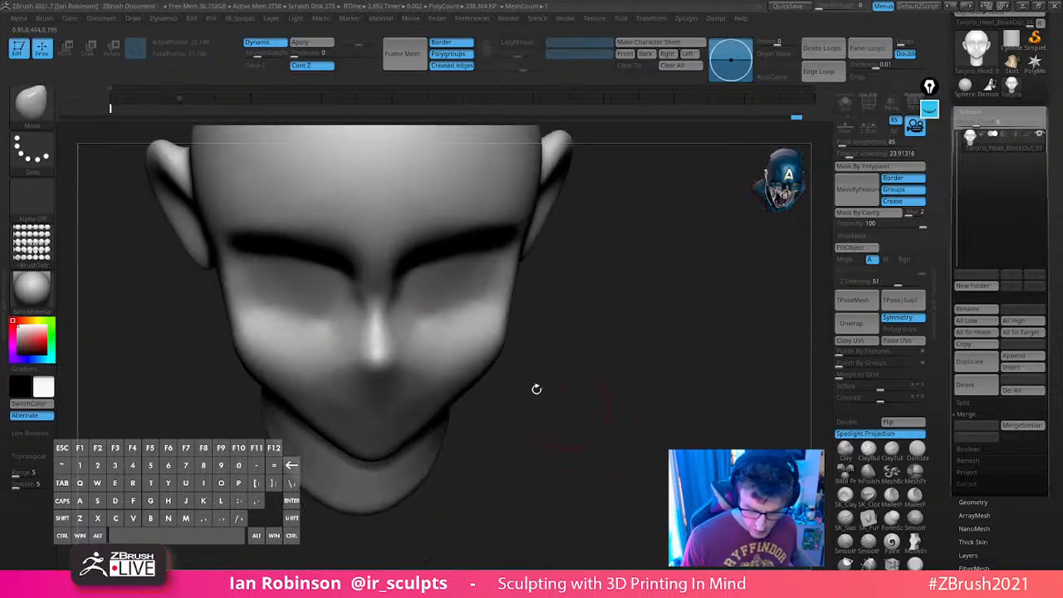
{"action": "right_click_drag", "start_coordinate": [407, 367], "coordinate": [375, 405]}
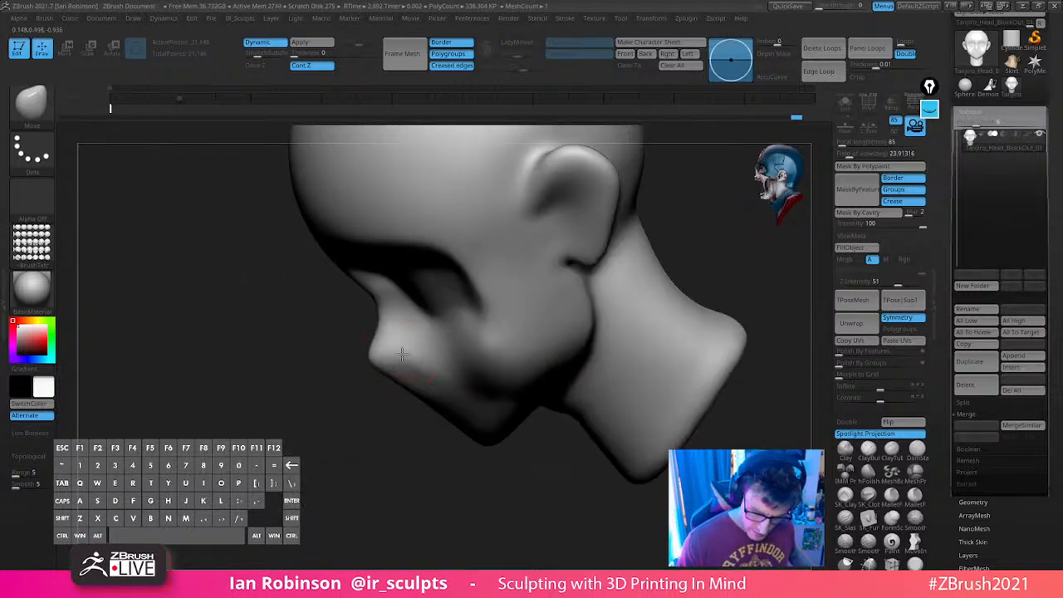
{"action": "right_click_drag", "start_coordinate": [401, 354], "coordinate": [443, 423]}
{"action": "right_click_drag", "start_coordinate": [405, 357], "coordinate": [538, 362]}
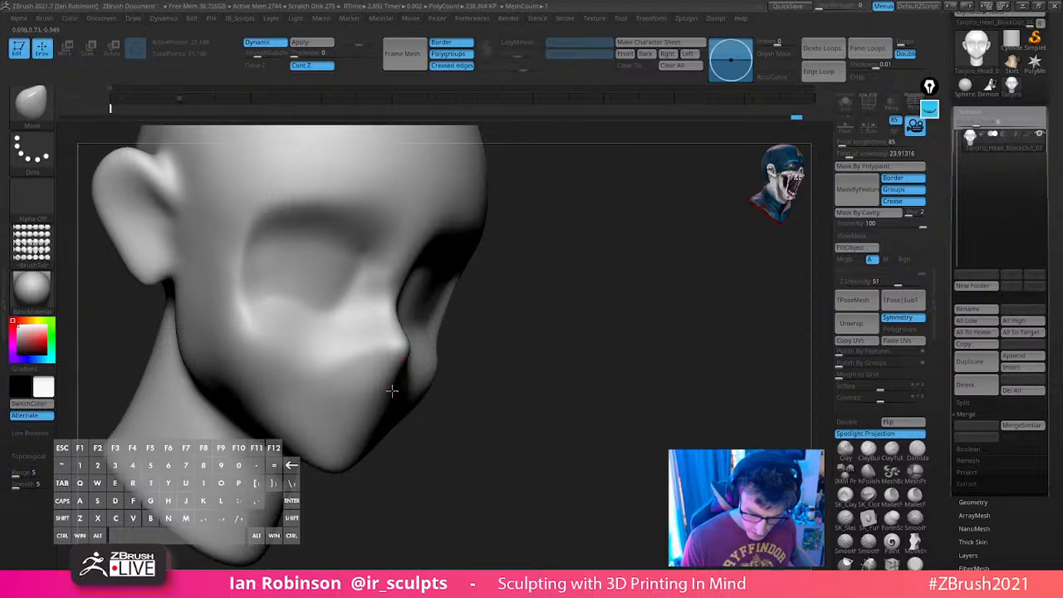
{"action": "right_click_drag", "start_coordinate": [392, 391], "coordinate": [408, 351]}
{"action": "right_click_drag", "start_coordinate": [397, 417], "coordinate": [435, 351]}
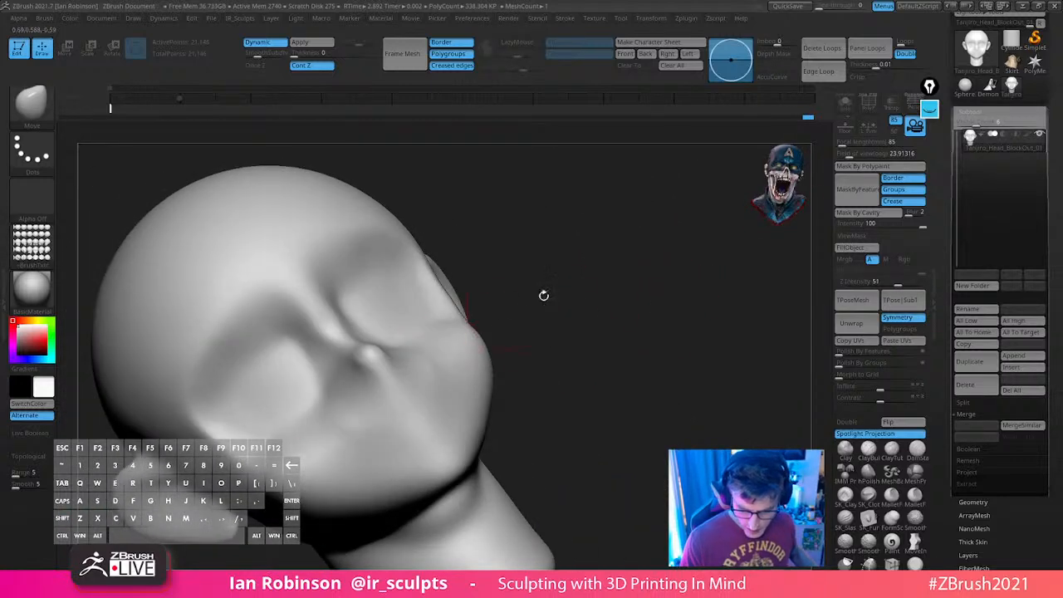
Adjust the cheek contour beneath the outer eye socket with the Move brush from low three-quarter angles
{"action": "right_click_drag", "start_coordinate": [544, 295], "coordinate": [580, 296]}
{"action": "mouse_move", "coordinate": [443, 352]}
{"action": "right_mouse_down"}
{"action": "mouse_move", "coordinate": [540, 349]}
{"action": "mouse_move", "coordinate": [667, 410]}
{"action": "mouse_move", "coordinate": [582, 391]}
{"action": "right_mouse_up"}
{"action": "key", "text": "s"}
{"action": "mouse_move", "coordinate": [436, 436]}
{"action": "right_mouse_down"}
{"action": "mouse_move", "coordinate": [396, 441]}
{"action": "mouse_move", "coordinate": [451, 340]}
{"action": "right_mouse_up"}
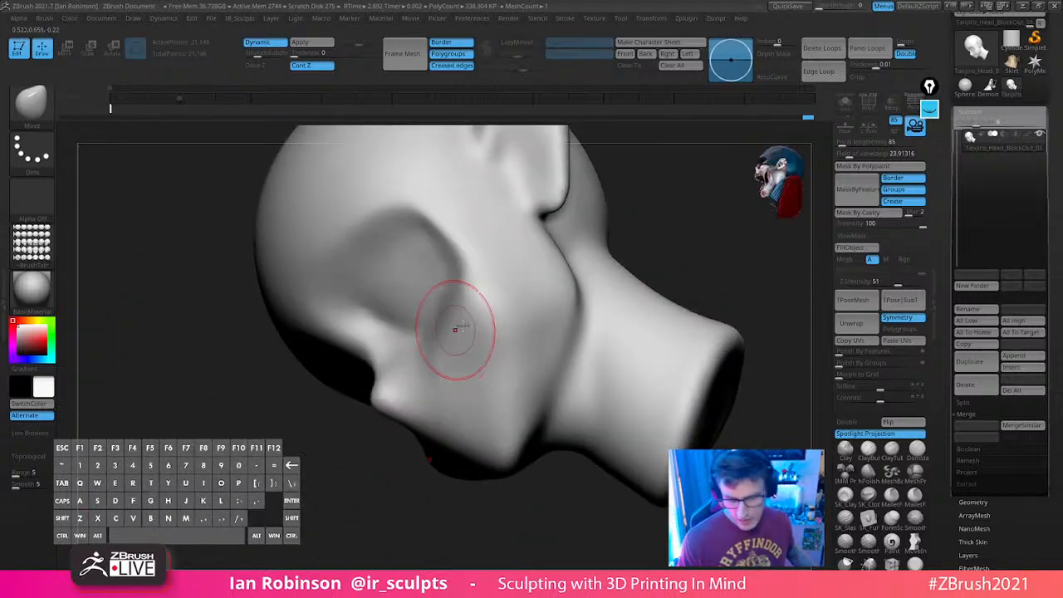
{"action": "right_click_drag", "start_coordinate": [633, 274], "coordinate": [617, 257]}
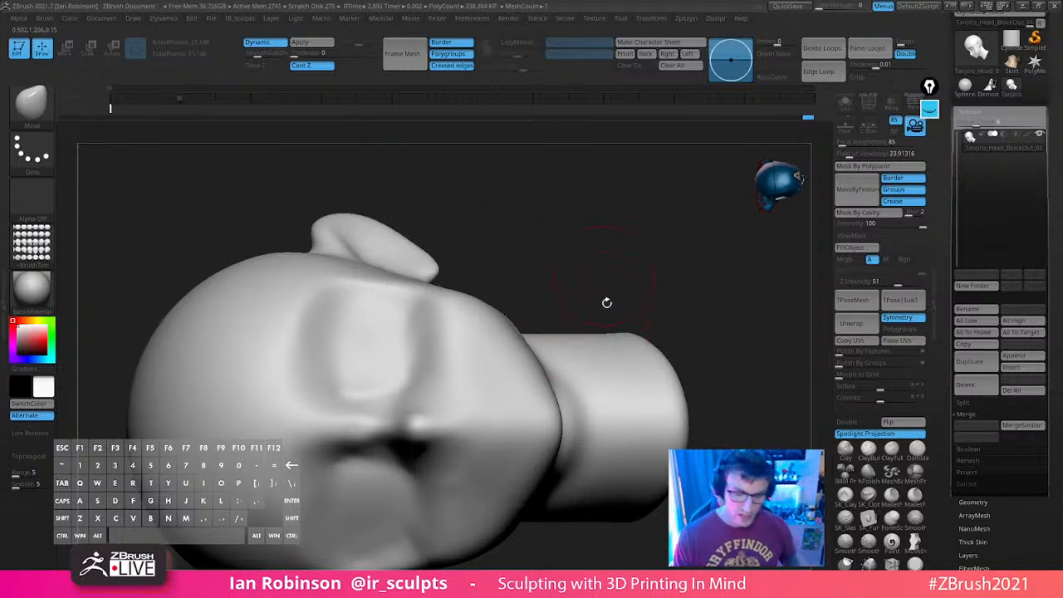
Reshape the temple and the side of the head in front of the ear with a larger Move brush
{"action": "key", "text": "s"}
{"action": "left_click_drag", "start_coordinate": [440, 226], "coordinate": [490, 202]}
{"action": "key", "text": "s"}
{"action": "right_click_drag", "start_coordinate": [510, 194], "coordinate": [503, 222]}
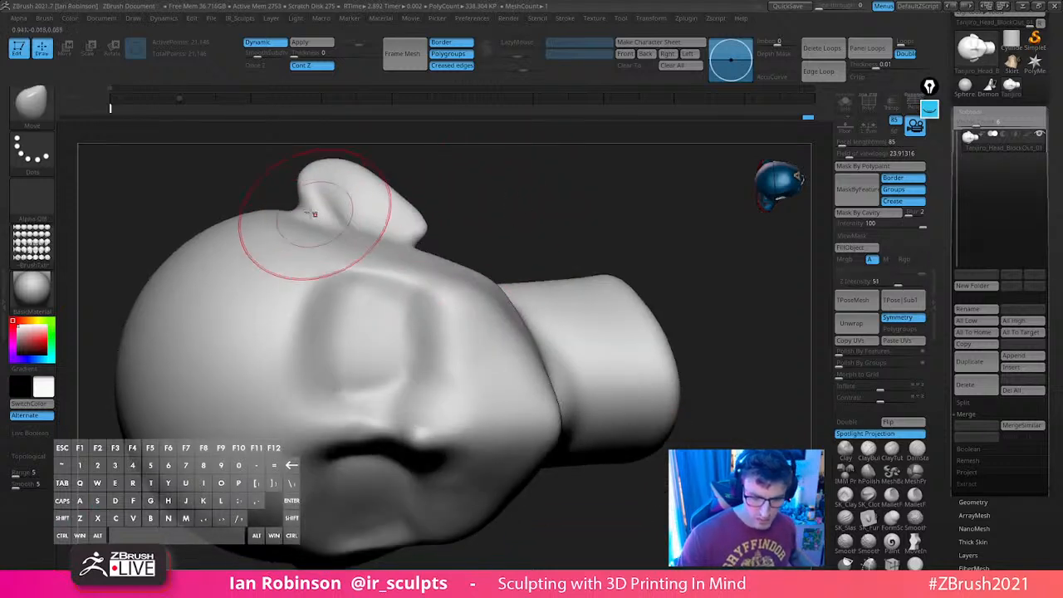
{"action": "left_click_drag", "start_coordinate": [271, 216], "coordinate": [289, 214]}
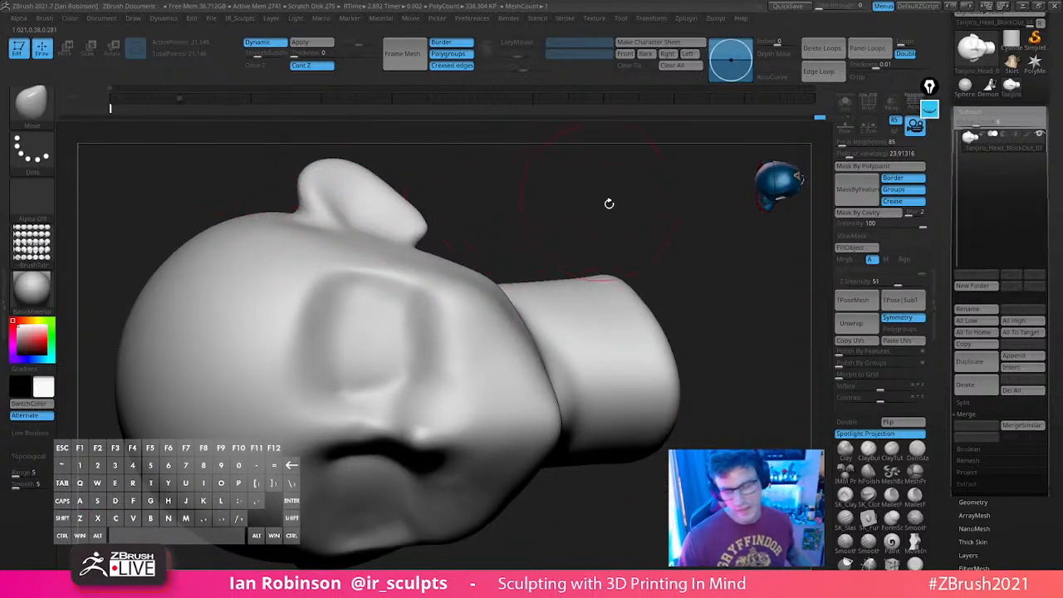
{"action": "left_click_drag", "start_coordinate": [609, 203], "coordinate": [618, 228]}
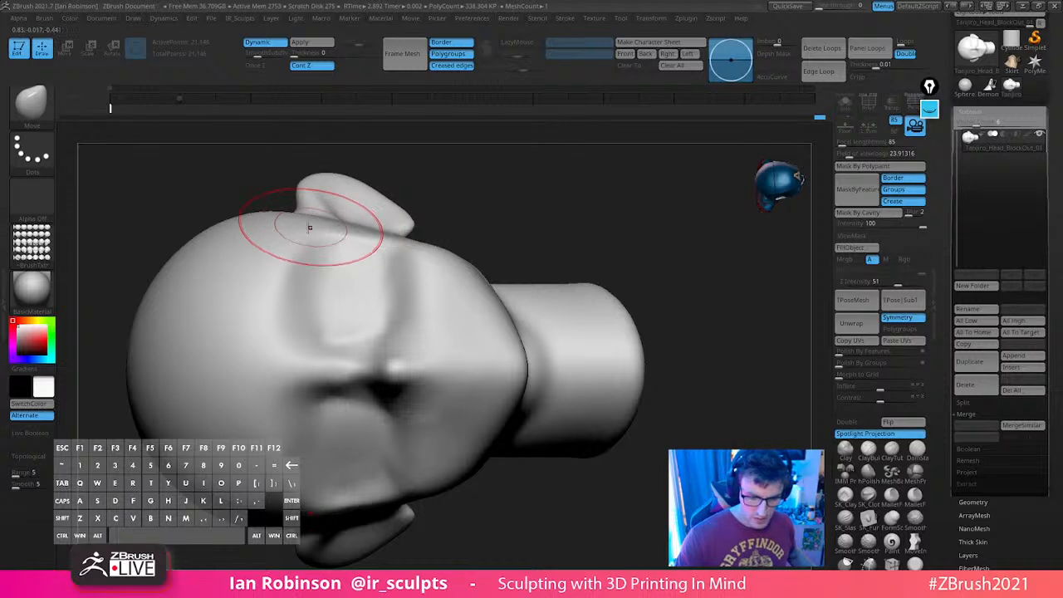
{"action": "left_click_drag", "start_coordinate": [460, 199], "coordinate": [453, 156]}
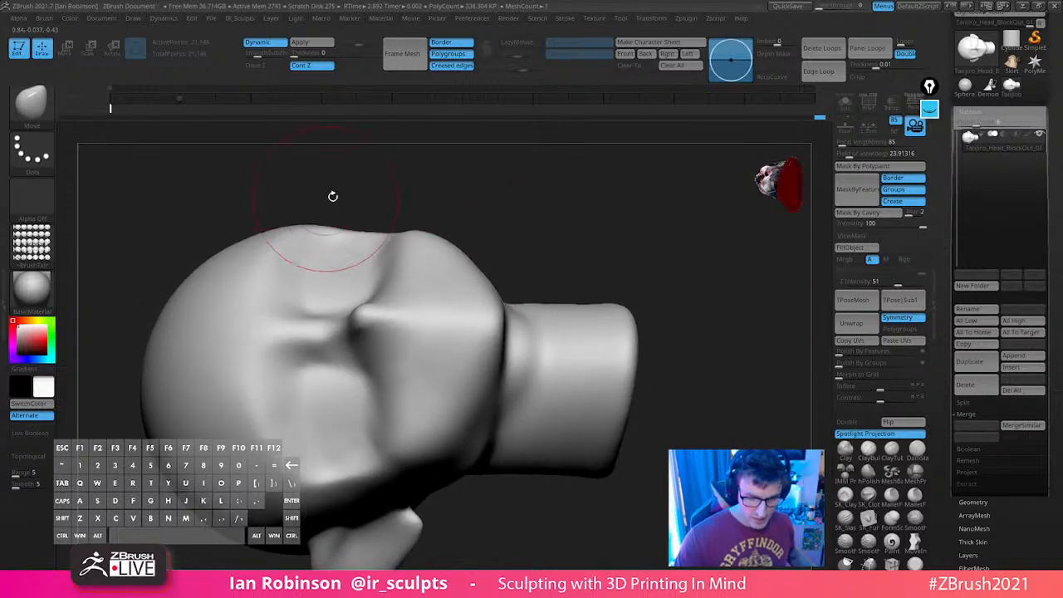
{"action": "left_click_drag", "start_coordinate": [524, 204], "coordinate": [681, 289]}
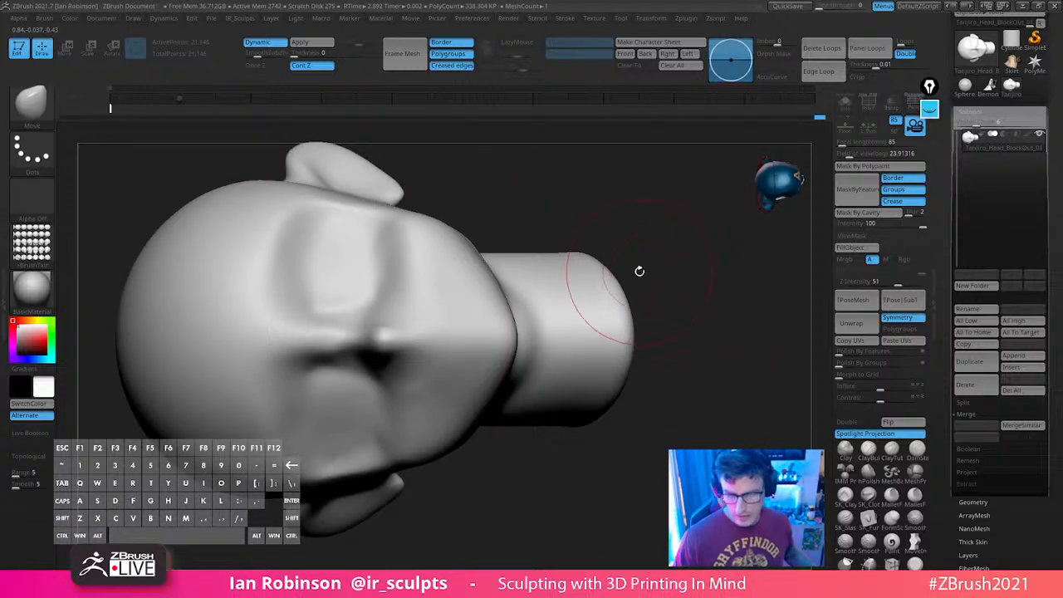
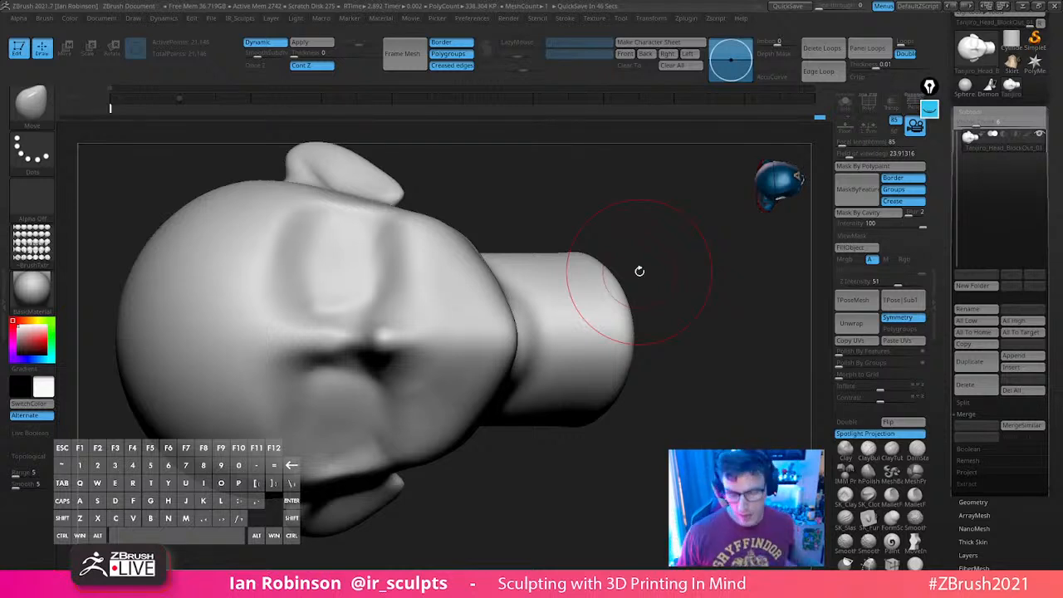
Refine the transition from the side of the face into the jaw with a resized Move brush
{"action": "mouse_move", "coordinate": [640, 272]}
{"action": "left_mouse_down"}
{"action": "mouse_move", "coordinate": [681, 384]}
{"action": "mouse_move", "coordinate": [686, 311]}
{"action": "mouse_move", "coordinate": [696, 323]}
{"action": "mouse_move", "coordinate": [670, 279]}
{"action": "left_mouse_up"}
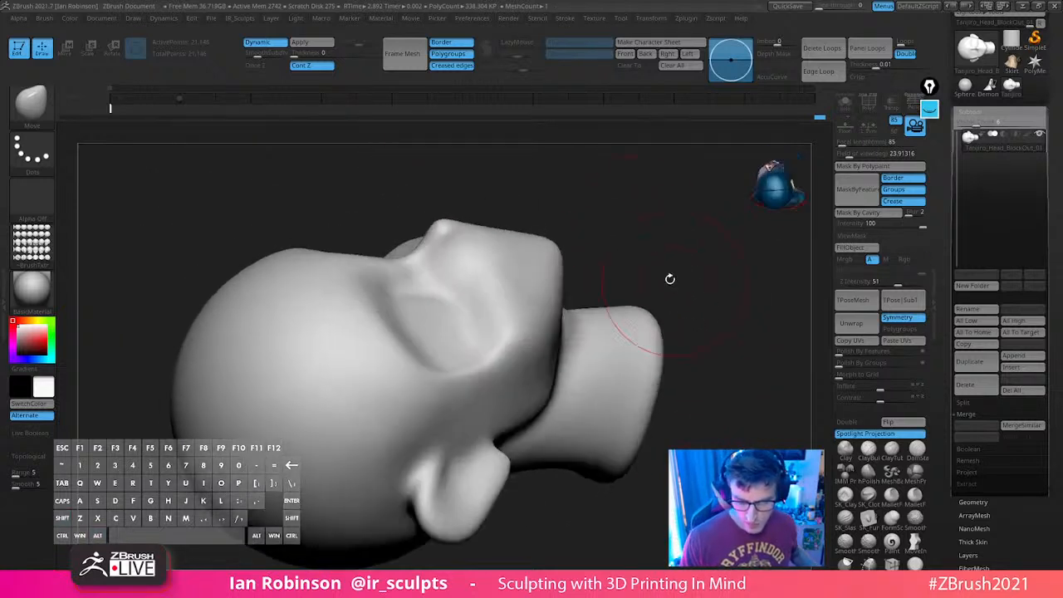
{"action": "mouse_move", "coordinate": [639, 247]}
{"action": "left_mouse_down"}
{"action": "mouse_move", "coordinate": [712, 356]}
{"action": "mouse_move", "coordinate": [528, 306]}
{"action": "left_mouse_up"}
{"action": "key", "text": "s"}
{"action": "left_click_drag", "start_coordinate": [591, 432], "coordinate": [598, 448]}
{"action": "key", "text": "s"}
{"action": "mouse_move", "coordinate": [534, 404]}
{"action": "left_mouse_down"}
{"action": "mouse_move", "coordinate": [440, 423]}
{"action": "mouse_move", "coordinate": [584, 430]}
{"action": "mouse_move", "coordinate": [473, 413]}
{"action": "mouse_move", "coordinate": [698, 230]}
{"action": "left_mouse_up"}
{"action": "mouse_move", "coordinate": [622, 282]}
{"action": "left_mouse_down"}
{"action": "mouse_move", "coordinate": [506, 339]}
{"action": "mouse_move", "coordinate": [648, 257]}
{"action": "mouse_move", "coordinate": [628, 312]}
{"action": "mouse_move", "coordinate": [658, 302]}
{"action": "left_mouse_up"}
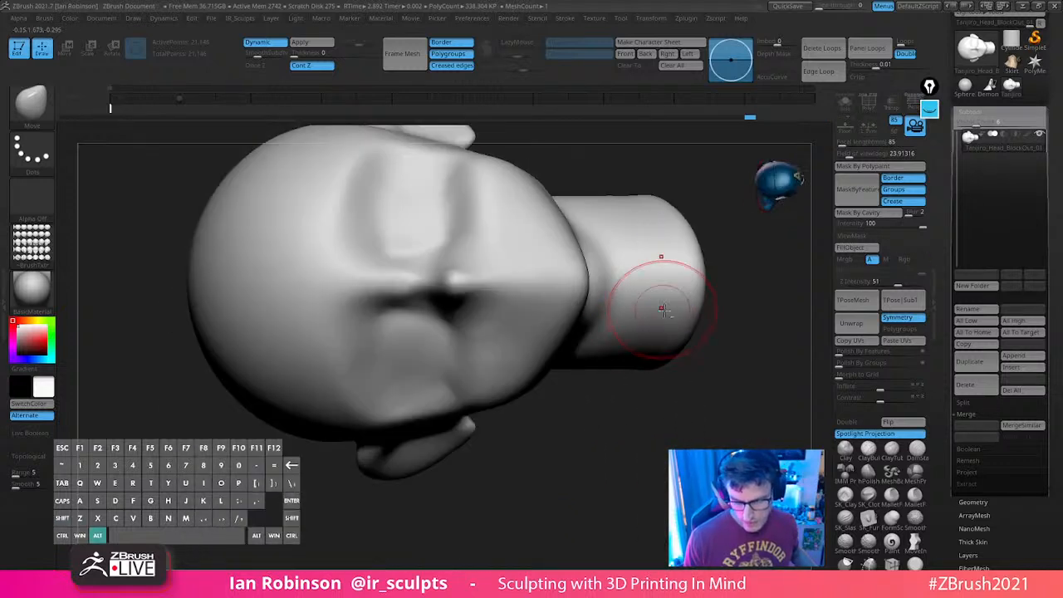
{"action": "mouse_move", "coordinate": [576, 451]}
{"action": "left_mouse_down"}
{"action": "mouse_move", "coordinate": [656, 242]}
{"action": "mouse_move", "coordinate": [643, 263]}
{"action": "left_mouse_up"}
Refine the profile of the nose bridge and tip with the Move brush
{"action": "key", "text": "s"}
{"action": "left_click_drag", "start_coordinate": [454, 250], "coordinate": [441, 249]}
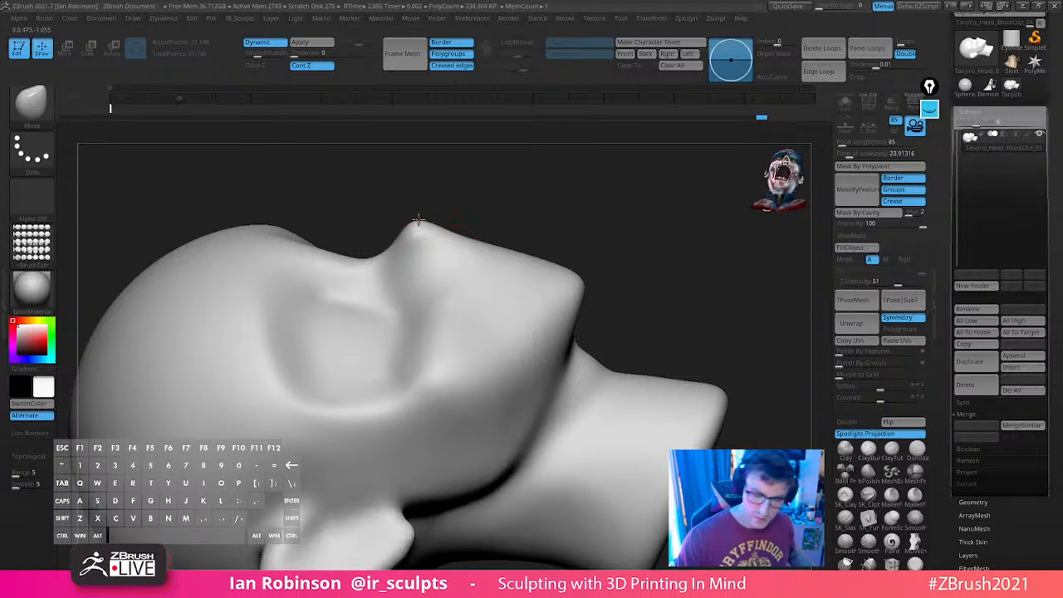
{"action": "left_click_drag", "start_coordinate": [486, 196], "coordinate": [492, 199], "text": "shift"}
{"action": "right_click_drag", "start_coordinate": [442, 241], "coordinate": [555, 176]}
{"action": "mouse_move", "coordinate": [280, 392]}
{"action": "right_mouse_down"}
{"action": "mouse_move", "coordinate": [551, 290]}
{"action": "mouse_move", "coordinate": [586, 248]}
{"action": "right_mouse_up"}
{"action": "key", "text": "s"}
{"action": "right_click_drag", "start_coordinate": [653, 225], "coordinate": [510, 257]}
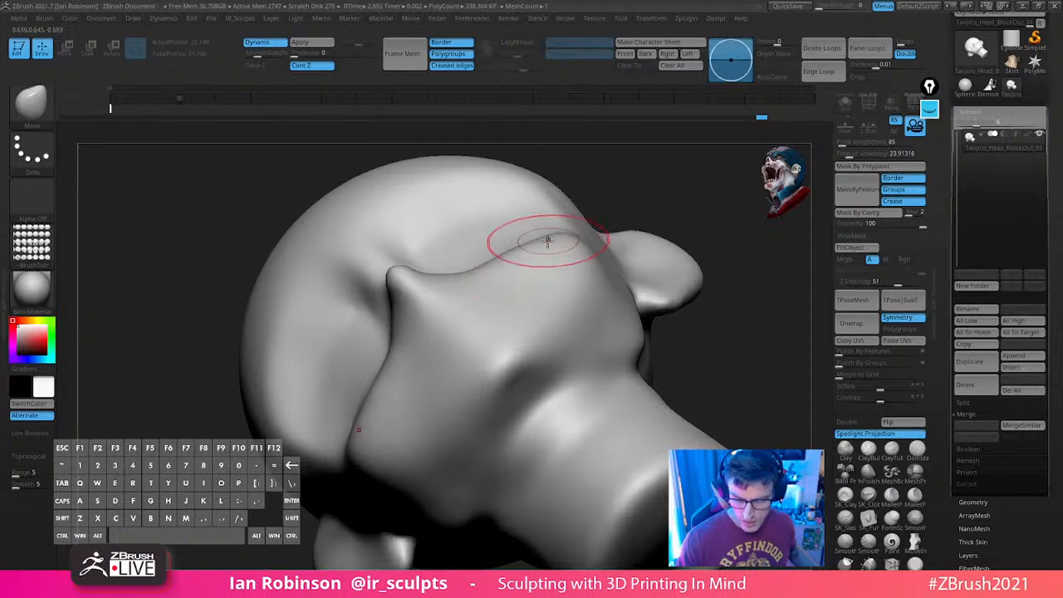
Adjust the cheek, jaw and ear shapes with the Move brush from below and from the side
{"action": "right_click_drag", "start_coordinate": [649, 206], "coordinate": [617, 265]}
{"action": "mouse_move", "coordinate": [729, 163]}
{"action": "right_mouse_down", "text": "alt"}
{"action": "mouse_move", "coordinate": [645, 233]}
{"action": "mouse_move", "coordinate": [689, 315]}
{"action": "mouse_move", "coordinate": [689, 366]}
{"action": "mouse_move", "coordinate": [640, 303]}
{"action": "right_mouse_up", "text": "alt"}
{"action": "key", "text": "s"}
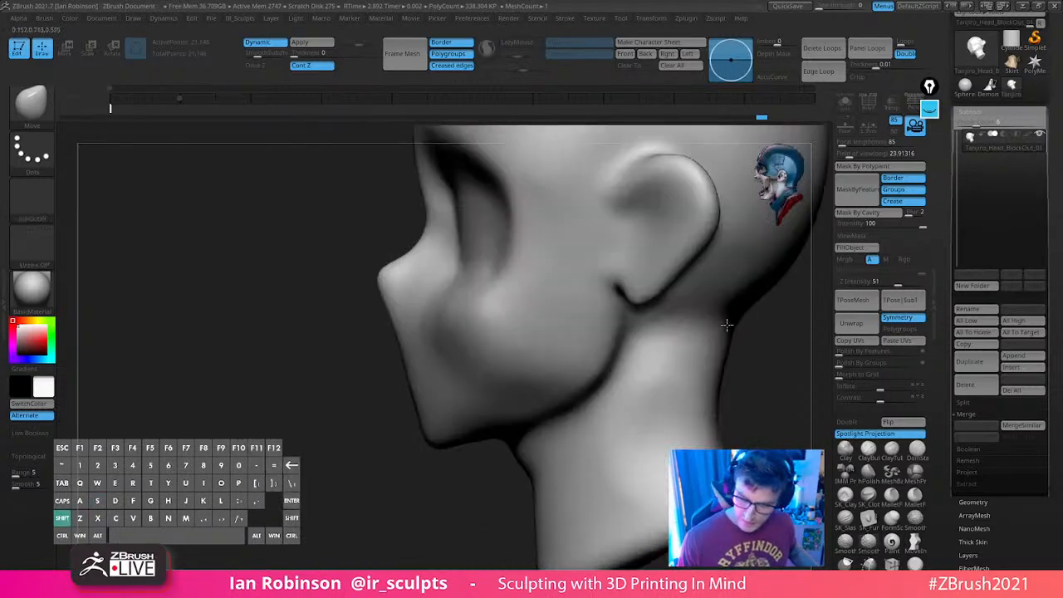
{"action": "right_click_drag", "start_coordinate": [563, 358], "coordinate": [534, 361], "text": "alt"}
{"action": "right_click_drag", "start_coordinate": [655, 337], "coordinate": [625, 326], "text": "alt"}
{"action": "mouse_move", "coordinate": [560, 301]}
{"action": "right_mouse_down"}
{"action": "mouse_move", "coordinate": [546, 346]}
{"action": "mouse_move", "coordinate": [540, 333]}
{"action": "mouse_move", "coordinate": [623, 289]}
{"action": "mouse_move", "coordinate": [586, 297]}
{"action": "right_mouse_up"}
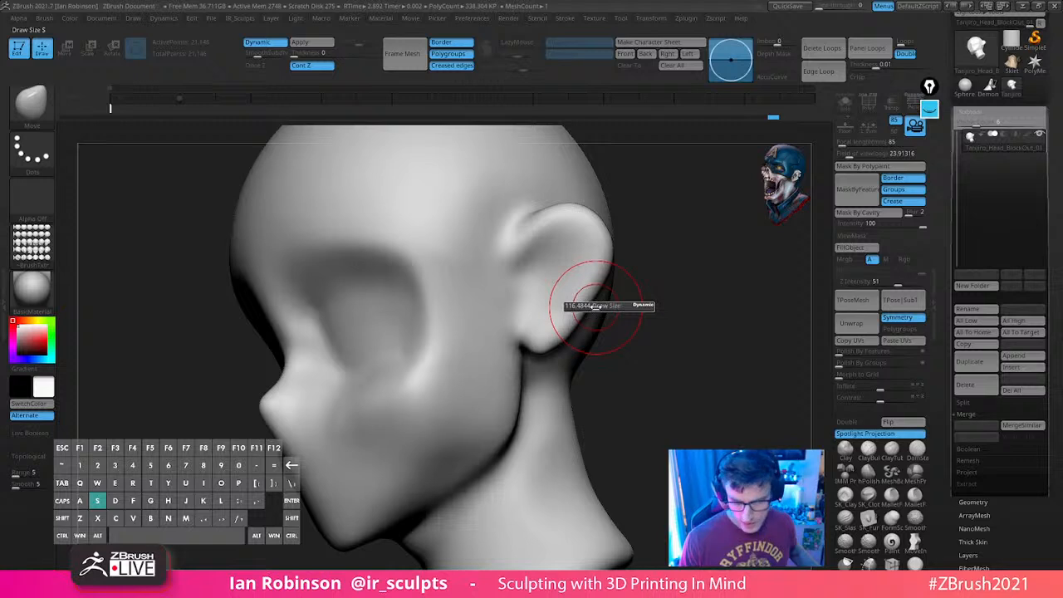
{"action": "left_click_drag", "start_coordinate": [596, 307], "coordinate": [589, 309]}
{"action": "mouse_move", "coordinate": [590, 310]}
{"action": "right_mouse_down", "text": "alt"}
{"action": "mouse_move", "coordinate": [569, 290]}
{"action": "mouse_move", "coordinate": [555, 306]}
{"action": "right_mouse_up", "text": "alt"}
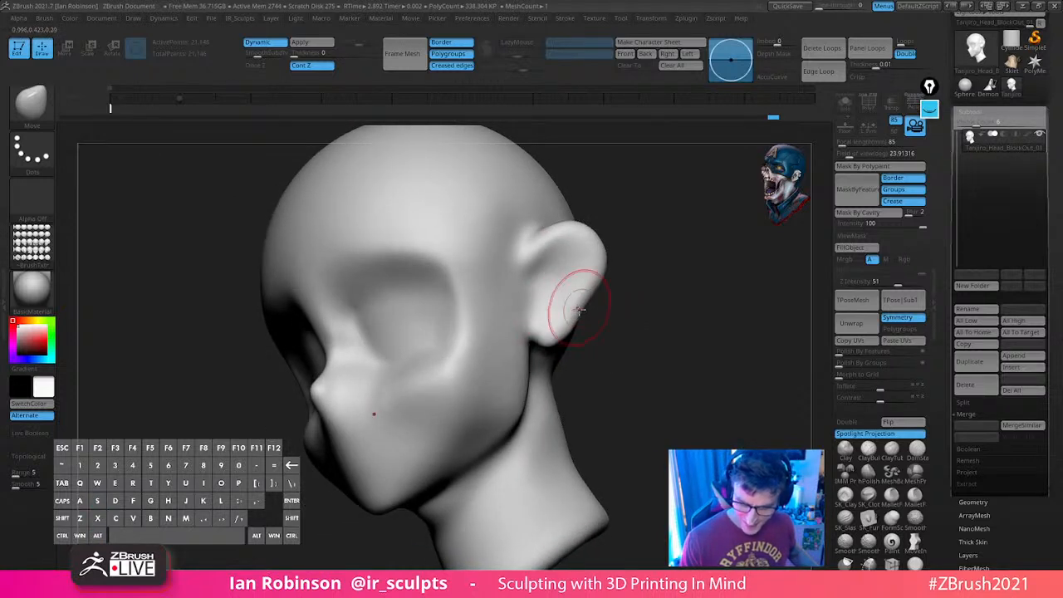
{"action": "right_click_drag", "start_coordinate": [618, 312], "coordinate": [758, 314]}
Display the wireframe, ZRemesh the head twice with the Half option, and hide the wireframe again
{"action": "key", "text": "shift+f"}
{"action": "key", "text": "2"}
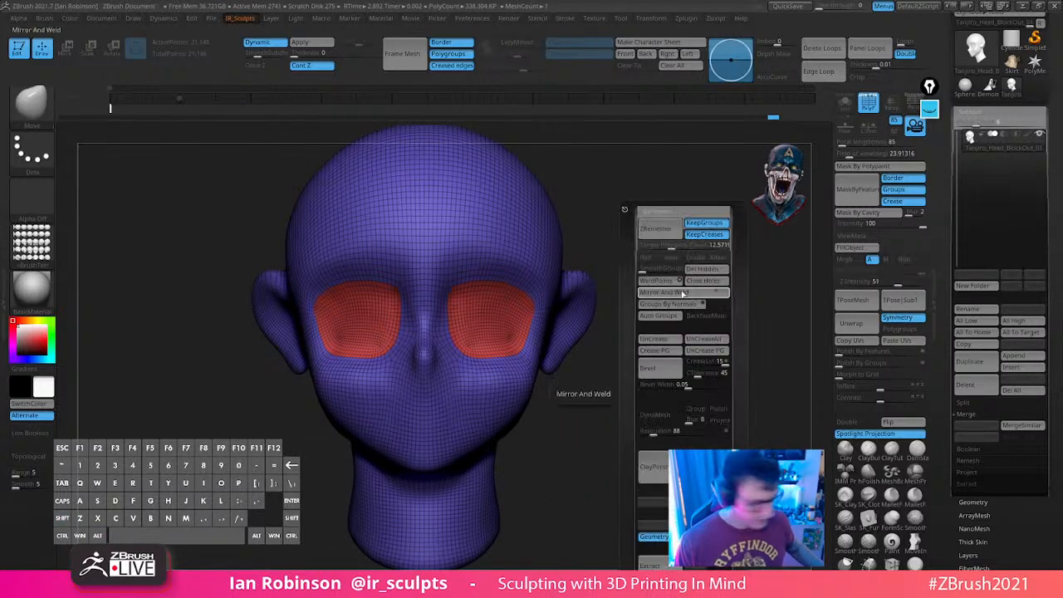
{"action": "left_click", "coordinate": [649, 257]}
{"action": "left_click", "coordinate": [667, 234]}
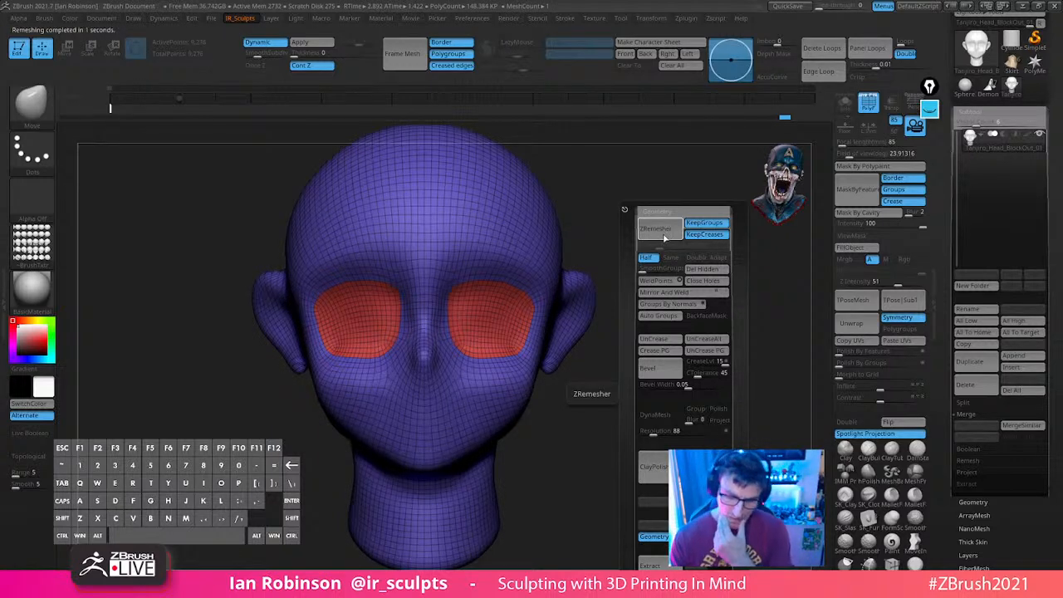
{"action": "left_click", "coordinate": [668, 232]}
{"action": "left_click_drag", "start_coordinate": [611, 379], "coordinate": [573, 453]}
{"action": "key", "text": "shift+f"}
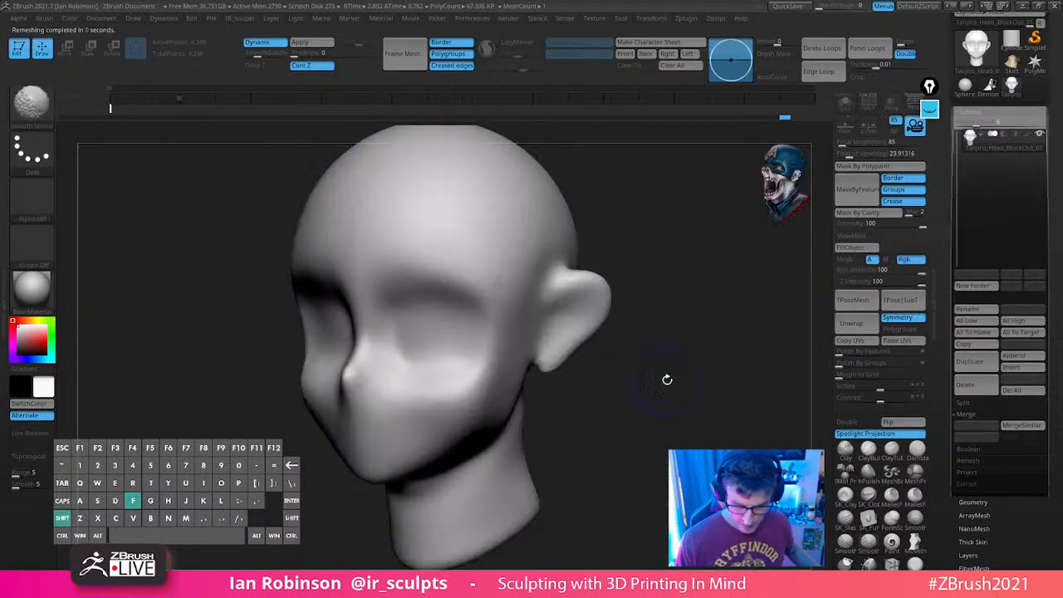
Adjust the nose on the remeshed head with a resized Move brush from the front and side
{"action": "key", "text": "s"}
{"action": "mouse_move", "coordinate": [640, 356]}
{"action": "left_mouse_down", "text": "shift"}
{"action": "mouse_move", "coordinate": [678, 363]}
{"action": "mouse_move", "coordinate": [665, 348]}
{"action": "left_mouse_up", "text": "shift"}
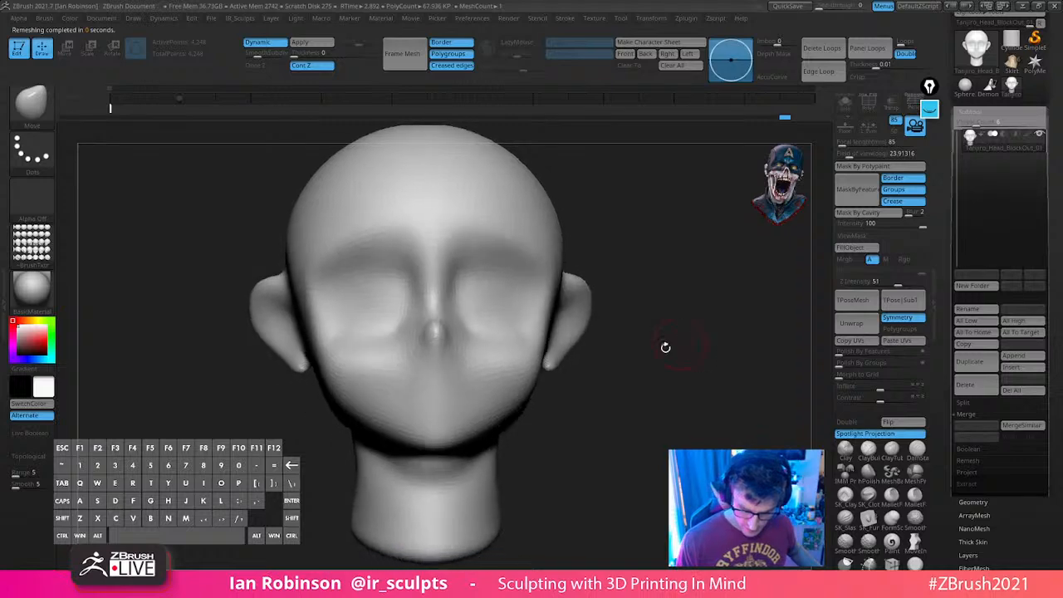
{"action": "mouse_move", "coordinate": [479, 336]}
{"action": "right_mouse_down"}
{"action": "mouse_move", "coordinate": [447, 331]}
{"action": "mouse_move", "coordinate": [548, 291]}
{"action": "right_mouse_up"}
{"action": "left_click_drag", "start_coordinate": [425, 357], "coordinate": [681, 295]}
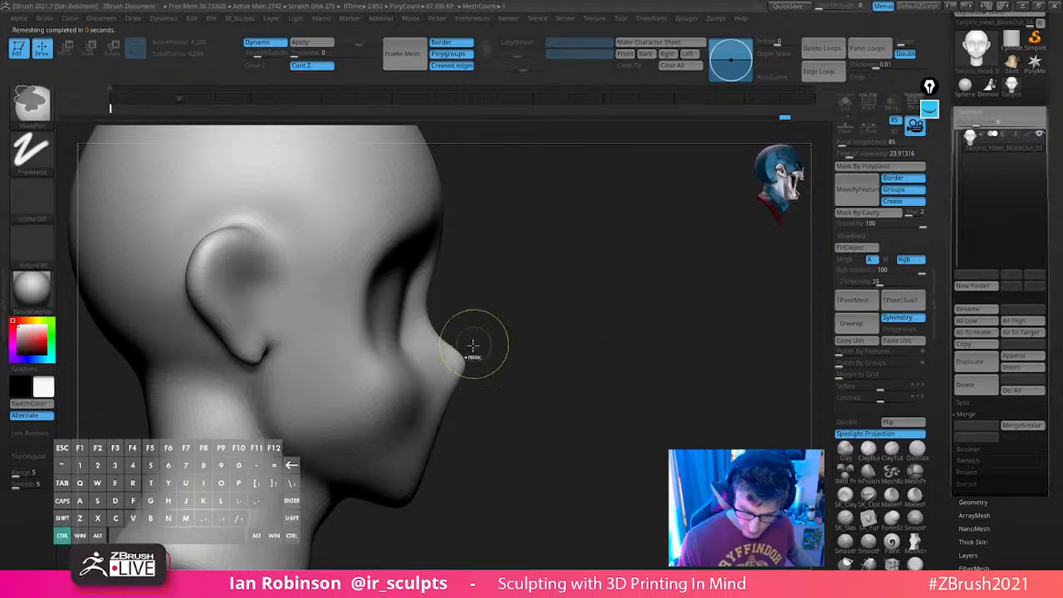
Mask everything except the nose tip, scale the tip down with the gizmo, and return to the Move brush
{"action": "left_click", "coordinate": [477, 380], "text": "ctrl"}
{"action": "key", "text": "w"}
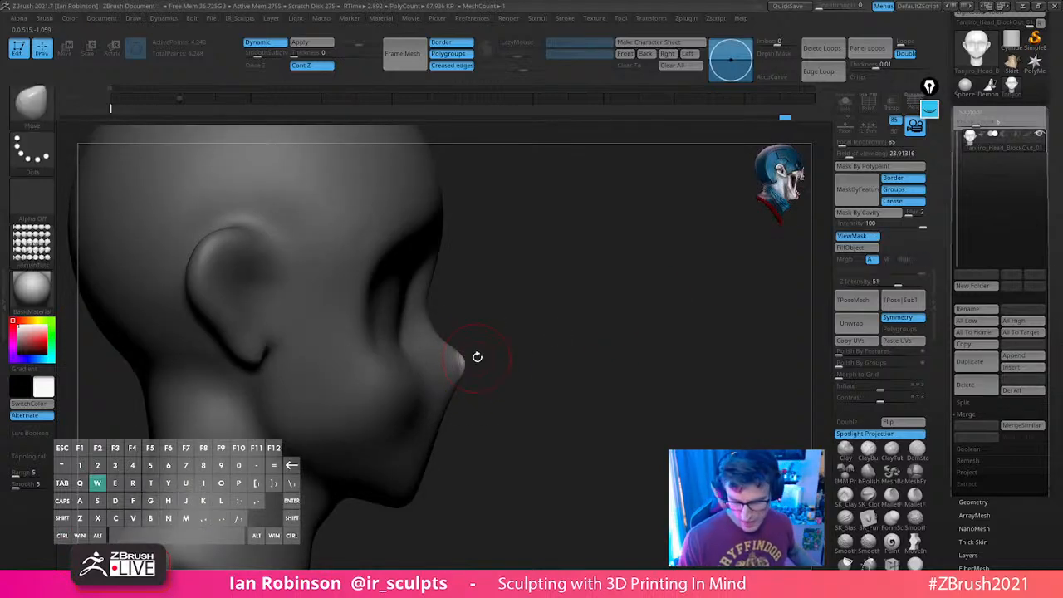
{"action": "left_click", "coordinate": [358, 221], "text": "alt"}
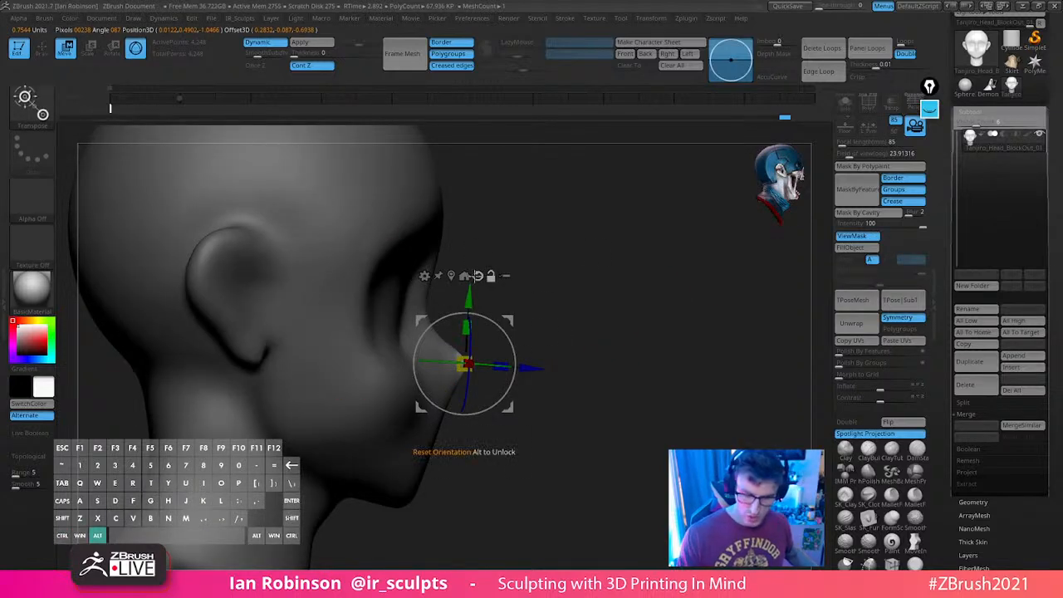
{"action": "left_click_drag", "start_coordinate": [568, 254], "coordinate": [751, 128], "text": "shift"}
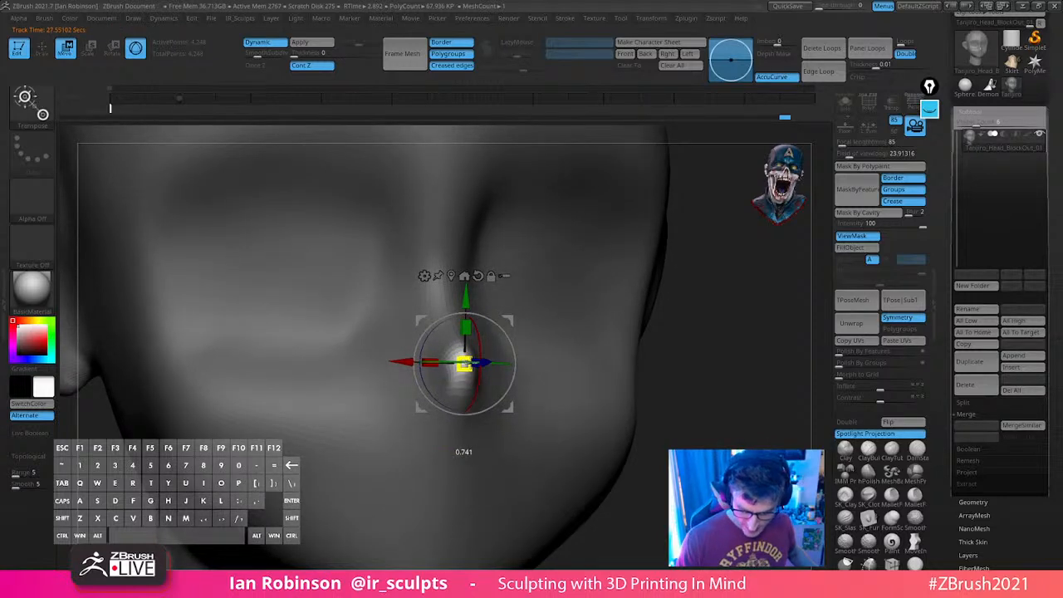
{"action": "left_click_drag", "start_coordinate": [702, 276], "coordinate": [748, 278], "text": "shift"}
{"action": "left_click_drag", "start_coordinate": [477, 310], "coordinate": [499, 322]}
{"action": "key", "text": "q"}
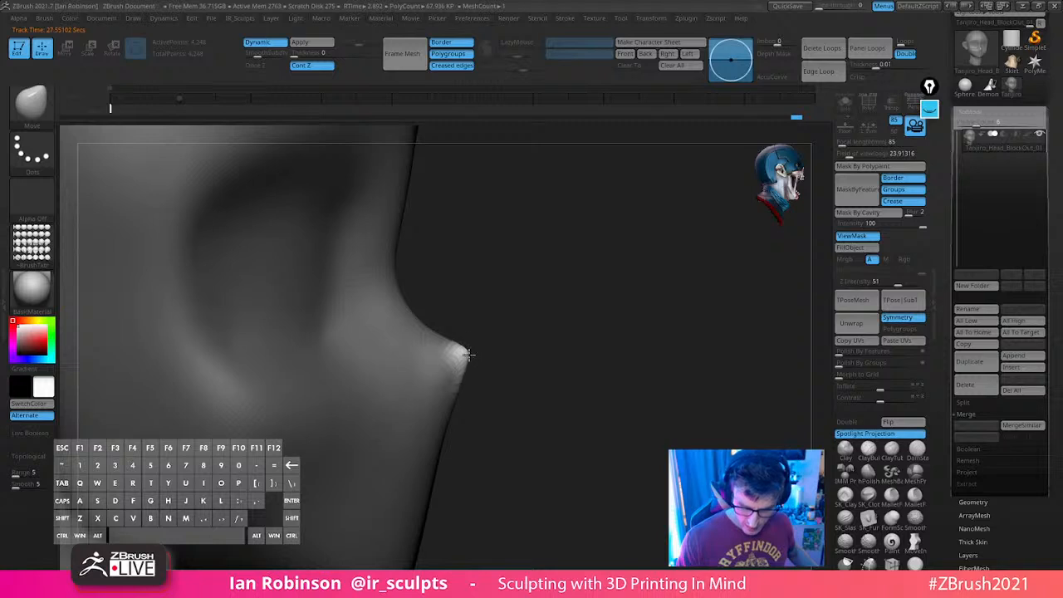
Clear the mask and blend the sides and underside of the nose into the face
{"action": "left_click_drag", "start_coordinate": [553, 327], "coordinate": [503, 352], "text": "alt"}
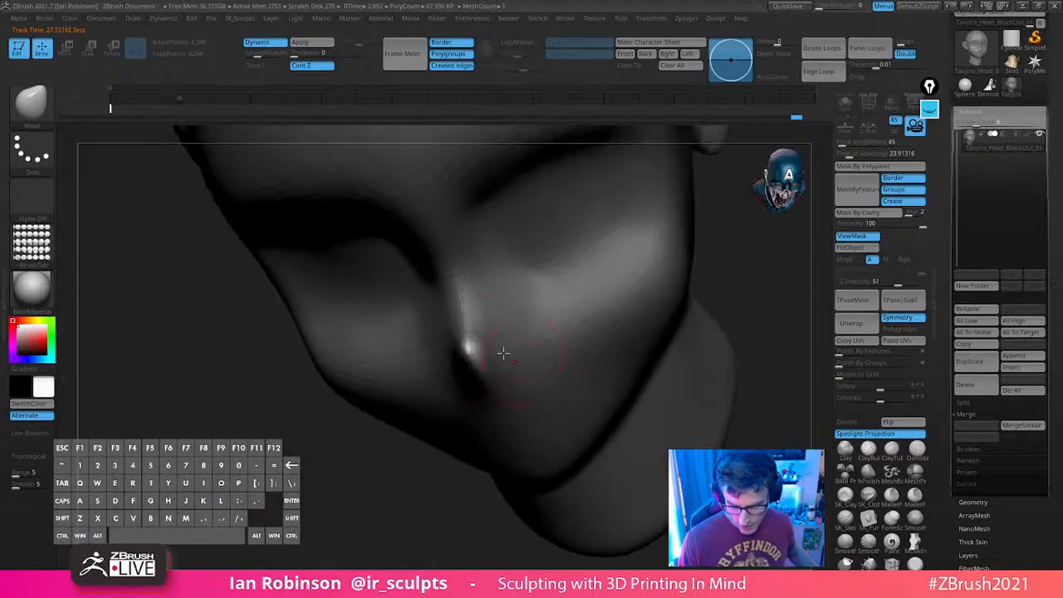
{"action": "left_click_drag", "start_coordinate": [753, 315], "coordinate": [657, 347], "text": "alt"}
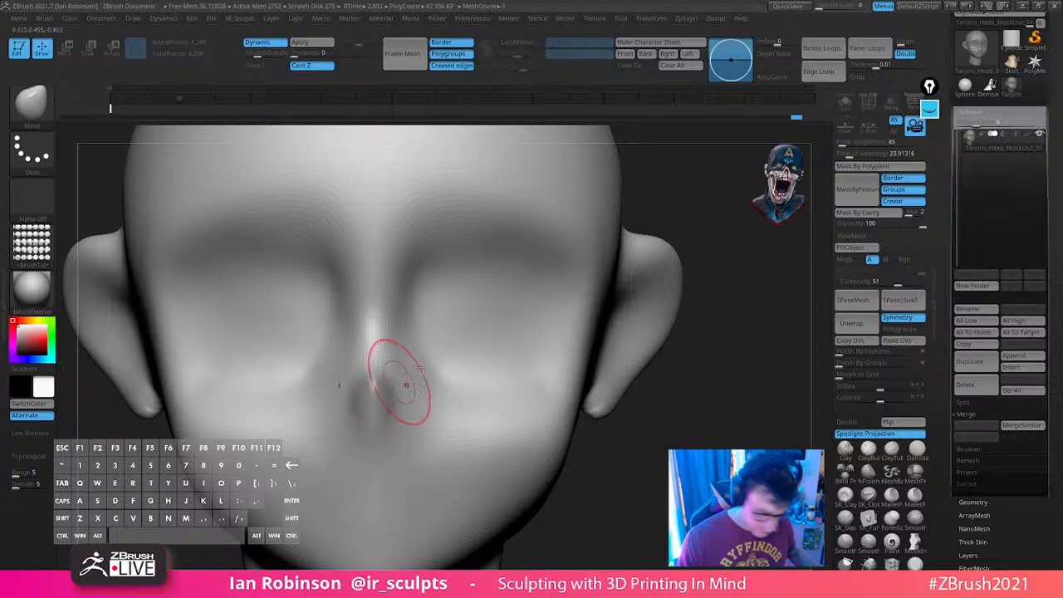
{"action": "left_click_drag", "start_coordinate": [650, 402], "coordinate": [698, 410]}
{"action": "mouse_move", "coordinate": [475, 379]}
{"action": "left_mouse_down"}
{"action": "mouse_move", "coordinate": [517, 387]}
{"action": "mouse_move", "coordinate": [619, 297]}
{"action": "mouse_move", "coordinate": [560, 354]}
{"action": "mouse_move", "coordinate": [572, 386]}
{"action": "left_mouse_up"}
Refine the cheek outline with a resized Move brush from a high three-quarter view and check it from the front
{"action": "key", "text": "s"}
{"action": "key", "text": "s"}
{"action": "key", "text": "s"}
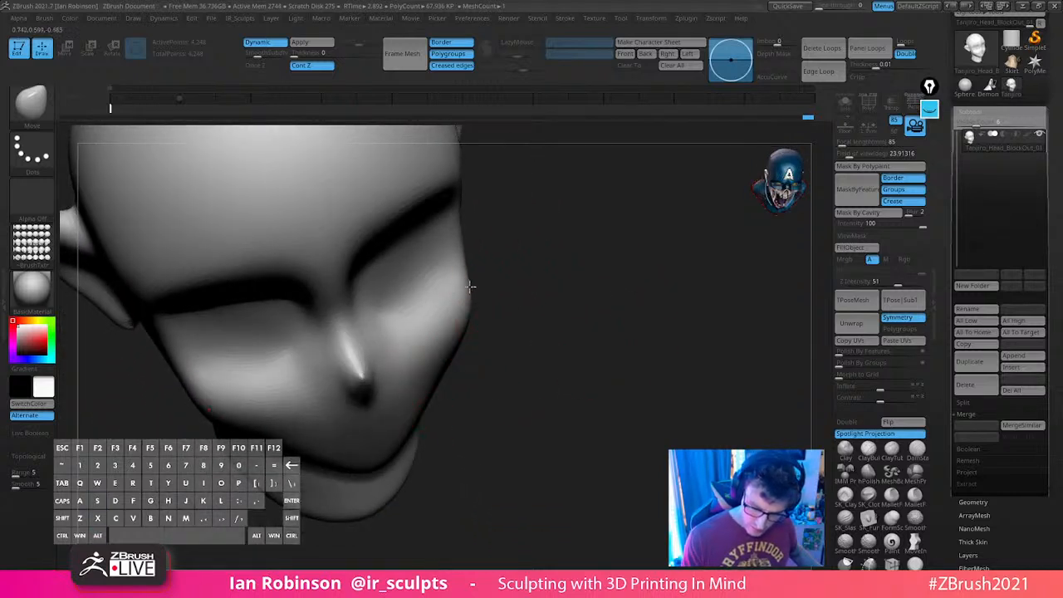
{"action": "mouse_move", "coordinate": [507, 265]}
{"action": "left_mouse_down"}
{"action": "mouse_move", "coordinate": [565, 287]}
{"action": "mouse_move", "coordinate": [475, 281]}
{"action": "mouse_move", "coordinate": [651, 304]}
{"action": "mouse_move", "coordinate": [470, 277]}
{"action": "left_mouse_up"}
{"action": "left_click_drag", "start_coordinate": [690, 266], "coordinate": [643, 352]}
{"action": "left_click_drag", "start_coordinate": [570, 339], "coordinate": [787, 325], "text": "alt"}
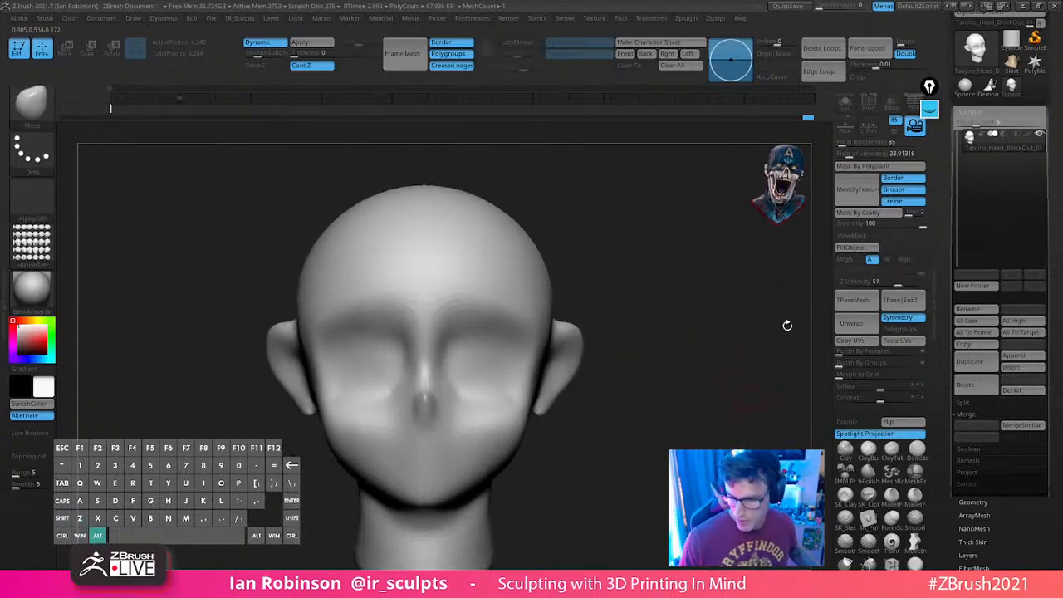
Save the head as the ZTool Tanjiro_Head_BlockOut_01.ztl in the Demon_Slayer_Sculpture folder
{"action": "scroll", "coordinate": [1030, 50], "scroll_direction": "up", "scroll_amount": 2}
{"action": "left_click", "coordinate": [1013, 35]}
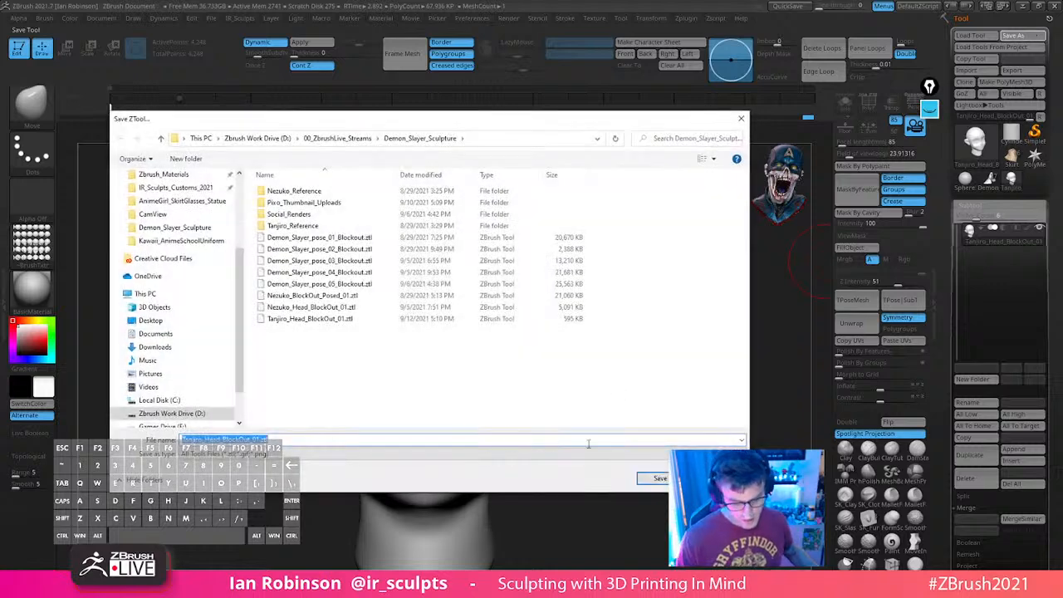
{"action": "left_click", "coordinate": [652, 477]}
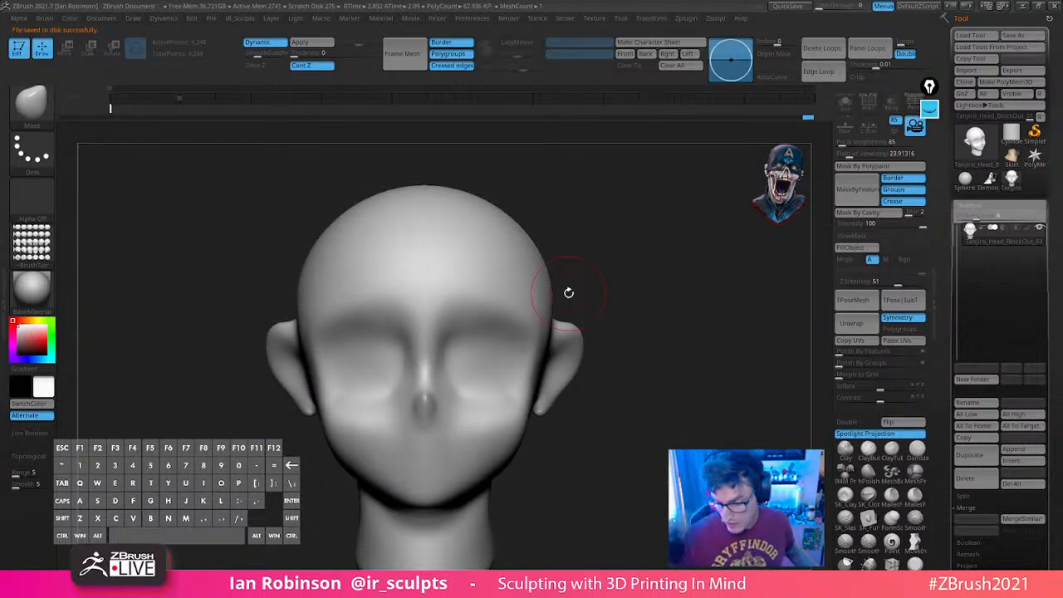
Compare the blocked-out head with the character reference and examine it from the three-quarter and side views
{"action": "key", "text": "shift+z"}
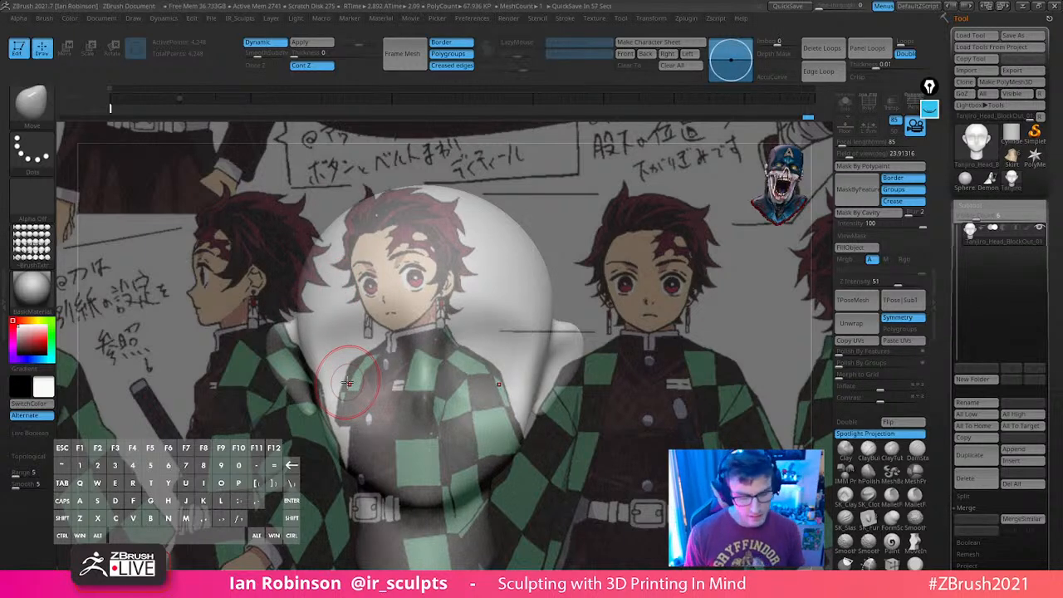
{"action": "key", "text": "shift+z"}
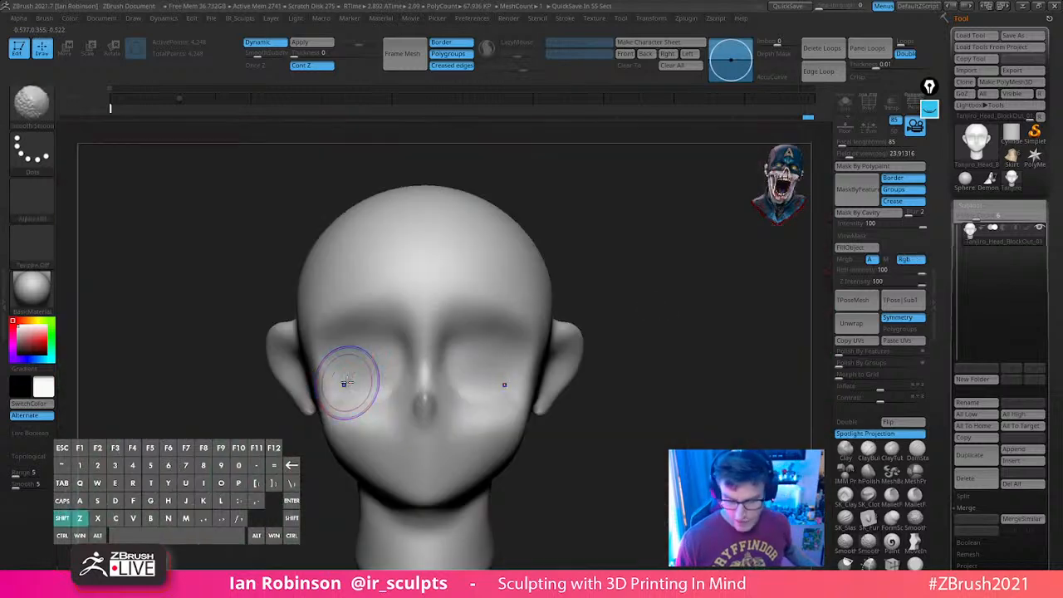
{"action": "left_click_drag", "start_coordinate": [676, 299], "coordinate": [482, 332]}
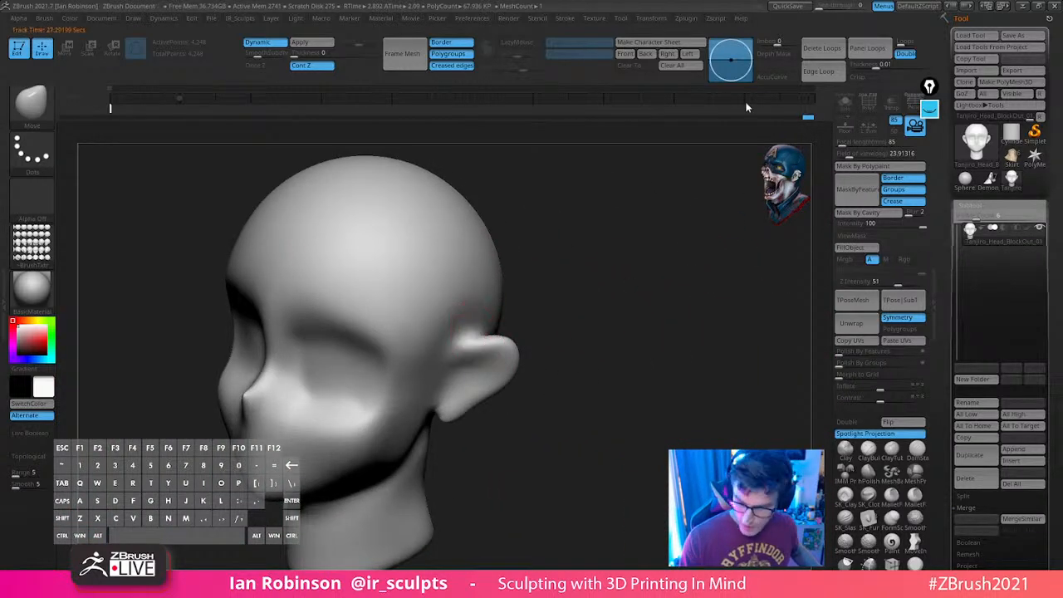
{"action": "left_click", "coordinate": [774, 77]}
{"action": "left_click", "coordinate": [776, 81]}
{"action": "left_click_drag", "start_coordinate": [587, 290], "coordinate": [587, 269]}
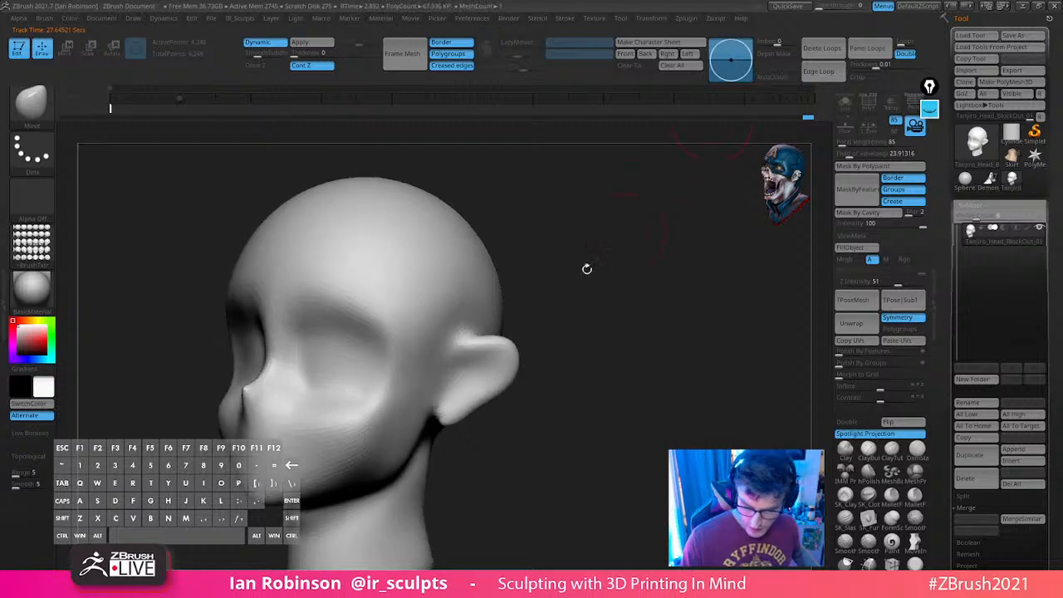
{"action": "left_click_drag", "start_coordinate": [644, 325], "coordinate": [564, 336]}
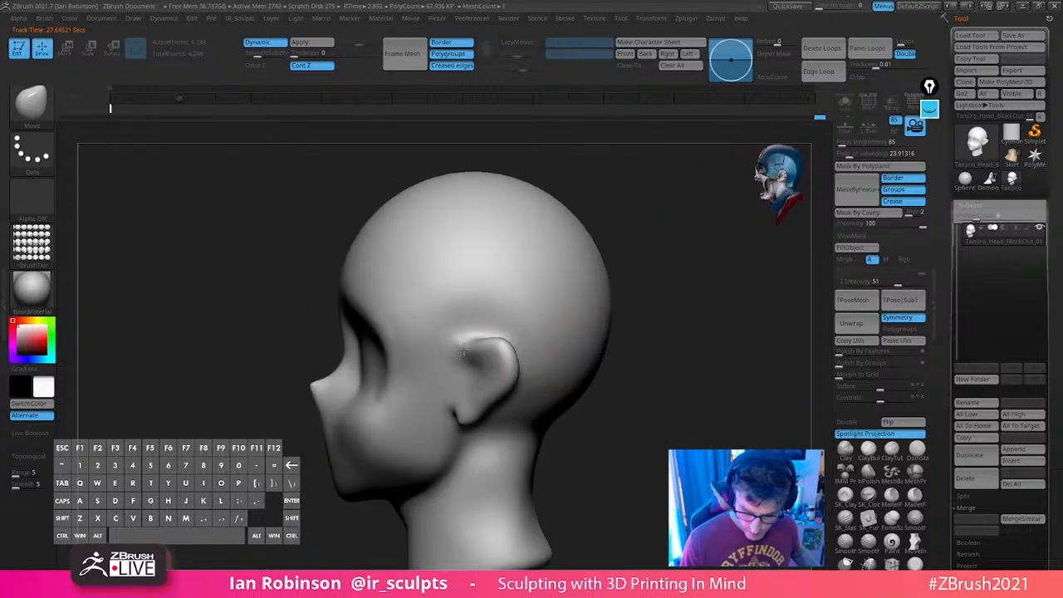
{"action": "mouse_move", "coordinate": [664, 292]}
{"action": "left_mouse_down", "text": "shift"}
{"action": "mouse_move", "coordinate": [683, 296]}
{"action": "mouse_move", "coordinate": [652, 298]}
{"action": "left_mouse_up", "text": "shift"}
Insert a Sphere3D as a new subtool and make it the active one
{"action": "left_click", "coordinate": [1012, 462]}
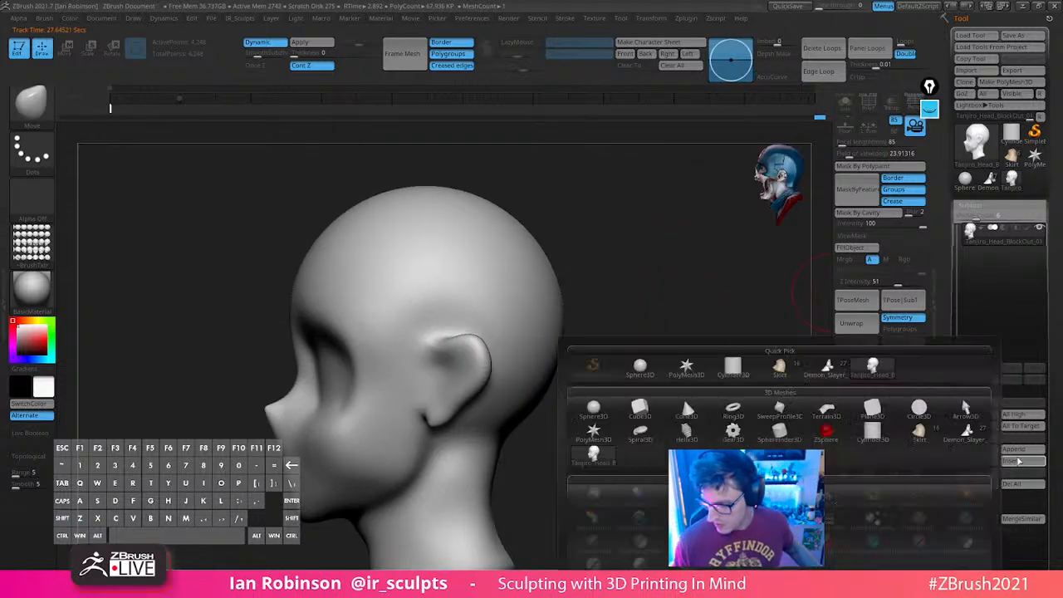
{"action": "left_click", "coordinate": [1019, 464]}
{"action": "left_click", "coordinate": [639, 407]}
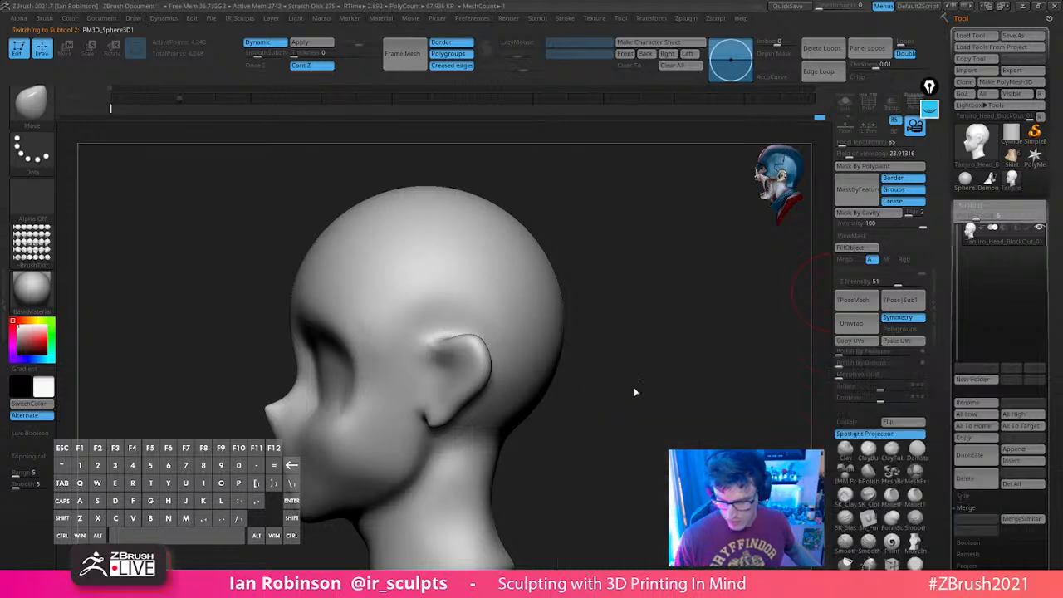
{"action": "left_click_drag", "start_coordinate": [644, 376], "coordinate": [671, 330], "text": "alt"}
Move and scale the sphere with the gizmo so it wraps the cranium in both side and front views
{"action": "key", "text": "w"}
{"action": "left_click_drag", "start_coordinate": [419, 276], "coordinate": [419, 243]}
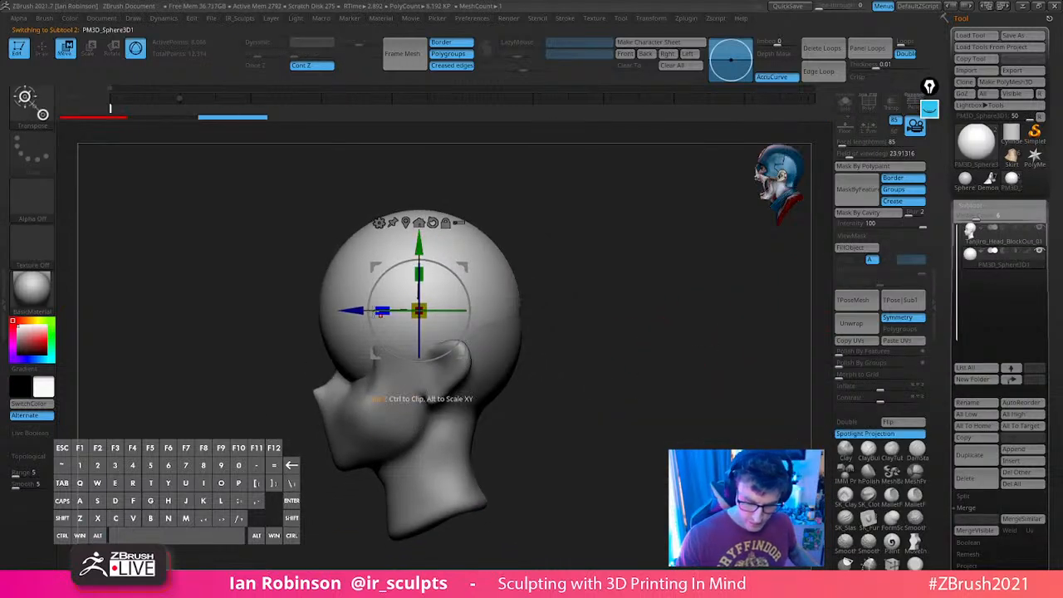
{"action": "left_click_drag", "start_coordinate": [347, 310], "coordinate": [376, 309]}
{"action": "key", "text": "q"}
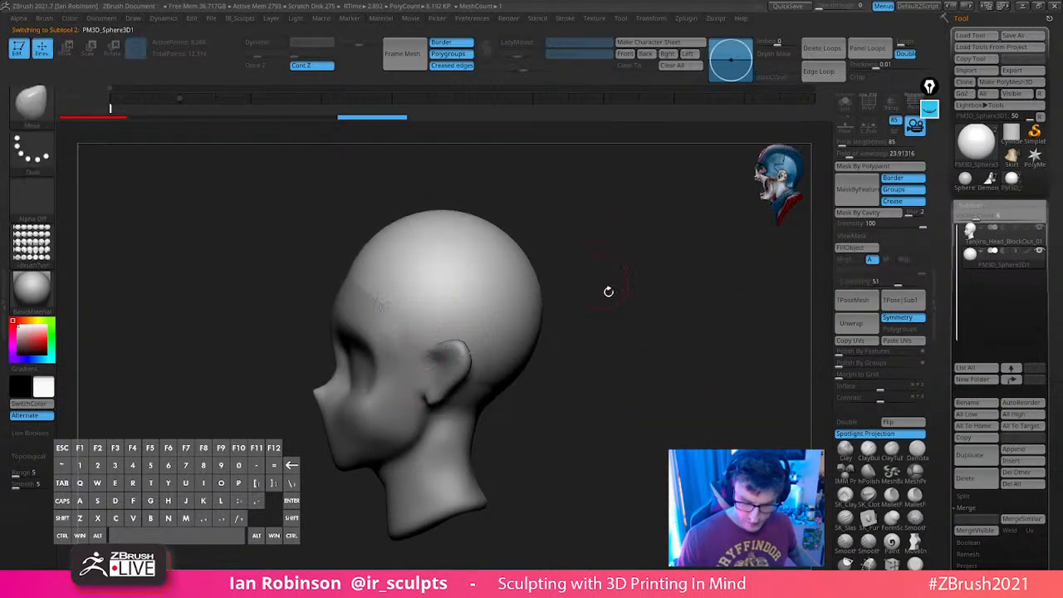
{"action": "mouse_move", "coordinate": [610, 290]}
{"action": "left_mouse_down"}
{"action": "mouse_move", "coordinate": [641, 304]}
{"action": "mouse_move", "coordinate": [615, 241]}
{"action": "left_mouse_up"}
{"action": "key", "text": "w"}
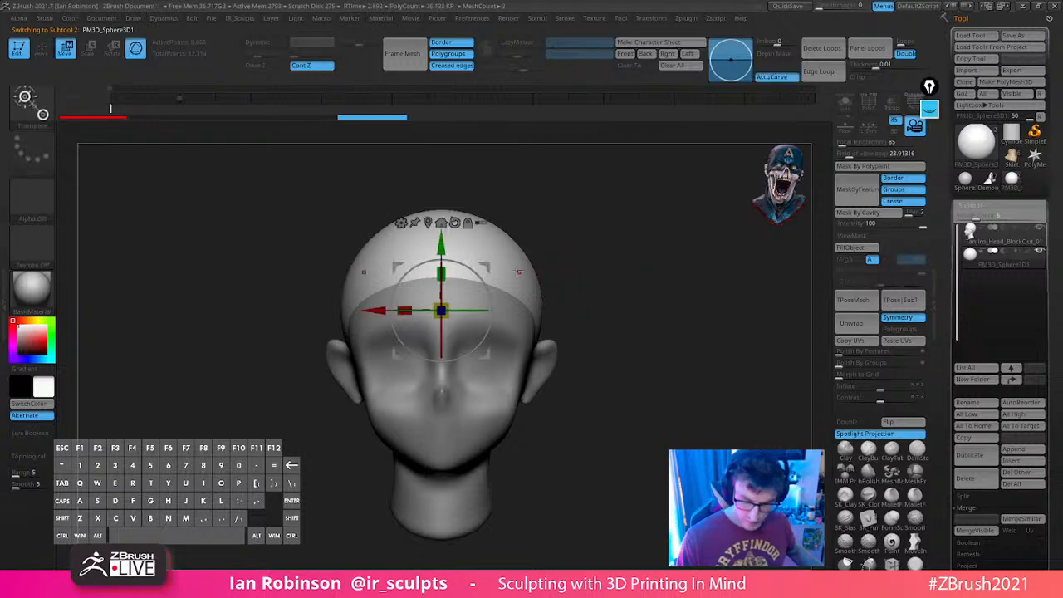
{"action": "left_click_drag", "start_coordinate": [442, 310], "coordinate": [447, 307]}
{"action": "key", "text": "q"}
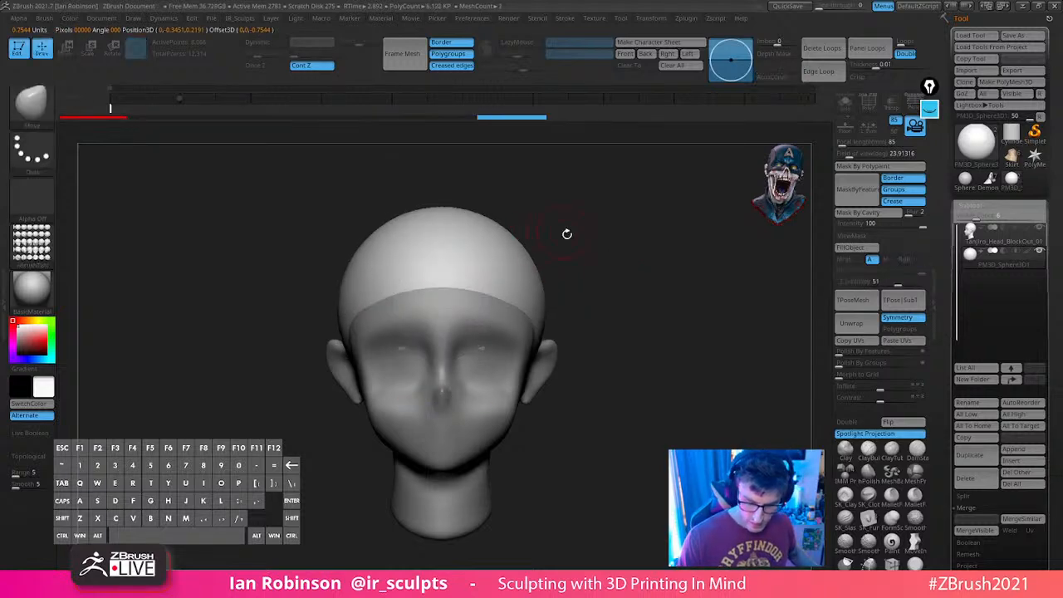
{"action": "key", "text": "w"}
{"action": "key", "text": "q"}
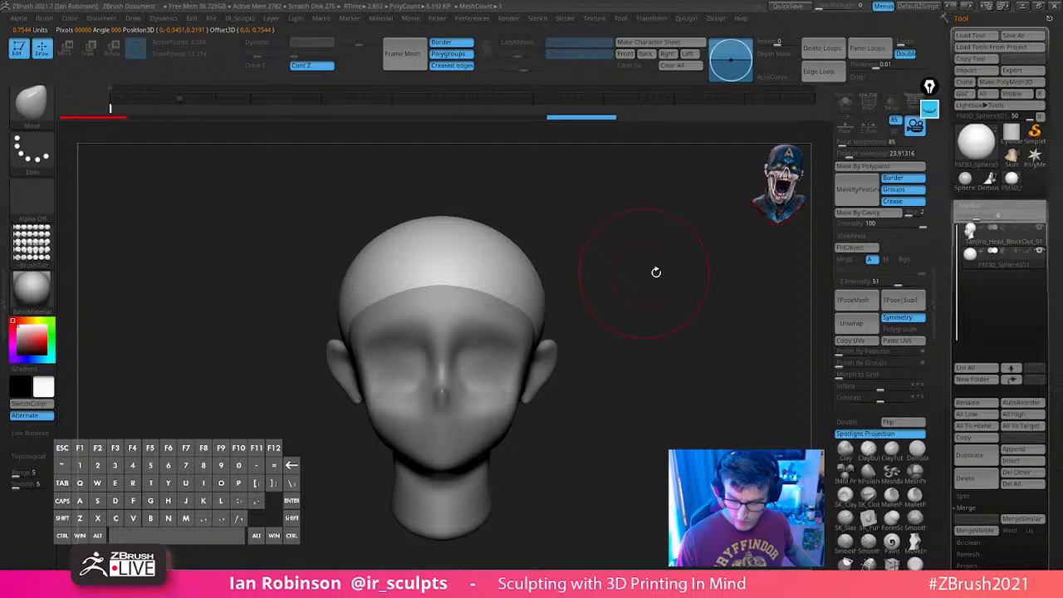
Pull the sphere's lower back down over the rear of the skull to the nape with the Move brush
{"action": "left_click_drag", "start_coordinate": [655, 270], "coordinate": [560, 312]}
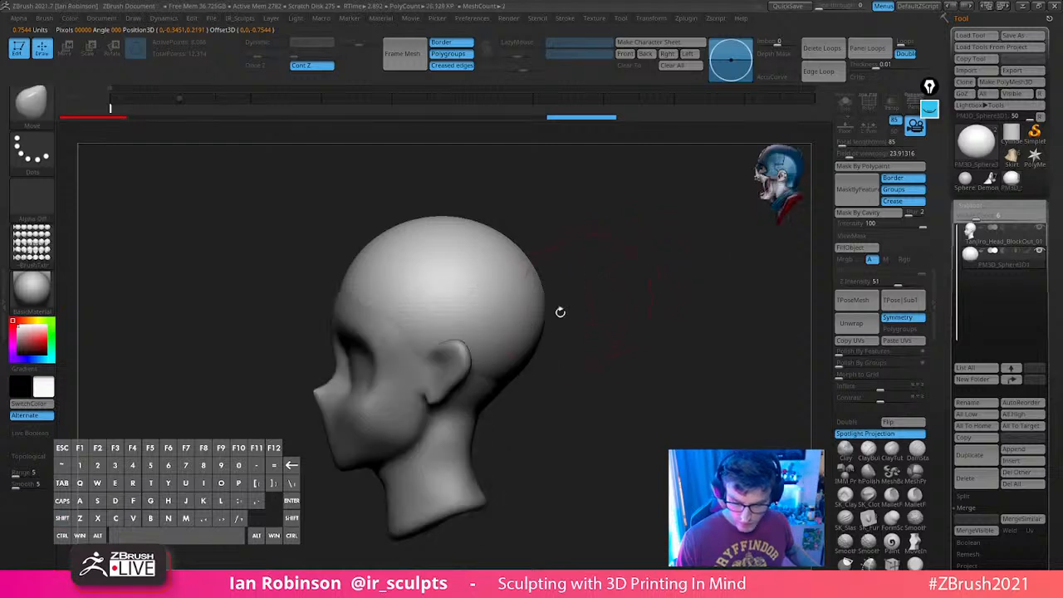
{"action": "left_click_drag", "start_coordinate": [519, 369], "coordinate": [511, 389]}
{"action": "left_click_drag", "start_coordinate": [609, 355], "coordinate": [576, 372]}
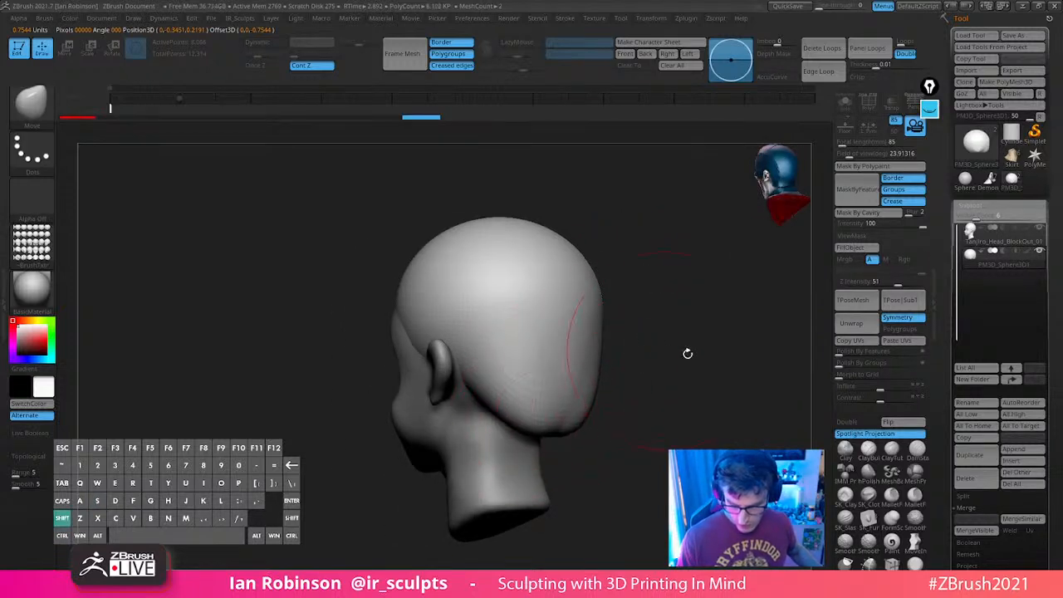
{"action": "mouse_move", "coordinate": [686, 354]}
{"action": "left_mouse_down"}
{"action": "mouse_move", "coordinate": [461, 427]}
{"action": "mouse_move", "coordinate": [497, 451]}
{"action": "mouse_move", "coordinate": [631, 410]}
{"action": "mouse_move", "coordinate": [740, 351]}
{"action": "mouse_move", "coordinate": [671, 394]}
{"action": "left_mouse_up"}
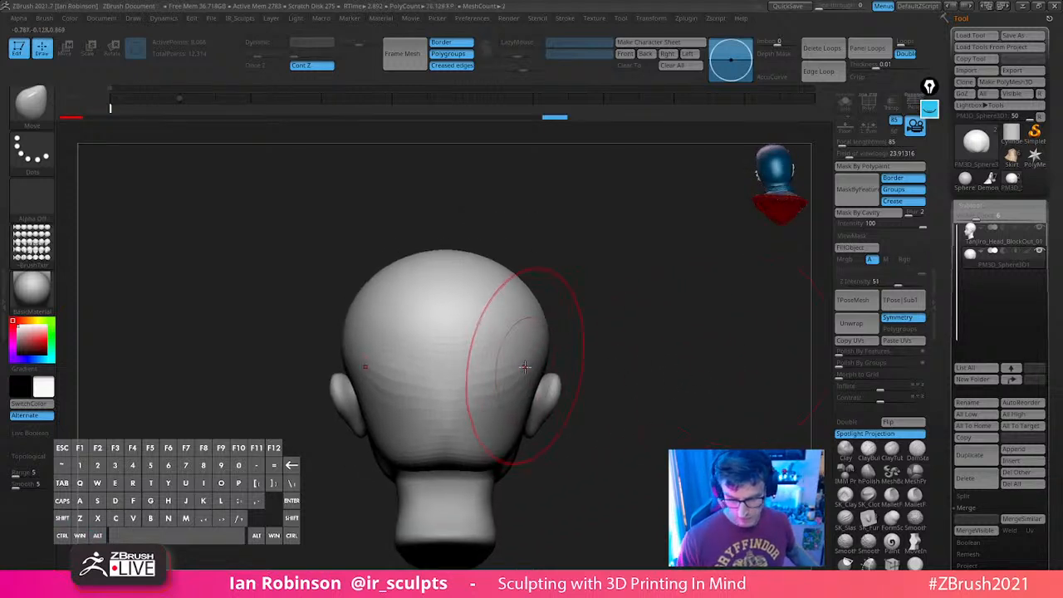
{"action": "left_click_drag", "start_coordinate": [525, 367], "coordinate": [527, 388]}
Fill out the back of the hair base with the Move brush and compare its side profile with the reference
{"action": "mouse_move", "coordinate": [639, 328]}
{"action": "left_mouse_down"}
{"action": "mouse_move", "coordinate": [610, 290]}
{"action": "mouse_move", "coordinate": [631, 296]}
{"action": "mouse_move", "coordinate": [685, 278]}
{"action": "left_mouse_up"}
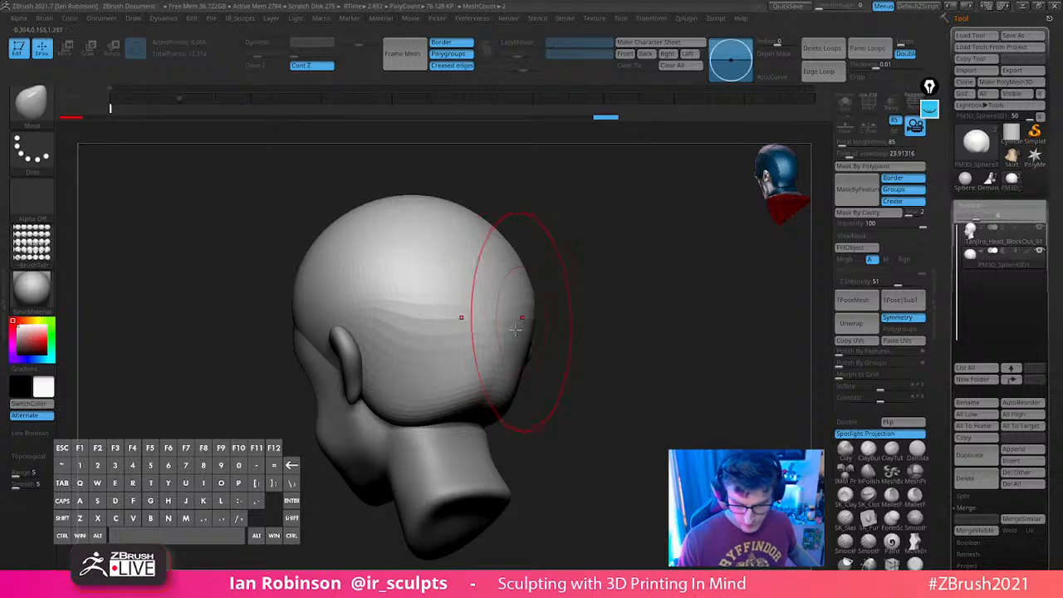
{"action": "left_click_drag", "start_coordinate": [516, 330], "coordinate": [508, 376]}
{"action": "left_click_drag", "start_coordinate": [585, 334], "coordinate": [653, 328], "text": "shift"}
{"action": "left_click_drag", "start_coordinate": [534, 286], "coordinate": [527, 281]}
{"action": "key", "text": "shift+z"}
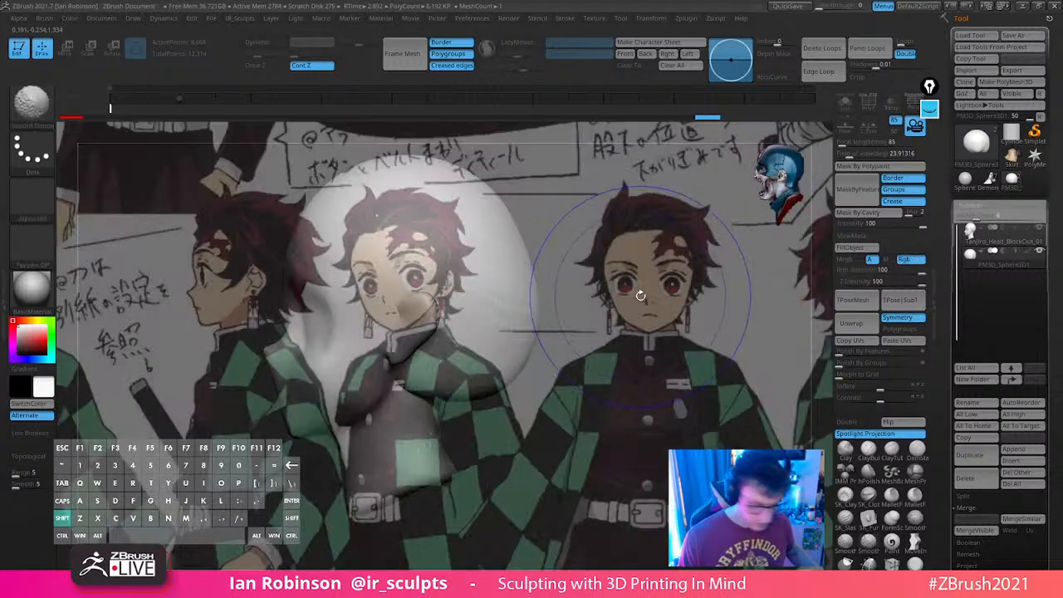
{"action": "key", "text": "shift+z"}
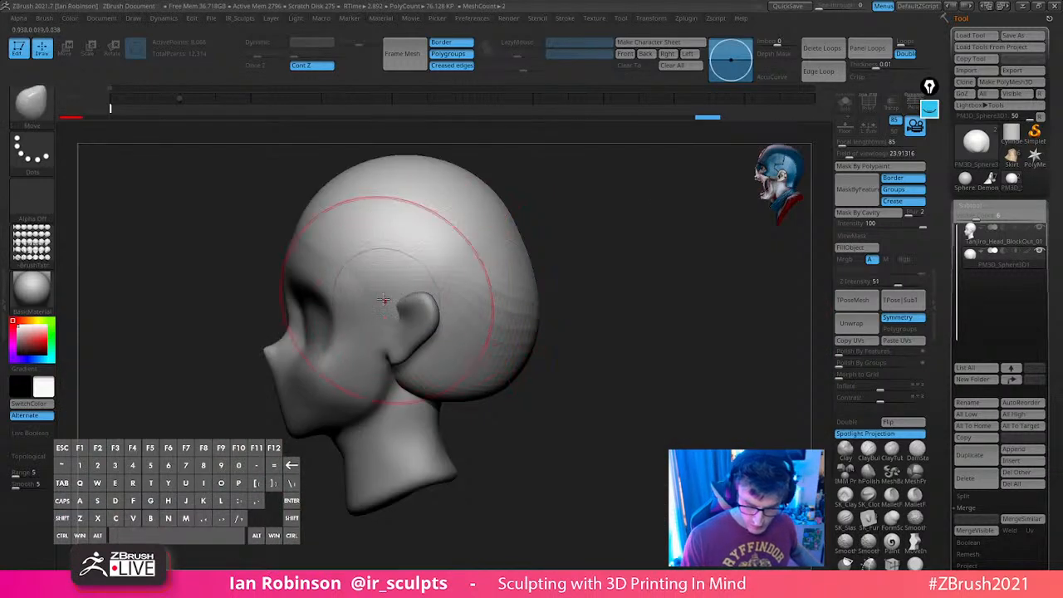
Resize the Move brush and pull the hair base's sides forward and down in front of the ears as sideburns
{"action": "key", "text": "s"}
{"action": "left_click_drag", "start_coordinate": [387, 286], "coordinate": [382, 286]}
{"action": "mouse_move", "coordinate": [596, 268]}
{"action": "left_mouse_down"}
{"action": "mouse_move", "coordinate": [569, 274]}
{"action": "mouse_move", "coordinate": [587, 268]}
{"action": "left_mouse_up"}
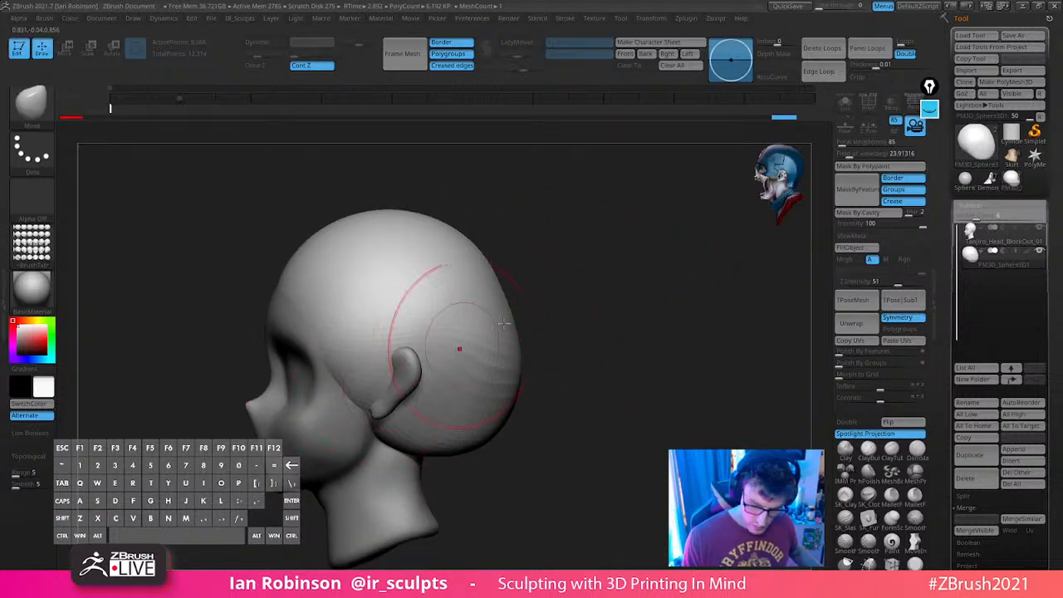
{"action": "mouse_move", "coordinate": [503, 324]}
{"action": "right_mouse_down"}
{"action": "mouse_move", "coordinate": [368, 321]}
{"action": "mouse_move", "coordinate": [373, 408]}
{"action": "mouse_move", "coordinate": [482, 374]}
{"action": "right_mouse_up"}
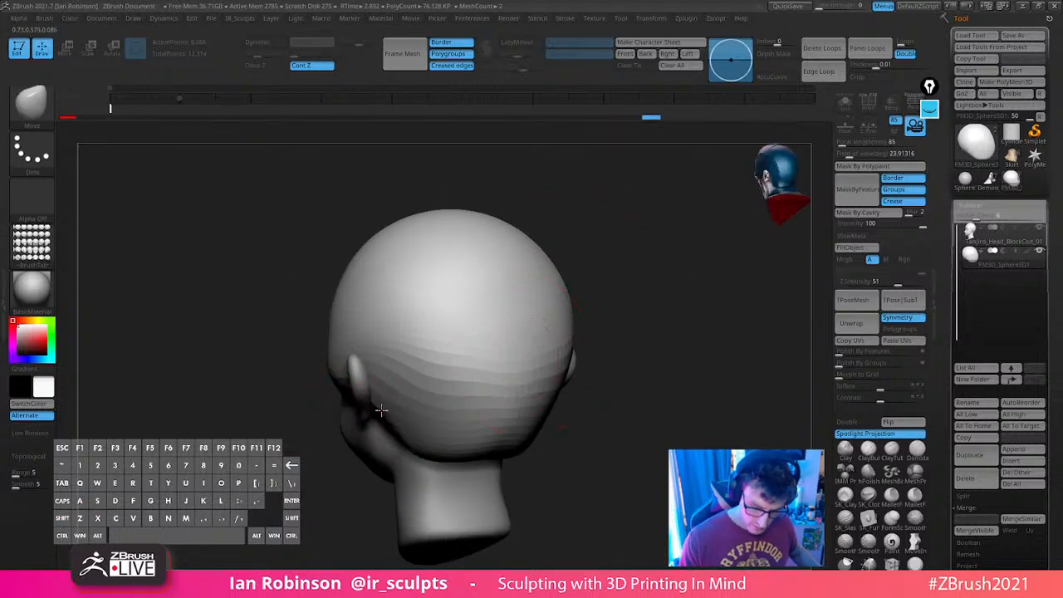
{"action": "right_click_drag", "start_coordinate": [380, 410], "coordinate": [395, 383]}
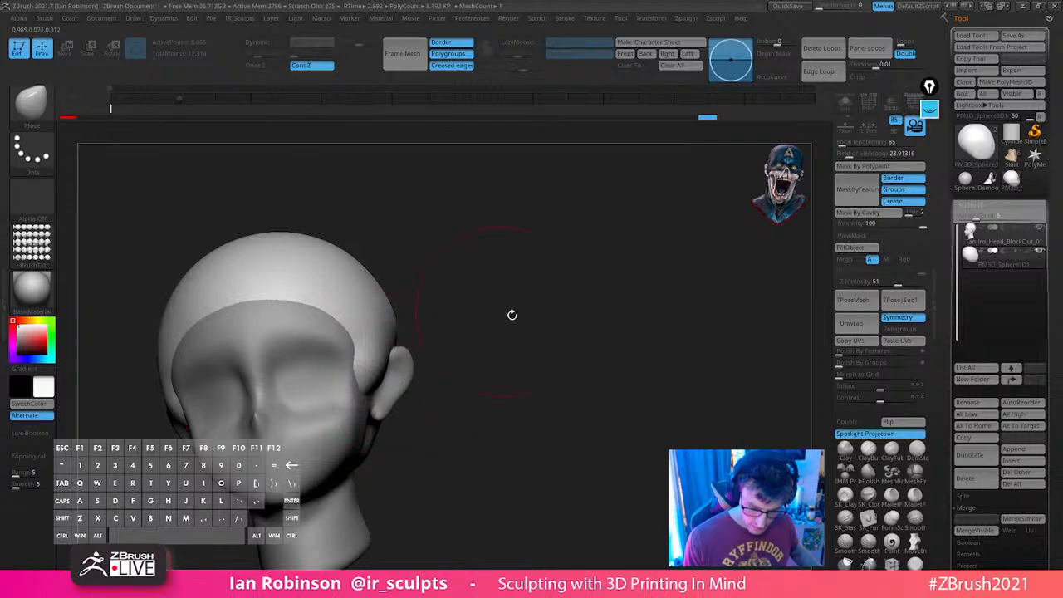
{"action": "right_click_drag", "start_coordinate": [512, 315], "coordinate": [574, 317]}
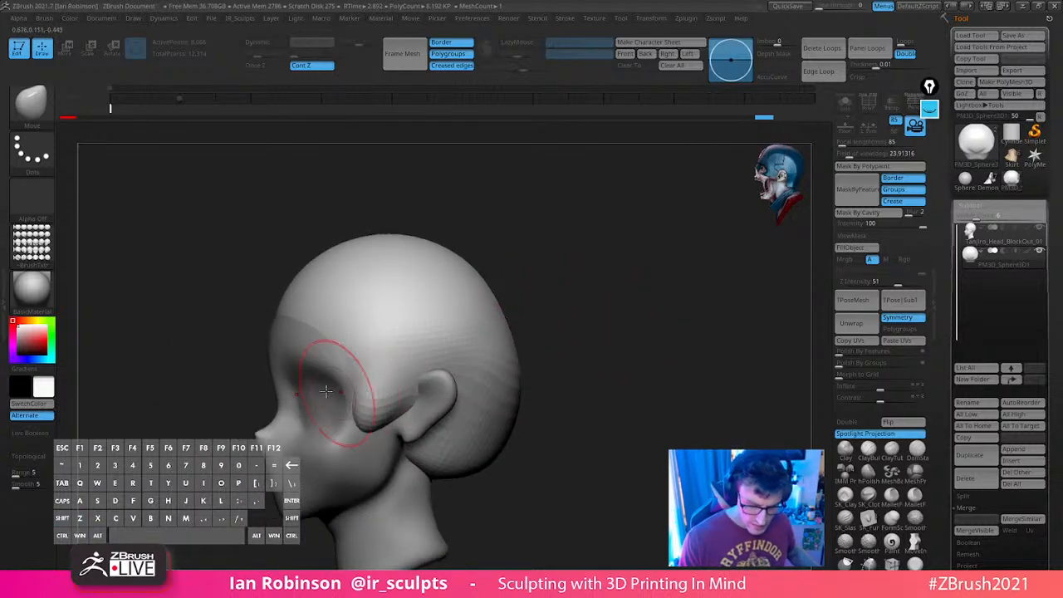
Compare the front view with the reference and shape the forehead hairline and sideburns with a resized Move brush
{"action": "left_click_drag", "start_coordinate": [536, 252], "coordinate": [634, 261], "text": "shift"}
{"action": "key", "text": "shift+z"}
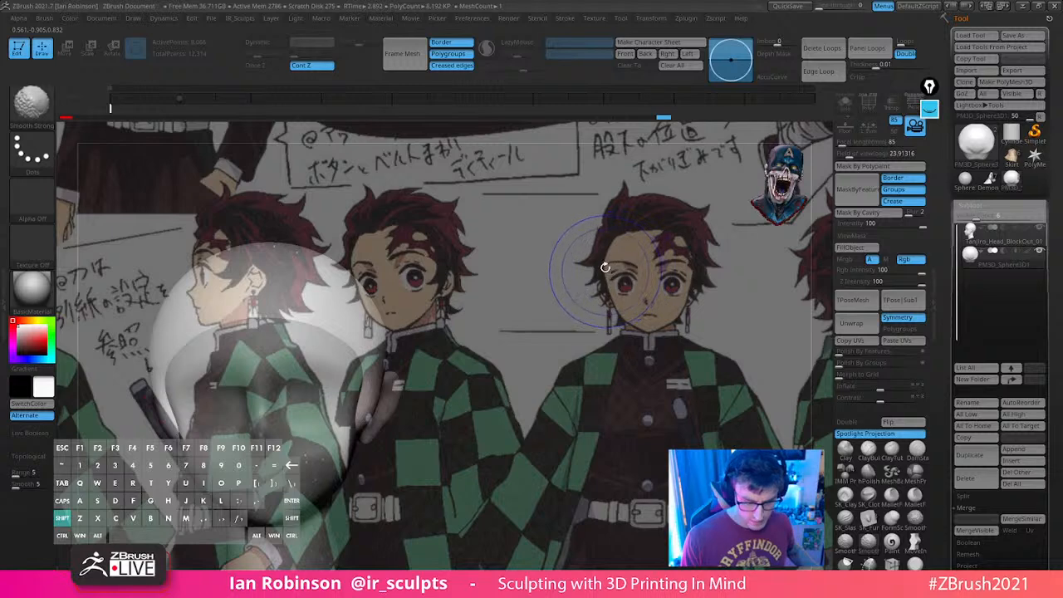
{"action": "key", "text": "shift+z"}
{"action": "key", "text": "s"}
{"action": "right_click_drag", "start_coordinate": [563, 302], "coordinate": [527, 302]}
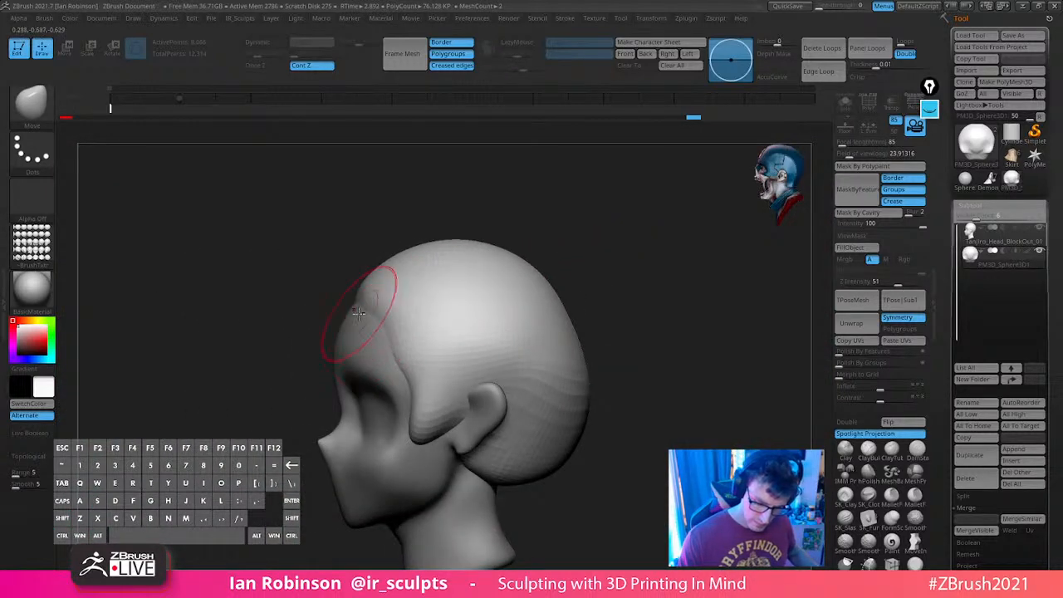
{"action": "mouse_move", "coordinate": [358, 312]}
{"action": "right_mouse_down"}
{"action": "mouse_move", "coordinate": [637, 235]}
{"action": "mouse_move", "coordinate": [544, 307]}
{"action": "mouse_move", "coordinate": [422, 339]}
{"action": "mouse_move", "coordinate": [645, 252]}
{"action": "mouse_move", "coordinate": [373, 322]}
{"action": "right_mouse_up"}
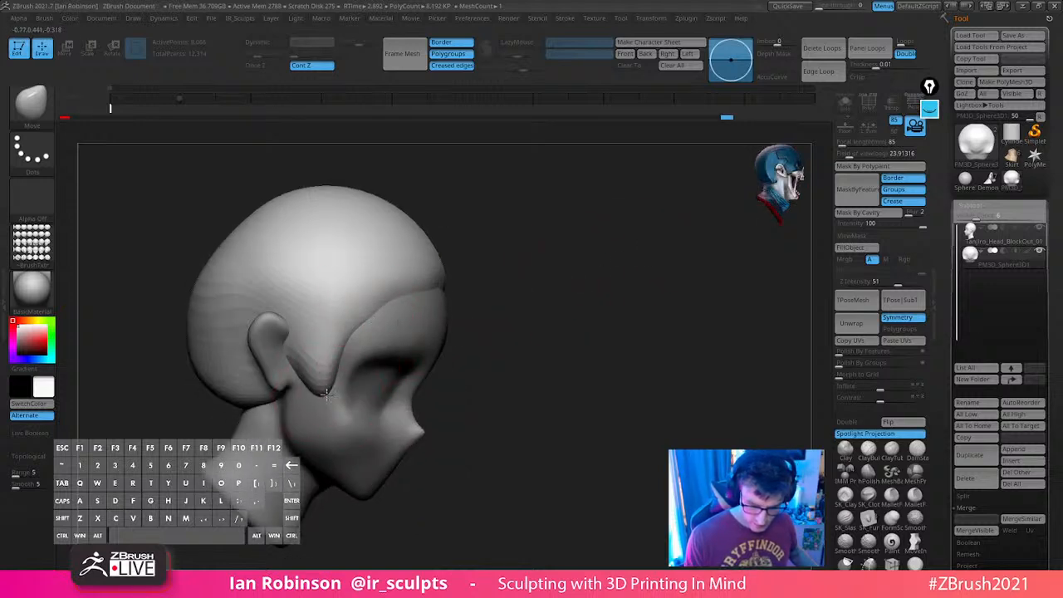
{"action": "right_click_drag", "start_coordinate": [326, 396], "coordinate": [531, 304]}
{"action": "right_click_drag", "start_coordinate": [308, 368], "coordinate": [544, 280]}
Turn on AccuCurve and pull the hair base's lower back edge down over the nape with the Move brush
{"action": "left_click", "coordinate": [776, 78]}
{"action": "left_click_drag", "start_coordinate": [484, 424], "coordinate": [491, 457]}
{"action": "right_click_drag", "start_coordinate": [573, 353], "coordinate": [619, 339], "text": "shift"}
{"action": "left_click_drag", "start_coordinate": [432, 437], "coordinate": [434, 445]}
{"action": "mouse_move", "coordinate": [573, 419]}
{"action": "right_mouse_down"}
{"action": "mouse_move", "coordinate": [532, 429]}
{"action": "mouse_move", "coordinate": [684, 363]}
{"action": "mouse_move", "coordinate": [632, 358]}
{"action": "right_mouse_up"}
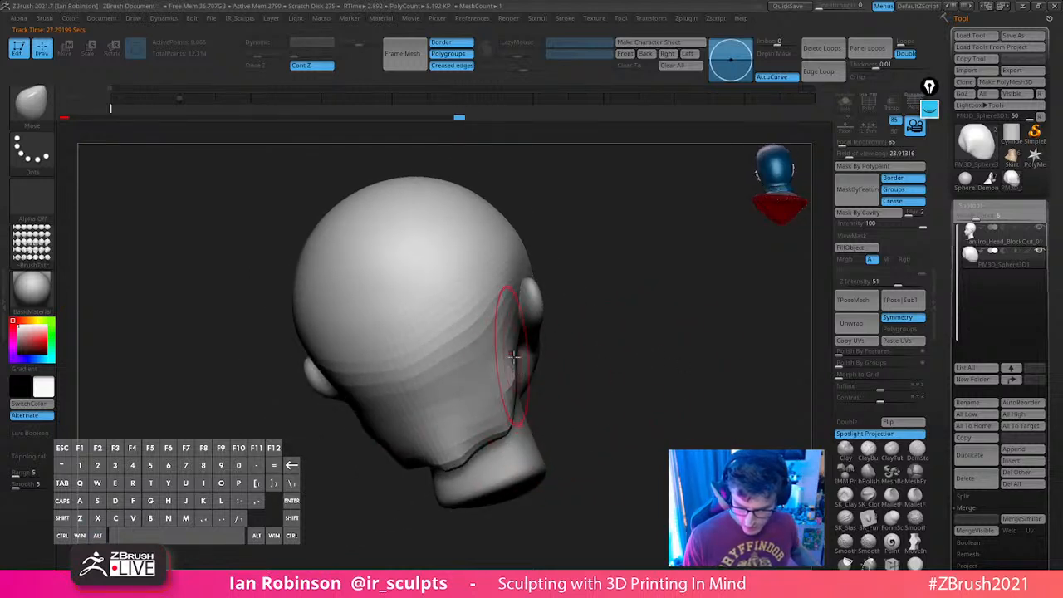
Pull the hair base's edge outward behind the ears with the Move brush
{"action": "left_click_drag", "start_coordinate": [514, 358], "coordinate": [526, 355]}
{"action": "right_click_drag", "start_coordinate": [593, 342], "coordinate": [544, 343]}
{"action": "left_click_drag", "start_coordinate": [527, 369], "coordinate": [537, 364]}
{"action": "left_click_drag", "start_coordinate": [537, 355], "coordinate": [548, 349]}
{"action": "mouse_move", "coordinate": [574, 342]}
{"action": "right_mouse_down"}
{"action": "mouse_move", "coordinate": [676, 310]}
{"action": "mouse_move", "coordinate": [648, 282]}
{"action": "right_mouse_up"}
Resize the Move brush, push the hair's lower back in toward the neck, and check the profile against the reference
{"action": "key", "text": "s"}
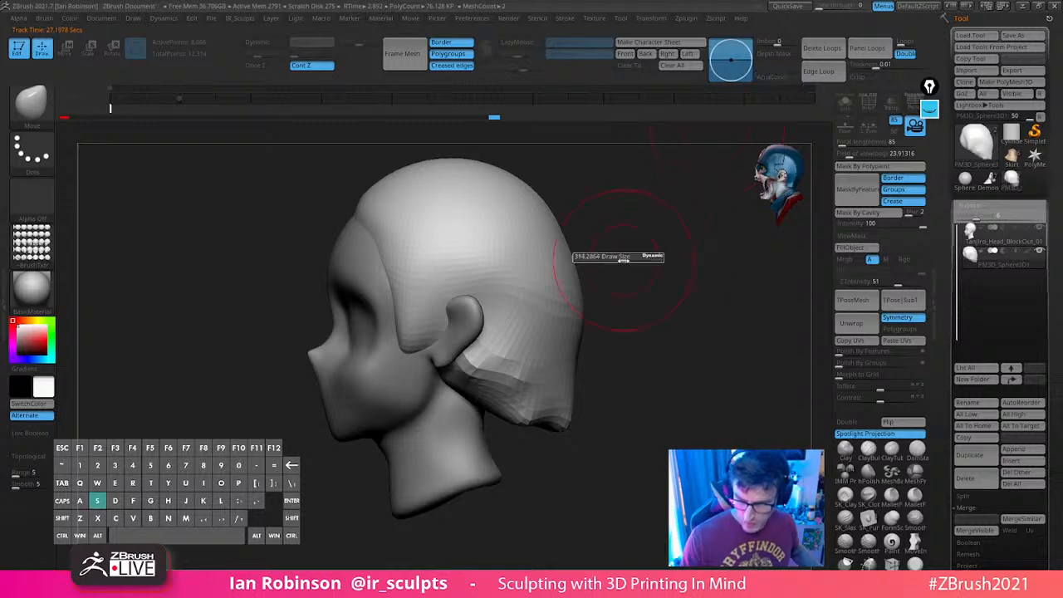
{"action": "left_click_drag", "start_coordinate": [563, 366], "coordinate": [541, 371]}
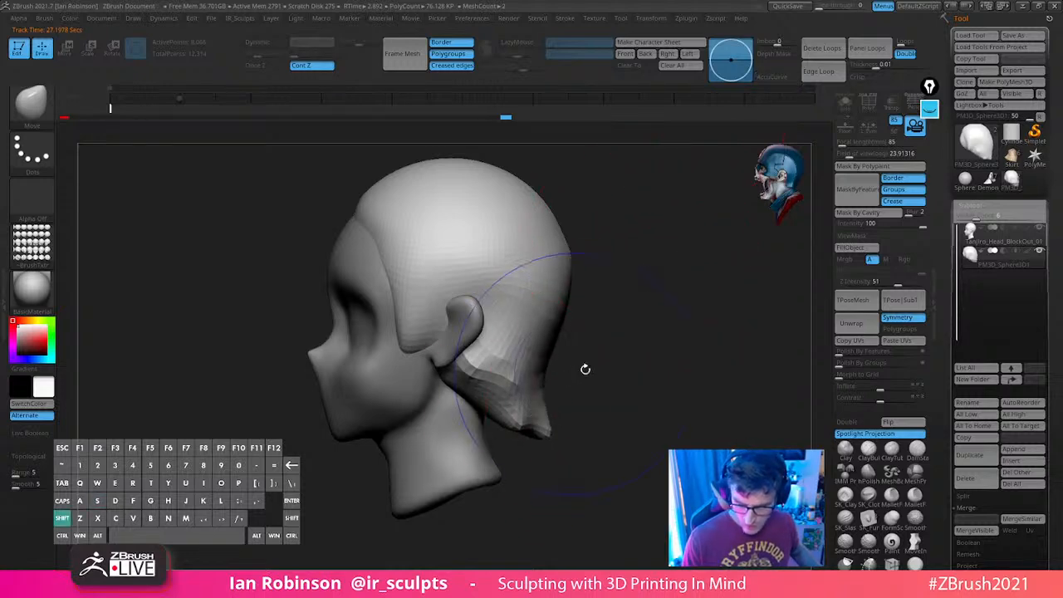
{"action": "key", "text": "shift+z"}
{"action": "key", "text": "shift+z"}
{"action": "left_click_drag", "start_coordinate": [568, 258], "coordinate": [562, 260]}
Round the back of the hair's crown in side view with the Move brush while comparing it with the reference
{"action": "right_click_drag", "start_coordinate": [526, 206], "coordinate": [472, 291], "text": "alt"}
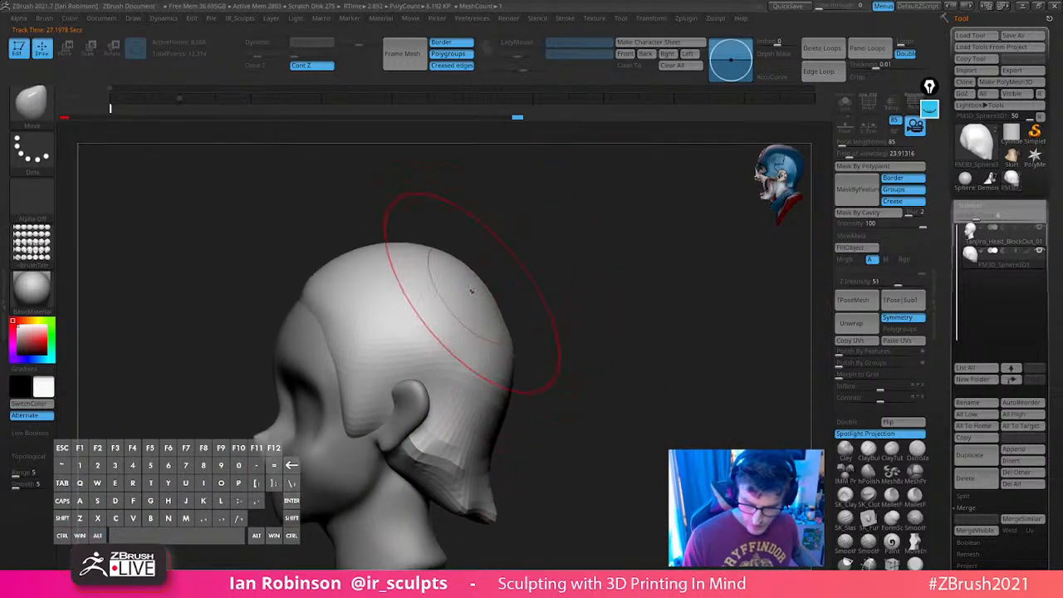
{"action": "key", "text": "shift+z"}
{"action": "key", "text": "shift+z"}
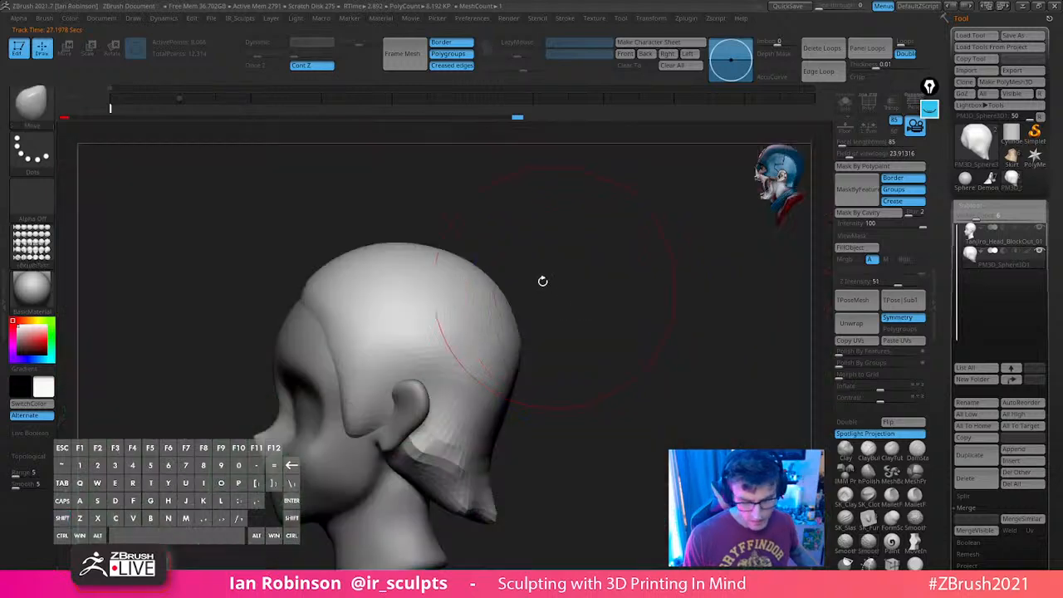
{"action": "key", "text": "shift+z"}
{"action": "key", "text": "shift+z"}
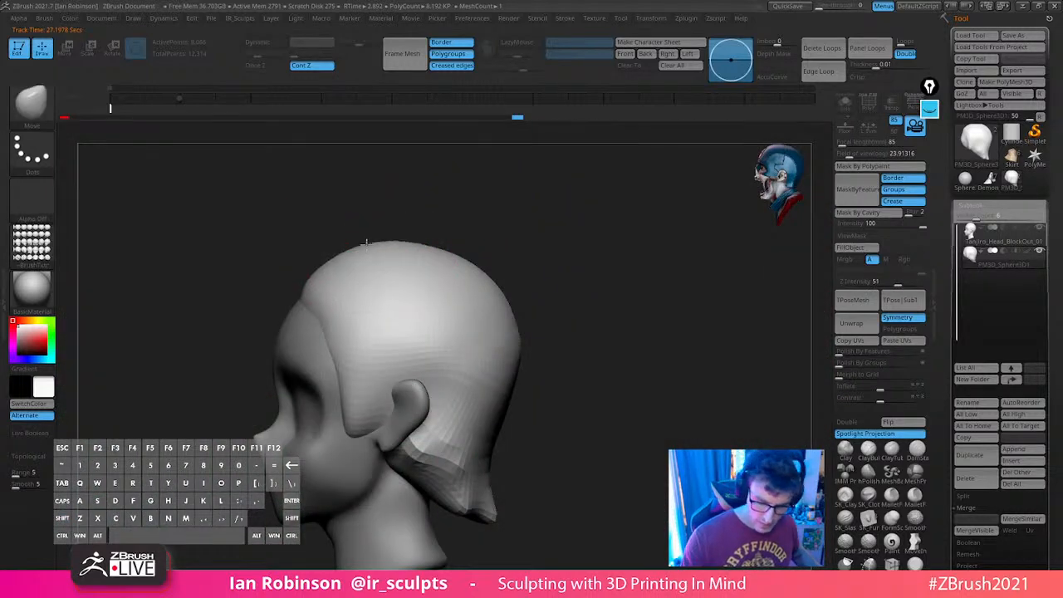
{"action": "left_click_drag", "start_coordinate": [515, 310], "coordinate": [515, 334]}
Compare the front view with the reference and adjust the sides of the hair base around the ears with a resized Move brush
{"action": "key", "text": "shift+z"}
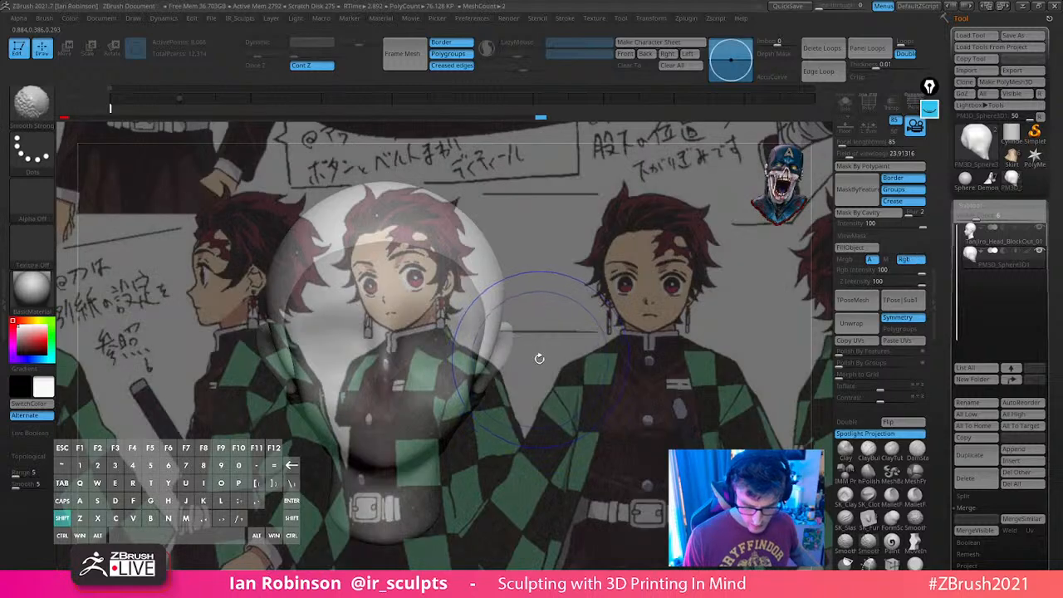
{"action": "key", "text": "shift+z"}
{"action": "key", "text": "s"}
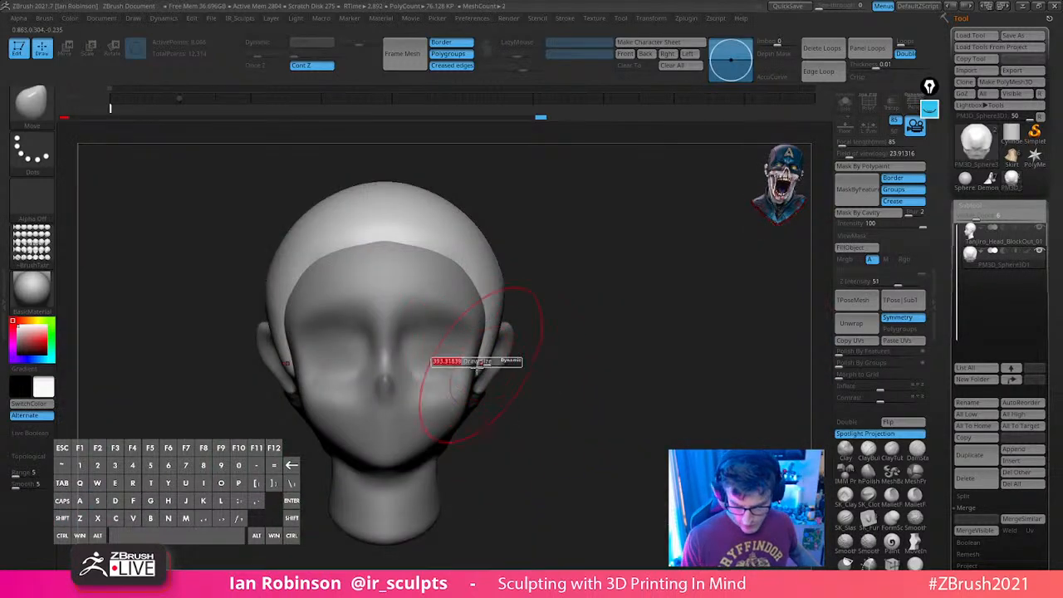
{"action": "mouse_move", "coordinate": [483, 363]}
{"action": "left_mouse_down"}
{"action": "mouse_move", "coordinate": [490, 346]}
{"action": "mouse_move", "coordinate": [477, 373]}
{"action": "left_mouse_up"}
Resize the Move brush and reshape the hair base's lower back edge around the nape and behind the ears
{"action": "key", "text": "s"}
{"action": "mouse_move", "coordinate": [793, 336]}
{"action": "left_mouse_down"}
{"action": "mouse_move", "coordinate": [603, 309]}
{"action": "mouse_move", "coordinate": [713, 327]}
{"action": "mouse_move", "coordinate": [611, 335]}
{"action": "left_mouse_up"}
{"action": "left_click_drag", "start_coordinate": [514, 406], "coordinate": [516, 415]}
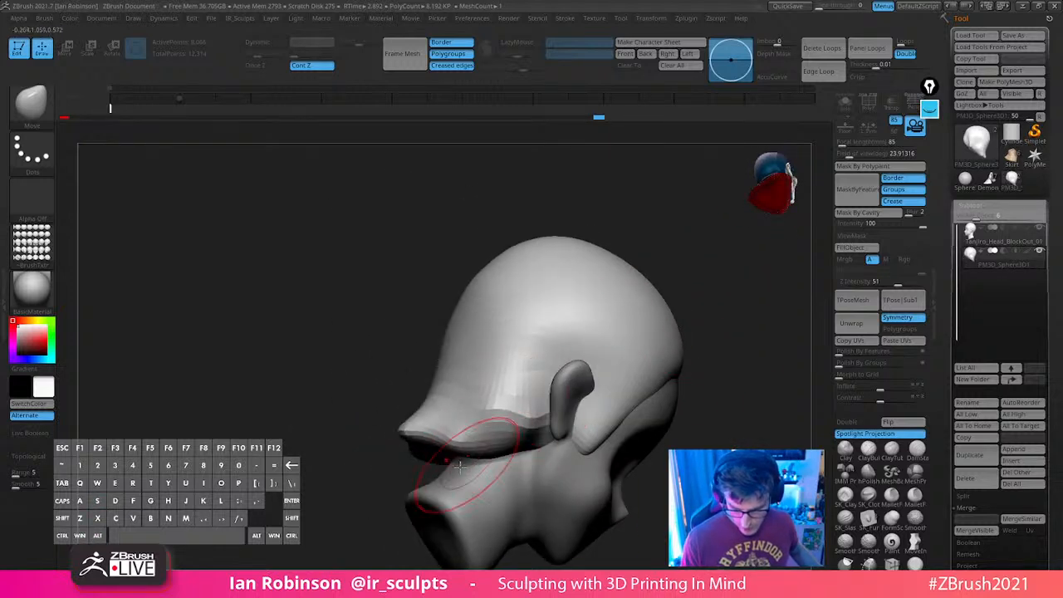
{"action": "left_click_drag", "start_coordinate": [459, 468], "coordinate": [447, 465]}
{"action": "left_click_drag", "start_coordinate": [687, 373], "coordinate": [558, 333]}
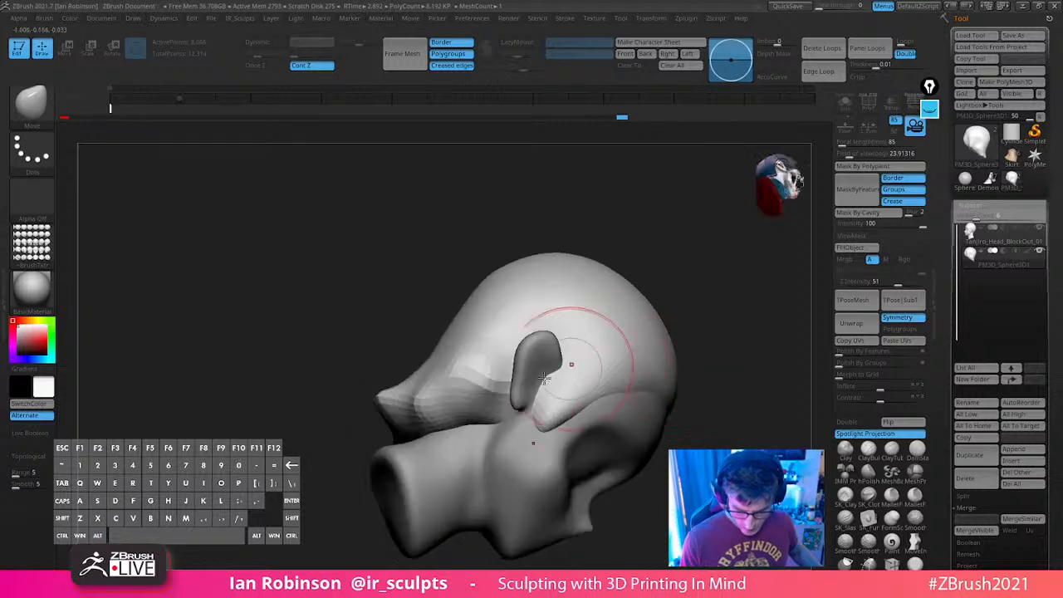
{"action": "left_click_drag", "start_coordinate": [376, 439], "coordinate": [433, 434]}
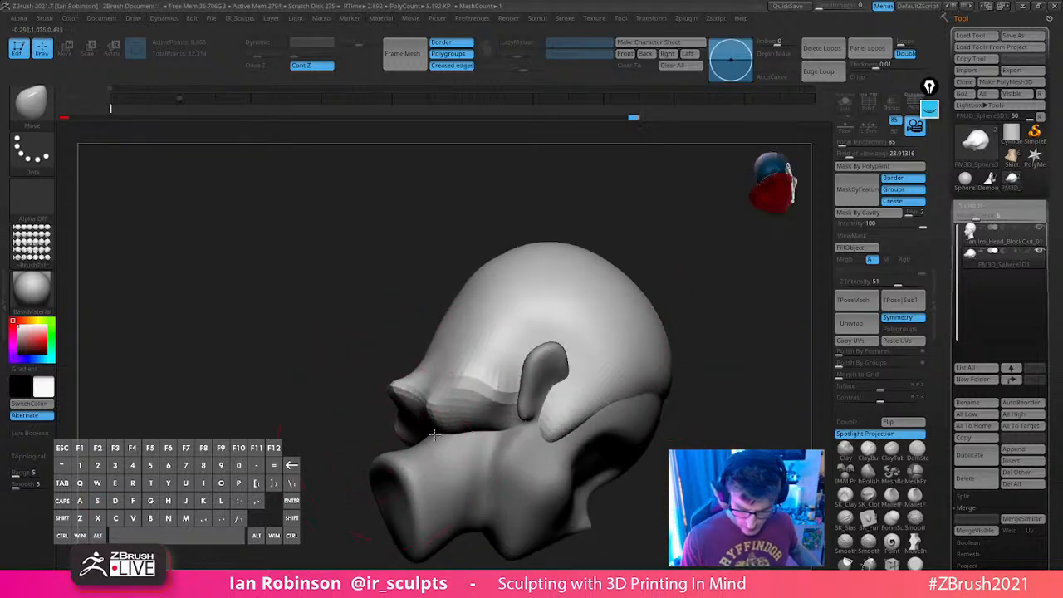
{"action": "left_click_drag", "start_coordinate": [648, 274], "coordinate": [677, 323]}
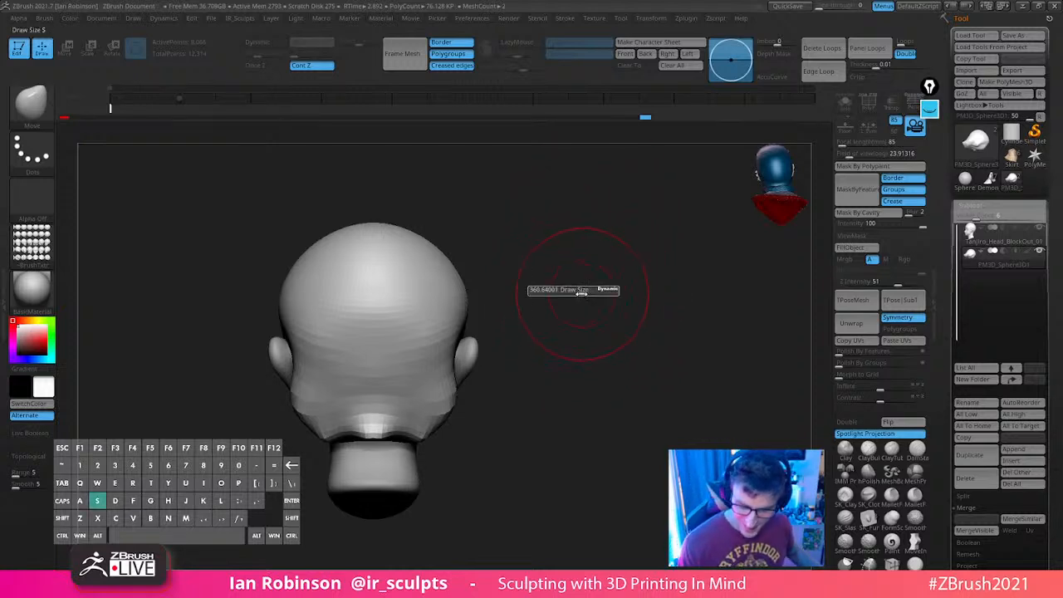
{"action": "left_click_drag", "start_coordinate": [583, 289], "coordinate": [610, 292]}
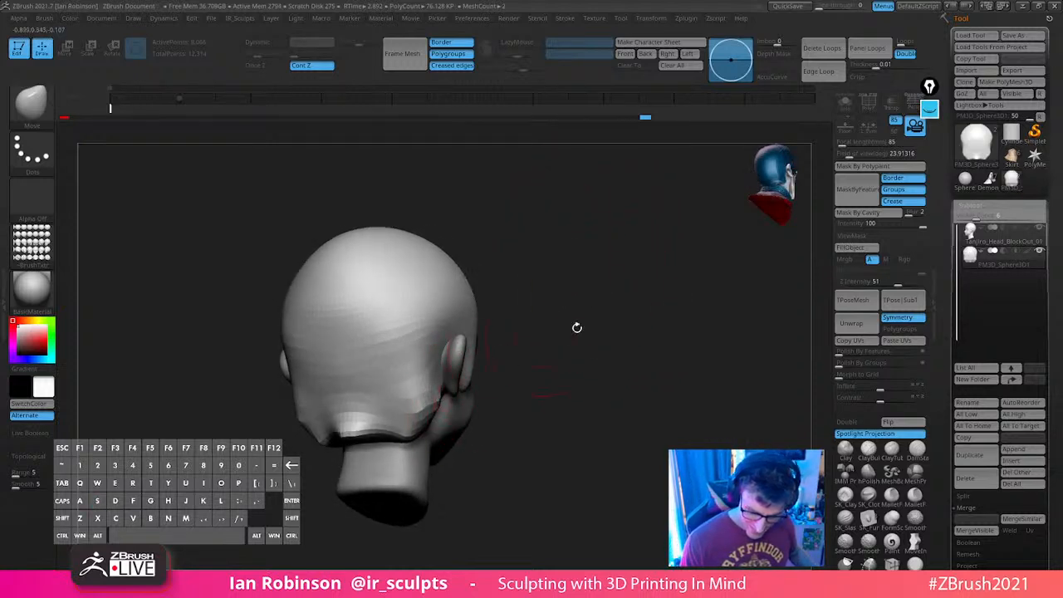
{"action": "left_click_drag", "start_coordinate": [577, 328], "coordinate": [619, 287]}
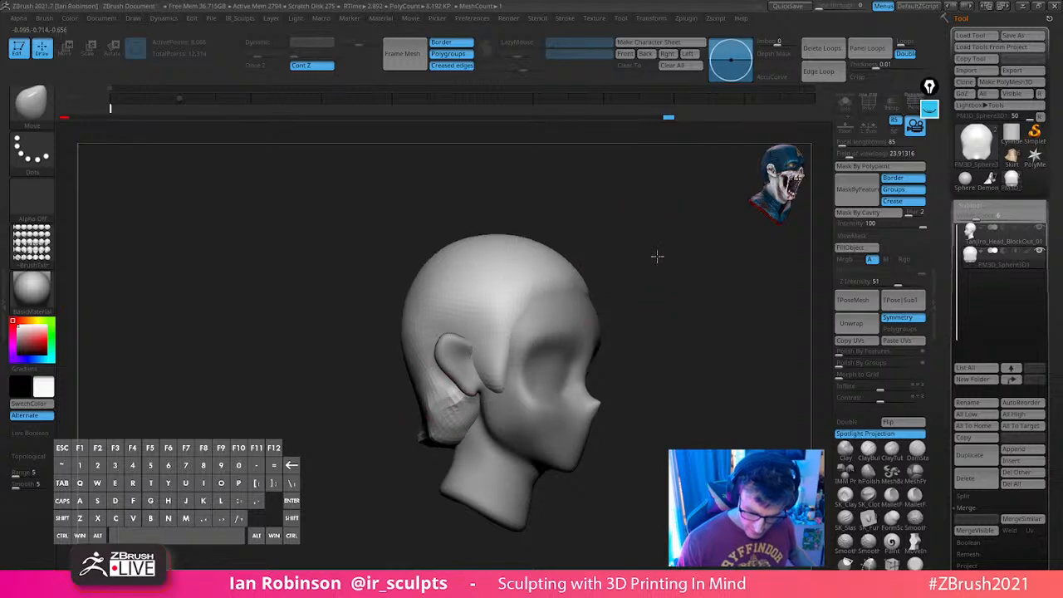
{"action": "mouse_move", "coordinate": [657, 257]}
{"action": "left_mouse_down"}
{"action": "mouse_move", "coordinate": [650, 247]}
{"action": "mouse_move", "coordinate": [679, 254]}
{"action": "mouse_move", "coordinate": [639, 292]}
{"action": "mouse_move", "coordinate": [658, 302]}
{"action": "mouse_move", "coordinate": [686, 287]}
{"action": "mouse_move", "coordinate": [672, 335]}
{"action": "mouse_move", "coordinate": [603, 207]}
{"action": "left_mouse_up"}
Raise the front of the crown in side view with a resized Move brush and smooth the back of the hair base
{"action": "key", "text": "s"}
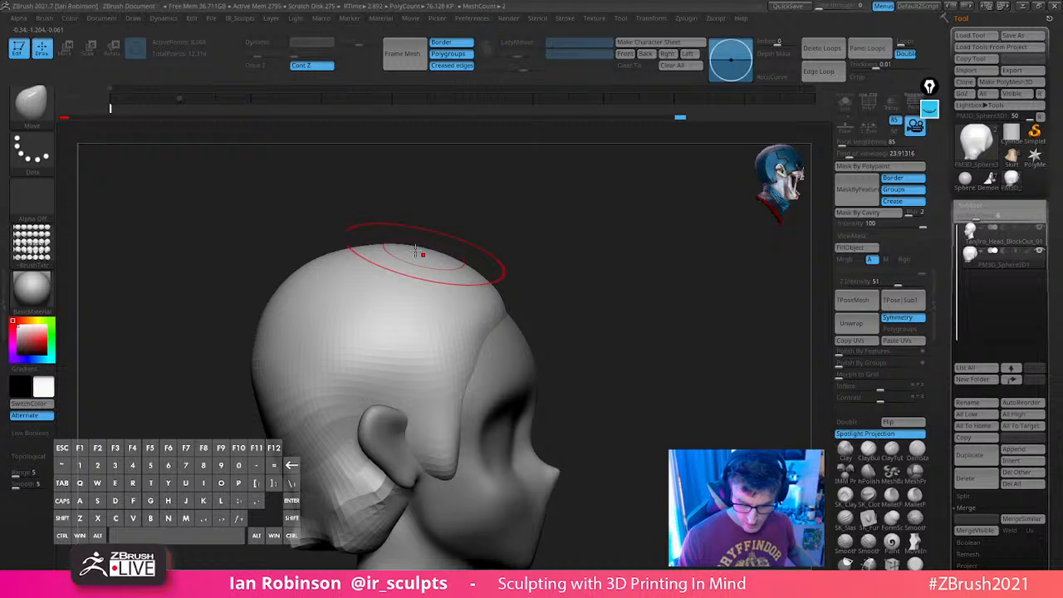
{"action": "key", "text": "s"}
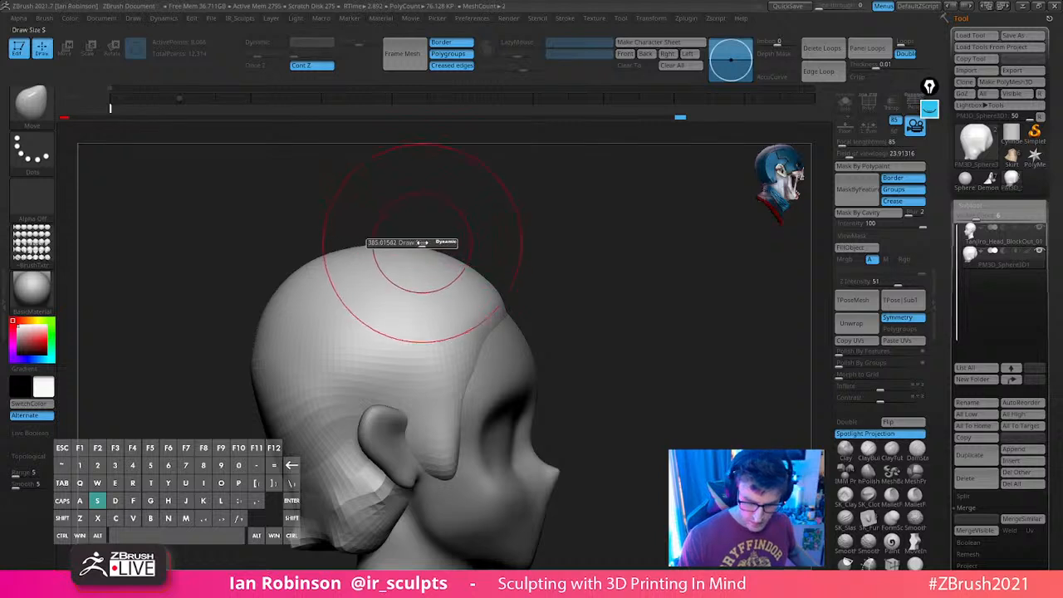
{"action": "left_click_drag", "start_coordinate": [422, 244], "coordinate": [425, 243]}
{"action": "left_click_drag", "start_coordinate": [427, 247], "coordinate": [442, 239]}
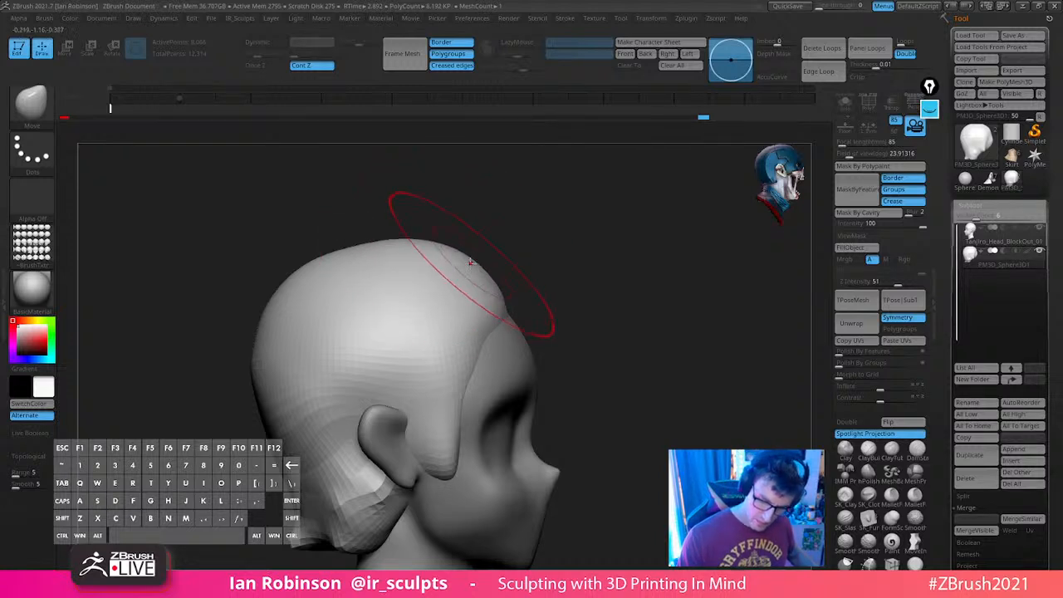
{"action": "left_click_drag", "start_coordinate": [324, 266], "coordinate": [301, 277]}
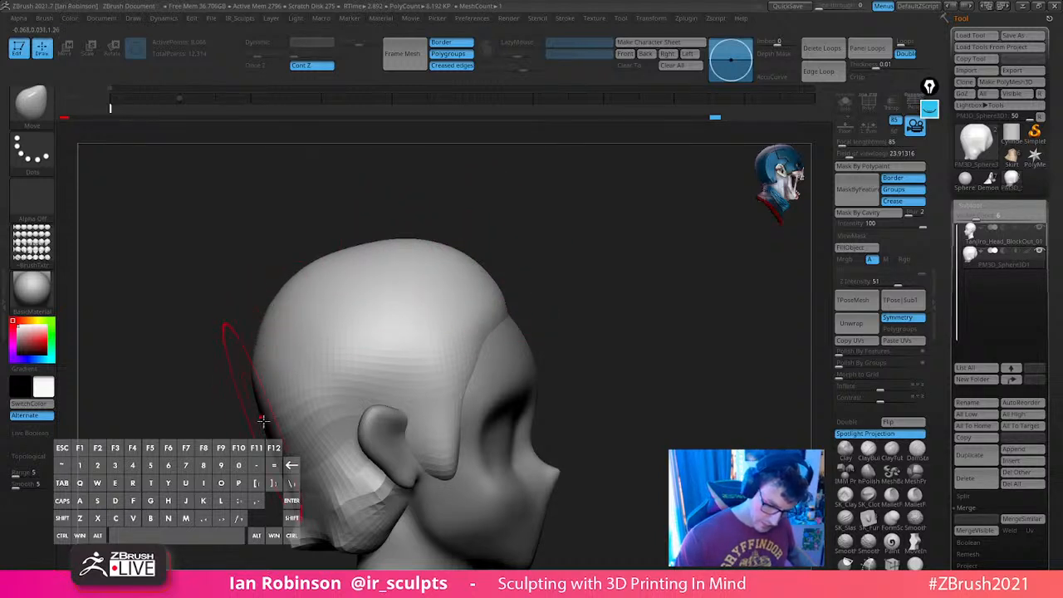
{"action": "left_click_drag", "start_coordinate": [257, 365], "coordinate": [283, 320], "text": "shift"}
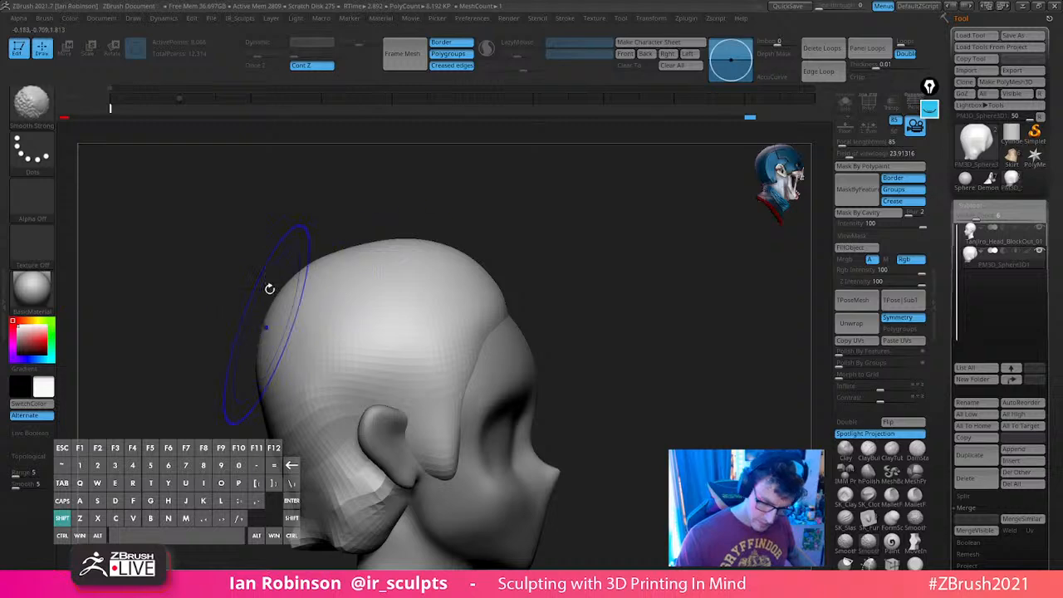
Push the upper sides of the hair base outward in front view and compare the shape with the reference
{"action": "left_click_drag", "start_coordinate": [698, 291], "coordinate": [600, 306]}
{"action": "left_click_drag", "start_coordinate": [600, 305], "coordinate": [696, 296], "text": "alt"}
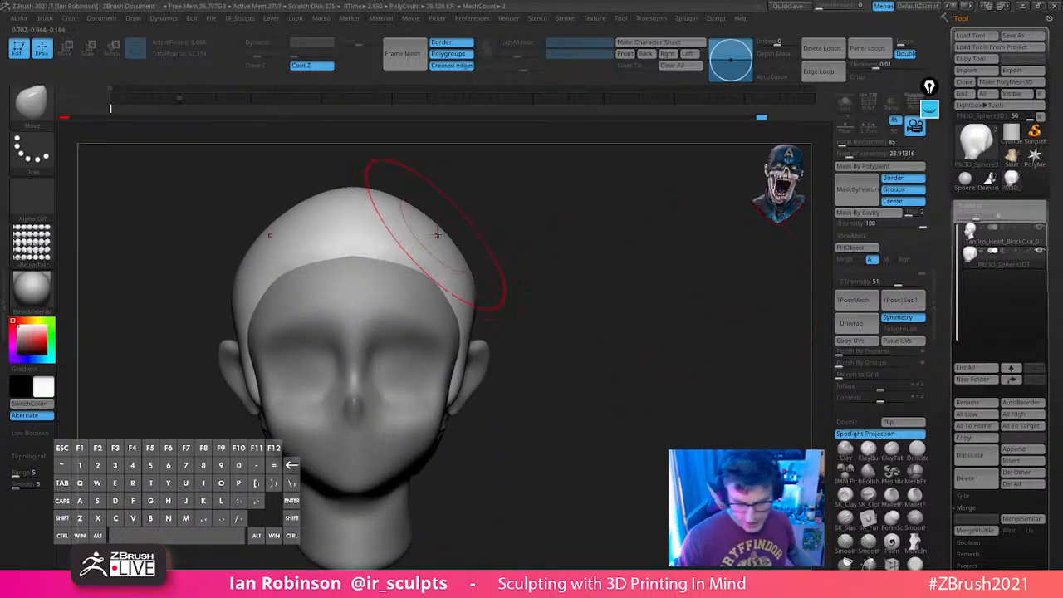
{"action": "left_click_drag", "start_coordinate": [437, 235], "coordinate": [459, 235]}
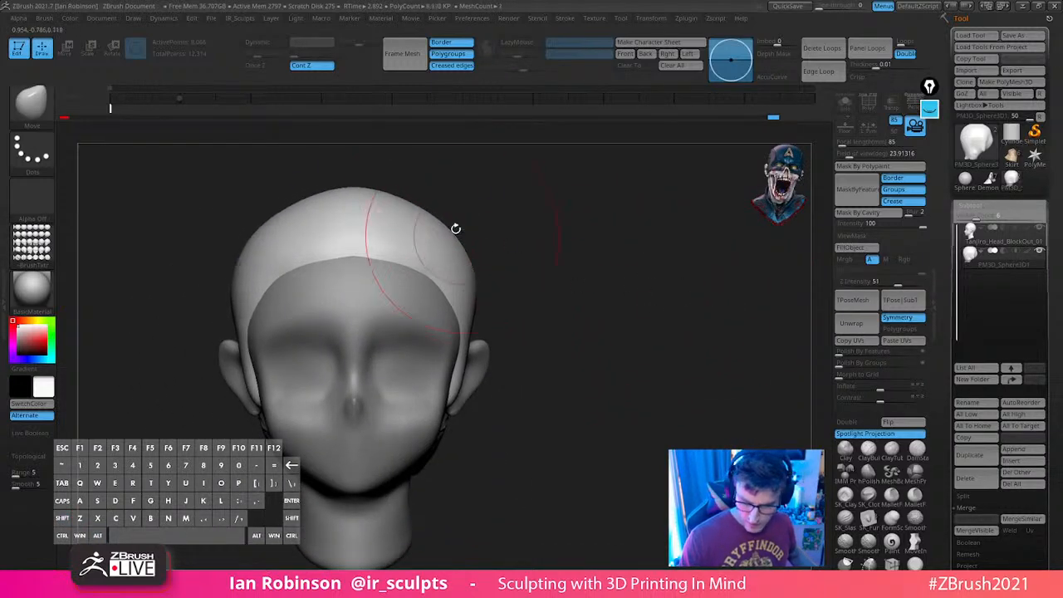
{"action": "key", "text": "shift+z"}
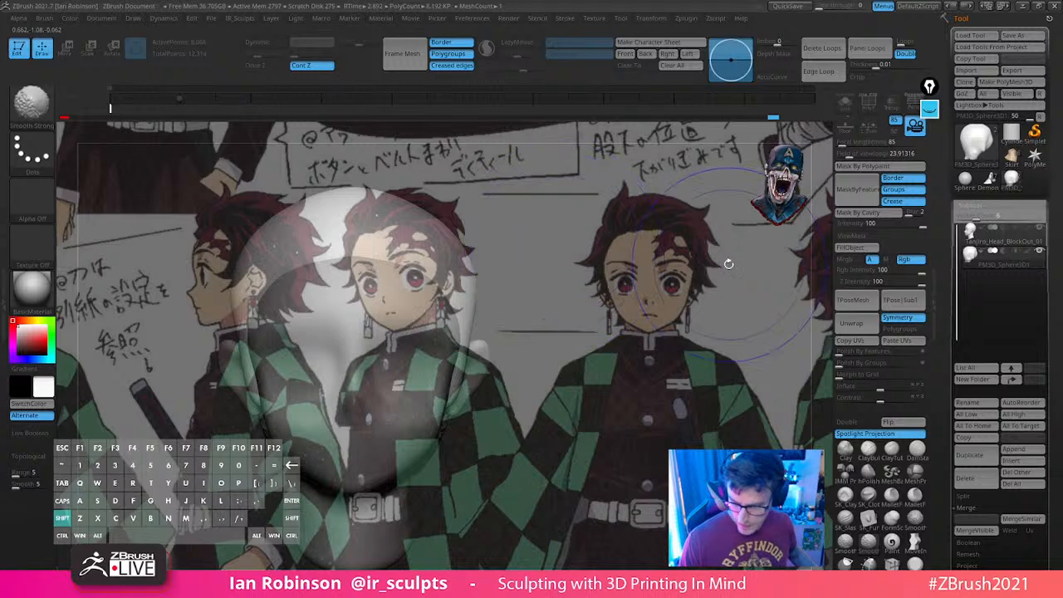
{"action": "key", "text": "shift+z"}
{"action": "key", "text": "shift+z"}
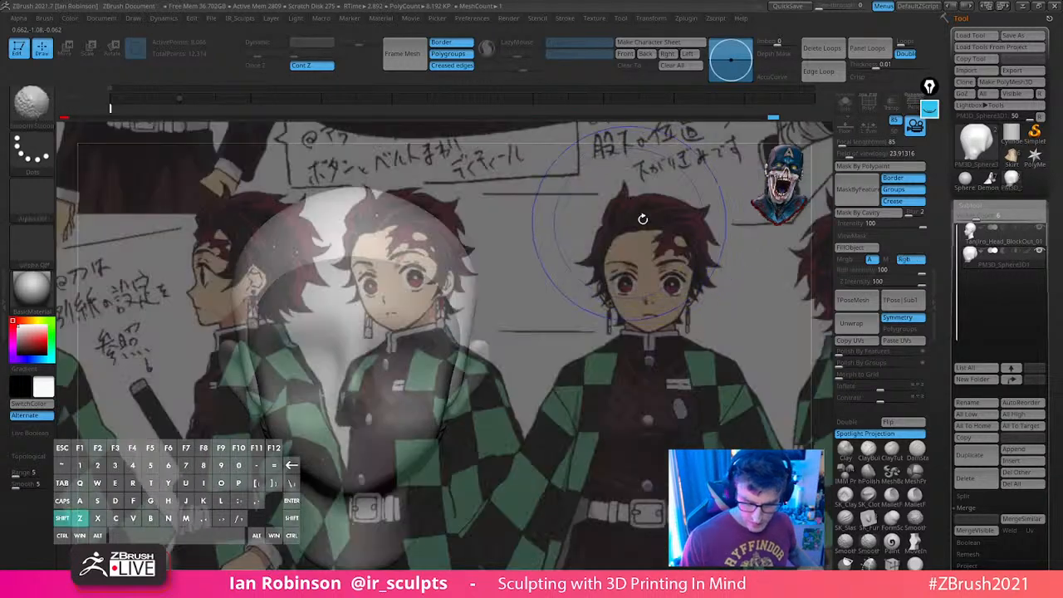
{"action": "key", "text": "shift+z"}
Remesh the hair base with DynaMesh at resolution 128
{"action": "mouse_move", "coordinate": [549, 287]}
{"action": "left_mouse_down", "text": "alt"}
{"action": "mouse_move", "coordinate": [566, 314]}
{"action": "mouse_move", "coordinate": [578, 301]}
{"action": "left_mouse_up", "text": "alt"}
{"action": "key", "text": "s"}
{"action": "left_click_drag", "start_coordinate": [582, 263], "coordinate": [604, 310]}
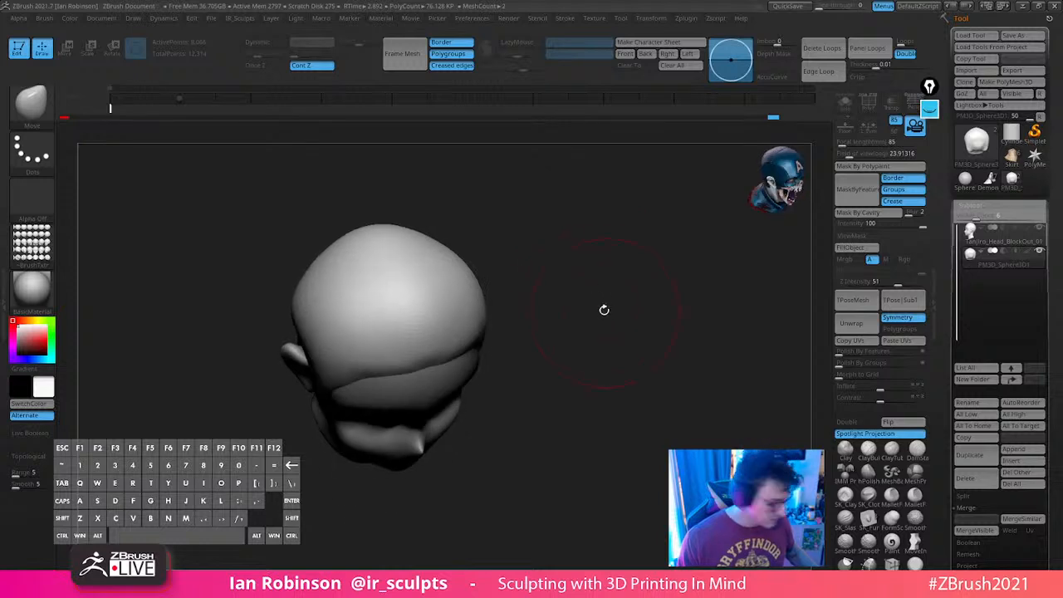
{"action": "key", "text": "2"}
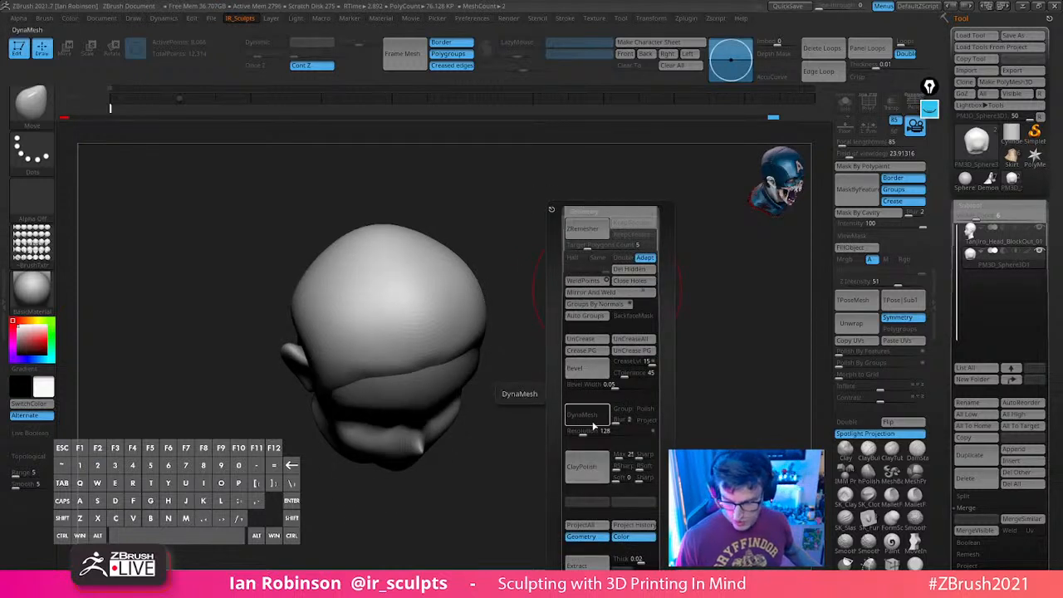
{"action": "key", "text": "Return"}
{"action": "left_click", "coordinate": [583, 416]}
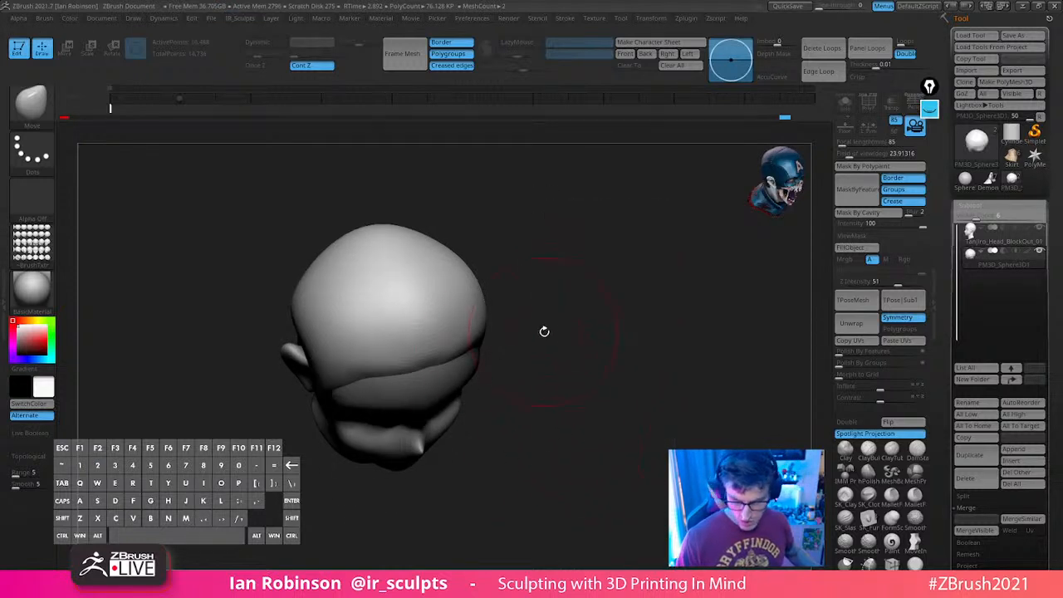
Carve an off-centre parting line from the crown to the front hairline with a resized DamStandard brush
{"action": "key", "text": "s"}
{"action": "key", "text": "b"}
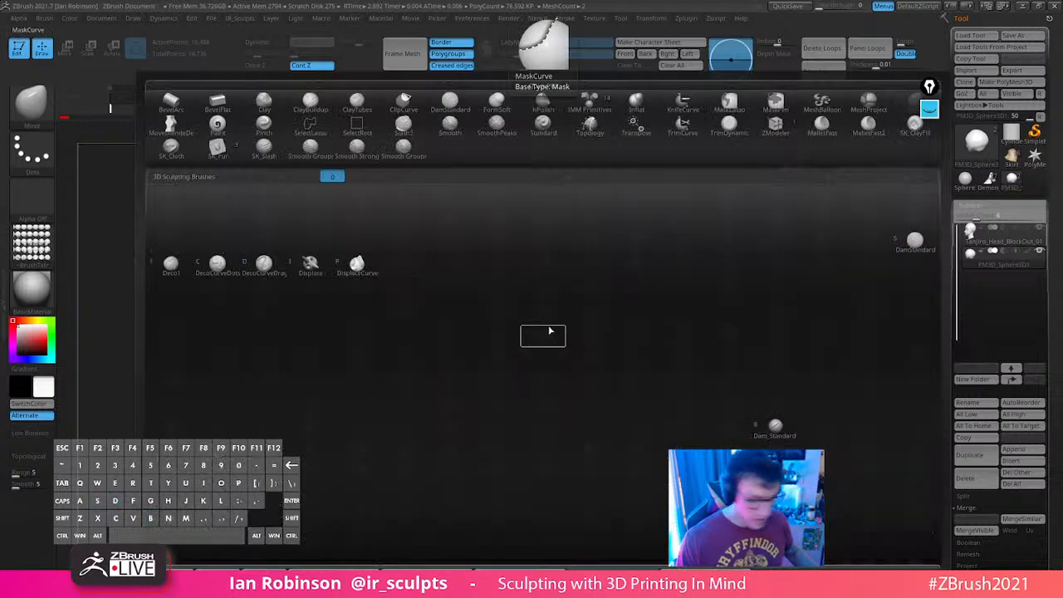
{"action": "key", "text": "d"}
{"action": "key", "text": "s"}
{"action": "key", "text": "s"}
{"action": "key", "text": "space"}
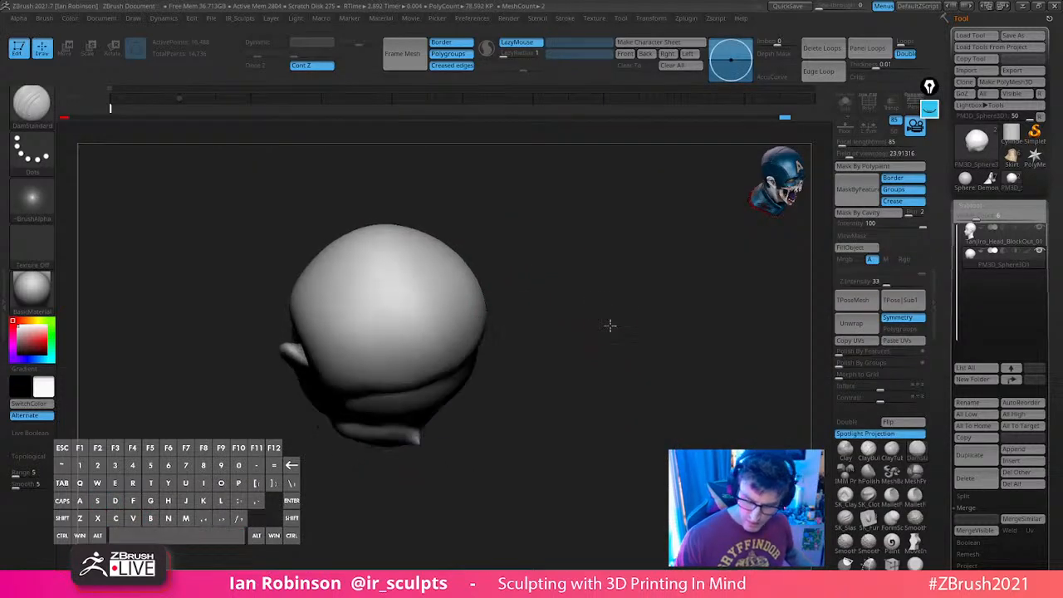
{"action": "left_click_drag", "start_coordinate": [612, 325], "coordinate": [389, 393]}
{"action": "left_click_drag", "start_coordinate": [354, 300], "coordinate": [384, 381]}
{"action": "mouse_move", "coordinate": [565, 332]}
{"action": "left_mouse_down"}
{"action": "mouse_move", "coordinate": [541, 218]}
{"action": "mouse_move", "coordinate": [542, 234]}
{"action": "left_mouse_up"}
{"action": "left_click_drag", "start_coordinate": [347, 309], "coordinate": [365, 359]}
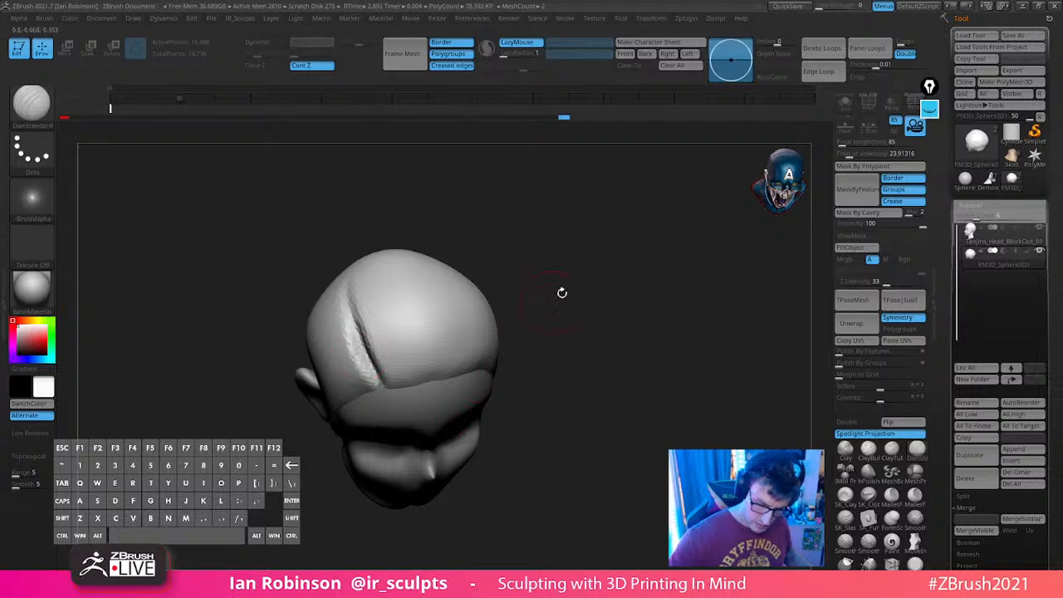
Check the reference and carve several strand grooves from the parting across the larger side of the crown with DamStandard
{"action": "mouse_move", "coordinate": [560, 291]}
{"action": "left_mouse_down"}
{"action": "mouse_move", "coordinate": [560, 264]}
{"action": "mouse_move", "coordinate": [587, 273]}
{"action": "mouse_move", "coordinate": [608, 304]}
{"action": "mouse_move", "coordinate": [608, 353]}
{"action": "mouse_move", "coordinate": [574, 349]}
{"action": "left_mouse_up"}
{"action": "key", "text": "shift+z"}
{"action": "key", "text": "shift+z"}
{"action": "left_click_drag", "start_coordinate": [690, 306], "coordinate": [671, 334]}
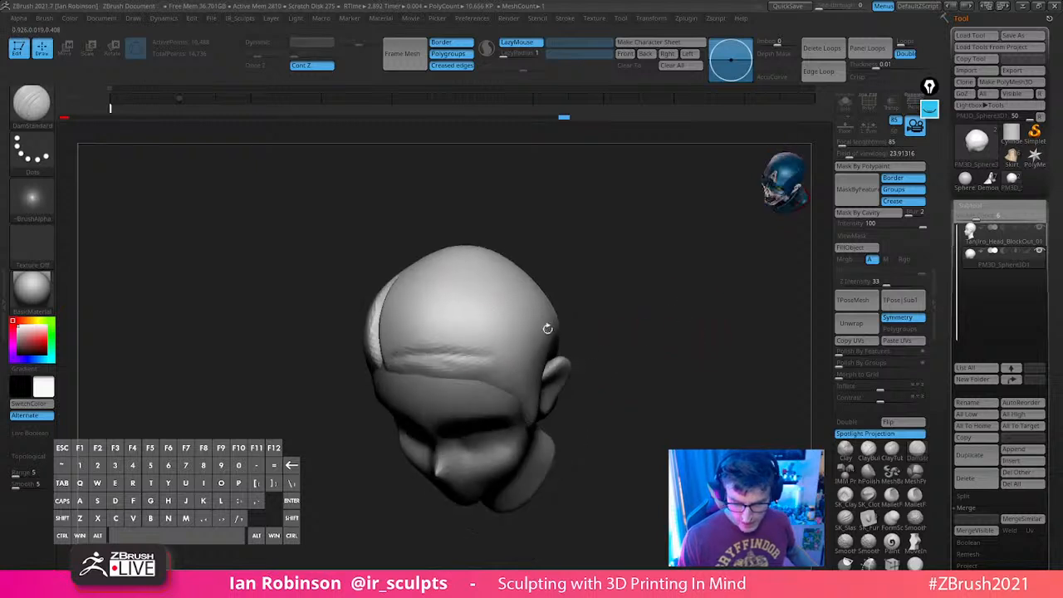
{"action": "left_click_drag", "start_coordinate": [404, 315], "coordinate": [467, 312]}
{"action": "left_click_drag", "start_coordinate": [682, 309], "coordinate": [619, 336]}
{"action": "left_click_drag", "start_coordinate": [394, 288], "coordinate": [479, 291]}
{"action": "left_click_drag", "start_coordinate": [577, 300], "coordinate": [594, 260]}
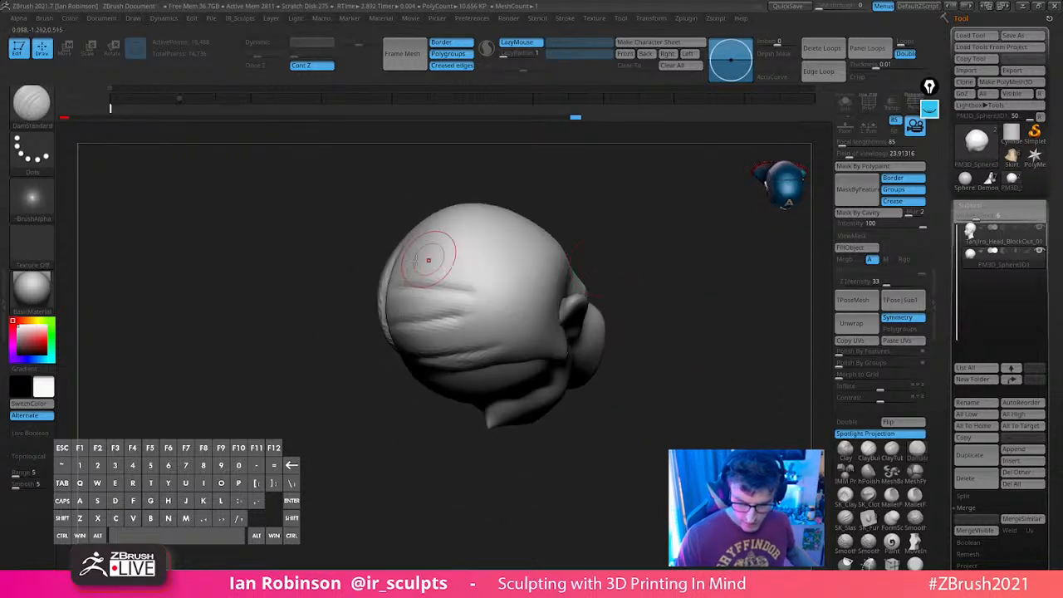
{"action": "left_click_drag", "start_coordinate": [427, 256], "coordinate": [497, 273]}
{"action": "left_click_drag", "start_coordinate": [620, 246], "coordinate": [677, 201]}
Check the reference again, undo the last grooves and carve new ones across the top of the hair
{"action": "key", "text": "shift+z"}
{"action": "key", "text": "shift+z"}
{"action": "left_click_drag", "start_coordinate": [617, 273], "coordinate": [617, 362]}
{"action": "left_click_drag", "start_coordinate": [637, 324], "coordinate": [645, 347]}
{"action": "key", "text": "ctrl+z"}
{"action": "key", "text": "ctrl+z"}
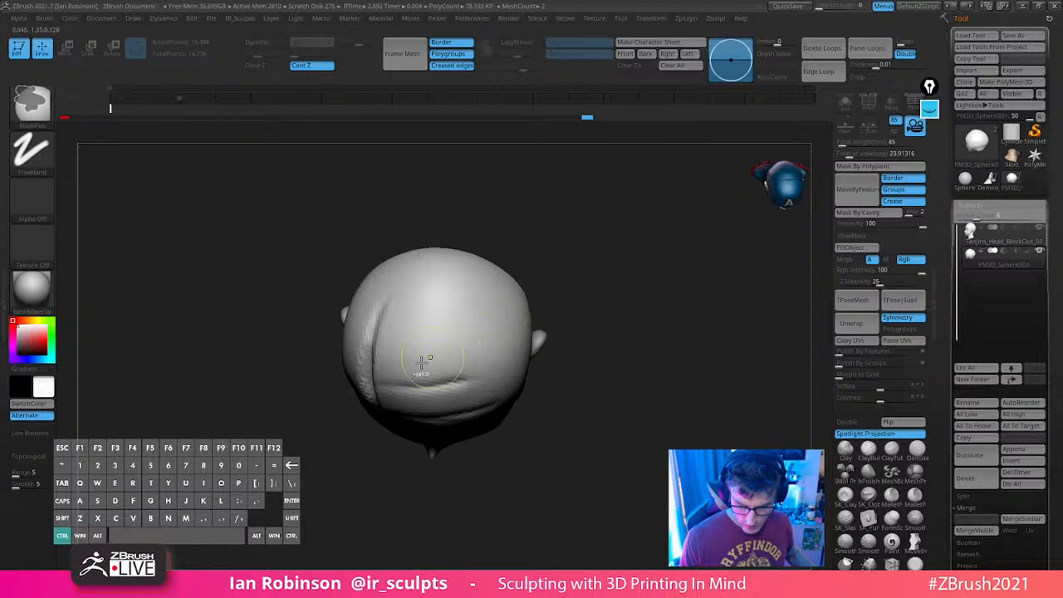
{"action": "left_click_drag", "start_coordinate": [401, 364], "coordinate": [497, 341]}
{"action": "mouse_move", "coordinate": [579, 297]}
{"action": "left_mouse_down"}
{"action": "mouse_move", "coordinate": [590, 284]}
{"action": "mouse_move", "coordinate": [403, 293]}
{"action": "left_mouse_up"}
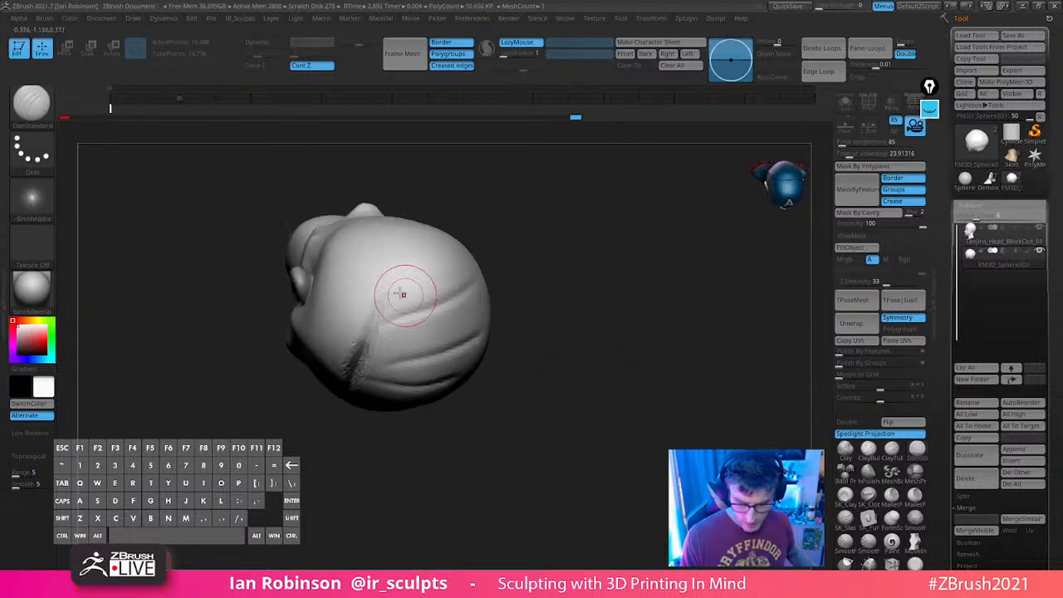
Carve strand grooves from the parting down the side of the hair toward the ear with DamStandard
{"action": "left_click_drag", "start_coordinate": [585, 227], "coordinate": [406, 272]}
{"action": "left_click_drag", "start_coordinate": [596, 235], "coordinate": [391, 268]}
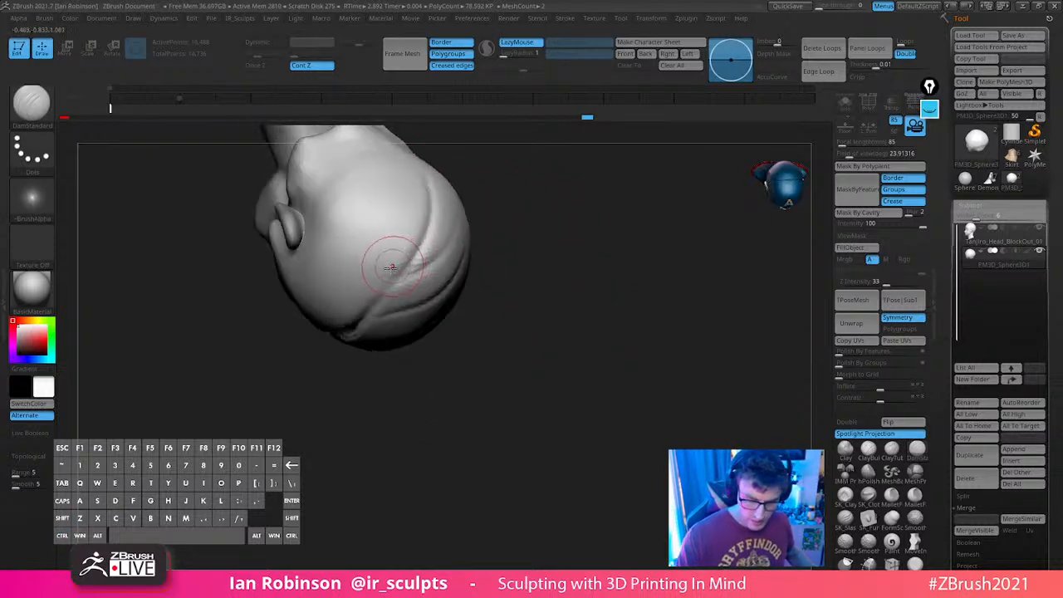
{"action": "left_click_drag", "start_coordinate": [548, 213], "coordinate": [391, 270]}
{"action": "left_click_drag", "start_coordinate": [493, 219], "coordinate": [385, 279]}
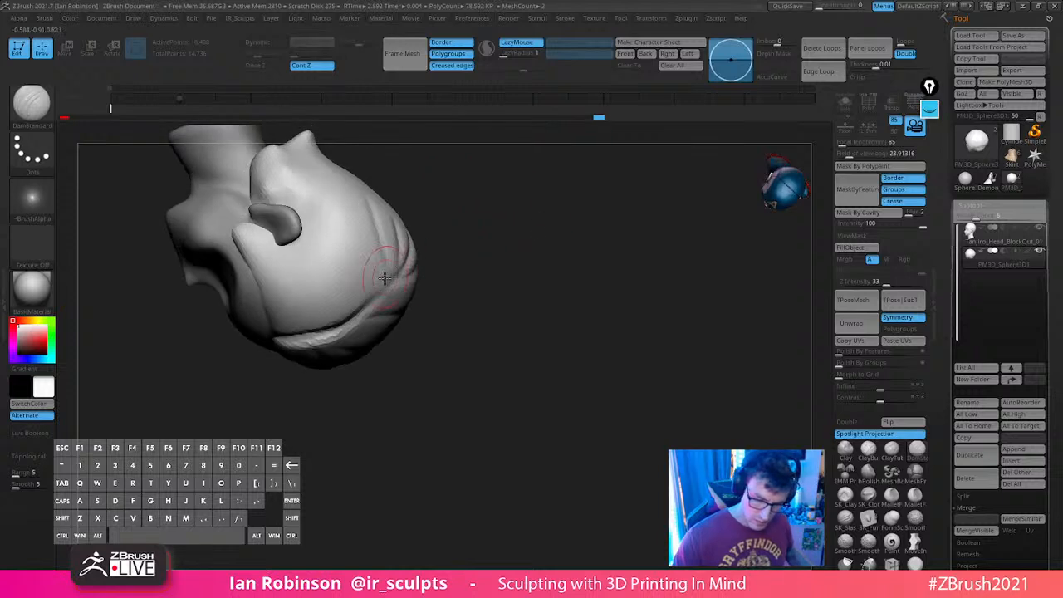
{"action": "mouse_move", "coordinate": [487, 256]}
{"action": "left_mouse_down"}
{"action": "mouse_move", "coordinate": [416, 274]}
{"action": "mouse_move", "coordinate": [493, 255]}
{"action": "left_mouse_up"}
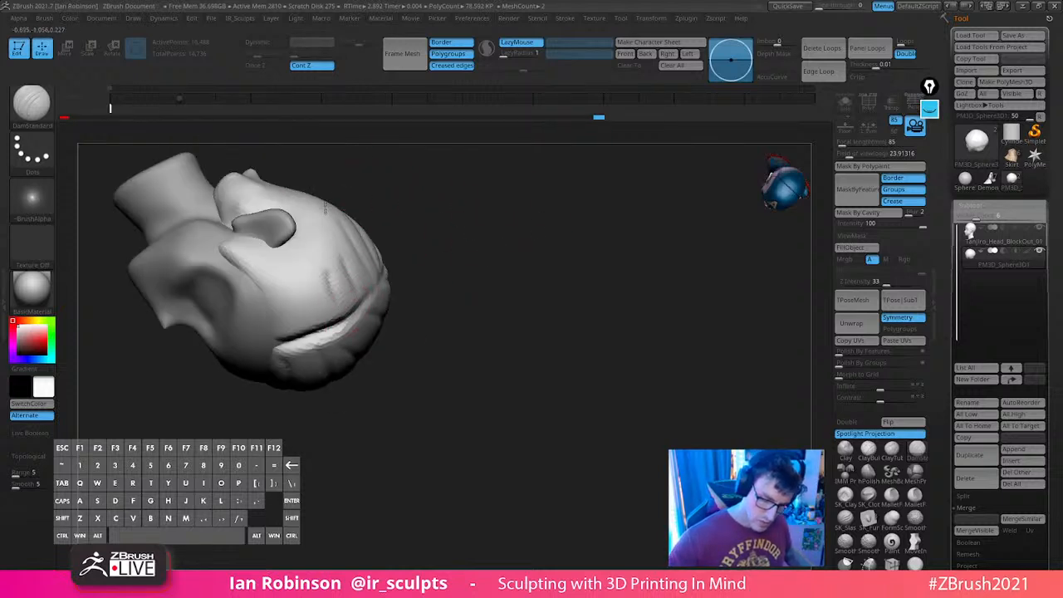
{"action": "left_click_drag", "start_coordinate": [420, 287], "coordinate": [387, 311]}
{"action": "left_click_drag", "start_coordinate": [342, 186], "coordinate": [343, 339]}
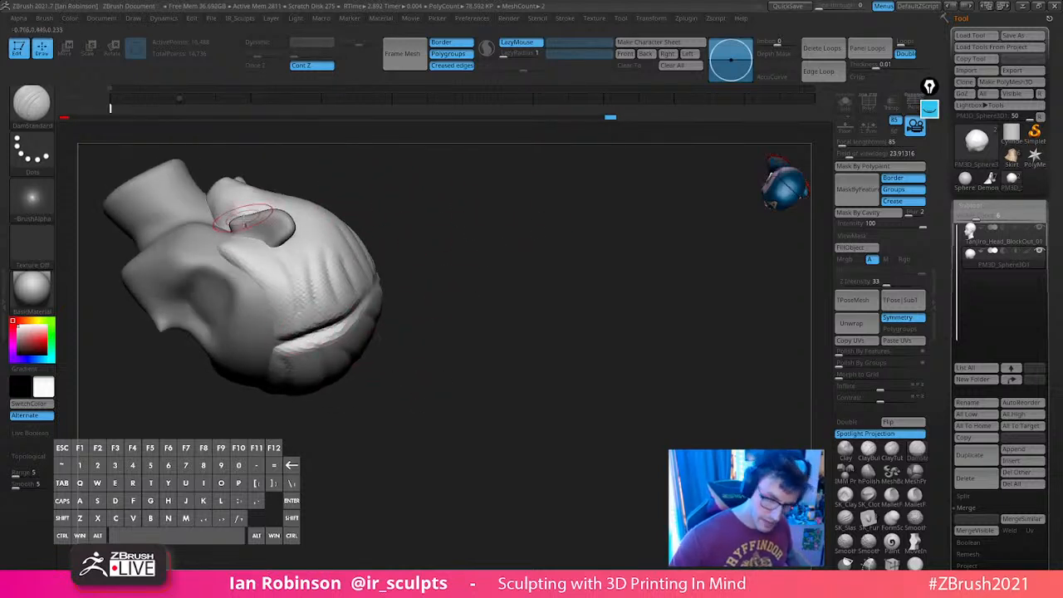
Switch to the ClayBuildup brush, resize it, and build up raised strands along the front hairline
{"action": "left_click_drag", "start_coordinate": [465, 265], "coordinate": [613, 284]}
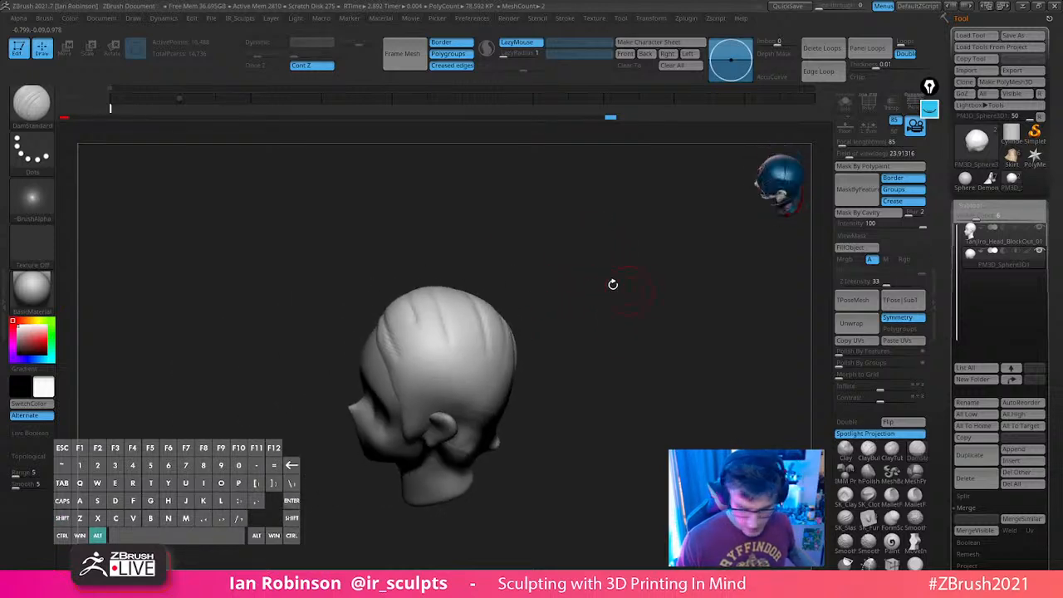
{"action": "key", "text": "b"}
{"action": "key", "text": "c"}
{"action": "key", "text": "b"}
{"action": "mouse_move", "coordinate": [615, 209]}
{"action": "left_mouse_down"}
{"action": "mouse_move", "coordinate": [633, 275]}
{"action": "mouse_move", "coordinate": [639, 264]}
{"action": "mouse_move", "coordinate": [656, 288]}
{"action": "mouse_move", "coordinate": [533, 250]}
{"action": "left_mouse_up"}
{"action": "key", "text": "s"}
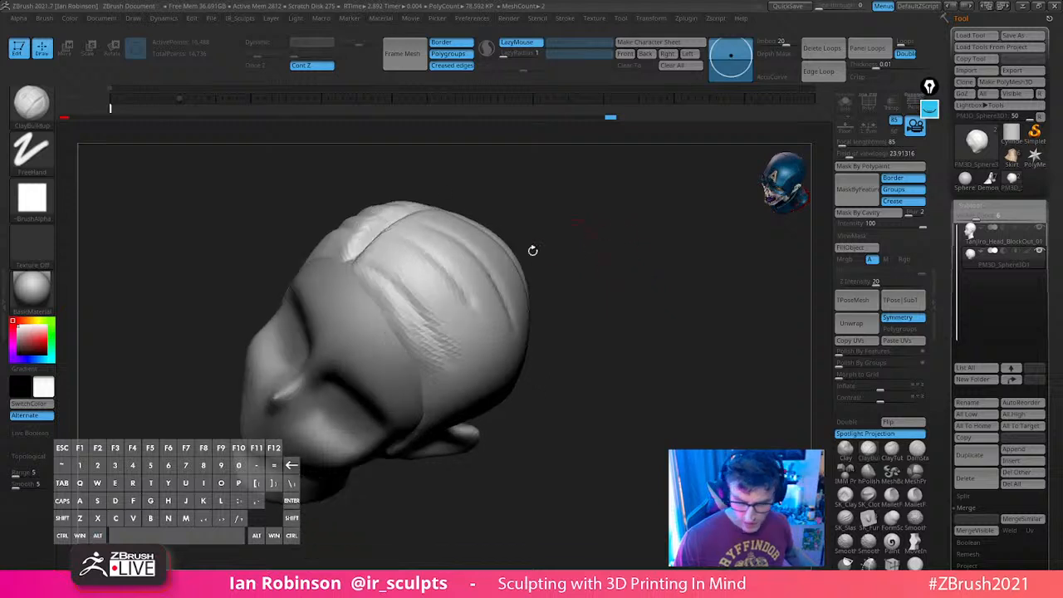
{"action": "mouse_move", "coordinate": [407, 301]}
{"action": "left_mouse_down"}
{"action": "mouse_move", "coordinate": [449, 381]}
{"action": "mouse_move", "coordinate": [449, 416]}
{"action": "left_mouse_up"}
{"action": "key", "text": "s"}
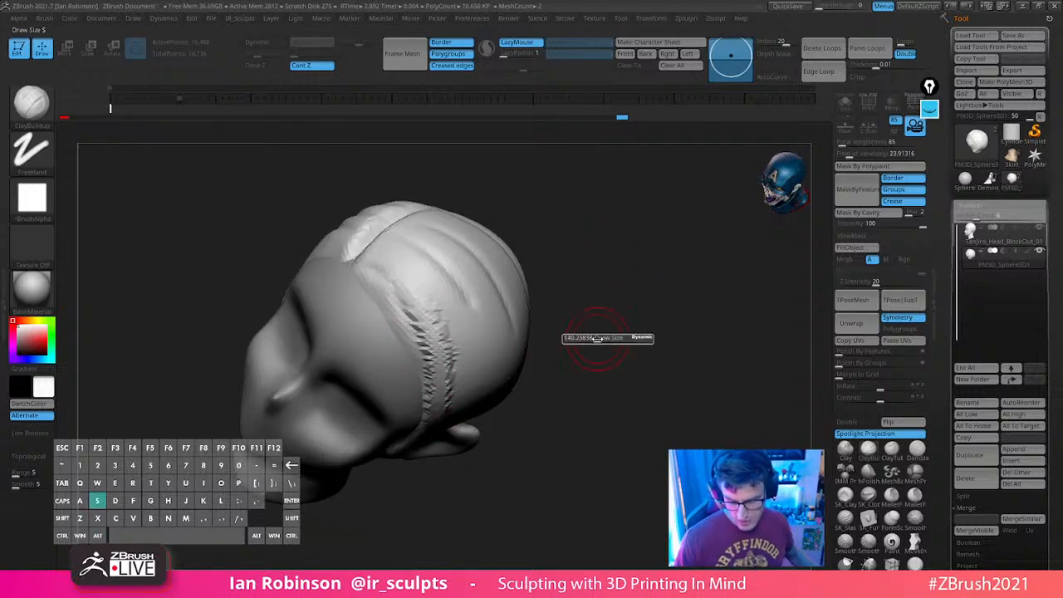
Re-DynaMesh the hair base and build up strands along the side with a resized ClayBuildup brush
{"action": "left_click_drag", "start_coordinate": [632, 315], "coordinate": [607, 329], "text": "ctrl"}
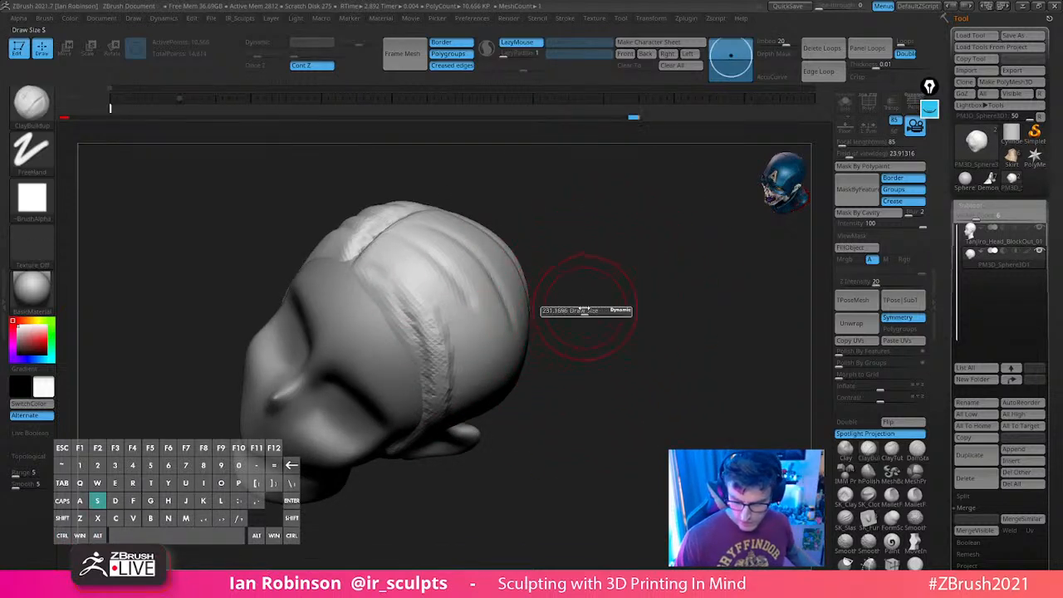
{"action": "left_click_drag", "start_coordinate": [584, 310], "coordinate": [608, 301]}
{"action": "left_click_drag", "start_coordinate": [478, 357], "coordinate": [471, 370]}
{"action": "left_click_drag", "start_coordinate": [652, 357], "coordinate": [544, 337]}
{"action": "left_click_drag", "start_coordinate": [462, 235], "coordinate": [516, 374]}
Build up more raised strands from the crown down the side and back of the hair with the ClayBuildup brush
{"action": "mouse_move", "coordinate": [700, 352]}
{"action": "left_mouse_down", "text": "alt"}
{"action": "mouse_move", "coordinate": [633, 365]}
{"action": "mouse_move", "coordinate": [446, 259]}
{"action": "mouse_move", "coordinate": [509, 371]}
{"action": "left_mouse_up", "text": "alt"}
{"action": "left_click_drag", "start_coordinate": [625, 362], "coordinate": [628, 271]}
{"action": "left_click_drag", "start_coordinate": [505, 353], "coordinate": [509, 374]}
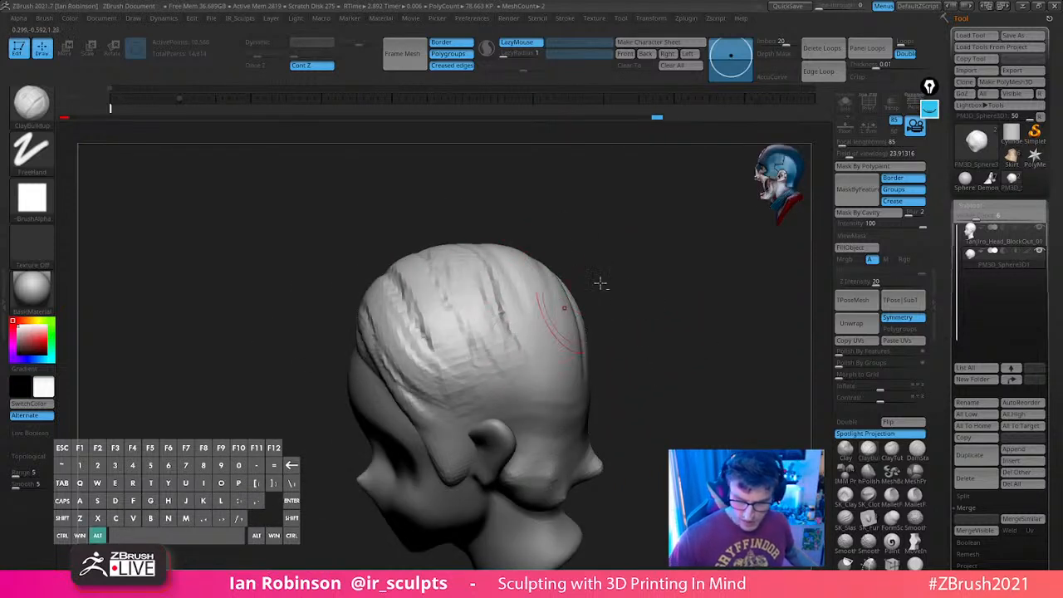
{"action": "left_click_drag", "start_coordinate": [601, 282], "coordinate": [581, 280], "text": "alt"}
{"action": "left_click_drag", "start_coordinate": [582, 281], "coordinate": [639, 354]}
{"action": "left_click_drag", "start_coordinate": [470, 259], "coordinate": [482, 416]}
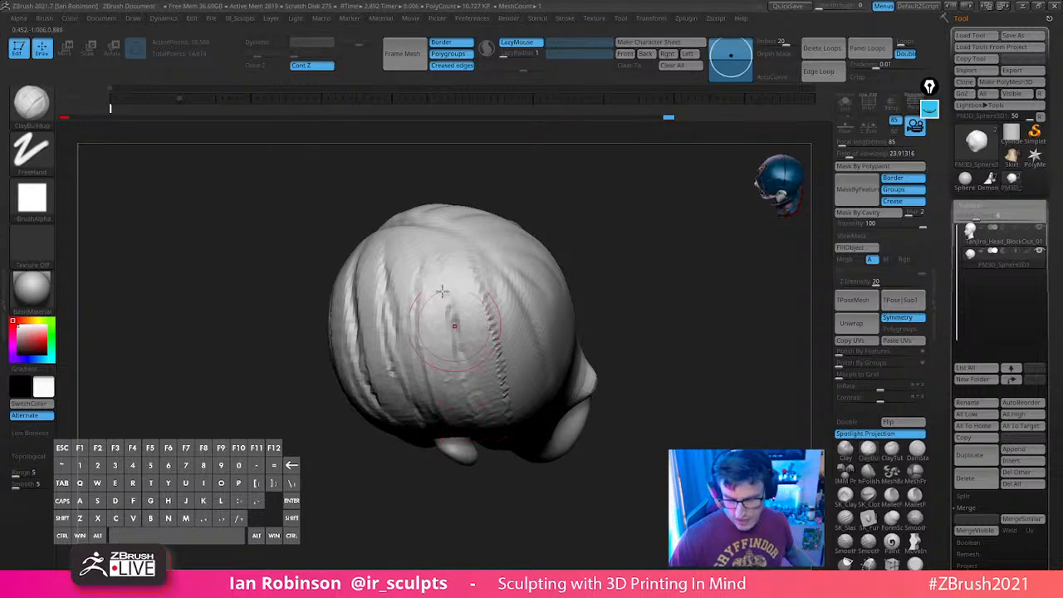
{"action": "left_click_drag", "start_coordinate": [441, 295], "coordinate": [461, 407]}
{"action": "left_click_drag", "start_coordinate": [648, 329], "coordinate": [653, 270]}
{"action": "left_click_drag", "start_coordinate": [485, 309], "coordinate": [508, 419]}
{"action": "mouse_move", "coordinate": [613, 369]}
{"action": "left_mouse_down"}
{"action": "mouse_move", "coordinate": [653, 271]}
{"action": "mouse_move", "coordinate": [705, 266]}
{"action": "mouse_move", "coordinate": [437, 288]}
{"action": "left_mouse_up"}
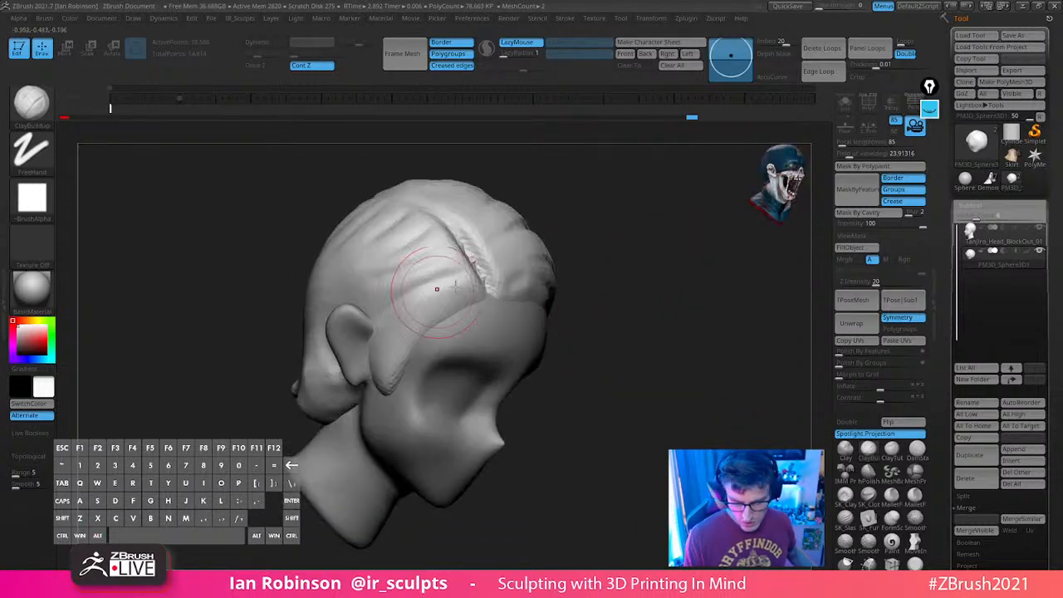
Add ClayBuildup strands on the parting side of the hair, sweeping back above the ear
{"action": "left_click_drag", "start_coordinate": [400, 325], "coordinate": [389, 335]}
{"action": "left_click_drag", "start_coordinate": [416, 249], "coordinate": [335, 291]}
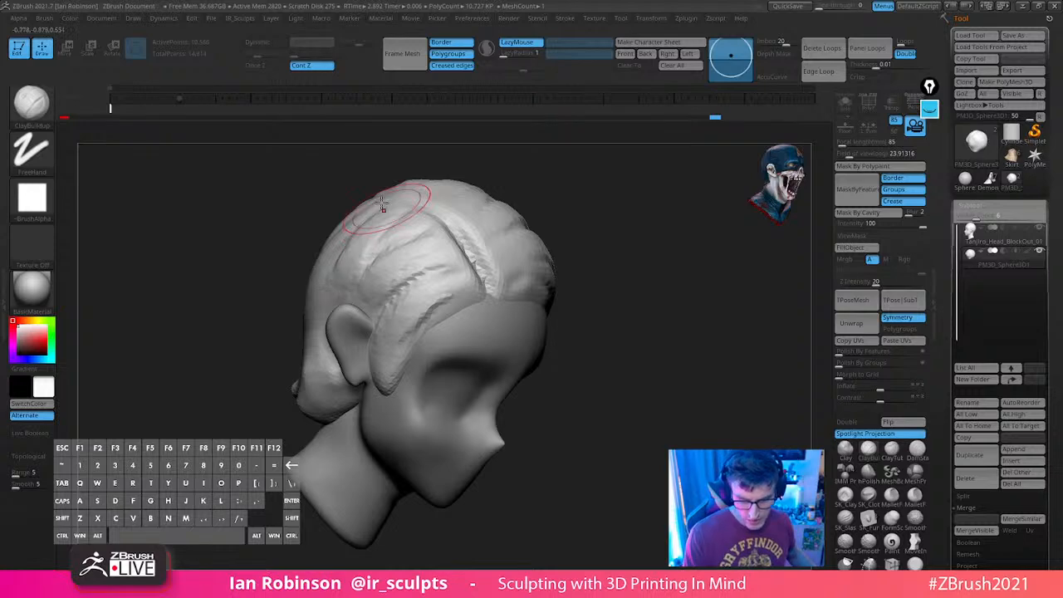
{"action": "left_click_drag", "start_coordinate": [389, 209], "coordinate": [332, 282]}
Build up long strands down the back of the head to the nape and re-DynaMesh the hair
{"action": "left_click_drag", "start_coordinate": [670, 313], "coordinate": [532, 258]}
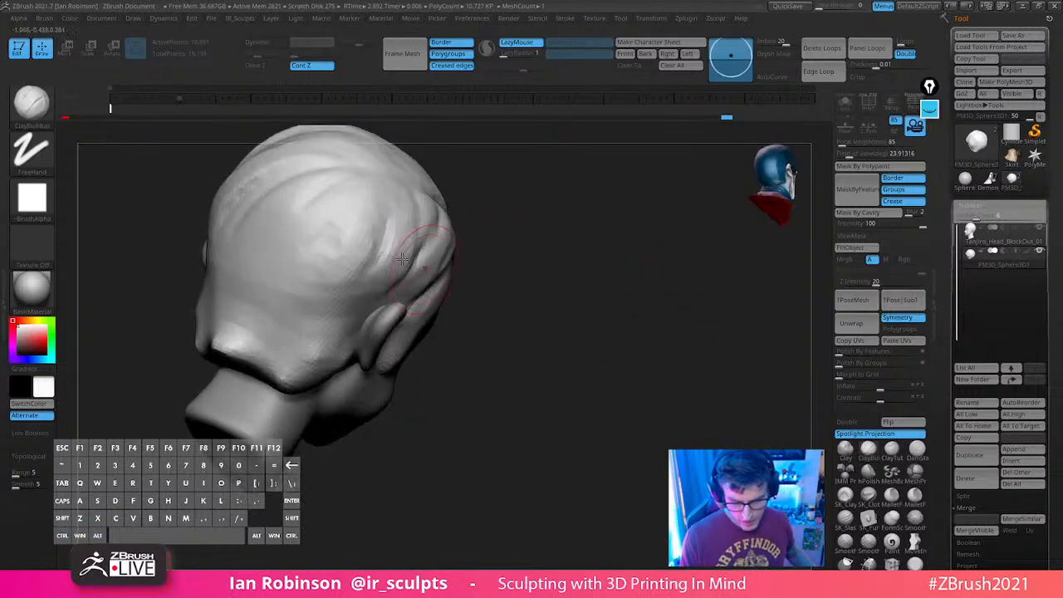
{"action": "mouse_move", "coordinate": [467, 240]}
{"action": "left_mouse_down"}
{"action": "mouse_move", "coordinate": [486, 280]}
{"action": "mouse_move", "coordinate": [333, 242]}
{"action": "mouse_move", "coordinate": [249, 353]}
{"action": "left_mouse_up"}
{"action": "mouse_move", "coordinate": [322, 274]}
{"action": "left_mouse_down"}
{"action": "mouse_move", "coordinate": [274, 366]}
{"action": "mouse_move", "coordinate": [286, 387]}
{"action": "left_mouse_up"}
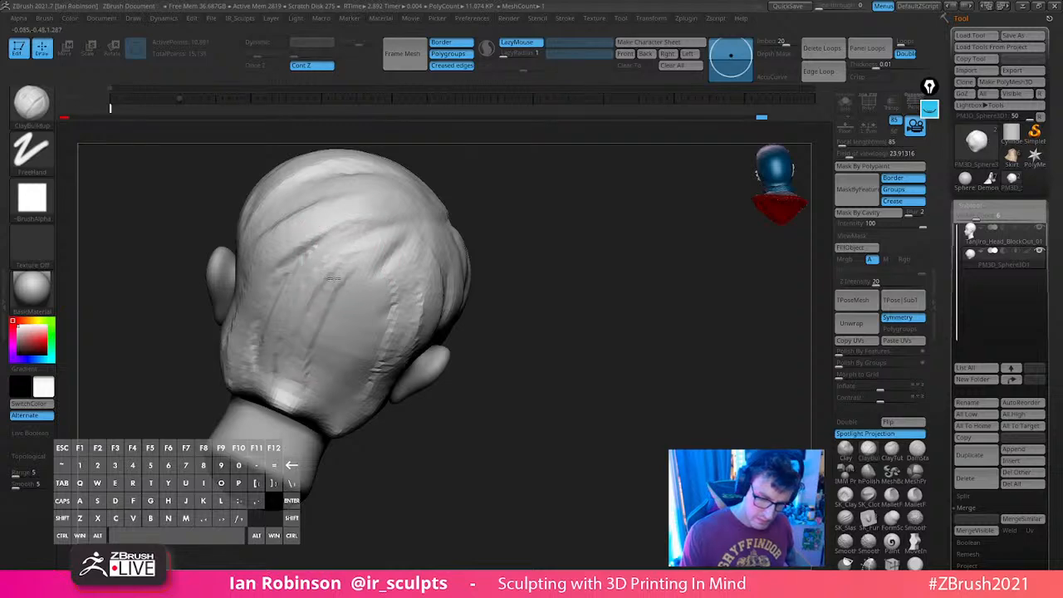
{"action": "left_click_drag", "start_coordinate": [347, 295], "coordinate": [306, 391]}
{"action": "left_click_drag", "start_coordinate": [326, 340], "coordinate": [302, 397]}
{"action": "left_click_drag", "start_coordinate": [379, 294], "coordinate": [342, 393]}
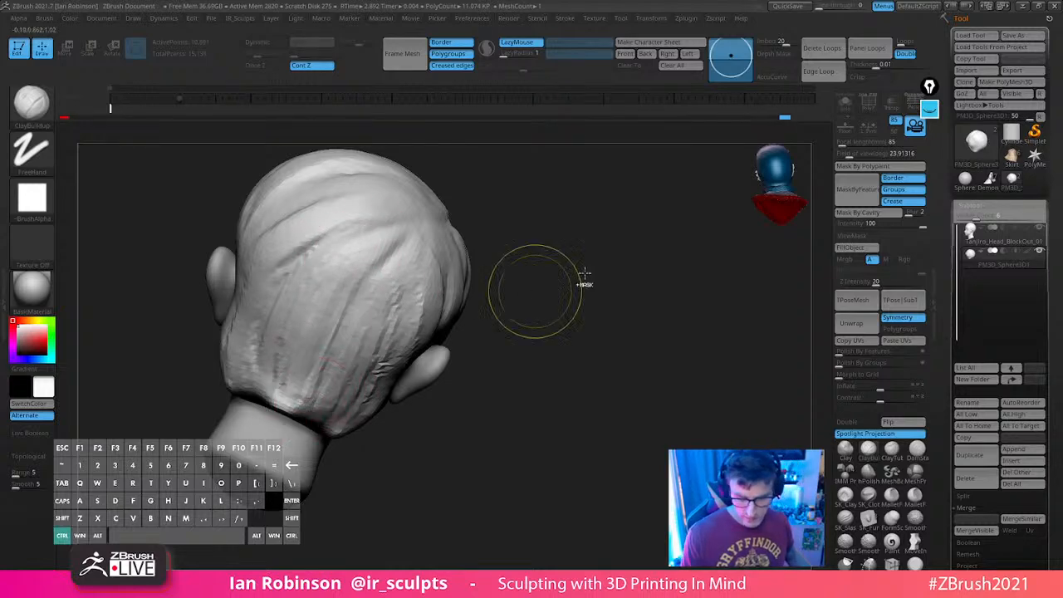
{"action": "mouse_move", "coordinate": [706, 293]}
{"action": "left_mouse_down"}
{"action": "mouse_move", "coordinate": [606, 309]}
{"action": "mouse_move", "coordinate": [676, 252]}
{"action": "mouse_move", "coordinate": [672, 268]}
{"action": "mouse_move", "coordinate": [640, 278]}
{"action": "mouse_move", "coordinate": [628, 249]}
{"action": "left_mouse_up"}
Switch to the SnakeHook brush, check the reference, and pull a lock outward from the side of the front hairline
{"action": "key", "text": "b"}
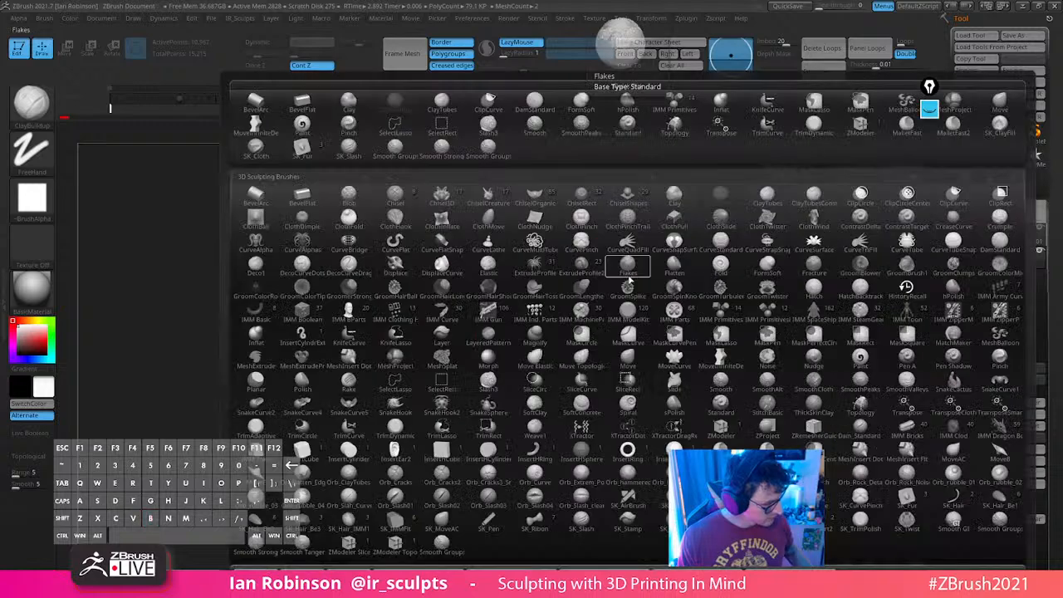
{"action": "key", "text": "m"}
{"action": "key", "text": "v"}
{"action": "key", "text": "b"}
{"action": "key", "text": "s"}
{"action": "key", "text": "h"}
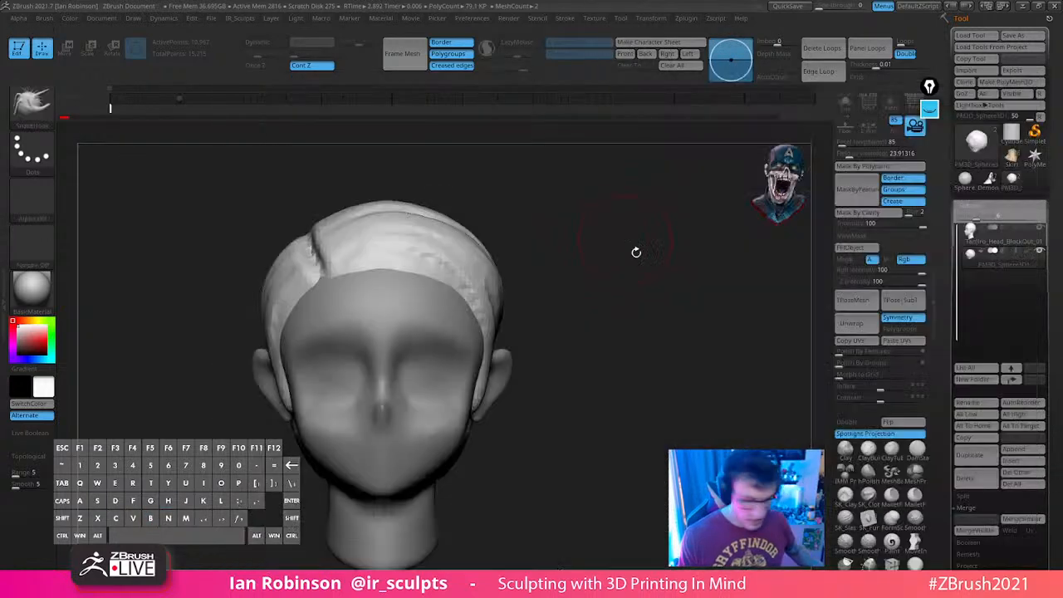
{"action": "mouse_move", "coordinate": [633, 249]}
{"action": "left_mouse_down"}
{"action": "mouse_move", "coordinate": [612, 308]}
{"action": "mouse_move", "coordinate": [582, 316]}
{"action": "mouse_move", "coordinate": [627, 292]}
{"action": "left_mouse_up"}
{"action": "key", "text": "space"}
{"action": "key", "text": "shift+z"}
{"action": "key", "text": "shift+z"}
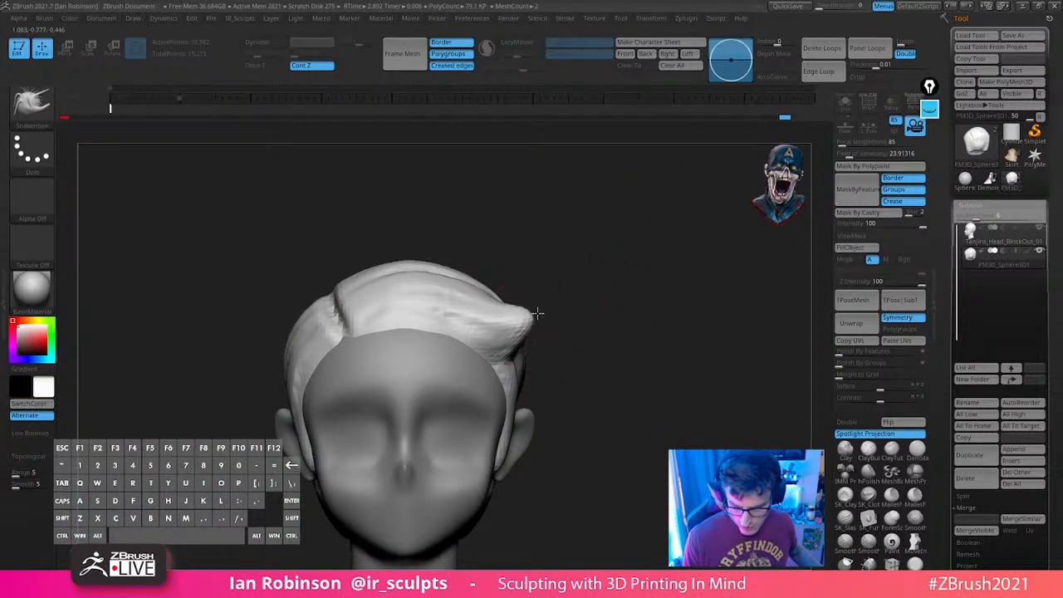
{"action": "left_click_drag", "start_coordinate": [662, 247], "coordinate": [681, 254]}
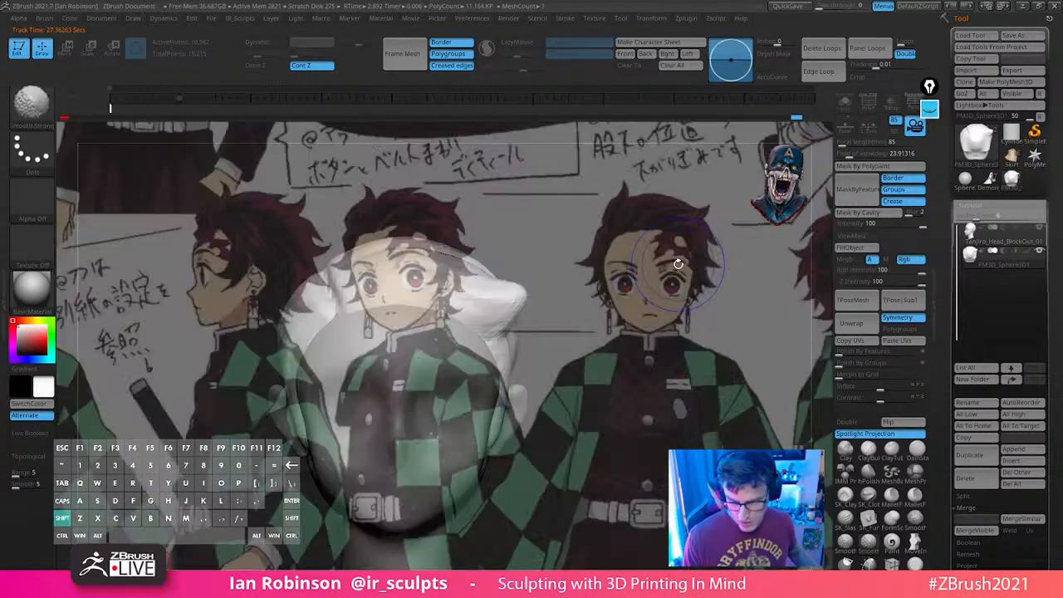
Pull further pointed locks out along the side of the hair with SnakeHook, comparing them against the character reference
{"action": "key", "text": "shift+z"}
{"action": "key", "text": "shift+z"}
{"action": "mouse_move", "coordinate": [603, 330]}
{"action": "left_mouse_down"}
{"action": "mouse_move", "coordinate": [678, 304]}
{"action": "mouse_move", "coordinate": [548, 330]}
{"action": "mouse_move", "coordinate": [632, 344]}
{"action": "mouse_move", "coordinate": [551, 316]}
{"action": "mouse_move", "coordinate": [599, 310]}
{"action": "left_mouse_up"}
{"action": "left_click_drag", "start_coordinate": [530, 332], "coordinate": [565, 338]}
{"action": "mouse_move", "coordinate": [692, 252]}
{"action": "left_mouse_down", "text": "alt"}
{"action": "mouse_move", "coordinate": [639, 265]}
{"action": "mouse_move", "coordinate": [590, 236]}
{"action": "left_mouse_up", "text": "alt"}
{"action": "left_click_drag", "start_coordinate": [589, 236], "coordinate": [580, 291]}
{"action": "left_click_drag", "start_coordinate": [501, 329], "coordinate": [523, 309]}
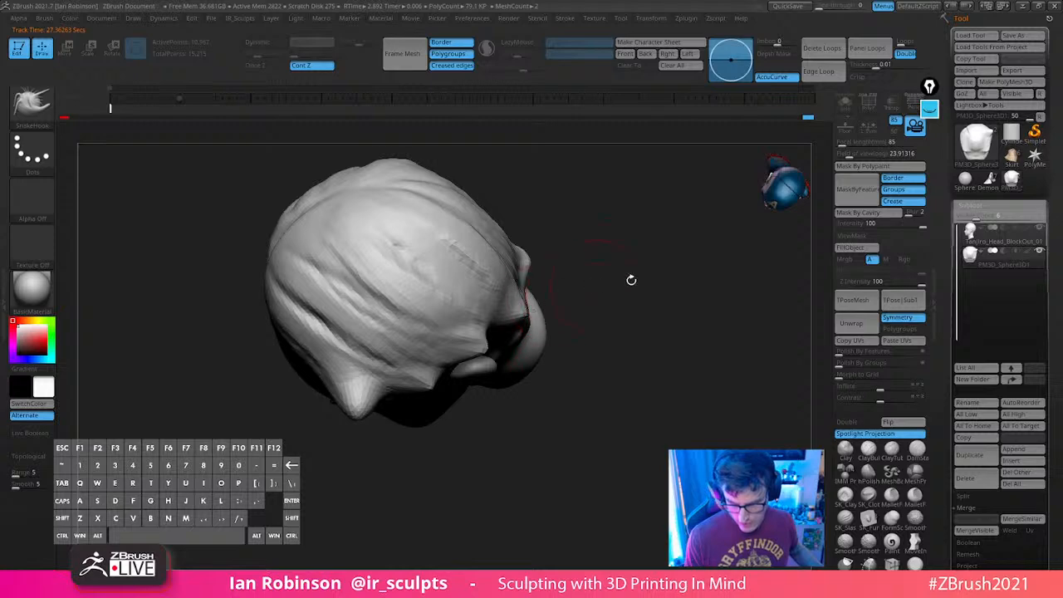
{"action": "mouse_move", "coordinate": [632, 280]}
{"action": "left_mouse_down"}
{"action": "mouse_move", "coordinate": [667, 252]}
{"action": "mouse_move", "coordinate": [674, 270]}
{"action": "left_mouse_up"}
{"action": "key", "text": "shift+z"}
{"action": "key", "text": "shift+z"}
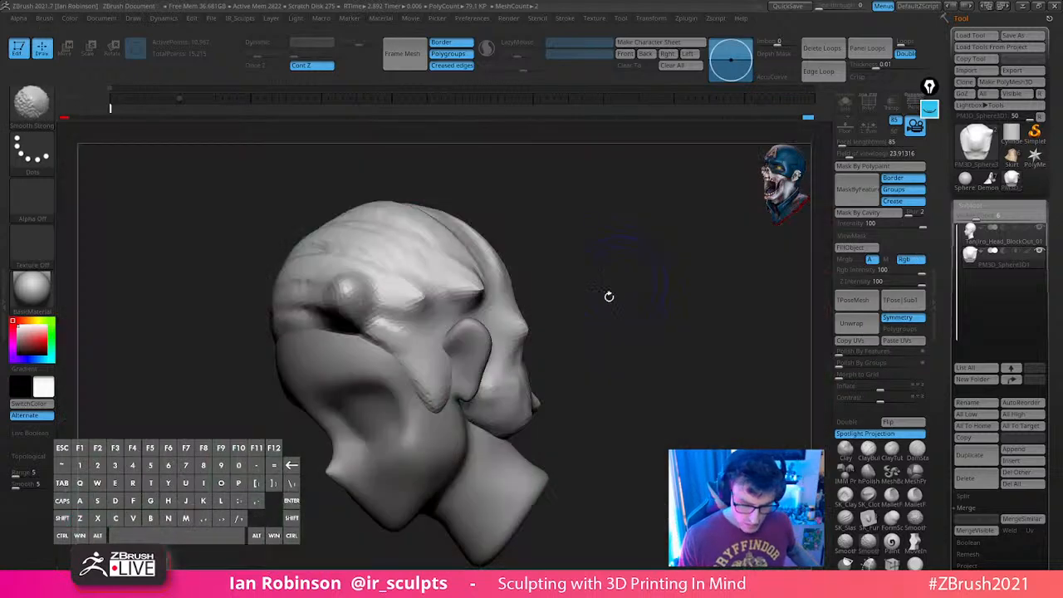
Resize the SnakeHook brush and pull locks outward at the lower hair behind both ears
{"action": "mouse_move", "coordinate": [610, 297]}
{"action": "left_mouse_down"}
{"action": "mouse_move", "coordinate": [648, 247]}
{"action": "mouse_move", "coordinate": [667, 277]}
{"action": "mouse_move", "coordinate": [657, 259]}
{"action": "left_mouse_up"}
{"action": "key", "text": "s"}
{"action": "mouse_move", "coordinate": [543, 323]}
{"action": "left_mouse_down"}
{"action": "mouse_move", "coordinate": [601, 325]}
{"action": "mouse_move", "coordinate": [577, 316]}
{"action": "mouse_move", "coordinate": [578, 326]}
{"action": "left_mouse_up"}
{"action": "key", "text": "s"}
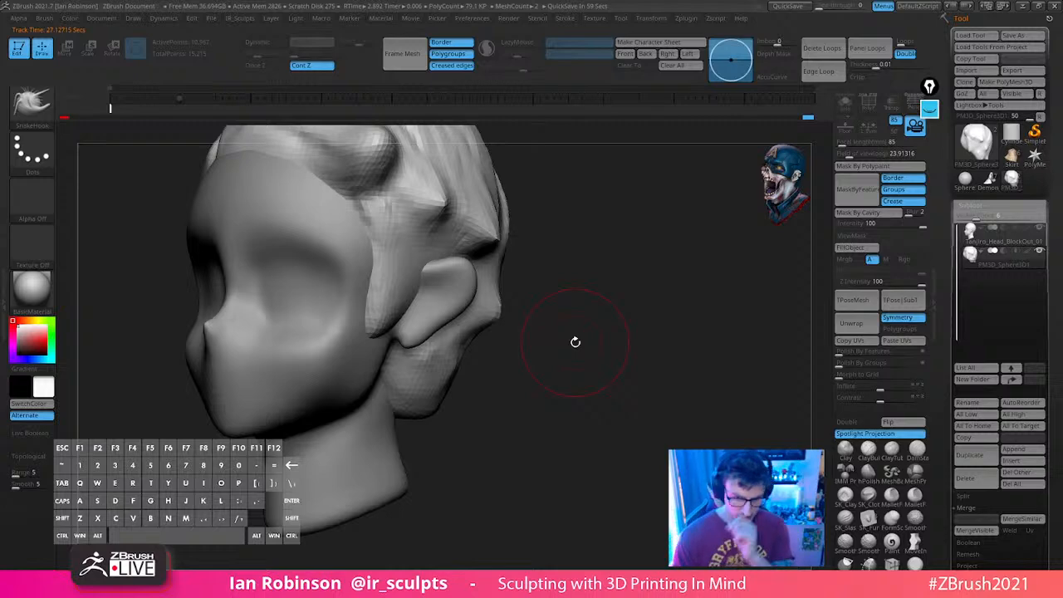
{"action": "mouse_move", "coordinate": [575, 342]}
{"action": "left_mouse_down"}
{"action": "mouse_move", "coordinate": [463, 374]}
{"action": "mouse_move", "coordinate": [532, 346]}
{"action": "mouse_move", "coordinate": [561, 349]}
{"action": "left_mouse_up"}
{"action": "left_click_drag", "start_coordinate": [449, 362], "coordinate": [675, 325]}
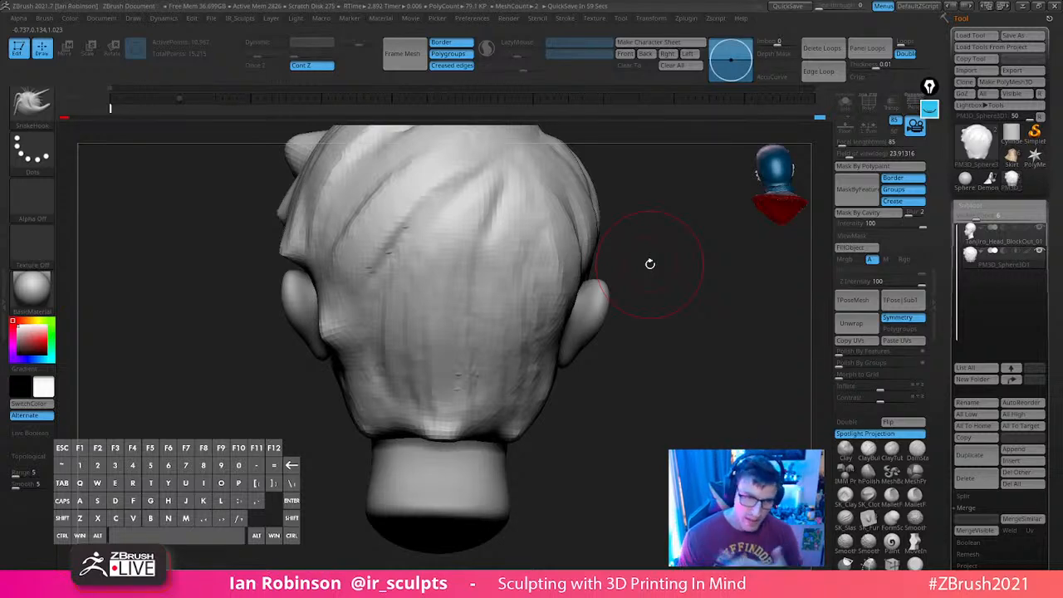
{"action": "left_click_drag", "start_coordinate": [650, 264], "coordinate": [663, 358]}
{"action": "left_click_drag", "start_coordinate": [545, 380], "coordinate": [570, 390]}
{"action": "left_click_drag", "start_coordinate": [652, 355], "coordinate": [580, 343]}
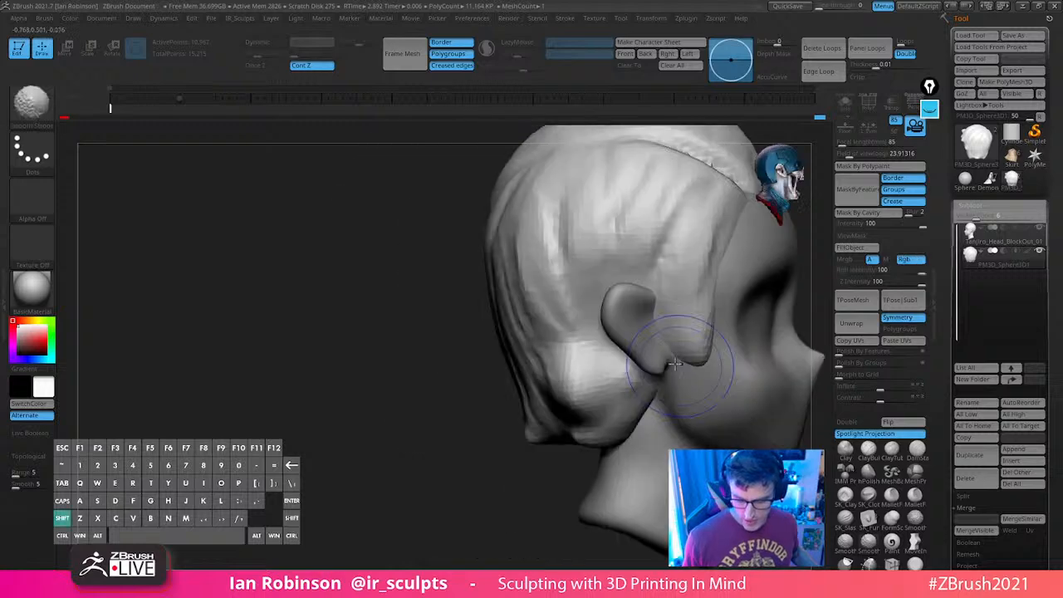
{"action": "left_click_drag", "start_coordinate": [598, 403], "coordinate": [665, 387]}
{"action": "mouse_move", "coordinate": [648, 435]}
{"action": "left_mouse_down"}
{"action": "mouse_move", "coordinate": [626, 396]}
{"action": "mouse_move", "coordinate": [573, 415]}
{"action": "mouse_move", "coordinate": [620, 387]}
{"action": "left_mouse_up"}
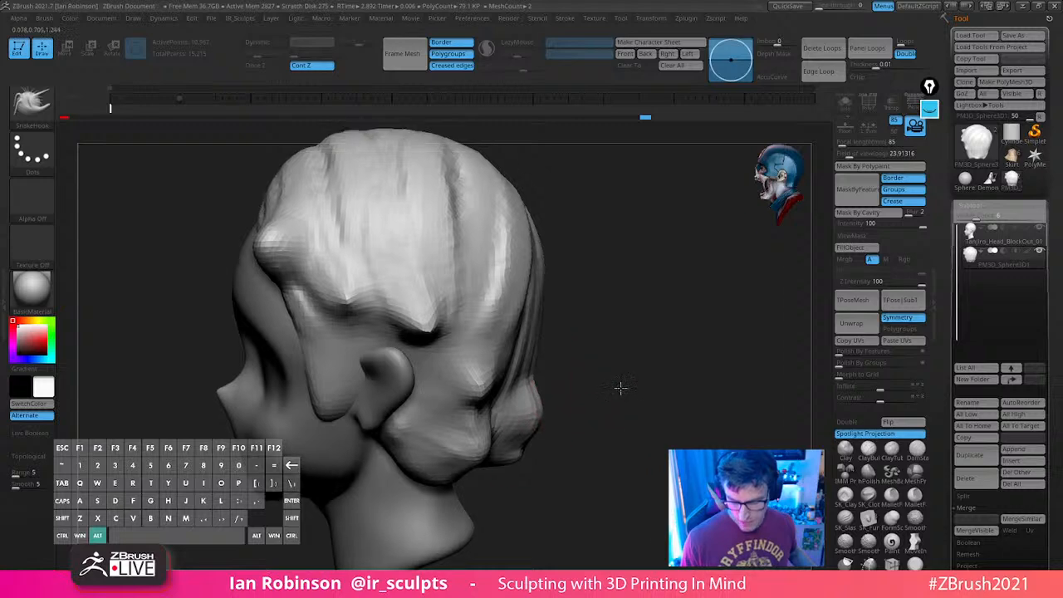
Pull flicked locks out of the back of the hair, check the reference, and extend the rear lock with SnakeHook
{"action": "mouse_move", "coordinate": [527, 396]}
{"action": "left_mouse_down"}
{"action": "mouse_move", "coordinate": [642, 365]}
{"action": "mouse_move", "coordinate": [629, 394]}
{"action": "left_mouse_up"}
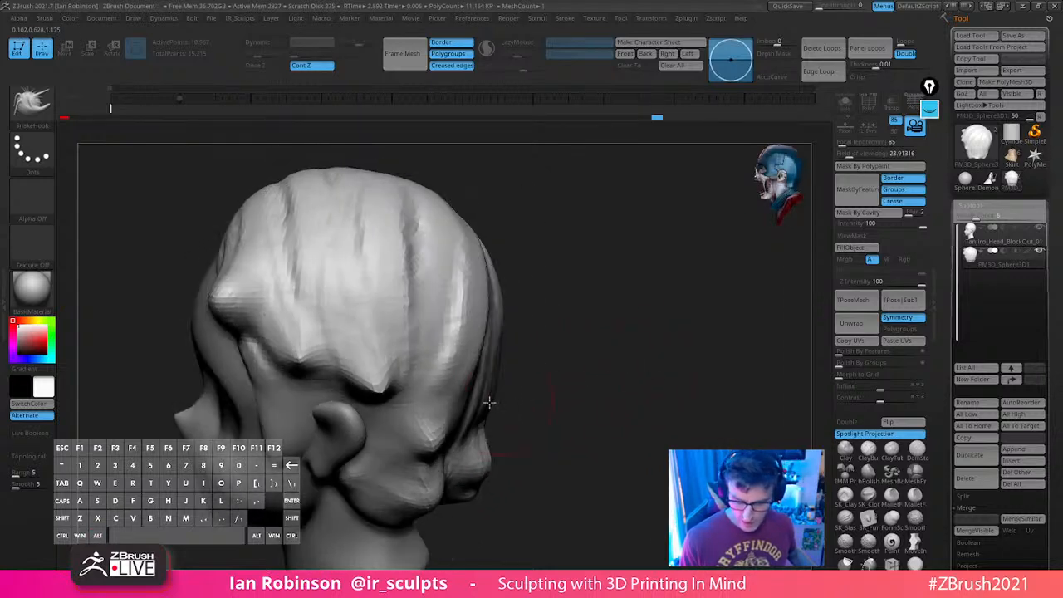
{"action": "left_click_drag", "start_coordinate": [489, 403], "coordinate": [509, 402]}
{"action": "left_click_drag", "start_coordinate": [565, 387], "coordinate": [603, 342]}
{"action": "key", "text": "shift+z"}
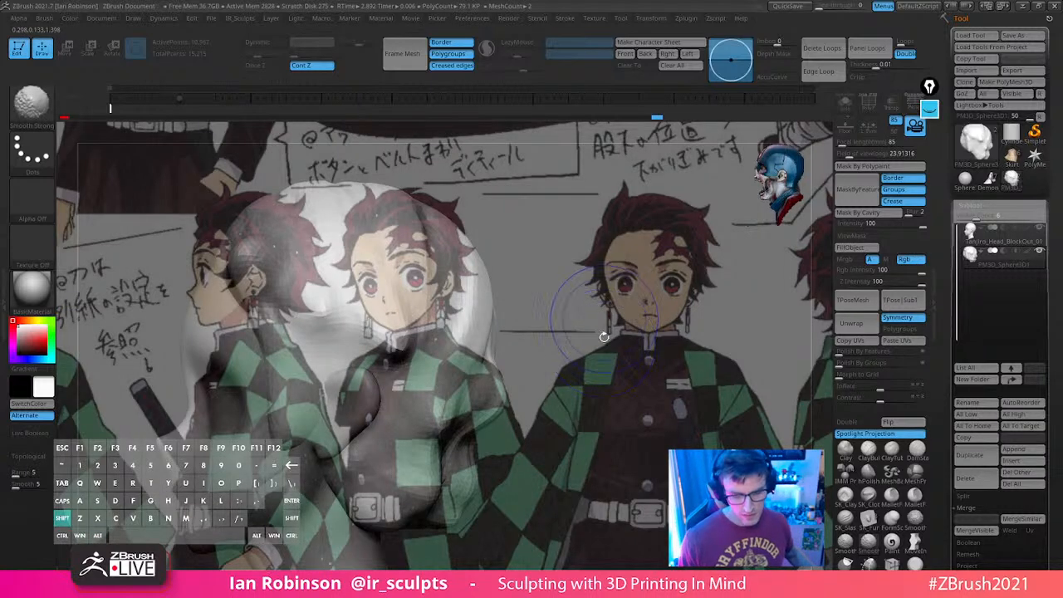
{"action": "key", "text": "shift+z"}
{"action": "key", "text": "s"}
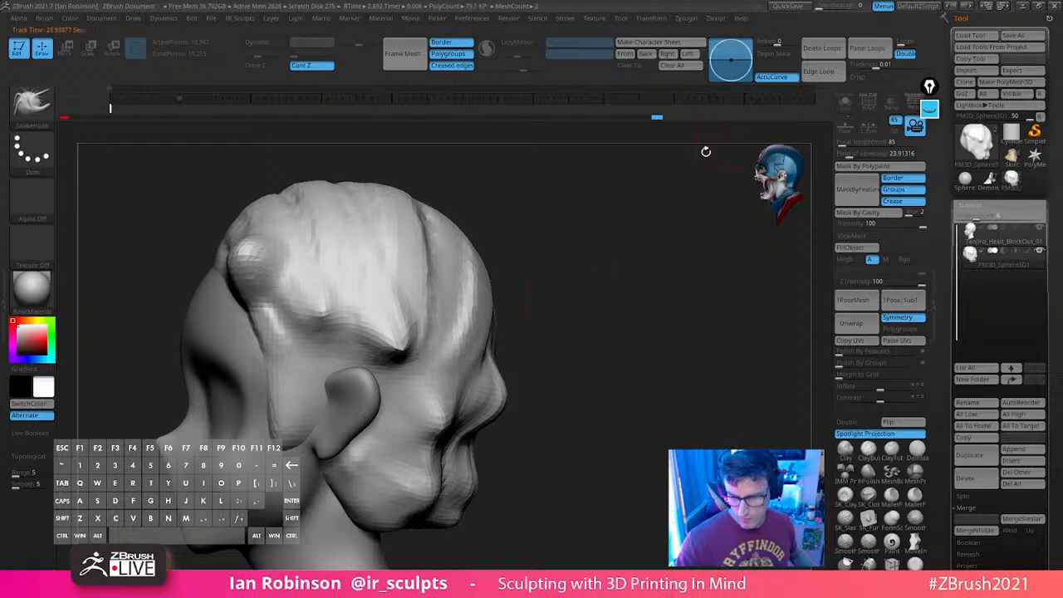
{"action": "left_click_drag", "start_coordinate": [507, 412], "coordinate": [522, 402]}
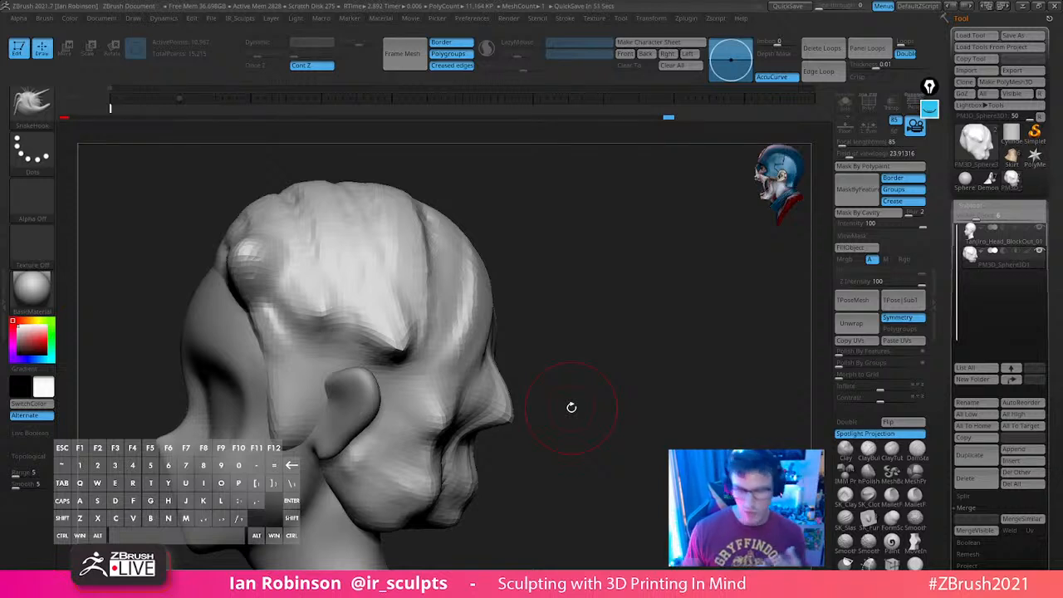
Smooth the hair surface around the locks pulled out above the ear
{"action": "mouse_move", "coordinate": [571, 407]}
{"action": "left_mouse_down"}
{"action": "mouse_move", "coordinate": [617, 302]}
{"action": "mouse_move", "coordinate": [643, 278]}
{"action": "mouse_move", "coordinate": [590, 275]}
{"action": "mouse_move", "coordinate": [595, 255]}
{"action": "left_mouse_up"}
{"action": "mouse_move", "coordinate": [390, 334]}
{"action": "left_mouse_down", "text": "shift"}
{"action": "mouse_move", "coordinate": [418, 354]}
{"action": "mouse_move", "coordinate": [392, 337]}
{"action": "left_mouse_up", "text": "shift"}
{"action": "left_click_drag", "start_coordinate": [325, 309], "coordinate": [333, 324], "text": "shift"}
{"action": "mouse_move", "coordinate": [623, 273]}
{"action": "left_mouse_down"}
{"action": "mouse_move", "coordinate": [605, 298]}
{"action": "mouse_move", "coordinate": [641, 265]}
{"action": "mouse_move", "coordinate": [613, 353]}
{"action": "left_mouse_up"}
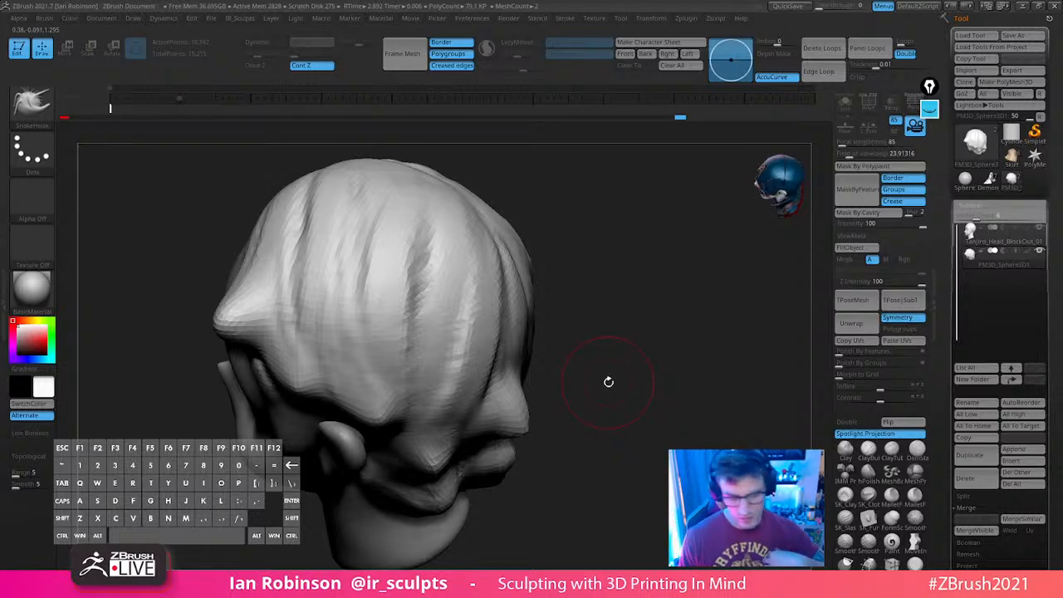
Switch to the ClayBuildup brush and build up strands running down the side of the hair toward the pulled locks
{"action": "key", "text": "b"}
{"action": "key", "text": "c"}
{"action": "key", "text": "b"}
{"action": "left_click_drag", "start_coordinate": [634, 309], "coordinate": [660, 348]}
{"action": "left_click_drag", "start_coordinate": [423, 250], "coordinate": [408, 293]}
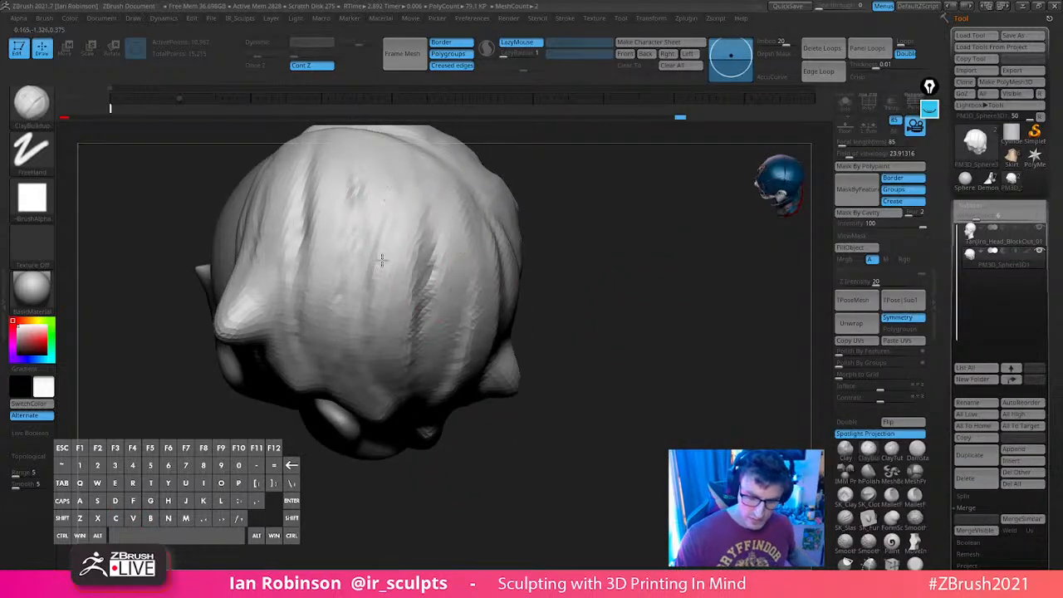
{"action": "left_click_drag", "start_coordinate": [370, 216], "coordinate": [401, 345]}
{"action": "left_click_drag", "start_coordinate": [401, 176], "coordinate": [415, 332]}
Continue the ClayBuildup strands around the upper side and back of the hair toward the lock tips
{"action": "left_click_drag", "start_coordinate": [573, 287], "coordinate": [613, 241]}
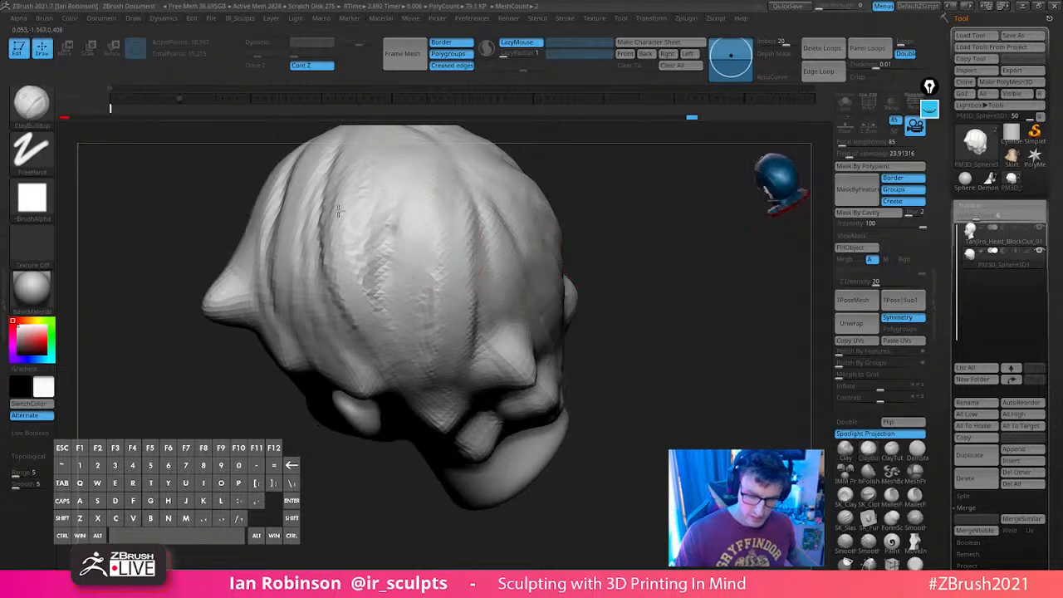
{"action": "left_click_drag", "start_coordinate": [330, 190], "coordinate": [348, 325]}
{"action": "mouse_move", "coordinate": [617, 250]}
{"action": "left_mouse_down"}
{"action": "mouse_move", "coordinate": [655, 292]}
{"action": "mouse_move", "coordinate": [683, 278]}
{"action": "left_mouse_up"}
{"action": "mouse_move", "coordinate": [309, 244]}
{"action": "left_mouse_down"}
{"action": "mouse_move", "coordinate": [327, 410]}
{"action": "mouse_move", "coordinate": [342, 434]}
{"action": "left_mouse_up"}
Switch to the Move brush, resize it, and nudge the outer side edge of the hair
{"action": "mouse_move", "coordinate": [587, 236]}
{"action": "left_mouse_down"}
{"action": "mouse_move", "coordinate": [594, 263]}
{"action": "mouse_move", "coordinate": [516, 280]}
{"action": "left_mouse_up"}
{"action": "key", "text": "b"}
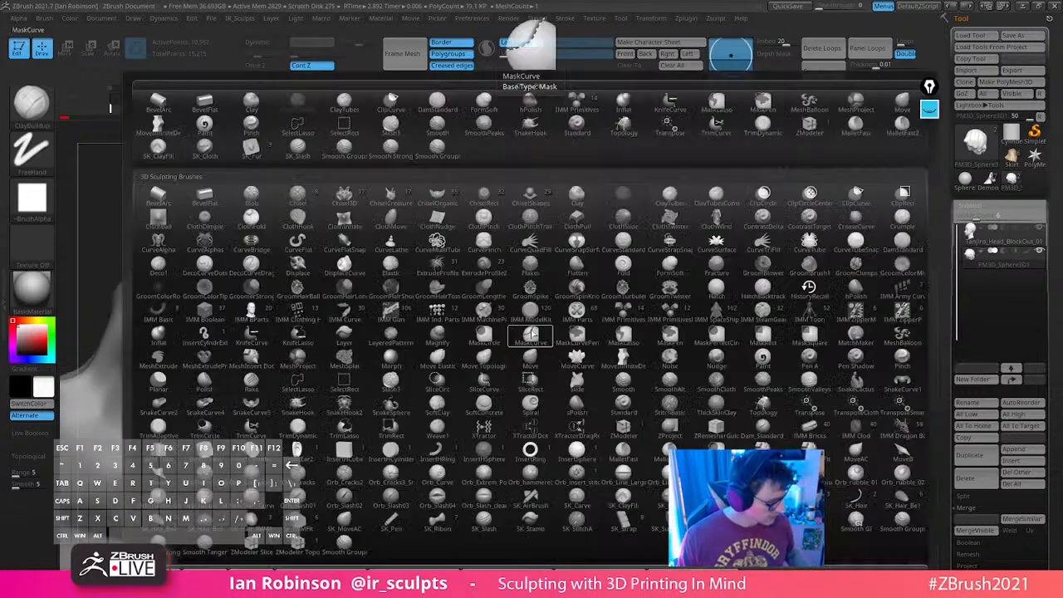
{"action": "key", "text": "m"}
{"action": "key", "text": "v"}
{"action": "key", "text": "s"}
{"action": "left_click_drag", "start_coordinate": [546, 325], "coordinate": [554, 325]}
{"action": "left_click_drag", "start_coordinate": [396, 377], "coordinate": [386, 389]}
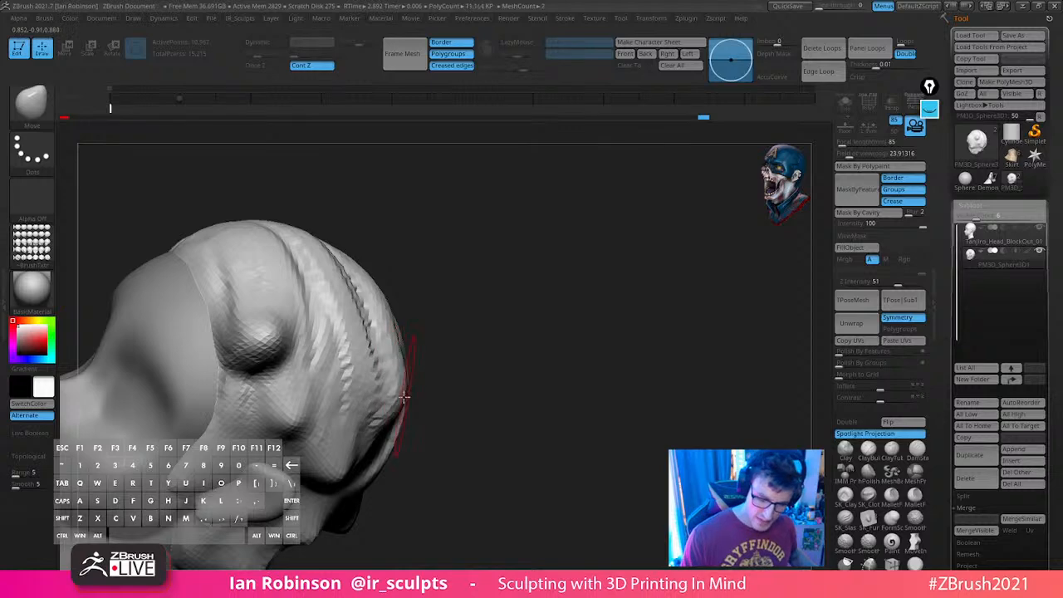
Reshape the protruding front lock of the hair with the Move brush
{"action": "mouse_move", "coordinate": [476, 395]}
{"action": "left_mouse_down"}
{"action": "mouse_move", "coordinate": [577, 386]}
{"action": "mouse_move", "coordinate": [594, 363]}
{"action": "mouse_move", "coordinate": [524, 290]}
{"action": "left_mouse_up"}
{"action": "left_click_drag", "start_coordinate": [532, 291], "coordinate": [585, 358]}
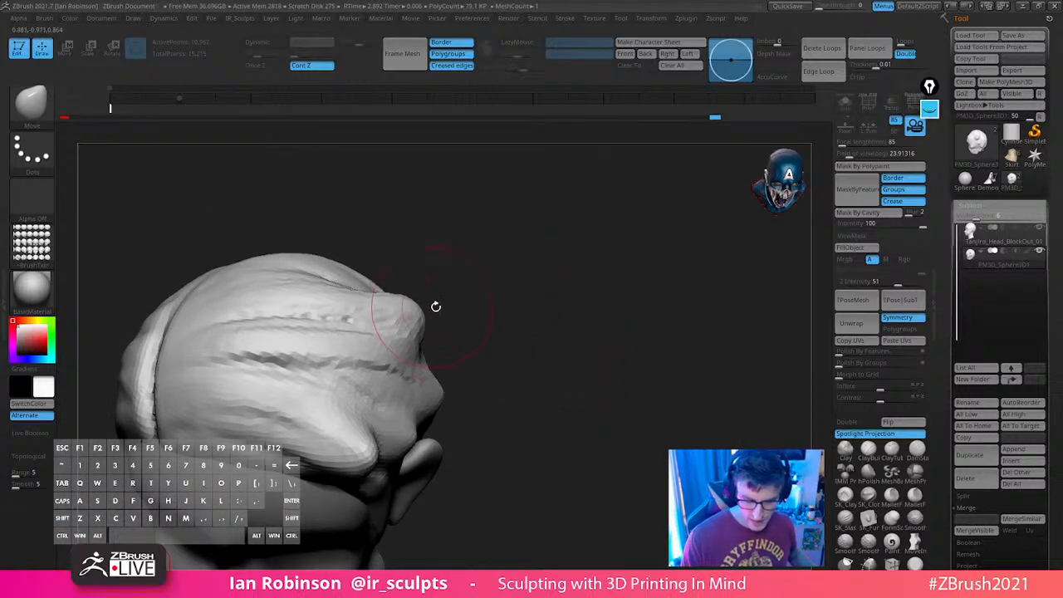
{"action": "left_click_drag", "start_coordinate": [434, 306], "coordinate": [441, 254], "text": "alt"}
{"action": "left_click_drag", "start_coordinate": [449, 258], "coordinate": [418, 305]}
{"action": "left_click_drag", "start_coordinate": [518, 228], "coordinate": [380, 261]}
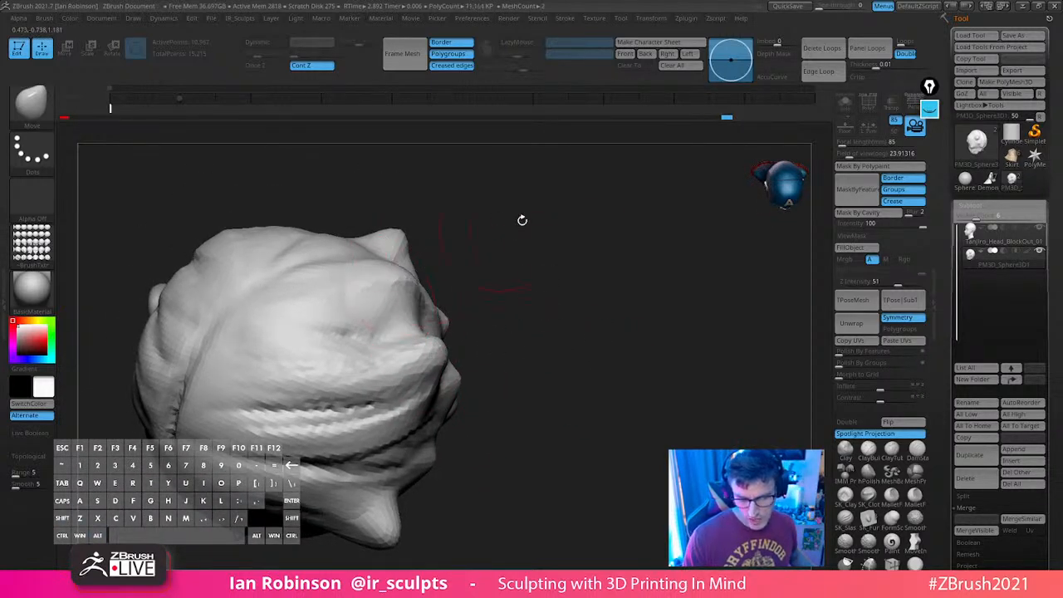
{"action": "mouse_move", "coordinate": [522, 221]}
{"action": "left_mouse_down"}
{"action": "mouse_move", "coordinate": [513, 356]}
{"action": "mouse_move", "coordinate": [641, 316]}
{"action": "mouse_move", "coordinate": [501, 287]}
{"action": "mouse_move", "coordinate": [417, 297]}
{"action": "mouse_move", "coordinate": [421, 279]}
{"action": "left_mouse_up"}
{"action": "left_click_drag", "start_coordinate": [573, 273], "coordinate": [577, 289], "text": "alt"}
Switch to the ClayBuildup brush and build up strands across the lower back of the hair and behind the ear
{"action": "key", "text": "b"}
{"action": "key", "text": "c"}
{"action": "key", "text": "b"}
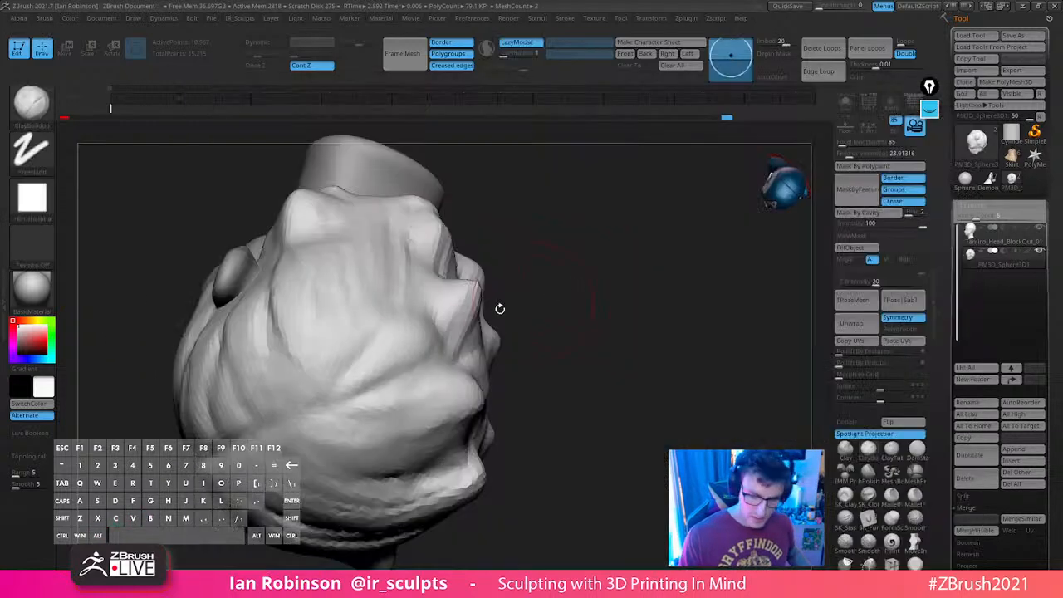
{"action": "mouse_move", "coordinate": [396, 346]}
{"action": "left_mouse_down"}
{"action": "mouse_move", "coordinate": [398, 255]}
{"action": "mouse_move", "coordinate": [421, 251]}
{"action": "mouse_move", "coordinate": [398, 335]}
{"action": "mouse_move", "coordinate": [403, 224]}
{"action": "left_mouse_up"}
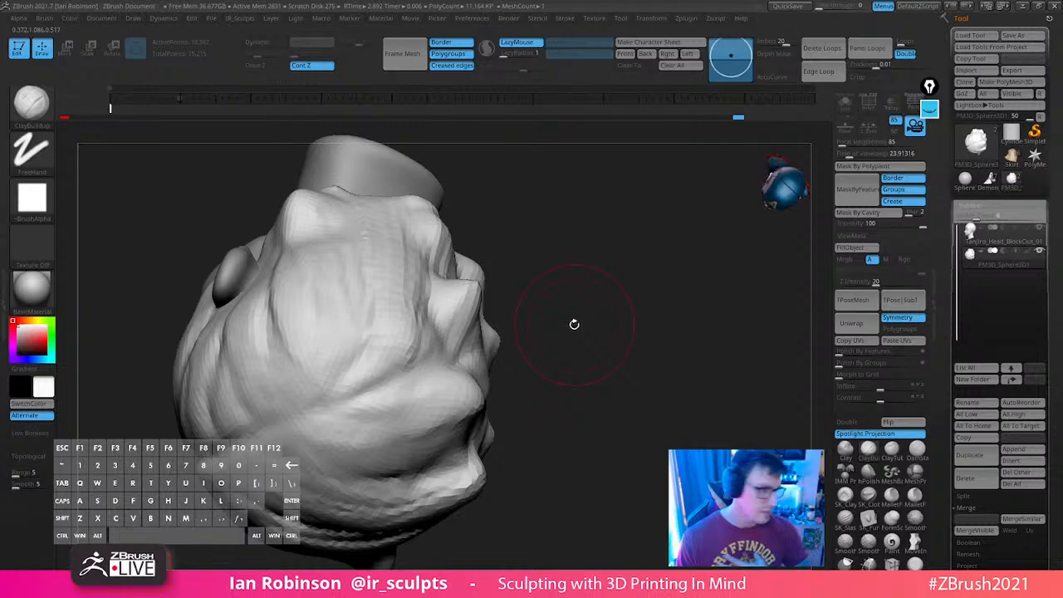
{"action": "mouse_move", "coordinate": [585, 319]}
{"action": "left_mouse_down"}
{"action": "mouse_move", "coordinate": [624, 320]}
{"action": "mouse_move", "coordinate": [541, 297]}
{"action": "left_mouse_up"}
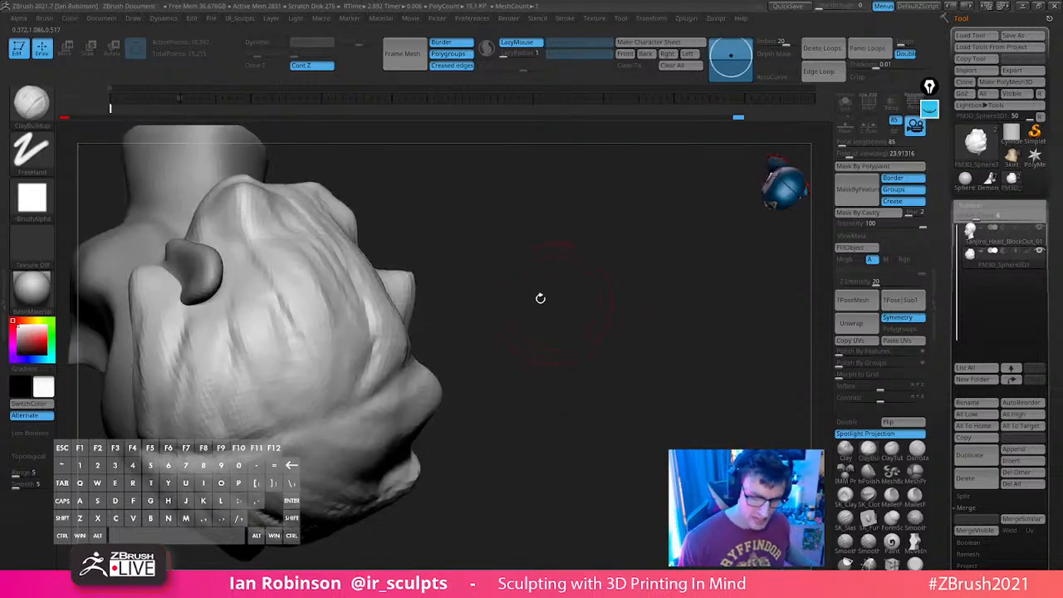
{"action": "left_click_drag", "start_coordinate": [341, 292], "coordinate": [327, 386]}
{"action": "mouse_move", "coordinate": [338, 267]}
{"action": "left_mouse_down"}
{"action": "mouse_move", "coordinate": [362, 357]}
{"action": "mouse_move", "coordinate": [326, 365]}
{"action": "left_mouse_up"}
{"action": "left_click_drag", "start_coordinate": [306, 312], "coordinate": [312, 375]}
Switch to the Move brush, check the reference, undo the first pull on the strand behind the ear, and pull it again
{"action": "key", "text": "b"}
{"action": "key", "text": "m"}
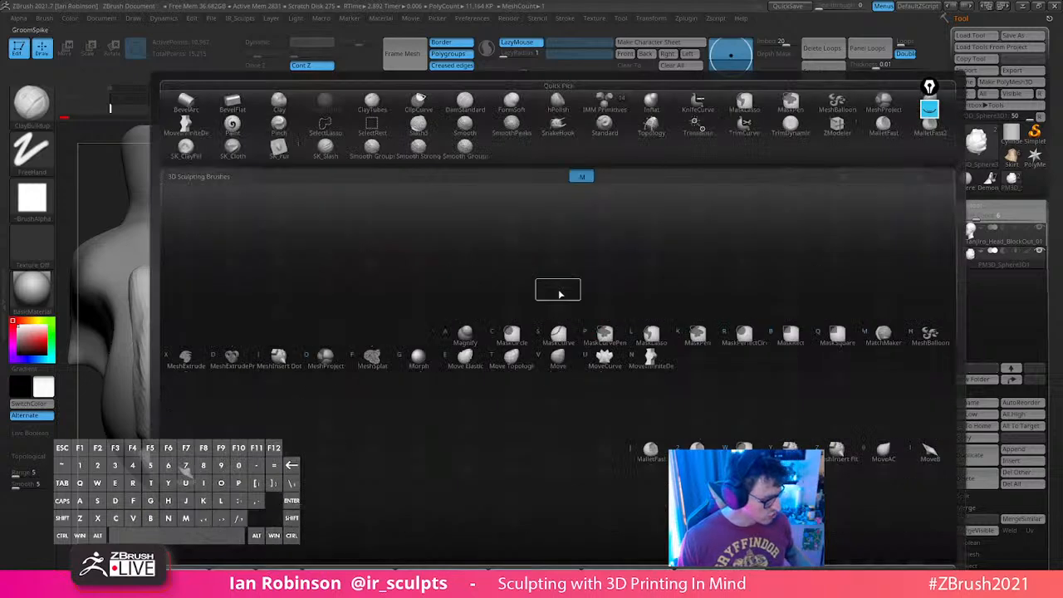
{"action": "key", "text": "v"}
{"action": "left_click_drag", "start_coordinate": [560, 293], "coordinate": [513, 275]}
{"action": "left_click_drag", "start_coordinate": [325, 277], "coordinate": [349, 258]}
{"action": "left_click_drag", "start_coordinate": [442, 273], "coordinate": [469, 248]}
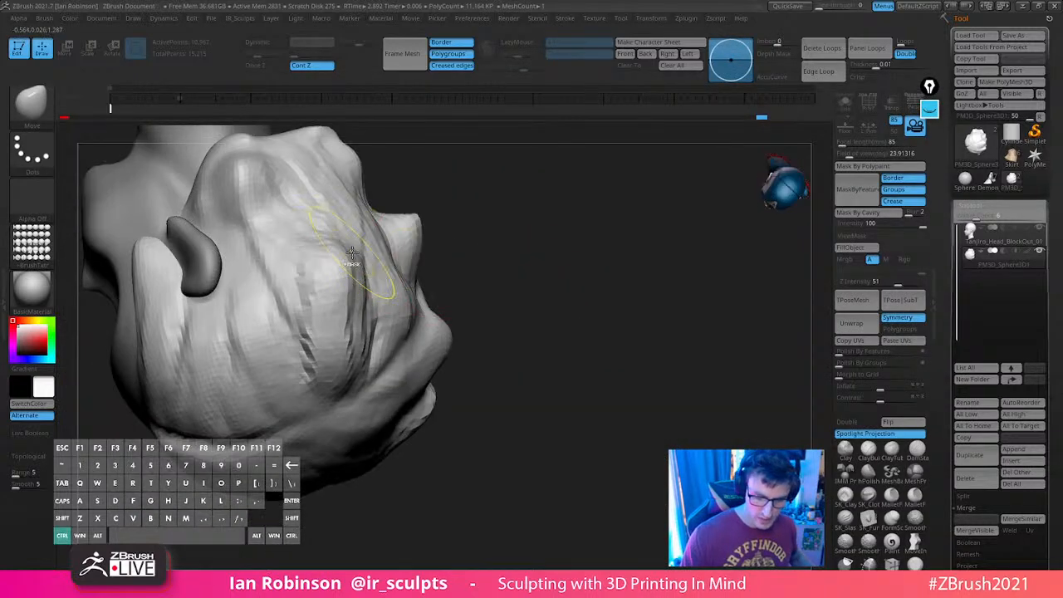
{"action": "key", "text": "shift+z"}
{"action": "key", "text": "shift+z"}
{"action": "key", "text": "ctrl+z"}
{"action": "left_click_drag", "start_coordinate": [339, 276], "coordinate": [359, 253]}
Pull more strands outward behind the ear and along the back of the hair with the Move brush
{"action": "mouse_move", "coordinate": [515, 235]}
{"action": "left_mouse_down"}
{"action": "mouse_move", "coordinate": [584, 301]}
{"action": "mouse_move", "coordinate": [532, 304]}
{"action": "left_mouse_up"}
{"action": "left_click_drag", "start_coordinate": [368, 304], "coordinate": [393, 277]}
{"action": "left_click_drag", "start_coordinate": [303, 293], "coordinate": [313, 272]}
{"action": "left_click_drag", "start_coordinate": [404, 240], "coordinate": [429, 233]}
{"action": "left_click_drag", "start_coordinate": [298, 281], "coordinate": [314, 256]}
{"action": "mouse_move", "coordinate": [452, 228]}
{"action": "left_mouse_down", "text": "alt"}
{"action": "mouse_move", "coordinate": [468, 254]}
{"action": "mouse_move", "coordinate": [518, 224]}
{"action": "mouse_move", "coordinate": [409, 299]}
{"action": "left_mouse_up", "text": "alt"}
Raise the DynaMesh resolution and re-DynaMesh the hair
{"action": "key", "text": "1"}
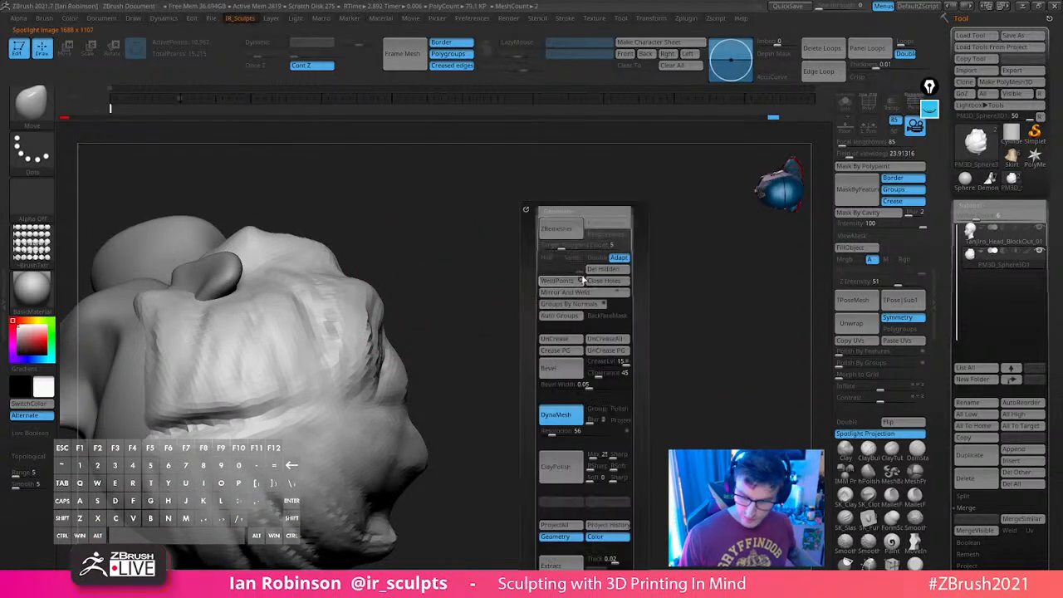
{"action": "left_click", "coordinate": [568, 432]}
{"action": "left_click_drag", "start_coordinate": [662, 340], "coordinate": [677, 408], "text": "ctrl"}
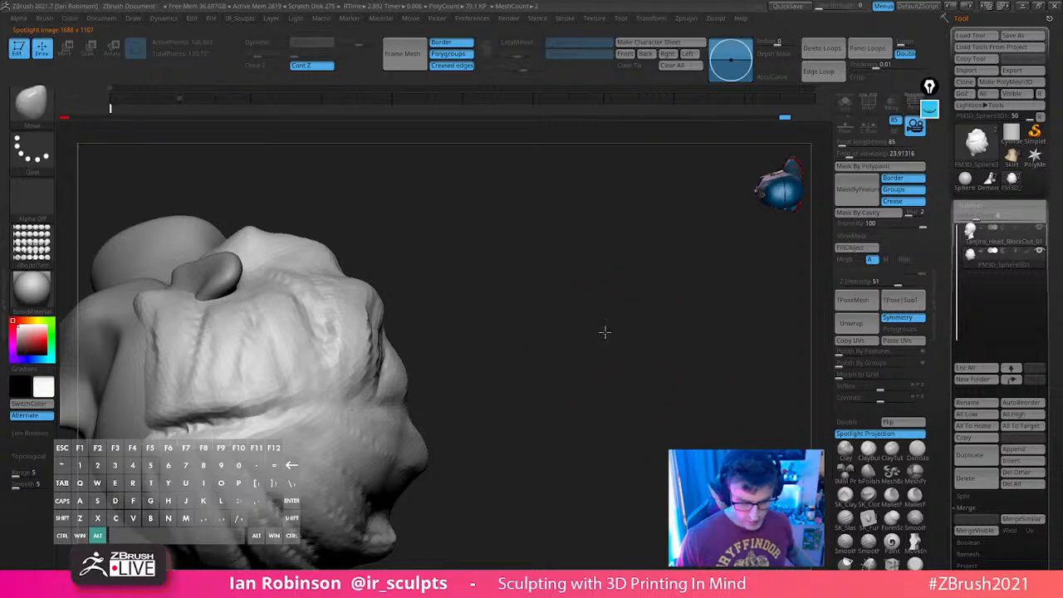
Build up the front hair with the ClayBuildup brush and compare it with the reference overlay
{"action": "mouse_move", "coordinate": [606, 333]}
{"action": "left_mouse_down"}
{"action": "mouse_move", "coordinate": [589, 321]}
{"action": "mouse_move", "coordinate": [599, 330]}
{"action": "mouse_move", "coordinate": [614, 278]}
{"action": "mouse_move", "coordinate": [658, 329]}
{"action": "mouse_move", "coordinate": [617, 316]}
{"action": "mouse_move", "coordinate": [622, 339]}
{"action": "left_mouse_up"}
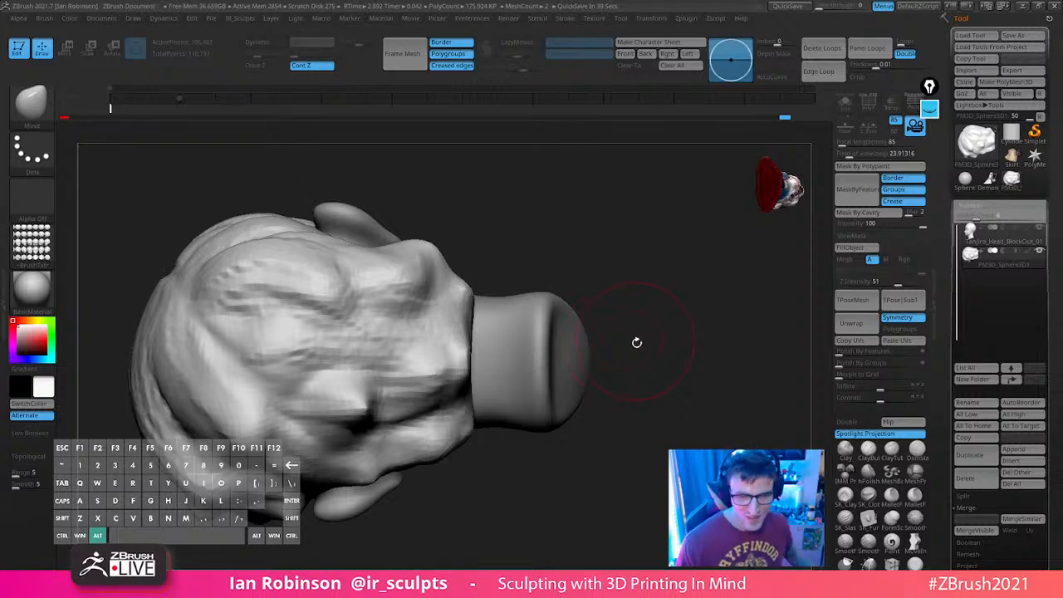
{"action": "left_click_drag", "start_coordinate": [636, 343], "coordinate": [658, 310]}
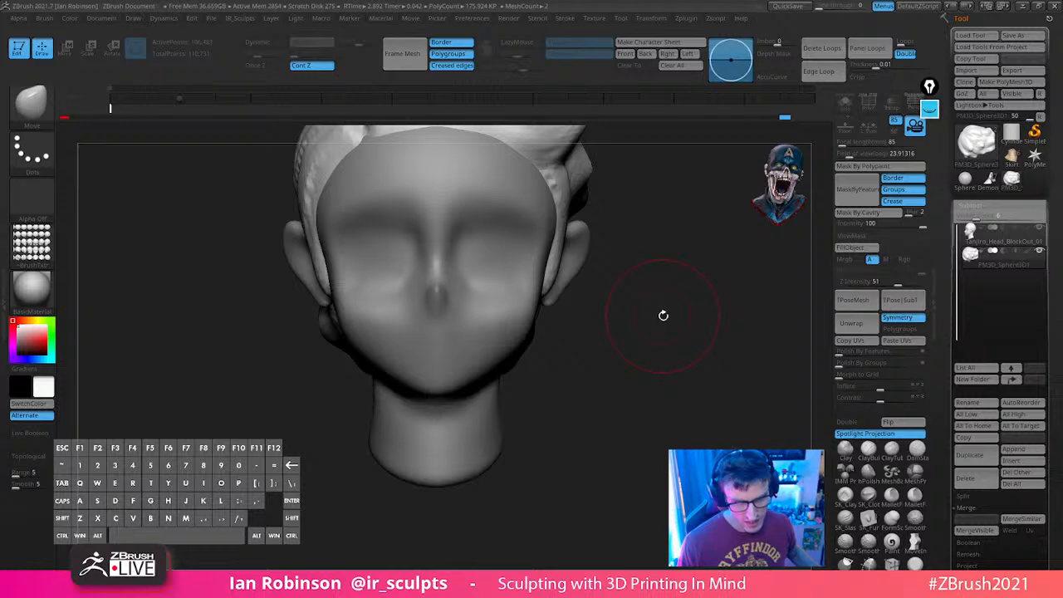
{"action": "key", "text": "s"}
{"action": "left_click_drag", "start_coordinate": [666, 315], "coordinate": [656, 316]}
{"action": "mouse_move", "coordinate": [654, 319]}
{"action": "left_mouse_down", "text": "alt"}
{"action": "mouse_move", "coordinate": [643, 337]}
{"action": "mouse_move", "coordinate": [654, 361]}
{"action": "left_mouse_up", "text": "alt"}
{"action": "key", "text": "b"}
{"action": "mouse_move", "coordinate": [451, 304]}
{"action": "left_mouse_down"}
{"action": "mouse_move", "coordinate": [456, 293]}
{"action": "mouse_move", "coordinate": [390, 314]}
{"action": "left_mouse_up"}
{"action": "mouse_move", "coordinate": [581, 303]}
{"action": "left_mouse_down"}
{"action": "mouse_move", "coordinate": [629, 335]}
{"action": "mouse_move", "coordinate": [620, 366]}
{"action": "left_mouse_up"}
{"action": "key", "text": "shift+z"}
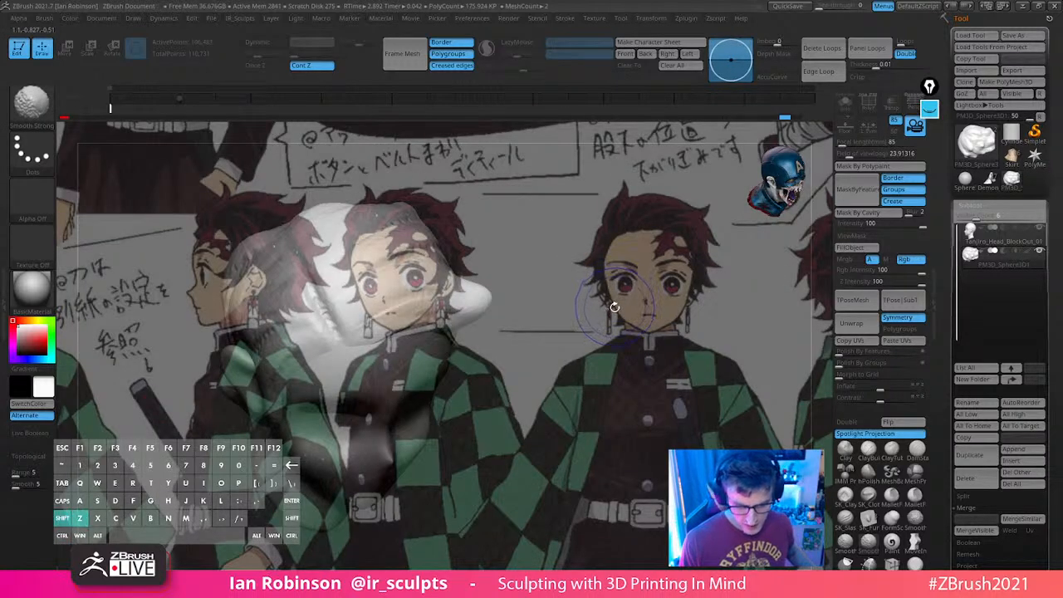
{"action": "key", "text": "shift+z"}
Build up and smooth strands across the swept front hair and around its outer lock
{"action": "left_click_drag", "start_coordinate": [610, 303], "coordinate": [553, 278]}
{"action": "left_click_drag", "start_coordinate": [487, 292], "coordinate": [409, 332]}
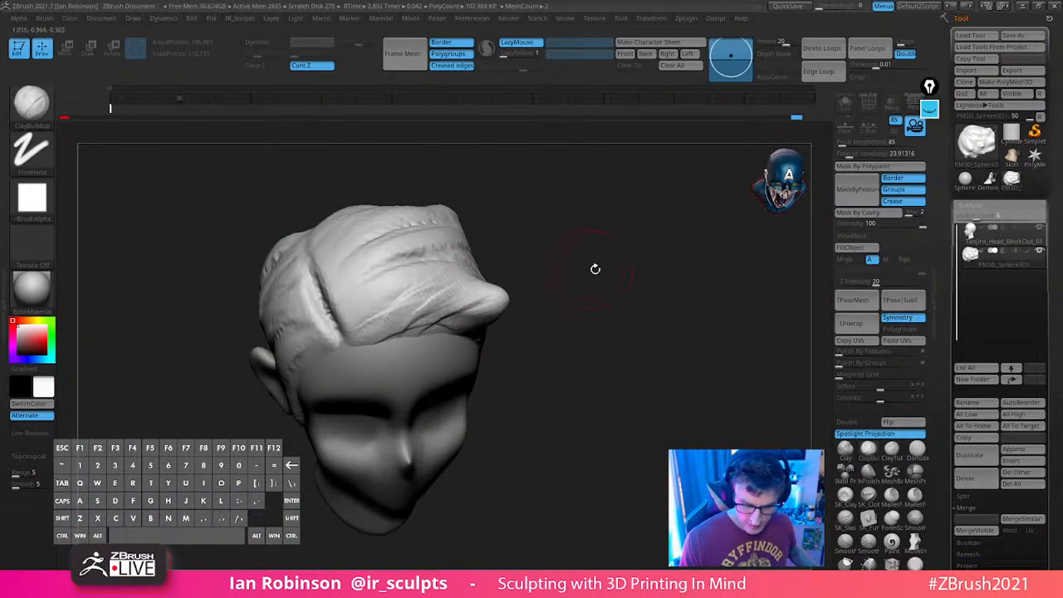
{"action": "key", "text": "s"}
{"action": "left_click_drag", "start_coordinate": [596, 269], "coordinate": [580, 320]}
{"action": "left_click_drag", "start_coordinate": [449, 285], "coordinate": [435, 287], "text": "shift"}
{"action": "left_click_drag", "start_coordinate": [611, 258], "coordinate": [555, 249]}
{"action": "key", "text": "s"}
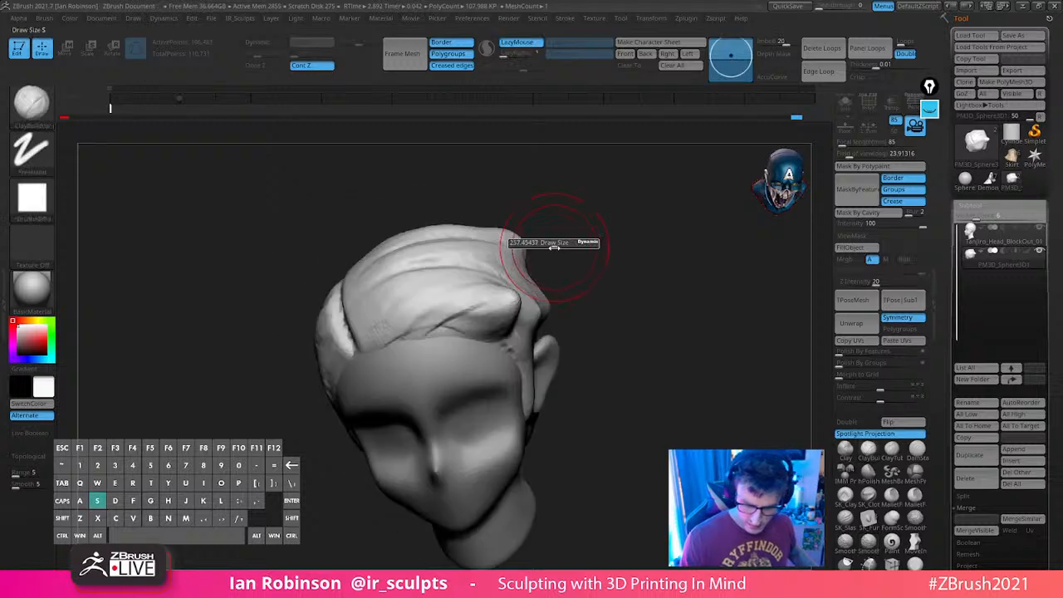
{"action": "left_click_drag", "start_coordinate": [498, 270], "coordinate": [526, 290], "text": "shift"}
{"action": "mouse_move", "coordinate": [565, 254]}
{"action": "left_mouse_down"}
{"action": "mouse_move", "coordinate": [629, 263]}
{"action": "mouse_move", "coordinate": [598, 256]}
{"action": "mouse_move", "coordinate": [588, 241]}
{"action": "left_mouse_up"}
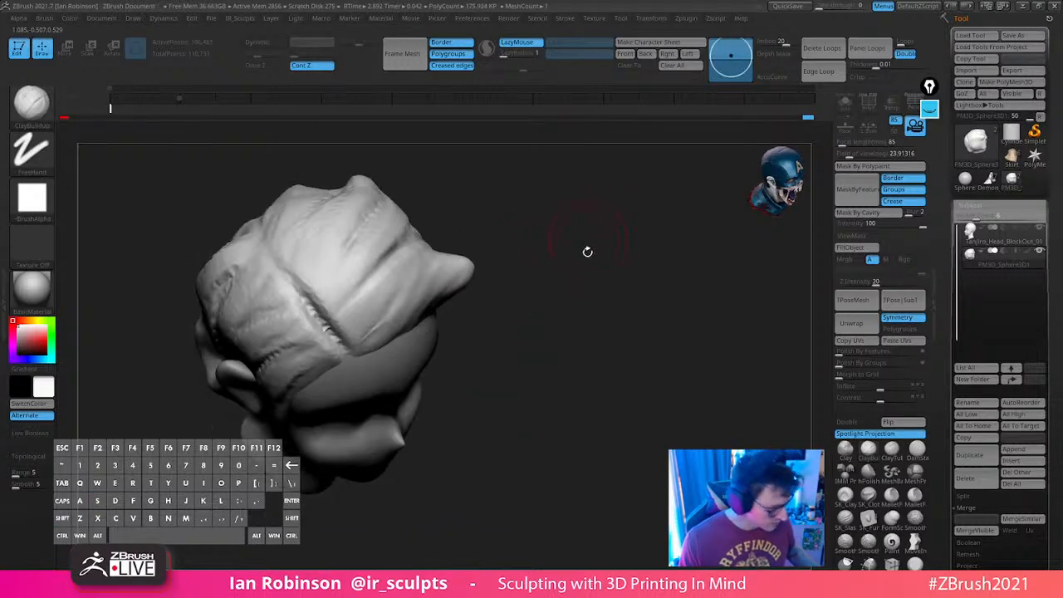
Switch to the Move brush and pull the tip of the front lock upward and outward
{"action": "key", "text": "b"}
{"action": "key", "text": "m"}
{"action": "key", "text": "v"}
{"action": "mouse_move", "coordinate": [593, 288]}
{"action": "left_mouse_down"}
{"action": "mouse_move", "coordinate": [472, 238]}
{"action": "mouse_move", "coordinate": [479, 230]}
{"action": "left_mouse_up"}
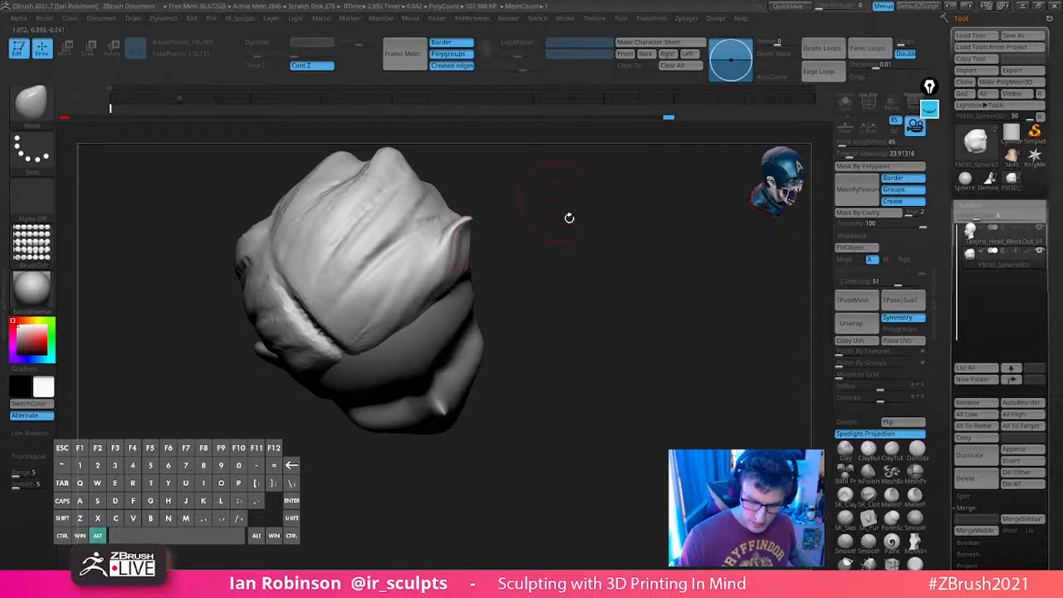
{"action": "mouse_move", "coordinate": [570, 218]}
{"action": "left_mouse_down"}
{"action": "mouse_move", "coordinate": [605, 214]}
{"action": "mouse_move", "coordinate": [513, 304]}
{"action": "mouse_move", "coordinate": [472, 289]}
{"action": "mouse_move", "coordinate": [610, 230]}
{"action": "mouse_move", "coordinate": [536, 255]}
{"action": "left_mouse_up"}
Switch back to the ClayBuildup brush and build up strands on the side of the hair above the ear
{"action": "key", "text": "b"}
{"action": "key", "text": "c"}
{"action": "key", "text": "b"}
{"action": "left_click_drag", "start_coordinate": [576, 214], "coordinate": [593, 289]}
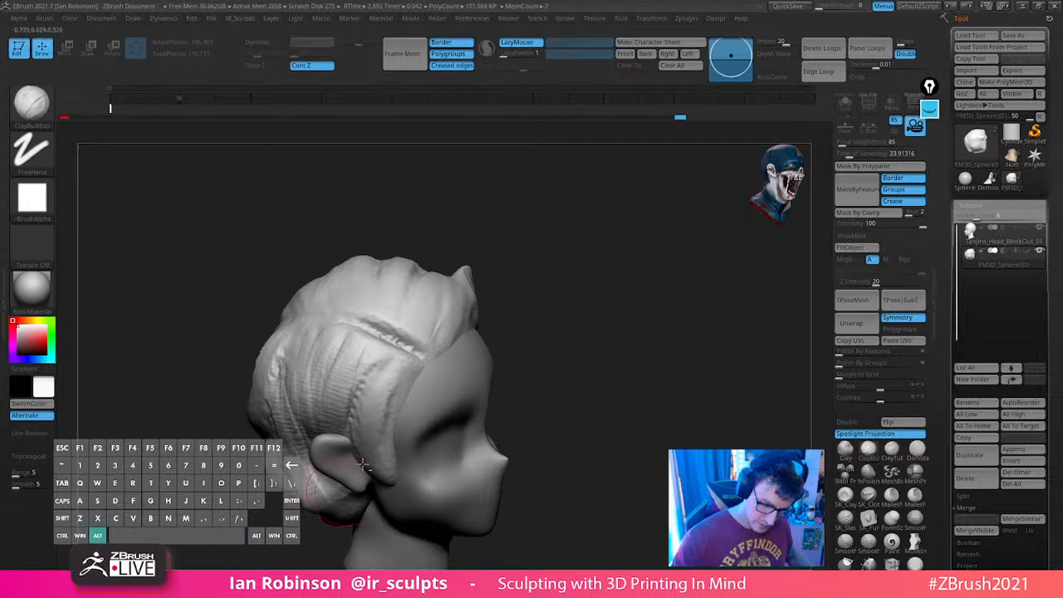
{"action": "mouse_move", "coordinate": [574, 336]}
{"action": "left_mouse_down"}
{"action": "mouse_move", "coordinate": [633, 263]}
{"action": "mouse_move", "coordinate": [599, 299]}
{"action": "mouse_move", "coordinate": [646, 314]}
{"action": "left_mouse_up"}
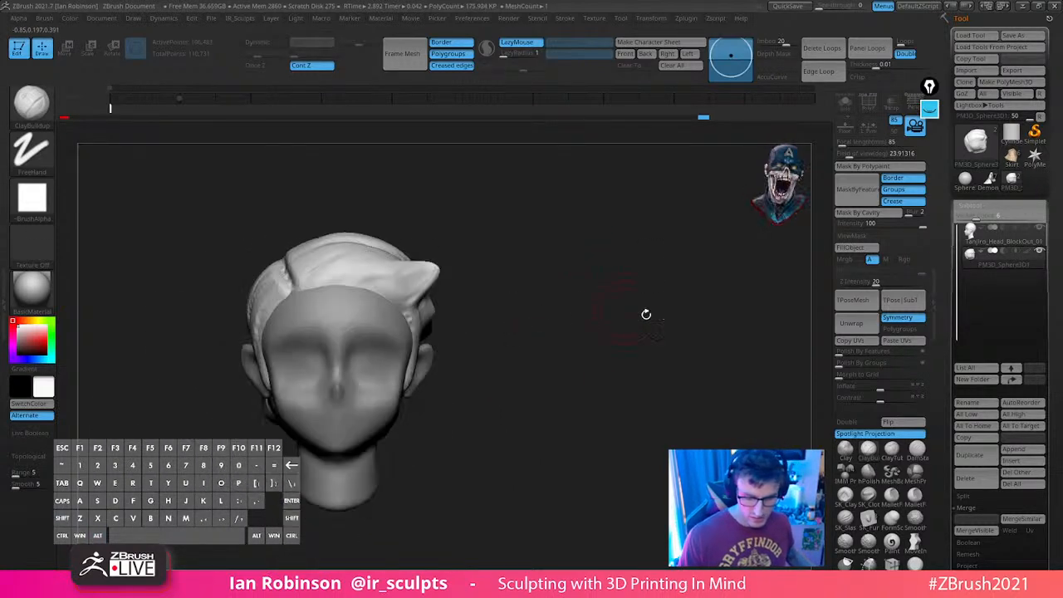
Build up finer strands on the swept front lock and along the parting with ClayBuildup
{"action": "mouse_move", "coordinate": [566, 320]}
{"action": "left_mouse_down"}
{"action": "mouse_move", "coordinate": [579, 292]}
{"action": "mouse_move", "coordinate": [573, 304]}
{"action": "left_mouse_up"}
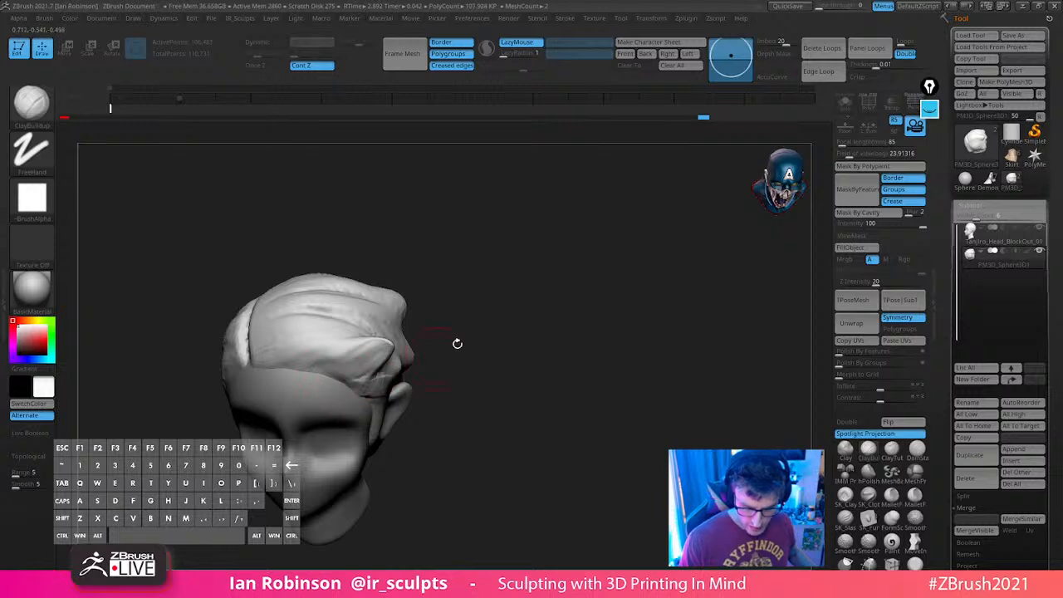
{"action": "left_click_drag", "start_coordinate": [457, 343], "coordinate": [337, 376]}
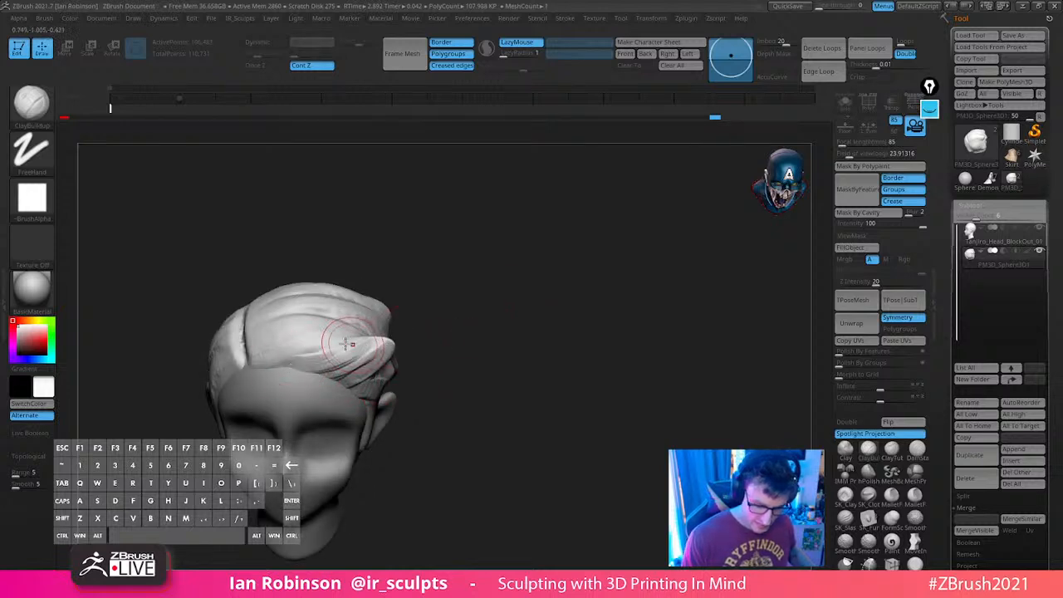
{"action": "left_click_drag", "start_coordinate": [555, 290], "coordinate": [498, 324]}
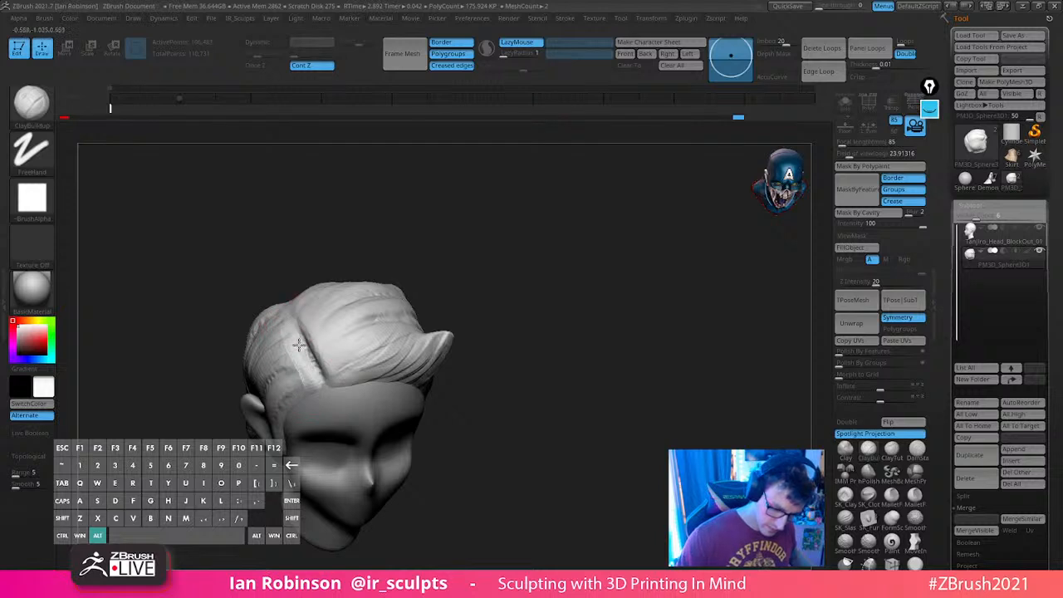
{"action": "right_click_drag", "start_coordinate": [325, 383], "coordinate": [334, 372]}
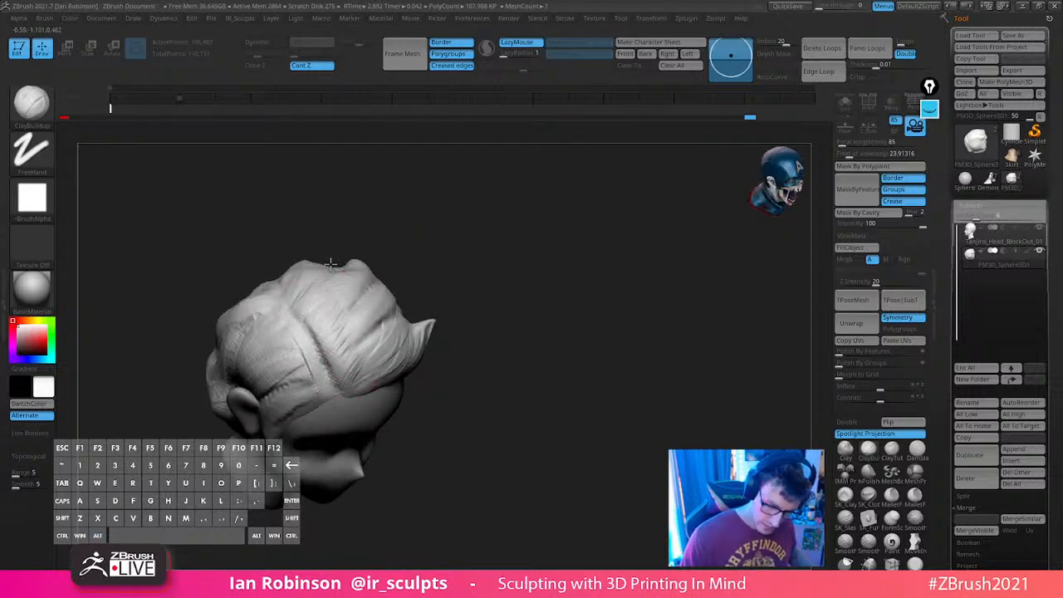
{"action": "mouse_move", "coordinate": [341, 356]}
{"action": "right_mouse_down"}
{"action": "mouse_move", "coordinate": [498, 219]}
{"action": "mouse_move", "coordinate": [507, 273]}
{"action": "right_mouse_up"}
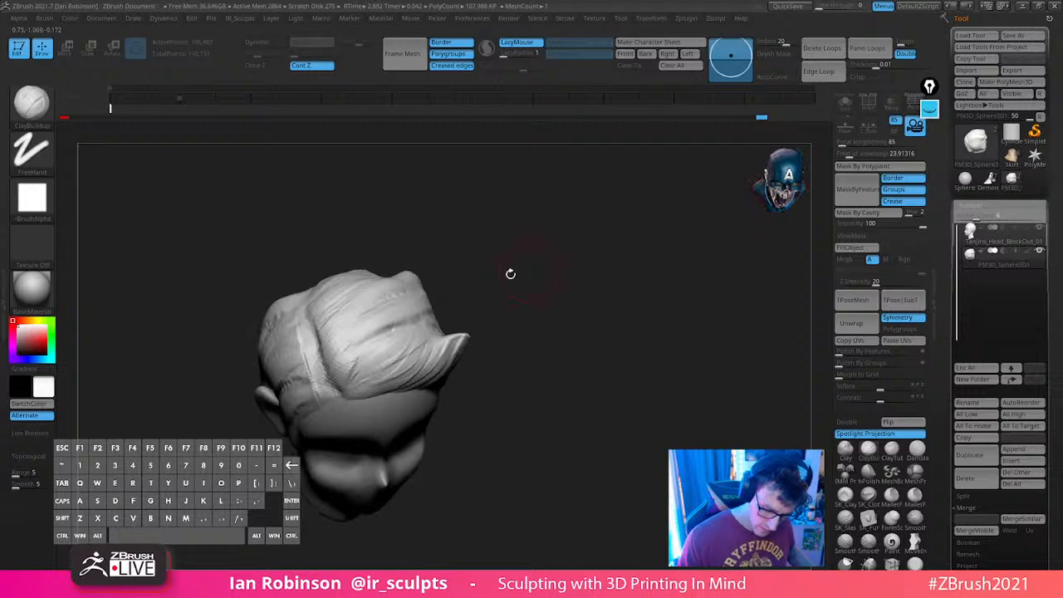
Set masking to the lasso type and mask the swept hair on the larger side of the parting
{"action": "key", "text": "ctrl"}
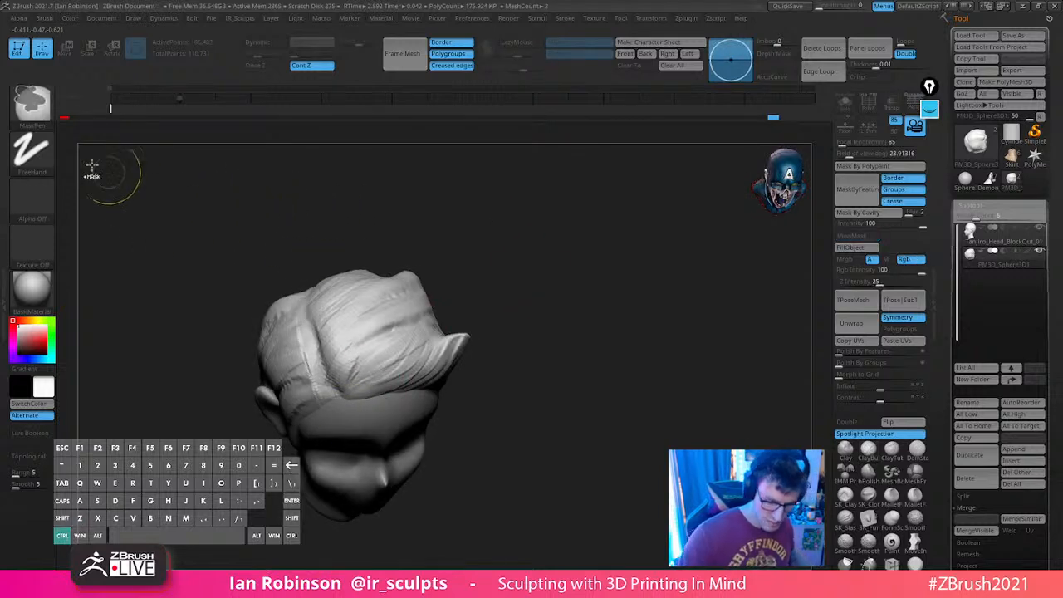
{"action": "left_click", "coordinate": [32, 101], "text": "ctrl"}
{"action": "left_click", "coordinate": [139, 162]}
{"action": "mouse_move", "coordinate": [304, 277]}
{"action": "left_mouse_down", "text": "ctrl"}
{"action": "mouse_move", "coordinate": [306, 309]}
{"action": "mouse_move", "coordinate": [377, 445]}
{"action": "mouse_move", "coordinate": [462, 142]}
{"action": "left_mouse_up", "text": "ctrl"}
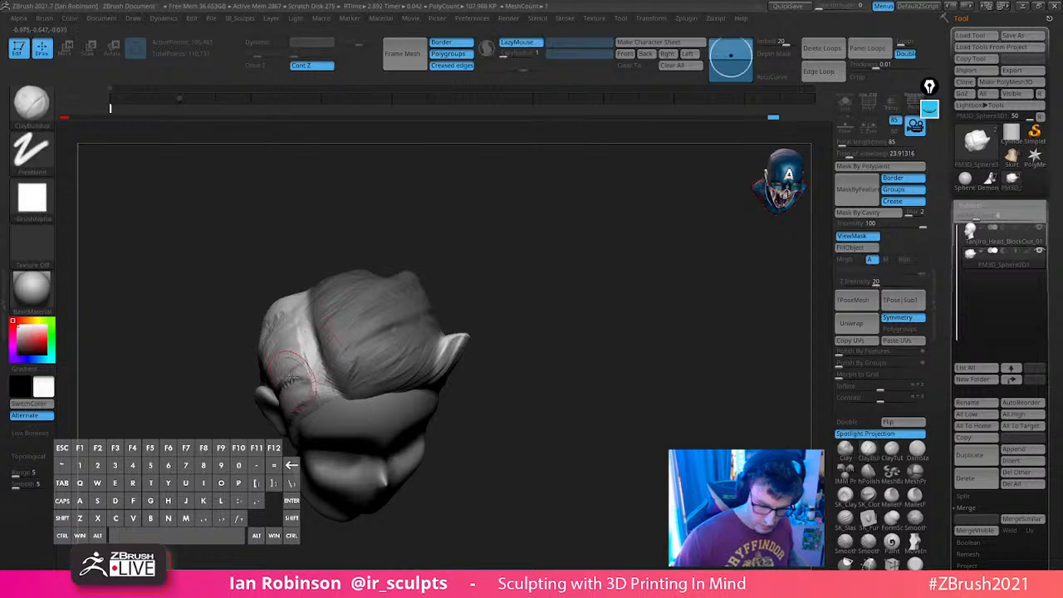
Build up the unmasked hair beside the parting with ClayBuildup and turn off the mask display
{"action": "right_click_drag", "start_coordinate": [421, 282], "coordinate": [383, 305]}
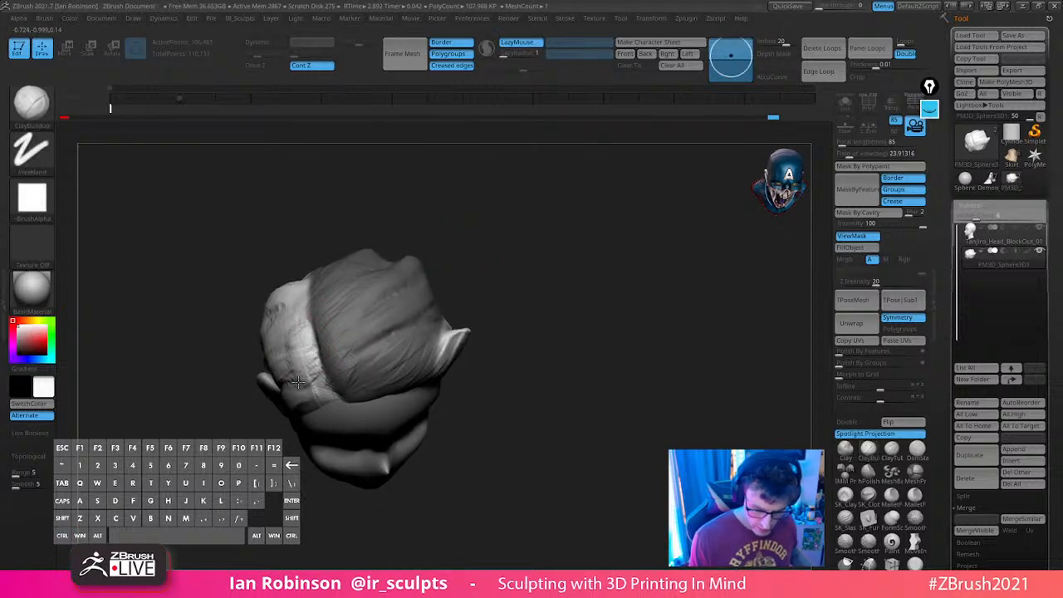
{"action": "mouse_move", "coordinate": [306, 410]}
{"action": "right_mouse_down"}
{"action": "mouse_move", "coordinate": [546, 266]}
{"action": "mouse_move", "coordinate": [553, 338]}
{"action": "mouse_move", "coordinate": [282, 340]}
{"action": "right_mouse_up"}
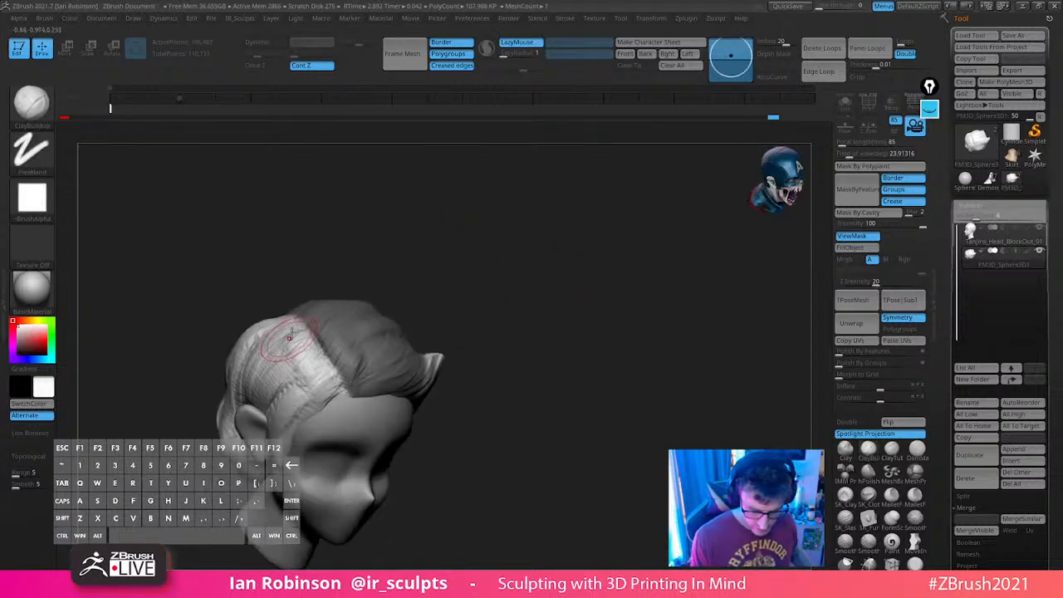
{"action": "key", "text": "ctrl+h"}
Switch to the DamStandard brush and carve sharp grooves along the parting, strands and front hairline
{"action": "key", "text": "b"}
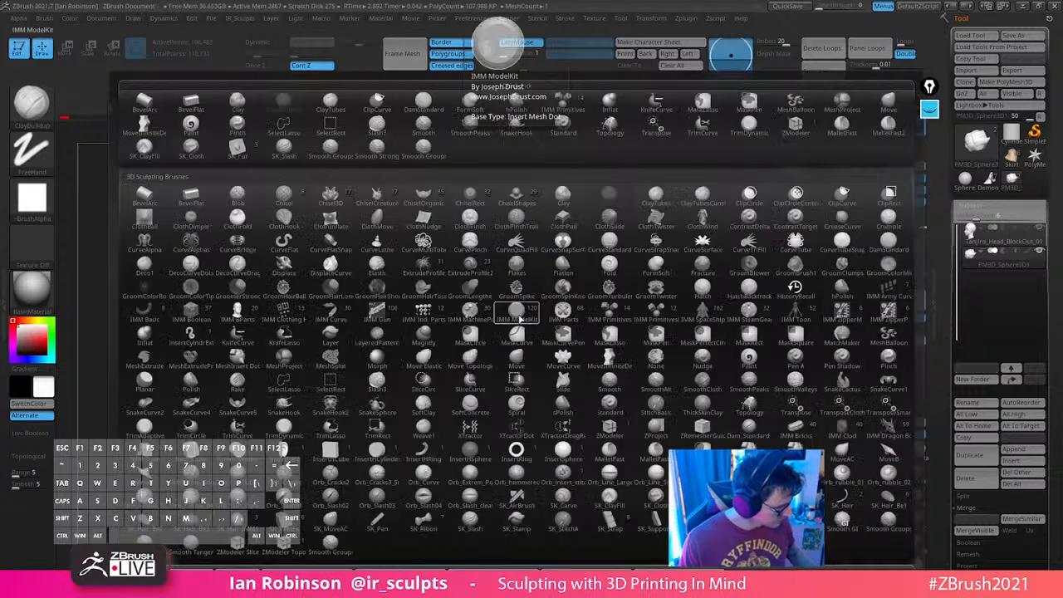
{"action": "key", "text": "d"}
{"action": "key", "text": "s"}
{"action": "right_click_drag", "start_coordinate": [515, 308], "coordinate": [377, 340]}
{"action": "mouse_move", "coordinate": [377, 341]}
{"action": "left_mouse_down"}
{"action": "mouse_move", "coordinate": [316, 337]}
{"action": "mouse_move", "coordinate": [328, 378]}
{"action": "mouse_move", "coordinate": [454, 342]}
{"action": "left_mouse_up"}
{"action": "right_click_drag", "start_coordinate": [453, 342], "coordinate": [339, 401]}
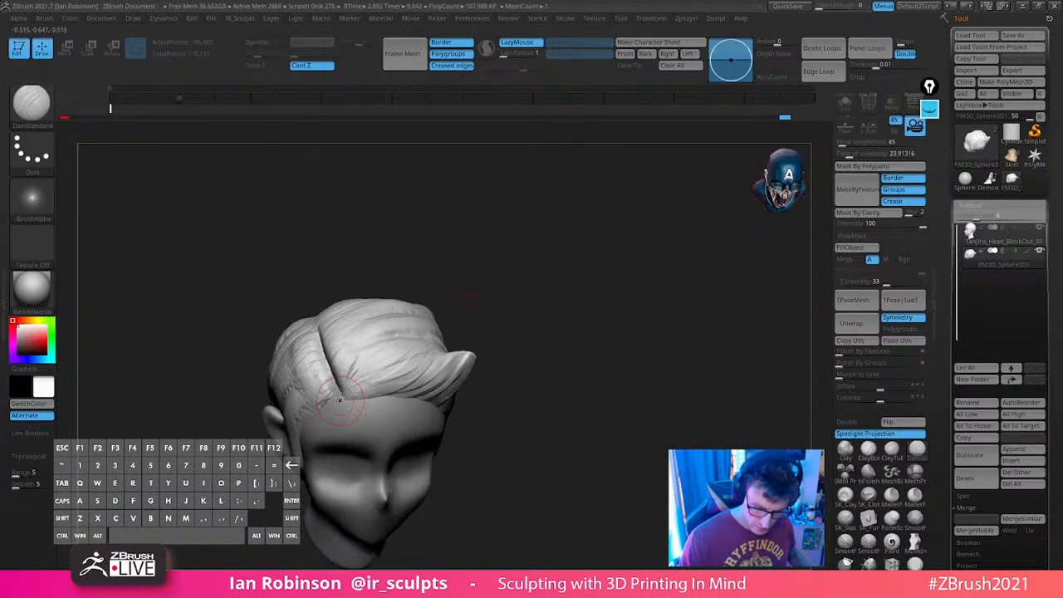
{"action": "mouse_move", "coordinate": [577, 329]}
{"action": "left_mouse_down"}
{"action": "mouse_move", "coordinate": [573, 310]}
{"action": "mouse_move", "coordinate": [546, 313]}
{"action": "left_mouse_up"}
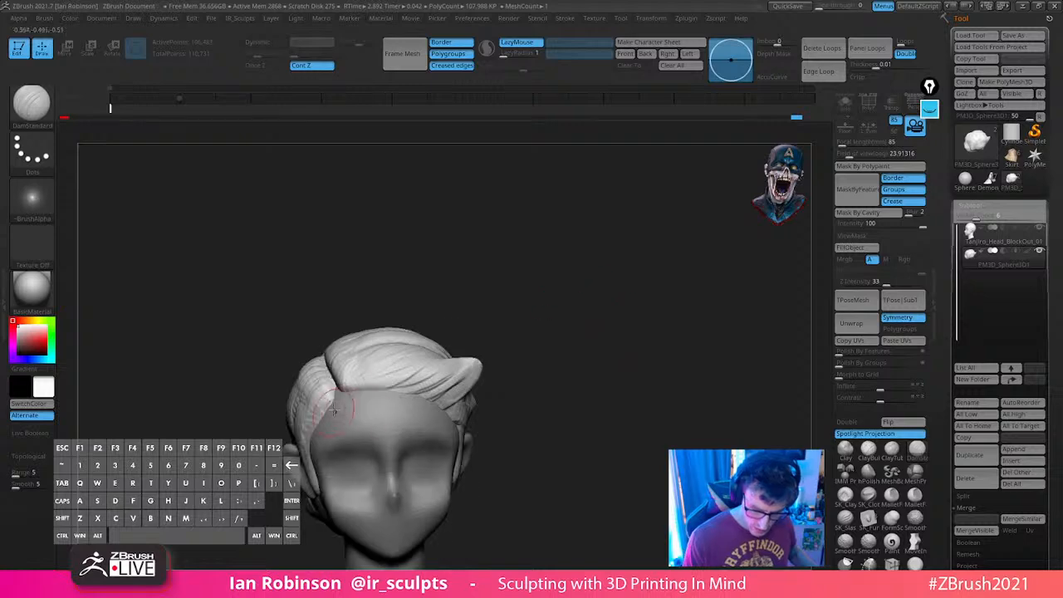
{"action": "left_click_drag", "start_coordinate": [499, 349], "coordinate": [565, 341]}
{"action": "left_click_drag", "start_coordinate": [338, 390], "coordinate": [292, 422]}
{"action": "left_click_drag", "start_coordinate": [510, 344], "coordinate": [625, 301]}
Save the tool as Tanjiro_Head_BlockOut_01.ztl in the Demon_Slayer_Sculpture folder
{"action": "left_click", "coordinate": [1013, 35]}
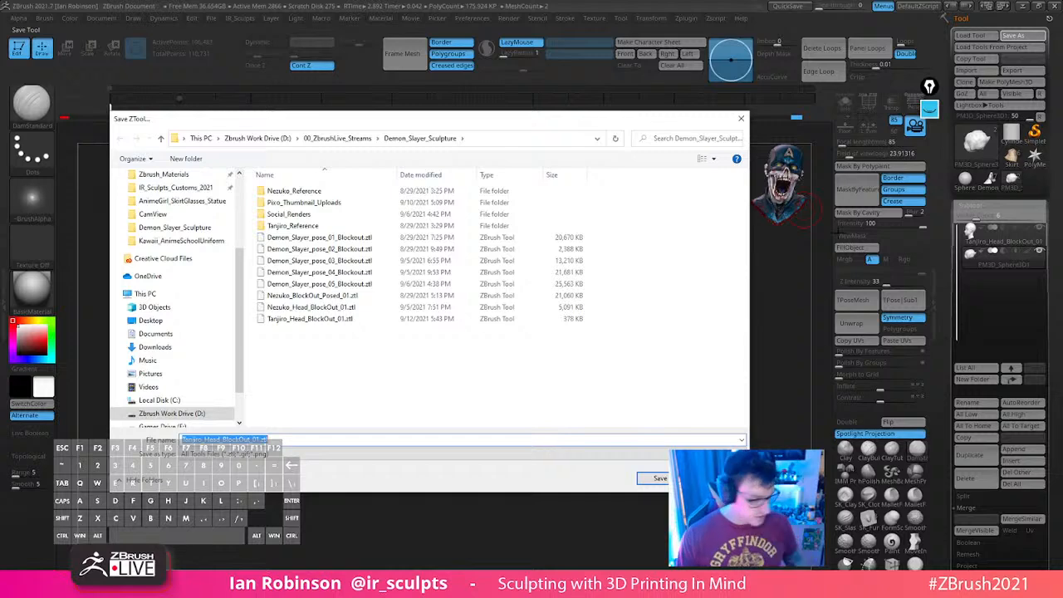
{"action": "key", "text": "Return"}
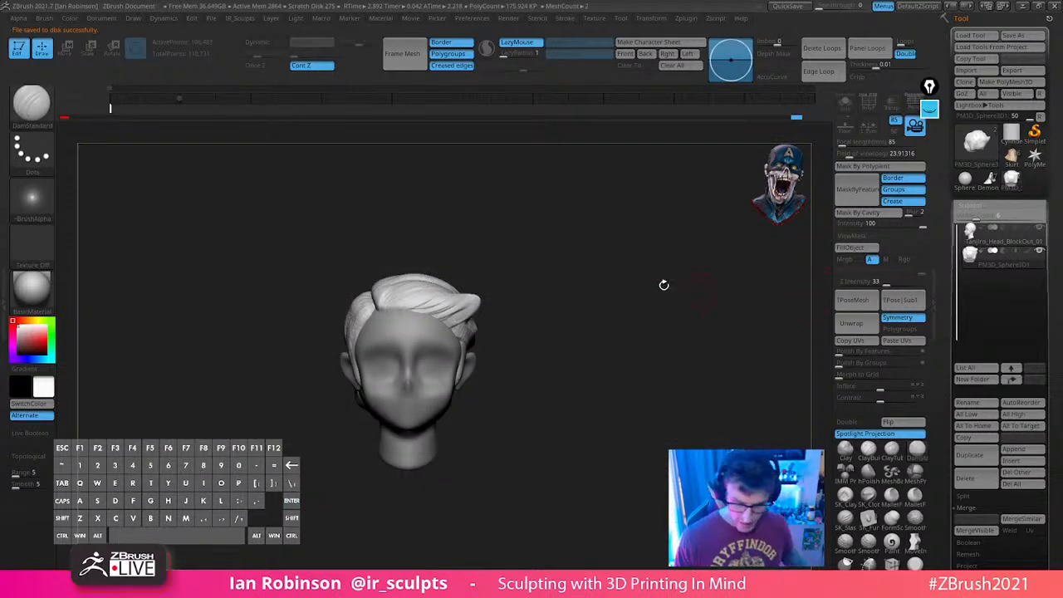
Merge the visible head and hair subtools into a new tool and switch to that merged tool
{"action": "left_click_drag", "start_coordinate": [591, 288], "coordinate": [553, 381], "text": "alt"}
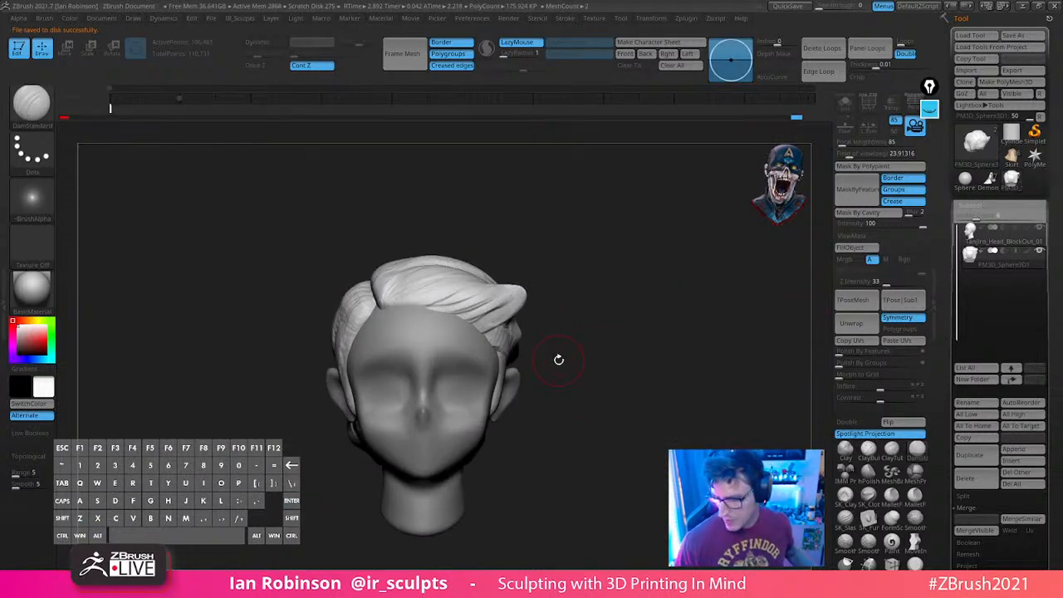
{"action": "left_click_drag", "start_coordinate": [739, 462], "coordinate": [713, 421], "text": "alt"}
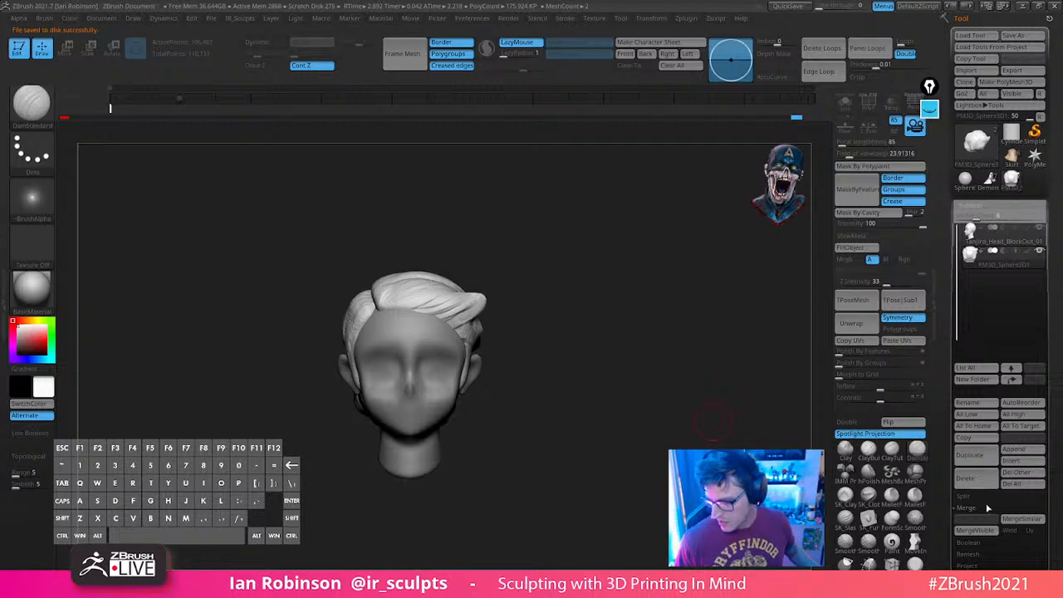
{"action": "left_click", "coordinate": [986, 536]}
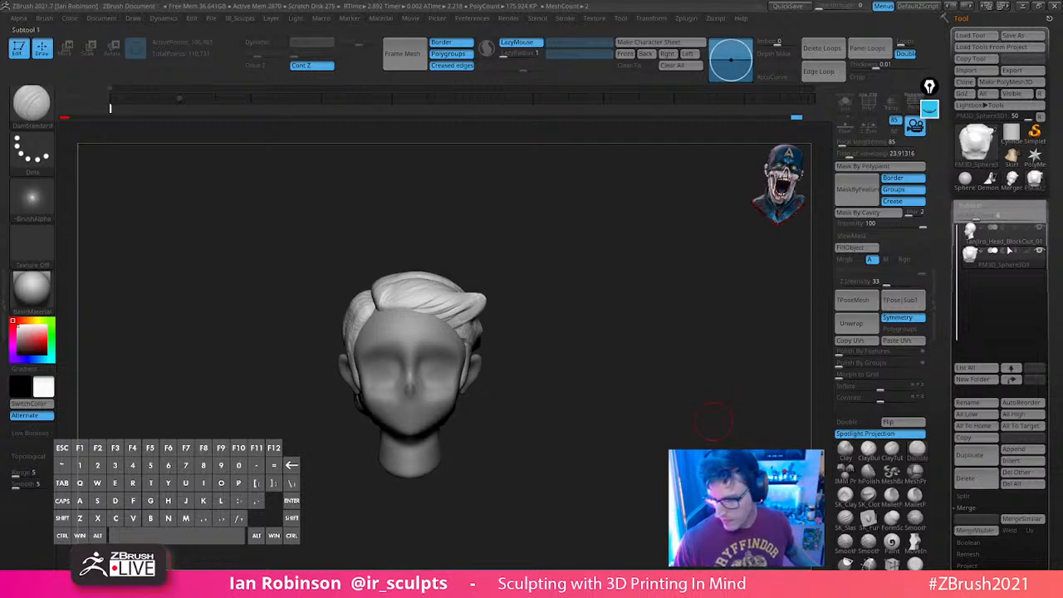
{"action": "left_click", "coordinate": [1012, 179]}
{"action": "key", "text": "shift+f"}
{"action": "key", "text": "shift+f"}
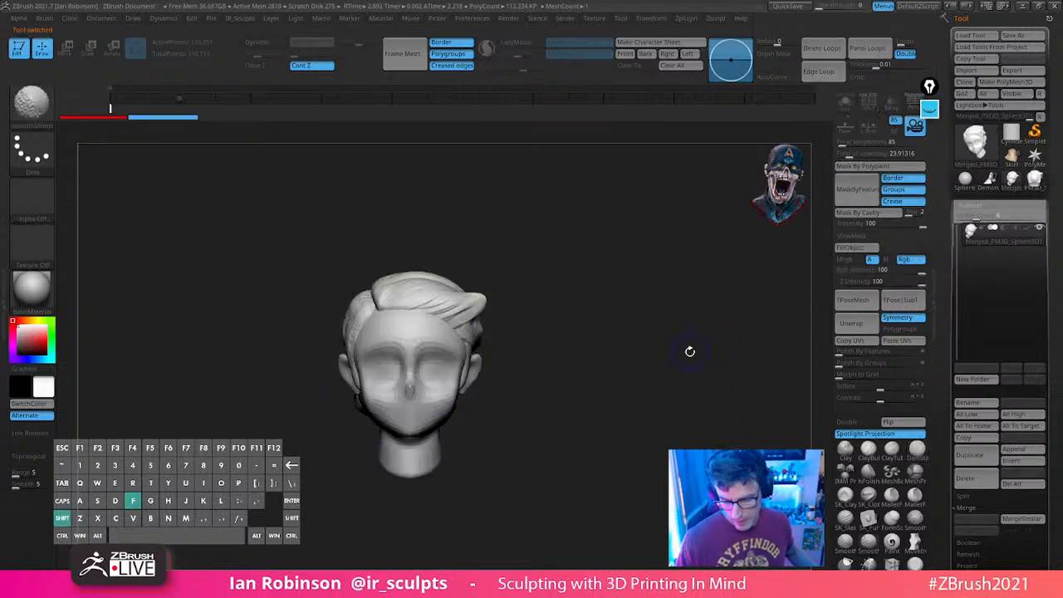
Copy the merged head subtool and switch to the Demon Slayer pose tool
{"action": "left_click", "coordinate": [970, 437]}
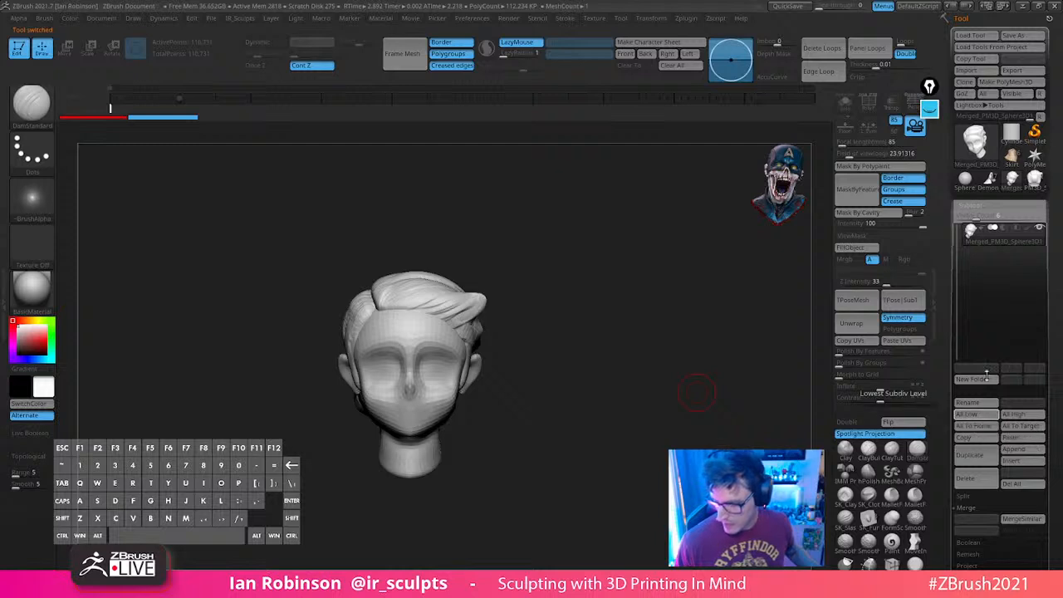
{"action": "left_click", "coordinate": [1012, 160]}
{"action": "left_click", "coordinate": [1034, 184]}
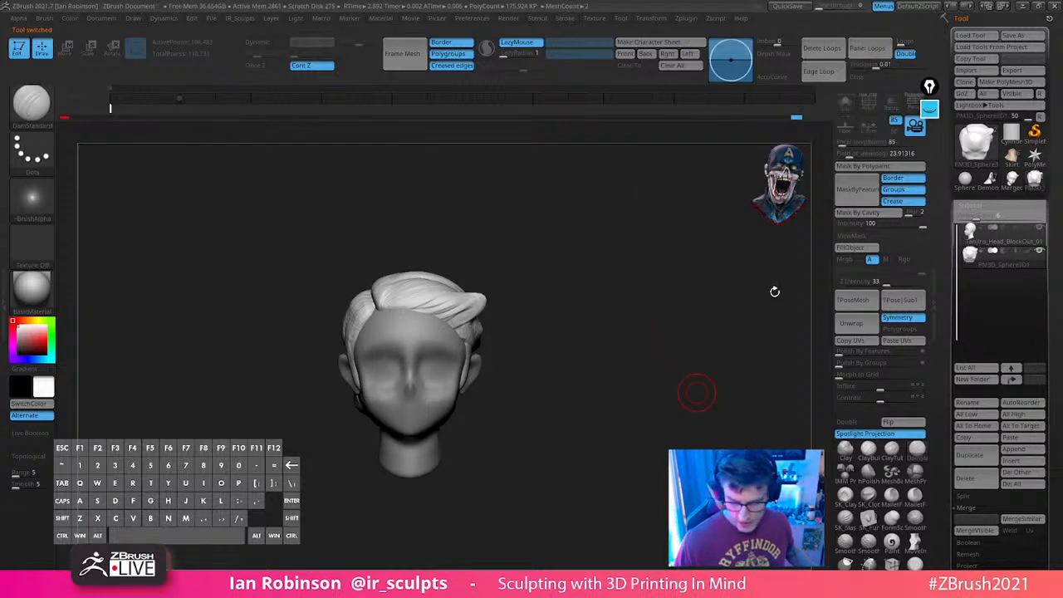
{"action": "left_click", "coordinate": [989, 180]}
Select the Demon_Slayer_pose_03_Blockout1_8 subtool and paste the merged head into the pose scene
{"action": "left_click_drag", "start_coordinate": [643, 297], "coordinate": [598, 475], "text": "alt"}
{"action": "left_click", "coordinate": [412, 295], "text": "alt"}
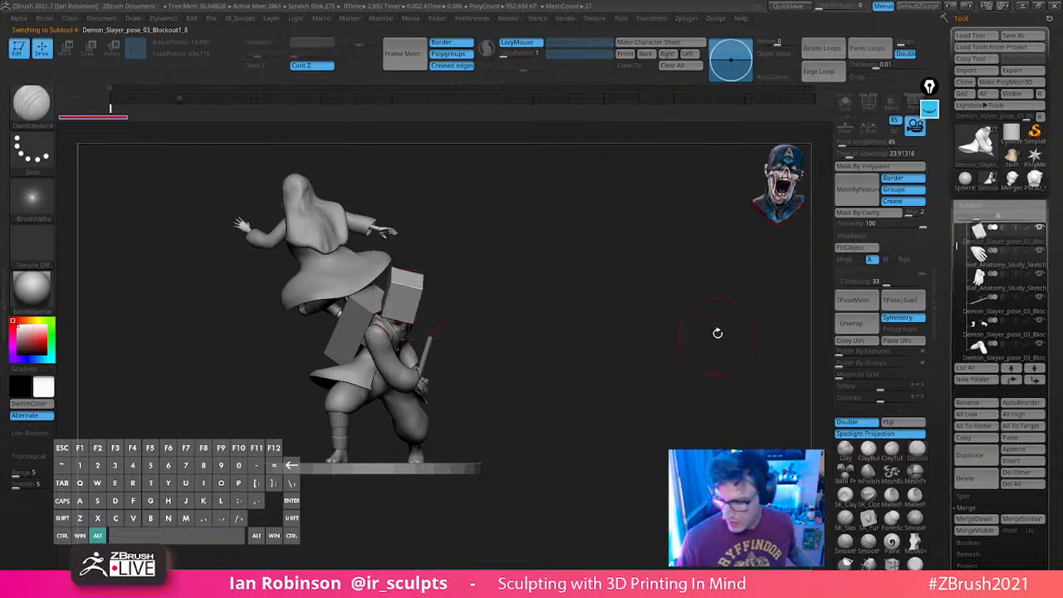
{"action": "left_click_drag", "start_coordinate": [717, 333], "coordinate": [686, 409], "text": "alt"}
{"action": "left_click", "coordinate": [1013, 437]}
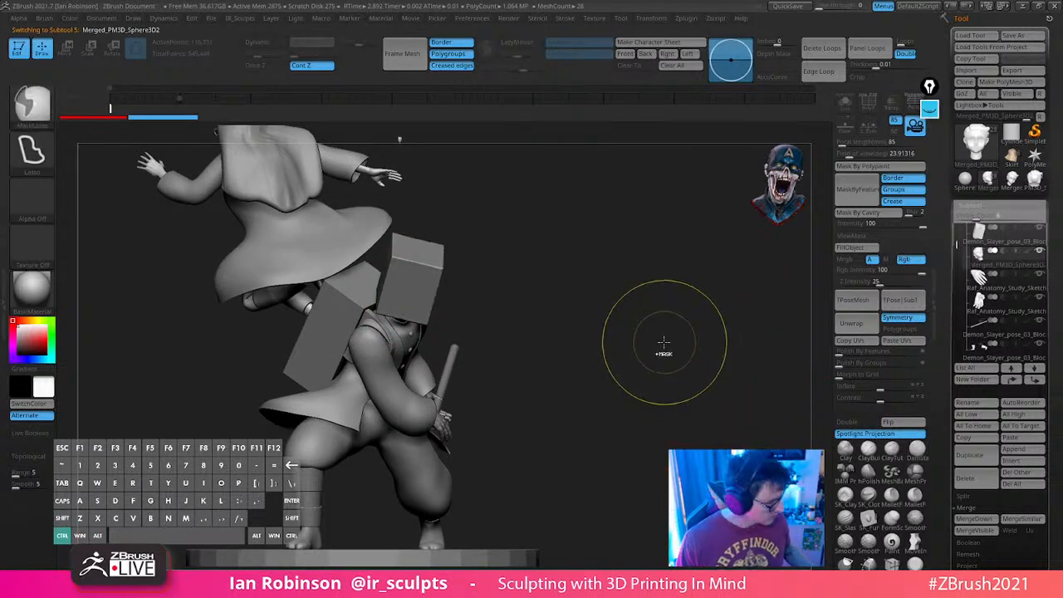
Enlarge the pasted head in the pose scene and undo the enlargement
{"action": "left_click", "coordinate": [664, 343], "text": "ctrl+shift"}
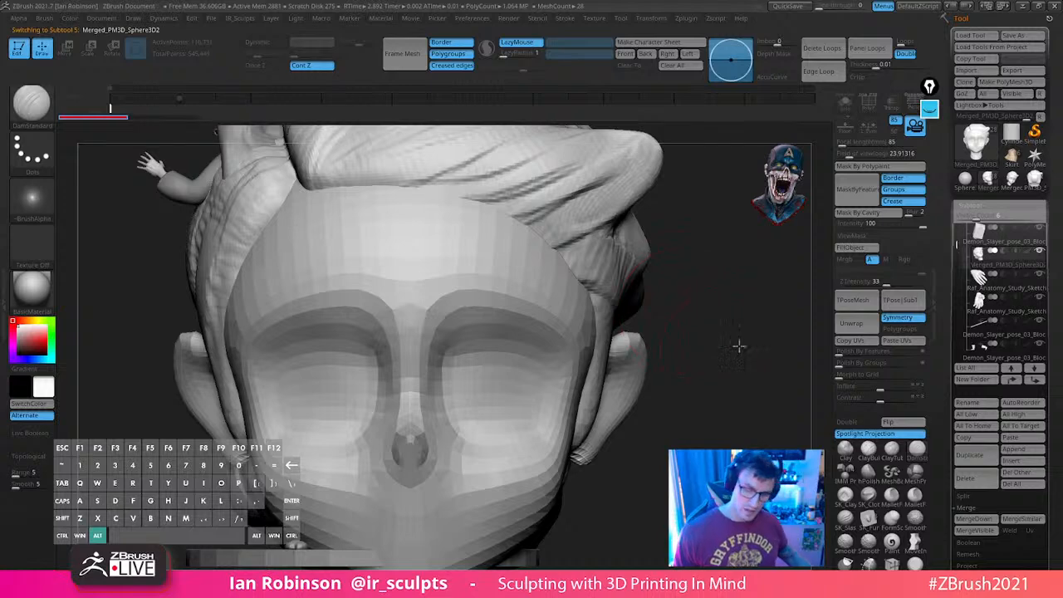
{"action": "left_click_drag", "start_coordinate": [738, 346], "coordinate": [671, 294], "text": "alt"}
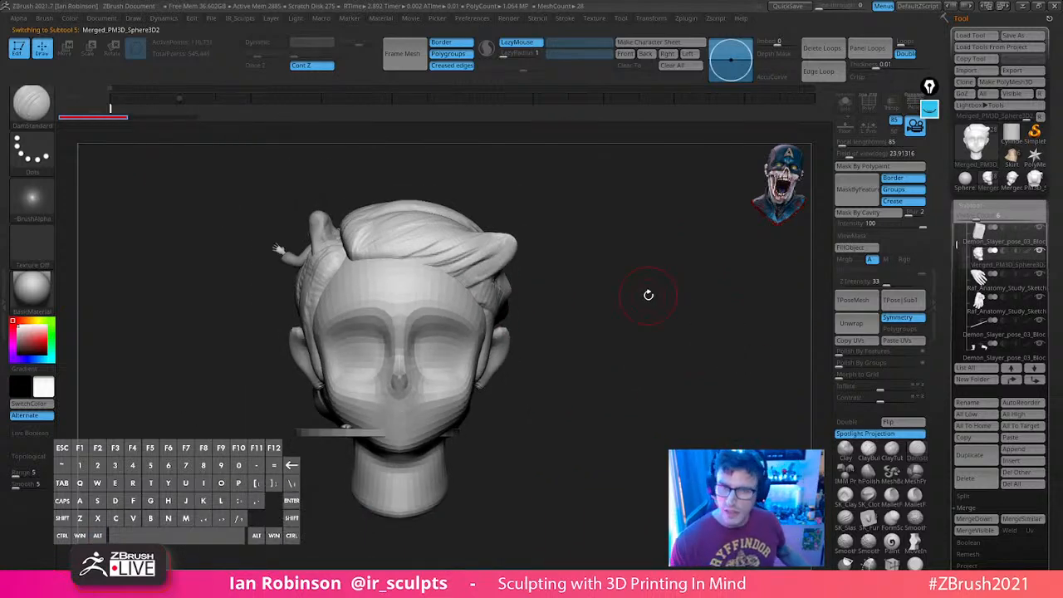
{"action": "key", "text": "ctrl+z"}
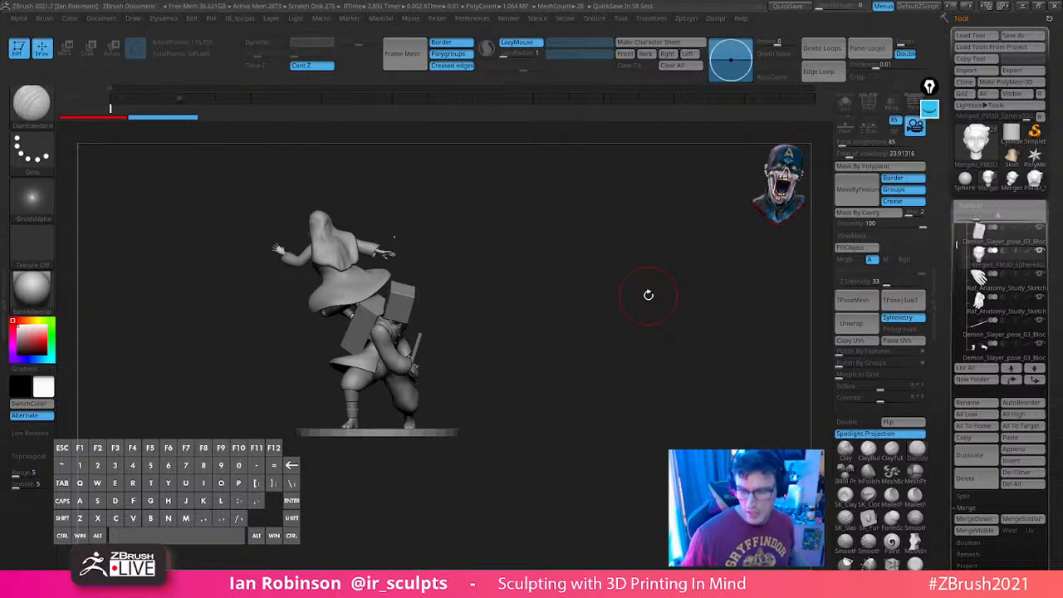
Delete the pasted head subtool and paste the head again beneath the Demon_Slayer_pose_03_Blockout1_8 subtool
{"action": "left_click", "coordinate": [966, 482]}
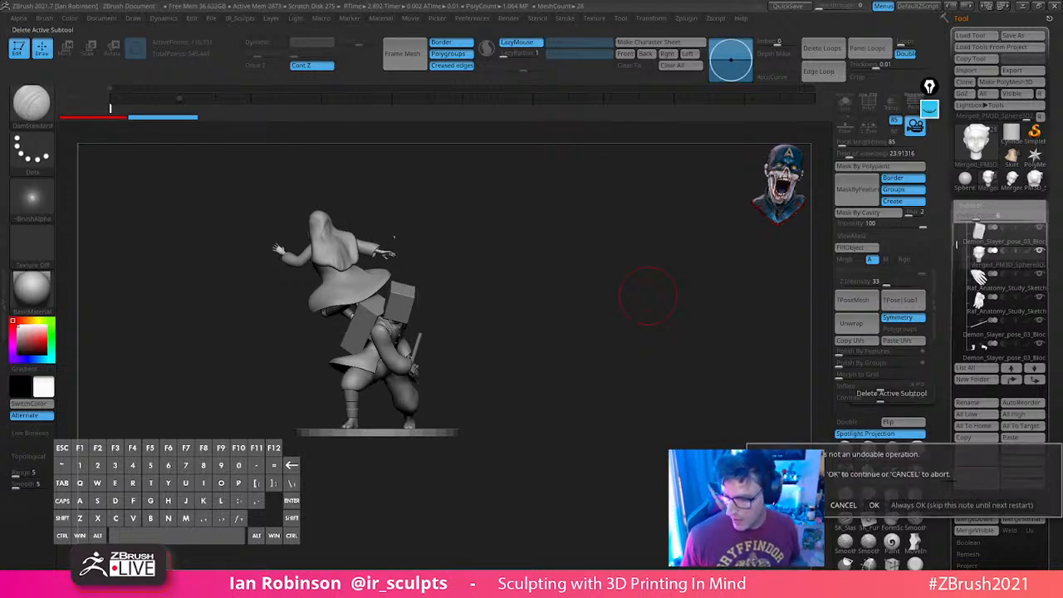
{"action": "left_click", "coordinate": [947, 505]}
{"action": "left_click", "coordinate": [993, 248]}
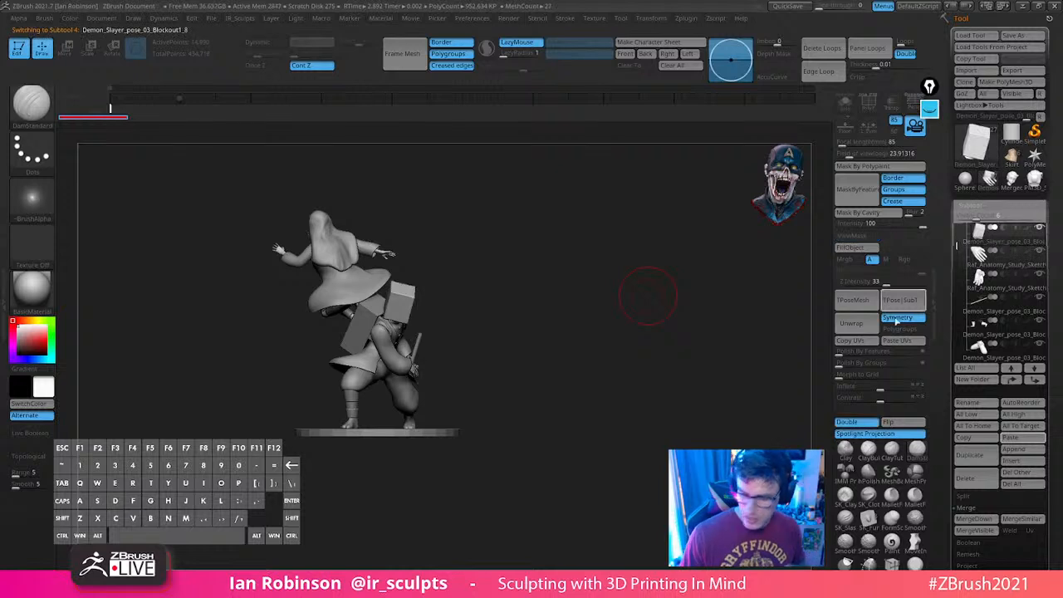
{"action": "left_click", "coordinate": [1019, 438]}
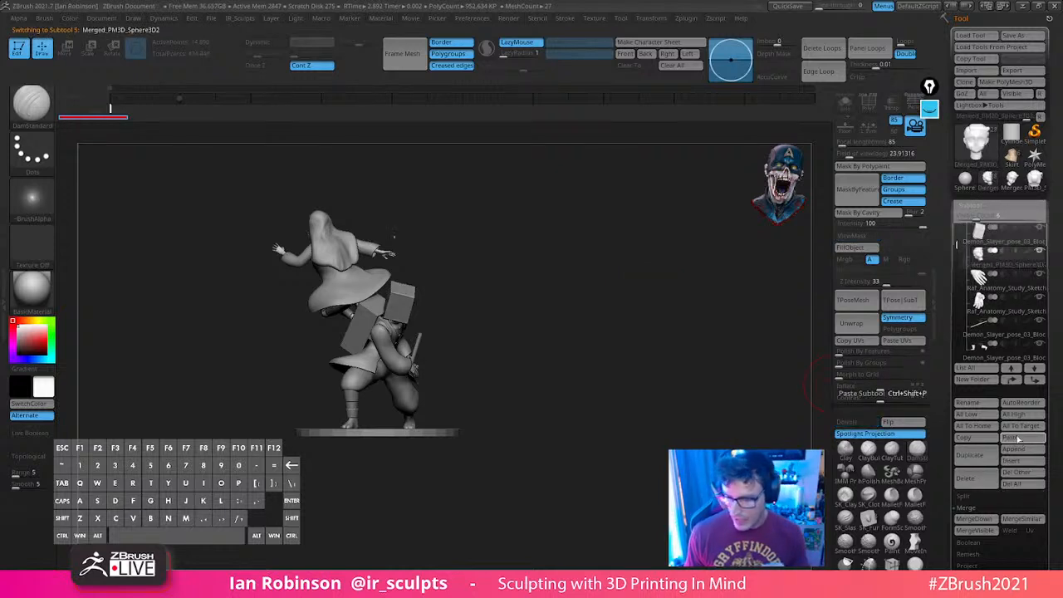
Step back the pasted head's last change, raise the head and scale it down to the figures' proportions
{"action": "key", "text": "shift"}
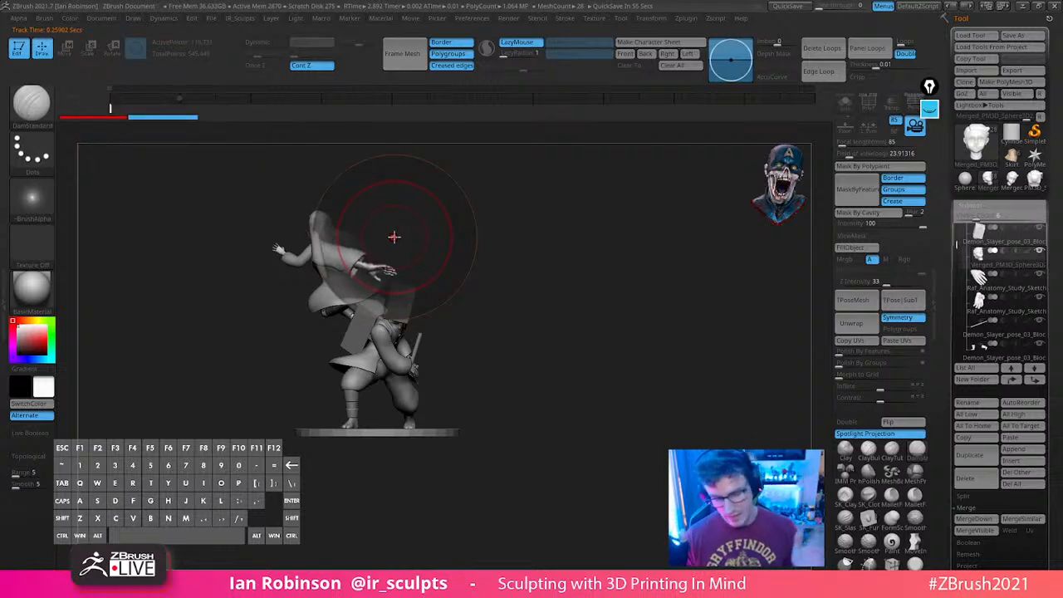
{"action": "key", "text": "shift+z"}
{"action": "key", "text": "shift+z"}
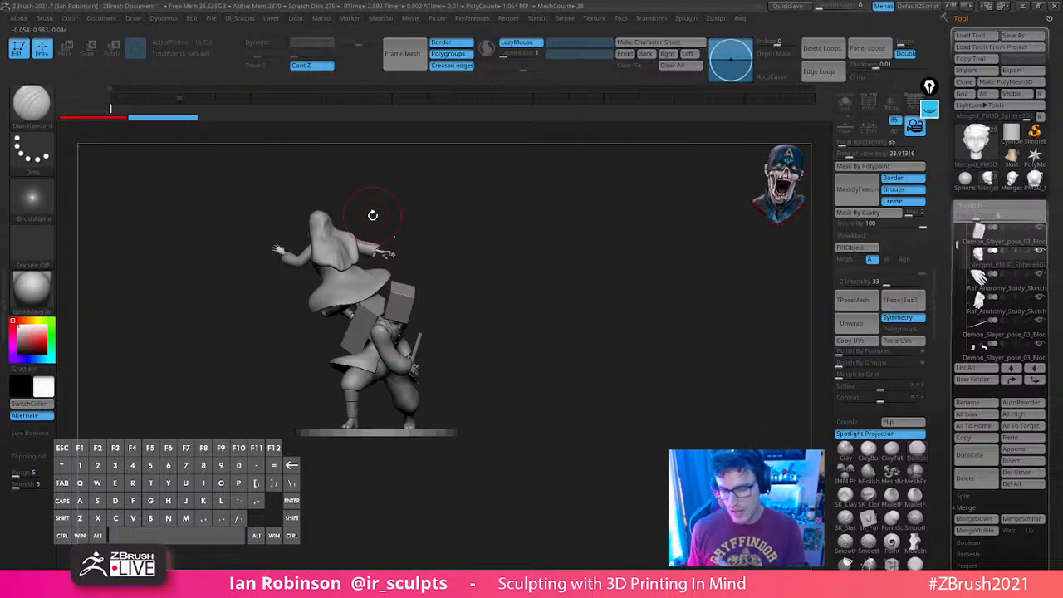
{"action": "left_click", "coordinate": [372, 216], "text": "ctrl+shift"}
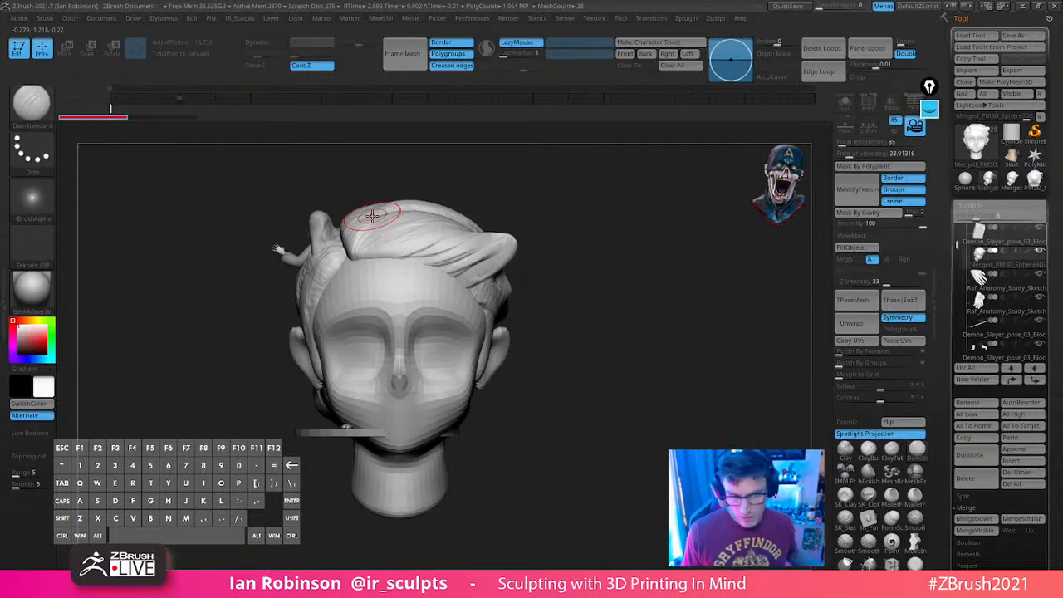
{"action": "key", "text": "w"}
{"action": "left_click_drag", "start_coordinate": [599, 335], "coordinate": [465, 337]}
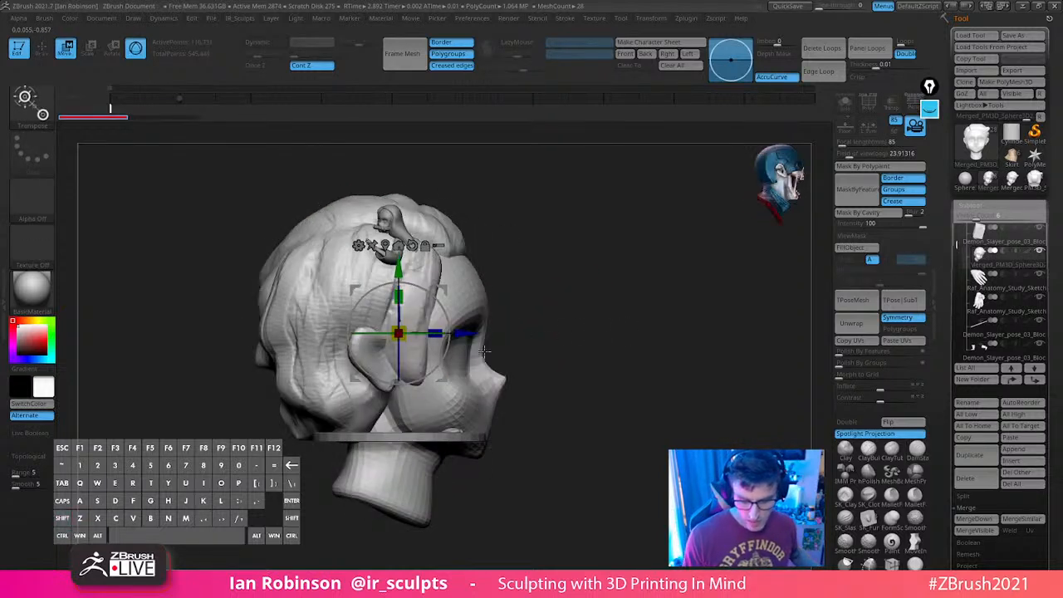
{"action": "left_click_drag", "start_coordinate": [399, 268], "coordinate": [398, 165]}
{"action": "left_click_drag", "start_coordinate": [400, 231], "coordinate": [357, 266]}
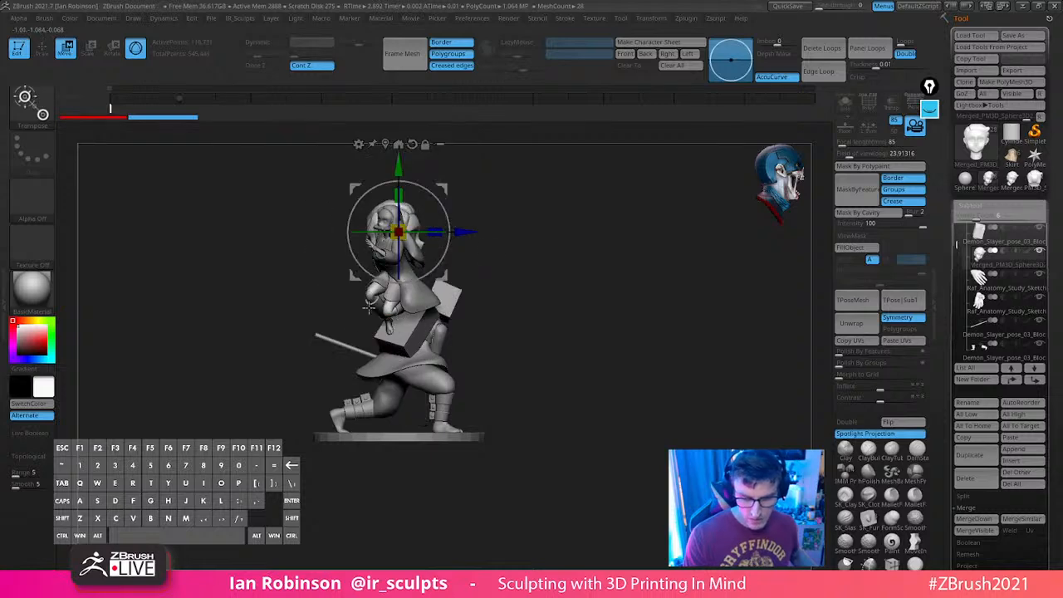
Lower the head toward the crouching figure's neck, turn it and adjust its size to fit the body
{"action": "left_click_drag", "start_coordinate": [632, 242], "coordinate": [570, 244], "text": "shift"}
{"action": "left_click_drag", "start_coordinate": [505, 205], "coordinate": [545, 223], "text": "alt"}
{"action": "left_click_drag", "start_coordinate": [399, 165], "coordinate": [399, 251]}
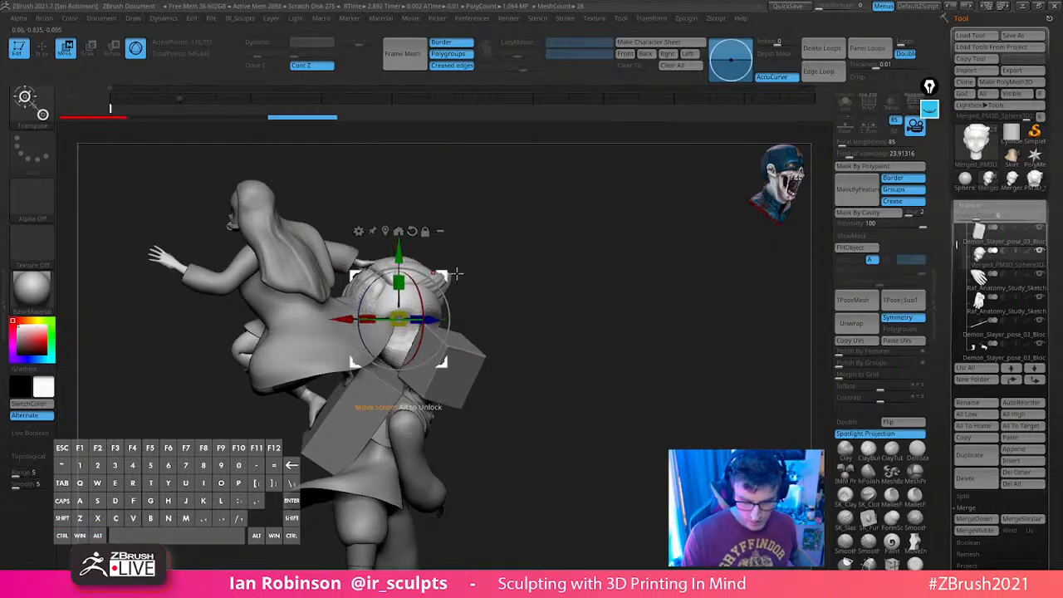
{"action": "left_click_drag", "start_coordinate": [582, 297], "coordinate": [523, 299], "text": "shift"}
{"action": "left_click_drag", "start_coordinate": [442, 363], "coordinate": [469, 398]}
{"action": "left_click_drag", "start_coordinate": [588, 355], "coordinate": [529, 357], "text": "shift"}
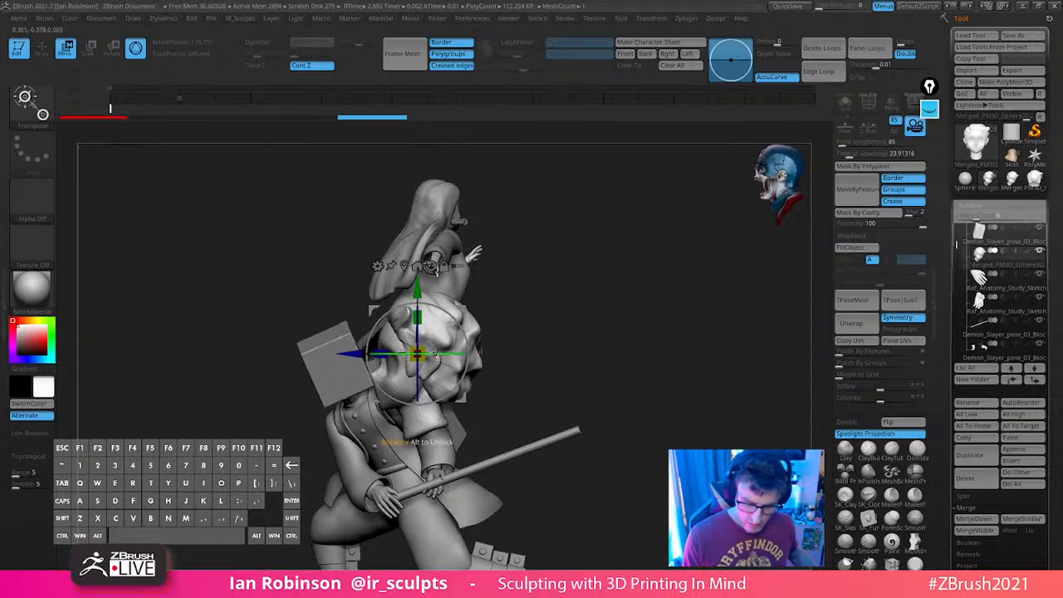
{"action": "left_click_drag", "start_coordinate": [417, 354], "coordinate": [397, 381]}
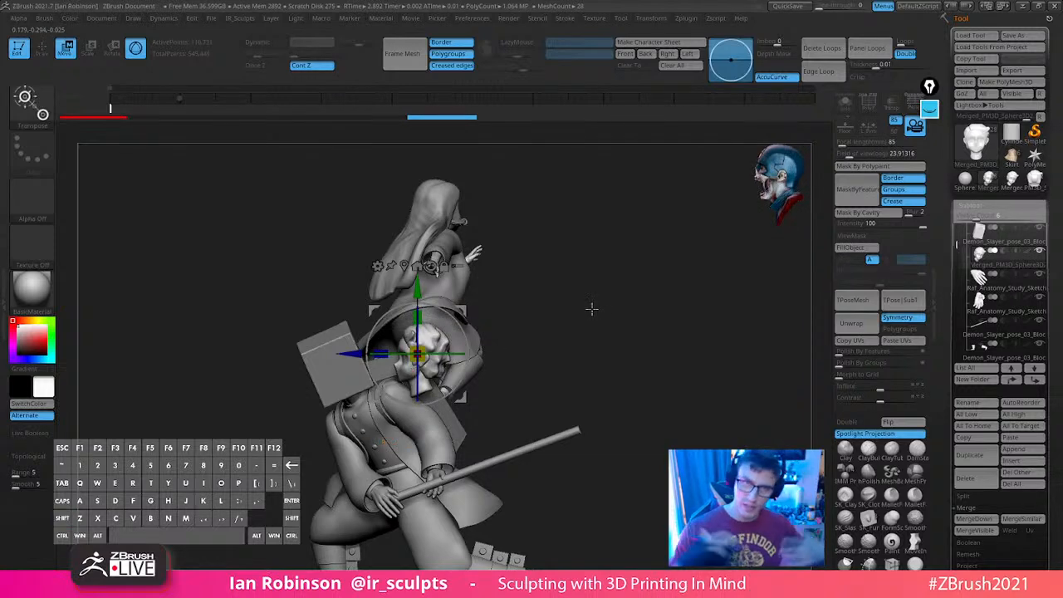
{"action": "left_click_drag", "start_coordinate": [586, 308], "coordinate": [698, 359], "text": "alt"}
Hide the crouching figure's placeholder head block, then rotate and move the sculpted head onto the collar
{"action": "left_click", "coordinate": [1039, 228]}
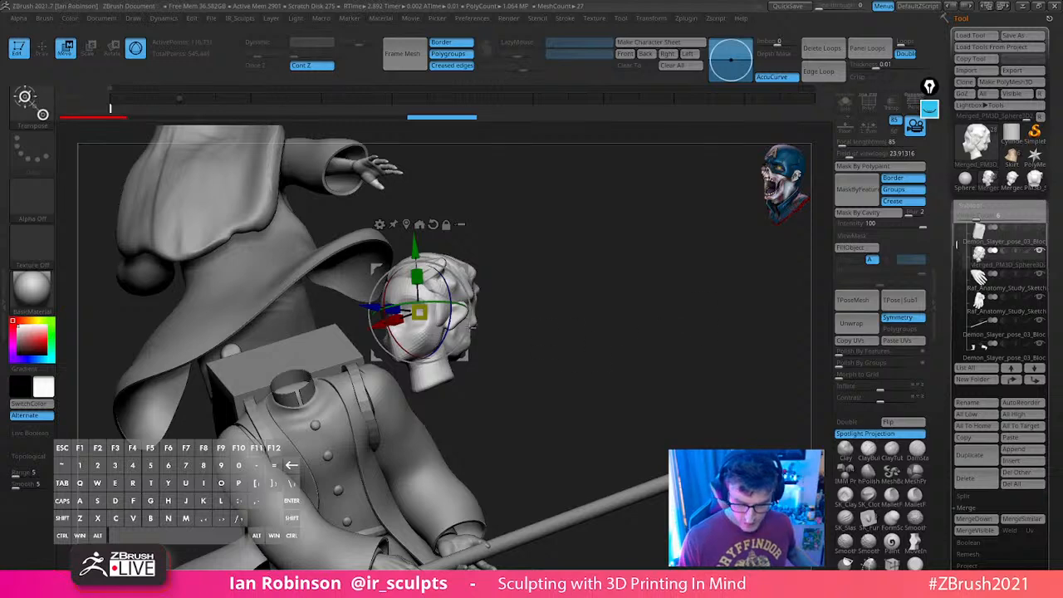
{"action": "left_click_drag", "start_coordinate": [462, 306], "coordinate": [499, 314]}
{"action": "left_click_drag", "start_coordinate": [431, 339], "coordinate": [336, 396]}
{"action": "left_click_drag", "start_coordinate": [501, 304], "coordinate": [581, 301]}
{"action": "left_click_drag", "start_coordinate": [340, 306], "coordinate": [343, 273]}
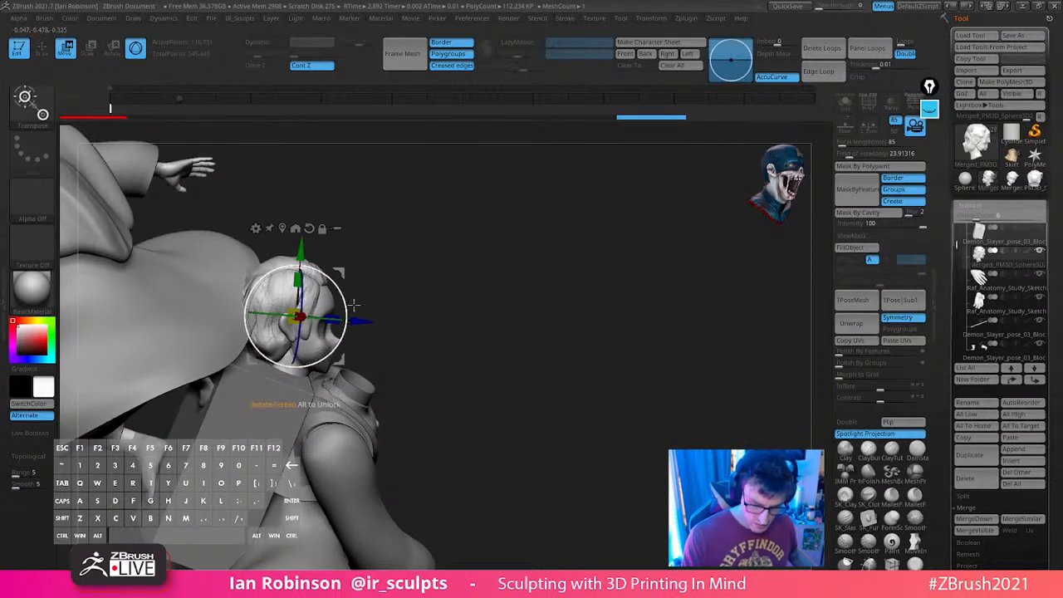
{"action": "left_click_drag", "start_coordinate": [360, 321], "coordinate": [424, 335]}
{"action": "left_click_drag", "start_coordinate": [664, 283], "coordinate": [573, 264]}
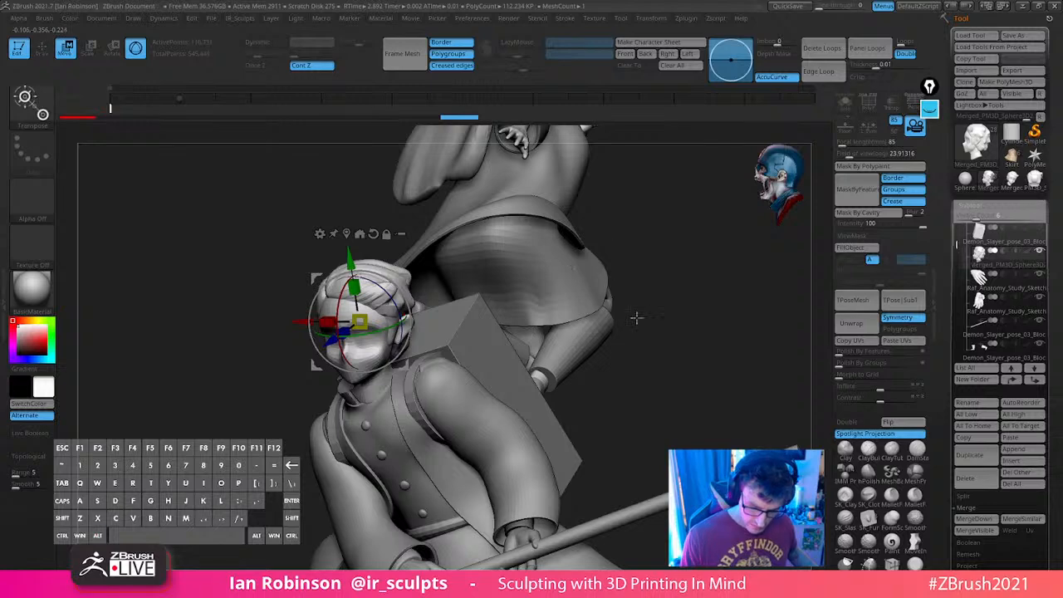
{"action": "left_click_drag", "start_coordinate": [360, 320], "coordinate": [370, 307]}
Show the placeholder head block, rotate and shift the sculpted head to match its direction, and hide the block
{"action": "left_click", "coordinate": [1040, 228]}
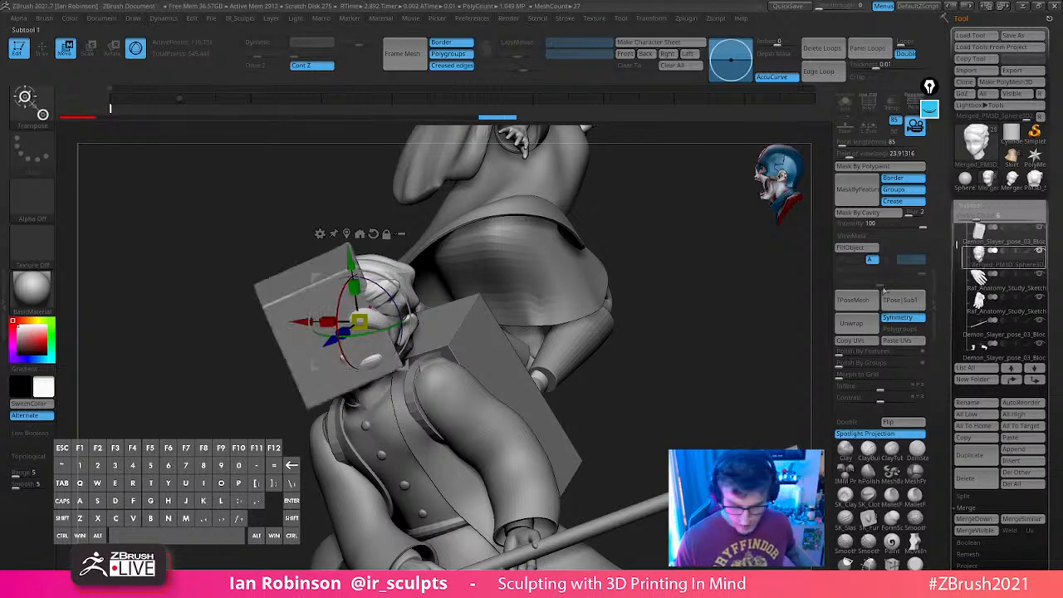
{"action": "left_click_drag", "start_coordinate": [684, 337], "coordinate": [593, 335]}
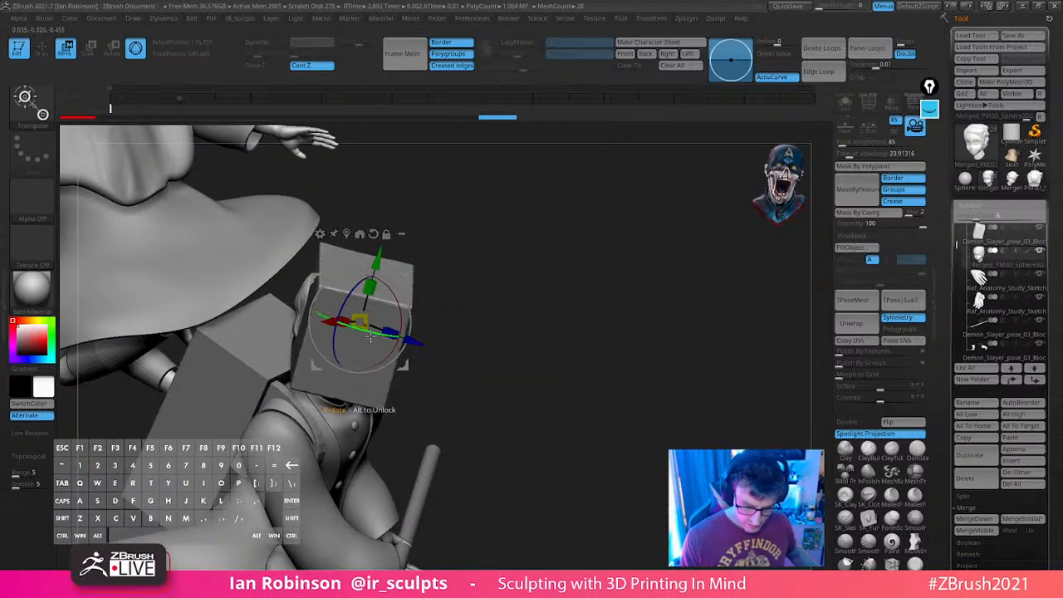
{"action": "left_click_drag", "start_coordinate": [370, 336], "coordinate": [324, 341]}
{"action": "left_click_drag", "start_coordinate": [615, 276], "coordinate": [469, 277]}
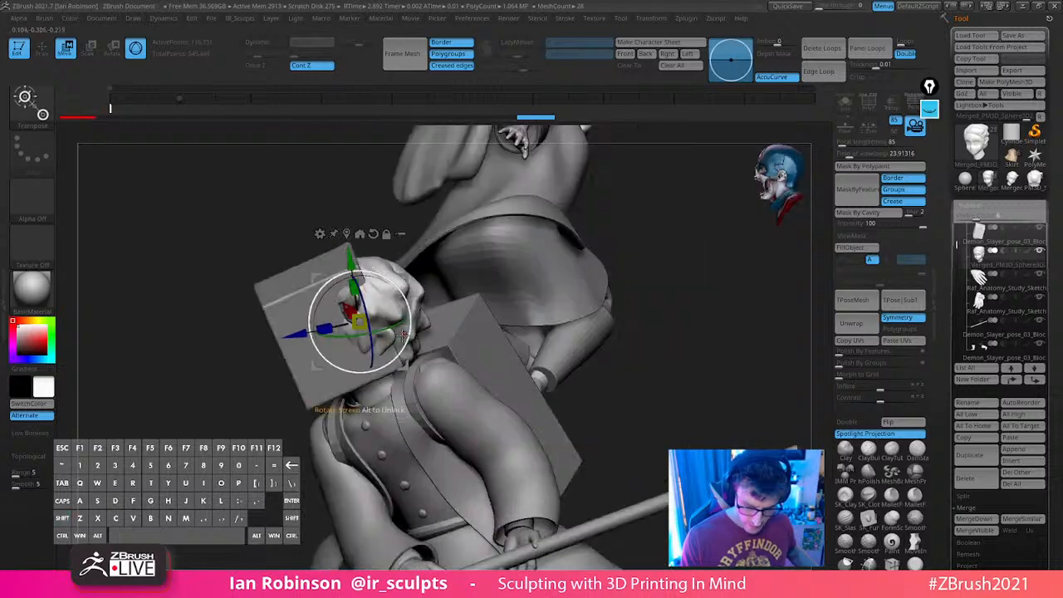
{"action": "left_click_drag", "start_coordinate": [412, 322], "coordinate": [408, 306]}
{"action": "left_click_drag", "start_coordinate": [299, 355], "coordinate": [282, 363]}
{"action": "mouse_move", "coordinate": [619, 324]}
{"action": "left_mouse_down"}
{"action": "mouse_move", "coordinate": [733, 326]}
{"action": "mouse_move", "coordinate": [699, 326]}
{"action": "left_mouse_up"}
{"action": "left_click_drag", "start_coordinate": [277, 328], "coordinate": [261, 327]}
{"action": "key", "text": "q"}
{"action": "left_click", "coordinate": [1040, 227]}
{"action": "mouse_move", "coordinate": [648, 249]}
{"action": "left_mouse_down", "text": "alt"}
{"action": "mouse_move", "coordinate": [655, 301]}
{"action": "mouse_move", "coordinate": [642, 298]}
{"action": "left_mouse_up", "text": "alt"}
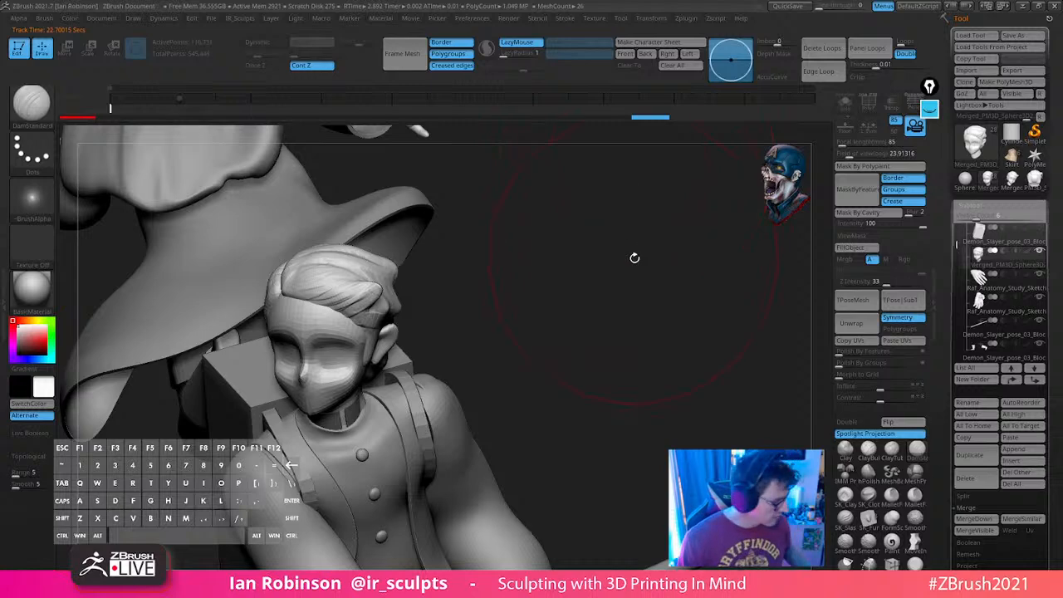
{"action": "key", "text": "s"}
{"action": "left_click_drag", "start_coordinate": [658, 256], "coordinate": [639, 259]}
{"action": "left_click_drag", "start_coordinate": [648, 321], "coordinate": [629, 209], "text": "alt"}
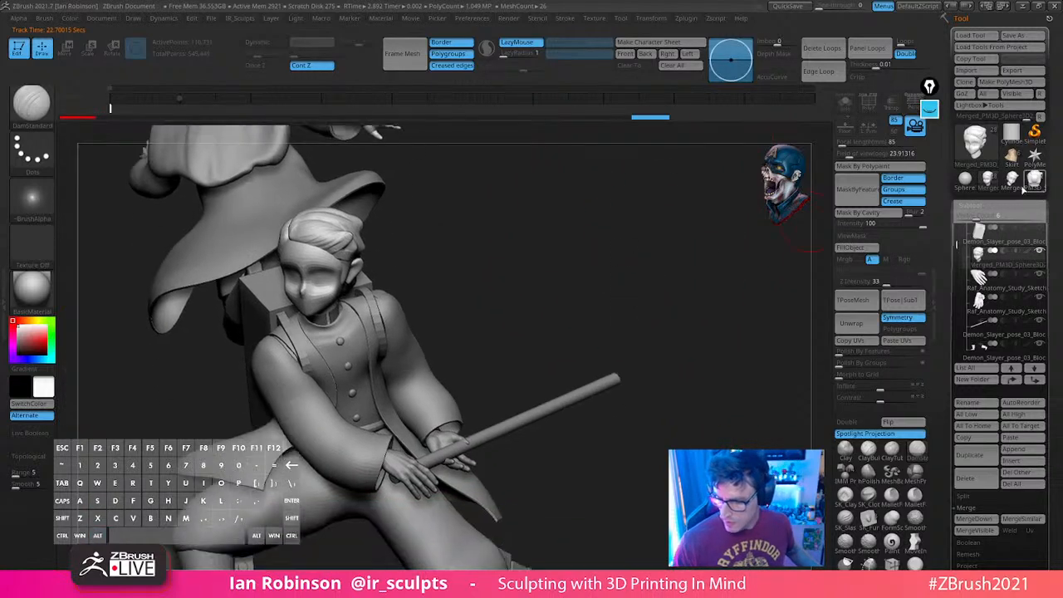
Compare the export scale and offset settings of the separate head tool and the pose tool
{"action": "left_click", "coordinate": [1026, 185]}
{"action": "scroll", "coordinate": [1004, 463], "scroll_direction": "down", "scroll_amount": 5}
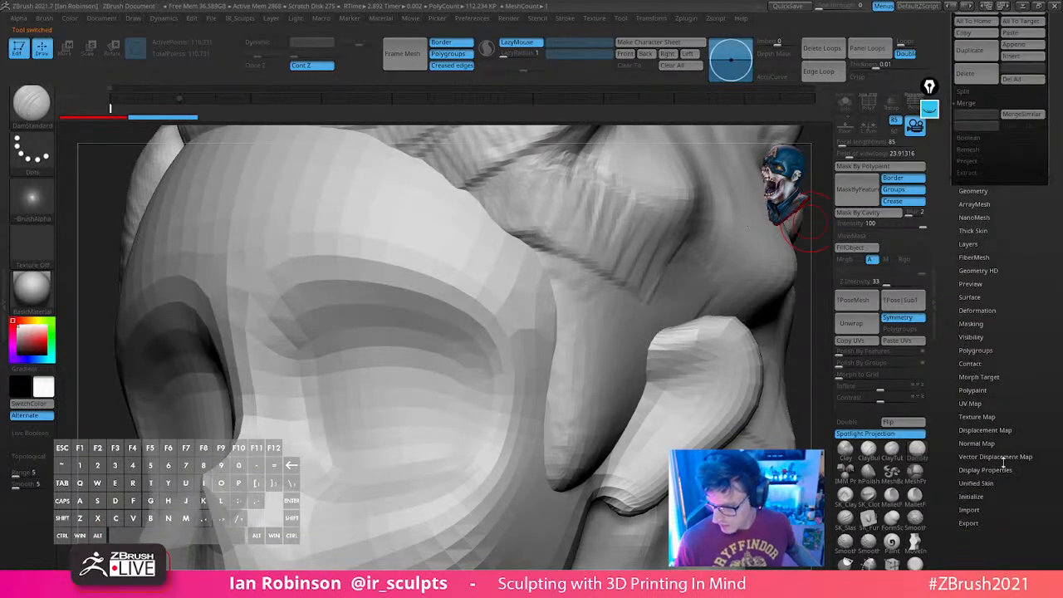
{"action": "left_click", "coordinate": [969, 522]}
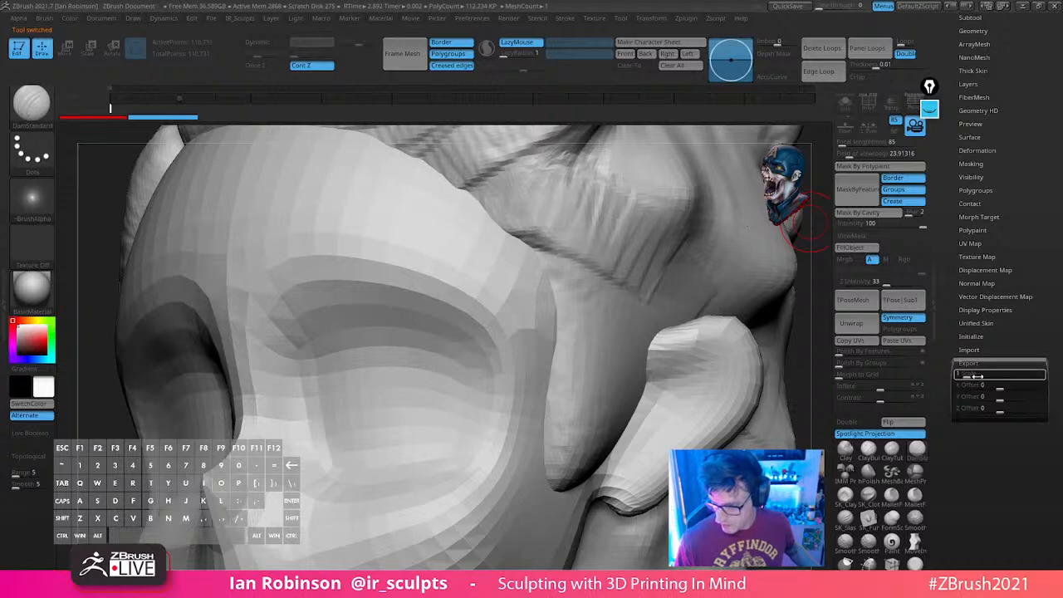
{"action": "scroll", "coordinate": [1005, 274], "scroll_direction": "up", "scroll_amount": 5}
{"action": "left_click", "coordinate": [987, 181]}
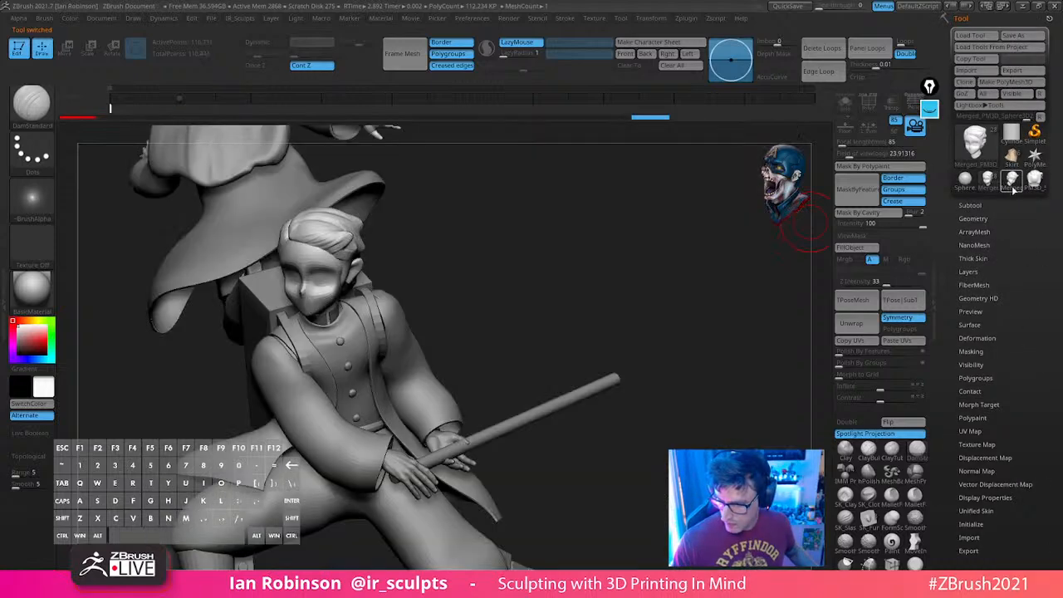
{"action": "scroll", "coordinate": [1016, 332], "scroll_direction": "down", "scroll_amount": 8}
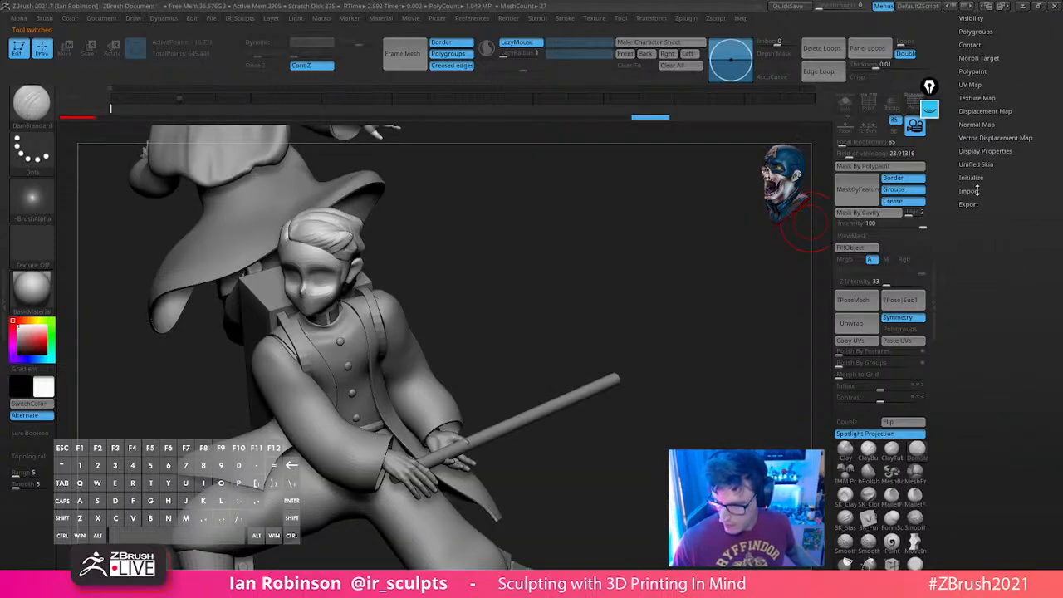
{"action": "left_click", "coordinate": [974, 204]}
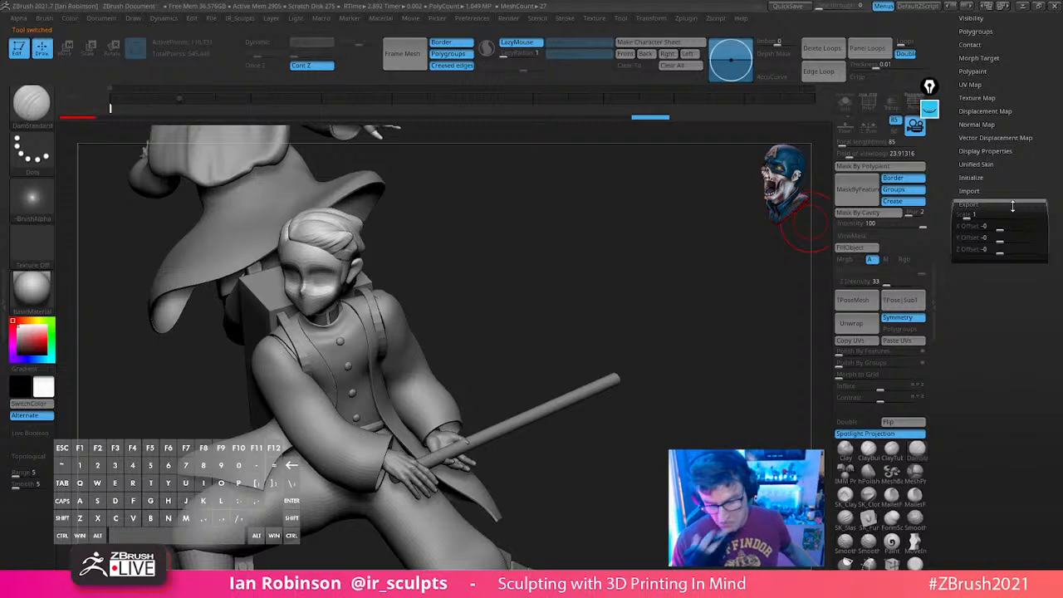
{"action": "mouse_move", "coordinate": [664, 309]}
{"action": "left_mouse_down", "text": "alt"}
{"action": "mouse_move", "coordinate": [665, 280]}
{"action": "mouse_move", "coordinate": [676, 316]}
{"action": "left_mouse_up", "text": "alt"}
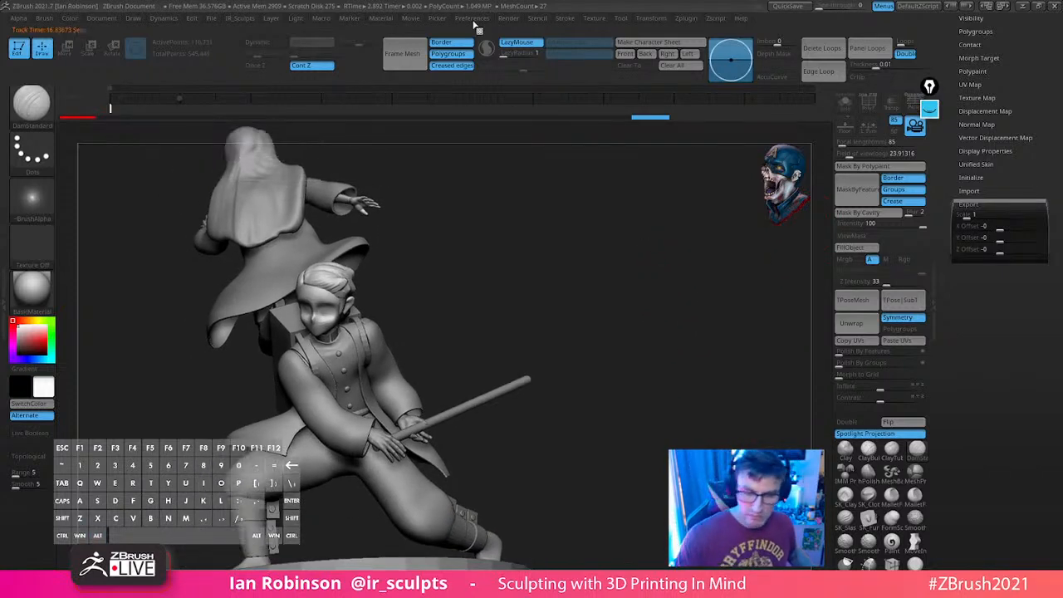
{"action": "left_click", "coordinate": [474, 20]}
{"action": "left_click", "coordinate": [499, 265]}
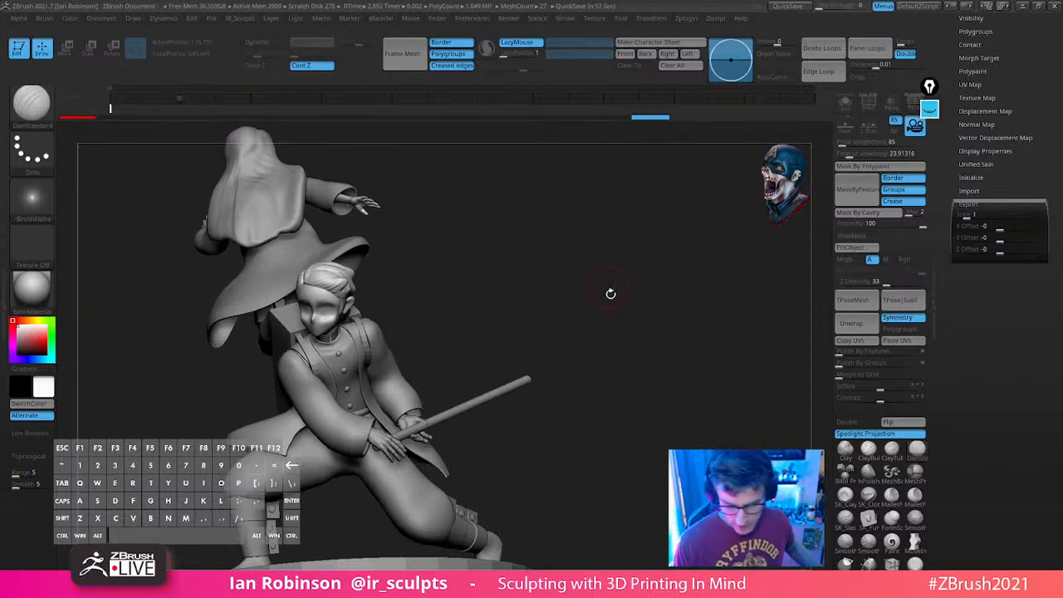
Turn the head about 20 degrees on the crouching figure's neck and nudge it into line with the collar
{"action": "left_click_drag", "start_coordinate": [611, 295], "coordinate": [481, 309], "text": "shift"}
{"action": "key", "text": "w"}
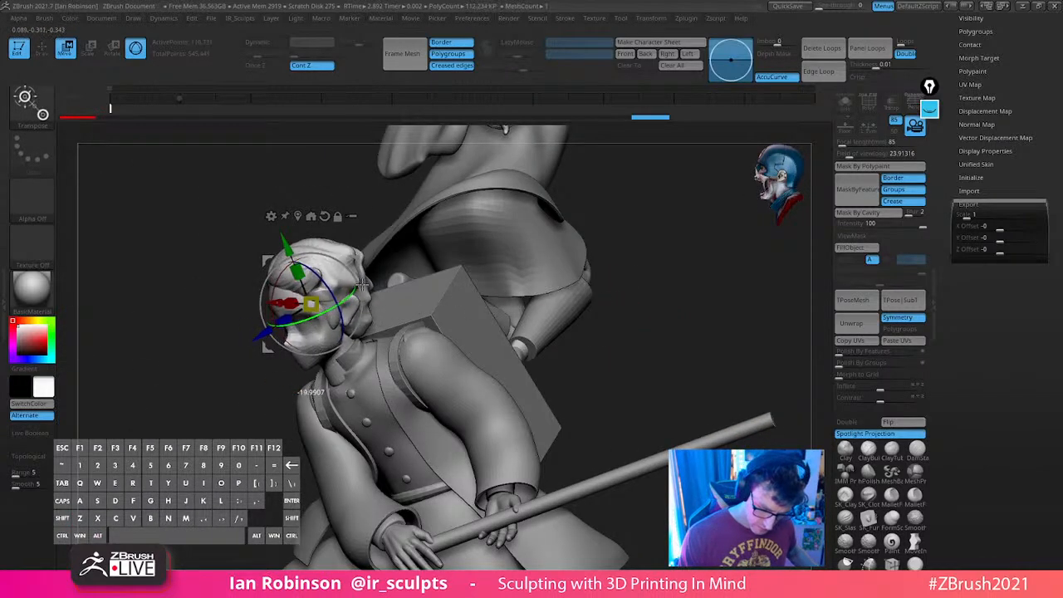
{"action": "left_click_drag", "start_coordinate": [362, 285], "coordinate": [364, 283]}
{"action": "mouse_move", "coordinate": [625, 235]}
{"action": "left_mouse_down"}
{"action": "mouse_move", "coordinate": [669, 228]}
{"action": "mouse_move", "coordinate": [654, 223]}
{"action": "left_mouse_up"}
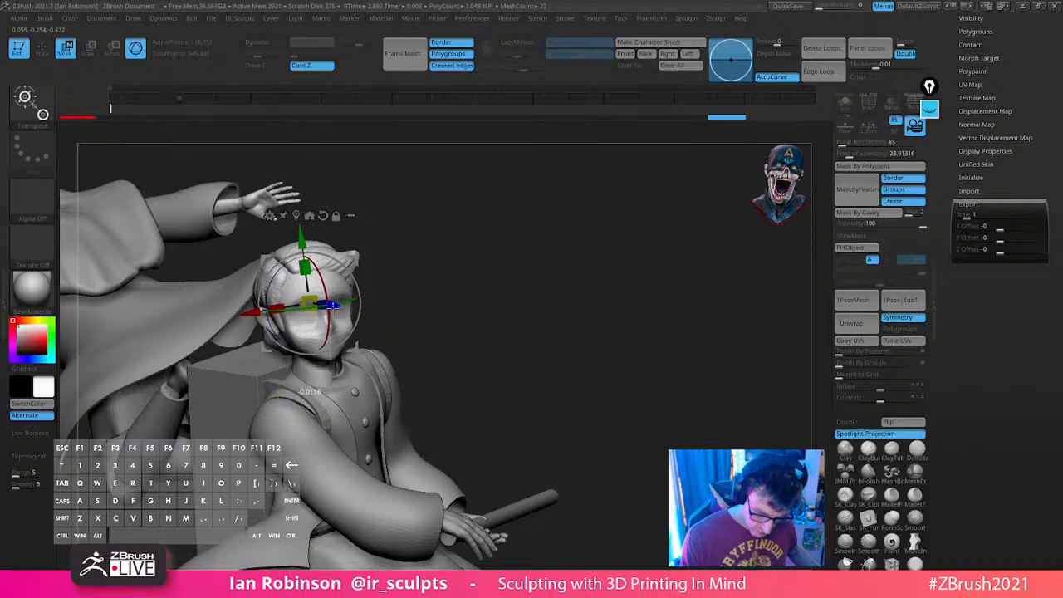
{"action": "left_click_drag", "start_coordinate": [333, 306], "coordinate": [331, 305]}
{"action": "left_click_drag", "start_coordinate": [256, 312], "coordinate": [254, 313]}
{"action": "left_click_drag", "start_coordinate": [549, 250], "coordinate": [383, 279]}
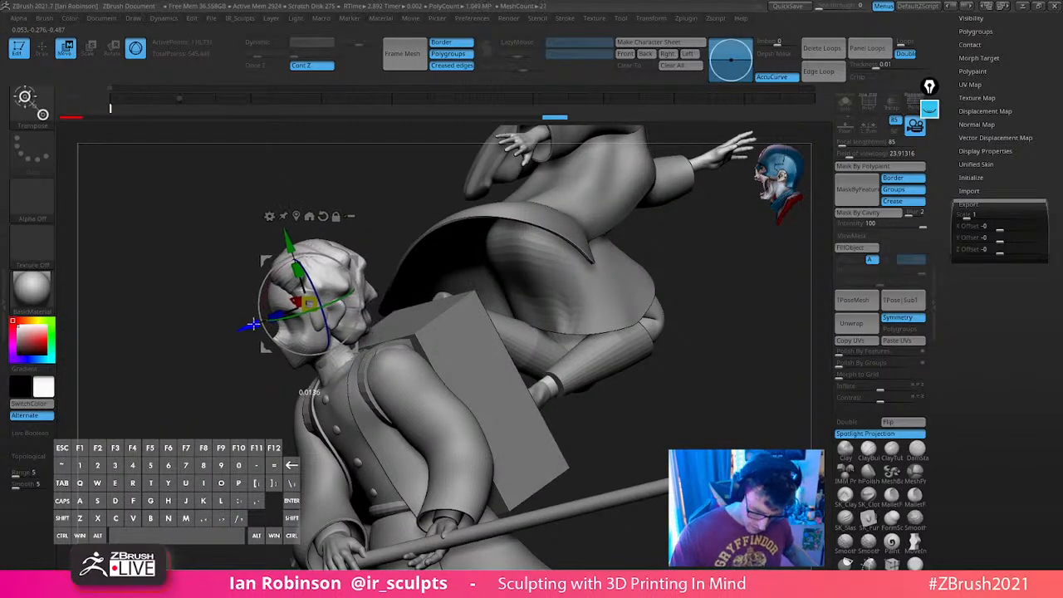
{"action": "mouse_move", "coordinate": [322, 207]}
{"action": "left_mouse_down"}
{"action": "mouse_move", "coordinate": [460, 181]}
{"action": "mouse_move", "coordinate": [355, 349]}
{"action": "left_mouse_up"}
Fine-tune the head's tilt and rotation so it sits naturally on the crouching figure's shoulders
{"action": "key", "text": "q"}
{"action": "mouse_move", "coordinate": [494, 290]}
{"action": "left_mouse_down"}
{"action": "mouse_move", "coordinate": [598, 263]}
{"action": "mouse_move", "coordinate": [630, 298]}
{"action": "mouse_move", "coordinate": [617, 330]}
{"action": "left_mouse_up"}
{"action": "right_click_drag", "start_coordinate": [617, 330], "coordinate": [560, 343], "text": "ctrl"}
{"action": "key", "text": "w"}
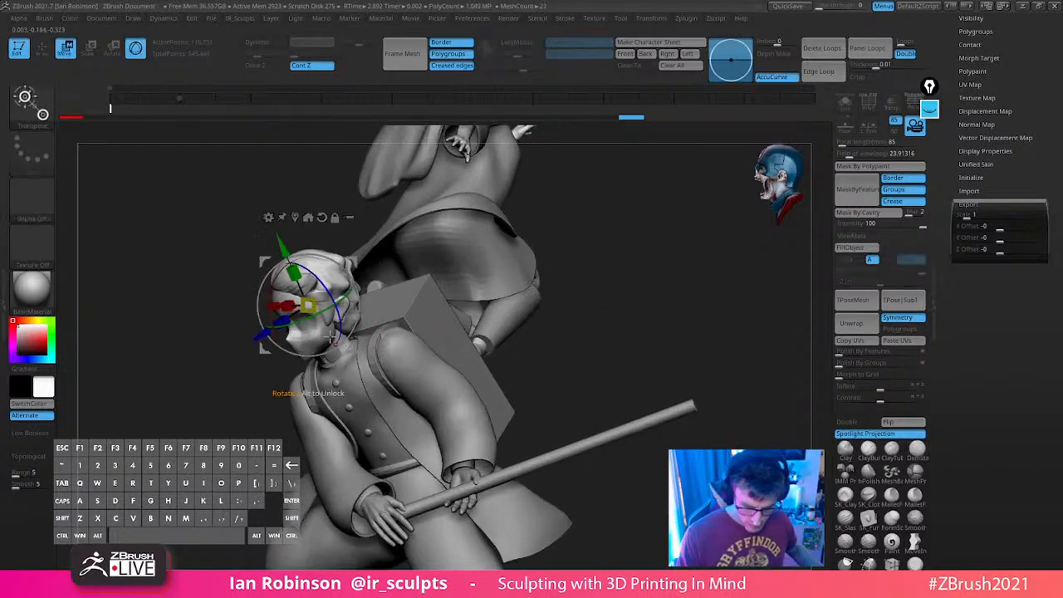
{"action": "left_click_drag", "start_coordinate": [318, 298], "coordinate": [320, 297]}
{"action": "left_click_drag", "start_coordinate": [558, 293], "coordinate": [661, 294], "text": "shift"}
{"action": "left_click_drag", "start_coordinate": [325, 254], "coordinate": [324, 252]}
{"action": "key", "text": "q"}
{"action": "left_click_drag", "start_coordinate": [493, 239], "coordinate": [555, 254]}
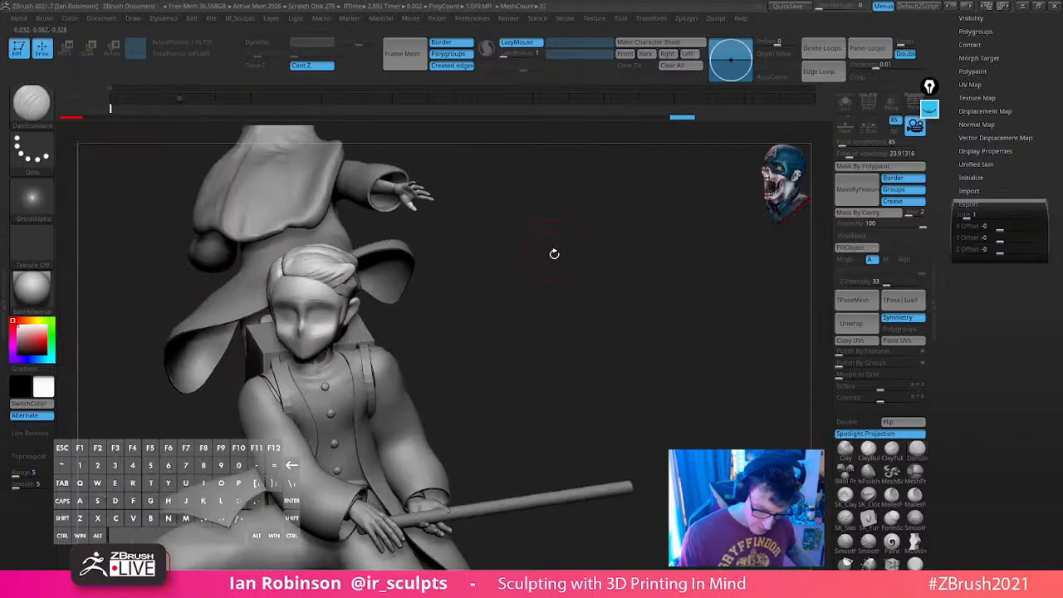
Reshape the head's neck area near the collar with the Move brush and undo the last two changes
{"action": "key", "text": "s"}
{"action": "right_click_drag", "start_coordinate": [555, 264], "coordinate": [556, 345], "text": "ctrl"}
{"action": "left_click_drag", "start_coordinate": [556, 345], "coordinate": [434, 402]}
{"action": "key", "text": "b"}
{"action": "key", "text": "v"}
{"action": "key", "text": "s"}
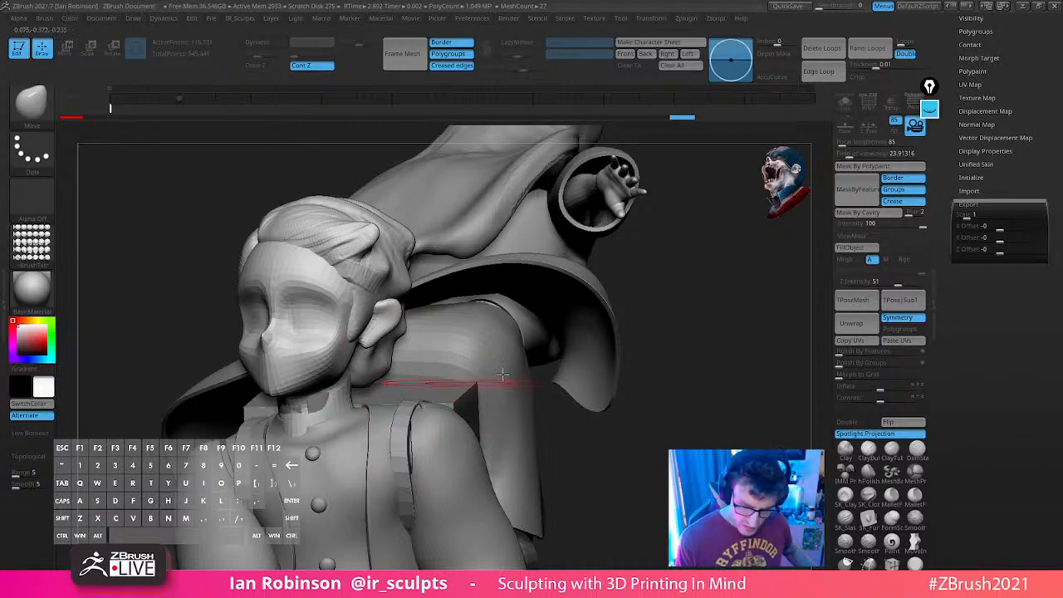
{"action": "right_click_drag", "start_coordinate": [459, 385], "coordinate": [288, 448]}
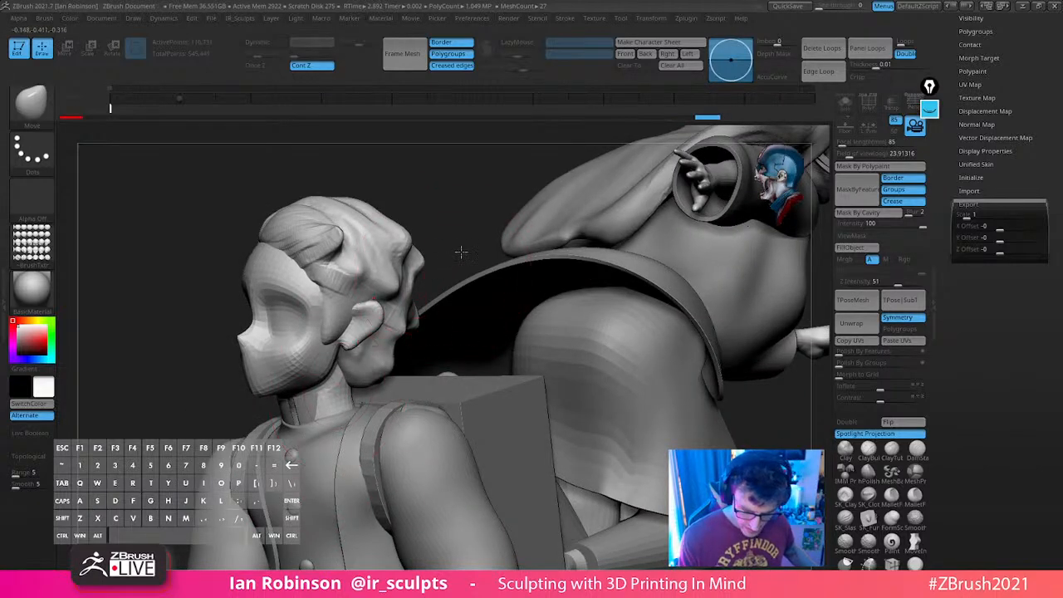
{"action": "right_click_drag", "start_coordinate": [363, 361], "coordinate": [346, 431]}
{"action": "left_click_drag", "start_coordinate": [338, 433], "coordinate": [344, 431]}
{"action": "key", "text": "ctrl+z"}
{"action": "key", "text": "ctrl+z"}
Select the crouching figure's torso beneath the head and isolate it from the other parts
{"action": "mouse_move", "coordinate": [650, 360]}
{"action": "right_mouse_down"}
{"action": "mouse_move", "coordinate": [731, 391]}
{"action": "mouse_move", "coordinate": [769, 387]}
{"action": "right_mouse_up"}
{"action": "key", "text": "w"}
{"action": "key", "text": "q"}
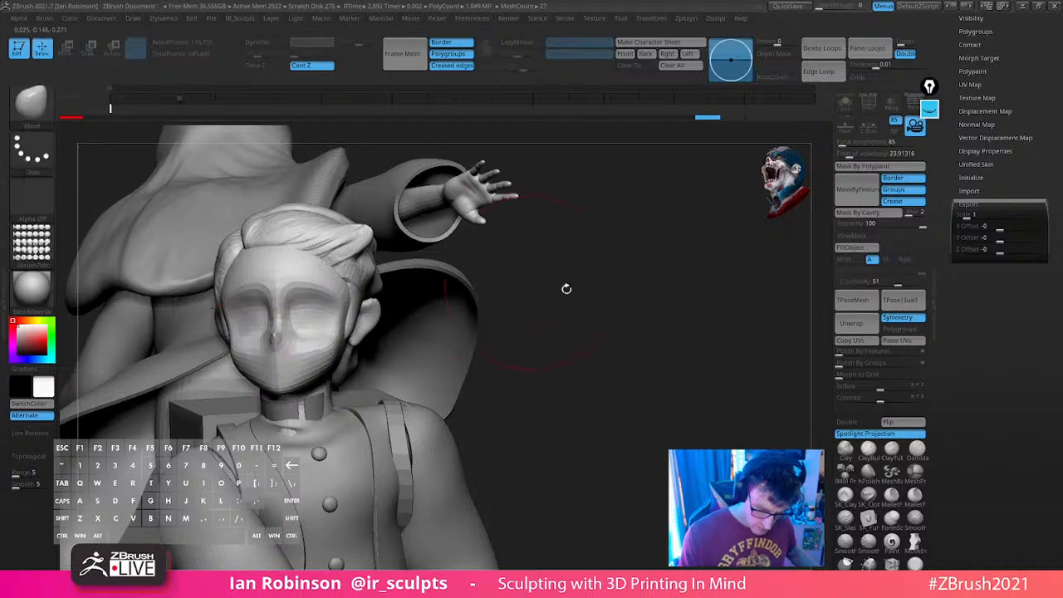
{"action": "right_click_drag", "start_coordinate": [565, 290], "coordinate": [338, 446]}
{"action": "left_click_drag", "start_coordinate": [446, 417], "coordinate": [416, 444]}
{"action": "left_click_drag", "start_coordinate": [555, 382], "coordinate": [432, 388]}
{"action": "left_click", "coordinate": [362, 406], "text": "alt"}
{"action": "key", "text": "w"}
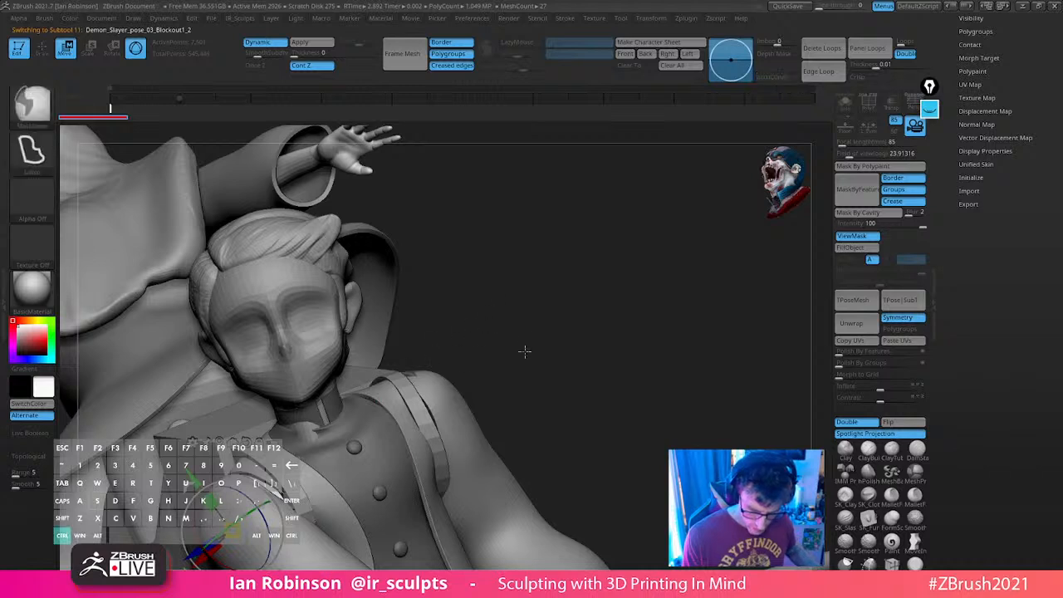
{"action": "left_click", "coordinate": [524, 352], "text": "ctrl"}
{"action": "left_click", "coordinate": [335, 405]}
{"action": "left_click", "coordinate": [512, 332], "text": "ctrl"}
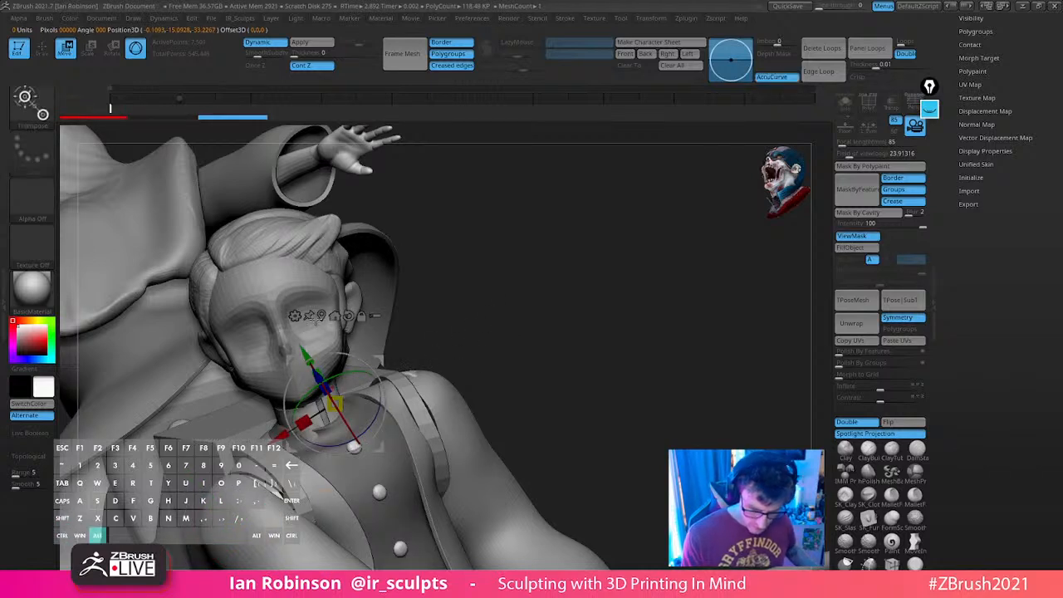
{"action": "left_click", "coordinate": [321, 316], "text": "alt"}
{"action": "left_click_drag", "start_coordinate": [651, 432], "coordinate": [707, 222], "text": "alt"}
{"action": "left_click", "coordinate": [845, 102]}
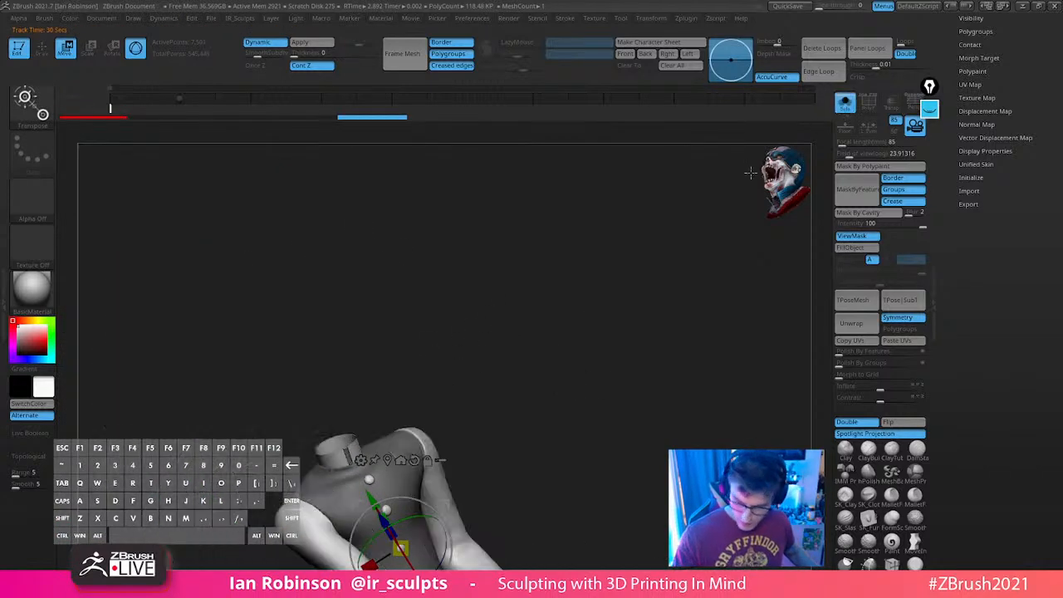
Mask all of the torso except the neck piece and nudge the neck slightly under the head
{"action": "mouse_move", "coordinate": [610, 312]}
{"action": "left_mouse_down", "text": "alt"}
{"action": "mouse_move", "coordinate": [622, 403]}
{"action": "mouse_move", "coordinate": [619, 331]}
{"action": "left_mouse_up", "text": "alt"}
{"action": "left_click_drag", "start_coordinate": [563, 343], "coordinate": [537, 332], "text": "ctrl"}
{"action": "left_click", "coordinate": [301, 242], "text": "ctrl"}
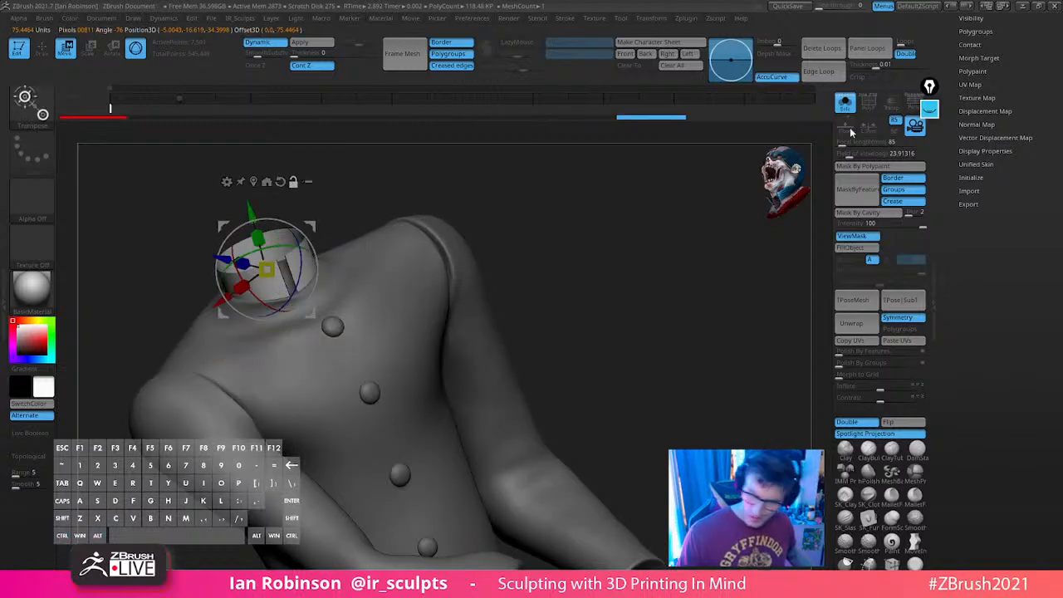
{"action": "left_click", "coordinate": [846, 102]}
{"action": "left_click_drag", "start_coordinate": [277, 263], "coordinate": [279, 260]}
{"action": "key", "text": "q"}
{"action": "mouse_move", "coordinate": [645, 269]}
{"action": "left_mouse_down", "text": "alt"}
{"action": "mouse_move", "coordinate": [623, 309]}
{"action": "mouse_move", "coordinate": [642, 312]}
{"action": "left_mouse_up", "text": "alt"}
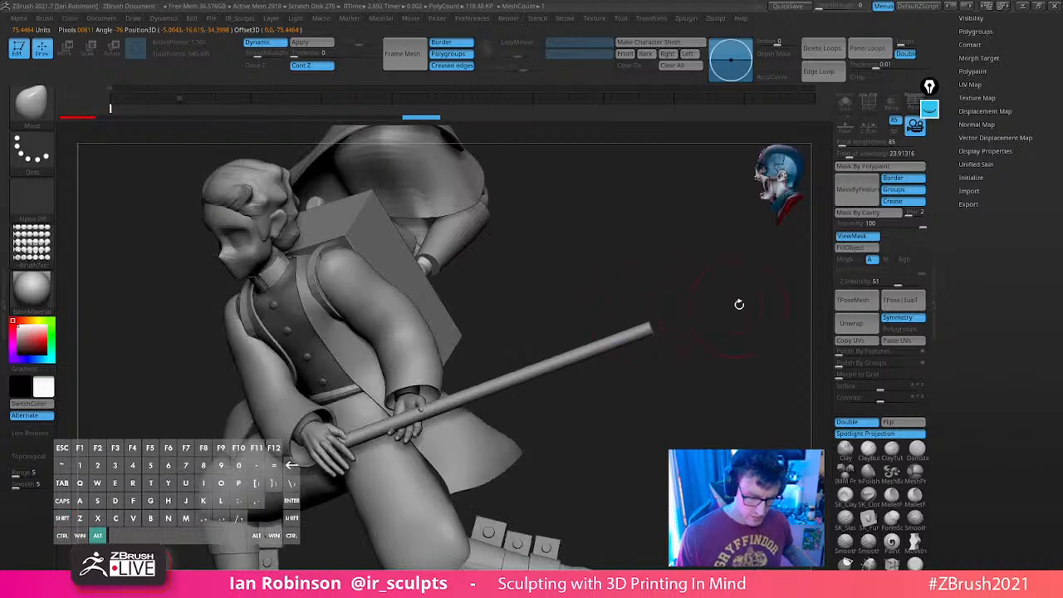
{"action": "left_click_drag", "start_coordinate": [738, 304], "coordinate": [703, 269], "text": "alt"}
{"action": "left_click_drag", "start_coordinate": [690, 309], "coordinate": [687, 341], "text": "ctrl"}
Examine the crouching figure's head placement and the overall two-figure composition from several angles
{"action": "left_click_drag", "start_coordinate": [481, 201], "coordinate": [572, 209]}
{"action": "left_click_drag", "start_coordinate": [573, 212], "coordinate": [626, 238], "text": "alt"}
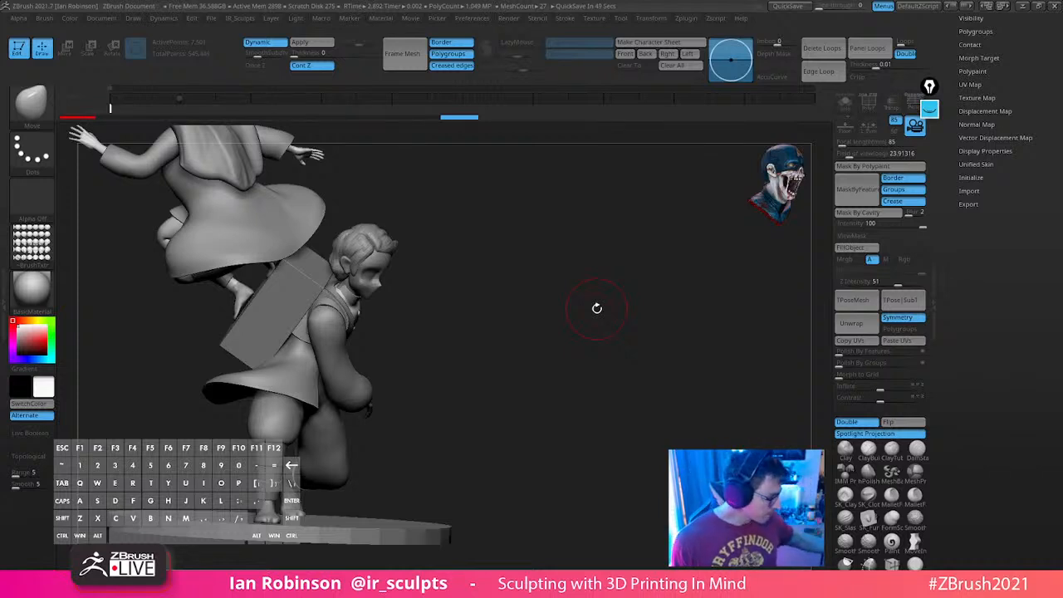
{"action": "left_click_drag", "start_coordinate": [645, 266], "coordinate": [722, 294], "text": "shift"}
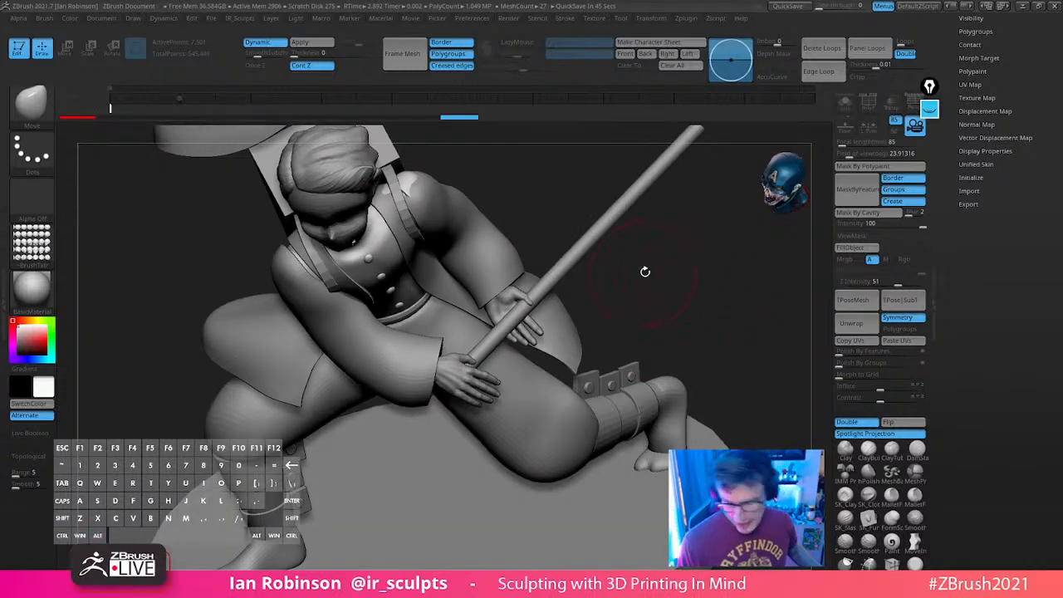
{"action": "left_click_drag", "start_coordinate": [643, 271], "coordinate": [653, 200], "text": "alt"}
{"action": "left_click_drag", "start_coordinate": [663, 243], "coordinate": [692, 340], "text": "alt"}
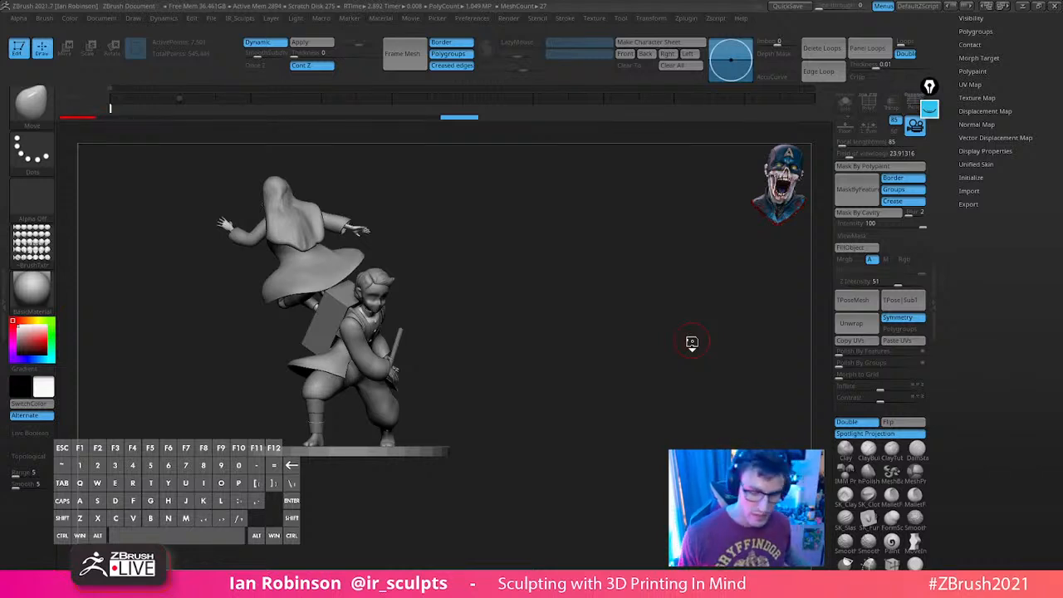
{"action": "left_click_drag", "start_coordinate": [692, 341], "coordinate": [632, 371]}
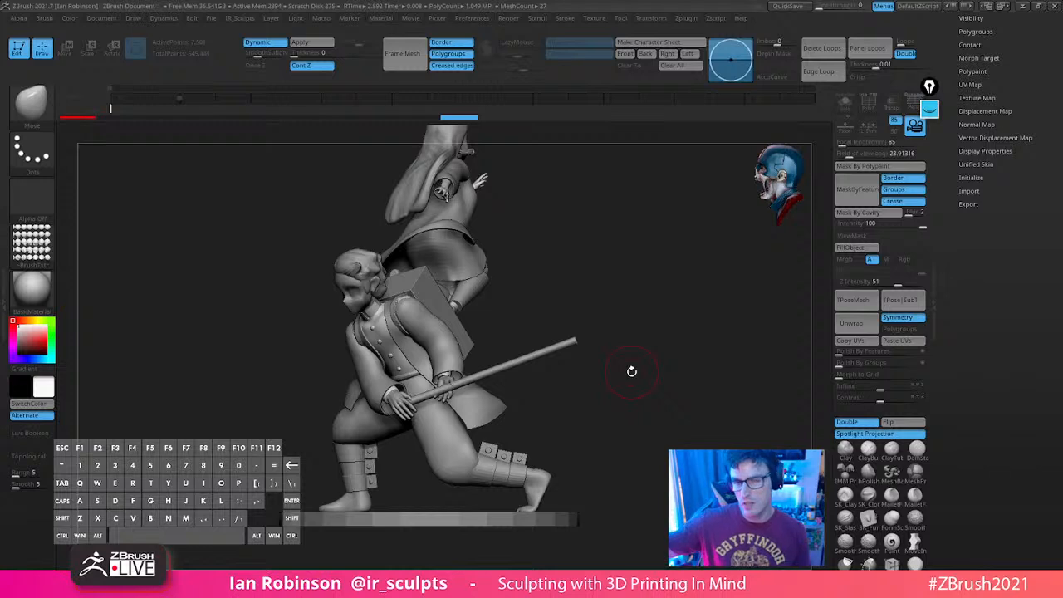
{"action": "mouse_move", "coordinate": [687, 254]}
{"action": "left_mouse_down"}
{"action": "mouse_move", "coordinate": [664, 294]}
{"action": "mouse_move", "coordinate": [685, 289]}
{"action": "mouse_move", "coordinate": [679, 310]}
{"action": "left_mouse_up"}
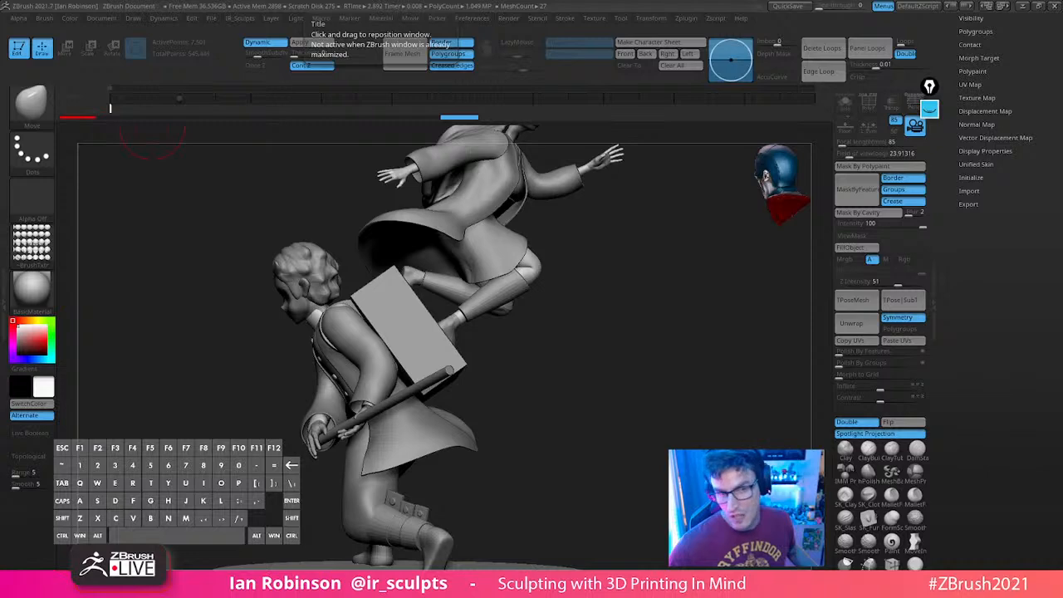
Switch to Discord, view the zbrush channel's pinned messages with Cap_CamView.psd, and return to ZBrush
{"action": "left_click_drag", "start_coordinate": [631, 1], "coordinate": [543, 14]}
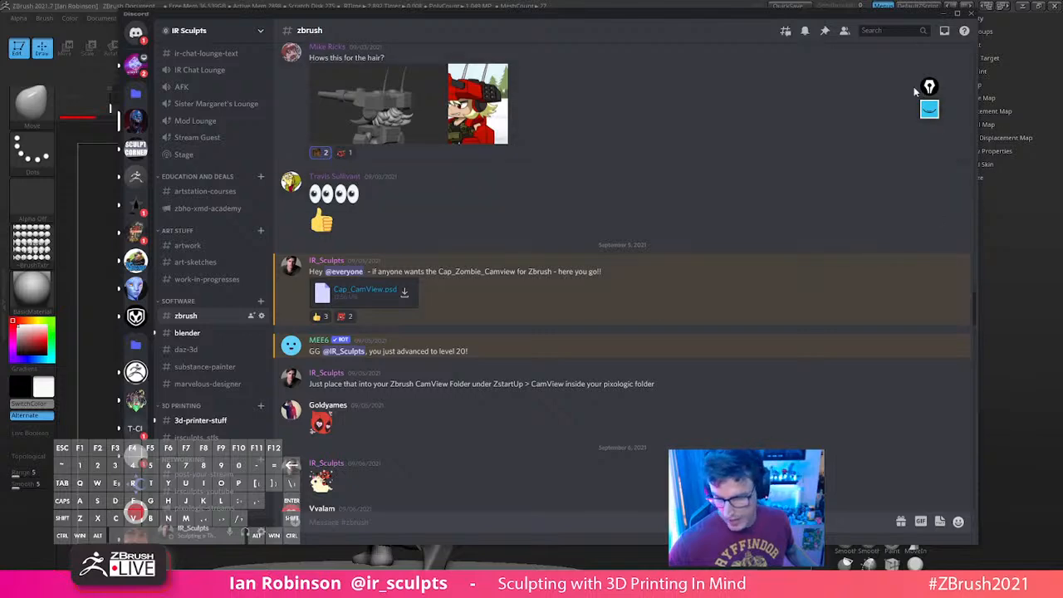
{"action": "left_click", "coordinate": [825, 31]}
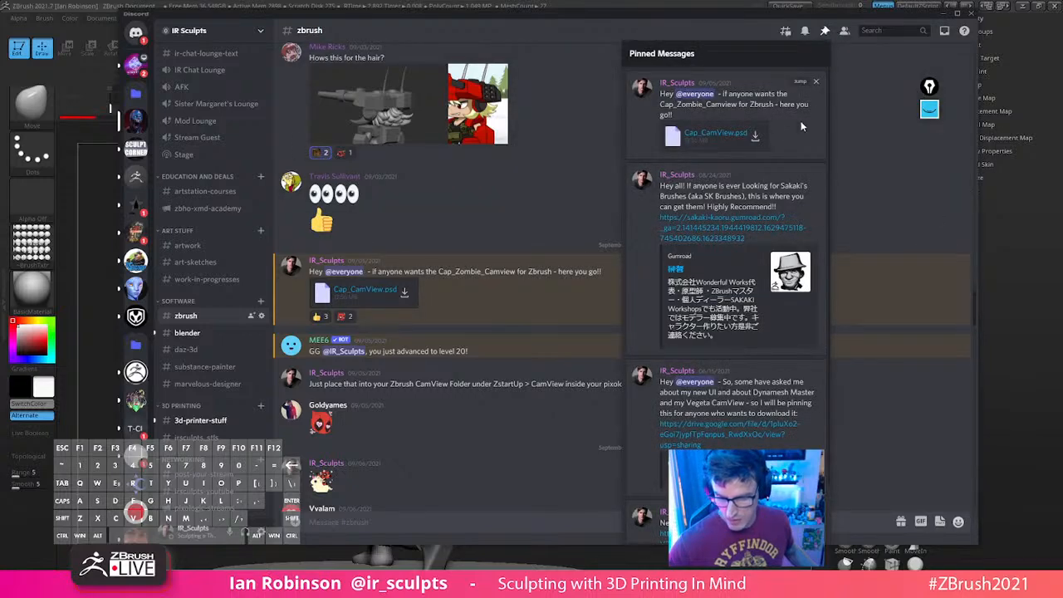
{"action": "left_click", "coordinate": [944, 14]}
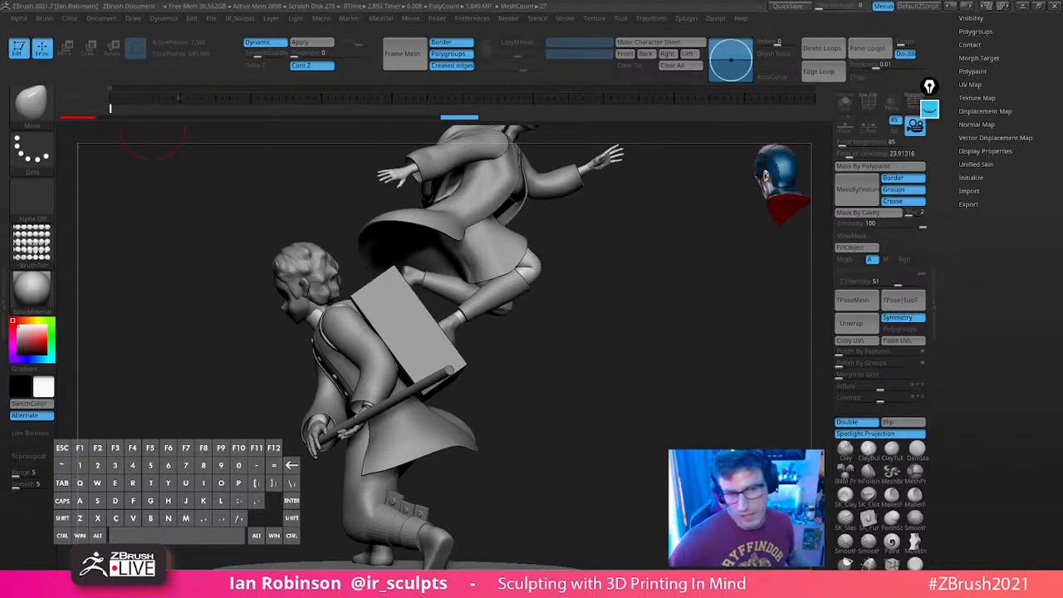
Examine how the leaping figure's legs and feet sit against the box and how both figures read all around
{"action": "left_click_drag", "start_coordinate": [593, 335], "coordinate": [570, 338]}
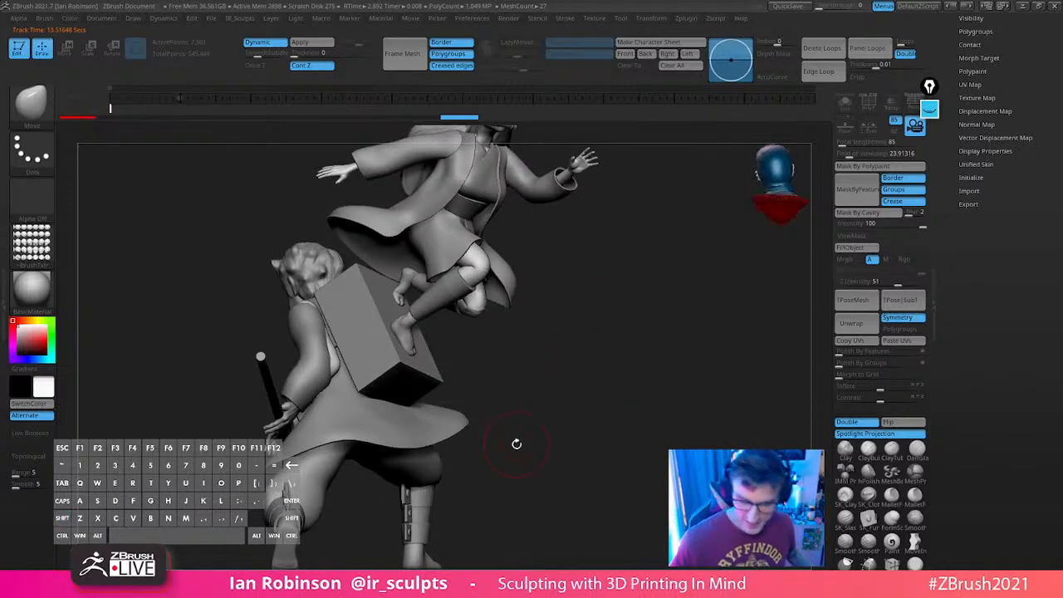
{"action": "mouse_move", "coordinate": [641, 315]}
{"action": "left_mouse_down"}
{"action": "mouse_move", "coordinate": [634, 292]}
{"action": "mouse_move", "coordinate": [649, 332]}
{"action": "mouse_move", "coordinate": [631, 349]}
{"action": "mouse_move", "coordinate": [615, 302]}
{"action": "mouse_move", "coordinate": [539, 309]}
{"action": "left_mouse_up"}
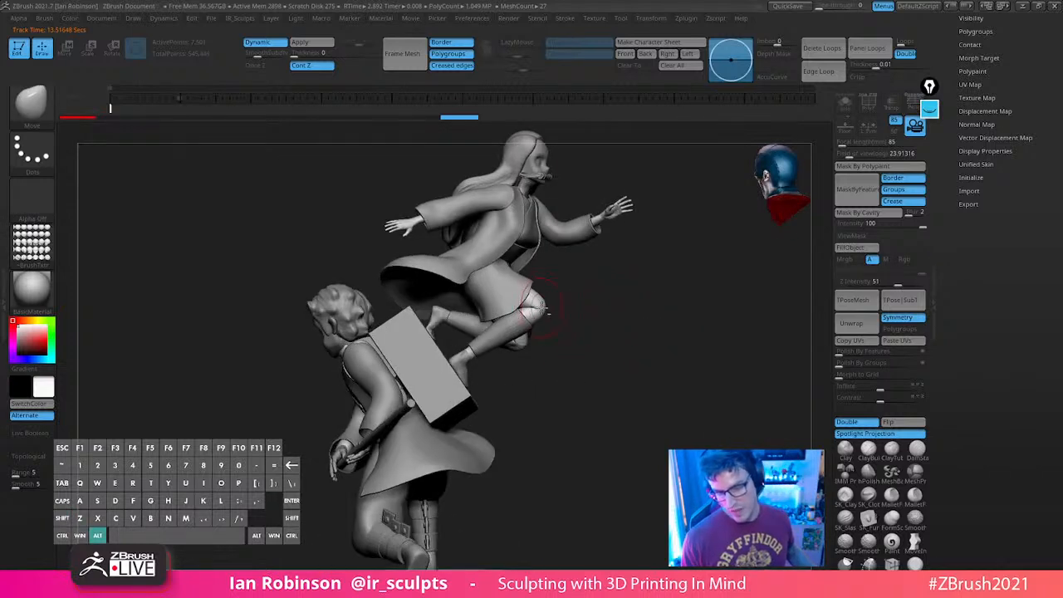
{"action": "left_click", "coordinate": [538, 309], "text": "alt"}
{"action": "left_click_drag", "start_coordinate": [681, 356], "coordinate": [626, 366]}
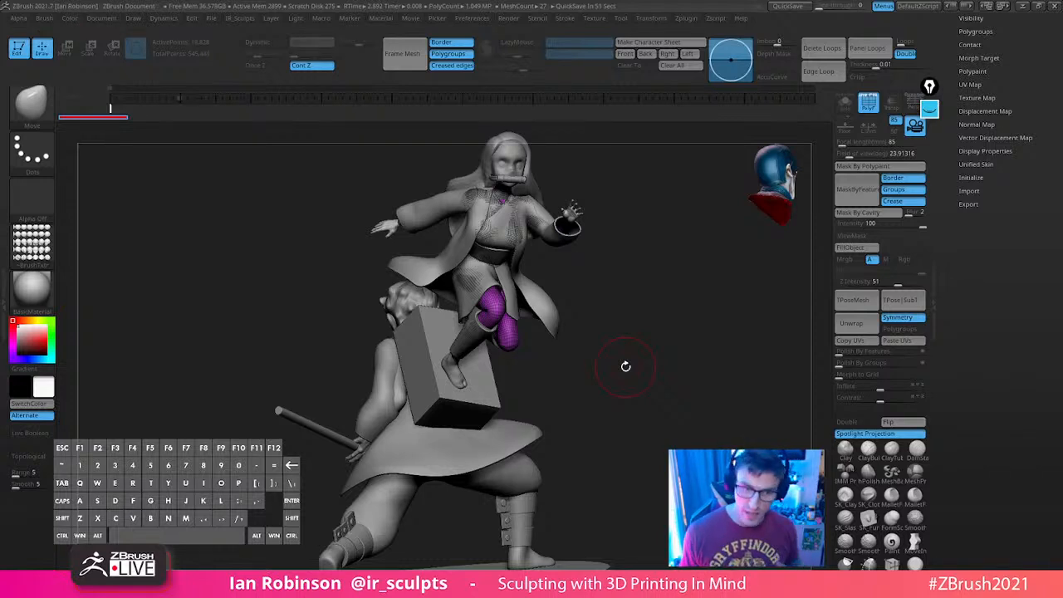
{"action": "left_click_drag", "start_coordinate": [626, 366], "coordinate": [690, 380]}
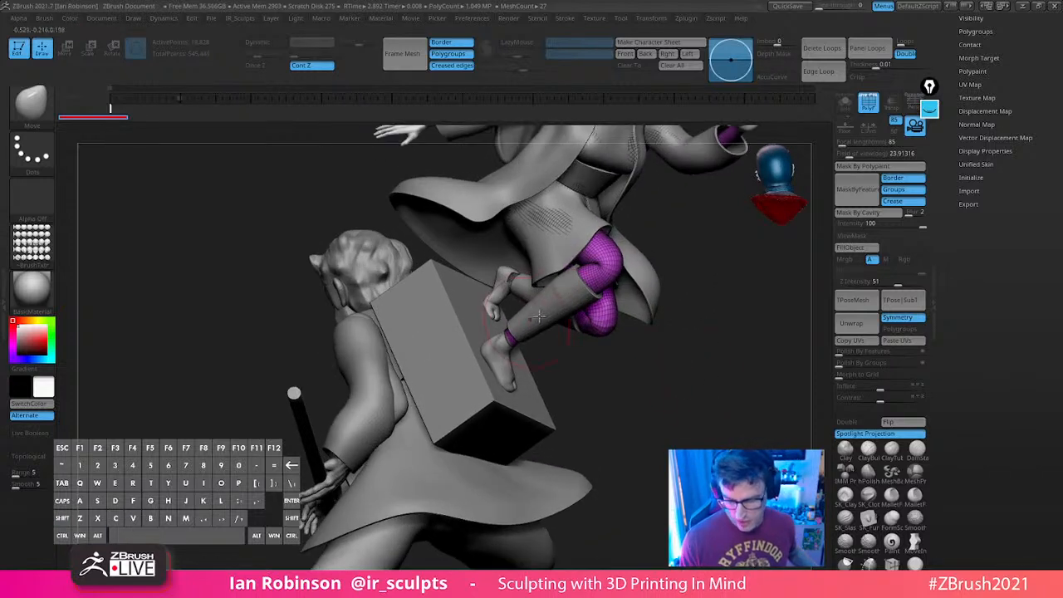
{"action": "mouse_move", "coordinate": [565, 353]}
{"action": "left_mouse_down", "text": "alt"}
{"action": "mouse_move", "coordinate": [529, 368]}
{"action": "mouse_move", "coordinate": [681, 354]}
{"action": "mouse_move", "coordinate": [545, 292]}
{"action": "left_mouse_up", "text": "alt"}
{"action": "mouse_move", "coordinate": [589, 392]}
{"action": "left_mouse_down"}
{"action": "mouse_move", "coordinate": [639, 379]}
{"action": "mouse_move", "coordinate": [625, 366]}
{"action": "mouse_move", "coordinate": [498, 349]}
{"action": "left_mouse_up"}
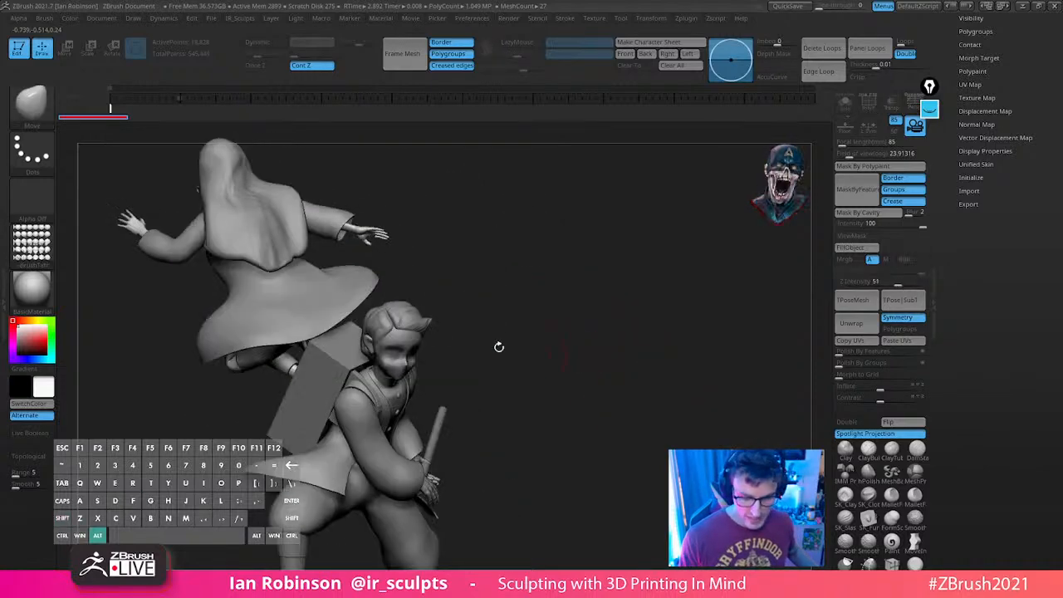
{"action": "left_click_drag", "start_coordinate": [523, 280], "coordinate": [656, 364]}
{"action": "left_click_drag", "start_coordinate": [453, 375], "coordinate": [505, 405], "text": "shift"}
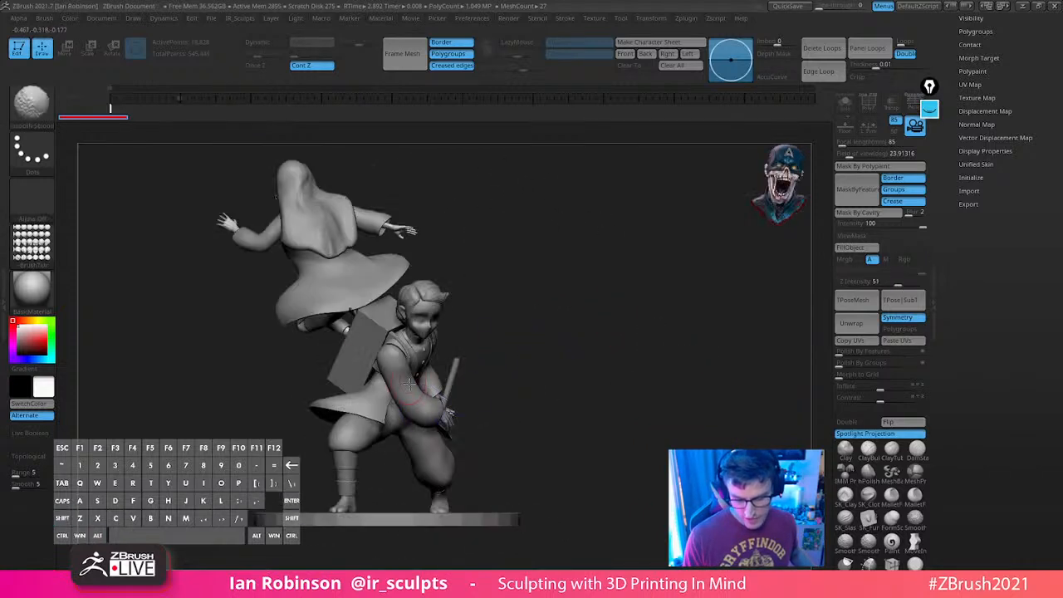
{"action": "left_click_drag", "start_coordinate": [470, 300], "coordinate": [553, 297], "text": "shift"}
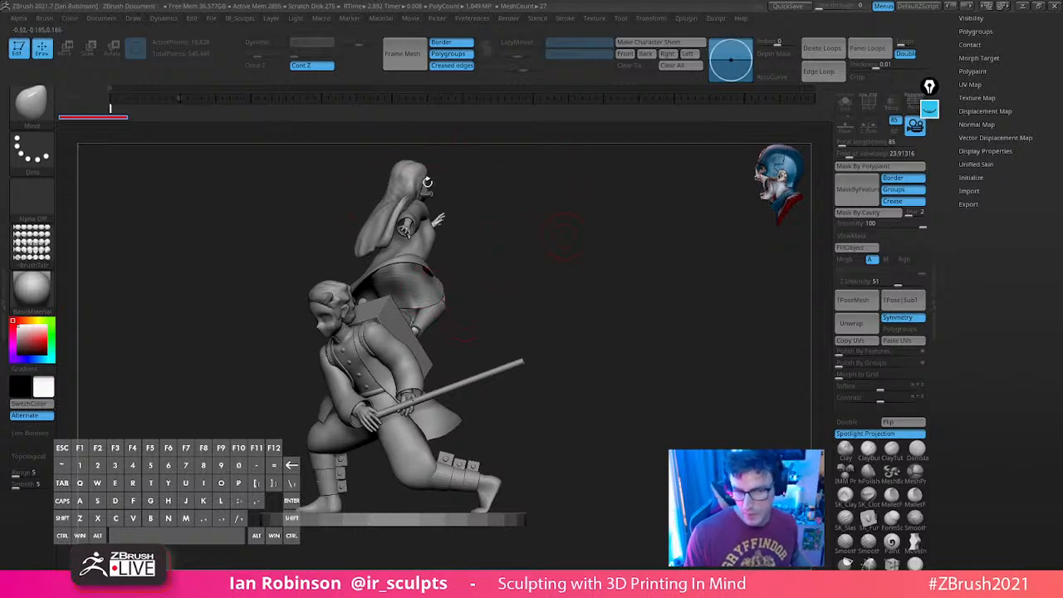
{"action": "mouse_move", "coordinate": [585, 249]}
{"action": "left_mouse_down"}
{"action": "mouse_move", "coordinate": [599, 244]}
{"action": "mouse_move", "coordinate": [570, 263]}
{"action": "left_mouse_up"}
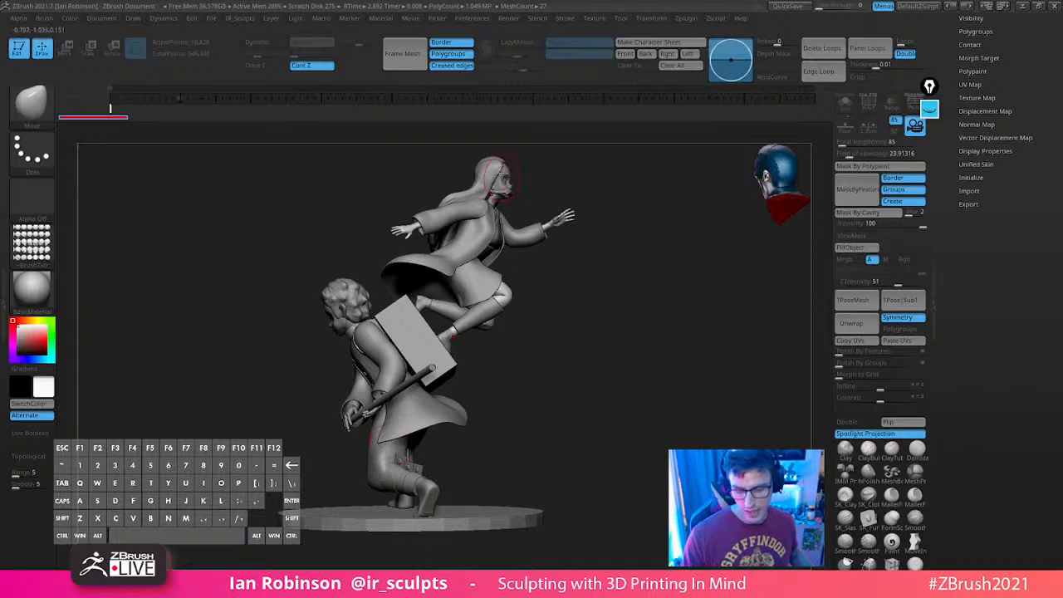
{"action": "left_click_drag", "start_coordinate": [655, 288], "coordinate": [634, 305], "text": "alt"}
Save the tool as a new version named Demon_Slayer_pose_06_Blockout.ztl in the Demon_Slayer_Sculpture folder
{"action": "scroll", "coordinate": [1037, 125], "scroll_direction": "up", "scroll_amount": 5}
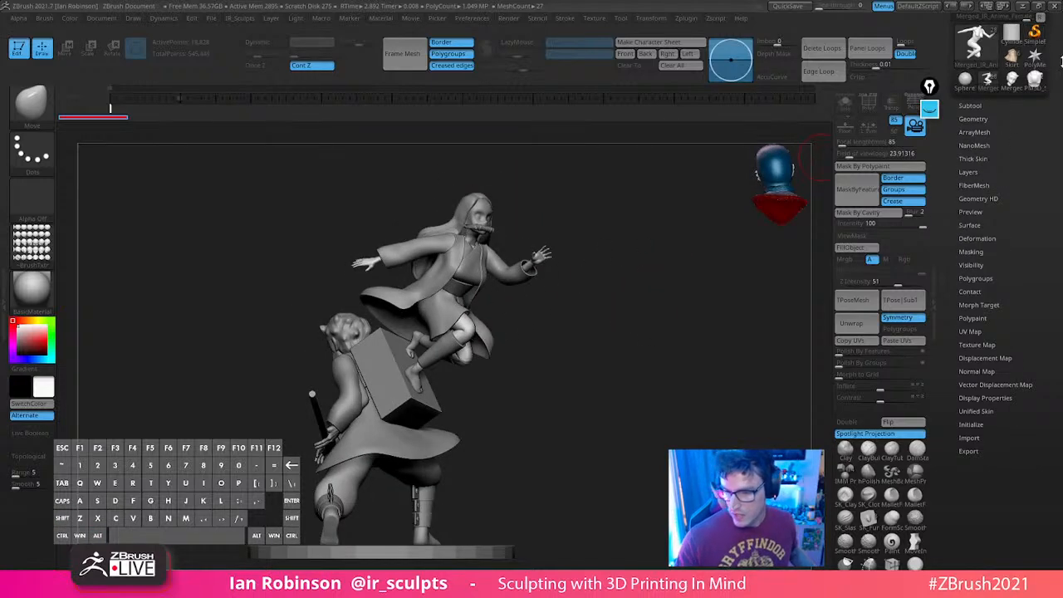
{"action": "scroll", "coordinate": [1037, 126], "scroll_direction": "up", "scroll_amount": 3}
{"action": "left_click", "coordinate": [1012, 35]}
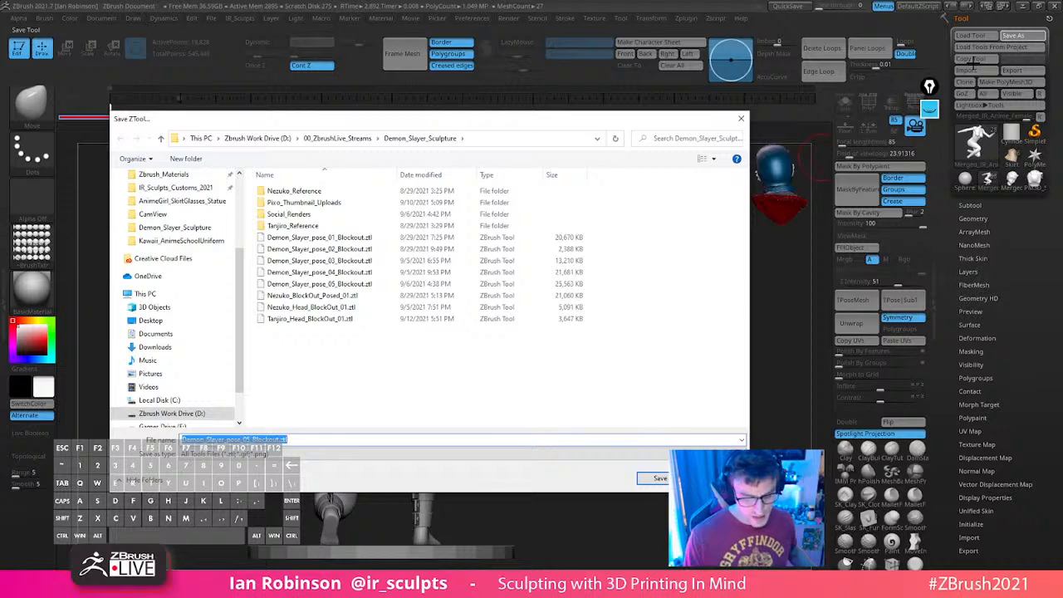
{"action": "key", "text": "Left"}
{"action": "key", "text": "Left"}
{"action": "key", "text": "Left"}
{"action": "key", "text": "Left"}
{"action": "key", "text": "Left"}
{"action": "key", "text": "Left"}
{"action": "key", "text": "Left"}
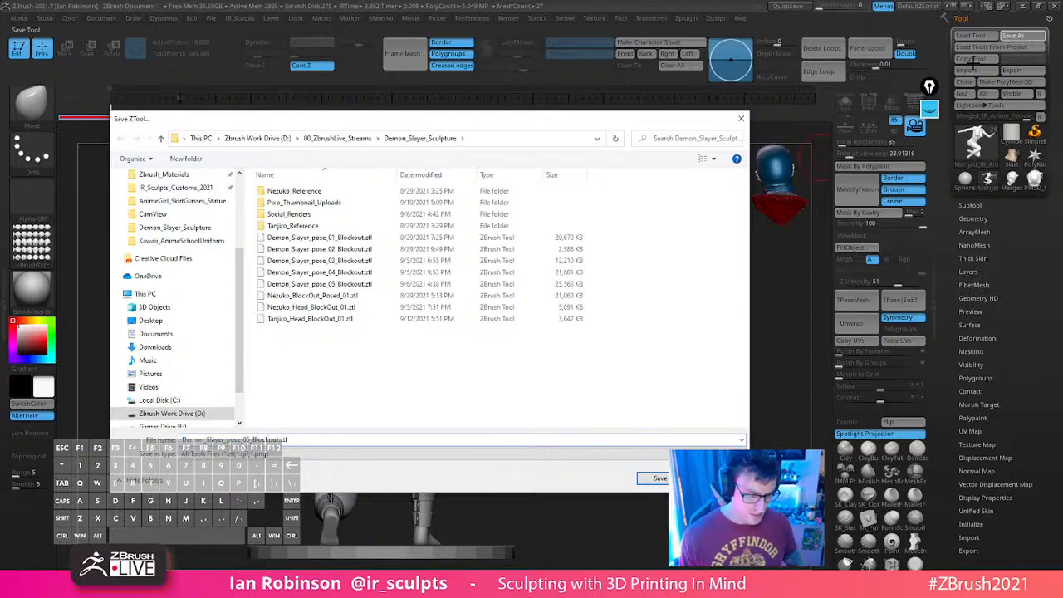
{"action": "key", "text": "BackSpace"}
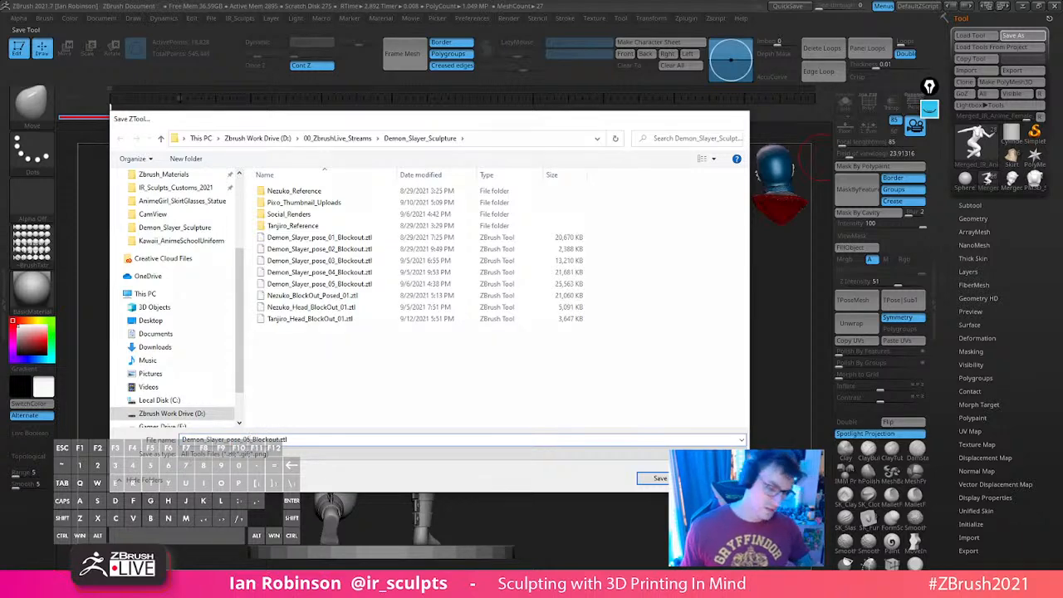
{"action": "key", "text": "Return"}
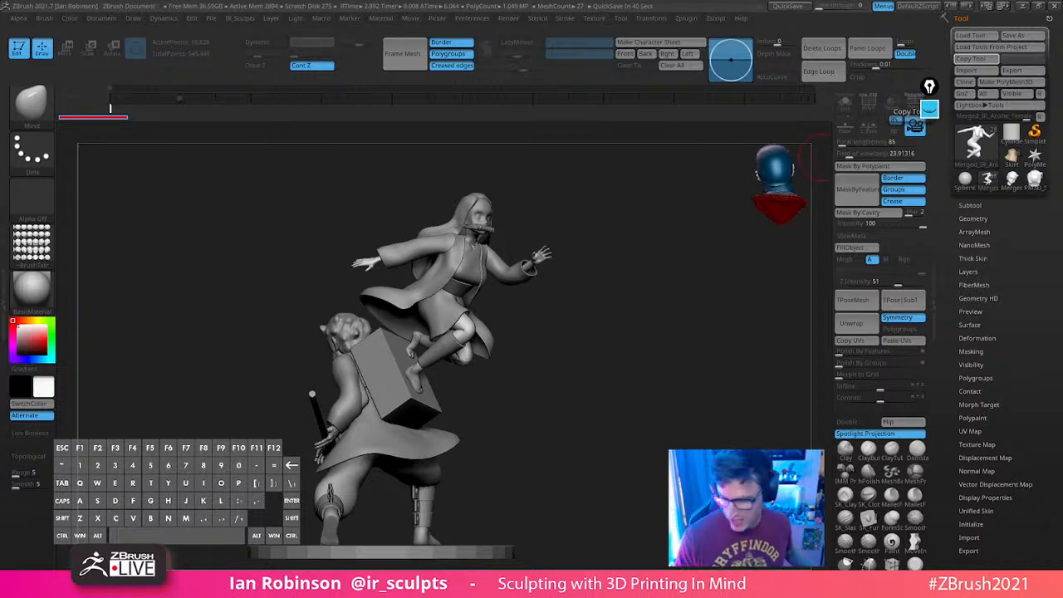
Create a TPoseMesh from all the parts and hide the leaping figure's foot near the box
{"action": "left_click_drag", "start_coordinate": [650, 338], "coordinate": [681, 349]}
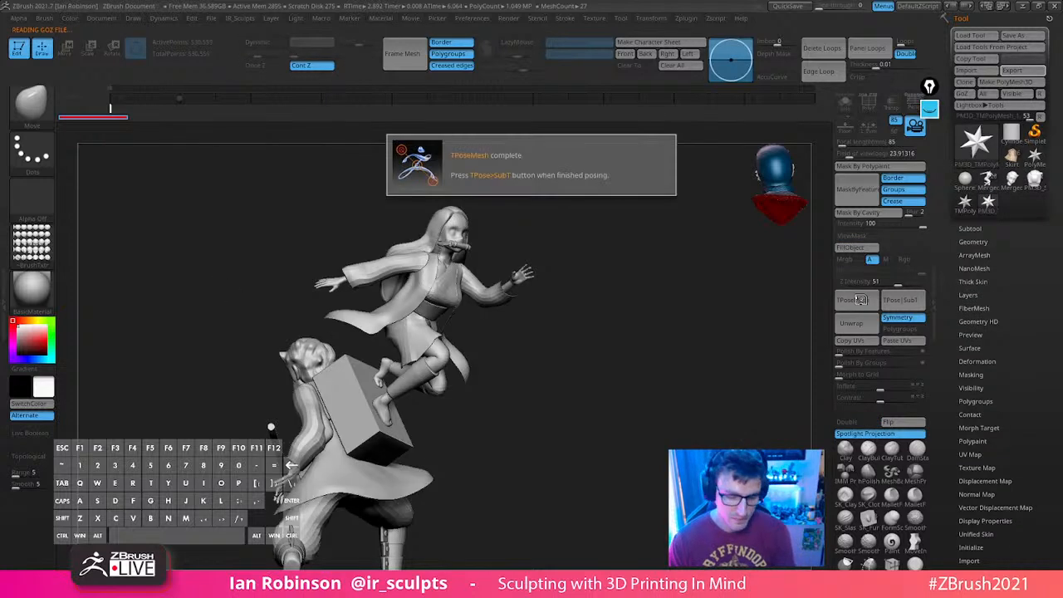
{"action": "left_click_drag", "start_coordinate": [636, 232], "coordinate": [584, 381]}
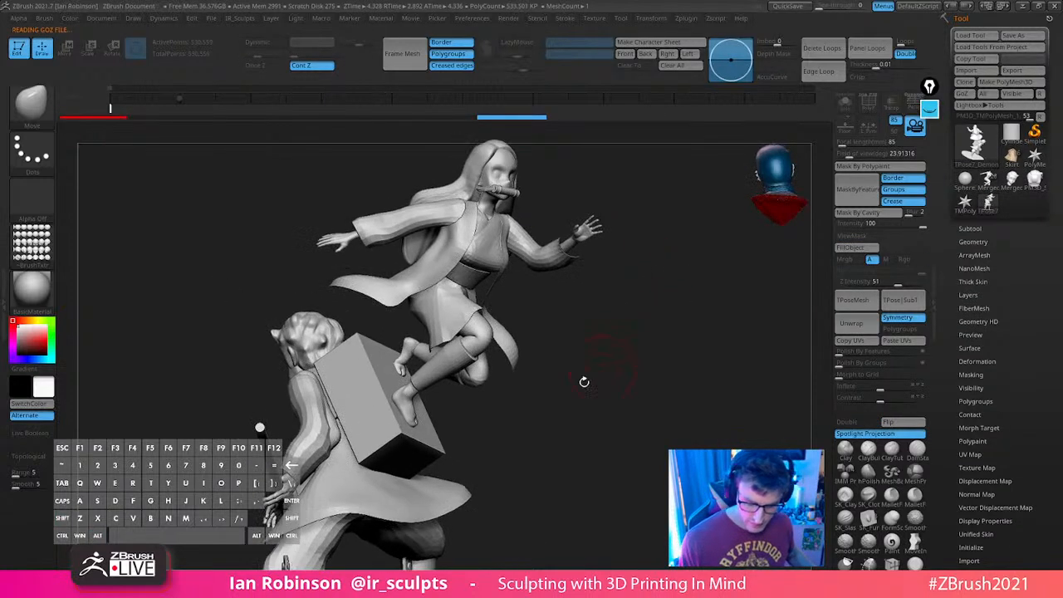
{"action": "left_click", "coordinate": [409, 394], "text": "ctrl+shift"}
{"action": "left_click_drag", "start_coordinate": [476, 382], "coordinate": [523, 418], "text": "ctrl+shift"}
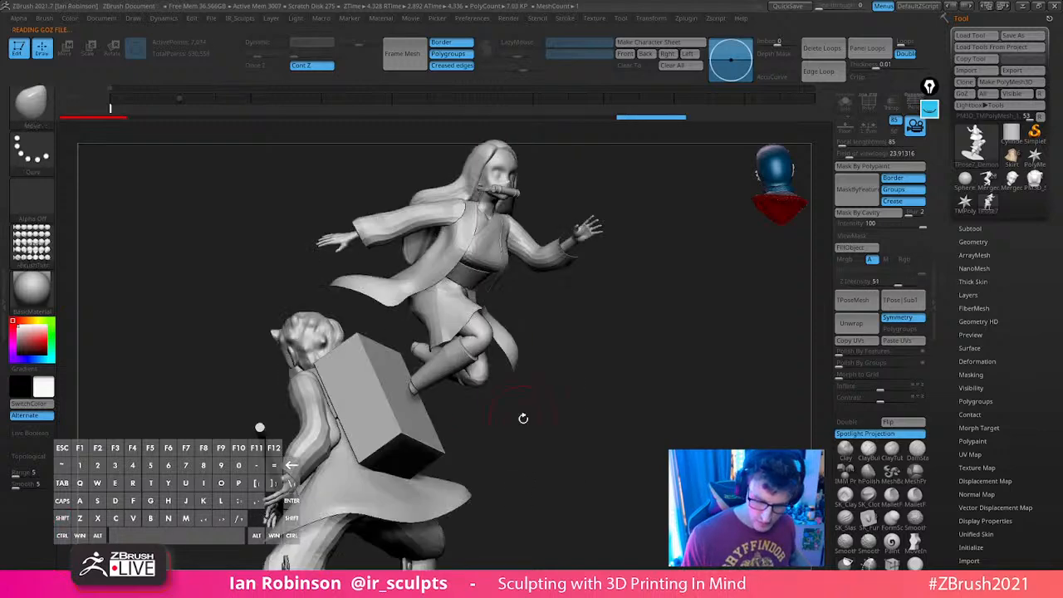
Choose the SelectLasso brush and hide the leaping figure's leg pieces one after another
{"action": "left_click", "coordinate": [32, 105], "text": "ctrl+shift"}
{"action": "left_click", "coordinate": [186, 118], "text": "ctrl+shift"}
{"action": "left_click", "coordinate": [446, 368], "text": "ctrl+shift"}
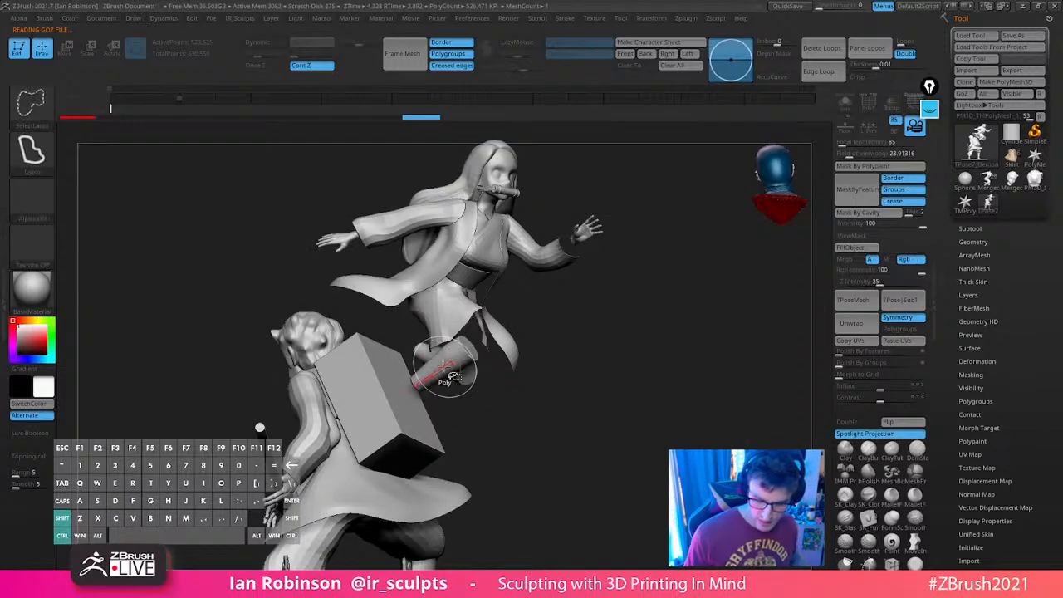
{"action": "left_click", "coordinate": [451, 366], "text": "ctrl+shift"}
{"action": "left_click", "coordinate": [477, 374], "text": "ctrl+shift"}
{"action": "key", "text": "ctrl+z"}
{"action": "left_click_drag", "start_coordinate": [522, 389], "coordinate": [562, 410]}
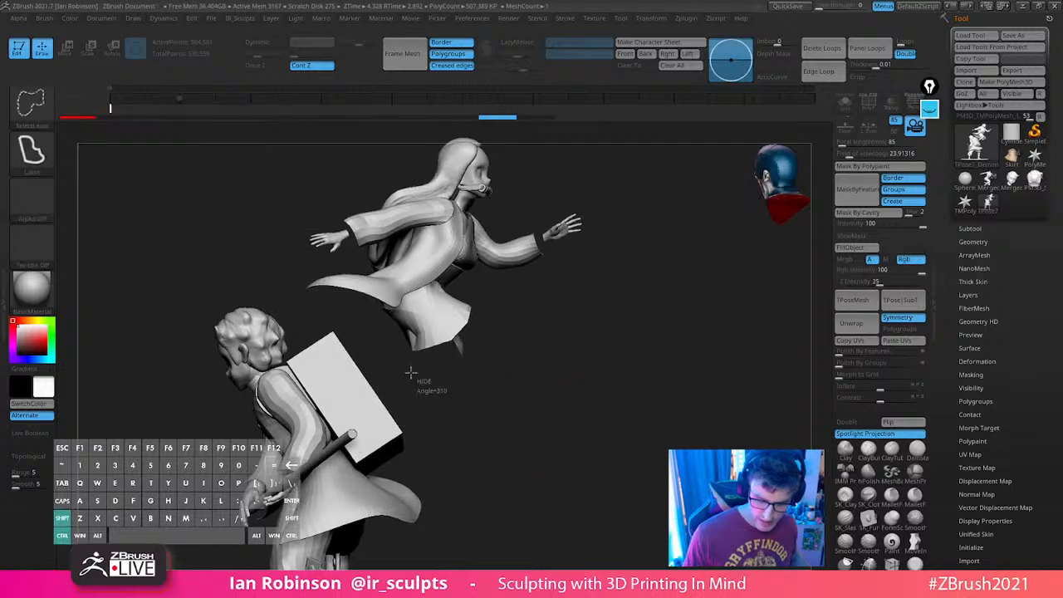
Hide the rest of the leaping figure, invert the visibility to isolate it, and undo the last change
{"action": "mouse_move", "coordinate": [275, 324]}
{"action": "left_mouse_down", "text": "ctrl+shift"}
{"action": "mouse_move", "coordinate": [296, 254]}
{"action": "mouse_move", "coordinate": [696, 205]}
{"action": "mouse_move", "coordinate": [681, 216]}
{"action": "left_mouse_up", "text": "ctrl+shift"}
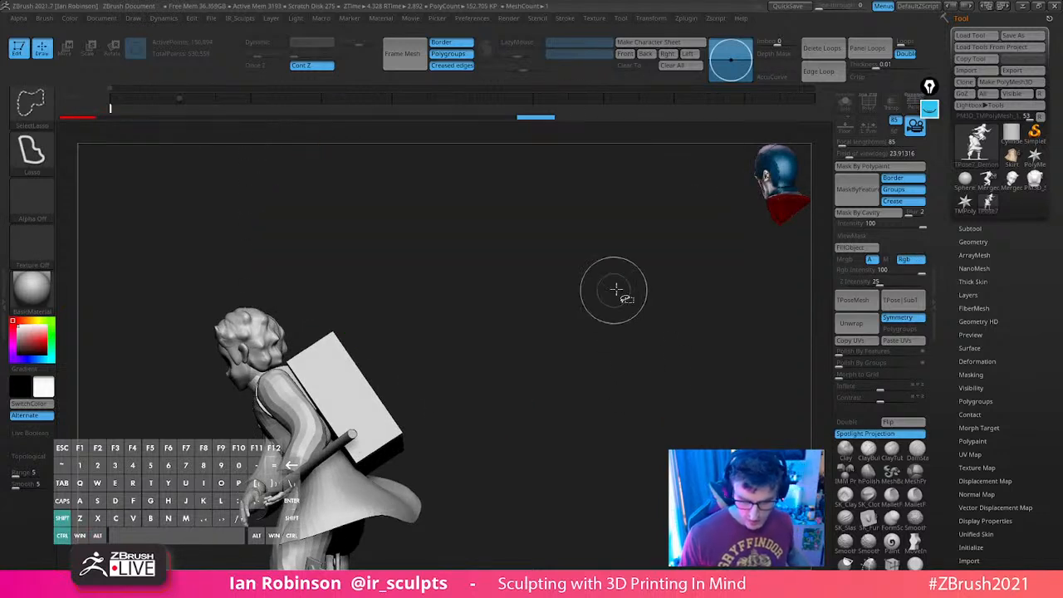
{"action": "mouse_move", "coordinate": [616, 290]}
{"action": "left_mouse_down", "text": "ctrl+shift"}
{"action": "mouse_move", "coordinate": [637, 314]}
{"action": "mouse_move", "coordinate": [615, 326]}
{"action": "mouse_move", "coordinate": [720, 346]}
{"action": "mouse_move", "coordinate": [700, 390]}
{"action": "left_mouse_up", "text": "ctrl+shift"}
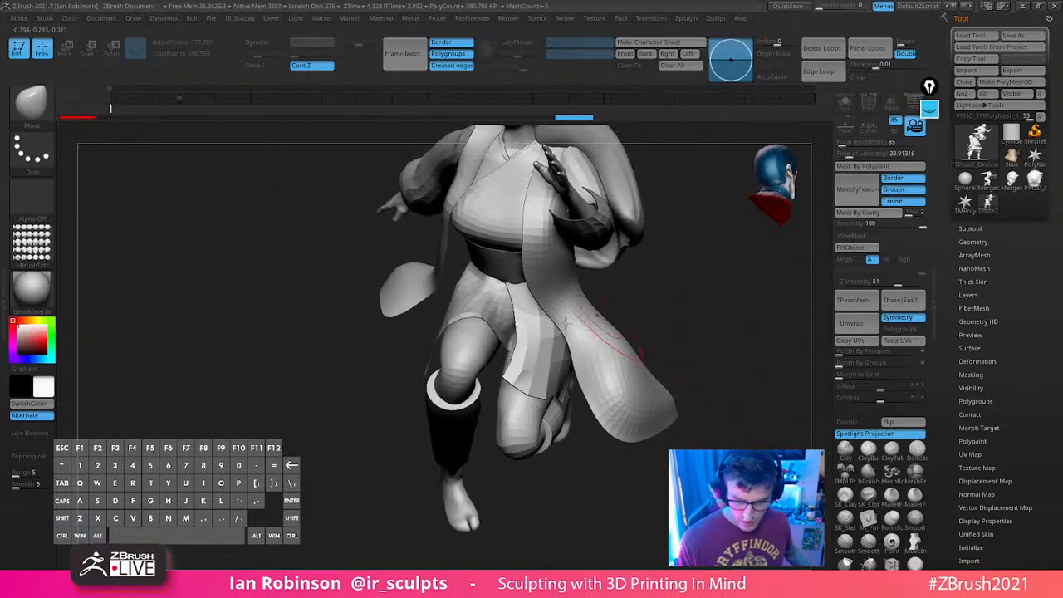
{"action": "key", "text": "ctrl+z"}
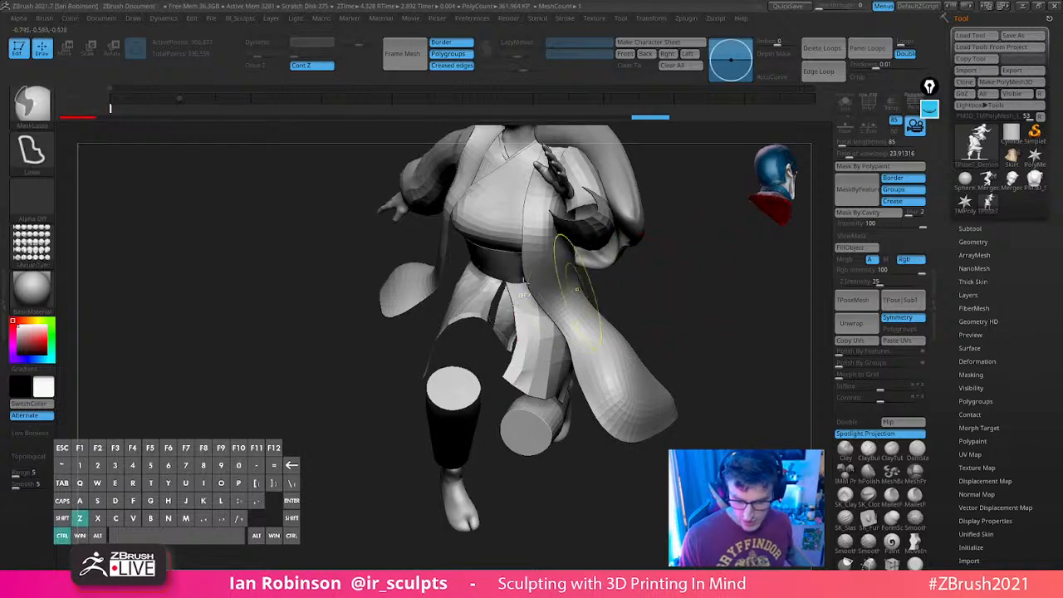
Undo the last two visibility changes and hide the loose skirt and robe flaps around the leaping figure's legs
{"action": "key", "text": "ctrl+z"}
{"action": "key", "text": "ctrl+z"}
{"action": "left_click", "coordinate": [35, 108], "text": "ctrl+shift"}
{"action": "left_click", "coordinate": [226, 118], "text": "ctrl+shift"}
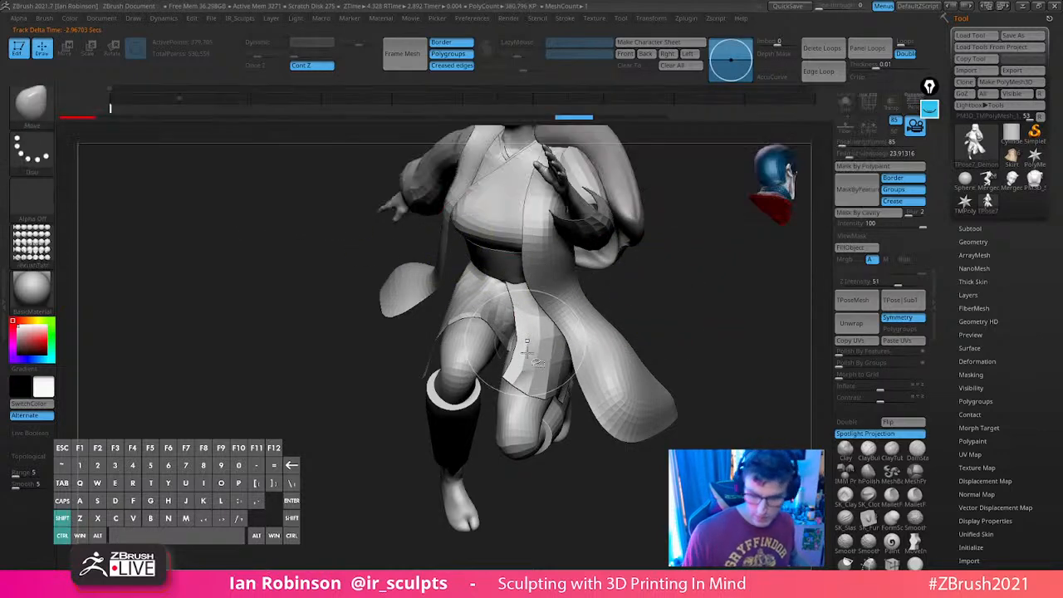
{"action": "left_click", "coordinate": [528, 353], "text": "ctrl+shift"}
{"action": "mouse_move", "coordinate": [638, 313]}
{"action": "left_mouse_down"}
{"action": "mouse_move", "coordinate": [695, 304]}
{"action": "mouse_move", "coordinate": [692, 327]}
{"action": "mouse_move", "coordinate": [672, 337]}
{"action": "mouse_move", "coordinate": [736, 354]}
{"action": "mouse_move", "coordinate": [685, 343]}
{"action": "mouse_move", "coordinate": [707, 378]}
{"action": "left_mouse_up"}
{"action": "left_click", "coordinate": [565, 366], "text": "ctrl+alt+shift"}
{"action": "key", "text": "shift+f"}
{"action": "key", "text": "shift+f"}
{"action": "left_click_drag", "start_coordinate": [657, 350], "coordinate": [596, 296]}
Mask the leaping figure's body and other leg, leaving the forward thigh unmasked
{"action": "key", "text": "w"}
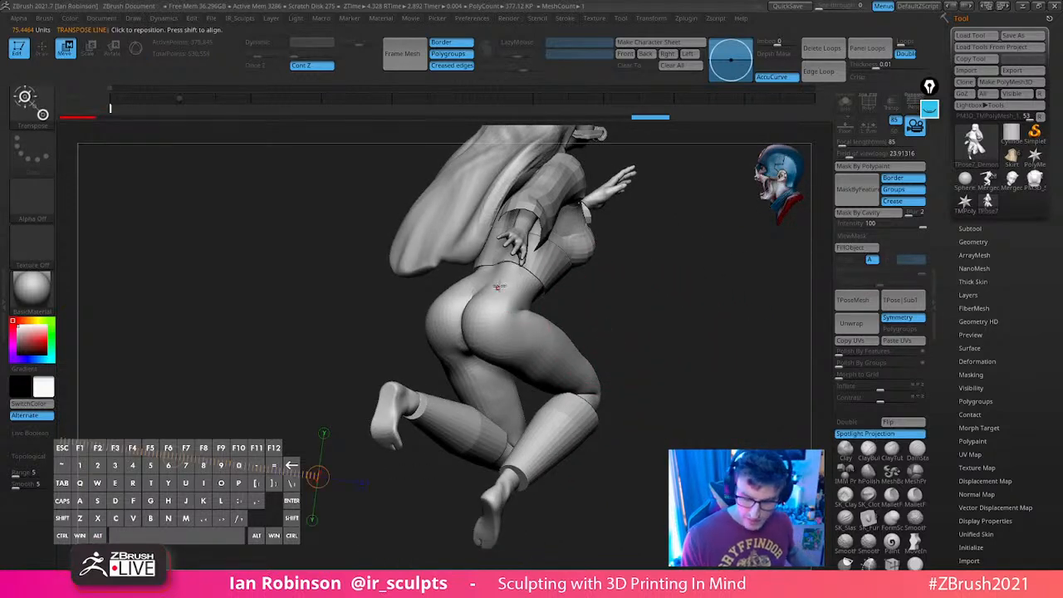
{"action": "mouse_move", "coordinate": [514, 273]}
{"action": "left_mouse_down", "text": "ctrl"}
{"action": "mouse_move", "coordinate": [509, 363]}
{"action": "mouse_move", "coordinate": [605, 353]}
{"action": "mouse_move", "coordinate": [603, 343]}
{"action": "mouse_move", "coordinate": [643, 334]}
{"action": "mouse_move", "coordinate": [672, 354]}
{"action": "mouse_move", "coordinate": [605, 332]}
{"action": "left_mouse_up", "text": "ctrl"}
{"action": "key", "text": "y"}
{"action": "key", "text": "q"}
{"action": "left_click_drag", "start_coordinate": [664, 362], "coordinate": [651, 362]}
{"action": "mouse_move", "coordinate": [535, 482]}
{"action": "left_mouse_down", "text": "ctrl"}
{"action": "mouse_move", "coordinate": [532, 371]}
{"action": "mouse_move", "coordinate": [645, 521]}
{"action": "mouse_move", "coordinate": [553, 480]}
{"action": "left_mouse_up", "text": "ctrl"}
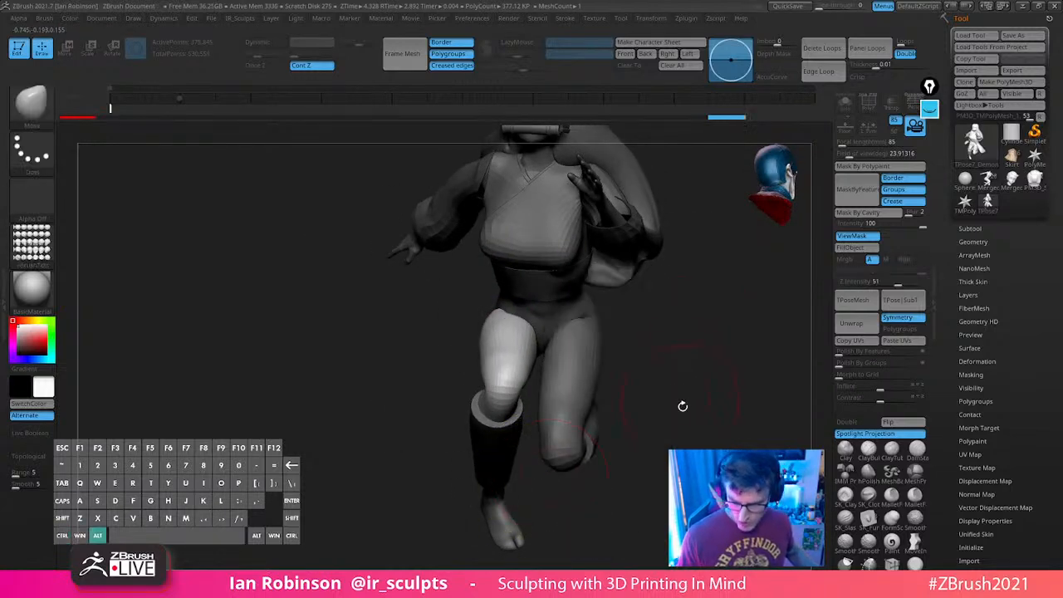
Choose the MaskPen brush, adjust its size, and erase the mask on the back of the forward thigh
{"action": "mouse_move", "coordinate": [683, 406]}
{"action": "left_mouse_down", "text": "alt"}
{"action": "mouse_move", "coordinate": [665, 375]}
{"action": "mouse_move", "coordinate": [743, 374]}
{"action": "mouse_move", "coordinate": [714, 420]}
{"action": "mouse_move", "coordinate": [752, 374]}
{"action": "mouse_move", "coordinate": [643, 358]}
{"action": "left_mouse_up", "text": "alt"}
{"action": "left_click", "coordinate": [32, 104], "text": "ctrl"}
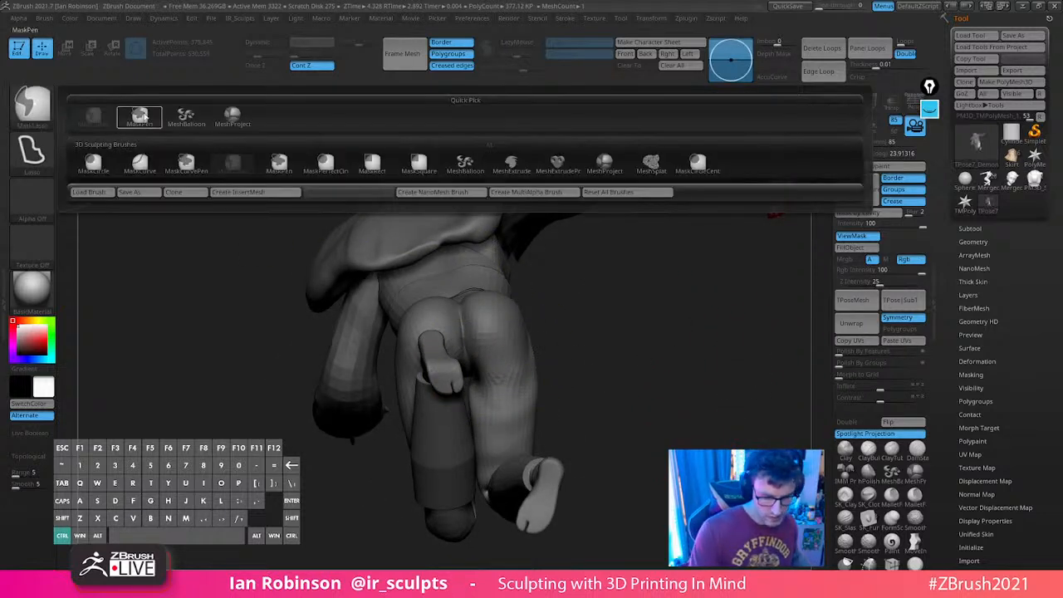
{"action": "left_click", "coordinate": [144, 118], "text": "ctrl"}
{"action": "key", "text": "s"}
{"action": "left_click_drag", "start_coordinate": [521, 336], "coordinate": [511, 335]}
{"action": "left_click_drag", "start_coordinate": [586, 332], "coordinate": [558, 335]}
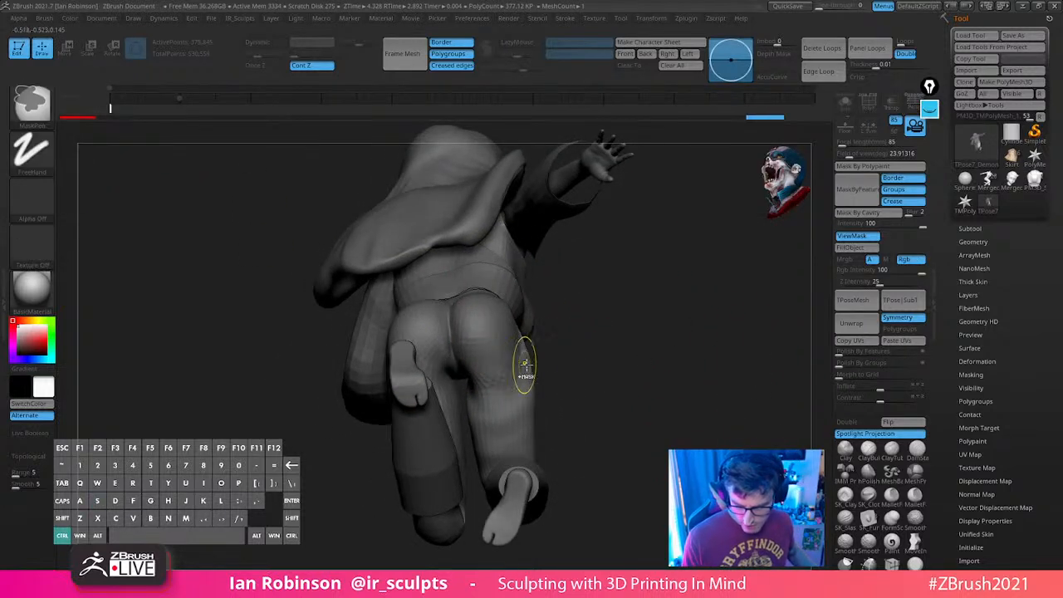
{"action": "mouse_move", "coordinate": [503, 374]}
{"action": "left_mouse_down", "text": "ctrl+alt"}
{"action": "mouse_move", "coordinate": [480, 345]}
{"action": "mouse_move", "coordinate": [496, 366]}
{"action": "left_mouse_up", "text": "ctrl+alt"}
Switch to the MaskLasso brush and clear the mask from the forward leg's shin and foot
{"action": "mouse_move", "coordinate": [615, 386]}
{"action": "left_mouse_down"}
{"action": "mouse_move", "coordinate": [551, 370]}
{"action": "mouse_move", "coordinate": [495, 334]}
{"action": "mouse_move", "coordinate": [516, 344]}
{"action": "left_mouse_up"}
{"action": "mouse_move", "coordinate": [682, 422]}
{"action": "left_mouse_down"}
{"action": "mouse_move", "coordinate": [672, 435]}
{"action": "mouse_move", "coordinate": [707, 449]}
{"action": "mouse_move", "coordinate": [686, 401]}
{"action": "mouse_move", "coordinate": [715, 378]}
{"action": "left_mouse_up"}
{"action": "left_click_drag", "start_coordinate": [540, 386], "coordinate": [528, 381]}
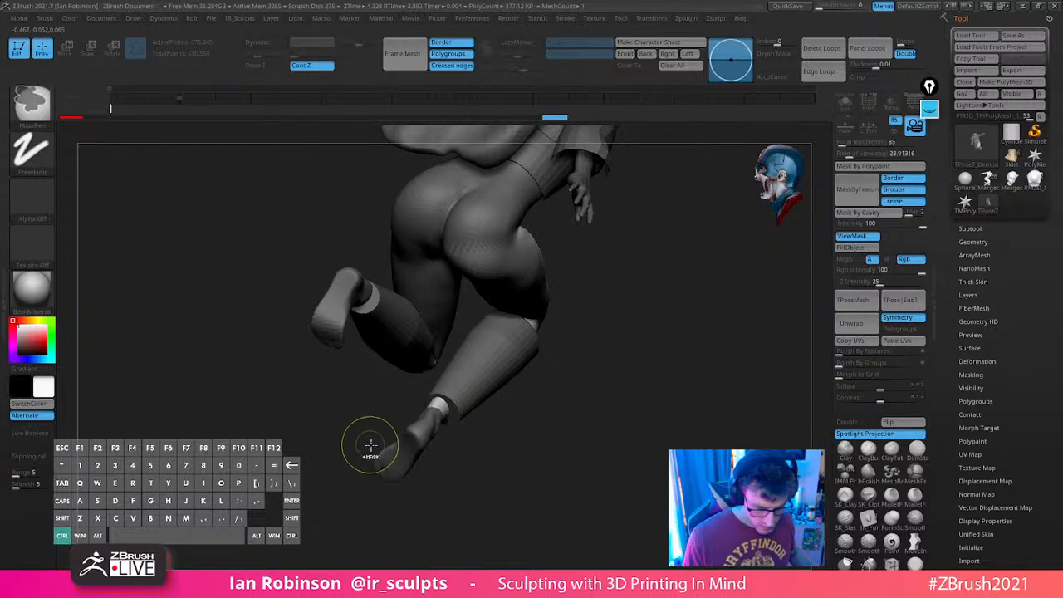
{"action": "left_click", "coordinate": [32, 105], "text": "ctrl"}
{"action": "left_click", "coordinate": [94, 117], "text": "ctrl"}
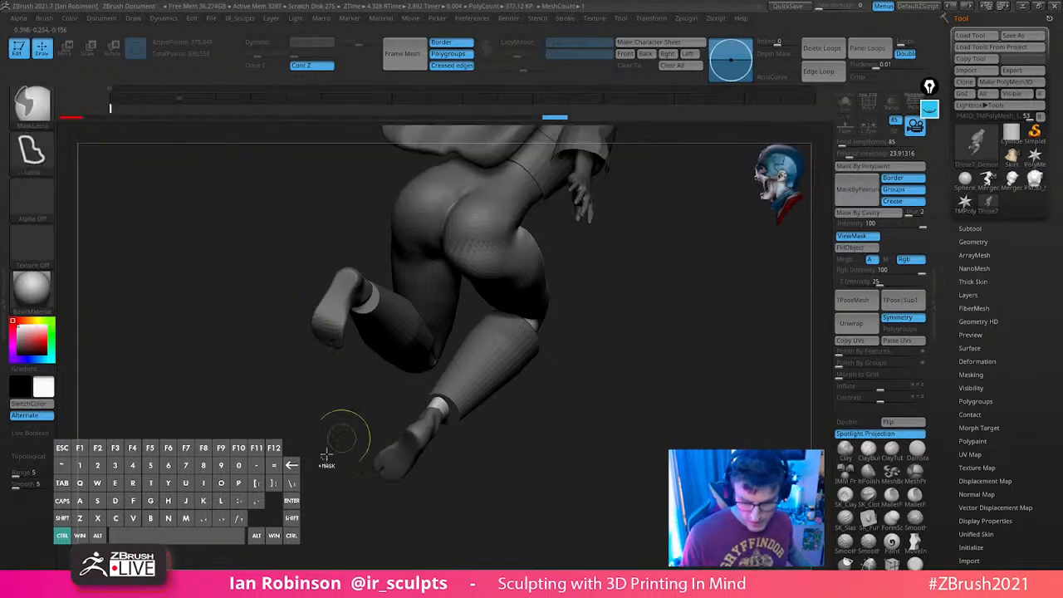
{"action": "mouse_move", "coordinate": [322, 467]}
{"action": "left_mouse_down", "text": "ctrl"}
{"action": "mouse_move", "coordinate": [610, 219]}
{"action": "mouse_move", "coordinate": [313, 485]}
{"action": "mouse_move", "coordinate": [315, 476]}
{"action": "left_mouse_up", "text": "ctrl"}
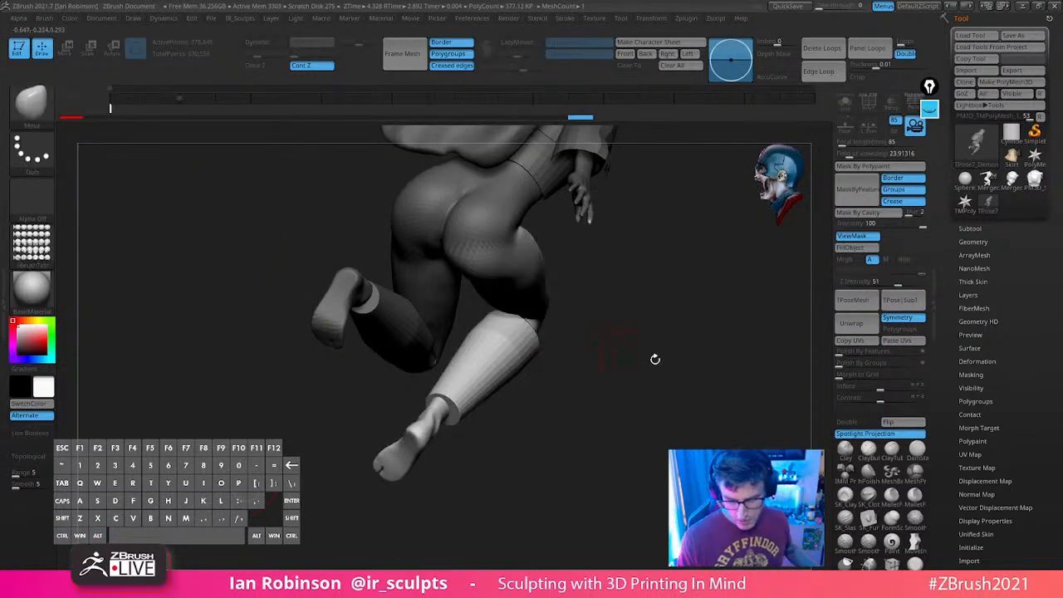
{"action": "mouse_move", "coordinate": [655, 361]}
{"action": "left_mouse_down"}
{"action": "mouse_move", "coordinate": [719, 338]}
{"action": "mouse_move", "coordinate": [627, 376]}
{"action": "left_mouse_up"}
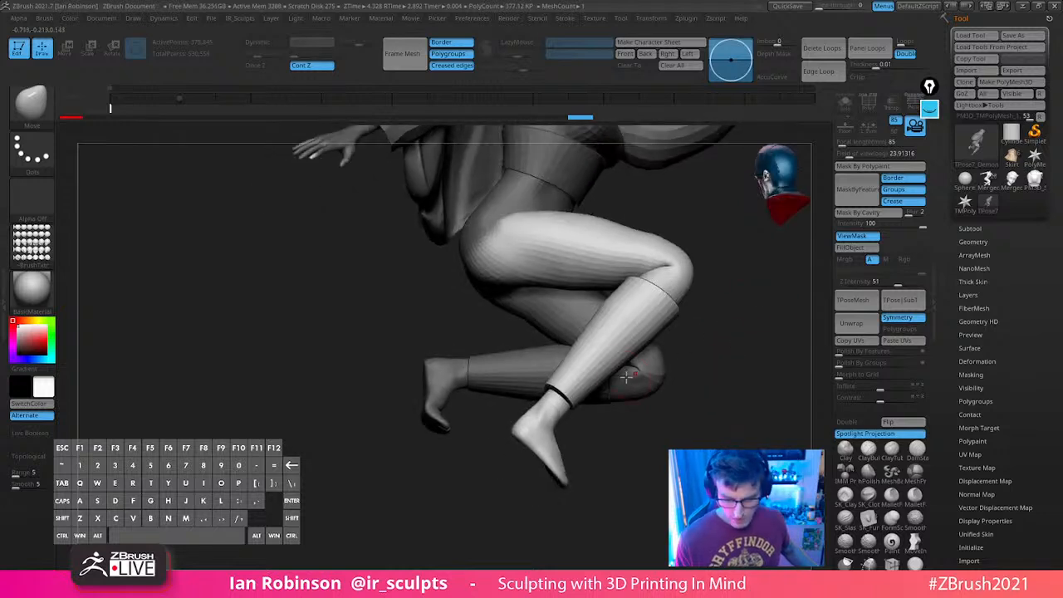
{"action": "left_click_drag", "start_coordinate": [719, 350], "coordinate": [703, 375]}
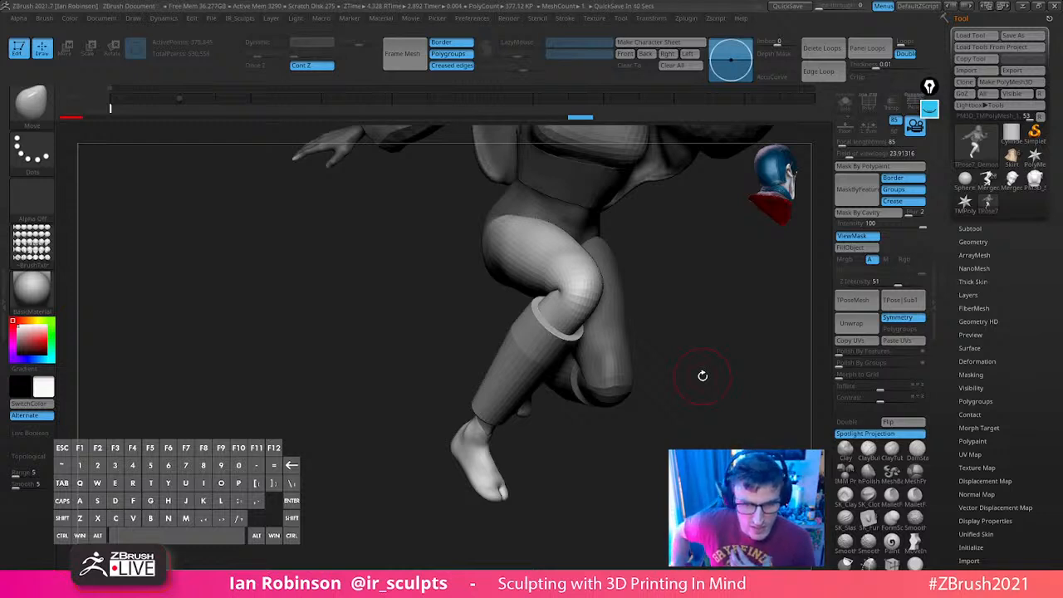
{"action": "mouse_move", "coordinate": [703, 376]}
{"action": "left_mouse_down"}
{"action": "mouse_move", "coordinate": [689, 297]}
{"action": "mouse_move", "coordinate": [674, 347]}
{"action": "mouse_move", "coordinate": [690, 332]}
{"action": "mouse_move", "coordinate": [754, 335]}
{"action": "mouse_move", "coordinate": [736, 322]}
{"action": "left_mouse_up"}
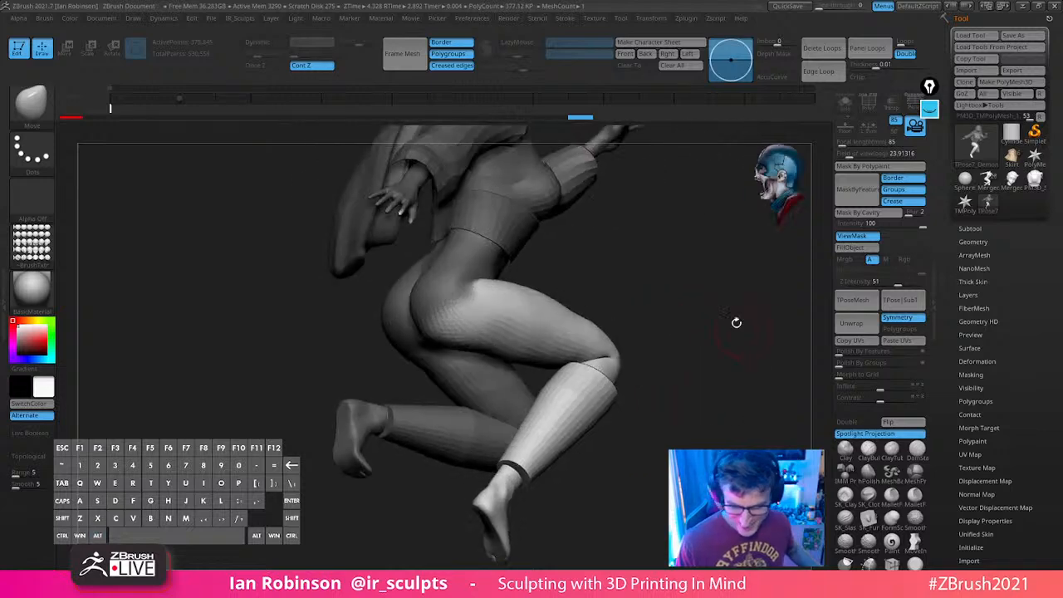
{"action": "left_click_drag", "start_coordinate": [589, 273], "coordinate": [665, 287]}
Erase the mask around the forward leg's hip with MaskLasso, then refine the area using MaskPen
{"action": "left_click_drag", "start_coordinate": [475, 298], "coordinate": [446, 322], "text": "ctrl+alt"}
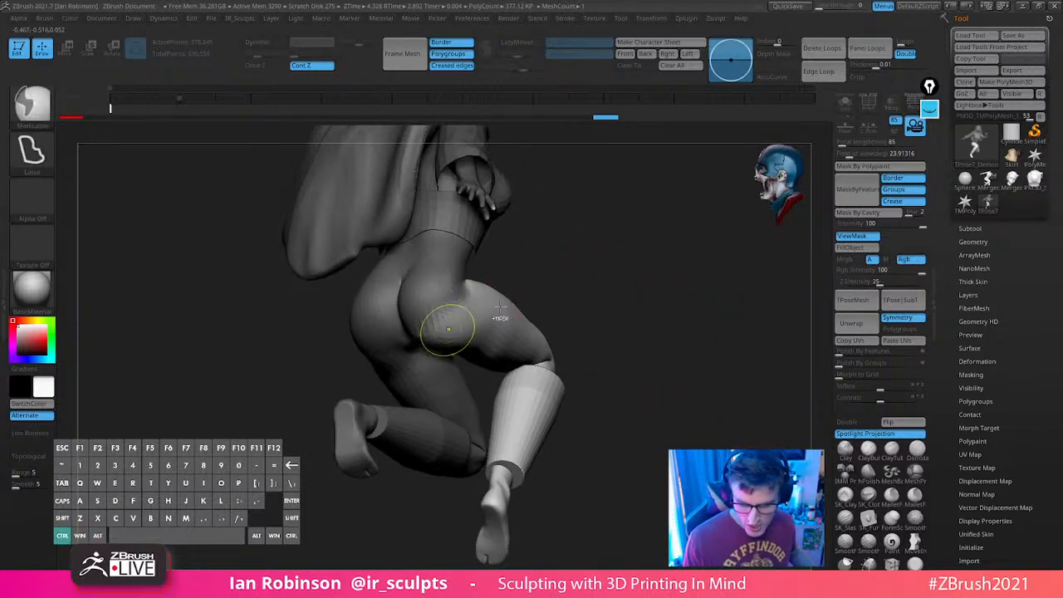
{"action": "left_click", "coordinate": [32, 104], "text": "ctrl"}
{"action": "left_click", "coordinate": [140, 117]}
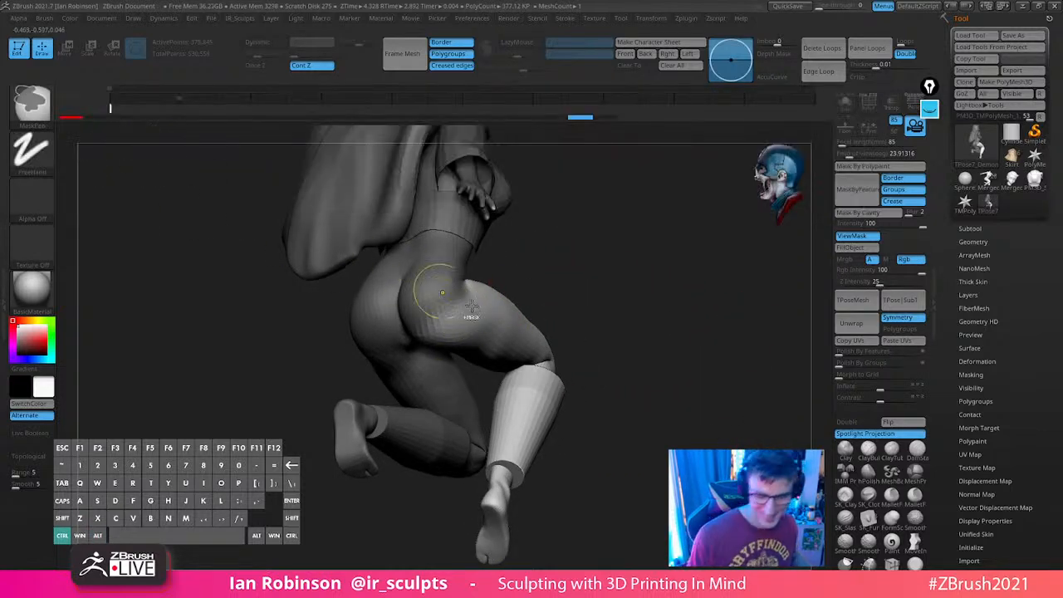
{"action": "left_click_drag", "start_coordinate": [444, 319], "coordinate": [437, 316], "text": "ctrl+alt"}
Place and reorient the transform gizmo at the hip joint of the unmasked leg
{"action": "key", "text": "w"}
{"action": "left_click_drag", "start_coordinate": [581, 259], "coordinate": [606, 296]}
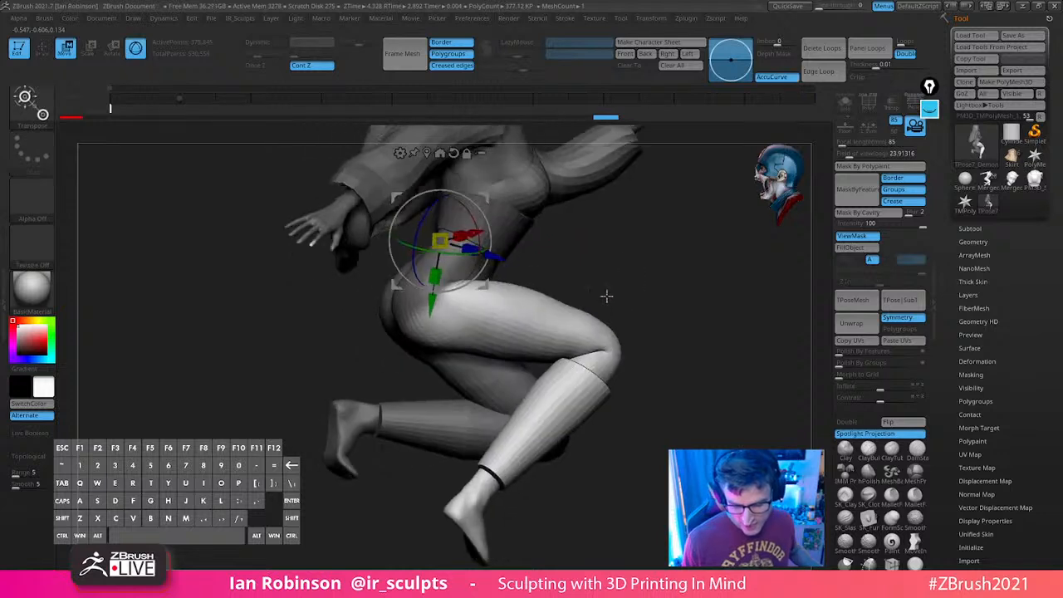
{"action": "left_click_drag", "start_coordinate": [487, 283], "coordinate": [484, 339], "text": "alt"}
{"action": "left_click", "coordinate": [453, 201], "text": "alt"}
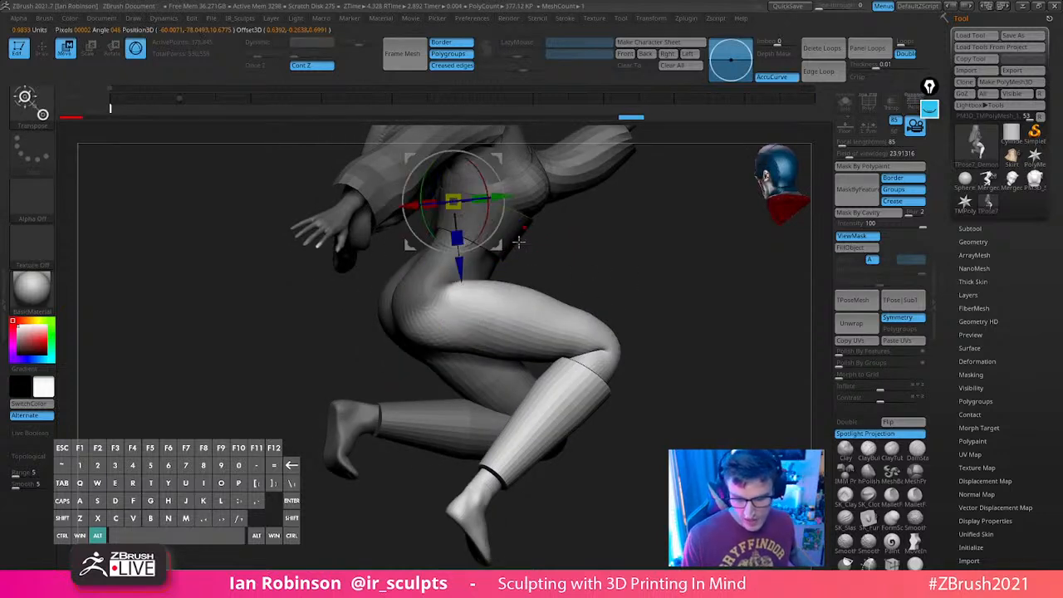
{"action": "left_click_drag", "start_coordinate": [500, 243], "coordinate": [487, 342], "text": "alt"}
{"action": "left_click", "coordinate": [453, 210], "text": "alt"}
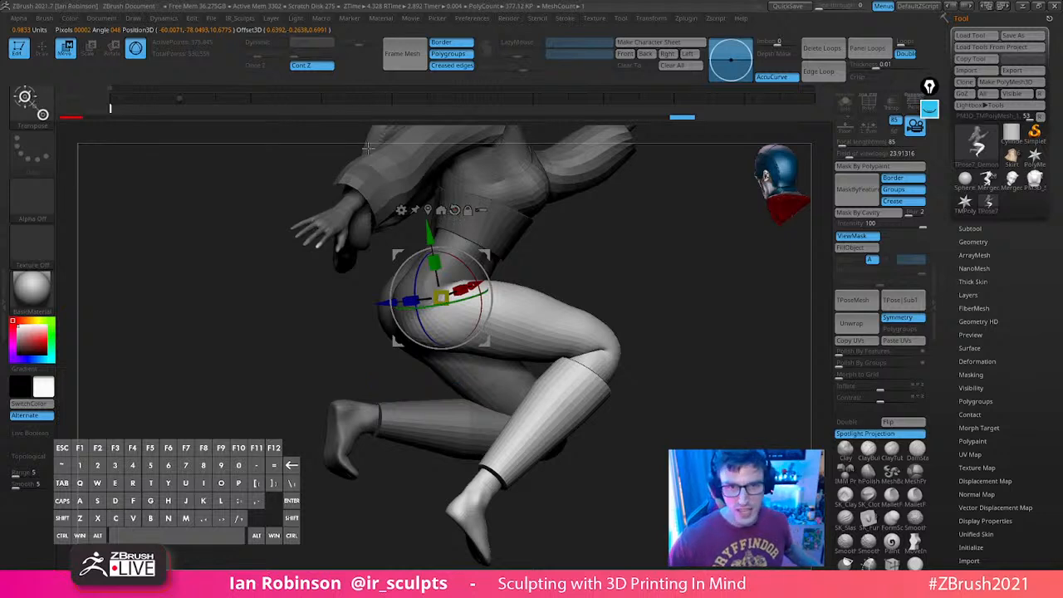
{"action": "left_click_drag", "start_coordinate": [704, 341], "coordinate": [619, 376]}
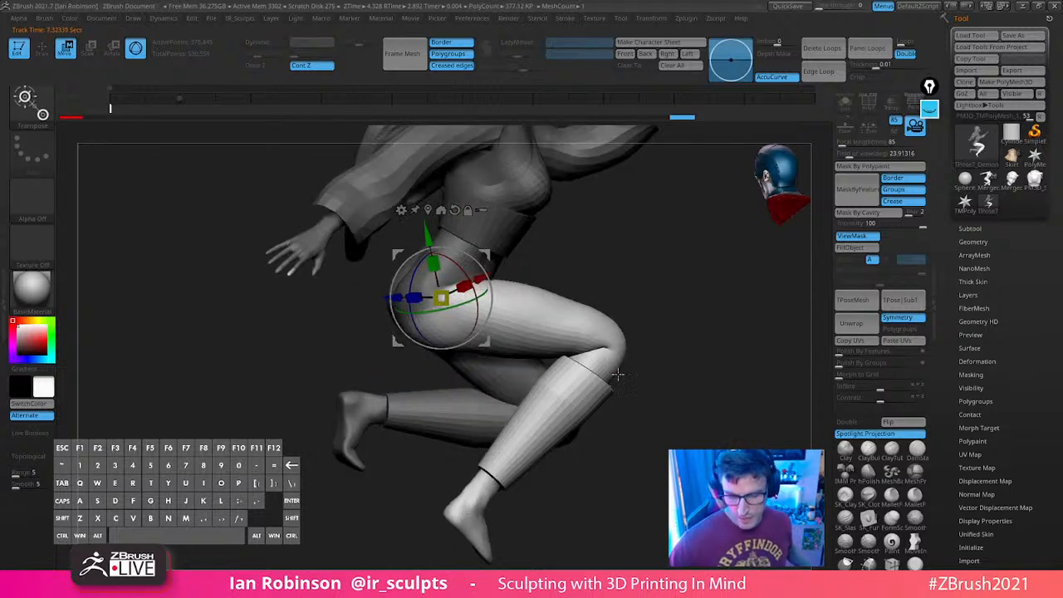
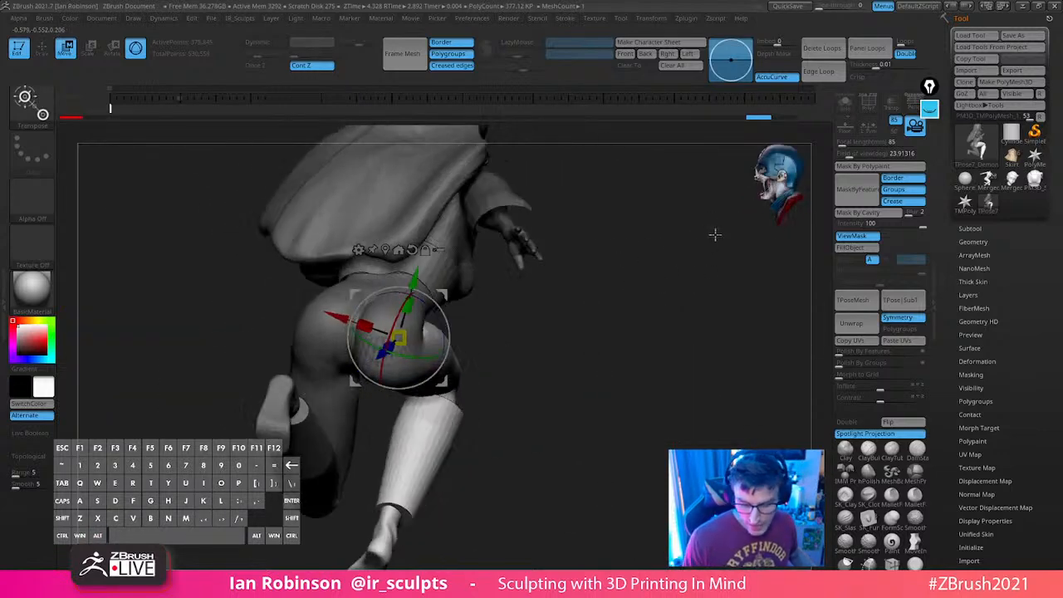
Return to Draw mode, adjust the brush size, and erase more mask over the forward leg's buttock
{"action": "key", "text": "q"}
{"action": "key", "text": "s"}
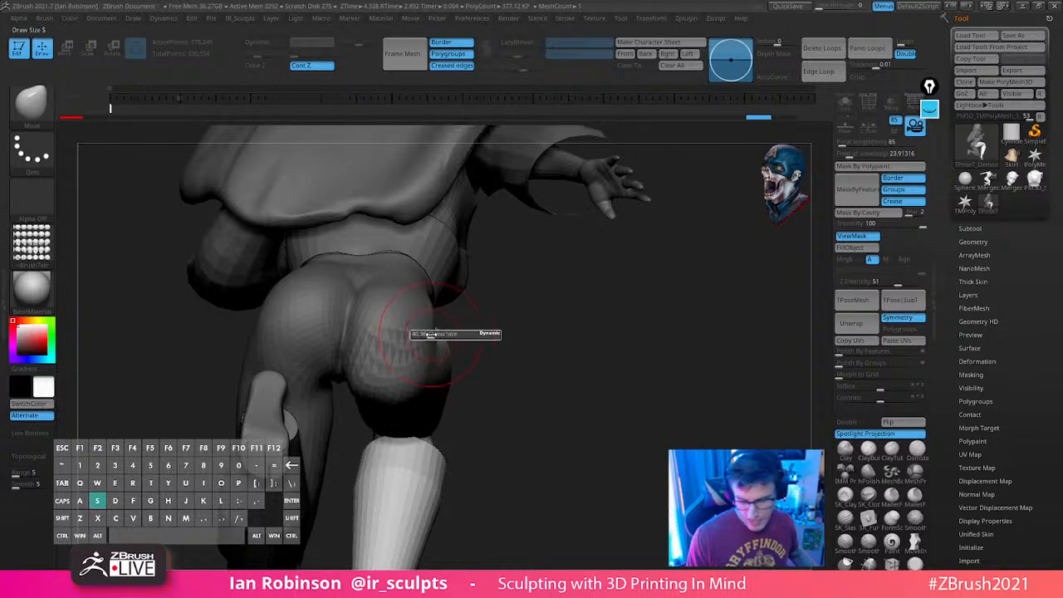
{"action": "key", "text": "ctrl"}
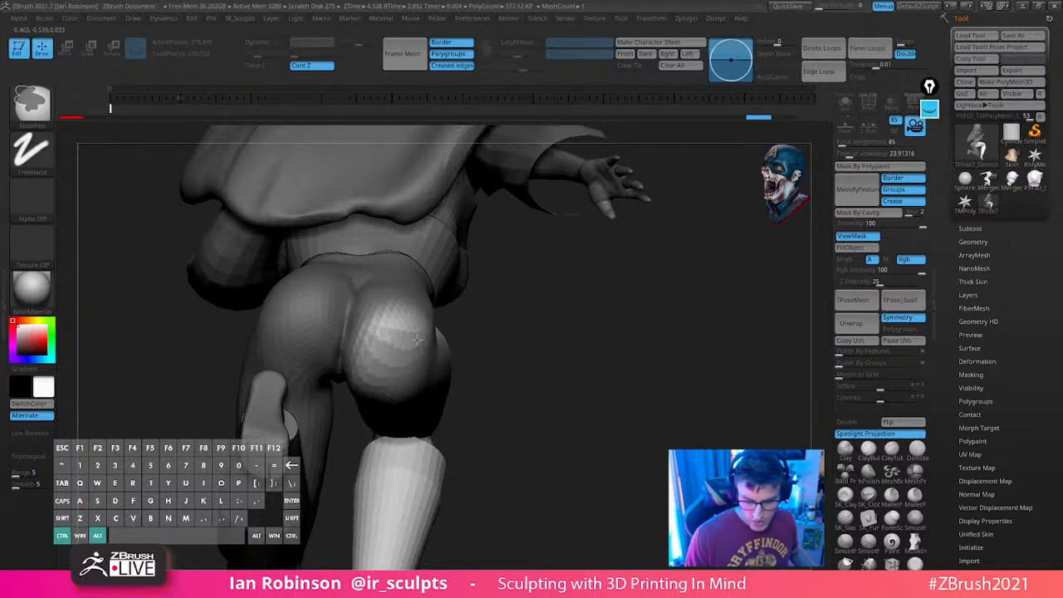
Try rotating the unmasked raised leg about the hip to swing the knee and lower leg outward
{"action": "key", "text": "s"}
{"action": "key", "text": "s"}
{"action": "key", "text": "w"}
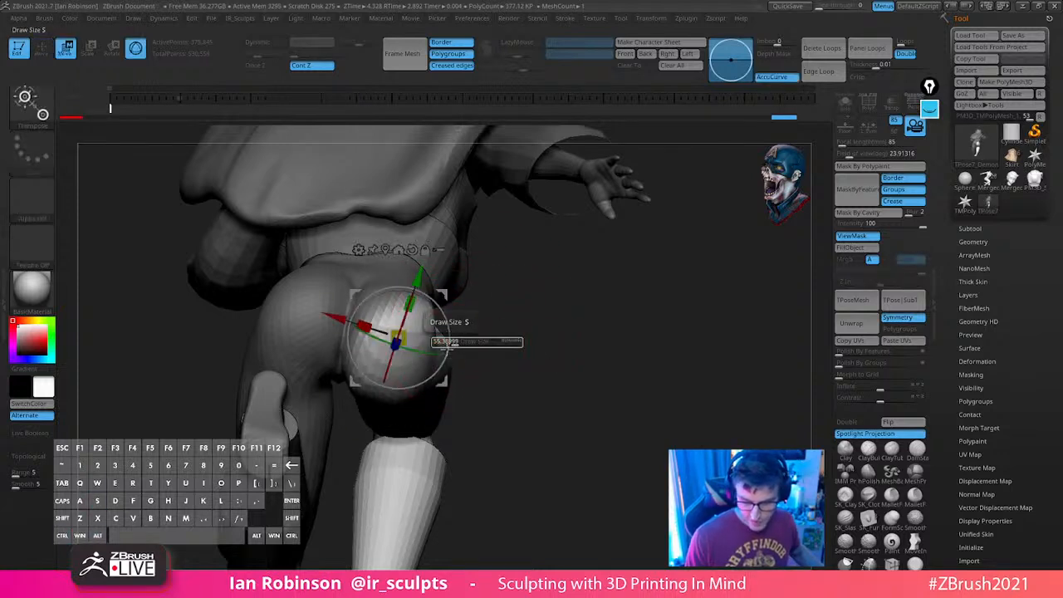
{"action": "left_click_drag", "start_coordinate": [443, 344], "coordinate": [439, 316]}
{"action": "left_click_drag", "start_coordinate": [446, 293], "coordinate": [446, 284]}
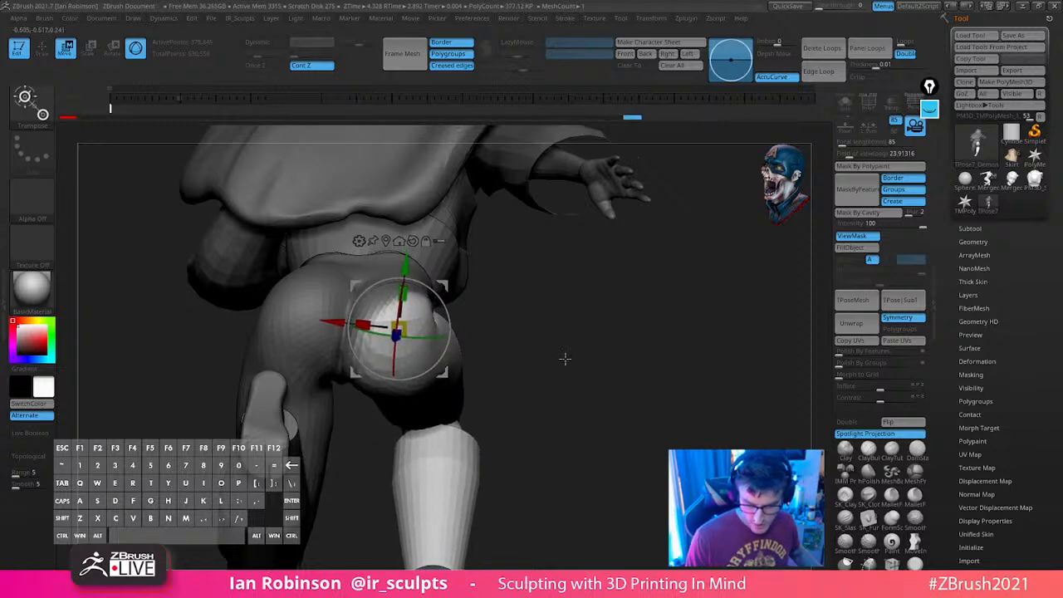
{"action": "left_click_drag", "start_coordinate": [565, 359], "coordinate": [645, 391]}
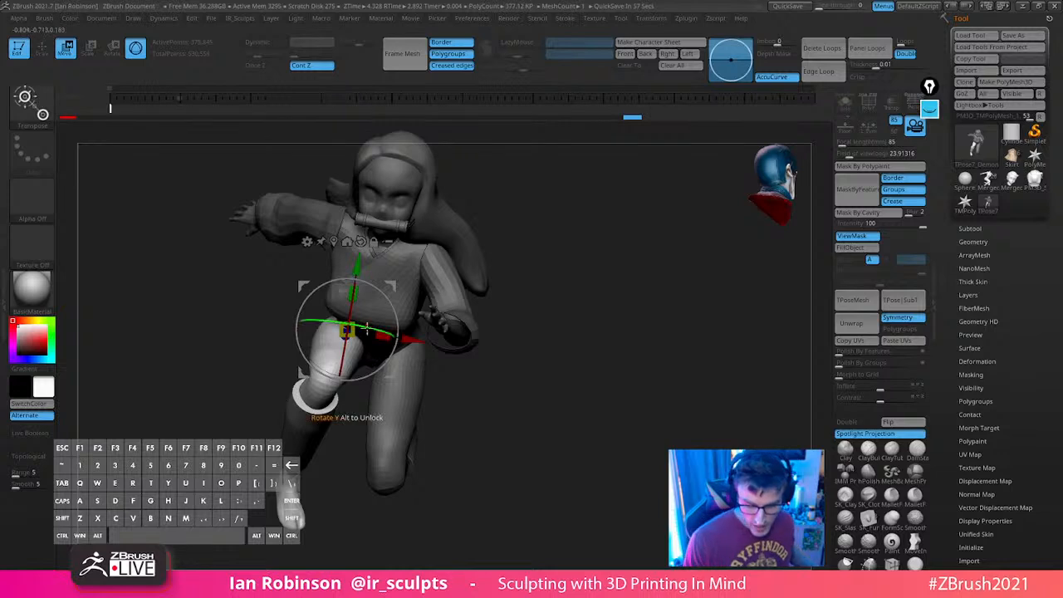
Try realigning the transform gizmo to the raised thigh and rotating the leg slightly farther from the body
{"action": "key", "text": "alt"}
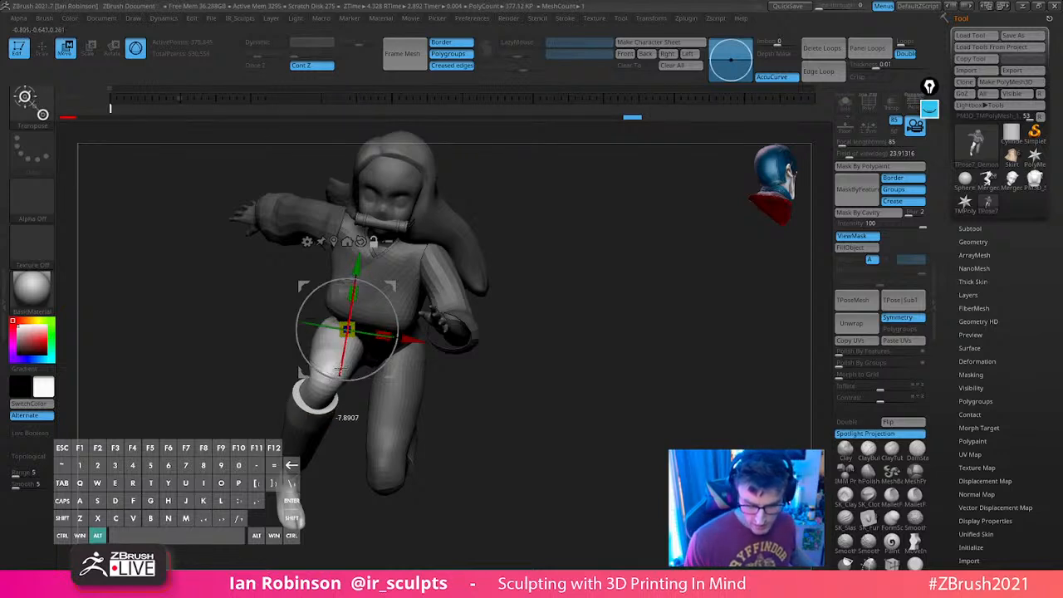
{"action": "left_click_drag", "start_coordinate": [342, 370], "coordinate": [344, 356], "text": "alt"}
{"action": "left_click_drag", "start_coordinate": [388, 312], "coordinate": [389, 316]}
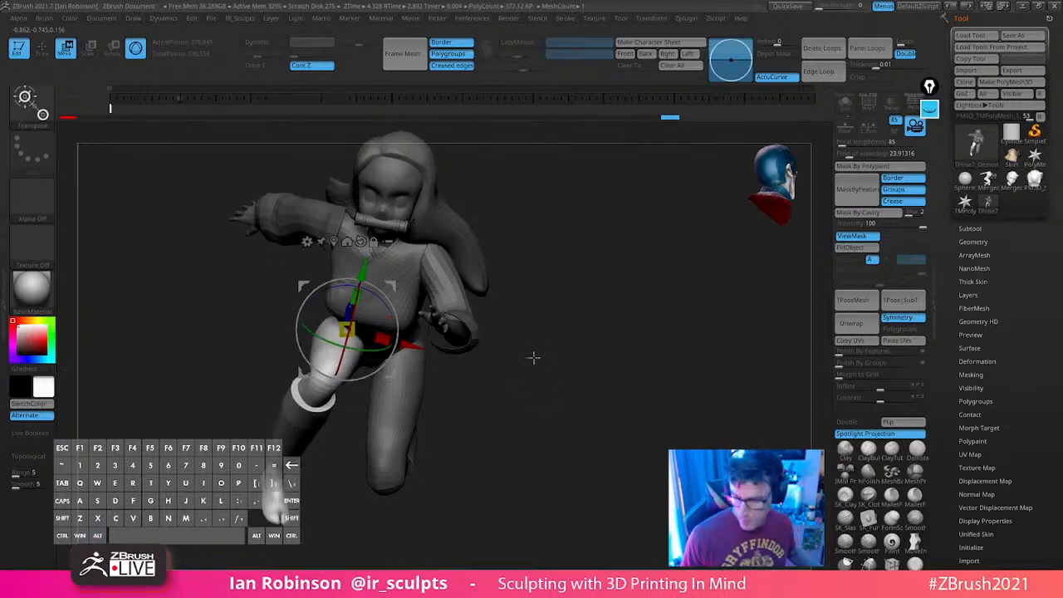
{"action": "left_click_drag", "start_coordinate": [533, 357], "coordinate": [634, 398]}
{"action": "left_click_drag", "start_coordinate": [653, 360], "coordinate": [642, 347]}
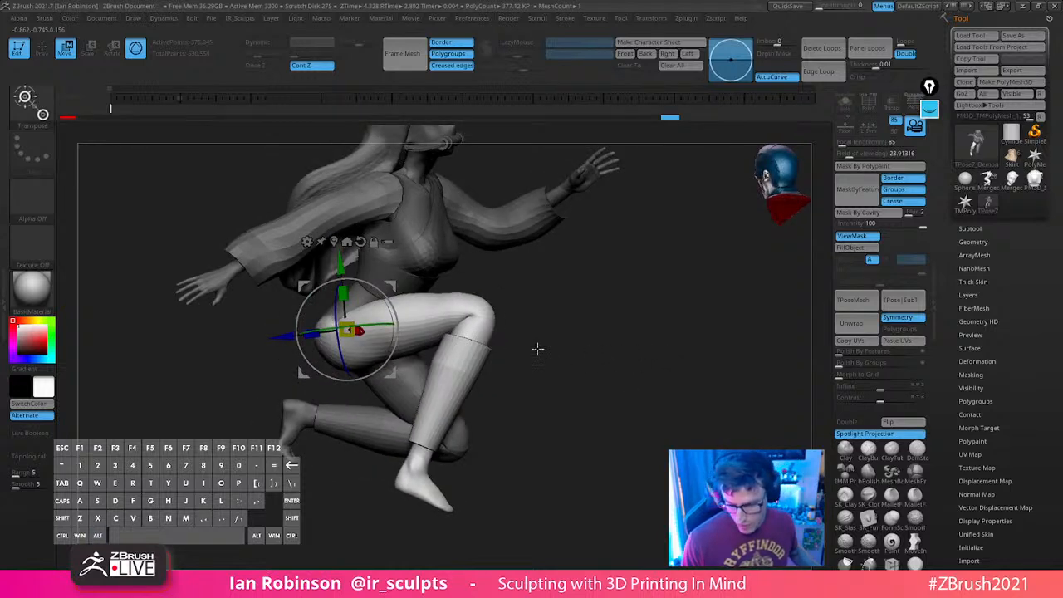
Try fine-tuning the raised leg's twist and lift about the hip, checking the pose from the side and front
{"action": "left_click_drag", "start_coordinate": [548, 302], "coordinate": [622, 323]}
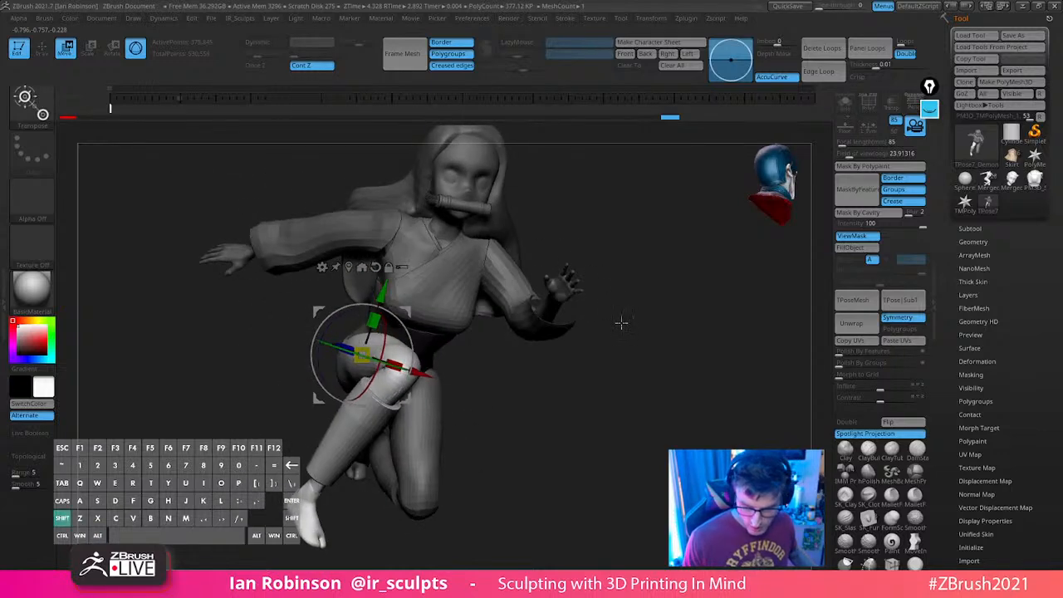
{"action": "left_click_drag", "start_coordinate": [569, 372], "coordinate": [631, 384]}
{"action": "left_click_drag", "start_coordinate": [548, 338], "coordinate": [588, 377]}
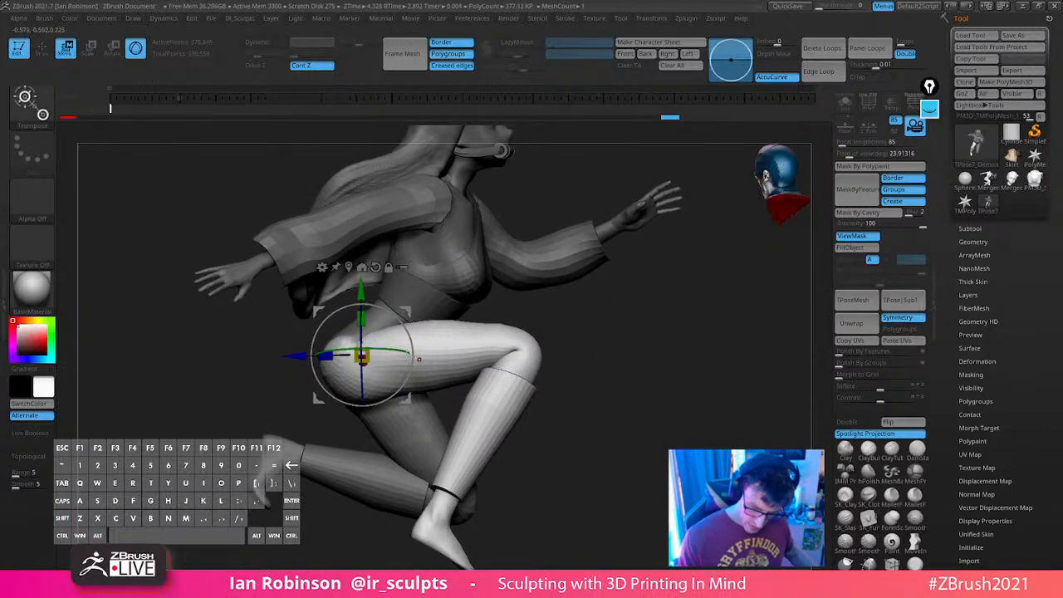
{"action": "left_click_drag", "start_coordinate": [379, 350], "coordinate": [393, 350]}
{"action": "left_click_drag", "start_coordinate": [607, 332], "coordinate": [549, 378]}
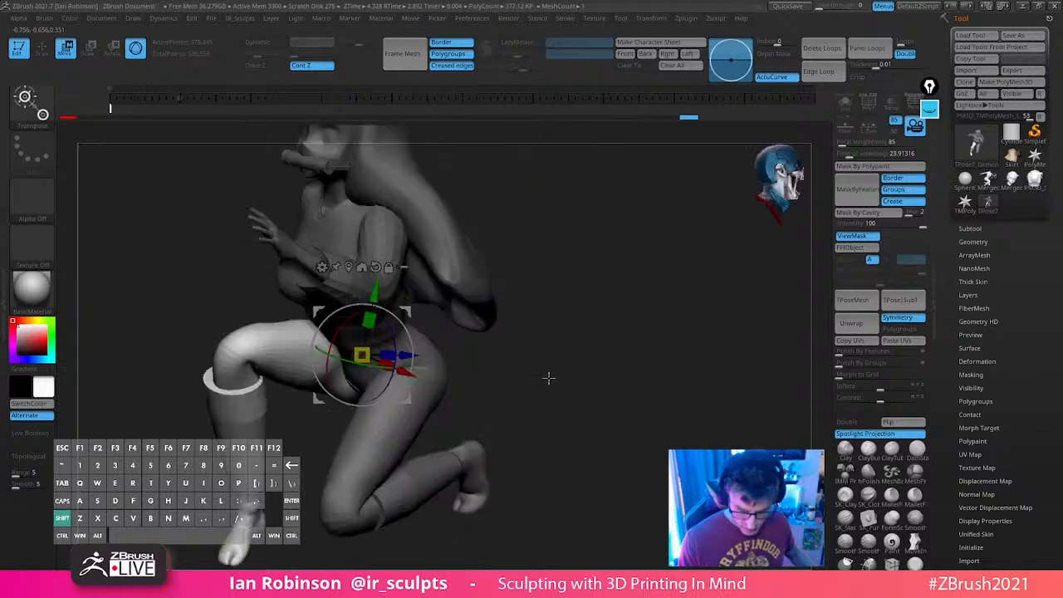
{"action": "left_click_drag", "start_coordinate": [392, 339], "coordinate": [390, 367]}
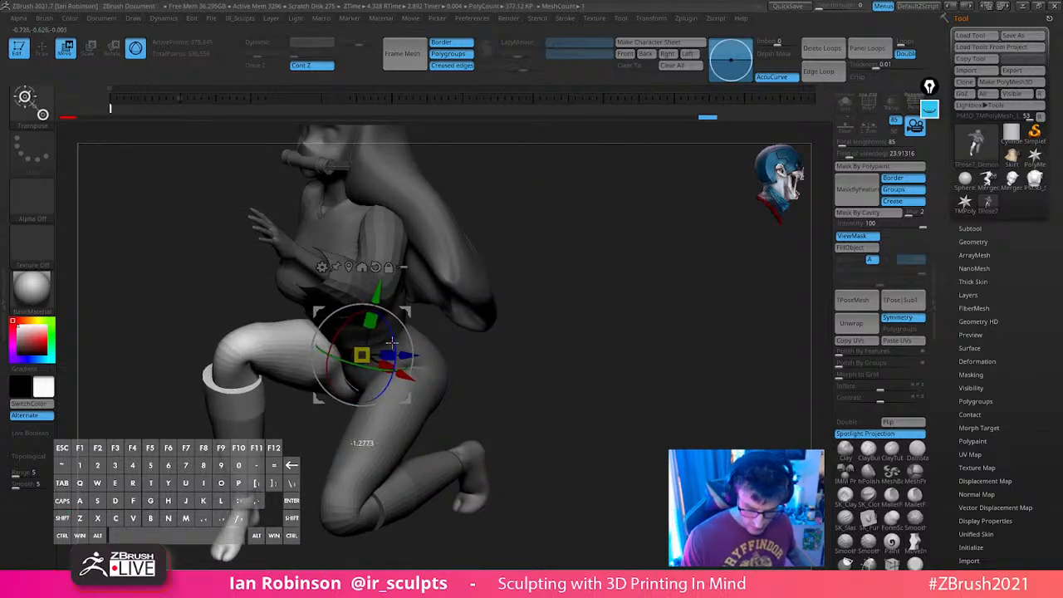
{"action": "left_click_drag", "start_coordinate": [520, 326], "coordinate": [565, 341]}
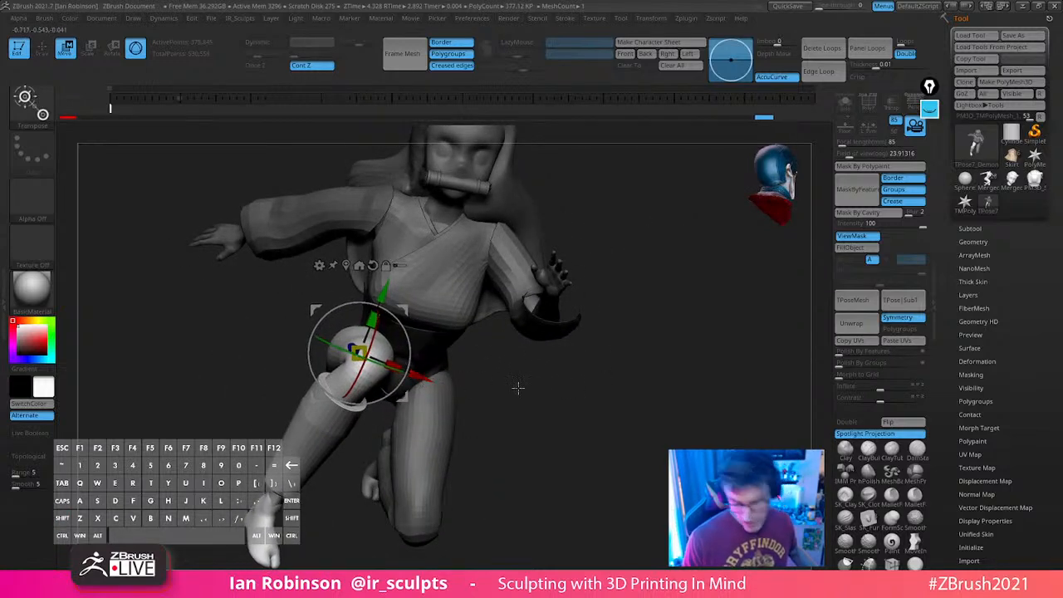
{"action": "key", "text": "q"}
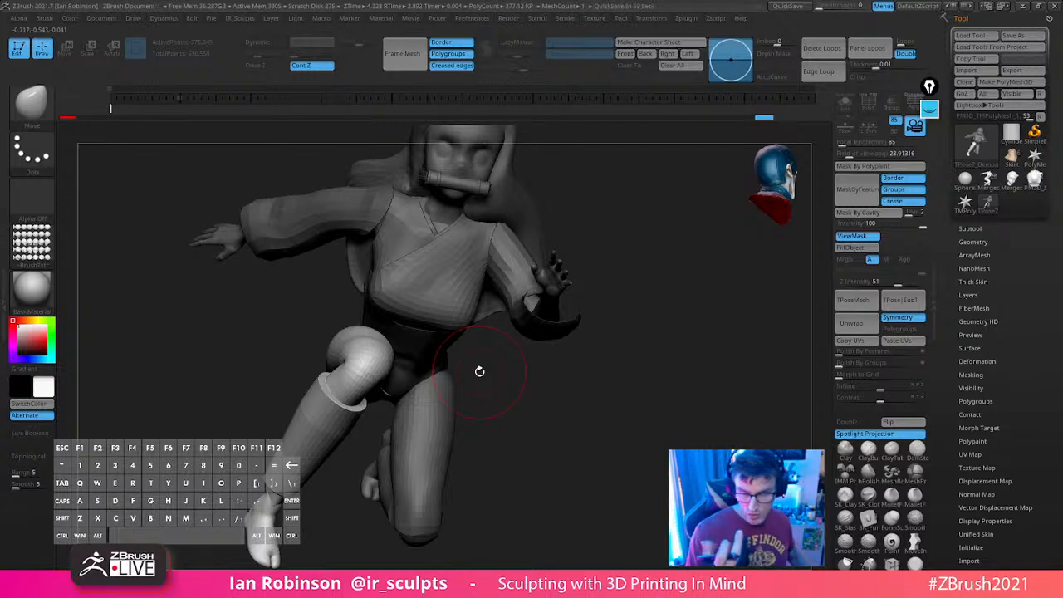
Clear the old screen annotations, sketch a ball-and-socket joint marked 360° over the figure's arm, and hide the annotations
{"action": "left_click", "coordinate": [931, 108]}
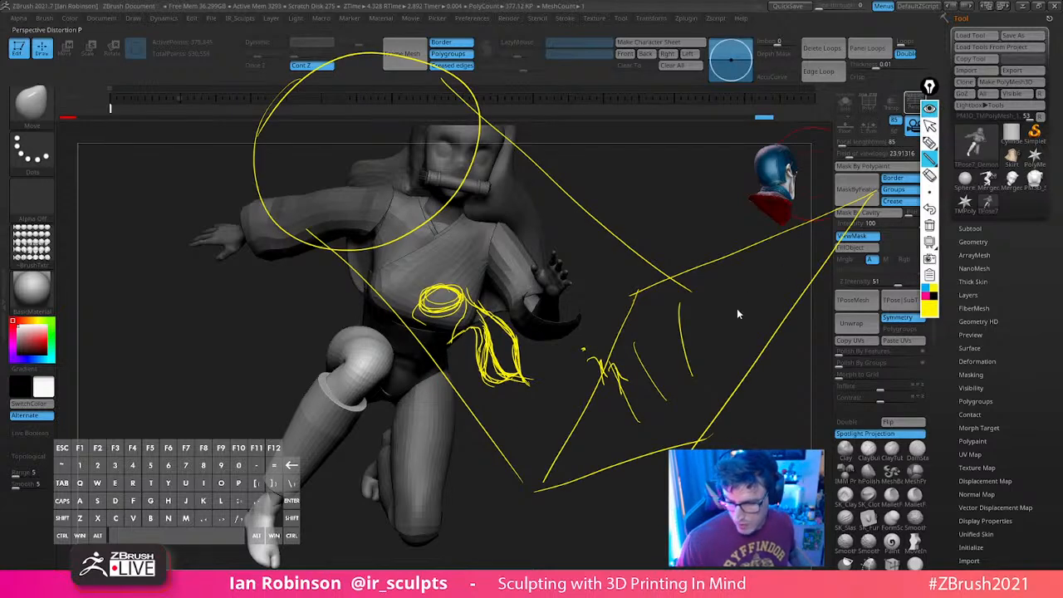
{"action": "left_click", "coordinate": [930, 224]}
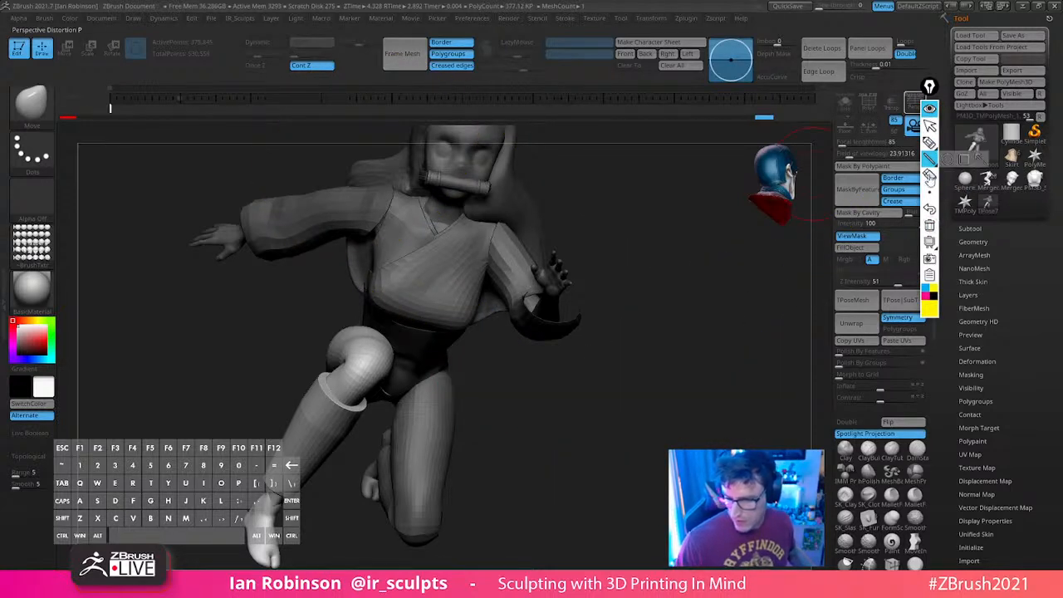
{"action": "left_click", "coordinate": [930, 143]}
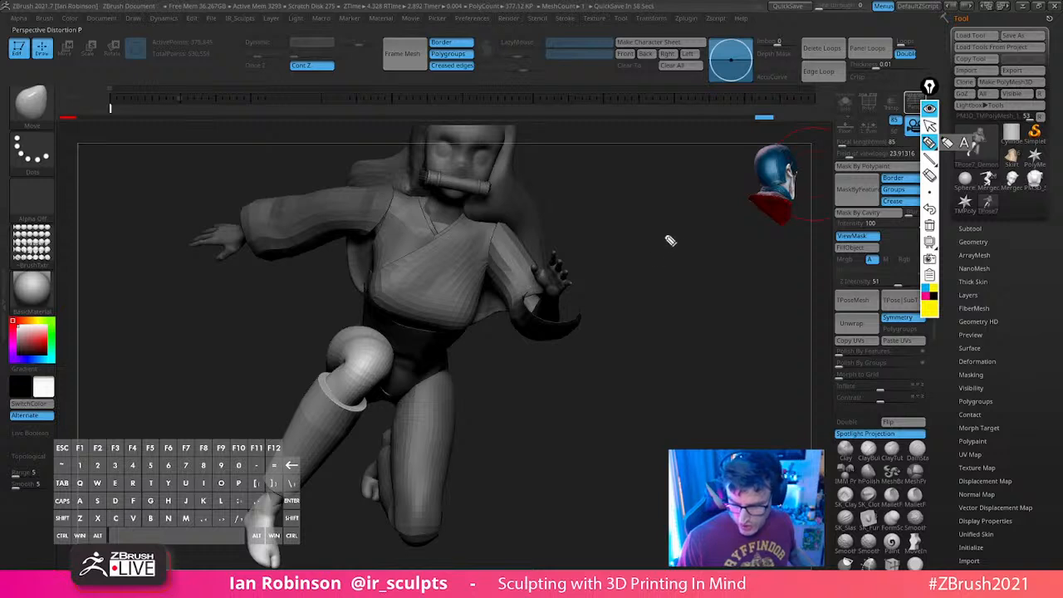
{"action": "left_click_drag", "start_coordinate": [611, 250], "coordinate": [740, 255]}
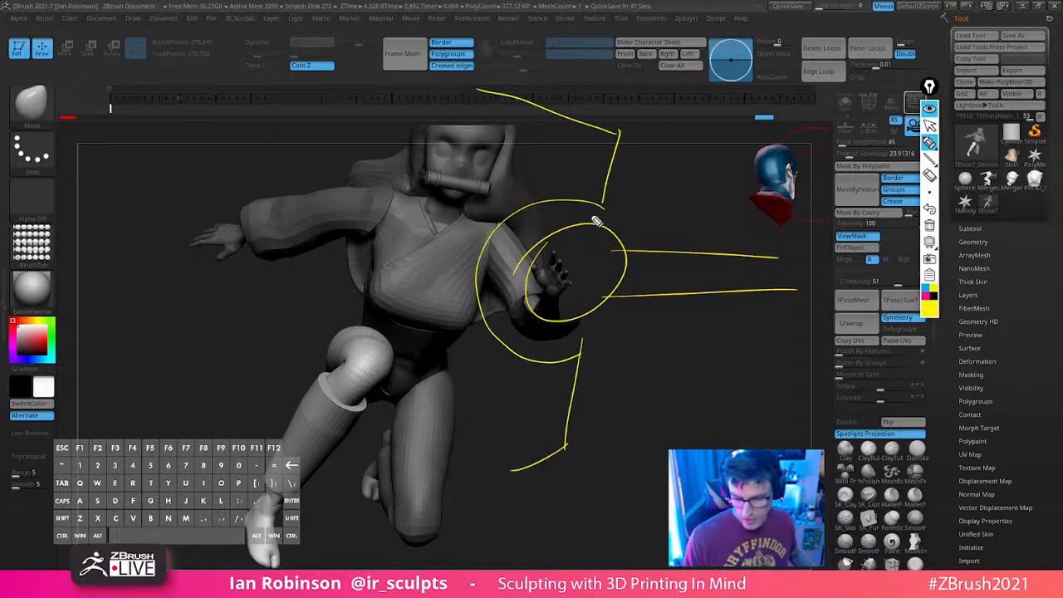
{"action": "left_click_drag", "start_coordinate": [641, 177], "coordinate": [659, 184]}
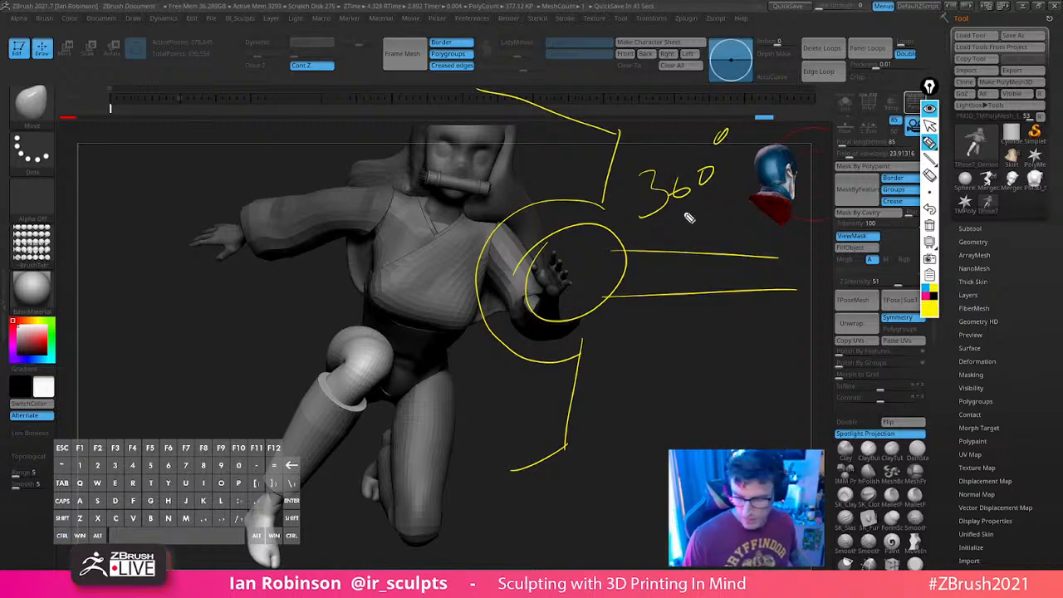
{"action": "mouse_move", "coordinate": [665, 239]}
{"action": "left_mouse_down"}
{"action": "mouse_move", "coordinate": [697, 219]}
{"action": "mouse_move", "coordinate": [725, 271]}
{"action": "left_mouse_up"}
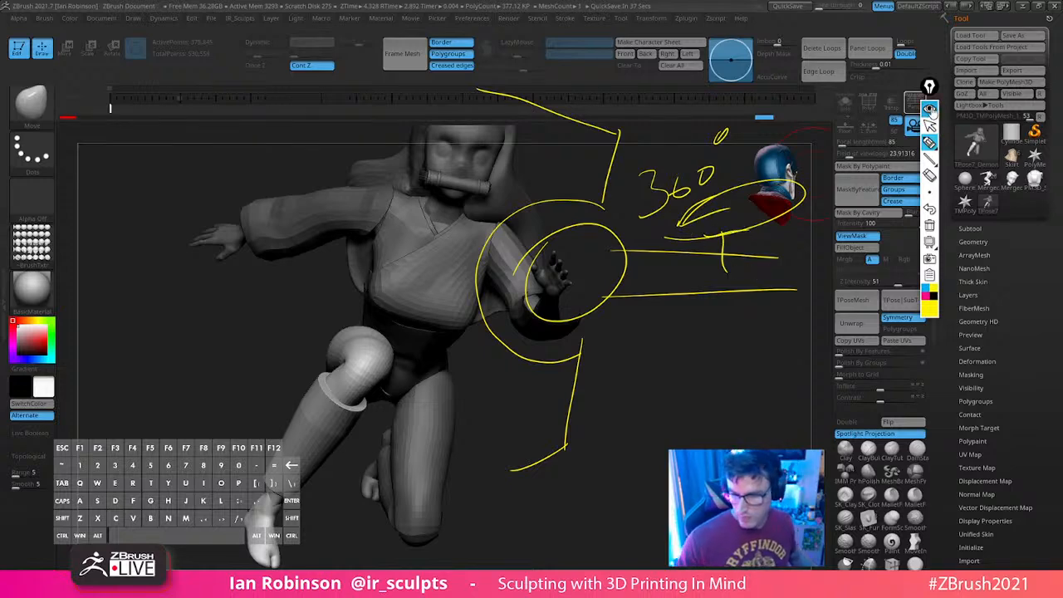
{"action": "left_click", "coordinate": [930, 108]}
Try another small rotation of the raised leg at the hip, examining the buttock and thigh from behind
{"action": "left_click_drag", "start_coordinate": [640, 296], "coordinate": [662, 316]}
{"action": "left_click_drag", "start_coordinate": [574, 373], "coordinate": [614, 378]}
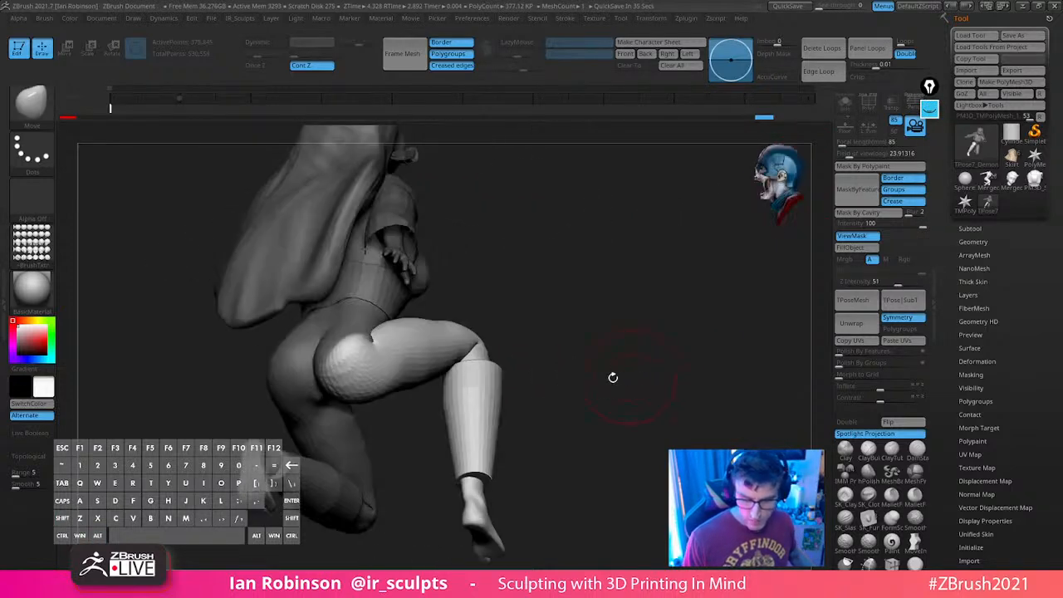
{"action": "mouse_move", "coordinate": [561, 302]}
{"action": "left_mouse_down"}
{"action": "mouse_move", "coordinate": [575, 298]}
{"action": "mouse_move", "coordinate": [550, 285]}
{"action": "left_mouse_up"}
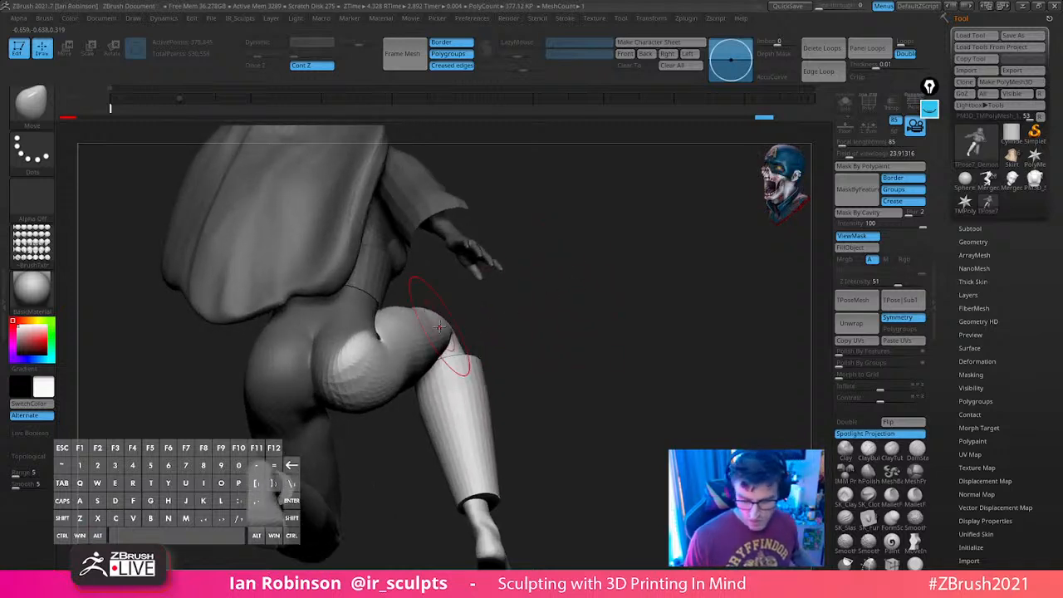
{"action": "left_click_drag", "start_coordinate": [592, 319], "coordinate": [522, 304]}
{"action": "key", "text": "w"}
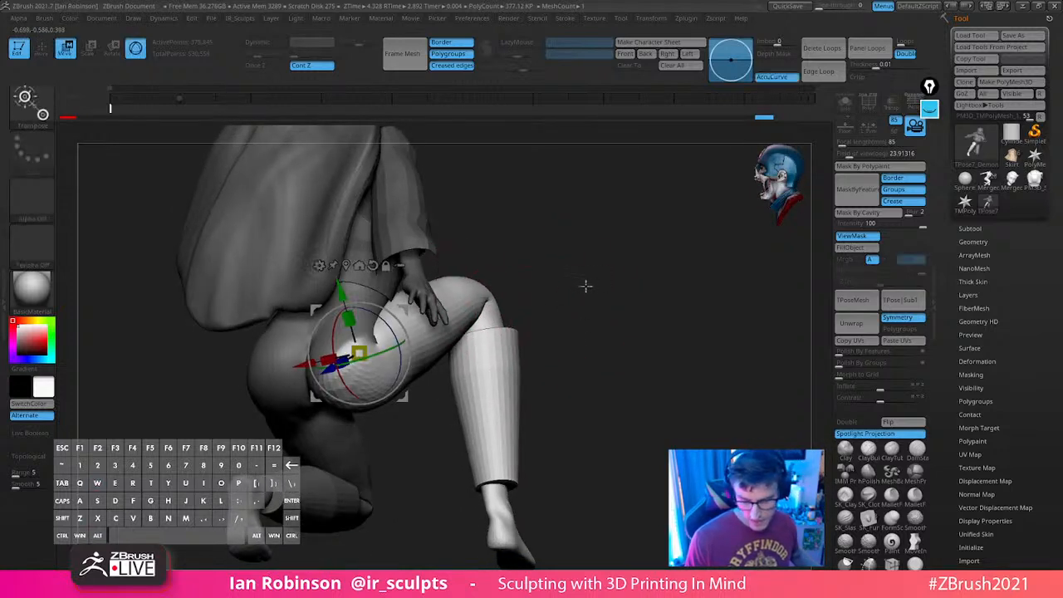
{"action": "left_click_drag", "start_coordinate": [587, 288], "coordinate": [510, 323]}
{"action": "left_click_drag", "start_coordinate": [406, 345], "coordinate": [405, 358]}
{"action": "left_click_drag", "start_coordinate": [594, 307], "coordinate": [573, 309]}
Undo the raised-leg rotations in succession until the leg is back in its earlier, lower pose
{"action": "key", "text": "ctrl+z"}
{"action": "key", "text": "ctrl+z"}
{"action": "key", "text": "ctrl+z"}
{"action": "key", "text": "ctrl+z"}
{"action": "key", "text": "ctrl+z"}
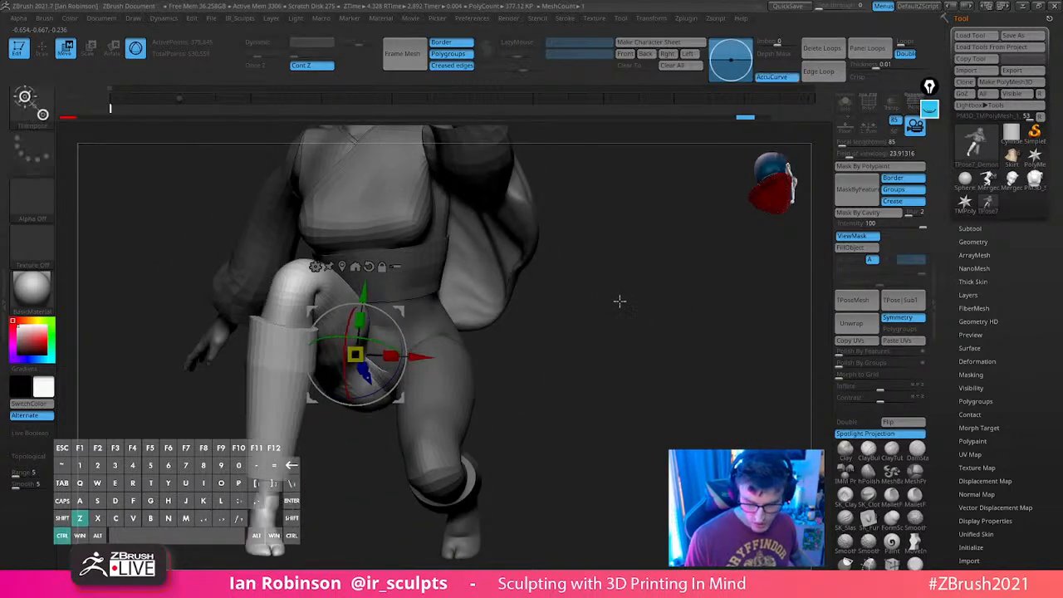
{"action": "key", "text": "ctrl+z"}
{"action": "key", "text": "ctrl+z"}
{"action": "key", "text": "ctrl+z"}
{"action": "key", "text": "ctrl+z"}
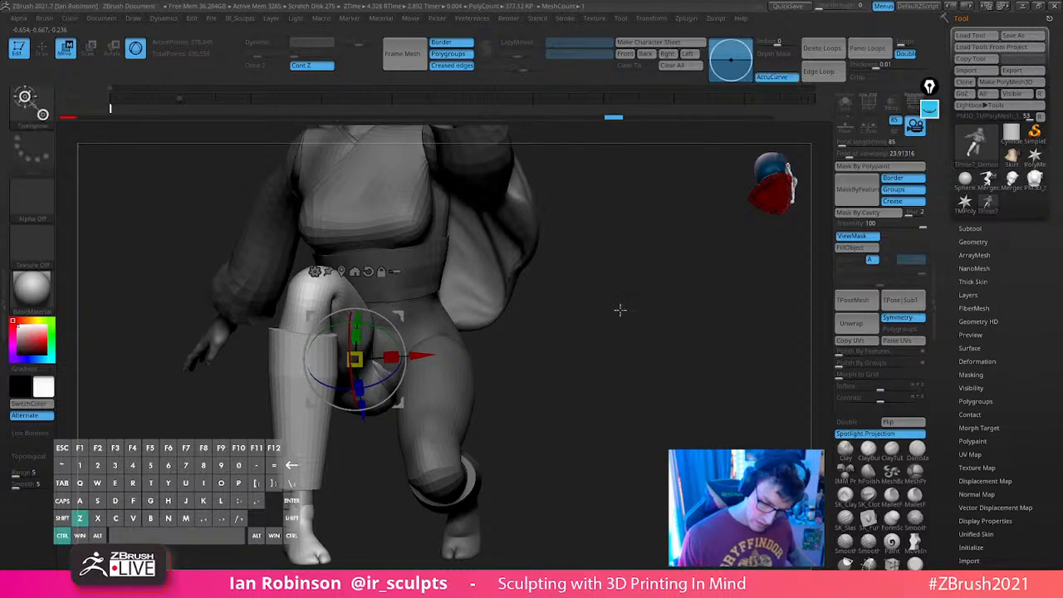
{"action": "key", "text": "ctrl+z"}
{"action": "key", "text": "ctrl+z"}
{"action": "key", "text": "ctrl+z"}
{"action": "key", "text": "ctrl+z"}
{"action": "key", "text": "ctrl+z"}
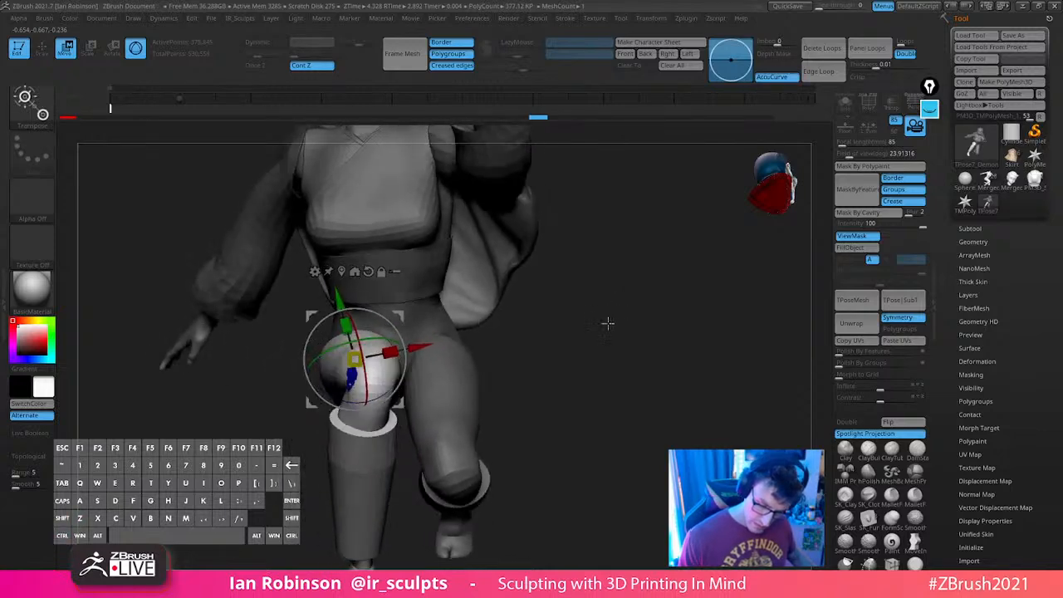
Refine the mask where the raised leg meets the buttock and inner thigh, erasing mask along that edge
{"action": "key", "text": "ctrl"}
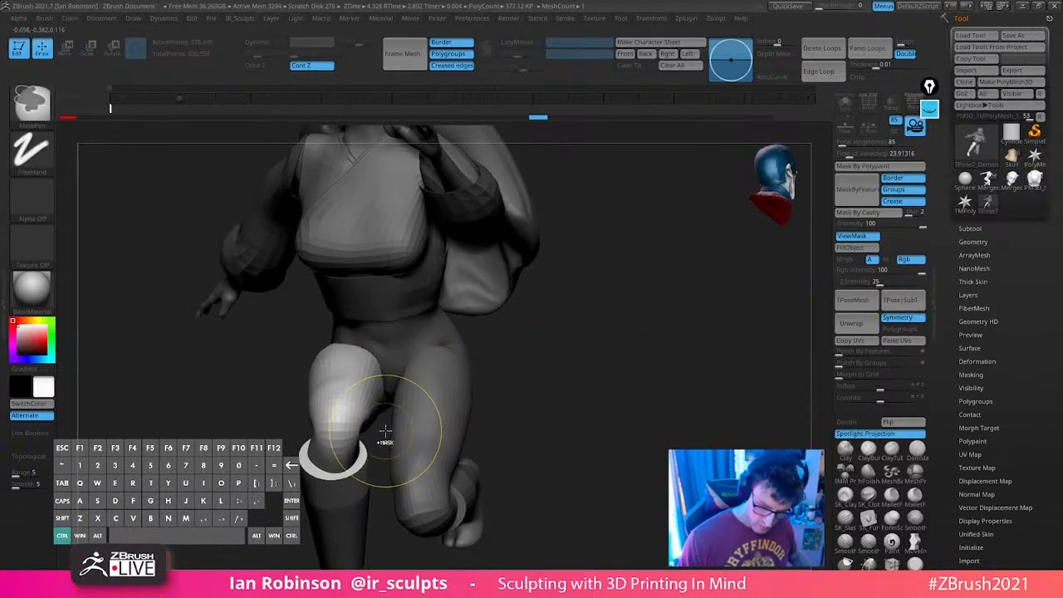
{"action": "mouse_move", "coordinate": [532, 382]}
{"action": "left_mouse_down"}
{"action": "mouse_move", "coordinate": [653, 340]}
{"action": "mouse_move", "coordinate": [576, 292]}
{"action": "left_mouse_up"}
{"action": "left_click_drag", "start_coordinate": [465, 341], "coordinate": [441, 290]}
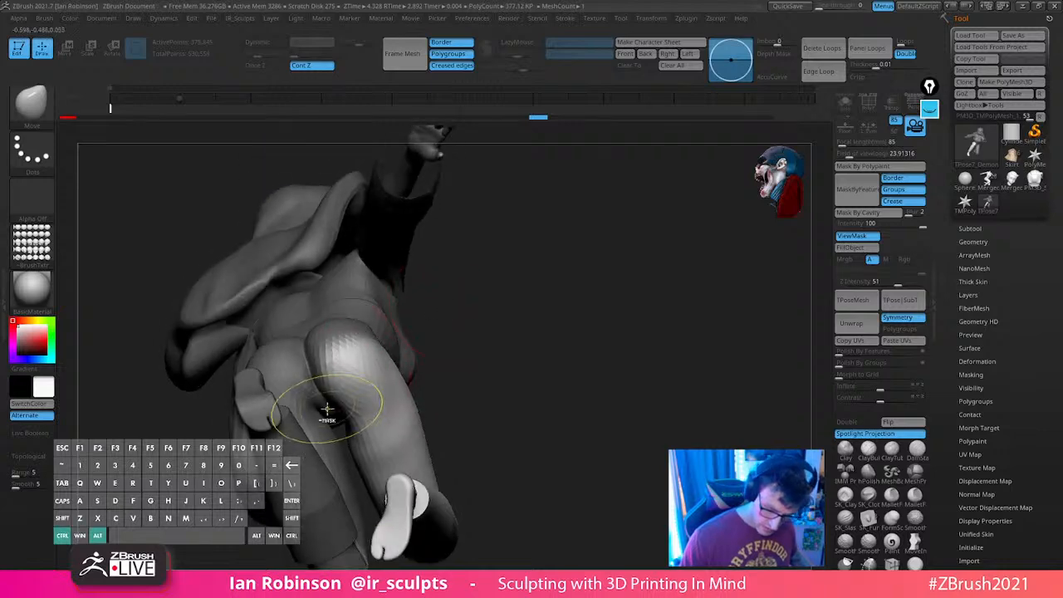
{"action": "key", "text": "ctrl"}
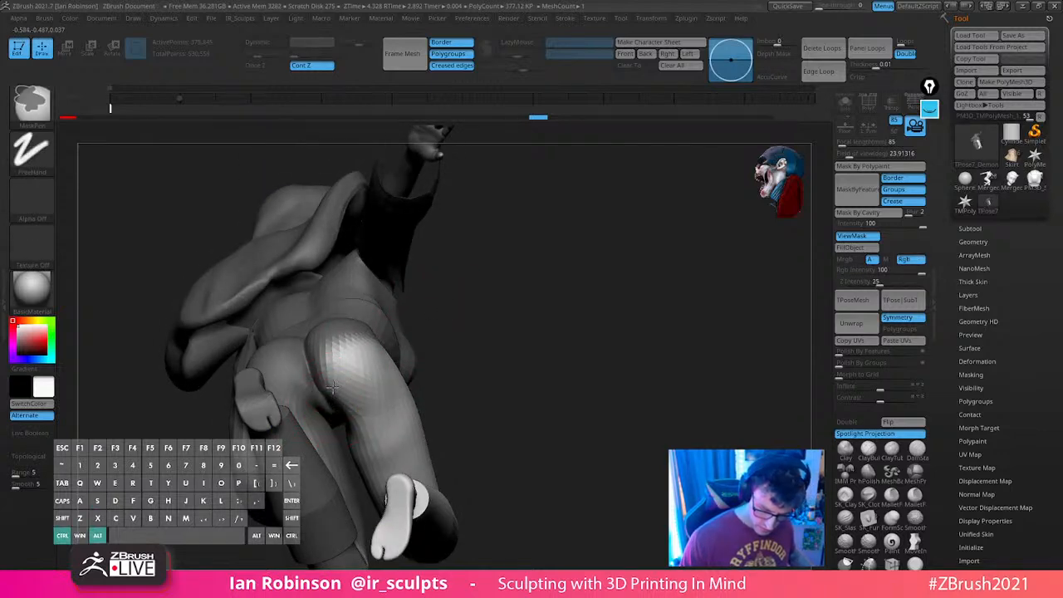
{"action": "mouse_move", "coordinate": [440, 333]}
{"action": "left_mouse_down"}
{"action": "mouse_move", "coordinate": [627, 340]}
{"action": "mouse_move", "coordinate": [478, 366]}
{"action": "left_mouse_up"}
{"action": "key", "text": "ctrl+alt"}
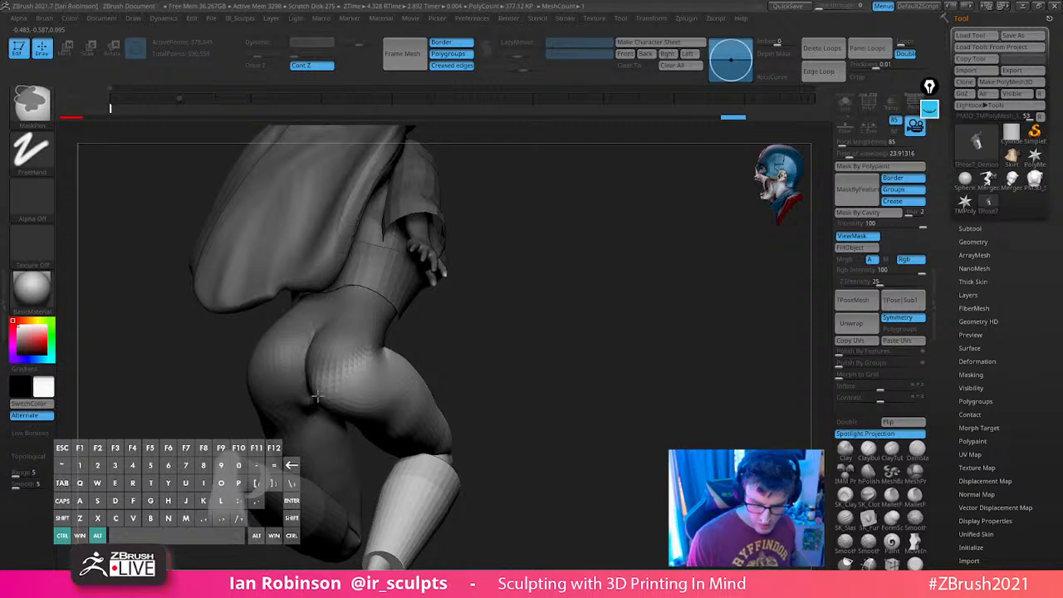
{"action": "left_click", "coordinate": [317, 395], "text": "ctrl+alt"}
Rotate the unmasked leg upward at the hip to lift the thigh, undoing the first attempt and rotating it again
{"action": "key", "text": "w"}
{"action": "left_click_drag", "start_coordinate": [579, 333], "coordinate": [457, 340]}
{"action": "left_click_drag", "start_coordinate": [402, 391], "coordinate": [407, 368]}
{"action": "key", "text": "ctrl+z"}
{"action": "left_click_drag", "start_coordinate": [152, 176], "coordinate": [283, 318], "text": "ctrl"}
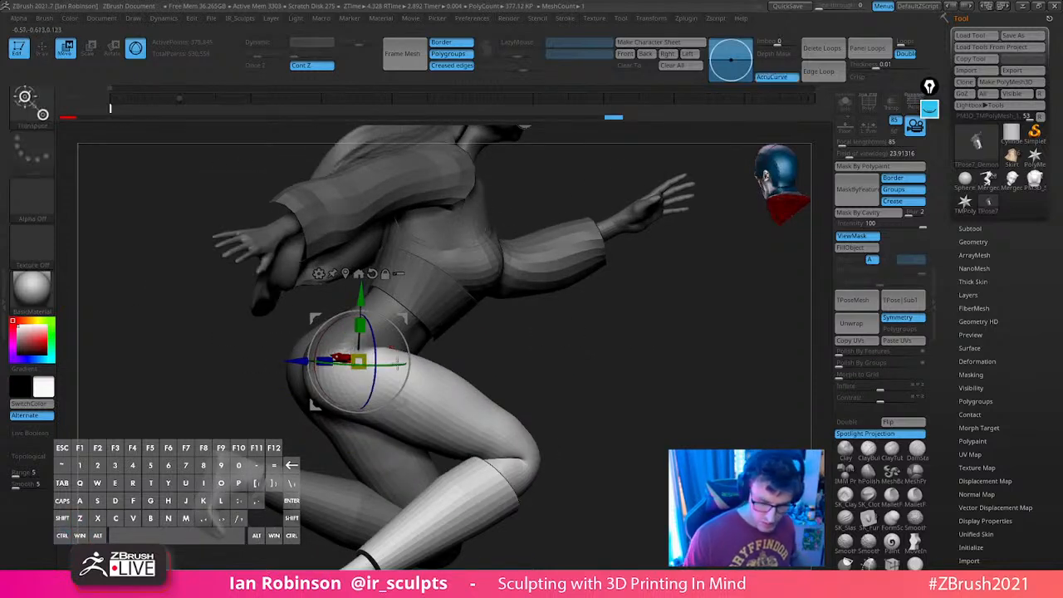
{"action": "left_click_drag", "start_coordinate": [406, 375], "coordinate": [411, 355]}
{"action": "mouse_move", "coordinate": [596, 365]}
{"action": "left_mouse_down"}
{"action": "mouse_move", "coordinate": [650, 357]}
{"action": "mouse_move", "coordinate": [645, 335]}
{"action": "mouse_move", "coordinate": [567, 354]}
{"action": "mouse_move", "coordinate": [560, 338]}
{"action": "left_mouse_up"}
{"action": "key", "text": "q"}
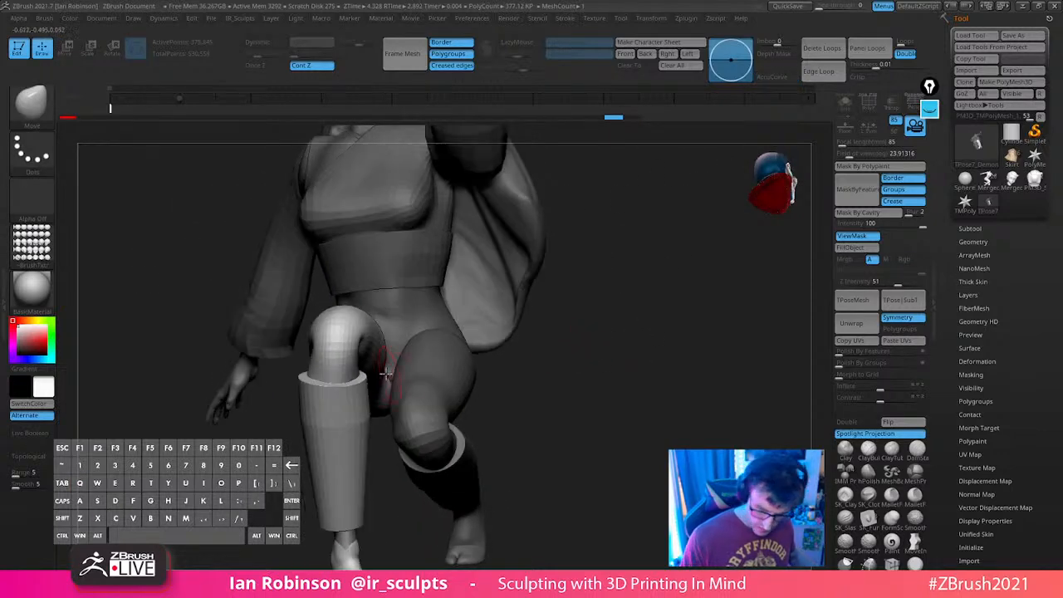
Switch the masking brush to MaskLasso and adjust the mask in the gap between the thighs
{"action": "left_click", "coordinate": [32, 104], "text": "ctrl"}
{"action": "left_click", "coordinate": [94, 116], "text": "ctrl"}
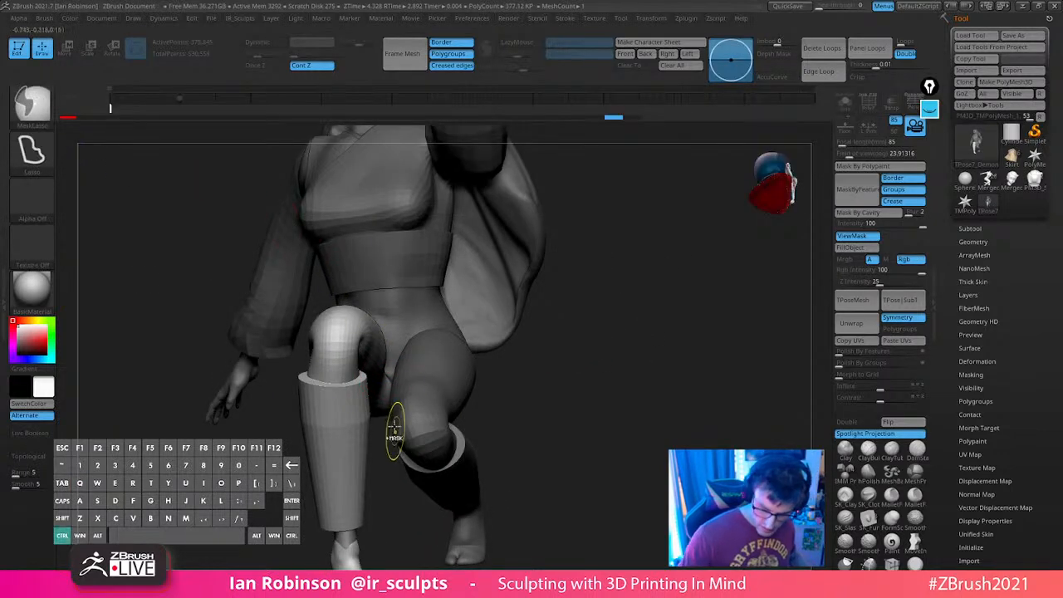
{"action": "left_click_drag", "start_coordinate": [508, 409], "coordinate": [510, 391]}
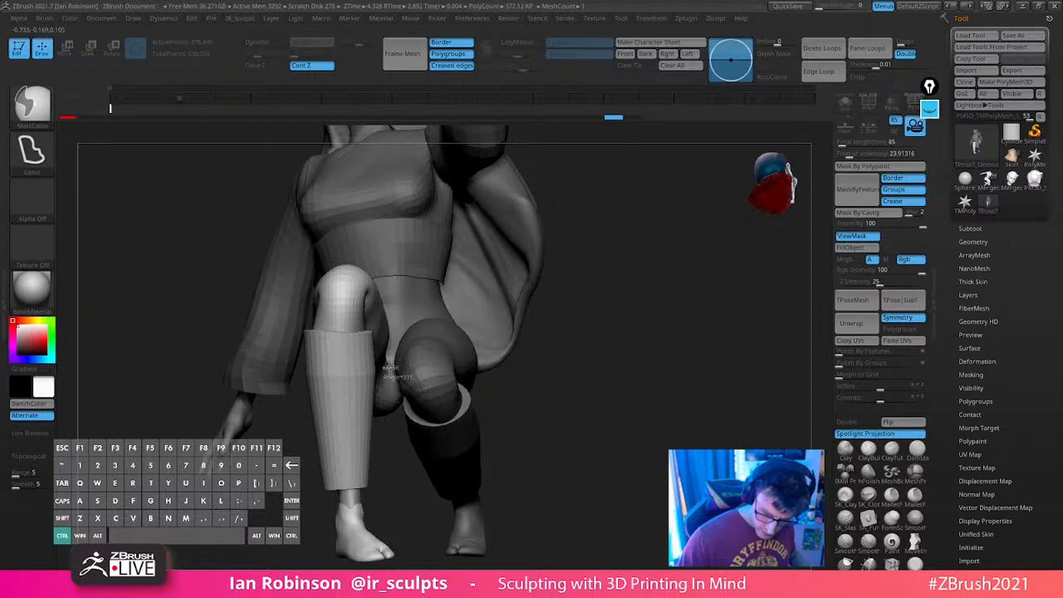
{"action": "mouse_move", "coordinate": [587, 368]}
{"action": "left_mouse_down"}
{"action": "mouse_move", "coordinate": [573, 451]}
{"action": "mouse_move", "coordinate": [620, 366]}
{"action": "mouse_move", "coordinate": [607, 369]}
{"action": "mouse_move", "coordinate": [601, 316]}
{"action": "mouse_move", "coordinate": [581, 319]}
{"action": "left_mouse_up"}
Realign the gizmo at the raised leg's hip and rotate the leg with it, checking the pose from several angles
{"action": "key", "text": "w"}
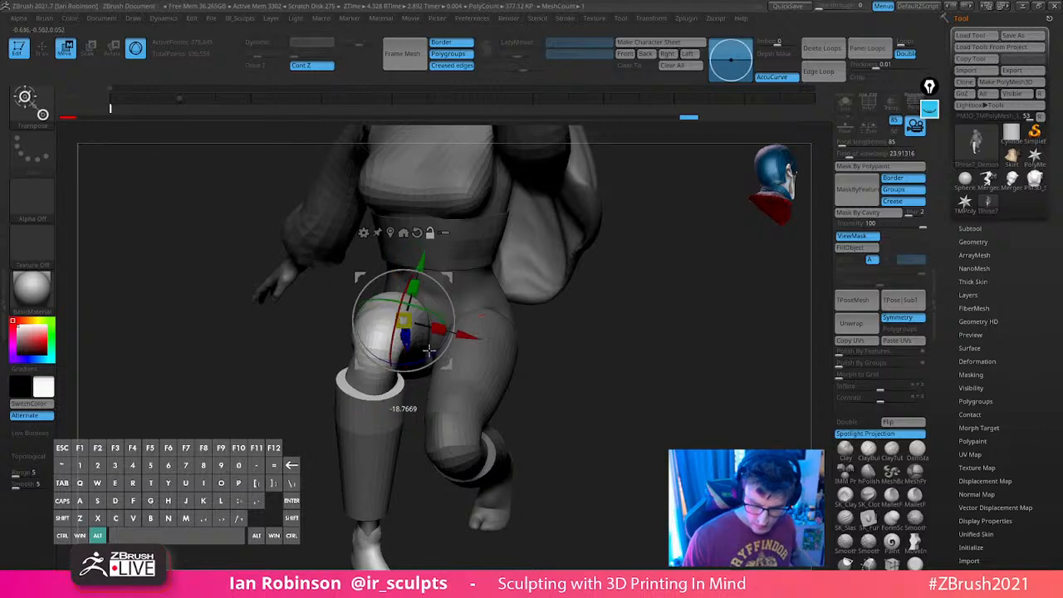
{"action": "left_click_drag", "start_coordinate": [398, 289], "coordinate": [416, 282]}
{"action": "left_click_drag", "start_coordinate": [438, 348], "coordinate": [452, 324]}
{"action": "left_click_drag", "start_coordinate": [577, 319], "coordinate": [679, 302]}
{"action": "mouse_move", "coordinate": [506, 334]}
{"action": "left_mouse_down"}
{"action": "mouse_move", "coordinate": [577, 305]}
{"action": "mouse_move", "coordinate": [595, 253]}
{"action": "mouse_move", "coordinate": [661, 266]}
{"action": "left_mouse_up"}
{"action": "key", "text": "q"}
Switch to the Move brush and reshape the outline of the lower back, buttock and hip
{"action": "left_click_drag", "start_coordinate": [648, 326], "coordinate": [327, 353]}
{"action": "key", "text": "b"}
{"action": "key", "text": "c"}
{"action": "key", "text": "b"}
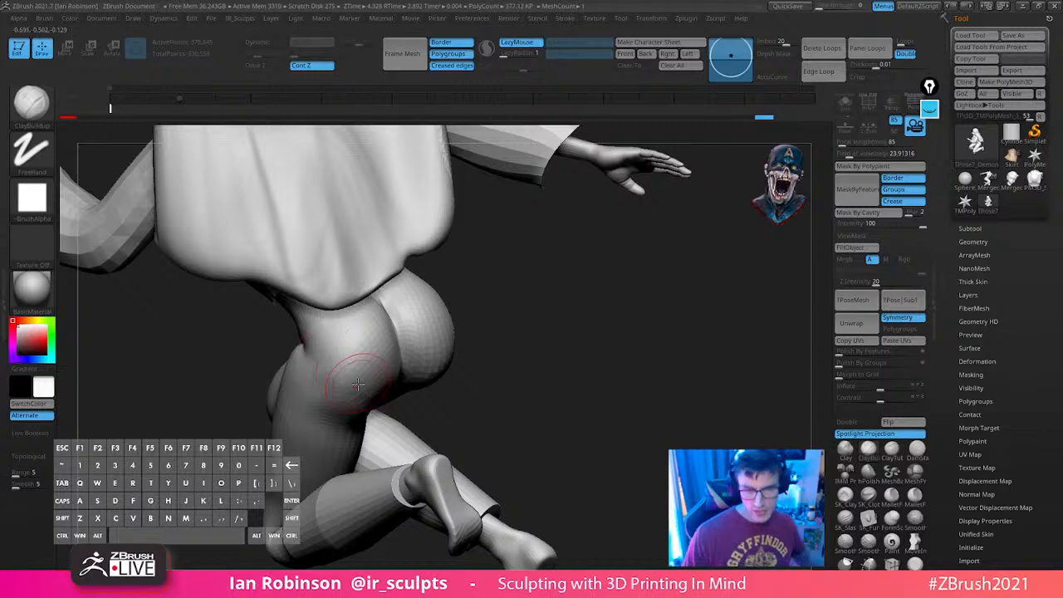
{"action": "key", "text": "b"}
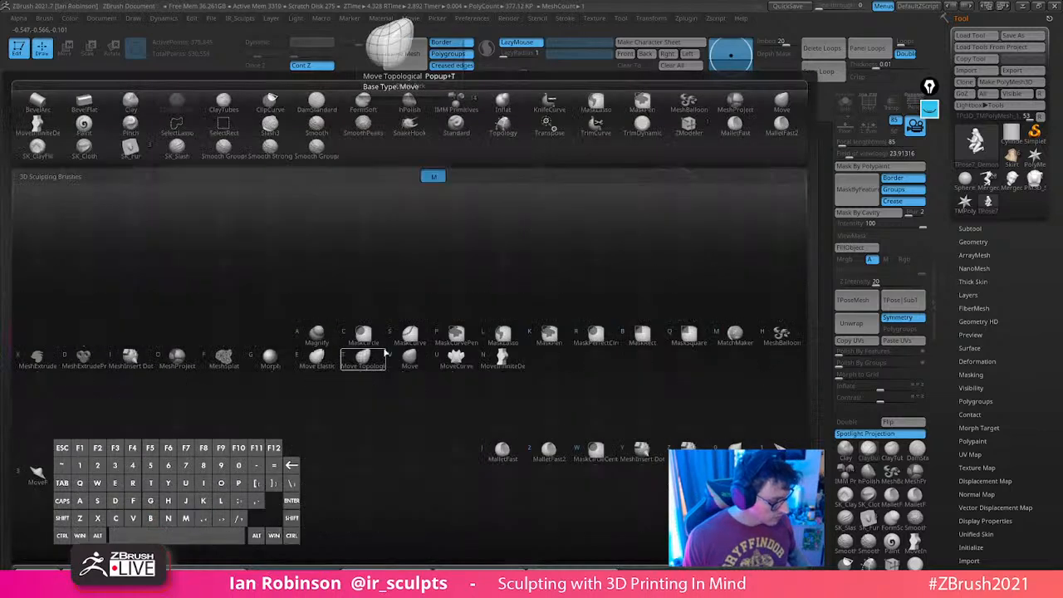
{"action": "key", "text": "m"}
{"action": "key", "text": "v"}
{"action": "left_click_drag", "start_coordinate": [465, 340], "coordinate": [468, 301]}
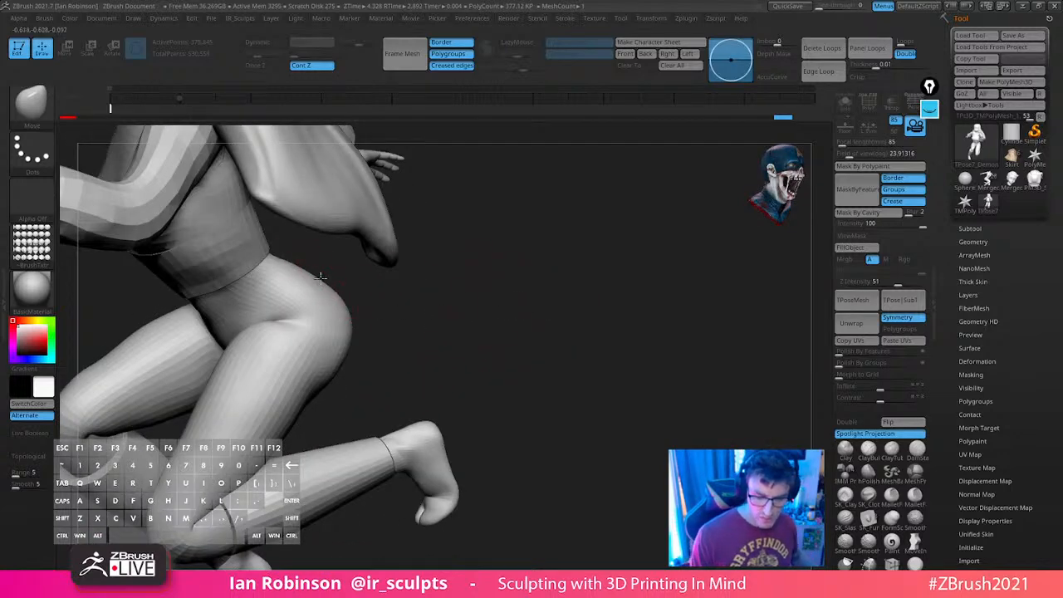
{"action": "left_click_drag", "start_coordinate": [320, 278], "coordinate": [325, 274]}
{"action": "mouse_move", "coordinate": [378, 304]}
{"action": "left_mouse_down"}
{"action": "mouse_move", "coordinate": [444, 310]}
{"action": "mouse_move", "coordinate": [503, 274]}
{"action": "left_mouse_up"}
{"action": "left_click_drag", "start_coordinate": [434, 243], "coordinate": [511, 250]}
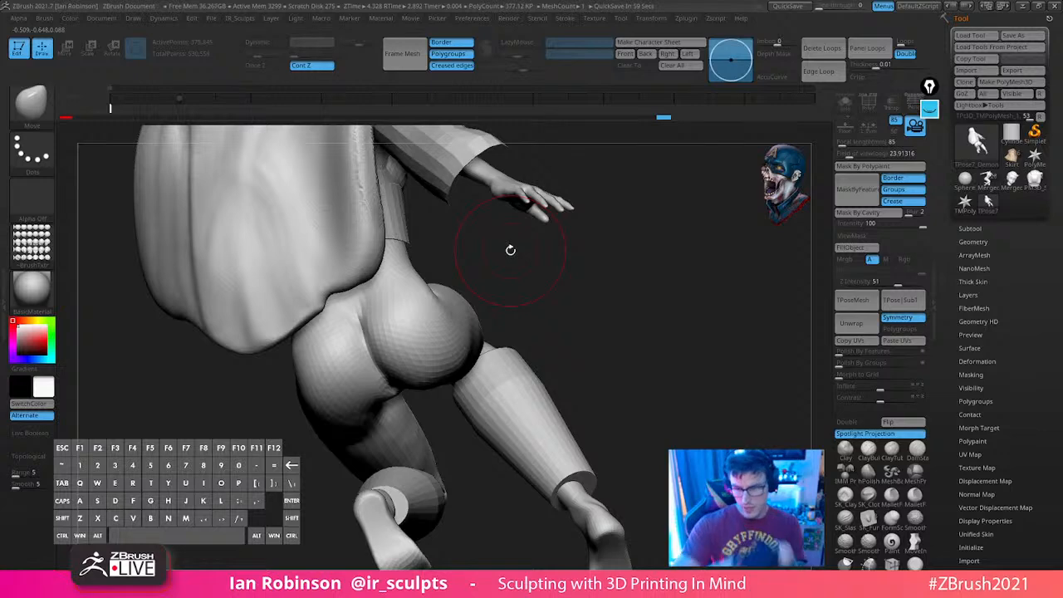
Reshape the raised leg's buttock and the transition from the hip into the thigh with the Move brush
{"action": "left_click_drag", "start_coordinate": [647, 309], "coordinate": [600, 293]}
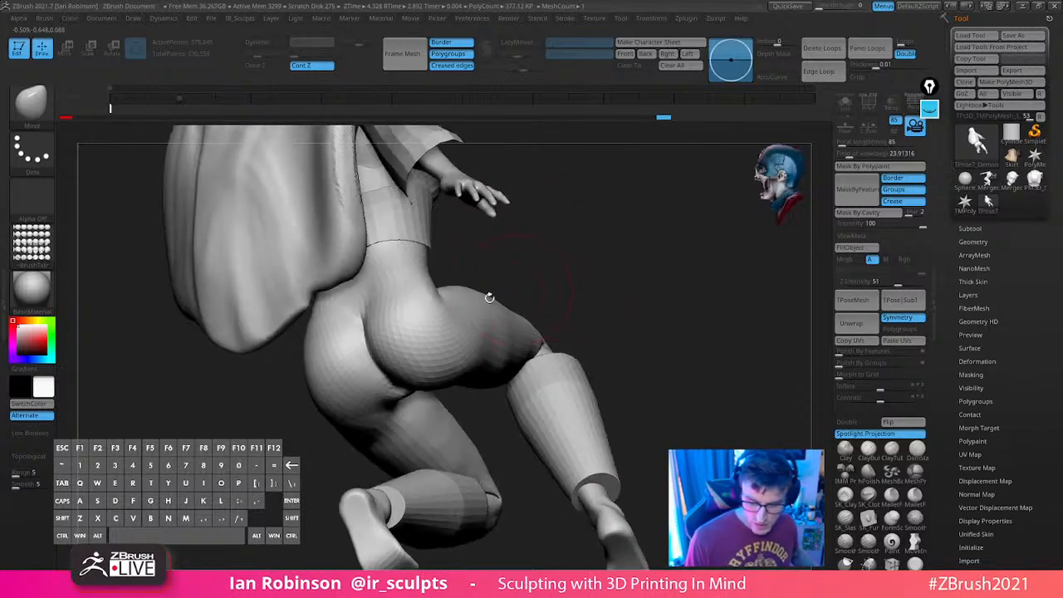
{"action": "left_click_drag", "start_coordinate": [512, 270], "coordinate": [538, 270]}
{"action": "mouse_move", "coordinate": [428, 280]}
{"action": "left_mouse_down"}
{"action": "mouse_move", "coordinate": [411, 264]}
{"action": "mouse_move", "coordinate": [506, 302]}
{"action": "mouse_move", "coordinate": [634, 264]}
{"action": "left_mouse_up"}
{"action": "mouse_move", "coordinate": [322, 351]}
{"action": "left_mouse_down"}
{"action": "mouse_move", "coordinate": [373, 357]}
{"action": "mouse_move", "coordinate": [395, 317]}
{"action": "left_mouse_up"}
{"action": "mouse_move", "coordinate": [393, 370]}
{"action": "left_mouse_down"}
{"action": "mouse_move", "coordinate": [377, 373]}
{"action": "mouse_move", "coordinate": [356, 414]}
{"action": "mouse_move", "coordinate": [543, 306]}
{"action": "mouse_move", "coordinate": [399, 328]}
{"action": "left_mouse_up"}
{"action": "left_click_drag", "start_coordinate": [452, 290], "coordinate": [501, 274]}
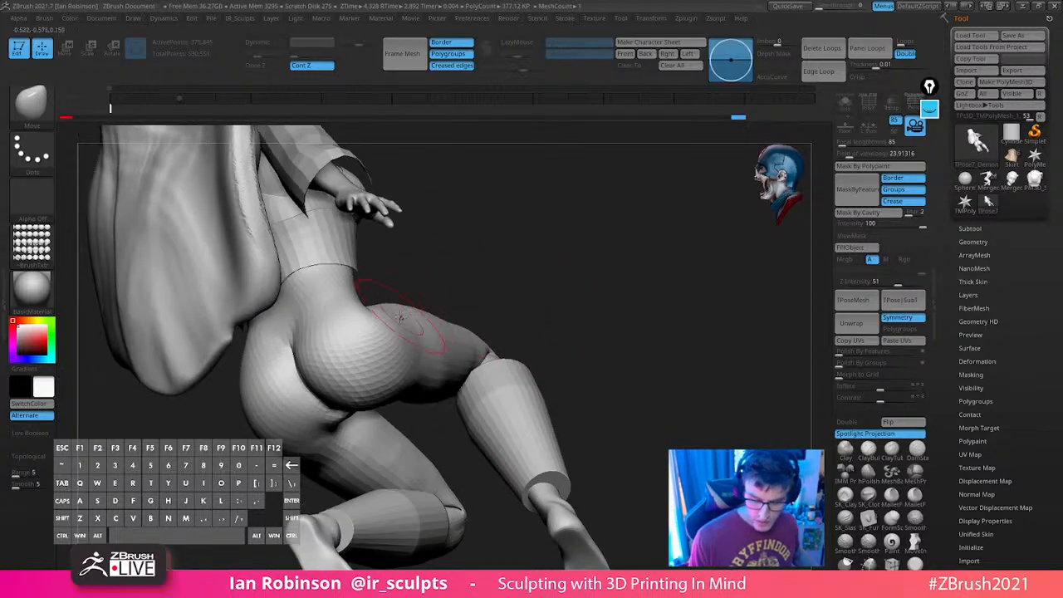
{"action": "left_click_drag", "start_coordinate": [388, 323], "coordinate": [393, 317]}
{"action": "mouse_move", "coordinate": [487, 263]}
{"action": "left_mouse_down"}
{"action": "mouse_move", "coordinate": [653, 252]}
{"action": "mouse_move", "coordinate": [620, 304]}
{"action": "left_mouse_up"}
Load the standing figure with the pleated skirt, frame it with dynamic subdivision on, and examine its pose from all sides
{"action": "left_click", "coordinate": [903, 300]}
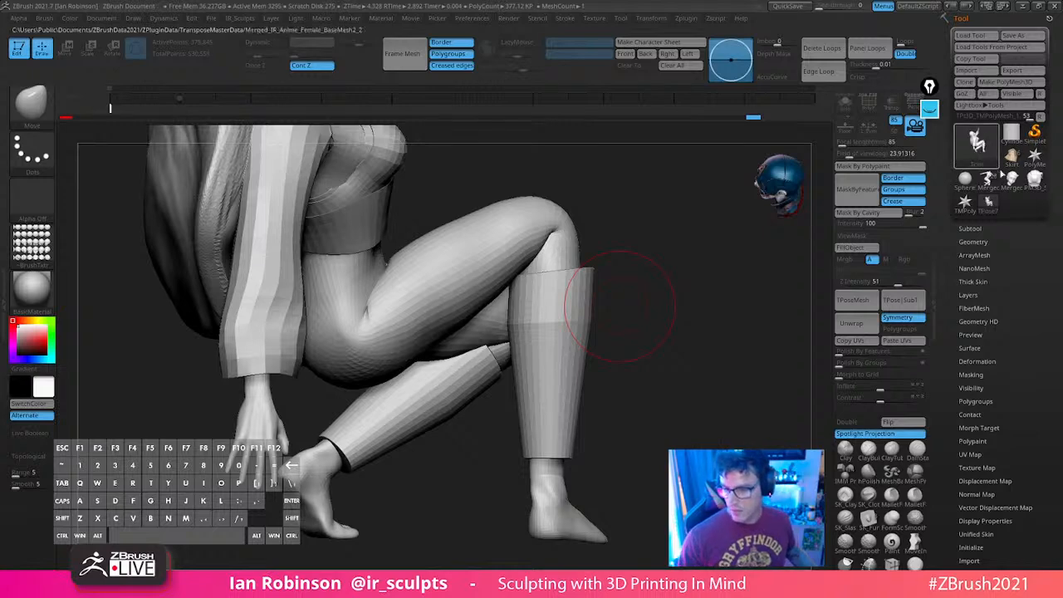
{"action": "left_click_drag", "start_coordinate": [695, 375], "coordinate": [639, 209], "text": "alt"}
{"action": "key", "text": "f"}
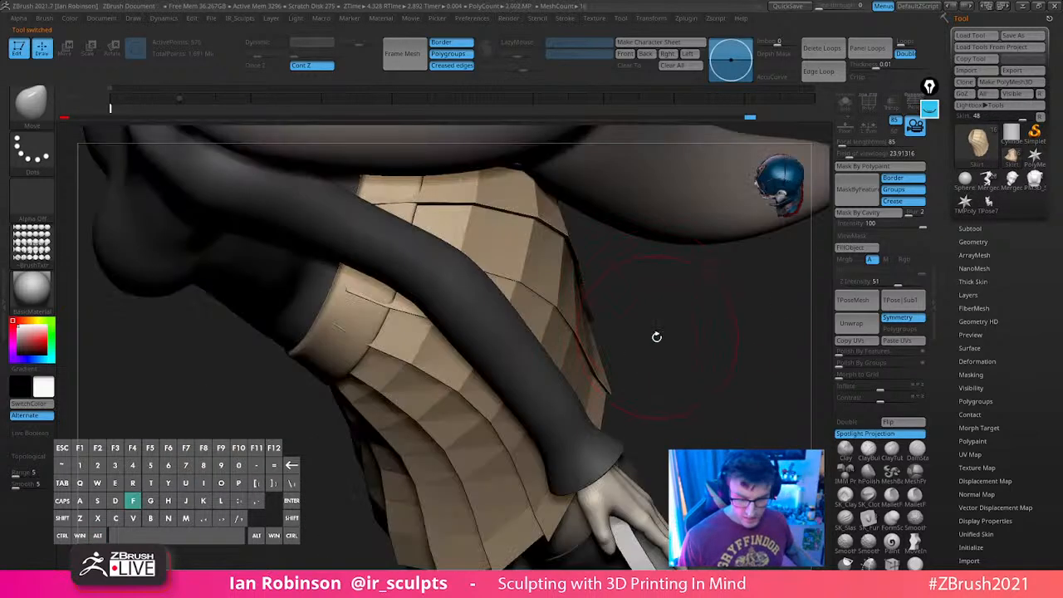
{"action": "left_click_drag", "start_coordinate": [657, 337], "coordinate": [425, 349], "text": "alt"}
{"action": "key", "text": "d"}
{"action": "left_click_drag", "start_coordinate": [598, 330], "coordinate": [470, 329]}
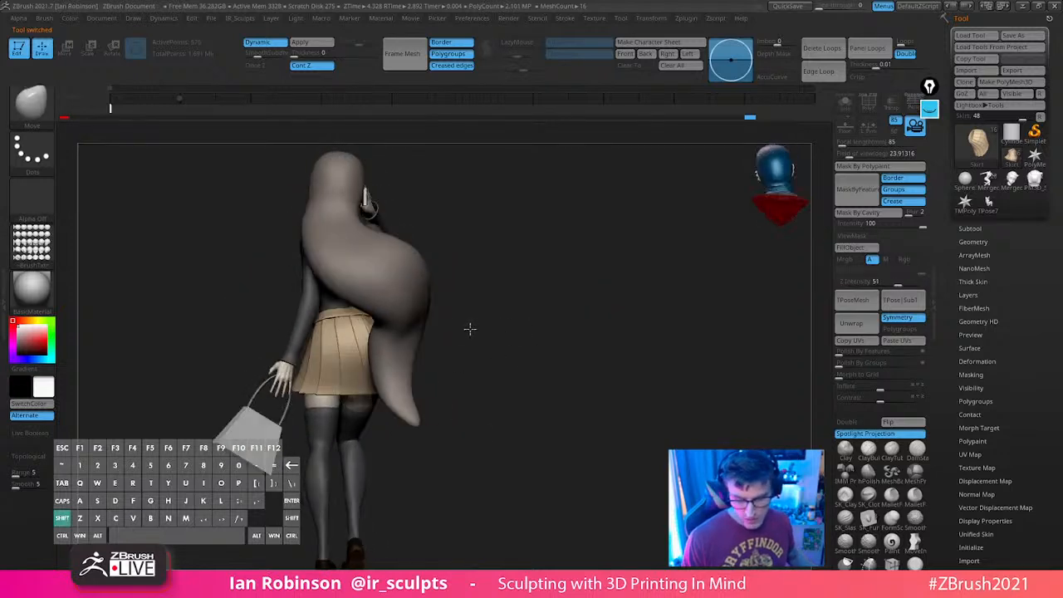
{"action": "left_click_drag", "start_coordinate": [631, 330], "coordinate": [549, 337], "text": "shift"}
{"action": "left_click_drag", "start_coordinate": [619, 343], "coordinate": [508, 356]}
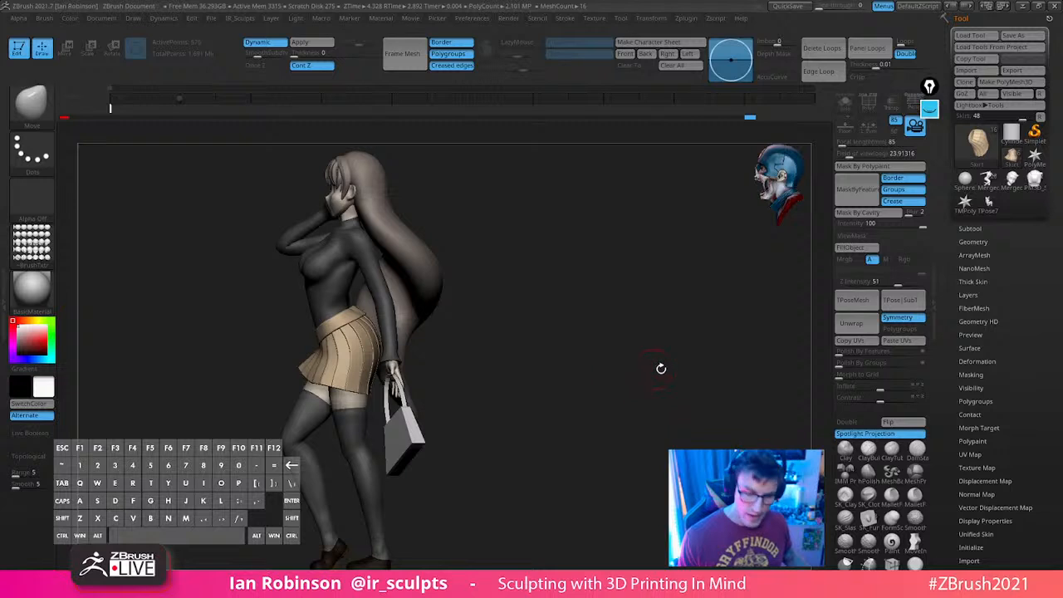
{"action": "left_click_drag", "start_coordinate": [661, 368], "coordinate": [598, 382]}
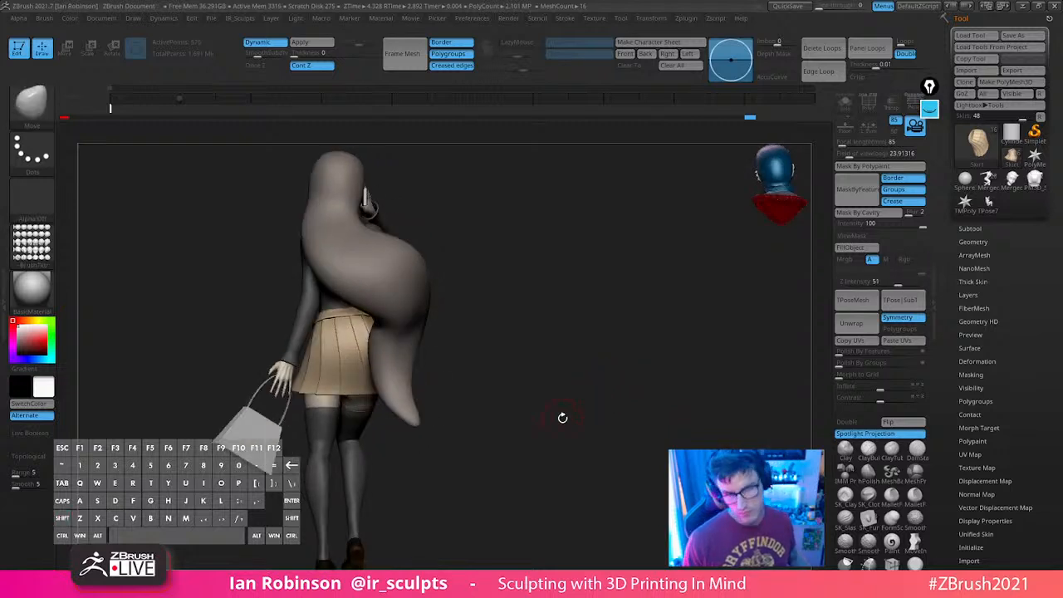
{"action": "left_click_drag", "start_coordinate": [563, 418], "coordinate": [529, 458]}
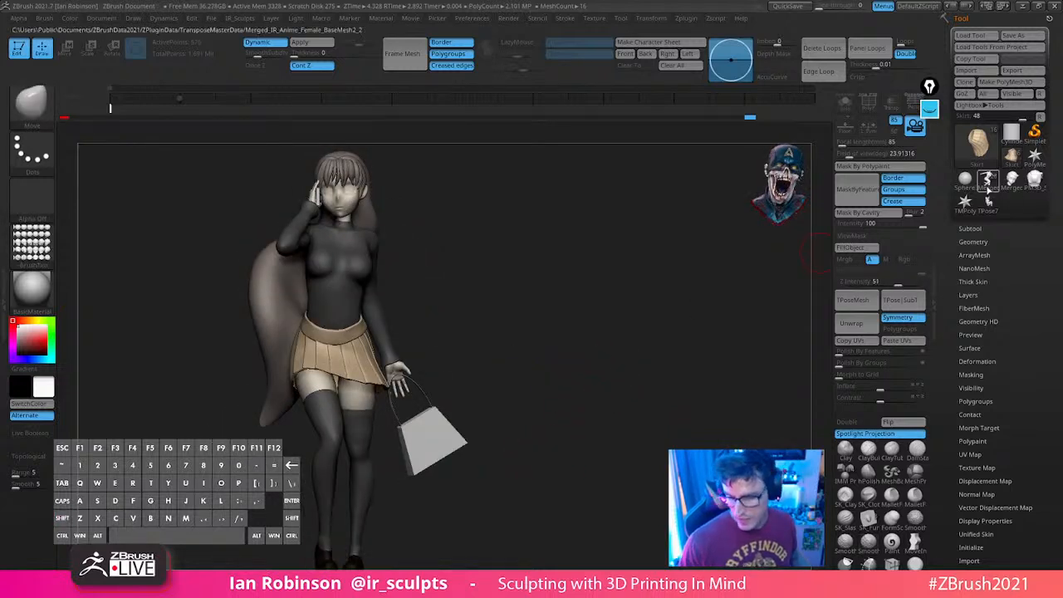
Switch back to the jumping TPose7 Demon Slayer figure
{"action": "left_click", "coordinate": [987, 184]}
{"action": "left_click", "coordinate": [990, 202]}
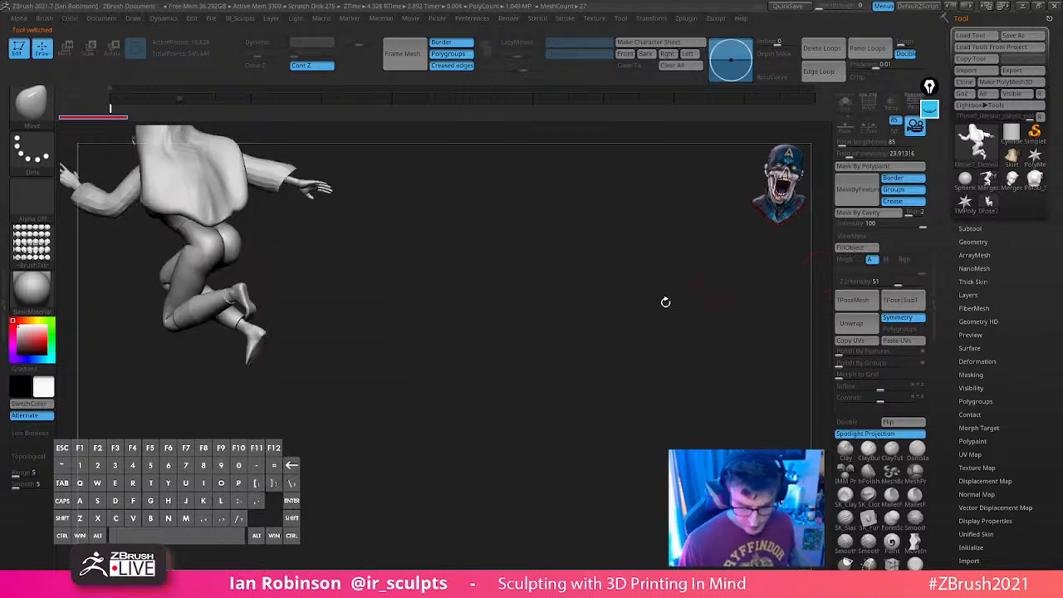
{"action": "left_click_drag", "start_coordinate": [665, 302], "coordinate": [633, 374]}
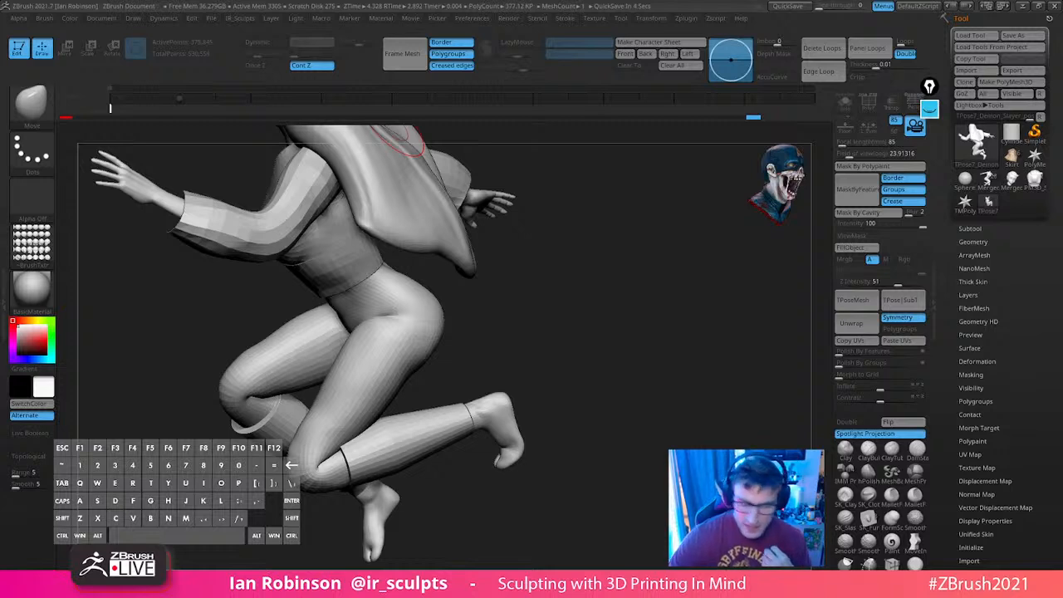
{"action": "left_click", "coordinate": [1012, 155]}
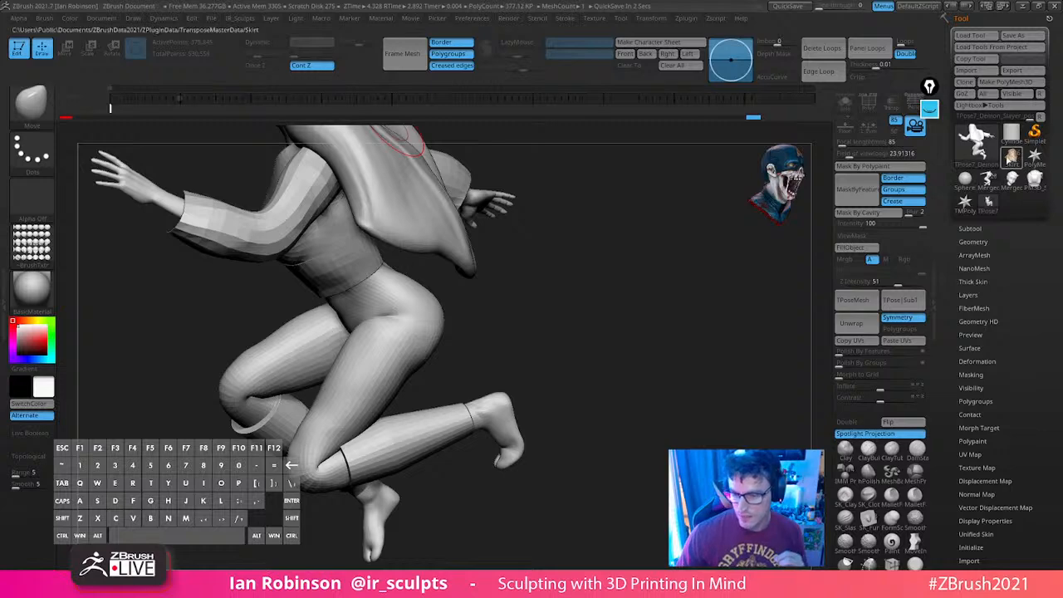
Resize the brush, try smoothing the underside of the thigh below the buttock, and undo it
{"action": "mouse_move", "coordinate": [694, 290]}
{"action": "left_mouse_down"}
{"action": "mouse_move", "coordinate": [731, 299]}
{"action": "mouse_move", "coordinate": [703, 212]}
{"action": "mouse_move", "coordinate": [789, 301]}
{"action": "mouse_move", "coordinate": [731, 423]}
{"action": "mouse_move", "coordinate": [691, 351]}
{"action": "mouse_move", "coordinate": [711, 330]}
{"action": "mouse_move", "coordinate": [667, 296]}
{"action": "mouse_move", "coordinate": [646, 319]}
{"action": "left_mouse_up"}
{"action": "key", "text": "s"}
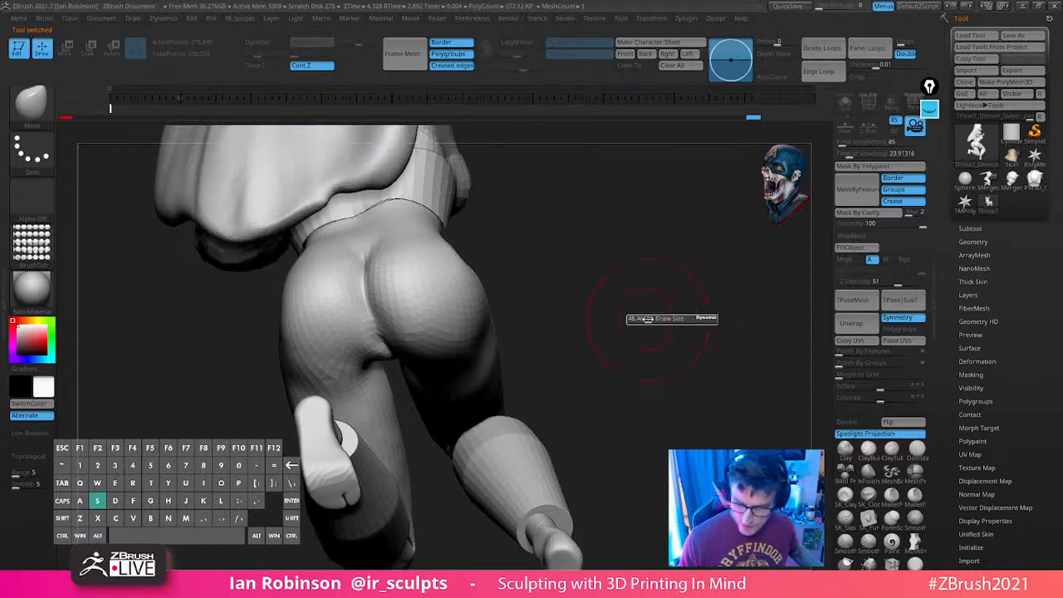
{"action": "key", "text": "s"}
{"action": "left_click_drag", "start_coordinate": [525, 318], "coordinate": [522, 299]}
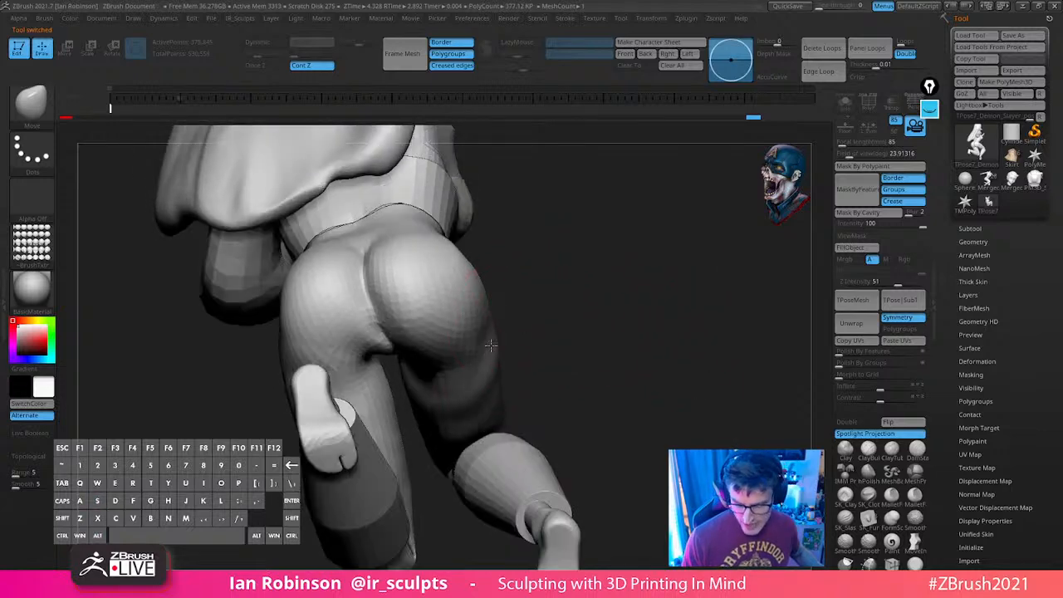
{"action": "left_click_drag", "start_coordinate": [587, 325], "coordinate": [519, 357]}
{"action": "left_click_drag", "start_coordinate": [475, 403], "coordinate": [482, 399], "text": "shift"}
{"action": "key", "text": "ctrl+z"}
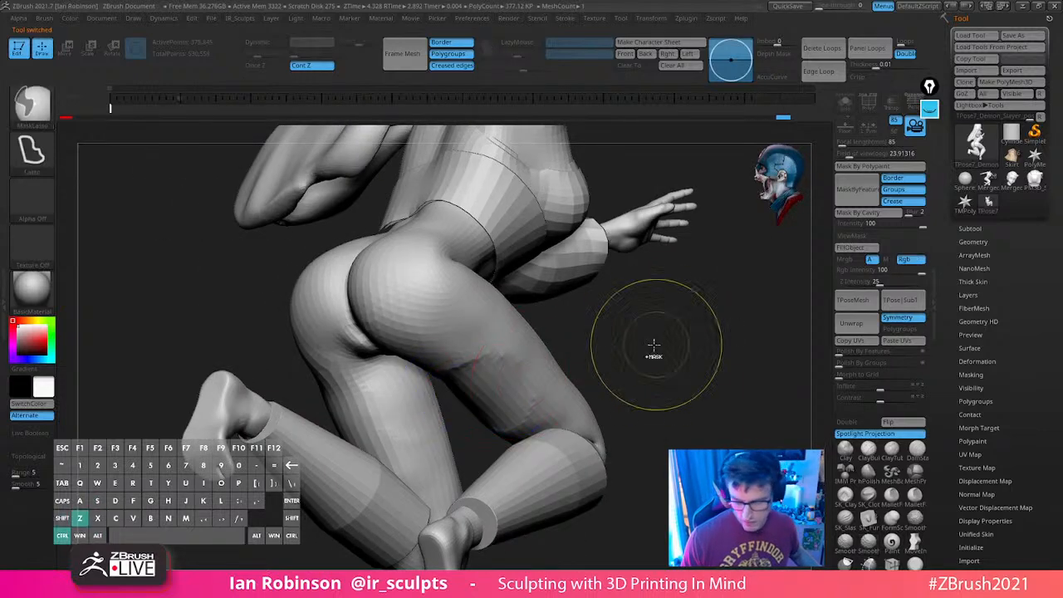
{"action": "key", "text": "ctrl+z"}
Refine the outer hip contour above the thighs with the Move brush and smooth the hip crease
{"action": "left_click_drag", "start_coordinate": [660, 349], "coordinate": [574, 352]}
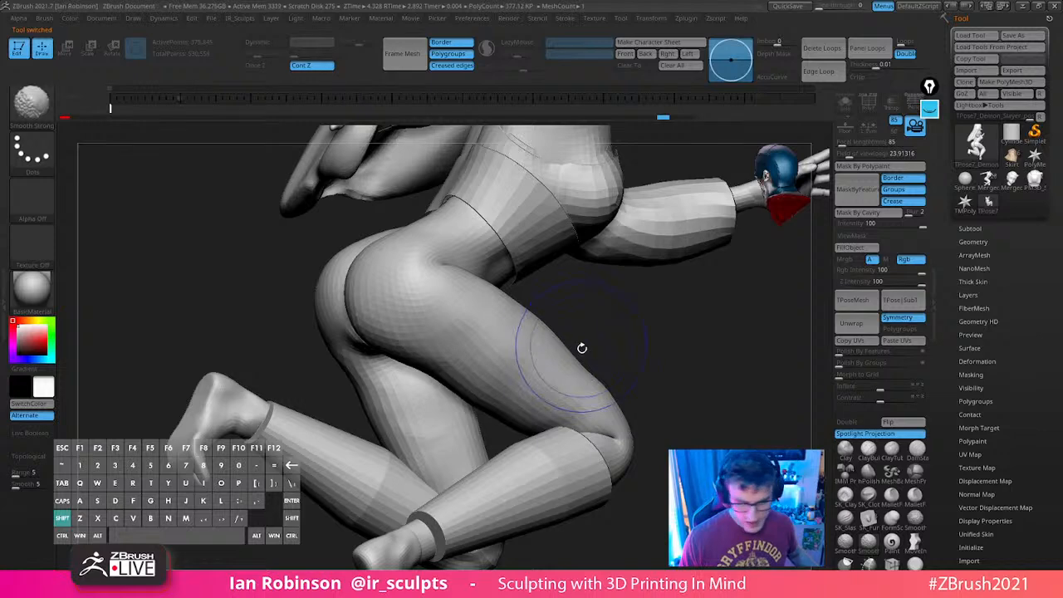
{"action": "key", "text": "space"}
{"action": "left_click_drag", "start_coordinate": [625, 383], "coordinate": [608, 383]}
{"action": "mouse_move", "coordinate": [730, 357]}
{"action": "left_mouse_down"}
{"action": "mouse_move", "coordinate": [653, 352]}
{"action": "mouse_move", "coordinate": [617, 363]}
{"action": "left_mouse_up"}
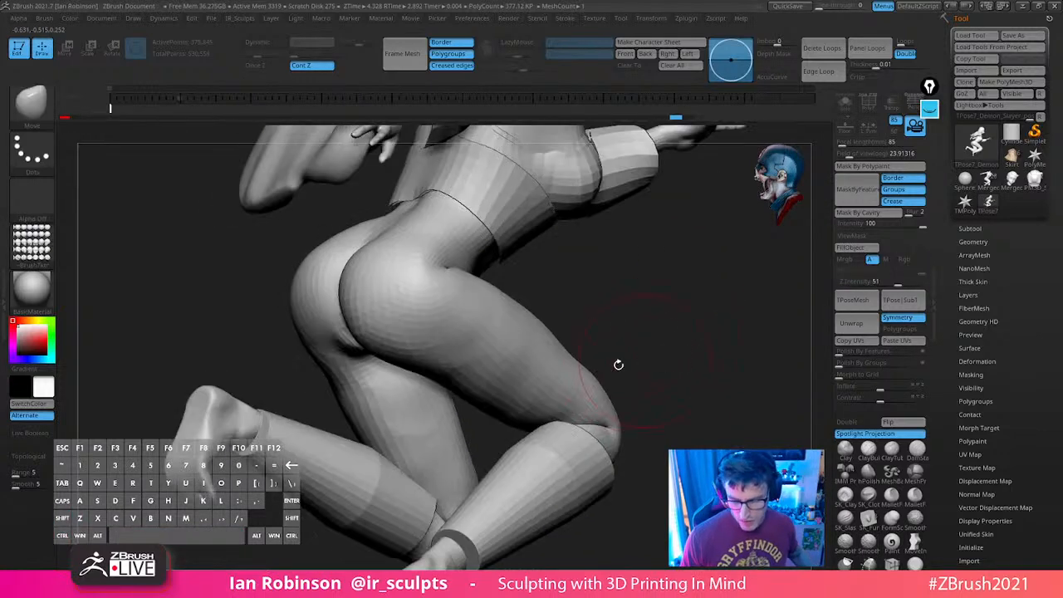
{"action": "left_click_drag", "start_coordinate": [708, 334], "coordinate": [613, 355]}
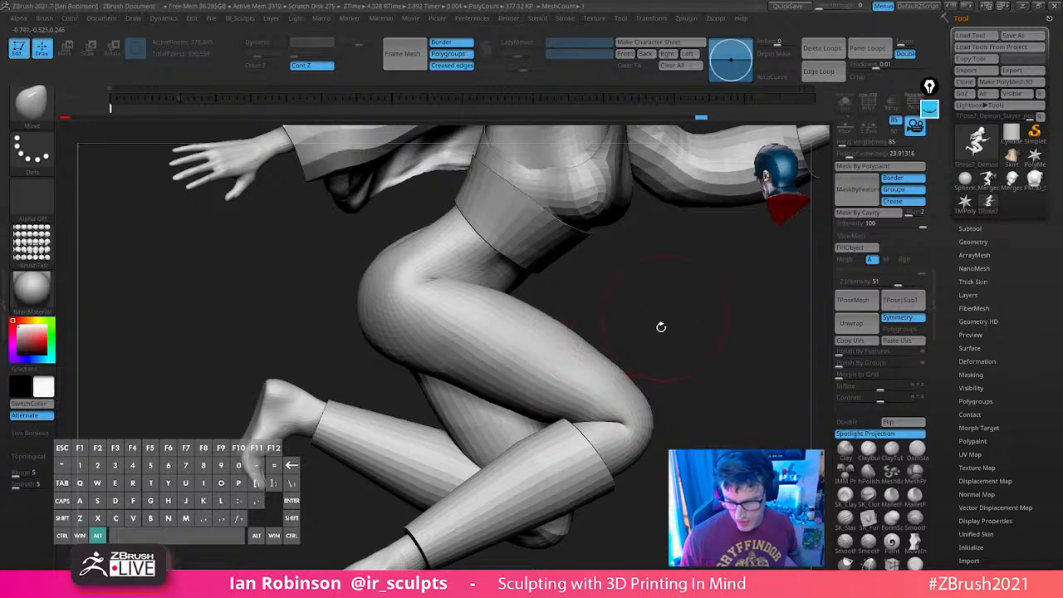
{"action": "left_click_drag", "start_coordinate": [663, 329], "coordinate": [591, 360]}
{"action": "left_click_drag", "start_coordinate": [501, 404], "coordinate": [447, 385], "text": "alt"}
{"action": "left_click_drag", "start_coordinate": [683, 307], "coordinate": [671, 292]}
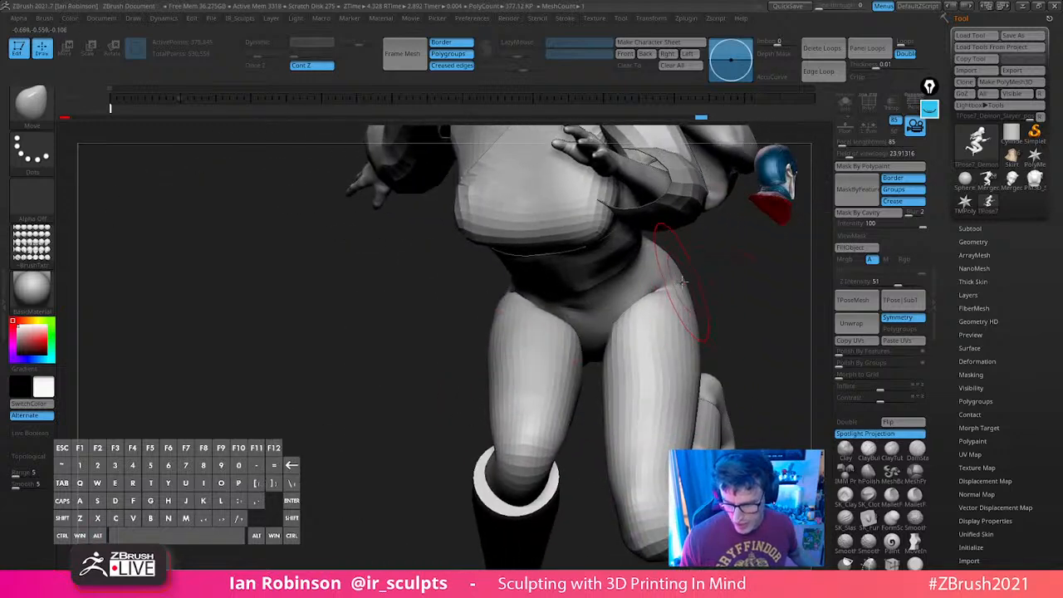
{"action": "left_click_drag", "start_coordinate": [737, 278], "coordinate": [742, 272]}
{"action": "left_click_drag", "start_coordinate": [674, 290], "coordinate": [662, 271], "text": "shift"}
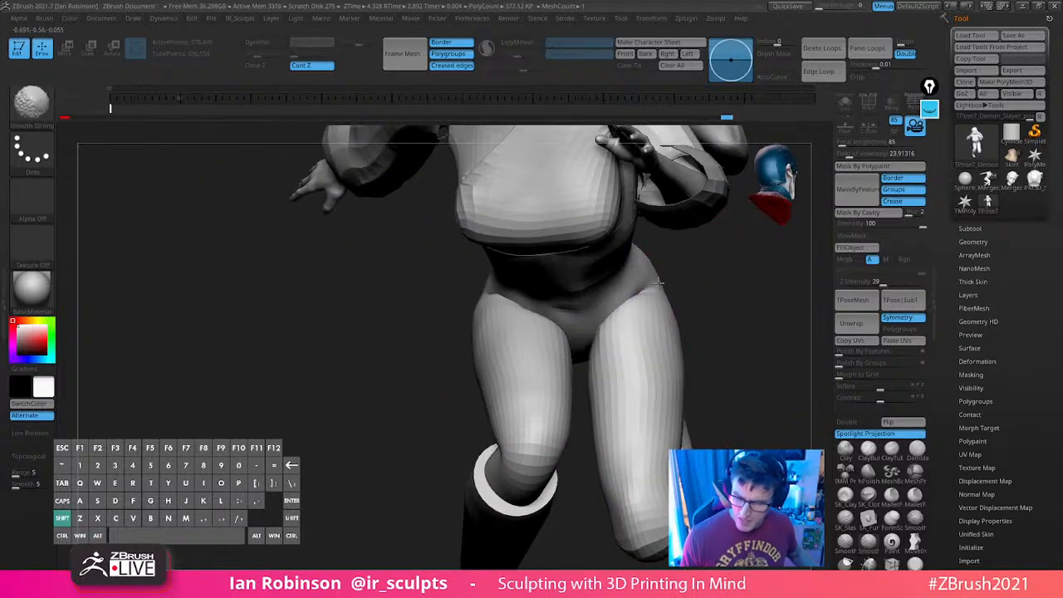
{"action": "left_click_drag", "start_coordinate": [439, 334], "coordinate": [480, 310]}
Bring the hidden coat and skirt back into view on the jumping figure by inverting visibility around them
{"action": "left_click_drag", "start_coordinate": [443, 340], "coordinate": [706, 306]}
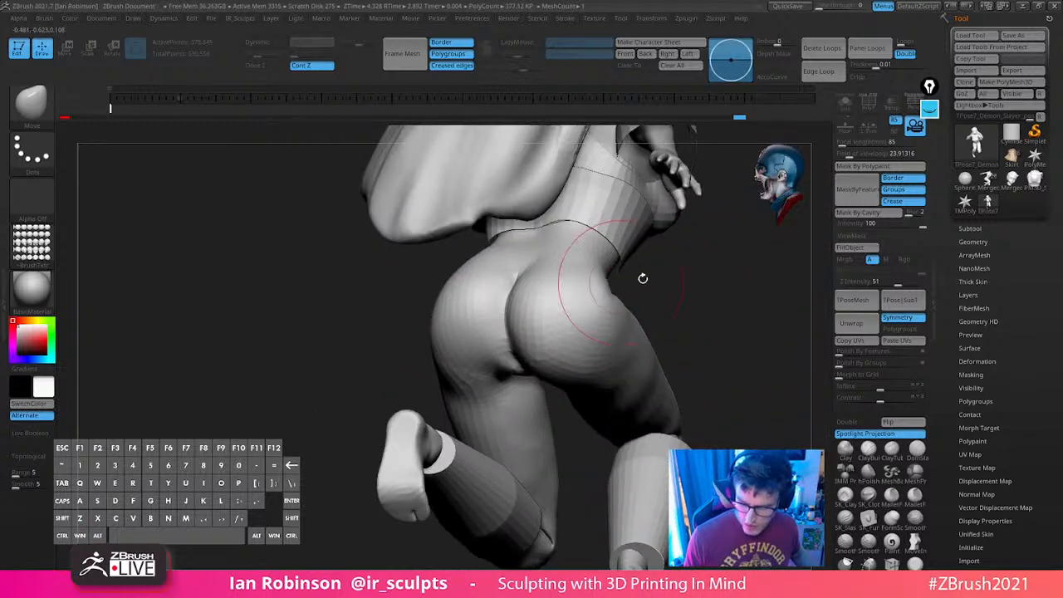
{"action": "left_click_drag", "start_coordinate": [641, 277], "coordinate": [608, 363]}
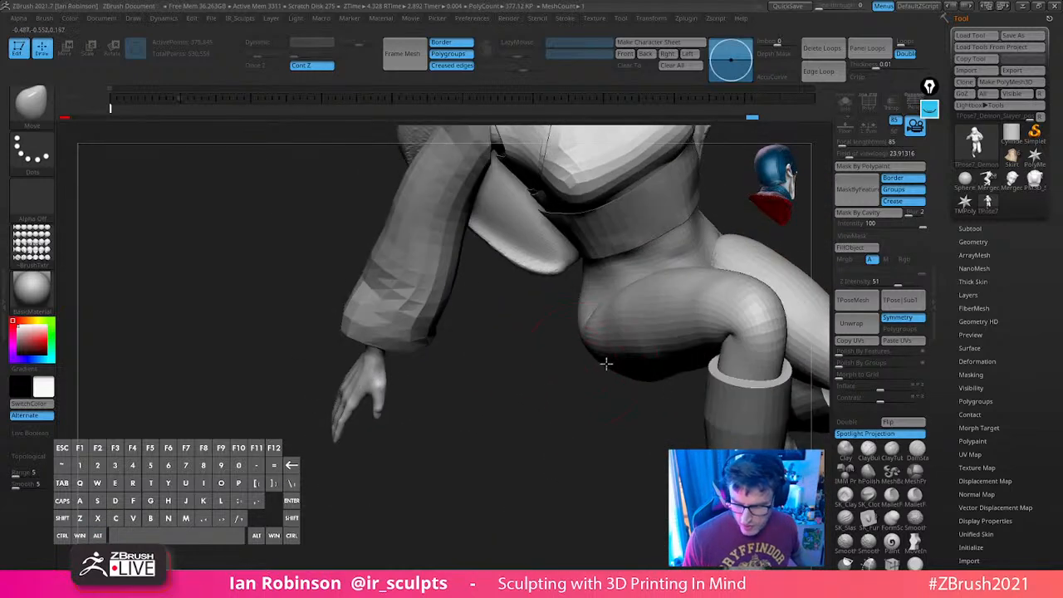
{"action": "left_click_drag", "start_coordinate": [572, 397], "coordinate": [676, 291]}
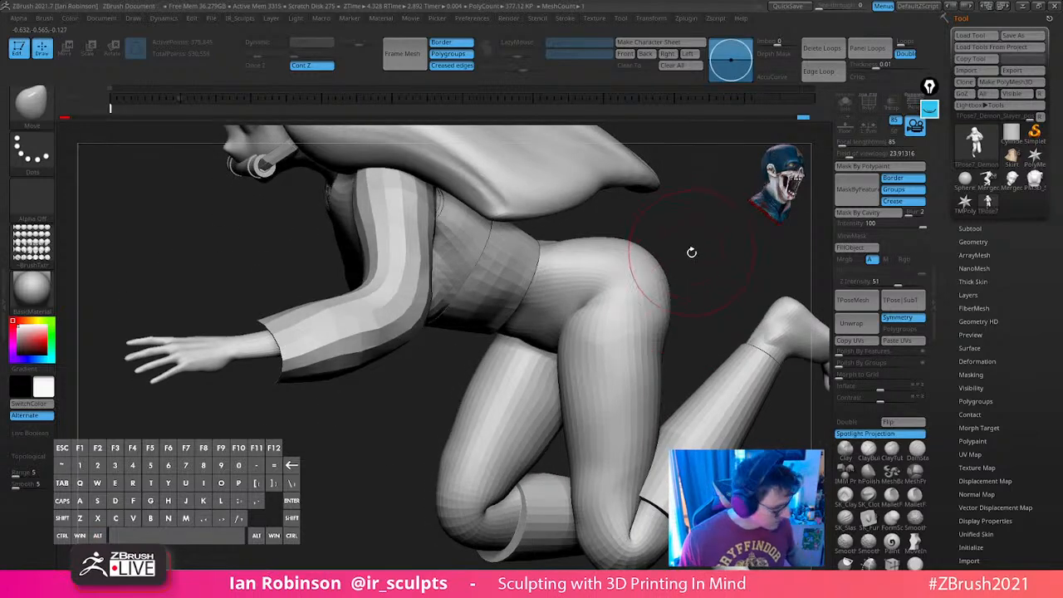
{"action": "left_click_drag", "start_coordinate": [692, 252], "coordinate": [696, 386]}
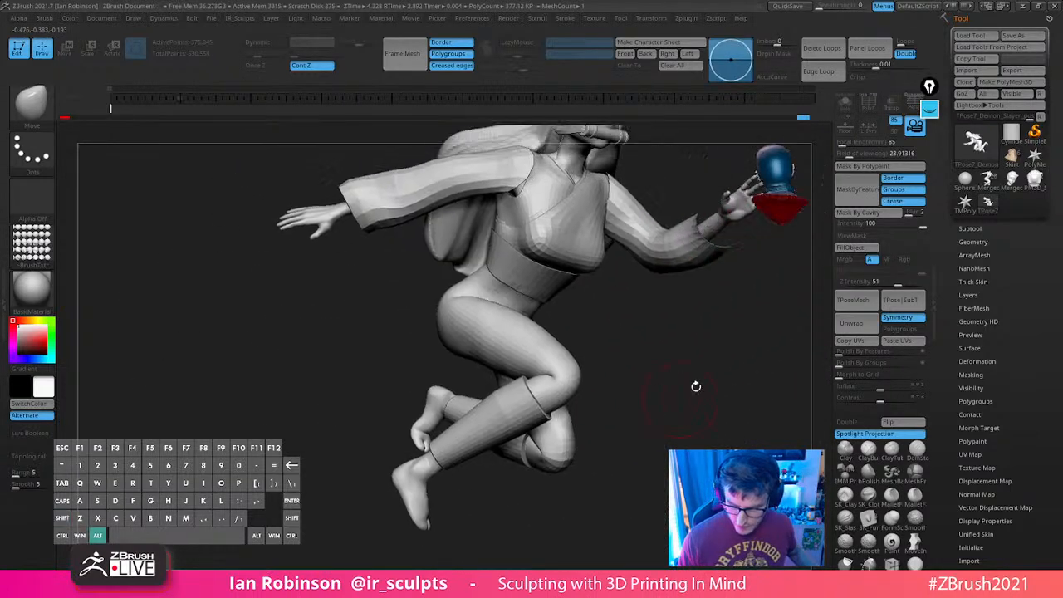
{"action": "left_click_drag", "start_coordinate": [741, 288], "coordinate": [702, 349], "text": "alt"}
{"action": "left_click_drag", "start_coordinate": [705, 399], "coordinate": [712, 426], "text": "ctrl+shift"}
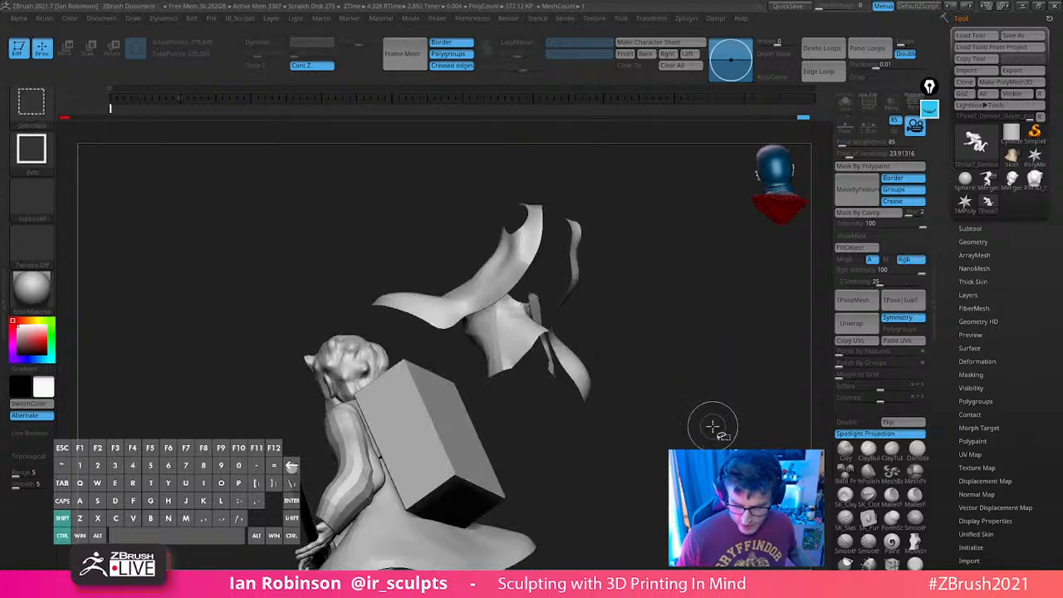
{"action": "left_click", "coordinate": [510, 340], "text": "ctrl+shift"}
{"action": "left_click", "coordinate": [503, 267], "text": "ctrl+shift"}
{"action": "left_click_drag", "start_coordinate": [671, 278], "coordinate": [728, 415], "text": "ctrl+shift"}
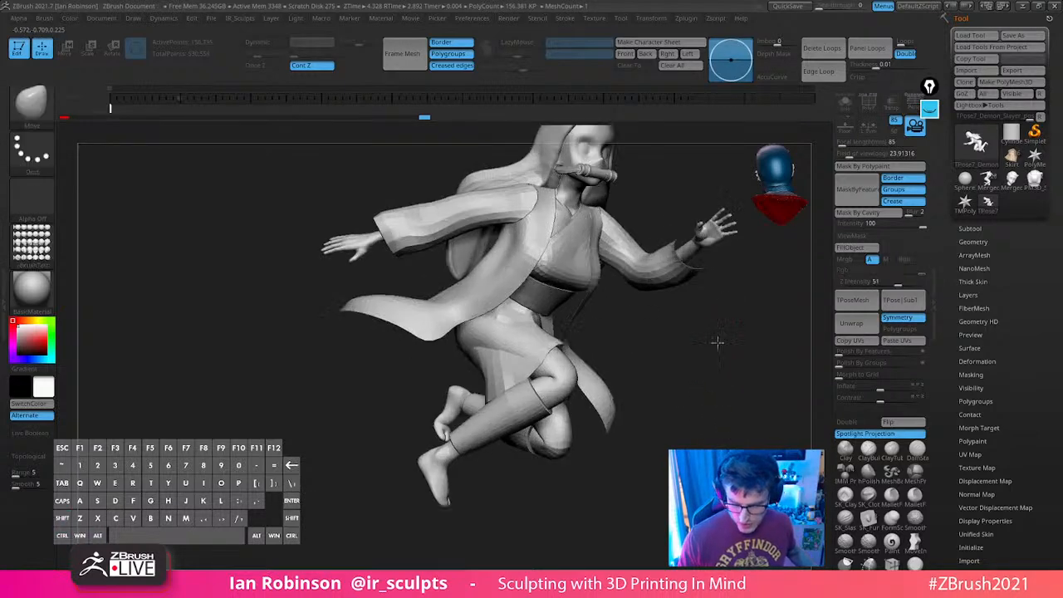
Isolate the jumping figure's body mesh and mask it completely
{"action": "left_click_drag", "start_coordinate": [707, 366], "coordinate": [731, 340]}
{"action": "key", "text": "shift+f"}
{"action": "key", "text": "shift+f"}
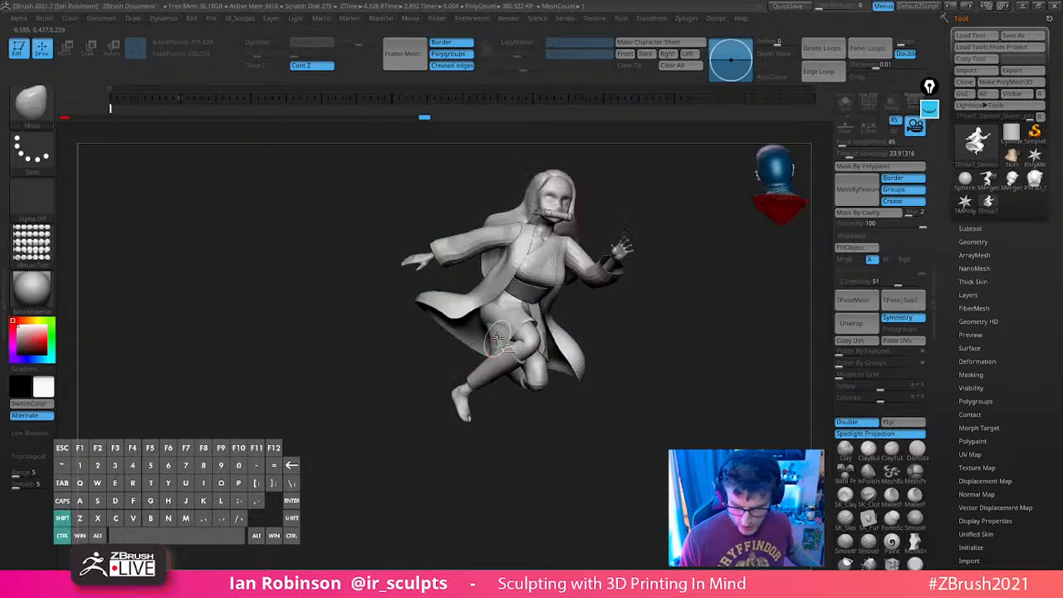
{"action": "left_click", "coordinate": [638, 315], "text": "ctrl+shift"}
{"action": "left_click", "coordinate": [500, 341], "text": "ctrl+shift"}
{"action": "left_click", "coordinate": [678, 308], "text": "ctrl"}
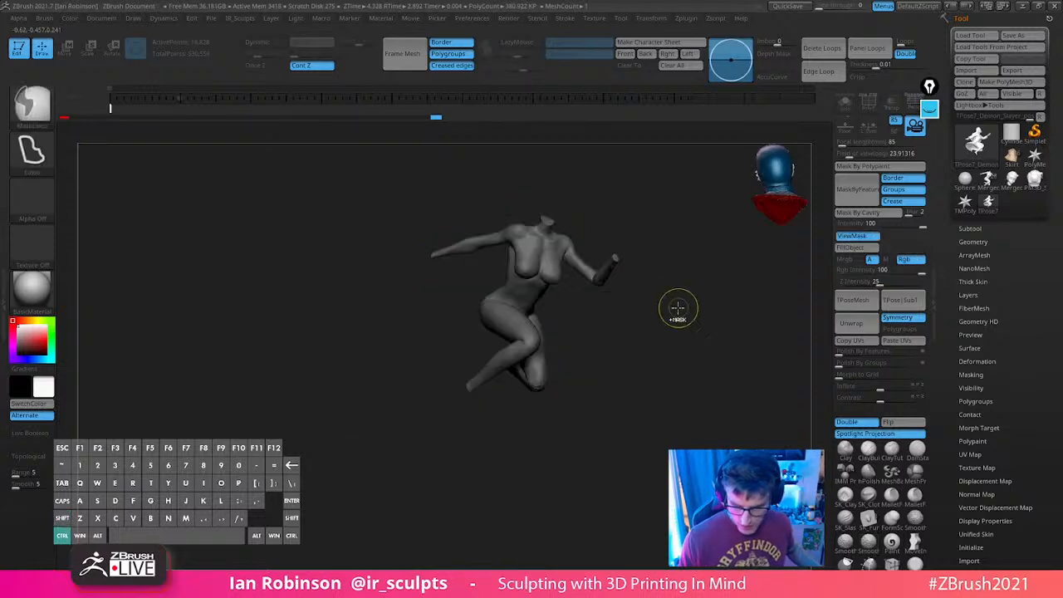
Isolate the skirt, mask it, restore all parts and invert the mask so only the skirt remains editable
{"action": "left_click", "coordinate": [630, 322], "text": "ctrl+shift"}
{"action": "left_click", "coordinate": [525, 326], "text": "ctrl+shift"}
{"action": "left_click", "coordinate": [631, 305], "text": "ctrl"}
{"action": "left_click", "coordinate": [636, 305], "text": "ctrl+shift"}
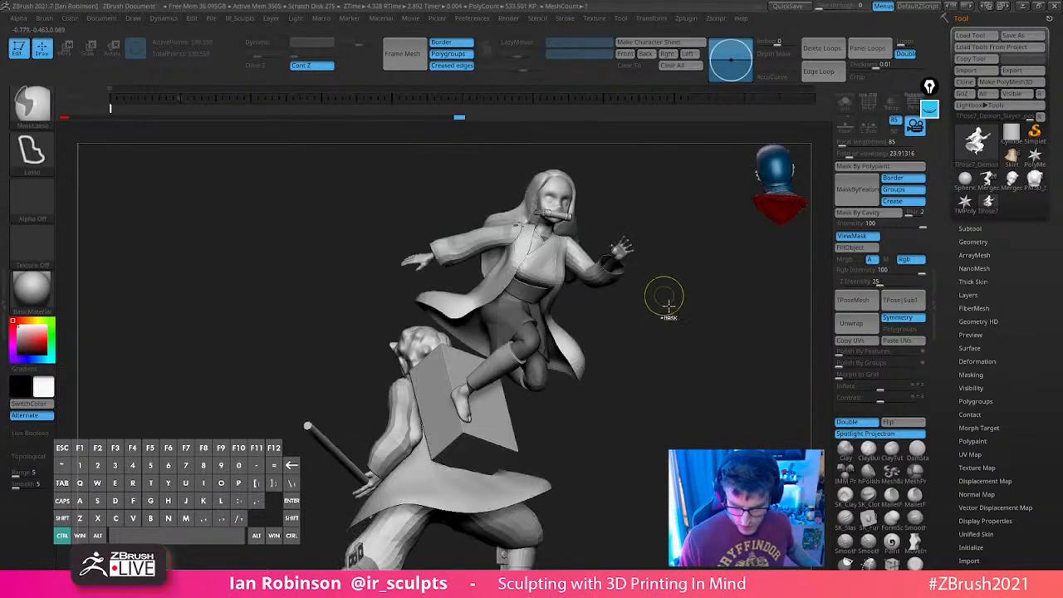
{"action": "left_click", "coordinate": [648, 303], "text": "ctrl+shift"}
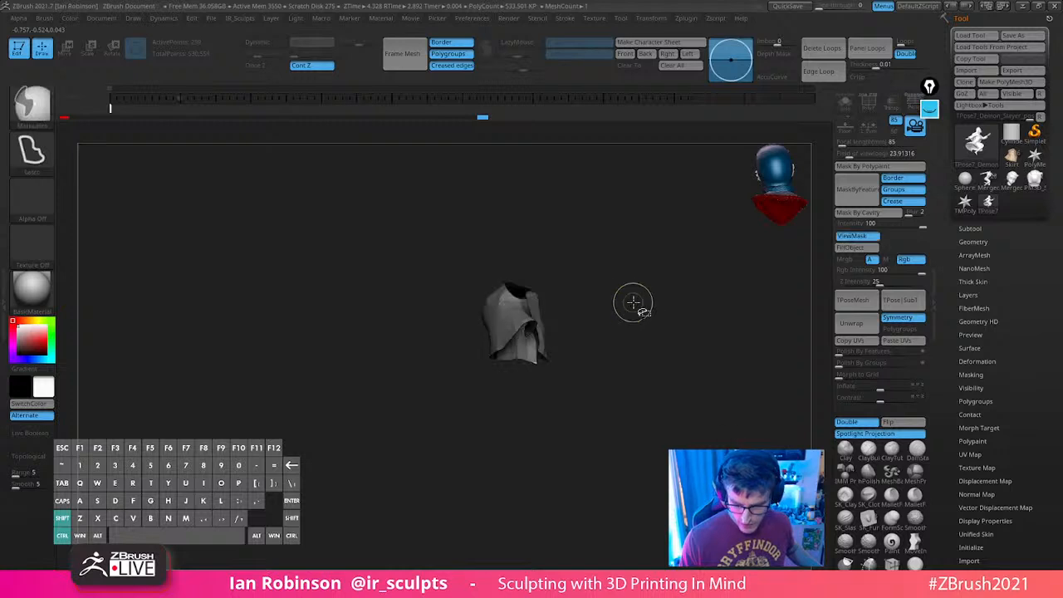
{"action": "left_click", "coordinate": [635, 302], "text": "ctrl+shift"}
{"action": "left_click", "coordinate": [652, 300], "text": "ctrl"}
Pull the skirt out over the raised thigh with the Move brush, covering the front and outer side of the leg
{"action": "left_click_drag", "start_coordinate": [681, 296], "coordinate": [696, 337], "text": "alt"}
{"action": "key", "text": "s"}
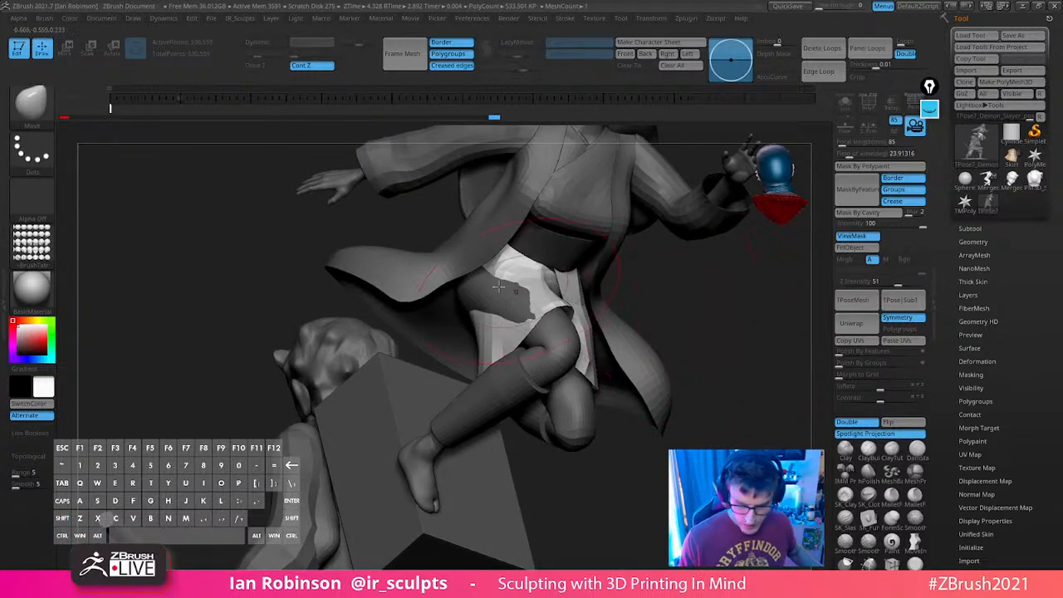
{"action": "key", "text": "s"}
{"action": "left_click_drag", "start_coordinate": [495, 288], "coordinate": [484, 303]}
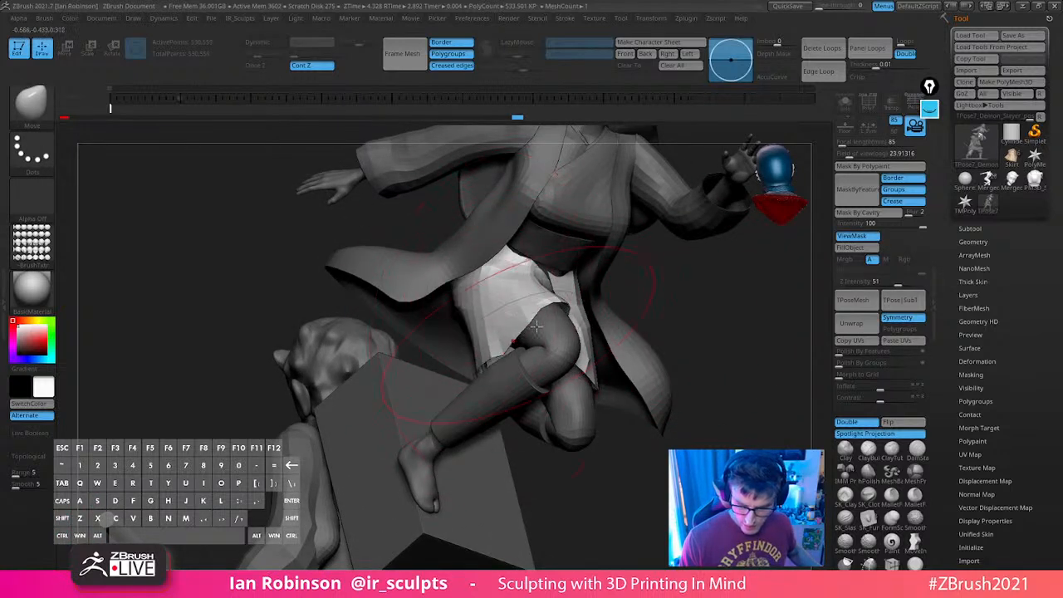
{"action": "left_click_drag", "start_coordinate": [697, 317], "coordinate": [596, 354]}
{"action": "left_click_drag", "start_coordinate": [502, 339], "coordinate": [502, 332]}
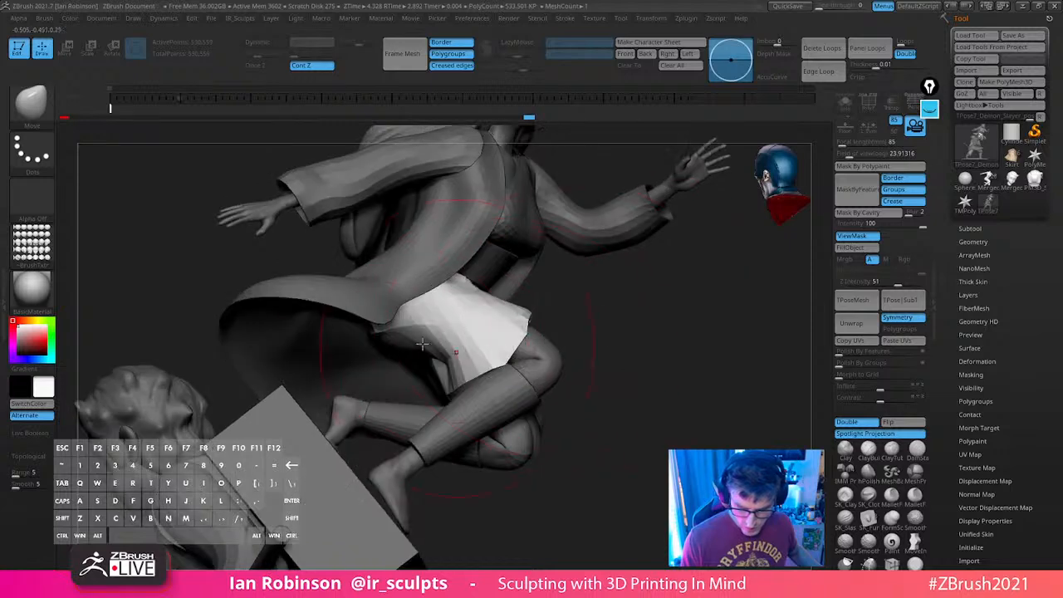
{"action": "left_click_drag", "start_coordinate": [422, 343], "coordinate": [399, 353]}
{"action": "mouse_move", "coordinate": [672, 323]}
{"action": "left_mouse_down"}
{"action": "mouse_move", "coordinate": [638, 322]}
{"action": "mouse_move", "coordinate": [677, 330]}
{"action": "mouse_move", "coordinate": [726, 278]}
{"action": "mouse_move", "coordinate": [712, 300]}
{"action": "mouse_move", "coordinate": [743, 319]}
{"action": "mouse_move", "coordinate": [676, 325]}
{"action": "mouse_move", "coordinate": [653, 346]}
{"action": "mouse_move", "coordinate": [646, 338]}
{"action": "mouse_move", "coordinate": [565, 370]}
{"action": "mouse_move", "coordinate": [636, 370]}
{"action": "mouse_move", "coordinate": [636, 336]}
{"action": "mouse_move", "coordinate": [728, 336]}
{"action": "mouse_move", "coordinate": [689, 335]}
{"action": "left_mouse_up"}
{"action": "key", "text": "s"}
{"action": "left_click", "coordinate": [519, 368], "text": "ctrl+shift"}
{"action": "key", "text": "s"}
Go back through the undo history to the figure without coat and skirt, before the front leg was raised
{"action": "key", "text": "ctrl+z"}
{"action": "key", "text": "ctrl+z"}
{"action": "key", "text": "ctrl+z"}
{"action": "key", "text": "ctrl+z"}
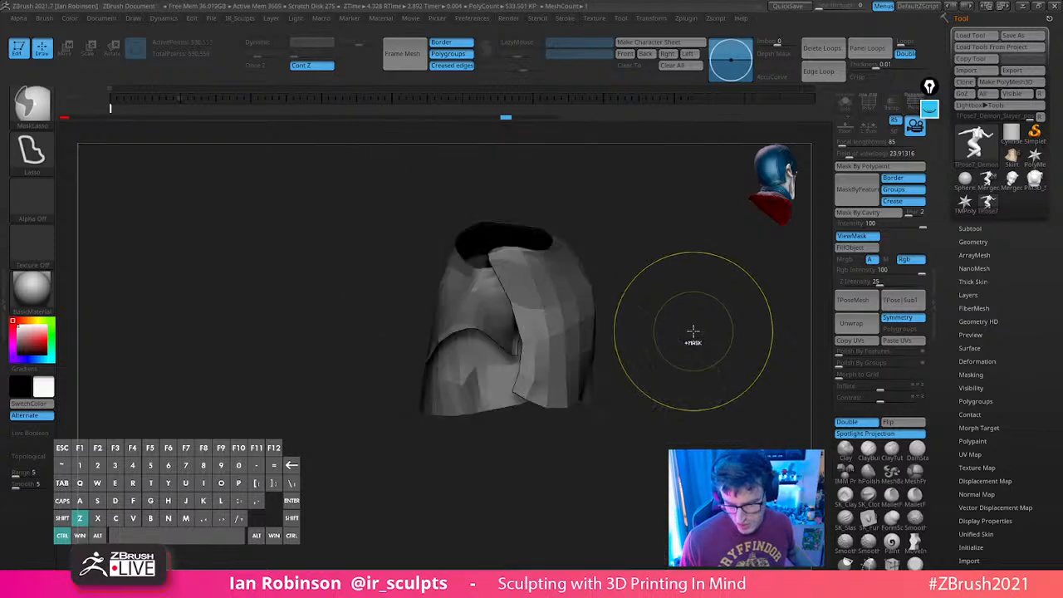
{"action": "key", "text": "ctrl+z"}
{"action": "key", "text": "ctrl+z"}
{"action": "key", "text": "ctrl+z"}
{"action": "key", "text": "ctrl+z"}
{"action": "key", "text": "ctrl+z"}
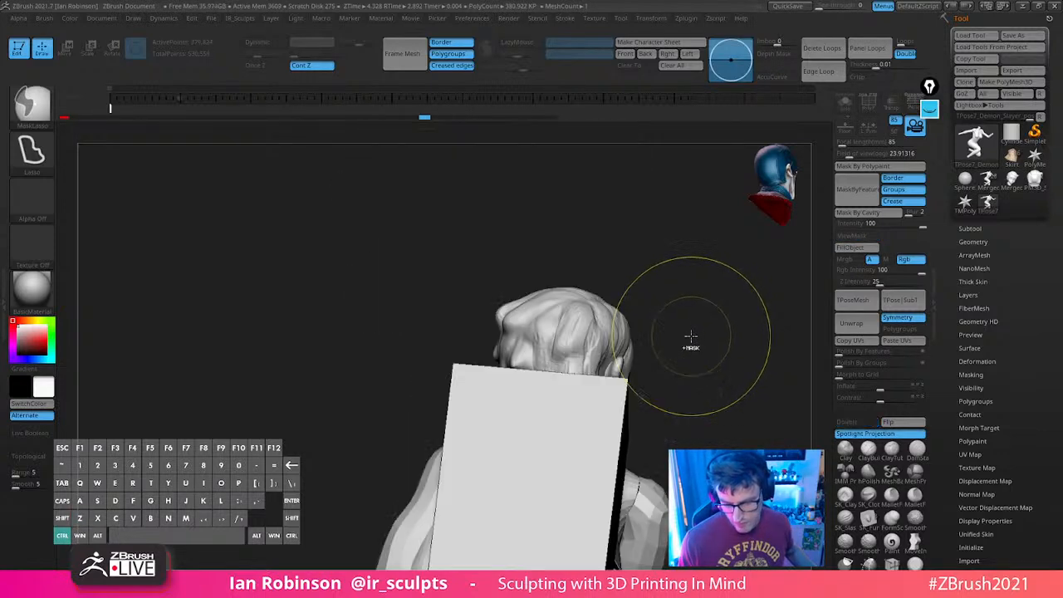
{"action": "key", "text": "ctrl+z"}
{"action": "key", "text": "ctrl+z"}
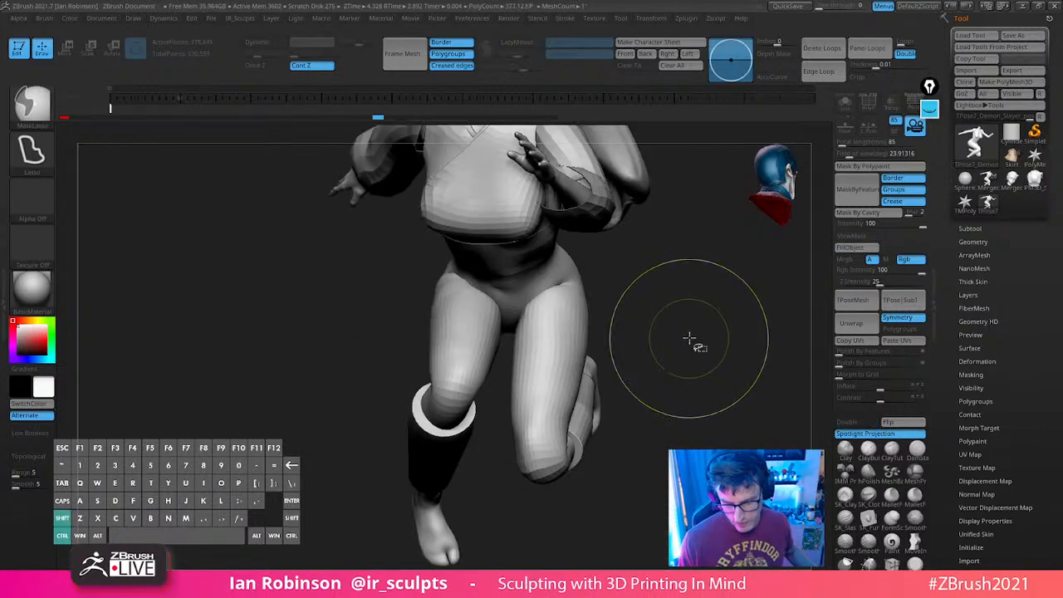
{"action": "key", "text": "ctrl+shift+z"}
{"action": "key", "text": "ctrl+shift+z"}
{"action": "key", "text": "ctrl+shift+z"}
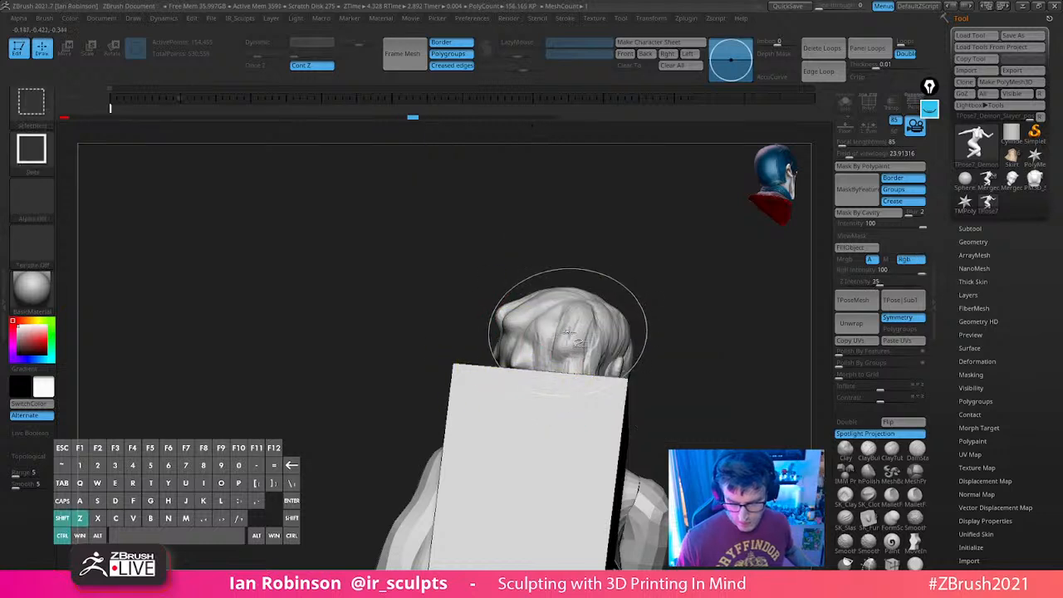
{"action": "key", "text": "ctrl+z"}
{"action": "key", "text": "ctrl+z"}
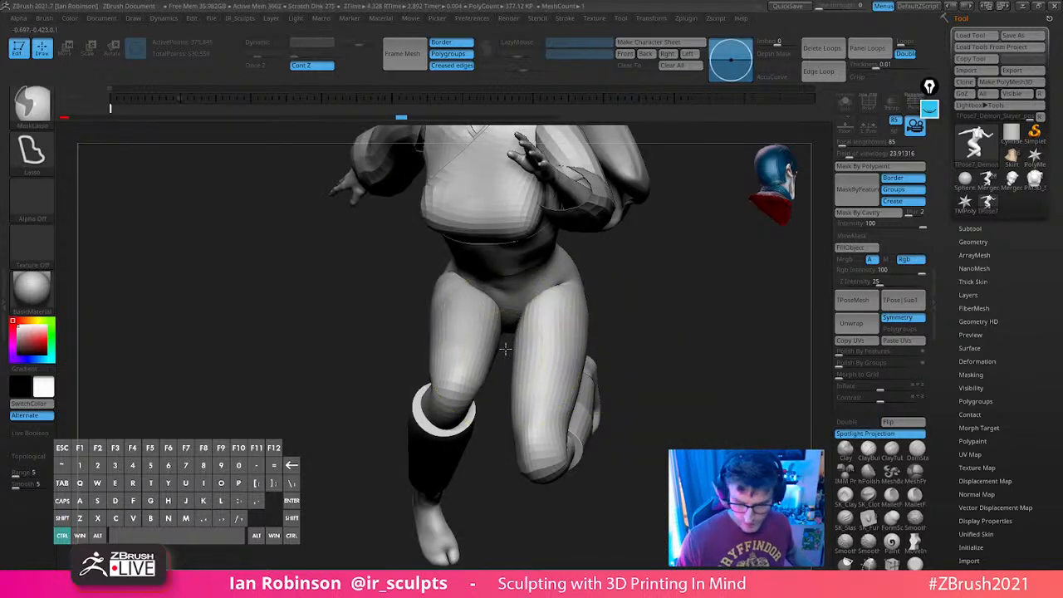
Mask the front leg with a lasso, accept discarding the newer undo history, and invert the mask to check its coverage
{"action": "mouse_move", "coordinate": [449, 262]}
{"action": "left_mouse_down", "text": "ctrl"}
{"action": "mouse_move", "coordinate": [369, 499]}
{"action": "mouse_move", "coordinate": [507, 329]}
{"action": "left_mouse_up", "text": "ctrl"}
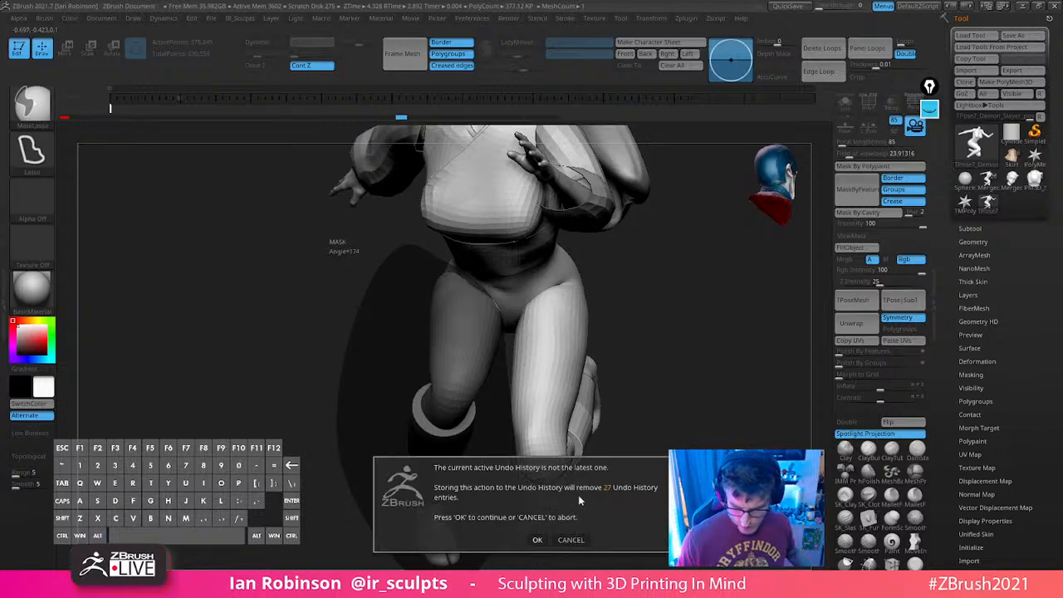
{"action": "left_click", "coordinate": [539, 540]}
{"action": "left_click_drag", "start_coordinate": [686, 392], "coordinate": [643, 349]}
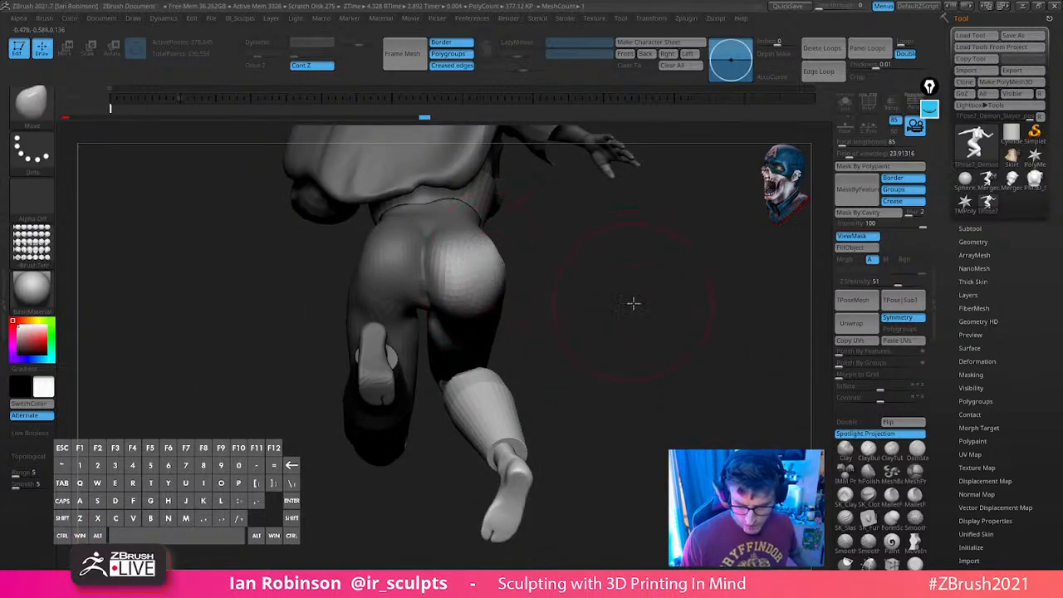
{"action": "mouse_move", "coordinate": [631, 304]}
{"action": "left_mouse_down"}
{"action": "mouse_move", "coordinate": [729, 273]}
{"action": "mouse_move", "coordinate": [726, 316]}
{"action": "left_mouse_up"}
{"action": "left_click_drag", "start_coordinate": [582, 356], "coordinate": [470, 363]}
{"action": "key", "text": "ctrl"}
{"action": "key", "text": "ctrl+i"}
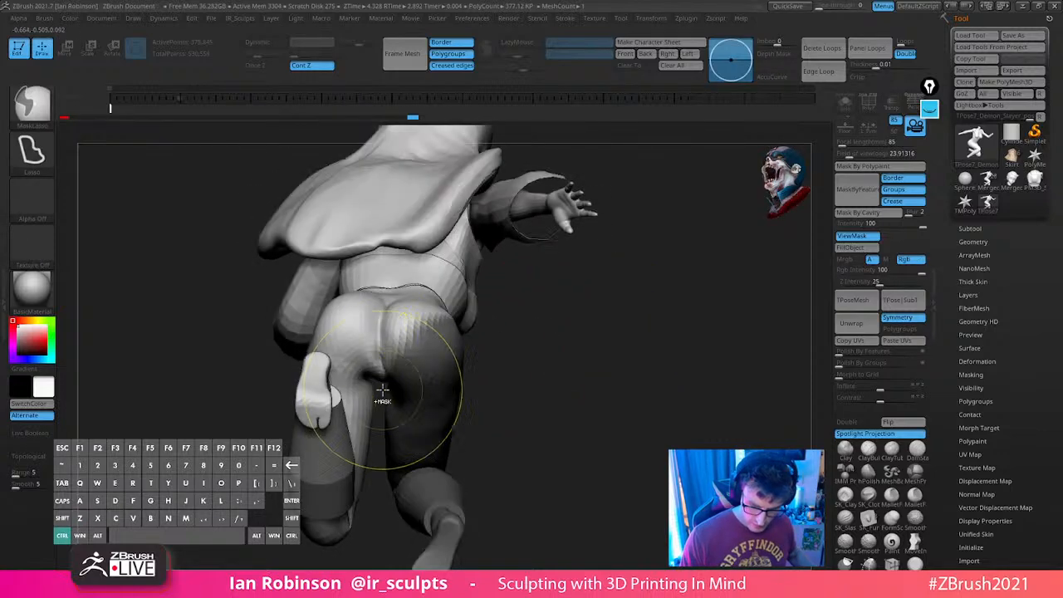
Clear the pelvis from the leg mask with a lasso and invert the mask so only the front leg stays editable
{"action": "mouse_move", "coordinate": [489, 451]}
{"action": "left_mouse_down"}
{"action": "mouse_move", "coordinate": [560, 411]}
{"action": "mouse_move", "coordinate": [582, 363]}
{"action": "mouse_move", "coordinate": [551, 373]}
{"action": "mouse_move", "coordinate": [474, 358]}
{"action": "left_mouse_up"}
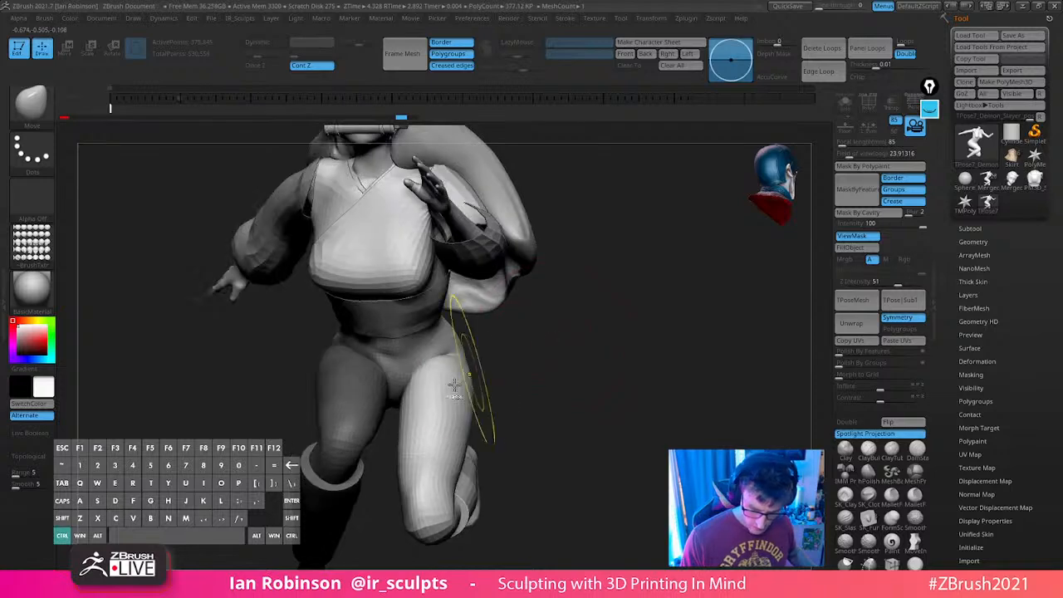
{"action": "key", "text": "ctrl"}
{"action": "mouse_move", "coordinate": [360, 349]}
{"action": "left_mouse_down", "text": "ctrl"}
{"action": "mouse_move", "coordinate": [239, 422]}
{"action": "mouse_move", "coordinate": [392, 407]}
{"action": "left_mouse_up", "text": "ctrl"}
{"action": "right_click_drag", "start_coordinate": [423, 441], "coordinate": [421, 403], "text": "alt"}
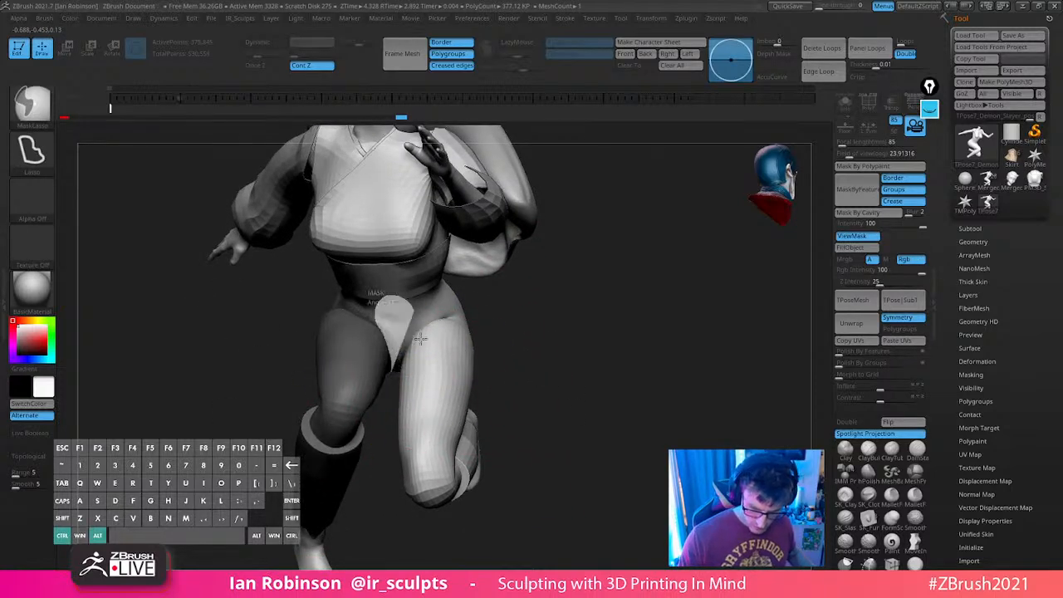
{"action": "mouse_move", "coordinate": [518, 375]}
{"action": "left_mouse_down"}
{"action": "mouse_move", "coordinate": [539, 306]}
{"action": "mouse_move", "coordinate": [389, 460]}
{"action": "mouse_move", "coordinate": [366, 518]}
{"action": "mouse_move", "coordinate": [354, 457]}
{"action": "left_mouse_up"}
{"action": "mouse_move", "coordinate": [315, 266]}
{"action": "left_mouse_down", "text": "ctrl"}
{"action": "mouse_move", "coordinate": [275, 288]}
{"action": "mouse_move", "coordinate": [372, 432]}
{"action": "mouse_move", "coordinate": [684, 352]}
{"action": "mouse_move", "coordinate": [684, 373]}
{"action": "left_mouse_up", "text": "ctrl"}
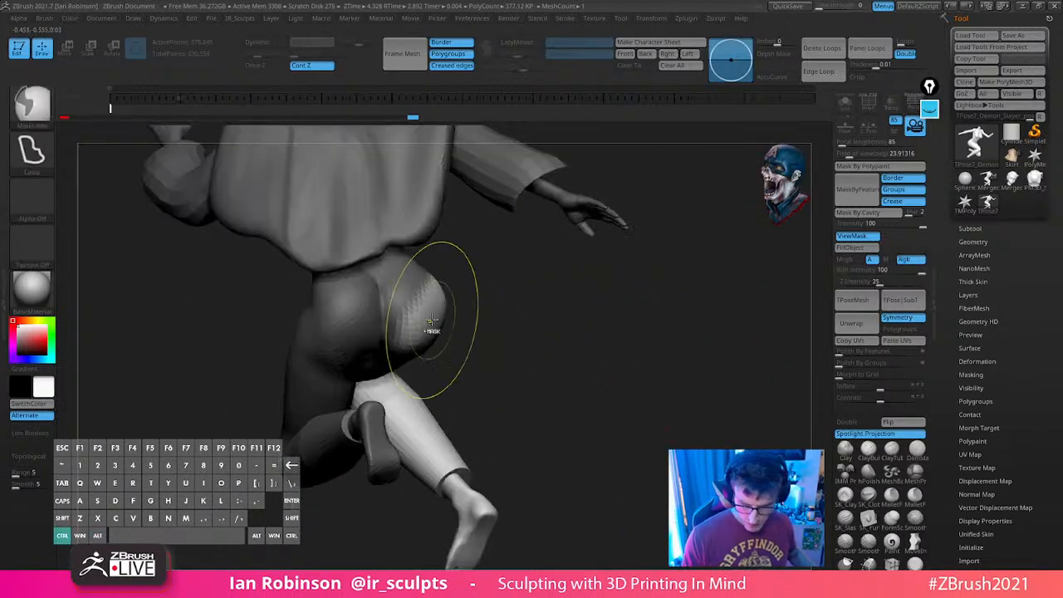
Rotate the unmasked leg forward and up at the hip with the gizmo, until the thigh is about horizontal
{"action": "key", "text": "w"}
{"action": "left_click_drag", "start_coordinate": [595, 304], "coordinate": [520, 314]}
{"action": "left_click_drag", "start_coordinate": [632, 285], "coordinate": [522, 321]}
{"action": "left_click_drag", "start_coordinate": [388, 338], "coordinate": [386, 321]}
{"action": "left_click_drag", "start_coordinate": [536, 309], "coordinate": [625, 302]}
{"action": "key", "text": "ctrl+z"}
{"action": "left_click_drag", "start_coordinate": [417, 378], "coordinate": [424, 347]}
{"action": "left_click_drag", "start_coordinate": [584, 324], "coordinate": [548, 327], "text": "shift"}
{"action": "left_click_drag", "start_coordinate": [398, 366], "coordinate": [387, 359]}
{"action": "left_click_drag", "start_coordinate": [581, 337], "coordinate": [663, 342]}
{"action": "left_click_drag", "start_coordinate": [417, 377], "coordinate": [424, 361]}
{"action": "left_click_drag", "start_coordinate": [589, 397], "coordinate": [528, 385]}
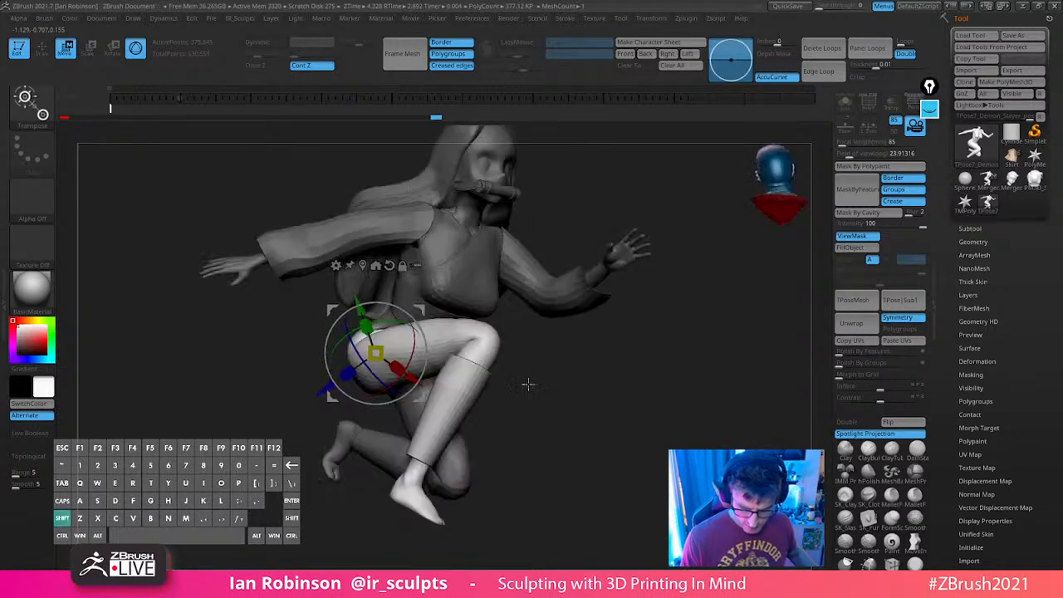
Try rotating the raised leg further up at the hip from several angles, and undo the extra rotation
{"action": "left_click_drag", "start_coordinate": [417, 343], "coordinate": [414, 334]}
{"action": "left_click_drag", "start_coordinate": [621, 380], "coordinate": [579, 382]}
{"action": "left_click_drag", "start_coordinate": [415, 372], "coordinate": [418, 359]}
{"action": "left_click_drag", "start_coordinate": [584, 349], "coordinate": [622, 403]}
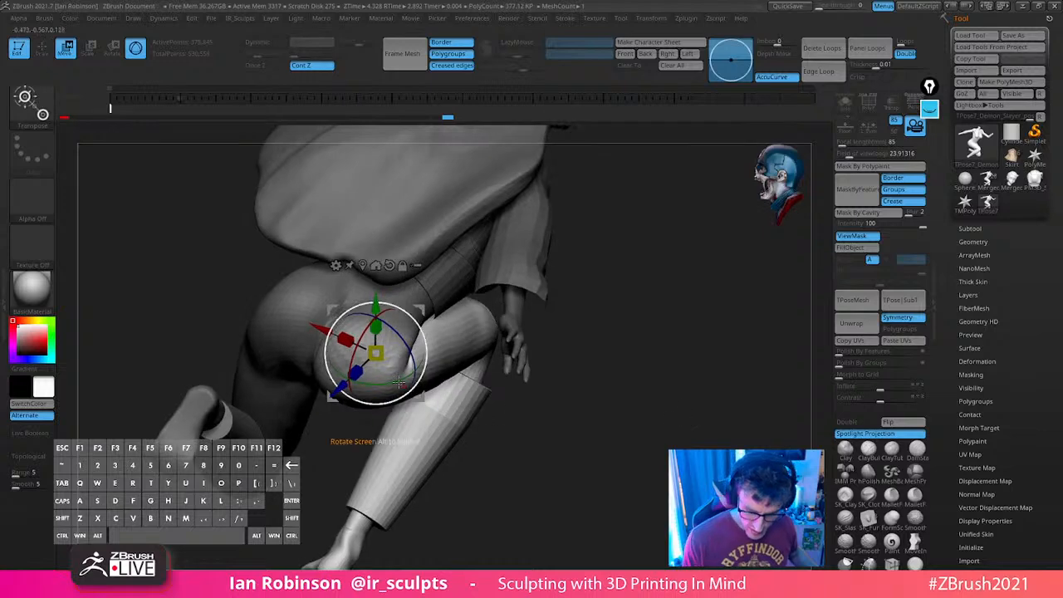
{"action": "left_click_drag", "start_coordinate": [421, 376], "coordinate": [425, 361]}
{"action": "mouse_move", "coordinate": [632, 392]}
{"action": "left_mouse_down"}
{"action": "mouse_move", "coordinate": [537, 398]}
{"action": "mouse_move", "coordinate": [644, 305]}
{"action": "left_mouse_up"}
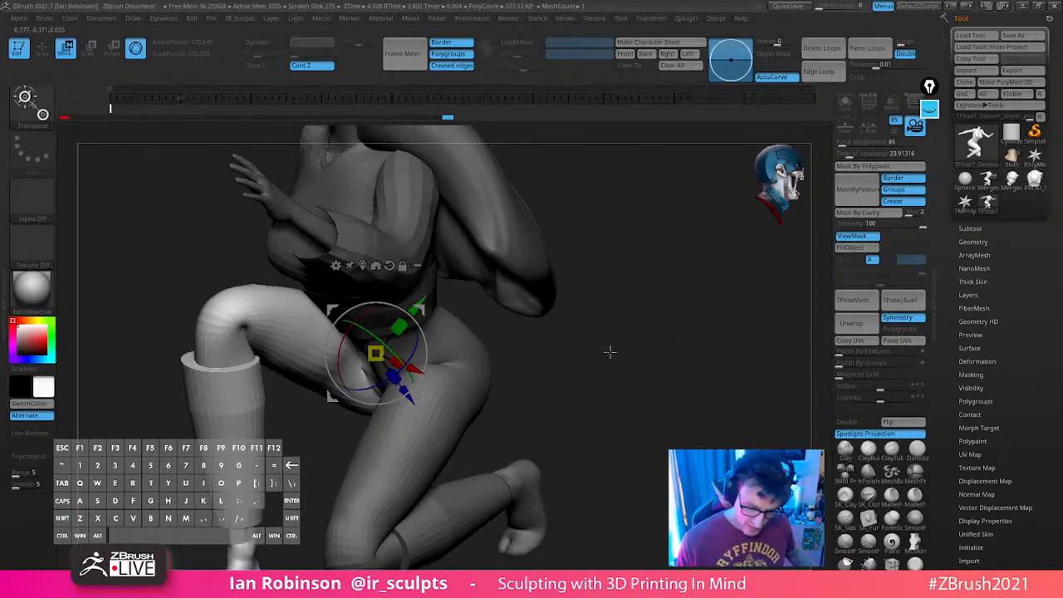
{"action": "mouse_move", "coordinate": [612, 352]}
{"action": "left_mouse_down"}
{"action": "mouse_move", "coordinate": [631, 310]}
{"action": "mouse_move", "coordinate": [630, 355]}
{"action": "left_mouse_up"}
{"action": "mouse_move", "coordinate": [572, 368]}
{"action": "left_mouse_down"}
{"action": "mouse_move", "coordinate": [586, 347]}
{"action": "mouse_move", "coordinate": [518, 352]}
{"action": "left_mouse_up"}
{"action": "key", "text": "ctrl+z"}
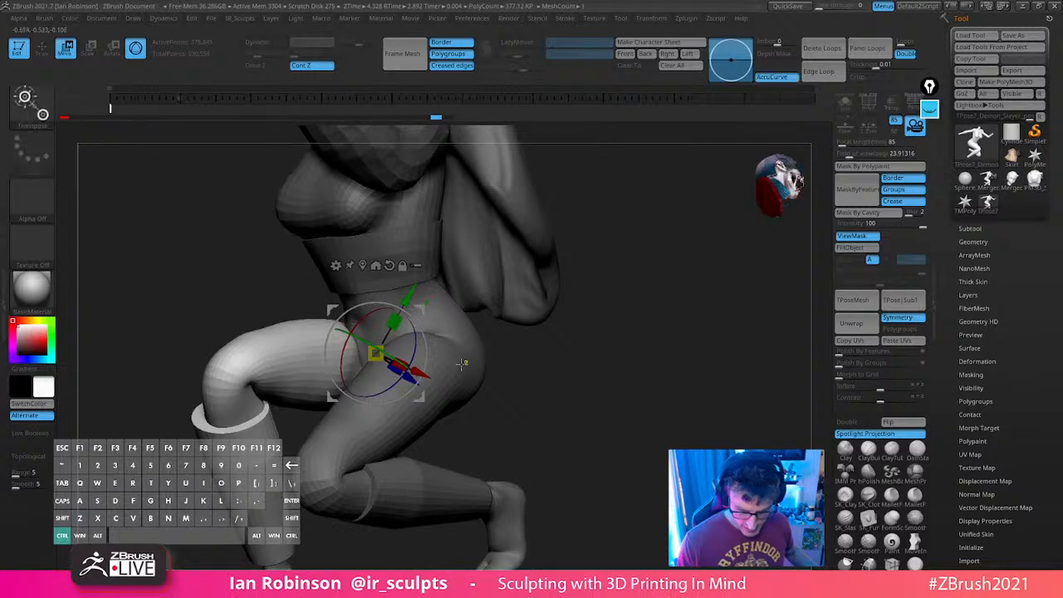
Switch the masking brush to MaskPen with a smaller draw size and touch up the mask edge around the raised leg's hip
{"action": "key", "text": "q"}
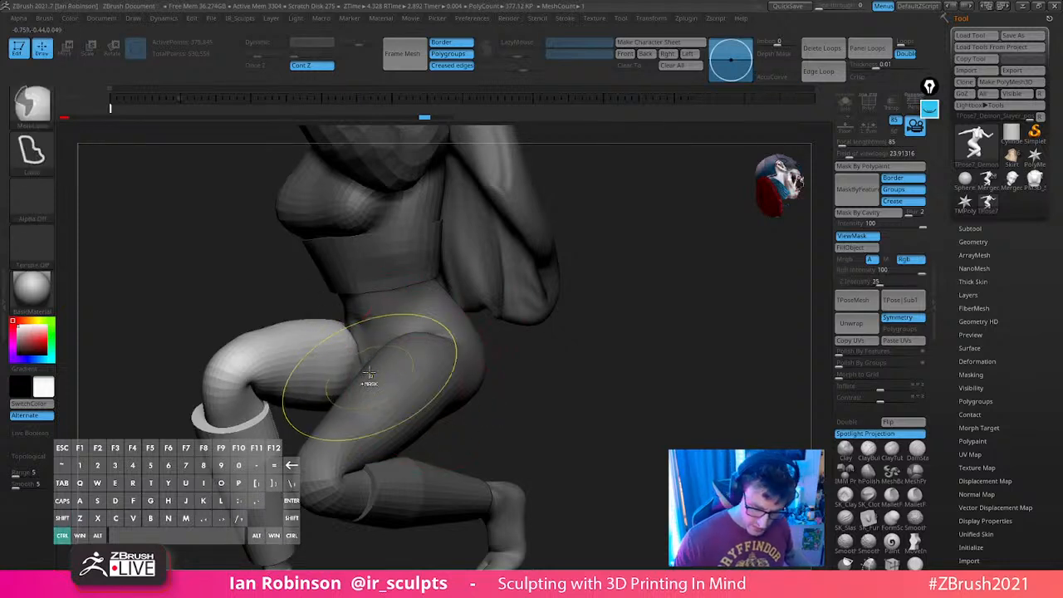
{"action": "key", "text": "s"}
{"action": "left_click", "coordinate": [34, 108], "text": "ctrl"}
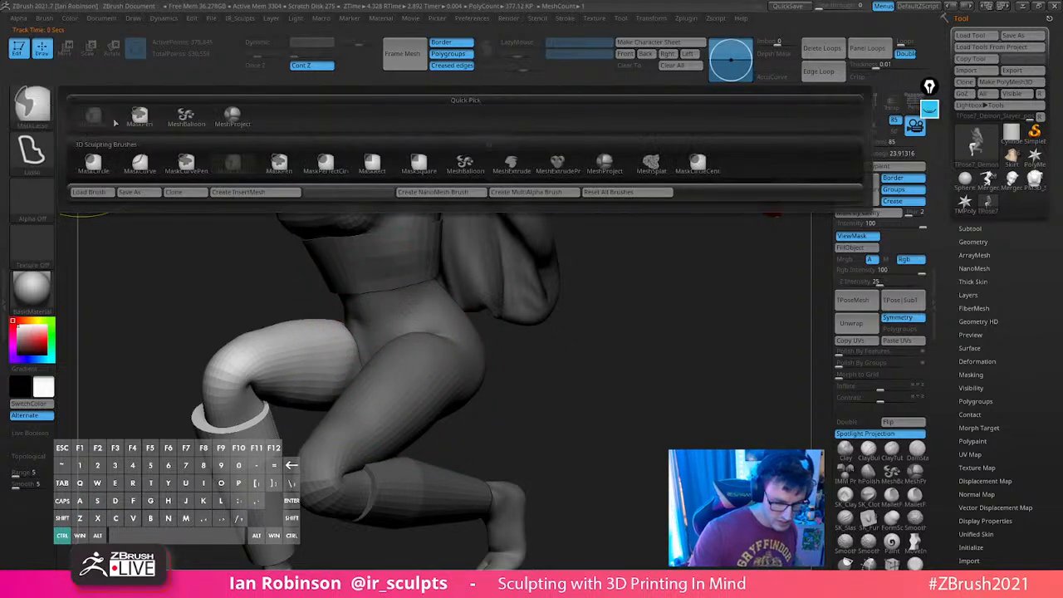
{"action": "key", "text": "s"}
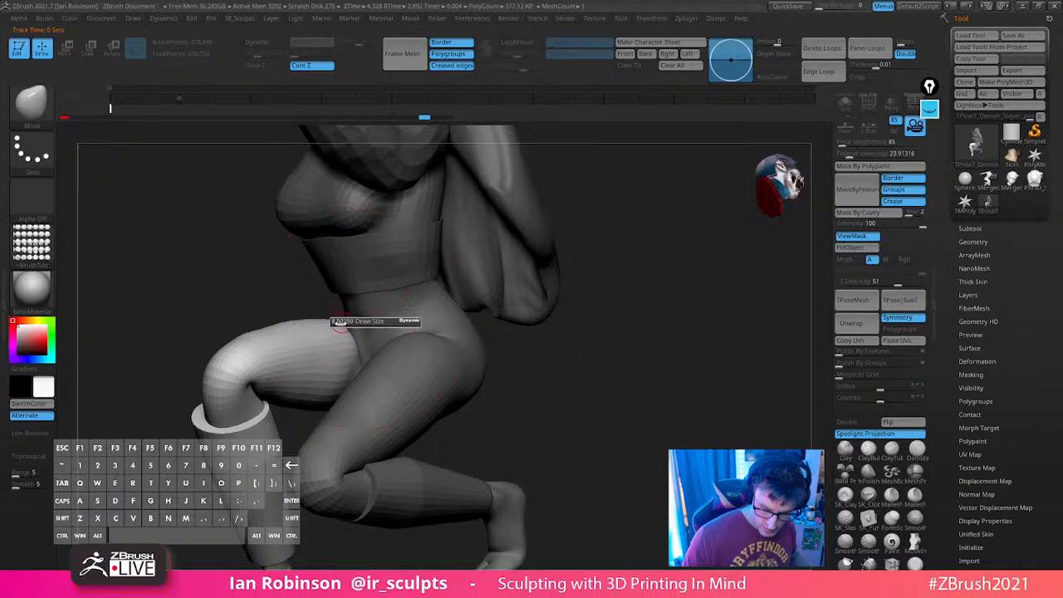
{"action": "key", "text": "ctrl"}
{"action": "key", "text": "ctrl"}
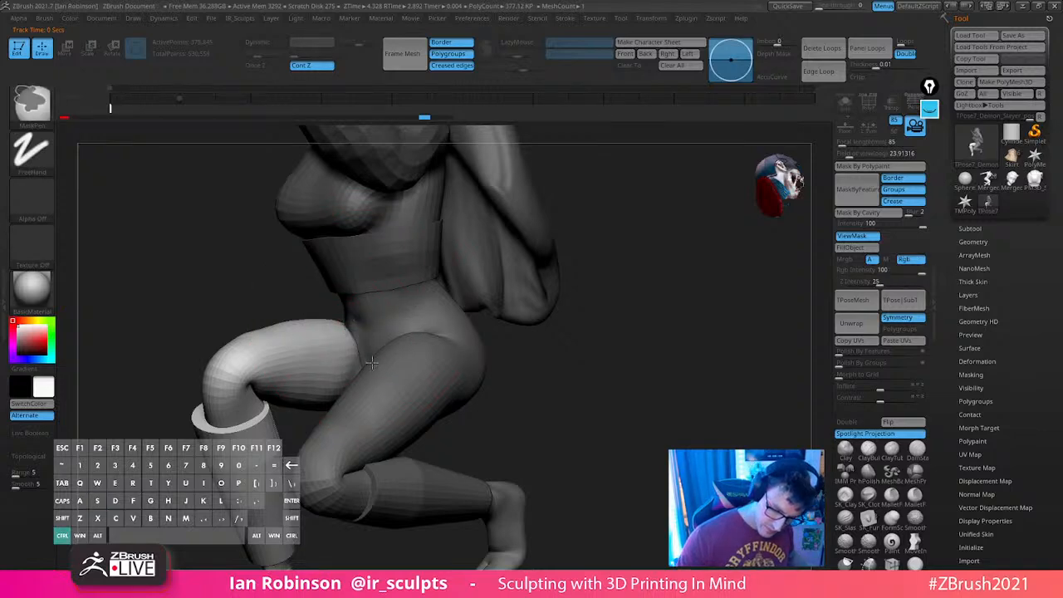
{"action": "left_click_drag", "start_coordinate": [551, 347], "coordinate": [499, 324]}
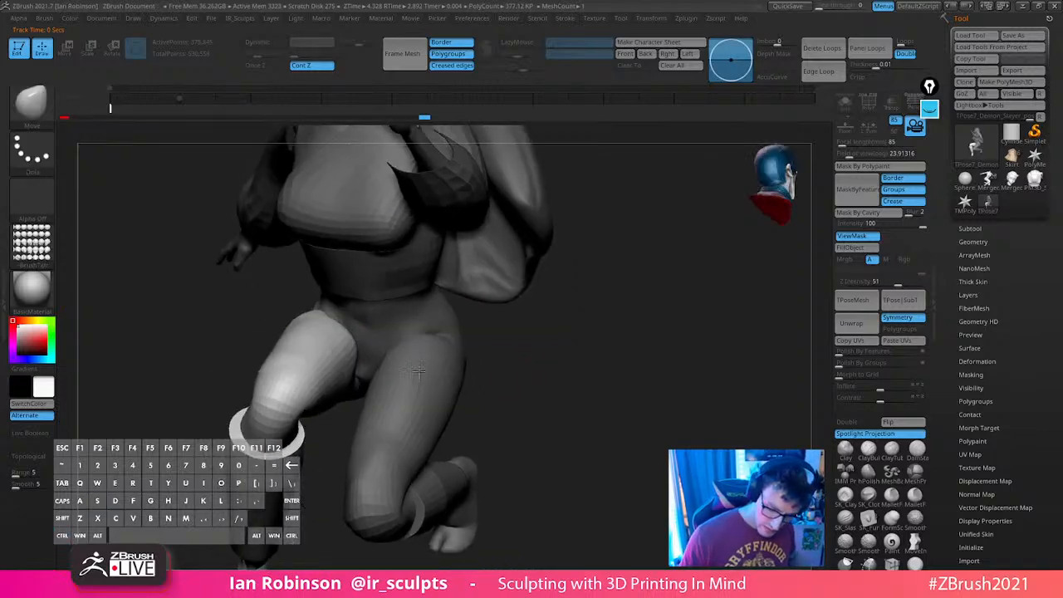
{"action": "left_click_drag", "start_coordinate": [351, 311], "coordinate": [525, 333]}
{"action": "key", "text": "ctrl"}
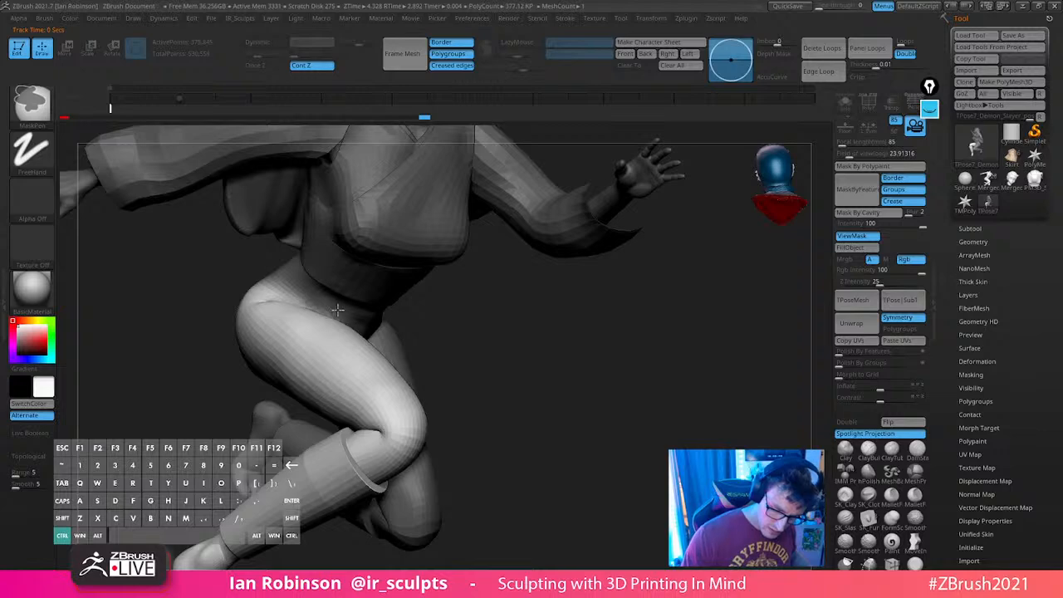
{"action": "left_click_drag", "start_coordinate": [439, 324], "coordinate": [565, 288]}
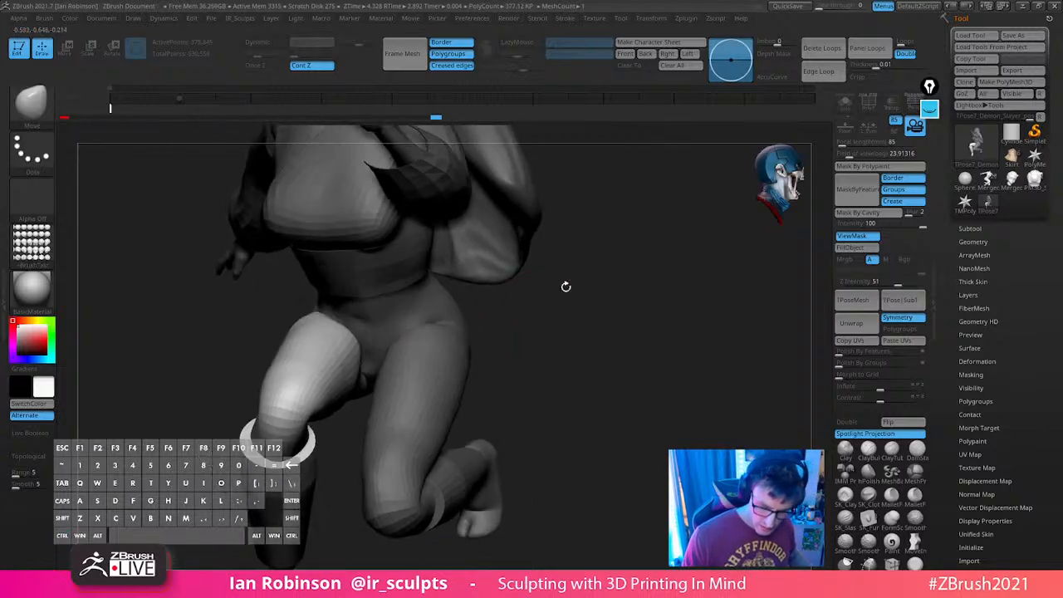
Rotate the raised leg up at the hip with the gizmo to bring the thigh back to about horizontal
{"action": "key", "text": "w"}
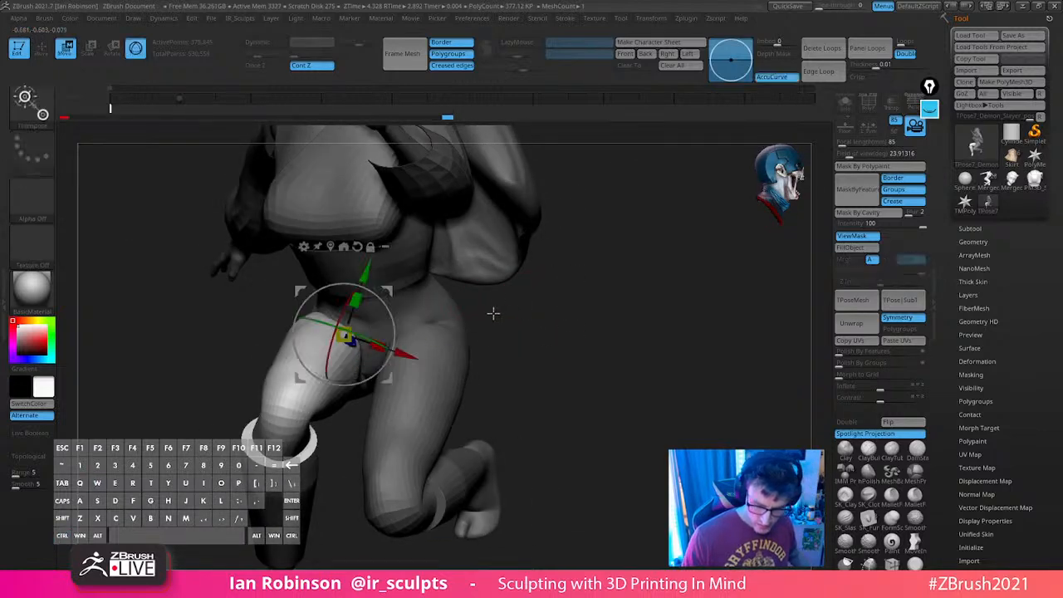
{"action": "left_click_drag", "start_coordinate": [341, 313], "coordinate": [357, 287]}
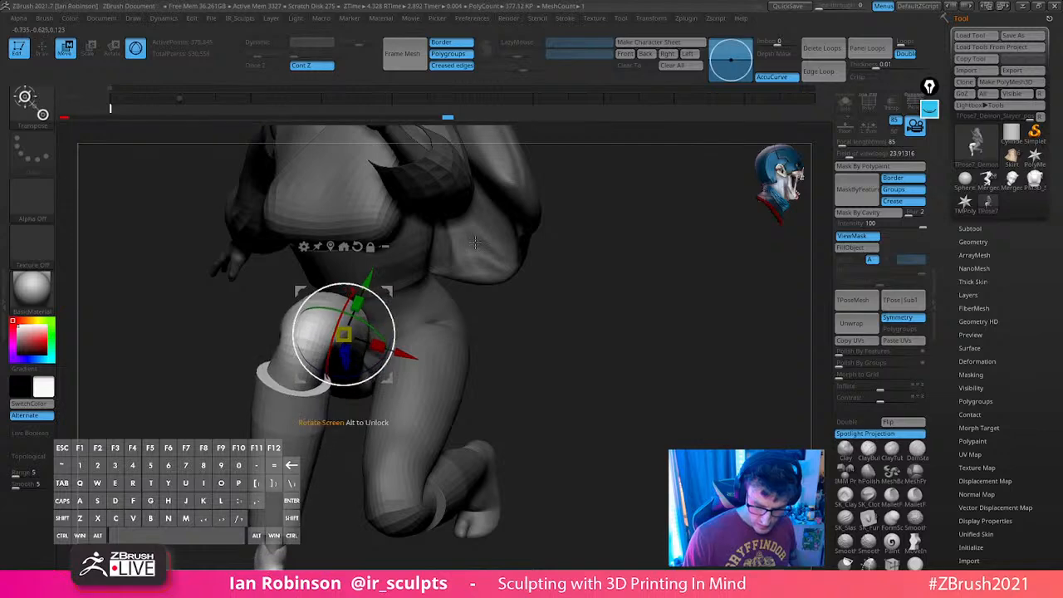
{"action": "right_click_drag", "start_coordinate": [362, 287], "coordinate": [628, 293]}
{"action": "left_click_drag", "start_coordinate": [628, 293], "coordinate": [638, 296]}
{"action": "left_click_drag", "start_coordinate": [393, 344], "coordinate": [393, 356]}
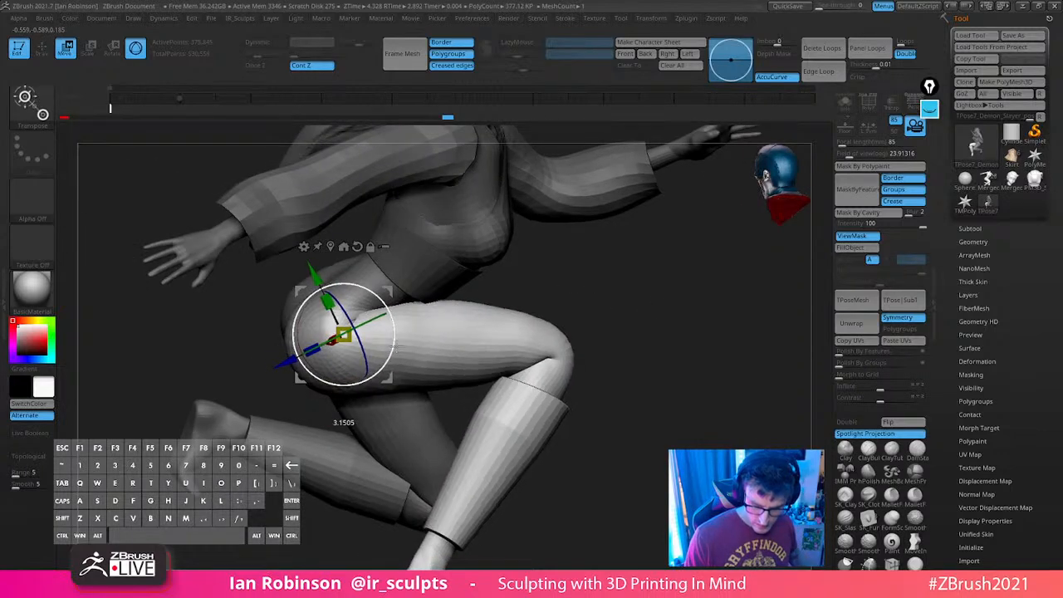
Fine-tune the raised leg's sideways and forward angle at the hip joint, and undo the last rotation
{"action": "left_click_drag", "start_coordinate": [660, 299], "coordinate": [473, 346]}
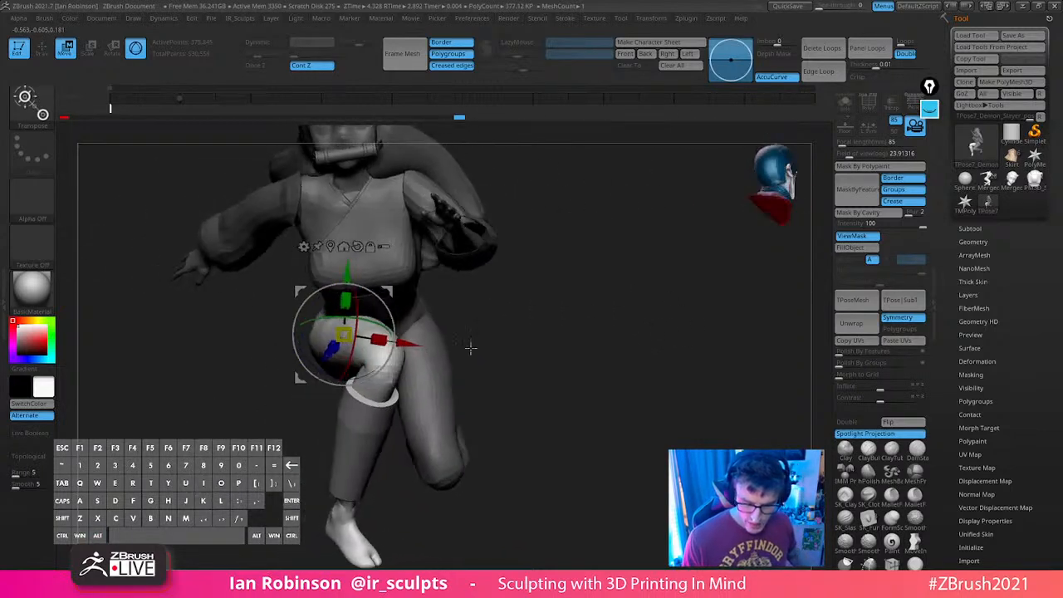
{"action": "left_click_drag", "start_coordinate": [370, 389], "coordinate": [376, 396]}
{"action": "left_click_drag", "start_coordinate": [373, 322], "coordinate": [373, 318]}
{"action": "left_click_drag", "start_coordinate": [491, 307], "coordinate": [636, 307]}
{"action": "left_click_drag", "start_coordinate": [377, 368], "coordinate": [387, 359]}
{"action": "key", "text": "ctrl+z"}
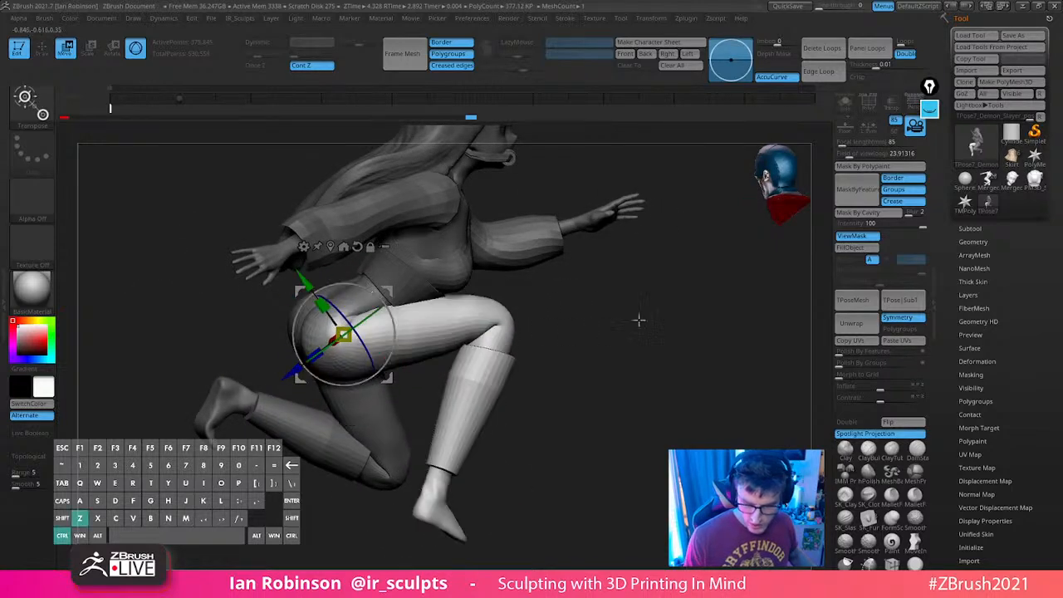
Switch to the Move brush, adjust its draw size and reshape the inner hip where the raised leg joins the pelvis
{"action": "left_click_drag", "start_coordinate": [713, 326], "coordinate": [579, 316]}
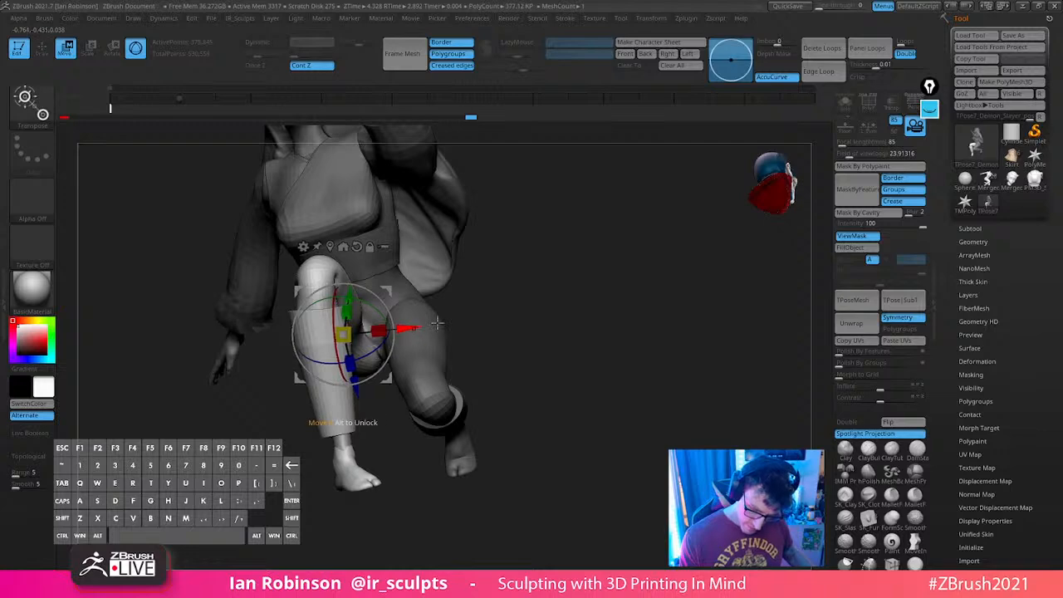
{"action": "left_click_drag", "start_coordinate": [639, 335], "coordinate": [615, 301]}
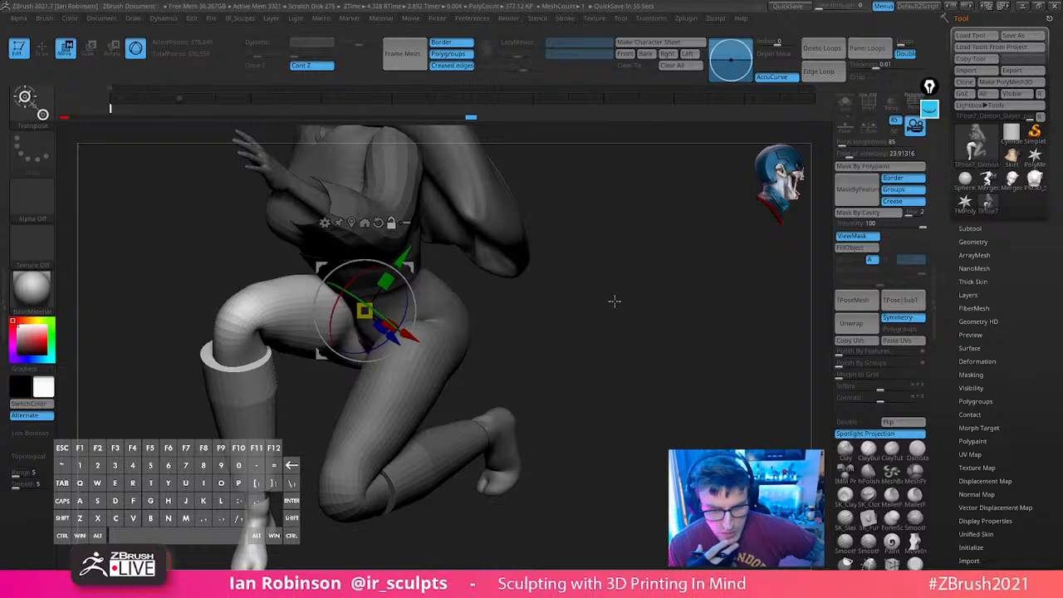
{"action": "left_click_drag", "start_coordinate": [614, 302], "coordinate": [532, 328]}
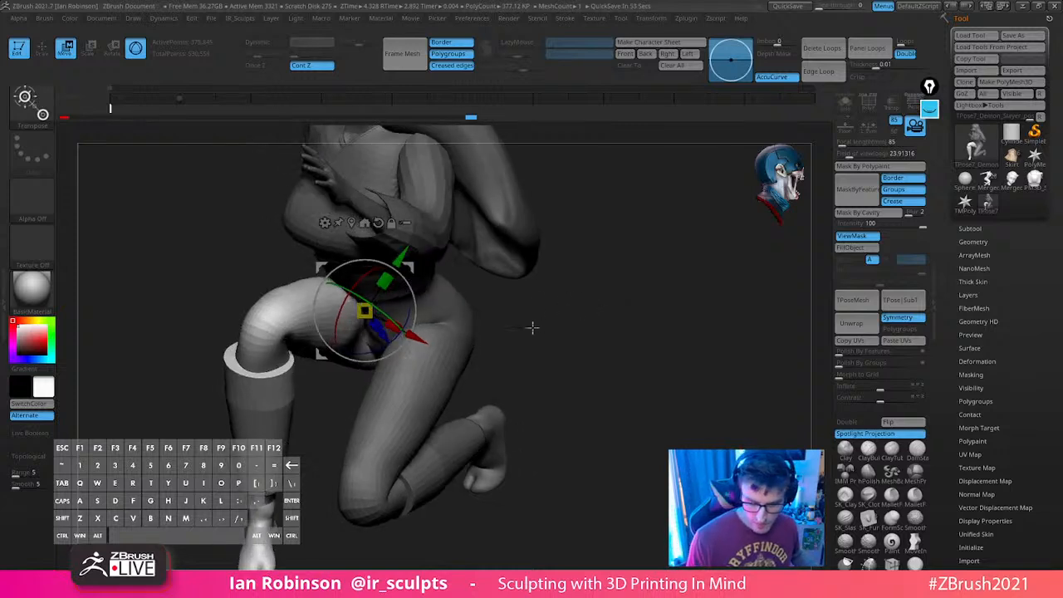
{"action": "key", "text": "q"}
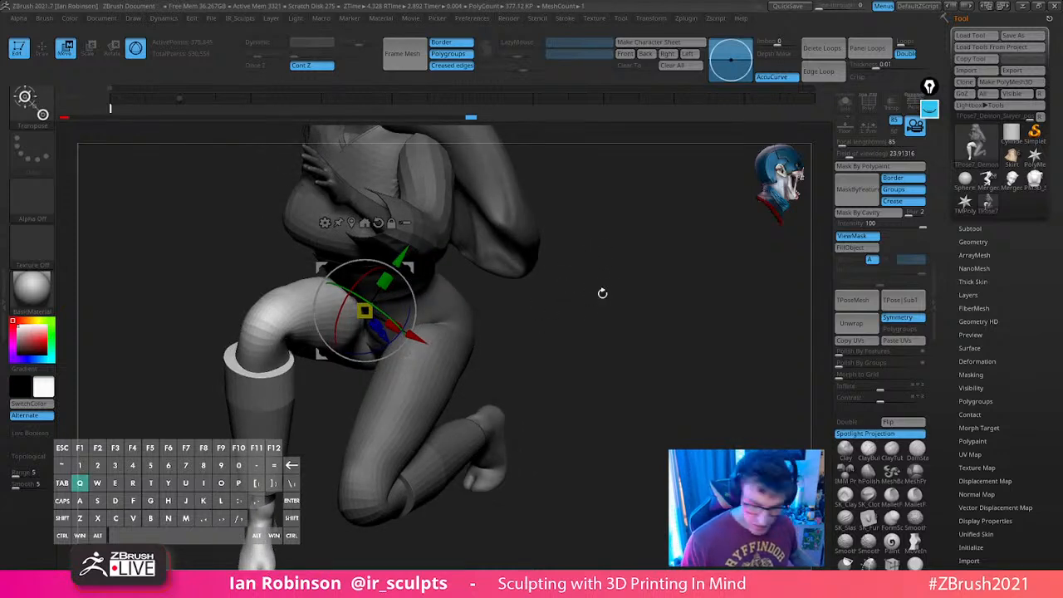
{"action": "key", "text": "s"}
{"action": "left_click_drag", "start_coordinate": [504, 299], "coordinate": [540, 296]}
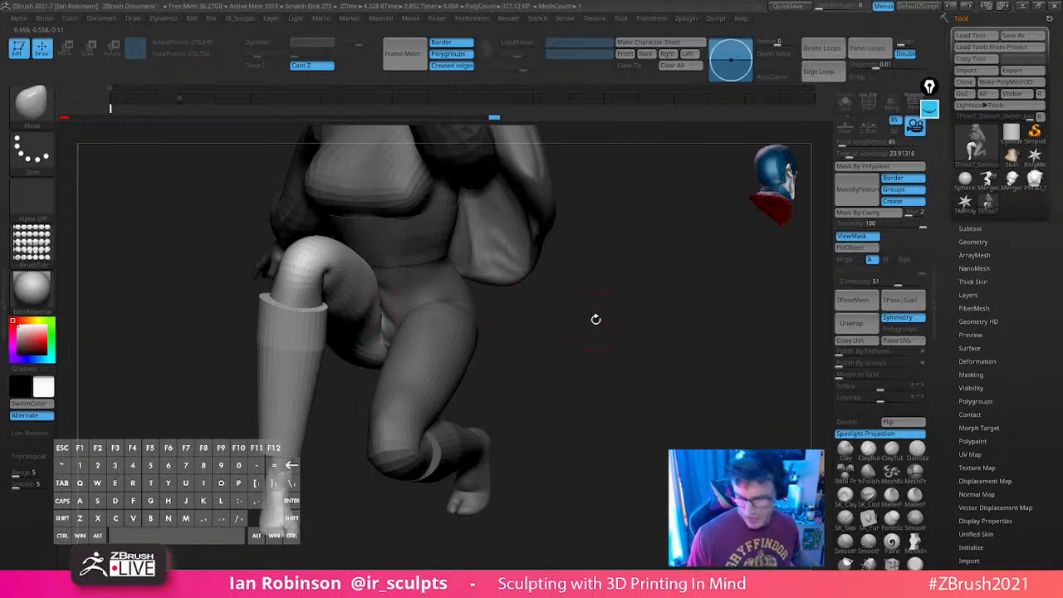
{"action": "mouse_move", "coordinate": [643, 310]}
{"action": "left_mouse_down"}
{"action": "mouse_move", "coordinate": [655, 319]}
{"action": "mouse_move", "coordinate": [548, 297]}
{"action": "left_mouse_up"}
{"action": "key", "text": "s"}
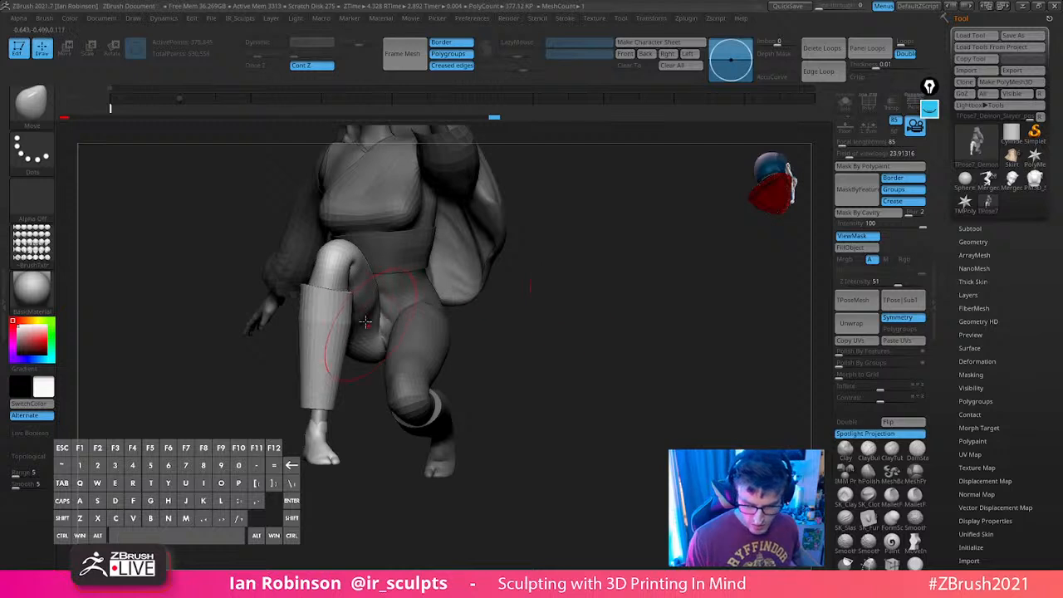
{"action": "key", "text": "s"}
{"action": "left_click_drag", "start_coordinate": [369, 320], "coordinate": [373, 322]}
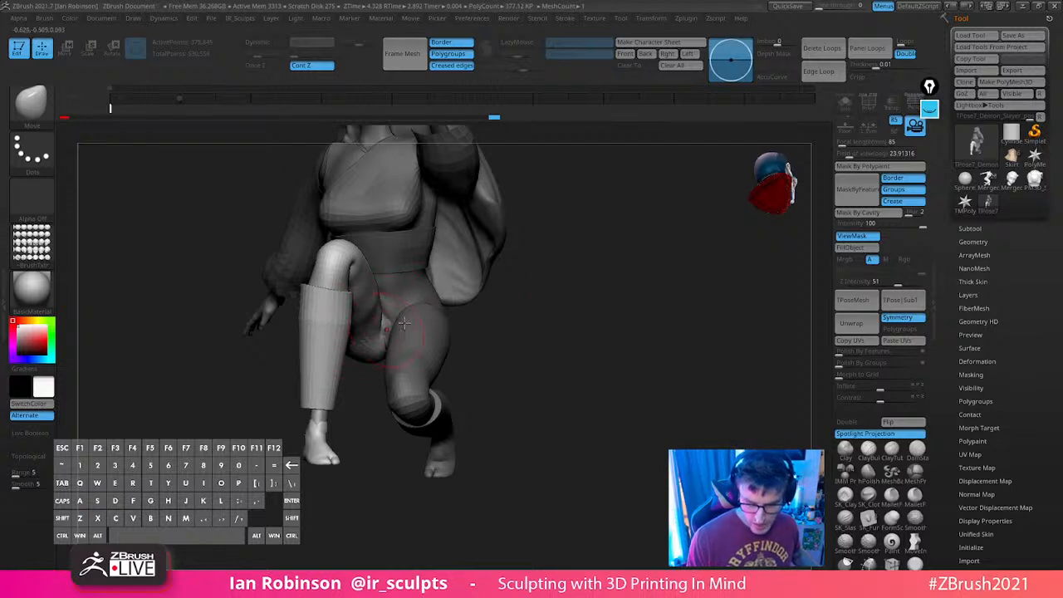
Clear the mask from the whole jumping figure
{"action": "mouse_move", "coordinate": [557, 299]}
{"action": "left_mouse_down"}
{"action": "mouse_move", "coordinate": [565, 277]}
{"action": "mouse_move", "coordinate": [616, 286]}
{"action": "mouse_move", "coordinate": [659, 432]}
{"action": "left_mouse_up"}
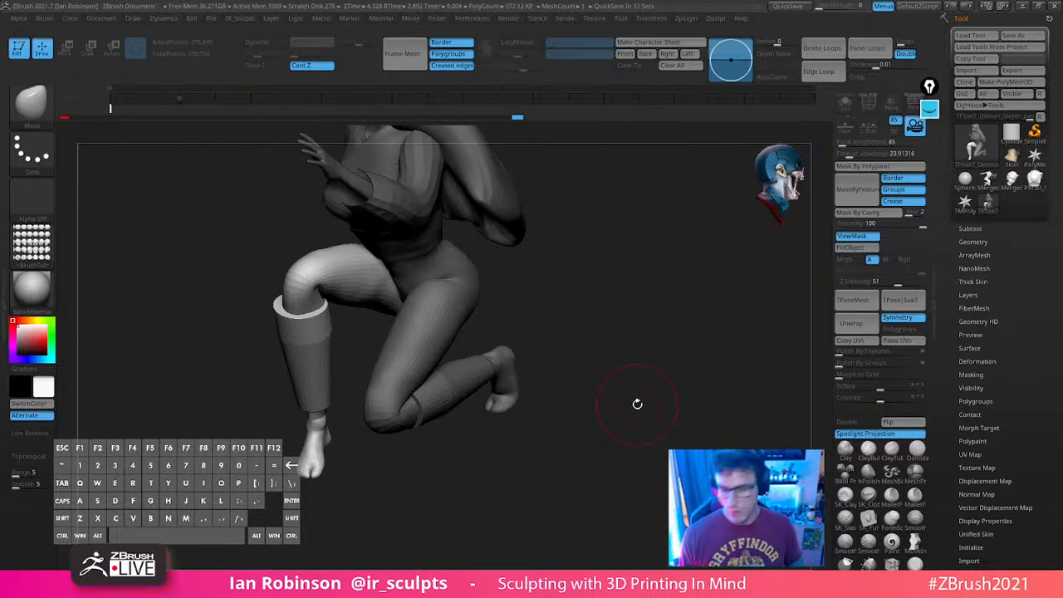
{"action": "left_click_drag", "start_coordinate": [655, 304], "coordinate": [646, 274], "text": "alt"}
{"action": "mouse_move", "coordinate": [646, 274]}
{"action": "left_mouse_down", "text": "alt"}
{"action": "mouse_move", "coordinate": [678, 355]}
{"action": "mouse_move", "coordinate": [667, 270]}
{"action": "left_mouse_up", "text": "alt"}
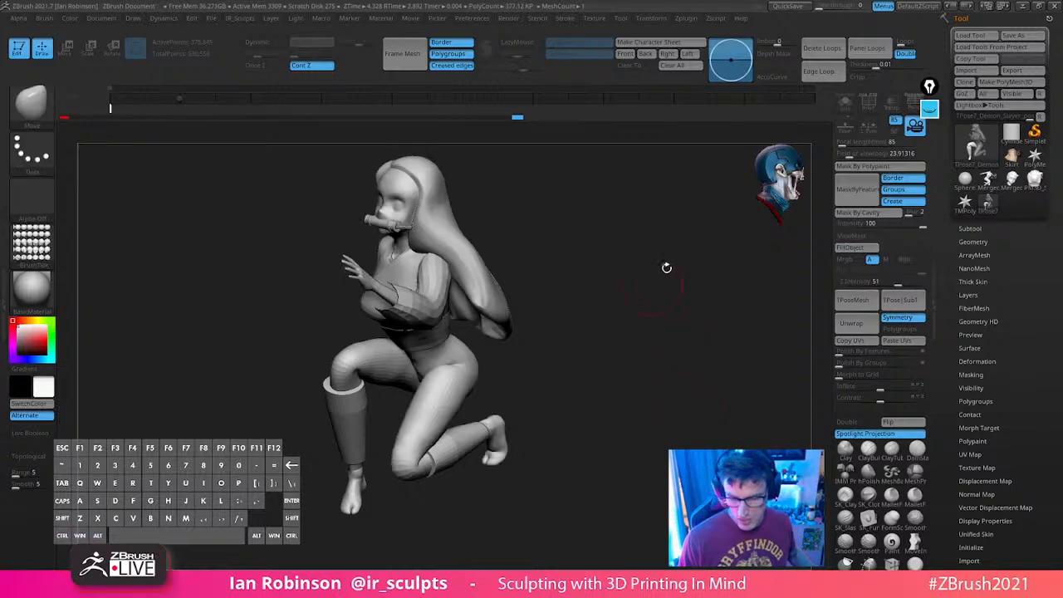
Export the posed figure mesh in FBX format as TPose7_Demon_Slayer_pose_06_Blockout.fbx
{"action": "left_click", "coordinate": [1013, 71]}
{"action": "left_click", "coordinate": [250, 453]}
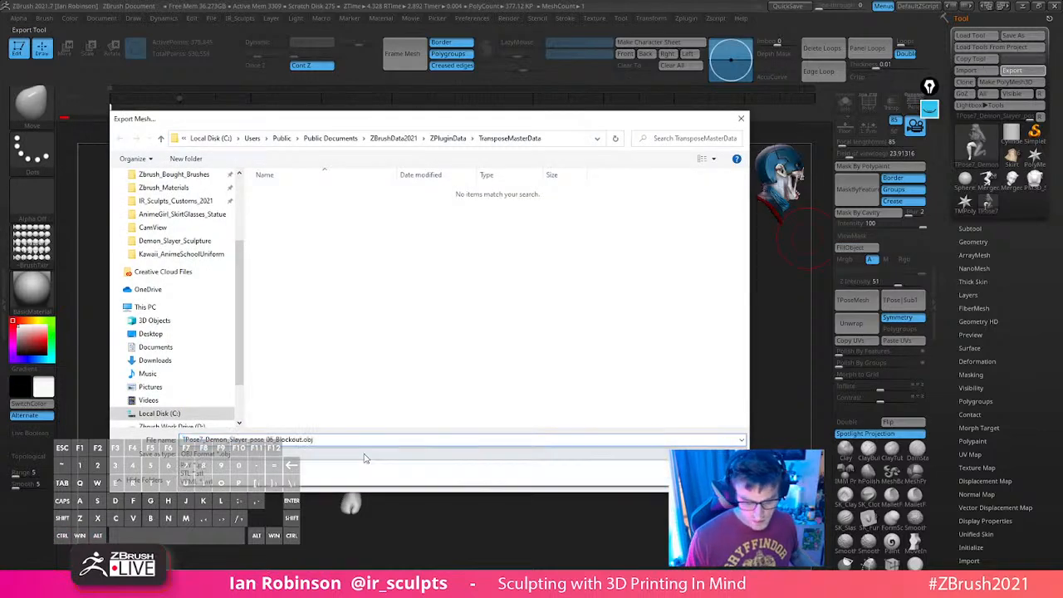
{"action": "left_click", "coordinate": [207, 557]}
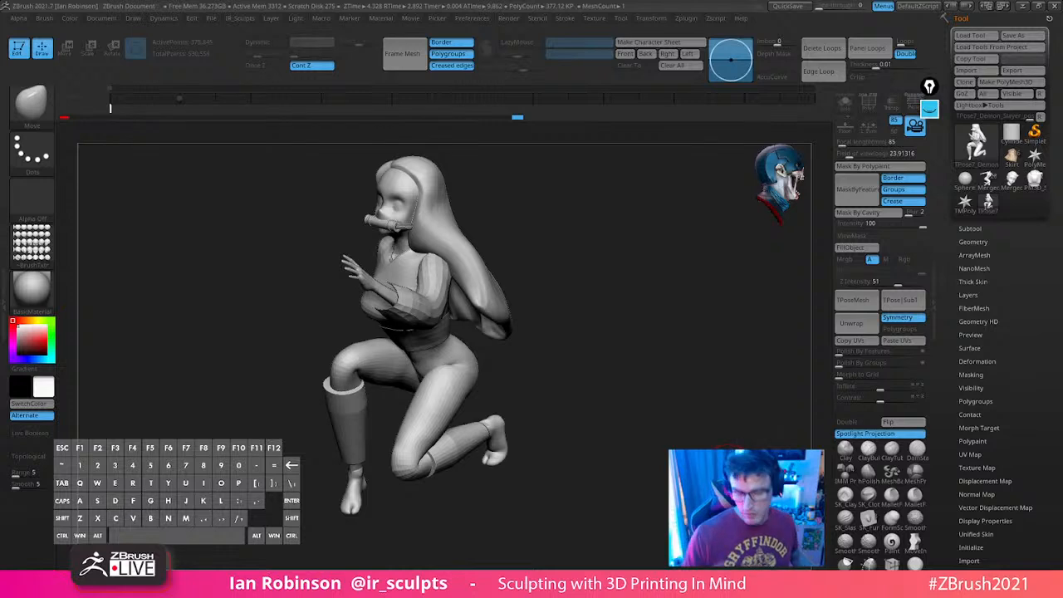
{"action": "left_click_drag", "start_coordinate": [694, 353], "coordinate": [662, 375]}
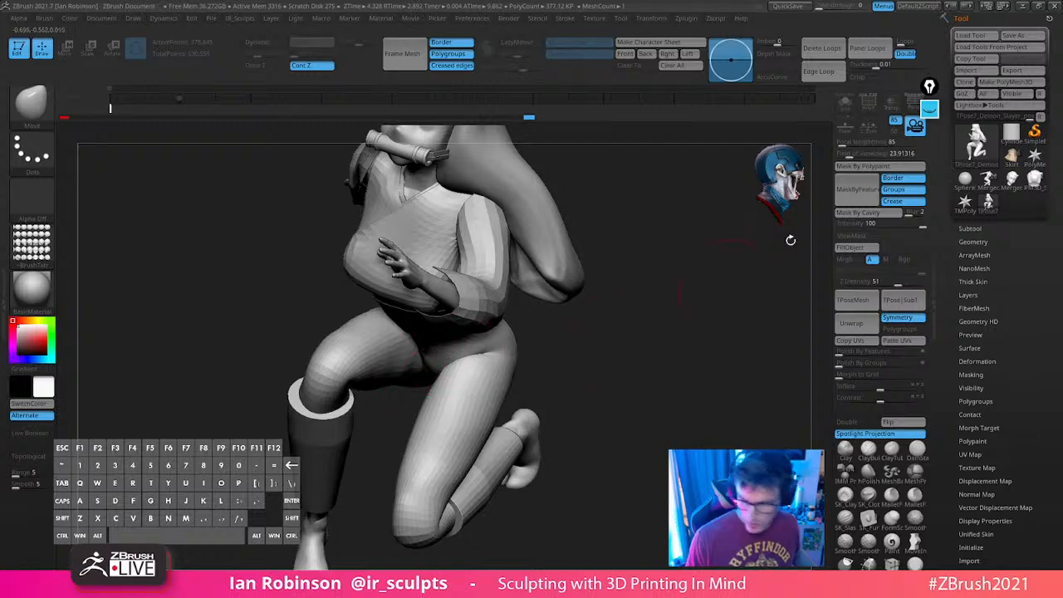
{"action": "left_click", "coordinate": [1018, 72]}
{"action": "left_click", "coordinate": [274, 454]}
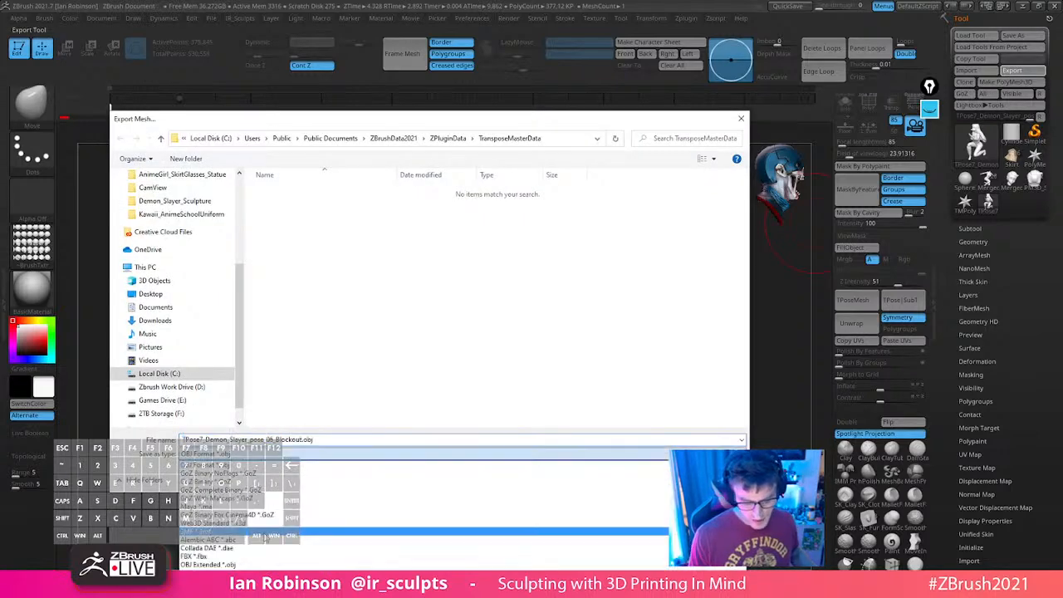
{"action": "left_click", "coordinate": [262, 559]}
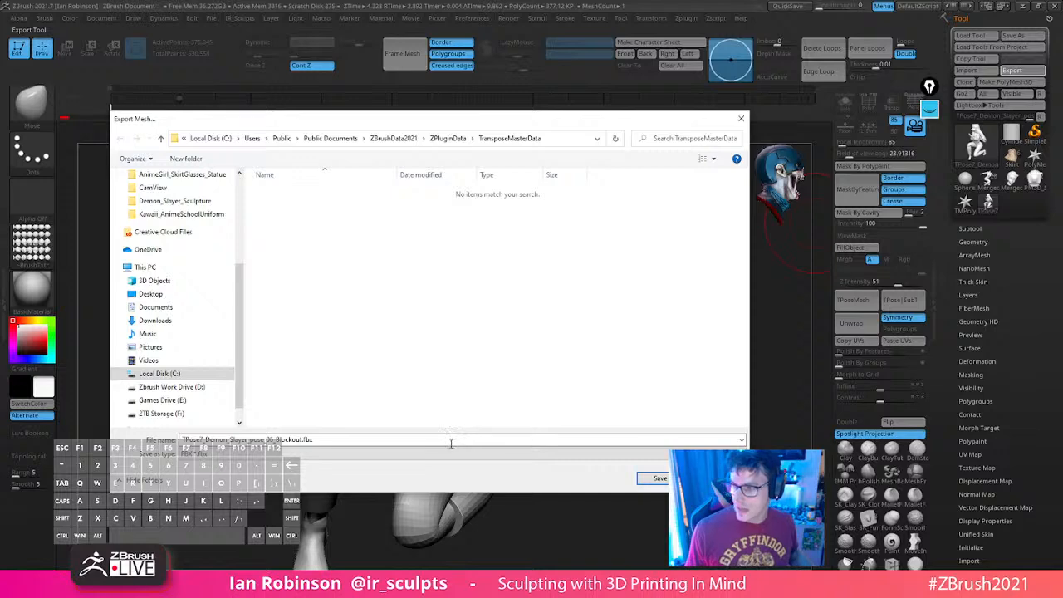
{"action": "key", "text": "Return"}
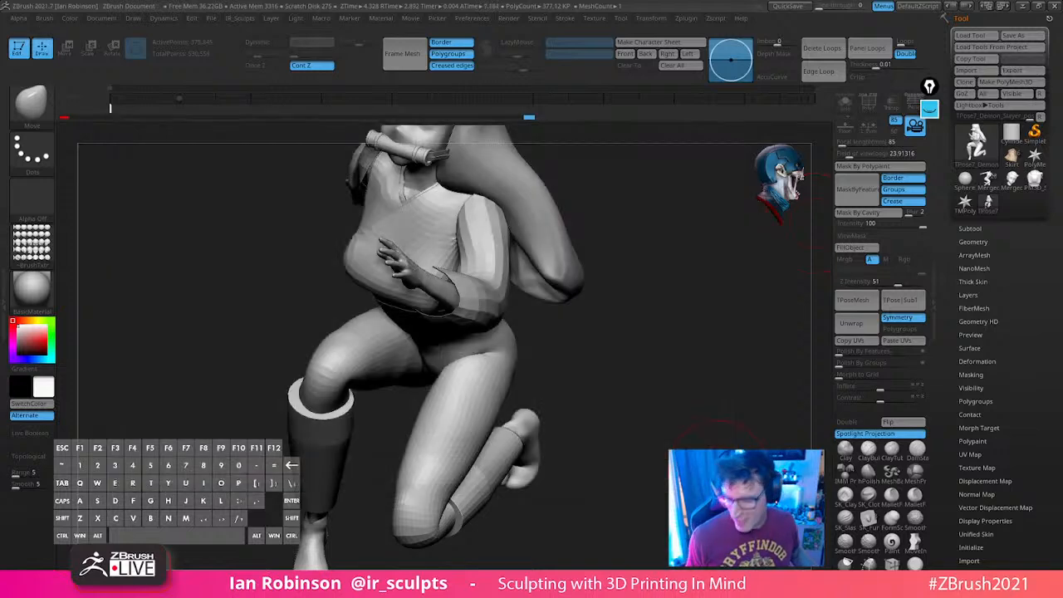
Smooth the crotch crease and nudge the hips and lower buttock into shape with the Move brush
{"action": "left_click_drag", "start_coordinate": [706, 332], "coordinate": [578, 296]}
{"action": "left_click_drag", "start_coordinate": [582, 339], "coordinate": [582, 346]}
{"action": "left_click_drag", "start_coordinate": [448, 306], "coordinate": [451, 280], "text": "shift"}
{"action": "left_click_drag", "start_coordinate": [613, 315], "coordinate": [587, 359]}
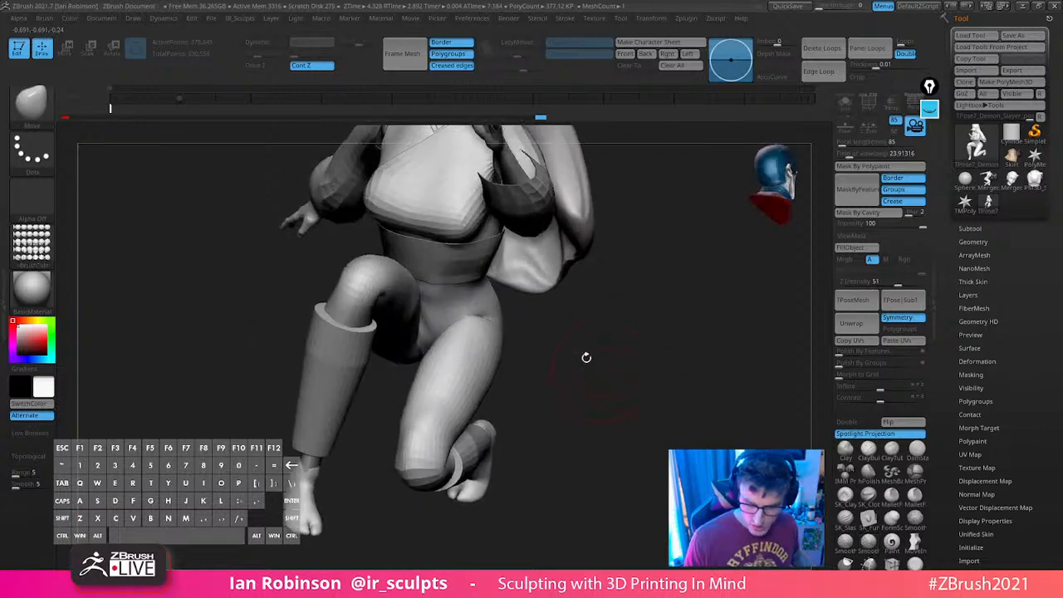
{"action": "left_click_drag", "start_coordinate": [504, 308], "coordinate": [496, 321]}
{"action": "left_click_drag", "start_coordinate": [562, 323], "coordinate": [678, 320]}
{"action": "left_click_drag", "start_coordinate": [719, 268], "coordinate": [752, 237]}
{"action": "left_click_drag", "start_coordinate": [589, 349], "coordinate": [581, 343]}
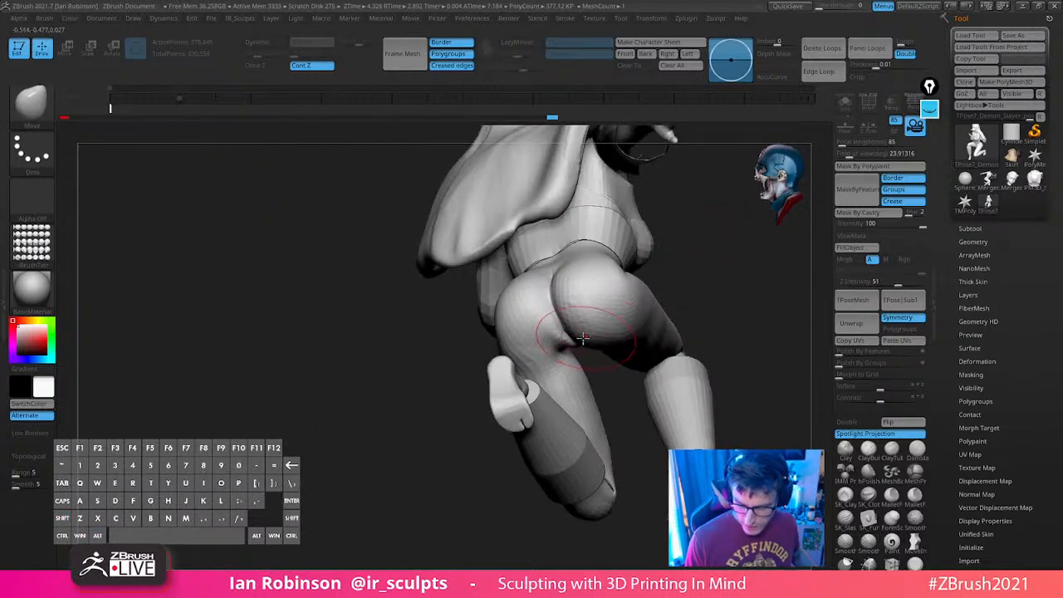
Refine the raised thigh's underside and its transition into the buttock with the Move brush from below and the side
{"action": "mouse_move", "coordinate": [712, 258]}
{"action": "left_mouse_down"}
{"action": "mouse_move", "coordinate": [653, 294]}
{"action": "mouse_move", "coordinate": [707, 299]}
{"action": "mouse_move", "coordinate": [722, 363]}
{"action": "mouse_move", "coordinate": [660, 401]}
{"action": "left_mouse_up"}
{"action": "mouse_move", "coordinate": [548, 422]}
{"action": "left_mouse_down"}
{"action": "mouse_move", "coordinate": [505, 402]}
{"action": "mouse_move", "coordinate": [515, 398]}
{"action": "left_mouse_up"}
{"action": "mouse_move", "coordinate": [515, 400]}
{"action": "left_mouse_down"}
{"action": "mouse_move", "coordinate": [492, 397]}
{"action": "mouse_move", "coordinate": [510, 458]}
{"action": "mouse_move", "coordinate": [693, 311]}
{"action": "mouse_move", "coordinate": [604, 384]}
{"action": "mouse_move", "coordinate": [525, 349]}
{"action": "left_mouse_up"}
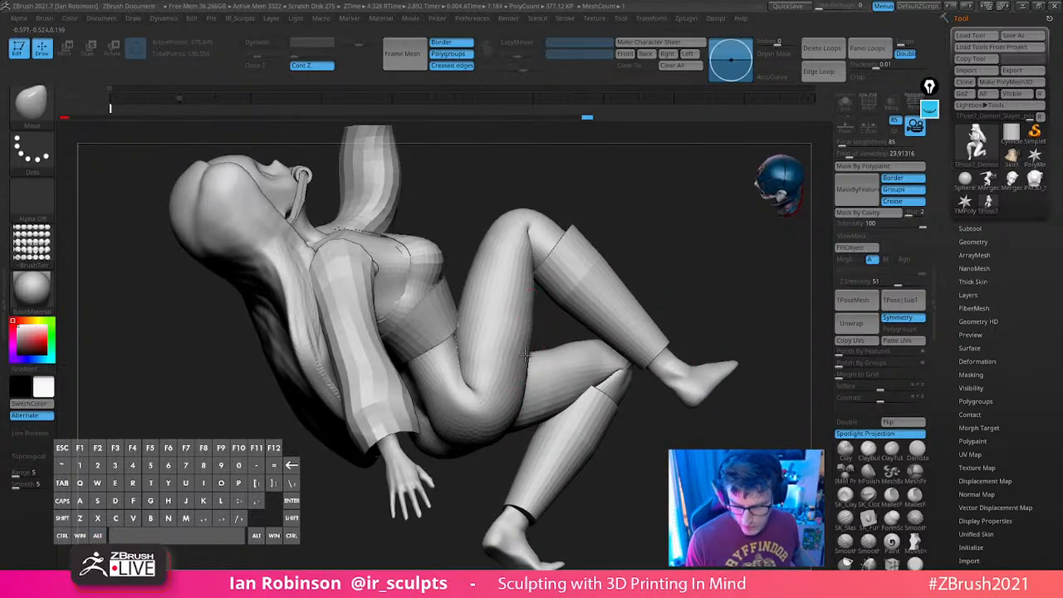
{"action": "mouse_move", "coordinate": [582, 322]}
{"action": "left_mouse_down"}
{"action": "mouse_move", "coordinate": [545, 316]}
{"action": "mouse_move", "coordinate": [710, 287]}
{"action": "mouse_move", "coordinate": [684, 349]}
{"action": "mouse_move", "coordinate": [773, 333]}
{"action": "mouse_move", "coordinate": [677, 325]}
{"action": "mouse_move", "coordinate": [645, 339]}
{"action": "mouse_move", "coordinate": [667, 351]}
{"action": "mouse_move", "coordinate": [656, 349]}
{"action": "mouse_move", "coordinate": [658, 314]}
{"action": "mouse_move", "coordinate": [671, 327]}
{"action": "mouse_move", "coordinate": [580, 254]}
{"action": "left_mouse_up"}
{"action": "left_click_drag", "start_coordinate": [522, 278], "coordinate": [589, 278]}
{"action": "left_click_drag", "start_coordinate": [510, 261], "coordinate": [459, 254]}
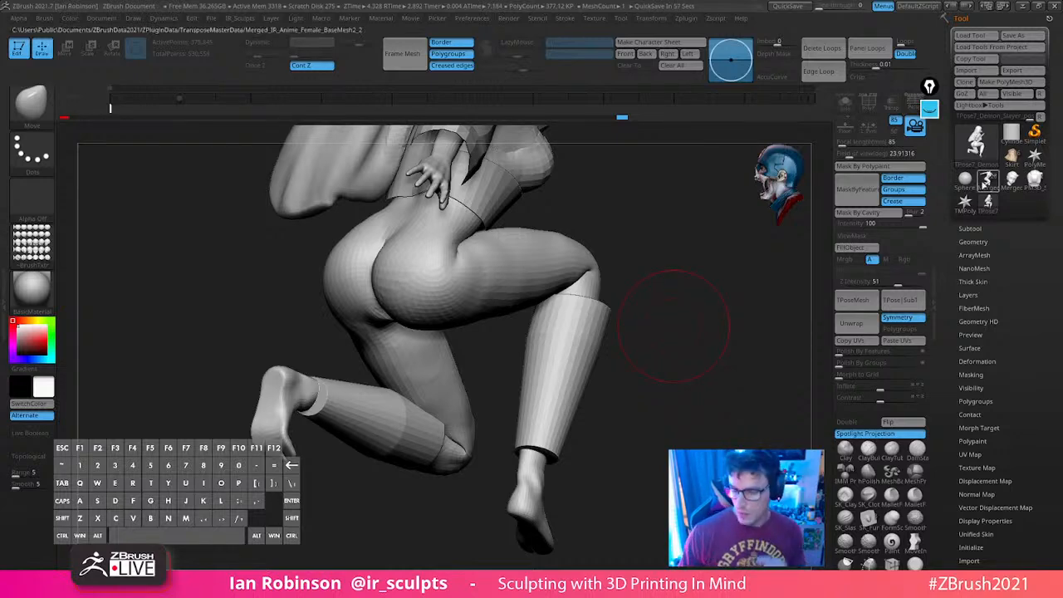
Compare the posed figure with the other figure tool and open the Decimation Master plugin options
{"action": "left_click", "coordinate": [982, 208]}
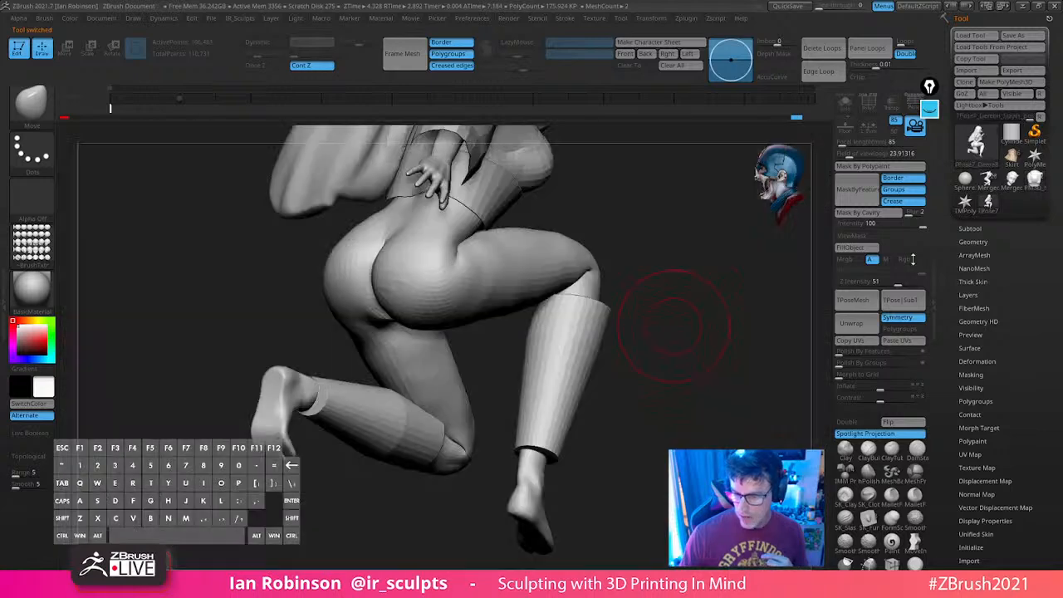
{"action": "left_click_drag", "start_coordinate": [692, 329], "coordinate": [642, 284], "text": "alt"}
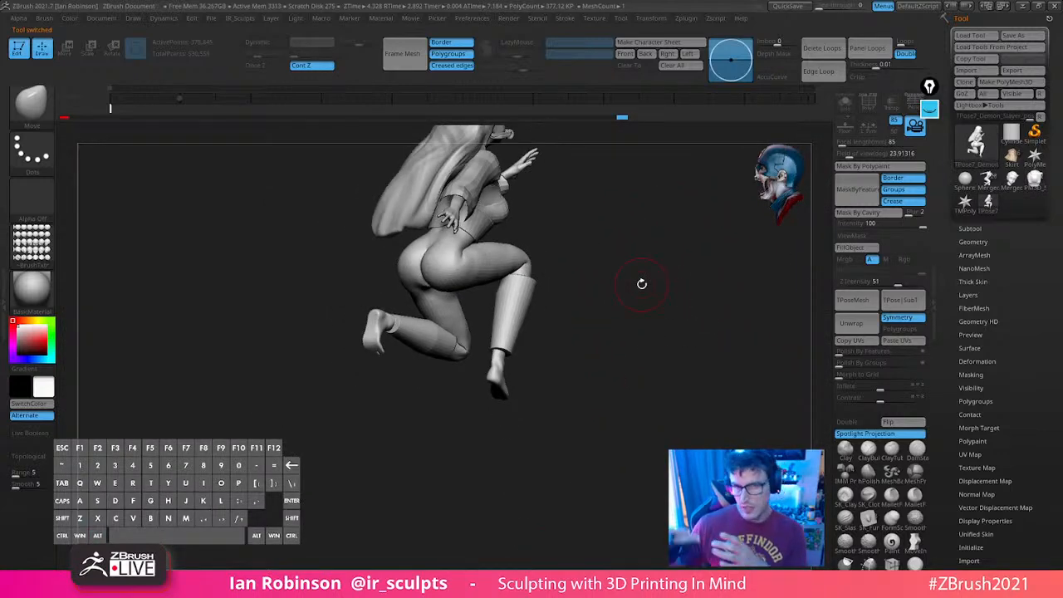
{"action": "left_click", "coordinate": [687, 18]}
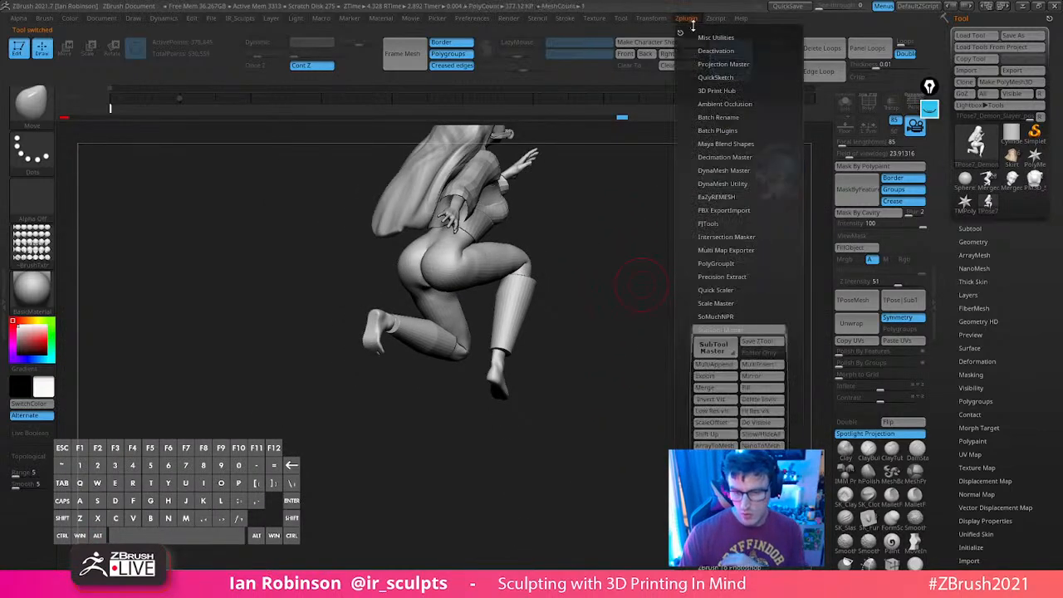
{"action": "left_click", "coordinate": [734, 157]}
{"action": "left_click", "coordinate": [739, 192]}
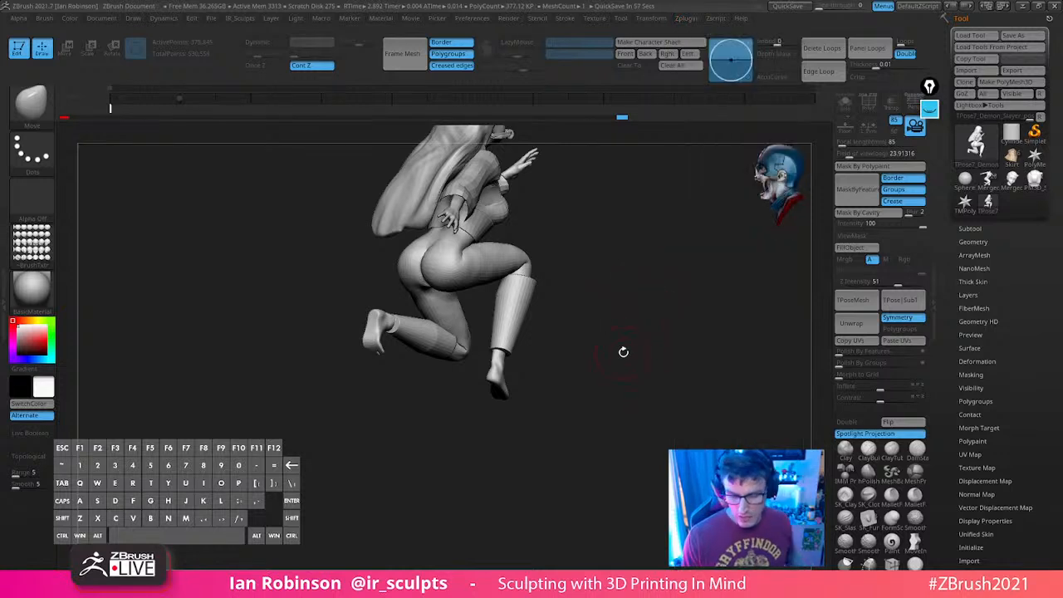
Adjust the Move brush's draw size and refine the contour of the raised leg's thigh and knee
{"action": "mouse_move", "coordinate": [642, 299]}
{"action": "left_mouse_down"}
{"action": "mouse_move", "coordinate": [645, 332]}
{"action": "mouse_move", "coordinate": [632, 339]}
{"action": "mouse_move", "coordinate": [636, 317]}
{"action": "mouse_move", "coordinate": [676, 396]}
{"action": "left_mouse_up"}
{"action": "key", "text": "s"}
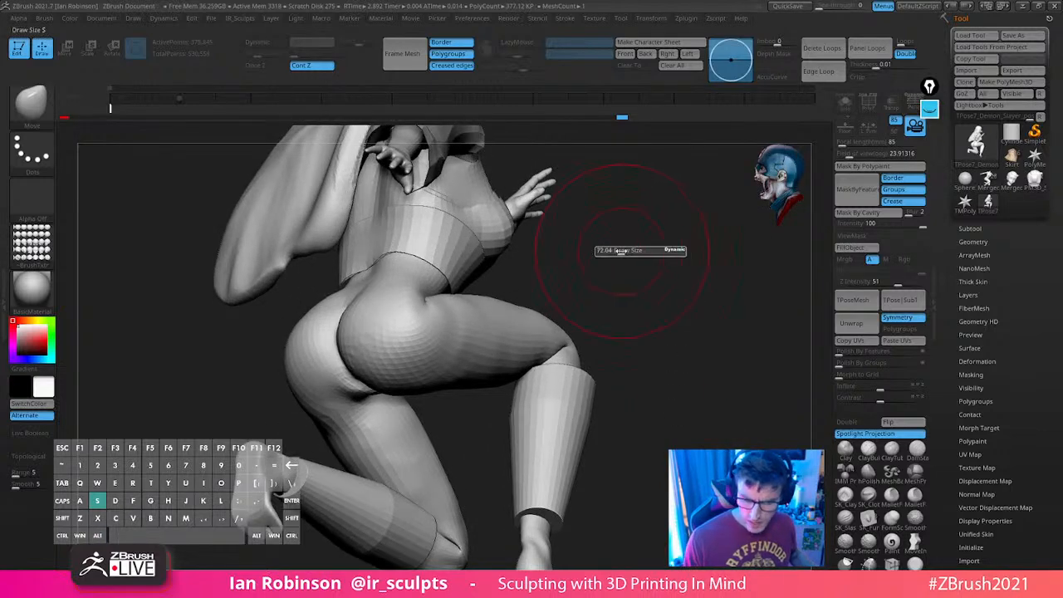
{"action": "left_click", "coordinate": [621, 251]}
{"action": "left_click_drag", "start_coordinate": [629, 238], "coordinate": [487, 374]}
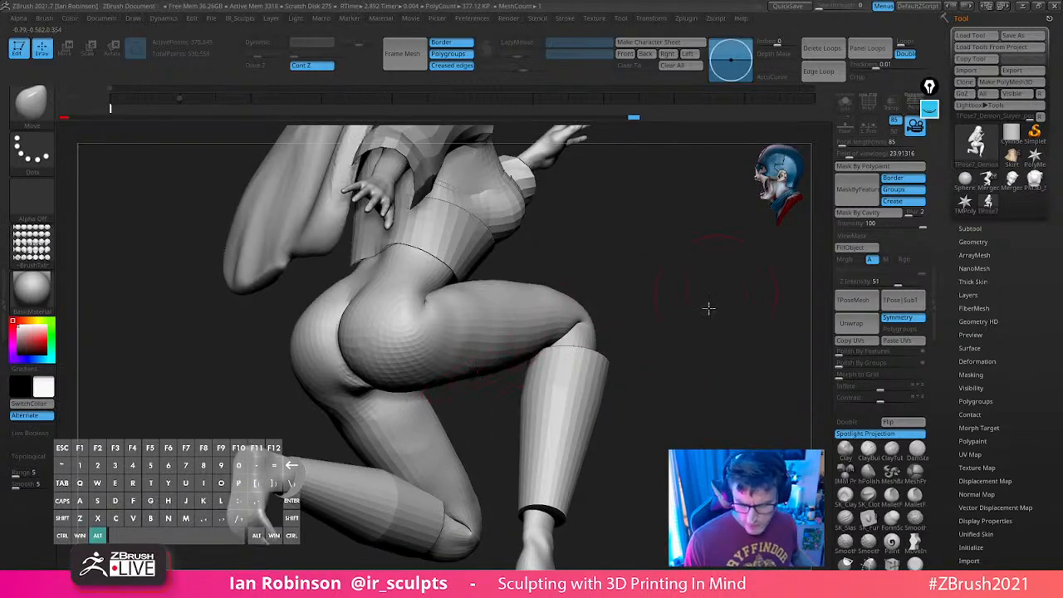
{"action": "mouse_move", "coordinate": [704, 309]}
{"action": "left_mouse_down"}
{"action": "mouse_move", "coordinate": [717, 274]}
{"action": "mouse_move", "coordinate": [517, 294]}
{"action": "left_mouse_up"}
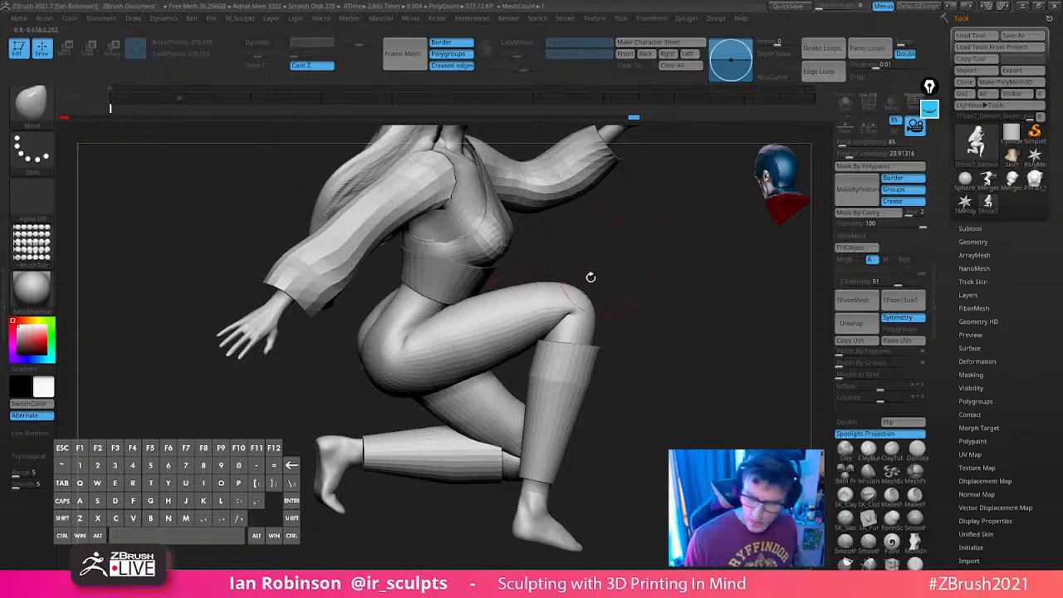
{"action": "left_click_drag", "start_coordinate": [584, 302], "coordinate": [584, 289]}
Check the leg pose from the front and side, and reveal the coat, skirt and second figure with the box
{"action": "mouse_move", "coordinate": [752, 279]}
{"action": "left_mouse_down"}
{"action": "mouse_move", "coordinate": [715, 271]}
{"action": "mouse_move", "coordinate": [598, 392]}
{"action": "mouse_move", "coordinate": [483, 441]}
{"action": "left_mouse_up"}
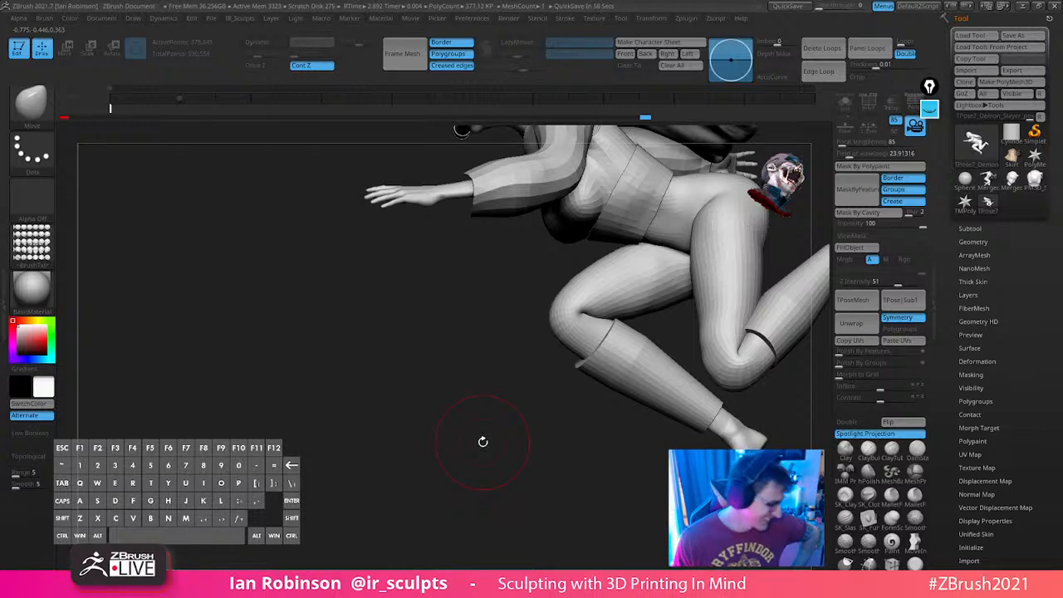
{"action": "left_click_drag", "start_coordinate": [483, 441], "coordinate": [529, 404]}
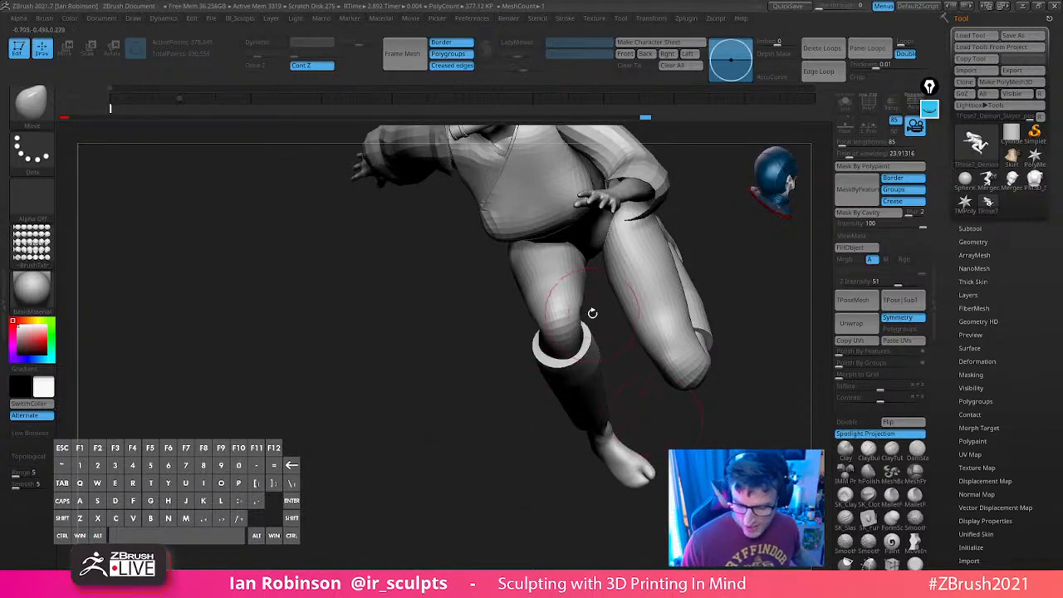
{"action": "mouse_move", "coordinate": [593, 311]}
{"action": "left_mouse_down"}
{"action": "mouse_move", "coordinate": [518, 439]}
{"action": "mouse_move", "coordinate": [689, 308]}
{"action": "mouse_move", "coordinate": [682, 328]}
{"action": "mouse_move", "coordinate": [711, 324]}
{"action": "mouse_move", "coordinate": [676, 320]}
{"action": "mouse_move", "coordinate": [707, 323]}
{"action": "mouse_move", "coordinate": [689, 327]}
{"action": "mouse_move", "coordinate": [707, 337]}
{"action": "mouse_move", "coordinate": [684, 363]}
{"action": "mouse_move", "coordinate": [691, 373]}
{"action": "left_mouse_up"}
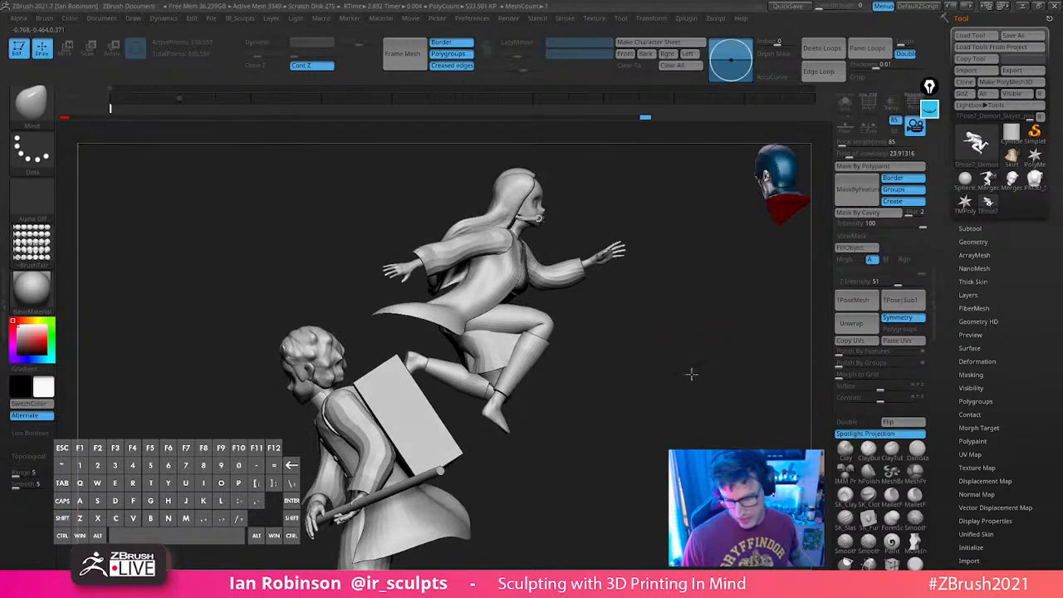
Separate the jumping figure by hiding parts with selection brushes, and mask the second figure and its box while leaving her unmasked
{"action": "left_click", "coordinate": [418, 366], "text": "ctrl+shift"}
{"action": "left_click_drag", "start_coordinate": [536, 406], "coordinate": [544, 428], "text": "ctrl+shift"}
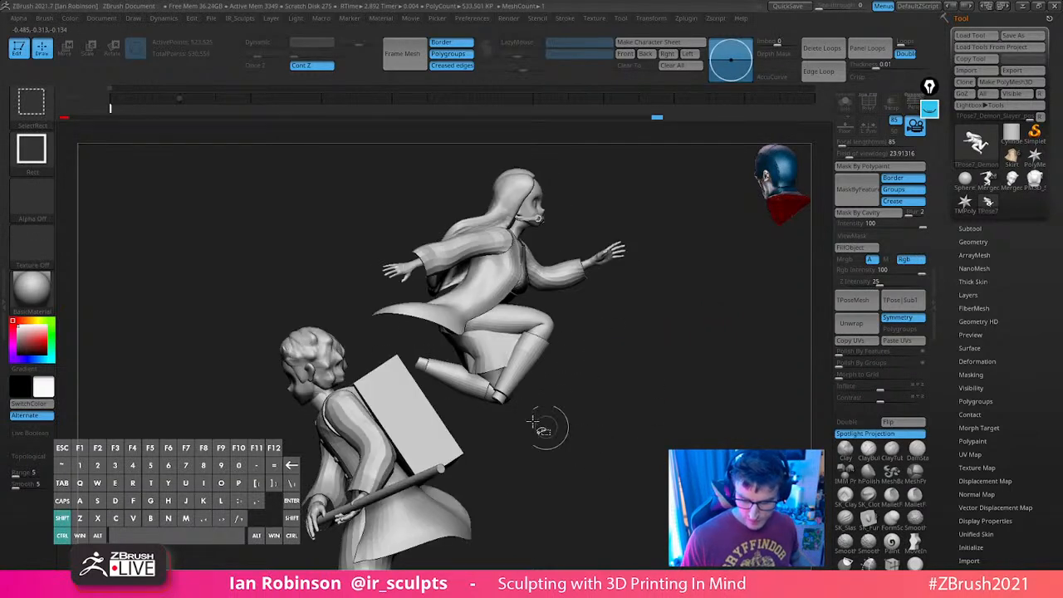
{"action": "left_click", "coordinate": [457, 381], "text": "ctrl+shift"}
{"action": "left_click", "coordinate": [436, 368], "text": "ctrl+shift"}
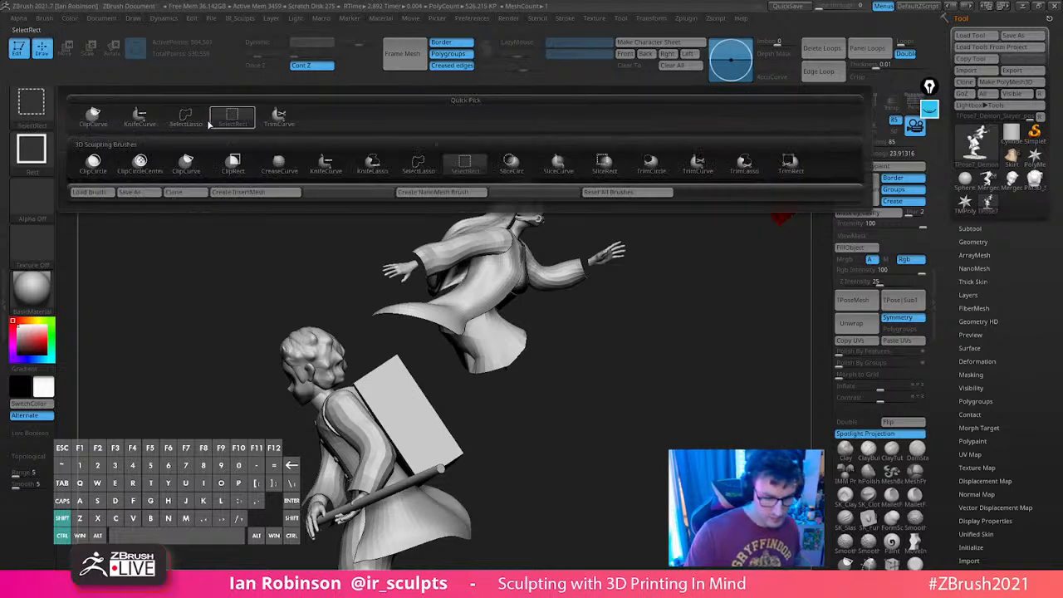
{"action": "mouse_move", "coordinate": [490, 416]}
{"action": "left_mouse_down", "text": "ctrl+shift"}
{"action": "mouse_move", "coordinate": [368, 221]}
{"action": "mouse_move", "coordinate": [731, 266]}
{"action": "mouse_move", "coordinate": [691, 241]}
{"action": "mouse_move", "coordinate": [700, 257]}
{"action": "mouse_move", "coordinate": [681, 254]}
{"action": "left_mouse_up", "text": "ctrl+shift"}
{"action": "mouse_move", "coordinate": [707, 304]}
{"action": "left_mouse_down"}
{"action": "mouse_move", "coordinate": [593, 311]}
{"action": "mouse_move", "coordinate": [557, 269]}
{"action": "mouse_move", "coordinate": [689, 278]}
{"action": "mouse_move", "coordinate": [712, 315]}
{"action": "mouse_move", "coordinate": [741, 335]}
{"action": "mouse_move", "coordinate": [757, 331]}
{"action": "mouse_move", "coordinate": [703, 338]}
{"action": "left_mouse_up"}
{"action": "left_click", "coordinate": [708, 332], "text": "ctrl+shift"}
{"action": "left_click_drag", "start_coordinate": [708, 331], "coordinate": [614, 315]}
{"action": "key", "text": "w"}
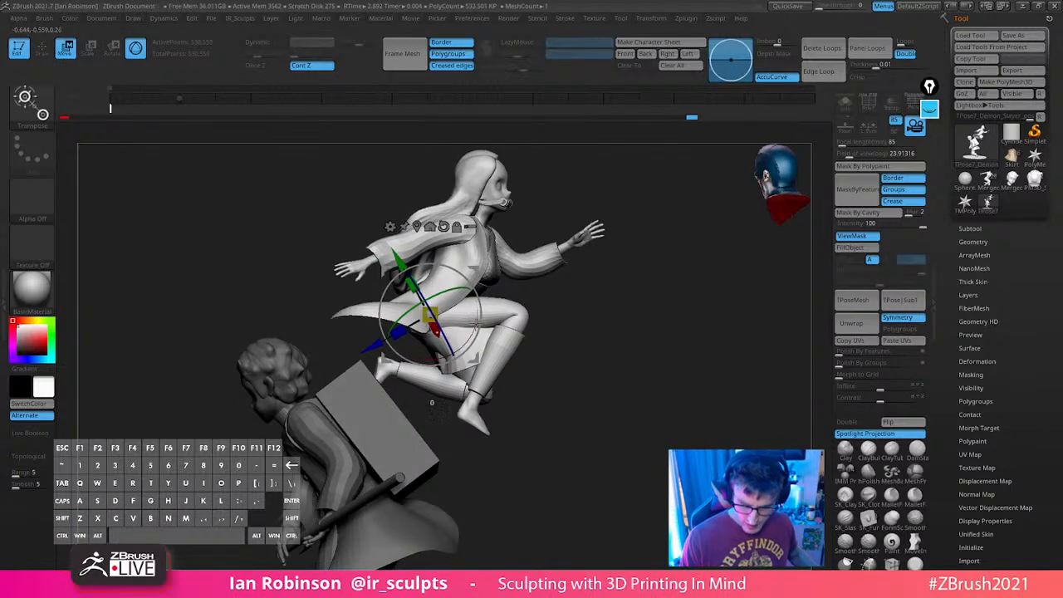
Rotate the unmasked jumping figure with the gizmo so she leans forward above the second figure's box
{"action": "left_click_drag", "start_coordinate": [476, 326], "coordinate": [472, 341]}
{"action": "left_click_drag", "start_coordinate": [591, 353], "coordinate": [574, 391], "text": "shift"}
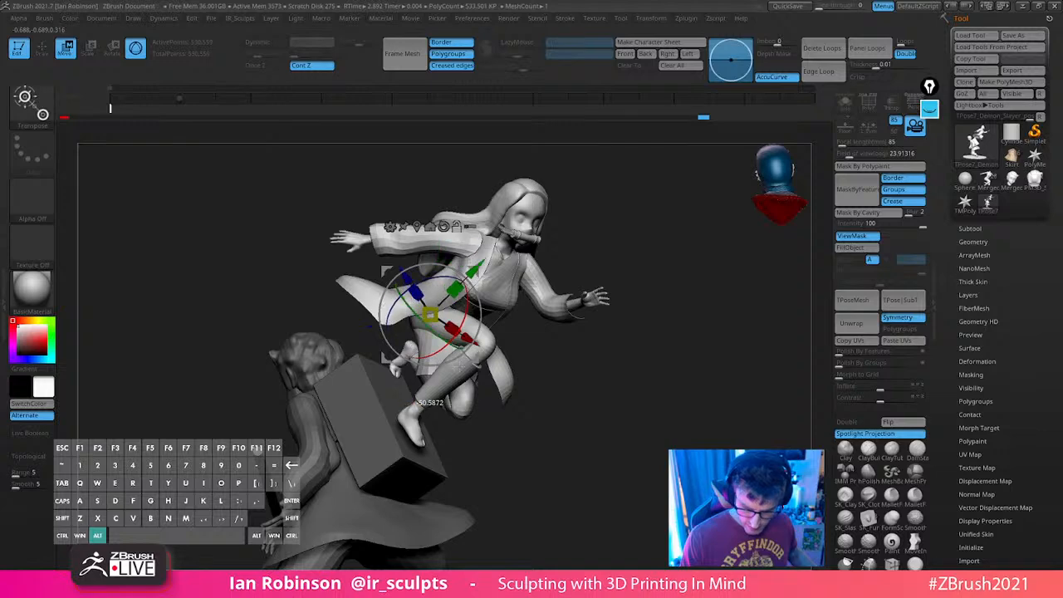
{"action": "left_click_drag", "start_coordinate": [417, 266], "coordinate": [421, 278]}
{"action": "left_click_drag", "start_coordinate": [471, 320], "coordinate": [545, 309]}
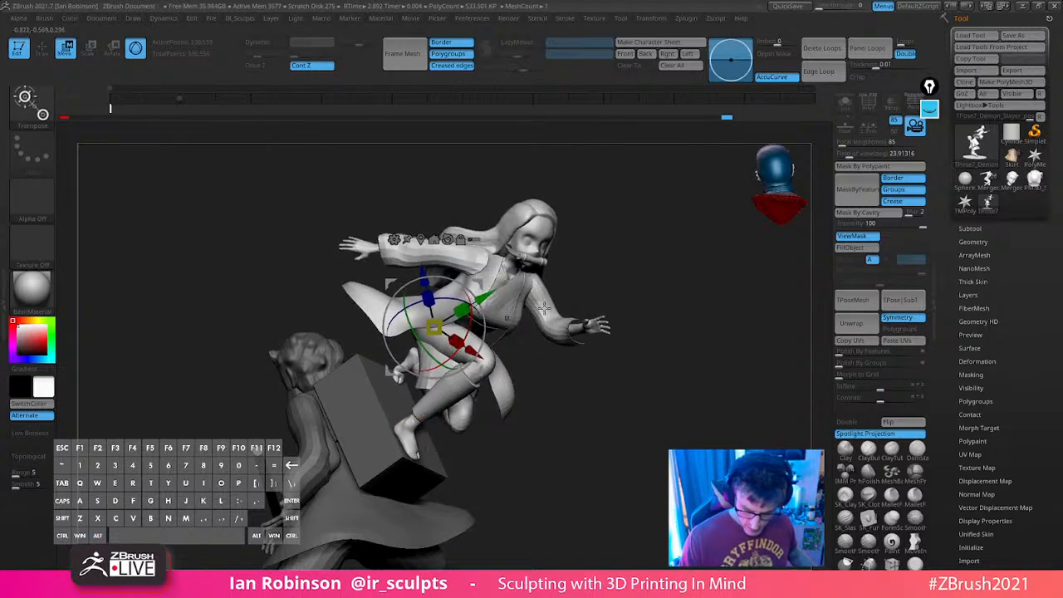
{"action": "left_click_drag", "start_coordinate": [675, 300], "coordinate": [699, 280]}
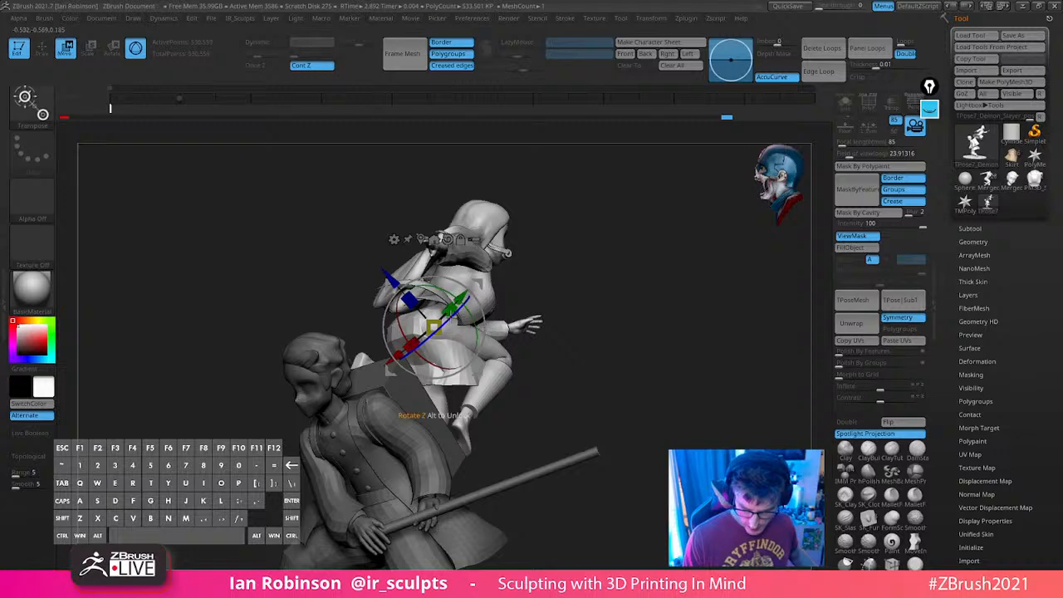
{"action": "left_click_drag", "start_coordinate": [659, 305], "coordinate": [645, 378]}
{"action": "left_click_drag", "start_coordinate": [473, 334], "coordinate": [473, 335]}
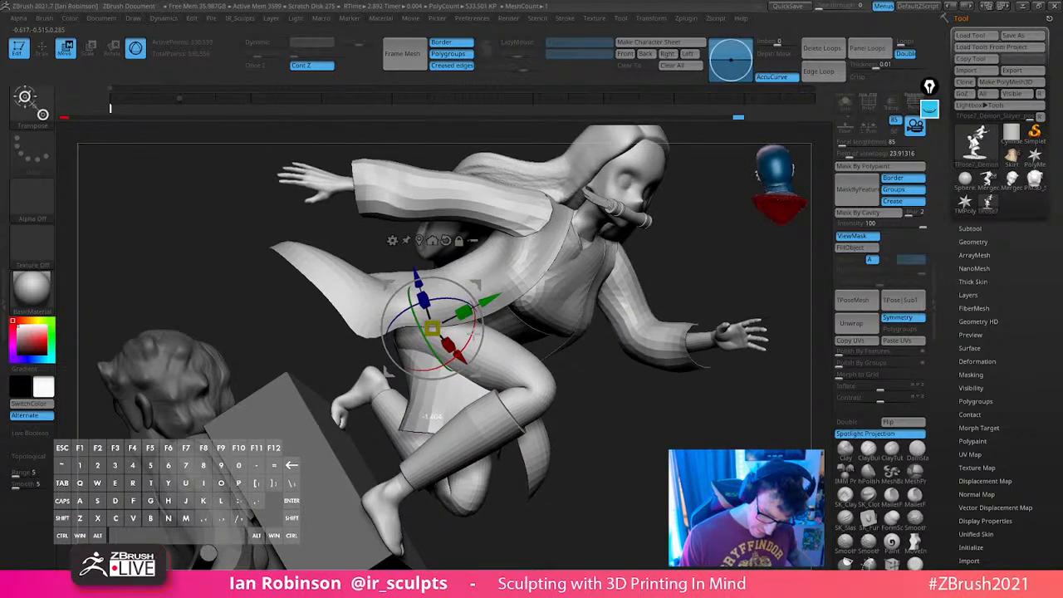
Move the jumping figure into line above the box and check her placement from the top and front
{"action": "left_click_drag", "start_coordinate": [640, 371], "coordinate": [731, 249]}
{"action": "left_click_drag", "start_coordinate": [423, 235], "coordinate": [428, 230]}
{"action": "left_click_drag", "start_coordinate": [619, 184], "coordinate": [507, 220]}
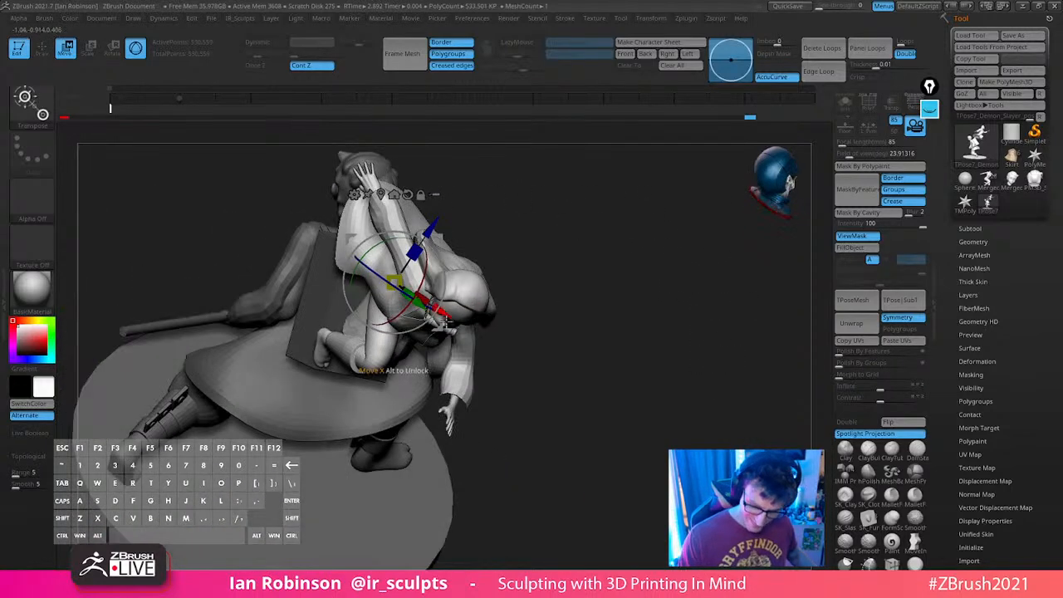
{"action": "left_click_drag", "start_coordinate": [449, 317], "coordinate": [447, 315]}
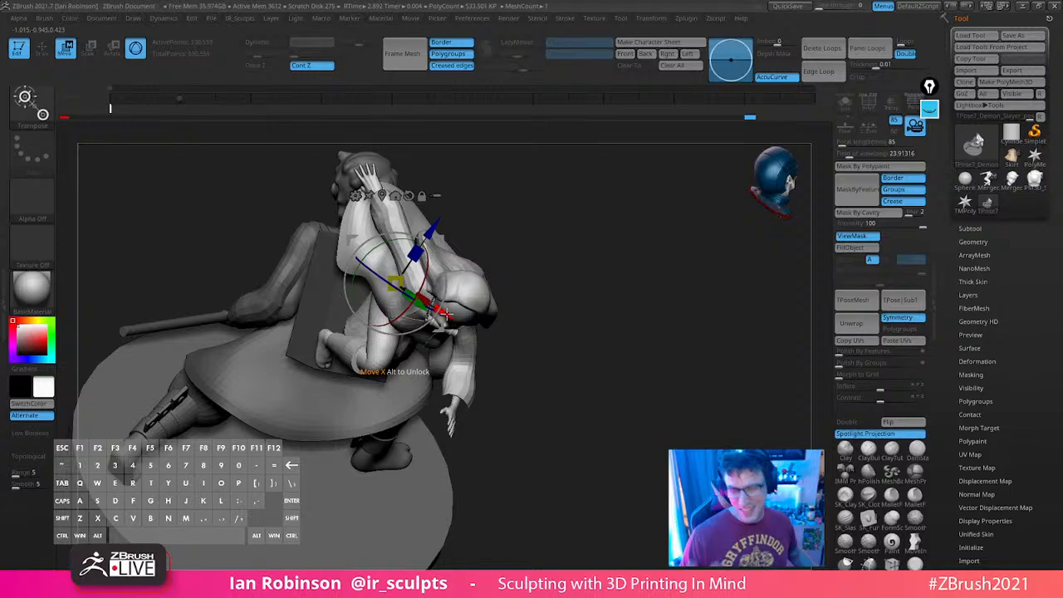
{"action": "left_click_drag", "start_coordinate": [531, 266], "coordinate": [677, 295]}
{"action": "mouse_move", "coordinate": [664, 385]}
{"action": "left_mouse_down"}
{"action": "mouse_move", "coordinate": [648, 380]}
{"action": "mouse_move", "coordinate": [617, 321]}
{"action": "mouse_move", "coordinate": [584, 309]}
{"action": "mouse_move", "coordinate": [574, 317]}
{"action": "mouse_move", "coordinate": [656, 290]}
{"action": "mouse_move", "coordinate": [693, 341]}
{"action": "mouse_move", "coordinate": [525, 406]}
{"action": "left_mouse_up"}
Display the polyframe and combine the masked second figure and his box into a single polygroup
{"action": "key", "text": "q"}
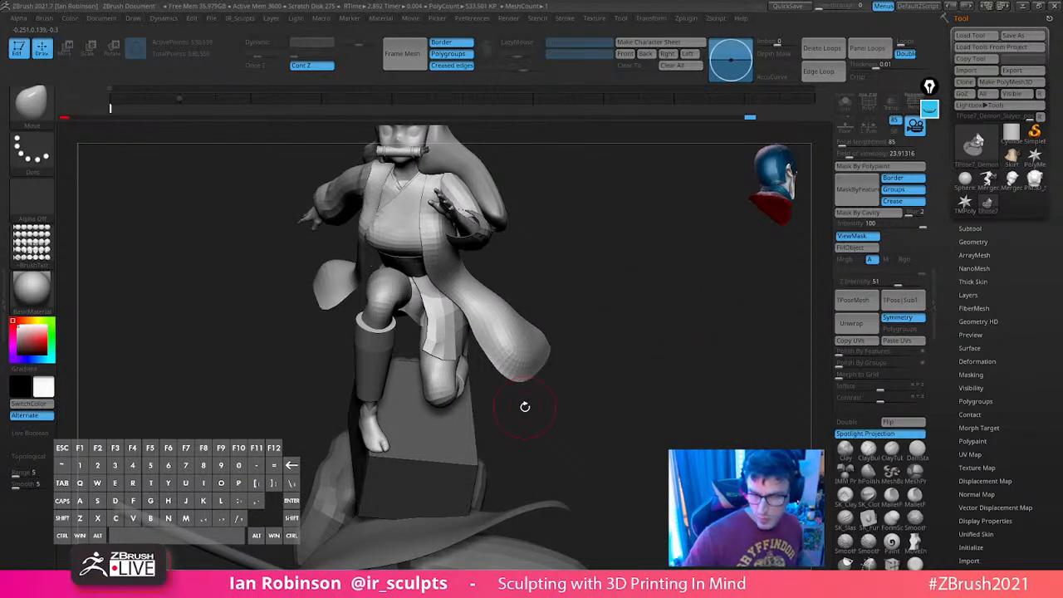
{"action": "mouse_move", "coordinate": [496, 375]}
{"action": "left_mouse_down"}
{"action": "mouse_move", "coordinate": [612, 349]}
{"action": "mouse_move", "coordinate": [653, 323]}
{"action": "mouse_move", "coordinate": [692, 367]}
{"action": "left_mouse_up"}
{"action": "key", "text": "ctrl"}
{"action": "key", "text": "shift+f"}
{"action": "left_click_drag", "start_coordinate": [597, 417], "coordinate": [743, 333]}
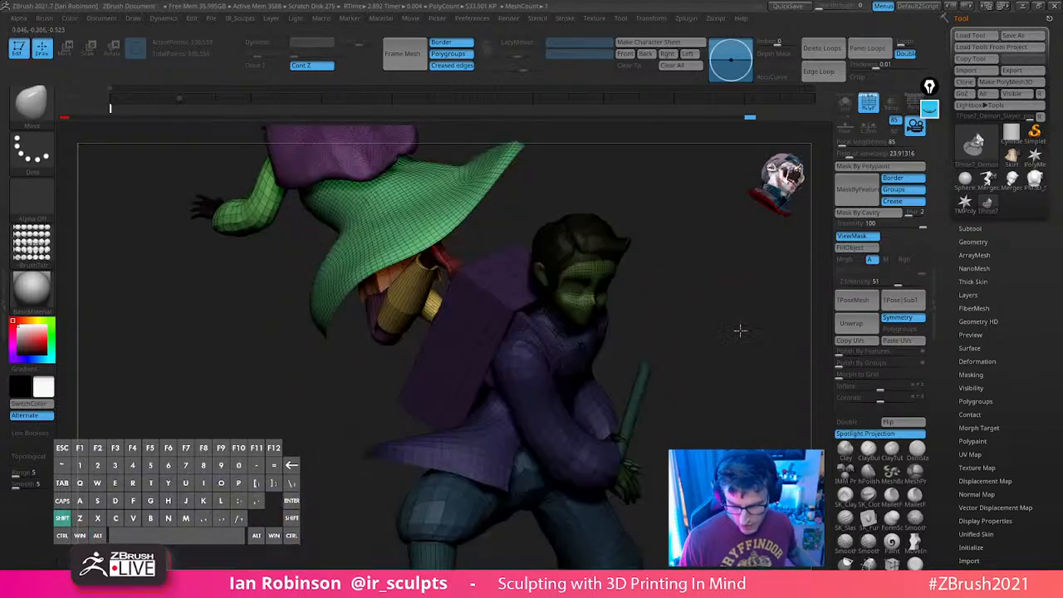
{"action": "key", "text": "ctrl"}
{"action": "key", "text": "ctrl+w"}
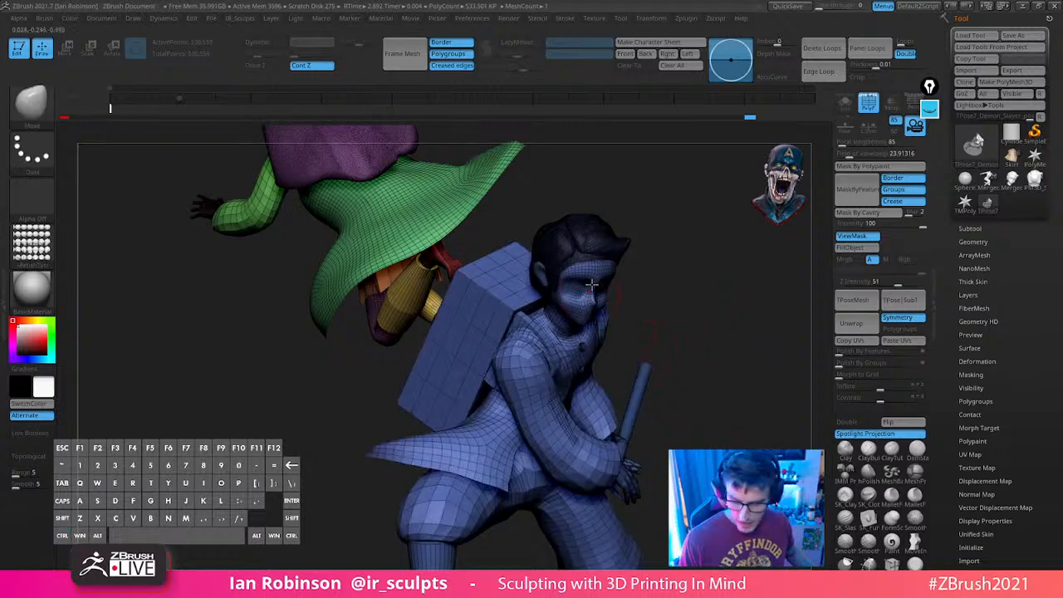
Isolate the second figure's polygroup and invert the visibility to show only the jumping figure
{"action": "left_click_drag", "start_coordinate": [703, 292], "coordinate": [777, 293], "text": "alt"}
{"action": "left_click", "coordinate": [560, 250], "text": "ctrl+shift"}
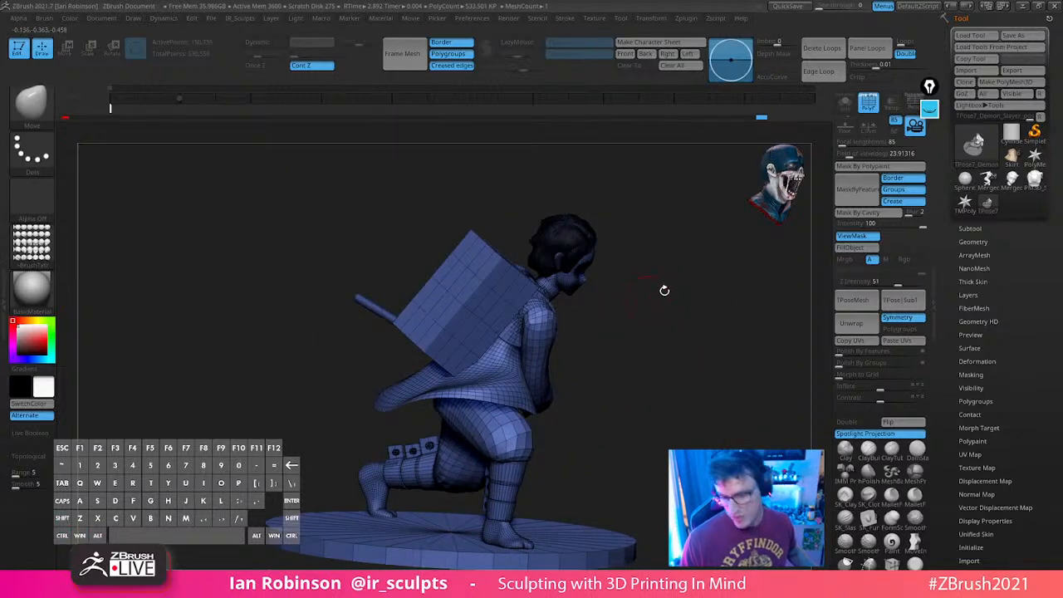
{"action": "left_click_drag", "start_coordinate": [665, 291], "coordinate": [611, 281]}
{"action": "left_click", "coordinate": [569, 241], "text": "ctrl+shift"}
{"action": "mouse_move", "coordinate": [720, 399]}
{"action": "left_mouse_down"}
{"action": "mouse_move", "coordinate": [672, 297]}
{"action": "mouse_move", "coordinate": [597, 371]}
{"action": "mouse_move", "coordinate": [618, 340]}
{"action": "mouse_move", "coordinate": [548, 325]}
{"action": "left_mouse_up"}
Hide the jumping figure's skirt and coat to expose her hips and legs
{"action": "key", "text": "ctrl+shift"}
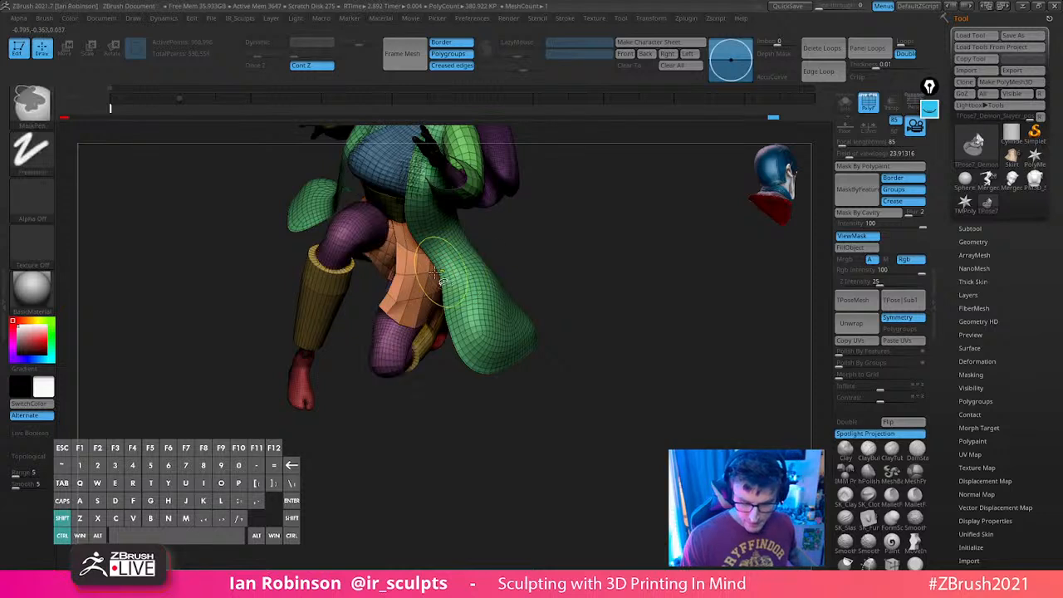
{"action": "left_click", "coordinate": [435, 273], "text": "ctrl+shift"}
{"action": "left_click", "coordinate": [473, 268], "text": "ctrl+shift"}
{"action": "mouse_move", "coordinate": [612, 263]}
{"action": "left_mouse_down"}
{"action": "mouse_move", "coordinate": [593, 263]}
{"action": "mouse_move", "coordinate": [638, 232]}
{"action": "mouse_move", "coordinate": [658, 294]}
{"action": "mouse_move", "coordinate": [672, 274]}
{"action": "left_mouse_up"}
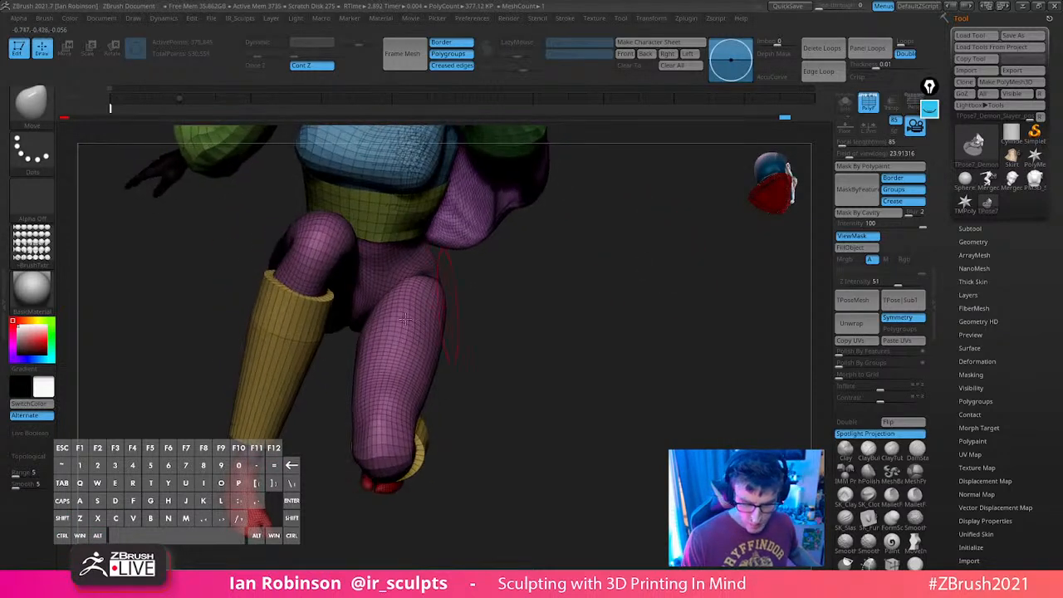
Choose the MaskLasso brush and mask the jumping figure's trailing leg from the hip down
{"action": "key", "text": "ctrl"}
{"action": "left_click_drag", "start_coordinate": [492, 334], "coordinate": [490, 338], "text": "ctrl"}
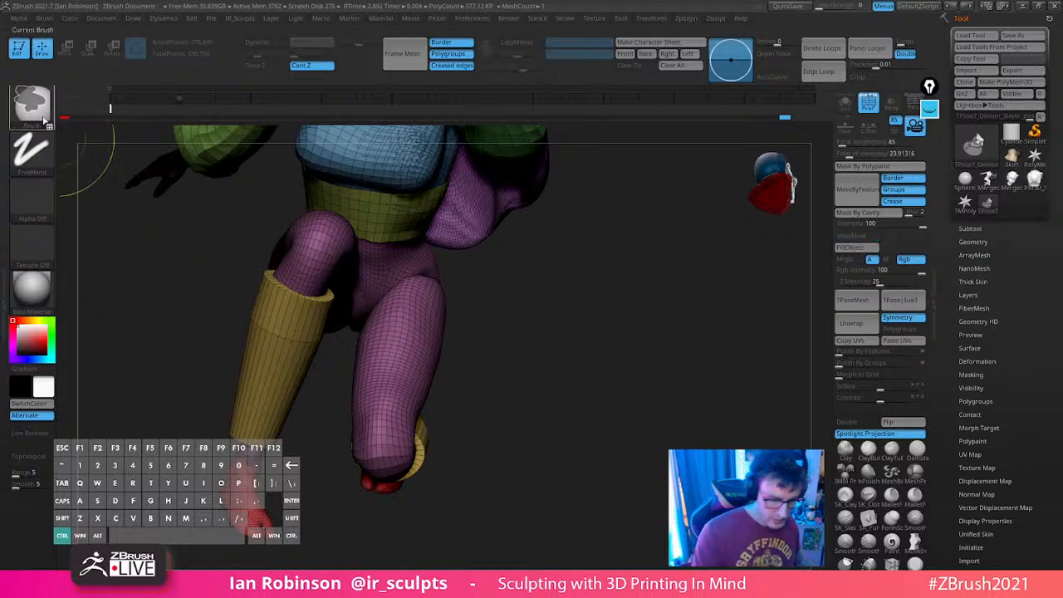
{"action": "left_click", "coordinate": [31, 106], "text": "ctrl"}
{"action": "left_click", "coordinate": [96, 120], "text": "ctrl"}
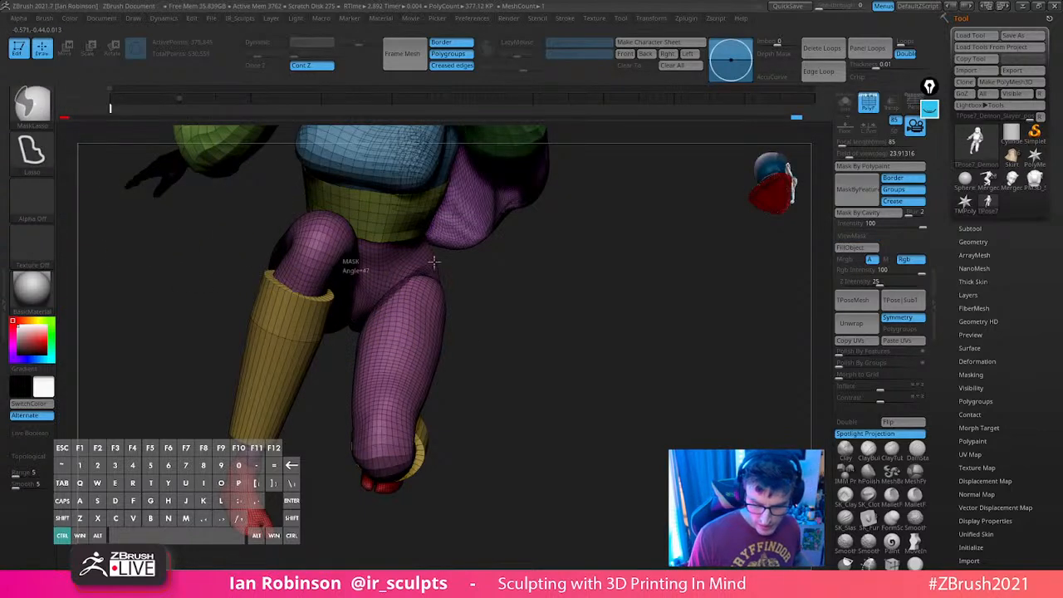
{"action": "mouse_move", "coordinate": [478, 404]}
{"action": "left_mouse_down", "text": "ctrl"}
{"action": "mouse_move", "coordinate": [337, 510]}
{"action": "mouse_move", "coordinate": [328, 376]}
{"action": "left_mouse_up", "text": "ctrl"}
{"action": "left_click_drag", "start_coordinate": [523, 366], "coordinate": [506, 346]}
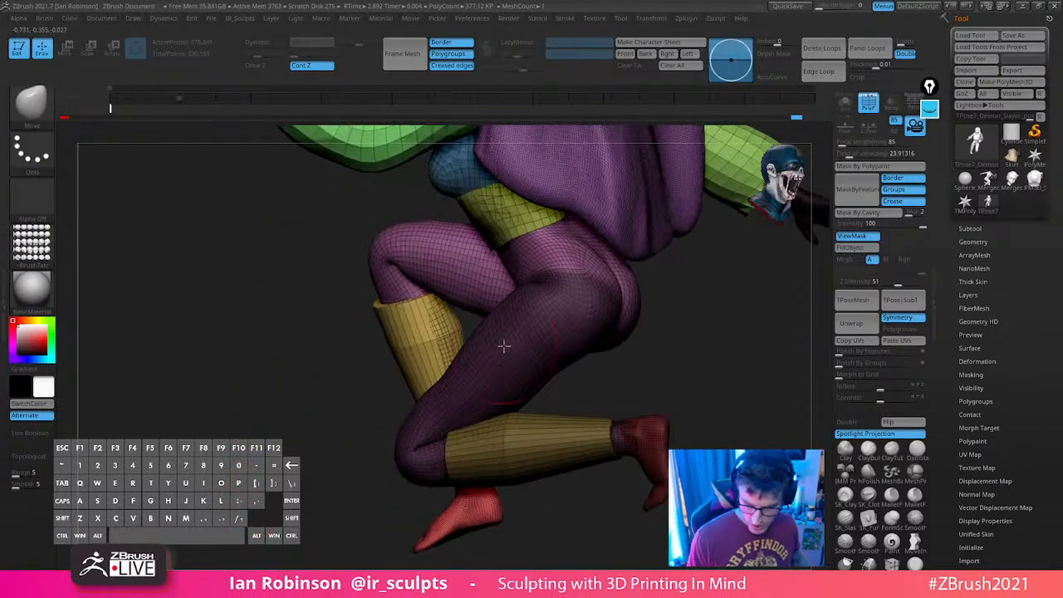
Invert the mask so the trailing leg is free, and refine the mask edge around the hip and buttock
{"action": "mouse_move", "coordinate": [712, 348]}
{"action": "left_mouse_down"}
{"action": "mouse_move", "coordinate": [673, 335]}
{"action": "mouse_move", "coordinate": [659, 358]}
{"action": "mouse_move", "coordinate": [653, 290]}
{"action": "mouse_move", "coordinate": [472, 326]}
{"action": "mouse_move", "coordinate": [540, 194]}
{"action": "mouse_move", "coordinate": [569, 395]}
{"action": "left_mouse_up"}
{"action": "key", "text": "ctrl"}
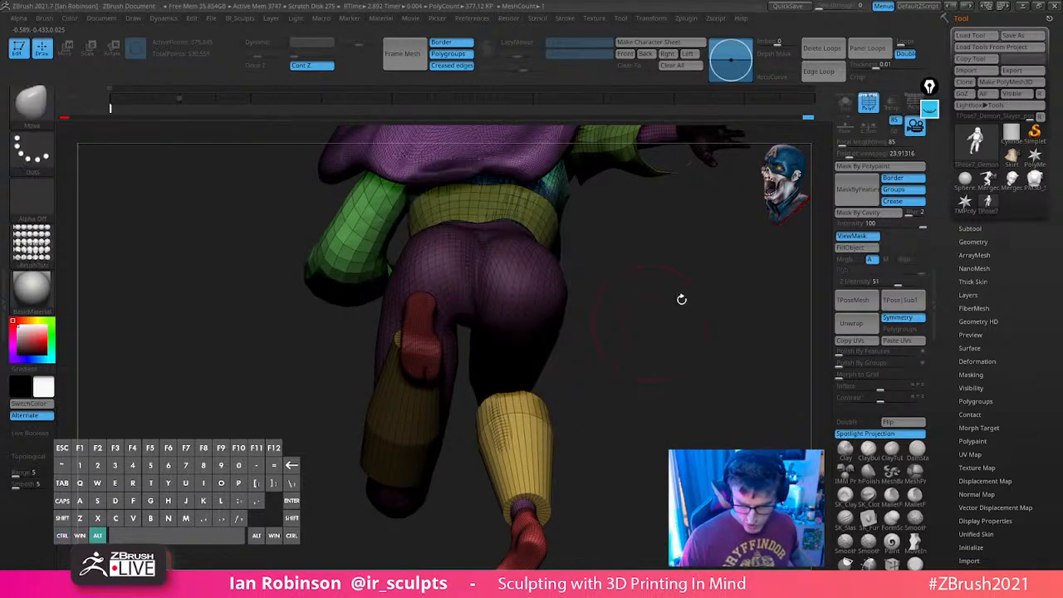
{"action": "left_click_drag", "start_coordinate": [682, 299], "coordinate": [634, 357], "text": "alt"}
{"action": "key", "text": "ctrl+z"}
{"action": "left_click", "coordinate": [419, 413], "text": "ctrl+alt"}
{"action": "left_click_drag", "start_coordinate": [422, 407], "coordinate": [381, 276], "text": "ctrl+alt"}
{"action": "key", "text": "ctrl+z"}
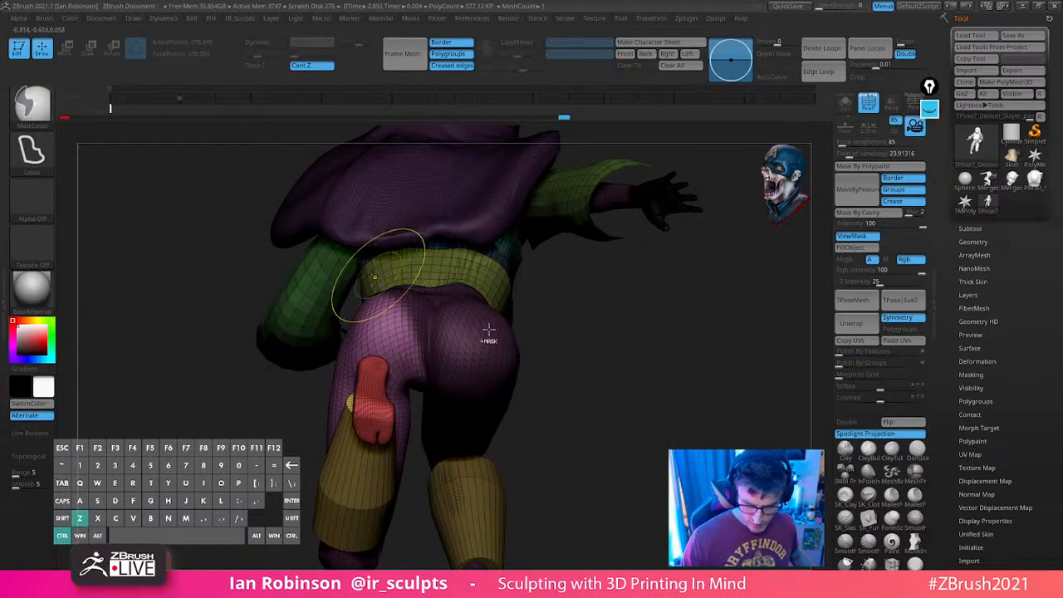
{"action": "mouse_move", "coordinate": [603, 373]}
{"action": "left_mouse_down"}
{"action": "mouse_move", "coordinate": [689, 404]}
{"action": "mouse_move", "coordinate": [636, 230]}
{"action": "mouse_move", "coordinate": [598, 275]}
{"action": "mouse_move", "coordinate": [418, 304]}
{"action": "mouse_move", "coordinate": [446, 274]}
{"action": "left_mouse_up"}
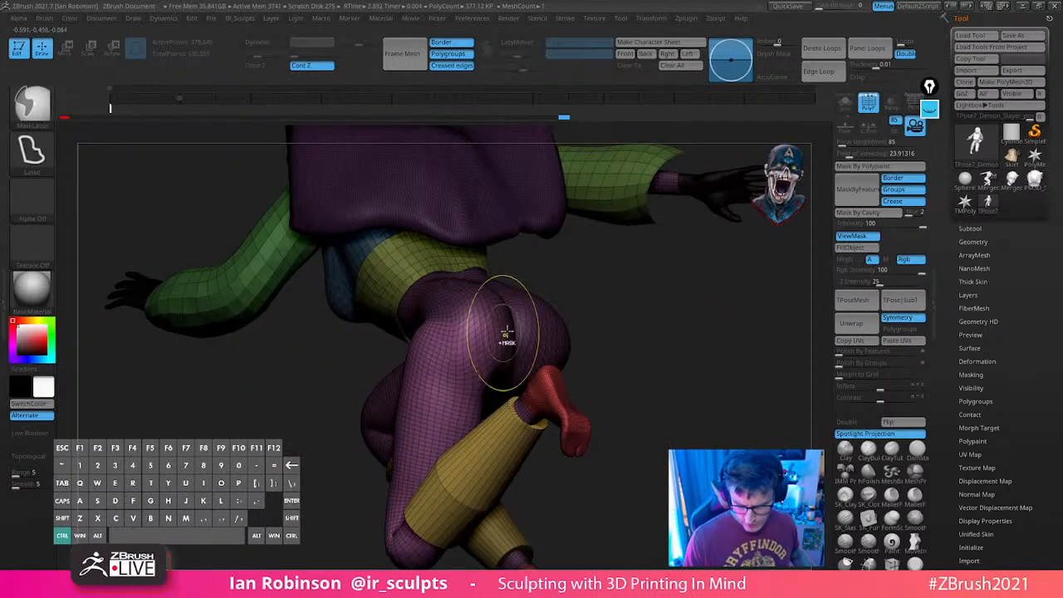
{"action": "mouse_move", "coordinate": [499, 344]}
{"action": "left_mouse_down"}
{"action": "mouse_move", "coordinate": [693, 273]}
{"action": "mouse_move", "coordinate": [679, 285]}
{"action": "mouse_move", "coordinate": [682, 391]}
{"action": "mouse_move", "coordinate": [413, 301]}
{"action": "left_mouse_up"}
Position the transform gizmo at the hip joint of the unmasked trailing leg
{"action": "key", "text": "w"}
{"action": "left_click", "coordinate": [391, 284], "text": "alt"}
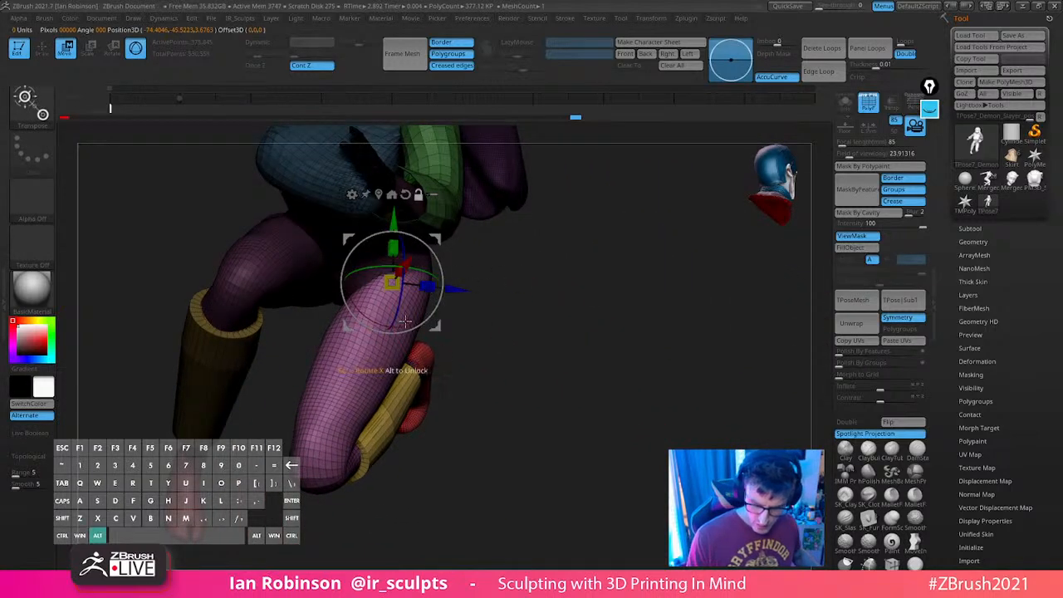
{"action": "left_click_drag", "start_coordinate": [623, 264], "coordinate": [510, 261]}
{"action": "mouse_move", "coordinate": [337, 239]}
{"action": "left_mouse_down", "text": "alt"}
{"action": "mouse_move", "coordinate": [428, 274]}
{"action": "mouse_move", "coordinate": [461, 325]}
{"action": "left_mouse_up", "text": "alt"}
{"action": "key", "text": "q"}
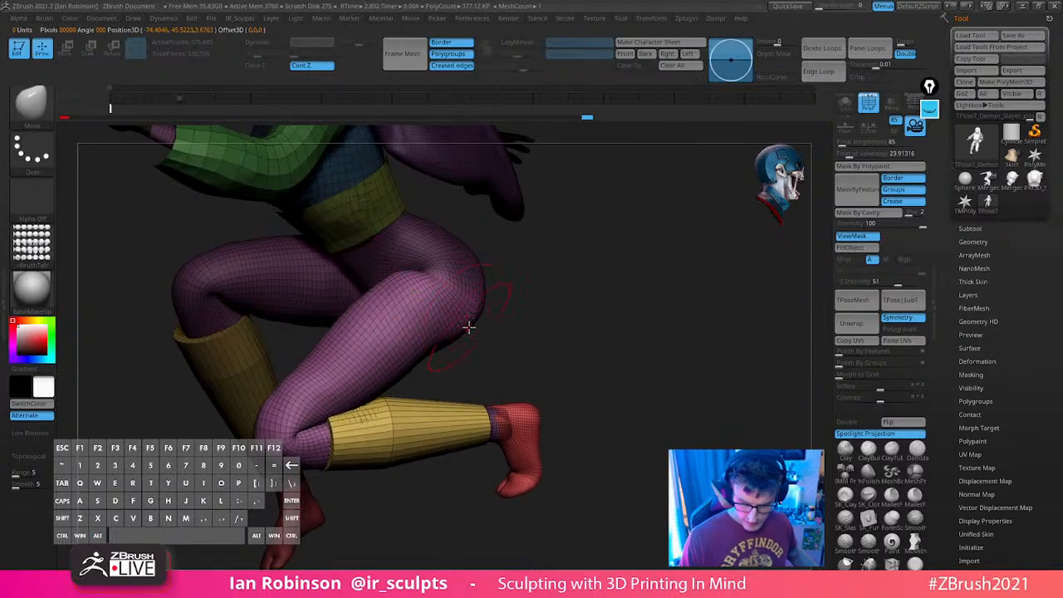
{"action": "key", "text": "ctrl+z"}
{"action": "key", "text": "w"}
{"action": "mouse_move", "coordinate": [532, 279]}
{"action": "left_mouse_down"}
{"action": "mouse_move", "coordinate": [565, 285]}
{"action": "mouse_move", "coordinate": [594, 312]}
{"action": "left_mouse_up"}
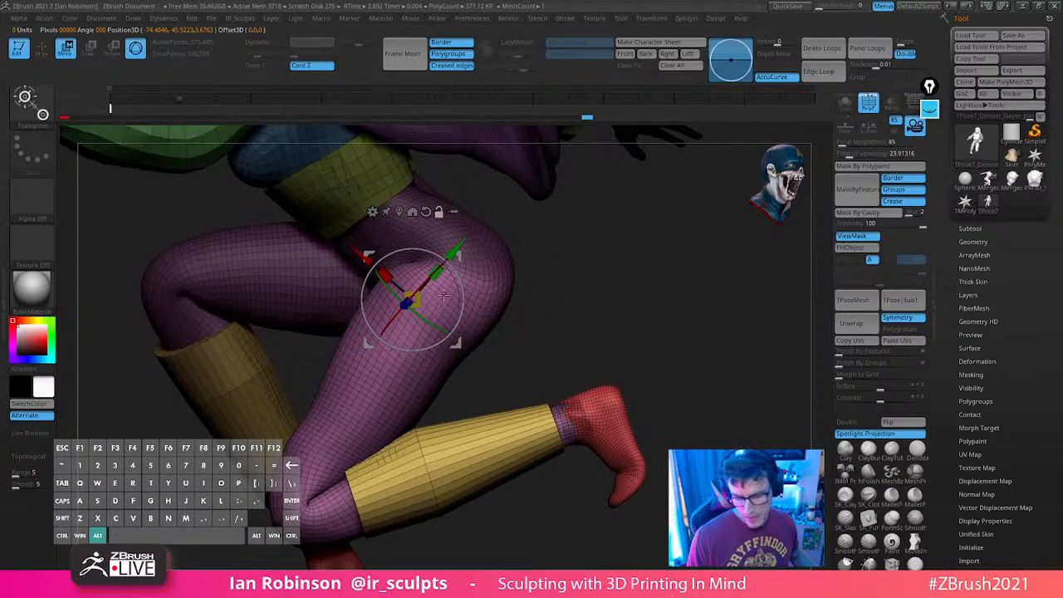
{"action": "left_click_drag", "start_coordinate": [441, 303], "coordinate": [432, 278], "text": "alt"}
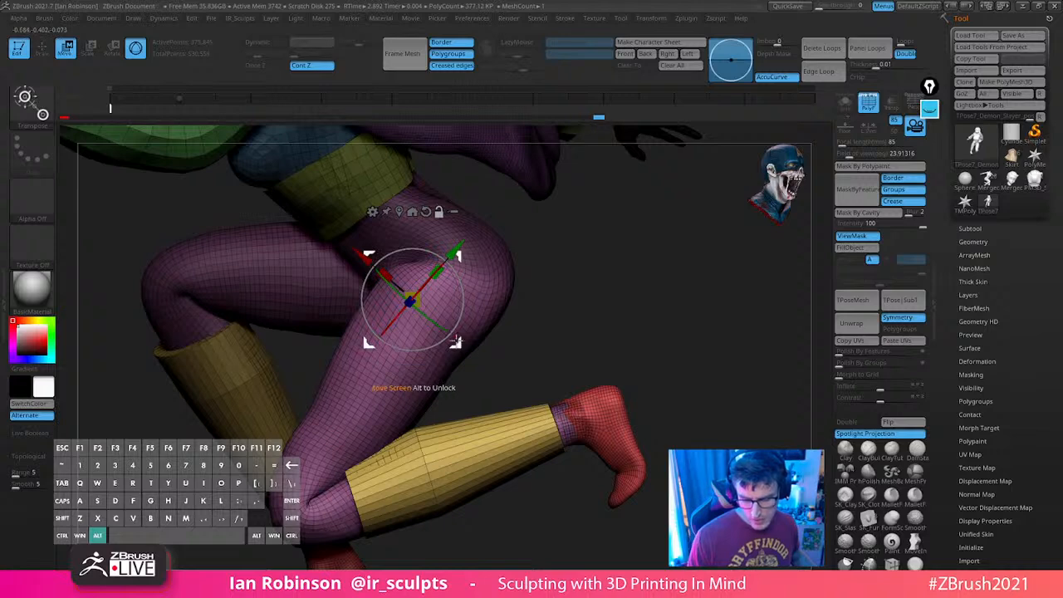
{"action": "left_click_drag", "start_coordinate": [413, 349], "coordinate": [489, 322], "text": "alt"}
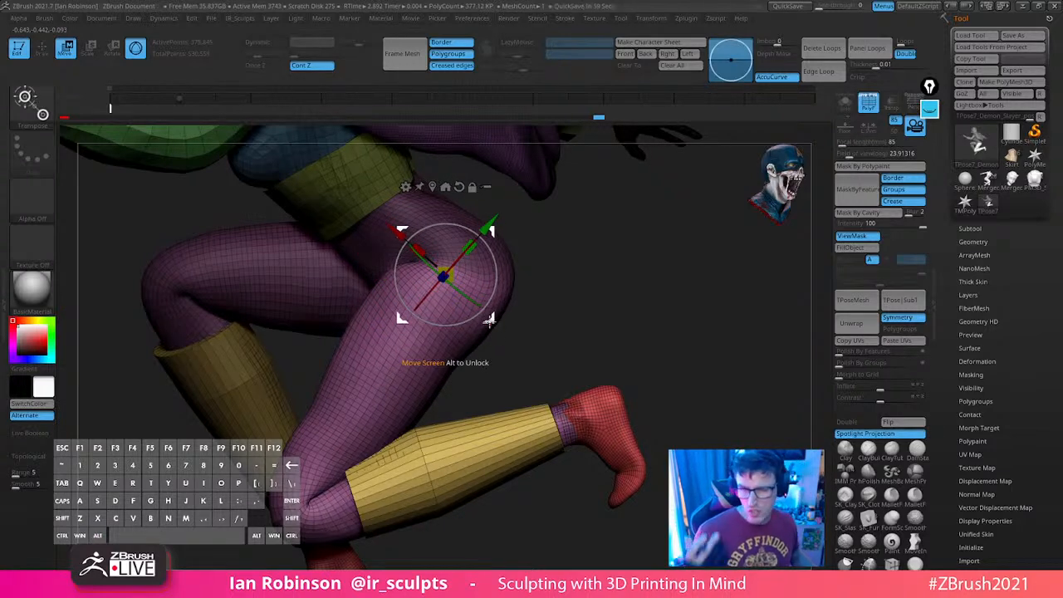
Rotate the trailing leg at the hip so its knee swings inward toward the raised leg
{"action": "left_click_drag", "start_coordinate": [598, 307], "coordinate": [647, 250]}
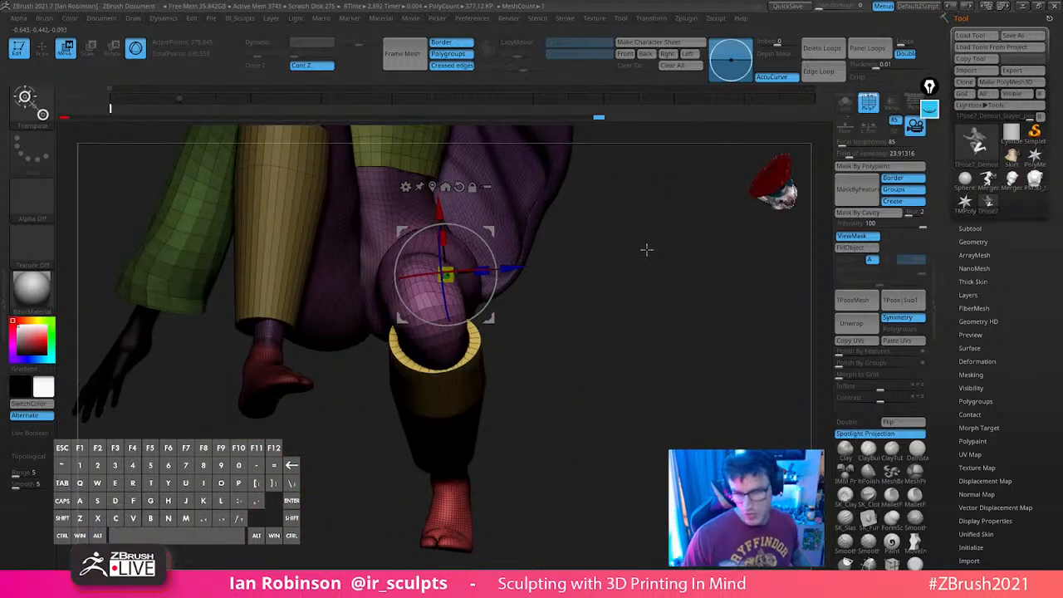
{"action": "left_click_drag", "start_coordinate": [667, 339], "coordinate": [471, 319]}
{"action": "mouse_move", "coordinate": [547, 416]}
{"action": "left_mouse_down", "text": "alt"}
{"action": "mouse_move", "coordinate": [549, 364]}
{"action": "mouse_move", "coordinate": [541, 413]}
{"action": "left_mouse_up", "text": "alt"}
{"action": "left_click_drag", "start_coordinate": [466, 429], "coordinate": [563, 388], "text": "shift"}
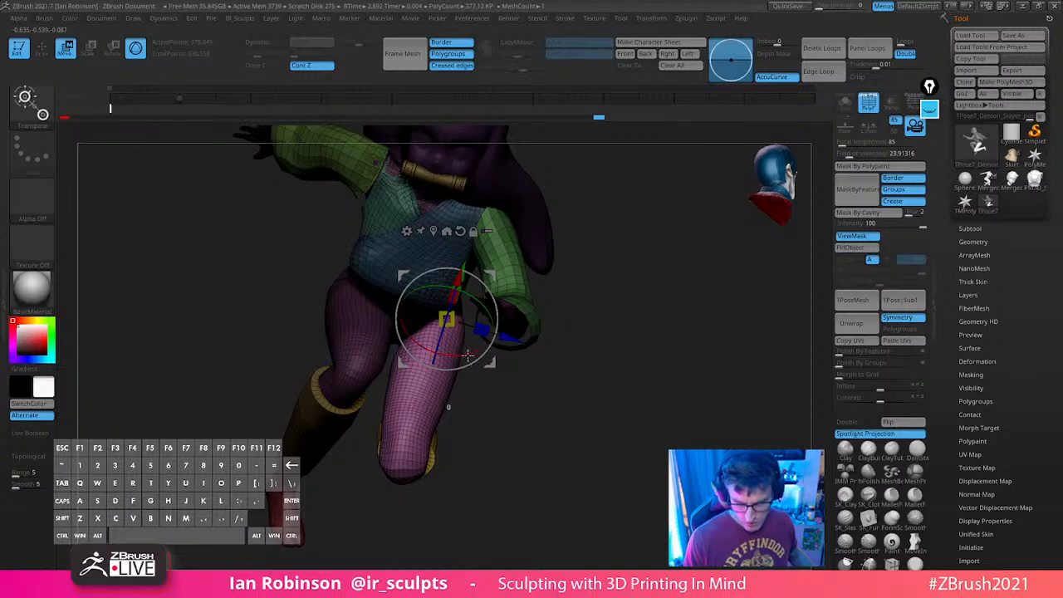
{"action": "left_click_drag", "start_coordinate": [468, 356], "coordinate": [470, 306]}
{"action": "left_click_drag", "start_coordinate": [473, 349], "coordinate": [479, 333]}
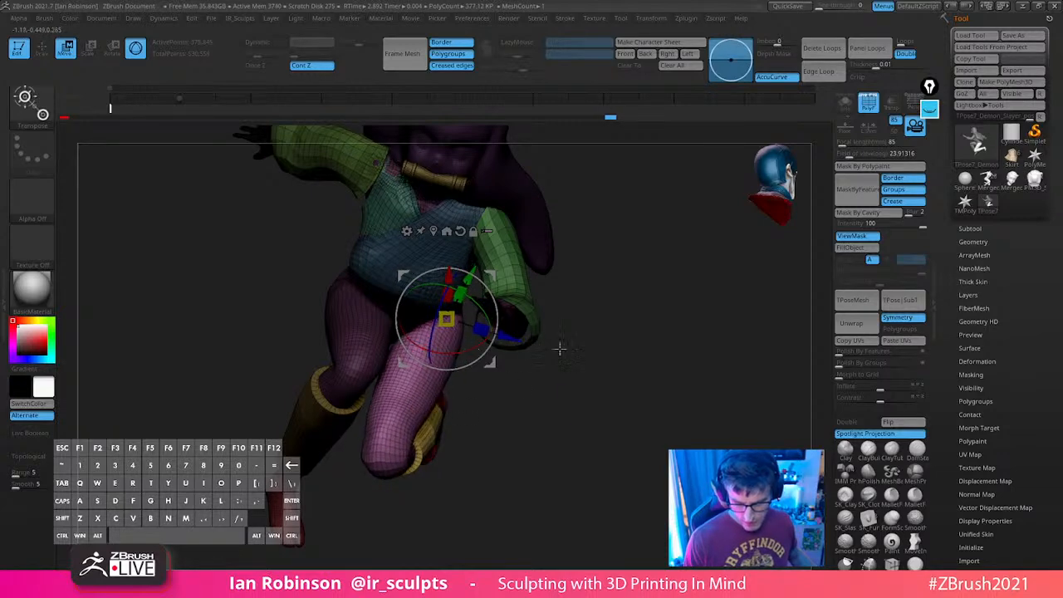
Clear the old screen annotations, draw the pose's spine, shoulder, hip and leg lines over the figure, and hide the annotations
{"action": "mouse_move", "coordinate": [652, 354]}
{"action": "left_mouse_down", "text": "shift"}
{"action": "mouse_move", "coordinate": [591, 349]}
{"action": "mouse_move", "coordinate": [684, 325]}
{"action": "mouse_move", "coordinate": [665, 349]}
{"action": "mouse_move", "coordinate": [622, 363]}
{"action": "mouse_move", "coordinate": [716, 319]}
{"action": "mouse_move", "coordinate": [612, 352]}
{"action": "mouse_move", "coordinate": [639, 354]}
{"action": "mouse_move", "coordinate": [510, 375]}
{"action": "mouse_move", "coordinate": [565, 378]}
{"action": "left_mouse_up", "text": "shift"}
{"action": "key", "text": "q"}
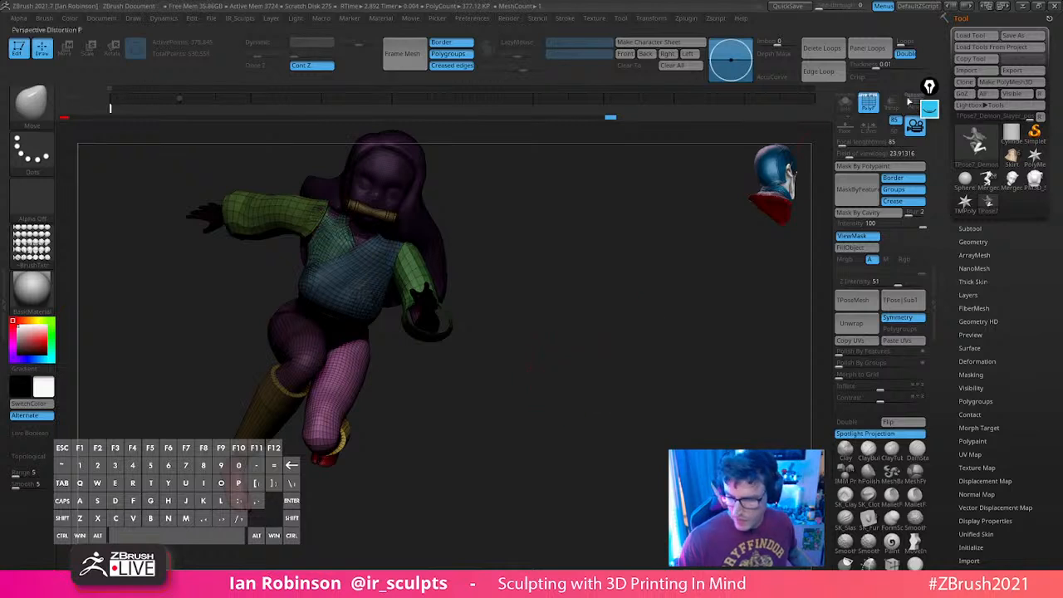
{"action": "left_click", "coordinate": [930, 108]}
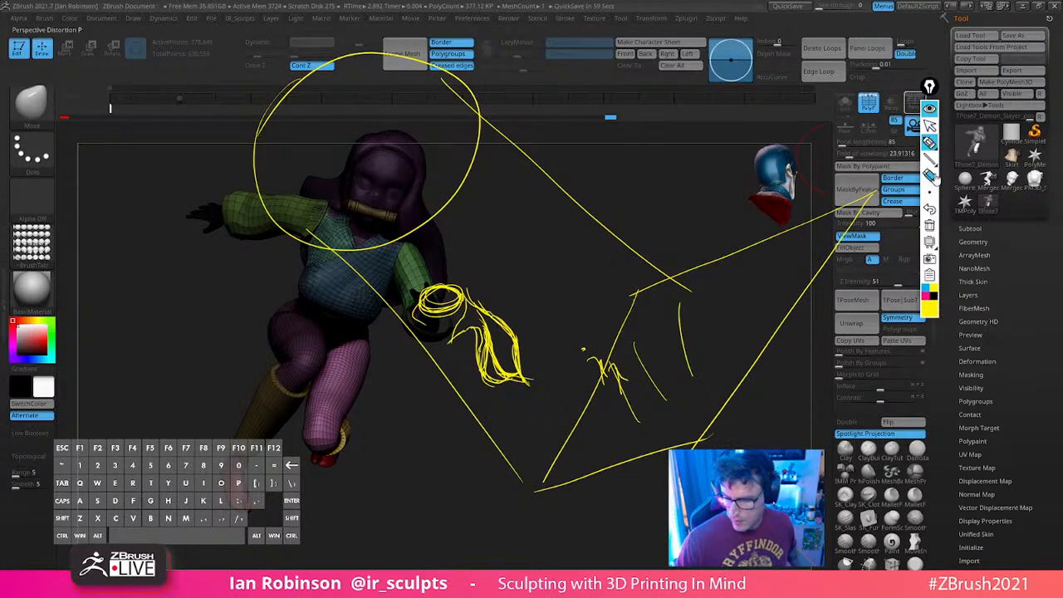
{"action": "left_click", "coordinate": [930, 224]}
{"action": "left_click", "coordinate": [930, 142]}
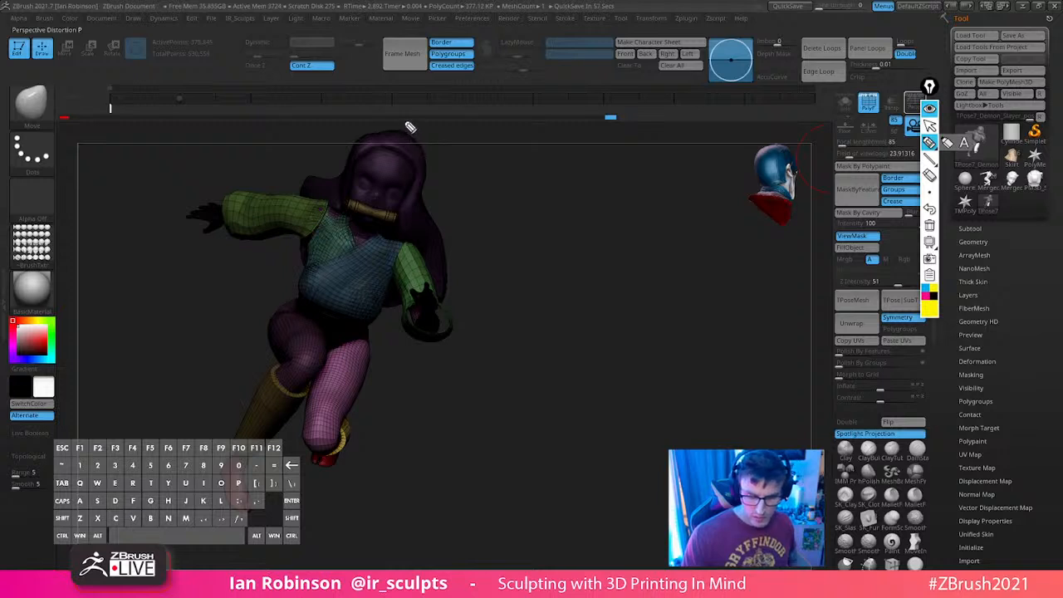
{"action": "left_click_drag", "start_coordinate": [407, 116], "coordinate": [224, 538]}
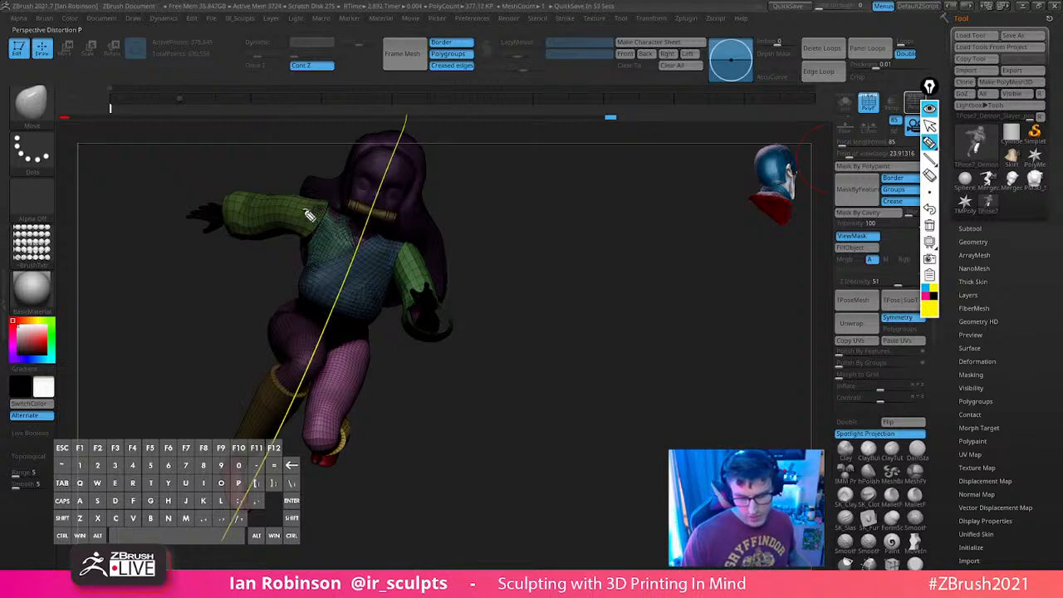
{"action": "left_click_drag", "start_coordinate": [306, 212], "coordinate": [420, 252]}
{"action": "mouse_move", "coordinate": [306, 324]}
{"action": "left_mouse_down"}
{"action": "mouse_move", "coordinate": [355, 352]}
{"action": "mouse_move", "coordinate": [301, 409]}
{"action": "left_mouse_up"}
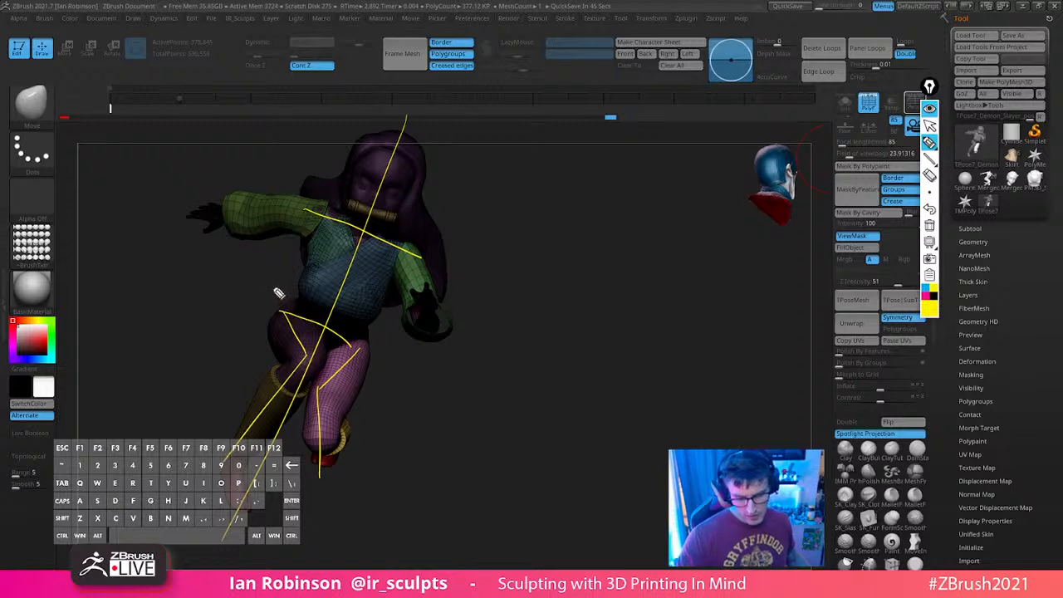
{"action": "left_click_drag", "start_coordinate": [271, 287], "coordinate": [423, 400]}
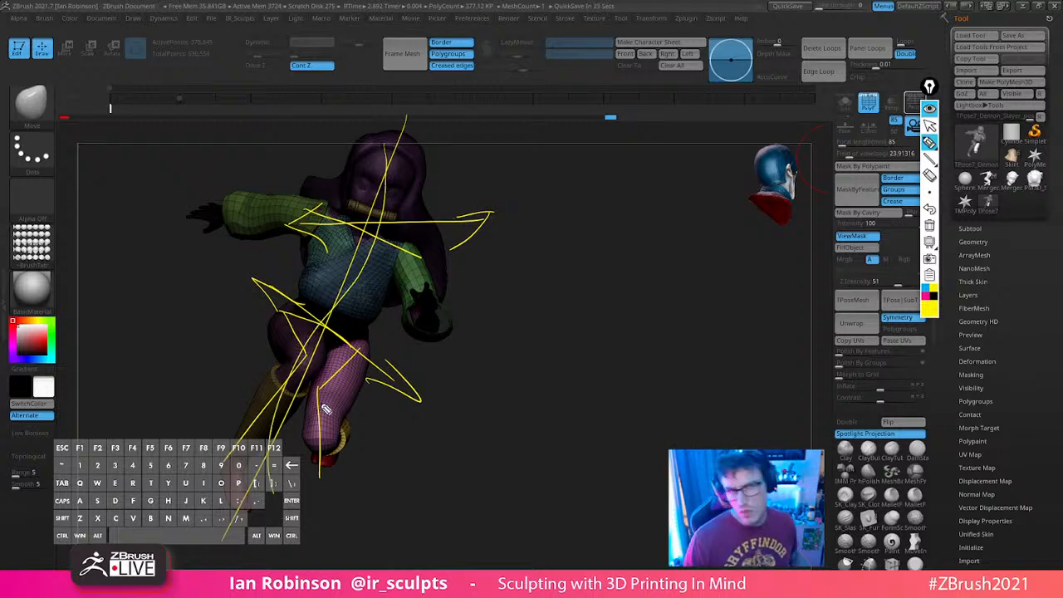
{"action": "left_click", "coordinate": [930, 109]}
Examine the adjusted trailing leg and hips from the side and back
{"action": "mouse_move", "coordinate": [740, 278]}
{"action": "left_mouse_down"}
{"action": "mouse_move", "coordinate": [634, 321]}
{"action": "mouse_move", "coordinate": [590, 314]}
{"action": "mouse_move", "coordinate": [607, 332]}
{"action": "mouse_move", "coordinate": [594, 321]}
{"action": "mouse_move", "coordinate": [438, 311]}
{"action": "left_mouse_up"}
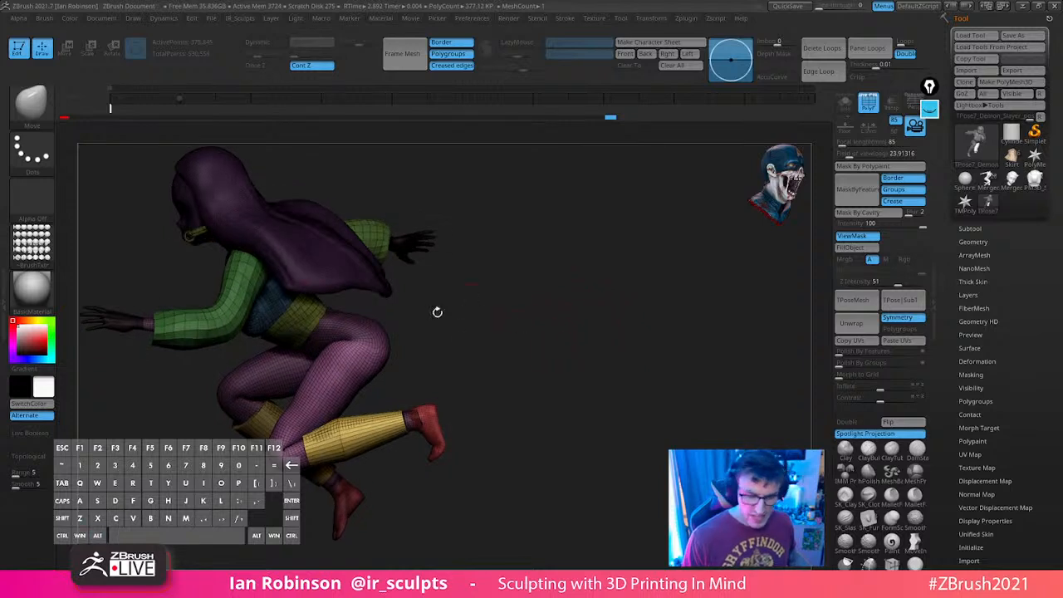
{"action": "left_click_drag", "start_coordinate": [476, 341], "coordinate": [592, 351], "text": "alt"}
{"action": "left_click_drag", "start_coordinate": [608, 312], "coordinate": [630, 391]}
{"action": "left_click_drag", "start_coordinate": [678, 340], "coordinate": [717, 371], "text": "alt"}
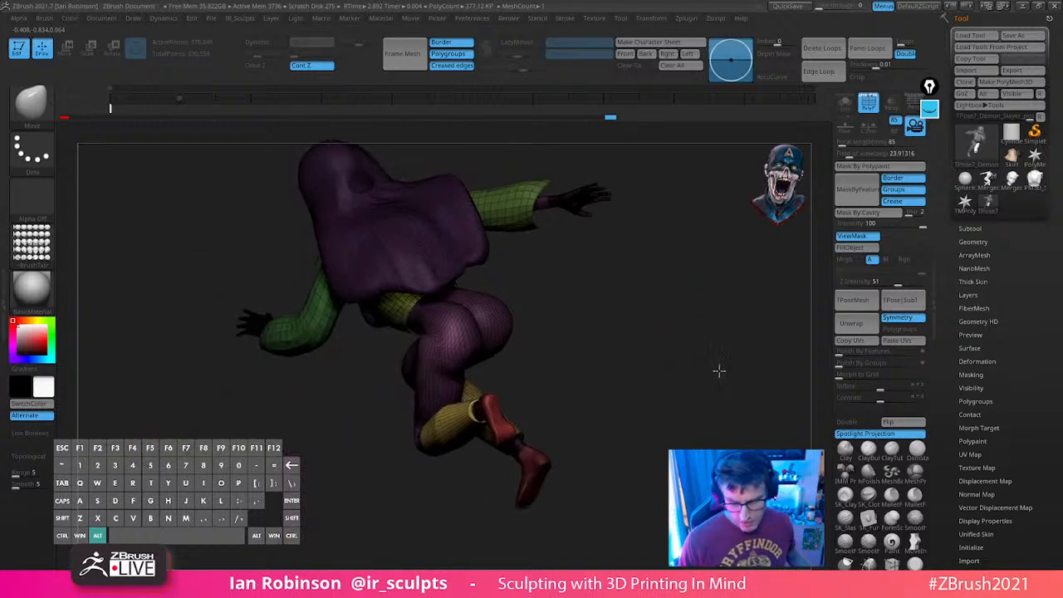
{"action": "left_click_drag", "start_coordinate": [650, 354], "coordinate": [674, 332], "text": "alt"}
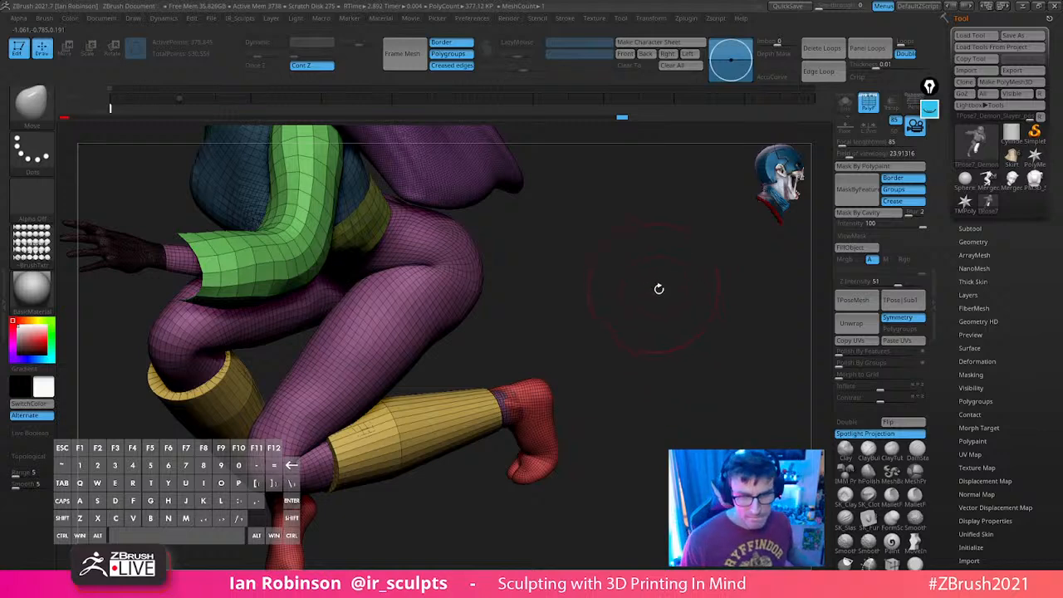
{"action": "left_click_drag", "start_coordinate": [668, 313], "coordinate": [627, 354]}
{"action": "left_click_drag", "start_coordinate": [546, 336], "coordinate": [563, 309]}
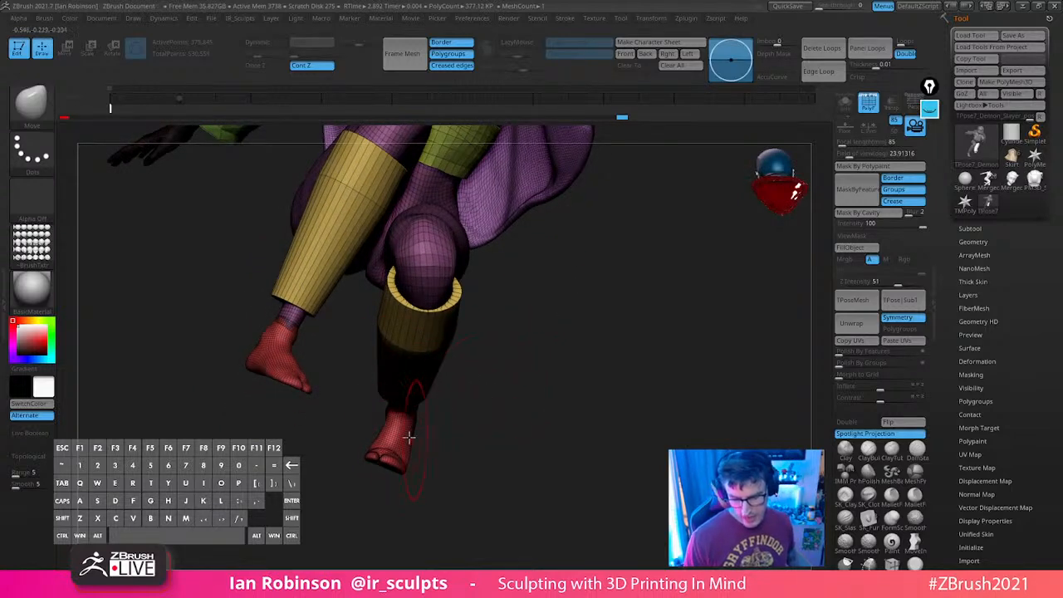
{"action": "left_click_drag", "start_coordinate": [533, 383], "coordinate": [531, 459]}
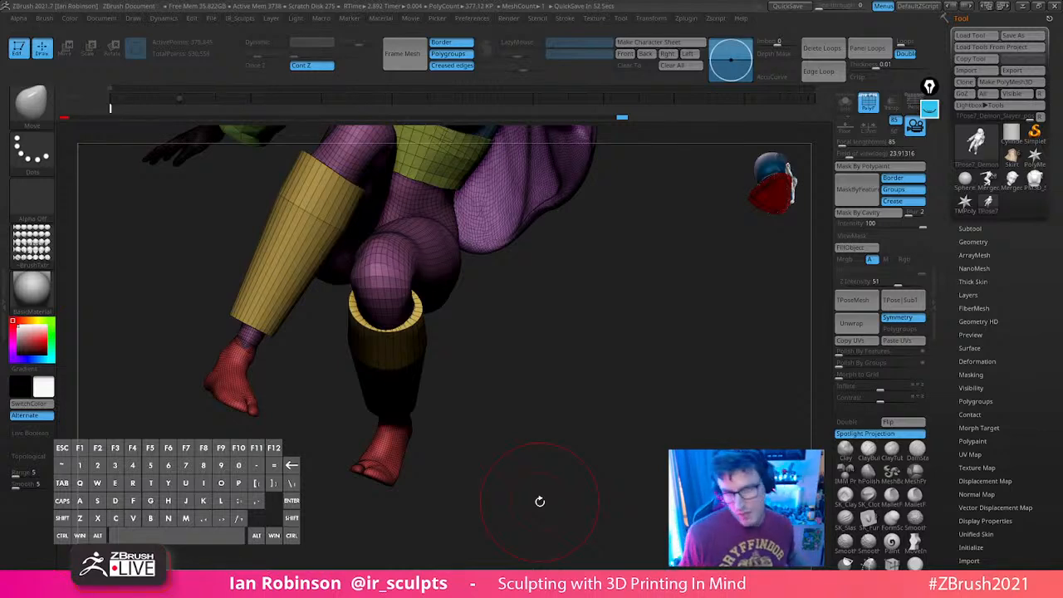
{"action": "left_click_drag", "start_coordinate": [560, 366], "coordinate": [417, 442]}
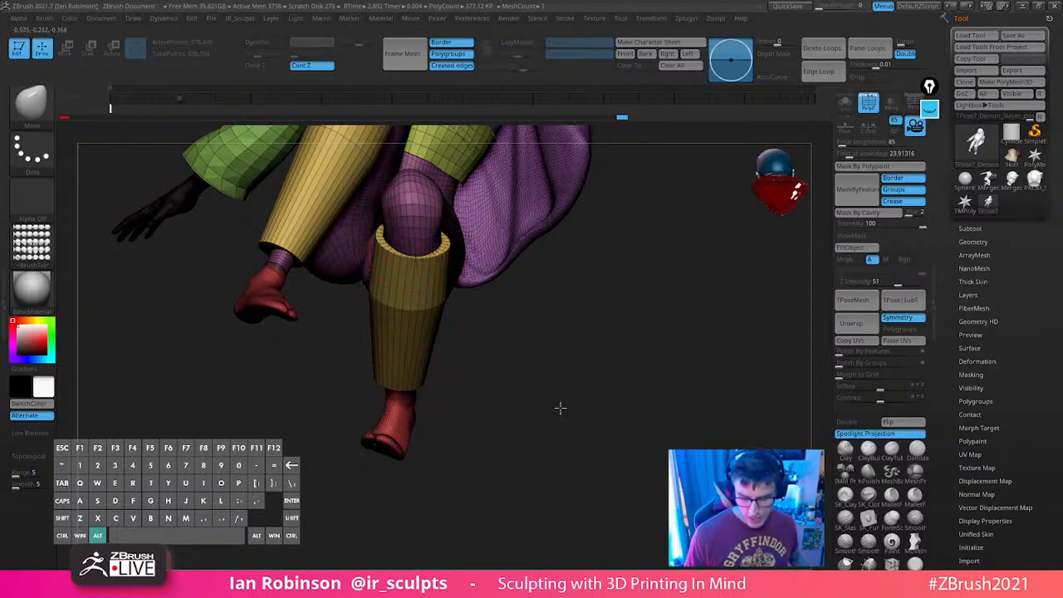
{"action": "mouse_move", "coordinate": [560, 408]}
{"action": "left_mouse_down"}
{"action": "mouse_move", "coordinate": [503, 380]}
{"action": "mouse_move", "coordinate": [499, 399]}
{"action": "mouse_move", "coordinate": [411, 404]}
{"action": "left_mouse_up"}
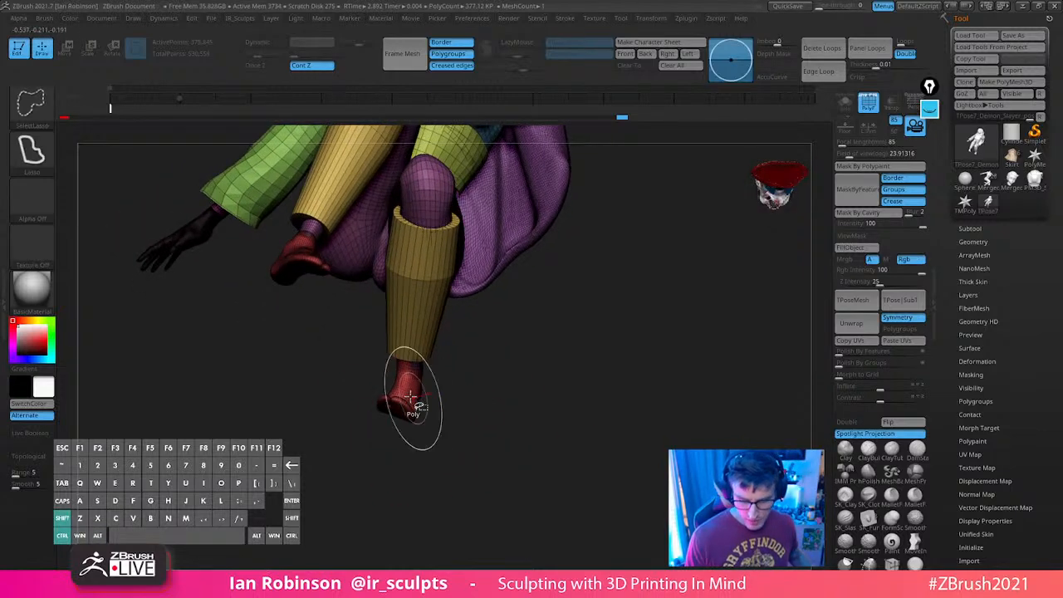
{"action": "left_click", "coordinate": [528, 398], "text": "ctrl"}
{"action": "left_click", "coordinate": [526, 402], "text": "ctrl+shift"}
{"action": "key", "text": "ctrl+z"}
{"action": "key", "text": "ctrl+z"}
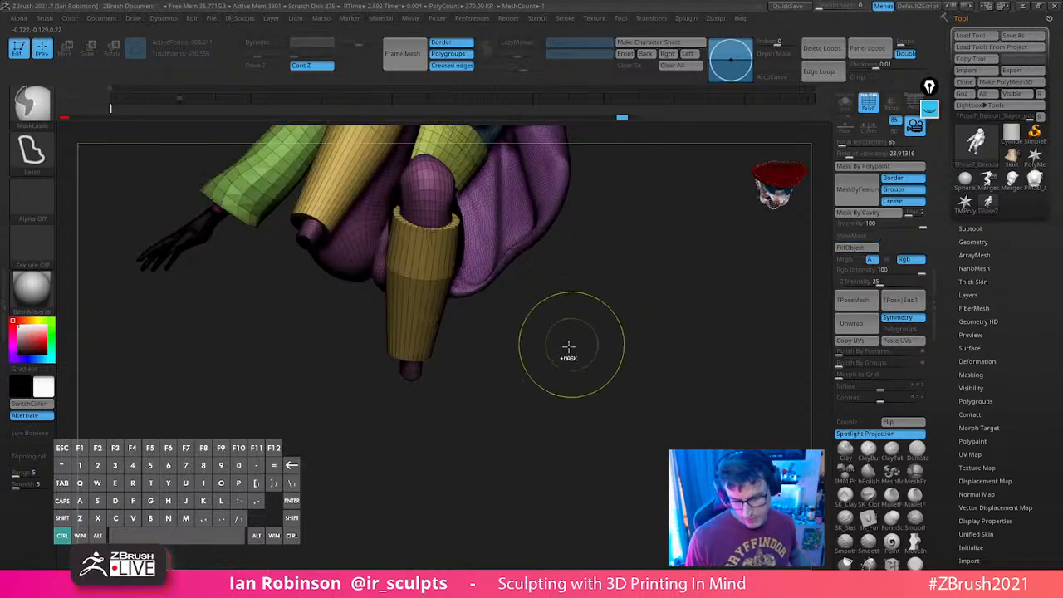
{"action": "left_click", "coordinate": [524, 349], "text": "ctrl+shift"}
{"action": "left_click_drag", "start_coordinate": [652, 310], "coordinate": [536, 428]}
{"action": "key", "text": "ctrl+z"}
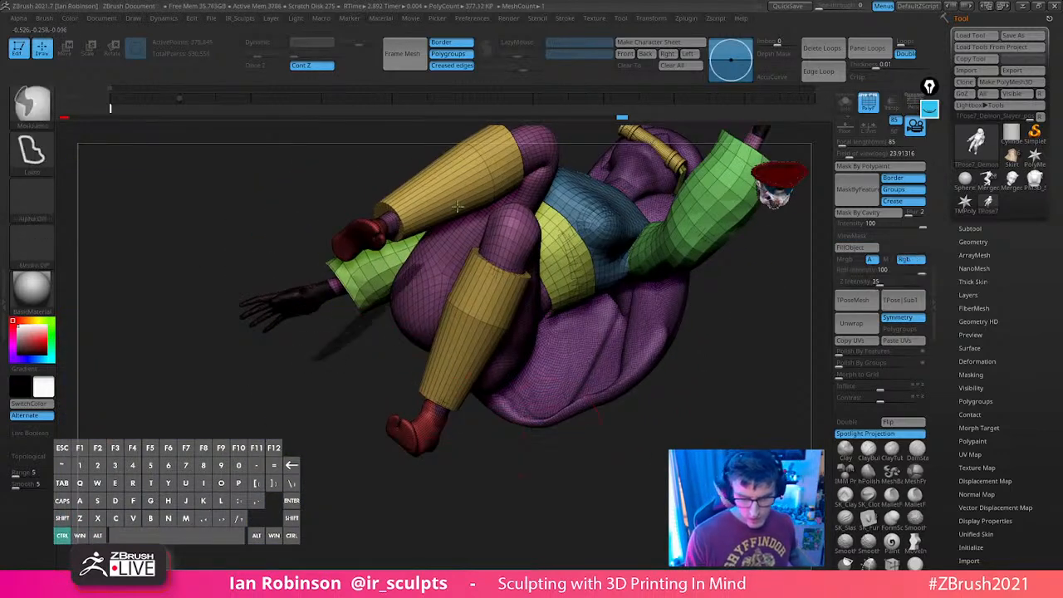
Regenerate the figure's polygroups with Auto Groups so each separate mesh part gets its own group
{"action": "left_click_drag", "start_coordinate": [458, 206], "coordinate": [293, 287], "text": "ctrl"}
{"action": "mouse_move", "coordinate": [462, 435]}
{"action": "left_mouse_down", "text": "ctrl"}
{"action": "mouse_move", "coordinate": [505, 466]}
{"action": "mouse_move", "coordinate": [558, 423]}
{"action": "left_mouse_up", "text": "ctrl"}
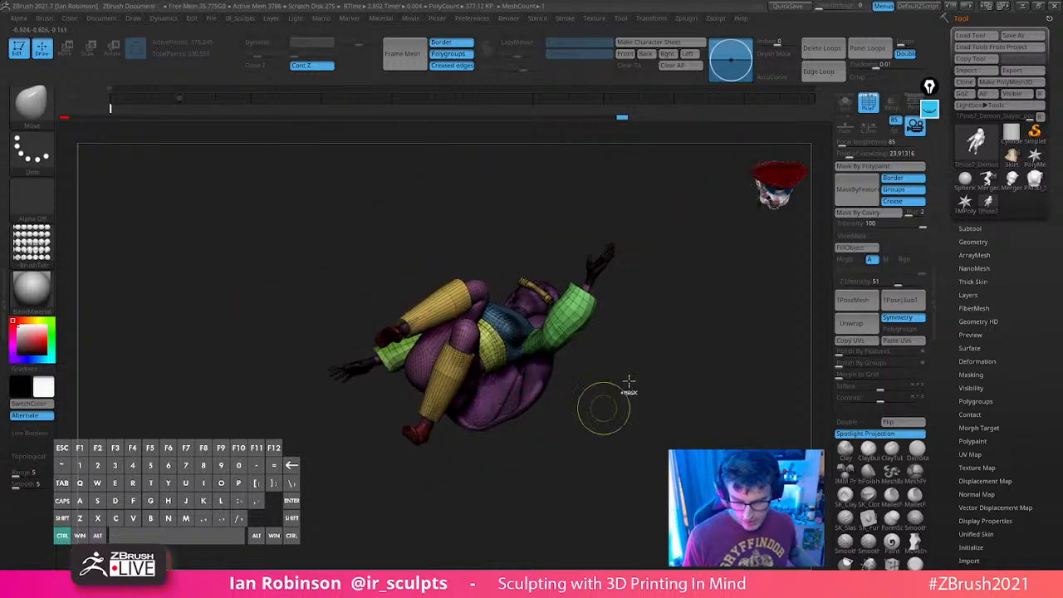
{"action": "key", "text": "space"}
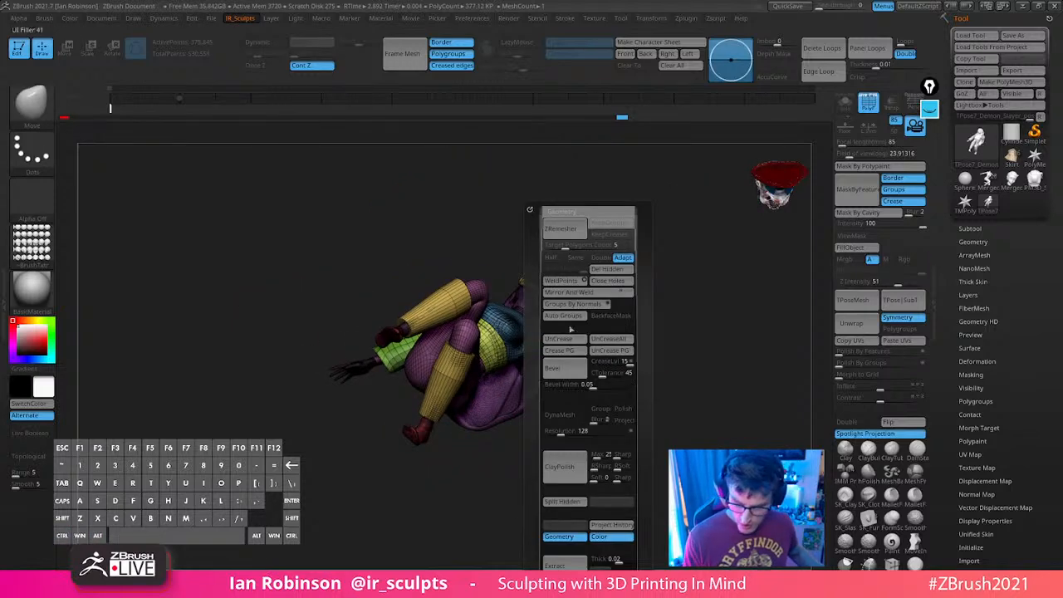
{"action": "left_click", "coordinate": [568, 316]}
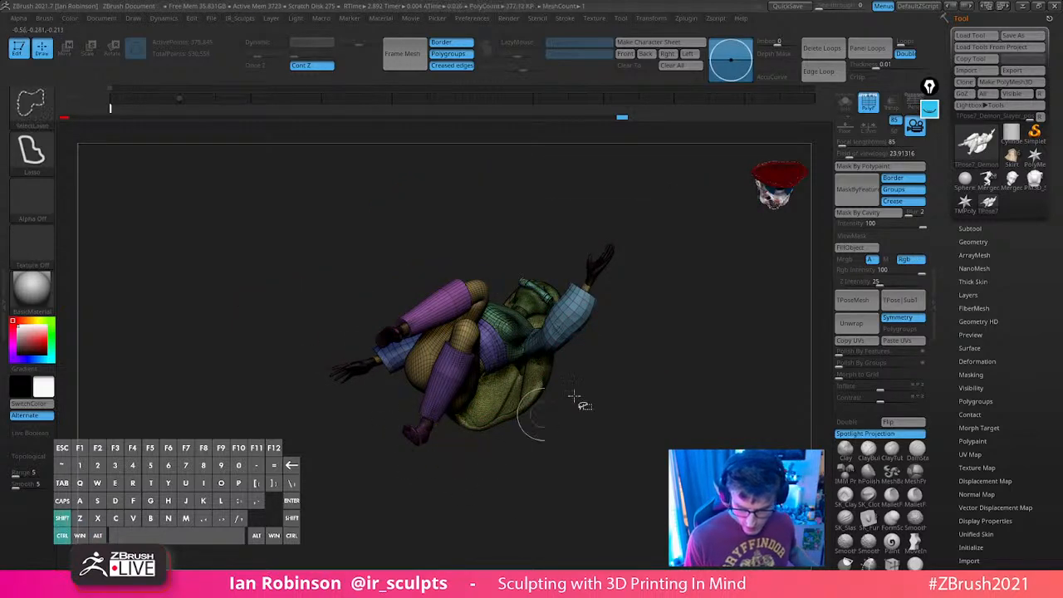
Isolate the trailing leg's foot by its polygroup, mask the rest of the figure, and show all parts again
{"action": "mouse_move", "coordinate": [660, 205]}
{"action": "left_mouse_down", "text": "ctrl+shift"}
{"action": "mouse_move", "coordinate": [213, 421]}
{"action": "mouse_move", "coordinate": [648, 523]}
{"action": "mouse_move", "coordinate": [565, 414]}
{"action": "left_mouse_up", "text": "ctrl+shift"}
{"action": "left_click_drag", "start_coordinate": [693, 432], "coordinate": [698, 390], "text": "shift"}
{"action": "left_click", "coordinate": [624, 429], "text": "ctrl"}
{"action": "left_click", "coordinate": [427, 443], "text": "ctrl+shift"}
{"action": "mouse_move", "coordinate": [449, 384]}
{"action": "left_mouse_down", "text": "ctrl"}
{"action": "mouse_move", "coordinate": [347, 466]}
{"action": "mouse_move", "coordinate": [471, 453]}
{"action": "left_mouse_up", "text": "ctrl"}
{"action": "left_click", "coordinate": [520, 398], "text": "ctrl"}
{"action": "left_click", "coordinate": [582, 413], "text": "ctrl+shift"}
{"action": "left_click_drag", "start_coordinate": [625, 420], "coordinate": [623, 544], "text": "alt"}
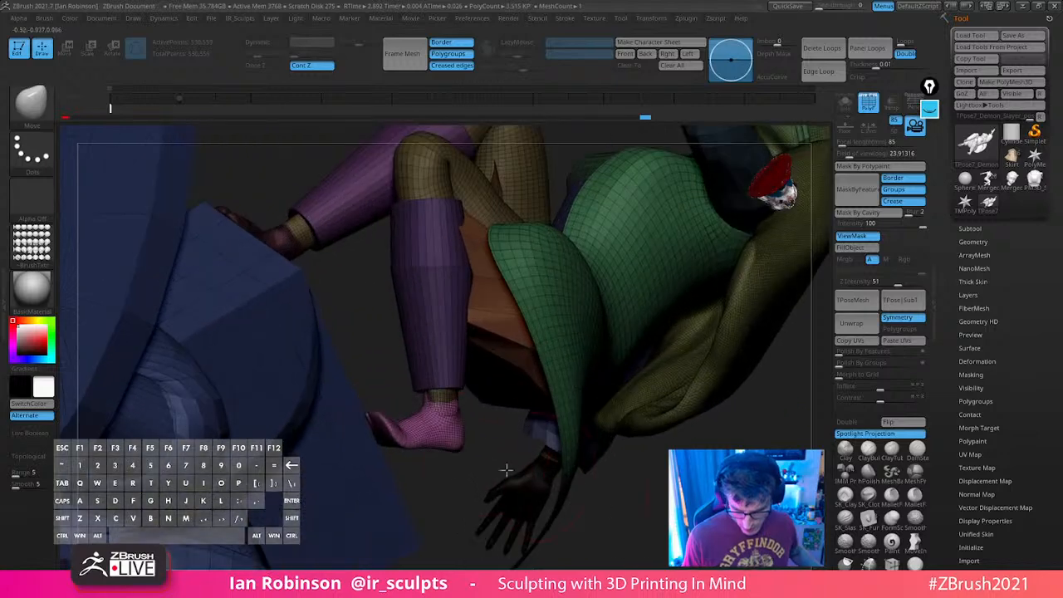
{"action": "left_click", "coordinate": [376, 492], "text": "ctrl+shift"}
{"action": "left_click_drag", "start_coordinate": [428, 466], "coordinate": [570, 440], "text": "ctrl+shift"}
Place the transform gizmo at the ankle of the unmasked trailing foot
{"action": "key", "text": "w"}
{"action": "left_click_drag", "start_coordinate": [492, 386], "coordinate": [506, 474], "text": "alt"}
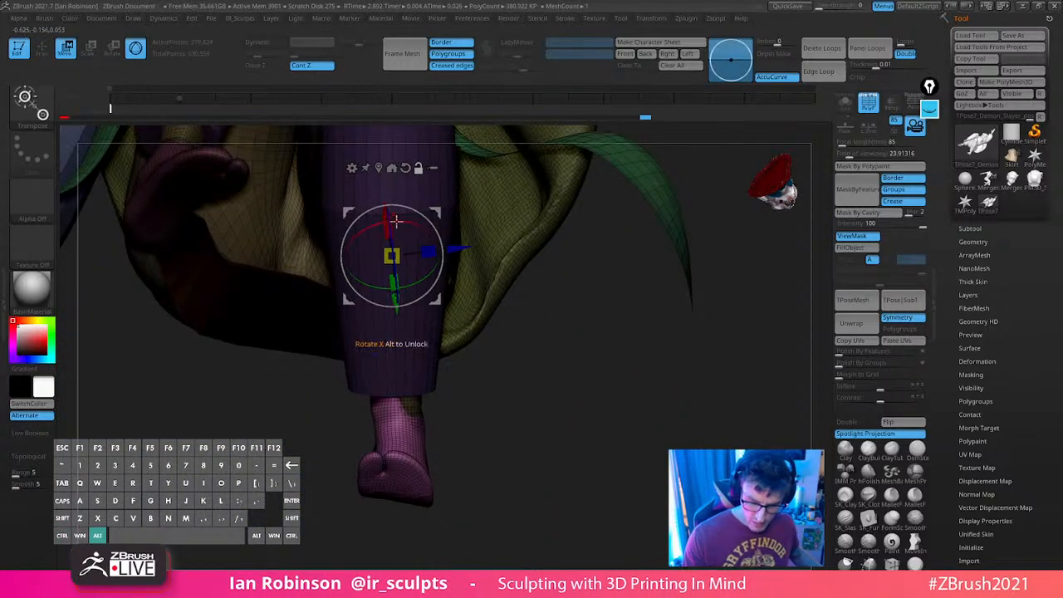
{"action": "left_click_drag", "start_coordinate": [433, 298], "coordinate": [424, 359]}
{"action": "left_click_drag", "start_coordinate": [510, 408], "coordinate": [438, 390]}
{"action": "left_click_drag", "start_coordinate": [439, 347], "coordinate": [226, 333], "text": "alt"}
{"action": "left_click_drag", "start_coordinate": [449, 408], "coordinate": [506, 287]}
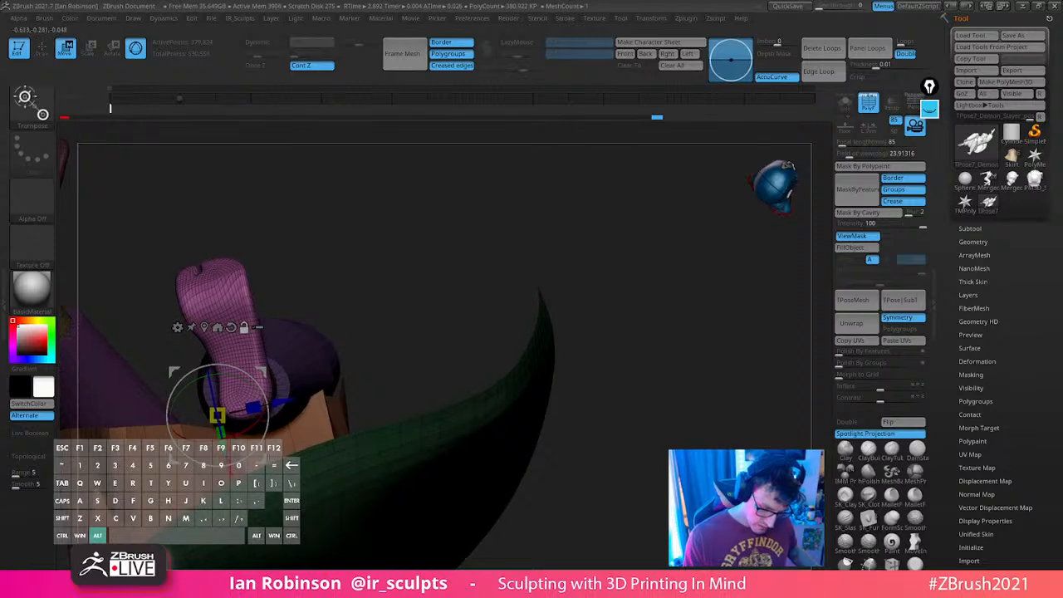
{"action": "left_click_drag", "start_coordinate": [341, 390], "coordinate": [457, 365]}
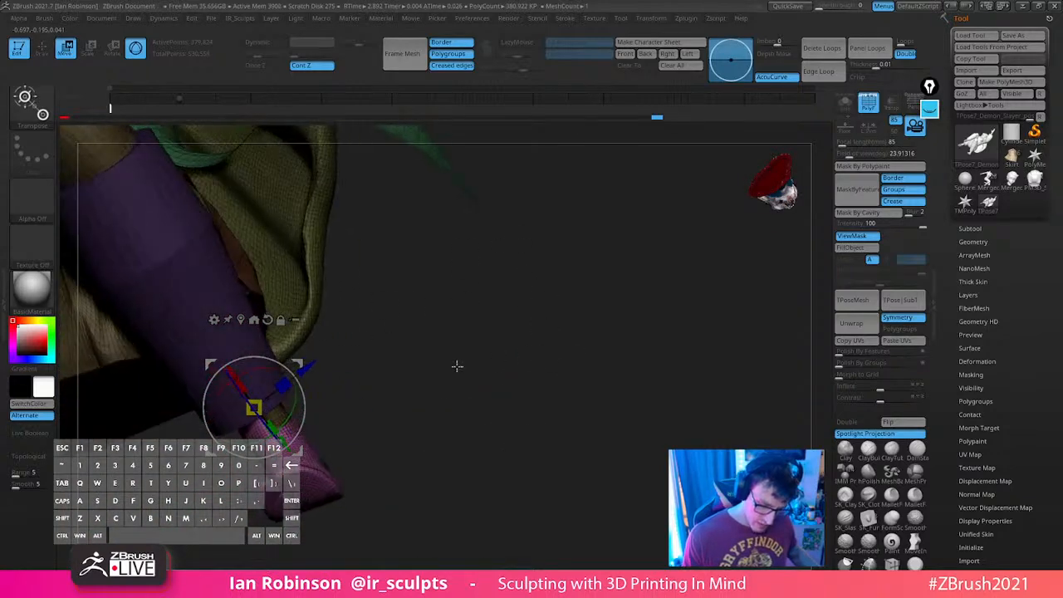
{"action": "left_click_drag", "start_coordinate": [505, 339], "coordinate": [665, 336]}
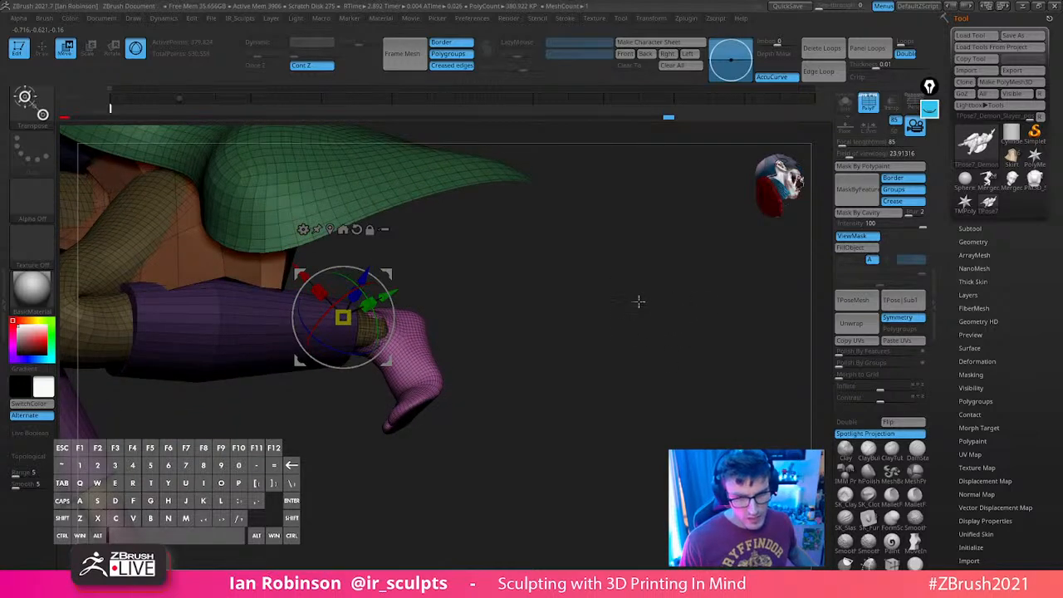
Nudge the trailing foot into line with its boot opening and orient the gizmo along the lower leg
{"action": "left_click_drag", "start_coordinate": [656, 330], "coordinate": [602, 259]}
{"action": "left_click_drag", "start_coordinate": [513, 269], "coordinate": [388, 302]}
{"action": "mouse_move", "coordinate": [698, 318]}
{"action": "left_mouse_down"}
{"action": "mouse_move", "coordinate": [684, 349]}
{"action": "mouse_move", "coordinate": [506, 408]}
{"action": "mouse_move", "coordinate": [626, 359]}
{"action": "mouse_move", "coordinate": [559, 266]}
{"action": "left_mouse_up"}
{"action": "key", "text": "q"}
{"action": "key", "text": "w"}
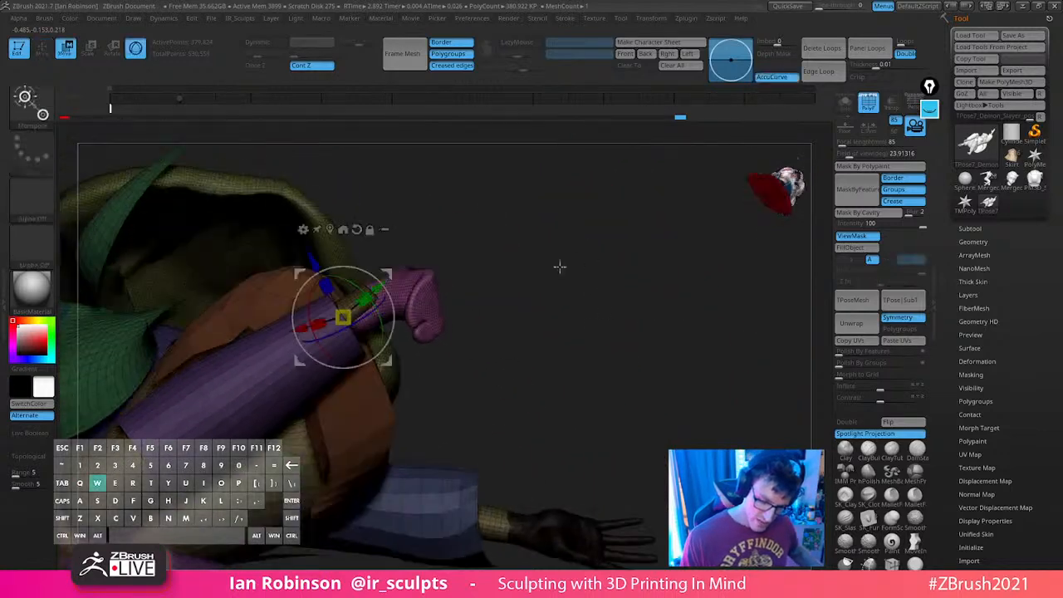
{"action": "left_click_drag", "start_coordinate": [320, 265], "coordinate": [310, 257]}
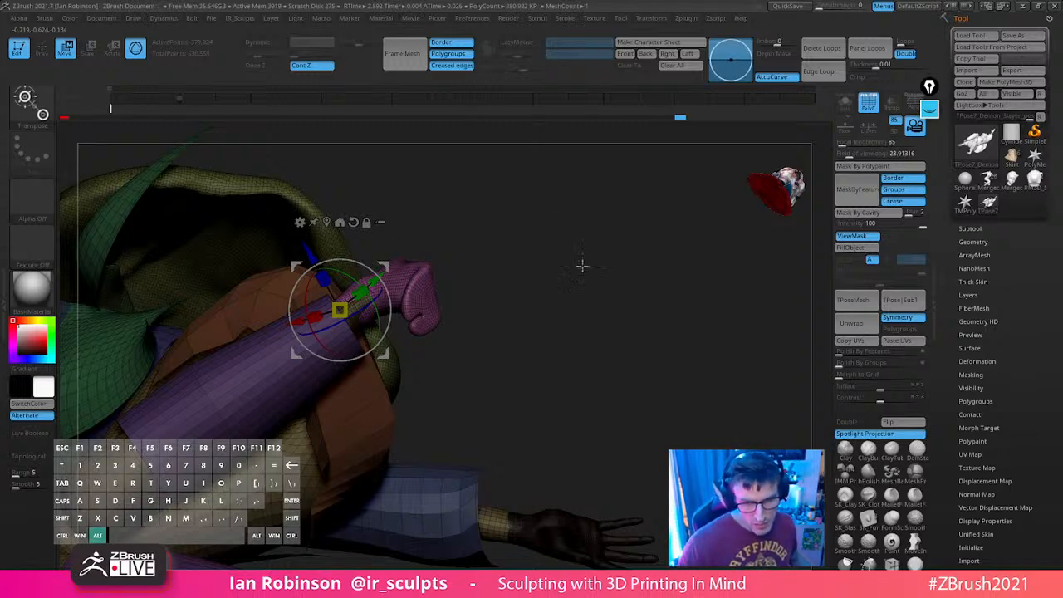
{"action": "left_click_drag", "start_coordinate": [582, 266], "coordinate": [646, 318]}
{"action": "key", "text": "q"}
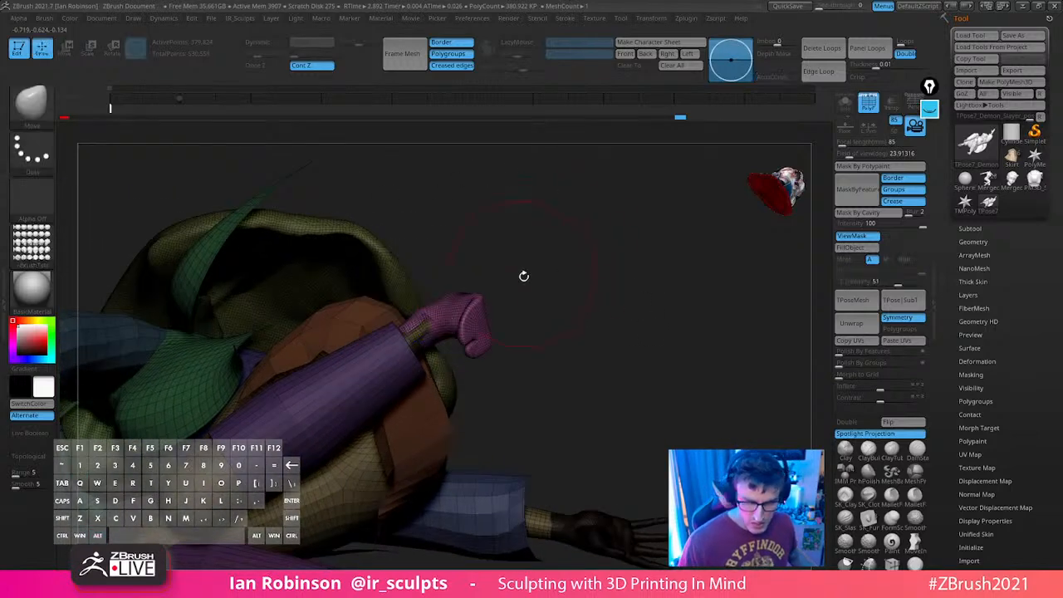
{"action": "key", "text": "w"}
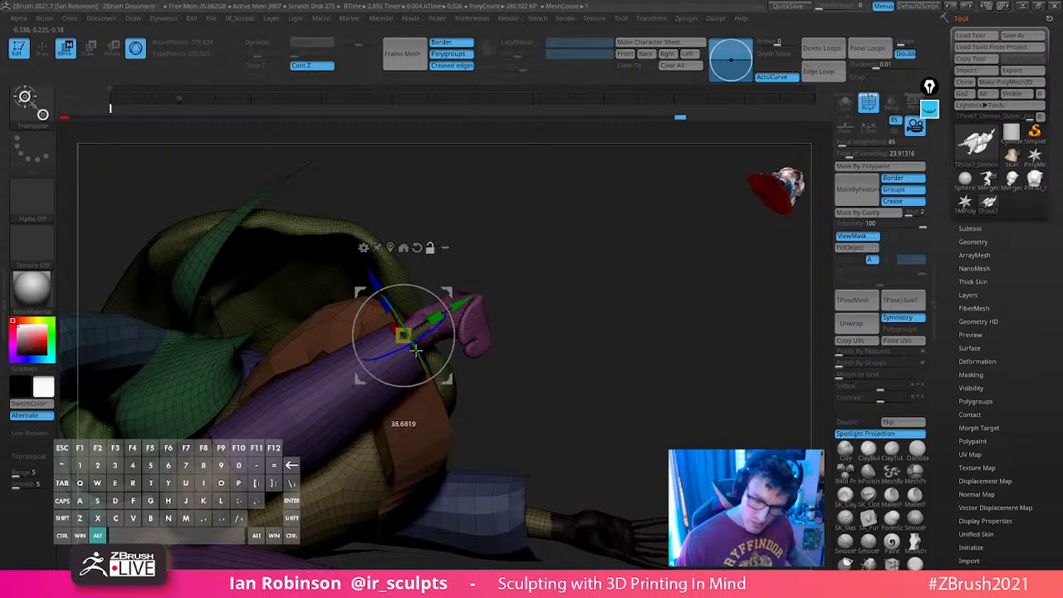
Rotate the trailing foot at the ankle so it extends naturally from the boot
{"action": "key", "text": "q"}
{"action": "mouse_move", "coordinate": [619, 333]}
{"action": "left_mouse_down"}
{"action": "mouse_move", "coordinate": [655, 378]}
{"action": "mouse_move", "coordinate": [655, 415]}
{"action": "left_mouse_up"}
{"action": "left_click_drag", "start_coordinate": [677, 365], "coordinate": [653, 351]}
{"action": "left_click_drag", "start_coordinate": [798, 348], "coordinate": [727, 364], "text": "alt"}
{"action": "left_click_drag", "start_coordinate": [727, 365], "coordinate": [686, 365]}
{"action": "key", "text": "w"}
{"action": "left_click_drag", "start_coordinate": [277, 358], "coordinate": [281, 358]}
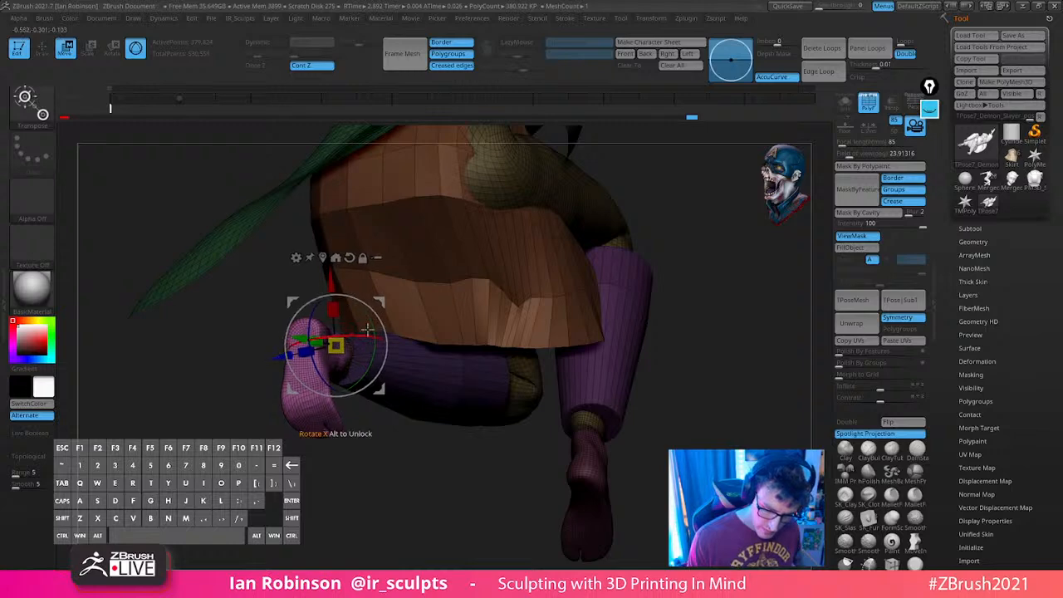
{"action": "left_click_drag", "start_coordinate": [362, 336], "coordinate": [351, 339]}
{"action": "key", "text": "q"}
Undo the last foot adjustment and twist the trailing foot slightly around the shin's axis
{"action": "mouse_move", "coordinate": [712, 356]}
{"action": "left_mouse_down"}
{"action": "mouse_move", "coordinate": [722, 368]}
{"action": "mouse_move", "coordinate": [718, 322]}
{"action": "mouse_move", "coordinate": [710, 359]}
{"action": "left_mouse_up"}
{"action": "mouse_move", "coordinate": [683, 324]}
{"action": "left_mouse_down"}
{"action": "mouse_move", "coordinate": [689, 296]}
{"action": "mouse_move", "coordinate": [653, 310]}
{"action": "left_mouse_up"}
{"action": "key", "text": "ctrl+z"}
{"action": "key", "text": "ctrl+shift"}
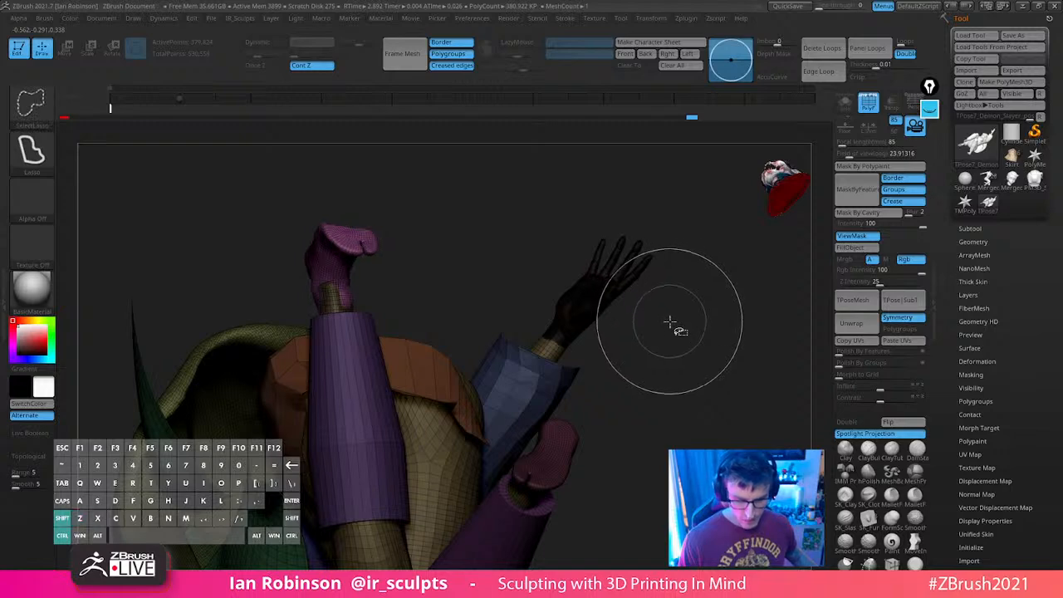
{"action": "left_click_drag", "start_coordinate": [691, 364], "coordinate": [689, 356]}
{"action": "key", "text": "w"}
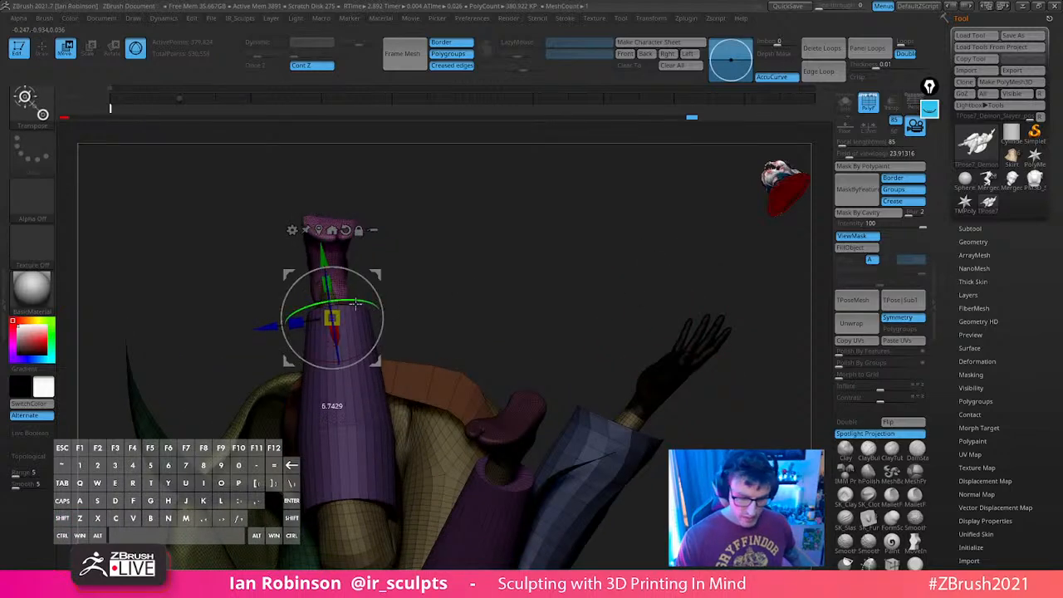
{"action": "key", "text": "q"}
{"action": "left_click_drag", "start_coordinate": [570, 247], "coordinate": [670, 293]}
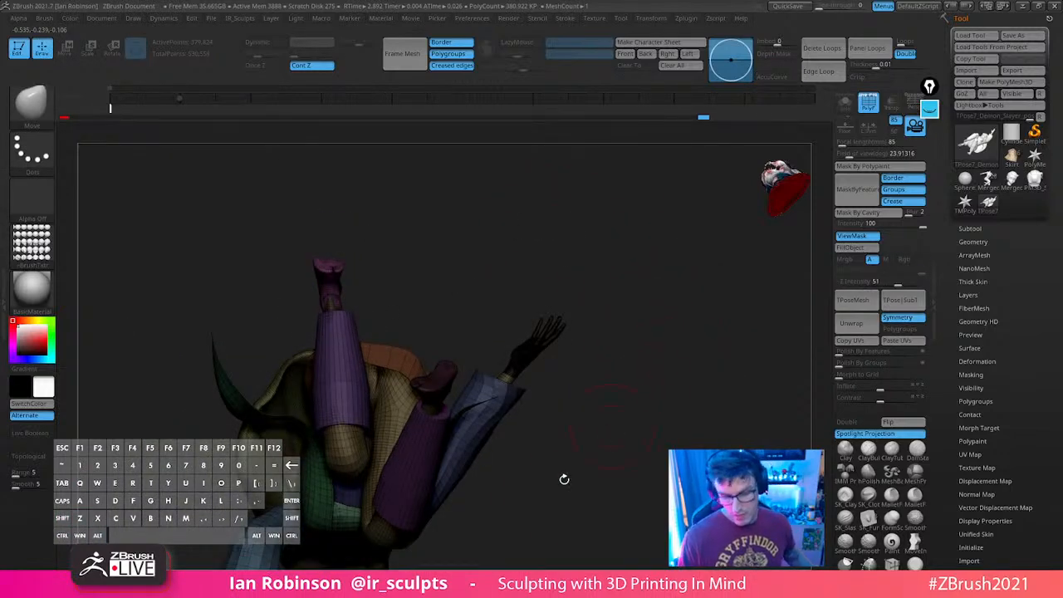
Isolate the raised leg's foot by its polygroup, leave only that foot unmasked, and show the whole figure again
{"action": "left_click_drag", "start_coordinate": [544, 497], "coordinate": [540, 440]}
{"action": "mouse_move", "coordinate": [607, 405]}
{"action": "left_mouse_down", "text": "alt"}
{"action": "mouse_move", "coordinate": [757, 373]}
{"action": "mouse_move", "coordinate": [632, 412]}
{"action": "mouse_move", "coordinate": [373, 410]}
{"action": "left_mouse_up", "text": "alt"}
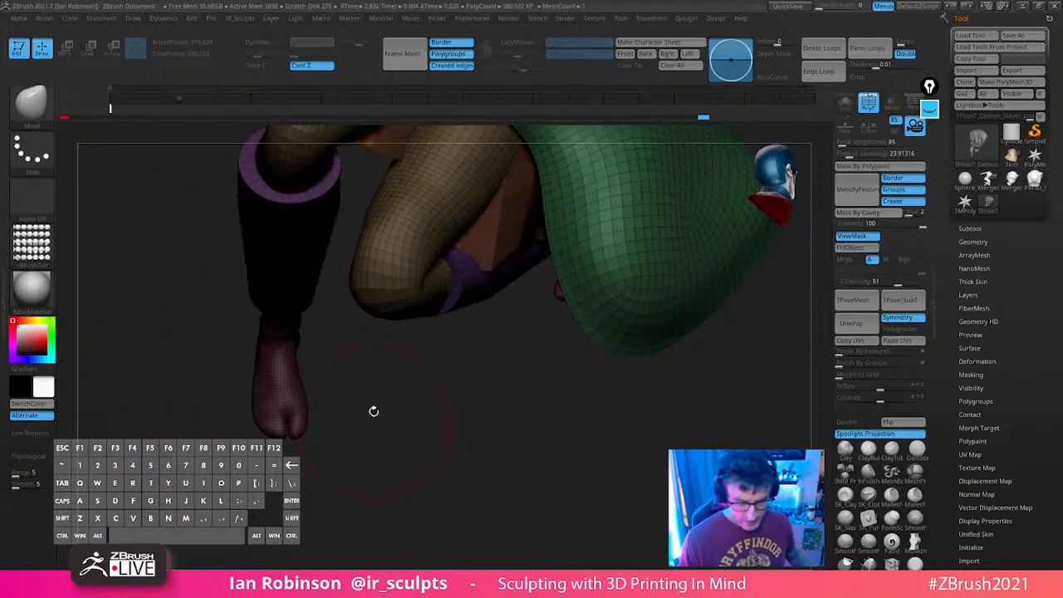
{"action": "key", "text": "ctrl"}
{"action": "left_click", "coordinate": [298, 395], "text": "ctrl+shift"}
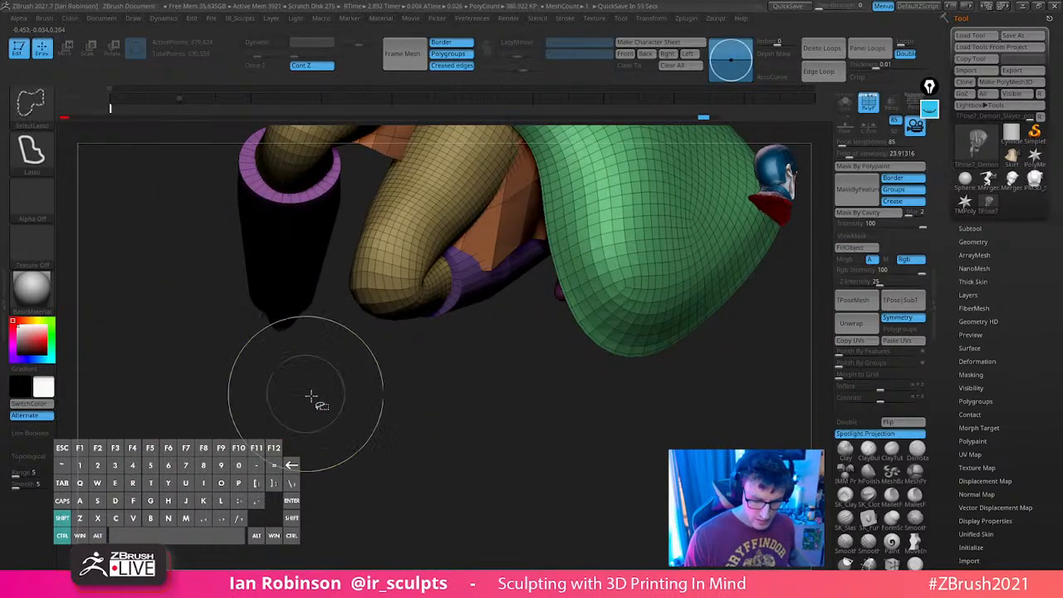
{"action": "key", "text": "ctrl+z"}
{"action": "left_click", "coordinate": [373, 412], "text": "ctrl"}
{"action": "mouse_move", "coordinate": [374, 413]}
{"action": "left_mouse_down"}
{"action": "mouse_move", "coordinate": [380, 379]}
{"action": "mouse_move", "coordinate": [435, 399]}
{"action": "mouse_move", "coordinate": [501, 143]}
{"action": "mouse_move", "coordinate": [662, 307]}
{"action": "mouse_move", "coordinate": [368, 437]}
{"action": "left_mouse_up"}
{"action": "left_click", "coordinate": [374, 419], "text": "ctrl+shift"}
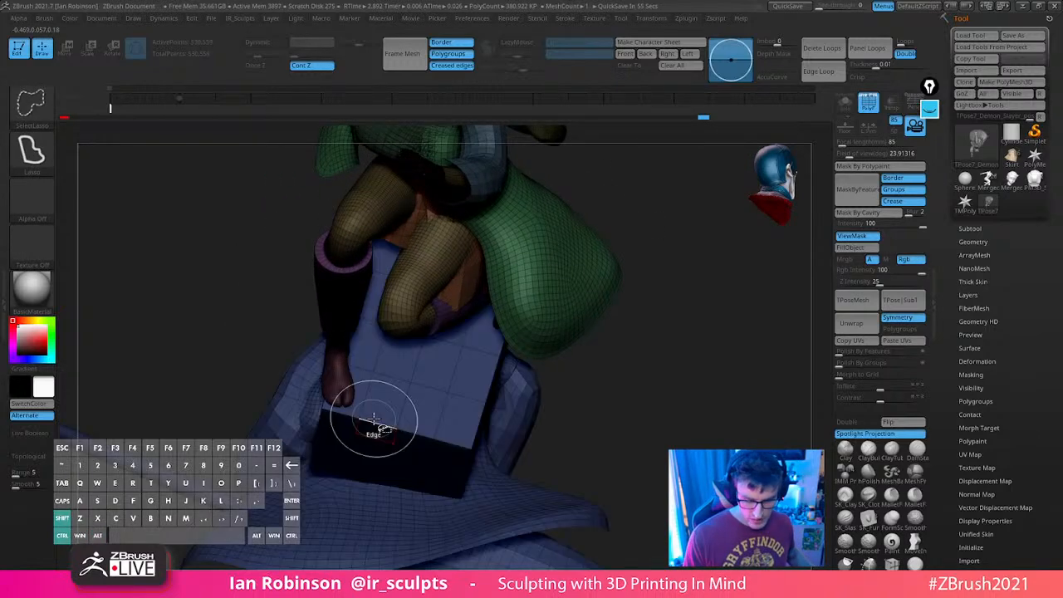
{"action": "left_click", "coordinate": [343, 378], "text": "ctrl+shift"}
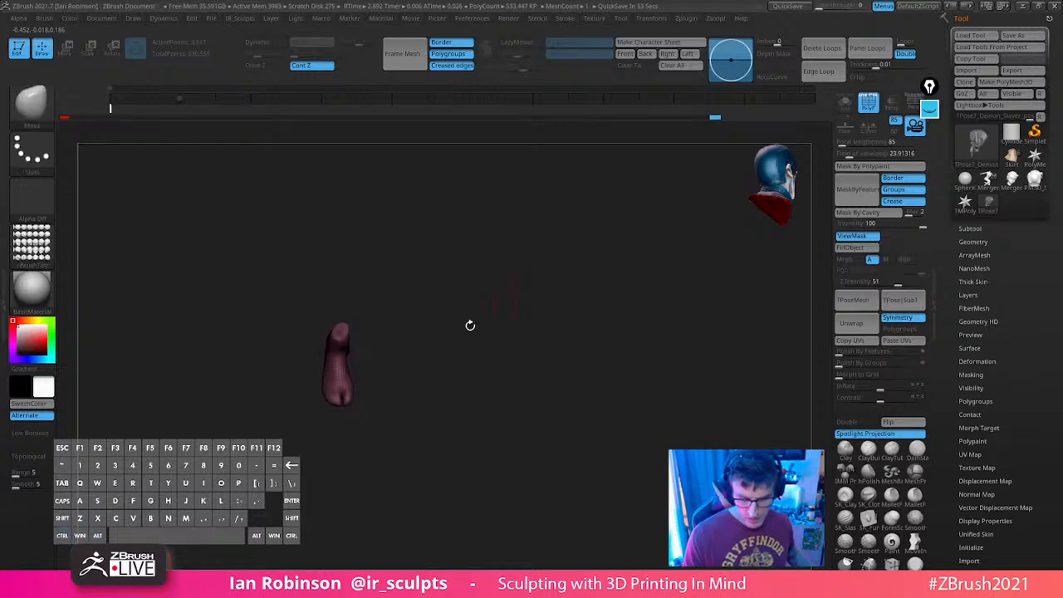
{"action": "left_click", "coordinate": [470, 325], "text": "ctrl+shift"}
{"action": "left_click", "coordinate": [449, 392], "text": "ctrl+shift"}
{"action": "left_click_drag", "start_coordinate": [629, 345], "coordinate": [638, 410], "text": "ctrl+shift"}
Place the transform gizmo at the ankle of the raised leg's foot
{"action": "left_click_drag", "start_coordinate": [489, 425], "coordinate": [486, 449], "text": "alt"}
{"action": "key", "text": "w"}
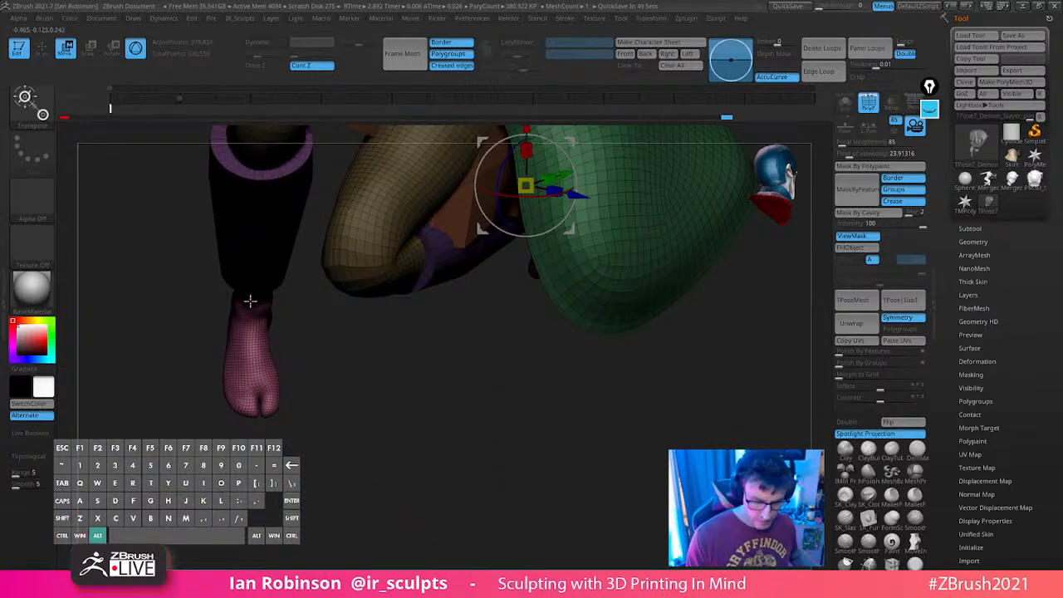
{"action": "left_click_drag", "start_coordinate": [414, 388], "coordinate": [421, 463], "text": "alt"}
{"action": "left_click", "coordinate": [255, 431], "text": "alt"}
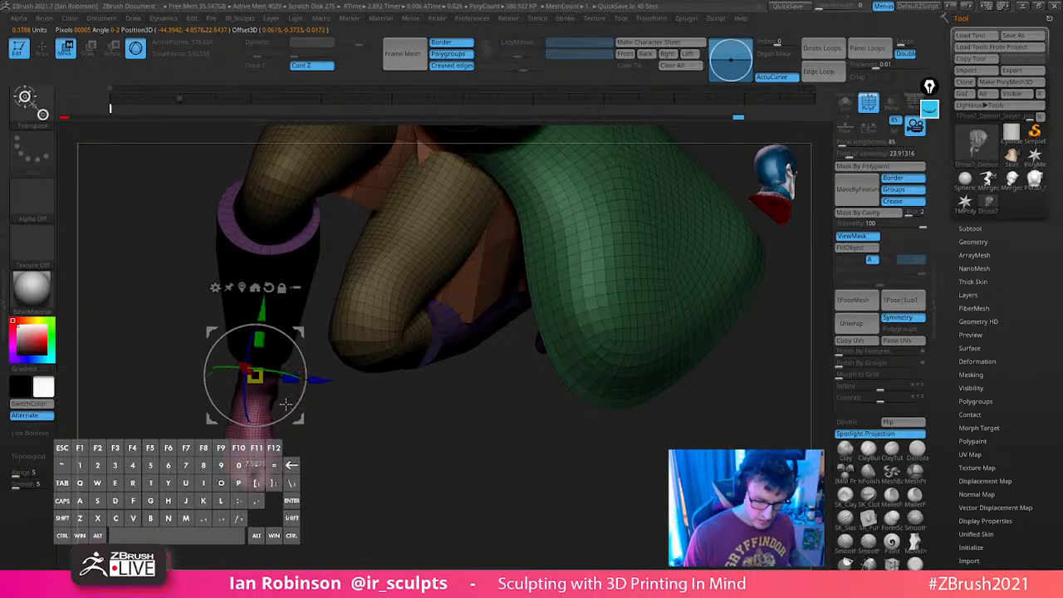
Rotate the raised leg's foot at the ankle to angle it naturally with the shin, judging it from front and side
{"action": "left_click_drag", "start_coordinate": [355, 453], "coordinate": [287, 407]}
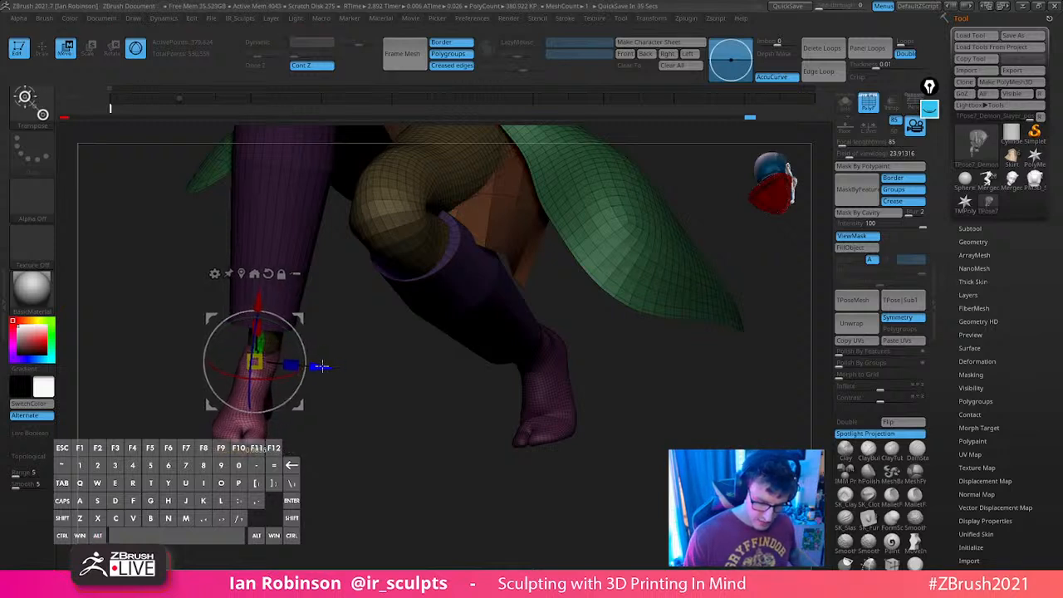
{"action": "left_click_drag", "start_coordinate": [323, 367], "coordinate": [304, 390]}
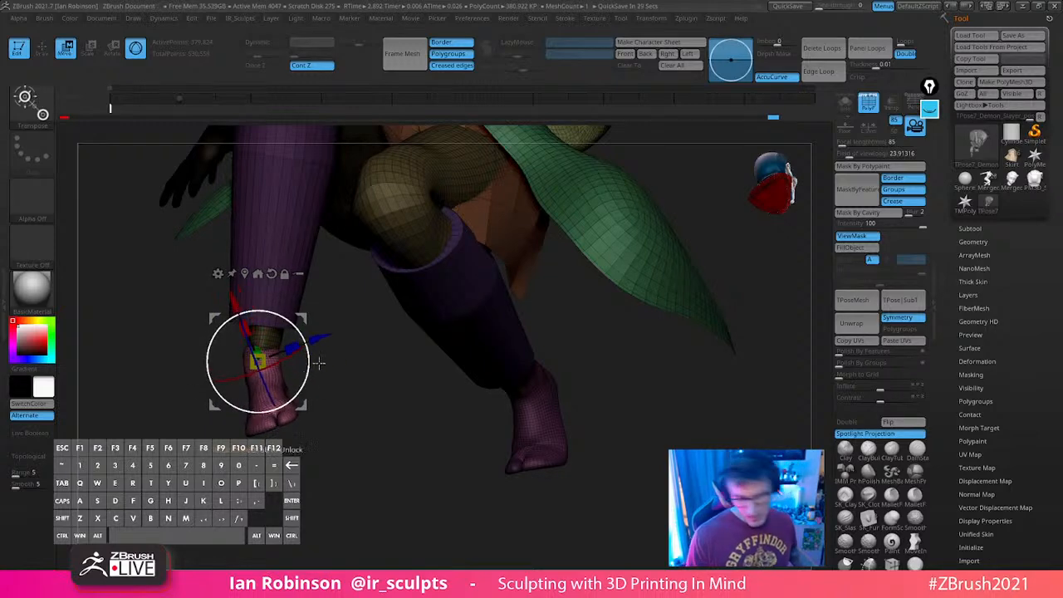
{"action": "left_click_drag", "start_coordinate": [355, 365], "coordinate": [423, 367]}
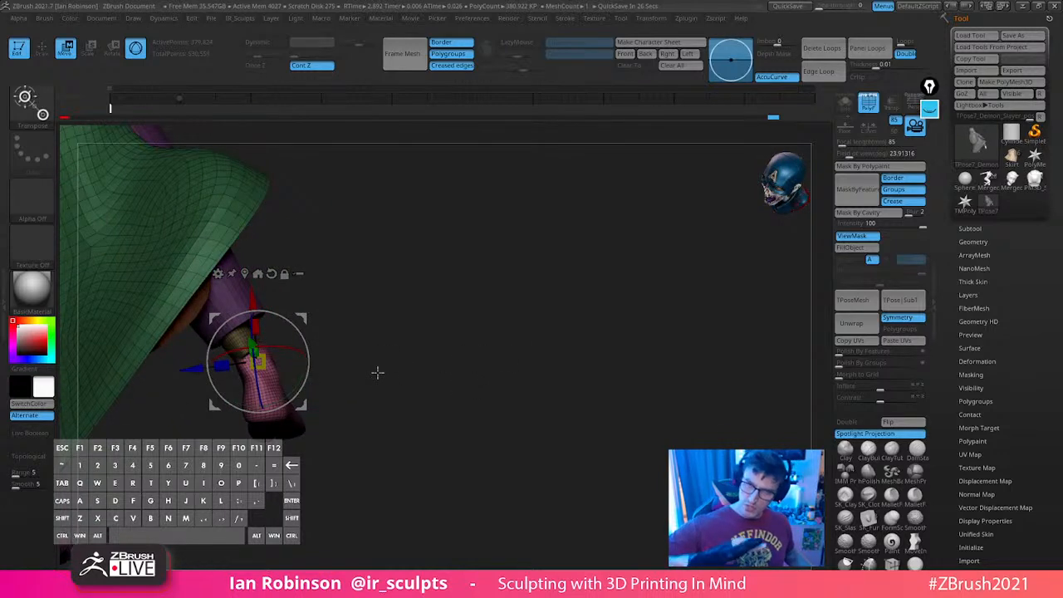
{"action": "left_click_drag", "start_coordinate": [377, 374], "coordinate": [427, 321]}
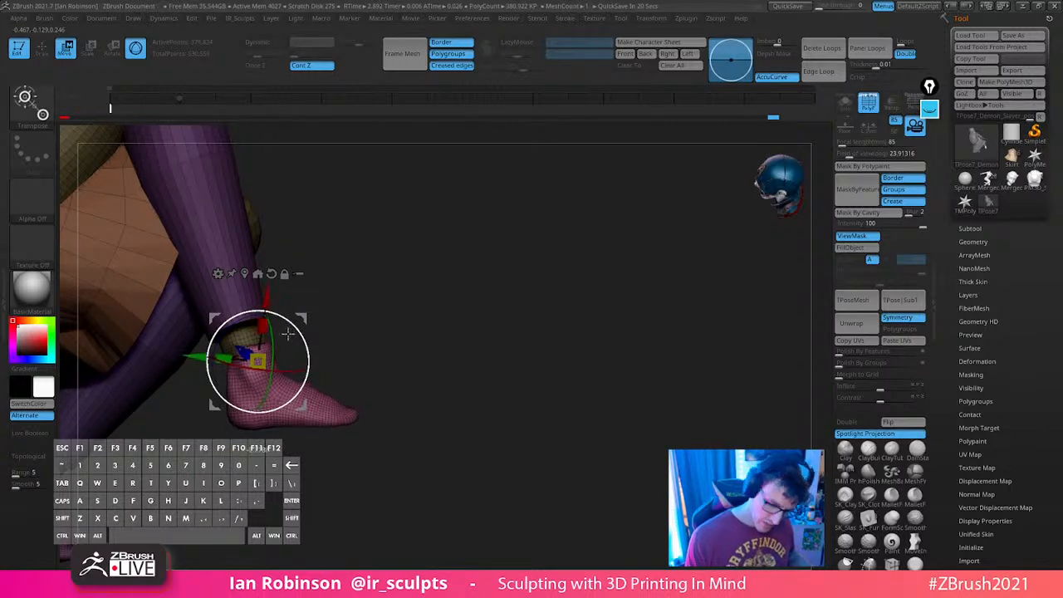
{"action": "left_click_drag", "start_coordinate": [402, 298], "coordinate": [294, 339]}
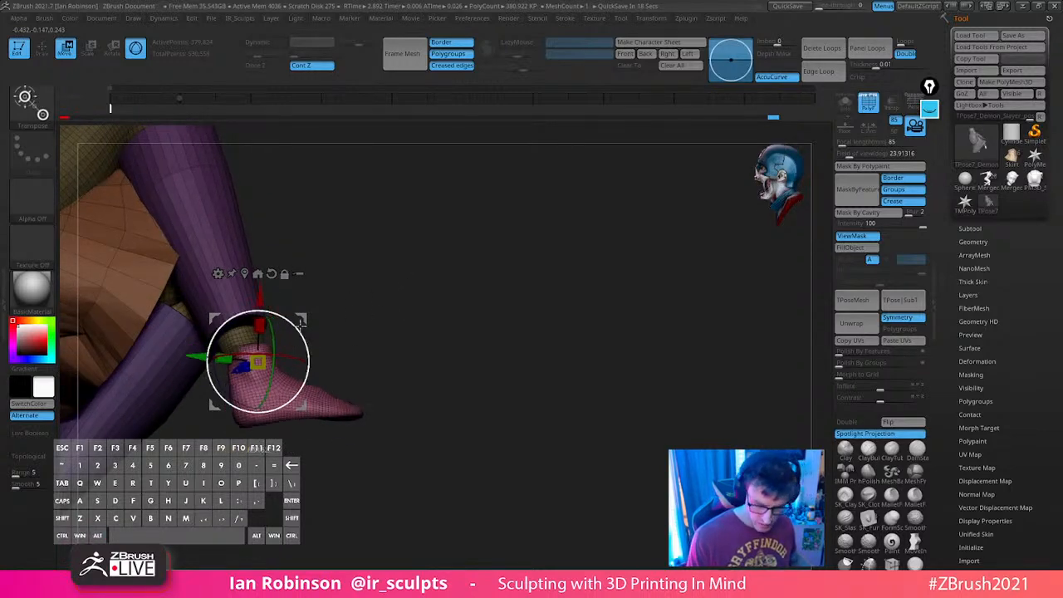
{"action": "mouse_move", "coordinate": [393, 309]}
{"action": "left_mouse_down"}
{"action": "mouse_move", "coordinate": [344, 316]}
{"action": "mouse_move", "coordinate": [333, 364]}
{"action": "left_mouse_up"}
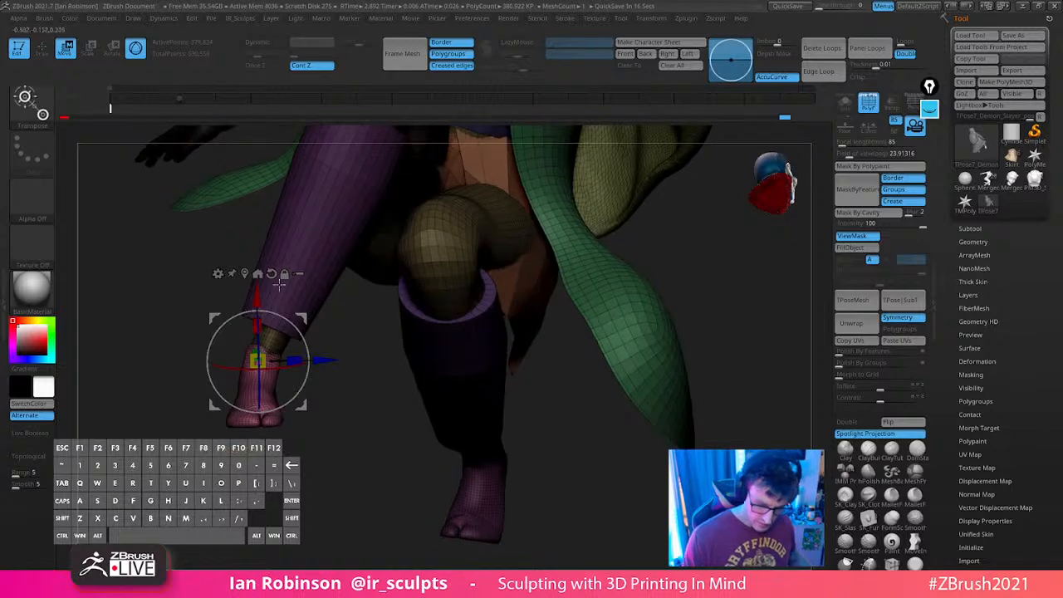
{"action": "key", "text": "q"}
{"action": "left_click_drag", "start_coordinate": [306, 420], "coordinate": [487, 287]}
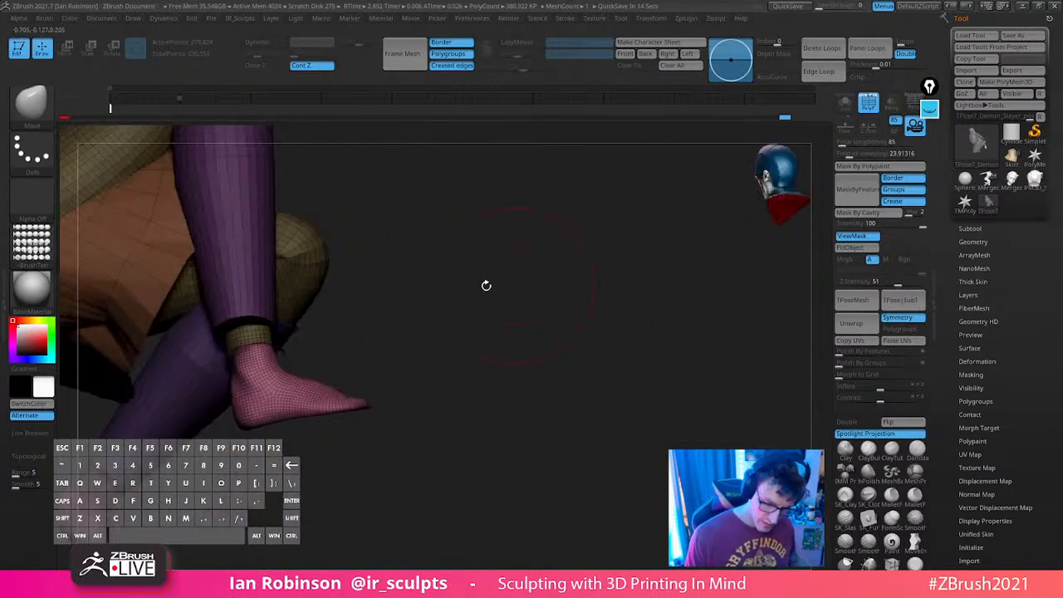
Rotate the raised leg's foot at the ankle so its toes point upward, judging it from the side and front
{"action": "key", "text": "w"}
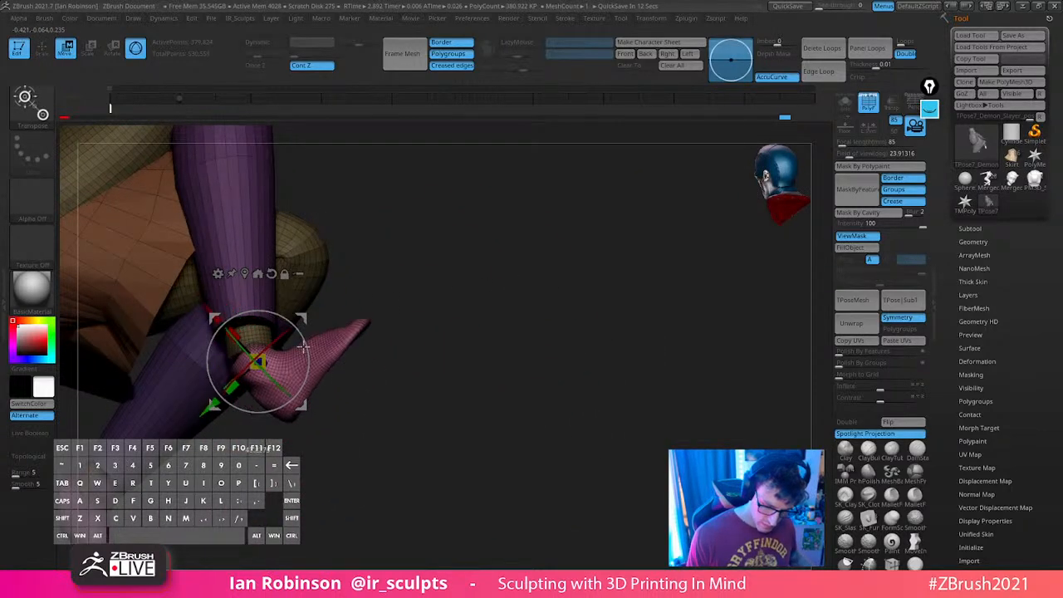
{"action": "left_click_drag", "start_coordinate": [378, 378], "coordinate": [280, 359]}
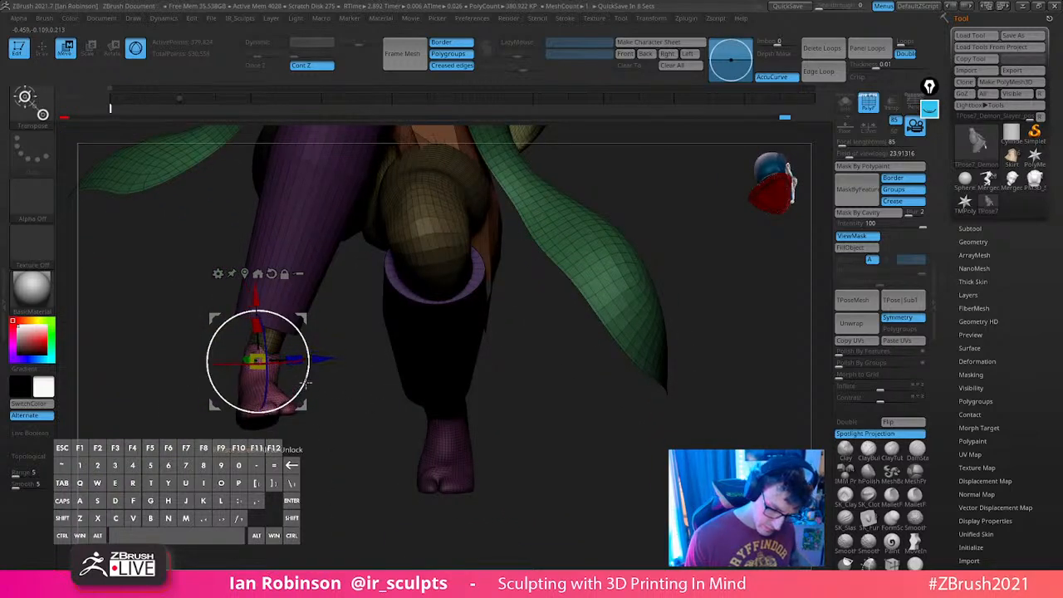
{"action": "key", "text": "q"}
{"action": "mouse_move", "coordinate": [308, 394]}
{"action": "left_mouse_down"}
{"action": "mouse_move", "coordinate": [518, 352]}
{"action": "mouse_move", "coordinate": [618, 406]}
{"action": "mouse_move", "coordinate": [551, 404]}
{"action": "mouse_move", "coordinate": [592, 414]}
{"action": "mouse_move", "coordinate": [644, 404]}
{"action": "left_mouse_up"}
Show both figures and mask only the second figure with the box, leaving the whole jumping figure unmasked
{"action": "left_click", "coordinate": [664, 331], "text": "ctrl+shift"}
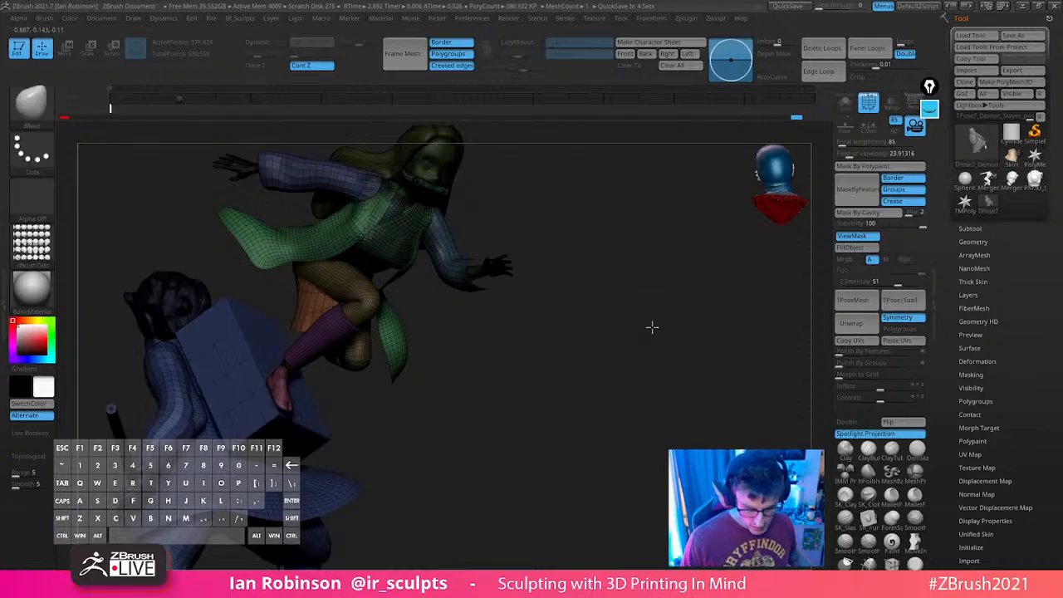
{"action": "left_click_drag", "start_coordinate": [653, 328], "coordinate": [657, 269]}
{"action": "mouse_move", "coordinate": [647, 384]}
{"action": "left_mouse_down"}
{"action": "mouse_move", "coordinate": [634, 352]}
{"action": "mouse_move", "coordinate": [614, 380]}
{"action": "mouse_move", "coordinate": [667, 307]}
{"action": "mouse_move", "coordinate": [698, 305]}
{"action": "mouse_move", "coordinate": [698, 315]}
{"action": "mouse_move", "coordinate": [668, 328]}
{"action": "mouse_move", "coordinate": [627, 329]}
{"action": "mouse_move", "coordinate": [644, 349]}
{"action": "left_mouse_up"}
{"action": "left_click", "coordinate": [436, 380], "text": "ctrl+shift"}
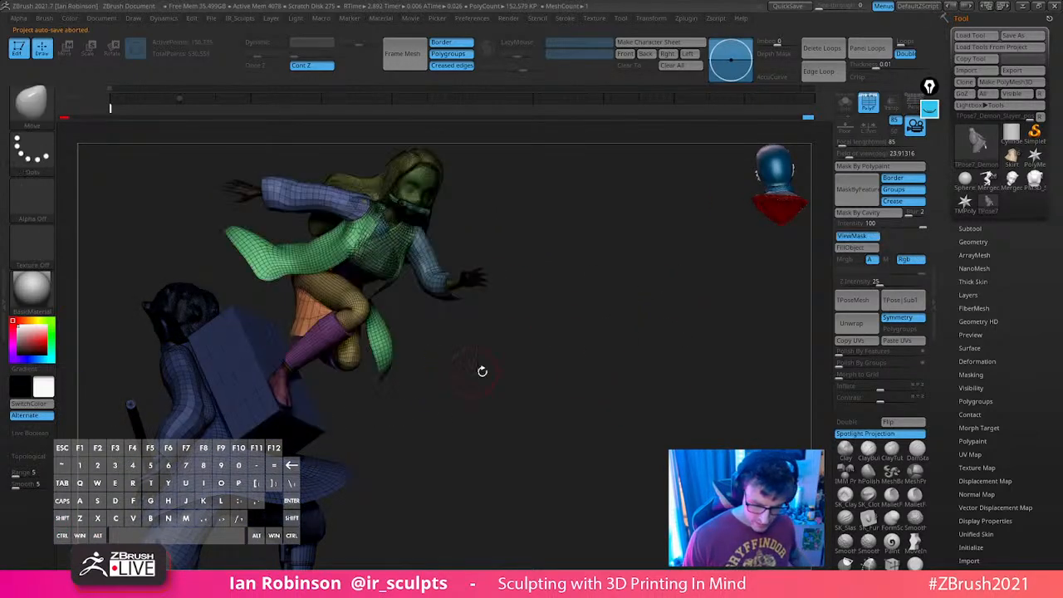
Rotate and move the jumping figure so the raised leg's foot comes up against the face of the box
{"action": "key", "text": "w"}
{"action": "left_click_drag", "start_coordinate": [403, 355], "coordinate": [560, 389]}
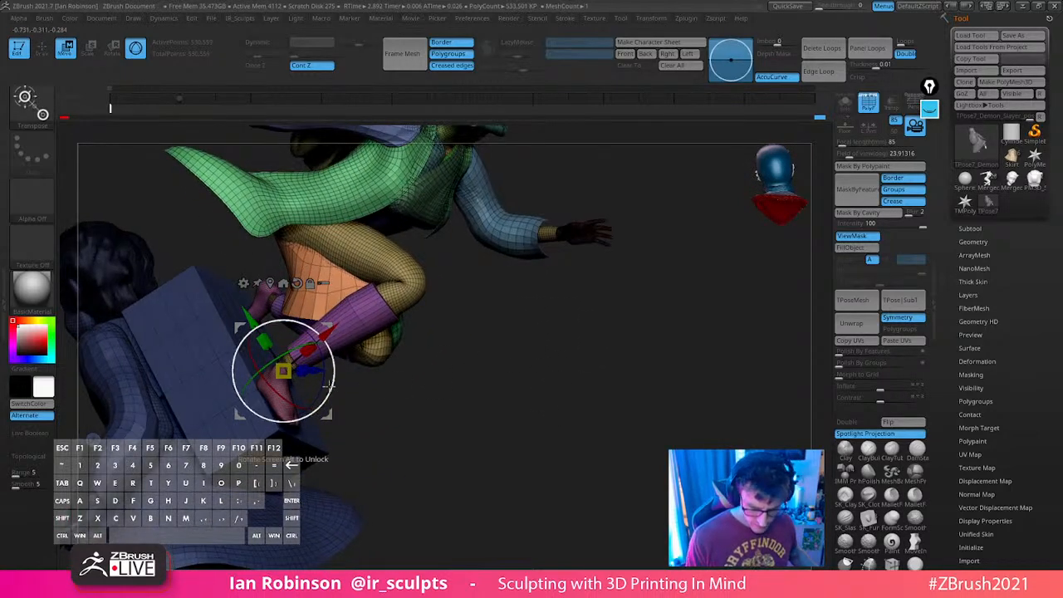
{"action": "left_click_drag", "start_coordinate": [412, 380], "coordinate": [345, 328]}
{"action": "left_click_drag", "start_coordinate": [342, 382], "coordinate": [323, 355]}
{"action": "left_click_drag", "start_coordinate": [325, 300], "coordinate": [327, 299]}
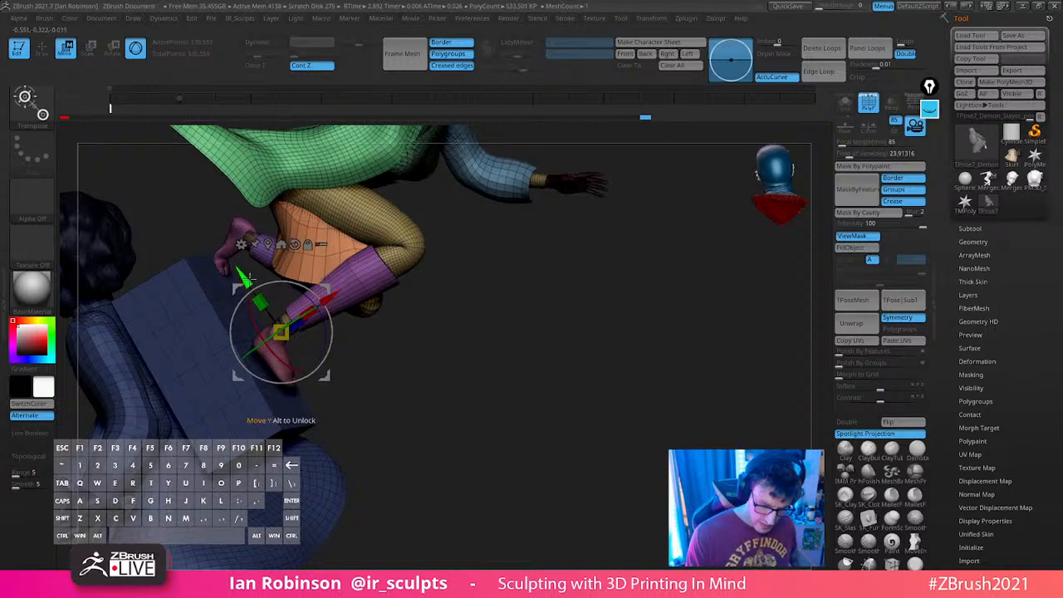
{"action": "left_click_drag", "start_coordinate": [242, 276], "coordinate": [246, 282]}
{"action": "left_click_drag", "start_coordinate": [464, 367], "coordinate": [385, 347]}
Shift the jumping figure sideways across the box and judge both figures together from the side
{"action": "left_click_drag", "start_coordinate": [446, 323], "coordinate": [602, 305]}
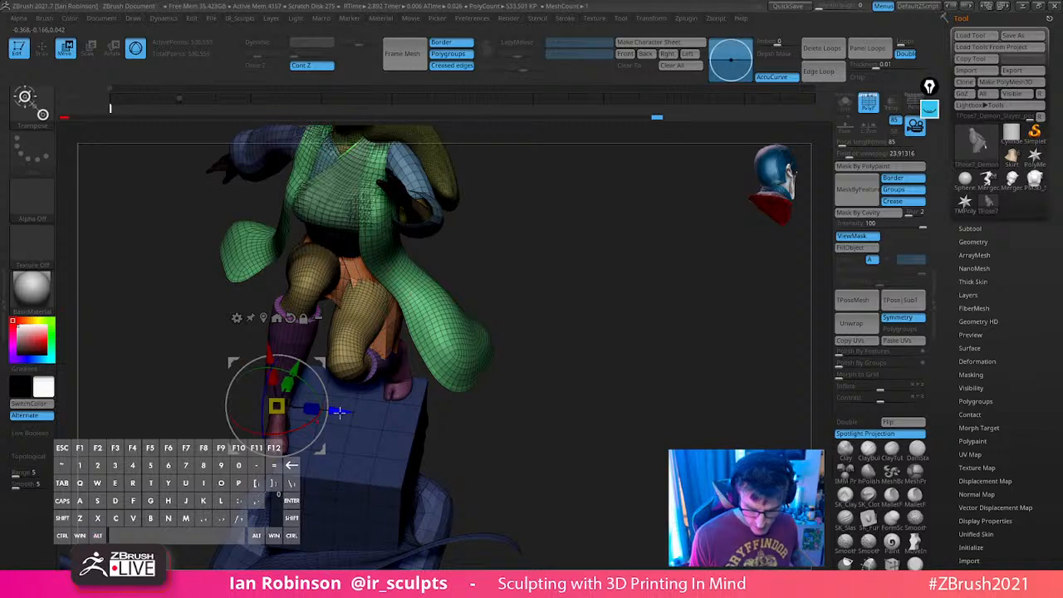
{"action": "left_click_drag", "start_coordinate": [339, 412], "coordinate": [409, 391]}
{"action": "mouse_move", "coordinate": [595, 389]}
{"action": "left_mouse_down"}
{"action": "mouse_move", "coordinate": [615, 385]}
{"action": "mouse_move", "coordinate": [542, 329]}
{"action": "mouse_move", "coordinate": [545, 420]}
{"action": "mouse_move", "coordinate": [560, 384]}
{"action": "mouse_move", "coordinate": [612, 387]}
{"action": "mouse_move", "coordinate": [544, 379]}
{"action": "mouse_move", "coordinate": [634, 370]}
{"action": "mouse_move", "coordinate": [658, 350]}
{"action": "left_mouse_up"}
{"action": "key", "text": "q"}
{"action": "left_click_drag", "start_coordinate": [355, 347], "coordinate": [429, 425]}
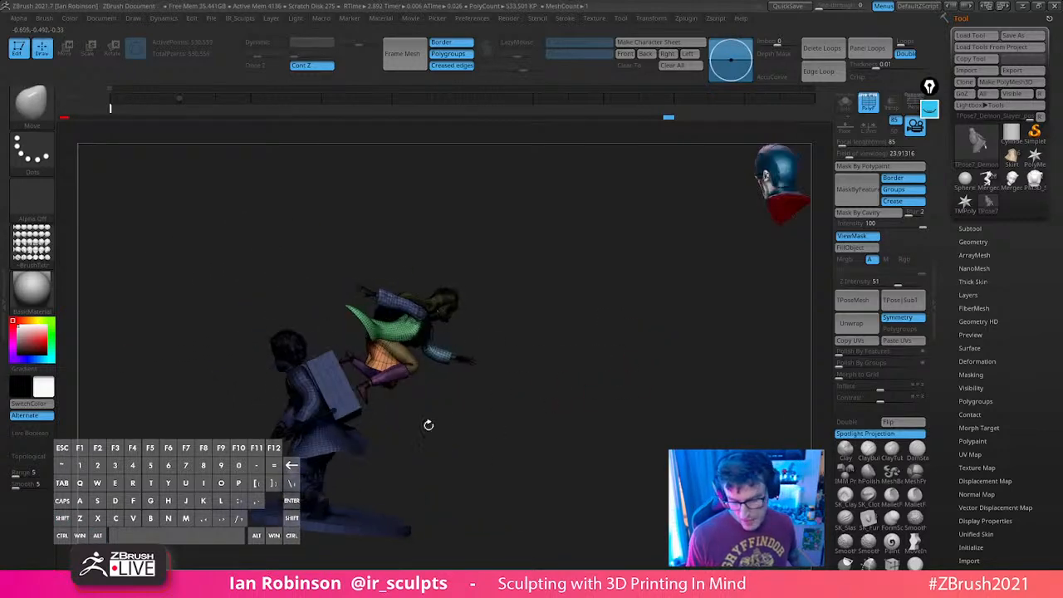
{"action": "left_click_drag", "start_coordinate": [479, 347], "coordinate": [381, 439], "text": "alt"}
{"action": "left_click_drag", "start_coordinate": [580, 444], "coordinate": [511, 388], "text": "alt"}
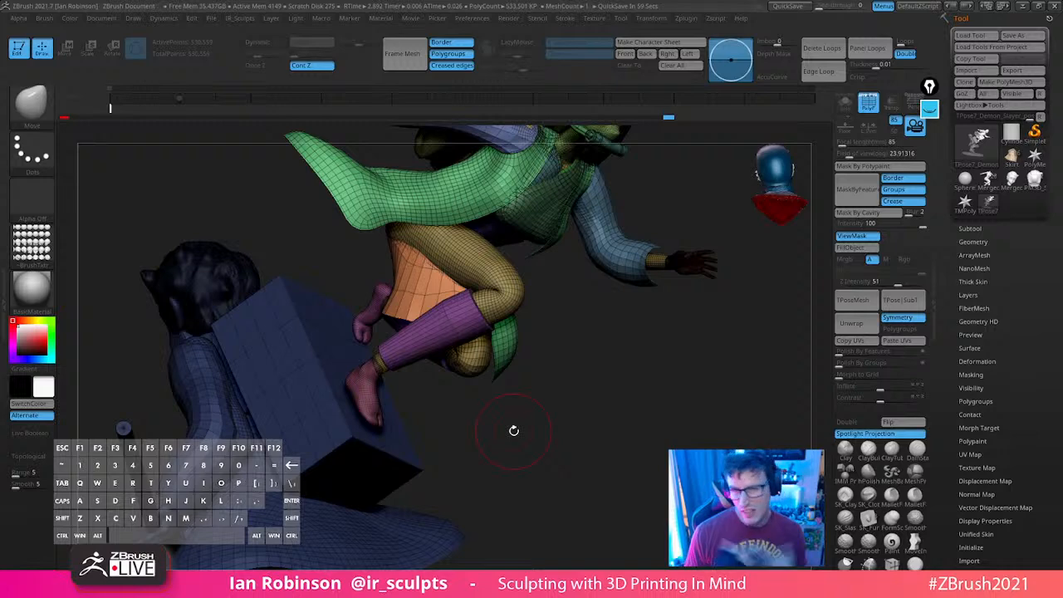
Nudge the jumping figure along the shin direction and fine-tune its angle against the box
{"action": "left_click_drag", "start_coordinate": [462, 419], "coordinate": [414, 377]}
{"action": "key", "text": "w"}
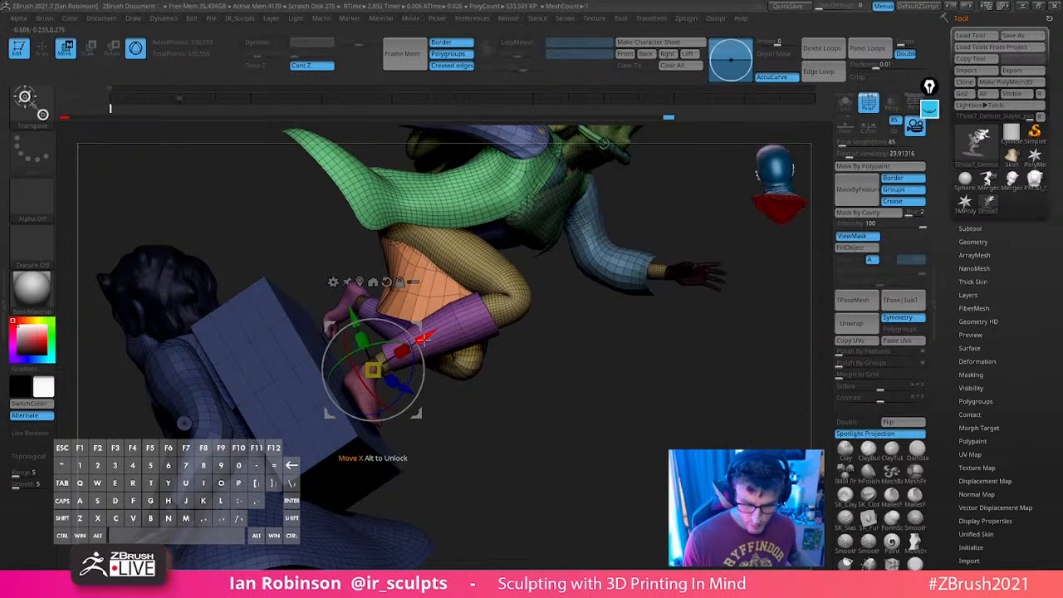
{"action": "left_click_drag", "start_coordinate": [428, 341], "coordinate": [419, 347]}
{"action": "left_click_drag", "start_coordinate": [400, 396], "coordinate": [403, 398]}
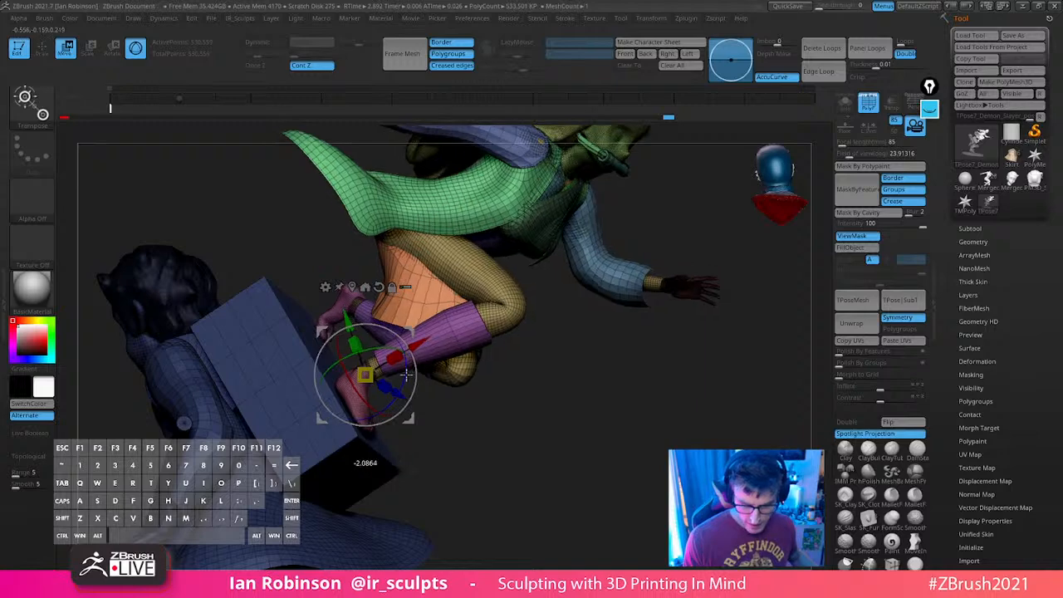
{"action": "left_click_drag", "start_coordinate": [462, 416], "coordinate": [468, 391]}
{"action": "left_click_drag", "start_coordinate": [380, 353], "coordinate": [425, 340]}
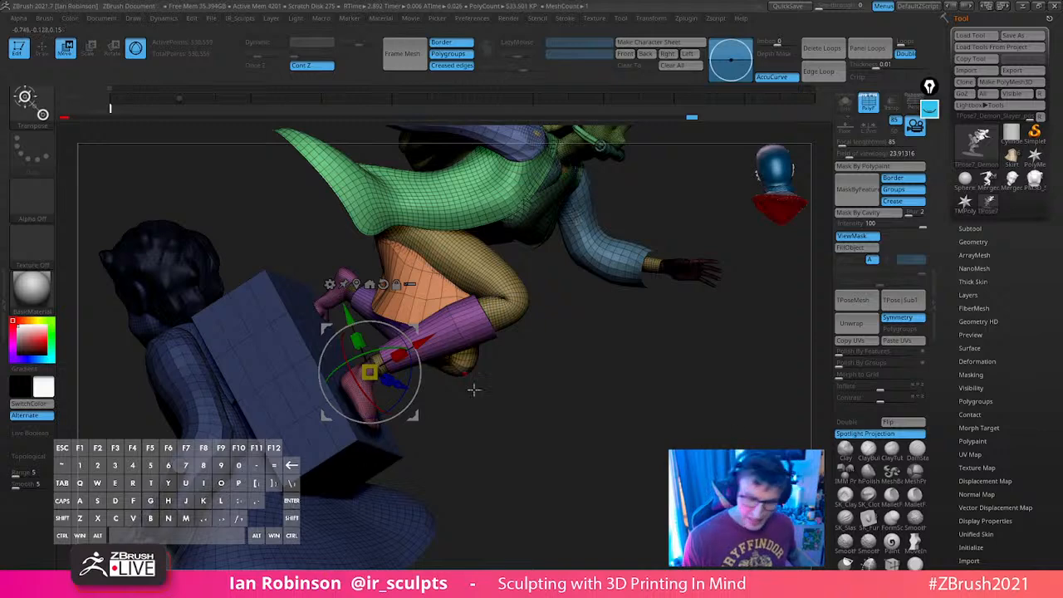
Reposition the jumping figure slightly across the top of the box, judging both feet from behind and from the side
{"action": "left_click_drag", "start_coordinate": [474, 387], "coordinate": [706, 355]}
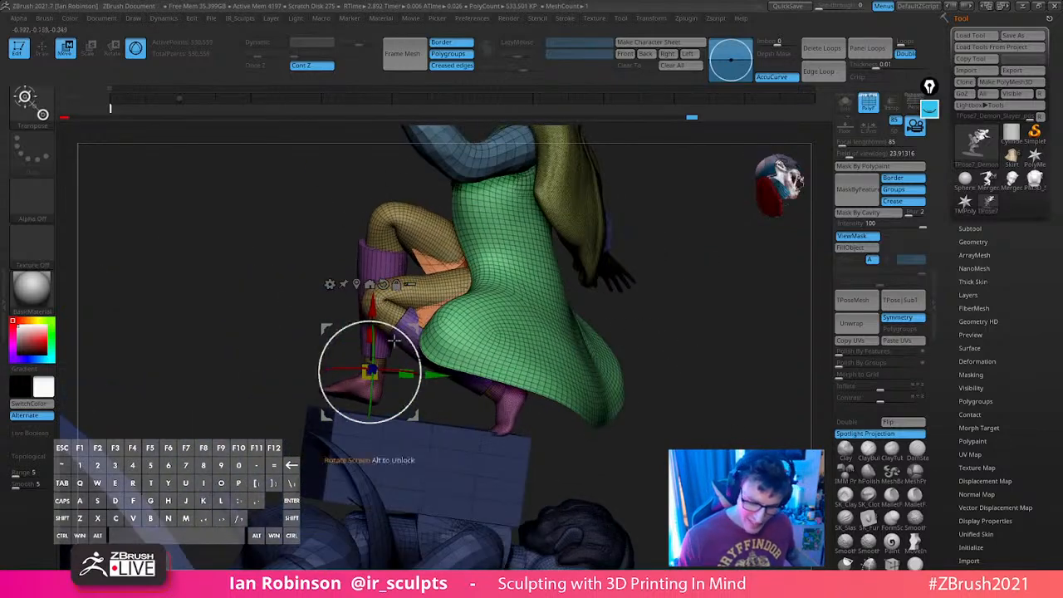
{"action": "left_click_drag", "start_coordinate": [532, 349], "coordinate": [681, 355]}
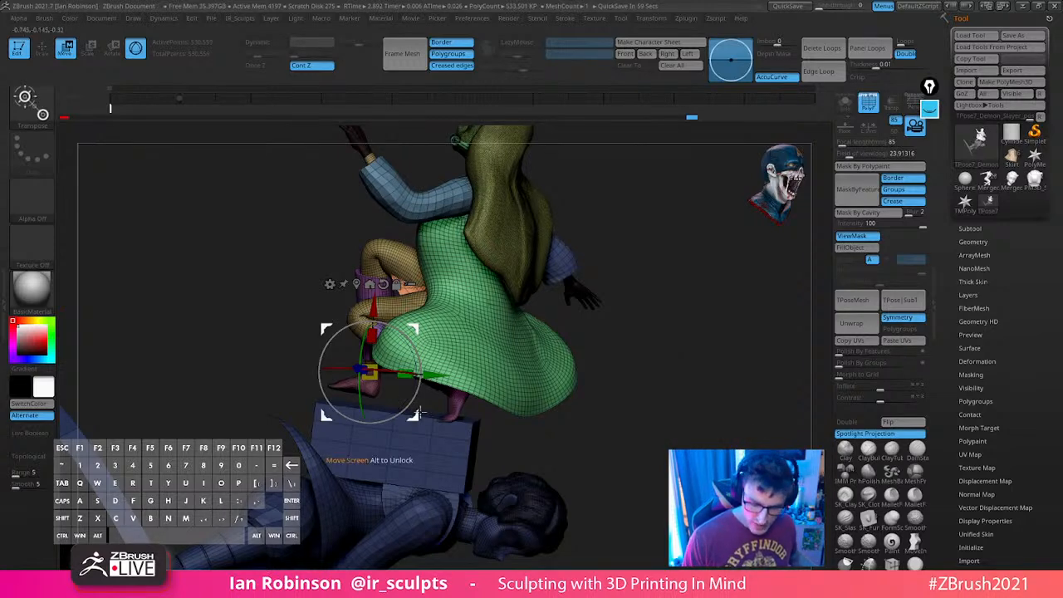
{"action": "left_click_drag", "start_coordinate": [418, 414], "coordinate": [564, 311]}
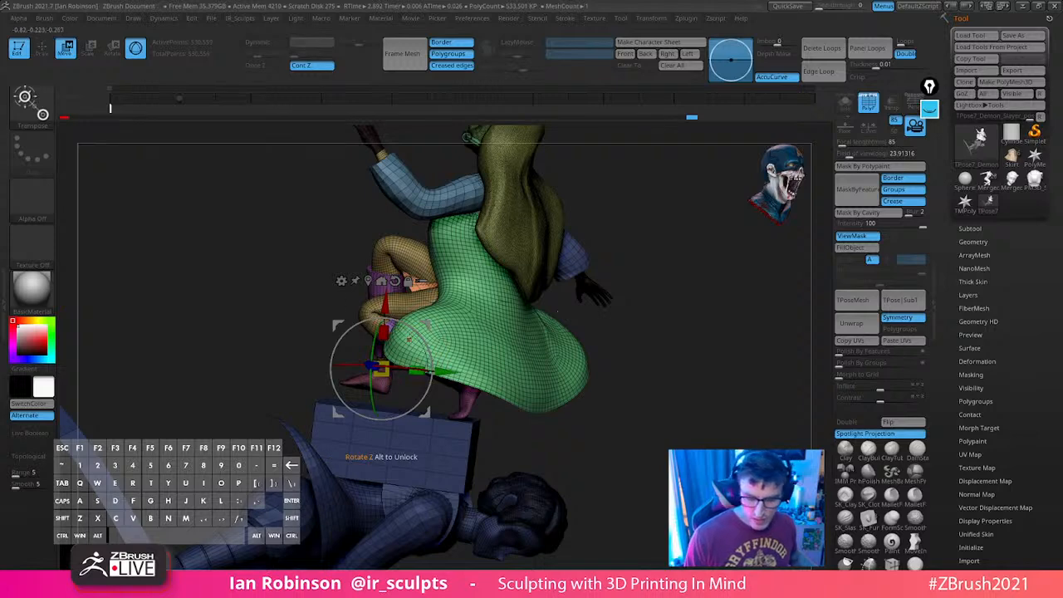
{"action": "left_click_drag", "start_coordinate": [425, 342], "coordinate": [428, 322]}
{"action": "left_click_drag", "start_coordinate": [580, 325], "coordinate": [501, 328]}
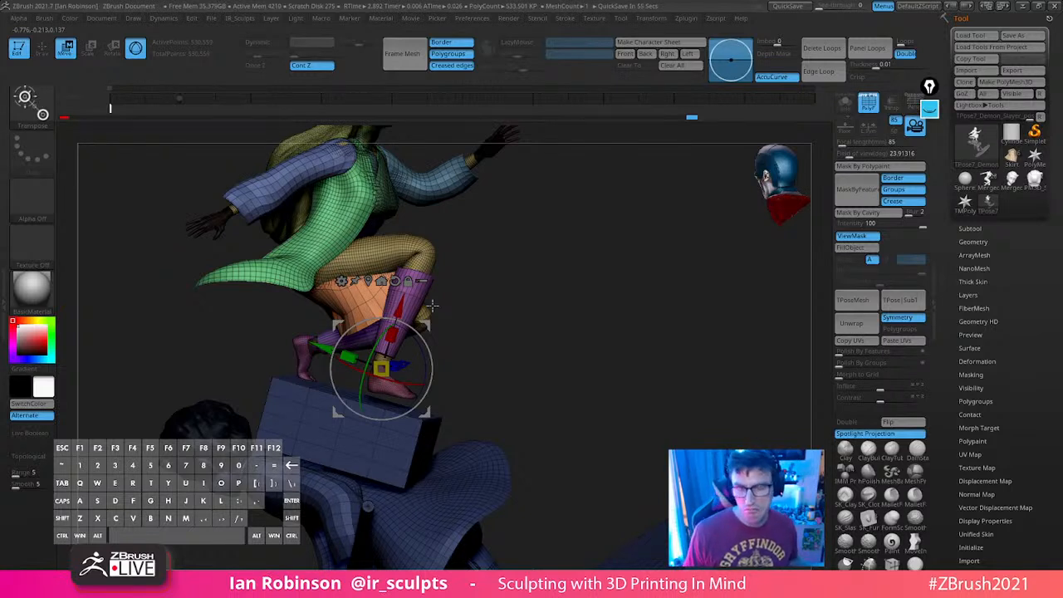
Lift the jumping figure clear of the box and tilt her slightly forward
{"action": "left_click_drag", "start_coordinate": [541, 300], "coordinate": [461, 345], "text": "alt"}
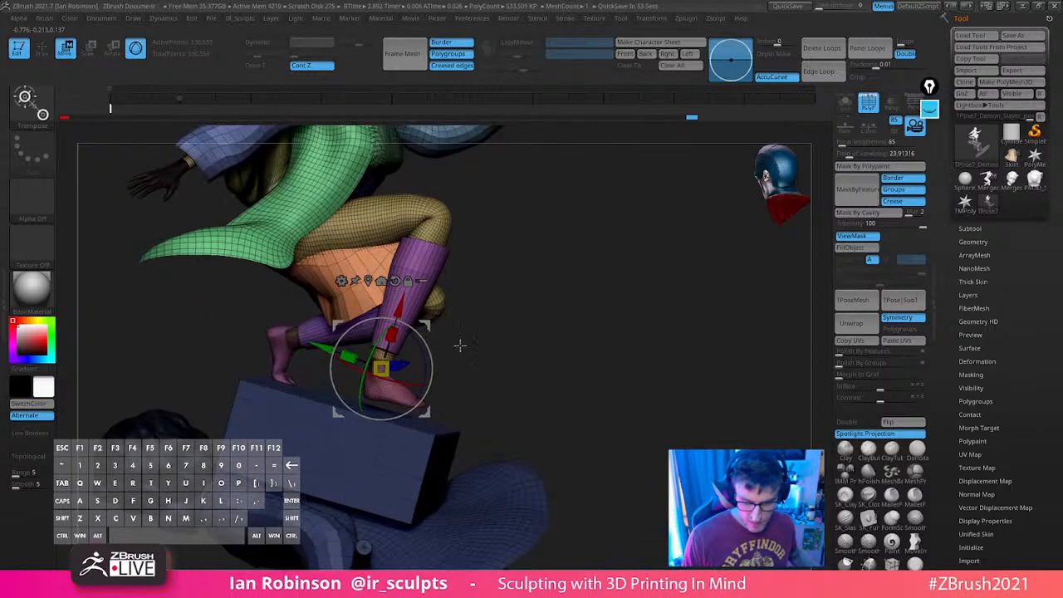
{"action": "left_click_drag", "start_coordinate": [377, 343], "coordinate": [402, 303]}
{"action": "mouse_move", "coordinate": [420, 340]}
{"action": "left_mouse_down"}
{"action": "mouse_move", "coordinate": [407, 311]}
{"action": "mouse_move", "coordinate": [400, 326]}
{"action": "mouse_move", "coordinate": [414, 283]}
{"action": "left_mouse_up"}
{"action": "key", "text": "q"}
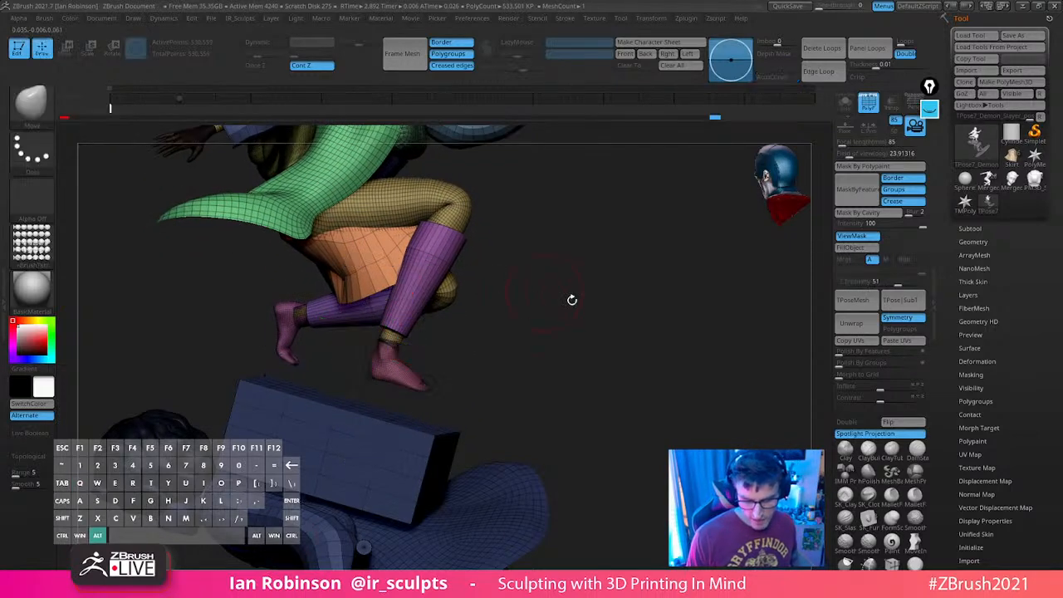
Mask everything except the raised leg's foot, with the mask edge at the ankle
{"action": "mouse_move", "coordinate": [571, 299]}
{"action": "left_mouse_down", "text": "alt"}
{"action": "mouse_move", "coordinate": [620, 343]}
{"action": "mouse_move", "coordinate": [584, 356]}
{"action": "mouse_move", "coordinate": [556, 342]}
{"action": "mouse_move", "coordinate": [573, 387]}
{"action": "left_mouse_up", "text": "alt"}
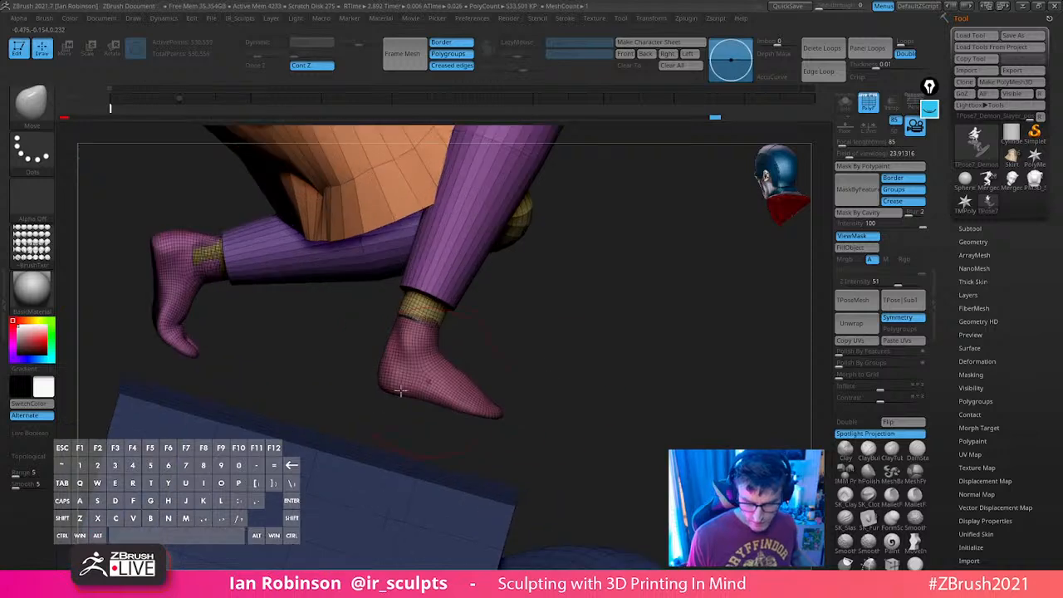
{"action": "mouse_move", "coordinate": [345, 353]}
{"action": "left_mouse_down", "text": "ctrl"}
{"action": "mouse_move", "coordinate": [365, 401]}
{"action": "mouse_move", "coordinate": [407, 442]}
{"action": "mouse_move", "coordinate": [496, 356]}
{"action": "mouse_move", "coordinate": [401, 349]}
{"action": "left_mouse_up", "text": "ctrl"}
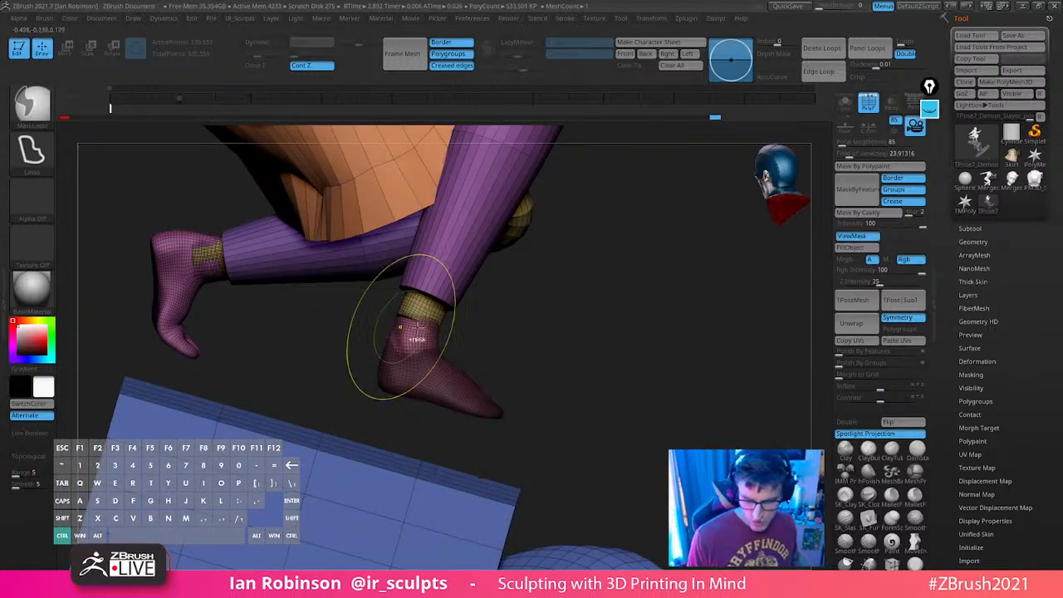
{"action": "left_click", "coordinate": [477, 346], "text": "ctrl"}
Rotate the raised leg's foot at the ankle to point its toes further down, checking it from several angles
{"action": "key", "text": "w"}
{"action": "mouse_move", "coordinate": [518, 335]}
{"action": "left_mouse_down"}
{"action": "mouse_move", "coordinate": [501, 346]}
{"action": "mouse_move", "coordinate": [470, 314]}
{"action": "mouse_move", "coordinate": [505, 308]}
{"action": "mouse_move", "coordinate": [482, 315]}
{"action": "left_mouse_up"}
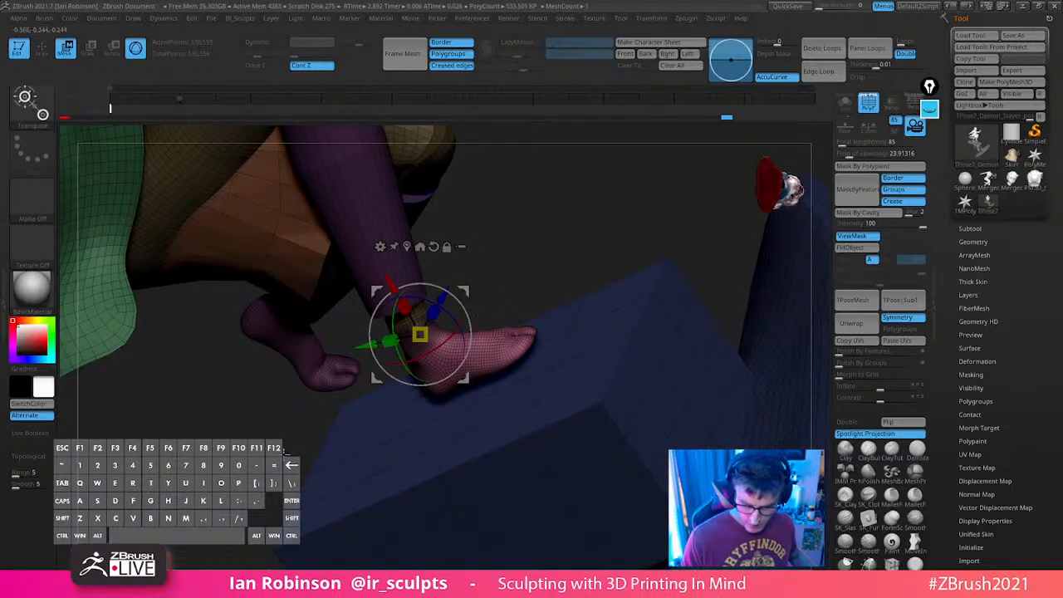
{"action": "left_click_drag", "start_coordinate": [286, 451], "coordinate": [488, 349]}
{"action": "left_click_drag", "start_coordinate": [462, 307], "coordinate": [470, 329]}
{"action": "left_click_drag", "start_coordinate": [468, 377], "coordinate": [471, 378]}
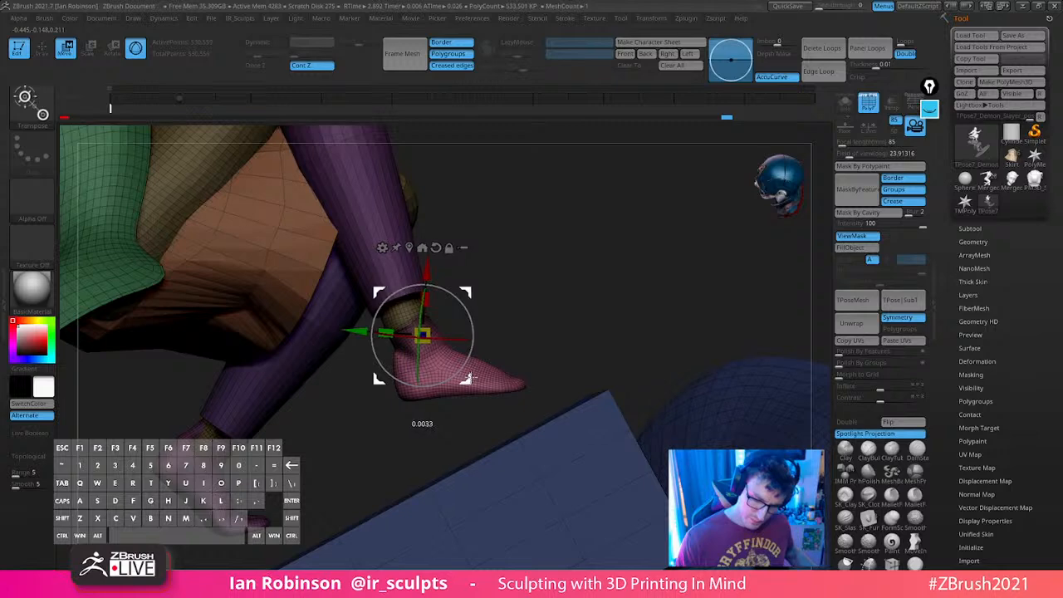
Isolate the raised leg's foot, clear the mask, and show both figures again
{"action": "key", "text": "q"}
{"action": "left_click", "coordinate": [489, 344], "text": "ctrl+shift"}
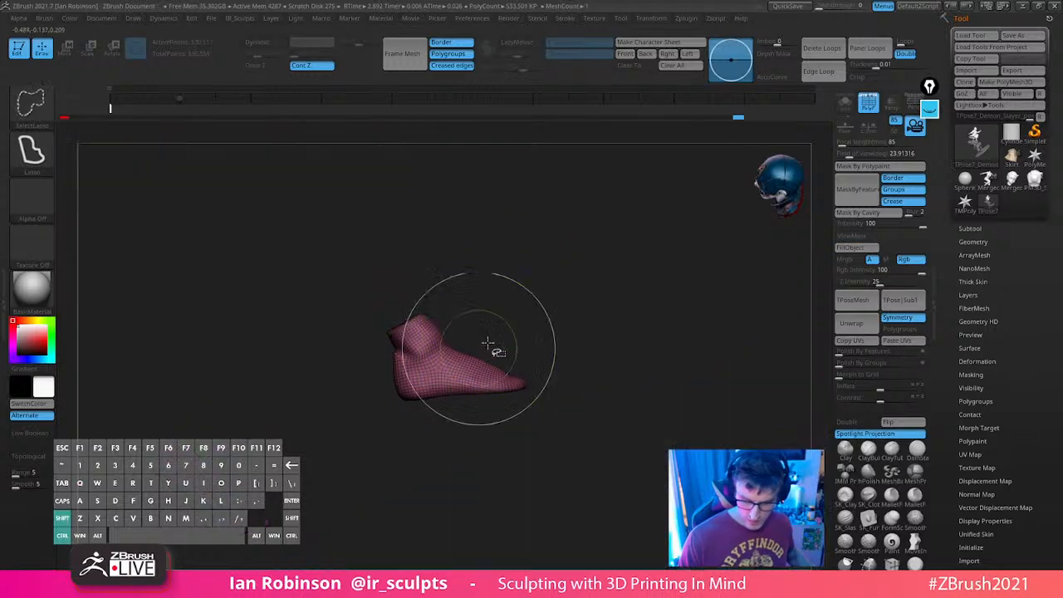
{"action": "left_click", "coordinate": [506, 327], "text": "ctrl"}
{"action": "left_click", "coordinate": [508, 324], "text": "ctrl+shift"}
{"action": "left_click", "coordinate": [516, 313], "text": "ctrl"}
{"action": "key", "text": "w"}
{"action": "left_click_drag", "start_coordinate": [473, 349], "coordinate": [465, 381]}
{"action": "key", "text": "q"}
{"action": "mouse_move", "coordinate": [557, 285]}
{"action": "left_mouse_down", "text": "alt"}
{"action": "mouse_move", "coordinate": [592, 228]}
{"action": "mouse_move", "coordinate": [582, 242]}
{"action": "left_mouse_up", "text": "alt"}
{"action": "key", "text": "w"}
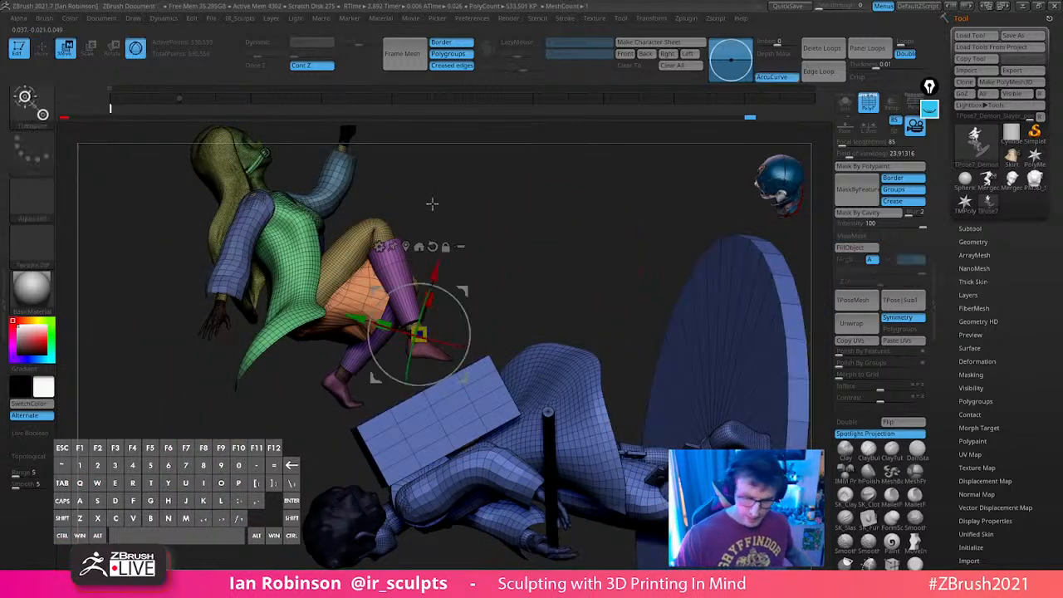
Mask the second figure and the box so that only the jumping figure stays editable
{"action": "left_click_drag", "start_coordinate": [440, 291], "coordinate": [400, 296], "text": "alt"}
{"action": "key", "text": "ctrl+z"}
{"action": "left_click", "coordinate": [472, 394], "text": "ctrl"}
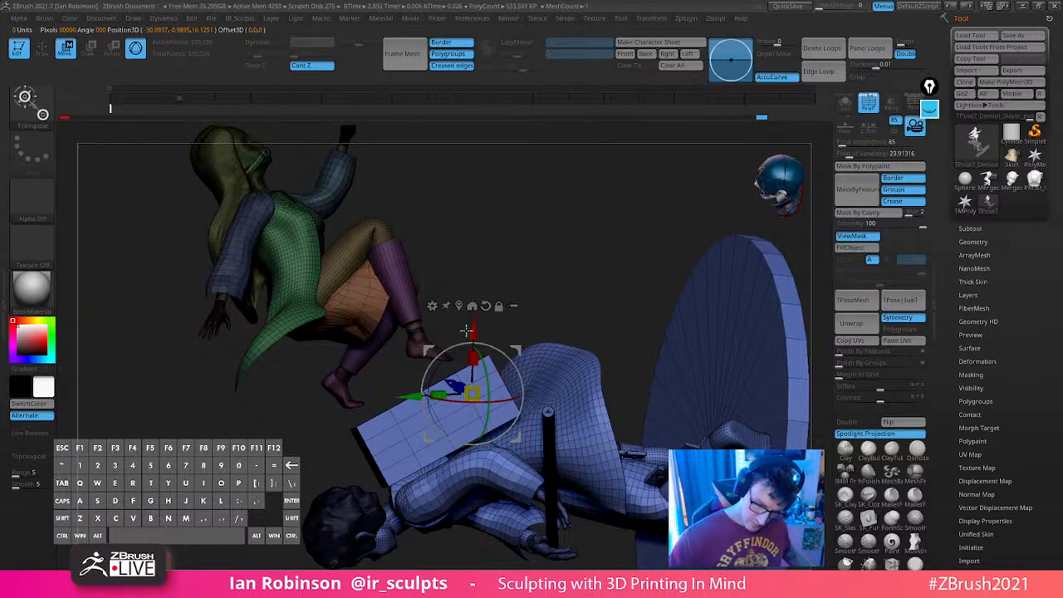
{"action": "left_click", "coordinate": [491, 263], "text": "ctrl"}
Place the gizmo at the raised foot's ankle, align its axes with the box, and lower the jumping figure onto the box
{"action": "left_click", "coordinate": [486, 307], "text": "alt"}
{"action": "left_click", "coordinate": [459, 305], "text": "alt"}
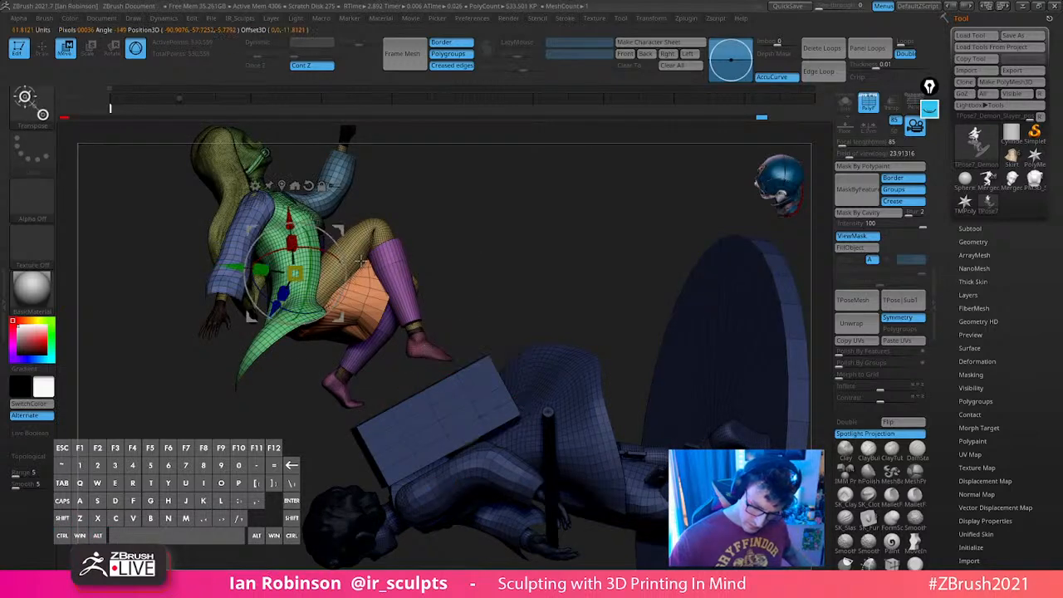
{"action": "left_click", "coordinate": [422, 344], "text": "alt"}
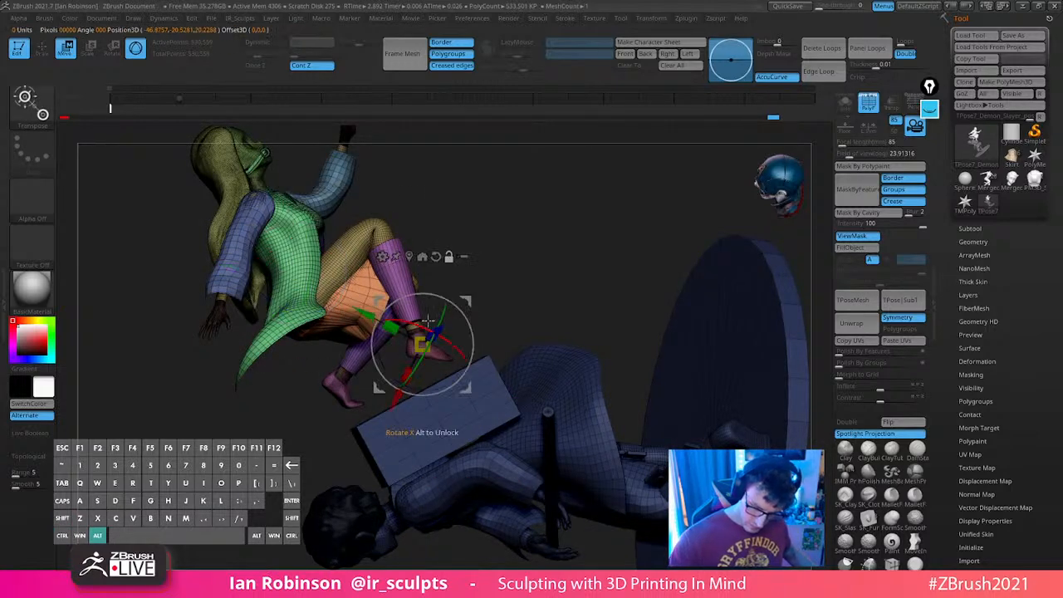
{"action": "left_click_drag", "start_coordinate": [460, 357], "coordinate": [450, 385], "text": "alt"}
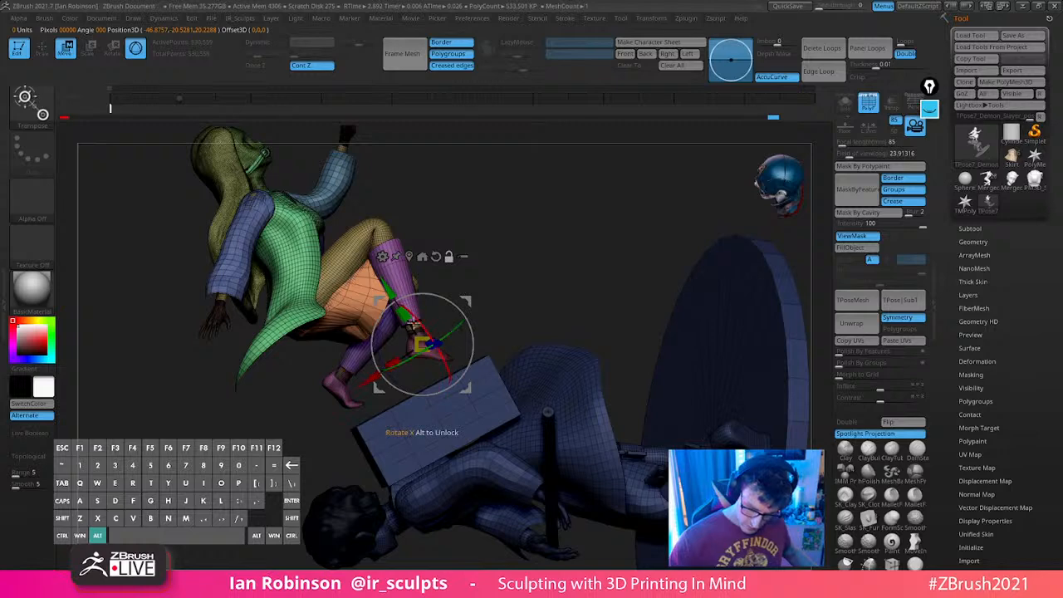
{"action": "left_click_drag", "start_coordinate": [387, 300], "coordinate": [408, 325]}
{"action": "key", "text": "q"}
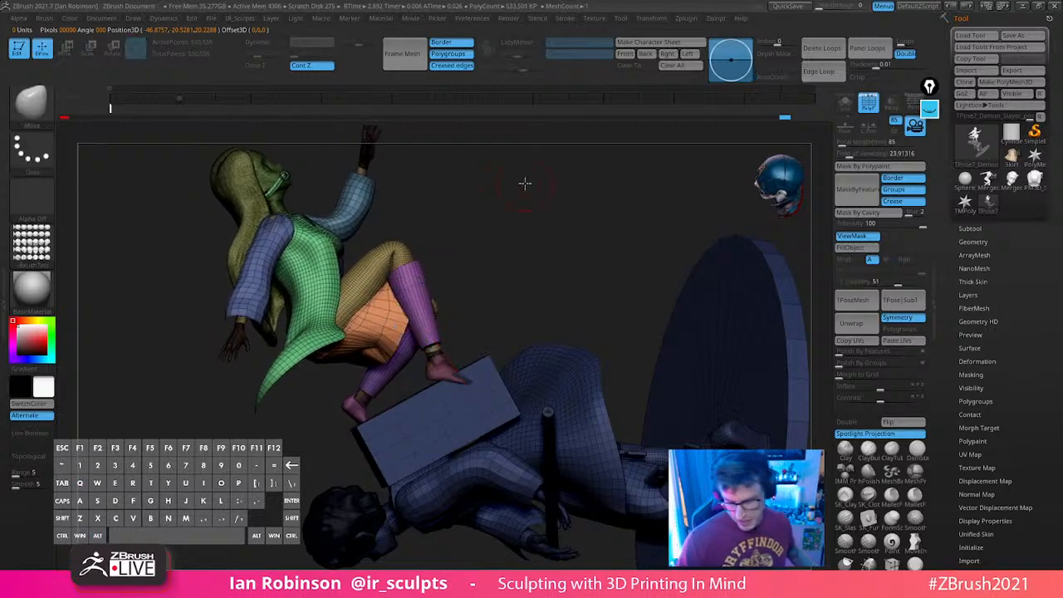
{"action": "left_click_drag", "start_coordinate": [546, 265], "coordinate": [592, 274], "text": "alt"}
Undo the figure move, the mask changes and the foot rotation, back to the masked figure with only the foot free
{"action": "key", "text": "ctrl+z"}
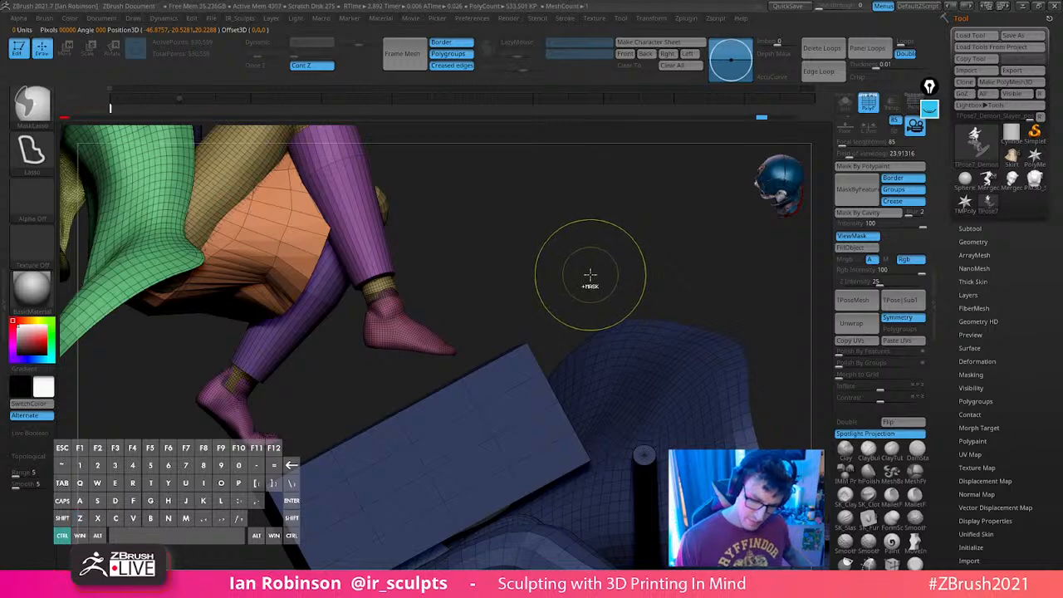
{"action": "key", "text": "ctrl+z"}
{"action": "key", "text": "ctrl+z"}
{"action": "key", "text": "ctrl+z"}
{"action": "key", "text": "ctrl+z"}
{"action": "key", "text": "ctrl+z"}
{"action": "key", "text": "ctrl+z"}
{"action": "key", "text": "ctrl+z"}
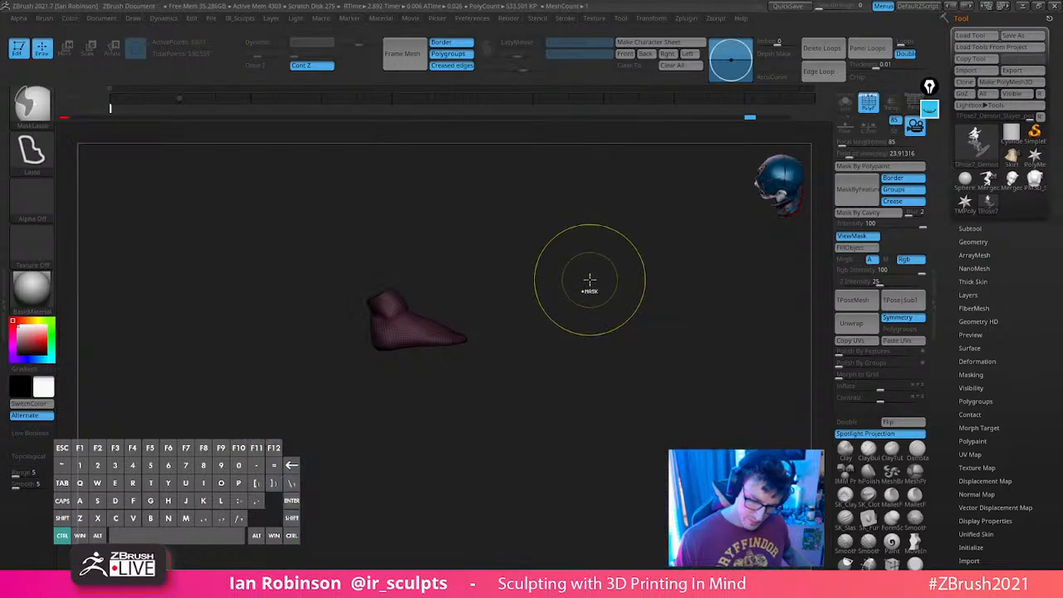
{"action": "key", "text": "ctrl+z"}
{"action": "key", "text": "ctrl+z"}
{"action": "key", "text": "ctrl+z"}
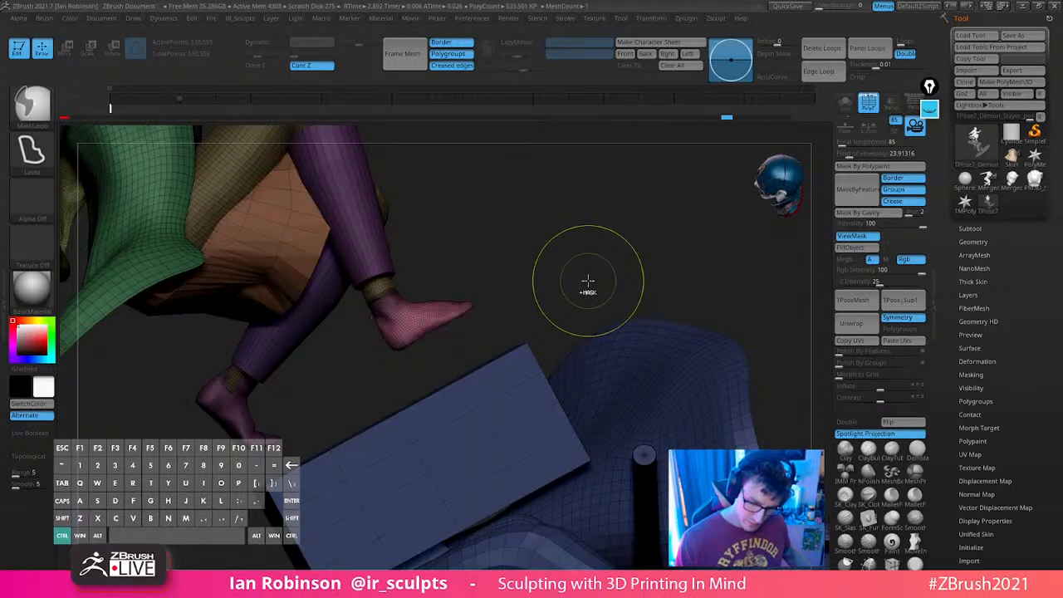
Rotate the raised leg's foot at the ankle so its toes flex upward, and judge the pose on both figures
{"action": "left_click_drag", "start_coordinate": [546, 266], "coordinate": [532, 307], "text": "alt"}
{"action": "key", "text": "w"}
{"action": "left_click_drag", "start_coordinate": [419, 288], "coordinate": [411, 320]}
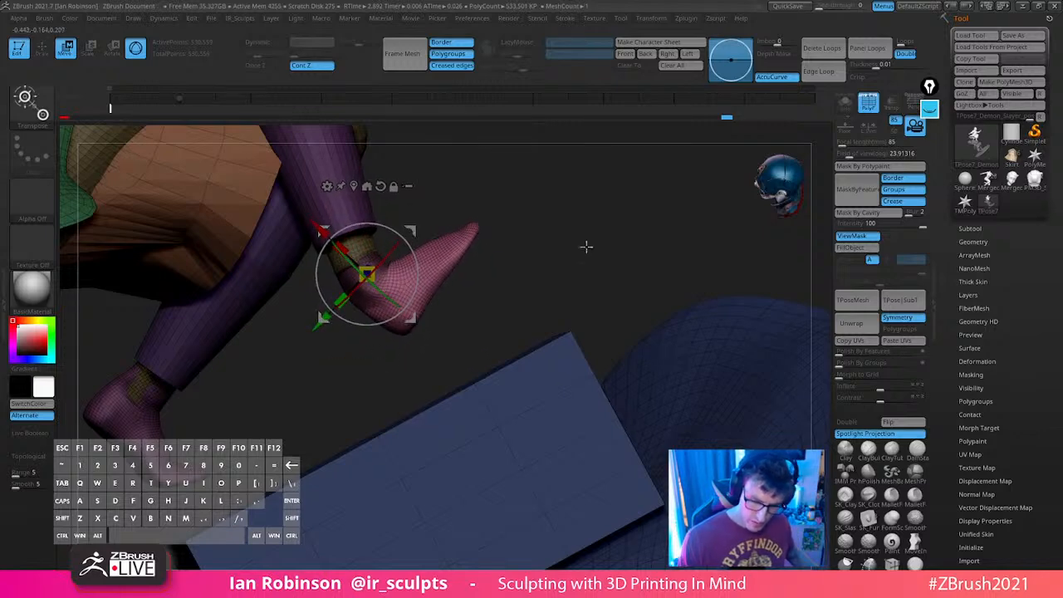
{"action": "left_click_drag", "start_coordinate": [586, 247], "coordinate": [525, 278]}
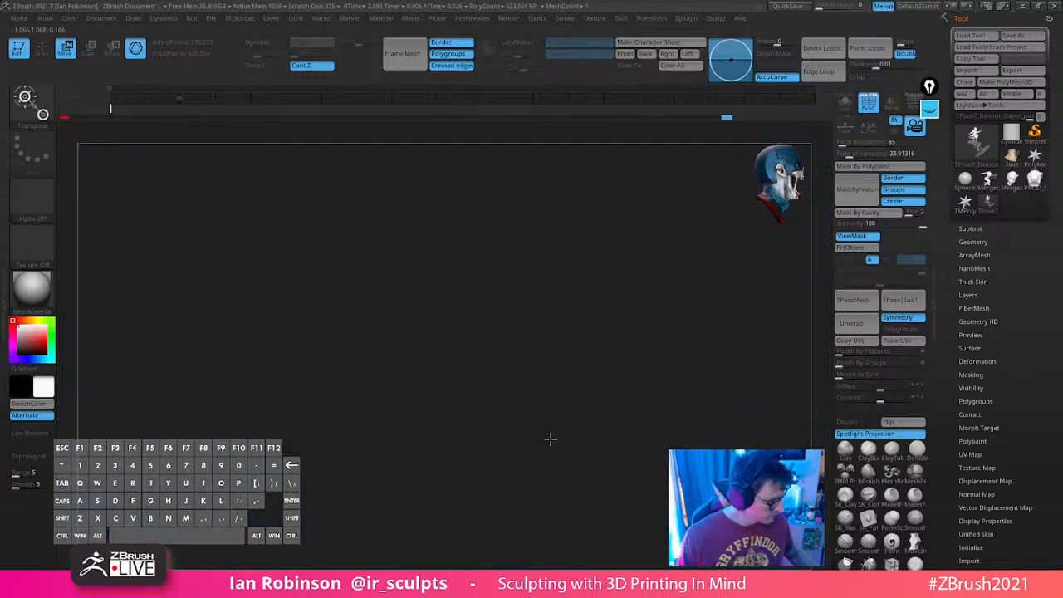
{"action": "key", "text": "f"}
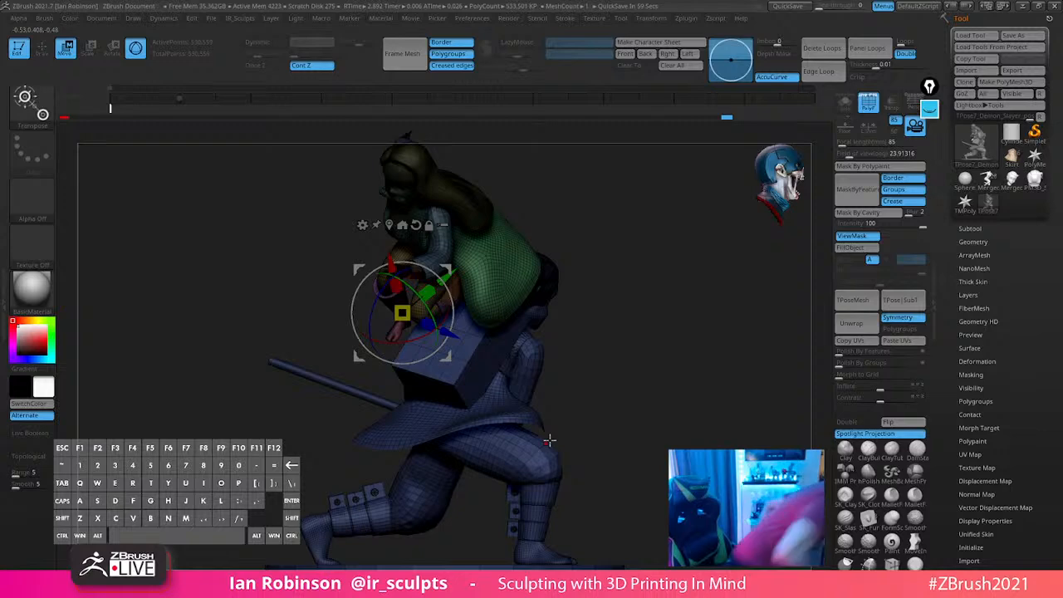
Return to drawing with the Move brush, clear the mask and isolate the raised foot's polygroup
{"action": "left_click_drag", "start_coordinate": [549, 441], "coordinate": [641, 385]}
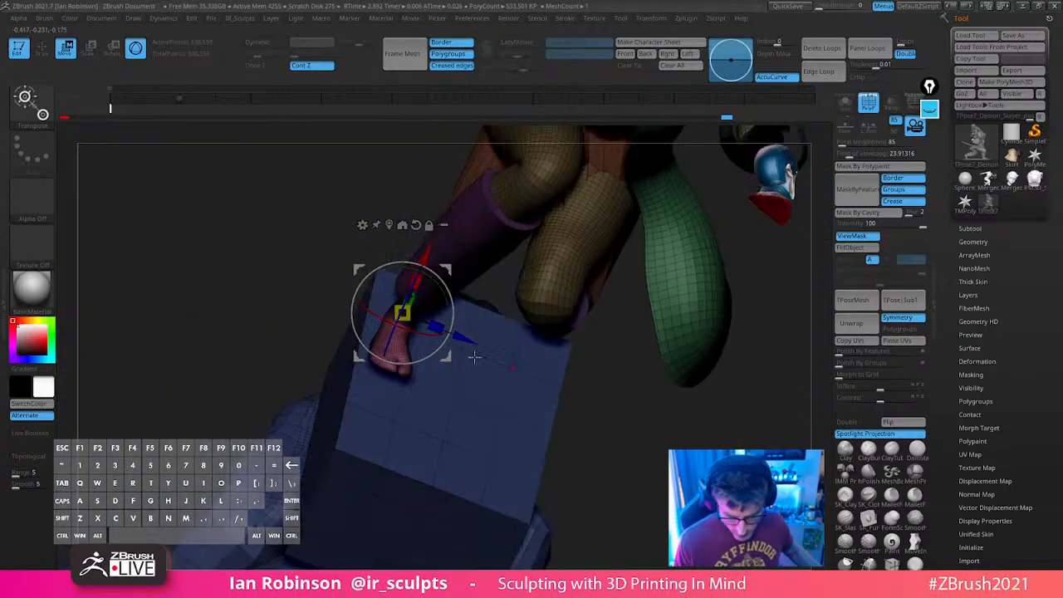
{"action": "left_click_drag", "start_coordinate": [444, 342], "coordinate": [439, 350]}
{"action": "left_click_drag", "start_coordinate": [689, 406], "coordinate": [575, 329]}
{"action": "left_click_drag", "start_coordinate": [493, 355], "coordinate": [457, 357]}
{"action": "left_click_drag", "start_coordinate": [462, 310], "coordinate": [463, 316]}
{"action": "key", "text": "q"}
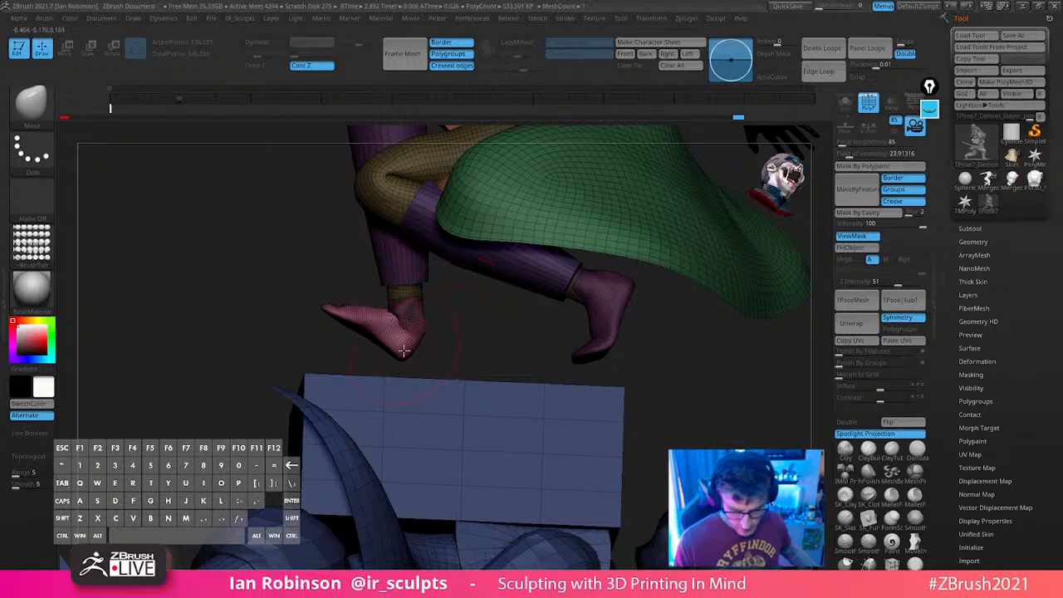
{"action": "left_click_drag", "start_coordinate": [458, 330], "coordinate": [462, 325], "text": "ctrl"}
{"action": "key", "text": "s"}
{"action": "mouse_move", "coordinate": [459, 322]}
{"action": "left_mouse_down"}
{"action": "mouse_move", "coordinate": [428, 340]}
{"action": "mouse_move", "coordinate": [624, 311]}
{"action": "mouse_move", "coordinate": [488, 344]}
{"action": "left_mouse_up"}
{"action": "left_click", "coordinate": [487, 344], "text": "ctrl+shift"}
{"action": "key", "text": "f"}
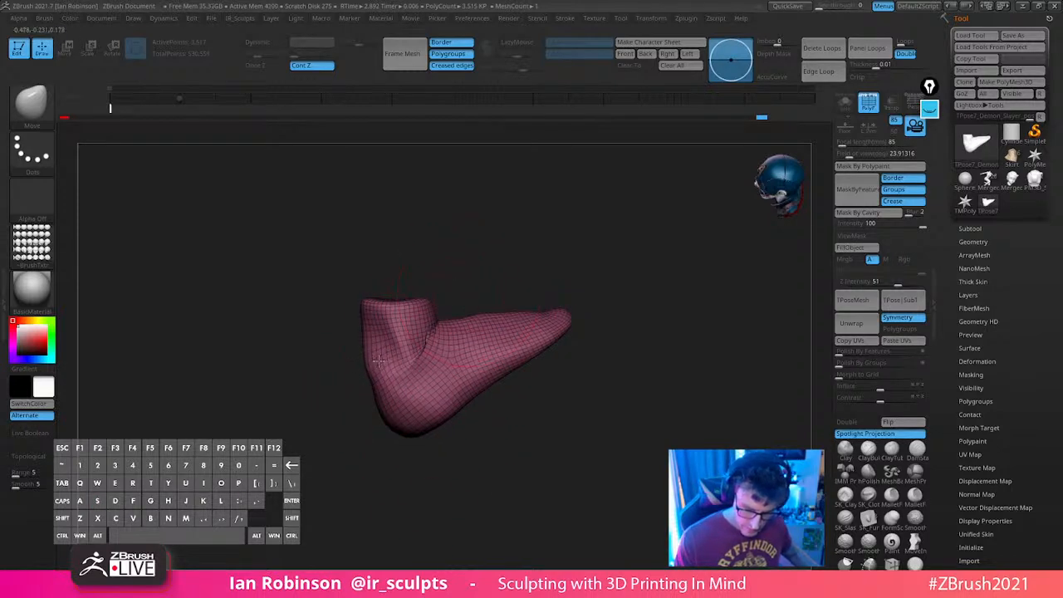
Smooth the pinched crease around the ankle on the isolated foot, working from several sides
{"action": "left_click_drag", "start_coordinate": [470, 287], "coordinate": [445, 399]}
{"action": "mouse_move", "coordinate": [576, 306]}
{"action": "left_mouse_down", "text": "alt"}
{"action": "mouse_move", "coordinate": [586, 330]}
{"action": "mouse_move", "coordinate": [615, 317]}
{"action": "left_mouse_up", "text": "alt"}
{"action": "key", "text": "s"}
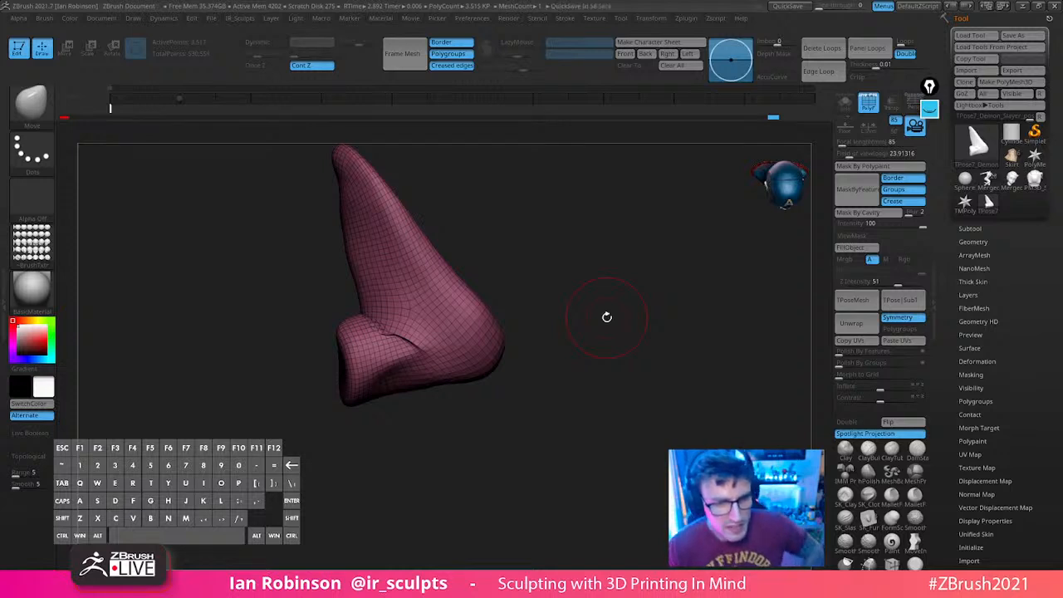
{"action": "left_click_drag", "start_coordinate": [607, 317], "coordinate": [541, 332]}
{"action": "key", "text": "shift"}
{"action": "left_click_drag", "start_coordinate": [392, 314], "coordinate": [394, 319], "text": "shift"}
{"action": "mouse_move", "coordinate": [520, 320]}
{"action": "left_mouse_down"}
{"action": "mouse_move", "coordinate": [582, 330]}
{"action": "mouse_move", "coordinate": [605, 305]}
{"action": "left_mouse_up"}
{"action": "mouse_move", "coordinate": [385, 340]}
{"action": "left_mouse_down", "text": "shift"}
{"action": "mouse_move", "coordinate": [399, 324]}
{"action": "mouse_move", "coordinate": [385, 340]}
{"action": "left_mouse_up", "text": "shift"}
{"action": "left_click_drag", "start_coordinate": [511, 301], "coordinate": [551, 362]}
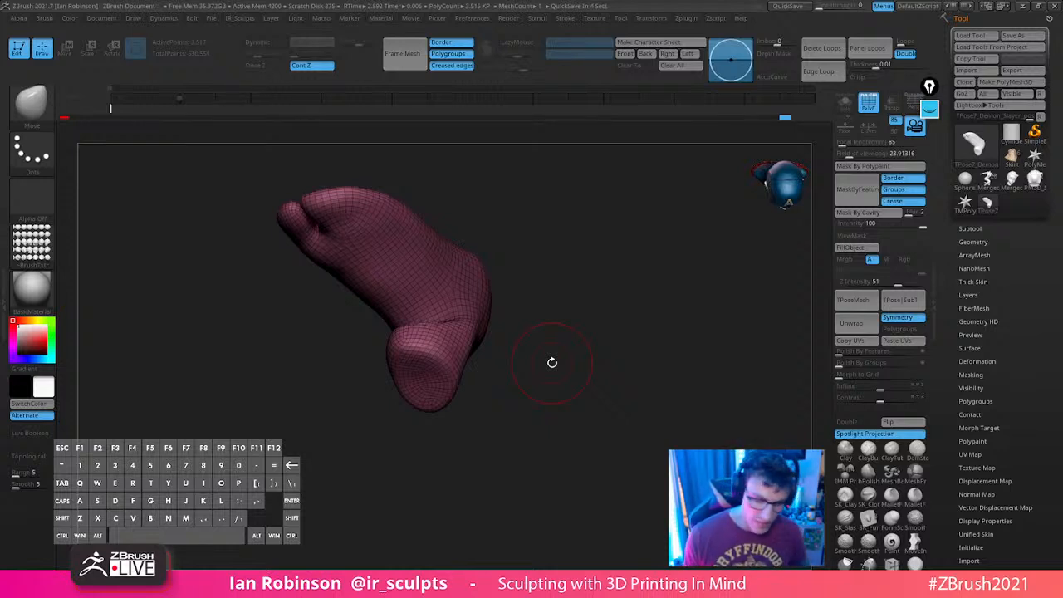
{"action": "mouse_move", "coordinate": [552, 362]}
{"action": "left_mouse_down"}
{"action": "mouse_move", "coordinate": [598, 230]}
{"action": "mouse_move", "coordinate": [599, 336]}
{"action": "left_mouse_up"}
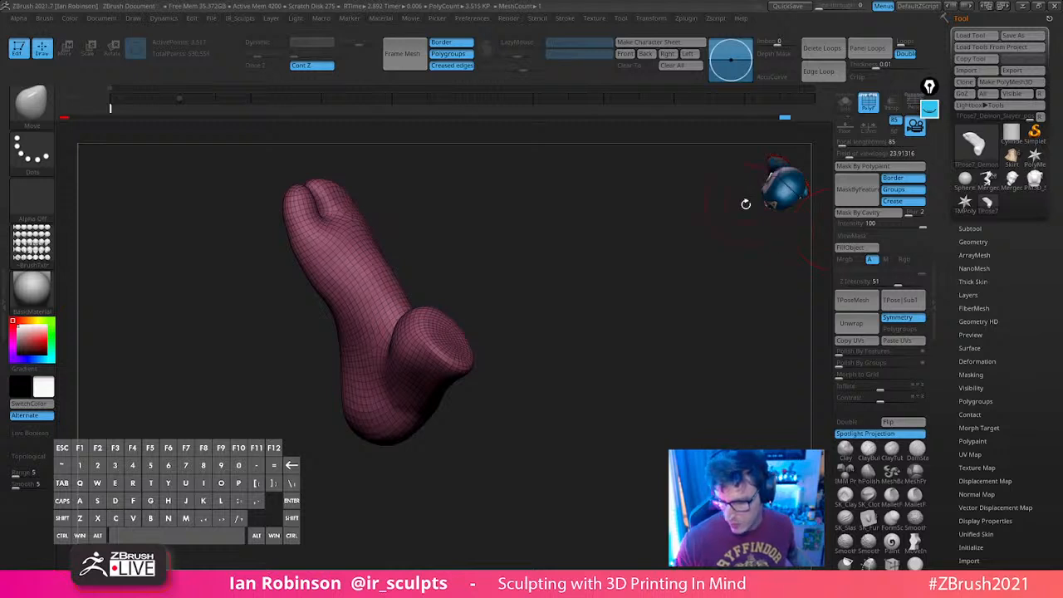
{"action": "left_click_drag", "start_coordinate": [748, 205], "coordinate": [621, 333]}
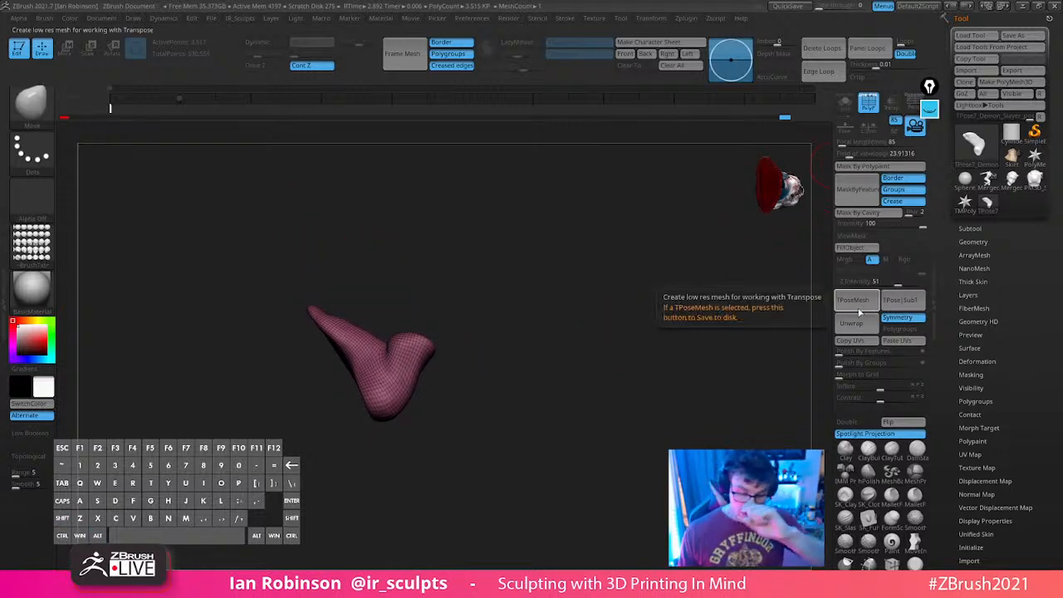
Unhide the whole pose mesh and transfer the Transpose Master pose to all subtools
{"action": "left_click", "coordinate": [721, 353], "text": "ctrl+shift"}
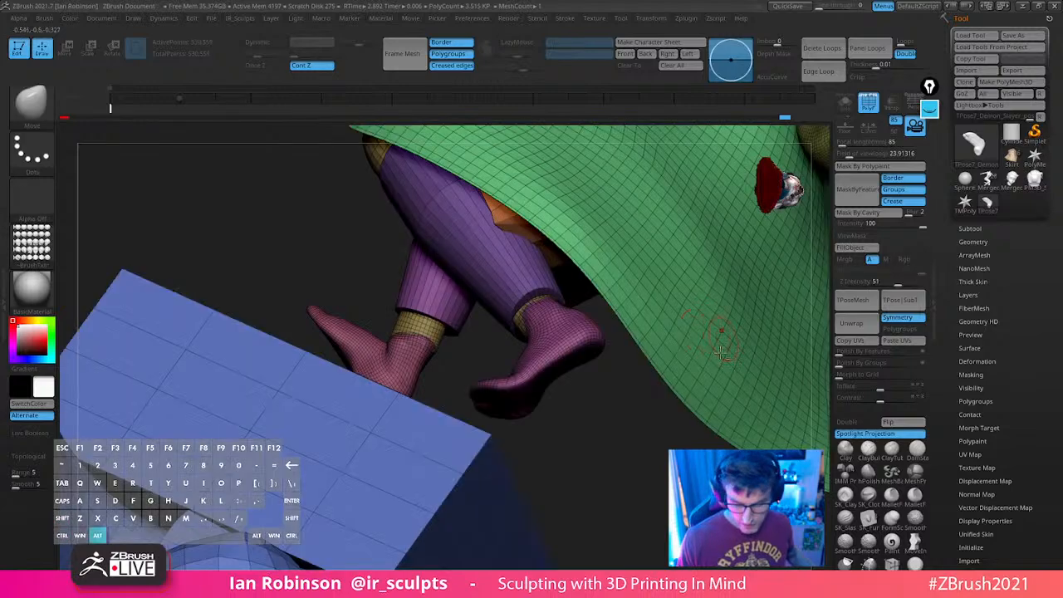
{"action": "mouse_move", "coordinate": [721, 354]}
{"action": "left_mouse_down"}
{"action": "mouse_move", "coordinate": [593, 441]}
{"action": "mouse_move", "coordinate": [724, 387]}
{"action": "mouse_move", "coordinate": [688, 277]}
{"action": "mouse_move", "coordinate": [374, 359]}
{"action": "left_mouse_up"}
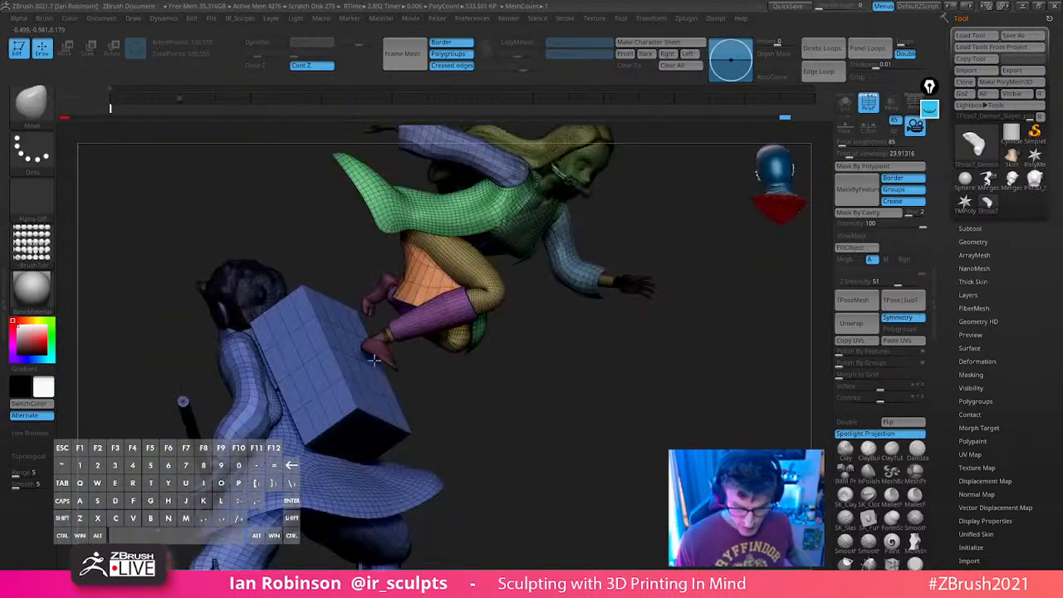
{"action": "left_click_drag", "start_coordinate": [664, 349], "coordinate": [634, 440]}
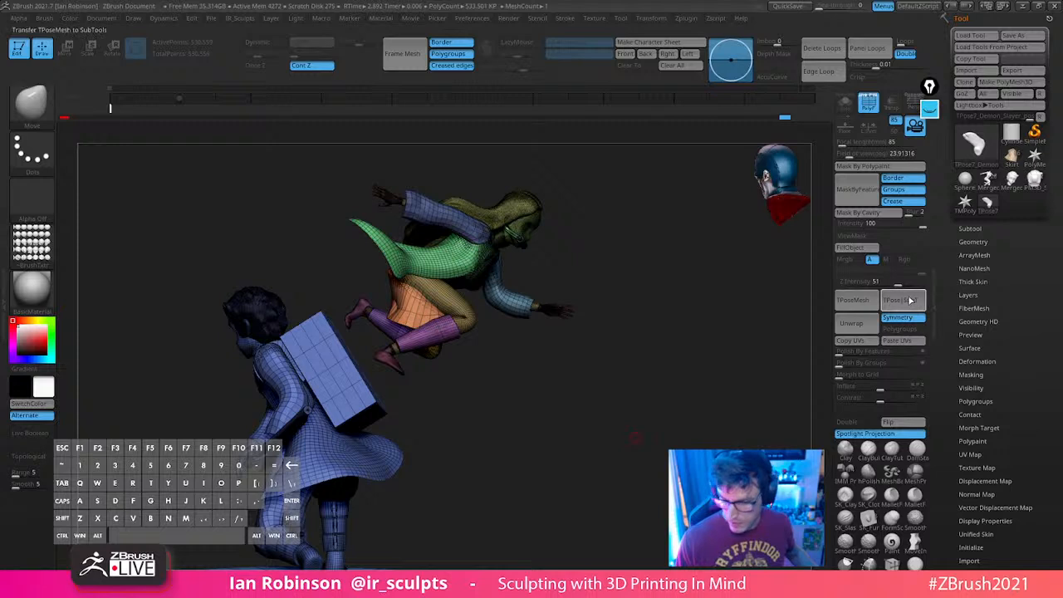
{"action": "left_click", "coordinate": [910, 300]}
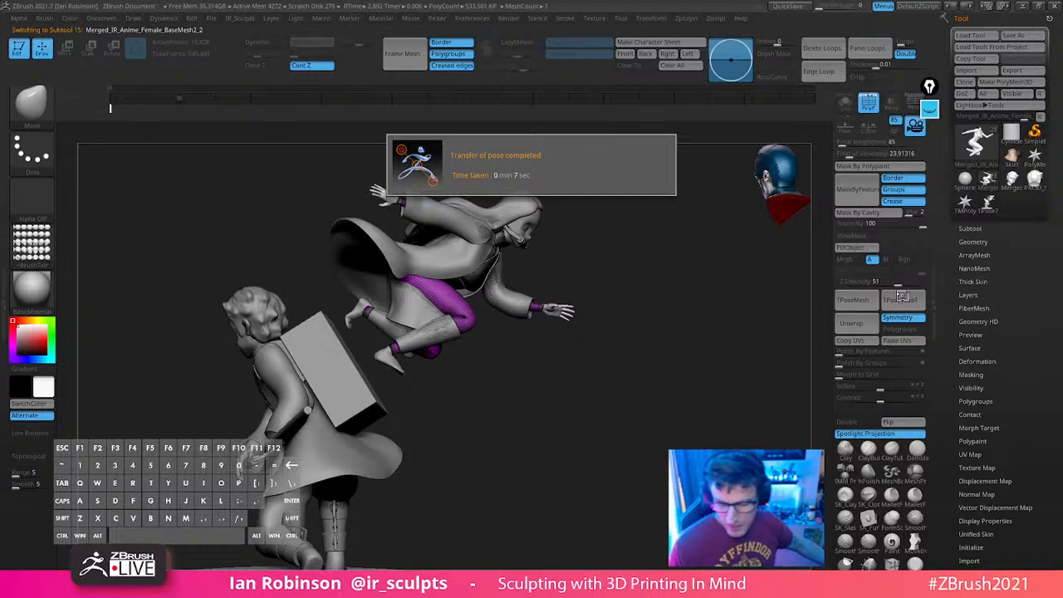
Save the tool over Demon_Slayer_pose_06_Blockout.ztl in the Demon_Slayer_Sculpture folder
{"action": "left_click", "coordinate": [1013, 36]}
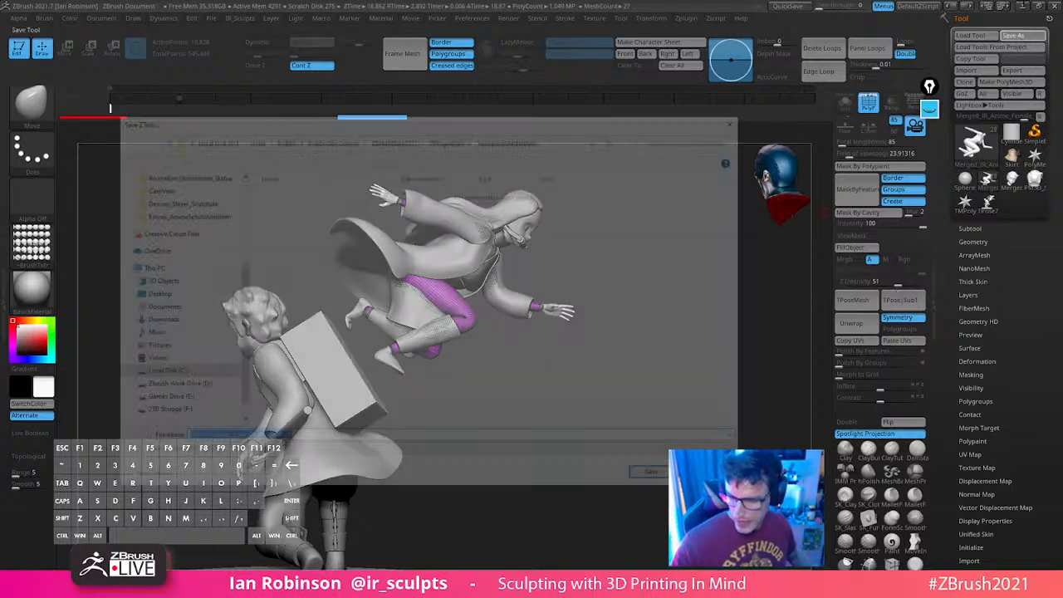
{"action": "key", "text": "Escape"}
{"action": "left_click", "coordinate": [1013, 36]}
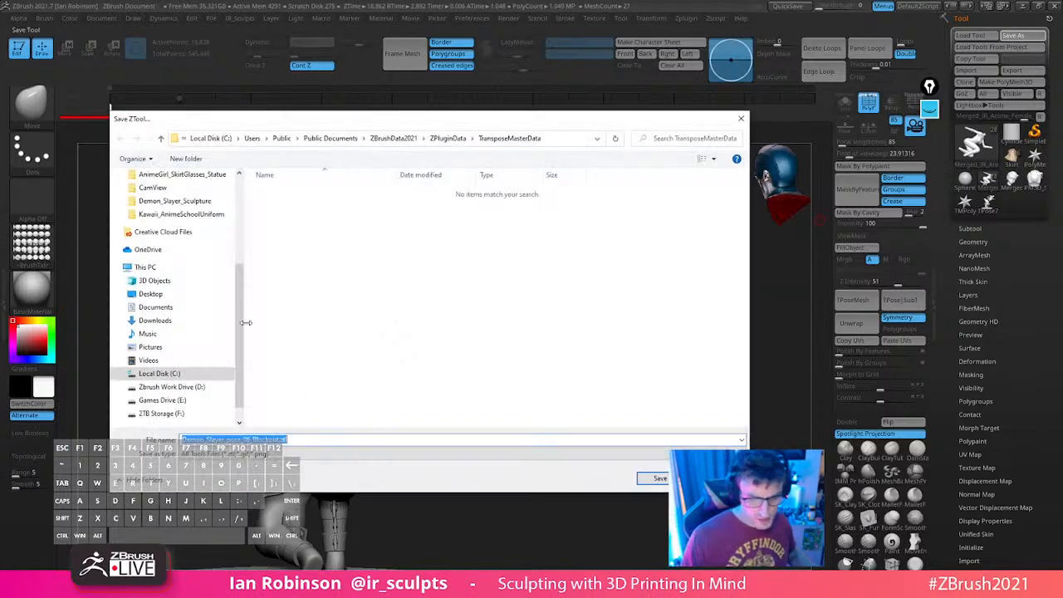
{"action": "scroll", "coordinate": [204, 208], "scroll_direction": "up", "scroll_amount": 2}
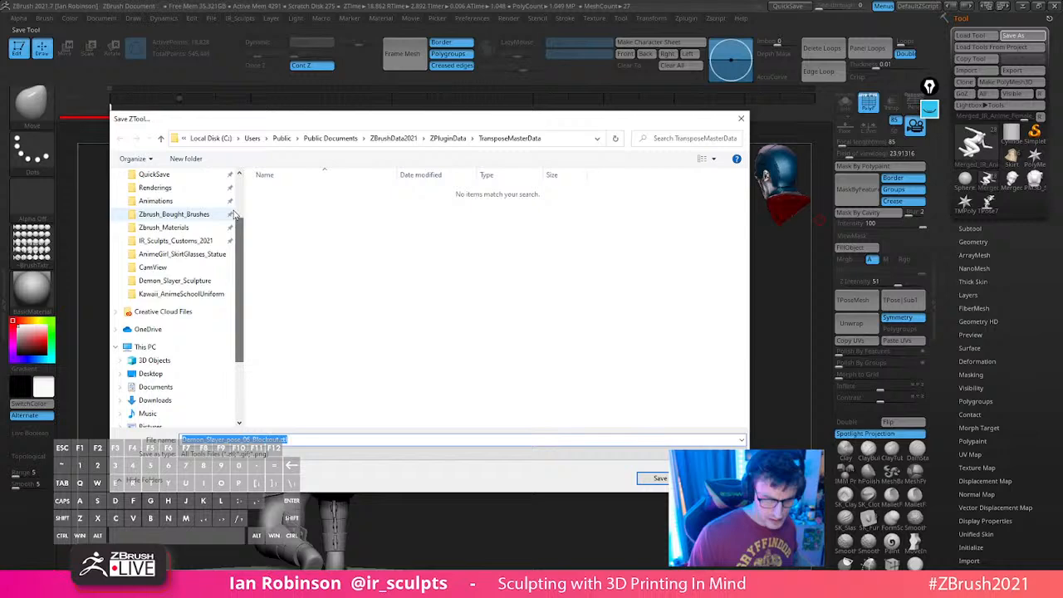
{"action": "left_click", "coordinate": [191, 253]}
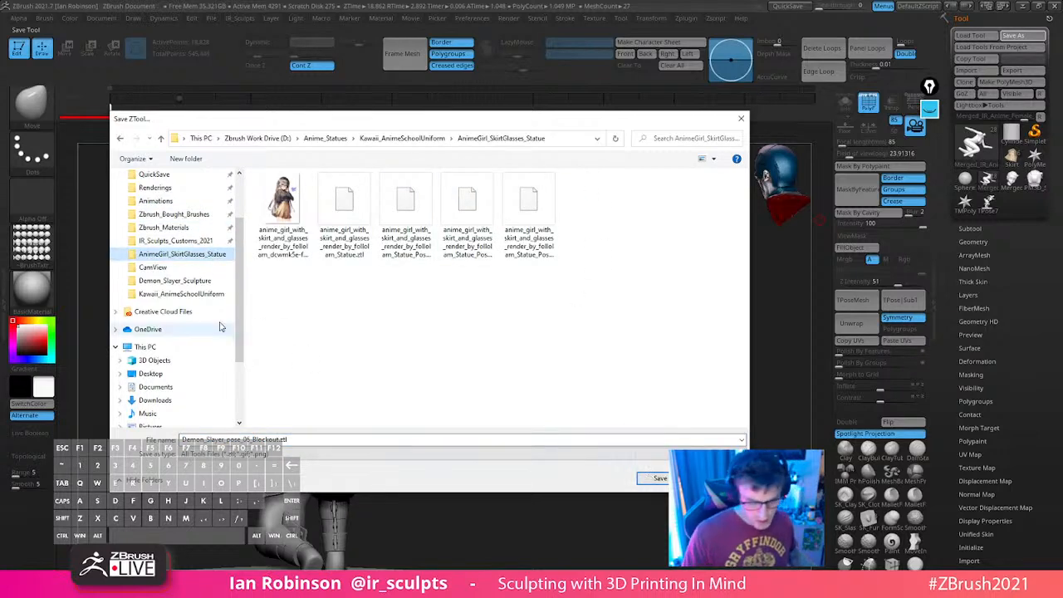
{"action": "left_click", "coordinate": [199, 283]}
{"action": "key", "text": "Return"}
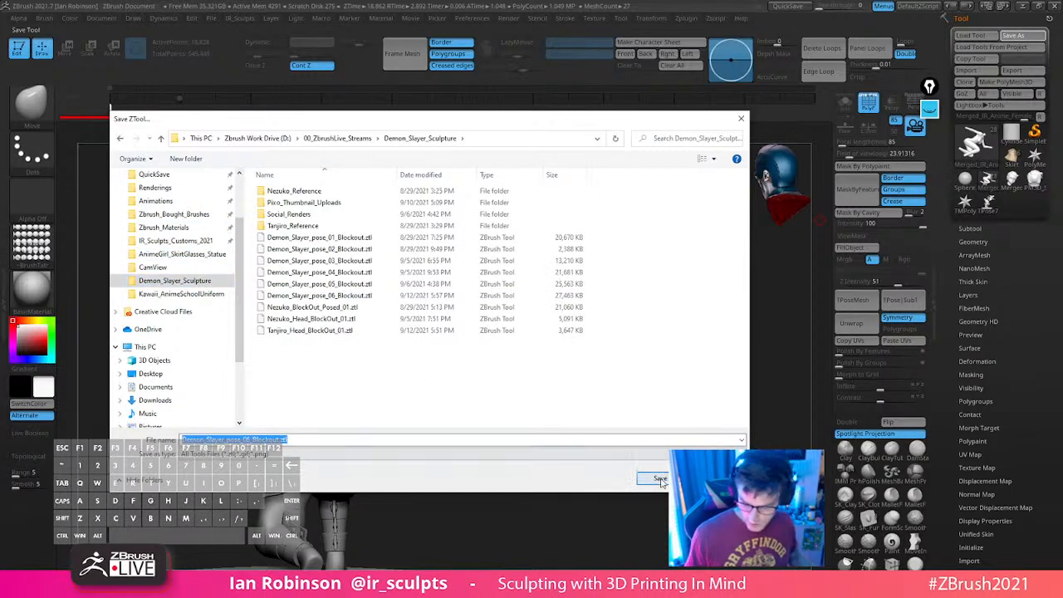
{"action": "left_click", "coordinate": [554, 295]}
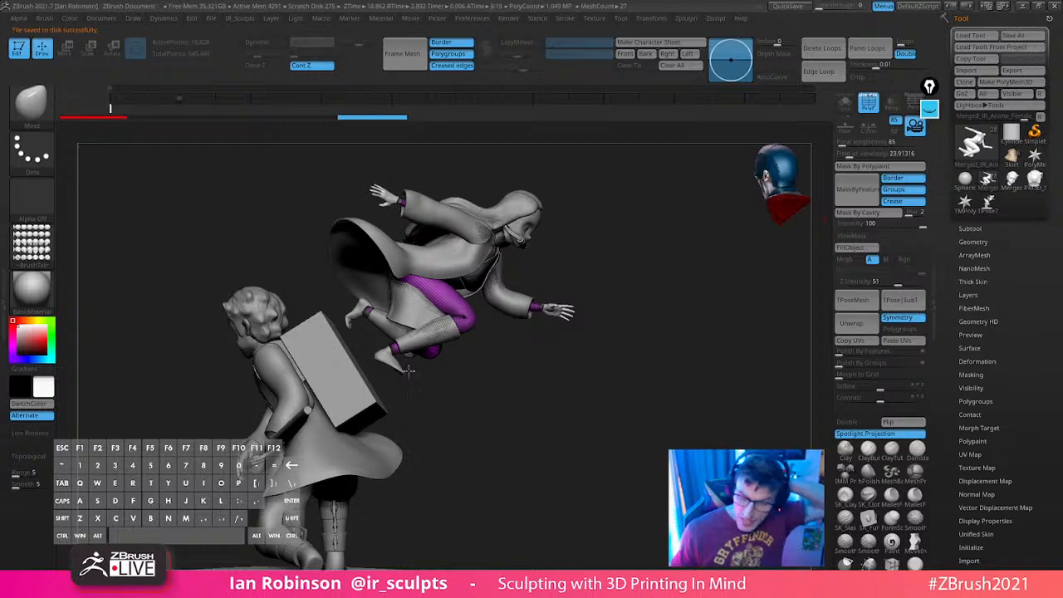
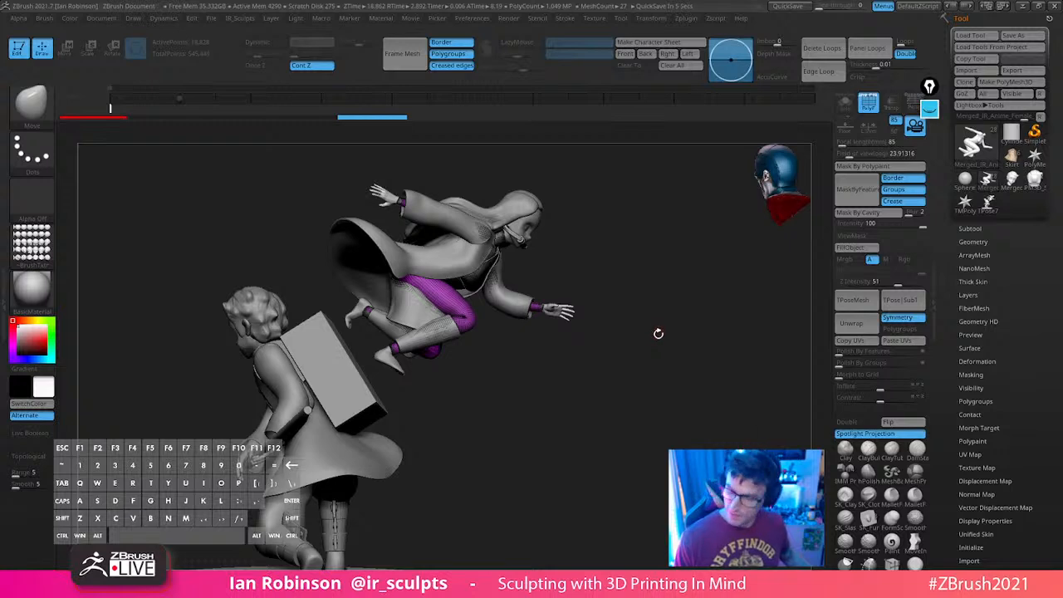
Switch to the anime girl's Skirt tool, turn off the polyframe display and examine the pleated skirt from front and side
{"action": "mouse_move", "coordinate": [659, 349]}
{"action": "left_mouse_down"}
{"action": "mouse_move", "coordinate": [663, 361]}
{"action": "mouse_move", "coordinate": [663, 344]}
{"action": "left_mouse_up"}
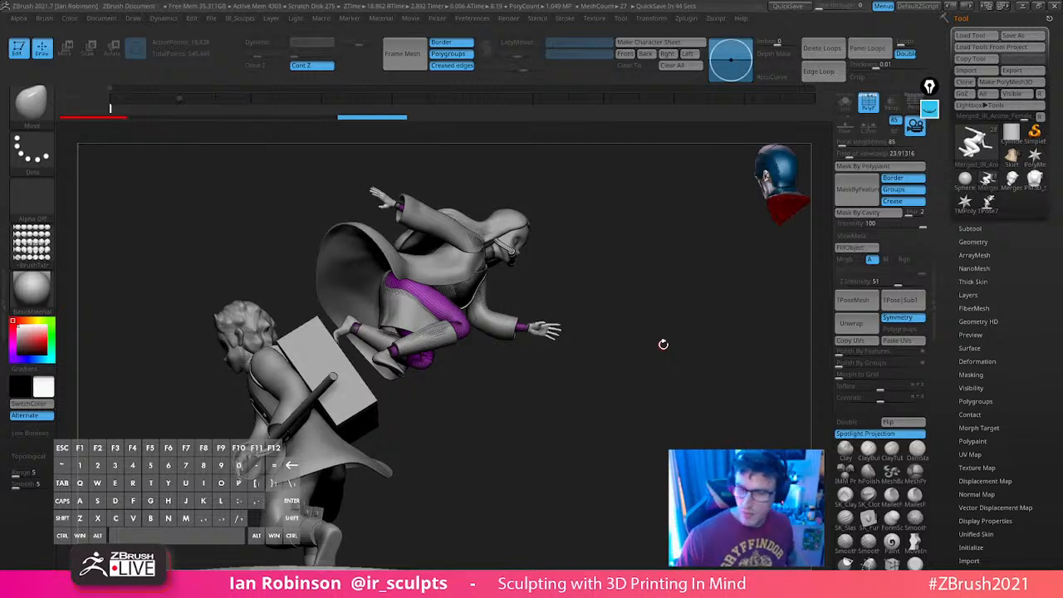
{"action": "left_click", "coordinate": [1011, 158]}
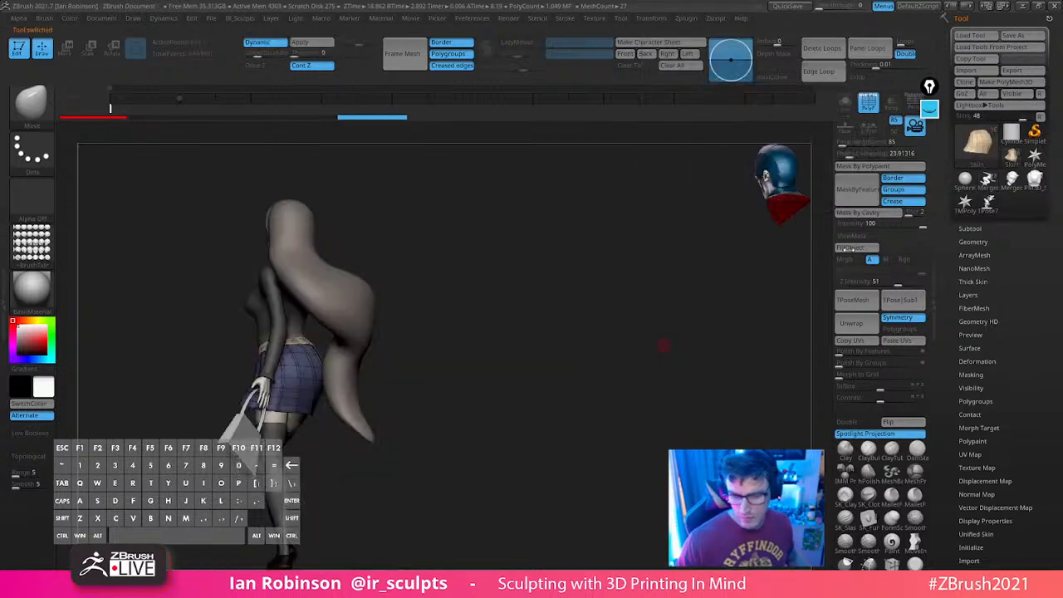
{"action": "mouse_move", "coordinate": [668, 389]}
{"action": "left_mouse_down", "text": "alt"}
{"action": "mouse_move", "coordinate": [634, 370]}
{"action": "mouse_move", "coordinate": [681, 366]}
{"action": "mouse_move", "coordinate": [650, 411]}
{"action": "mouse_move", "coordinate": [657, 415]}
{"action": "left_mouse_up", "text": "alt"}
{"action": "key", "text": "shift+f"}
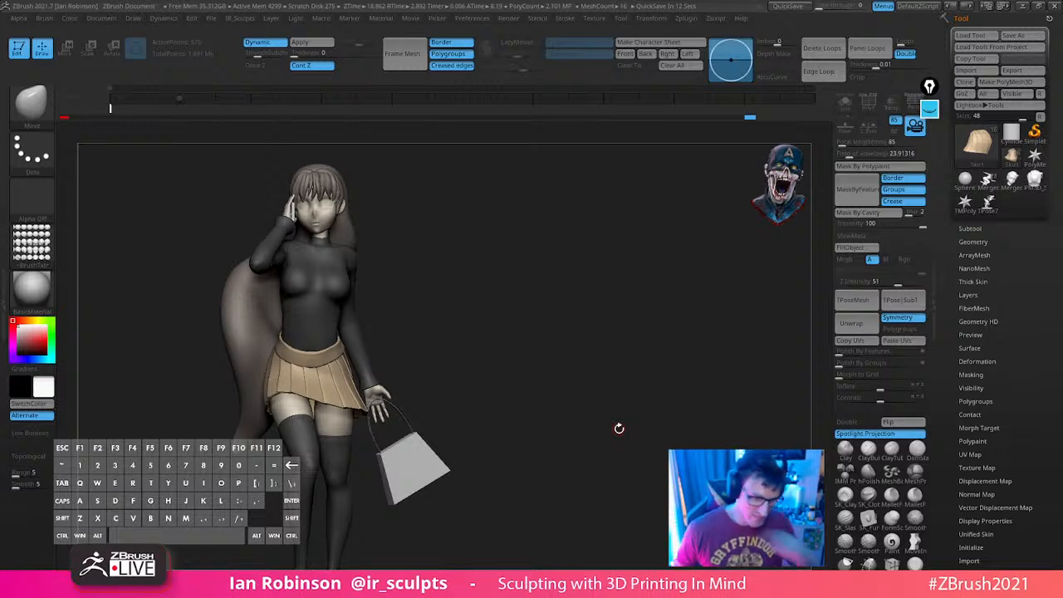
{"action": "left_click_drag", "start_coordinate": [563, 277], "coordinate": [543, 344]}
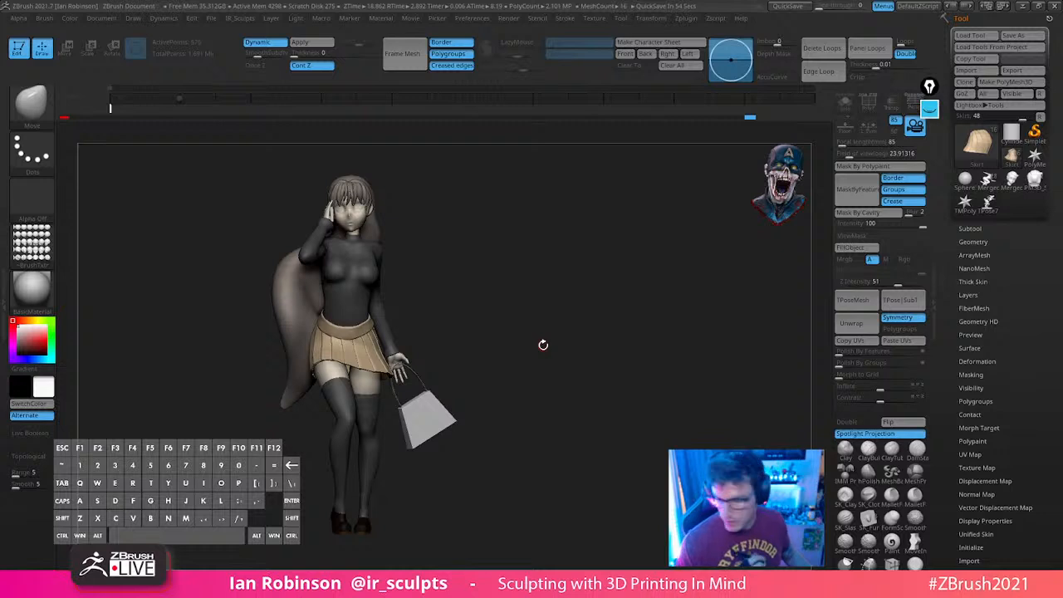
{"action": "left_click_drag", "start_coordinate": [643, 325], "coordinate": [549, 320]}
{"action": "left_click_drag", "start_coordinate": [627, 290], "coordinate": [611, 378], "text": "alt"}
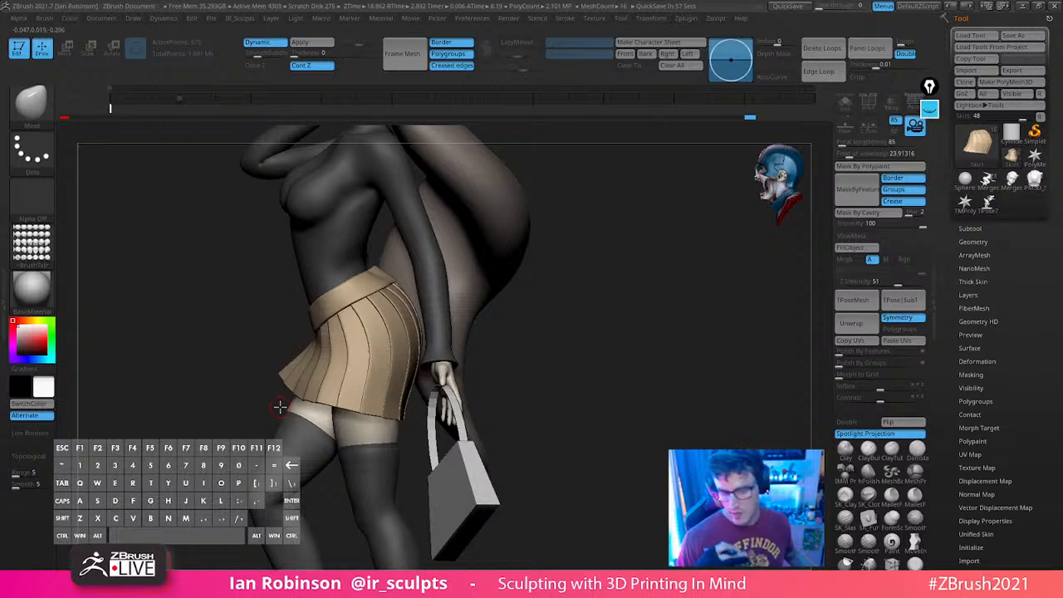
{"action": "left_click_drag", "start_coordinate": [619, 397], "coordinate": [603, 349], "text": "alt"}
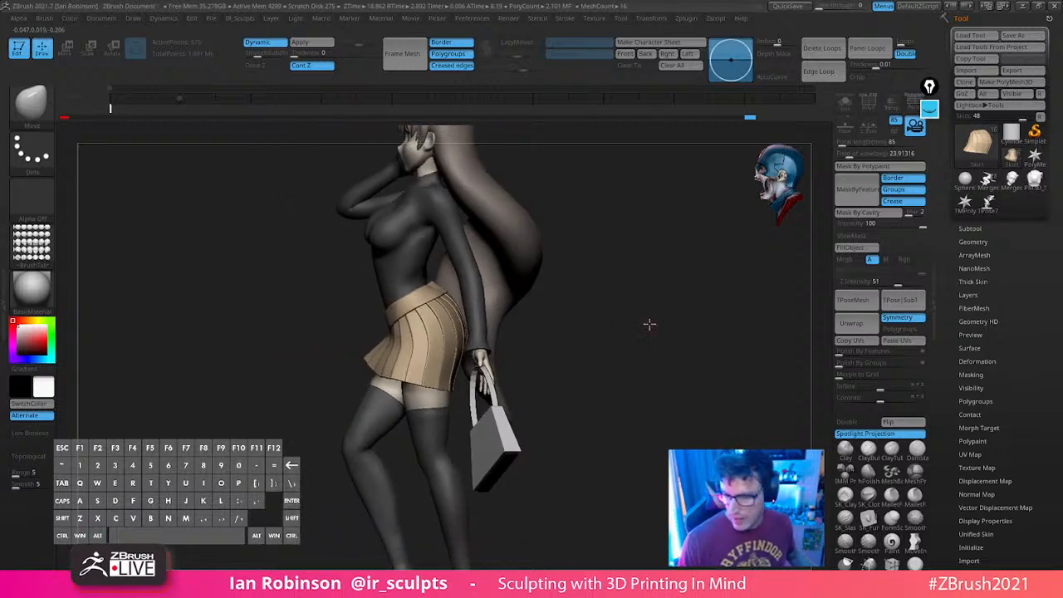
{"action": "left_click_drag", "start_coordinate": [650, 325], "coordinate": [475, 327], "text": "alt"}
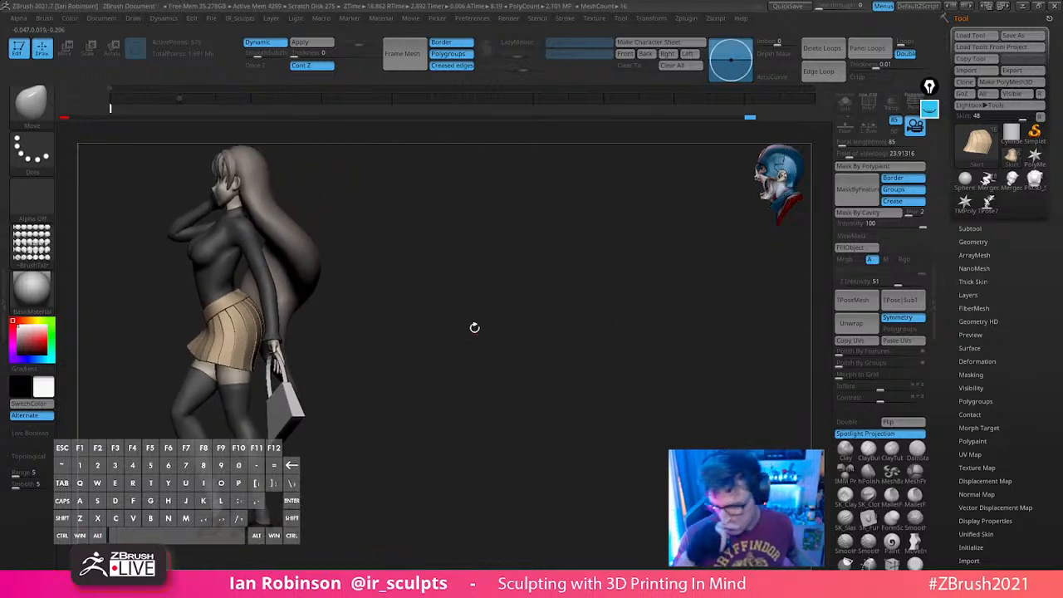
Show the end of the anime girl's subtool list
{"action": "left_click", "coordinate": [974, 229]}
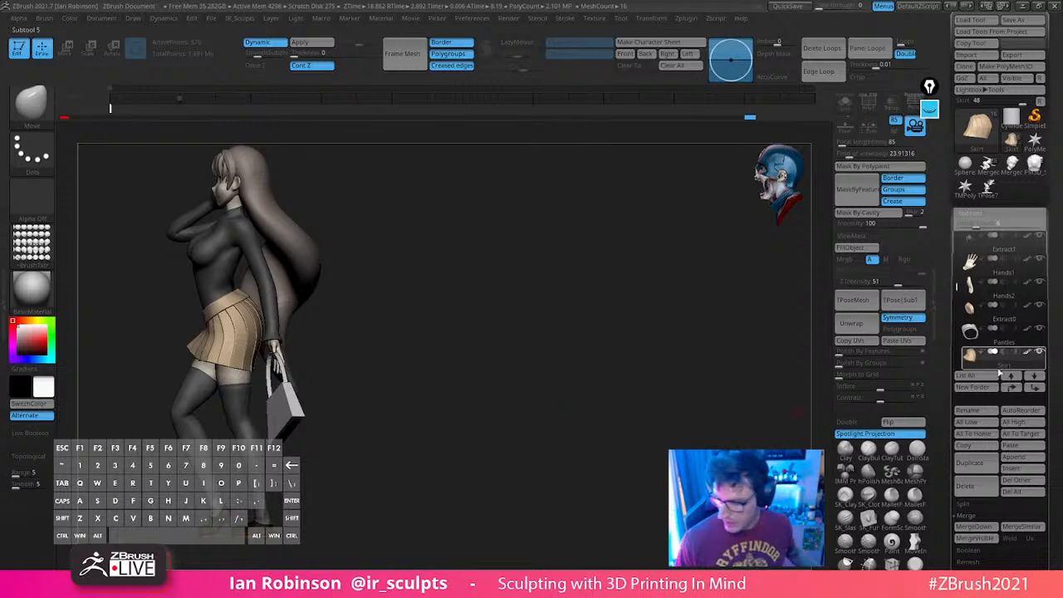
{"action": "left_click_drag", "start_coordinate": [958, 288], "coordinate": [957, 373]}
{"action": "left_click", "coordinate": [1024, 446]}
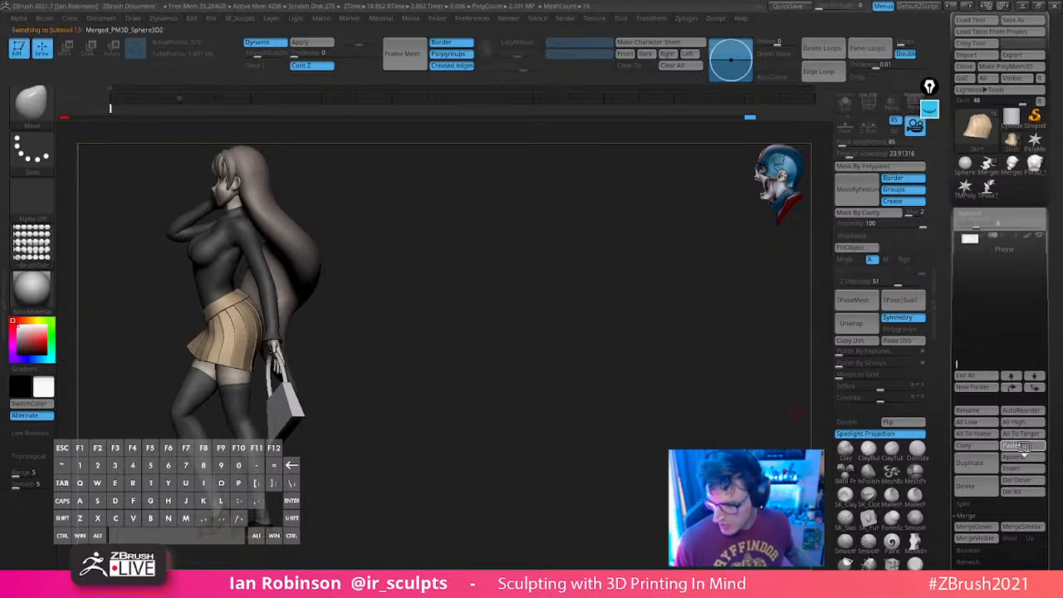
{"action": "left_click", "coordinate": [966, 486]}
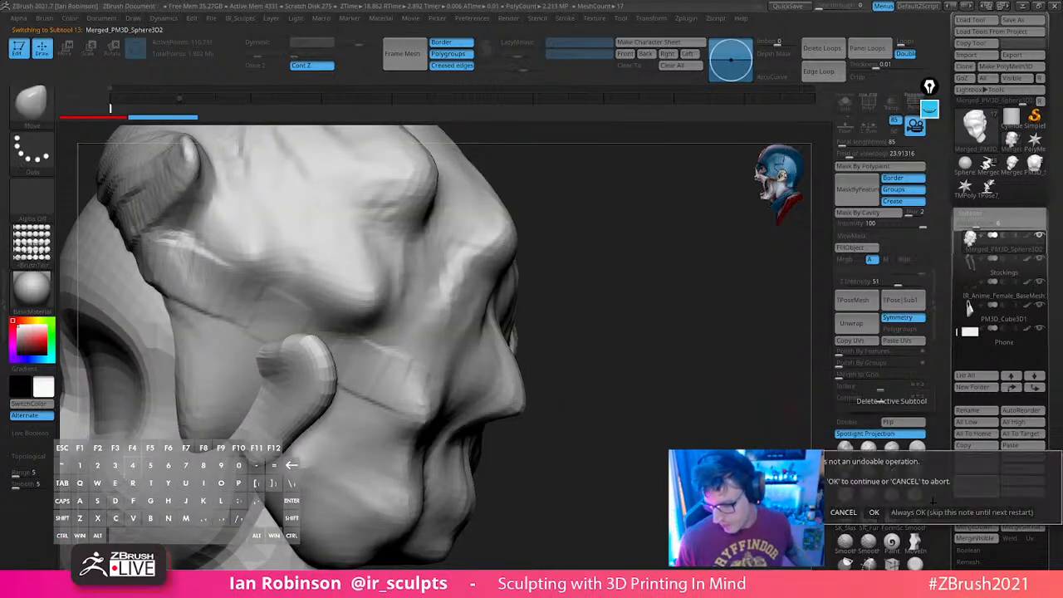
{"action": "left_click", "coordinate": [879, 512]}
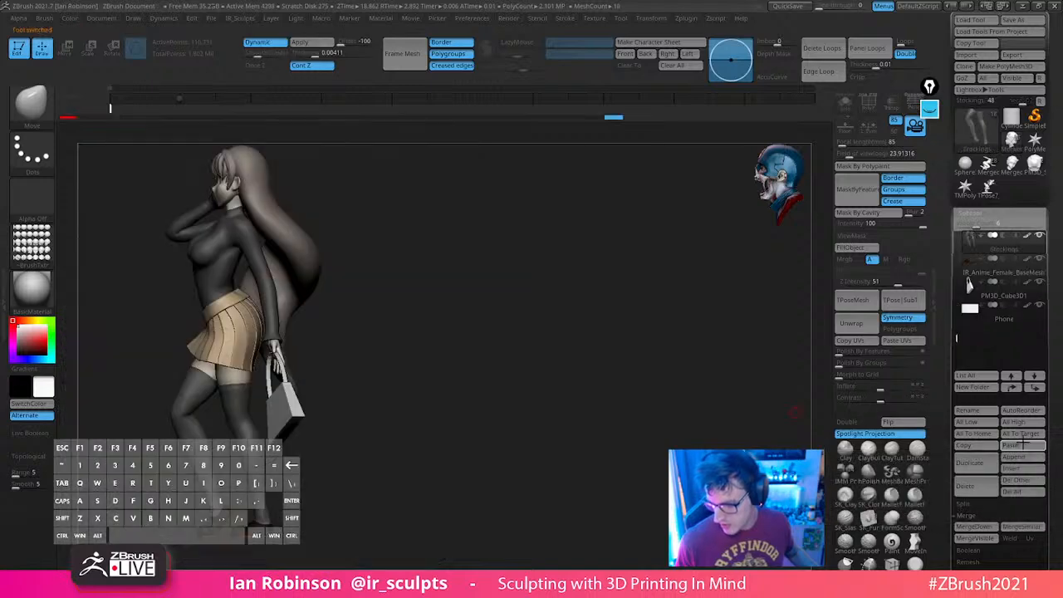
Insert a Cylinder3D subtool after the Stockings, frame it beside the girl and turn on its polyframe display
{"action": "left_click", "coordinate": [1025, 458]}
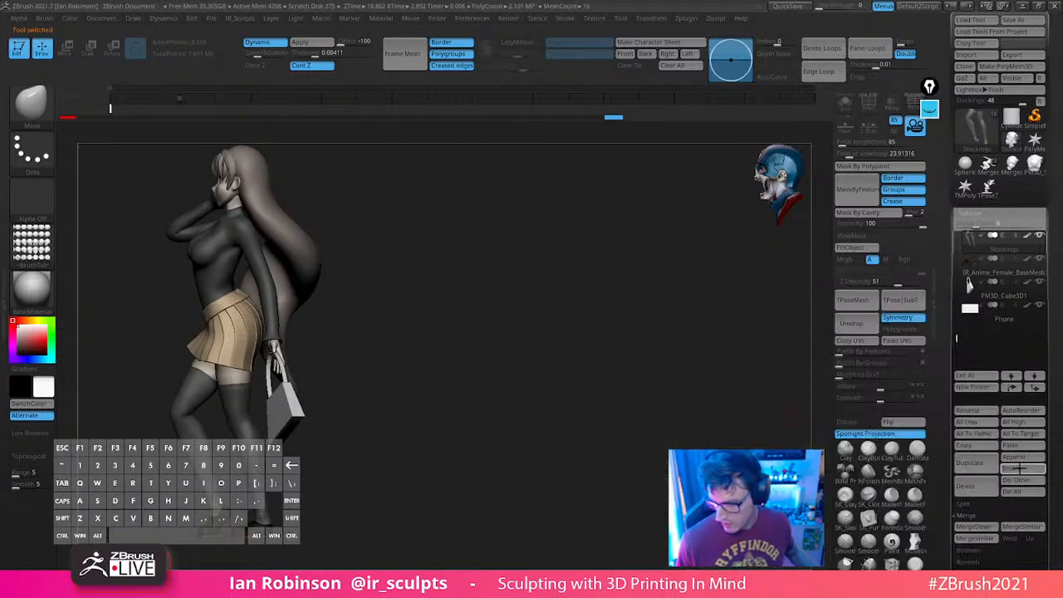
{"action": "left_click", "coordinate": [1020, 469]}
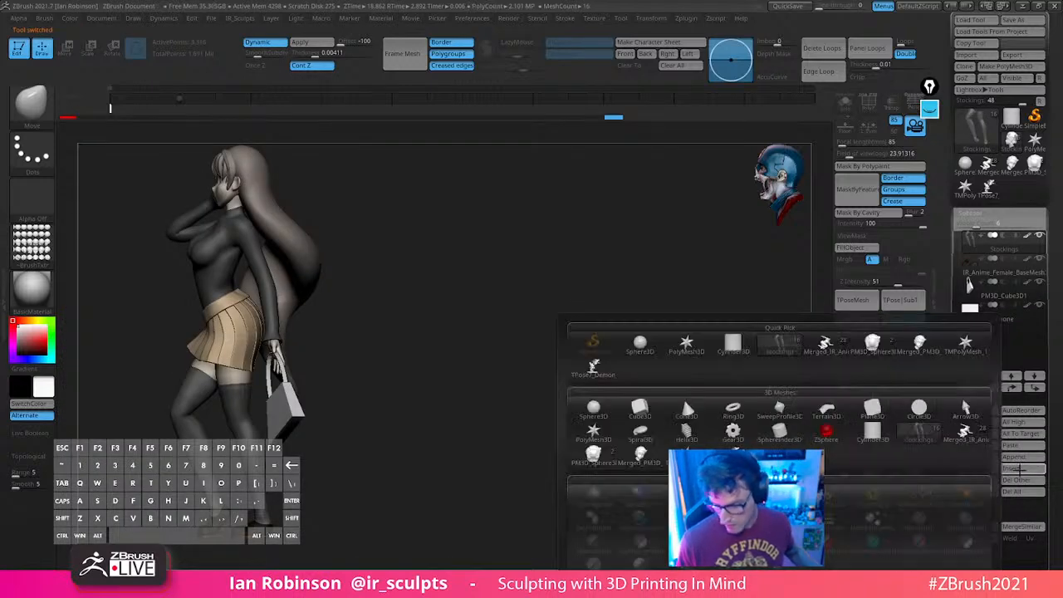
{"action": "left_click", "coordinate": [734, 345]}
{"action": "key", "text": "f"}
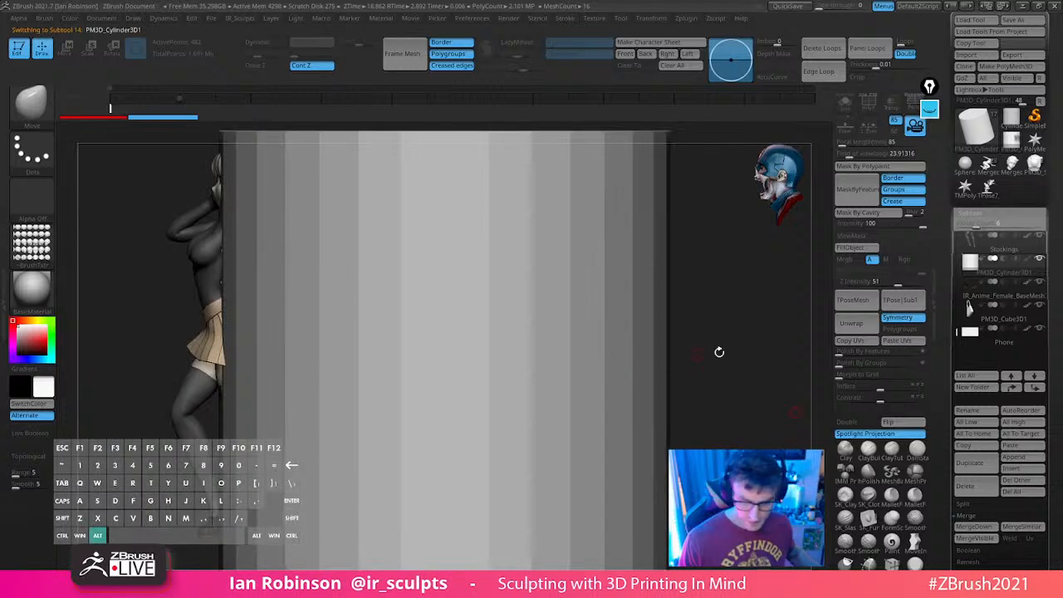
{"action": "left_click_drag", "start_coordinate": [719, 351], "coordinate": [689, 363], "text": "alt"}
{"action": "key", "text": "shift+f"}
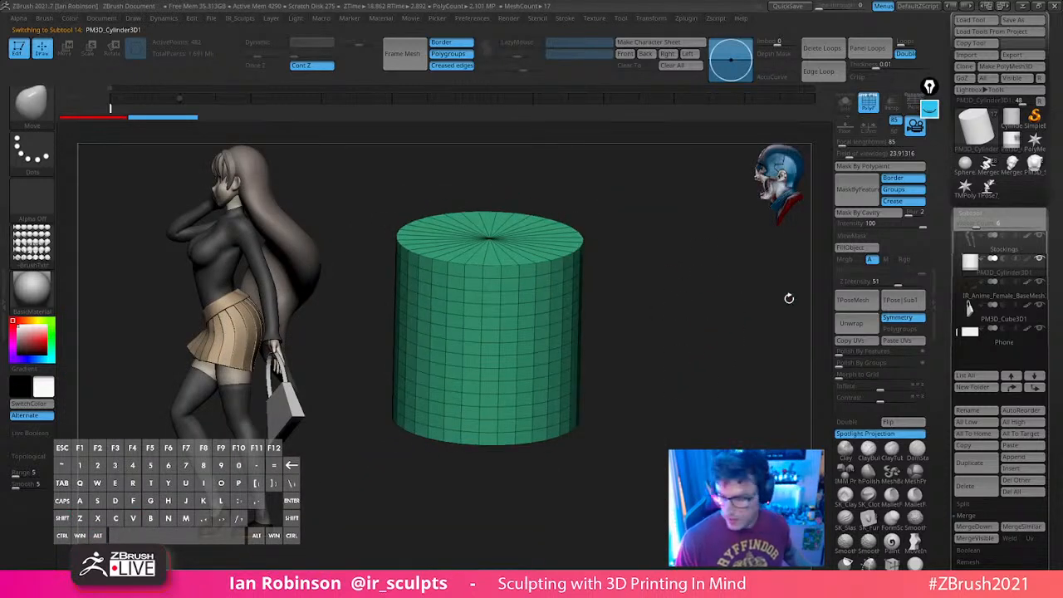
Delete the surplus horizontal edge loops from the cylinder's side wall with Delete Loops
{"action": "left_click", "coordinate": [979, 213]}
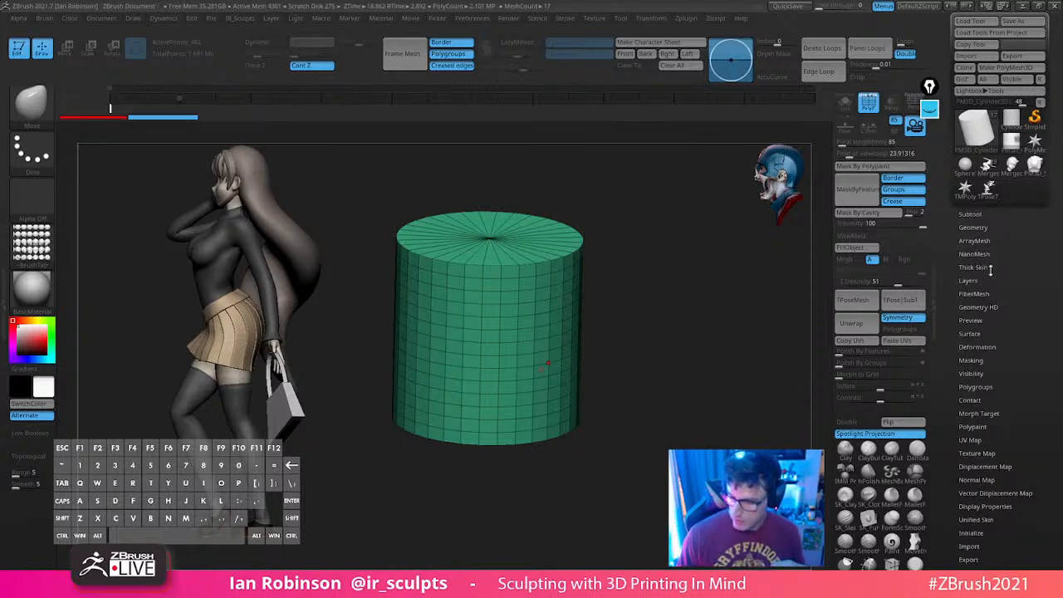
{"action": "scroll", "coordinate": [1023, 235], "scroll_direction": "down", "scroll_amount": 1}
{"action": "left_click", "coordinate": [980, 190]}
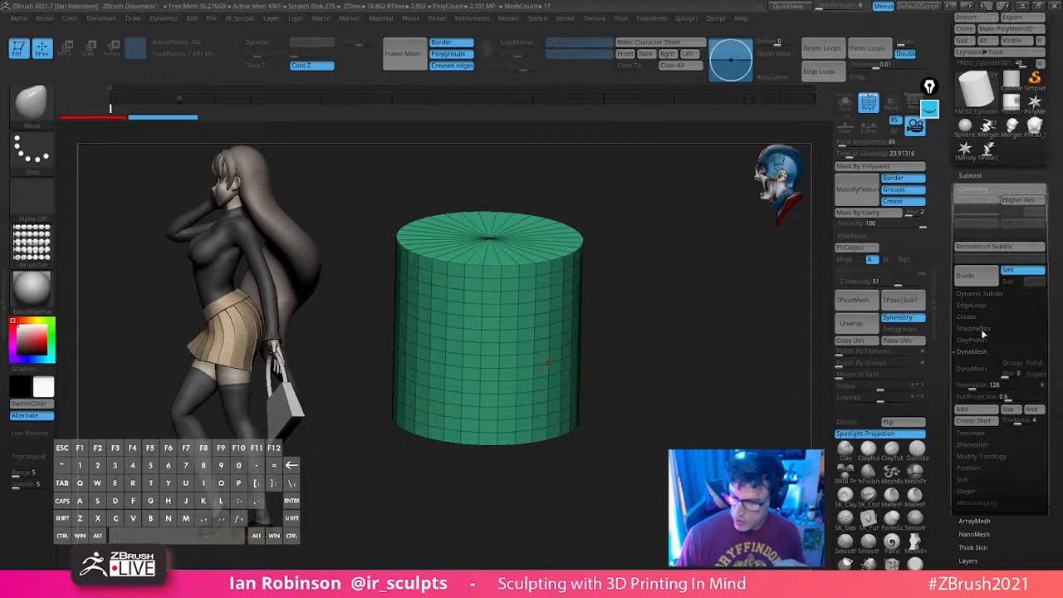
{"action": "left_click", "coordinate": [980, 306]}
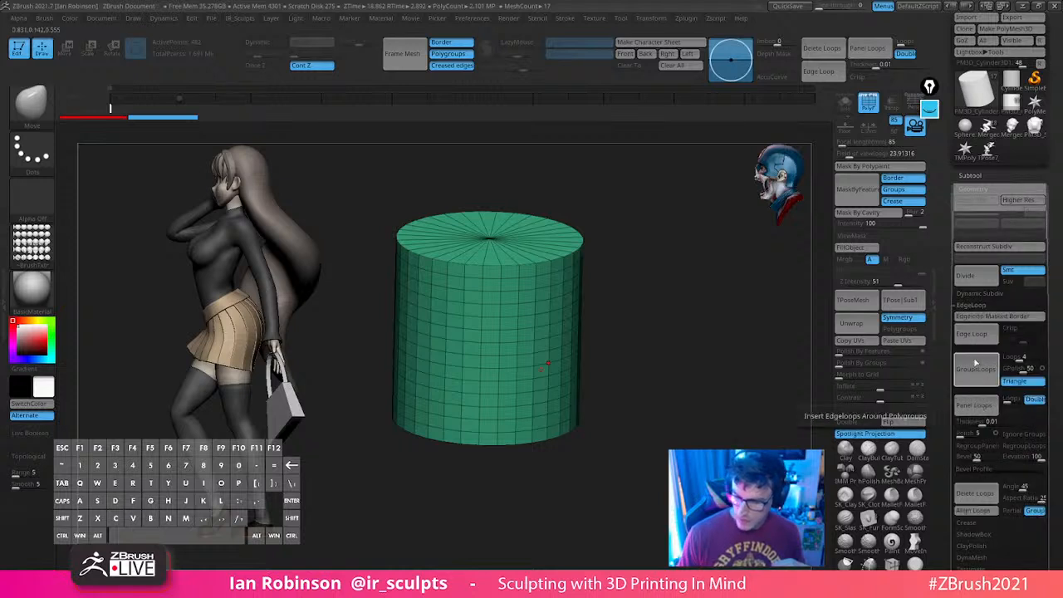
{"action": "left_click", "coordinate": [977, 495]}
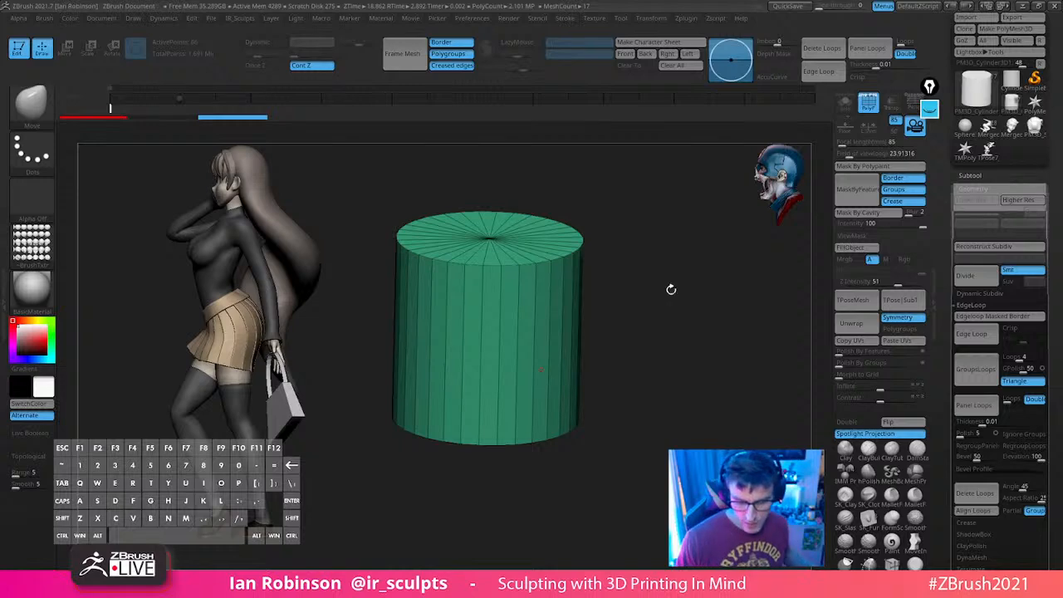
Polygroup the cylinder by normals to separate the caps from the side wall, and show the Polygroups settings
{"action": "left_click_drag", "start_coordinate": [671, 289], "coordinate": [696, 302]}
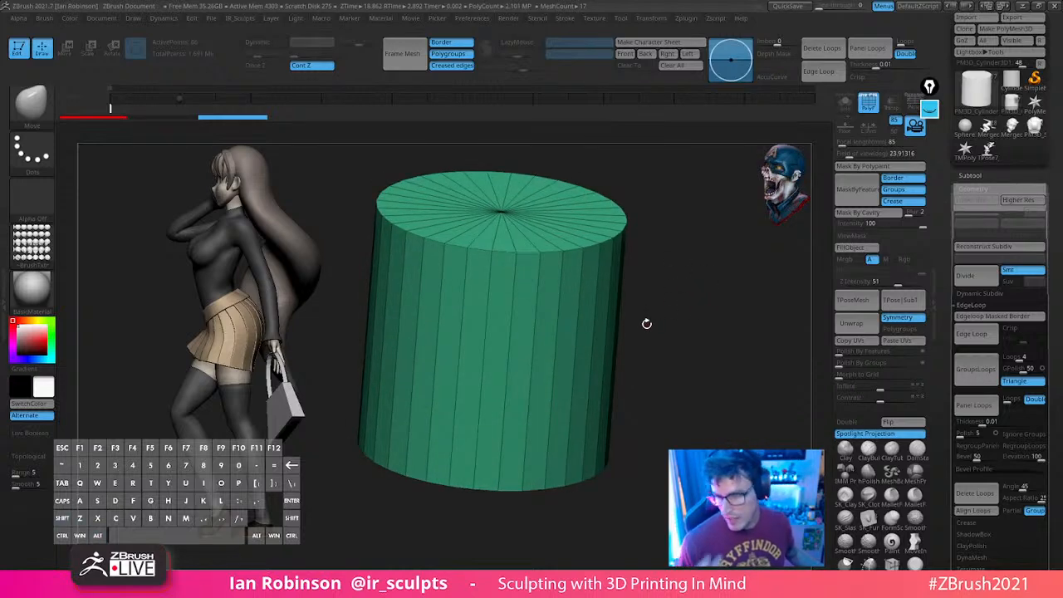
{"action": "key", "text": "space"}
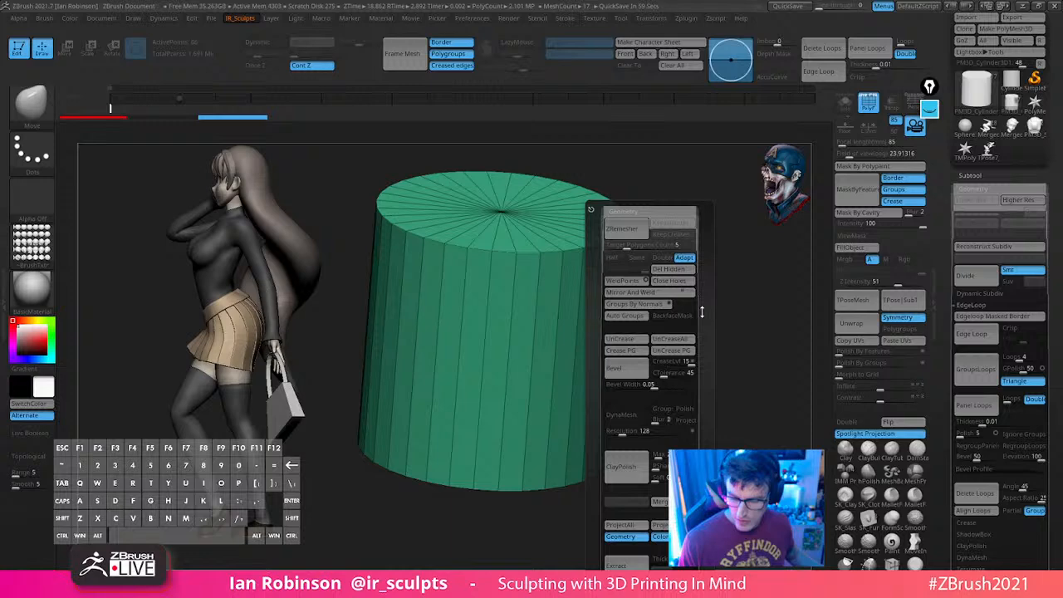
{"action": "left_click", "coordinate": [629, 304]}
{"action": "left_click", "coordinate": [984, 188]}
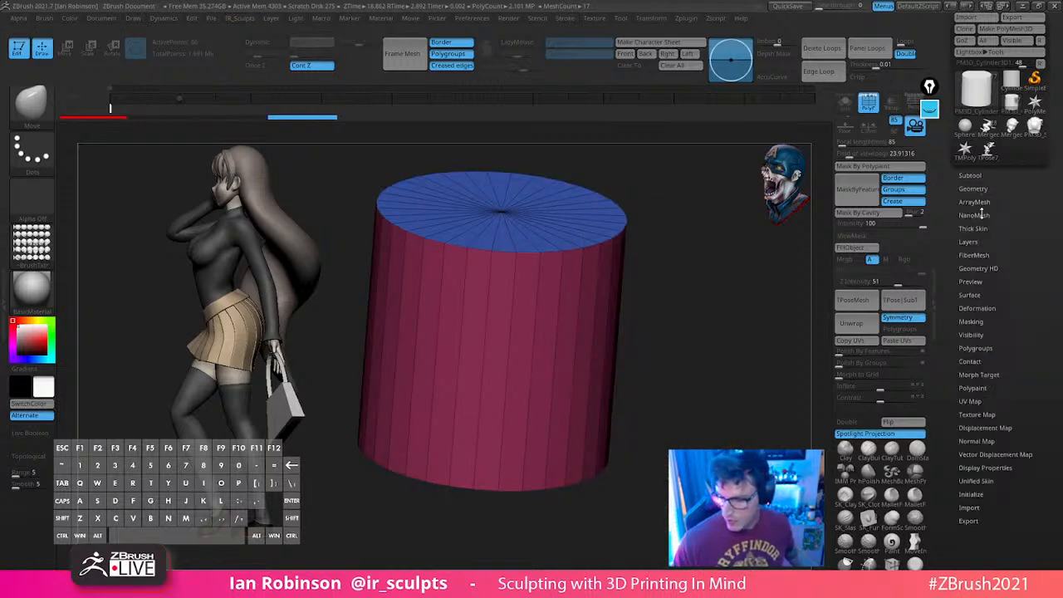
{"action": "left_click", "coordinate": [981, 348]}
{"action": "left_click_drag", "start_coordinate": [1027, 285], "coordinate": [1032, 192]}
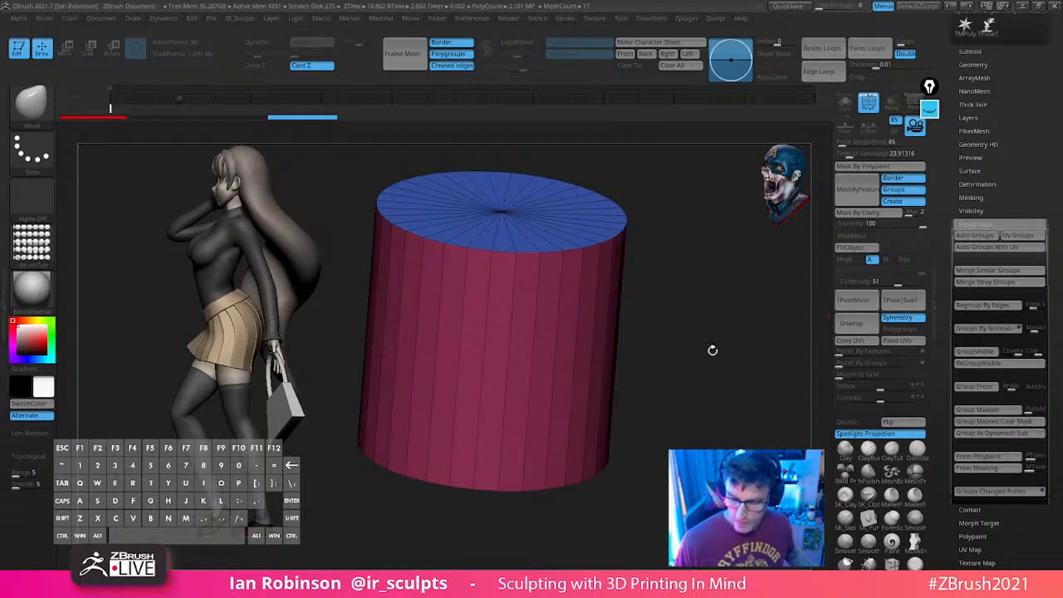
View the cylinder from above and activate radial symmetry around the Y axis with a radial count of 16
{"action": "left_click_drag", "start_coordinate": [712, 352], "coordinate": [684, 341]}
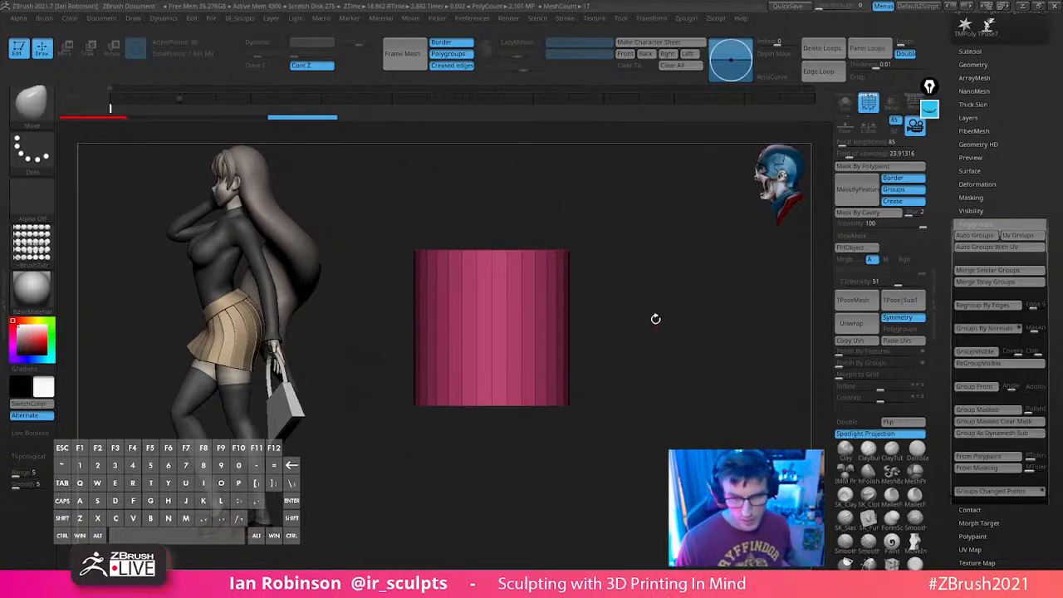
{"action": "left_click_drag", "start_coordinate": [655, 318], "coordinate": [693, 341]}
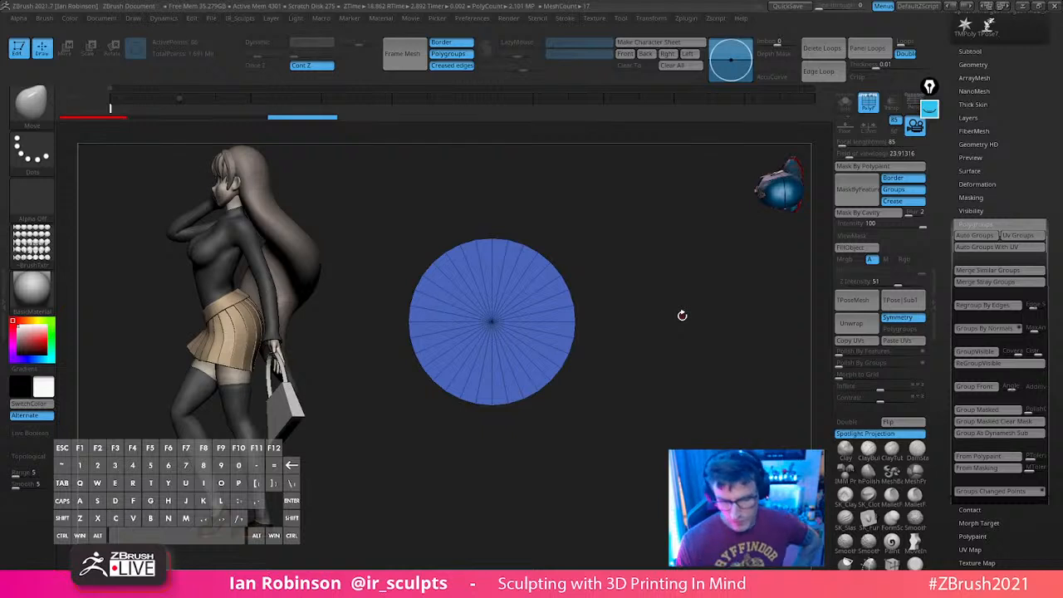
{"action": "left_click_drag", "start_coordinate": [695, 322], "coordinate": [657, 307]}
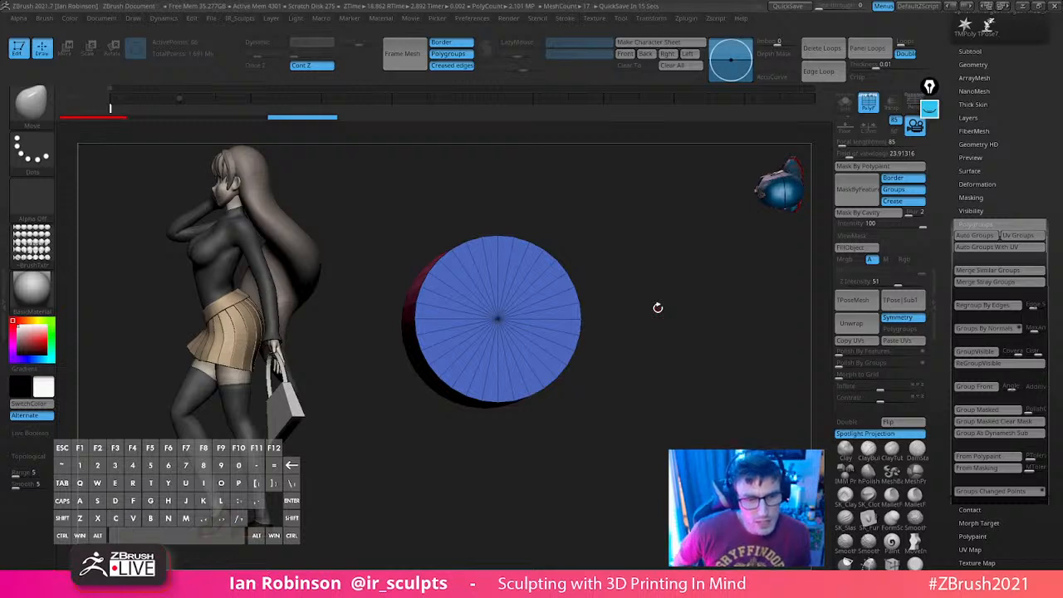
{"action": "left_click_drag", "start_coordinate": [657, 306], "coordinate": [710, 349]}
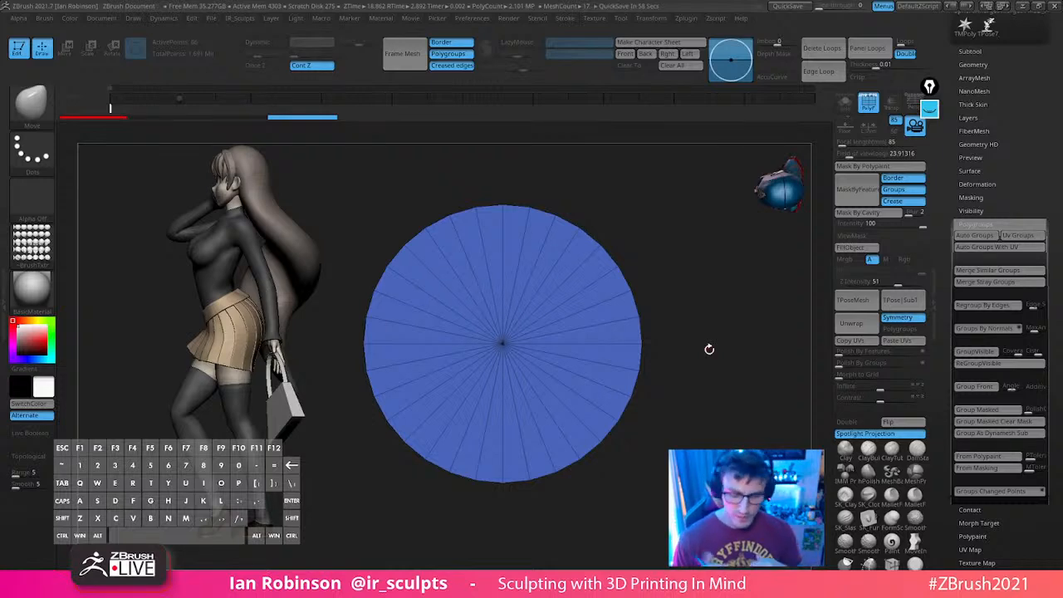
{"action": "left_click_drag", "start_coordinate": [703, 330], "coordinate": [707, 284]}
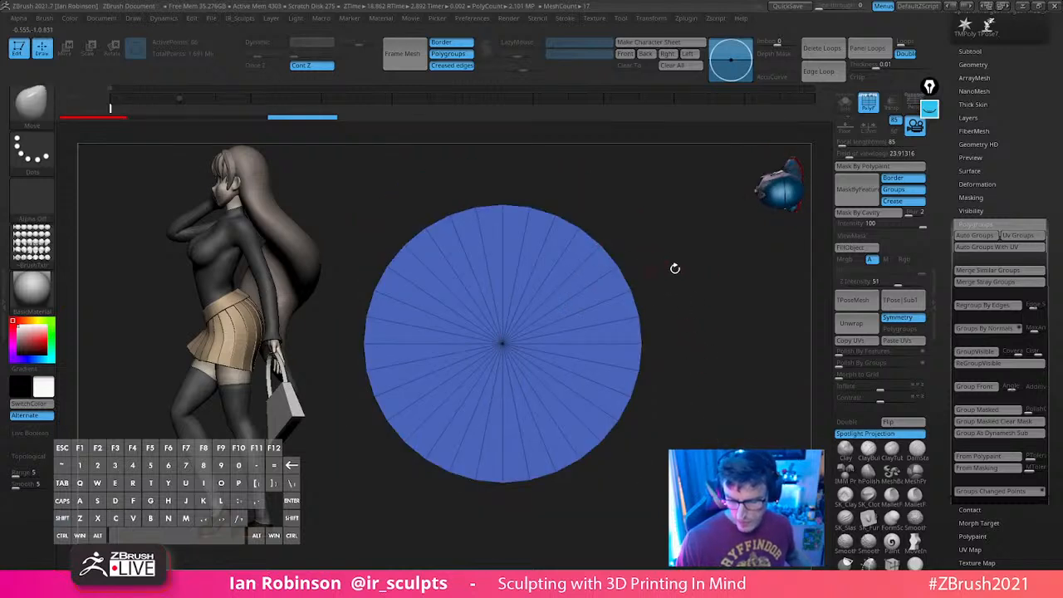
{"action": "left_click", "coordinate": [652, 20]}
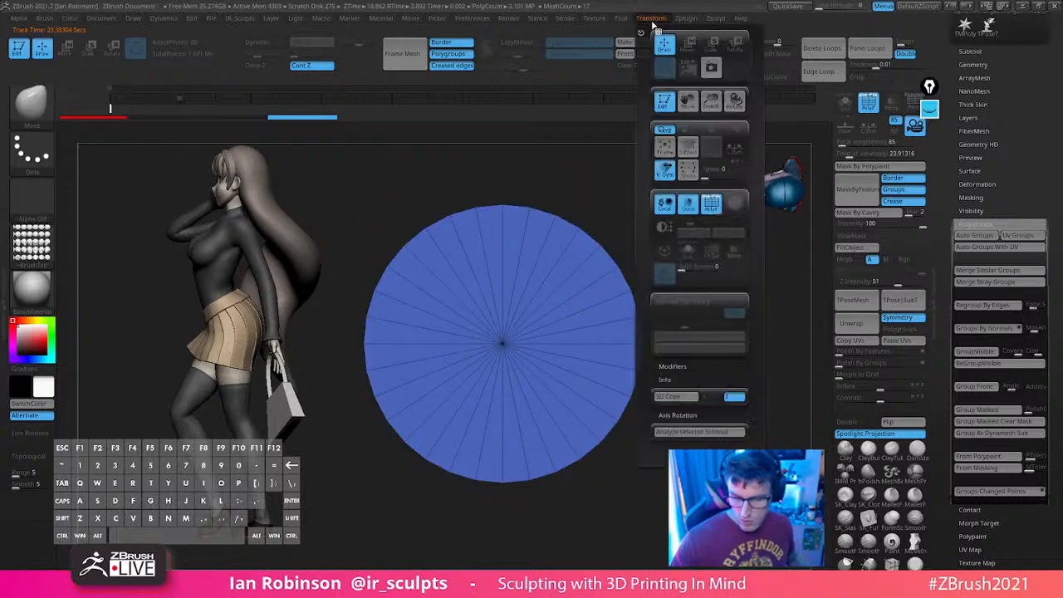
{"action": "left_click", "coordinate": [686, 301]}
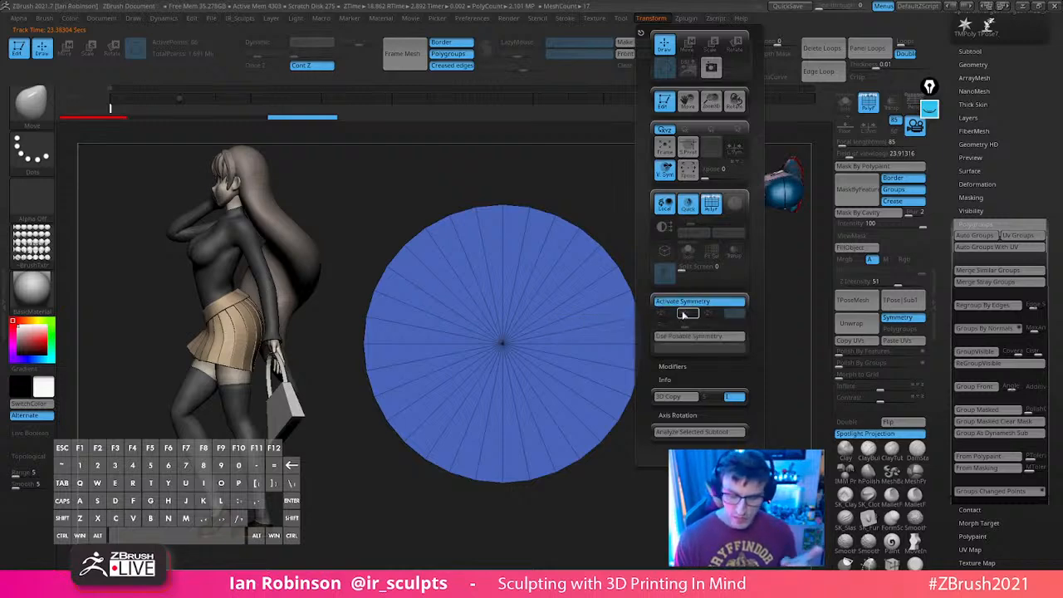
{"action": "left_click", "coordinate": [685, 314]}
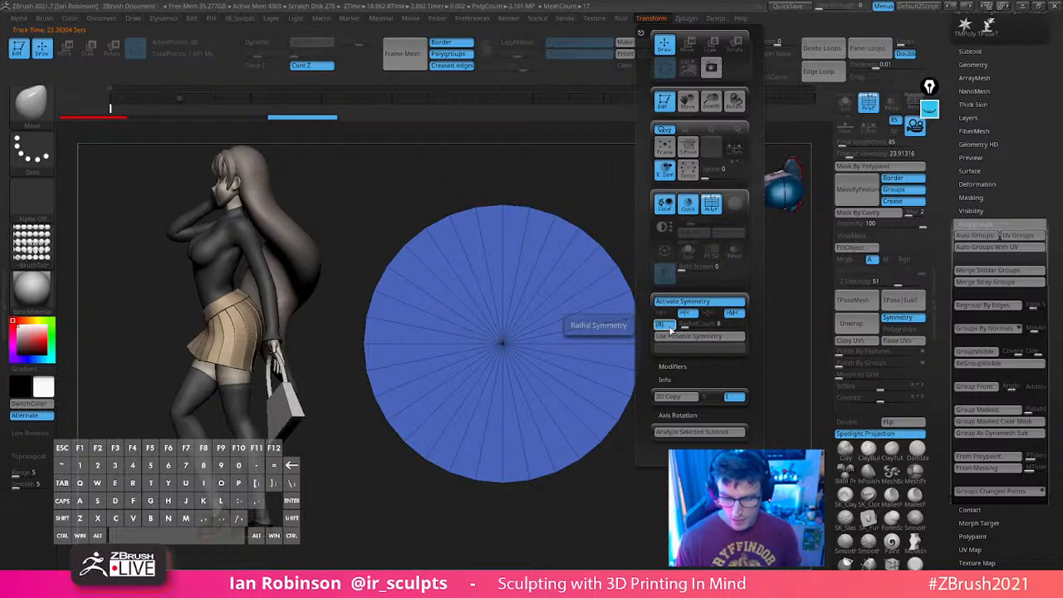
{"action": "left_click", "coordinate": [668, 326]}
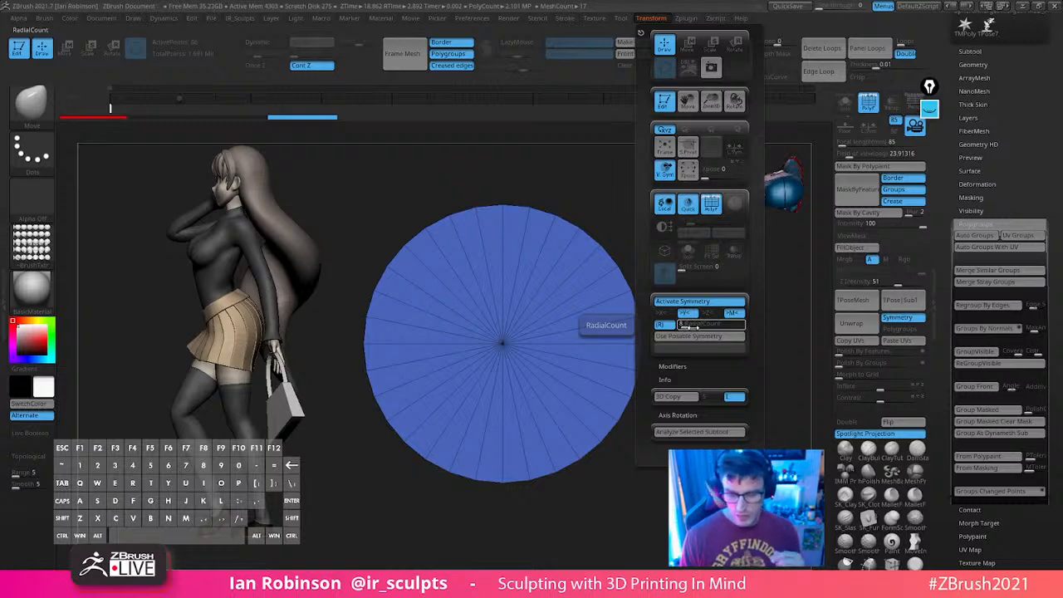
{"action": "left_click", "coordinate": [693, 327]}
{"action": "type", "text": "16"}
{"action": "key", "text": "Return"}
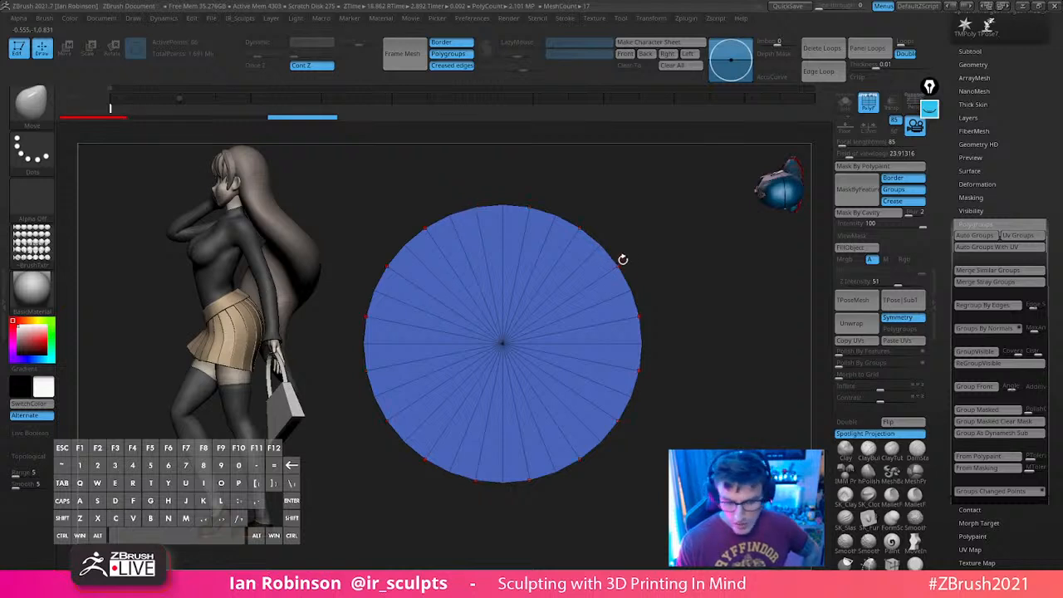
Try pulling alternate rim points of the top cap straight inward into a star shape, and undo it
{"action": "mouse_move", "coordinate": [623, 257]}
{"action": "left_mouse_down"}
{"action": "mouse_move", "coordinate": [745, 235]}
{"action": "mouse_move", "coordinate": [768, 270]}
{"action": "left_mouse_up"}
{"action": "key", "text": "ctrl+z"}
{"action": "key", "text": "ctrl+z"}
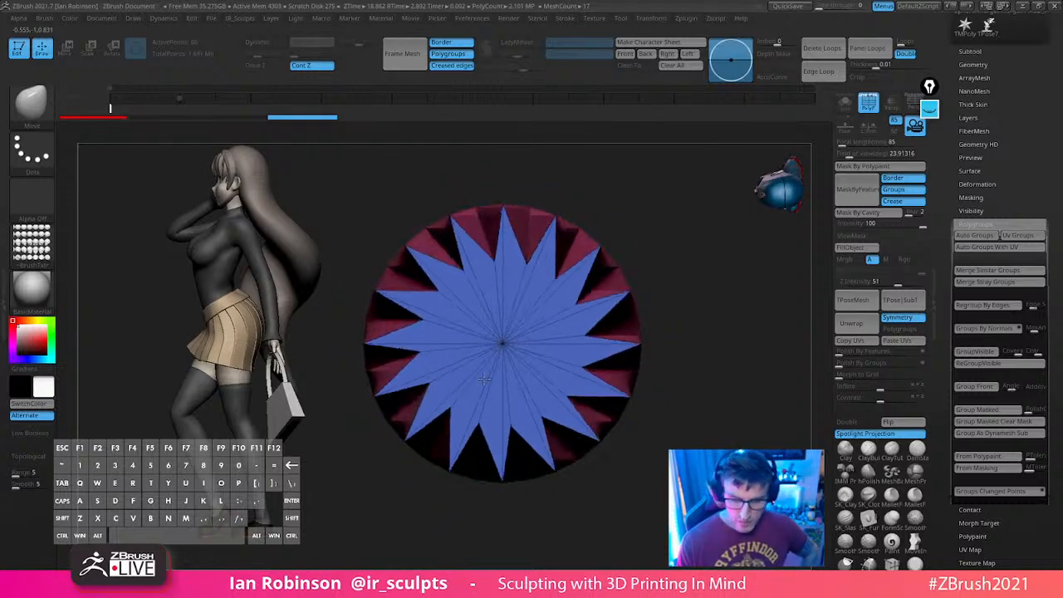
{"action": "key", "text": "ctrl+z"}
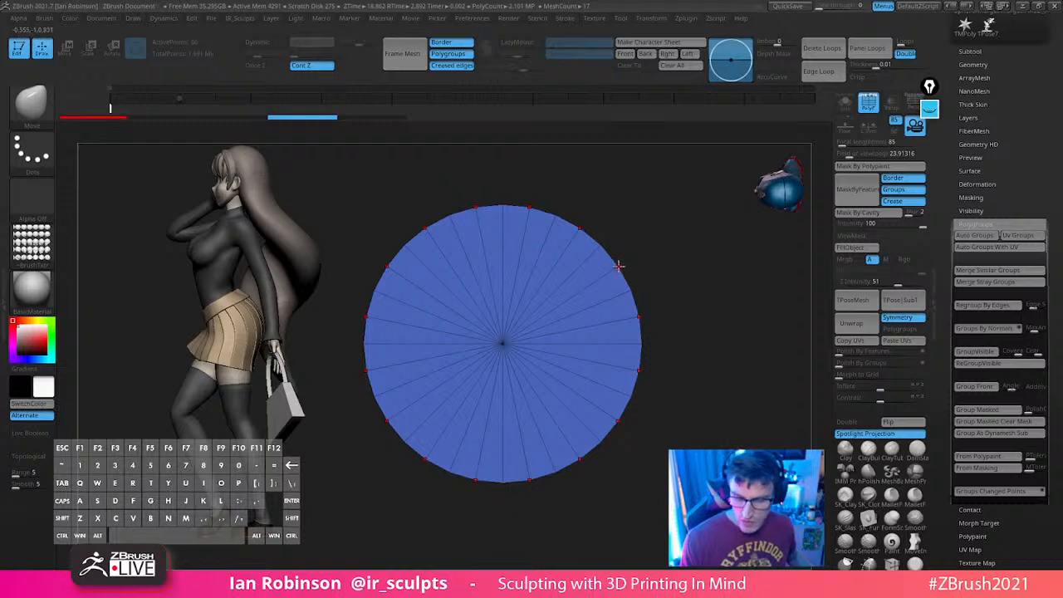
Move alternate rim points of the top cap inward and sideways to form slanted saw-tooth pleats
{"action": "left_click_drag", "start_coordinate": [619, 266], "coordinate": [540, 270]}
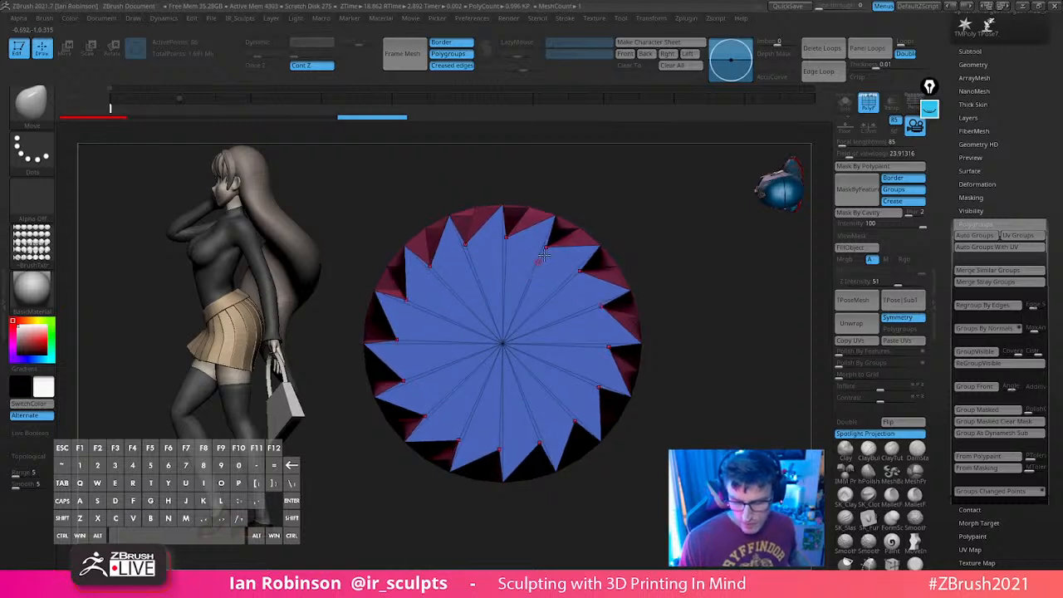
{"action": "key", "text": "ctrl+z"}
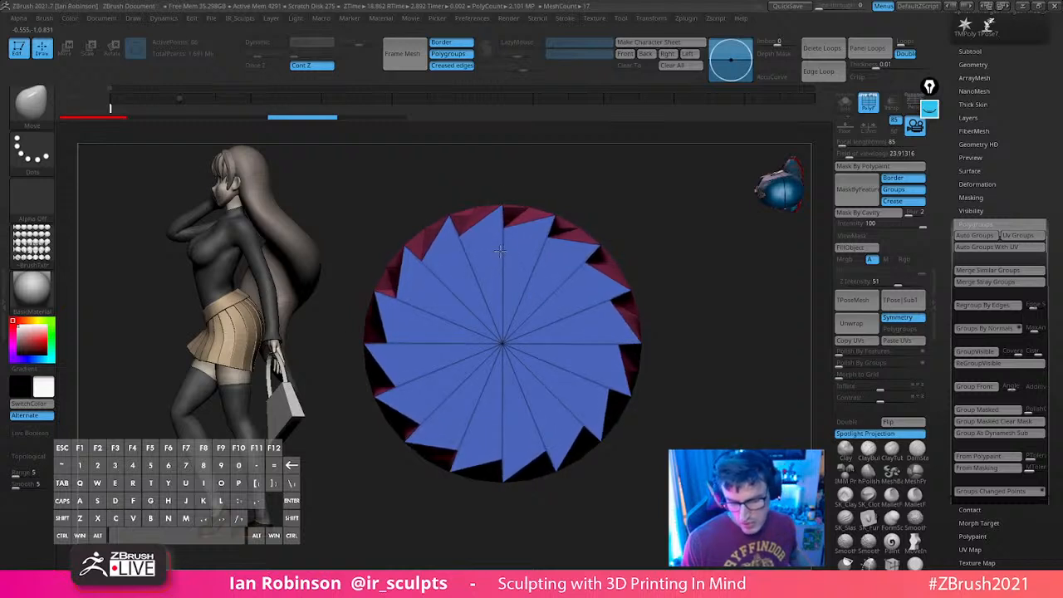
{"action": "mouse_move", "coordinate": [501, 250]}
{"action": "left_mouse_down"}
{"action": "mouse_move", "coordinate": [515, 224]}
{"action": "mouse_move", "coordinate": [502, 244]}
{"action": "left_mouse_up"}
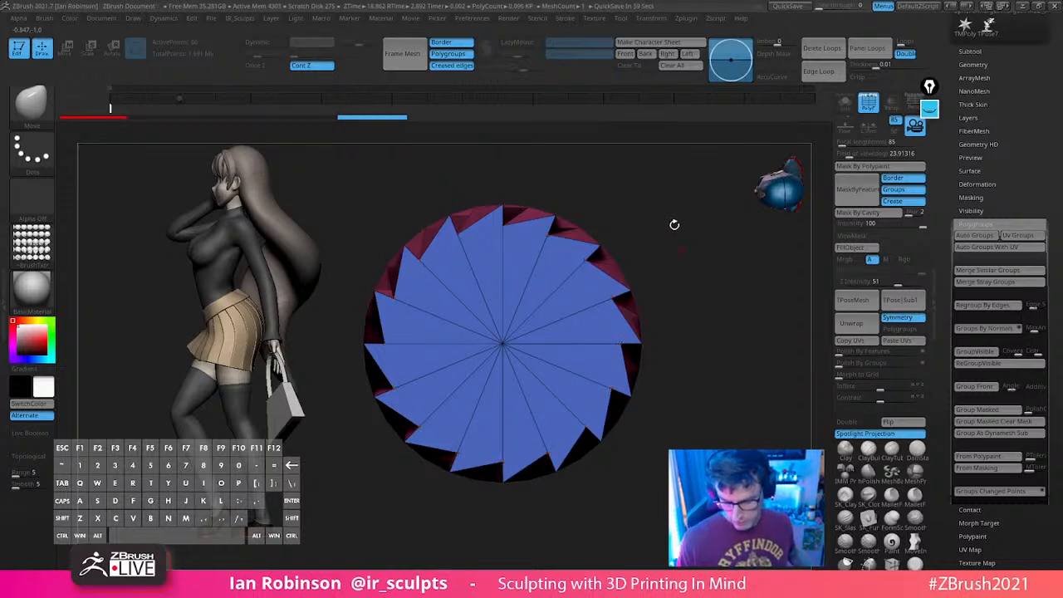
{"action": "key", "text": "ctrl+z"}
{"action": "key", "text": "ctrl+z"}
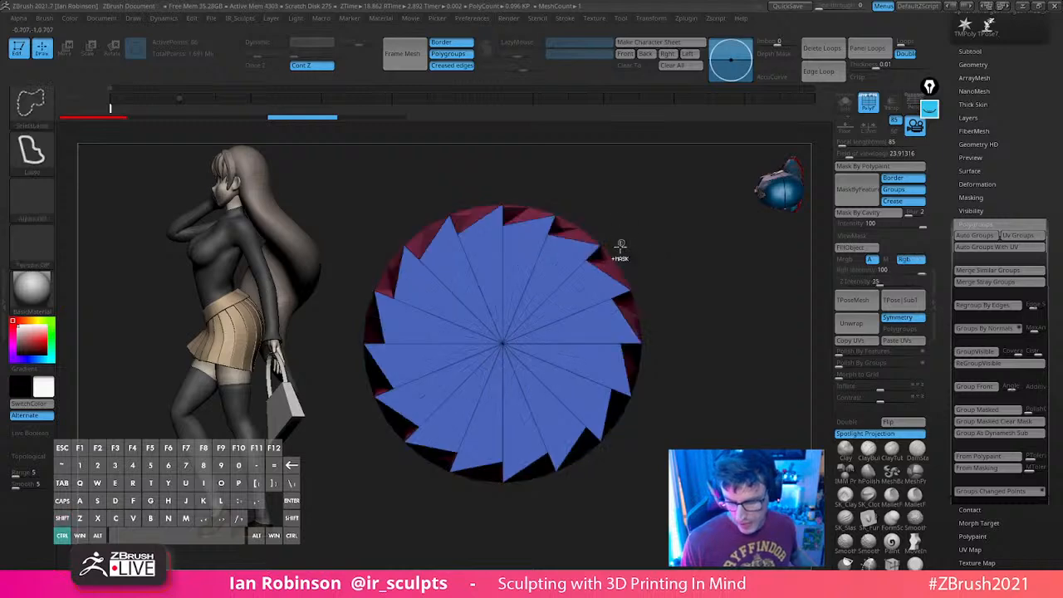
Mask all but the top of the pleated cylinder, centre the gizmo on it and scale the top to about 0.64
{"action": "mouse_move", "coordinate": [620, 246]}
{"action": "left_mouse_down"}
{"action": "mouse_move", "coordinate": [681, 221]}
{"action": "mouse_move", "coordinate": [695, 266]}
{"action": "mouse_move", "coordinate": [693, 254]}
{"action": "mouse_move", "coordinate": [684, 265]}
{"action": "mouse_move", "coordinate": [688, 373]}
{"action": "mouse_move", "coordinate": [691, 219]}
{"action": "mouse_move", "coordinate": [486, 251]}
{"action": "left_mouse_up"}
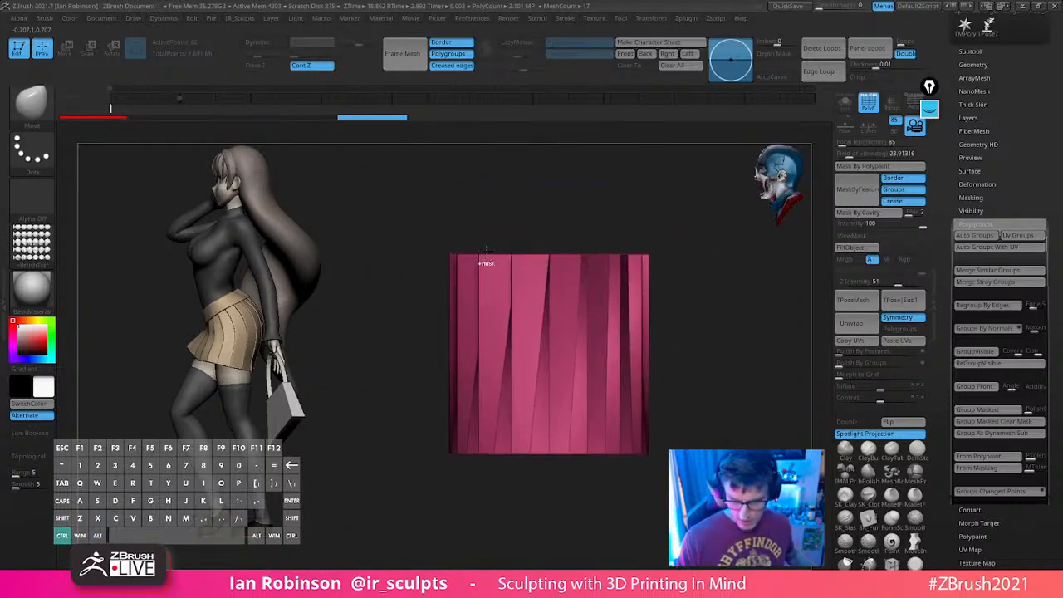
{"action": "mouse_move", "coordinate": [404, 196]}
{"action": "left_mouse_down", "text": "ctrl"}
{"action": "mouse_move", "coordinate": [461, 250]}
{"action": "mouse_move", "coordinate": [706, 258]}
{"action": "mouse_move", "coordinate": [670, 263]}
{"action": "mouse_move", "coordinate": [673, 254]}
{"action": "left_mouse_up", "text": "ctrl"}
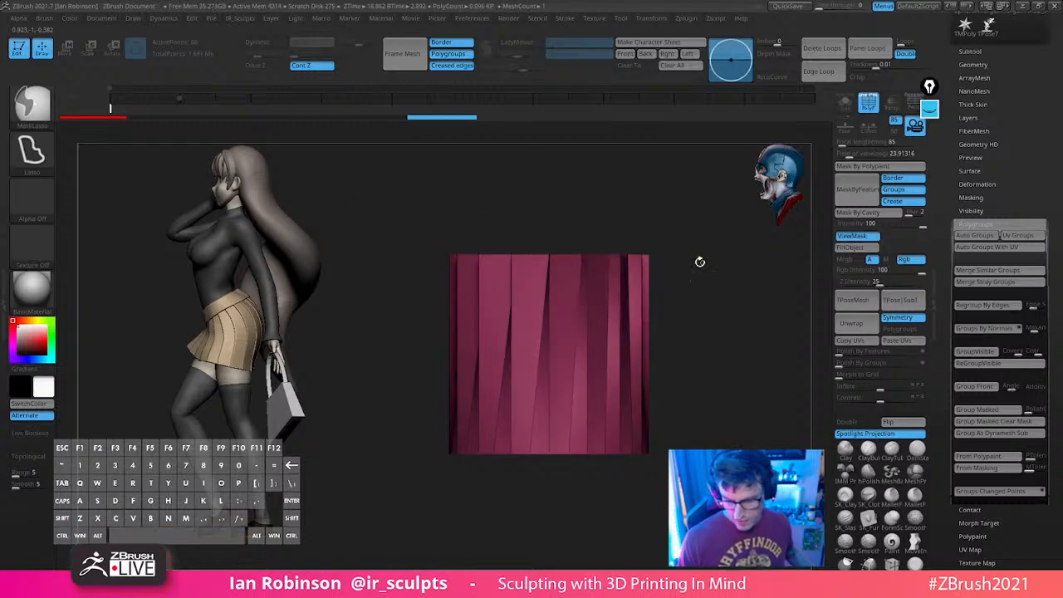
{"action": "key", "text": "w"}
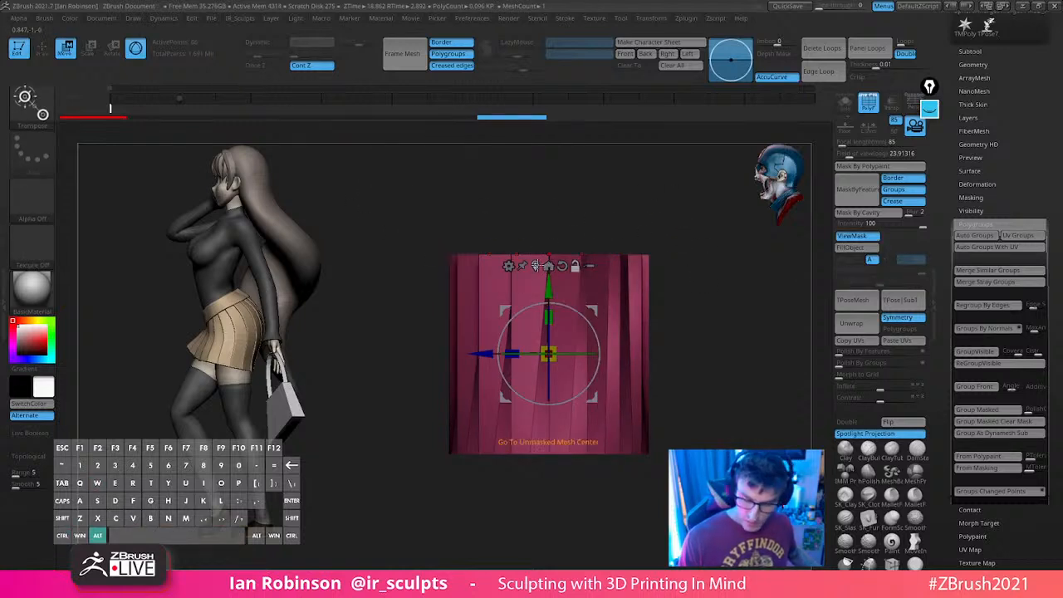
{"action": "left_click", "coordinate": [536, 265], "text": "alt"}
{"action": "left_click_drag", "start_coordinate": [672, 230], "coordinate": [683, 418], "text": "shift"}
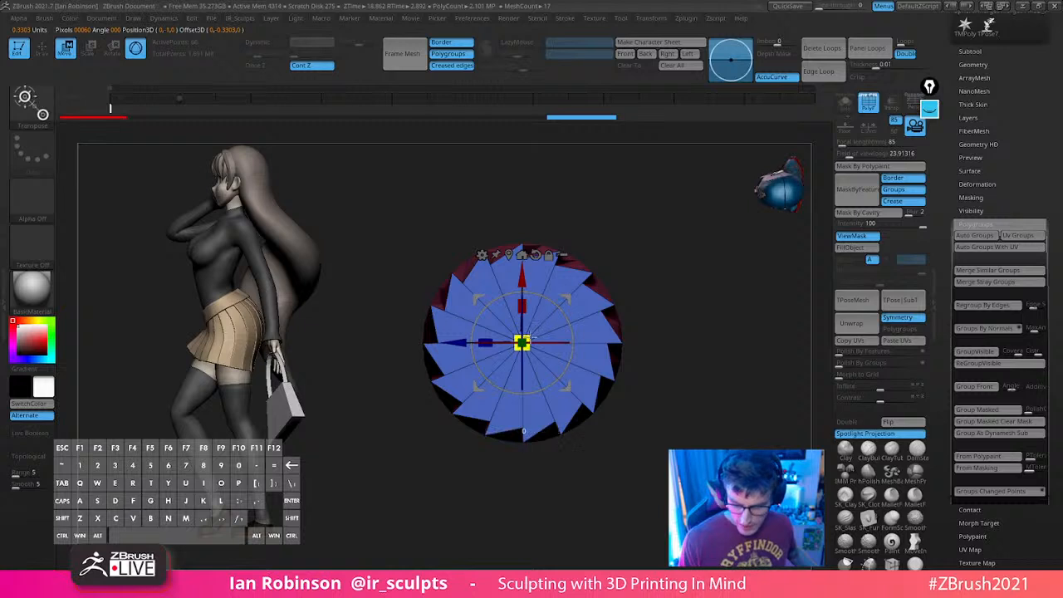
{"action": "left_click_drag", "start_coordinate": [525, 339], "coordinate": [519, 372]}
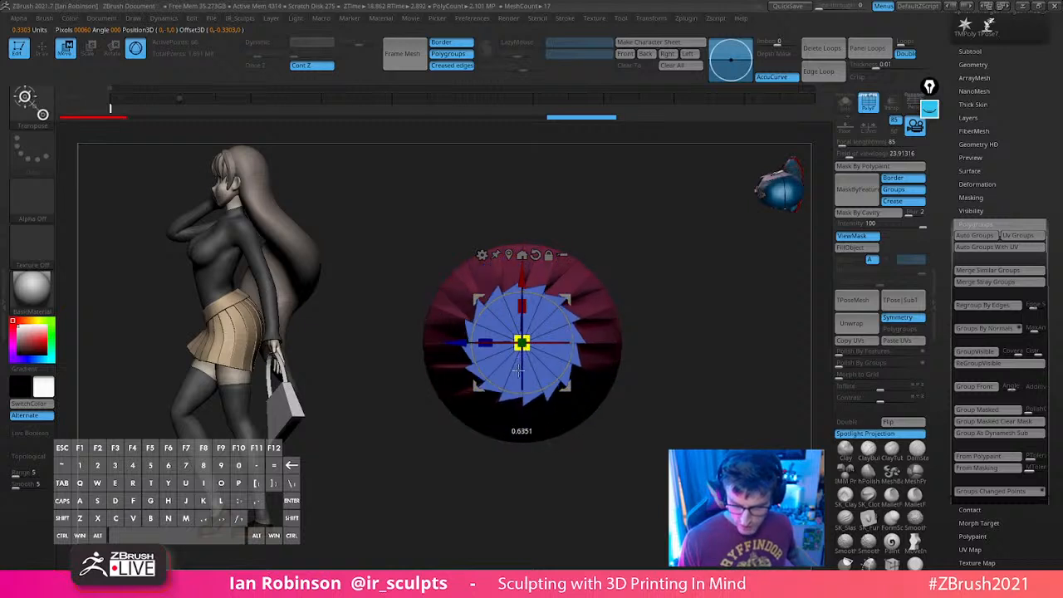
Lower the unmasked top along the vertical axis to shorten the cylinder into a flared skirt
{"action": "key", "text": "q"}
{"action": "mouse_move", "coordinate": [713, 291]}
{"action": "left_mouse_down", "text": "alt"}
{"action": "mouse_move", "coordinate": [706, 347]}
{"action": "mouse_move", "coordinate": [760, 332]}
{"action": "mouse_move", "coordinate": [703, 333]}
{"action": "mouse_move", "coordinate": [705, 317]}
{"action": "left_mouse_up", "text": "alt"}
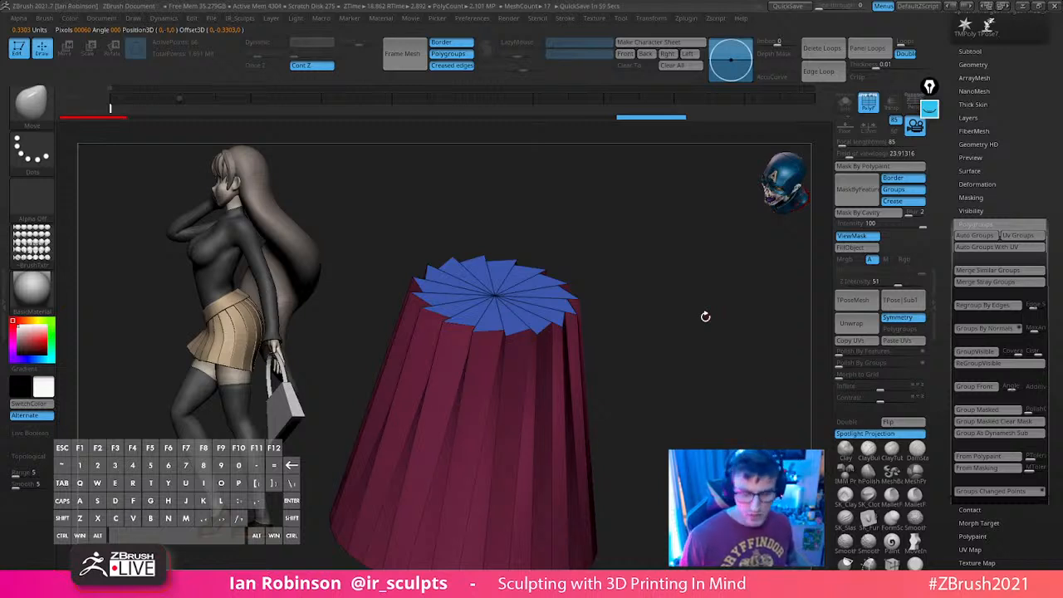
{"action": "left_click_drag", "start_coordinate": [705, 311], "coordinate": [575, 324]}
{"action": "key", "text": "w"}
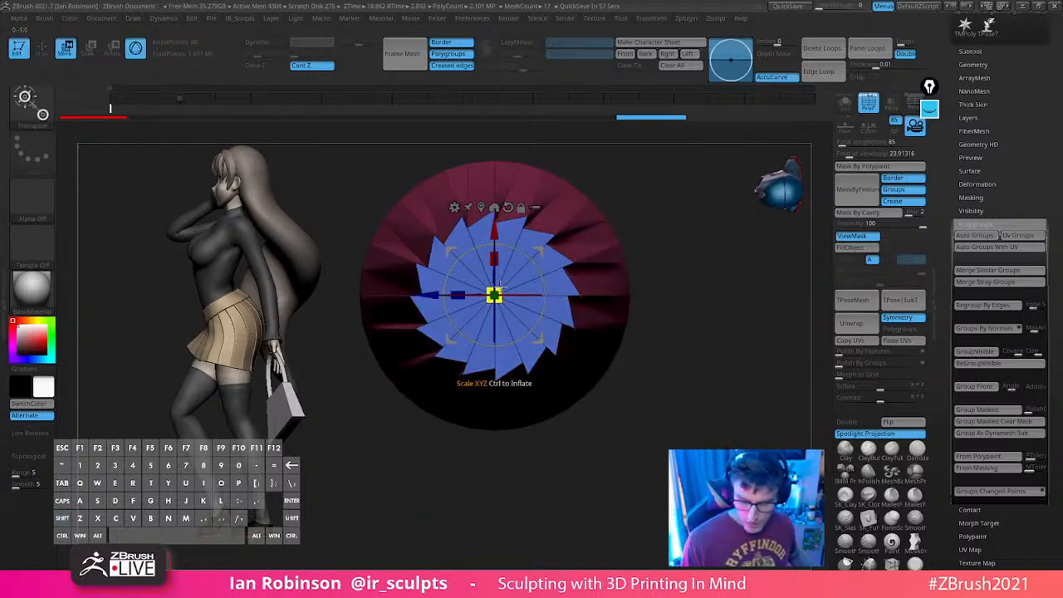
{"action": "left_click_drag", "start_coordinate": [686, 363], "coordinate": [693, 299], "text": "shift"}
{"action": "left_click_drag", "start_coordinate": [501, 228], "coordinate": [502, 301]}
{"action": "key", "text": "q"}
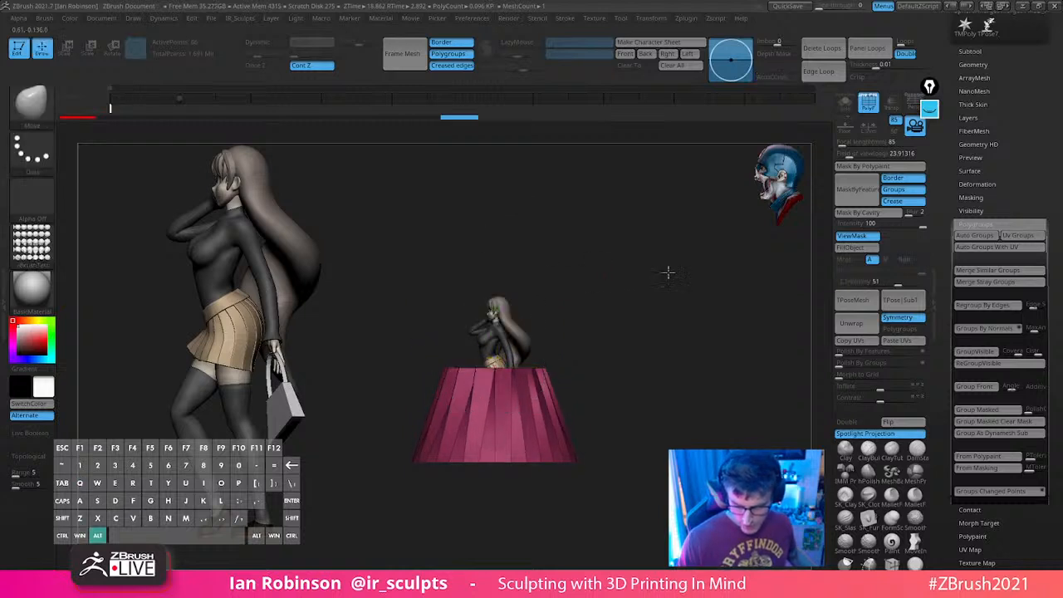
Clear the mask and shift alternate bottom rim points inward and sideways so the hem gets saw-tooth pleats too
{"action": "left_click_drag", "start_coordinate": [668, 273], "coordinate": [722, 390], "text": "alt"}
{"action": "left_click_drag", "start_coordinate": [722, 391], "coordinate": [725, 299], "text": "alt"}
{"action": "mouse_move", "coordinate": [726, 353]}
{"action": "left_mouse_down"}
{"action": "mouse_move", "coordinate": [729, 324]}
{"action": "mouse_move", "coordinate": [725, 381]}
{"action": "mouse_move", "coordinate": [712, 358]}
{"action": "left_mouse_up"}
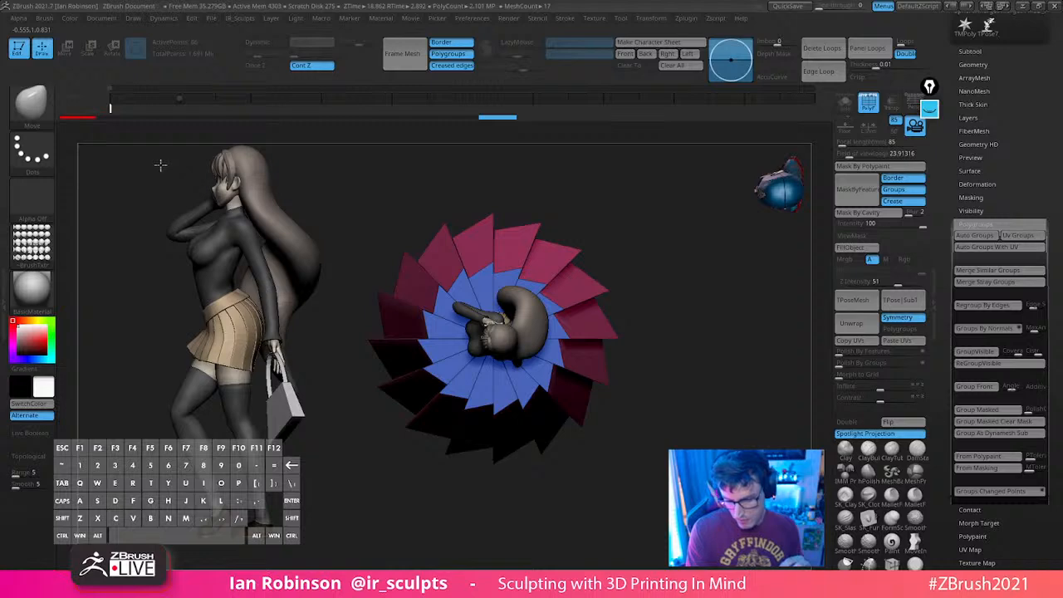
{"action": "left_click_drag", "start_coordinate": [631, 302], "coordinate": [727, 380]}
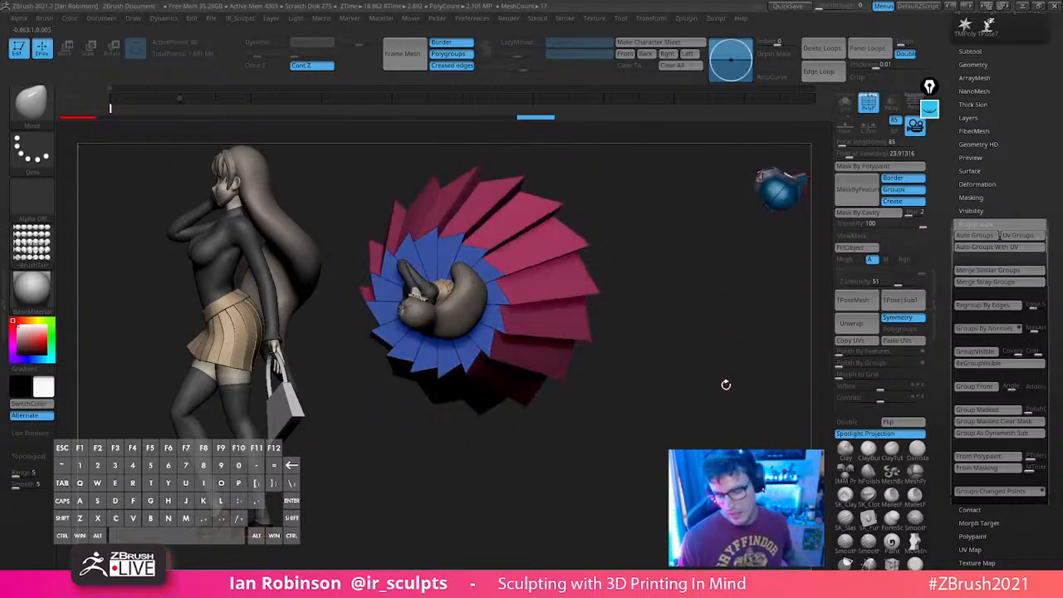
Isolate the pleated skirt from the other subtools and turn on its dynamic subdivision
{"action": "left_click_drag", "start_coordinate": [704, 258], "coordinate": [728, 337]}
{"action": "left_click", "coordinate": [846, 104]}
{"action": "key", "text": "d"}
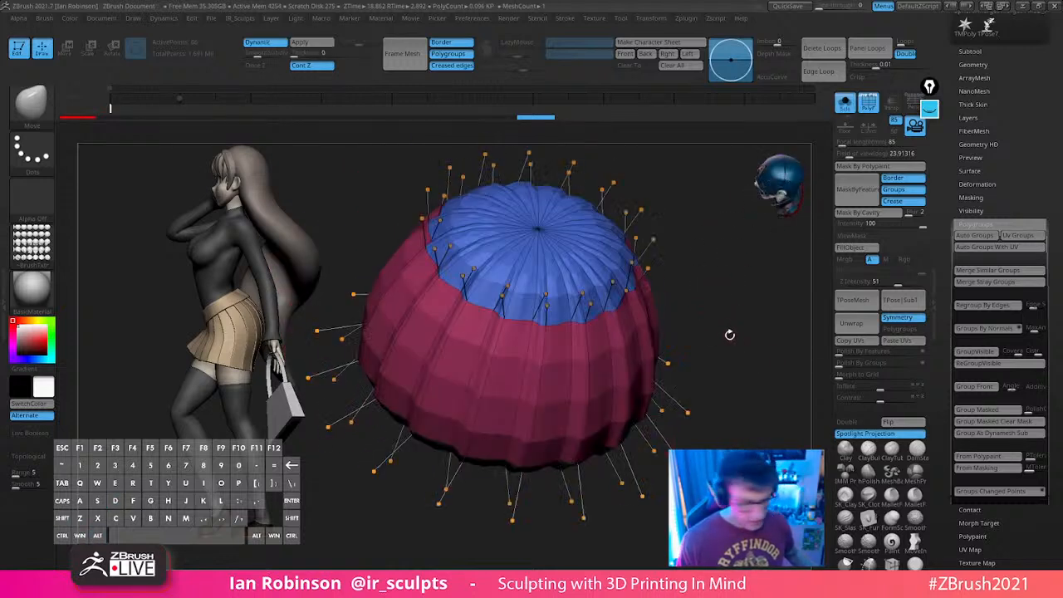
Turn off the pleated skirt's dynamic subdivision
{"action": "key", "text": "shift"}
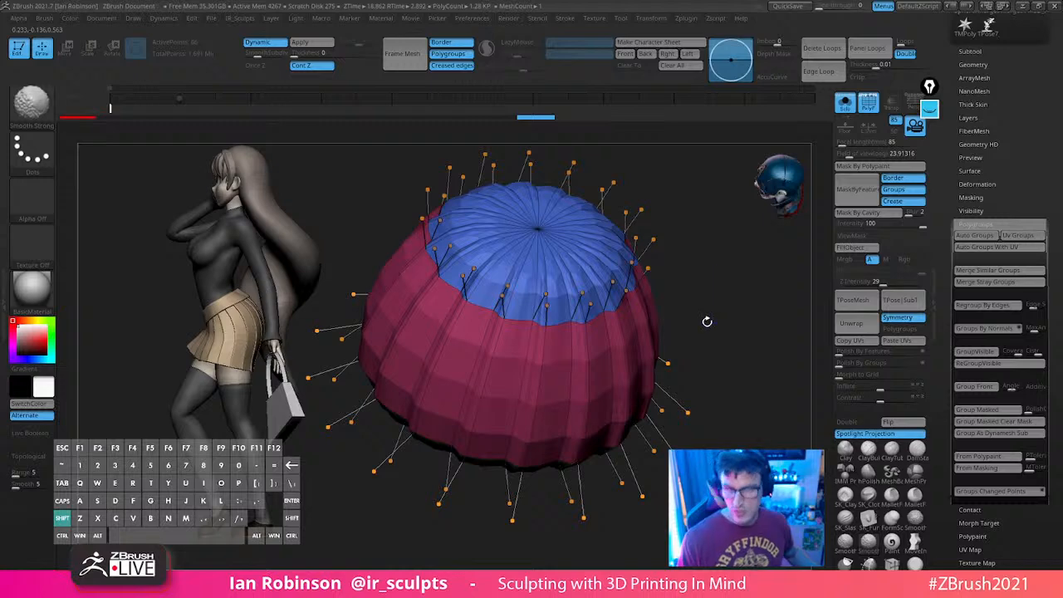
{"action": "key", "text": "shift+d"}
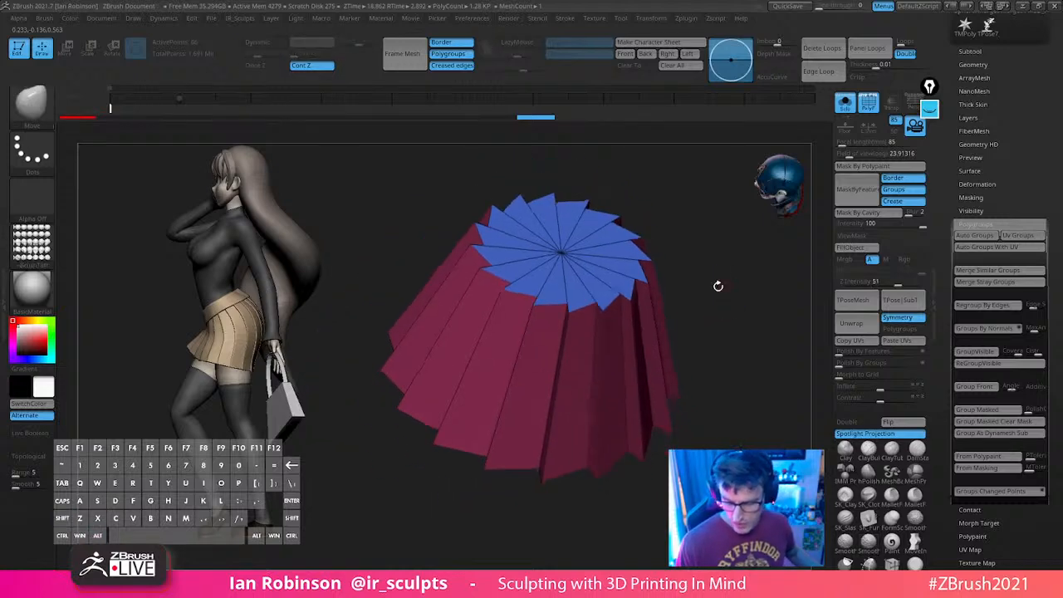
{"action": "key", "text": "s"}
{"action": "mouse_move", "coordinate": [710, 290]}
{"action": "left_mouse_down"}
{"action": "mouse_move", "coordinate": [736, 354]}
{"action": "mouse_move", "coordinate": [712, 266]}
{"action": "mouse_move", "coordinate": [732, 301]}
{"action": "mouse_move", "coordinate": [715, 233]}
{"action": "mouse_move", "coordinate": [706, 240]}
{"action": "left_mouse_up"}
{"action": "mouse_move", "coordinate": [404, 318]}
{"action": "right_mouse_down", "text": "alt"}
{"action": "mouse_move", "coordinate": [399, 371]}
{"action": "mouse_move", "coordinate": [393, 328]}
{"action": "right_mouse_up", "text": "alt"}
{"action": "mouse_move", "coordinate": [383, 312]}
{"action": "left_mouse_down"}
{"action": "mouse_move", "coordinate": [391, 318]}
{"action": "mouse_move", "coordinate": [399, 300]}
{"action": "mouse_move", "coordinate": [384, 314]}
{"action": "left_mouse_up"}
{"action": "key", "text": "ctrl+z"}
{"action": "key", "text": "s"}
{"action": "key", "text": "ctrl+z"}
Isolate the skirt's pleated side polygroup, hiding the cap faces
{"action": "left_click_drag", "start_coordinate": [364, 262], "coordinate": [629, 214]}
{"action": "right_click_drag", "start_coordinate": [629, 213], "coordinate": [693, 317]}
{"action": "left_click_drag", "start_coordinate": [698, 301], "coordinate": [682, 319]}
{"action": "mouse_move", "coordinate": [728, 277]}
{"action": "left_mouse_down"}
{"action": "mouse_move", "coordinate": [701, 310]}
{"action": "mouse_move", "coordinate": [729, 266]}
{"action": "mouse_move", "coordinate": [765, 297]}
{"action": "mouse_move", "coordinate": [745, 371]}
{"action": "mouse_move", "coordinate": [714, 329]}
{"action": "mouse_move", "coordinate": [761, 247]}
{"action": "mouse_move", "coordinate": [724, 323]}
{"action": "mouse_move", "coordinate": [728, 292]}
{"action": "mouse_move", "coordinate": [700, 316]}
{"action": "left_mouse_up"}
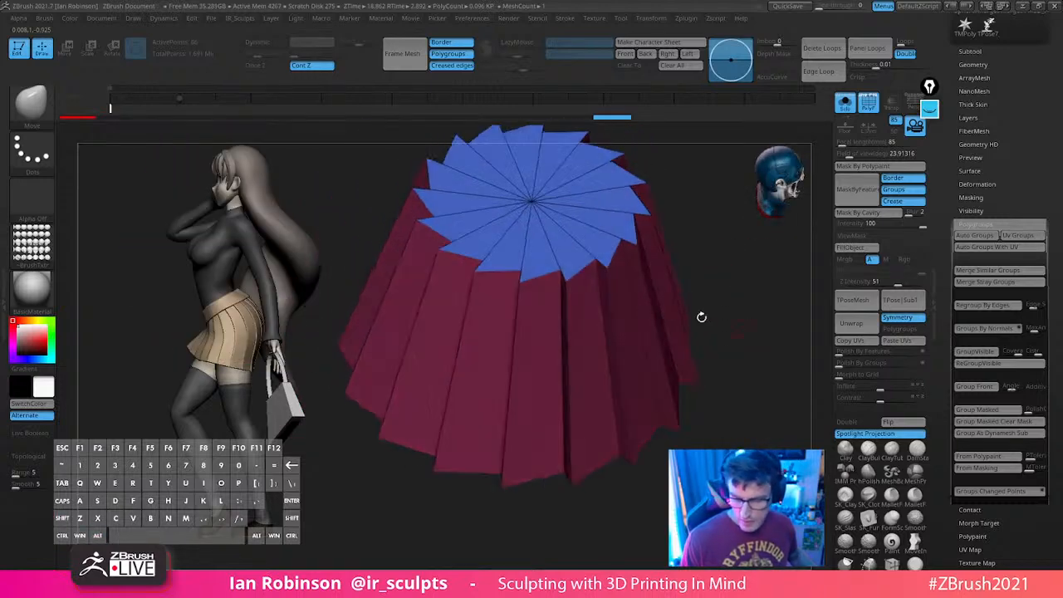
{"action": "left_click", "coordinate": [570, 330], "text": "ctrl+shift"}
{"action": "left_click_drag", "start_coordinate": [719, 258], "coordinate": [736, 286], "text": "ctrl+shift"}
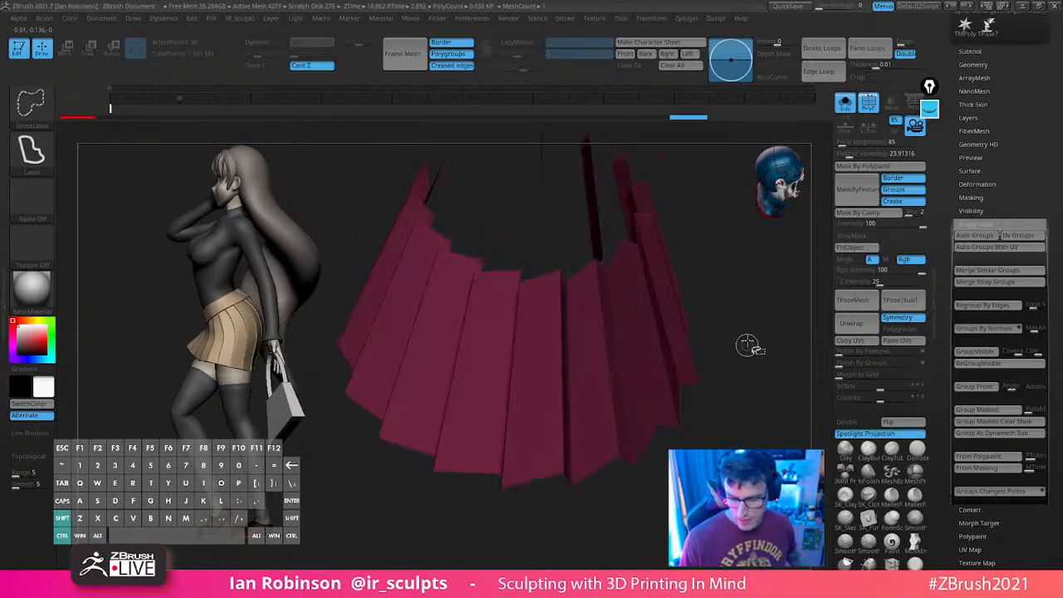
{"action": "mouse_move", "coordinate": [748, 346]}
{"action": "left_mouse_down"}
{"action": "mouse_move", "coordinate": [780, 285]}
{"action": "mouse_move", "coordinate": [688, 203]}
{"action": "mouse_move", "coordinate": [686, 266]}
{"action": "mouse_move", "coordinate": [729, 363]}
{"action": "mouse_move", "coordinate": [730, 320]}
{"action": "left_mouse_up"}
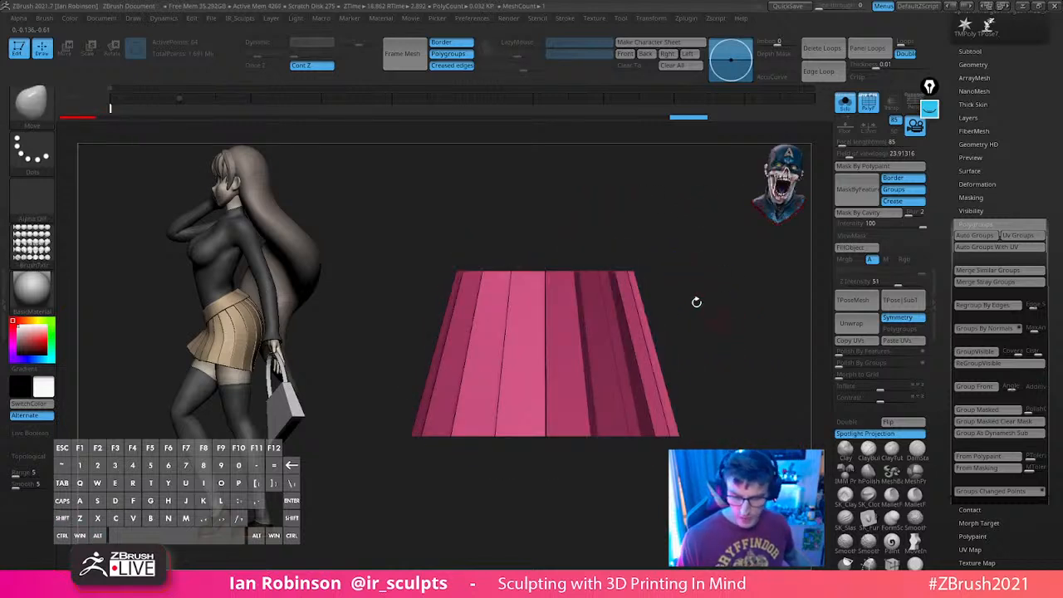
Delete the hidden cap geometry so the skirt becomes an open pleated tube
{"action": "key", "text": "1"}
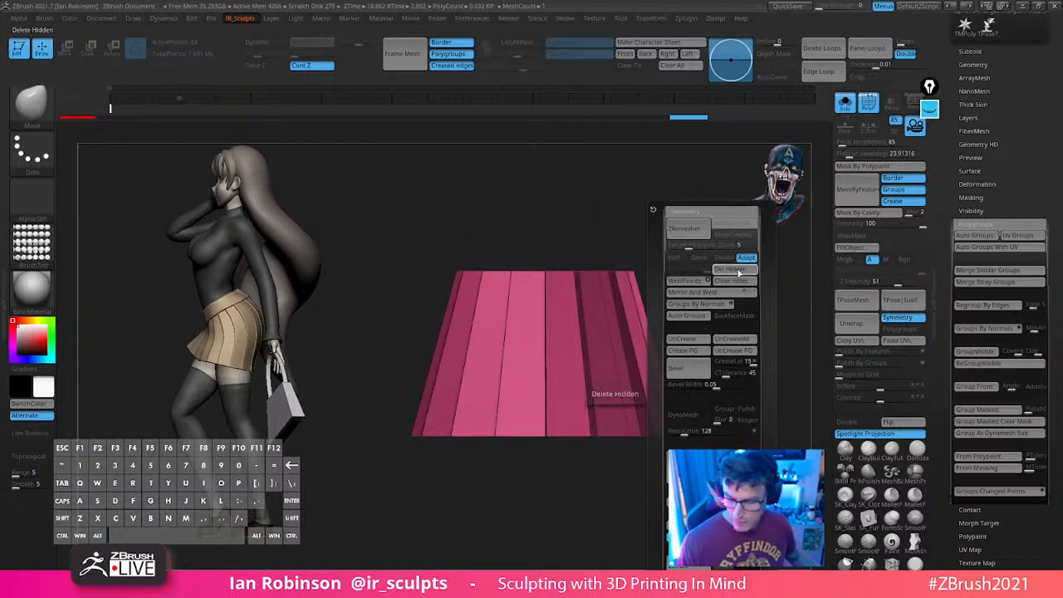
{"action": "left_click", "coordinate": [734, 271]}
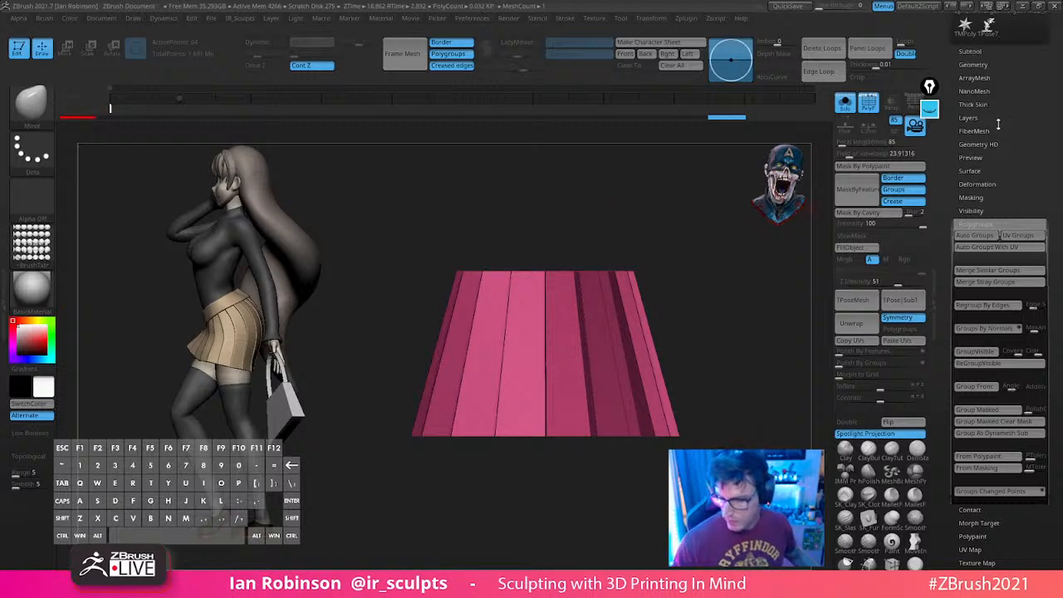
{"action": "left_click", "coordinate": [984, 64]}
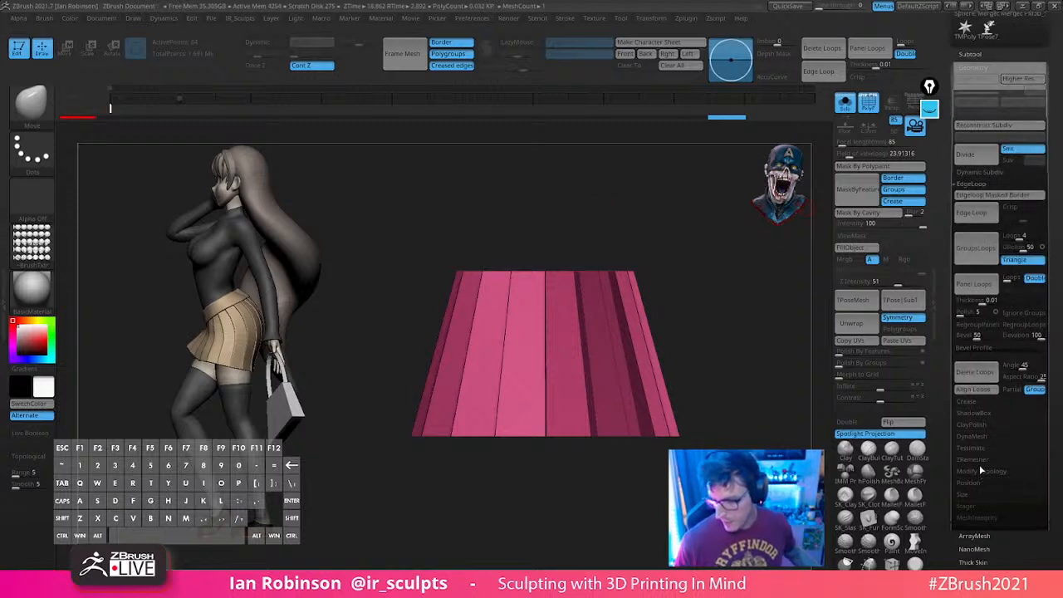
{"action": "left_click", "coordinate": [981, 471]}
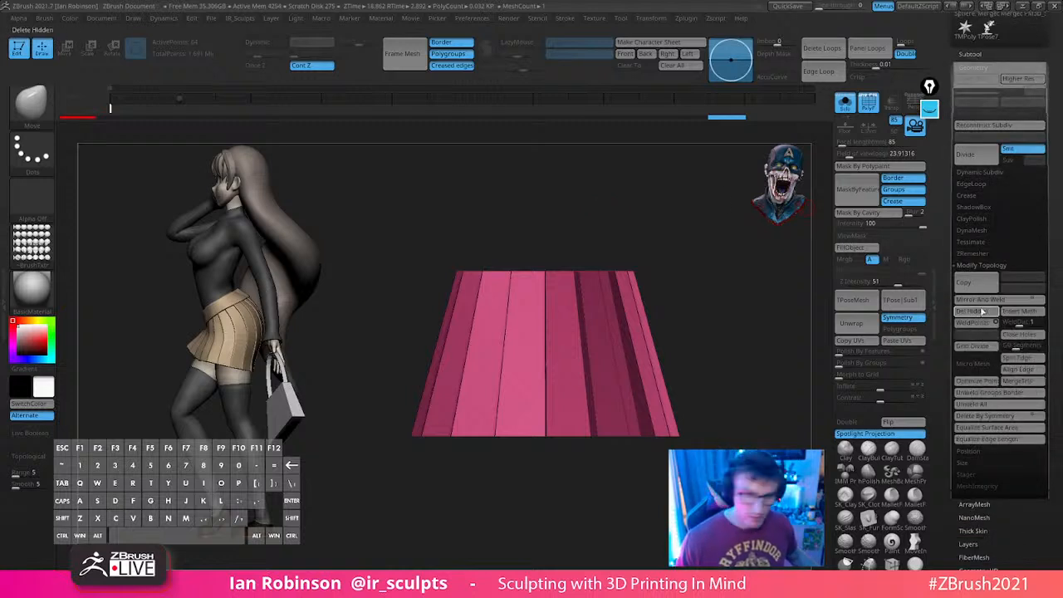
Examine the open pleated skirt with the polyframe display off and on
{"action": "left_click_drag", "start_coordinate": [717, 293], "coordinate": [719, 332], "text": "alt"}
{"action": "key", "text": "shift+f"}
{"action": "key", "text": "shift+f"}
{"action": "key", "text": "shift+f"}
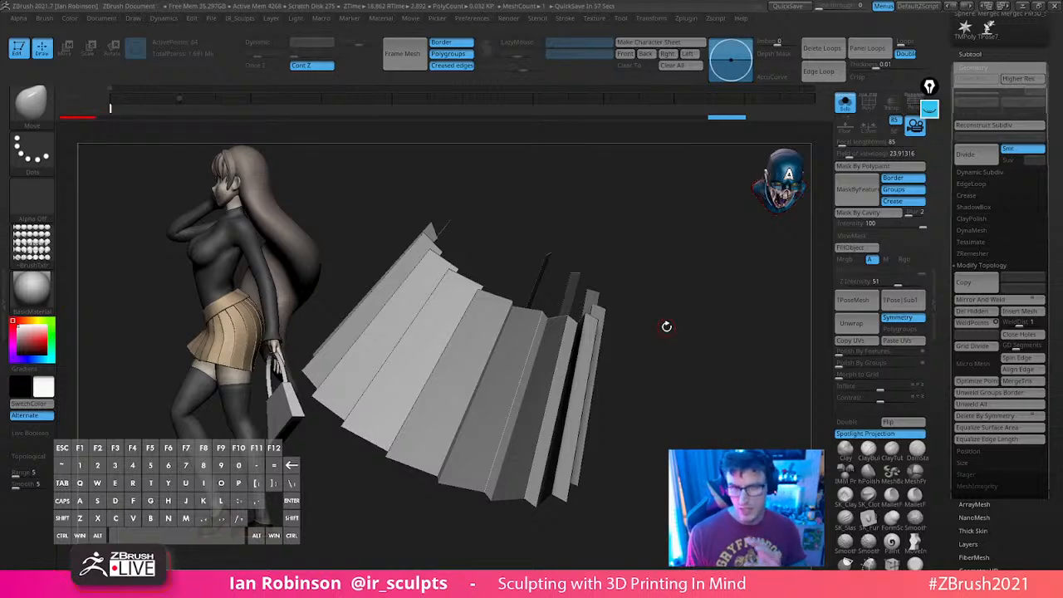
{"action": "mouse_move", "coordinate": [691, 288]}
{"action": "left_mouse_down", "text": "shift"}
{"action": "mouse_move", "coordinate": [690, 263]}
{"action": "mouse_move", "coordinate": [709, 290]}
{"action": "left_mouse_up", "text": "shift"}
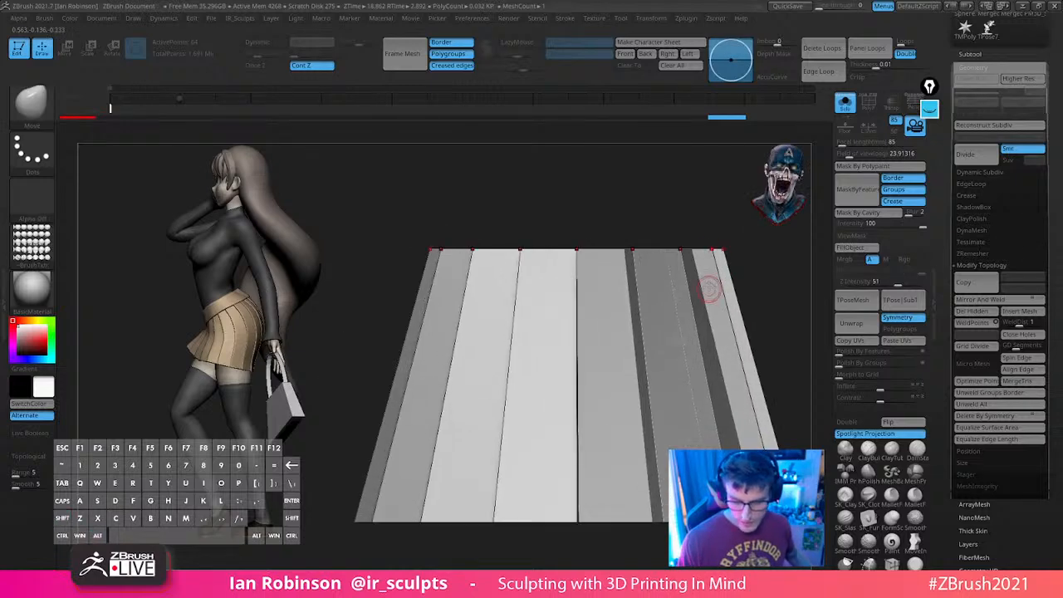
{"action": "key", "text": "shift+f"}
{"action": "left_click_drag", "start_coordinate": [630, 216], "coordinate": [603, 326]}
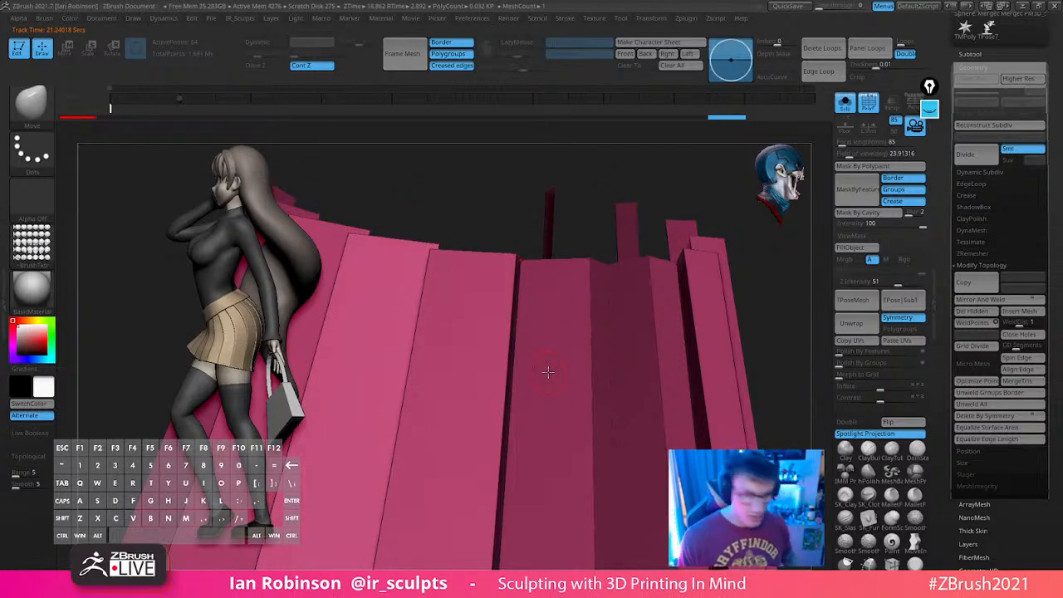
Switch to the ZModeler brush and set its edge action to Crease with the EdgeLoop Complete target
{"action": "key", "text": "b"}
{"action": "key", "text": "z"}
{"action": "key", "text": "m"}
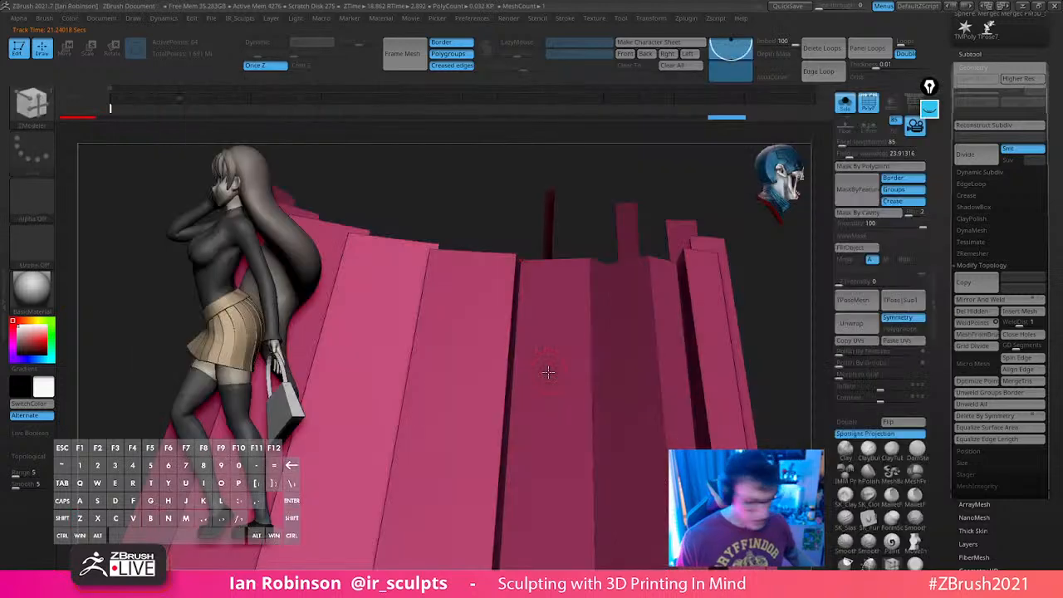
{"action": "left_click_drag", "start_coordinate": [769, 287], "coordinate": [766, 306], "text": "alt"}
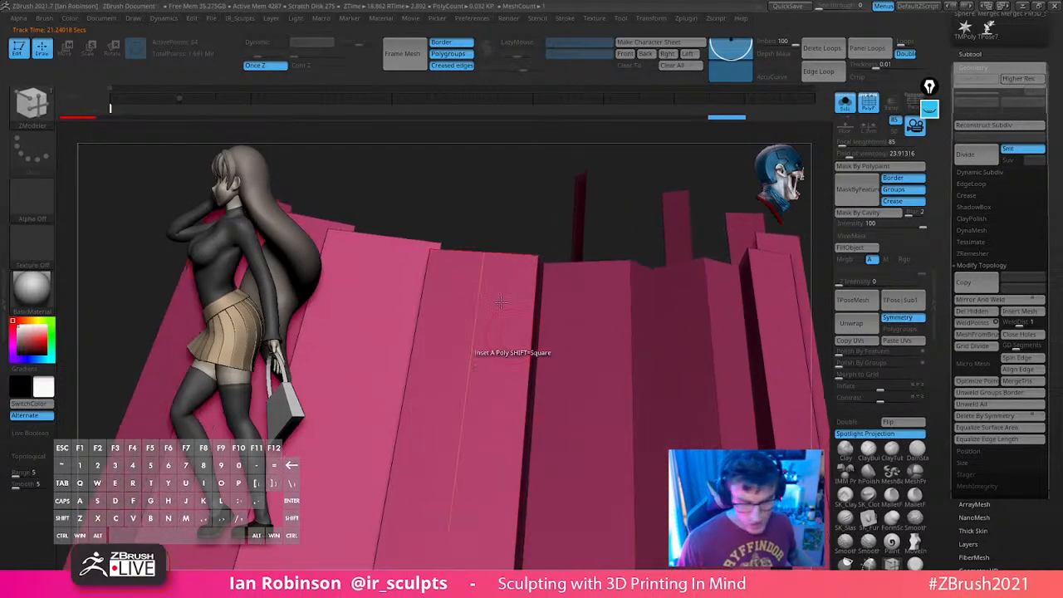
{"action": "right_click_drag", "start_coordinate": [500, 306], "coordinate": [535, 319]}
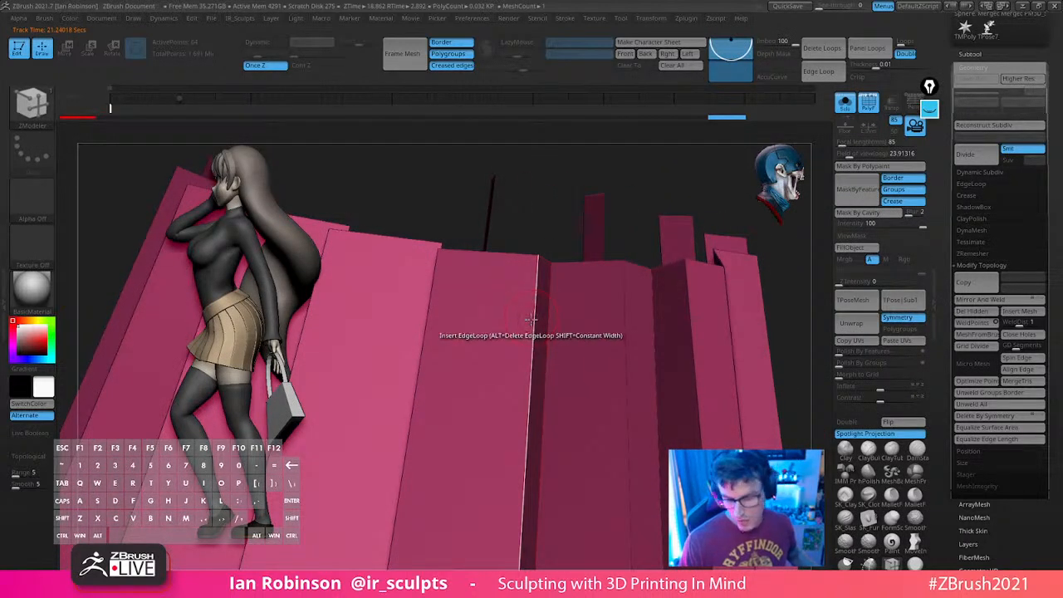
{"action": "key", "text": "space"}
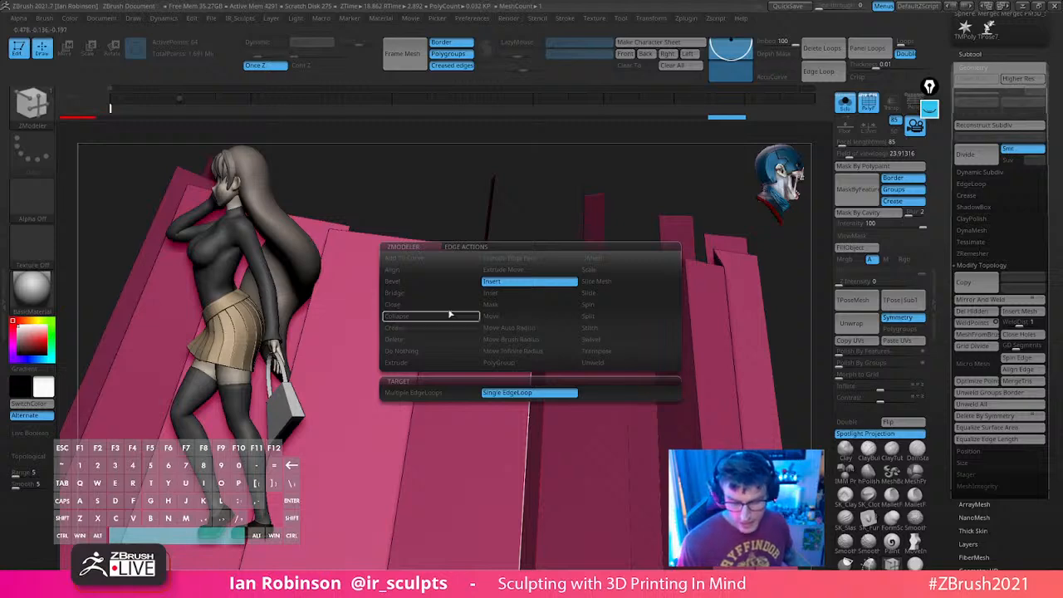
{"action": "left_click", "coordinate": [423, 329]}
{"action": "left_click", "coordinate": [457, 406]}
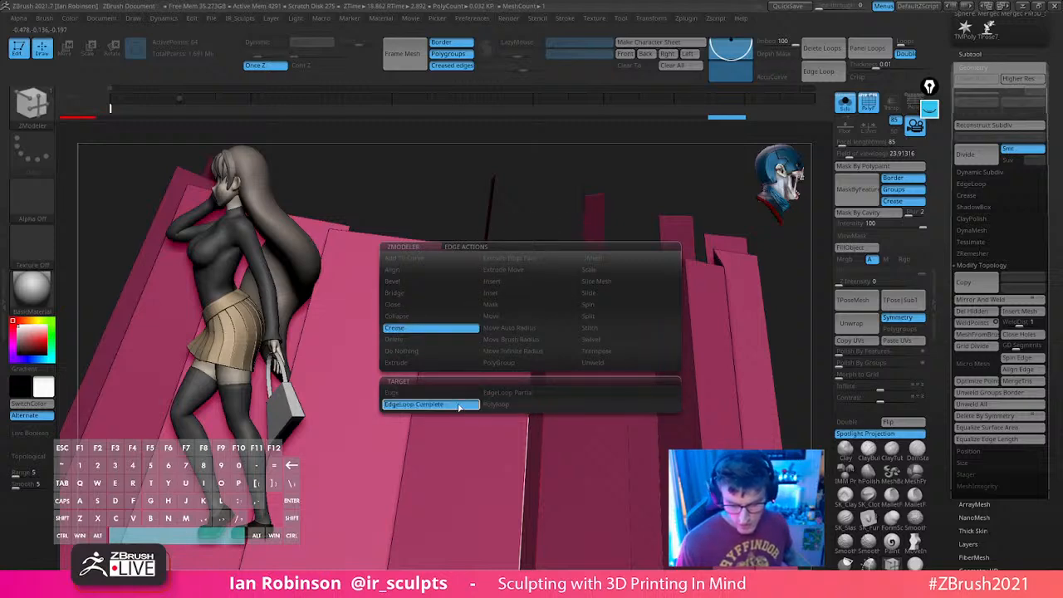
Crease the lengthwise edges of the skirt's pleats around the whole skirt
{"action": "left_click_drag", "start_coordinate": [794, 264], "coordinate": [776, 263], "text": "alt"}
{"action": "left_click_drag", "start_coordinate": [765, 436], "coordinate": [715, 378], "text": "alt"}
{"action": "left_click", "coordinate": [491, 417]}
{"action": "key", "text": "f"}
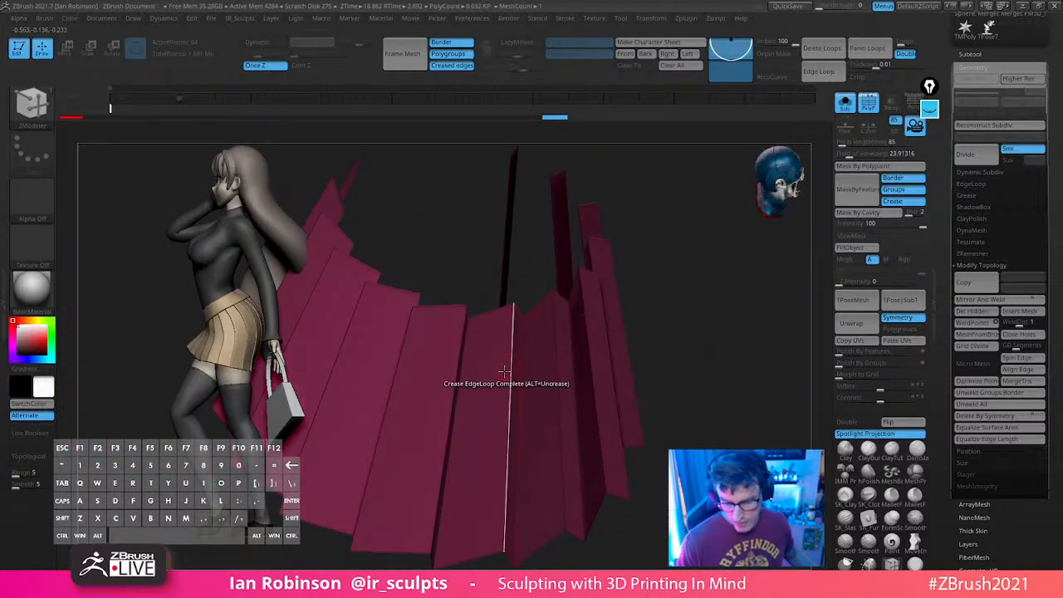
{"action": "left_click_drag", "start_coordinate": [719, 390], "coordinate": [713, 291]}
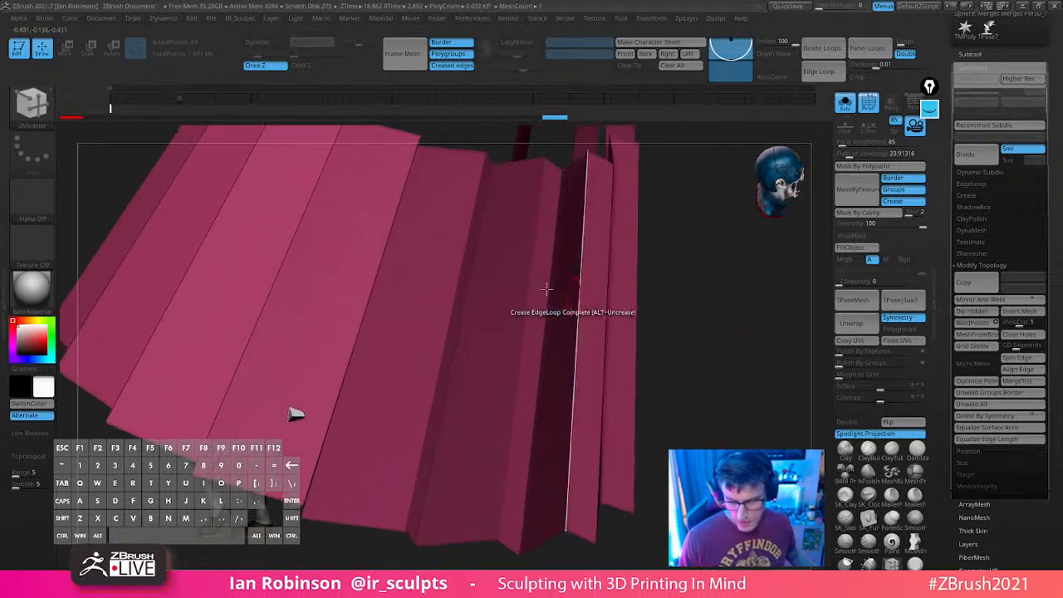
{"action": "left_click", "coordinate": [528, 262]}
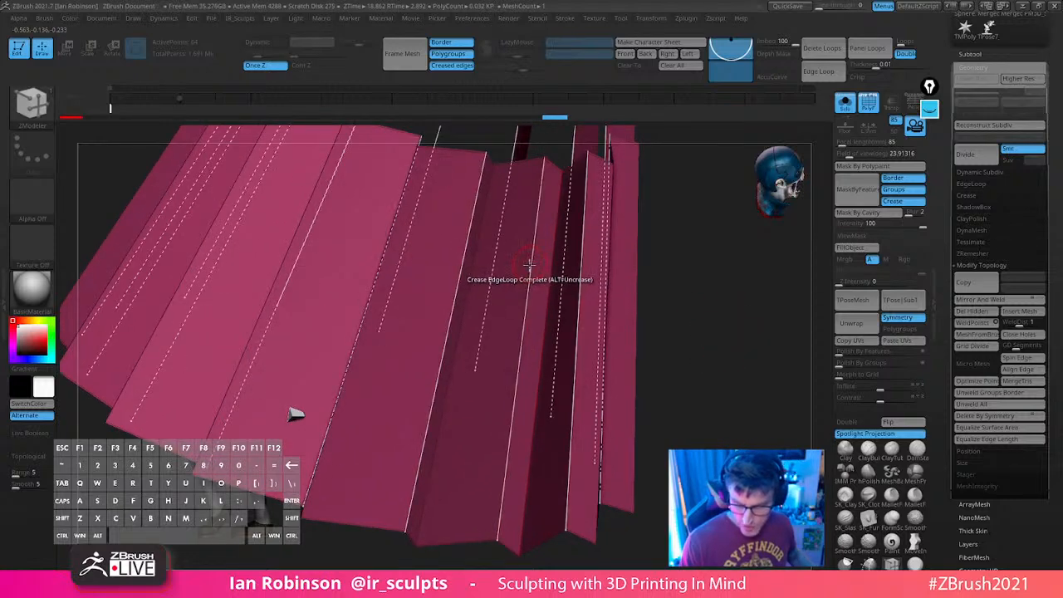
{"action": "left_click_drag", "start_coordinate": [732, 333], "coordinate": [574, 295]}
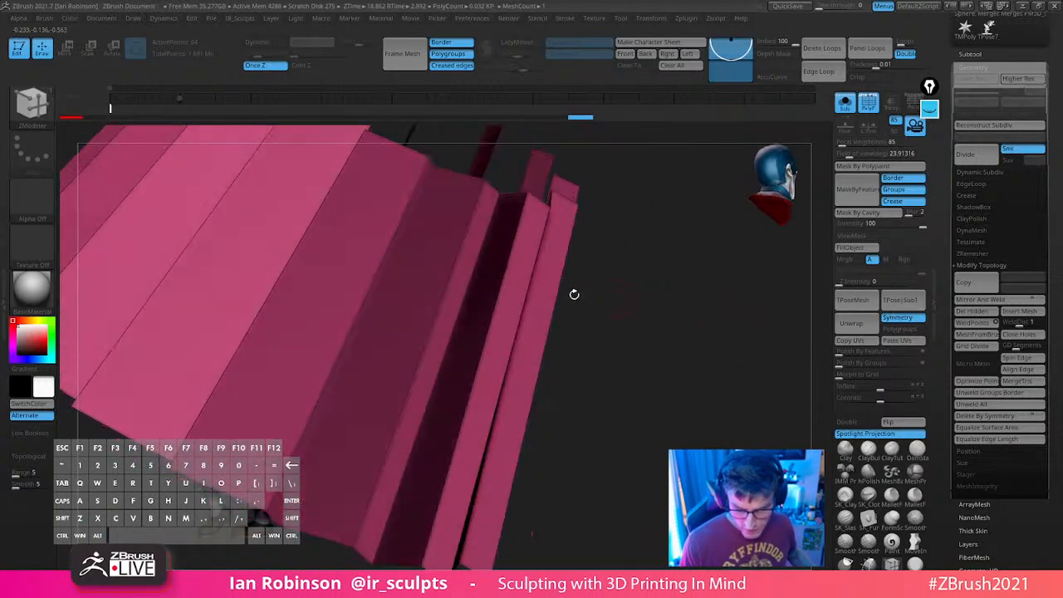
{"action": "left_click_drag", "start_coordinate": [643, 287], "coordinate": [695, 359]}
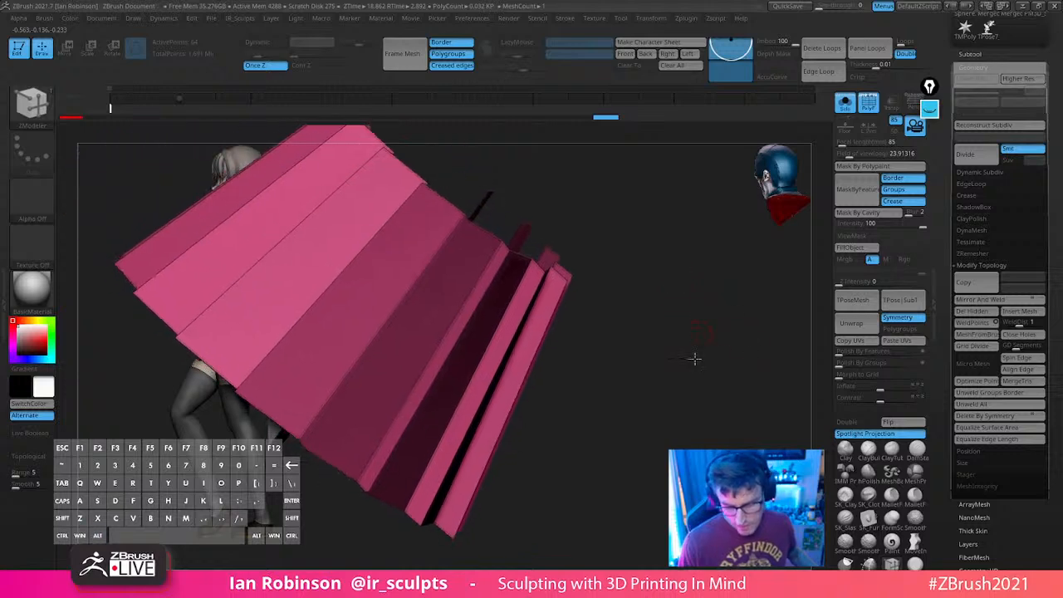
Preview the creased pleats with dynamic subdivision and turn the preview off again
{"action": "key", "text": "d"}
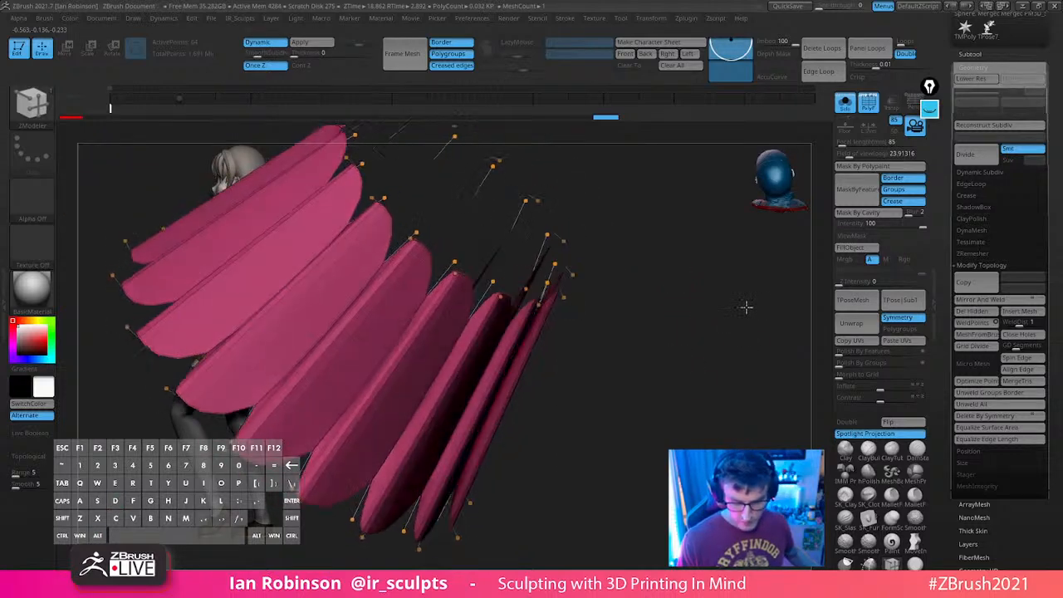
{"action": "left_click_drag", "start_coordinate": [746, 308], "coordinate": [521, 374]}
{"action": "key", "text": "shift+d"}
{"action": "key", "text": "shift+f"}
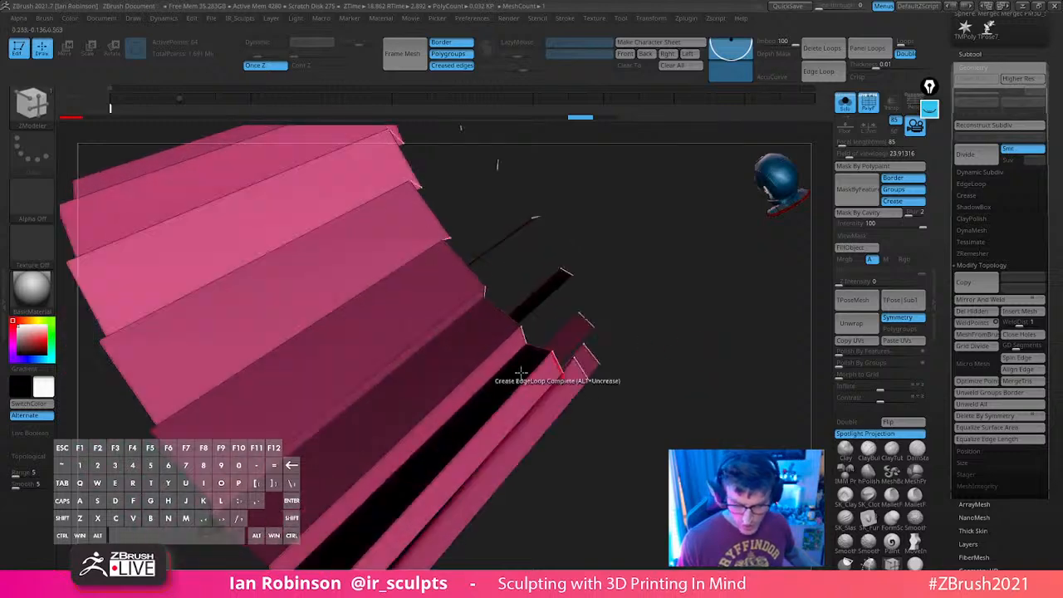
Examine the skirt's pleat edges and open rims from several angles
{"action": "left_click_drag", "start_coordinate": [686, 304], "coordinate": [549, 314]}
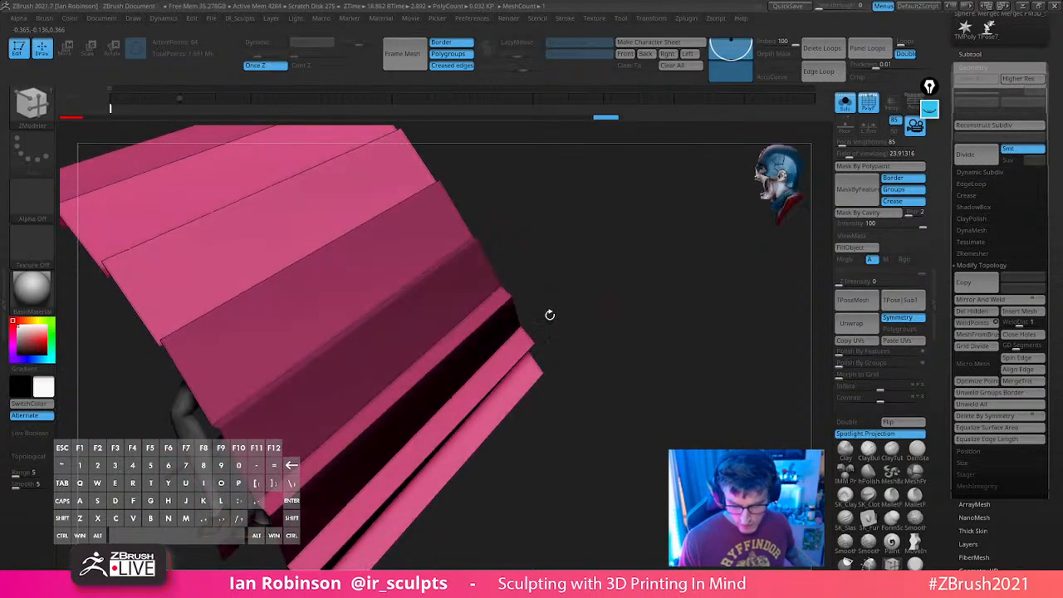
{"action": "left_click_drag", "start_coordinate": [594, 263], "coordinate": [717, 287]}
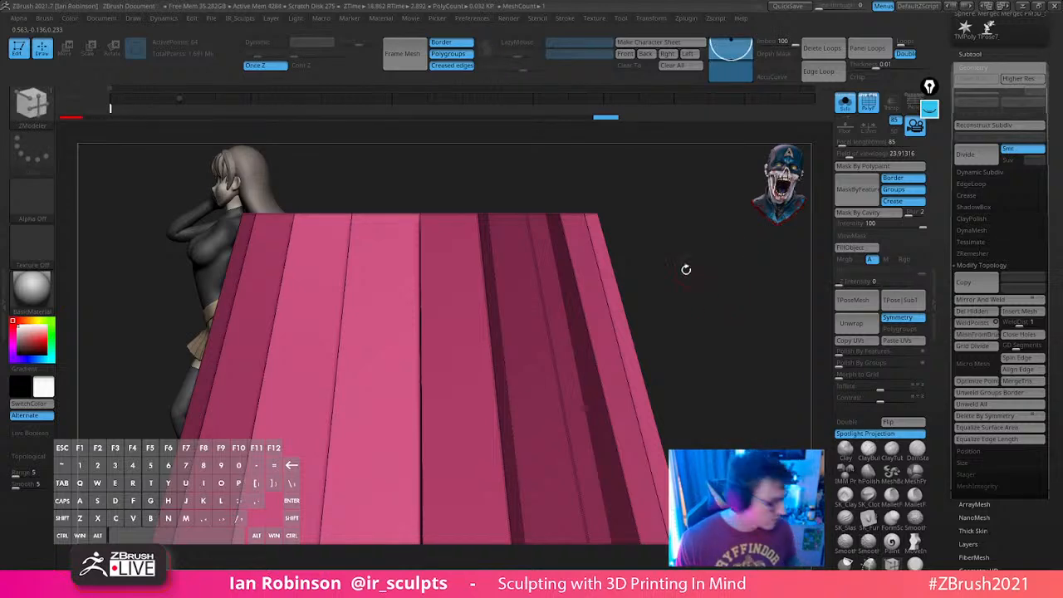
{"action": "left_click_drag", "start_coordinate": [686, 269], "coordinate": [599, 373]}
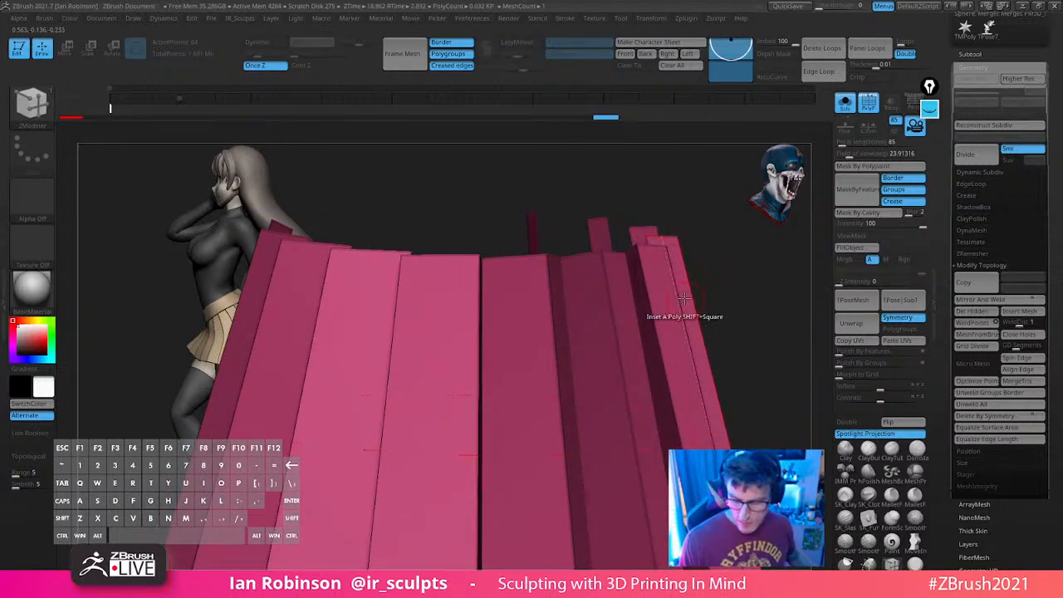
{"action": "left_click_drag", "start_coordinate": [742, 285], "coordinate": [612, 313]}
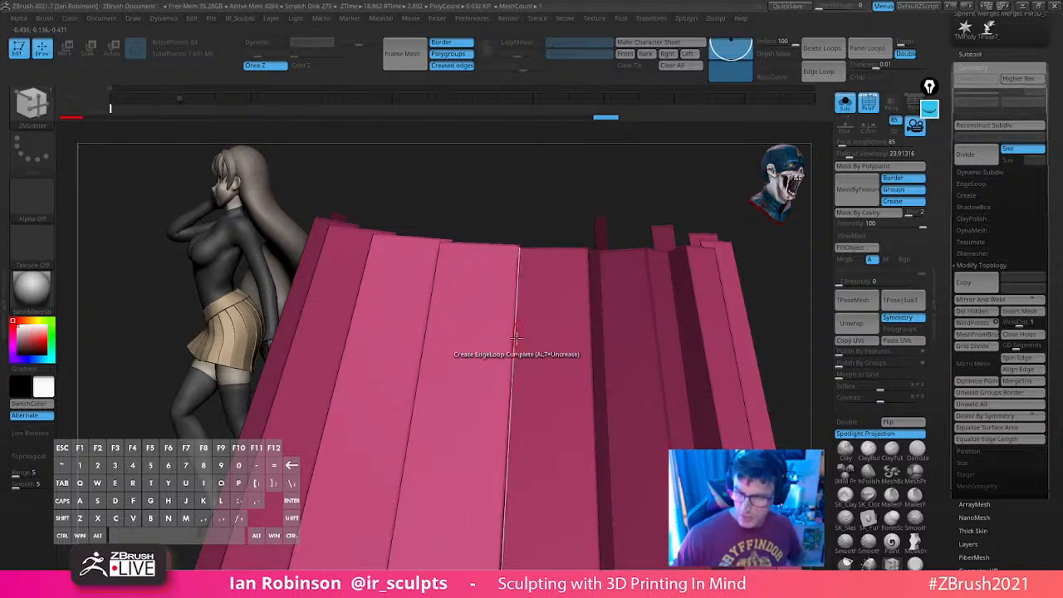
{"action": "left_click_drag", "start_coordinate": [747, 265], "coordinate": [534, 422]}
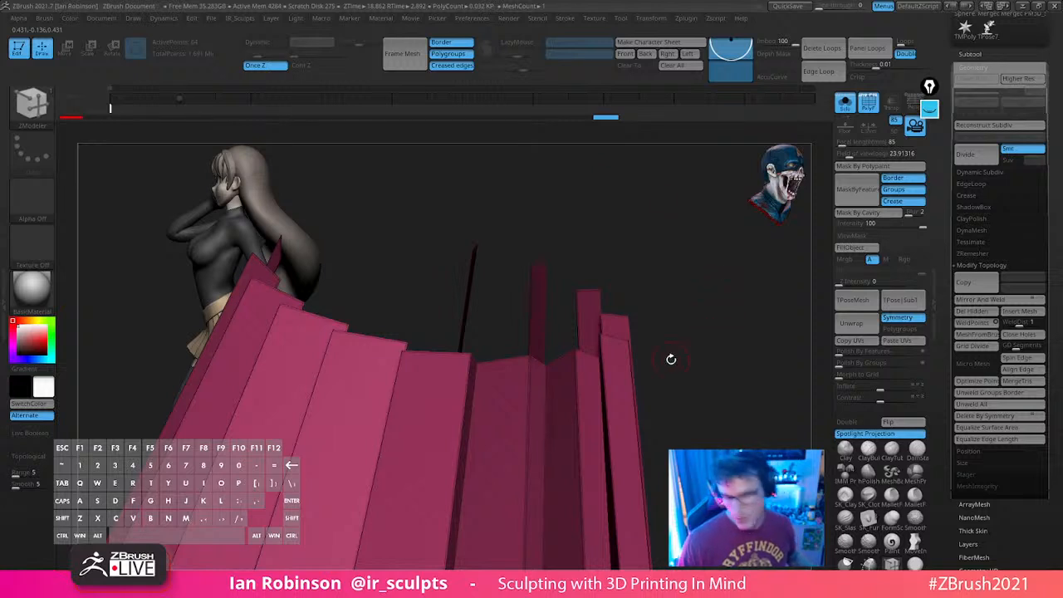
{"action": "left_click_drag", "start_coordinate": [727, 353], "coordinate": [677, 336]}
{"action": "key", "text": "s"}
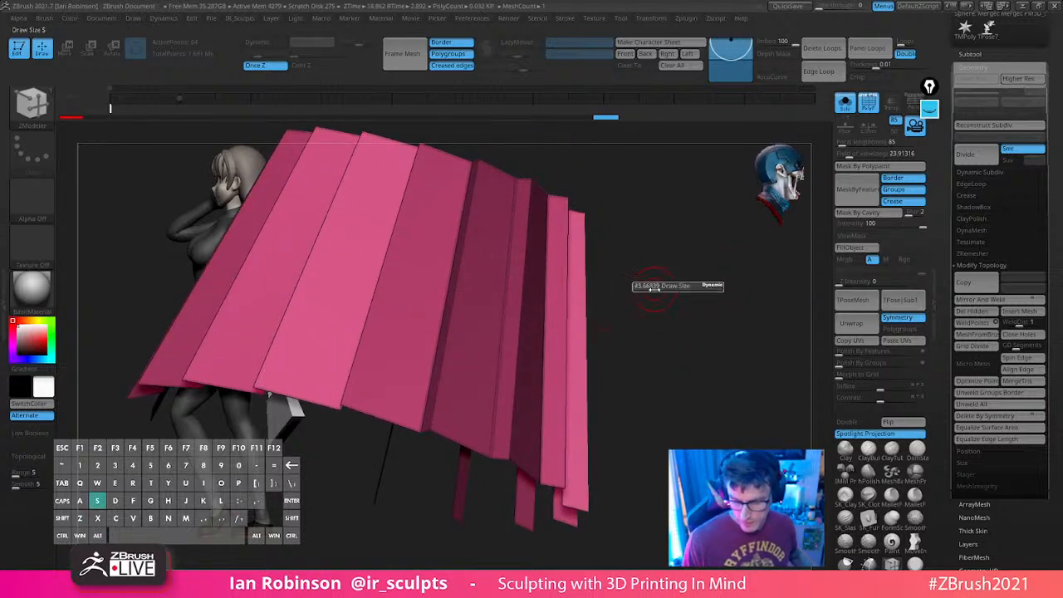
{"action": "left_click_drag", "start_coordinate": [670, 287], "coordinate": [661, 341], "text": "alt"}
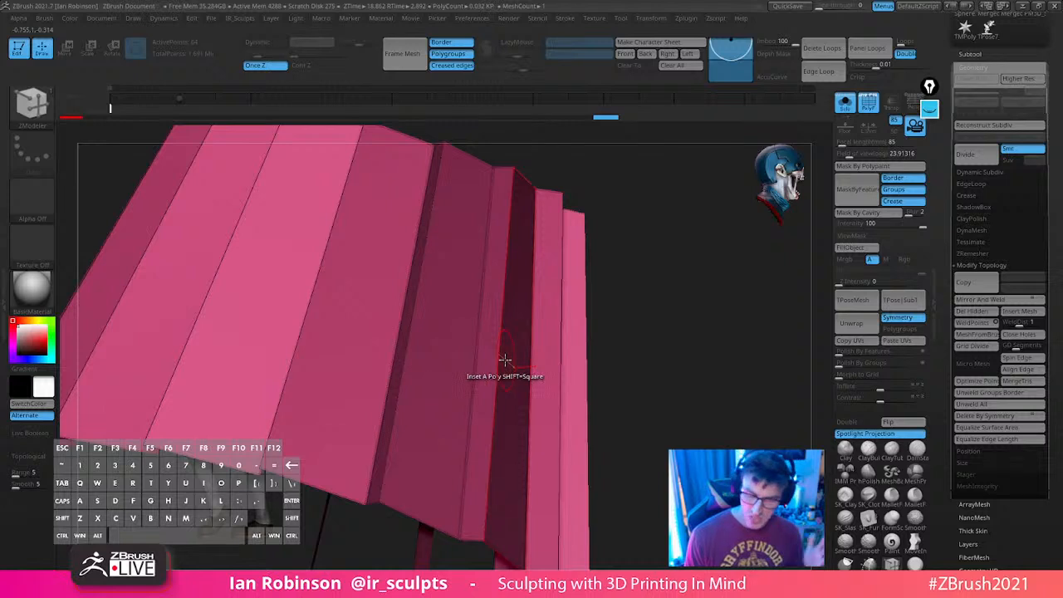
Change the ZModeler polygon action and extrude all the skirt's faces outward to give the pleats thickness
{"action": "left_click_drag", "start_coordinate": [641, 310], "coordinate": [612, 332]}
{"action": "key", "text": "space"}
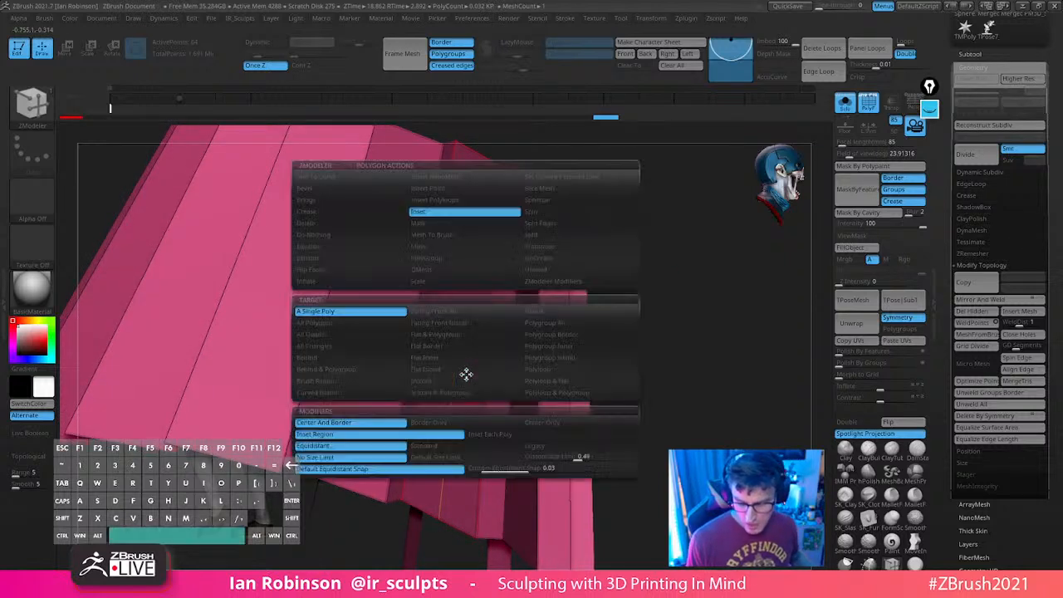
{"action": "left_click", "coordinate": [444, 259]}
{"action": "mouse_move", "coordinate": [524, 378]}
{"action": "left_mouse_down"}
{"action": "mouse_move", "coordinate": [660, 352]}
{"action": "mouse_move", "coordinate": [726, 299]}
{"action": "mouse_move", "coordinate": [736, 241]}
{"action": "mouse_move", "coordinate": [705, 345]}
{"action": "mouse_move", "coordinate": [749, 311]}
{"action": "left_mouse_up"}
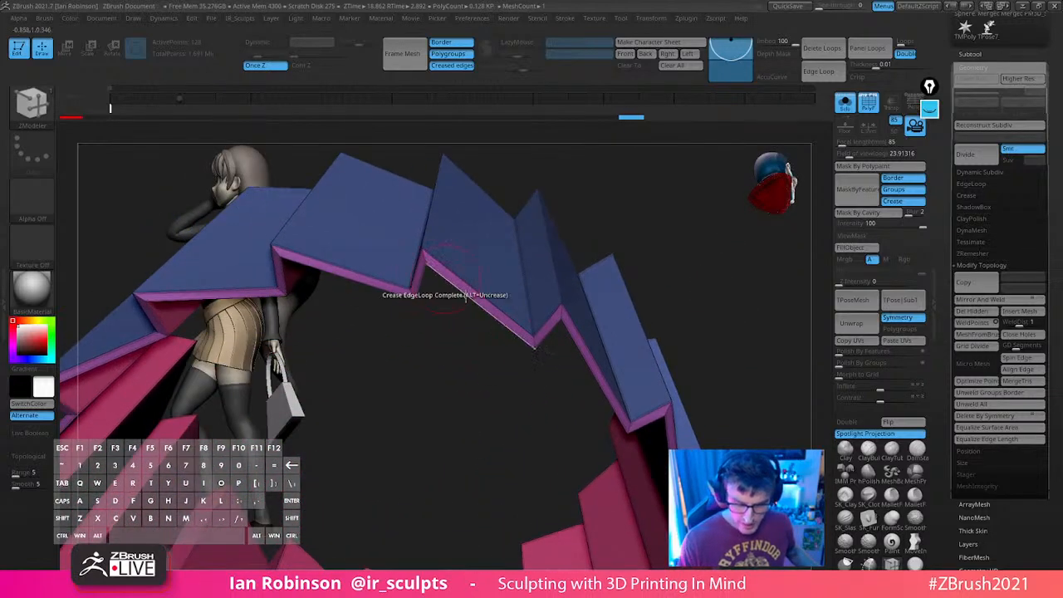
Insert an edge loop along the middle of the skirt's wall thickness at the rim
{"action": "mouse_move", "coordinate": [467, 349]}
{"action": "left_mouse_down"}
{"action": "mouse_move", "coordinate": [466, 396]}
{"action": "mouse_move", "coordinate": [696, 279]}
{"action": "mouse_move", "coordinate": [681, 278]}
{"action": "left_mouse_up"}
{"action": "mouse_move", "coordinate": [532, 297]}
{"action": "left_mouse_down"}
{"action": "mouse_move", "coordinate": [711, 247]}
{"action": "mouse_move", "coordinate": [731, 330]}
{"action": "mouse_move", "coordinate": [699, 371]}
{"action": "left_mouse_up"}
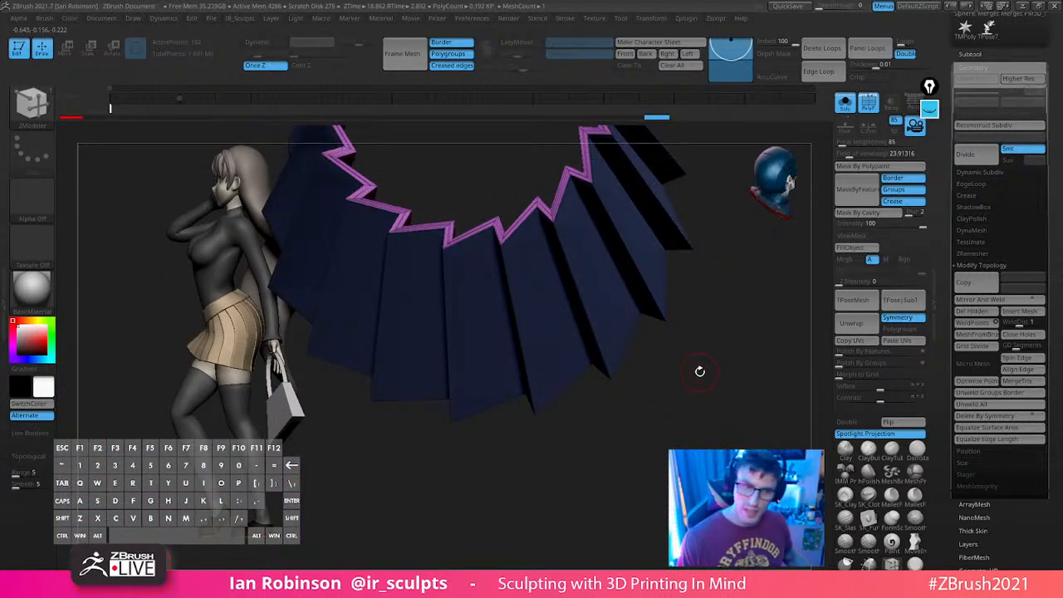
{"action": "mouse_move", "coordinate": [708, 384]}
{"action": "left_mouse_down"}
{"action": "mouse_move", "coordinate": [724, 285]}
{"action": "mouse_move", "coordinate": [736, 306]}
{"action": "mouse_move", "coordinate": [570, 360]}
{"action": "mouse_move", "coordinate": [572, 322]}
{"action": "mouse_move", "coordinate": [552, 322]}
{"action": "mouse_move", "coordinate": [590, 395]}
{"action": "left_mouse_up"}
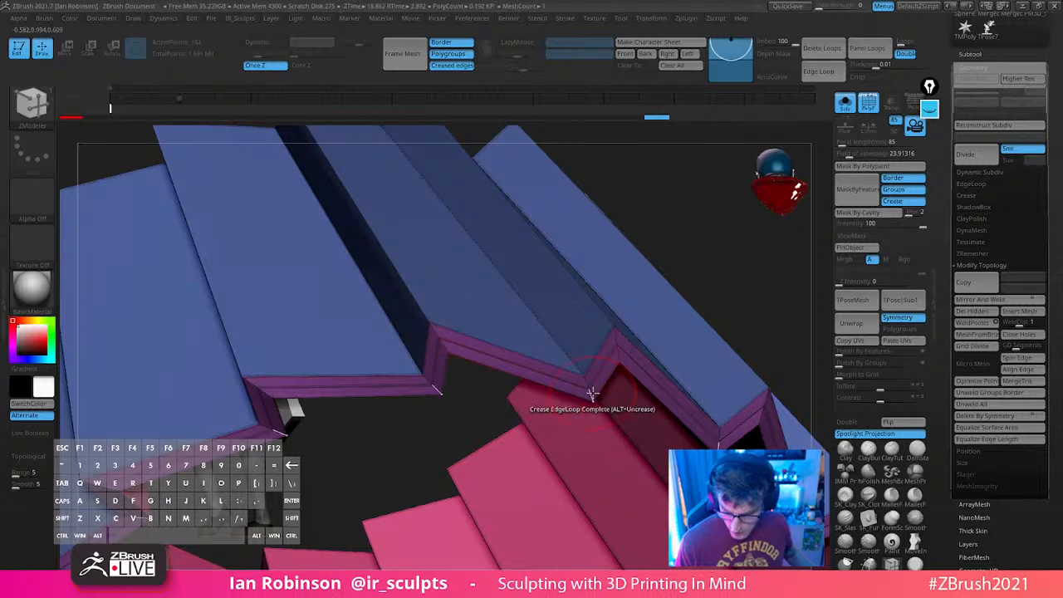
Crease the complete edge loop along the skirt rim's inner corner and preview the skirt with dynamic subdivision
{"action": "left_click", "coordinate": [590, 396]}
{"action": "left_click_drag", "start_coordinate": [366, 411], "coordinate": [487, 346], "text": "alt"}
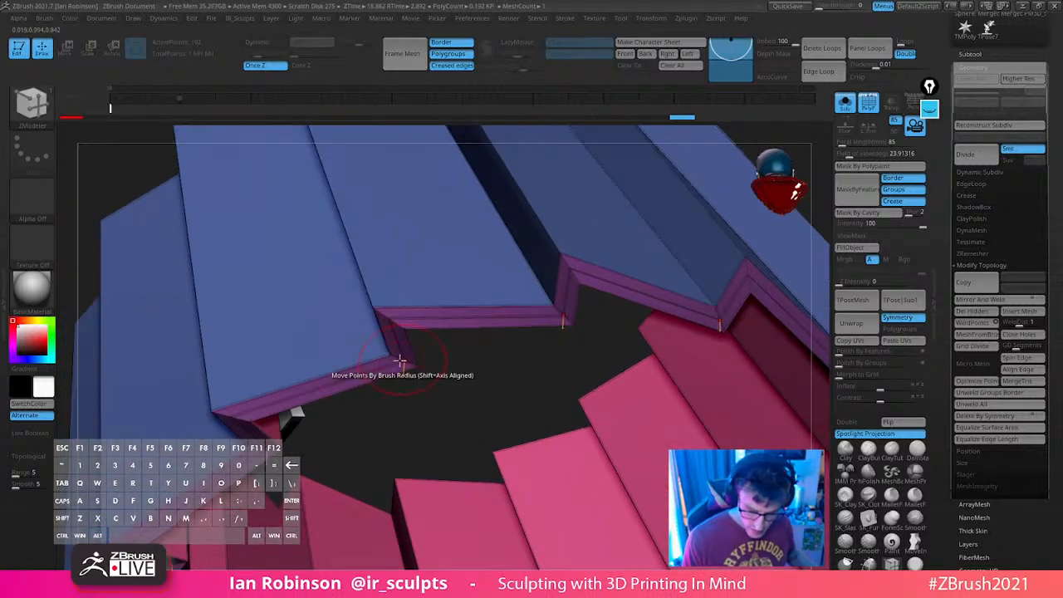
{"action": "left_click_drag", "start_coordinate": [358, 419], "coordinate": [401, 368]}
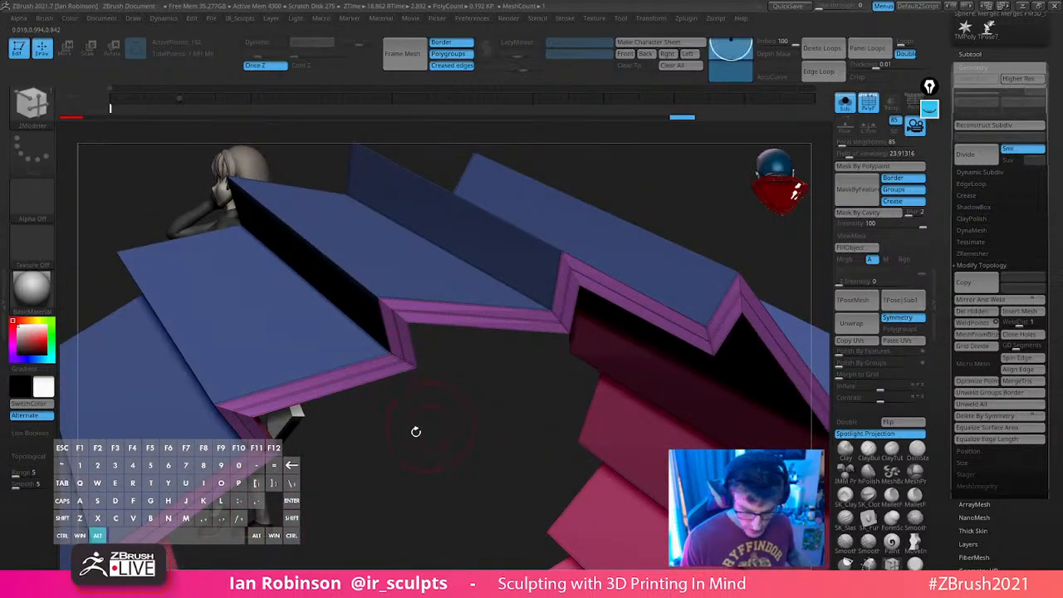
{"action": "left_click_drag", "start_coordinate": [416, 432], "coordinate": [350, 379]}
{"action": "key", "text": "f"}
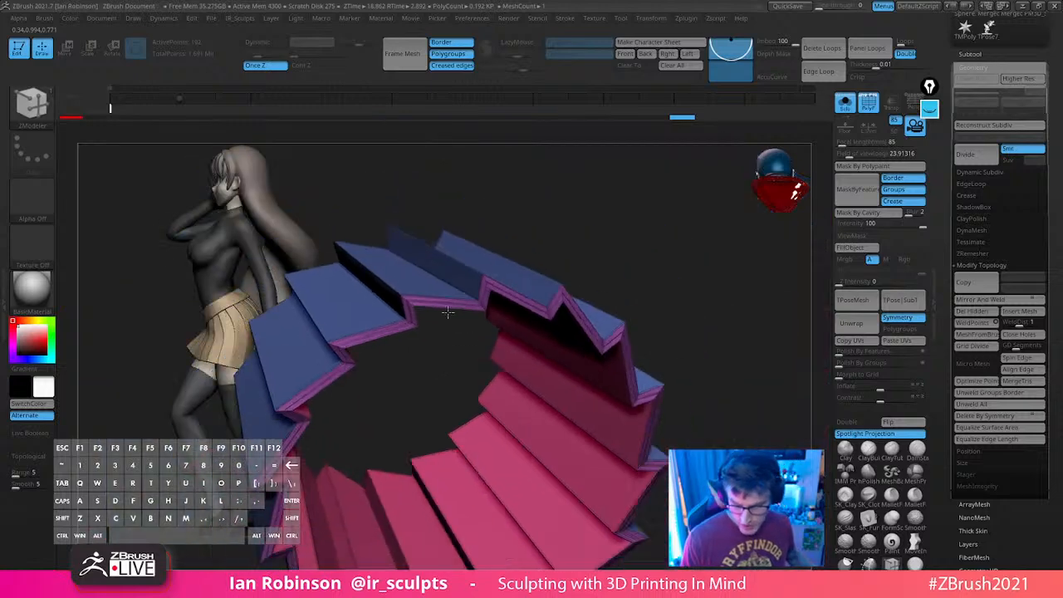
{"action": "left_click_drag", "start_coordinate": [657, 249], "coordinate": [746, 309]}
{"action": "key", "text": "d"}
{"action": "key", "text": "shift+f"}
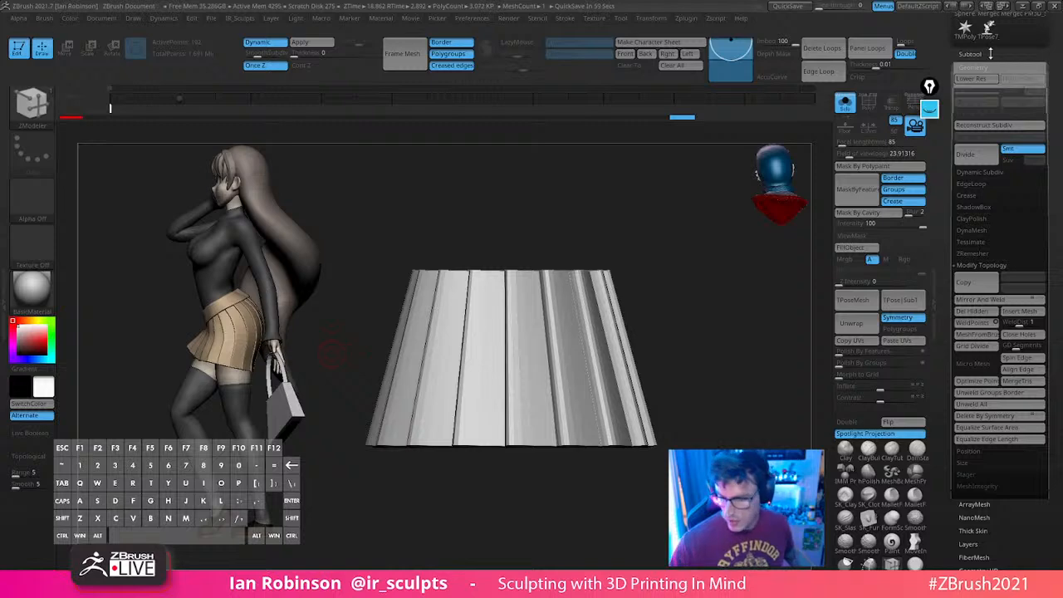
Leave solo mode and show the figure's underwear, stockings and body base mesh subtools together with the skirt
{"action": "left_click", "coordinate": [983, 54]}
{"action": "left_click_drag", "start_coordinate": [729, 333], "coordinate": [821, 226]}
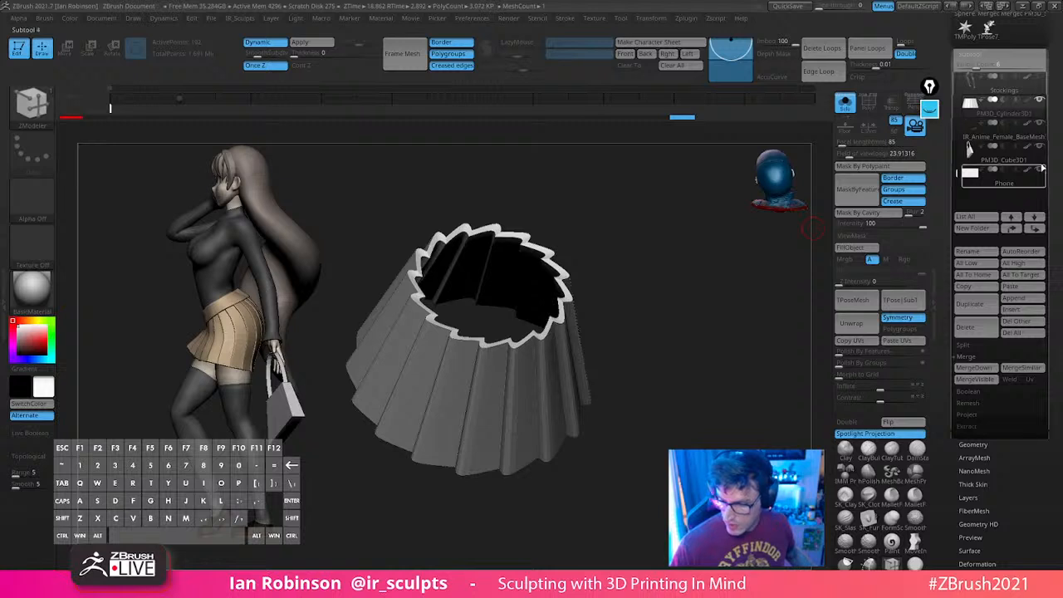
{"action": "mouse_move", "coordinate": [1043, 79]}
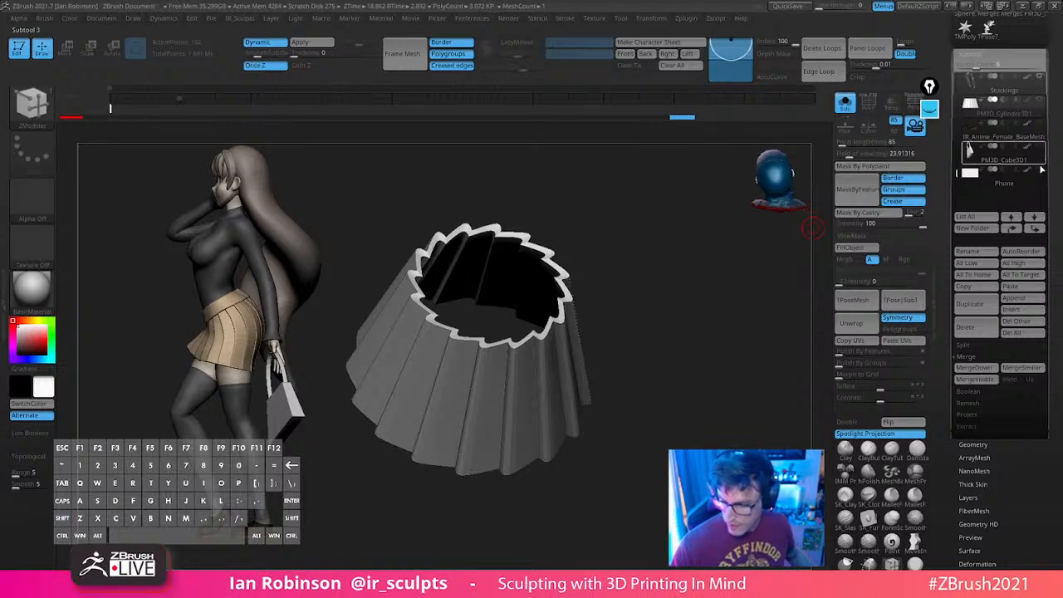
{"action": "left_click_drag", "start_coordinate": [726, 308], "coordinate": [781, 197], "text": "alt"}
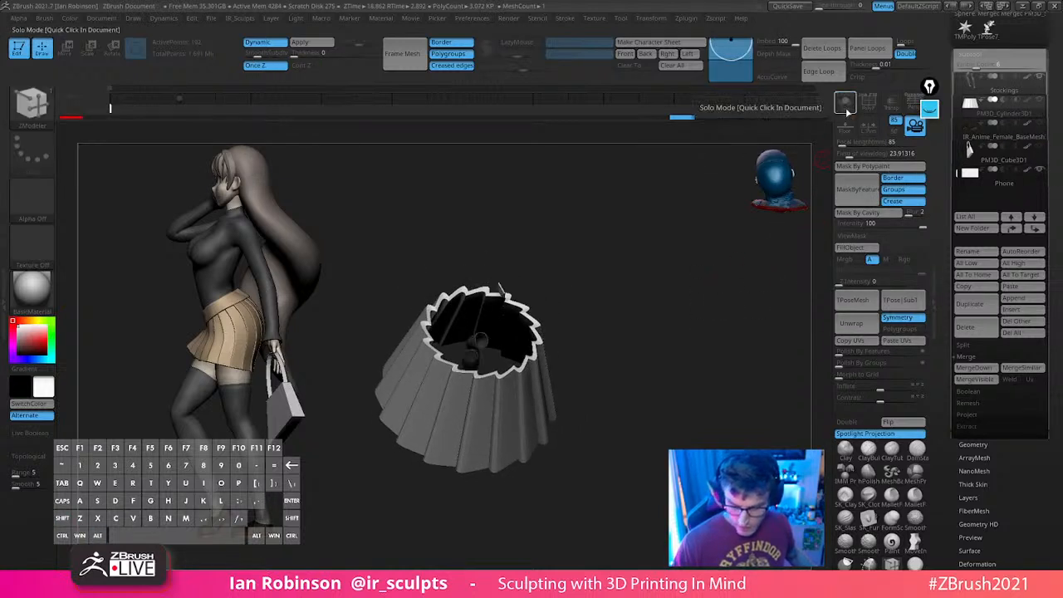
{"action": "scroll", "coordinate": [980, 134], "scroll_direction": "up", "scroll_amount": 3}
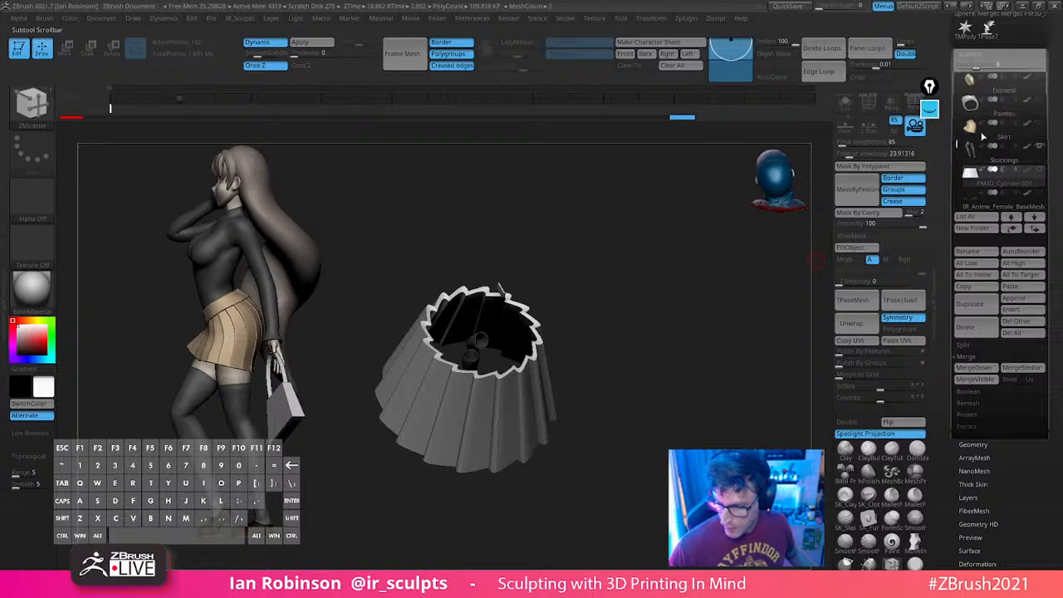
{"action": "left_click_drag", "start_coordinate": [693, 264], "coordinate": [679, 325], "text": "alt"}
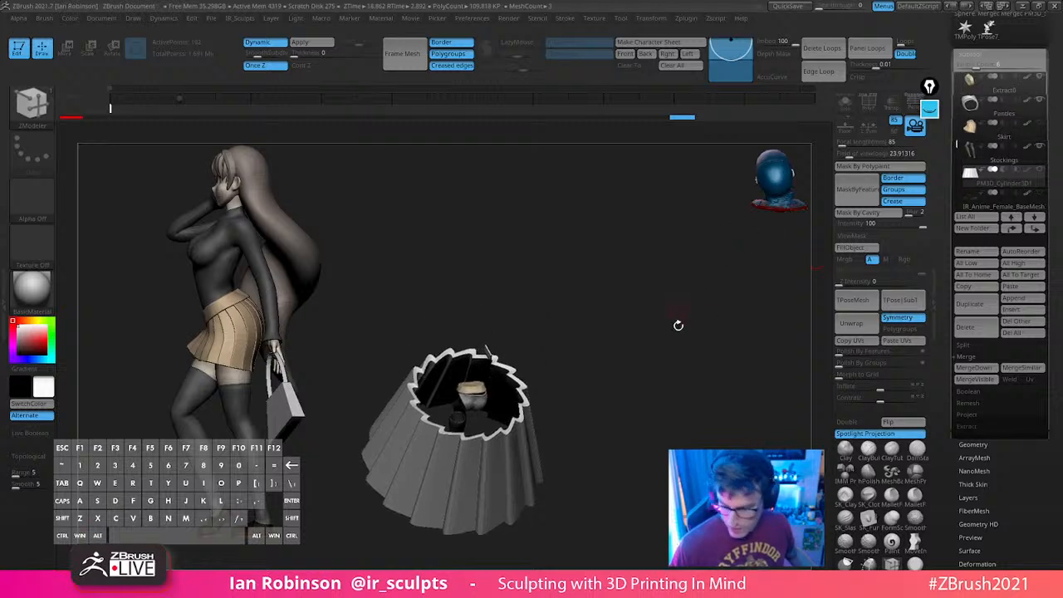
{"action": "left_click_drag", "start_coordinate": [957, 142], "coordinate": [957, 90]}
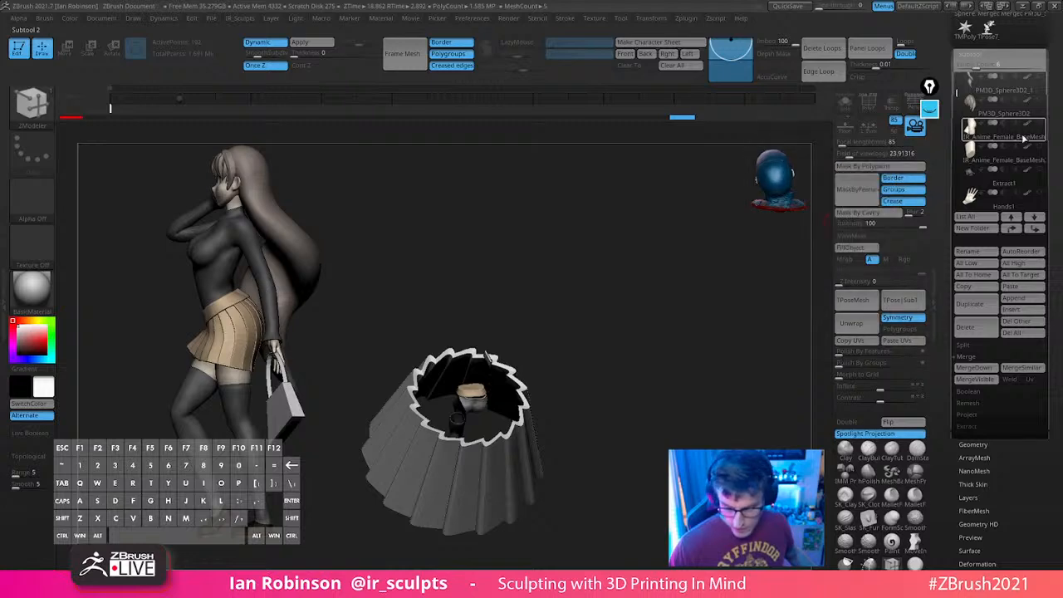
{"action": "left_click_drag", "start_coordinate": [640, 325], "coordinate": [522, 378]}
{"action": "key", "text": "shift+f"}
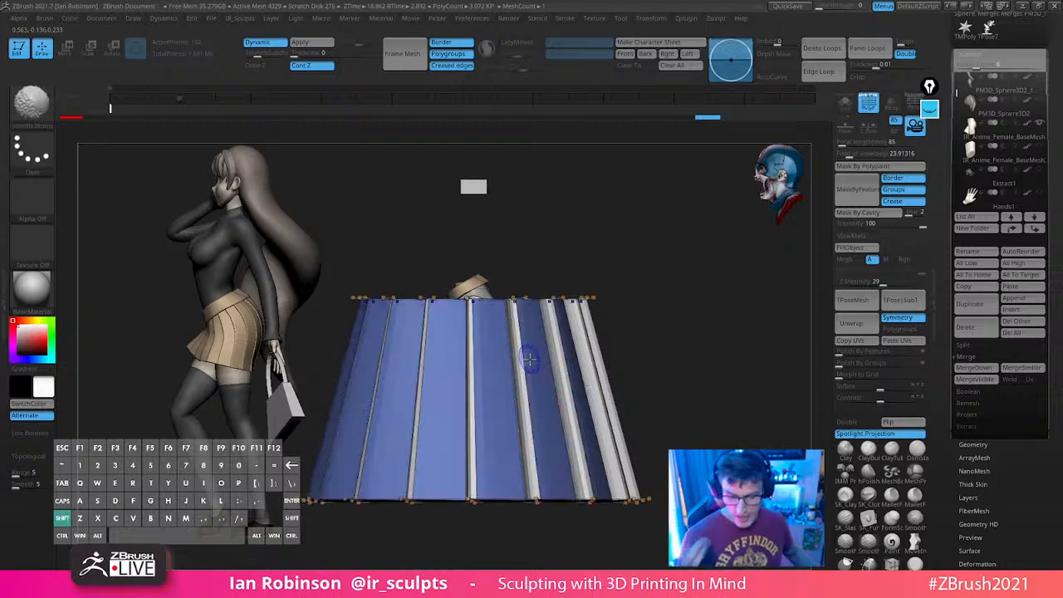
{"action": "key", "text": "shift+f"}
{"action": "left_click_drag", "start_coordinate": [670, 316], "coordinate": [706, 310], "text": "alt"}
{"action": "key", "text": "shift+f"}
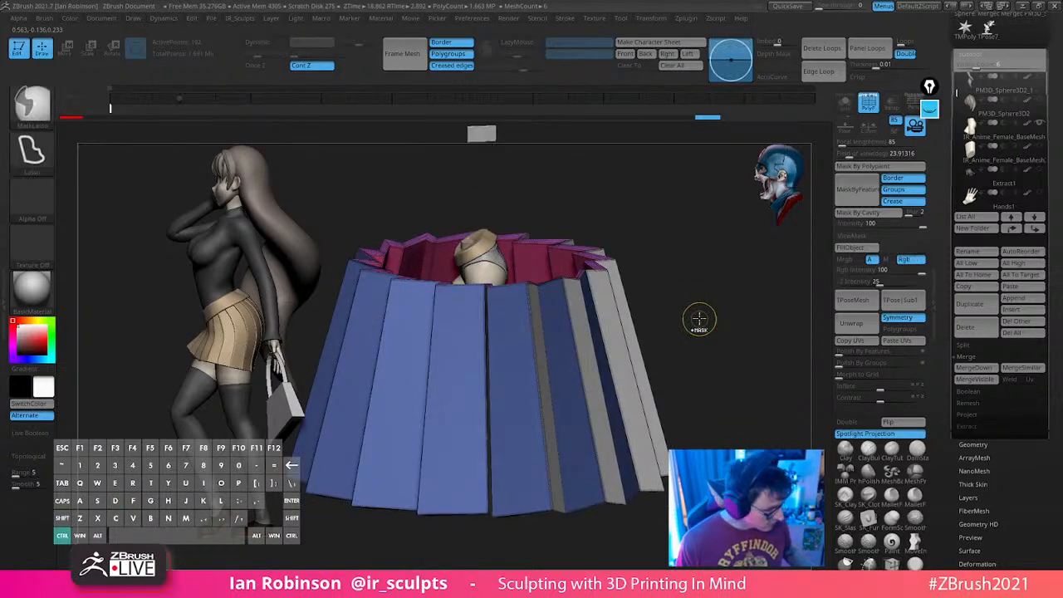
{"action": "key", "text": "ctrl+space"}
{"action": "left_click", "coordinate": [693, 306]}
{"action": "left_click", "coordinate": [674, 350]}
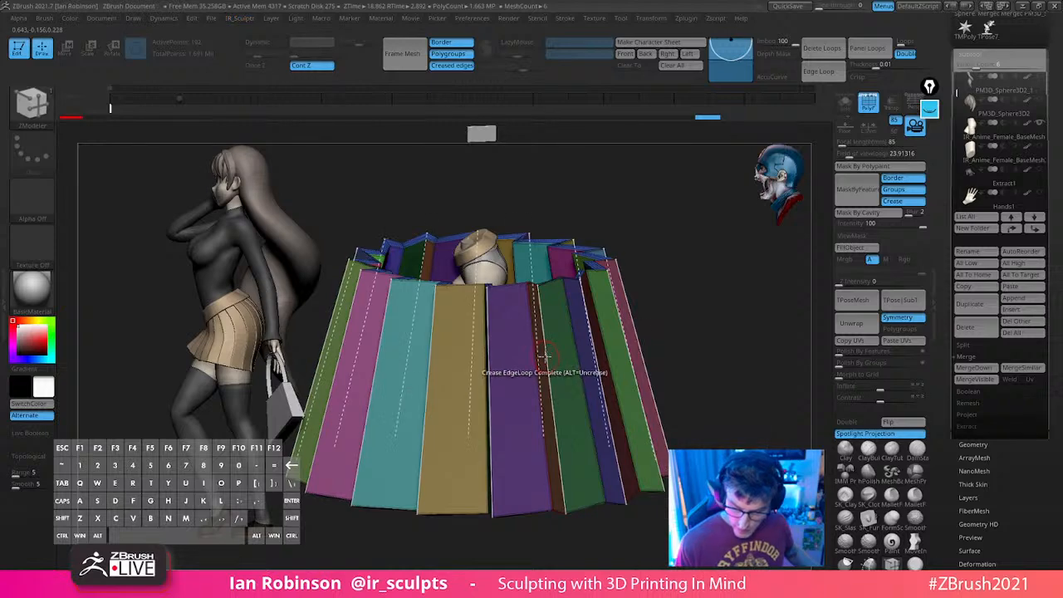
{"action": "key", "text": "shift+f"}
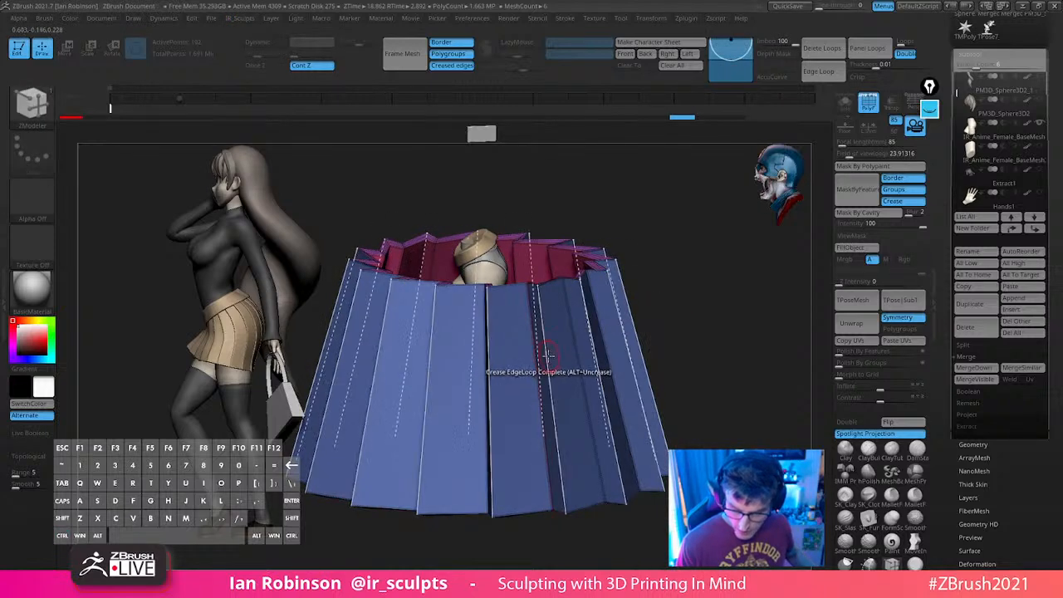
Set the ZModeler edge action to Insert with the Multiple EdgeLoops target and Interactive Resolution
{"action": "key", "text": "space"}
{"action": "left_click", "coordinate": [542, 284]}
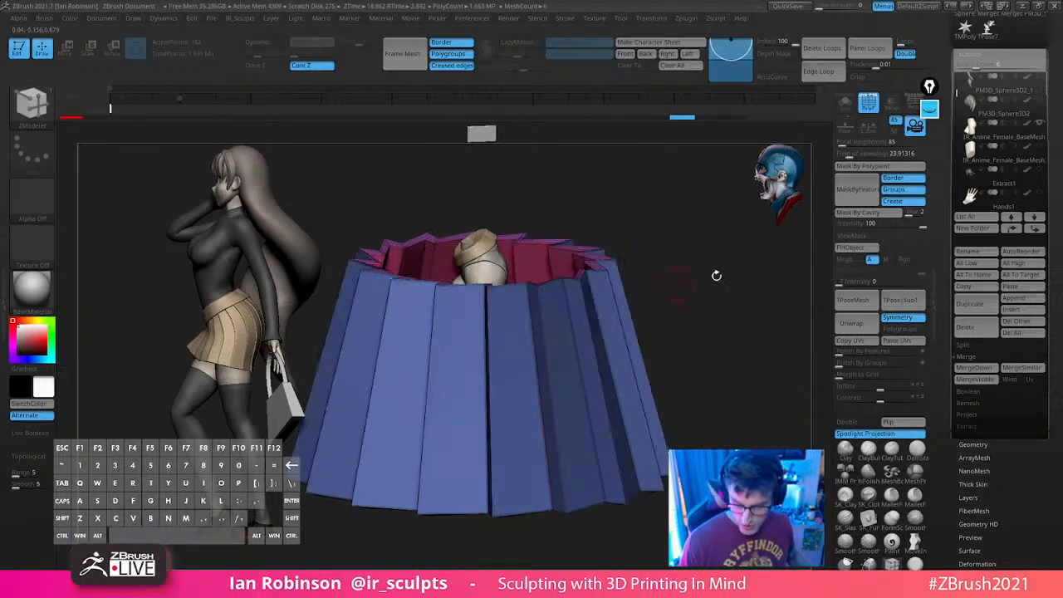
{"action": "key", "text": "space"}
{"action": "key", "text": "space"}
{"action": "left_click", "coordinate": [482, 395]}
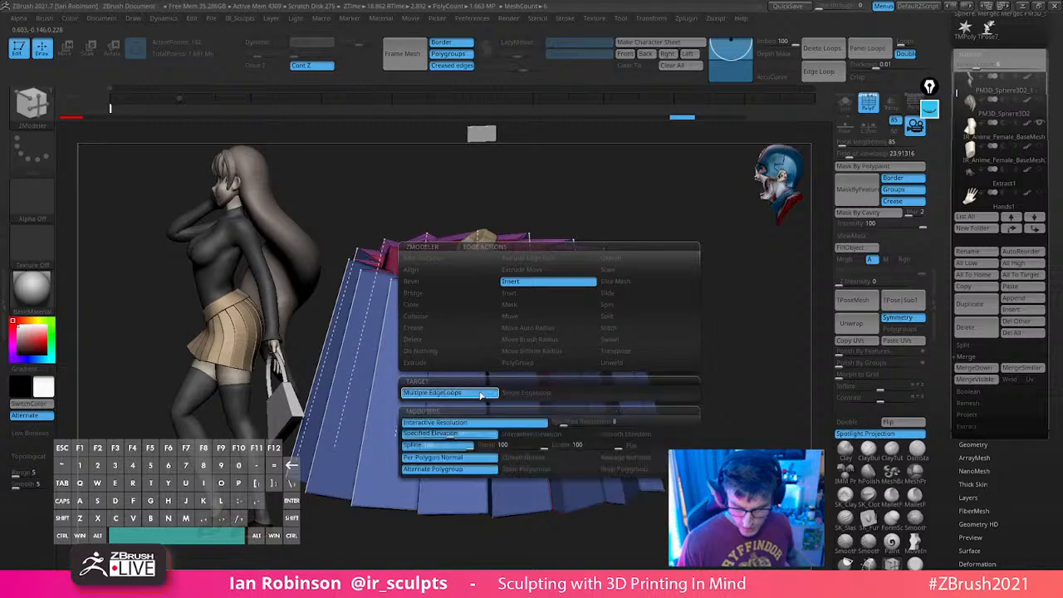
Try to insert multiple horizontal edge loops around the skirt's outer wall with a new polygroup
{"action": "key", "text": "x"}
{"action": "left_click_drag", "start_coordinate": [695, 296], "coordinate": [694, 283], "text": "shift"}
{"action": "key", "text": "space"}
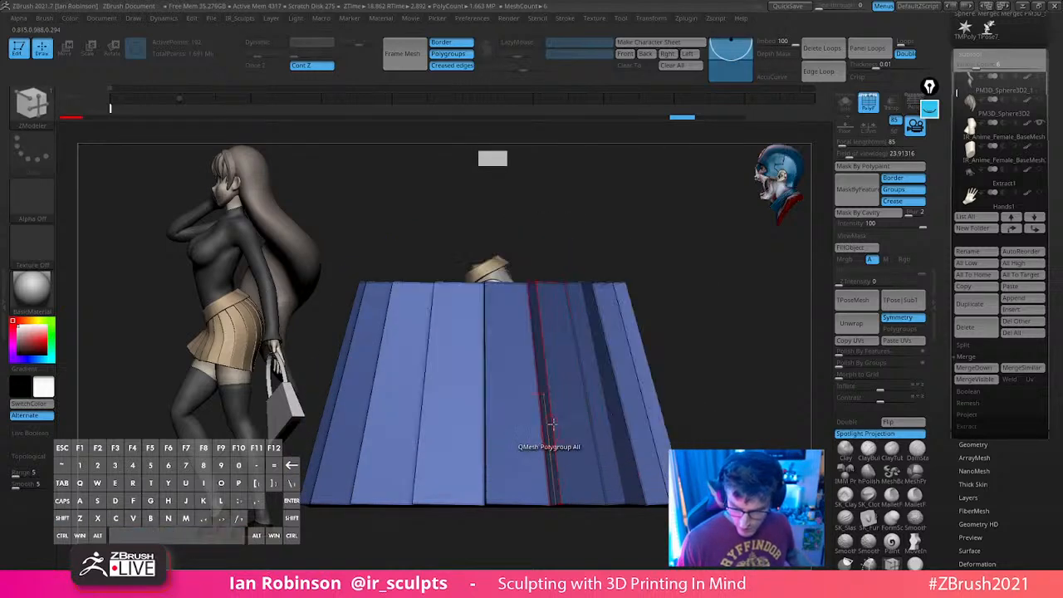
{"action": "left_click_drag", "start_coordinate": [546, 437], "coordinate": [551, 389]}
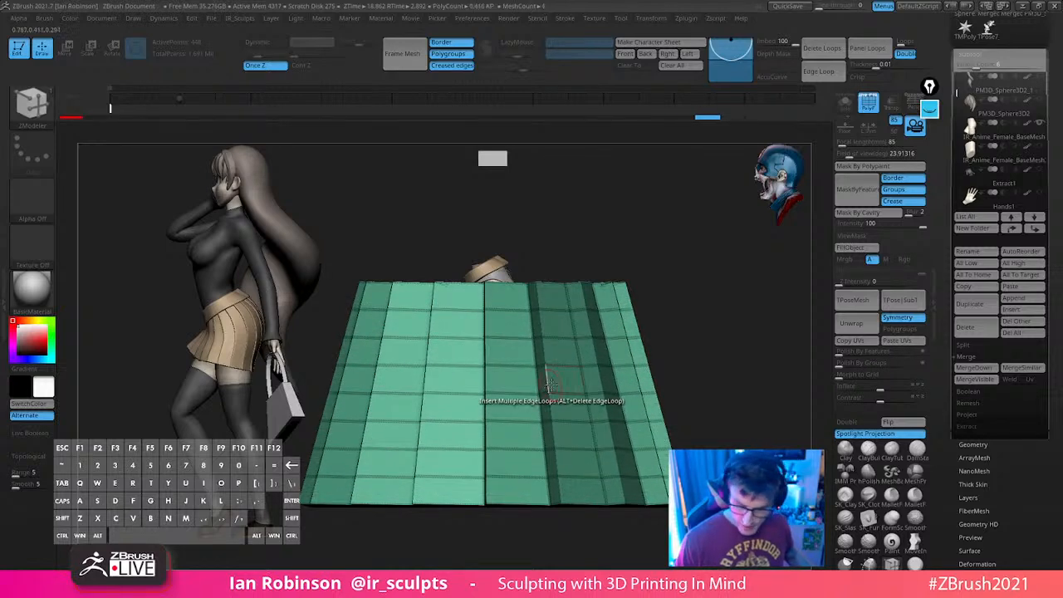
{"action": "left_click_drag", "start_coordinate": [739, 306], "coordinate": [719, 340]}
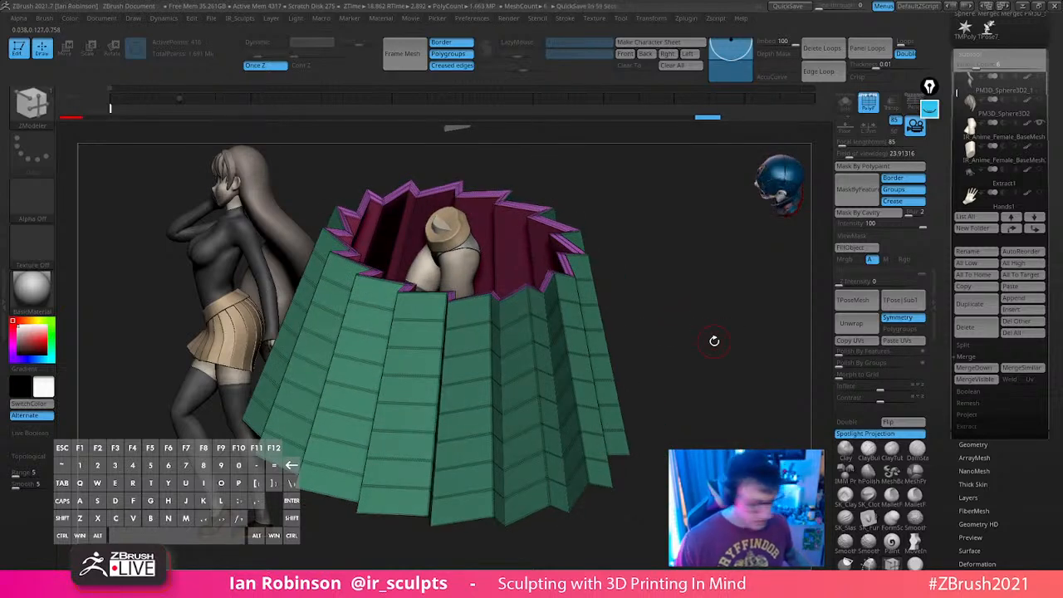
{"action": "left_click_drag", "start_coordinate": [714, 340], "coordinate": [667, 288]}
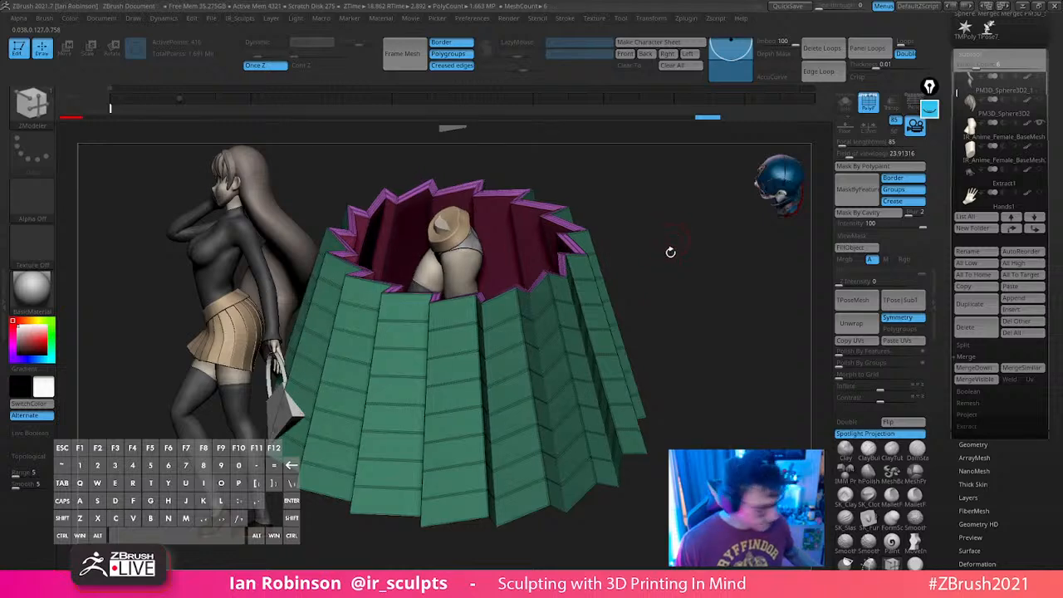
{"action": "key", "text": "1"}
{"action": "key", "text": "ctrl+z"}
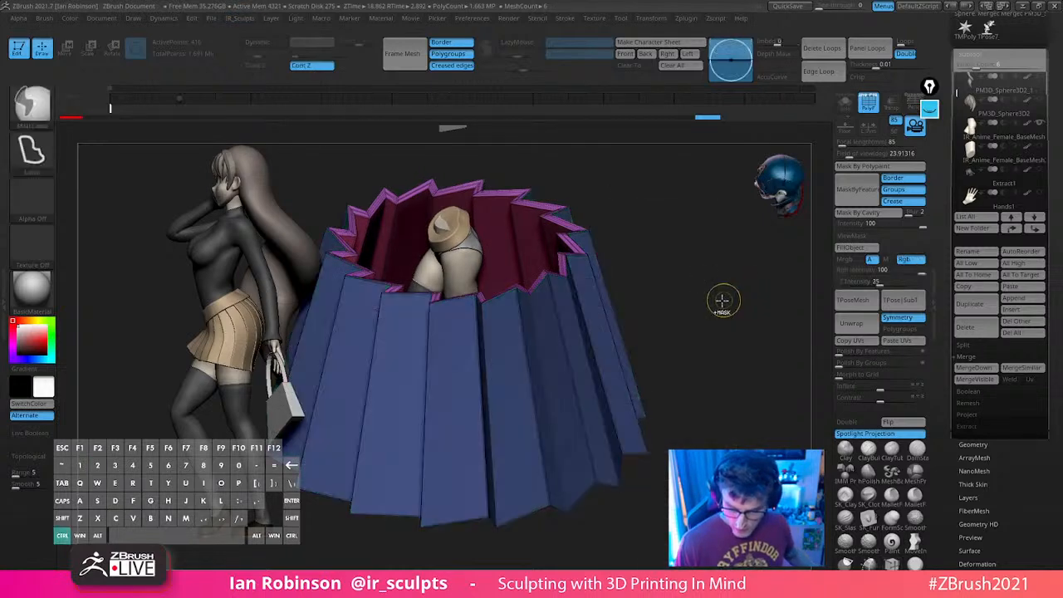
Insert evenly spaced horizontal edge loops around the skirt's outer wall, using the Keep Polygroup modifier
{"action": "left_click_drag", "start_coordinate": [722, 300], "coordinate": [703, 302], "text": "shift"}
{"action": "key", "text": "space"}
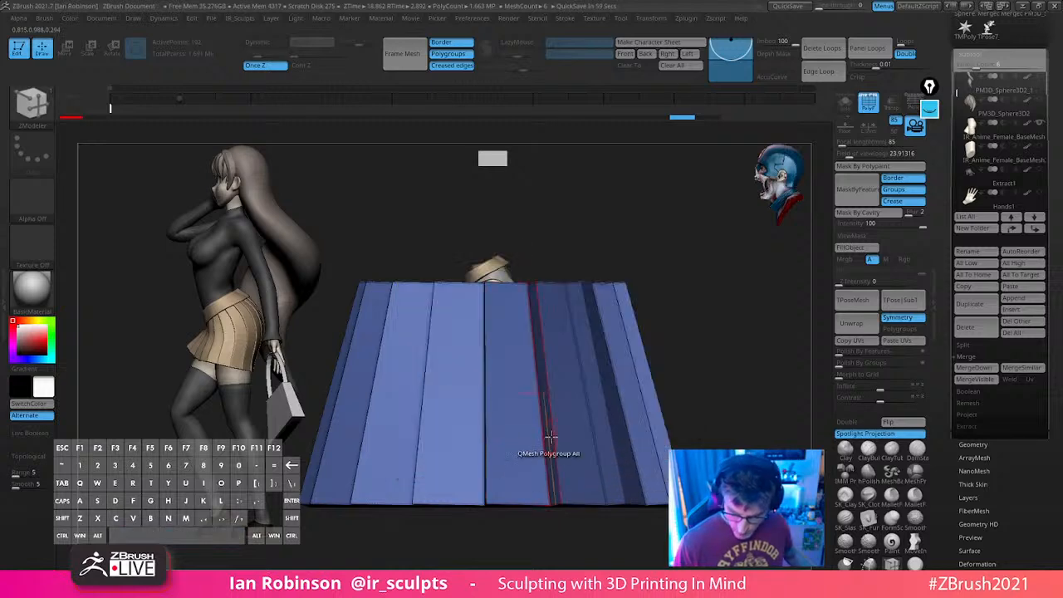
{"action": "left_click_drag", "start_coordinate": [550, 443], "coordinate": [555, 395]}
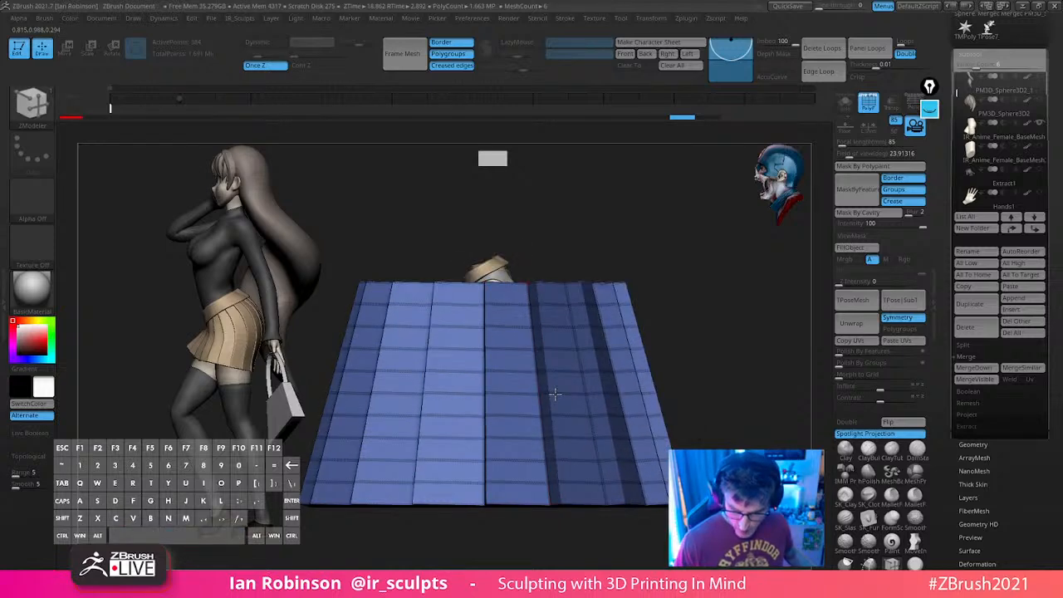
Switch the edge action to Crease with EdgeLoop Complete and uncrease the new loops on the outer wall
{"action": "key", "text": "space"}
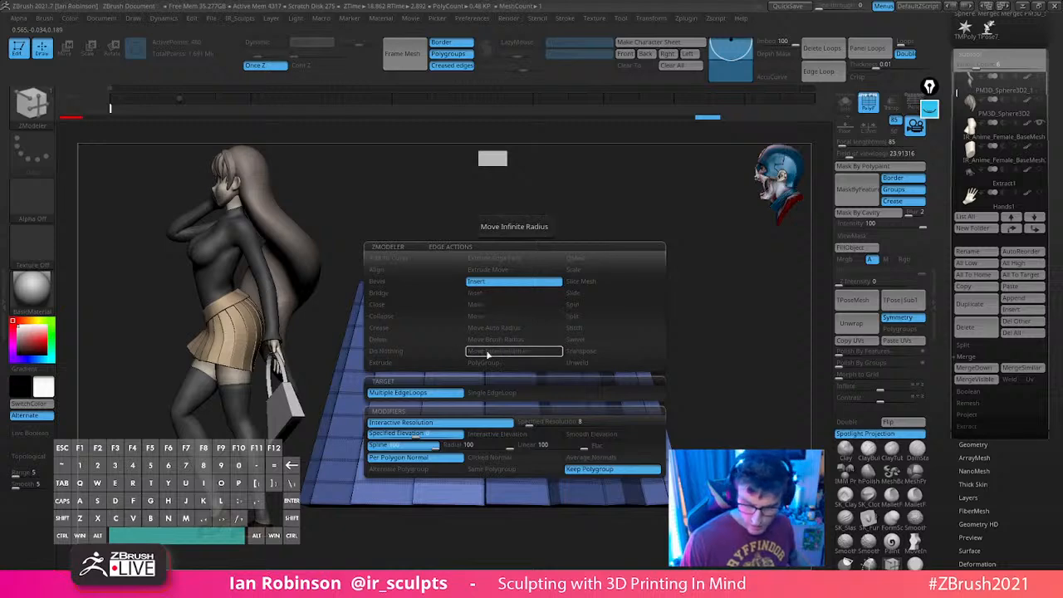
{"action": "left_click", "coordinate": [427, 339]}
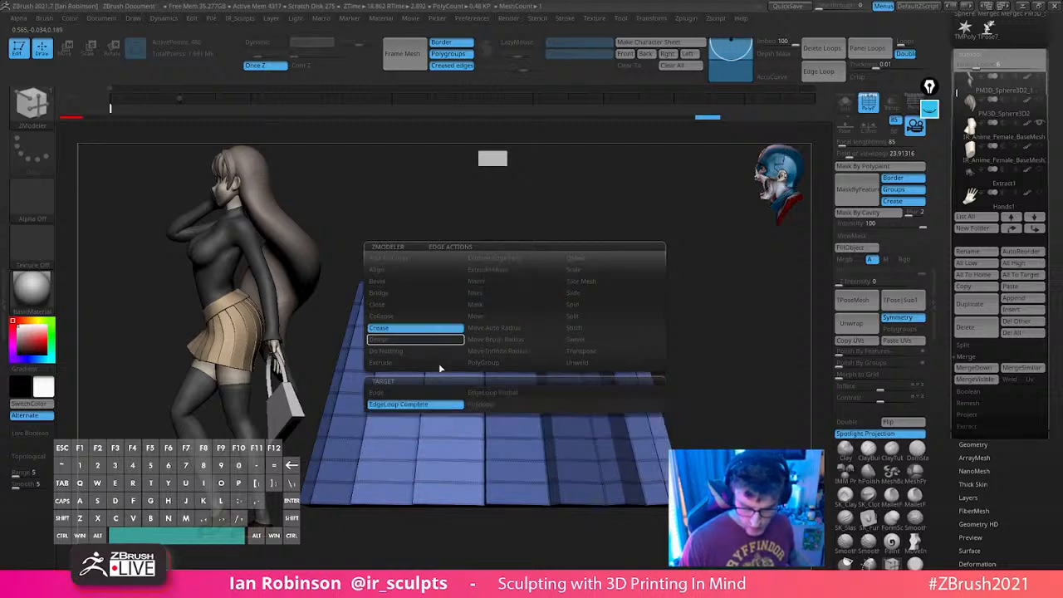
{"action": "left_click", "coordinate": [415, 392]}
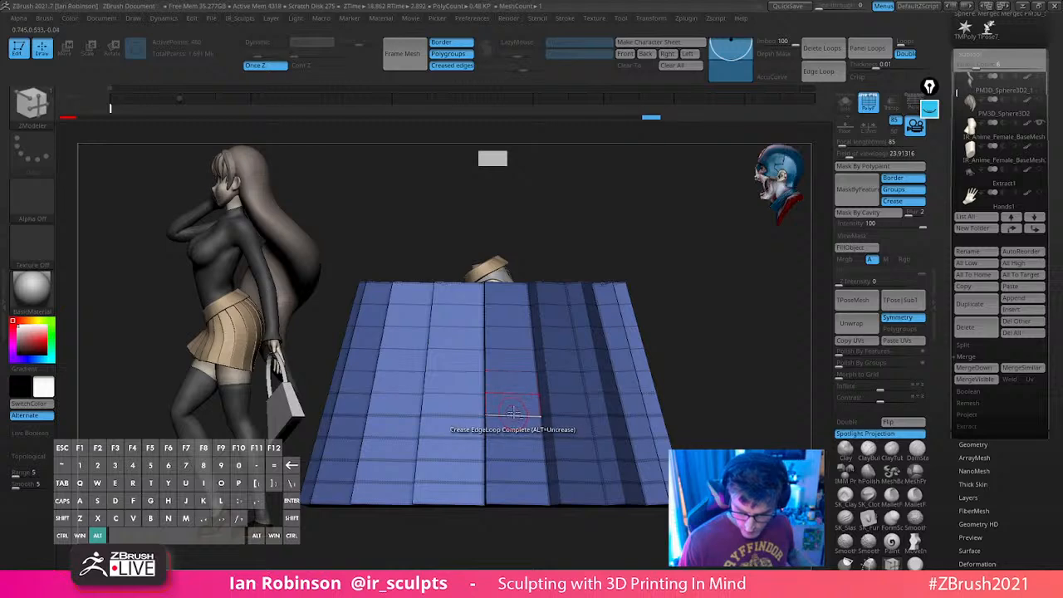
Set the edge action back to Insert and add multiple horizontal edge loops around the skirt's inner wall
{"action": "left_click_drag", "start_coordinate": [715, 432], "coordinate": [587, 459]}
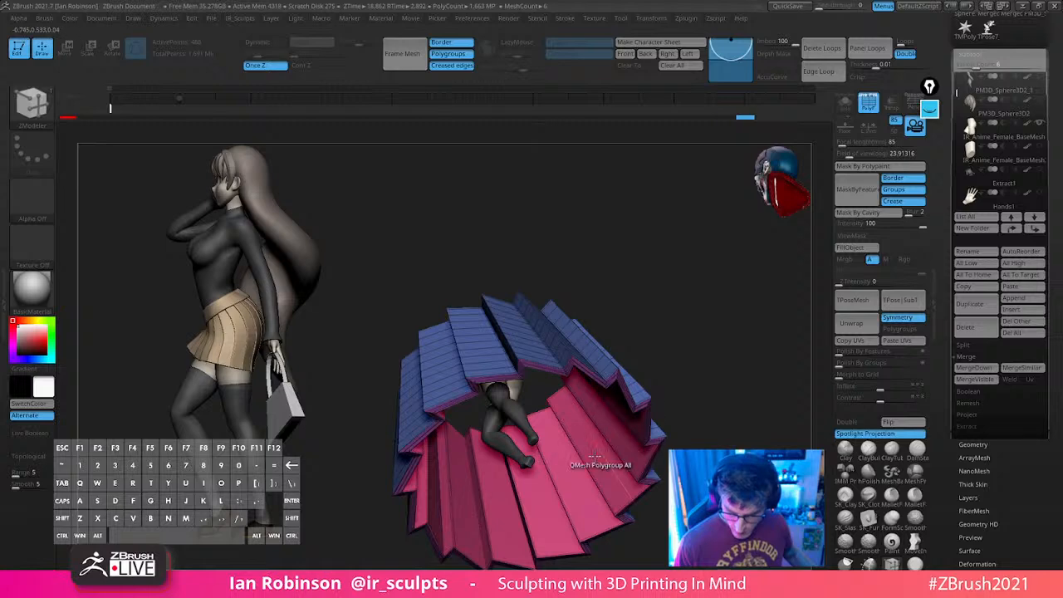
{"action": "key", "text": "space"}
{"action": "left_click", "coordinate": [575, 283]}
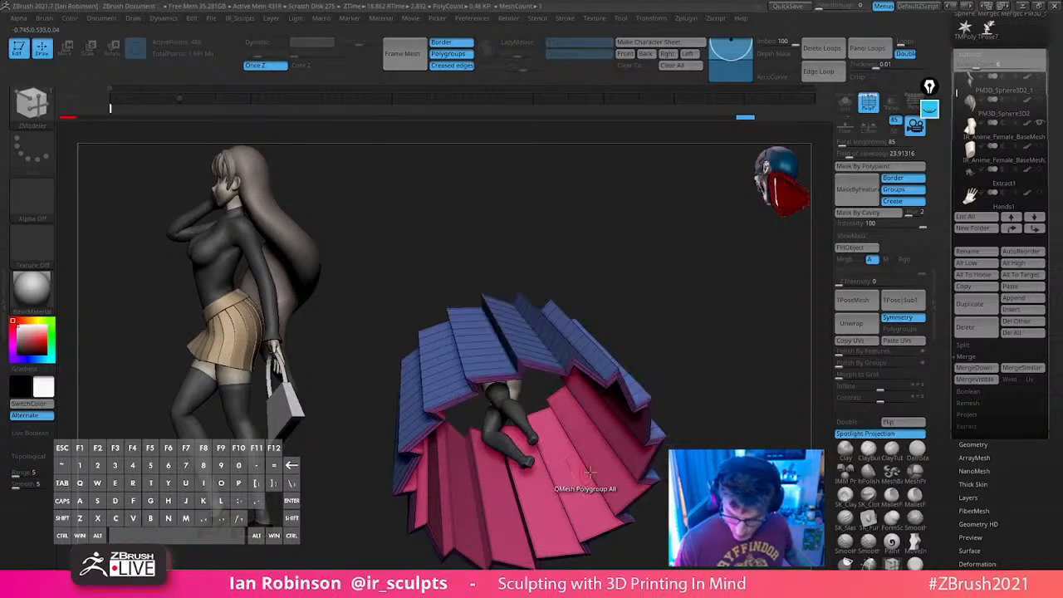
{"action": "left_click", "coordinate": [588, 471]}
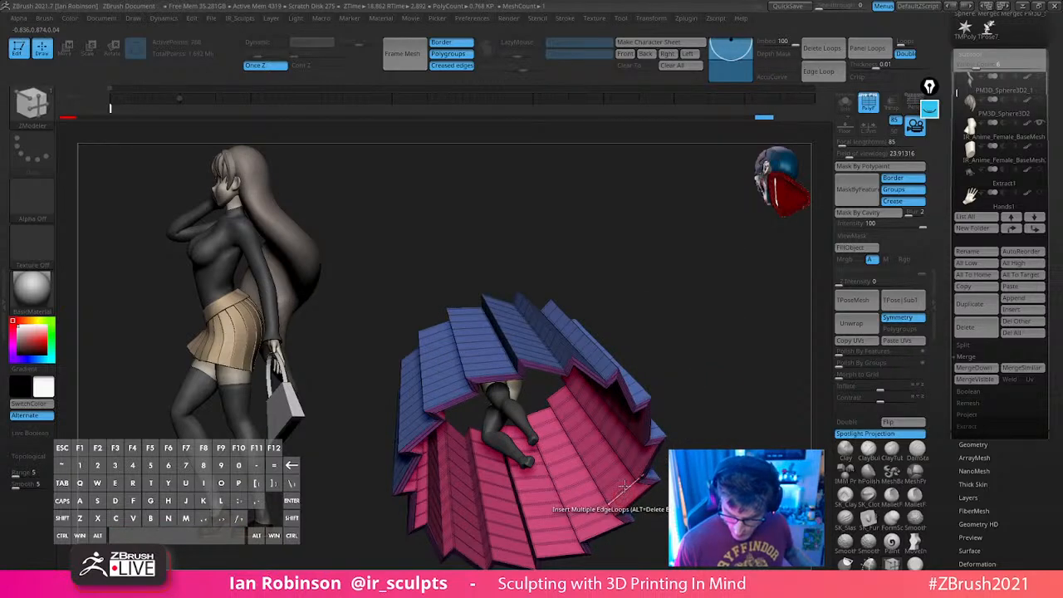
Set the edge action to Crease with EdgeLoop Complete and uncrease the lowest new loop on the skirt's inner wall
{"action": "key", "text": "space"}
{"action": "left_click", "coordinate": [603, 213]}
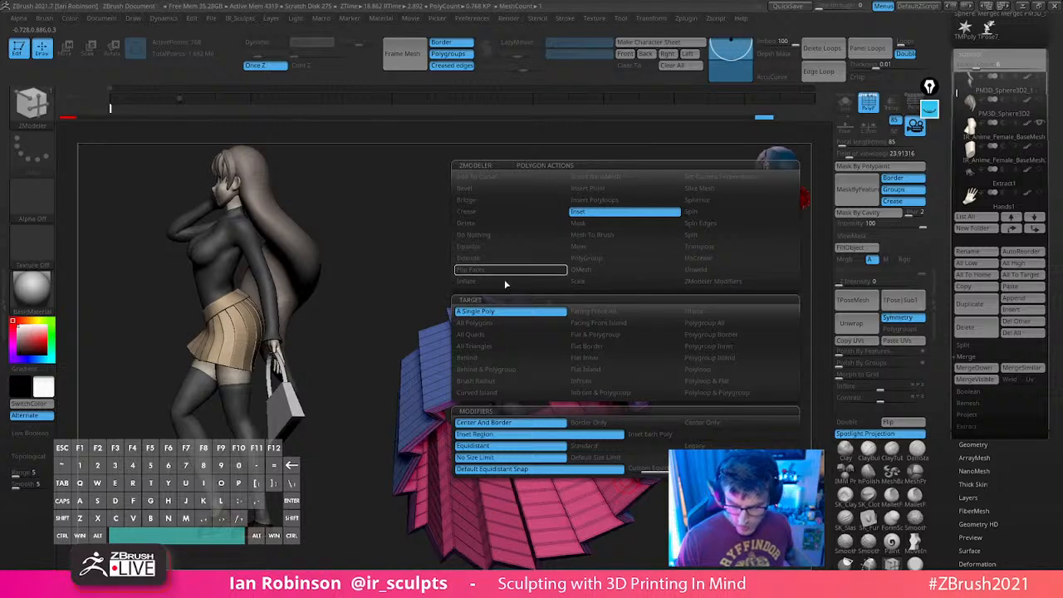
{"action": "left_click", "coordinate": [482, 213]}
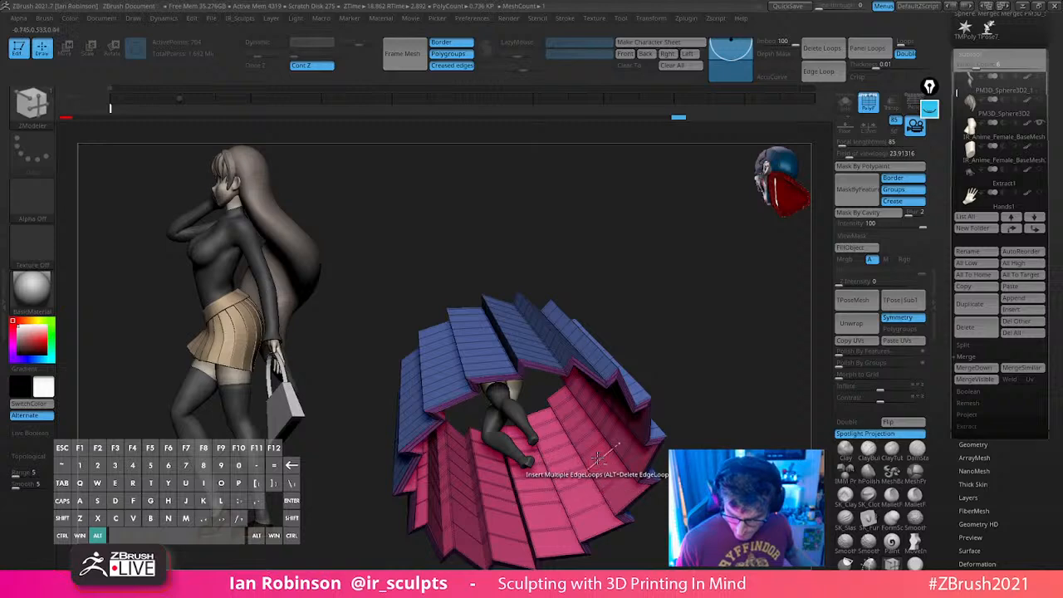
{"action": "key", "text": "ctrl"}
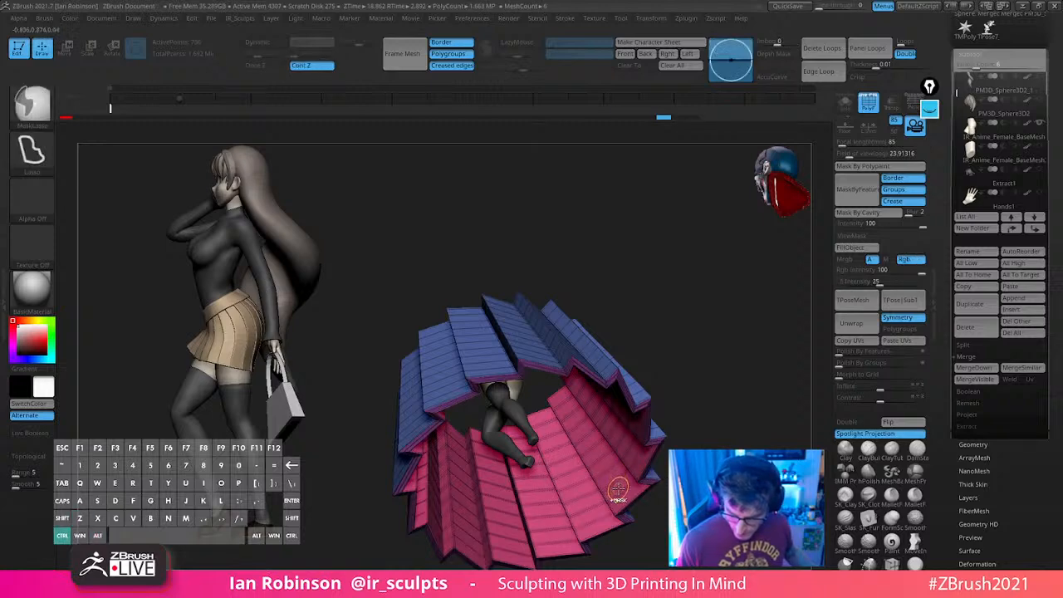
{"action": "key", "text": "space"}
{"action": "left_click", "coordinate": [501, 323]}
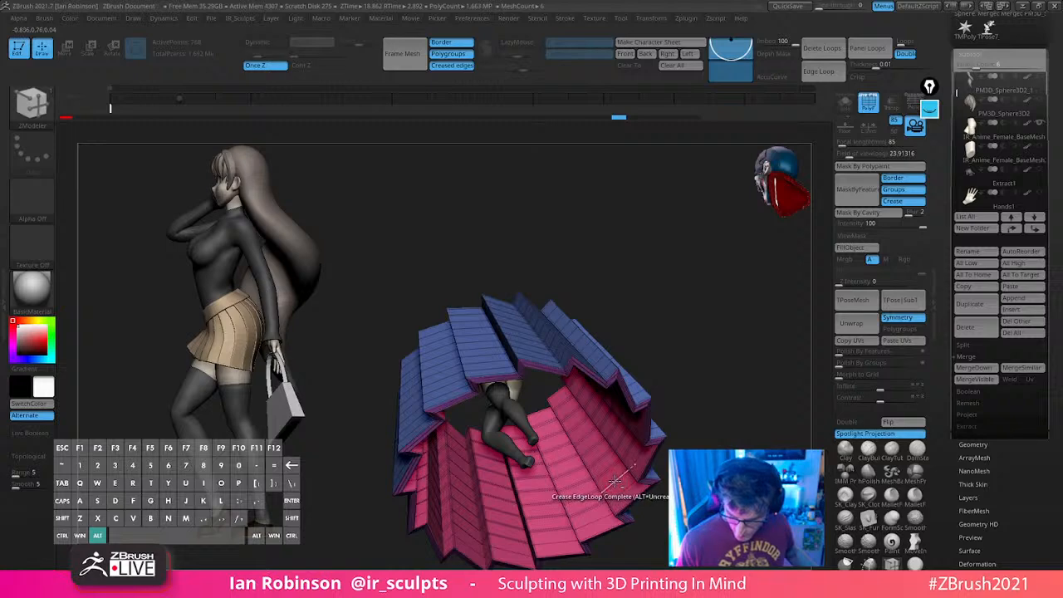
{"action": "left_click", "coordinate": [609, 474], "text": "alt"}
Uncrease the remaining horizontal edge loops up the skirt's inner wall to the waist
{"action": "left_click_drag", "start_coordinate": [717, 384], "coordinate": [656, 436], "text": "alt"}
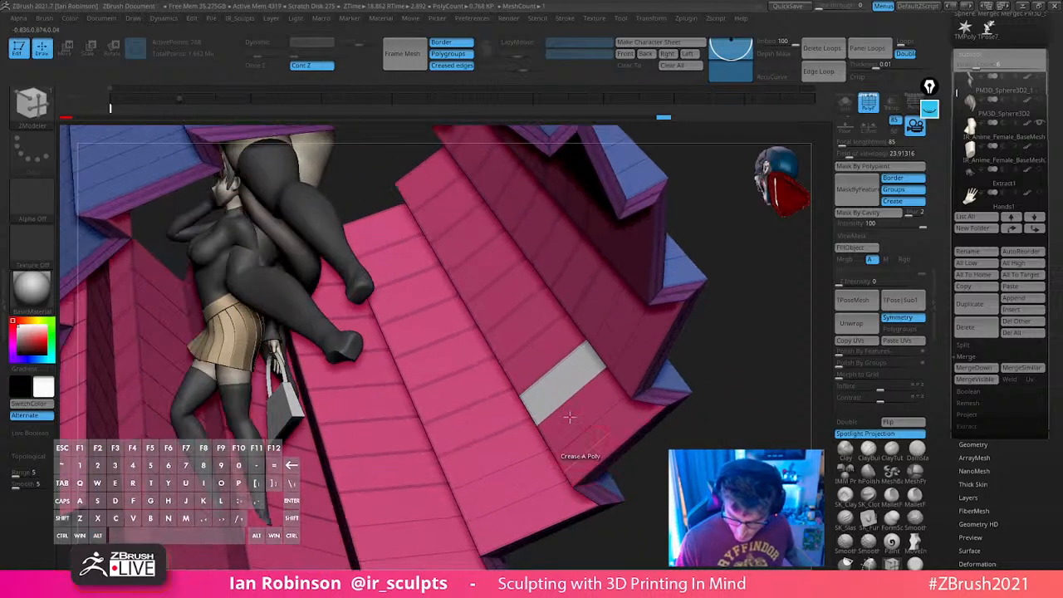
{"action": "left_click", "coordinate": [555, 381], "text": "alt"}
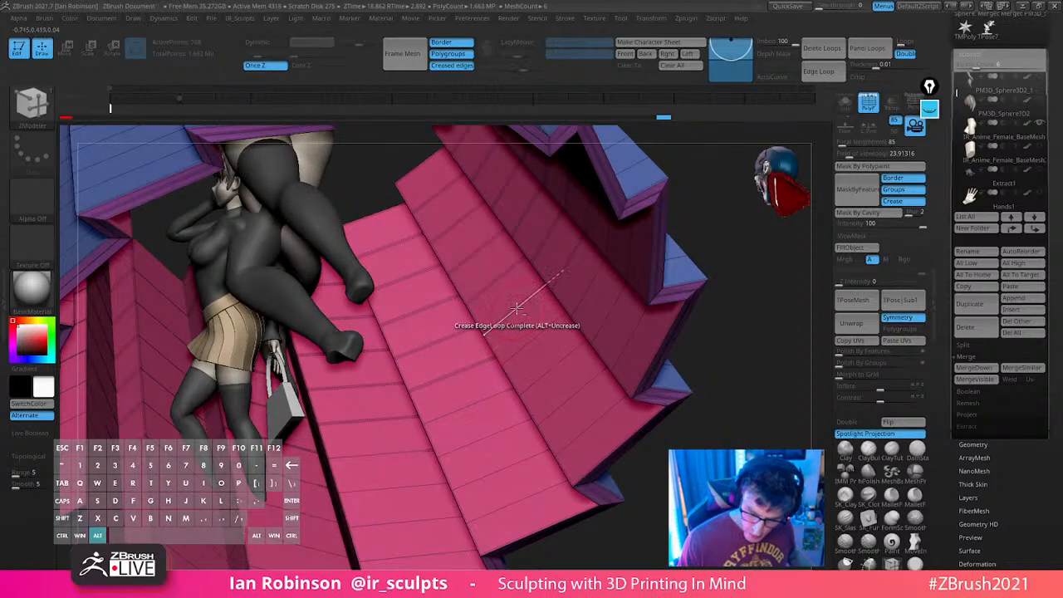
{"action": "left_click", "coordinate": [482, 246], "text": "alt"}
{"action": "left_click", "coordinate": [466, 217], "text": "alt"}
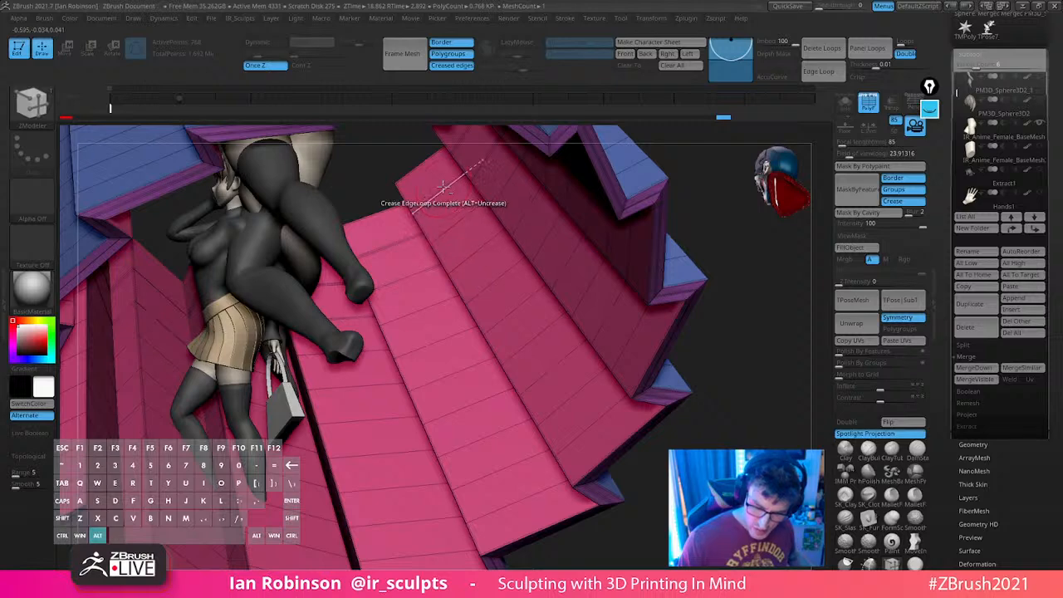
{"action": "left_click", "coordinate": [449, 189], "text": "alt"}
Scale the skirt down uniformly with the Move gizmo until it sits close around the figure's hips
{"action": "mouse_move", "coordinate": [693, 319]}
{"action": "left_mouse_down", "text": "alt"}
{"action": "mouse_move", "coordinate": [718, 312]}
{"action": "mouse_move", "coordinate": [688, 403]}
{"action": "left_mouse_up", "text": "alt"}
{"action": "left_click_drag", "start_coordinate": [674, 232], "coordinate": [764, 291], "text": "alt"}
{"action": "key", "text": "w"}
{"action": "left_click_drag", "start_coordinate": [760, 292], "coordinate": [779, 381], "text": "shift"}
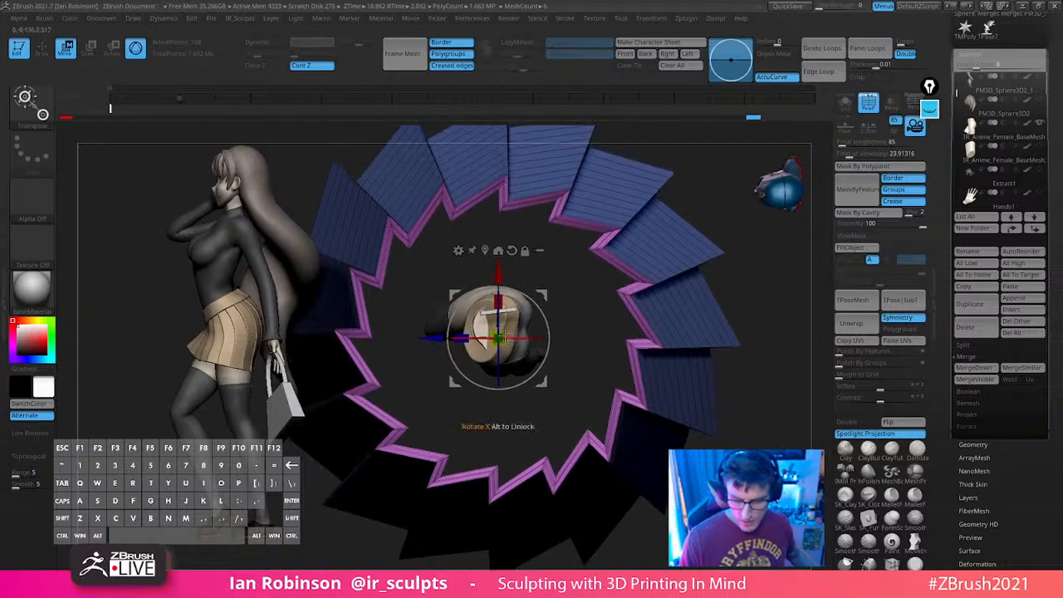
{"action": "left_click_drag", "start_coordinate": [499, 339], "coordinate": [438, 479]}
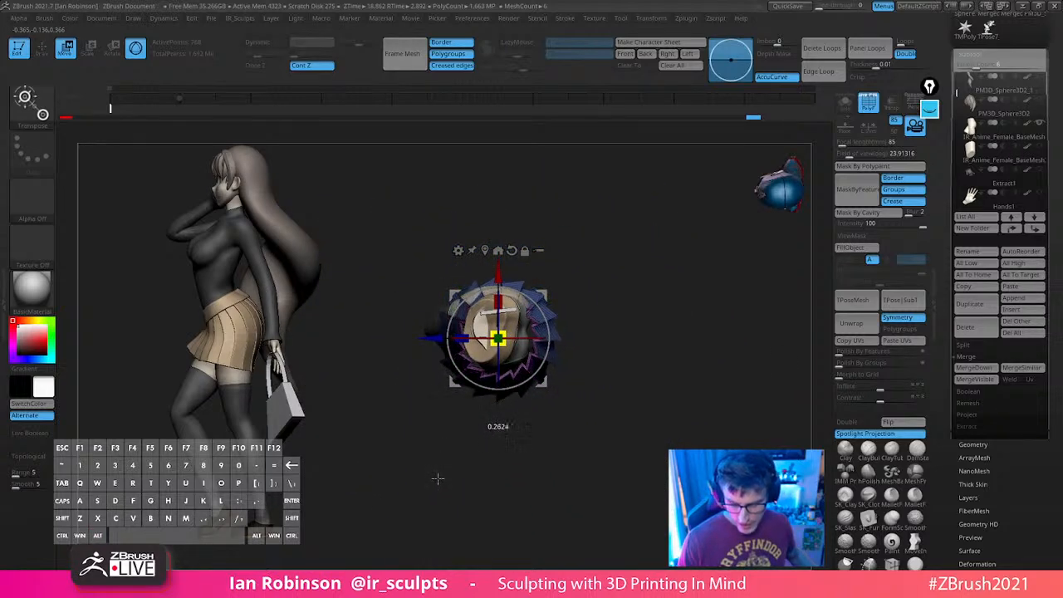
{"action": "left_click_drag", "start_coordinate": [682, 288], "coordinate": [661, 414], "text": "alt"}
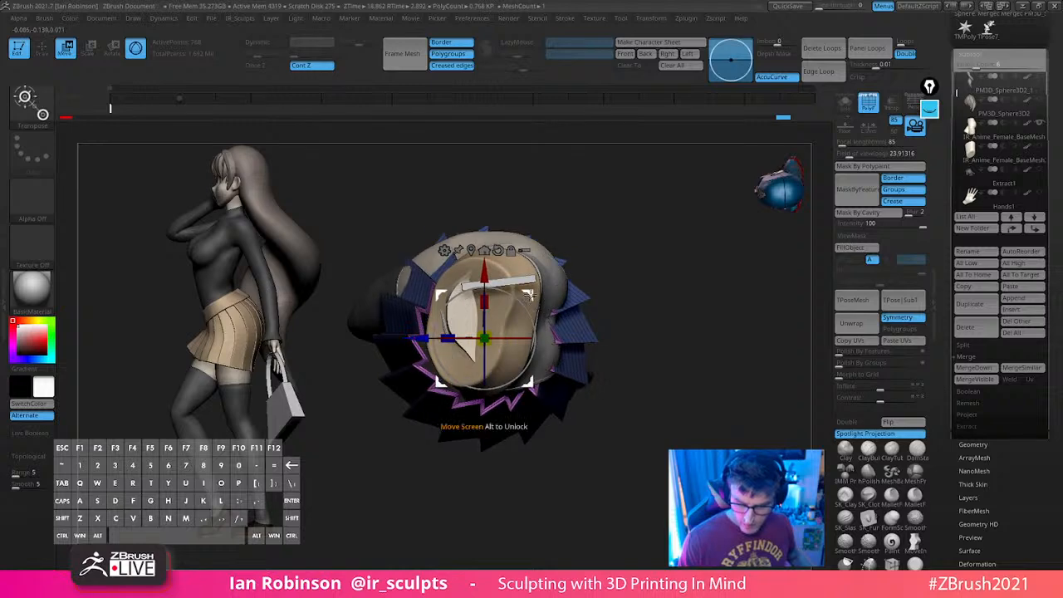
Raise the skirt towards the waist and enlarge it slightly so it covers the hips
{"action": "left_click_drag", "start_coordinate": [621, 253], "coordinate": [620, 215], "text": "shift"}
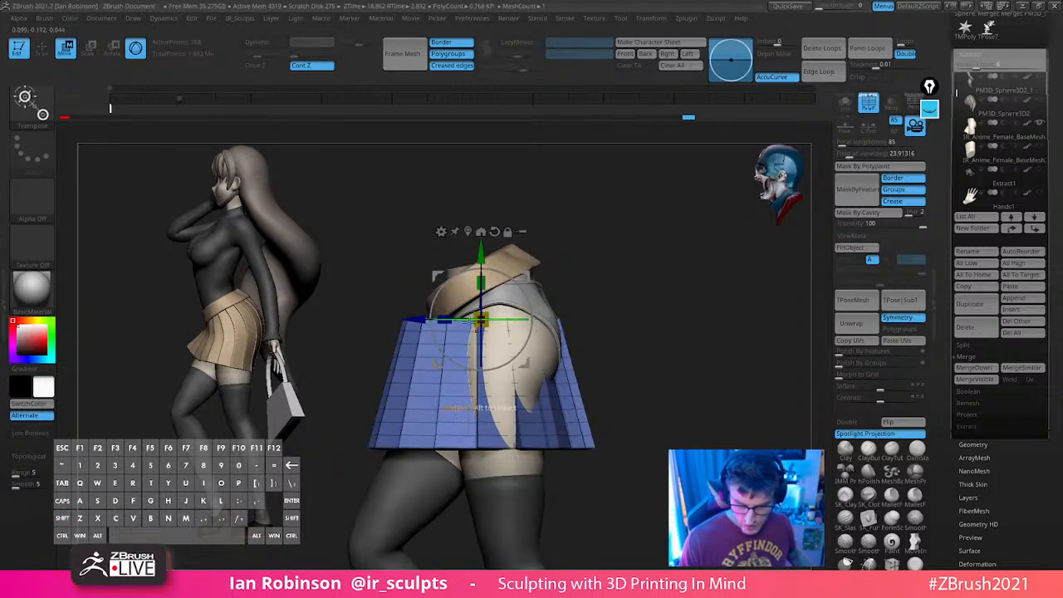
{"action": "left_click_drag", "start_coordinate": [481, 283], "coordinate": [482, 246]}
{"action": "left_click_drag", "start_coordinate": [591, 240], "coordinate": [632, 243], "text": "shift"}
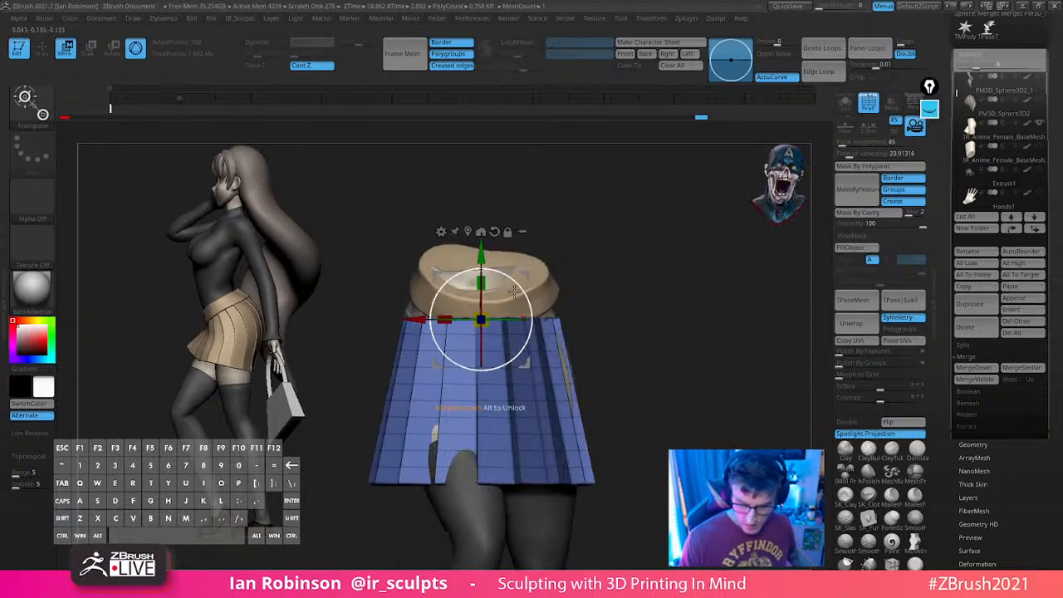
{"action": "left_click_drag", "start_coordinate": [481, 257], "coordinate": [481, 238]}
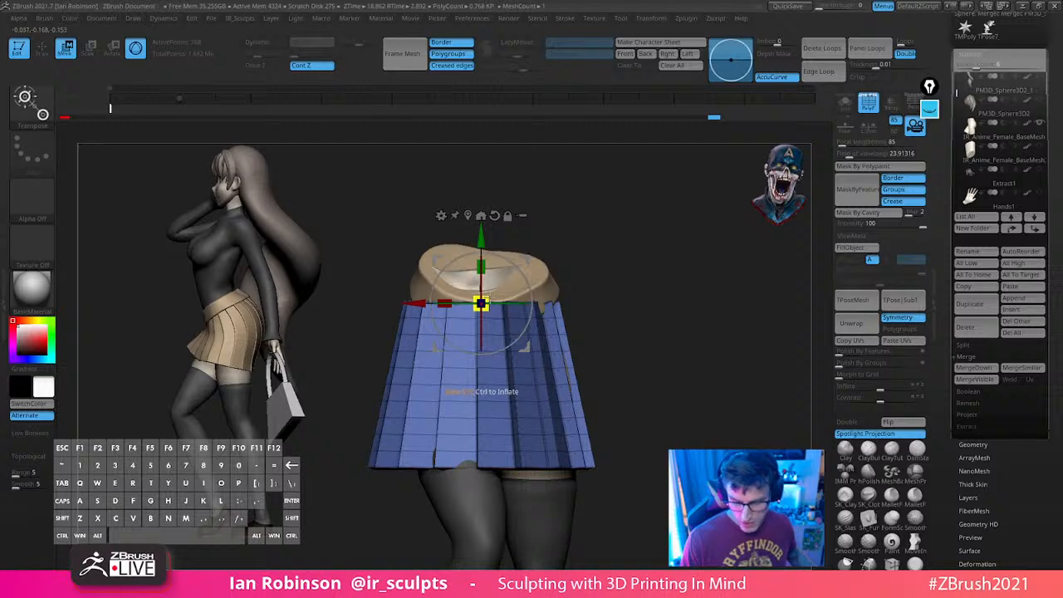
{"action": "left_click_drag", "start_coordinate": [482, 302], "coordinate": [494, 297]}
Rotate the skirt in side view to match the tilt of the hips and slide it up along its own axis
{"action": "left_click_drag", "start_coordinate": [646, 273], "coordinate": [602, 278], "text": "shift"}
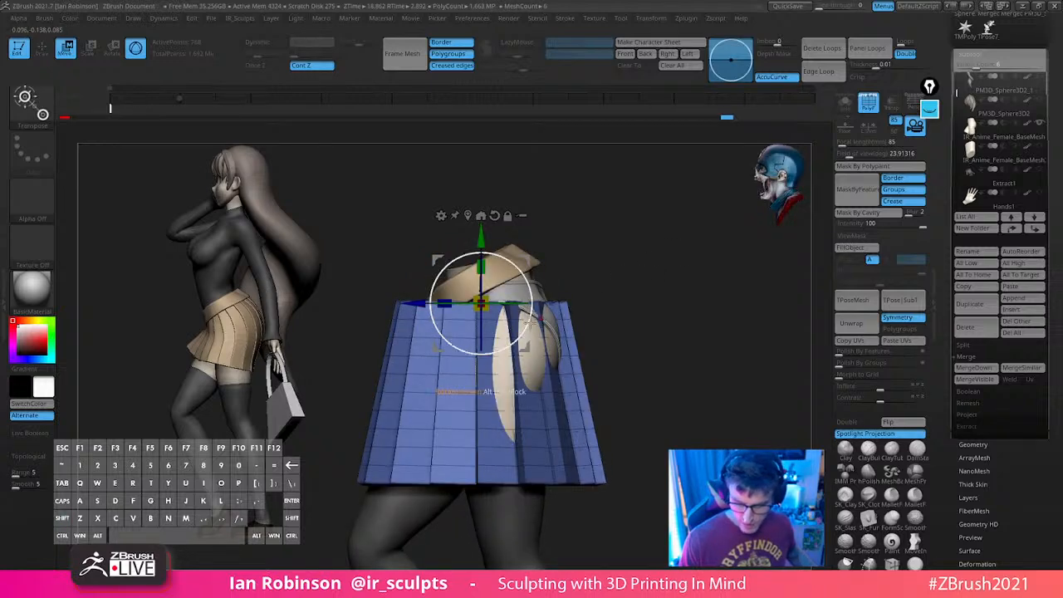
{"action": "left_click_drag", "start_coordinate": [532, 323], "coordinate": [535, 297]}
{"action": "left_click_drag", "start_coordinate": [661, 310], "coordinate": [650, 284], "text": "alt"}
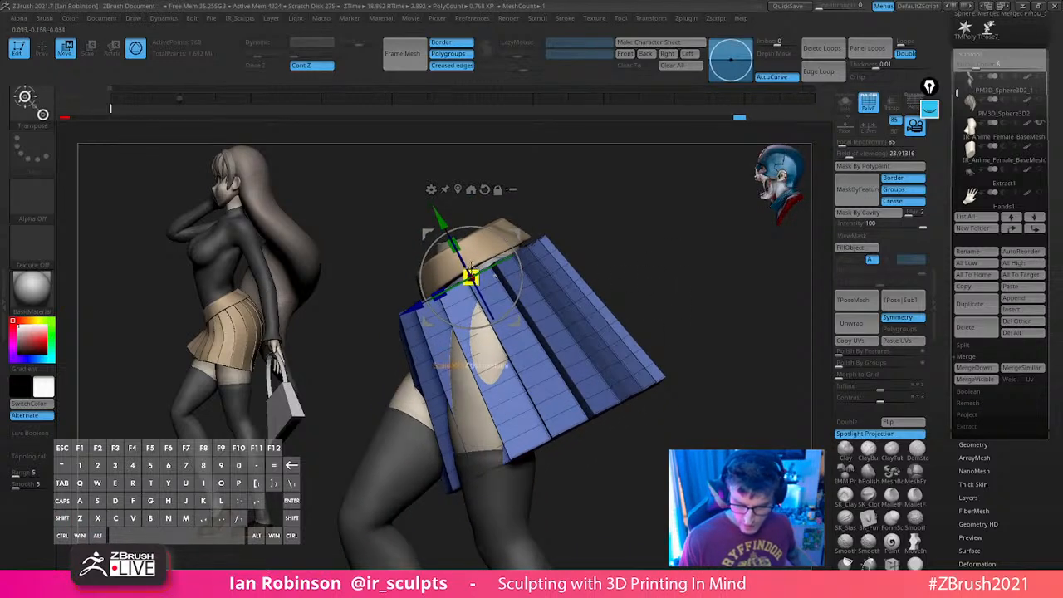
{"action": "left_click_drag", "start_coordinate": [442, 218], "coordinate": [433, 202]}
{"action": "left_click_drag", "start_coordinate": [607, 213], "coordinate": [647, 259]}
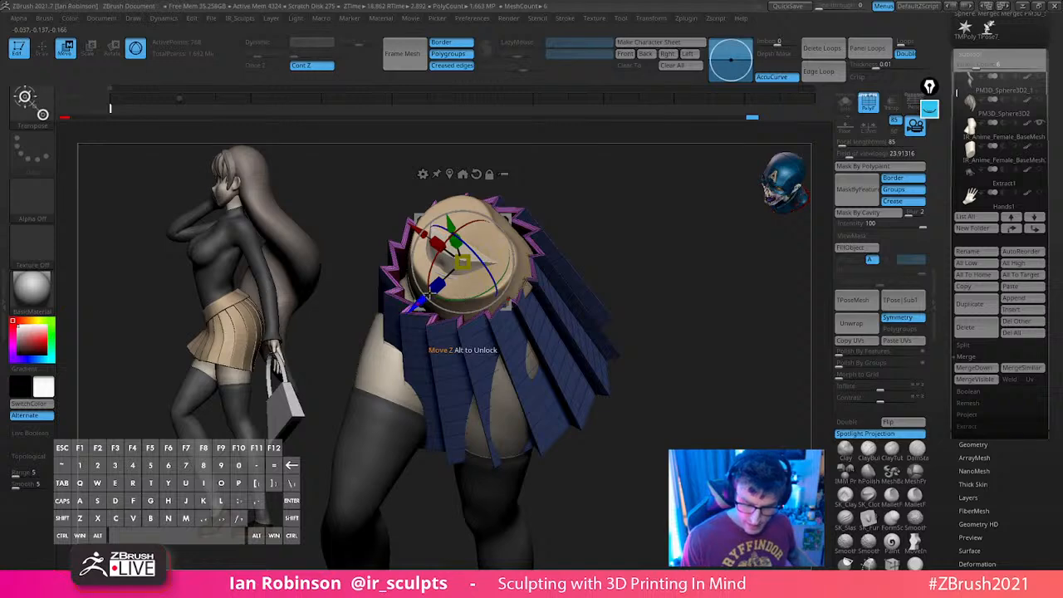
Switch to the Move brush and adjust the skirt's upper edge around the waist
{"action": "key", "text": "q"}
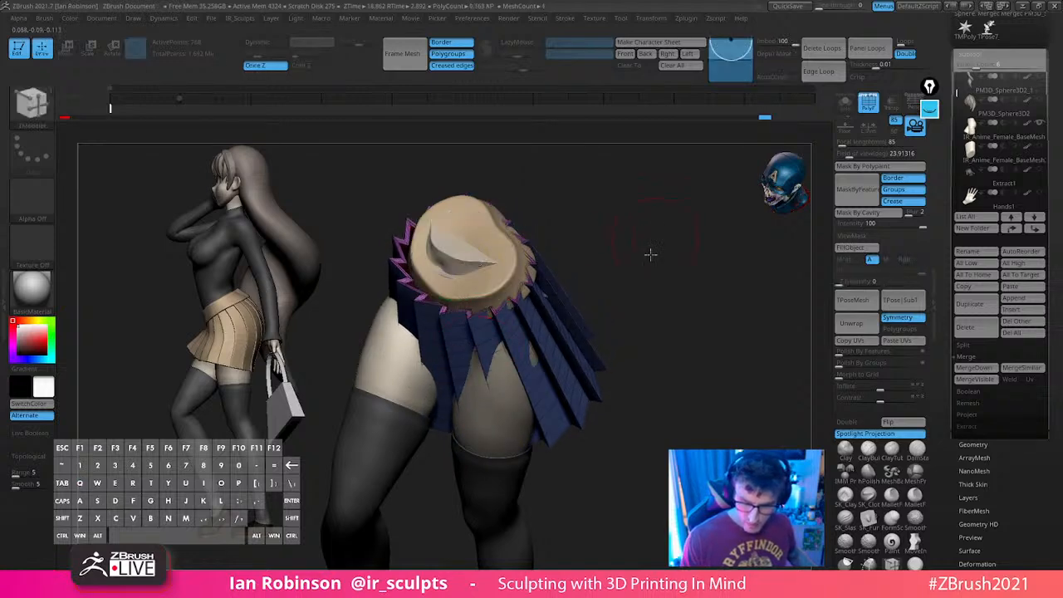
{"action": "mouse_move", "coordinate": [651, 252]}
{"action": "left_mouse_down"}
{"action": "mouse_move", "coordinate": [639, 235]}
{"action": "mouse_move", "coordinate": [625, 236]}
{"action": "left_mouse_up"}
{"action": "key", "text": "s"}
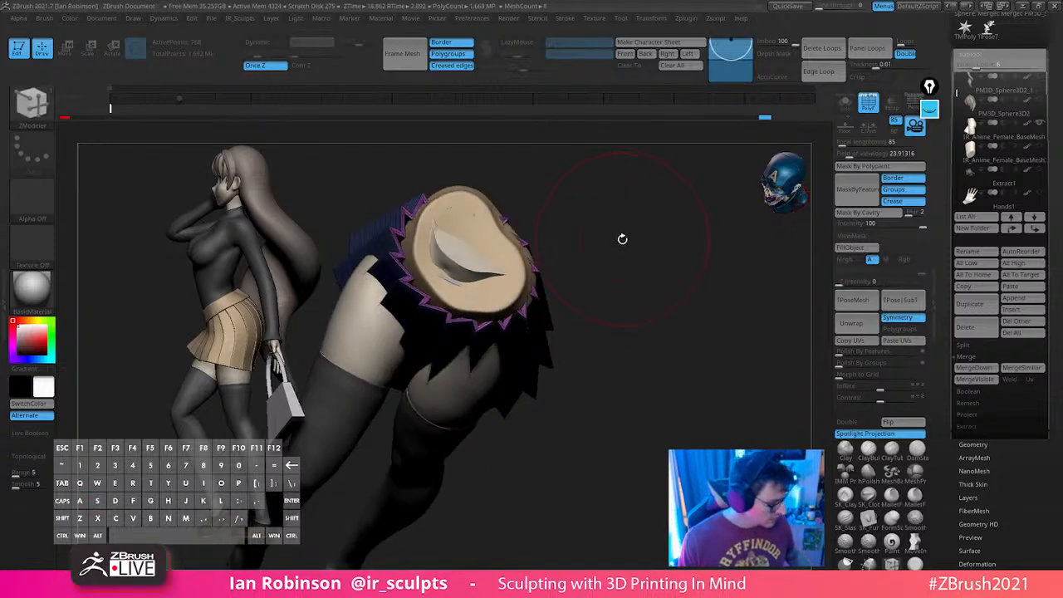
{"action": "key", "text": "b"}
{"action": "key", "text": "m"}
{"action": "key", "text": "v"}
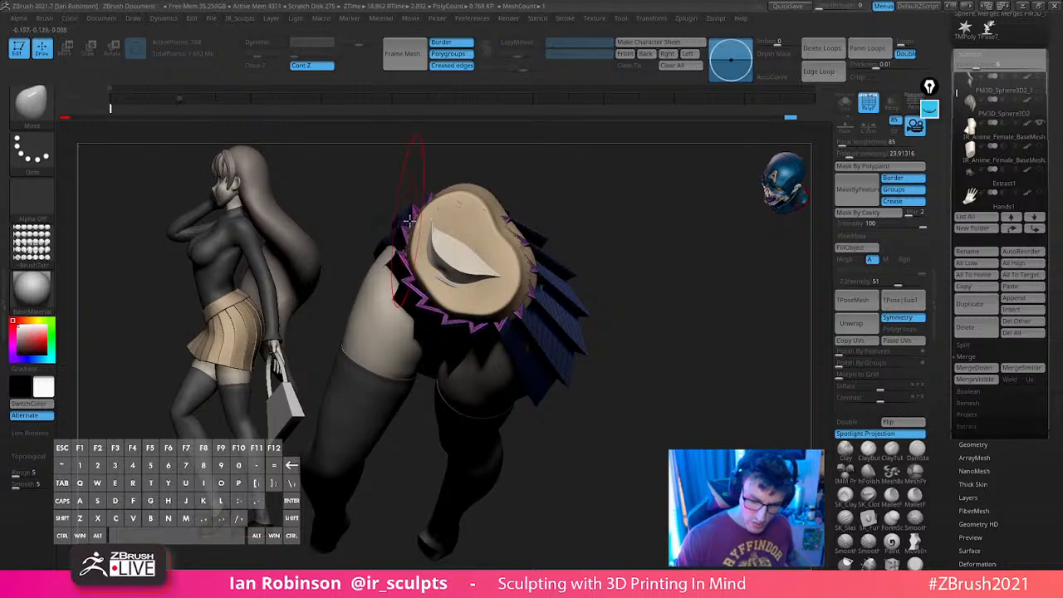
{"action": "left_click_drag", "start_coordinate": [482, 196], "coordinate": [658, 274]}
Try a Deformer Soft lattice on the skirt with the gizmo reset to its center
{"action": "key", "text": "w"}
{"action": "left_click_drag", "start_coordinate": [611, 222], "coordinate": [630, 328], "text": "alt"}
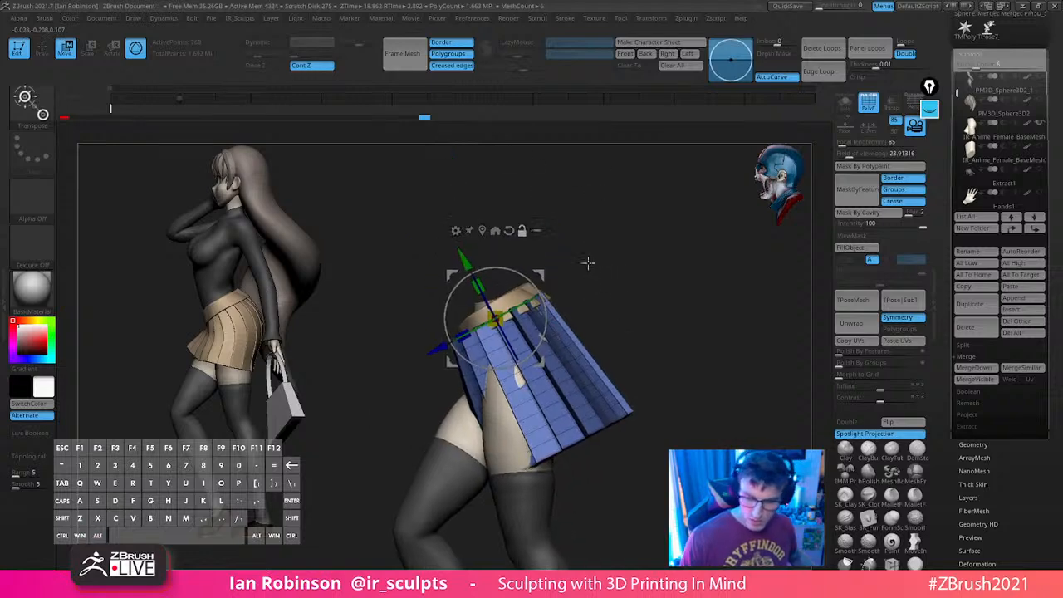
{"action": "left_click", "coordinate": [508, 231], "text": "alt"}
{"action": "left_click", "coordinate": [483, 231], "text": "alt"}
{"action": "left_click", "coordinate": [516, 300]}
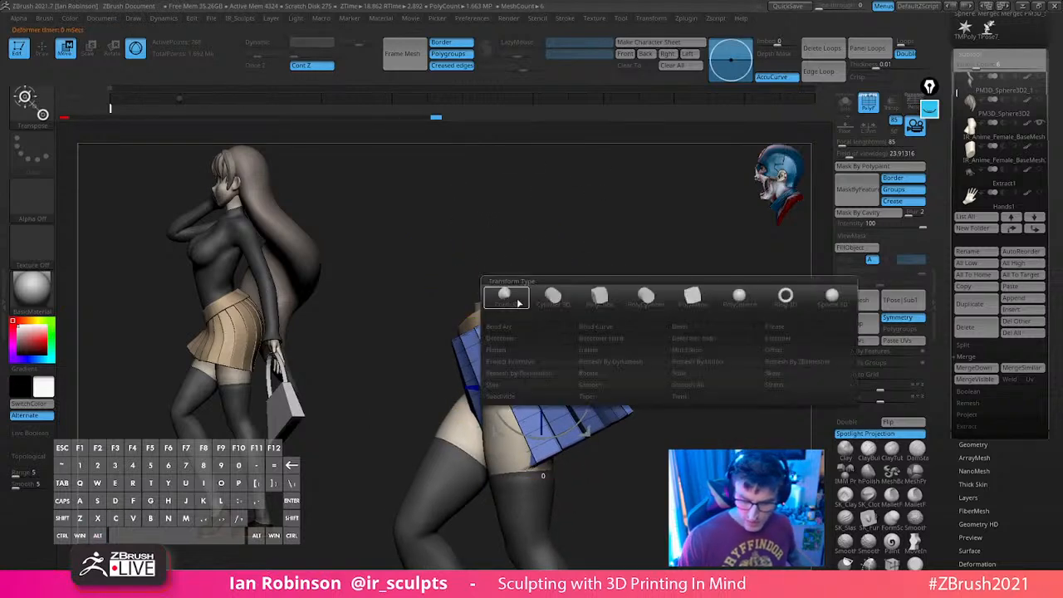
{"action": "left_click", "coordinate": [688, 340]}
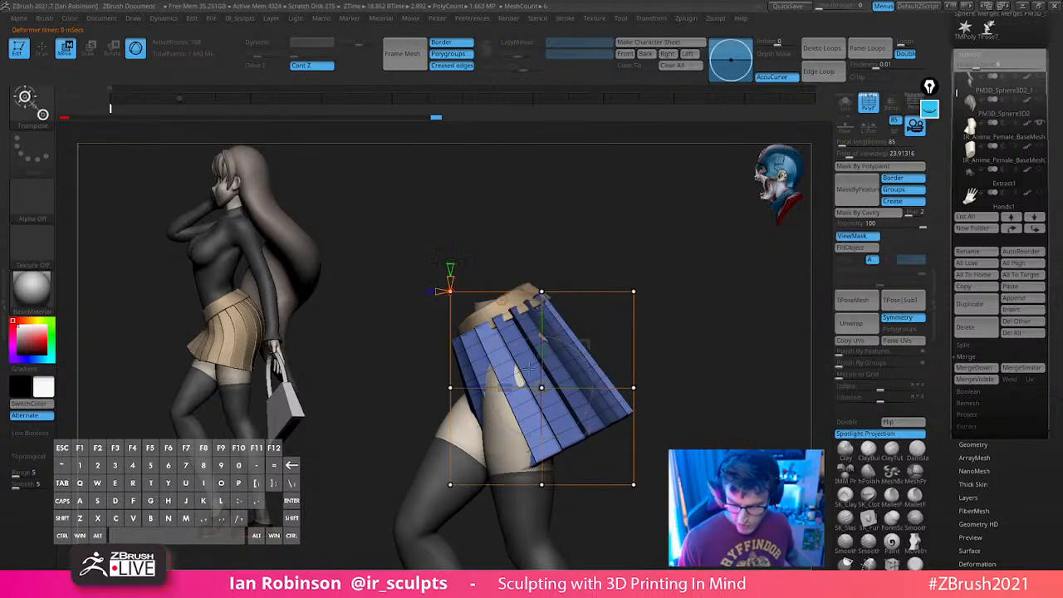
{"action": "mouse_move", "coordinate": [581, 357]}
{"action": "left_mouse_down"}
{"action": "mouse_move", "coordinate": [657, 238]}
{"action": "mouse_move", "coordinate": [750, 304]}
{"action": "mouse_move", "coordinate": [712, 307]}
{"action": "mouse_move", "coordinate": [684, 282]}
{"action": "mouse_move", "coordinate": [579, 243]}
{"action": "mouse_move", "coordinate": [522, 285]}
{"action": "mouse_move", "coordinate": [490, 485]}
{"action": "mouse_move", "coordinate": [509, 485]}
{"action": "left_mouse_up"}
{"action": "key", "text": "ctrl"}
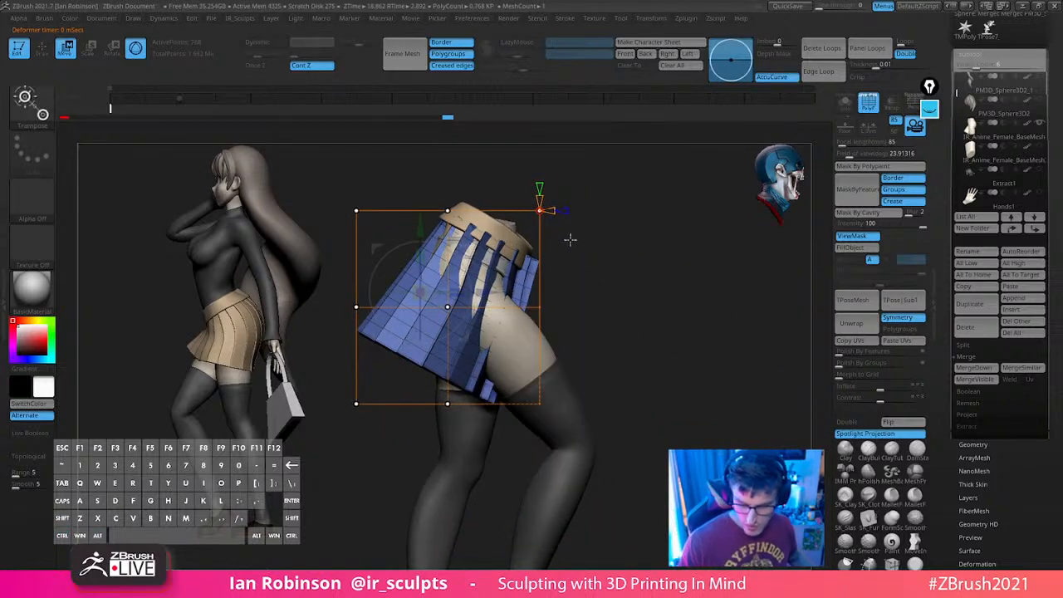
{"action": "key", "text": "ctrl+z"}
{"action": "key", "text": "ctrl+z"}
Realign the gizmo with the skirt's tilt and open the gizmo's list of deformers
{"action": "left_click_drag", "start_coordinate": [491, 274], "coordinate": [498, 301], "text": "alt+shift"}
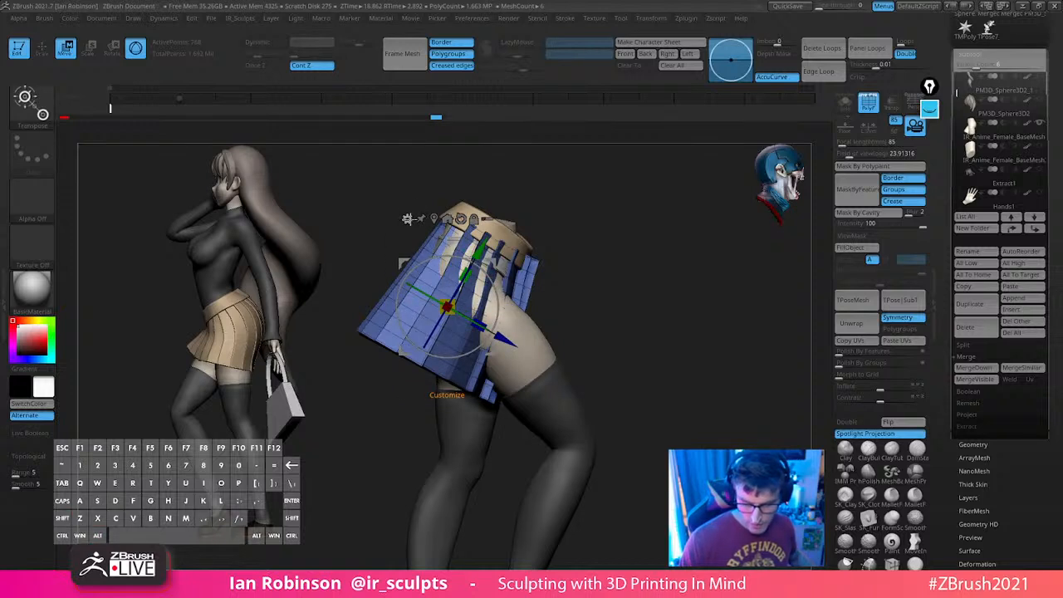
{"action": "left_click", "coordinate": [407, 219]}
{"action": "left_click", "coordinate": [409, 221]}
{"action": "key", "text": "ctrl+z"}
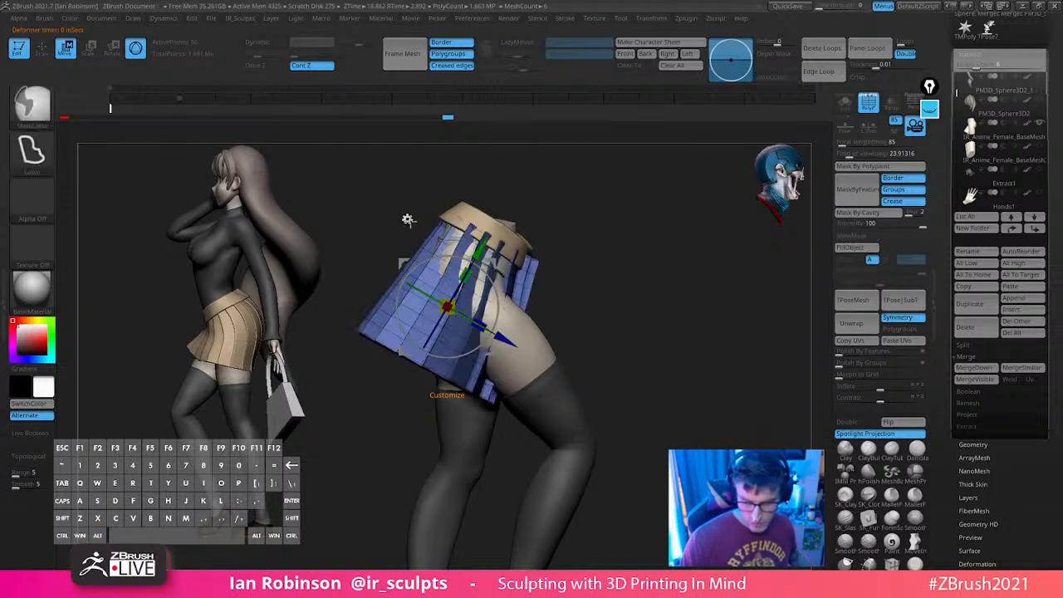
{"action": "left_click", "coordinate": [407, 219]}
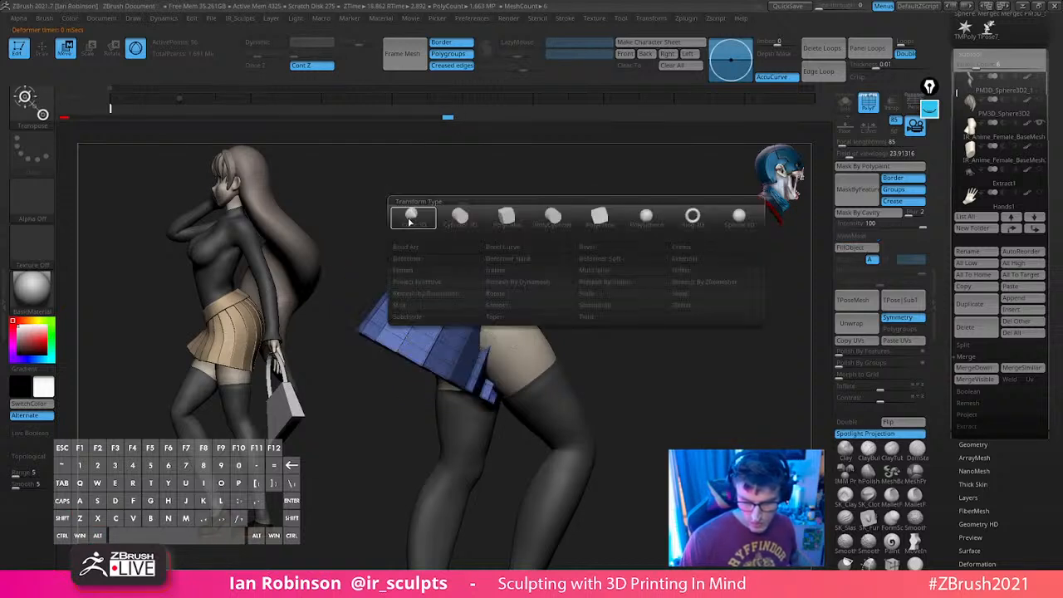
Apply a Deformer cage to the pleated skirt and raise its control-point resolution in each direction
{"action": "left_click", "coordinate": [608, 263]}
{"action": "left_click_drag", "start_coordinate": [607, 263], "coordinate": [665, 297], "text": "shift"}
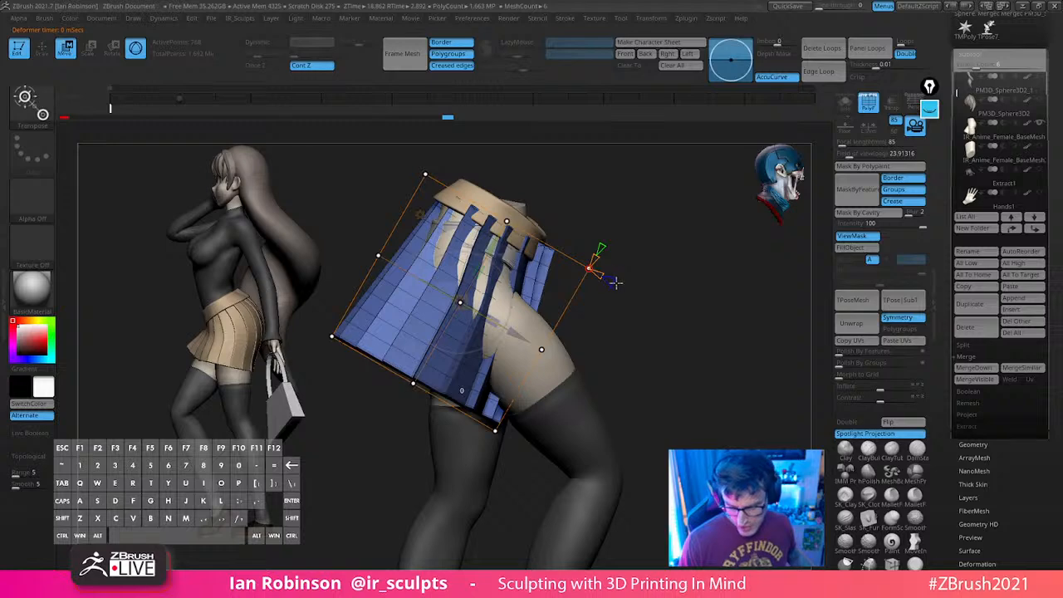
{"action": "left_click_drag", "start_coordinate": [596, 260], "coordinate": [604, 276]}
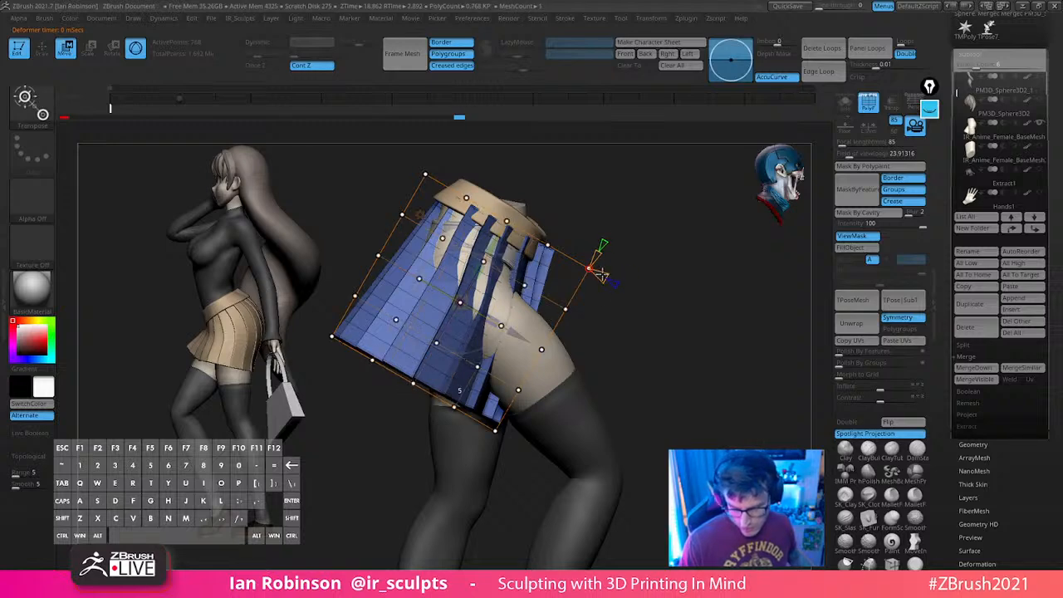
{"action": "left_click_drag", "start_coordinate": [670, 264], "coordinate": [610, 269]}
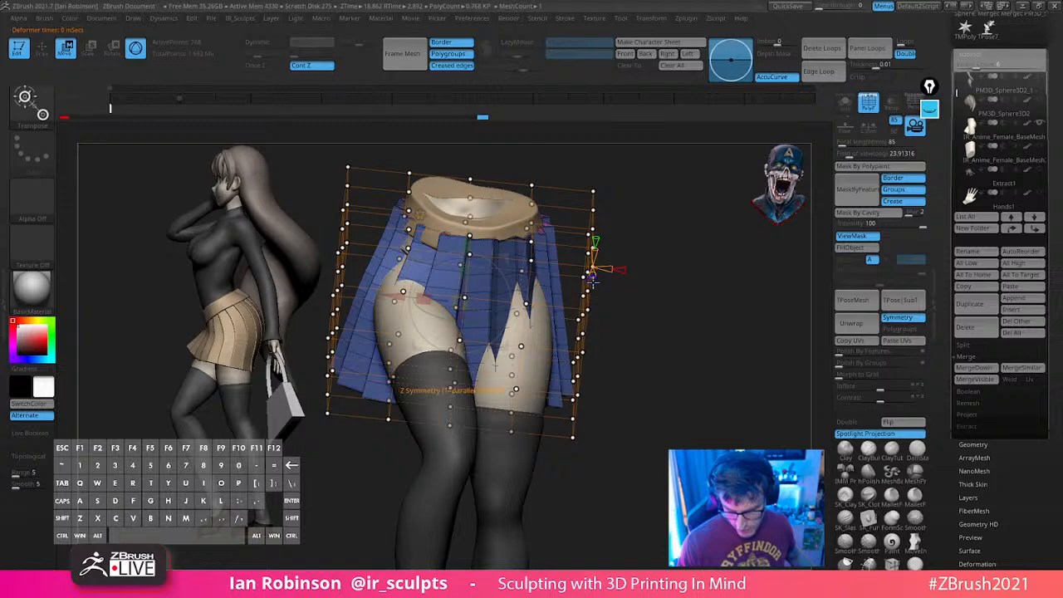
Isolate the cage's lower front control points and move them forward so the front pleats cover the thighs
{"action": "mouse_move", "coordinate": [706, 283]}
{"action": "left_mouse_down"}
{"action": "mouse_move", "coordinate": [654, 290]}
{"action": "mouse_move", "coordinate": [680, 303]}
{"action": "mouse_move", "coordinate": [656, 301]}
{"action": "left_mouse_up"}
{"action": "key", "text": "ctrl"}
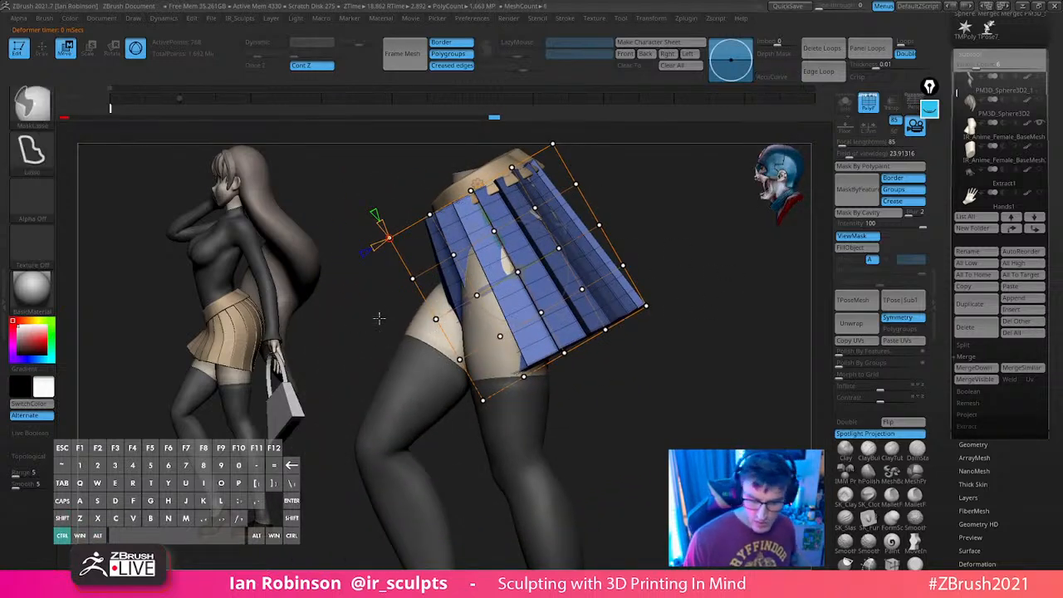
{"action": "mouse_move", "coordinate": [379, 319]}
{"action": "left_mouse_down", "text": "ctrl"}
{"action": "mouse_move", "coordinate": [415, 308]}
{"action": "mouse_move", "coordinate": [446, 482]}
{"action": "mouse_move", "coordinate": [440, 476]}
{"action": "left_mouse_up", "text": "ctrl"}
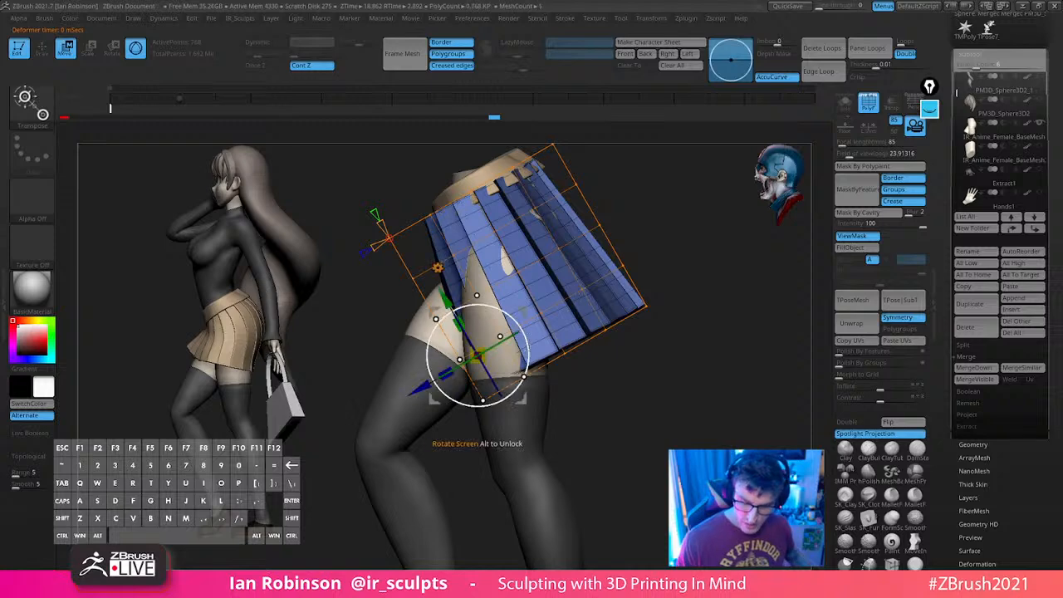
{"action": "left_click_drag", "start_coordinate": [527, 357], "coordinate": [491, 388]}
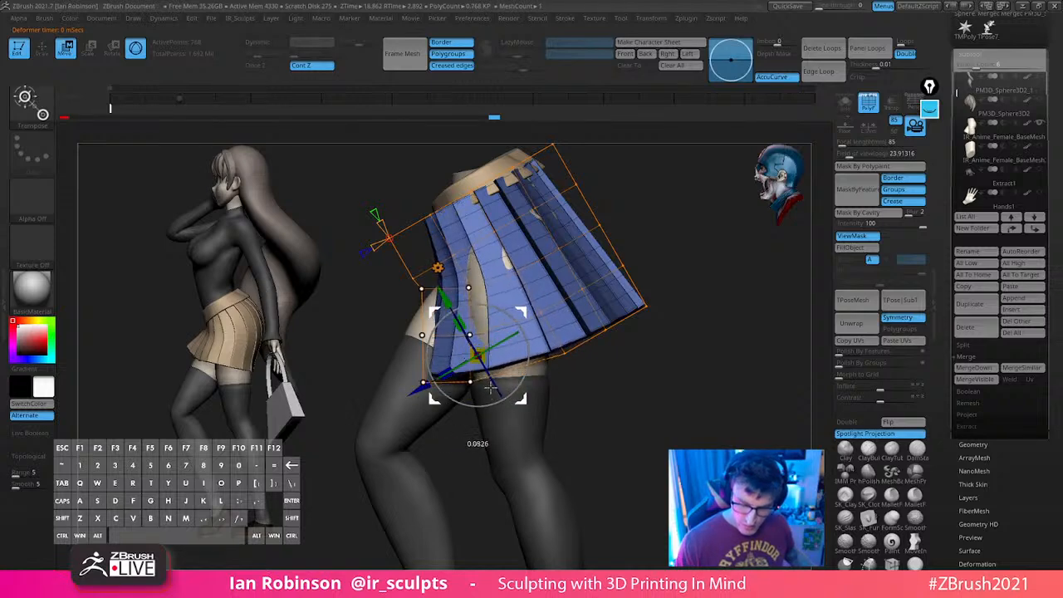
{"action": "left_click_drag", "start_coordinate": [707, 316], "coordinate": [574, 355]}
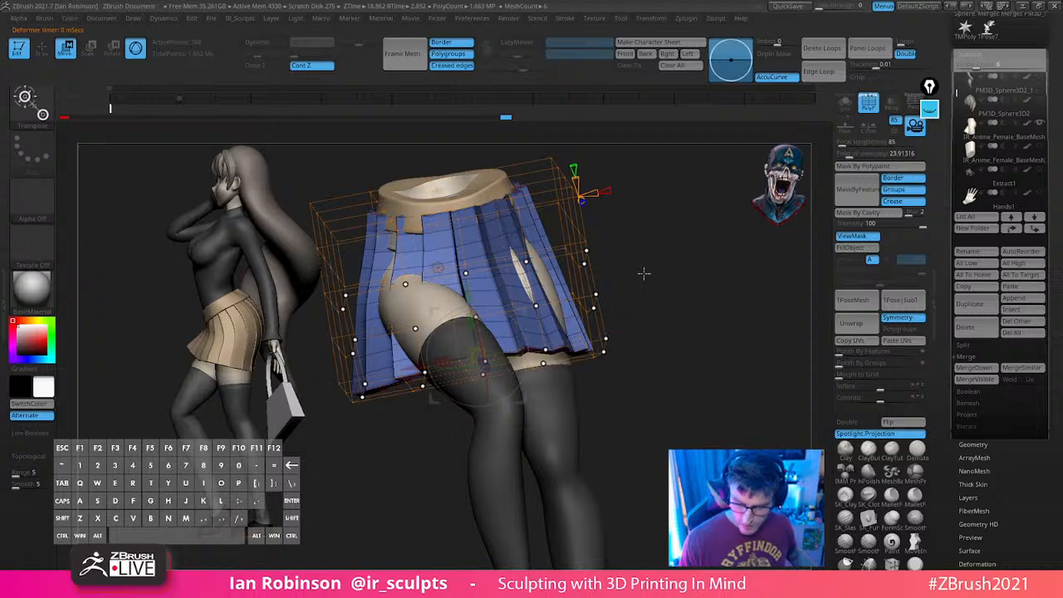
{"action": "mouse_move", "coordinate": [620, 231]}
{"action": "left_mouse_down", "text": "ctrl+alt"}
{"action": "mouse_move", "coordinate": [561, 220]}
{"action": "mouse_move", "coordinate": [689, 357]}
{"action": "mouse_move", "coordinate": [687, 336]}
{"action": "left_mouse_up", "text": "ctrl+alt"}
{"action": "left_click_drag", "start_coordinate": [607, 319], "coordinate": [610, 310]}
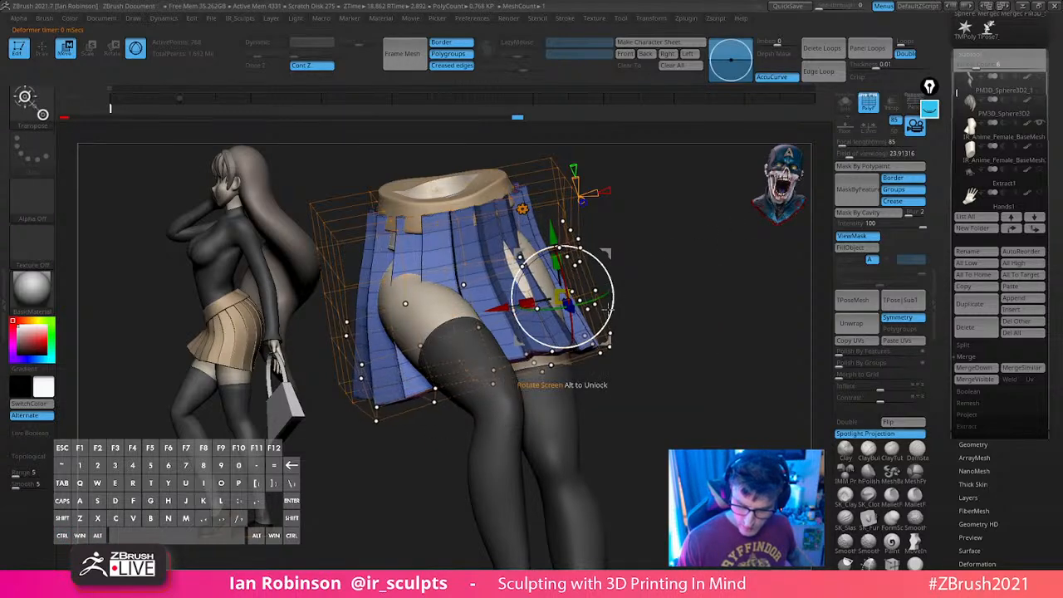
{"action": "key", "text": "ctrl+z"}
{"action": "key", "text": "ctrl+z"}
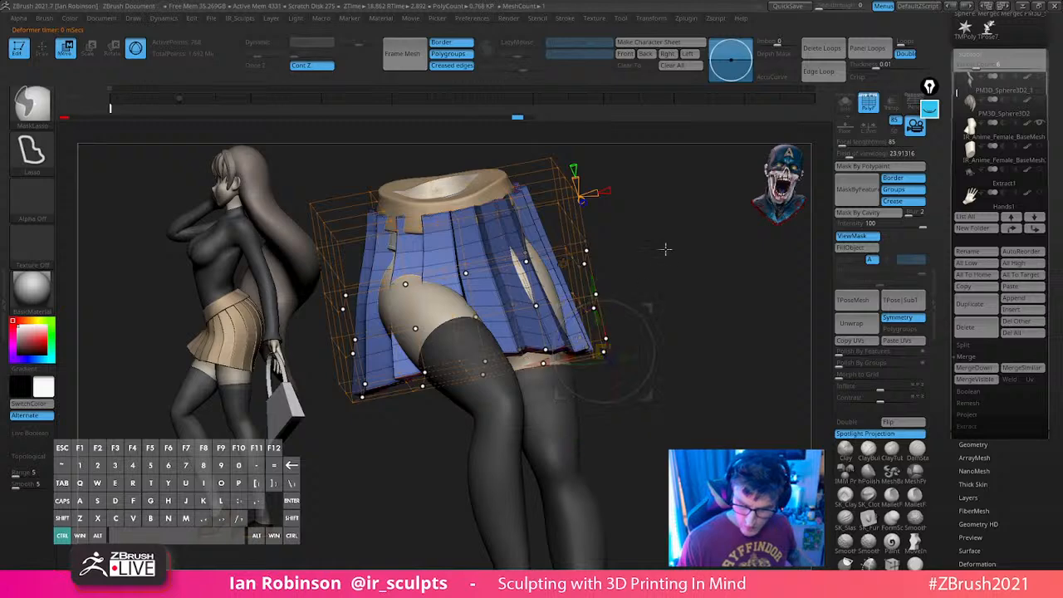
Reselect the cage's control points on the straight-leg side of the skirt and shift them outward around the thigh
{"action": "left_click_drag", "start_coordinate": [665, 250], "coordinate": [677, 260], "text": "ctrl"}
{"action": "mouse_move", "coordinate": [604, 222]}
{"action": "left_mouse_down", "text": "ctrl"}
{"action": "mouse_move", "coordinate": [519, 258]}
{"action": "mouse_move", "coordinate": [698, 278]}
{"action": "mouse_move", "coordinate": [691, 284]}
{"action": "left_mouse_up", "text": "ctrl"}
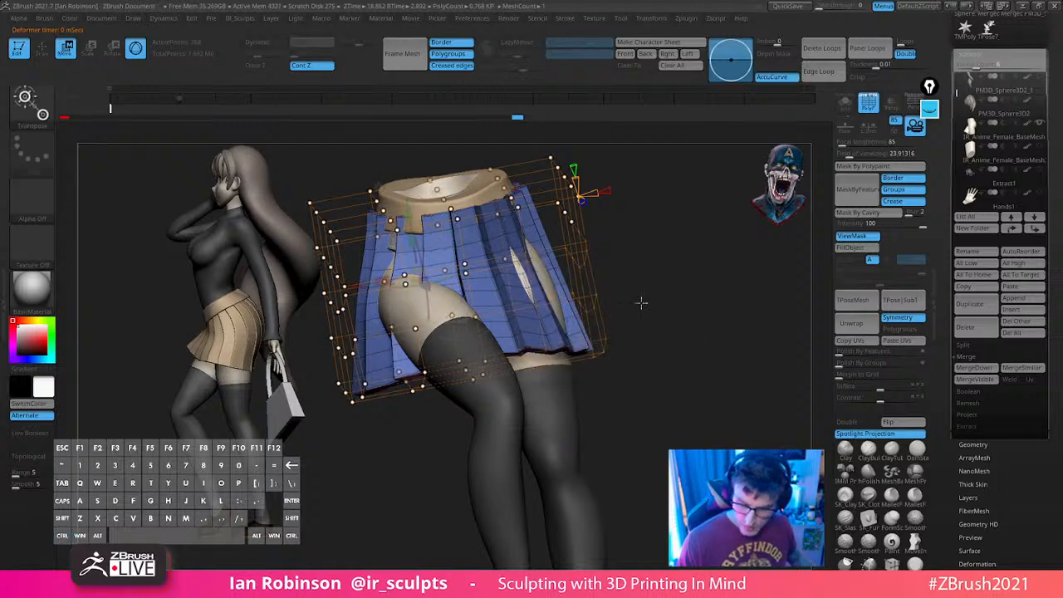
{"action": "left_click", "coordinate": [631, 277], "text": "ctrl"}
{"action": "left_click", "coordinate": [604, 303]}
{"action": "left_click", "coordinate": [639, 294], "text": "ctrl"}
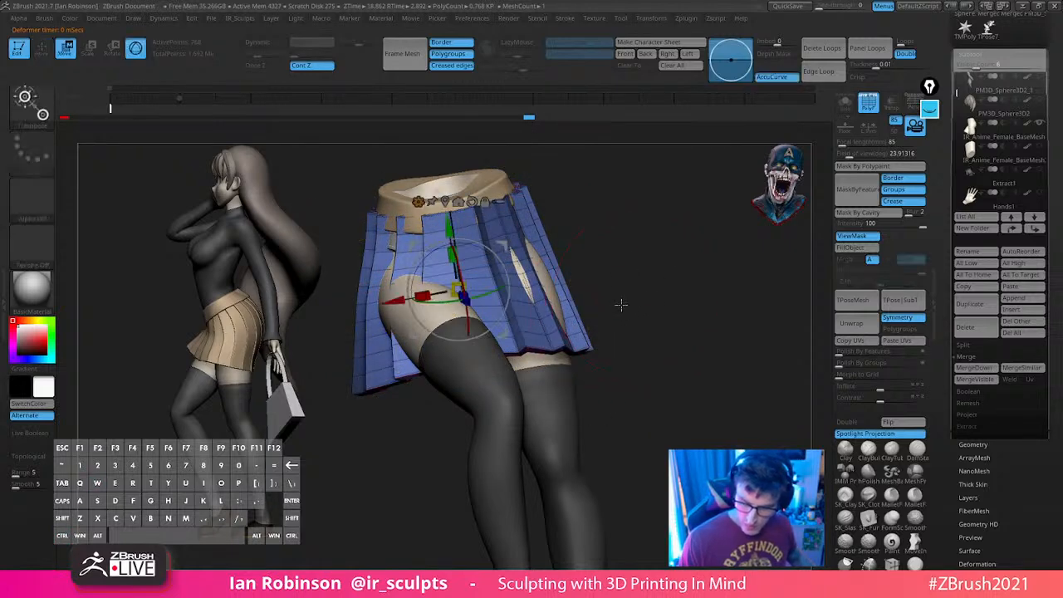
{"action": "left_click_drag", "start_coordinate": [689, 286], "coordinate": [663, 251]}
{"action": "left_click_drag", "start_coordinate": [522, 290], "coordinate": [508, 285]}
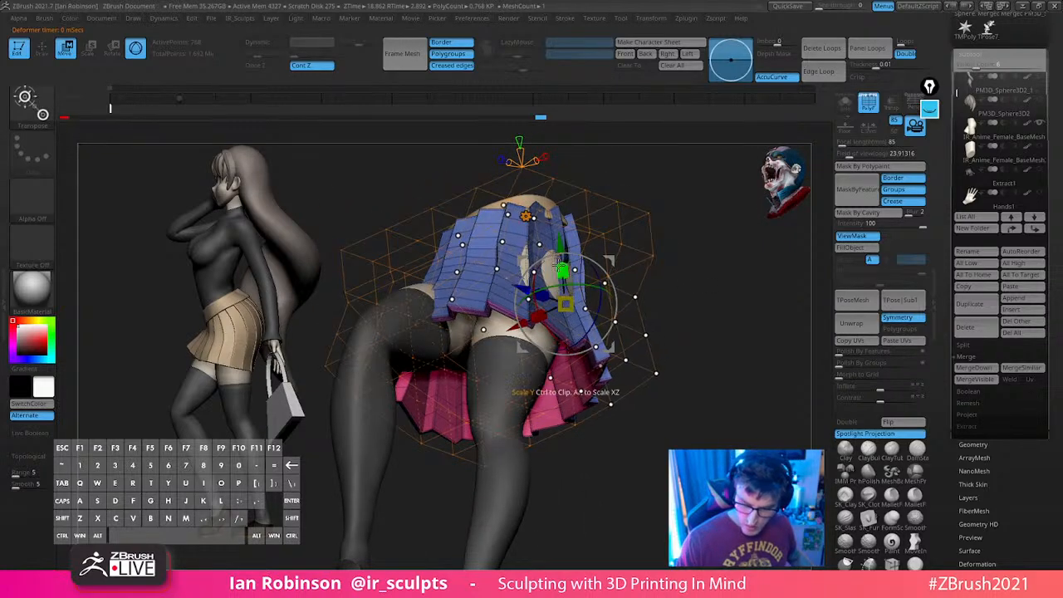
{"action": "left_click_drag", "start_coordinate": [523, 323], "coordinate": [529, 320]}
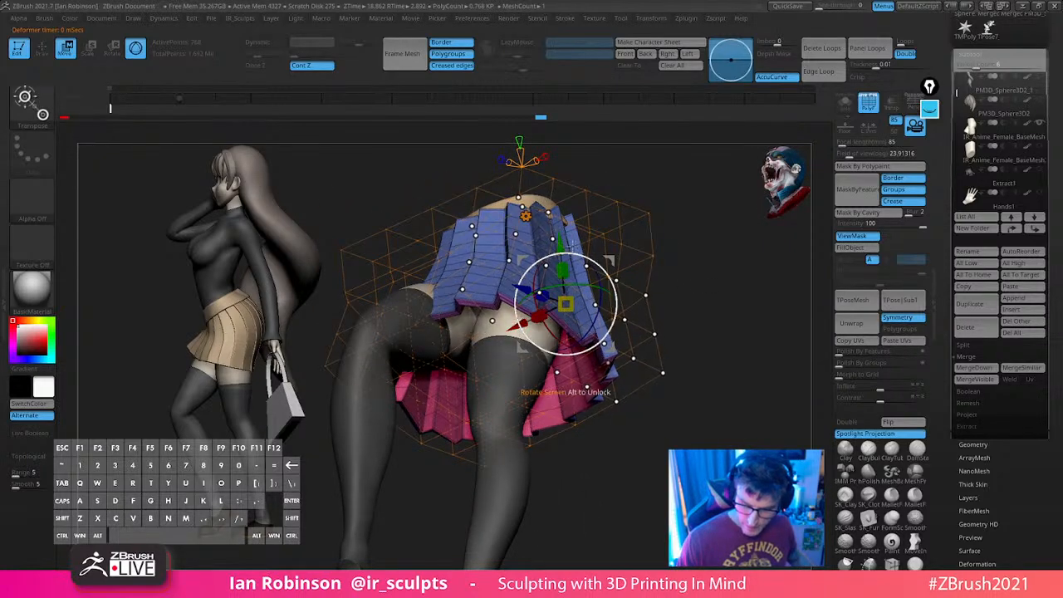
Isolate the deformer cage's control points along the bent-leg side of the skirt
{"action": "left_click_drag", "start_coordinate": [601, 216], "coordinate": [663, 191]}
{"action": "mouse_move", "coordinate": [758, 228]}
{"action": "left_mouse_down", "text": "alt"}
{"action": "mouse_move", "coordinate": [688, 267]}
{"action": "mouse_move", "coordinate": [695, 349]}
{"action": "mouse_move", "coordinate": [679, 320]}
{"action": "left_mouse_up", "text": "alt"}
{"action": "key", "text": "ctrl"}
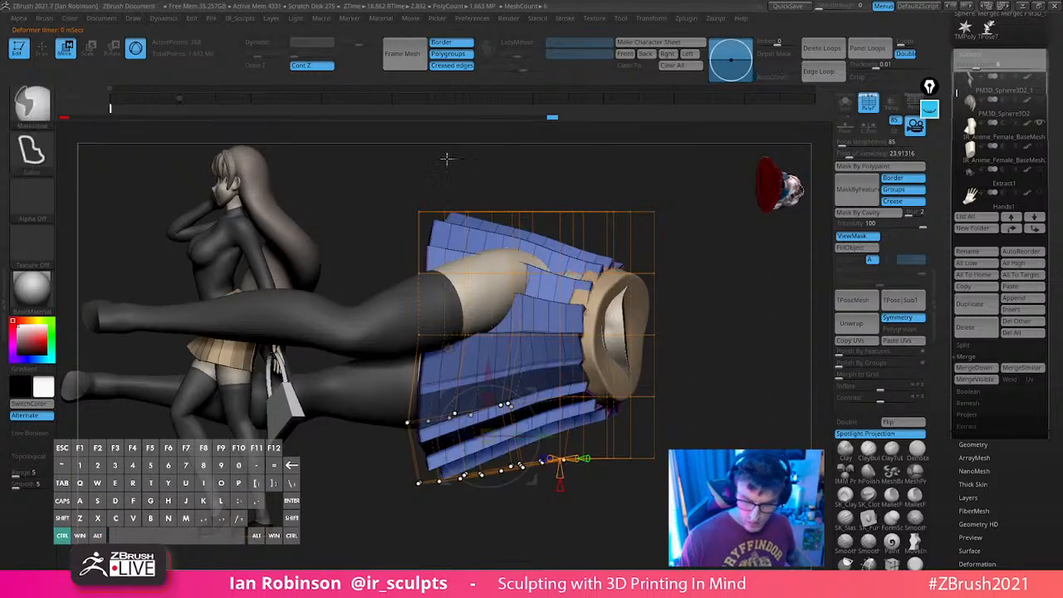
{"action": "mouse_move", "coordinate": [447, 159]}
{"action": "left_mouse_down", "text": "ctrl"}
{"action": "mouse_move", "coordinate": [489, 321]}
{"action": "mouse_move", "coordinate": [657, 193]}
{"action": "left_mouse_up", "text": "ctrl"}
{"action": "mouse_move", "coordinate": [421, 171]}
{"action": "left_mouse_down", "text": "ctrl+alt"}
{"action": "mouse_move", "coordinate": [525, 244]}
{"action": "mouse_move", "coordinate": [531, 152]}
{"action": "left_mouse_up", "text": "ctrl+alt"}
{"action": "mouse_move", "coordinate": [750, 219]}
{"action": "left_mouse_down"}
{"action": "mouse_move", "coordinate": [677, 249]}
{"action": "mouse_move", "coordinate": [689, 241]}
{"action": "left_mouse_up"}
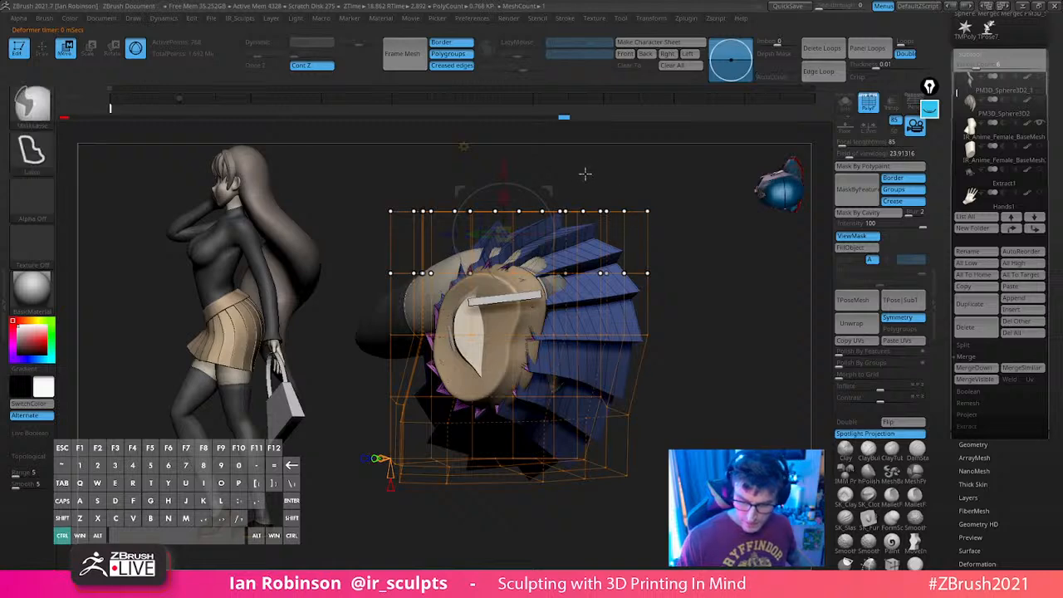
{"action": "mouse_move", "coordinate": [584, 173]}
{"action": "left_mouse_down", "text": "ctrl"}
{"action": "mouse_move", "coordinate": [670, 171]}
{"action": "mouse_move", "coordinate": [643, 192]}
{"action": "mouse_move", "coordinate": [579, 194]}
{"action": "mouse_move", "coordinate": [665, 337]}
{"action": "left_mouse_up", "text": "ctrl"}
{"action": "key", "text": "ctrl+z"}
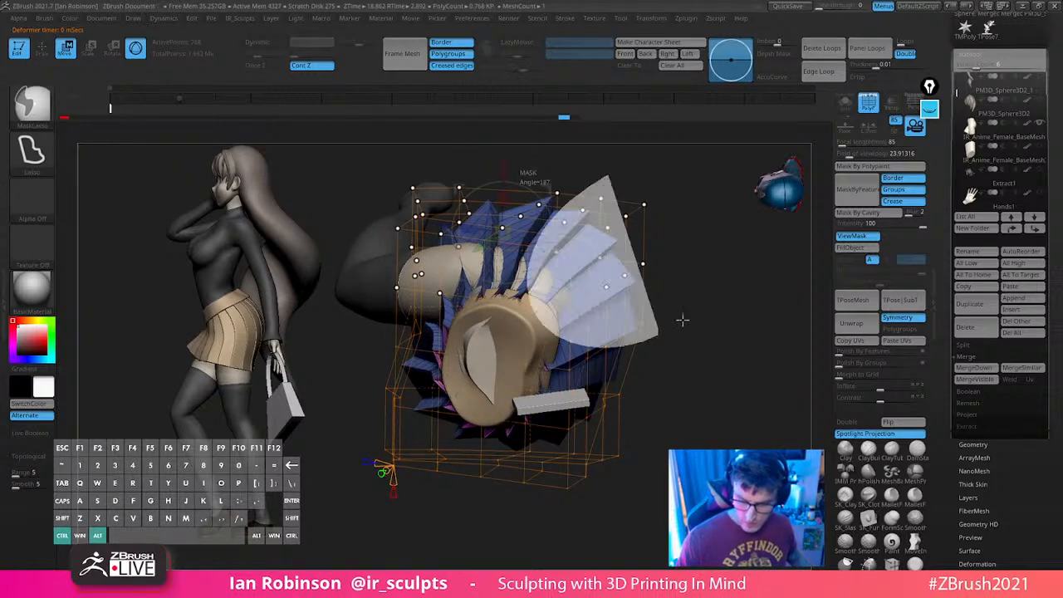
{"action": "left_click_drag", "start_coordinate": [721, 281], "coordinate": [681, 238]}
{"action": "key", "text": "ctrl+z"}
Limit the active control points to those around the bent thigh and reposition them so the pleats wrap over it
{"action": "mouse_move", "coordinate": [611, 154]}
{"action": "left_mouse_down", "text": "ctrl+alt"}
{"action": "mouse_move", "coordinate": [577, 255]}
{"action": "mouse_move", "coordinate": [669, 217]}
{"action": "left_mouse_up", "text": "ctrl+alt"}
{"action": "left_click_drag", "start_coordinate": [604, 161], "coordinate": [668, 168], "text": "ctrl"}
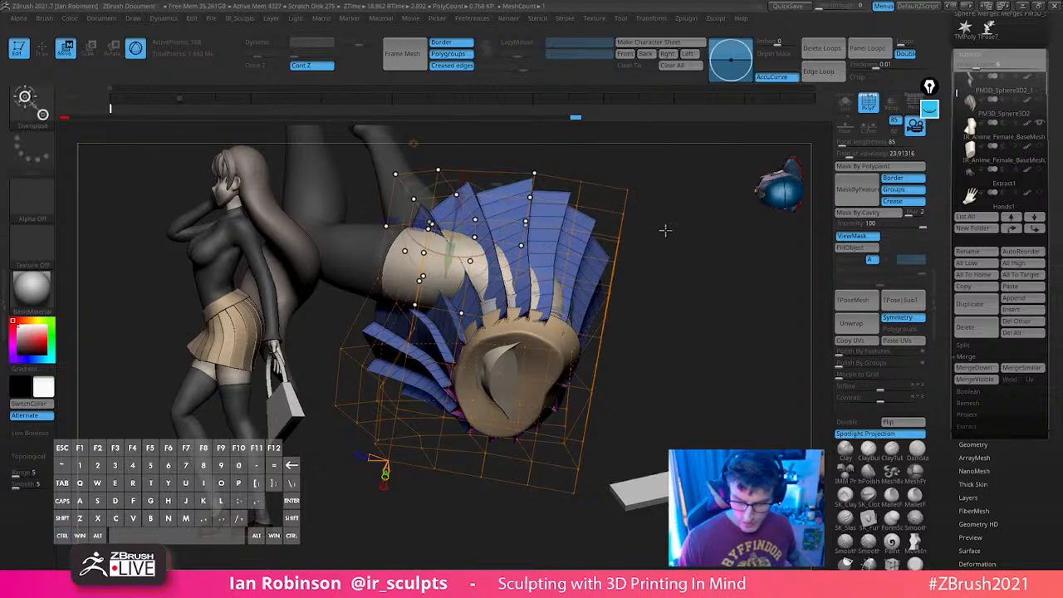
{"action": "left_click", "coordinate": [496, 237], "text": "alt"}
{"action": "left_click_drag", "start_coordinate": [474, 257], "coordinate": [489, 254]}
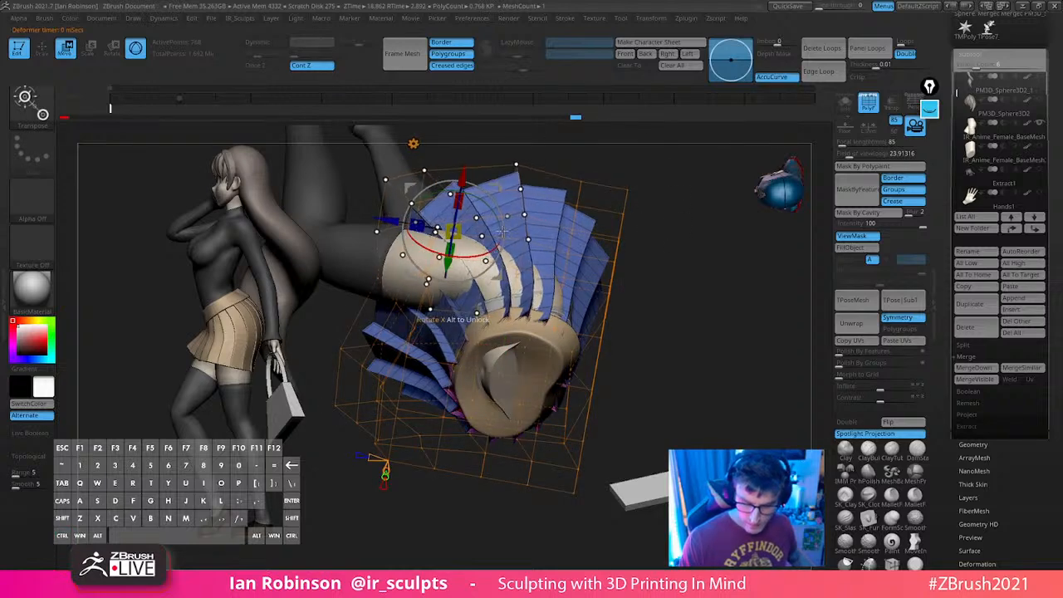
{"action": "left_click_drag", "start_coordinate": [673, 249], "coordinate": [639, 319]}
{"action": "left_click_drag", "start_coordinate": [393, 218], "coordinate": [409, 192]}
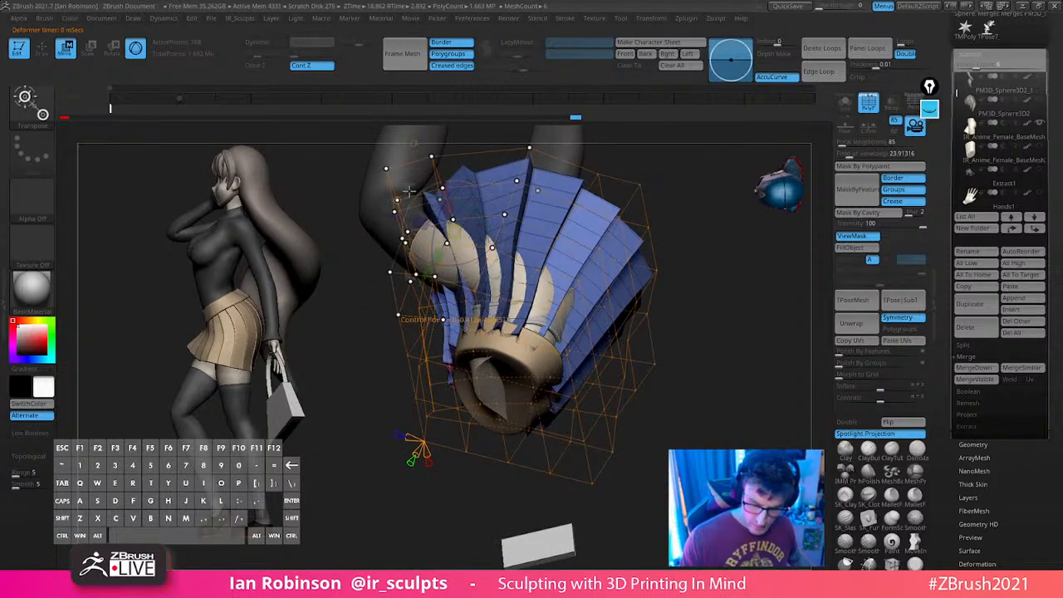
{"action": "left_click_drag", "start_coordinate": [688, 218], "coordinate": [701, 180]}
{"action": "left_click_drag", "start_coordinate": [427, 194], "coordinate": [424, 192]}
Mask the waist end of the pleats and reshape the skirt over the bent thigh with a resized Move brush
{"action": "key", "text": "q"}
{"action": "key", "text": "s"}
{"action": "left_click_drag", "start_coordinate": [616, 233], "coordinate": [600, 233]}
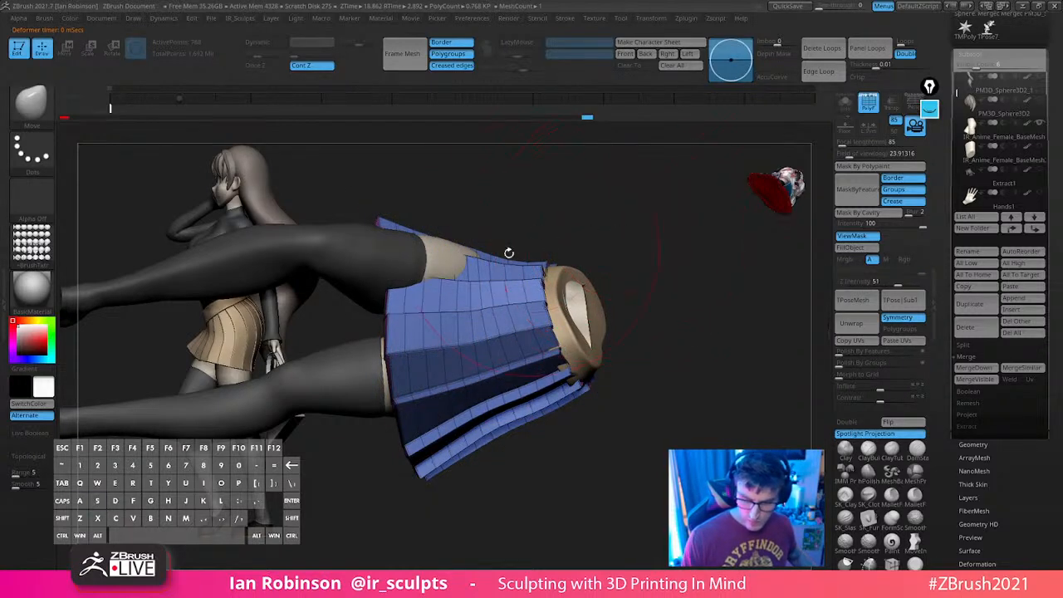
{"action": "mouse_move", "coordinate": [548, 213]}
{"action": "left_mouse_down", "text": "ctrl"}
{"action": "mouse_move", "coordinate": [496, 323]}
{"action": "mouse_move", "coordinate": [642, 394]}
{"action": "left_mouse_up", "text": "ctrl"}
{"action": "left_click_drag", "start_coordinate": [643, 271], "coordinate": [706, 268]}
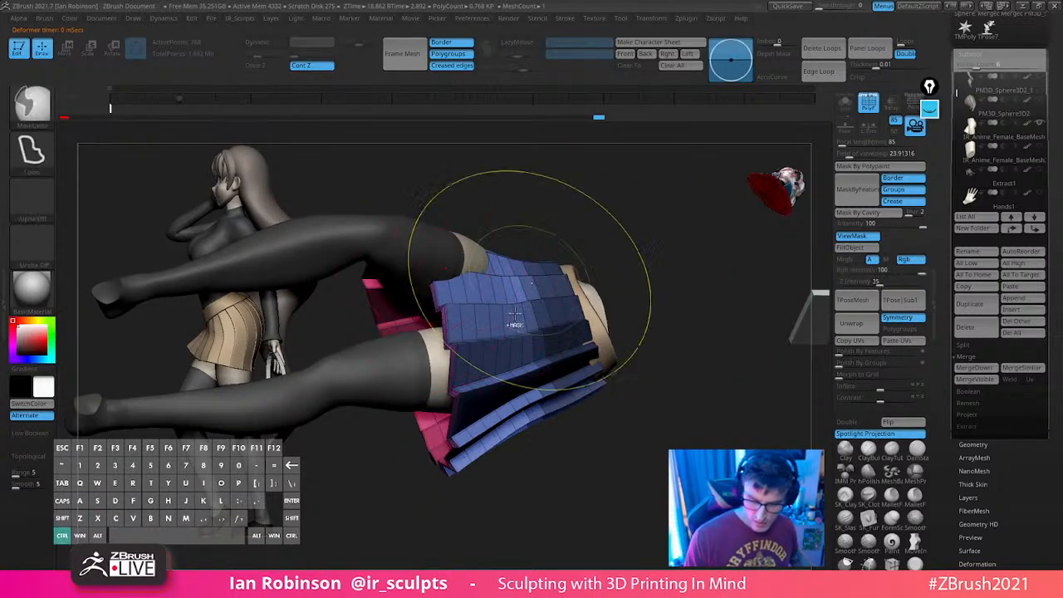
{"action": "left_click", "coordinate": [577, 236], "text": "ctrl"}
{"action": "left_click", "coordinate": [596, 228], "text": "ctrl"}
{"action": "left_click_drag", "start_coordinate": [456, 276], "coordinate": [479, 255]}
{"action": "mouse_move", "coordinate": [638, 189]}
{"action": "left_mouse_down"}
{"action": "mouse_move", "coordinate": [572, 174]}
{"action": "mouse_move", "coordinate": [686, 216]}
{"action": "mouse_move", "coordinate": [673, 286]}
{"action": "left_mouse_up"}
{"action": "left_click_drag", "start_coordinate": [506, 320], "coordinate": [493, 324]}
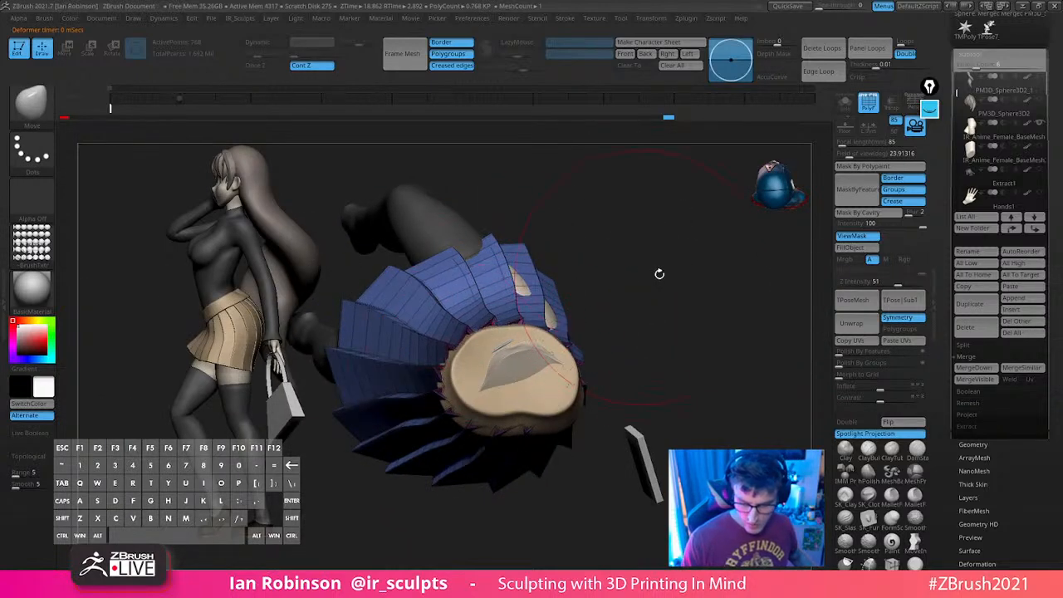
Turn on dynamic subdivision for the skirt and adjust the pleats along the hem with the Move brush
{"action": "left_click_drag", "start_coordinate": [660, 274], "coordinate": [544, 324]}
{"action": "key", "text": "d"}
{"action": "left_click_drag", "start_coordinate": [621, 259], "coordinate": [532, 249]}
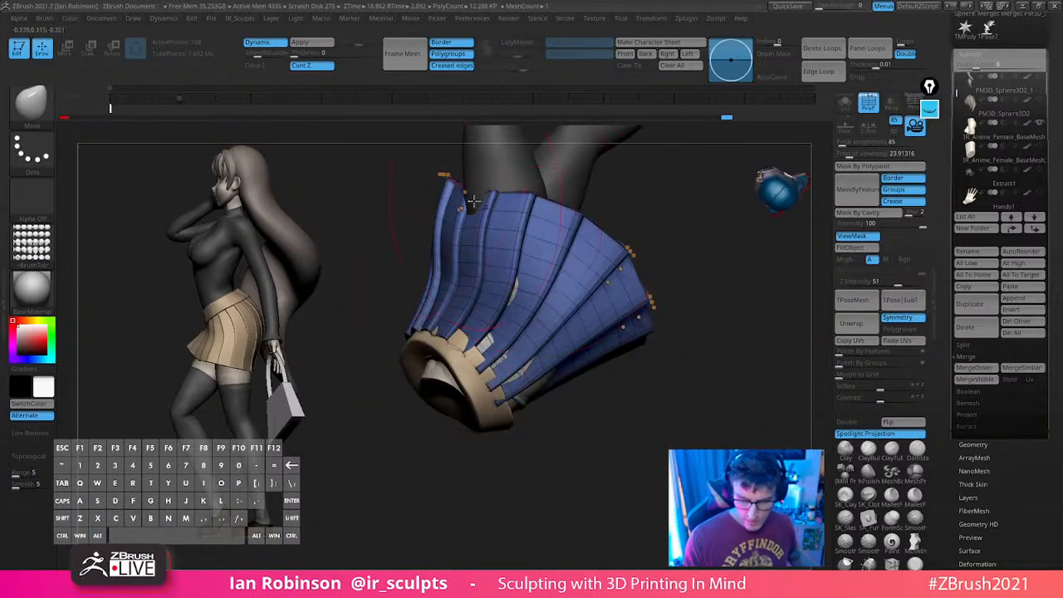
{"action": "left_click_drag", "start_coordinate": [482, 204], "coordinate": [461, 185]}
{"action": "left_click_drag", "start_coordinate": [375, 297], "coordinate": [355, 306]}
{"action": "left_click_drag", "start_coordinate": [497, 200], "coordinate": [501, 189]}
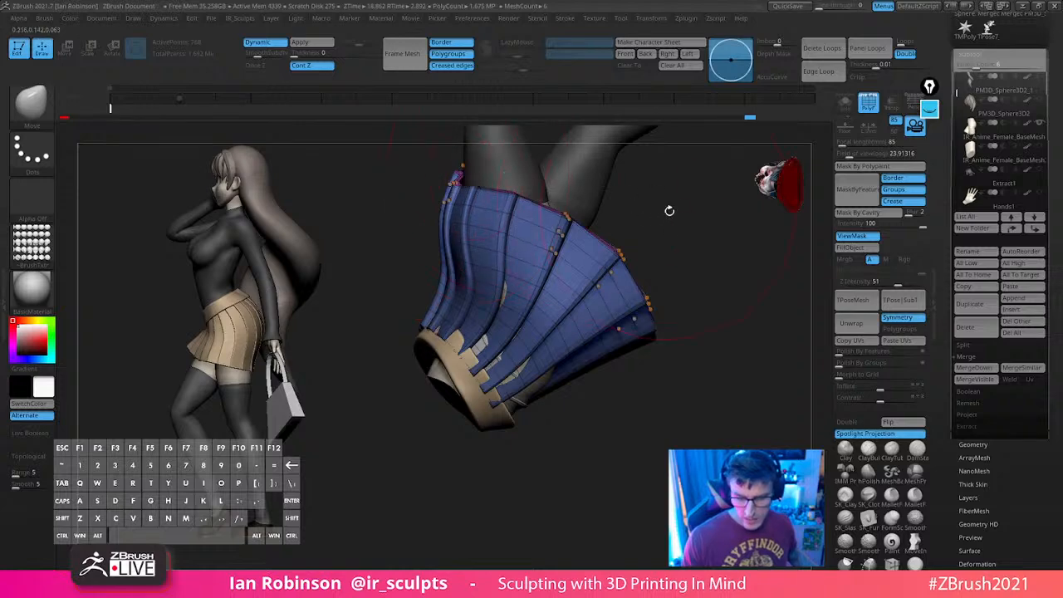
Move the upper ends of the pleats closer to the waistband with the Move brush
{"action": "left_click_drag", "start_coordinate": [670, 208], "coordinate": [630, 223], "text": "alt"}
{"action": "left_click_drag", "start_coordinate": [674, 254], "coordinate": [691, 264]}
{"action": "left_click_drag", "start_coordinate": [451, 352], "coordinate": [446, 357]}
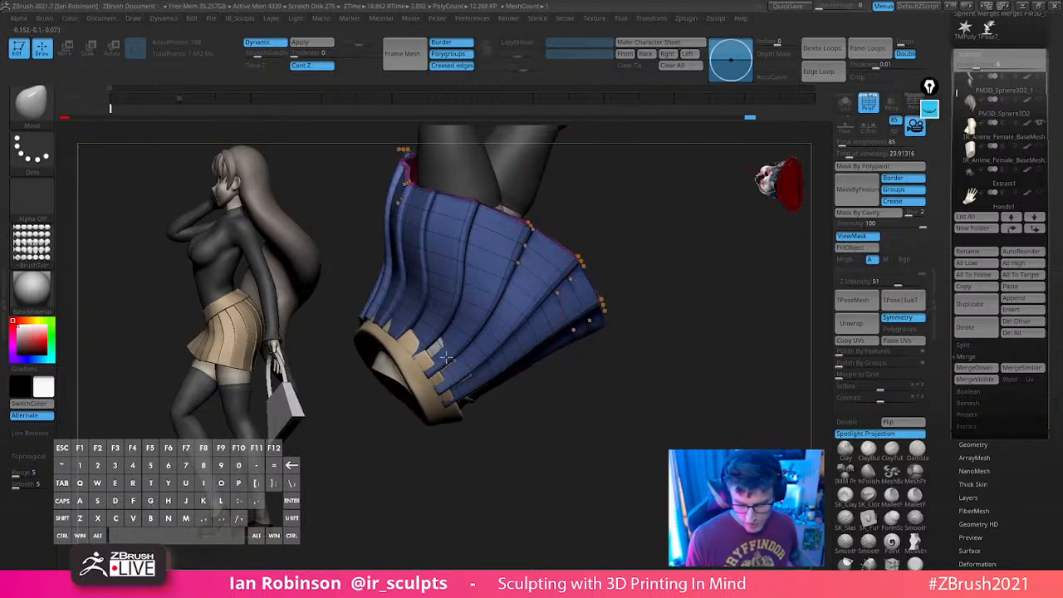
{"action": "left_click_drag", "start_coordinate": [502, 382], "coordinate": [527, 370]}
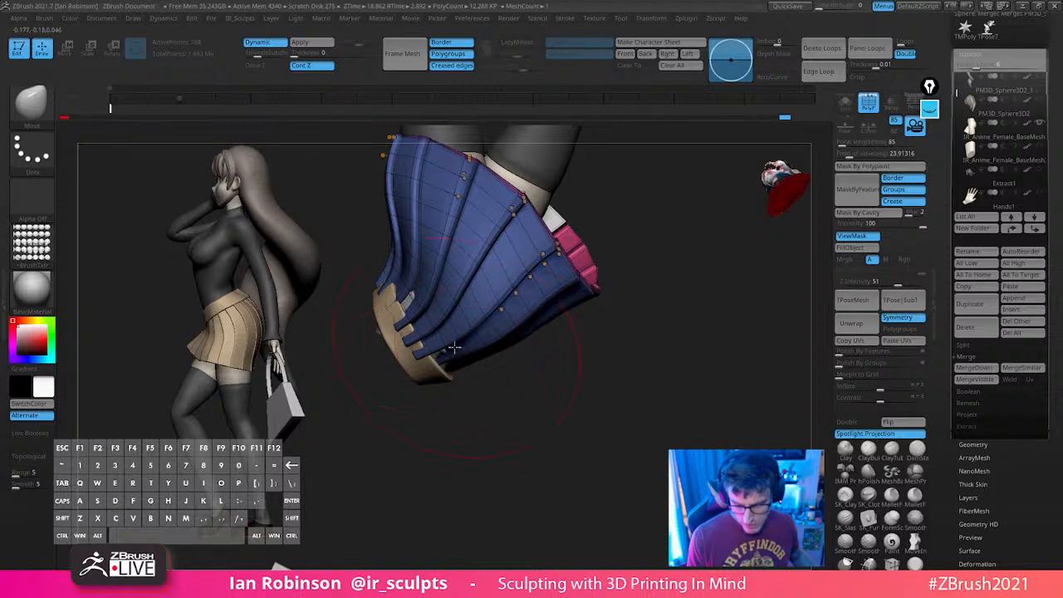
{"action": "left_click_drag", "start_coordinate": [454, 347], "coordinate": [464, 353]}
Select the waistband subtool and make all subtools of the figure visible
{"action": "mouse_move", "coordinate": [503, 389]}
{"action": "left_mouse_down"}
{"action": "mouse_move", "coordinate": [608, 391]}
{"action": "mouse_move", "coordinate": [605, 419]}
{"action": "left_mouse_up"}
{"action": "key", "text": "s"}
{"action": "mouse_move", "coordinate": [609, 358]}
{"action": "left_mouse_down"}
{"action": "mouse_move", "coordinate": [605, 339]}
{"action": "mouse_move", "coordinate": [574, 328]}
{"action": "mouse_move", "coordinate": [702, 354]}
{"action": "mouse_move", "coordinate": [700, 280]}
{"action": "mouse_move", "coordinate": [653, 311]}
{"action": "mouse_move", "coordinate": [617, 233]}
{"action": "left_mouse_up"}
{"action": "left_click", "coordinate": [575, 214], "text": "alt"}
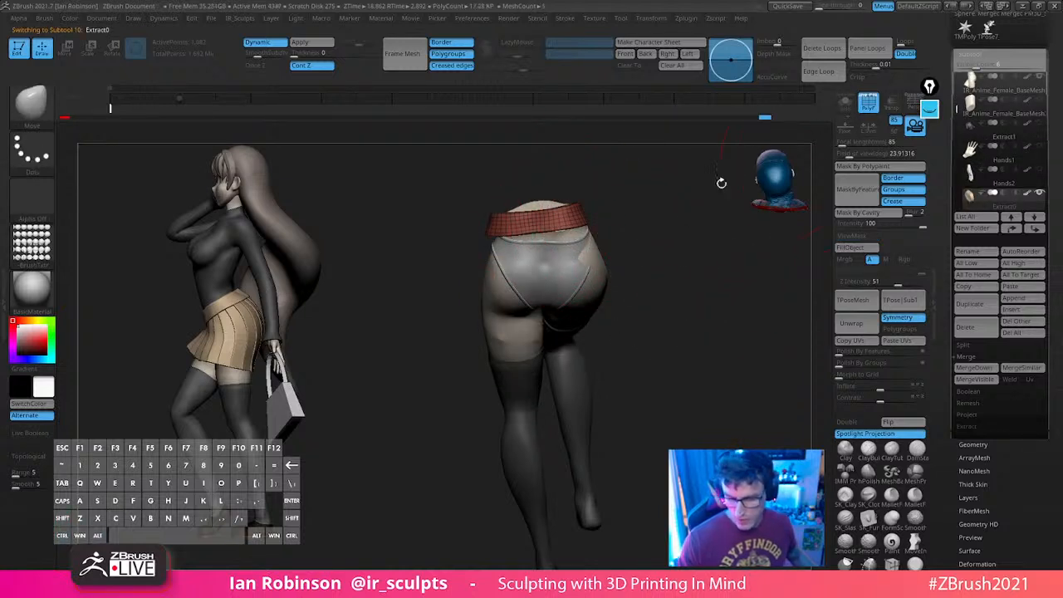
{"action": "left_click_drag", "start_coordinate": [956, 111], "coordinate": [955, 180]}
{"action": "left_click", "coordinate": [1041, 104], "text": "shift"}
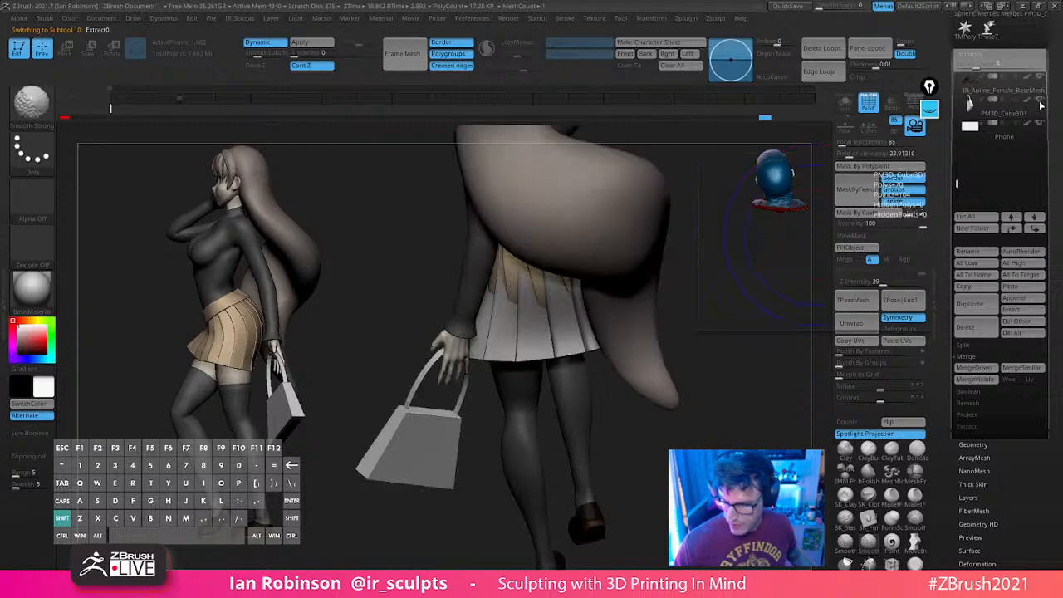
Select the new pleated skirt subtool and hide the old Skirt subtool
{"action": "left_click_drag", "start_coordinate": [733, 299], "coordinate": [706, 270], "text": "alt"}
{"action": "left_click", "coordinate": [558, 297], "text": "alt"}
{"action": "mouse_move", "coordinate": [656, 301]}
{"action": "left_mouse_down"}
{"action": "mouse_move", "coordinate": [740, 304]}
{"action": "mouse_move", "coordinate": [704, 366]}
{"action": "left_mouse_up"}
{"action": "key", "text": "shift+f"}
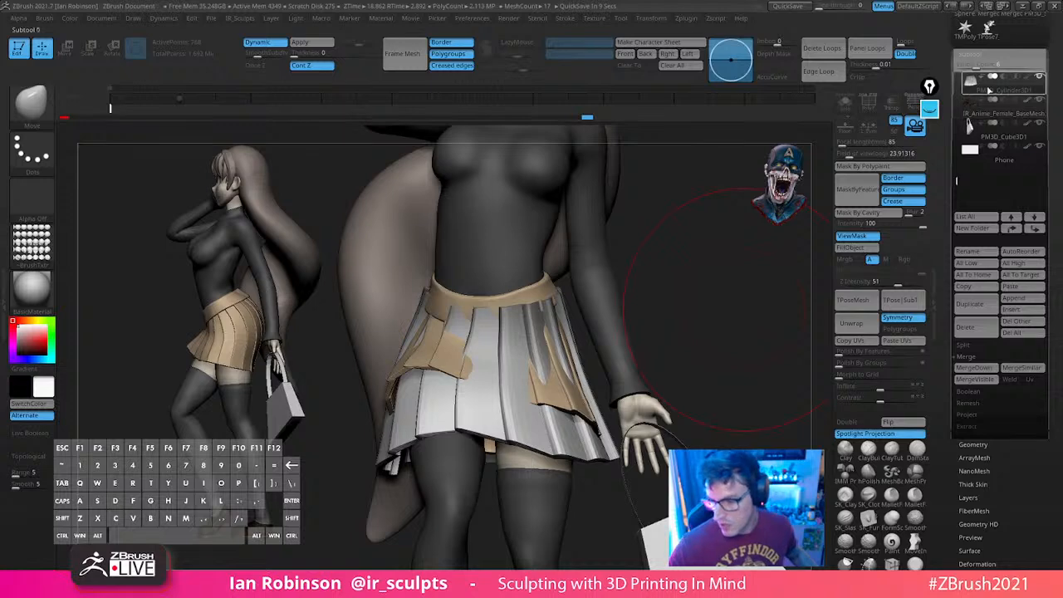
{"action": "left_click_drag", "start_coordinate": [956, 177], "coordinate": [957, 155]}
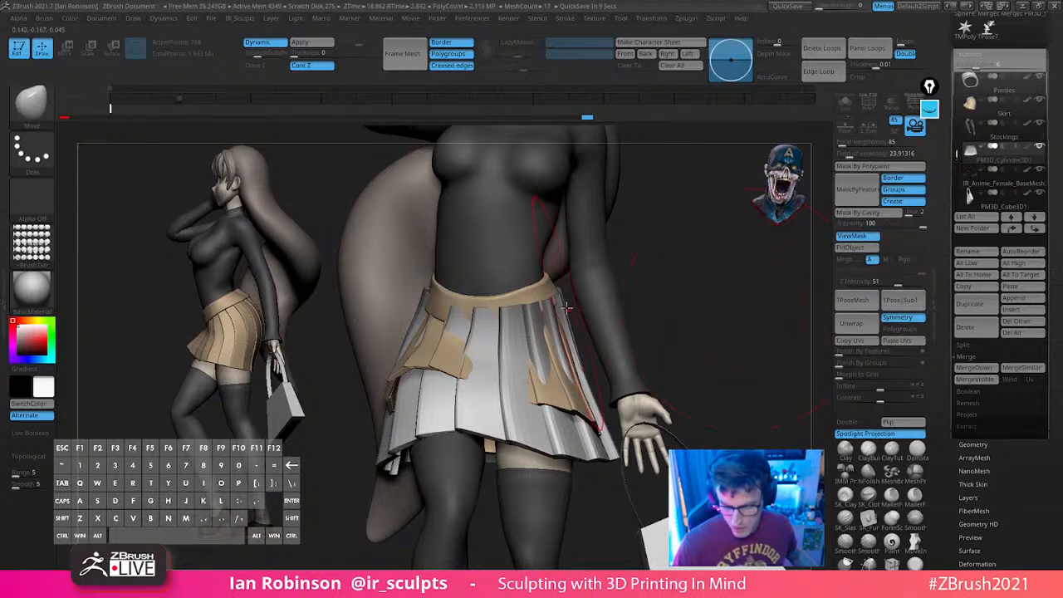
{"action": "left_click", "coordinate": [1041, 100]}
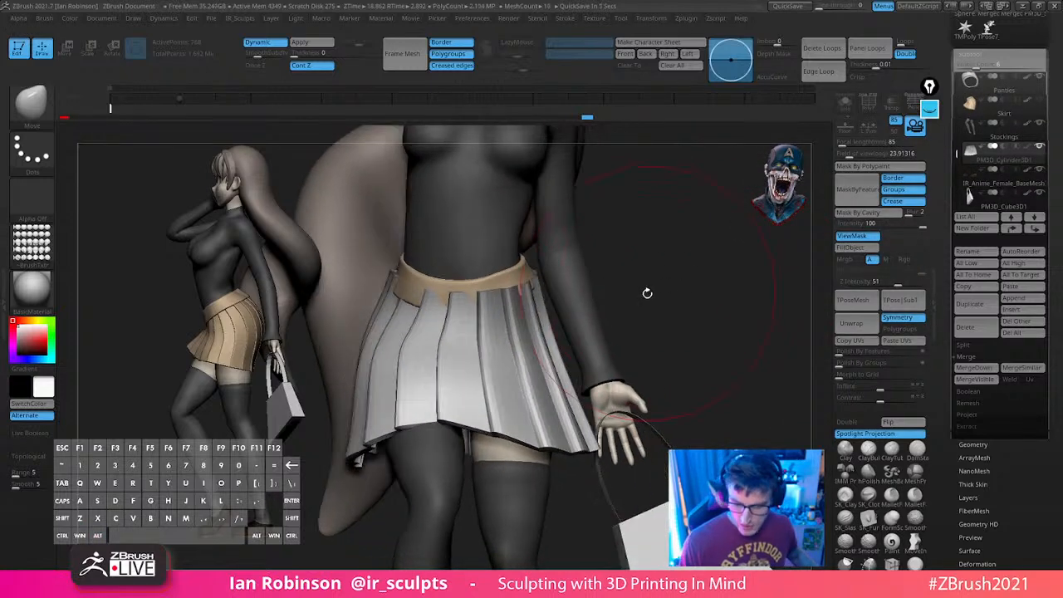
Show the polyframe on the pleated skirt and dock the Dynamics simulation settings beside the viewport
{"action": "key", "text": "shift+f"}
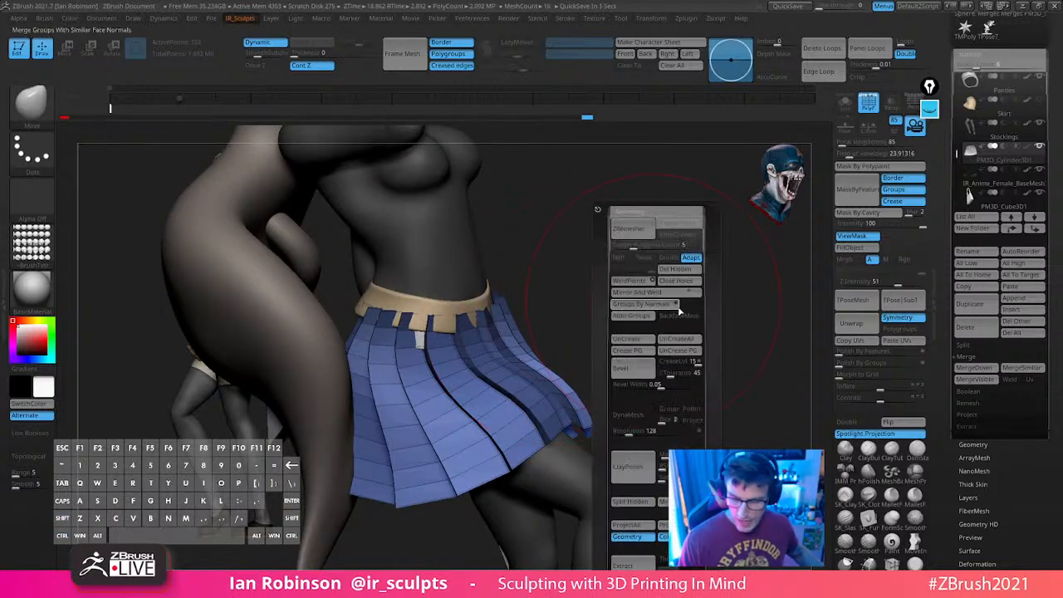
{"action": "key", "text": "Escape"}
{"action": "key", "text": "space"}
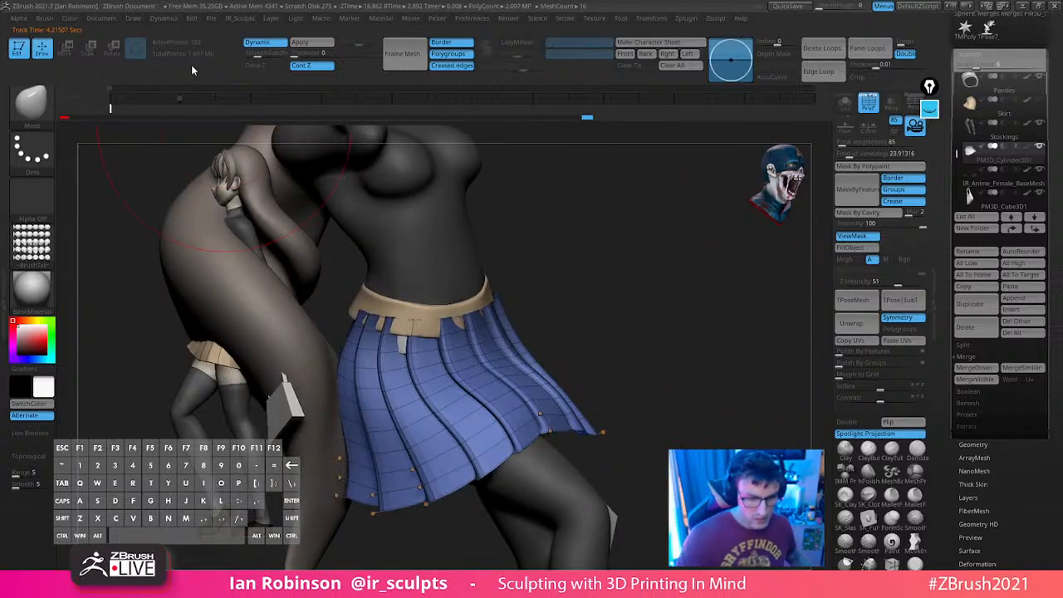
{"action": "left_click", "coordinate": [167, 20]}
{"action": "left_click", "coordinate": [156, 31]}
{"action": "left_click", "coordinate": [159, 20]}
{"action": "left_click", "coordinate": [155, 31]}
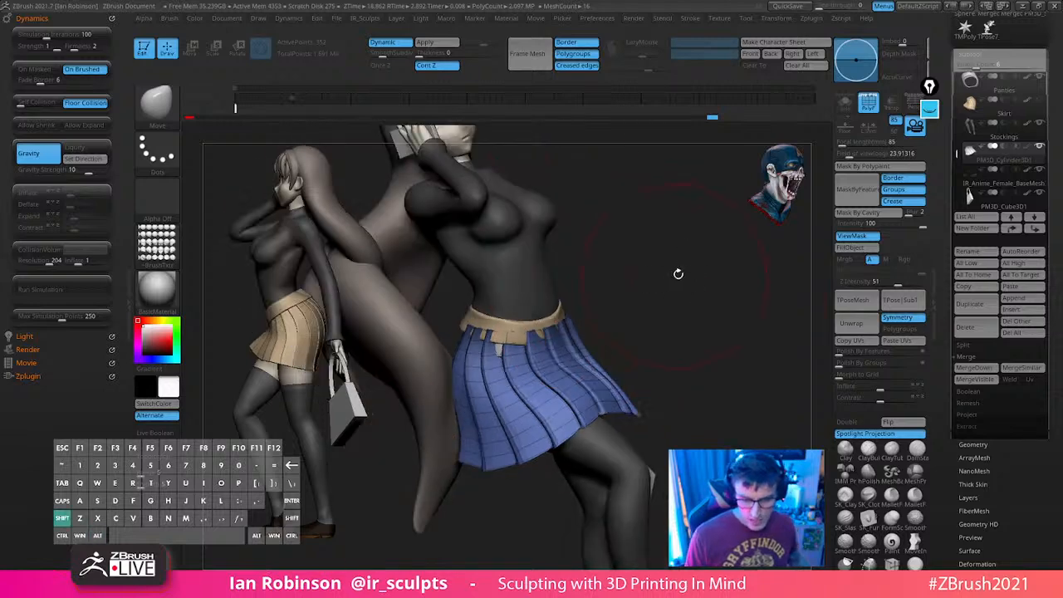
{"action": "key", "text": "ctrl"}
{"action": "mouse_move", "coordinate": [685, 274]}
{"action": "left_mouse_down"}
{"action": "mouse_move", "coordinate": [750, 280]}
{"action": "mouse_move", "coordinate": [655, 295]}
{"action": "left_mouse_up"}
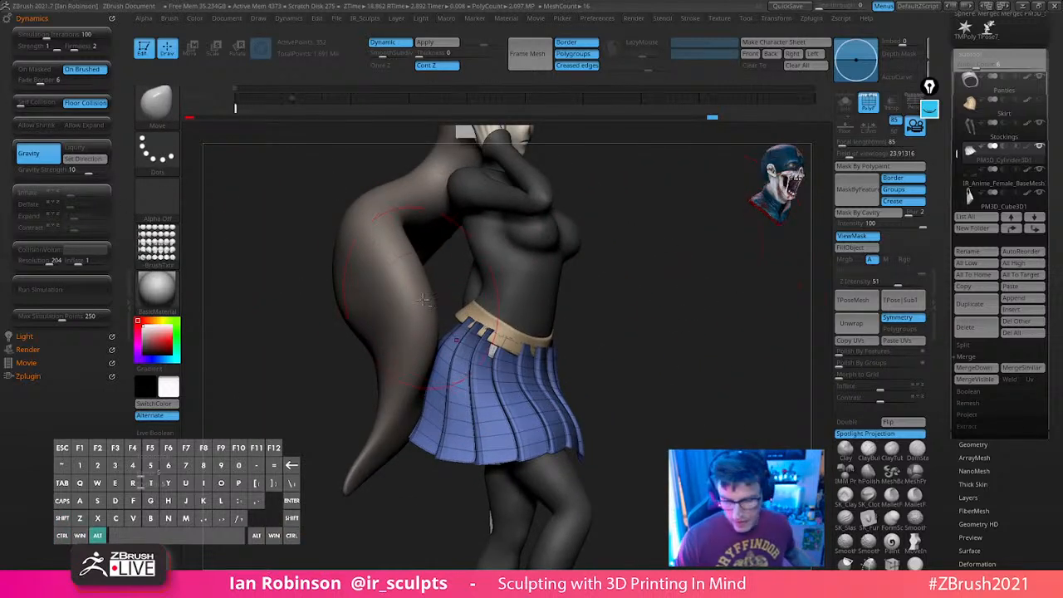
Hide the tail subtool and make the pleated skirt the active subtool again
{"action": "left_click", "coordinate": [395, 296], "text": "alt"}
{"action": "left_click", "coordinate": [508, 409], "text": "alt"}
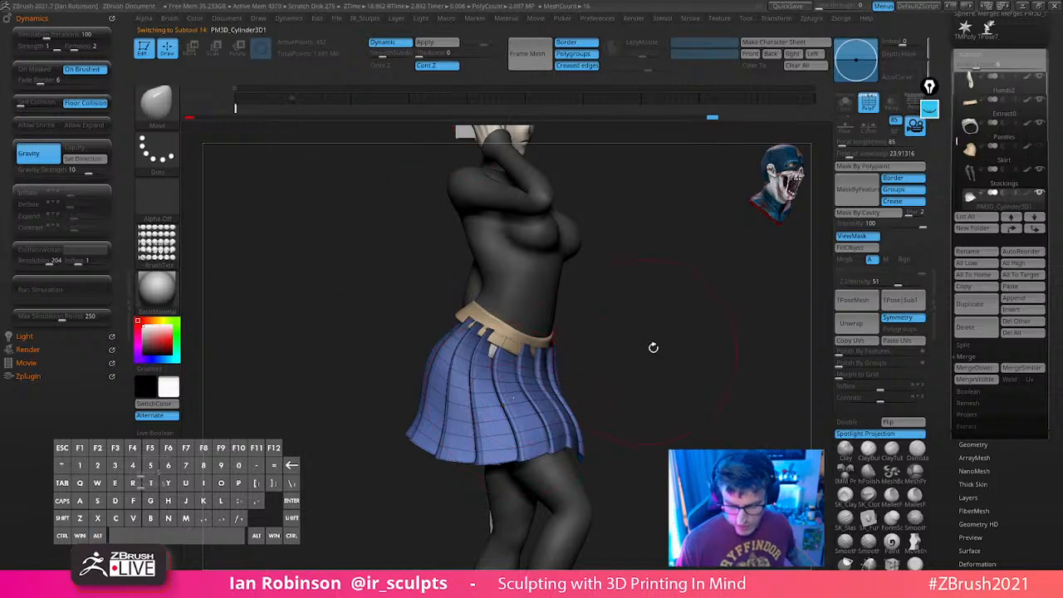
{"action": "left_click_drag", "start_coordinate": [653, 347], "coordinate": [552, 349]}
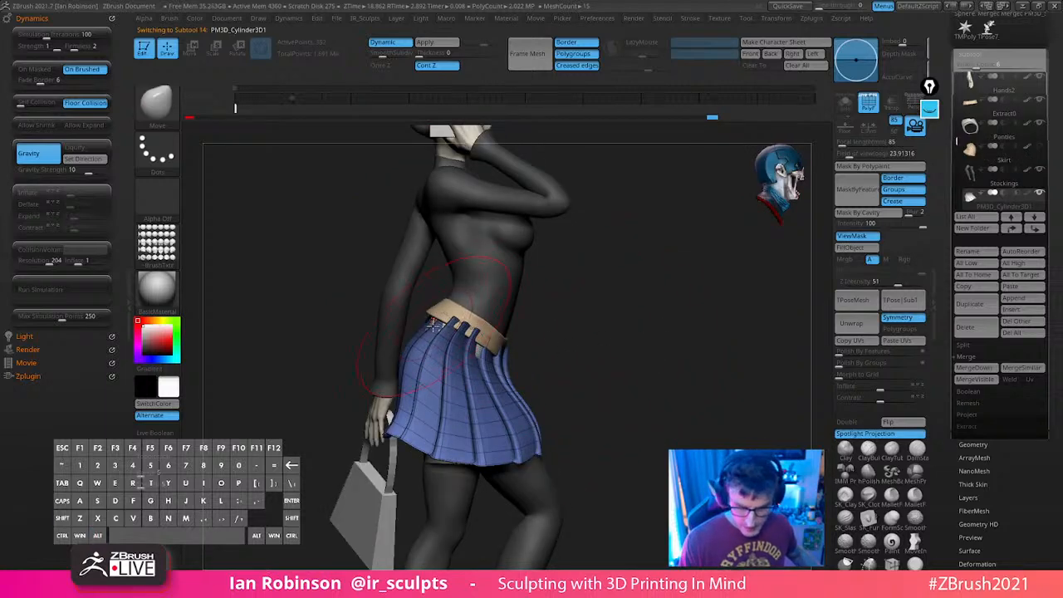
Clear the mask on the skirt and pull the upper ends of the side pleats up to the waistband
{"action": "key", "text": "ctrl+h"}
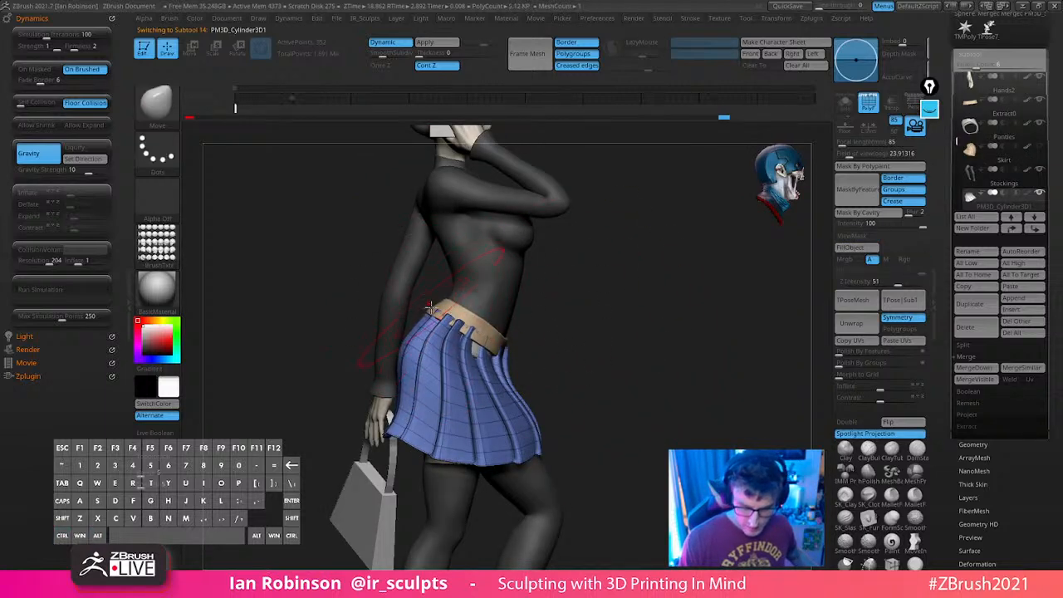
{"action": "left_click_drag", "start_coordinate": [430, 309], "coordinate": [589, 254]}
{"action": "mouse_move", "coordinate": [657, 218]}
{"action": "left_mouse_down"}
{"action": "mouse_move", "coordinate": [629, 218]}
{"action": "mouse_move", "coordinate": [688, 205]}
{"action": "mouse_move", "coordinate": [706, 180]}
{"action": "mouse_move", "coordinate": [623, 245]}
{"action": "mouse_move", "coordinate": [531, 368]}
{"action": "mouse_move", "coordinate": [544, 259]}
{"action": "left_mouse_up"}
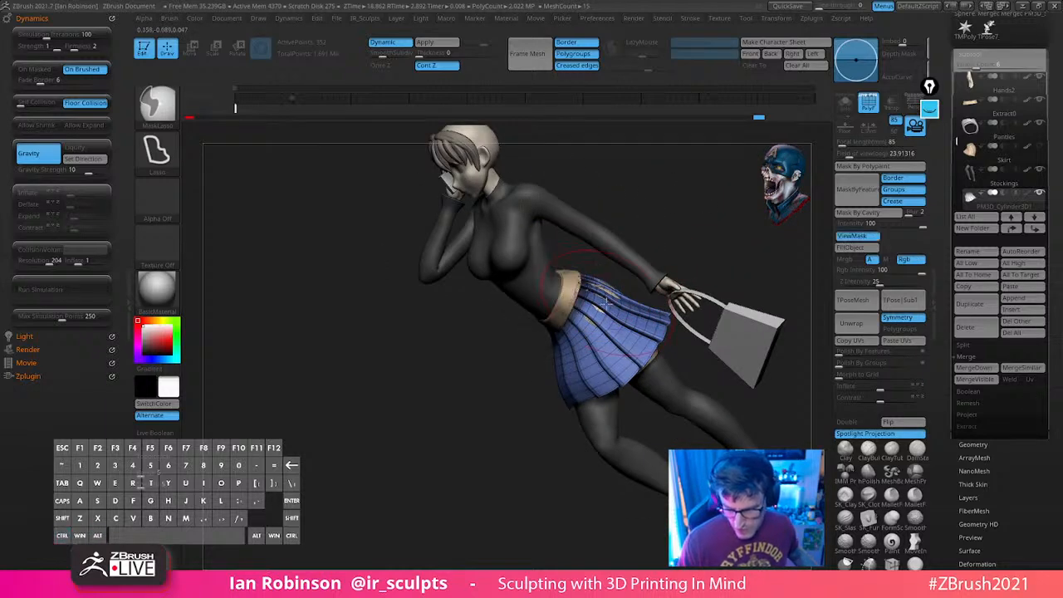
{"action": "left_click_drag", "start_coordinate": [617, 298], "coordinate": [633, 277]}
{"action": "left_click_drag", "start_coordinate": [698, 228], "coordinate": [732, 281]}
{"action": "left_click_drag", "start_coordinate": [732, 281], "coordinate": [653, 313], "text": "alt"}
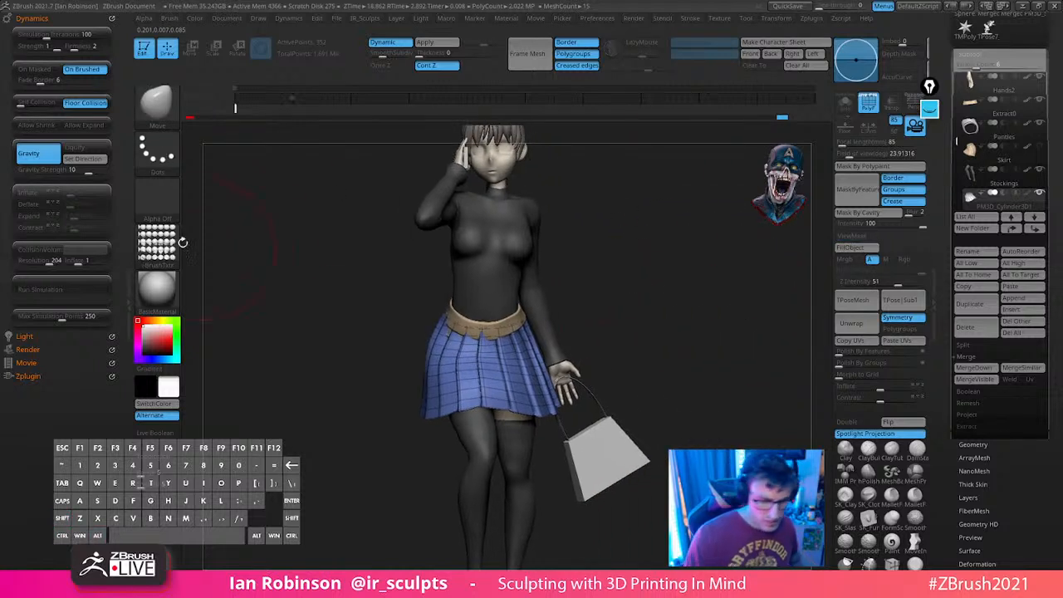
Turn on the collision volume and set the gravity strength to 1
{"action": "left_click", "coordinate": [38, 249]}
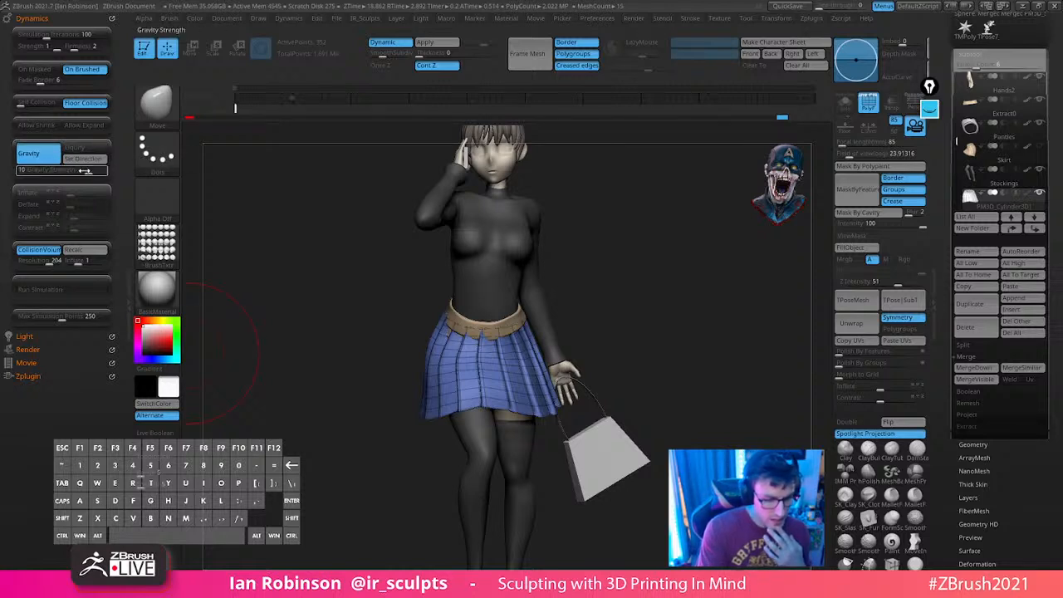
{"action": "left_click", "coordinate": [83, 170]}
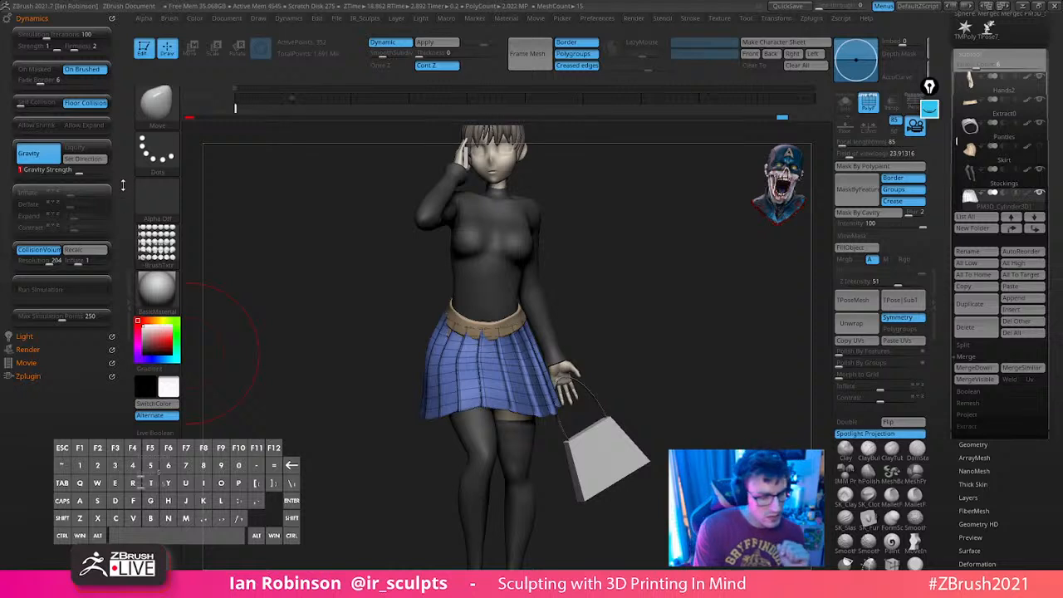
Mask the skirt and switch the cloth simulation to act on masked areas
{"action": "left_click_drag", "start_coordinate": [731, 295], "coordinate": [658, 300]}
{"action": "mouse_move", "coordinate": [479, 358]}
{"action": "left_mouse_down", "text": "ctrl"}
{"action": "mouse_move", "coordinate": [517, 252]}
{"action": "mouse_move", "coordinate": [579, 311]}
{"action": "mouse_move", "coordinate": [565, 349]}
{"action": "left_mouse_up", "text": "ctrl"}
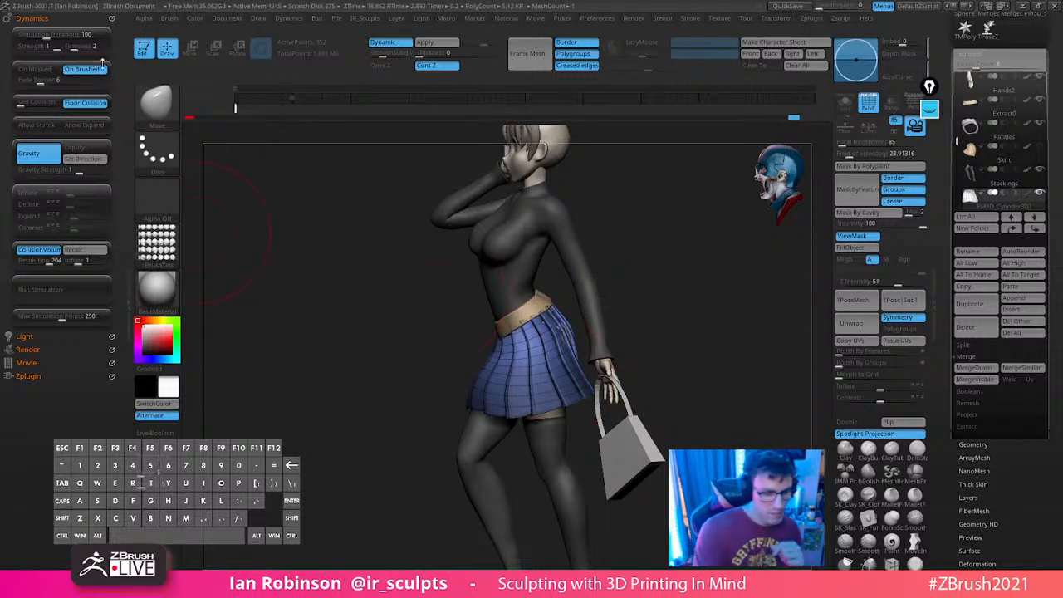
{"action": "left_click", "coordinate": [51, 71]}
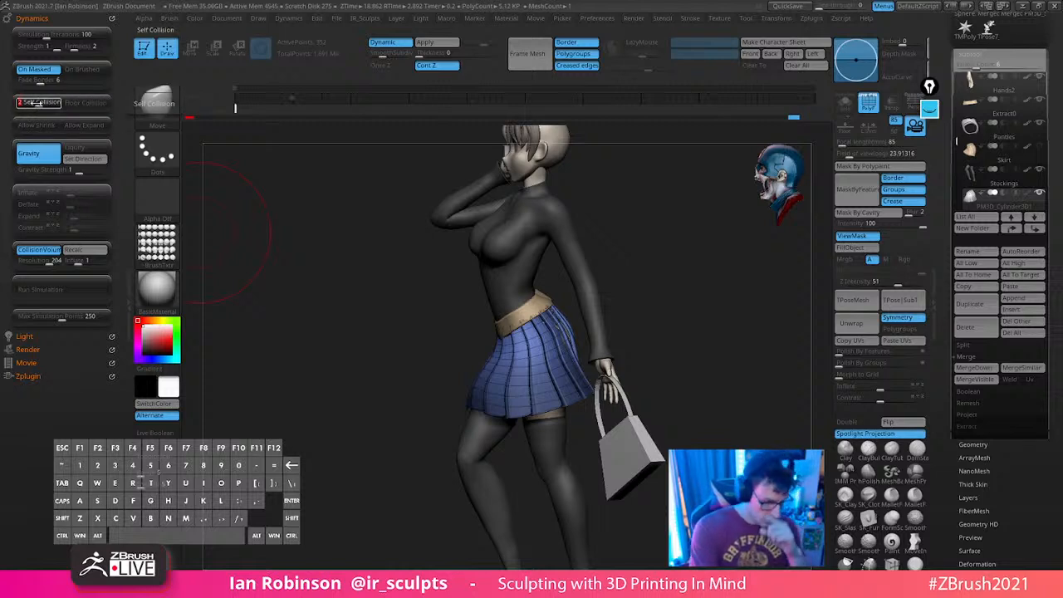
Set self collision to 3 and the collision volume inflate to 0
{"action": "left_click", "coordinate": [40, 102]}
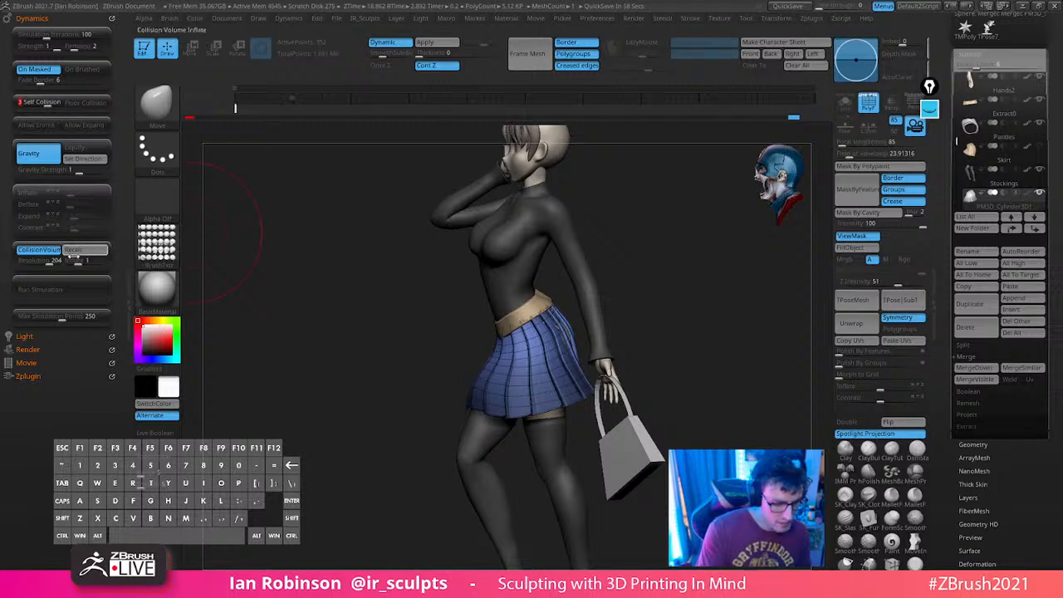
{"action": "left_click_drag", "start_coordinate": [77, 261], "coordinate": [65, 266]}
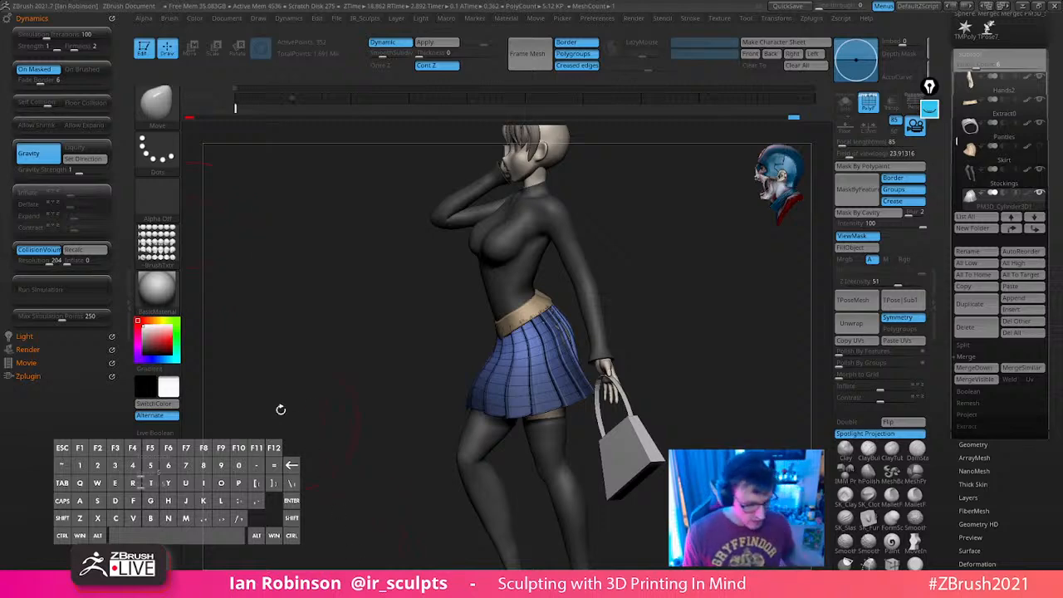
{"action": "left_click_drag", "start_coordinate": [281, 410], "coordinate": [736, 273]}
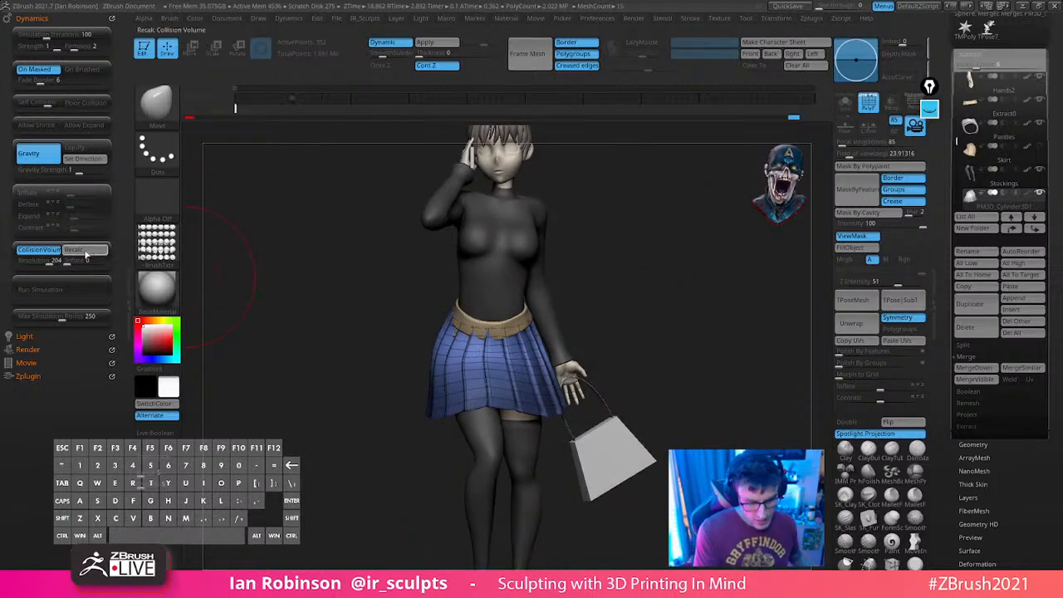
Run the cloth simulation on the skirt and check the draped pleats from the front, side and back
{"action": "left_click", "coordinate": [80, 290]}
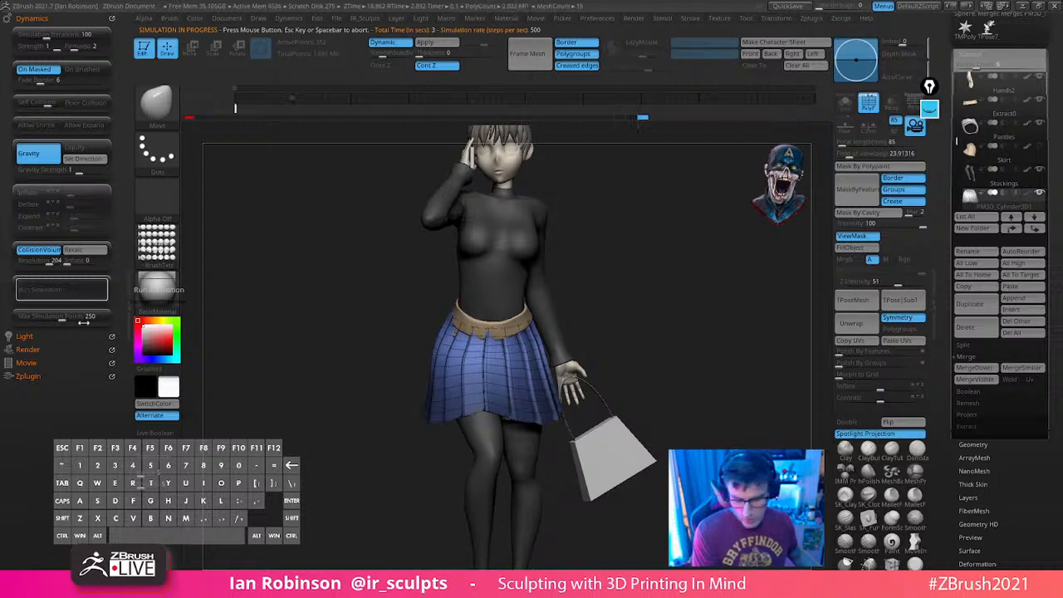
{"action": "left_click_drag", "start_coordinate": [615, 275], "coordinate": [699, 262]}
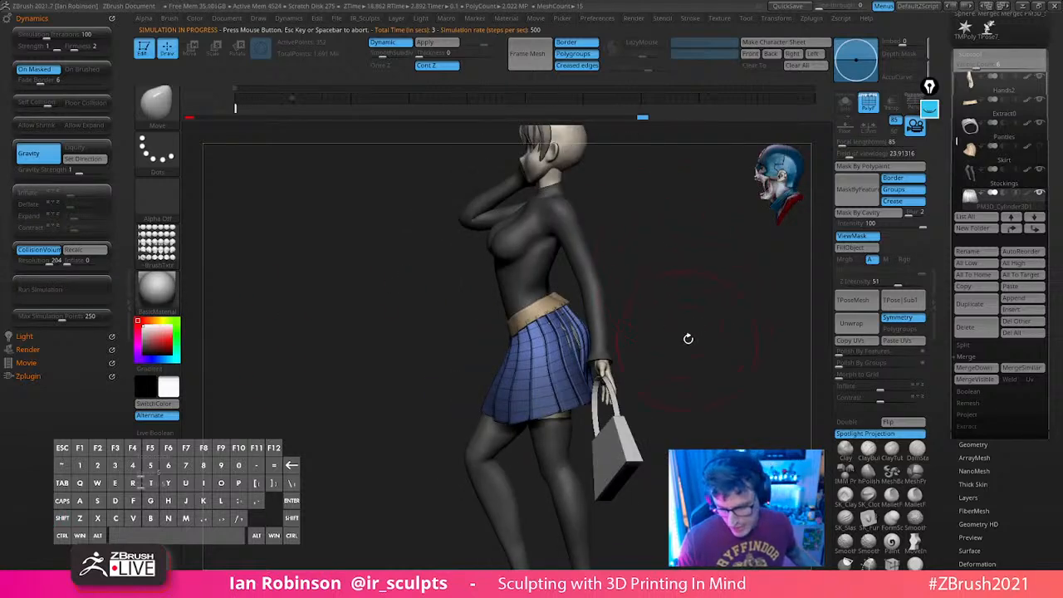
{"action": "left_click_drag", "start_coordinate": [688, 338], "coordinate": [709, 273]}
{"action": "left_click_drag", "start_coordinate": [670, 225], "coordinate": [586, 491]}
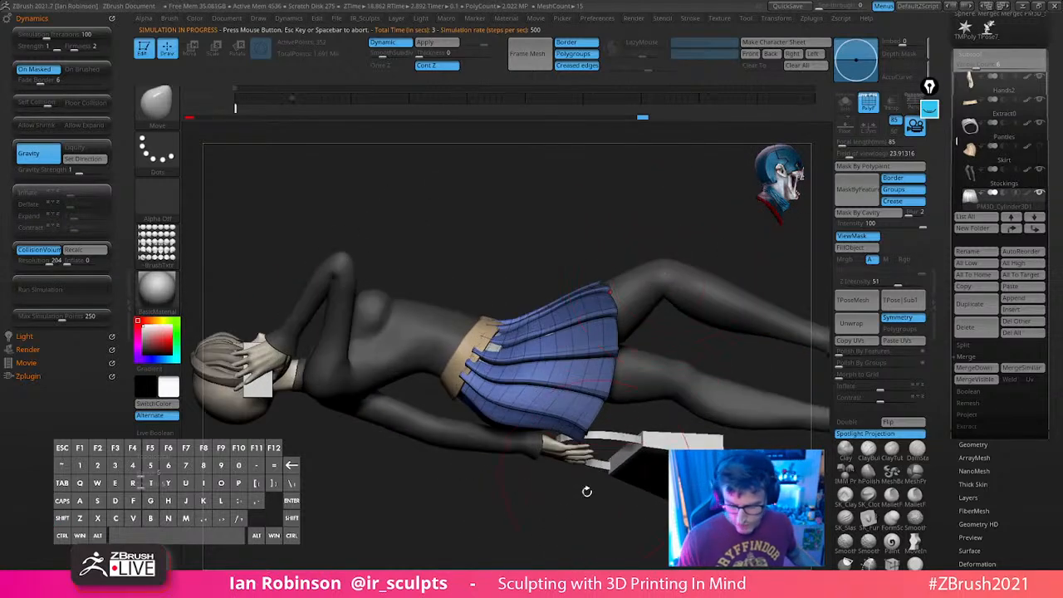
{"action": "mouse_move", "coordinate": [493, 532]}
{"action": "left_mouse_down"}
{"action": "mouse_move", "coordinate": [565, 501]}
{"action": "mouse_move", "coordinate": [681, 289]}
{"action": "mouse_move", "coordinate": [750, 288]}
{"action": "mouse_move", "coordinate": [718, 287]}
{"action": "mouse_move", "coordinate": [726, 308]}
{"action": "left_mouse_up"}
Mask the upper part of the skirt along the waistband and invert the mask so it covers the lower part
{"action": "key", "text": "ctrl"}
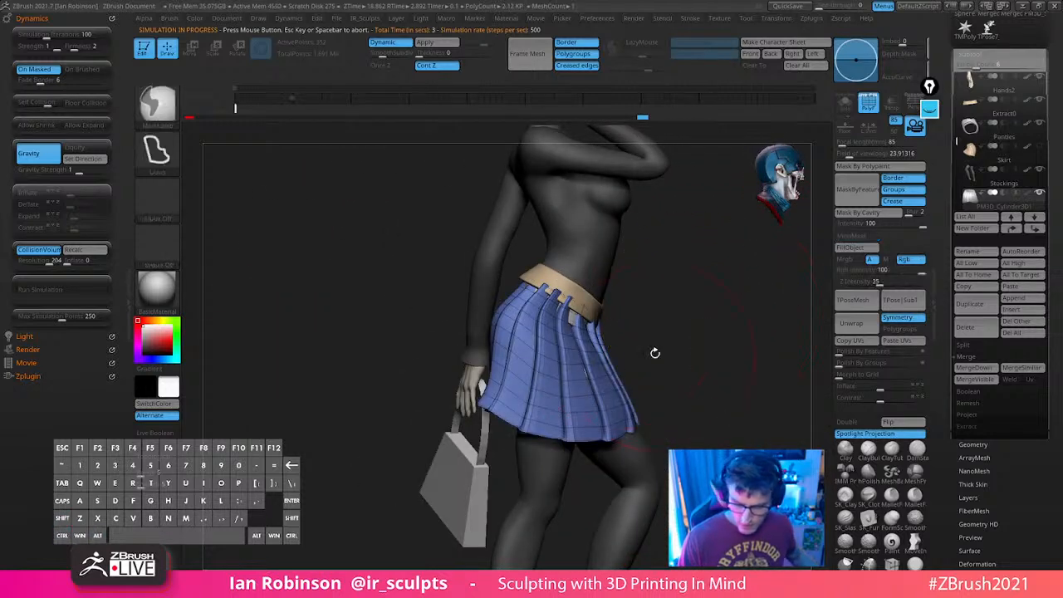
{"action": "mouse_move", "coordinate": [499, 293]}
{"action": "left_mouse_down", "text": "ctrl"}
{"action": "mouse_move", "coordinate": [670, 307]}
{"action": "mouse_move", "coordinate": [508, 236]}
{"action": "left_mouse_up", "text": "ctrl"}
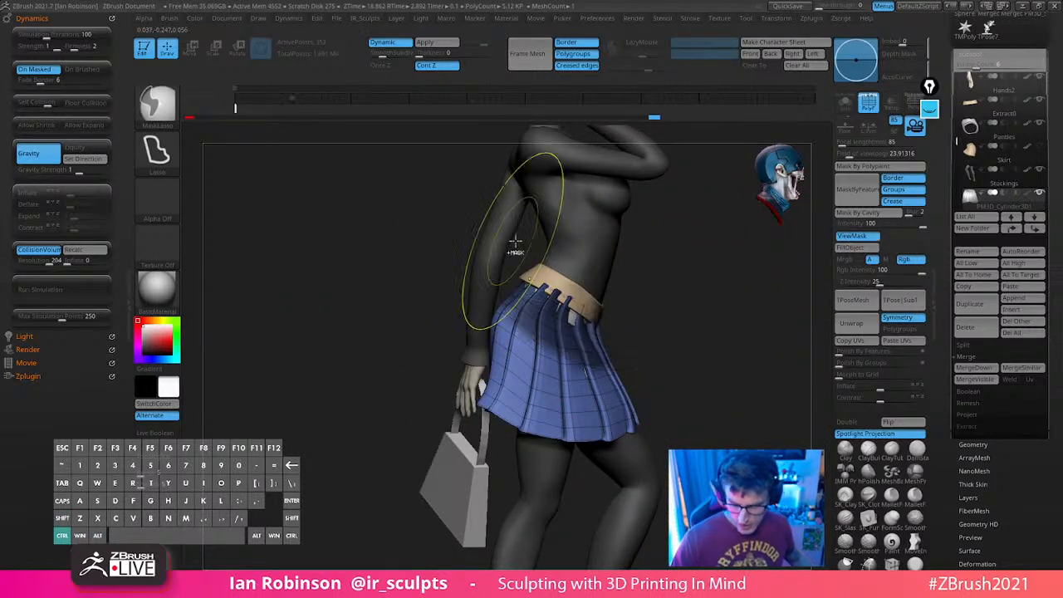
{"action": "left_click", "coordinate": [665, 322], "text": "ctrl"}
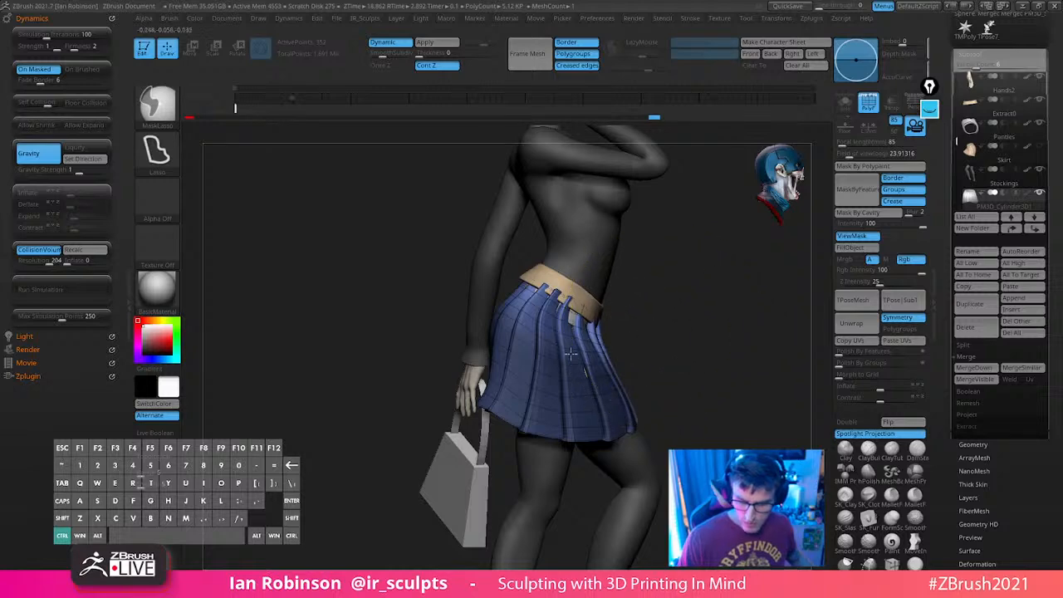
Try the cloth simulation on the masked skirt with the figure viewed lying sideways, and undo the result
{"action": "mouse_move", "coordinate": [671, 336]}
{"action": "left_mouse_down"}
{"action": "mouse_move", "coordinate": [712, 278]}
{"action": "mouse_move", "coordinate": [742, 271]}
{"action": "mouse_move", "coordinate": [380, 269]}
{"action": "left_mouse_up"}
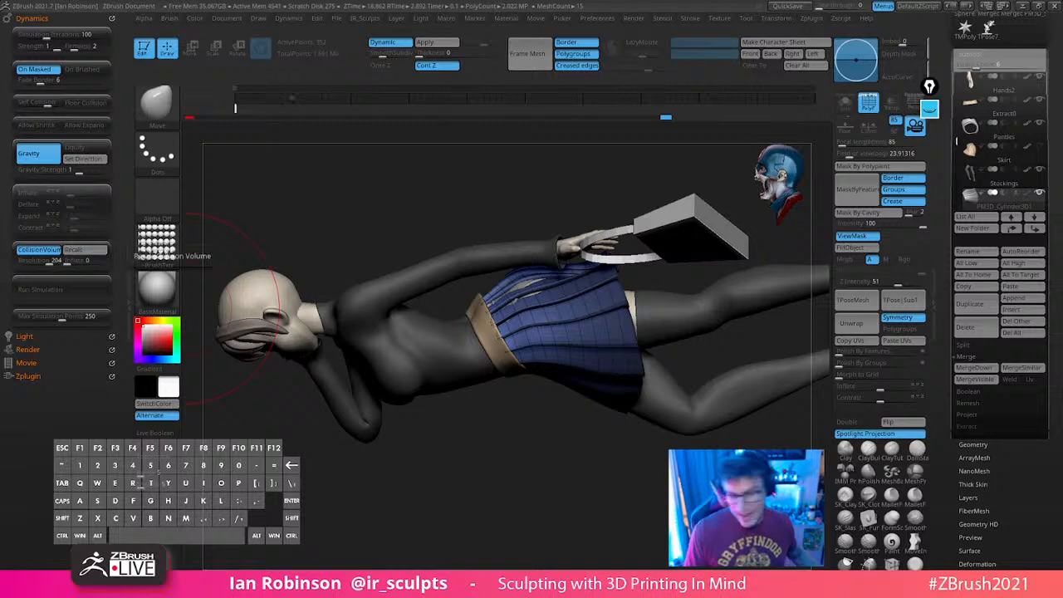
{"action": "left_click", "coordinate": [75, 288]}
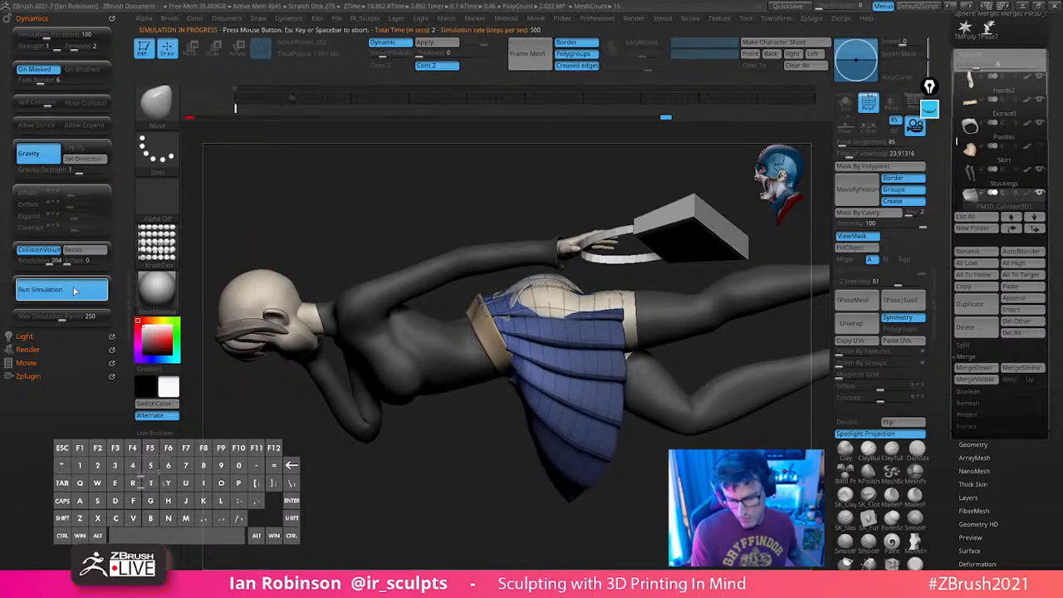
{"action": "key", "text": "Escape"}
{"action": "key", "text": "ctrl+z"}
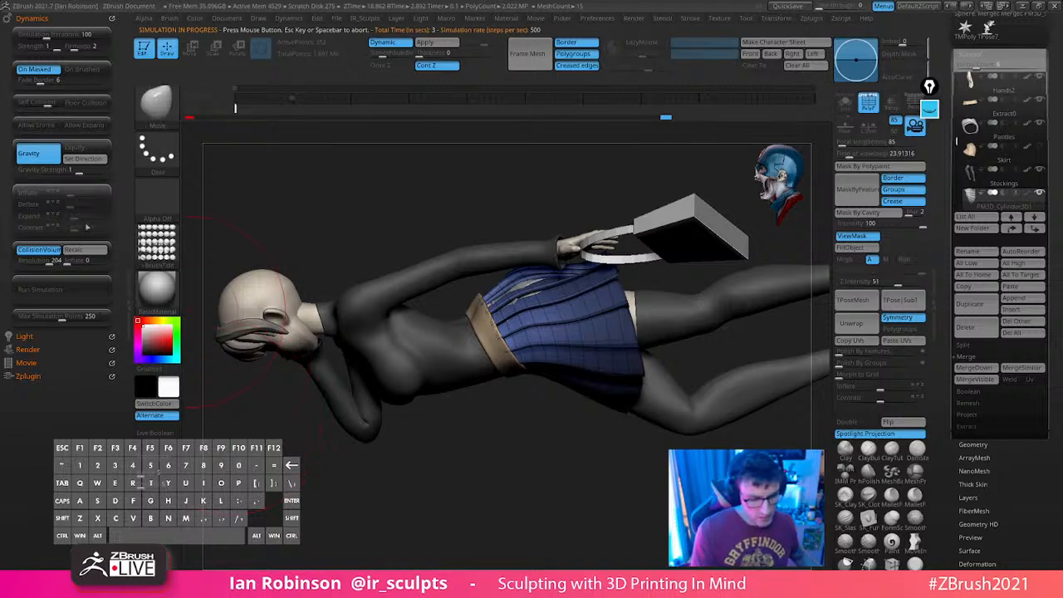
Set the gravity strength to 0.08194, run the cloth simulation on the skirt again and stop it
{"action": "left_click", "coordinate": [73, 170]}
{"action": "key", "text": "Return"}
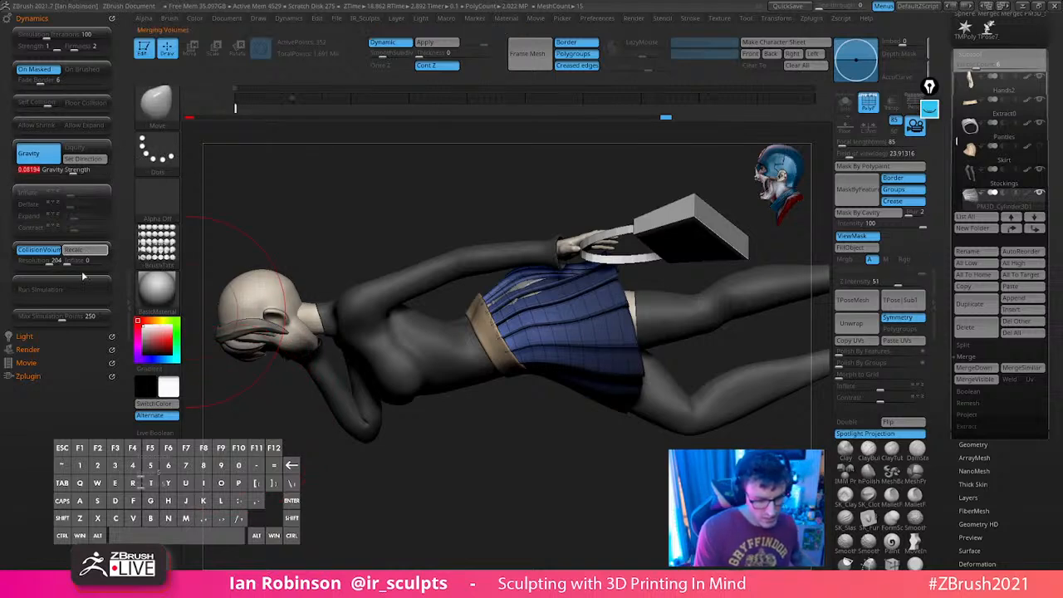
{"action": "left_click", "coordinate": [81, 288]}
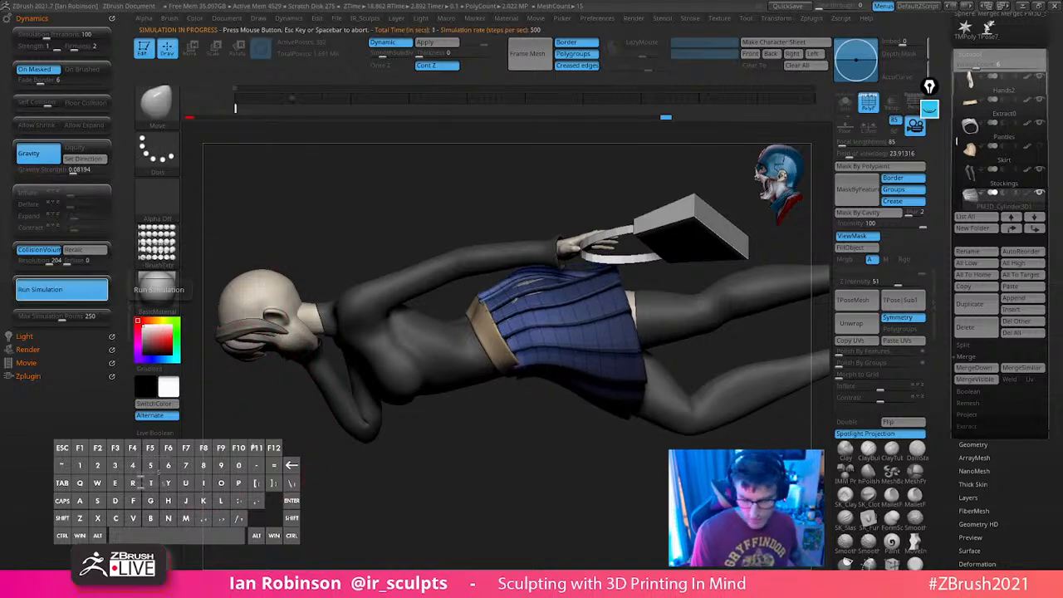
{"action": "left_click", "coordinate": [453, 474]}
{"action": "left_click_drag", "start_coordinate": [455, 420], "coordinate": [504, 375]}
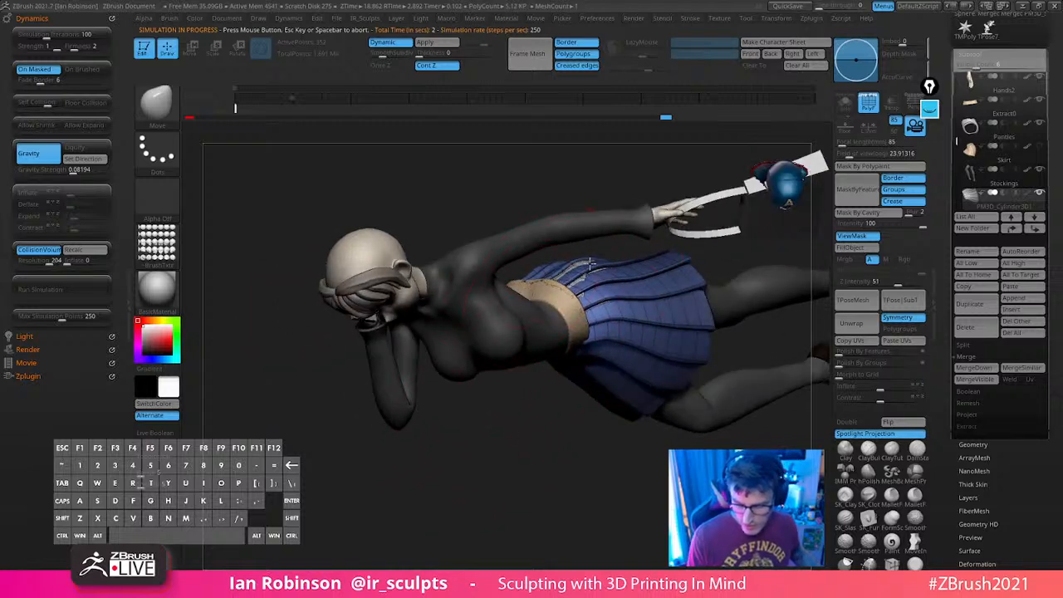
{"action": "left_click_drag", "start_coordinate": [547, 366], "coordinate": [547, 283]}
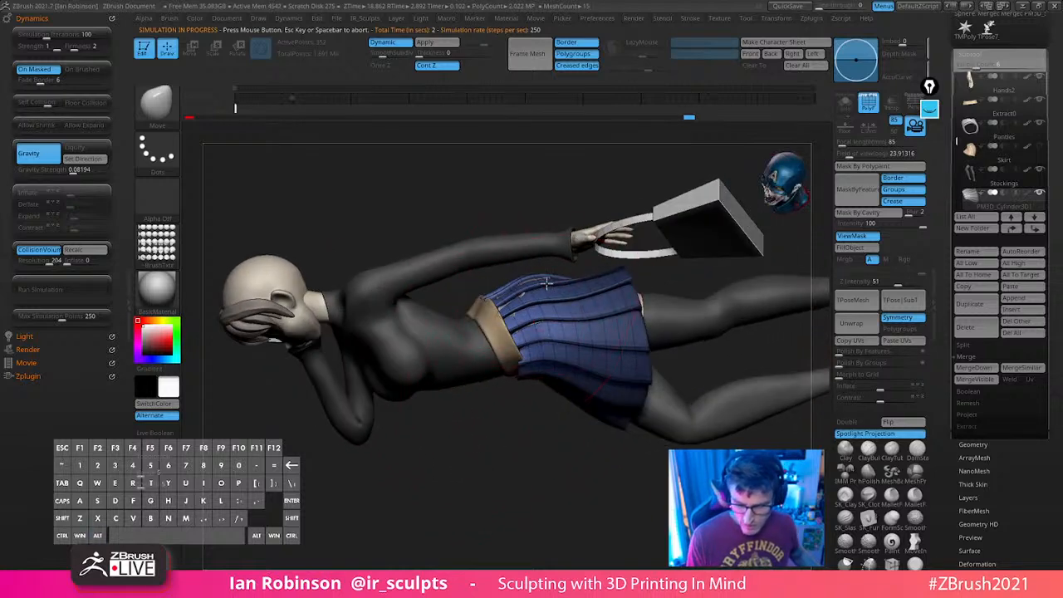
Clear the mask from the simulated skirt and adjust the Move brush size
{"action": "left_click_drag", "start_coordinate": [496, 435], "coordinate": [562, 259]}
{"action": "left_click_drag", "start_coordinate": [582, 435], "coordinate": [618, 442], "text": "ctrl"}
{"action": "mouse_move", "coordinate": [559, 366]}
{"action": "left_mouse_down"}
{"action": "mouse_move", "coordinate": [508, 364]}
{"action": "mouse_move", "coordinate": [558, 385]}
{"action": "mouse_move", "coordinate": [522, 376]}
{"action": "left_mouse_up"}
{"action": "key", "text": "s"}
{"action": "left_click_drag", "start_coordinate": [515, 283], "coordinate": [510, 283]}
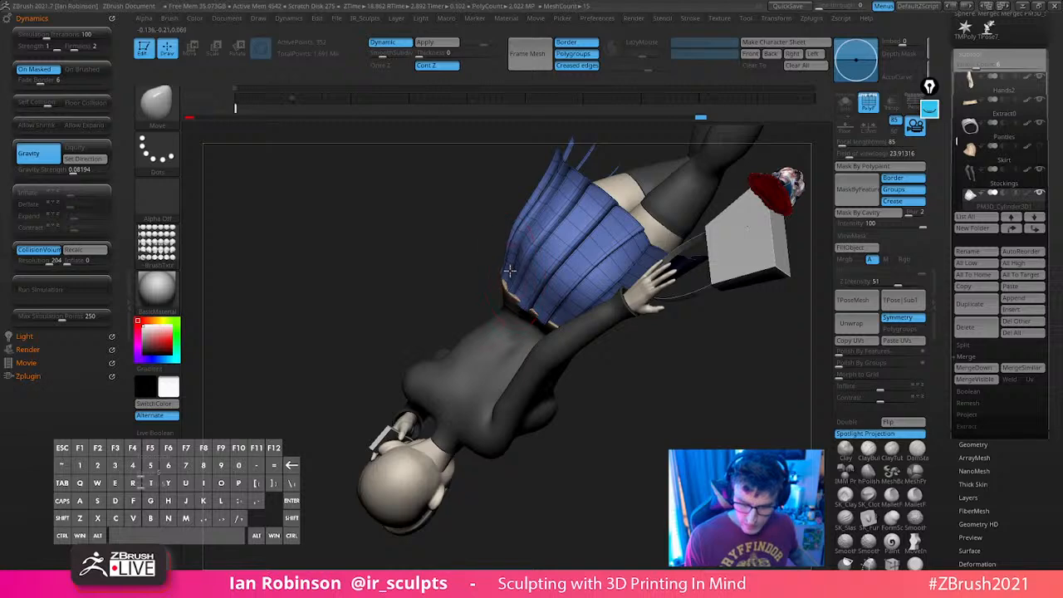
Reposition the upper ends of the pleats around the waistband with the Move brush
{"action": "left_click_drag", "start_coordinate": [573, 415], "coordinate": [672, 373]}
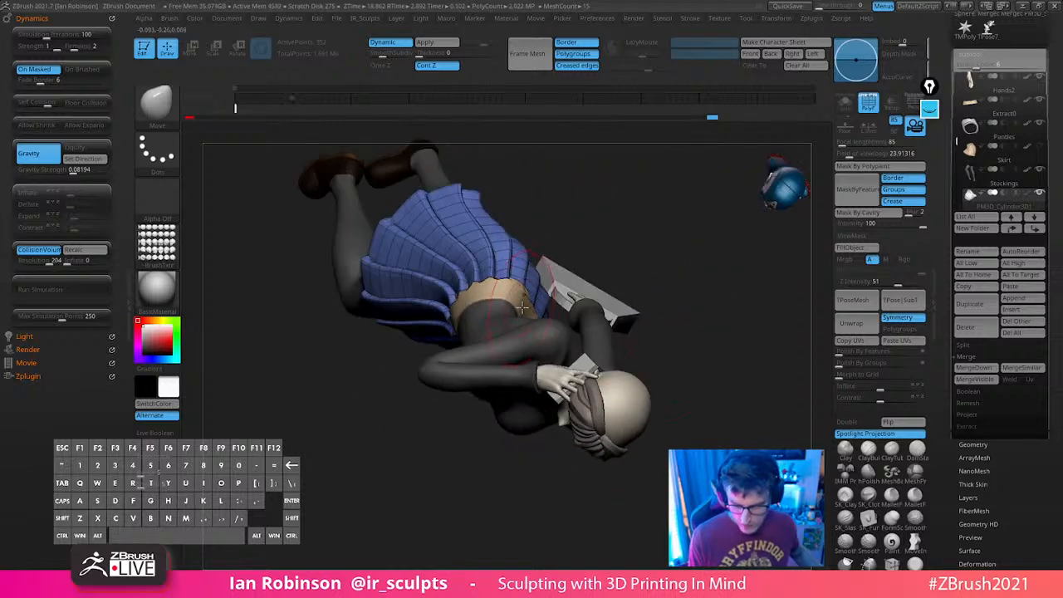
{"action": "left_click_drag", "start_coordinate": [647, 241], "coordinate": [611, 274], "text": "alt"}
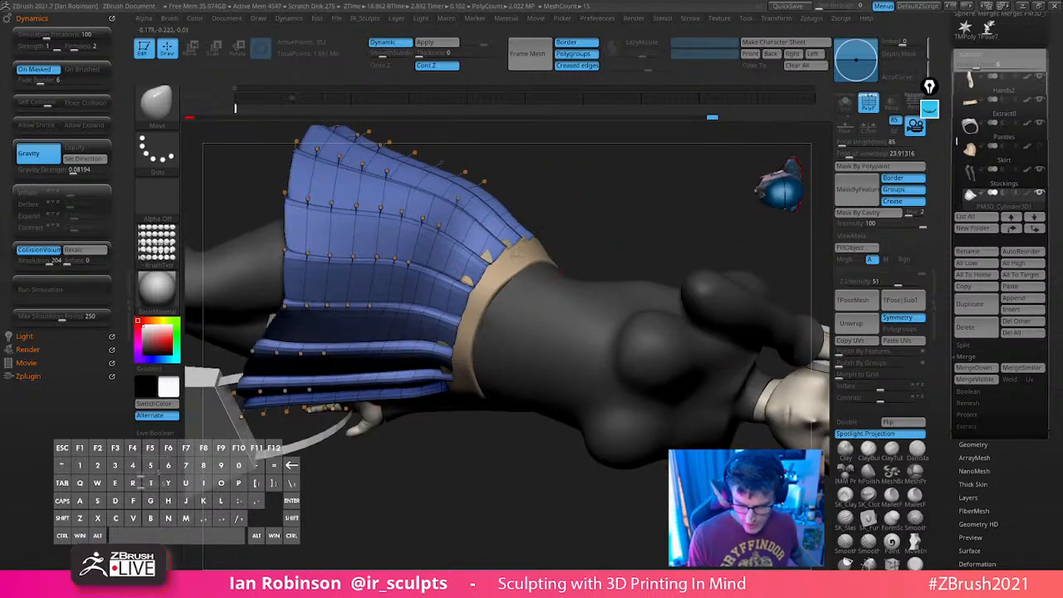
{"action": "left_click_drag", "start_coordinate": [577, 224], "coordinate": [586, 206]}
{"action": "left_click_drag", "start_coordinate": [481, 217], "coordinate": [470, 204]}
{"action": "left_click_drag", "start_coordinate": [587, 224], "coordinate": [595, 183]}
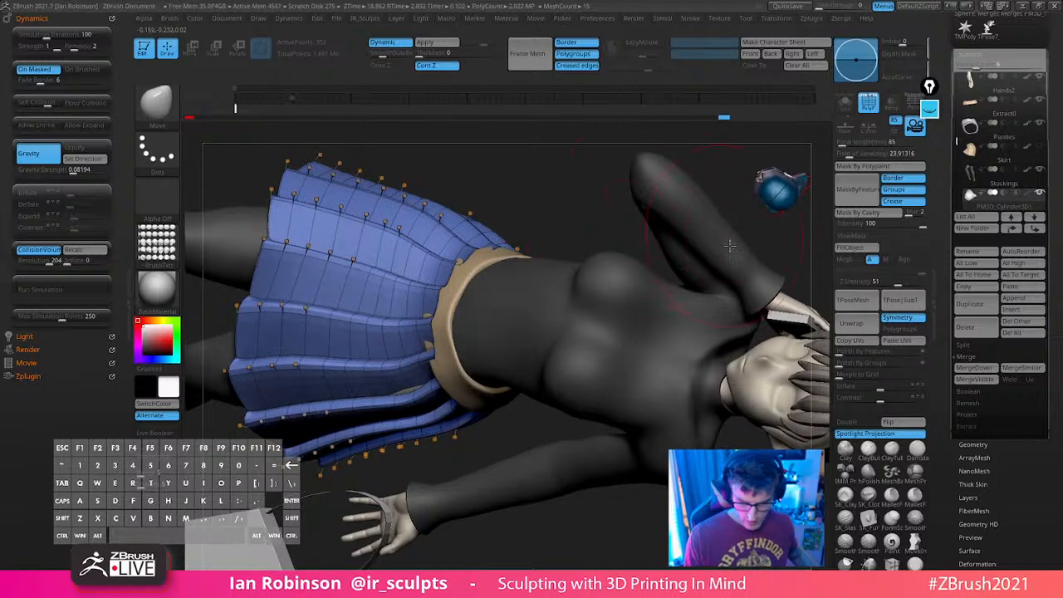
{"action": "left_click_drag", "start_coordinate": [554, 321], "coordinate": [572, 250]}
{"action": "mouse_move", "coordinate": [594, 503]}
{"action": "left_mouse_down", "text": "alt"}
{"action": "mouse_move", "coordinate": [641, 451]}
{"action": "mouse_move", "coordinate": [646, 499]}
{"action": "left_mouse_up", "text": "alt"}
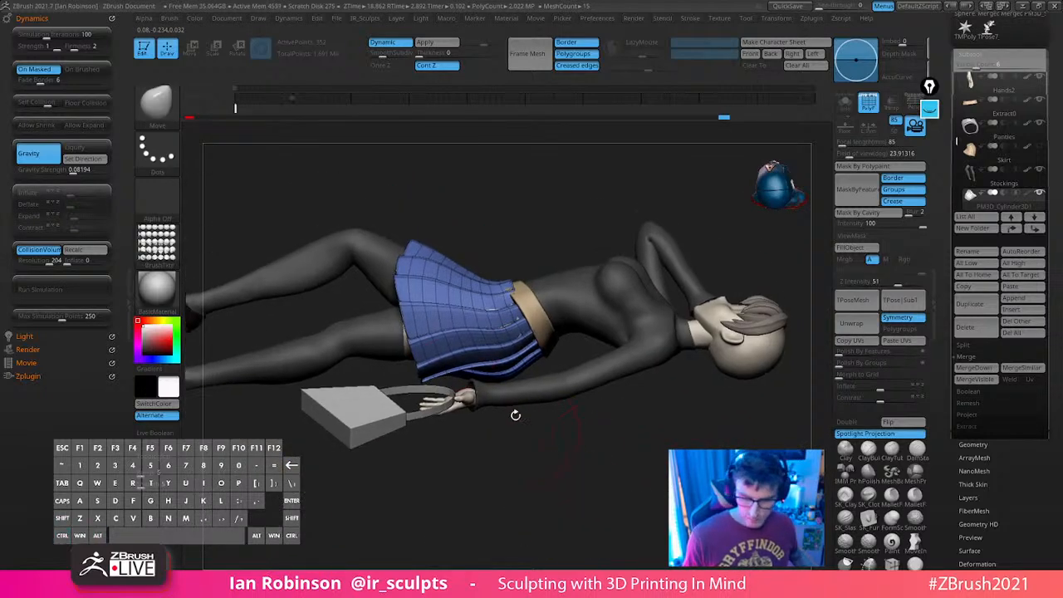
Try to mask the lower part of the skirt with a lasso and undo the mask
{"action": "mouse_move", "coordinate": [384, 310]}
{"action": "left_mouse_down", "text": "ctrl"}
{"action": "mouse_move", "coordinate": [415, 282]}
{"action": "mouse_move", "coordinate": [504, 260]}
{"action": "left_mouse_up", "text": "ctrl"}
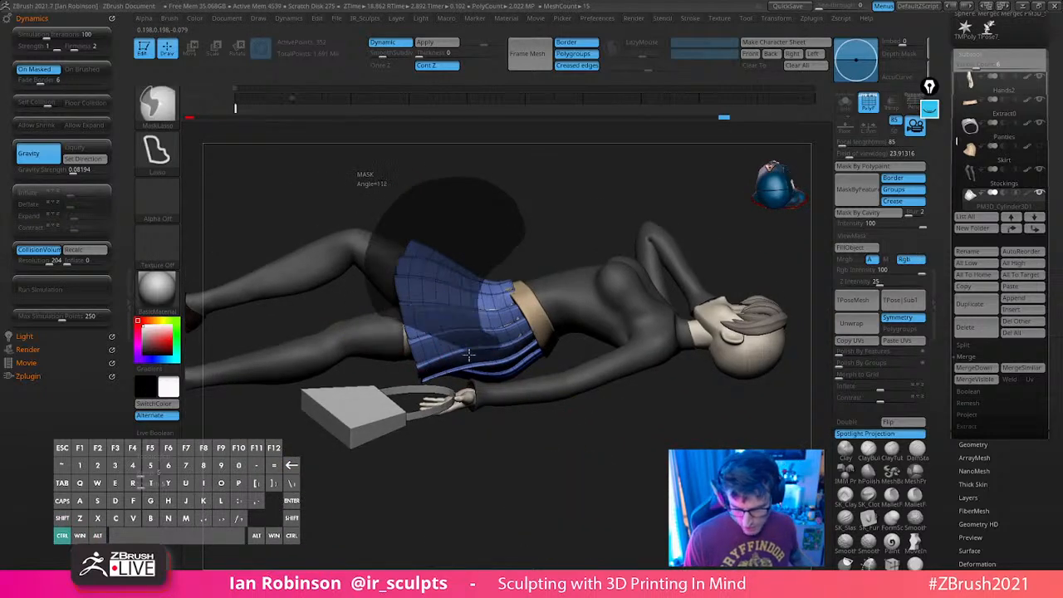
{"action": "left_click_drag", "start_coordinate": [470, 355], "coordinate": [380, 354], "text": "ctrl"}
{"action": "key", "text": "ctrl+z"}
Mask part of the pleated skirt with a lasso, then invert and soften the mask around the lower pleats
{"action": "mouse_move", "coordinate": [477, 257]}
{"action": "left_mouse_down", "text": "ctrl"}
{"action": "mouse_move", "coordinate": [440, 163]}
{"action": "mouse_move", "coordinate": [544, 286]}
{"action": "mouse_move", "coordinate": [588, 415]}
{"action": "left_mouse_up", "text": "ctrl"}
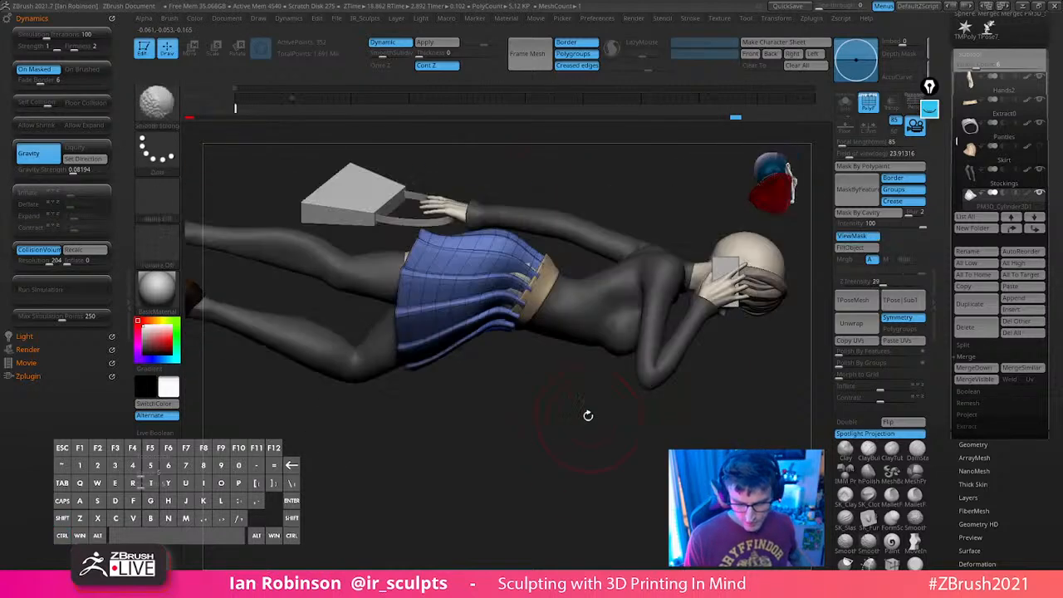
{"action": "left_click", "coordinate": [470, 364], "text": "ctrl"}
{"action": "left_click", "coordinate": [487, 367], "text": "ctrl"}
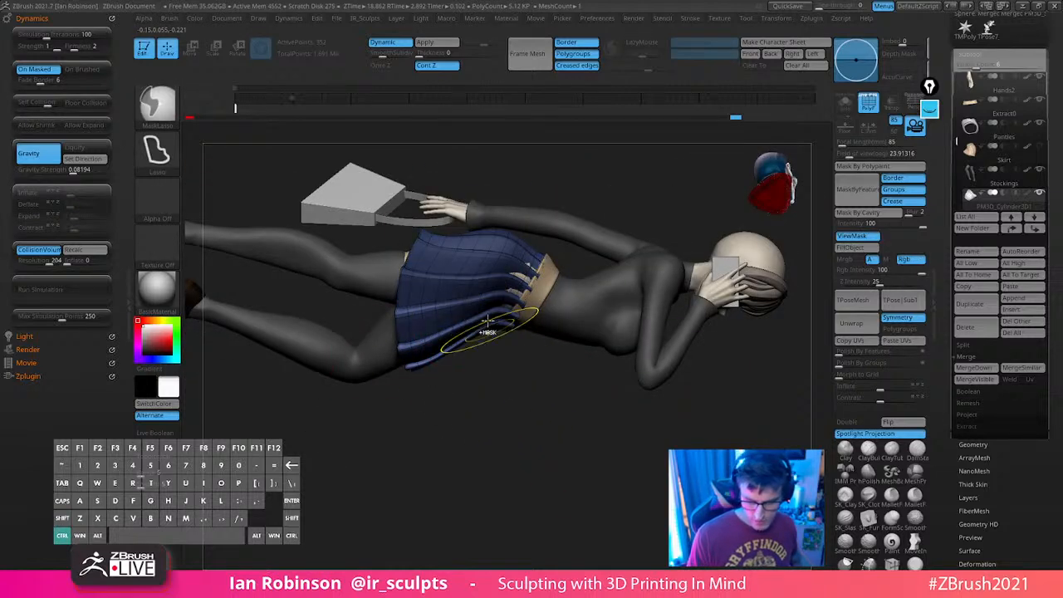
{"action": "left_click", "coordinate": [495, 373], "text": "ctrl"}
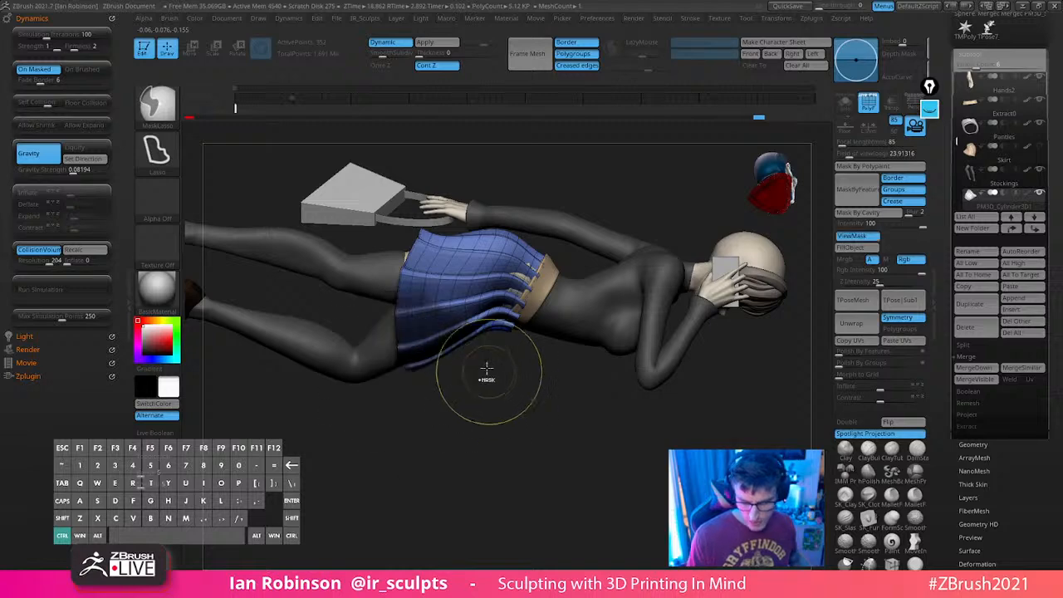
{"action": "left_click_drag", "start_coordinate": [386, 296], "coordinate": [427, 405], "text": "ctrl"}
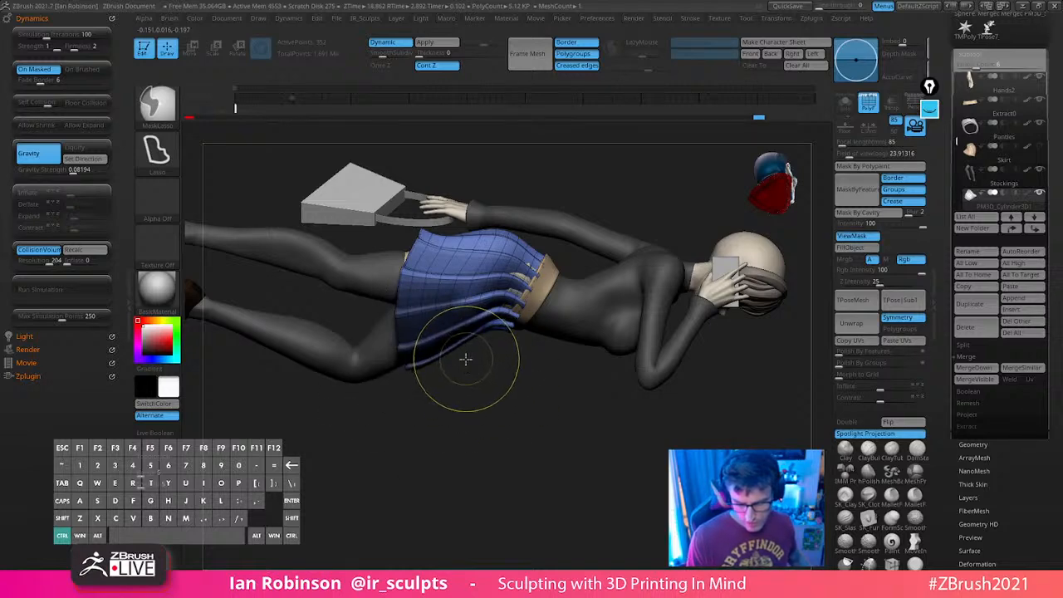
{"action": "left_click", "coordinate": [467, 361], "text": "ctrl"}
{"action": "left_click", "coordinate": [459, 346], "text": "ctrl"}
{"action": "left_click", "coordinate": [467, 360], "text": "ctrl"}
{"action": "left_click", "coordinate": [467, 361], "text": "ctrl"}
{"action": "left_click", "coordinate": [438, 382], "text": "ctrl"}
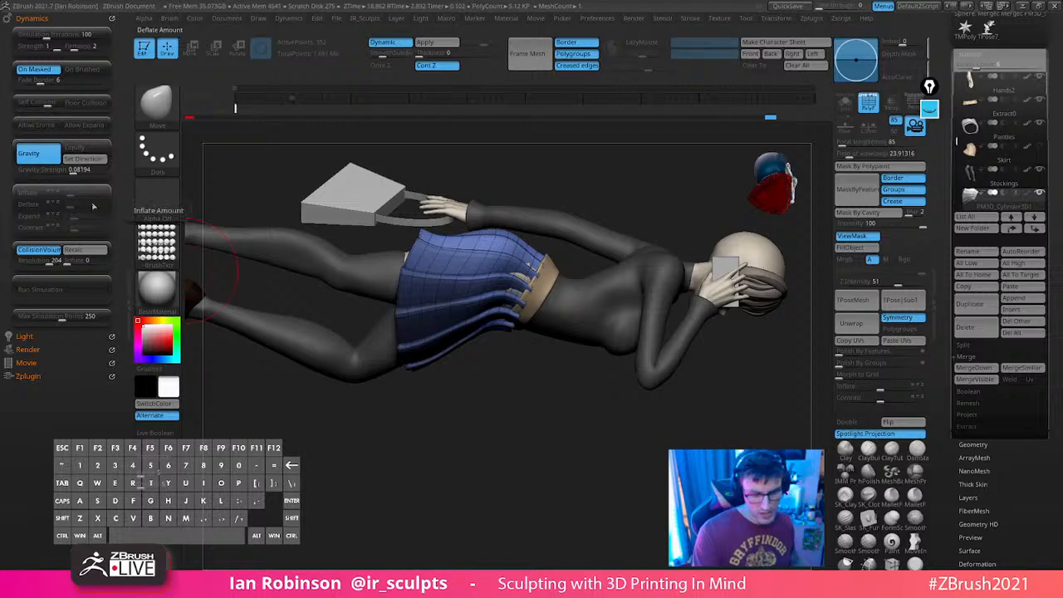
Run the cloth simulation on the masked skirt, stop it and check the drape from several sides
{"action": "left_click", "coordinate": [83, 291]}
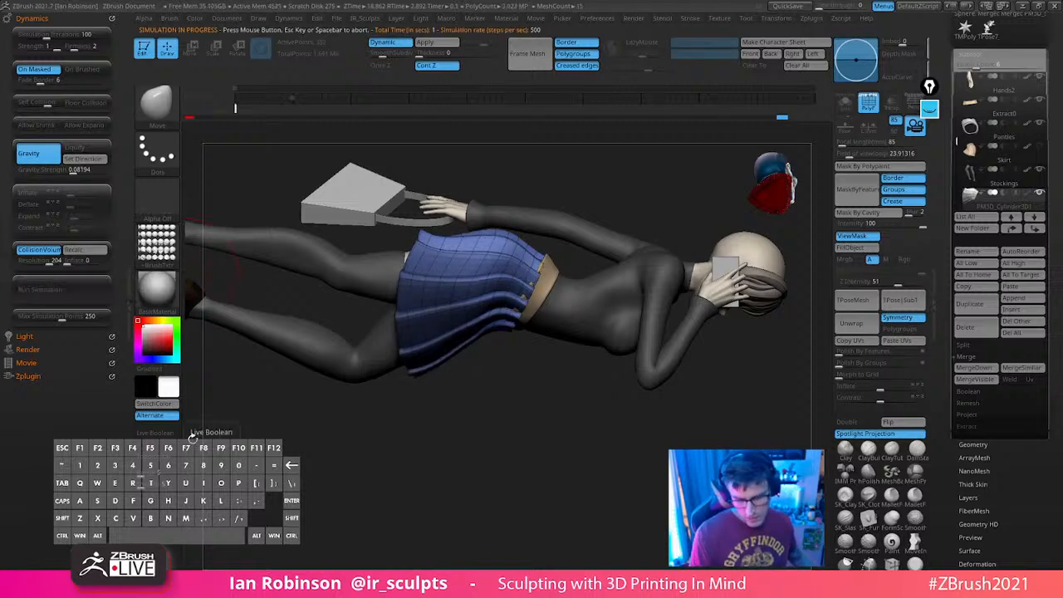
{"action": "left_click_drag", "start_coordinate": [612, 498], "coordinate": [592, 316]}
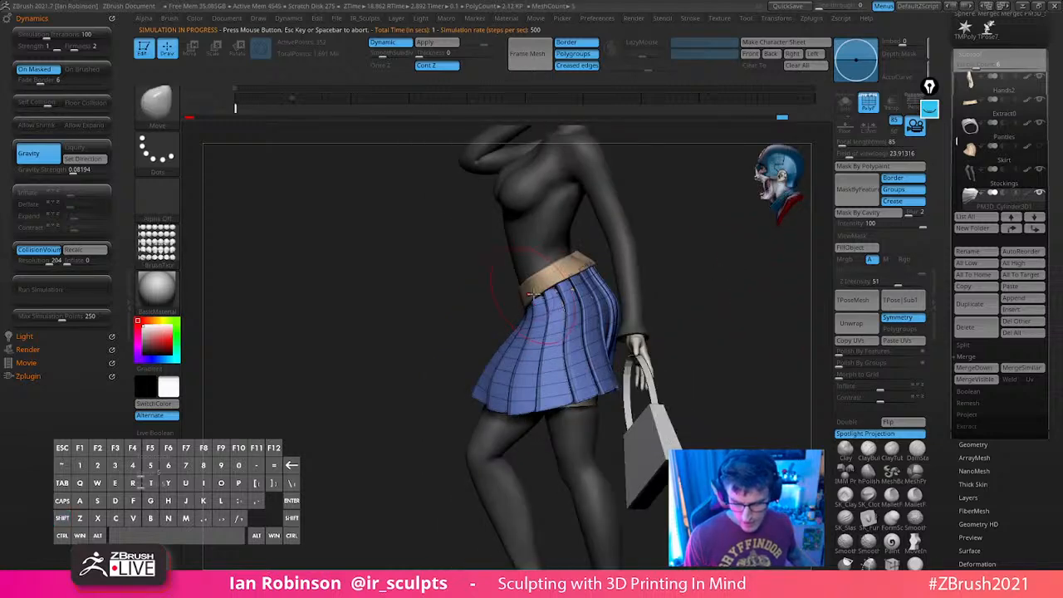
{"action": "left_click_drag", "start_coordinate": [649, 288], "coordinate": [745, 285]}
{"action": "left_click_drag", "start_coordinate": [517, 309], "coordinate": [565, 366]}
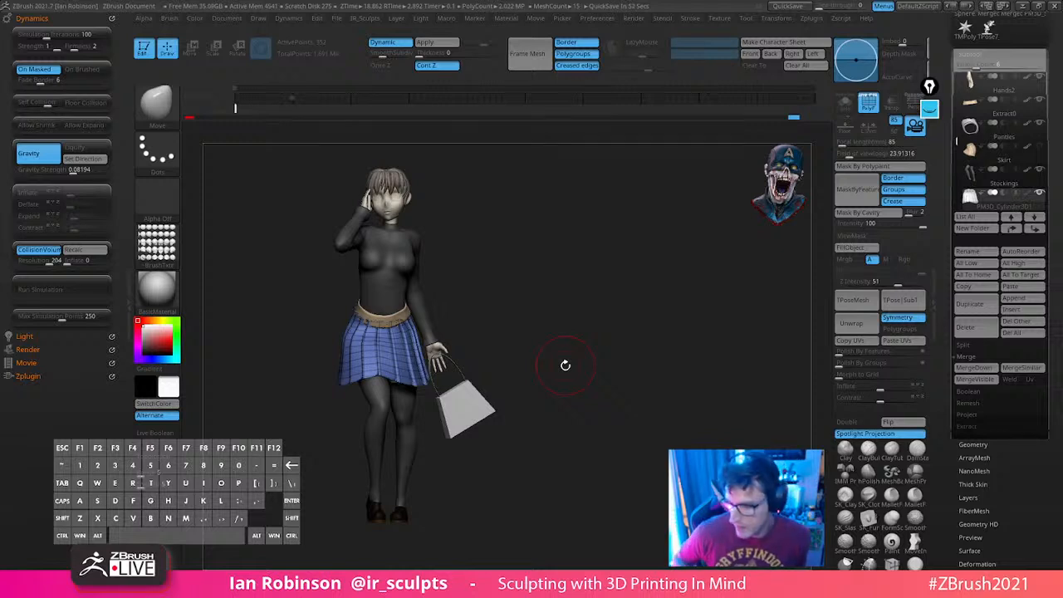
Hide the polygroup wireframe, show the original Skirt subtool and delete the simulated cylinder skirt subtool
{"action": "left_click_drag", "start_coordinate": [626, 323], "coordinate": [677, 332], "text": "alt"}
{"action": "key", "text": "shift+f"}
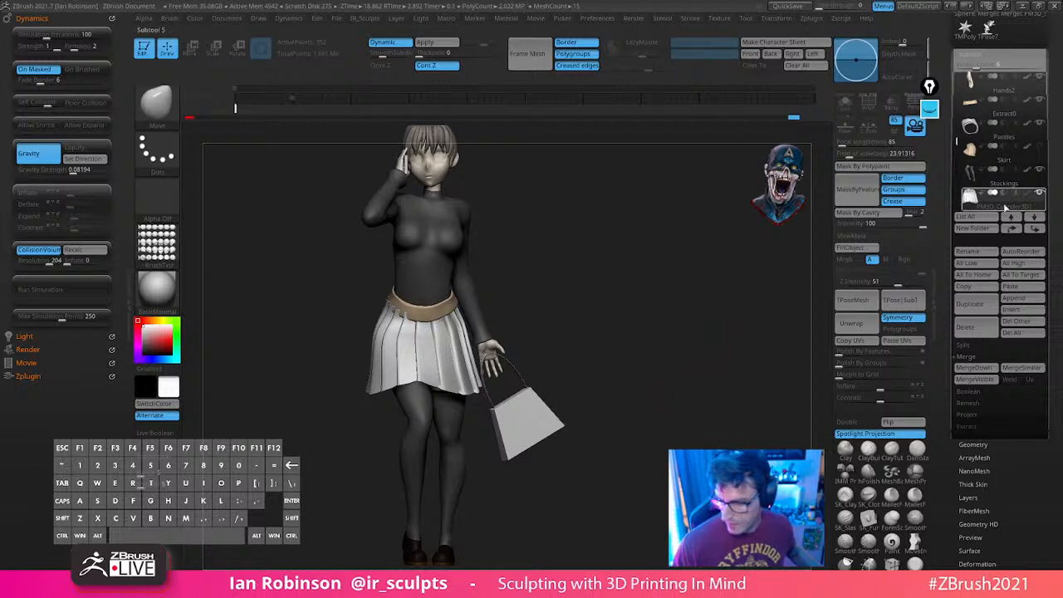
{"action": "left_click", "coordinate": [1038, 149]}
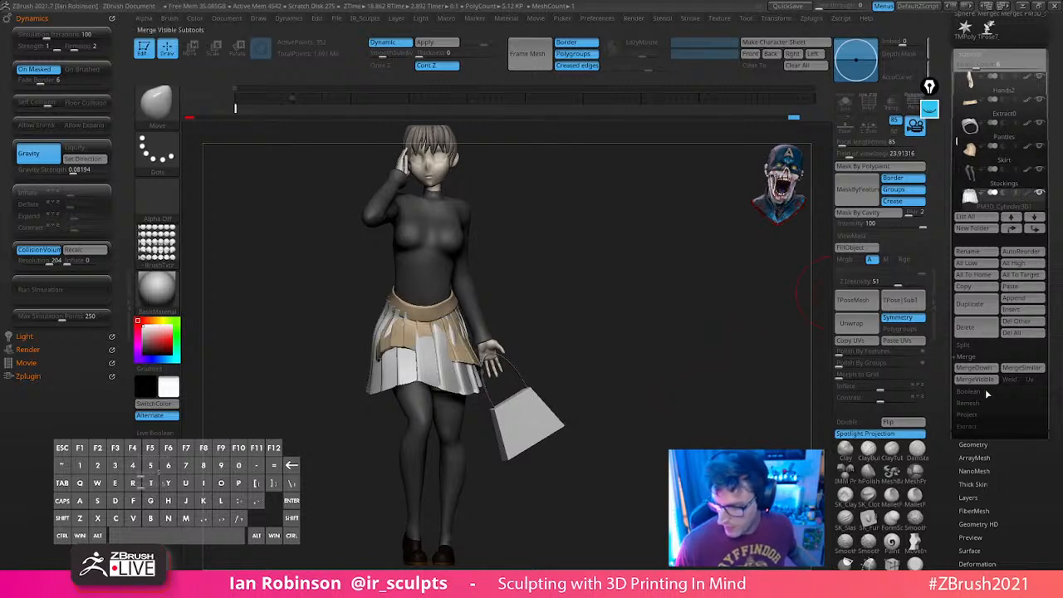
{"action": "left_click", "coordinate": [970, 332]}
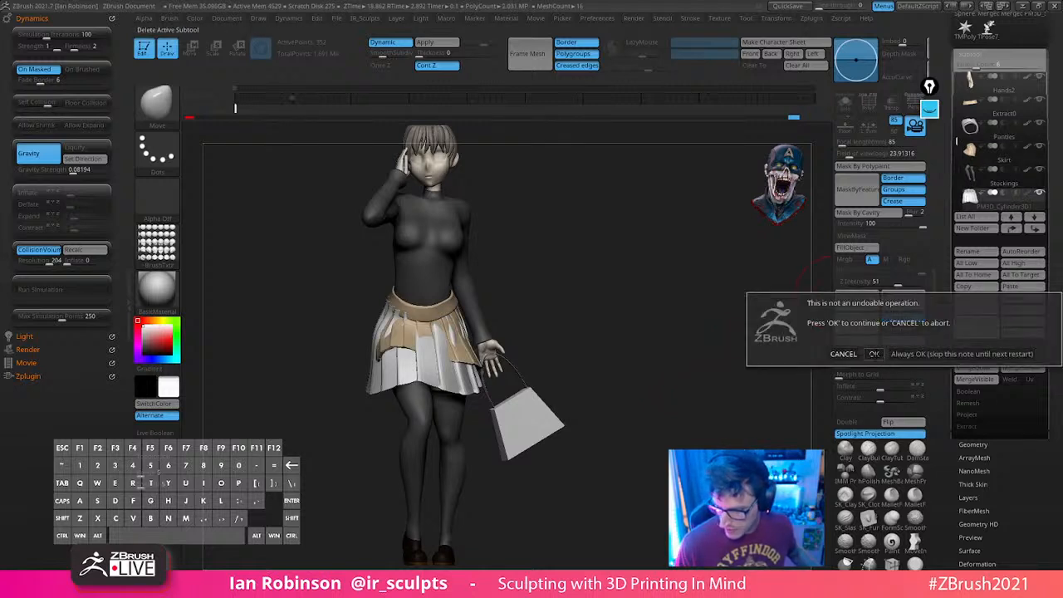
{"action": "left_click", "coordinate": [875, 354]}
Select the Skirt subtool and isolate it with its wireframe shown to examine the pleats and hem
{"action": "mouse_move", "coordinate": [707, 387]}
{"action": "left_mouse_down"}
{"action": "mouse_move", "coordinate": [686, 384]}
{"action": "mouse_move", "coordinate": [695, 379]}
{"action": "left_mouse_up"}
{"action": "left_click_drag", "start_coordinate": [605, 337], "coordinate": [597, 371], "text": "alt"}
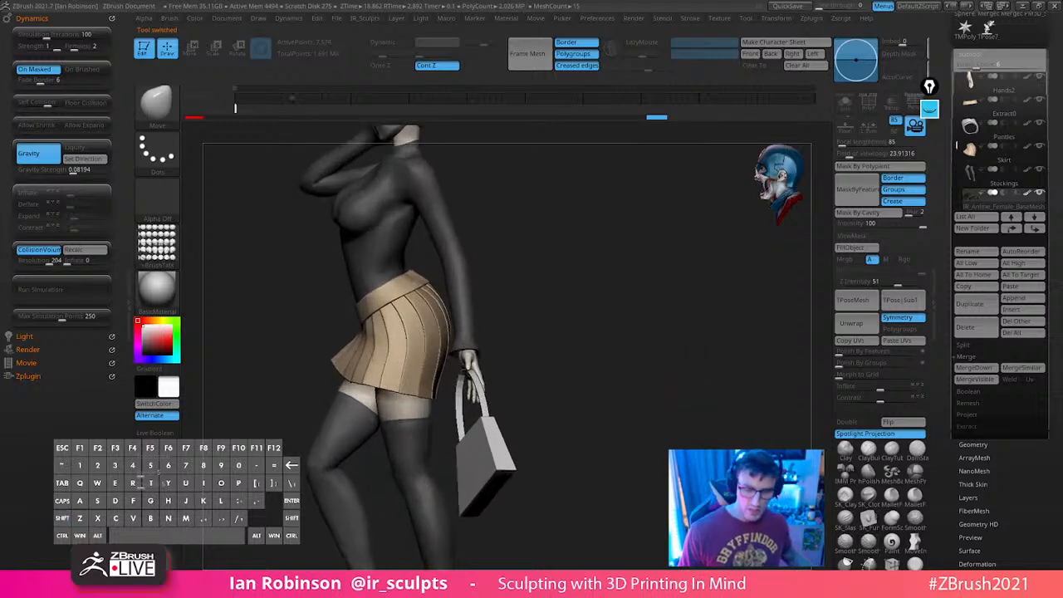
{"action": "left_click_drag", "start_coordinate": [591, 293], "coordinate": [588, 330], "text": "alt"}
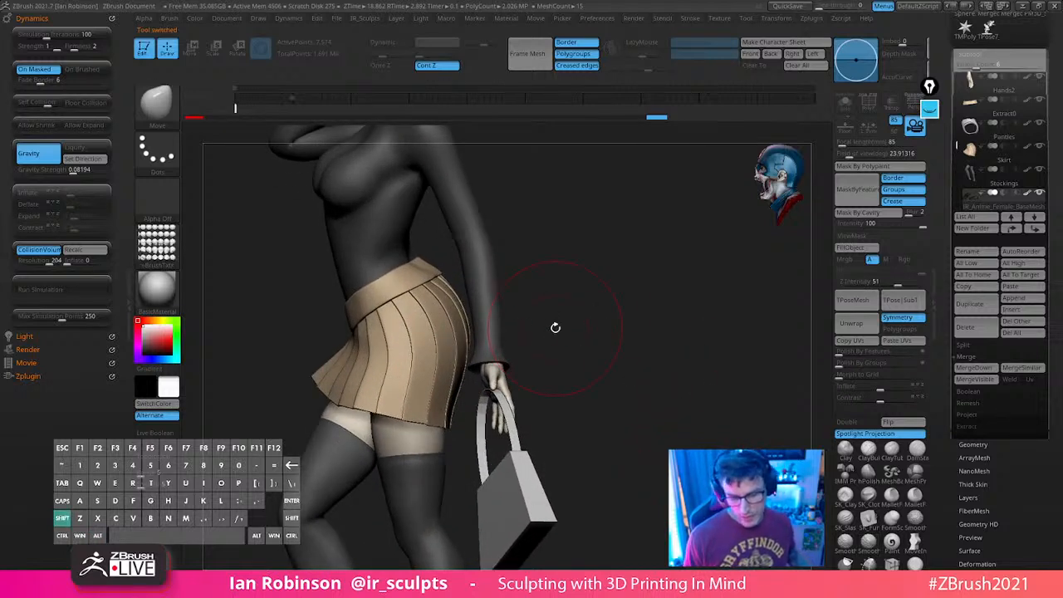
{"action": "left_click", "coordinate": [440, 348], "text": "alt"}
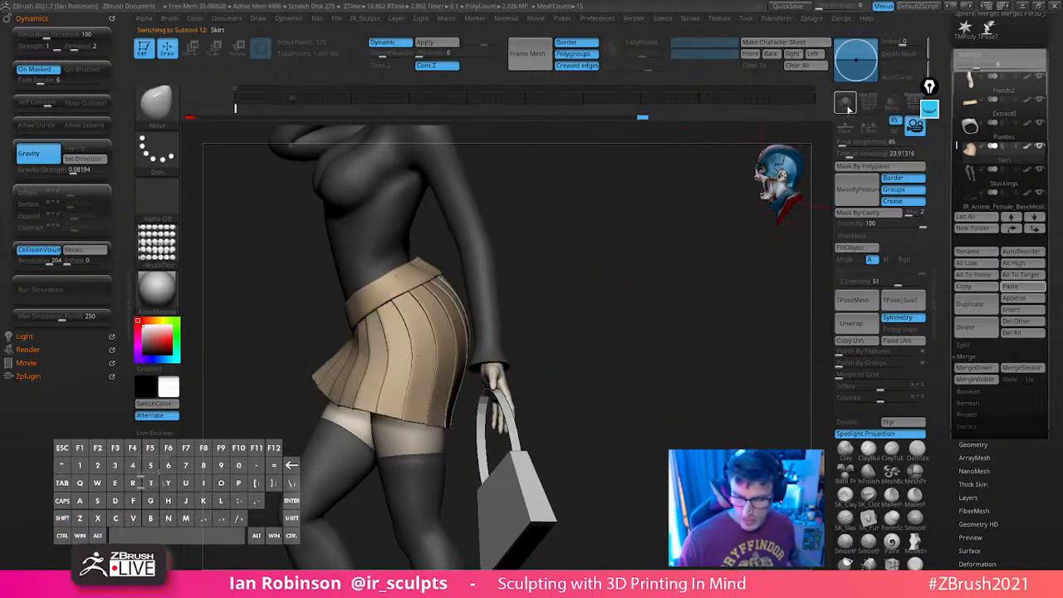
{"action": "left_click", "coordinate": [845, 102]}
{"action": "left_click", "coordinate": [868, 102]}
{"action": "left_click_drag", "start_coordinate": [665, 244], "coordinate": [604, 309]}
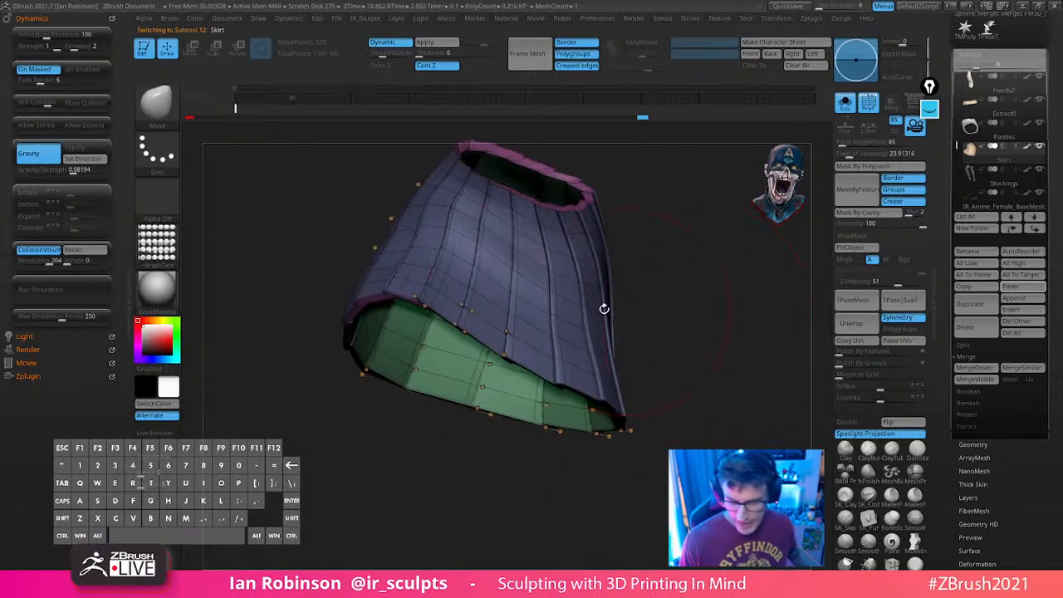
{"action": "left_click_drag", "start_coordinate": [695, 293], "coordinate": [662, 285]}
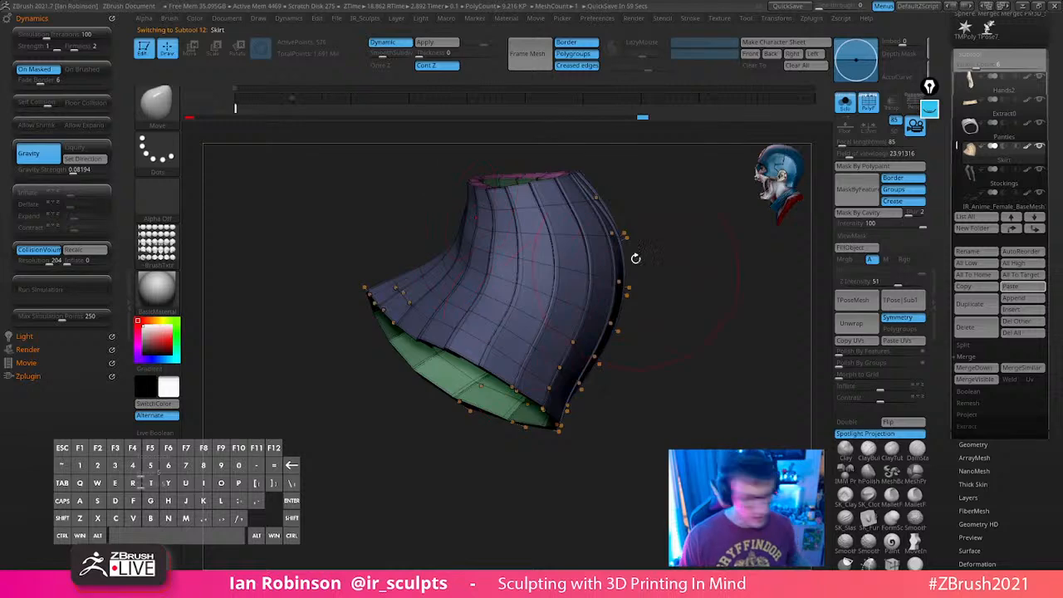
{"action": "left_click_drag", "start_coordinate": [660, 307], "coordinate": [679, 327]}
{"action": "left_click", "coordinate": [845, 102]}
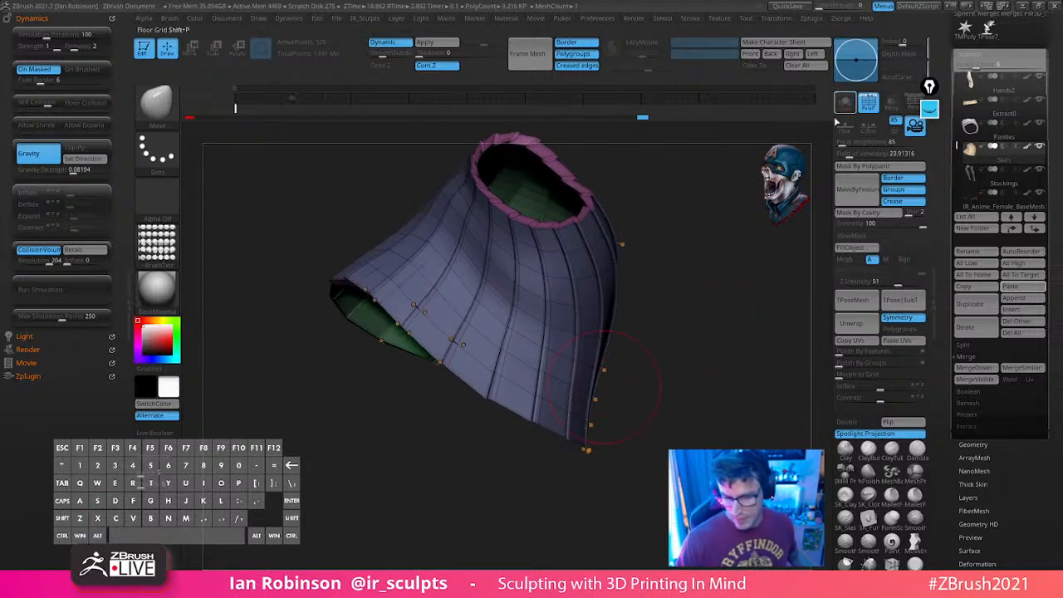
Show the hidden subtools, including the long hair, and check the skirt on the whole figure with its wireframe displayed
{"action": "left_click_drag", "start_coordinate": [691, 246], "coordinate": [783, 124], "text": "alt"}
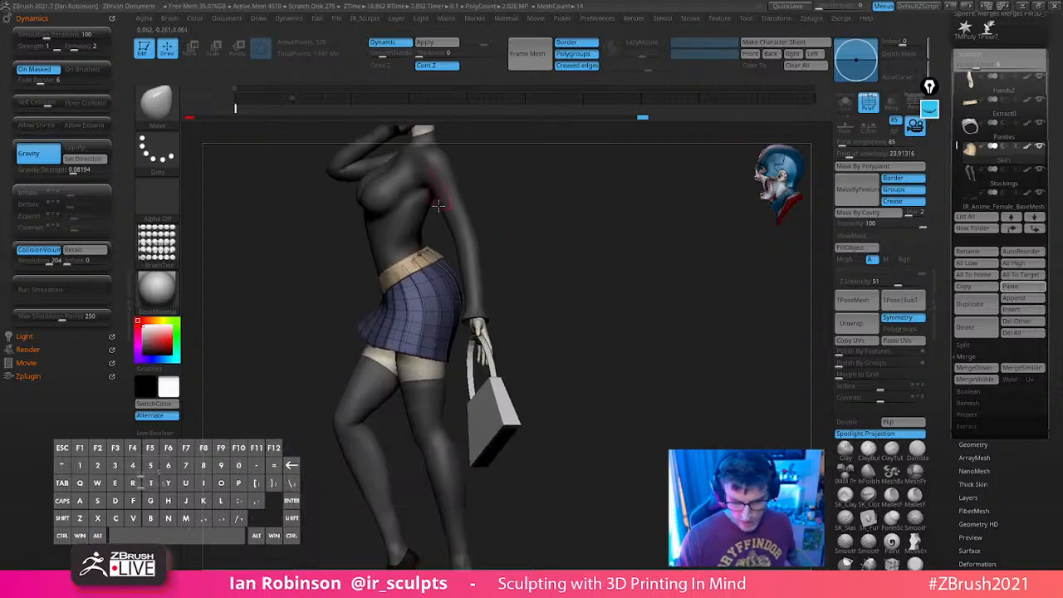
{"action": "left_click", "coordinate": [1040, 146], "text": "shift"}
{"action": "left_click", "coordinate": [1039, 147], "text": "shift"}
{"action": "left_click_drag", "start_coordinate": [715, 308], "coordinate": [702, 407], "text": "alt"}
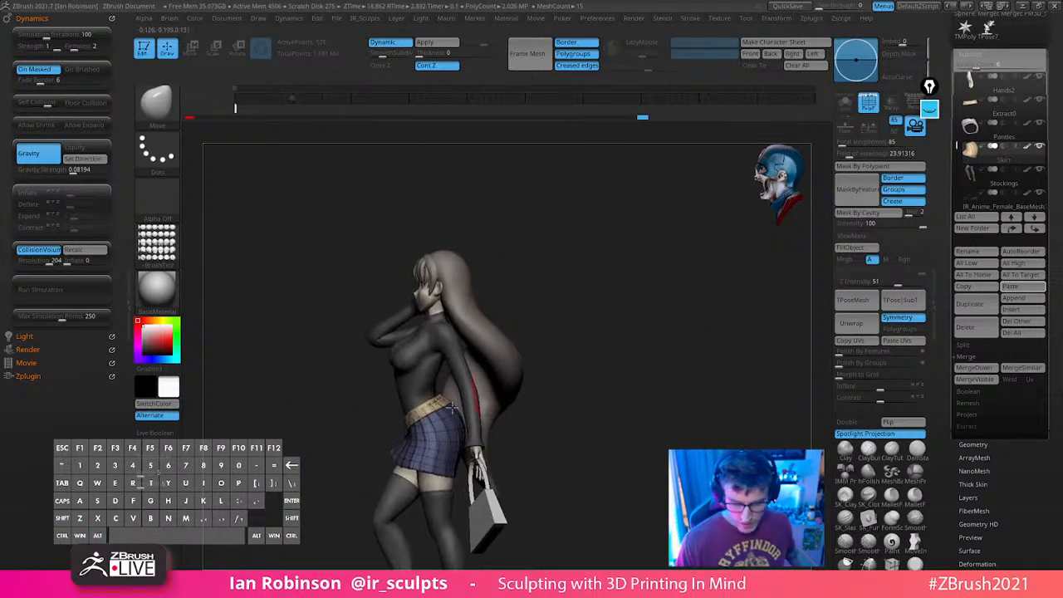
{"action": "left_click_drag", "start_coordinate": [568, 288], "coordinate": [580, 193], "text": "alt"}
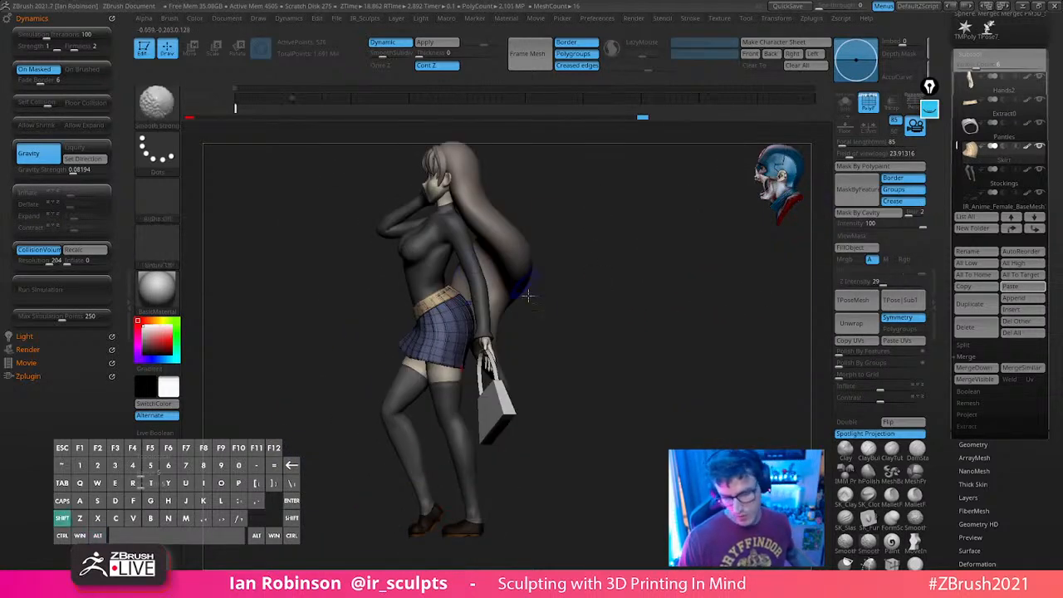
{"action": "left_click_drag", "start_coordinate": [617, 363], "coordinate": [614, 390]}
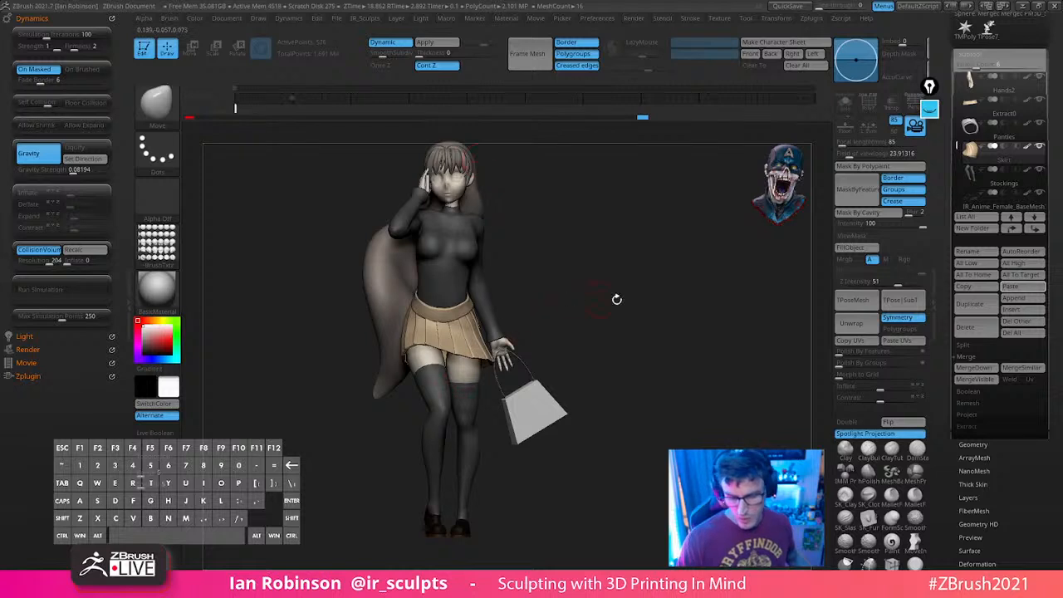
{"action": "left_click_drag", "start_coordinate": [617, 299], "coordinate": [651, 368]}
{"action": "left_click_drag", "start_coordinate": [721, 309], "coordinate": [681, 368], "text": "alt"}
{"action": "left_click_drag", "start_coordinate": [1058, 50], "coordinate": [1058, 224]}
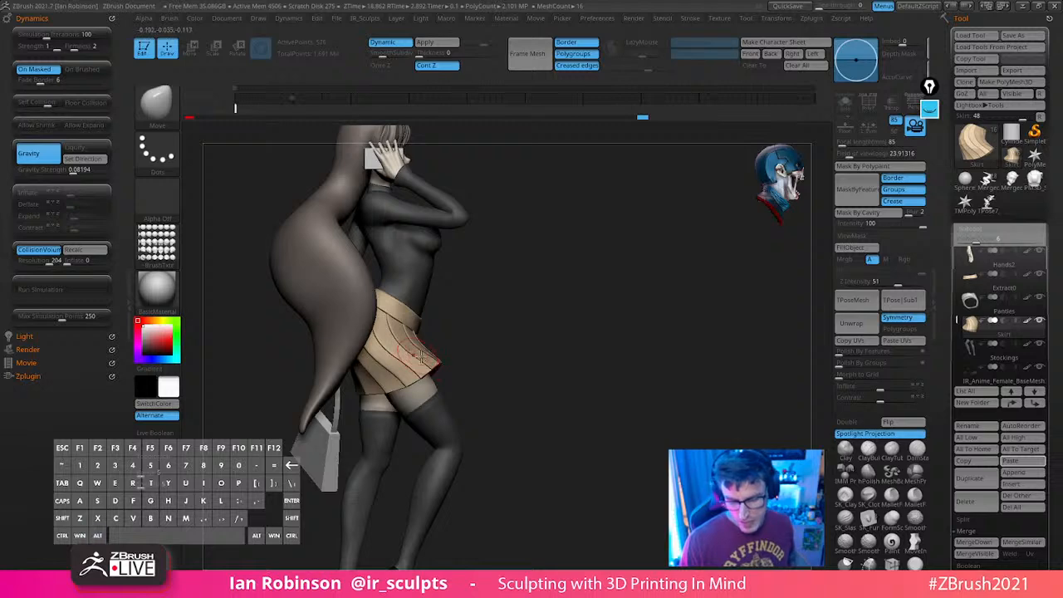
{"action": "key", "text": "shift+f"}
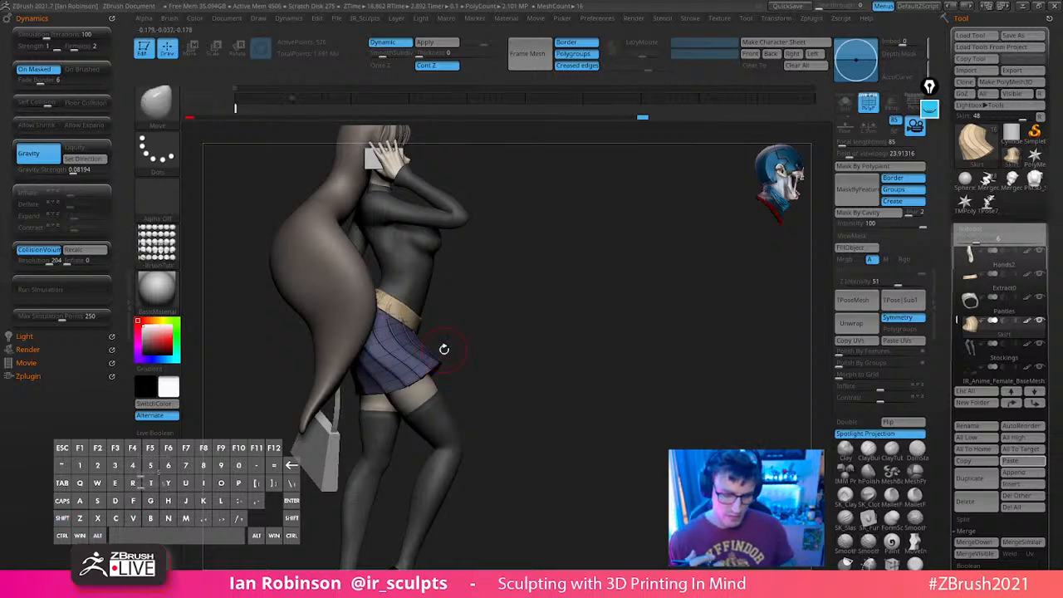
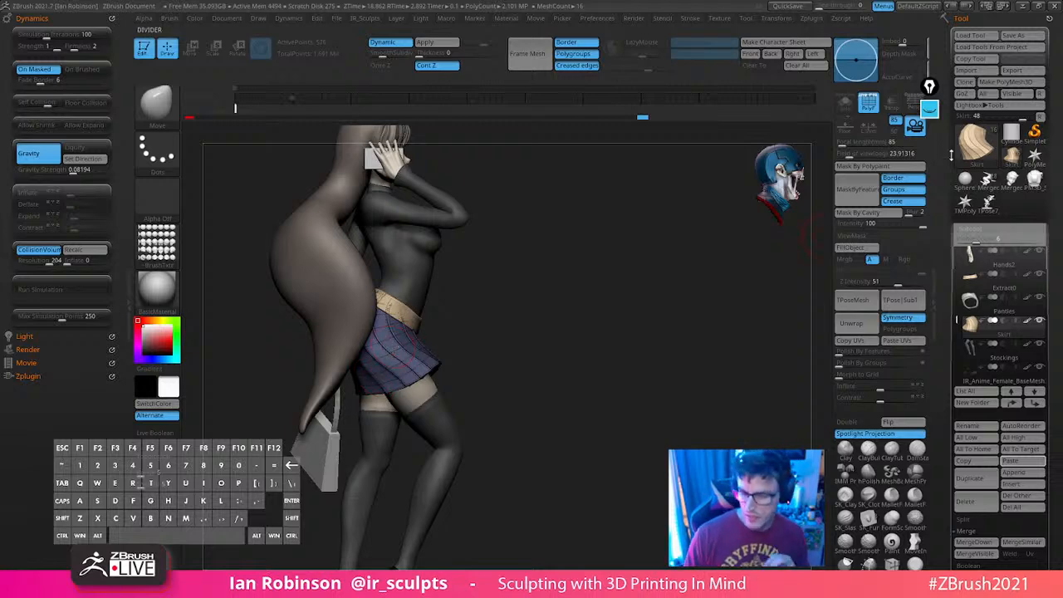
Switch to the merged two-figure sculpture and examine the flowing clothing from several sides
{"action": "left_click", "coordinate": [989, 184]}
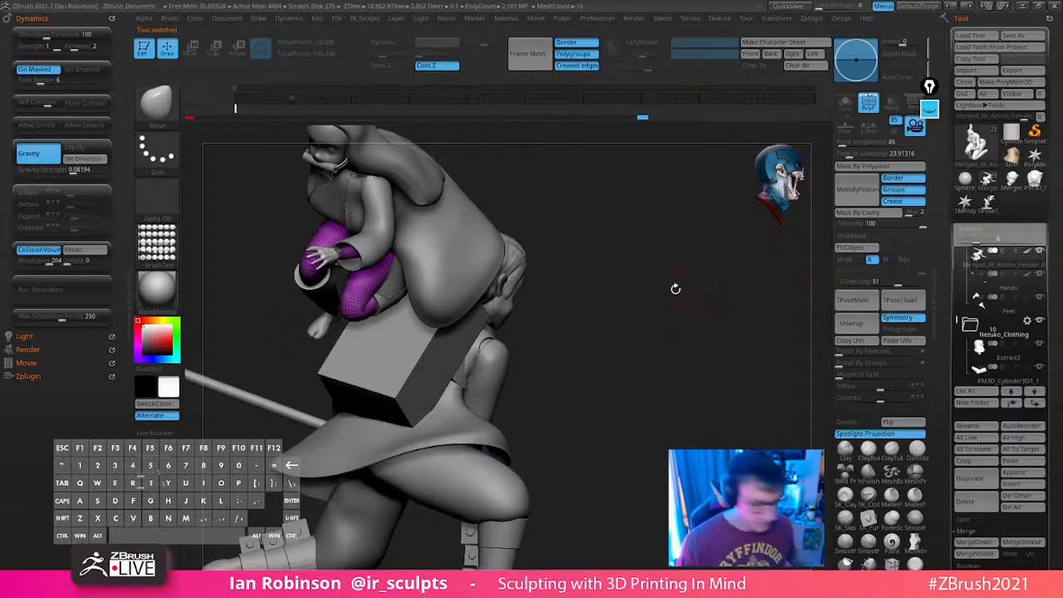
{"action": "left_click_drag", "start_coordinate": [675, 288], "coordinate": [655, 374]}
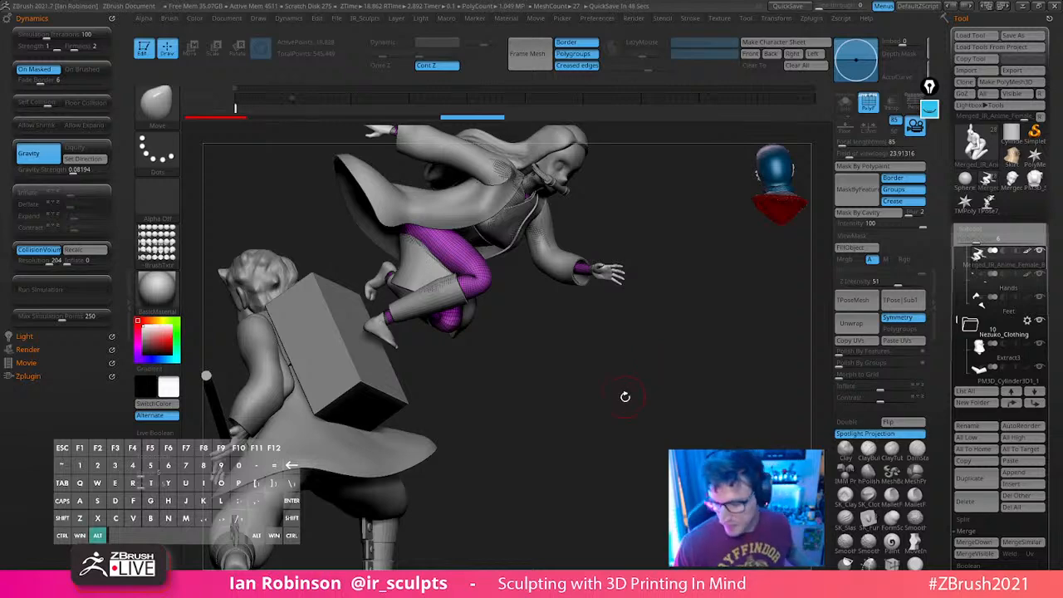
{"action": "left_click_drag", "start_coordinate": [625, 396], "coordinate": [677, 383]}
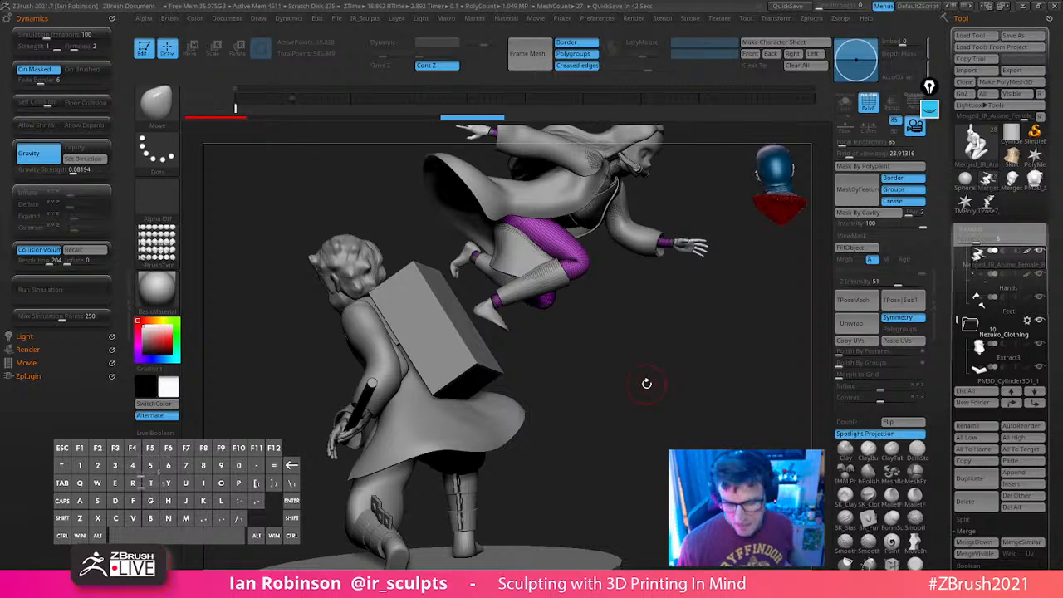
{"action": "mouse_move", "coordinate": [674, 361]}
{"action": "left_mouse_down"}
{"action": "mouse_move", "coordinate": [653, 368]}
{"action": "mouse_move", "coordinate": [735, 360]}
{"action": "left_mouse_up"}
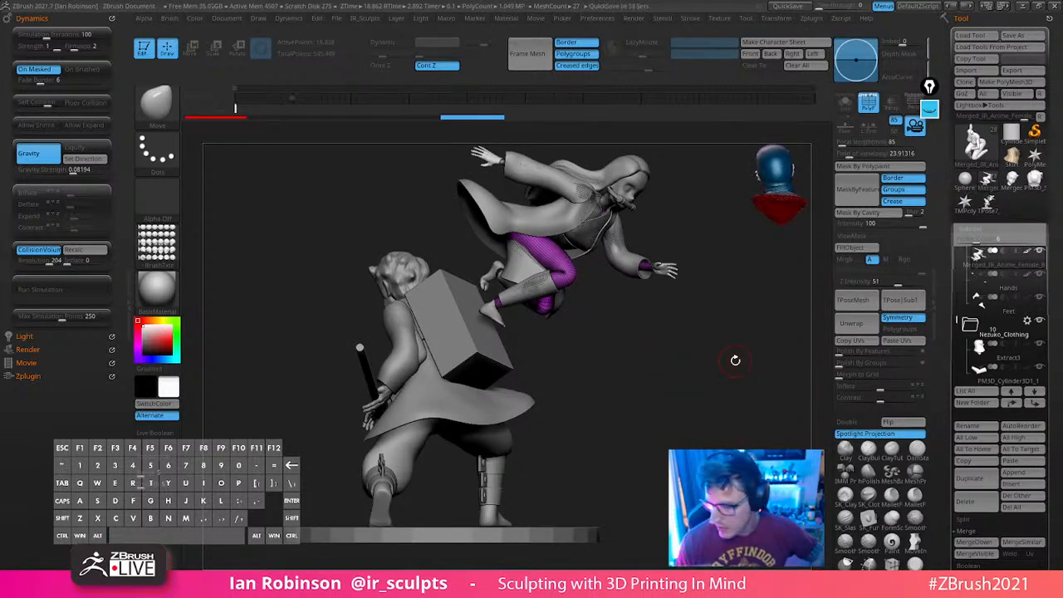
Switch to the sphere primitive and convert it to a PolyMesh3D
{"action": "left_click", "coordinate": [964, 182]}
{"action": "mouse_move", "coordinate": [699, 348]}
{"action": "left_mouse_down", "text": "alt"}
{"action": "mouse_move", "coordinate": [705, 316]}
{"action": "mouse_move", "coordinate": [662, 321]}
{"action": "mouse_move", "coordinate": [728, 298]}
{"action": "mouse_move", "coordinate": [574, 324]}
{"action": "mouse_move", "coordinate": [702, 341]}
{"action": "left_mouse_up", "text": "alt"}
{"action": "left_click", "coordinate": [1002, 85]}
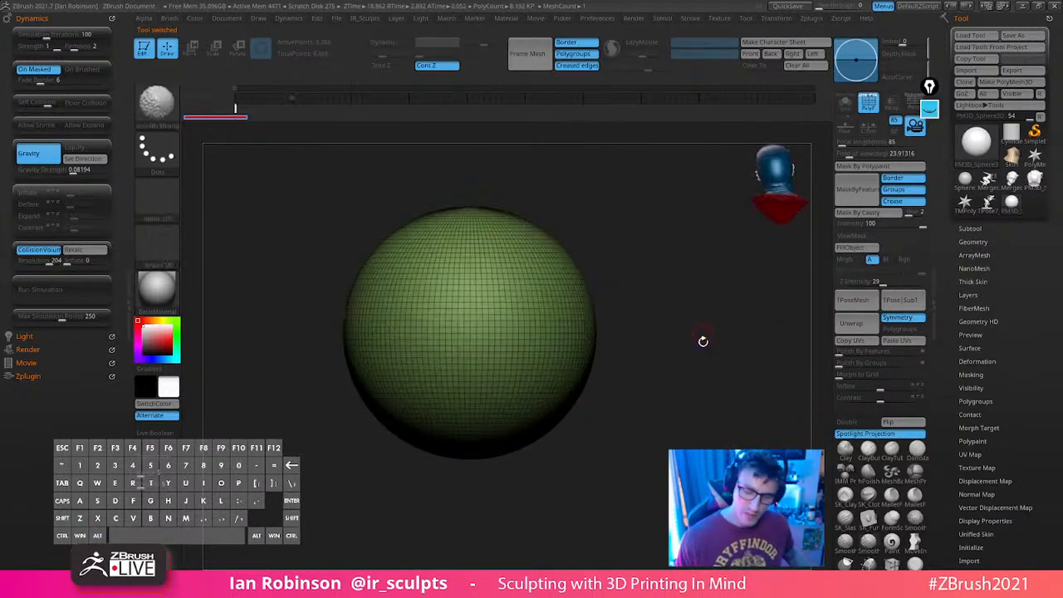
{"action": "mouse_move", "coordinate": [607, 402]}
{"action": "left_mouse_down", "text": "alt"}
{"action": "mouse_move", "coordinate": [645, 301]}
{"action": "mouse_move", "coordinate": [664, 421]}
{"action": "mouse_move", "coordinate": [650, 356]}
{"action": "mouse_move", "coordinate": [717, 349]}
{"action": "mouse_move", "coordinate": [641, 379]}
{"action": "left_mouse_up", "text": "alt"}
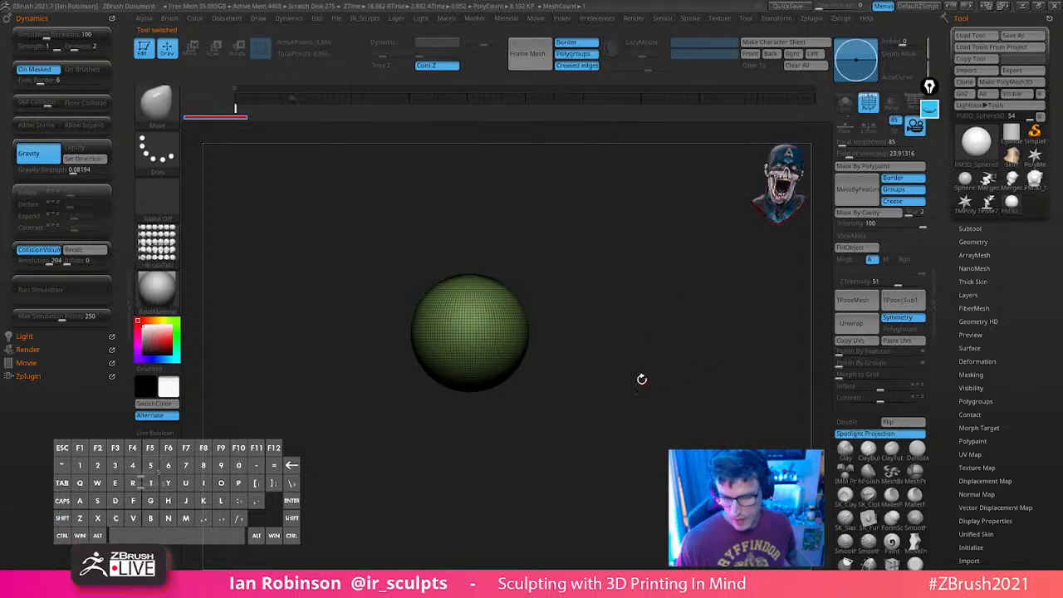
Enable ArrayMesh on the sphere with Lock Position and Transpose on, and set the repeat count to 12
{"action": "left_click", "coordinate": [981, 255]}
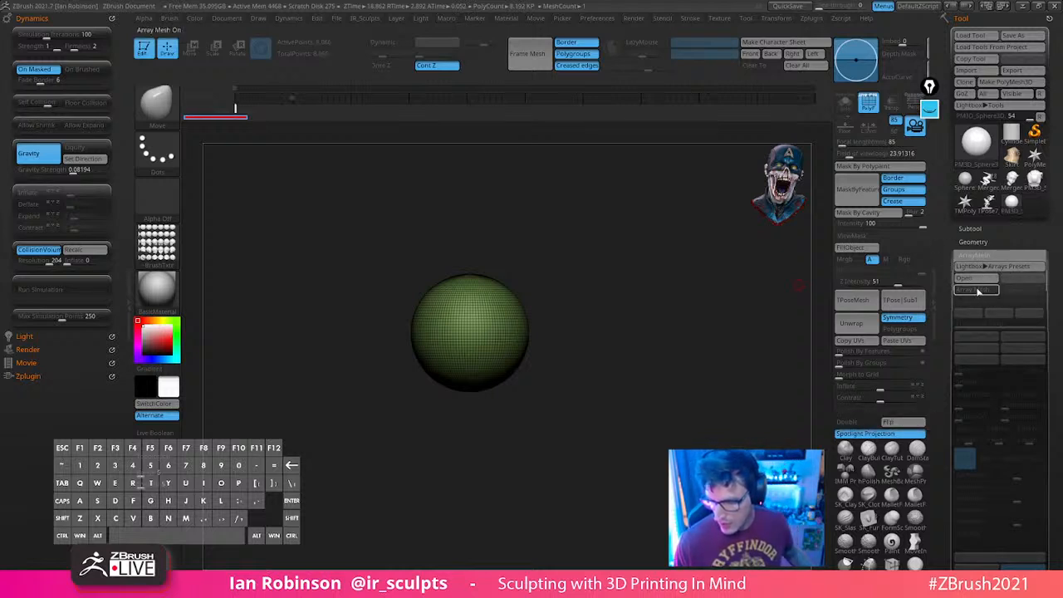
{"action": "left_click", "coordinate": [977, 290]}
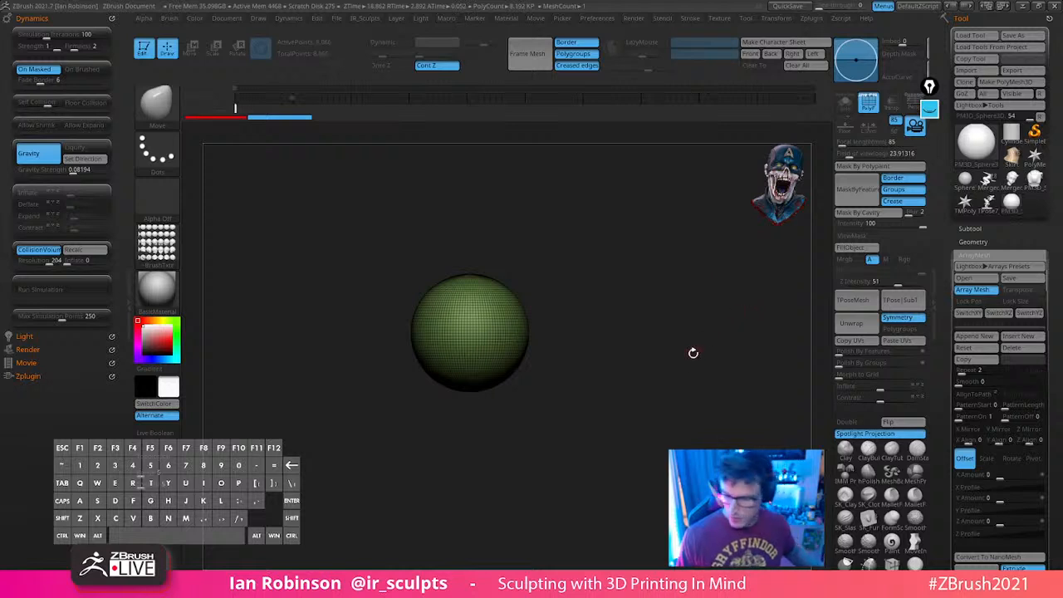
{"action": "left_click_drag", "start_coordinate": [1051, 330], "coordinate": [1053, 274]}
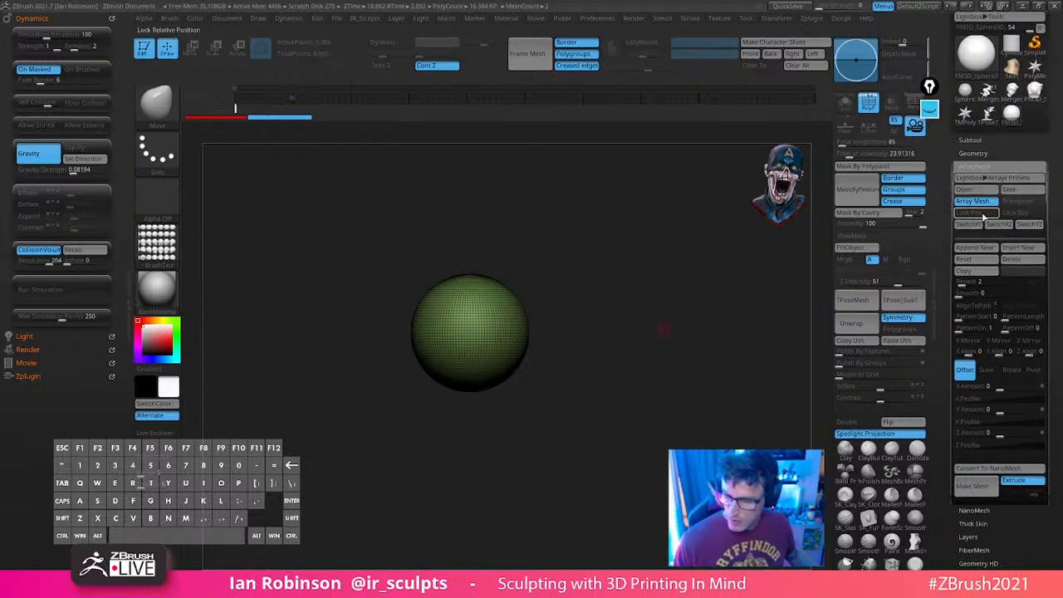
{"action": "left_click", "coordinate": [979, 214]}
{"action": "left_click", "coordinate": [1022, 202]}
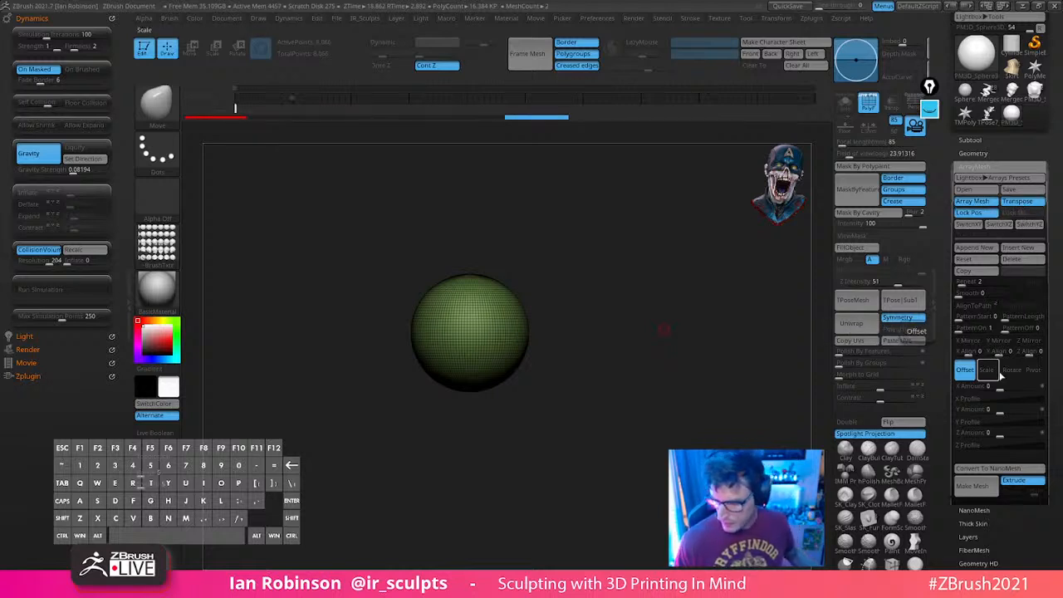
{"action": "left_click_drag", "start_coordinate": [964, 285], "coordinate": [970, 285]}
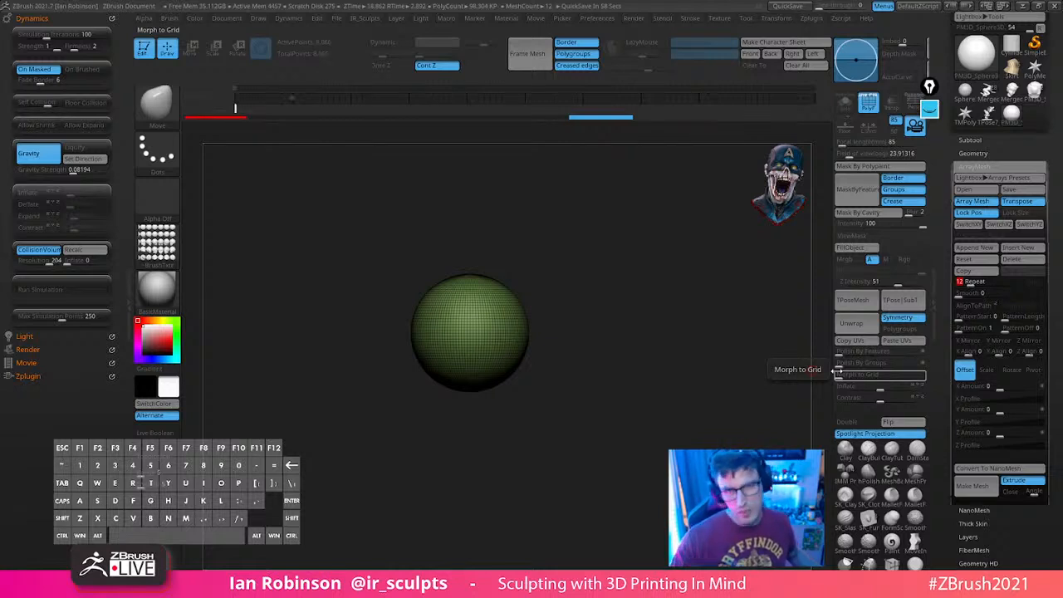
Switch the ArrayMesh to Rotate and set its Z Amount to 360
{"action": "left_click", "coordinate": [1012, 371]}
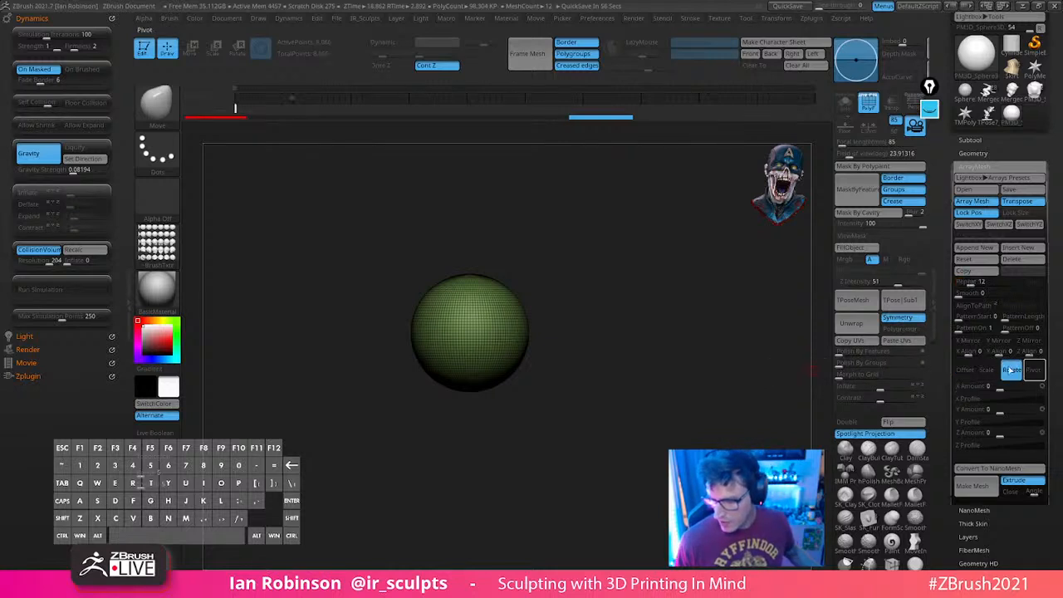
{"action": "left_click_drag", "start_coordinate": [1000, 436], "coordinate": [1026, 434]}
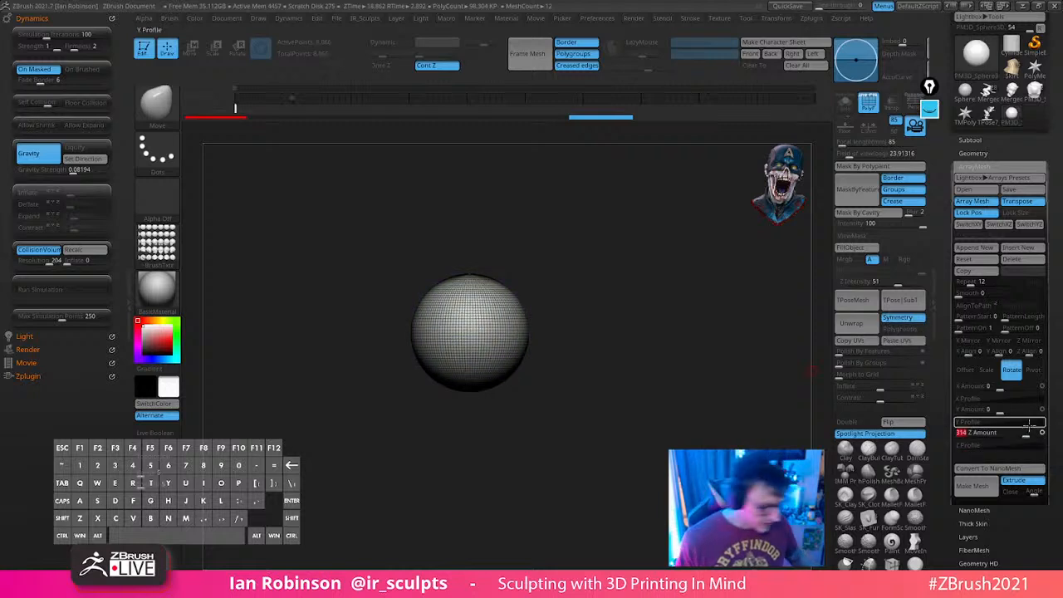
{"action": "key", "text": "Return"}
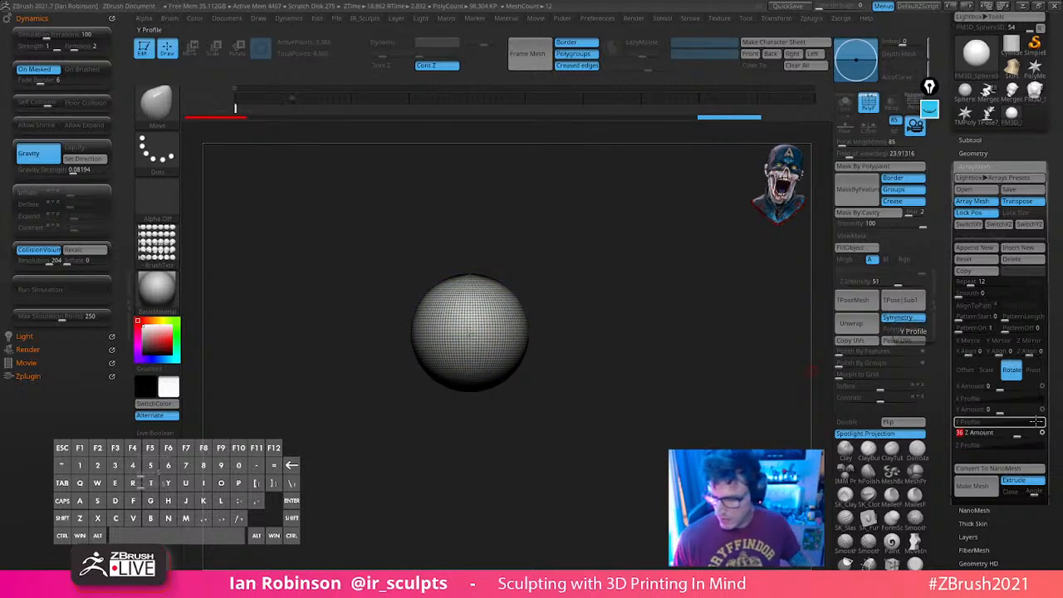
{"action": "type", "text": "0"}
{"action": "key", "text": "Return"}
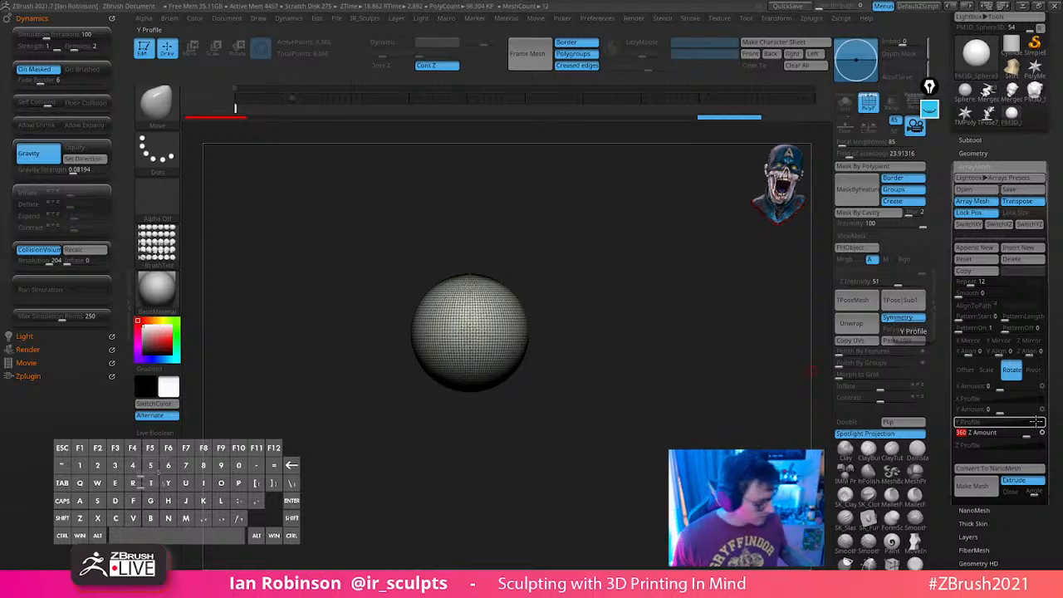
Move the source sphere away from the array centre with the gizmo so the copies spread into a ring
{"action": "key", "text": "w"}
{"action": "left_click_drag", "start_coordinate": [522, 403], "coordinate": [573, 420]}
{"action": "left_click_drag", "start_coordinate": [574, 419], "coordinate": [426, 399], "text": "alt"}
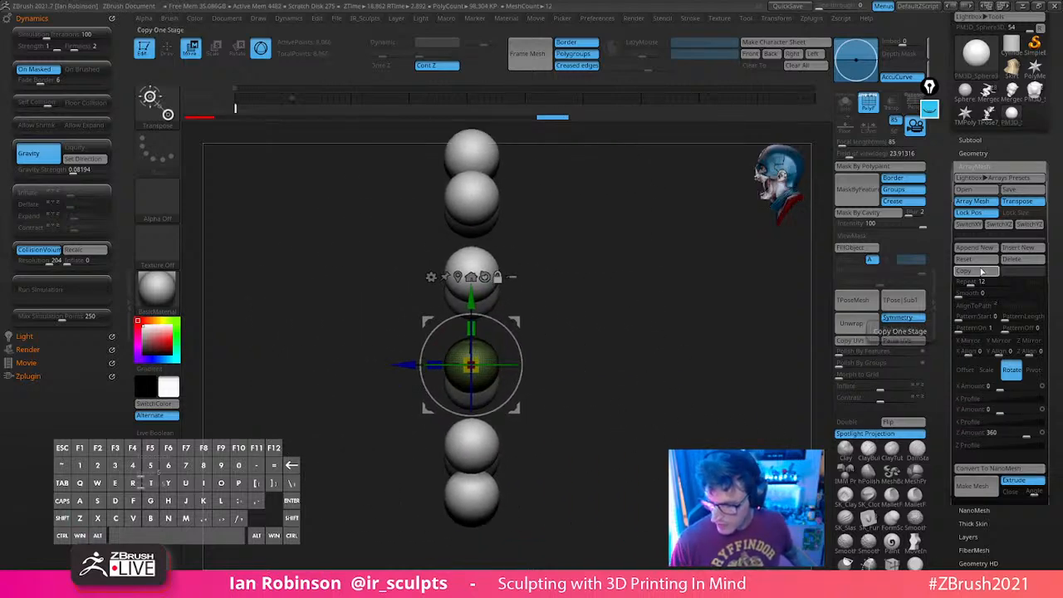
Switch the ArrayMesh to Offset and set its Z Amount to about 10.85, stretching the ring into a spiral
{"action": "left_click", "coordinate": [964, 371]}
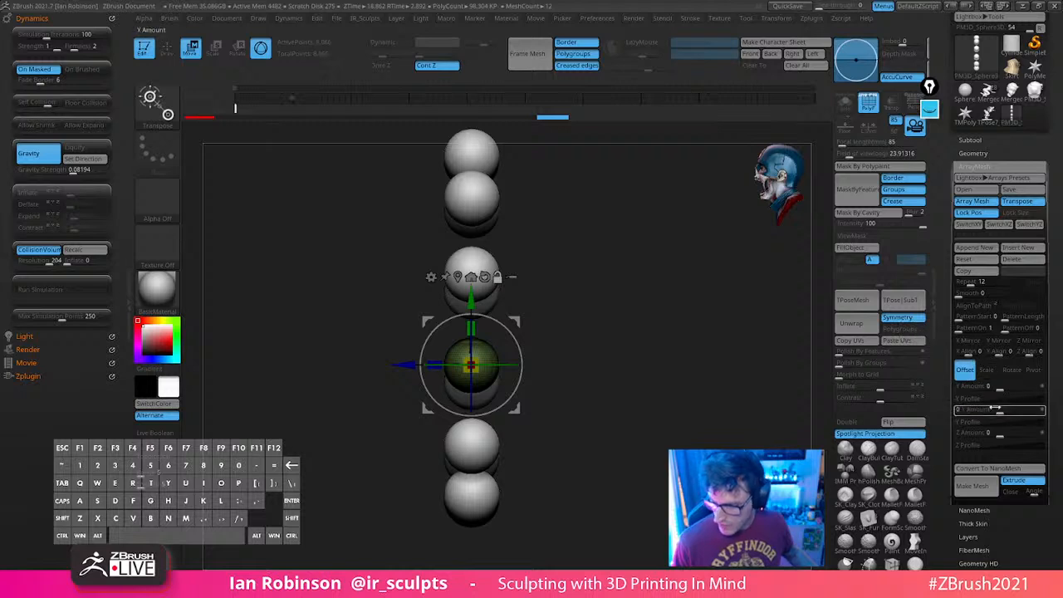
{"action": "left_click_drag", "start_coordinate": [997, 433], "coordinate": [1027, 434]}
{"action": "left_click_drag", "start_coordinate": [636, 511], "coordinate": [424, 560], "text": "alt"}
{"action": "left_click_drag", "start_coordinate": [719, 453], "coordinate": [743, 446], "text": "alt"}
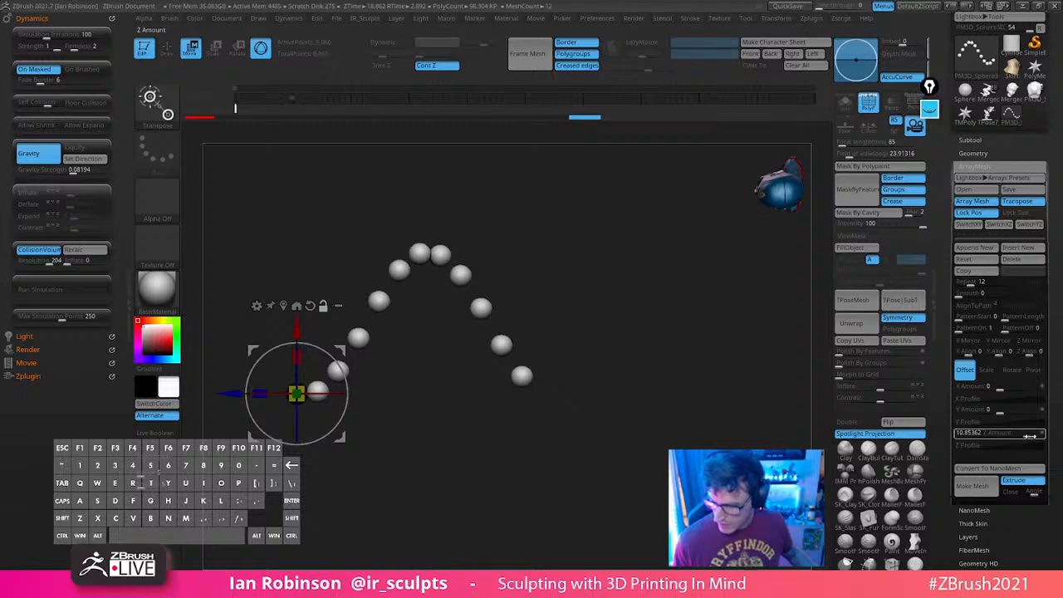
Increase the array's Z offset to about 18.09
{"action": "mouse_move", "coordinate": [1030, 437]}
{"action": "left_mouse_down"}
{"action": "mouse_move", "coordinate": [1043, 436]}
{"action": "mouse_move", "coordinate": [1030, 436]}
{"action": "left_mouse_up"}
{"action": "left_click_drag", "start_coordinate": [645, 473], "coordinate": [638, 427], "text": "alt"}
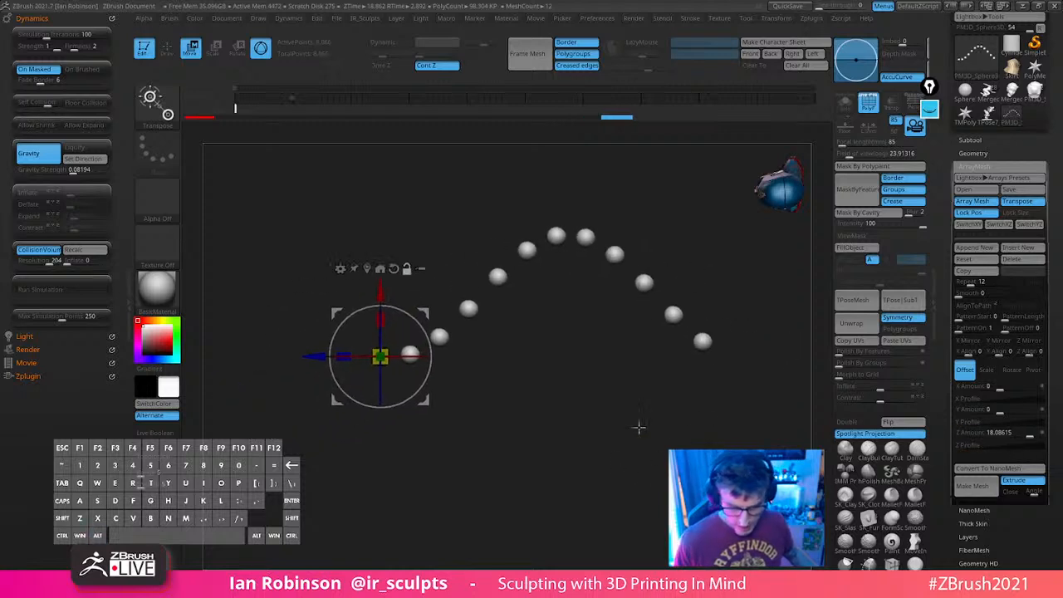
Pull the source sphere into an irregular shape with the Move brush, adjusting the draw size between strokes
{"action": "key", "text": "q"}
{"action": "left_click_drag", "start_coordinate": [537, 403], "coordinate": [540, 487], "text": "alt"}
{"action": "key", "text": "s"}
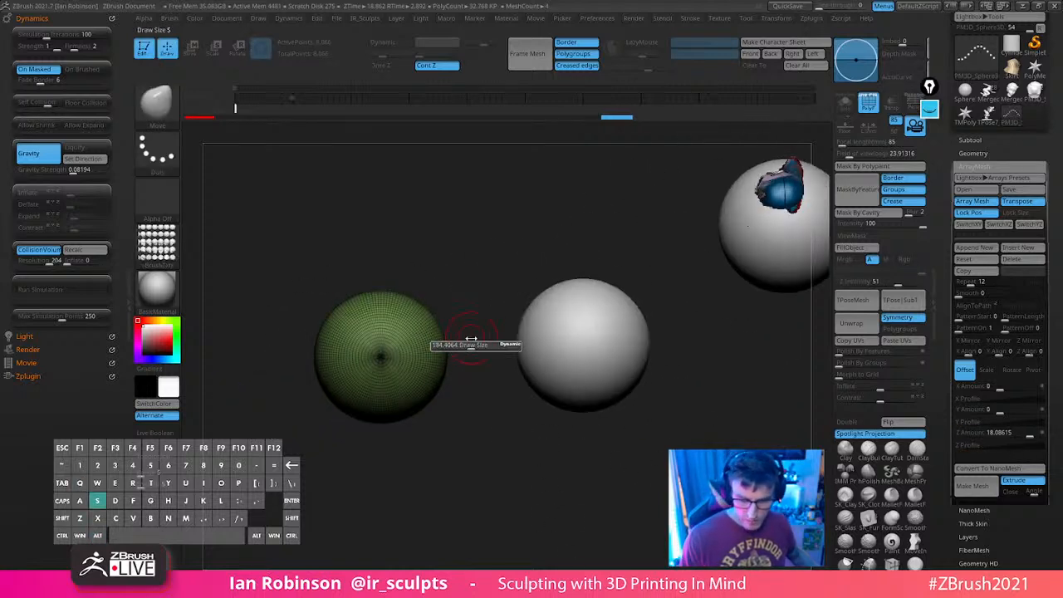
{"action": "mouse_move", "coordinate": [414, 312]}
{"action": "left_mouse_down"}
{"action": "mouse_move", "coordinate": [496, 248]}
{"action": "mouse_move", "coordinate": [507, 264]}
{"action": "left_mouse_up"}
{"action": "key", "text": "s"}
{"action": "left_click_drag", "start_coordinate": [498, 302], "coordinate": [511, 302]}
{"action": "left_click_drag", "start_coordinate": [404, 300], "coordinate": [387, 275]}
{"action": "mouse_move", "coordinate": [361, 314]}
{"action": "left_mouse_down"}
{"action": "mouse_move", "coordinate": [335, 306]}
{"action": "mouse_move", "coordinate": [318, 329]}
{"action": "left_mouse_up"}
{"action": "left_click_drag", "start_coordinate": [342, 423], "coordinate": [435, 434]}
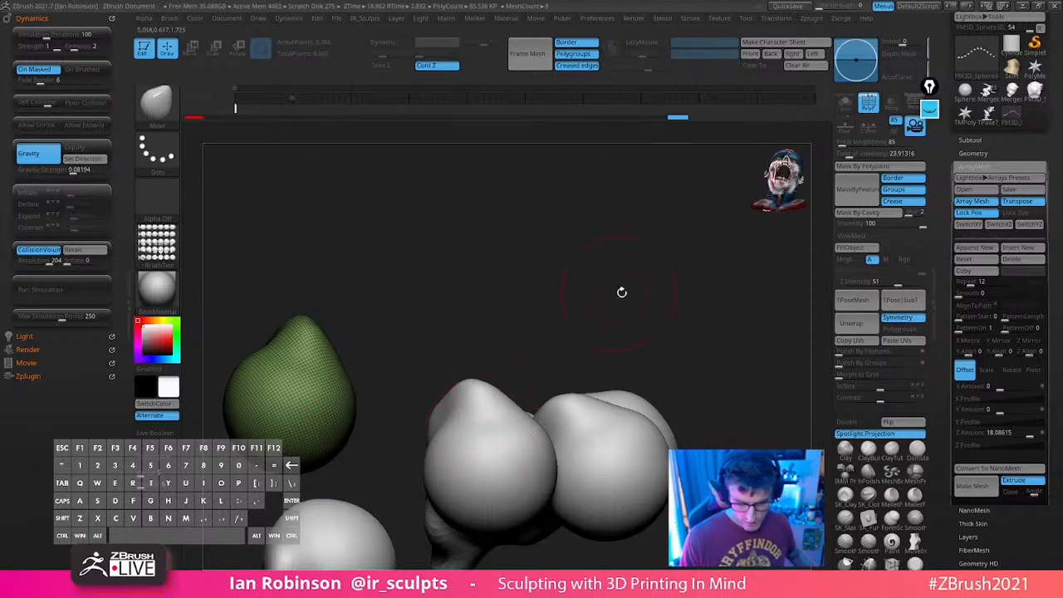
Undo the Move brush strokes on the source sphere
{"action": "key", "text": "ctrl+z"}
{"action": "key", "text": "ctrl+z"}
{"action": "key", "text": "ctrl+z"}
{"action": "key", "text": "ctrl+z"}
{"action": "key", "text": "ctrl+z"}
{"action": "key", "text": "ctrl+z"}
{"action": "left_click_drag", "start_coordinate": [561, 270], "coordinate": [505, 361]}
{"action": "key", "text": "ctrl+z"}
{"action": "key", "text": "ctrl+z"}
Select the SnakeHook brush and pull long tails out of the source sphere, adjusting the draw size
{"action": "key", "text": "b"}
{"action": "key", "text": "s"}
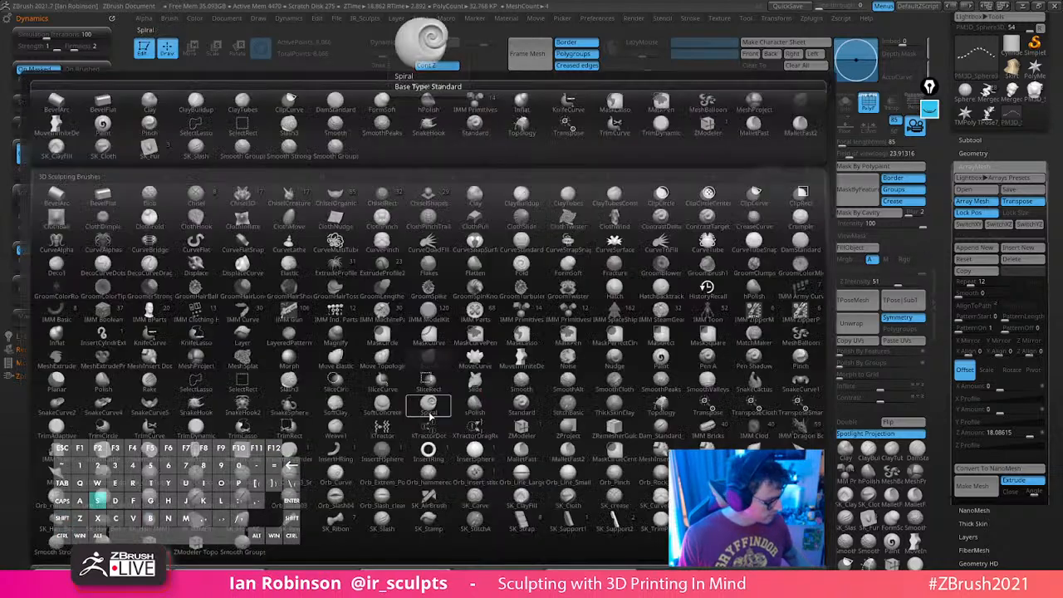
{"action": "key", "text": "h"}
{"action": "left_click_drag", "start_coordinate": [436, 419], "coordinate": [453, 370], "text": "alt"}
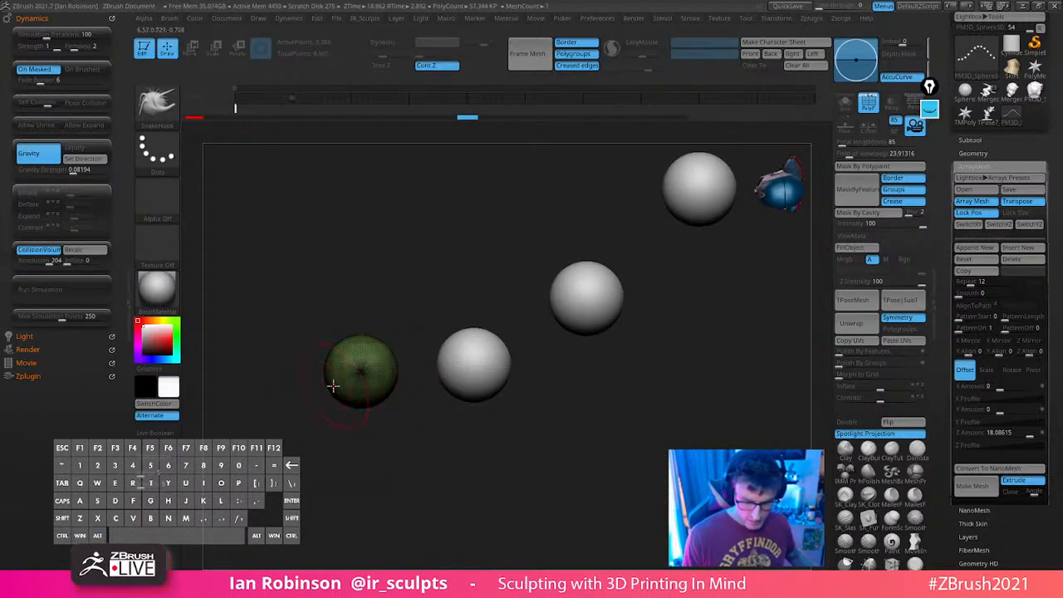
{"action": "mouse_move", "coordinate": [333, 379]}
{"action": "left_mouse_down"}
{"action": "mouse_move", "coordinate": [274, 397]}
{"action": "mouse_move", "coordinate": [278, 435]}
{"action": "mouse_move", "coordinate": [197, 462]}
{"action": "left_mouse_up"}
{"action": "key", "text": "ctrl+z"}
{"action": "key", "text": "s"}
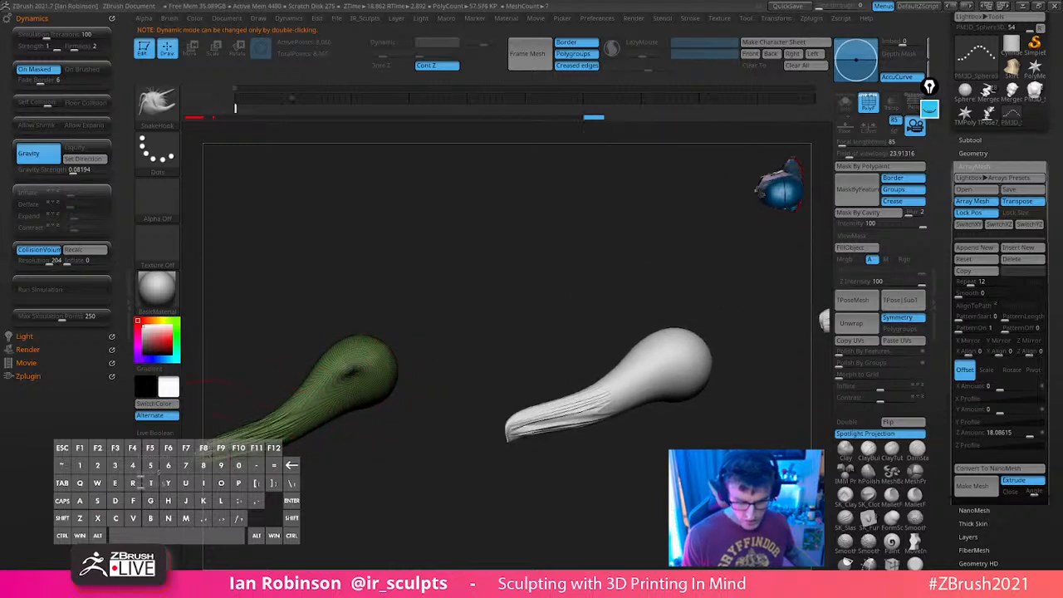
{"action": "left_click_drag", "start_coordinate": [273, 425], "coordinate": [298, 432]}
{"action": "mouse_move", "coordinate": [389, 359]}
{"action": "left_mouse_down"}
{"action": "mouse_move", "coordinate": [429, 365]}
{"action": "mouse_move", "coordinate": [476, 394]}
{"action": "mouse_move", "coordinate": [496, 453]}
{"action": "left_mouse_up"}
{"action": "left_click_drag", "start_coordinate": [582, 478], "coordinate": [529, 462], "text": "alt"}
Undo the SnakeHook strokes and the last Z offset increase on the array
{"action": "key", "text": "ctrl+z"}
{"action": "key", "text": "ctrl+z"}
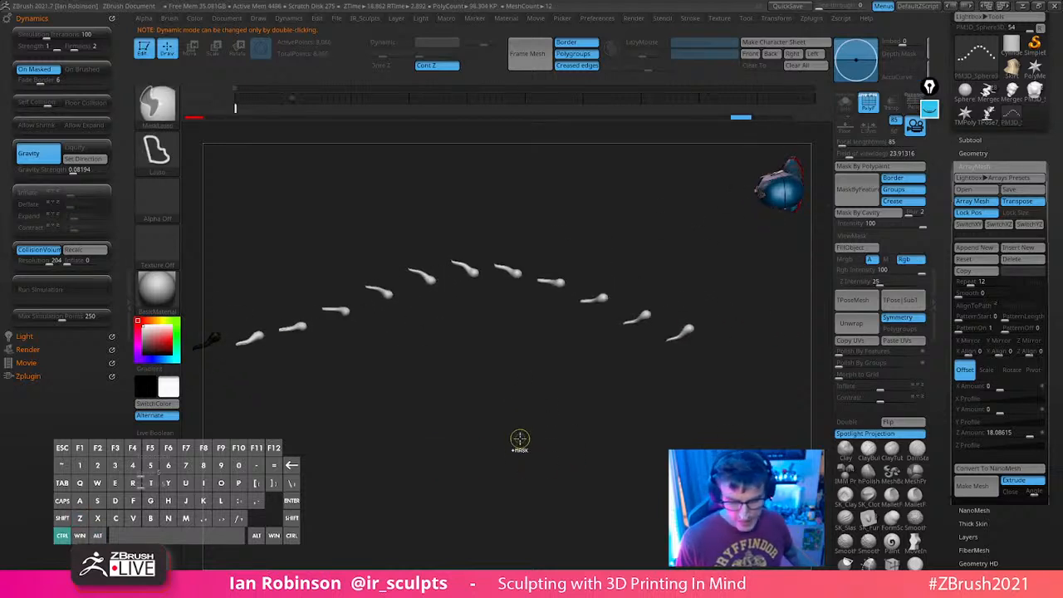
{"action": "key", "text": "ctrl+z"}
{"action": "key", "text": "ctrl+z"}
{"action": "key", "text": "ctrl+z"}
{"action": "key", "text": "ctrl+z"}
{"action": "key", "text": "ctrl+z"}
{"action": "key", "text": "ctrl+z"}
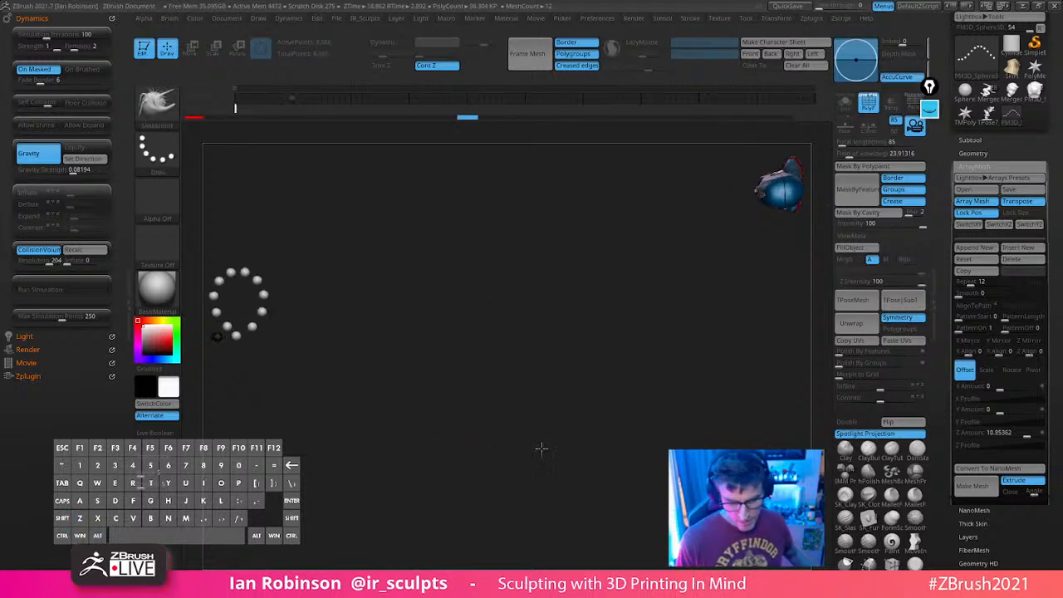
{"action": "key", "text": "ctrl+z"}
{"action": "key", "text": "ctrl+z"}
{"action": "key", "text": "ctrl+z"}
{"action": "key", "text": "ctrl+z"}
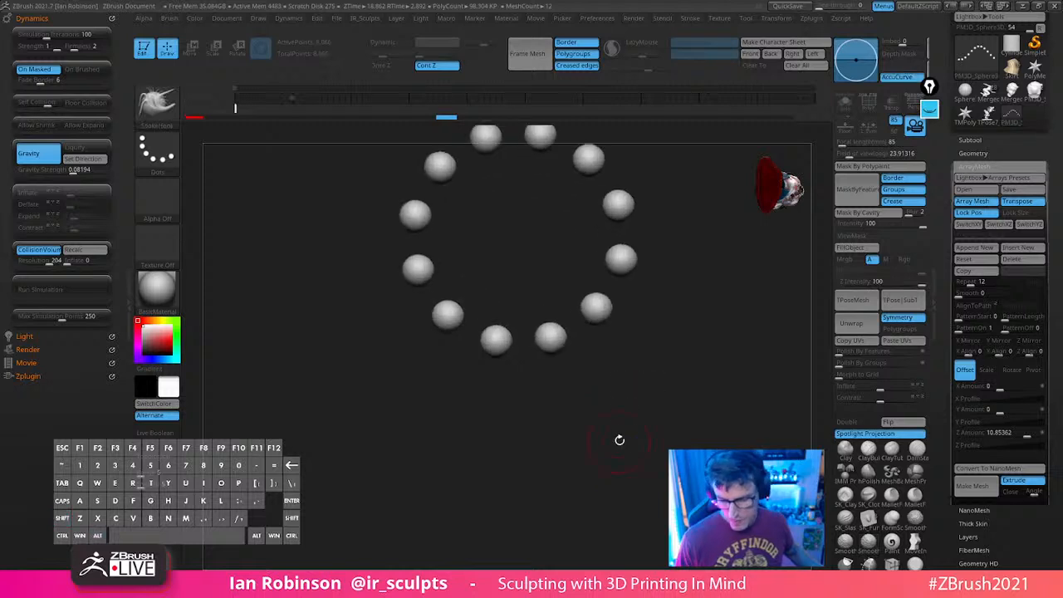
Convert the sphere array with Make Mesh, check the spheres with the wireframe displayed, and undo the conversion
{"action": "left_click", "coordinate": [987, 492]}
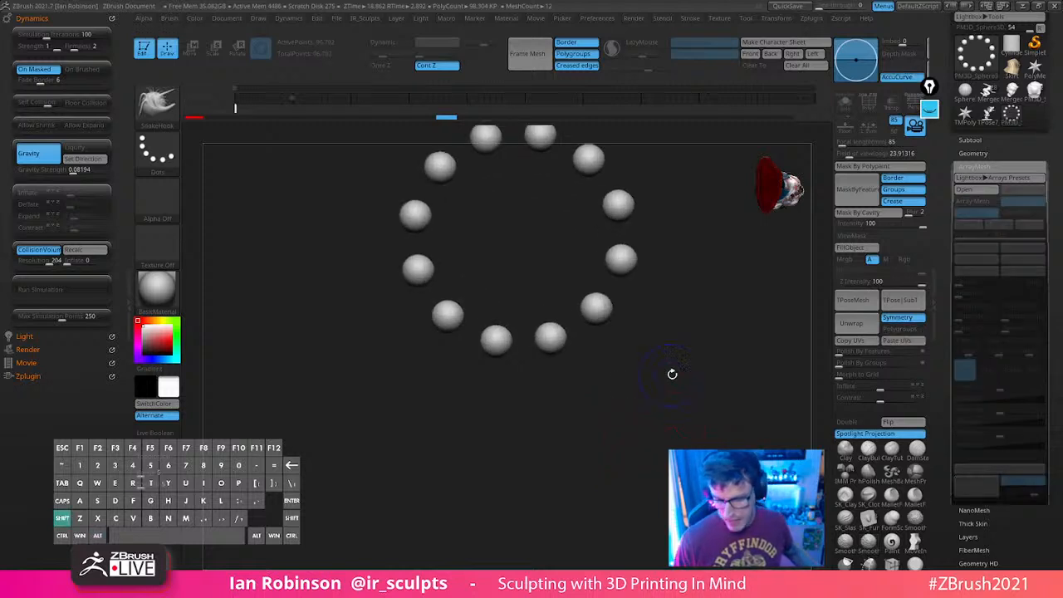
{"action": "key", "text": "shift+f"}
{"action": "left_click_drag", "start_coordinate": [713, 399], "coordinate": [532, 422]}
{"action": "left_click_drag", "start_coordinate": [602, 466], "coordinate": [671, 352]}
{"action": "left_click_drag", "start_coordinate": [590, 278], "coordinate": [646, 338]}
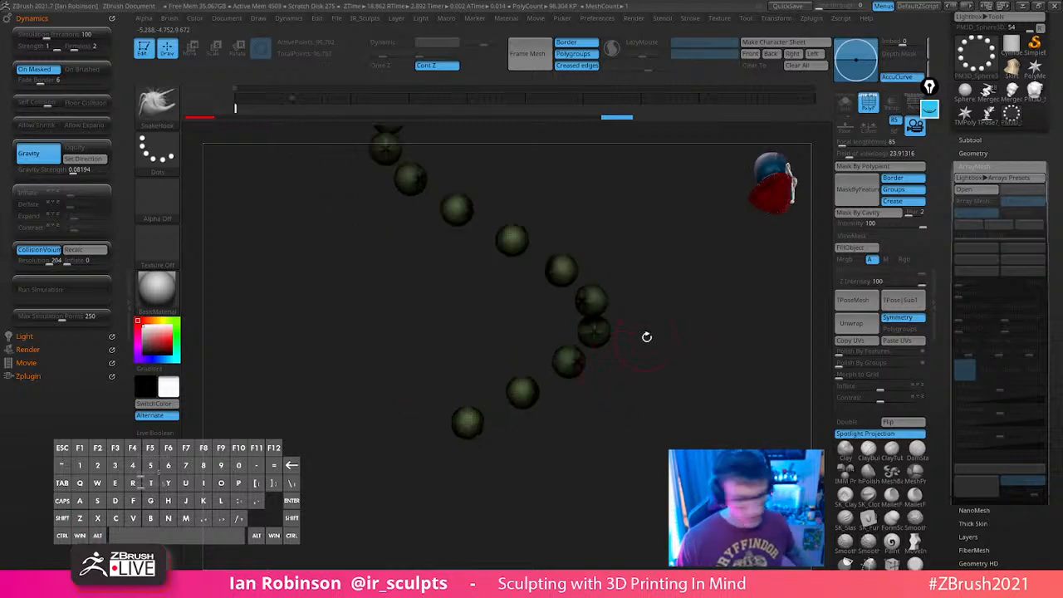
{"action": "right_click_drag", "start_coordinate": [561, 340], "coordinate": [574, 370], "text": "ctrl"}
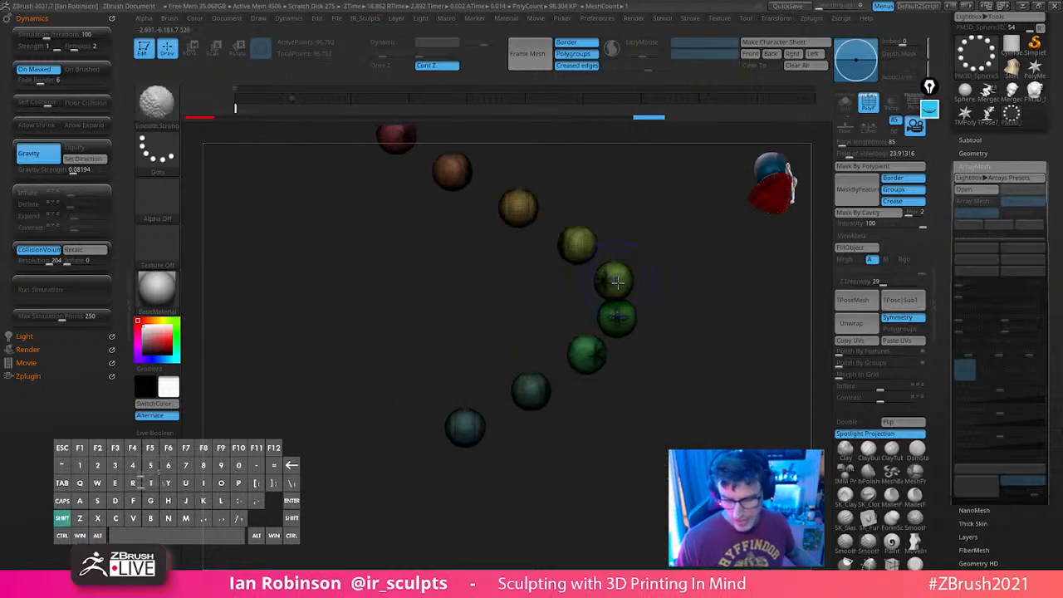
{"action": "key", "text": "shift+f"}
{"action": "key", "text": "shift+f"}
{"action": "key", "text": "ctrl+z"}
{"action": "mouse_move", "coordinate": [691, 432]}
{"action": "left_mouse_down"}
{"action": "mouse_move", "coordinate": [706, 300]}
{"action": "mouse_move", "coordinate": [828, 320]}
{"action": "left_mouse_up"}
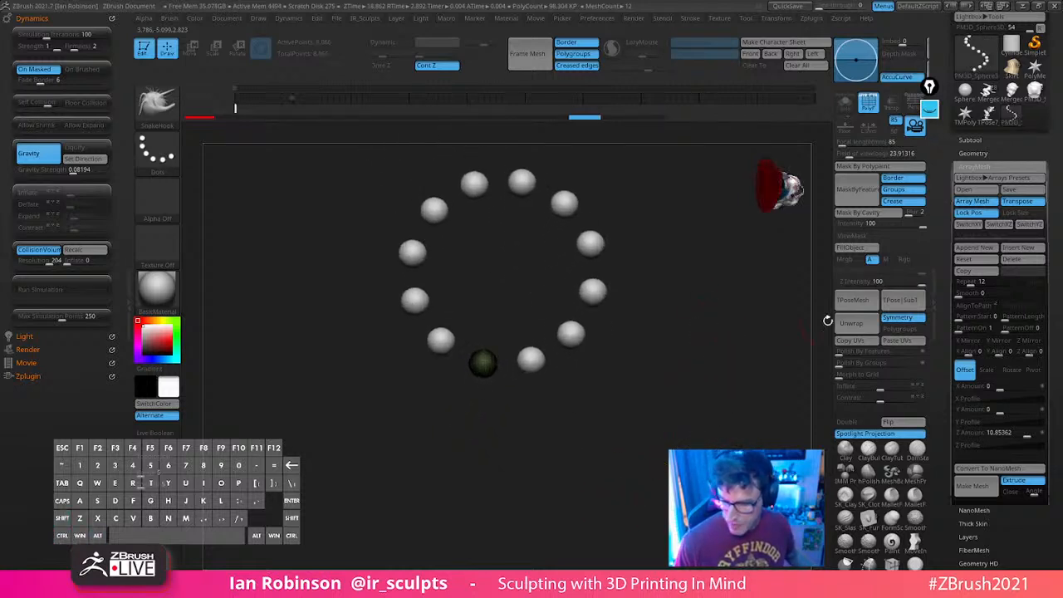
Append a new array stage in Rotate mode and set its X Amount to 360
{"action": "left_click", "coordinate": [993, 248]}
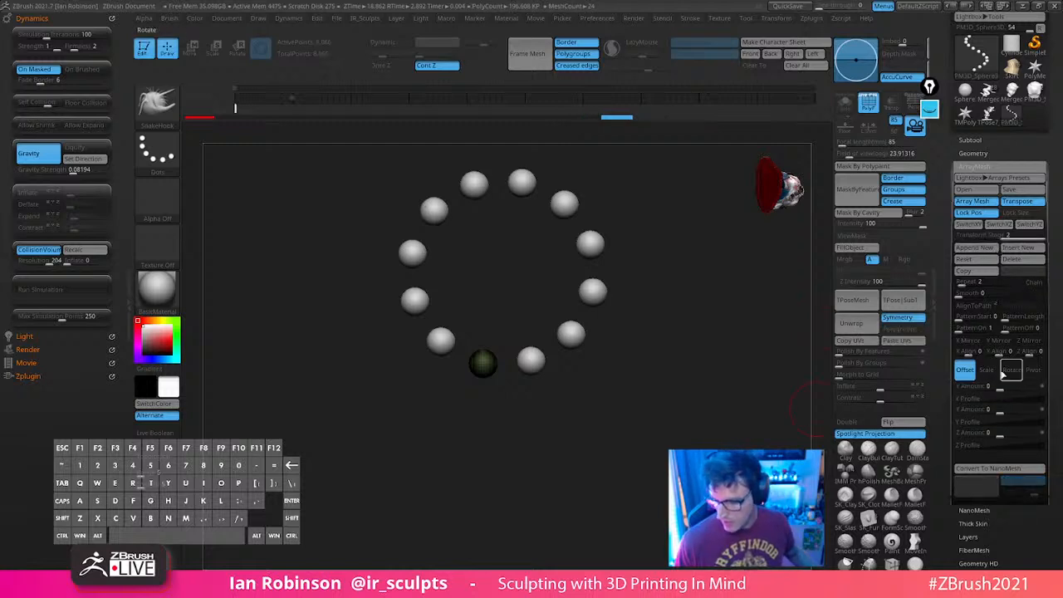
{"action": "left_click", "coordinate": [1012, 369]}
{"action": "left_click_drag", "start_coordinate": [999, 386], "coordinate": [1027, 387]}
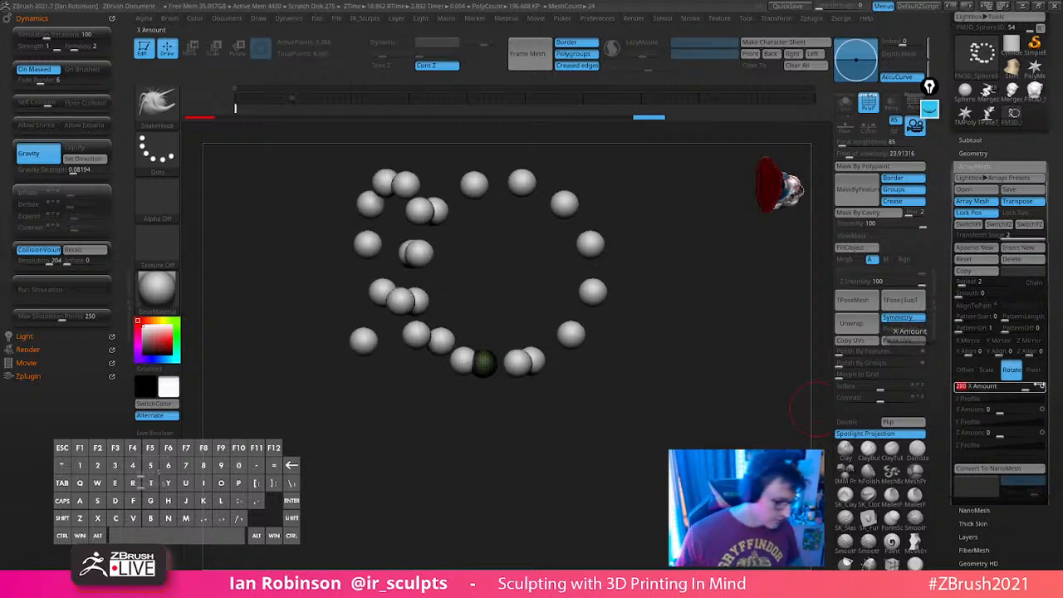
{"action": "left_click", "coordinate": [1037, 387]}
{"action": "type", "text": "360"}
{"action": "key", "text": "Return"}
Move the source sphere along its Z axis with the gizmo to reshape the double spiral
{"action": "left_click_drag", "start_coordinate": [653, 351], "coordinate": [674, 309], "text": "alt"}
{"action": "key", "text": "w"}
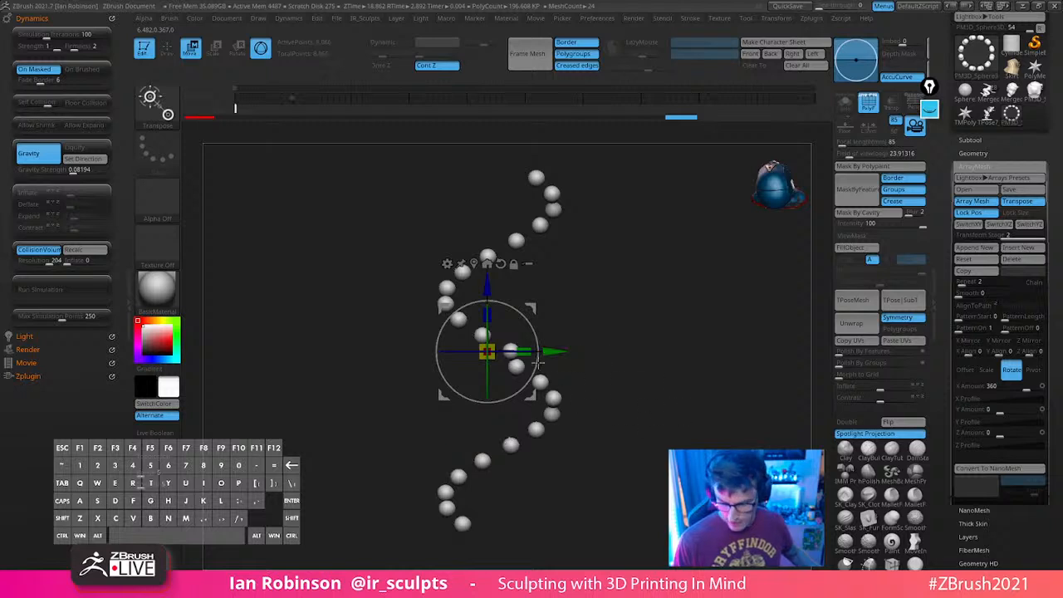
{"action": "left_click_drag", "start_coordinate": [488, 282], "coordinate": [492, 191]}
{"action": "left_click_drag", "start_coordinate": [646, 297], "coordinate": [590, 320]}
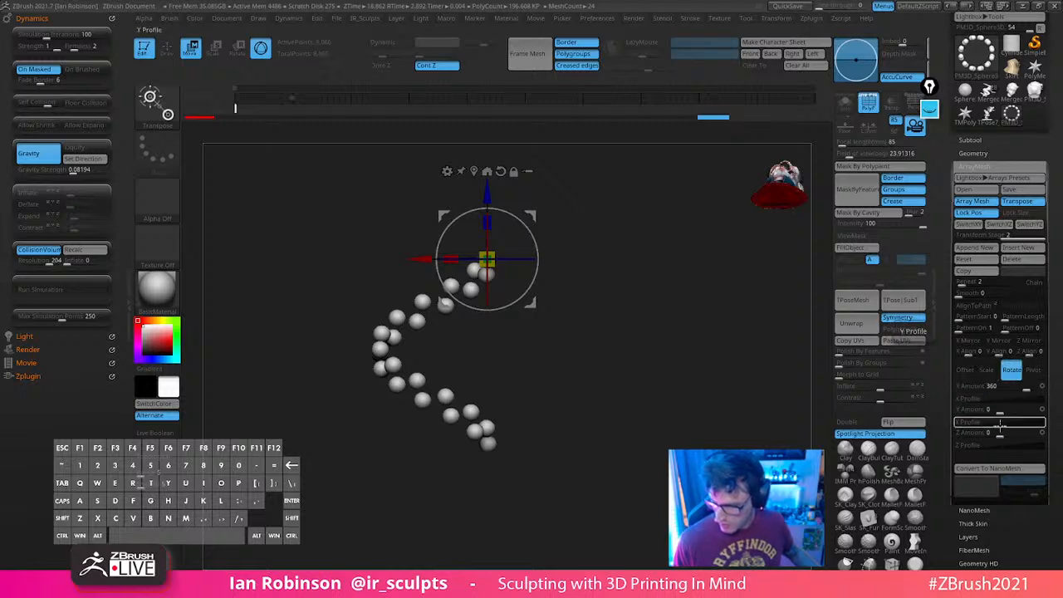
Set the second array stage's Z rotation amount to 435 and check the crossing spirals from another angle
{"action": "left_click_drag", "start_coordinate": [997, 434], "coordinate": [1026, 433]}
{"action": "key", "text": "q"}
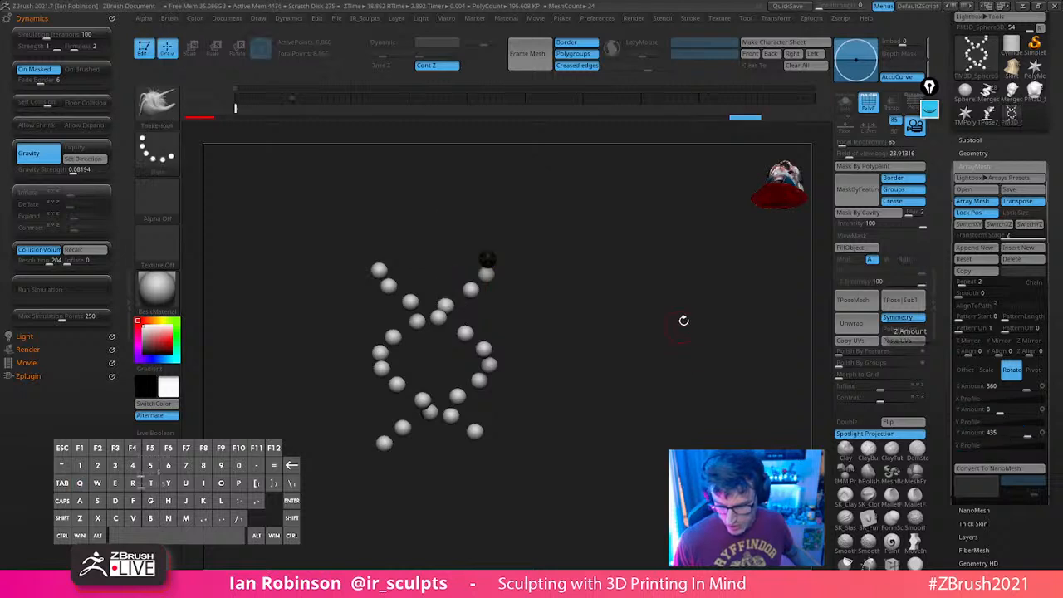
{"action": "left_click_drag", "start_coordinate": [684, 321], "coordinate": [681, 429], "text": "shift"}
{"action": "mouse_move", "coordinate": [678, 356]}
{"action": "left_mouse_down", "text": "alt"}
{"action": "mouse_move", "coordinate": [674, 444]}
{"action": "mouse_move", "coordinate": [699, 333]}
{"action": "mouse_move", "coordinate": [660, 412]}
{"action": "mouse_move", "coordinate": [729, 430]}
{"action": "mouse_move", "coordinate": [655, 444]}
{"action": "left_mouse_up", "text": "alt"}
Nudge the source sphere slightly along the Z axis, undo the extra X-axis nudge, and hide the wireframe
{"action": "key", "text": "w"}
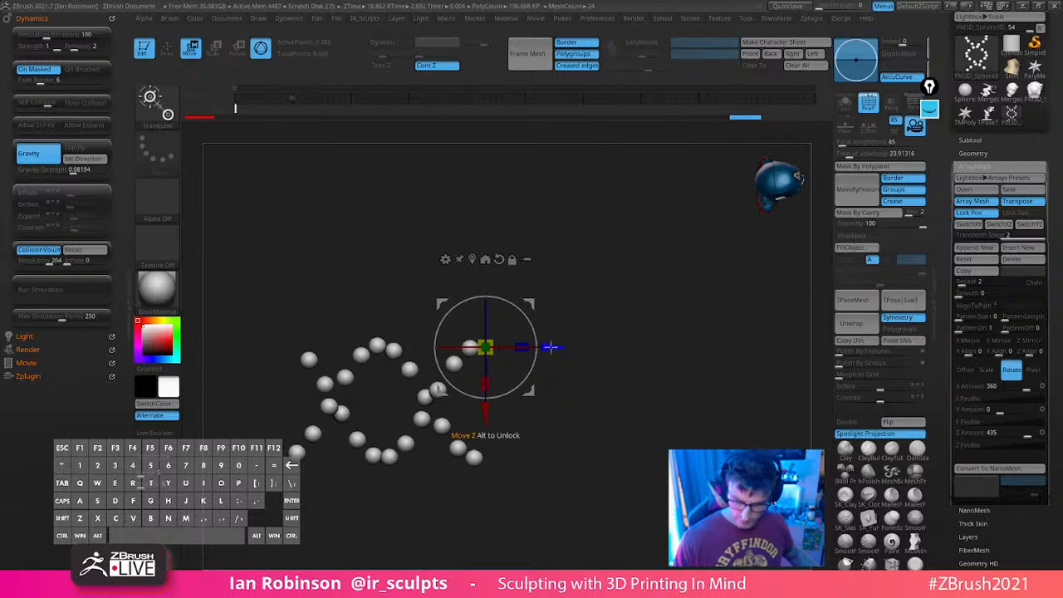
{"action": "left_click_drag", "start_coordinate": [551, 349], "coordinate": [545, 349]}
{"action": "left_click_drag", "start_coordinate": [481, 414], "coordinate": [481, 416]}
{"action": "key", "text": "ctrl+z"}
{"action": "key", "text": "q"}
{"action": "mouse_move", "coordinate": [666, 379]}
{"action": "left_mouse_down"}
{"action": "mouse_move", "coordinate": [693, 373]}
{"action": "mouse_move", "coordinate": [657, 312]}
{"action": "left_mouse_up"}
{"action": "key", "text": "shift+f"}
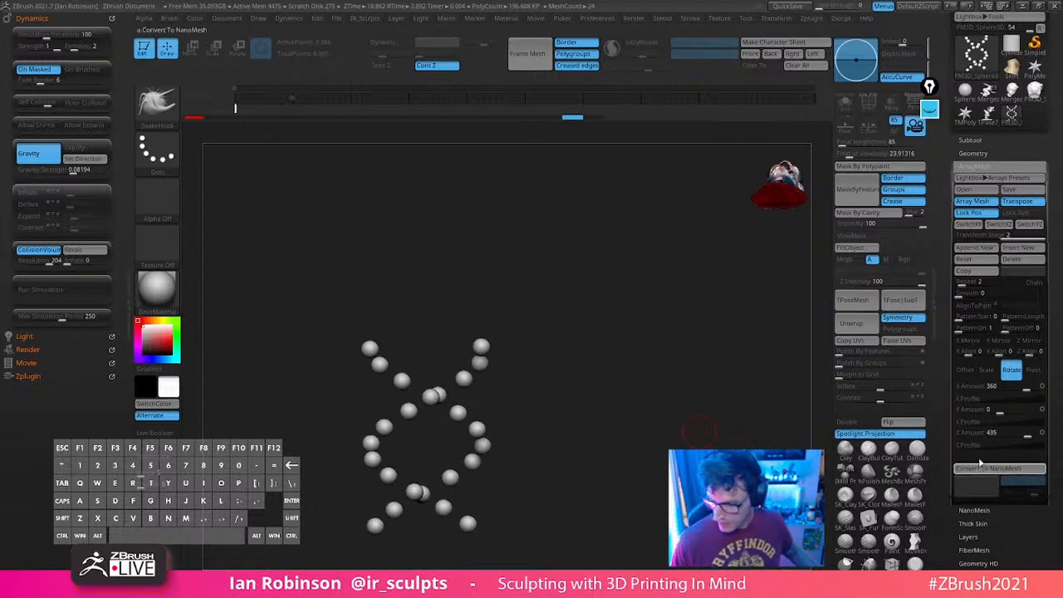
Return to the first transform stage, convert the double spiral with Make Mesh, and inspect it from several sides
{"action": "left_click", "coordinate": [984, 236]}
{"action": "left_click", "coordinate": [972, 487]}
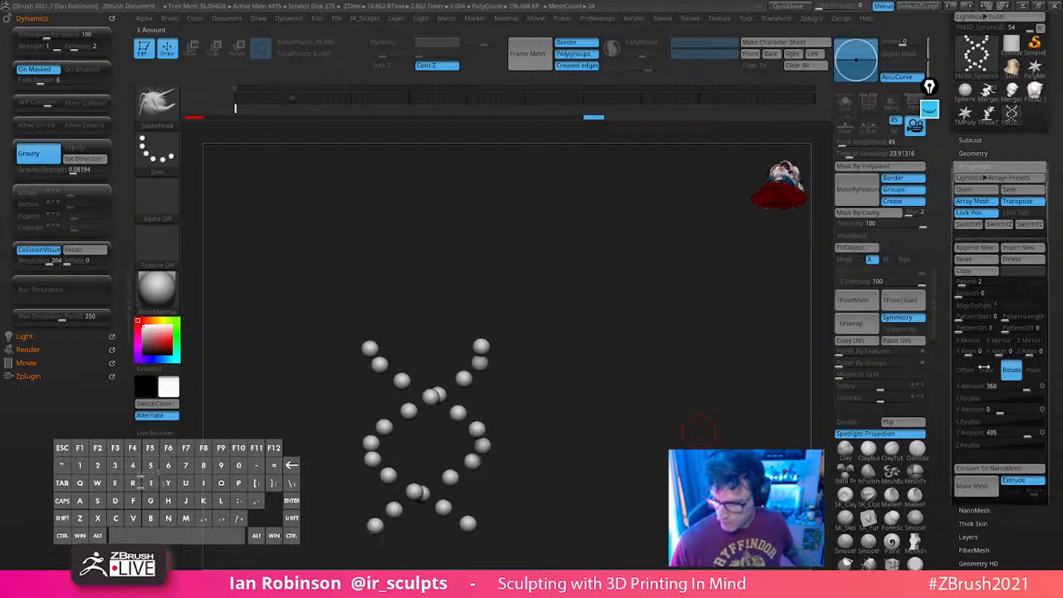
{"action": "left_click", "coordinate": [964, 490]}
{"action": "left_click_drag", "start_coordinate": [681, 413], "coordinate": [669, 368], "text": "alt"}
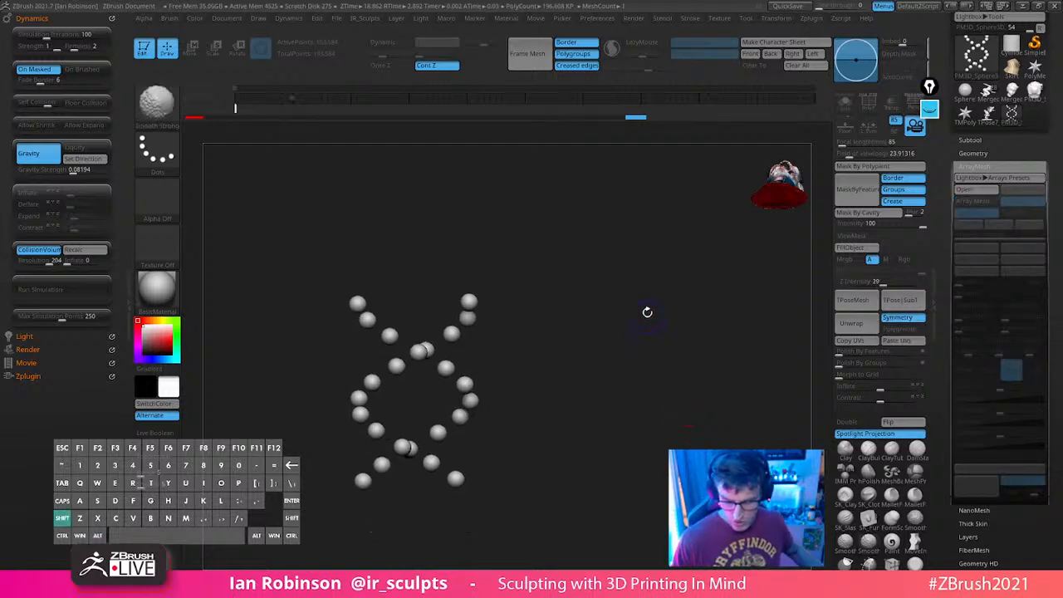
{"action": "key", "text": "shift+f"}
{"action": "left_click_drag", "start_coordinate": [646, 311], "coordinate": [677, 290]}
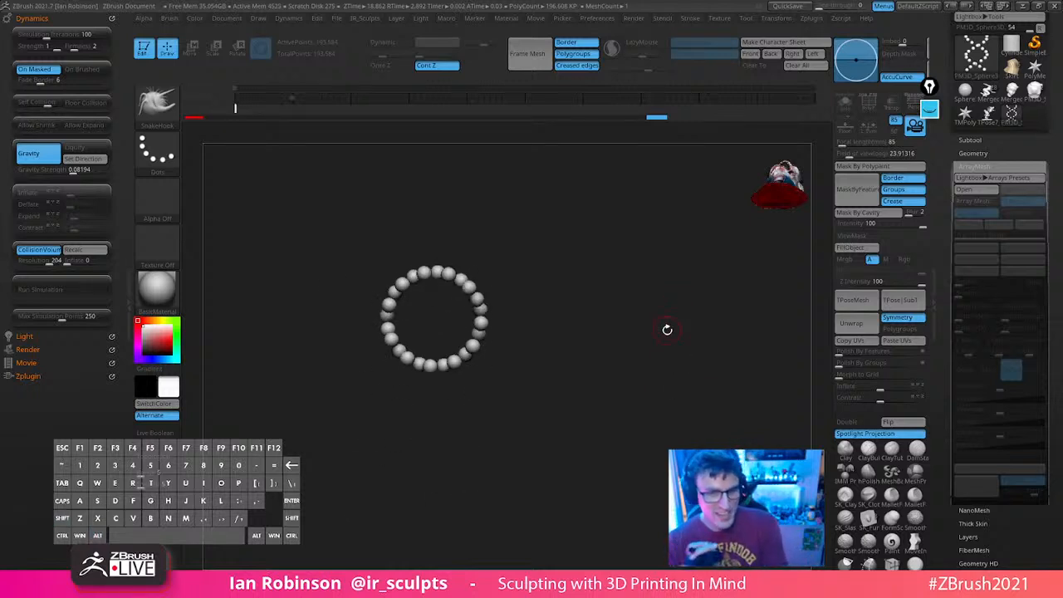
{"action": "left_click_drag", "start_coordinate": [667, 329], "coordinate": [783, 311]}
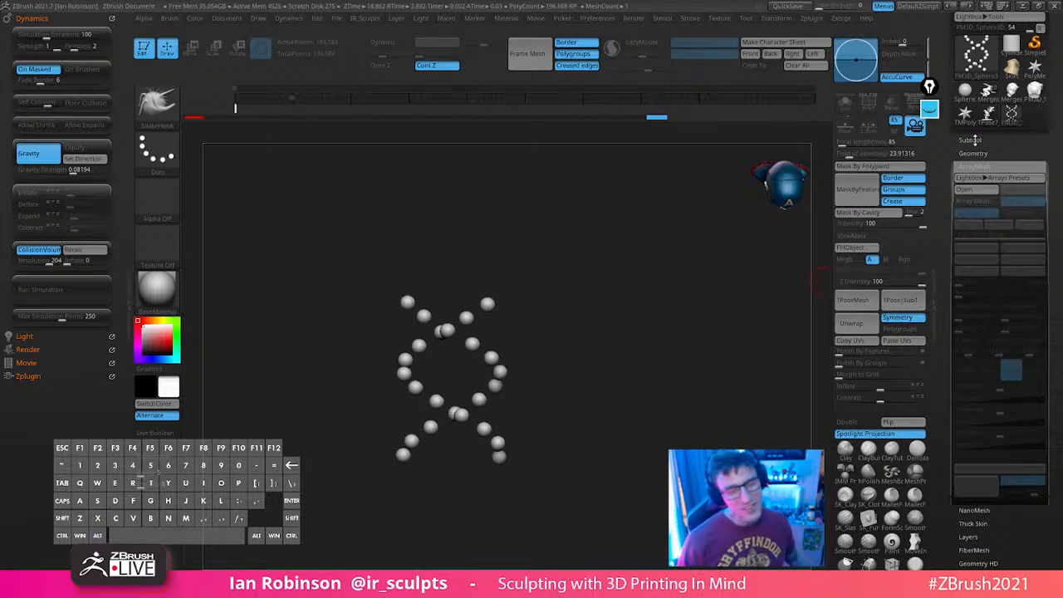
Switch back to the merged two-figure sculpture, open its subtool list, and examine the figures from front and back
{"action": "left_click", "coordinate": [989, 93]}
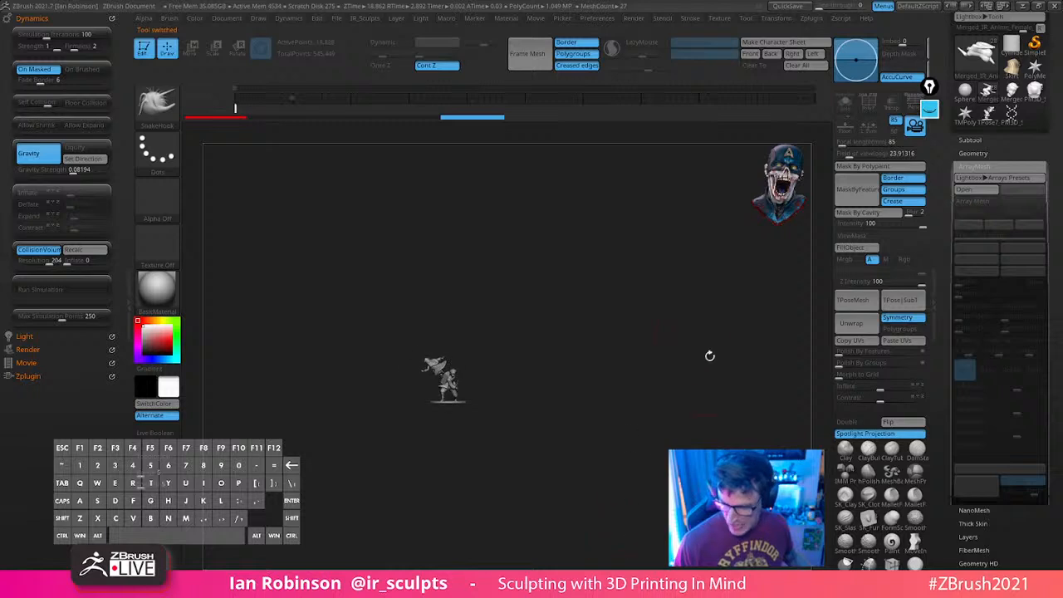
{"action": "left_click", "coordinate": [974, 139]}
{"action": "left_click_drag", "start_coordinate": [655, 384], "coordinate": [591, 569], "text": "alt"}
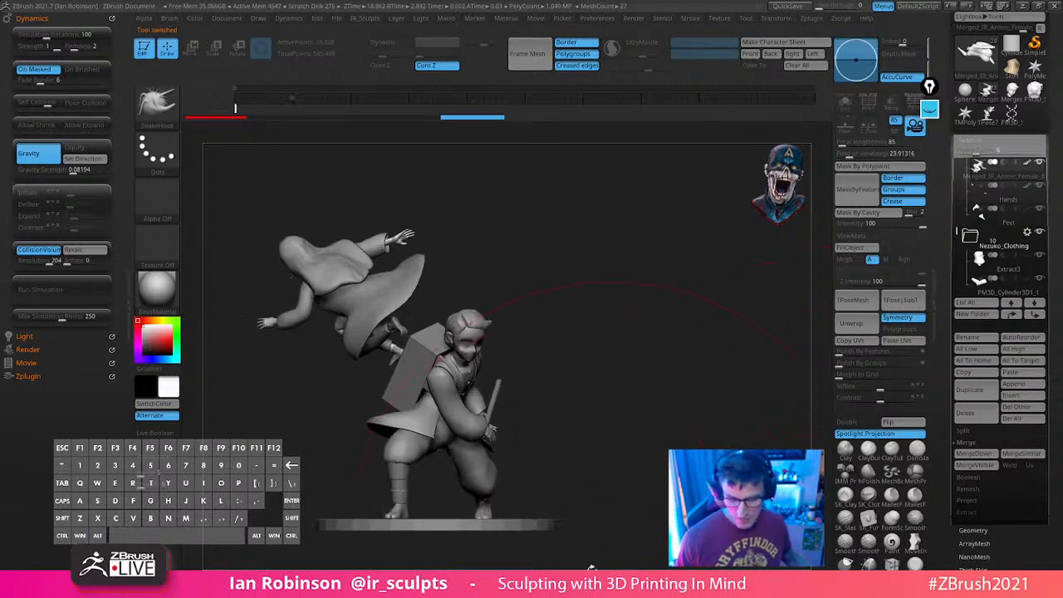
{"action": "key", "text": "s"}
{"action": "left_click_drag", "start_coordinate": [603, 352], "coordinate": [591, 354]}
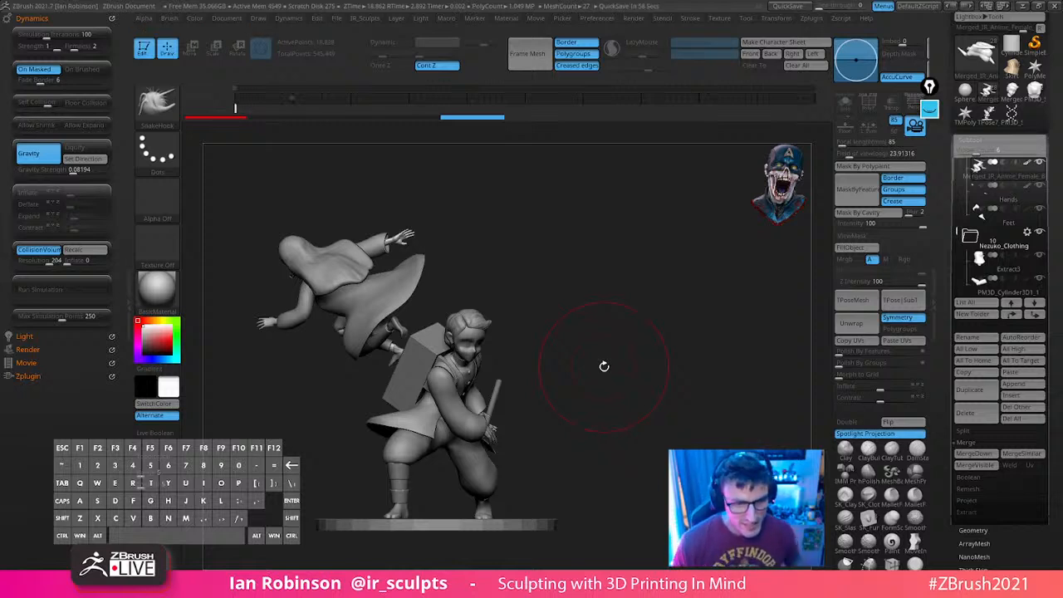
{"action": "left_click_drag", "start_coordinate": [639, 340], "coordinate": [676, 316]}
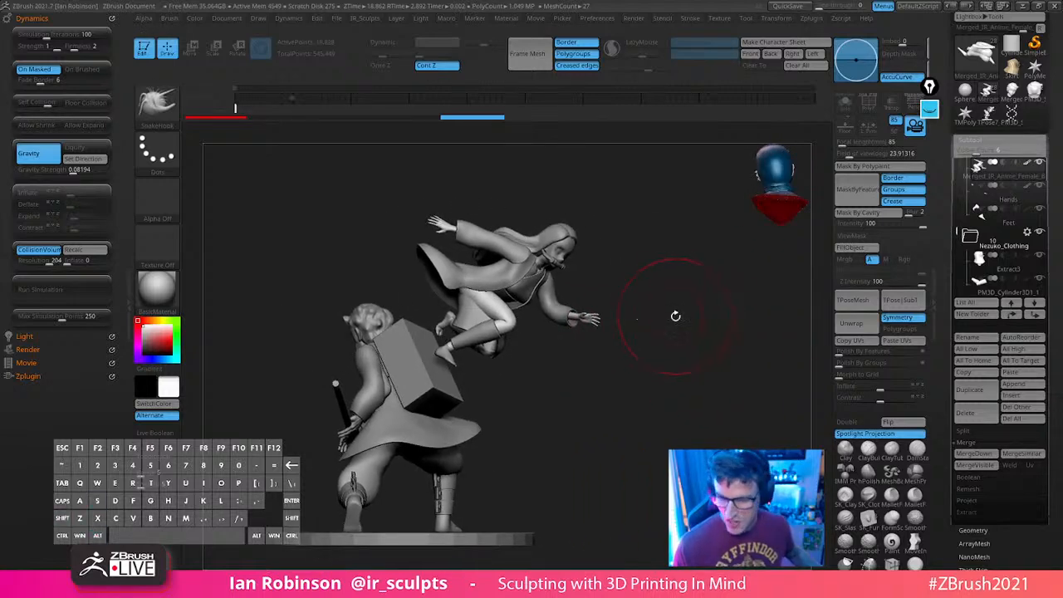
Save the sculpture tool over the existing Demon_Slayer_pose_06_Blockout.ztl file
{"action": "scroll", "coordinate": [1056, 80], "scroll_direction": "up", "scroll_amount": 3}
{"action": "left_click", "coordinate": [1015, 36]}
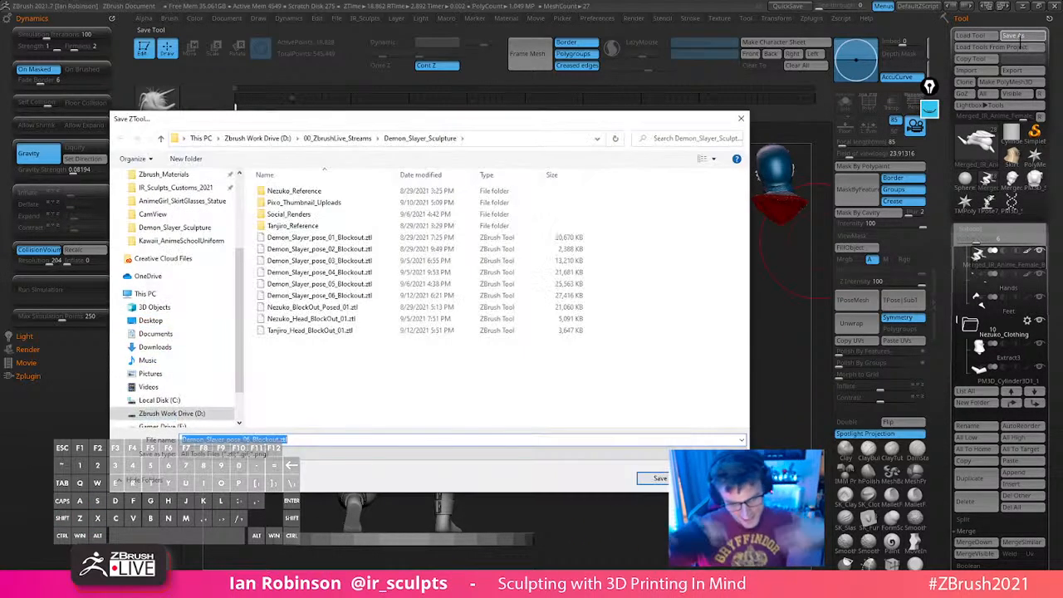
{"action": "key", "text": "Return"}
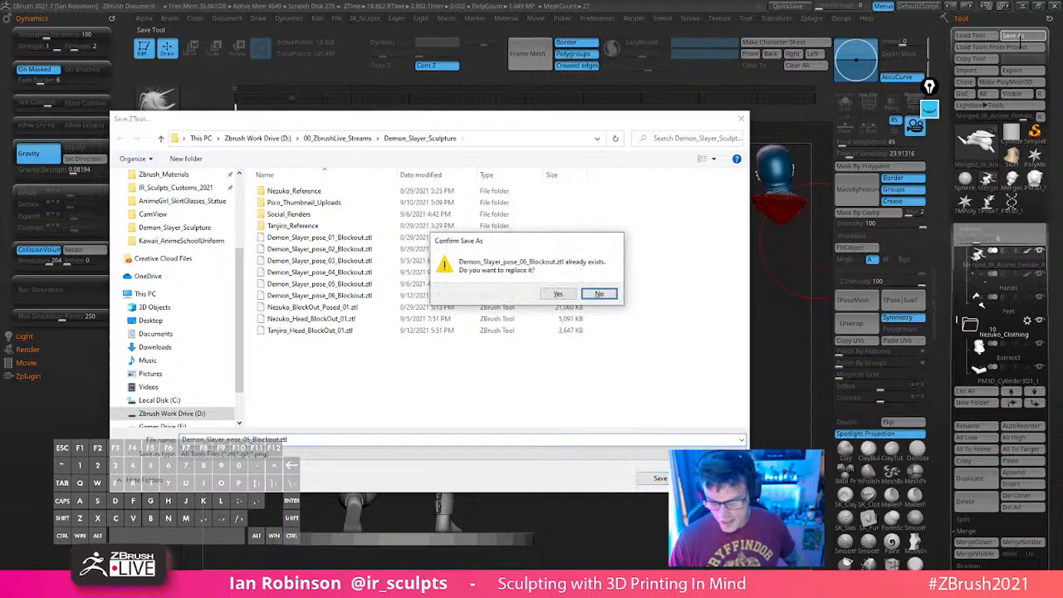
{"action": "key", "text": "Return"}
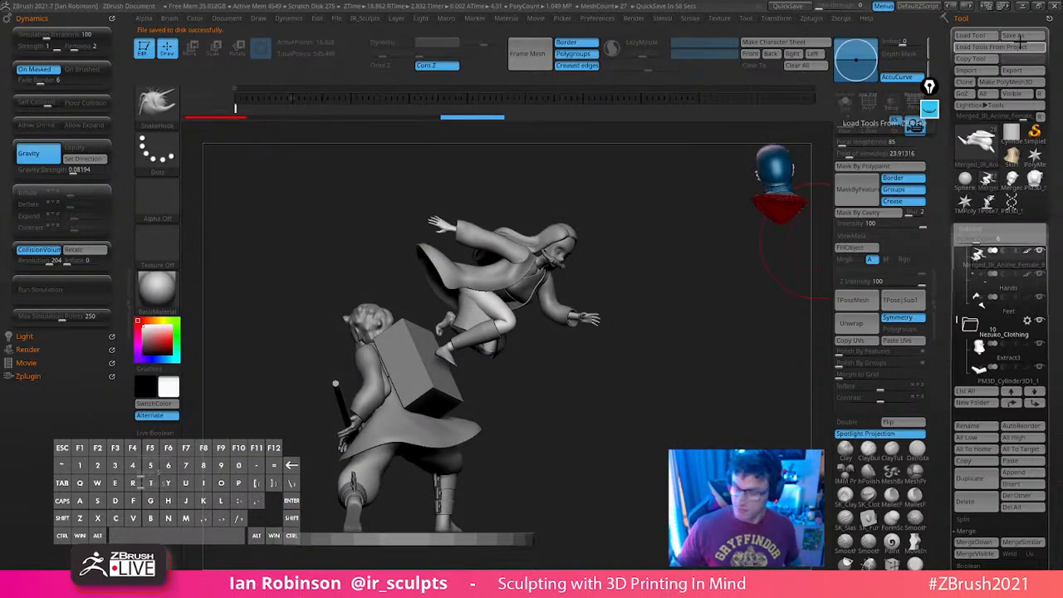
Enlarge the brush and make the leaping girl's skirt, Extract3, the active subtool
{"action": "key", "text": "s"}
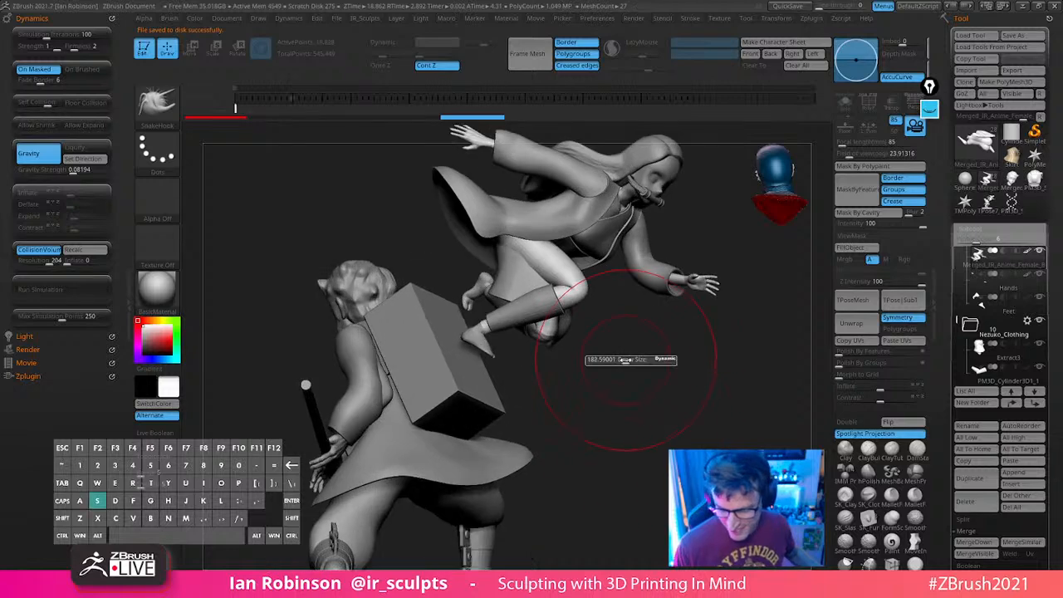
{"action": "mouse_move", "coordinate": [618, 359]}
{"action": "left_mouse_down"}
{"action": "mouse_move", "coordinate": [673, 380]}
{"action": "mouse_move", "coordinate": [569, 422]}
{"action": "mouse_move", "coordinate": [696, 392]}
{"action": "mouse_move", "coordinate": [688, 379]}
{"action": "left_mouse_up"}
{"action": "left_click", "coordinate": [442, 251], "text": "alt"}
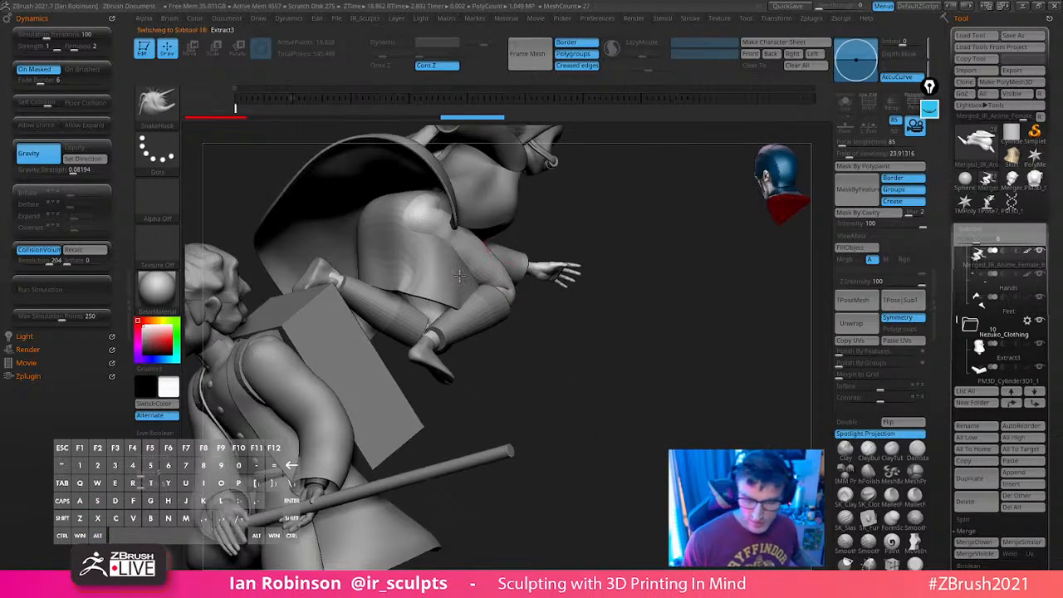
{"action": "key", "text": "shift+f"}
{"action": "key", "text": "shift+f"}
{"action": "key", "text": "b"}
{"action": "key", "text": "s"}
{"action": "key", "text": "h"}
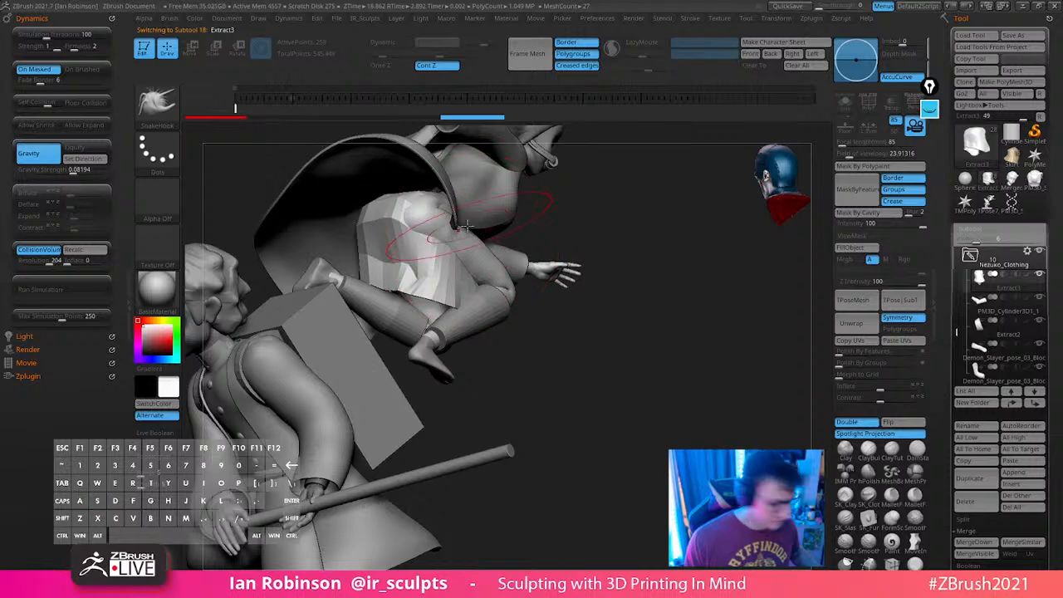
With the Move brush, reshape the skirt around the leaping girl's hips and thigh
{"action": "key", "text": "b"}
{"action": "key", "text": "m"}
{"action": "key", "text": "v"}
{"action": "mouse_move", "coordinate": [540, 333]}
{"action": "left_mouse_down", "text": "alt"}
{"action": "mouse_move", "coordinate": [540, 370]}
{"action": "mouse_move", "coordinate": [636, 349]}
{"action": "left_mouse_up", "text": "alt"}
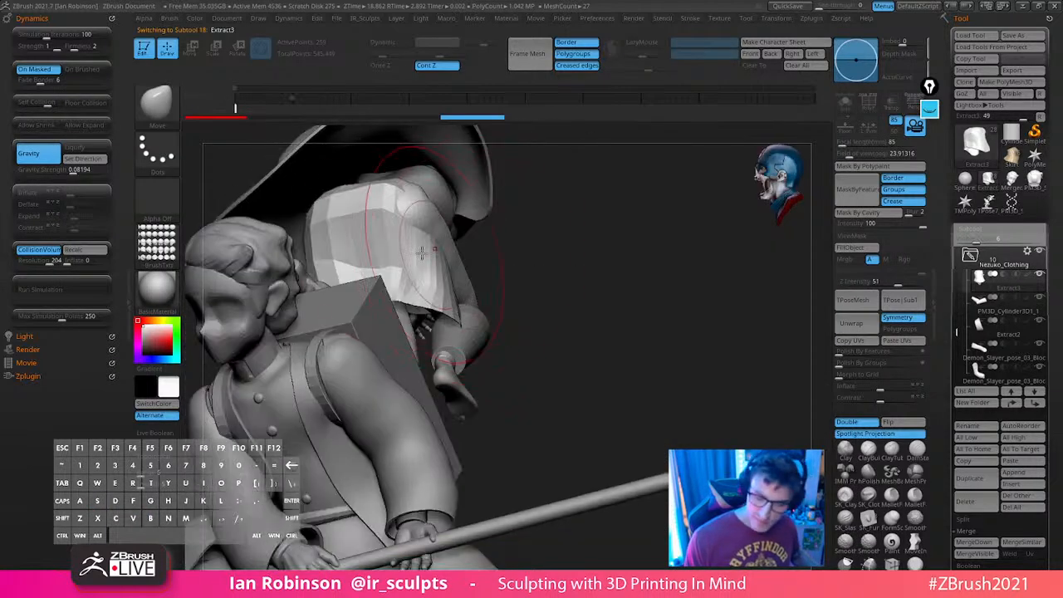
{"action": "left_click_drag", "start_coordinate": [430, 236], "coordinate": [438, 227]}
{"action": "mouse_move", "coordinate": [574, 332]}
{"action": "left_mouse_down"}
{"action": "mouse_move", "coordinate": [502, 324]}
{"action": "mouse_move", "coordinate": [475, 302]}
{"action": "mouse_move", "coordinate": [517, 276]}
{"action": "left_mouse_up"}
{"action": "mouse_move", "coordinate": [644, 388]}
{"action": "left_mouse_down"}
{"action": "mouse_move", "coordinate": [579, 394]}
{"action": "mouse_move", "coordinate": [565, 376]}
{"action": "left_mouse_up"}
{"action": "left_click_drag", "start_coordinate": [550, 278], "coordinate": [558, 258]}
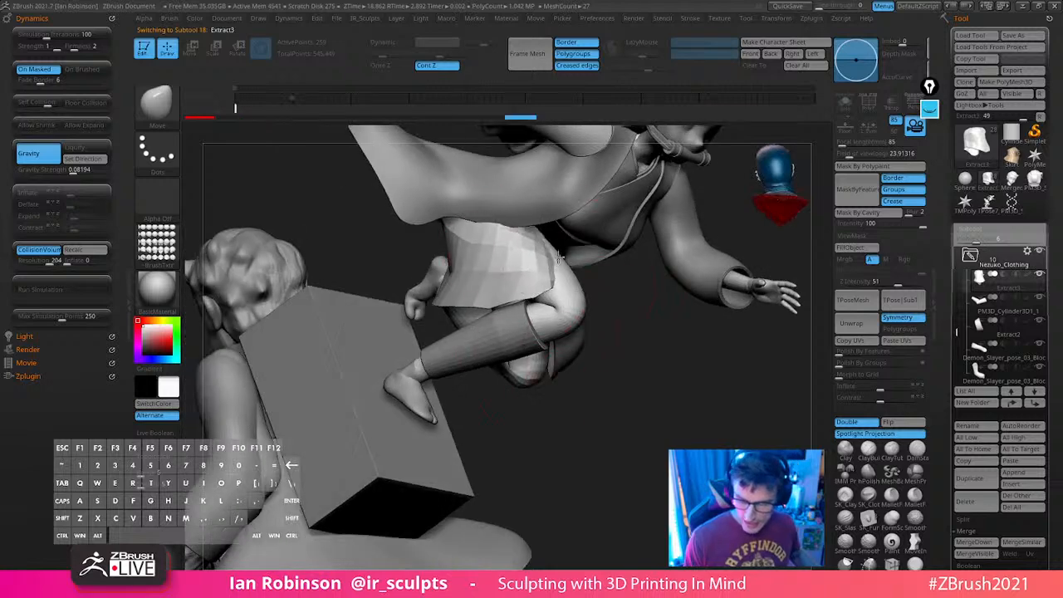
Adjust the skirt's folds and hem between and behind the legs so it wraps the thighs
{"action": "left_click_drag", "start_coordinate": [679, 385], "coordinate": [568, 318]}
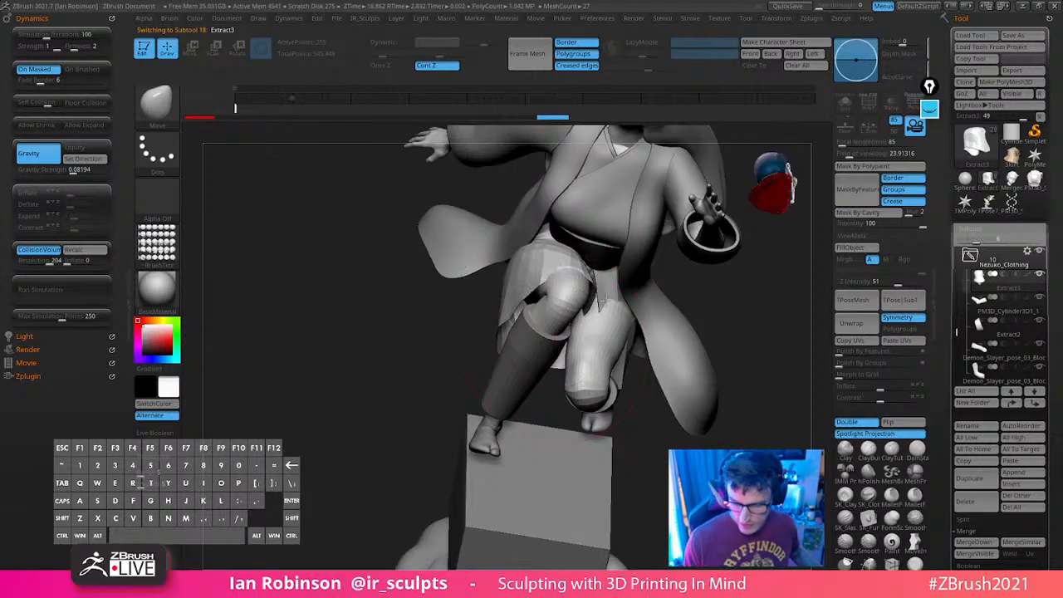
{"action": "left_click_drag", "start_coordinate": [482, 373], "coordinate": [748, 403]}
{"action": "left_click_drag", "start_coordinate": [600, 353], "coordinate": [581, 308]}
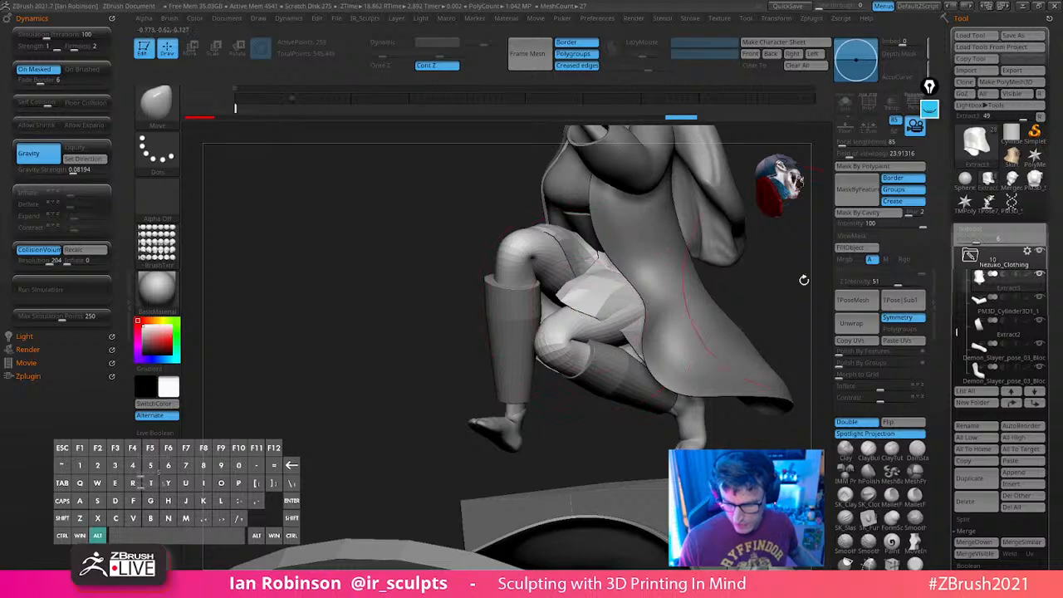
{"action": "mouse_move", "coordinate": [804, 280]}
{"action": "left_mouse_down"}
{"action": "mouse_move", "coordinate": [743, 238]}
{"action": "mouse_move", "coordinate": [494, 281]}
{"action": "mouse_move", "coordinate": [545, 327]}
{"action": "left_mouse_up"}
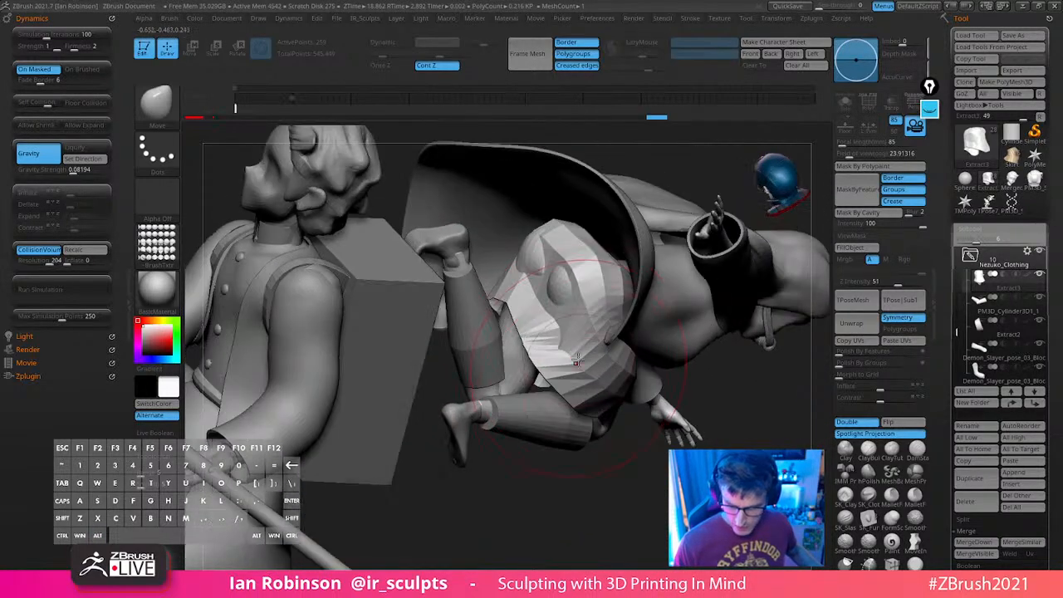
{"action": "mouse_move", "coordinate": [576, 360]}
{"action": "left_mouse_down"}
{"action": "mouse_move", "coordinate": [591, 349]}
{"action": "mouse_move", "coordinate": [585, 356]}
{"action": "mouse_move", "coordinate": [601, 304]}
{"action": "left_mouse_up"}
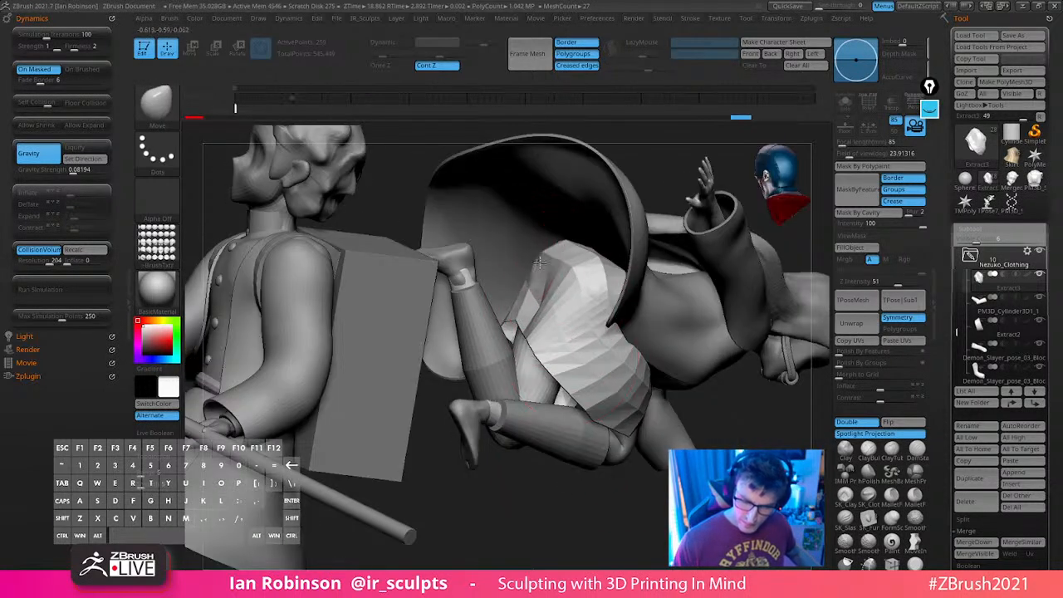
{"action": "mouse_move", "coordinate": [535, 507]}
{"action": "left_mouse_down", "text": "alt"}
{"action": "mouse_move", "coordinate": [553, 463]}
{"action": "mouse_move", "coordinate": [596, 458]}
{"action": "mouse_move", "coordinate": [753, 330]}
{"action": "mouse_move", "coordinate": [721, 452]}
{"action": "mouse_move", "coordinate": [533, 303]}
{"action": "left_mouse_up", "text": "alt"}
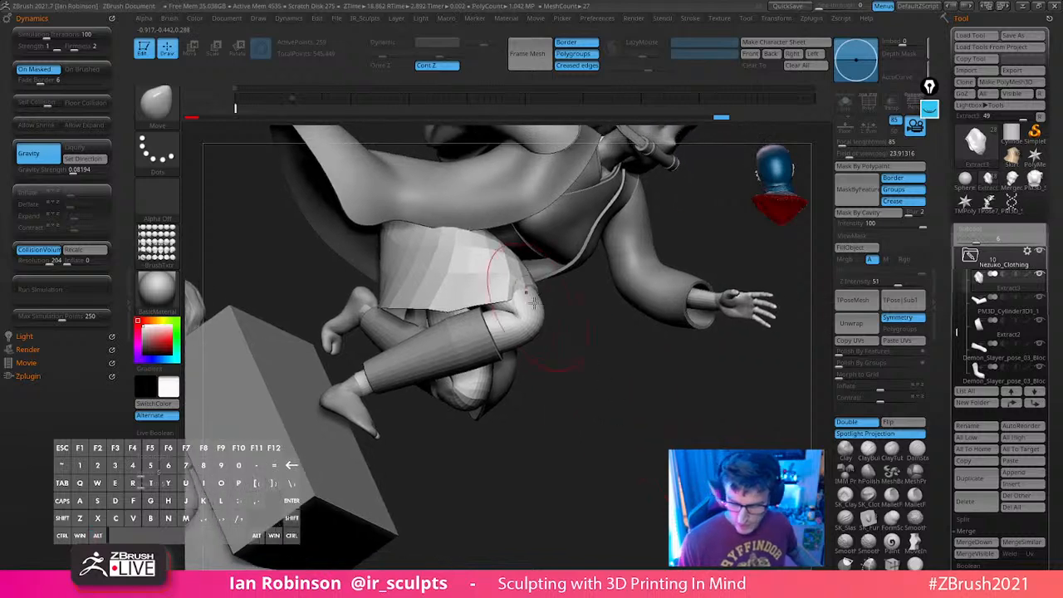
Generate a TPoseMesh of the whole sculpture and mask everything except the leaping girl
{"action": "left_click_drag", "start_coordinate": [593, 349], "coordinate": [641, 366]}
{"action": "left_click", "coordinate": [859, 302]}
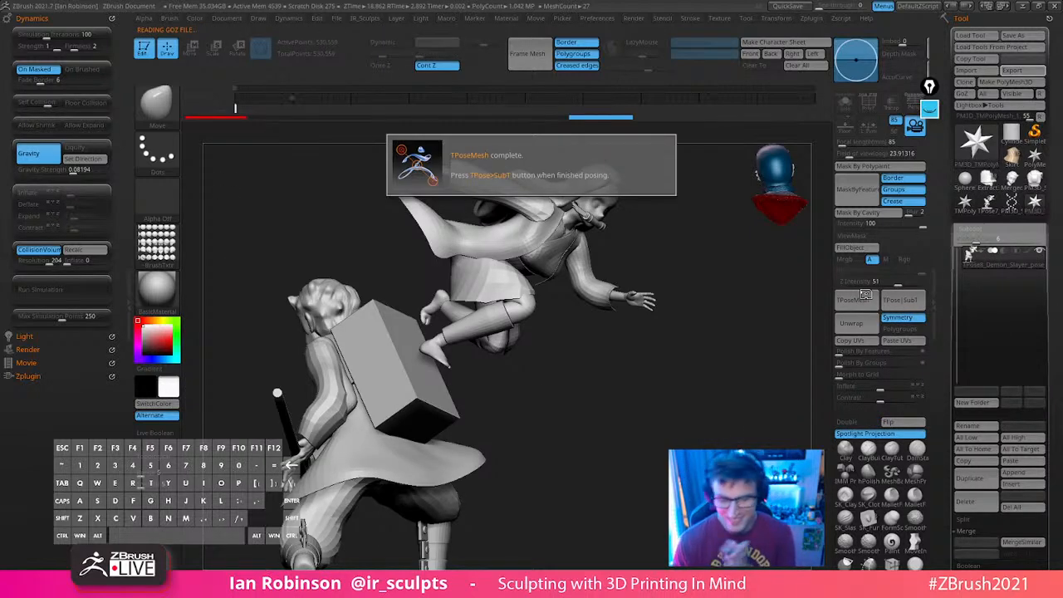
{"action": "left_click_drag", "start_coordinate": [641, 385], "coordinate": [663, 407]}
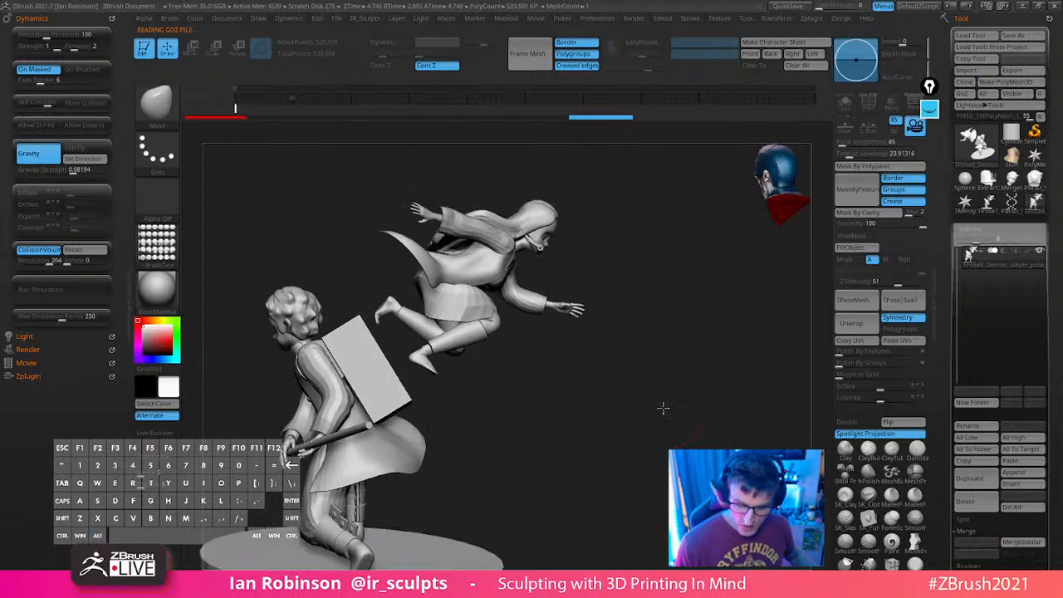
{"action": "mouse_move", "coordinate": [347, 190]}
{"action": "left_mouse_down", "text": "ctrl"}
{"action": "mouse_move", "coordinate": [713, 311]}
{"action": "mouse_move", "coordinate": [507, 424]}
{"action": "mouse_move", "coordinate": [435, 392]}
{"action": "left_mouse_up", "text": "ctrl"}
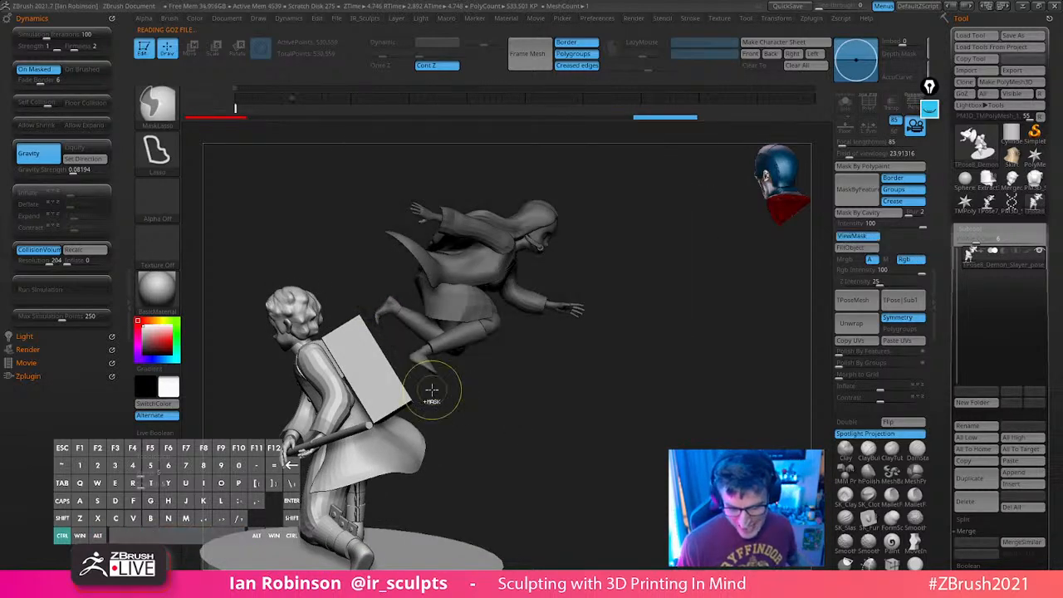
{"action": "left_click", "coordinate": [589, 390], "text": "ctrl"}
Center the transform gizmo on the unmasked girl and move her about 33 units along Z over the box
{"action": "key", "text": "w"}
{"action": "left_click_drag", "start_coordinate": [527, 371], "coordinate": [531, 411], "text": "alt"}
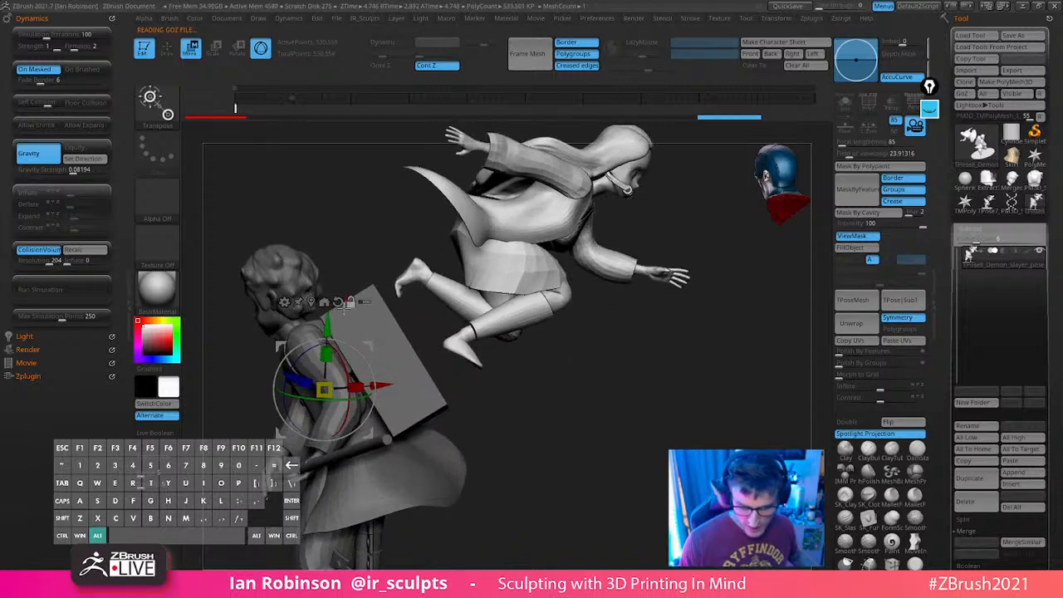
{"action": "left_click", "coordinate": [312, 302], "text": "alt"}
{"action": "left_click_drag", "start_coordinate": [602, 374], "coordinate": [673, 363]}
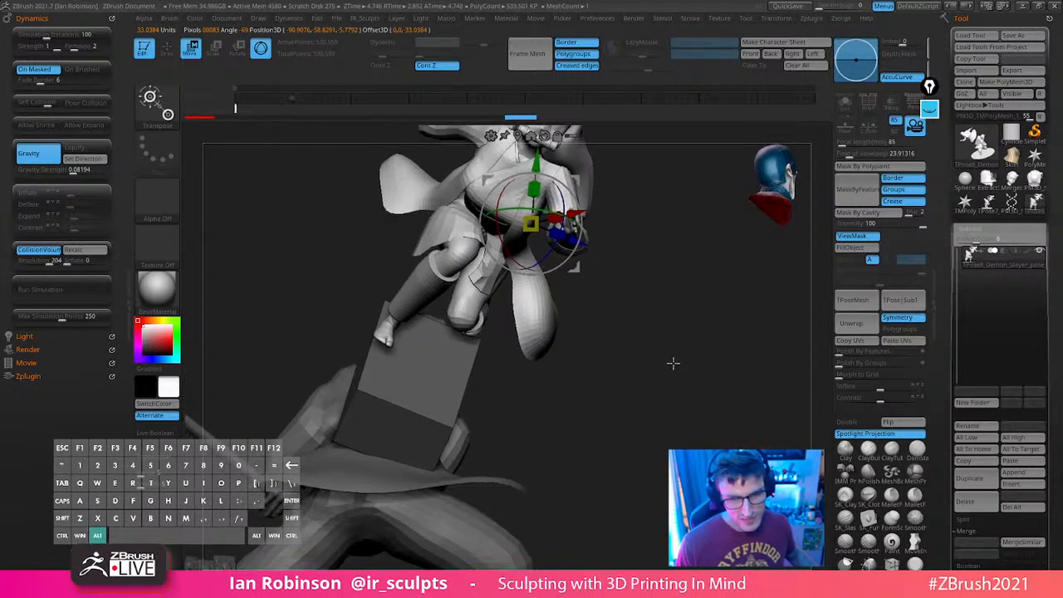
{"action": "left_click_drag", "start_coordinate": [653, 325], "coordinate": [675, 337]}
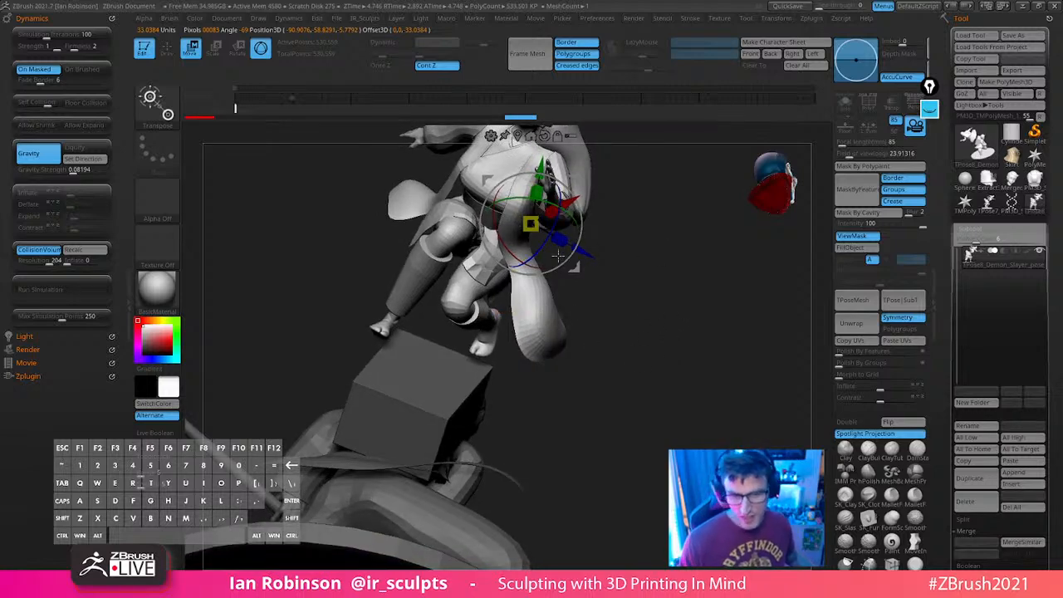
Shift the gizmo's pivot onto the girl's hips and check her placement above the box from several sides
{"action": "left_click_drag", "start_coordinate": [637, 264], "coordinate": [578, 220]}
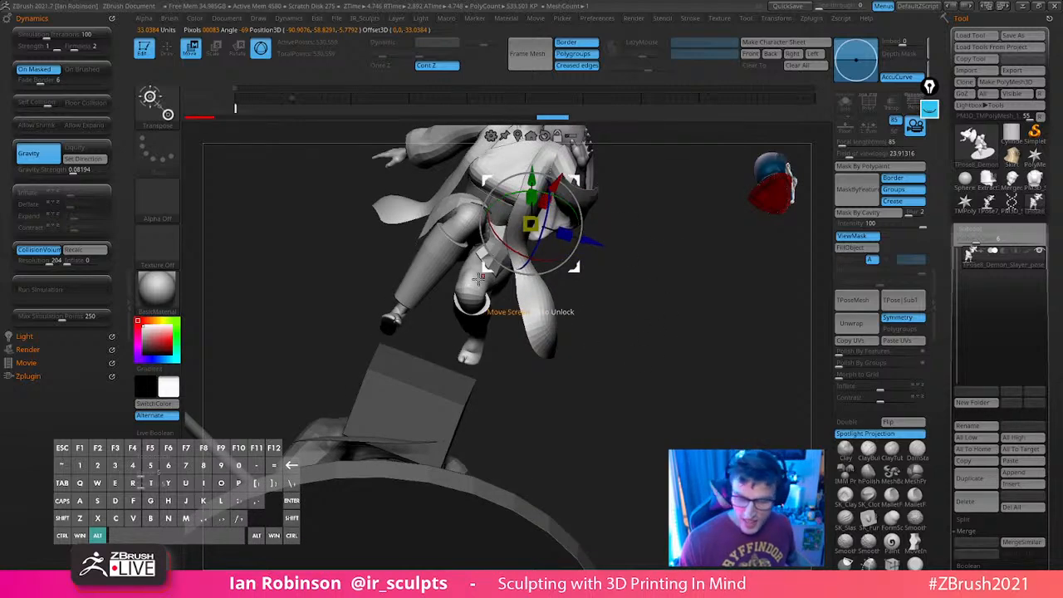
{"action": "left_click_drag", "start_coordinate": [586, 239], "coordinate": [551, 229]}
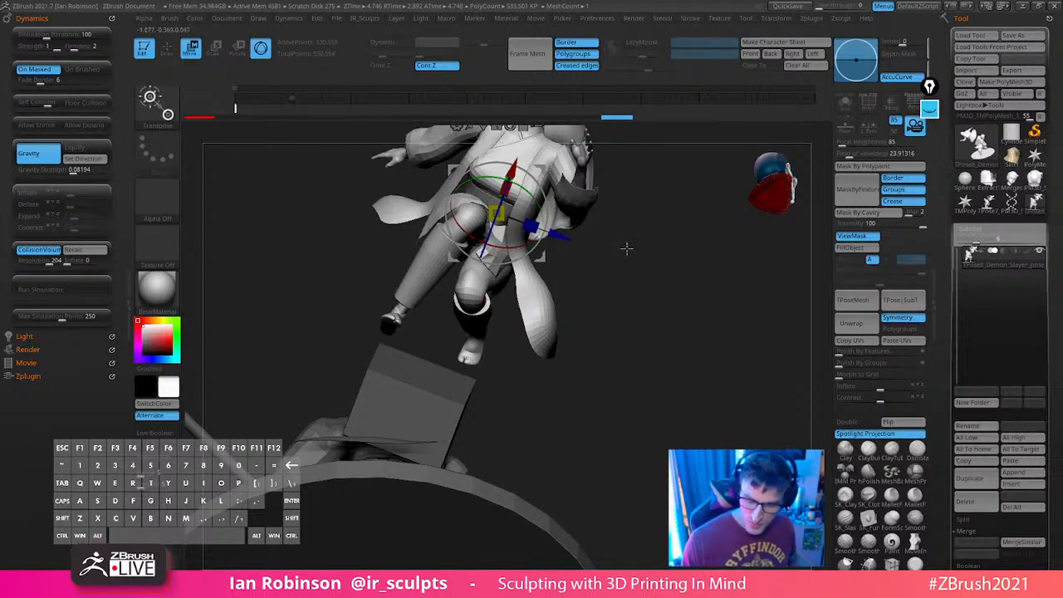
{"action": "left_click_drag", "start_coordinate": [599, 237], "coordinate": [628, 270]}
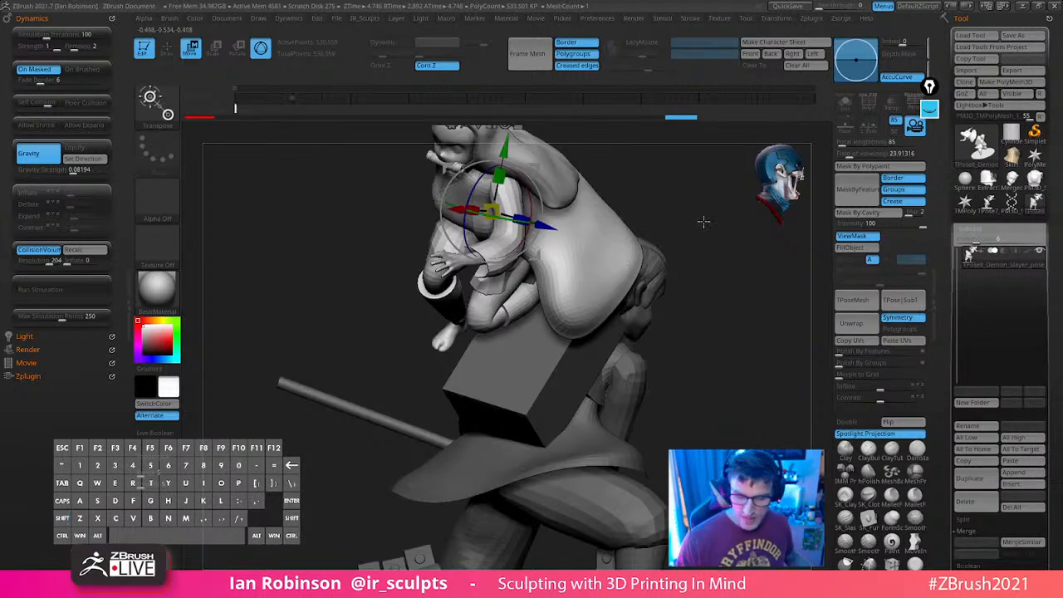
{"action": "left_click_drag", "start_coordinate": [703, 221], "coordinate": [689, 265]}
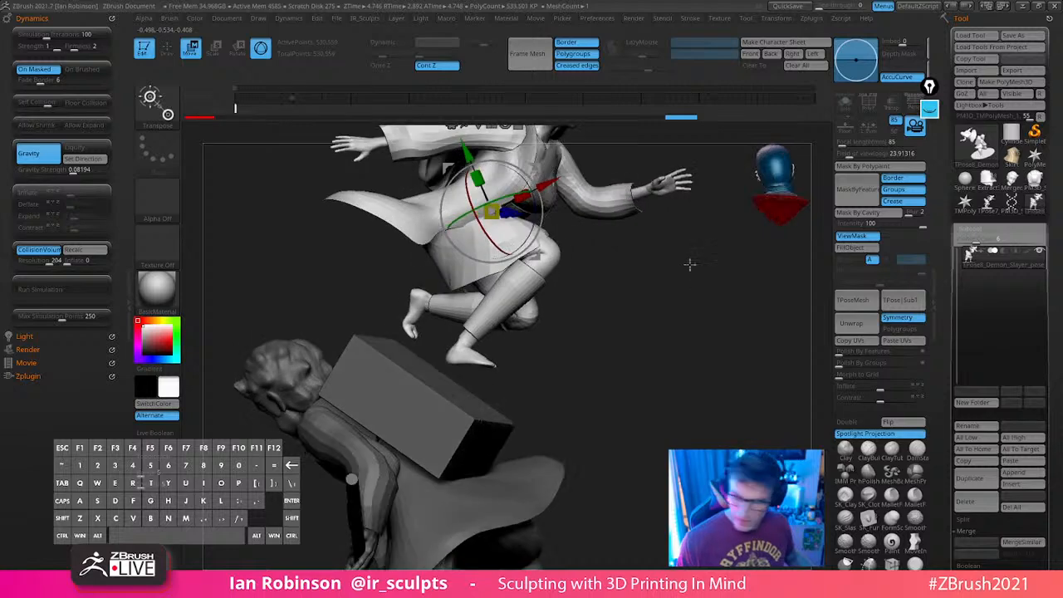
Enable double-sided display, lower and tilt the girl so her foot nears the box, and check the pose from around
{"action": "left_click", "coordinate": [856, 422]}
{"action": "left_click_drag", "start_coordinate": [534, 218], "coordinate": [548, 236]}
{"action": "mouse_move", "coordinate": [603, 280]}
{"action": "left_mouse_down"}
{"action": "mouse_move", "coordinate": [670, 351]}
{"action": "mouse_move", "coordinate": [556, 246]}
{"action": "mouse_move", "coordinate": [554, 224]}
{"action": "left_mouse_up"}
{"action": "left_click_drag", "start_coordinate": [528, 306], "coordinate": [540, 324]}
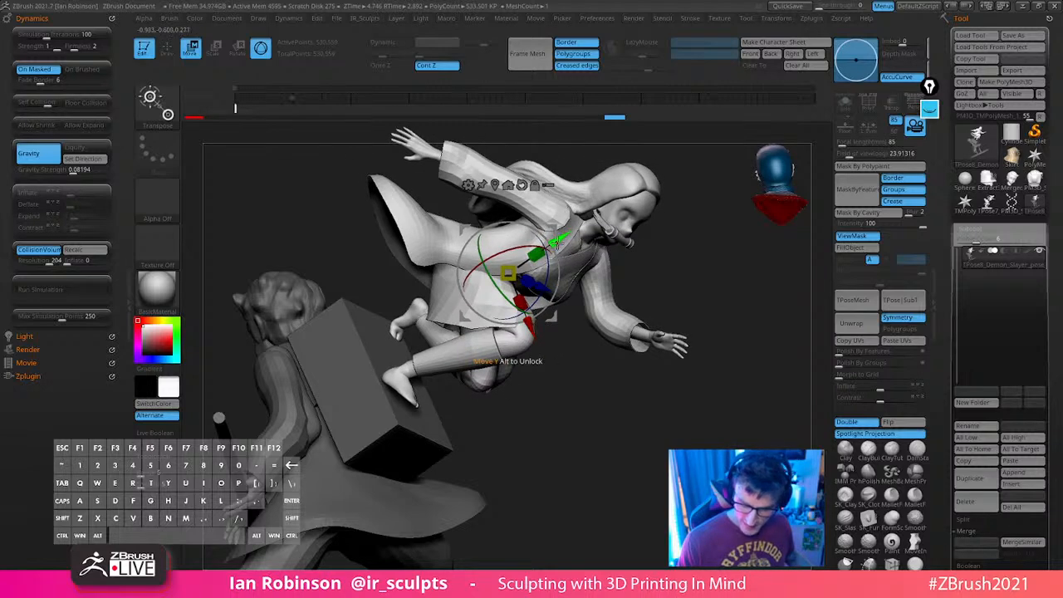
{"action": "left_click_drag", "start_coordinate": [555, 243], "coordinate": [557, 241]}
{"action": "left_click_drag", "start_coordinate": [640, 375], "coordinate": [689, 387], "text": "shift"}
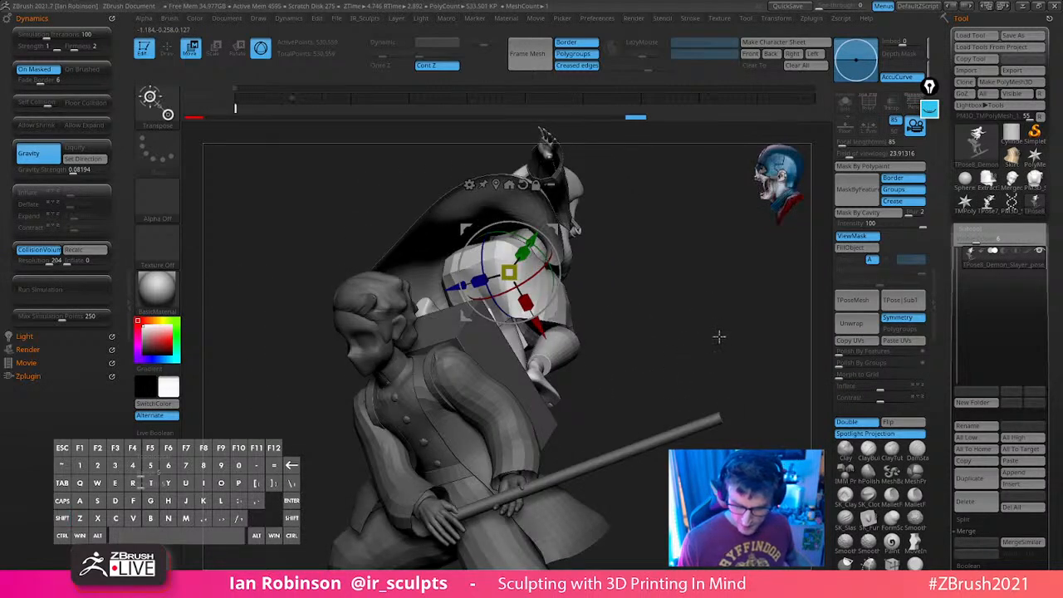
{"action": "left_click_drag", "start_coordinate": [720, 336], "coordinate": [696, 366]}
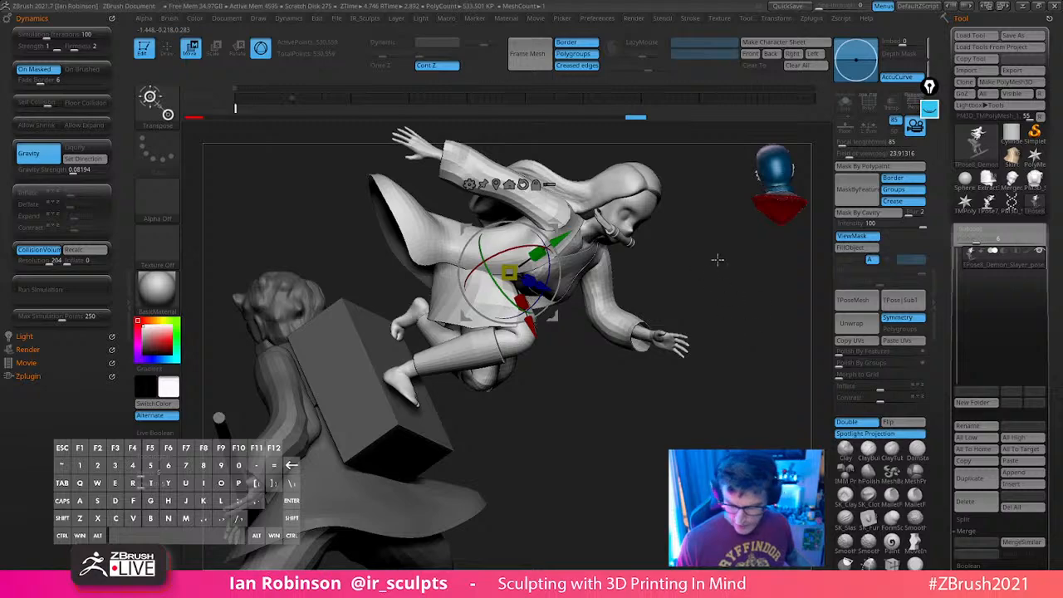
{"action": "left_click_drag", "start_coordinate": [718, 258], "coordinate": [737, 357]}
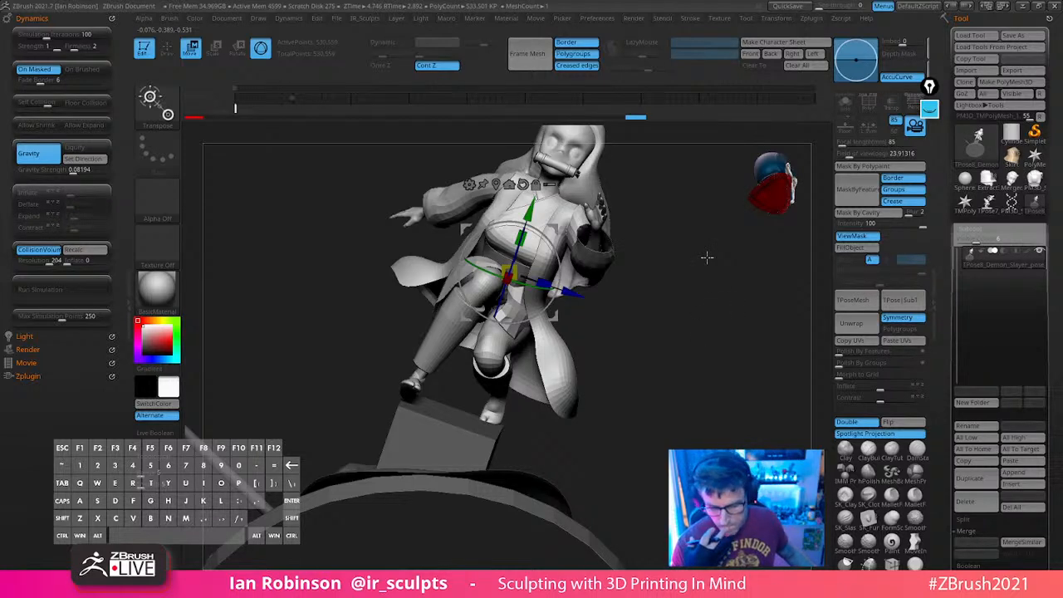
{"action": "mouse_move", "coordinate": [707, 257]}
{"action": "left_mouse_down"}
{"action": "mouse_move", "coordinate": [708, 433]}
{"action": "mouse_move", "coordinate": [606, 375]}
{"action": "left_mouse_up"}
Lasso-mask the girl's front foot up to the ankle and invert the mask so only the foot stays editable
{"action": "key", "text": "q"}
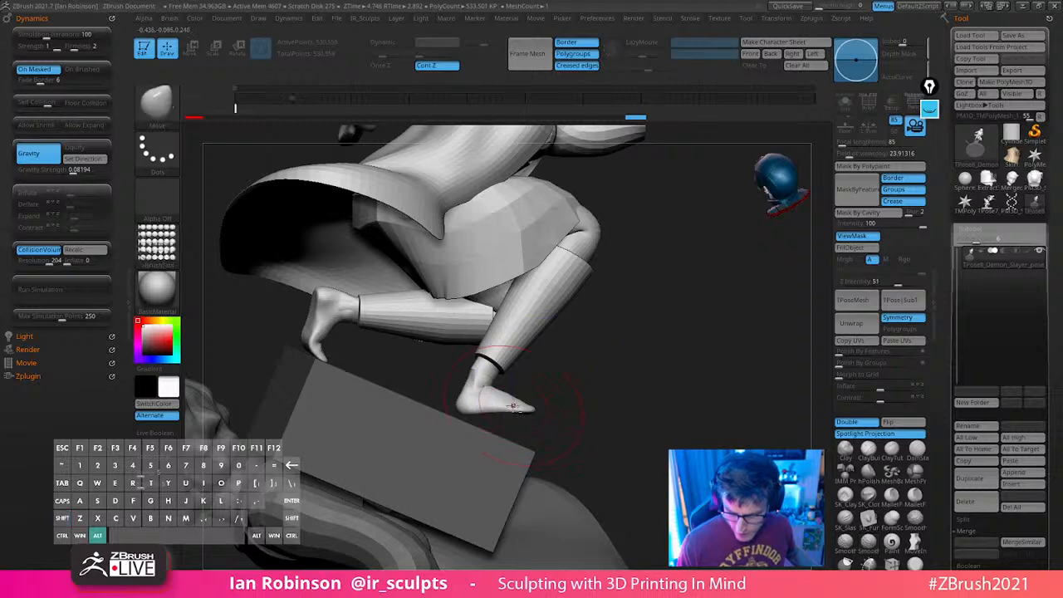
{"action": "left_click", "coordinate": [512, 406], "text": "alt"}
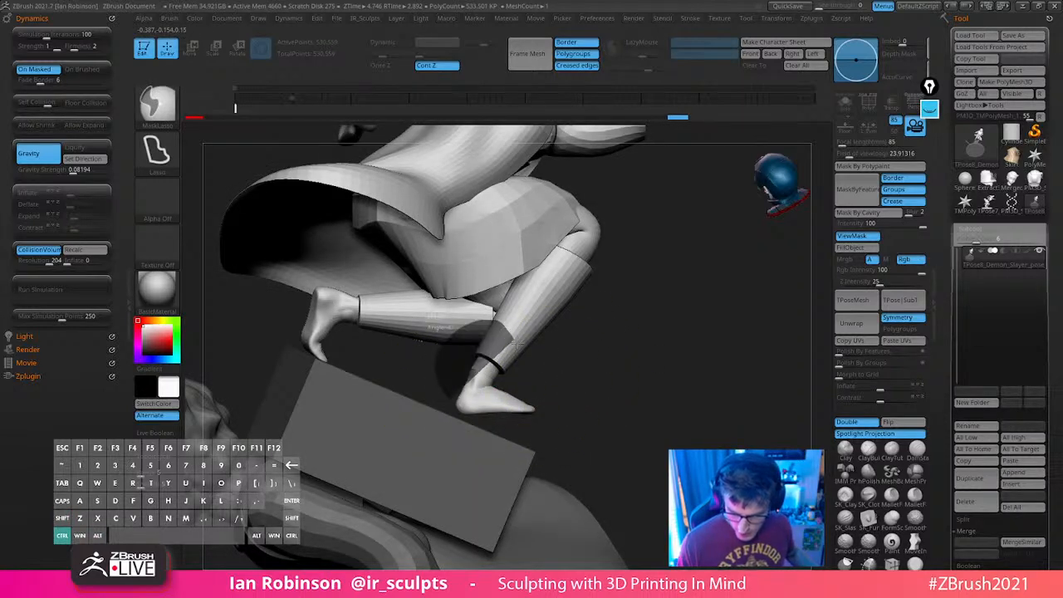
{"action": "left_click_drag", "start_coordinate": [520, 376], "coordinate": [572, 311], "text": "ctrl"}
{"action": "left_click_drag", "start_coordinate": [573, 384], "coordinate": [576, 338], "text": "alt"}
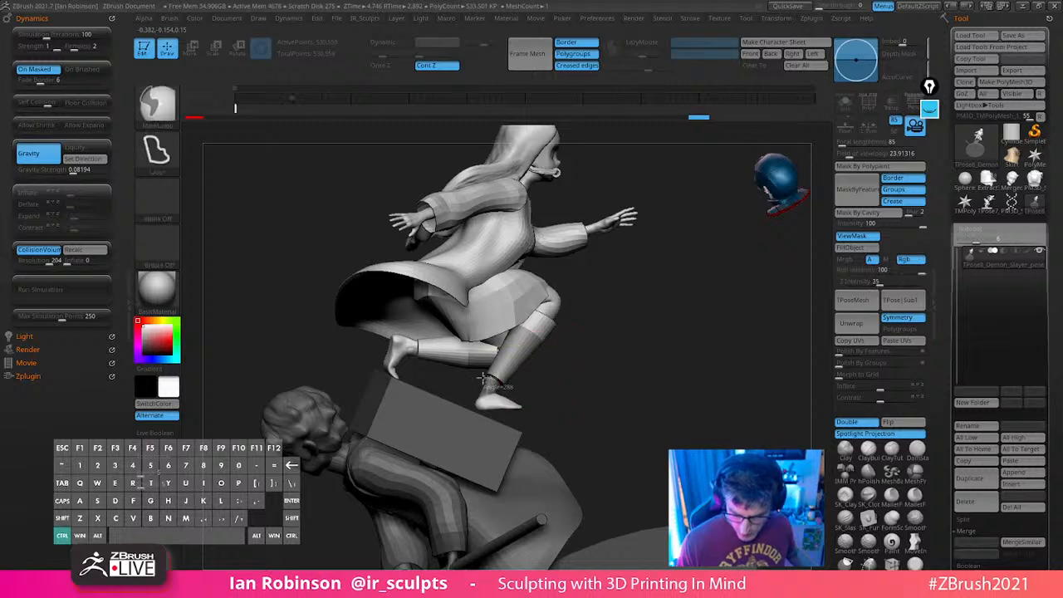
{"action": "mouse_move", "coordinate": [507, 384]}
{"action": "left_mouse_down", "text": "ctrl"}
{"action": "mouse_move", "coordinate": [259, 344]}
{"action": "mouse_move", "coordinate": [742, 193]}
{"action": "mouse_move", "coordinate": [592, 398]}
{"action": "left_mouse_up", "text": "ctrl"}
{"action": "left_click_drag", "start_coordinate": [676, 354], "coordinate": [688, 309], "text": "alt"}
{"action": "mouse_move", "coordinate": [692, 337]}
{"action": "left_mouse_down"}
{"action": "mouse_move", "coordinate": [610, 332]}
{"action": "mouse_move", "coordinate": [641, 335]}
{"action": "mouse_move", "coordinate": [634, 299]}
{"action": "mouse_move", "coordinate": [570, 474]}
{"action": "left_mouse_up"}
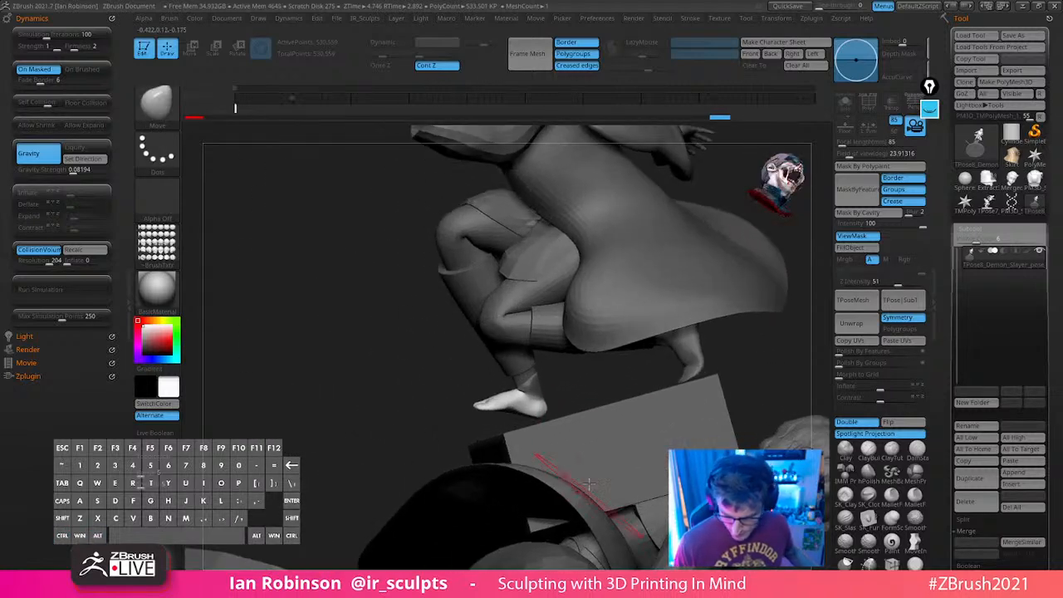
{"action": "left_click_drag", "start_coordinate": [570, 416], "coordinate": [582, 465], "text": "alt"}
{"action": "mouse_move", "coordinate": [611, 399]}
{"action": "left_mouse_down"}
{"action": "mouse_move", "coordinate": [598, 383]}
{"action": "mouse_move", "coordinate": [639, 350]}
{"action": "mouse_move", "coordinate": [440, 382]}
{"action": "mouse_move", "coordinate": [696, 316]}
{"action": "left_mouse_up"}
{"action": "left_click", "coordinate": [551, 399], "text": "ctrl"}
Isolate the girl's feet polygroup so only the feet remain visible
{"action": "key", "text": "w"}
{"action": "left_click_drag", "start_coordinate": [579, 406], "coordinate": [460, 463]}
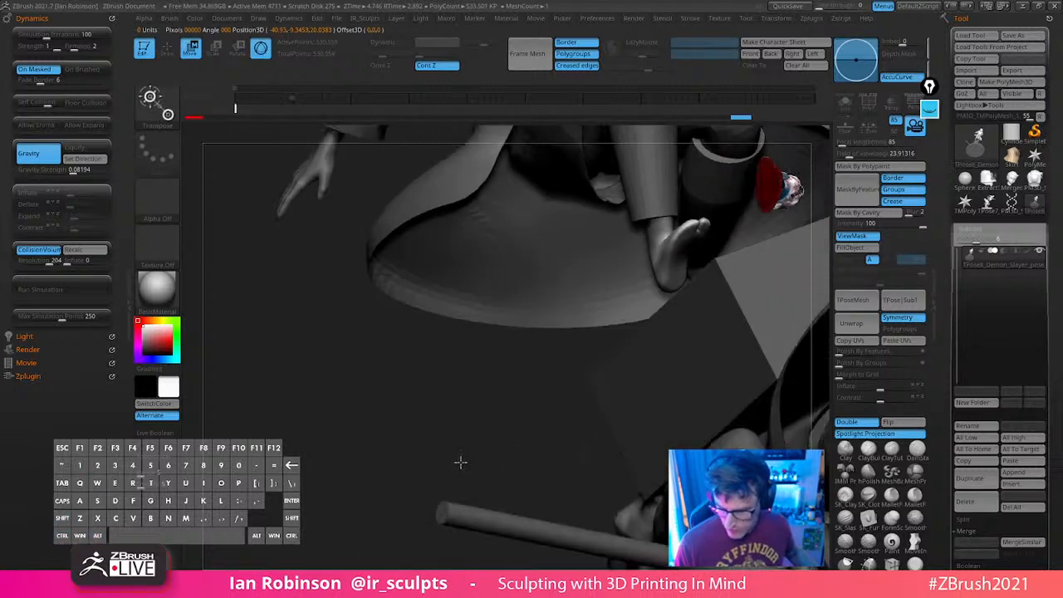
{"action": "left_click_drag", "start_coordinate": [514, 429], "coordinate": [522, 384]}
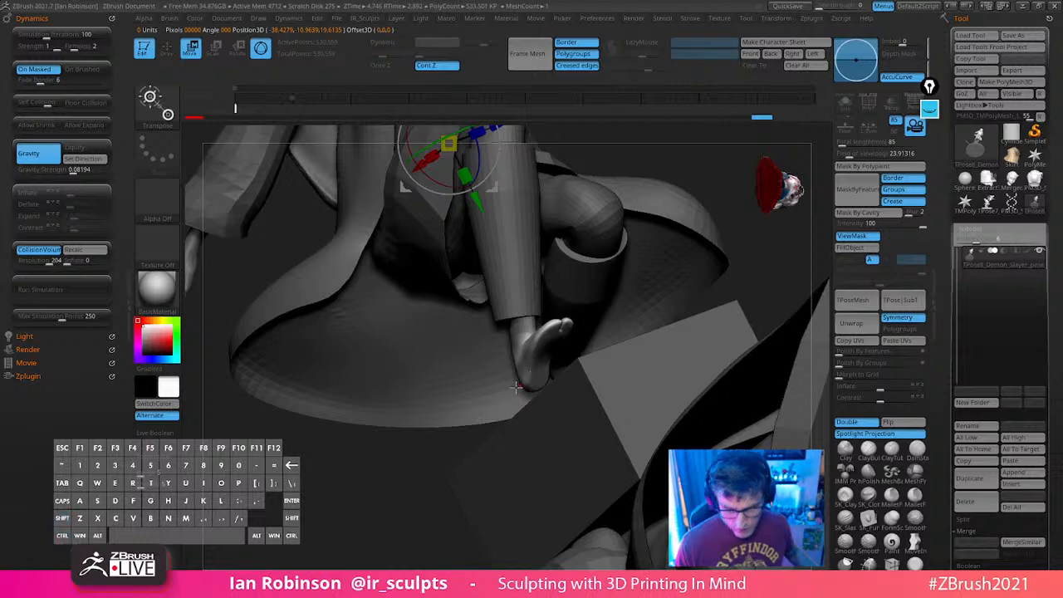
{"action": "key", "text": "Tab"}
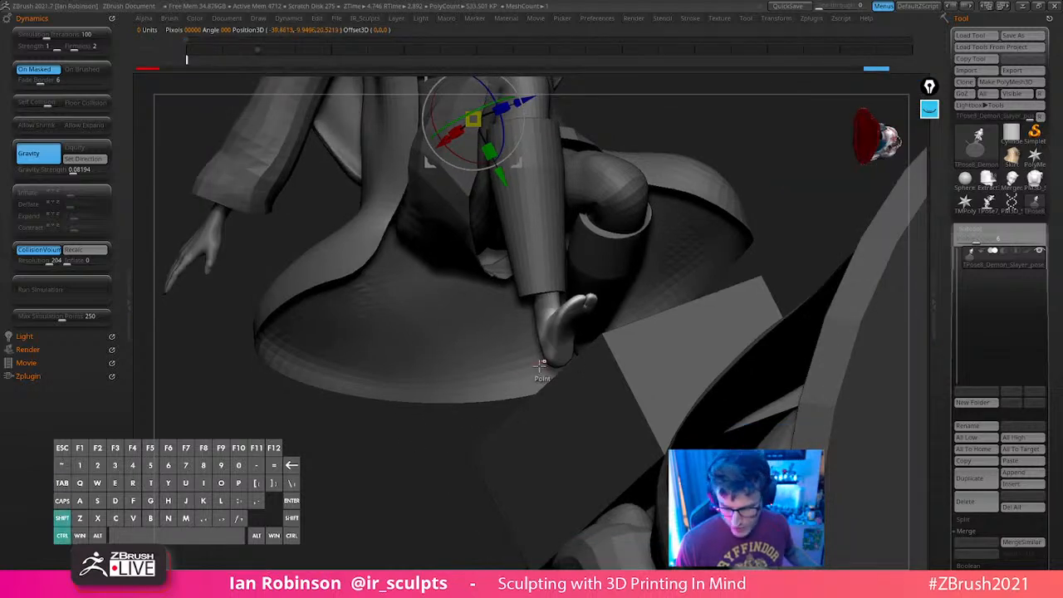
{"action": "key", "text": "Tab"}
{"action": "key", "text": "q"}
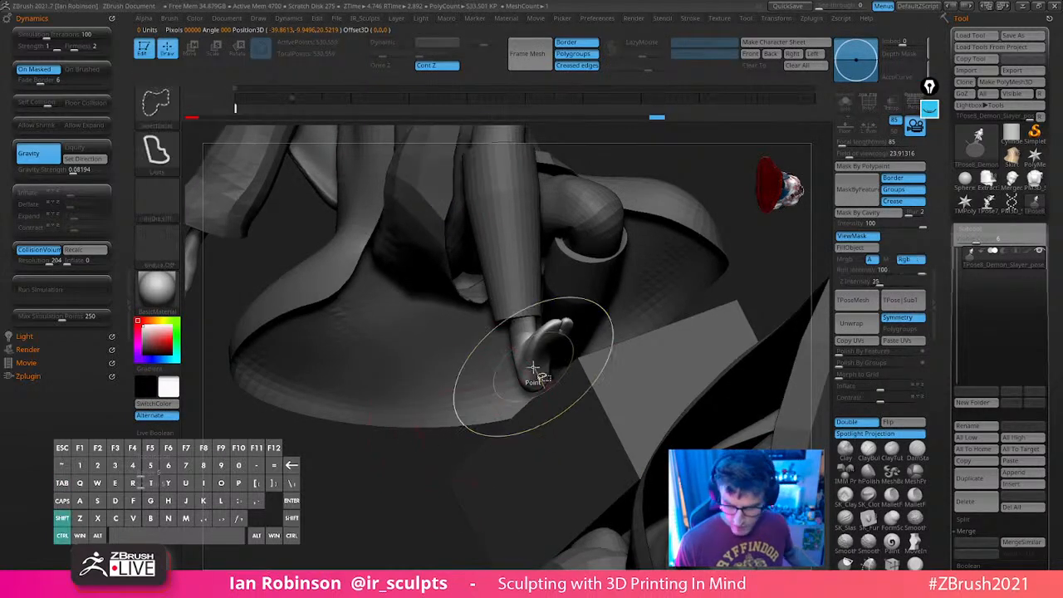
{"action": "left_click", "coordinate": [534, 368], "text": "ctrl+shift"}
{"action": "mouse_move", "coordinate": [443, 482]}
{"action": "left_mouse_down"}
{"action": "mouse_move", "coordinate": [647, 408]}
{"action": "mouse_move", "coordinate": [603, 397]}
{"action": "mouse_move", "coordinate": [532, 291]}
{"action": "left_mouse_up"}
Place the unlocked transform gizmo's pivot near the front foot's ankle and align its axes to the foot's direction
{"action": "key", "text": "w"}
{"action": "left_click_drag", "start_coordinate": [328, 346], "coordinate": [450, 349], "text": "alt"}
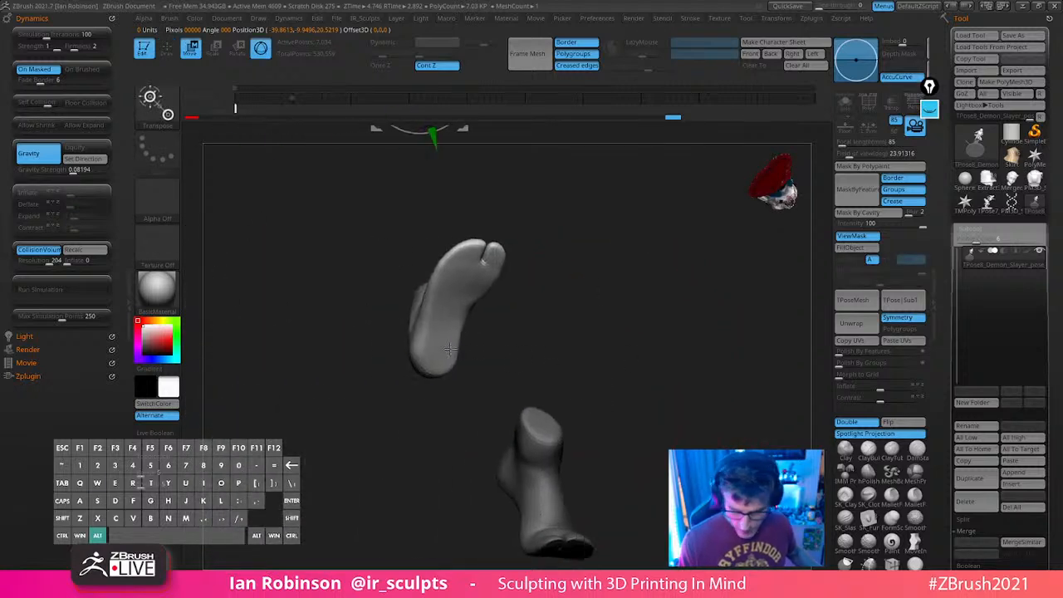
{"action": "left_click", "coordinate": [441, 333], "text": "alt"}
{"action": "left_click_drag", "start_coordinate": [543, 332], "coordinate": [636, 369]}
{"action": "left_click_drag", "start_coordinate": [624, 304], "coordinate": [628, 321], "text": "alt"}
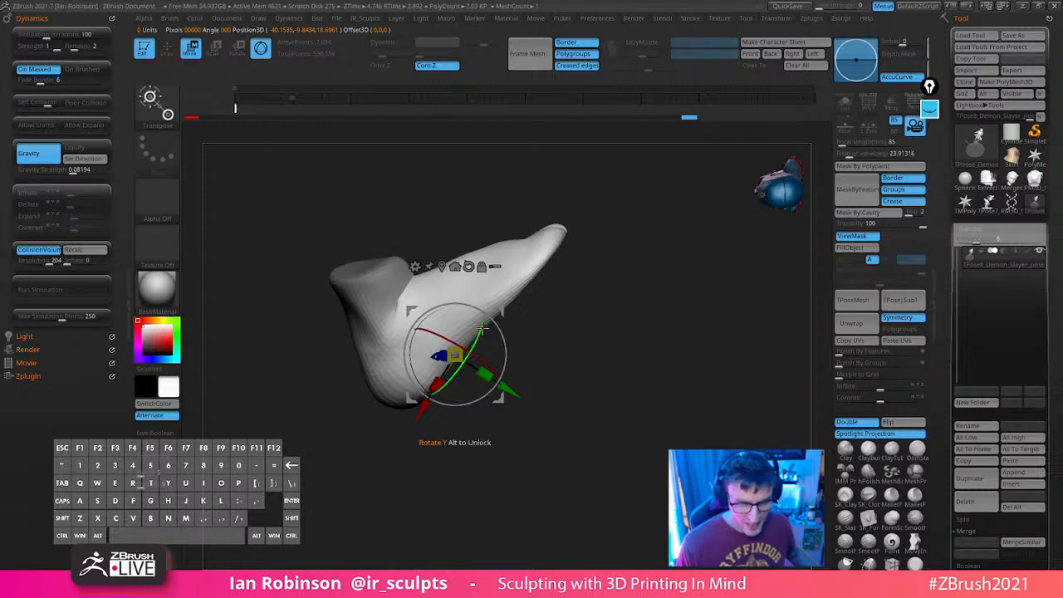
{"action": "left_click_drag", "start_coordinate": [501, 397], "coordinate": [469, 375], "text": "alt"}
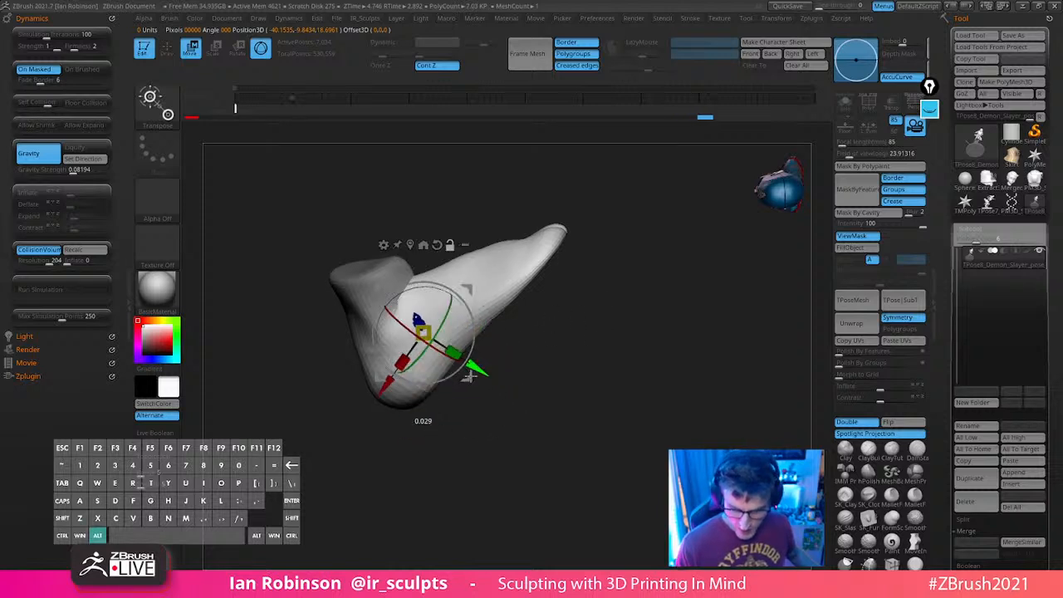
{"action": "left_click_drag", "start_coordinate": [541, 363], "coordinate": [523, 307]}
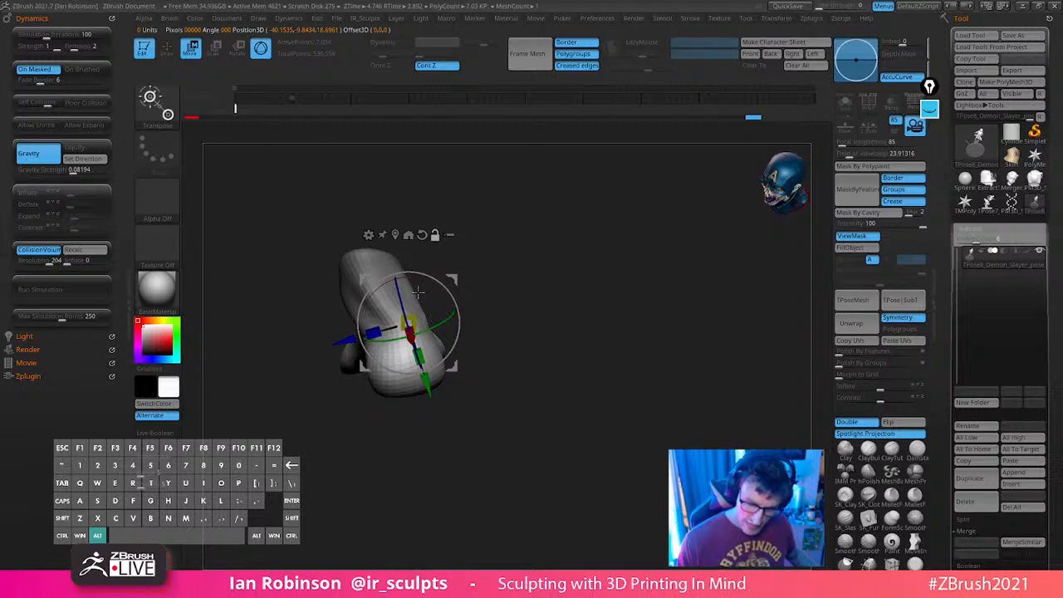
{"action": "left_click_drag", "start_coordinate": [418, 293], "coordinate": [401, 287]}
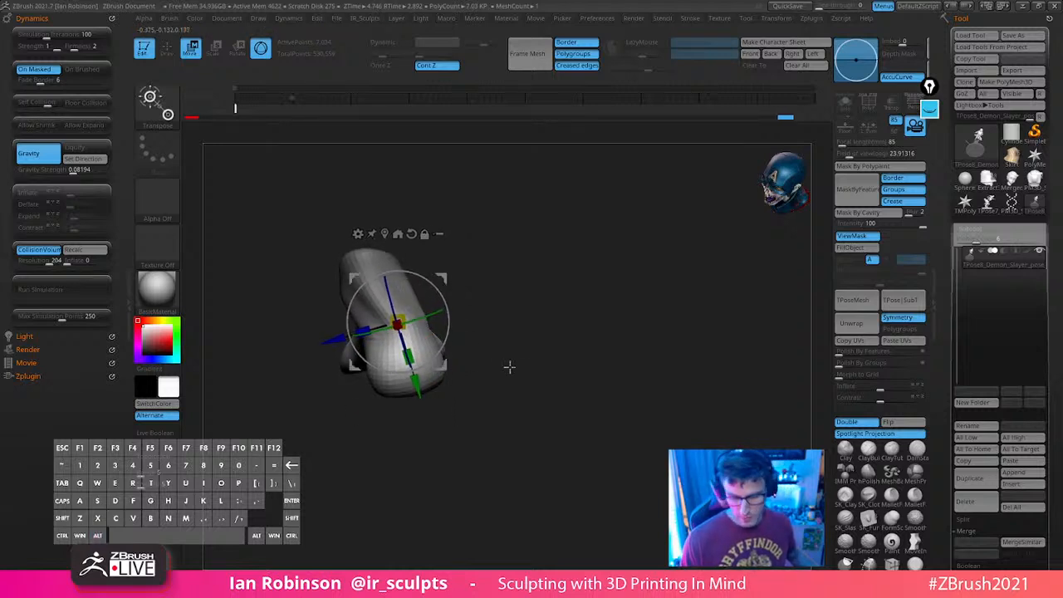
{"action": "left_click_drag", "start_coordinate": [510, 366], "coordinate": [550, 388]}
{"action": "mouse_move", "coordinate": [463, 346]}
{"action": "left_mouse_down"}
{"action": "mouse_move", "coordinate": [463, 334]}
{"action": "mouse_move", "coordinate": [468, 349]}
{"action": "left_mouse_up"}
{"action": "left_click_drag", "start_coordinate": [421, 381], "coordinate": [423, 400]}
{"action": "mouse_move", "coordinate": [458, 356]}
{"action": "left_mouse_down"}
{"action": "mouse_move", "coordinate": [599, 341]}
{"action": "mouse_move", "coordinate": [660, 388]}
{"action": "mouse_move", "coordinate": [638, 379]}
{"action": "left_mouse_up"}
Unhide the full sculpture, rotate the girl's front foot to match the box's sloped top, and check it from around
{"action": "key", "text": "q"}
{"action": "key", "text": "s"}
{"action": "mouse_move", "coordinate": [638, 381]}
{"action": "left_mouse_down"}
{"action": "mouse_move", "coordinate": [686, 386]}
{"action": "mouse_move", "coordinate": [563, 327]}
{"action": "left_mouse_up"}
{"action": "key", "text": "w"}
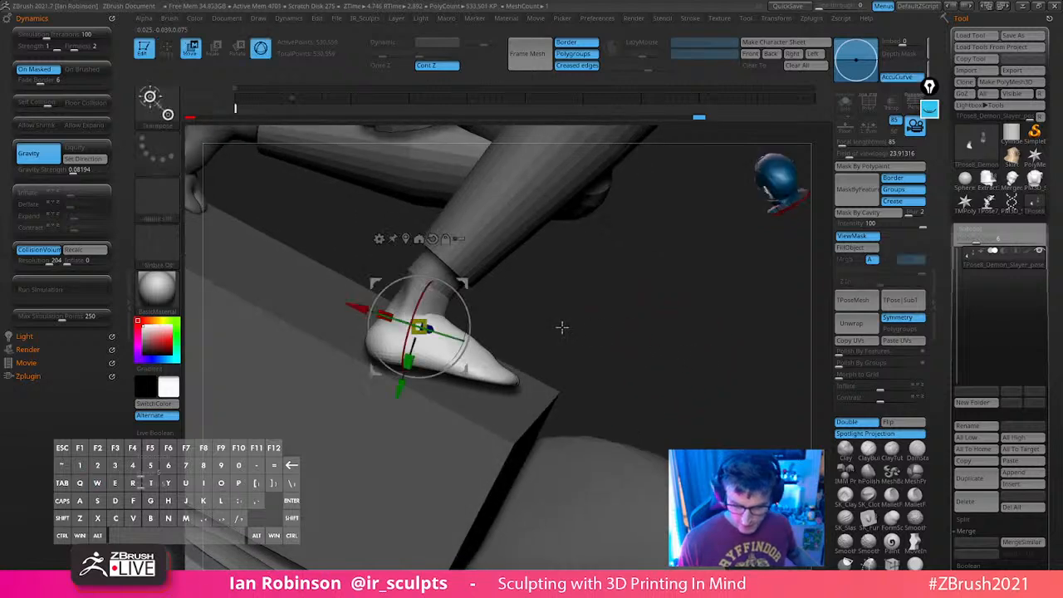
{"action": "left_click_drag", "start_coordinate": [459, 336], "coordinate": [466, 378]}
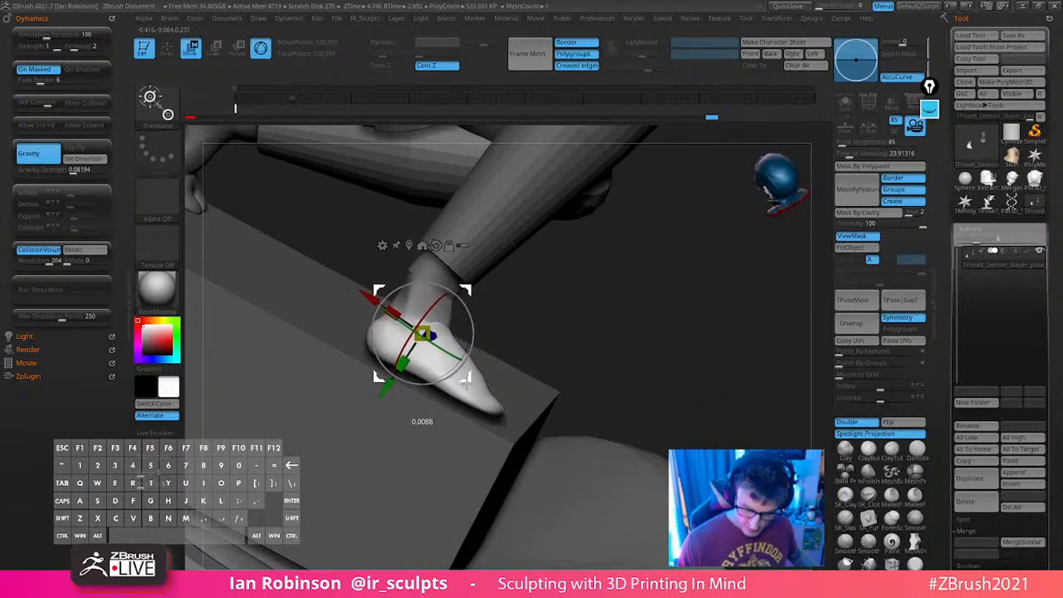
{"action": "left_click_drag", "start_coordinate": [575, 310], "coordinate": [466, 351]}
{"action": "mouse_move", "coordinate": [532, 317]}
{"action": "left_mouse_down"}
{"action": "mouse_move", "coordinate": [366, 409]}
{"action": "mouse_move", "coordinate": [363, 375]}
{"action": "left_mouse_up"}
Clear the mask and isolate the girl's feet again
{"action": "key", "text": "q"}
{"action": "left_click_drag", "start_coordinate": [364, 412], "coordinate": [391, 378], "text": "ctrl+shift"}
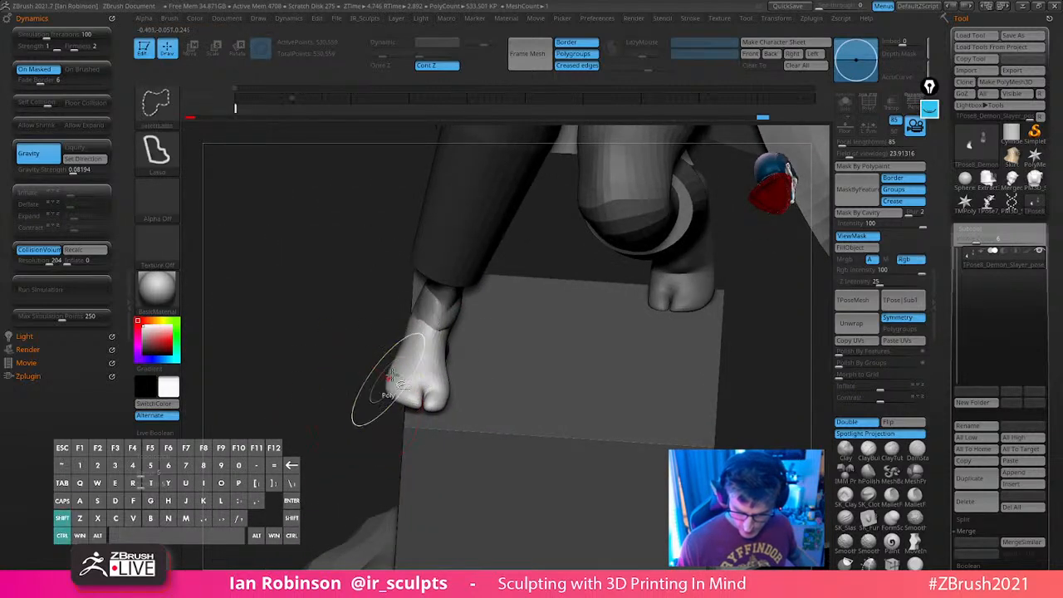
{"action": "left_click_drag", "start_coordinate": [339, 413], "coordinate": [356, 402], "text": "ctrl"}
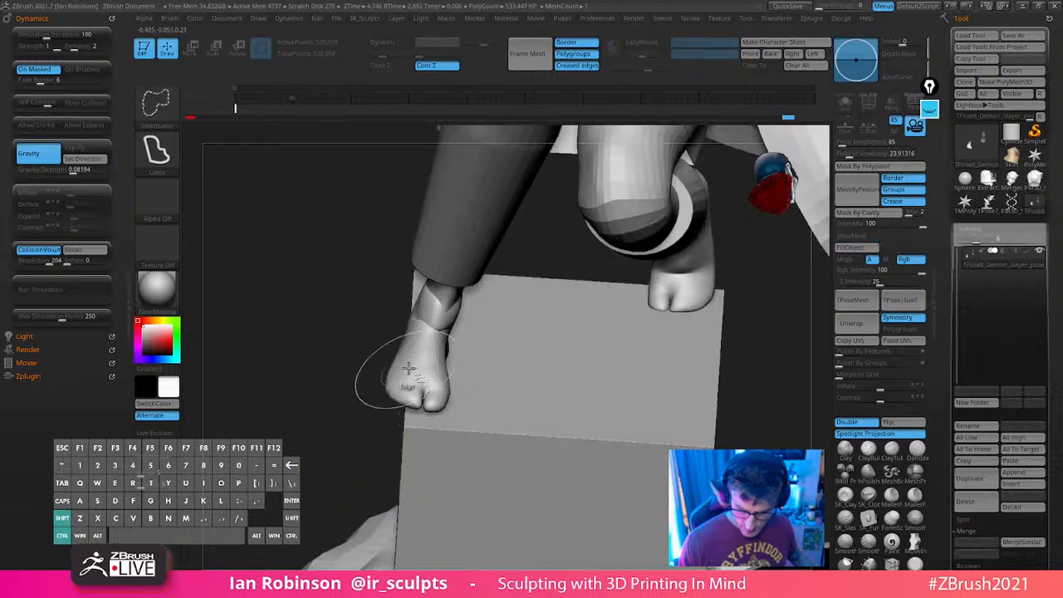
{"action": "left_click", "coordinate": [410, 371], "text": "ctrl+shift"}
Smooth the distorted transition between the front foot and its ankle
{"action": "left_click_drag", "start_coordinate": [429, 342], "coordinate": [444, 319], "text": "shift"}
{"action": "right_click_drag", "start_coordinate": [437, 319], "coordinate": [406, 314]}
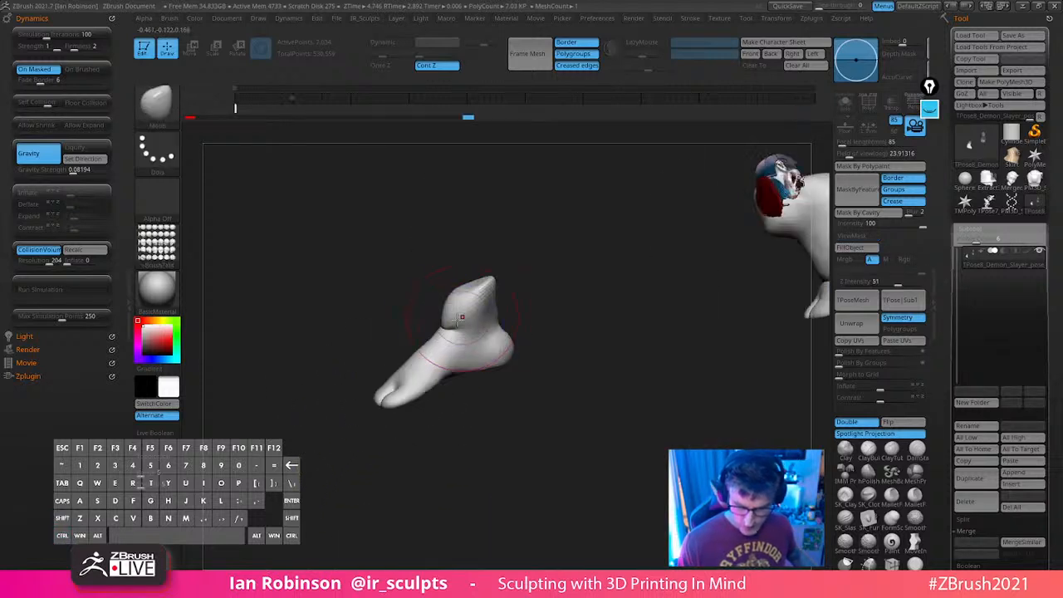
{"action": "left_click_drag", "start_coordinate": [462, 329], "coordinate": [451, 326], "text": "shift"}
{"action": "mouse_move", "coordinate": [534, 266]}
{"action": "right_mouse_down"}
{"action": "mouse_move", "coordinate": [570, 288]}
{"action": "mouse_move", "coordinate": [539, 312]}
{"action": "mouse_move", "coordinate": [560, 287]}
{"action": "mouse_move", "coordinate": [510, 290]}
{"action": "mouse_move", "coordinate": [439, 328]}
{"action": "right_mouse_up"}
Resize the Move brush and reshape the back of the front foot's ankle and heel
{"action": "key", "text": "s"}
{"action": "mouse_move", "coordinate": [523, 349]}
{"action": "left_mouse_down"}
{"action": "mouse_move", "coordinate": [527, 363]}
{"action": "mouse_move", "coordinate": [518, 346]}
{"action": "mouse_move", "coordinate": [406, 360]}
{"action": "left_mouse_up"}
{"action": "key", "text": "s"}
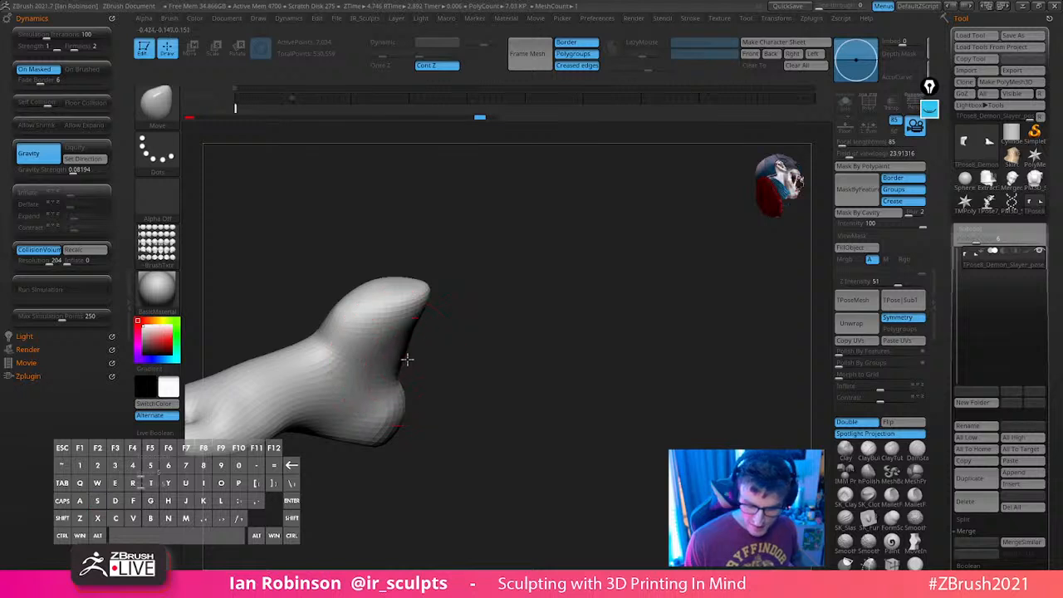
{"action": "key", "text": "s"}
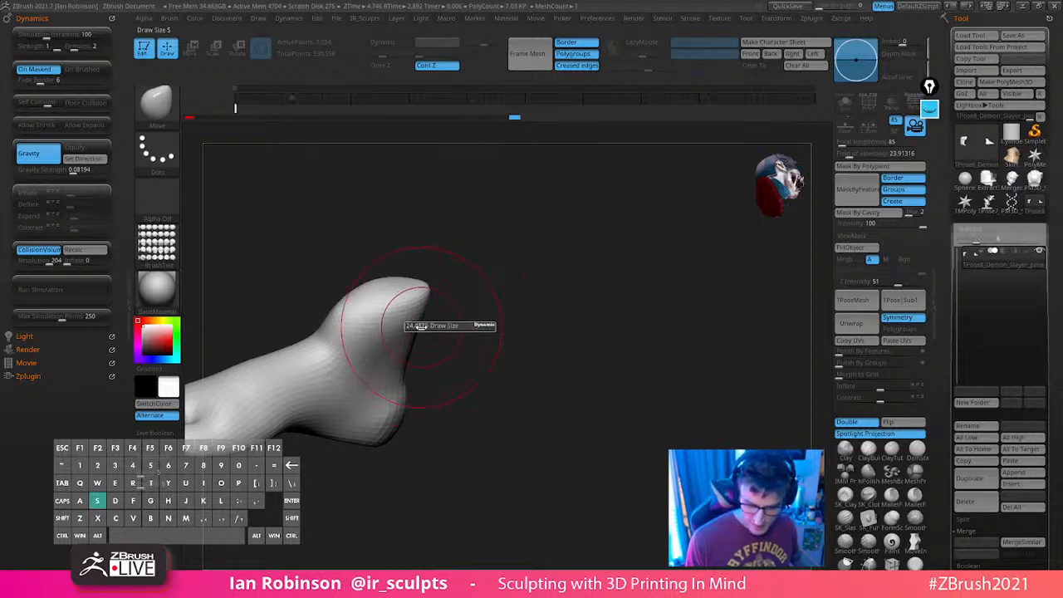
{"action": "mouse_move", "coordinate": [440, 366]}
{"action": "left_mouse_down"}
{"action": "mouse_move", "coordinate": [506, 363]}
{"action": "mouse_move", "coordinate": [601, 266]}
{"action": "mouse_move", "coordinate": [426, 376]}
{"action": "mouse_move", "coordinate": [435, 371]}
{"action": "left_mouse_up"}
{"action": "left_click_drag", "start_coordinate": [470, 479], "coordinate": [436, 466]}
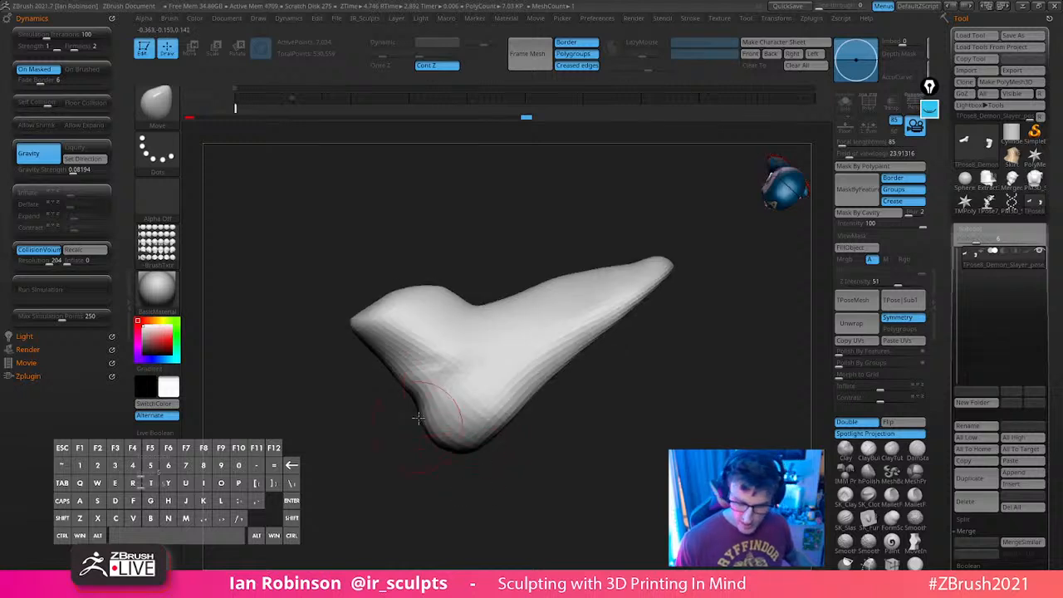
{"action": "left_click_drag", "start_coordinate": [418, 421], "coordinate": [439, 405]}
{"action": "left_click_drag", "start_coordinate": [541, 444], "coordinate": [573, 418]}
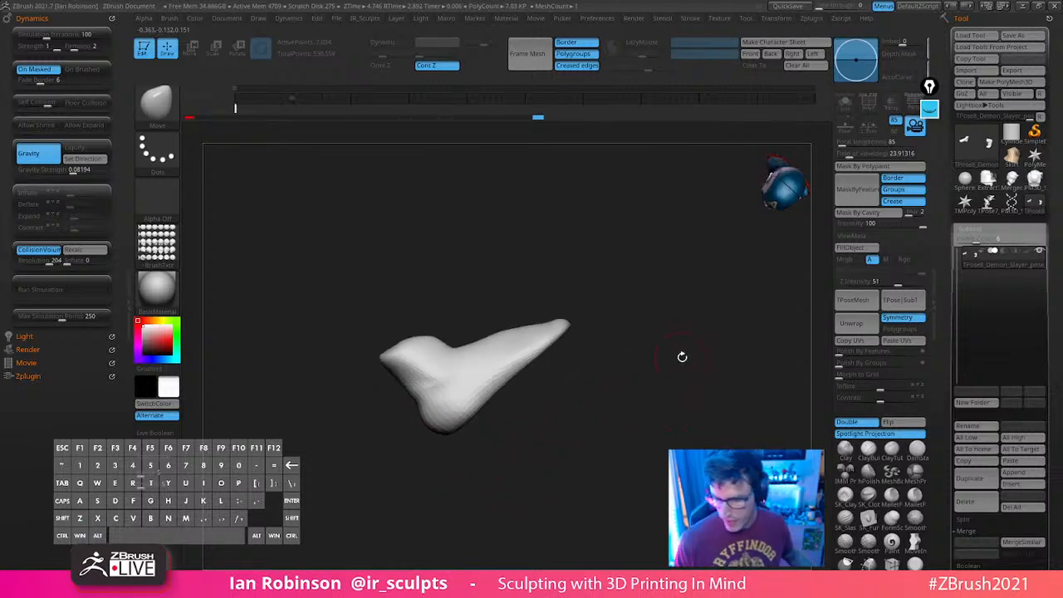
Show the whole sculpture and check the reshaped foot against the box
{"action": "left_click", "coordinate": [678, 366], "text": "ctrl+shift"}
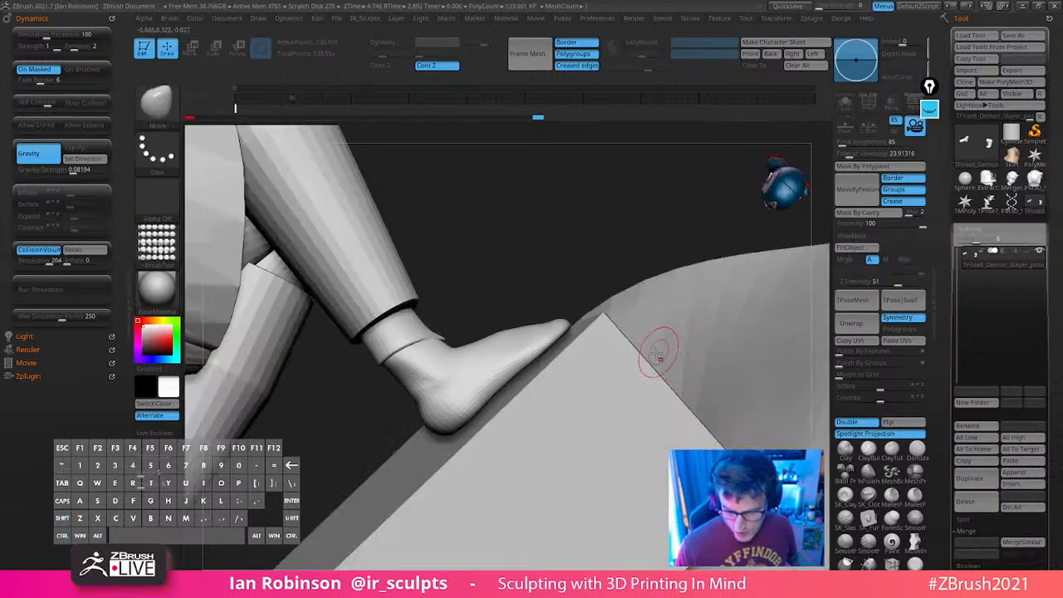
{"action": "key", "text": "w"}
{"action": "mouse_move", "coordinate": [574, 235]}
{"action": "left_mouse_down"}
{"action": "mouse_move", "coordinate": [553, 306]}
{"action": "mouse_move", "coordinate": [543, 299]}
{"action": "left_mouse_up"}
{"action": "key", "text": "q"}
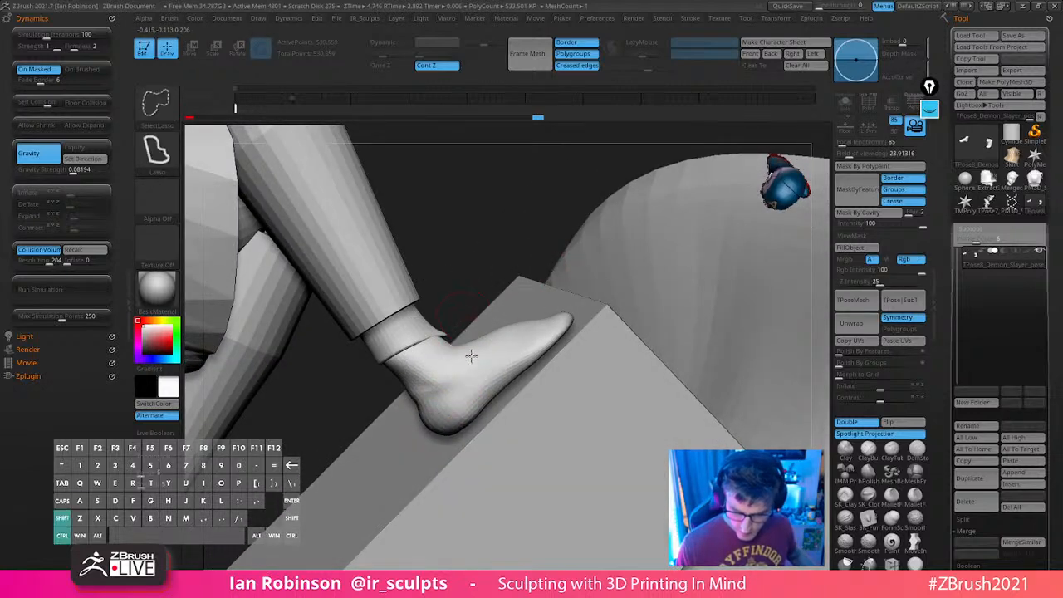
Isolate the feet and refine the front foot's heel with a resized Move brush
{"action": "left_click", "coordinate": [471, 357], "text": "ctrl+shift"}
{"action": "mouse_move", "coordinate": [454, 334]}
{"action": "left_mouse_down", "text": "ctrl"}
{"action": "mouse_move", "coordinate": [359, 412]}
{"action": "mouse_move", "coordinate": [487, 277]}
{"action": "mouse_move", "coordinate": [495, 252]}
{"action": "left_mouse_up", "text": "ctrl"}
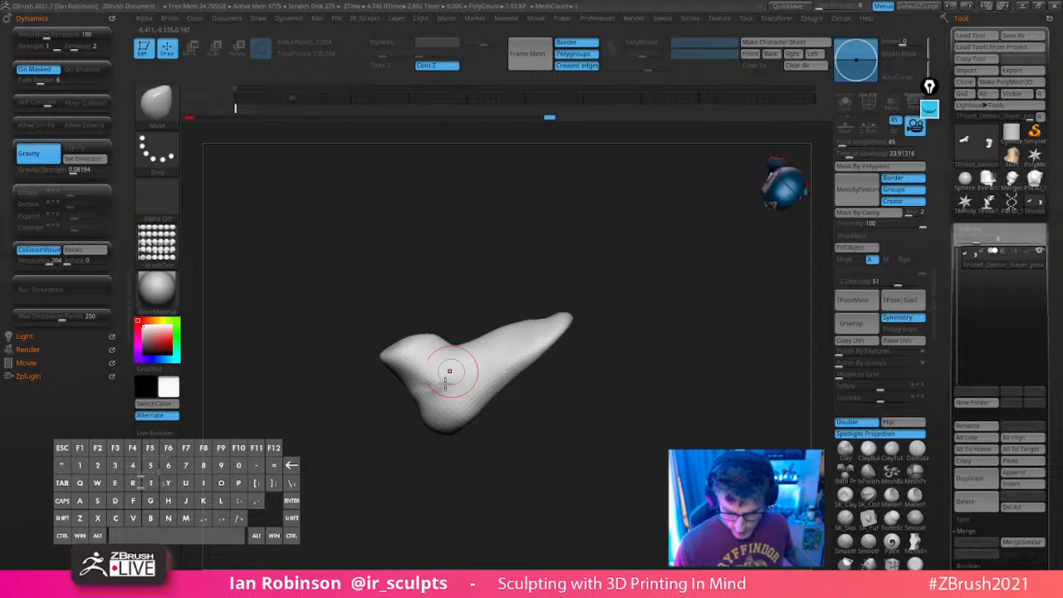
{"action": "mouse_move", "coordinate": [409, 466]}
{"action": "left_mouse_down"}
{"action": "mouse_move", "coordinate": [494, 413]}
{"action": "mouse_move", "coordinate": [455, 412]}
{"action": "mouse_move", "coordinate": [489, 377]}
{"action": "left_mouse_up"}
{"action": "key", "text": "s"}
{"action": "left_click", "coordinate": [413, 414]}
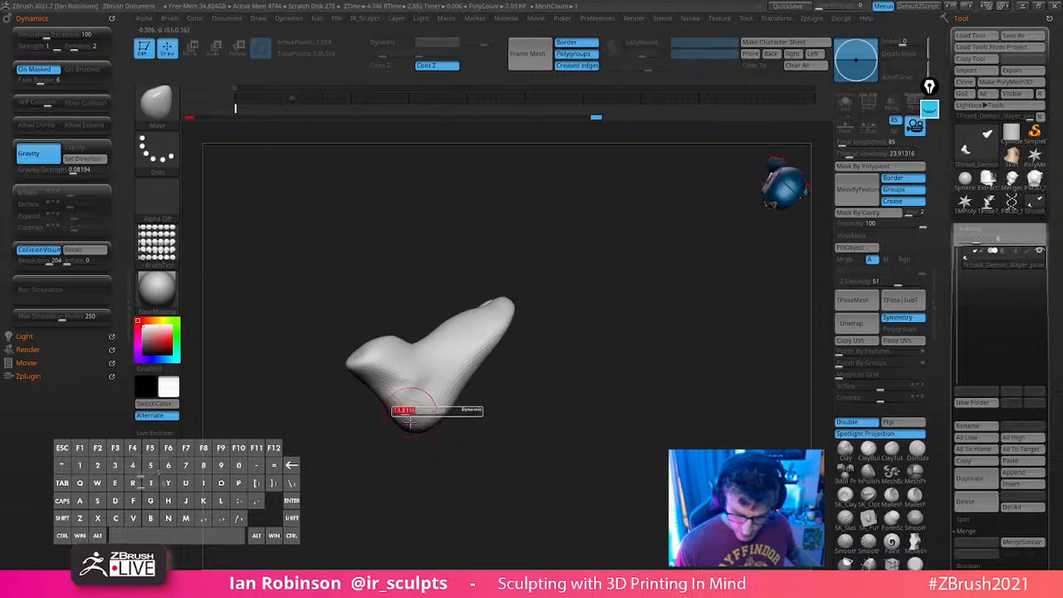
{"action": "left_click_drag", "start_coordinate": [397, 451], "coordinate": [394, 425]}
{"action": "left_click_drag", "start_coordinate": [462, 422], "coordinate": [613, 386]}
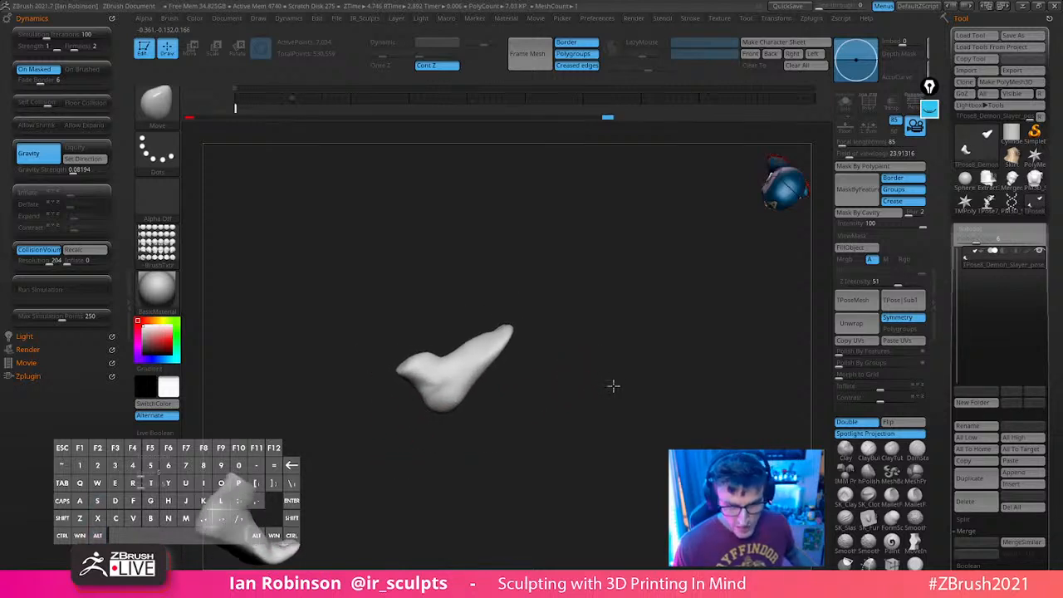
{"action": "left_click_drag", "start_coordinate": [608, 338], "coordinate": [580, 367]}
Lasso-mask the front foot below the ankle, invert the mask so only that part is editable, and unhide the sculpture
{"action": "mouse_move", "coordinate": [511, 283]}
{"action": "left_mouse_down", "text": "ctrl"}
{"action": "mouse_move", "coordinate": [582, 374]}
{"action": "mouse_move", "coordinate": [369, 430]}
{"action": "mouse_move", "coordinate": [399, 391]}
{"action": "left_mouse_up", "text": "ctrl"}
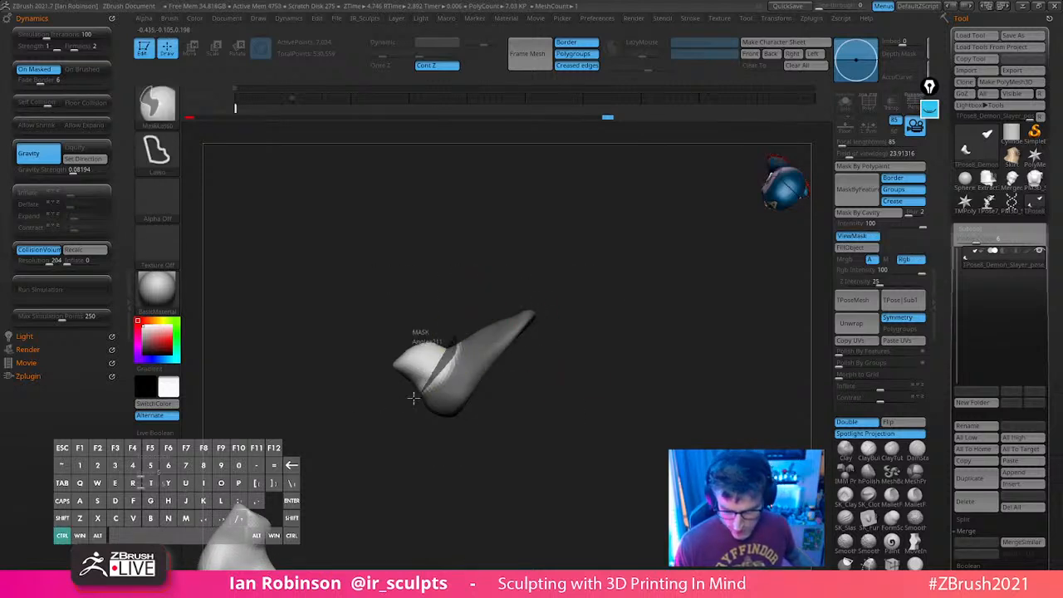
{"action": "left_click", "coordinate": [536, 280], "text": "ctrl+shift"}
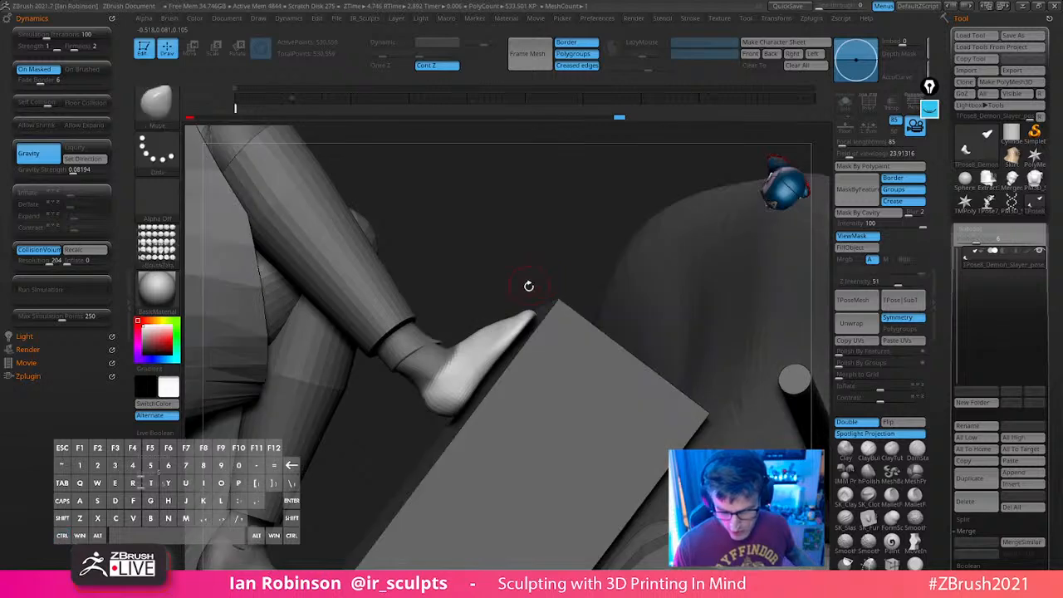
{"action": "key", "text": "ctrl"}
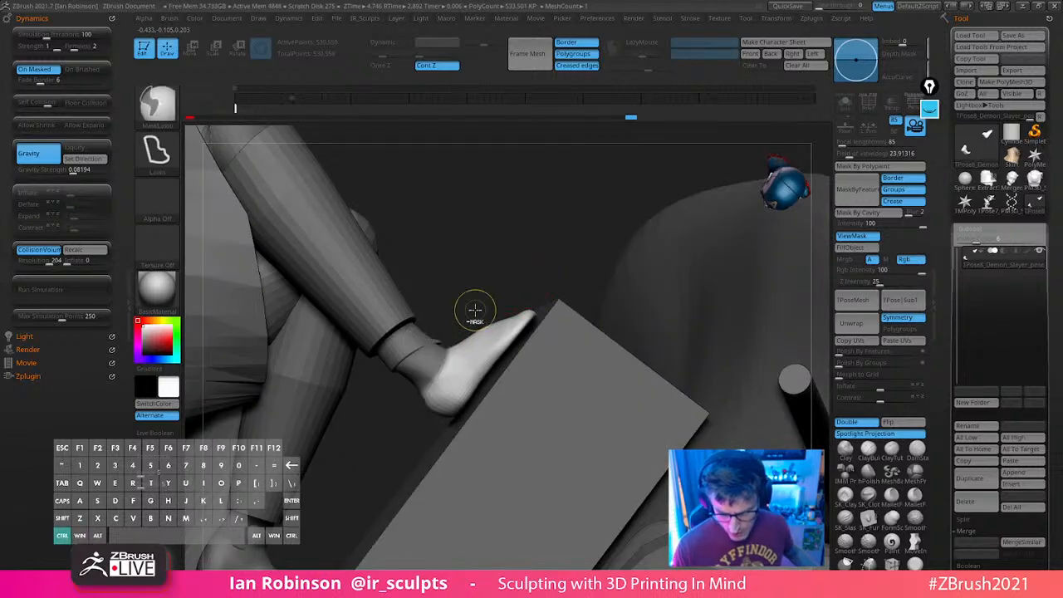
Rotate the unmasked front foot so its sole settles onto the box, checking its tilt from the side and behind
{"action": "key", "text": "w"}
{"action": "left_click_drag", "start_coordinate": [490, 298], "coordinate": [513, 277]}
{"action": "left_click_drag", "start_coordinate": [492, 350], "coordinate": [495, 352]}
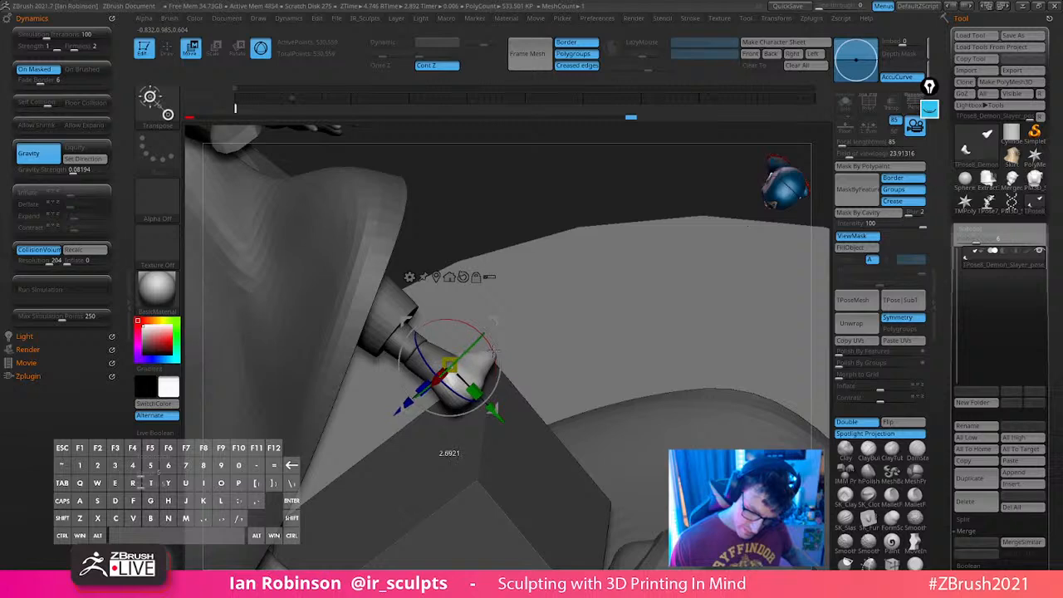
{"action": "right_click_drag", "start_coordinate": [546, 334], "coordinate": [745, 259]}
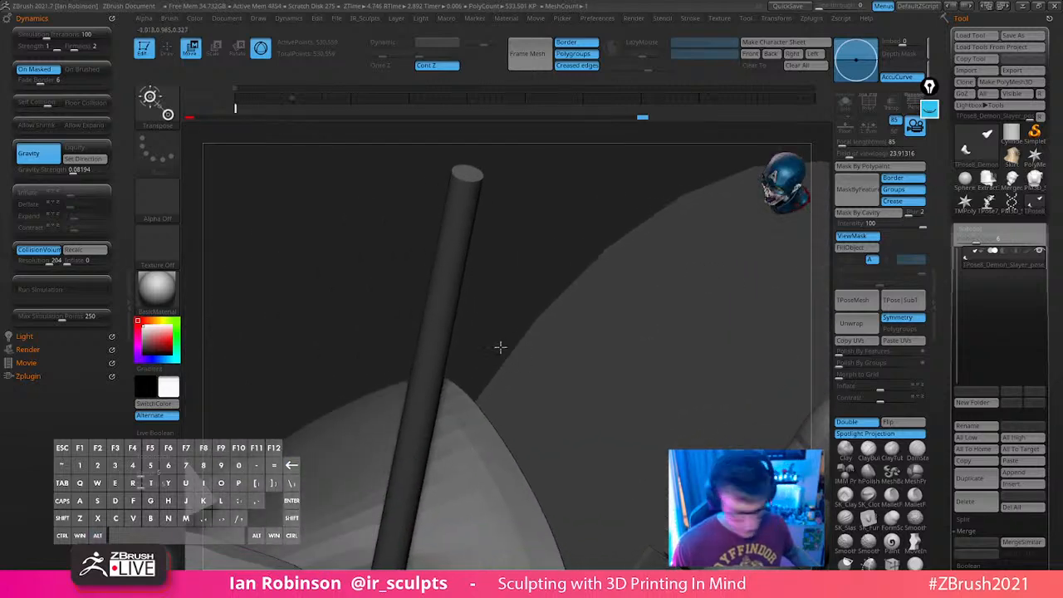
{"action": "key", "text": "f"}
{"action": "right_click_drag", "start_coordinate": [519, 286], "coordinate": [434, 401]}
{"action": "right_click_drag", "start_coordinate": [468, 311], "coordinate": [451, 385], "text": "alt"}
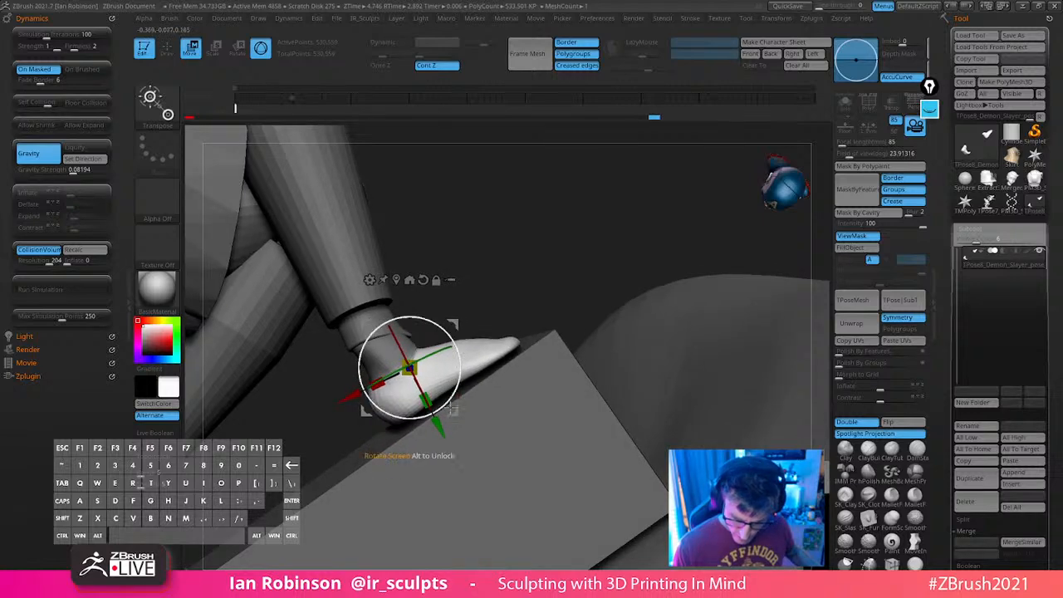
Redo the mask using the isolated feet so the whole front foot including the ankle is editable, with everything else masked
{"action": "key", "text": "q"}
{"action": "left_click", "coordinate": [485, 283], "text": "ctrl"}
{"action": "left_click", "coordinate": [413, 361], "text": "ctrl+shift"}
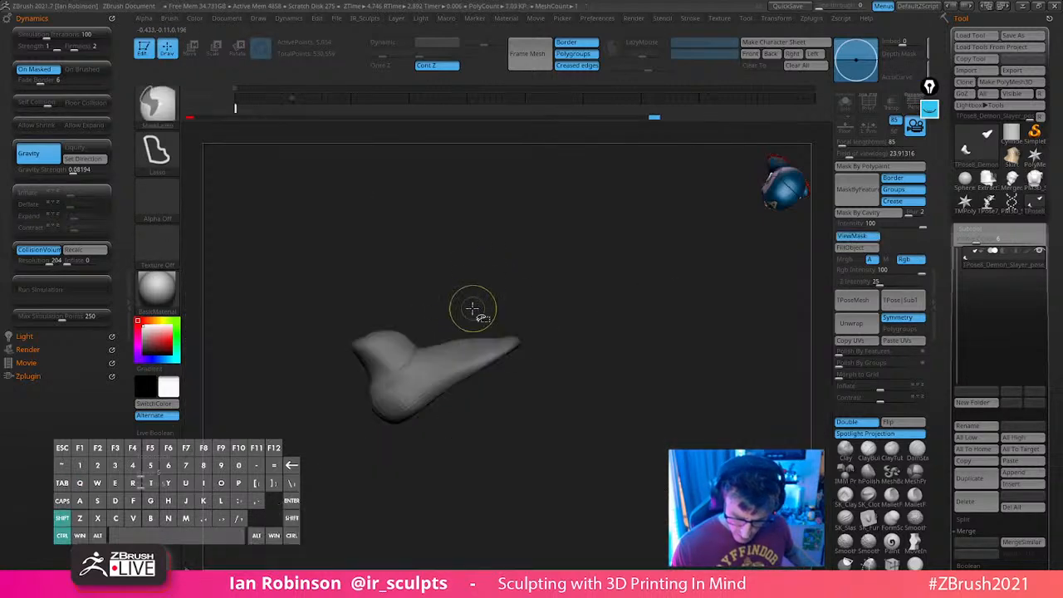
{"action": "key", "text": "w"}
{"action": "left_click", "coordinate": [492, 300], "text": "ctrl+shift"}
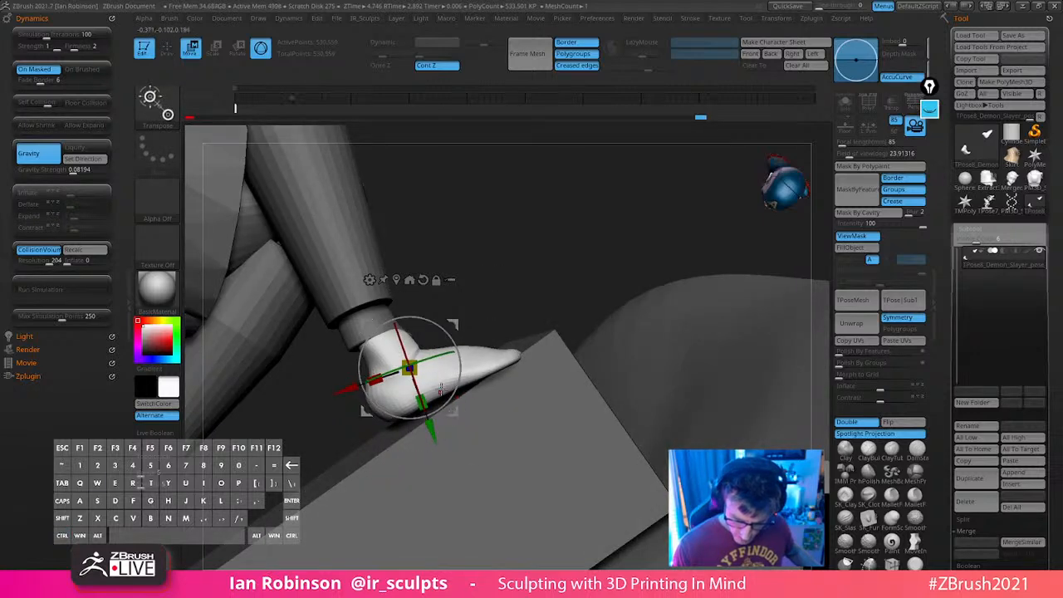
Adjust the whole front foot's placement on the box and nudge the back of its ankle with the Move brush
{"action": "left_click_drag", "start_coordinate": [441, 359], "coordinate": [366, 395]}
{"action": "left_click_drag", "start_coordinate": [455, 274], "coordinate": [520, 247]}
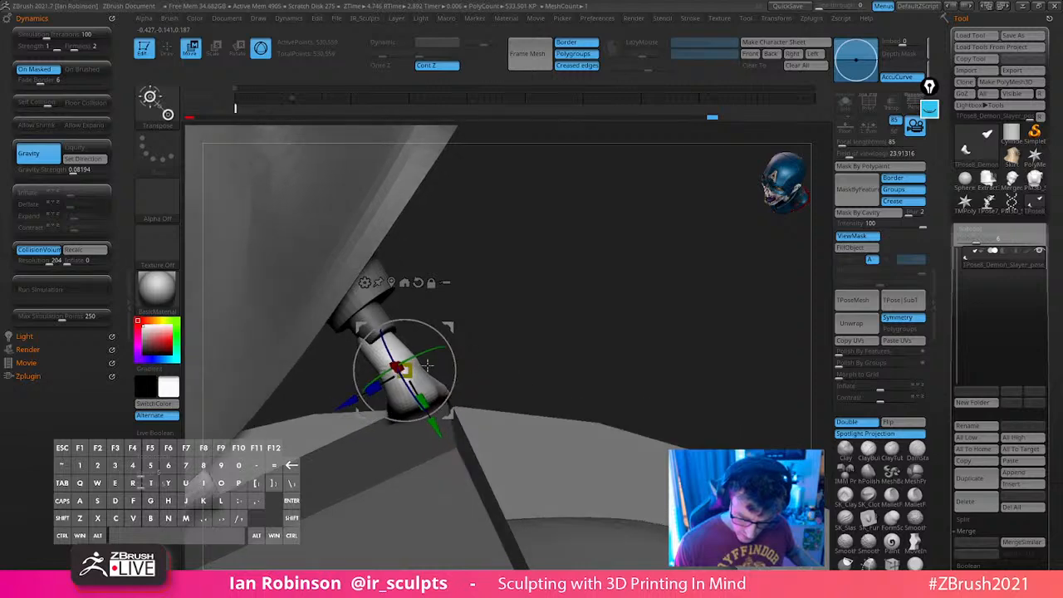
{"action": "key", "text": "q"}
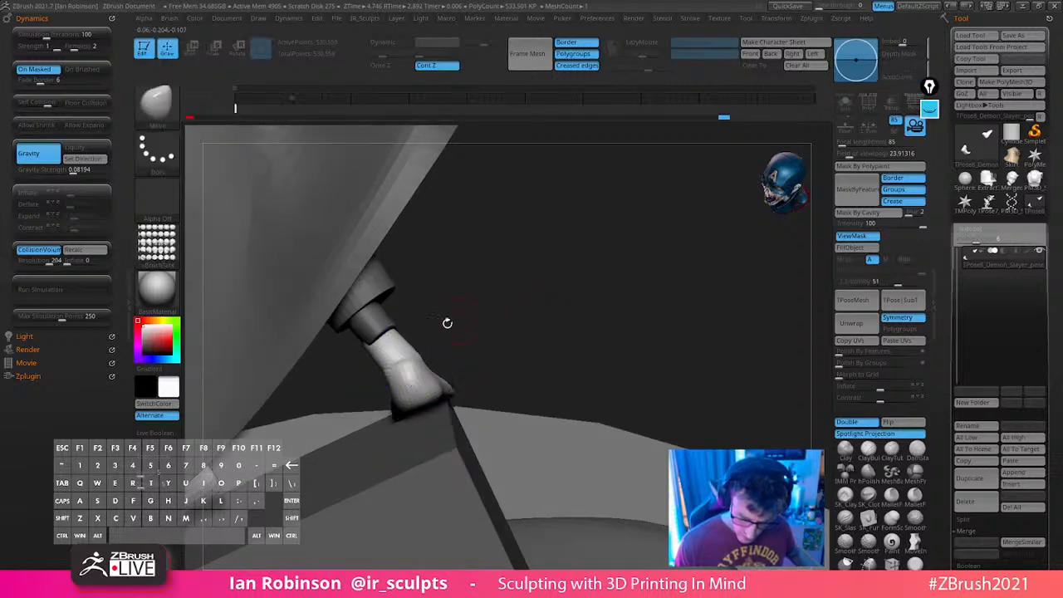
{"action": "mouse_move", "coordinate": [507, 304]}
{"action": "left_mouse_down"}
{"action": "mouse_move", "coordinate": [522, 280]}
{"action": "mouse_move", "coordinate": [504, 323]}
{"action": "left_mouse_up"}
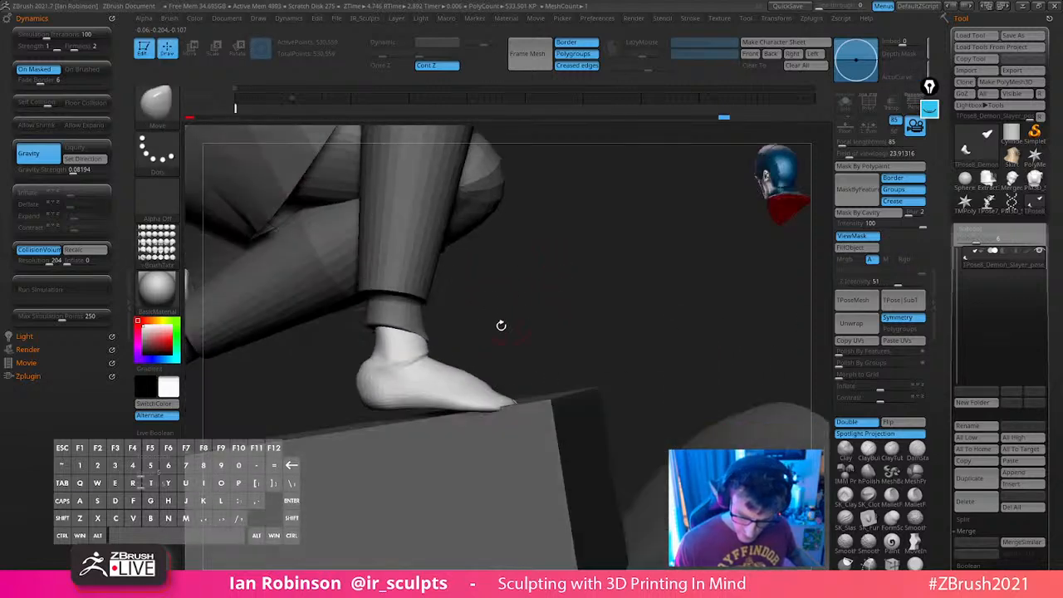
{"action": "left_click_drag", "start_coordinate": [377, 346], "coordinate": [371, 345]}
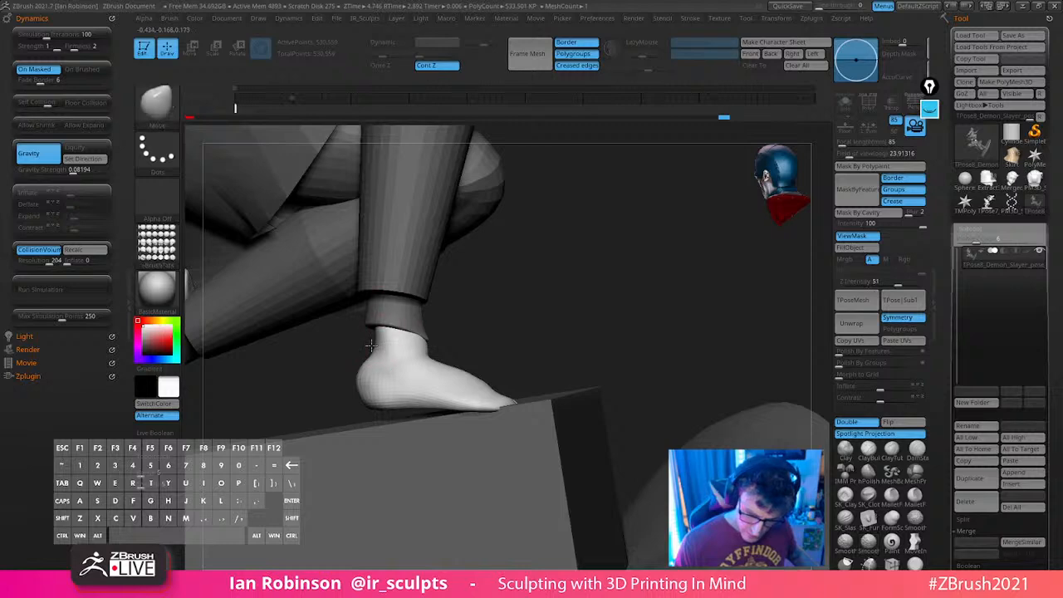
Mask everything except the ankle section between the front foot and the trouser cuff so only that section is editable
{"action": "left_click_drag", "start_coordinate": [553, 291], "coordinate": [585, 309]}
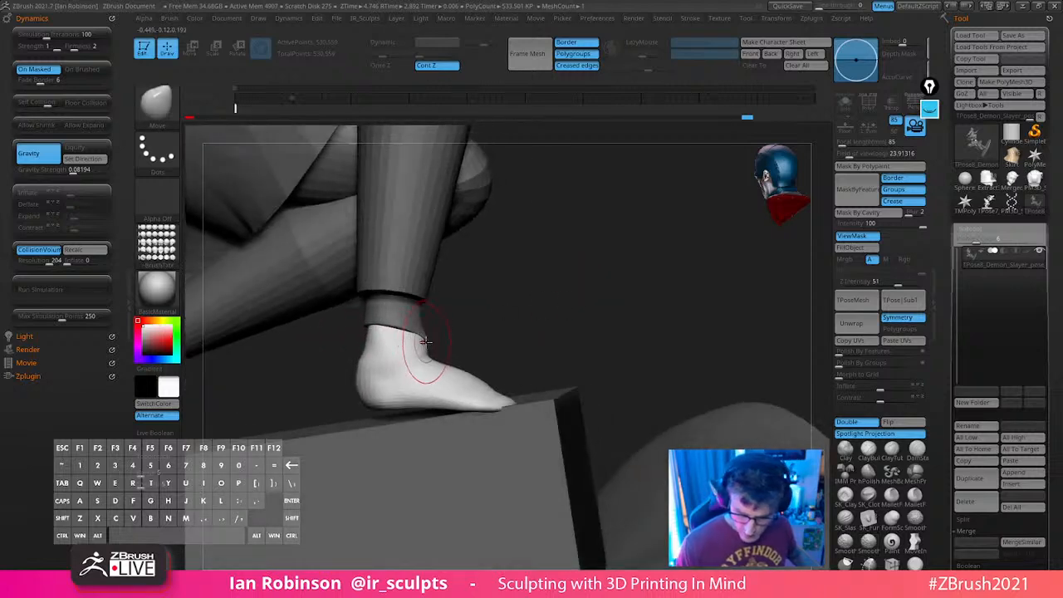
{"action": "key", "text": "s"}
{"action": "mouse_move", "coordinate": [451, 320]}
{"action": "left_mouse_down"}
{"action": "mouse_move", "coordinate": [465, 331]}
{"action": "mouse_move", "coordinate": [488, 286]}
{"action": "mouse_move", "coordinate": [408, 416]}
{"action": "mouse_move", "coordinate": [379, 418]}
{"action": "mouse_move", "coordinate": [359, 391]}
{"action": "mouse_move", "coordinate": [366, 416]}
{"action": "left_mouse_up"}
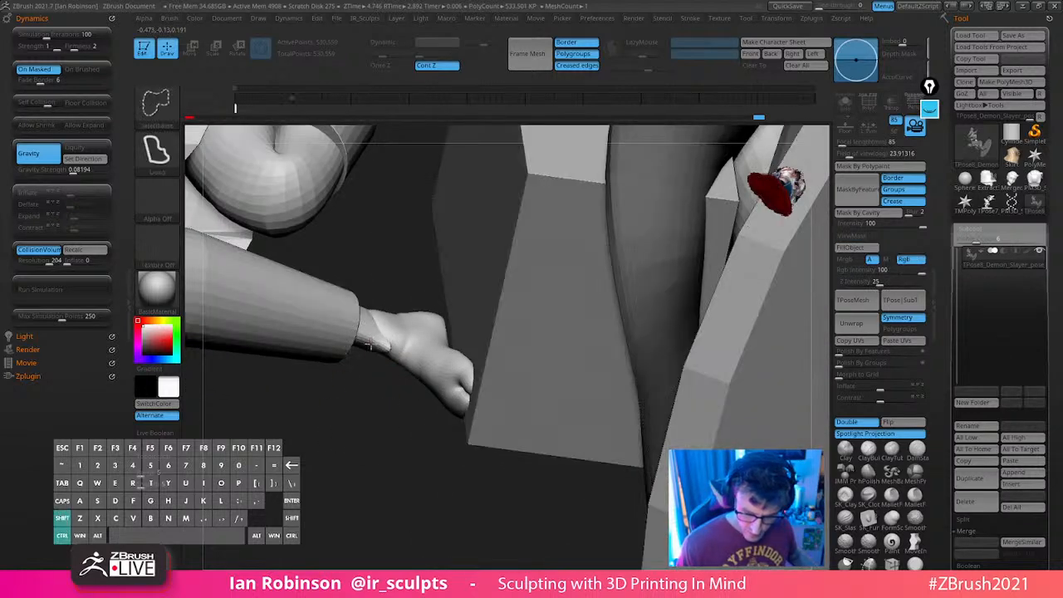
{"action": "left_click", "coordinate": [371, 332], "text": "ctrl+shift"}
{"action": "left_click", "coordinate": [363, 407], "text": "ctrl"}
{"action": "left_click", "coordinate": [363, 408], "text": "ctrl+shift"}
{"action": "left_click", "coordinate": [363, 408], "text": "ctrl"}
{"action": "key", "text": "s"}
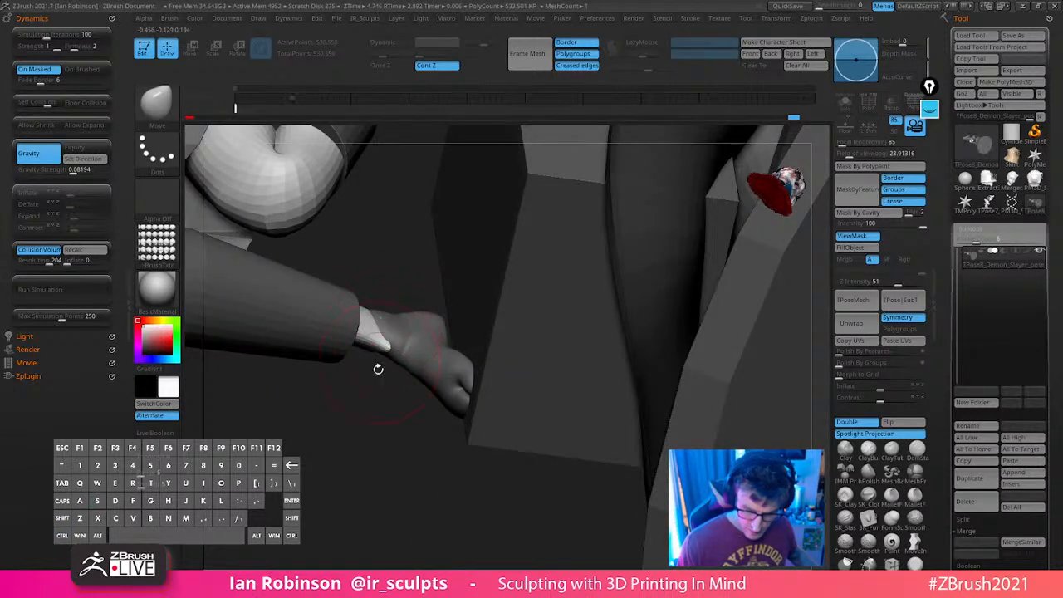
Reshape the unmasked front ankle with the Move brush so it lines up with the trouser cuff and the foot
{"action": "mouse_move", "coordinate": [375, 368]}
{"action": "left_mouse_down"}
{"action": "mouse_move", "coordinate": [358, 446]}
{"action": "mouse_move", "coordinate": [385, 335]}
{"action": "mouse_move", "coordinate": [411, 304]}
{"action": "mouse_move", "coordinate": [463, 299]}
{"action": "mouse_move", "coordinate": [491, 332]}
{"action": "left_mouse_up"}
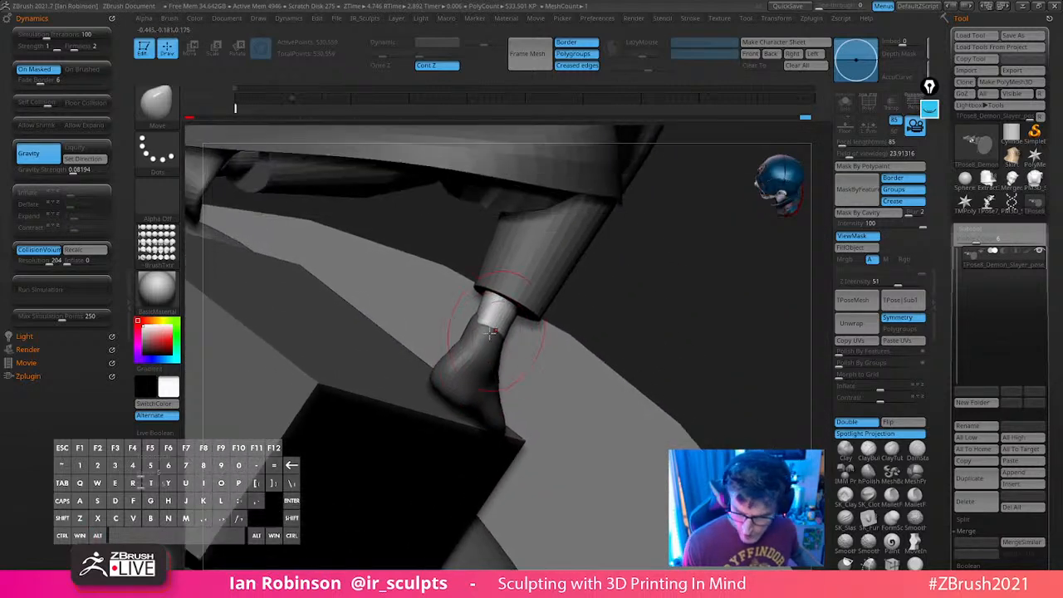
{"action": "mouse_move", "coordinate": [480, 333]}
{"action": "right_mouse_down"}
{"action": "mouse_move", "coordinate": [496, 344]}
{"action": "mouse_move", "coordinate": [504, 334]}
{"action": "mouse_move", "coordinate": [472, 372]}
{"action": "mouse_move", "coordinate": [477, 332]}
{"action": "right_mouse_up"}
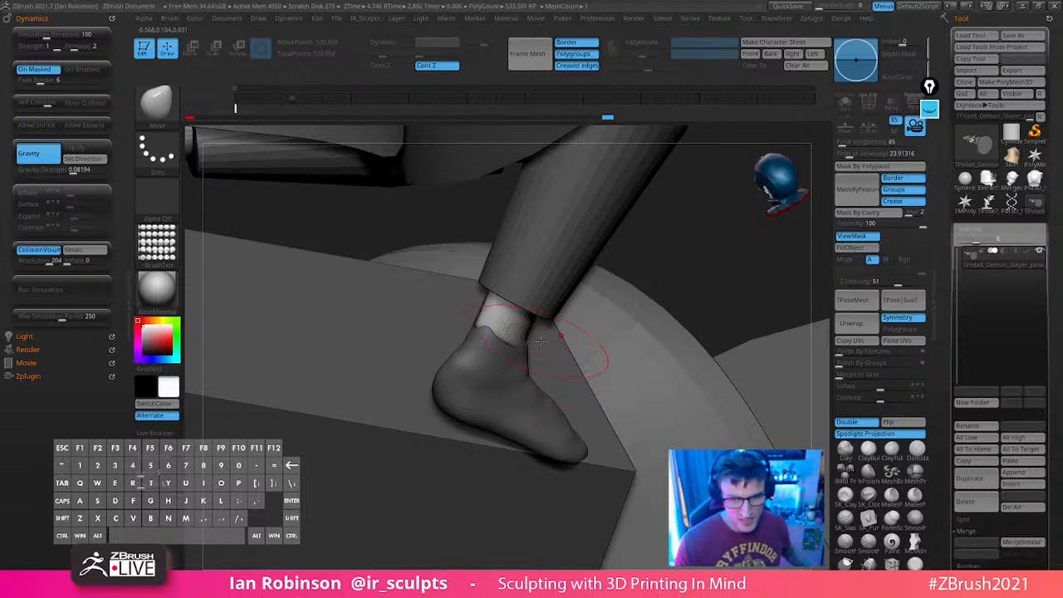
{"action": "right_click_drag", "start_coordinate": [571, 331], "coordinate": [564, 349]}
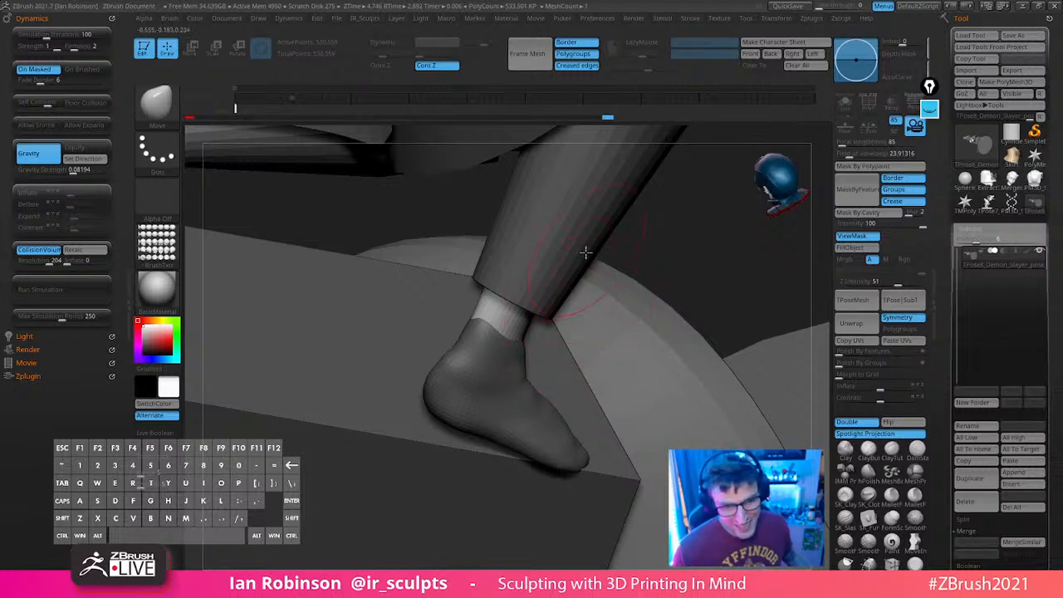
{"action": "right_click_drag", "start_coordinate": [604, 343], "coordinate": [598, 329]}
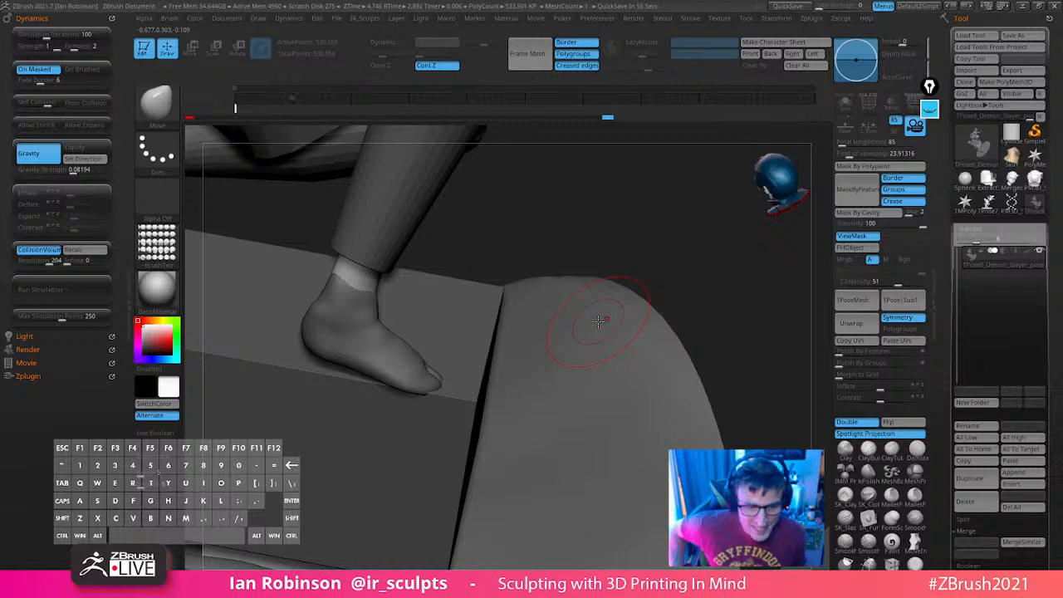
{"action": "left_click_drag", "start_coordinate": [636, 264], "coordinate": [563, 310]}
{"action": "left_click_drag", "start_coordinate": [397, 255], "coordinate": [425, 263]}
{"action": "left_click_drag", "start_coordinate": [712, 315], "coordinate": [736, 296]}
{"action": "mouse_move", "coordinate": [683, 324]}
{"action": "left_mouse_down", "text": "alt"}
{"action": "mouse_move", "coordinate": [656, 320]}
{"action": "mouse_move", "coordinate": [674, 313]}
{"action": "mouse_move", "coordinate": [665, 332]}
{"action": "left_mouse_up", "text": "alt"}
Make only the back foot editable with a lasso mask drawn on the isolated feet, and centre the gizmo on it
{"action": "left_click", "coordinate": [465, 480], "text": "ctrl+shift"}
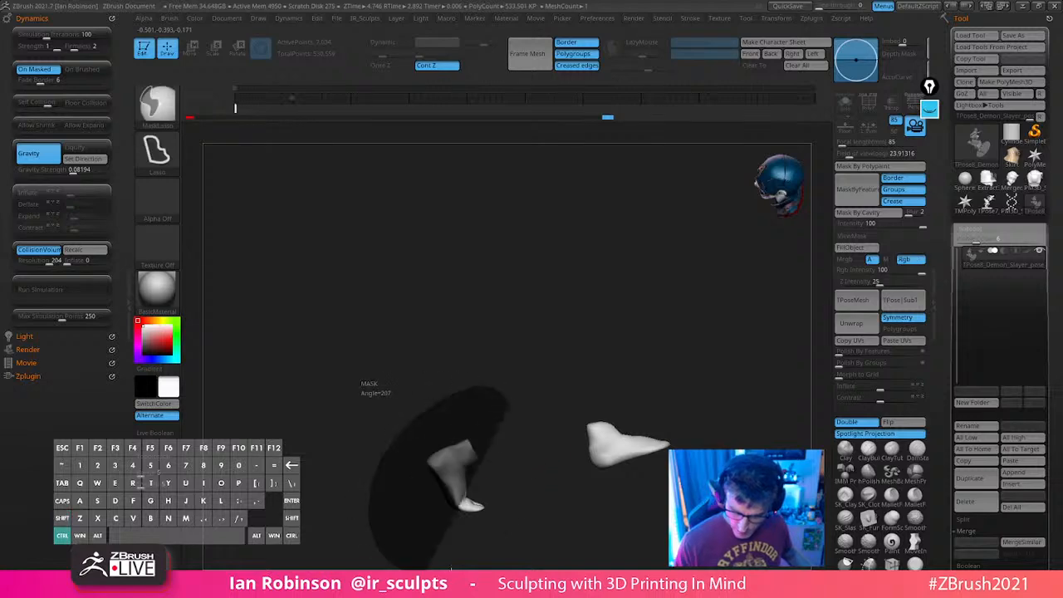
{"action": "left_click", "coordinate": [622, 308], "text": "ctrl+shift"}
{"action": "key", "text": "w"}
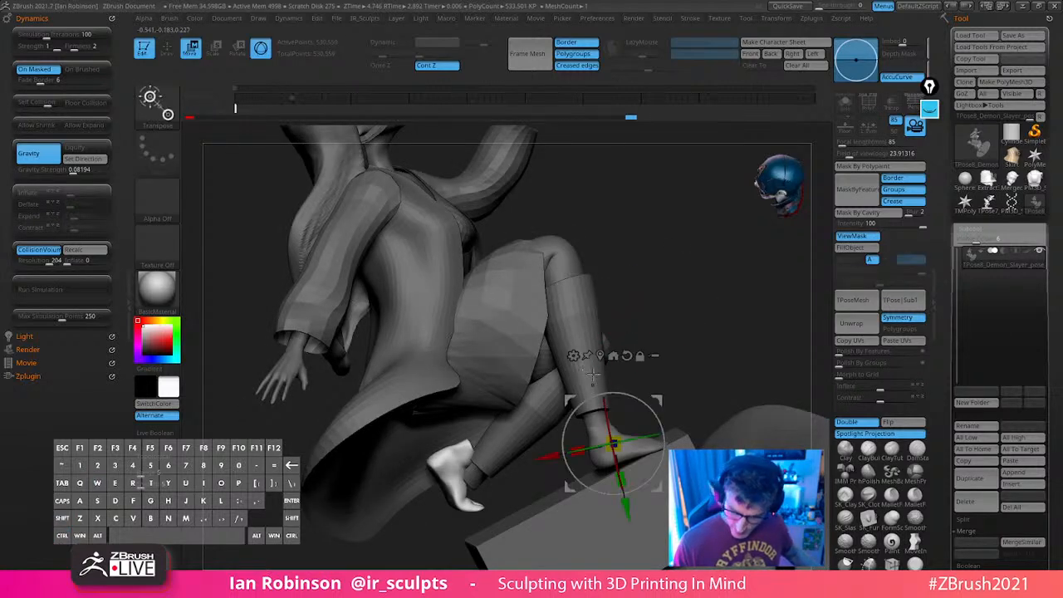
{"action": "left_click", "coordinate": [600, 356], "text": "alt"}
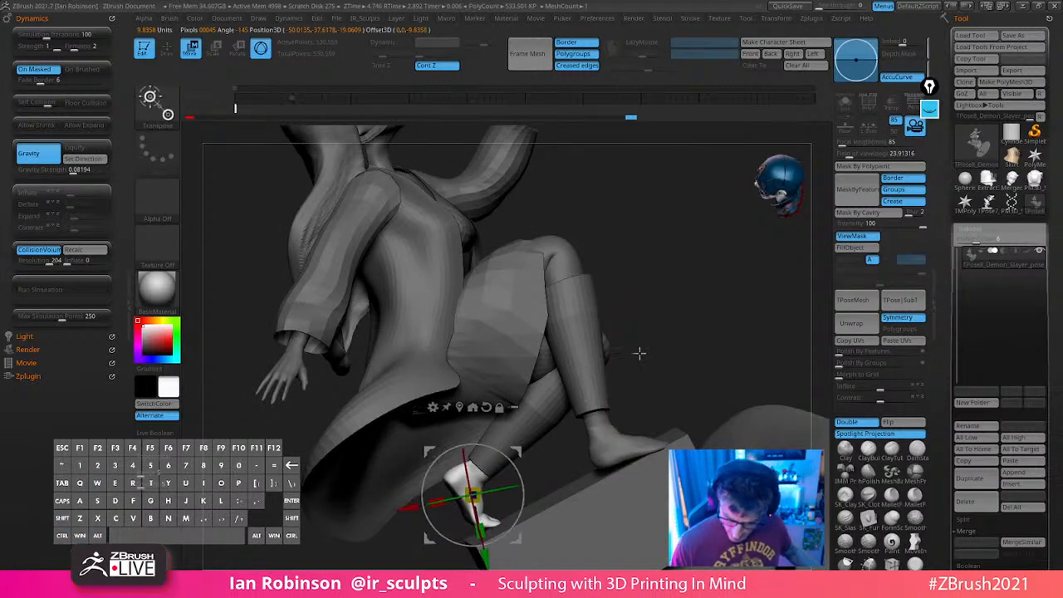
Rotate and shift the back foot so its toes rest against the edge of the box
{"action": "left_click_drag", "start_coordinate": [640, 353], "coordinate": [742, 423]}
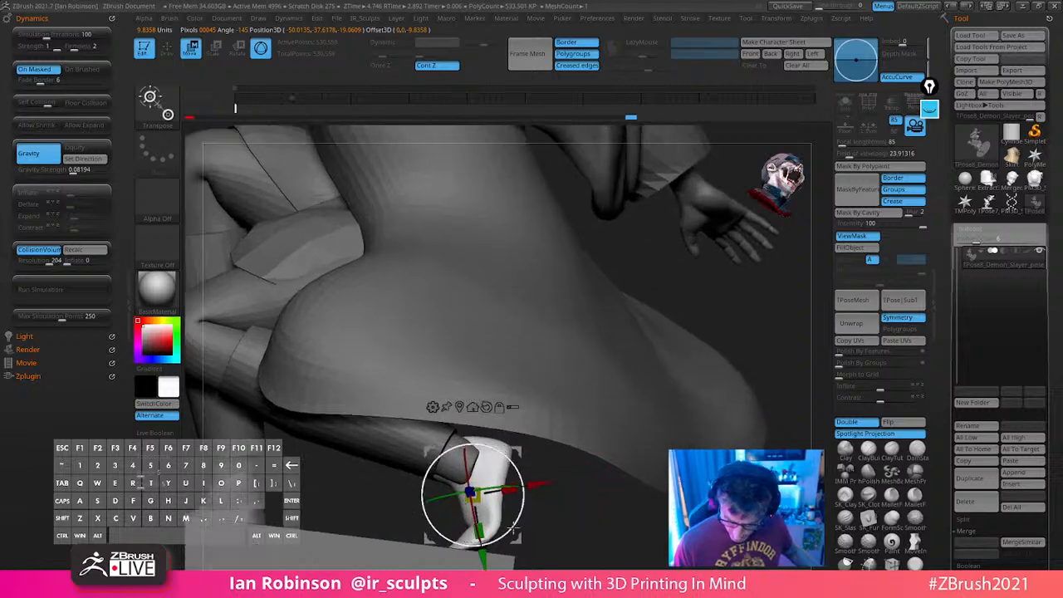
{"action": "left_click_drag", "start_coordinate": [524, 528], "coordinate": [631, 490]}
{"action": "left_click_drag", "start_coordinate": [584, 519], "coordinate": [619, 490]}
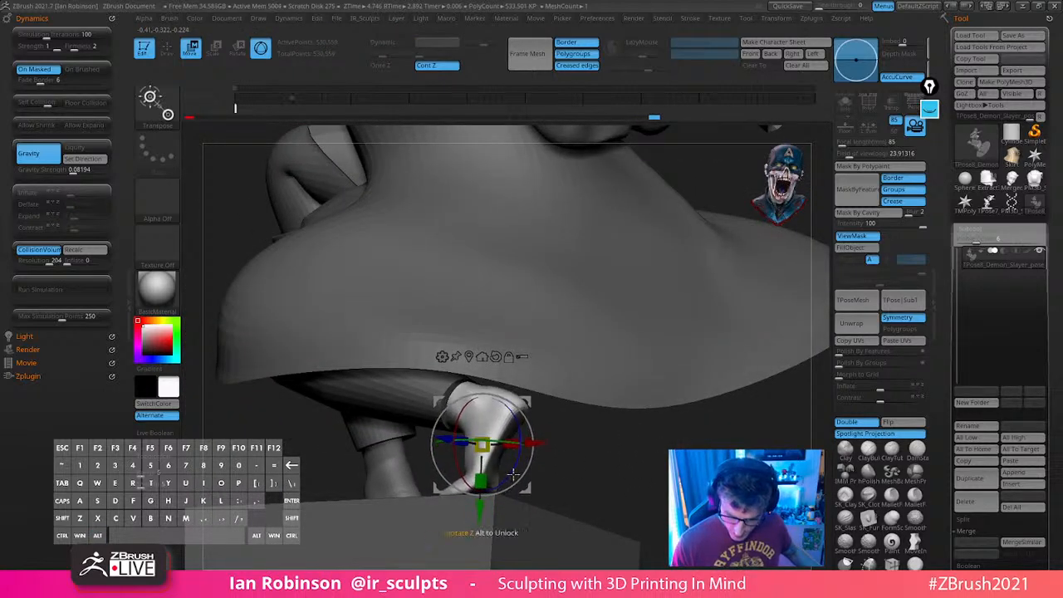
{"action": "left_click_drag", "start_coordinate": [514, 473], "coordinate": [559, 456]}
{"action": "key", "text": "f"}
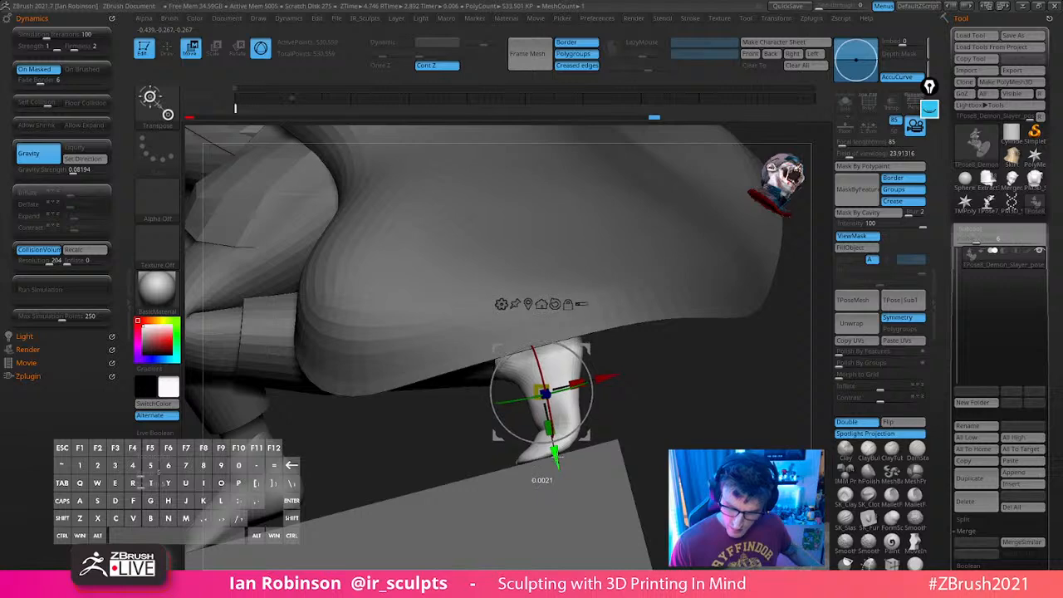
Lasso-mask the back foot below the ankle, soften the mask edge, and turn the ankle area from a pivot nearer the ankle
{"action": "key", "text": "q"}
{"action": "left_click_drag", "start_coordinate": [643, 388], "coordinate": [670, 391]}
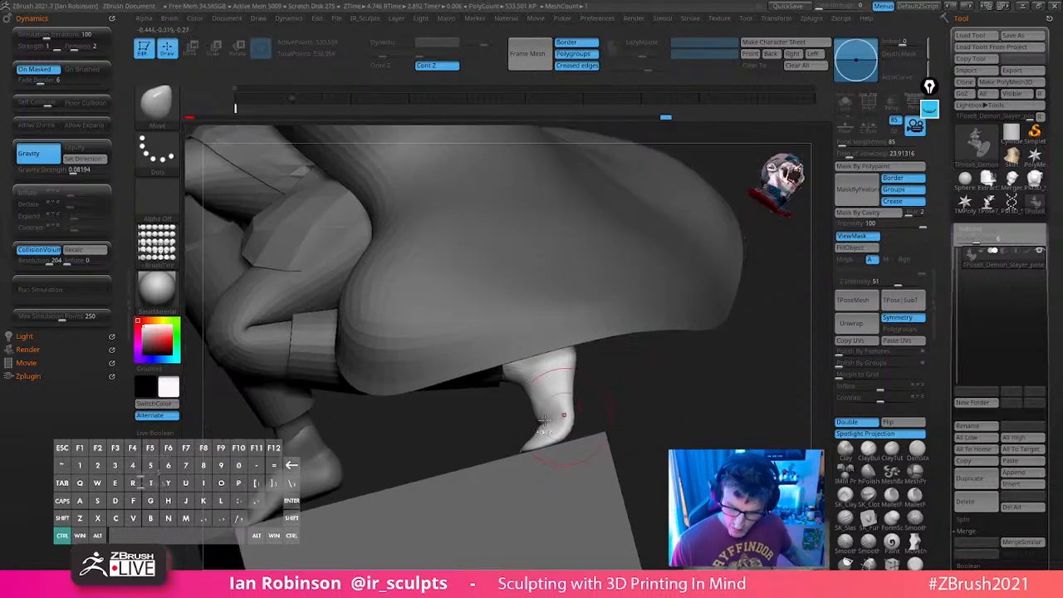
{"action": "mouse_move", "coordinate": [528, 386]}
{"action": "left_mouse_down", "text": "ctrl"}
{"action": "mouse_move", "coordinate": [544, 285]}
{"action": "mouse_move", "coordinate": [432, 507]}
{"action": "mouse_move", "coordinate": [427, 499]}
{"action": "left_mouse_up", "text": "ctrl"}
{"action": "left_click_drag", "start_coordinate": [634, 409], "coordinate": [638, 382]}
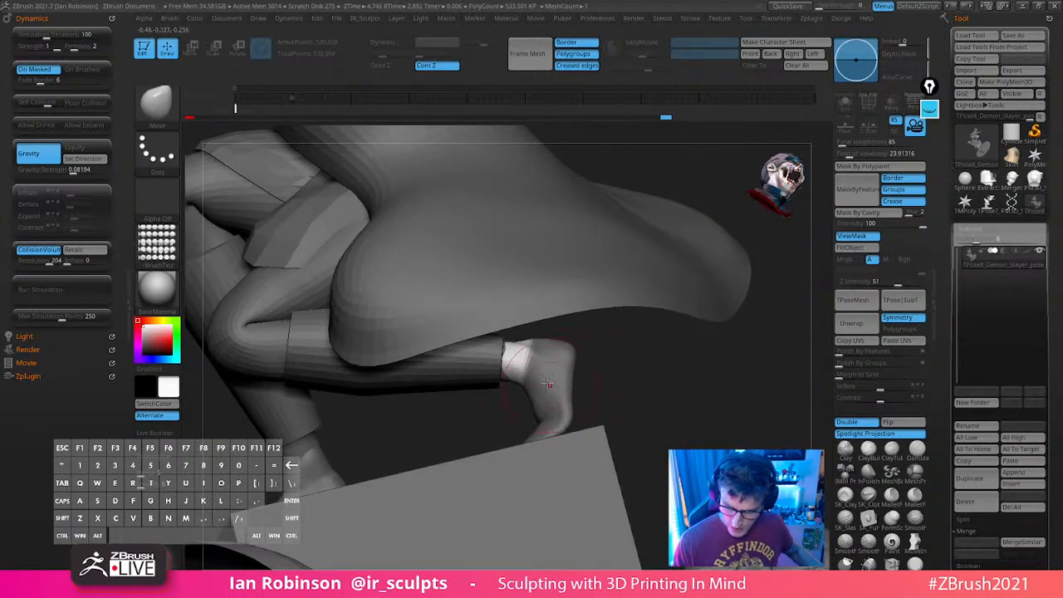
{"action": "left_click", "coordinate": [596, 360], "text": "ctrl"}
{"action": "key", "text": "w"}
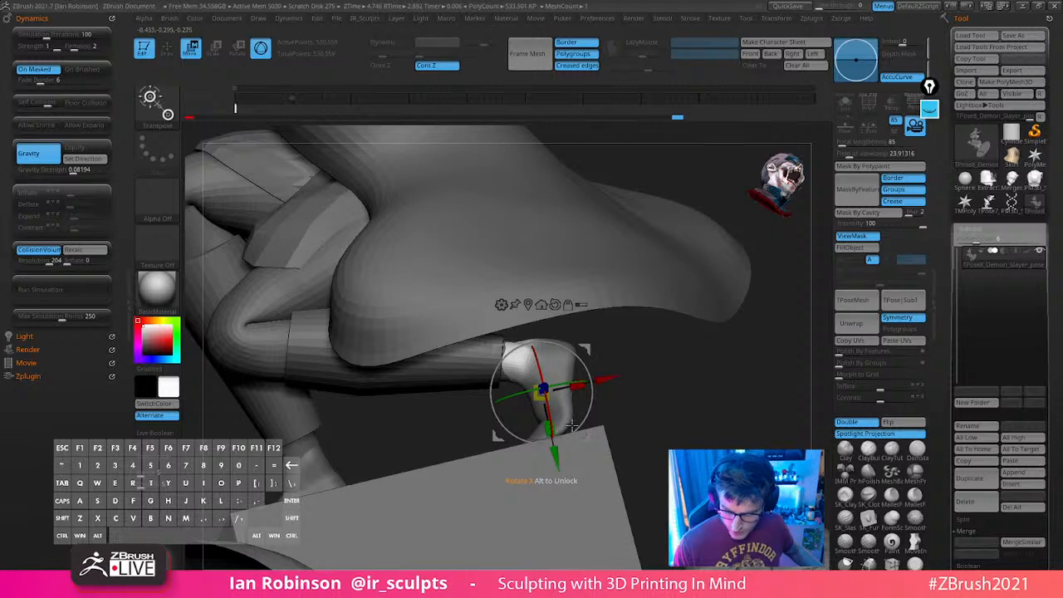
{"action": "left_click_drag", "start_coordinate": [556, 457], "coordinate": [549, 424], "text": "alt"}
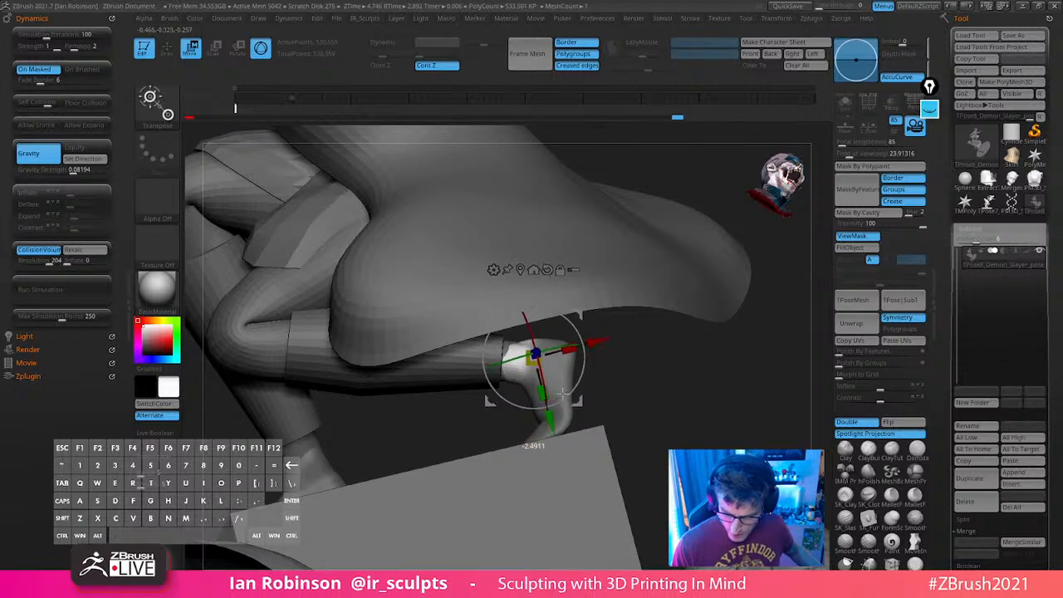
{"action": "key", "text": "q"}
Make only the front foot below the ankle editable with a lasso mask on the isolated feet, and centre the gizmo on it
{"action": "mouse_move", "coordinate": [635, 365]}
{"action": "left_mouse_down"}
{"action": "mouse_move", "coordinate": [735, 379]}
{"action": "mouse_move", "coordinate": [712, 519]}
{"action": "mouse_move", "coordinate": [638, 496]}
{"action": "mouse_move", "coordinate": [660, 553]}
{"action": "mouse_move", "coordinate": [630, 496]}
{"action": "left_mouse_up"}
{"action": "left_click_drag", "start_coordinate": [541, 494], "coordinate": [555, 508], "text": "ctrl"}
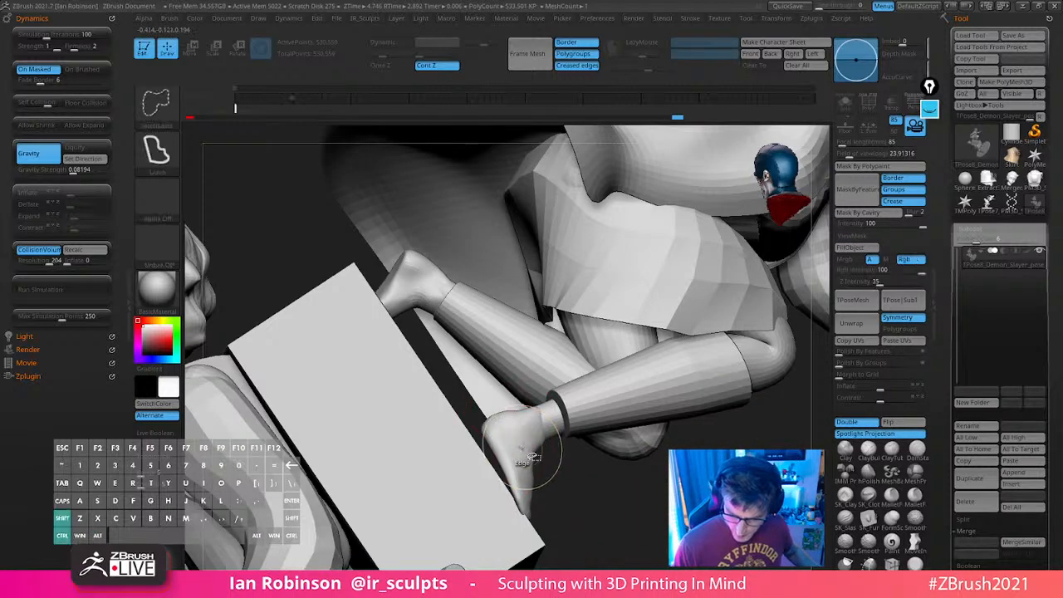
{"action": "left_click", "coordinate": [531, 457], "text": "ctrl+shift"}
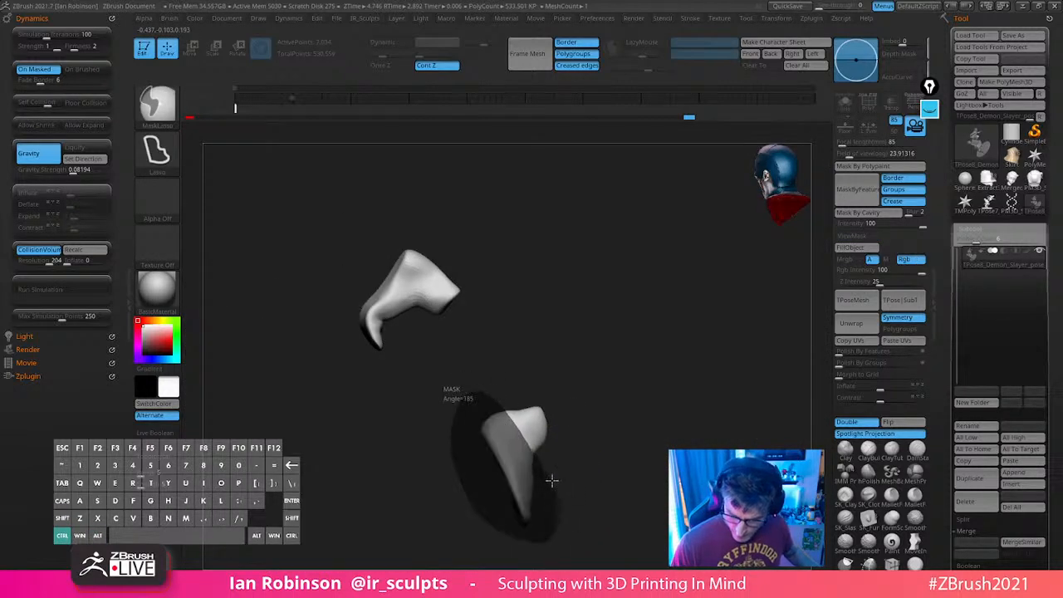
{"action": "left_click_drag", "start_coordinate": [552, 481], "coordinate": [552, 482], "text": "ctrl"}
{"action": "left_click", "coordinate": [551, 477], "text": "ctrl+shift"}
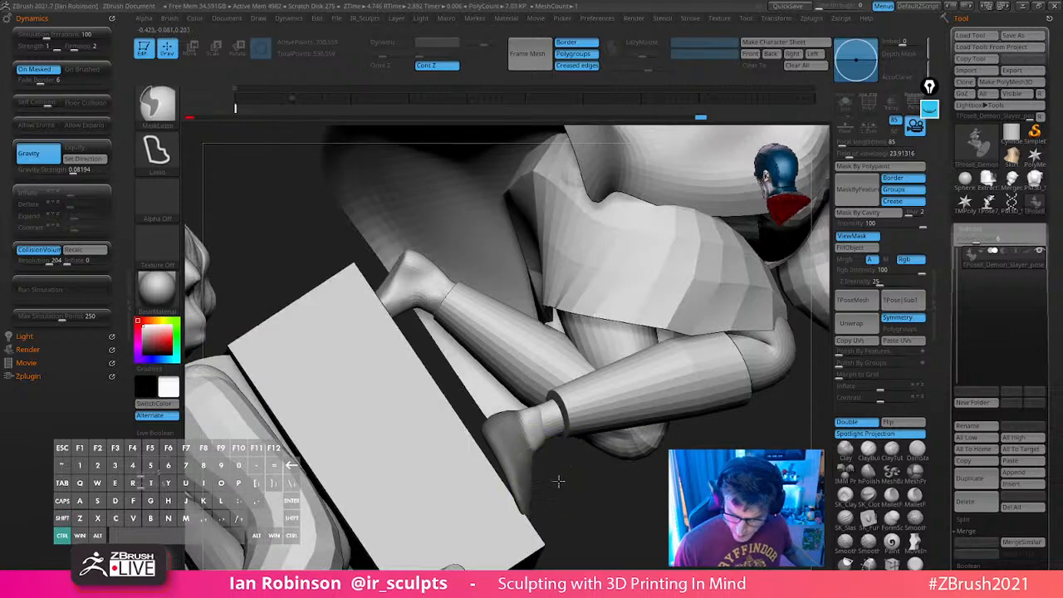
{"action": "key", "text": "w"}
{"action": "left_click", "coordinate": [412, 193], "text": "alt"}
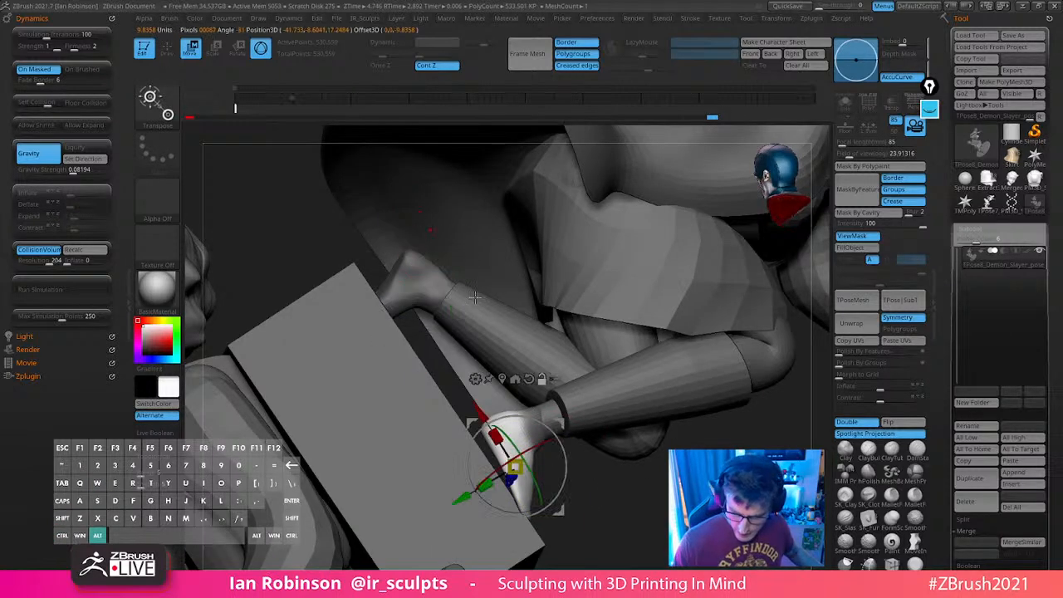
Rotate and reposition the front foot so its sole lies flush on the box, then clear the mask
{"action": "left_click_drag", "start_coordinate": [612, 469], "coordinate": [613, 560], "text": "alt"}
{"action": "left_click_drag", "start_coordinate": [562, 472], "coordinate": [569, 465]}
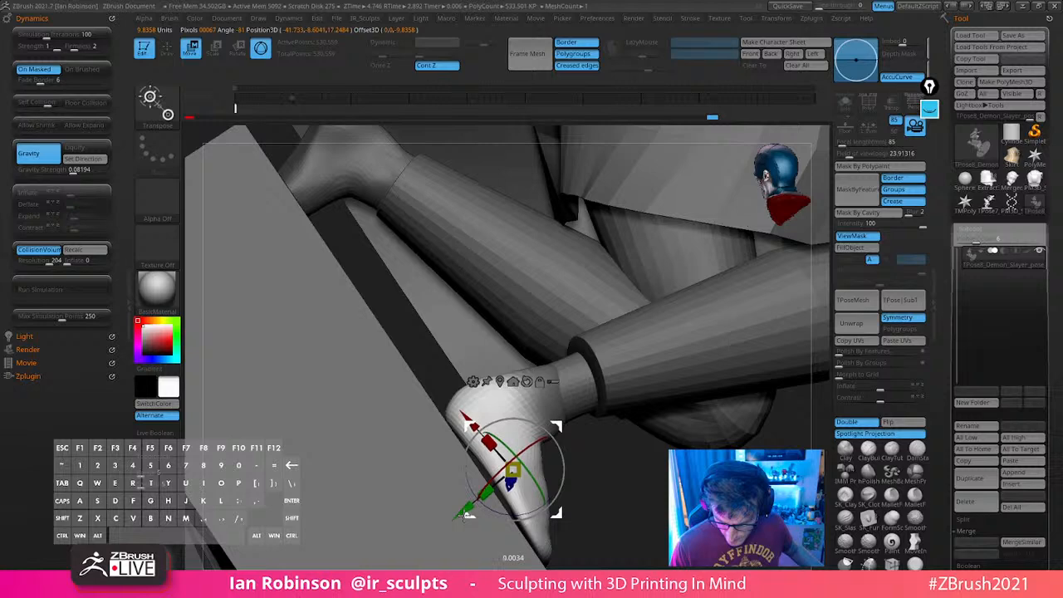
{"action": "left_click_drag", "start_coordinate": [595, 493], "coordinate": [608, 399]}
{"action": "left_click_drag", "start_coordinate": [690, 414], "coordinate": [700, 401]}
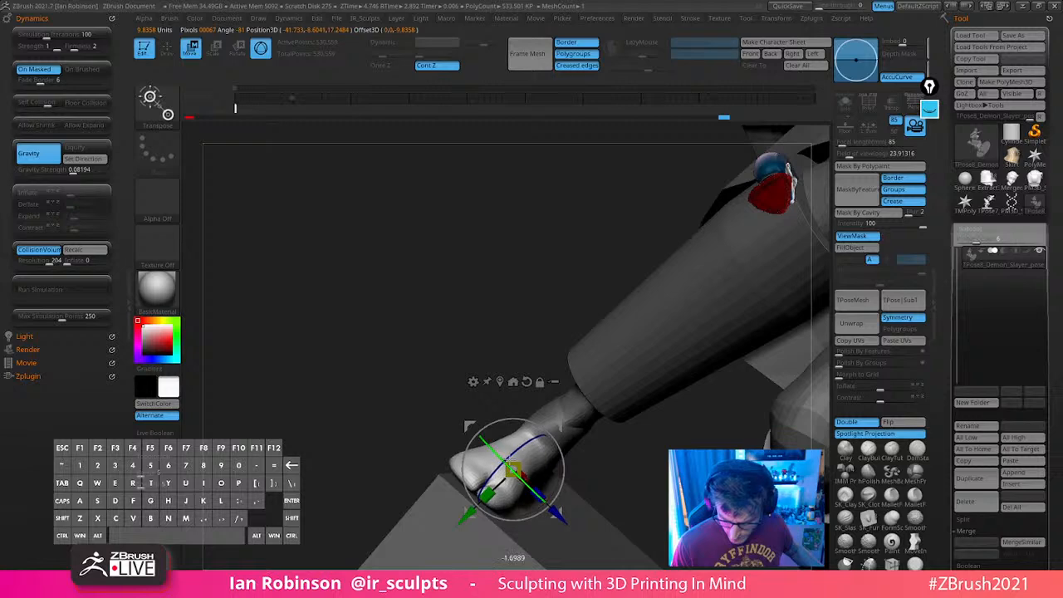
{"action": "mouse_move", "coordinate": [627, 443]}
{"action": "left_mouse_down"}
{"action": "mouse_move", "coordinate": [664, 467]}
{"action": "mouse_move", "coordinate": [598, 441]}
{"action": "left_mouse_up"}
Rebuild the mask so only the whole front foot is editable, undoing unwanted masking and visibility changes along the way
{"action": "key", "text": "s"}
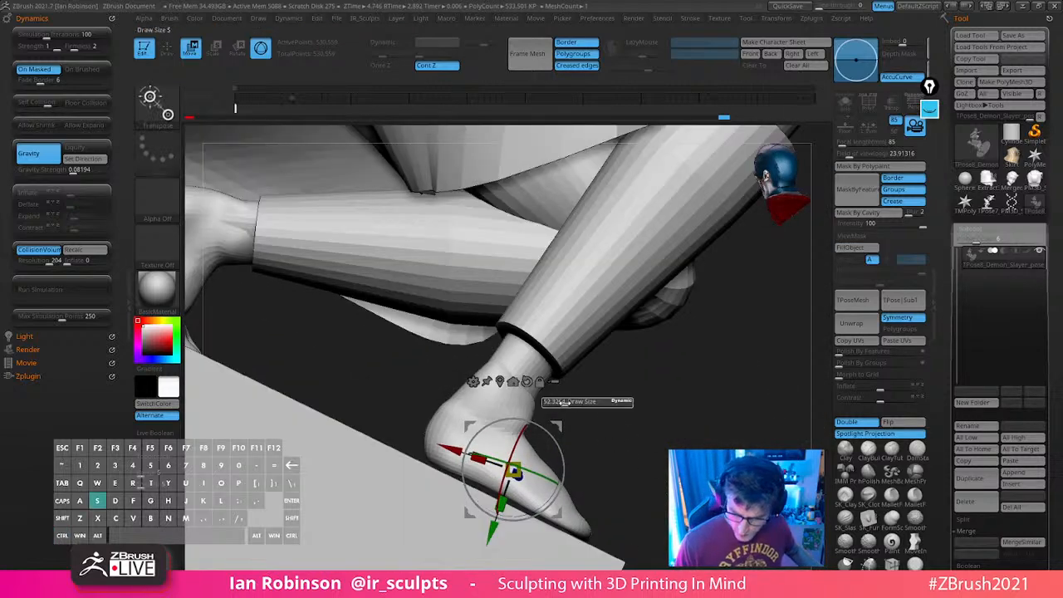
{"action": "key", "text": "q"}
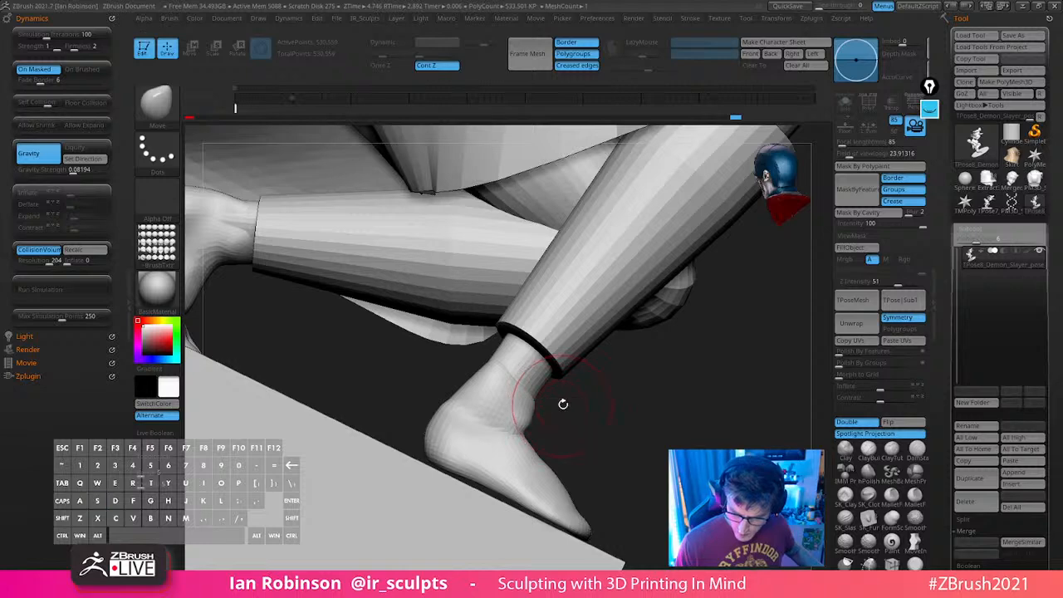
{"action": "key", "text": "ctrl+shift"}
{"action": "key", "text": "ctrl+z"}
{"action": "left_click", "coordinate": [533, 432], "text": "ctrl+shift"}
{"action": "key", "text": "ctrl+z"}
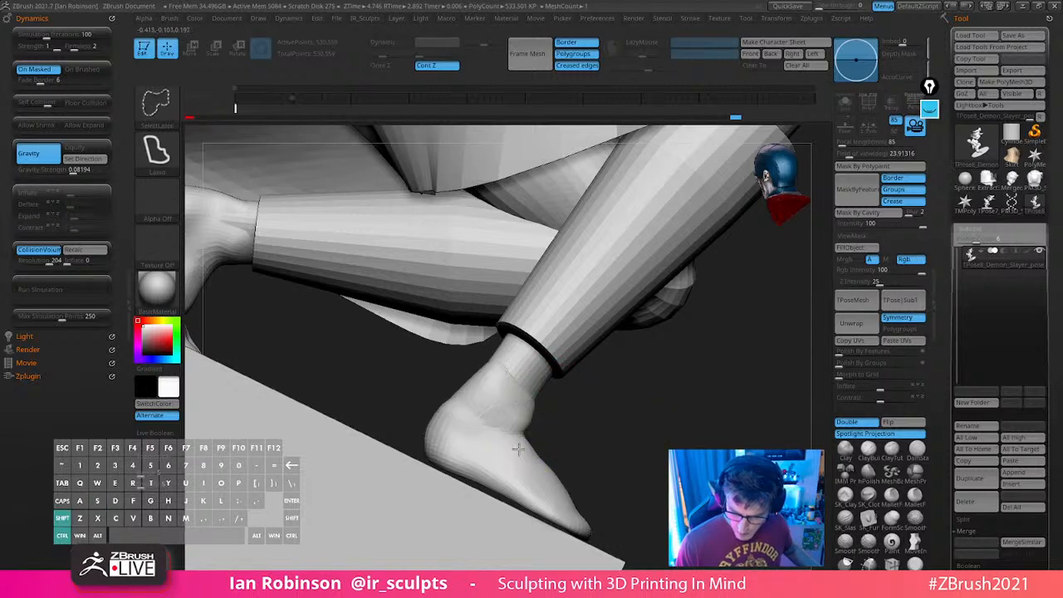
{"action": "left_click", "coordinate": [528, 447], "text": "ctrl+shift"}
{"action": "key", "text": "ctrl+z"}
{"action": "left_click", "coordinate": [535, 454], "text": "ctrl+shift"}
{"action": "left_click", "coordinate": [584, 444], "text": "ctrl"}
{"action": "key", "text": "ctrl+z"}
{"action": "left_click", "coordinate": [596, 444], "text": "ctrl"}
{"action": "left_click_drag", "start_coordinate": [603, 444], "coordinate": [625, 473]}
{"action": "left_click", "coordinate": [651, 420], "text": "ctrl+shift"}
{"action": "left_click", "coordinate": [656, 413], "text": "ctrl"}
{"action": "mouse_move", "coordinate": [657, 408]}
{"action": "left_mouse_down"}
{"action": "mouse_move", "coordinate": [719, 388]}
{"action": "mouse_move", "coordinate": [605, 432]}
{"action": "mouse_move", "coordinate": [711, 428]}
{"action": "left_mouse_up"}
Smooth the crease around the front foot's ankle and heel on both sides and refine its shape with the Move brush
{"action": "mouse_move", "coordinate": [427, 370]}
{"action": "left_mouse_down", "text": "ctrl"}
{"action": "mouse_move", "coordinate": [388, 230]}
{"action": "mouse_move", "coordinate": [412, 420]}
{"action": "left_mouse_up", "text": "ctrl"}
{"action": "left_click_drag", "start_coordinate": [595, 444], "coordinate": [543, 439], "text": "alt"}
{"action": "left_click_drag", "start_coordinate": [470, 488], "coordinate": [548, 369]}
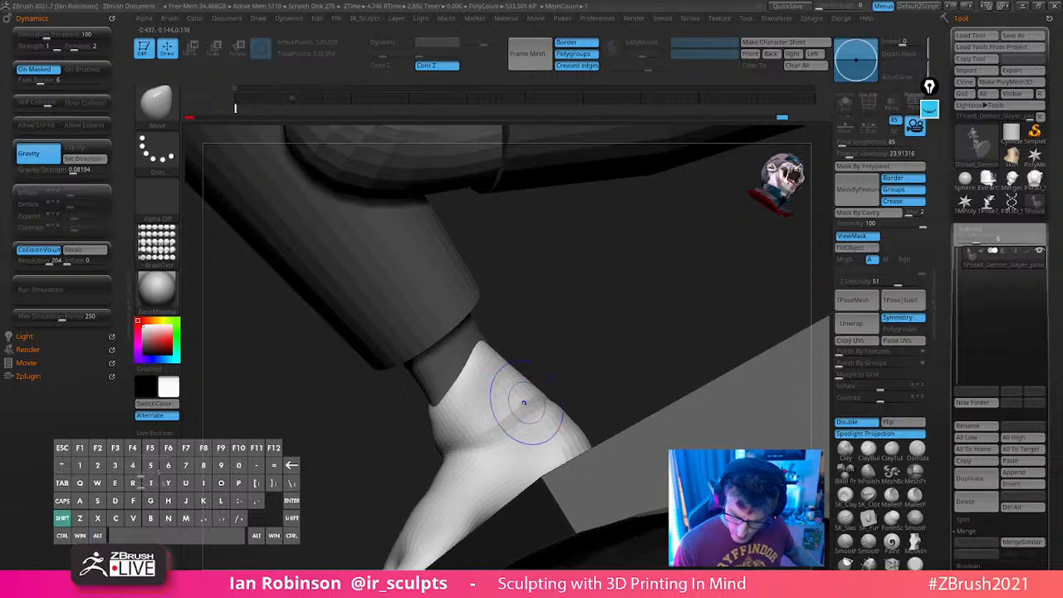
{"action": "left_click_drag", "start_coordinate": [526, 403], "coordinate": [501, 427], "text": "shift"}
{"action": "left_click_drag", "start_coordinate": [582, 333], "coordinate": [591, 373]}
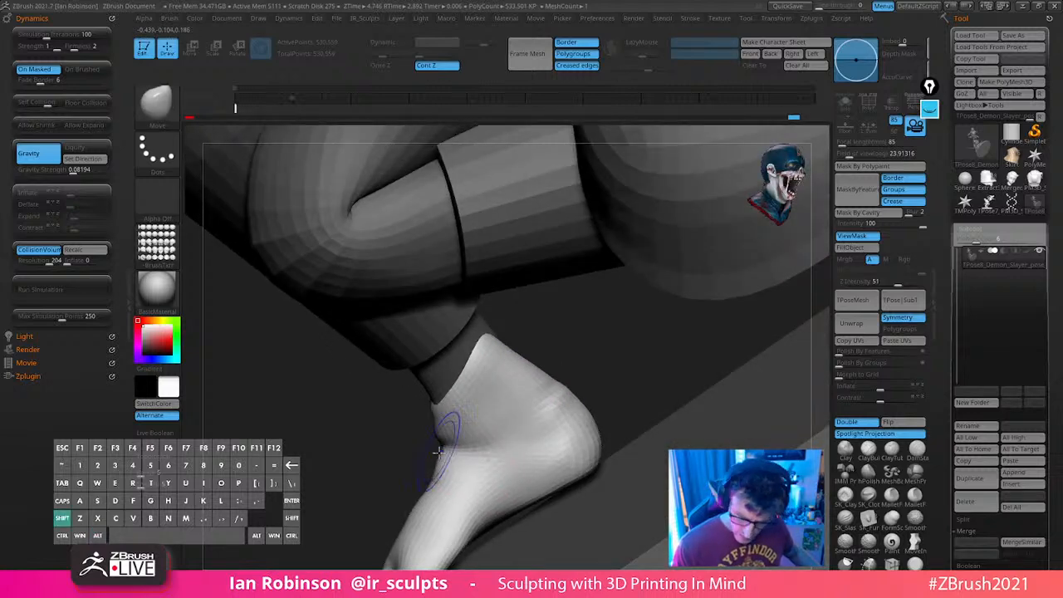
{"action": "left_click_drag", "start_coordinate": [473, 391], "coordinate": [452, 445], "text": "shift"}
{"action": "left_click_drag", "start_coordinate": [366, 444], "coordinate": [615, 425]}
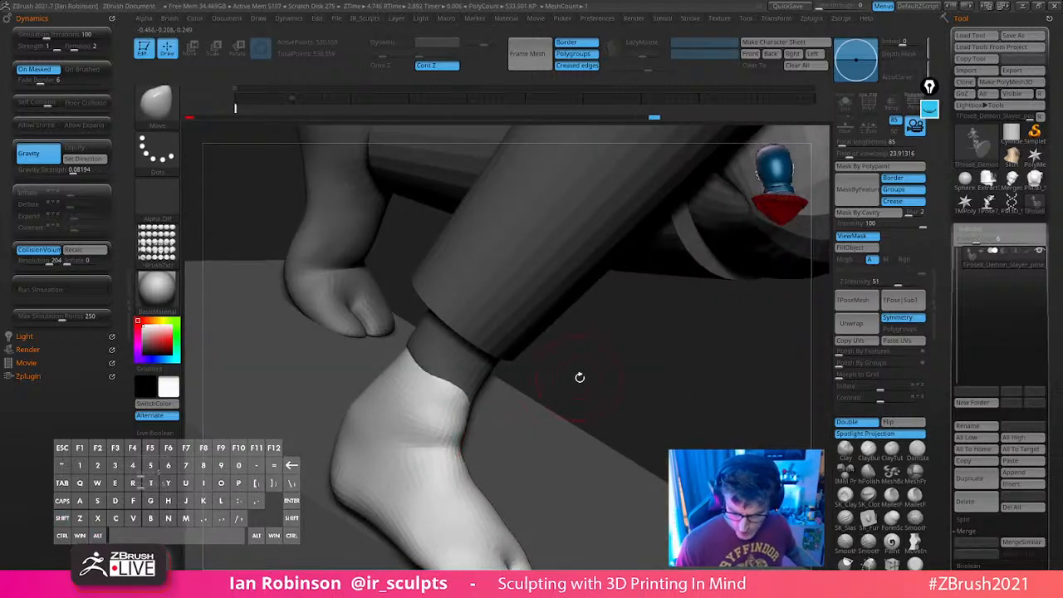
{"action": "left_click_drag", "start_coordinate": [580, 378], "coordinate": [573, 450]}
{"action": "mouse_move", "coordinate": [635, 509]}
{"action": "left_mouse_down", "text": "alt"}
{"action": "mouse_move", "coordinate": [571, 431]}
{"action": "mouse_move", "coordinate": [543, 420]}
{"action": "left_mouse_up", "text": "alt"}
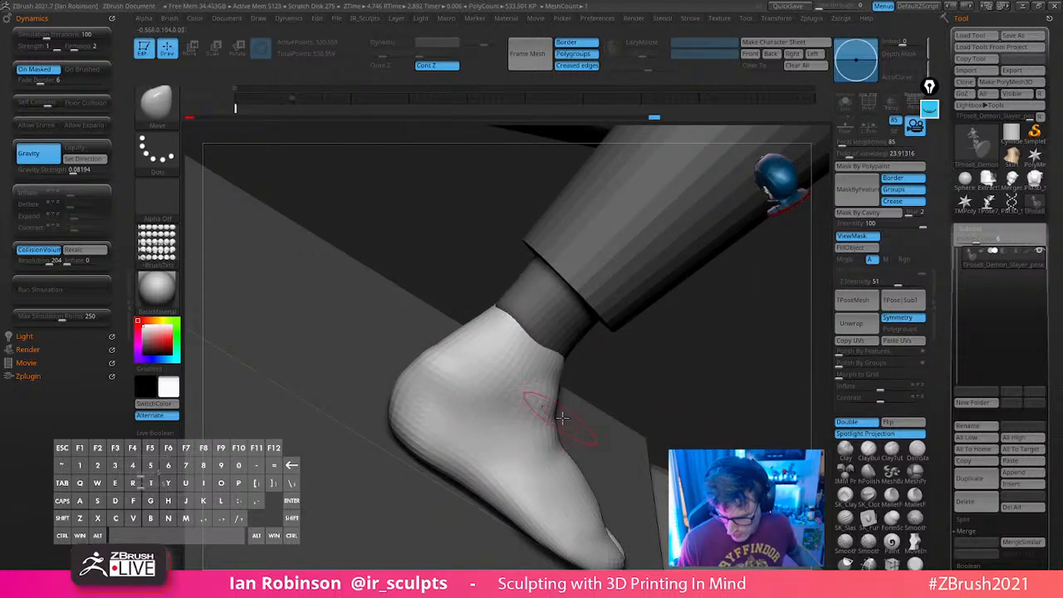
Clear the mask and examine the complete two-figure pose and both feet on the box from several angles
{"action": "mouse_move", "coordinate": [564, 418]}
{"action": "right_mouse_down"}
{"action": "mouse_move", "coordinate": [536, 468]}
{"action": "mouse_move", "coordinate": [477, 472]}
{"action": "mouse_move", "coordinate": [573, 375]}
{"action": "right_mouse_up"}
{"action": "right_click_drag", "start_coordinate": [497, 424], "coordinate": [517, 224], "text": "alt"}
{"action": "right_click_drag", "start_coordinate": [526, 389], "coordinate": [549, 310]}
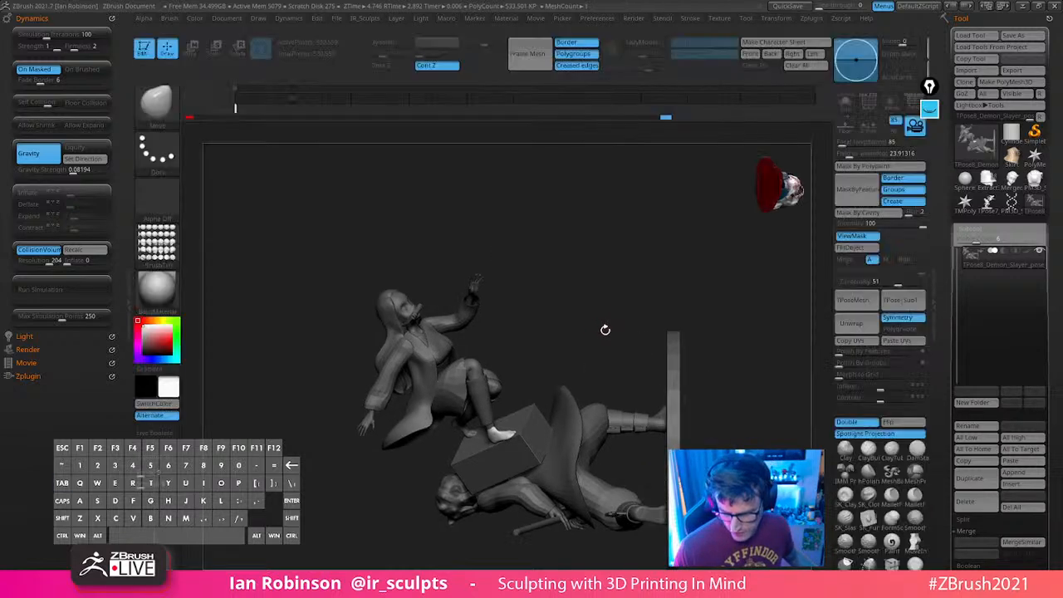
{"action": "mouse_move", "coordinate": [604, 328]}
{"action": "left_mouse_down"}
{"action": "mouse_move", "coordinate": [593, 339]}
{"action": "mouse_move", "coordinate": [592, 309]}
{"action": "mouse_move", "coordinate": [598, 332]}
{"action": "left_mouse_up"}
{"action": "mouse_move", "coordinate": [598, 346]}
{"action": "left_mouse_down"}
{"action": "mouse_move", "coordinate": [580, 310]}
{"action": "mouse_move", "coordinate": [689, 266]}
{"action": "mouse_move", "coordinate": [712, 291]}
{"action": "mouse_move", "coordinate": [616, 297]}
{"action": "mouse_move", "coordinate": [712, 308]}
{"action": "mouse_move", "coordinate": [659, 324]}
{"action": "left_mouse_up"}
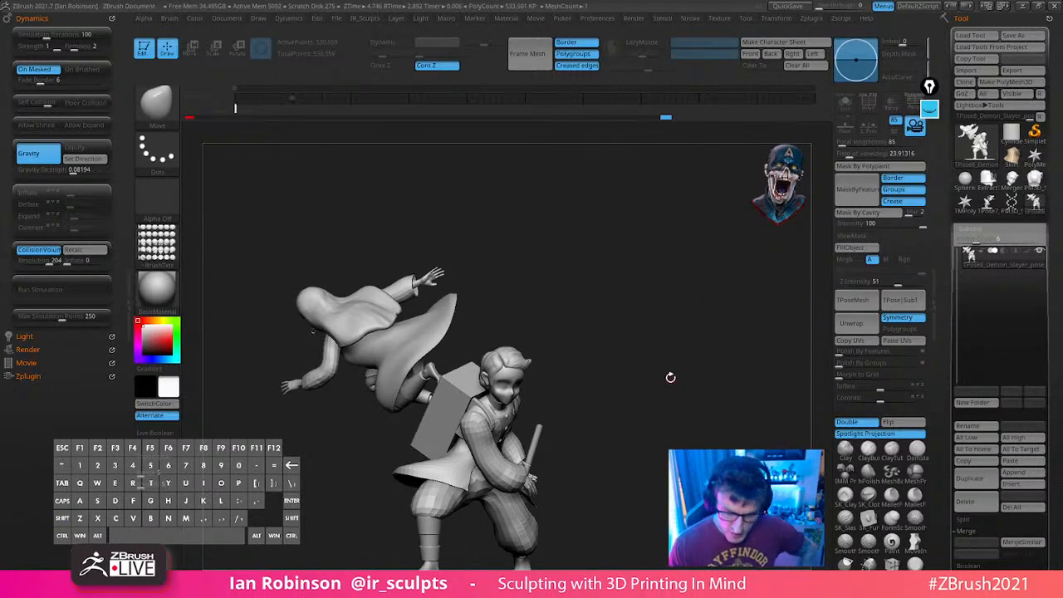
{"action": "left_click_drag", "start_coordinate": [675, 362], "coordinate": [712, 370]}
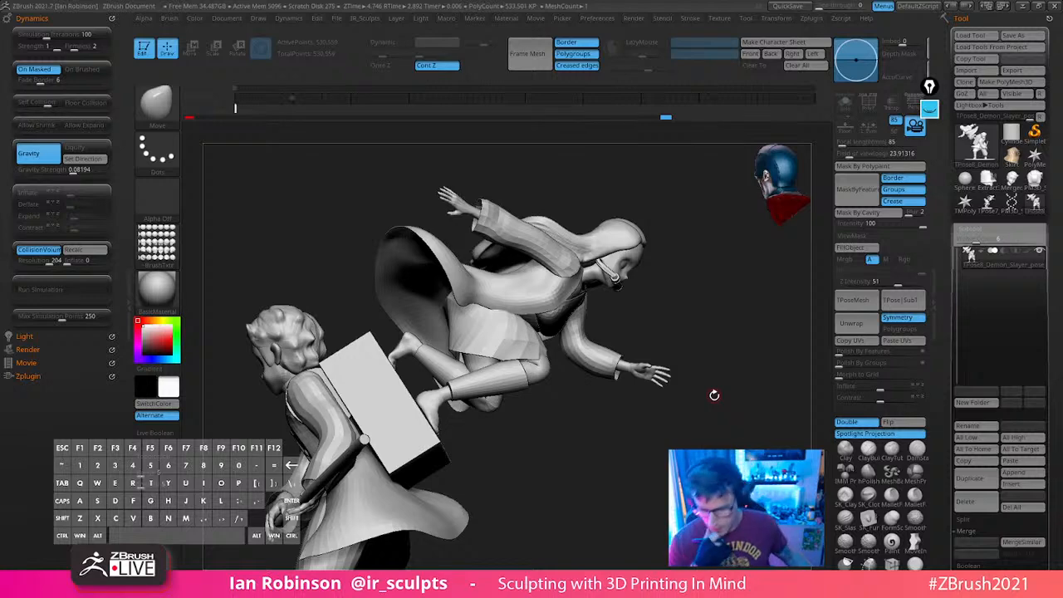
{"action": "left_click_drag", "start_coordinate": [714, 396], "coordinate": [603, 446]}
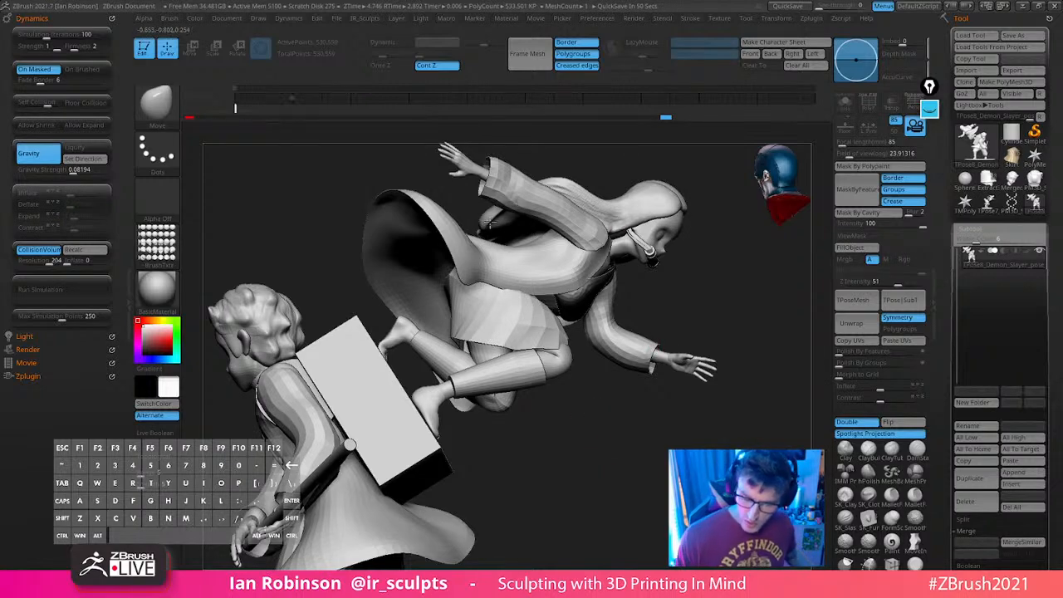
{"action": "mouse_move", "coordinate": [636, 431]}
{"action": "left_mouse_down"}
{"action": "mouse_move", "coordinate": [760, 375]}
{"action": "mouse_move", "coordinate": [635, 412]}
{"action": "left_mouse_up"}
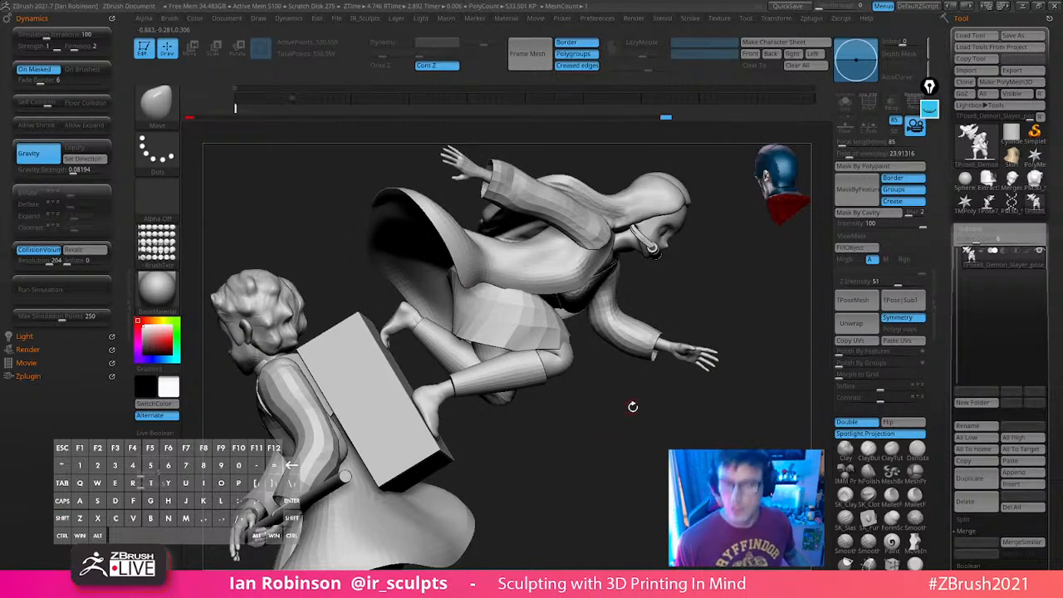
Show the polygroup wireframe and hide the box and the boy's coat to expose the remaining parts of his figure
{"action": "left_click", "coordinate": [423, 443], "text": "ctrl+shift"}
{"action": "left_click", "coordinate": [582, 432], "text": "ctrl+shift"}
{"action": "key", "text": "shift+f"}
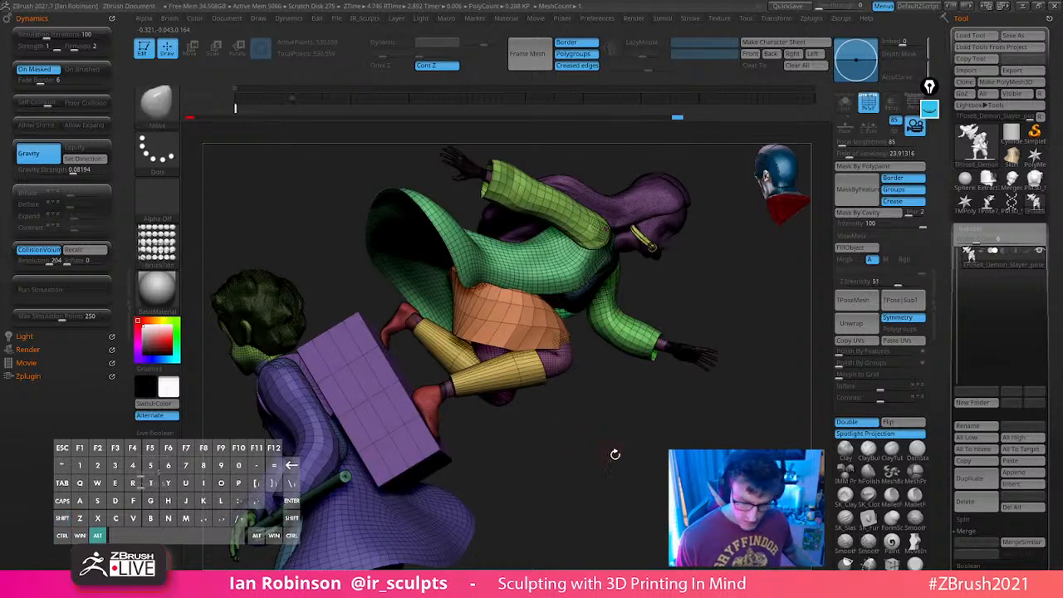
{"action": "left_click_drag", "start_coordinate": [615, 454], "coordinate": [640, 375]}
{"action": "double_click", "coordinate": [466, 376], "text": "ctrl+shift"}
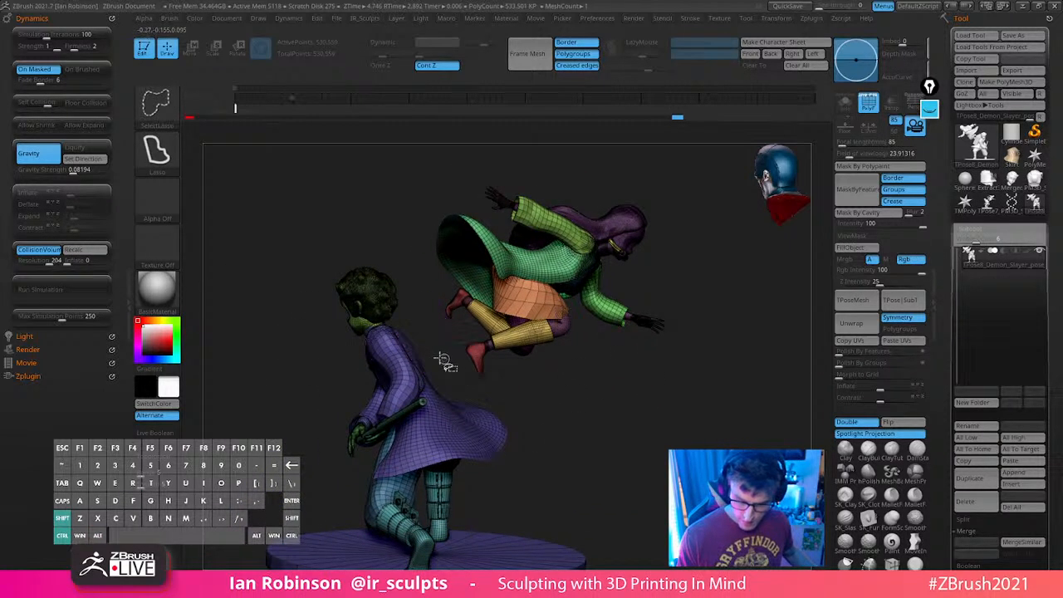
{"action": "left_click", "coordinate": [449, 404], "text": "ctrl+shift"}
{"action": "left_click_drag", "start_coordinate": [536, 462], "coordinate": [538, 409], "text": "alt"}
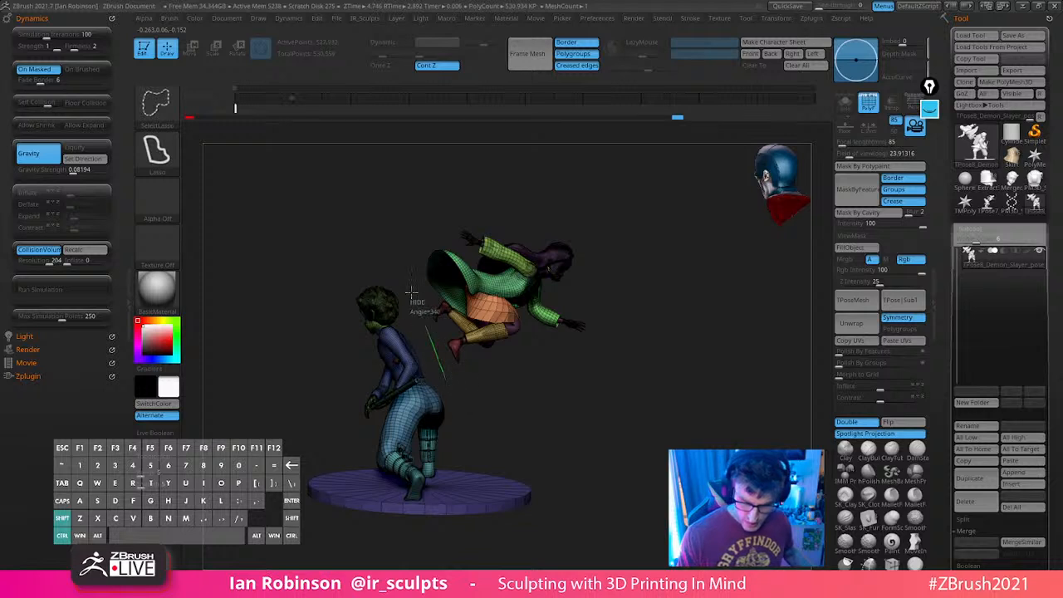
Isolate the boy with his box and the round base, and assign them all to one polygroup
{"action": "left_click_drag", "start_coordinate": [411, 293], "coordinate": [267, 512], "text": "ctrl+alt+shift"}
{"action": "left_click_drag", "start_coordinate": [629, 591], "coordinate": [640, 415], "text": "ctrl+shift"}
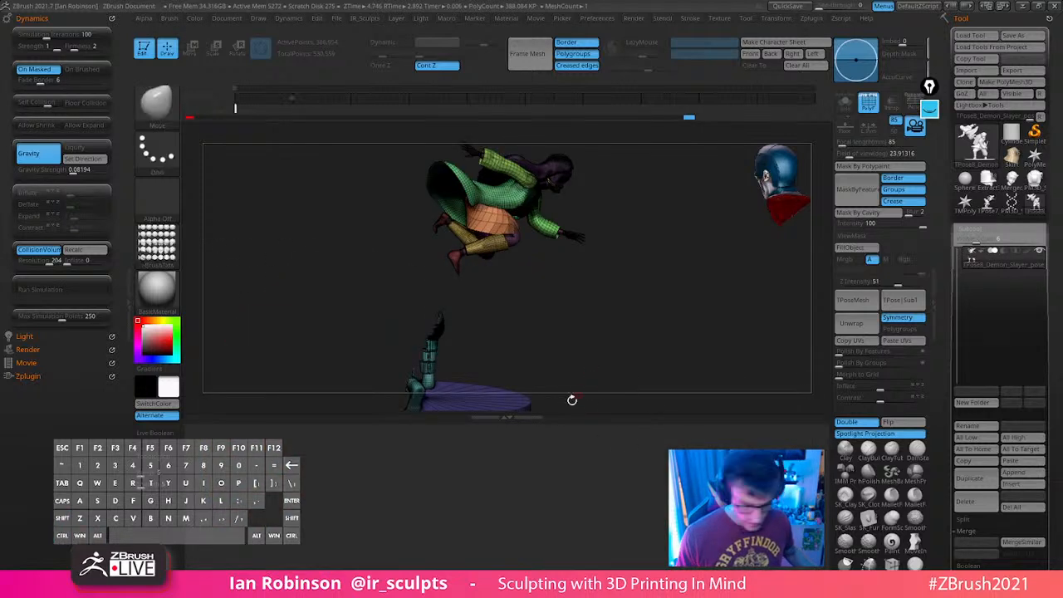
{"action": "mouse_move", "coordinate": [458, 361]}
{"action": "left_mouse_down", "text": "ctrl+shift"}
{"action": "mouse_move", "coordinate": [615, 501]}
{"action": "mouse_move", "coordinate": [636, 472]}
{"action": "mouse_move", "coordinate": [640, 427]}
{"action": "left_mouse_up", "text": "ctrl+shift"}
{"action": "mouse_move", "coordinate": [640, 427]}
{"action": "left_mouse_down"}
{"action": "mouse_move", "coordinate": [631, 435]}
{"action": "mouse_move", "coordinate": [671, 432]}
{"action": "mouse_move", "coordinate": [689, 412]}
{"action": "mouse_move", "coordinate": [683, 447]}
{"action": "left_mouse_up"}
{"action": "key", "text": "ctrl+w"}
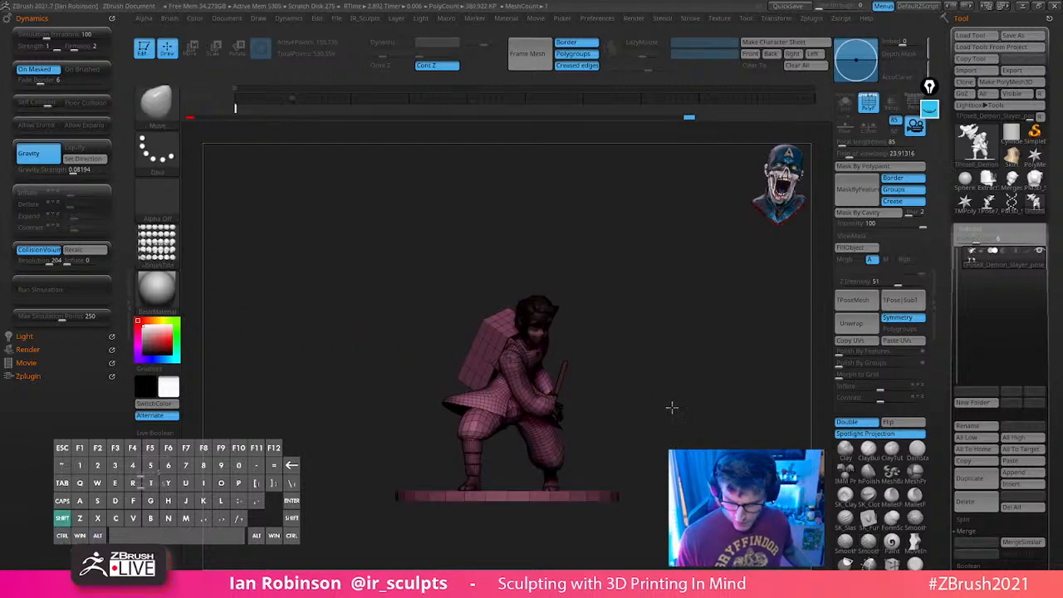
Restore the full model, then isolate the girl's body, leggings and feet using their polygroups and inverted visibility
{"action": "left_click", "coordinate": [662, 385], "text": "ctrl+shift"}
{"action": "left_click_drag", "start_coordinate": [670, 354], "coordinate": [671, 449], "text": "alt"}
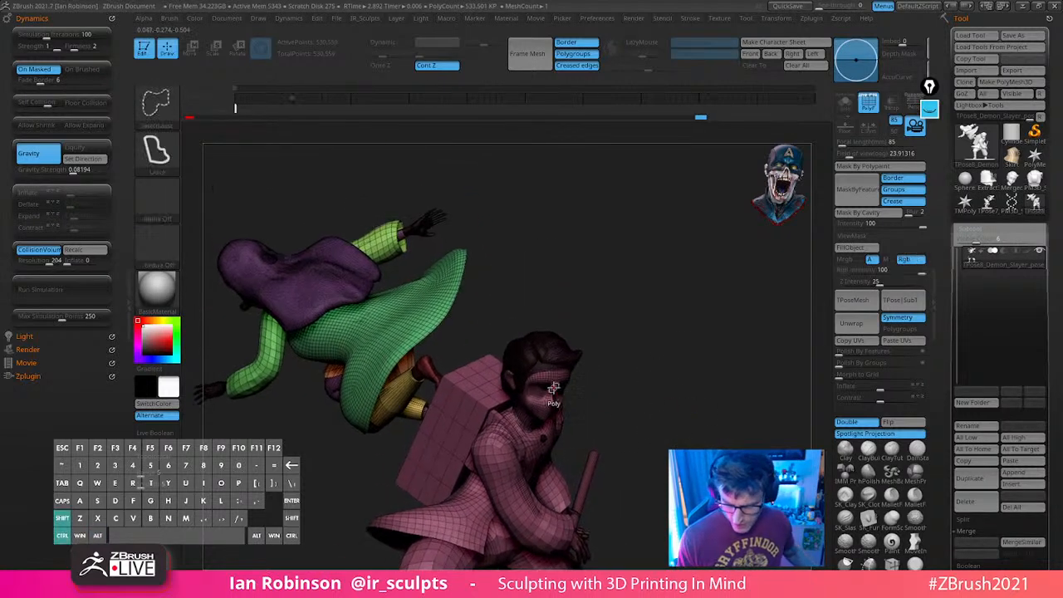
{"action": "left_click", "coordinate": [553, 388], "text": "ctrl+shift"}
{"action": "left_click", "coordinate": [623, 373], "text": "ctrl+shift"}
{"action": "left_click_drag", "start_coordinate": [634, 370], "coordinate": [677, 375]}
{"action": "left_click", "coordinate": [501, 360], "text": "ctrl+shift"}
{"action": "left_click", "coordinate": [700, 338], "text": "ctrl+shift"}
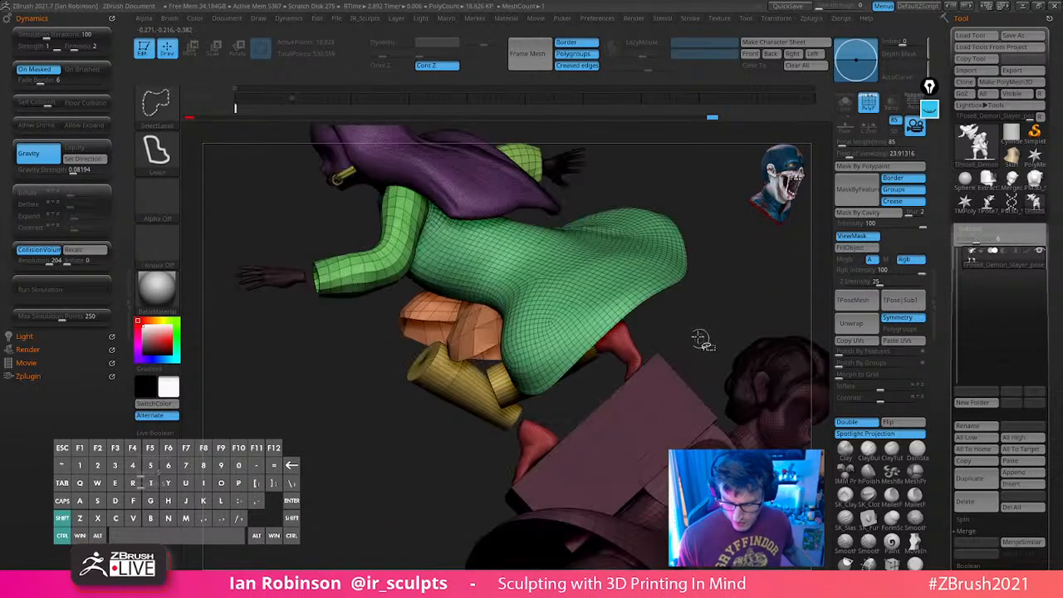
{"action": "key", "text": "ctrl+shift"}
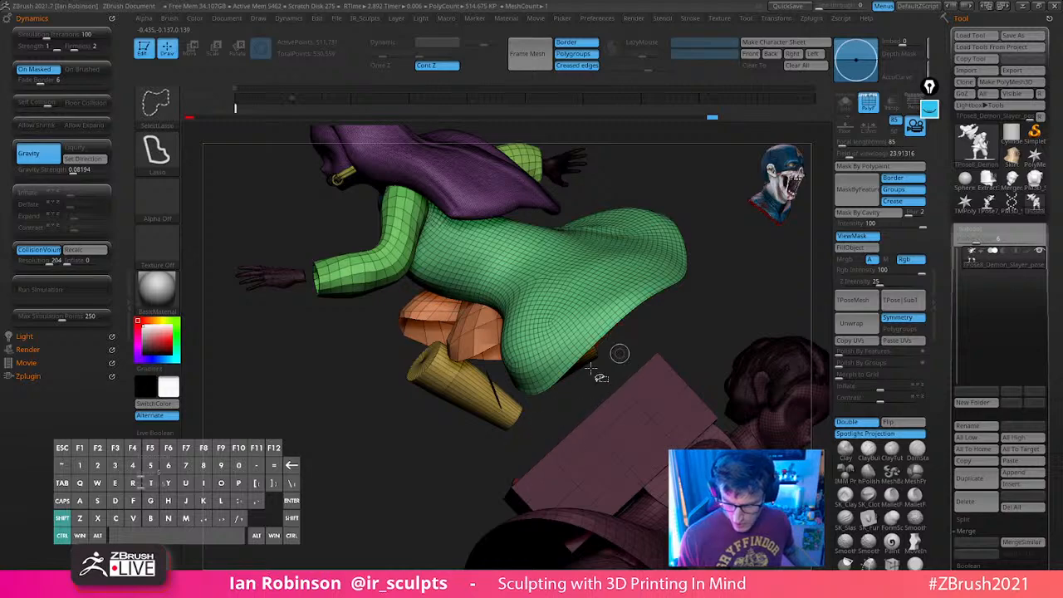
{"action": "mouse_move", "coordinate": [510, 435]}
{"action": "left_mouse_down"}
{"action": "mouse_move", "coordinate": [631, 380]}
{"action": "mouse_move", "coordinate": [693, 361]}
{"action": "mouse_move", "coordinate": [700, 370]}
{"action": "mouse_move", "coordinate": [652, 370]}
{"action": "left_mouse_up"}
{"action": "key", "text": "ctrl"}
{"action": "key", "text": "ctrl+shift+z"}
{"action": "left_click_drag", "start_coordinate": [743, 325], "coordinate": [756, 341], "text": "ctrl+shift"}
{"action": "left_click_drag", "start_coordinate": [756, 342], "coordinate": [633, 324], "text": "alt"}
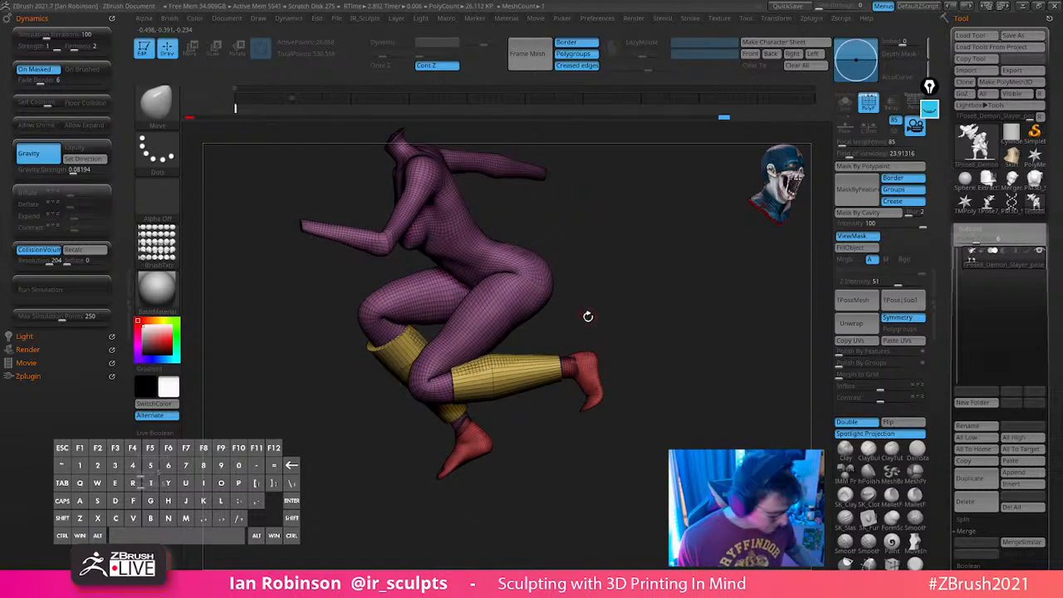
Mask the girl's upper body topologically from the hip, and clear the mask from her leggings and feet
{"action": "key", "text": "w"}
{"action": "key", "text": "y"}
{"action": "left_click_drag", "start_coordinate": [534, 268], "coordinate": [513, 300], "text": "ctrl"}
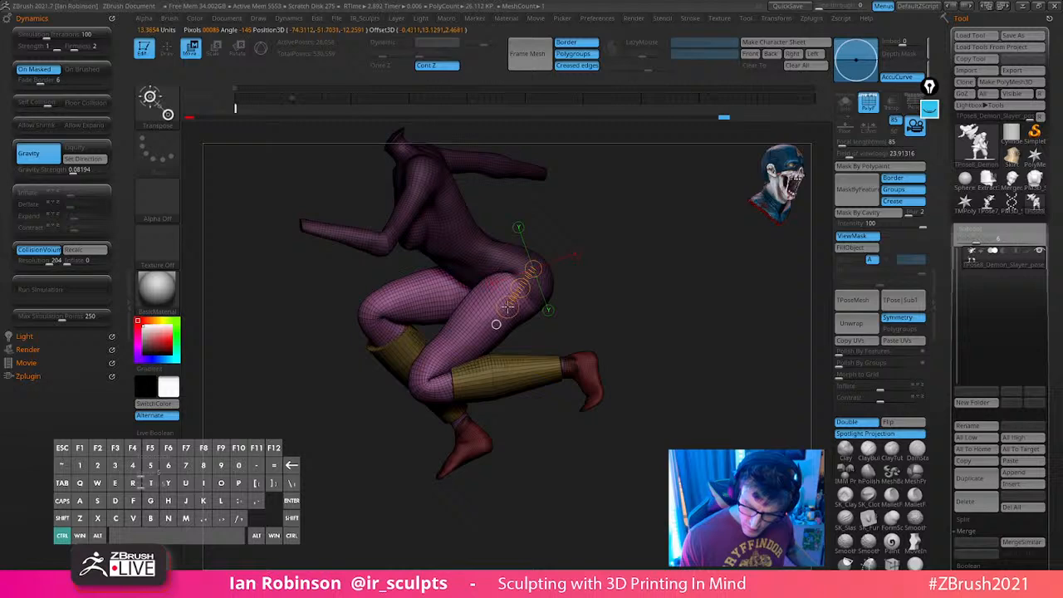
{"action": "left_click_drag", "start_coordinate": [687, 295], "coordinate": [611, 285]}
{"action": "key", "text": "q"}
{"action": "mouse_move", "coordinate": [729, 302]}
{"action": "left_mouse_down", "text": "alt"}
{"action": "mouse_move", "coordinate": [633, 319]}
{"action": "mouse_move", "coordinate": [651, 333]}
{"action": "left_mouse_up", "text": "alt"}
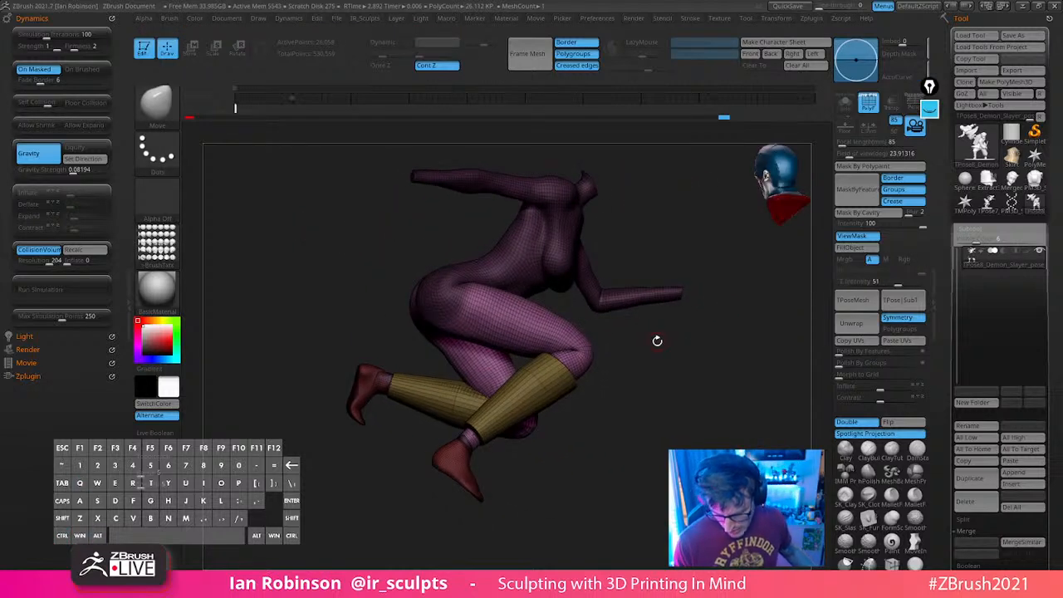
{"action": "key", "text": "ctrl"}
{"action": "mouse_move", "coordinate": [295, 388]}
{"action": "left_mouse_down", "text": "ctrl"}
{"action": "mouse_move", "coordinate": [661, 403]}
{"action": "mouse_move", "coordinate": [576, 325]}
{"action": "mouse_move", "coordinate": [410, 359]}
{"action": "left_mouse_up", "text": "ctrl"}
{"action": "left_click_drag", "start_coordinate": [661, 381], "coordinate": [534, 339]}
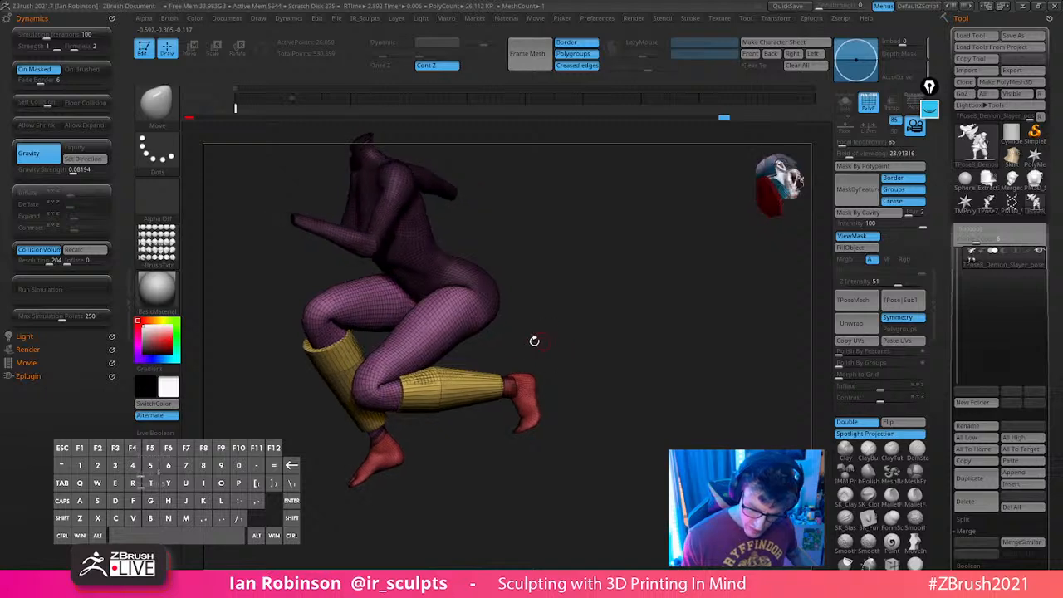
Isolate the girl's body mesh without the leggings and feet
{"action": "left_click", "coordinate": [461, 351], "text": "ctrl+shift"}
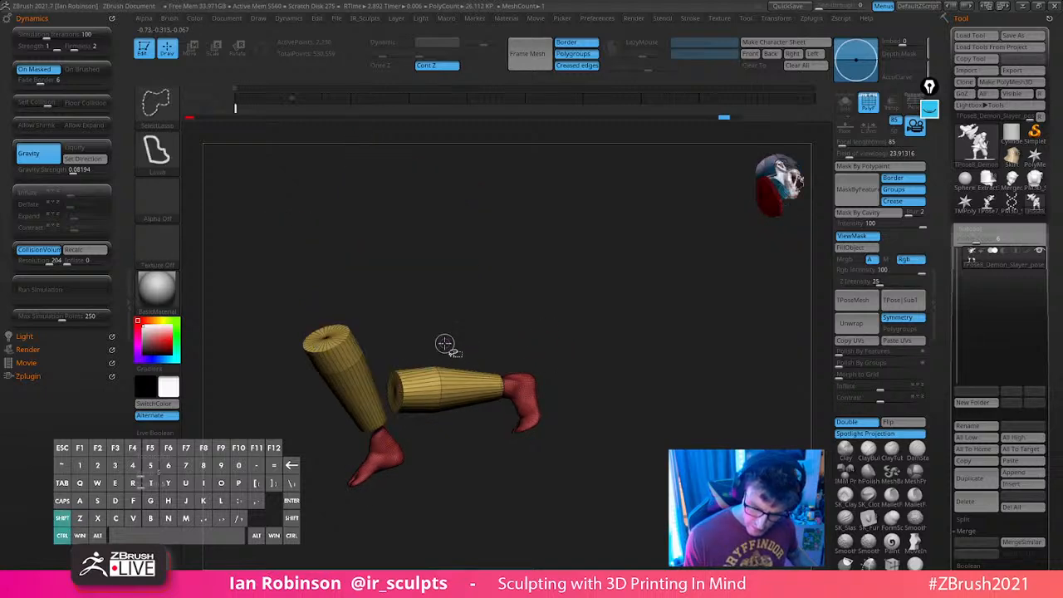
{"action": "left_click", "coordinate": [491, 334], "text": "ctrl+shift"}
{"action": "left_click", "coordinate": [663, 361], "text": "ctrl+shift"}
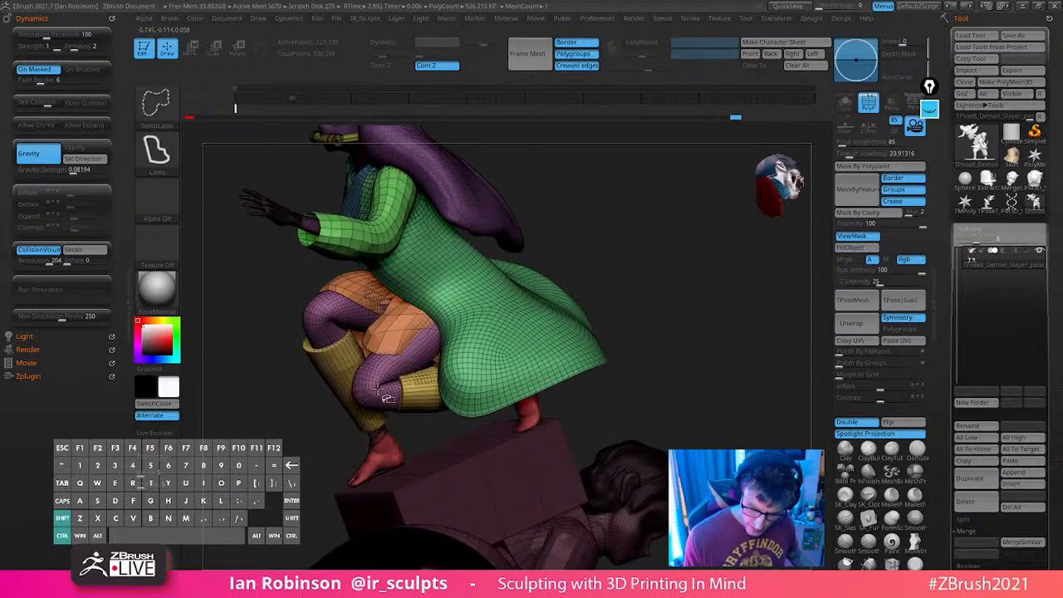
{"action": "left_click", "coordinate": [425, 349], "text": "ctrl+shift"}
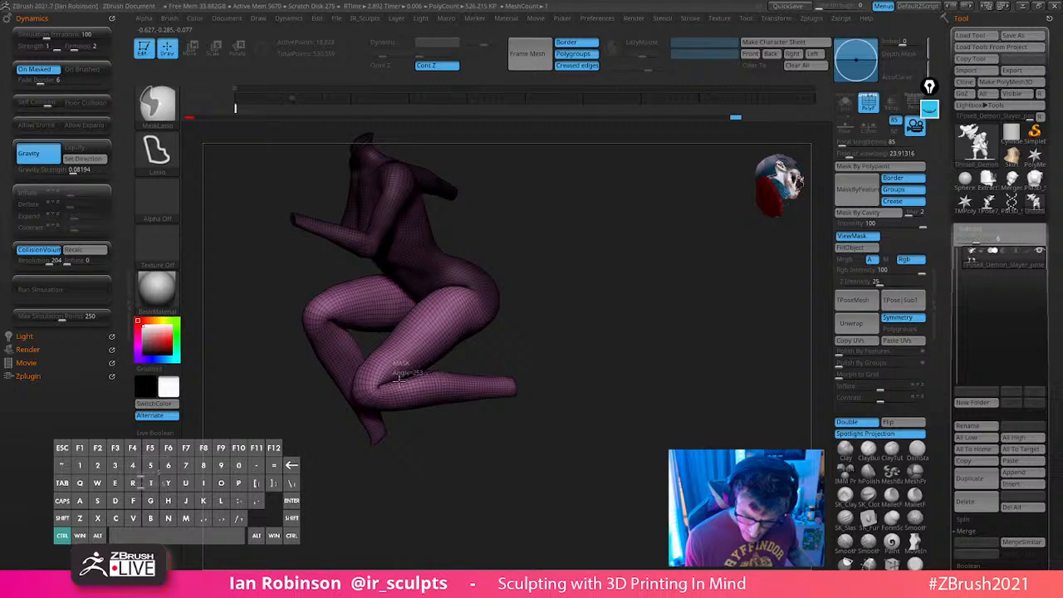
{"action": "mouse_move", "coordinate": [584, 349]}
{"action": "left_mouse_down"}
{"action": "mouse_move", "coordinate": [631, 344]}
{"action": "mouse_move", "coordinate": [501, 373]}
{"action": "mouse_move", "coordinate": [443, 372]}
{"action": "mouse_move", "coordinate": [560, 363]}
{"action": "left_mouse_up"}
{"action": "key", "text": "ctrl"}
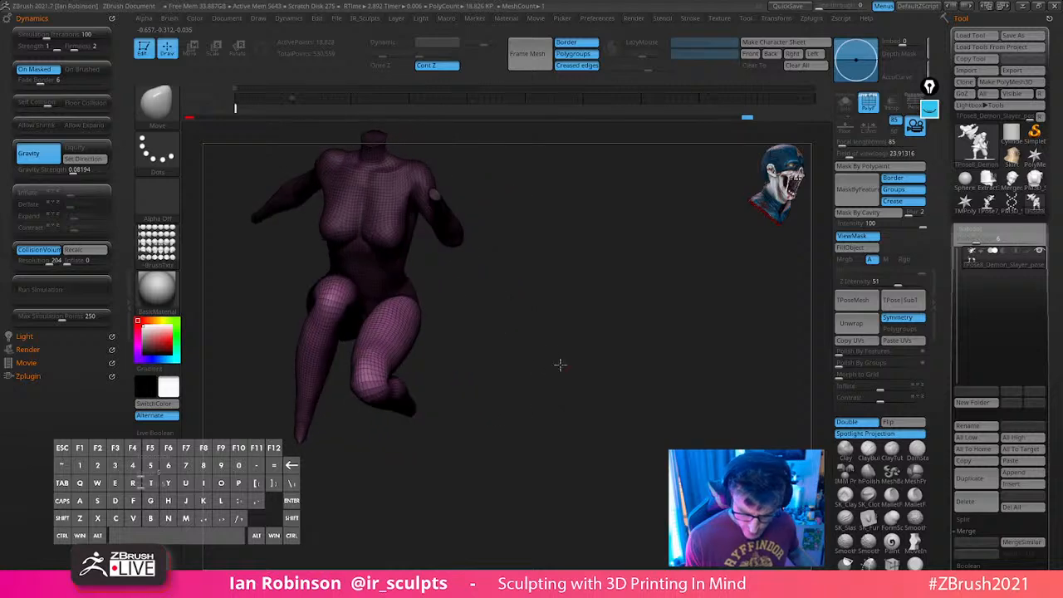
Mask both thighs and the front lower leg with lasso masks, leaving only the rear lower leg editable
{"action": "key", "text": "ctrl"}
{"action": "left_click_drag", "start_coordinate": [466, 326], "coordinate": [389, 283], "text": "ctrl"}
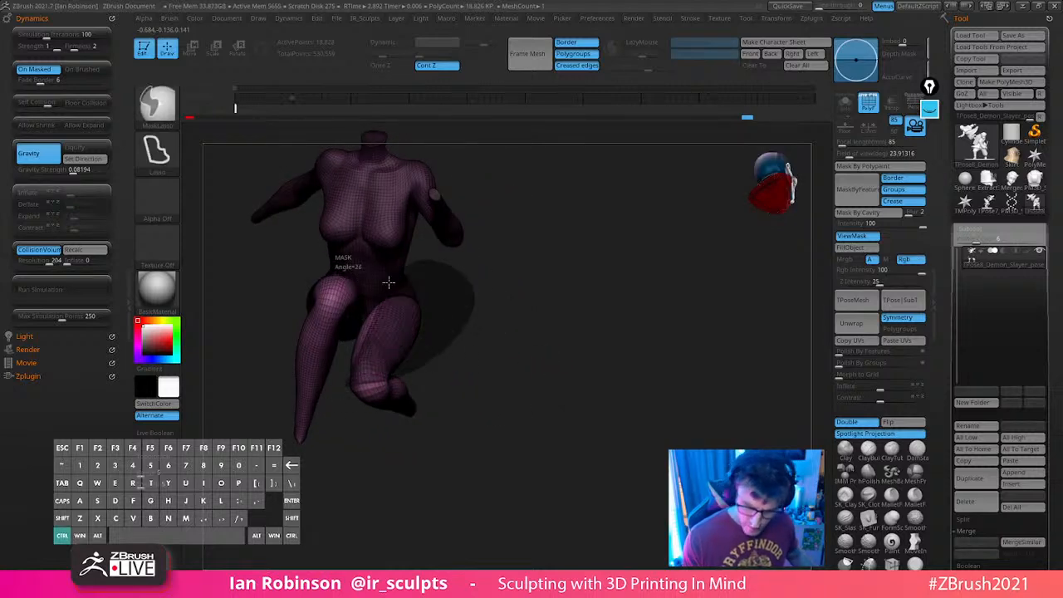
{"action": "left_click_drag", "start_coordinate": [346, 378], "coordinate": [349, 387], "text": "ctrl"}
{"action": "mouse_move", "coordinate": [544, 304]}
{"action": "left_mouse_down"}
{"action": "mouse_move", "coordinate": [520, 294]}
{"action": "mouse_move", "coordinate": [463, 308]}
{"action": "mouse_move", "coordinate": [586, 359]}
{"action": "left_mouse_up"}
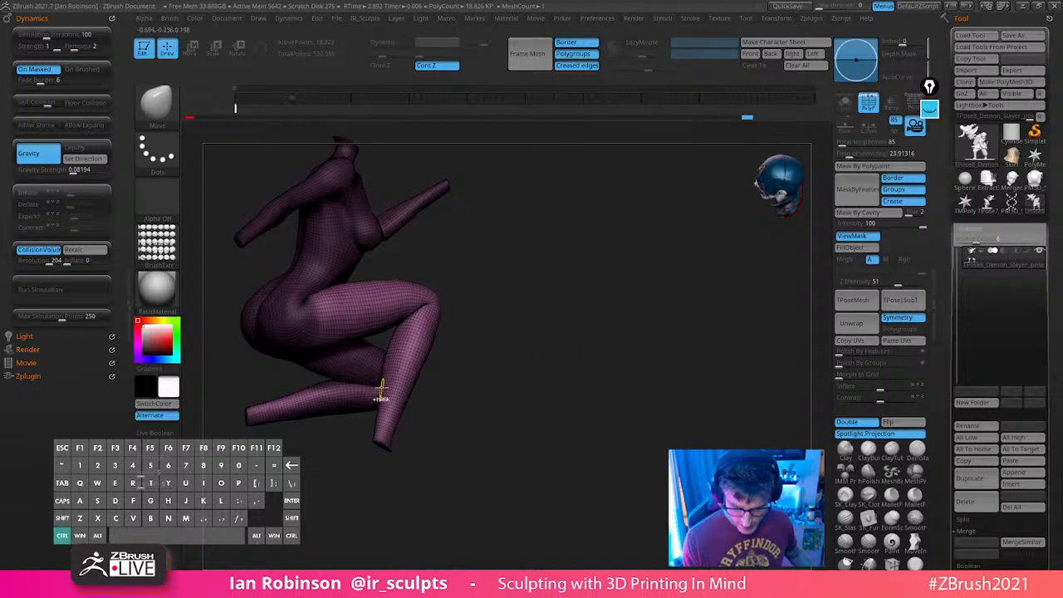
{"action": "mouse_move", "coordinate": [373, 392]}
{"action": "left_mouse_down", "text": "ctrl"}
{"action": "mouse_move", "coordinate": [247, 420]}
{"action": "mouse_move", "coordinate": [392, 416]}
{"action": "mouse_move", "coordinate": [513, 382]}
{"action": "mouse_move", "coordinate": [488, 318]}
{"action": "mouse_move", "coordinate": [363, 248]}
{"action": "mouse_move", "coordinate": [321, 352]}
{"action": "mouse_move", "coordinate": [330, 354]}
{"action": "left_mouse_up", "text": "ctrl"}
{"action": "mouse_move", "coordinate": [593, 314]}
{"action": "left_mouse_down"}
{"action": "mouse_move", "coordinate": [577, 334]}
{"action": "mouse_move", "coordinate": [601, 294]}
{"action": "left_mouse_up"}
{"action": "left_click_drag", "start_coordinate": [350, 352], "coordinate": [432, 444], "text": "ctrl"}
{"action": "mouse_move", "coordinate": [605, 378]}
{"action": "left_mouse_down"}
{"action": "mouse_move", "coordinate": [535, 375]}
{"action": "mouse_move", "coordinate": [599, 331]}
{"action": "mouse_move", "coordinate": [631, 338]}
{"action": "mouse_move", "coordinate": [583, 390]}
{"action": "left_mouse_up"}
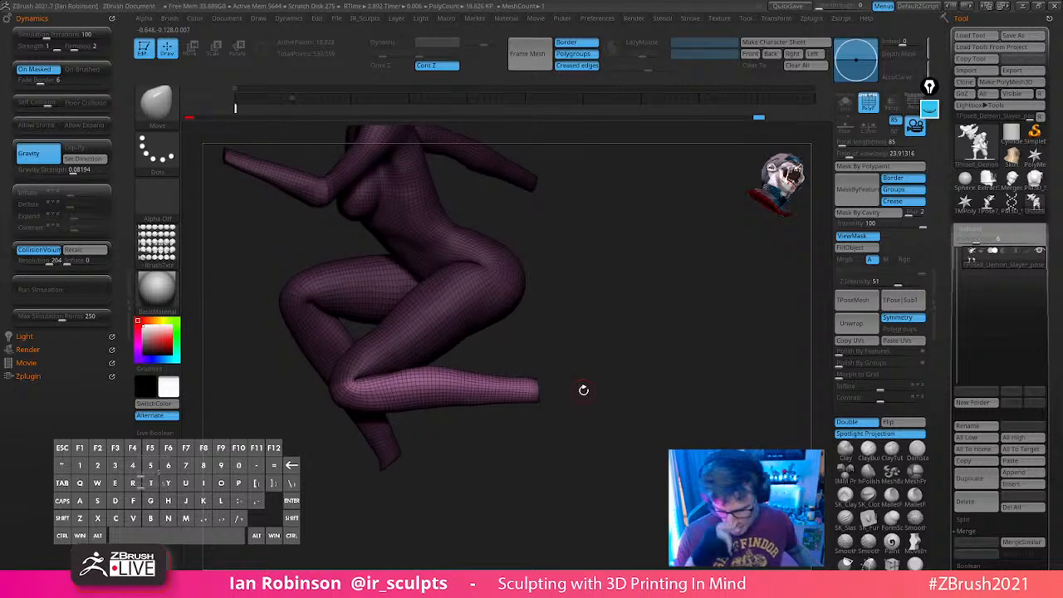
Bring the leggings and feet back into view with the body, and mask the front leg's legging and foot
{"action": "left_click", "coordinate": [692, 341], "text": "ctrl+shift"}
{"action": "key", "text": "ctrl+shift"}
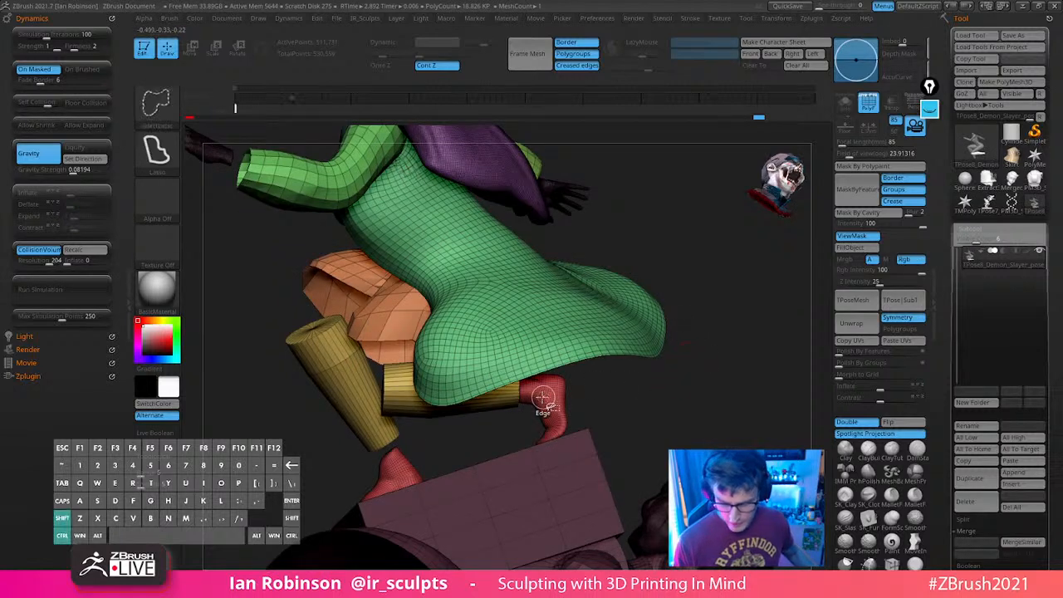
{"action": "left_click", "coordinate": [536, 390], "text": "ctrl+shift"}
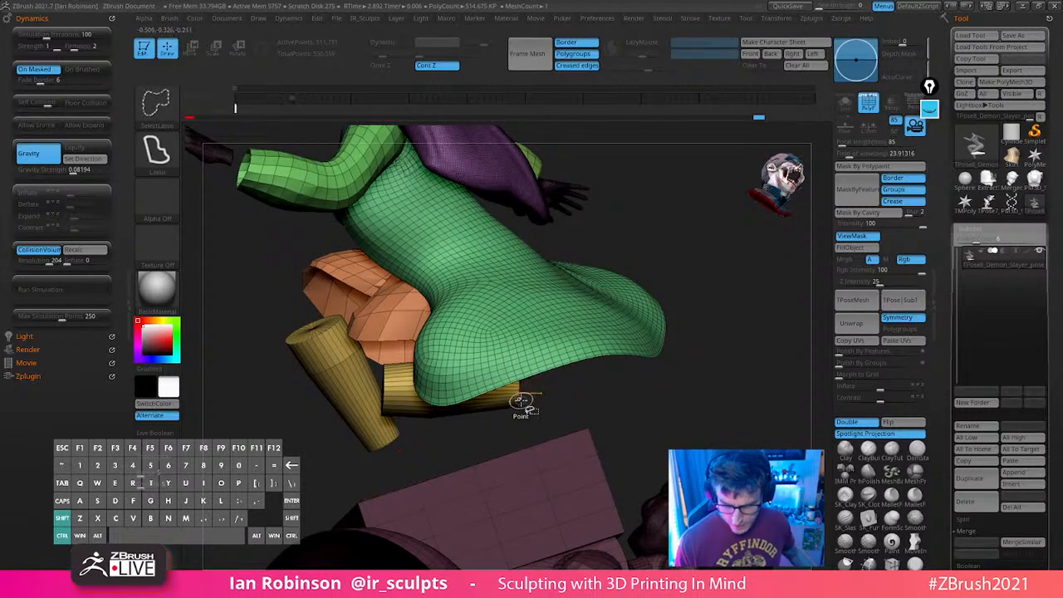
{"action": "left_click", "coordinate": [523, 404], "text": "ctrl+shift"}
{"action": "left_click_drag", "start_coordinate": [700, 380], "coordinate": [738, 374], "text": "ctrl+shift"}
{"action": "left_click_drag", "start_coordinate": [667, 349], "coordinate": [674, 318]}
{"action": "mouse_move", "coordinate": [436, 283]}
{"action": "left_mouse_down", "text": "ctrl"}
{"action": "mouse_move", "coordinate": [366, 532]}
{"action": "mouse_move", "coordinate": [384, 523]}
{"action": "left_mouse_up", "text": "ctrl"}
{"action": "mouse_move", "coordinate": [671, 340]}
{"action": "left_mouse_down"}
{"action": "mouse_move", "coordinate": [710, 322]}
{"action": "mouse_move", "coordinate": [634, 437]}
{"action": "mouse_move", "coordinate": [601, 446]}
{"action": "left_mouse_up"}
Centre the transform gizmo on the rear leg's knee and adjust the lower leg about that joint
{"action": "key", "text": "w"}
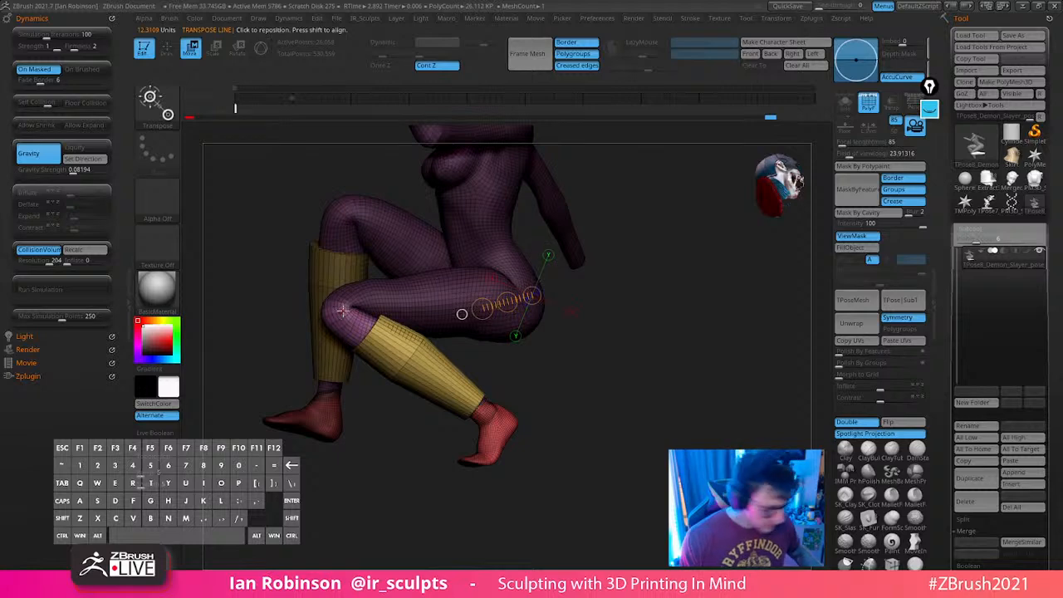
{"action": "key", "text": "y"}
{"action": "left_click", "coordinate": [348, 306], "text": "alt"}
{"action": "left_click_drag", "start_coordinate": [591, 341], "coordinate": [540, 371]}
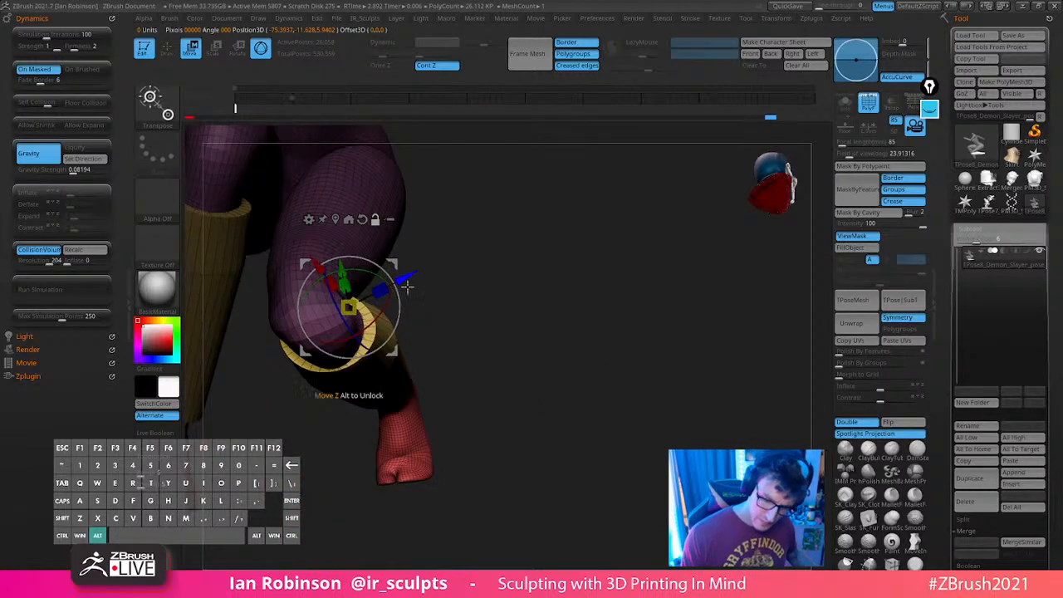
{"action": "left_click_drag", "start_coordinate": [381, 292], "coordinate": [370, 330]}
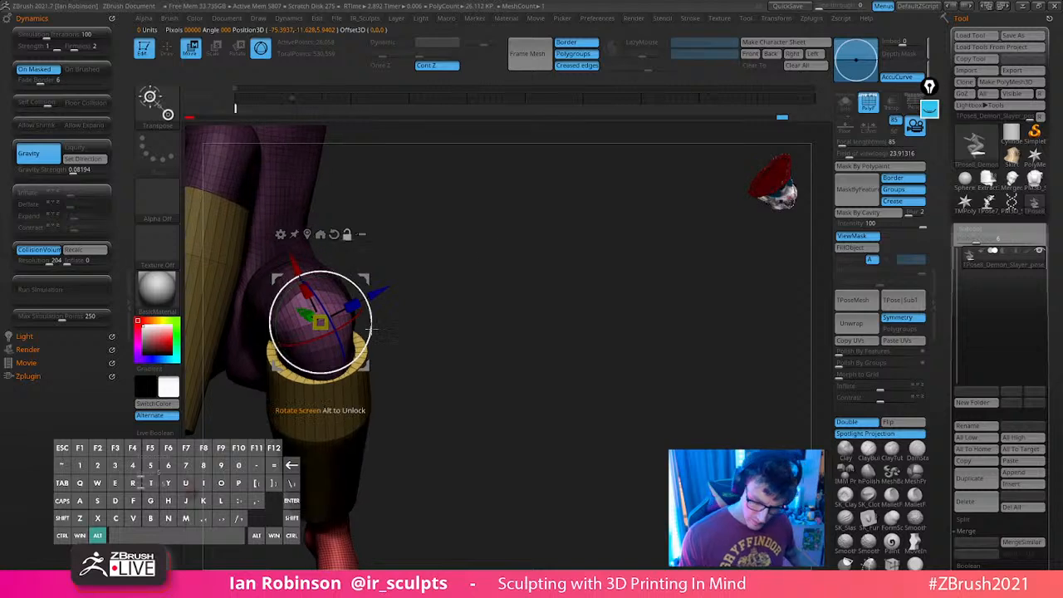
{"action": "left_click_drag", "start_coordinate": [448, 340], "coordinate": [413, 284]}
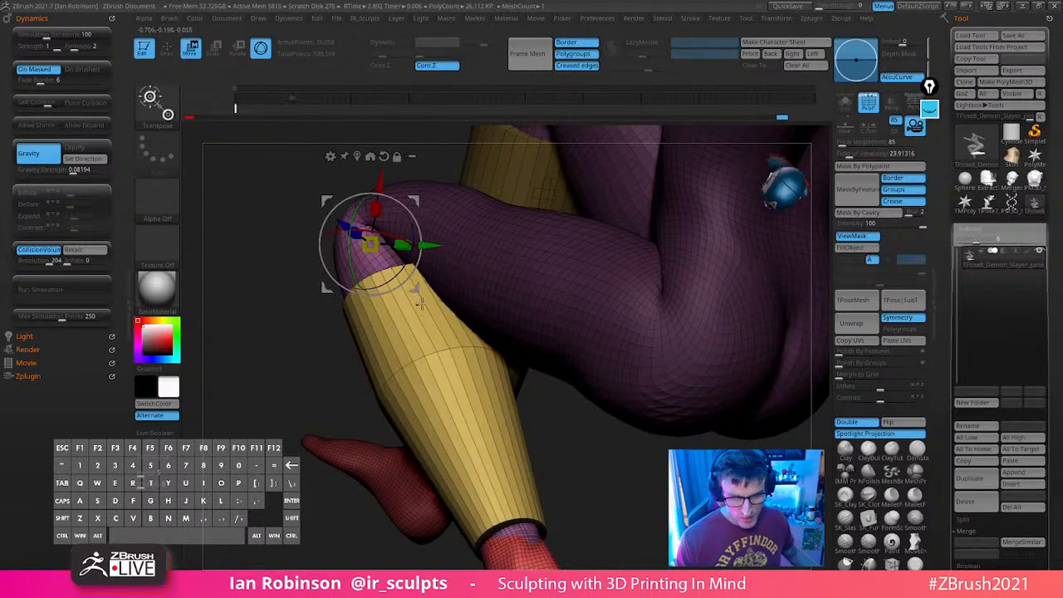
{"action": "right_click_drag", "start_coordinate": [419, 304], "coordinate": [455, 301]}
Fine-tune the rear lower leg's placement at the knee with the gizmo, then clear the mask
{"action": "key", "text": "q"}
{"action": "right_click_drag", "start_coordinate": [389, 304], "coordinate": [360, 304]}
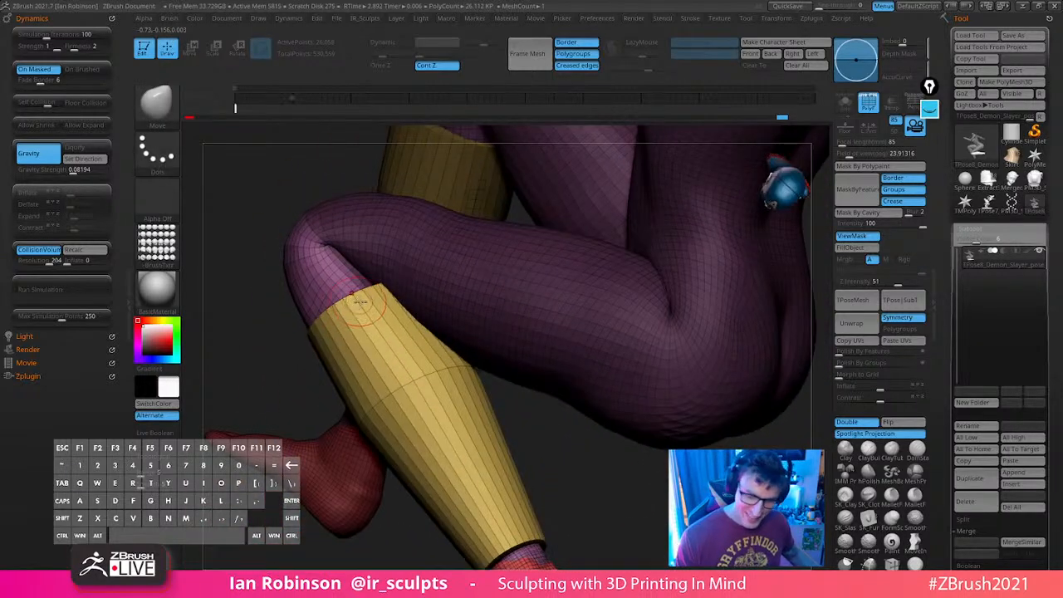
{"action": "right_click_drag", "start_coordinate": [509, 381], "coordinate": [417, 348]}
{"action": "key", "text": "w"}
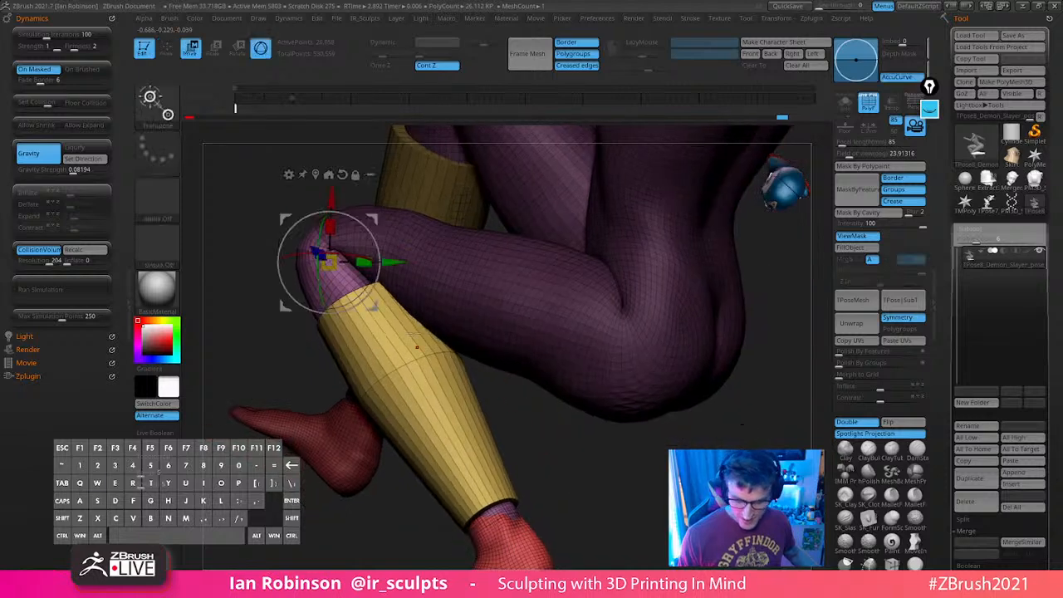
{"action": "left_click_drag", "start_coordinate": [368, 283], "coordinate": [374, 271]}
{"action": "right_click_drag", "start_coordinate": [416, 445], "coordinate": [587, 408]}
{"action": "right_click_drag", "start_coordinate": [588, 408], "coordinate": [635, 365]}
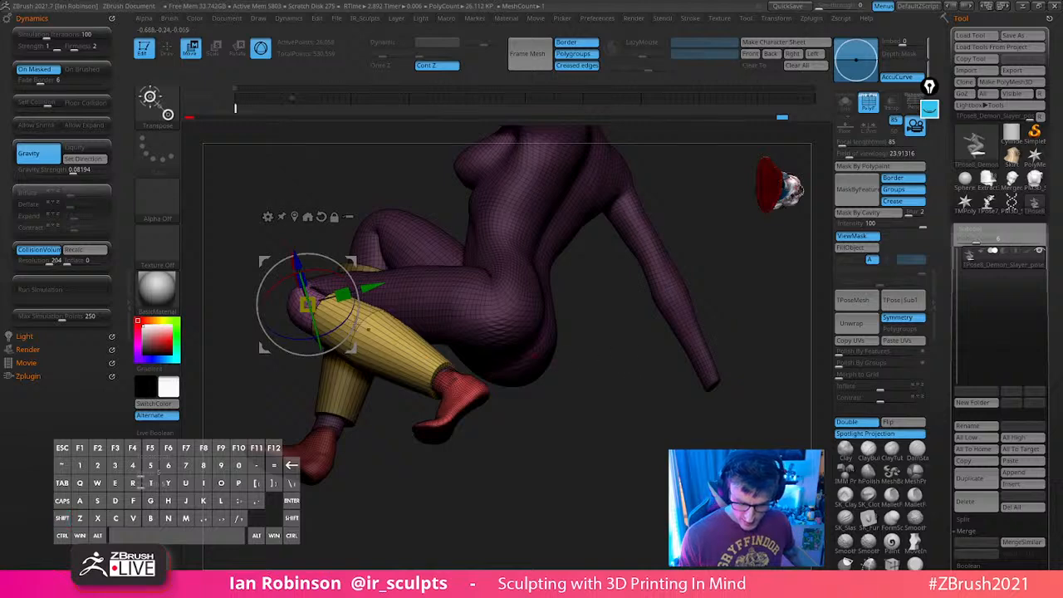
{"action": "mouse_move", "coordinate": [512, 439]}
{"action": "right_mouse_down"}
{"action": "mouse_move", "coordinate": [548, 487]}
{"action": "mouse_move", "coordinate": [586, 480]}
{"action": "right_mouse_up"}
{"action": "key", "text": "q"}
{"action": "mouse_move", "coordinate": [606, 433]}
{"action": "right_mouse_down"}
{"action": "mouse_move", "coordinate": [631, 443]}
{"action": "mouse_move", "coordinate": [617, 458]}
{"action": "mouse_move", "coordinate": [637, 467]}
{"action": "mouse_move", "coordinate": [620, 446]}
{"action": "mouse_move", "coordinate": [682, 446]}
{"action": "mouse_move", "coordinate": [693, 417]}
{"action": "mouse_move", "coordinate": [712, 434]}
{"action": "mouse_move", "coordinate": [725, 430]}
{"action": "mouse_move", "coordinate": [676, 415]}
{"action": "mouse_move", "coordinate": [633, 330]}
{"action": "mouse_move", "coordinate": [632, 380]}
{"action": "mouse_move", "coordinate": [645, 363]}
{"action": "mouse_move", "coordinate": [621, 328]}
{"action": "right_mouse_up"}
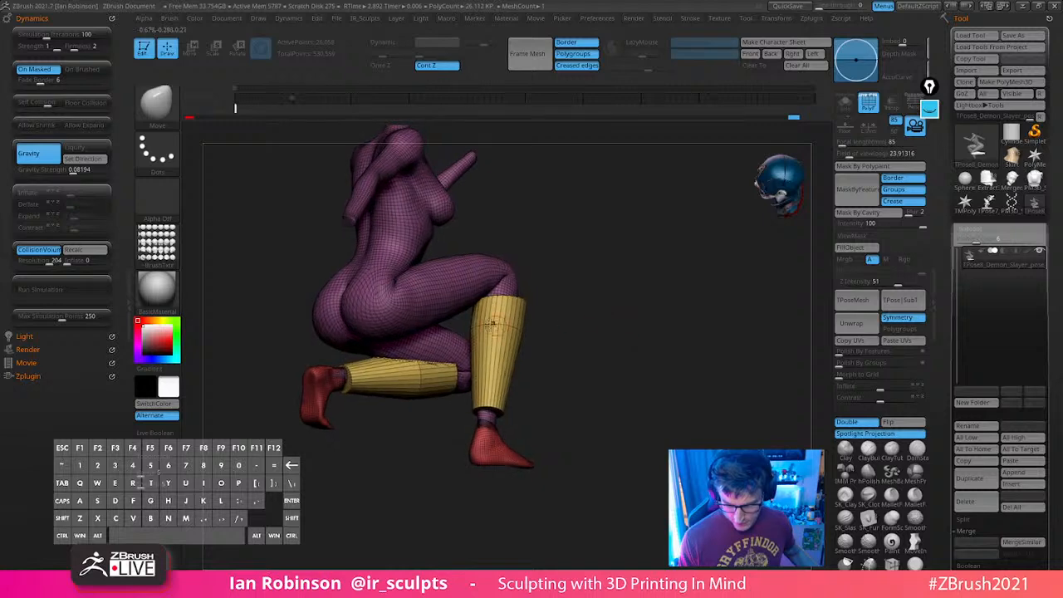
Hide the leggings and mask the girl's body so that only the front lower leg stays editable
{"action": "right_click_drag", "start_coordinate": [492, 324], "coordinate": [517, 323]}
{"action": "key", "text": "ctrl+shift"}
{"action": "left_click", "coordinate": [565, 291], "text": "ctrl+shift"}
{"action": "key", "text": "ctrl+z"}
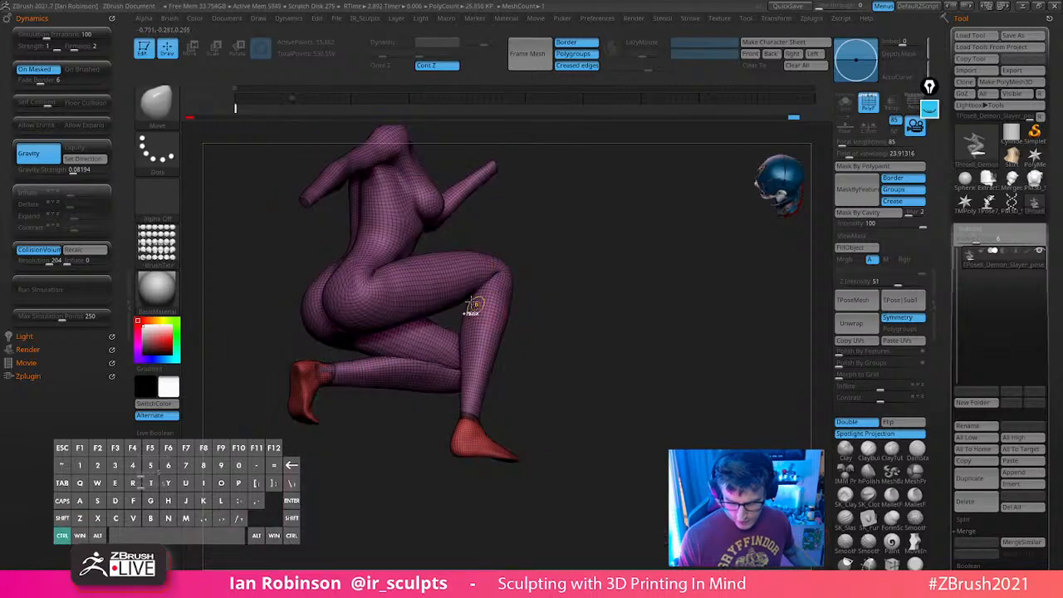
{"action": "mouse_move", "coordinate": [482, 202]}
{"action": "left_mouse_down", "text": "ctrl"}
{"action": "mouse_move", "coordinate": [351, 443]}
{"action": "mouse_move", "coordinate": [398, 427]}
{"action": "left_mouse_up", "text": "ctrl"}
{"action": "right_click_drag", "start_coordinate": [602, 324], "coordinate": [618, 415], "text": "alt"}
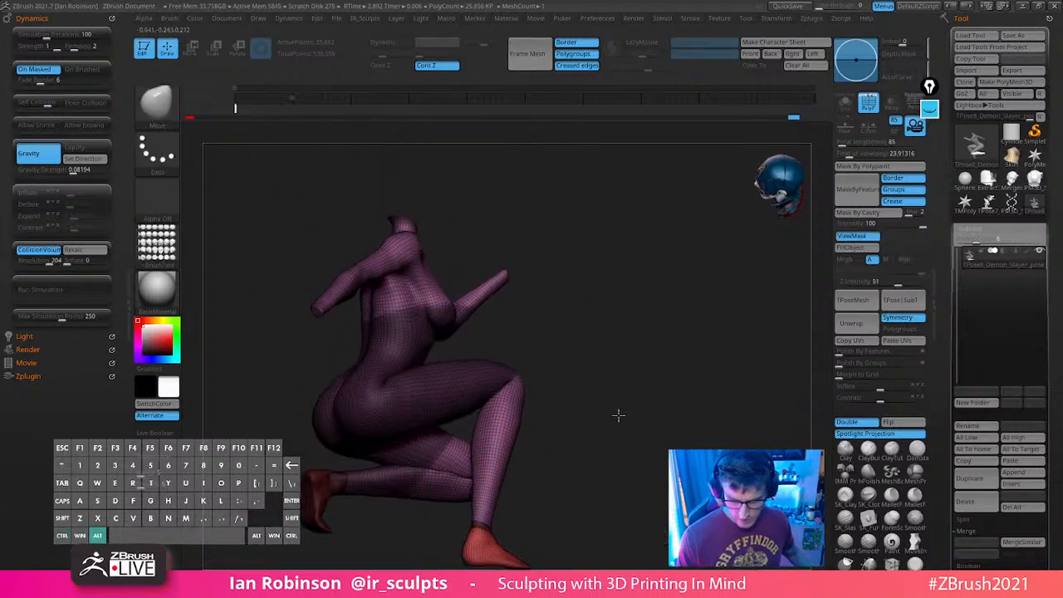
{"action": "mouse_move", "coordinate": [565, 249]}
{"action": "left_mouse_down", "text": "ctrl"}
{"action": "mouse_move", "coordinate": [480, 168]}
{"action": "mouse_move", "coordinate": [563, 270]}
{"action": "left_mouse_up", "text": "ctrl"}
{"action": "mouse_move", "coordinate": [581, 284]}
{"action": "right_mouse_down"}
{"action": "mouse_move", "coordinate": [684, 305]}
{"action": "mouse_move", "coordinate": [639, 323]}
{"action": "right_mouse_up"}
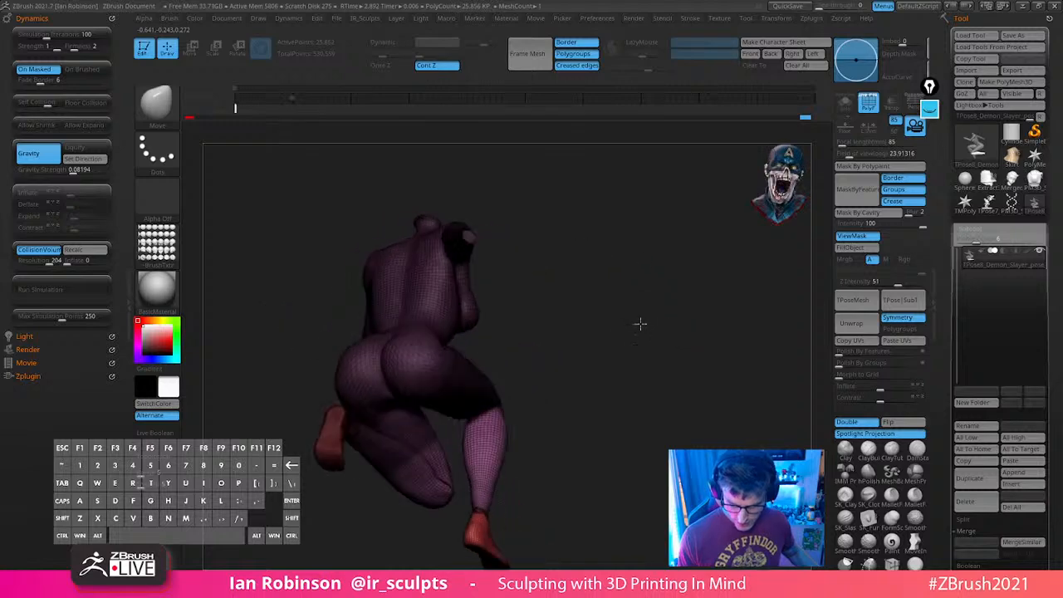
{"action": "left_click_drag", "start_coordinate": [446, 534], "coordinate": [375, 407], "text": "ctrl"}
Try inverting the mask on the girl's body, and undo the inversion
{"action": "left_click_drag", "start_coordinate": [617, 421], "coordinate": [669, 411]}
{"action": "left_click", "coordinate": [663, 436], "text": "ctrl"}
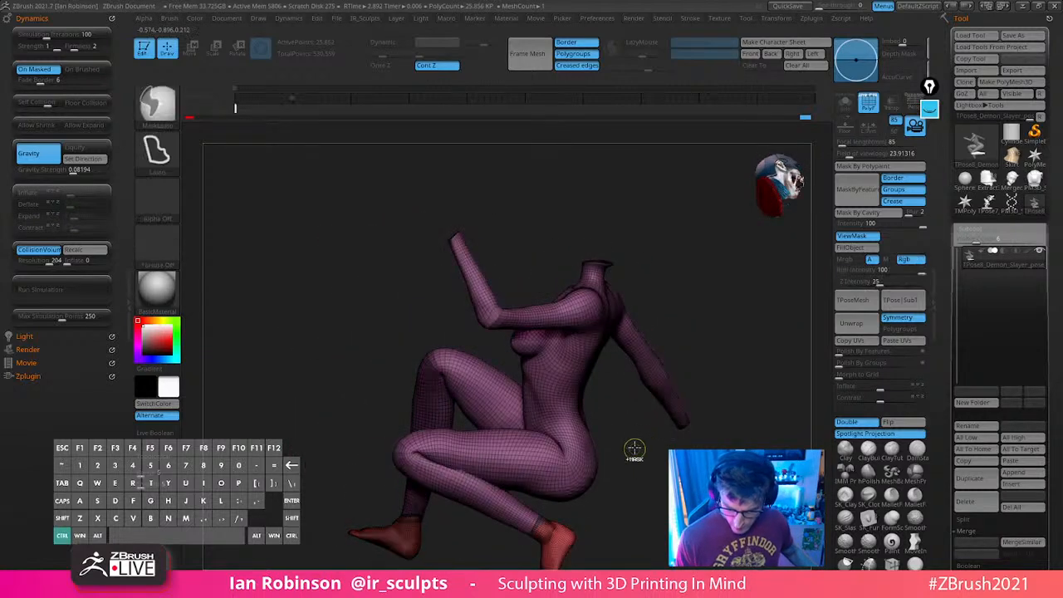
{"action": "left_click", "coordinate": [637, 448], "text": "ctrl+shift"}
{"action": "left_click_drag", "start_coordinate": [720, 297], "coordinate": [714, 262], "text": "alt"}
{"action": "key", "text": "ctrl+z"}
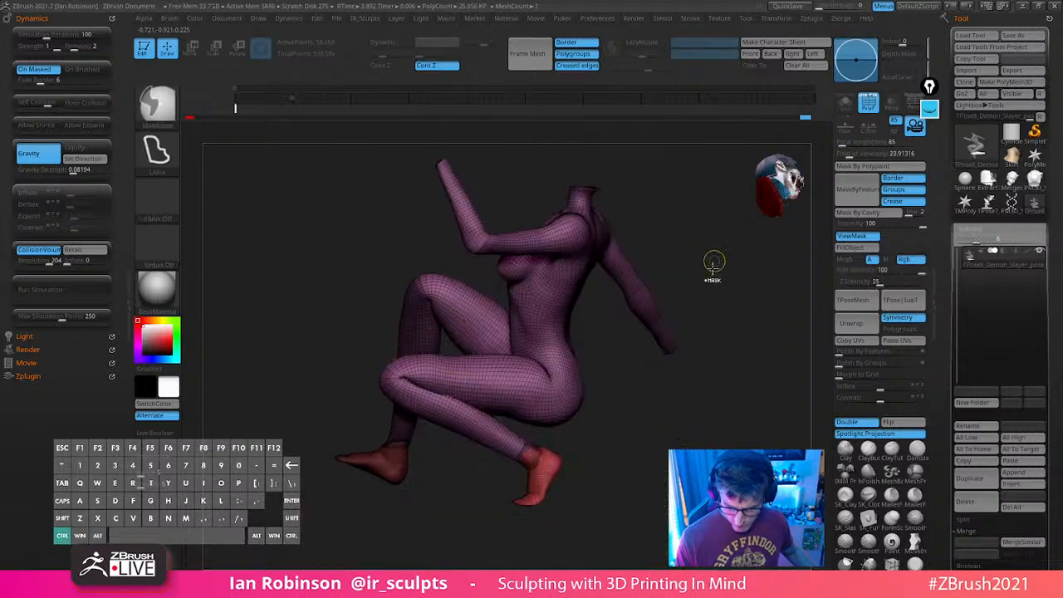
{"action": "key", "text": "ctrl+z"}
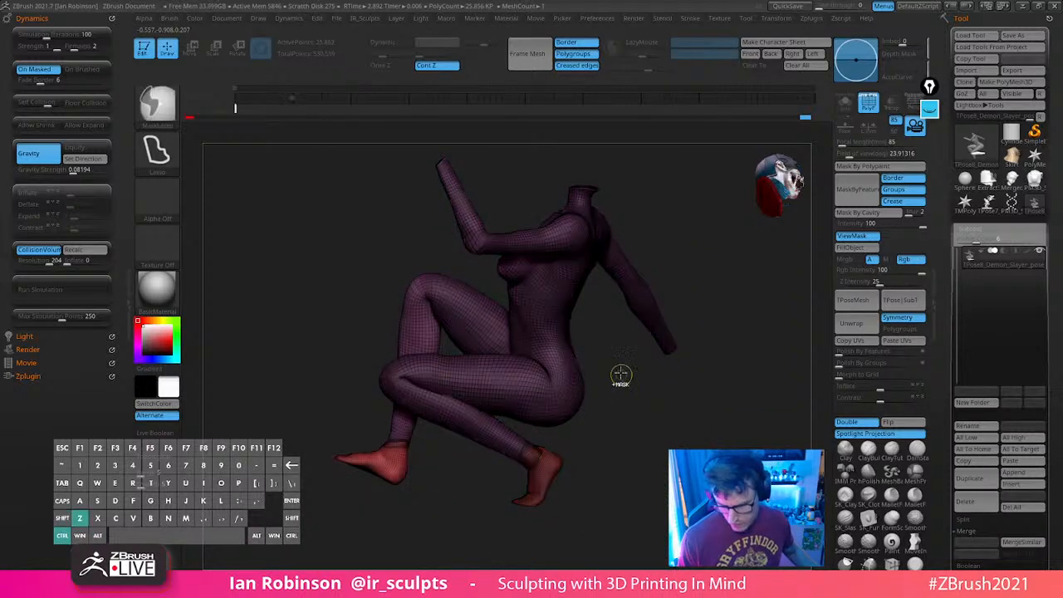
Change the visibility so that only the girl's body and her leggings are shown for adjusting the front leg
{"action": "left_click_drag", "start_coordinate": [623, 402], "coordinate": [644, 449], "text": "ctrl+shift"}
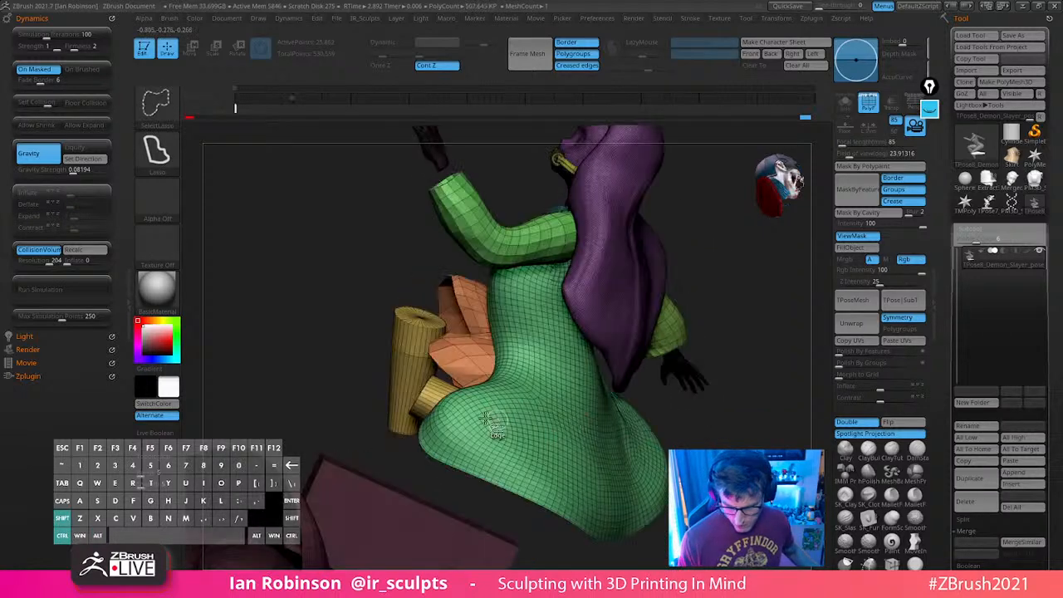
{"action": "left_click", "coordinate": [408, 358], "text": "ctrl+shift"}
{"action": "mouse_move", "coordinate": [421, 460]}
{"action": "left_mouse_down", "text": "ctrl+shift"}
{"action": "mouse_move", "coordinate": [487, 502]}
{"action": "mouse_move", "coordinate": [436, 482]}
{"action": "mouse_move", "coordinate": [409, 425]}
{"action": "mouse_move", "coordinate": [555, 485]}
{"action": "mouse_move", "coordinate": [408, 494]}
{"action": "left_mouse_up", "text": "ctrl+shift"}
{"action": "left_click_drag", "start_coordinate": [615, 402], "coordinate": [510, 363]}
{"action": "key", "text": "w"}
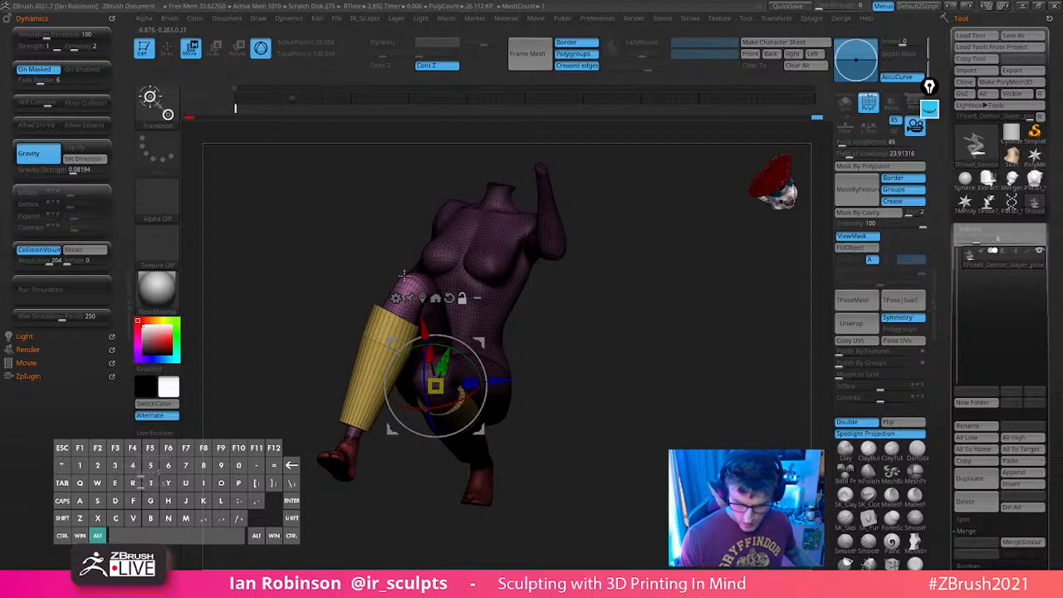
Centre the gizmo on the front knee, rotate the lower leg slightly about that joint, and show all parts again
{"action": "left_click", "coordinate": [403, 274]}
{"action": "left_click_drag", "start_coordinate": [574, 290], "coordinate": [440, 283]}
{"action": "left_click_drag", "start_coordinate": [470, 246], "coordinate": [657, 294], "text": "alt"}
{"action": "left_click_drag", "start_coordinate": [435, 288], "coordinate": [674, 340]}
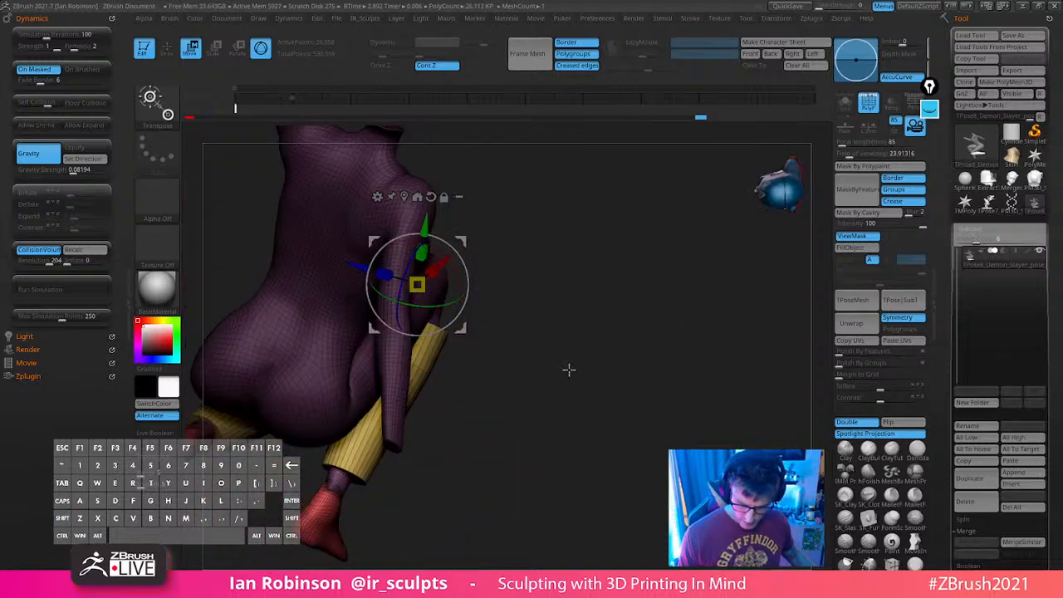
{"action": "left_click_drag", "start_coordinate": [569, 369], "coordinate": [456, 295]}
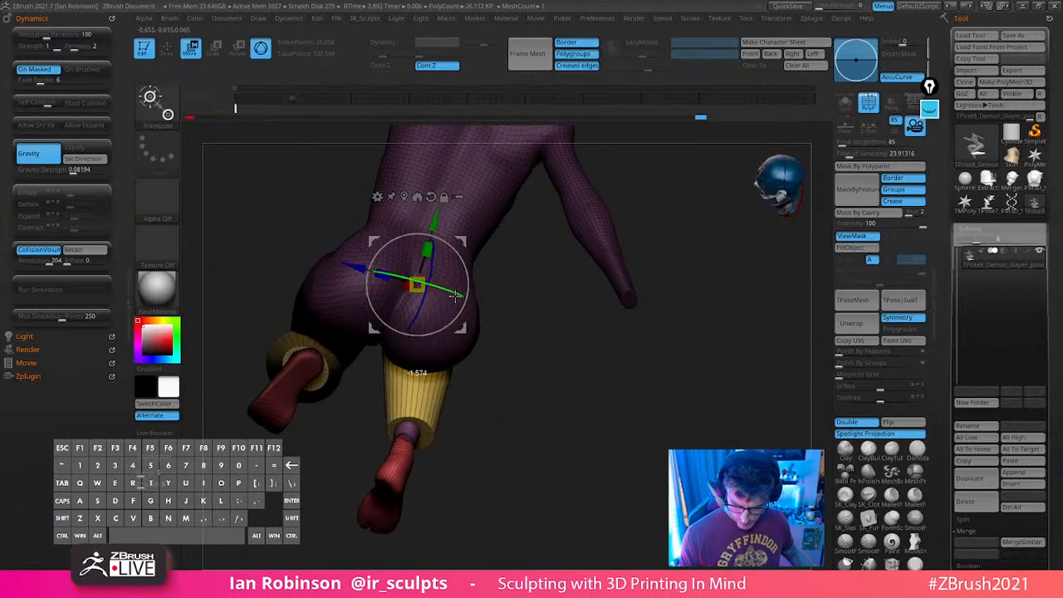
{"action": "key", "text": "q"}
{"action": "mouse_move", "coordinate": [600, 400]}
{"action": "left_mouse_down"}
{"action": "mouse_move", "coordinate": [617, 413]}
{"action": "mouse_move", "coordinate": [626, 368]}
{"action": "mouse_move", "coordinate": [663, 345]}
{"action": "left_mouse_up"}
{"action": "key", "text": "ctrl"}
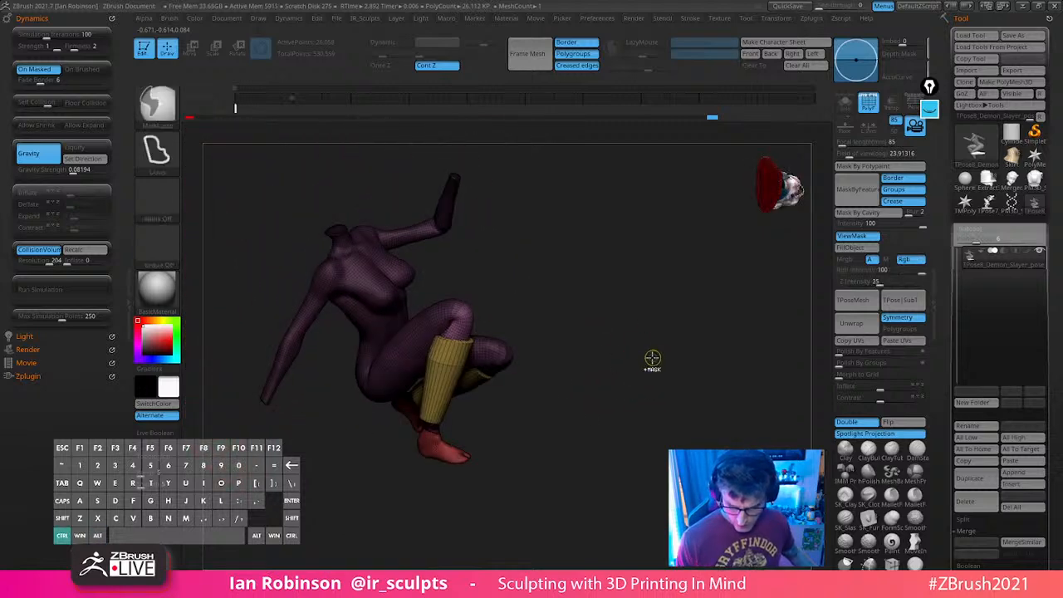
{"action": "left_click", "coordinate": [656, 325], "text": "ctrl+shift"}
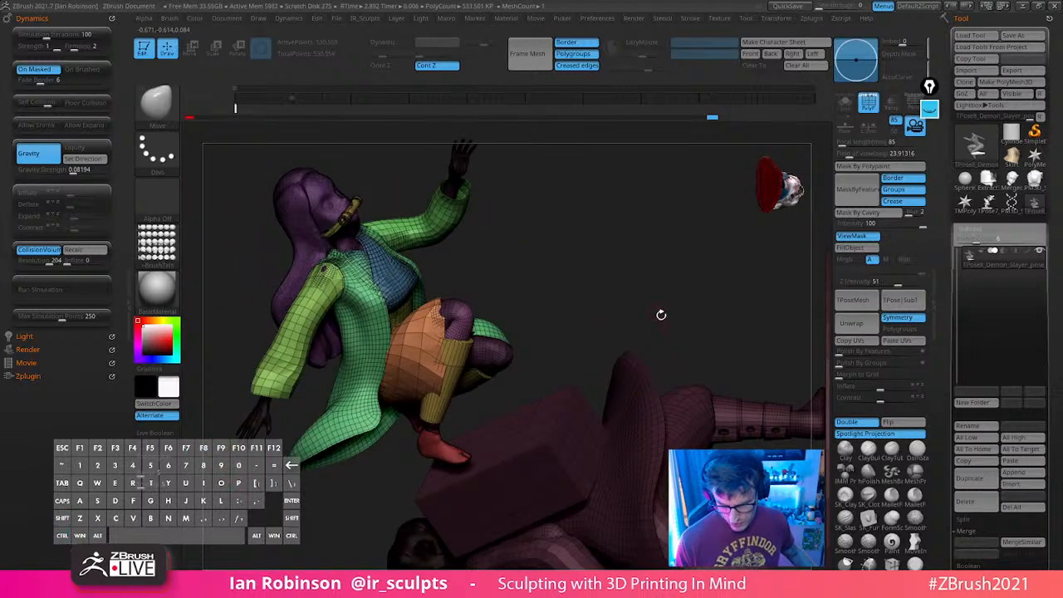
With the box and lower figure masked, shift the girl slightly relative to the box using the gizmo
{"action": "left_click_drag", "start_coordinate": [659, 311], "coordinate": [504, 420]}
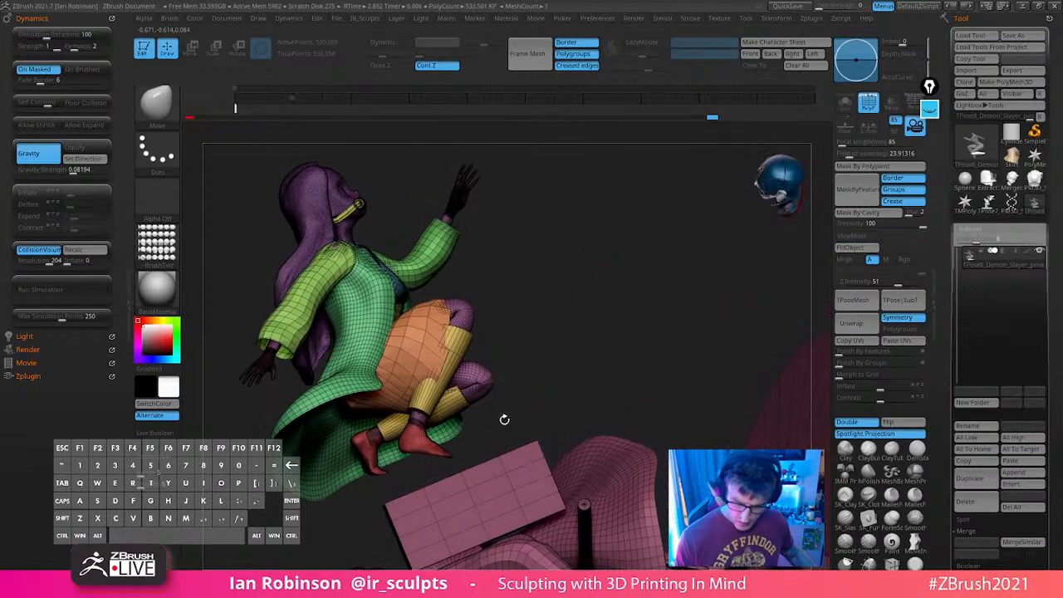
{"action": "left_click", "coordinate": [539, 462], "text": "ctrl+shift"}
{"action": "left_click", "coordinate": [590, 382], "text": "ctrl+shift"}
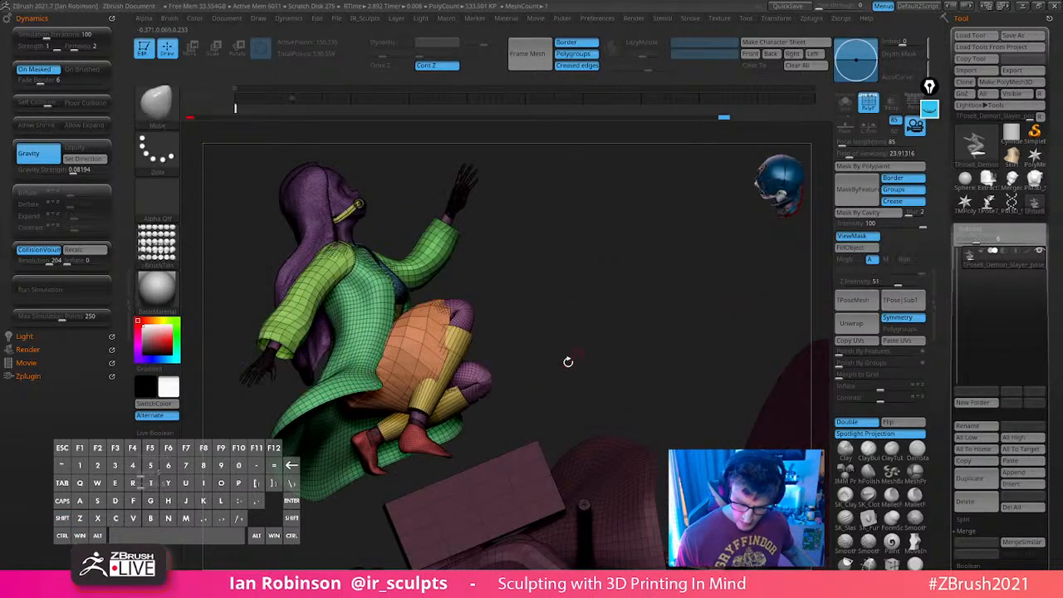
{"action": "key", "text": "w"}
{"action": "left_click_drag", "start_coordinate": [499, 359], "coordinate": [622, 379]}
{"action": "left_click_drag", "start_coordinate": [467, 387], "coordinate": [470, 376]}
{"action": "left_click_drag", "start_coordinate": [651, 367], "coordinate": [692, 286]}
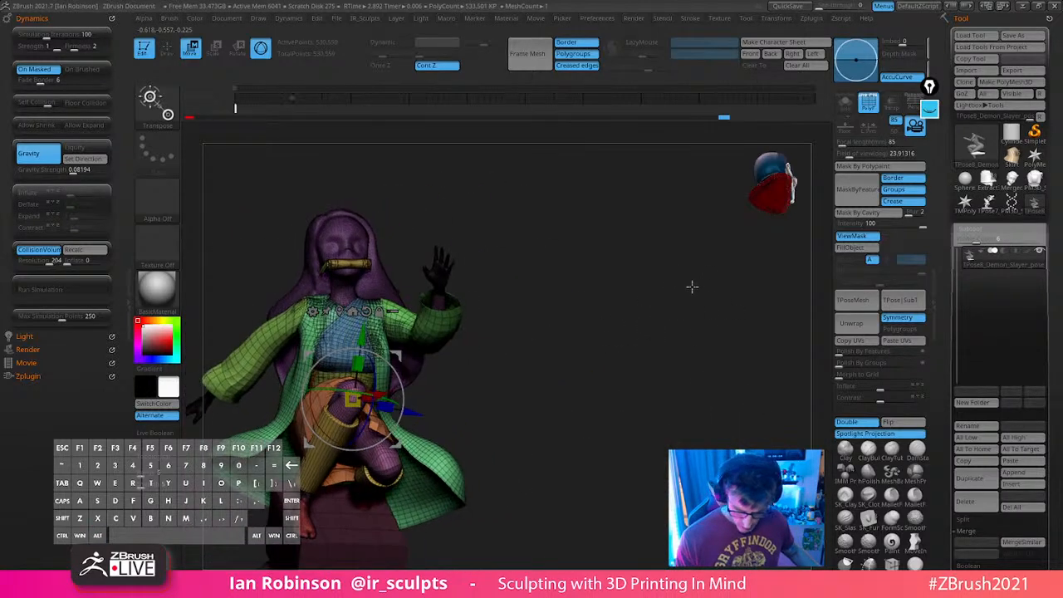
Nudge the girl along the gizmo's vertical axis until her feet rest against the top of the box
{"action": "left_click_drag", "start_coordinate": [555, 355], "coordinate": [653, 343]}
{"action": "left_click_drag", "start_coordinate": [427, 307], "coordinate": [427, 288]}
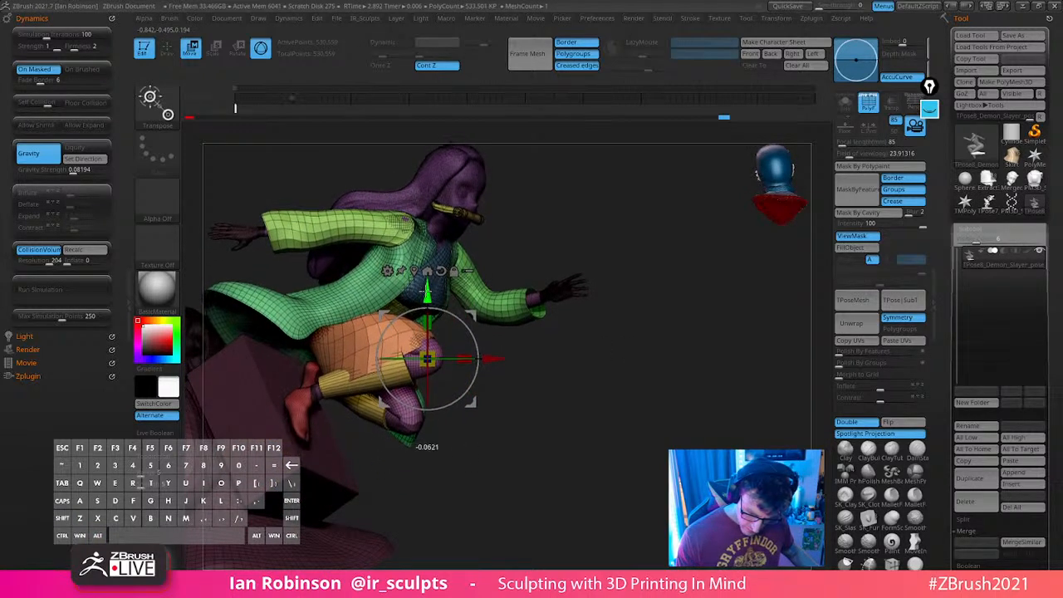
{"action": "left_click_drag", "start_coordinate": [598, 328], "coordinate": [639, 401], "text": "alt"}
{"action": "left_click_drag", "start_coordinate": [522, 320], "coordinate": [522, 327]}
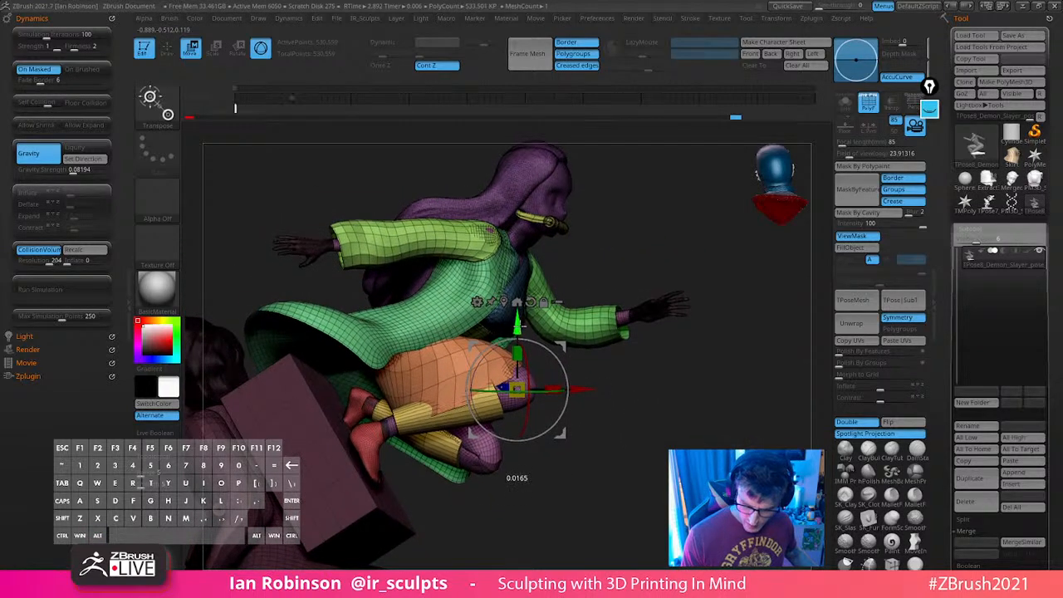
{"action": "left_click_drag", "start_coordinate": [665, 378], "coordinate": [540, 353]}
{"action": "left_click_drag", "start_coordinate": [760, 306], "coordinate": [725, 267], "text": "alt"}
{"action": "left_click_drag", "start_coordinate": [679, 339], "coordinate": [659, 311]}
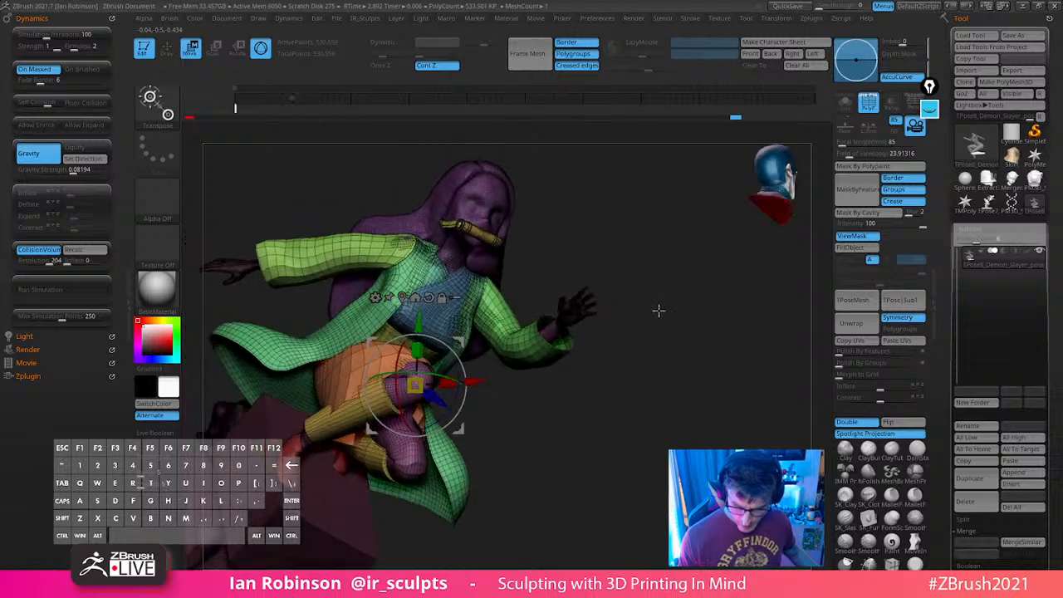
{"action": "key", "text": "q"}
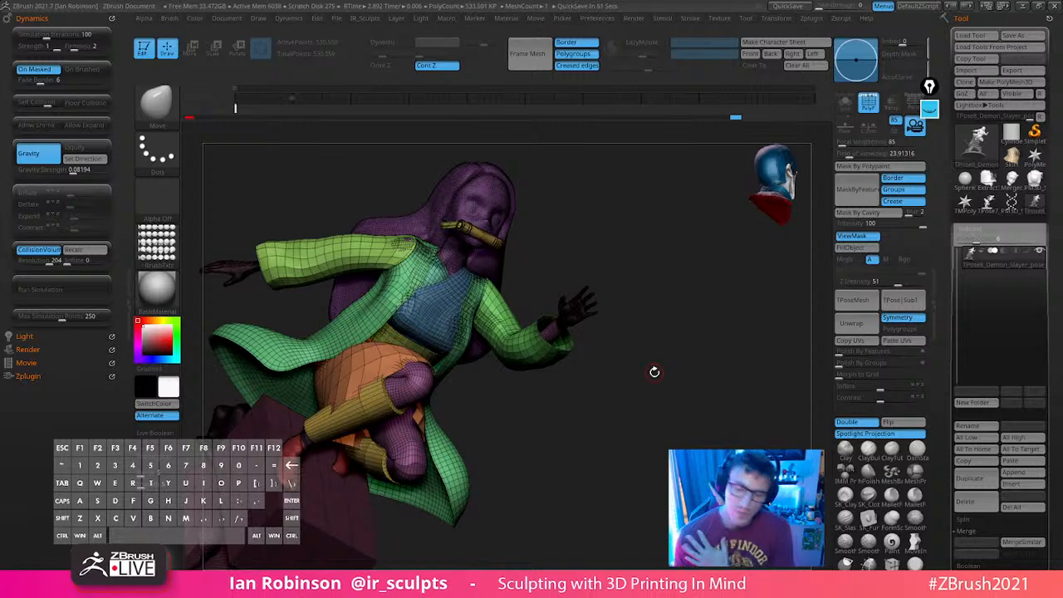
Hide the girl's body, wrap top, raised-arm sleeve and green coat
{"action": "mouse_move", "coordinate": [663, 369]}
{"action": "left_mouse_down"}
{"action": "mouse_move", "coordinate": [657, 418]}
{"action": "mouse_move", "coordinate": [674, 437]}
{"action": "mouse_move", "coordinate": [668, 408]}
{"action": "mouse_move", "coordinate": [689, 392]}
{"action": "mouse_move", "coordinate": [680, 370]}
{"action": "mouse_move", "coordinate": [690, 384]}
{"action": "mouse_move", "coordinate": [679, 399]}
{"action": "mouse_move", "coordinate": [679, 388]}
{"action": "left_mouse_up"}
{"action": "key", "text": "s"}
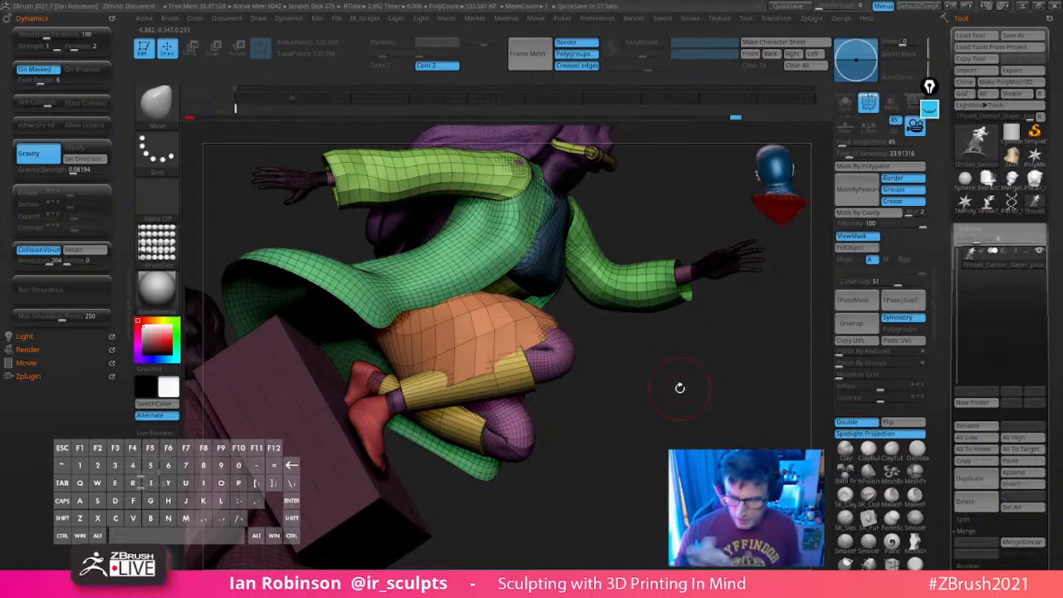
{"action": "left_click_drag", "start_coordinate": [679, 388], "coordinate": [682, 363]}
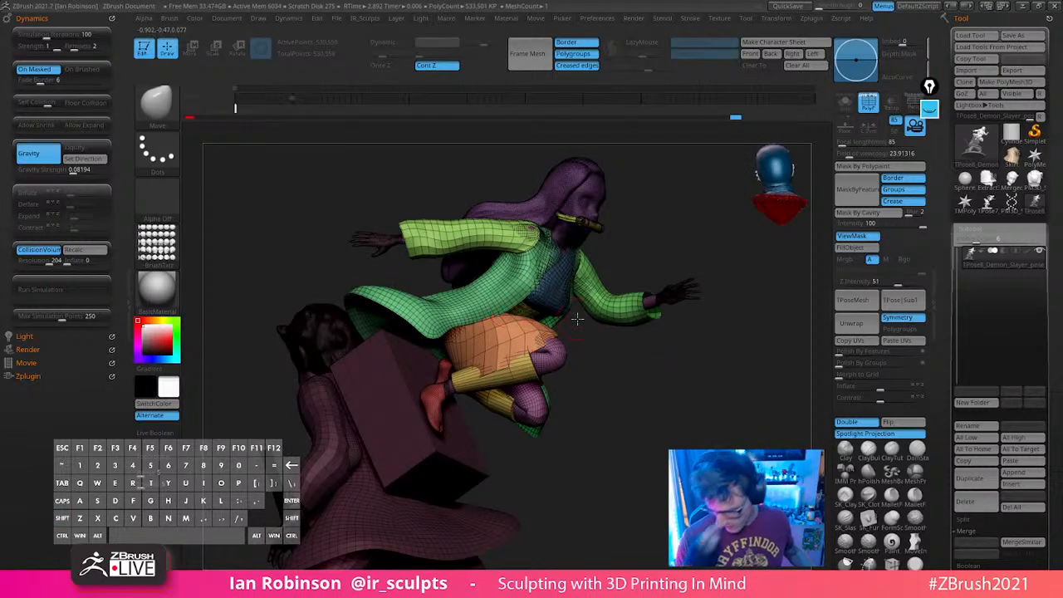
{"action": "left_click_drag", "start_coordinate": [675, 326], "coordinate": [748, 310]}
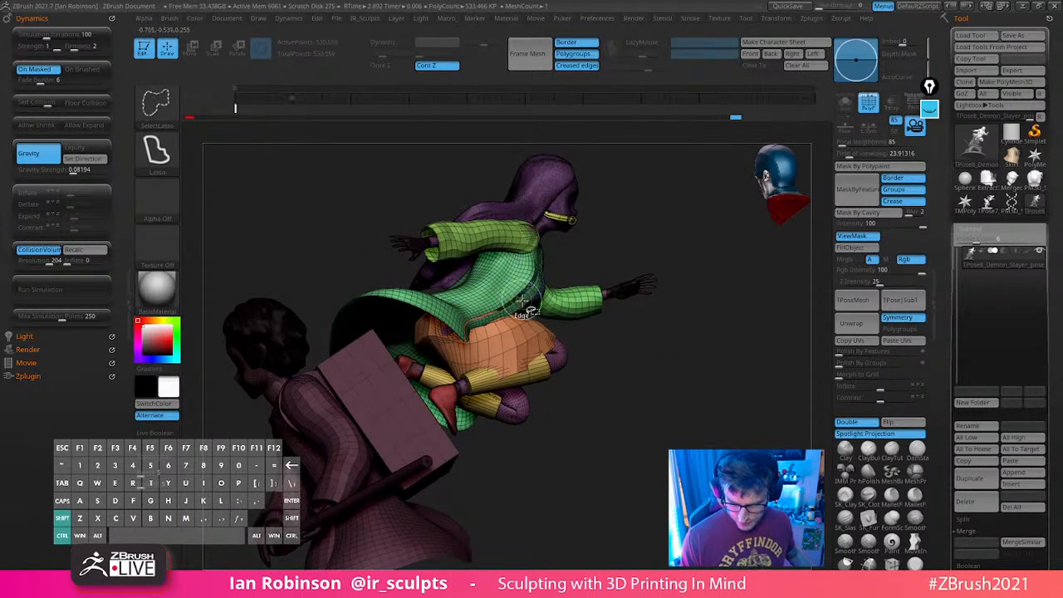
{"action": "mouse_move", "coordinate": [665, 333]}
{"action": "left_mouse_down"}
{"action": "mouse_move", "coordinate": [689, 346]}
{"action": "mouse_move", "coordinate": [659, 352]}
{"action": "mouse_move", "coordinate": [676, 356]}
{"action": "mouse_move", "coordinate": [645, 385]}
{"action": "left_mouse_up"}
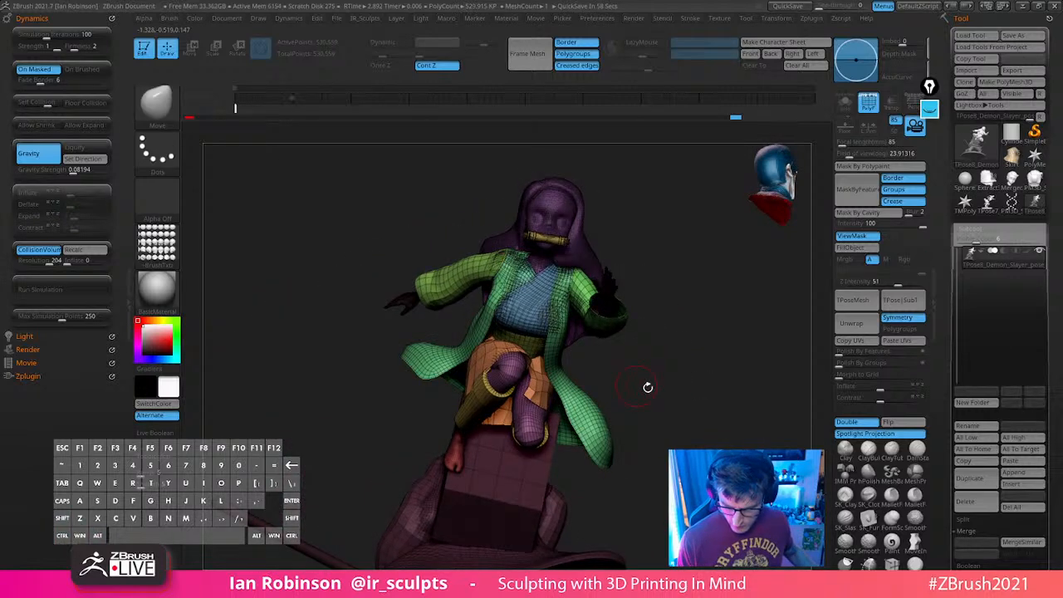
{"action": "left_click", "coordinate": [577, 332], "text": "ctrl+shift"}
{"action": "left_click", "coordinate": [633, 352], "text": "ctrl+shift"}
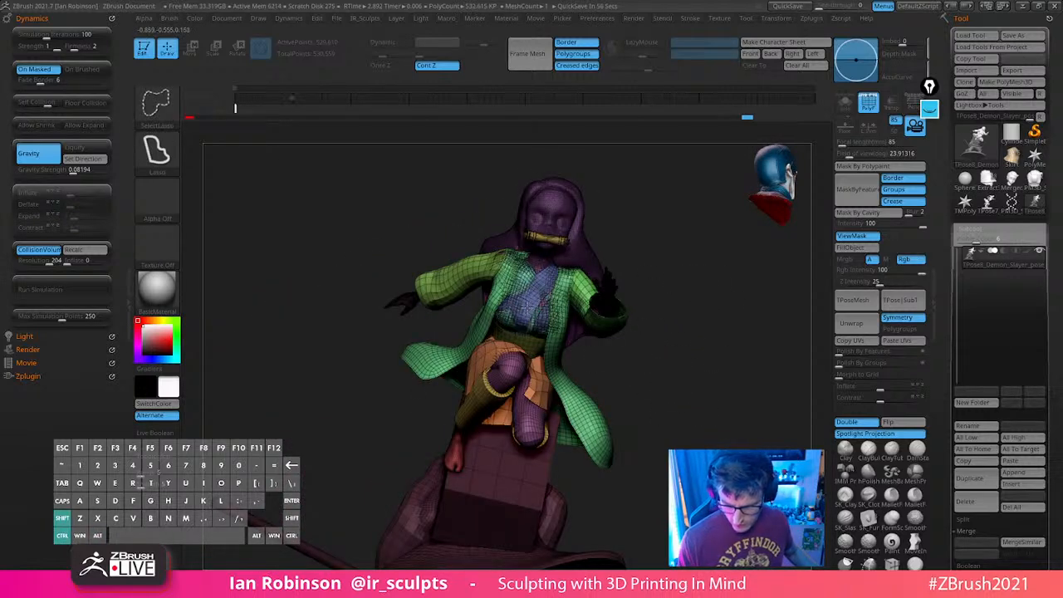
{"action": "left_click", "coordinate": [536, 319], "text": "ctrl+shift"}
{"action": "left_click", "coordinate": [549, 316], "text": "ctrl+shift"}
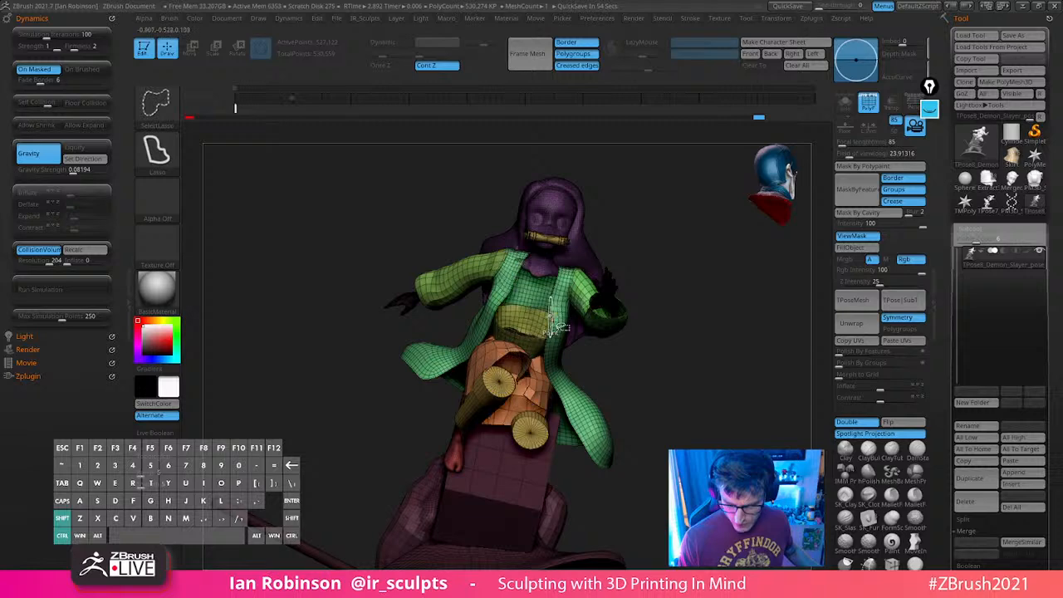
{"action": "left_click", "coordinate": [584, 294], "text": "ctrl+shift"}
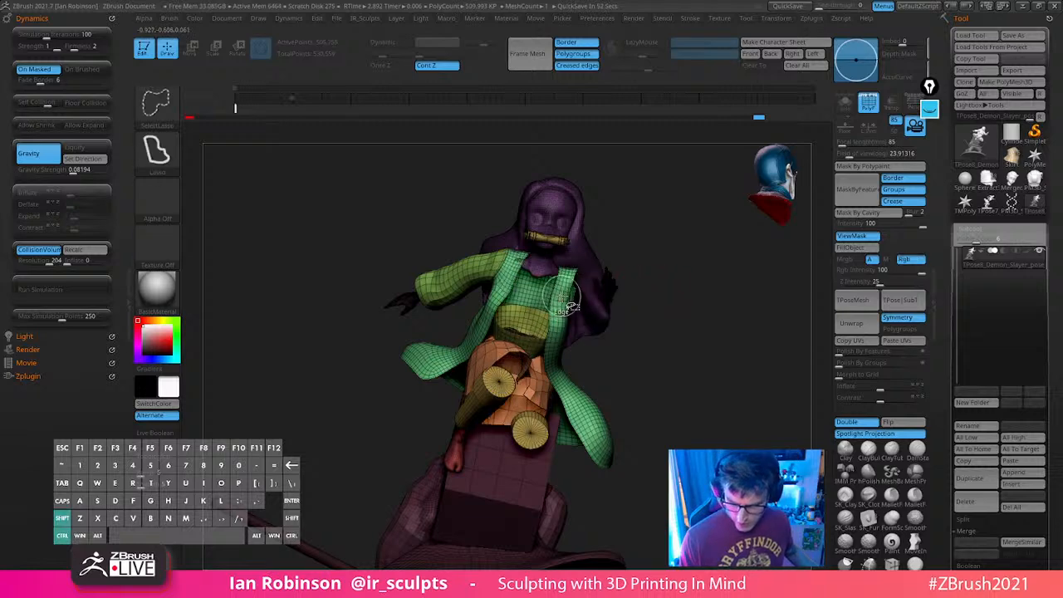
{"action": "left_click", "coordinate": [560, 309], "text": "ctrl+shift"}
Hide the other sleeve, hair and head, and swap the visibility to isolate the girl's body, head, arms and wrap top
{"action": "left_click_drag", "start_coordinate": [665, 266], "coordinate": [634, 287]}
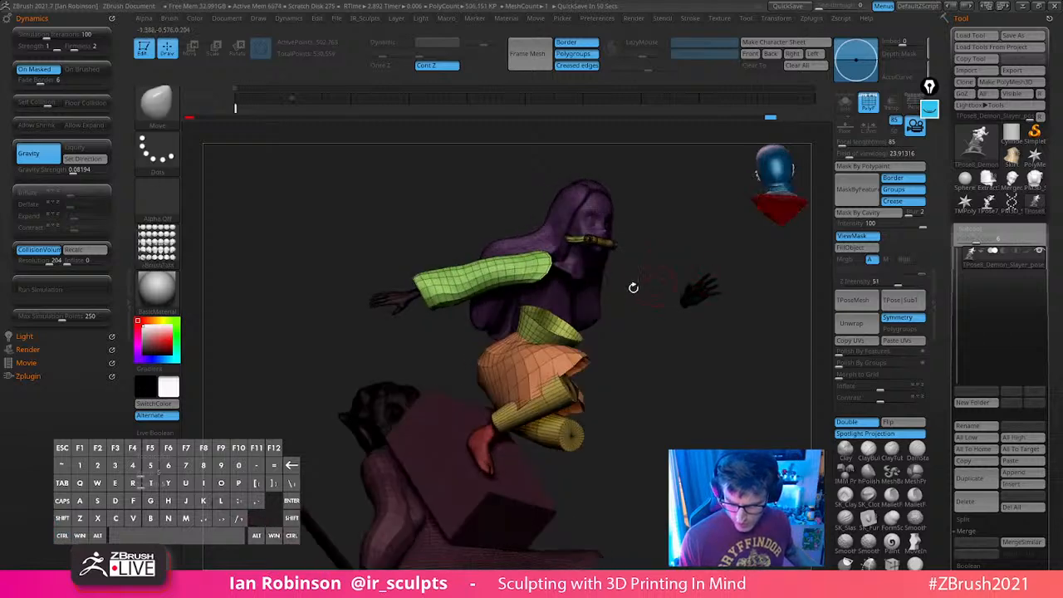
{"action": "left_click", "coordinate": [553, 272], "text": "ctrl+shift"}
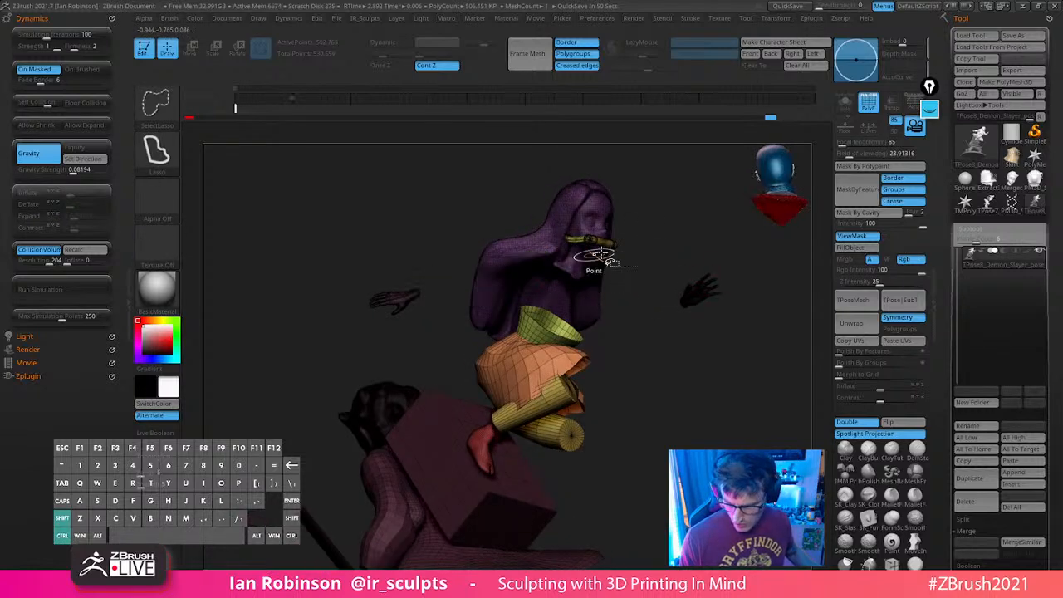
{"action": "left_click", "coordinate": [570, 281], "text": "ctrl+shift"}
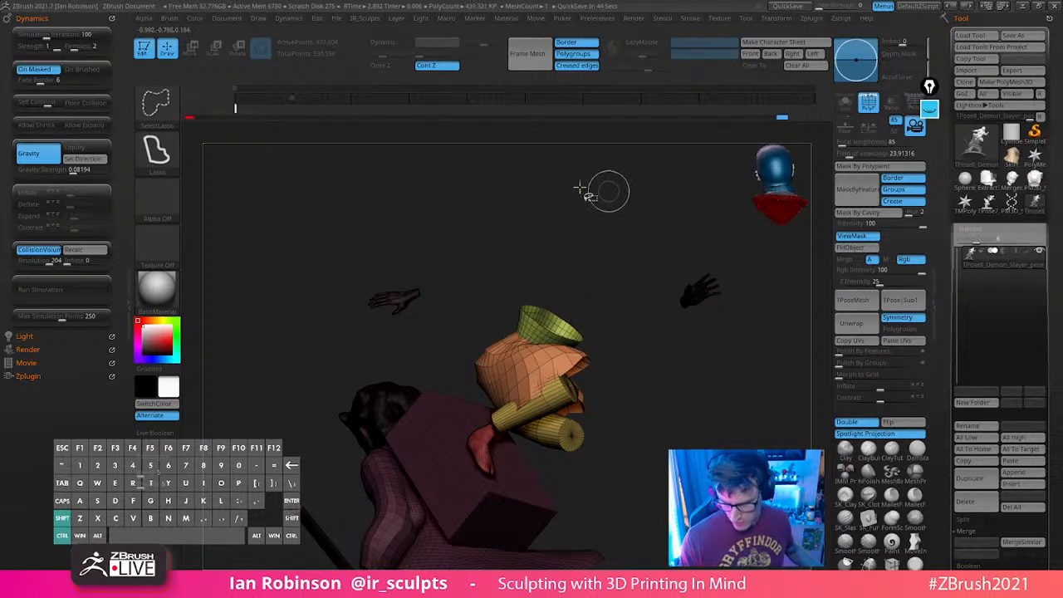
{"action": "mouse_move", "coordinate": [618, 178]}
{"action": "left_mouse_down", "text": "ctrl+shift"}
{"action": "mouse_move", "coordinate": [299, 327]}
{"action": "mouse_move", "coordinate": [634, 285]}
{"action": "mouse_move", "coordinate": [723, 238]}
{"action": "mouse_move", "coordinate": [726, 349]}
{"action": "mouse_move", "coordinate": [682, 350]}
{"action": "mouse_move", "coordinate": [642, 369]}
{"action": "left_mouse_up", "text": "ctrl+shift"}
{"action": "left_click", "coordinate": [726, 335], "text": "ctrl+shift"}
{"action": "left_click", "coordinate": [588, 407], "text": "ctrl+shift"}
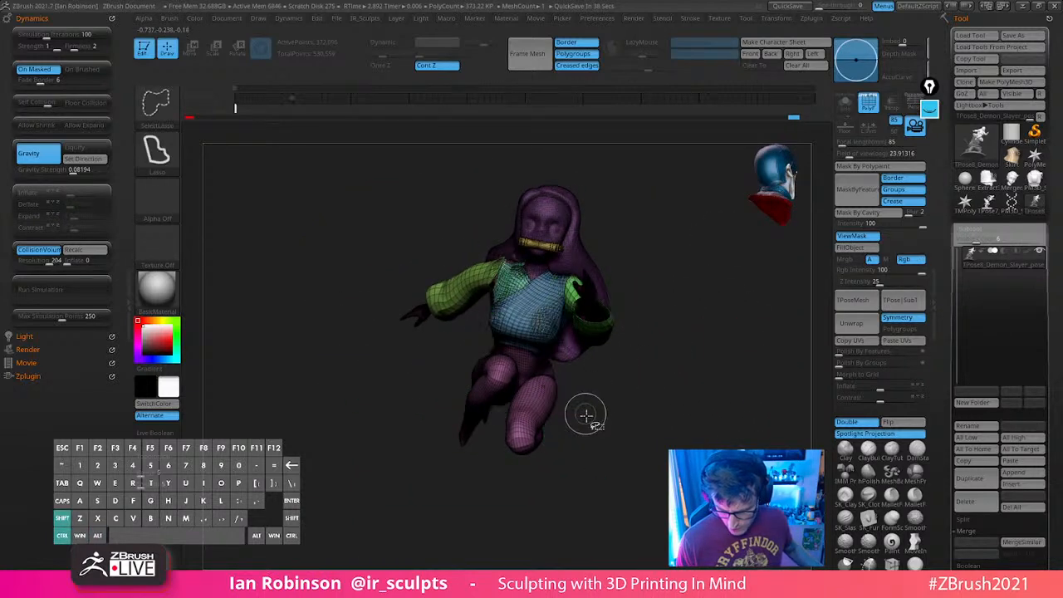
Mask the girl's lower body below the waist, invert the mask, and show all parts
{"action": "mouse_move", "coordinate": [683, 399]}
{"action": "left_mouse_down"}
{"action": "mouse_move", "coordinate": [559, 383]}
{"action": "mouse_move", "coordinate": [658, 379]}
{"action": "mouse_move", "coordinate": [669, 428]}
{"action": "mouse_move", "coordinate": [643, 424]}
{"action": "left_mouse_up"}
{"action": "mouse_move", "coordinate": [534, 330]}
{"action": "left_mouse_down", "text": "ctrl"}
{"action": "mouse_move", "coordinate": [480, 314]}
{"action": "mouse_move", "coordinate": [627, 518]}
{"action": "mouse_move", "coordinate": [680, 355]}
{"action": "left_mouse_up", "text": "ctrl"}
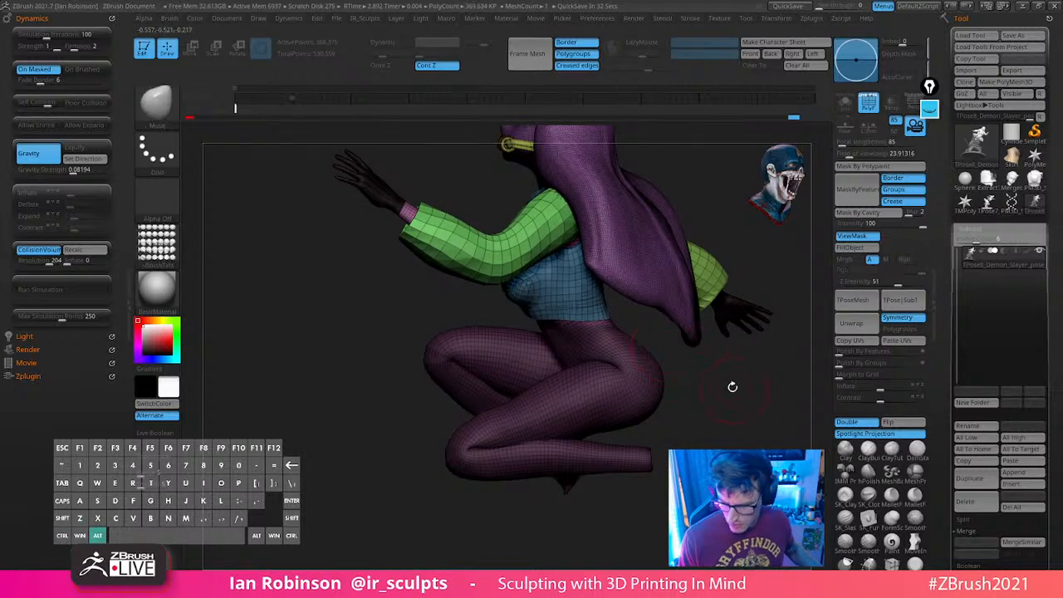
{"action": "left_click", "coordinate": [702, 381], "text": "ctrl"}
{"action": "mouse_move", "coordinate": [760, 411]}
{"action": "left_mouse_down", "text": "alt"}
{"action": "mouse_move", "coordinate": [740, 387]}
{"action": "mouse_move", "coordinate": [796, 367]}
{"action": "mouse_move", "coordinate": [771, 375]}
{"action": "left_mouse_up", "text": "alt"}
{"action": "left_click", "coordinate": [740, 386], "text": "ctrl+shift"}
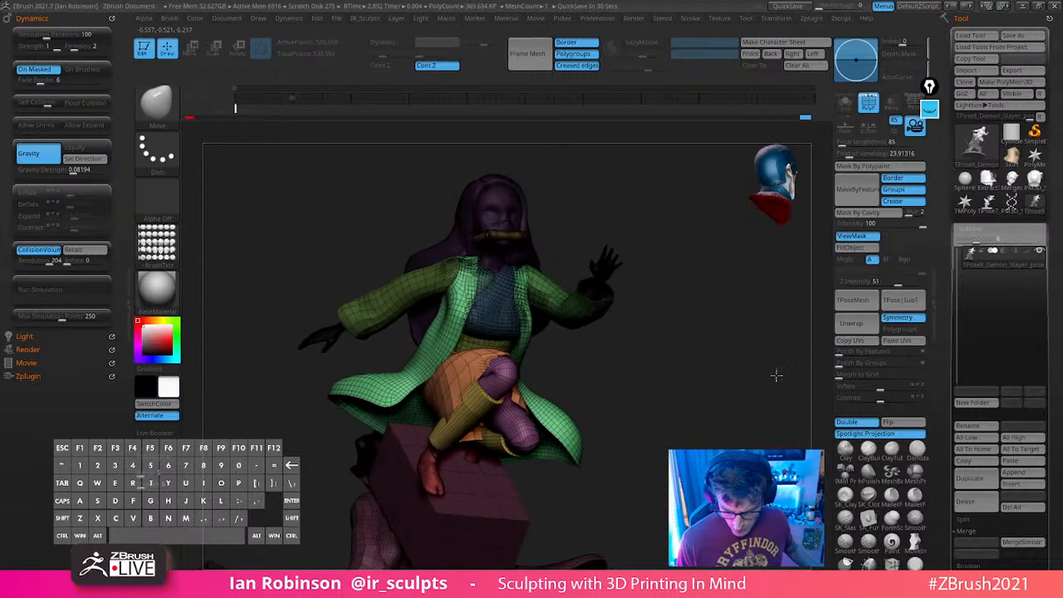
Isolate the box briefly, restore all parts, and invert the mask so that the girl's upper body stays editable
{"action": "left_click_drag", "start_coordinate": [617, 362], "coordinate": [605, 386]}
{"action": "left_click", "coordinate": [517, 477], "text": "ctrl+shift"}
{"action": "mouse_move", "coordinate": [665, 441]}
{"action": "left_mouse_down", "text": "alt"}
{"action": "mouse_move", "coordinate": [687, 354]}
{"action": "mouse_move", "coordinate": [664, 309]}
{"action": "mouse_move", "coordinate": [661, 250]}
{"action": "mouse_move", "coordinate": [392, 529]}
{"action": "mouse_move", "coordinate": [397, 575]}
{"action": "mouse_move", "coordinate": [753, 567]}
{"action": "mouse_move", "coordinate": [735, 358]}
{"action": "mouse_move", "coordinate": [677, 363]}
{"action": "mouse_move", "coordinate": [707, 330]}
{"action": "mouse_move", "coordinate": [670, 356]}
{"action": "mouse_move", "coordinate": [639, 339]}
{"action": "mouse_move", "coordinate": [672, 377]}
{"action": "mouse_move", "coordinate": [551, 351]}
{"action": "left_mouse_up", "text": "alt"}
{"action": "left_click", "coordinate": [698, 331], "text": "ctrl+shift"}
{"action": "left_click", "coordinate": [669, 351], "text": "ctrl"}
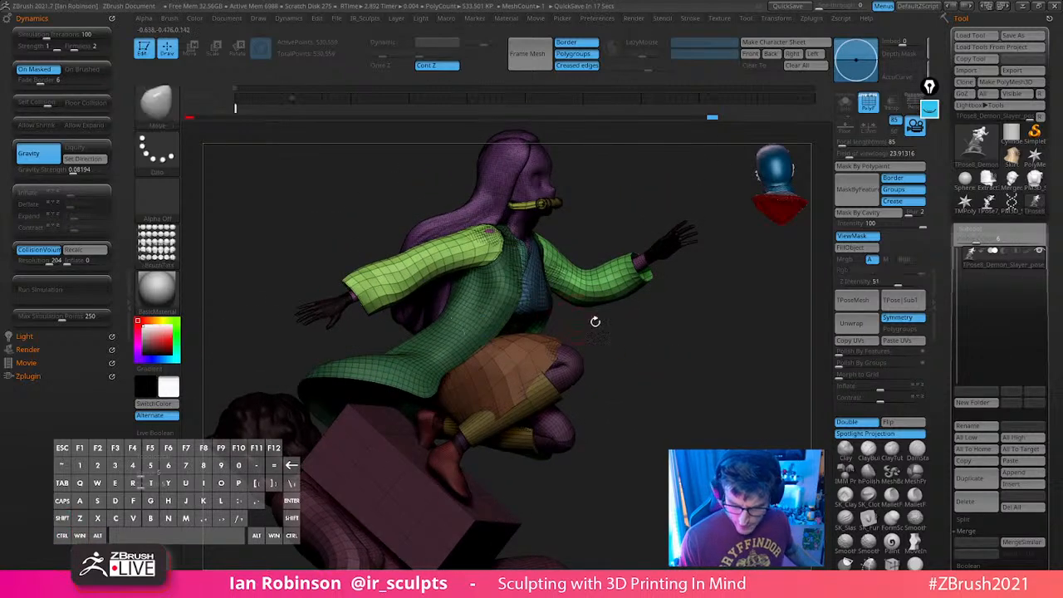
Hide the girl's green coat to expose the waist and torso
{"action": "left_click_drag", "start_coordinate": [593, 315], "coordinate": [594, 343]}
{"action": "left_click", "coordinate": [564, 334], "text": "ctrl+shift"}
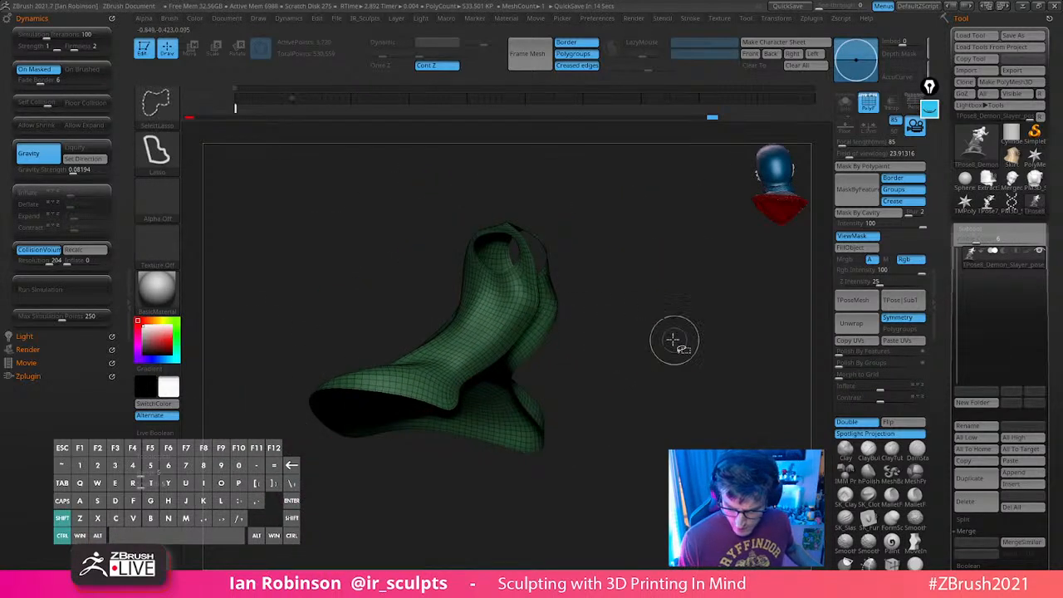
{"action": "left_click", "coordinate": [673, 339], "text": "ctrl+shift"}
{"action": "left_click_drag", "start_coordinate": [671, 332], "coordinate": [680, 307]}
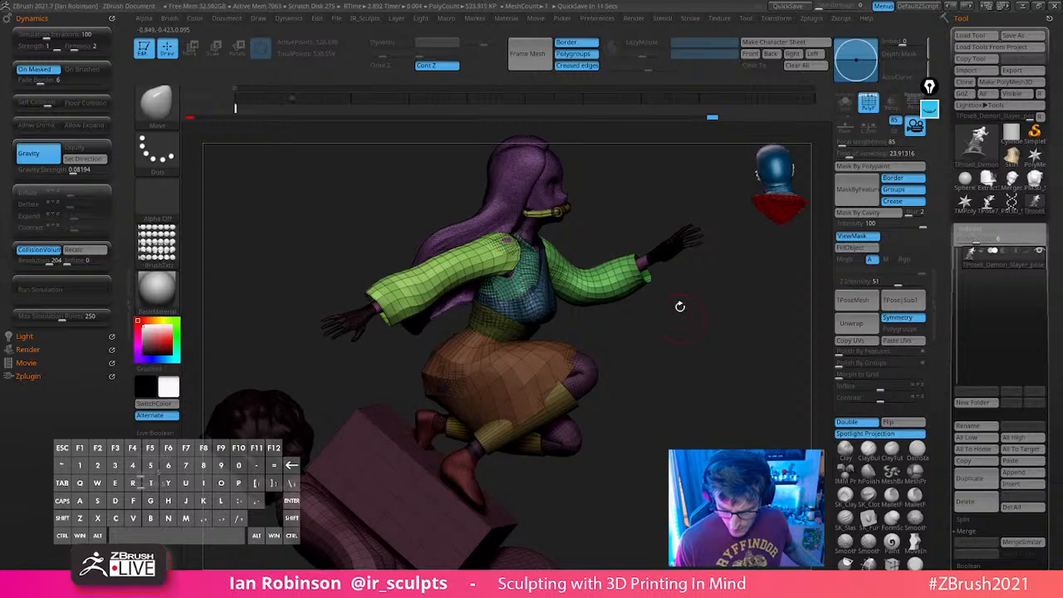
Centre the gizmo on the unmasked upper body and nudge the wrap top's waist edge with the Move brush
{"action": "key", "text": "w"}
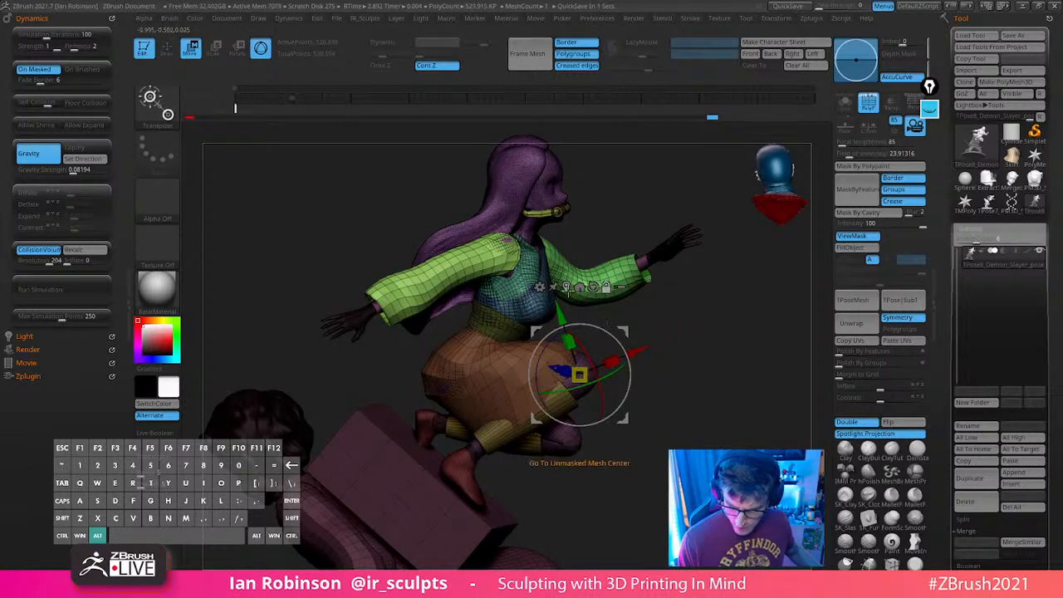
{"action": "left_click", "coordinate": [568, 288], "text": "alt"}
{"action": "key", "text": "q"}
{"action": "left_click_drag", "start_coordinate": [659, 342], "coordinate": [582, 348]}
{"action": "left_click_drag", "start_coordinate": [514, 328], "coordinate": [534, 321]}
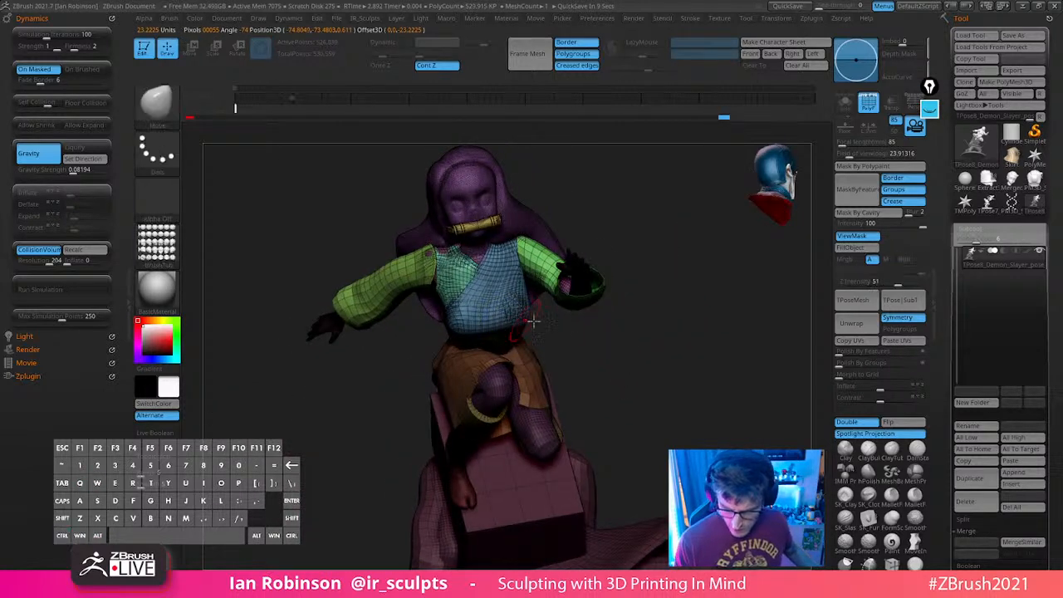
Place the gizmo at the girl's waist, try rotating her upper body about it, and undo the rotation
{"action": "key", "text": "w"}
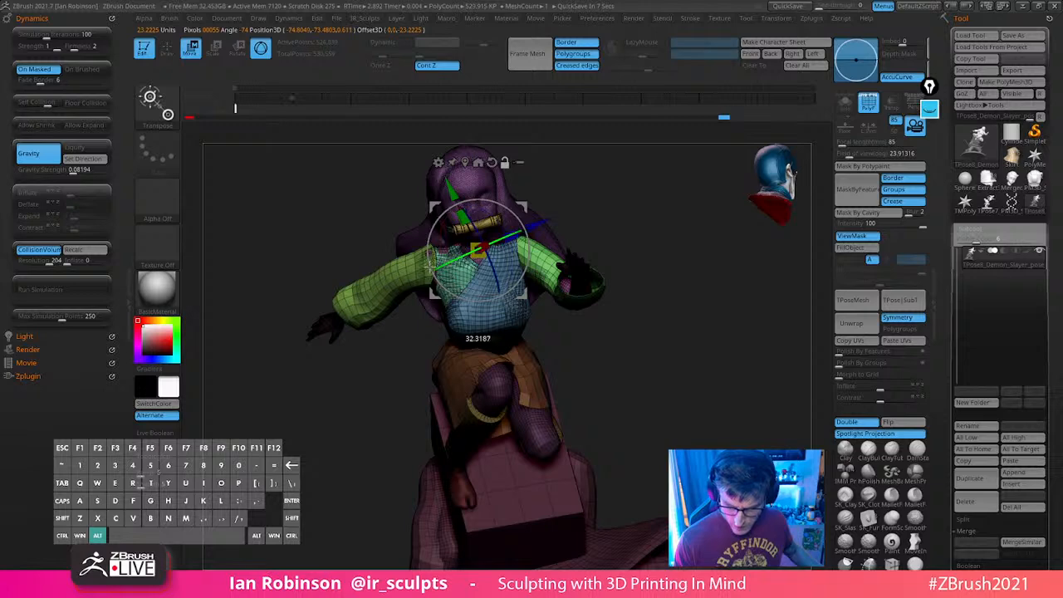
{"action": "left_click_drag", "start_coordinate": [644, 283], "coordinate": [478, 349]}
{"action": "left_click_drag", "start_coordinate": [711, 356], "coordinate": [607, 379]}
{"action": "left_click_drag", "start_coordinate": [538, 374], "coordinate": [729, 354], "text": "alt"}
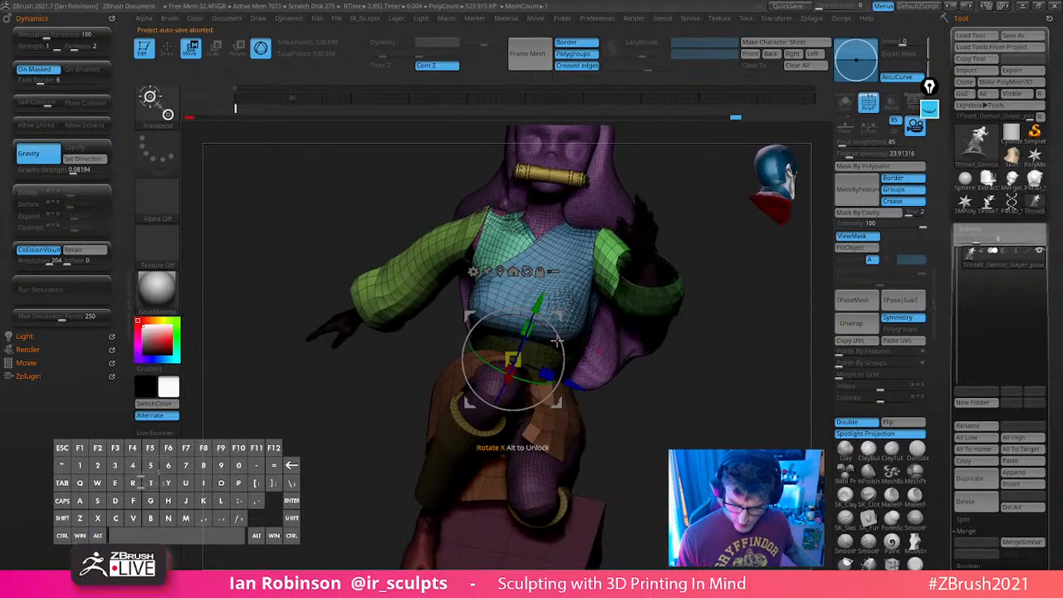
{"action": "left_click_drag", "start_coordinate": [560, 344], "coordinate": [553, 335]}
{"action": "key", "text": "ctrl+z"}
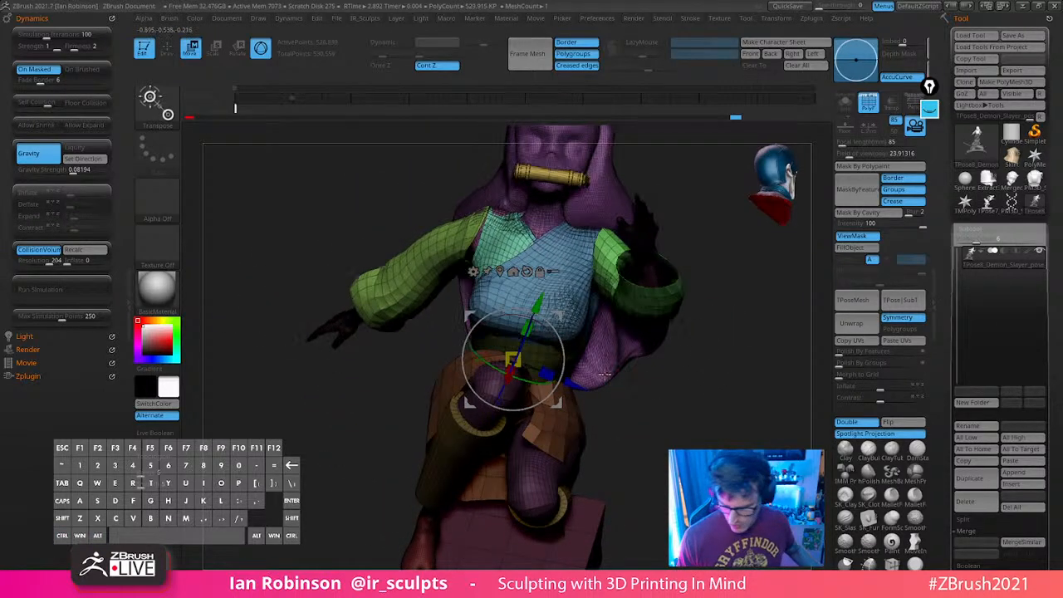
Bring the girl's hidden green coat back into view along with the rest of the figures
{"action": "key", "text": "q"}
{"action": "left_click", "coordinate": [679, 357], "text": "ctrl+shift"}
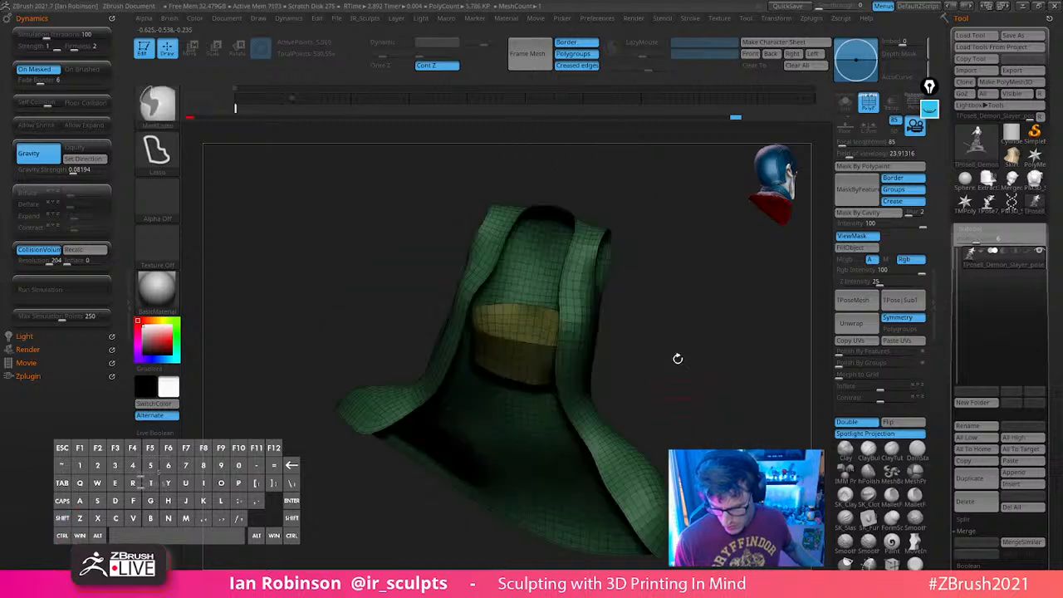
{"action": "left_click", "coordinate": [673, 374], "text": "ctrl+shift"}
{"action": "key", "text": "w"}
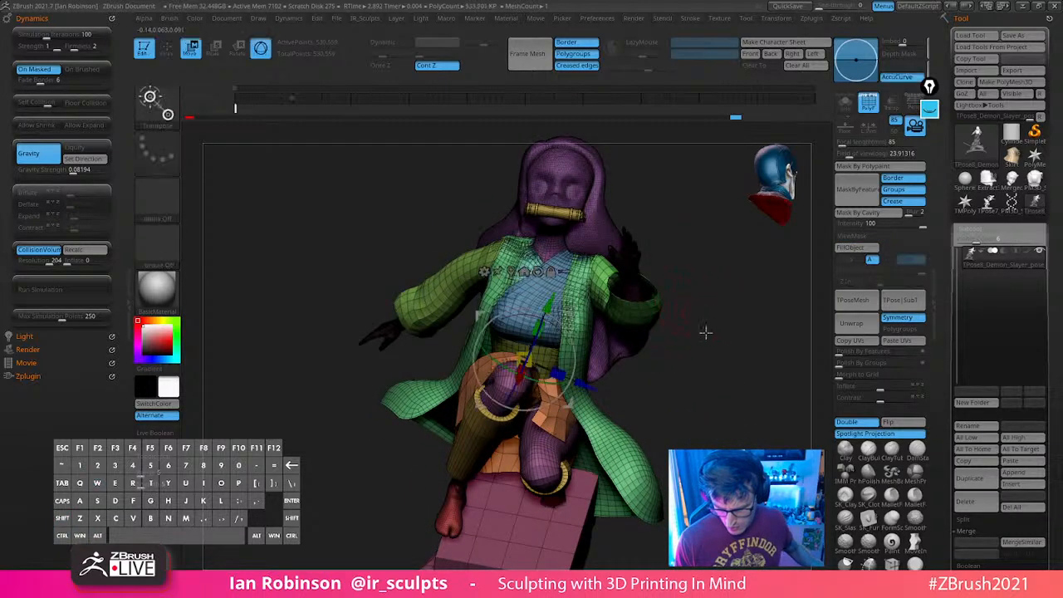
Tilt the girl's unmasked upper body about the waist gizmo on several axes and nudge it slightly along the torso
{"action": "left_click_drag", "start_coordinate": [570, 349], "coordinate": [568, 343]}
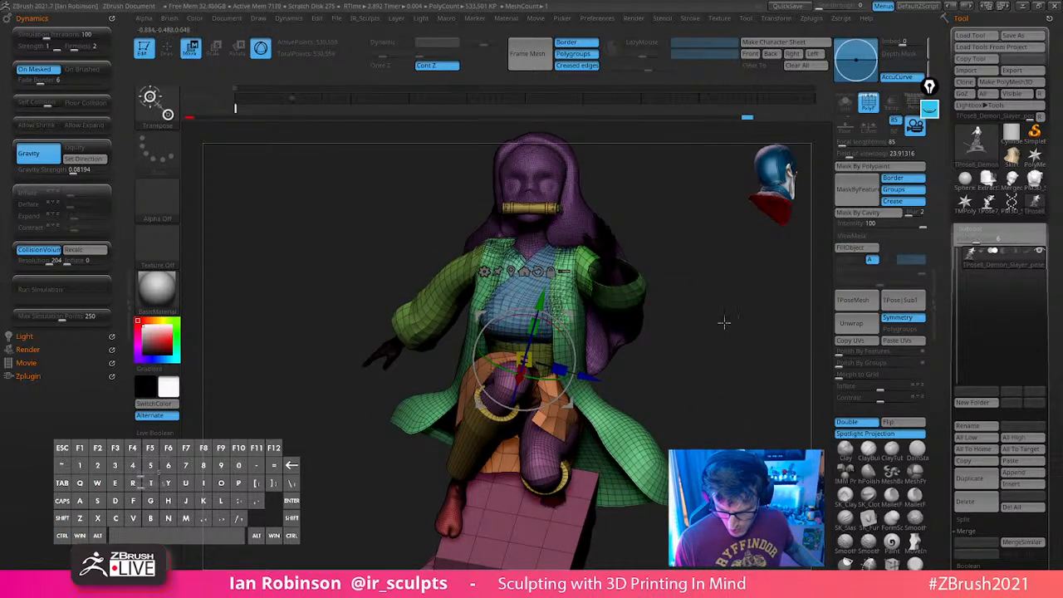
{"action": "left_click_drag", "start_coordinate": [724, 323], "coordinate": [528, 295]}
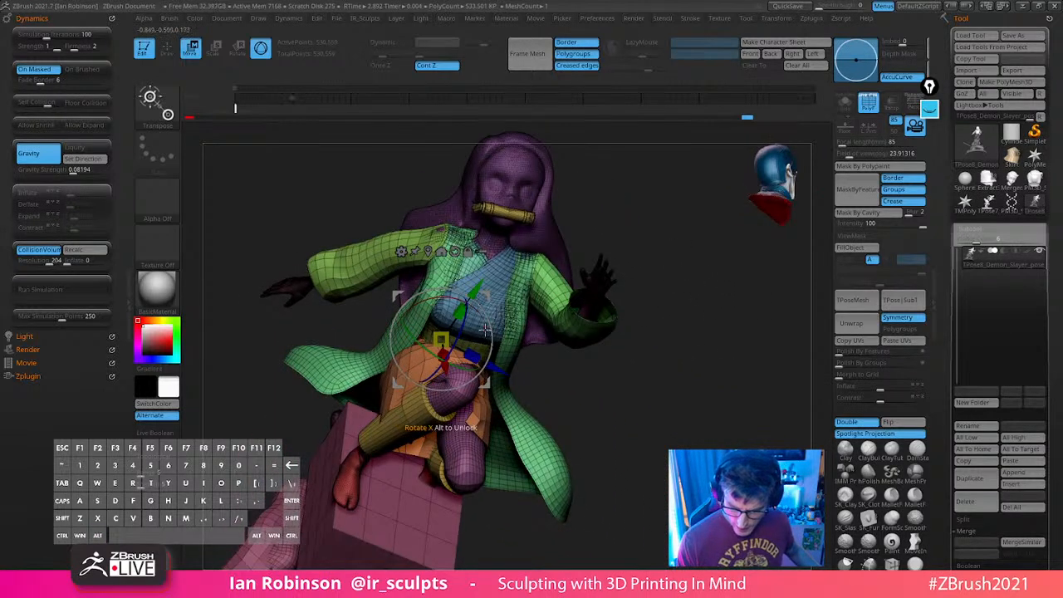
{"action": "left_click_drag", "start_coordinate": [485, 330], "coordinate": [462, 294]}
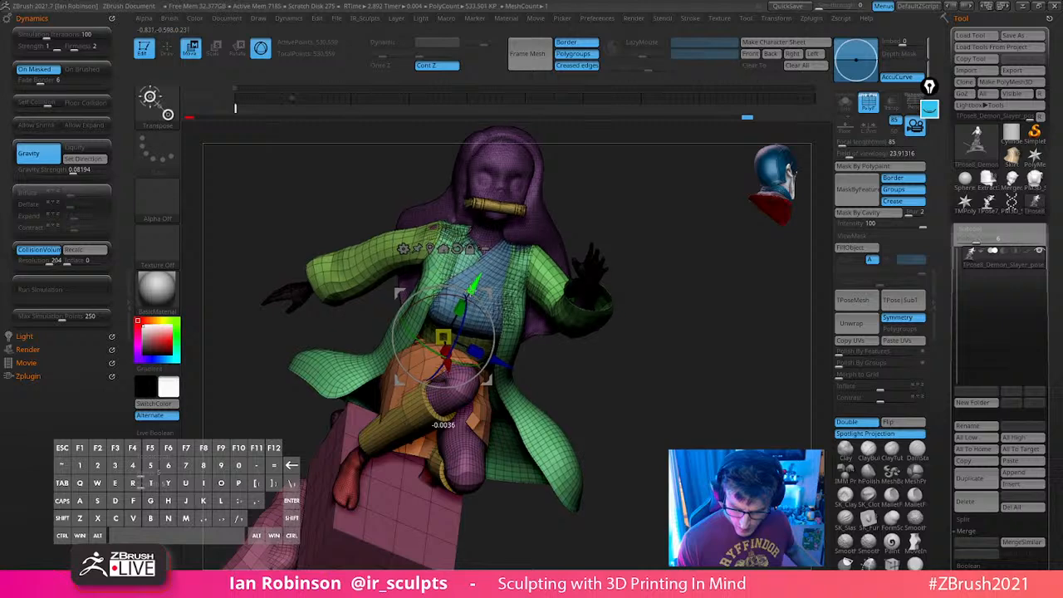
{"action": "left_click_drag", "start_coordinate": [647, 247], "coordinate": [663, 246]}
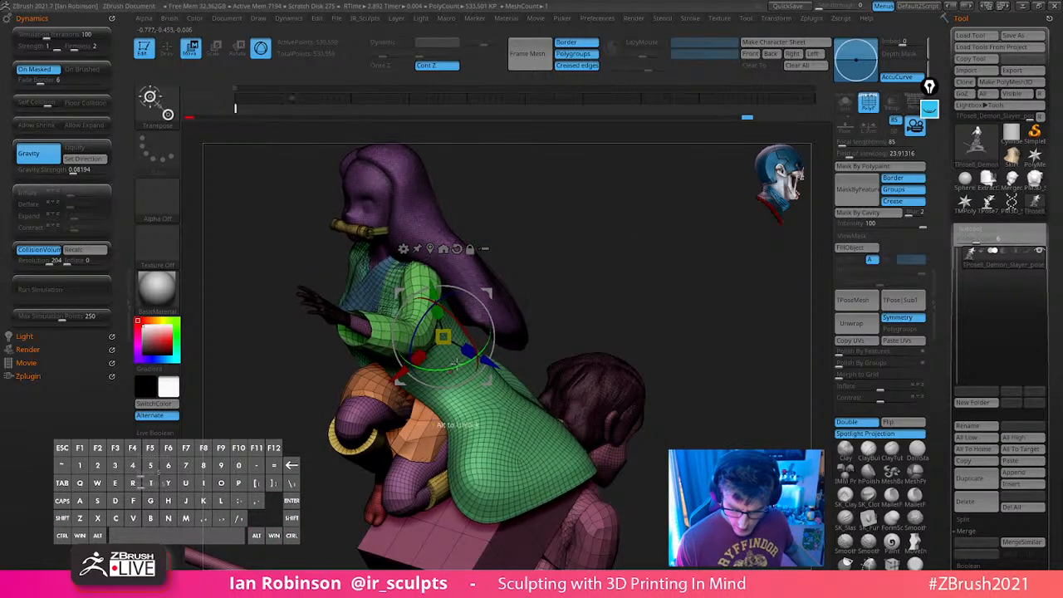
{"action": "left_click_drag", "start_coordinate": [489, 362], "coordinate": [491, 364]}
{"action": "left_click_drag", "start_coordinate": [573, 287], "coordinate": [706, 314]}
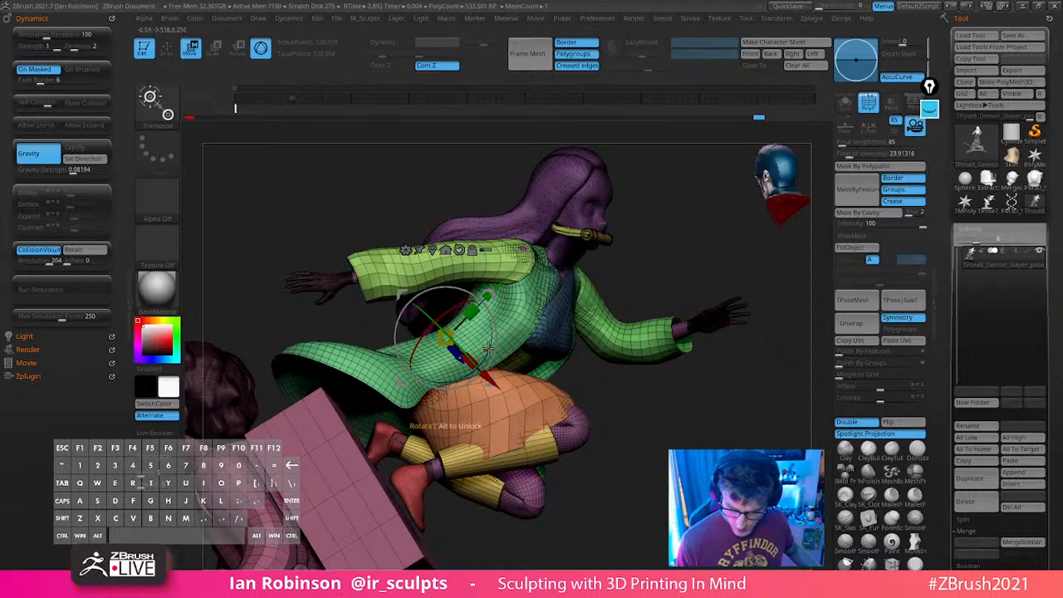
{"action": "left_click_drag", "start_coordinate": [489, 352], "coordinate": [489, 341]}
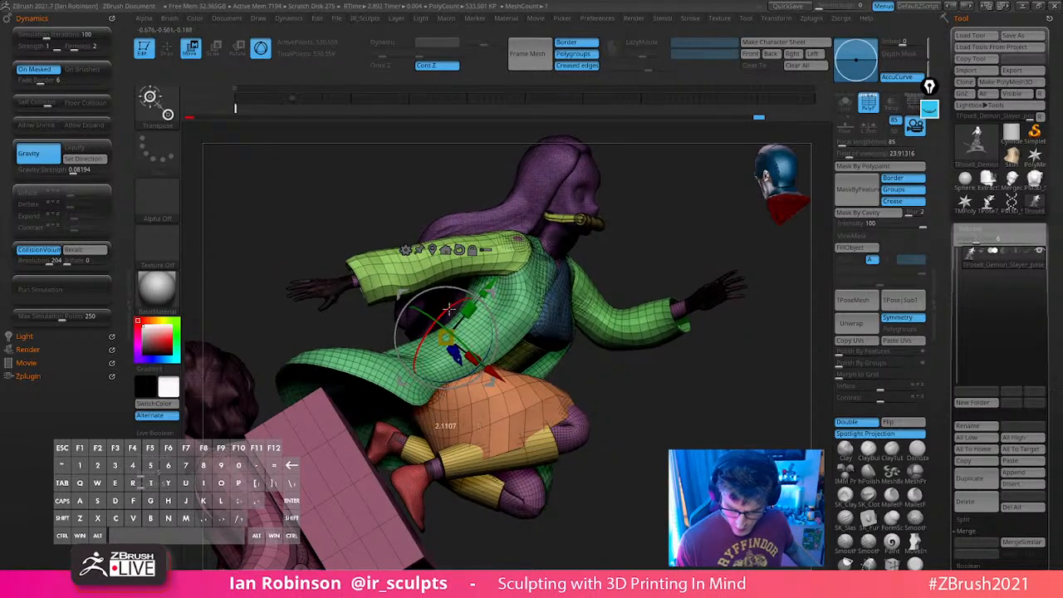
Shift the girl's upper body slightly sideways over her hips and try a small further tilt
{"action": "key", "text": "q"}
{"action": "left_click_drag", "start_coordinate": [676, 360], "coordinate": [684, 418]}
{"action": "mouse_move", "coordinate": [700, 415]}
{"action": "left_mouse_down"}
{"action": "mouse_move", "coordinate": [689, 414]}
{"action": "mouse_move", "coordinate": [712, 382]}
{"action": "left_mouse_up"}
{"action": "key", "text": "w"}
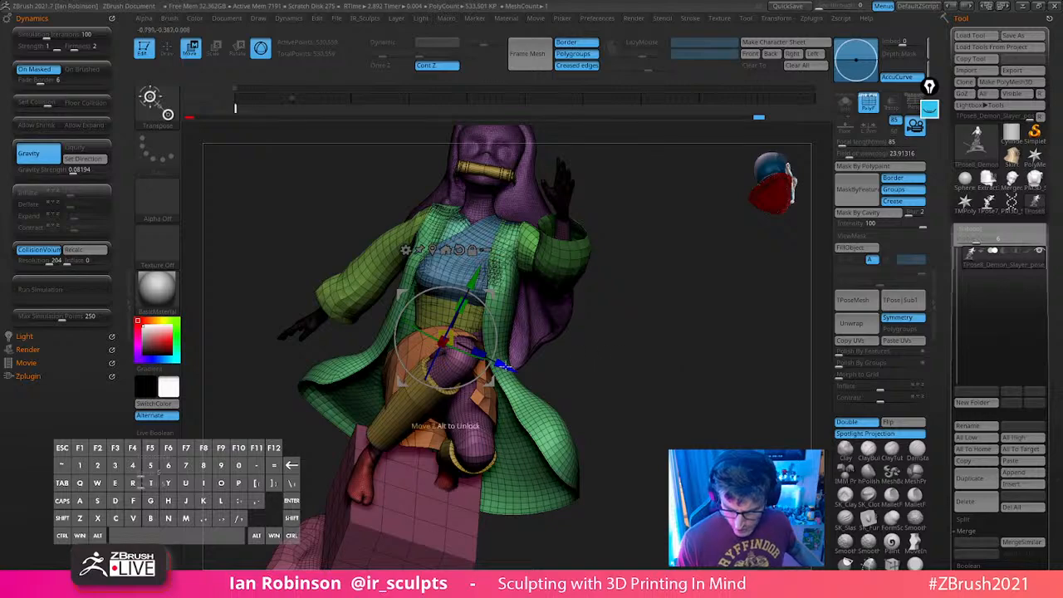
{"action": "left_click_drag", "start_coordinate": [505, 365], "coordinate": [512, 370]}
{"action": "mouse_move", "coordinate": [662, 312]}
{"action": "left_mouse_down"}
{"action": "mouse_move", "coordinate": [688, 387]}
{"action": "mouse_move", "coordinate": [686, 368]}
{"action": "mouse_move", "coordinate": [708, 374]}
{"action": "mouse_move", "coordinate": [668, 354]}
{"action": "mouse_move", "coordinate": [657, 368]}
{"action": "mouse_move", "coordinate": [532, 373]}
{"action": "mouse_move", "coordinate": [689, 373]}
{"action": "mouse_move", "coordinate": [723, 389]}
{"action": "mouse_move", "coordinate": [636, 363]}
{"action": "mouse_move", "coordinate": [683, 379]}
{"action": "left_mouse_up"}
{"action": "key", "text": "q"}
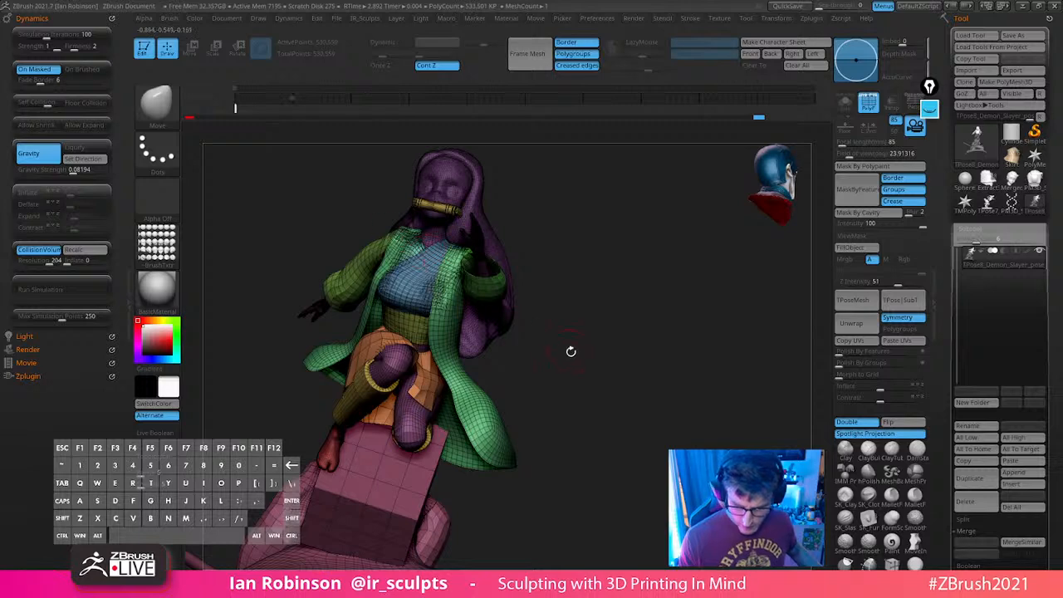
{"action": "key", "text": "w"}
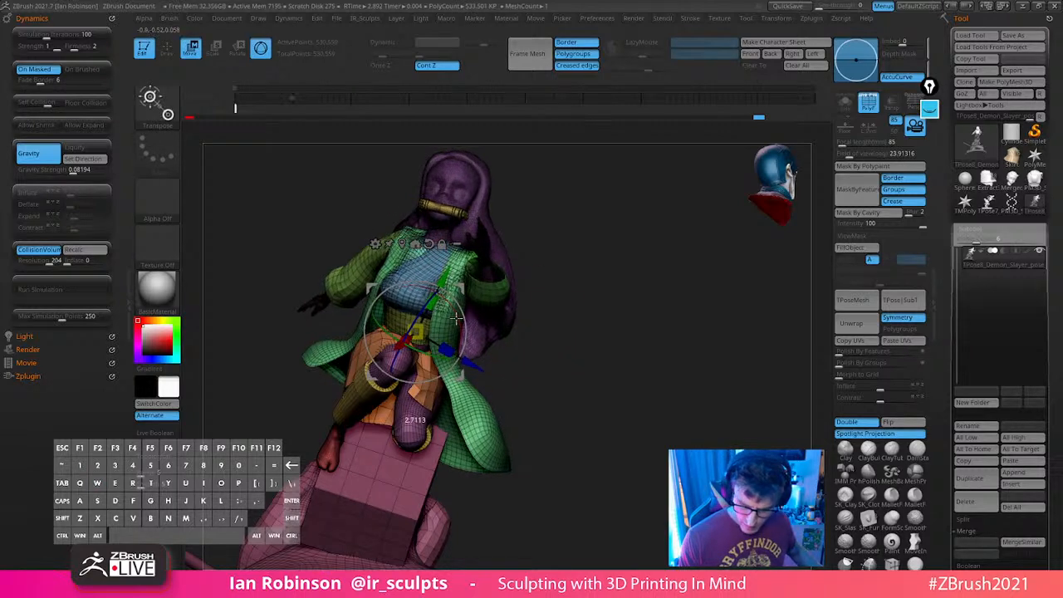
Turn mask shading on and mask the box and supporting figure so only the girl's hips and legs stay editable
{"action": "key", "text": "ctrl+h"}
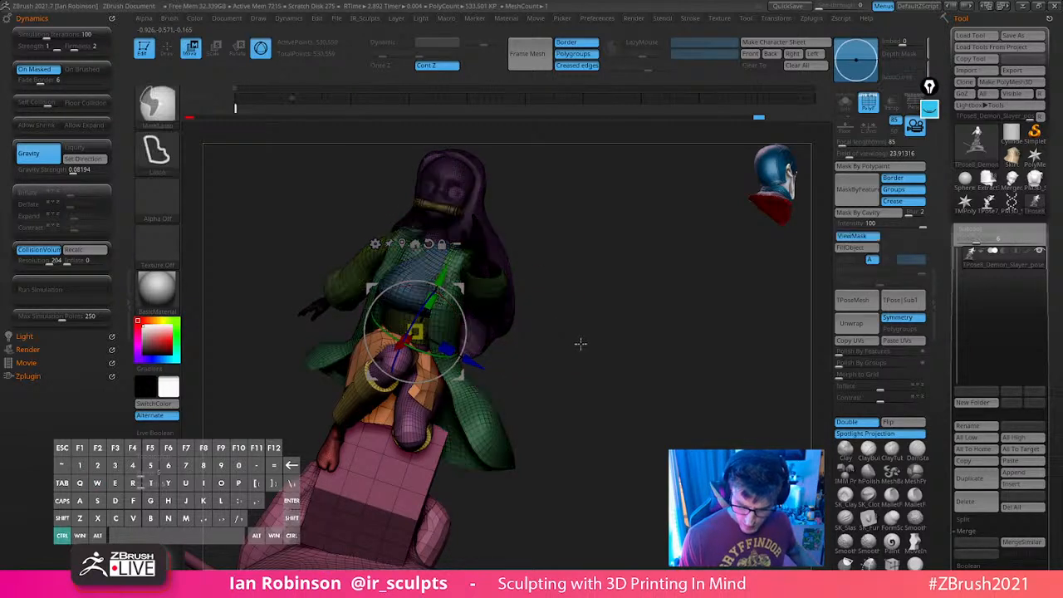
{"action": "left_click_drag", "start_coordinate": [598, 421], "coordinate": [527, 420]}
{"action": "key", "text": "shift+z"}
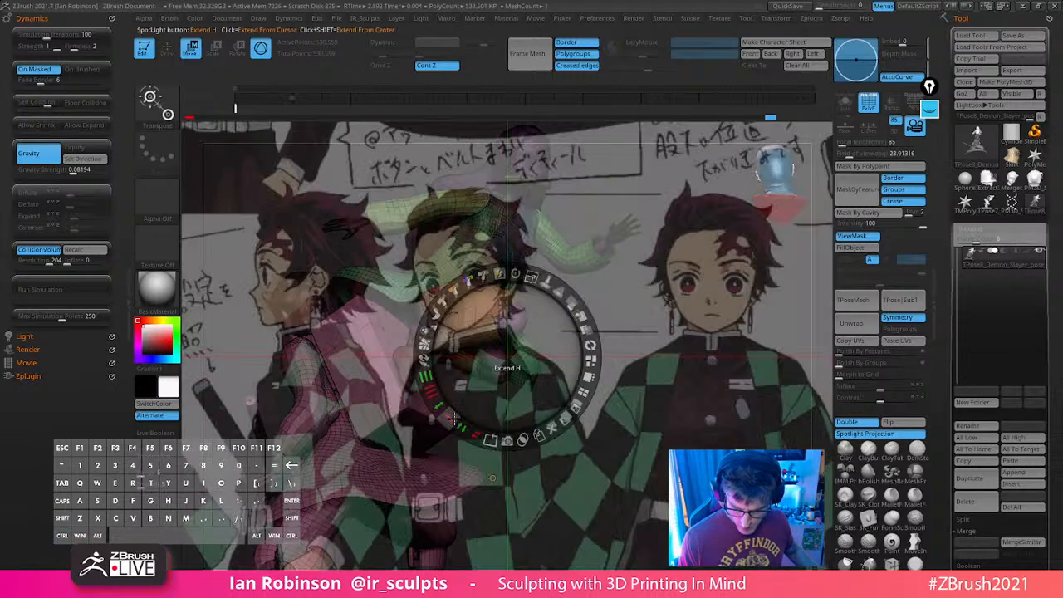
{"action": "key", "text": "shift+z"}
{"action": "key", "text": "q"}
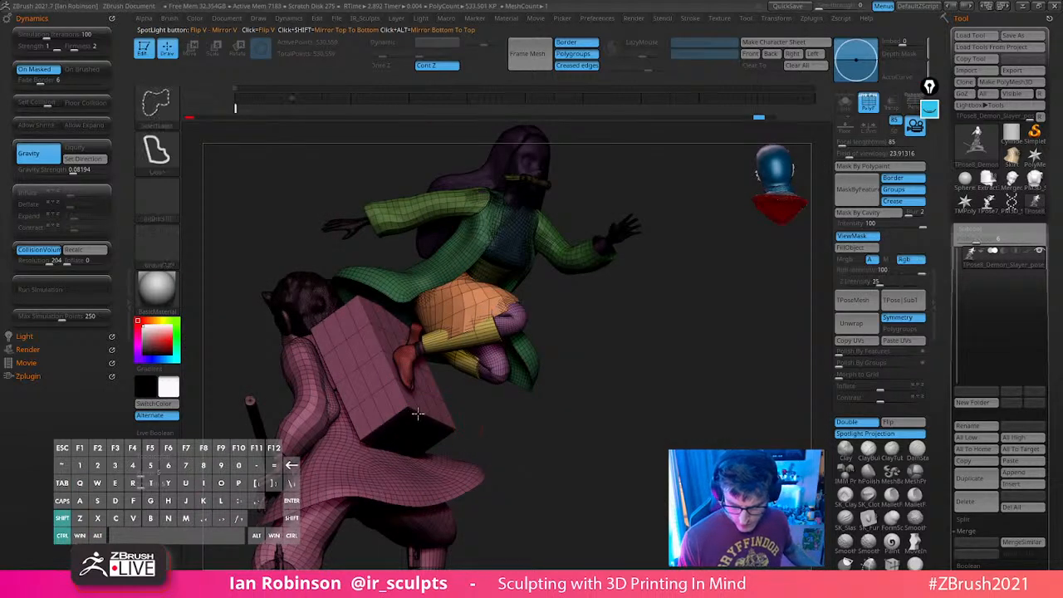
{"action": "left_click", "coordinate": [419, 412], "text": "ctrl+shift"}
{"action": "left_click", "coordinate": [544, 391], "text": "ctrl"}
{"action": "left_click", "coordinate": [544, 391], "text": "ctrl+shift"}
{"action": "key", "text": "w"}
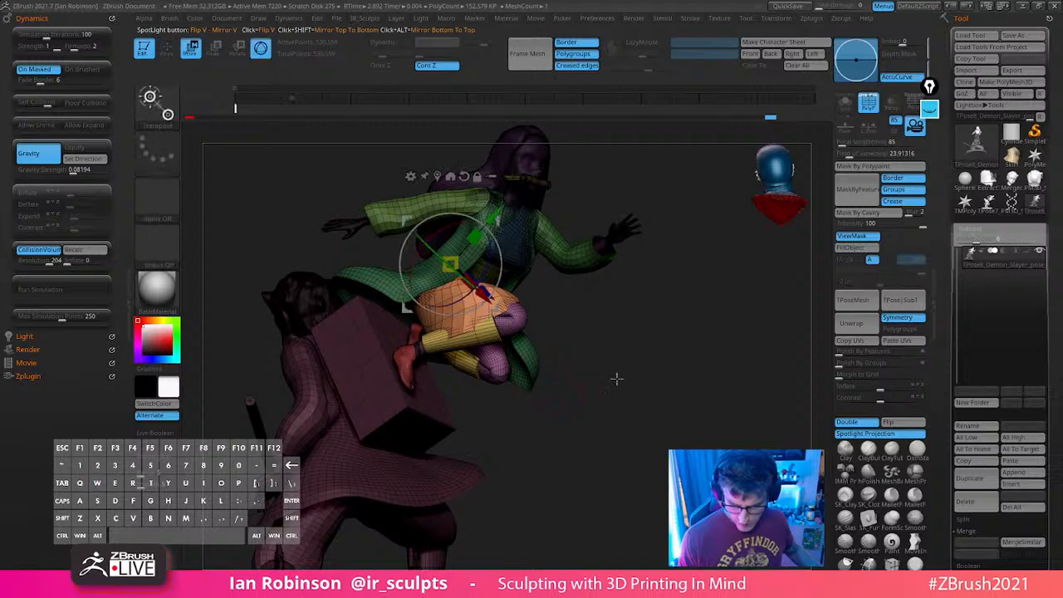
Rotate the girl's unmasked hips and legs about the waist gizmo to align them with her upper body
{"action": "left_click_drag", "start_coordinate": [617, 375], "coordinate": [498, 253]}
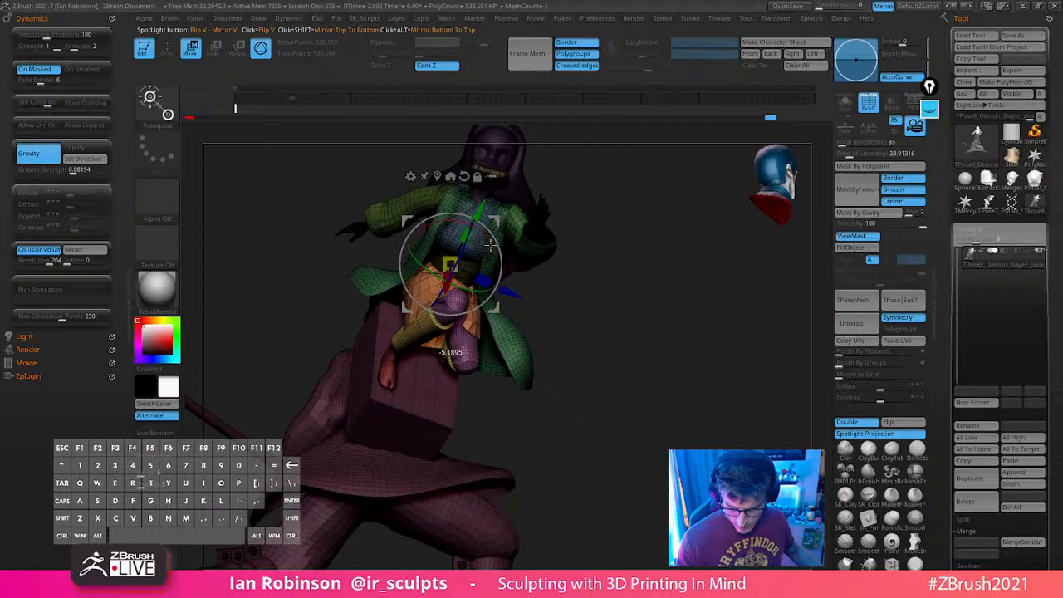
{"action": "left_click_drag", "start_coordinate": [641, 282], "coordinate": [565, 311], "text": "alt"}
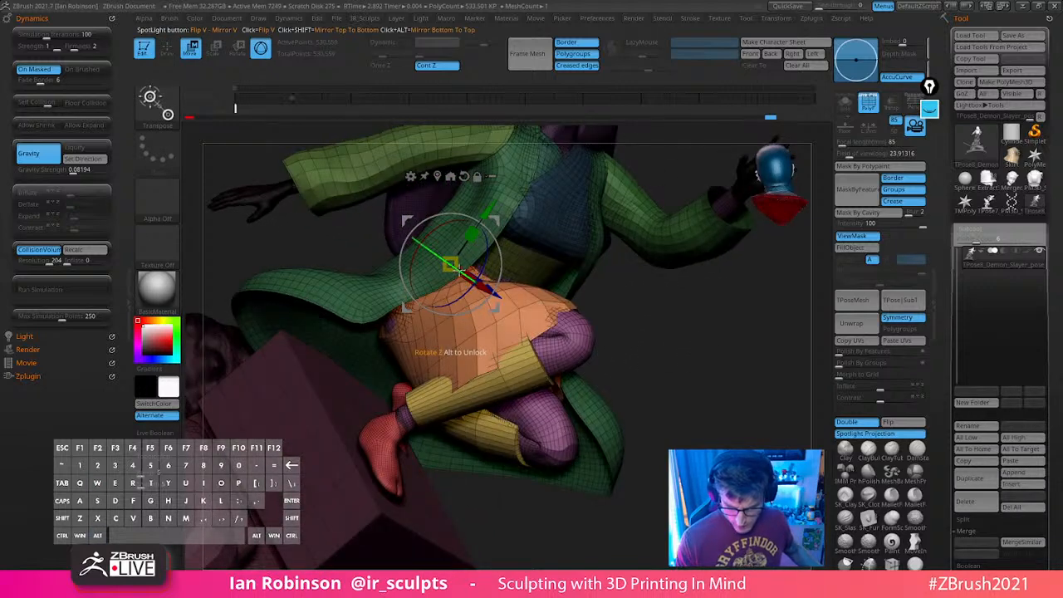
{"action": "mouse_move", "coordinate": [475, 274]}
{"action": "left_mouse_down"}
{"action": "mouse_move", "coordinate": [478, 264]}
{"action": "mouse_move", "coordinate": [689, 314]}
{"action": "mouse_move", "coordinate": [726, 305]}
{"action": "mouse_move", "coordinate": [722, 324]}
{"action": "left_mouse_up"}
Clear the mask and turn off the polygroup wireframe to show the plain sculpture
{"action": "key", "text": "q"}
{"action": "left_click_drag", "start_coordinate": [721, 324], "coordinate": [712, 387]}
{"action": "left_click", "coordinate": [727, 372], "text": "ctrl"}
{"action": "key", "text": "shift+f"}
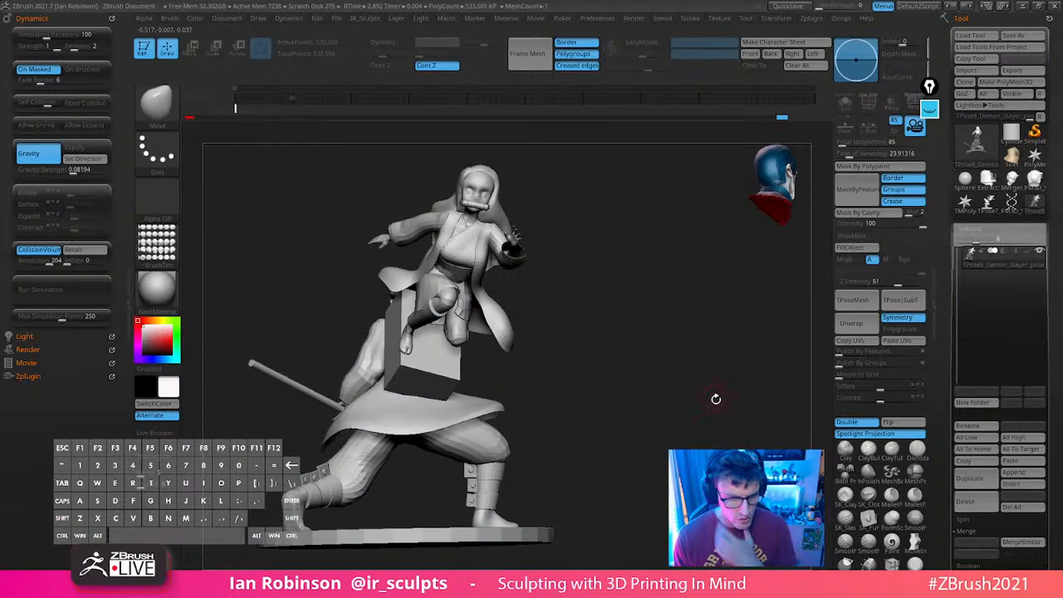
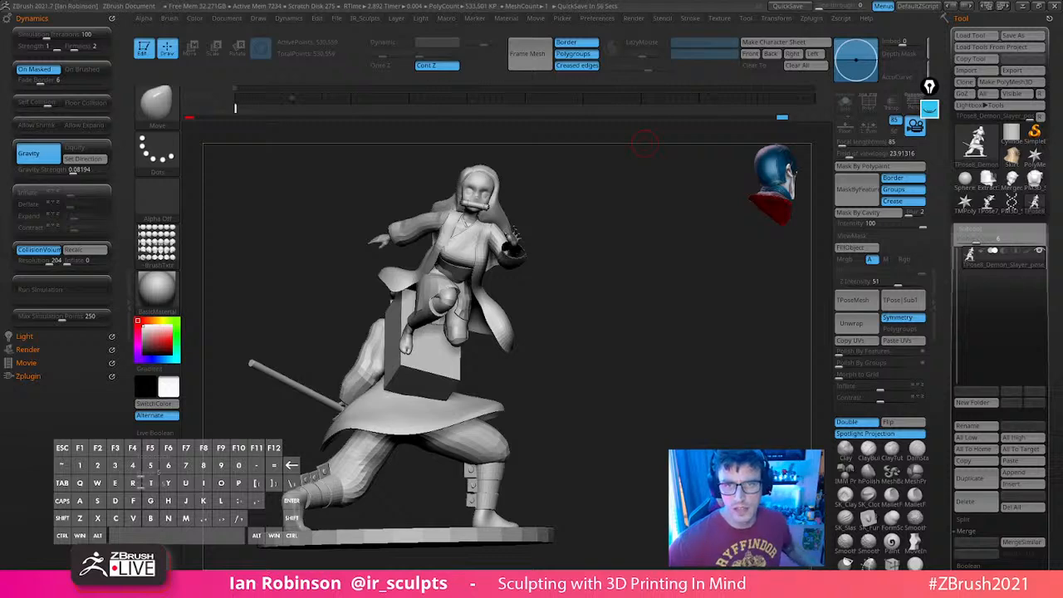
Switch to the browser, open the IR Sculpts YouTube channel from the Linktree page and dismiss the Language Reactor dialog
{"action": "key", "text": "alt+Tab"}
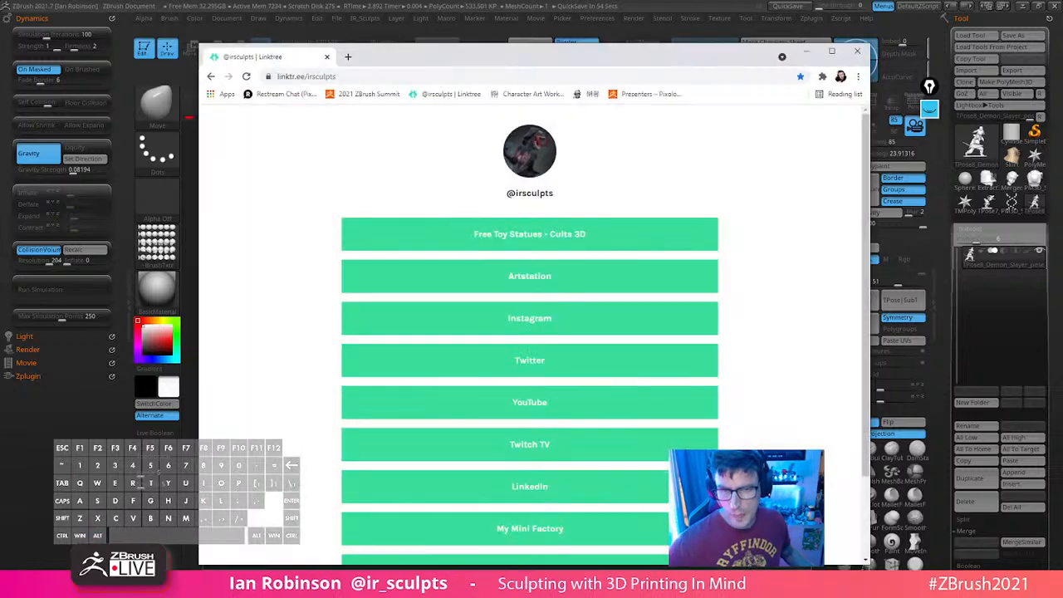
{"action": "left_click", "coordinate": [398, 74]}
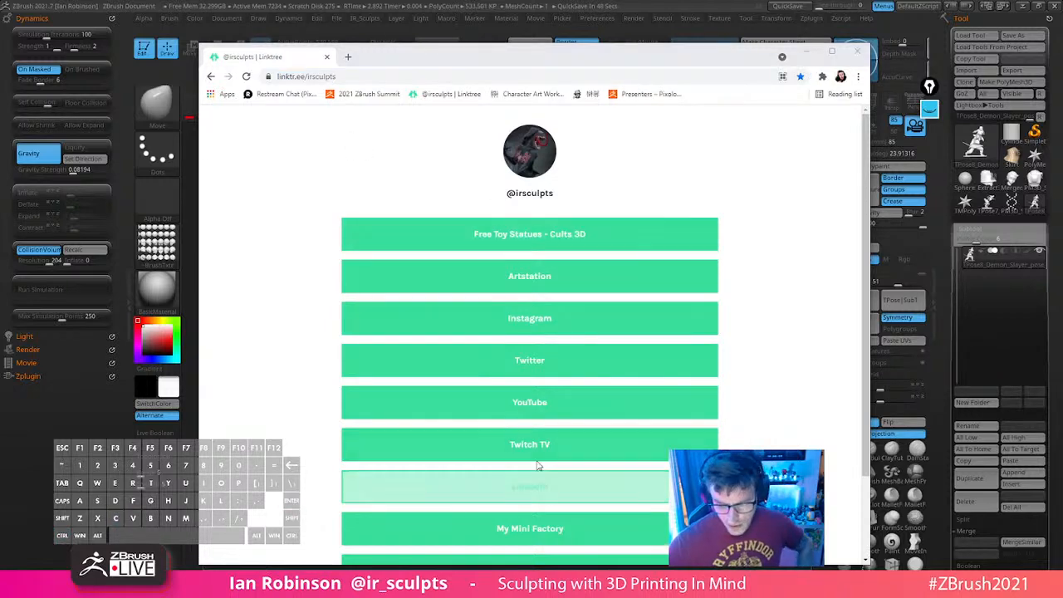
{"action": "left_click", "coordinate": [517, 402]}
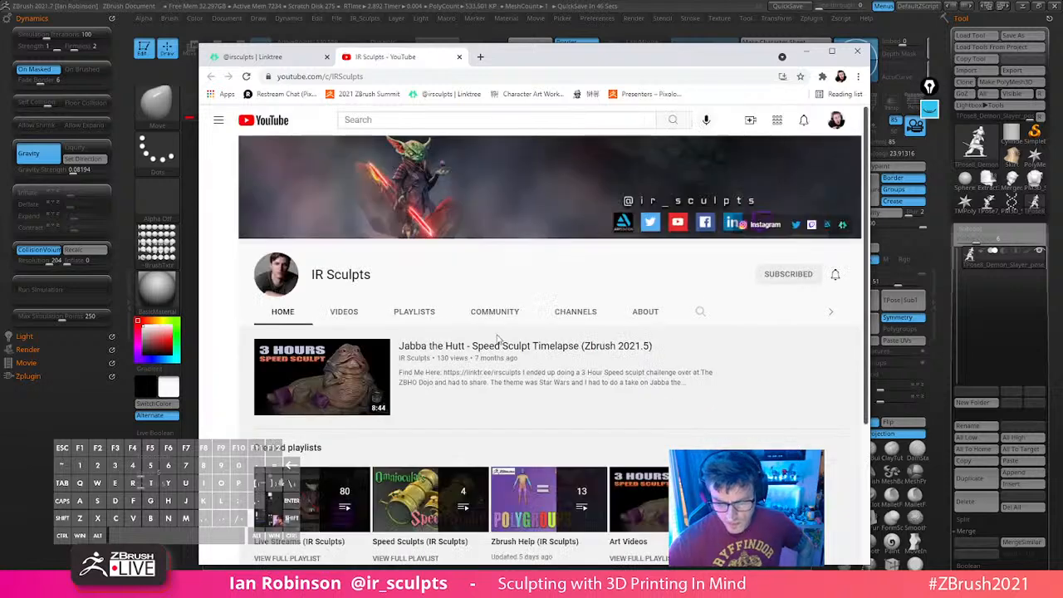
{"action": "scroll", "coordinate": [350, 485], "scroll_direction": "down", "scroll_amount": 1}
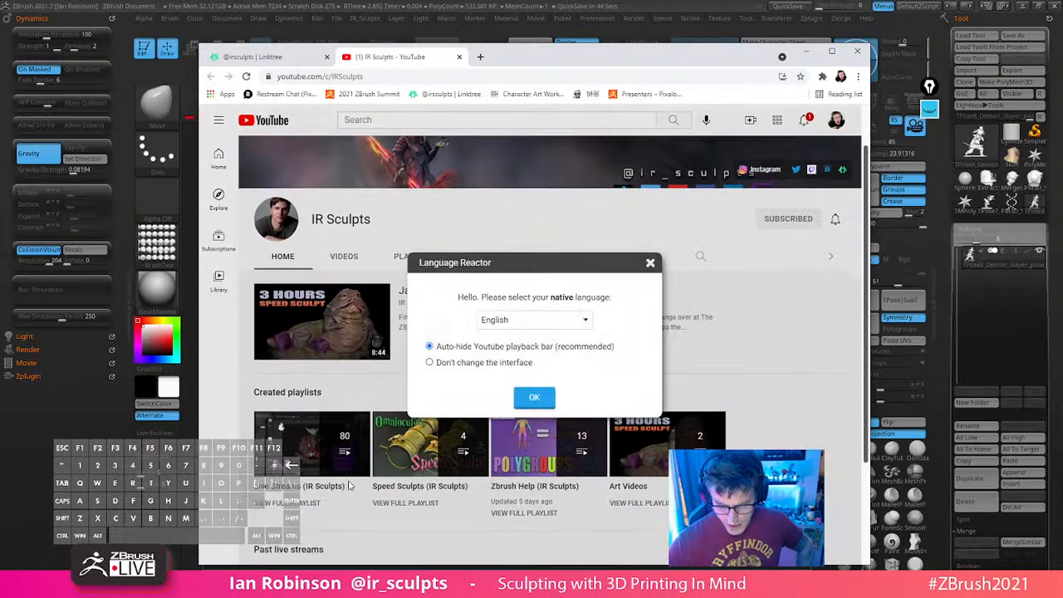
{"action": "left_click", "coordinate": [650, 263]}
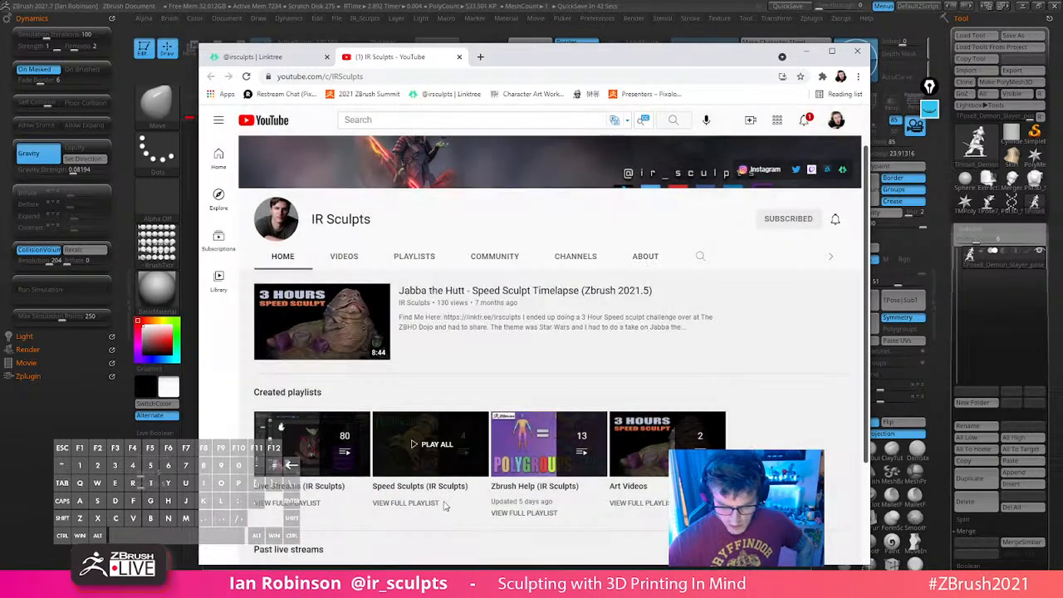
Open the Zbrush Help playlist, browse its tutorials with the subtitles panel hidden, and return to ZBrush
{"action": "left_click", "coordinate": [522, 484]}
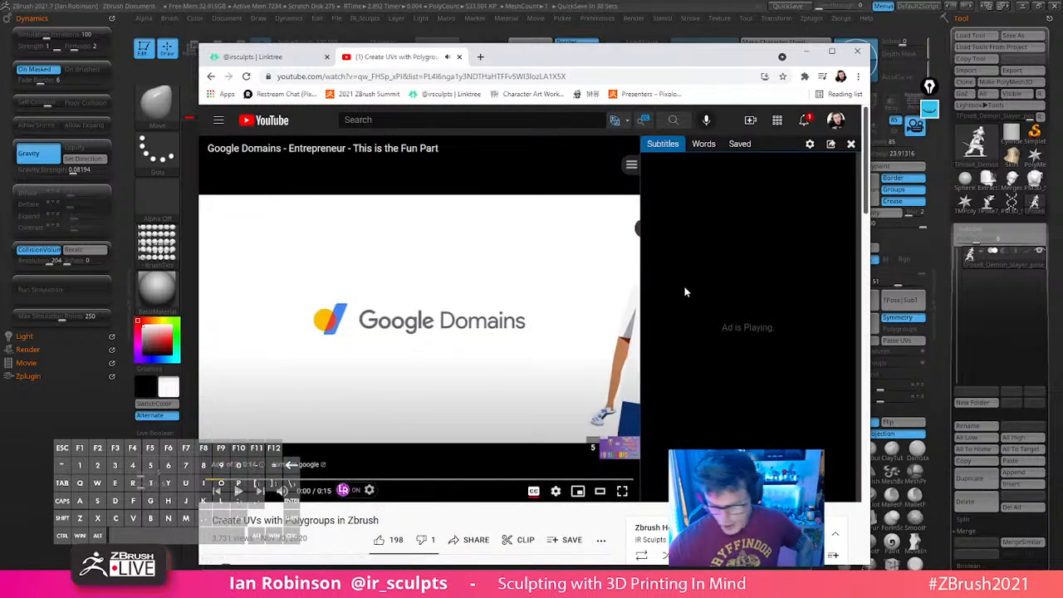
{"action": "left_click", "coordinate": [851, 143]}
{"action": "scroll", "coordinate": [773, 328], "scroll_direction": "down", "scroll_amount": 2}
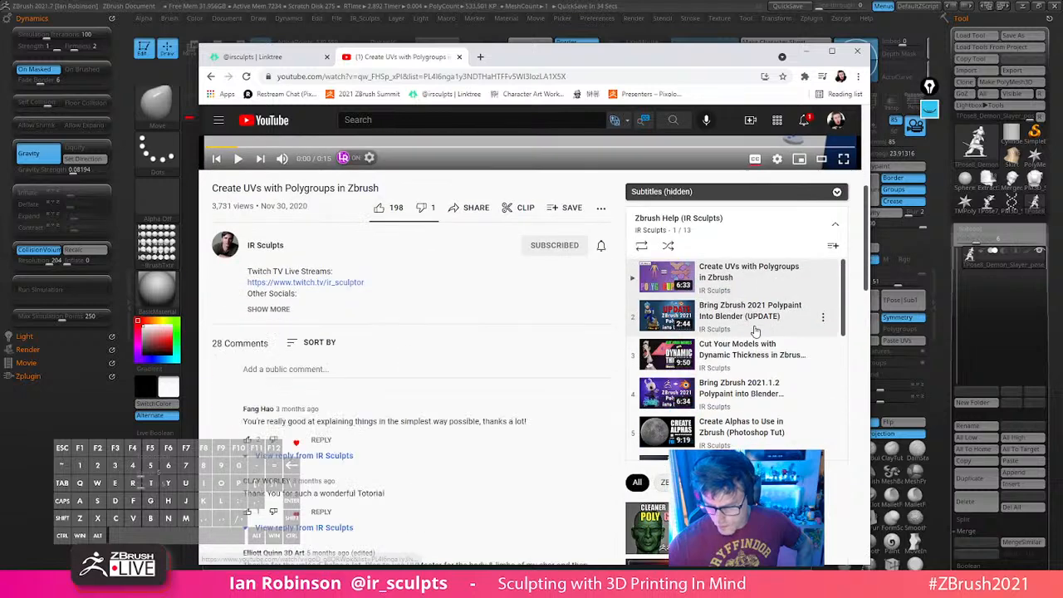
{"action": "scroll", "coordinate": [735, 306], "scroll_direction": "down", "scroll_amount": 2}
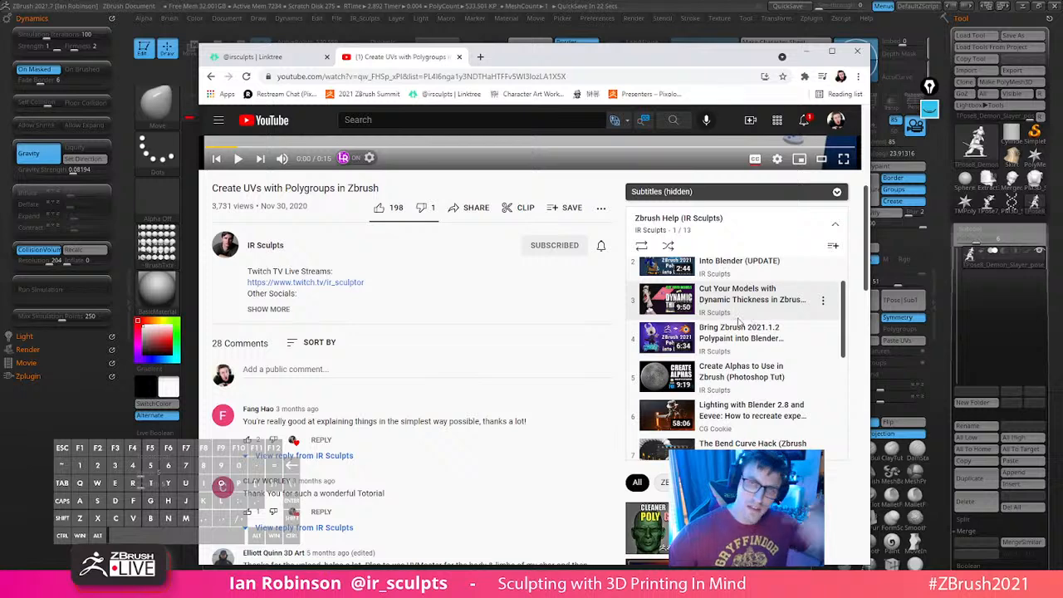
{"action": "left_click", "coordinate": [808, 55]}
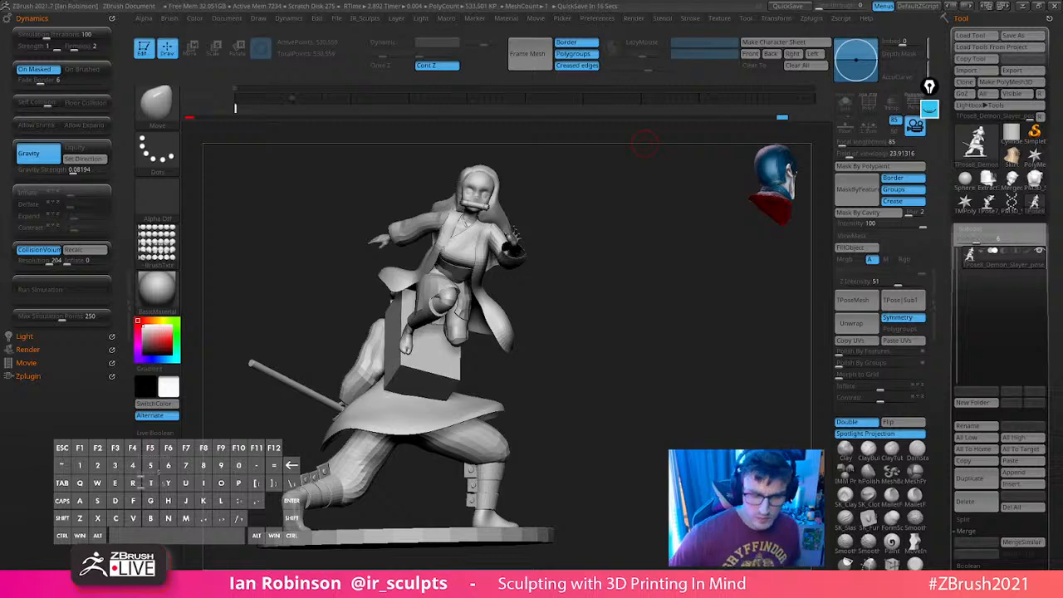
{"action": "left_click_drag", "start_coordinate": [646, 145], "coordinate": [618, 390]}
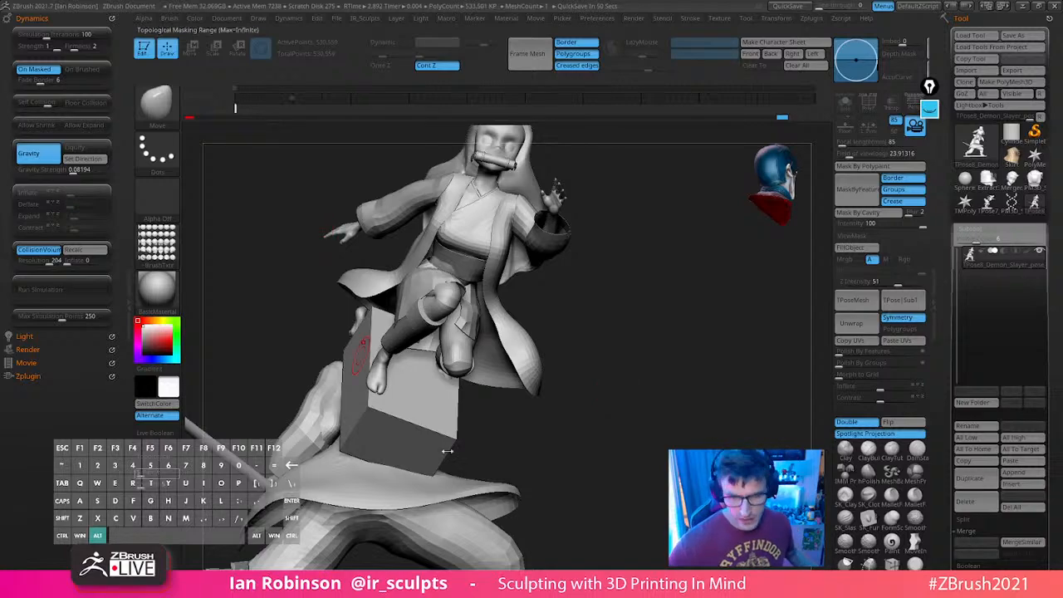
Switch back to the browser and search YouTube for "pixologic irsculpts"
{"action": "key", "text": "alt+Tab"}
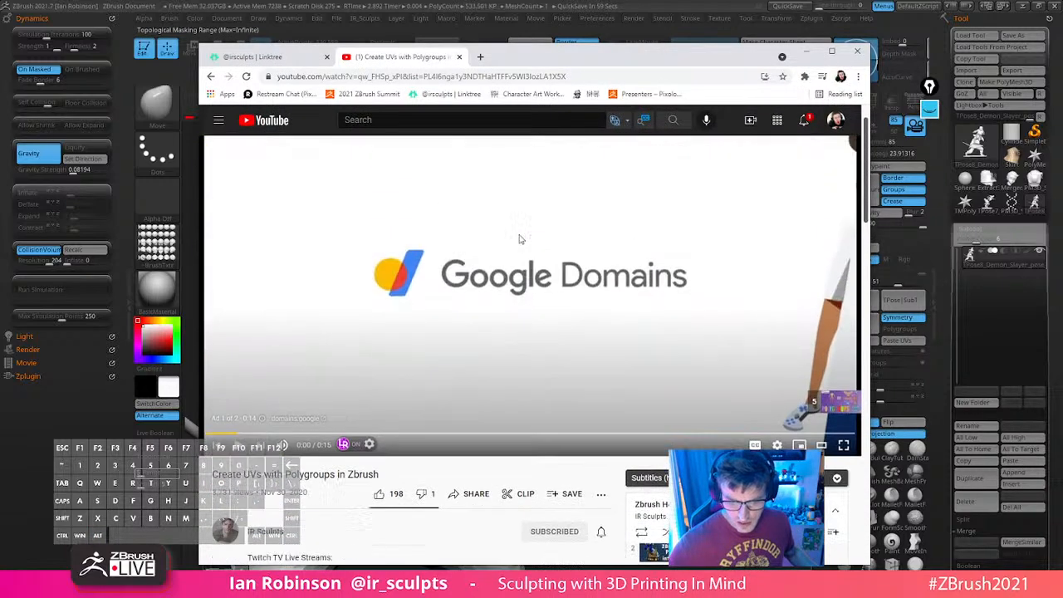
{"action": "left_click", "coordinate": [350, 126]}
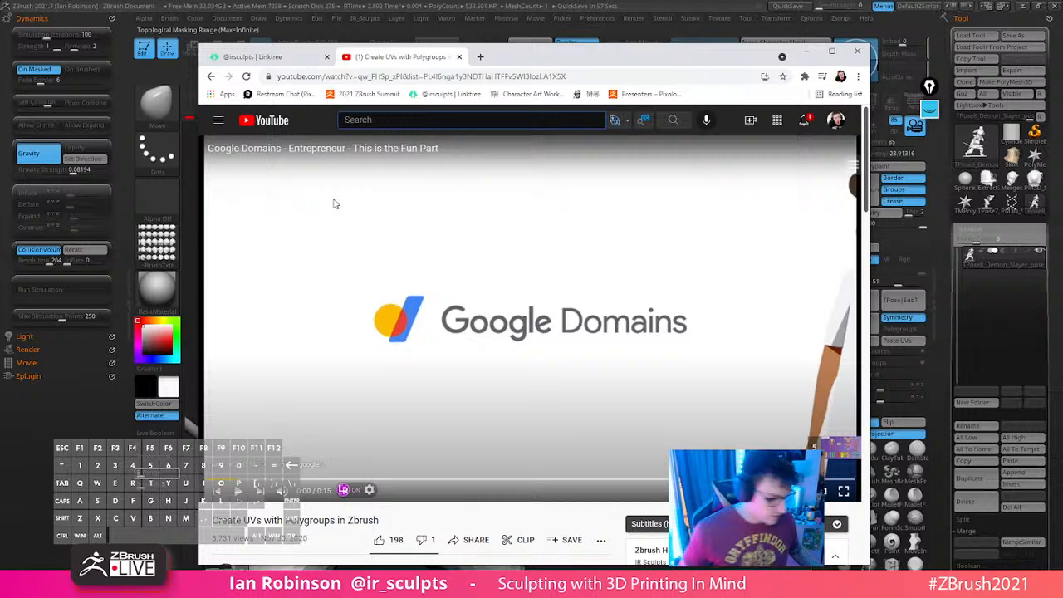
{"action": "type", "text": "pixolo"}
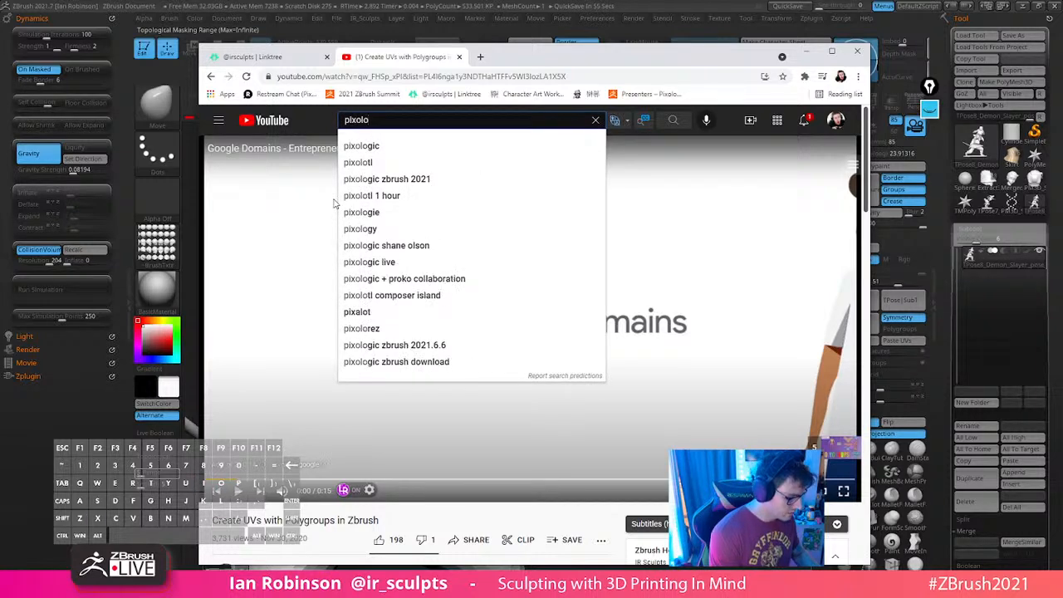
{"action": "type", "text": "gic "}
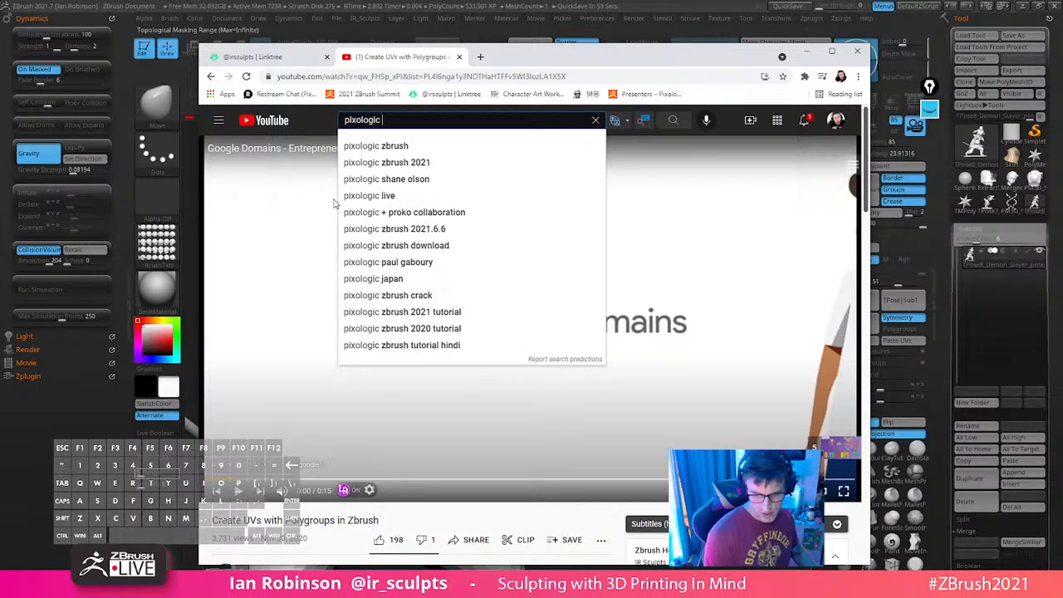
{"action": "type", "text": "irsculpts"}
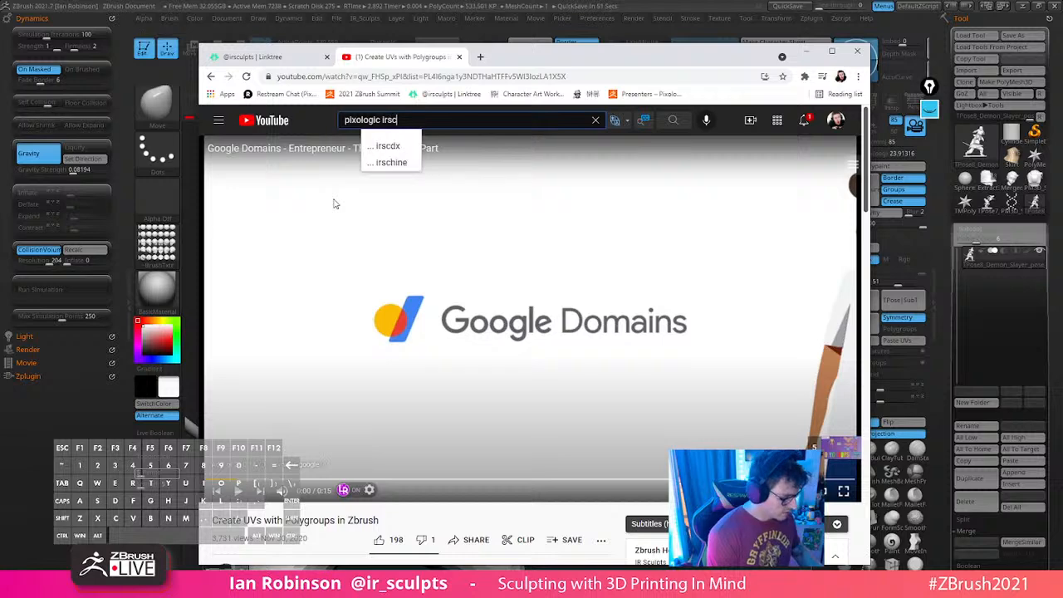
{"action": "key", "text": "Return"}
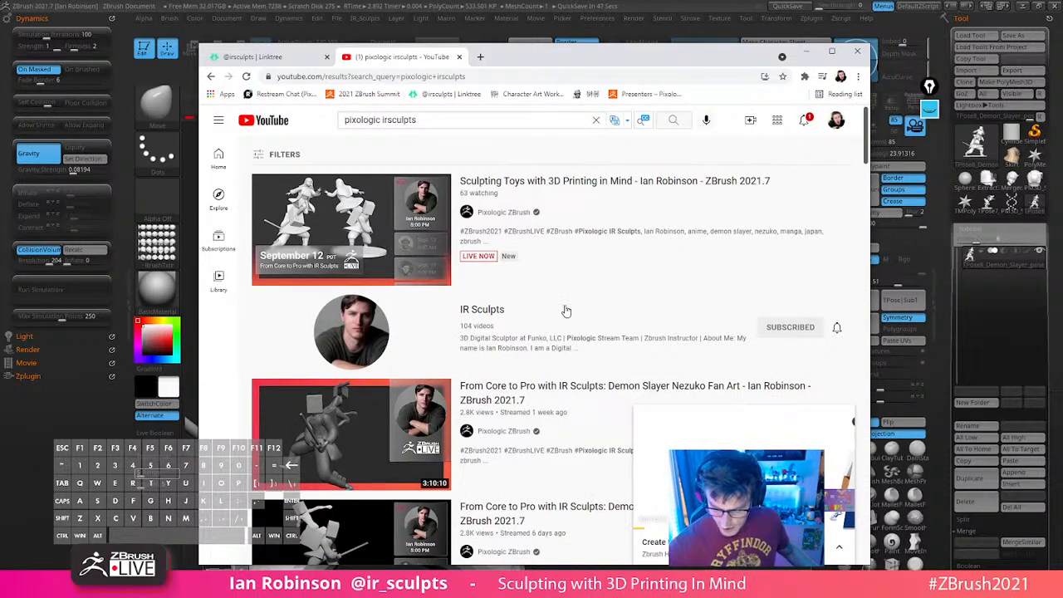
Browse the YouTube results for "pixologic irsculpts", open the Zombie Captain America stream and return to the results
{"action": "scroll", "coordinate": [566, 311], "scroll_direction": "down", "scroll_amount": 2}
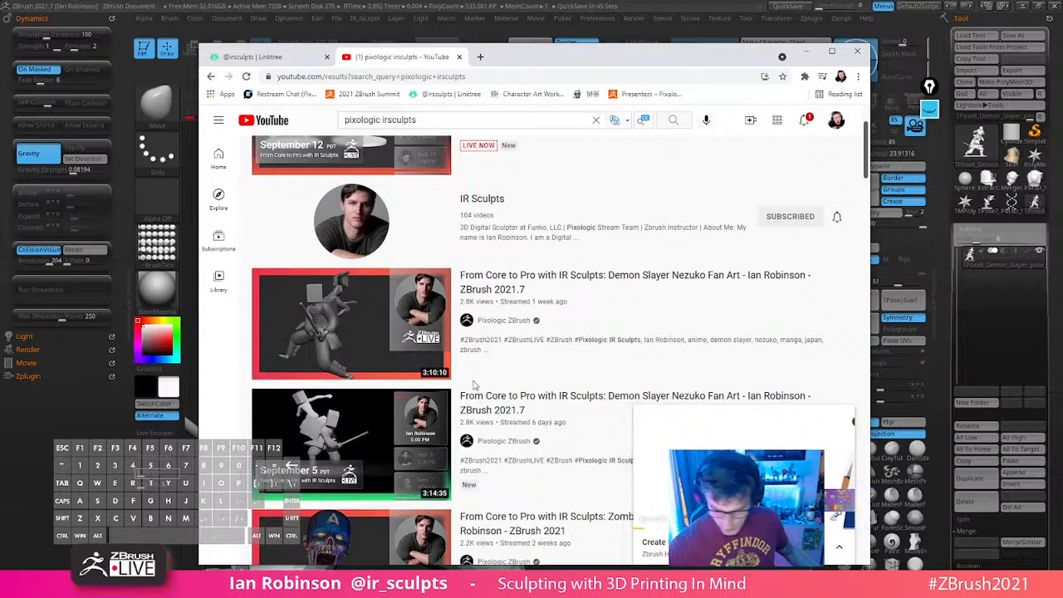
{"action": "scroll", "coordinate": [474, 384], "scroll_direction": "down", "scroll_amount": 4}
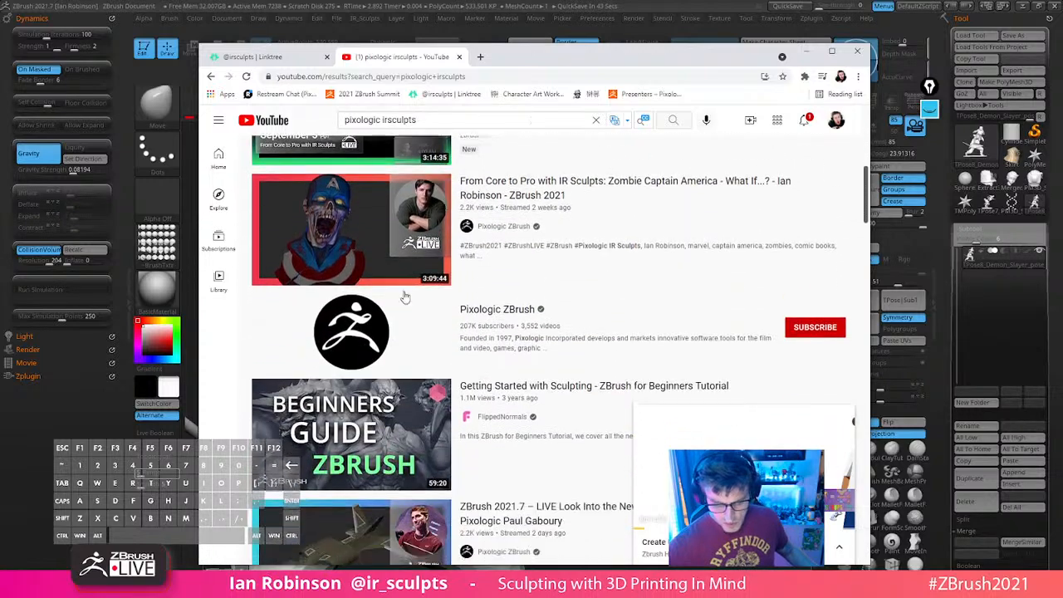
{"action": "scroll", "coordinate": [404, 296], "scroll_direction": "down", "scroll_amount": 1}
{"action": "scroll", "coordinate": [411, 293], "scroll_direction": "up", "scroll_amount": 3}
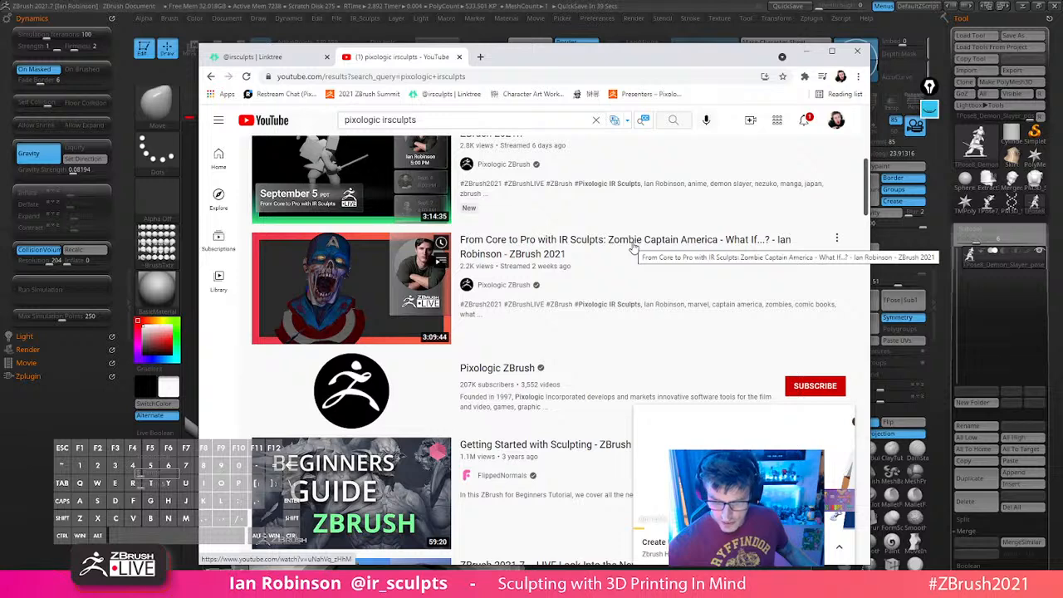
{"action": "left_click", "coordinate": [633, 240]}
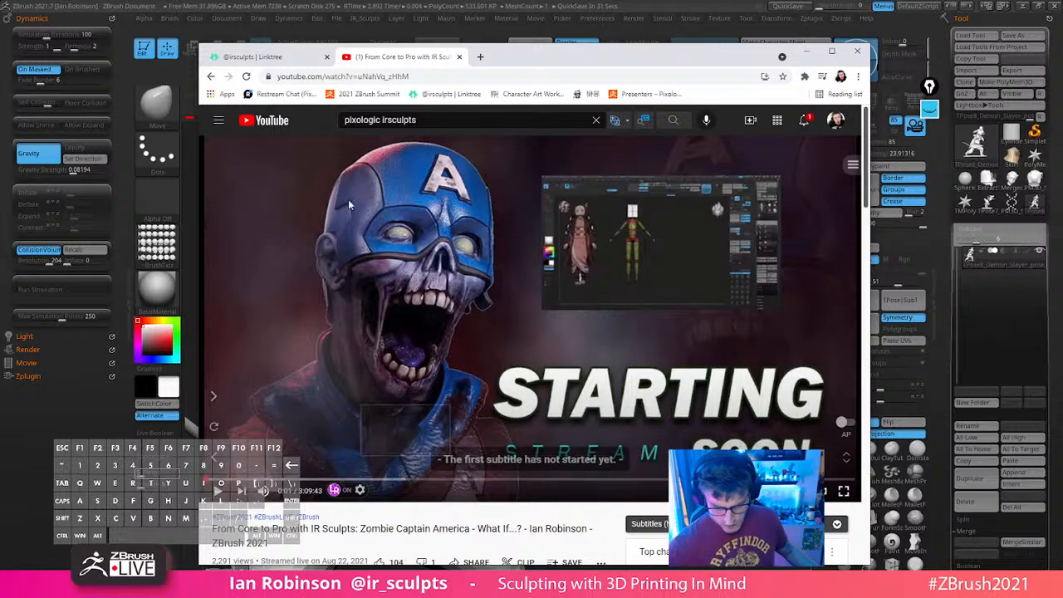
{"action": "left_click", "coordinate": [211, 77]}
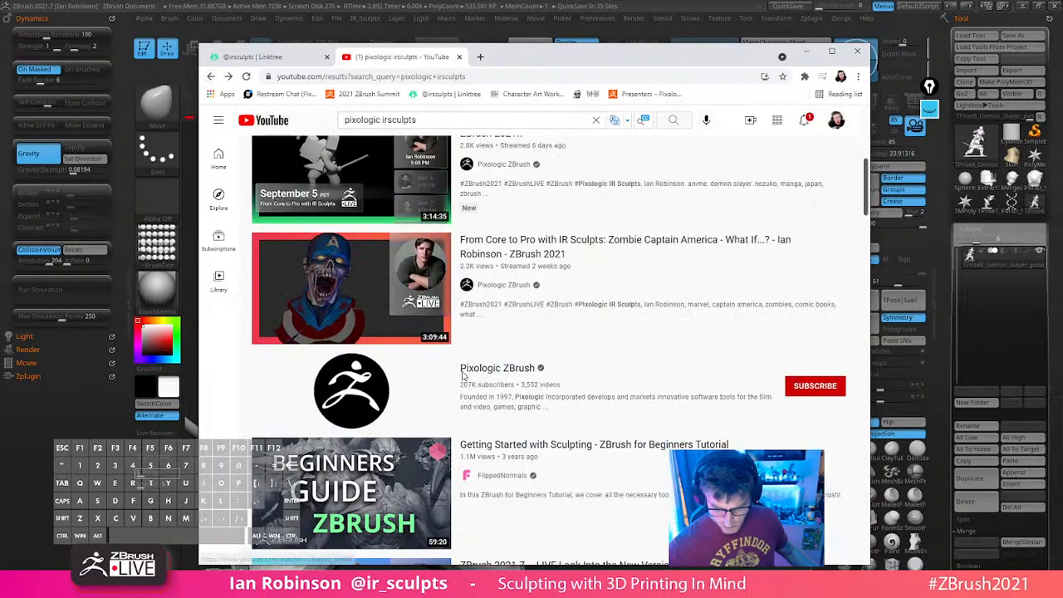
Reopen the Zombie Captain America stream from the results, copy its link for sharing, and close the browser to return to ZBrush
{"action": "scroll", "coordinate": [481, 382], "scroll_direction": "down", "scroll_amount": 4}
{"action": "scroll", "coordinate": [507, 364], "scroll_direction": "up", "scroll_amount": 5}
{"action": "scroll", "coordinate": [507, 364], "scroll_direction": "up", "scroll_amount": 4}
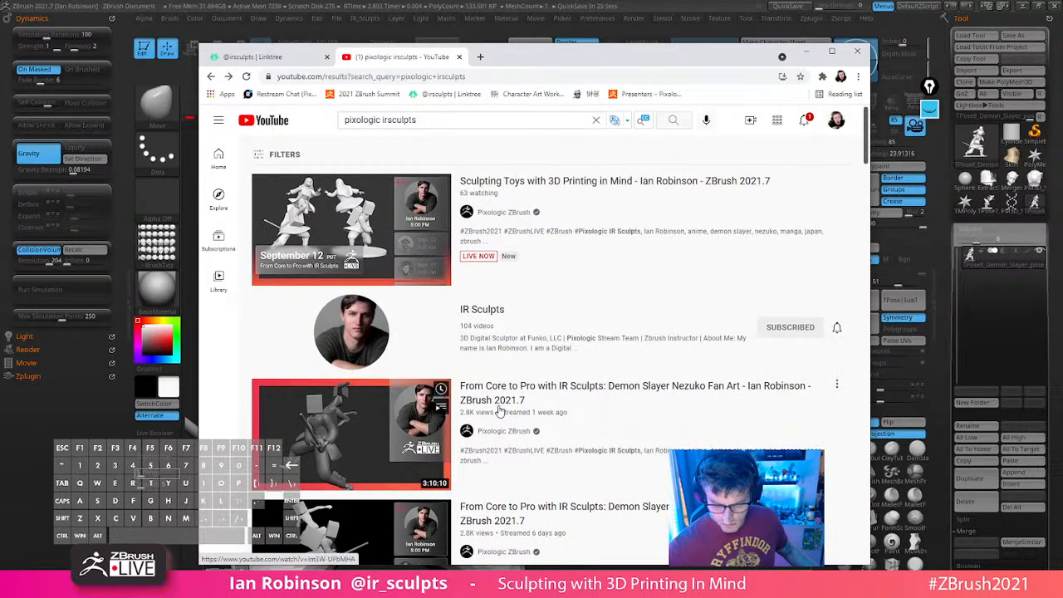
{"action": "scroll", "coordinate": [525, 374], "scroll_direction": "down", "scroll_amount": 10}
{"action": "scroll", "coordinate": [523, 387], "scroll_direction": "down", "scroll_amount": 12}
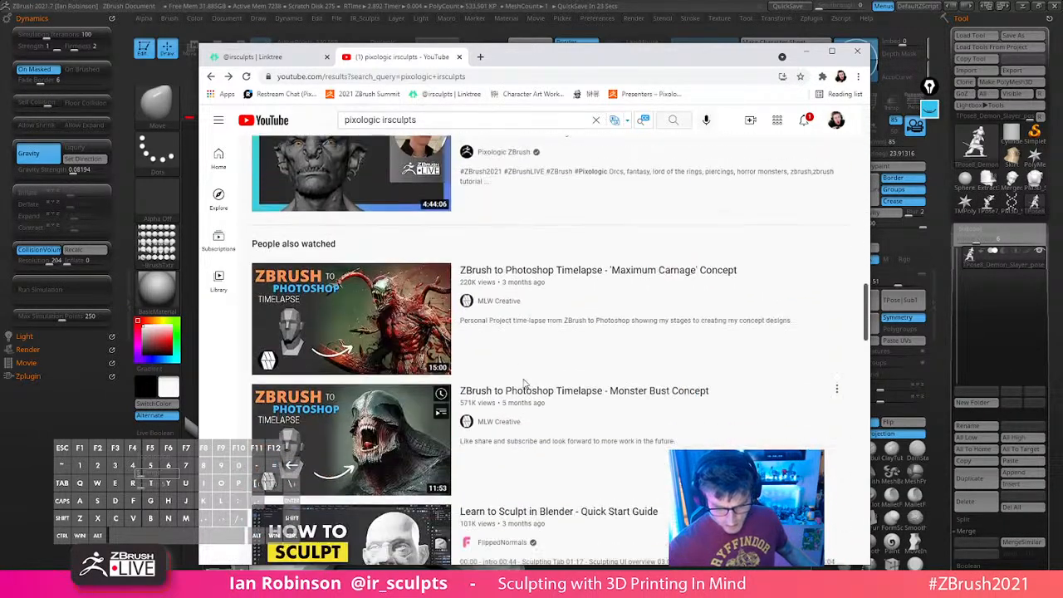
{"action": "scroll", "coordinate": [534, 378], "scroll_direction": "up", "scroll_amount": 12}
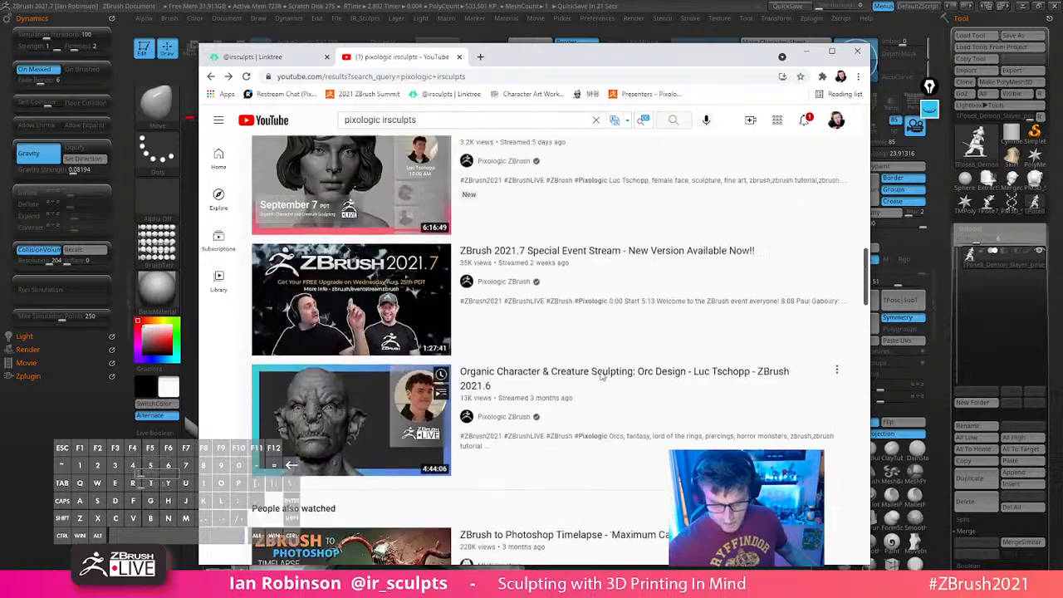
{"action": "scroll", "coordinate": [539, 384], "scroll_direction": "up", "scroll_amount": 2}
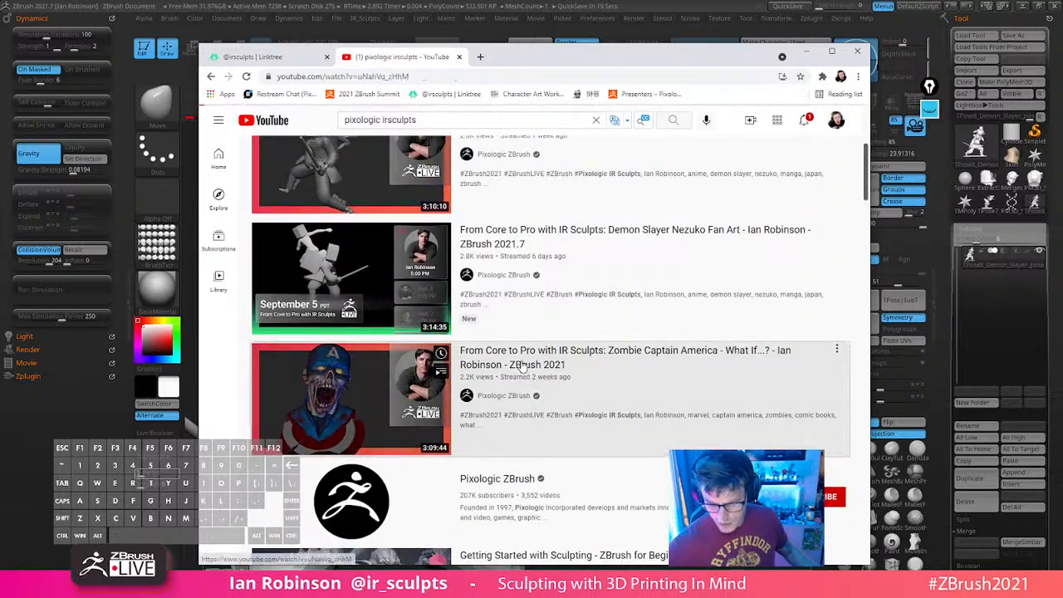
{"action": "left_click", "coordinate": [536, 382]}
{"action": "left_click", "coordinate": [414, 75]}
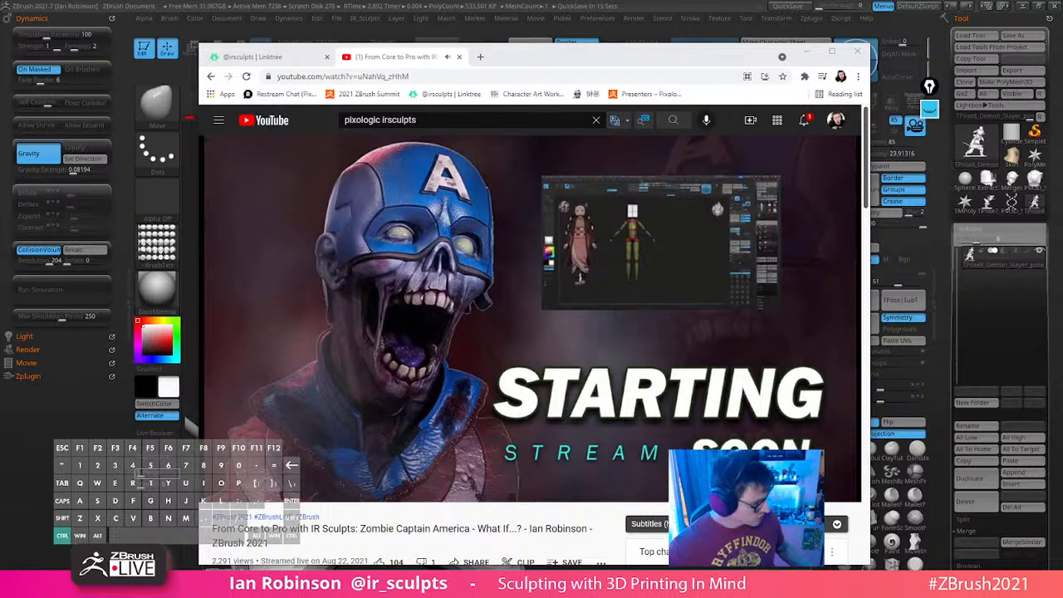
{"action": "key", "text": "Return"}
{"action": "left_click", "coordinate": [857, 52]}
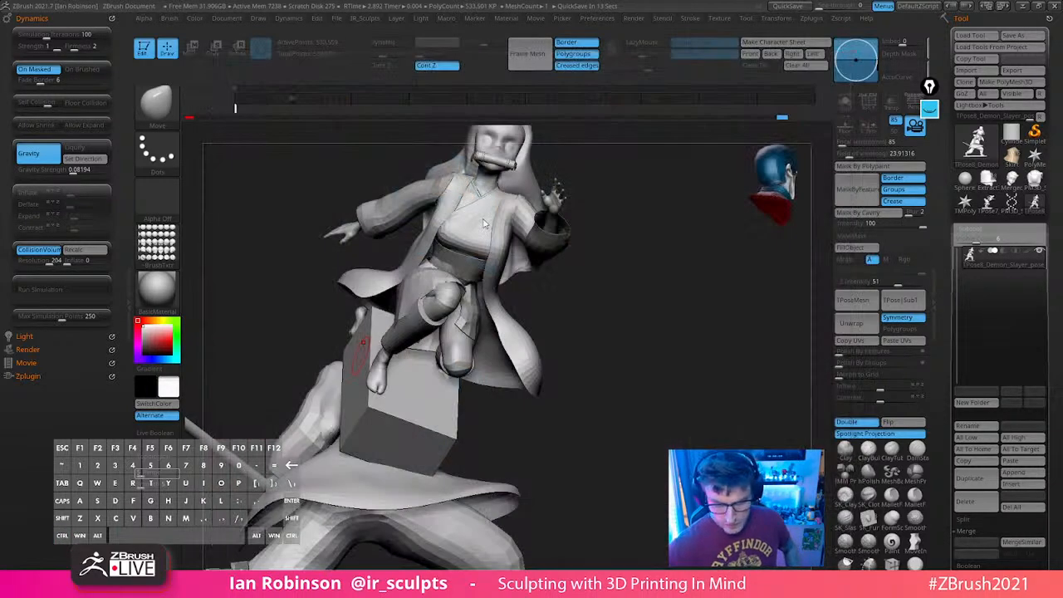
Mask the posing mesh so that only the girl's hips and legs stay unmasked for the transform gizmo
{"action": "left_click_drag", "start_coordinate": [638, 353], "coordinate": [683, 313]}
{"action": "left_click_drag", "start_coordinate": [683, 312], "coordinate": [675, 359], "text": "alt"}
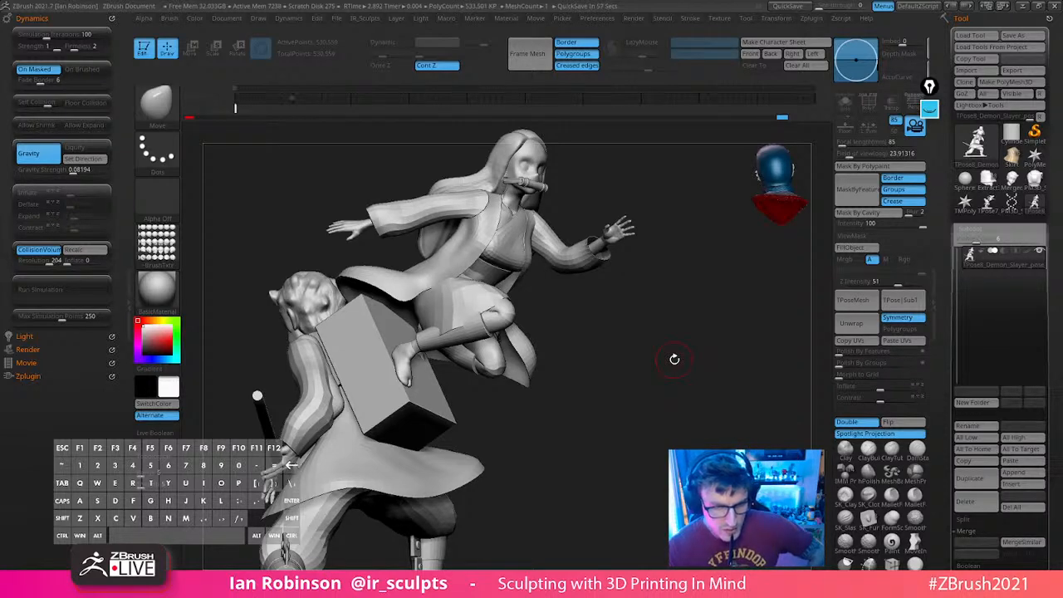
{"action": "mouse_move", "coordinate": [675, 359]}
{"action": "left_mouse_down", "text": "alt"}
{"action": "mouse_move", "coordinate": [653, 373]}
{"action": "mouse_move", "coordinate": [686, 368]}
{"action": "left_mouse_up", "text": "alt"}
{"action": "mouse_move", "coordinate": [662, 325]}
{"action": "left_mouse_down"}
{"action": "mouse_move", "coordinate": [647, 353]}
{"action": "mouse_move", "coordinate": [673, 356]}
{"action": "left_mouse_up"}
{"action": "key", "text": "w"}
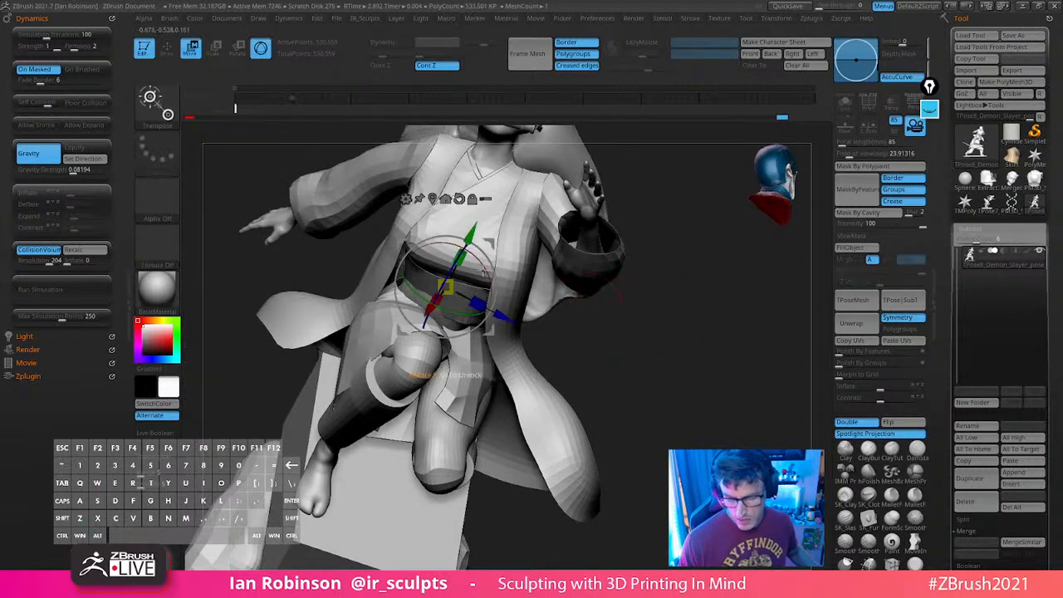
{"action": "mouse_move", "coordinate": [470, 374]}
{"action": "left_mouse_down", "text": "ctrl"}
{"action": "mouse_move", "coordinate": [507, 270]}
{"action": "mouse_move", "coordinate": [485, 272]}
{"action": "left_mouse_up", "text": "ctrl"}
{"action": "left_click", "coordinate": [583, 338], "text": "ctrl"}
Nudge the girl's unmasked hips and legs up and back under her coat, with a sideways shift of about 0.04
{"action": "left_click_drag", "start_coordinate": [593, 299], "coordinate": [585, 307]}
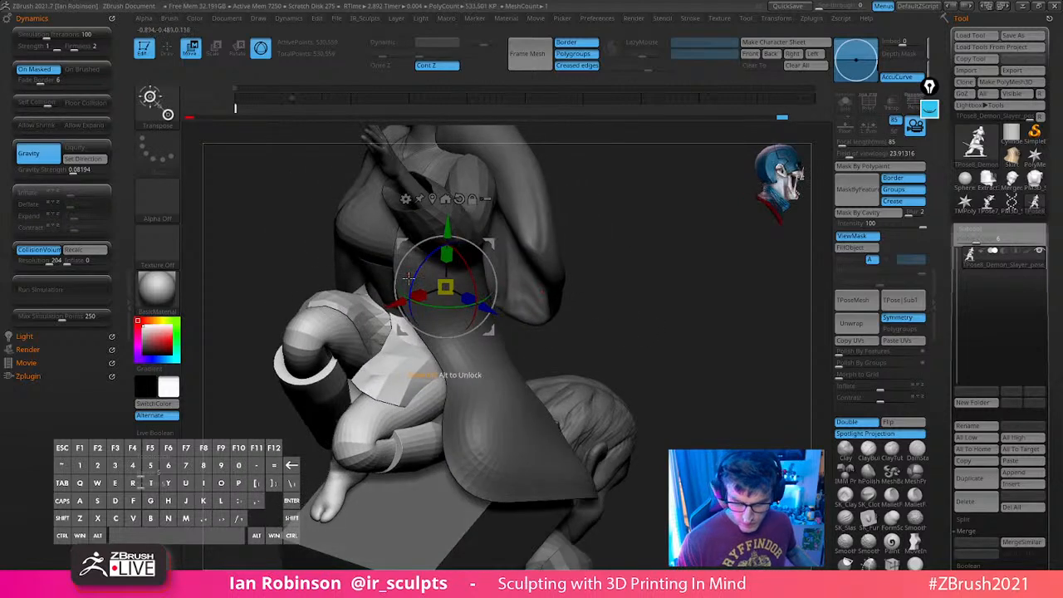
{"action": "left_click_drag", "start_coordinate": [447, 288], "coordinate": [443, 280]}
{"action": "left_click_drag", "start_coordinate": [658, 266], "coordinate": [729, 292]}
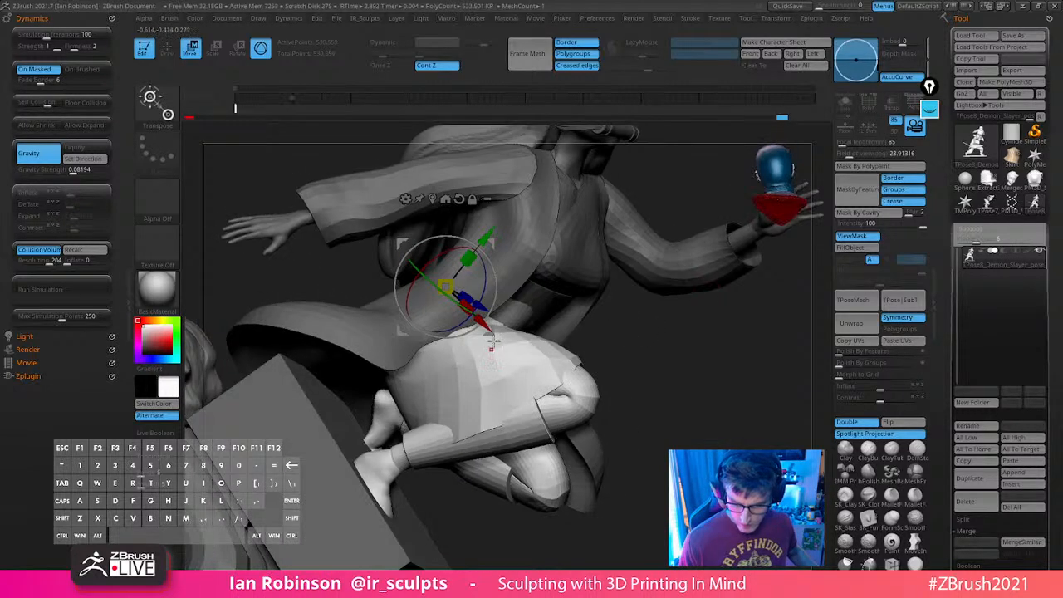
{"action": "left_click_drag", "start_coordinate": [490, 326], "coordinate": [481, 317]}
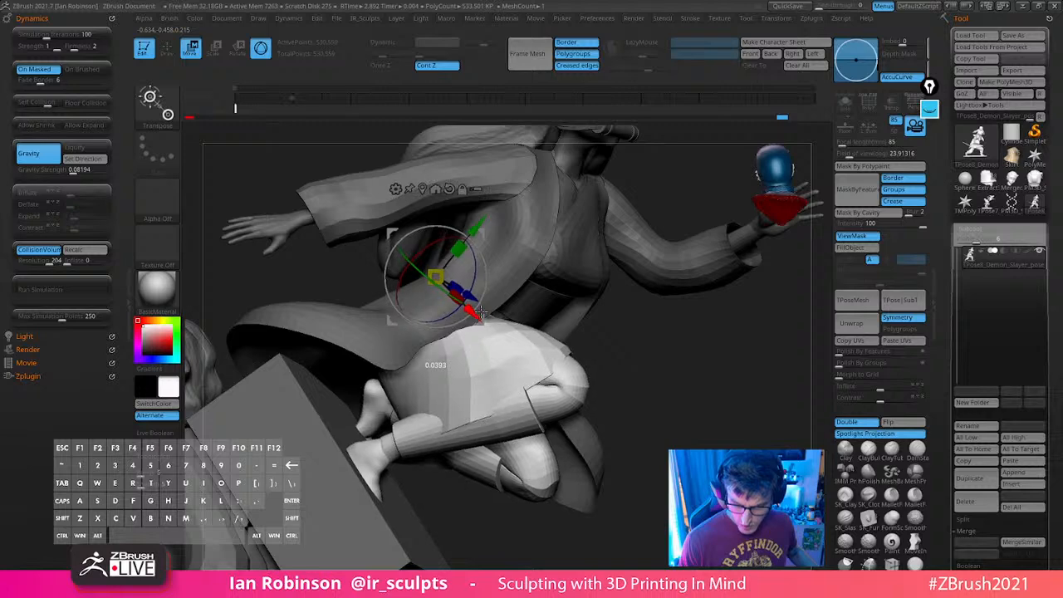
{"action": "left_click_drag", "start_coordinate": [619, 349], "coordinate": [494, 329]}
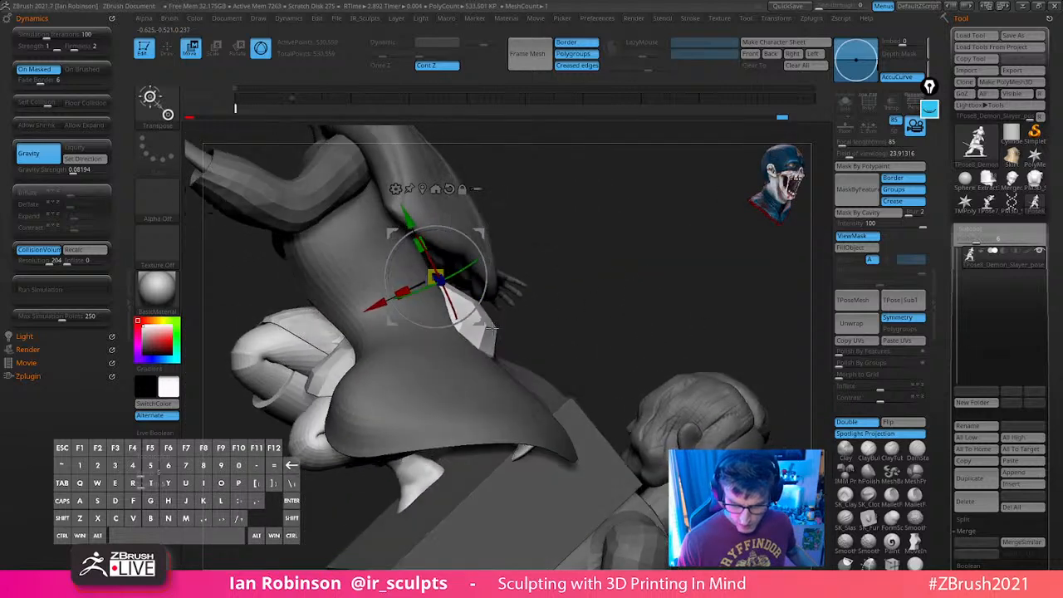
{"action": "key", "text": "q"}
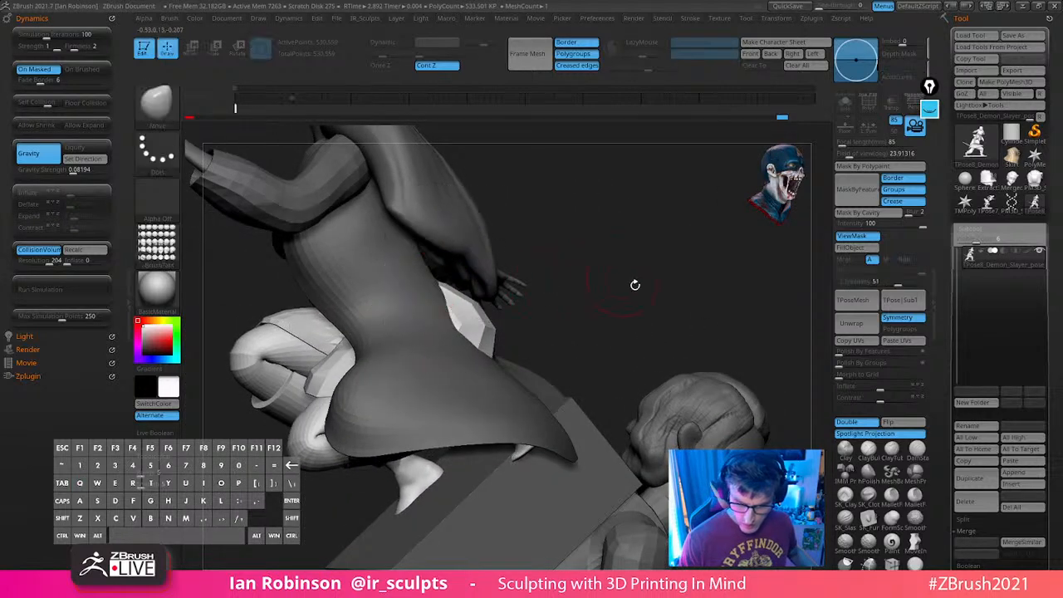
{"action": "mouse_move", "coordinate": [636, 285]}
{"action": "left_mouse_down"}
{"action": "mouse_move", "coordinate": [715, 280]}
{"action": "mouse_move", "coordinate": [724, 308]}
{"action": "mouse_move", "coordinate": [715, 297]}
{"action": "left_mouse_up"}
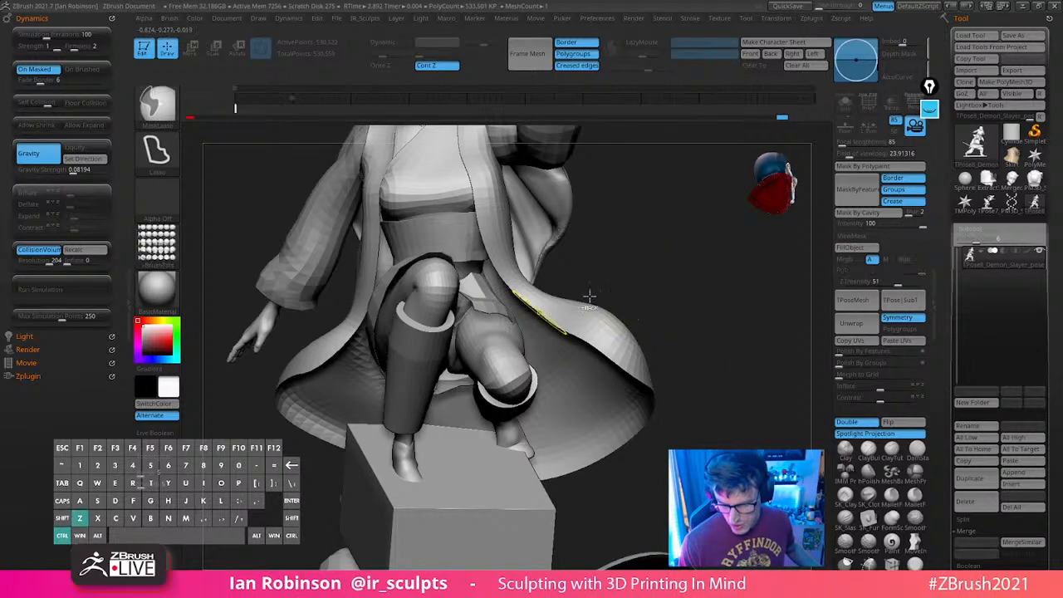
Isolate the girl's trouser section around the hips, leave only that piece unmasked in the full model, and adjust the brush size
{"action": "left_click", "coordinate": [498, 318], "text": "ctrl+shift"}
{"action": "left_click", "coordinate": [648, 294], "text": "ctrl"}
{"action": "left_click", "coordinate": [657, 303], "text": "ctrl+shift"}
{"action": "key", "text": "ctrl+z"}
{"action": "key", "text": "ctrl+z"}
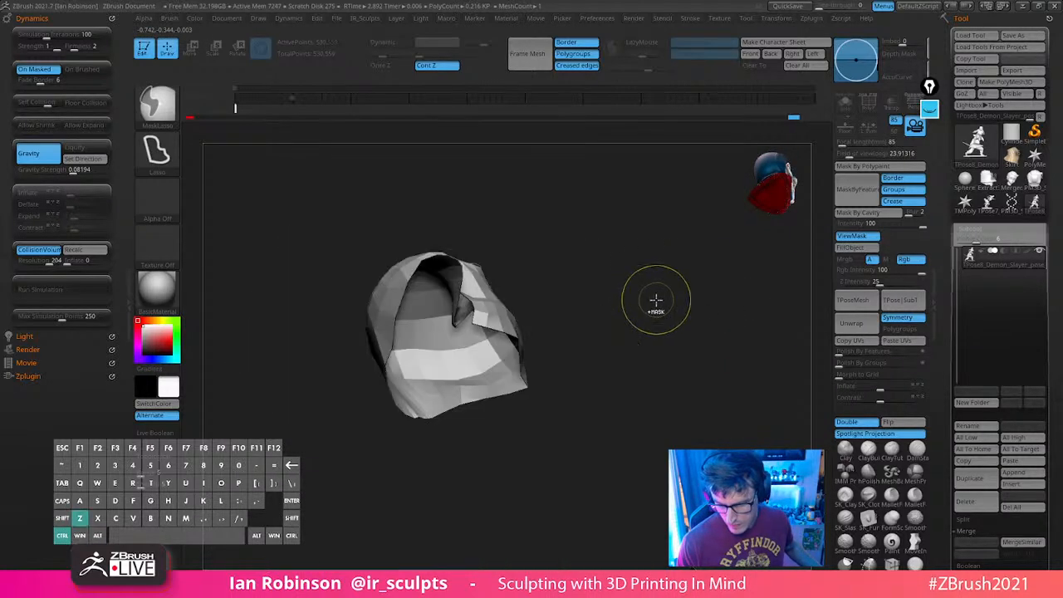
{"action": "left_click", "coordinate": [662, 298], "text": "ctrl+shift"}
{"action": "left_click", "coordinate": [665, 298], "text": "ctrl"}
{"action": "key", "text": "s"}
{"action": "mouse_move", "coordinate": [668, 298]}
{"action": "left_mouse_down"}
{"action": "mouse_move", "coordinate": [677, 301]}
{"action": "mouse_move", "coordinate": [656, 295]}
{"action": "mouse_move", "coordinate": [619, 332]}
{"action": "mouse_move", "coordinate": [582, 342]}
{"action": "mouse_move", "coordinate": [703, 350]}
{"action": "mouse_move", "coordinate": [541, 361]}
{"action": "left_mouse_up"}
Mask everything except the girl's long coat and smooth the coat along her back with an enlarged brush
{"action": "left_click", "coordinate": [681, 331], "text": "ctrl"}
{"action": "left_click", "coordinate": [619, 343], "text": "ctrl+shift"}
{"action": "left_click", "coordinate": [688, 317], "text": "ctrl"}
{"action": "left_click", "coordinate": [707, 315], "text": "ctrl+shift"}
{"action": "left_click", "coordinate": [707, 317], "text": "ctrl"}
{"action": "key", "text": "s"}
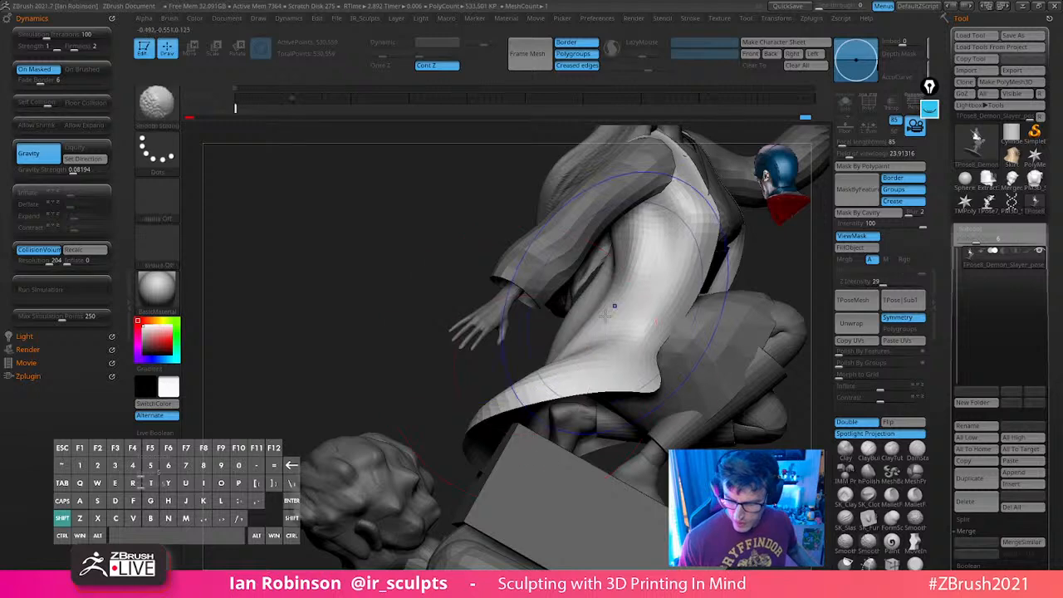
{"action": "mouse_move", "coordinate": [606, 316]}
{"action": "right_mouse_down"}
{"action": "mouse_move", "coordinate": [556, 342]}
{"action": "mouse_move", "coordinate": [601, 319]}
{"action": "mouse_move", "coordinate": [559, 323]}
{"action": "mouse_move", "coordinate": [759, 344]}
{"action": "mouse_move", "coordinate": [743, 308]}
{"action": "mouse_move", "coordinate": [764, 349]}
{"action": "mouse_move", "coordinate": [700, 428]}
{"action": "mouse_move", "coordinate": [682, 307]}
{"action": "right_mouse_up"}
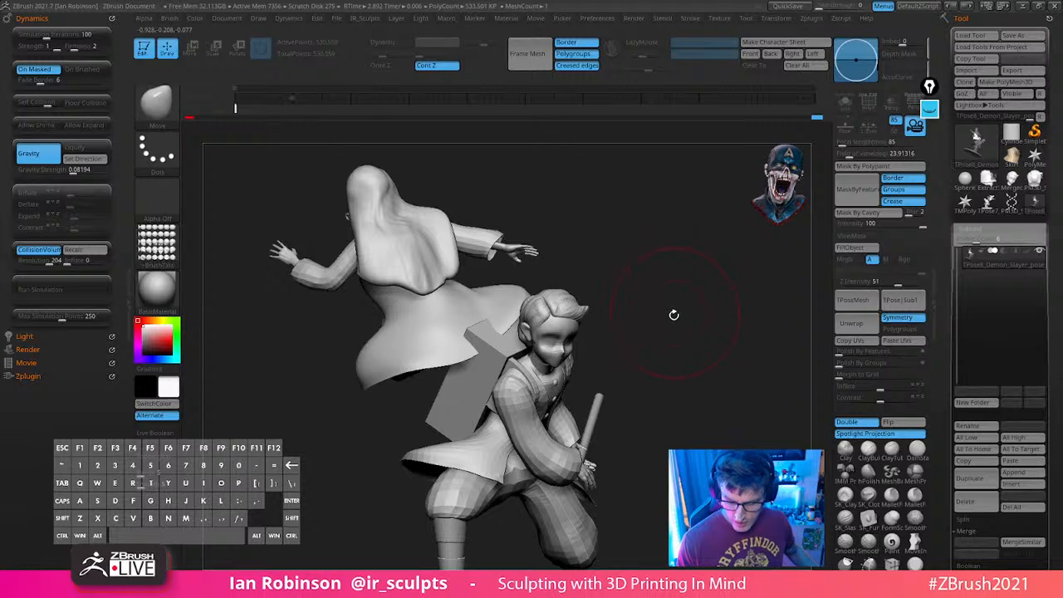
Inspect the two-figure pose from several sides and turn on the polygroup wireframe
{"action": "mouse_move", "coordinate": [673, 315]}
{"action": "left_mouse_down"}
{"action": "mouse_move", "coordinate": [836, 315]}
{"action": "mouse_move", "coordinate": [712, 324]}
{"action": "mouse_move", "coordinate": [809, 330]}
{"action": "mouse_move", "coordinate": [682, 358]}
{"action": "mouse_move", "coordinate": [726, 334]}
{"action": "left_mouse_up"}
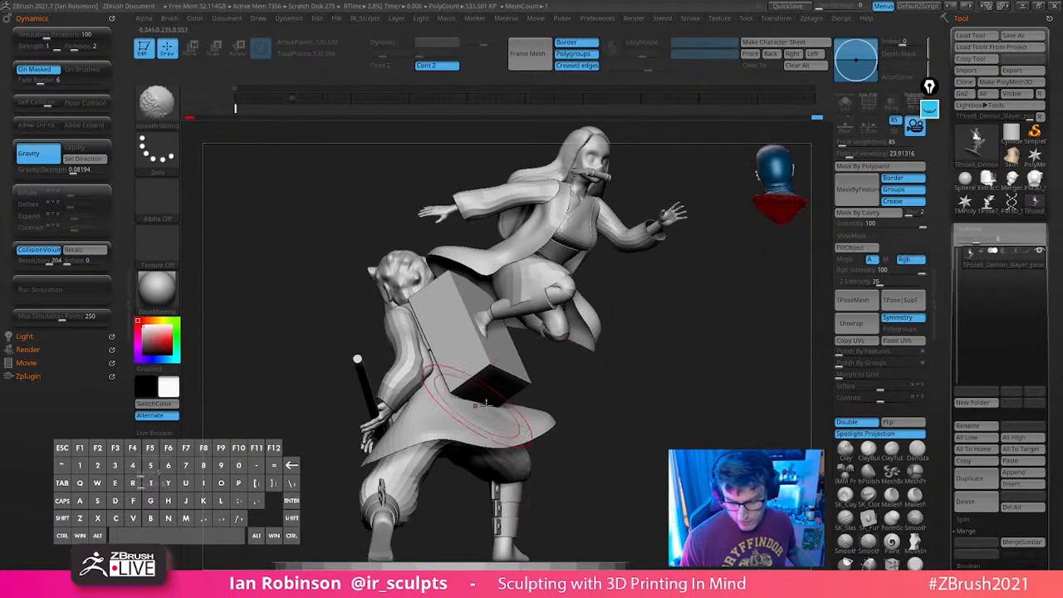
{"action": "mouse_move", "coordinate": [577, 395]}
{"action": "left_mouse_down"}
{"action": "mouse_move", "coordinate": [646, 387]}
{"action": "mouse_move", "coordinate": [731, 399]}
{"action": "left_mouse_up"}
{"action": "key", "text": "space"}
{"action": "left_click", "coordinate": [624, 317]}
{"action": "key", "text": "shift+f"}
{"action": "left_click_drag", "start_coordinate": [732, 398], "coordinate": [684, 398], "text": "alt"}
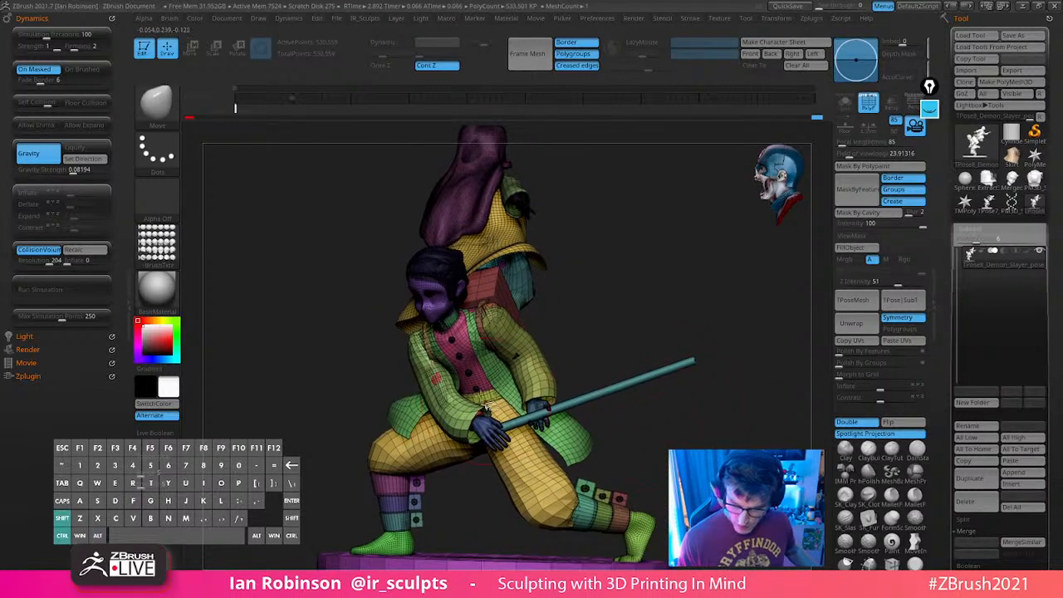
Hide the boy's torso, trousers, lower legs, feet and the round base, and invert visibility to show only these parts
{"action": "key", "text": "ctrl+shift"}
{"action": "left_click", "coordinate": [494, 408], "text": "ctrl+shift"}
{"action": "left_click", "coordinate": [656, 432], "text": "ctrl+shift"}
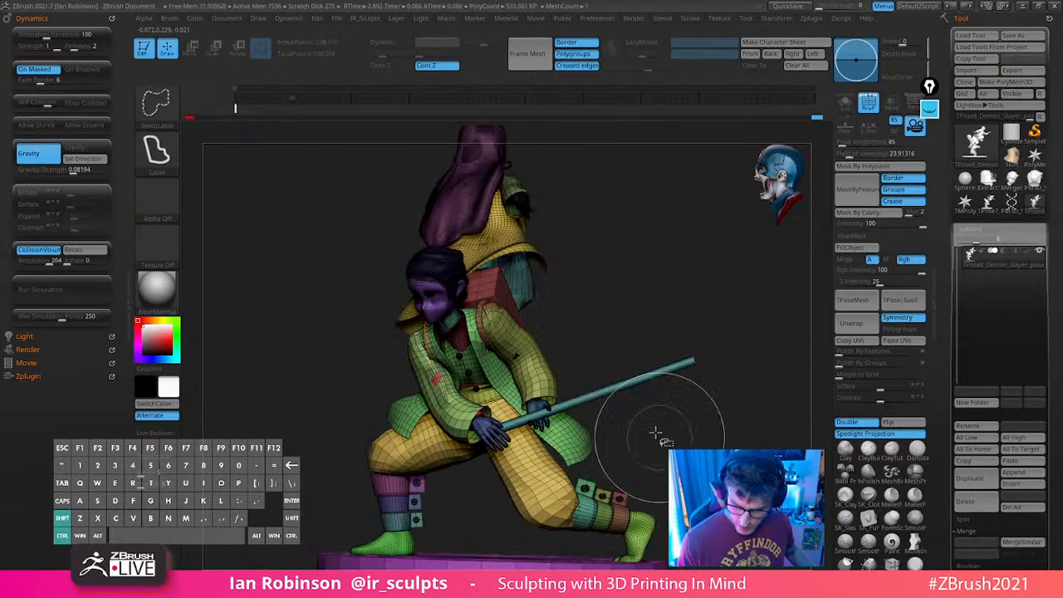
{"action": "left_click", "coordinate": [495, 409], "text": "ctrl+alt+shift"}
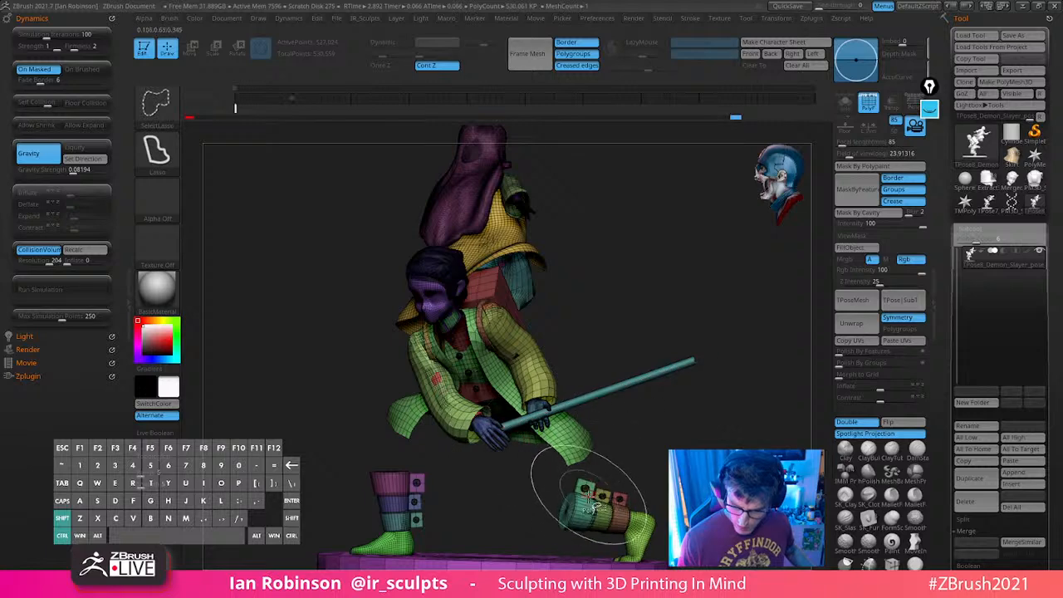
{"action": "left_click_drag", "start_coordinate": [643, 476], "coordinate": [638, 458]}
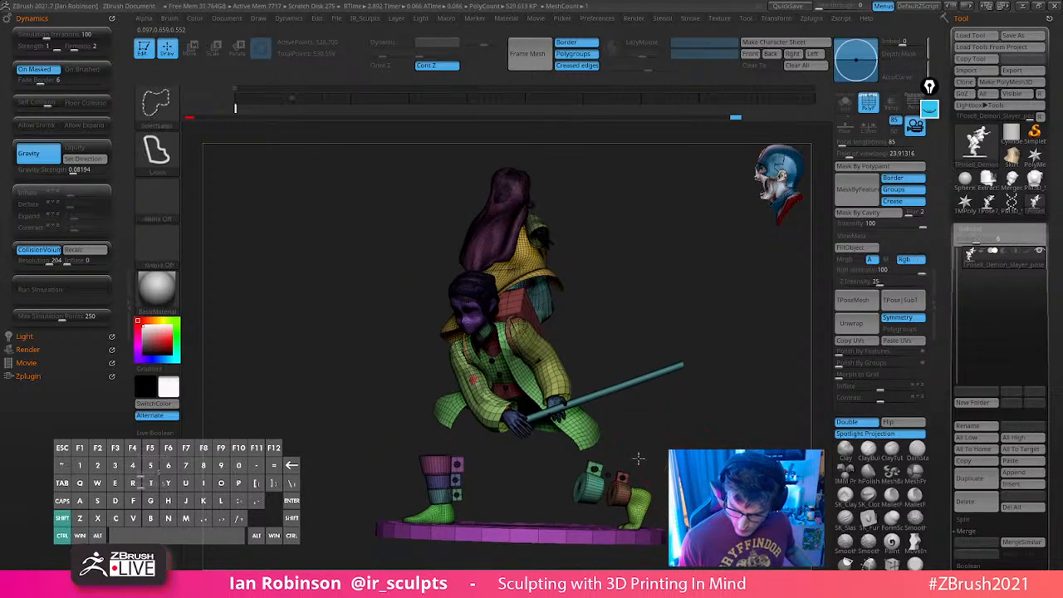
{"action": "mouse_move", "coordinate": [519, 454]}
{"action": "left_mouse_down", "text": "ctrl+alt+shift"}
{"action": "mouse_move", "coordinate": [328, 532]}
{"action": "mouse_move", "coordinate": [578, 570]}
{"action": "mouse_move", "coordinate": [731, 432]}
{"action": "left_mouse_up", "text": "ctrl+alt+shift"}
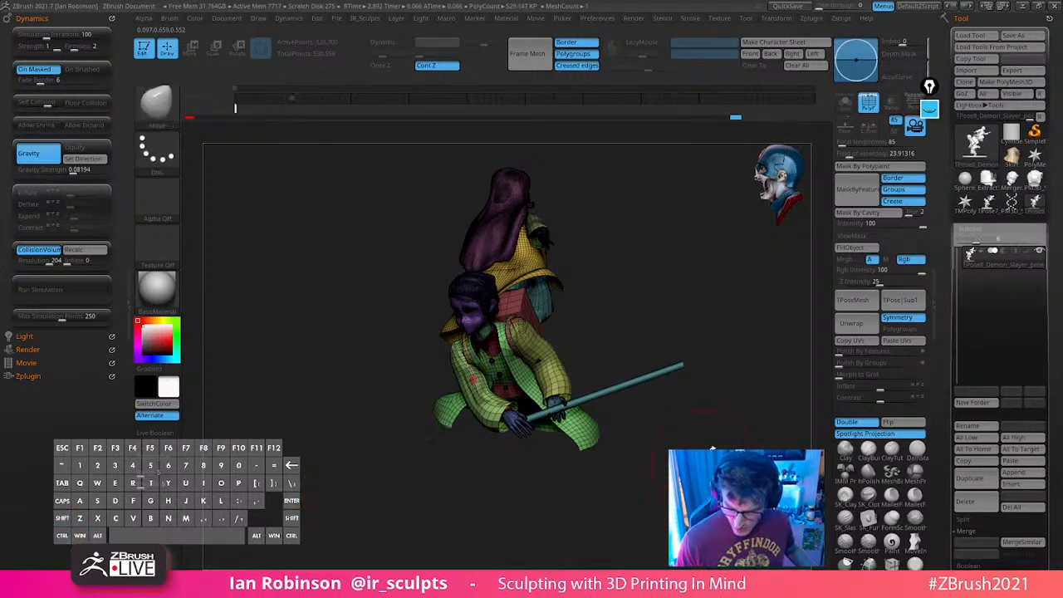
{"action": "mouse_move", "coordinate": [696, 382]}
{"action": "left_mouse_down"}
{"action": "mouse_move", "coordinate": [723, 400]}
{"action": "mouse_move", "coordinate": [656, 368]}
{"action": "mouse_move", "coordinate": [670, 334]}
{"action": "mouse_move", "coordinate": [620, 366]}
{"action": "mouse_move", "coordinate": [593, 302]}
{"action": "mouse_move", "coordinate": [545, 337]}
{"action": "left_mouse_up"}
Lasso-mask the boy's upper torso, invert the mask so that his lower body is protected, and show the full model
{"action": "left_click_drag", "start_coordinate": [482, 291], "coordinate": [559, 288], "text": "ctrl"}
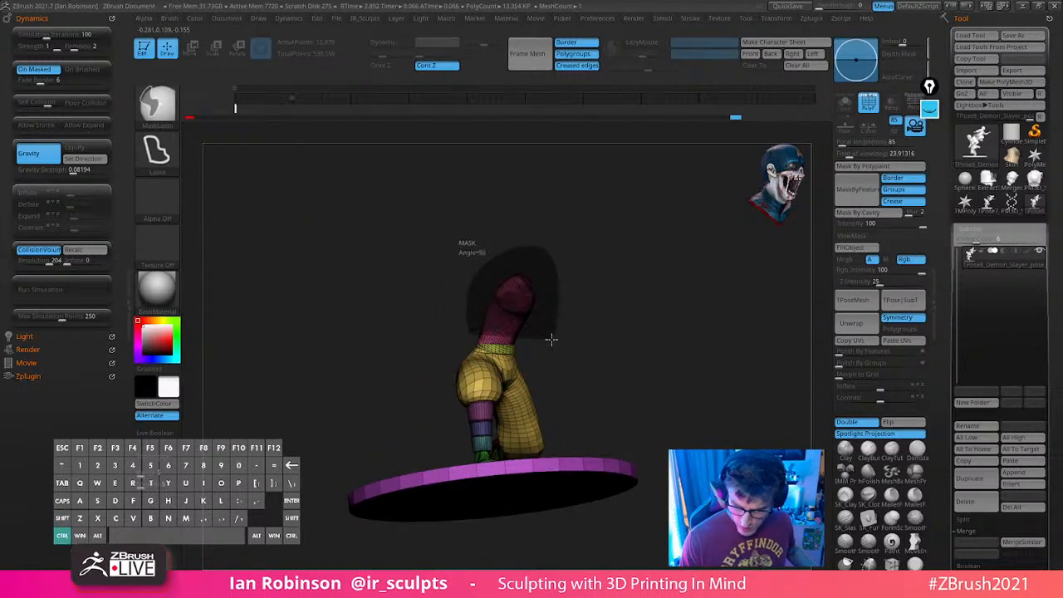
{"action": "left_click_drag", "start_coordinate": [548, 343], "coordinate": [548, 343], "text": "ctrl"}
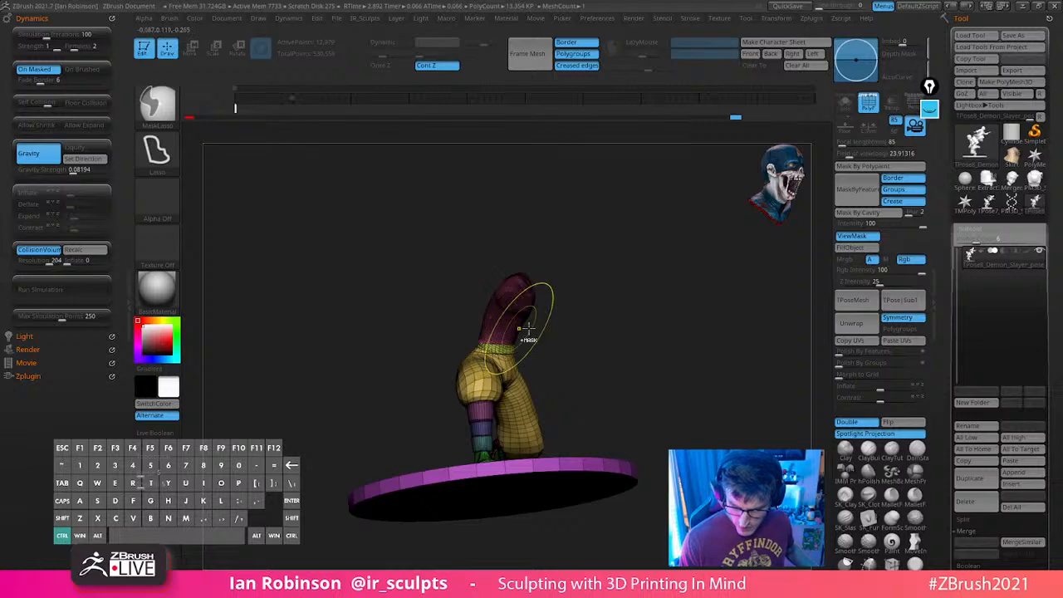
{"action": "left_click", "coordinate": [568, 334], "text": "ctrl+shift"}
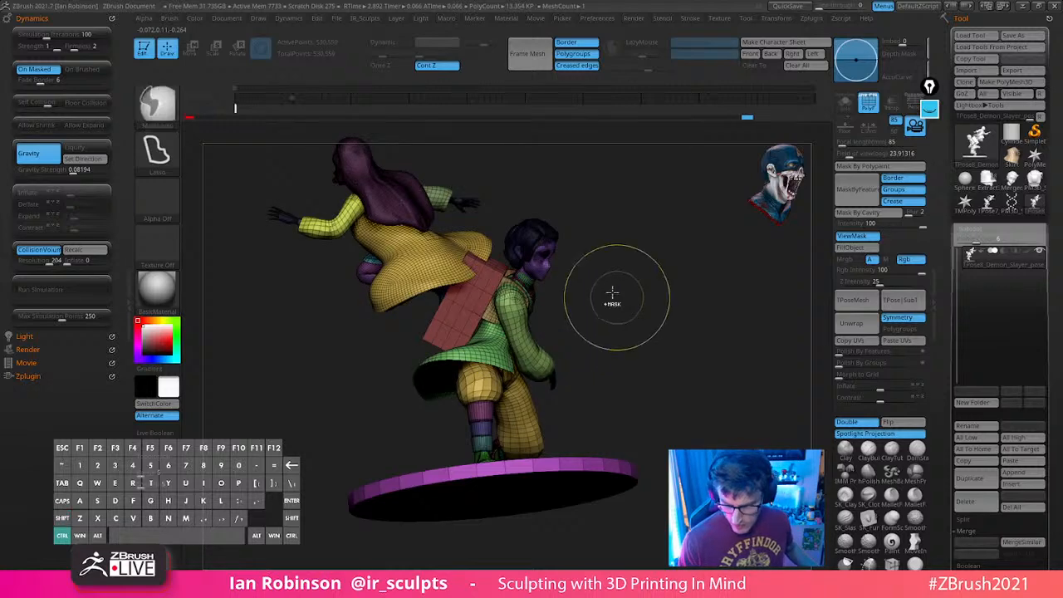
{"action": "key", "text": "ctrl+z"}
{"action": "left_click", "coordinate": [622, 339], "text": "ctrl"}
{"action": "left_click", "coordinate": [627, 338], "text": "ctrl+shift"}
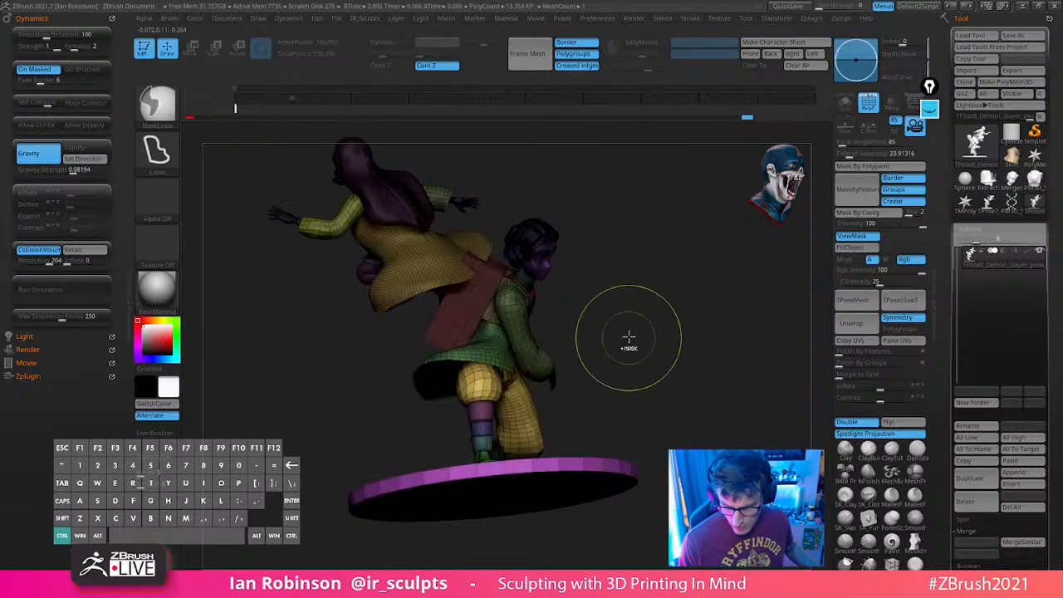
{"action": "key", "text": "ctrl+z"}
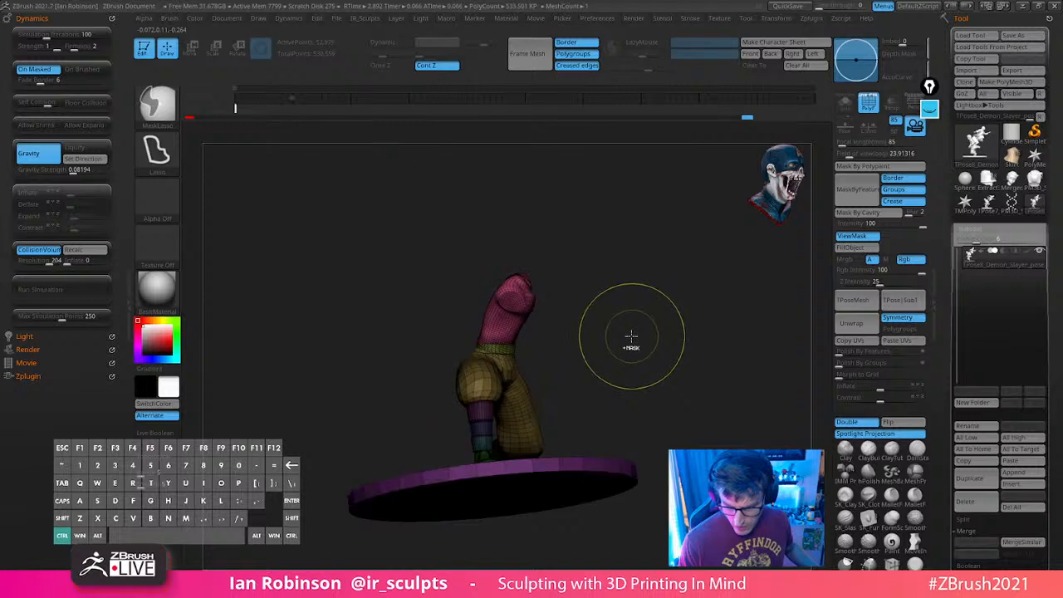
{"action": "left_click", "coordinate": [633, 338], "text": "ctrl+shift"}
{"action": "key", "text": "ctrl+z"}
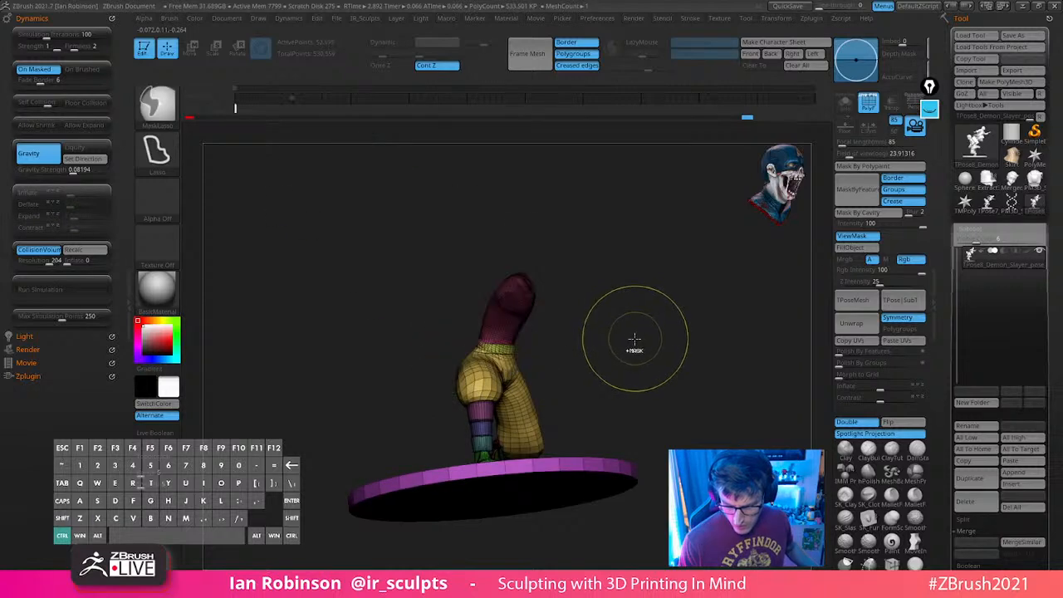
{"action": "left_click", "coordinate": [634, 341], "text": "ctrl+shift"}
Place the transform gizmo at the boy's waist and rotate his unmasked upper body from the front view
{"action": "left_click_drag", "start_coordinate": [634, 341], "coordinate": [695, 314]}
{"action": "key", "text": "w"}
{"action": "left_click", "coordinate": [497, 448], "text": "alt"}
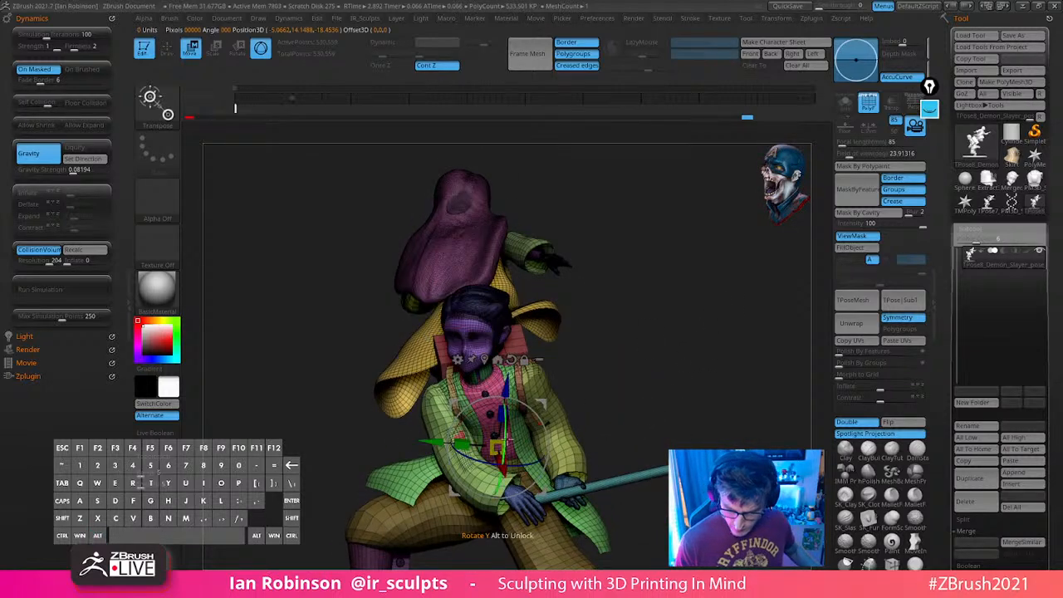
{"action": "left_click_drag", "start_coordinate": [529, 468], "coordinate": [515, 465]}
{"action": "left_click_drag", "start_coordinate": [626, 389], "coordinate": [661, 378], "text": "shift"}
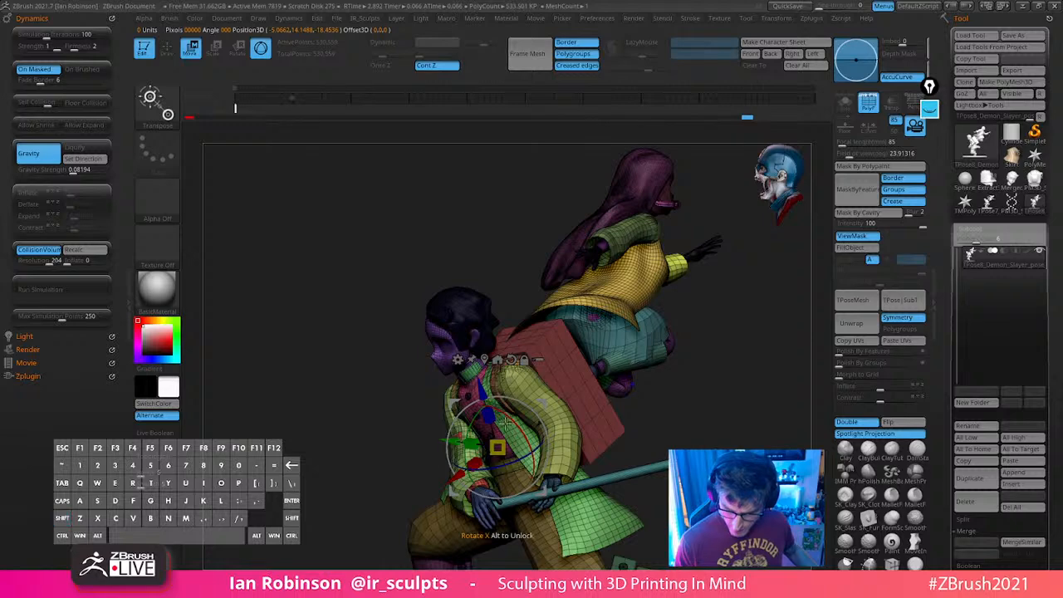
Refine the lean and twist of the boy's upper body over his legs with further rotations from the side
{"action": "left_click_drag", "start_coordinate": [514, 462], "coordinate": [553, 425]}
{"action": "left_click_drag", "start_coordinate": [729, 399], "coordinate": [652, 308], "text": "alt"}
{"action": "left_click_drag", "start_coordinate": [734, 344], "coordinate": [708, 373]}
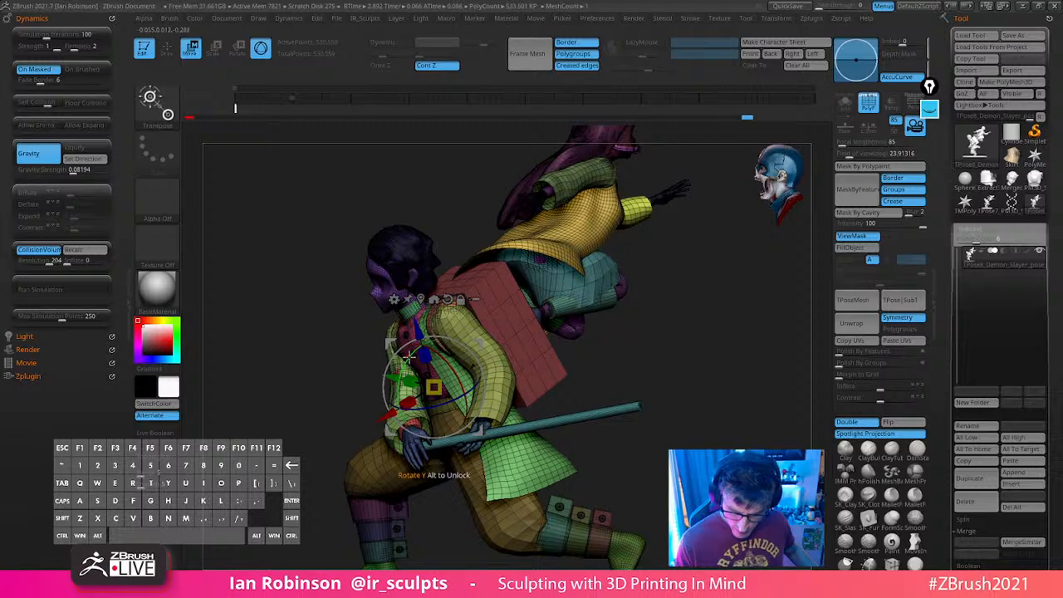
{"action": "left_click_drag", "start_coordinate": [409, 355], "coordinate": [405, 363]}
{"action": "left_click_drag", "start_coordinate": [692, 339], "coordinate": [560, 381]}
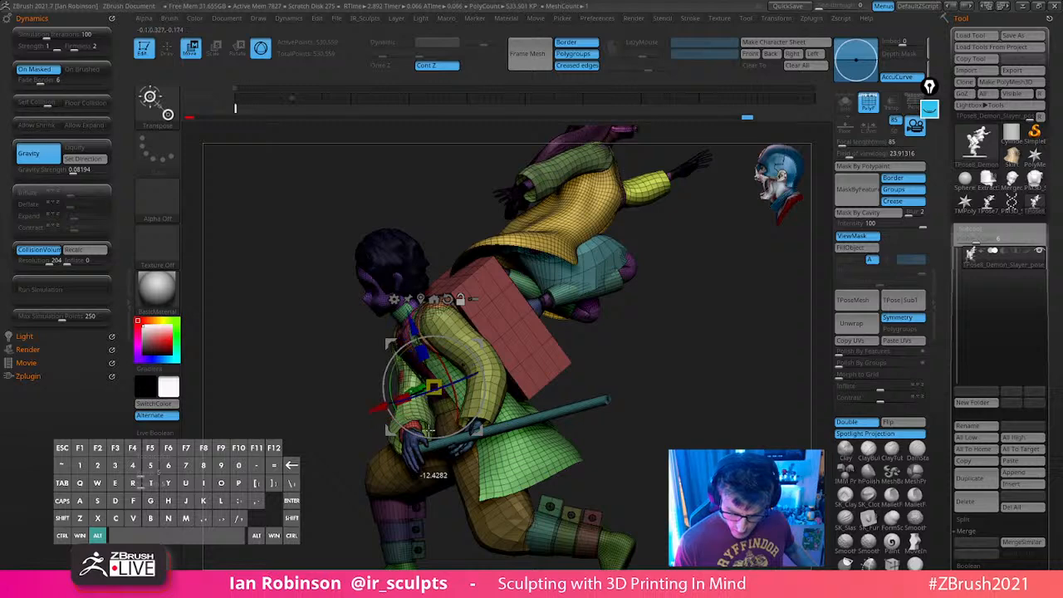
{"action": "left_click_drag", "start_coordinate": [363, 407], "coordinate": [363, 410]}
{"action": "key", "text": "q"}
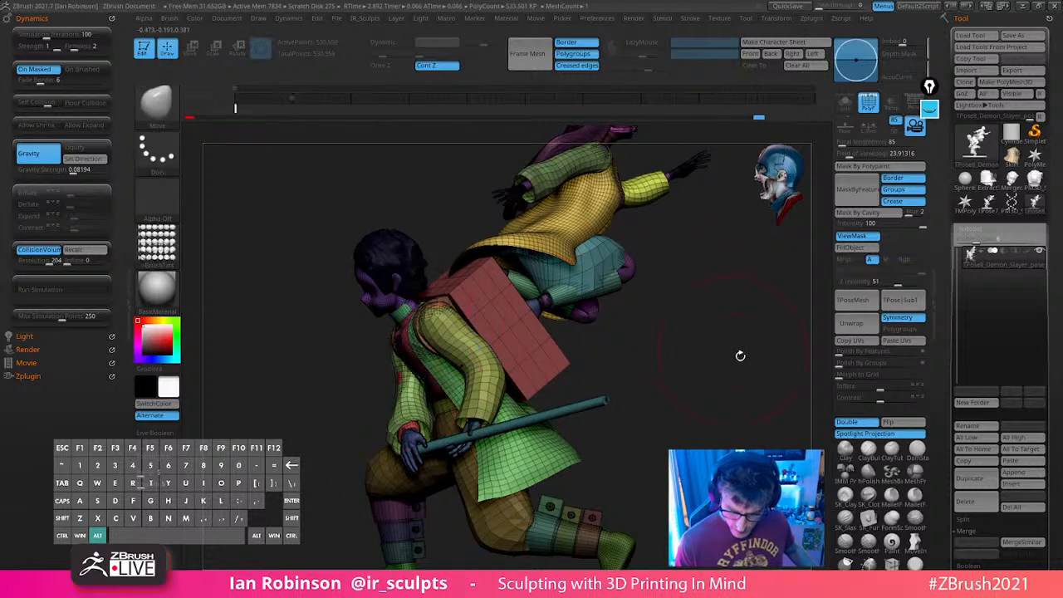
Hide the boy's head and hair, and invert visibility to show only these two parts
{"action": "mouse_move", "coordinate": [739, 356]}
{"action": "left_mouse_down"}
{"action": "mouse_move", "coordinate": [703, 365]}
{"action": "mouse_move", "coordinate": [656, 356]}
{"action": "mouse_move", "coordinate": [637, 373]}
{"action": "left_mouse_up"}
{"action": "mouse_move", "coordinate": [522, 347]}
{"action": "left_mouse_down"}
{"action": "mouse_move", "coordinate": [689, 294]}
{"action": "mouse_move", "coordinate": [736, 308]}
{"action": "mouse_move", "coordinate": [778, 339]}
{"action": "mouse_move", "coordinate": [707, 415]}
{"action": "left_mouse_up"}
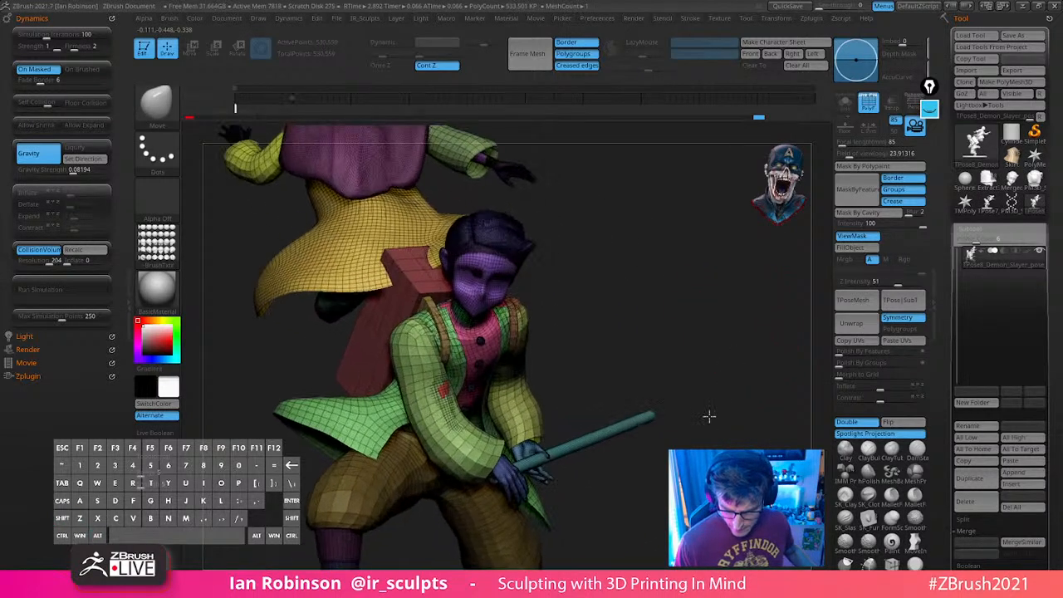
{"action": "mouse_move", "coordinate": [698, 254]}
{"action": "left_mouse_down", "text": "alt"}
{"action": "mouse_move", "coordinate": [693, 346]}
{"action": "mouse_move", "coordinate": [802, 339]}
{"action": "left_mouse_up", "text": "alt"}
{"action": "left_click", "coordinate": [522, 336], "text": "ctrl+shift"}
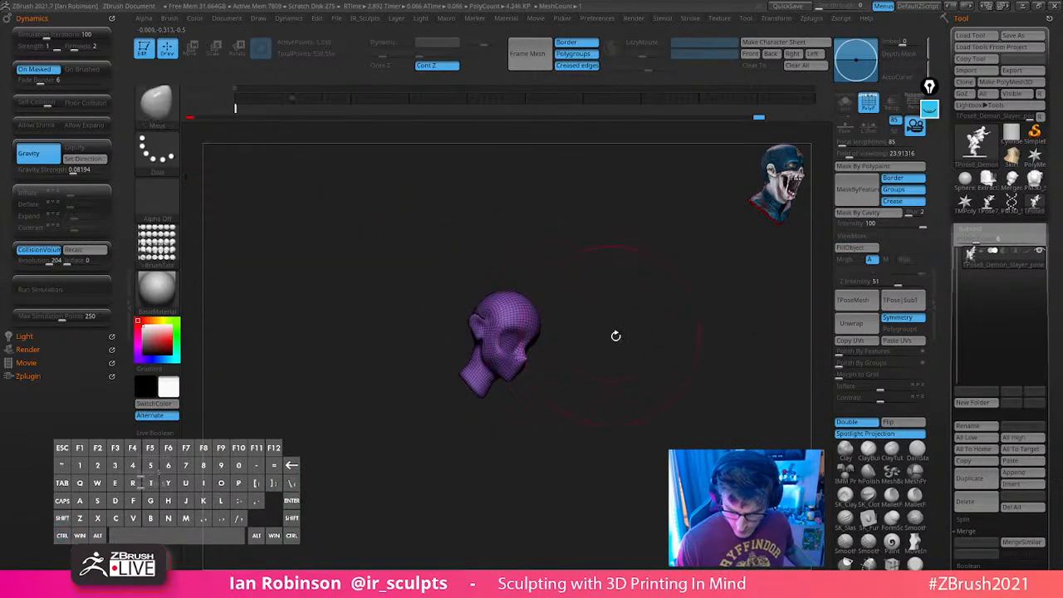
{"action": "left_click_drag", "start_coordinate": [623, 390], "coordinate": [622, 353], "text": "ctrl+shift"}
{"action": "left_click", "coordinate": [544, 313], "text": "ctrl+shift"}
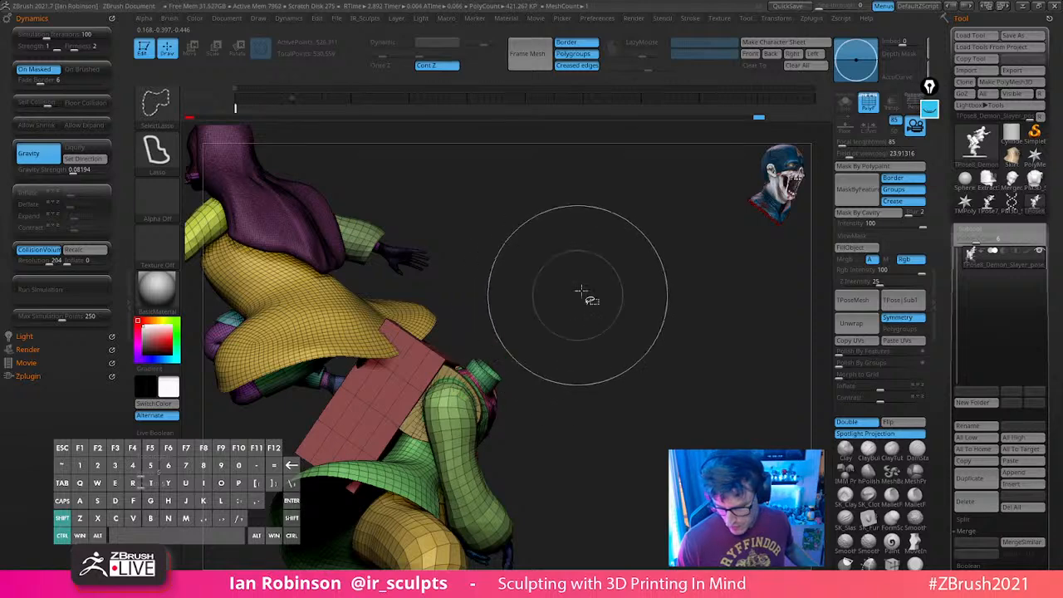
{"action": "mouse_move", "coordinate": [585, 294]}
{"action": "left_mouse_down", "text": "ctrl+shift"}
{"action": "mouse_move", "coordinate": [617, 334]}
{"action": "mouse_move", "coordinate": [646, 414]}
{"action": "left_mouse_up", "text": "ctrl+shift"}
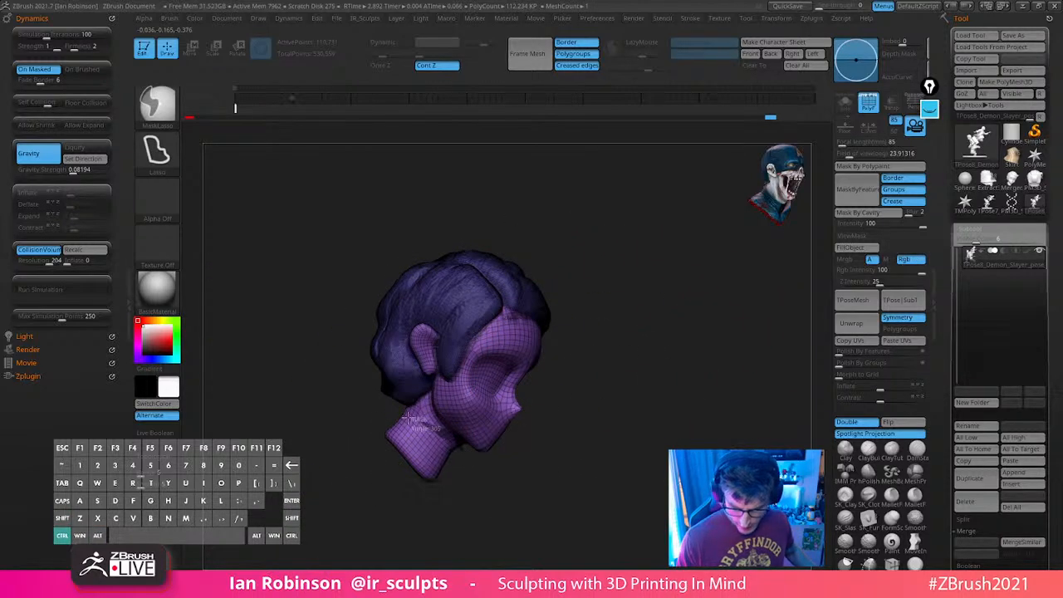
Lasso-mask the boy's head and hair above the neck, show the full model, and invert the mask so only they can move
{"action": "mouse_move", "coordinate": [408, 418]}
{"action": "left_mouse_down", "text": "ctrl"}
{"action": "mouse_move", "coordinate": [577, 214]}
{"action": "mouse_move", "coordinate": [545, 469]}
{"action": "left_mouse_up", "text": "ctrl"}
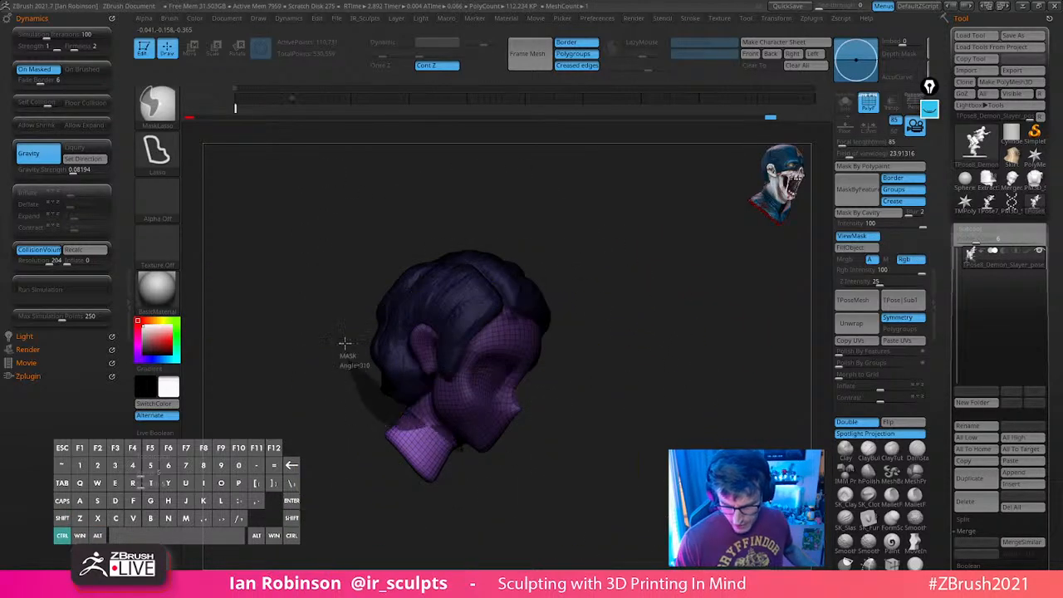
{"action": "mouse_move", "coordinate": [345, 342]}
{"action": "left_mouse_down", "text": "ctrl"}
{"action": "mouse_move", "coordinate": [579, 446]}
{"action": "mouse_move", "coordinate": [405, 416]}
{"action": "left_mouse_up", "text": "ctrl"}
{"action": "mouse_move", "coordinate": [492, 476]}
{"action": "left_mouse_down", "text": "ctrl"}
{"action": "mouse_move", "coordinate": [544, 355]}
{"action": "mouse_move", "coordinate": [540, 364]}
{"action": "left_mouse_up", "text": "ctrl"}
{"action": "key", "text": "space"}
{"action": "left_click", "coordinate": [571, 393], "text": "ctrl+shift"}
{"action": "left_click", "coordinate": [583, 372], "text": "ctrl"}
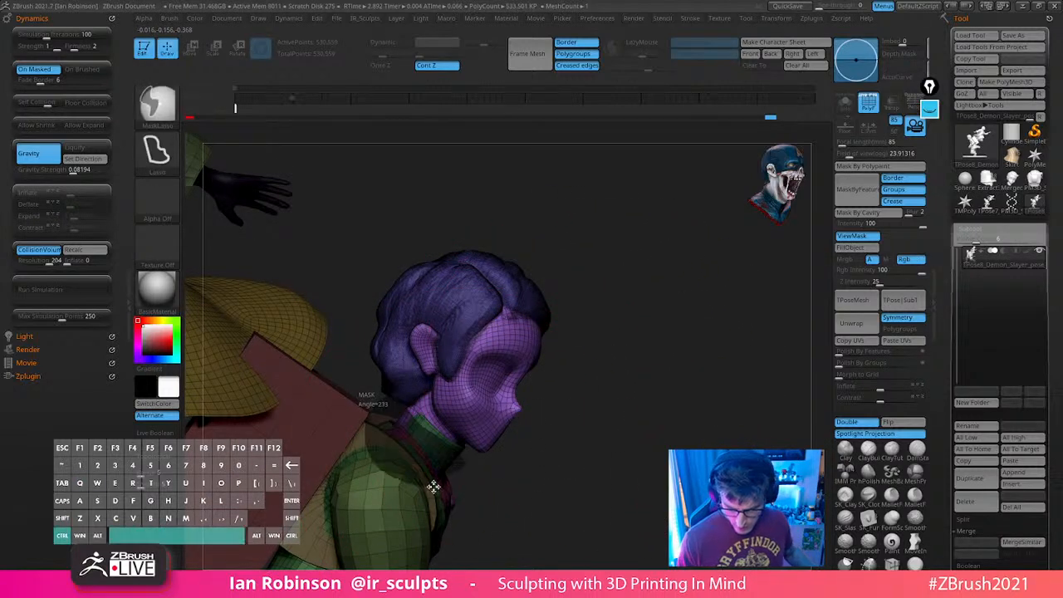
Place the gizmo at the top of the boy's neck and rotate his head and hair from the front and side
{"action": "key", "text": "w"}
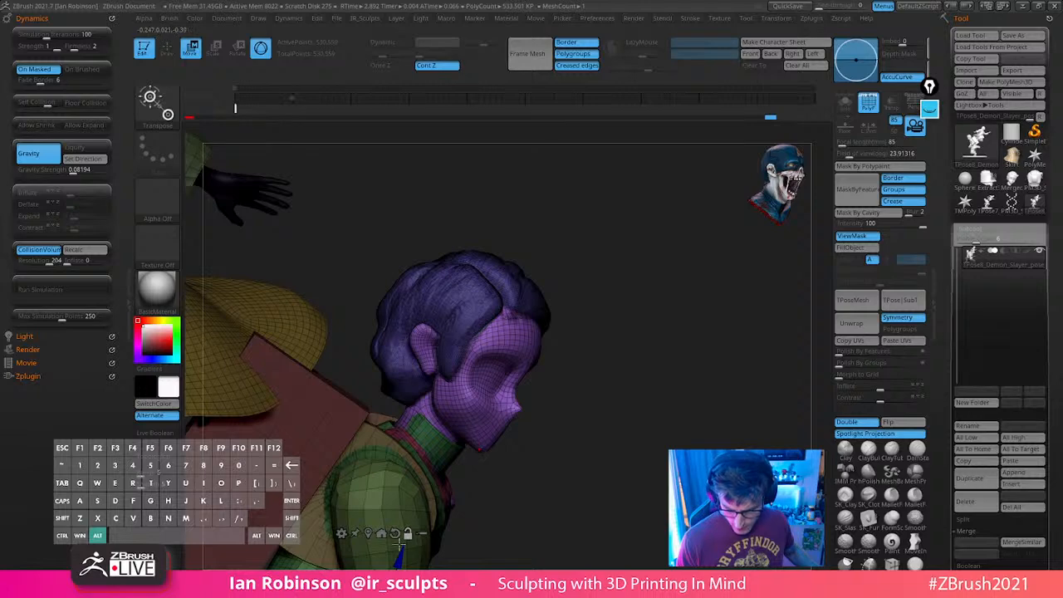
{"action": "right_click_drag", "start_coordinate": [477, 388], "coordinate": [521, 359]}
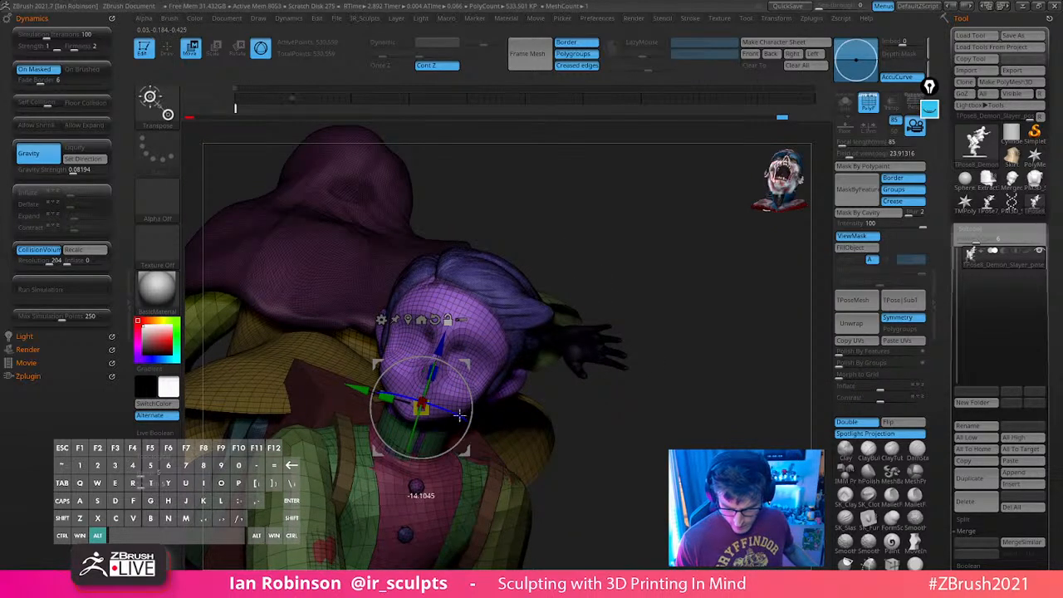
{"action": "left_click_drag", "start_coordinate": [619, 397], "coordinate": [644, 357]}
{"action": "left_click_drag", "start_coordinate": [432, 406], "coordinate": [427, 424]}
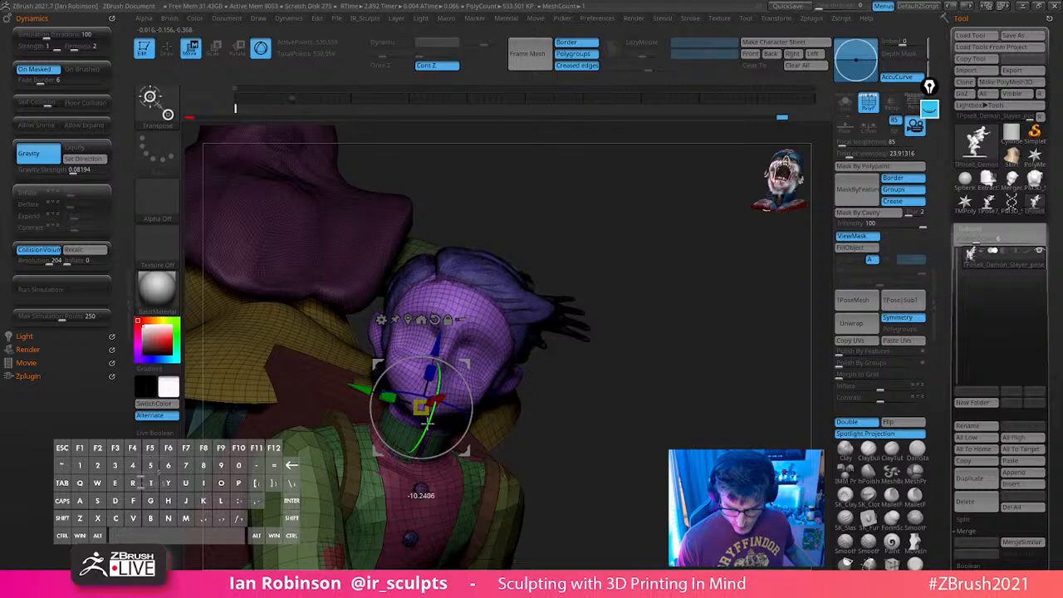
{"action": "left_click_drag", "start_coordinate": [626, 380], "coordinate": [459, 409], "text": "shift"}
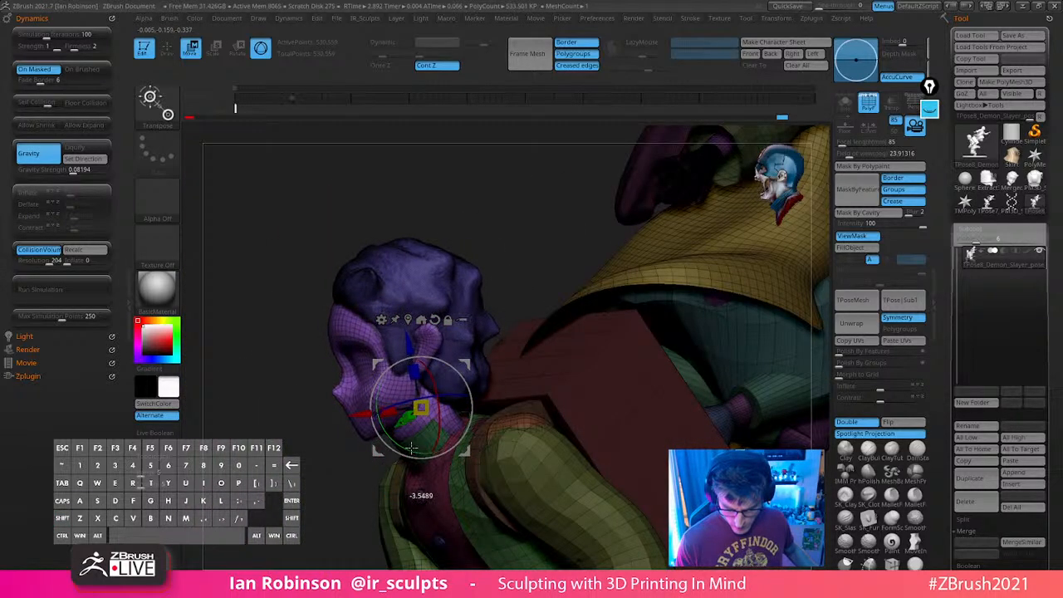
Clear the mask and hide only the boy's hair, leaving the rest of the model shown
{"action": "key", "text": "q"}
{"action": "left_click_drag", "start_coordinate": [523, 280], "coordinate": [536, 294], "text": "ctrl"}
{"action": "left_click", "coordinate": [446, 365], "text": "ctrl+shift"}
{"action": "left_click_drag", "start_coordinate": [461, 219], "coordinate": [467, 231], "text": "ctrl+shift"}
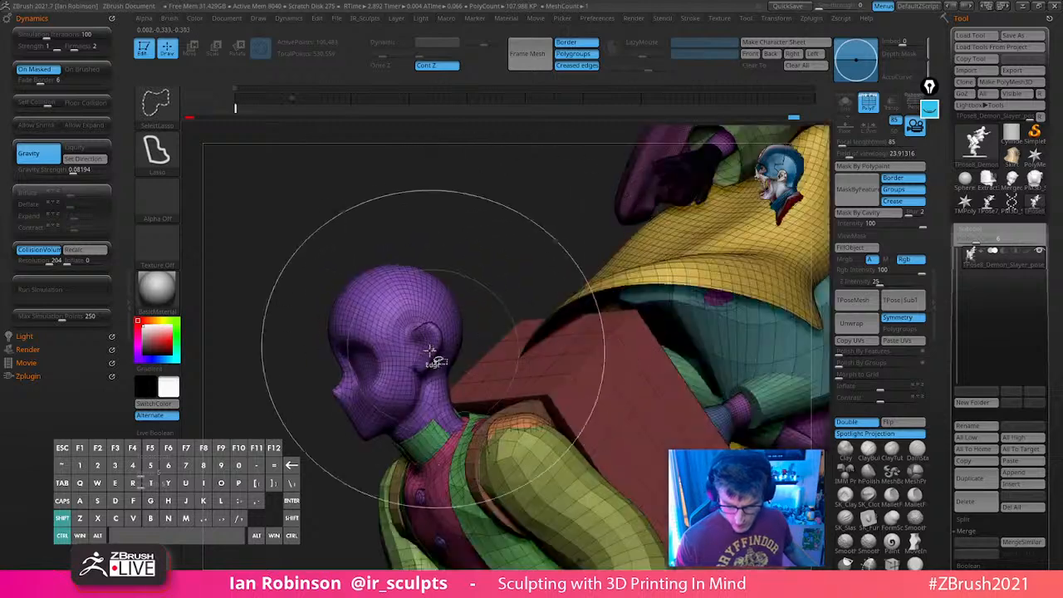
Mask everything except the front figure's head and neck, and adjust them with the Move brush
{"action": "left_click", "coordinate": [430, 351], "text": "ctrl+shift"}
{"action": "left_click", "coordinate": [461, 286], "text": "ctrl"}
{"action": "left_click", "coordinate": [465, 287], "text": "ctrl+shift"}
{"action": "key", "text": "w"}
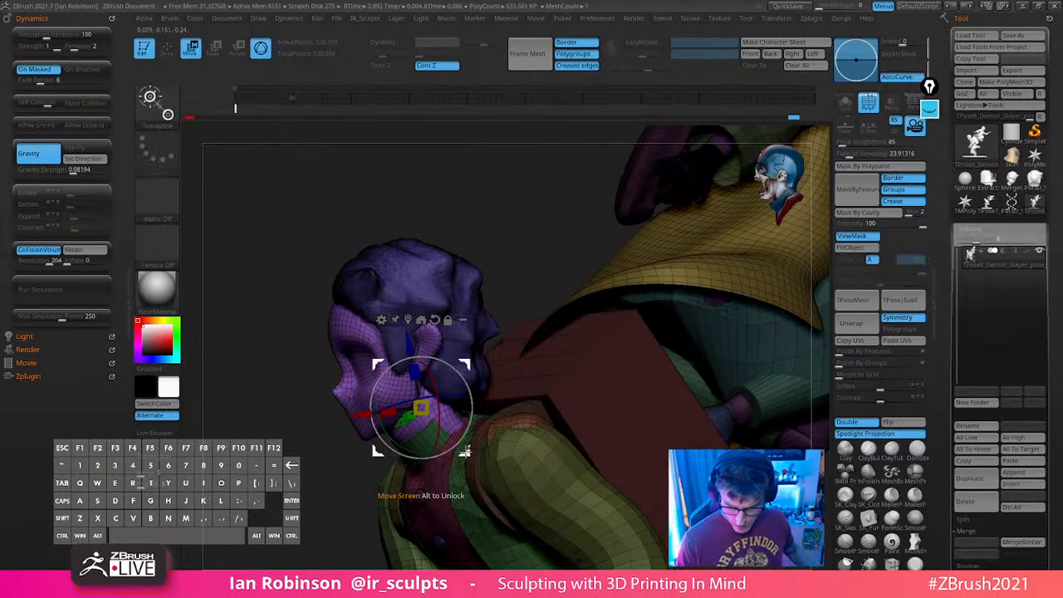
{"action": "key", "text": "q"}
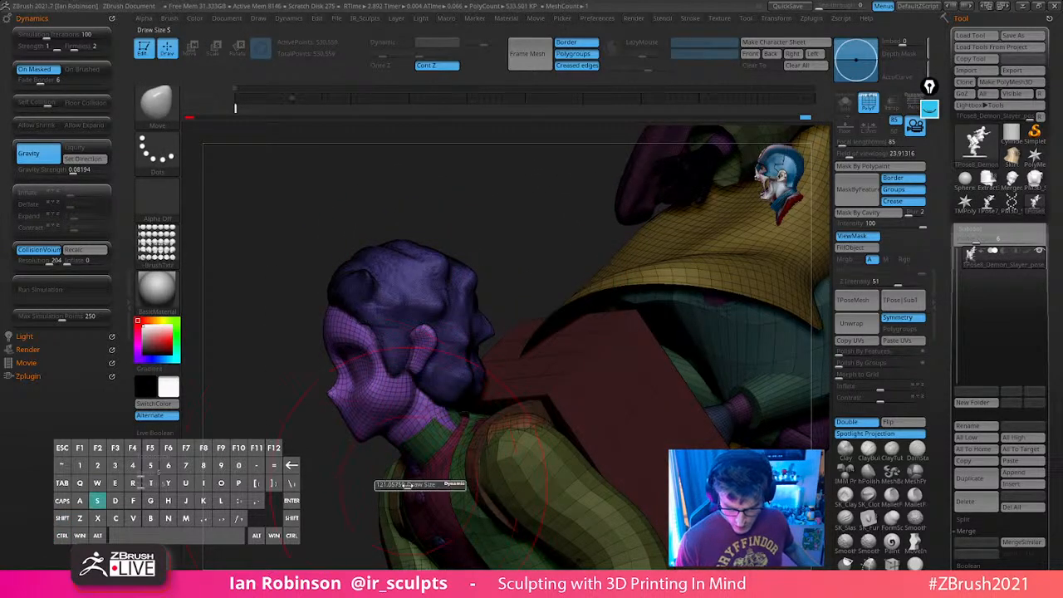
{"action": "left_click_drag", "start_coordinate": [342, 515], "coordinate": [447, 454]}
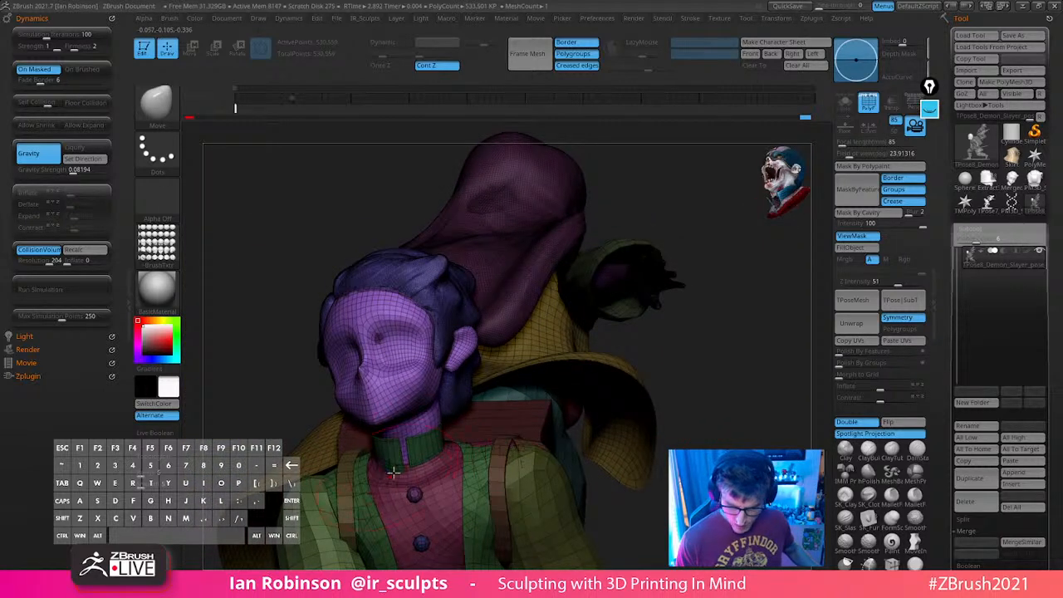
{"action": "mouse_move", "coordinate": [680, 411]}
{"action": "left_mouse_down", "text": "alt"}
{"action": "mouse_move", "coordinate": [684, 373]}
{"action": "mouse_move", "coordinate": [705, 373]}
{"action": "mouse_move", "coordinate": [690, 318]}
{"action": "mouse_move", "coordinate": [698, 344]}
{"action": "mouse_move", "coordinate": [681, 320]}
{"action": "mouse_move", "coordinate": [658, 391]}
{"action": "mouse_move", "coordinate": [649, 319]}
{"action": "mouse_move", "coordinate": [632, 338]}
{"action": "mouse_move", "coordinate": [580, 329]}
{"action": "left_mouse_up", "text": "alt"}
{"action": "key", "text": "w"}
{"action": "key", "text": "q"}
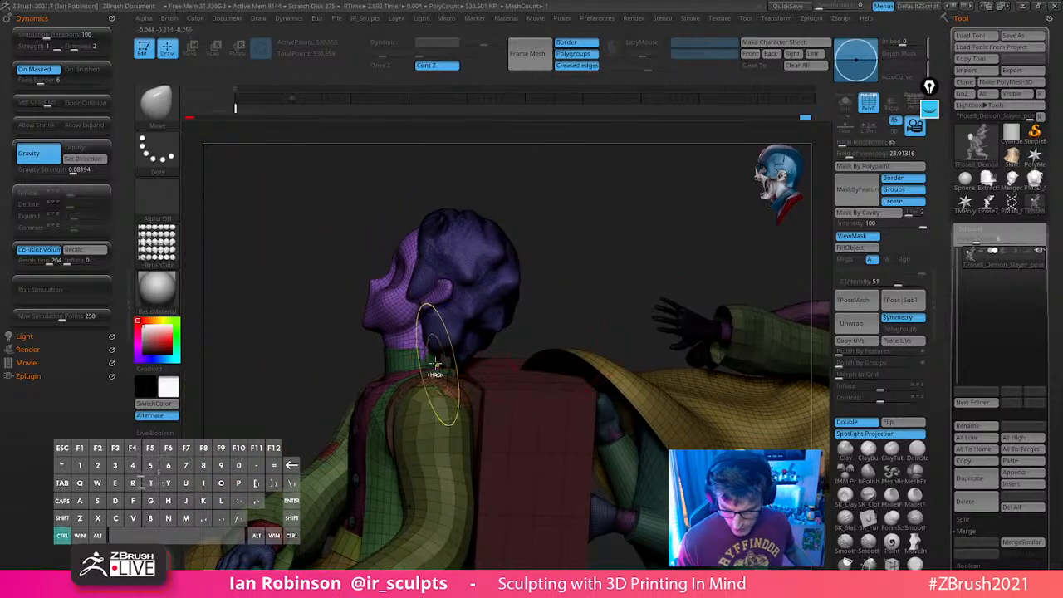
Refine the mask around the base of the neck and reposition the front figure's head with the transform gizmo
{"action": "left_click_drag", "start_coordinate": [436, 364], "coordinate": [419, 350], "text": "ctrl"}
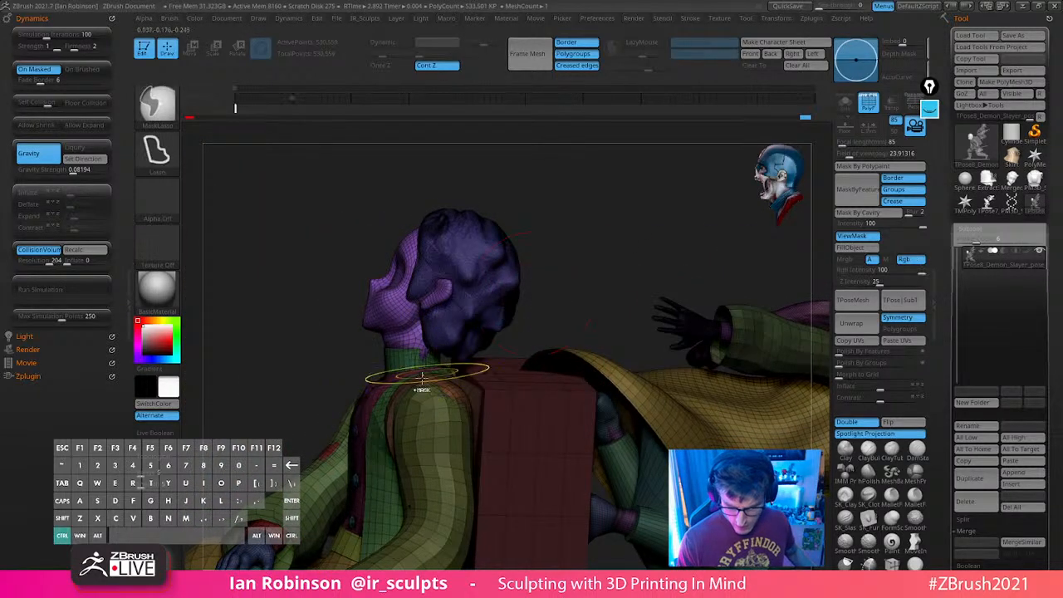
{"action": "mouse_move", "coordinate": [615, 274]}
{"action": "left_mouse_down"}
{"action": "mouse_move", "coordinate": [562, 356]}
{"action": "mouse_move", "coordinate": [712, 361]}
{"action": "mouse_move", "coordinate": [602, 356]}
{"action": "left_mouse_up"}
{"action": "key", "text": "w"}
{"action": "mouse_move", "coordinate": [463, 350]}
{"action": "left_mouse_down"}
{"action": "mouse_move", "coordinate": [548, 353]}
{"action": "mouse_move", "coordinate": [456, 332]}
{"action": "left_mouse_up"}
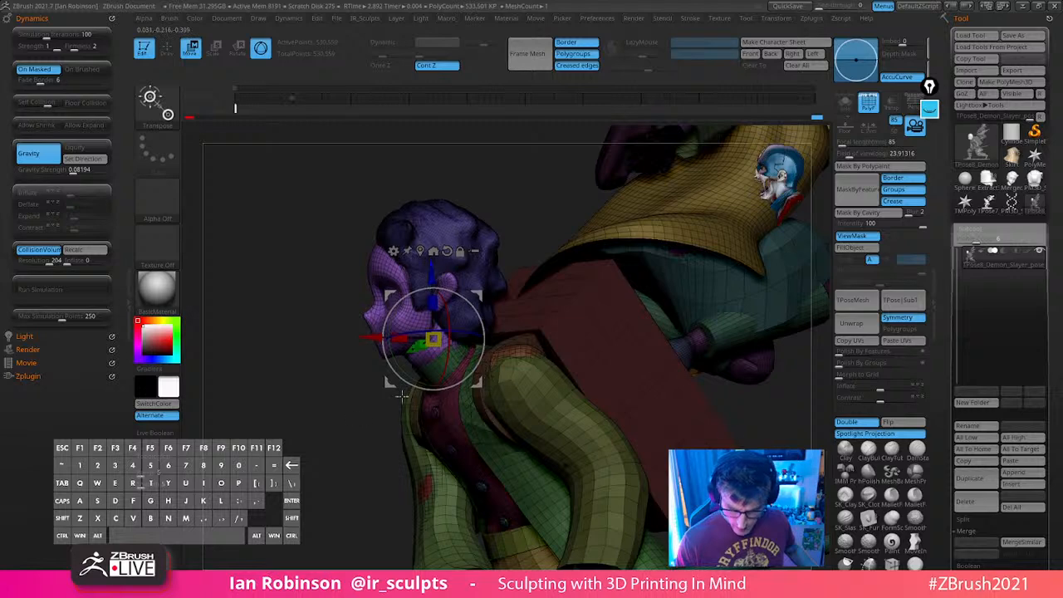
{"action": "left_click_drag", "start_coordinate": [442, 267], "coordinate": [462, 310]}
{"action": "key", "text": "q"}
{"action": "mouse_move", "coordinate": [634, 369]}
{"action": "left_mouse_down", "text": "alt"}
{"action": "mouse_move", "coordinate": [618, 307]}
{"action": "mouse_move", "coordinate": [636, 411]}
{"action": "mouse_move", "coordinate": [631, 357]}
{"action": "left_mouse_up", "text": "alt"}
{"action": "left_click_drag", "start_coordinate": [648, 362], "coordinate": [605, 367], "text": "shift"}
{"action": "key", "text": "shift+f"}
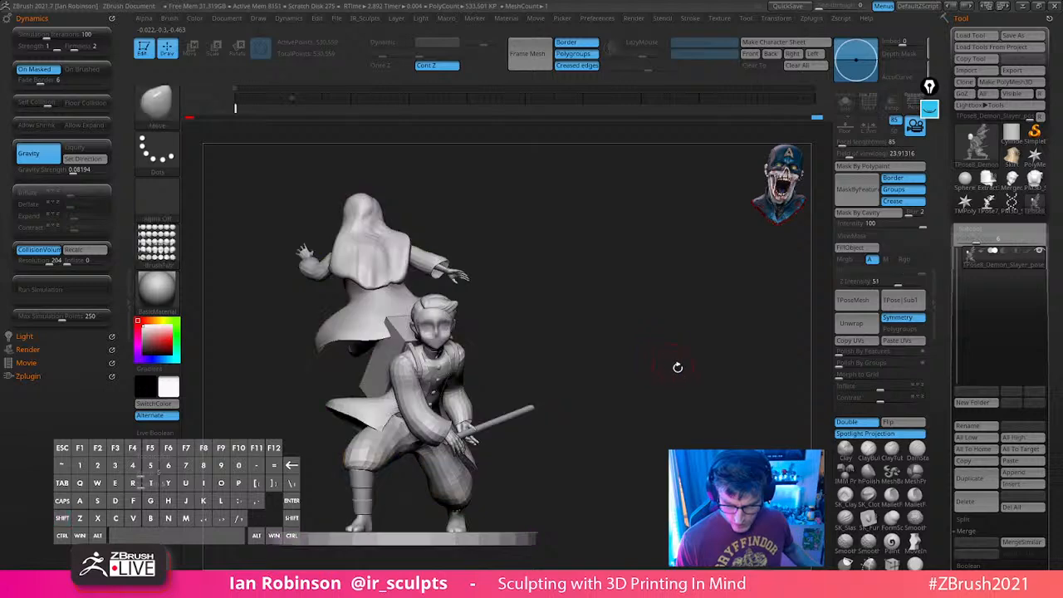
Hide the sleeve on the front figure's left arm and inspect the arm and elbow block beneath it
{"action": "mouse_move", "coordinate": [677, 367]}
{"action": "left_mouse_down", "text": "shift"}
{"action": "mouse_move", "coordinate": [722, 351]}
{"action": "mouse_move", "coordinate": [703, 328]}
{"action": "mouse_move", "coordinate": [680, 341]}
{"action": "left_mouse_up", "text": "shift"}
{"action": "left_click", "coordinate": [498, 353], "text": "ctrl+shift"}
{"action": "left_click_drag", "start_coordinate": [611, 320], "coordinate": [652, 414], "text": "ctrl+shift"}
{"action": "left_click", "coordinate": [652, 414], "text": "ctrl+shift"}
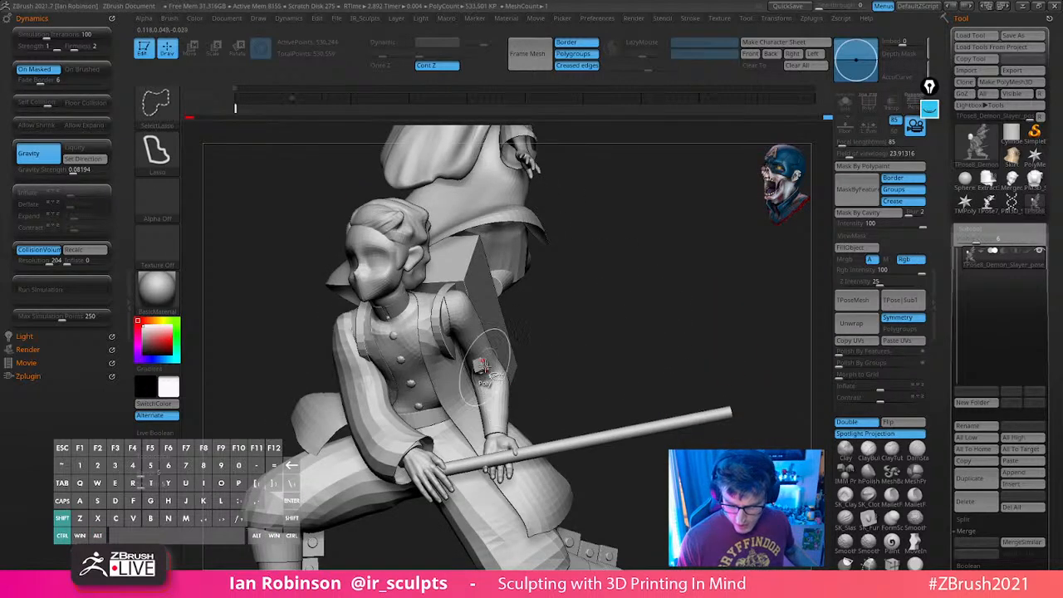
{"action": "mouse_move", "coordinate": [611, 374]}
{"action": "left_mouse_down"}
{"action": "mouse_move", "coordinate": [537, 404]}
{"action": "mouse_move", "coordinate": [633, 301]}
{"action": "mouse_move", "coordinate": [627, 406]}
{"action": "left_mouse_up"}
{"action": "key", "text": "ctrl+shift"}
{"action": "key", "text": "shift+f"}
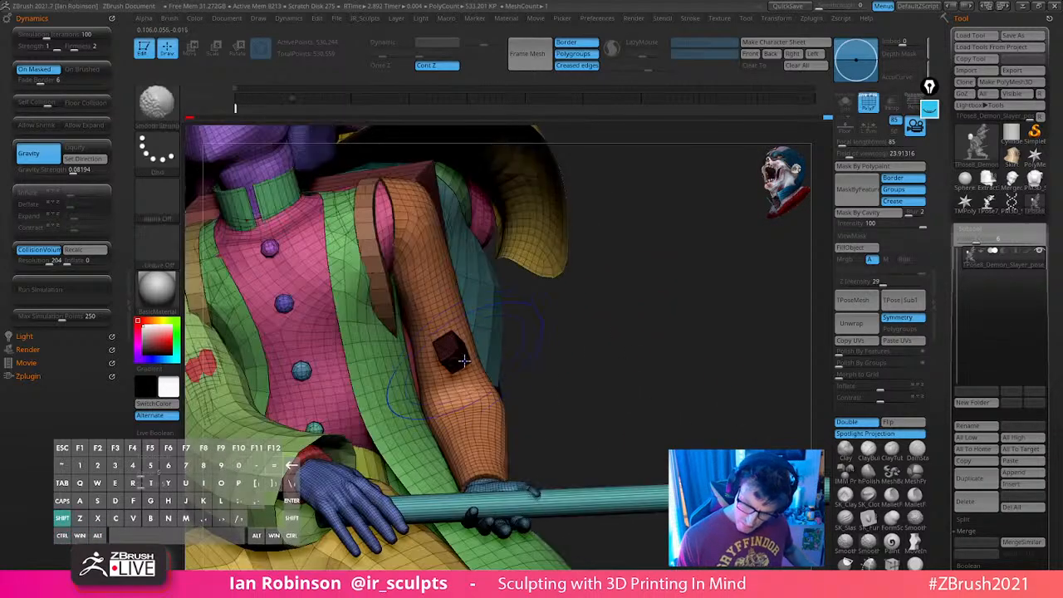
{"action": "key", "text": "shift+f"}
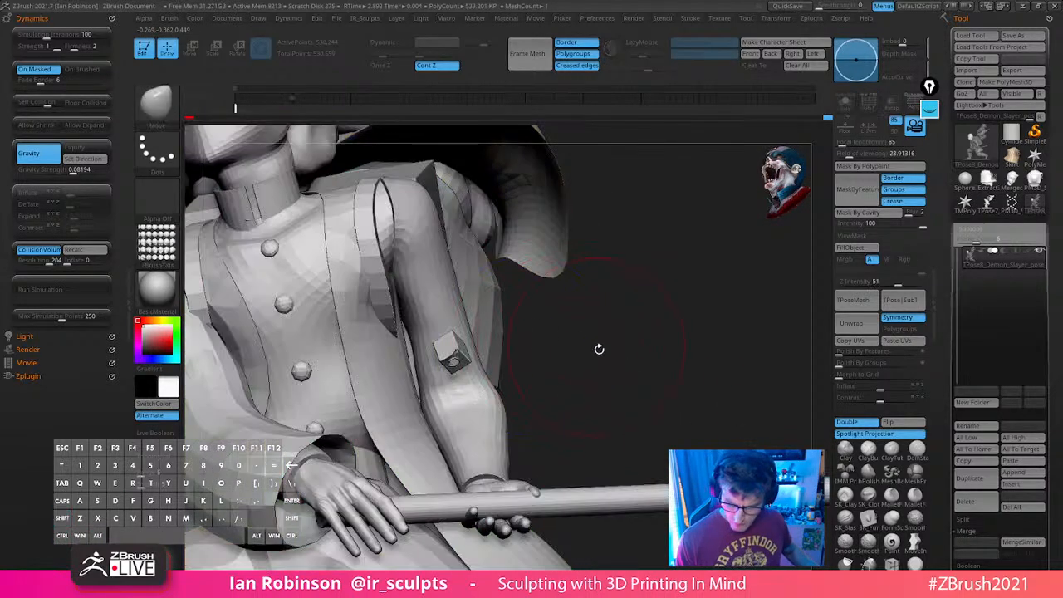
Hide the front figure's bare left arm, the small elbow block and the left hand
{"action": "right_click_drag", "start_coordinate": [463, 348], "coordinate": [562, 366]}
{"action": "key", "text": "ctrl+shift"}
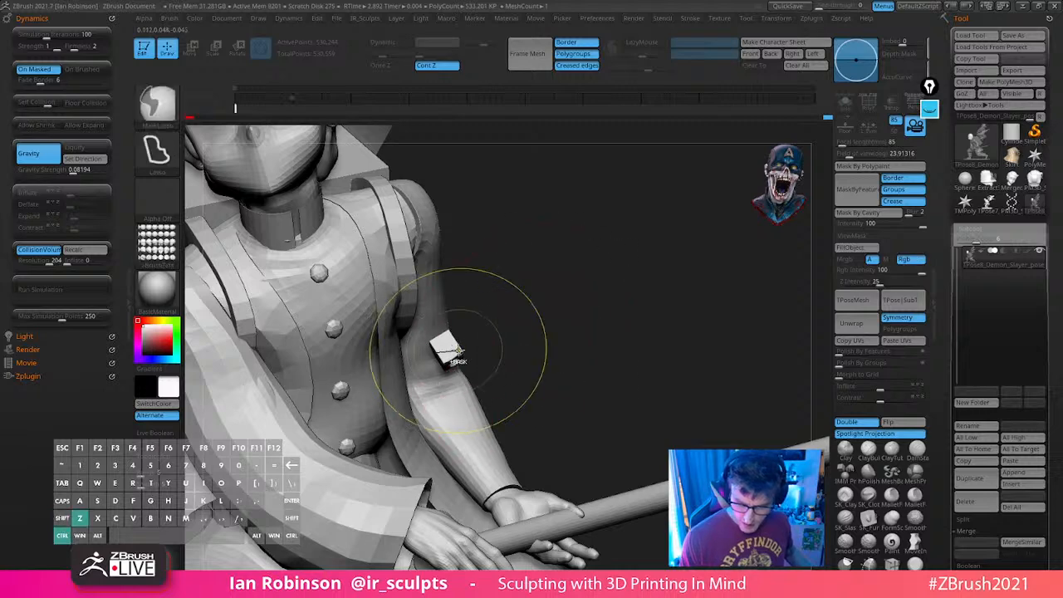
{"action": "left_click", "coordinate": [452, 342], "text": "ctrl+shift"}
{"action": "left_click", "coordinate": [515, 490], "text": "ctrl+shift"}
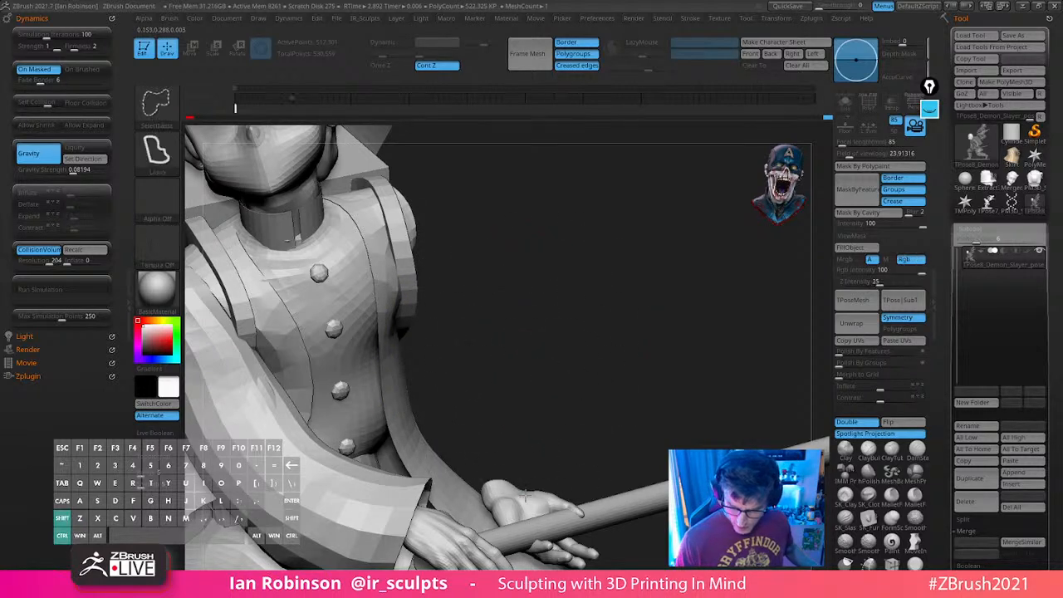
{"action": "right_click_drag", "start_coordinate": [642, 375], "coordinate": [629, 322], "text": "alt"}
{"action": "key", "text": "ctrl+z"}
{"action": "left_click", "coordinate": [534, 439], "text": "ctrl+shift"}
{"action": "key", "text": "ctrl+z"}
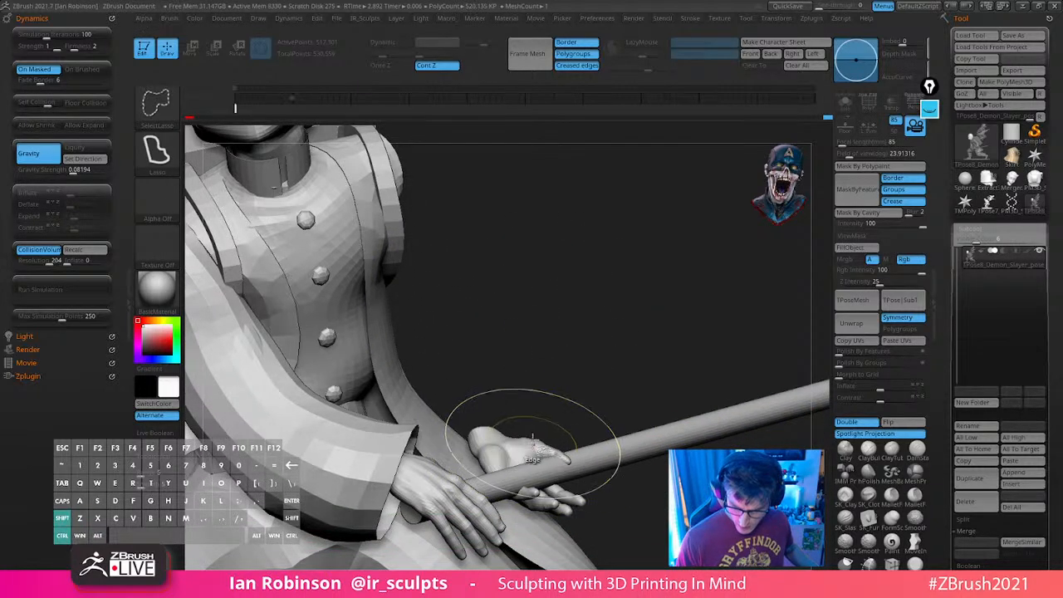
{"action": "left_click", "coordinate": [550, 448], "text": "ctrl+shift"}
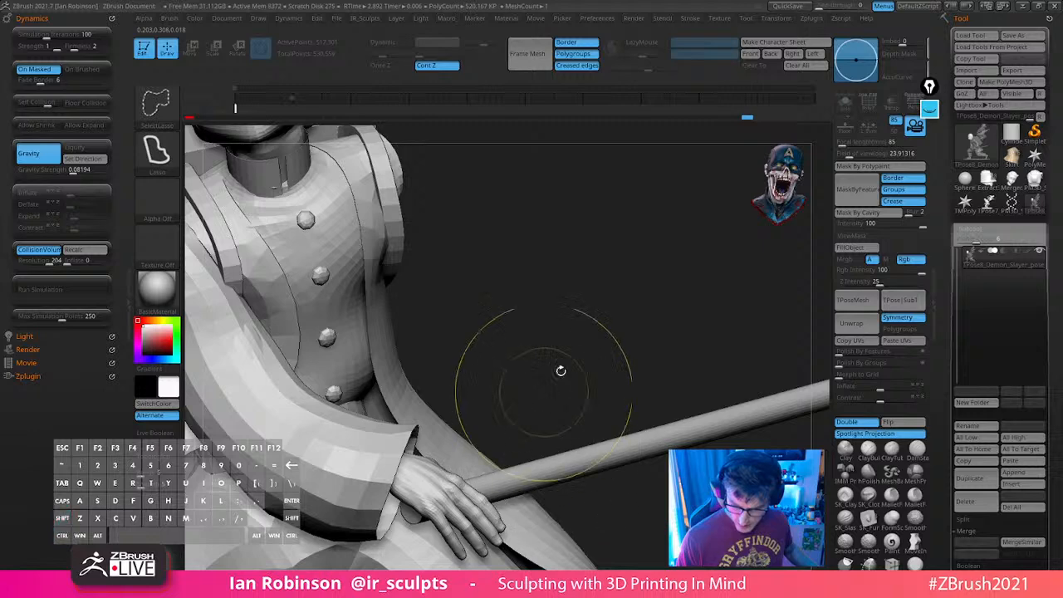
Mask all the parts still visible, and unhide the complete left arm so that only it is editable
{"action": "left_click", "coordinate": [617, 348], "text": "ctrl"}
{"action": "left_click", "coordinate": [622, 347], "text": "ctrl+shift"}
{"action": "right_click_drag", "start_coordinate": [625, 335], "coordinate": [611, 314]}
{"action": "key", "text": "w"}
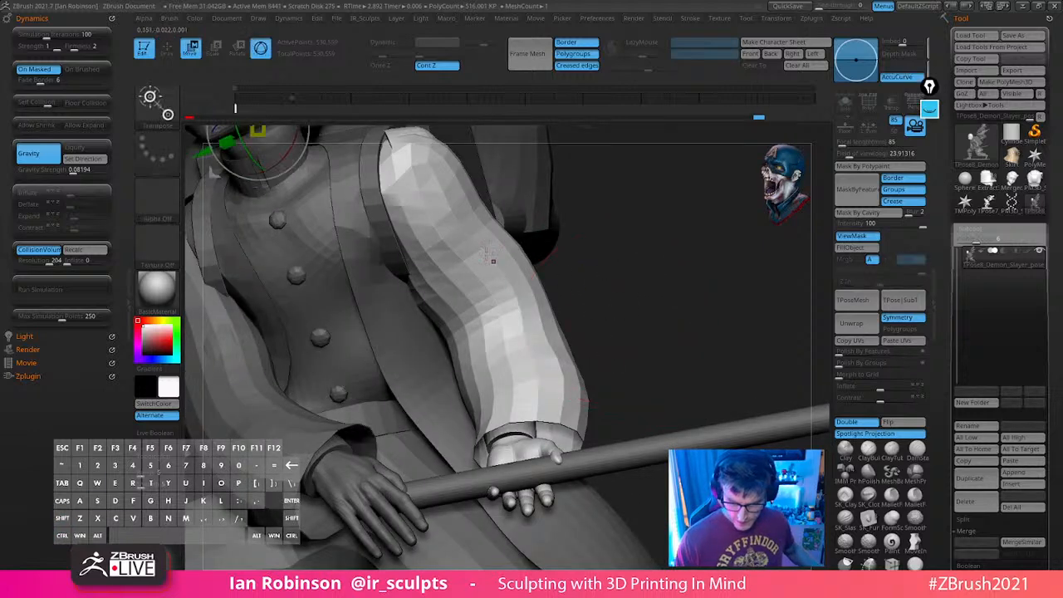
Place the gizmo pivot on the left shoulder, rotate the arm inward about 13°, and fine-tune the hand's position at the staff
{"action": "left_click", "coordinate": [411, 167], "text": "alt"}
{"action": "right_click_drag", "start_coordinate": [633, 270], "coordinate": [646, 324], "text": "alt"}
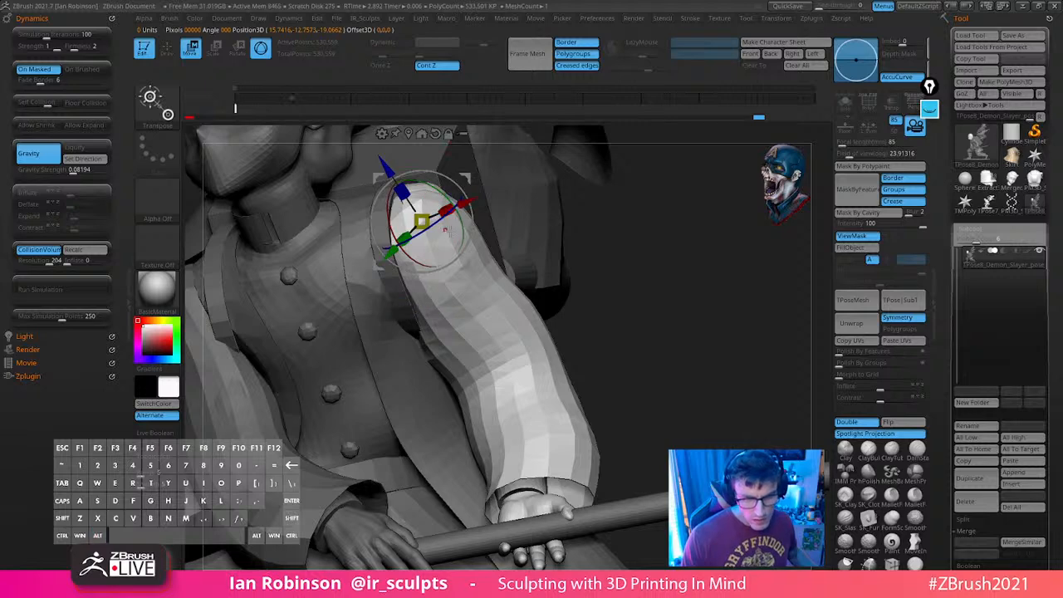
{"action": "right_click_drag", "start_coordinate": [666, 298], "coordinate": [589, 237]}
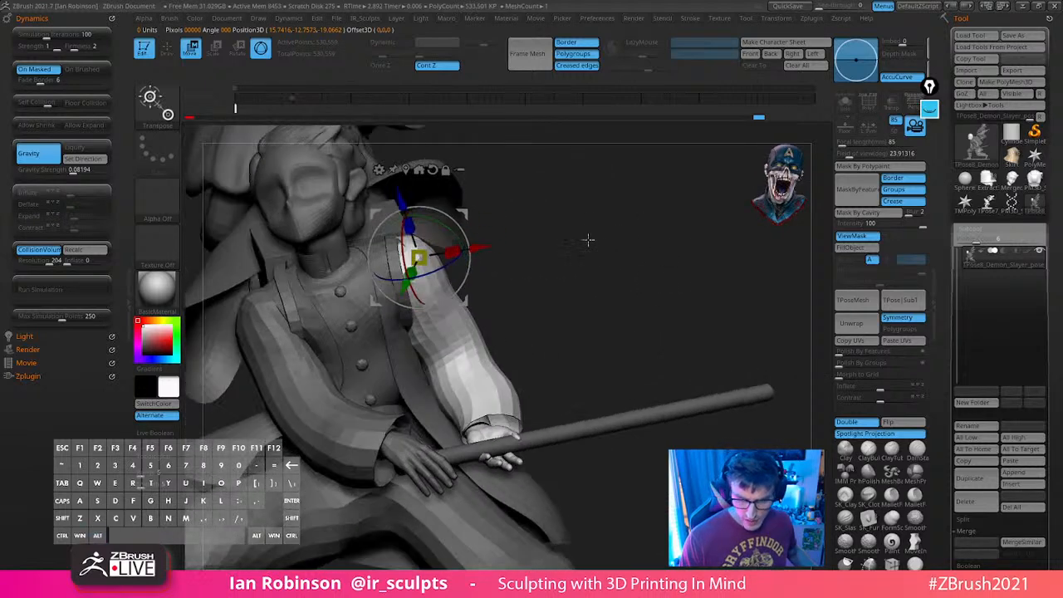
{"action": "left_click_drag", "start_coordinate": [408, 265], "coordinate": [438, 287]}
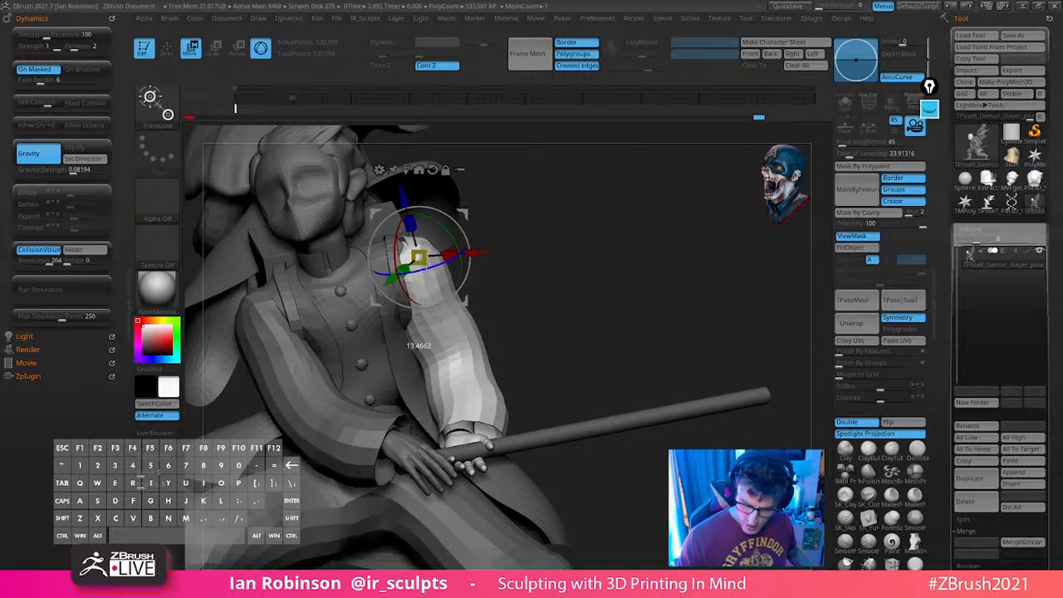
{"action": "right_click_drag", "start_coordinate": [629, 231], "coordinate": [648, 325]}
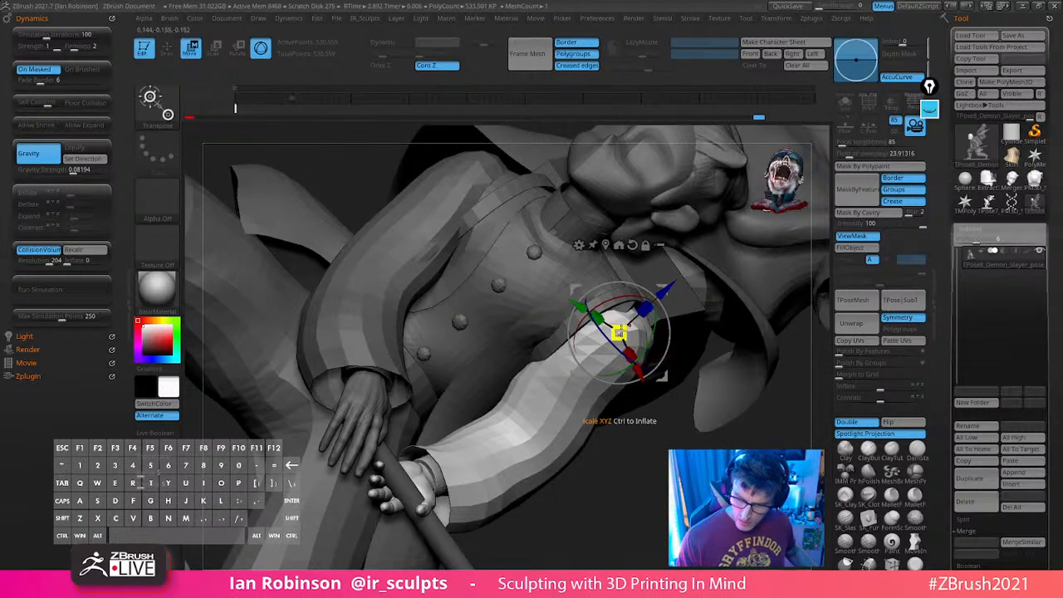
{"action": "left_click_drag", "start_coordinate": [605, 332], "coordinate": [605, 334]}
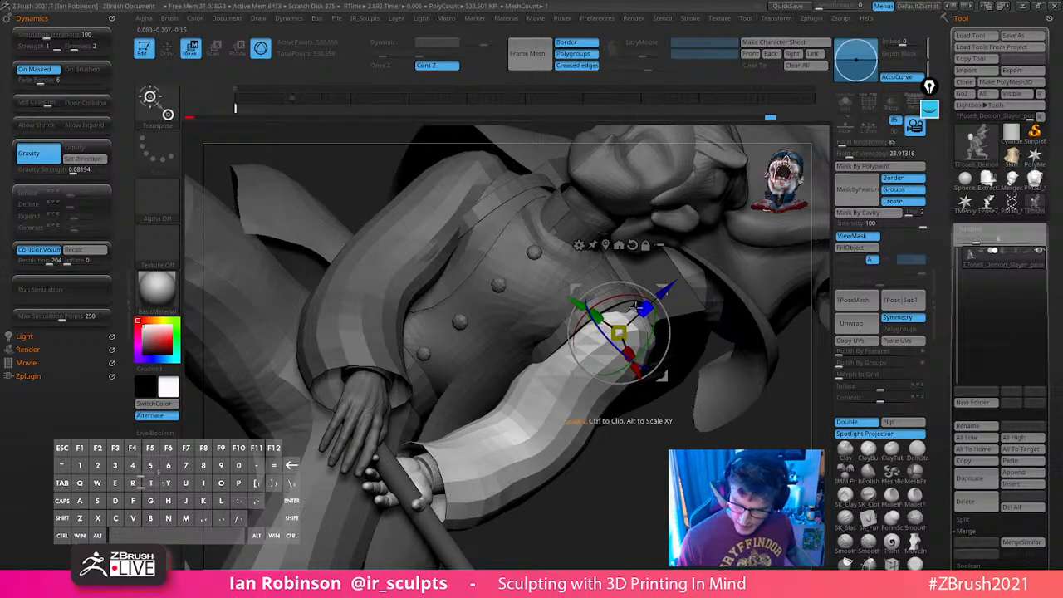
{"action": "right_click_drag", "start_coordinate": [668, 417], "coordinate": [652, 447]}
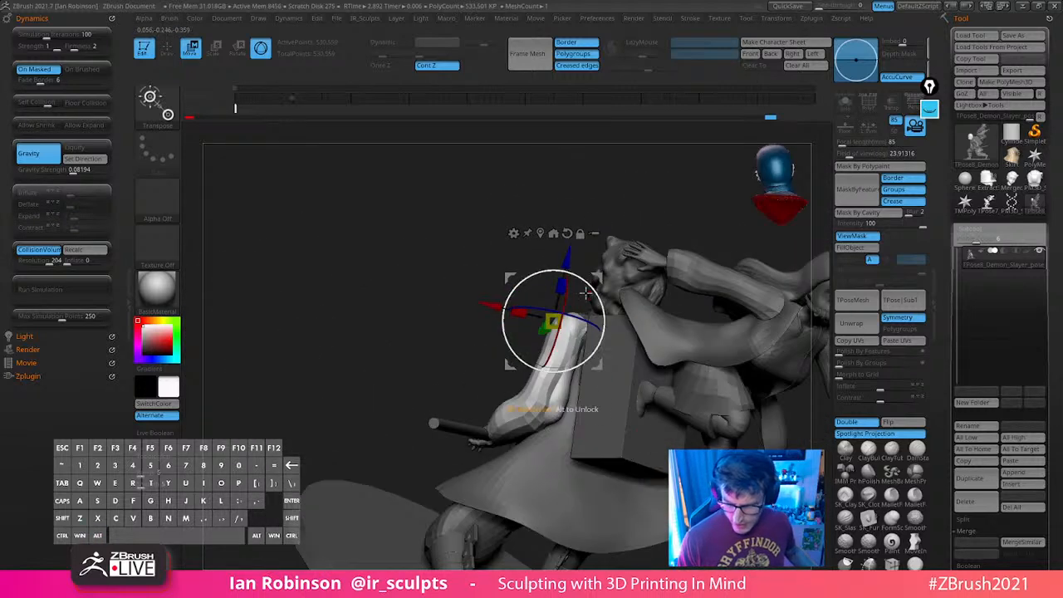
Mask everything except the left sleeve and reshape it around the elbow and shoulder with the Move brush
{"action": "key", "text": "q"}
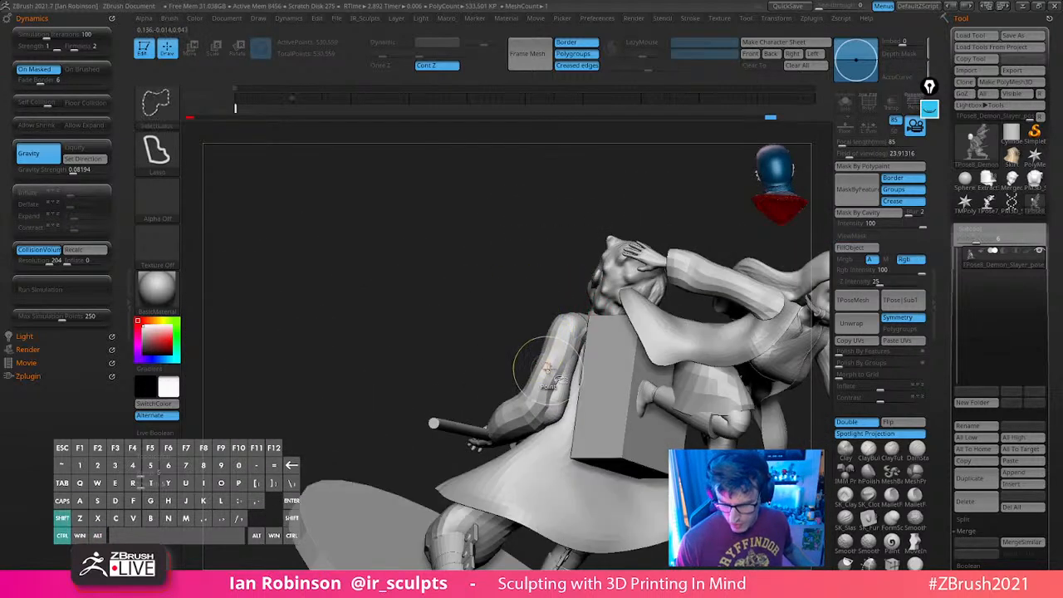
{"action": "left_click", "coordinate": [544, 372], "text": "ctrl+shift"}
{"action": "left_click", "coordinate": [521, 340], "text": "ctrl+shift"}
{"action": "key", "text": "s"}
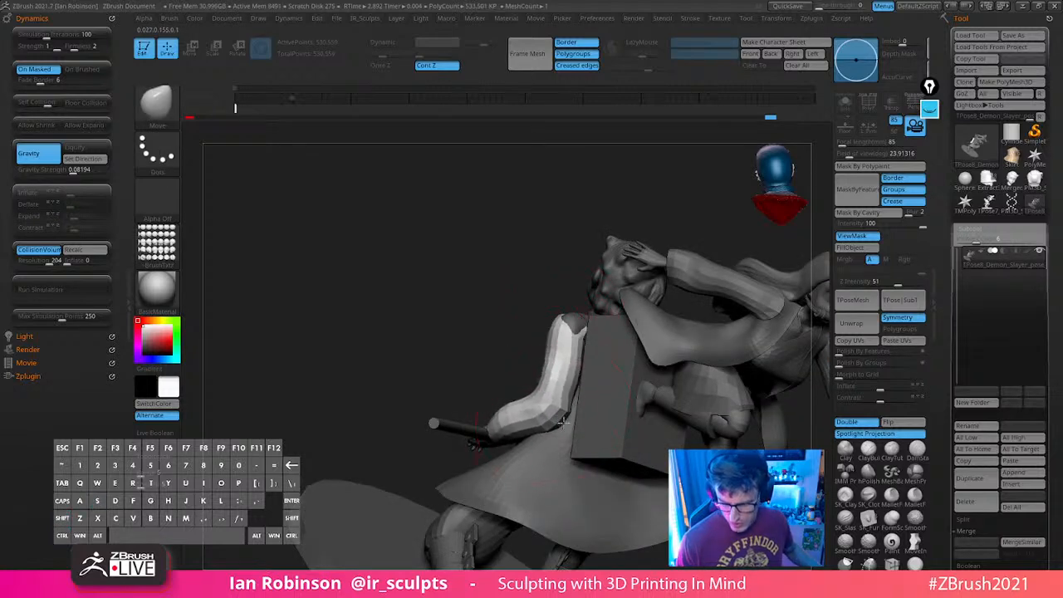
{"action": "mouse_move", "coordinate": [563, 423]}
{"action": "right_mouse_down"}
{"action": "mouse_move", "coordinate": [631, 411]}
{"action": "mouse_move", "coordinate": [739, 361]}
{"action": "mouse_move", "coordinate": [711, 387]}
{"action": "right_mouse_up"}
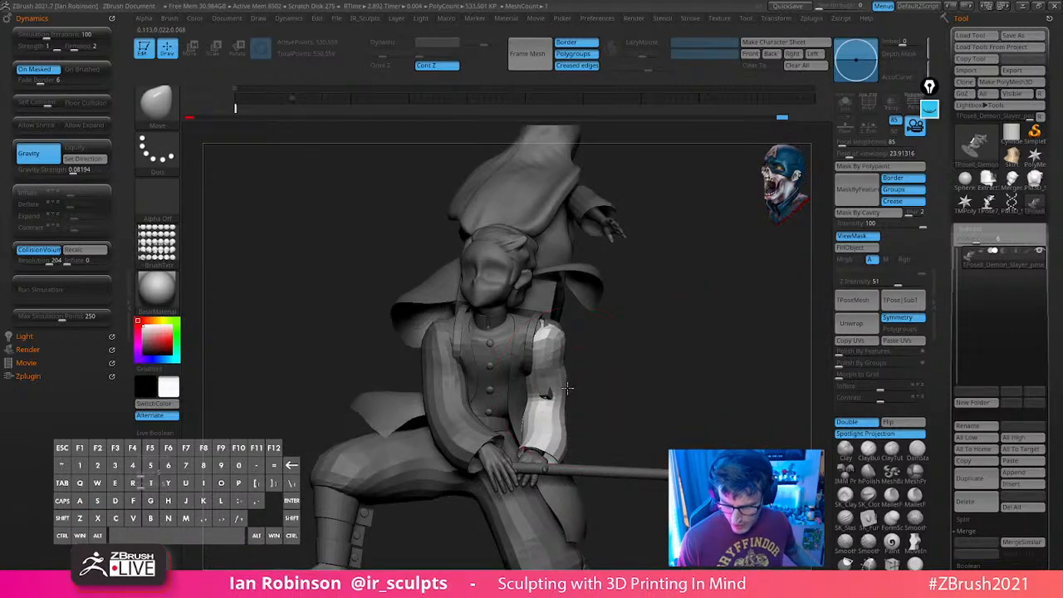
{"action": "right_click_drag", "start_coordinate": [567, 388], "coordinate": [531, 299]}
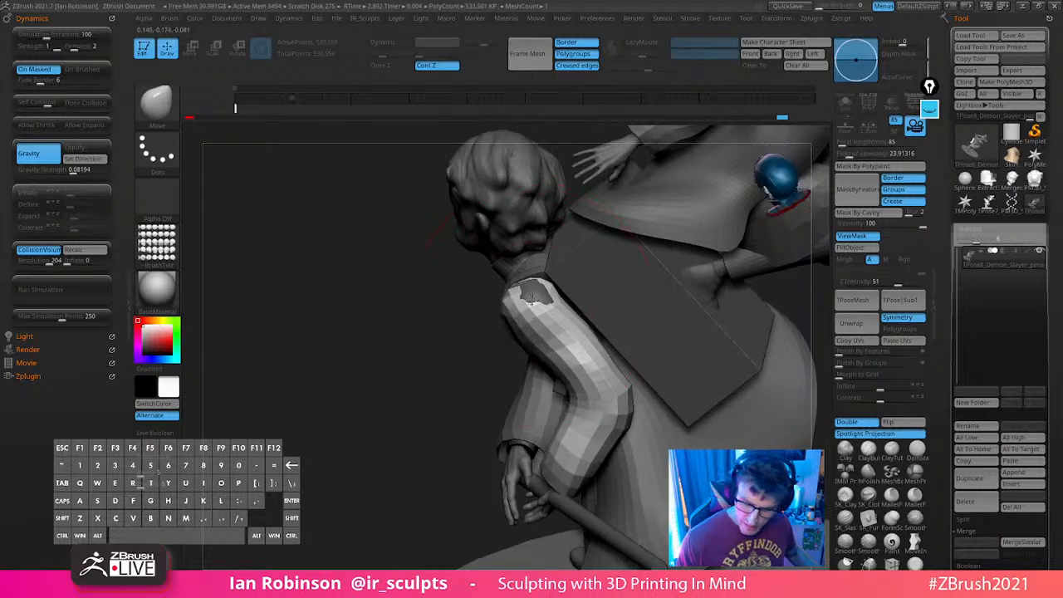
{"action": "right_click_drag", "start_coordinate": [470, 357], "coordinate": [557, 296]}
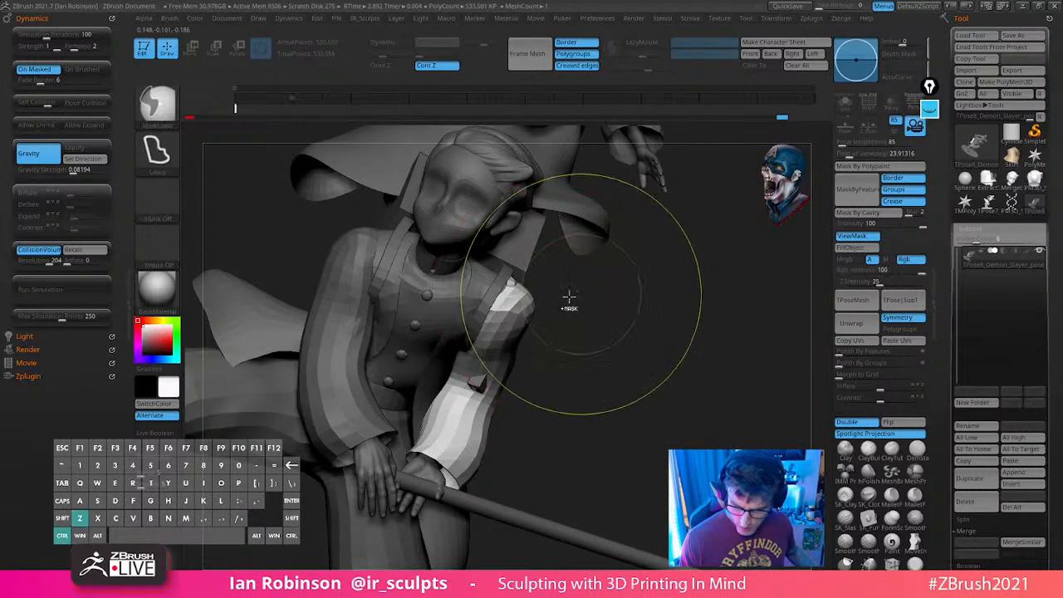
Limit the unmasked area to the geometry poking through the left shoulder and adjust it with the Move brush
{"action": "left_click_drag", "start_coordinate": [561, 297], "coordinate": [580, 311], "text": "ctrl"}
{"action": "left_click", "coordinate": [518, 294], "text": "ctrl+shift"}
{"action": "left_click", "coordinate": [598, 314], "text": "ctrl"}
{"action": "left_click", "coordinate": [602, 314], "text": "ctrl+shift"}
{"action": "left_click", "coordinate": [608, 316], "text": "ctrl"}
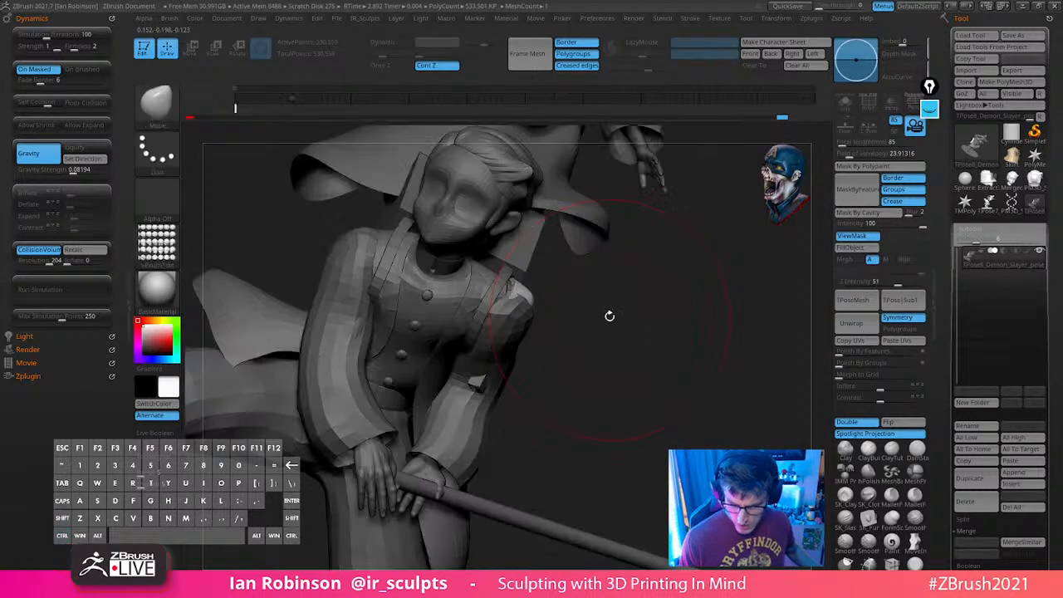
{"action": "right_click_drag", "start_coordinate": [610, 316], "coordinate": [600, 294]}
{"action": "right_click_drag", "start_coordinate": [511, 287], "coordinate": [608, 313]}
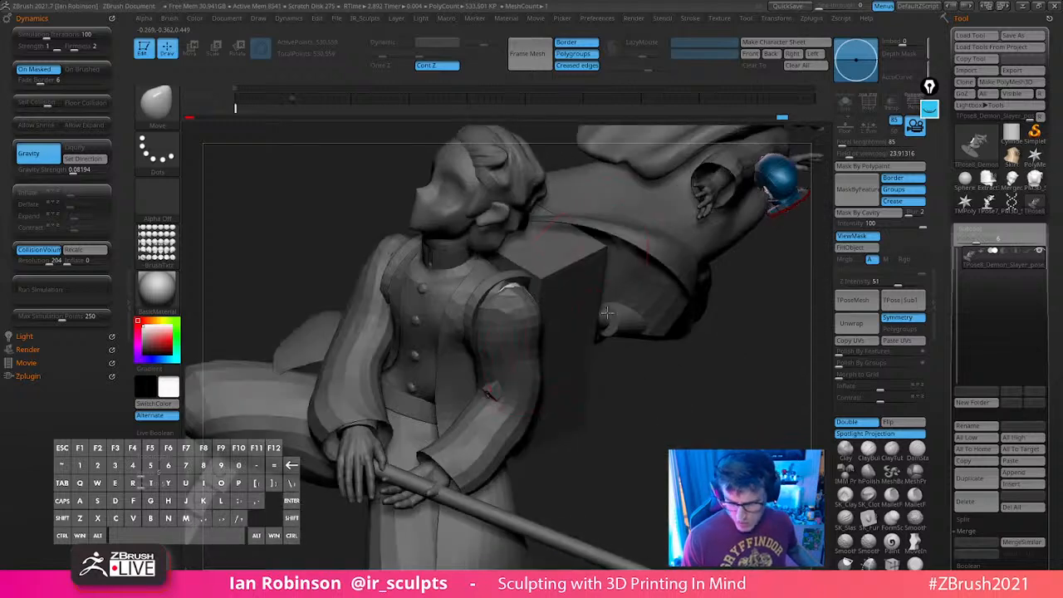
{"action": "mouse_move", "coordinate": [639, 416]}
{"action": "right_mouse_down"}
{"action": "mouse_move", "coordinate": [678, 427]}
{"action": "mouse_move", "coordinate": [613, 396]}
{"action": "mouse_move", "coordinate": [617, 349]}
{"action": "right_mouse_up"}
{"action": "key", "text": "s"}
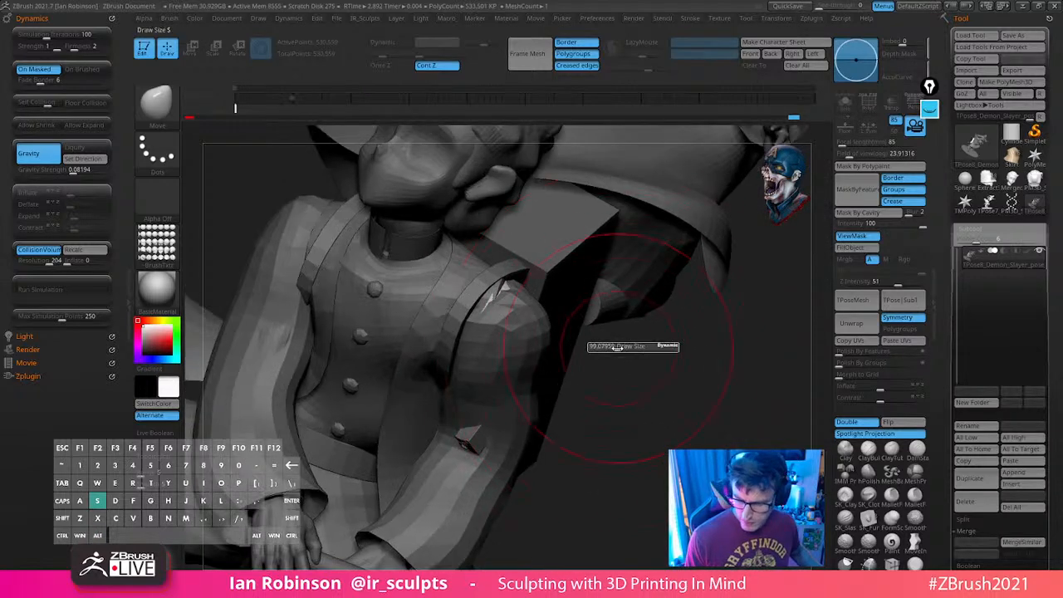
Clear the mask, display the polygroup wireframe, and mask everything again except the left sleeve
{"action": "left_click", "coordinate": [602, 366], "text": "ctrl"}
{"action": "key", "text": "shift+f"}
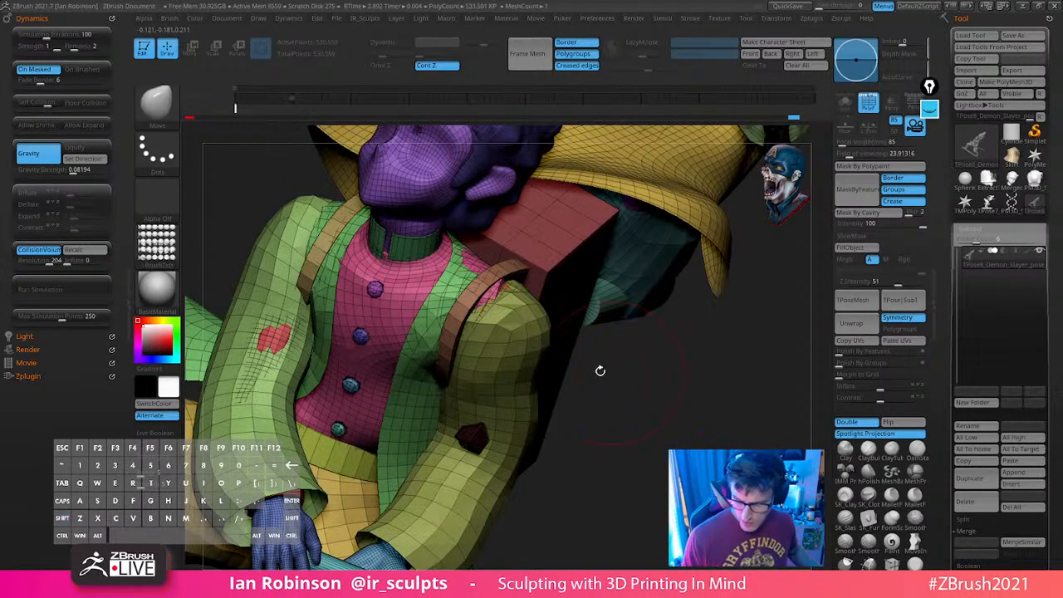
{"action": "left_click", "coordinate": [599, 369], "text": "ctrl"}
{"action": "key", "text": "ctrl+shift"}
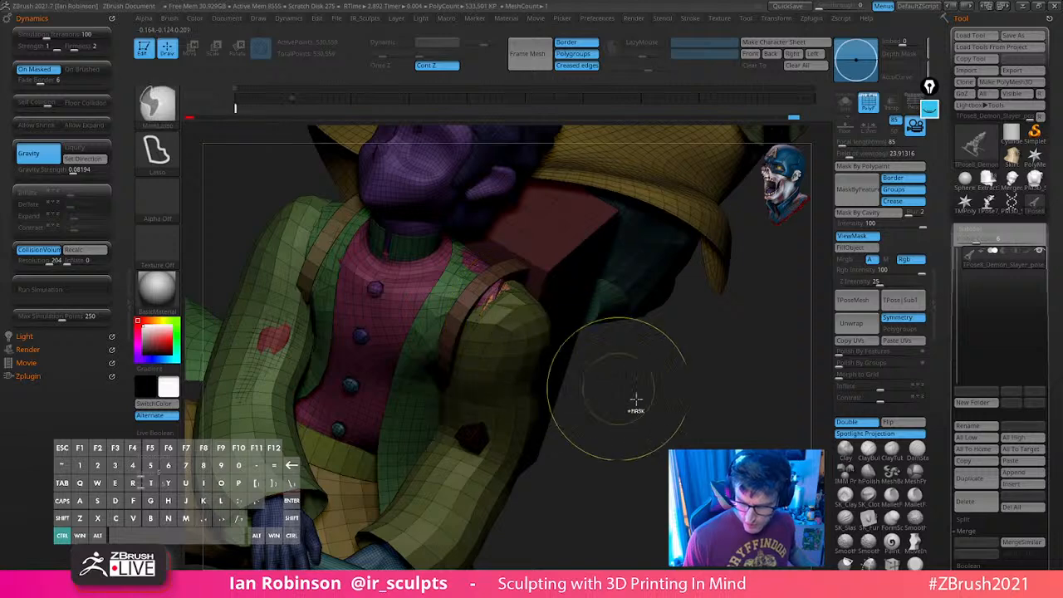
{"action": "left_click", "coordinate": [636, 400], "text": "ctrl"}
{"action": "left_click", "coordinate": [511, 395], "text": "ctrl+shift"}
{"action": "key", "text": "ctrl+z"}
{"action": "left_click", "coordinate": [534, 336], "text": "ctrl+shift"}
{"action": "left_click", "coordinate": [627, 426], "text": "ctrl"}
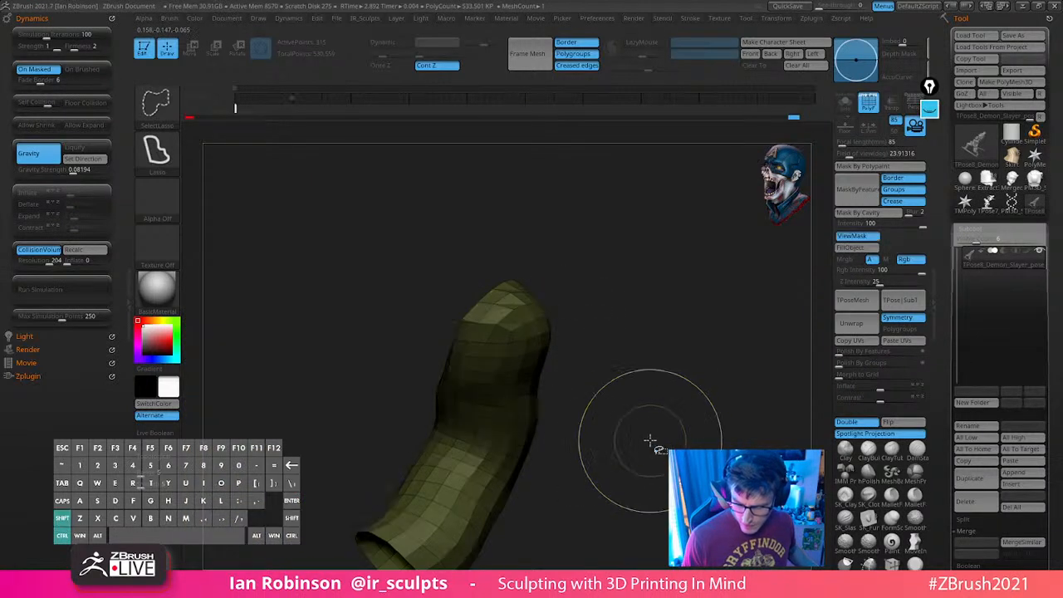
{"action": "left_click", "coordinate": [656, 425], "text": "ctrl"}
{"action": "left_click", "coordinate": [677, 386], "text": "ctrl"}
{"action": "left_click", "coordinate": [684, 380], "text": "ctrl+shift"}
{"action": "left_click", "coordinate": [682, 384], "text": "ctrl"}
Adjust the left sleeve's shoulder over the vest strap, clear the mask, and turn off the wireframe to review both figures
{"action": "left_click_drag", "start_coordinate": [681, 385], "coordinate": [615, 380]}
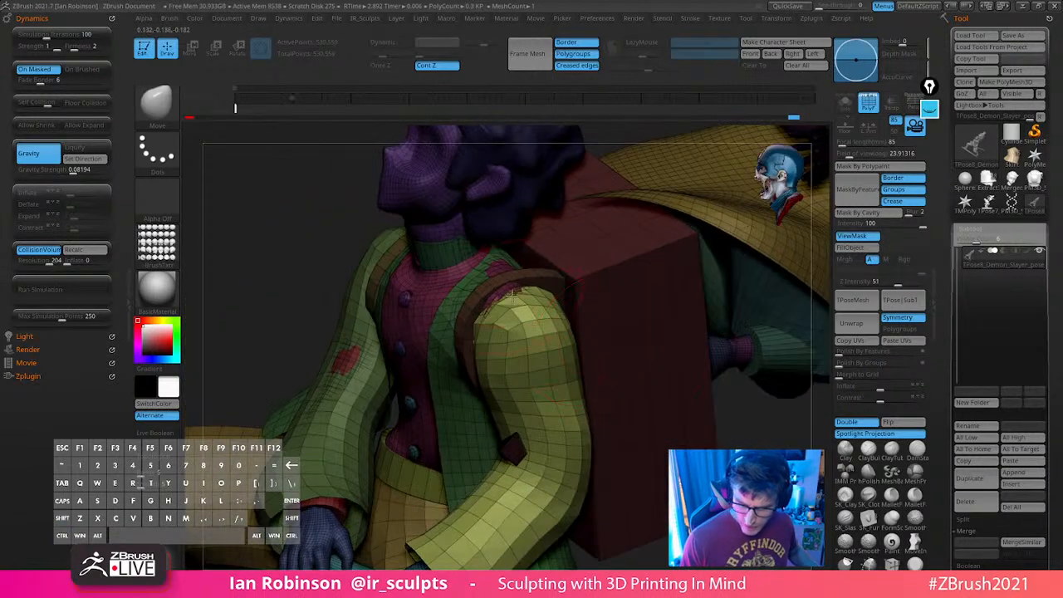
{"action": "left_click_drag", "start_coordinate": [308, 274], "coordinate": [432, 265], "text": "alt"}
{"action": "mouse_move", "coordinate": [573, 387]}
{"action": "left_mouse_down"}
{"action": "mouse_move", "coordinate": [601, 349]}
{"action": "mouse_move", "coordinate": [682, 311]}
{"action": "left_mouse_up"}
{"action": "key", "text": "shift+f"}
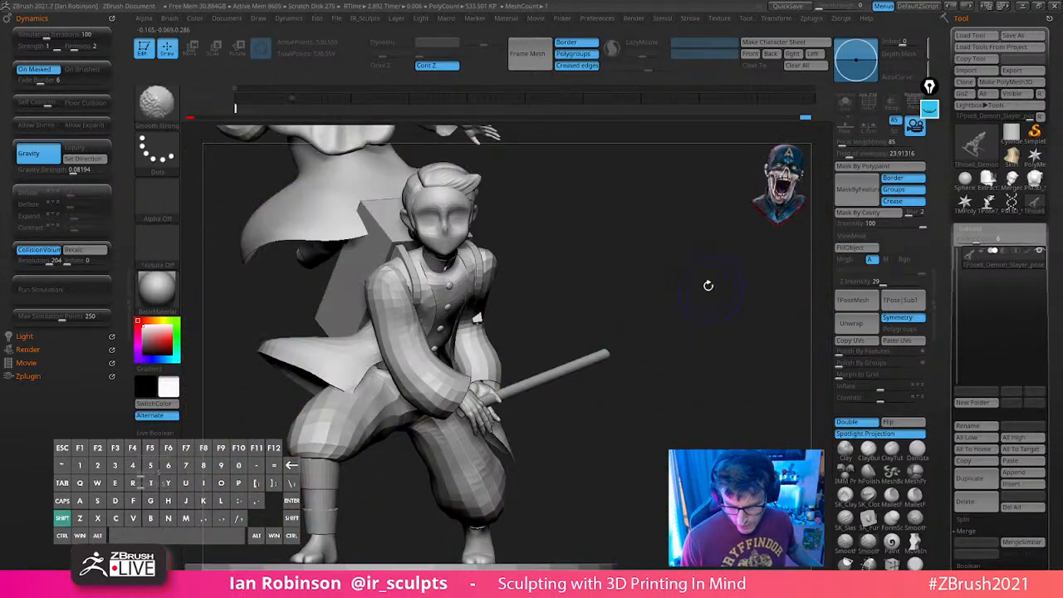
{"action": "mouse_move", "coordinate": [703, 371]}
{"action": "left_mouse_down"}
{"action": "mouse_move", "coordinate": [682, 344]}
{"action": "mouse_move", "coordinate": [700, 379]}
{"action": "left_mouse_up"}
{"action": "left_click_drag", "start_coordinate": [683, 368], "coordinate": [697, 388], "text": "alt"}
{"action": "mouse_move", "coordinate": [698, 388]}
{"action": "left_mouse_down"}
{"action": "mouse_move", "coordinate": [714, 383]}
{"action": "mouse_move", "coordinate": [670, 368]}
{"action": "mouse_move", "coordinate": [736, 367]}
{"action": "mouse_move", "coordinate": [687, 373]}
{"action": "mouse_move", "coordinate": [719, 399]}
{"action": "mouse_move", "coordinate": [714, 380]}
{"action": "mouse_move", "coordinate": [688, 408]}
{"action": "mouse_move", "coordinate": [742, 404]}
{"action": "mouse_move", "coordinate": [684, 403]}
{"action": "mouse_move", "coordinate": [750, 408]}
{"action": "left_mouse_up"}
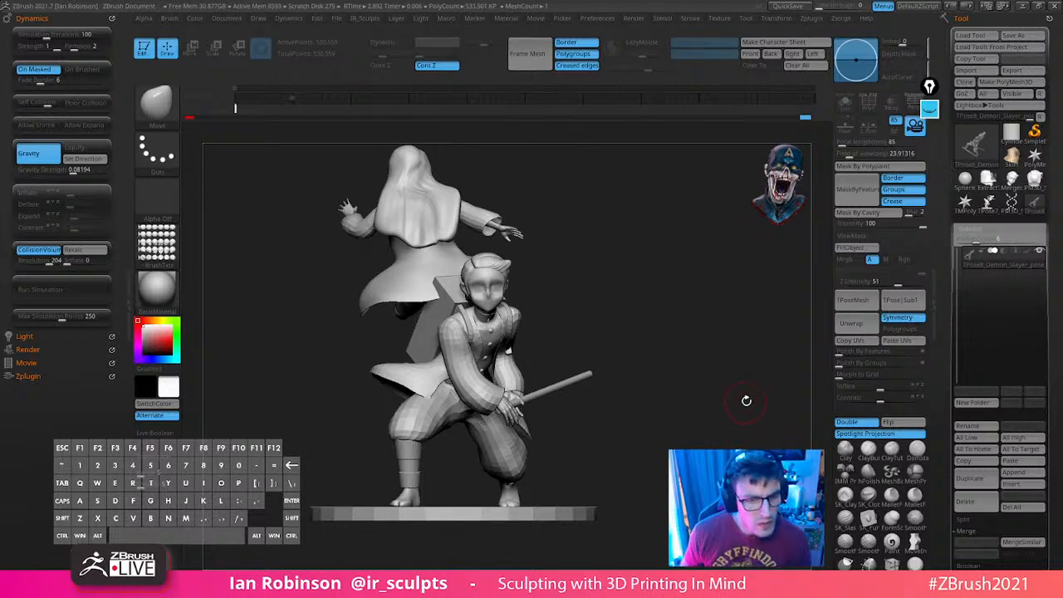
Mask everything except the front figure's left sleeve, with the whole sculpt displayed
{"action": "mouse_move", "coordinate": [660, 377]}
{"action": "left_mouse_down"}
{"action": "mouse_move", "coordinate": [674, 356]}
{"action": "mouse_move", "coordinate": [712, 392]}
{"action": "mouse_move", "coordinate": [666, 398]}
{"action": "mouse_move", "coordinate": [713, 390]}
{"action": "mouse_move", "coordinate": [688, 380]}
{"action": "mouse_move", "coordinate": [740, 389]}
{"action": "mouse_move", "coordinate": [473, 418]}
{"action": "mouse_move", "coordinate": [674, 387]}
{"action": "mouse_move", "coordinate": [656, 399]}
{"action": "left_mouse_up"}
{"action": "left_click", "coordinate": [482, 415], "text": "ctrl+shift"}
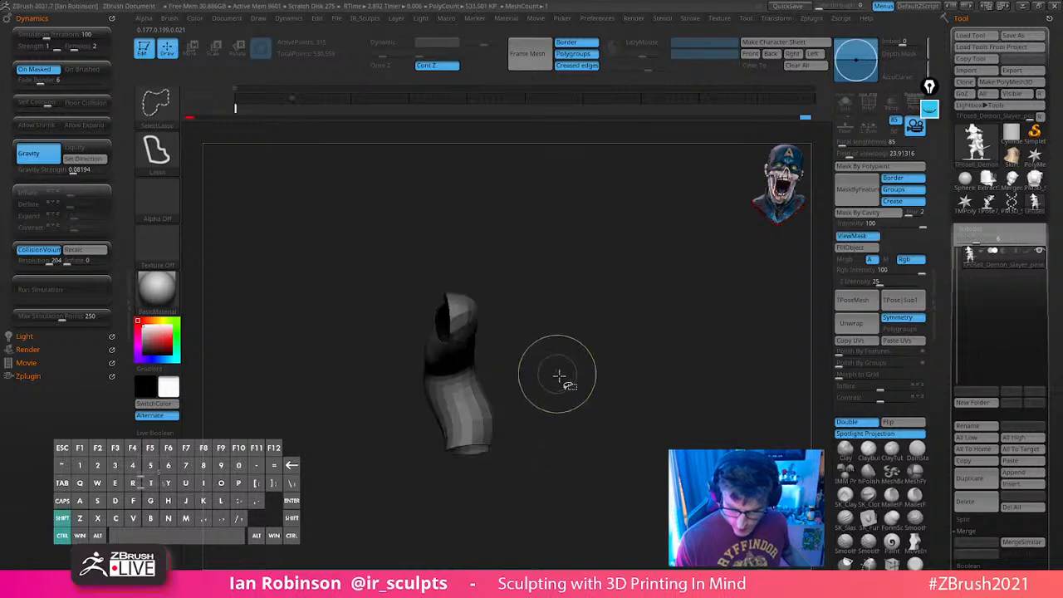
{"action": "left_click", "coordinate": [550, 399], "text": "ctrl+shift"}
{"action": "left_click", "coordinate": [550, 399], "text": "ctrl"}
Reshape the front figure's left sleeve around the elbow and forearm with the Move brush, checking it from several angles
{"action": "mouse_move", "coordinate": [525, 396]}
{"action": "left_mouse_down"}
{"action": "mouse_move", "coordinate": [492, 415]}
{"action": "mouse_move", "coordinate": [464, 403]}
{"action": "left_mouse_up"}
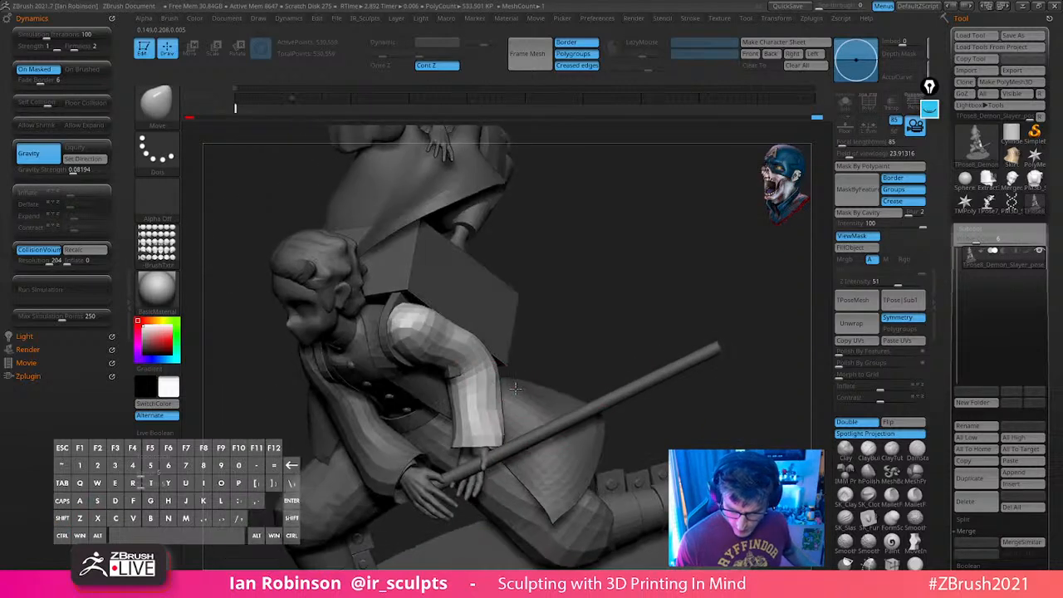
{"action": "left_click_drag", "start_coordinate": [540, 366], "coordinate": [521, 379]}
{"action": "left_click_drag", "start_coordinate": [516, 470], "coordinate": [695, 351]}
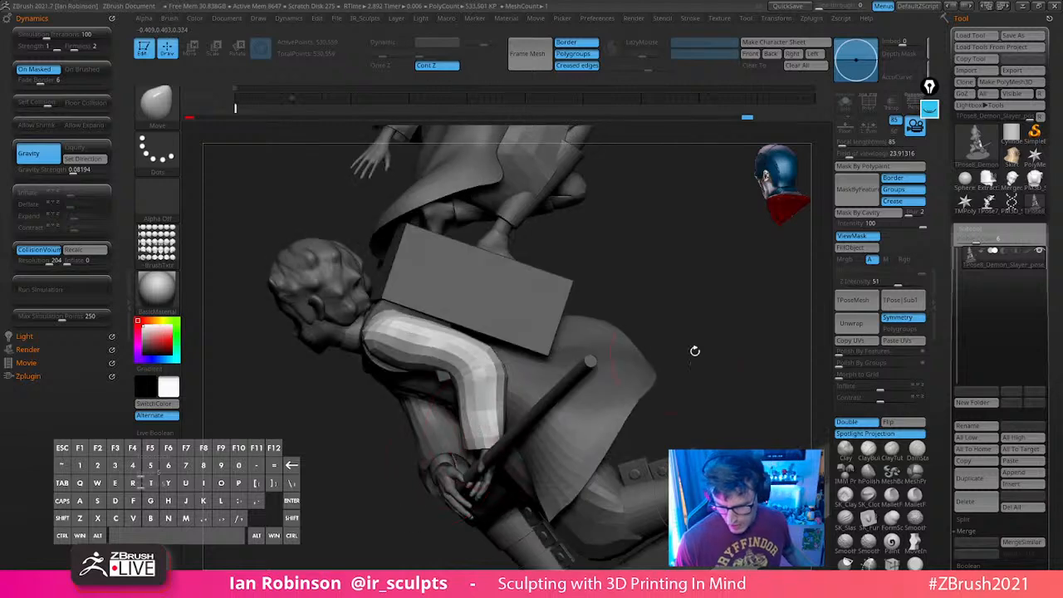
{"action": "left_click_drag", "start_coordinate": [371, 548], "coordinate": [557, 399]}
{"action": "mouse_move", "coordinate": [709, 389]}
{"action": "left_mouse_down", "text": "alt"}
{"action": "mouse_move", "coordinate": [632, 374]}
{"action": "mouse_move", "coordinate": [524, 408]}
{"action": "mouse_move", "coordinate": [453, 405]}
{"action": "left_mouse_up", "text": "alt"}
{"action": "left_click_drag", "start_coordinate": [525, 407], "coordinate": [434, 408]}
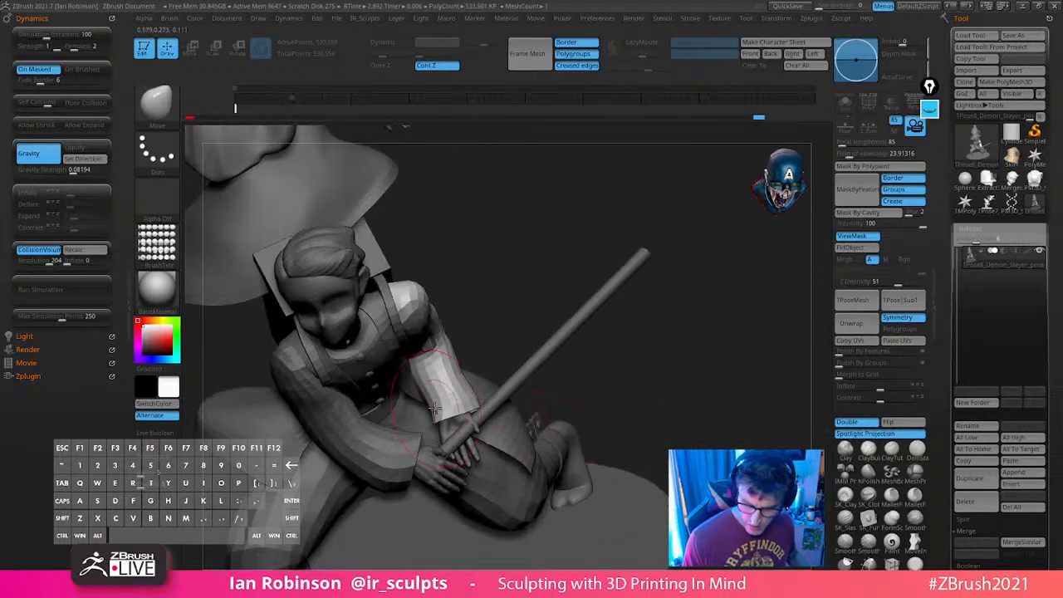
{"action": "left_click_drag", "start_coordinate": [551, 351], "coordinate": [679, 310]}
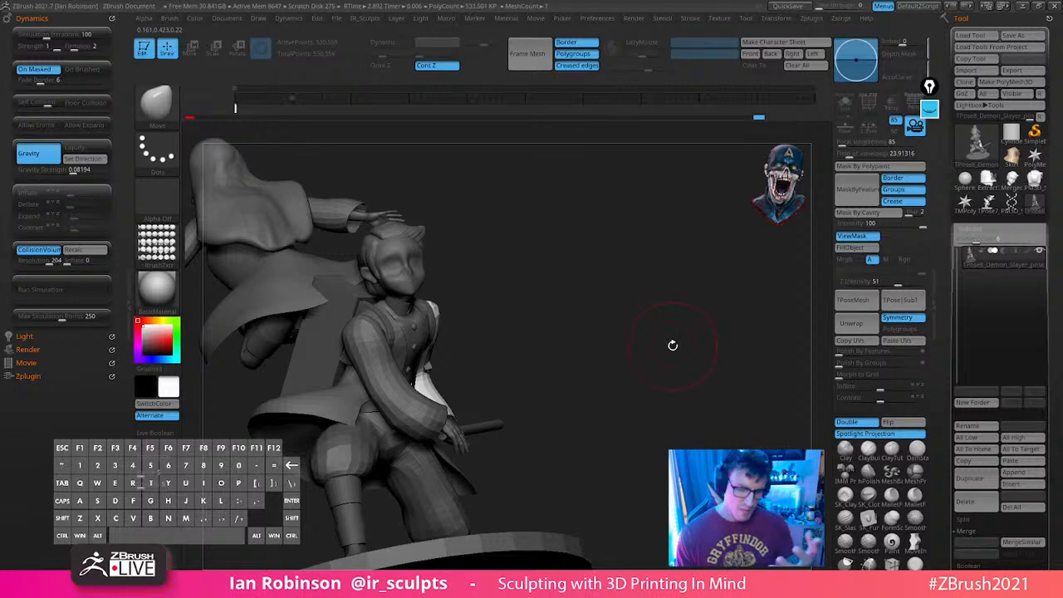
{"action": "mouse_move", "coordinate": [668, 354]}
{"action": "left_mouse_down"}
{"action": "mouse_move", "coordinate": [600, 373]}
{"action": "mouse_move", "coordinate": [587, 423]}
{"action": "mouse_move", "coordinate": [656, 364]}
{"action": "mouse_move", "coordinate": [581, 430]}
{"action": "mouse_move", "coordinate": [515, 439]}
{"action": "left_mouse_up"}
Hide the long-haired rear figure's left sleeve and mask everything except her left forearm and hand
{"action": "left_click", "coordinate": [505, 380], "text": "ctrl+shift"}
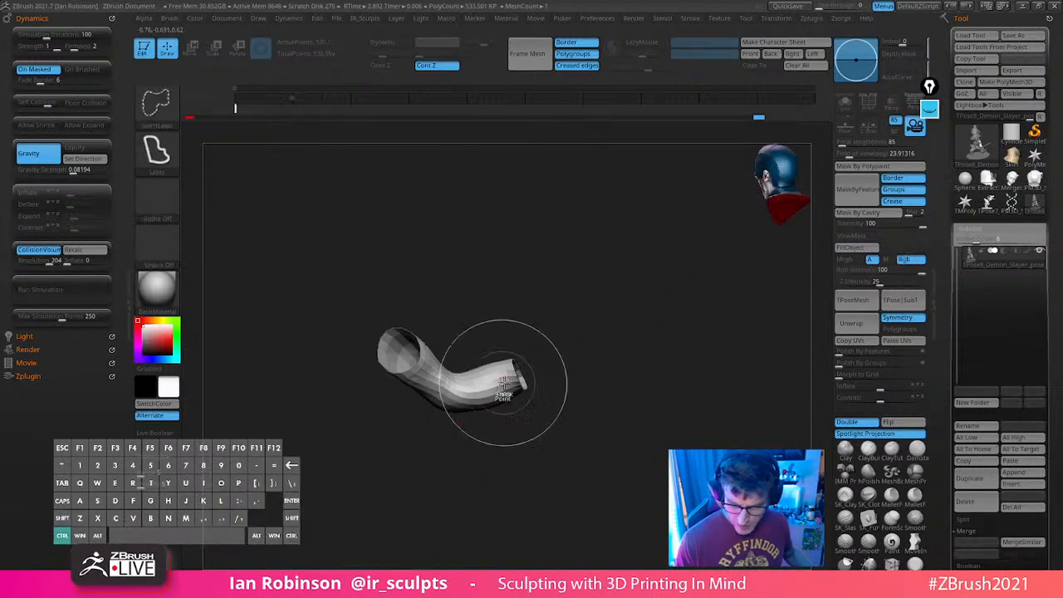
{"action": "left_click_drag", "start_coordinate": [566, 489], "coordinate": [582, 505], "text": "ctrl+shift"}
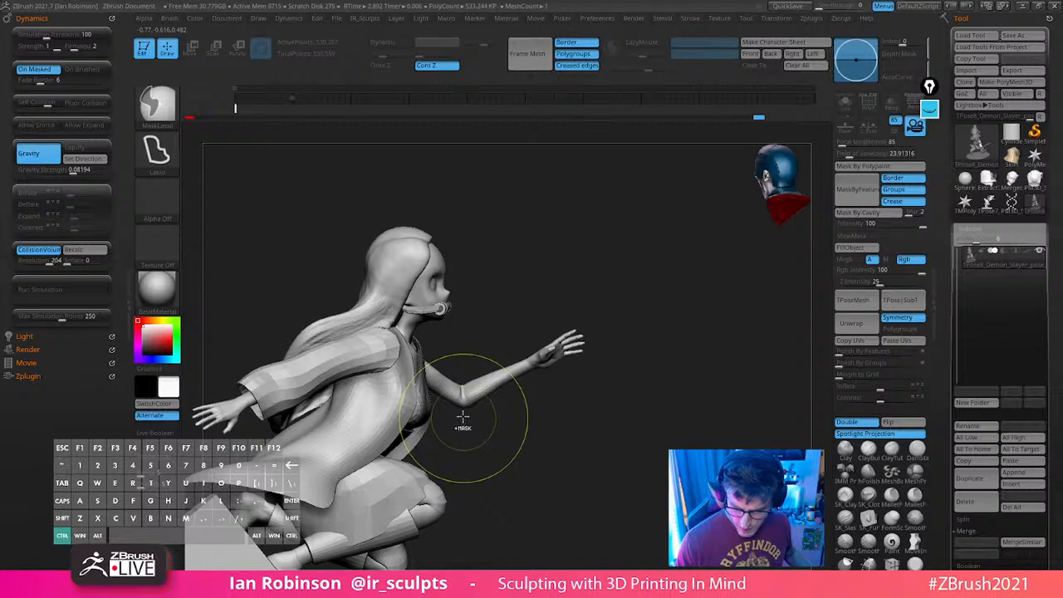
{"action": "mouse_move", "coordinate": [462, 416]}
{"action": "left_mouse_down", "text": "ctrl"}
{"action": "mouse_move", "coordinate": [641, 275]}
{"action": "mouse_move", "coordinate": [594, 473]}
{"action": "mouse_move", "coordinate": [560, 427]}
{"action": "left_mouse_up", "text": "ctrl"}
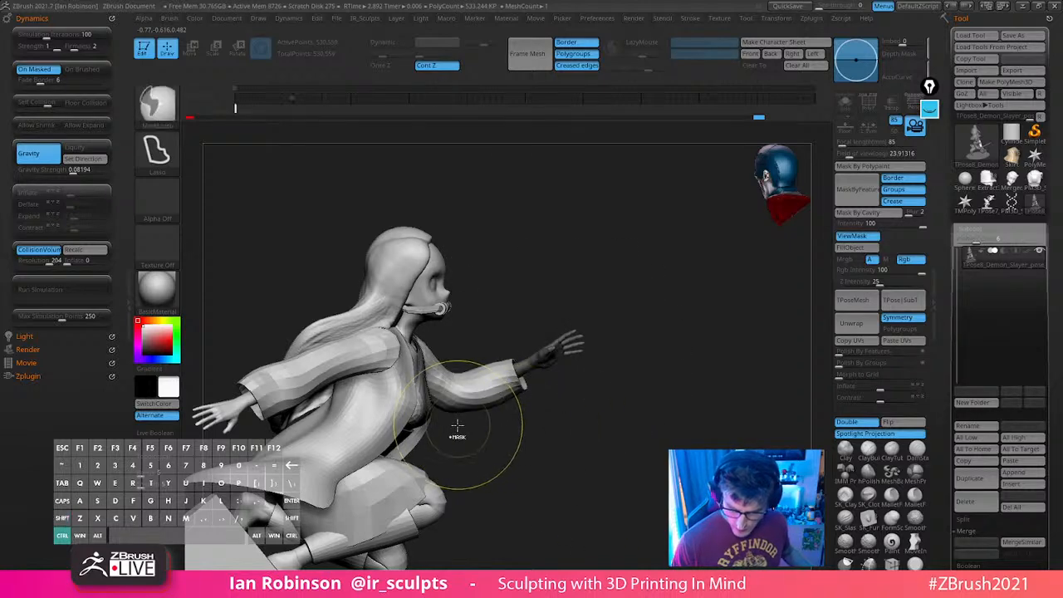
{"action": "mouse_move", "coordinate": [460, 432]}
{"action": "left_mouse_down"}
{"action": "mouse_move", "coordinate": [448, 470]}
{"action": "mouse_move", "coordinate": [662, 380]}
{"action": "mouse_move", "coordinate": [608, 377]}
{"action": "mouse_move", "coordinate": [601, 458]}
{"action": "mouse_move", "coordinate": [602, 435]}
{"action": "left_mouse_up"}
{"action": "left_click", "coordinate": [601, 410], "text": "ctrl"}
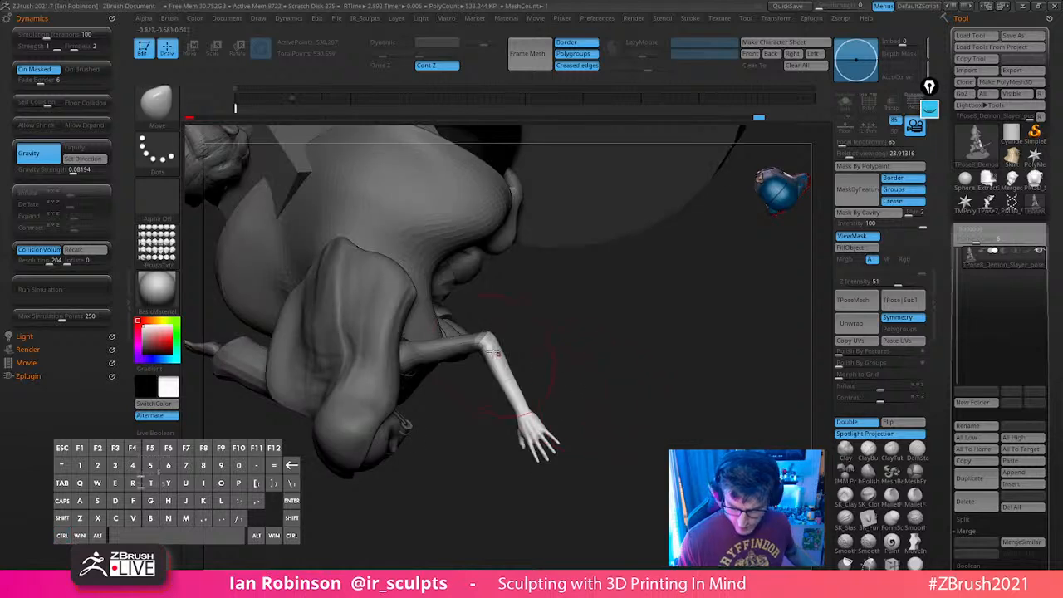
Place the transform gizmo at the rear figure's left elbow for posing the forearm
{"action": "key", "text": "w"}
{"action": "left_click_drag", "start_coordinate": [567, 340], "coordinate": [585, 394], "text": "alt"}
{"action": "left_click", "coordinate": [585, 393], "text": "alt"}
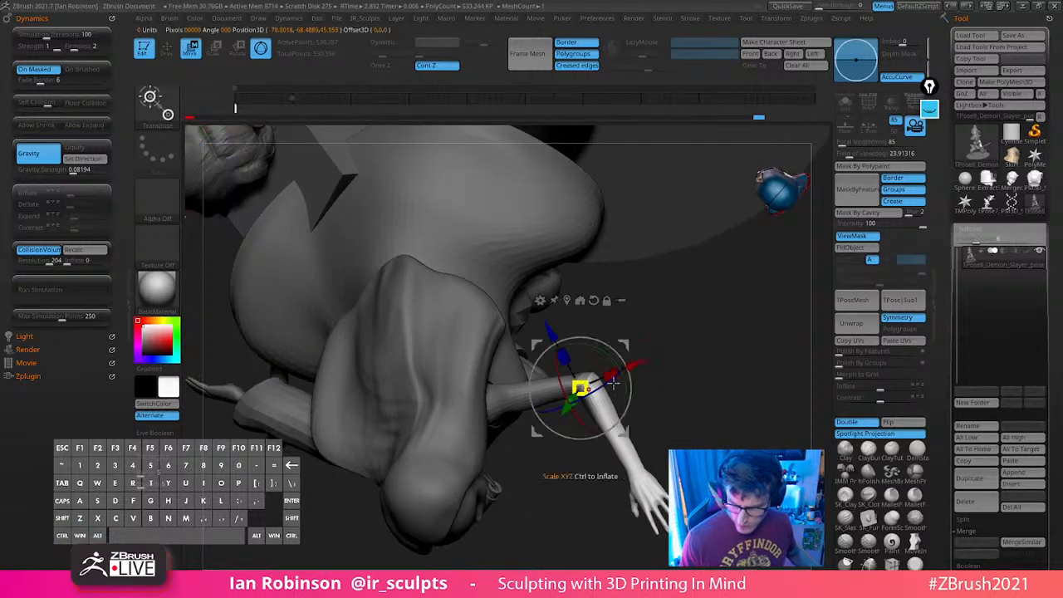
{"action": "left_click_drag", "start_coordinate": [708, 399], "coordinate": [537, 393], "text": "alt"}
{"action": "left_click_drag", "start_coordinate": [611, 471], "coordinate": [685, 279]}
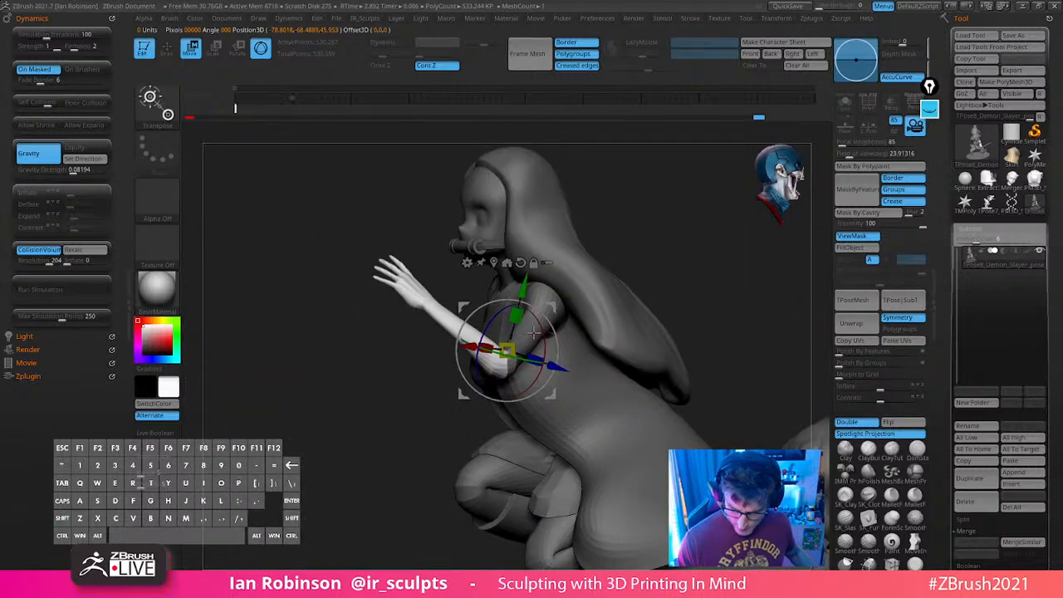
Try rotating the rear figure's left forearm about the elbow, and undo the attempt
{"action": "left_click_drag", "start_coordinate": [535, 334], "coordinate": [536, 308]}
{"action": "left_click_drag", "start_coordinate": [622, 290], "coordinate": [695, 343]}
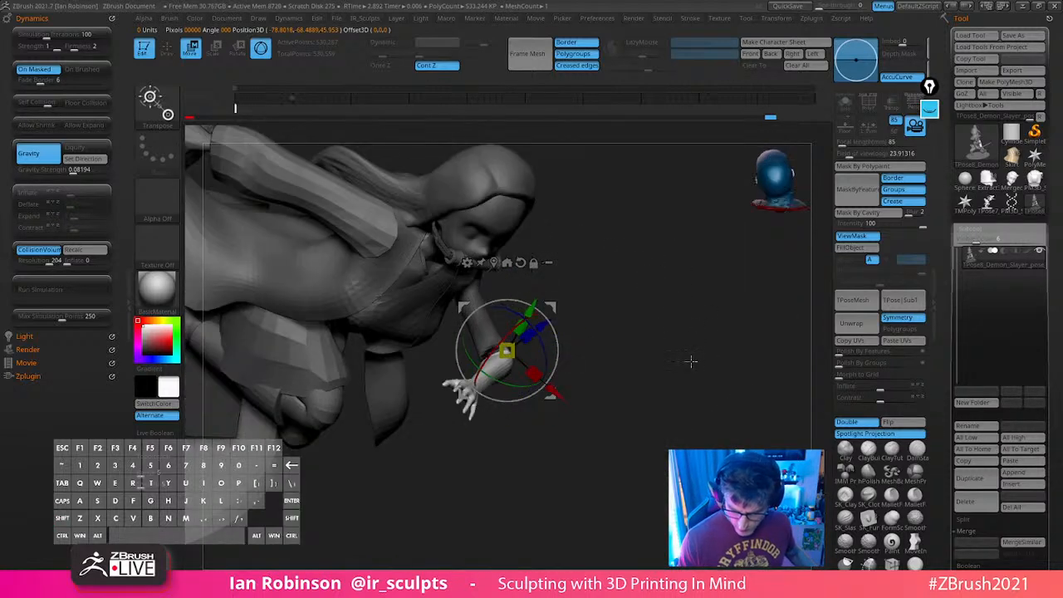
{"action": "key", "text": "ctrl+z"}
{"action": "key", "text": "ctrl+z"}
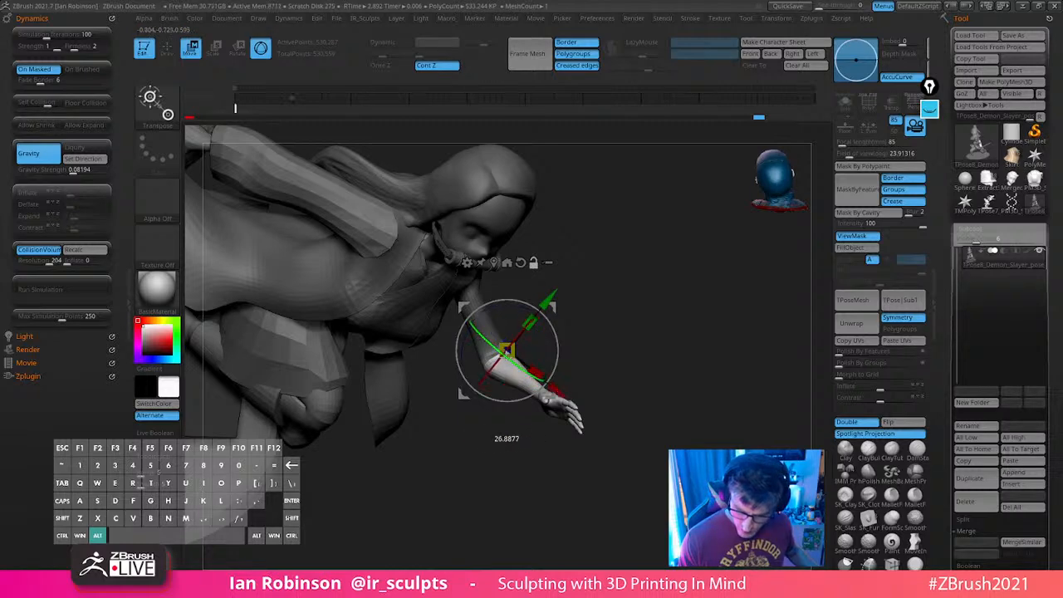
Rotate the rear figure's left forearm about the elbow until the hand rests across the front of her waist
{"action": "left_click_drag", "start_coordinate": [605, 338], "coordinate": [527, 377]}
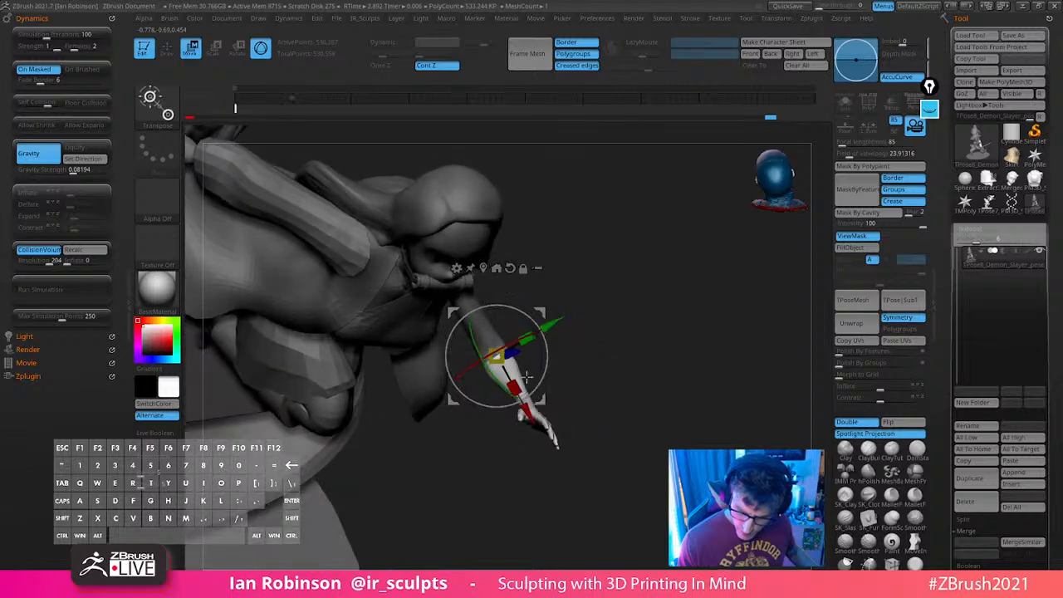
{"action": "left_click_drag", "start_coordinate": [637, 332], "coordinate": [661, 301]}
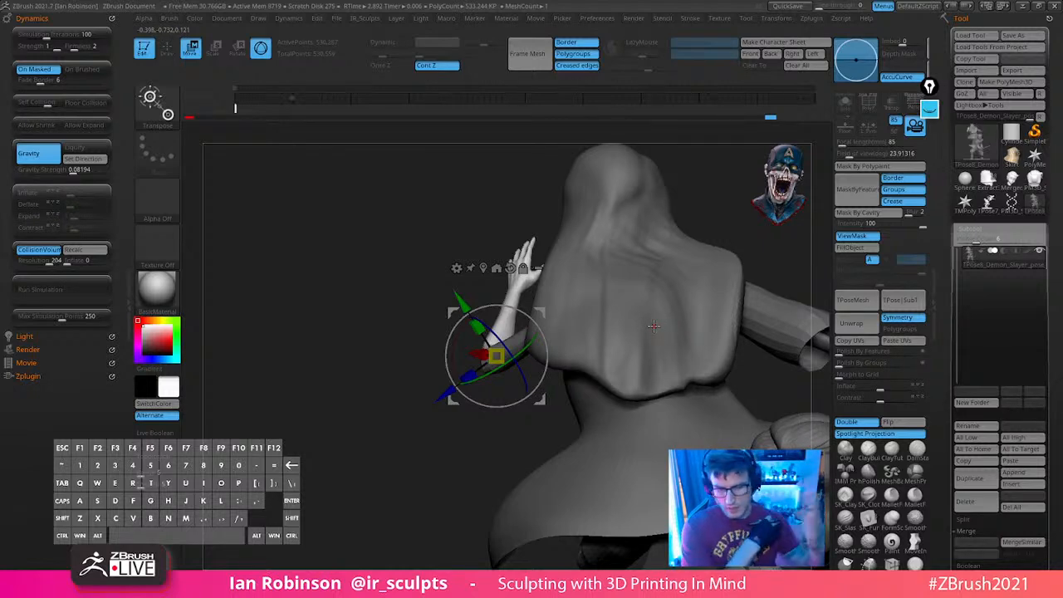
{"action": "left_click_drag", "start_coordinate": [399, 439], "coordinate": [468, 373]}
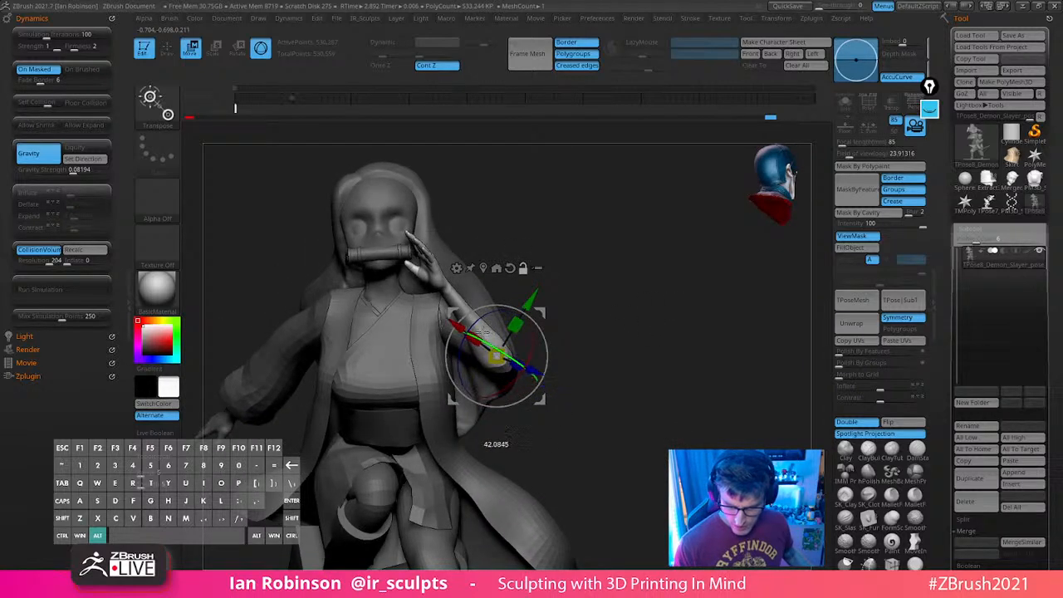
{"action": "left_click_drag", "start_coordinate": [486, 302], "coordinate": [559, 328]}
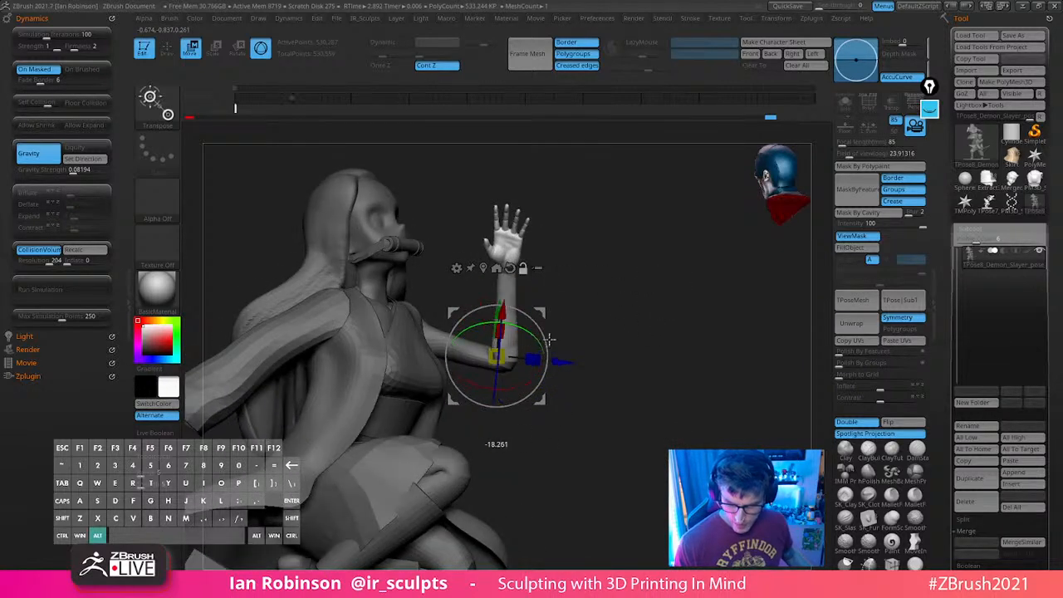
{"action": "left_click_drag", "start_coordinate": [497, 423], "coordinate": [608, 343]}
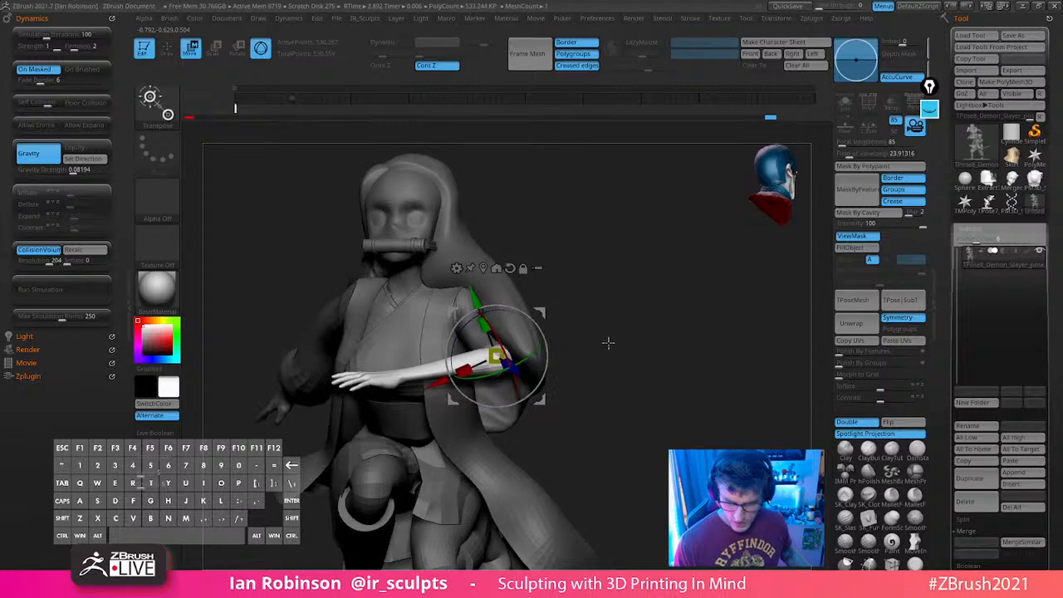
{"action": "key", "text": "ctrl+z"}
{"action": "mouse_move", "coordinate": [691, 314]}
{"action": "left_mouse_down"}
{"action": "mouse_move", "coordinate": [689, 347]}
{"action": "mouse_move", "coordinate": [676, 319]}
{"action": "left_mouse_up"}
{"action": "left_click_drag", "start_coordinate": [584, 340], "coordinate": [607, 311]}
{"action": "left_click_drag", "start_coordinate": [517, 316], "coordinate": [481, 331]}
Clear the mask and isolate the rear figure's body, hiding her clothing, head and hands
{"action": "key", "text": "q"}
{"action": "mouse_move", "coordinate": [674, 325]}
{"action": "left_mouse_down"}
{"action": "mouse_move", "coordinate": [667, 313]}
{"action": "mouse_move", "coordinate": [631, 374]}
{"action": "left_mouse_up"}
{"action": "left_click_drag", "start_coordinate": [607, 355], "coordinate": [614, 367], "text": "ctrl"}
{"action": "left_click", "coordinate": [488, 338], "text": "ctrl+shift"}
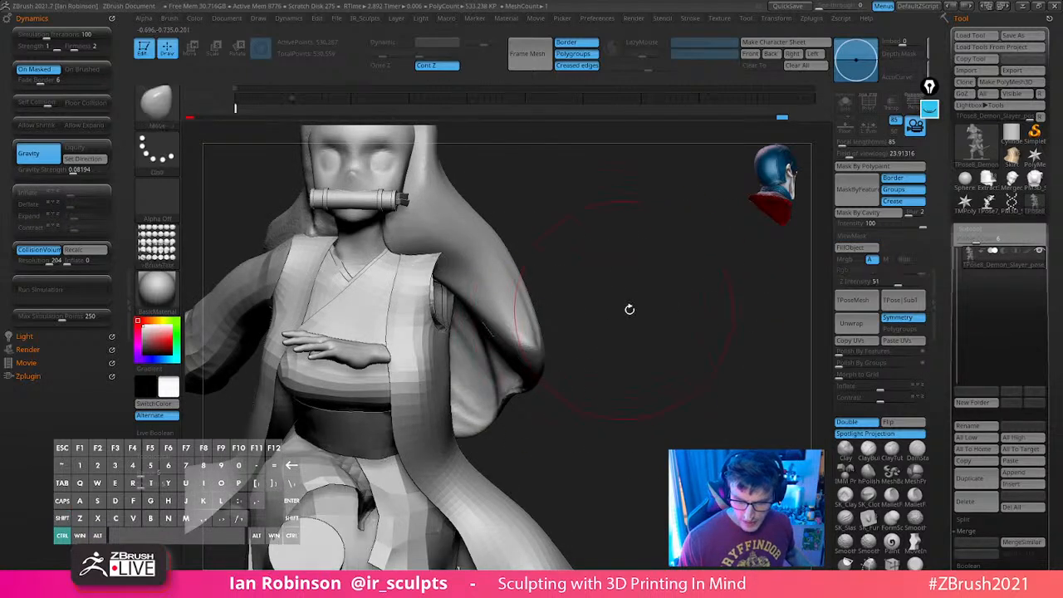
{"action": "left_click_drag", "start_coordinate": [635, 308], "coordinate": [675, 338], "text": "ctrl+shift"}
{"action": "left_click", "coordinate": [545, 352], "text": "ctrl+shift"}
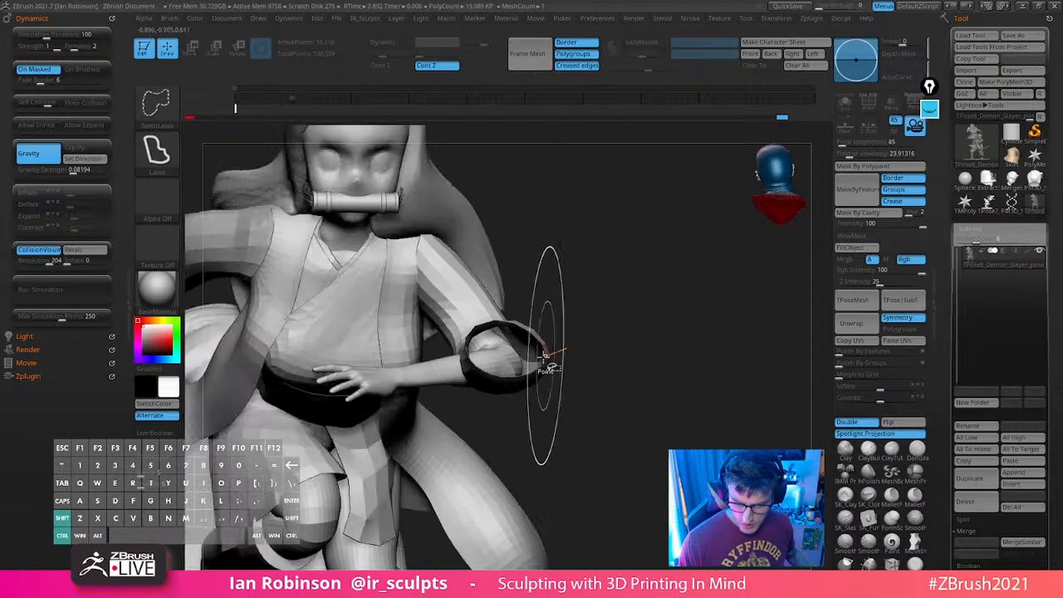
{"action": "left_click", "coordinate": [538, 370], "text": "ctrl+shift"}
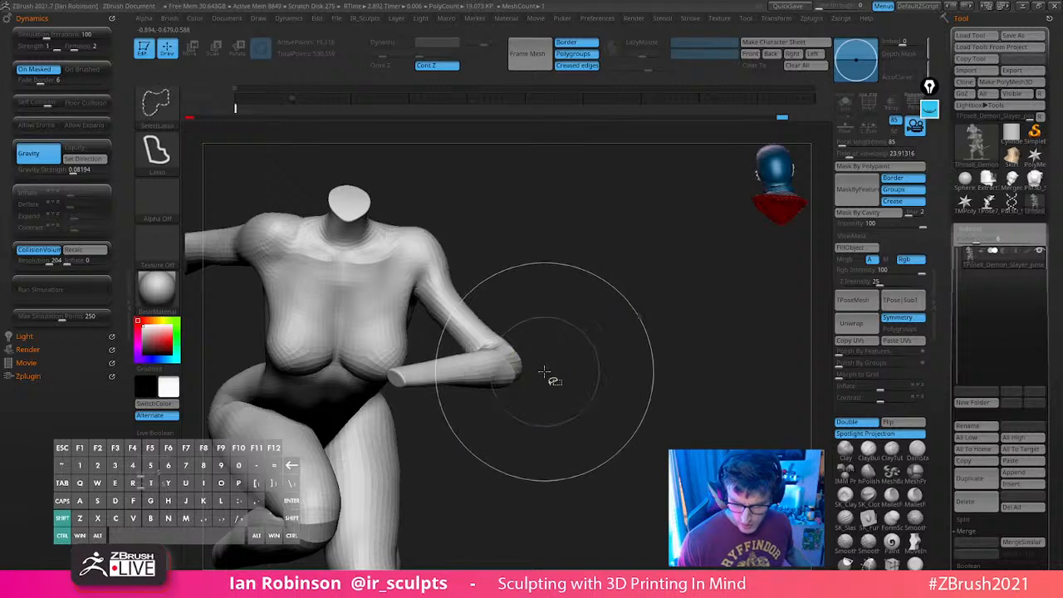
{"action": "mouse_move", "coordinate": [566, 313]}
{"action": "left_mouse_down"}
{"action": "mouse_move", "coordinate": [434, 368]}
{"action": "mouse_move", "coordinate": [539, 321]}
{"action": "mouse_move", "coordinate": [496, 258]}
{"action": "left_mouse_up"}
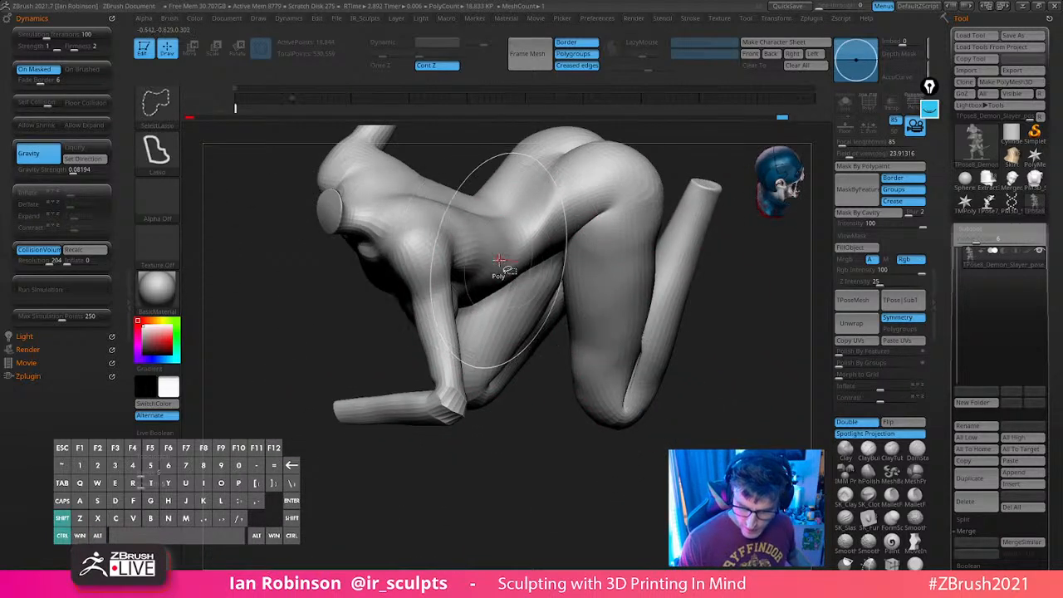
{"action": "left_click", "coordinate": [461, 402], "text": "ctrl+shift"}
Round out the bent left elbow on the isolated body with the Move brush
{"action": "mouse_move", "coordinate": [484, 404]}
{"action": "left_mouse_down"}
{"action": "mouse_move", "coordinate": [523, 482]}
{"action": "mouse_move", "coordinate": [490, 394]}
{"action": "mouse_move", "coordinate": [497, 441]}
{"action": "left_mouse_up"}
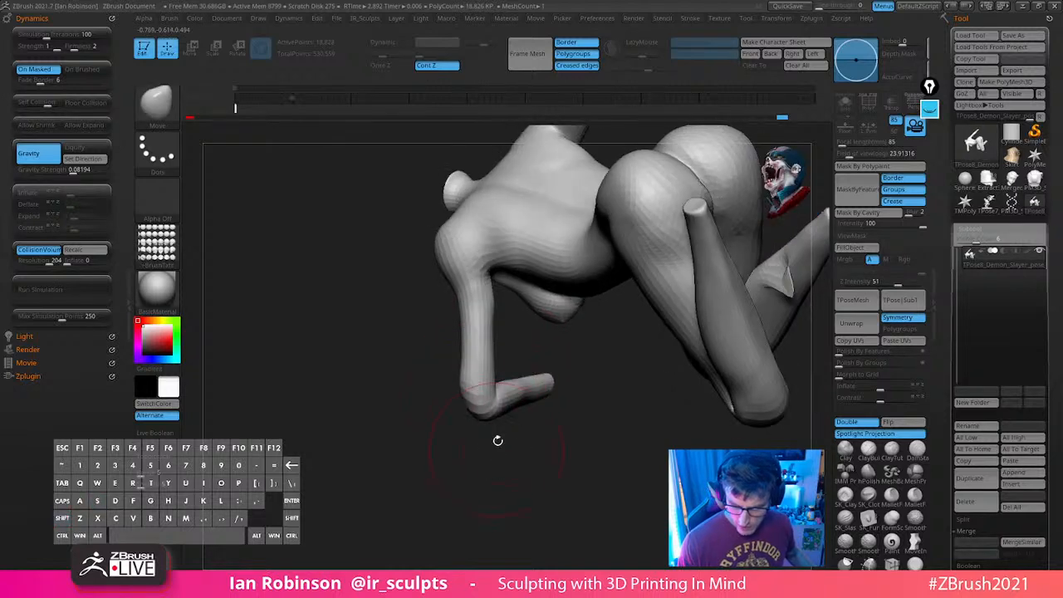
{"action": "left_click_drag", "start_coordinate": [502, 402], "coordinate": [481, 410]}
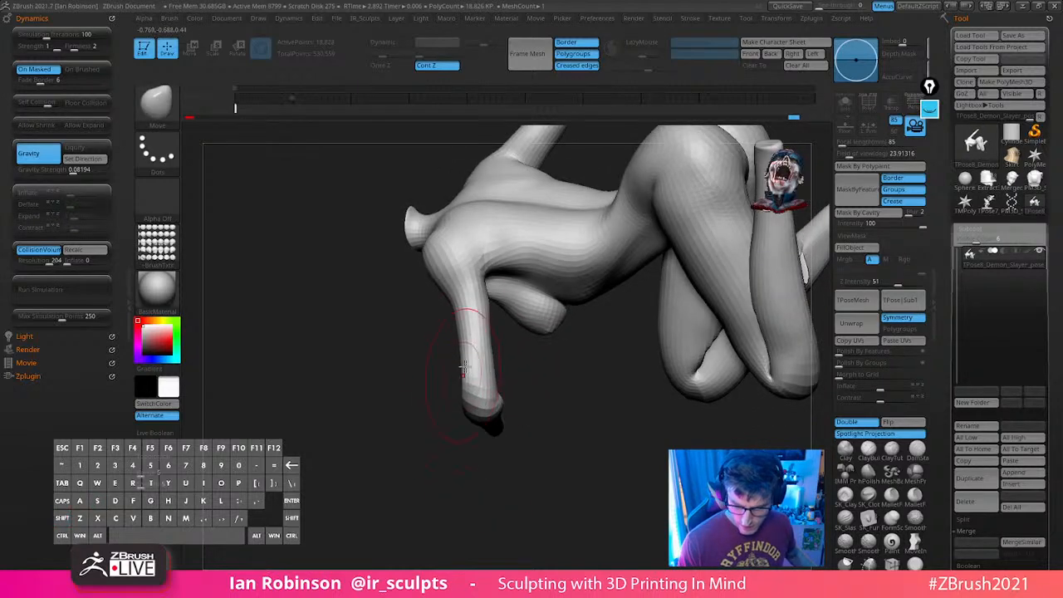
{"action": "mouse_move", "coordinate": [522, 365]}
{"action": "left_mouse_down"}
{"action": "mouse_move", "coordinate": [527, 399]}
{"action": "mouse_move", "coordinate": [513, 407]}
{"action": "mouse_move", "coordinate": [483, 339]}
{"action": "left_mouse_up"}
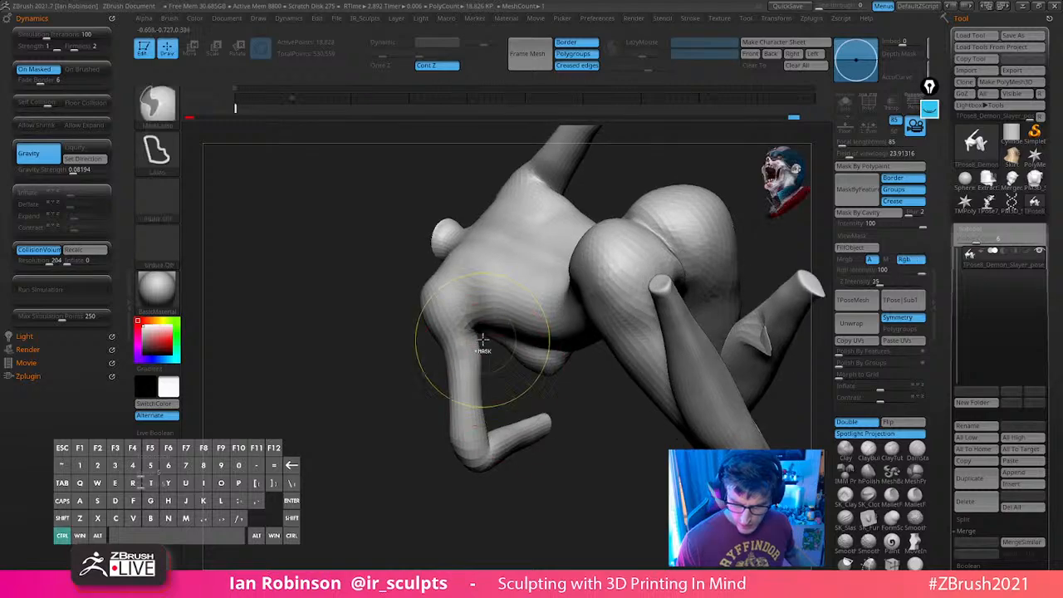
Mask the bare left arm from shoulder to wrist and show the whole sculpt again
{"action": "mouse_move", "coordinate": [384, 264]}
{"action": "left_mouse_down", "text": "ctrl"}
{"action": "mouse_move", "coordinate": [573, 457]}
{"action": "mouse_move", "coordinate": [536, 456]}
{"action": "left_mouse_up", "text": "ctrl"}
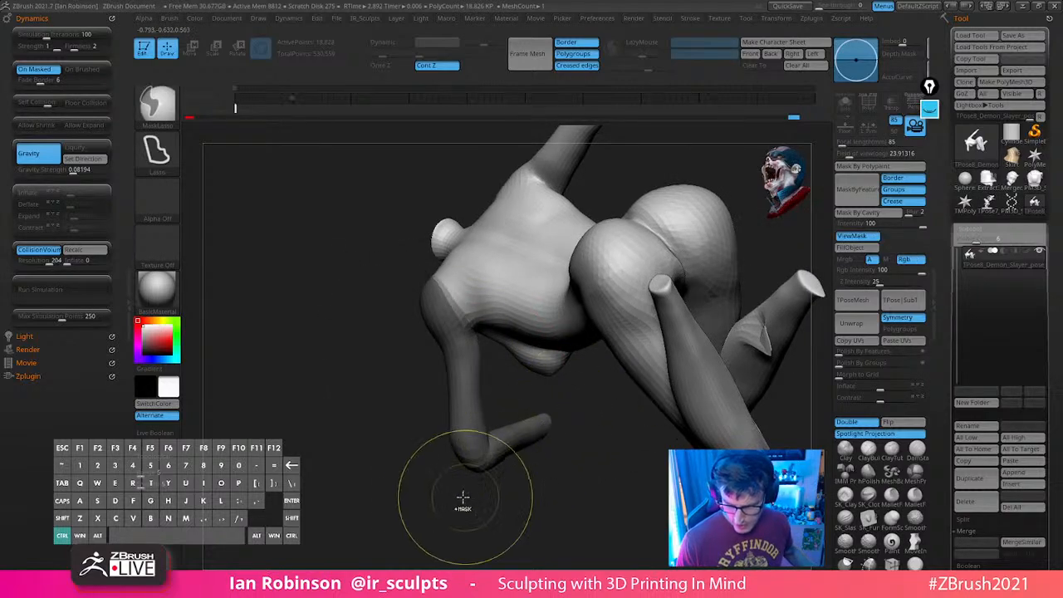
{"action": "left_click", "coordinate": [432, 520], "text": "ctrl+shift"}
{"action": "mouse_move", "coordinate": [518, 504]}
{"action": "left_mouse_down"}
{"action": "mouse_move", "coordinate": [591, 407]}
{"action": "mouse_move", "coordinate": [681, 338]}
{"action": "mouse_move", "coordinate": [726, 349]}
{"action": "mouse_move", "coordinate": [687, 438]}
{"action": "left_mouse_up"}
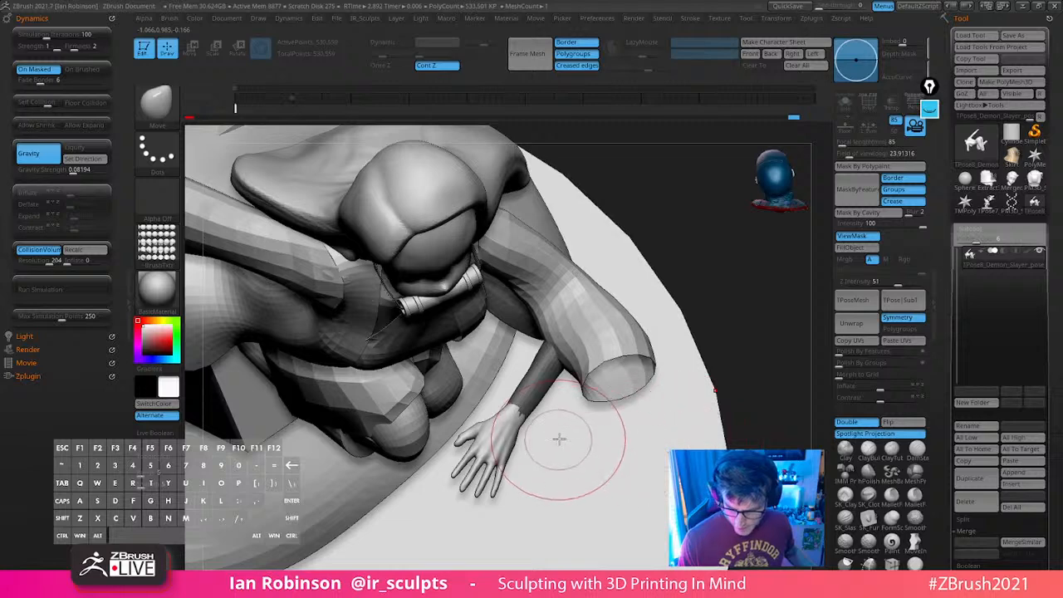
Add the rear figure's left hand to the mask and invert it, leaving only that arm and hand unmasked
{"action": "mouse_move", "coordinate": [559, 439]}
{"action": "left_mouse_down"}
{"action": "mouse_move", "coordinate": [574, 432]}
{"action": "mouse_move", "coordinate": [476, 285]}
{"action": "mouse_move", "coordinate": [560, 368]}
{"action": "mouse_move", "coordinate": [532, 325]}
{"action": "left_mouse_up"}
{"action": "key", "text": "ctrl"}
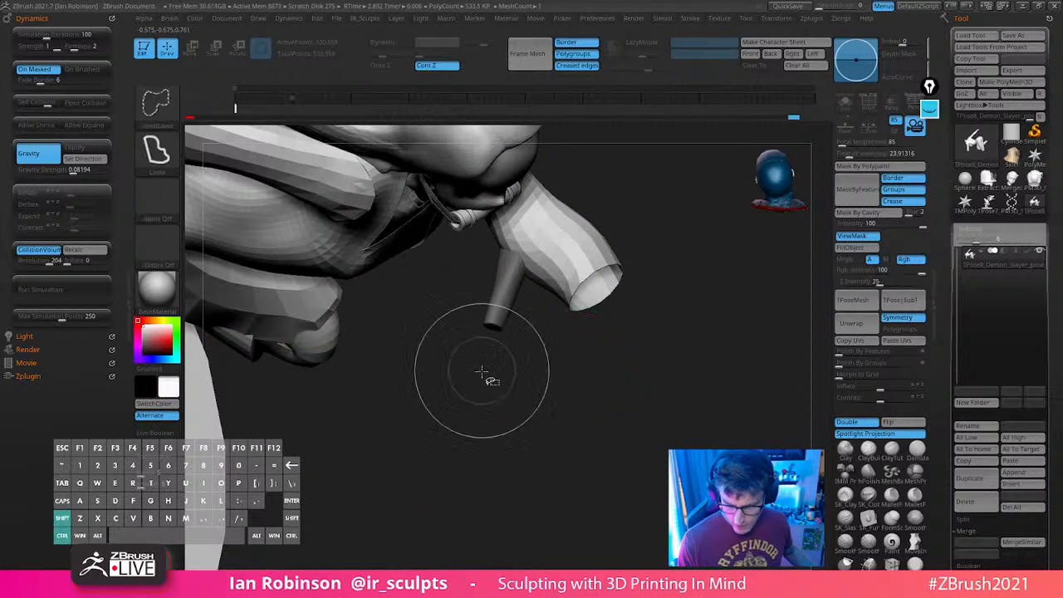
{"action": "left_click_drag", "start_coordinate": [536, 380], "coordinate": [560, 455], "text": "ctrl+shift"}
{"action": "left_click", "coordinate": [578, 402], "text": "ctrl+shift"}
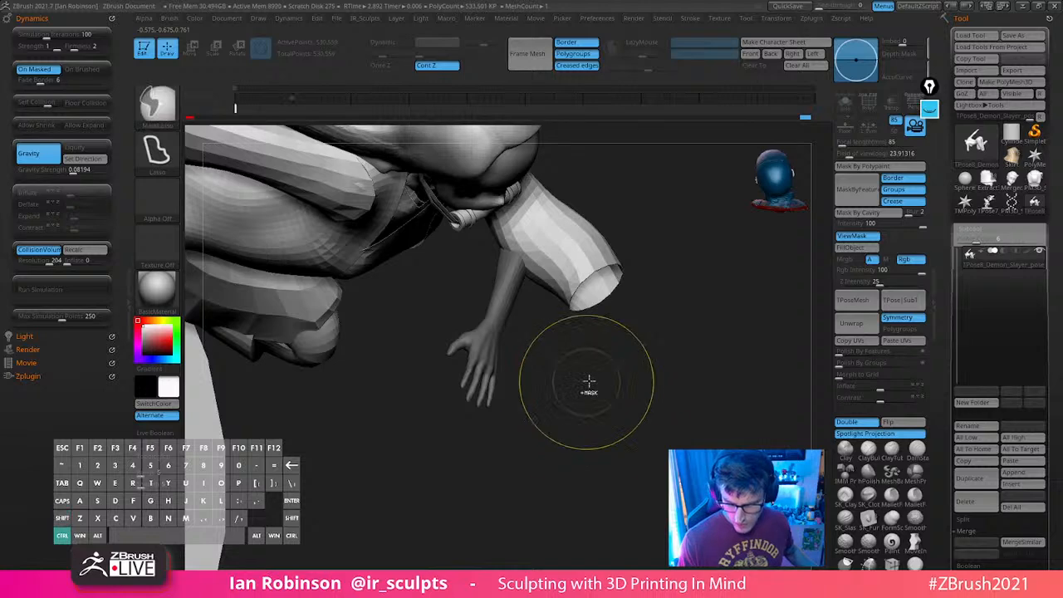
{"action": "left_click", "coordinate": [591, 379], "text": "ctrl"}
Show only the rear figure's body and left hand, hiding all other parts
{"action": "left_click_drag", "start_coordinate": [631, 353], "coordinate": [636, 279]}
{"action": "left_click", "coordinate": [567, 364], "text": "ctrl+shift"}
{"action": "left_click", "coordinate": [403, 440], "text": "ctrl+shift"}
{"action": "left_click_drag", "start_coordinate": [422, 469], "coordinate": [449, 504], "text": "ctrl+shift"}
{"action": "left_click_drag", "start_coordinate": [594, 251], "coordinate": [598, 284]}
Place the transform gizmo at the rear figure's left shoulder and rotate the whole arm, undoing the last rotation
{"action": "key", "text": "w"}
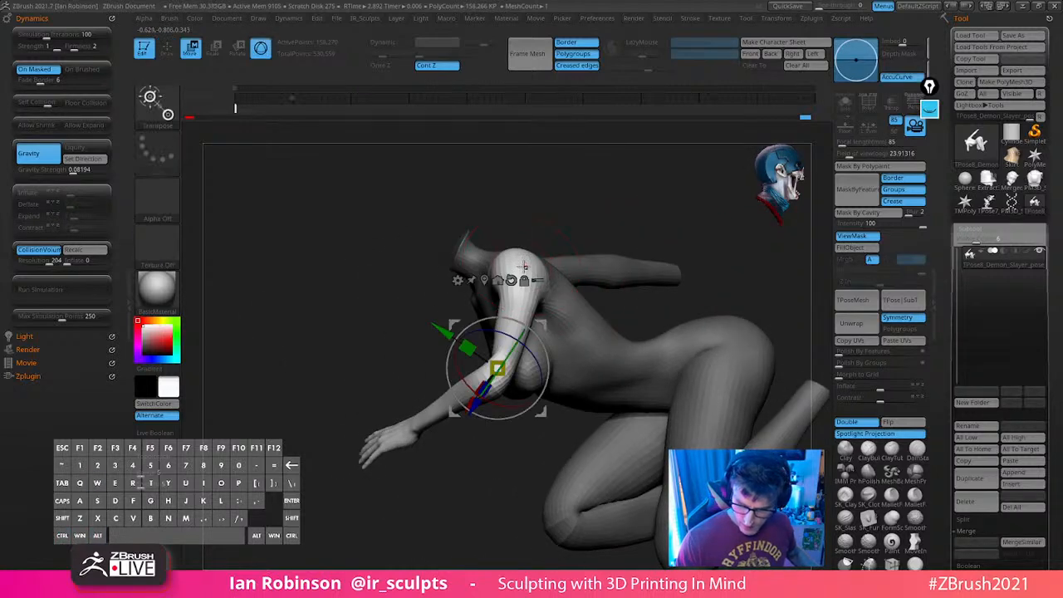
{"action": "left_click", "coordinate": [524, 265], "text": "alt"}
{"action": "mouse_move", "coordinate": [641, 212]}
{"action": "left_mouse_down"}
{"action": "mouse_move", "coordinate": [600, 233]}
{"action": "mouse_move", "coordinate": [602, 284]}
{"action": "left_mouse_up"}
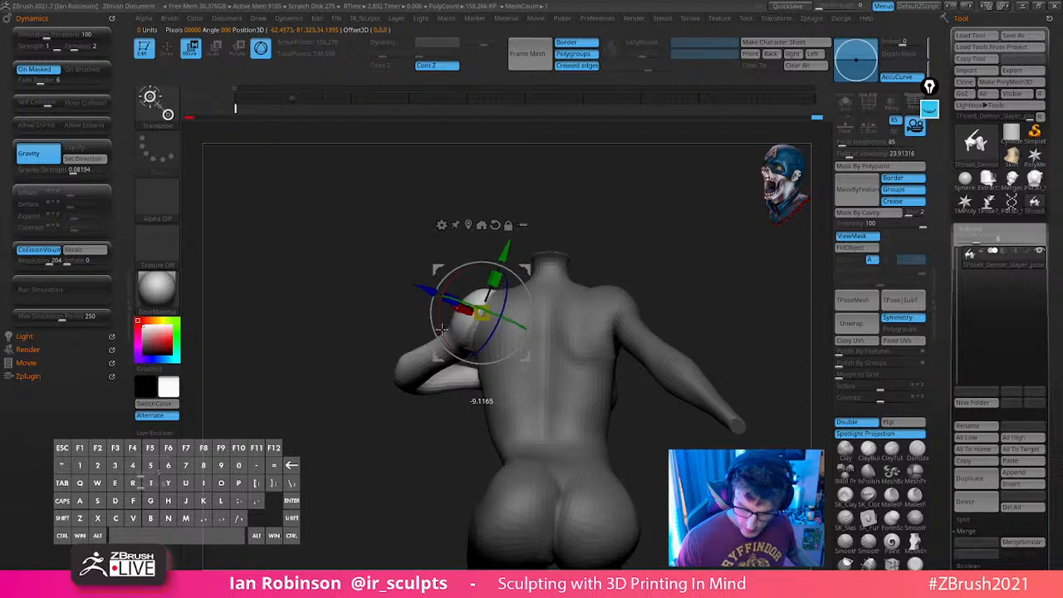
{"action": "left_click_drag", "start_coordinate": [520, 331], "coordinate": [489, 357]}
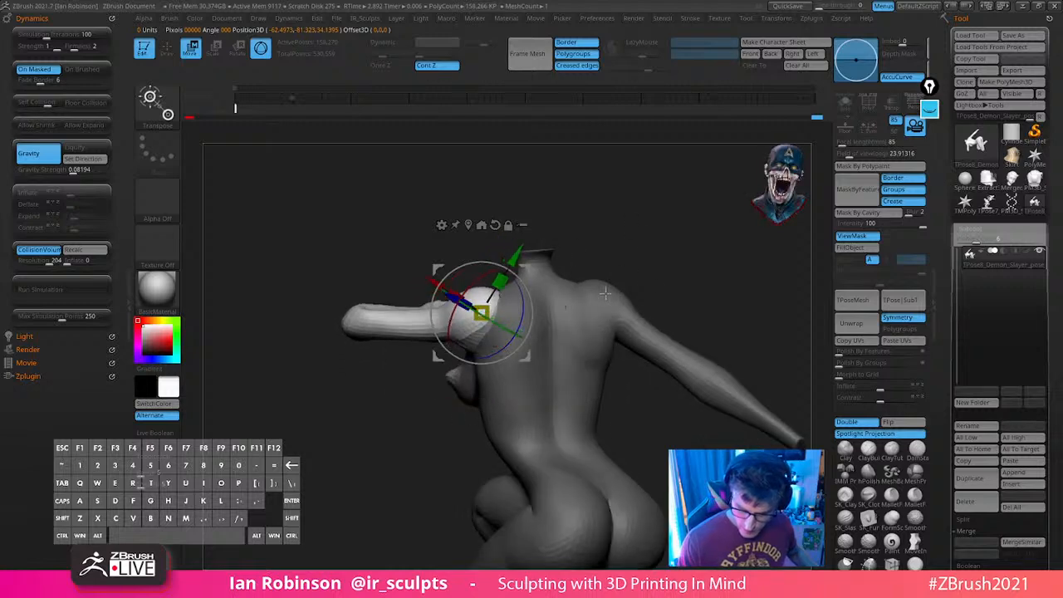
{"action": "key", "text": "ctrl+z"}
Soften the mask edge around the rear figure's left shoulder, keeping the arm and hand unmasked
{"action": "key", "text": "q"}
{"action": "mouse_move", "coordinate": [442, 430]}
{"action": "left_mouse_down", "text": "ctrl"}
{"action": "mouse_move", "coordinate": [473, 354]}
{"action": "mouse_move", "coordinate": [352, 452]}
{"action": "left_mouse_up", "text": "ctrl"}
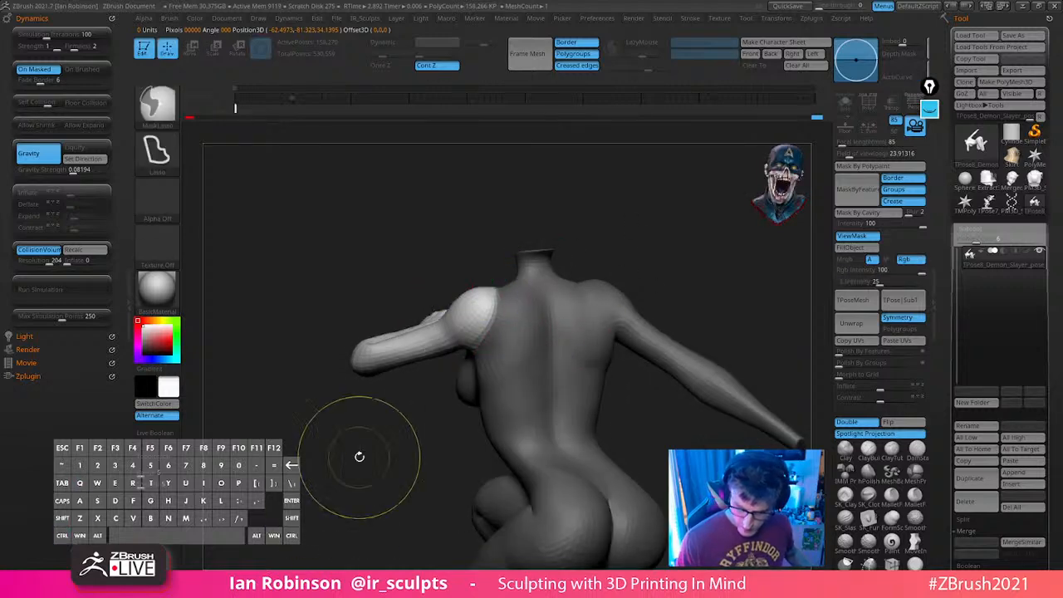
{"action": "key", "text": "w"}
{"action": "left_click_drag", "start_coordinate": [577, 287], "coordinate": [456, 430]}
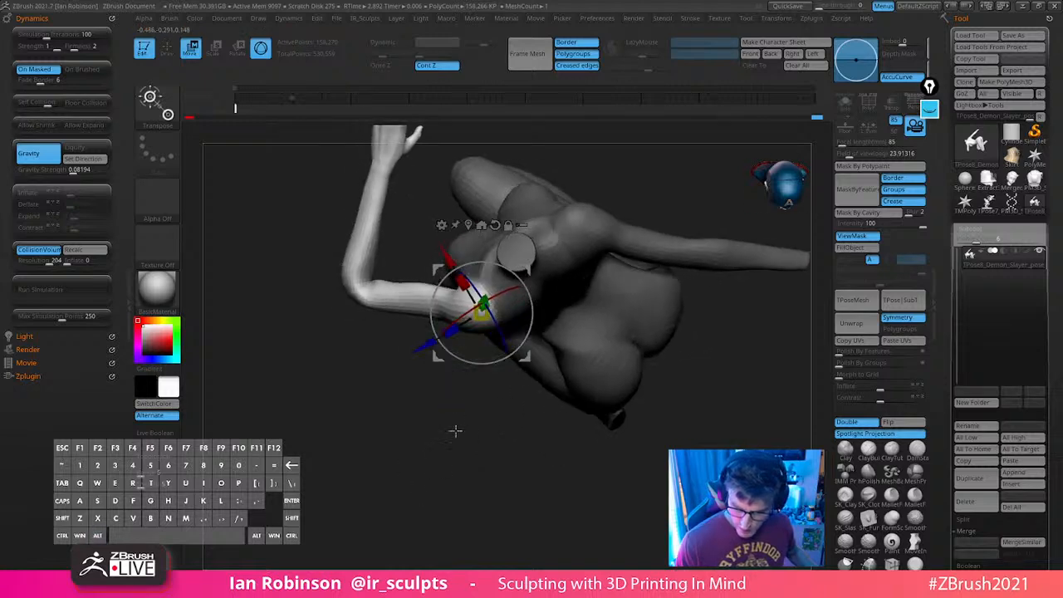
{"action": "key", "text": "q"}
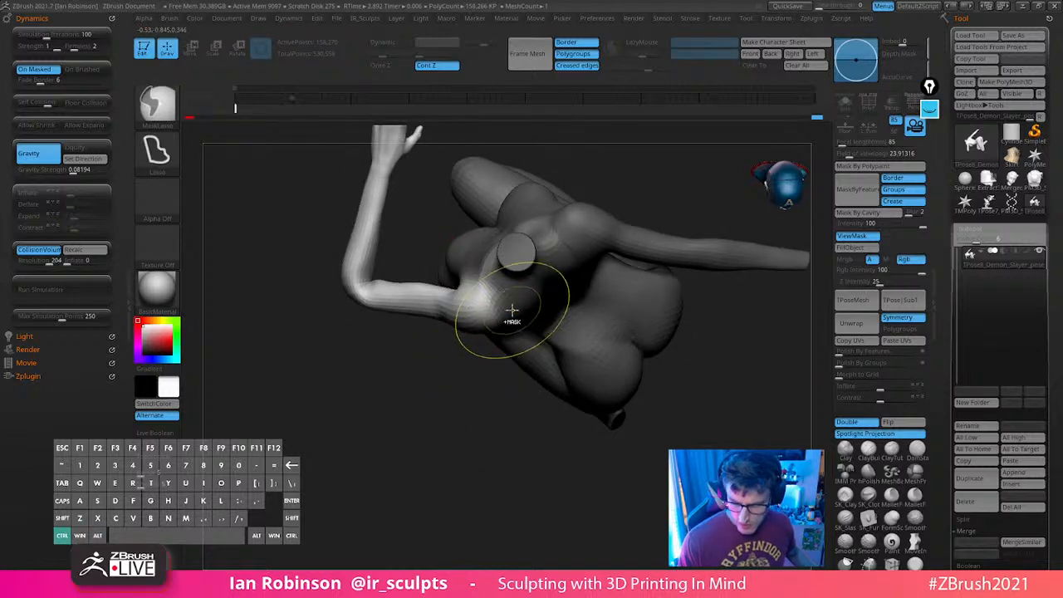
{"action": "key", "text": "w"}
Reposition the gizmo at the rear figure's left shoulder and adjust the arm's placement against the torso
{"action": "mouse_move", "coordinate": [474, 391]}
{"action": "left_mouse_down", "text": "alt"}
{"action": "mouse_move", "coordinate": [461, 442]}
{"action": "mouse_move", "coordinate": [499, 461]}
{"action": "left_mouse_up", "text": "alt"}
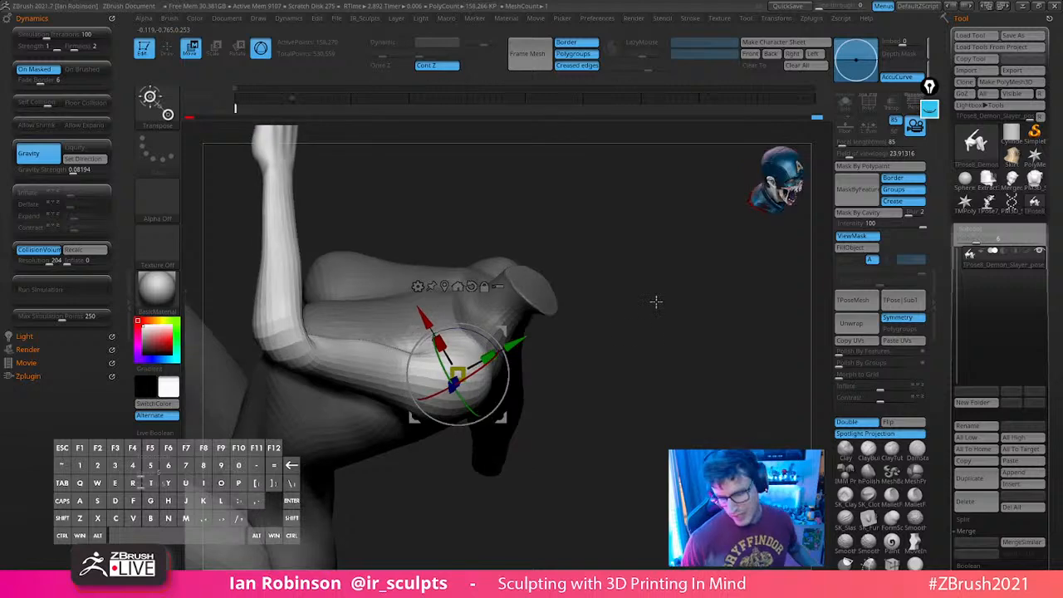
{"action": "left_click_drag", "start_coordinate": [656, 302], "coordinate": [370, 387]}
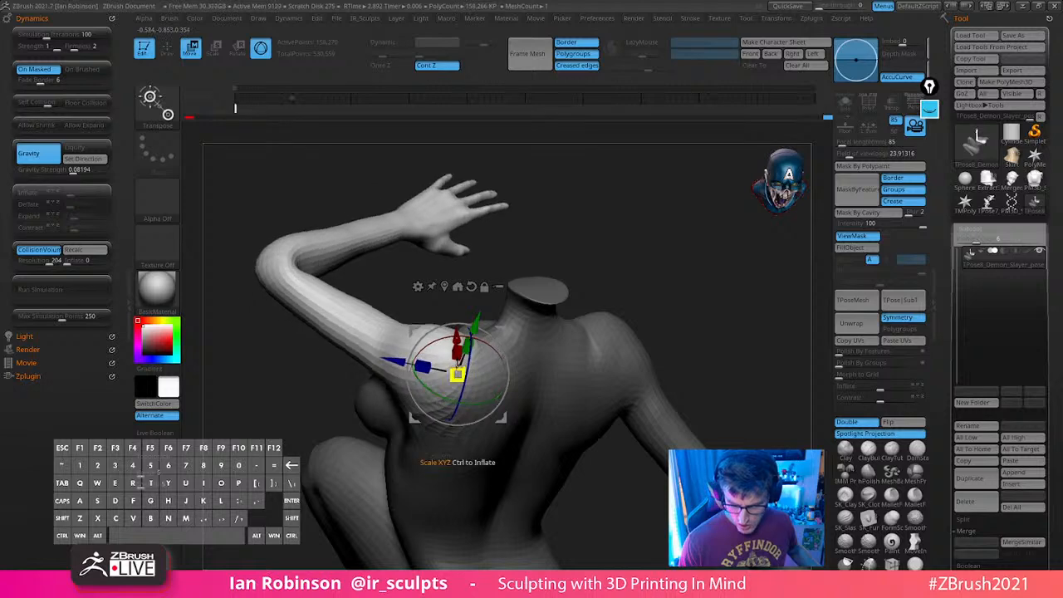
{"action": "mouse_move", "coordinate": [606, 278]}
{"action": "left_mouse_down"}
{"action": "mouse_move", "coordinate": [696, 318]}
{"action": "mouse_move", "coordinate": [710, 352]}
{"action": "mouse_move", "coordinate": [703, 316]}
{"action": "mouse_move", "coordinate": [695, 373]}
{"action": "mouse_move", "coordinate": [673, 316]}
{"action": "mouse_move", "coordinate": [507, 371]}
{"action": "mouse_move", "coordinate": [508, 380]}
{"action": "left_mouse_up"}
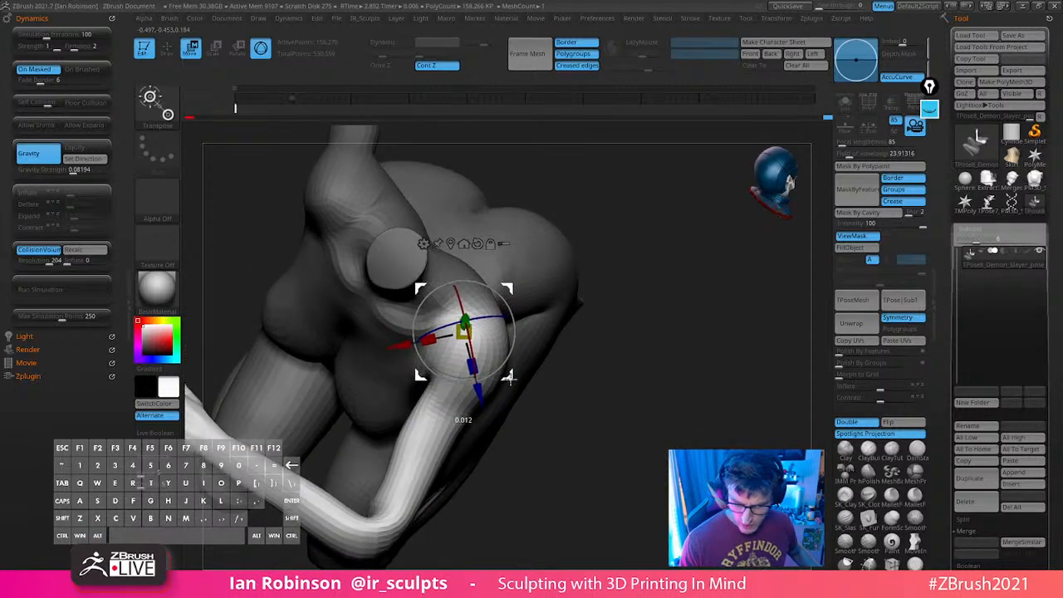
Clear the mask and reshape the rear figure's left shoulder and upper arm with the Move brush
{"action": "key", "text": "q"}
{"action": "mouse_move", "coordinate": [634, 373]}
{"action": "left_mouse_down"}
{"action": "mouse_move", "coordinate": [618, 352]}
{"action": "mouse_move", "coordinate": [506, 443]}
{"action": "mouse_move", "coordinate": [510, 515]}
{"action": "mouse_move", "coordinate": [525, 399]}
{"action": "left_mouse_up"}
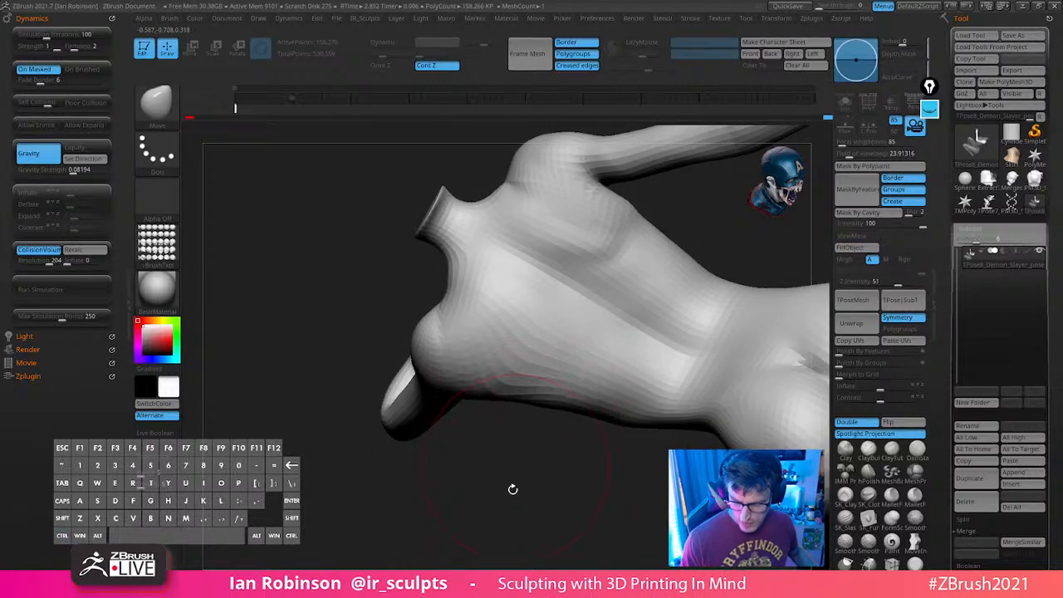
{"action": "mouse_move", "coordinate": [513, 490]}
{"action": "left_mouse_down"}
{"action": "mouse_move", "coordinate": [474, 383]}
{"action": "mouse_move", "coordinate": [535, 443]}
{"action": "mouse_move", "coordinate": [650, 336]}
{"action": "mouse_move", "coordinate": [571, 330]}
{"action": "mouse_move", "coordinate": [601, 245]}
{"action": "mouse_move", "coordinate": [511, 287]}
{"action": "left_mouse_up"}
{"action": "key", "text": "s"}
{"action": "left_click_drag", "start_coordinate": [475, 231], "coordinate": [445, 332]}
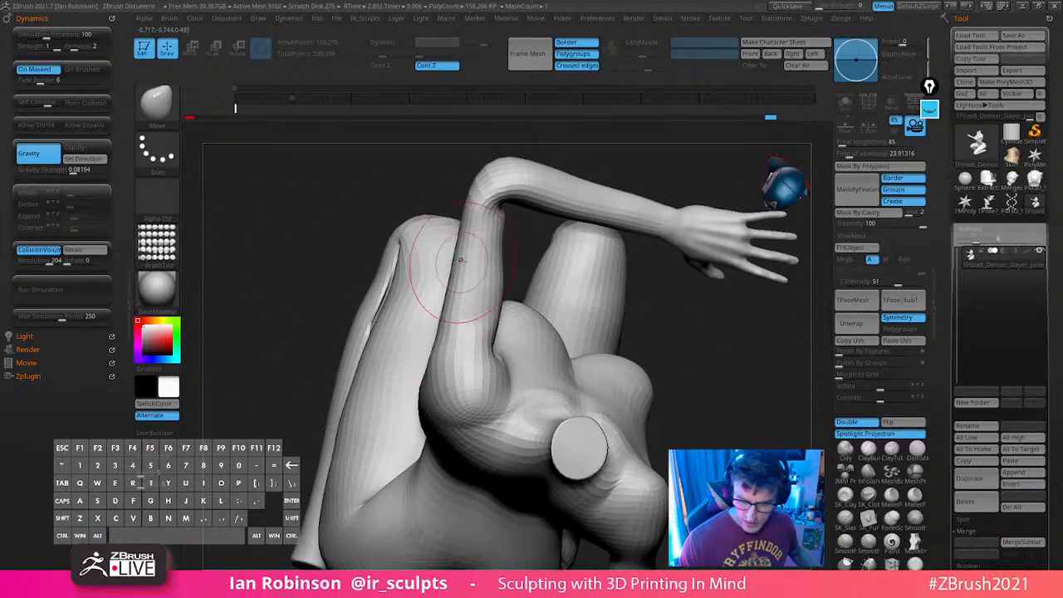
Reshape the inside of the bent left elbow with the Move brush and smooth it
{"action": "left_click_drag", "start_coordinate": [526, 246], "coordinate": [487, 272]}
{"action": "right_click_drag", "start_coordinate": [494, 264], "coordinate": [475, 261]}
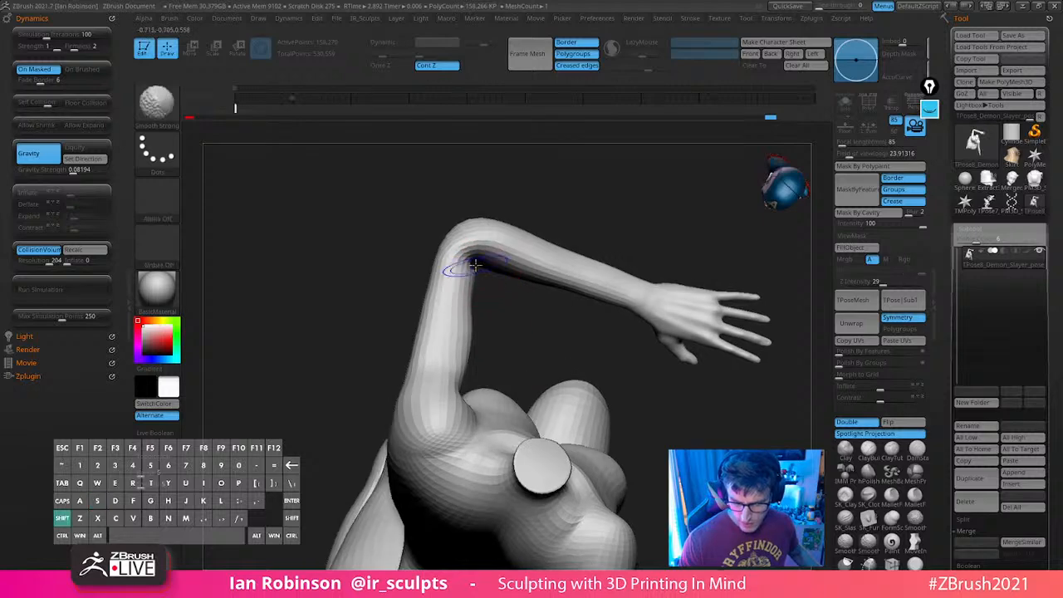
{"action": "left_click_drag", "start_coordinate": [474, 261], "coordinate": [477, 291], "text": "shift"}
{"action": "mouse_move", "coordinate": [477, 292]}
{"action": "right_mouse_down"}
{"action": "mouse_move", "coordinate": [483, 262]}
{"action": "mouse_move", "coordinate": [476, 296]}
{"action": "mouse_move", "coordinate": [584, 245]}
{"action": "mouse_move", "coordinate": [554, 197]}
{"action": "mouse_move", "coordinate": [604, 190]}
{"action": "mouse_move", "coordinate": [654, 259]}
{"action": "mouse_move", "coordinate": [696, 279]}
{"action": "right_mouse_up"}
Mask the rear figure's left forearm and hand, then invert the mask so only they stay editable
{"action": "mouse_move", "coordinate": [489, 343]}
{"action": "left_mouse_down", "text": "ctrl"}
{"action": "mouse_move", "coordinate": [540, 263]}
{"action": "mouse_move", "coordinate": [529, 297]}
{"action": "left_mouse_up", "text": "ctrl"}
{"action": "left_click", "coordinate": [533, 297], "text": "ctrl"}
{"action": "key", "text": "w"}
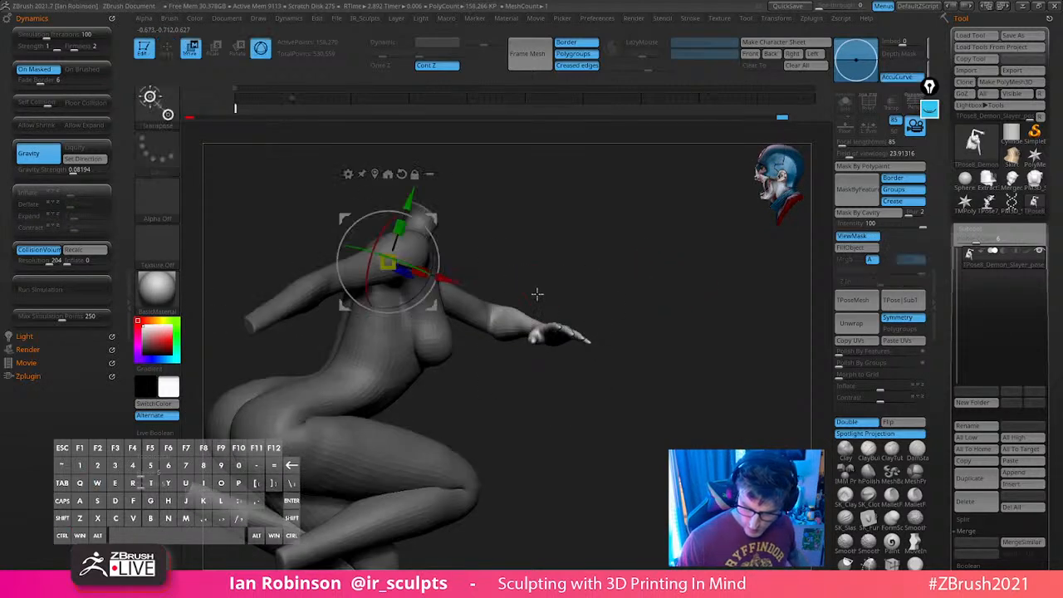
{"action": "left_click_drag", "start_coordinate": [531, 187], "coordinate": [541, 315]}
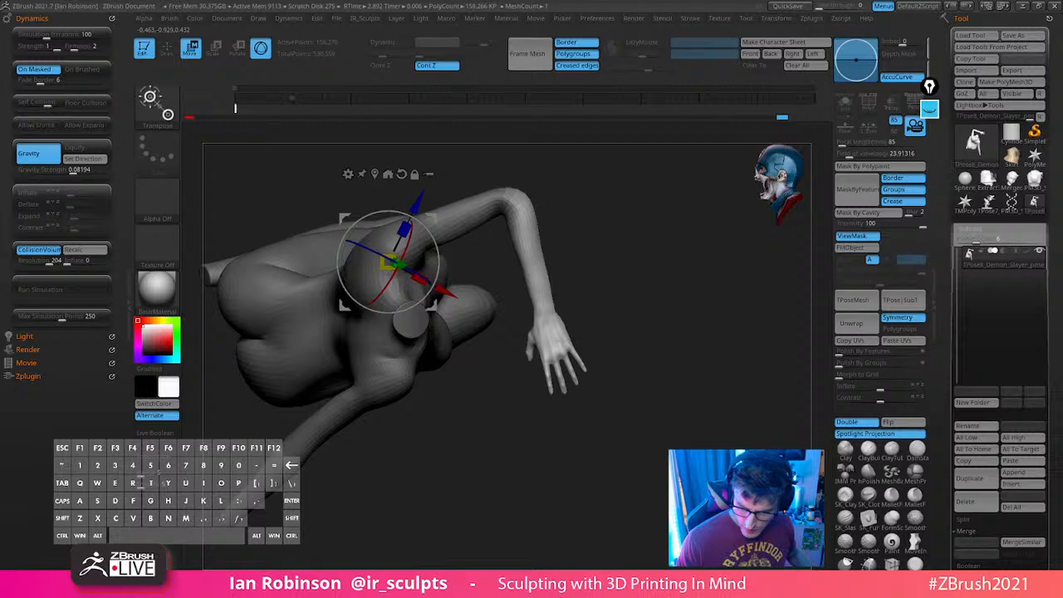
Place the gizmo at the rear figure's left elbow and rotate the forearm and hand around it
{"action": "left_click", "coordinate": [515, 208], "text": "alt"}
{"action": "left_click_drag", "start_coordinate": [567, 234], "coordinate": [649, 324]}
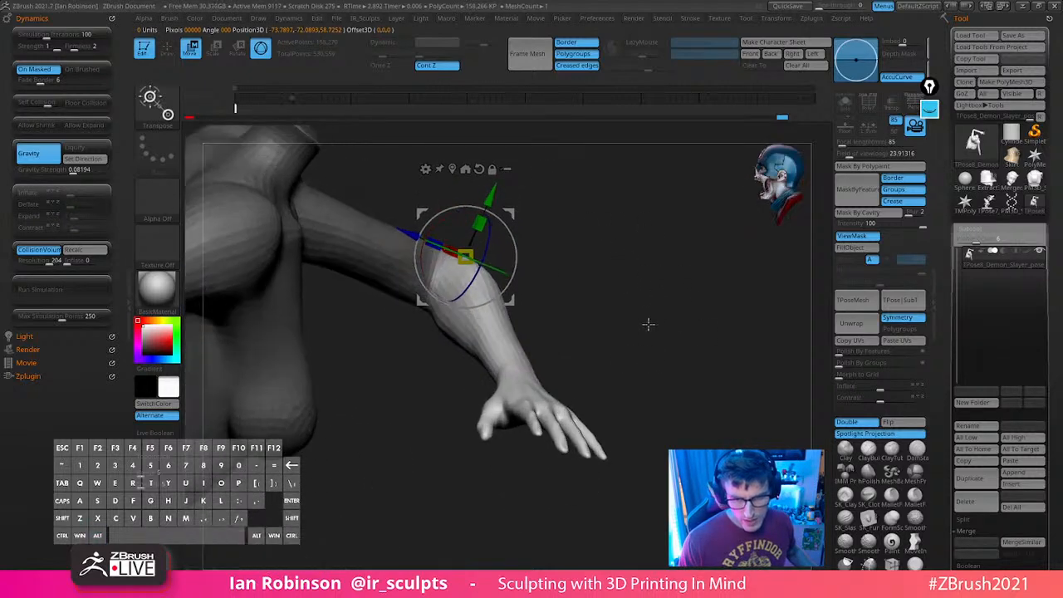
{"action": "left_click_drag", "start_coordinate": [490, 198], "coordinate": [480, 228], "text": "alt"}
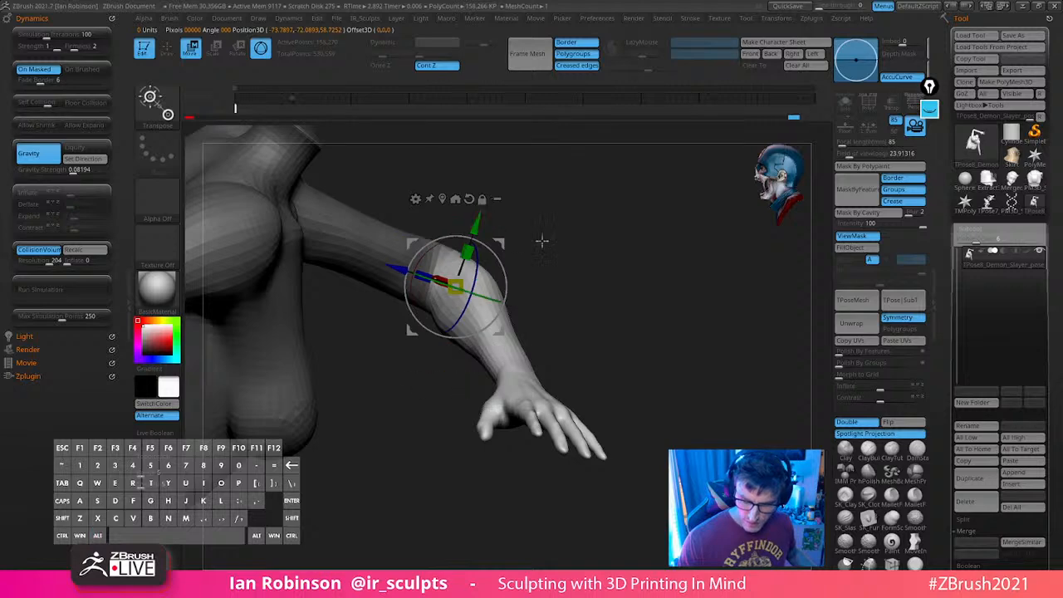
{"action": "left_click_drag", "start_coordinate": [541, 241], "coordinate": [551, 235]}
{"action": "left_click_drag", "start_coordinate": [485, 286], "coordinate": [492, 243]}
{"action": "mouse_move", "coordinate": [561, 214]}
{"action": "left_mouse_down"}
{"action": "mouse_move", "coordinate": [629, 208]}
{"action": "mouse_move", "coordinate": [641, 285]}
{"action": "mouse_move", "coordinate": [622, 278]}
{"action": "mouse_move", "coordinate": [632, 330]}
{"action": "left_mouse_up"}
Leave only the left hand unmasked, place the gizmo at the wrist and rotate the hand
{"action": "key", "text": "q"}
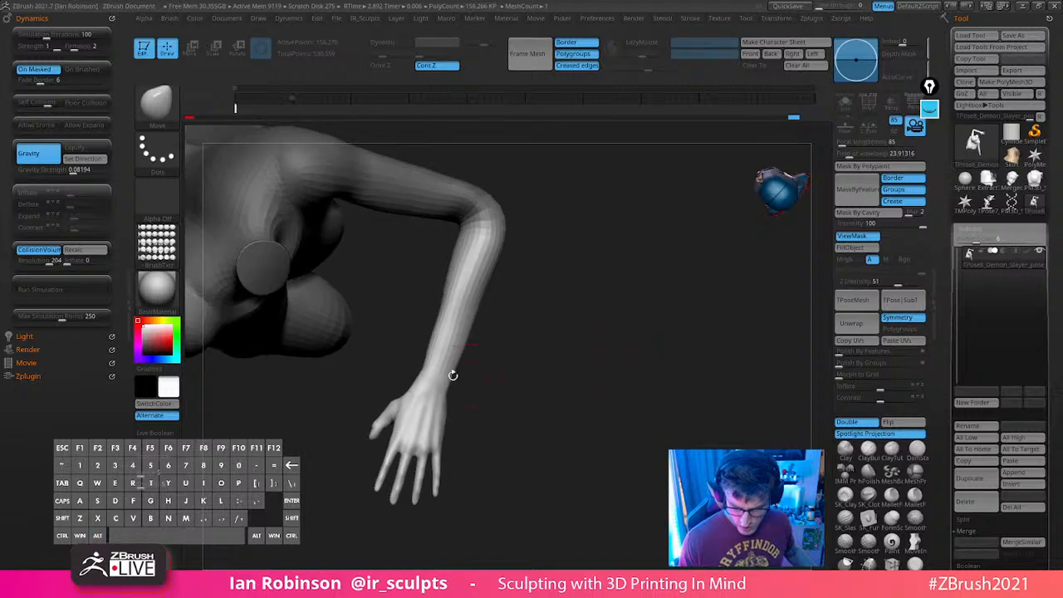
{"action": "mouse_move", "coordinate": [426, 386]}
{"action": "left_mouse_down", "text": "ctrl"}
{"action": "mouse_move", "coordinate": [463, 142]}
{"action": "mouse_move", "coordinate": [521, 395]}
{"action": "mouse_move", "coordinate": [515, 403]}
{"action": "mouse_move", "coordinate": [508, 393]}
{"action": "mouse_move", "coordinate": [501, 412]}
{"action": "mouse_move", "coordinate": [540, 379]}
{"action": "left_mouse_up", "text": "ctrl"}
{"action": "key", "text": "space"}
{"action": "key", "text": "w"}
{"action": "key", "text": "ctrl+w"}
{"action": "left_click", "coordinate": [447, 394], "text": "ctrl+shift"}
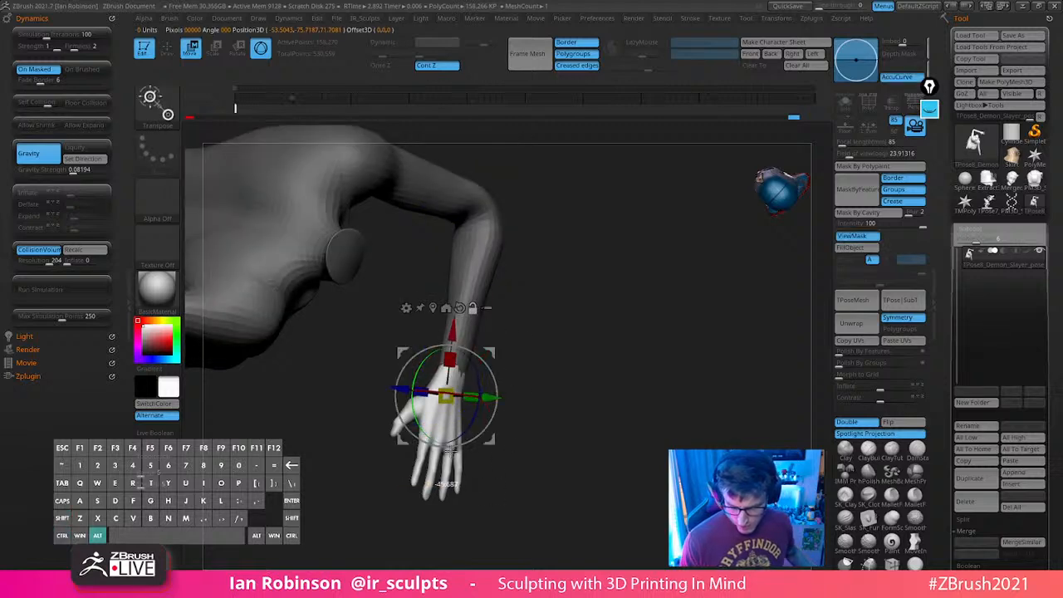
{"action": "left_click_drag", "start_coordinate": [467, 424], "coordinate": [477, 406]}
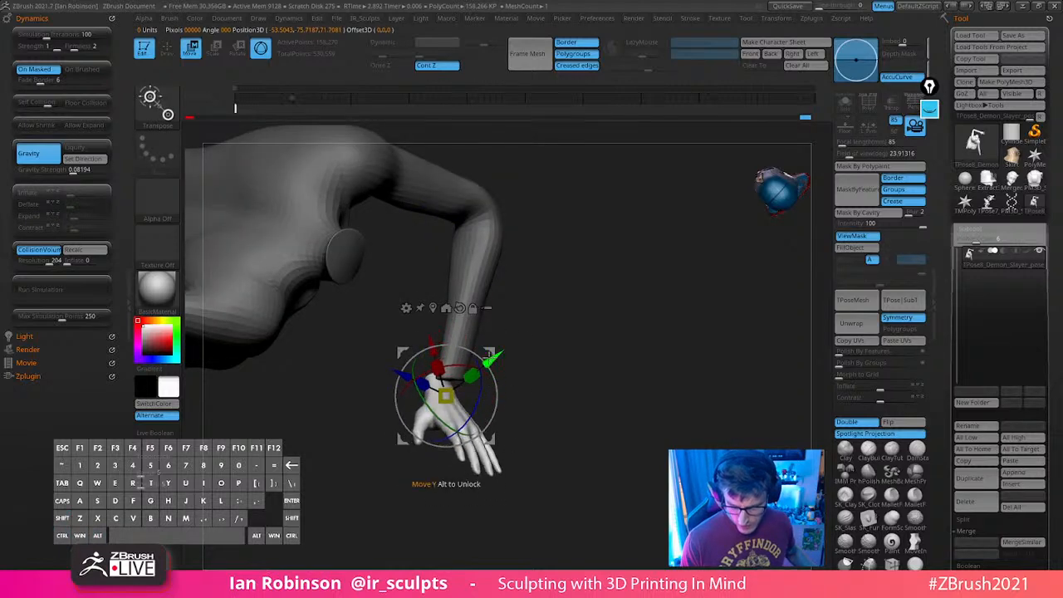
Tilt the left hand at the wrist so it lines up better with the forearm
{"action": "key", "text": "q"}
{"action": "mouse_move", "coordinate": [590, 337]}
{"action": "left_mouse_down"}
{"action": "mouse_move", "coordinate": [499, 390]}
{"action": "mouse_move", "coordinate": [522, 452]}
{"action": "mouse_move", "coordinate": [489, 475]}
{"action": "left_mouse_up"}
{"action": "key", "text": "w"}
{"action": "key", "text": "q"}
{"action": "key", "text": "w"}
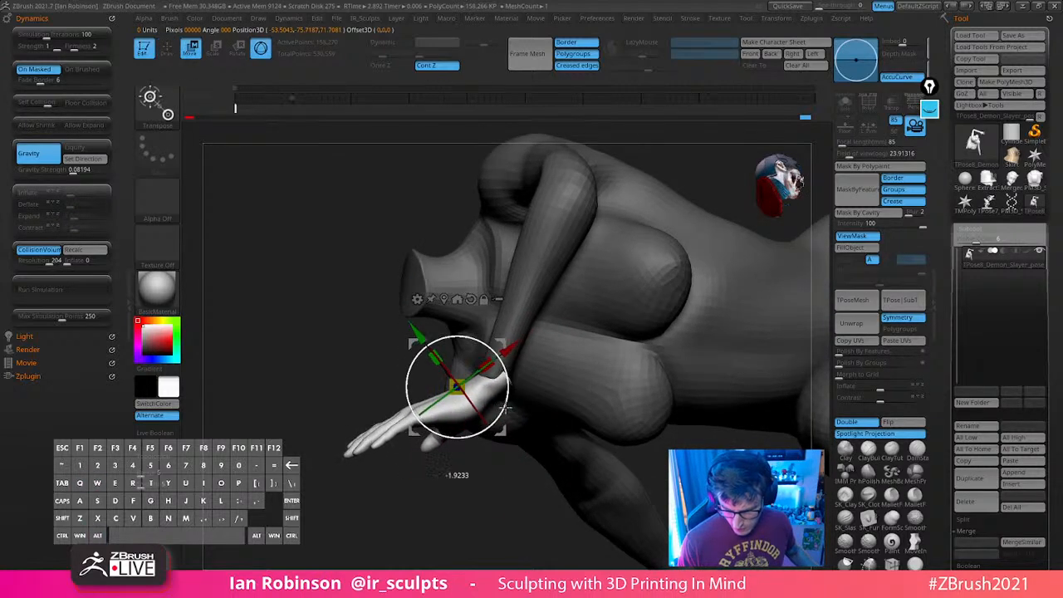
{"action": "left_click_drag", "start_coordinate": [505, 408], "coordinate": [500, 419]}
{"action": "key", "text": "q"}
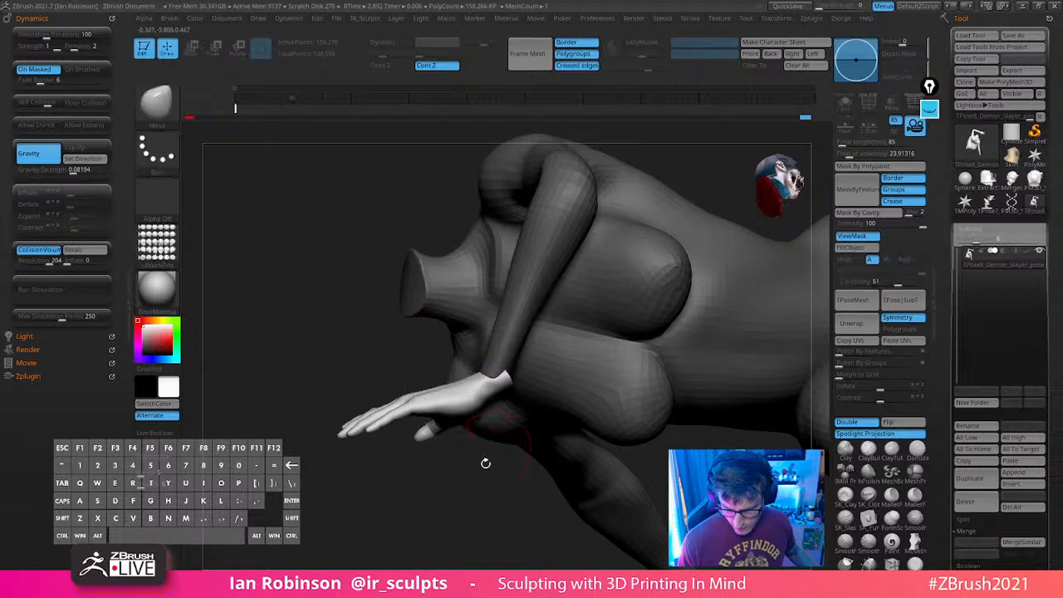
Clear the mask from the rear figure and show the whole sculpt again
{"action": "mouse_move", "coordinate": [488, 379]}
{"action": "left_mouse_down", "text": "ctrl"}
{"action": "mouse_move", "coordinate": [556, 437]}
{"action": "mouse_move", "coordinate": [524, 460]}
{"action": "mouse_move", "coordinate": [509, 449]}
{"action": "mouse_move", "coordinate": [473, 503]}
{"action": "left_mouse_up", "text": "ctrl"}
{"action": "key", "text": "space"}
{"action": "key", "text": "w"}
{"action": "left_click", "coordinate": [487, 456], "text": "ctrl"}
{"action": "key", "text": "q"}
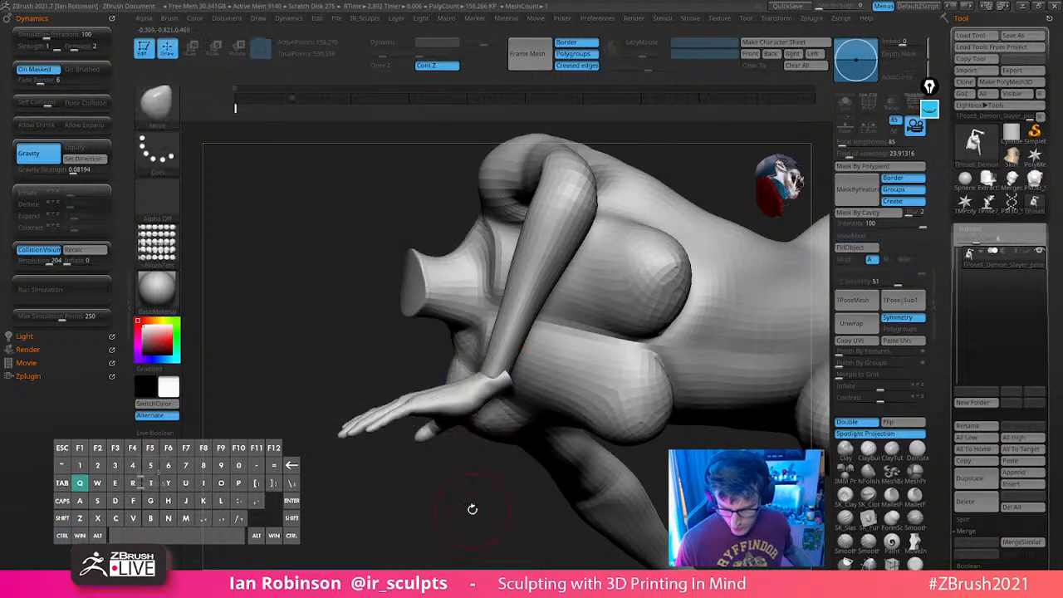
{"action": "left_click", "coordinate": [465, 457], "text": "ctrl+shift"}
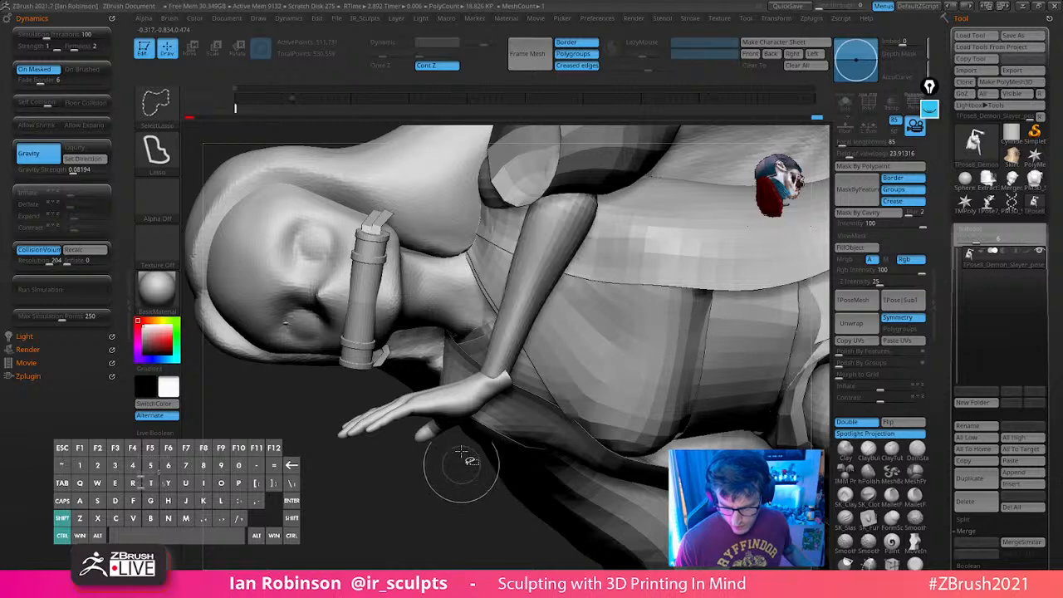
Try to isolate the left hand, mask its wrist end and carry that mask over to the whole sculpt
{"action": "left_click_drag", "start_coordinate": [459, 468], "coordinate": [470, 525], "text": "ctrl+shift"}
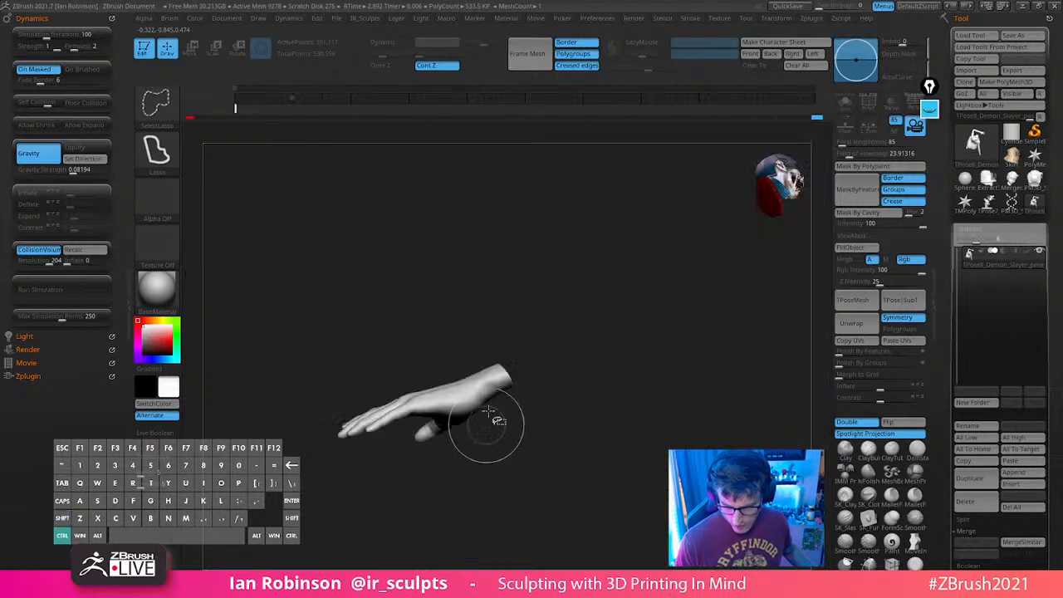
{"action": "left_click_drag", "start_coordinate": [532, 429], "coordinate": [514, 436], "text": "ctrl"}
{"action": "left_click", "coordinate": [423, 486], "text": "ctrl+shift"}
{"action": "left_click", "coordinate": [400, 426], "text": "ctrl+shift"}
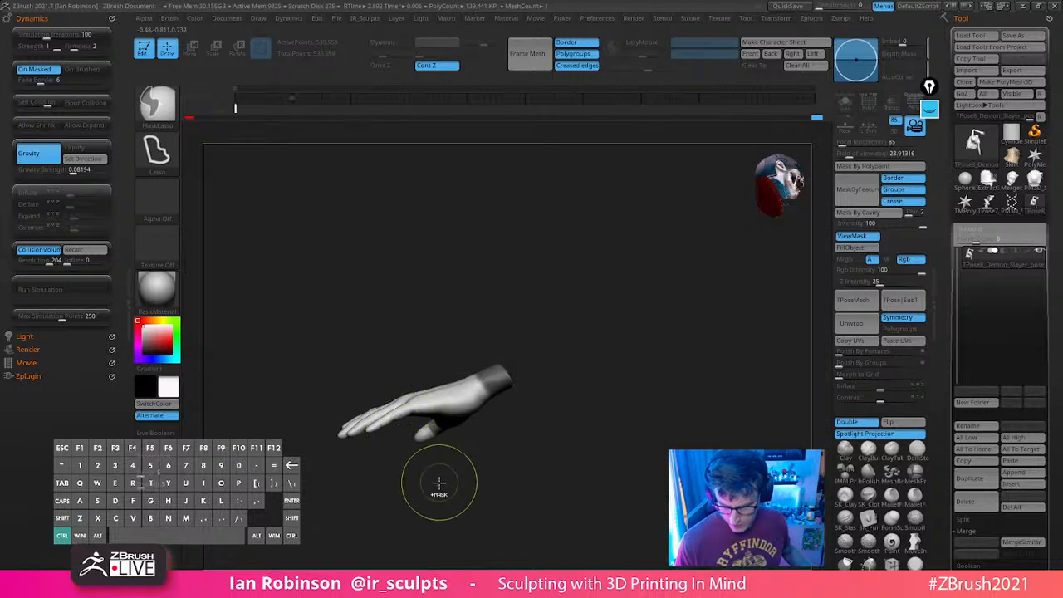
{"action": "key", "text": "ctrl+z"}
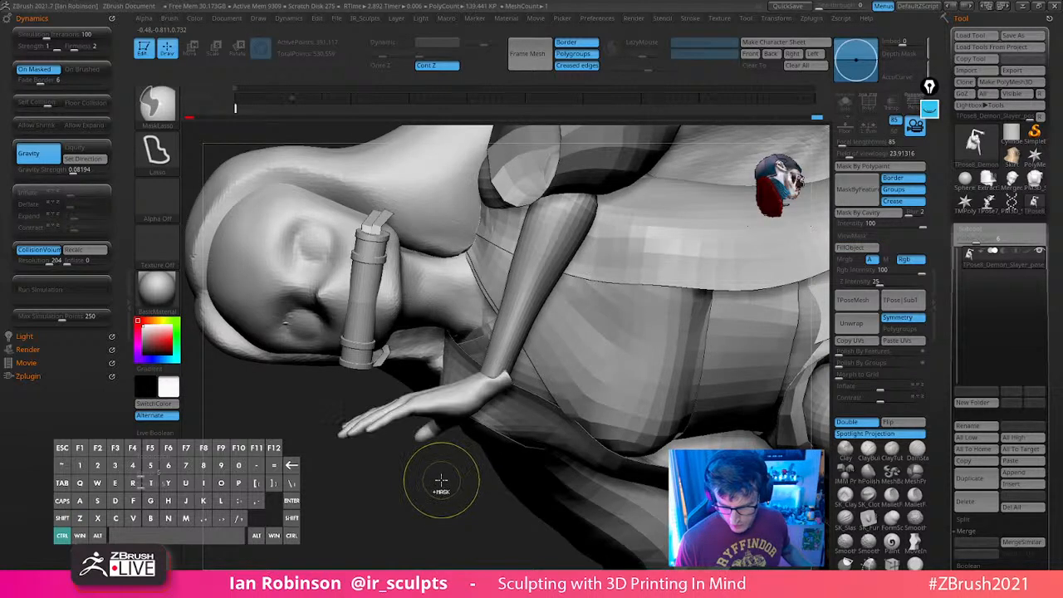
{"action": "left_click", "coordinate": [441, 480], "text": "ctrl+shift"}
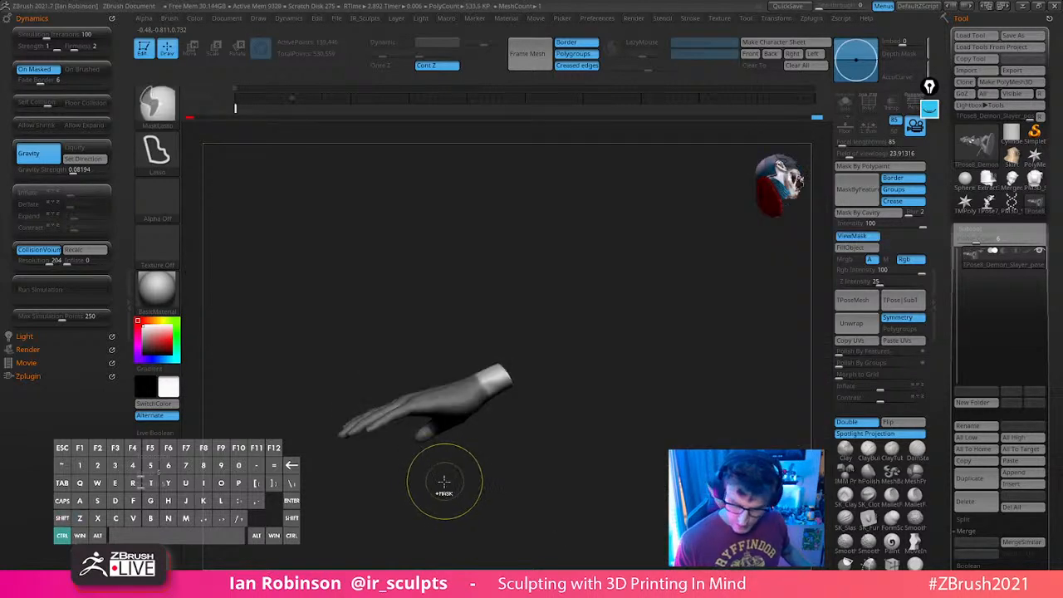
{"action": "left_click", "coordinate": [444, 482], "text": "ctrl"}
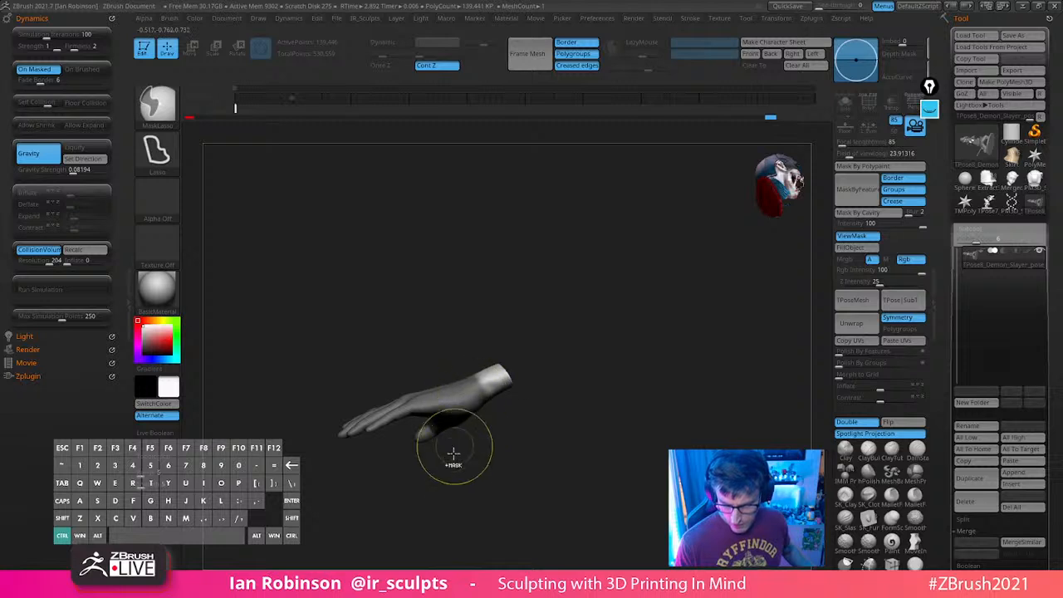
{"action": "left_click", "coordinate": [457, 467], "text": "ctrl+shift"}
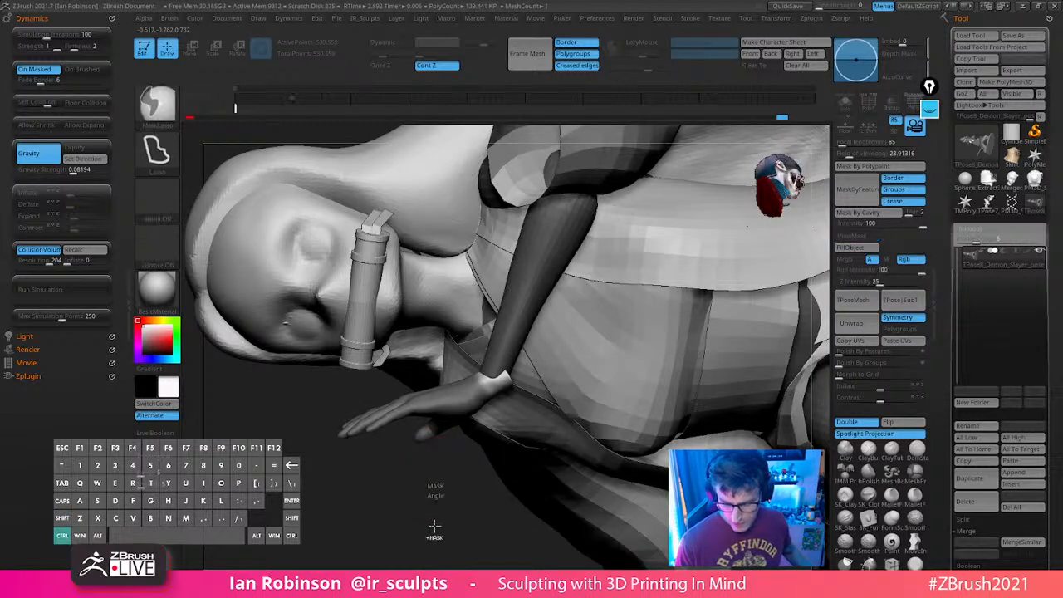
{"action": "left_click", "coordinate": [452, 449], "text": "ctrl"}
Isolate the left hand, mask its wrist end, leave only that end unmasked on the full sculpt and adjust it
{"action": "left_click", "coordinate": [446, 449], "text": "ctrl+shift"}
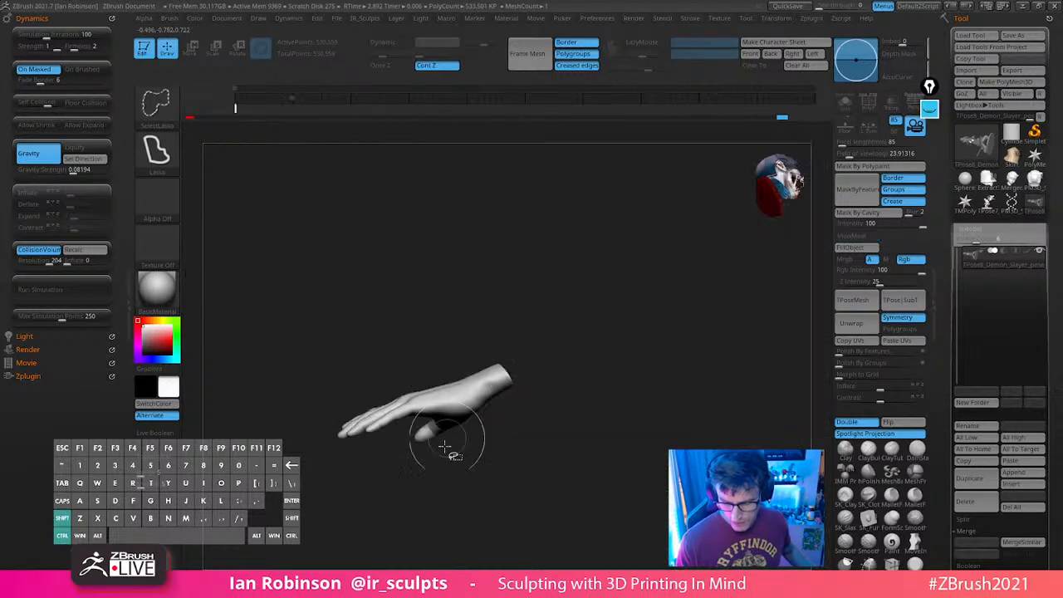
{"action": "left_click_drag", "start_coordinate": [458, 362], "coordinate": [510, 427], "text": "ctrl"}
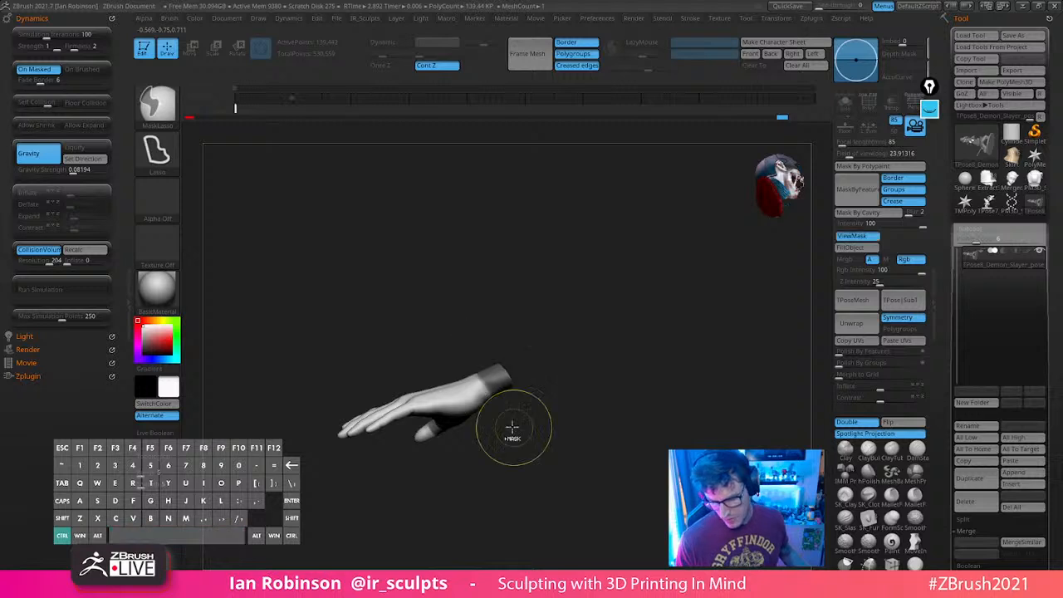
{"action": "left_click", "coordinate": [439, 461], "text": "ctrl+shift"}
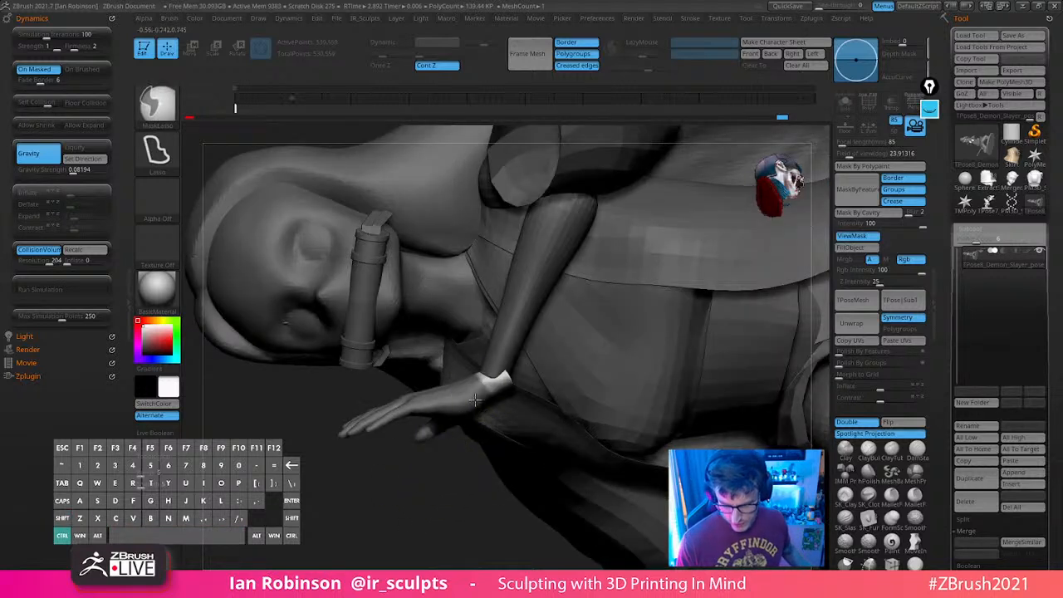
{"action": "key", "text": "w"}
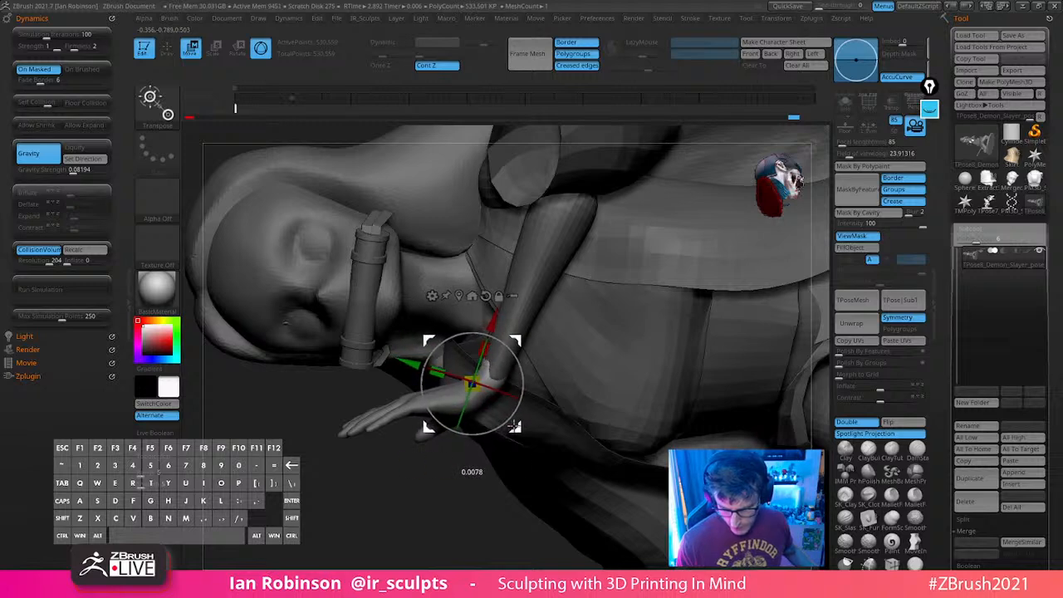
Clear the mask and bring both figures into a front view
{"action": "key", "text": "q"}
{"action": "mouse_move", "coordinate": [441, 490]}
{"action": "left_mouse_down"}
{"action": "mouse_move", "coordinate": [473, 510]}
{"action": "mouse_move", "coordinate": [684, 364]}
{"action": "left_mouse_up"}
{"action": "left_click_drag", "start_coordinate": [574, 333], "coordinate": [606, 393]}
{"action": "key", "text": "f"}
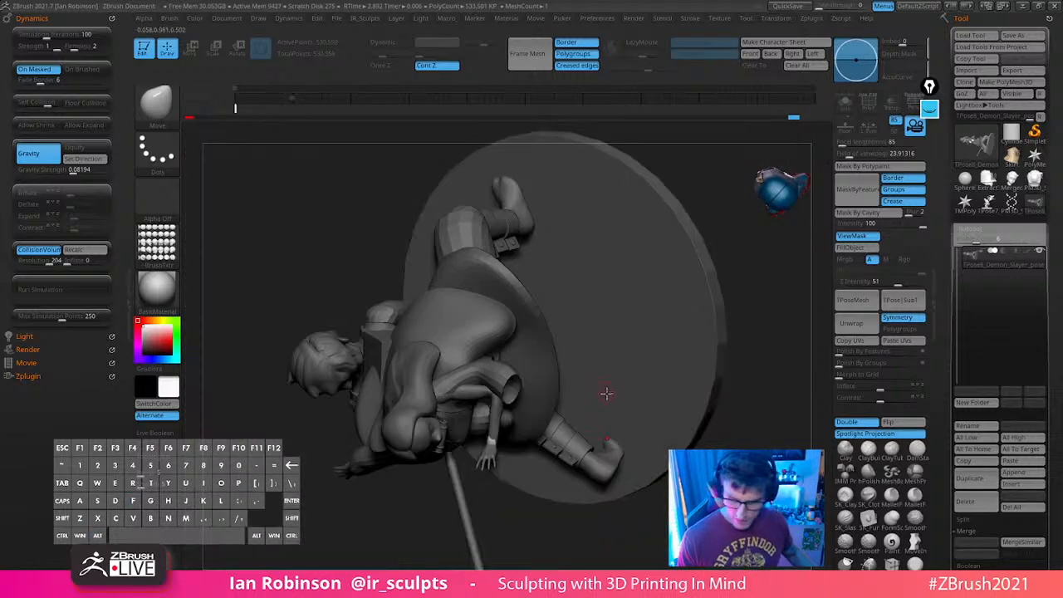
{"action": "left_click_drag", "start_coordinate": [487, 526], "coordinate": [505, 368]}
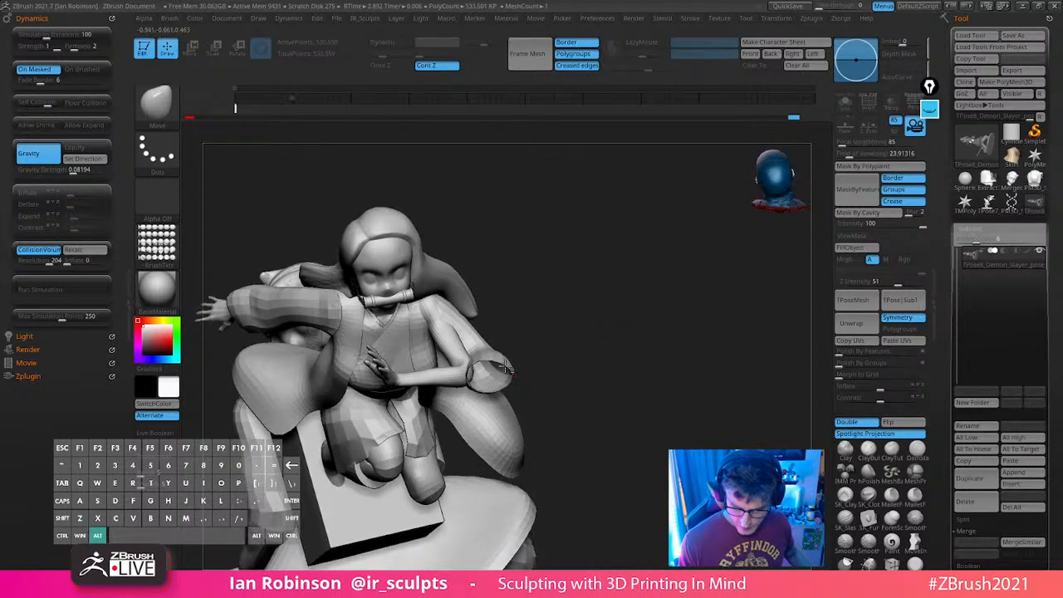
Leave only the rear figure's left sleeve unmasked, centre the gizmo on it and reposition the sleeve over the bent arm
{"action": "left_click", "coordinate": [516, 366], "text": "ctrl+shift"}
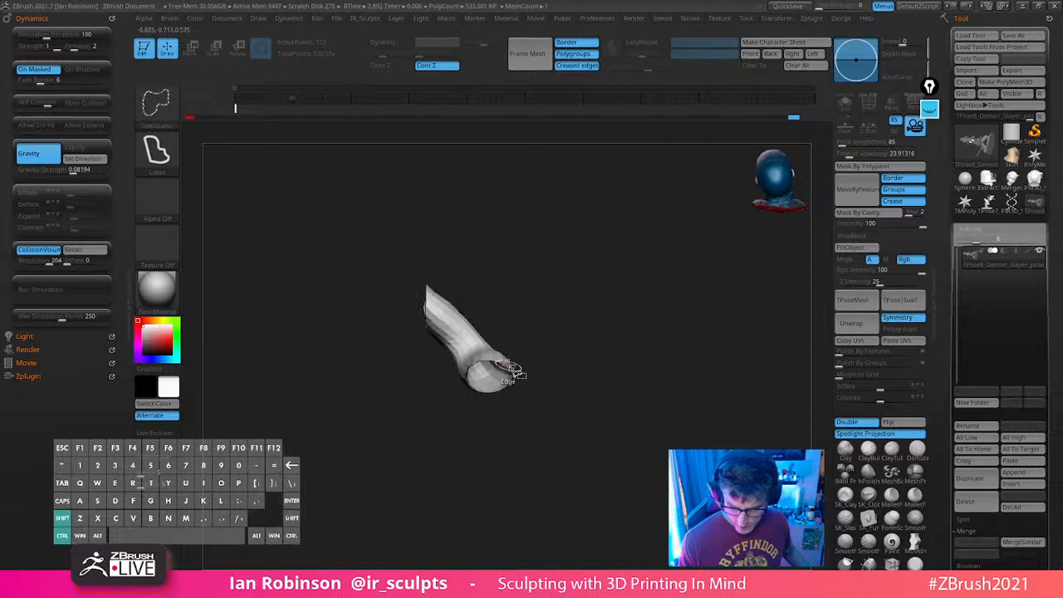
{"action": "left_click", "coordinate": [587, 334], "text": "ctrl+shift"}
{"action": "key", "text": "w"}
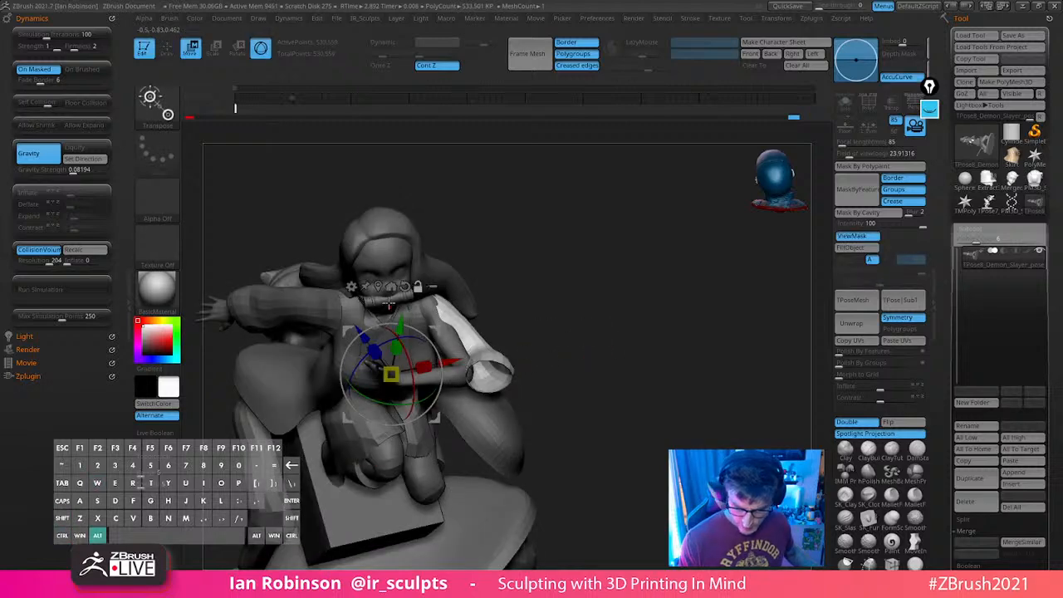
{"action": "left_click", "coordinate": [378, 286], "text": "alt"}
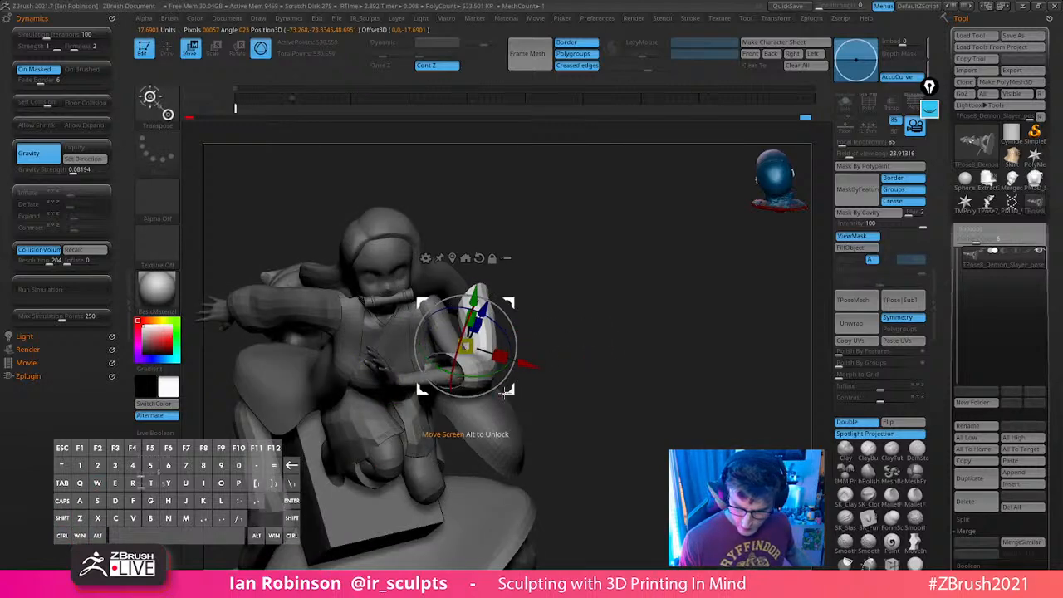
{"action": "left_click_drag", "start_coordinate": [504, 394], "coordinate": [579, 311]}
{"action": "key", "text": "q"}
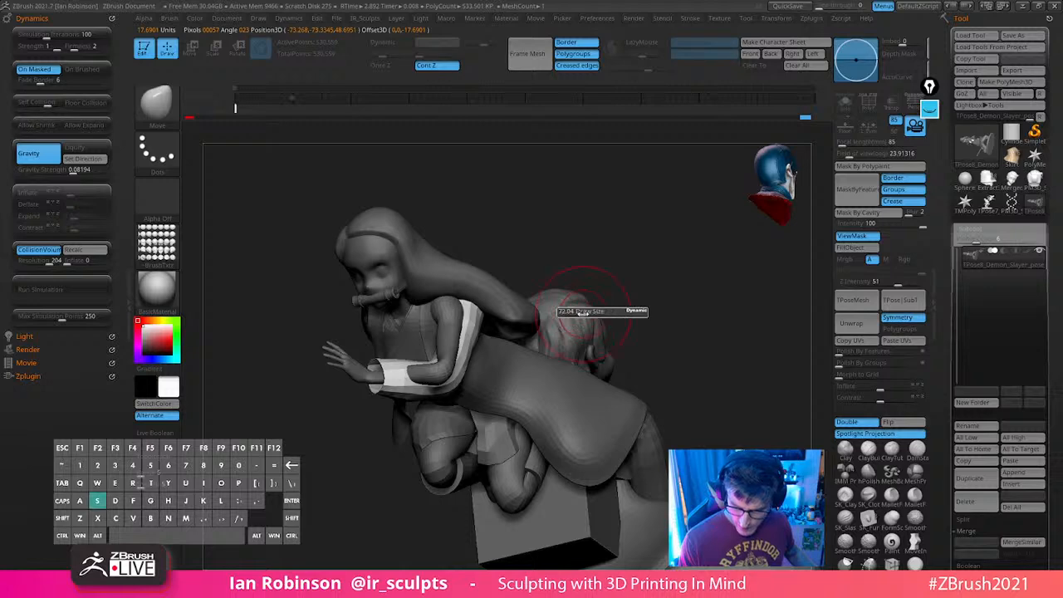
Rotate the rear figure's left sleeve further and fit it around the forearm and shoulder with the Move brush
{"action": "left_click_drag", "start_coordinate": [634, 280], "coordinate": [455, 336]}
{"action": "key", "text": "w"}
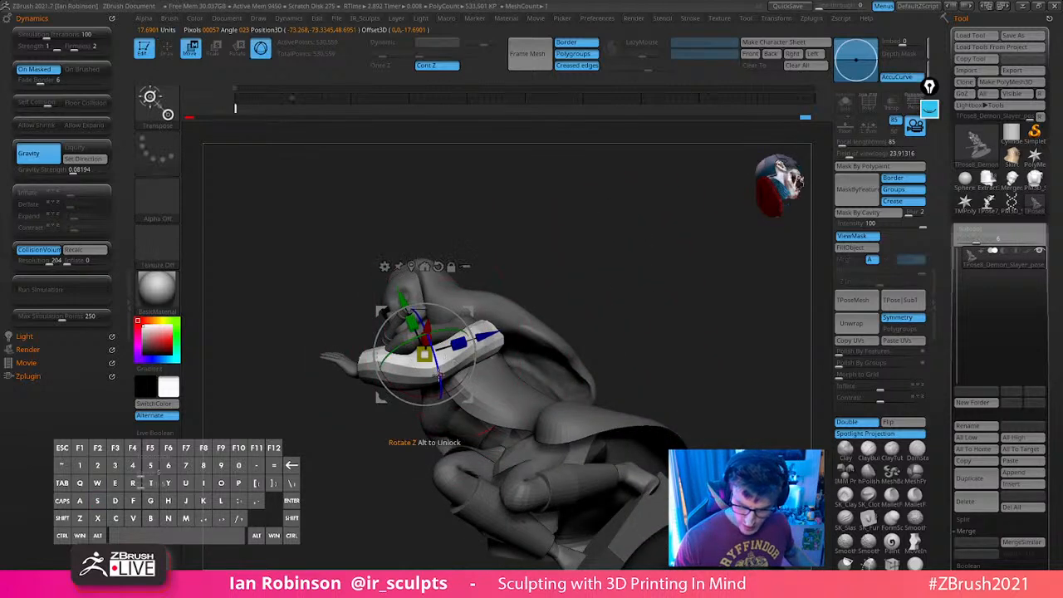
{"action": "key", "text": "q"}
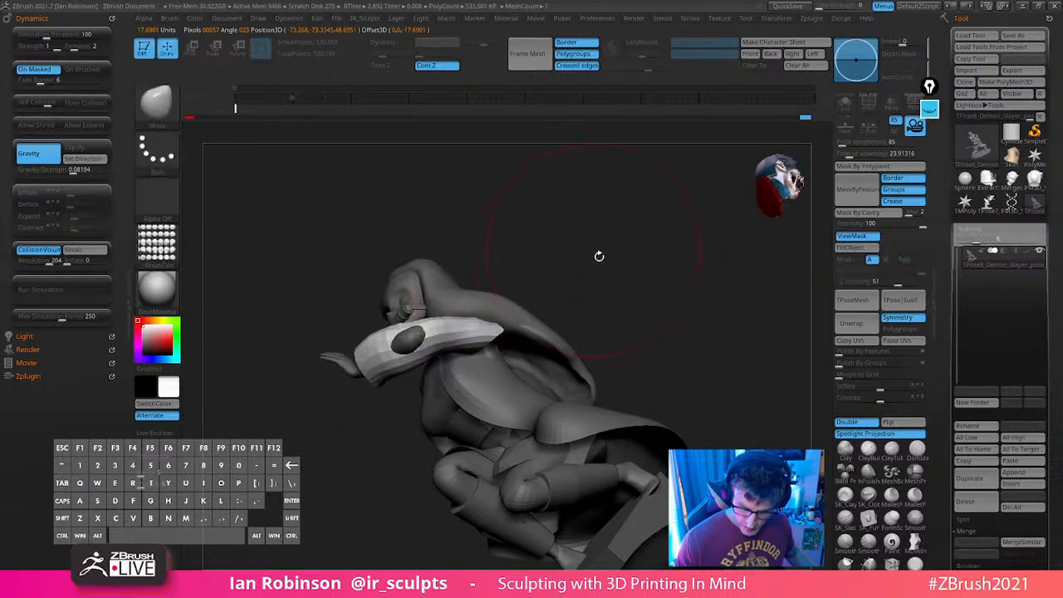
{"action": "mouse_move", "coordinate": [598, 254]}
{"action": "left_mouse_down"}
{"action": "mouse_move", "coordinate": [660, 323]}
{"action": "mouse_move", "coordinate": [458, 389]}
{"action": "left_mouse_up"}
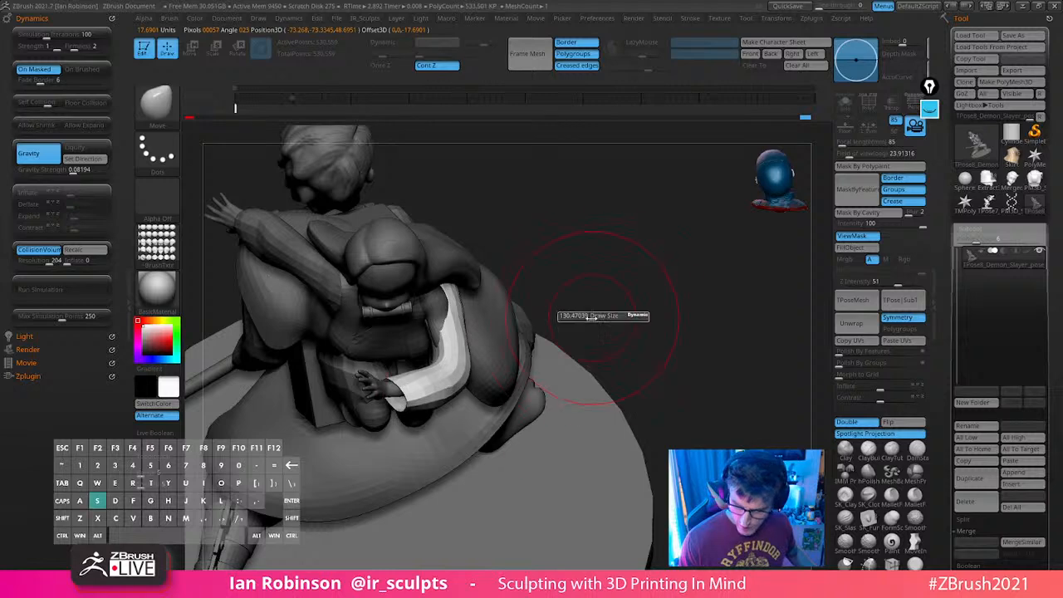
{"action": "mouse_move", "coordinate": [598, 304]}
{"action": "left_mouse_down"}
{"action": "mouse_move", "coordinate": [659, 184]}
{"action": "mouse_move", "coordinate": [494, 286]}
{"action": "left_mouse_up"}
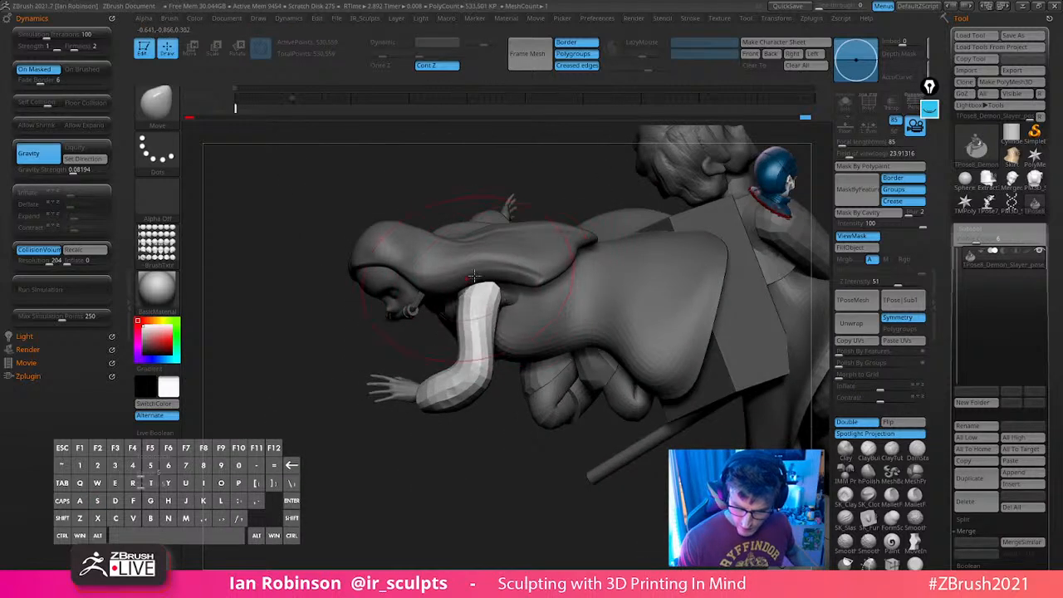
Clear the sleeve mask, leave only the rear figure's coat unmasked and adjust it around the torso with the Move brush
{"action": "left_click_drag", "start_coordinate": [469, 444], "coordinate": [499, 353]}
{"action": "left_click_drag", "start_coordinate": [506, 451], "coordinate": [499, 470], "text": "ctrl"}
{"action": "left_click", "coordinate": [530, 378], "text": "ctrl+shift"}
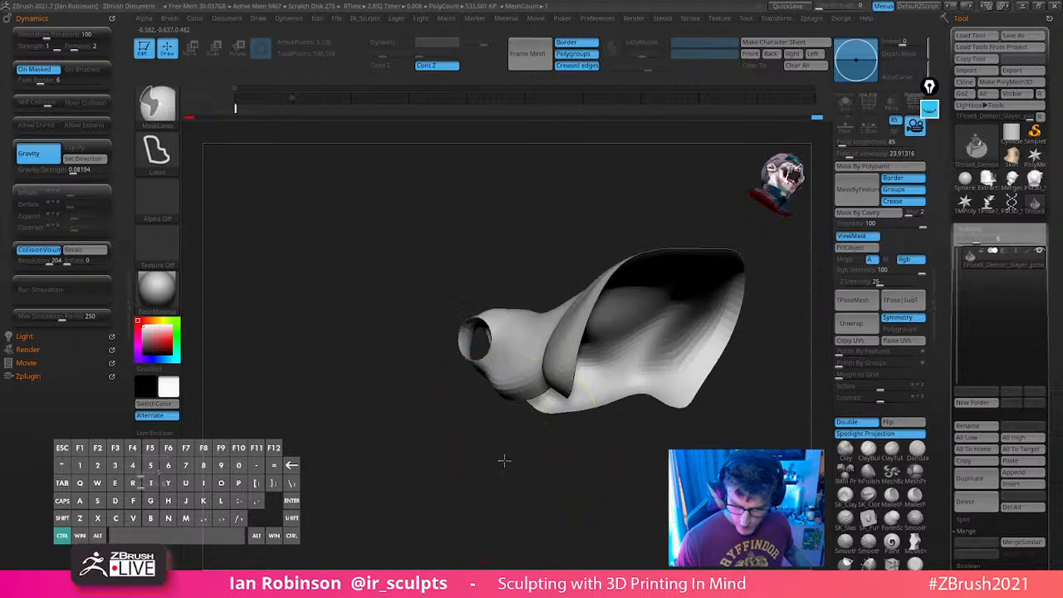
{"action": "left_click", "coordinate": [499, 454], "text": "ctrl+shift"}
{"action": "mouse_move", "coordinate": [505, 338]}
{"action": "left_mouse_down"}
{"action": "mouse_move", "coordinate": [562, 410]}
{"action": "mouse_move", "coordinate": [458, 407]}
{"action": "mouse_move", "coordinate": [457, 396]}
{"action": "left_mouse_up"}
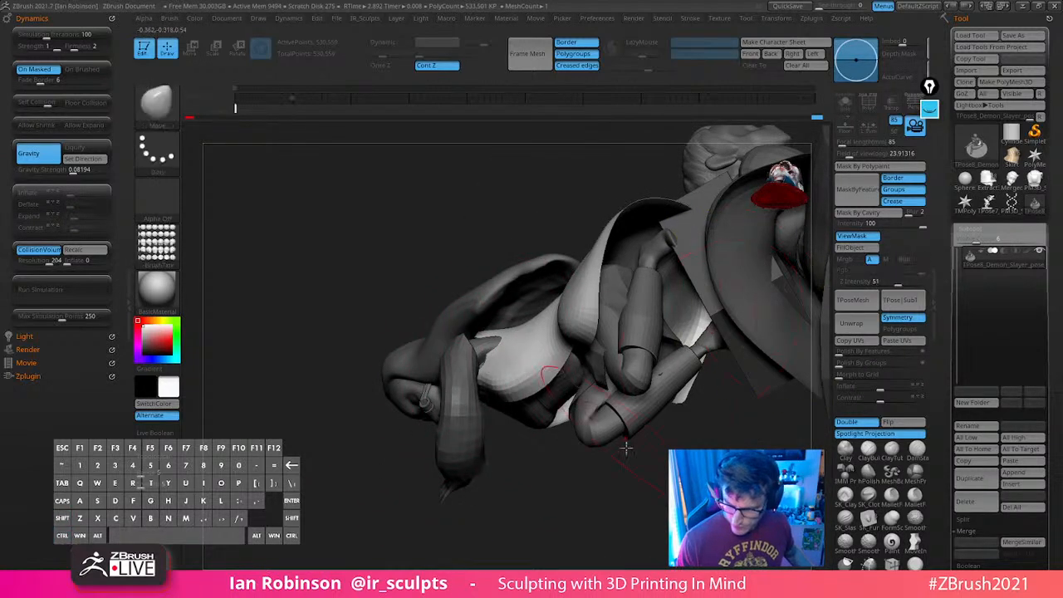
{"action": "left_click_drag", "start_coordinate": [552, 368], "coordinate": [665, 399]}
Hide the box, adjust the rear figure's coat around the shoulder and chest, and clear the mask with the whole sculpt shown
{"action": "left_click", "coordinate": [665, 399], "text": "ctrl+shift"}
{"action": "left_click_drag", "start_coordinate": [589, 462], "coordinate": [570, 479], "text": "ctrl+shift"}
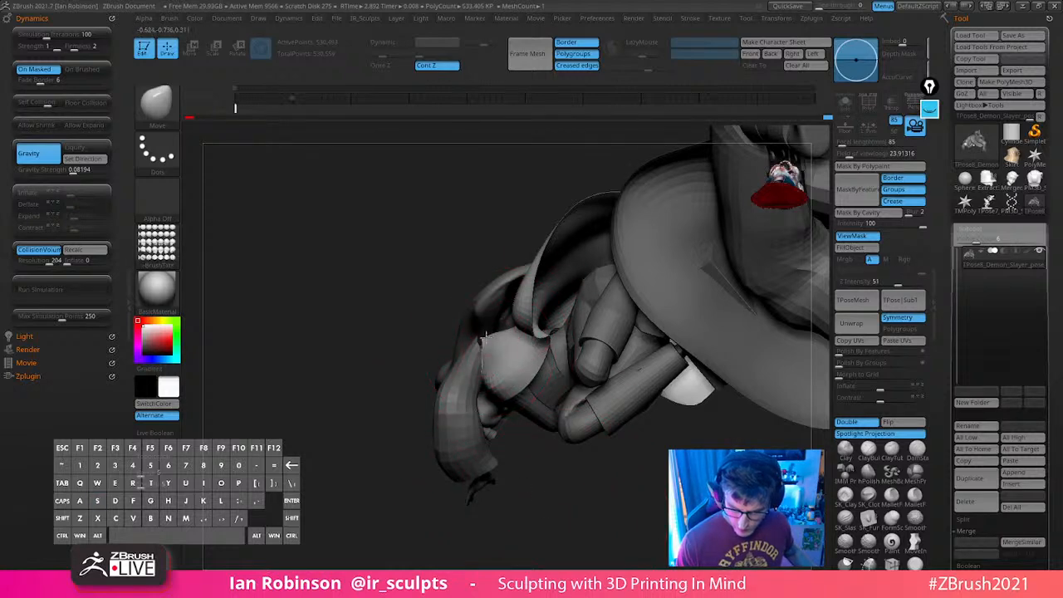
{"action": "left_click_drag", "start_coordinate": [498, 439], "coordinate": [555, 266]}
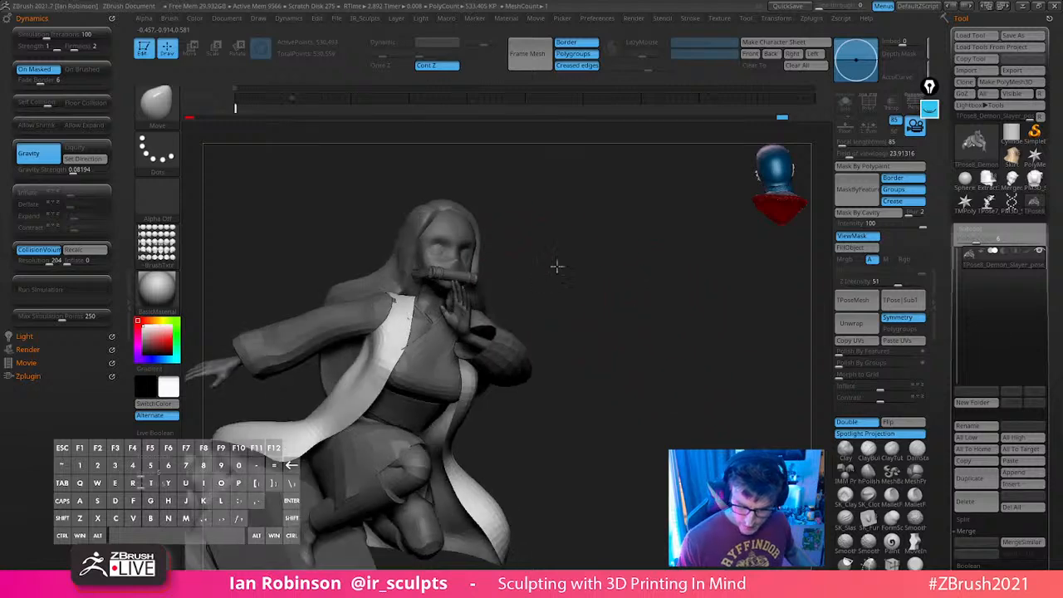
{"action": "left_click_drag", "start_coordinate": [626, 319], "coordinate": [423, 356]}
{"action": "mouse_move", "coordinate": [631, 335]}
{"action": "left_mouse_down", "text": "shift"}
{"action": "mouse_move", "coordinate": [638, 346]}
{"action": "mouse_move", "coordinate": [648, 299]}
{"action": "left_mouse_up", "text": "shift"}
{"action": "left_click_drag", "start_coordinate": [658, 383], "coordinate": [676, 422], "text": "ctrl"}
{"action": "mouse_move", "coordinate": [646, 368]}
{"action": "left_mouse_down"}
{"action": "mouse_move", "coordinate": [637, 365]}
{"action": "mouse_move", "coordinate": [706, 356]}
{"action": "mouse_move", "coordinate": [720, 333]}
{"action": "mouse_move", "coordinate": [716, 356]}
{"action": "mouse_move", "coordinate": [654, 340]}
{"action": "mouse_move", "coordinate": [674, 373]}
{"action": "mouse_move", "coordinate": [803, 237]}
{"action": "left_mouse_up"}
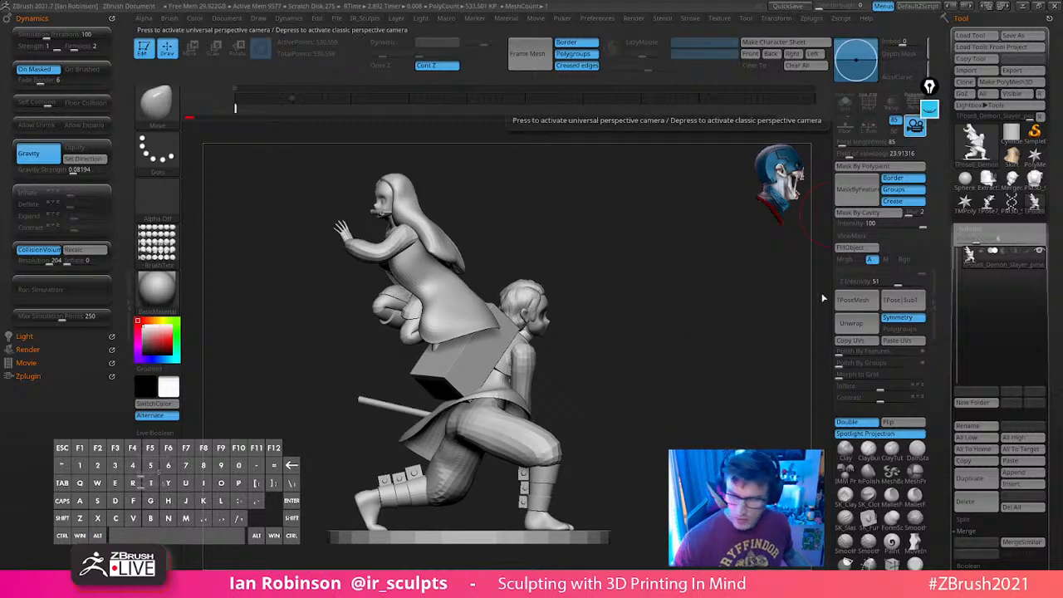
Draw straight guide lines for both heads' gaze directions and the diagonal through the figures, and clear the annotations
{"action": "left_click", "coordinate": [924, 116]}
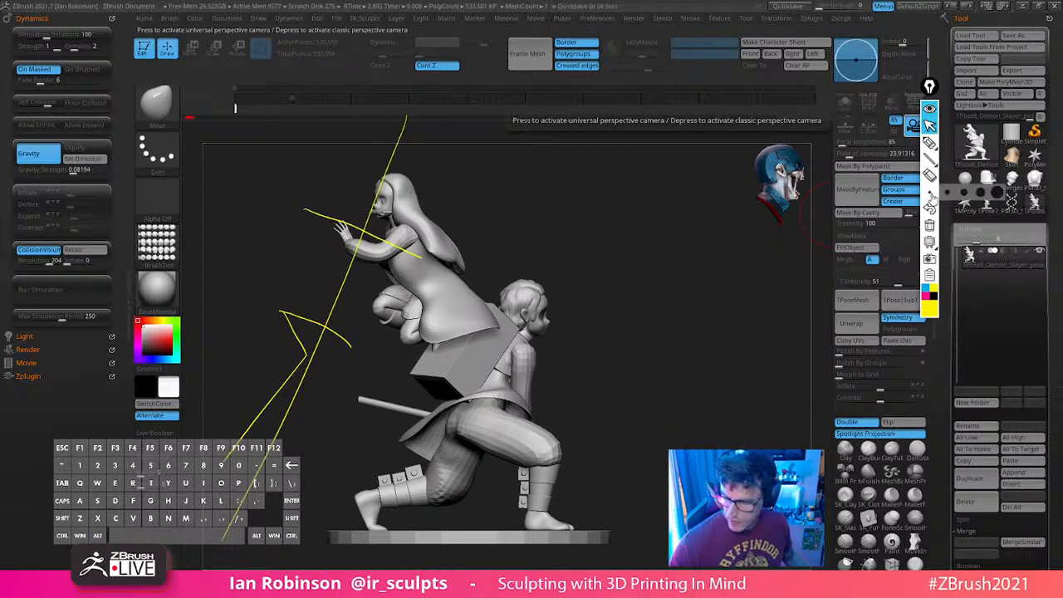
{"action": "left_click", "coordinate": [930, 225]}
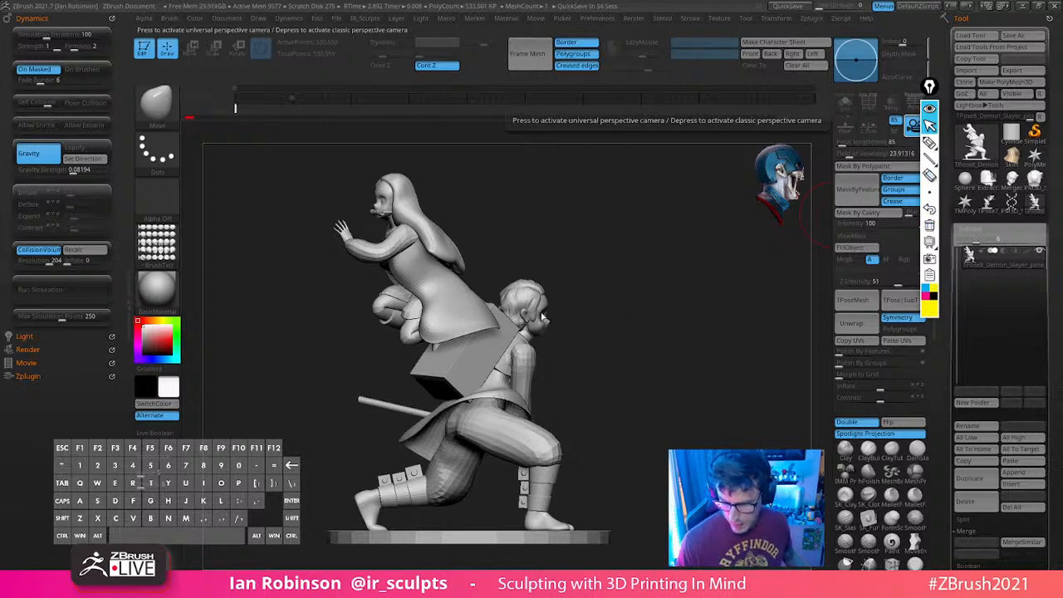
{"action": "left_click", "coordinate": [929, 159]}
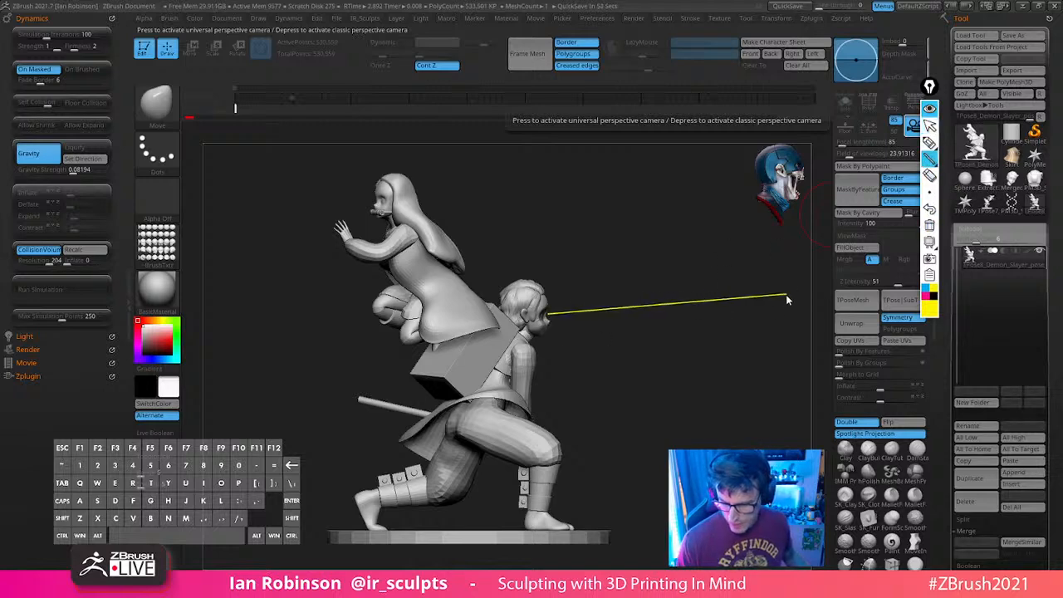
{"action": "left_click_drag", "start_coordinate": [787, 297], "coordinate": [790, 300]}
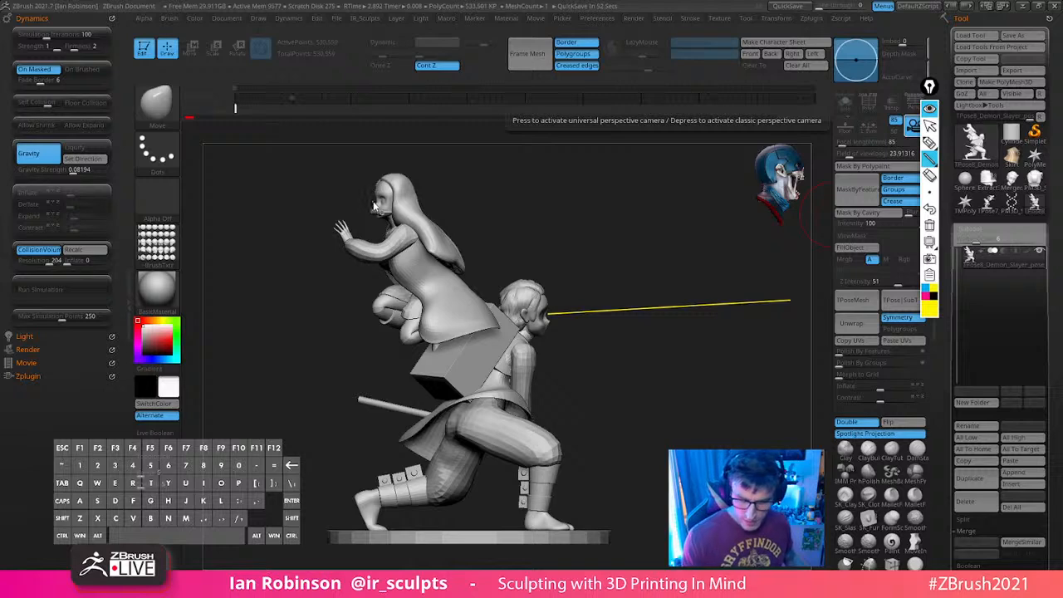
{"action": "left_click_drag", "start_coordinate": [375, 204], "coordinate": [162, 194]}
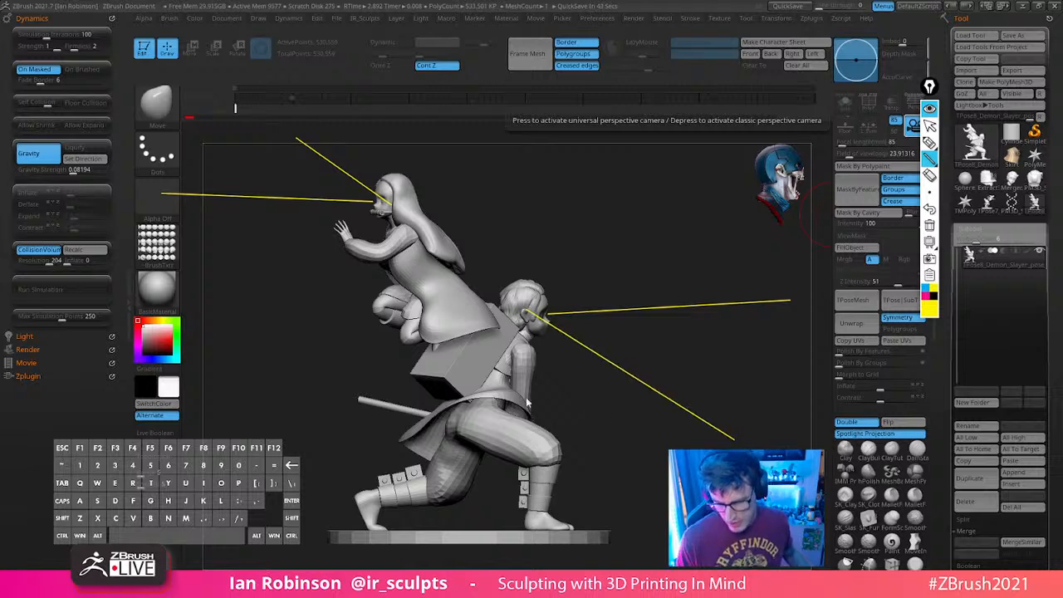
{"action": "left_click_drag", "start_coordinate": [332, 203], "coordinate": [688, 435]}
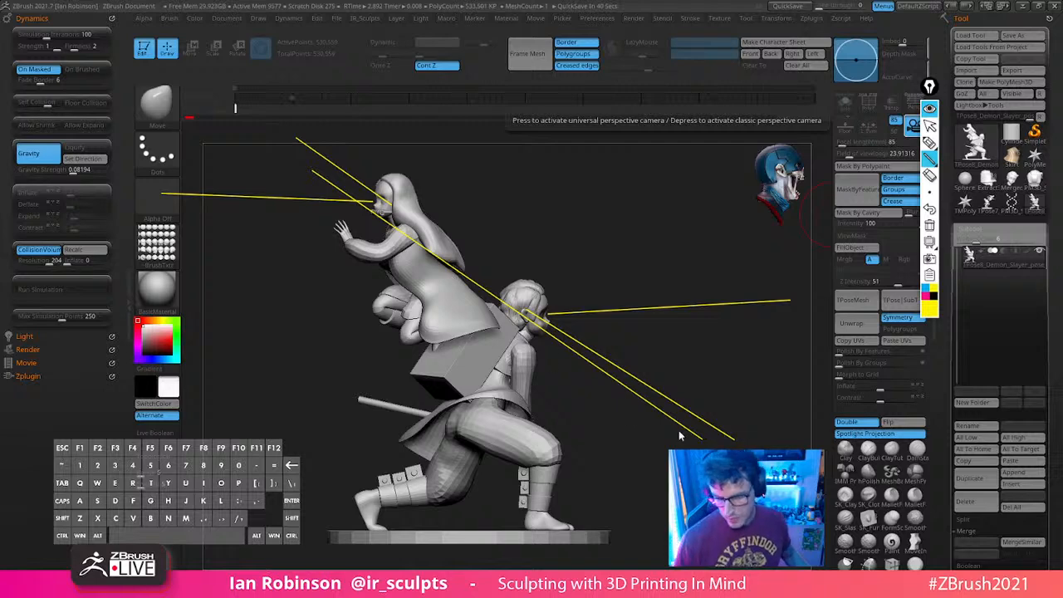
{"action": "left_click", "coordinate": [930, 225]}
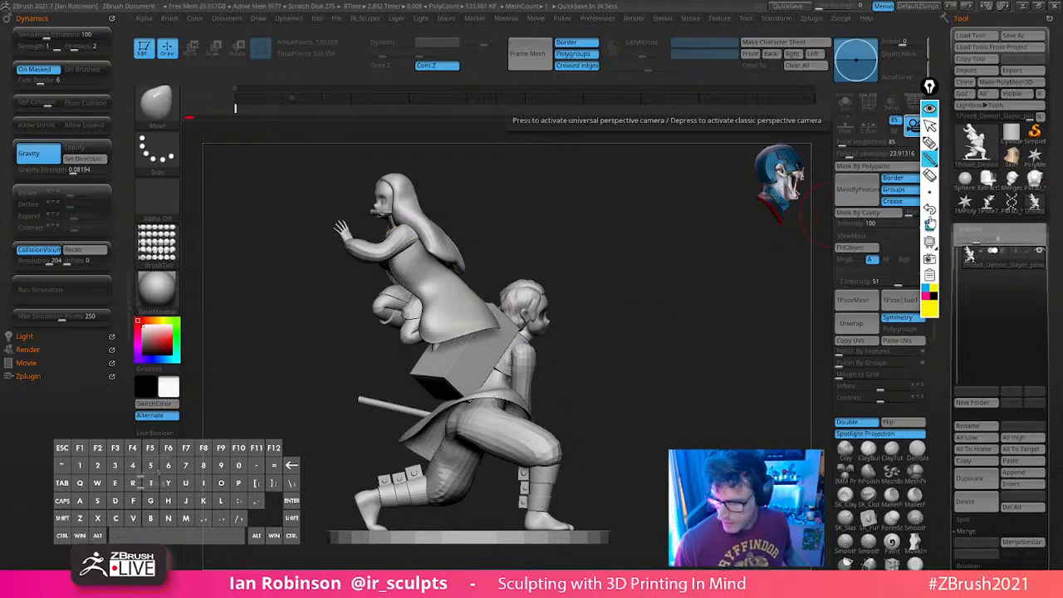
{"action": "left_click_drag", "start_coordinate": [645, 359], "coordinate": [698, 368]}
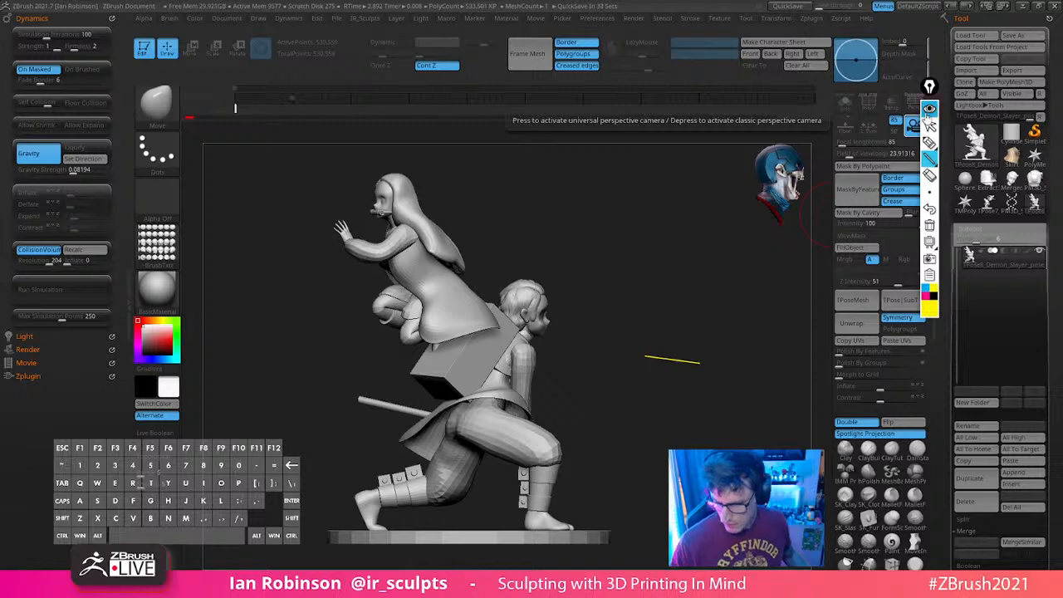
{"action": "left_click", "coordinate": [930, 109]}
{"action": "mouse_move", "coordinate": [747, 277]}
{"action": "left_mouse_down", "text": "shift"}
{"action": "mouse_move", "coordinate": [705, 357]}
{"action": "mouse_move", "coordinate": [638, 366]}
{"action": "mouse_move", "coordinate": [570, 307]}
{"action": "mouse_move", "coordinate": [643, 309]}
{"action": "mouse_move", "coordinate": [634, 314]}
{"action": "left_mouse_up", "text": "shift"}
{"action": "key", "text": "w"}
{"action": "key", "text": "q"}
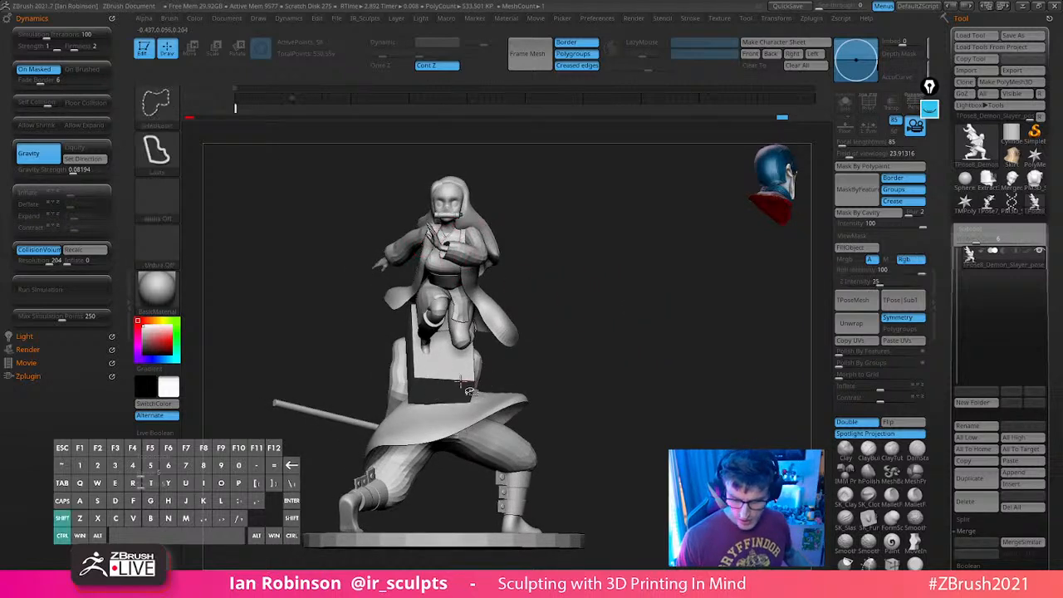
{"action": "left_click", "coordinate": [448, 364], "text": "ctrl+shift"}
{"action": "left_click", "coordinate": [564, 340], "text": "ctrl"}
{"action": "left_click", "coordinate": [564, 339], "text": "ctrl+shift"}
{"action": "left_click", "coordinate": [560, 330], "text": "ctrl"}
{"action": "key", "text": "w"}
{"action": "left_click", "coordinate": [553, 195], "text": "ctrl"}
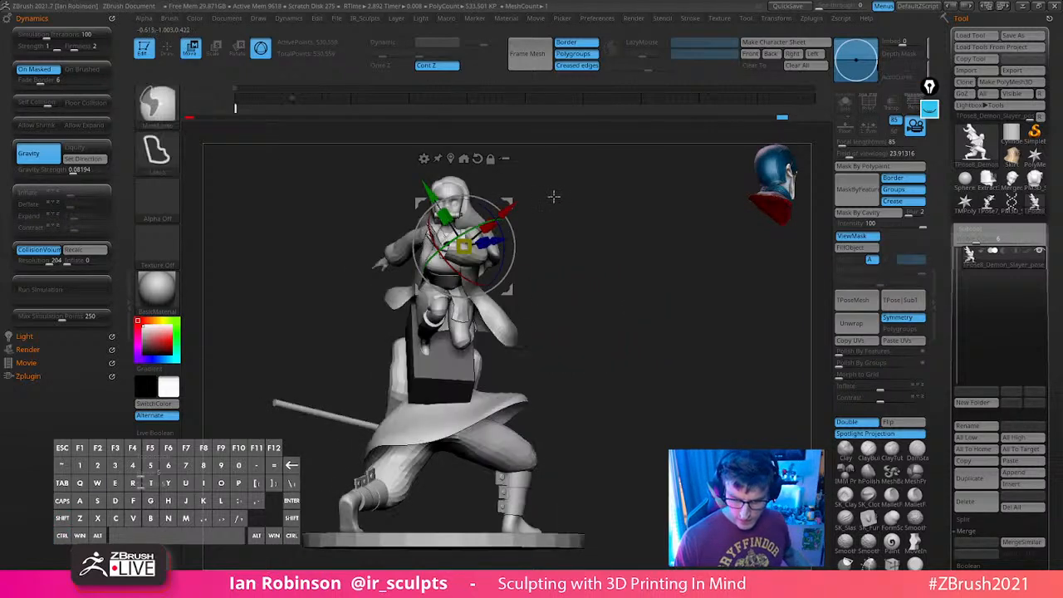
Show the polygroup wireframe and hide the box between the two figures
{"action": "key", "text": "shift+f"}
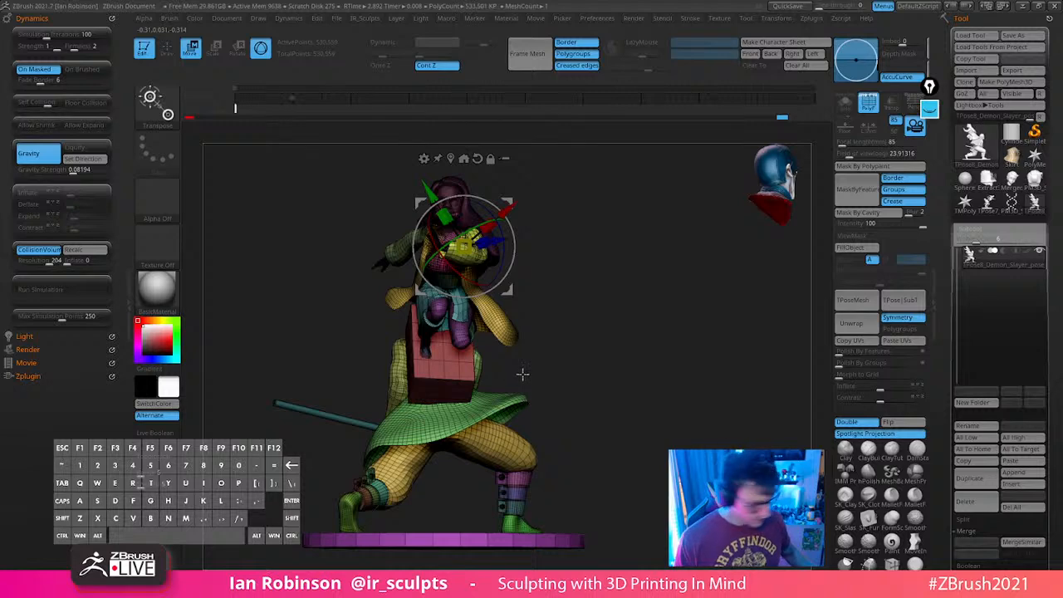
{"action": "right_click", "coordinate": [523, 374]}
{"action": "mouse_move", "coordinate": [626, 360]}
{"action": "left_mouse_down"}
{"action": "mouse_move", "coordinate": [621, 345]}
{"action": "mouse_move", "coordinate": [646, 340]}
{"action": "mouse_move", "coordinate": [677, 371]}
{"action": "left_mouse_up"}
{"action": "key", "text": "q"}
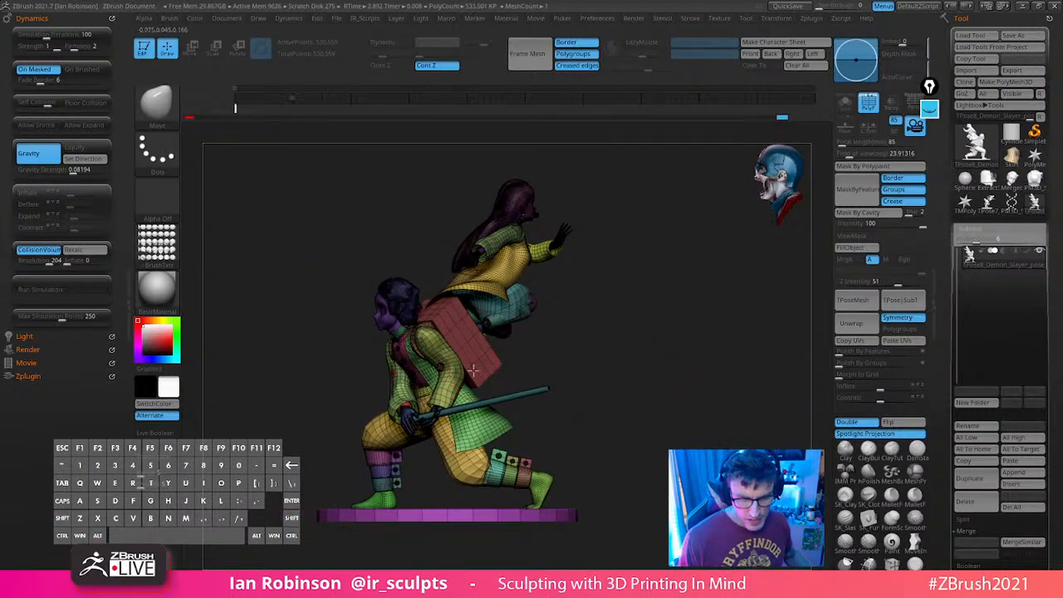
{"action": "key", "text": "ctrl+shift"}
{"action": "double_click", "coordinate": [456, 331], "text": "ctrl+shift"}
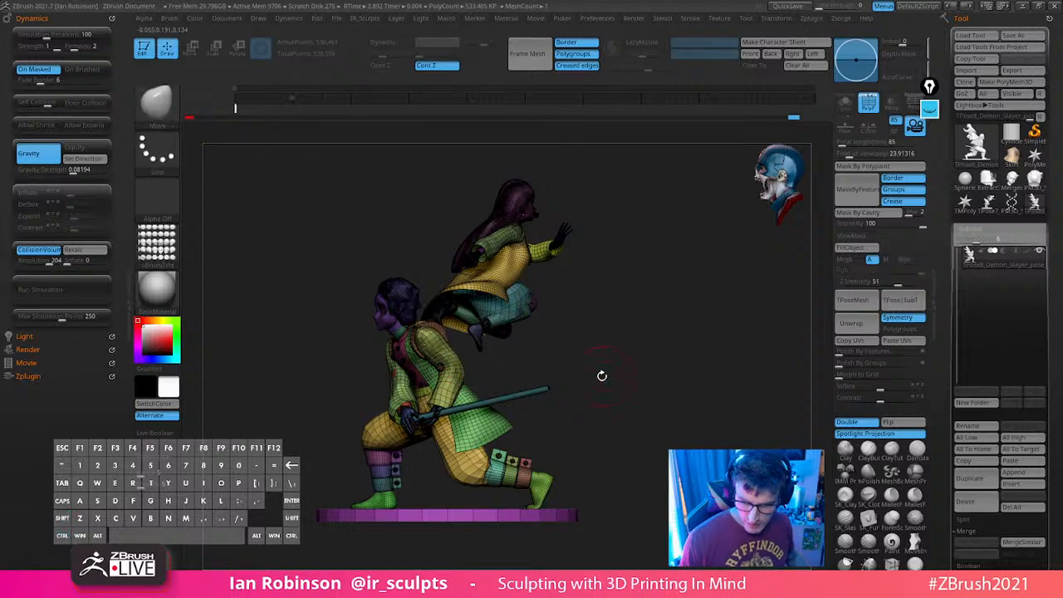
{"action": "left_click_drag", "start_coordinate": [601, 375], "coordinate": [588, 378]}
Hide the front figure and base with a lasso selection, and restore the full sculpt with only the rear figure unmasked
{"action": "key", "text": "ctrl+shift"}
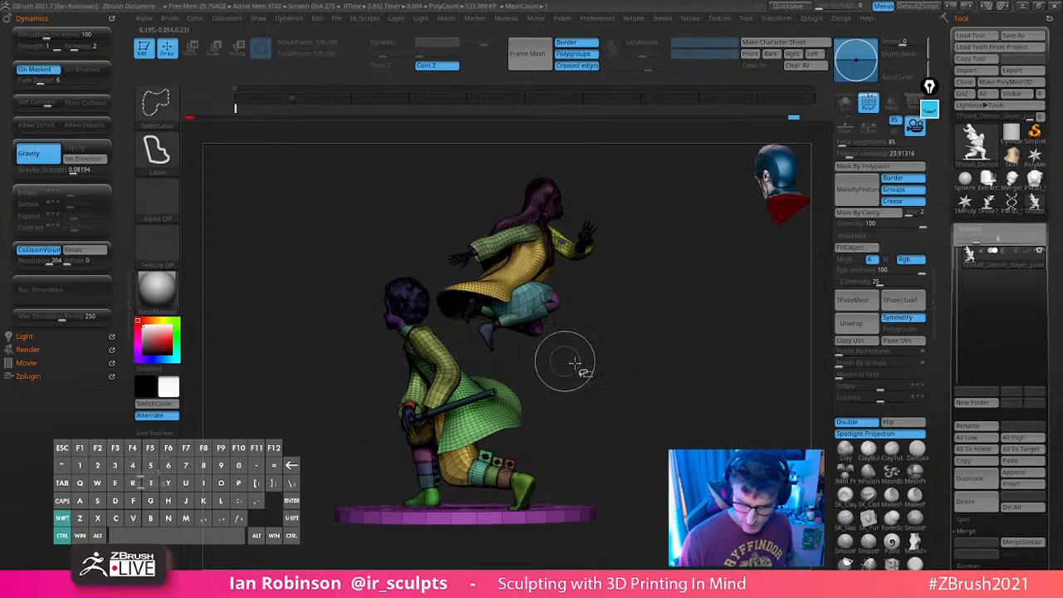
{"action": "mouse_move", "coordinate": [436, 307]}
{"action": "left_mouse_down", "text": "ctrl+shift"}
{"action": "mouse_move", "coordinate": [306, 291]}
{"action": "mouse_move", "coordinate": [287, 516]}
{"action": "mouse_move", "coordinate": [315, 559]}
{"action": "mouse_move", "coordinate": [486, 563]}
{"action": "mouse_move", "coordinate": [630, 449]}
{"action": "left_mouse_up", "text": "ctrl+shift"}
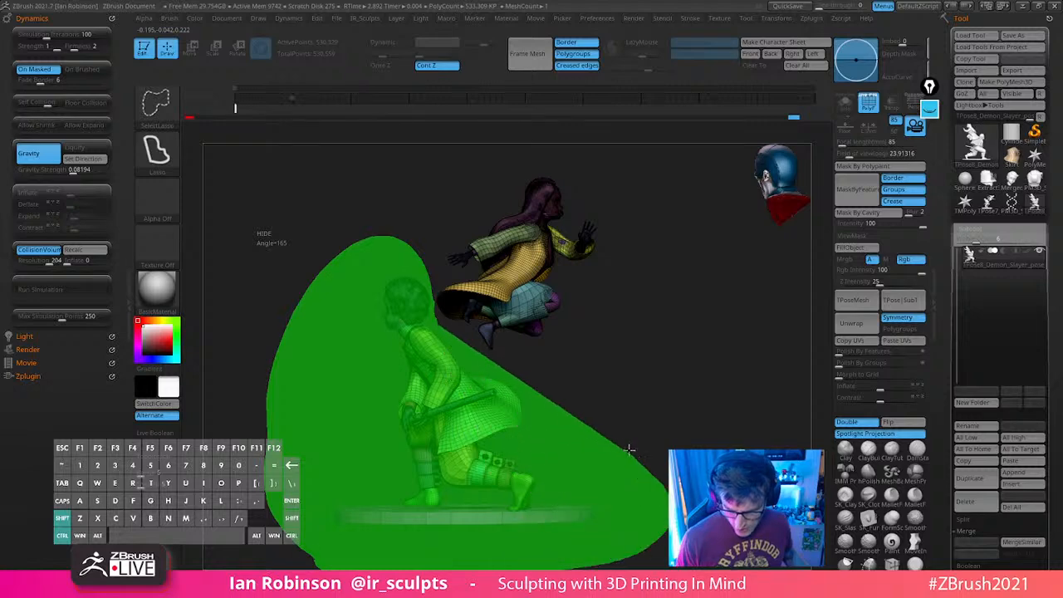
{"action": "left_click_drag", "start_coordinate": [502, 371], "coordinate": [491, 364], "text": "ctrl+shift"}
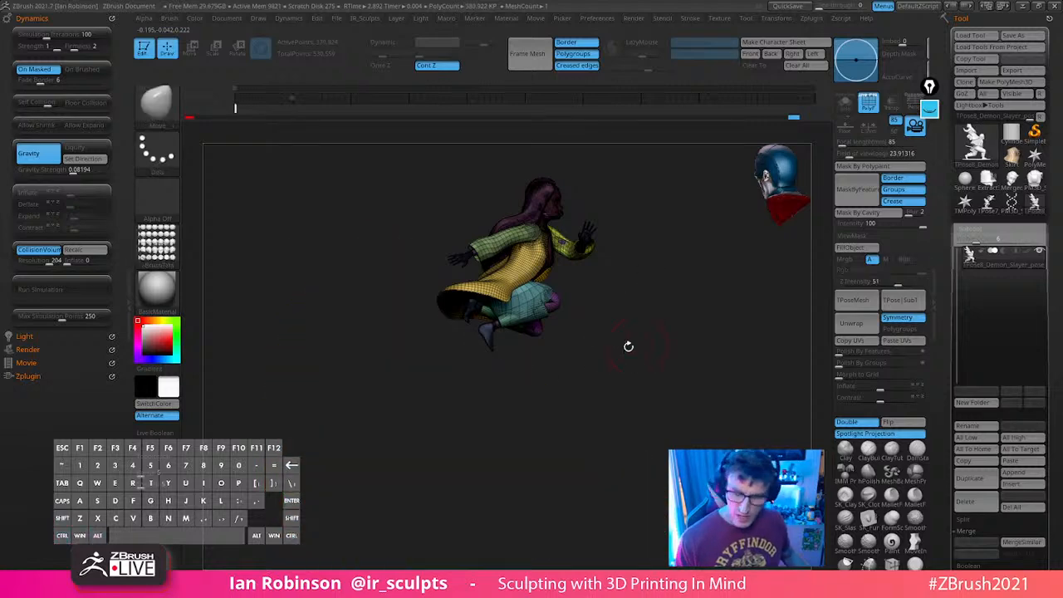
{"action": "left_click_drag", "start_coordinate": [629, 347], "coordinate": [642, 353]}
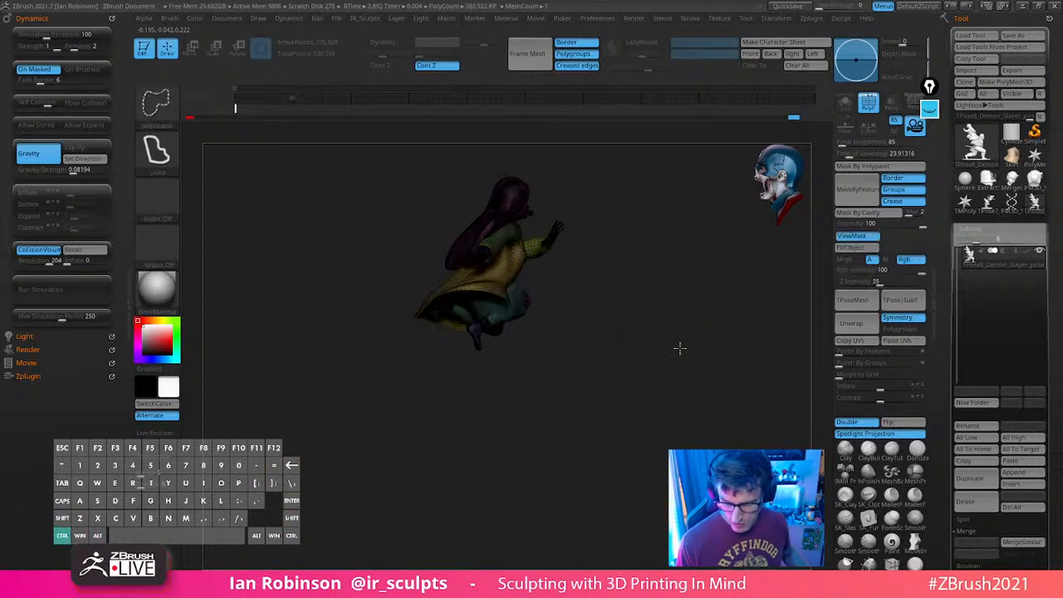
{"action": "left_click", "coordinate": [676, 349], "text": "ctrl+shift"}
{"action": "left_click_drag", "start_coordinate": [675, 319], "coordinate": [613, 424]}
Centre the gizmo on the rear figure's bent legs, rotate the whole figure slightly and shift it sideways over the box
{"action": "key", "text": "w"}
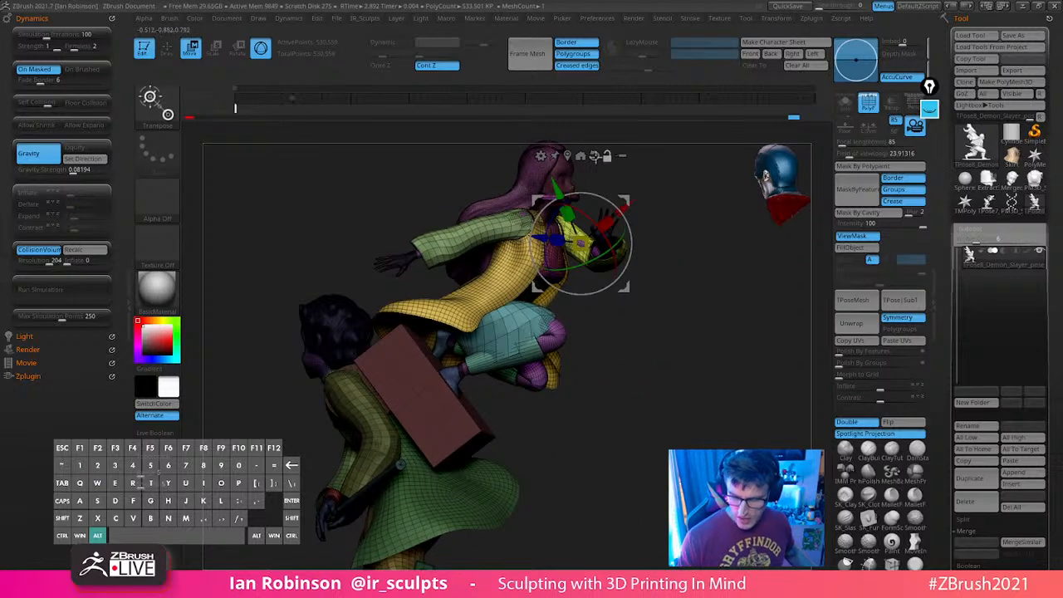
{"action": "left_click", "coordinate": [580, 156]}
{"action": "left_click", "coordinate": [520, 326], "text": "alt"}
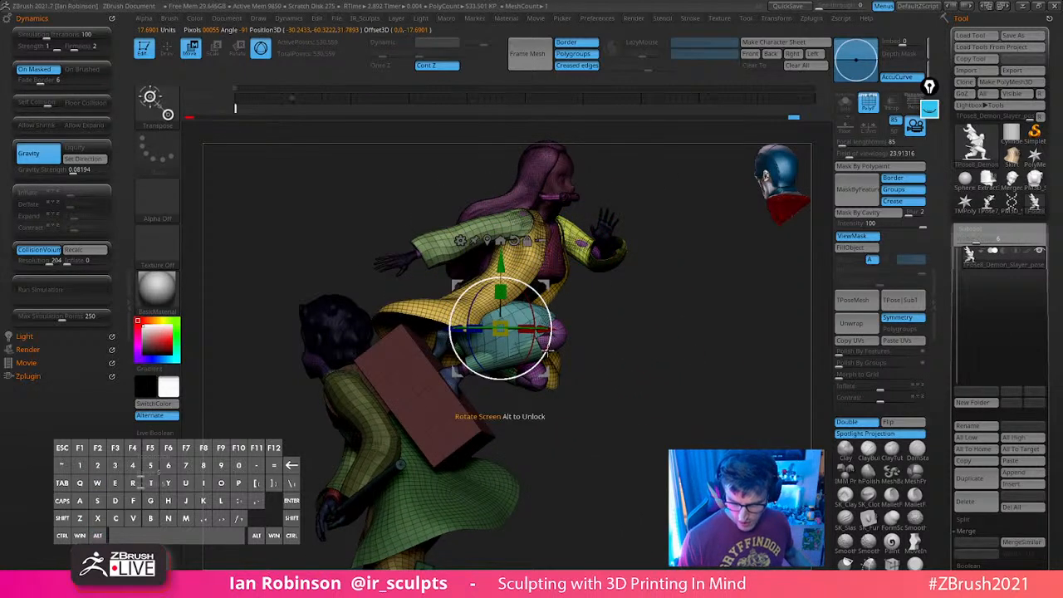
{"action": "left_click_drag", "start_coordinate": [547, 352], "coordinate": [550, 346]}
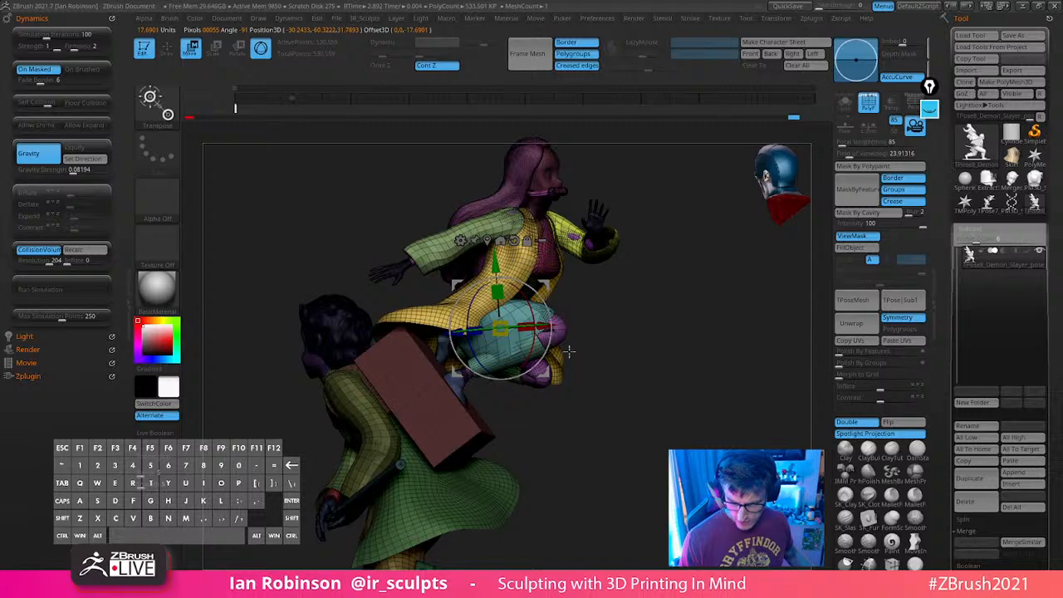
{"action": "left_click_drag", "start_coordinate": [677, 364], "coordinate": [708, 325]}
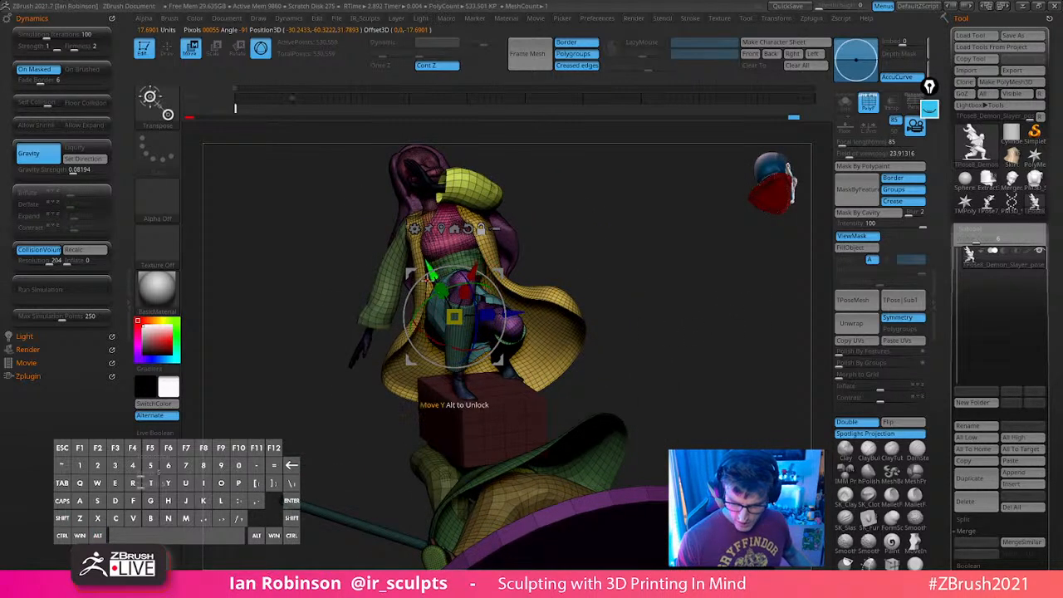
{"action": "left_click_drag", "start_coordinate": [636, 299], "coordinate": [682, 293]}
{"action": "left_click_drag", "start_coordinate": [515, 314], "coordinate": [507, 313]}
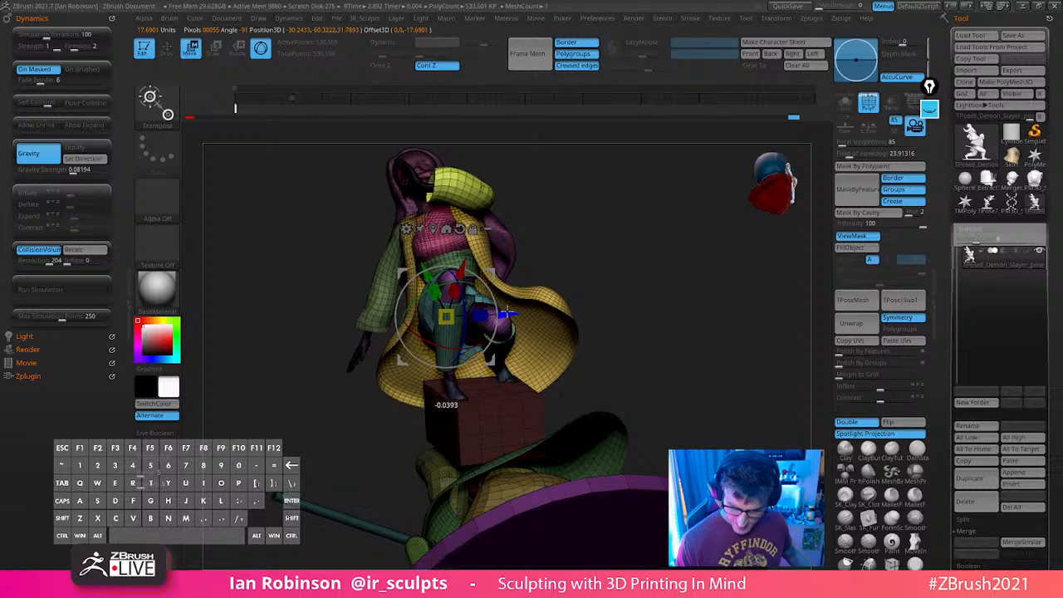
Rotate the rear figure a little further, nudge it into place over the box, and turn off the polygroup wireframe
{"action": "left_click_drag", "start_coordinate": [585, 305], "coordinate": [714, 310]}
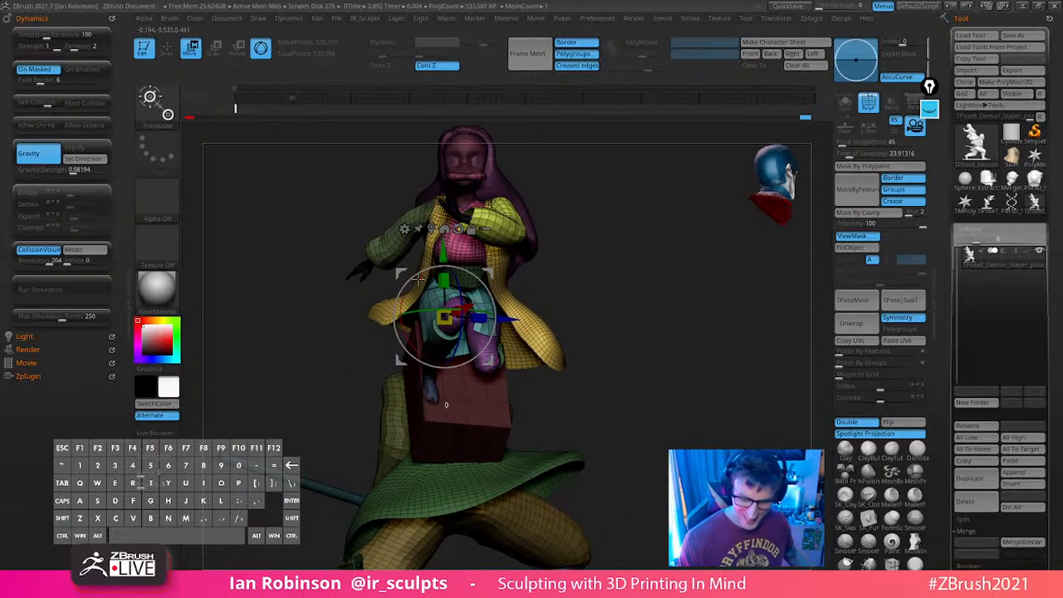
{"action": "left_click_drag", "start_coordinate": [418, 279], "coordinate": [493, 292]}
{"action": "mouse_move", "coordinate": [666, 293]}
{"action": "left_mouse_down"}
{"action": "mouse_move", "coordinate": [684, 254]}
{"action": "mouse_move", "coordinate": [634, 276]}
{"action": "mouse_move", "coordinate": [667, 299]}
{"action": "mouse_move", "coordinate": [629, 304]}
{"action": "mouse_move", "coordinate": [676, 301]}
{"action": "mouse_move", "coordinate": [673, 275]}
{"action": "left_mouse_up"}
{"action": "left_click_drag", "start_coordinate": [494, 363], "coordinate": [508, 361]}
{"action": "mouse_move", "coordinate": [660, 326]}
{"action": "left_mouse_down"}
{"action": "mouse_move", "coordinate": [693, 321]}
{"action": "mouse_move", "coordinate": [728, 352]}
{"action": "mouse_move", "coordinate": [701, 332]}
{"action": "mouse_move", "coordinate": [648, 340]}
{"action": "mouse_move", "coordinate": [639, 368]}
{"action": "mouse_move", "coordinate": [660, 334]}
{"action": "left_mouse_up"}
{"action": "key", "text": "q"}
{"action": "left_click_drag", "start_coordinate": [579, 193], "coordinate": [664, 304]}
{"action": "key", "text": "shift+f"}
Draw straight guide lines along both heads' gaze directions in the side view, and close the annotation overlay
{"action": "left_click", "coordinate": [930, 109]}
{"action": "left_click", "coordinate": [929, 159]}
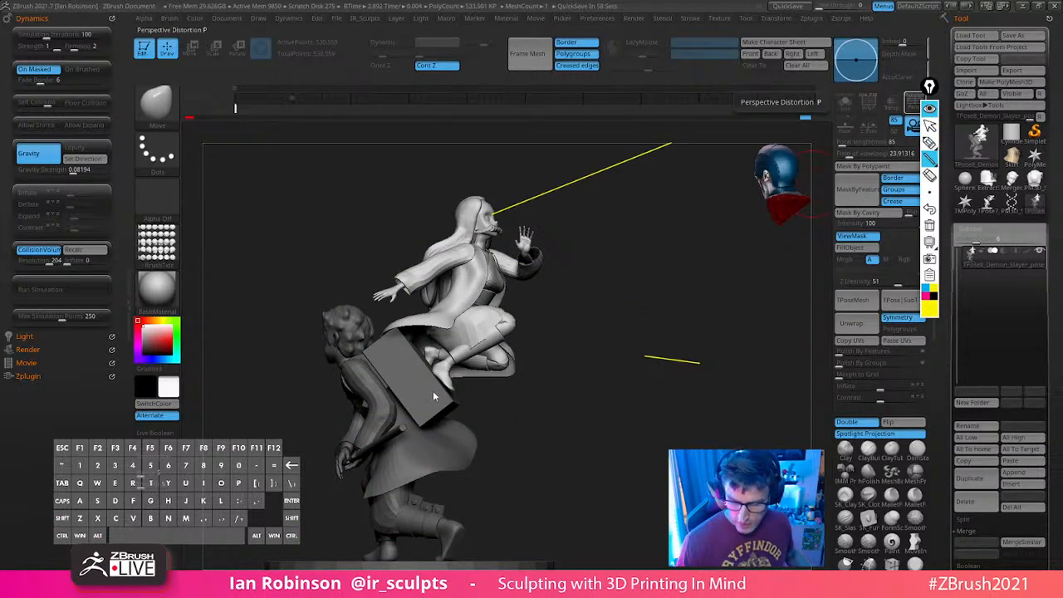
{"action": "left_click_drag", "start_coordinate": [325, 341], "coordinate": [186, 333]}
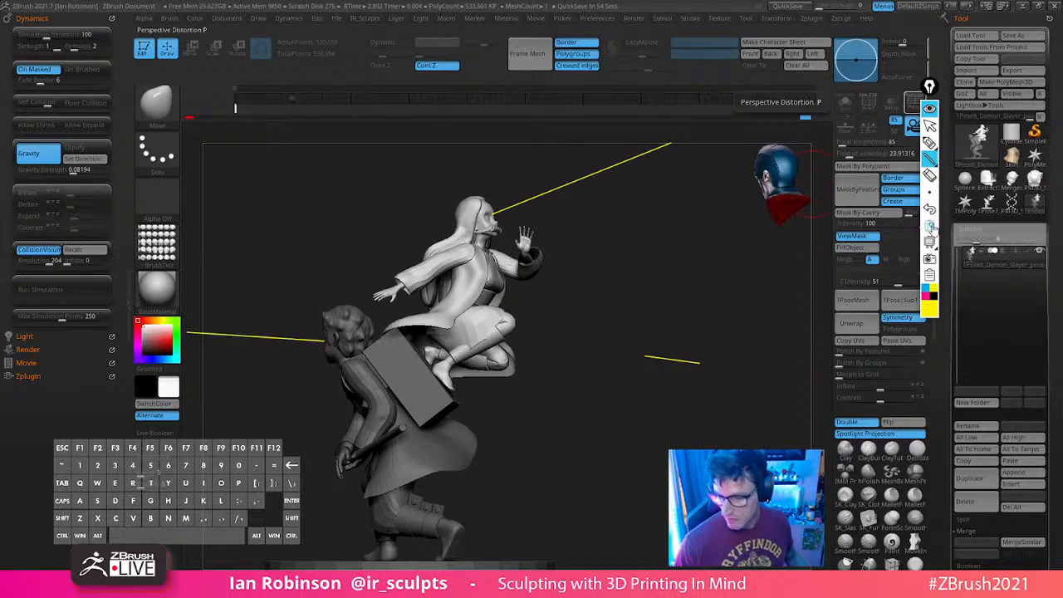
{"action": "left_click", "coordinate": [929, 109]}
Isolate the front figure's head with a lasso selection, hide the stray pieces, and mask the base of the neck
{"action": "mouse_move", "coordinate": [727, 305]}
{"action": "left_mouse_down"}
{"action": "mouse_move", "coordinate": [656, 296]}
{"action": "mouse_move", "coordinate": [693, 278]}
{"action": "mouse_move", "coordinate": [650, 286]}
{"action": "mouse_move", "coordinate": [689, 379]}
{"action": "left_mouse_up"}
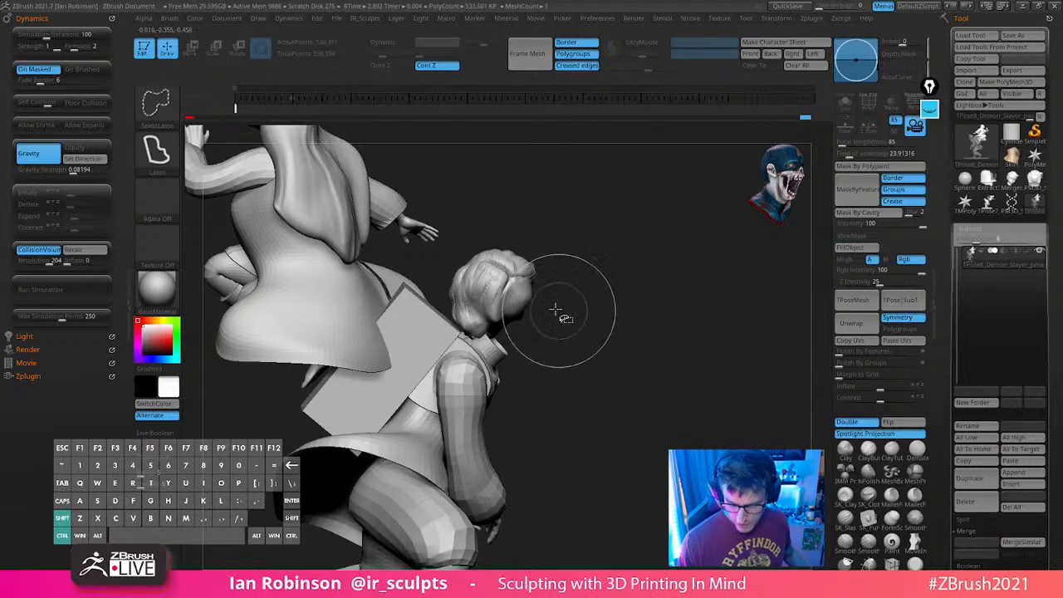
{"action": "left_click_drag", "start_coordinate": [542, 288], "coordinate": [573, 364], "text": "ctrl+shift"}
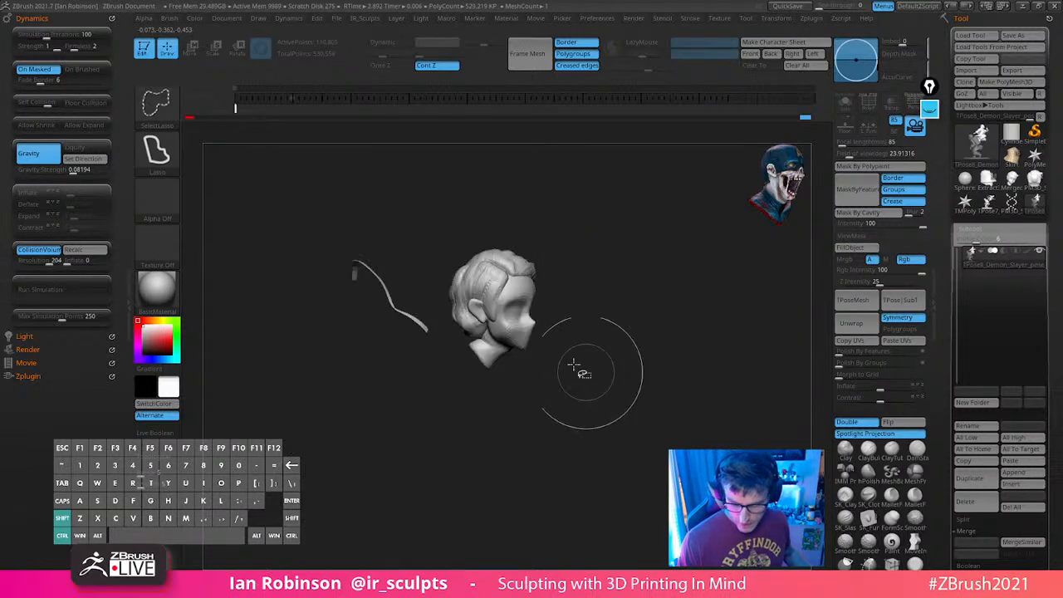
{"action": "left_click", "coordinate": [418, 322], "text": "ctrl+shift"}
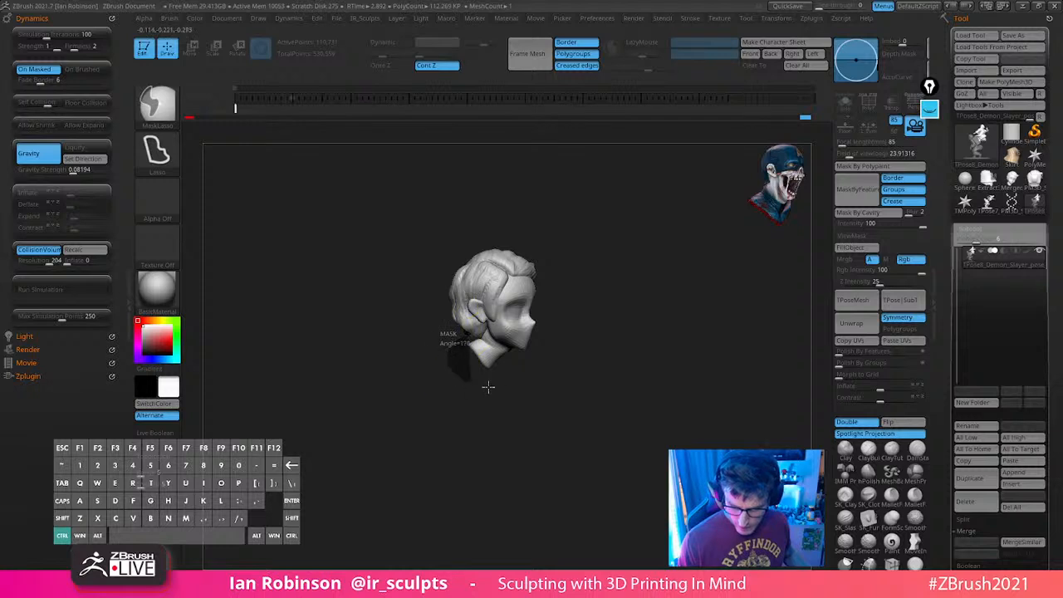
{"action": "left_click_drag", "start_coordinate": [525, 368], "coordinate": [519, 358], "text": "ctrl"}
{"action": "left_click", "coordinate": [595, 340], "text": "ctrl+shift"}
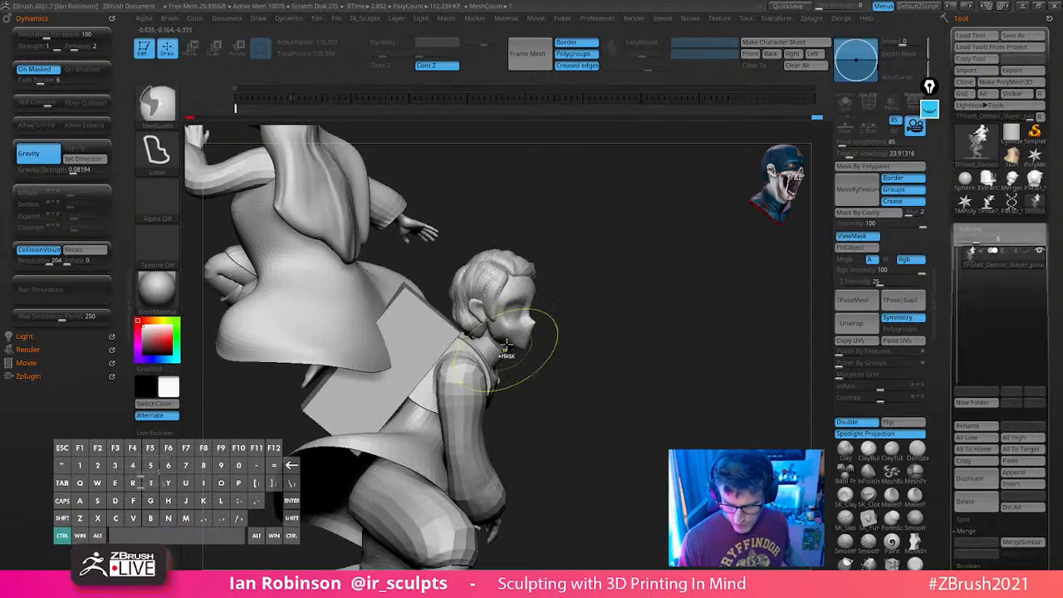
{"action": "key", "text": "ctrl+z"}
{"action": "left_click", "coordinate": [558, 336], "text": "ctrl"}
{"action": "left_click", "coordinate": [567, 337], "text": "ctrl"}
{"action": "left_click", "coordinate": [569, 338], "text": "ctrl+shift"}
{"action": "left_click", "coordinate": [571, 340], "text": "ctrl"}
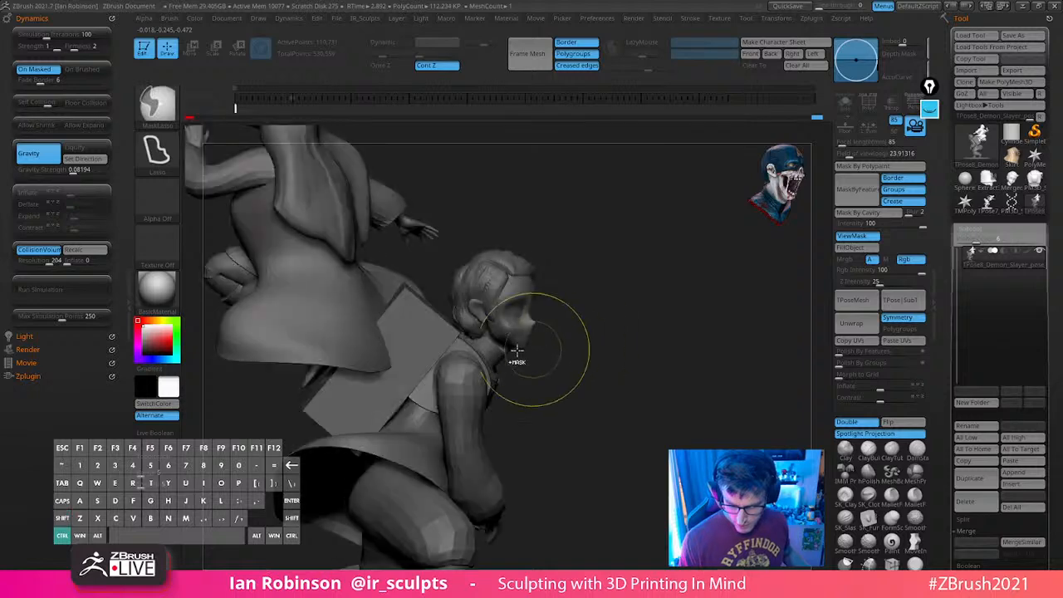
{"action": "left_click", "coordinate": [579, 344], "text": "ctrl"}
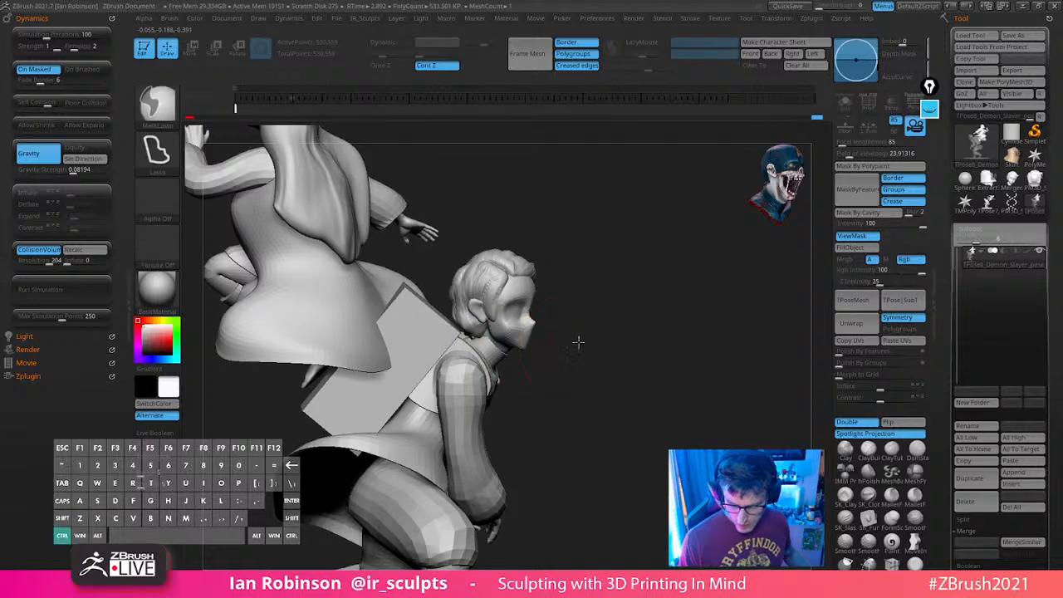
{"action": "left_click", "coordinate": [579, 344], "text": "ctrl"}
{"action": "left_click", "coordinate": [574, 343], "text": "ctrl"}
{"action": "left_click", "coordinate": [573, 343], "text": "ctrl"}
{"action": "key", "text": "ctrl+z"}
{"action": "key", "text": "ctrl+z"}
{"action": "key", "text": "ctrl+z"}
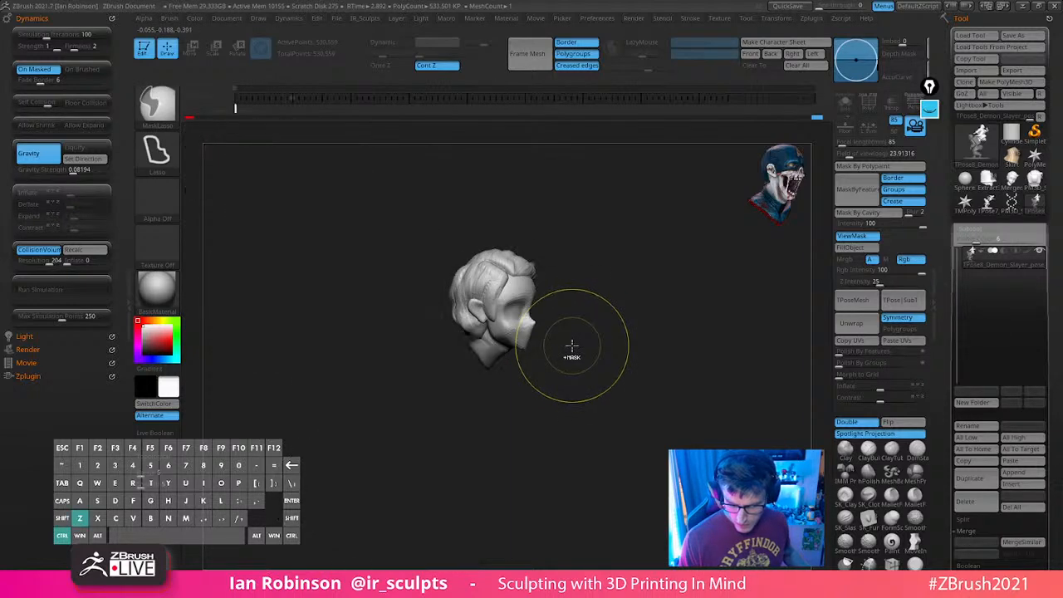
Bring back the full sculpt with only the front figure's head left unmasked
{"action": "left_click", "coordinate": [580, 345], "text": "ctrl"}
{"action": "left_click", "coordinate": [585, 344], "text": "ctrl+shift"}
{"action": "left_click", "coordinate": [587, 344], "text": "ctrl"}
Centre the gizmo on the front figure's head, turn and tilt the head slightly, and return to the Move brush
{"action": "key", "text": "w"}
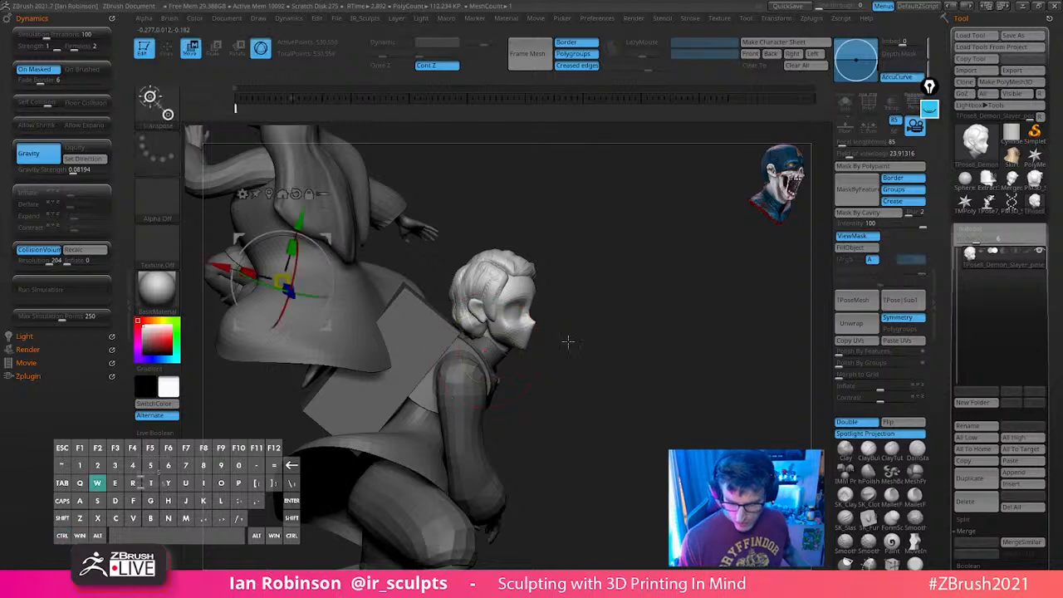
{"action": "left_click_drag", "start_coordinate": [677, 324], "coordinate": [565, 328]}
{"action": "left_click", "coordinate": [381, 306], "text": "alt"}
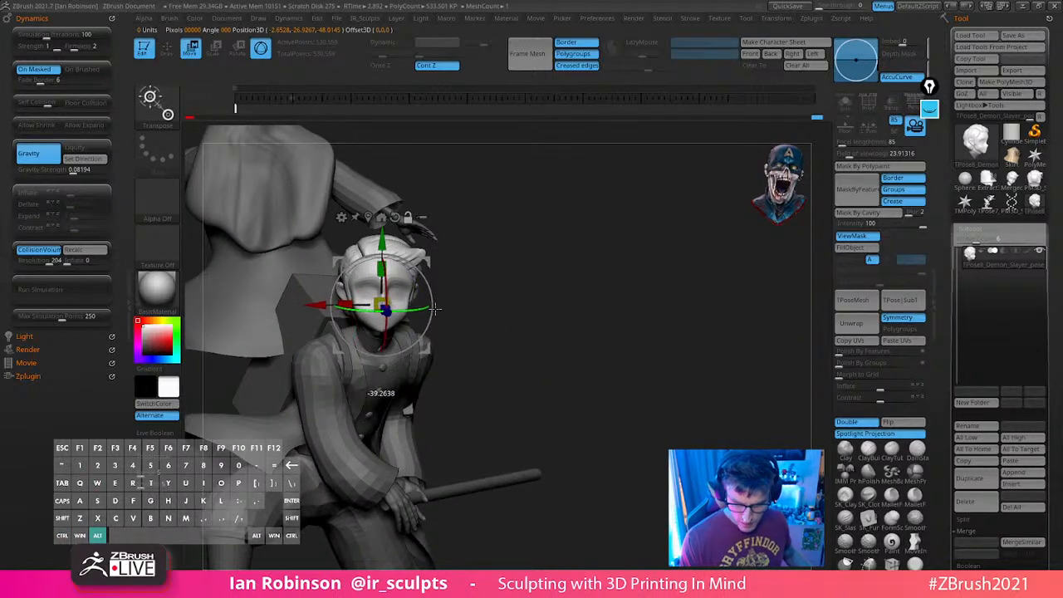
{"action": "left_click_drag", "start_coordinate": [434, 309], "coordinate": [570, 292]}
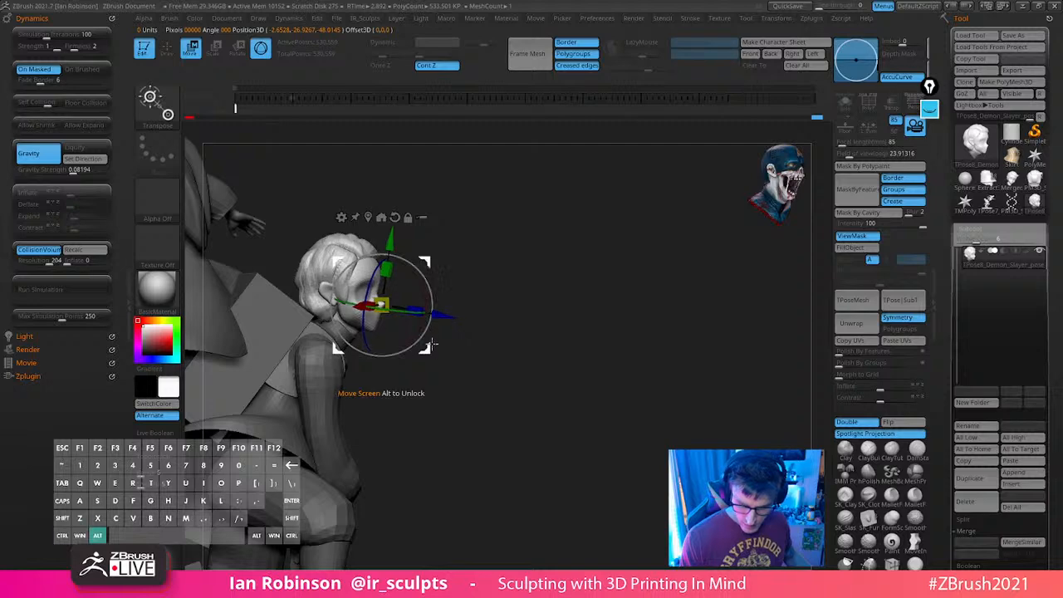
{"action": "left_click_drag", "start_coordinate": [401, 355], "coordinate": [389, 302], "text": "alt"}
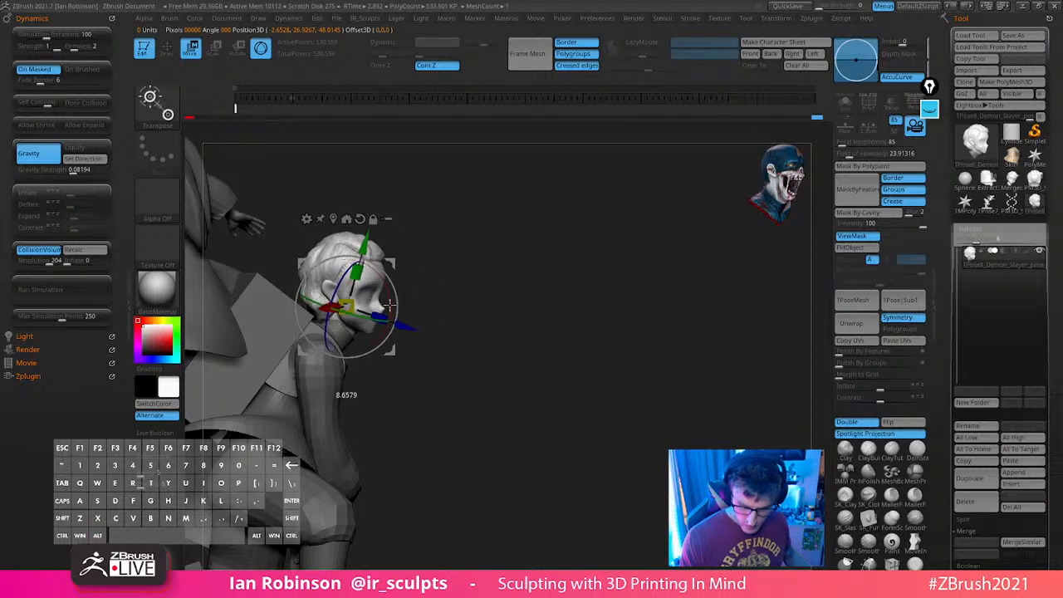
{"action": "mouse_move", "coordinate": [503, 286]}
{"action": "left_mouse_down"}
{"action": "mouse_move", "coordinate": [596, 304]}
{"action": "mouse_move", "coordinate": [503, 287]}
{"action": "left_mouse_up"}
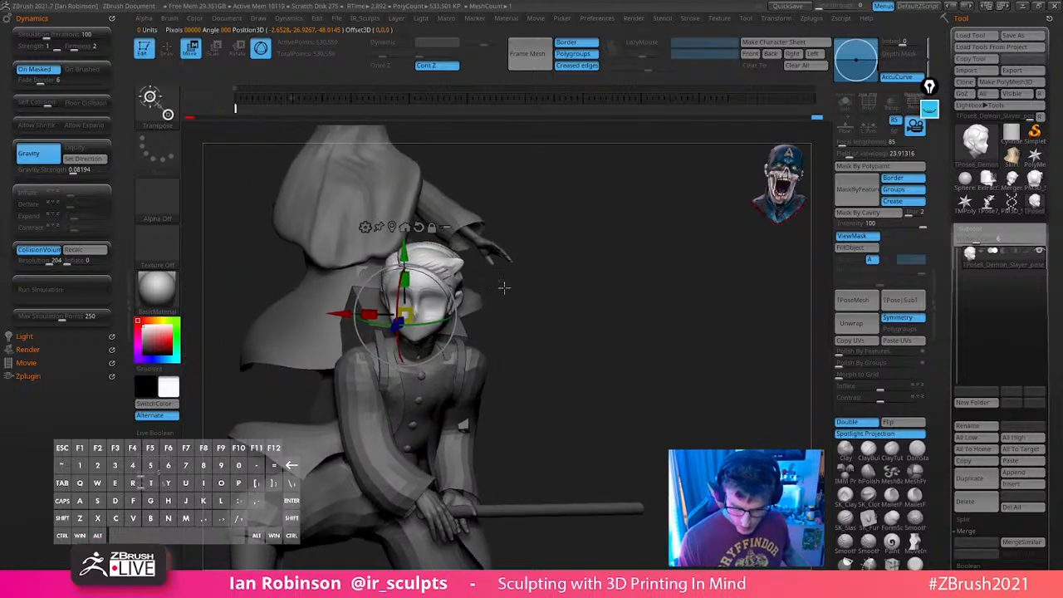
{"action": "left_click_drag", "start_coordinate": [610, 304], "coordinate": [541, 290]}
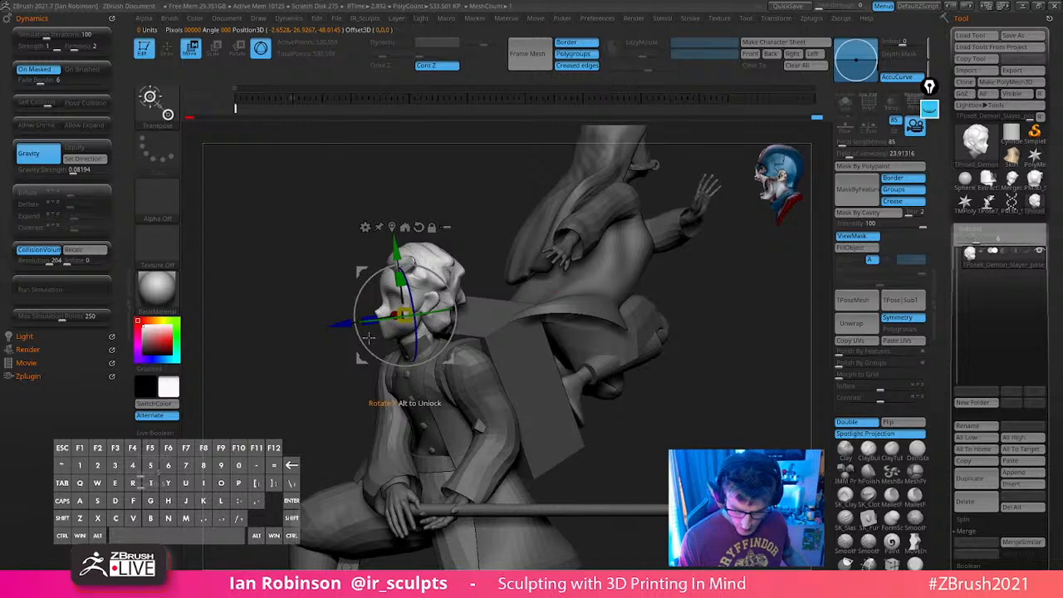
{"action": "left_click_drag", "start_coordinate": [345, 324], "coordinate": [343, 324]}
{"action": "left_click_drag", "start_coordinate": [385, 365], "coordinate": [390, 367]}
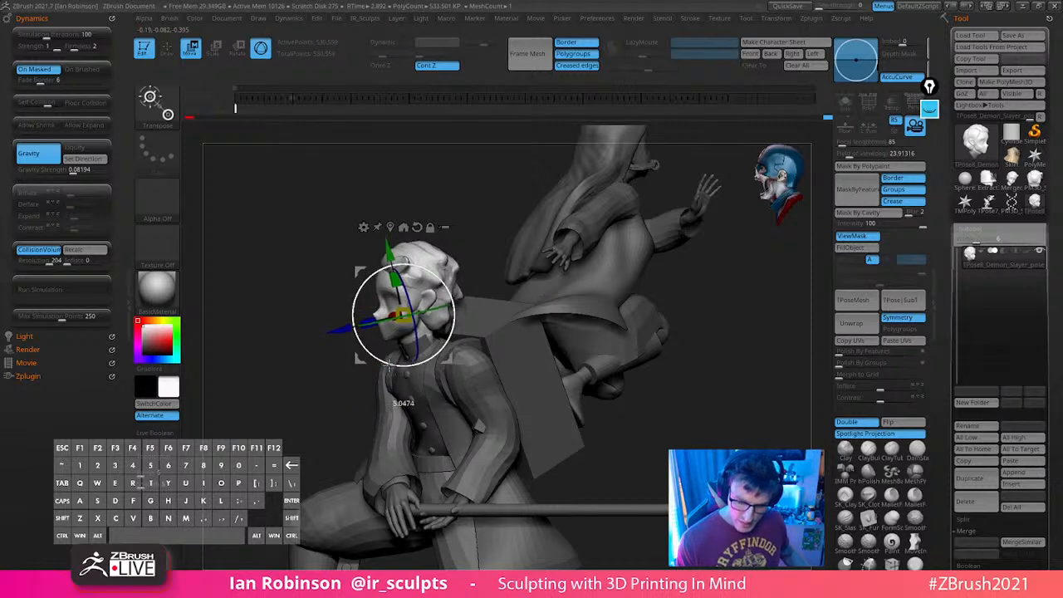
{"action": "key", "text": "q"}
Clear the mask from the whole sculpt
{"action": "mouse_move", "coordinate": [693, 380]}
{"action": "left_mouse_down"}
{"action": "mouse_move", "coordinate": [742, 416]}
{"action": "mouse_move", "coordinate": [633, 359]}
{"action": "mouse_move", "coordinate": [589, 360]}
{"action": "left_mouse_up"}
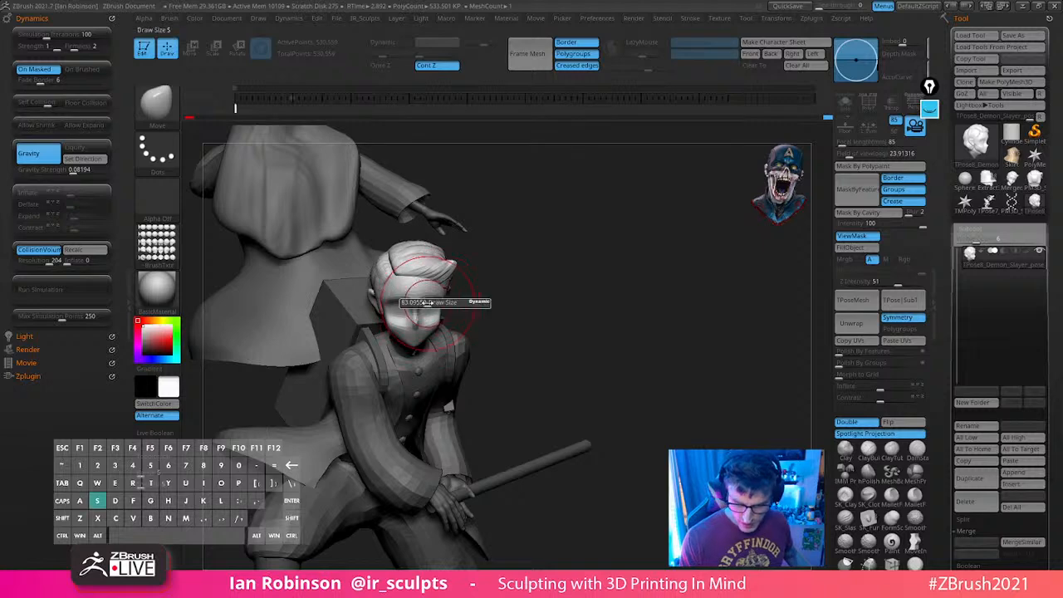
{"action": "mouse_move", "coordinate": [490, 319]}
{"action": "left_mouse_down"}
{"action": "mouse_move", "coordinate": [598, 318]}
{"action": "mouse_move", "coordinate": [492, 303]}
{"action": "left_mouse_up"}
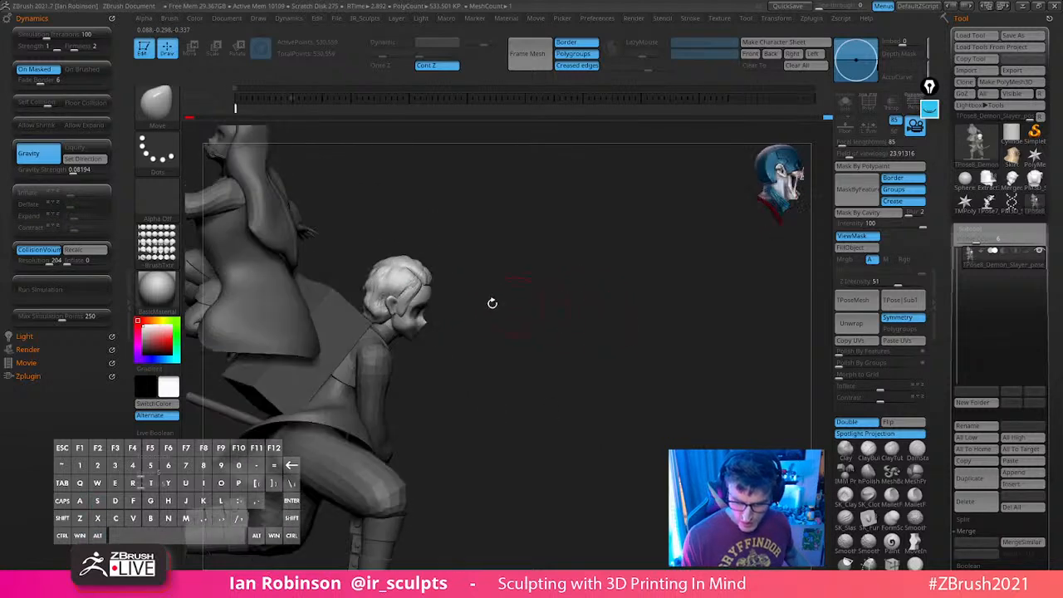
{"action": "left_click_drag", "start_coordinate": [639, 273], "coordinate": [609, 354]}
{"action": "left_click_drag", "start_coordinate": [576, 397], "coordinate": [591, 418], "text": "ctrl"}
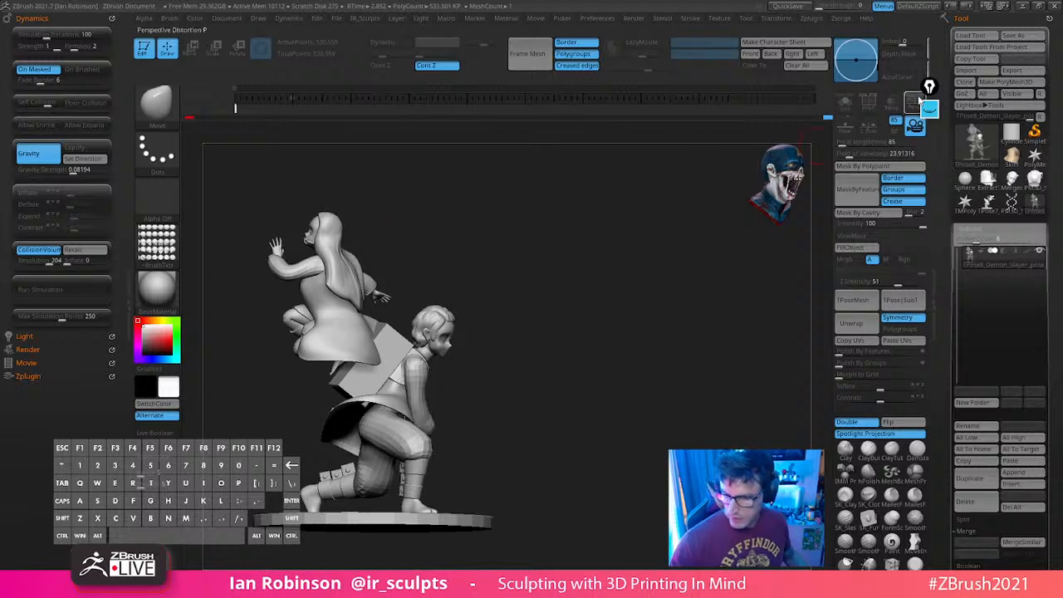
Replace the old annotations with a diagonal line through both heads and curved action lines along both figures, and hide them
{"action": "left_click", "coordinate": [929, 109]}
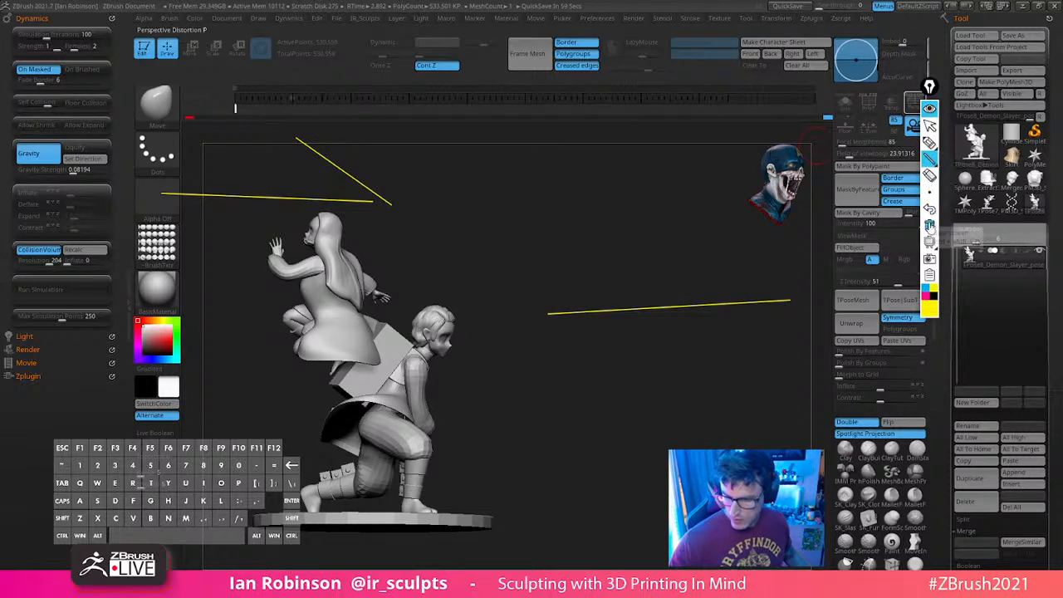
{"action": "left_click", "coordinate": [929, 225]}
{"action": "left_click_drag", "start_coordinate": [271, 206], "coordinate": [662, 511]}
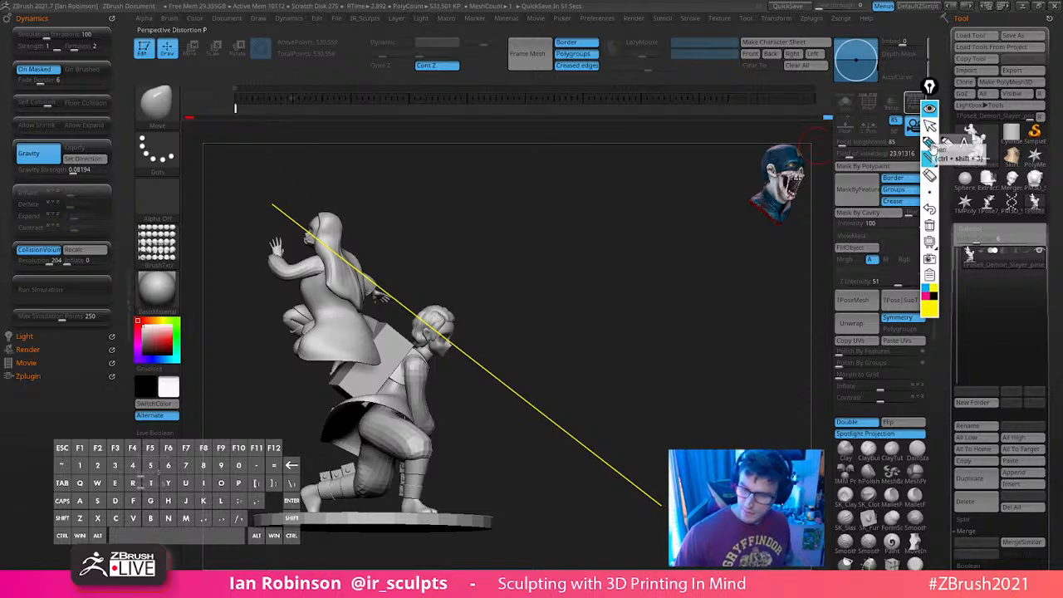
{"action": "left_click", "coordinate": [930, 143]}
{"action": "left_click_drag", "start_coordinate": [466, 317], "coordinate": [409, 366]}
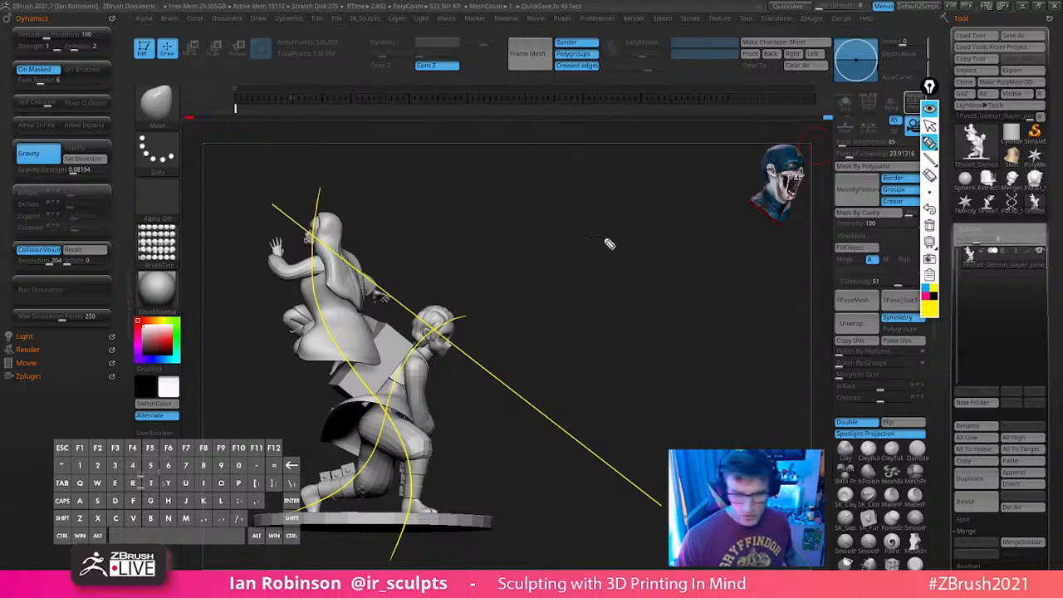
{"action": "left_click", "coordinate": [929, 109]}
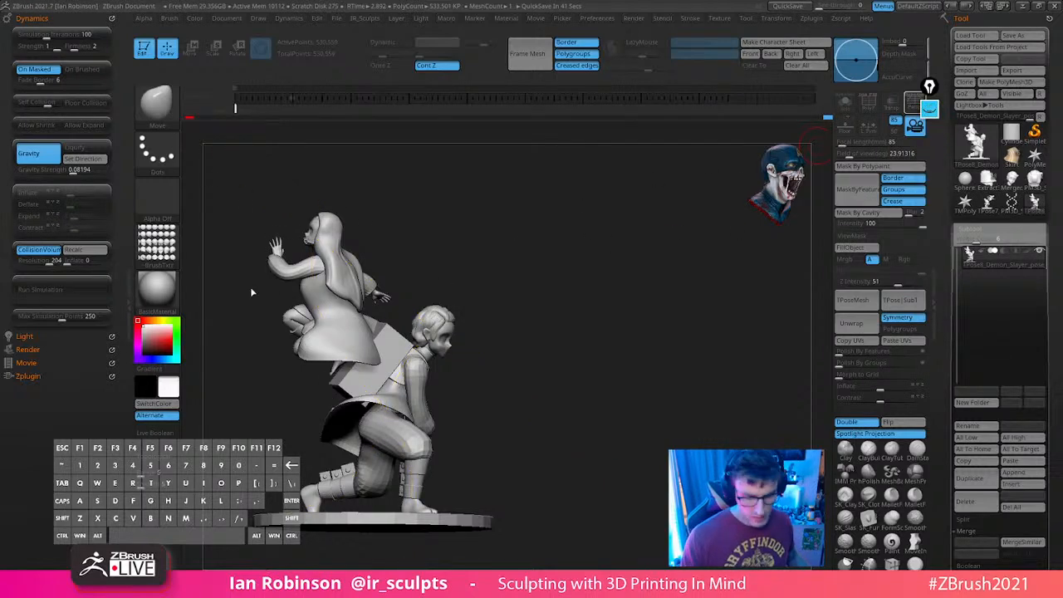
Switch the sculpt to the Outline Thin material and examine the figures' silhouette
{"action": "left_click", "coordinate": [157, 289]}
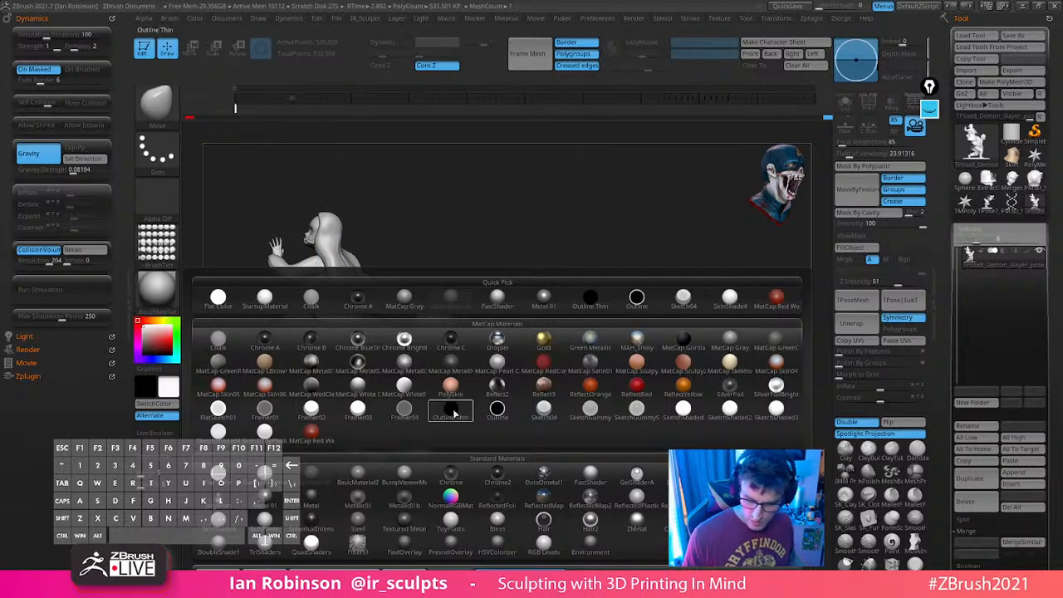
{"action": "left_click", "coordinate": [451, 407]}
{"action": "left_click_drag", "start_coordinate": [622, 399], "coordinate": [577, 363], "text": "alt"}
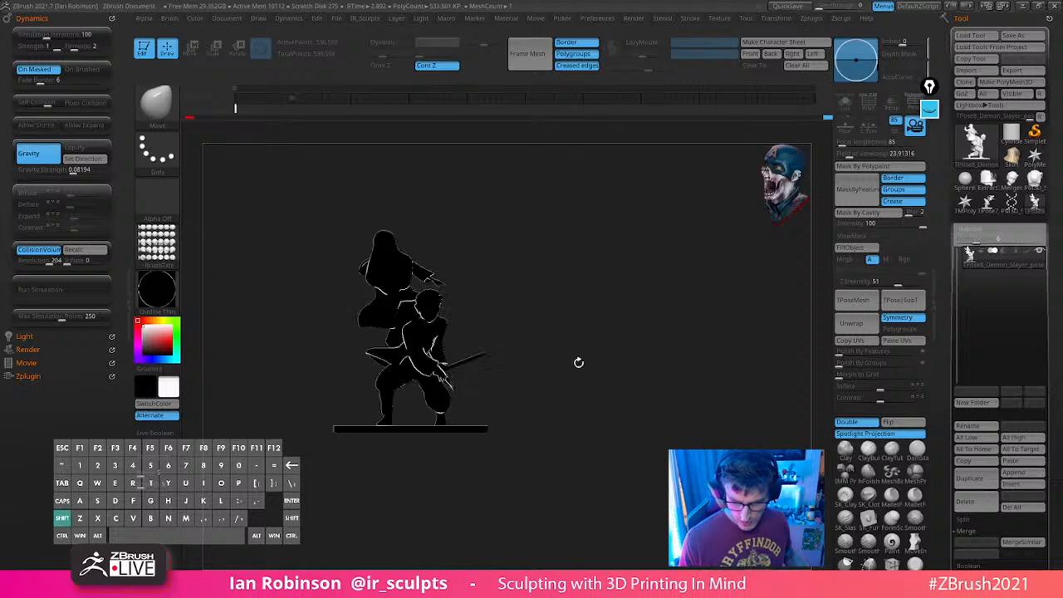
Try the MatCap Gorilla material on the sculpt and go back to Outline Thin
{"action": "left_click", "coordinate": [160, 291]}
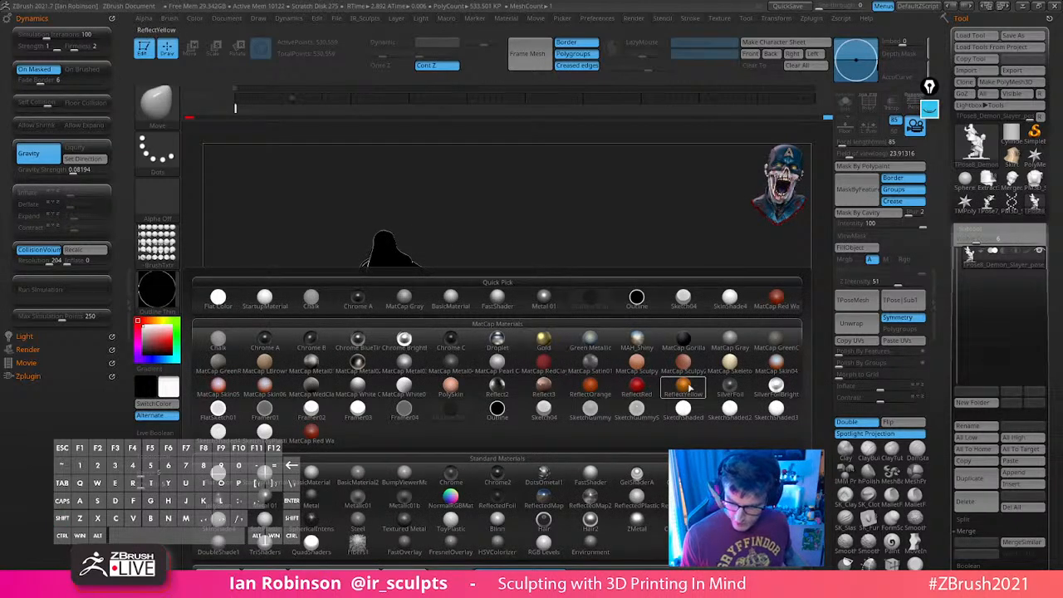
{"action": "left_click", "coordinate": [688, 343]}
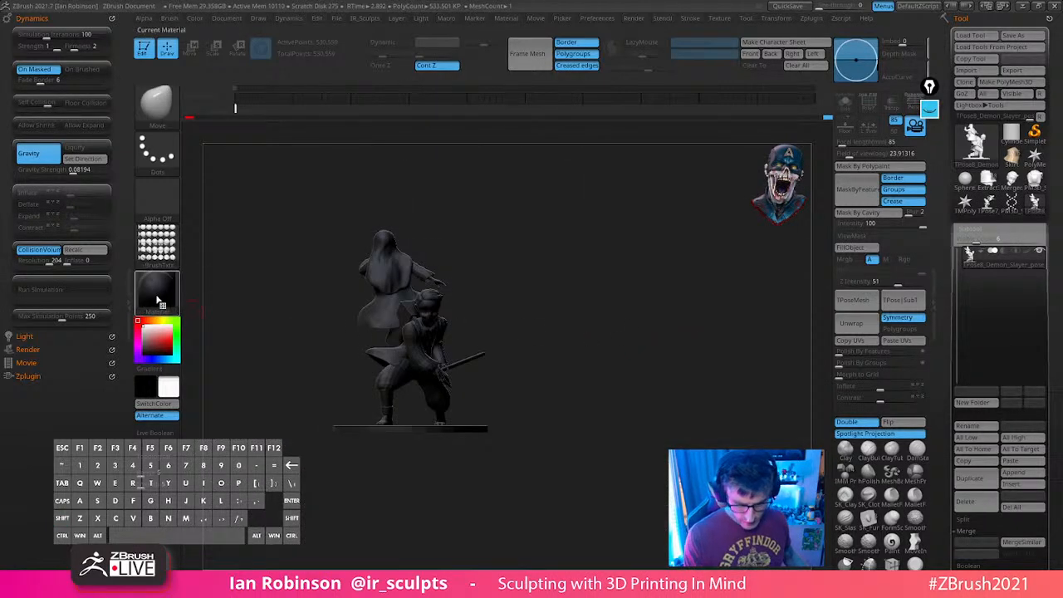
{"action": "left_click", "coordinate": [157, 290]}
{"action": "left_click", "coordinate": [457, 431]}
{"action": "left_click_drag", "start_coordinate": [458, 431], "coordinate": [544, 358]}
Toggle the first scene light and examine the silhouette from the side
{"action": "left_click", "coordinate": [422, 19]}
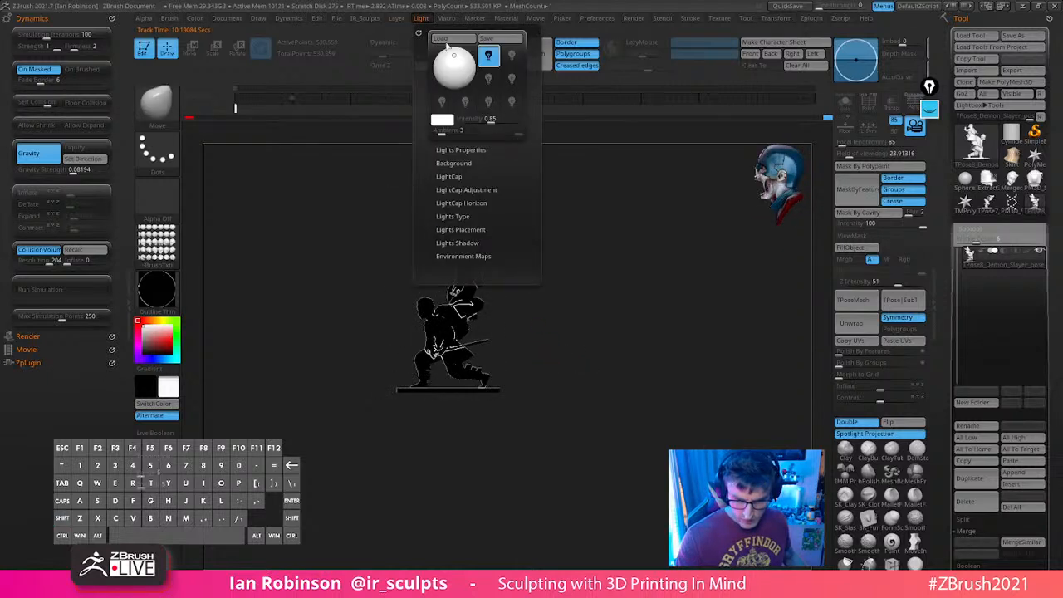
{"action": "left_click", "coordinate": [492, 56]}
{"action": "left_click", "coordinate": [491, 57]}
{"action": "left_click_drag", "start_coordinate": [656, 329], "coordinate": [607, 368], "text": "shift"}
Apply the StartupMaterial to the sculpt
{"action": "left_click", "coordinate": [157, 289]}
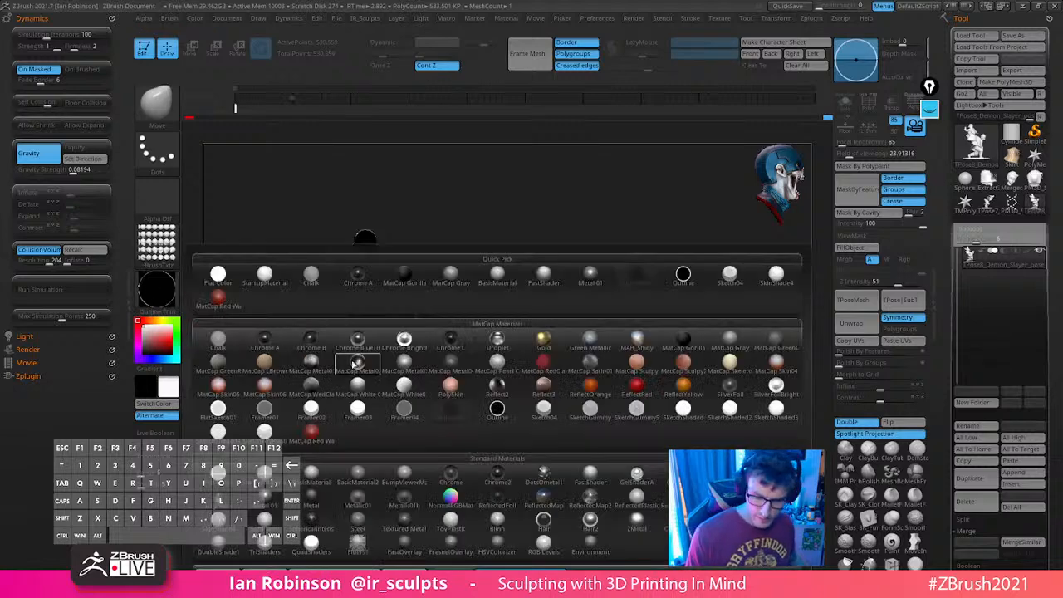
{"action": "left_click", "coordinate": [266, 474]}
{"action": "left_click_drag", "start_coordinate": [673, 336], "coordinate": [709, 406], "text": "alt"}
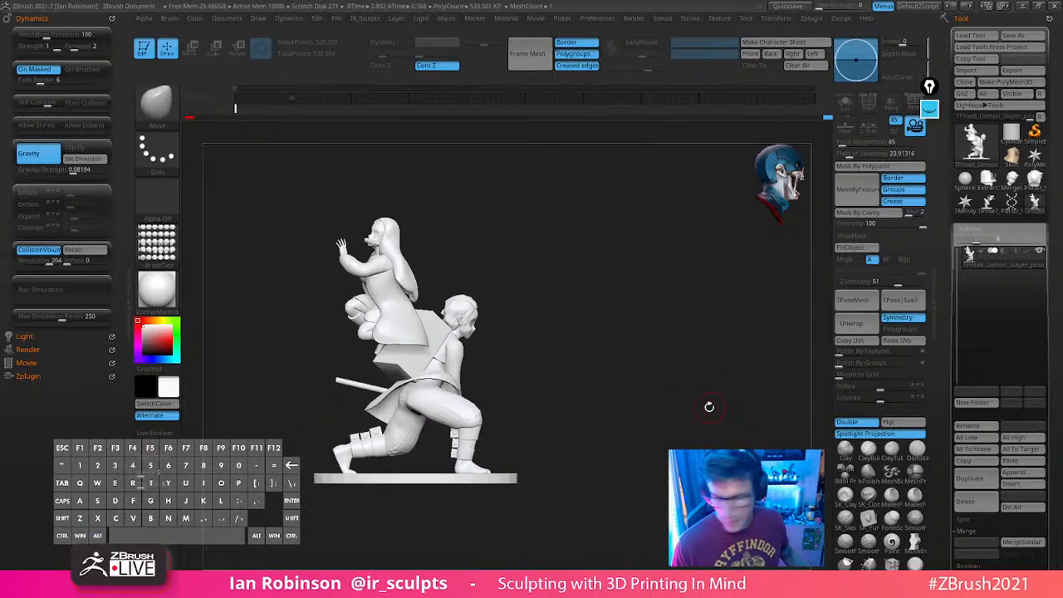
Transfer the adjusted pose back to the original subtools with Transpose Master and check the rear figure's legs
{"action": "left_click", "coordinate": [903, 300]}
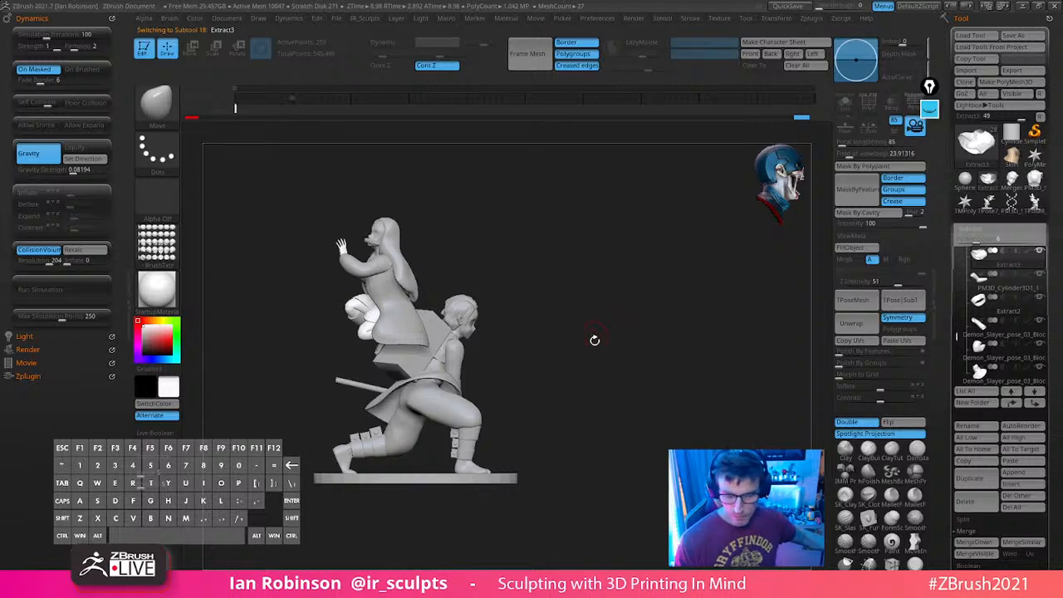
{"action": "left_click_drag", "start_coordinate": [595, 340], "coordinate": [529, 349]}
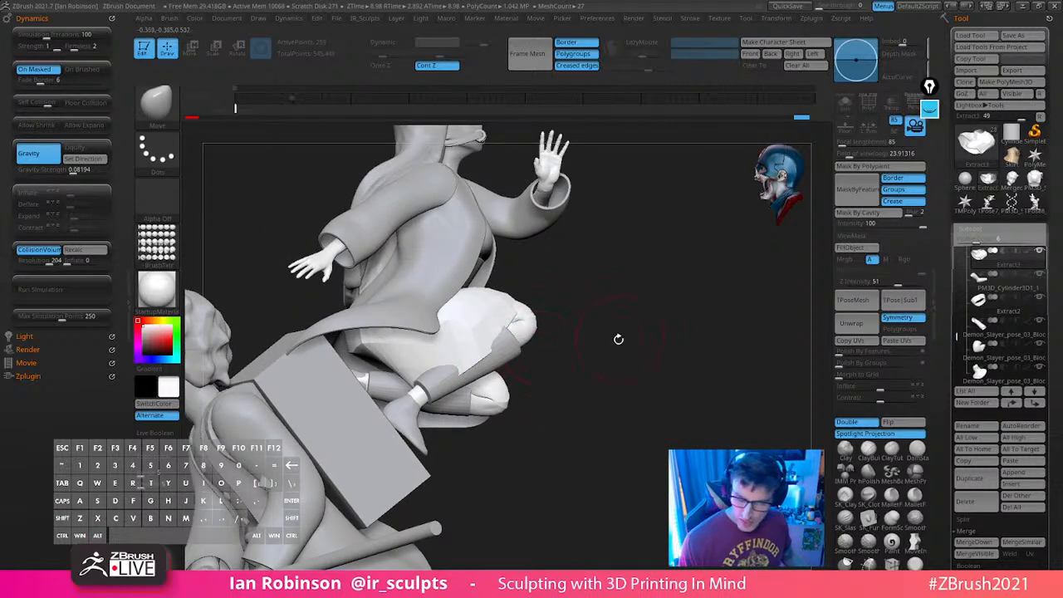
{"action": "left_click_drag", "start_coordinate": [618, 339], "coordinate": [670, 330]}
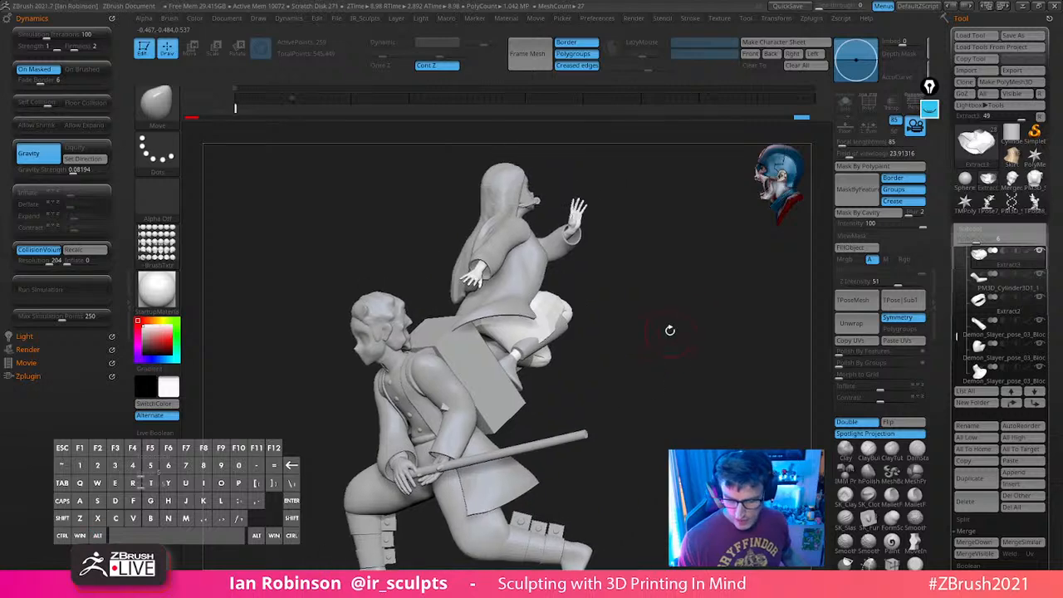
Save the tool as Demon_Slayer_pose_06_Blockout.ztl in the Demon_Slayer_Sculpture folder, replacing the existing file
{"action": "left_click", "coordinate": [1028, 37]}
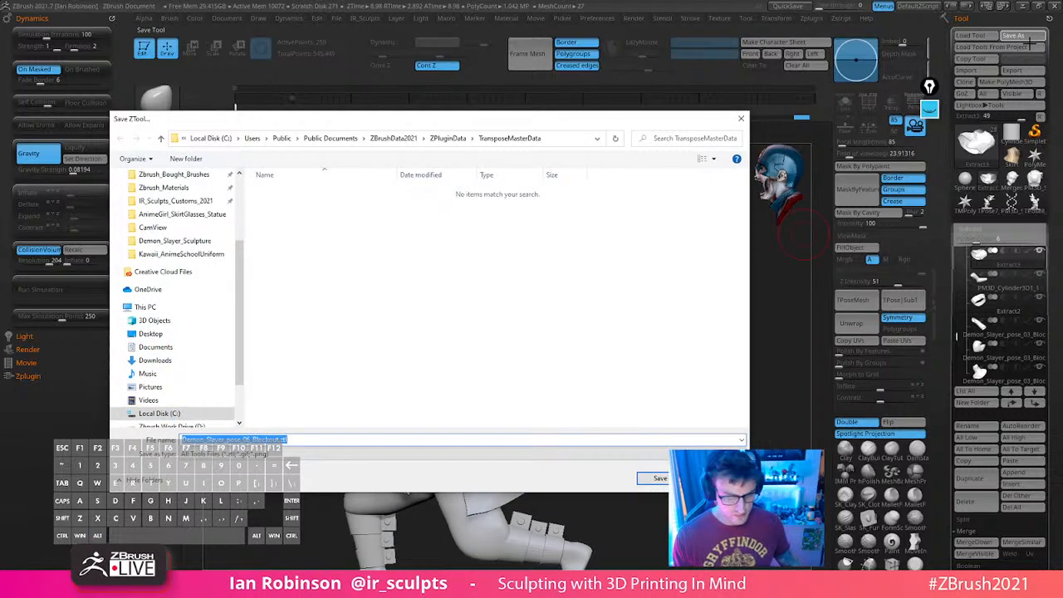
{"action": "left_click", "coordinate": [201, 217]}
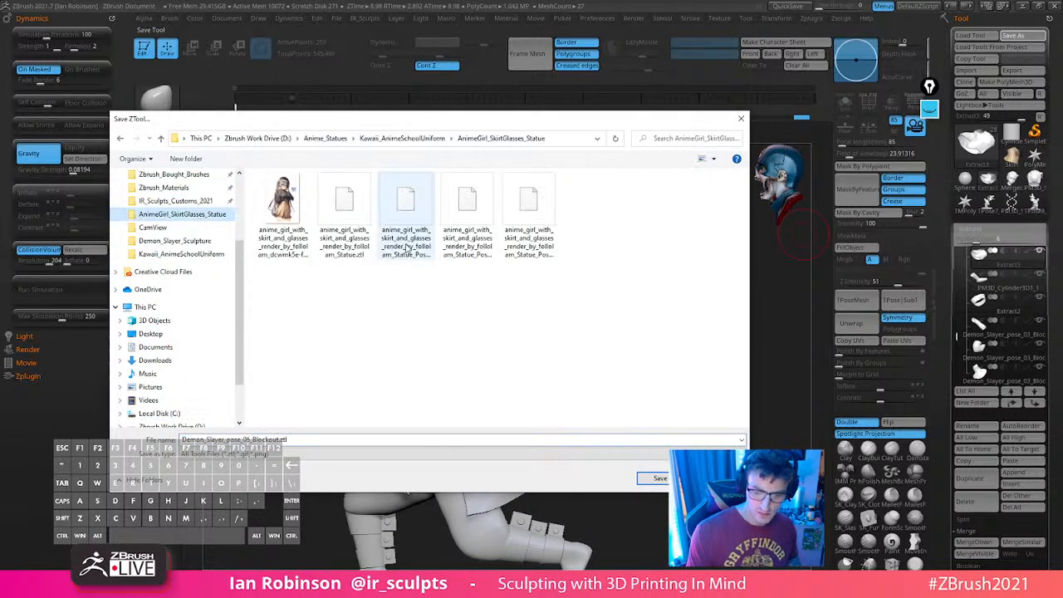
{"action": "left_click", "coordinate": [208, 241]}
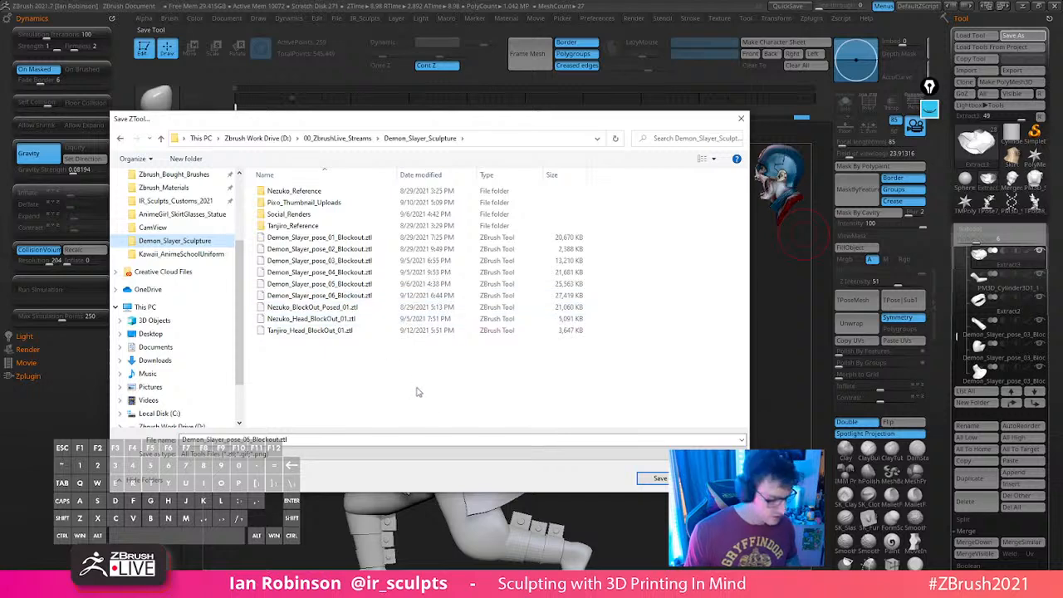
{"action": "left_click", "coordinate": [661, 479]}
{"action": "left_click", "coordinate": [561, 296]}
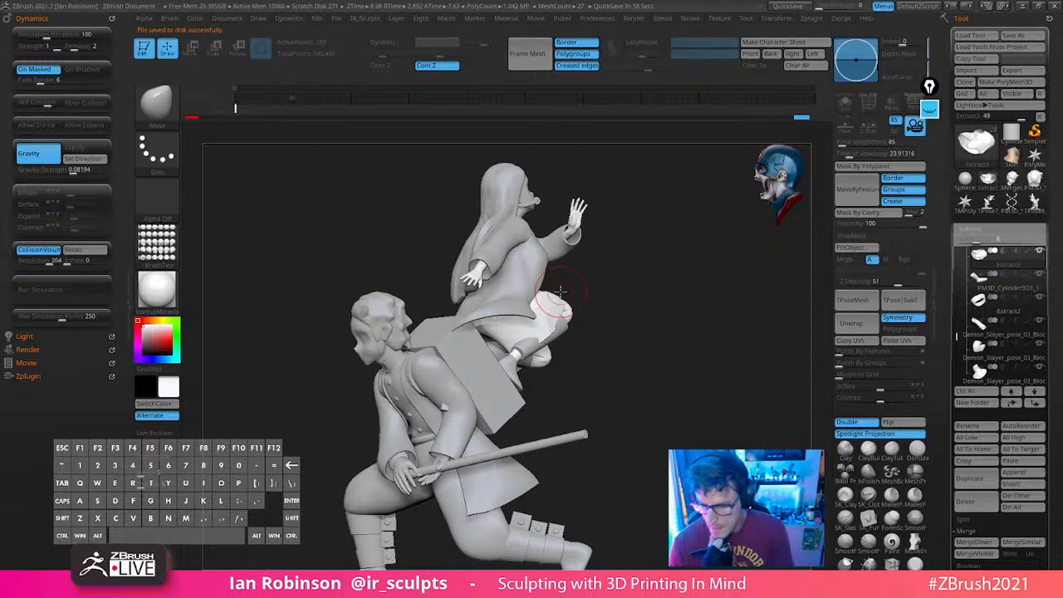
Delete the leftover sphere tool and one of the merged TPose copies of the two figures
{"action": "left_click", "coordinate": [1017, 208]}
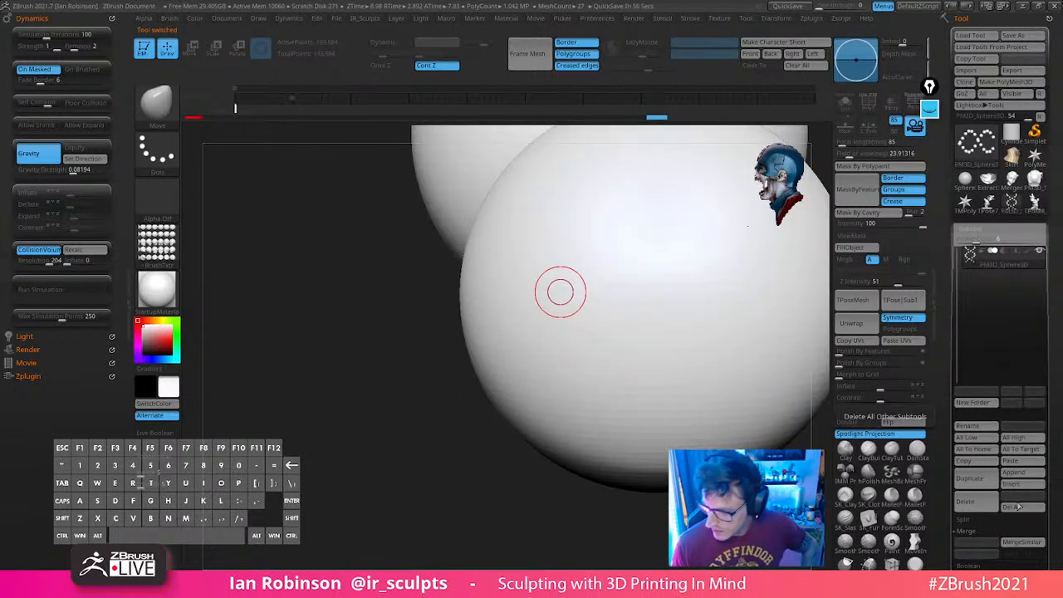
{"action": "left_click", "coordinate": [1012, 506]}
{"action": "left_click", "coordinate": [874, 536]}
{"action": "left_click", "coordinate": [1012, 204]}
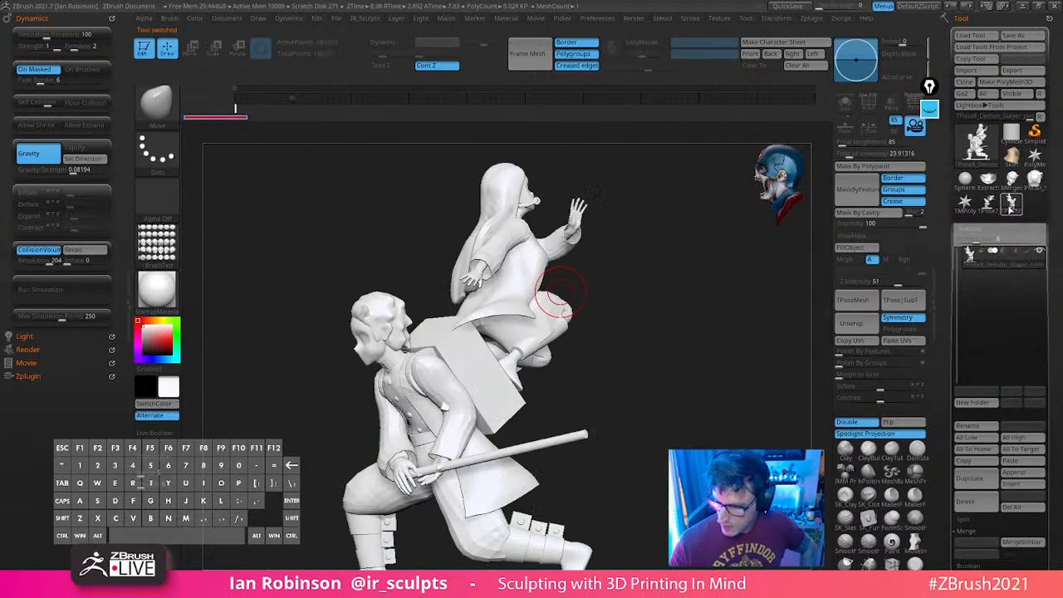
{"action": "left_click_drag", "start_coordinate": [760, 397], "coordinate": [681, 385]}
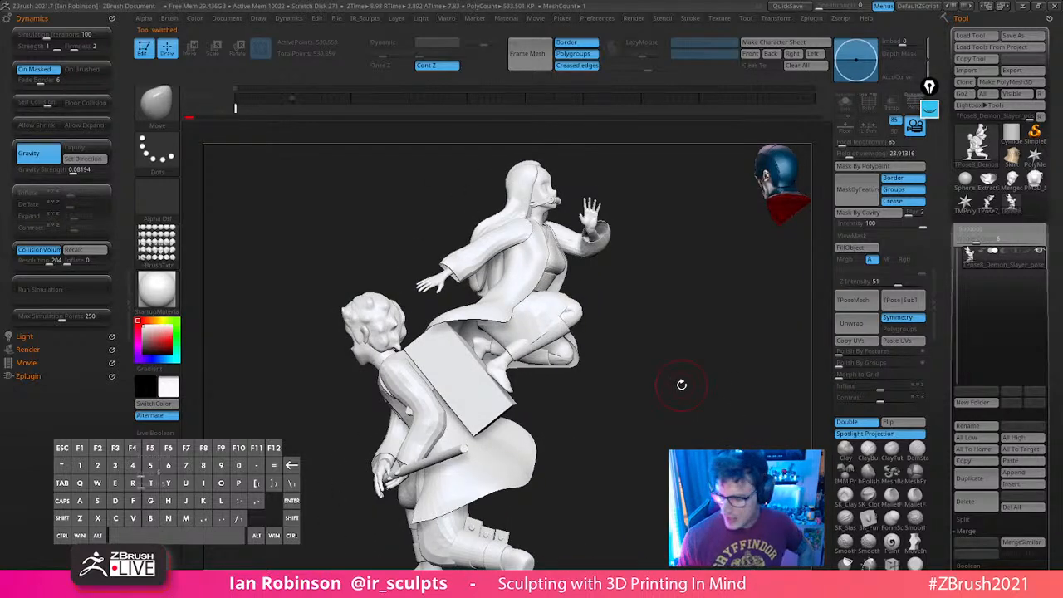
{"action": "left_click", "coordinate": [1012, 507]}
{"action": "left_click", "coordinate": [874, 533]}
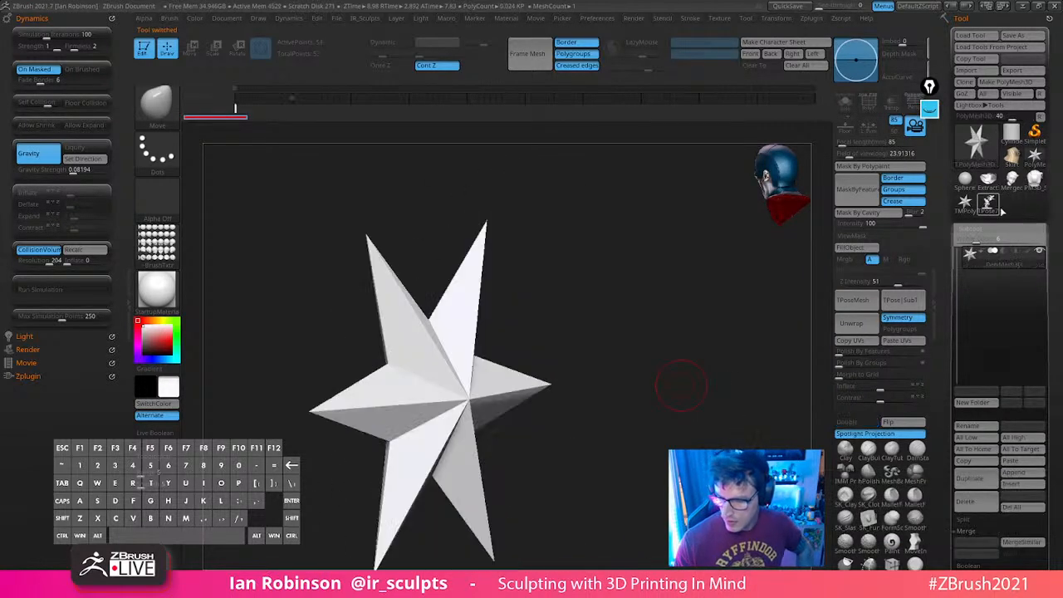
Delete the remaining merged TPose copy and switch back to the two-figure sculpt with its separate subtools
{"action": "left_click", "coordinate": [988, 204]}
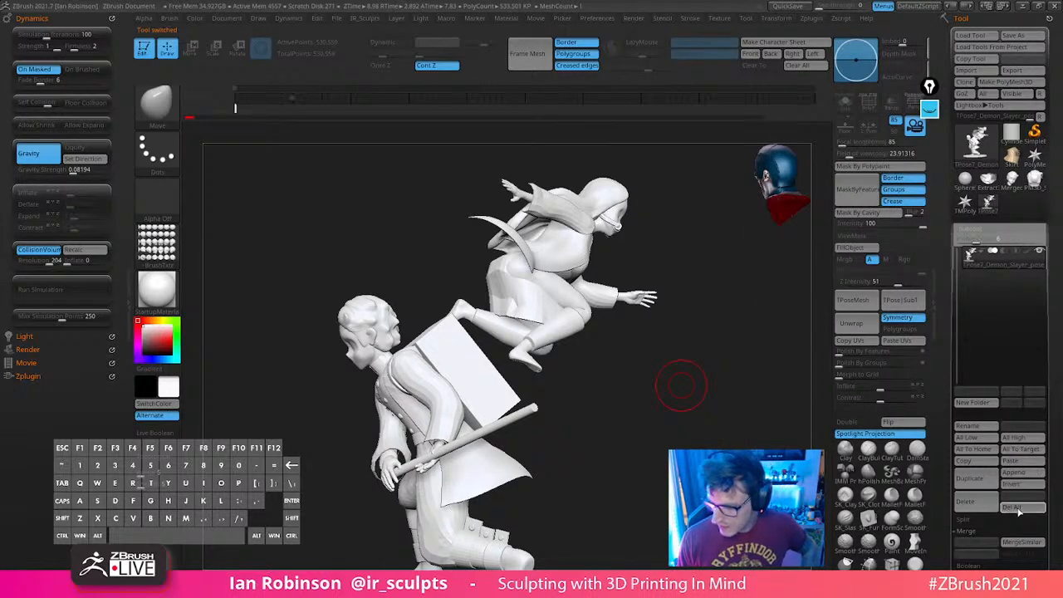
{"action": "left_click", "coordinate": [1019, 510]}
{"action": "left_click", "coordinate": [870, 530]}
{"action": "left_click", "coordinate": [986, 184]}
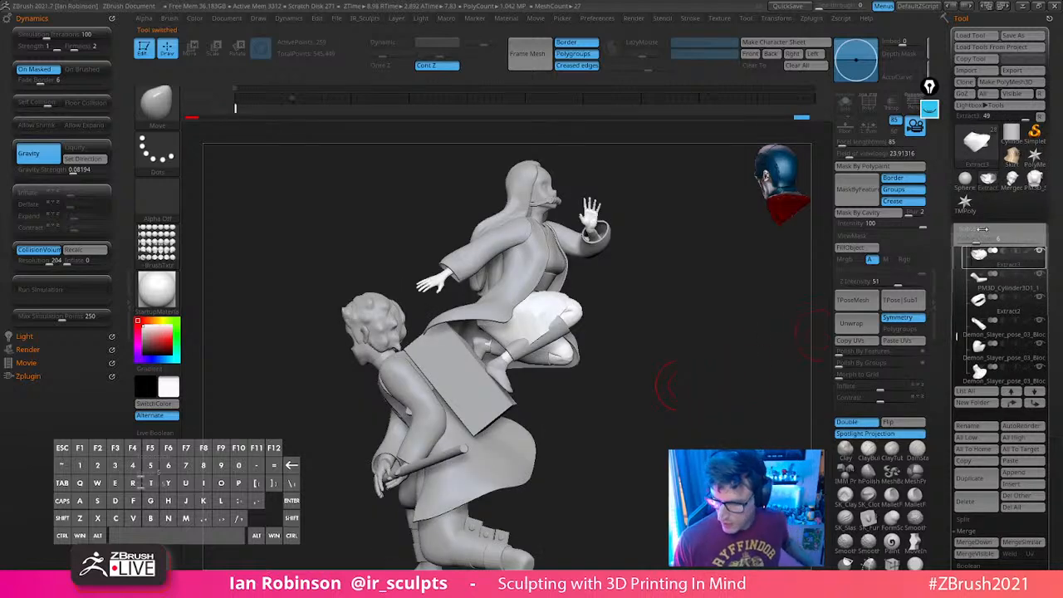
Examine the whole two-figure pose from several sides and compare it with the anime reference image
{"action": "key", "text": "f"}
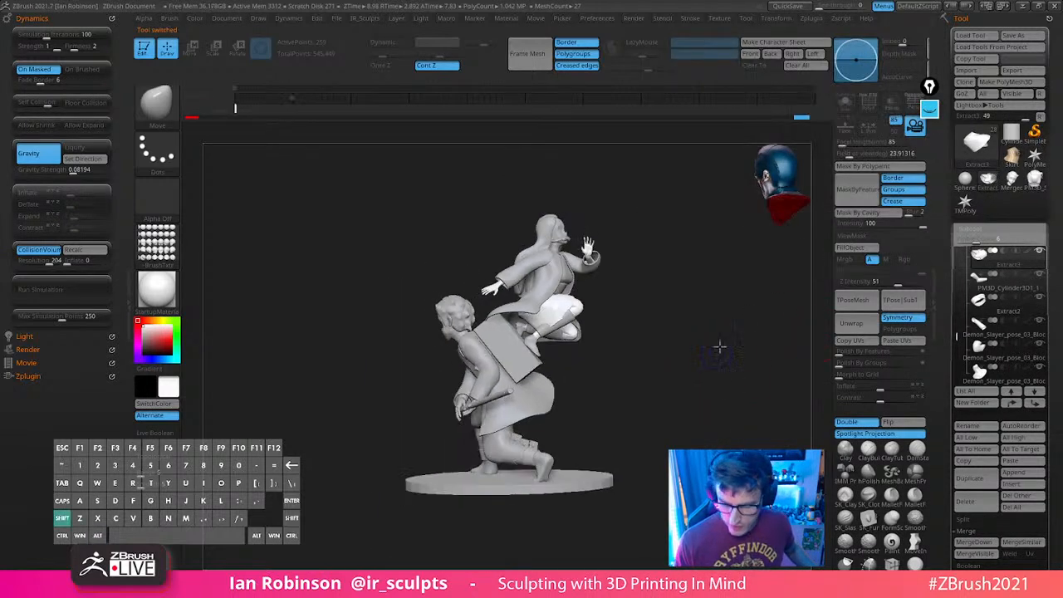
{"action": "mouse_move", "coordinate": [720, 347]}
{"action": "left_mouse_down", "text": "shift"}
{"action": "mouse_move", "coordinate": [695, 363]}
{"action": "mouse_move", "coordinate": [636, 363]}
{"action": "mouse_move", "coordinate": [757, 311]}
{"action": "mouse_move", "coordinate": [683, 335]}
{"action": "mouse_move", "coordinate": [759, 354]}
{"action": "mouse_move", "coordinate": [734, 358]}
{"action": "mouse_move", "coordinate": [764, 371]}
{"action": "mouse_move", "coordinate": [665, 352]}
{"action": "mouse_move", "coordinate": [773, 349]}
{"action": "mouse_move", "coordinate": [755, 368]}
{"action": "mouse_move", "coordinate": [738, 331]}
{"action": "mouse_move", "coordinate": [778, 333]}
{"action": "left_mouse_up", "text": "shift"}
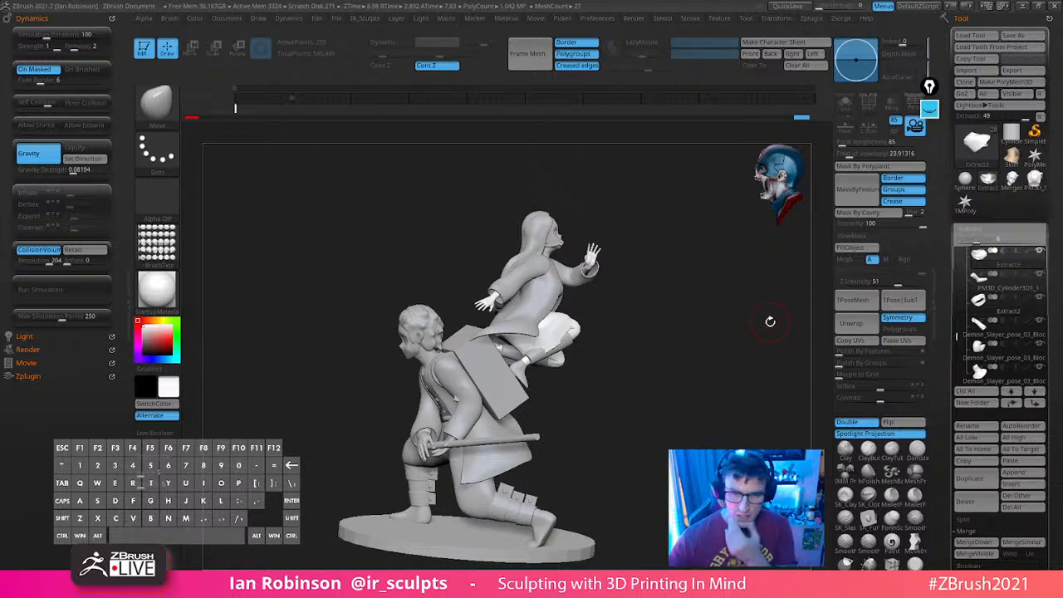
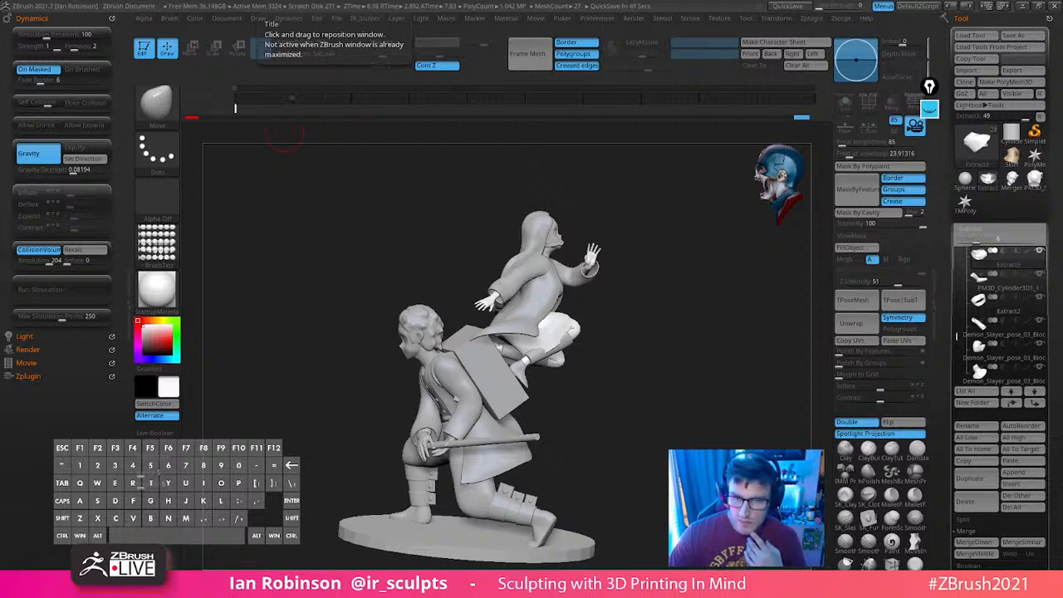
{"action": "mouse_move", "coordinate": [705, 366]}
{"action": "left_mouse_down"}
{"action": "mouse_move", "coordinate": [762, 349]}
{"action": "mouse_move", "coordinate": [637, 340]}
{"action": "mouse_move", "coordinate": [659, 383]}
{"action": "left_mouse_up"}
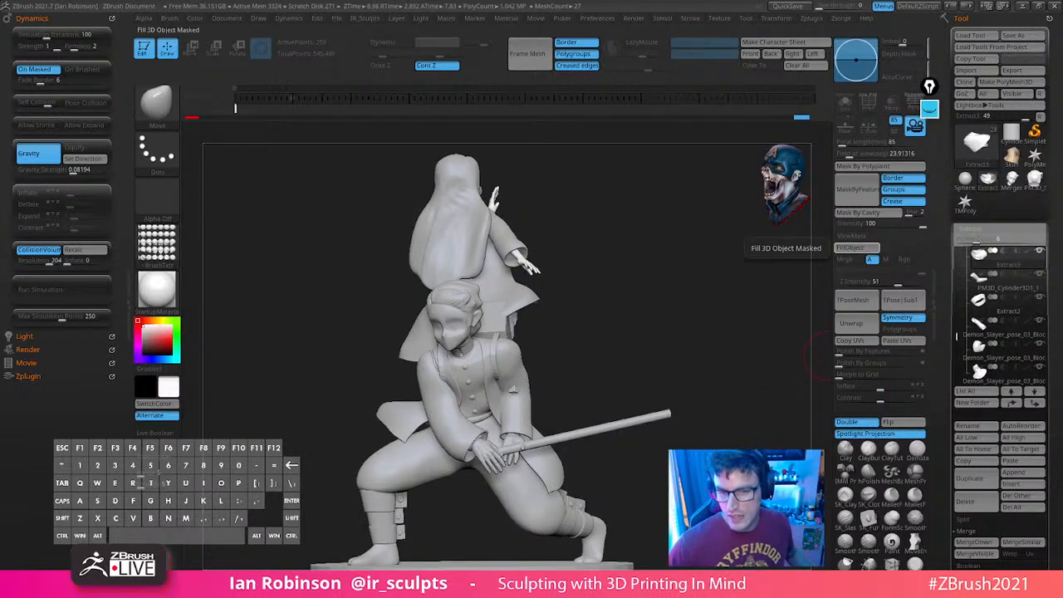
{"action": "right_click_drag", "start_coordinate": [648, 2], "coordinate": [546, 491]}
{"action": "scroll", "coordinate": [546, 491], "scroll_direction": "up", "scroll_amount": 4}
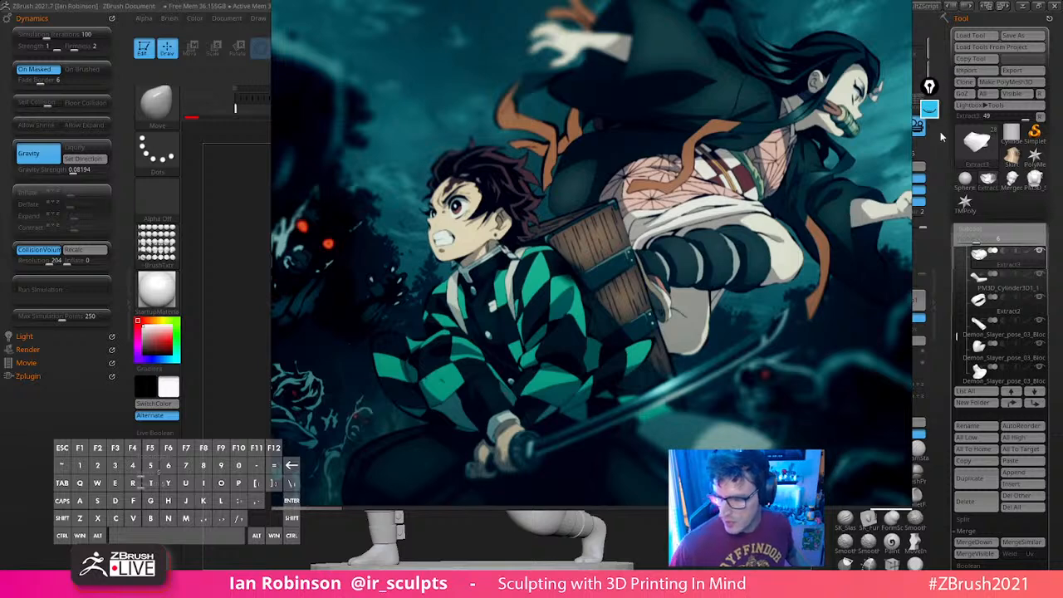
{"action": "right_click_drag", "start_coordinate": [516, 226], "coordinate": [644, 0]}
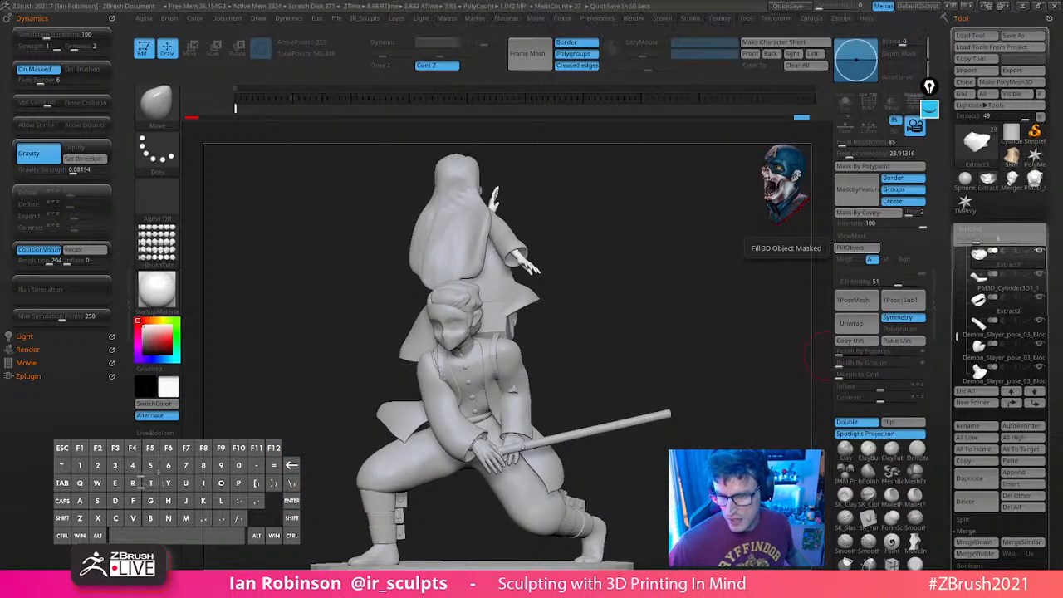
{"action": "left_click_drag", "start_coordinate": [700, 314], "coordinate": [648, 334]}
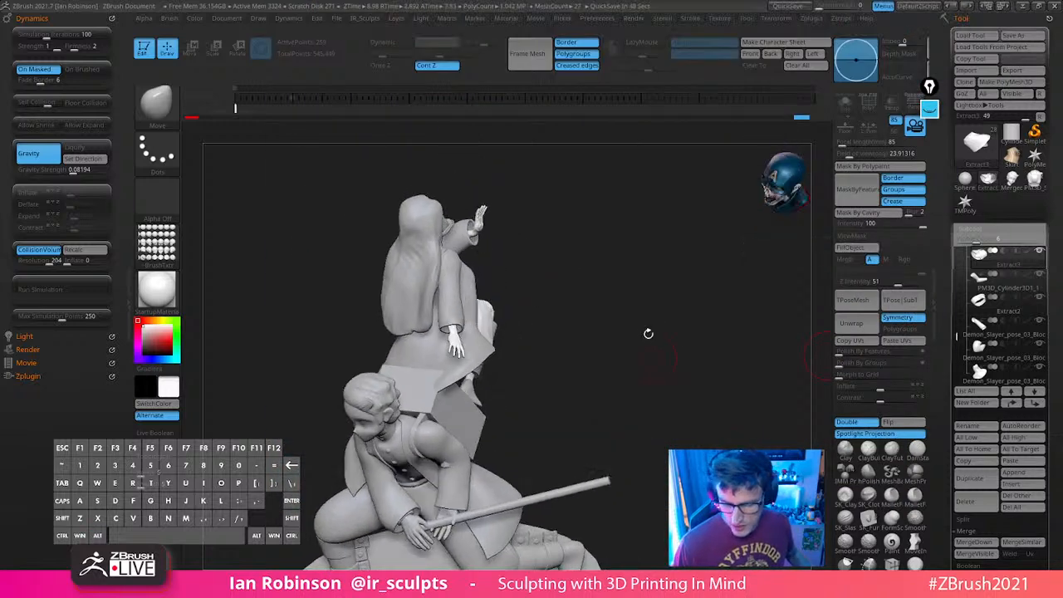
Make the rear figure's Hands subtool active and isolate it, focusing on the raised hand
{"action": "left_click", "coordinate": [485, 222], "text": "alt"}
{"action": "left_click", "coordinate": [846, 103]}
{"action": "mouse_move", "coordinate": [727, 159]}
{"action": "left_mouse_down", "text": "alt"}
{"action": "mouse_move", "coordinate": [610, 360]}
{"action": "mouse_move", "coordinate": [603, 406]}
{"action": "mouse_move", "coordinate": [601, 365]}
{"action": "left_mouse_up", "text": "alt"}
{"action": "key", "text": "s"}
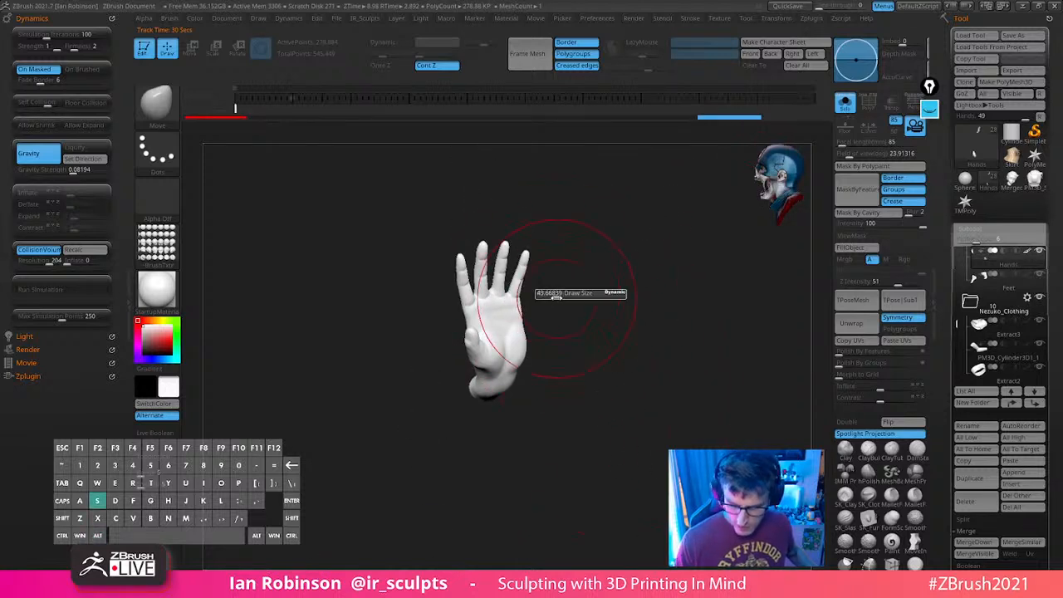
{"action": "mouse_move", "coordinate": [557, 287]}
{"action": "left_mouse_down"}
{"action": "mouse_move", "coordinate": [557, 278]}
{"action": "mouse_move", "coordinate": [626, 280]}
{"action": "mouse_move", "coordinate": [657, 299]}
{"action": "mouse_move", "coordinate": [570, 375]}
{"action": "mouse_move", "coordinate": [665, 327]}
{"action": "mouse_move", "coordinate": [642, 339]}
{"action": "left_mouse_up"}
{"action": "key", "text": "shift+f"}
{"action": "key", "text": "shift+f"}
Mask the raised hand except for the wrist stump and place the gizmo at the wrist
{"action": "mouse_move", "coordinate": [527, 392]}
{"action": "left_mouse_down", "text": "ctrl"}
{"action": "mouse_move", "coordinate": [654, 372]}
{"action": "mouse_move", "coordinate": [604, 337]}
{"action": "mouse_move", "coordinate": [600, 357]}
{"action": "left_mouse_up", "text": "ctrl"}
{"action": "left_click_drag", "start_coordinate": [653, 356], "coordinate": [600, 371]}
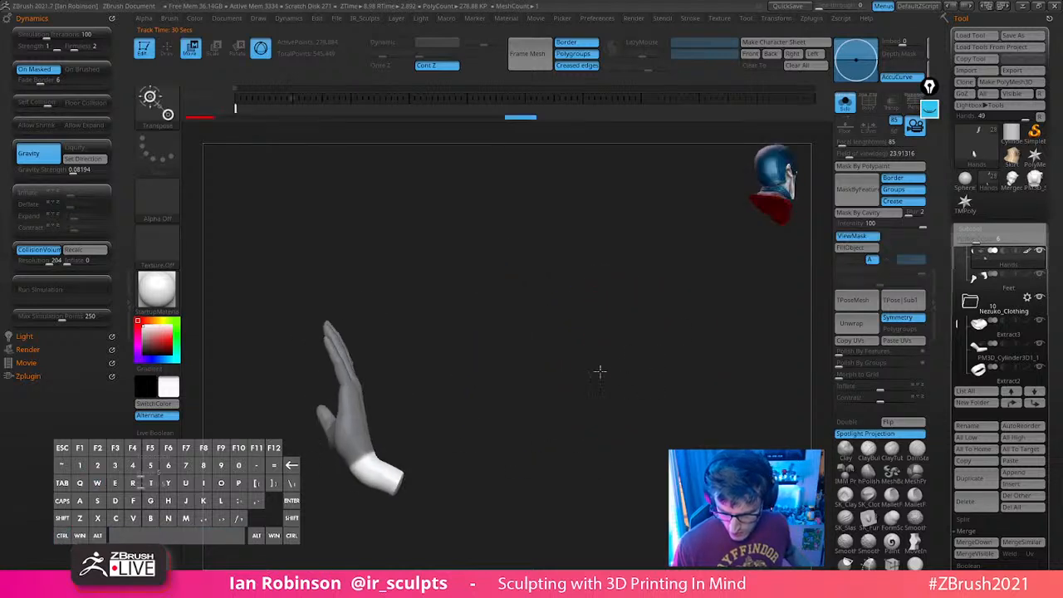
{"action": "left_click", "coordinate": [362, 454], "text": "alt"}
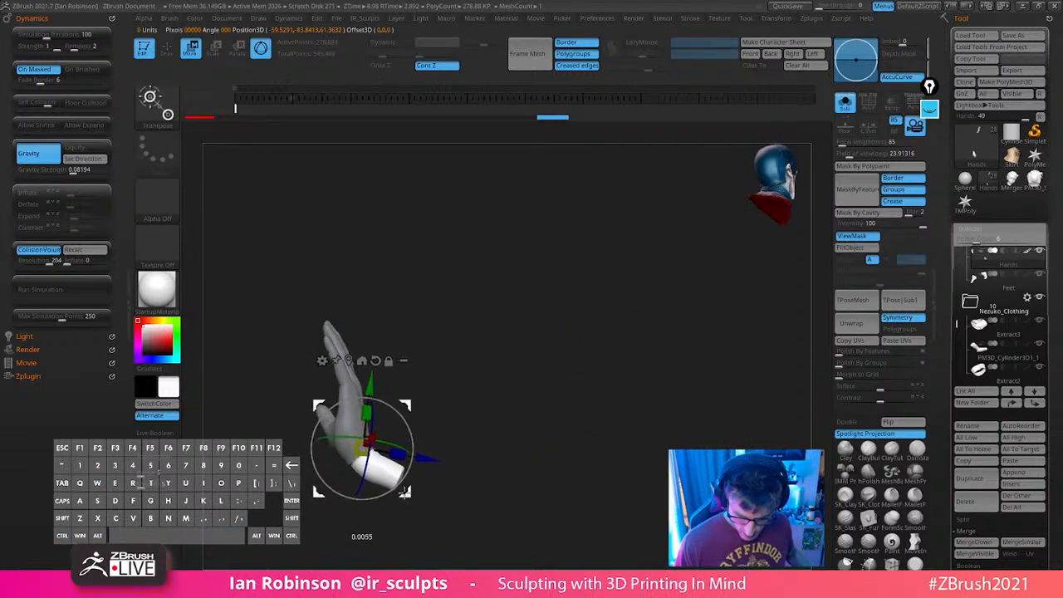
{"action": "key", "text": "q"}
{"action": "key", "text": "ctrl"}
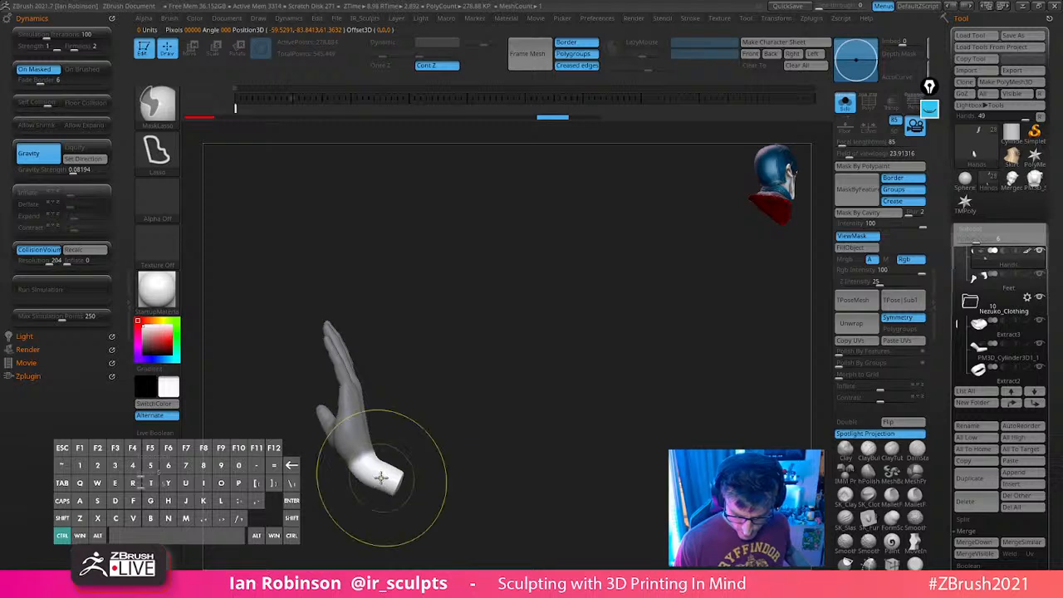
{"action": "key", "text": "w"}
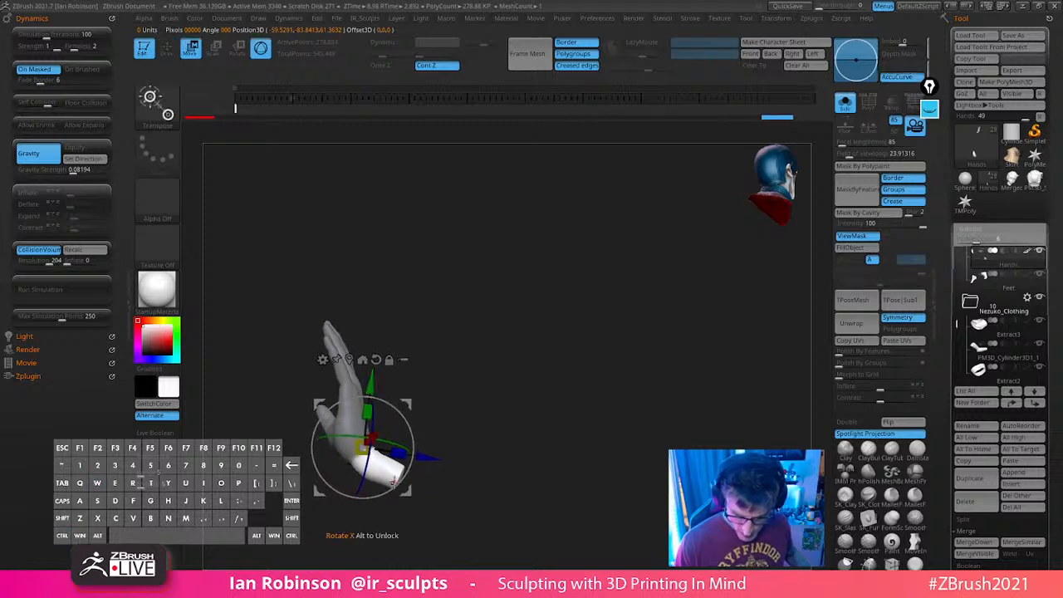
{"action": "key", "text": "q"}
{"action": "mouse_move", "coordinate": [524, 379]}
{"action": "left_mouse_down"}
{"action": "mouse_move", "coordinate": [565, 377]}
{"action": "mouse_move", "coordinate": [548, 343]}
{"action": "mouse_move", "coordinate": [598, 316]}
{"action": "mouse_move", "coordinate": [587, 391]}
{"action": "left_mouse_up"}
{"action": "key", "text": "w"}
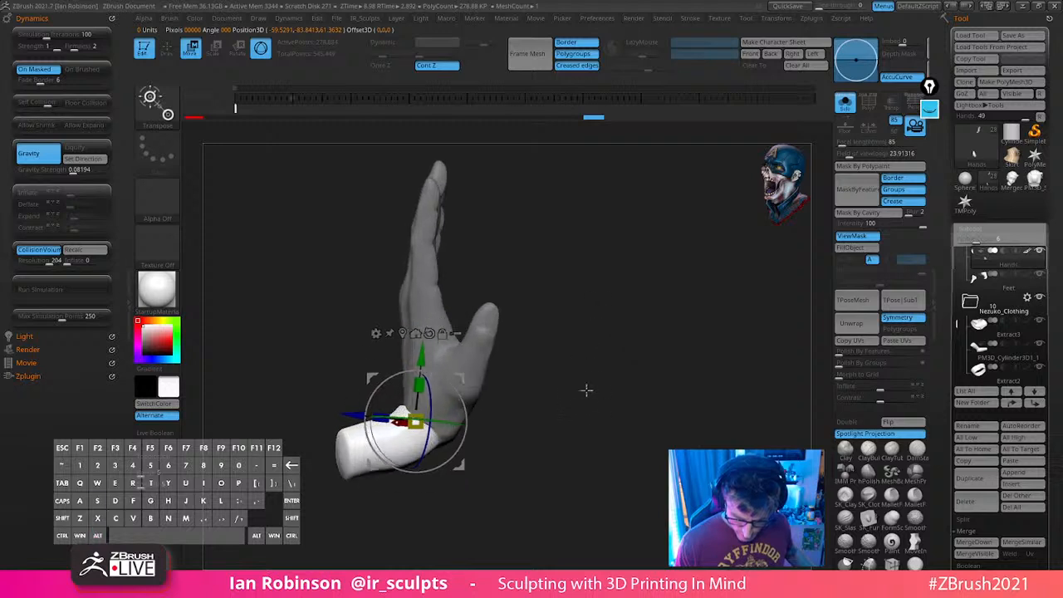
Try nudging the unmasked wrist stump slightly with the gizmo and clear the mask
{"action": "key", "text": "space"}
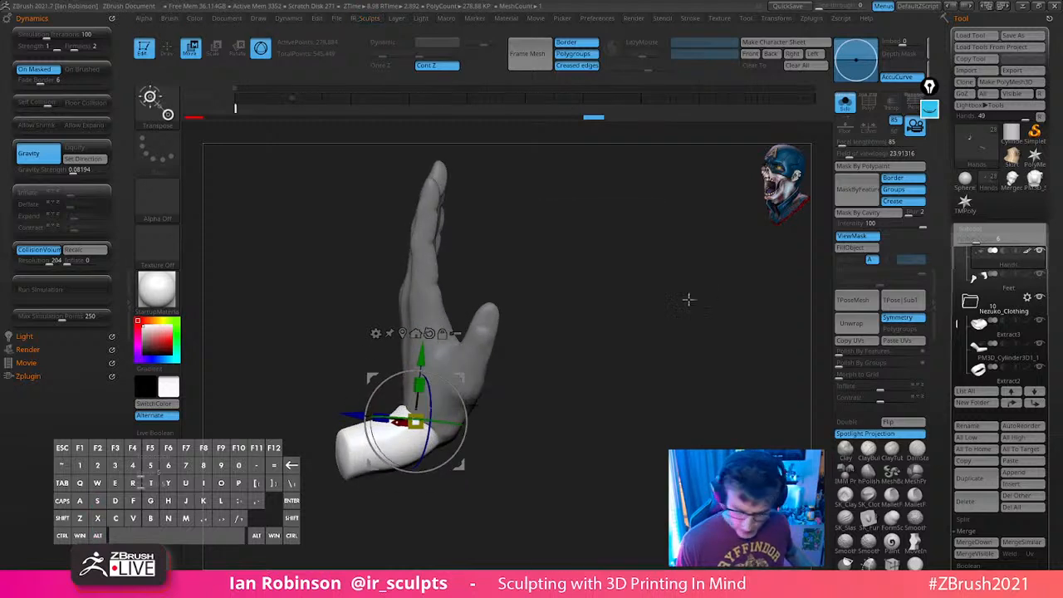
{"action": "key", "text": "q"}
{"action": "key", "text": "s"}
{"action": "left_click_drag", "start_coordinate": [603, 360], "coordinate": [600, 465]}
{"action": "key", "text": "w"}
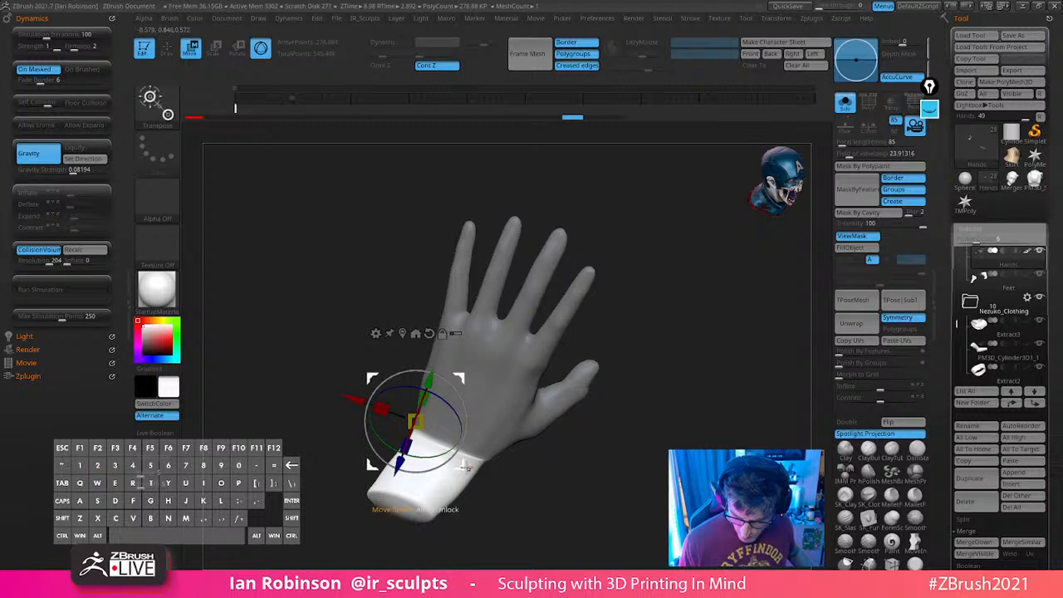
{"action": "left_click_drag", "start_coordinate": [465, 467], "coordinate": [469, 470]}
{"action": "key", "text": "q"}
{"action": "left_click_drag", "start_coordinate": [552, 453], "coordinate": [577, 461], "text": "ctrl"}
Try smoothing the crease at the wrist, and undo the recent wrist edits
{"action": "key", "text": "shift+f"}
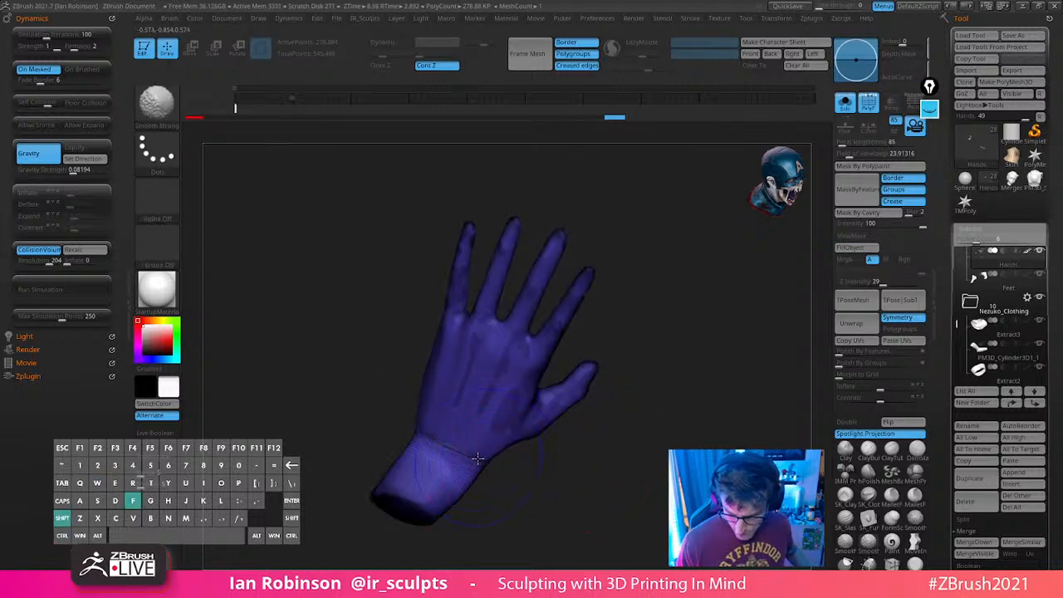
{"action": "key", "text": "shift+f"}
{"action": "left_click_drag", "start_coordinate": [451, 446], "coordinate": [454, 462], "text": "shift"}
{"action": "mouse_move", "coordinate": [639, 446]}
{"action": "left_mouse_down"}
{"action": "mouse_move", "coordinate": [651, 341]}
{"action": "mouse_move", "coordinate": [679, 290]}
{"action": "mouse_move", "coordinate": [640, 363]}
{"action": "mouse_move", "coordinate": [653, 309]}
{"action": "mouse_move", "coordinate": [582, 290]}
{"action": "mouse_move", "coordinate": [613, 285]}
{"action": "mouse_move", "coordinate": [603, 327]}
{"action": "mouse_move", "coordinate": [597, 321]}
{"action": "mouse_move", "coordinate": [626, 325]}
{"action": "mouse_move", "coordinate": [551, 315]}
{"action": "mouse_move", "coordinate": [612, 294]}
{"action": "left_mouse_up"}
{"action": "key", "text": "s"}
{"action": "key", "text": "ctrl+z"}
{"action": "key", "text": "ctrl+z"}
{"action": "key", "text": "ctrl+z"}
{"action": "key", "text": "ctrl+z"}
{"action": "key", "text": "ctrl+z"}
Put the whole hand into a single polygroup and show the polyframe
{"action": "key", "text": "ctrl+w"}
{"action": "key", "text": "shift+f"}
{"action": "key", "text": "s"}
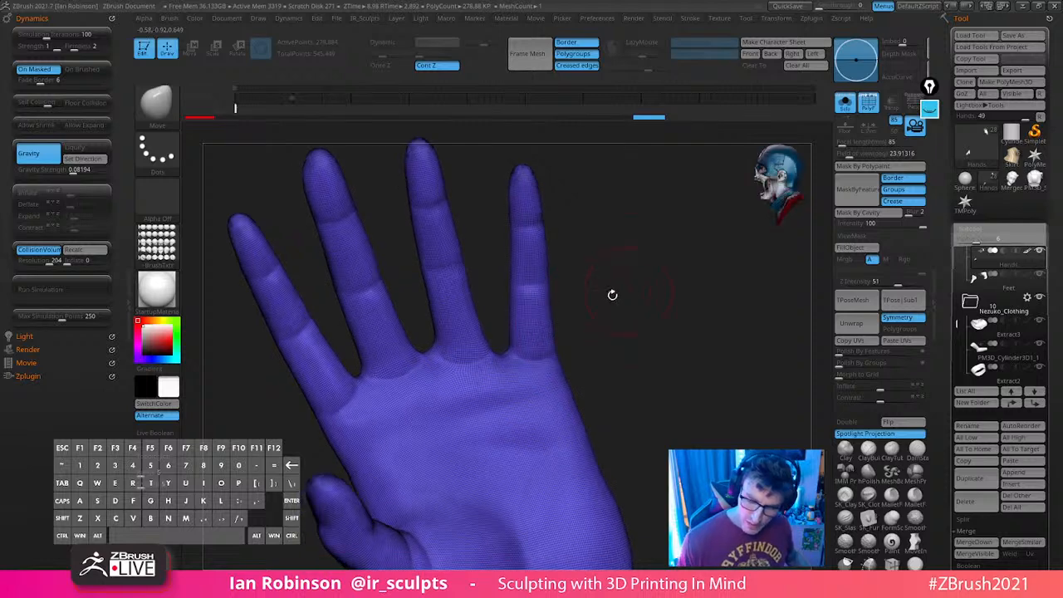
Lasso-mask the raised hand's little finger, turn it into its own polygroup, and hide it
{"action": "key", "text": "ctrl"}
{"action": "mouse_move", "coordinate": [489, 306]}
{"action": "left_mouse_down", "text": "ctrl"}
{"action": "mouse_move", "coordinate": [615, 242]}
{"action": "mouse_move", "coordinate": [565, 355]}
{"action": "mouse_move", "coordinate": [507, 336]}
{"action": "left_mouse_up", "text": "ctrl"}
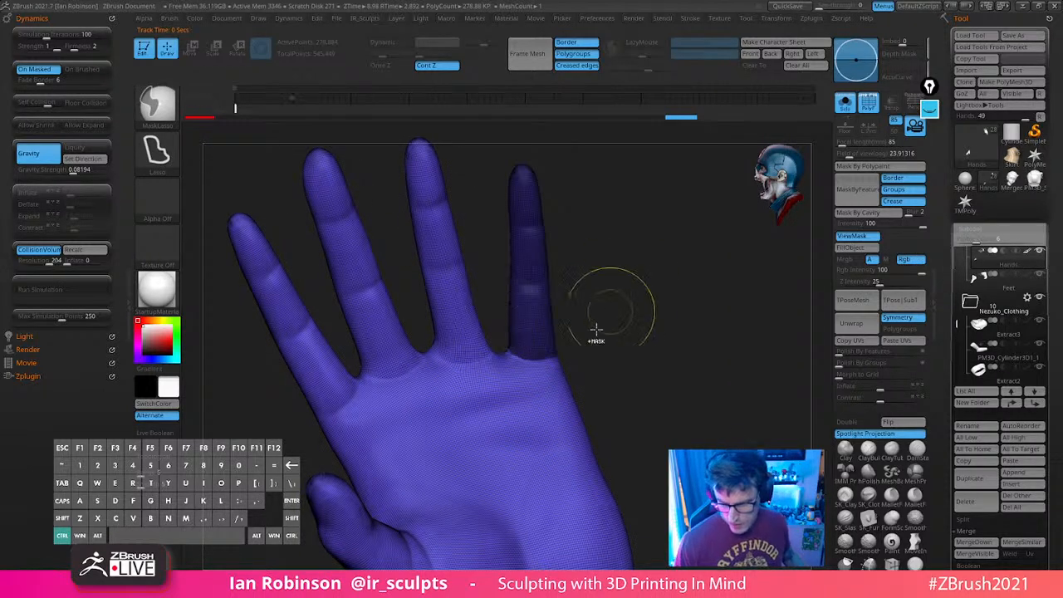
{"action": "key", "text": "ctrl+w"}
{"action": "mouse_move", "coordinate": [581, 326]}
{"action": "left_mouse_down"}
{"action": "mouse_move", "coordinate": [656, 306]}
{"action": "mouse_move", "coordinate": [656, 282]}
{"action": "mouse_move", "coordinate": [656, 299]}
{"action": "left_mouse_up"}
{"action": "left_click", "coordinate": [545, 378], "text": "ctrl+shift"}
{"action": "left_click", "coordinate": [652, 369], "text": "ctrl+shift"}
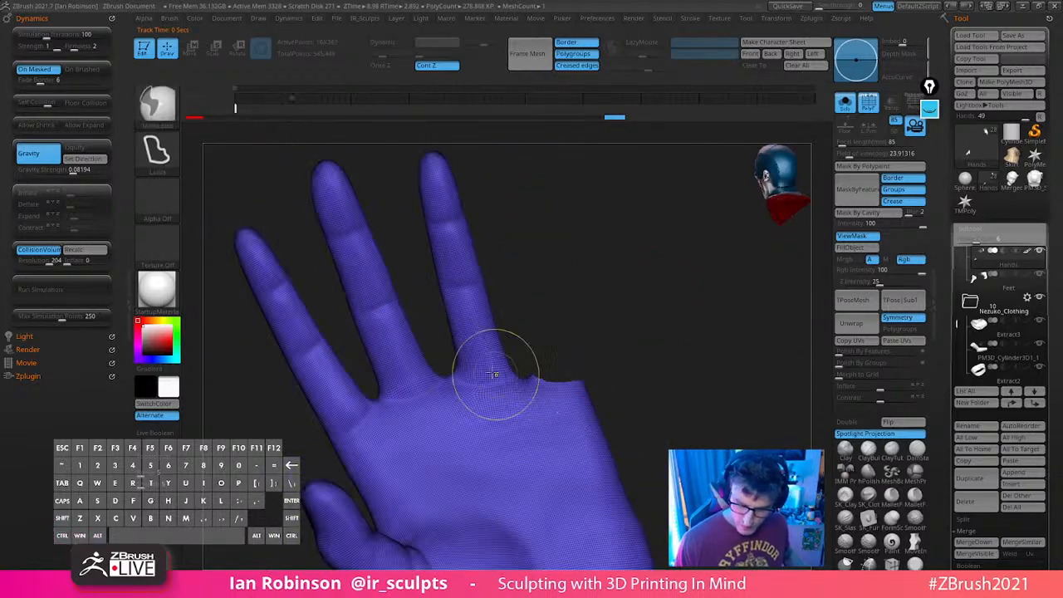
Lasso-mask the ring finger, assign it a separate polygroup, and hide it
{"action": "mouse_move", "coordinate": [413, 269]}
{"action": "left_mouse_down", "text": "ctrl"}
{"action": "mouse_move", "coordinate": [549, 171]}
{"action": "mouse_move", "coordinate": [547, 312]}
{"action": "left_mouse_up", "text": "ctrl"}
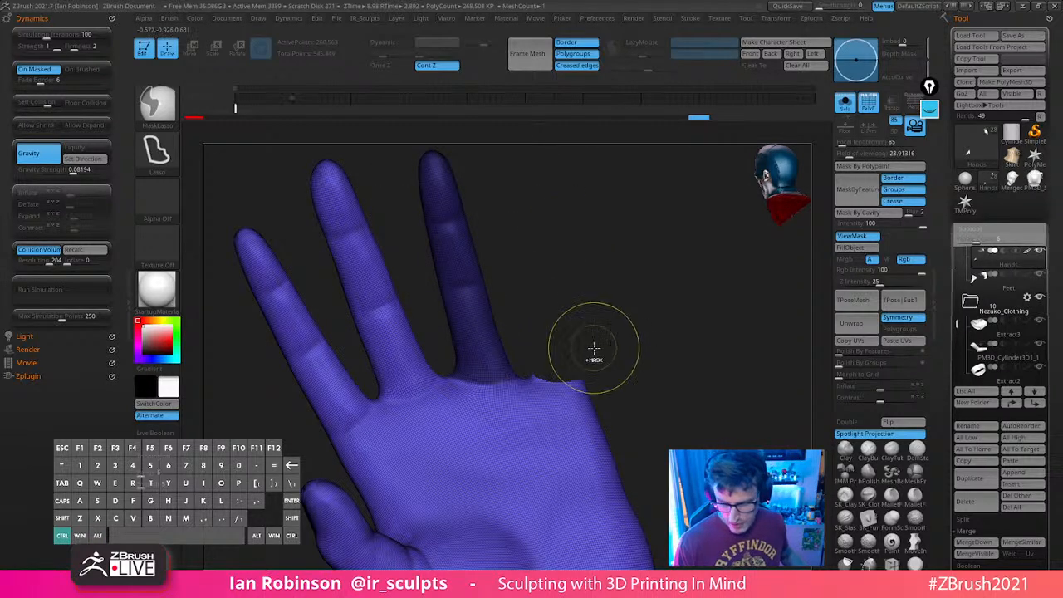
{"action": "key", "text": "ctrl+w"}
{"action": "left_click_drag", "start_coordinate": [624, 326], "coordinate": [603, 341]}
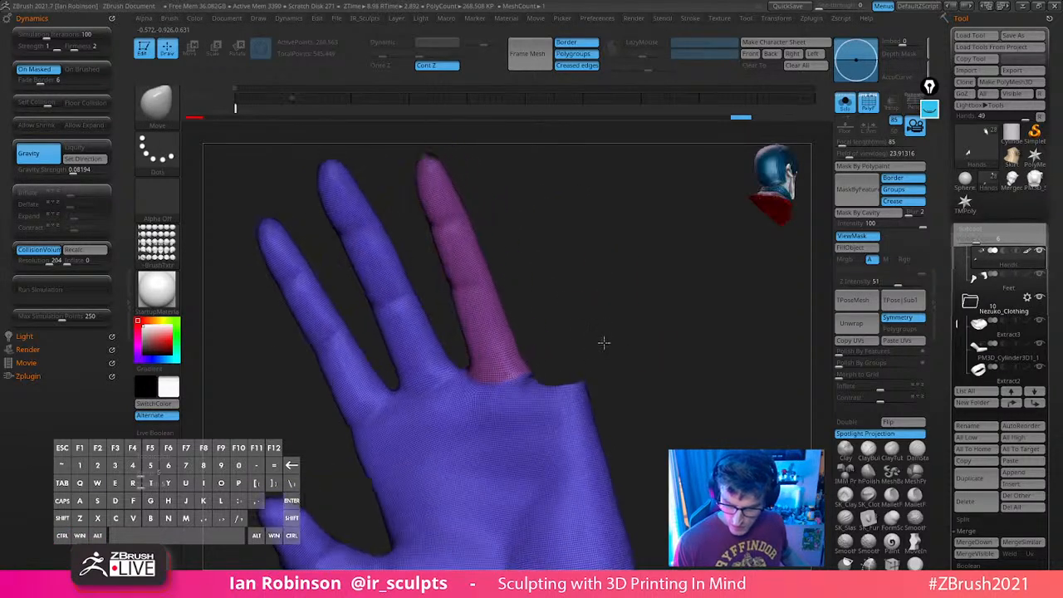
{"action": "left_click", "coordinate": [497, 347], "text": "ctrl+shift"}
Lasso-mask the middle finger, give it a new polygroup, and hide it
{"action": "mouse_move", "coordinate": [537, 344]}
{"action": "left_mouse_down"}
{"action": "mouse_move", "coordinate": [586, 311]}
{"action": "mouse_move", "coordinate": [409, 376]}
{"action": "mouse_move", "coordinate": [461, 256]}
{"action": "mouse_move", "coordinate": [296, 164]}
{"action": "left_mouse_up"}
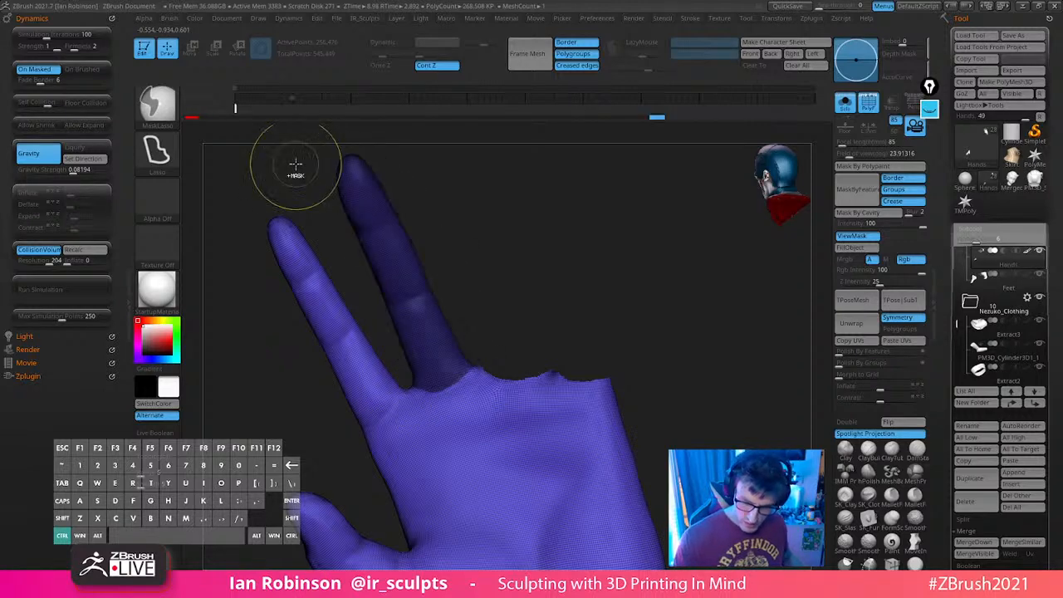
{"action": "key", "text": "ctrl+w"}
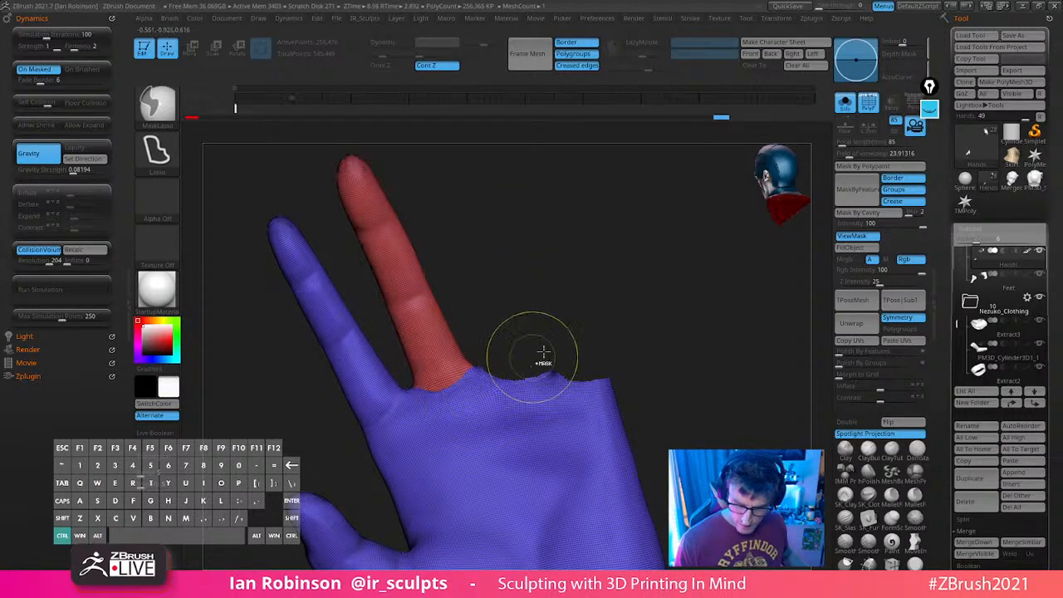
{"action": "left_click", "coordinate": [439, 347], "text": "ctrl+shift"}
Lasso-mask the index finger, make it a separate polygroup, and hide it
{"action": "mouse_move", "coordinate": [387, 411]}
{"action": "left_mouse_down", "text": "ctrl"}
{"action": "mouse_move", "coordinate": [238, 261]}
{"action": "mouse_move", "coordinate": [403, 370]}
{"action": "left_mouse_up", "text": "ctrl"}
{"action": "key", "text": "ctrl+w"}
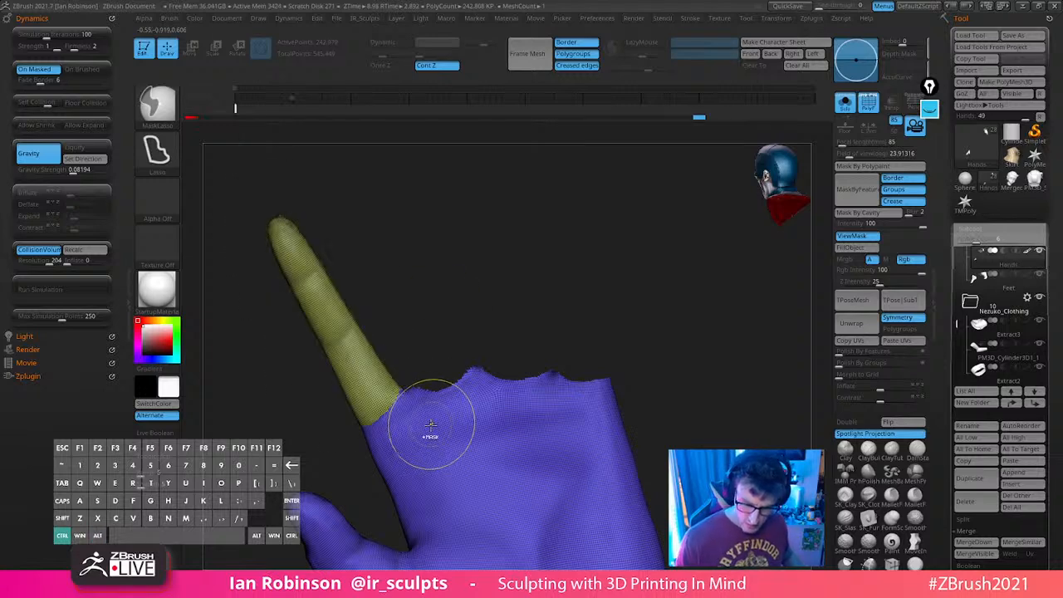
{"action": "left_click", "coordinate": [370, 380], "text": "ctrl+shift"}
Lasso-mask the thumb down to its base and turn it into its own polygroup
{"action": "left_click_drag", "start_coordinate": [639, 334], "coordinate": [634, 216], "text": "alt"}
{"action": "mouse_move", "coordinate": [700, 312]}
{"action": "left_mouse_down"}
{"action": "mouse_move", "coordinate": [702, 295]}
{"action": "mouse_move", "coordinate": [710, 337]}
{"action": "left_mouse_up"}
{"action": "mouse_move", "coordinate": [362, 365]}
{"action": "left_mouse_down", "text": "ctrl"}
{"action": "mouse_move", "coordinate": [235, 418]}
{"action": "mouse_move", "coordinate": [391, 521]}
{"action": "mouse_move", "coordinate": [419, 528]}
{"action": "left_mouse_up", "text": "ctrl"}
{"action": "key", "text": "ctrl+w"}
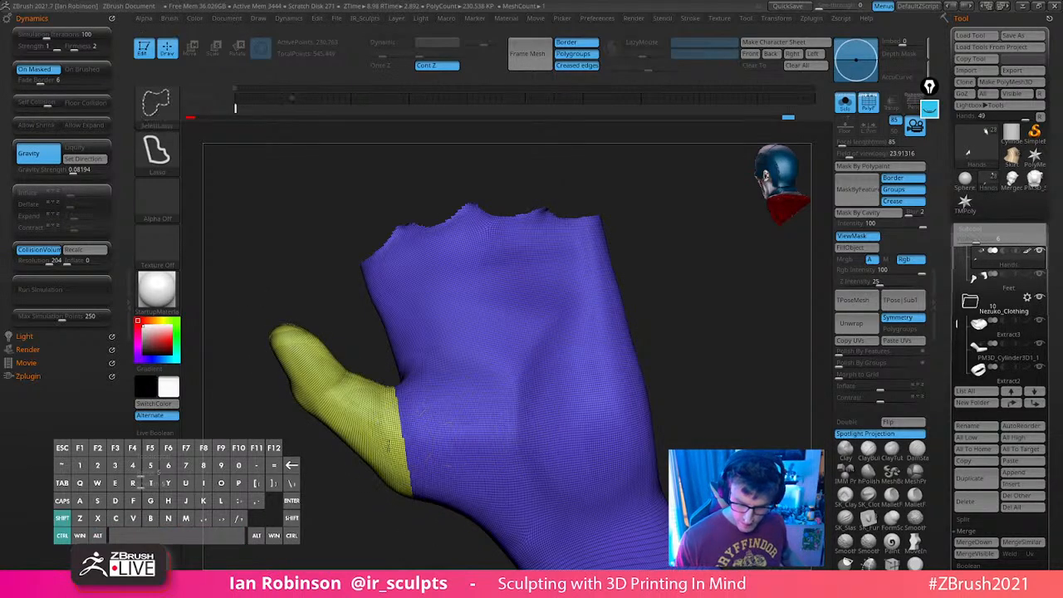
Unhide the whole hand so the palm and all separately grouped fingers are visible
{"action": "left_click", "coordinate": [442, 440], "text": "ctrl+shift"}
{"action": "key", "text": "ctrl+z"}
{"action": "left_click", "coordinate": [396, 430], "text": "ctrl+shift"}
{"action": "left_click_drag", "start_coordinate": [665, 354], "coordinate": [698, 331]}
{"action": "left_click", "coordinate": [664, 340], "text": "ctrl+shift"}
{"action": "mouse_move", "coordinate": [640, 287]}
{"action": "left_mouse_down", "text": "alt"}
{"action": "mouse_move", "coordinate": [649, 331]}
{"action": "mouse_move", "coordinate": [622, 308]}
{"action": "mouse_move", "coordinate": [449, 312]}
{"action": "left_mouse_up", "text": "alt"}
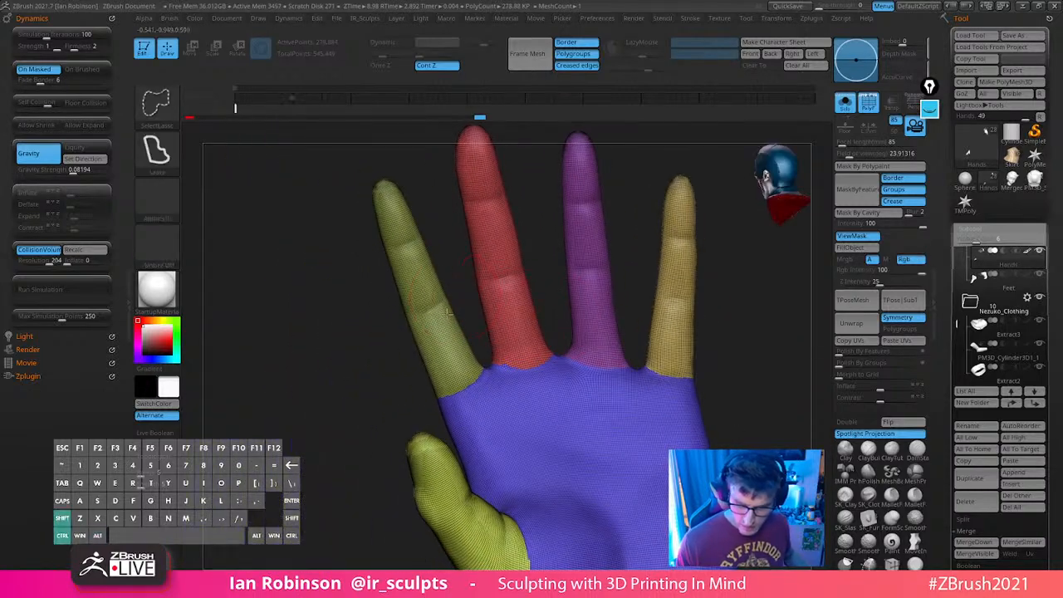
Isolate the index finger, split it at its two joints into three polygroups, and unhide the hand
{"action": "left_click", "coordinate": [453, 323], "text": "ctrl+shift"}
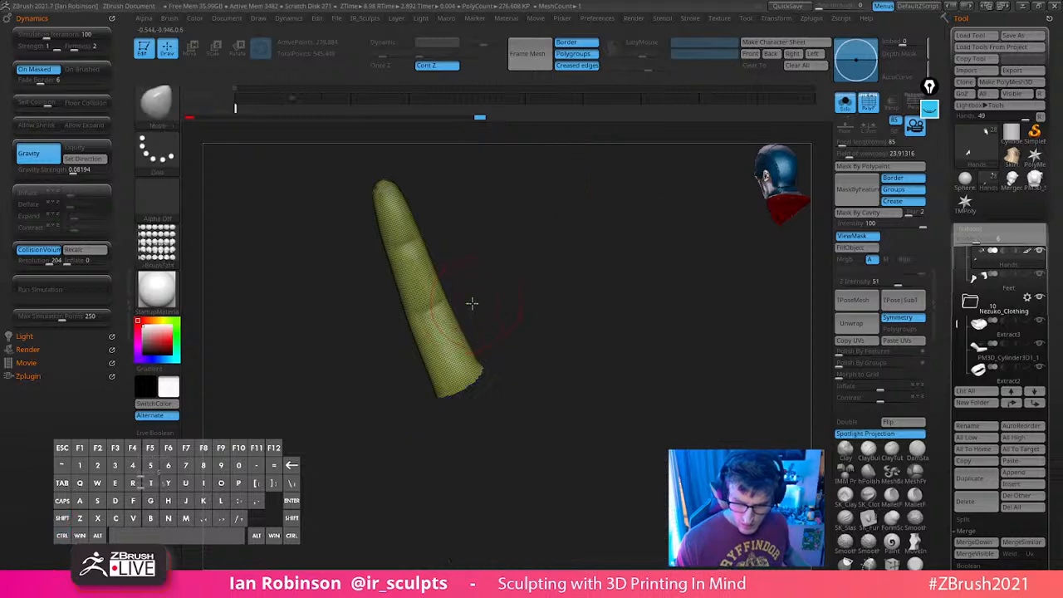
{"action": "mouse_move", "coordinate": [472, 305]}
{"action": "left_mouse_down", "text": "alt"}
{"action": "mouse_move", "coordinate": [513, 280]}
{"action": "mouse_move", "coordinate": [535, 329]}
{"action": "left_mouse_up", "text": "alt"}
{"action": "mouse_move", "coordinate": [414, 368]}
{"action": "left_mouse_down", "text": "ctrl"}
{"action": "mouse_move", "coordinate": [344, 159]}
{"action": "mouse_move", "coordinate": [494, 292]}
{"action": "mouse_move", "coordinate": [502, 321]}
{"action": "mouse_move", "coordinate": [474, 386]}
{"action": "left_mouse_up", "text": "ctrl"}
{"action": "key", "text": "ctrl+w"}
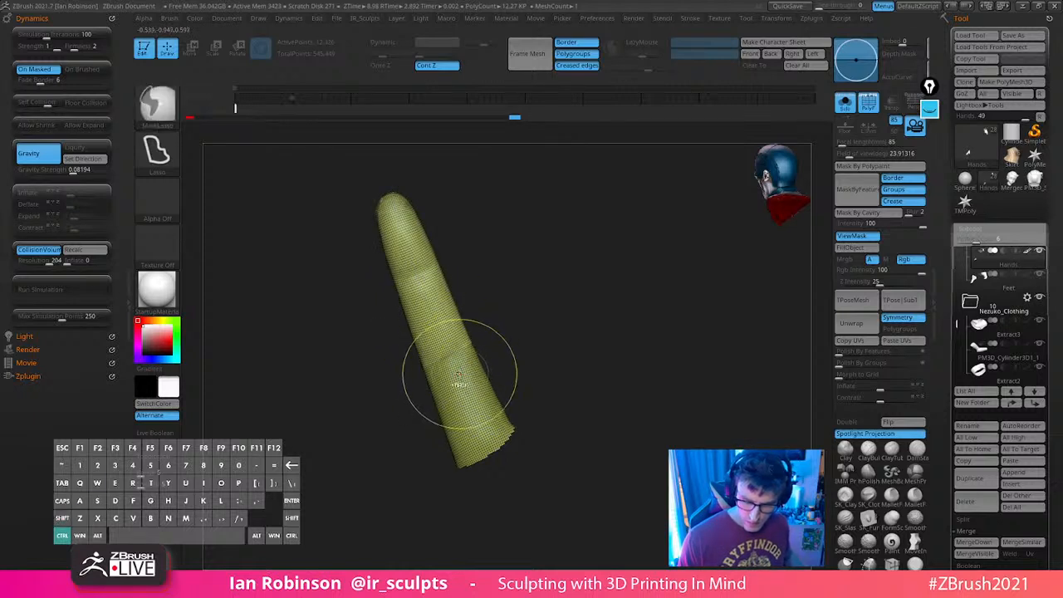
{"action": "left_click", "coordinate": [460, 365], "text": "ctrl+shift"}
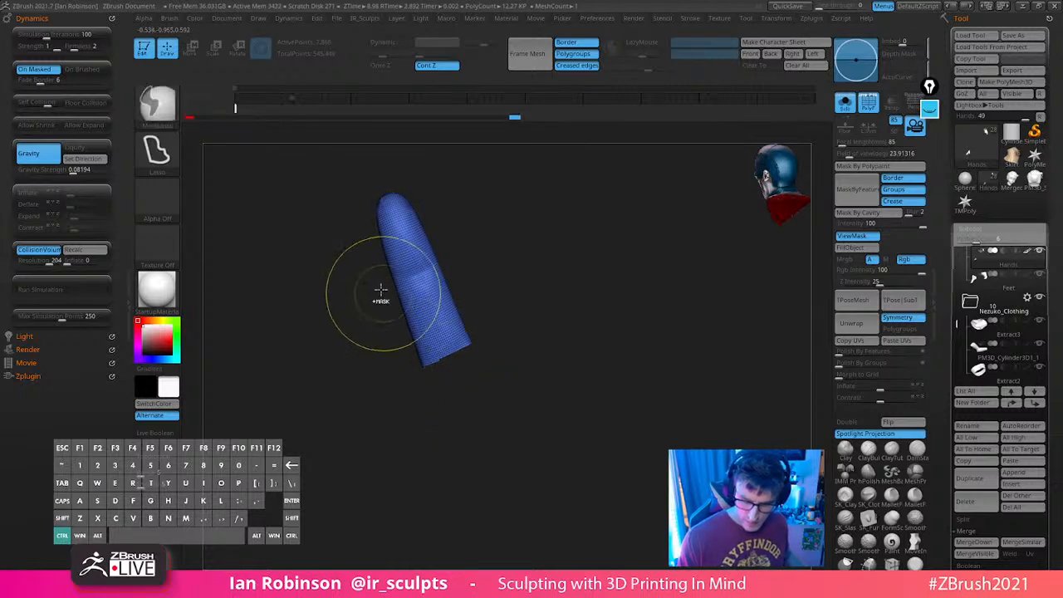
{"action": "mouse_move", "coordinate": [380, 290]}
{"action": "left_mouse_down", "text": "ctrl"}
{"action": "mouse_move", "coordinate": [499, 341]}
{"action": "mouse_move", "coordinate": [488, 246]}
{"action": "left_mouse_up", "text": "ctrl"}
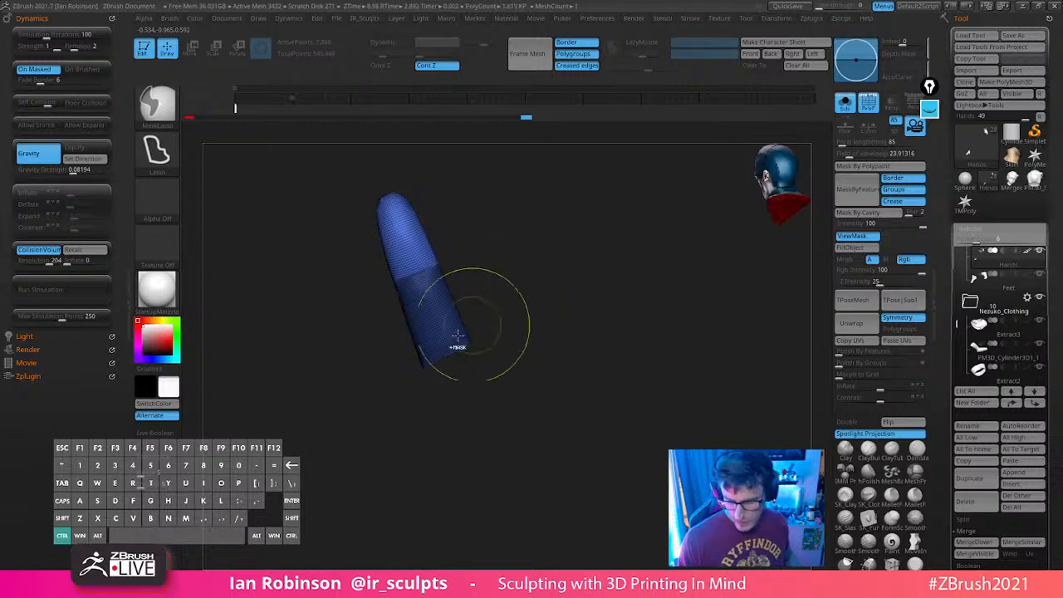
{"action": "left_click", "coordinate": [492, 295], "text": "ctrl+shift"}
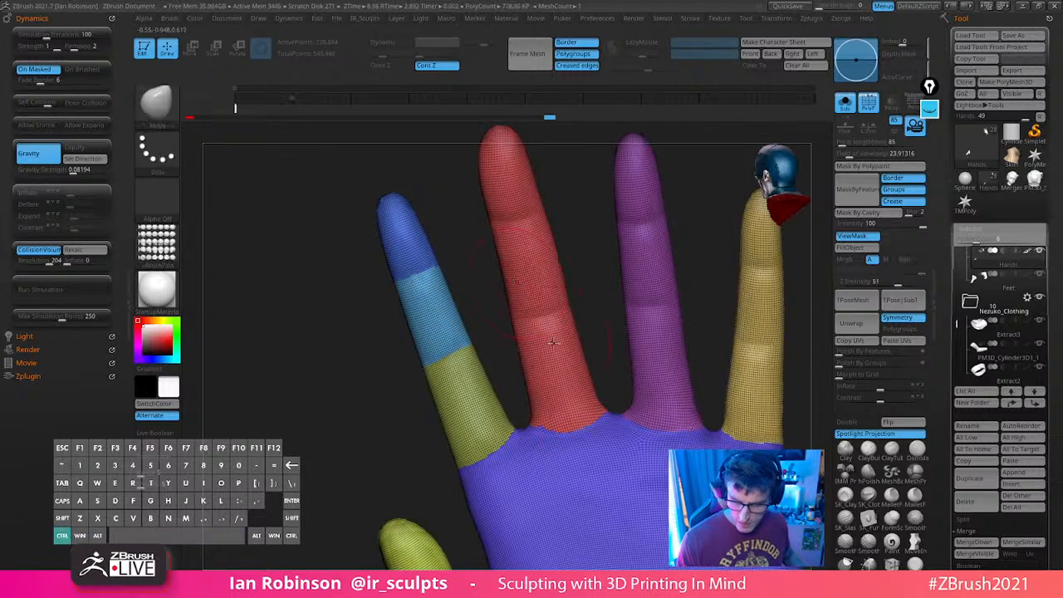
Isolate the middle finger, split it at both joints into three polygroups, and bring back the whole hand
{"action": "left_click", "coordinate": [552, 343], "text": "ctrl+shift"}
{"action": "left_click_drag", "start_coordinate": [598, 304], "coordinate": [554, 316], "text": "alt"}
{"action": "mouse_move", "coordinate": [453, 334]}
{"action": "left_mouse_down", "text": "ctrl"}
{"action": "mouse_move", "coordinate": [625, 399]}
{"action": "mouse_move", "coordinate": [594, 299]}
{"action": "mouse_move", "coordinate": [594, 308]}
{"action": "mouse_move", "coordinate": [584, 301]}
{"action": "left_mouse_up", "text": "ctrl"}
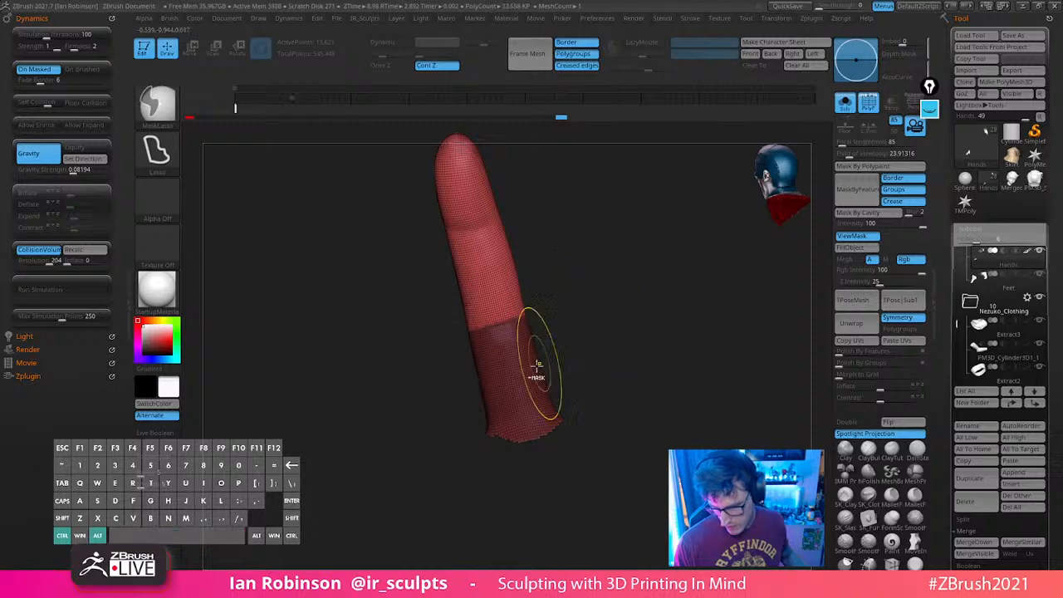
{"action": "key", "text": "ctrl+w"}
{"action": "left_click", "coordinate": [528, 366], "text": "ctrl+shift"}
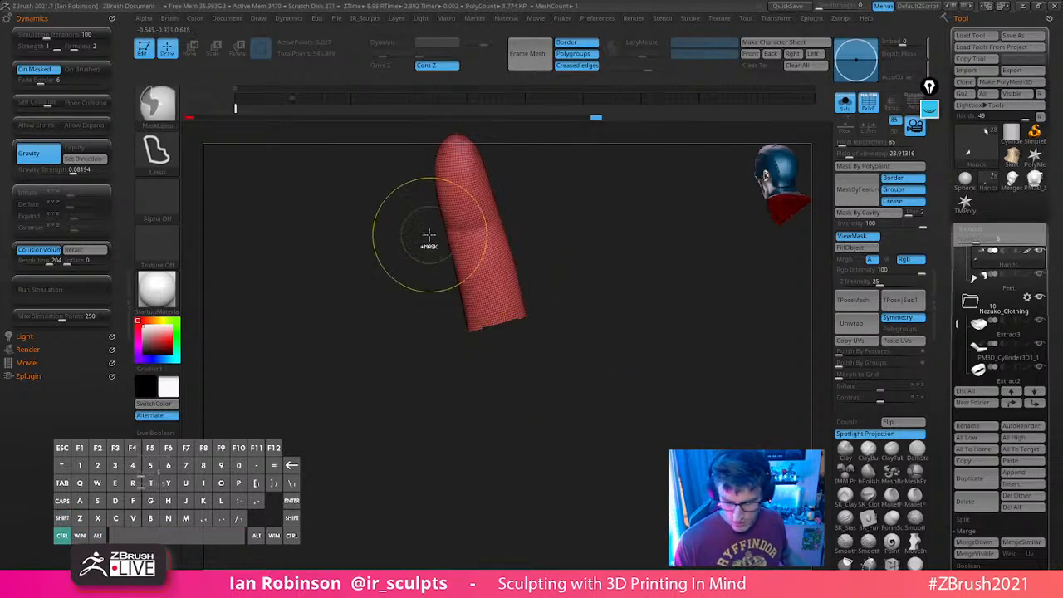
{"action": "mouse_move", "coordinate": [431, 235]}
{"action": "left_mouse_down", "text": "ctrl"}
{"action": "mouse_move", "coordinate": [605, 283]}
{"action": "mouse_move", "coordinate": [570, 211]}
{"action": "mouse_move", "coordinate": [582, 217]}
{"action": "left_mouse_up", "text": "ctrl"}
{"action": "mouse_move", "coordinate": [637, 238]}
{"action": "left_mouse_down"}
{"action": "mouse_move", "coordinate": [589, 252]}
{"action": "mouse_move", "coordinate": [615, 247]}
{"action": "mouse_move", "coordinate": [566, 220]}
{"action": "left_mouse_up"}
{"action": "mouse_move", "coordinate": [468, 228]}
{"action": "left_mouse_down", "text": "ctrl"}
{"action": "mouse_move", "coordinate": [586, 221]}
{"action": "mouse_move", "coordinate": [565, 211]}
{"action": "left_mouse_up", "text": "ctrl"}
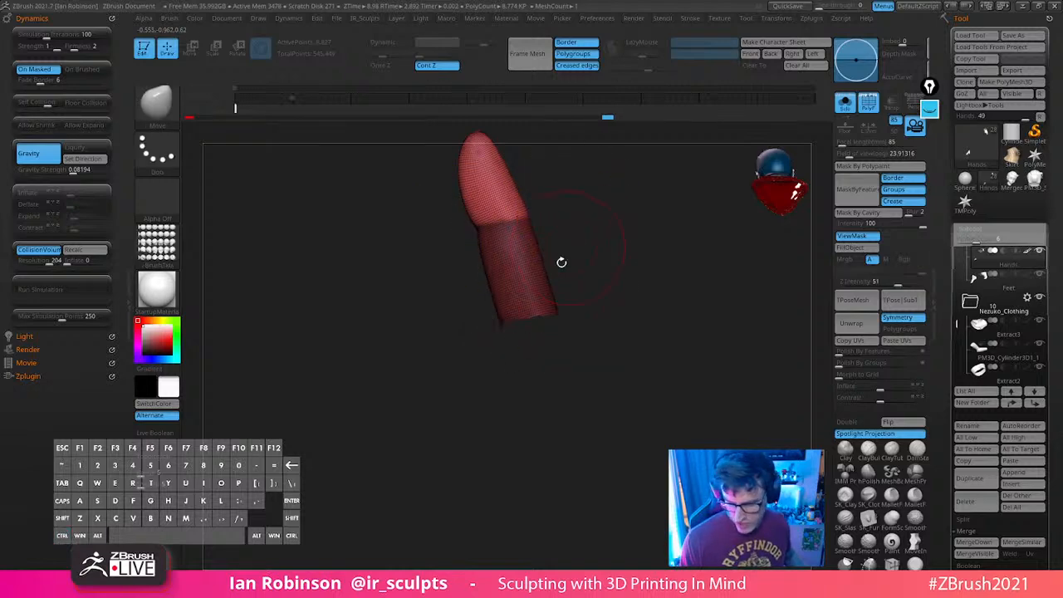
{"action": "key", "text": "ctrl+w"}
{"action": "left_click", "coordinate": [526, 268], "text": "ctrl+shift"}
{"action": "left_click", "coordinate": [581, 268], "text": "ctrl+shift"}
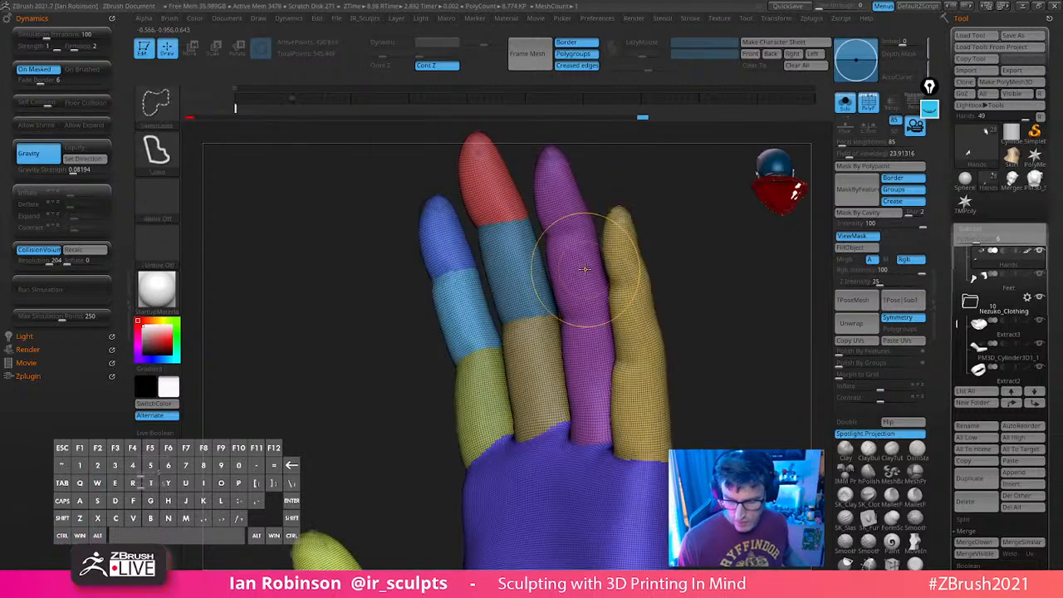
Isolate the ring finger, give its base and middle segments their own polygroups, and hide them to leave the fingertip
{"action": "left_click", "coordinate": [588, 307], "text": "ctrl+shift"}
{"action": "left_click_drag", "start_coordinate": [668, 291], "coordinate": [657, 299]}
{"action": "mouse_move", "coordinate": [560, 320]}
{"action": "left_mouse_down", "text": "ctrl"}
{"action": "mouse_move", "coordinate": [653, 482]}
{"action": "mouse_move", "coordinate": [685, 327]}
{"action": "left_mouse_up", "text": "ctrl"}
{"action": "key", "text": "space"}
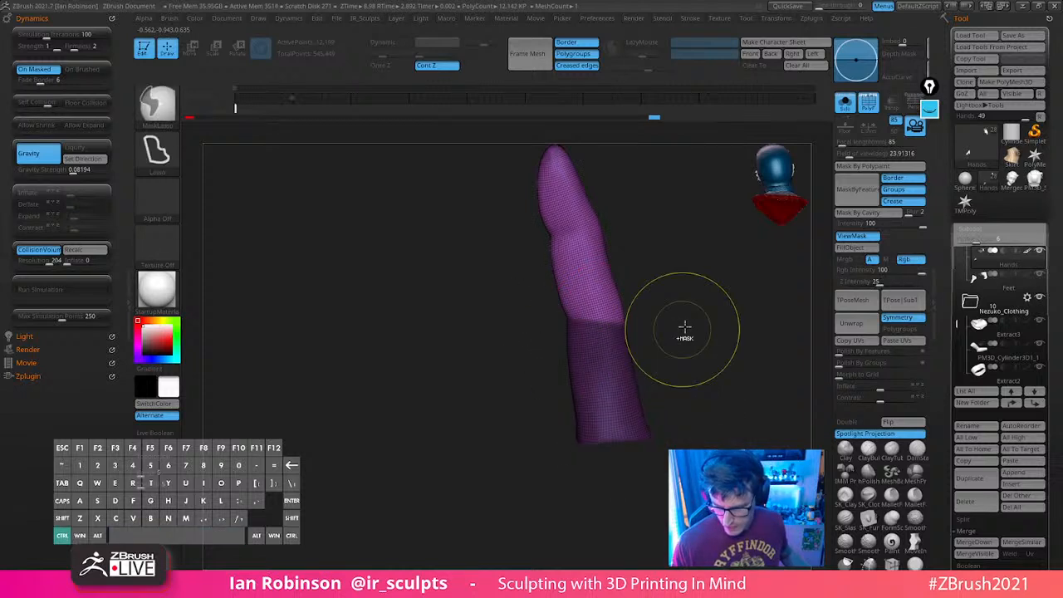
{"action": "key", "text": "ctrl+w"}
{"action": "left_click", "coordinate": [625, 341], "text": "ctrl+shift"}
{"action": "mouse_move", "coordinate": [545, 239]}
{"action": "left_mouse_down", "text": "ctrl"}
{"action": "mouse_move", "coordinate": [535, 274]}
{"action": "mouse_move", "coordinate": [663, 237]}
{"action": "left_mouse_up", "text": "ctrl"}
{"action": "key", "text": "ctrl+w"}
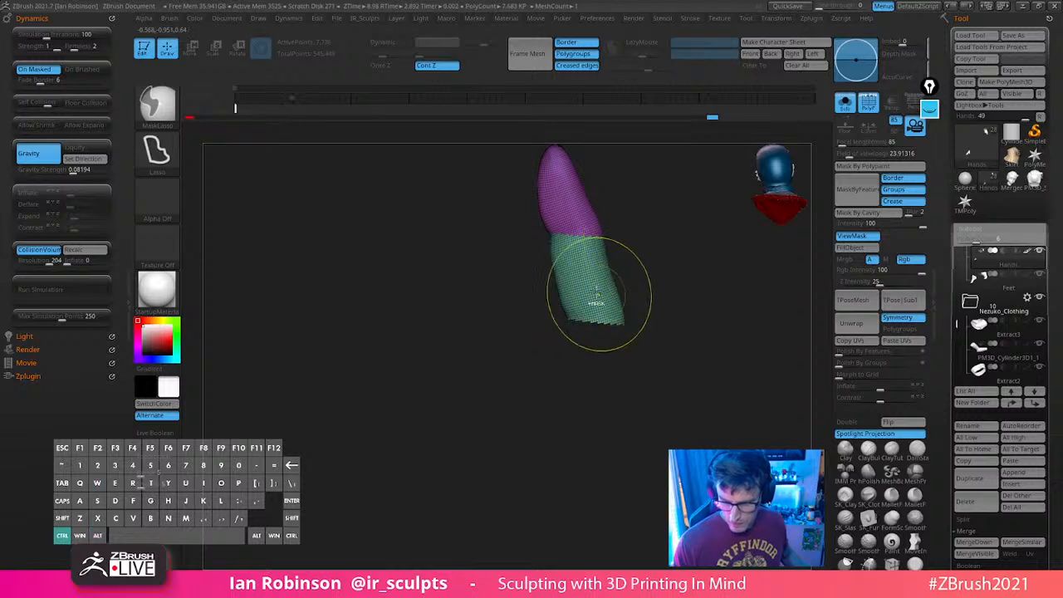
{"action": "left_click", "coordinate": [591, 285], "text": "ctrl+alt+shift"}
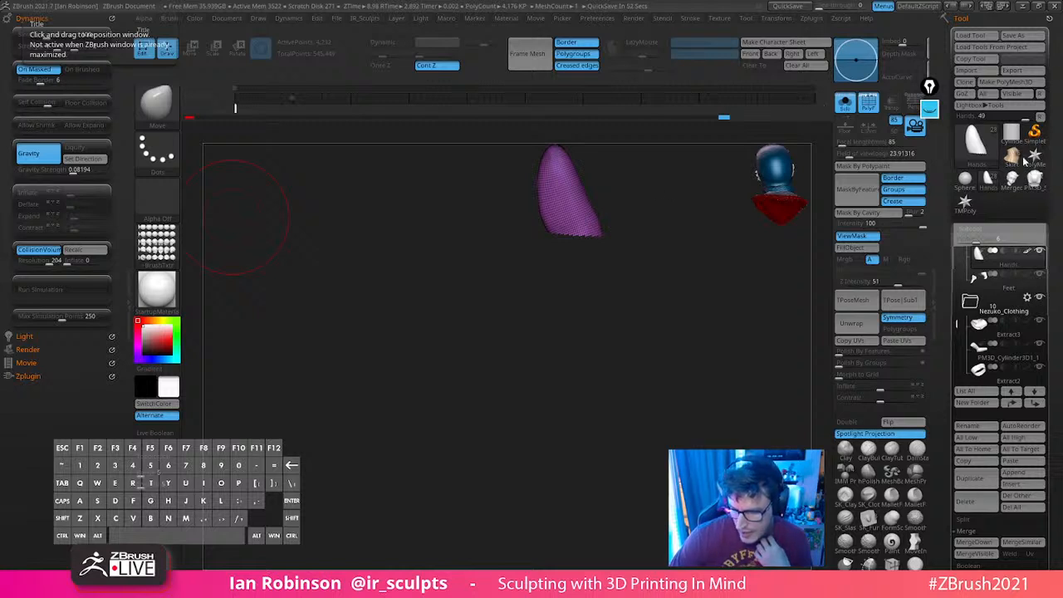
{"action": "scroll", "coordinate": [994, 167], "scroll_direction": "down", "scroll_amount": 5}
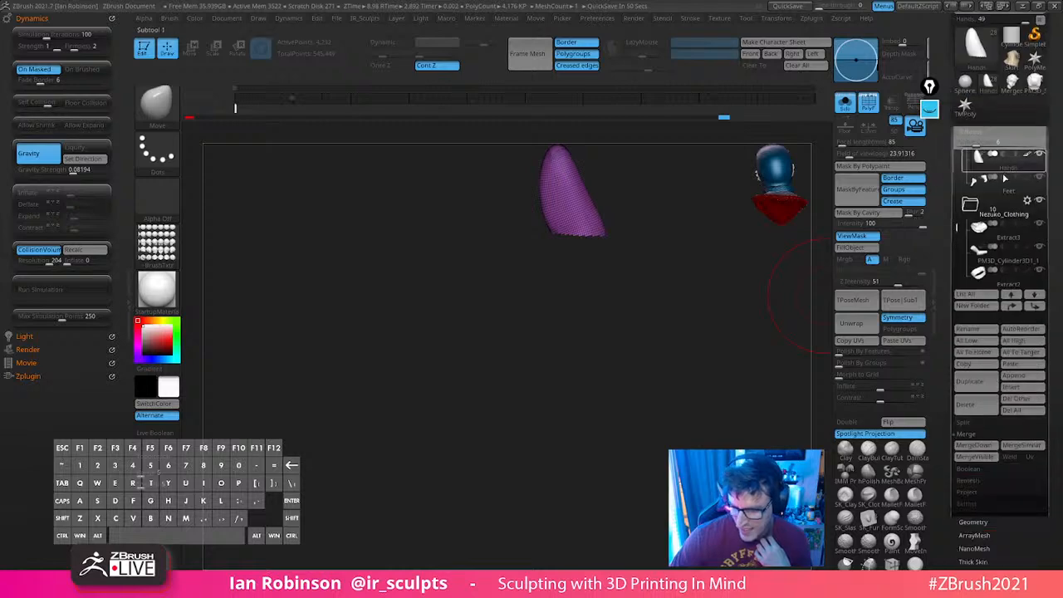
{"action": "scroll", "coordinate": [993, 166], "scroll_direction": "down", "scroll_amount": 7}
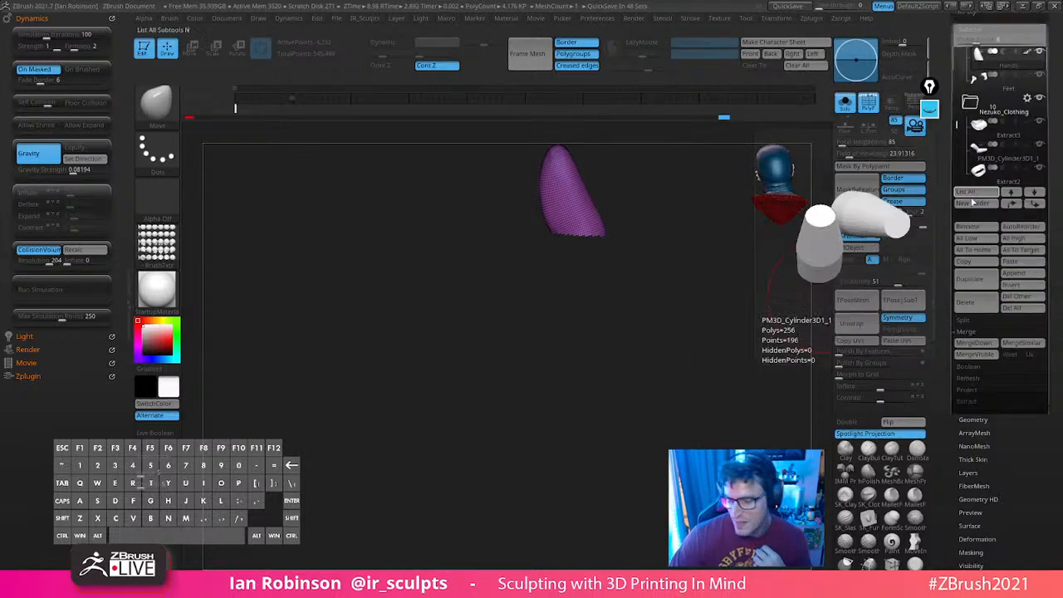
{"action": "scroll", "coordinate": [986, 205], "scroll_direction": "up", "scroll_amount": 2}
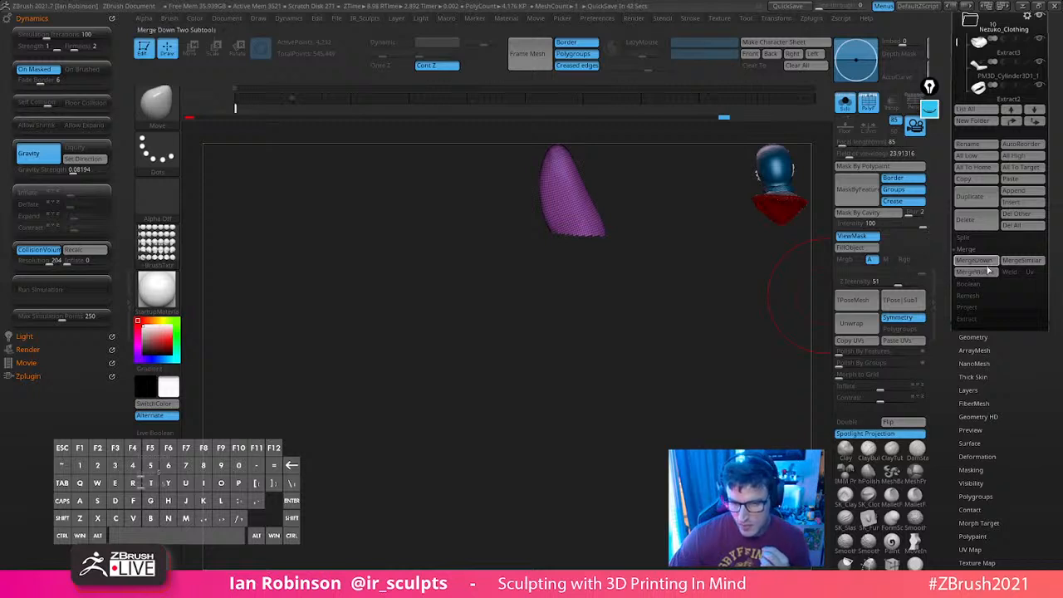
{"action": "scroll", "coordinate": [988, 270], "scroll_direction": "up", "scroll_amount": 3}
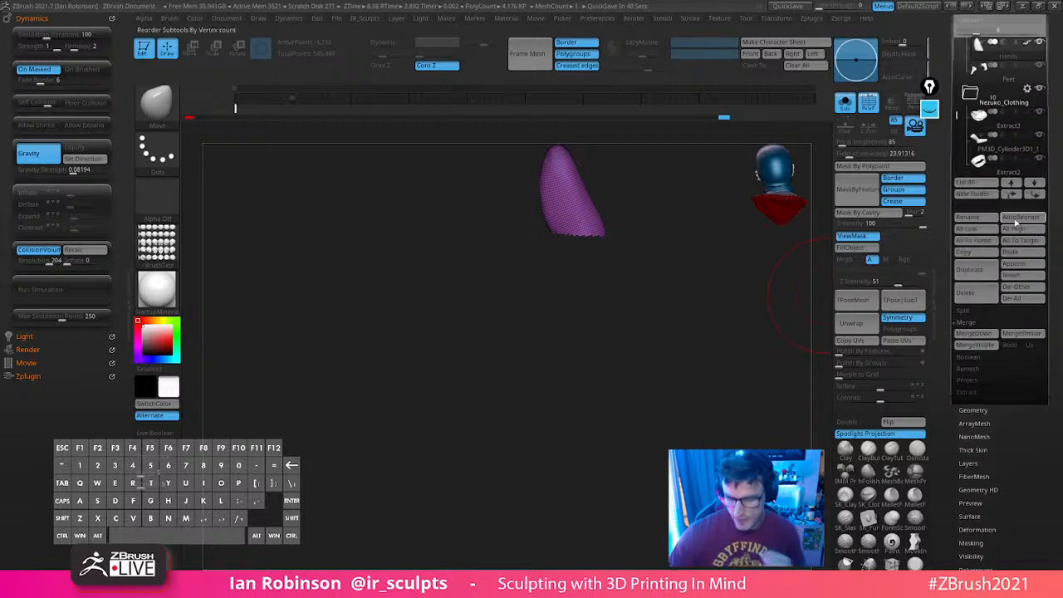
Isolate the little finger, lasso-mask its segments into three polygroups divided at the joints, and unhide the hand
{"action": "mouse_move", "coordinate": [680, 368]}
{"action": "left_mouse_down"}
{"action": "mouse_move", "coordinate": [726, 326]}
{"action": "mouse_move", "coordinate": [667, 333]}
{"action": "mouse_move", "coordinate": [670, 354]}
{"action": "left_mouse_up"}
{"action": "left_click", "coordinate": [625, 371], "text": "ctrl+shift"}
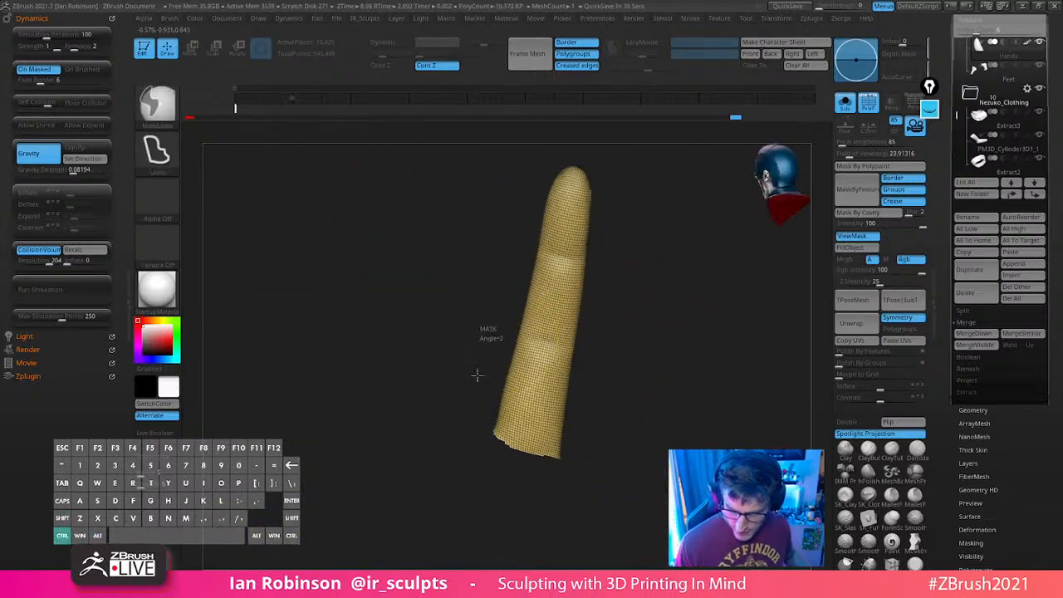
{"action": "mouse_move", "coordinate": [481, 373]}
{"action": "left_mouse_down", "text": "ctrl"}
{"action": "mouse_move", "coordinate": [626, 370]}
{"action": "mouse_move", "coordinate": [621, 360]}
{"action": "mouse_move", "coordinate": [708, 341]}
{"action": "left_mouse_up", "text": "ctrl"}
{"action": "key", "text": "ctrl+w"}
{"action": "left_click", "coordinate": [597, 334], "text": "ctrl+shift"}
{"action": "left_click_drag", "start_coordinate": [520, 275], "coordinate": [674, 277], "text": "ctrl"}
{"action": "mouse_move", "coordinate": [565, 288]}
{"action": "left_mouse_down", "text": "ctrl"}
{"action": "mouse_move", "coordinate": [640, 334]}
{"action": "mouse_move", "coordinate": [660, 255]}
{"action": "mouse_move", "coordinate": [656, 266]}
{"action": "left_mouse_up", "text": "ctrl"}
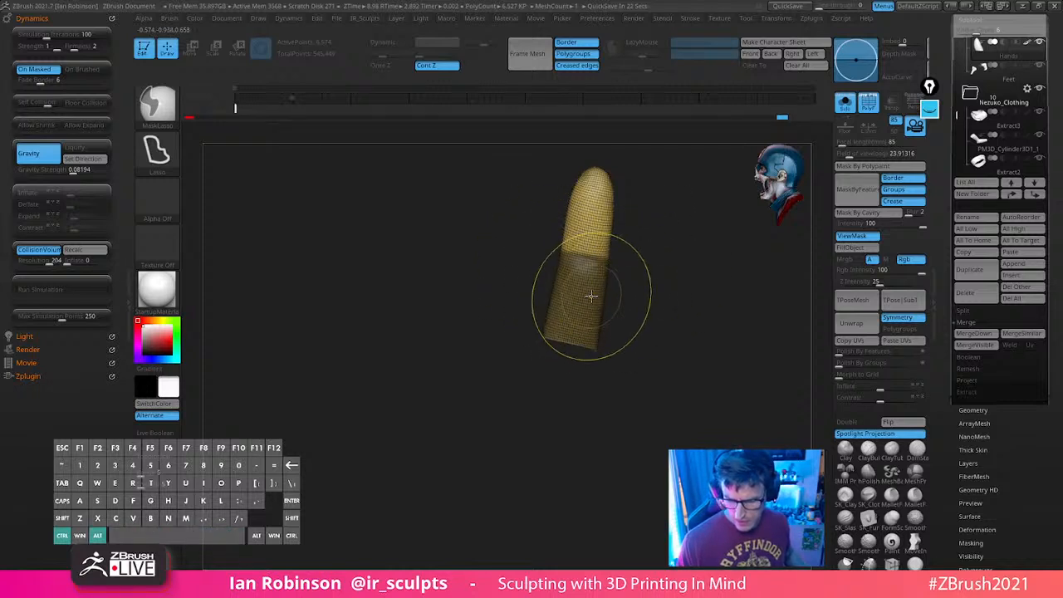
{"action": "key", "text": "ctrl+w"}
{"action": "left_click", "coordinate": [600, 313], "text": "ctrl+shift"}
{"action": "left_click", "coordinate": [667, 313], "text": "ctrl+shift"}
Isolate the thumb, split it at its joint into two polygroups, and show the full hand
{"action": "mouse_move", "coordinate": [726, 310]}
{"action": "left_mouse_down", "text": "alt"}
{"action": "mouse_move", "coordinate": [705, 245]}
{"action": "mouse_move", "coordinate": [563, 340]}
{"action": "left_mouse_up", "text": "alt"}
{"action": "mouse_move", "coordinate": [408, 387]}
{"action": "left_mouse_down", "text": "alt"}
{"action": "mouse_move", "coordinate": [417, 399]}
{"action": "mouse_move", "coordinate": [426, 349]}
{"action": "left_mouse_up", "text": "alt"}
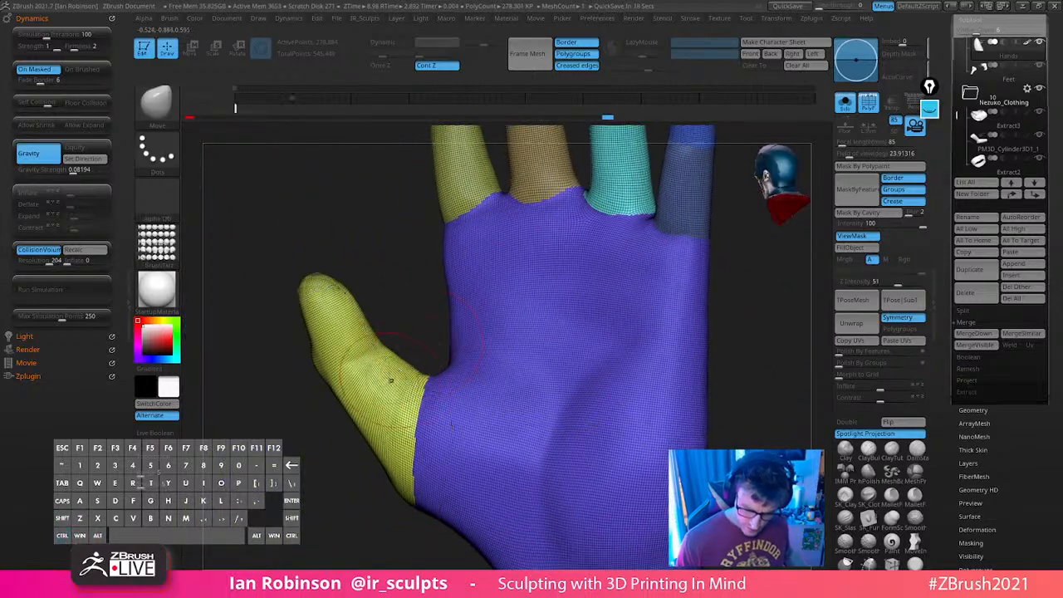
{"action": "left_click", "coordinate": [391, 376], "text": "ctrl+shift"}
{"action": "mouse_move", "coordinate": [339, 364]}
{"action": "left_mouse_down", "text": "ctrl"}
{"action": "mouse_move", "coordinate": [413, 539]}
{"action": "mouse_move", "coordinate": [507, 347]}
{"action": "mouse_move", "coordinate": [403, 347]}
{"action": "mouse_move", "coordinate": [468, 318]}
{"action": "mouse_move", "coordinate": [456, 302]}
{"action": "mouse_move", "coordinate": [473, 197]}
{"action": "mouse_move", "coordinate": [698, 316]}
{"action": "mouse_move", "coordinate": [648, 356]}
{"action": "mouse_move", "coordinate": [662, 360]}
{"action": "mouse_move", "coordinate": [644, 336]}
{"action": "left_mouse_up", "text": "ctrl"}
{"action": "key", "text": "ctrl+w"}
{"action": "left_click", "coordinate": [478, 323], "text": "ctrl+shift"}
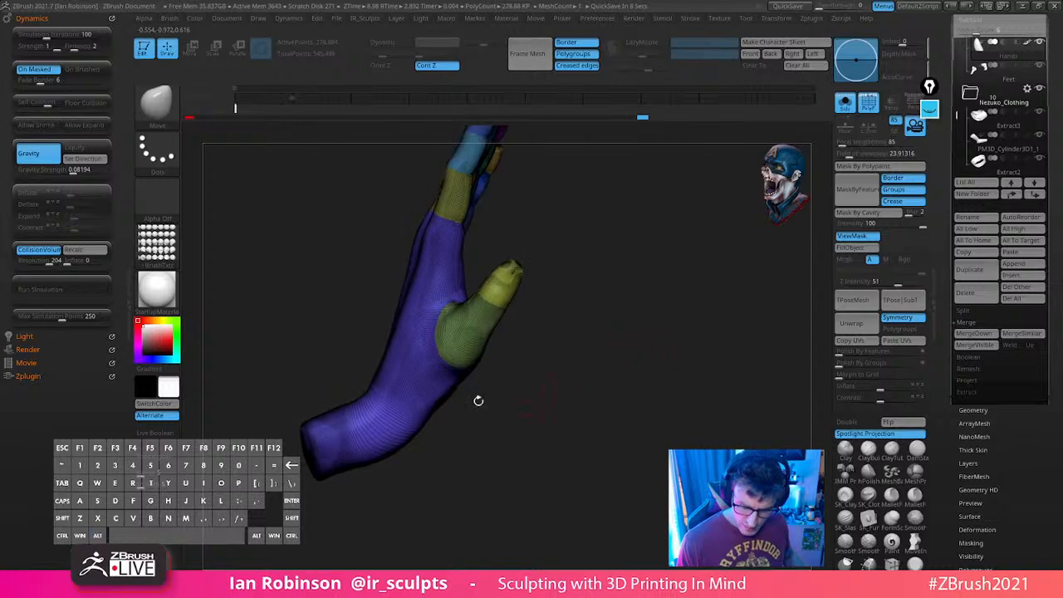
Lasso-mask the wrist and forearm below the palm and turn that area into its own polygroup
{"action": "mouse_move", "coordinate": [369, 406]}
{"action": "left_mouse_down", "text": "ctrl"}
{"action": "mouse_move", "coordinate": [274, 457]}
{"action": "mouse_move", "coordinate": [449, 457]}
{"action": "mouse_move", "coordinate": [432, 462]}
{"action": "left_mouse_up", "text": "ctrl"}
{"action": "mouse_move", "coordinate": [490, 403]}
{"action": "left_mouse_down"}
{"action": "mouse_move", "coordinate": [546, 391]}
{"action": "mouse_move", "coordinate": [593, 352]}
{"action": "mouse_move", "coordinate": [593, 371]}
{"action": "left_mouse_up"}
{"action": "key", "text": "ctrl+z"}
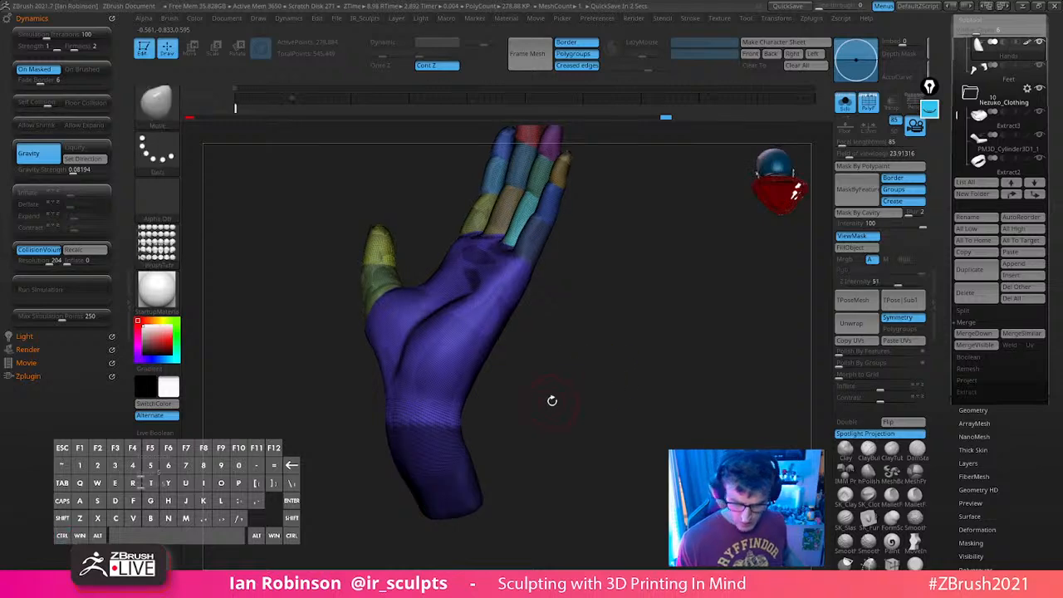
{"action": "left_click_drag", "start_coordinate": [534, 431], "coordinate": [537, 465], "text": "ctrl"}
{"action": "left_click_drag", "start_coordinate": [496, 422], "coordinate": [541, 410]}
{"action": "mouse_move", "coordinate": [353, 411]}
{"action": "left_mouse_down", "text": "ctrl"}
{"action": "mouse_move", "coordinate": [544, 421]}
{"action": "mouse_move", "coordinate": [565, 404]}
{"action": "mouse_move", "coordinate": [551, 422]}
{"action": "mouse_move", "coordinate": [440, 392]}
{"action": "mouse_move", "coordinate": [618, 432]}
{"action": "left_mouse_up", "text": "ctrl"}
{"action": "key", "text": "space"}
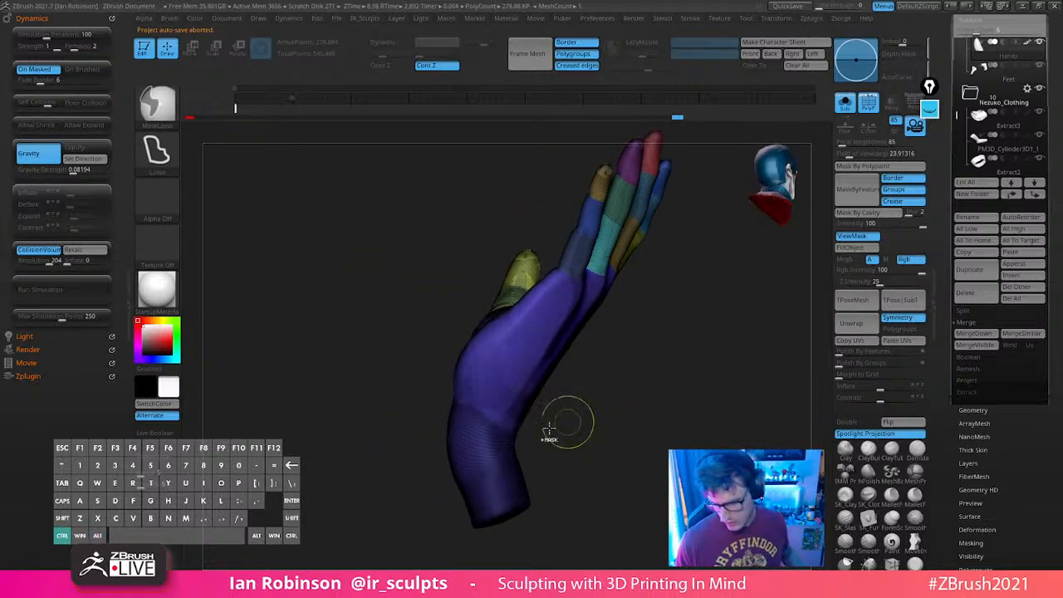
{"action": "mouse_move", "coordinate": [519, 435]}
{"action": "left_mouse_down", "text": "ctrl"}
{"action": "mouse_move", "coordinate": [463, 470]}
{"action": "mouse_move", "coordinate": [554, 496]}
{"action": "mouse_move", "coordinate": [571, 477]}
{"action": "left_mouse_up", "text": "ctrl"}
{"action": "key", "text": "ctrl+w"}
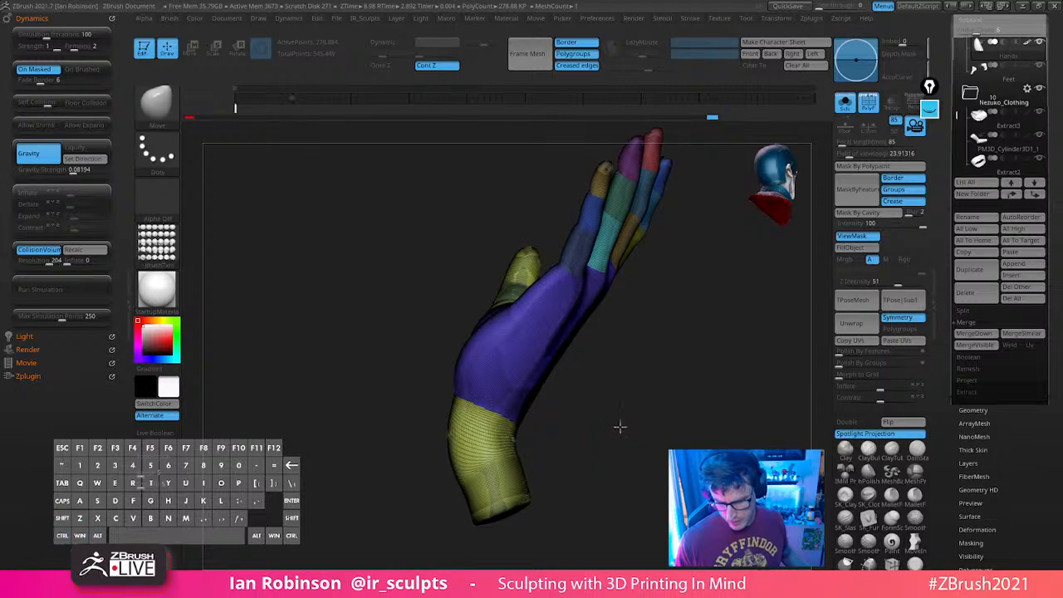
Hide and delete the hand without finger polygroups, and turn off the polyframe display on the remaining hand
{"action": "mouse_move", "coordinate": [620, 427]}
{"action": "left_mouse_down"}
{"action": "mouse_move", "coordinate": [670, 446]}
{"action": "mouse_move", "coordinate": [662, 476]}
{"action": "mouse_move", "coordinate": [659, 384]}
{"action": "mouse_move", "coordinate": [682, 316]}
{"action": "mouse_move", "coordinate": [648, 334]}
{"action": "mouse_move", "coordinate": [672, 409]}
{"action": "mouse_move", "coordinate": [629, 438]}
{"action": "mouse_move", "coordinate": [669, 449]}
{"action": "left_mouse_up"}
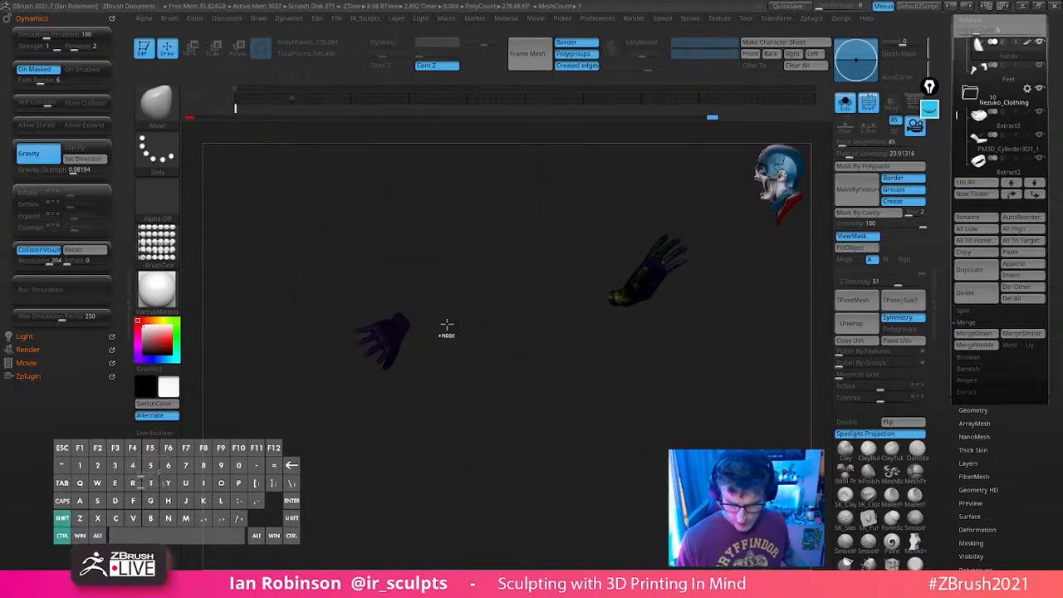
{"action": "mouse_move", "coordinate": [436, 251]}
{"action": "left_mouse_down", "text": "ctrl+alt+shift"}
{"action": "mouse_move", "coordinate": [454, 402]}
{"action": "mouse_move", "coordinate": [456, 386]}
{"action": "left_mouse_up", "text": "ctrl+alt+shift"}
{"action": "left_click_drag", "start_coordinate": [555, 334], "coordinate": [682, 410]}
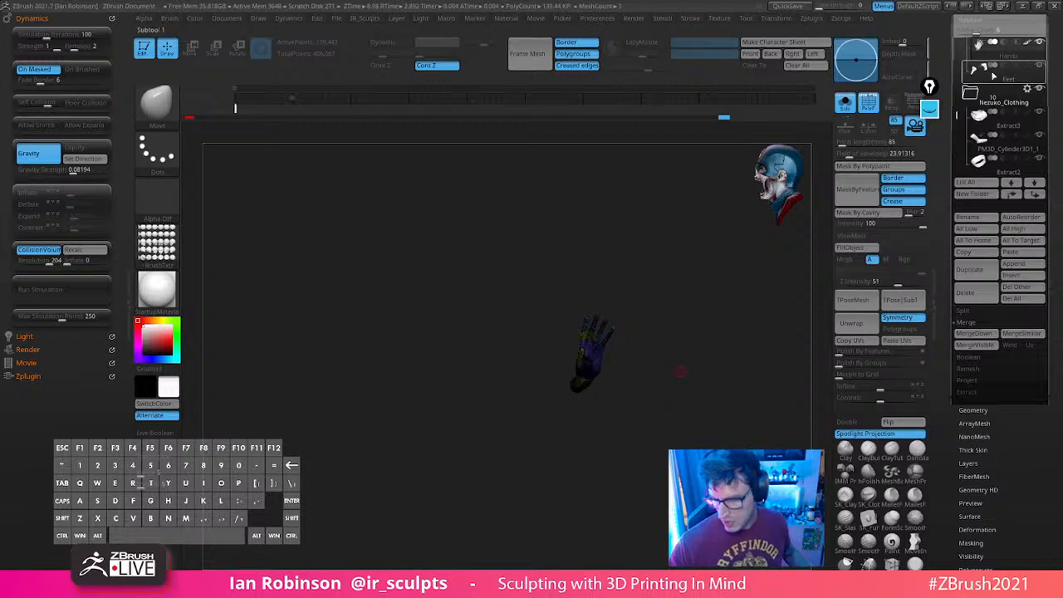
{"action": "key", "text": "shift+f"}
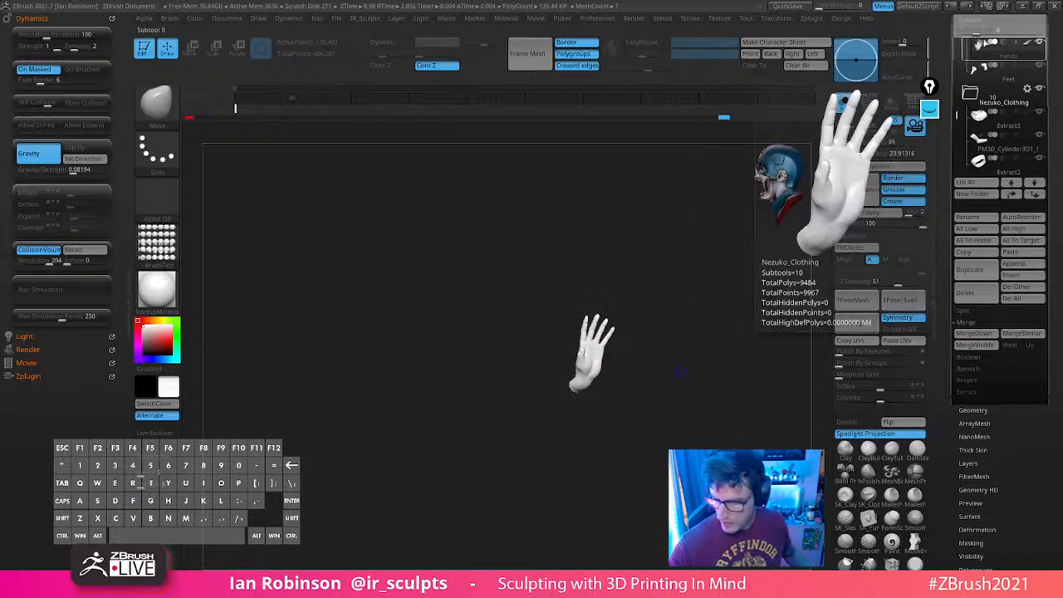
Open the Stager options in the hand's geometry settings
{"action": "left_click", "coordinate": [978, 21]}
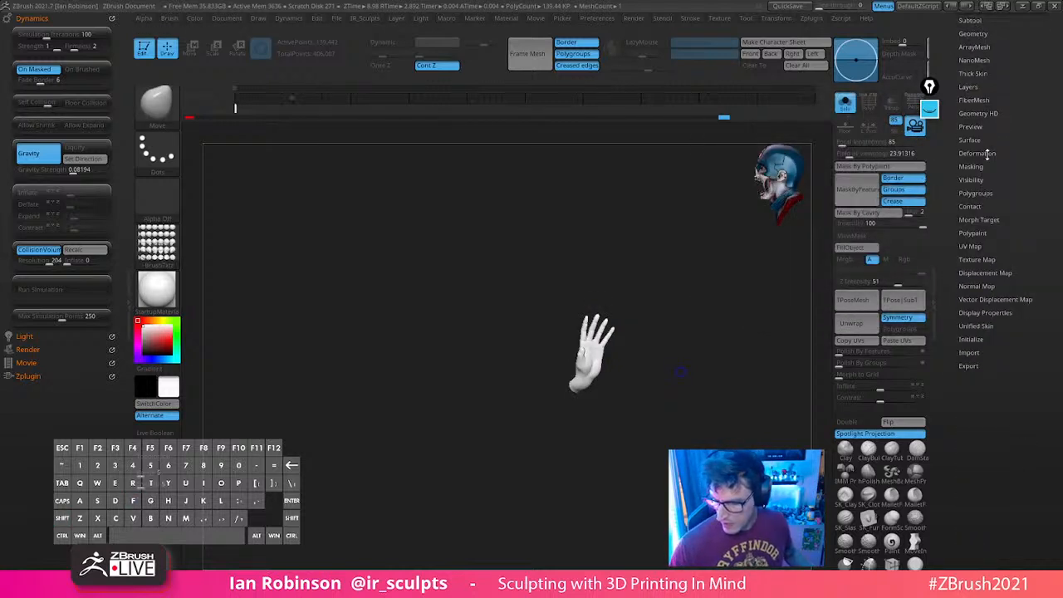
{"action": "left_click", "coordinate": [978, 34]}
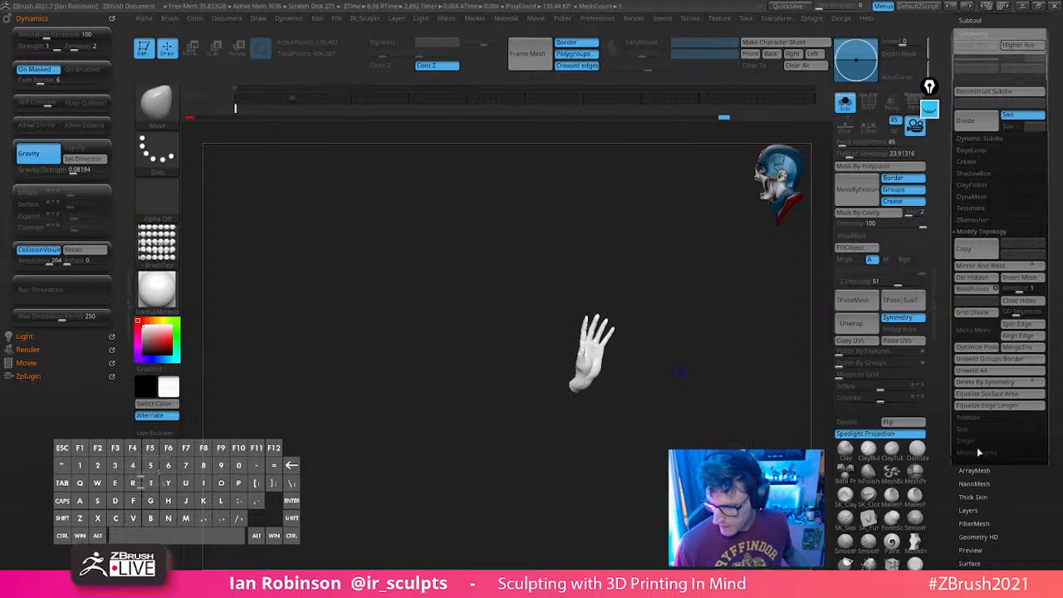
{"action": "left_click", "coordinate": [978, 444]}
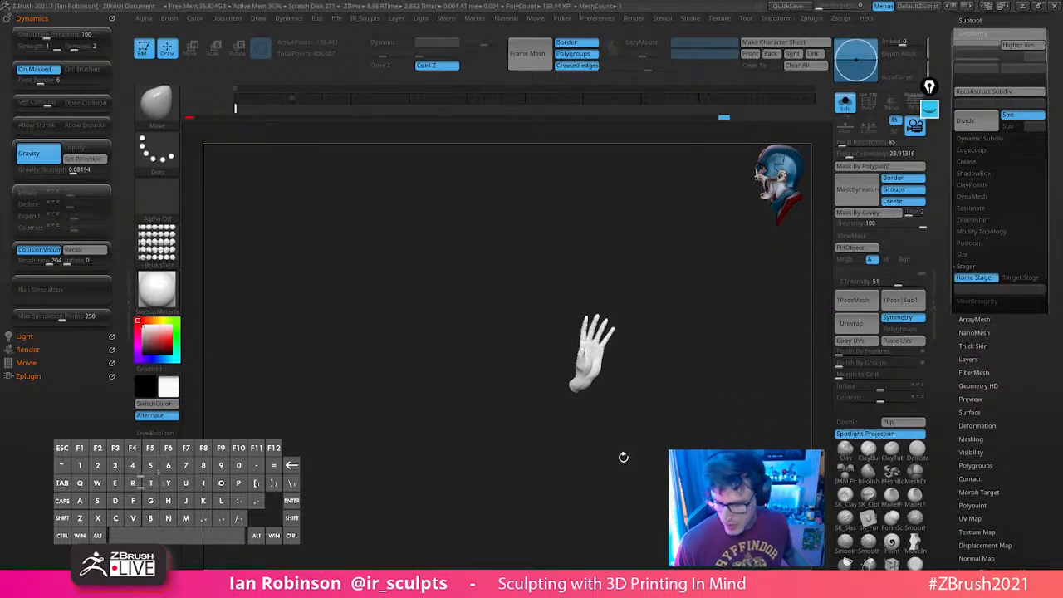
Reset the gizmo's orientation, centre it on the isolated hand, and move the hand to the world origin
{"action": "left_click", "coordinate": [591, 288]}
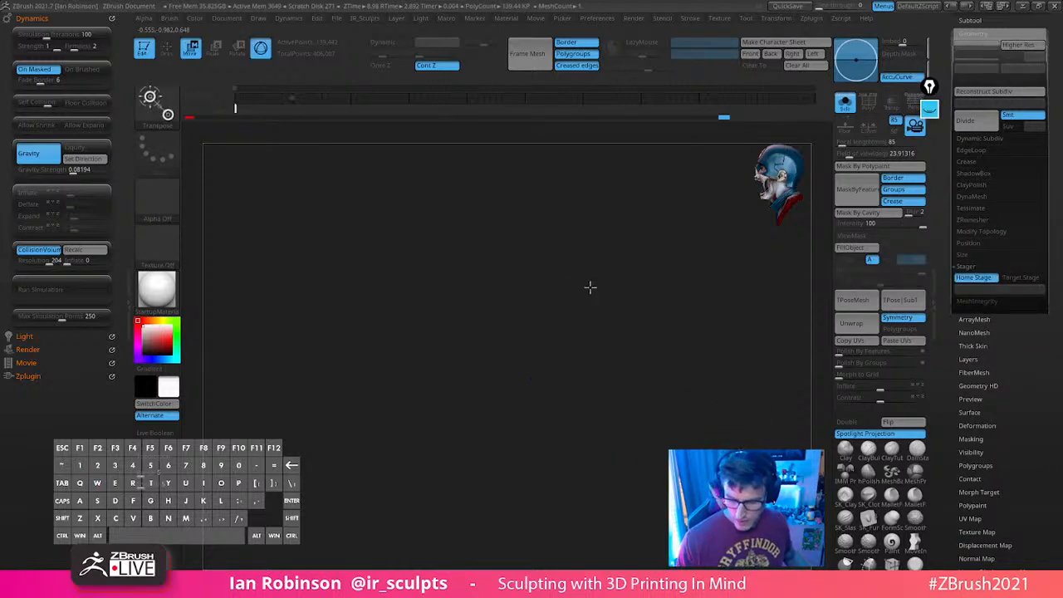
{"action": "key", "text": "f"}
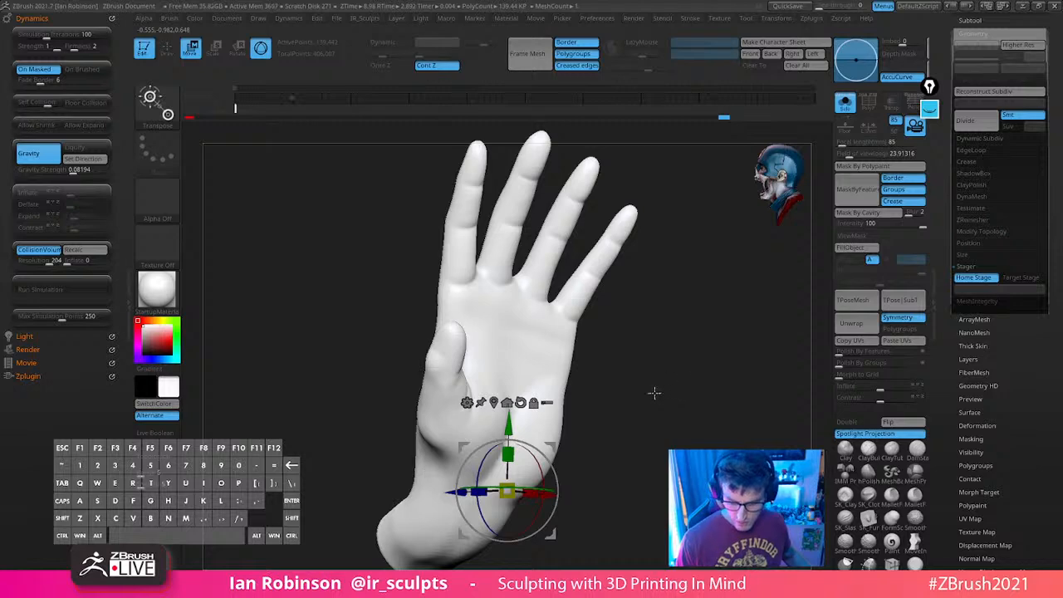
{"action": "left_click", "coordinate": [520, 403], "text": "alt"}
{"action": "left_click", "coordinate": [495, 402], "text": "alt"}
{"action": "left_click", "coordinate": [507, 269]}
Rotate the hand in the front view so it stands upright with its palm facing the viewer
{"action": "key", "text": "shift"}
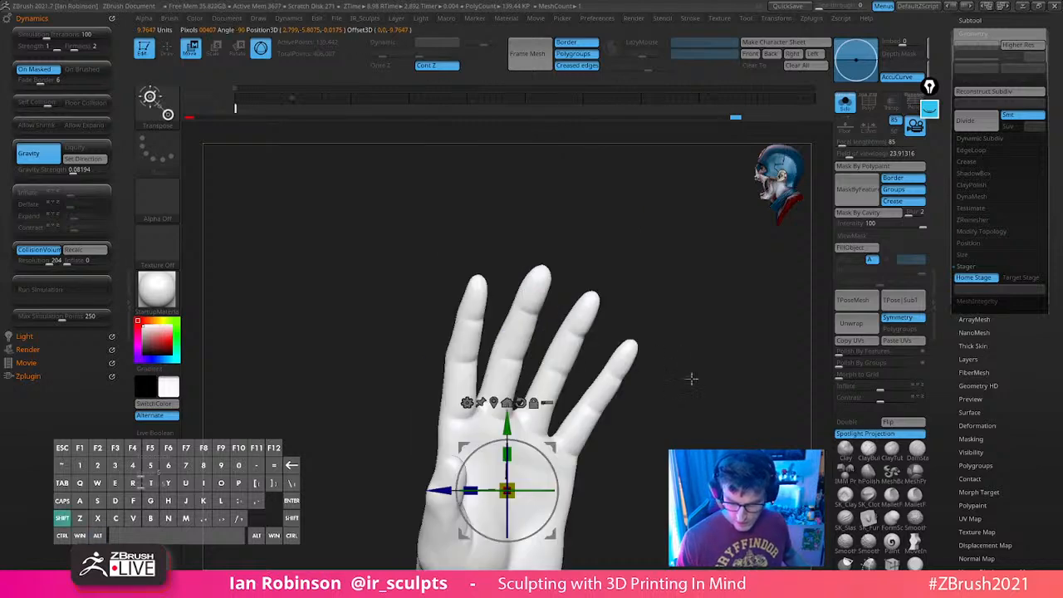
{"action": "left_click_drag", "start_coordinate": [696, 390], "coordinate": [729, 382]}
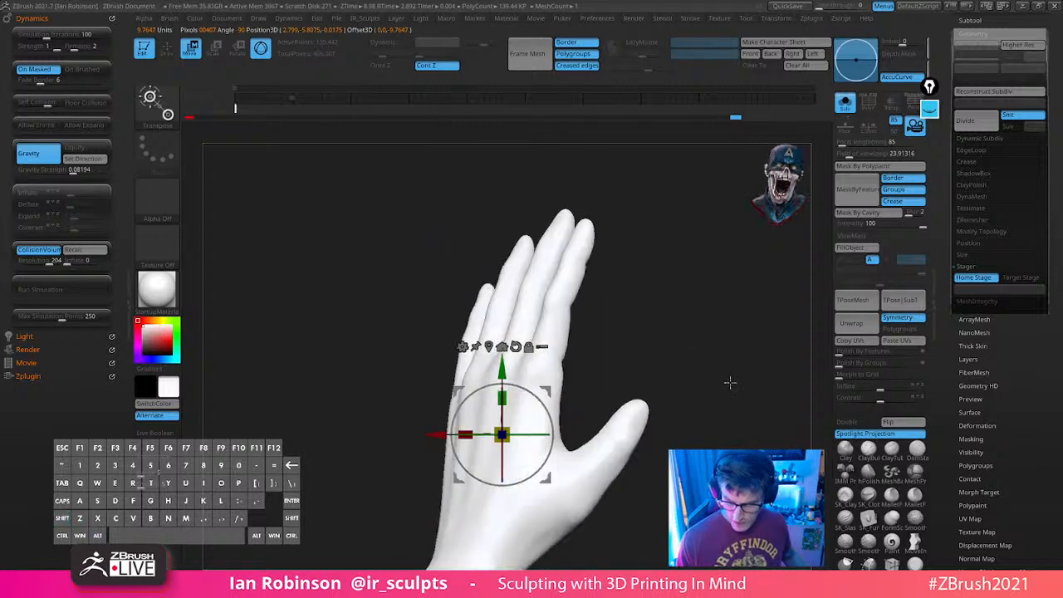
{"action": "left_click_drag", "start_coordinate": [528, 433], "coordinate": [417, 466], "text": "shift"}
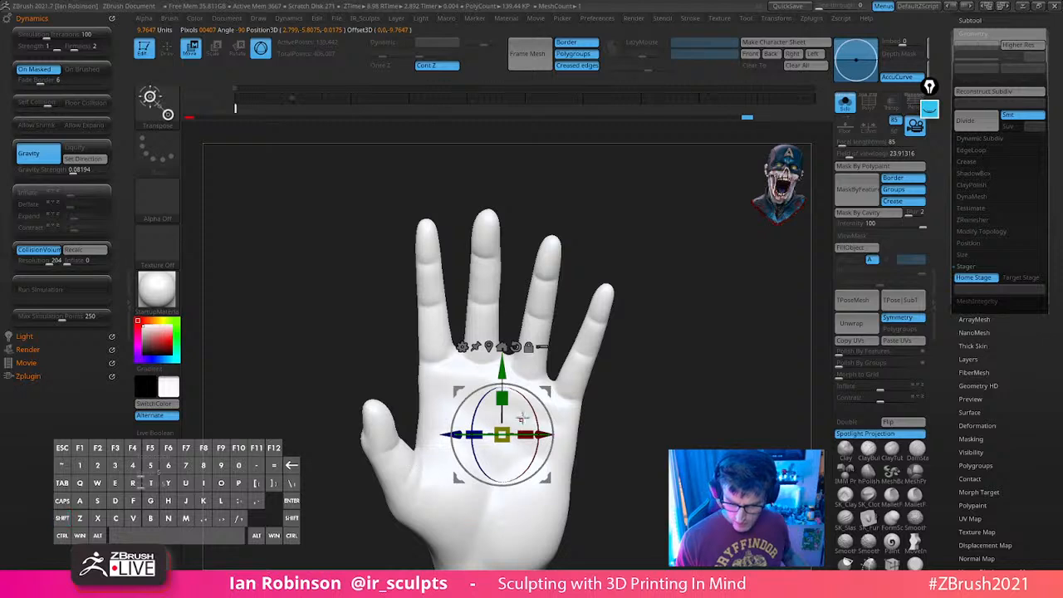
{"action": "left_click_drag", "start_coordinate": [524, 383], "coordinate": [541, 377]}
Recentre the gizmo, move the rotated hand back to the world origin, and set that position as its Stager target stage
{"action": "left_click", "coordinate": [519, 355], "text": "alt"}
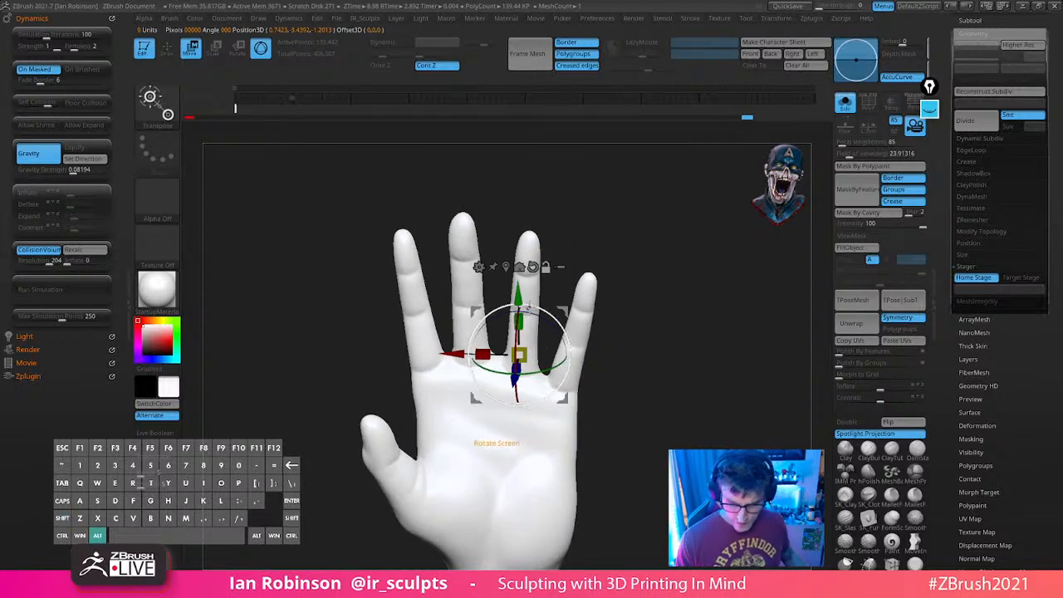
{"action": "left_click", "coordinate": [530, 268], "text": "alt"}
{"action": "left_click", "coordinate": [505, 268], "text": "alt"}
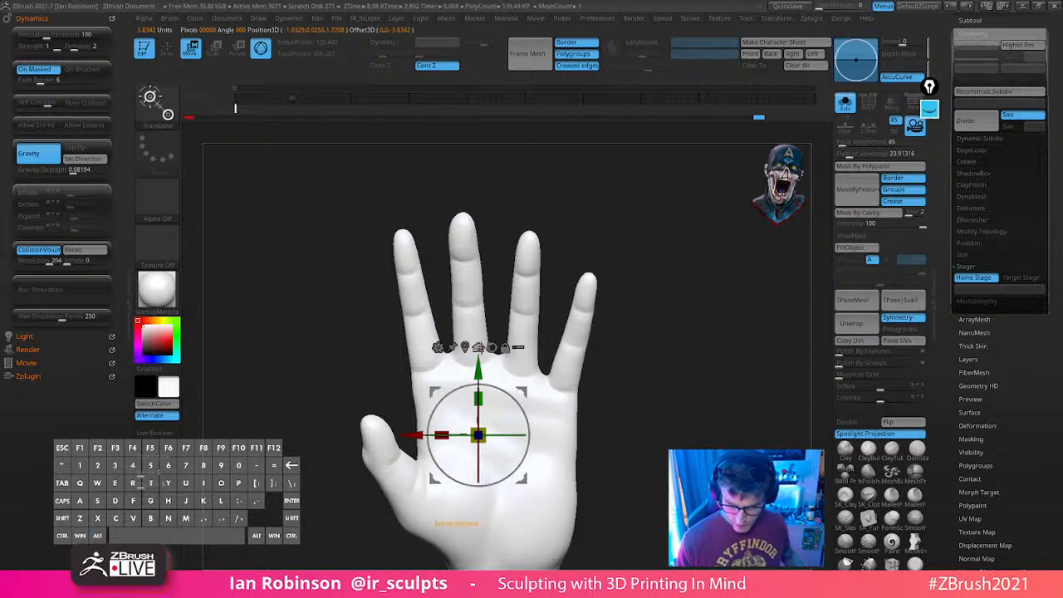
{"action": "left_click", "coordinate": [479, 348]}
{"action": "key", "text": "q"}
{"action": "left_click", "coordinate": [1020, 278]}
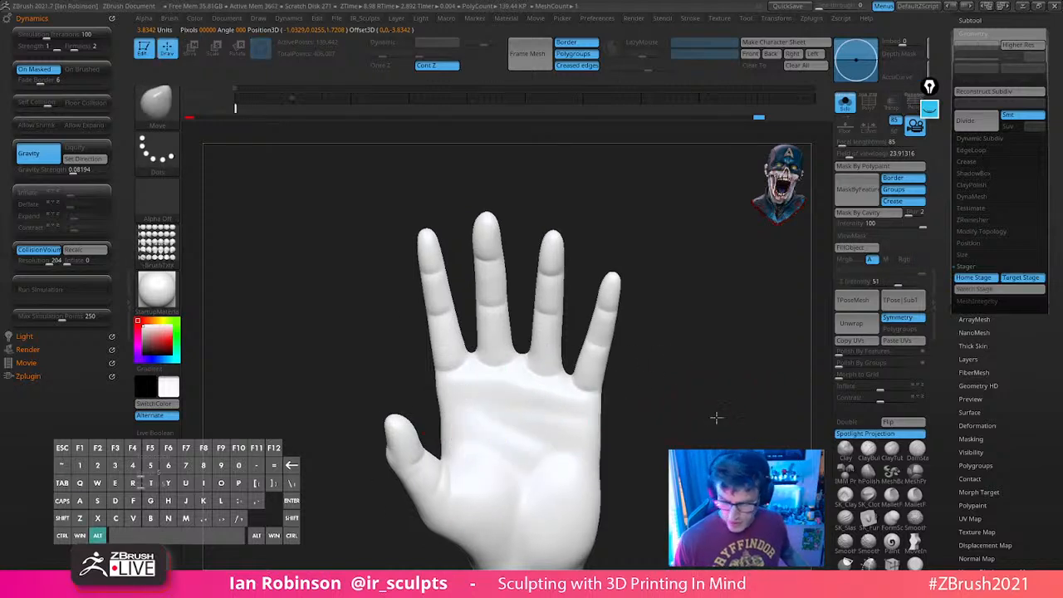
Show the full sculpt to check the hand's placement among the figures, and isolate the hand again
{"action": "left_click_drag", "start_coordinate": [716, 418], "coordinate": [585, 233], "text": "alt"}
{"action": "left_click", "coordinate": [846, 103]}
{"action": "left_click_drag", "start_coordinate": [747, 236], "coordinate": [771, 390], "text": "alt"}
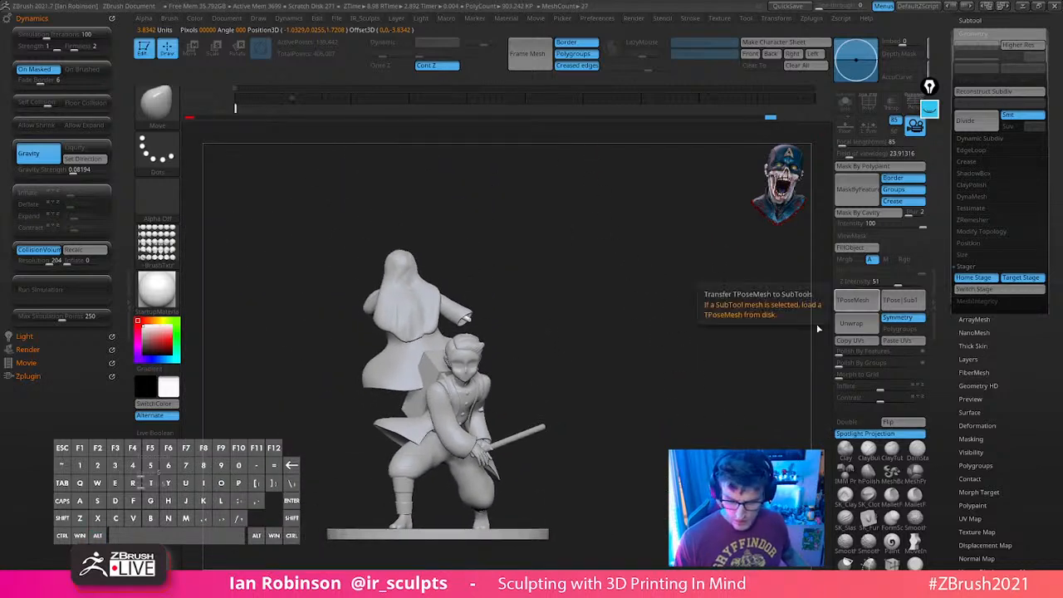
{"action": "left_click_drag", "start_coordinate": [599, 359], "coordinate": [688, 391]}
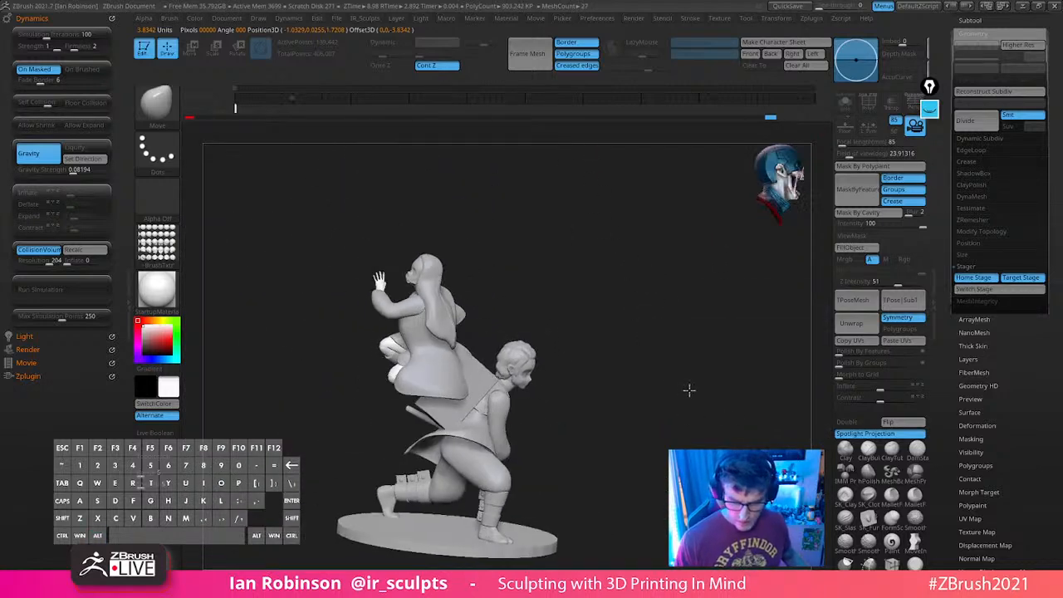
{"action": "left_click", "coordinate": [845, 103]}
{"action": "left_click_drag", "start_coordinate": [657, 233], "coordinate": [672, 333]}
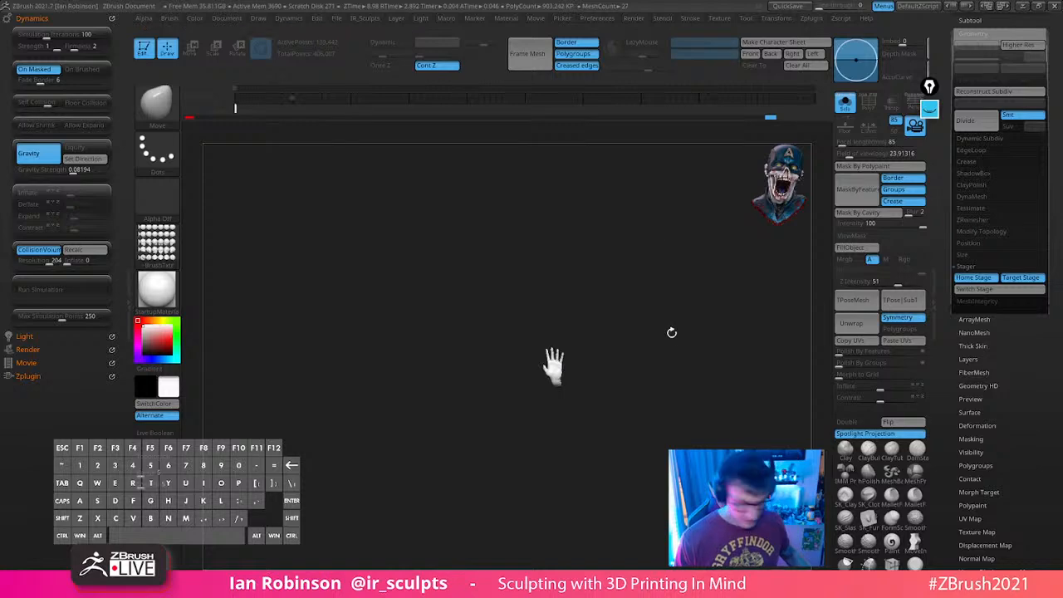
Display the hand's polyframe and smooth its polygroup borders with Polish By Features
{"action": "key", "text": "f"}
{"action": "key", "text": "shift+f"}
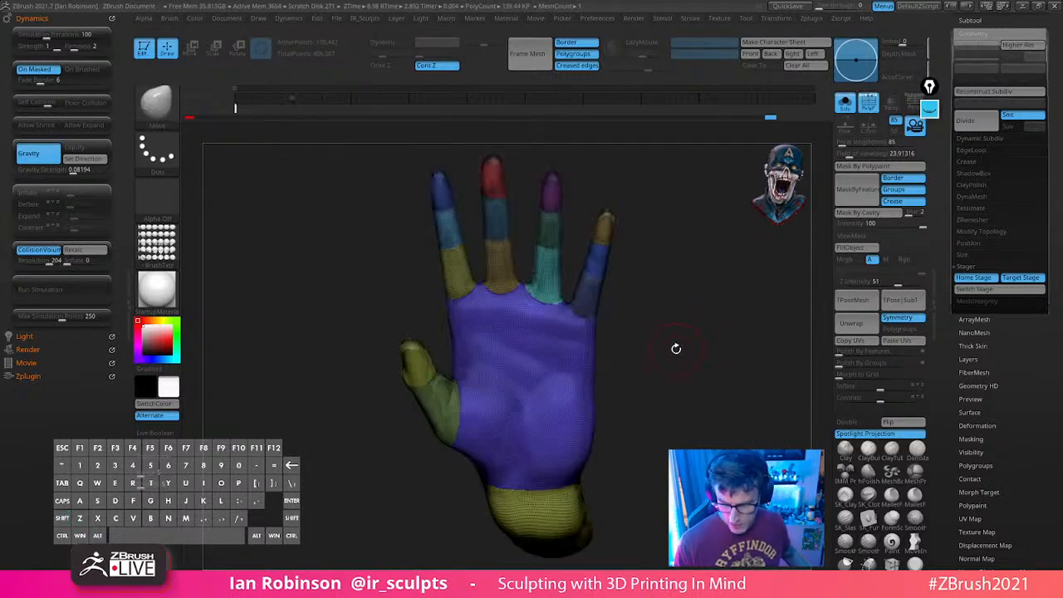
{"action": "key", "text": "shift+f"}
{"action": "key", "text": "shift+f"}
{"action": "left_click_drag", "start_coordinate": [708, 331], "coordinate": [715, 499], "text": "alt"}
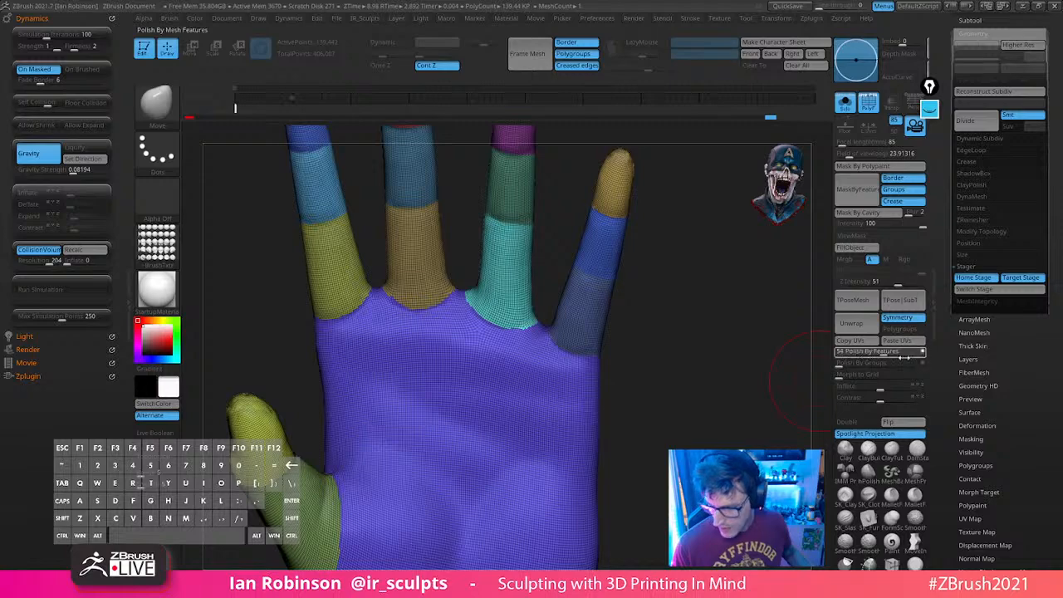
{"action": "key", "text": "s"}
{"action": "mouse_move", "coordinate": [665, 339]}
{"action": "left_mouse_down"}
{"action": "mouse_move", "coordinate": [634, 344]}
{"action": "mouse_move", "coordinate": [715, 363]}
{"action": "mouse_move", "coordinate": [712, 346]}
{"action": "mouse_move", "coordinate": [696, 343]}
{"action": "left_mouse_up"}
ZRemesh the hand with Keep Groups and Keep Creases on, minimum group smoothing, and a target polygon count of 10
{"action": "key", "text": "1"}
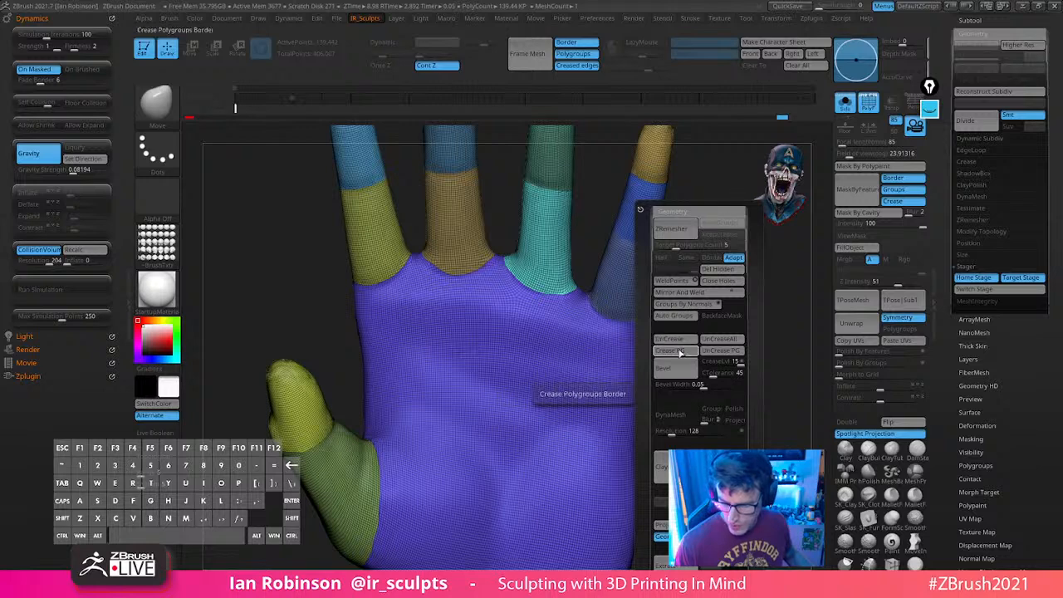
{"action": "left_click", "coordinate": [732, 237]}
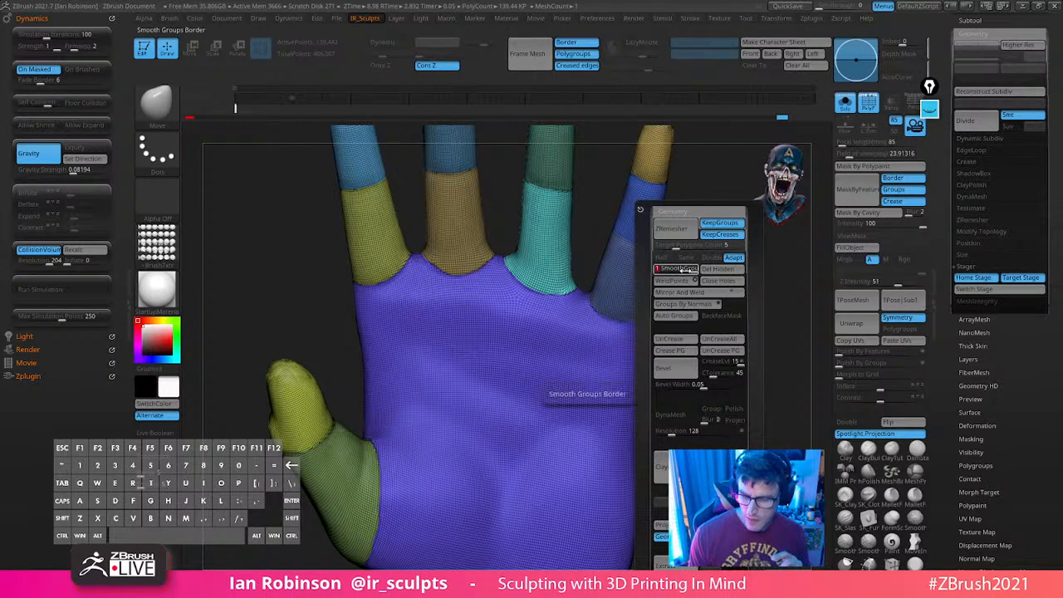
{"action": "left_click_drag", "start_coordinate": [688, 270], "coordinate": [646, 279]}
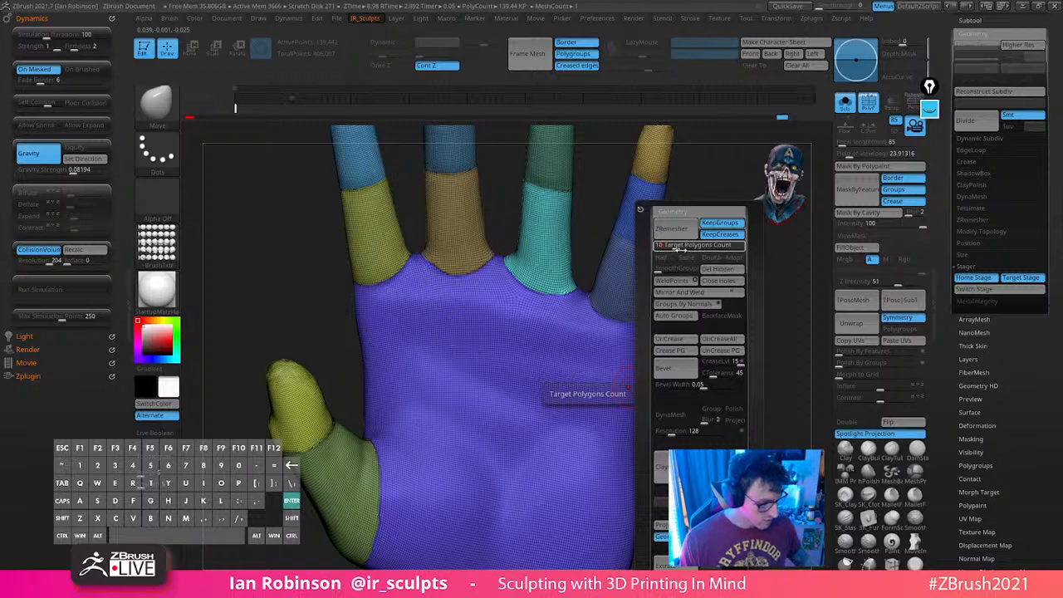
{"action": "key", "text": "1"}
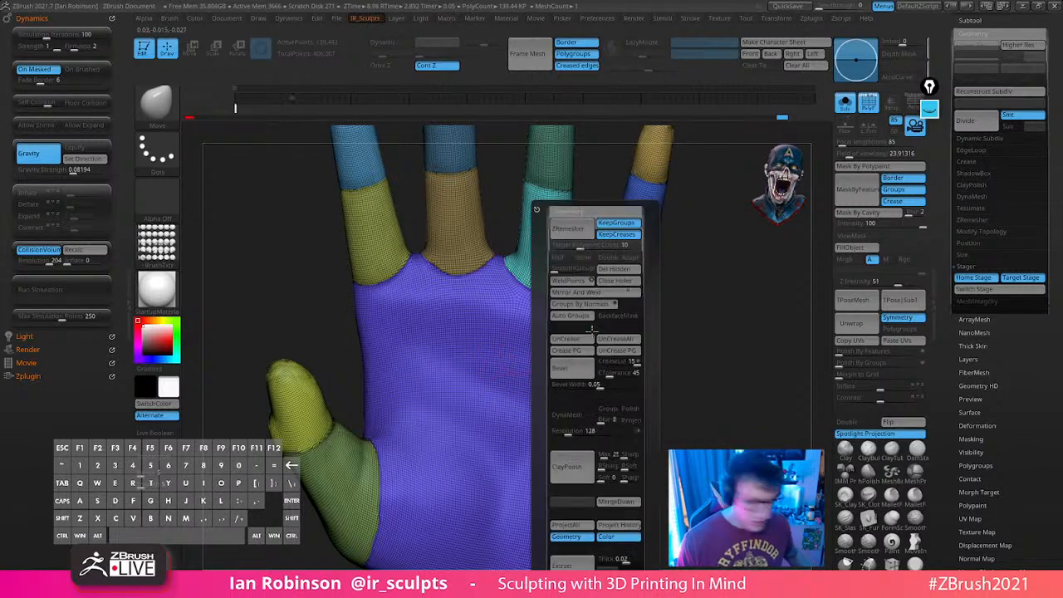
{"action": "left_click", "coordinate": [577, 235]}
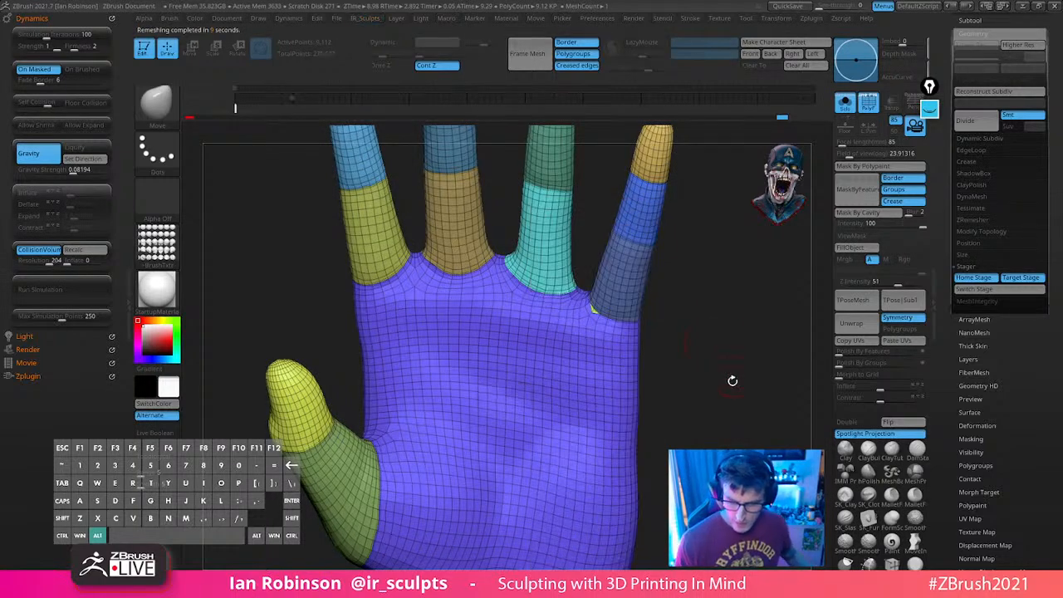
Compare the hand's mesh before and after remeshing, looking closely at the finger bases
{"action": "left_click_drag", "start_coordinate": [795, 379], "coordinate": [707, 380]}
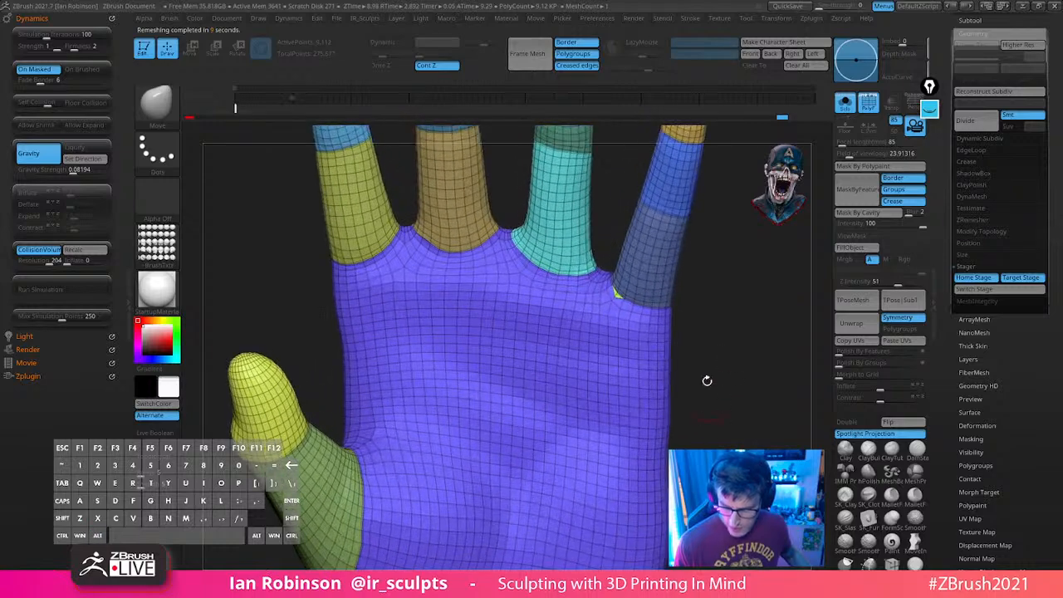
{"action": "key", "text": "ctrl+z"}
{"action": "key", "text": "ctrl+shift+z"}
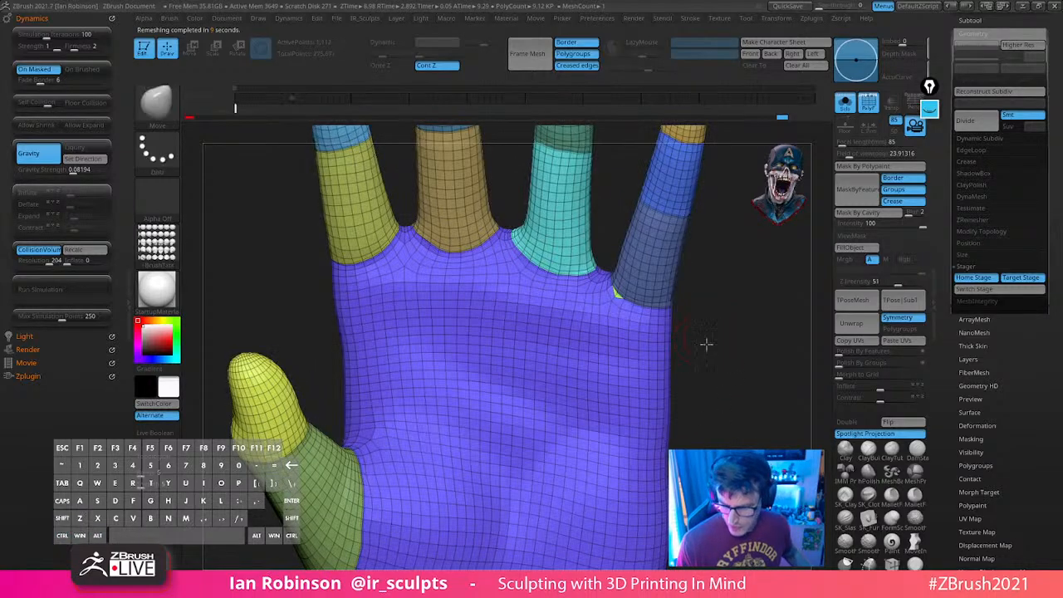
{"action": "key", "text": "ctrl+z"}
{"action": "key", "text": "ctrl+shift+z"}
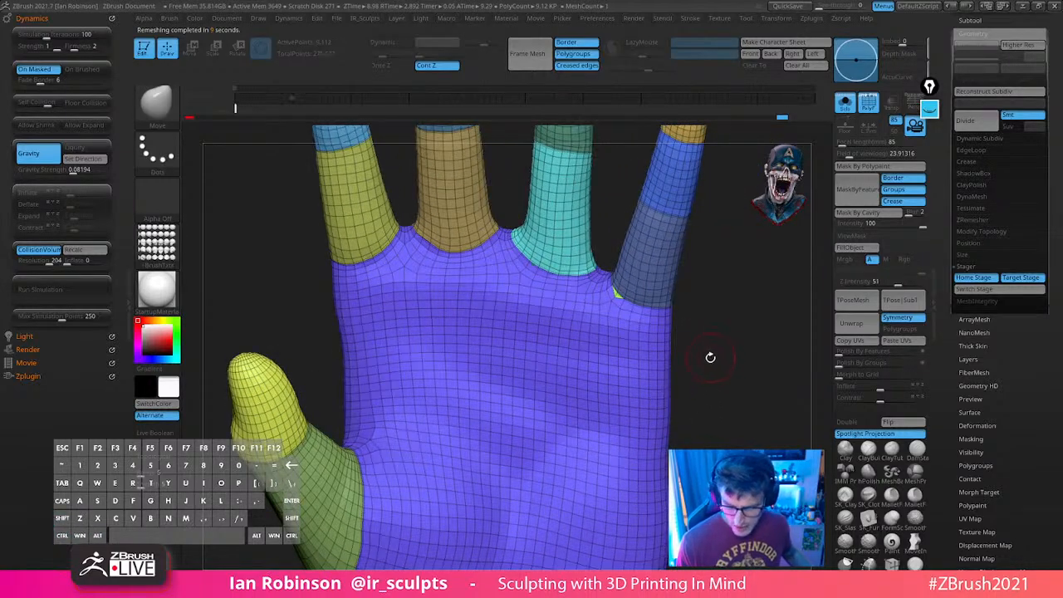
Isolate the palm together with the stray faces at the little finger's base and merge them into one polygroup
{"action": "key", "text": "space"}
{"action": "left_click", "coordinate": [623, 299], "text": "ctrl+shift"}
{"action": "key", "text": "ctrl+z"}
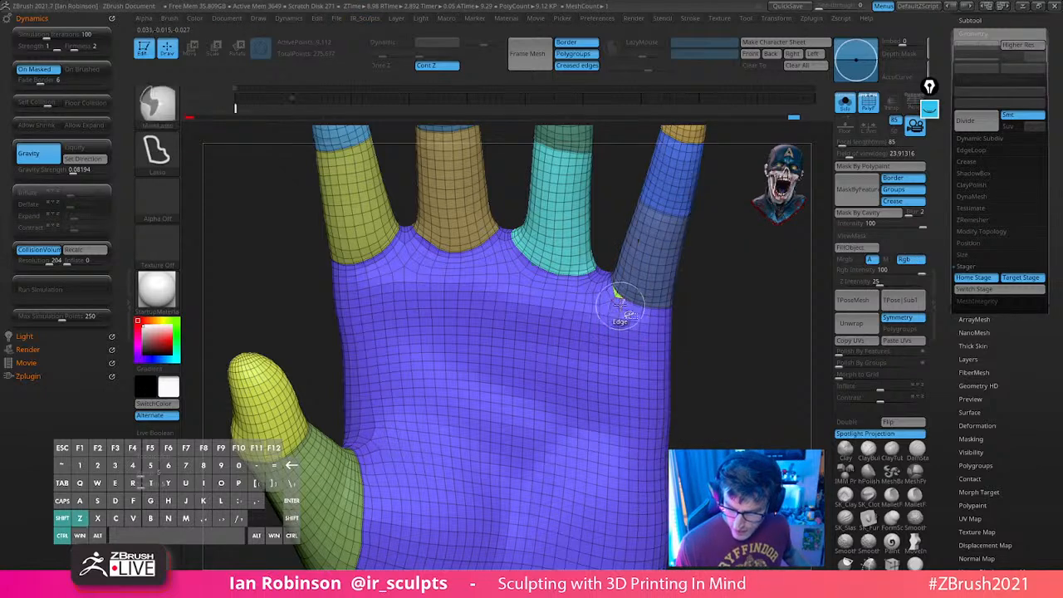
{"action": "left_click", "coordinate": [619, 298], "text": "ctrl+shift"}
{"action": "left_click", "coordinate": [735, 395], "text": "ctrl+shift"}
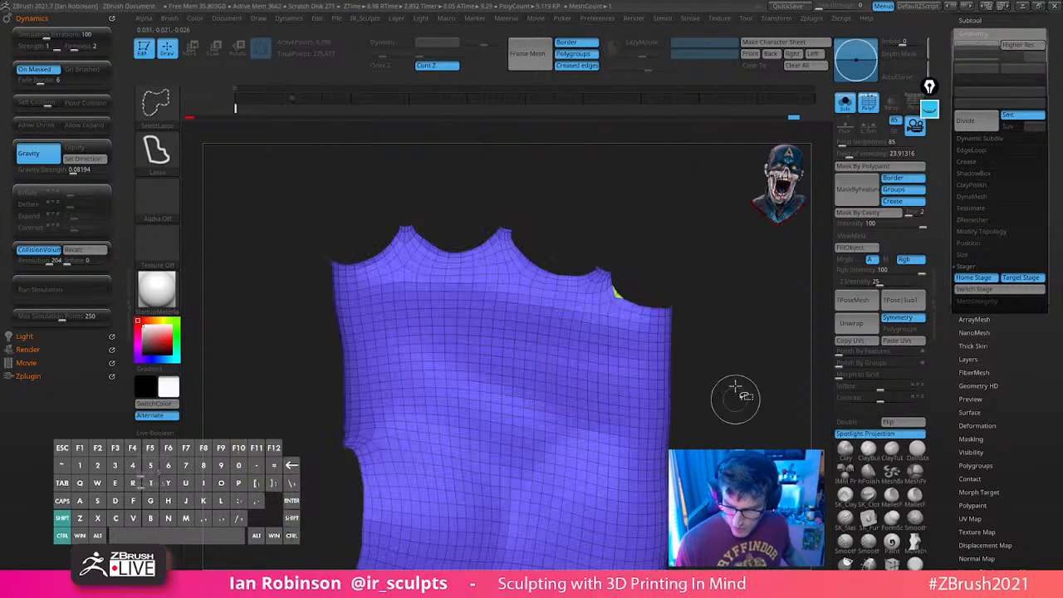
{"action": "key", "text": "ctrl+z"}
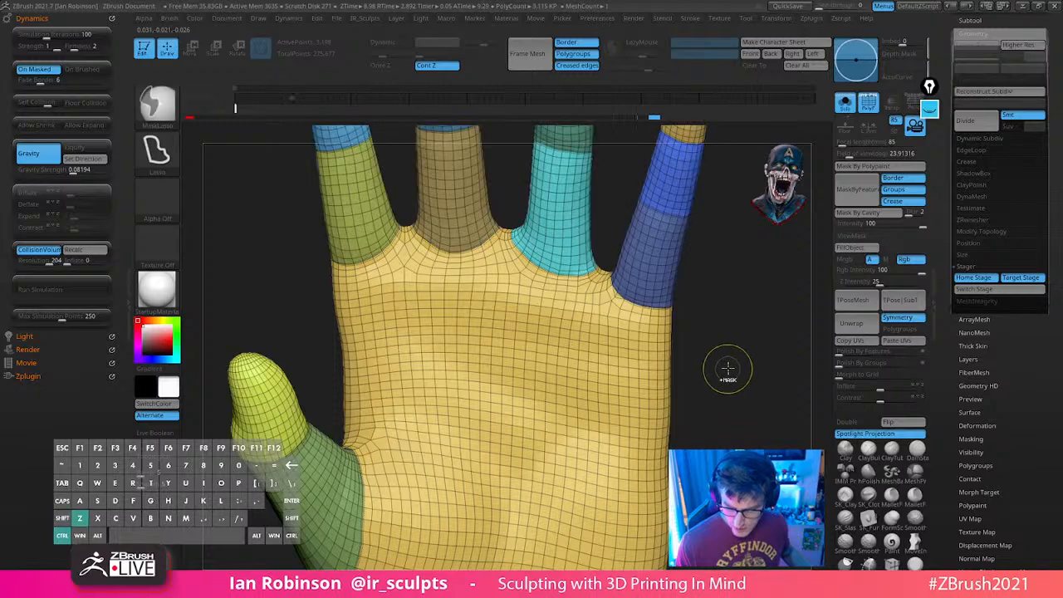
Regroup the palm until its polygroup gets a purple colour distinct from the fingers and thumb
{"action": "key", "text": "ctrl+z"}
{"action": "key", "text": "ctrl+w"}
{"action": "left_click", "coordinate": [729, 369], "text": "ctrl+shift"}
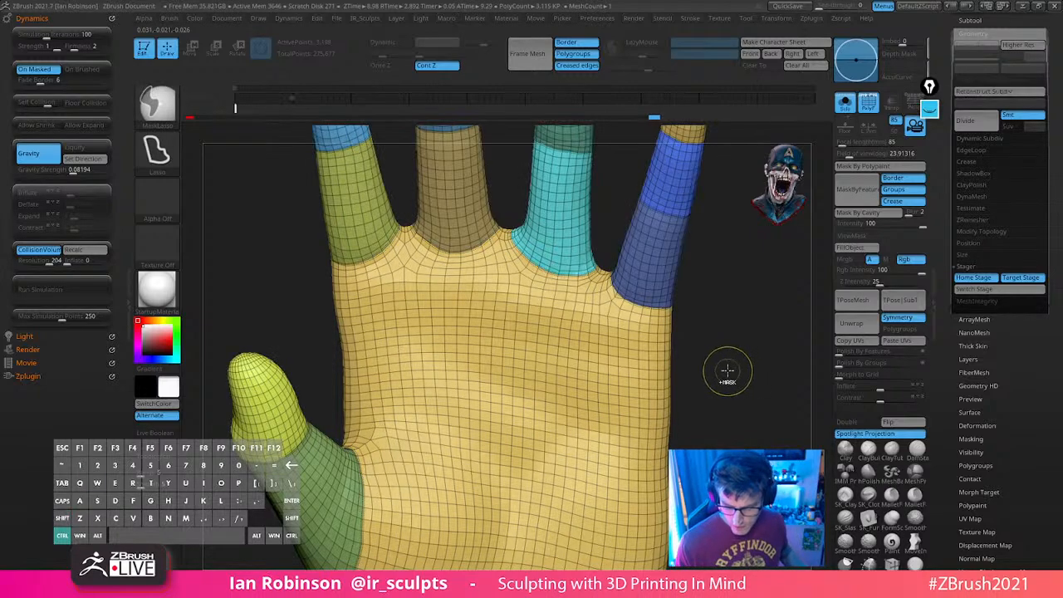
{"action": "key", "text": "ctrl+z"}
{"action": "key", "text": "ctrl+w"}
{"action": "left_click", "coordinate": [724, 368], "text": "ctrl+shift"}
ZRemesh the hand again with the Same polygon count option, keeping groups and creases
{"action": "mouse_move", "coordinate": [724, 368]}
{"action": "left_mouse_down"}
{"action": "mouse_move", "coordinate": [540, 370]}
{"action": "mouse_move", "coordinate": [752, 368]}
{"action": "left_mouse_up"}
{"action": "key", "text": "space"}
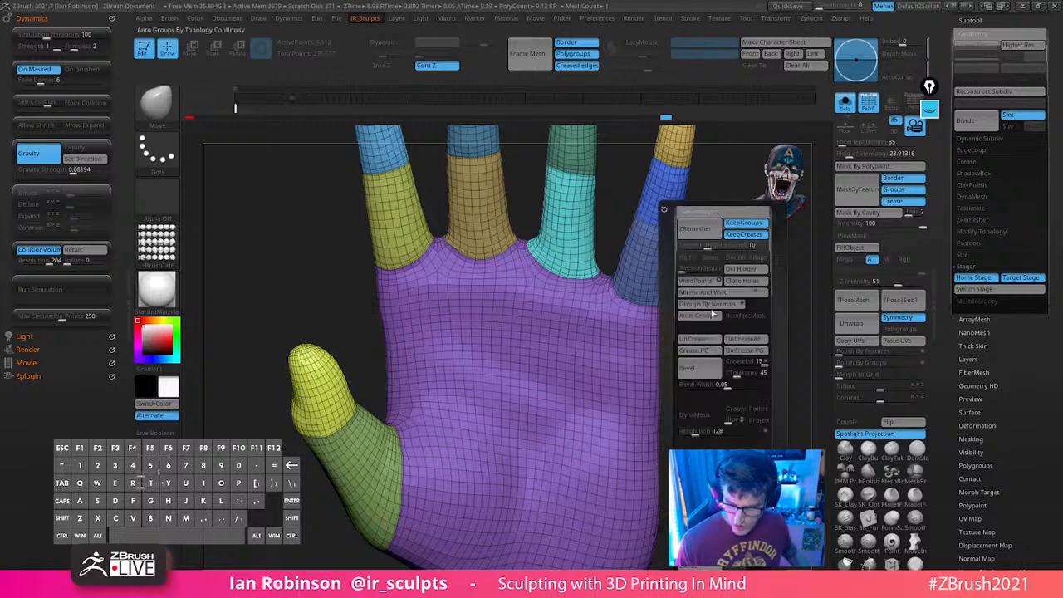
{"action": "left_click", "coordinate": [711, 258]}
{"action": "left_click", "coordinate": [698, 230]}
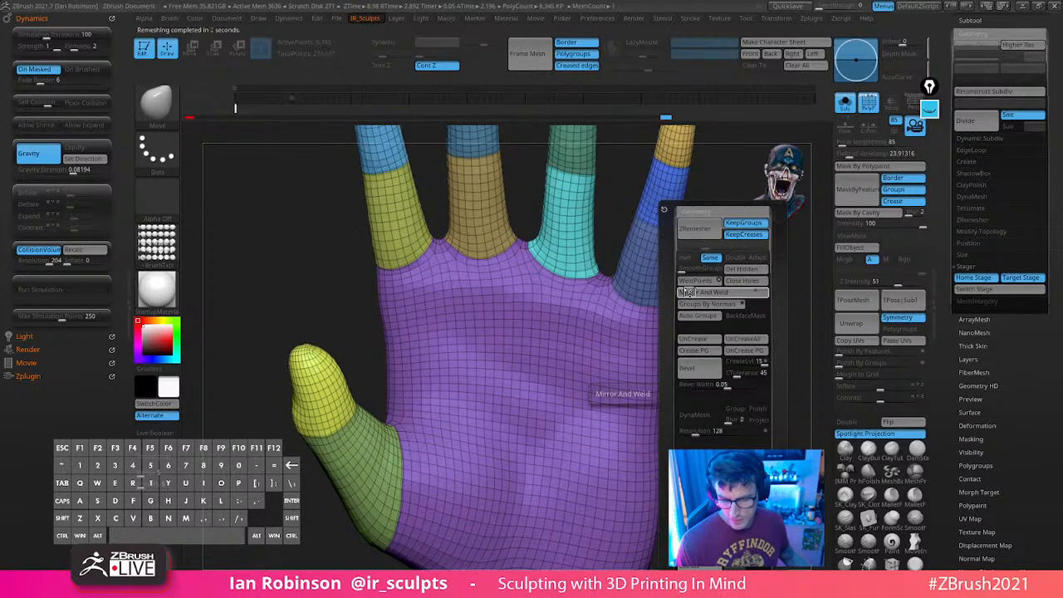
From the side view, mask the whole hand except the wrist and forearm polygroup
{"action": "key", "text": "f"}
{"action": "left_click_drag", "start_coordinate": [703, 358], "coordinate": [621, 352]}
{"action": "left_click", "coordinate": [572, 442], "text": "ctrl+shift"}
{"action": "left_click", "coordinate": [639, 404], "text": "ctrl"}
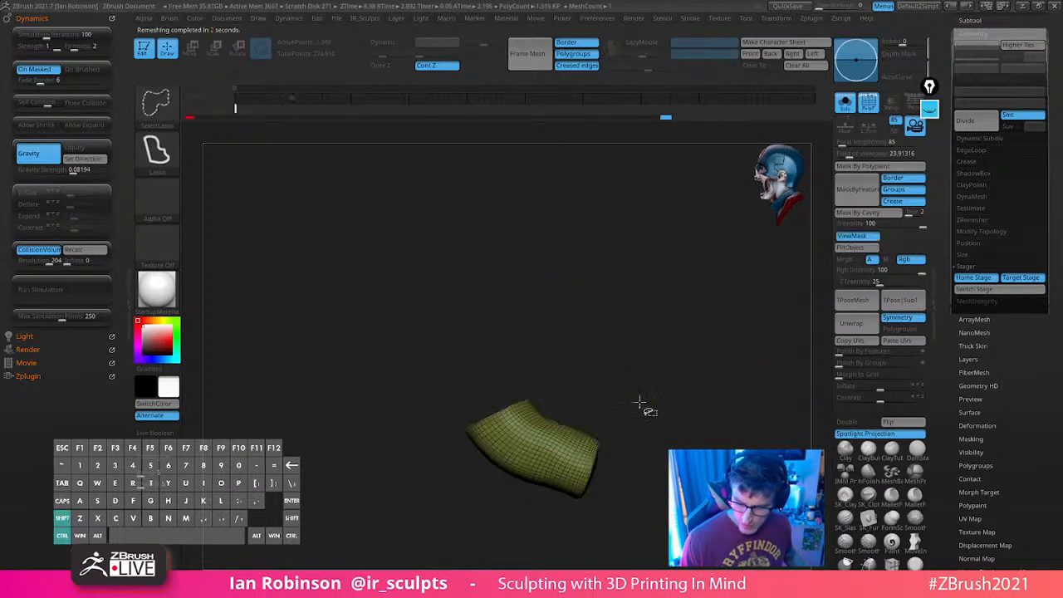
{"action": "left_click", "coordinate": [639, 403], "text": "ctrl+shift"}
{"action": "left_click", "coordinate": [638, 403], "text": "ctrl"}
Place the gizmo's pivot at the wrist and rotate the forearm stub until it points roughly horizontally
{"action": "key", "text": "w"}
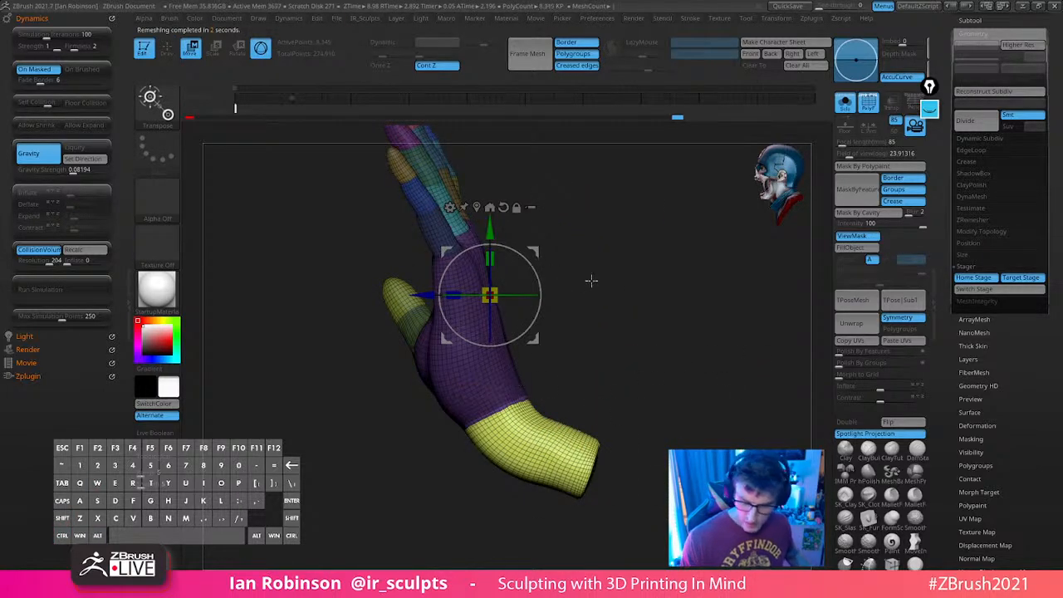
{"action": "key", "text": "space"}
{"action": "left_click_drag", "start_coordinate": [495, 230], "coordinate": [497, 349], "text": "alt"}
{"action": "mouse_move", "coordinate": [534, 437]}
{"action": "left_mouse_down"}
{"action": "mouse_move", "coordinate": [539, 428]}
{"action": "mouse_move", "coordinate": [541, 455]}
{"action": "left_mouse_up"}
{"action": "key", "text": "q"}
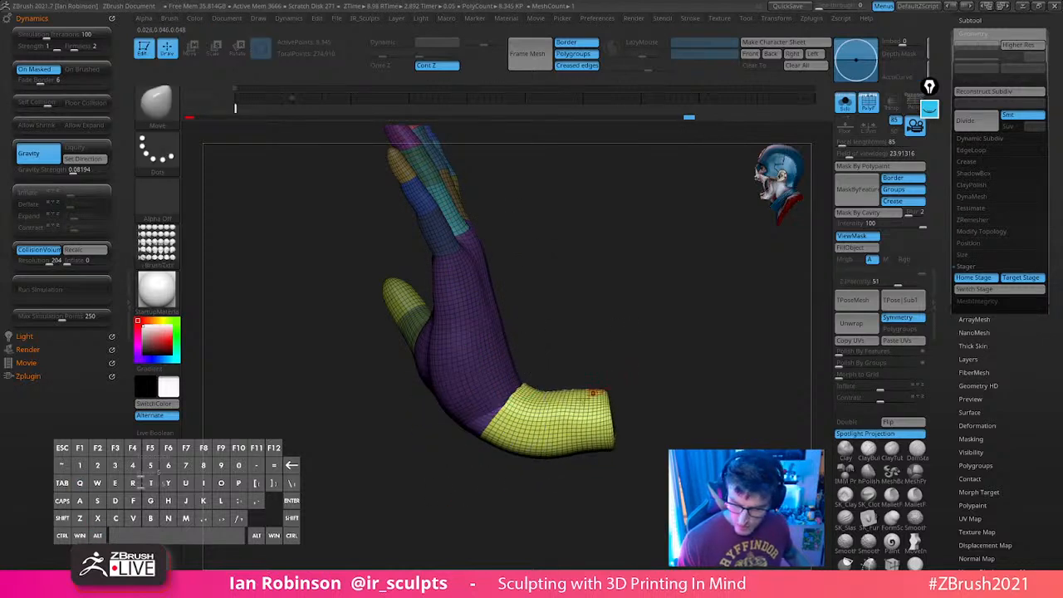
Reshape the wrist bend with the MoveInfiniteDepth brush, clear the mask, and smooth the wrist area
{"action": "key", "text": "s"}
{"action": "key", "text": "b"}
{"action": "key", "text": "m"}
{"action": "key", "text": "i"}
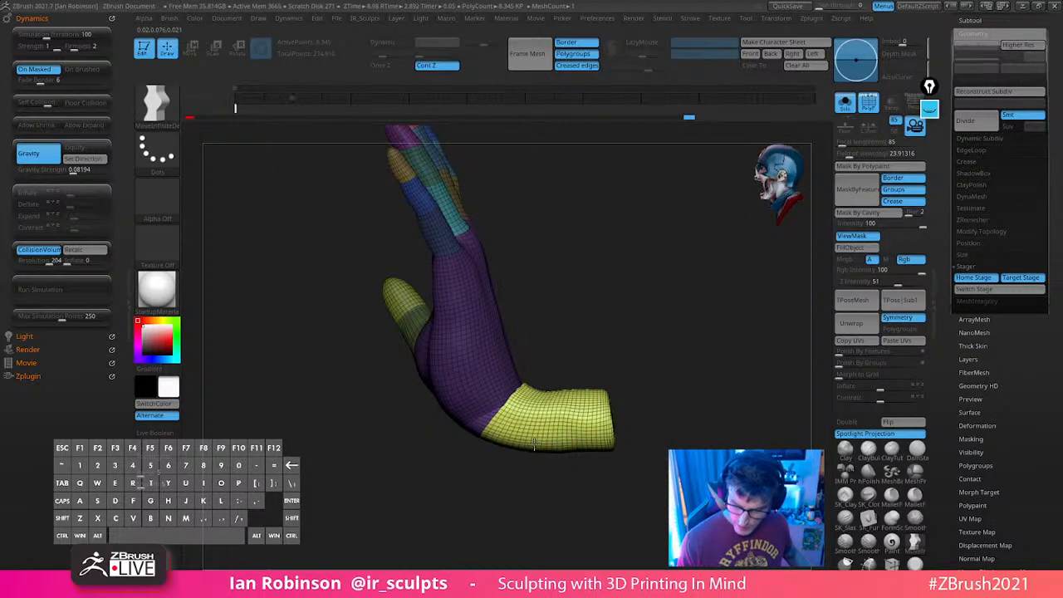
{"action": "left_click_drag", "start_coordinate": [496, 477], "coordinate": [444, 548], "text": "ctrl"}
{"action": "mouse_move", "coordinate": [508, 506]}
{"action": "left_mouse_down"}
{"action": "mouse_move", "coordinate": [670, 356]}
{"action": "mouse_move", "coordinate": [744, 349]}
{"action": "left_mouse_up"}
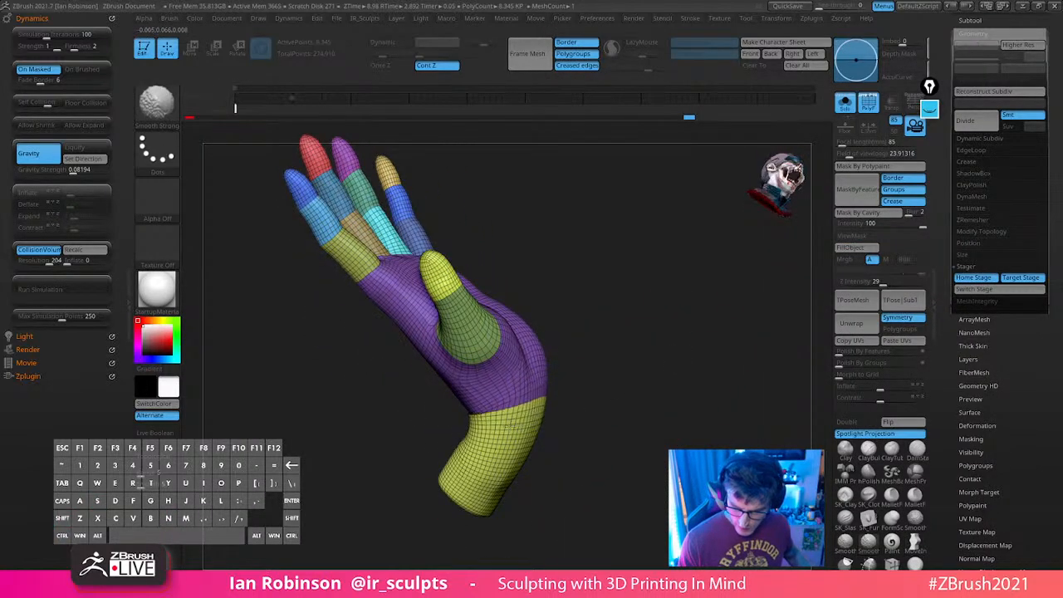
{"action": "left_click_drag", "start_coordinate": [555, 404], "coordinate": [619, 396]}
{"action": "mouse_move", "coordinate": [542, 390]}
{"action": "left_mouse_down"}
{"action": "mouse_move", "coordinate": [554, 404]}
{"action": "mouse_move", "coordinate": [617, 339]}
{"action": "mouse_move", "coordinate": [695, 323]}
{"action": "mouse_move", "coordinate": [677, 354]}
{"action": "mouse_move", "coordinate": [618, 368]}
{"action": "mouse_move", "coordinate": [634, 397]}
{"action": "mouse_move", "coordinate": [684, 373]}
{"action": "mouse_move", "coordinate": [659, 426]}
{"action": "left_mouse_up"}
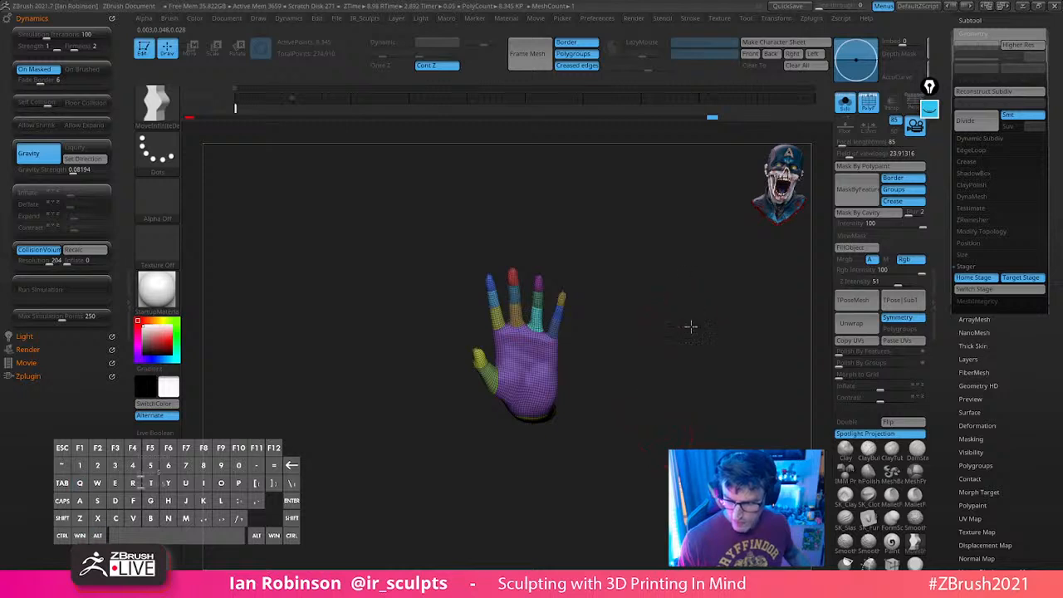
Lasso-mask the thumb, then soften and invert the mask so only the thumb can be moved with the gizmo
{"action": "mouse_move", "coordinate": [691, 326]}
{"action": "left_mouse_down", "text": "alt"}
{"action": "mouse_move", "coordinate": [653, 370]}
{"action": "mouse_move", "coordinate": [623, 355]}
{"action": "left_mouse_up", "text": "alt"}
{"action": "left_click_drag", "start_coordinate": [422, 315], "coordinate": [466, 411], "text": "ctrl"}
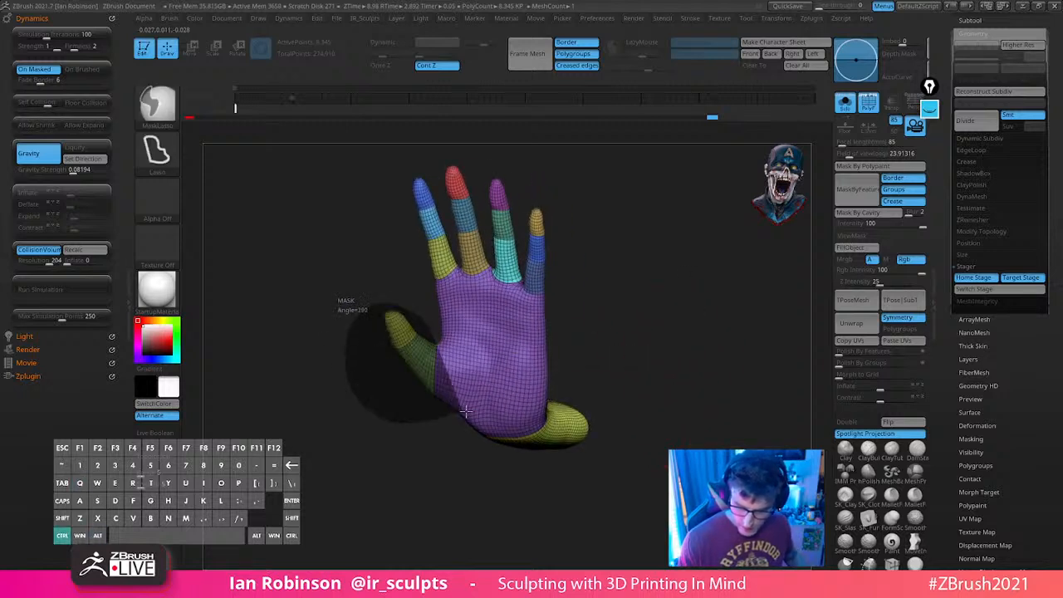
{"action": "left_click_drag", "start_coordinate": [435, 328], "coordinate": [440, 332], "text": "ctrl"}
{"action": "left_click", "coordinate": [565, 332], "text": "ctrl"}
{"action": "left_click", "coordinate": [486, 363], "text": "ctrl"}
{"action": "left_click_drag", "start_coordinate": [585, 345], "coordinate": [623, 330]}
{"action": "key", "text": "w"}
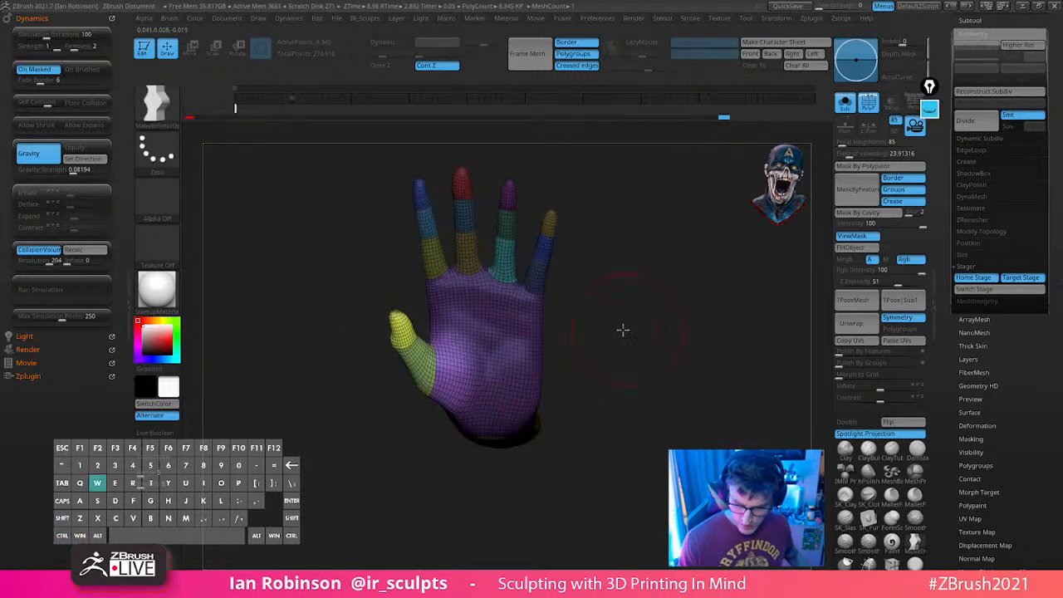
Place the gizmo's pivot at the thumb's base and rotate the thumb outward, away from the palm
{"action": "left_click_drag", "start_coordinate": [514, 373], "coordinate": [495, 330], "text": "alt"}
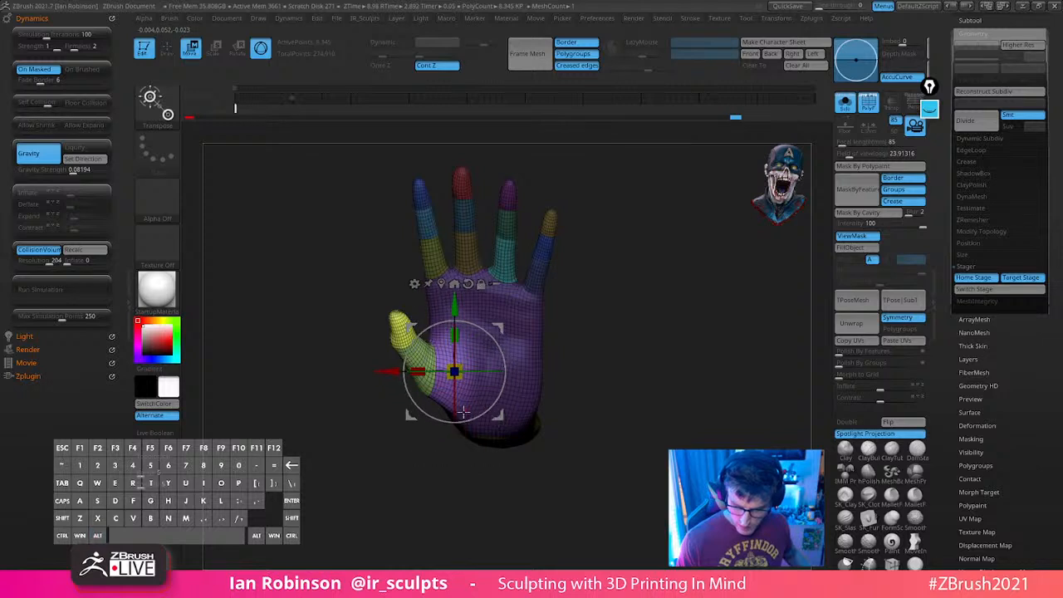
{"action": "left_click_drag", "start_coordinate": [625, 361], "coordinate": [629, 281]}
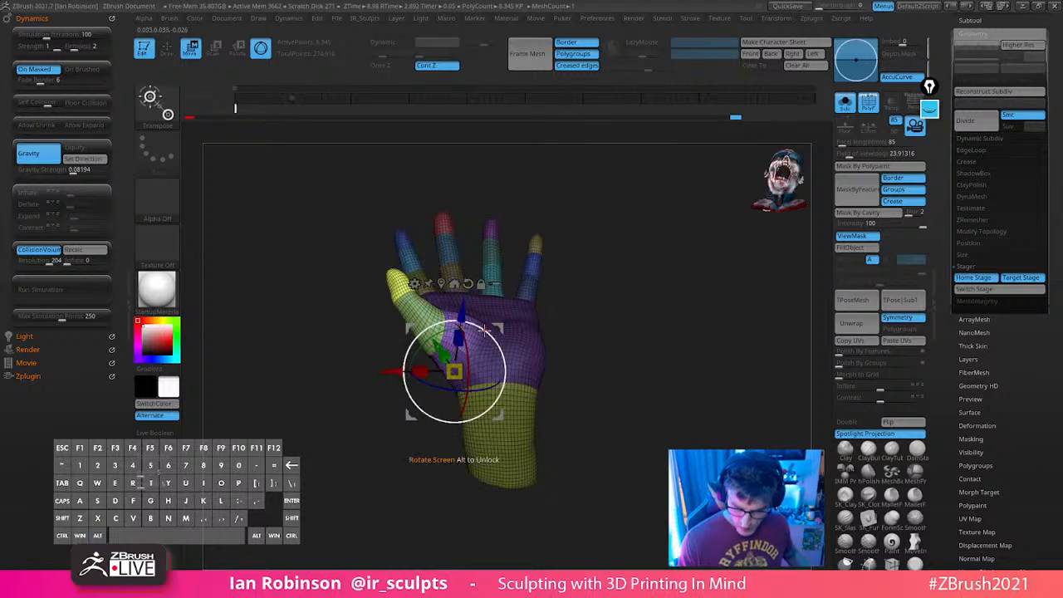
{"action": "left_click_drag", "start_coordinate": [483, 330], "coordinate": [459, 334]}
{"action": "left_click_drag", "start_coordinate": [625, 330], "coordinate": [712, 294]}
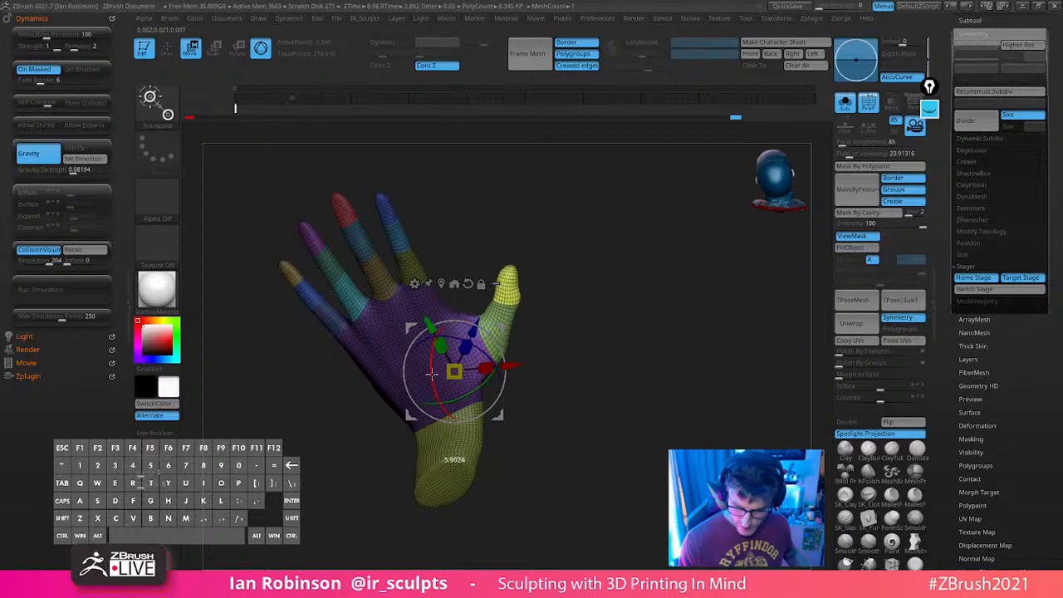
{"action": "key", "text": "q"}
{"action": "mouse_move", "coordinate": [625, 323]}
{"action": "left_mouse_down"}
{"action": "mouse_move", "coordinate": [636, 368]}
{"action": "mouse_move", "coordinate": [617, 416]}
{"action": "mouse_move", "coordinate": [665, 378]}
{"action": "mouse_move", "coordinate": [662, 410]}
{"action": "left_mouse_up"}
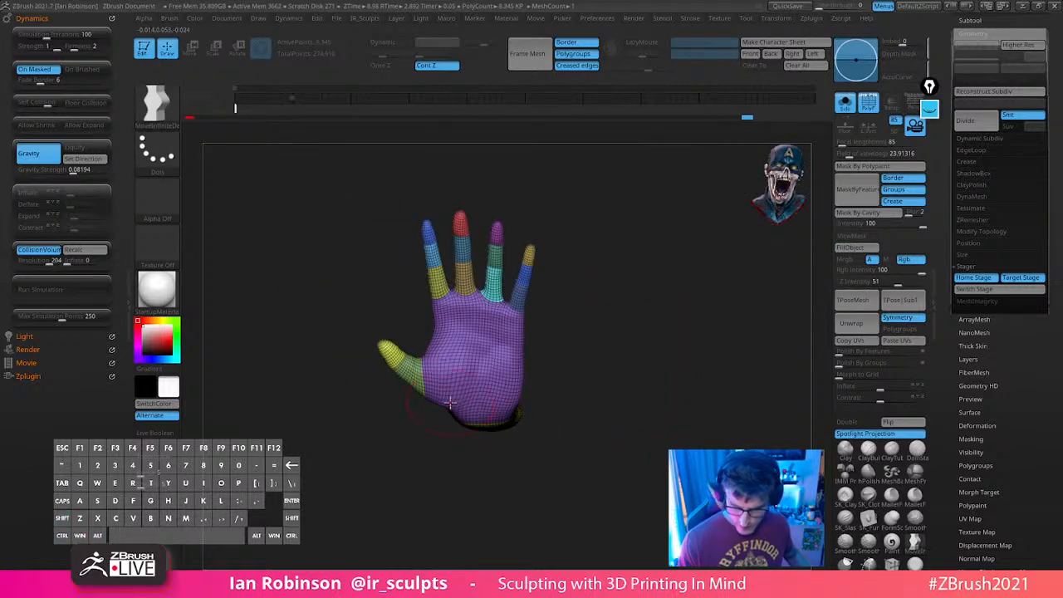
{"action": "key", "text": "ctrl+z"}
{"action": "key", "text": "w"}
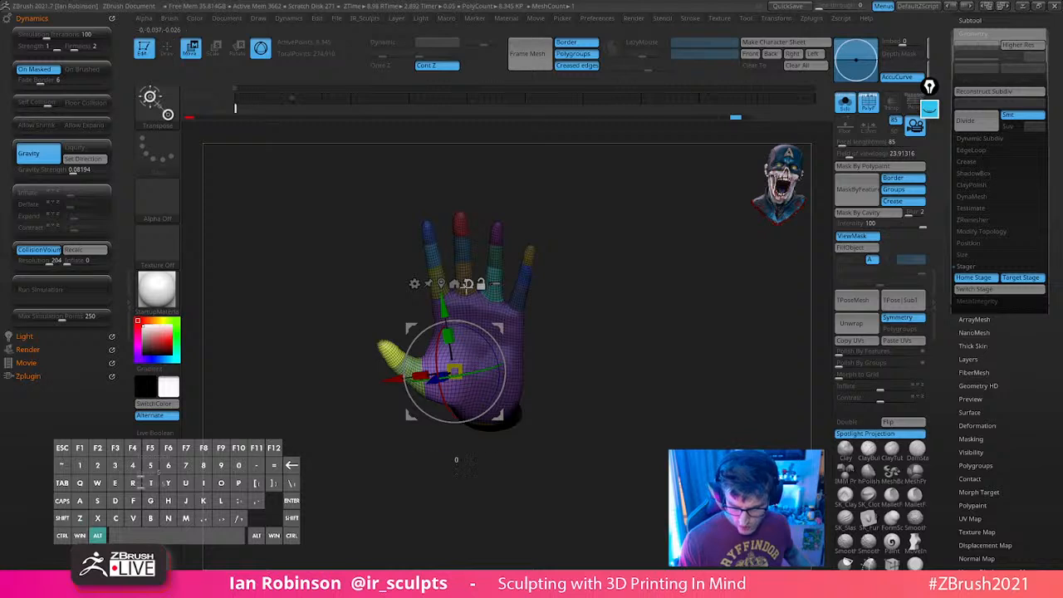
{"action": "key", "text": "q"}
{"action": "mouse_move", "coordinate": [610, 332]}
{"action": "left_mouse_down"}
{"action": "mouse_move", "coordinate": [621, 387]}
{"action": "mouse_move", "coordinate": [582, 389]}
{"action": "left_mouse_up"}
Isolate the palm polygroup, mask it, show the whole hand again, and invert the mask so only the palm stays editable
{"action": "left_click", "coordinate": [449, 380], "text": "ctrl+shift"}
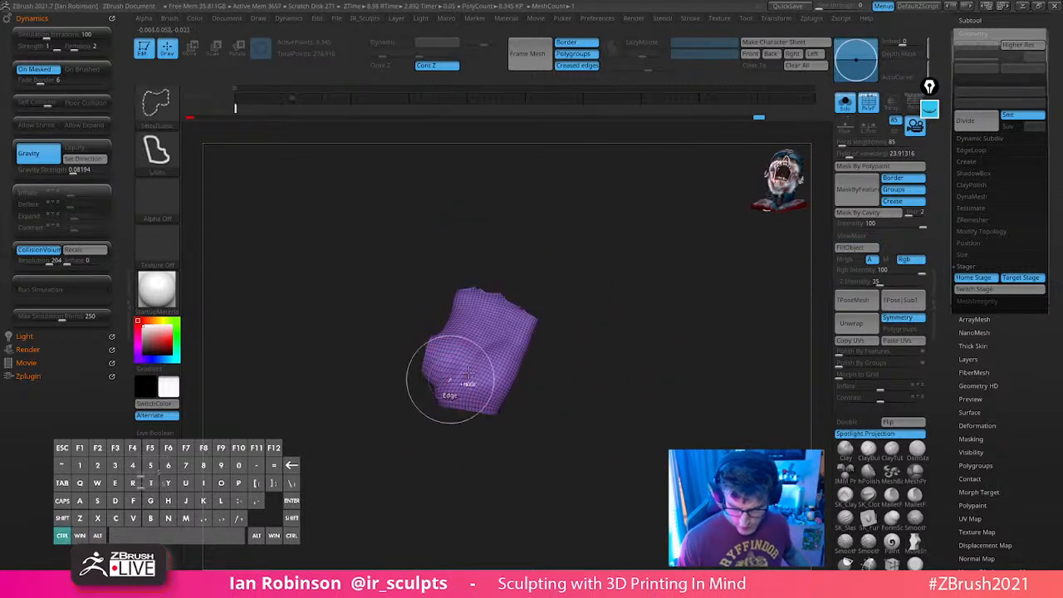
{"action": "left_click", "coordinate": [576, 382], "text": "ctrl"}
{"action": "left_click", "coordinate": [567, 382], "text": "ctrl+shift"}
{"action": "left_click", "coordinate": [565, 381], "text": "ctrl"}
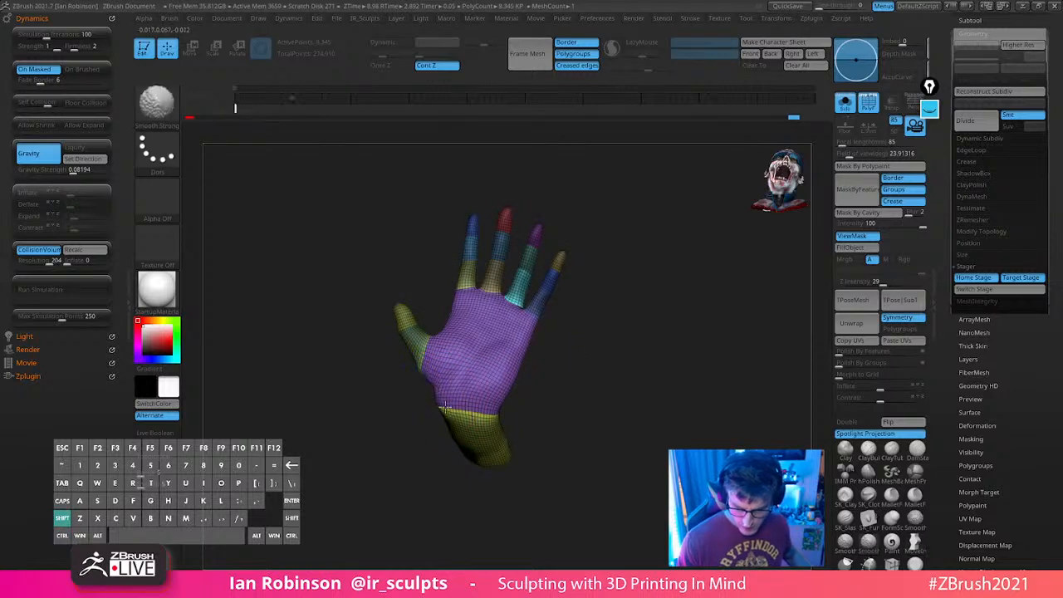
Smooth the palm, adjust its heel near the wrist with the MoveInfiniteDepth brush, and clear the mask
{"action": "left_click_drag", "start_coordinate": [587, 342], "coordinate": [618, 383]}
{"action": "left_click_drag", "start_coordinate": [546, 377], "coordinate": [503, 410]}
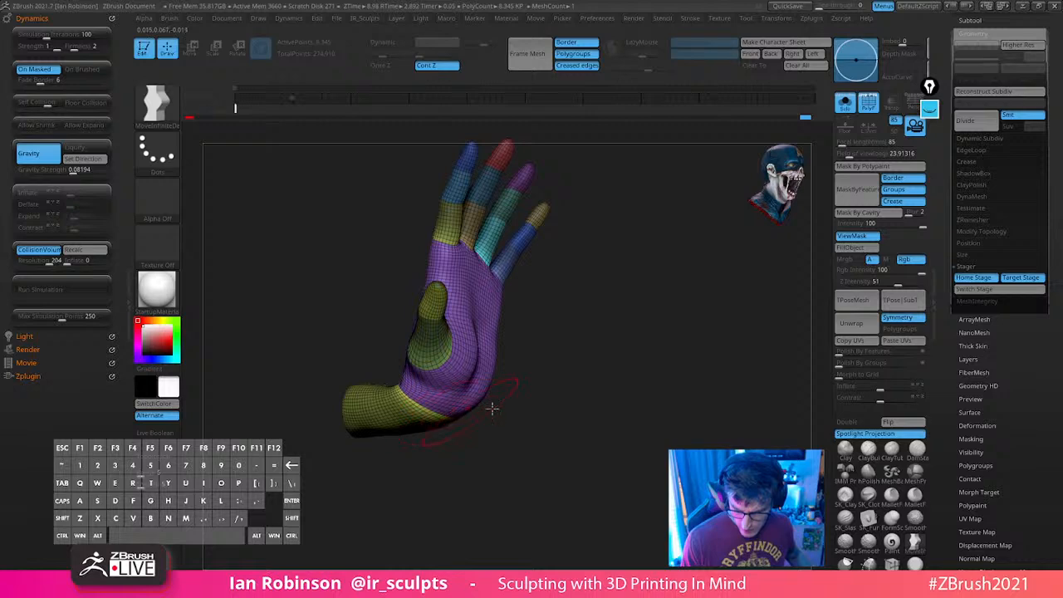
{"action": "left_click_drag", "start_coordinate": [615, 452], "coordinate": [633, 391], "text": "ctrl"}
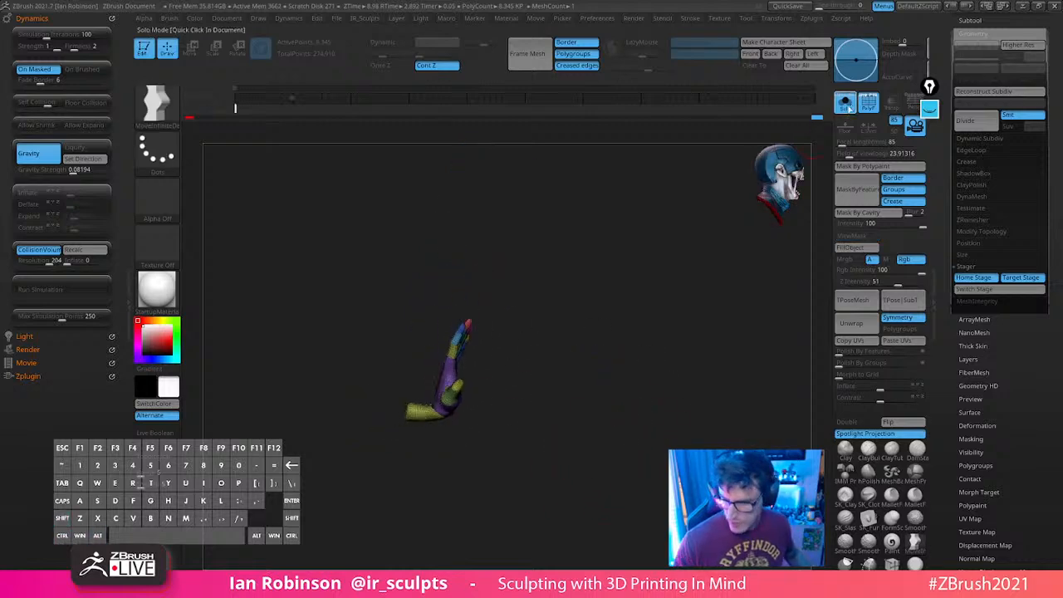
Show the whole sculpt and examine the hand's placement against the rear figure's sleeve and face, then isolate the hand again
{"action": "left_click", "coordinate": [845, 104]}
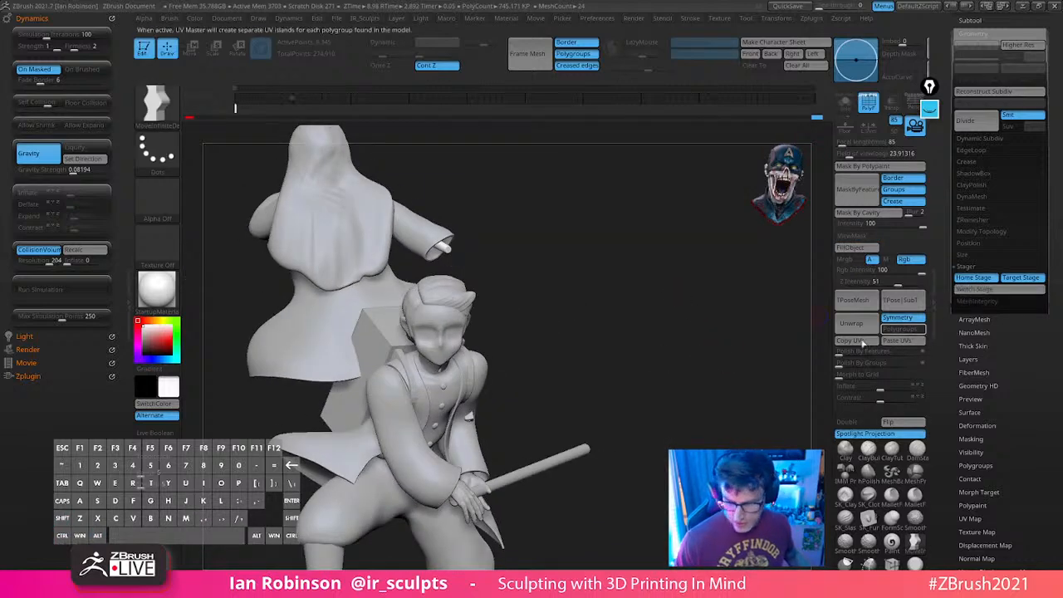
{"action": "left_click_drag", "start_coordinate": [624, 340], "coordinate": [695, 363]}
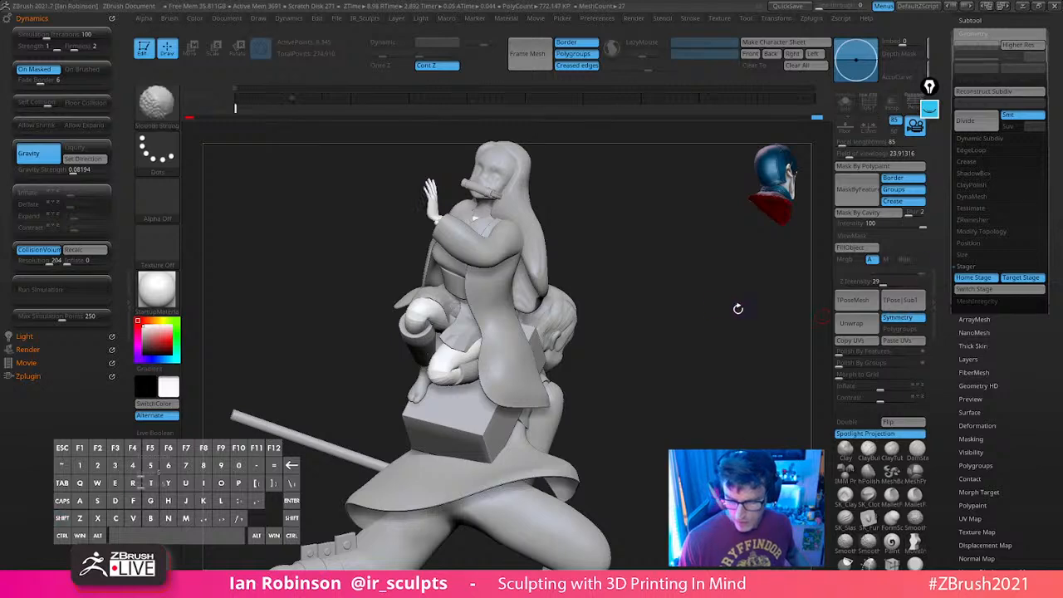
{"action": "mouse_move", "coordinate": [738, 309]}
{"action": "left_mouse_down"}
{"action": "mouse_move", "coordinate": [724, 268]}
{"action": "mouse_move", "coordinate": [647, 359]}
{"action": "mouse_move", "coordinate": [709, 266]}
{"action": "mouse_move", "coordinate": [681, 411]}
{"action": "mouse_move", "coordinate": [721, 279]}
{"action": "mouse_move", "coordinate": [529, 347]}
{"action": "left_mouse_up"}
{"action": "key", "text": "w"}
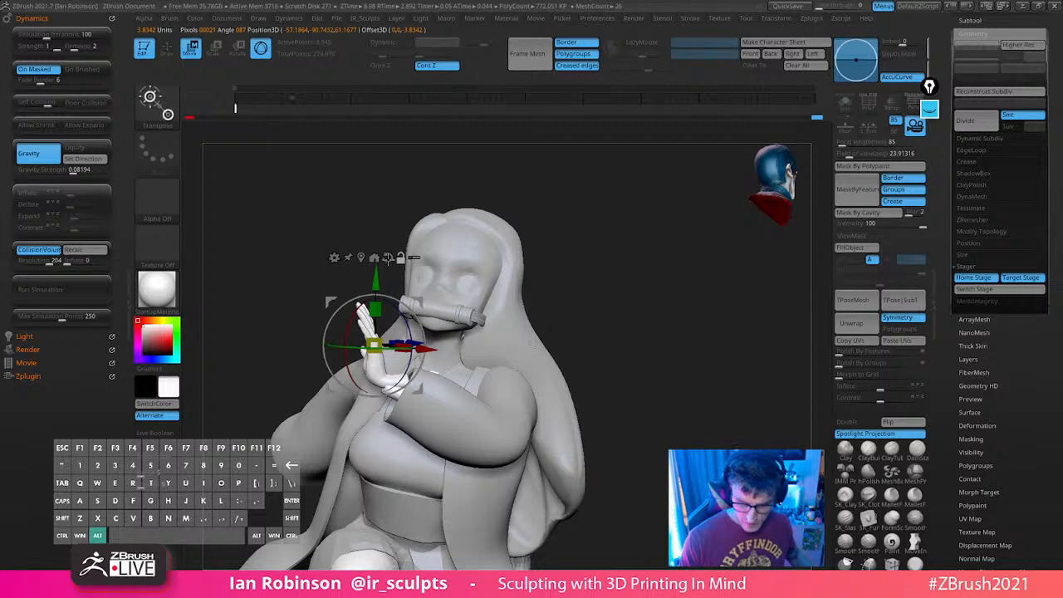
{"action": "left_click_drag", "start_coordinate": [628, 270], "coordinate": [630, 304], "text": "shift"}
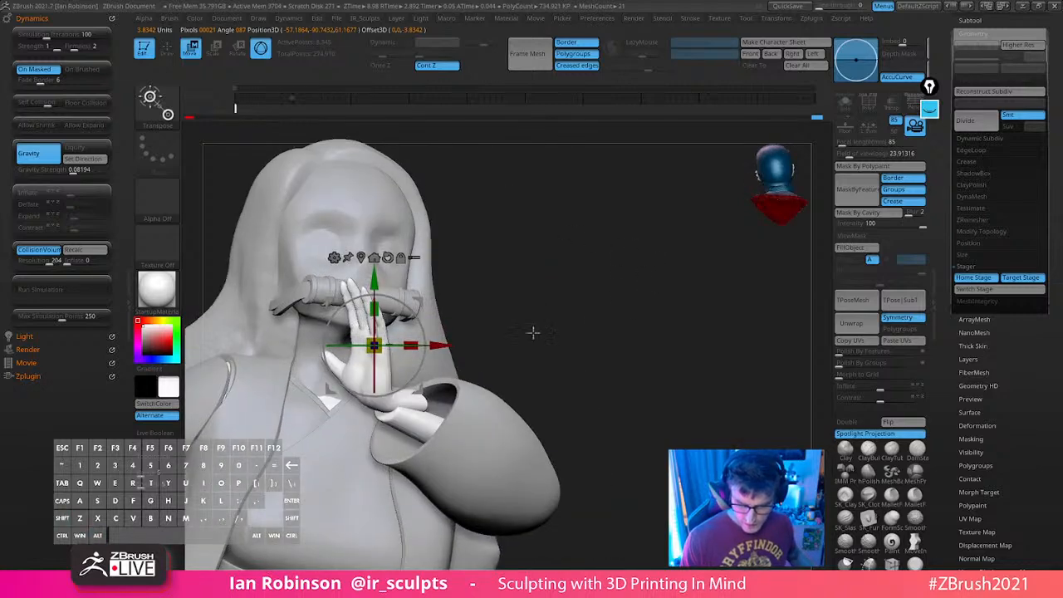
{"action": "left_click_drag", "start_coordinate": [533, 333], "coordinate": [545, 115], "text": "alt"}
{"action": "left_click", "coordinate": [846, 102]}
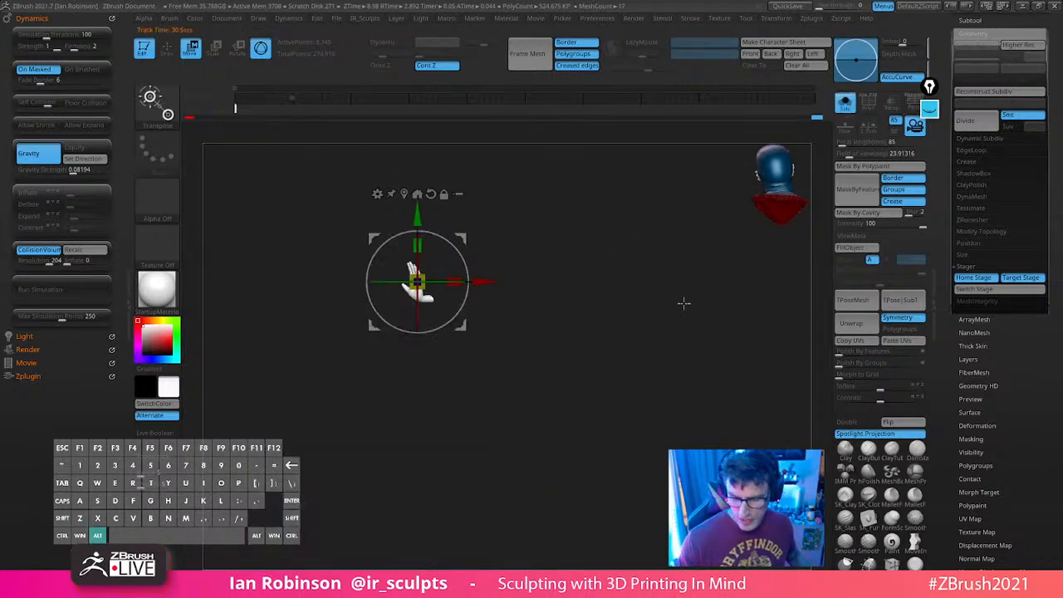
{"action": "left_click_drag", "start_coordinate": [684, 303], "coordinate": [666, 419]}
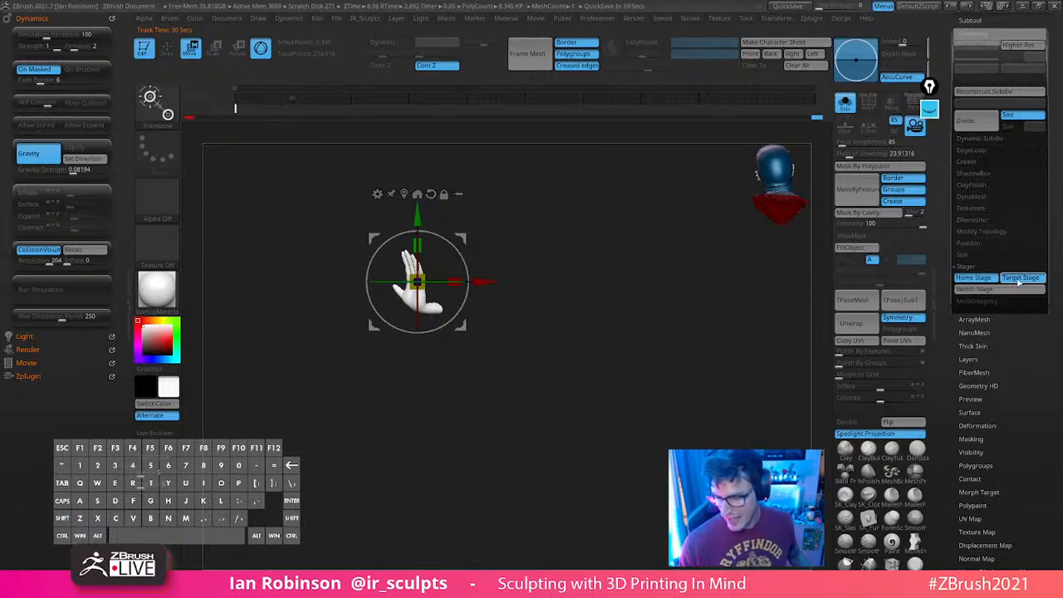
Switch the hand to its other stage, show the whole sculpt, and turn off the Home Stage
{"action": "left_click", "coordinate": [989, 290]}
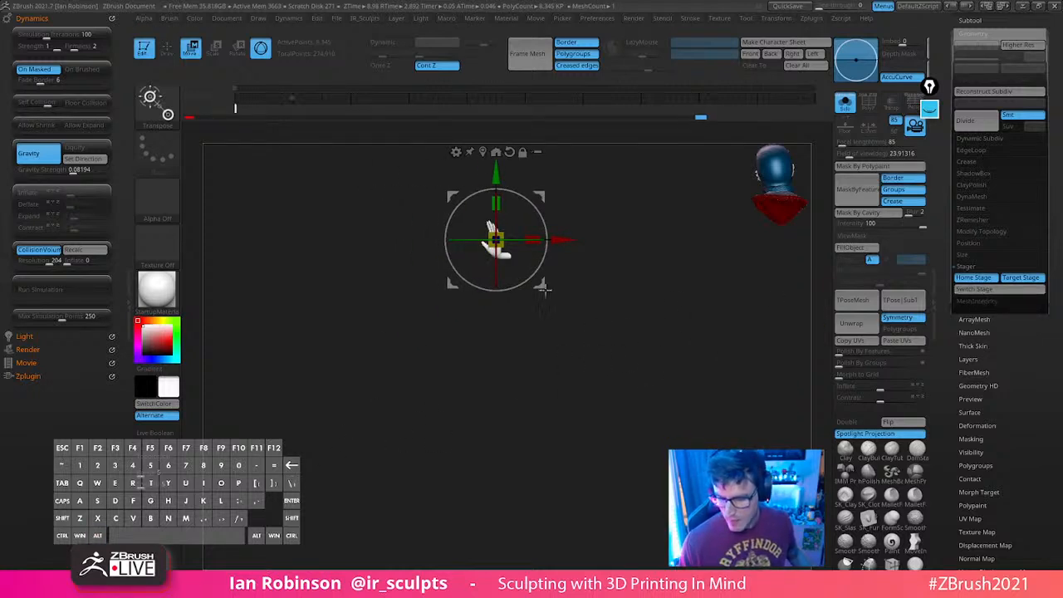
{"action": "left_click_drag", "start_coordinate": [615, 287], "coordinate": [677, 391], "text": "alt"}
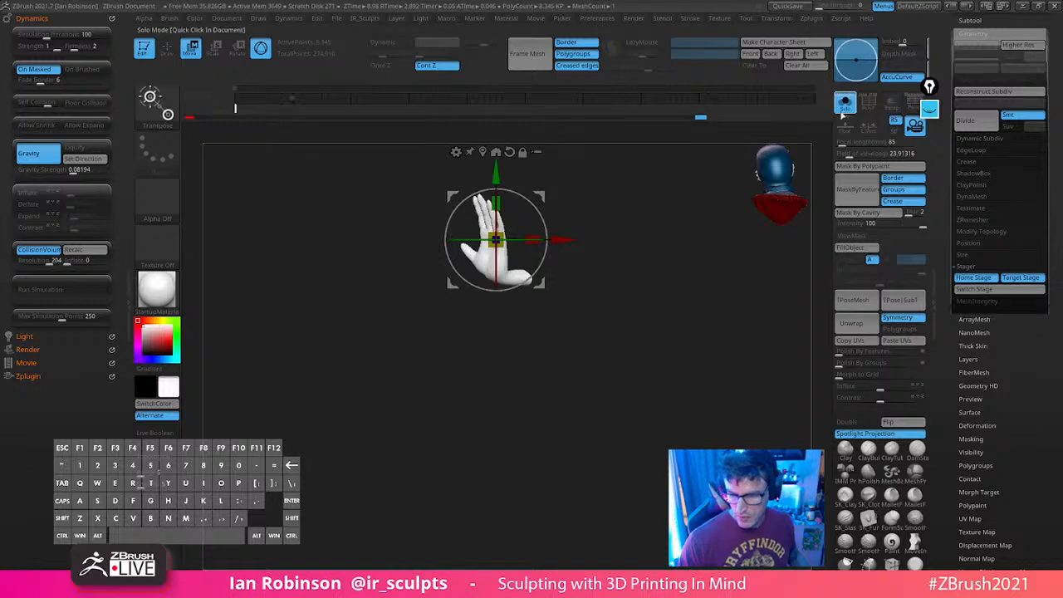
{"action": "left_click", "coordinate": [845, 103]}
{"action": "left_click_drag", "start_coordinate": [698, 237], "coordinate": [709, 423], "text": "alt"}
{"action": "left_click", "coordinate": [976, 278]}
{"action": "left_click_drag", "start_coordinate": [799, 314], "coordinate": [684, 316]}
Adjust the hand with the gizmo so its wrist fits into the rear figure's sleeve opening
{"action": "left_click_drag", "start_coordinate": [488, 301], "coordinate": [490, 309]}
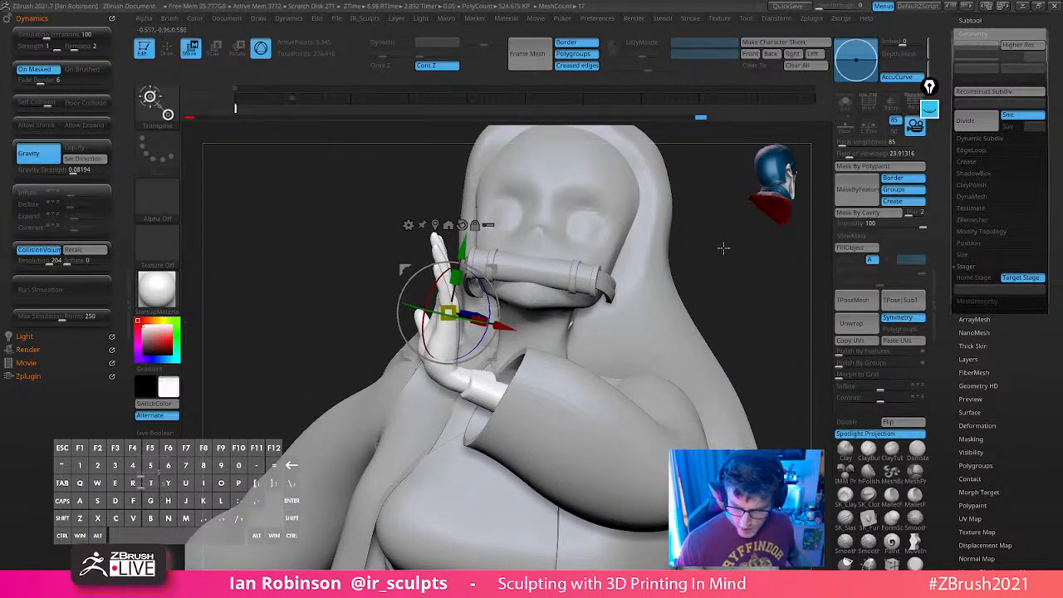
{"action": "left_click_drag", "start_coordinate": [724, 247], "coordinate": [591, 345]}
{"action": "left_click_drag", "start_coordinate": [493, 360], "coordinate": [498, 373]}
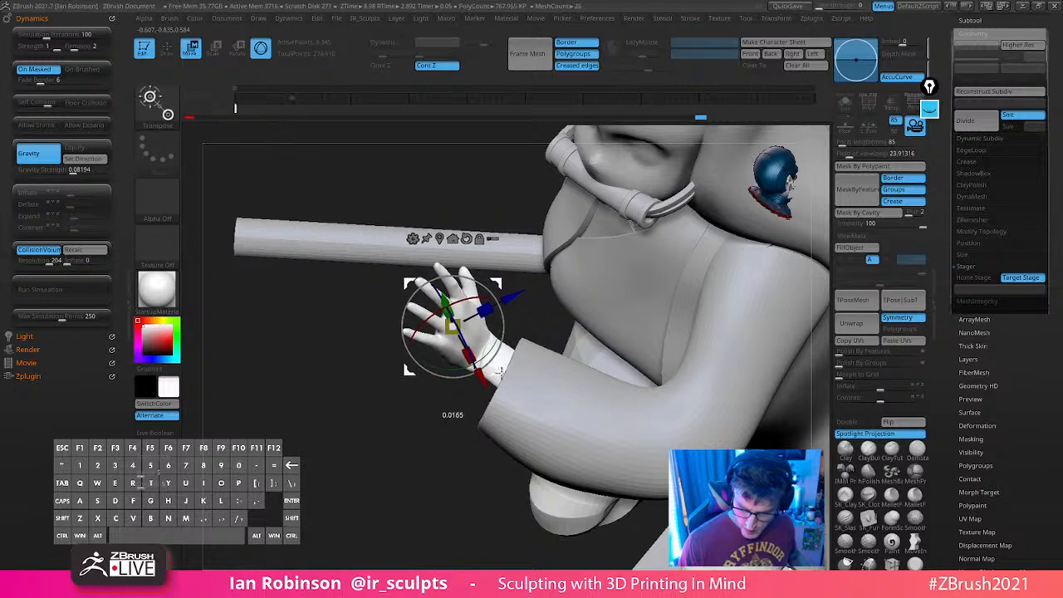
{"action": "key", "text": "q"}
{"action": "mouse_move", "coordinate": [446, 458]}
{"action": "left_mouse_down"}
{"action": "mouse_move", "coordinate": [662, 275]}
{"action": "mouse_move", "coordinate": [667, 292]}
{"action": "mouse_move", "coordinate": [601, 285]}
{"action": "mouse_move", "coordinate": [469, 330]}
{"action": "mouse_move", "coordinate": [500, 316]}
{"action": "left_mouse_up"}
{"action": "key", "text": "w"}
{"action": "key", "text": "q"}
Store the current hand placement as the Home Stage and switch between the two stages to compare them
{"action": "left_click", "coordinate": [976, 278]}
{"action": "left_click_drag", "start_coordinate": [752, 376], "coordinate": [651, 227], "text": "alt"}
{"action": "left_click", "coordinate": [976, 294]}
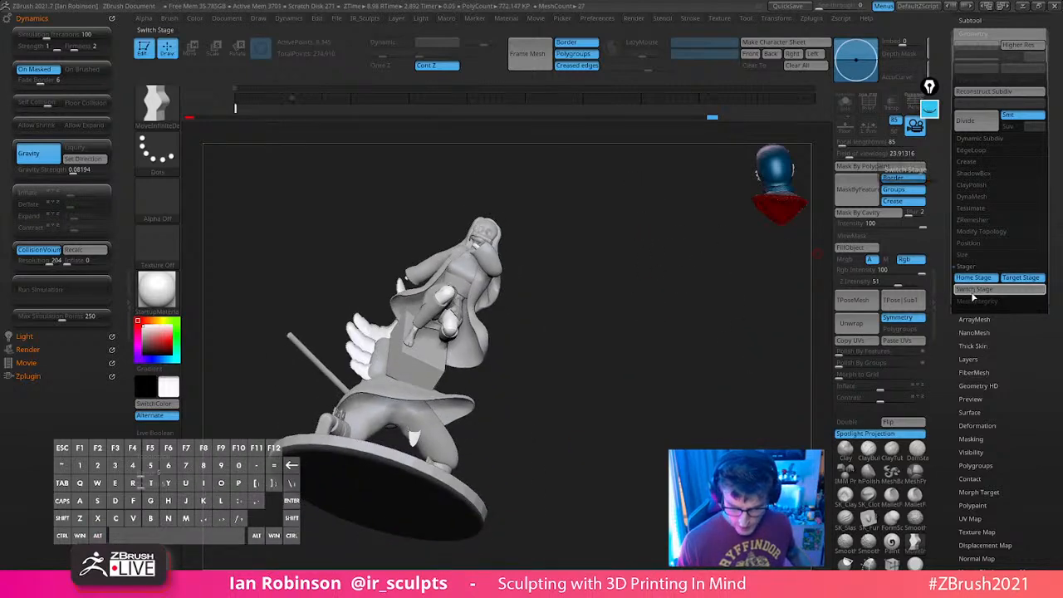
{"action": "mouse_move", "coordinate": [668, 368]}
{"action": "left_mouse_down", "text": "shift"}
{"action": "mouse_move", "coordinate": [679, 353]}
{"action": "mouse_move", "coordinate": [768, 365]}
{"action": "mouse_move", "coordinate": [779, 357]}
{"action": "left_mouse_up", "text": "shift"}
{"action": "left_click", "coordinate": [969, 294]}
{"action": "left_click", "coordinate": [974, 292]}
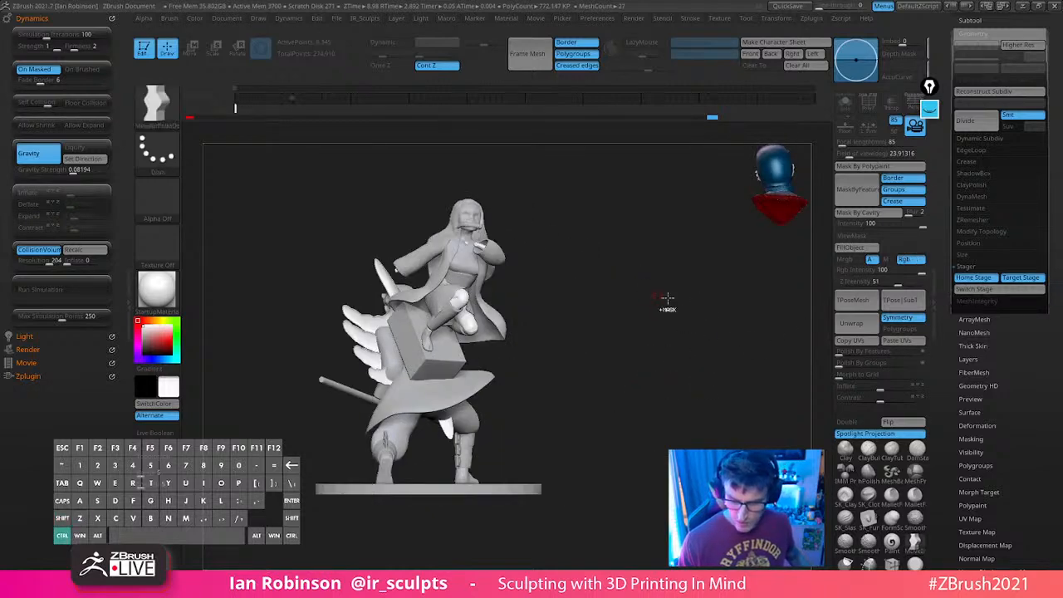
Examine from several angles how the hand and wrist sit in the rear figure's sleeve
{"action": "left_click_drag", "start_coordinate": [694, 325], "coordinate": [662, 501], "text": "alt"}
{"action": "left_click_drag", "start_coordinate": [677, 249], "coordinate": [681, 490], "text": "alt"}
{"action": "left_click_drag", "start_coordinate": [731, 349], "coordinate": [704, 373]}
{"action": "left_click_drag", "start_coordinate": [558, 317], "coordinate": [552, 311]}
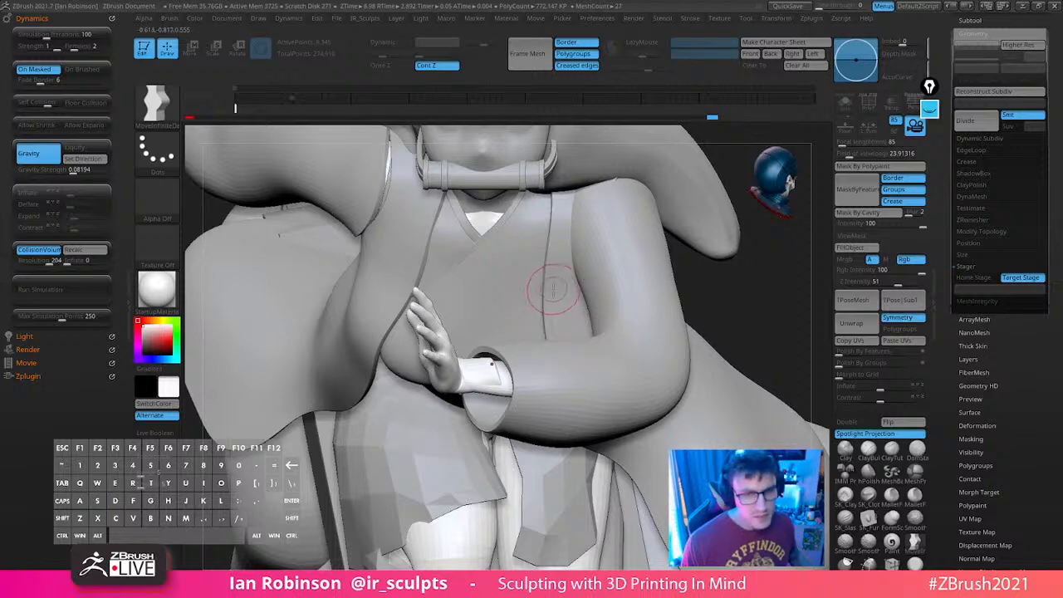
{"action": "right_click_drag", "start_coordinate": [568, 344], "coordinate": [497, 313]}
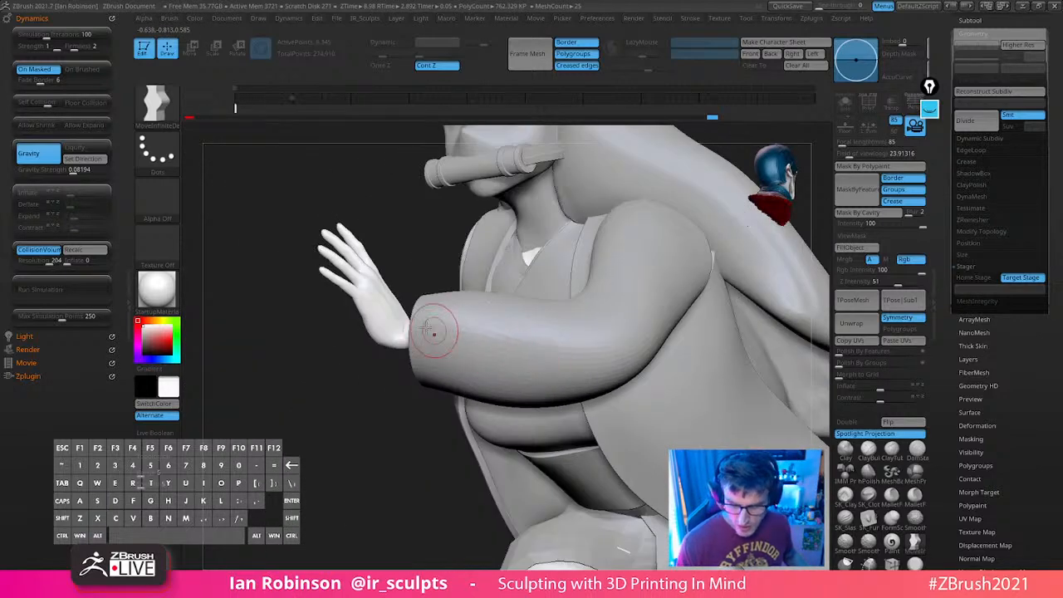
{"action": "right_click_drag", "start_coordinate": [428, 321], "coordinate": [416, 331]}
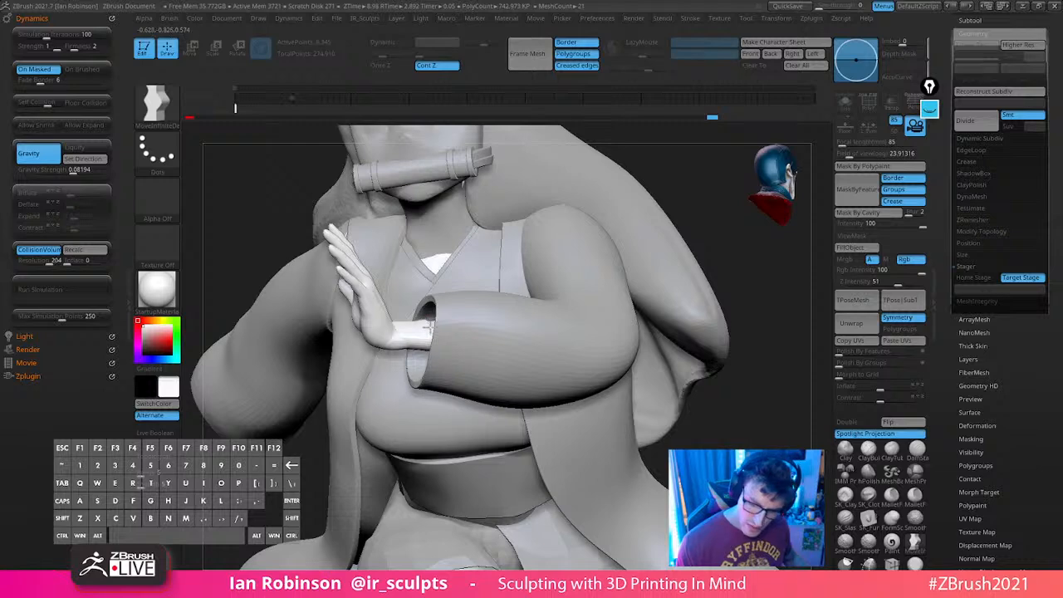
{"action": "left_click_drag", "start_coordinate": [734, 301], "coordinate": [725, 322], "text": "alt"}
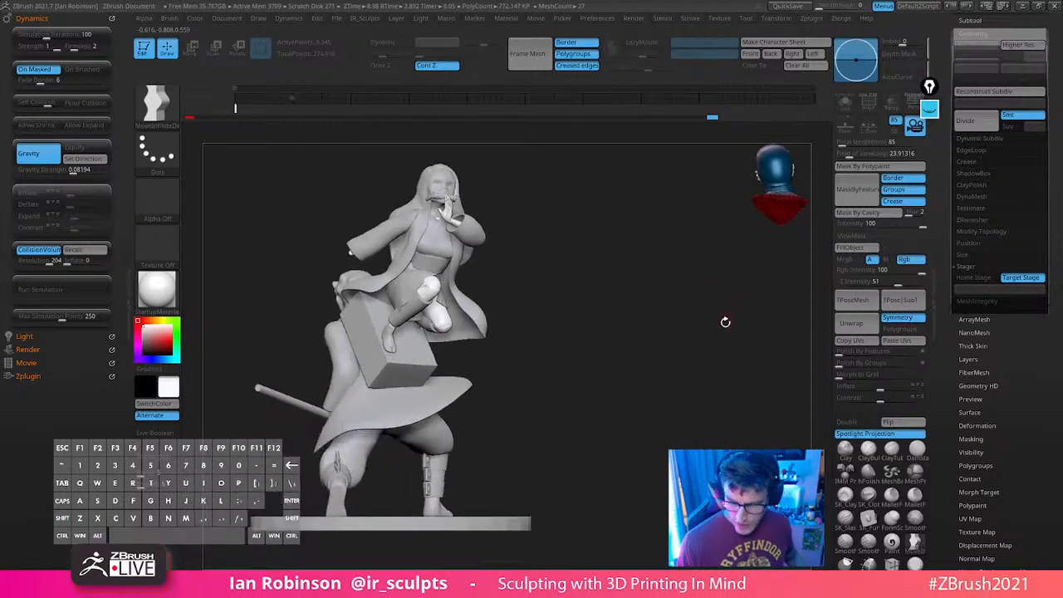
Turn off the remaining Target Stage, isolate the hand, and frame it in the view
{"action": "key", "text": "shift"}
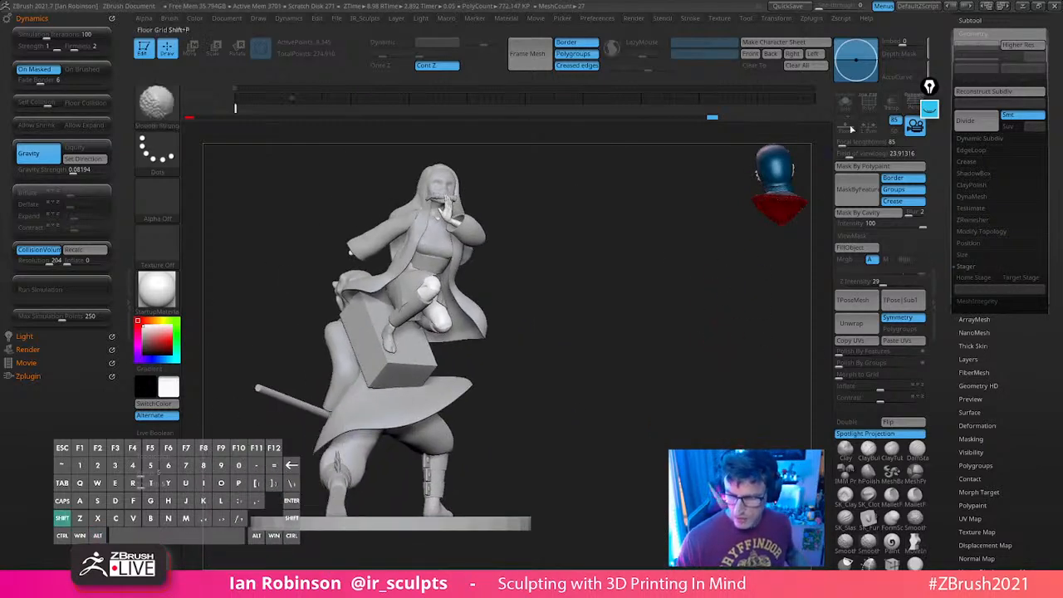
{"action": "key", "text": "shift+f"}
{"action": "key", "text": "shift+f"}
{"action": "left_click", "coordinate": [846, 104]}
{"action": "left_click_drag", "start_coordinate": [686, 290], "coordinate": [600, 359], "text": "alt"}
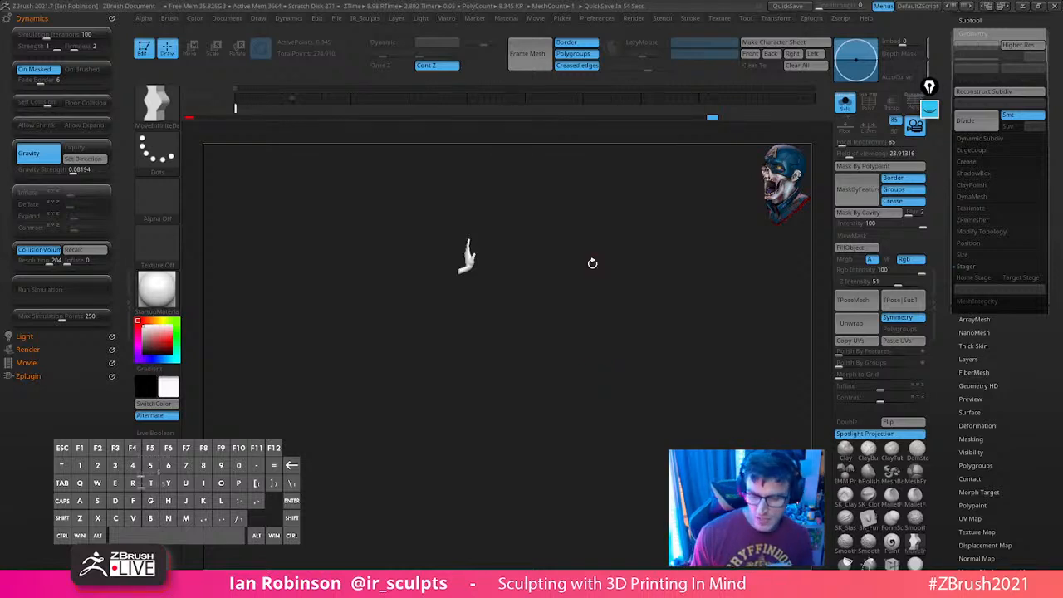
{"action": "left_click_drag", "start_coordinate": [604, 339], "coordinate": [612, 307]}
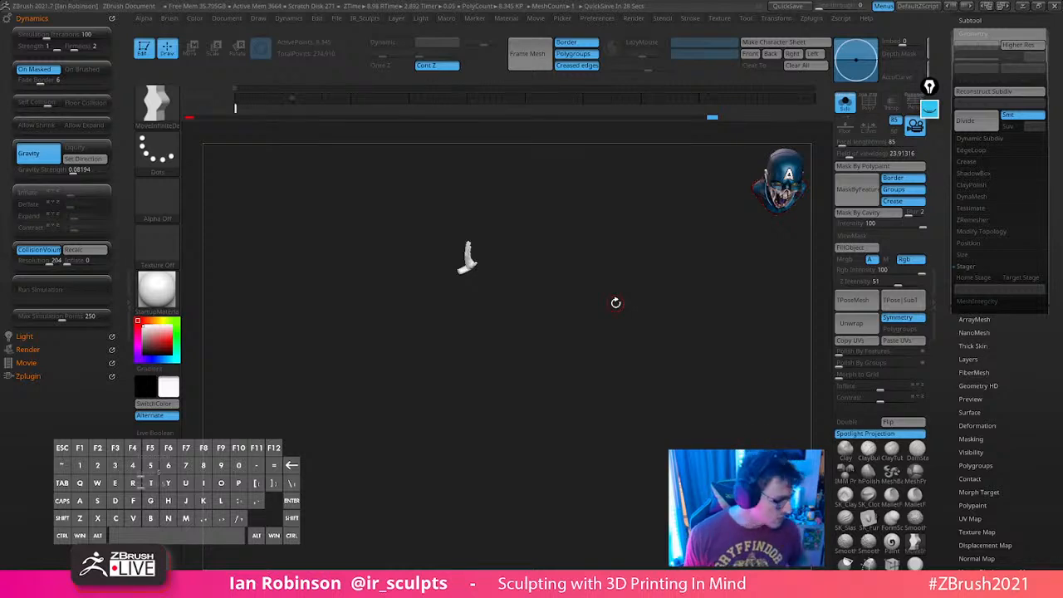
{"action": "key", "text": "f"}
{"action": "left_click_drag", "start_coordinate": [616, 302], "coordinate": [690, 336]}
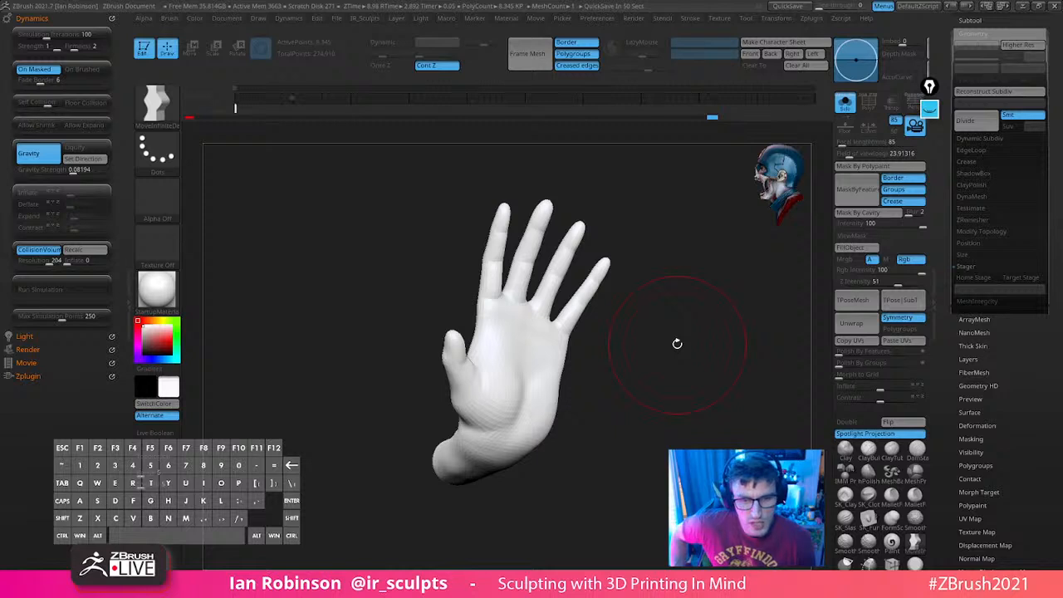
Reshape the wrist bend and forearm stub with the MoveInfiniteDepth brush from several angles
{"action": "left_click_drag", "start_coordinate": [677, 343], "coordinate": [562, 432]}
{"action": "left_click_drag", "start_coordinate": [527, 471], "coordinate": [523, 449]}
{"action": "left_click_drag", "start_coordinate": [634, 387], "coordinate": [575, 394]}
{"action": "left_click_drag", "start_coordinate": [638, 415], "coordinate": [663, 426]}
{"action": "left_click_drag", "start_coordinate": [604, 476], "coordinate": [603, 465]}
{"action": "left_click_drag", "start_coordinate": [644, 432], "coordinate": [598, 421]}
{"action": "mouse_move", "coordinate": [615, 422]}
{"action": "left_mouse_down"}
{"action": "mouse_move", "coordinate": [643, 429]}
{"action": "mouse_move", "coordinate": [727, 405]}
{"action": "mouse_move", "coordinate": [655, 399]}
{"action": "left_mouse_up"}
Adjust the brush size, then smooth and reshape the contour where the thumb's base meets the wrist
{"action": "key", "text": "s"}
{"action": "key", "text": "s"}
{"action": "mouse_move", "coordinate": [760, 368]}
{"action": "left_mouse_down"}
{"action": "mouse_move", "coordinate": [720, 374]}
{"action": "mouse_move", "coordinate": [721, 384]}
{"action": "left_mouse_up"}
{"action": "key", "text": "shift"}
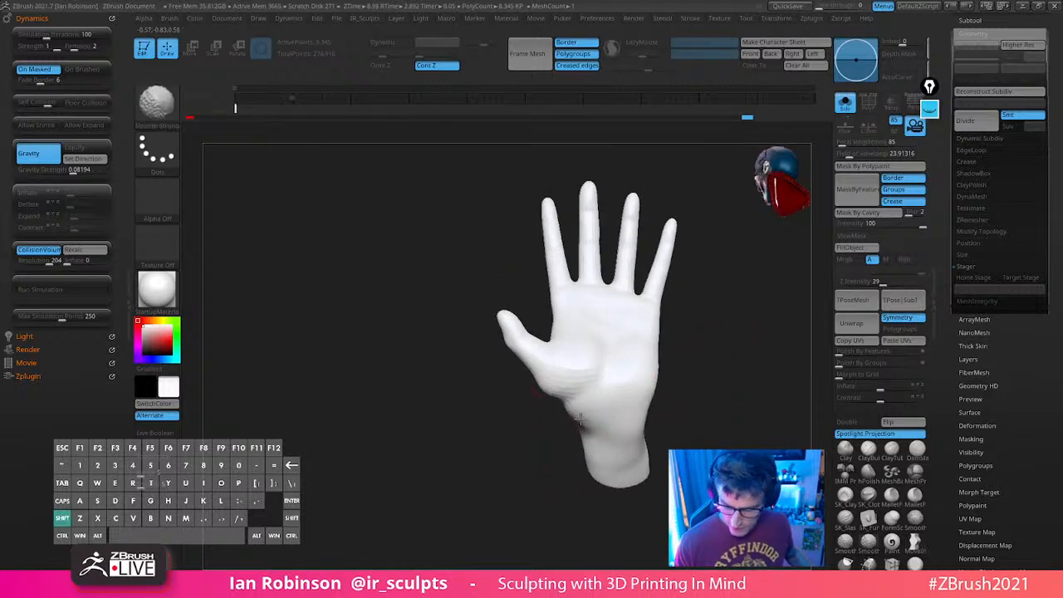
{"action": "left_click_drag", "start_coordinate": [645, 408], "coordinate": [689, 408]}
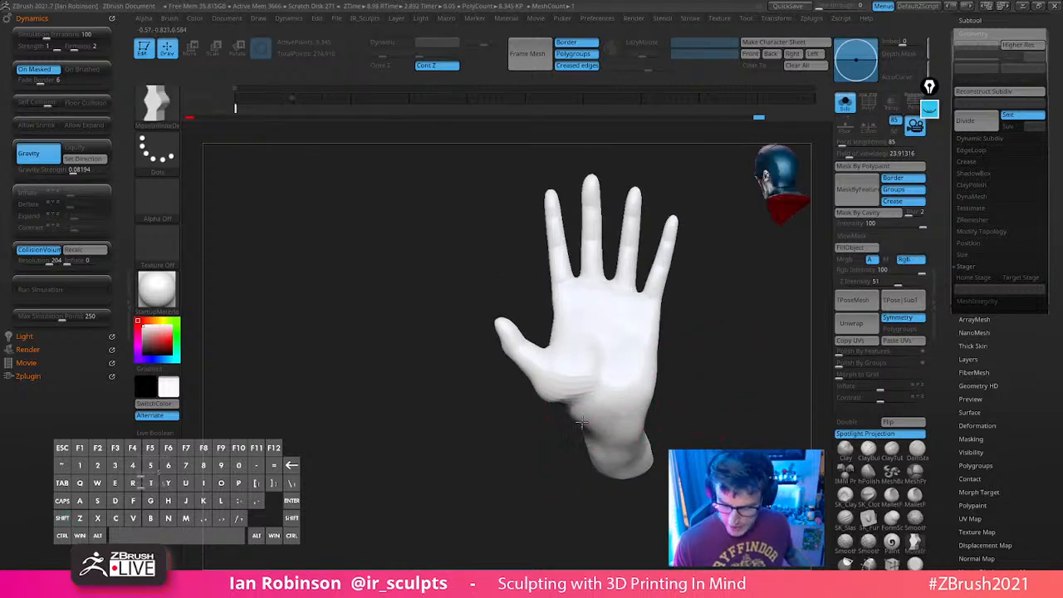
{"action": "left_click_drag", "start_coordinate": [577, 408], "coordinate": [560, 416]}
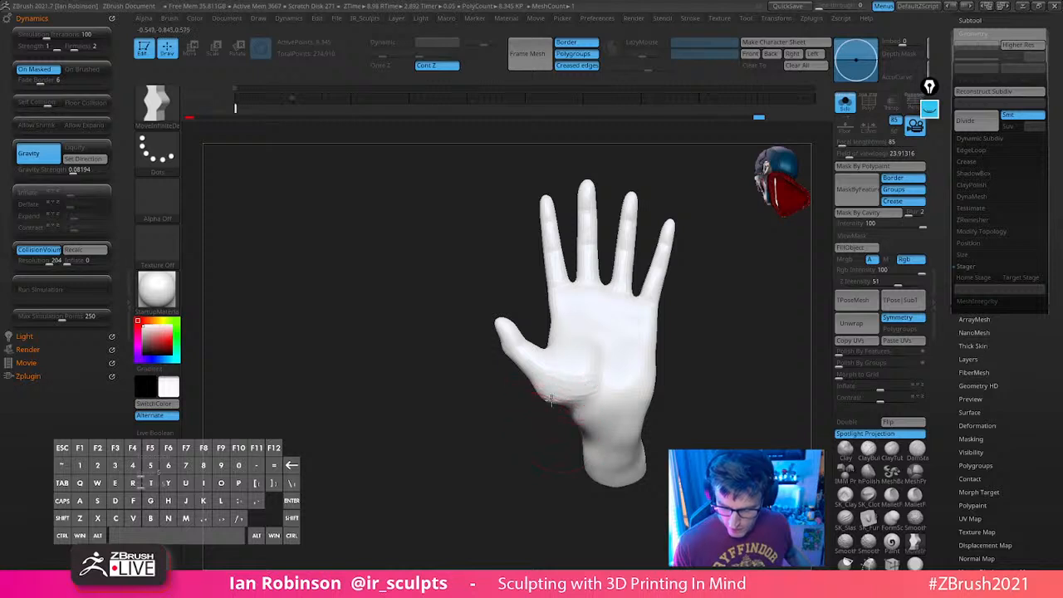
{"action": "mouse_move", "coordinate": [656, 411]}
{"action": "left_mouse_down"}
{"action": "mouse_move", "coordinate": [686, 418]}
{"action": "mouse_move", "coordinate": [689, 399]}
{"action": "mouse_move", "coordinate": [681, 439]}
{"action": "left_mouse_up"}
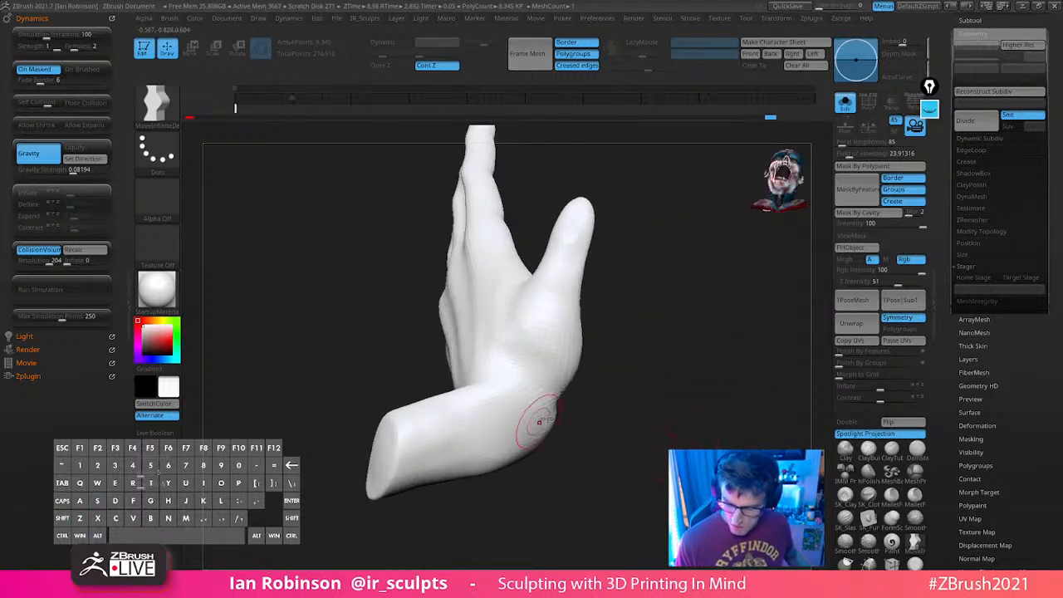
Change the brush's draw size and refine the forearm contour just below the palm with the MoveInfiniteDepth brush
{"action": "mouse_move", "coordinate": [540, 422]}
{"action": "right_mouse_down"}
{"action": "mouse_move", "coordinate": [555, 414]}
{"action": "mouse_move", "coordinate": [515, 414]}
{"action": "mouse_move", "coordinate": [519, 428]}
{"action": "mouse_move", "coordinate": [622, 394]}
{"action": "mouse_move", "coordinate": [556, 405]}
{"action": "right_mouse_up"}
{"action": "key", "text": "s"}
{"action": "key", "text": "s"}
{"action": "left_click_drag", "start_coordinate": [580, 442], "coordinate": [594, 441]}
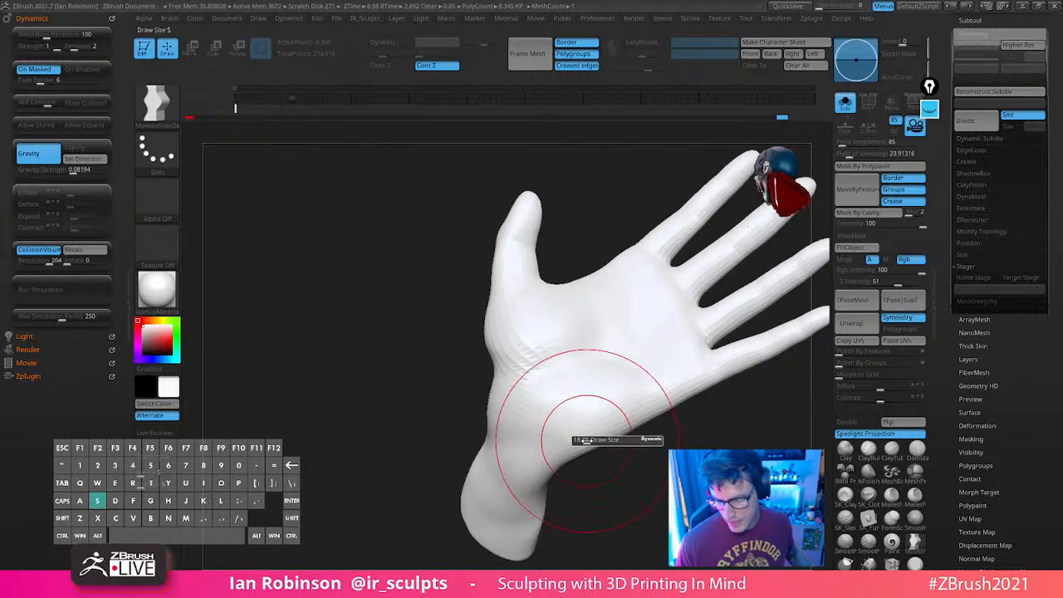
{"action": "left_click_drag", "start_coordinate": [492, 449], "coordinate": [474, 447]}
{"action": "mouse_move", "coordinate": [655, 483]}
{"action": "right_mouse_down", "text": "alt"}
{"action": "mouse_move", "coordinate": [639, 440]}
{"action": "mouse_move", "coordinate": [573, 416]}
{"action": "right_mouse_up", "text": "alt"}
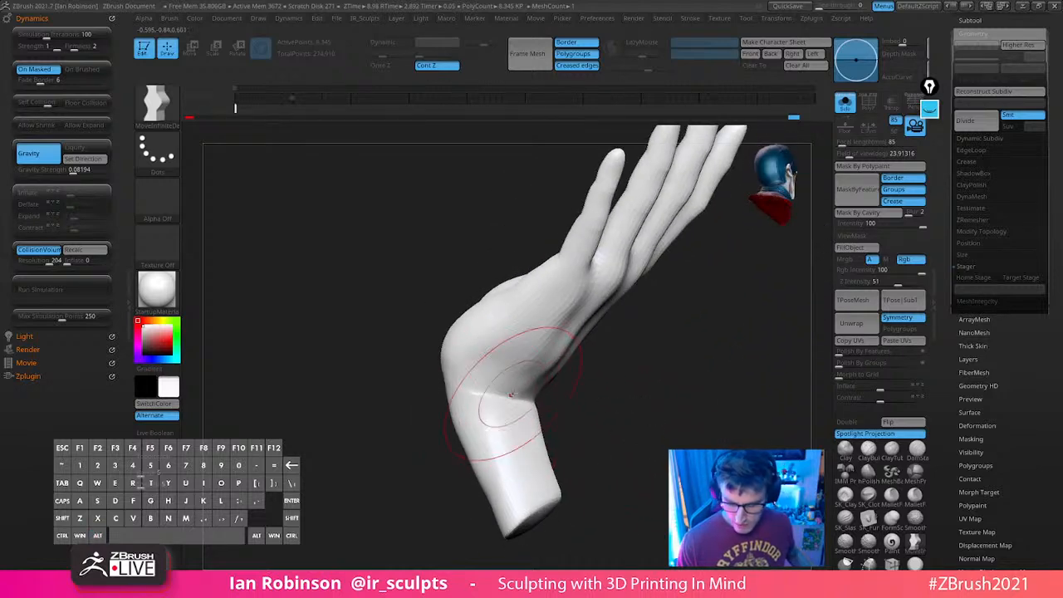
Leave Solo mode to show the full scene and duplicate the finished hand subtool
{"action": "mouse_move", "coordinate": [511, 395]}
{"action": "right_mouse_down"}
{"action": "mouse_move", "coordinate": [588, 392]}
{"action": "mouse_move", "coordinate": [516, 390]}
{"action": "right_mouse_up"}
{"action": "right_click_drag", "start_coordinate": [646, 402], "coordinate": [757, 247], "text": "alt"}
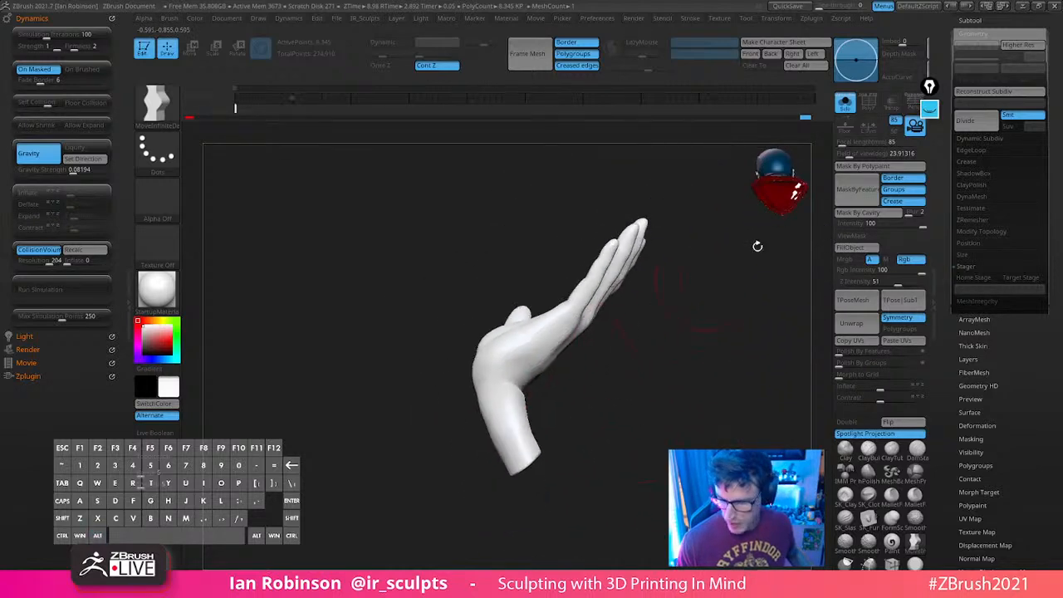
{"action": "left_click", "coordinate": [846, 104]}
{"action": "mouse_move", "coordinate": [666, 233]}
{"action": "right_mouse_down", "text": "alt"}
{"action": "mouse_move", "coordinate": [654, 228]}
{"action": "mouse_move", "coordinate": [705, 281]}
{"action": "mouse_move", "coordinate": [676, 275]}
{"action": "mouse_move", "coordinate": [676, 290]}
{"action": "mouse_move", "coordinate": [700, 299]}
{"action": "mouse_move", "coordinate": [680, 312]}
{"action": "mouse_move", "coordinate": [695, 349]}
{"action": "mouse_move", "coordinate": [676, 340]}
{"action": "mouse_move", "coordinate": [636, 434]}
{"action": "mouse_move", "coordinate": [687, 367]}
{"action": "mouse_move", "coordinate": [582, 458]}
{"action": "mouse_move", "coordinate": [489, 447]}
{"action": "mouse_move", "coordinate": [536, 411]}
{"action": "mouse_move", "coordinate": [634, 385]}
{"action": "mouse_move", "coordinate": [679, 321]}
{"action": "mouse_move", "coordinate": [691, 401]}
{"action": "mouse_move", "coordinate": [653, 344]}
{"action": "mouse_move", "coordinate": [671, 339]}
{"action": "mouse_move", "coordinate": [678, 442]}
{"action": "right_mouse_up", "text": "alt"}
{"action": "key", "text": "ctrl+shift+d"}
{"action": "key", "text": "w"}
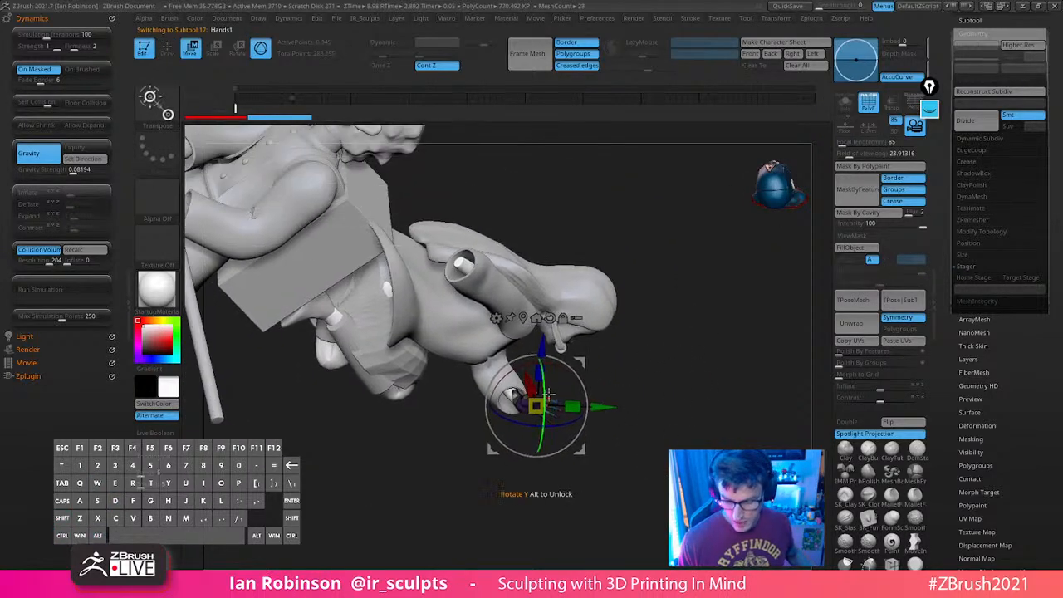
Rotate the duplicate hand and move it over beside the rear figure's empty sleeve
{"action": "left_click_drag", "start_coordinate": [544, 382], "coordinate": [565, 437]}
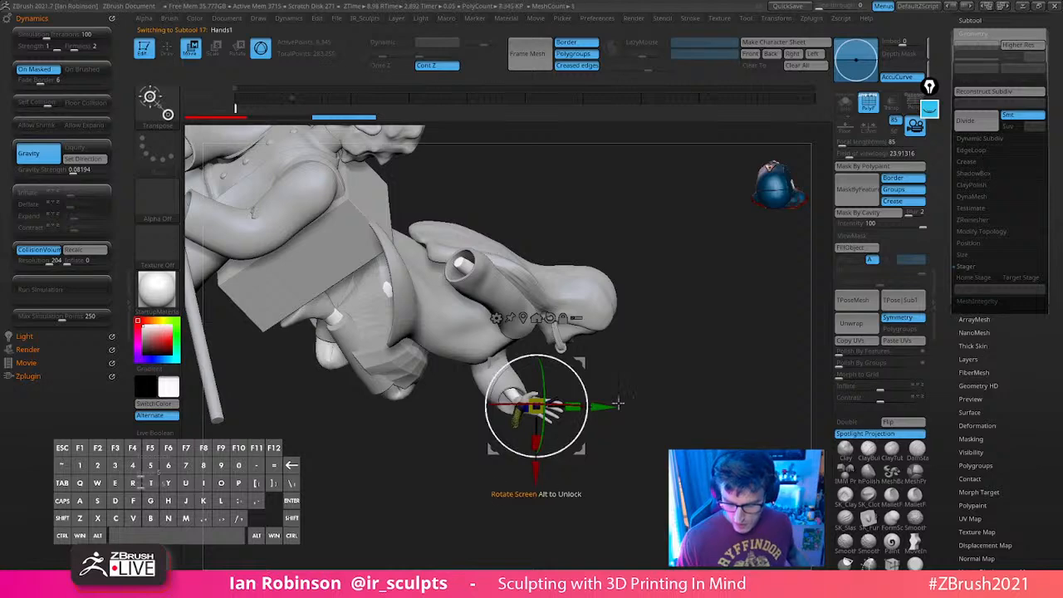
{"action": "right_click_drag", "start_coordinate": [617, 405], "coordinate": [578, 437], "text": "shift"}
{"action": "left_click_drag", "start_coordinate": [579, 449], "coordinate": [396, 285]}
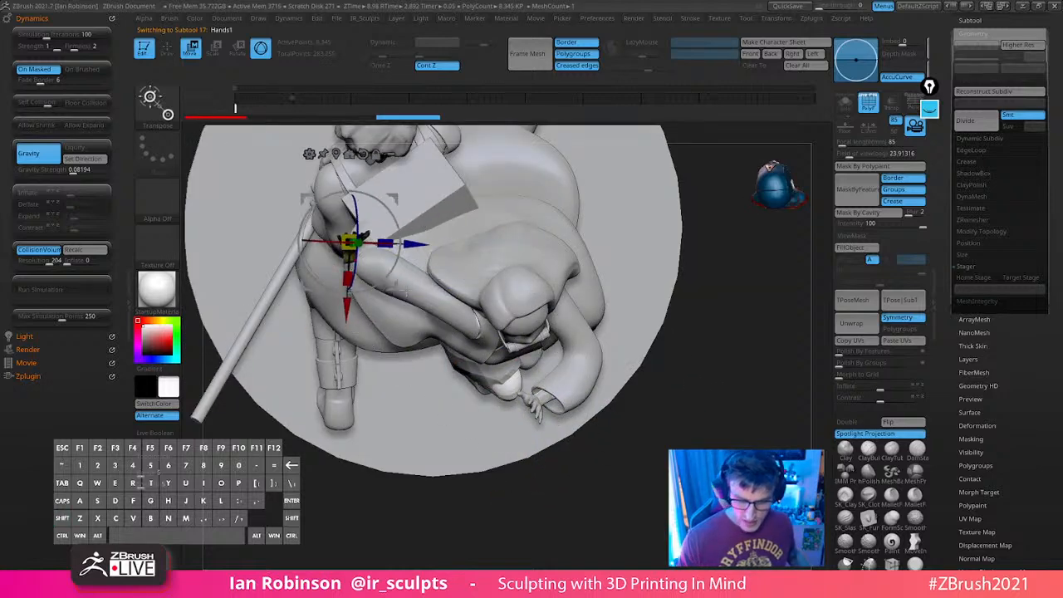
{"action": "right_click_drag", "start_coordinate": [737, 324], "coordinate": [700, 379]}
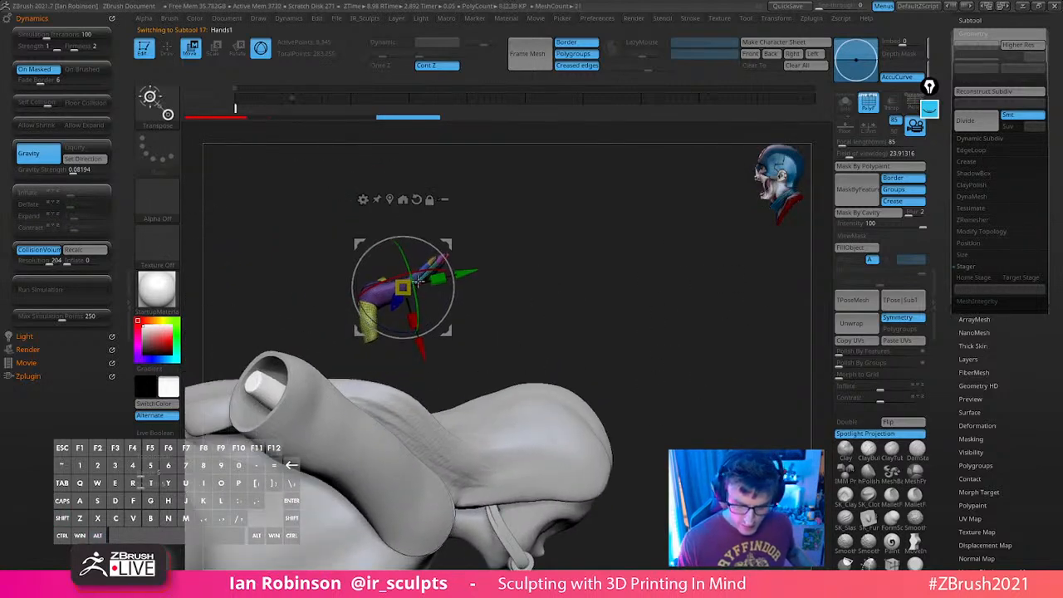
{"action": "left_click_drag", "start_coordinate": [382, 285], "coordinate": [294, 342]}
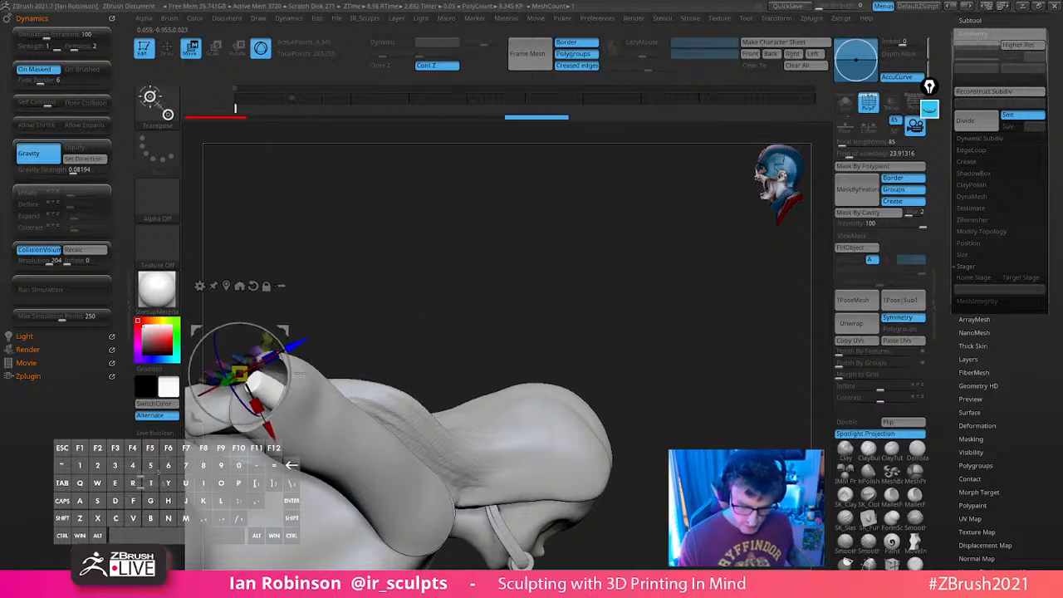
Isolate the duplicate hand, reset its gizmo orientation, and turn off the PolyFrame display
{"action": "right_click_drag", "start_coordinate": [462, 256], "coordinate": [636, 252], "text": "alt"}
{"action": "left_click", "coordinate": [845, 102]}
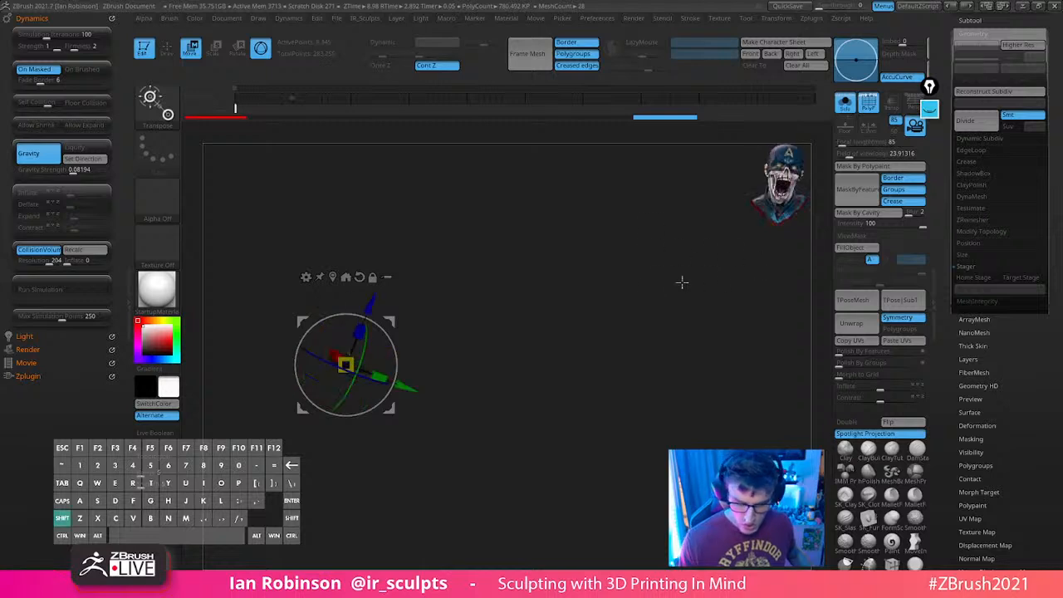
{"action": "key", "text": "q"}
{"action": "key", "text": "w"}
{"action": "left_click", "coordinate": [360, 277], "text": "alt"}
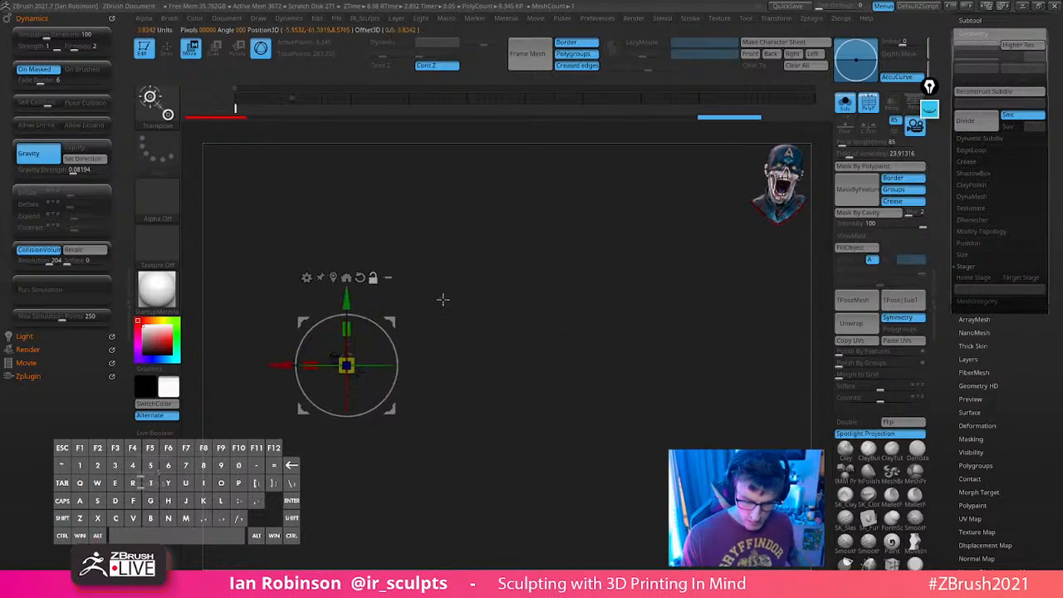
{"action": "right_click_drag", "start_coordinate": [487, 311], "coordinate": [618, 277], "text": "alt"}
{"action": "key", "text": "q"}
{"action": "key", "text": "w"}
{"action": "mouse_move", "coordinate": [463, 382]}
{"action": "right_mouse_down"}
{"action": "mouse_move", "coordinate": [562, 382]}
{"action": "mouse_move", "coordinate": [558, 368]}
{"action": "mouse_move", "coordinate": [370, 375]}
{"action": "right_mouse_up"}
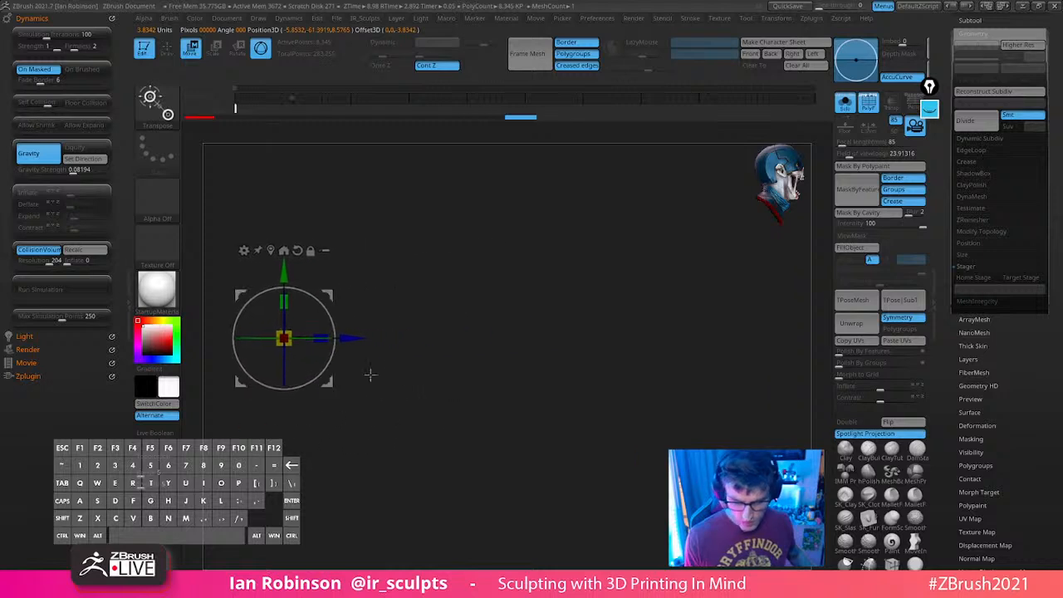
{"action": "key", "text": "shift+f"}
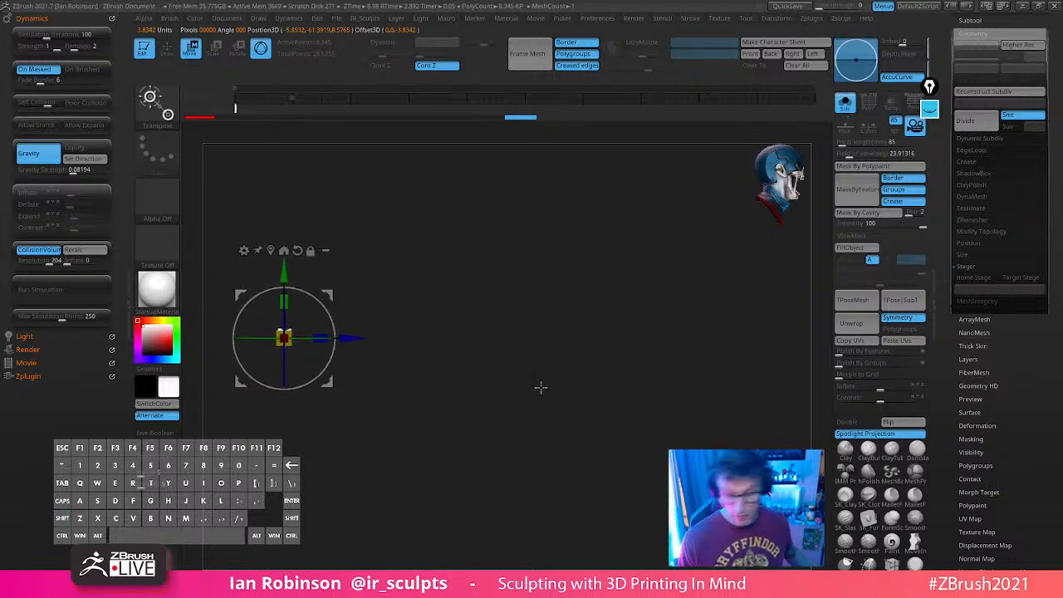
Try to mirror the isolated hand with Mirror And Weld, and undo the attempt
{"action": "key", "text": "q"}
{"action": "key", "text": "space"}
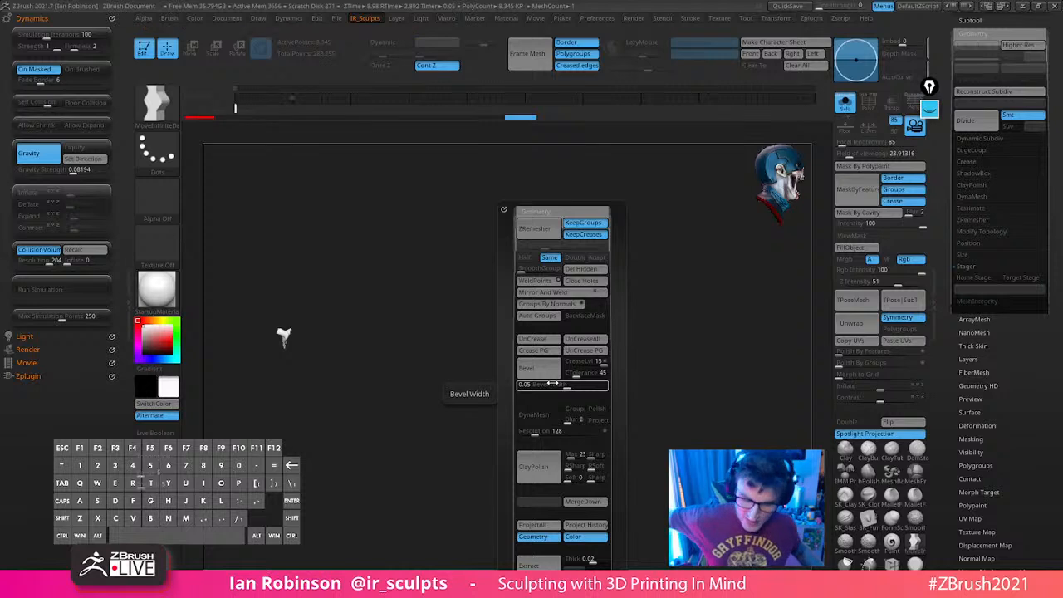
{"action": "key", "text": "space"}
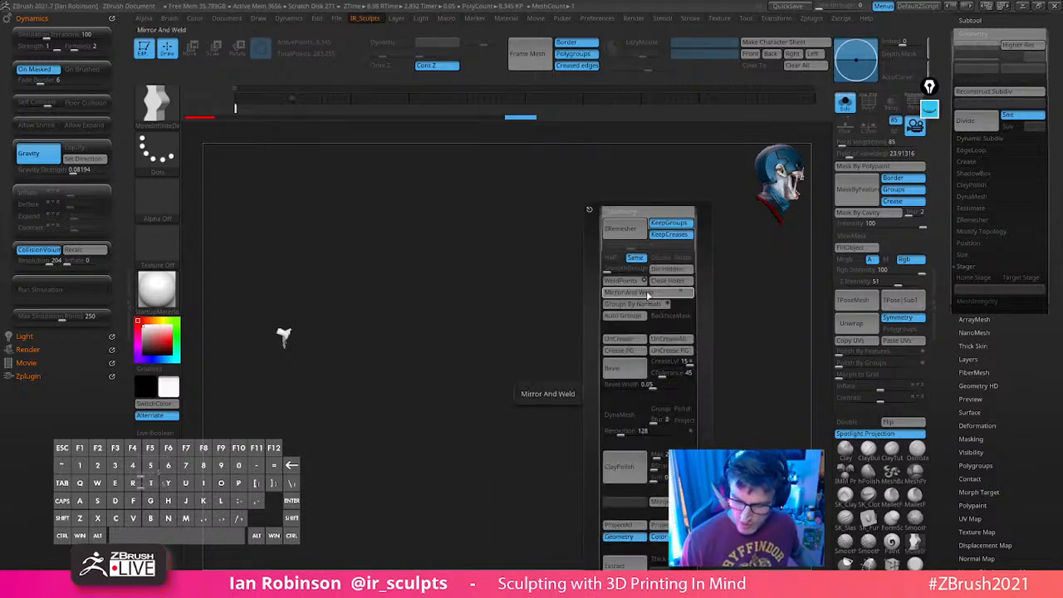
{"action": "left_click", "coordinate": [648, 293]}
{"action": "left_click_drag", "start_coordinate": [472, 441], "coordinate": [438, 395], "text": "alt"}
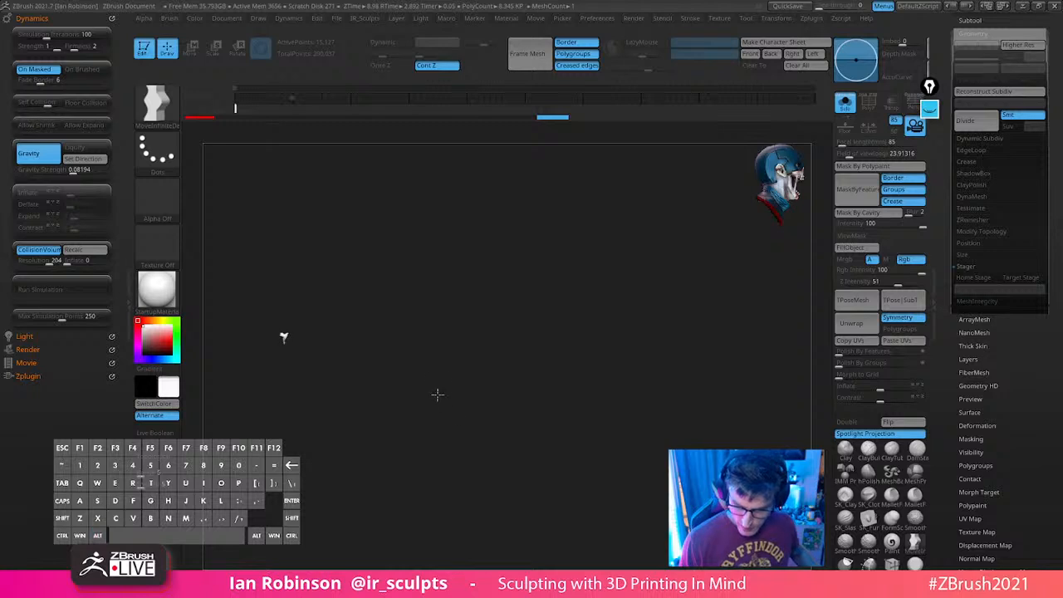
{"action": "key", "text": "f"}
{"action": "key", "text": "f"}
{"action": "key", "text": "f"}
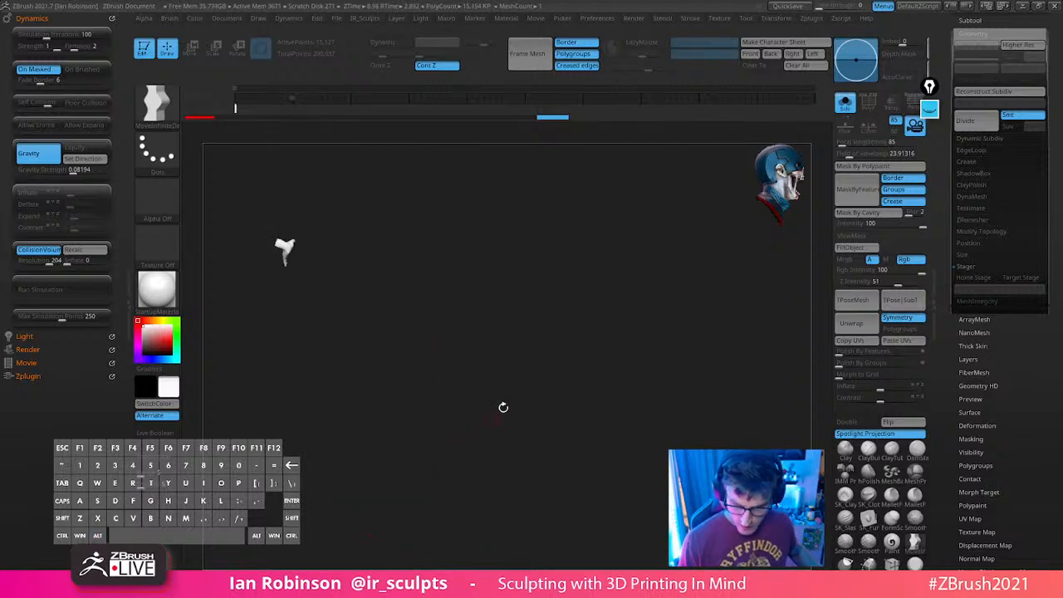
{"action": "key", "text": "space"}
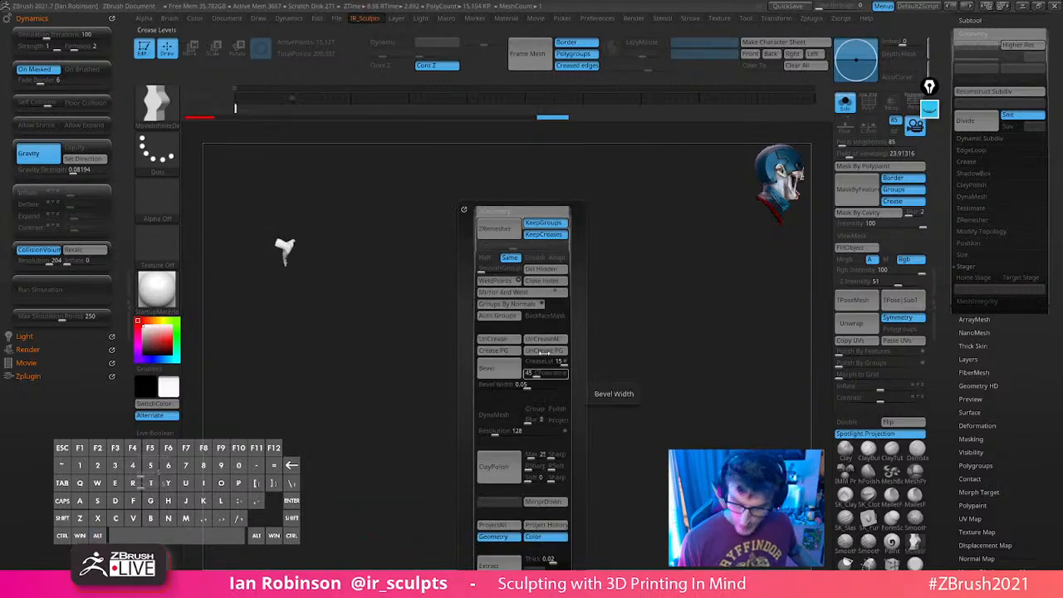
{"action": "left_click", "coordinate": [532, 295]}
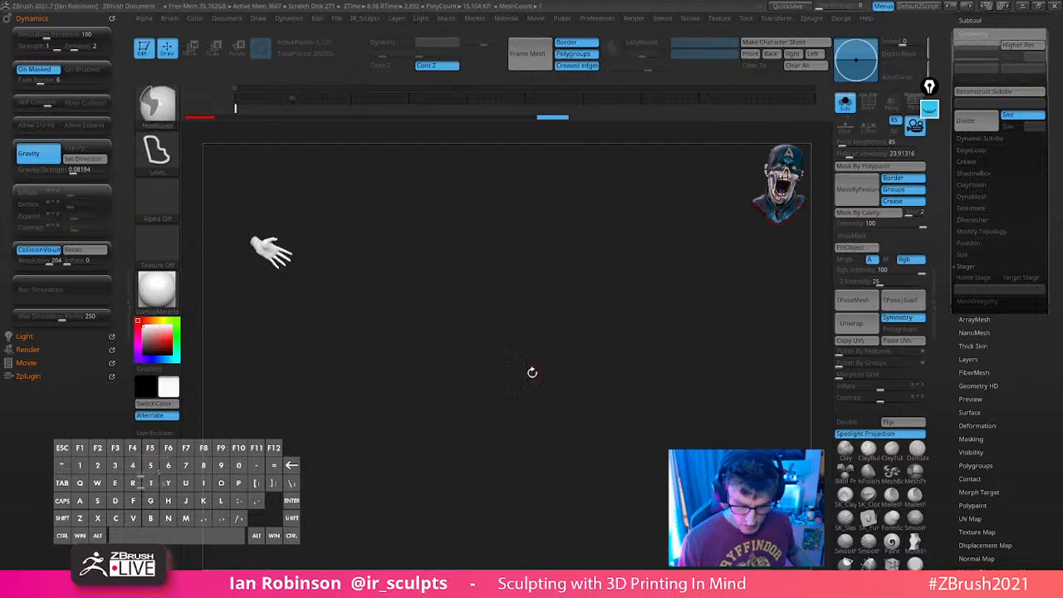
{"action": "key", "text": "ctrl+z"}
Move the hand along its X axis away from the centre and mirror it with Mirror And Weld
{"action": "left_click_drag", "start_coordinate": [532, 360], "coordinate": [562, 382], "text": "alt"}
{"action": "key", "text": "w"}
{"action": "left_click_drag", "start_coordinate": [437, 355], "coordinate": [307, 363]}
{"action": "key", "text": "space"}
{"action": "left_click", "coordinate": [497, 300]}
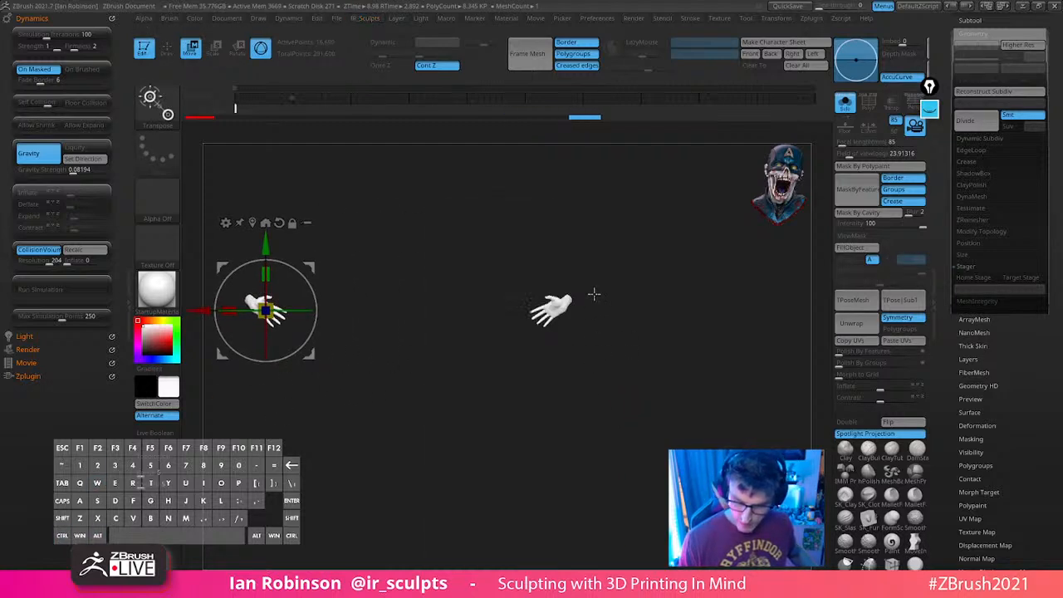
Hide the original side's hand, delete the hidden geometry to keep only the mirrored hand, and leave Solo mode
{"action": "left_click_drag", "start_coordinate": [494, 375], "coordinate": [470, 404], "text": "ctrl+shift"}
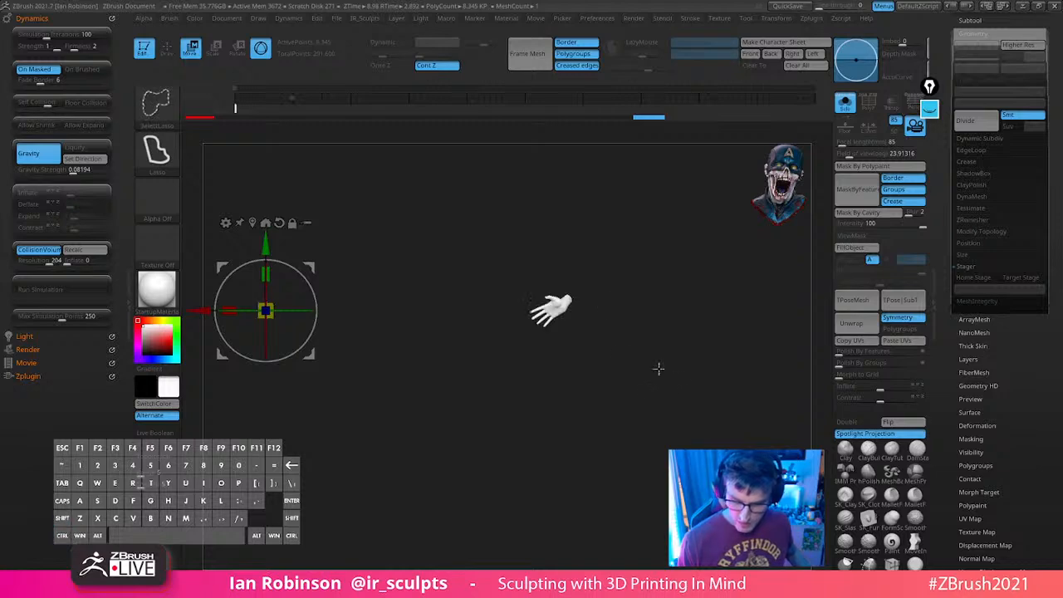
{"action": "left_click", "coordinate": [253, 224], "text": "alt"}
{"action": "key", "text": "space"}
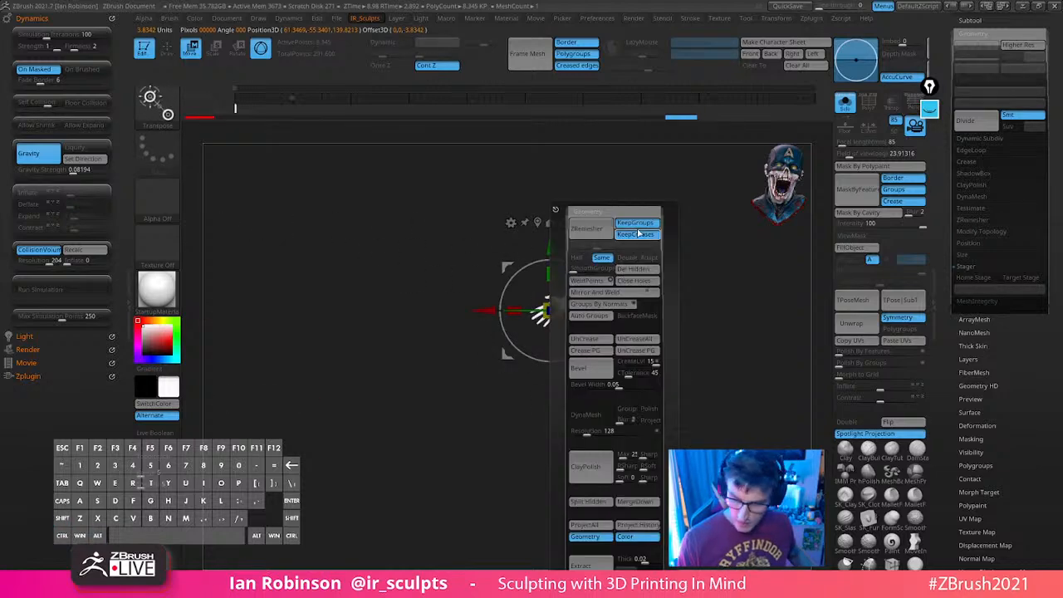
{"action": "left_click", "coordinate": [639, 270]}
{"action": "left_click", "coordinate": [846, 103]}
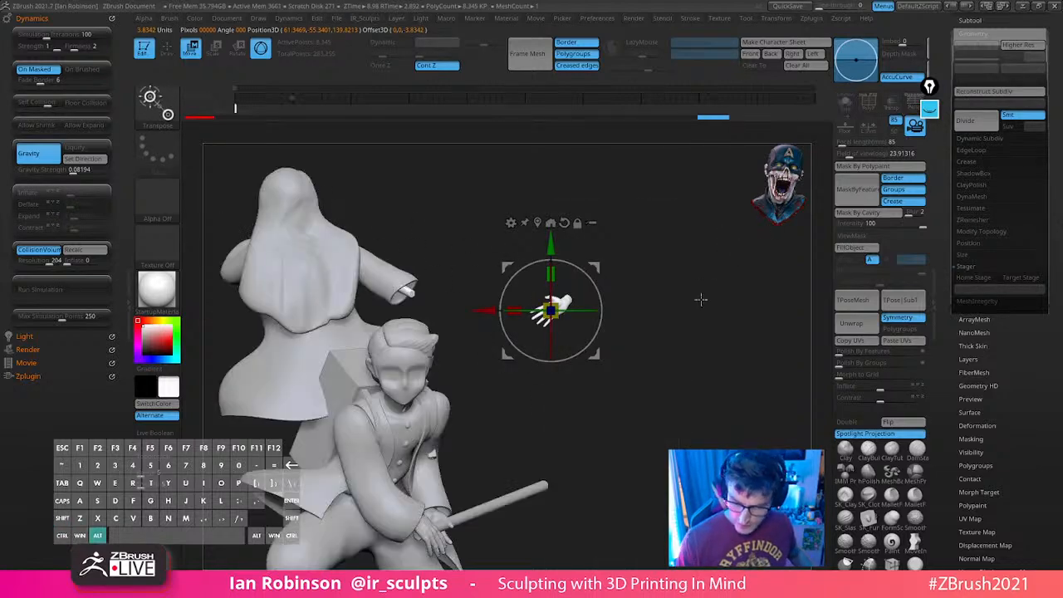
Move the mirrored hand to the opening of the rear figure's empty sleeve
{"action": "left_click_drag", "start_coordinate": [701, 299], "coordinate": [437, 354]}
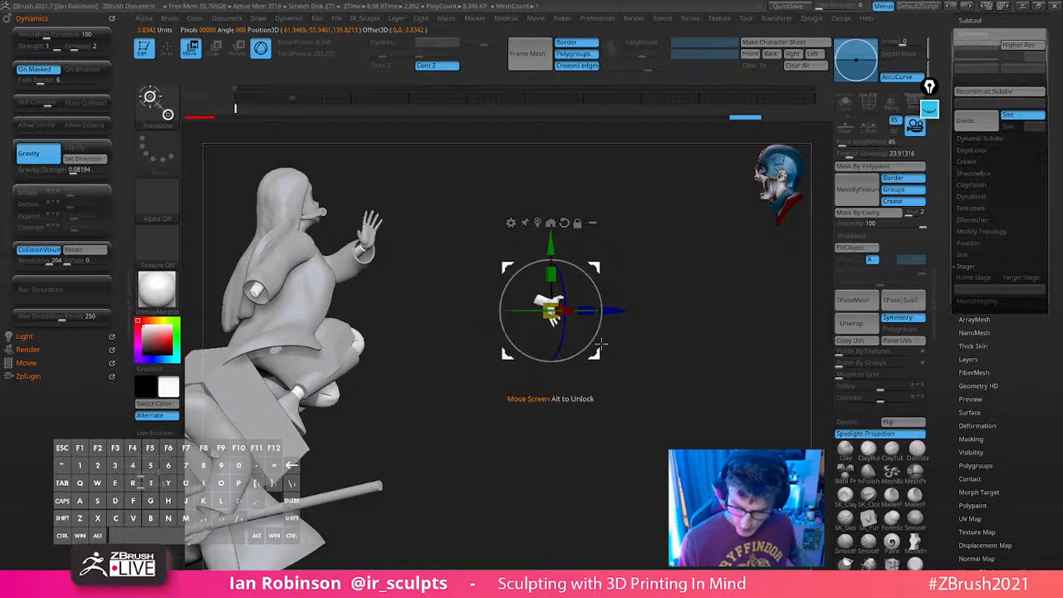
{"action": "left_click", "coordinate": [564, 223], "text": "alt"}
{"action": "left_click_drag", "start_coordinate": [481, 311], "coordinate": [195, 353]}
{"action": "left_click_drag", "start_coordinate": [465, 288], "coordinate": [683, 354], "text": "alt"}
{"action": "left_click_drag", "start_coordinate": [683, 354], "coordinate": [660, 233]}
{"action": "left_click_drag", "start_coordinate": [397, 319], "coordinate": [263, 292]}
{"action": "left_click_drag", "start_coordinate": [540, 228], "coordinate": [552, 298], "text": "alt"}
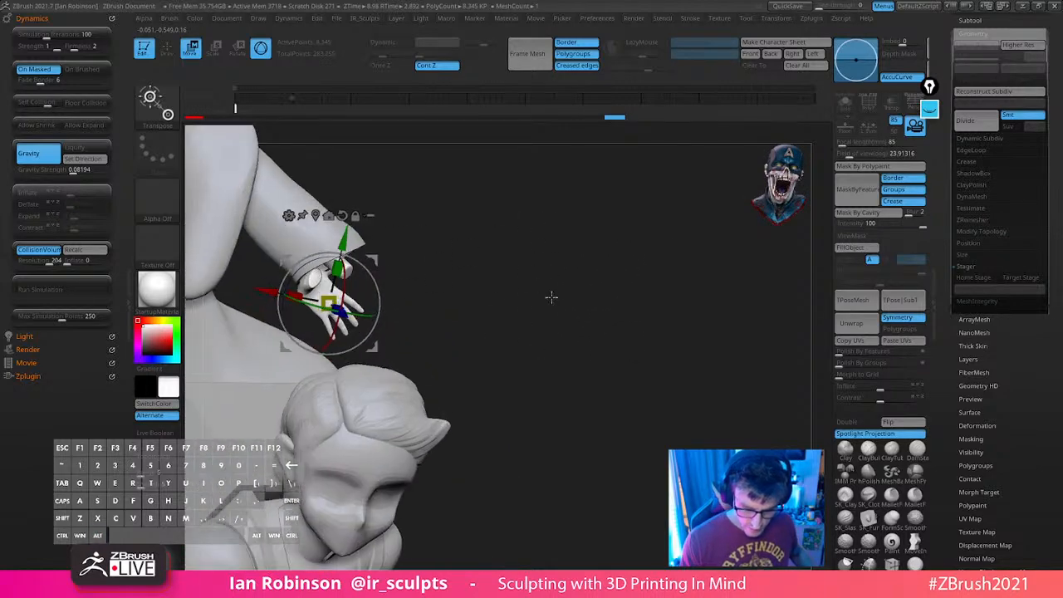
Rotate the mirrored hand toward the sleeve's direction, reset the gizmo orientation, and shift the hand sideways under the cuff
{"action": "left_click_drag", "start_coordinate": [375, 317], "coordinate": [328, 313]}
{"action": "left_click_drag", "start_coordinate": [490, 241], "coordinate": [637, 312], "text": "alt"}
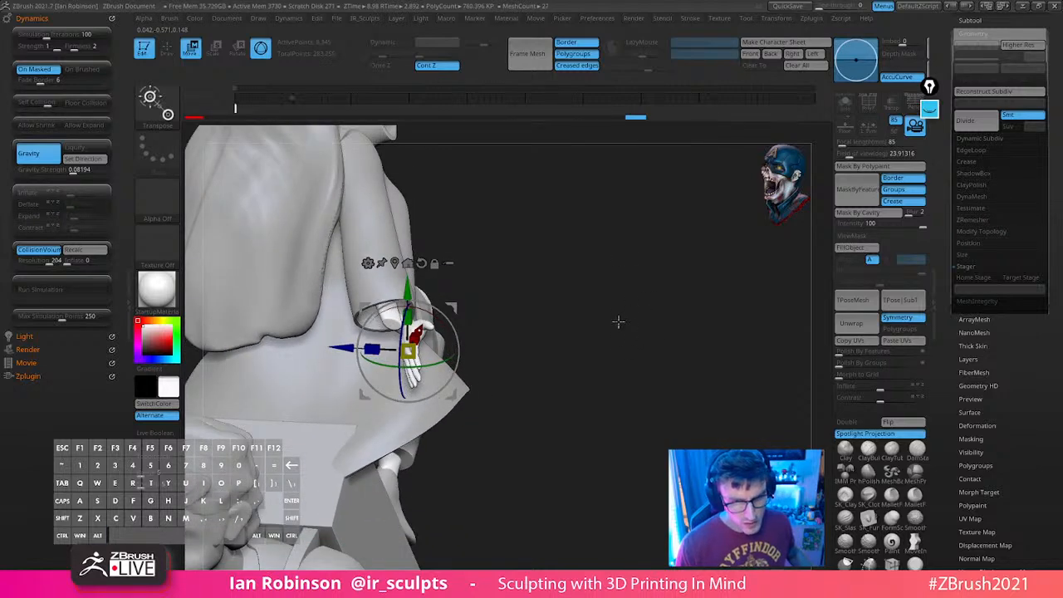
{"action": "left_click_drag", "start_coordinate": [621, 350], "coordinate": [604, 337]}
{"action": "left_click_drag", "start_coordinate": [488, 363], "coordinate": [478, 364]}
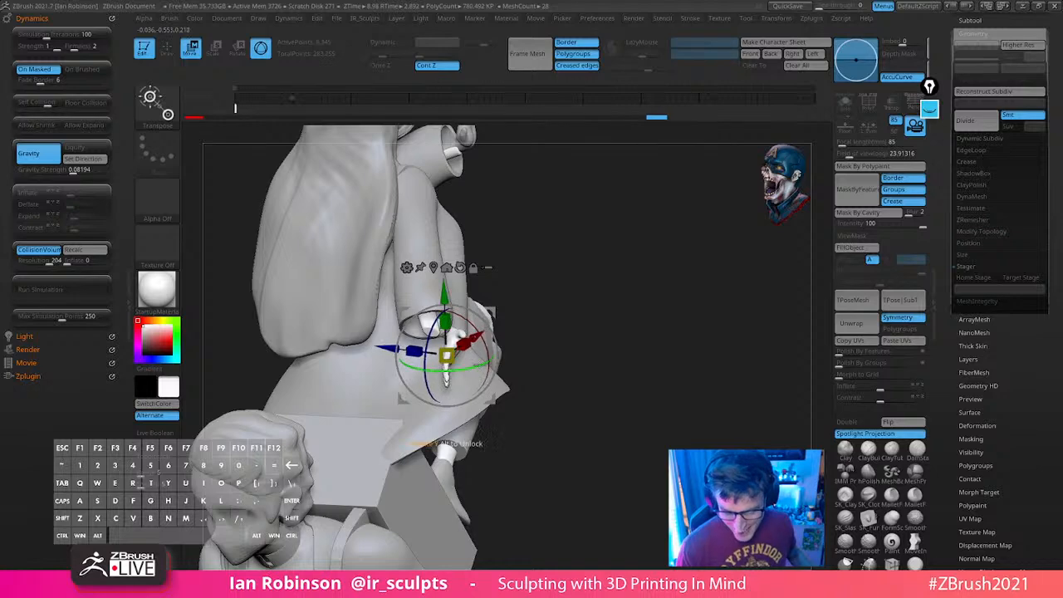
{"action": "left_click", "coordinate": [460, 268], "text": "alt"}
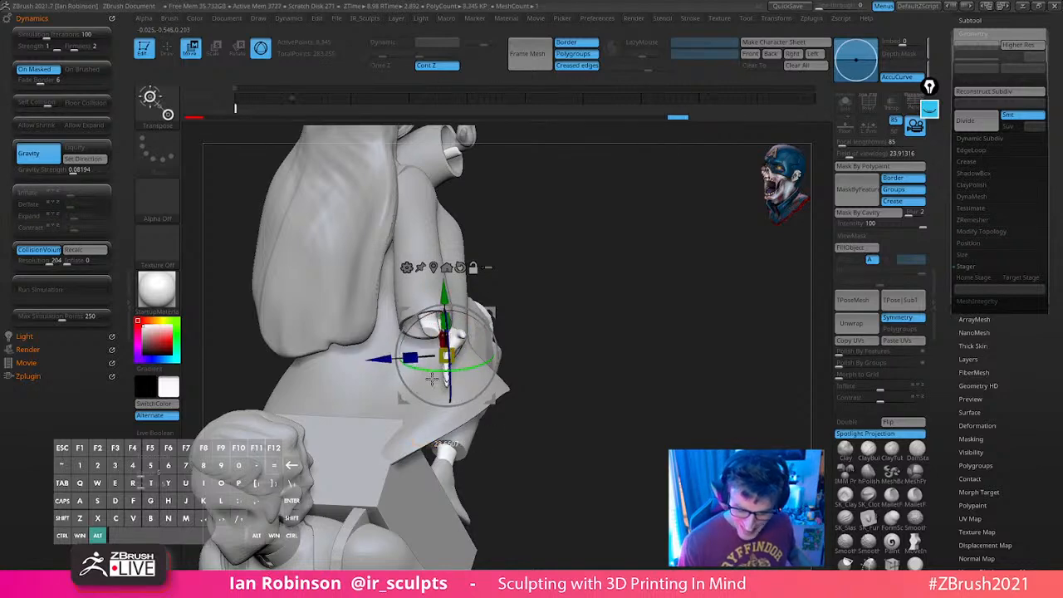
{"action": "left_click_drag", "start_coordinate": [380, 358], "coordinate": [359, 359]}
Fine-tune the hand's position and rotation so it emerges from the cuff just above the front figure's head
{"action": "right_click_drag", "start_coordinate": [370, 353], "coordinate": [538, 313]}
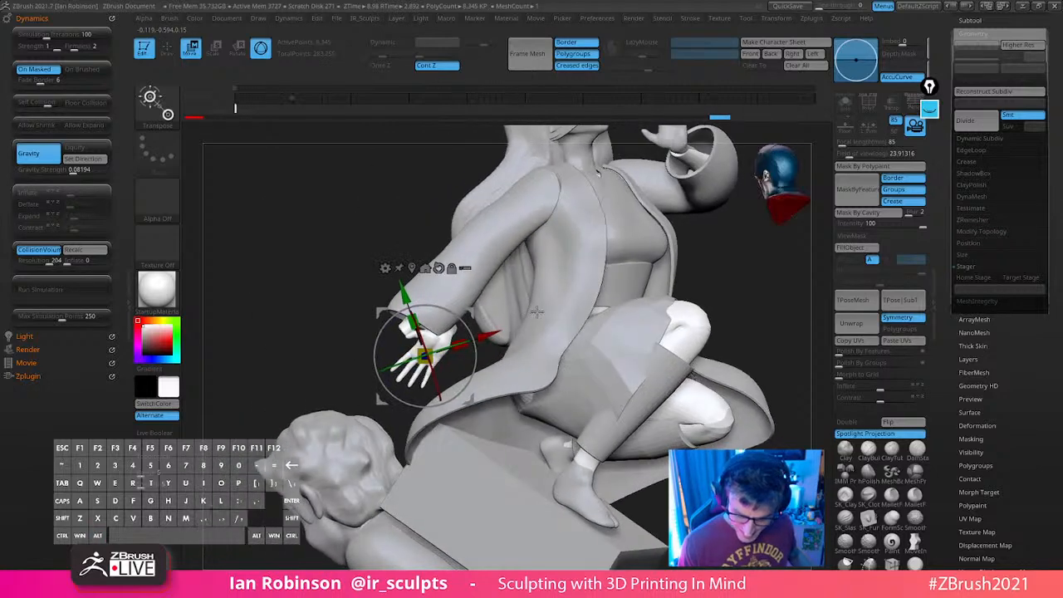
{"action": "left_click_drag", "start_coordinate": [471, 400], "coordinate": [433, 396]}
{"action": "right_click_drag", "start_coordinate": [640, 353], "coordinate": [484, 327]}
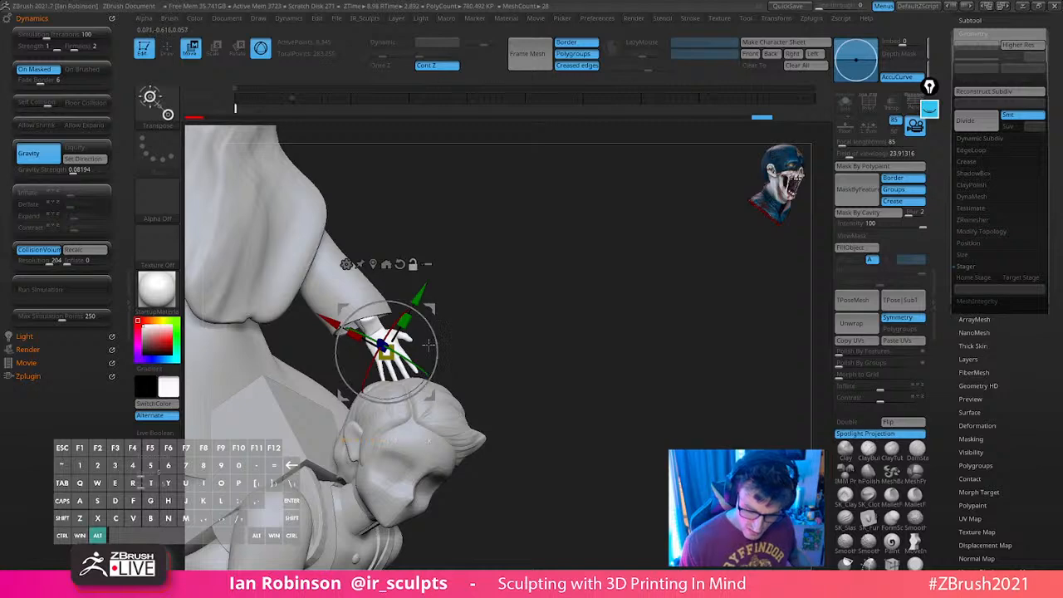
{"action": "left_click_drag", "start_coordinate": [428, 343], "coordinate": [432, 363]}
{"action": "left_click_drag", "start_coordinate": [361, 292], "coordinate": [368, 308]}
{"action": "right_click_drag", "start_coordinate": [455, 297], "coordinate": [537, 283]}
Isolate the hand, mask its palm and fingers, and rotate the forearm stub about the wrist by about 34 degrees
{"action": "key", "text": "q"}
{"action": "mouse_move", "coordinate": [624, 266]}
{"action": "right_mouse_down"}
{"action": "mouse_move", "coordinate": [675, 257]}
{"action": "mouse_move", "coordinate": [706, 274]}
{"action": "right_mouse_up"}
{"action": "left_click", "coordinate": [845, 103]}
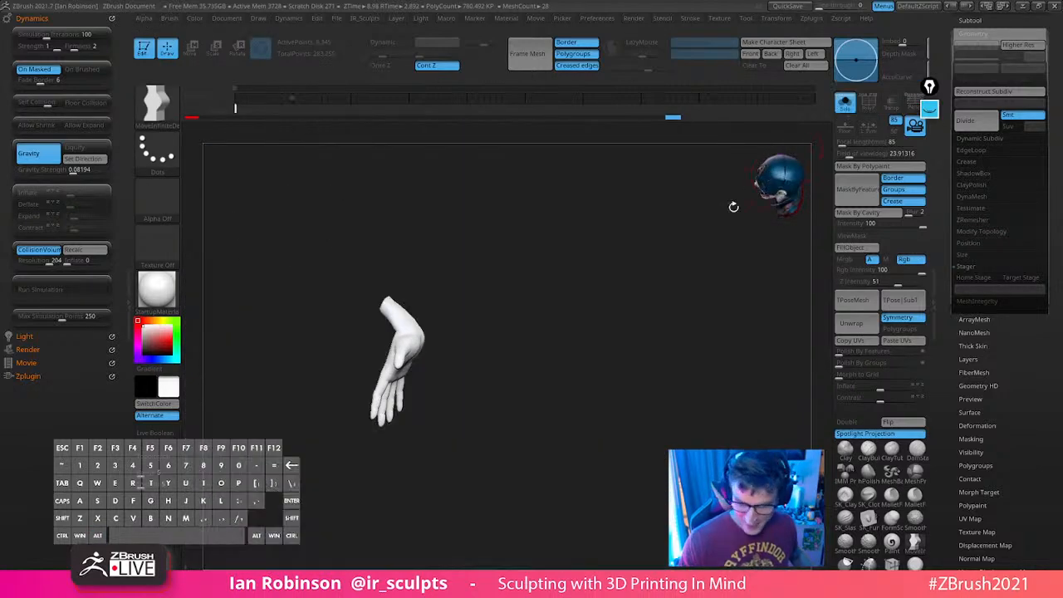
{"action": "right_click_drag", "start_coordinate": [734, 207], "coordinate": [543, 297]}
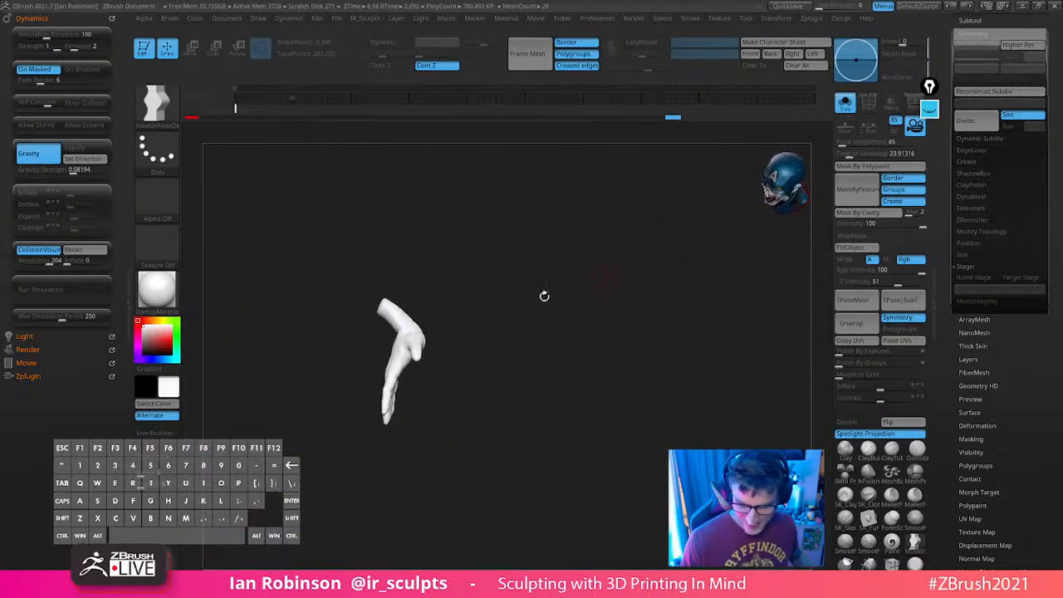
{"action": "left_click", "coordinate": [405, 311], "text": "ctrl+shift"}
{"action": "left_click", "coordinate": [455, 299], "text": "ctrl"}
{"action": "left_click", "coordinate": [459, 299], "text": "ctrl+shift"}
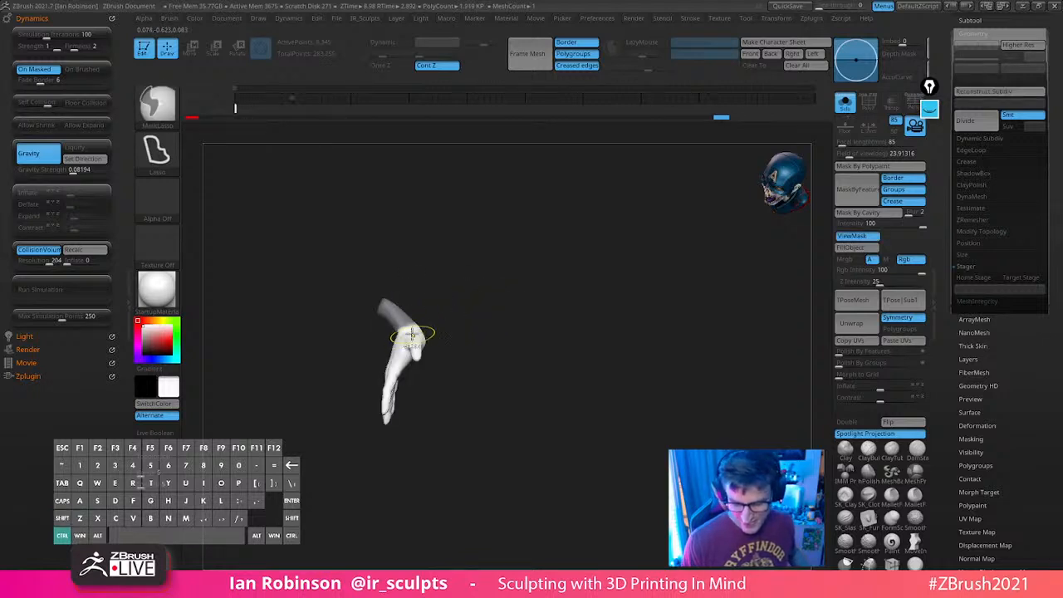
{"action": "key", "text": "w"}
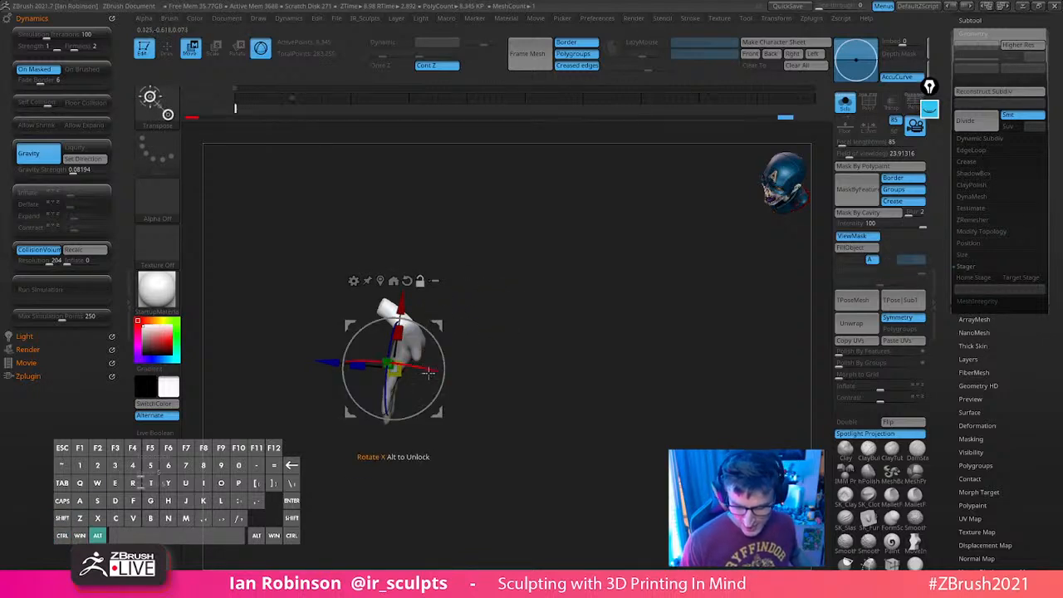
{"action": "left_click_drag", "start_coordinate": [396, 366], "coordinate": [414, 334], "text": "alt"}
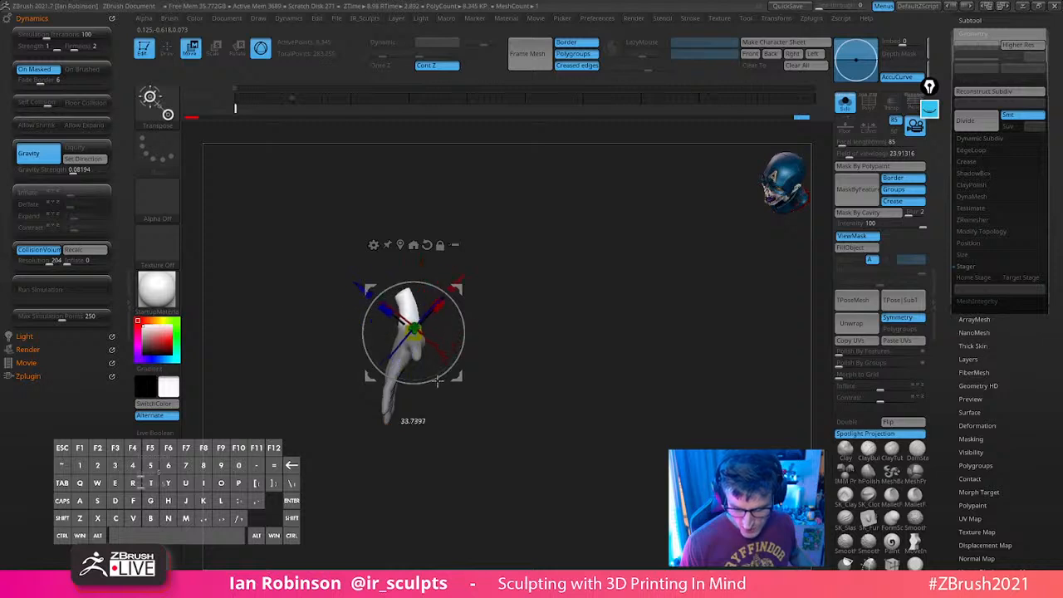
Smooth the bent wrist, reshape the forearm stub with the MoveInfiniteDepth brush, and show the whole sculpt again
{"action": "key", "text": "q"}
{"action": "mouse_move", "coordinate": [560, 344]}
{"action": "left_mouse_down"}
{"action": "mouse_move", "coordinate": [524, 321]}
{"action": "mouse_move", "coordinate": [572, 302]}
{"action": "mouse_move", "coordinate": [416, 301]}
{"action": "mouse_move", "coordinate": [545, 277]}
{"action": "left_mouse_up"}
{"action": "key", "text": "s"}
{"action": "key", "text": "shift"}
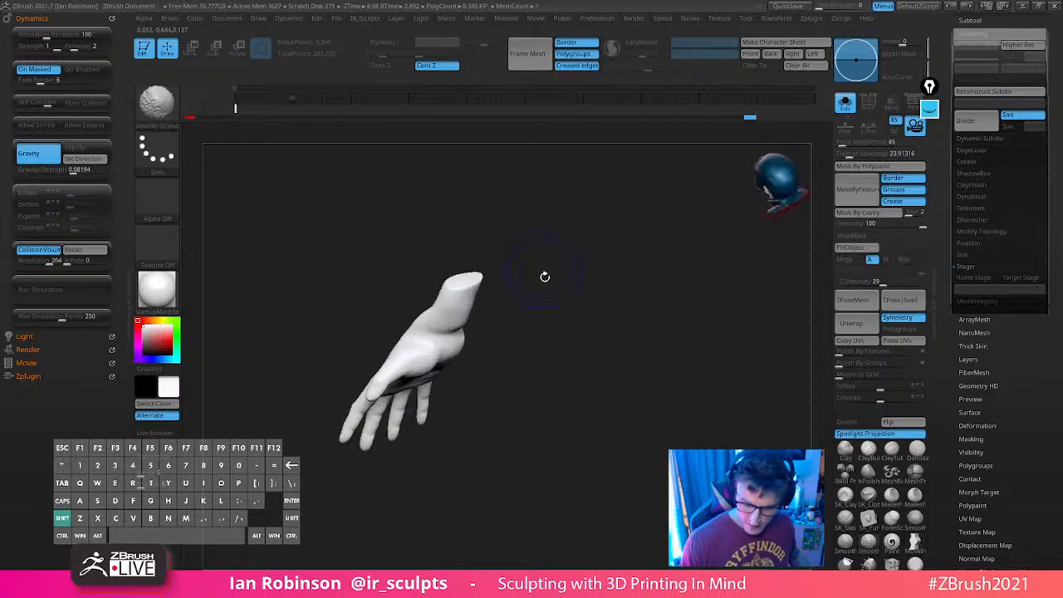
{"action": "key", "text": "ctrl+z"}
{"action": "key", "text": "shift+space"}
{"action": "left_click", "coordinate": [601, 358], "text": "shift"}
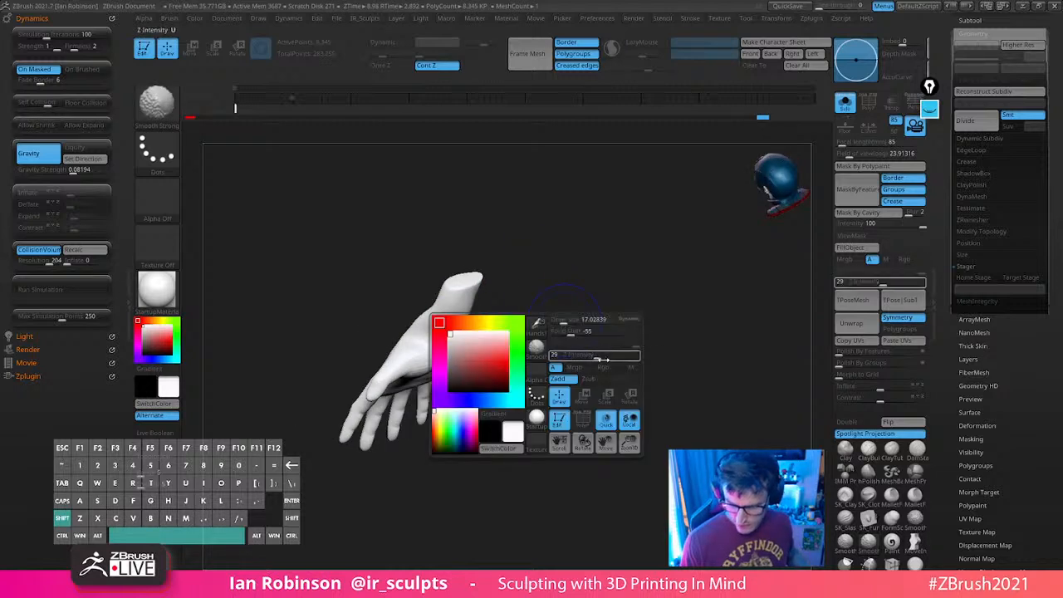
{"action": "key", "text": "s"}
{"action": "mouse_move", "coordinate": [615, 315]}
{"action": "left_mouse_down"}
{"action": "mouse_move", "coordinate": [461, 319]}
{"action": "mouse_move", "coordinate": [508, 292]}
{"action": "mouse_move", "coordinate": [448, 338]}
{"action": "left_mouse_up"}
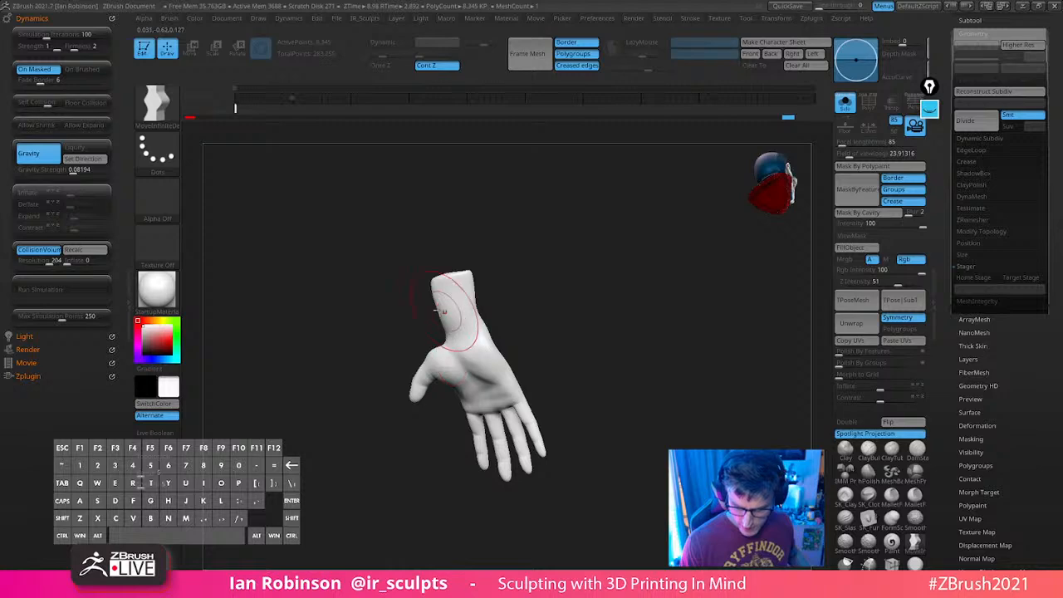
{"action": "left_click", "coordinate": [846, 105]}
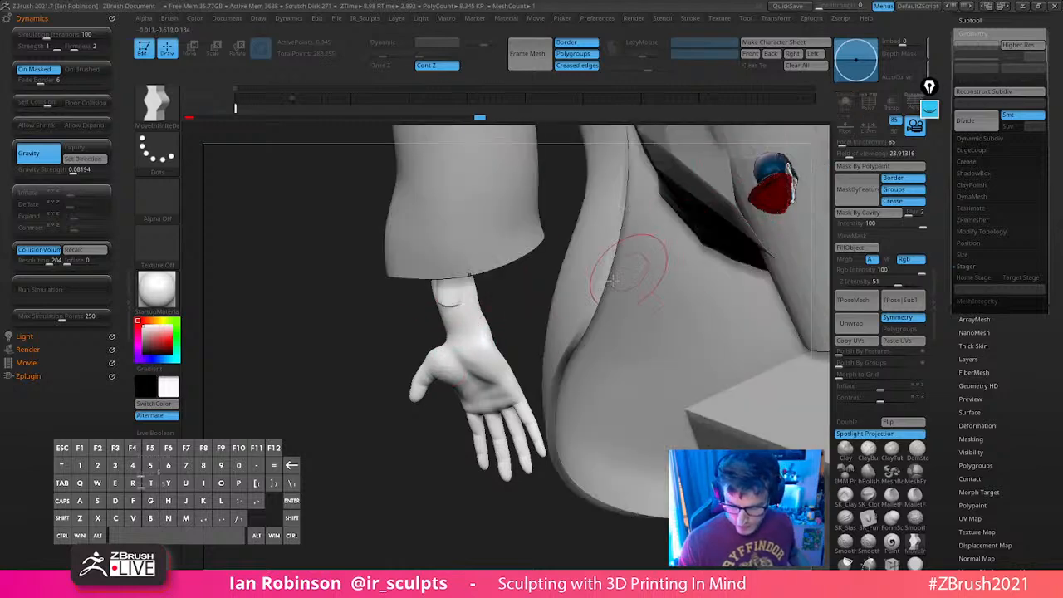
Rotate the whole hand sideways at the cuff so its fingers extend outward above the front figure's head
{"action": "left_click_drag", "start_coordinate": [357, 326], "coordinate": [595, 333]}
{"action": "left_click_drag", "start_coordinate": [660, 319], "coordinate": [622, 304]}
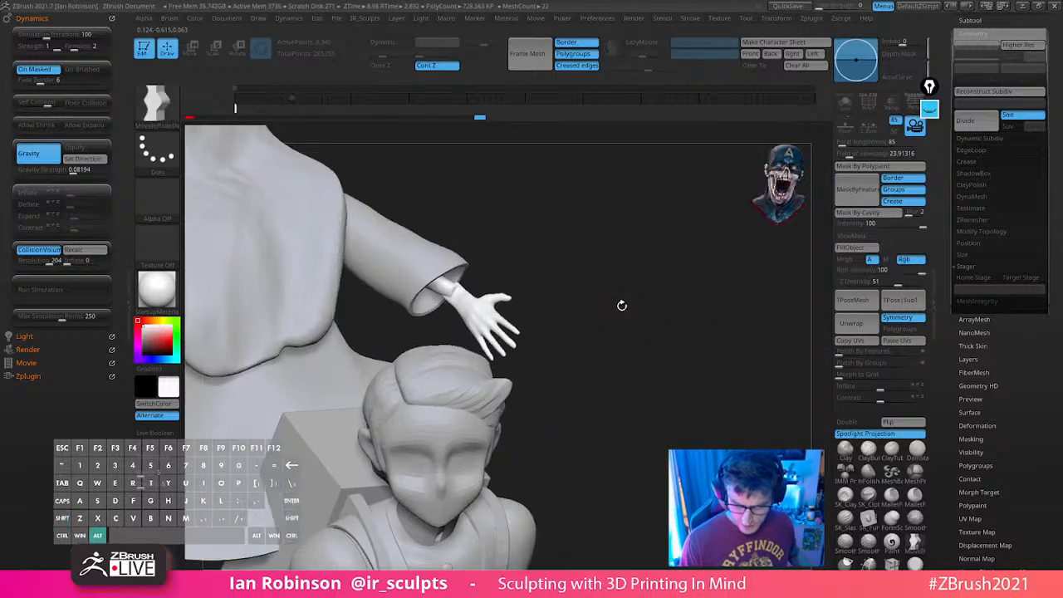
{"action": "key", "text": "w"}
{"action": "left_click_drag", "start_coordinate": [506, 268], "coordinate": [507, 270]}
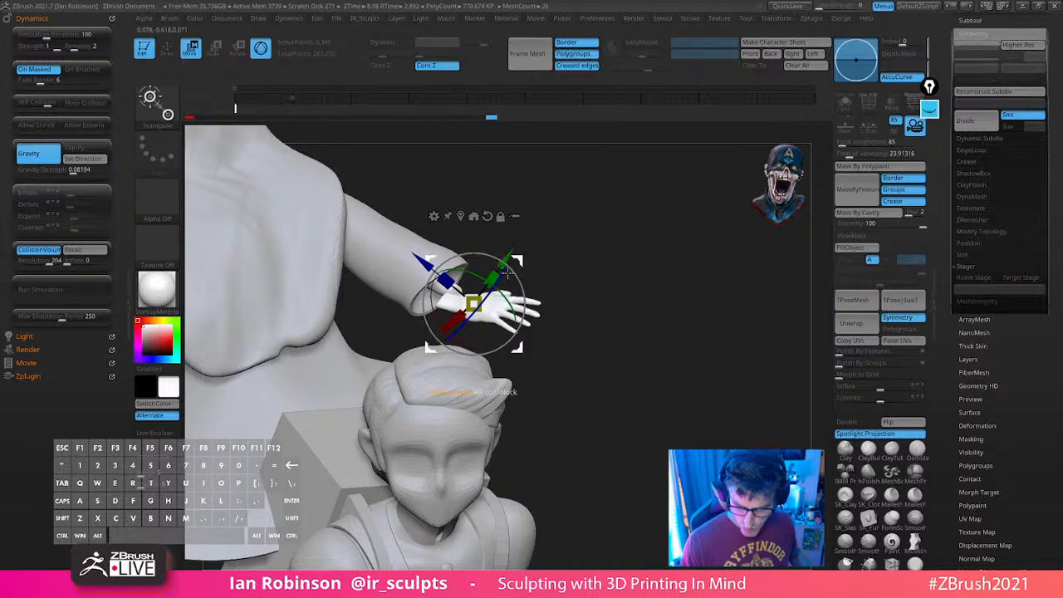
{"action": "left_click_drag", "start_coordinate": [504, 318], "coordinate": [505, 323]}
Rotate the hand downward so it hangs from the rear figure's cuff, including a turn of about 32 degrees
{"action": "left_click_drag", "start_coordinate": [648, 304], "coordinate": [459, 356]}
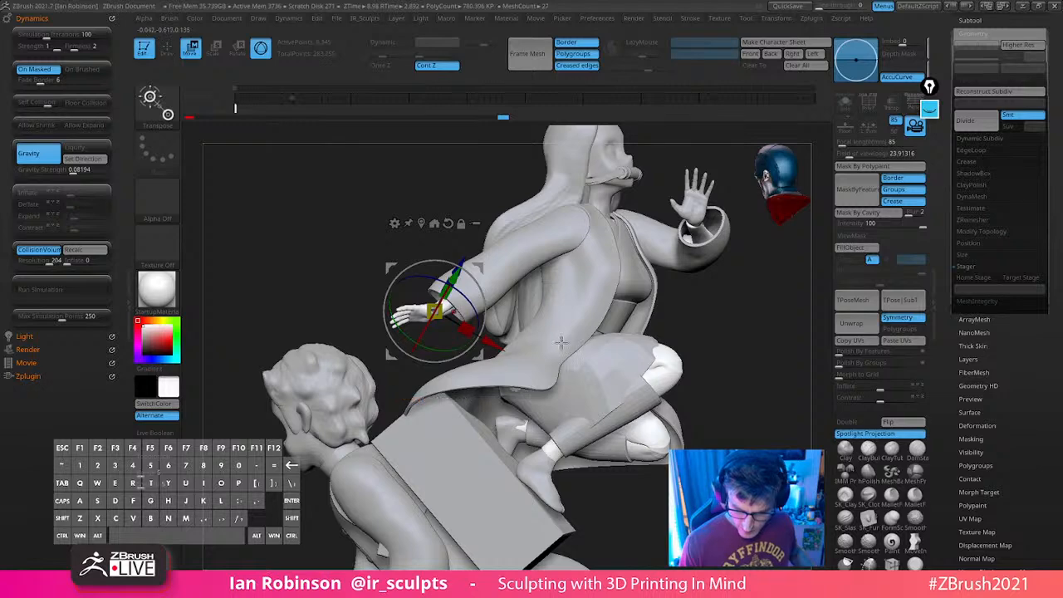
{"action": "left_click_drag", "start_coordinate": [562, 341], "coordinate": [532, 328]}
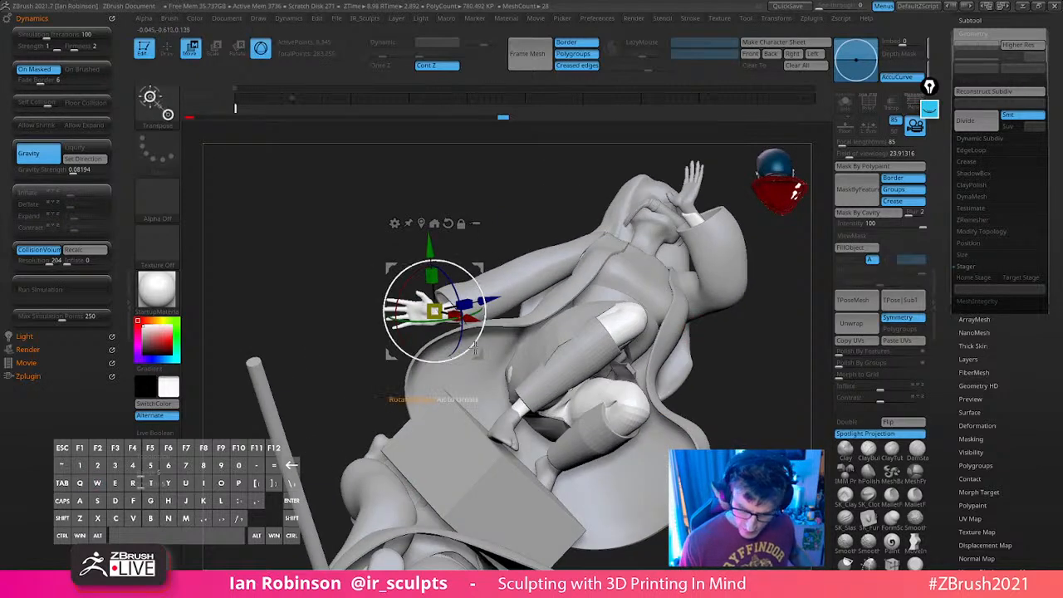
{"action": "left_click_drag", "start_coordinate": [329, 417], "coordinate": [470, 323]}
{"action": "left_click_drag", "start_coordinate": [416, 399], "coordinate": [509, 289]}
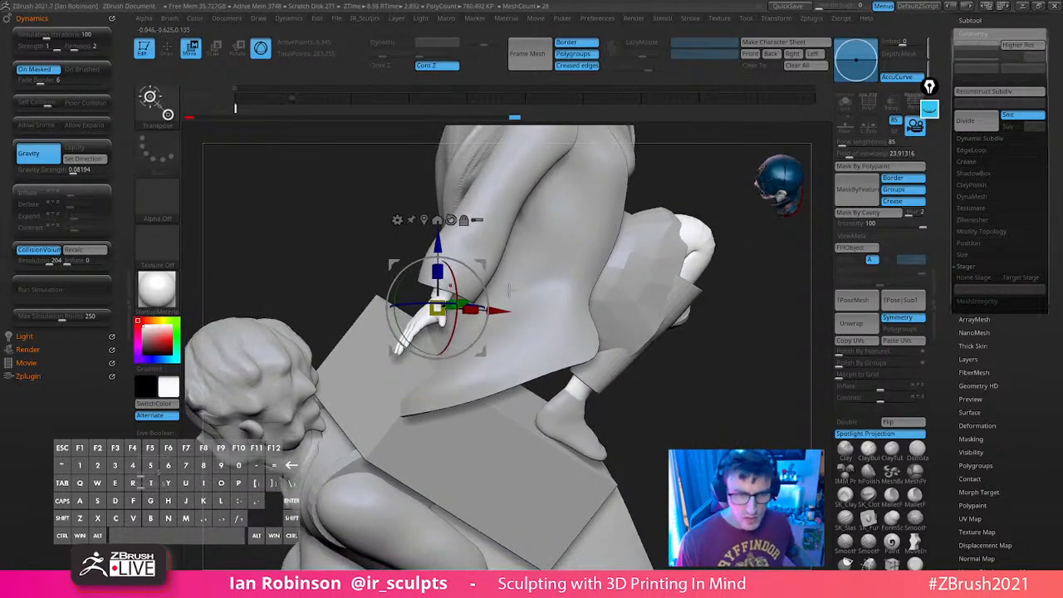
{"action": "left_click_drag", "start_coordinate": [501, 350], "coordinate": [495, 351]}
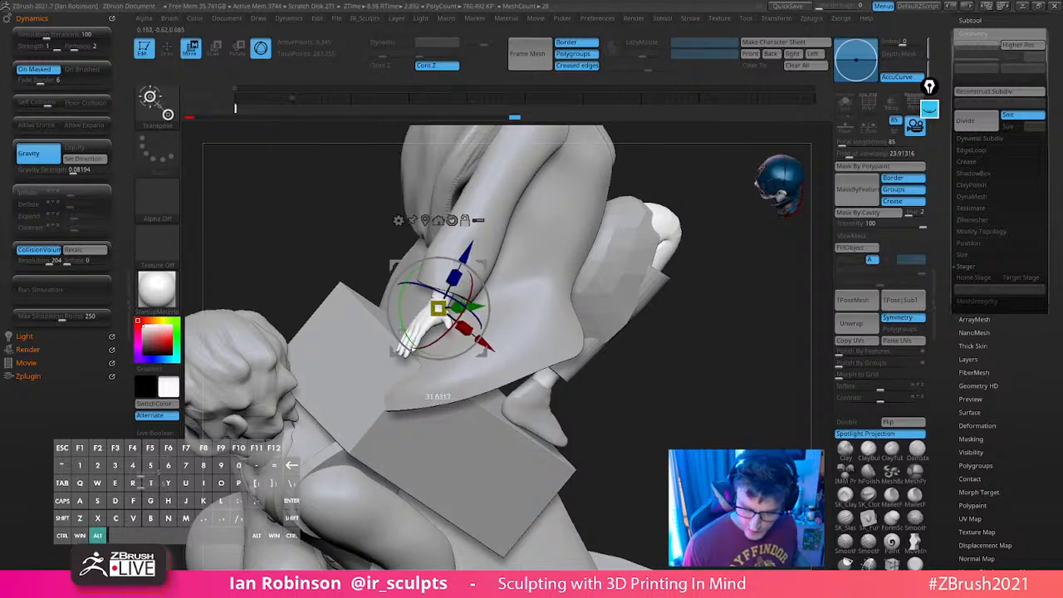
{"action": "left_click_drag", "start_coordinate": [699, 296], "coordinate": [698, 313]}
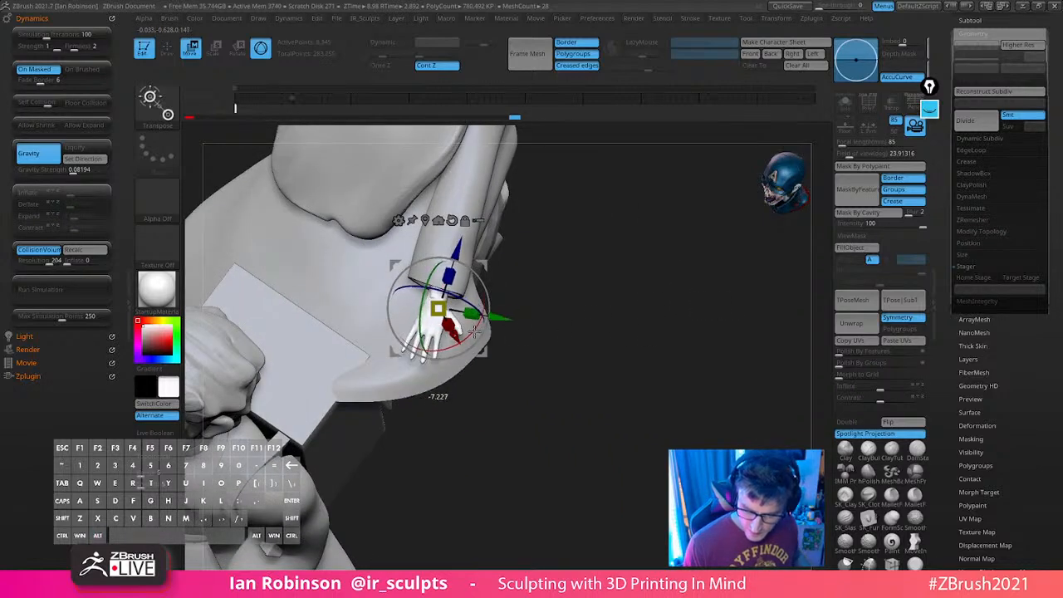
{"action": "left_click_drag", "start_coordinate": [475, 331], "coordinate": [508, 310]}
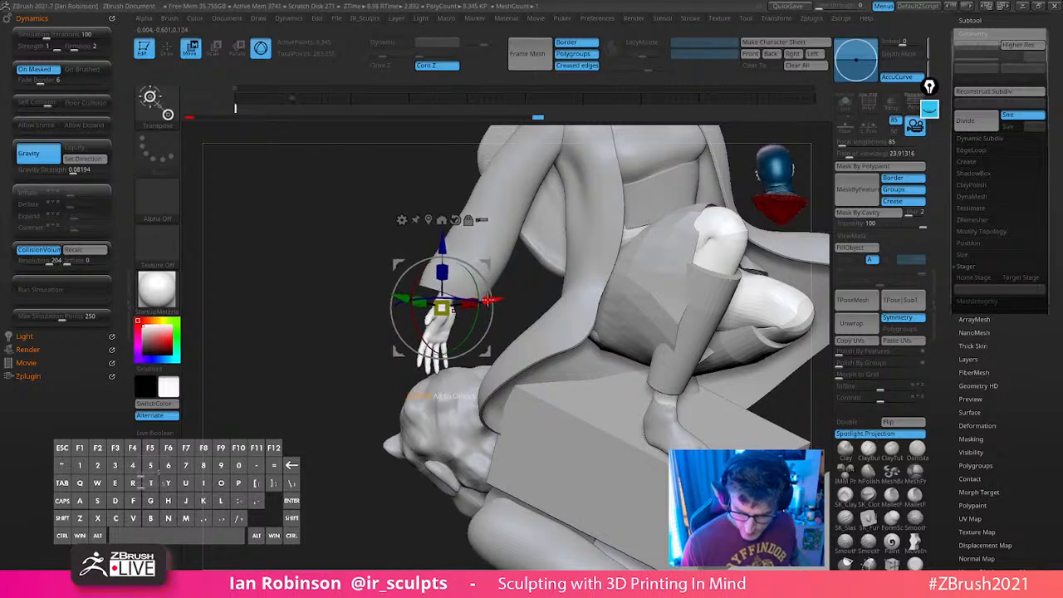
{"action": "left_click_drag", "start_coordinate": [537, 294], "coordinate": [480, 321]}
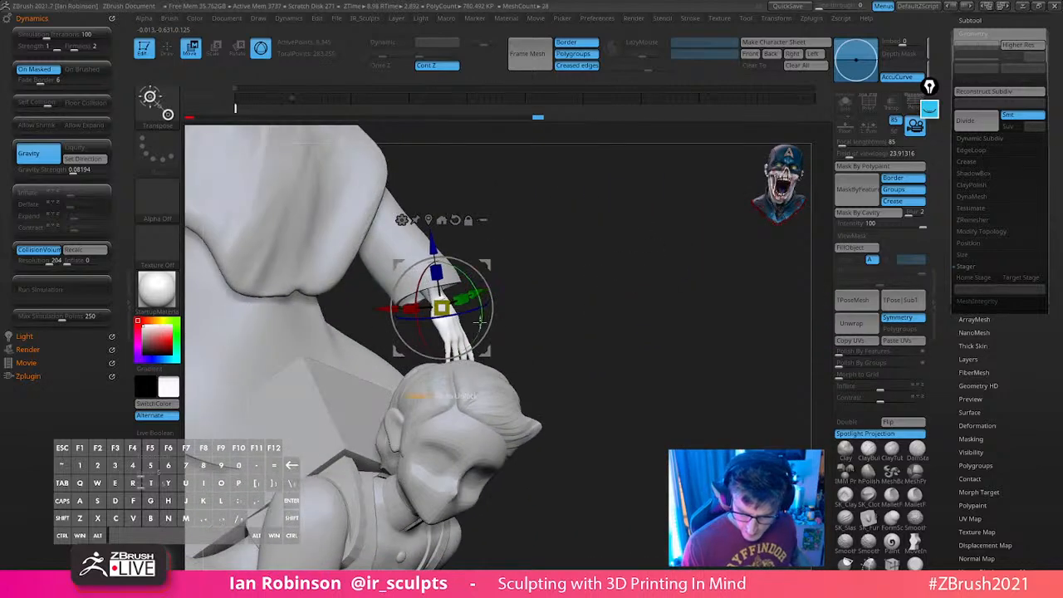
{"action": "left_click_drag", "start_coordinate": [623, 292], "coordinate": [548, 267]}
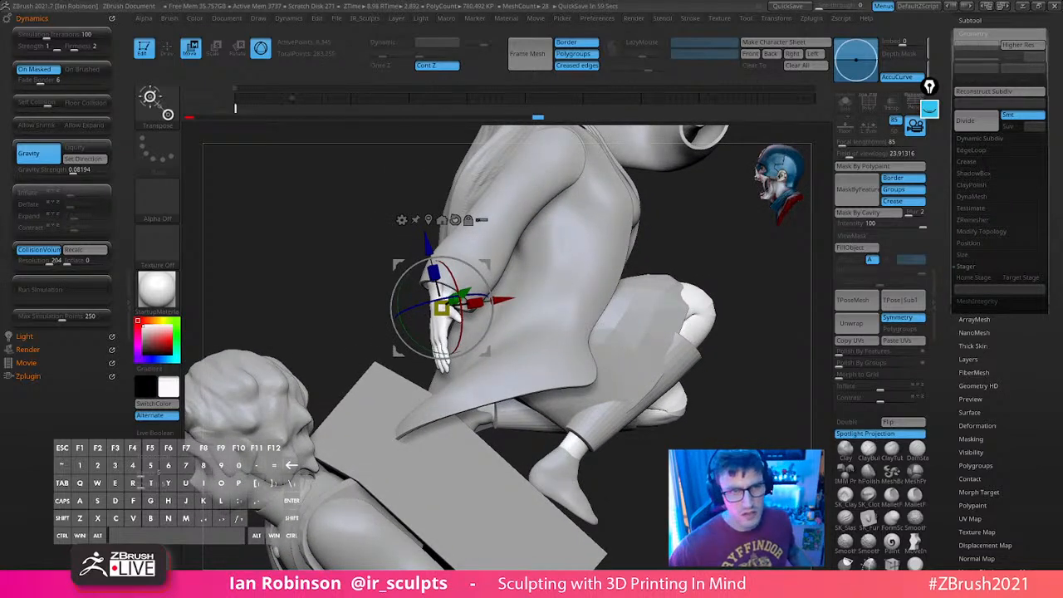
{"action": "key", "text": "ctrl+z"}
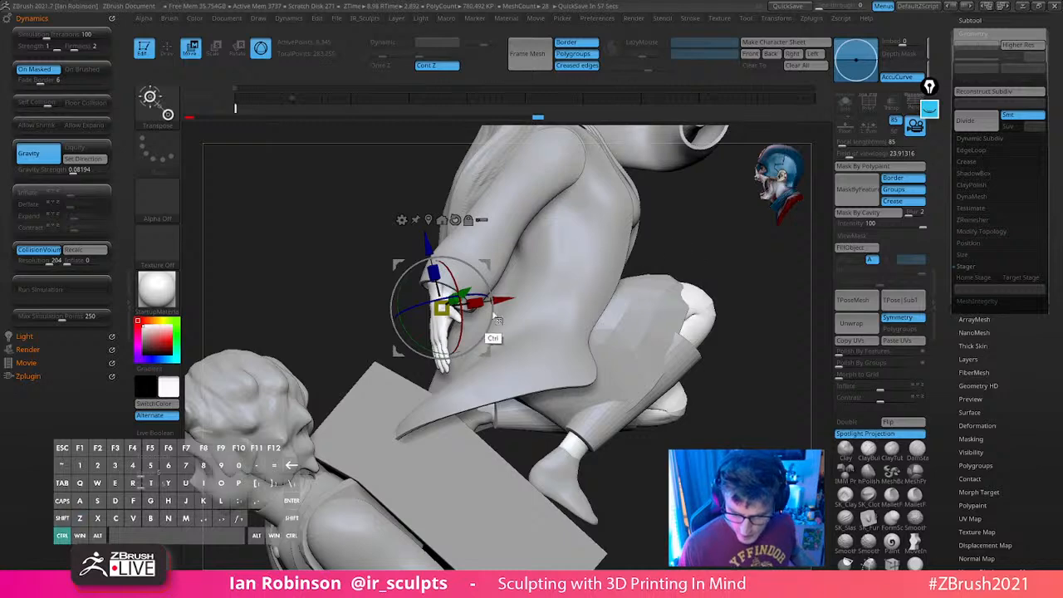
{"action": "key", "text": "ctrl+z"}
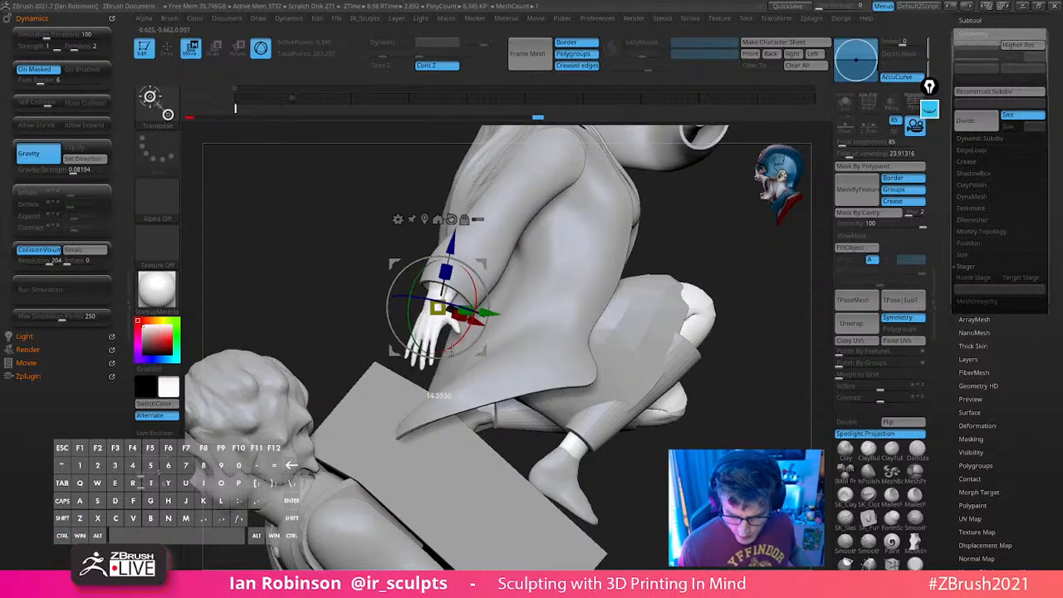
Rotate the hand in line with the sleeve, then mask its palm and fingers and rotate the wrist stub into the cuff
{"action": "left_click_drag", "start_coordinate": [689, 252], "coordinate": [742, 258]}
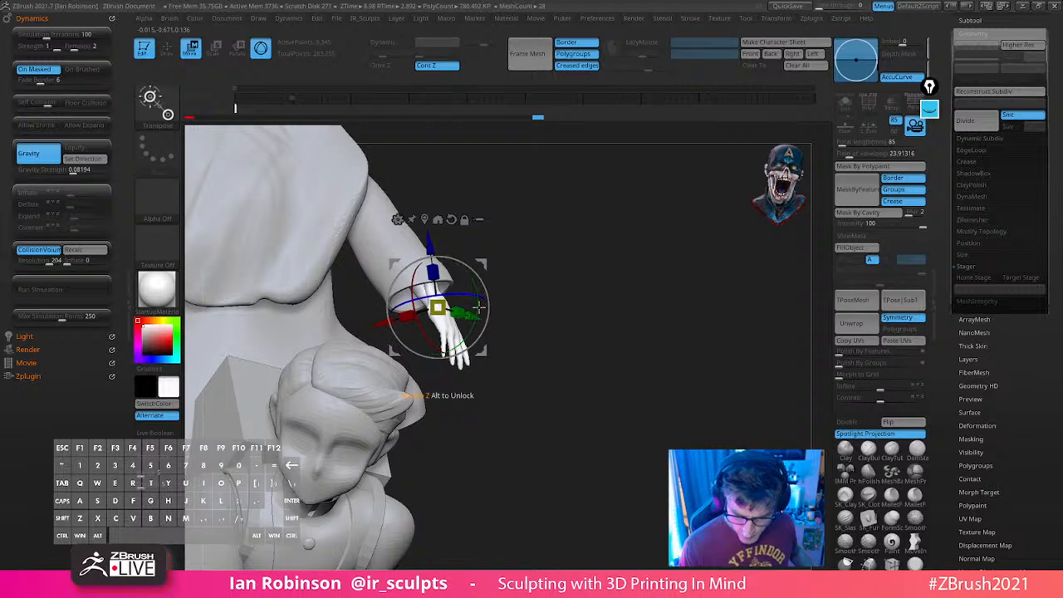
{"action": "left_click_drag", "start_coordinate": [483, 357], "coordinate": [486, 357]}
{"action": "key", "text": "q"}
{"action": "left_click_drag", "start_coordinate": [576, 272], "coordinate": [613, 276]}
{"action": "left_click", "coordinate": [845, 101]}
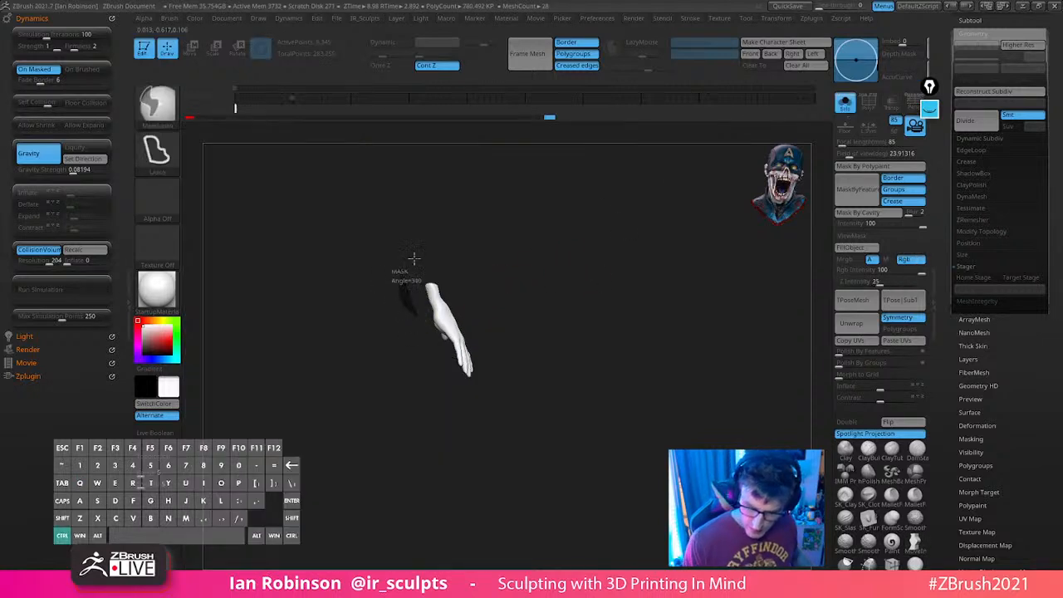
{"action": "left_click", "coordinate": [845, 101]}
{"action": "key", "text": "w"}
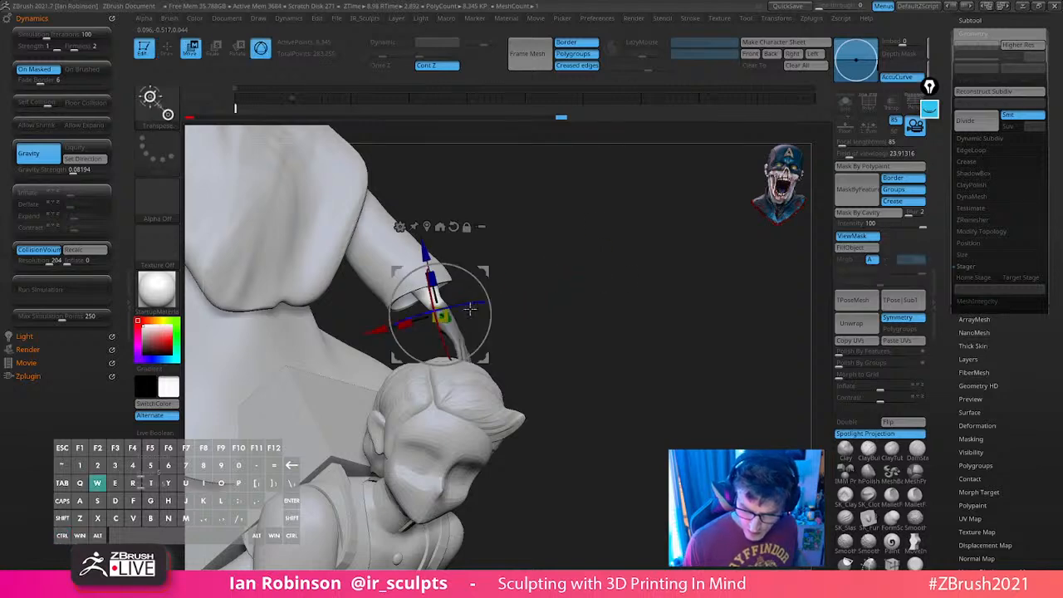
{"action": "left_click_drag", "start_coordinate": [459, 325], "coordinate": [483, 315]}
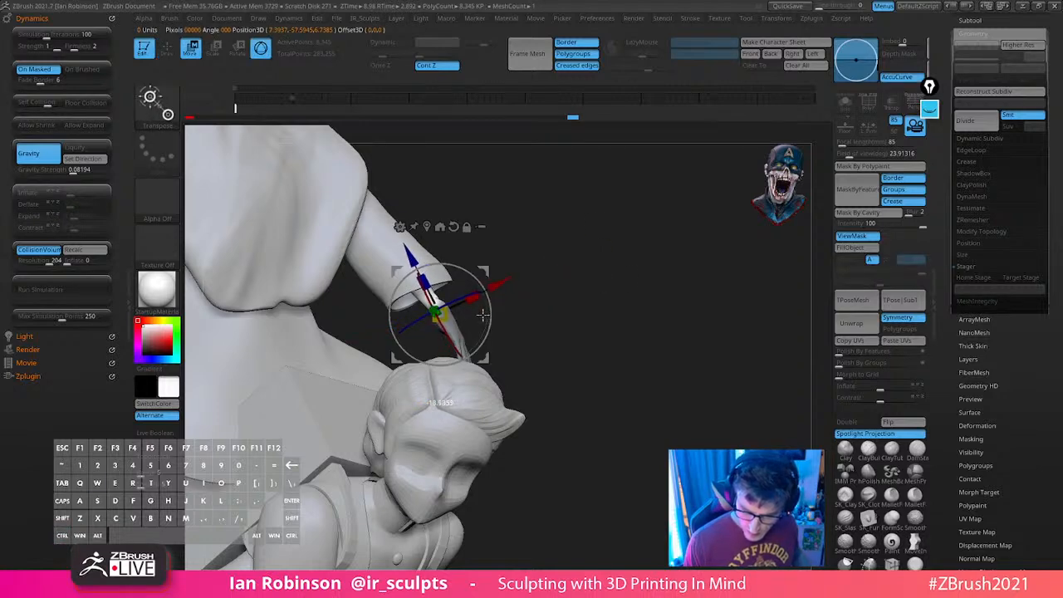
{"action": "key", "text": "q"}
Fine-tune the hand's placement so the wrist sits inside the sleeve opening
{"action": "mouse_move", "coordinate": [611, 287]}
{"action": "left_mouse_down"}
{"action": "mouse_move", "coordinate": [503, 319]}
{"action": "mouse_move", "coordinate": [505, 339]}
{"action": "left_mouse_up"}
{"action": "key", "text": "r"}
{"action": "key", "text": "q"}
{"action": "mouse_move", "coordinate": [757, 296]}
{"action": "left_mouse_down"}
{"action": "mouse_move", "coordinate": [734, 314]}
{"action": "mouse_move", "coordinate": [748, 345]}
{"action": "left_mouse_up"}
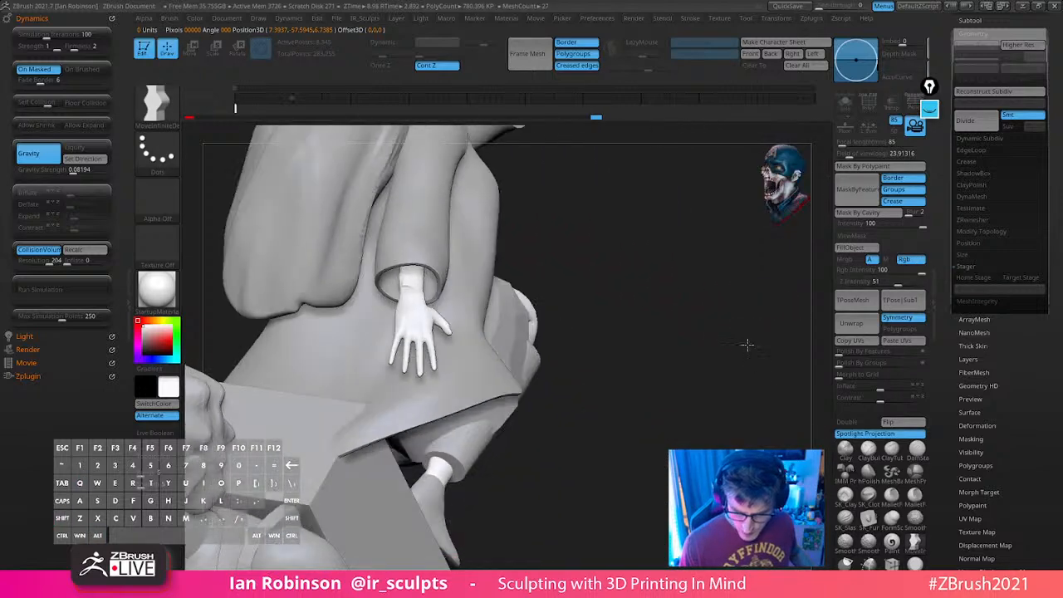
{"action": "key", "text": "w"}
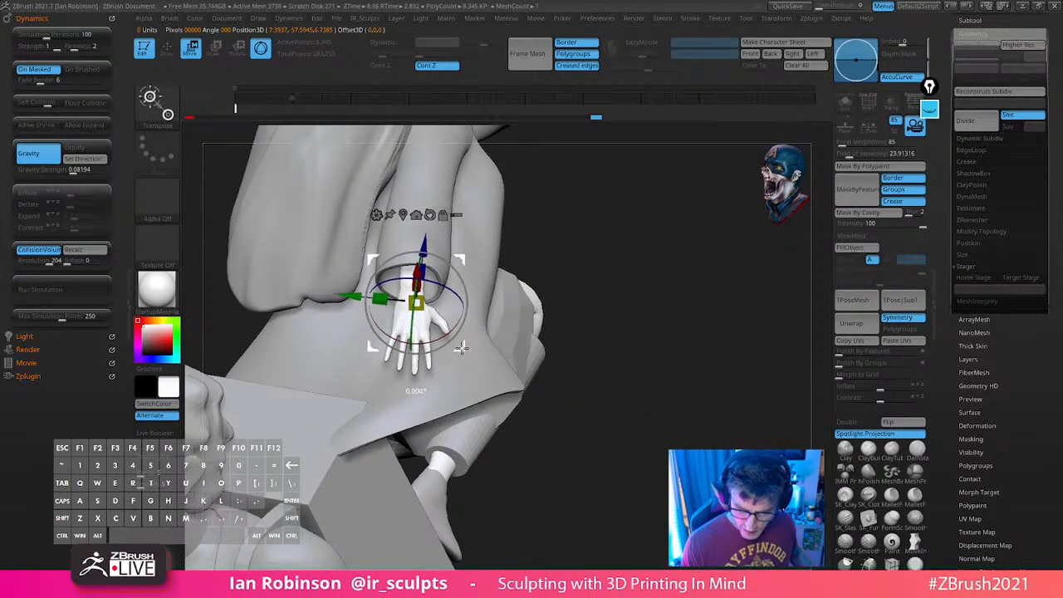
{"action": "key", "text": "q"}
{"action": "mouse_move", "coordinate": [629, 299]}
{"action": "left_mouse_down"}
{"action": "mouse_move", "coordinate": [482, 291]}
{"action": "mouse_move", "coordinate": [463, 321]}
{"action": "mouse_move", "coordinate": [629, 269]}
{"action": "mouse_move", "coordinate": [686, 280]}
{"action": "mouse_move", "coordinate": [623, 275]}
{"action": "mouse_move", "coordinate": [714, 306]}
{"action": "mouse_move", "coordinate": [689, 313]}
{"action": "mouse_move", "coordinate": [673, 396]}
{"action": "mouse_move", "coordinate": [656, 363]}
{"action": "mouse_move", "coordinate": [665, 363]}
{"action": "left_mouse_up"}
{"action": "key", "text": "w"}
{"action": "key", "text": "q"}
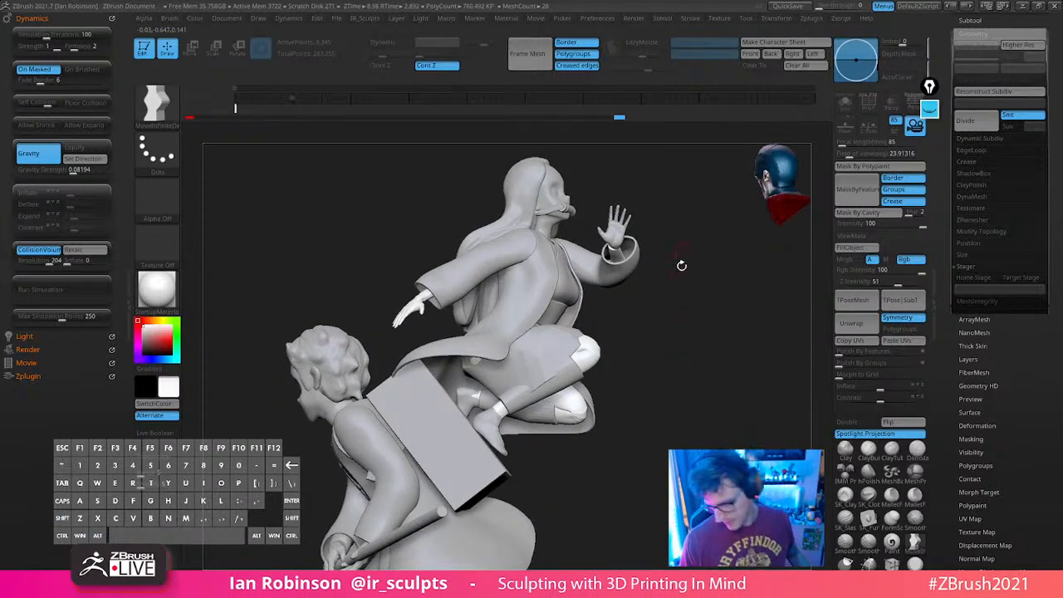
Save the sculpt over the existing Demon_Slayer_pose_06_Blockout.ztl file
{"action": "left_click_drag", "start_coordinate": [681, 265], "coordinate": [757, 297]}
{"action": "left_click_drag", "start_coordinate": [1021, 241], "coordinate": [1021, 448]}
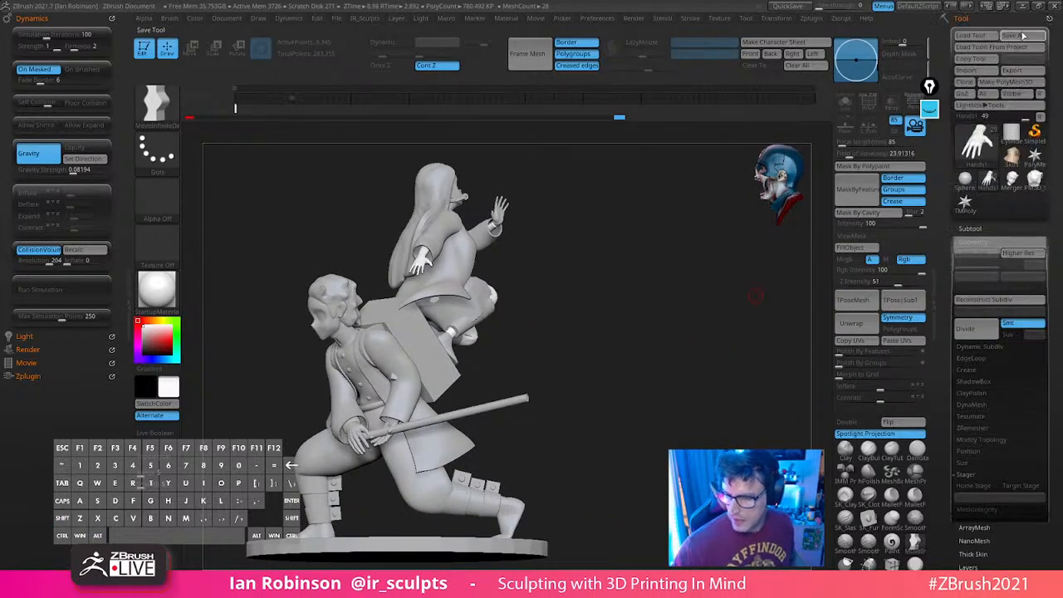
{"action": "left_click", "coordinate": [1015, 35]}
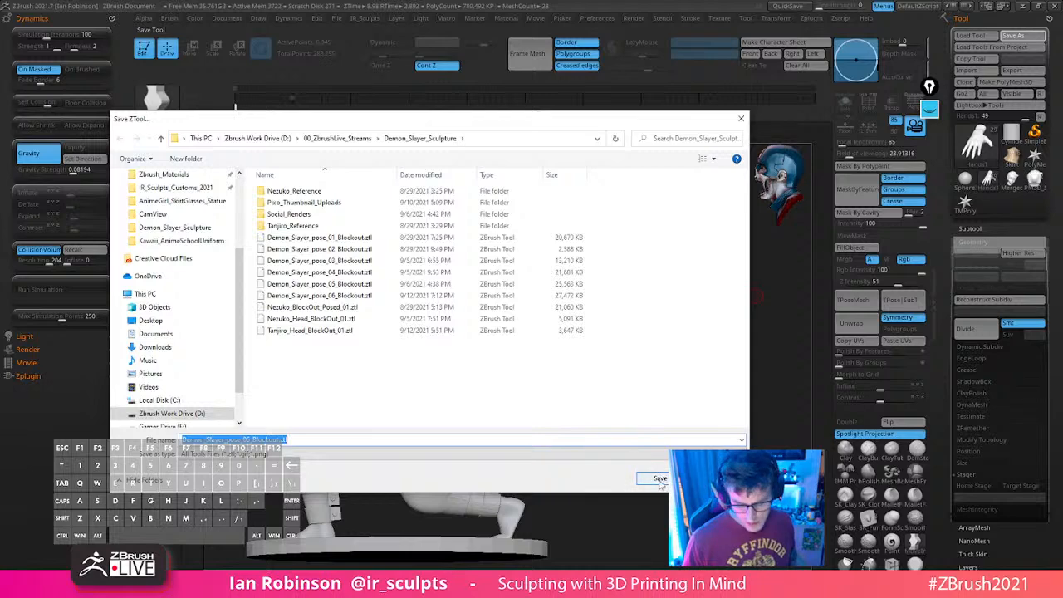
{"action": "left_click", "coordinate": [660, 480]}
{"action": "left_click", "coordinate": [560, 298]}
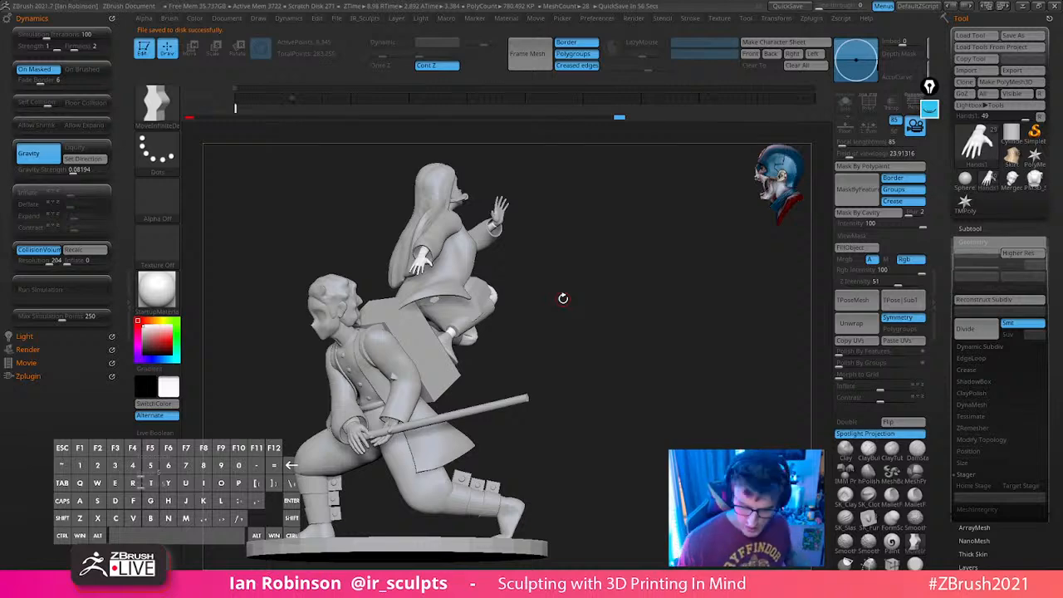
Select the stray subtool poking through the front figure's upper sleeve and delete it
{"action": "left_click", "coordinate": [391, 378], "text": "alt"}
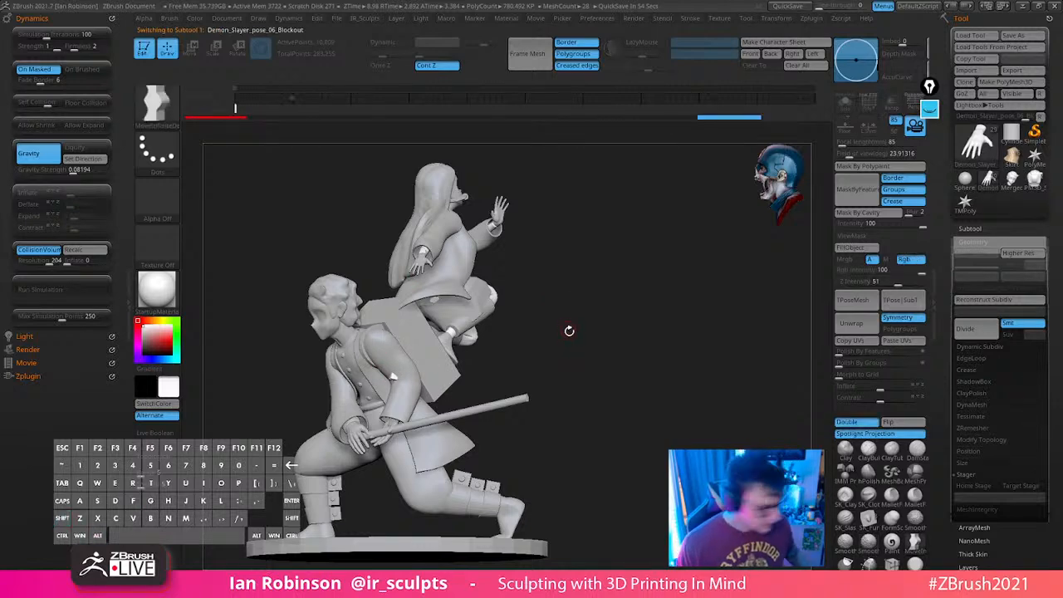
{"action": "key", "text": "space"}
{"action": "key", "text": "space"}
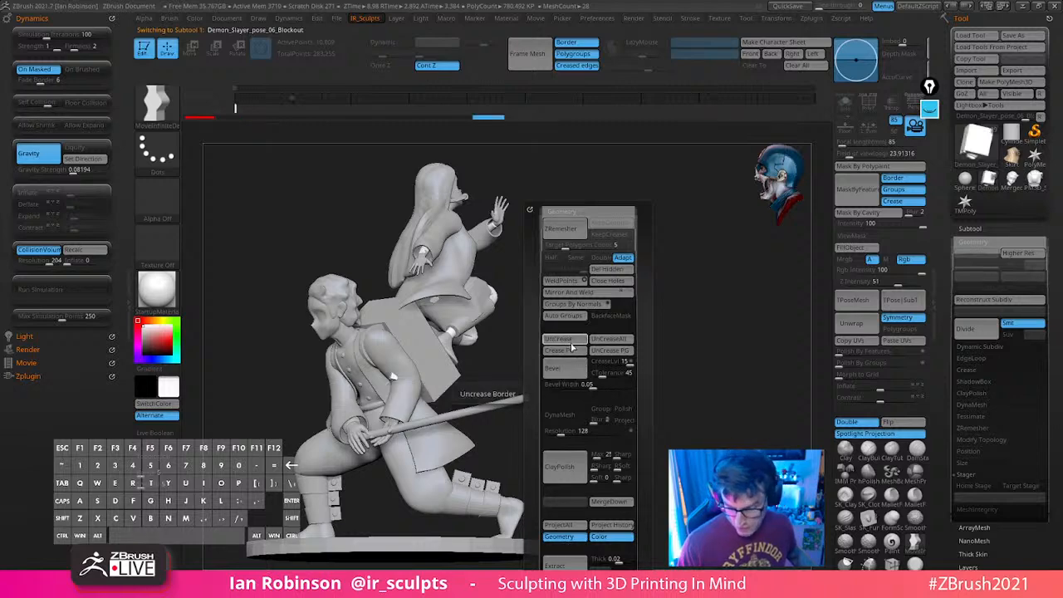
{"action": "left_click", "coordinate": [983, 229]}
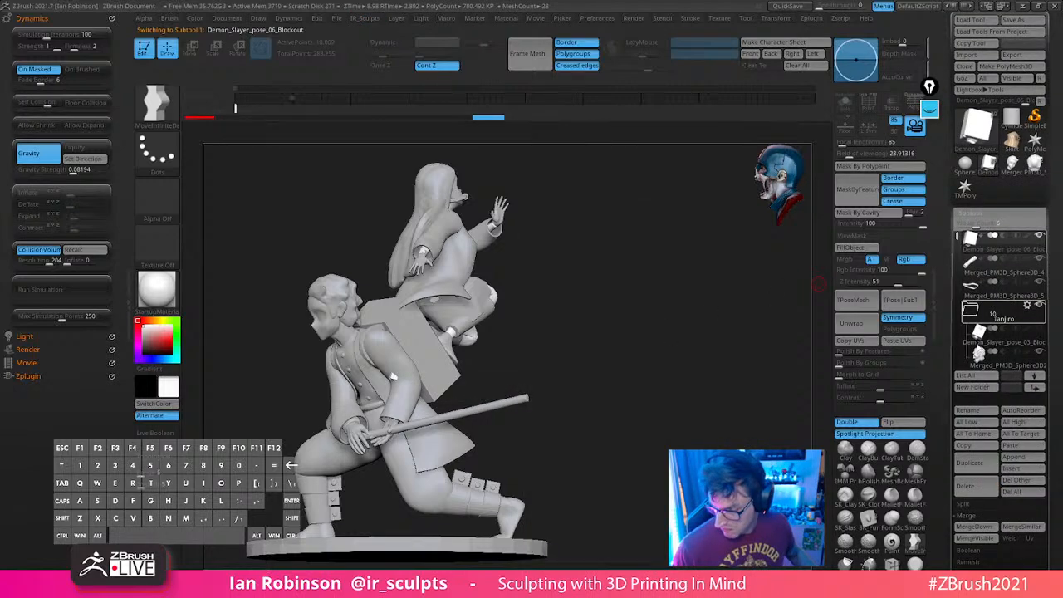
{"action": "left_click", "coordinate": [975, 490]}
{"action": "left_click", "coordinate": [874, 512]}
Save the cleaned-up sculpt as a ZBrush tool file in the Demon_Slayer_Sculpture folder
{"action": "left_click_drag", "start_coordinate": [684, 391], "coordinate": [664, 275], "text": "alt"}
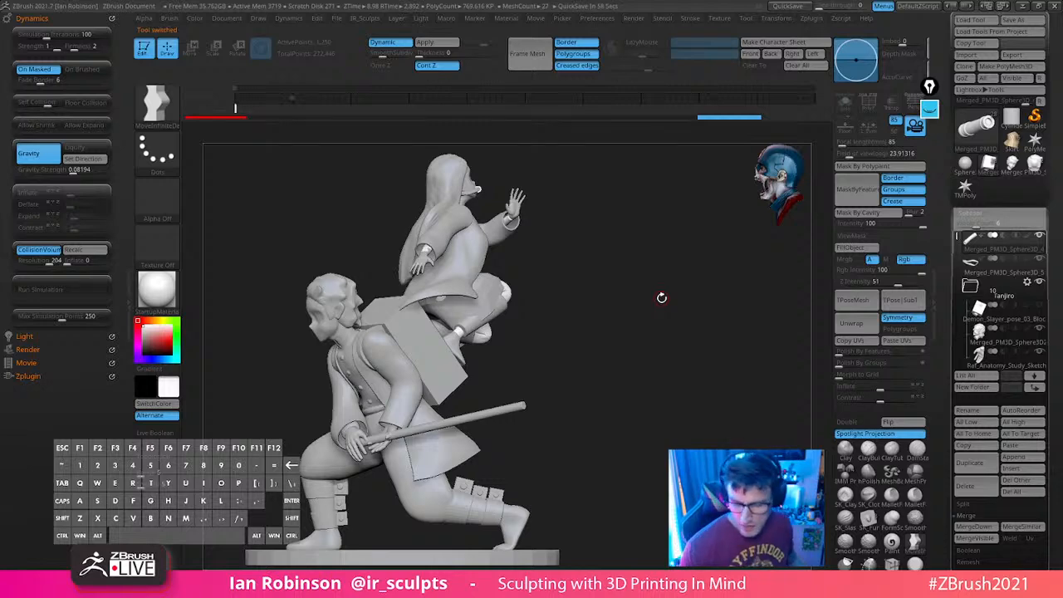
{"action": "left_click_drag", "start_coordinate": [662, 297], "coordinate": [623, 313]}
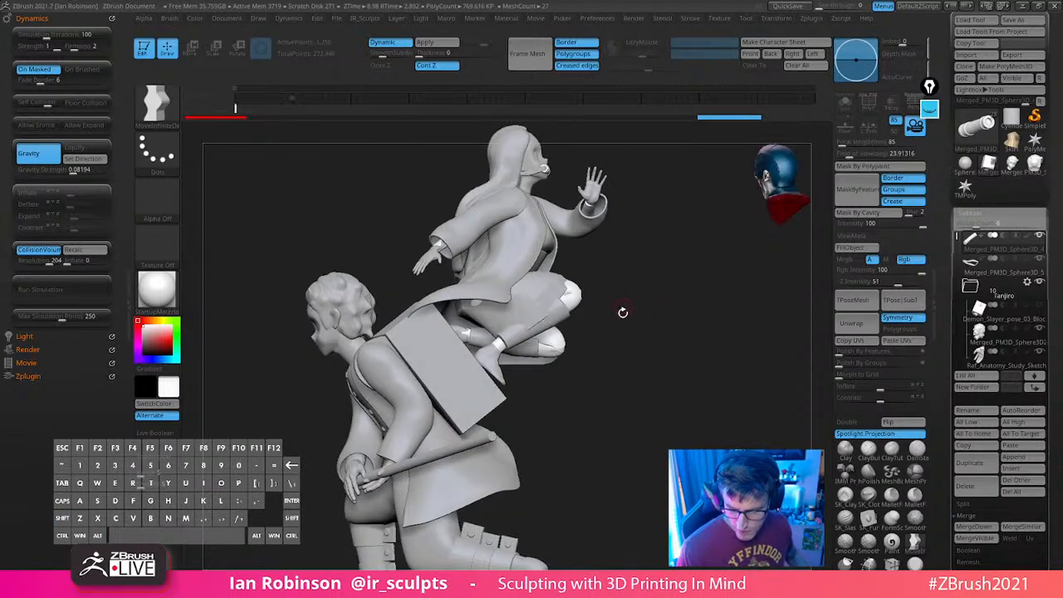
{"action": "left_click_drag", "start_coordinate": [1003, 190], "coordinate": [1005, 208]}
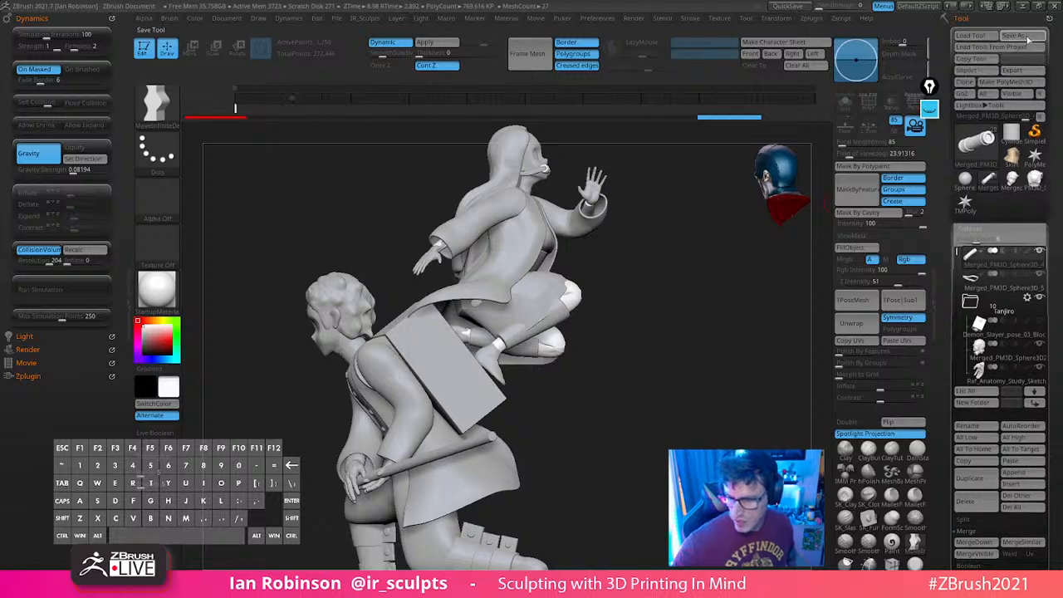
{"action": "left_click", "coordinate": [1020, 35]}
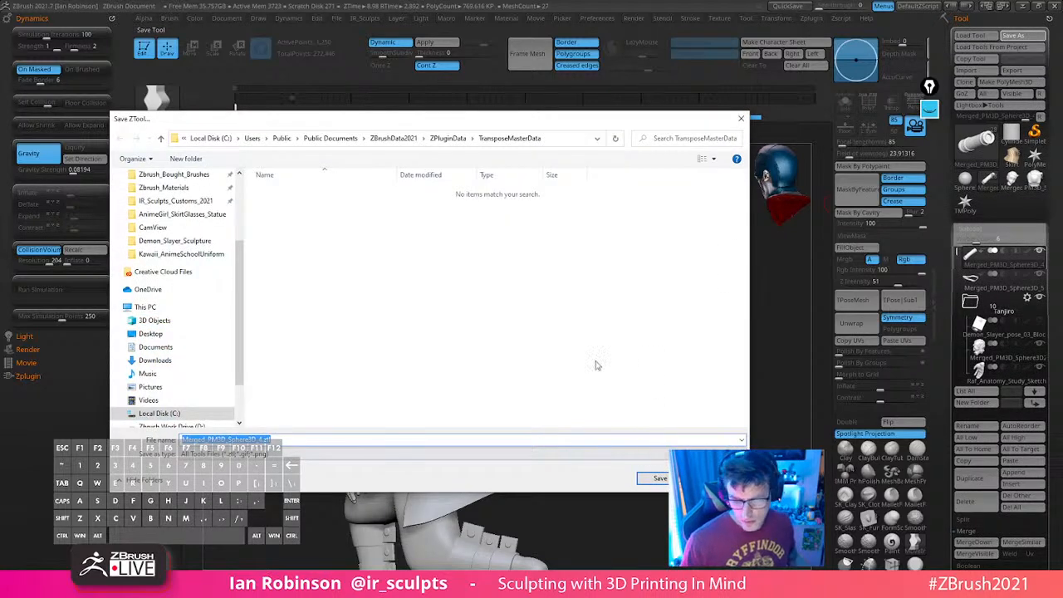
{"action": "left_click", "coordinate": [185, 214]}
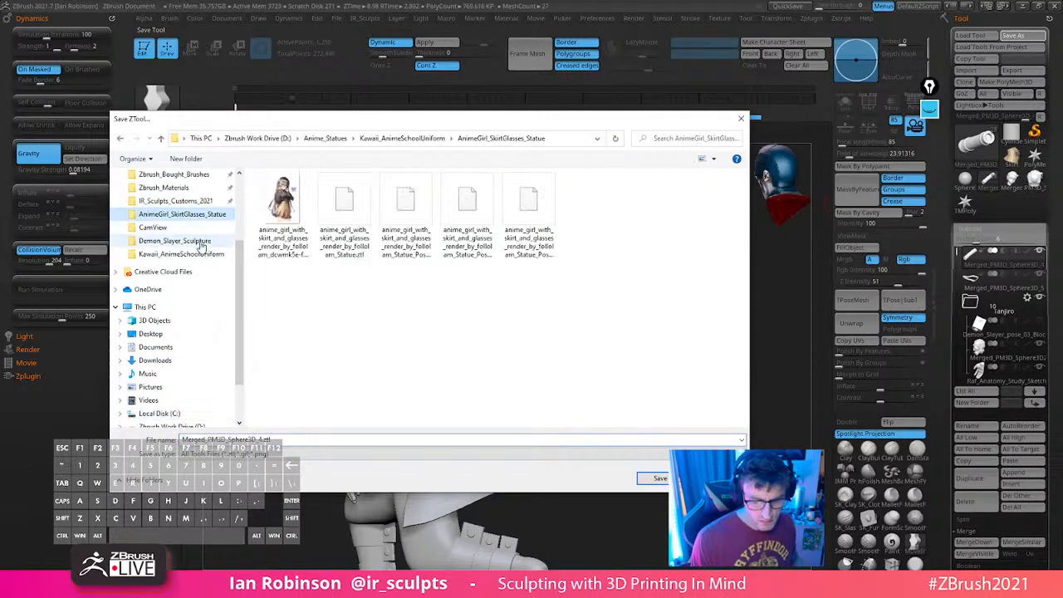
{"action": "left_click", "coordinate": [176, 240]}
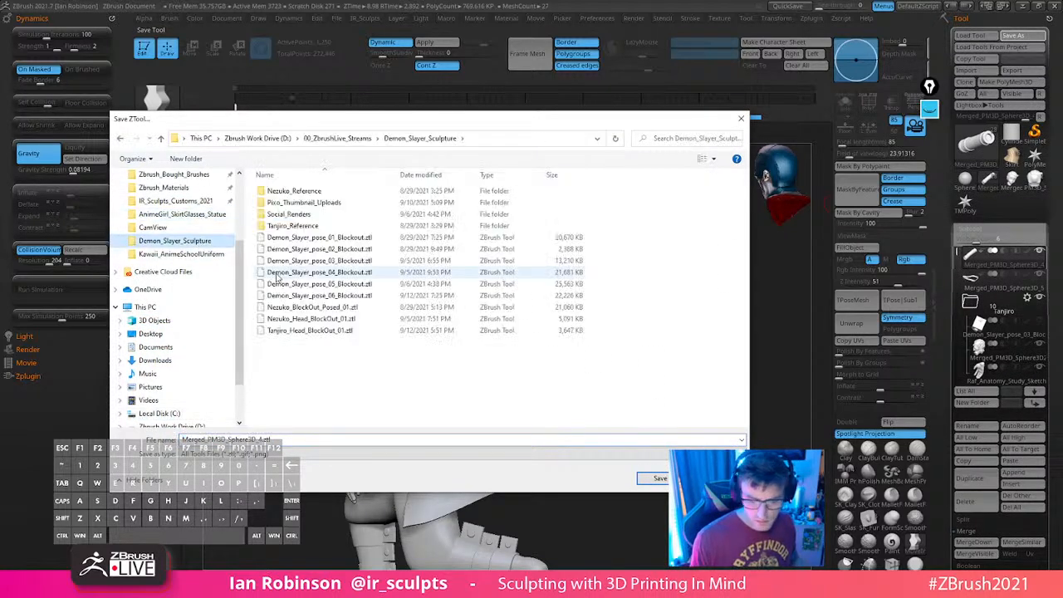
{"action": "left_click", "coordinate": [656, 477]}
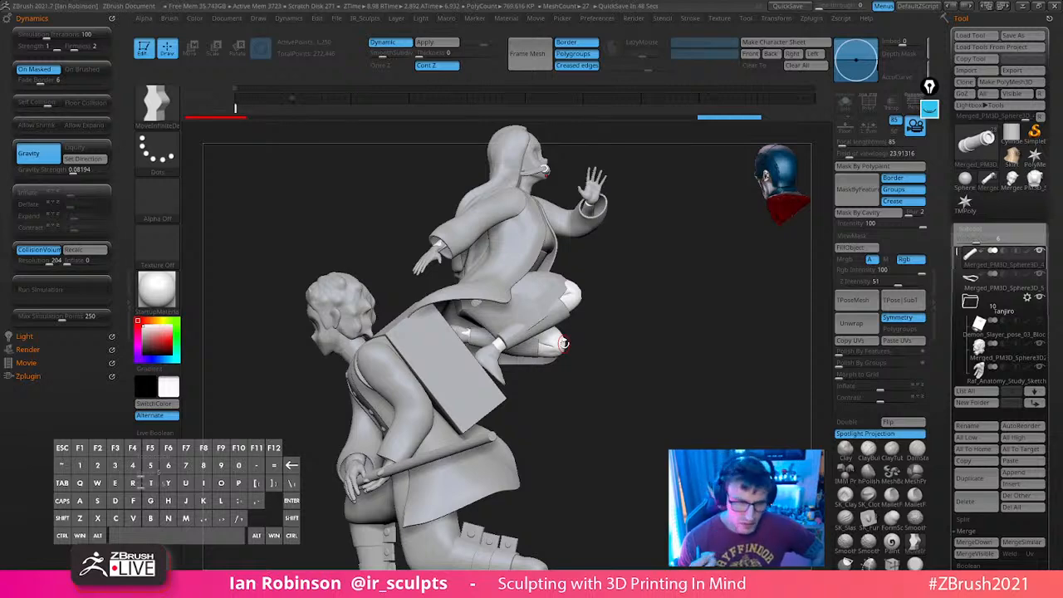
Build a Transpose Master posing mesh from the visible subtools and hide the box on the front figure's back
{"action": "left_click_drag", "start_coordinate": [653, 299], "coordinate": [639, 358]}
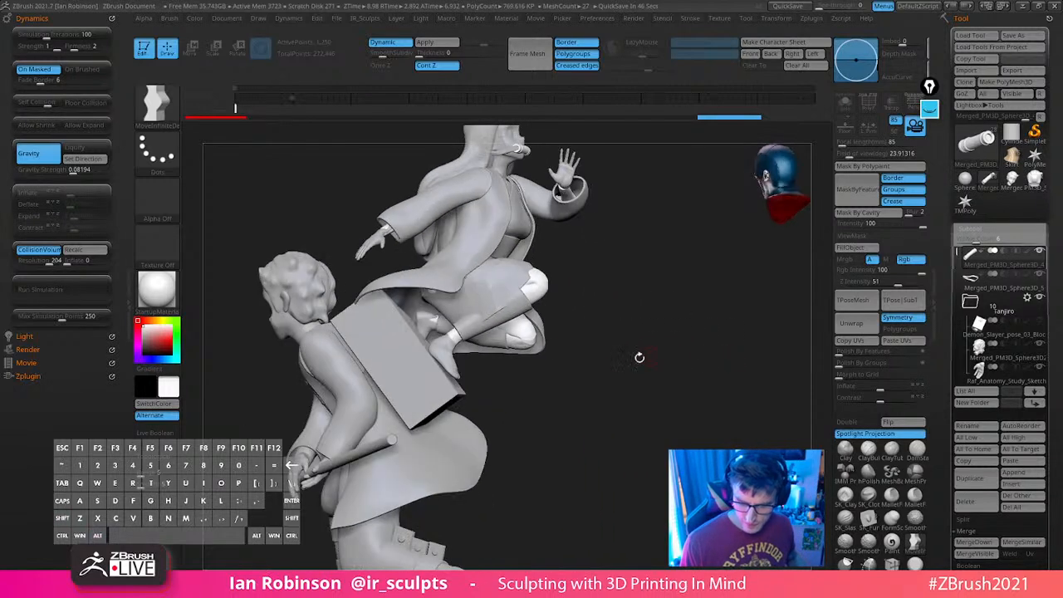
{"action": "left_click", "coordinate": [856, 302]}
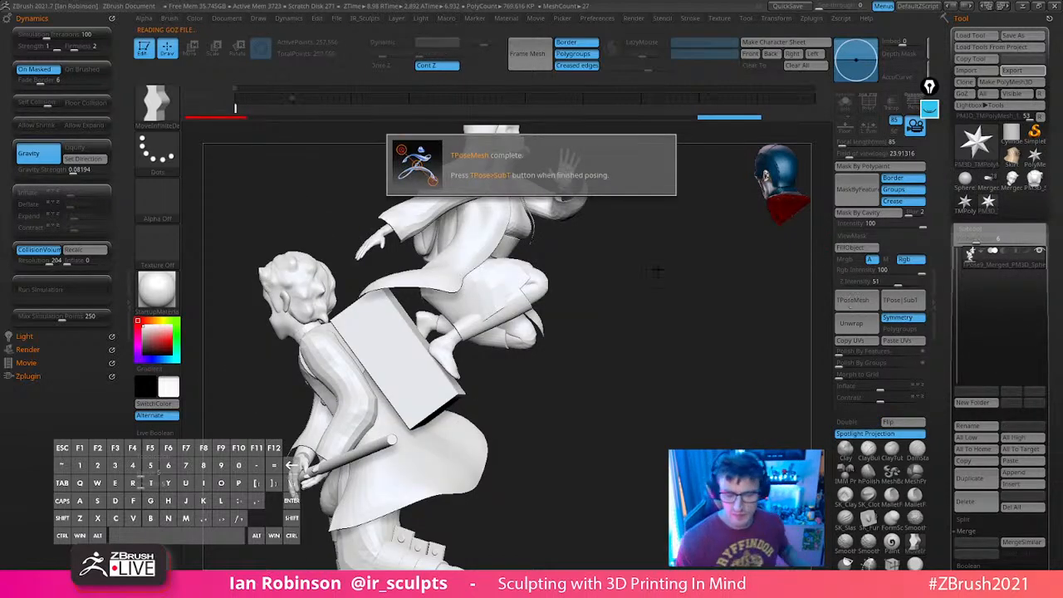
{"action": "left_click", "coordinate": [438, 388], "text": "ctrl+shift"}
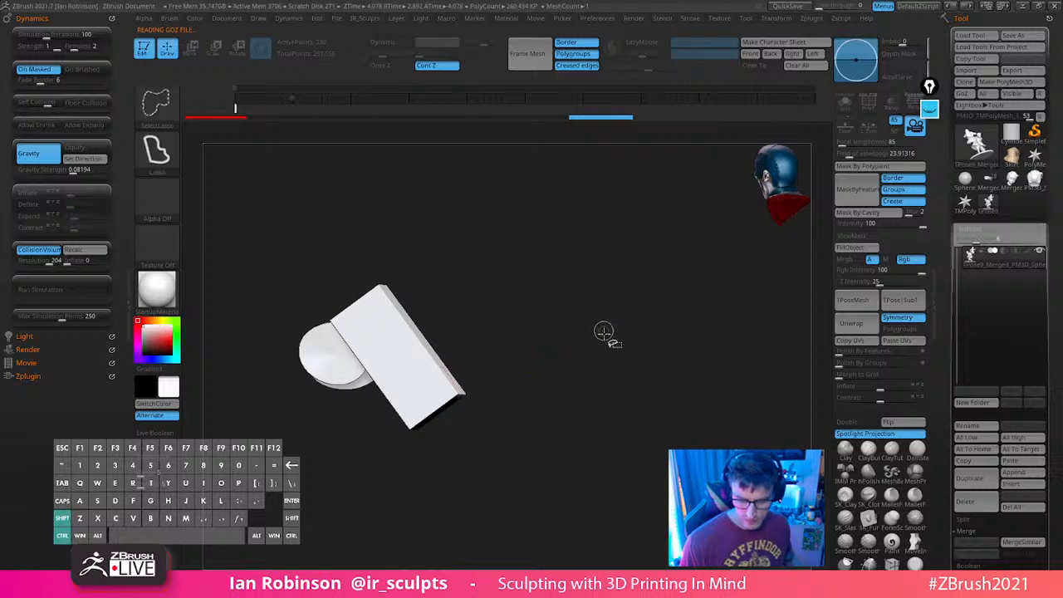
{"action": "left_click_drag", "start_coordinate": [604, 332], "coordinate": [619, 347], "text": "ctrl+shift"}
Hide the front figure and base with a lasso, mask the remaining rear figure, and show the whole mesh again
{"action": "mouse_move", "coordinate": [623, 349]}
{"action": "left_mouse_down", "text": "alt"}
{"action": "mouse_move", "coordinate": [648, 374]}
{"action": "mouse_move", "coordinate": [615, 333]}
{"action": "left_mouse_up", "text": "alt"}
{"action": "mouse_move", "coordinate": [524, 325]}
{"action": "left_mouse_down", "text": "alt"}
{"action": "mouse_move", "coordinate": [401, 247]}
{"action": "mouse_move", "coordinate": [232, 247]}
{"action": "mouse_move", "coordinate": [366, 544]}
{"action": "mouse_move", "coordinate": [635, 436]}
{"action": "mouse_move", "coordinate": [564, 355]}
{"action": "left_mouse_up", "text": "alt"}
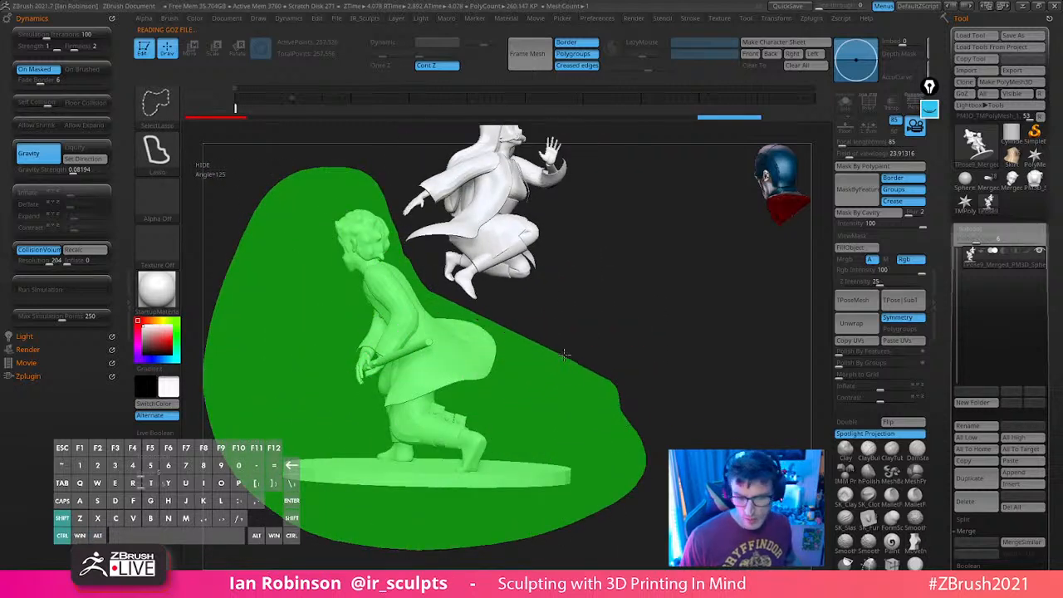
{"action": "left_click_drag", "start_coordinate": [453, 310], "coordinate": [438, 300], "text": "ctrl+shift"}
{"action": "mouse_move", "coordinate": [603, 323]}
{"action": "left_mouse_down"}
{"action": "mouse_move", "coordinate": [553, 340]}
{"action": "mouse_move", "coordinate": [515, 335]}
{"action": "mouse_move", "coordinate": [610, 342]}
{"action": "mouse_move", "coordinate": [669, 285]}
{"action": "mouse_move", "coordinate": [687, 287]}
{"action": "mouse_move", "coordinate": [656, 293]}
{"action": "mouse_move", "coordinate": [631, 413]}
{"action": "mouse_move", "coordinate": [595, 444]}
{"action": "mouse_move", "coordinate": [638, 429]}
{"action": "mouse_move", "coordinate": [629, 344]}
{"action": "mouse_move", "coordinate": [663, 415]}
{"action": "left_mouse_up"}
{"action": "left_click", "coordinate": [630, 346], "text": "ctrl"}
{"action": "left_click", "coordinate": [649, 348], "text": "ctrl+shift"}
Invert the mask so only the rear figure is free, and shift it slightly relative to the box
{"action": "key", "text": "shift+f"}
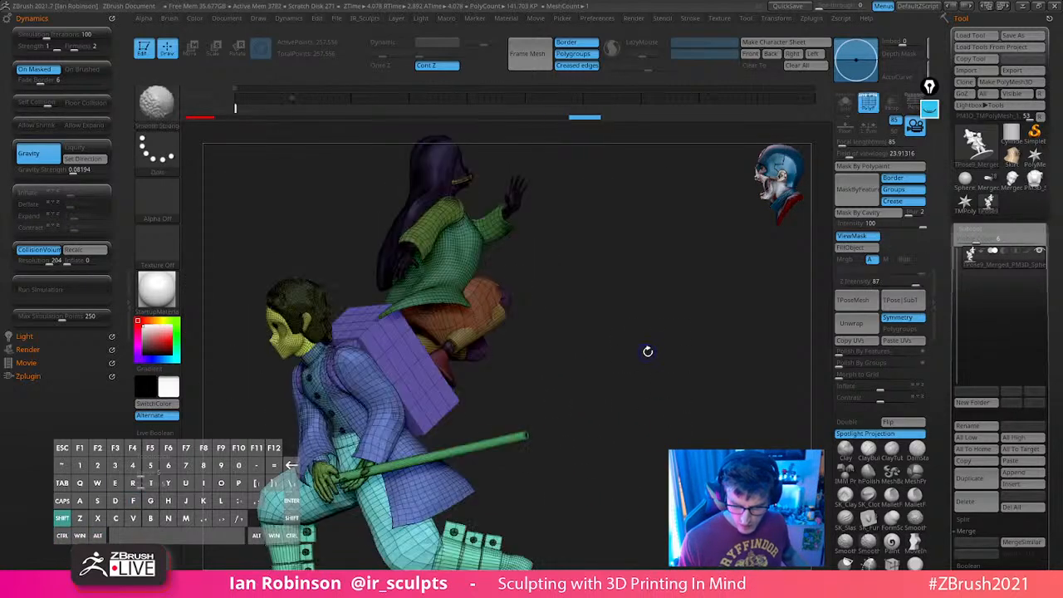
{"action": "key", "text": "shift+f"}
{"action": "mouse_move", "coordinate": [636, 311]}
{"action": "left_mouse_down"}
{"action": "mouse_move", "coordinate": [651, 337]}
{"action": "mouse_move", "coordinate": [635, 330]}
{"action": "left_mouse_up"}
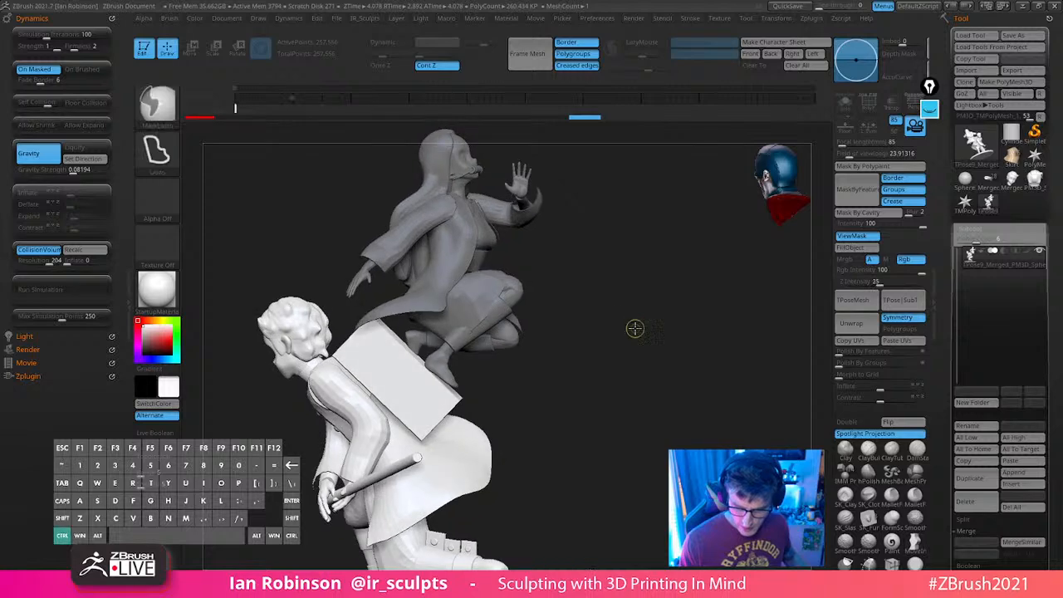
{"action": "left_click", "coordinate": [636, 330], "text": "ctrl"}
{"action": "key", "text": "w"}
{"action": "key", "text": "shift+f"}
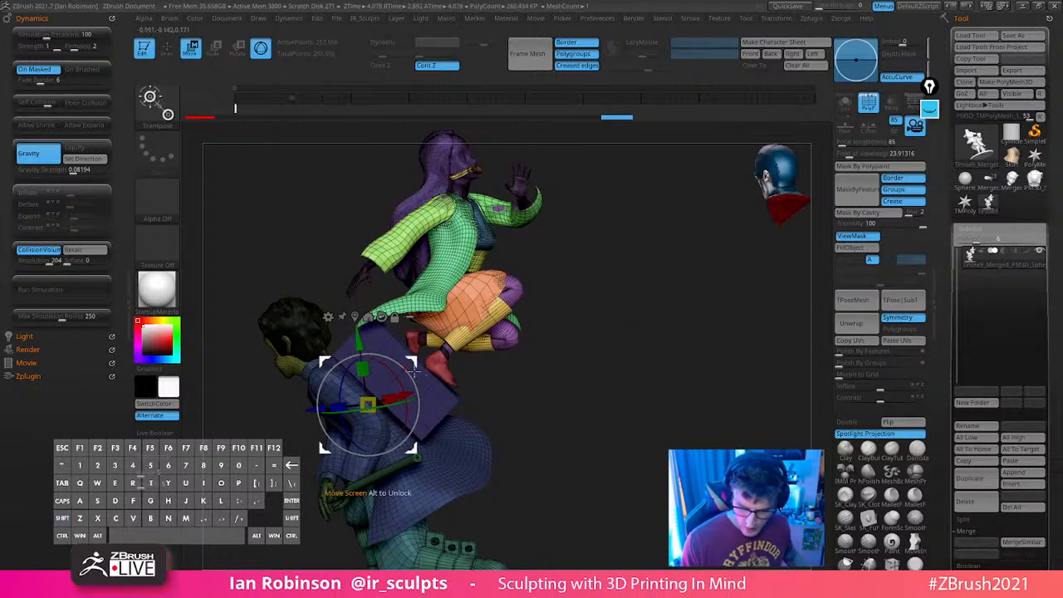
{"action": "left_click_drag", "start_coordinate": [399, 379], "coordinate": [400, 384]}
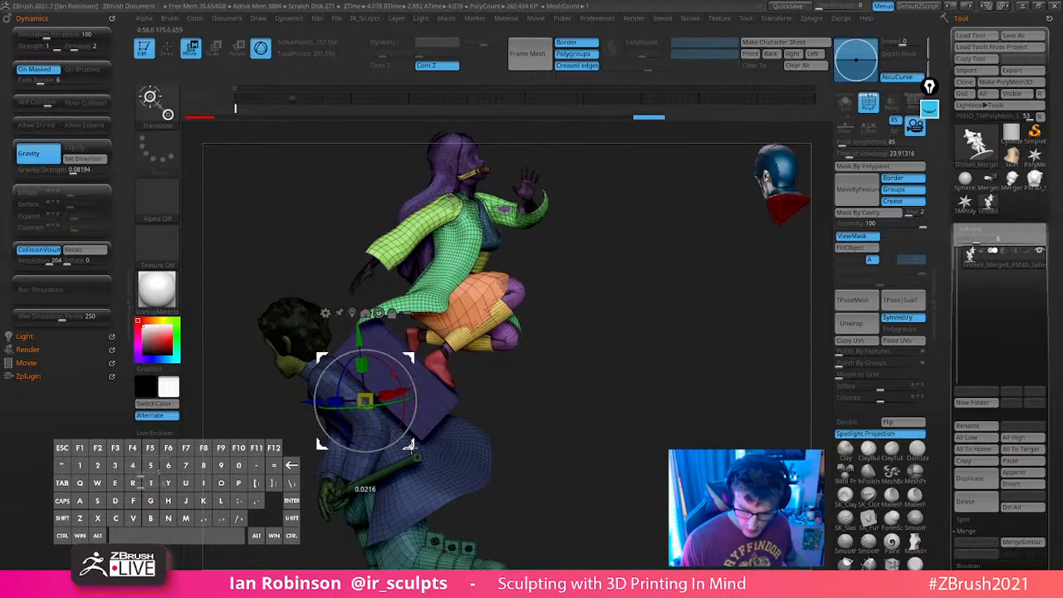
{"action": "key", "text": "q"}
Isolate the rear figure's body, feet and yellow leg wraps from the rest of the posing mesh
{"action": "mouse_move", "coordinate": [565, 360]}
{"action": "left_mouse_down"}
{"action": "mouse_move", "coordinate": [589, 316]}
{"action": "mouse_move", "coordinate": [657, 283]}
{"action": "mouse_move", "coordinate": [740, 344]}
{"action": "mouse_move", "coordinate": [571, 384]}
{"action": "left_mouse_up"}
{"action": "left_click", "coordinate": [568, 348], "text": "ctrl+shift"}
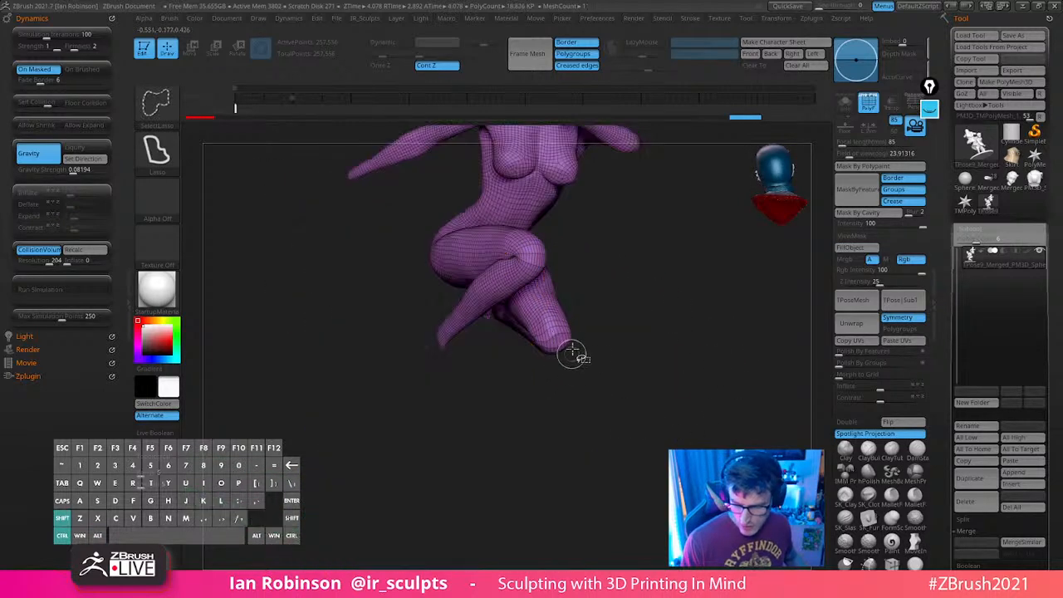
{"action": "left_click_drag", "start_coordinate": [615, 325], "coordinate": [575, 435], "text": "ctrl+shift"}
{"action": "left_click", "coordinate": [524, 344], "text": "ctrl+shift"}
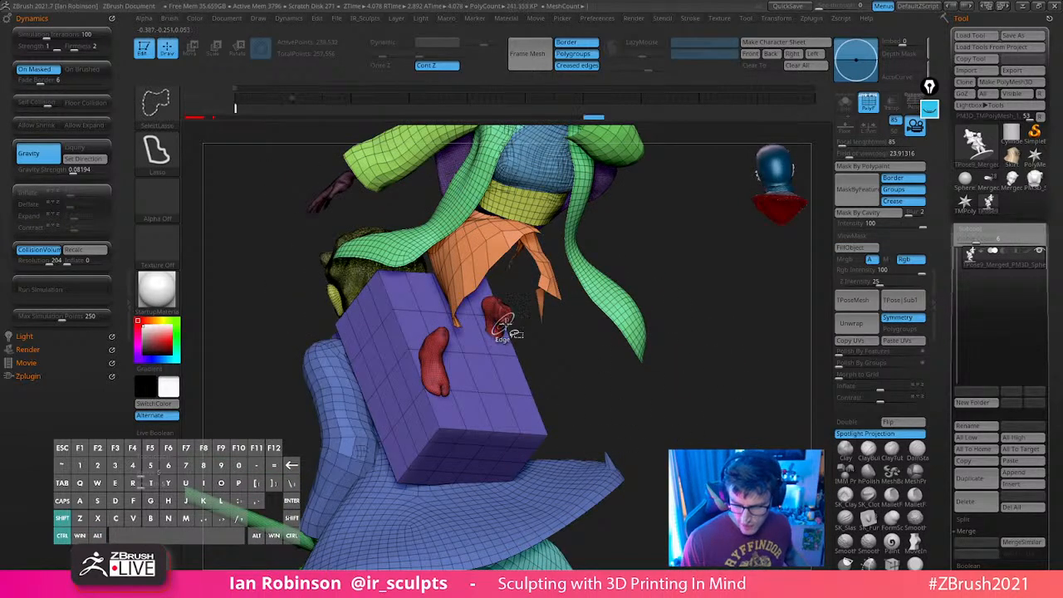
{"action": "left_click_drag", "start_coordinate": [648, 342], "coordinate": [679, 370], "text": "ctrl+shift"}
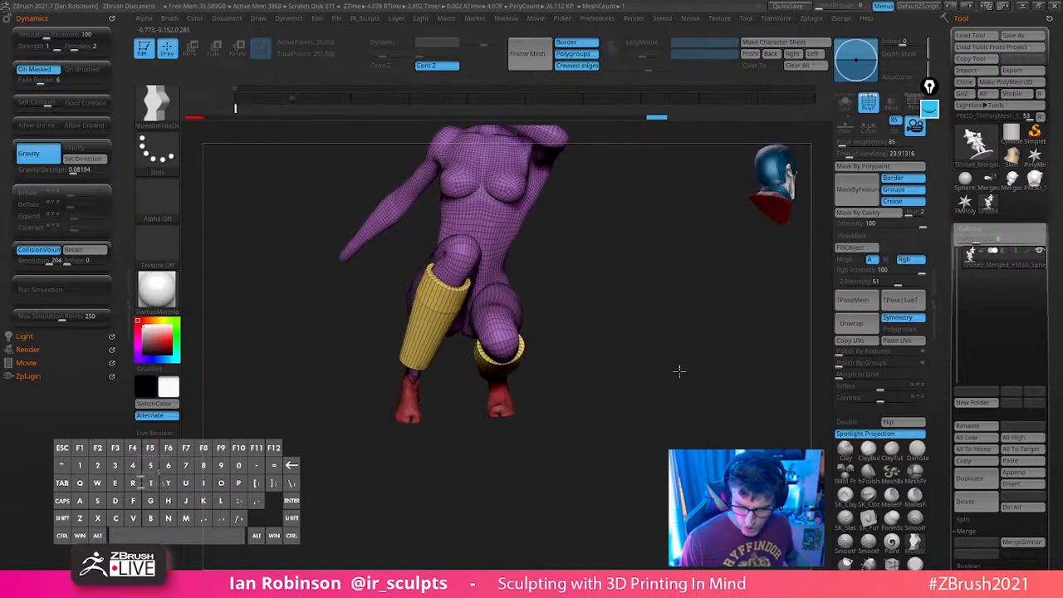
{"action": "left_click", "coordinate": [520, 316], "text": "ctrl+shift"}
{"action": "left_click", "coordinate": [620, 321], "text": "ctrl+shift"}
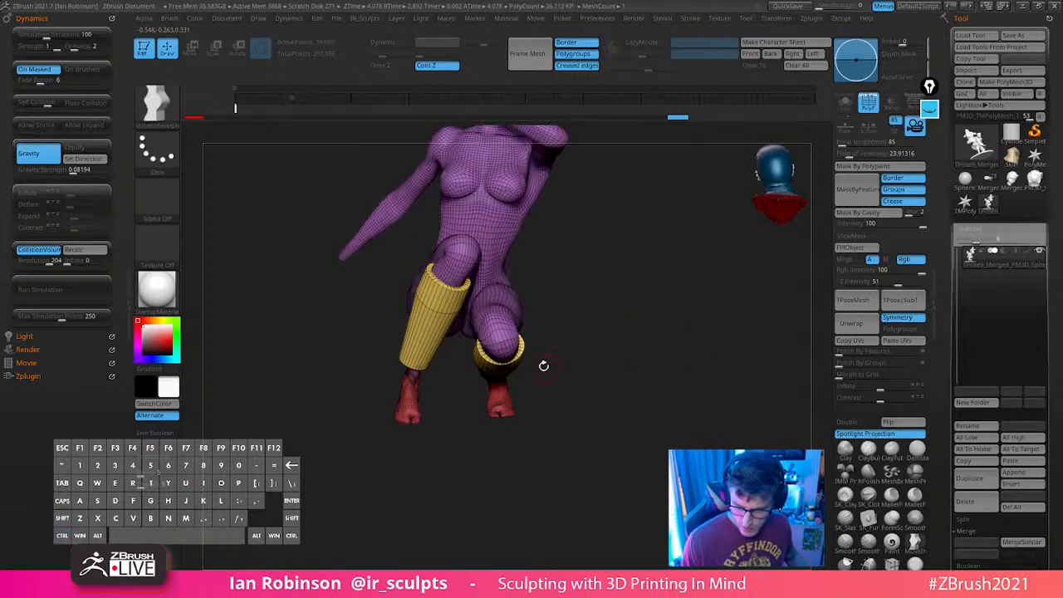
Hide the yellow leg wraps so that only the rear figure's body and feet are shown
{"action": "left_click_drag", "start_coordinate": [543, 366], "coordinate": [467, 383]}
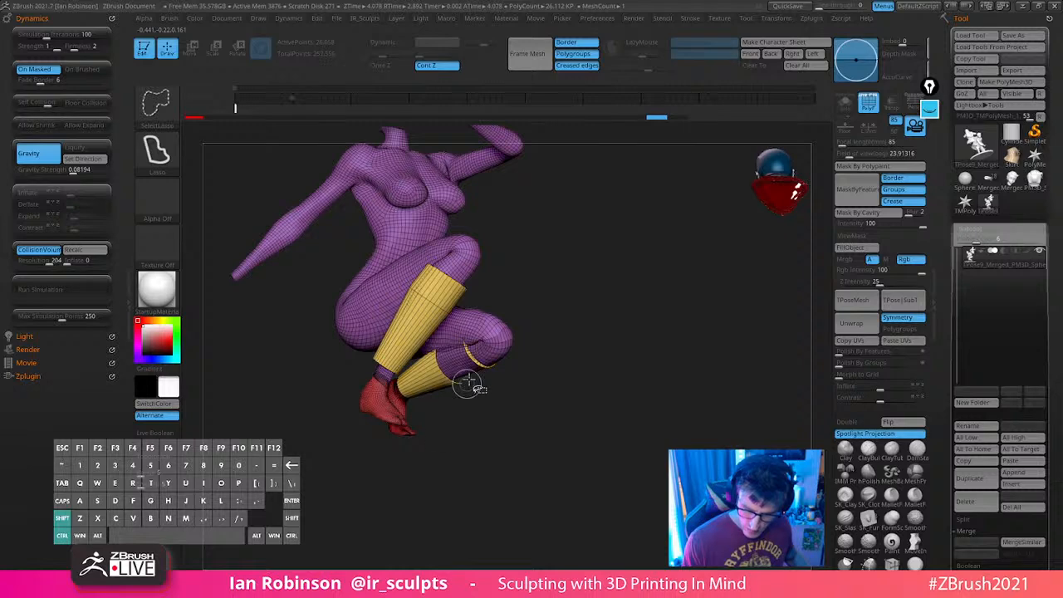
{"action": "left_click", "coordinate": [468, 380], "text": "ctrl+shift"}
{"action": "left_click", "coordinate": [470, 376], "text": "ctrl+shift"}
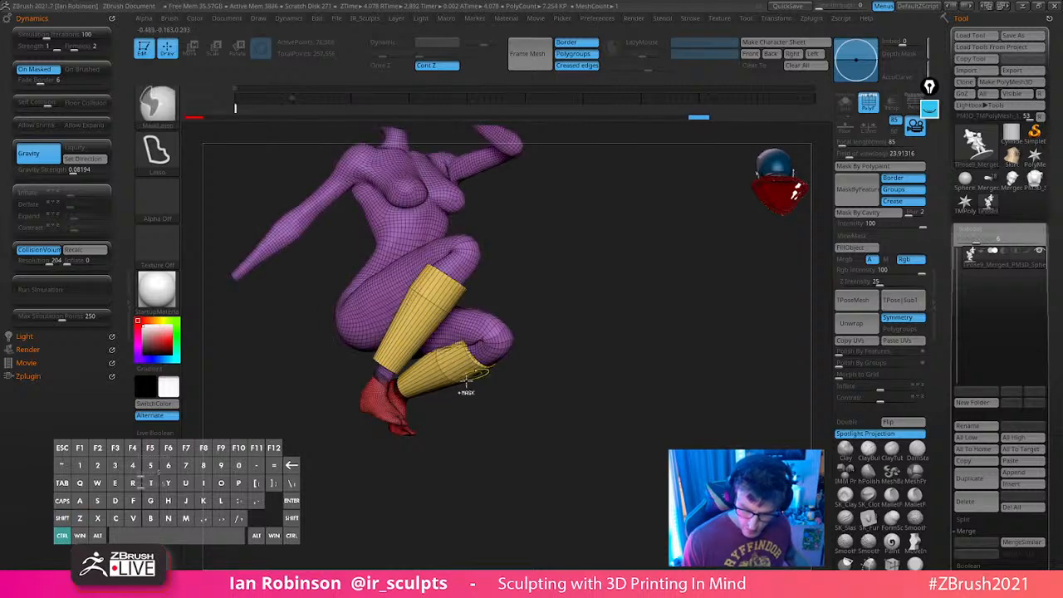
{"action": "left_click", "coordinate": [409, 397], "text": "ctrl+shift"}
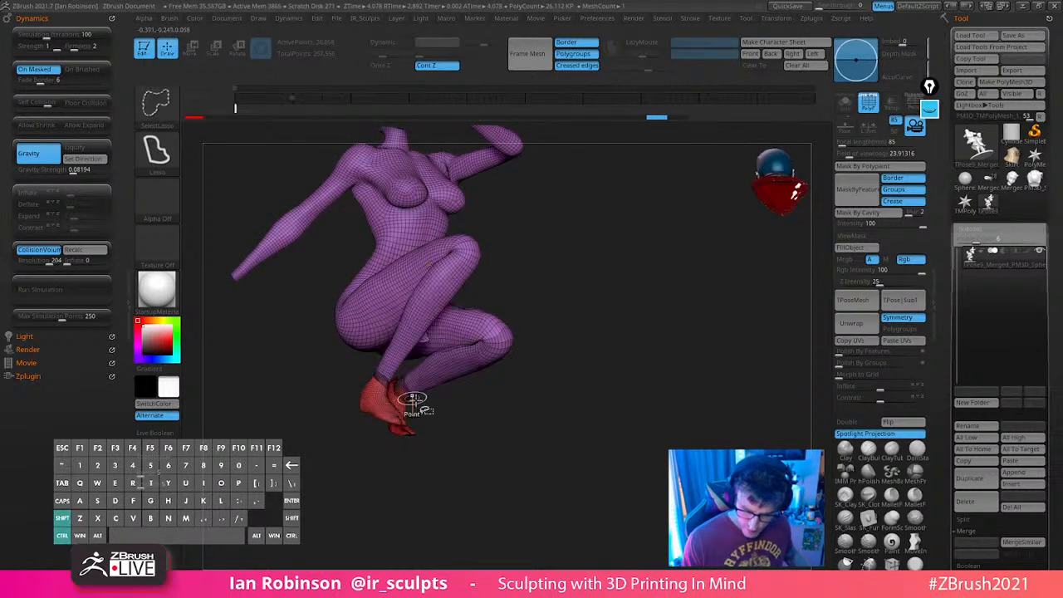
{"action": "left_click_drag", "start_coordinate": [471, 401], "coordinate": [430, 411]}
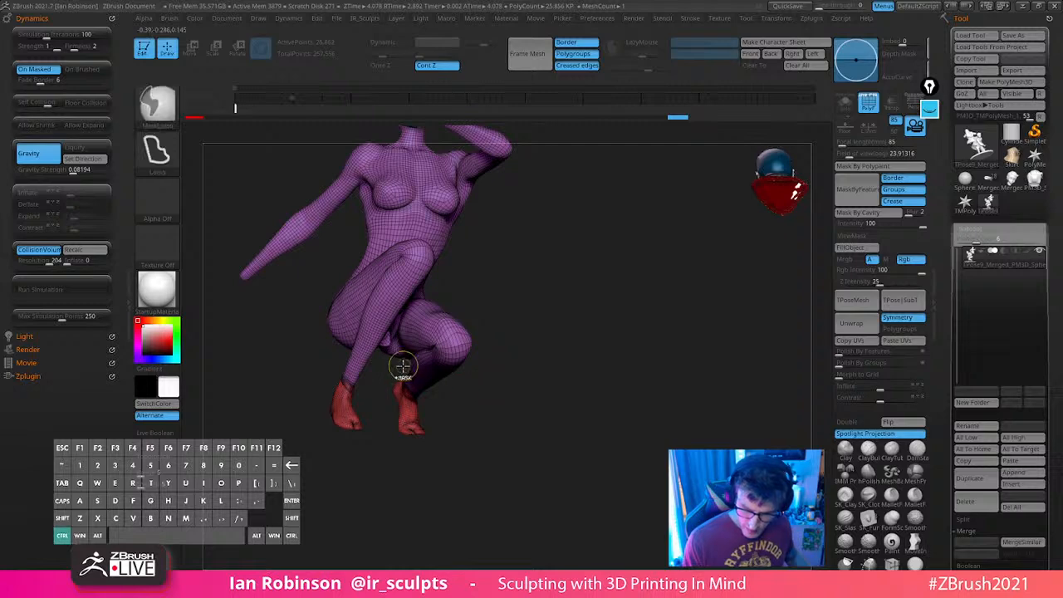
Mask the rear figure's tucked lower leg and foot from the knee down with a lasso
{"action": "mouse_move", "coordinate": [363, 355]}
{"action": "left_mouse_down", "text": "ctrl"}
{"action": "mouse_move", "coordinate": [513, 380]}
{"action": "mouse_move", "coordinate": [512, 329]}
{"action": "left_mouse_up", "text": "ctrl"}
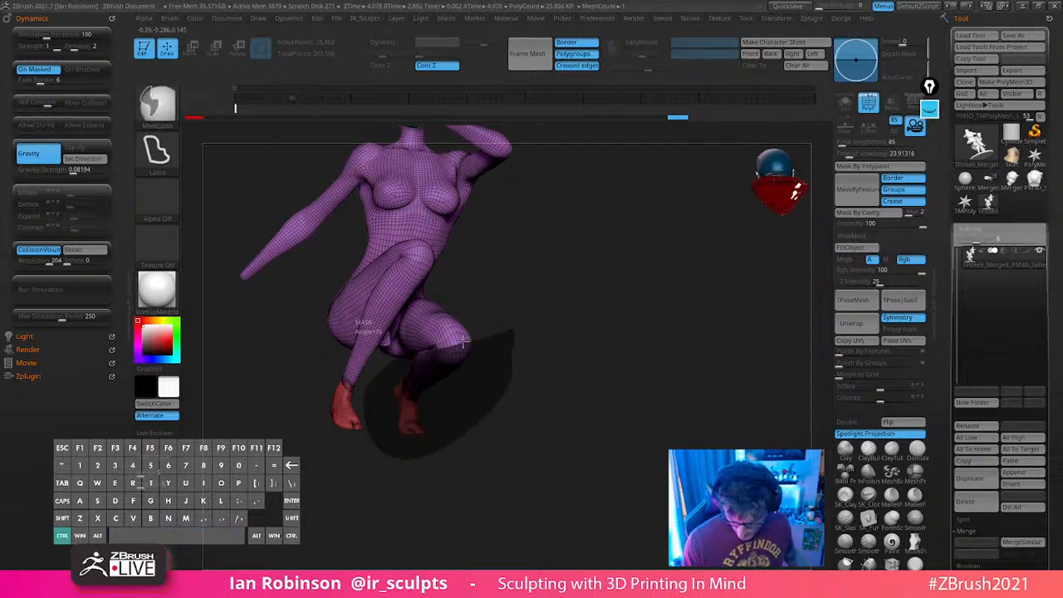
{"action": "mouse_move", "coordinate": [499, 347]}
{"action": "left_mouse_down"}
{"action": "mouse_move", "coordinate": [637, 344]}
{"action": "mouse_move", "coordinate": [588, 346]}
{"action": "left_mouse_up"}
{"action": "mouse_move", "coordinate": [424, 366]}
{"action": "left_mouse_down", "text": "ctrl"}
{"action": "mouse_move", "coordinate": [358, 274]}
{"action": "mouse_move", "coordinate": [284, 315]}
{"action": "mouse_move", "coordinate": [515, 302]}
{"action": "mouse_move", "coordinate": [501, 335]}
{"action": "mouse_move", "coordinate": [617, 347]}
{"action": "mouse_move", "coordinate": [600, 342]}
{"action": "mouse_move", "coordinate": [572, 295]}
{"action": "mouse_move", "coordinate": [565, 302]}
{"action": "mouse_move", "coordinate": [606, 314]}
{"action": "mouse_move", "coordinate": [619, 408]}
{"action": "mouse_move", "coordinate": [591, 398]}
{"action": "mouse_move", "coordinate": [600, 363]}
{"action": "mouse_move", "coordinate": [607, 404]}
{"action": "mouse_move", "coordinate": [549, 353]}
{"action": "mouse_move", "coordinate": [590, 340]}
{"action": "mouse_move", "coordinate": [621, 366]}
{"action": "left_mouse_up", "text": "ctrl"}
{"action": "left_click", "coordinate": [394, 335], "text": "ctrl+shift"}
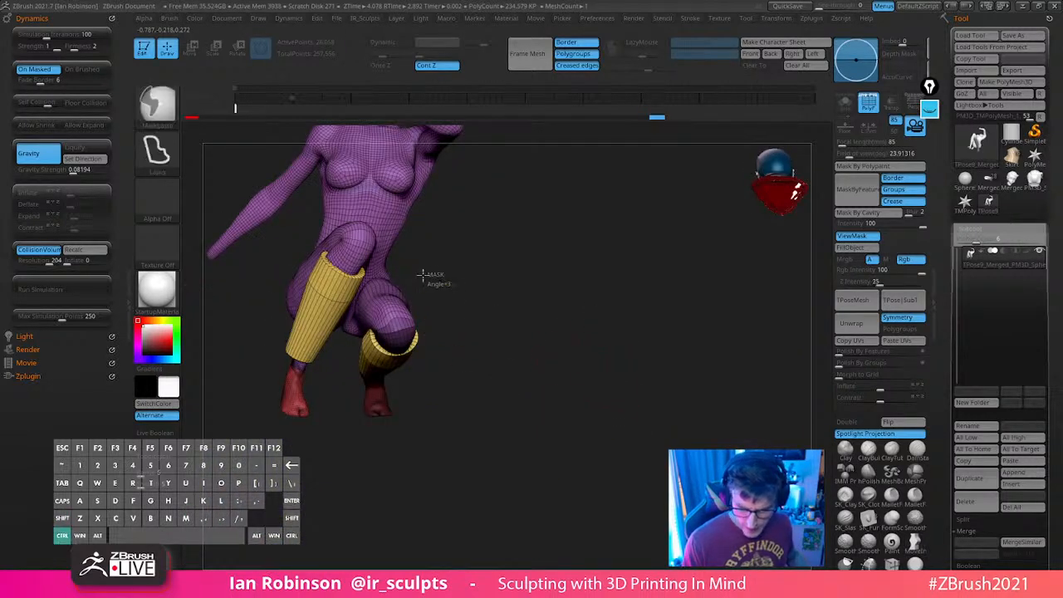
{"action": "mouse_move", "coordinate": [423, 276]}
{"action": "left_mouse_down", "text": "ctrl"}
{"action": "mouse_move", "coordinate": [342, 431]}
{"action": "mouse_move", "coordinate": [482, 370]}
{"action": "left_mouse_up", "text": "ctrl"}
{"action": "key", "text": "ctrl+z"}
Isolate the rear figure's bare body mesh, hiding its clothing, leg wraps and feet
{"action": "left_click_drag", "start_coordinate": [548, 349], "coordinate": [578, 334]}
{"action": "key", "text": "ctrl+shift"}
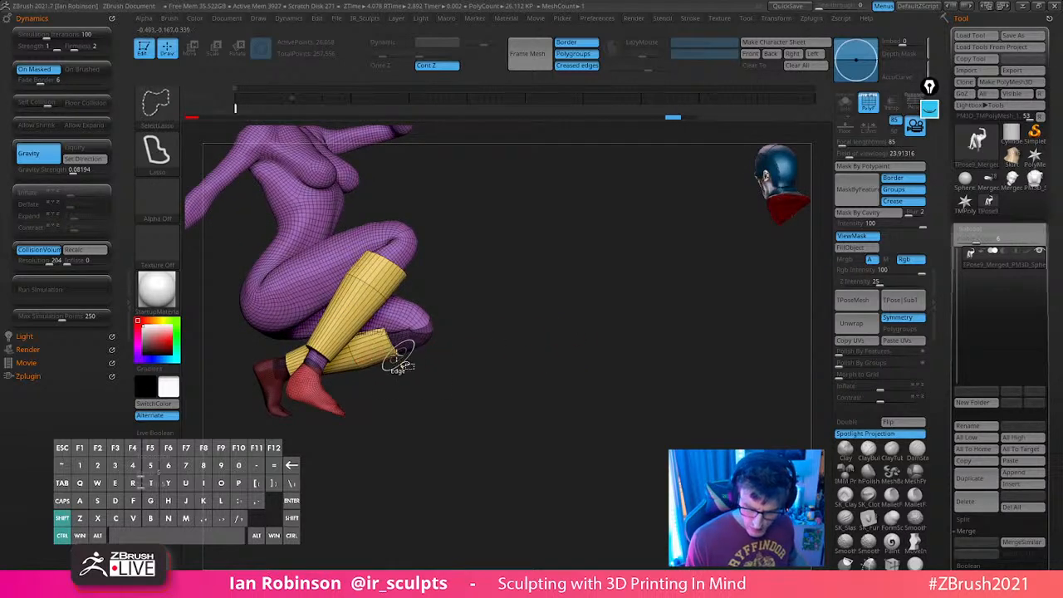
{"action": "left_click", "coordinate": [501, 344], "text": "ctrl+shift"}
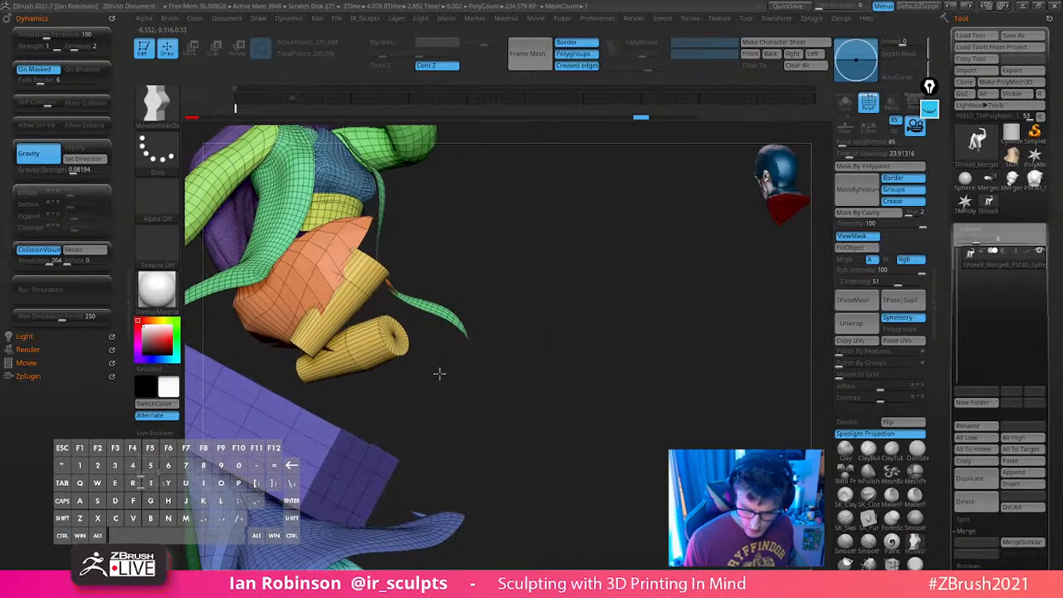
{"action": "left_click", "coordinate": [525, 342], "text": "ctrl+shift"}
{"action": "left_click", "coordinate": [407, 329], "text": "ctrl+shift"}
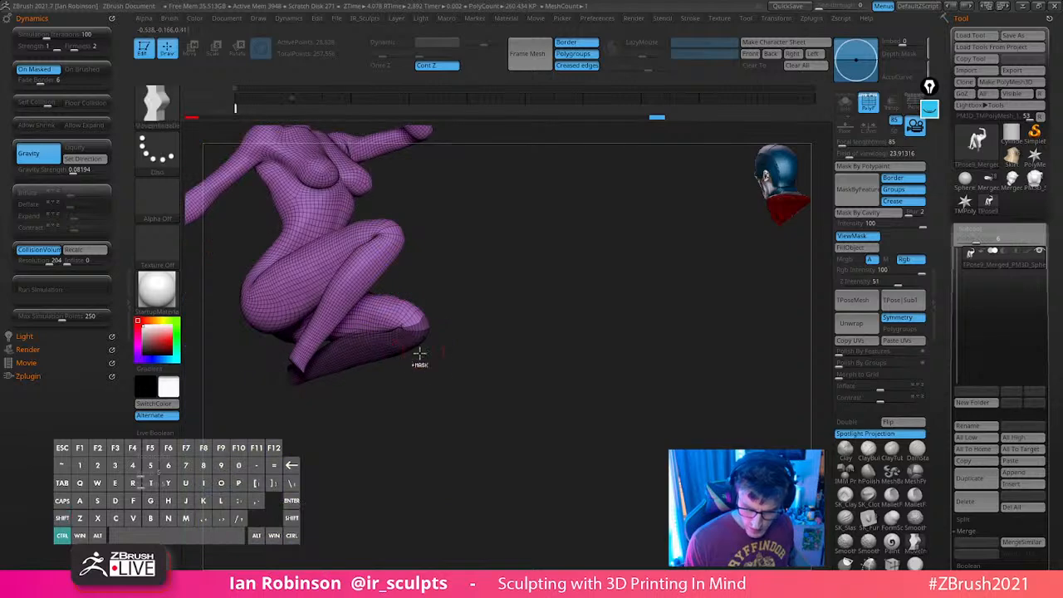
Check the yellow shin wraps in isolation, restore full visibility and invert the mask so only one lower leg stays editable
{"action": "left_click", "coordinate": [420, 353], "text": "ctrl+shift"}
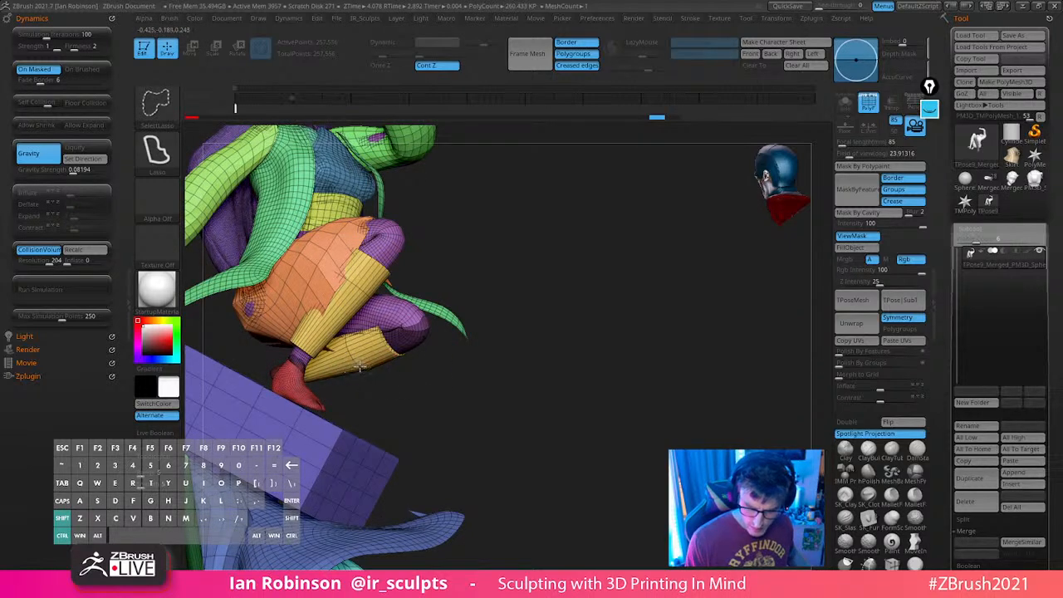
{"action": "left_click", "coordinate": [360, 368], "text": "ctrl+shift"}
{"action": "left_click_drag", "start_coordinate": [438, 340], "coordinate": [442, 319]}
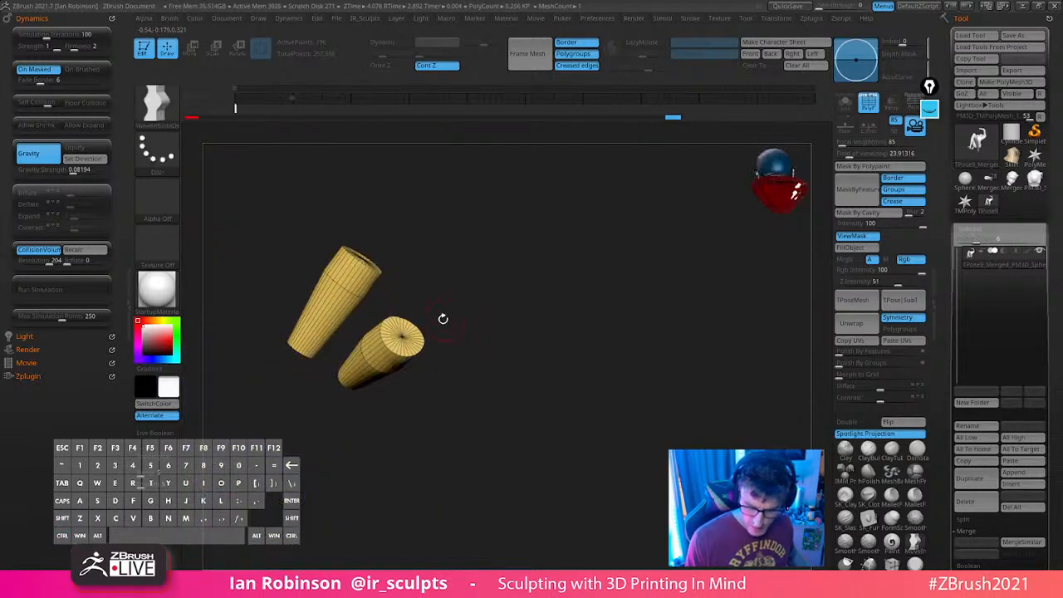
{"action": "left_click", "coordinate": [494, 321], "text": "ctrl+shift"}
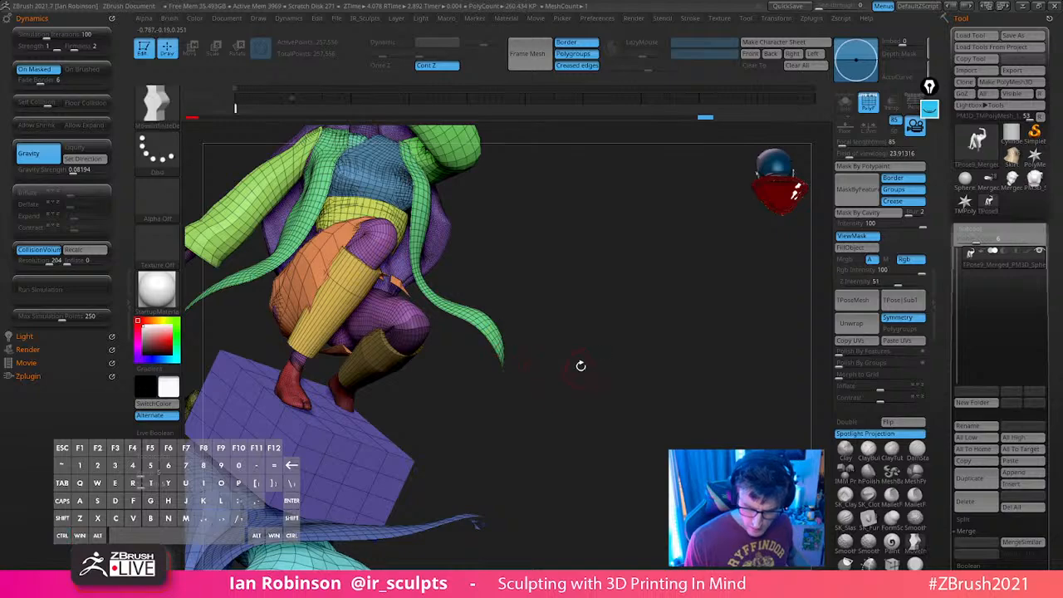
{"action": "left_click_drag", "start_coordinate": [581, 366], "coordinate": [547, 351]}
{"action": "left_click", "coordinate": [640, 330], "text": "ctrl"}
{"action": "left_click_drag", "start_coordinate": [641, 330], "coordinate": [652, 352]}
Try to rotate the unmasked lower leg around a pivot placed at the bent knee, and undo the rotation
{"action": "key", "text": "w"}
{"action": "left_click", "coordinate": [402, 337], "text": "alt"}
{"action": "left_click_drag", "start_coordinate": [402, 344], "coordinate": [402, 352]}
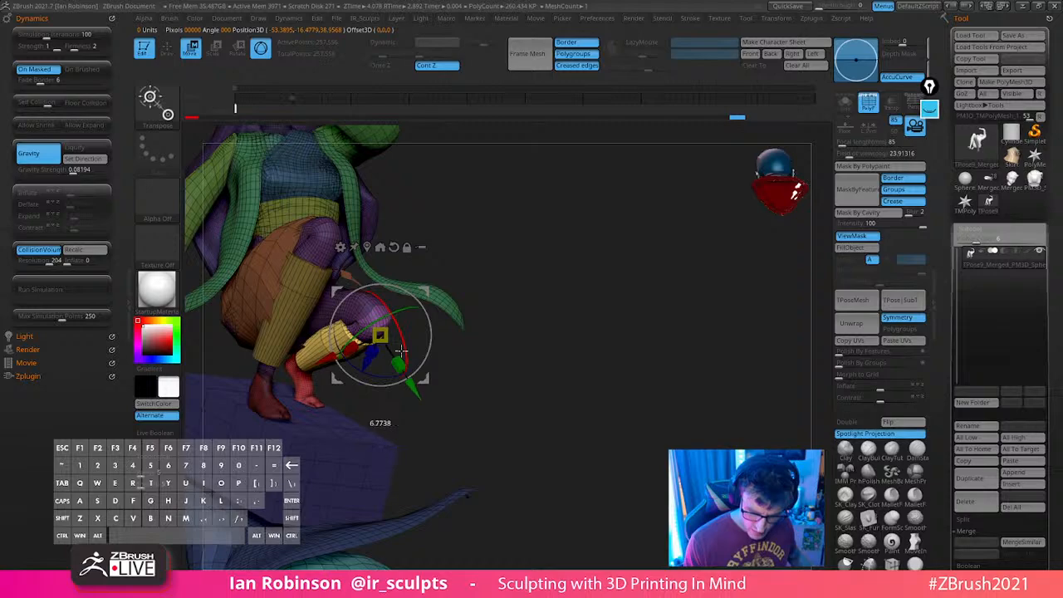
{"action": "left_click_drag", "start_coordinate": [515, 325], "coordinate": [499, 369]}
{"action": "key", "text": "ctrl+z"}
{"action": "left_click_drag", "start_coordinate": [499, 304], "coordinate": [500, 314], "text": "alt"}
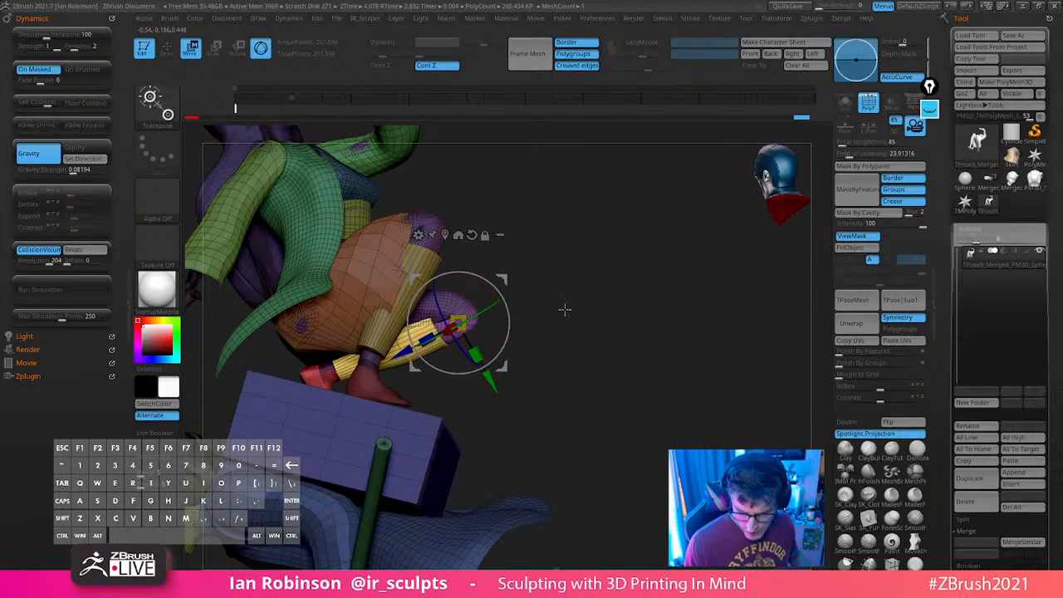
Mask the lower figure and the box, leaving the crouching woman editable, and place the transform gizmo on her torso
{"action": "mouse_move", "coordinate": [565, 308]}
{"action": "left_mouse_down"}
{"action": "mouse_move", "coordinate": [637, 344]}
{"action": "mouse_move", "coordinate": [645, 341]}
{"action": "mouse_move", "coordinate": [620, 330]}
{"action": "mouse_move", "coordinate": [646, 330]}
{"action": "mouse_move", "coordinate": [689, 285]}
{"action": "mouse_move", "coordinate": [632, 320]}
{"action": "mouse_move", "coordinate": [663, 296]}
{"action": "mouse_move", "coordinate": [684, 335]}
{"action": "mouse_move", "coordinate": [663, 314]}
{"action": "mouse_move", "coordinate": [669, 338]}
{"action": "mouse_move", "coordinate": [653, 335]}
{"action": "mouse_move", "coordinate": [623, 356]}
{"action": "left_mouse_up"}
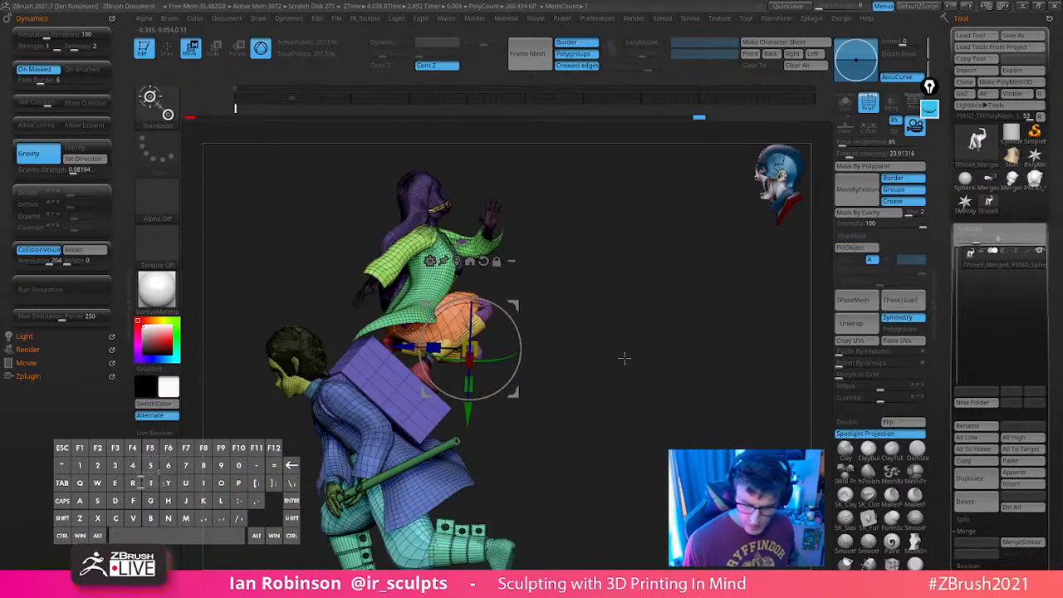
{"action": "key", "text": "q"}
{"action": "left_click", "coordinate": [370, 382], "text": "ctrl+shift"}
{"action": "left_click_drag", "start_coordinate": [537, 340], "coordinate": [563, 360], "text": "ctrl+shift"}
{"action": "left_click_drag", "start_coordinate": [617, 396], "coordinate": [646, 328], "text": "alt"}
{"action": "mouse_move", "coordinate": [487, 354]}
{"action": "left_mouse_down", "text": "ctrl+shift"}
{"action": "mouse_move", "coordinate": [213, 276]}
{"action": "mouse_move", "coordinate": [278, 508]}
{"action": "mouse_move", "coordinate": [382, 561]}
{"action": "mouse_move", "coordinate": [581, 546]}
{"action": "mouse_move", "coordinate": [598, 376]}
{"action": "left_mouse_up", "text": "ctrl+shift"}
{"action": "mouse_move", "coordinate": [644, 311]}
{"action": "left_mouse_down"}
{"action": "mouse_move", "coordinate": [565, 313]}
{"action": "mouse_move", "coordinate": [637, 335]}
{"action": "mouse_move", "coordinate": [696, 333]}
{"action": "mouse_move", "coordinate": [690, 324]}
{"action": "mouse_move", "coordinate": [707, 316]}
{"action": "mouse_move", "coordinate": [674, 358]}
{"action": "mouse_move", "coordinate": [613, 341]}
{"action": "left_mouse_up"}
{"action": "left_click", "coordinate": [582, 311], "text": "ctrl+shift"}
{"action": "key", "text": "w"}
{"action": "left_click", "coordinate": [493, 244]}
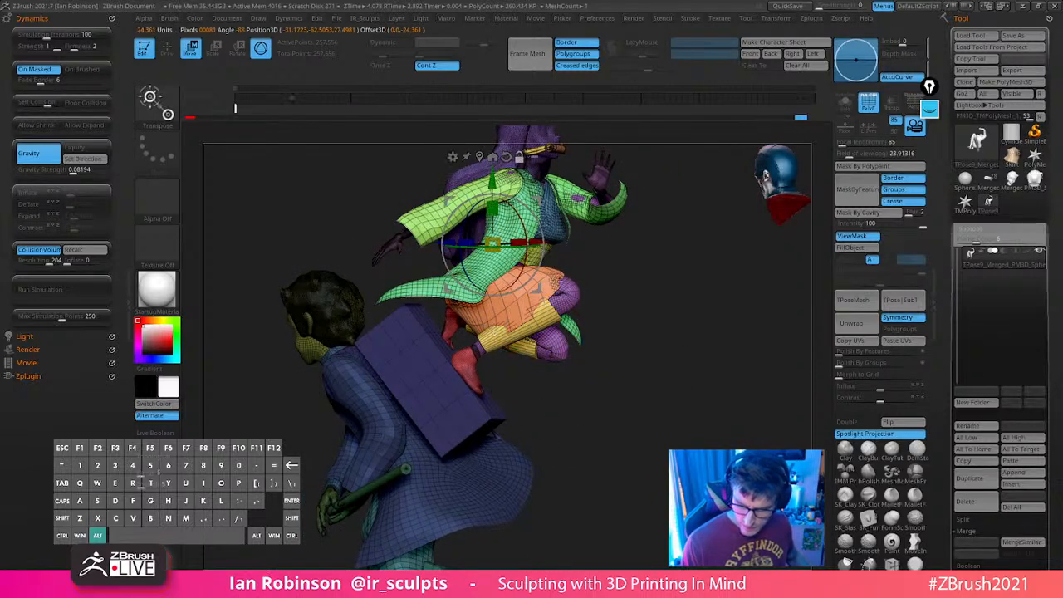
Adjust the crouching woman's position and tilt on top of the box, and return to draw mode
{"action": "left_click_drag", "start_coordinate": [605, 278], "coordinate": [650, 275], "text": "shift"}
{"action": "left_click_drag", "start_coordinate": [586, 278], "coordinate": [656, 304]}
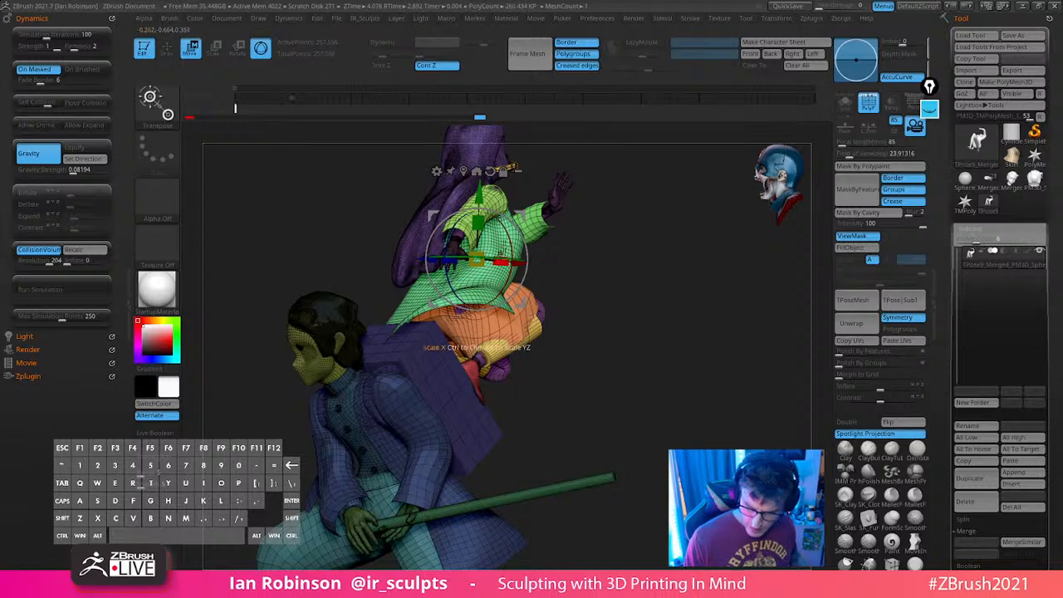
{"action": "left_click_drag", "start_coordinate": [567, 251], "coordinate": [624, 269], "text": "shift"}
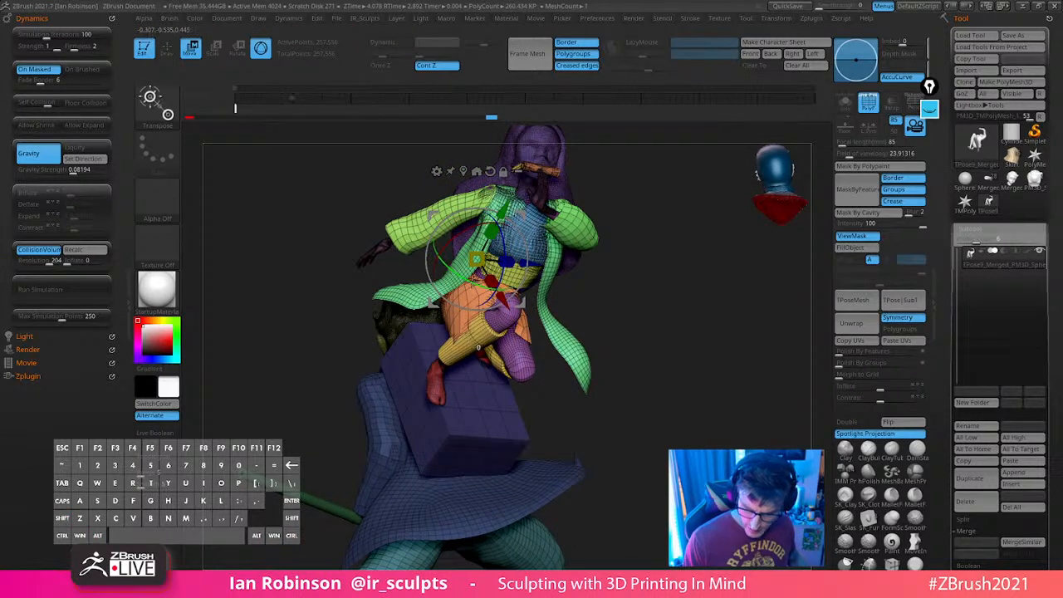
{"action": "left_click_drag", "start_coordinate": [496, 289], "coordinate": [474, 284]}
{"action": "left_click_drag", "start_coordinate": [538, 261], "coordinate": [548, 264]}
{"action": "left_click_drag", "start_coordinate": [689, 282], "coordinate": [656, 326], "text": "shift"}
{"action": "key", "text": "q"}
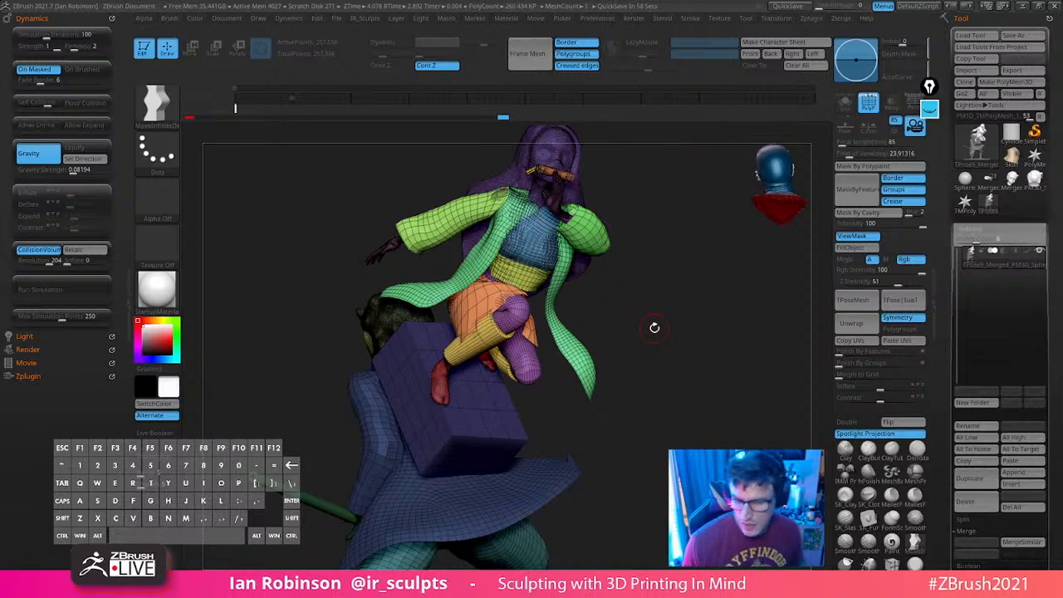
Inspect the two-figure pose from several sides and switch off the polyframe display to judge it as plain clay
{"action": "left_click_drag", "start_coordinate": [672, 340], "coordinate": [694, 348]}
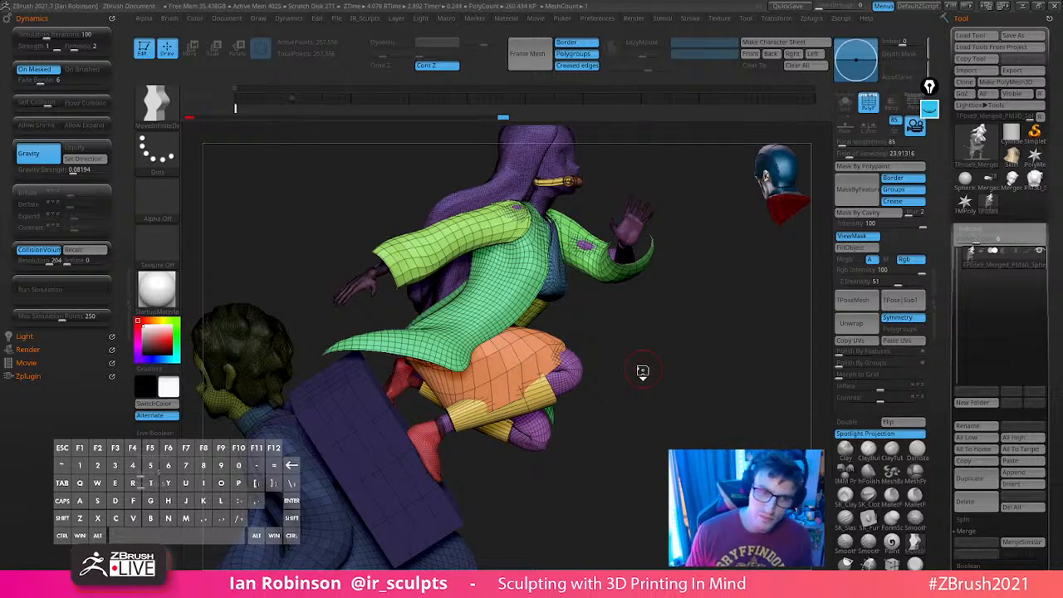
{"action": "left_click_drag", "start_coordinate": [673, 309], "coordinate": [715, 367]}
{"action": "left_click_drag", "start_coordinate": [634, 337], "coordinate": [658, 329]}
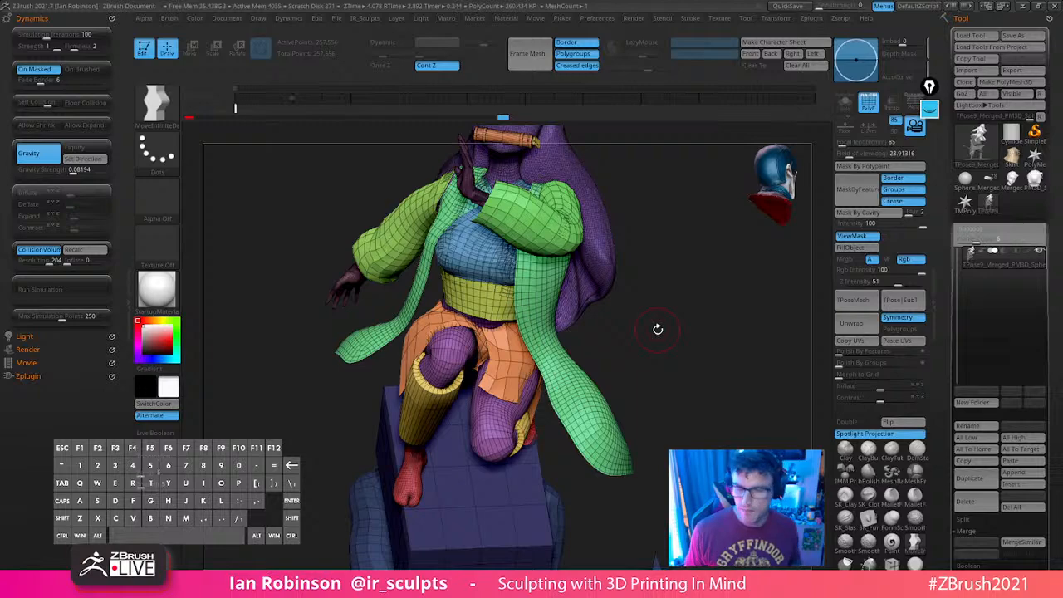
{"action": "left_click_drag", "start_coordinate": [659, 316], "coordinate": [689, 328]}
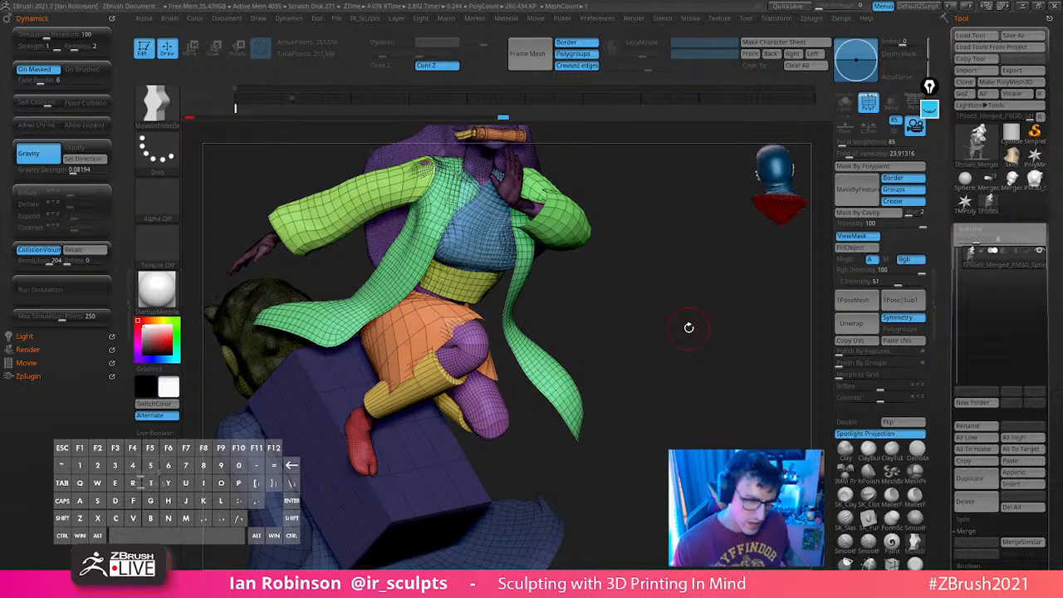
{"action": "right_click_drag", "start_coordinate": [698, 352], "coordinate": [698, 384], "text": "ctrl"}
{"action": "right_click_drag", "start_coordinate": [698, 384], "coordinate": [713, 352], "text": "alt"}
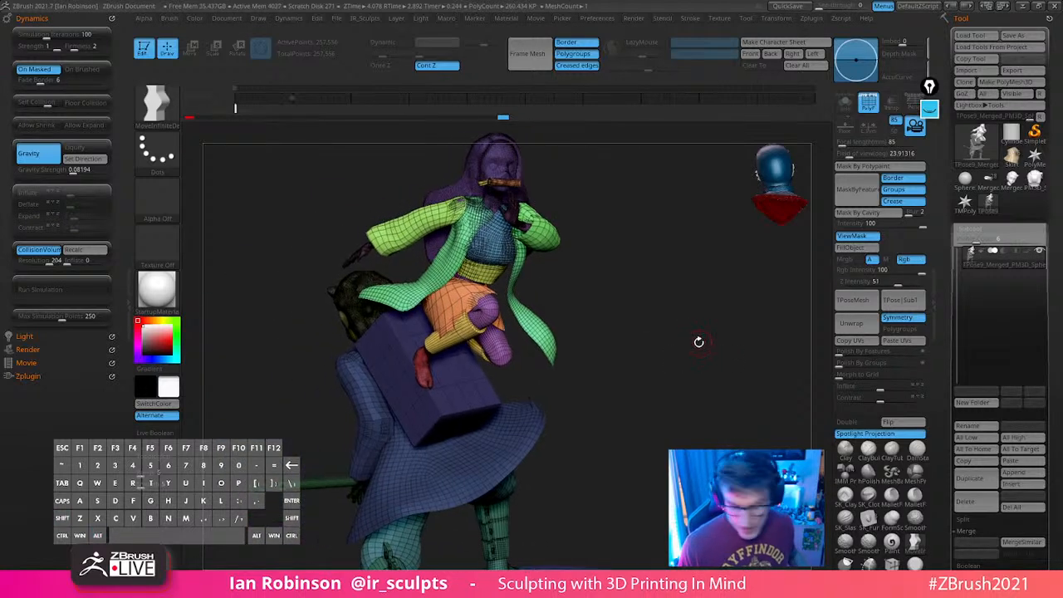
{"action": "key", "text": "shift+f"}
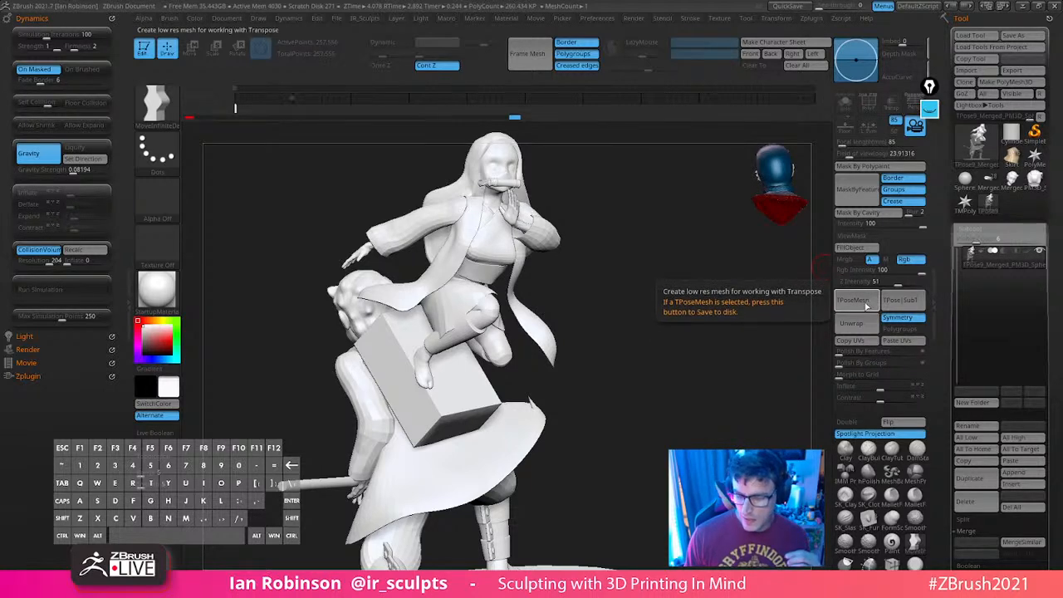
{"action": "left_click_drag", "start_coordinate": [690, 332], "coordinate": [692, 385]}
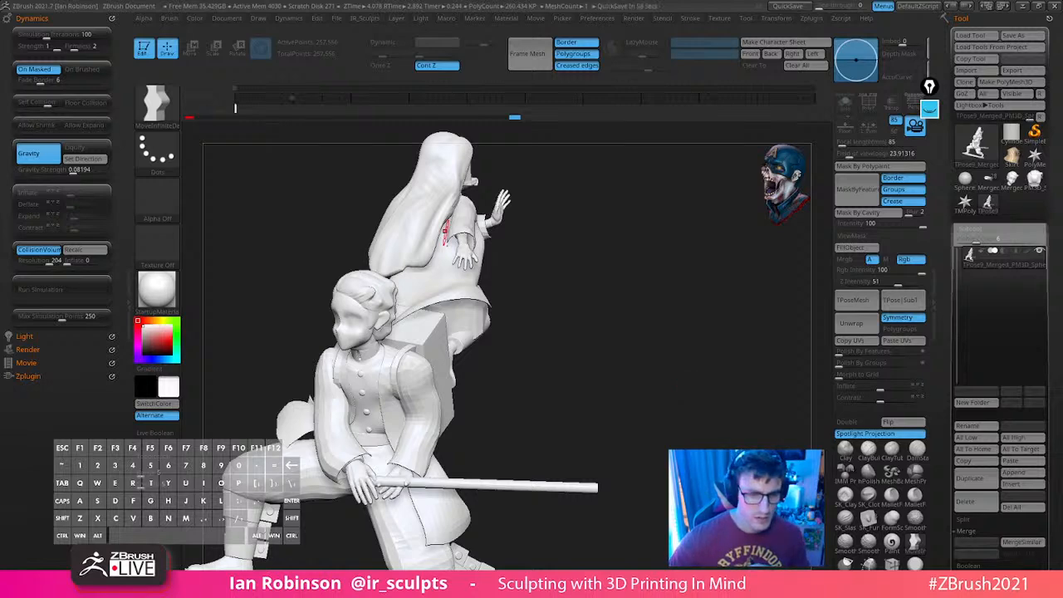
Switch to Firefox, open the signed-in artist's ArtStation profile and maximize the browser window
{"action": "mouse_move", "coordinate": [540, 0]}
{"action": "left_mouse_down"}
{"action": "mouse_move", "coordinate": [603, 0]}
{"action": "mouse_move", "coordinate": [533, 11]}
{"action": "left_mouse_up"}
{"action": "left_click", "coordinate": [648, 270]}
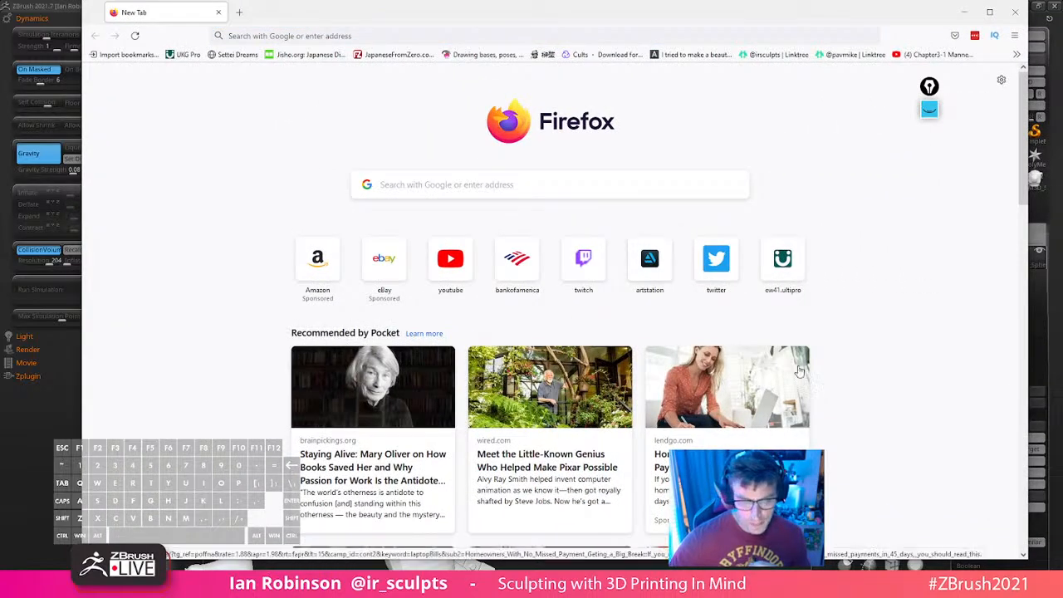
{"action": "left_click", "coordinate": [583, 270]}
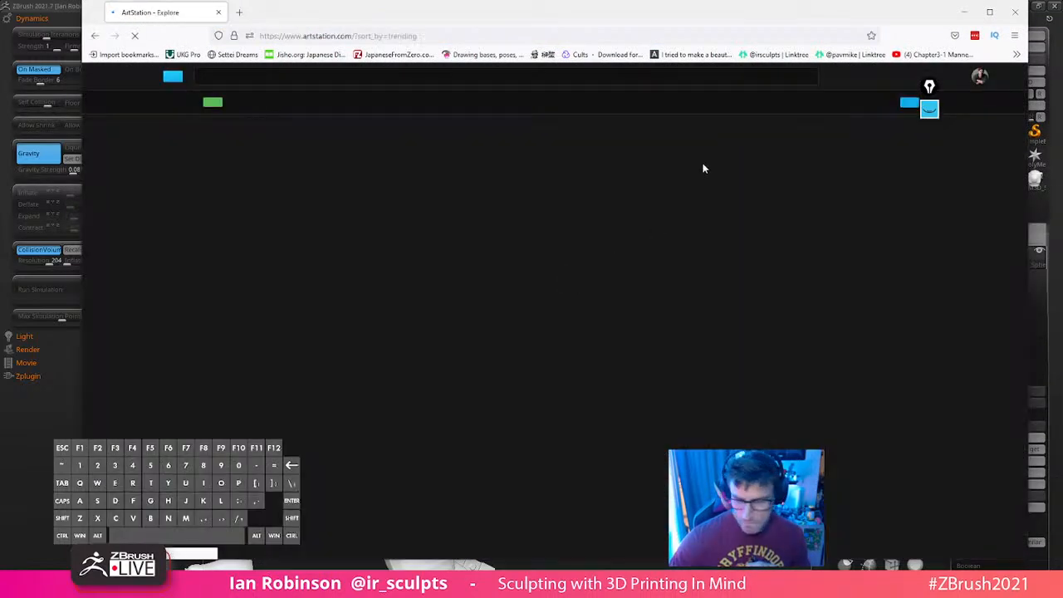
{"action": "left_click", "coordinate": [976, 77]}
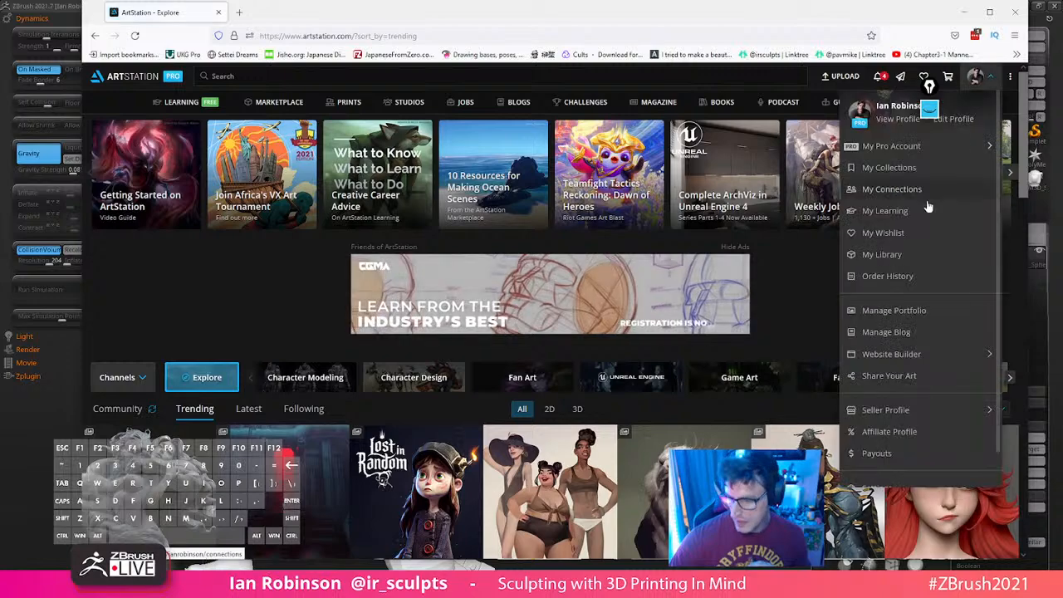
{"action": "left_click", "coordinate": [897, 120]}
{"action": "scroll", "coordinate": [625, 333], "scroll_direction": "down", "scroll_amount": 5}
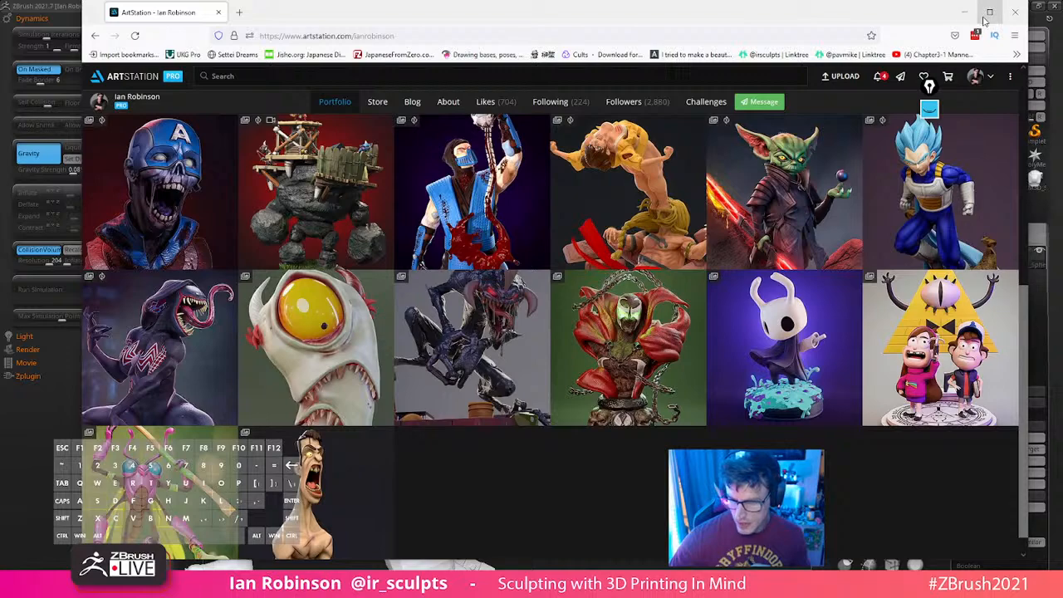
{"action": "left_click", "coordinate": [989, 11]}
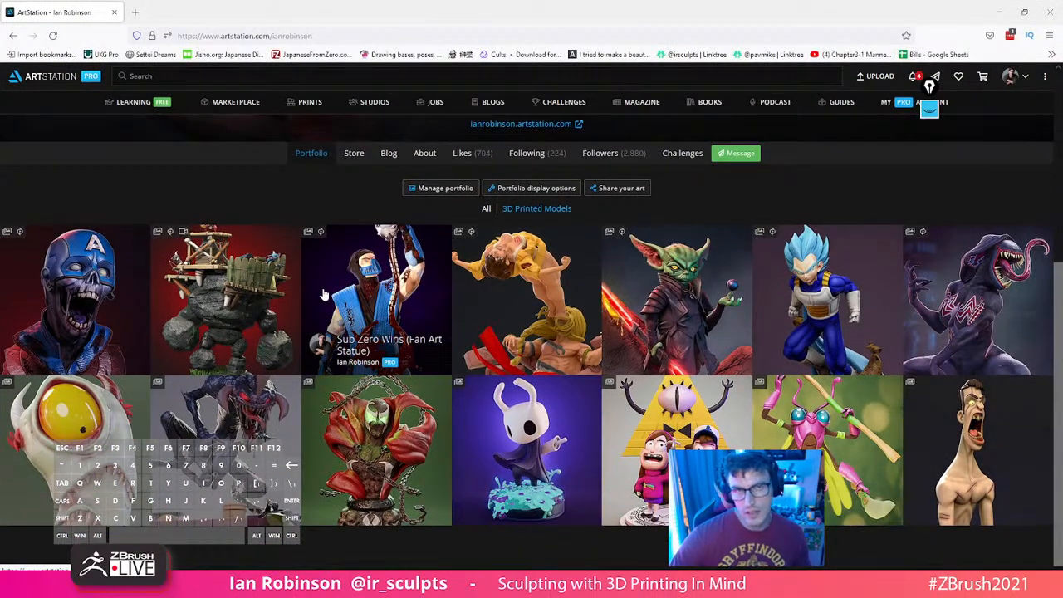
Browse the artist's portfolio grid and open the Zombie Captain America Bust artwork
{"action": "scroll", "coordinate": [409, 315], "scroll_direction": "up", "scroll_amount": 2}
{"action": "scroll", "coordinate": [411, 314], "scroll_direction": "down", "scroll_amount": 3}
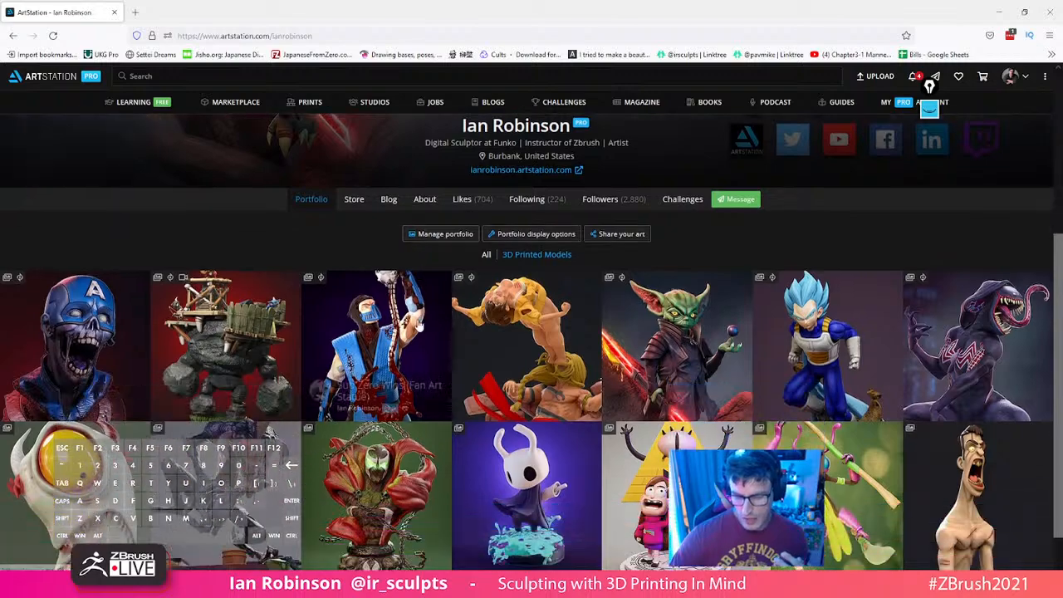
{"action": "scroll", "coordinate": [426, 310], "scroll_direction": "up", "scroll_amount": 3}
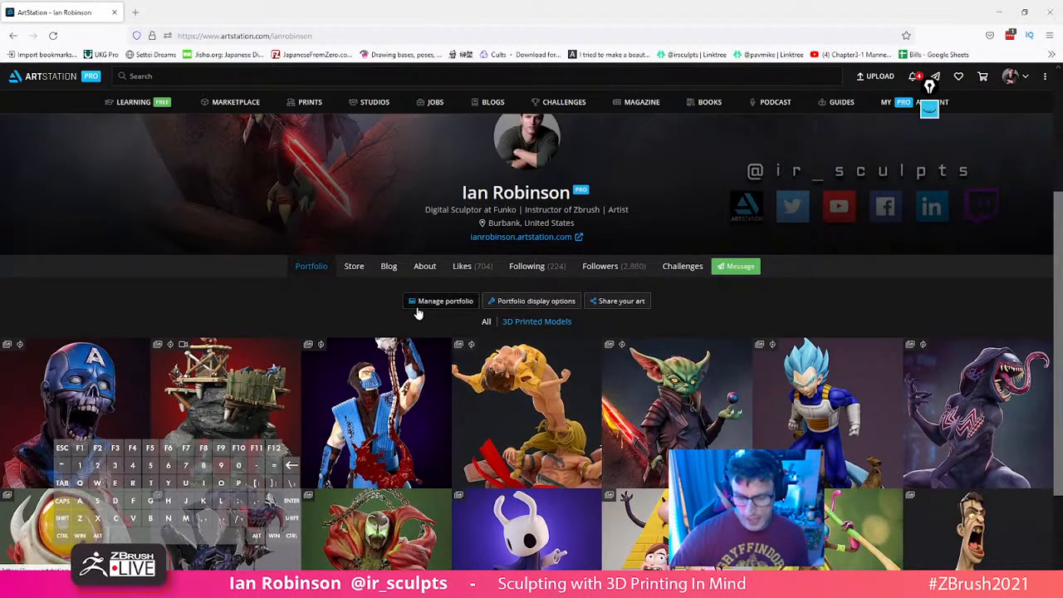
{"action": "scroll", "coordinate": [428, 320], "scroll_direction": "down", "scroll_amount": 1}
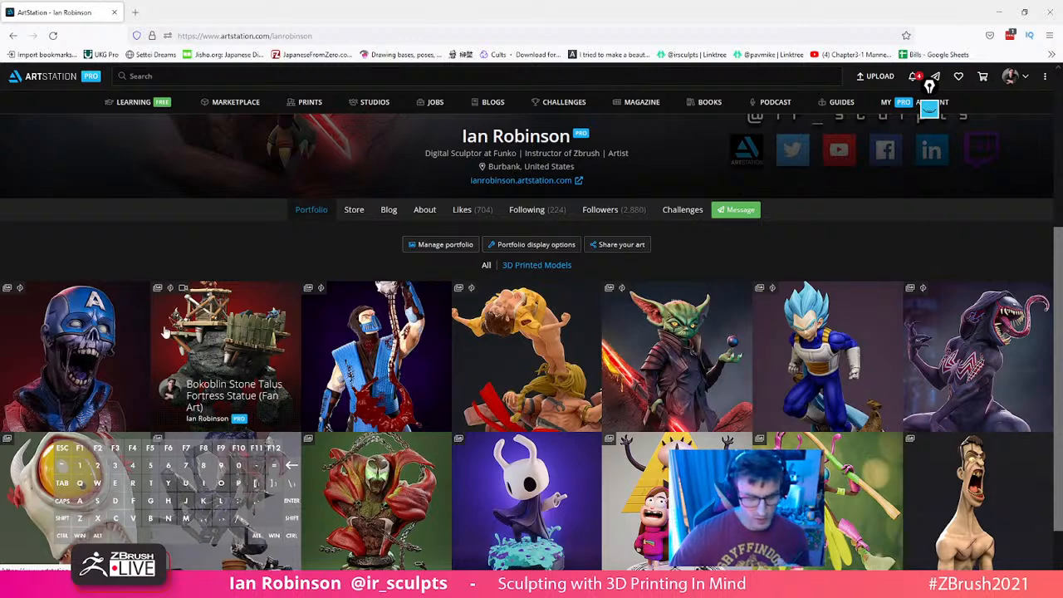
{"action": "left_click", "coordinate": [97, 336]}
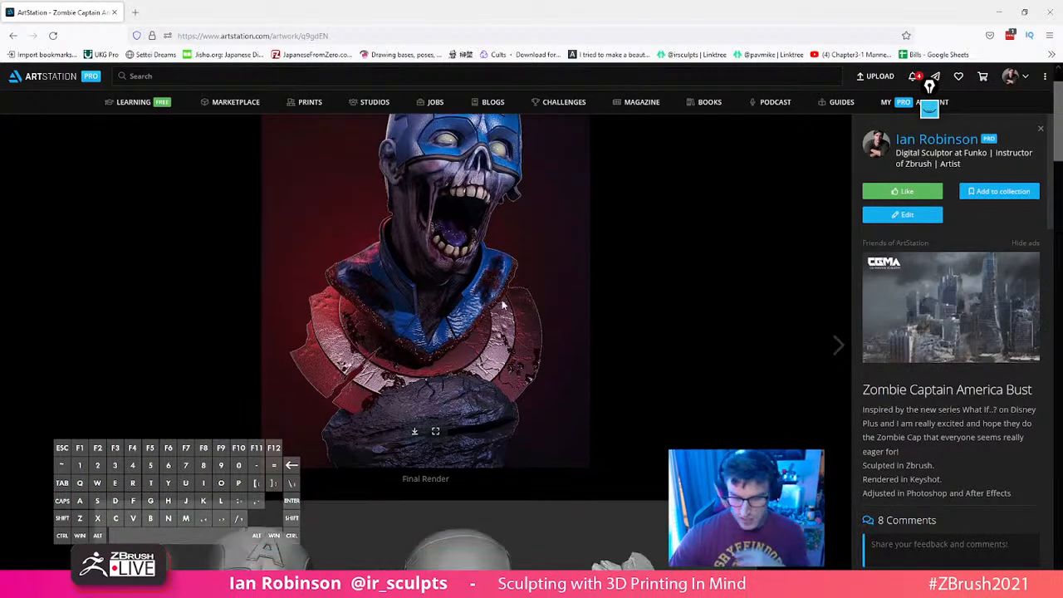
Examine the bust's 3D print breakdown, the photos of the printed model, and the color and clay turntables
{"action": "scroll", "coordinate": [441, 237], "scroll_direction": "down", "scroll_amount": 5}
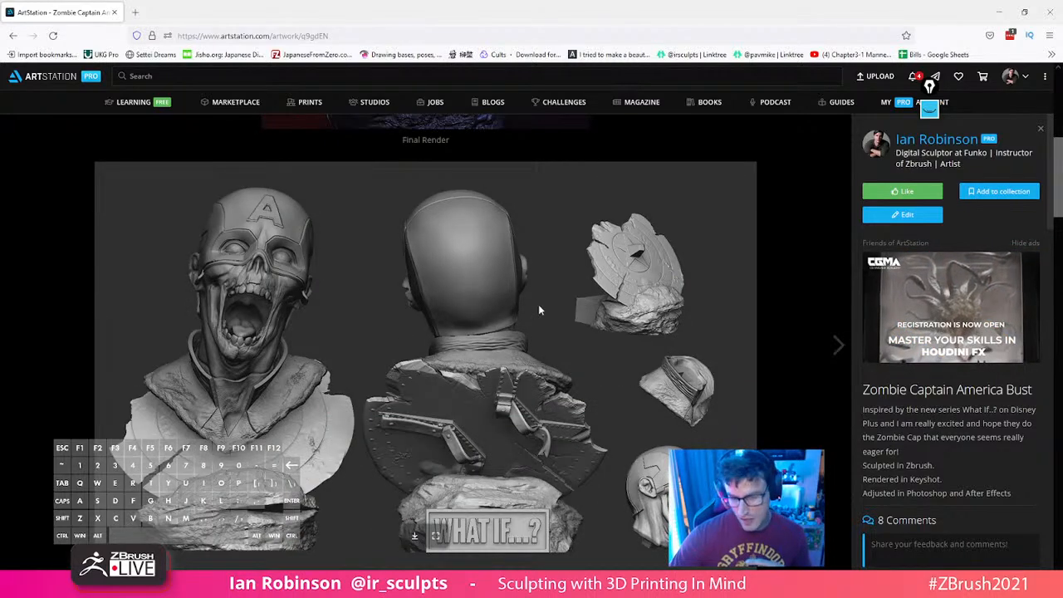
{"action": "scroll", "coordinate": [562, 394], "scroll_direction": "down", "scroll_amount": 1}
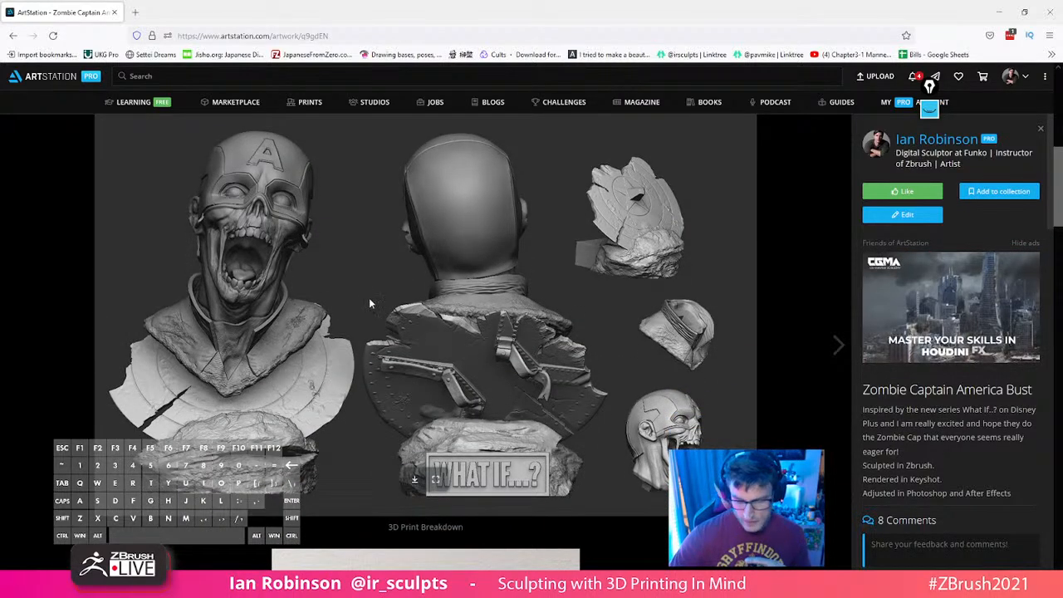
{"action": "scroll", "coordinate": [371, 304], "scroll_direction": "down", "scroll_amount": 5}
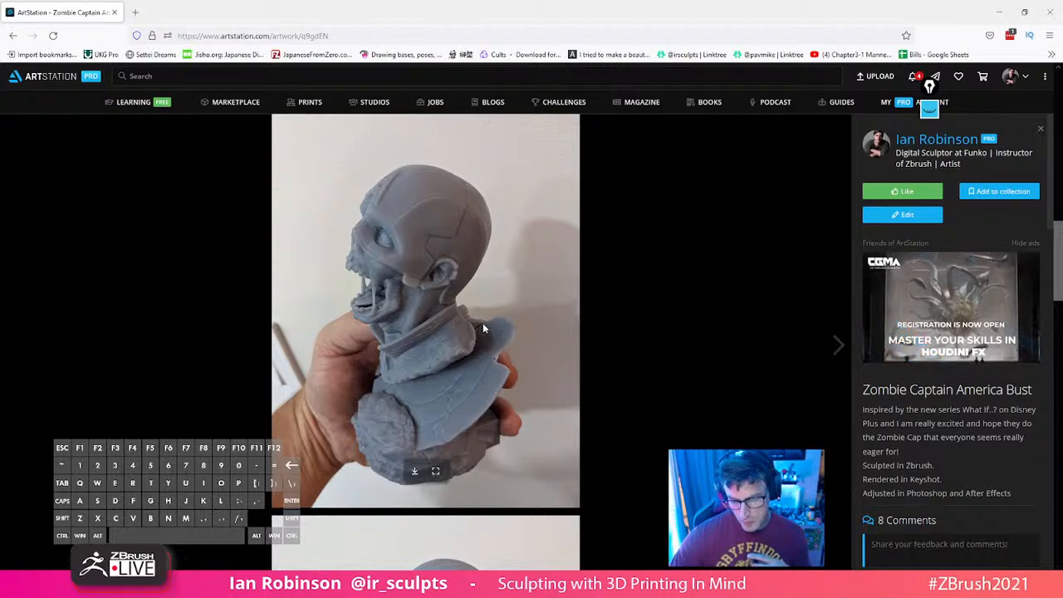
{"action": "scroll", "coordinate": [483, 328], "scroll_direction": "down", "scroll_amount": 10}
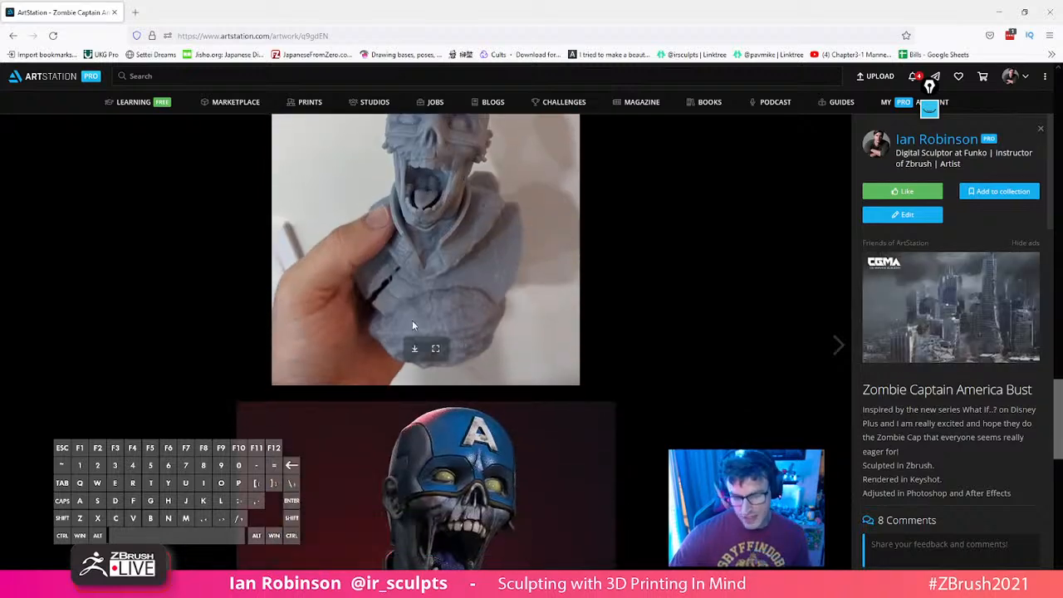
{"action": "scroll", "coordinate": [409, 325], "scroll_direction": "down", "scroll_amount": 3}
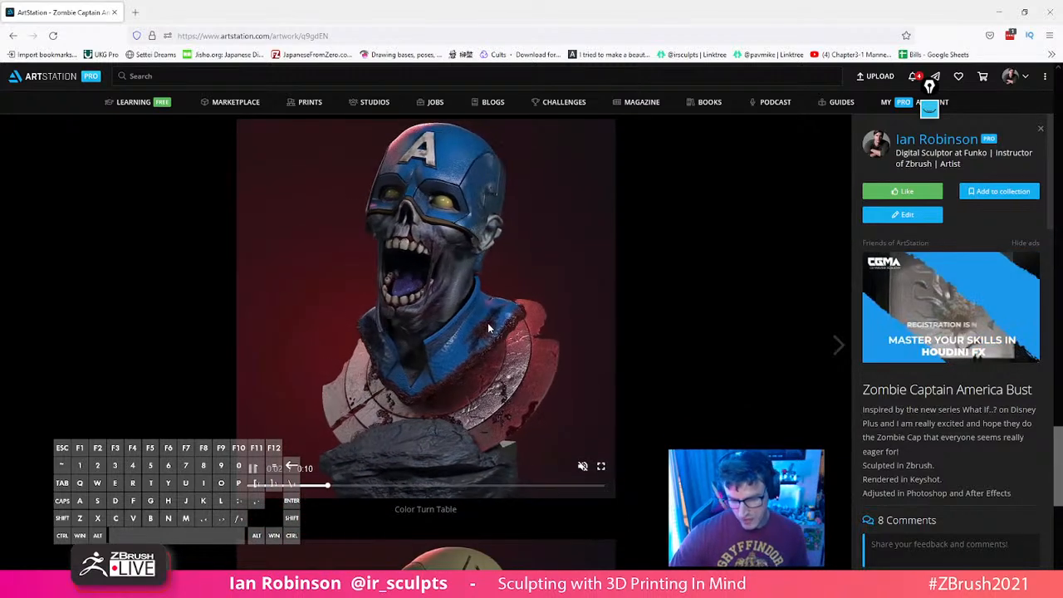
{"action": "scroll", "coordinate": [478, 328], "scroll_direction": "up", "scroll_amount": 1}
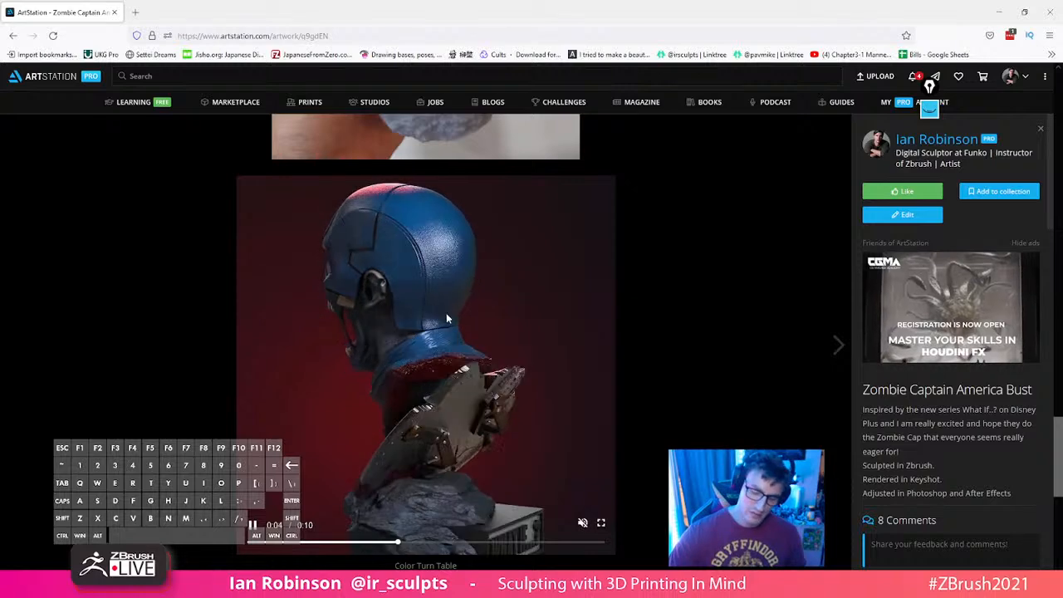
{"action": "scroll", "coordinate": [447, 318], "scroll_direction": "down", "scroll_amount": 1}
{"action": "scroll", "coordinate": [455, 290], "scroll_direction": "down", "scroll_amount": 2}
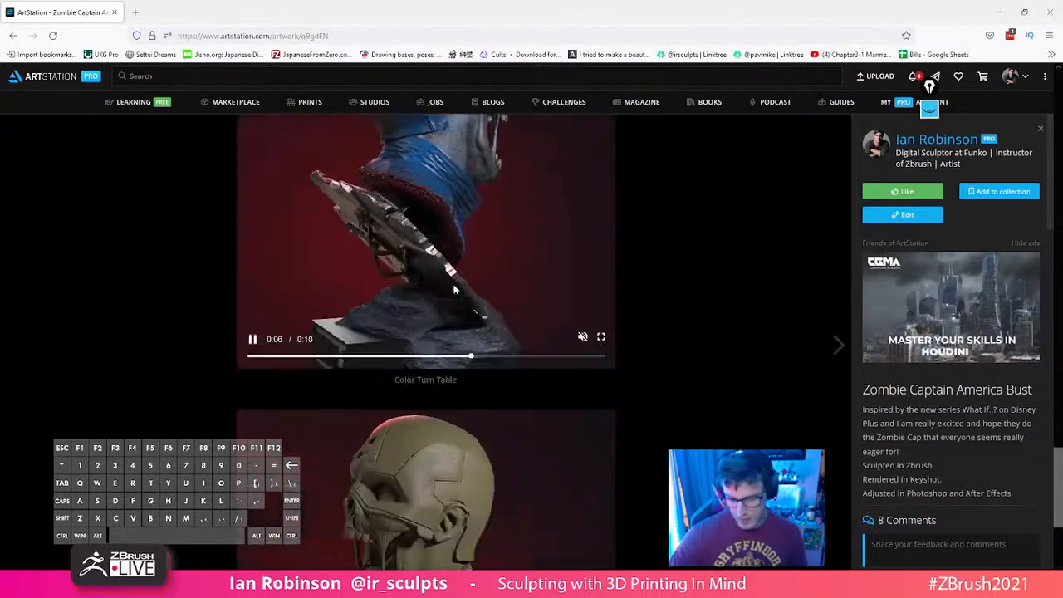
{"action": "scroll", "coordinate": [455, 290], "scroll_direction": "down", "scroll_amount": 3}
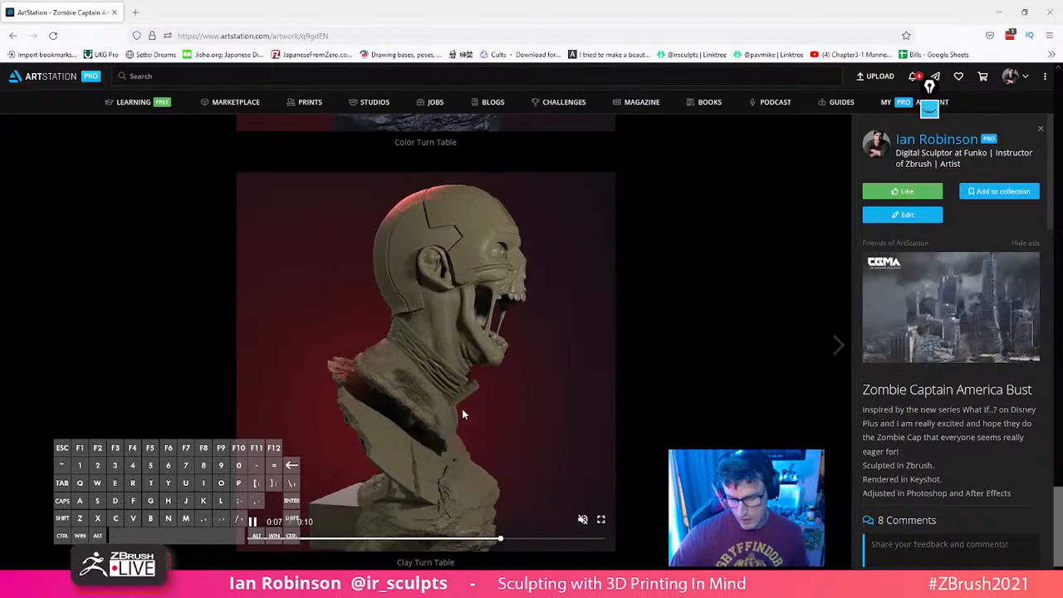
{"action": "scroll", "coordinate": [464, 401], "scroll_direction": "down", "scroll_amount": 12}
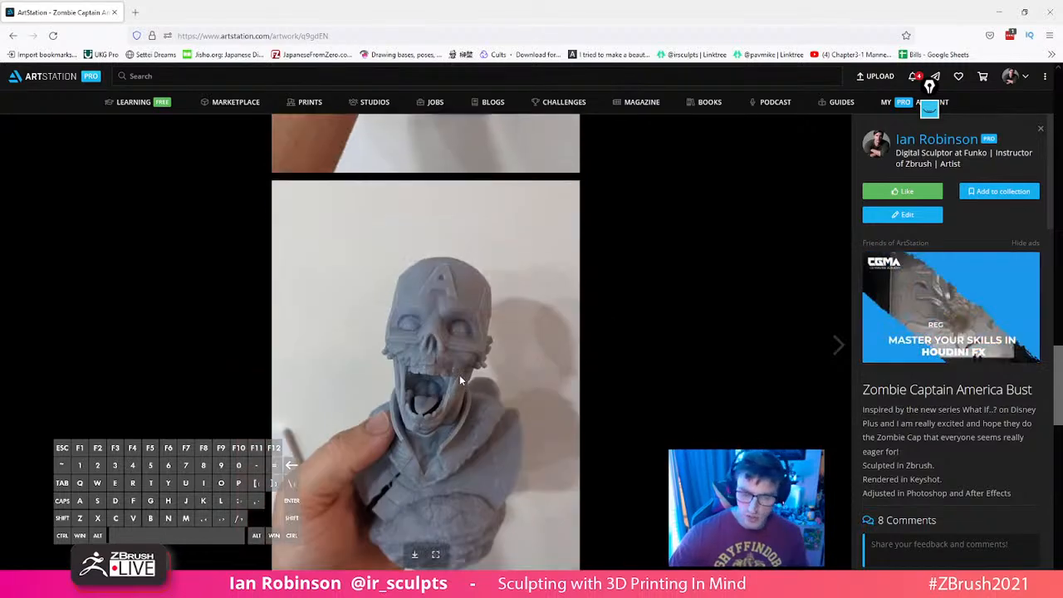
{"action": "scroll", "coordinate": [459, 375], "scroll_direction": "up", "scroll_amount": 4}
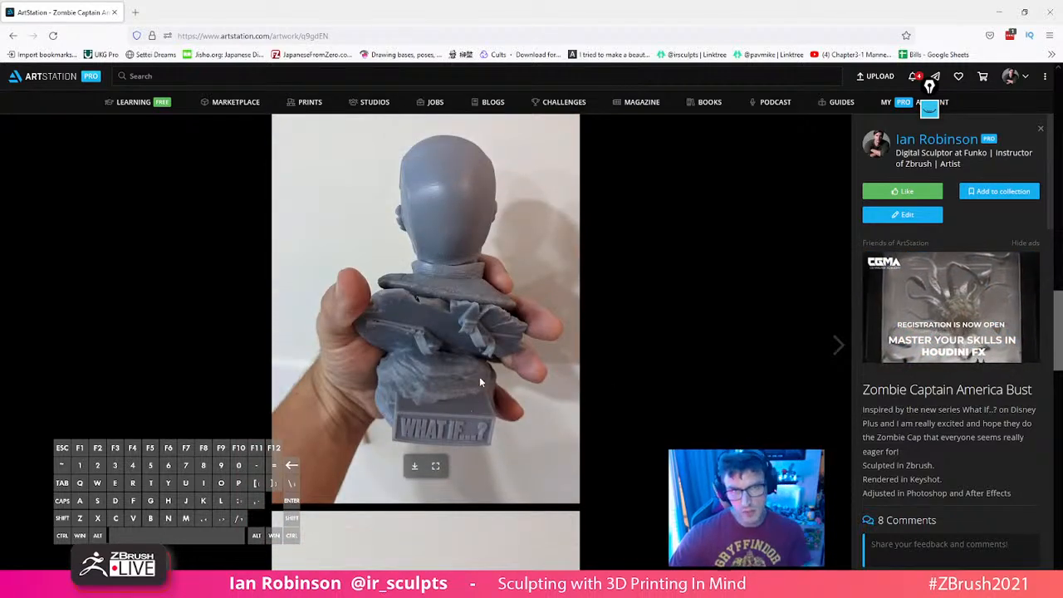
Leave the bust artwork for the artist's portfolio and open the Chun Li vs Vega Statue artwork
{"action": "scroll", "coordinate": [423, 396], "scroll_direction": "up", "scroll_amount": 5}
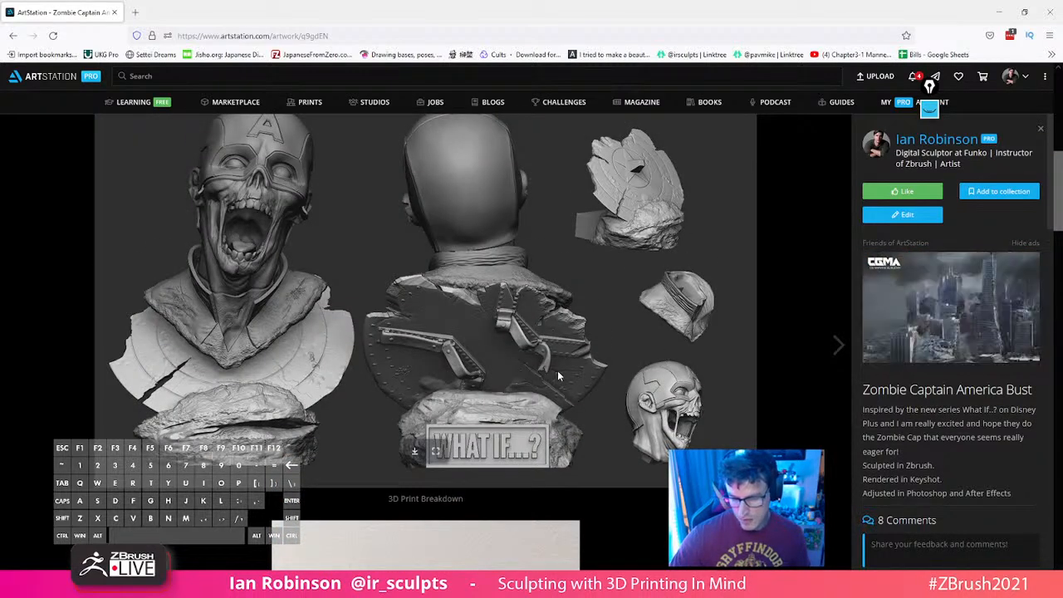
{"action": "scroll", "coordinate": [532, 366], "scroll_direction": "down", "scroll_amount": 5}
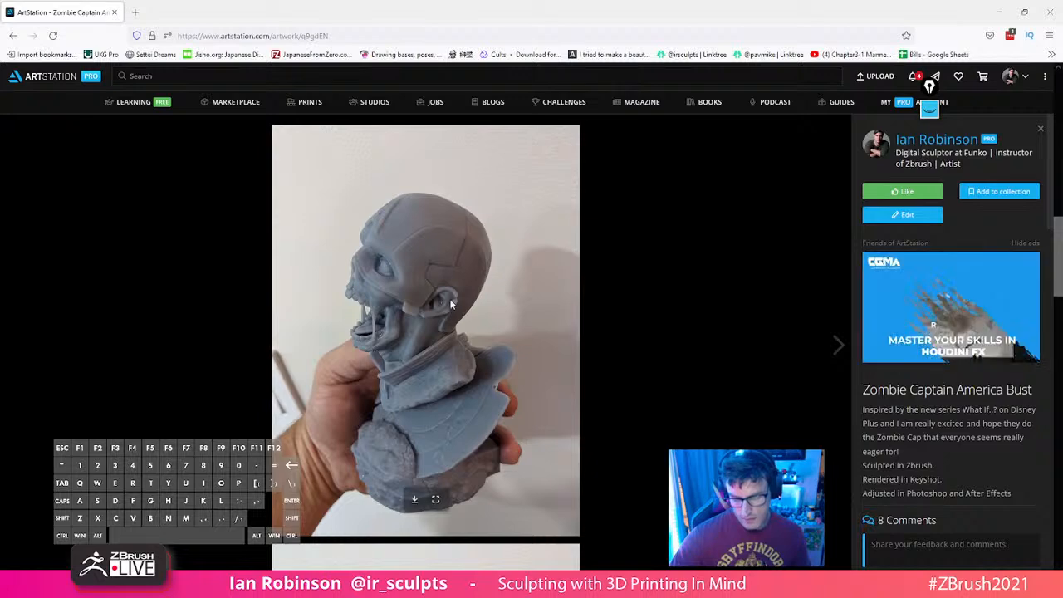
{"action": "scroll", "coordinate": [538, 347], "scroll_direction": "up", "scroll_amount": 10}
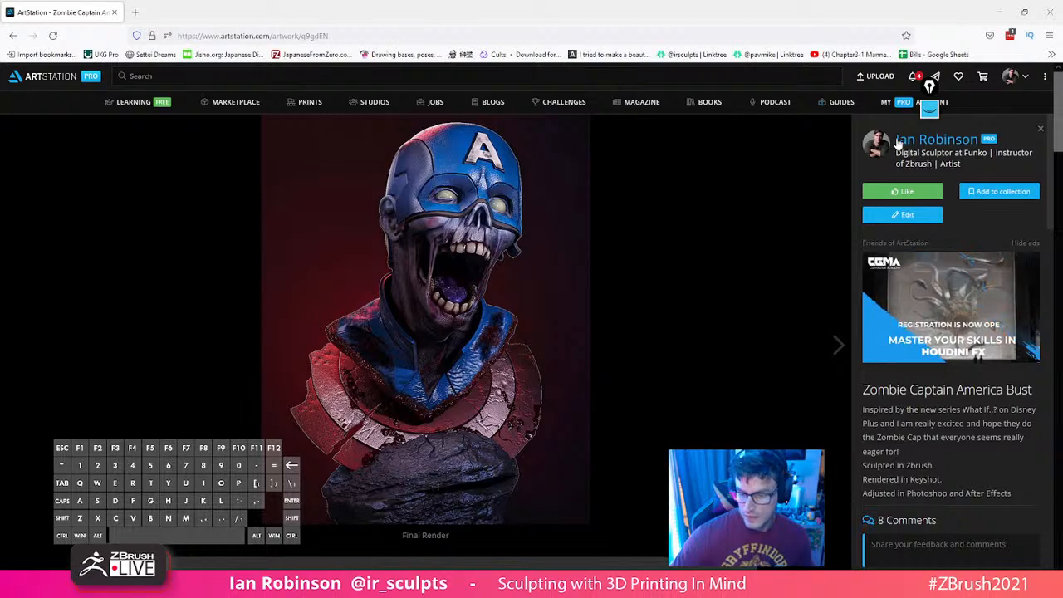
{"action": "left_click", "coordinate": [935, 139]}
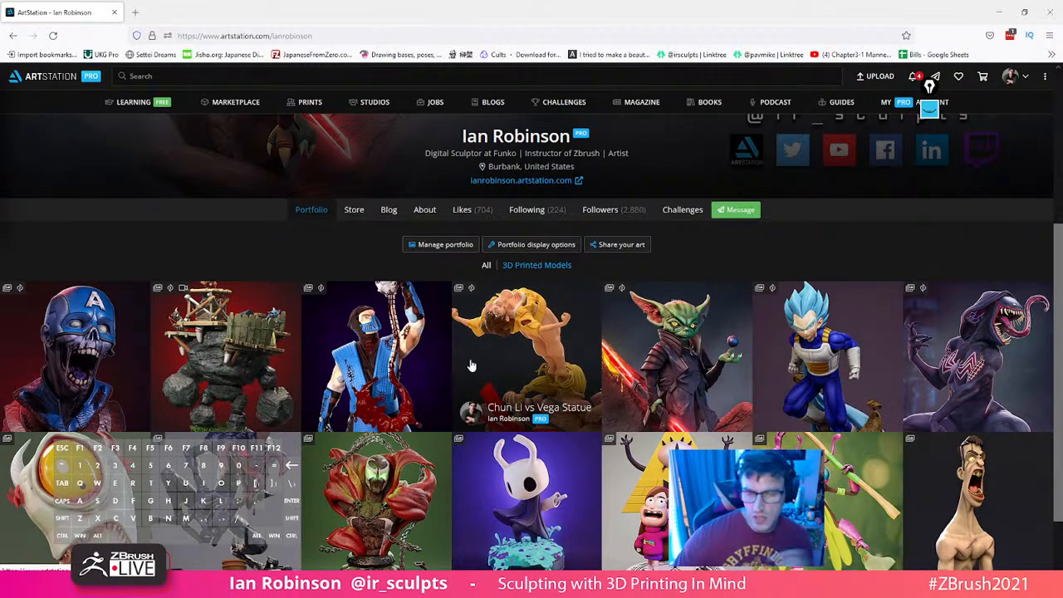
{"action": "left_click", "coordinate": [517, 343]}
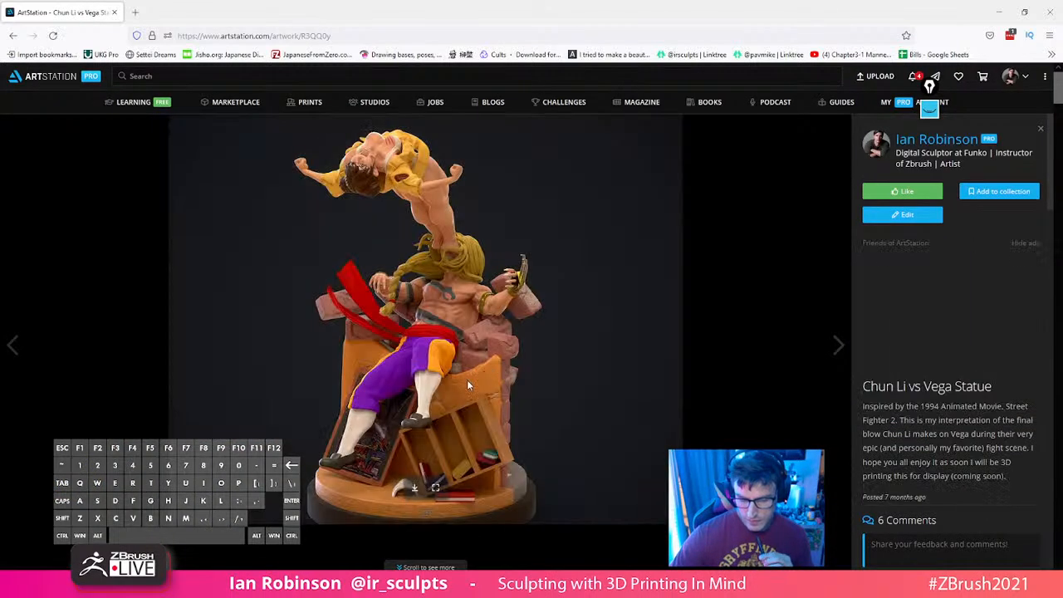
Examine the colored renders and the turntable of the Chun Li vs Vega statue from all sides
{"action": "scroll", "coordinate": [467, 384], "scroll_direction": "down", "scroll_amount": 5}
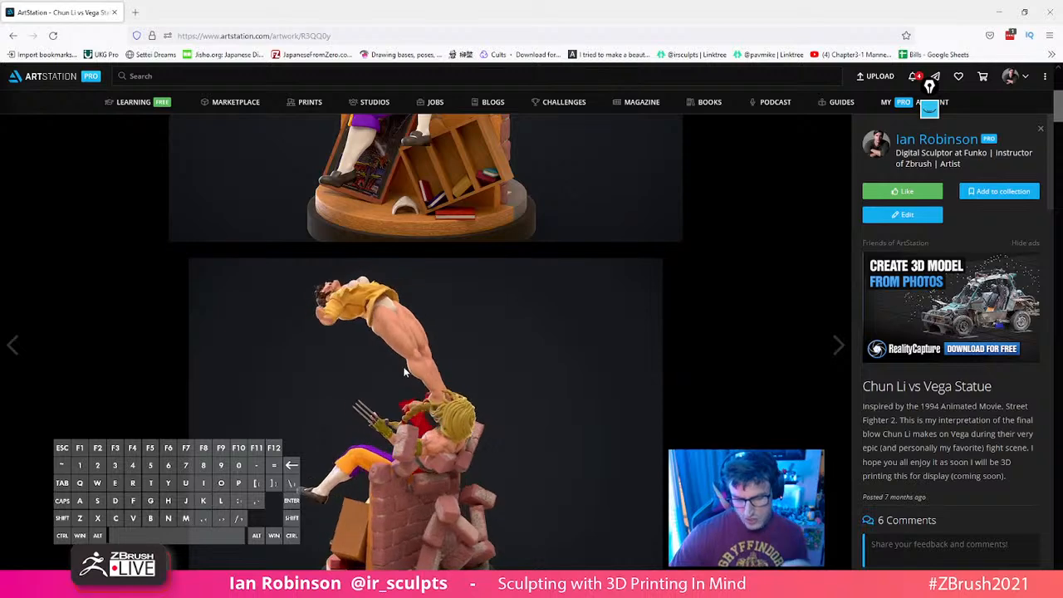
{"action": "scroll", "coordinate": [460, 443], "scroll_direction": "down", "scroll_amount": 2}
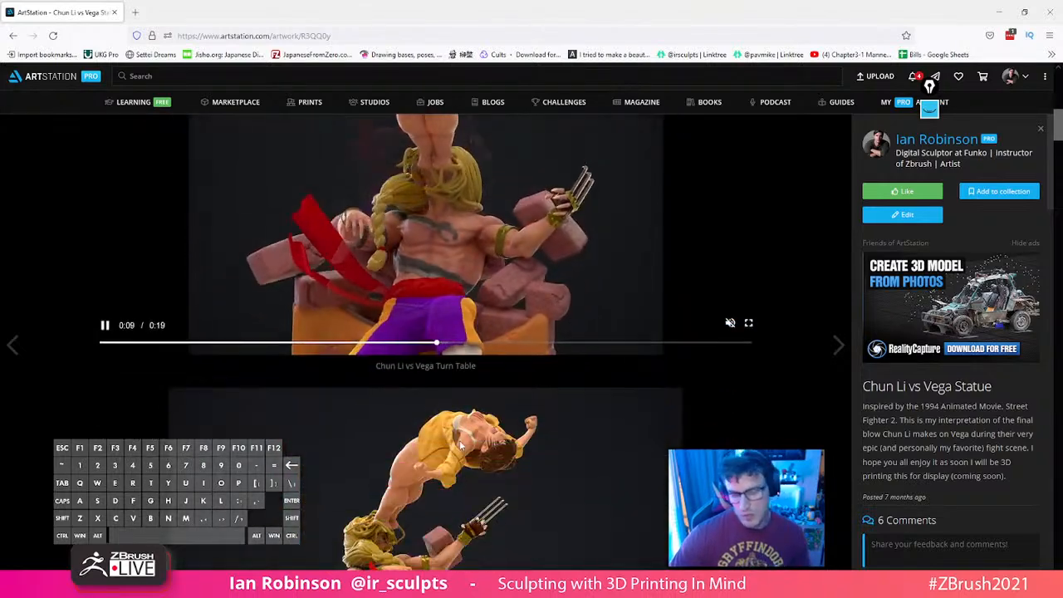
{"action": "scroll", "coordinate": [460, 445], "scroll_direction": "down", "scroll_amount": 10}
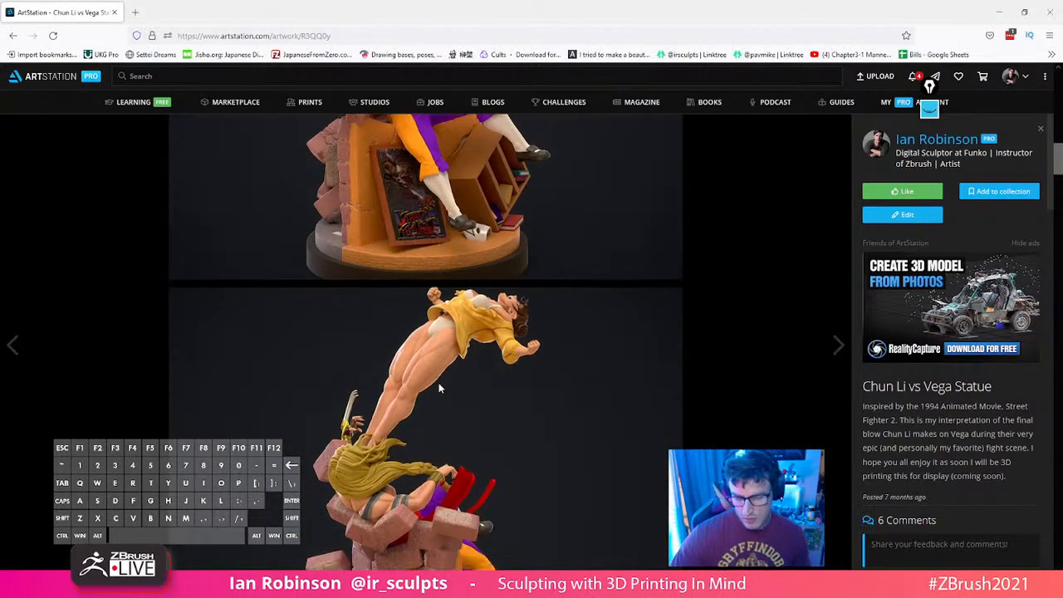
{"action": "scroll", "coordinate": [441, 388], "scroll_direction": "down", "scroll_amount": 2}
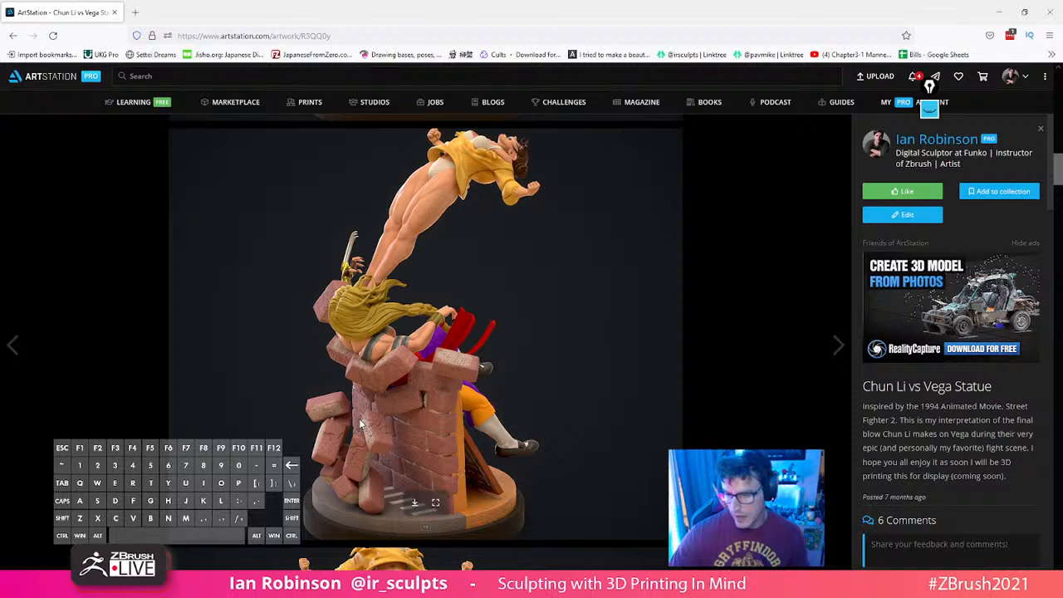
{"action": "scroll", "coordinate": [360, 432], "scroll_direction": "down", "scroll_amount": 3}
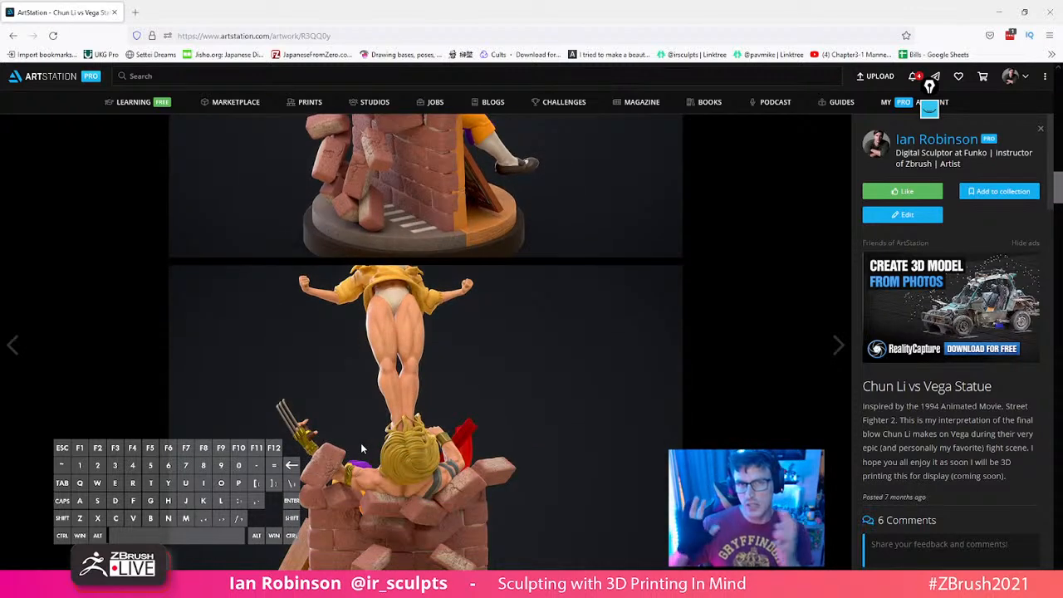
{"action": "scroll", "coordinate": [489, 499], "scroll_direction": "down", "scroll_amount": 3}
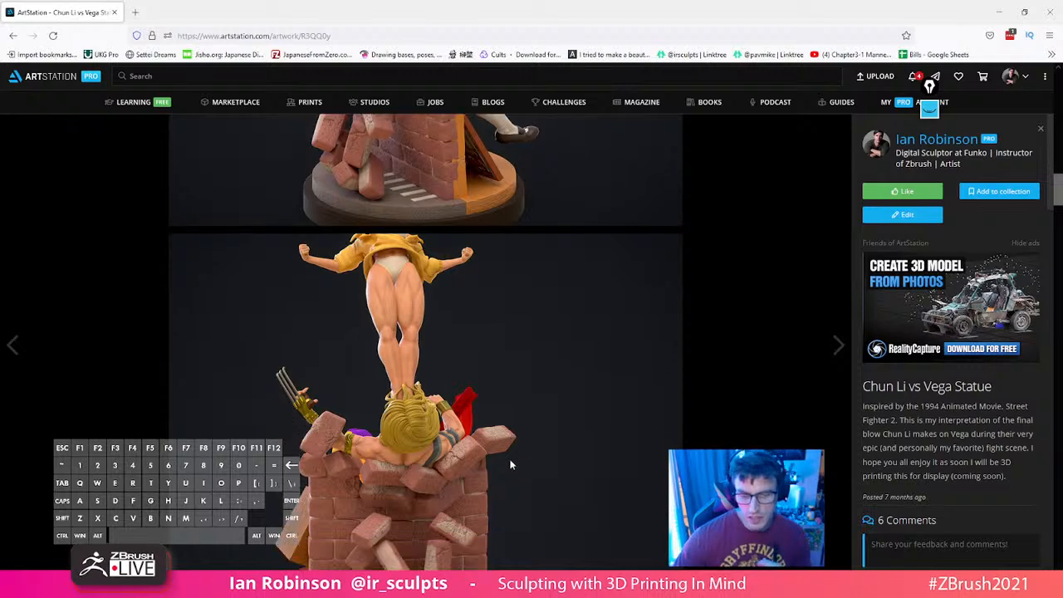
{"action": "scroll", "coordinate": [489, 498], "scroll_direction": "down", "scroll_amount": 10}
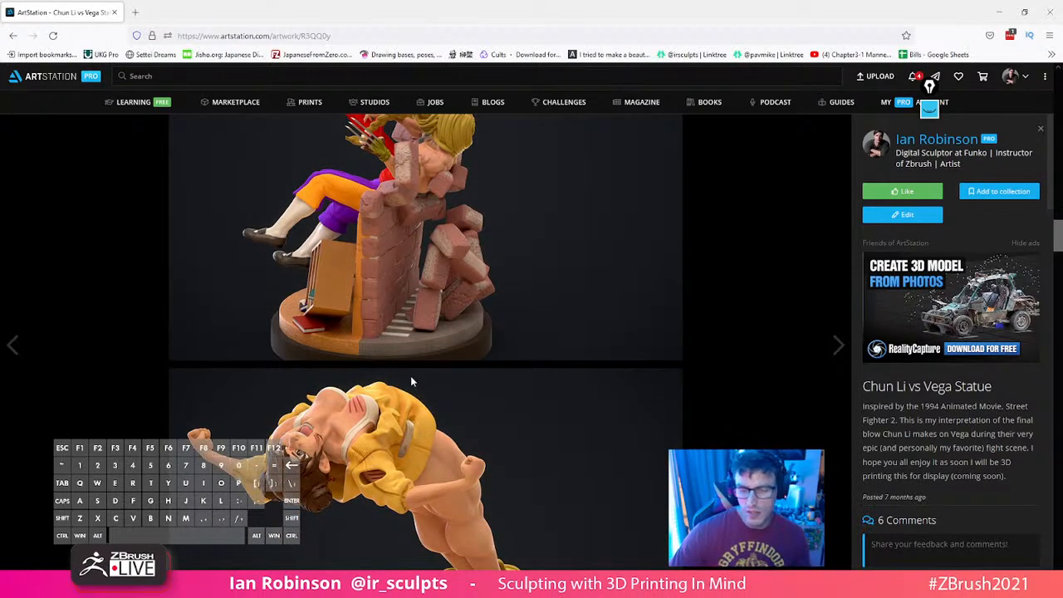
{"action": "scroll", "coordinate": [411, 381], "scroll_direction": "down", "scroll_amount": 7}
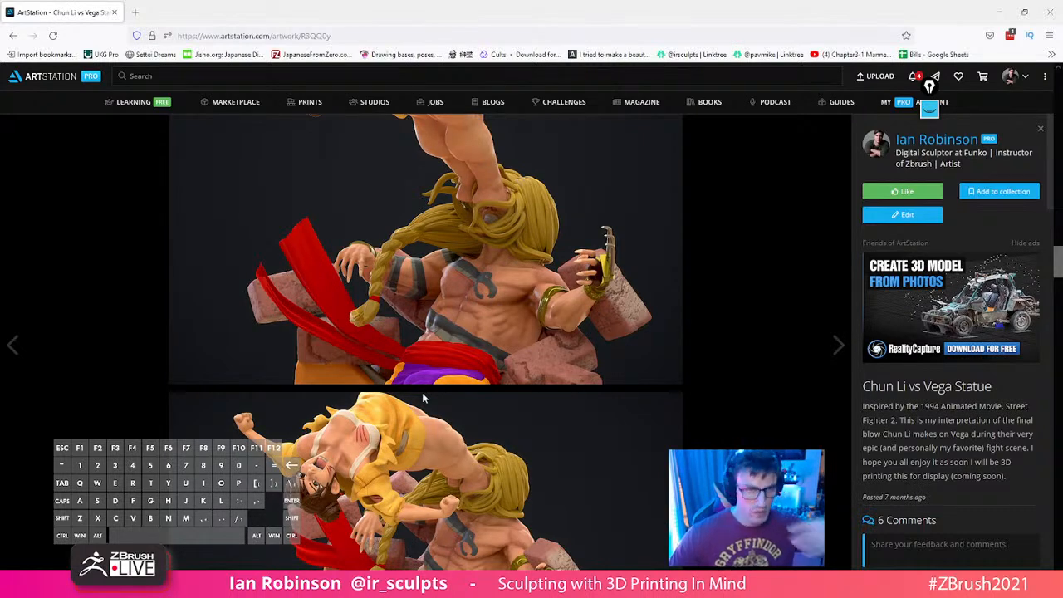
{"action": "scroll", "coordinate": [422, 392], "scroll_direction": "down", "scroll_amount": 5}
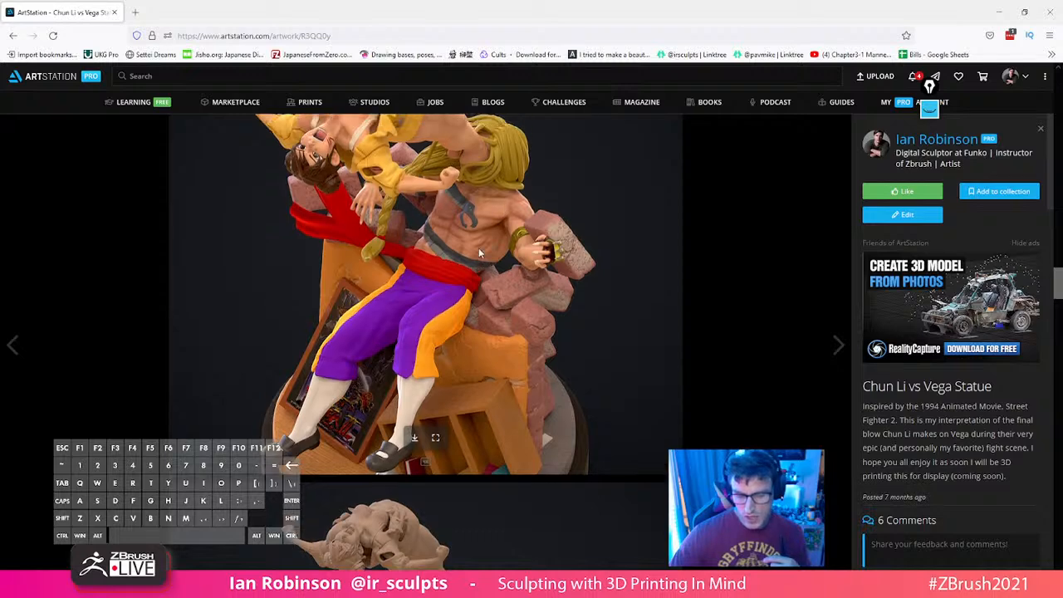
{"action": "scroll", "coordinate": [466, 250], "scroll_direction": "up", "scroll_amount": 1}
{"action": "scroll", "coordinate": [384, 287], "scroll_direction": "down", "scroll_amount": 2}
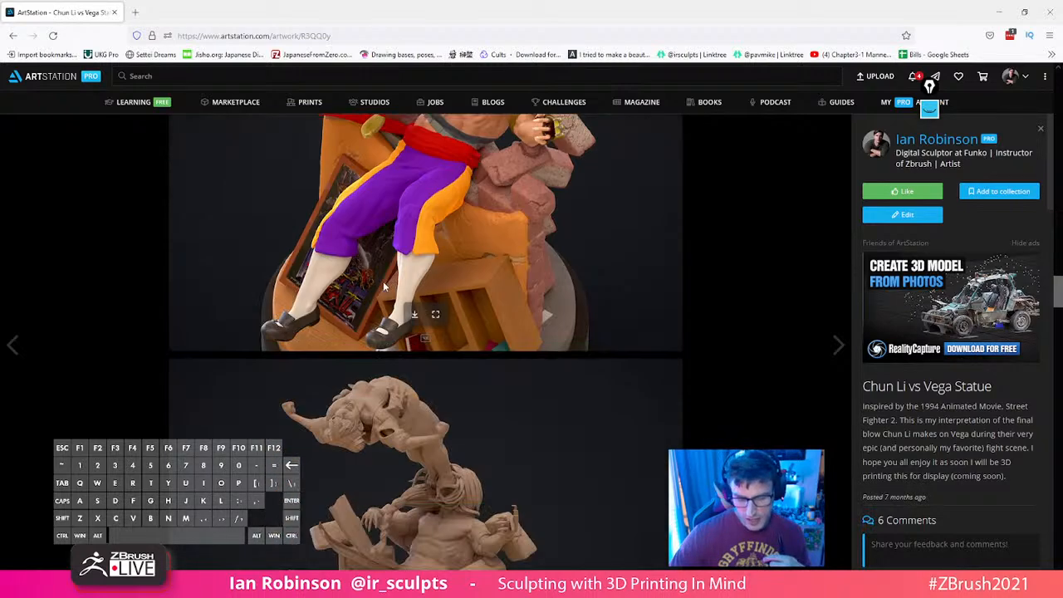
Examine the single-color clay renders of the two-figure statue and its base
{"action": "scroll", "coordinate": [384, 287], "scroll_direction": "down", "scroll_amount": 3}
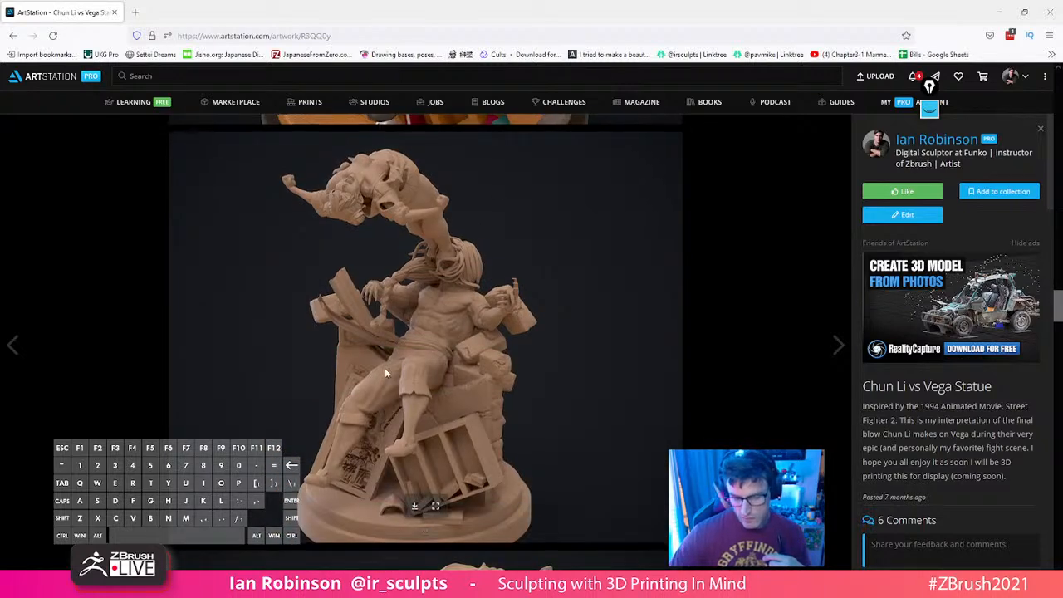
{"action": "scroll", "coordinate": [385, 373], "scroll_direction": "down", "scroll_amount": 15}
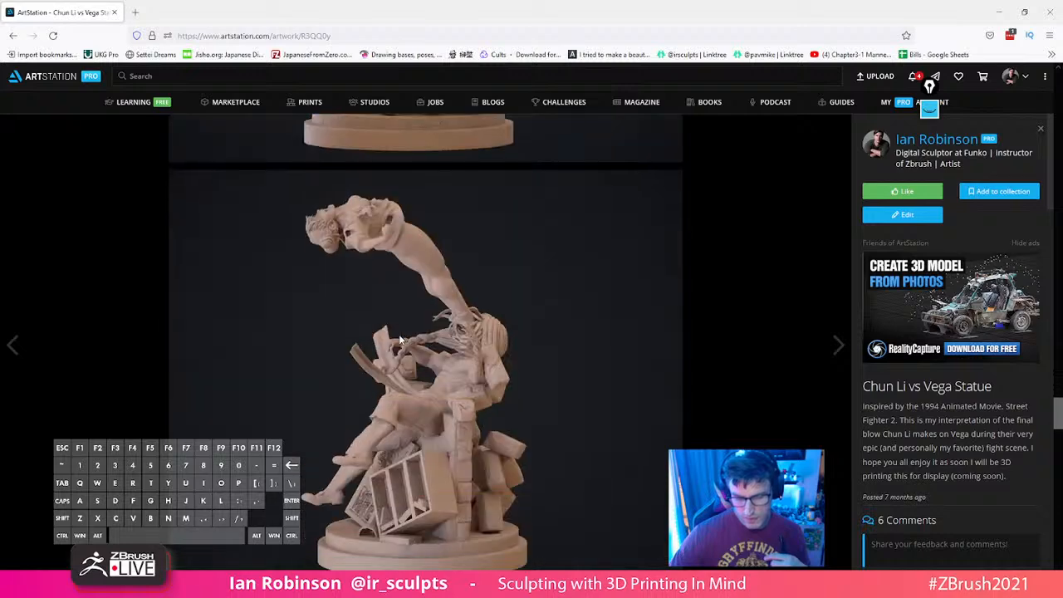
{"action": "scroll", "coordinate": [399, 336], "scroll_direction": "down", "scroll_amount": 5}
{"action": "scroll", "coordinate": [399, 338], "scroll_direction": "up", "scroll_amount": 5}
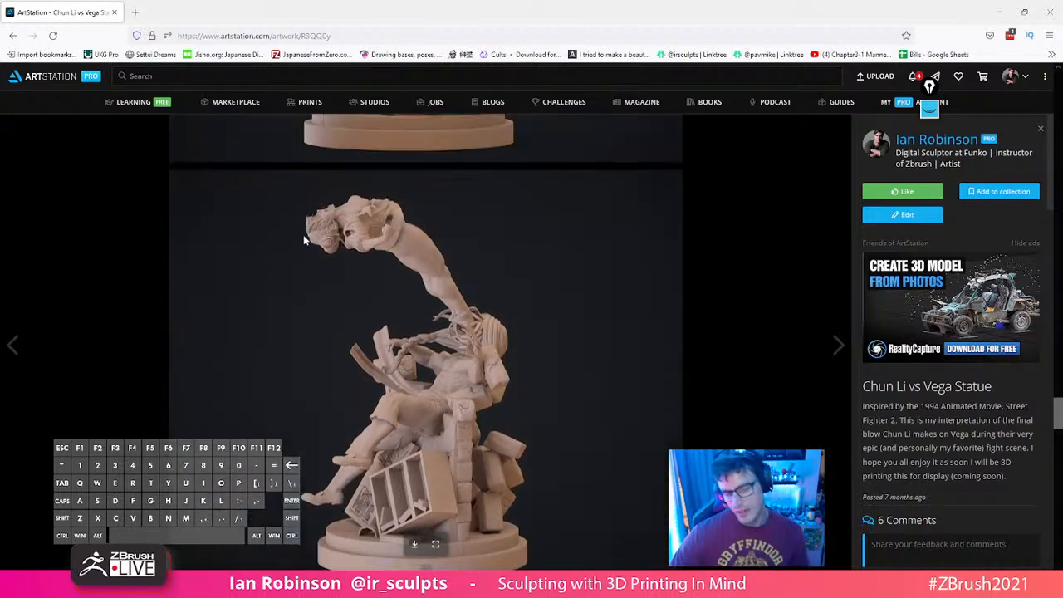
Examine the photos of the 3D-printed Chun Li vs Vega statue, from its front, top and back
{"action": "scroll", "coordinate": [433, 337], "scroll_direction": "down", "scroll_amount": 5}
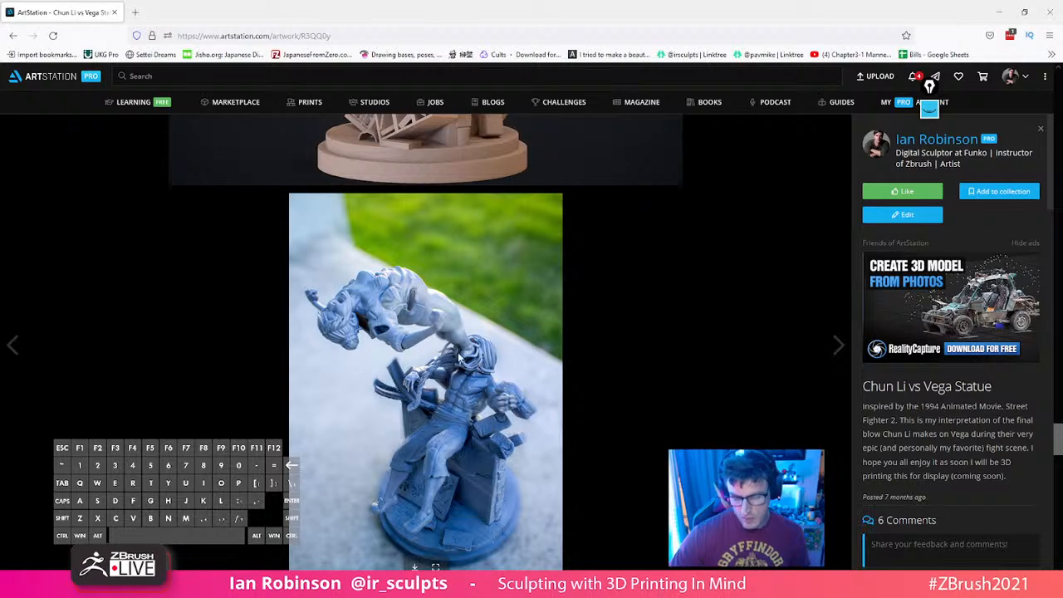
{"action": "scroll", "coordinate": [463, 366], "scroll_direction": "down", "scroll_amount": 3}
{"action": "scroll", "coordinate": [464, 370], "scroll_direction": "down", "scroll_amount": 3}
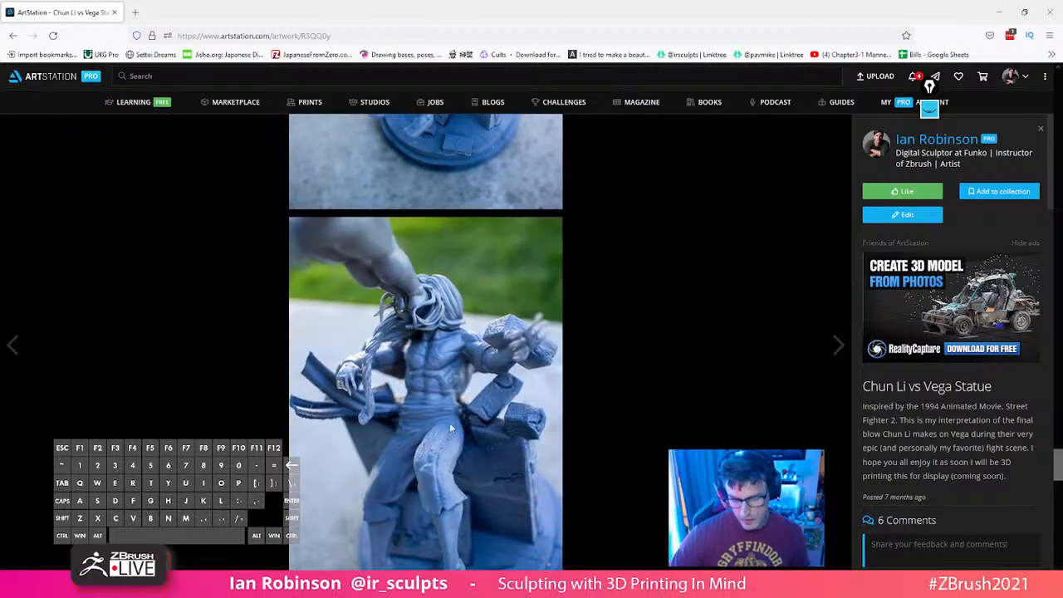
{"action": "scroll", "coordinate": [397, 353], "scroll_direction": "down", "scroll_amount": 1}
{"action": "scroll", "coordinate": [397, 353], "scroll_direction": "down", "scroll_amount": 8}
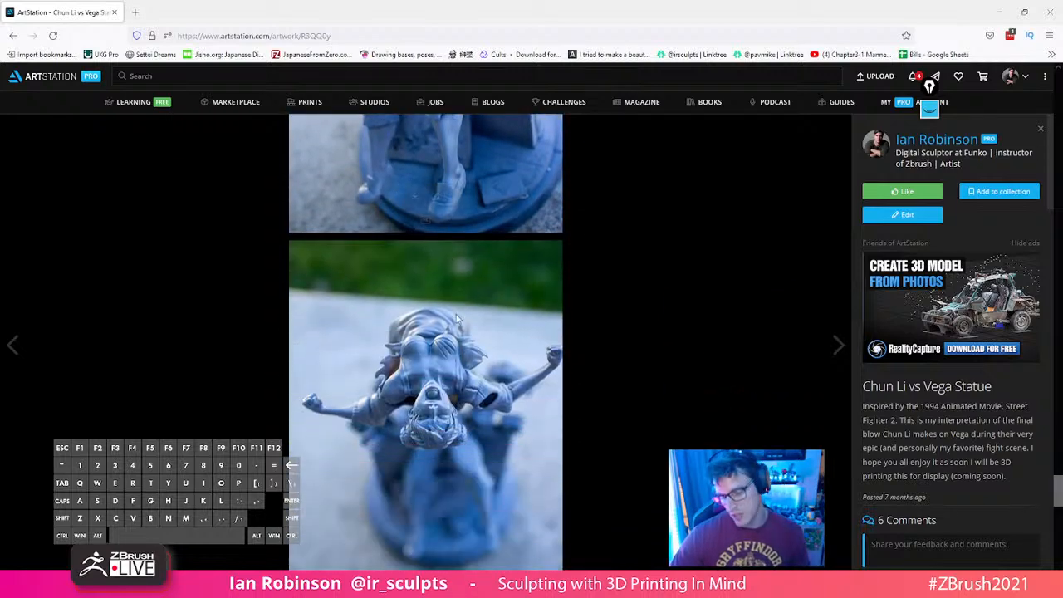
{"action": "scroll", "coordinate": [449, 304], "scroll_direction": "down", "scroll_amount": 2}
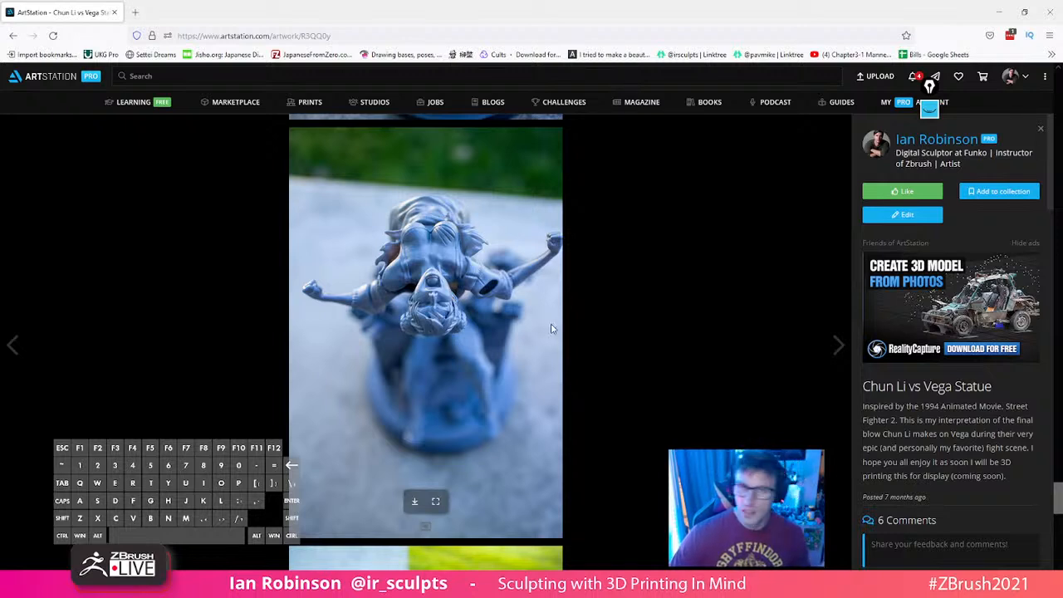
{"action": "scroll", "coordinate": [453, 300], "scroll_direction": "down", "scroll_amount": 5}
{"action": "scroll", "coordinate": [411, 382], "scroll_direction": "down", "scroll_amount": 8}
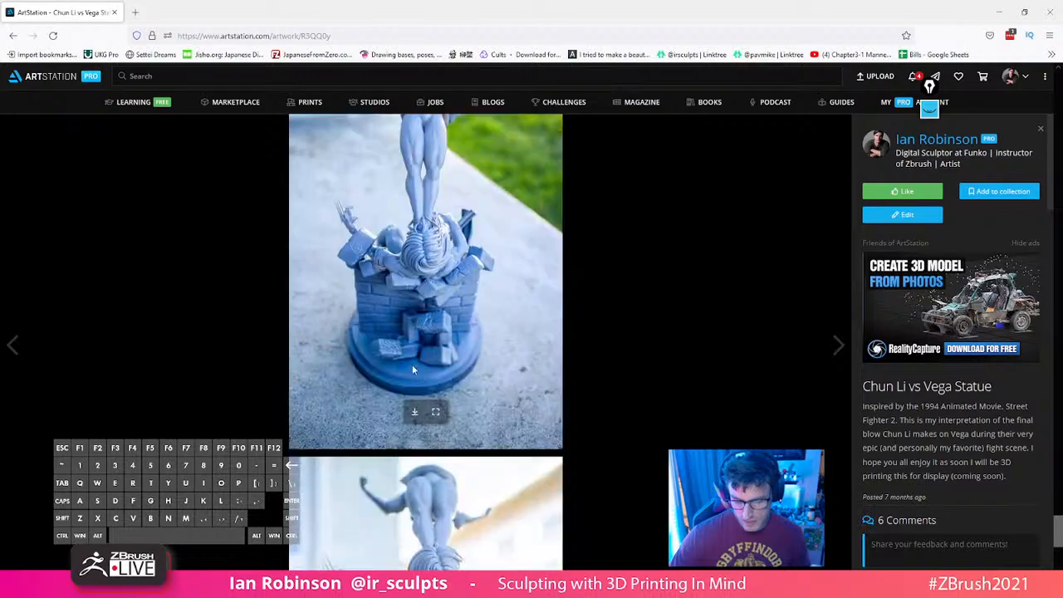
{"action": "scroll", "coordinate": [414, 382], "scroll_direction": "down", "scroll_amount": 1}
Review the statue's images back up to the main render and return to the signed-in artist's profile
{"action": "scroll", "coordinate": [367, 351], "scroll_direction": "up", "scroll_amount": 15}
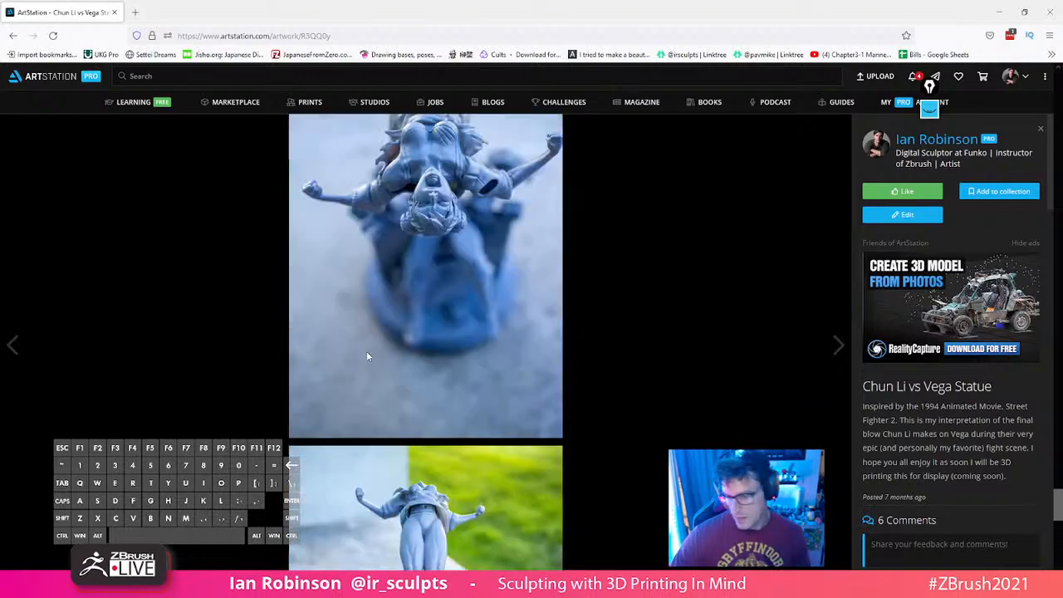
{"action": "scroll", "coordinate": [366, 351], "scroll_direction": "up", "scroll_amount": 15}
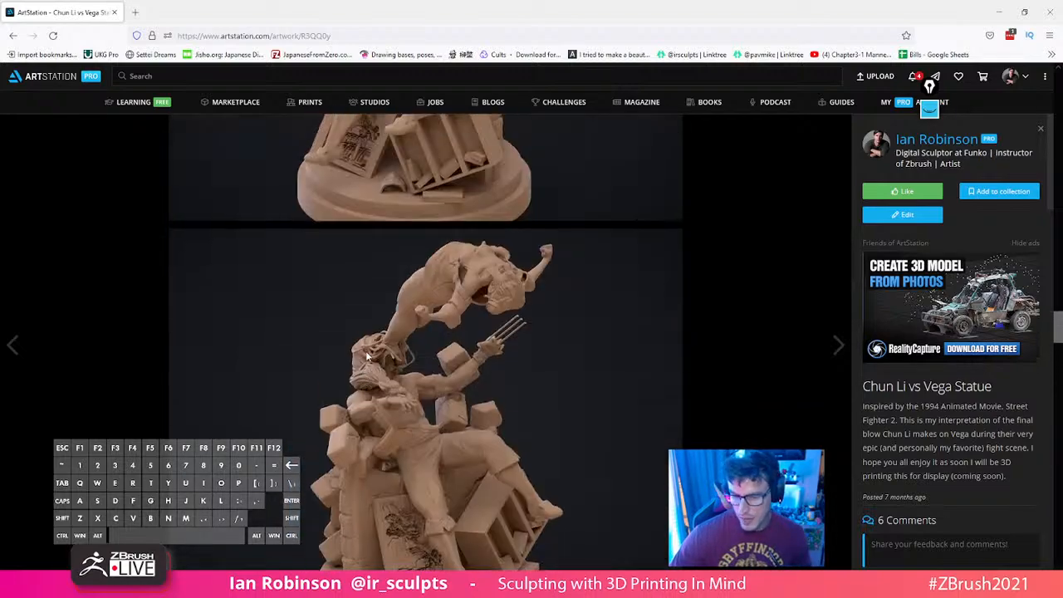
{"action": "scroll", "coordinate": [366, 355], "scroll_direction": "up", "scroll_amount": 15}
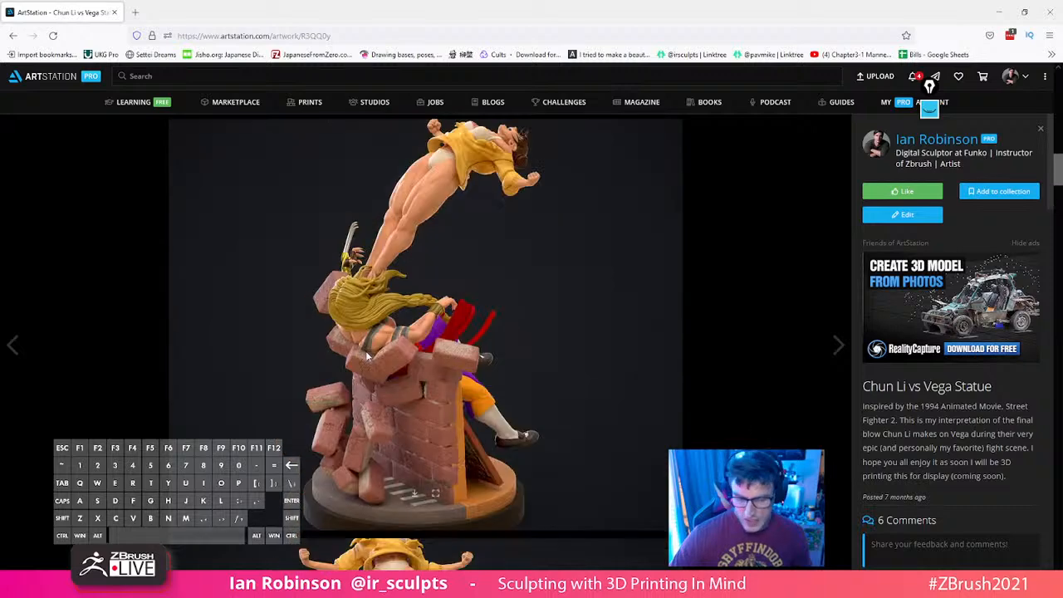
{"action": "scroll", "coordinate": [367, 356], "scroll_direction": "up", "scroll_amount": 5}
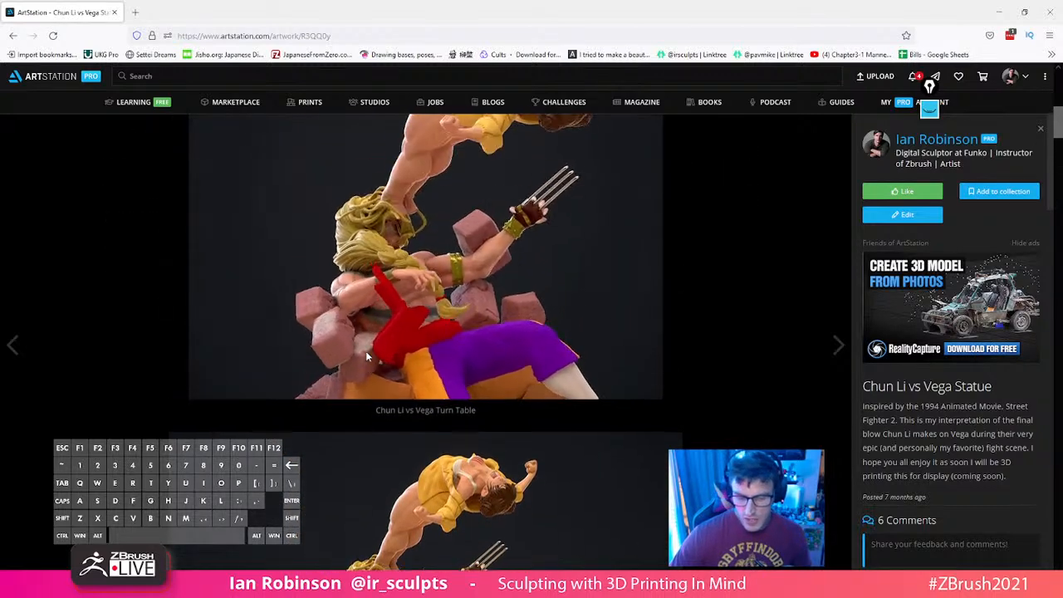
{"action": "scroll", "coordinate": [447, 296], "scroll_direction": "up", "scroll_amount": 5}
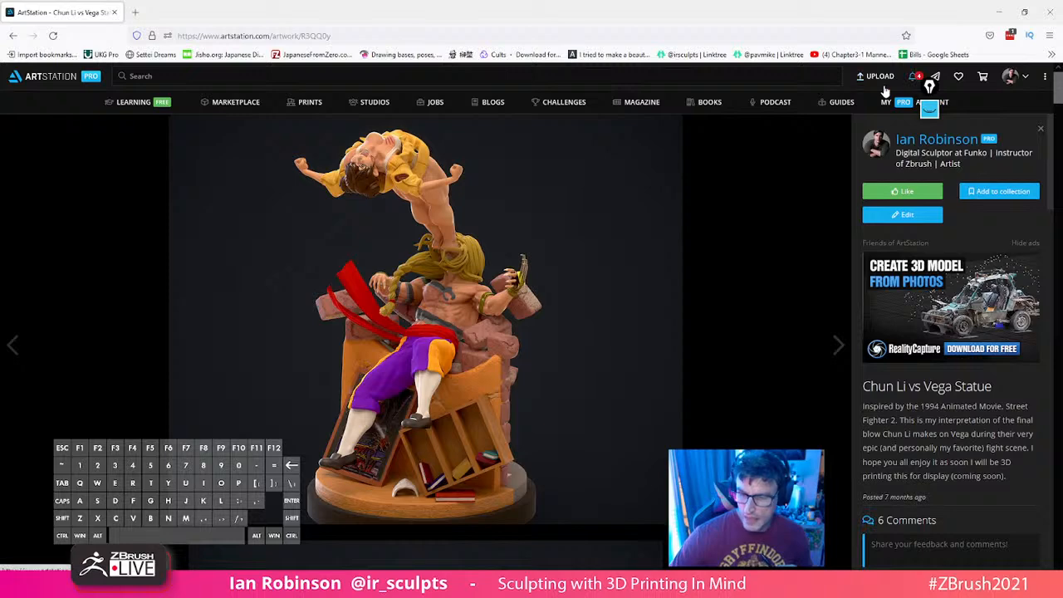
{"action": "left_click", "coordinate": [1022, 77]}
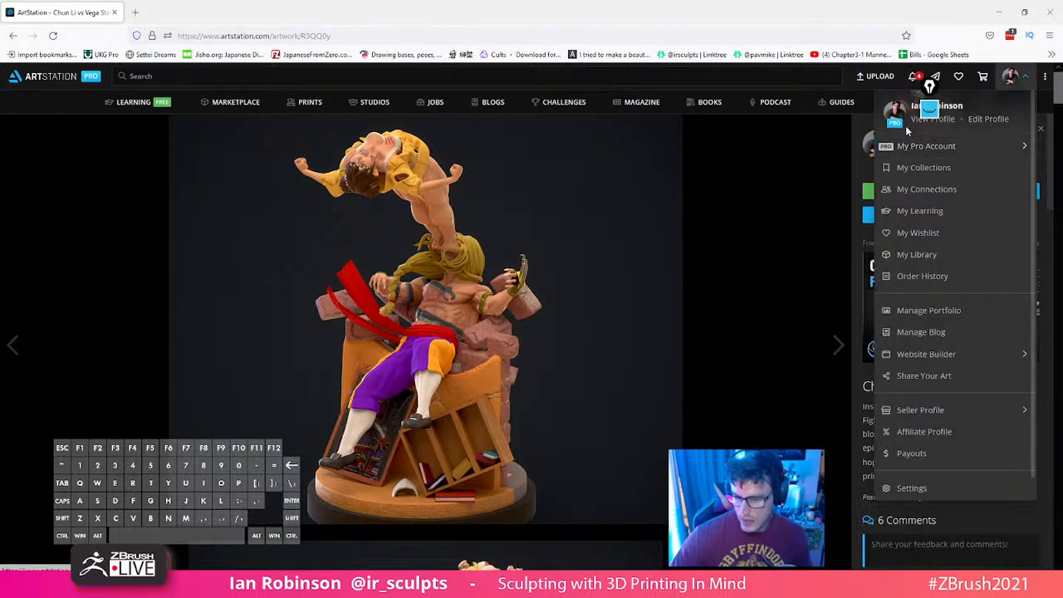
{"action": "left_click", "coordinate": [901, 127]}
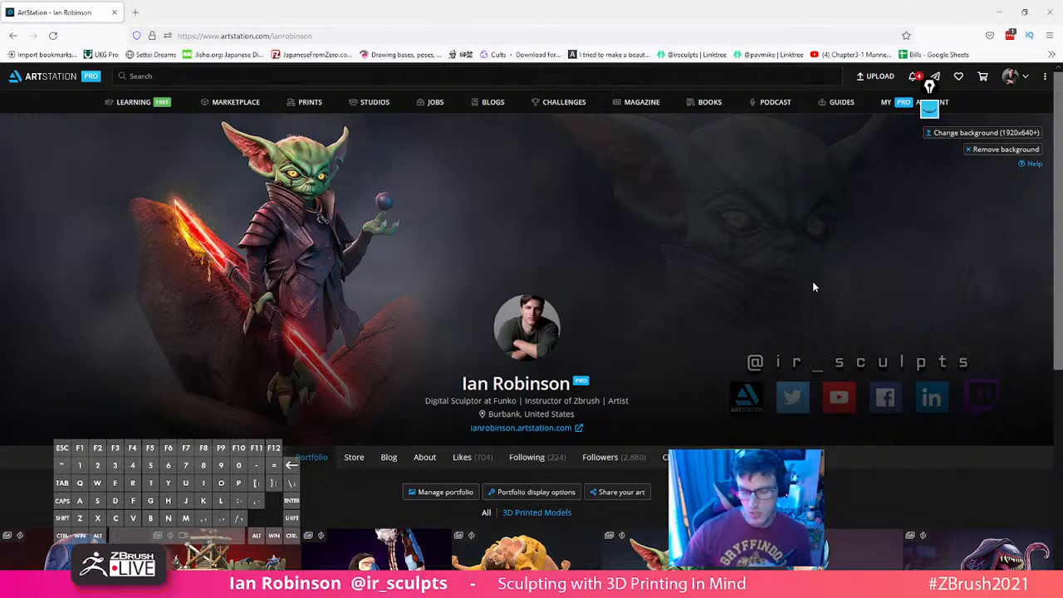
Look over the artworks in the artist's portfolio grid and return to the profile header
{"action": "scroll", "coordinate": [619, 283], "scroll_direction": "down", "scroll_amount": 1}
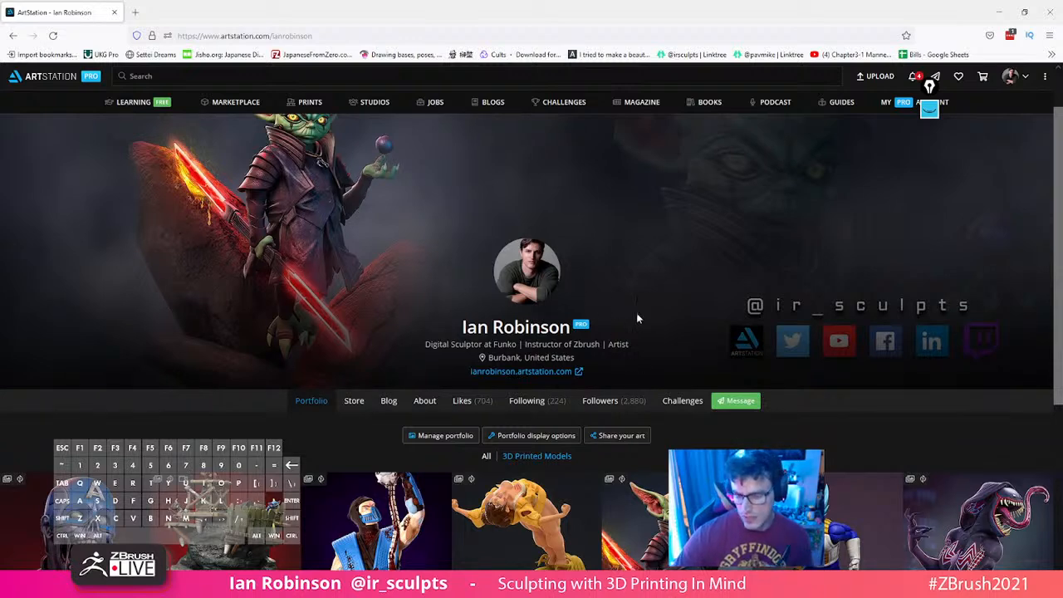
{"action": "scroll", "coordinate": [280, 369], "scroll_direction": "down", "scroll_amount": 4}
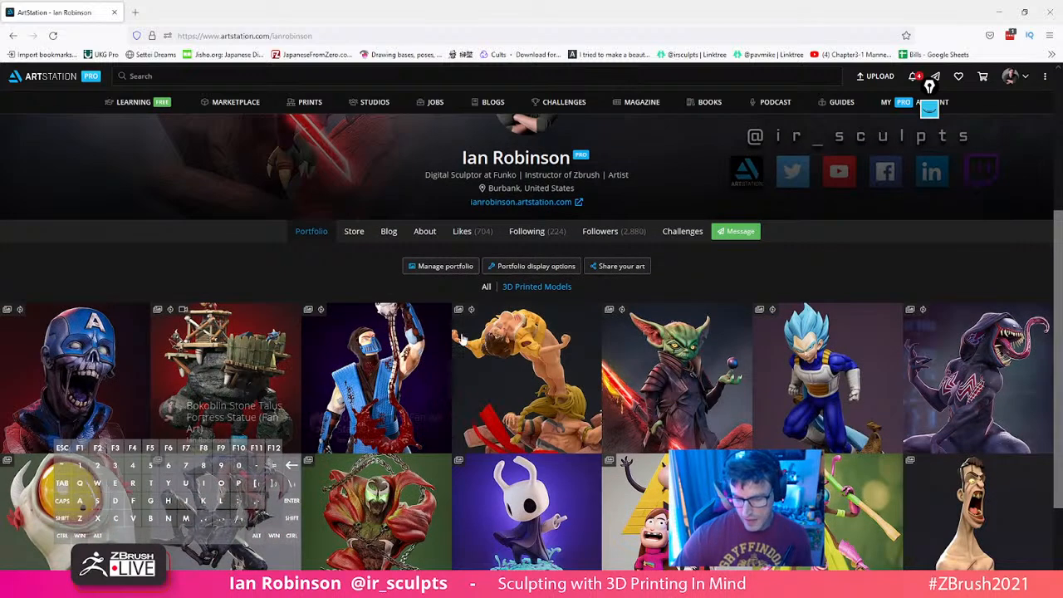
{"action": "scroll", "coordinate": [981, 399], "scroll_direction": "down", "scroll_amount": 2}
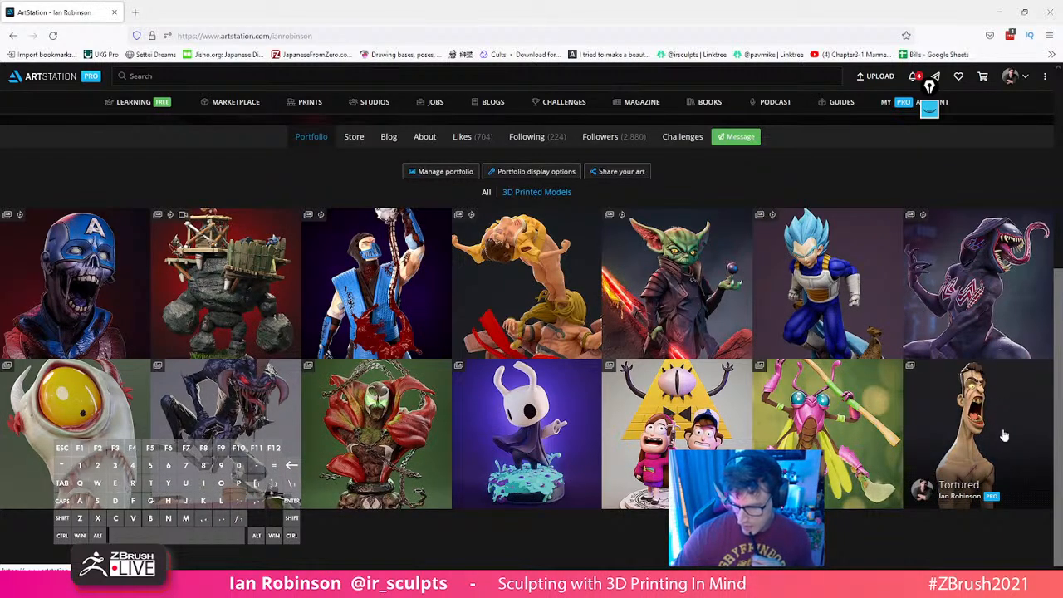
{"action": "scroll", "coordinate": [368, 435], "scroll_direction": "up", "scroll_amount": 4}
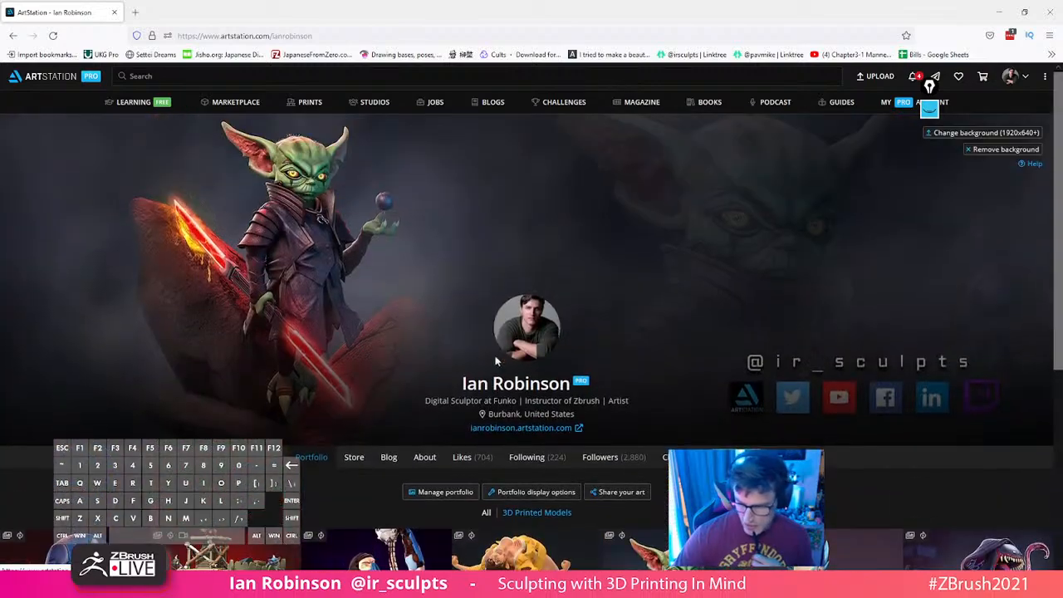
{"action": "scroll", "coordinate": [665, 293], "scroll_direction": "down", "scroll_amount": 4}
{"action": "scroll", "coordinate": [676, 285], "scroll_direction": "up", "scroll_amount": 5}
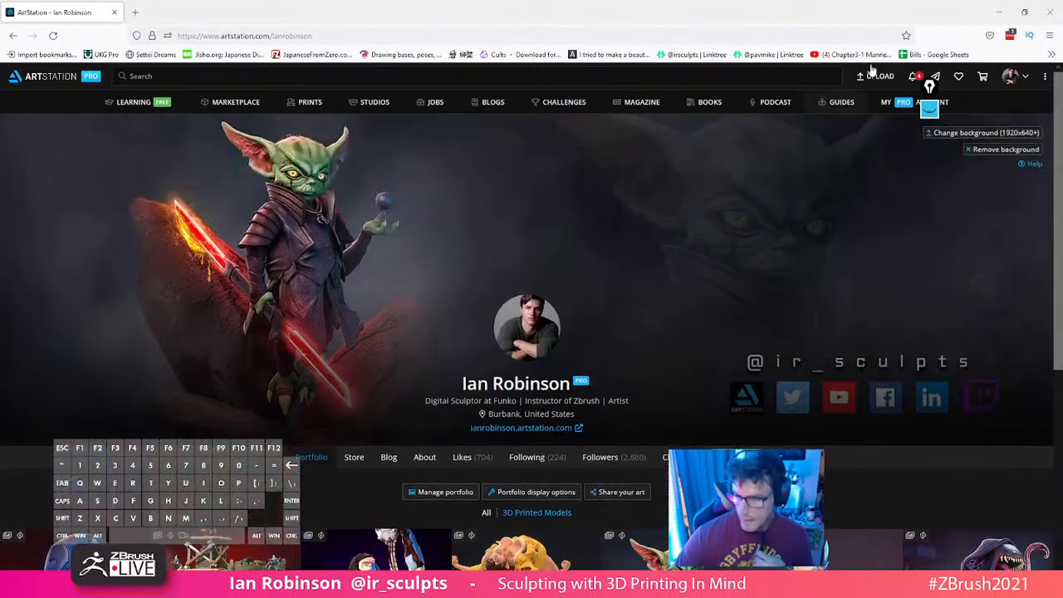
Switch to ZBrush and view the two-figure statue from a slightly different angle
{"action": "key", "text": "alt+Tab"}
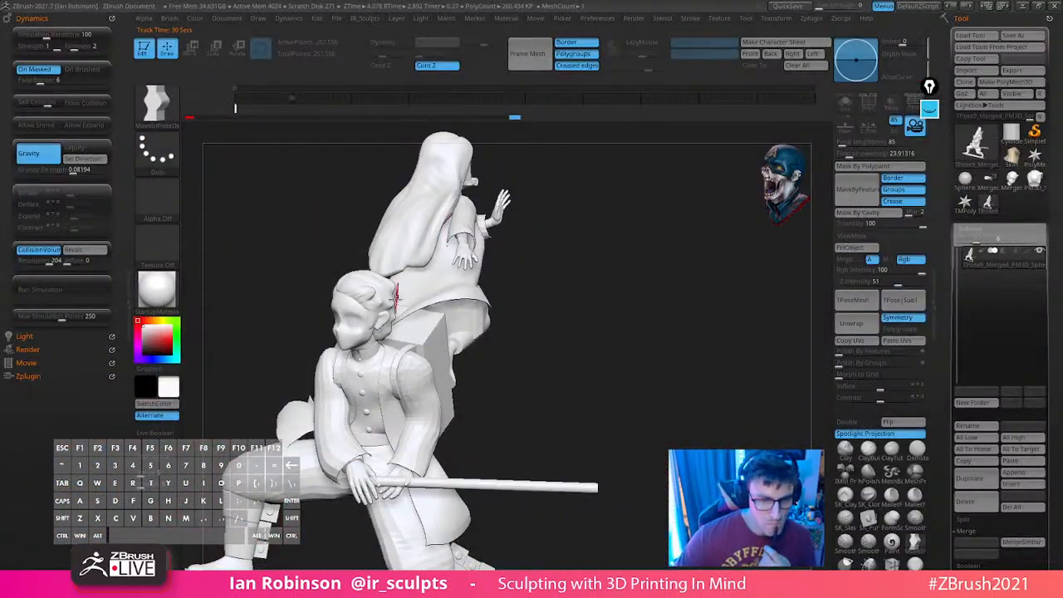
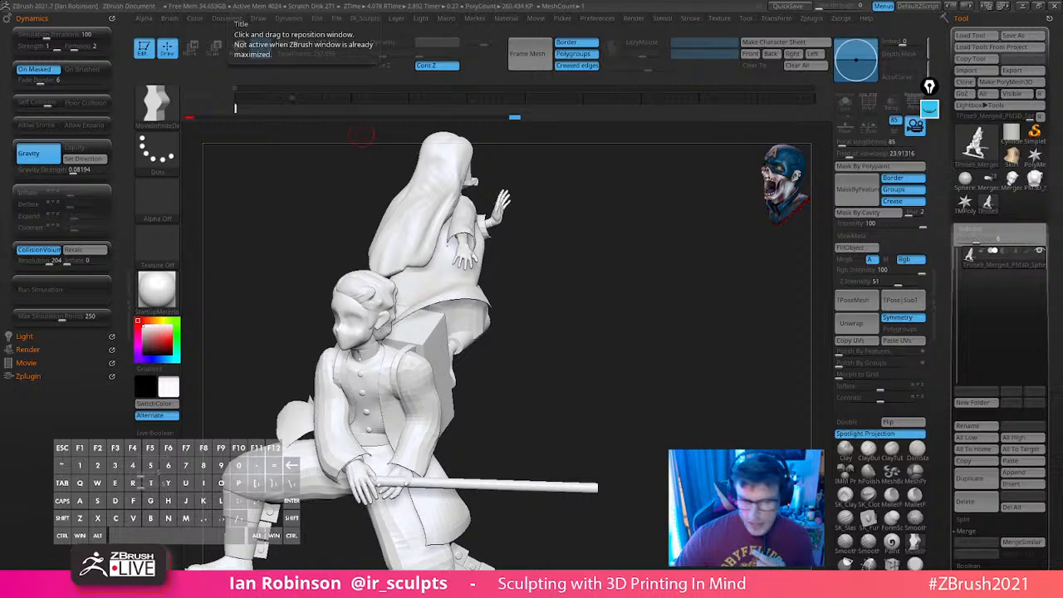
{"action": "left_click_drag", "start_coordinate": [537, 339], "coordinate": [551, 310]}
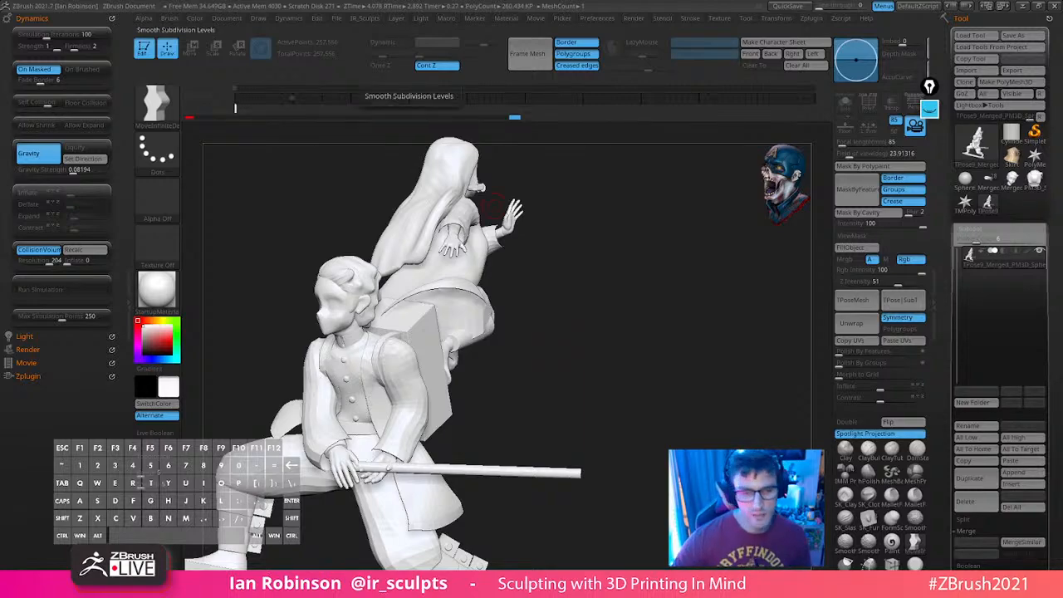
Switch to the ArtStation portfolio, open the Vegeta Super Saiyan Blue statue artwork and return to ZBrush after viewing it
{"action": "key", "text": "alt+Tab"}
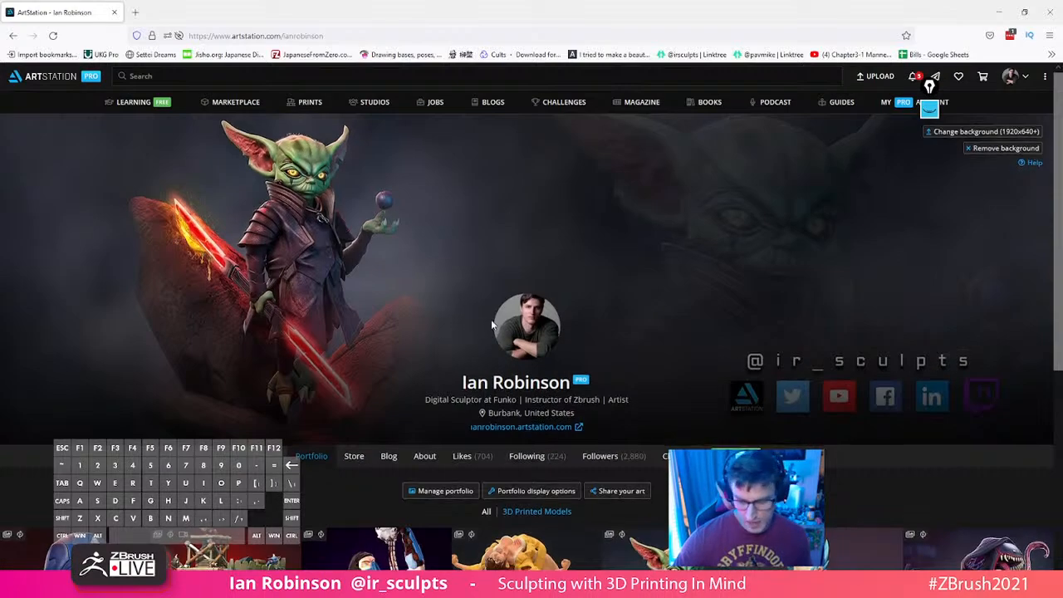
{"action": "scroll", "coordinate": [491, 320], "scroll_direction": "down", "scroll_amount": 3}
{"action": "scroll", "coordinate": [486, 338], "scroll_direction": "down", "scroll_amount": 1}
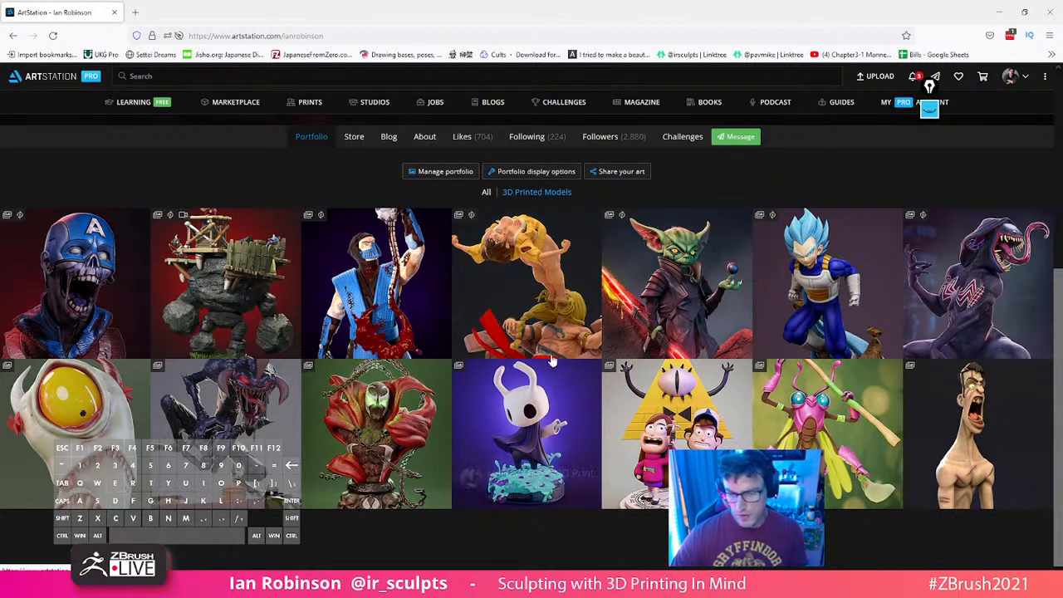
{"action": "left_click", "coordinate": [812, 224]}
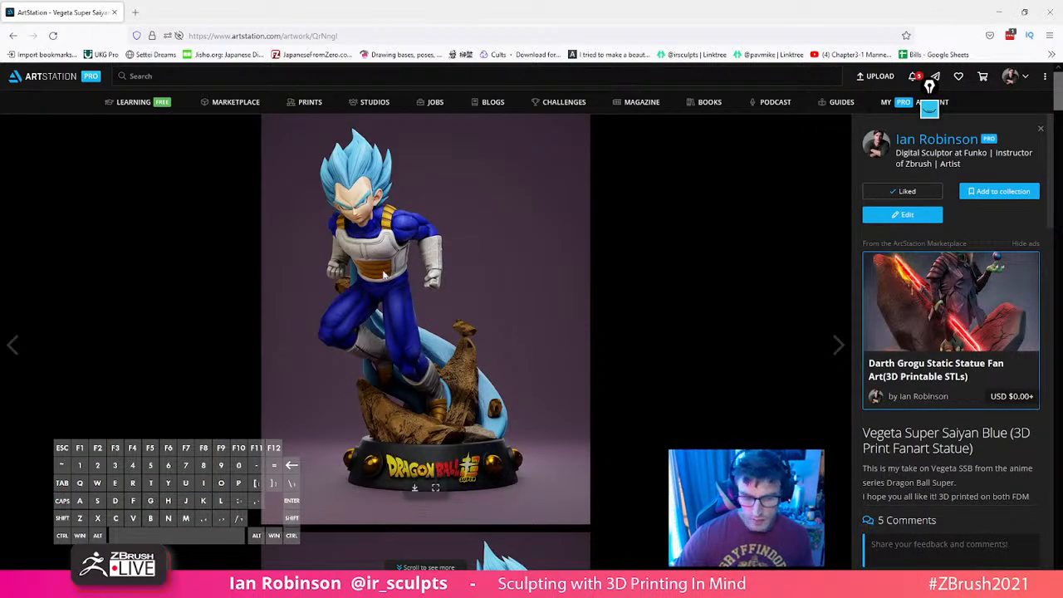
{"action": "left_click", "coordinate": [999, 12]}
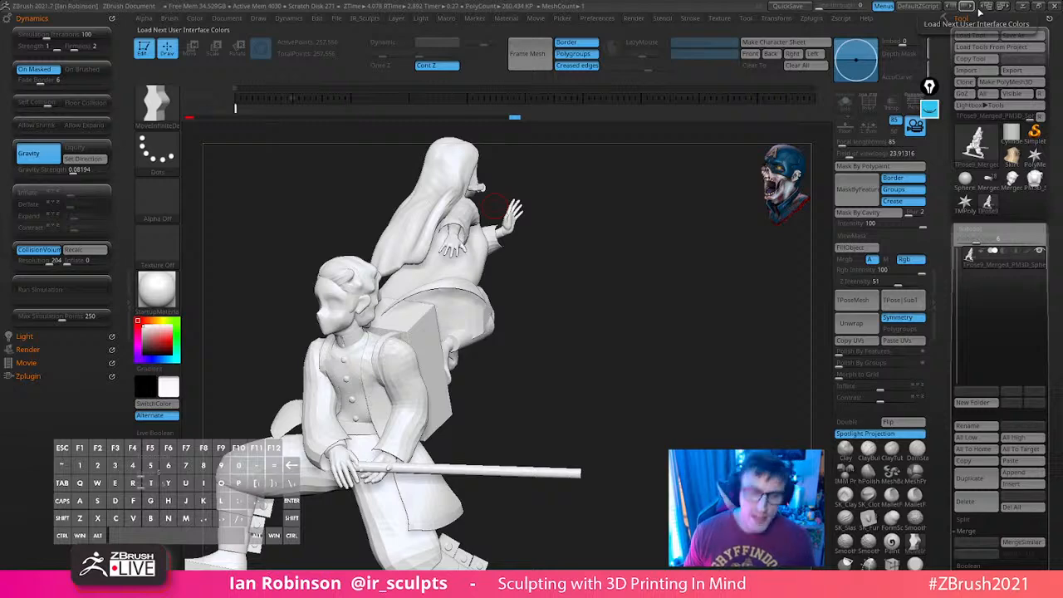
Choose the SelectRect brush and hide the kneeling figure's left hand, arms and upper-body clothing
{"action": "left_click_drag", "start_coordinate": [619, 260], "coordinate": [649, 314]}
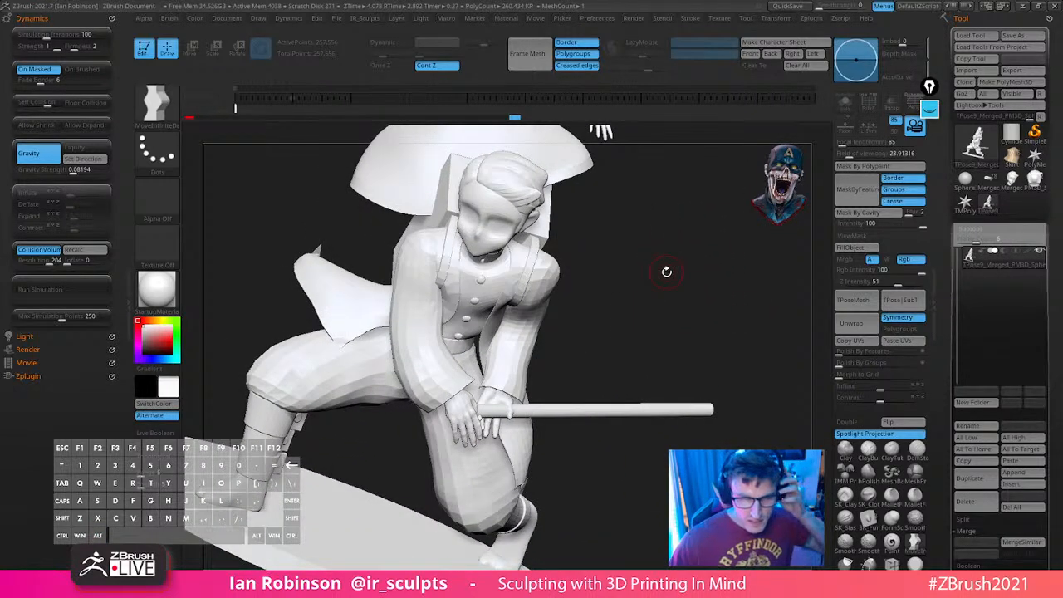
{"action": "left_click_drag", "start_coordinate": [667, 272], "coordinate": [589, 251], "text": "alt"}
{"action": "mouse_move", "coordinate": [672, 309]}
{"action": "left_mouse_down", "text": "alt"}
{"action": "mouse_move", "coordinate": [674, 294]}
{"action": "mouse_move", "coordinate": [660, 297]}
{"action": "left_mouse_up", "text": "alt"}
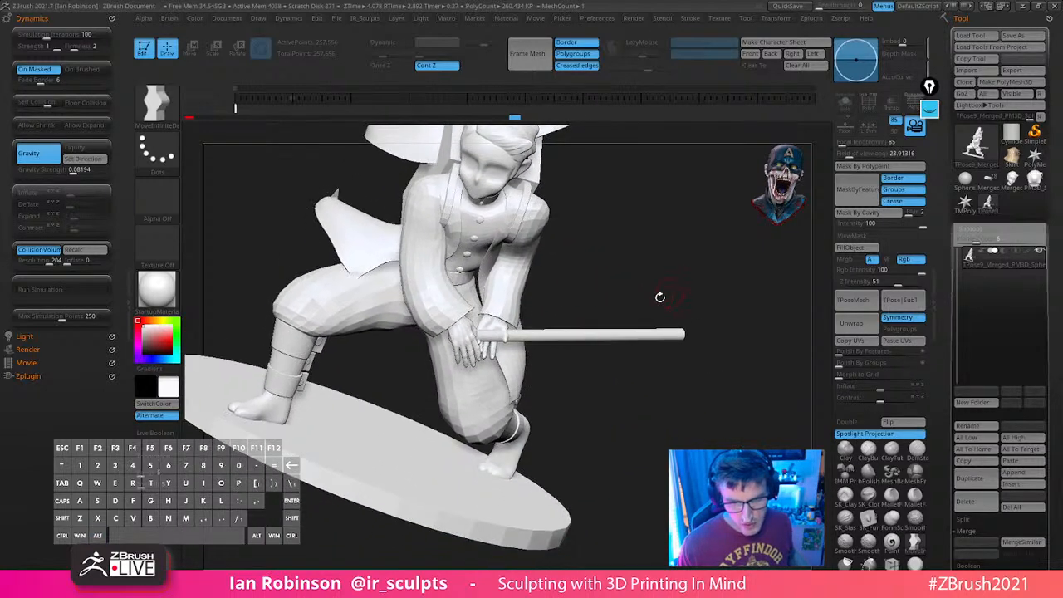
{"action": "left_click_drag", "start_coordinate": [605, 351], "coordinate": [583, 438], "text": "alt"}
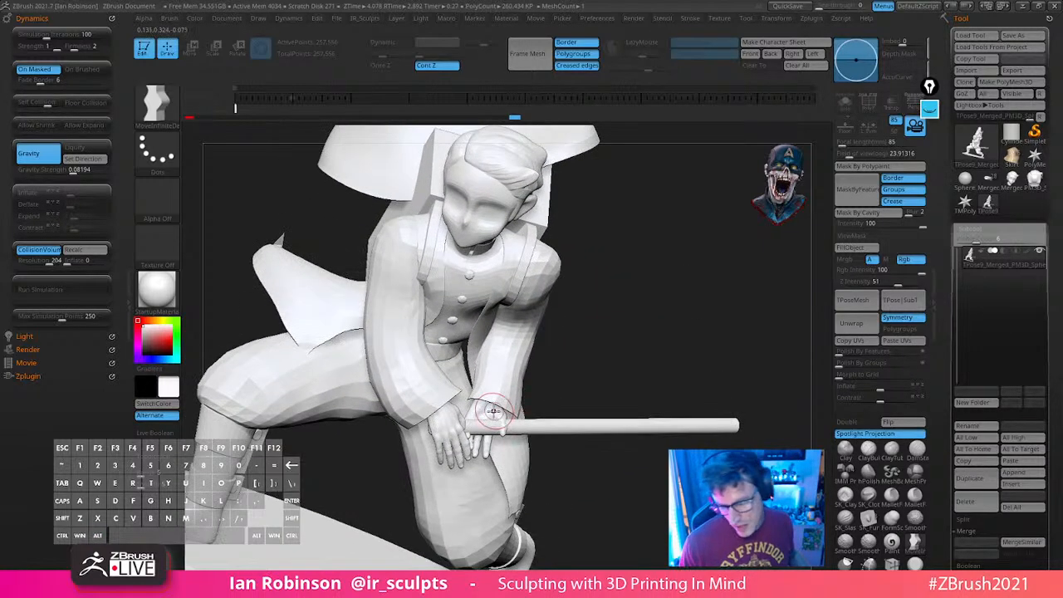
{"action": "left_click", "coordinate": [157, 108], "text": "ctrl+shift"}
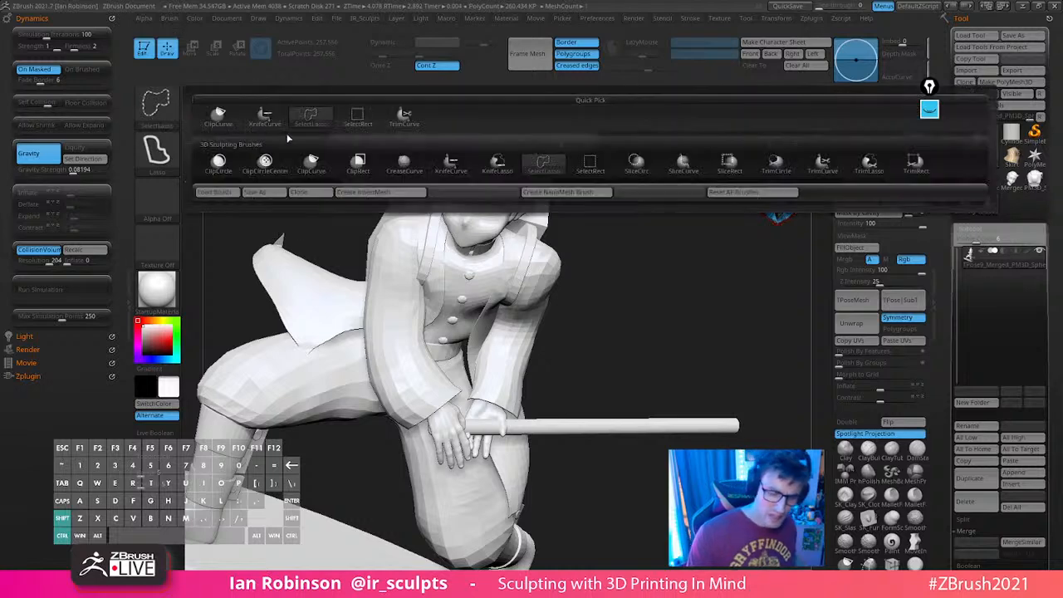
{"action": "left_click", "coordinate": [373, 127], "text": "ctrl+shift"}
{"action": "left_click", "coordinate": [496, 415], "text": "ctrl+shift"}
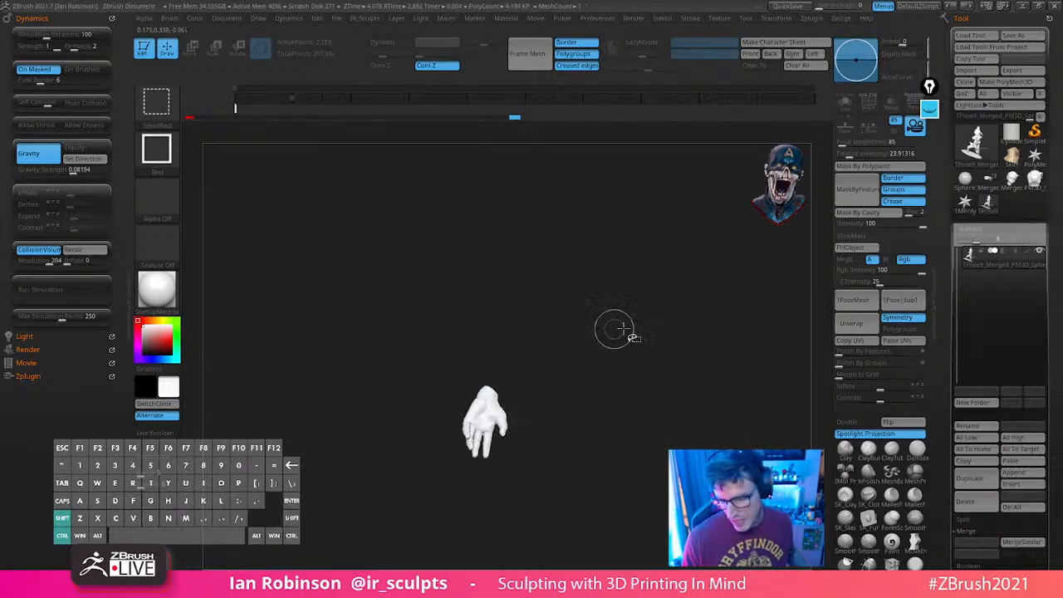
{"action": "left_click_drag", "start_coordinate": [614, 329], "coordinate": [621, 469], "text": "ctrl+shift"}
{"action": "left_click", "coordinate": [494, 395], "text": "ctrl+shift"}
{"action": "left_click", "coordinate": [526, 322], "text": "ctrl+shift"}
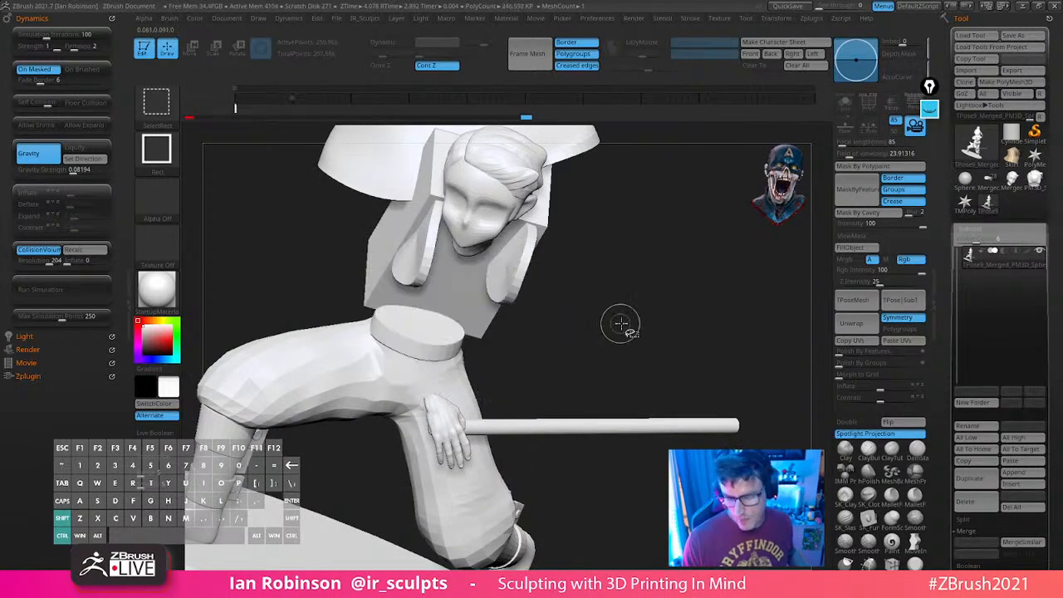
Invert the visibility to show only the hidden upper-body pieces and turn on the PolyFrame display
{"action": "mouse_move", "coordinate": [606, 311]}
{"action": "left_mouse_down", "text": "ctrl+shift"}
{"action": "mouse_move", "coordinate": [634, 385]}
{"action": "mouse_move", "coordinate": [627, 308]}
{"action": "left_mouse_up", "text": "ctrl+shift"}
{"action": "key", "text": "shift+f"}
{"action": "key", "text": "space"}
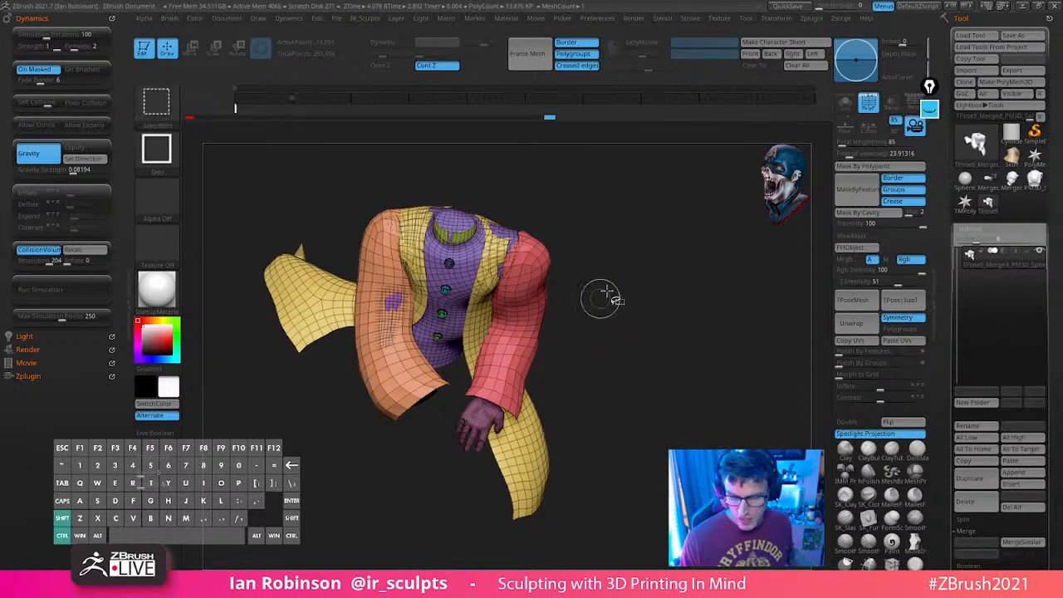
Mask the whole statue except the kneeling figure's left sleeve, arm and hand, and show all parts
{"action": "left_click", "coordinate": [584, 316], "text": "ctrl+shift"}
{"action": "left_click", "coordinate": [534, 314], "text": "ctrl+shift"}
{"action": "left_click_drag", "start_coordinate": [604, 273], "coordinate": [598, 359], "text": "ctrl+shift"}
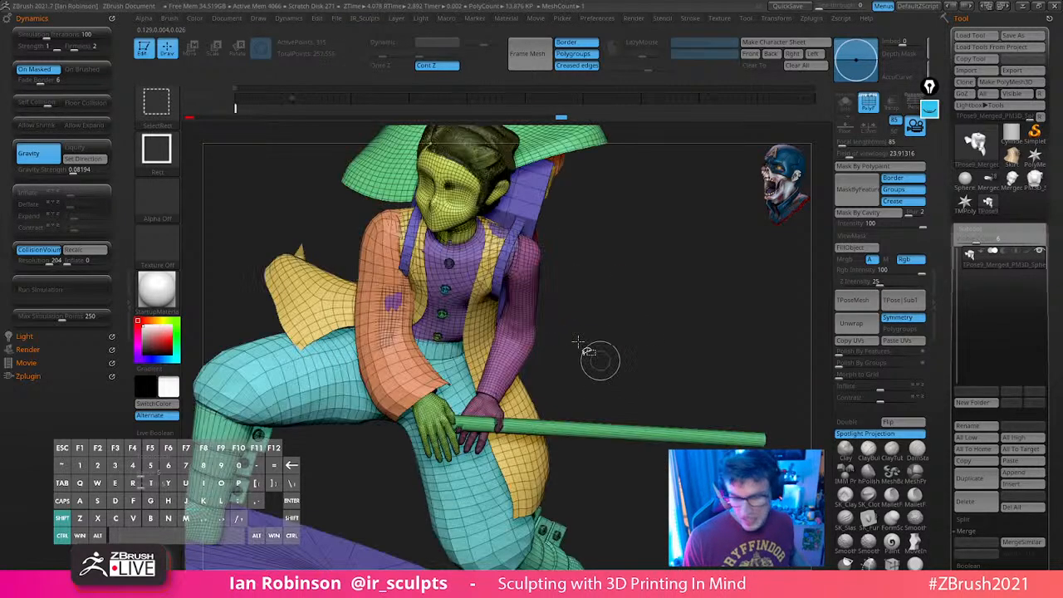
{"action": "left_click", "coordinate": [502, 307], "text": "ctrl+alt+shift"}
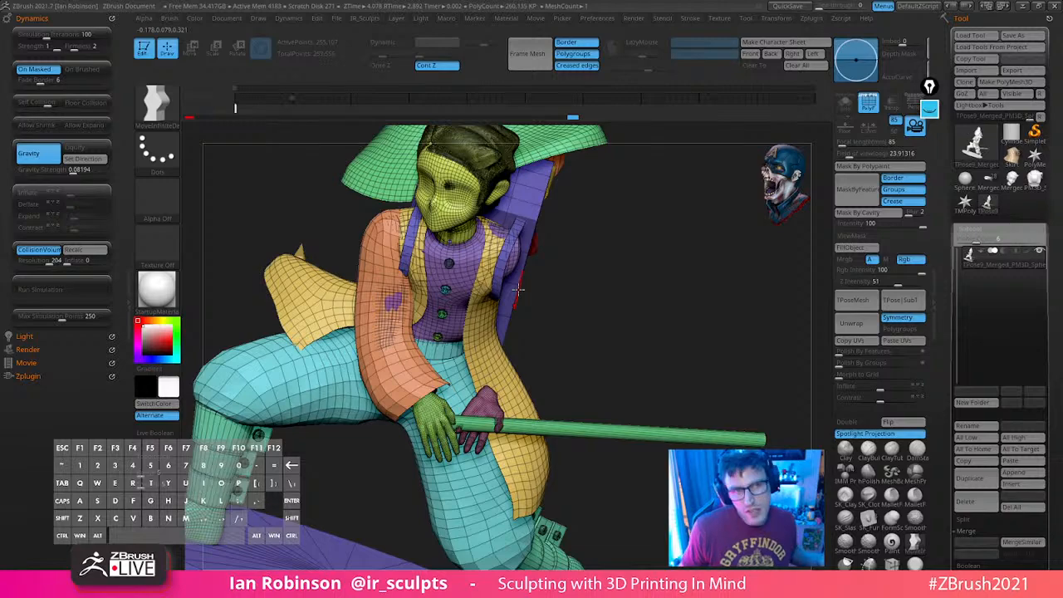
{"action": "left_click_drag", "start_coordinate": [517, 289], "coordinate": [650, 324]}
{"action": "left_click", "coordinate": [480, 364], "text": "ctrl+shift"}
{"action": "left_click", "coordinate": [634, 275], "text": "ctrl"}
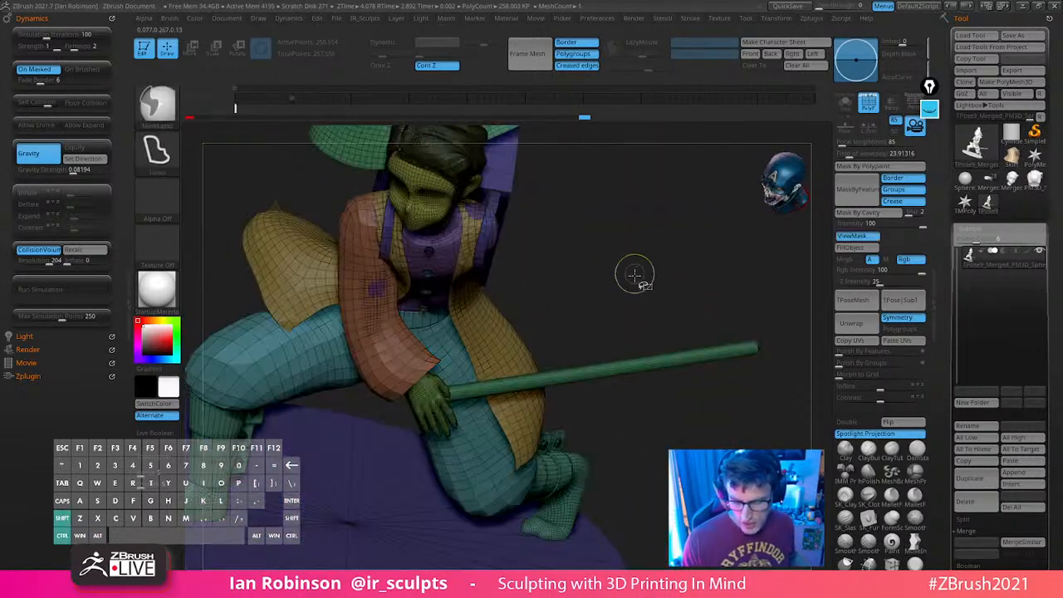
{"action": "left_click", "coordinate": [635, 276], "text": "ctrl+shift"}
Place the gizmo at the kneeling figure's left shoulder and rotate the unmasked arm around it
{"action": "key", "text": "w"}
{"action": "left_click", "coordinate": [498, 238], "text": "alt"}
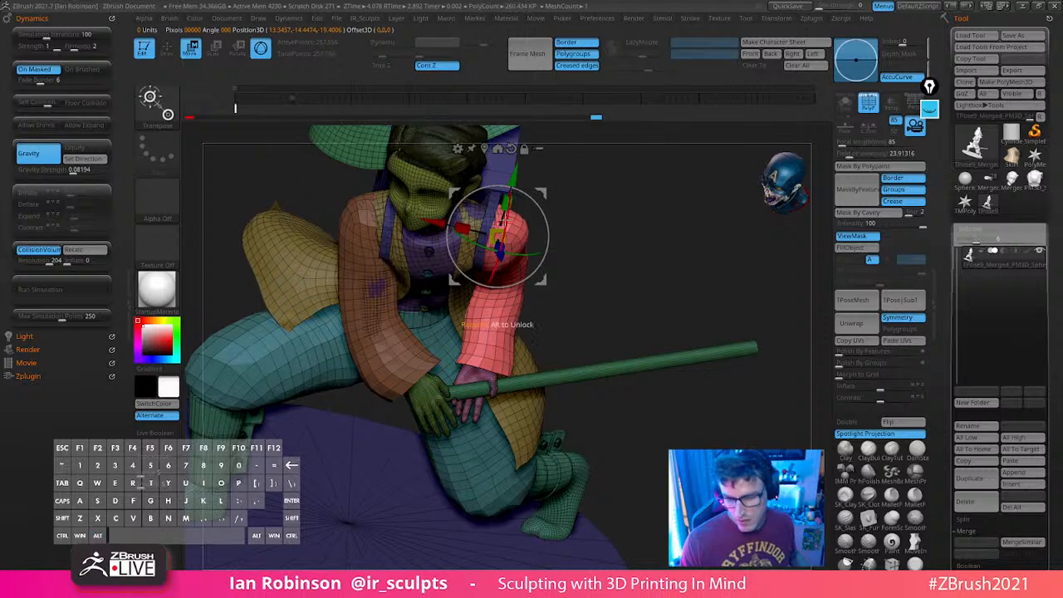
{"action": "left_click_drag", "start_coordinate": [510, 221], "coordinate": [597, 240]}
{"action": "left_click_drag", "start_coordinate": [489, 273], "coordinate": [671, 269]}
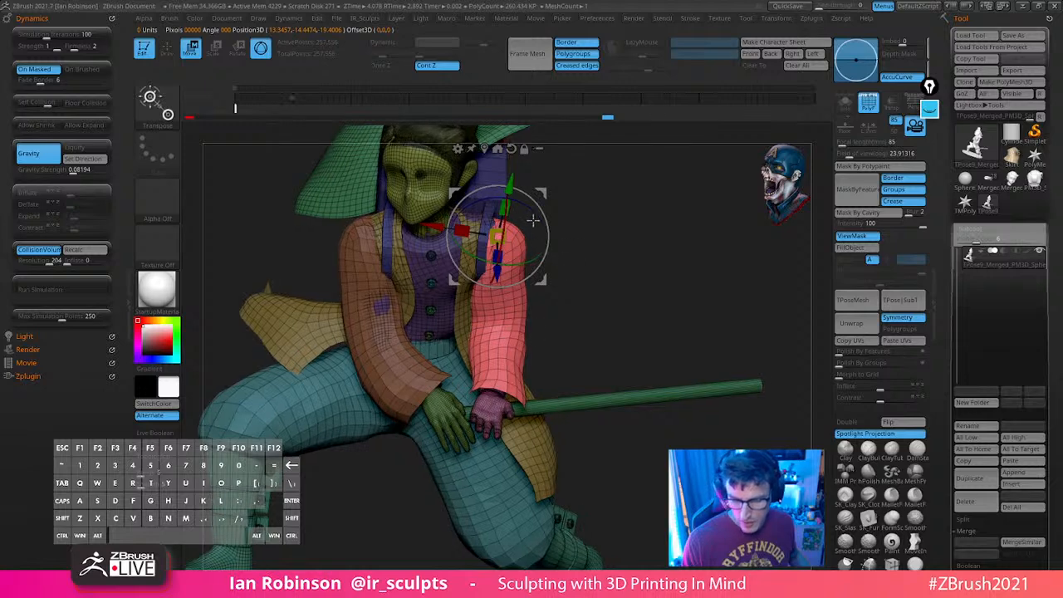
{"action": "left_click_drag", "start_coordinate": [533, 220], "coordinate": [538, 224]}
{"action": "left_click_drag", "start_coordinate": [696, 220], "coordinate": [616, 225]}
{"action": "left_click_drag", "start_coordinate": [461, 223], "coordinate": [428, 287]}
Fine-tune the left arm's pose so the hand sits closer to the staff and the right hand
{"action": "key", "text": "q"}
{"action": "mouse_move", "coordinate": [357, 364]}
{"action": "left_mouse_down"}
{"action": "mouse_move", "coordinate": [691, 297]}
{"action": "mouse_move", "coordinate": [652, 309]}
{"action": "left_mouse_up"}
{"action": "key", "text": "w"}
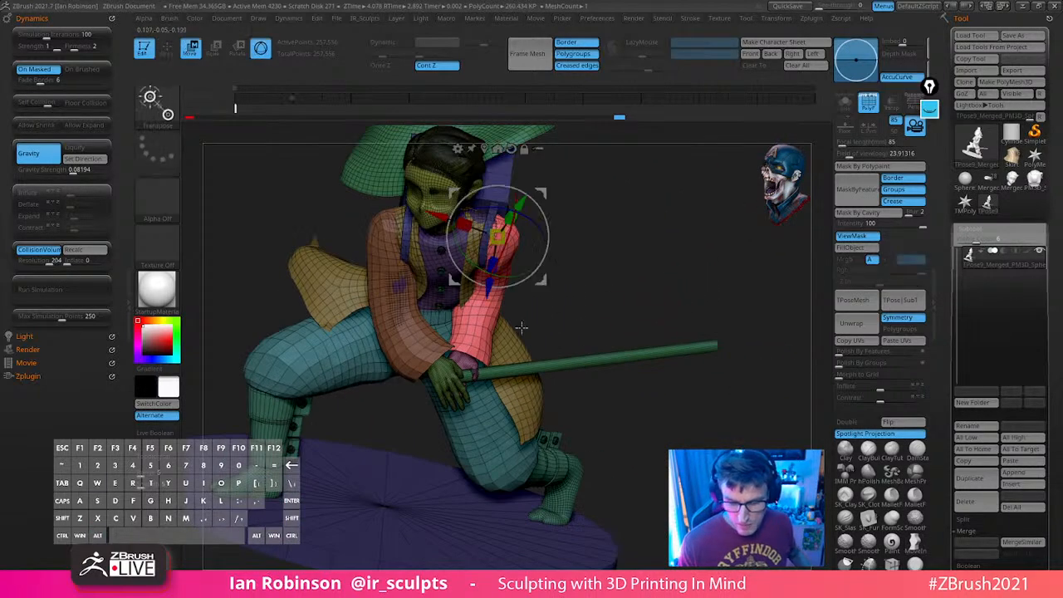
{"action": "left_click_drag", "start_coordinate": [511, 280], "coordinate": [517, 278]}
{"action": "key", "text": "q"}
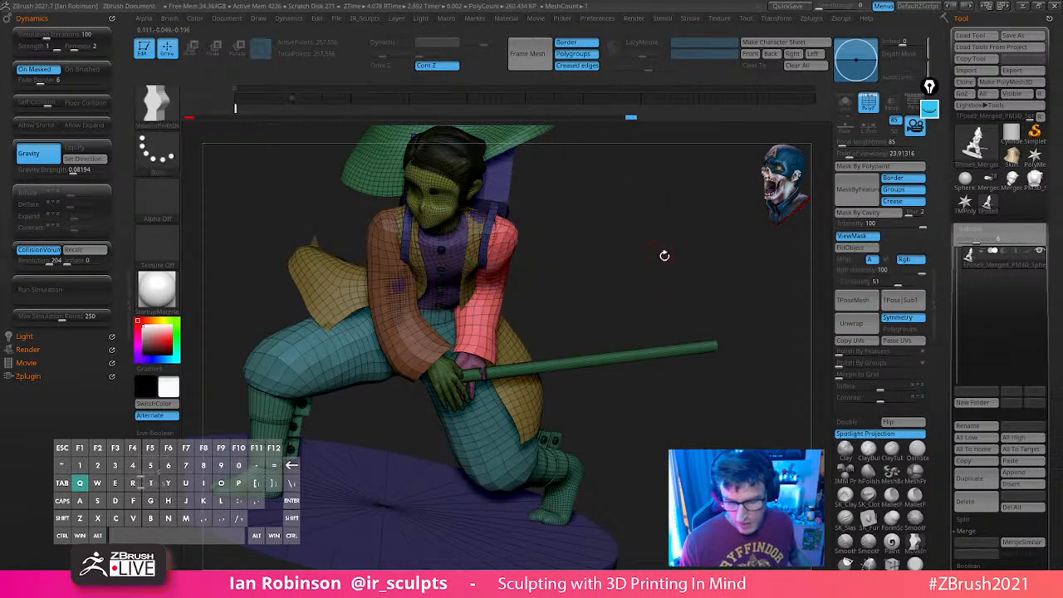
{"action": "mouse_move", "coordinate": [734, 257]}
{"action": "left_mouse_down"}
{"action": "mouse_move", "coordinate": [677, 244]}
{"action": "mouse_move", "coordinate": [690, 230]}
{"action": "mouse_move", "coordinate": [686, 299]}
{"action": "mouse_move", "coordinate": [681, 287]}
{"action": "left_mouse_up"}
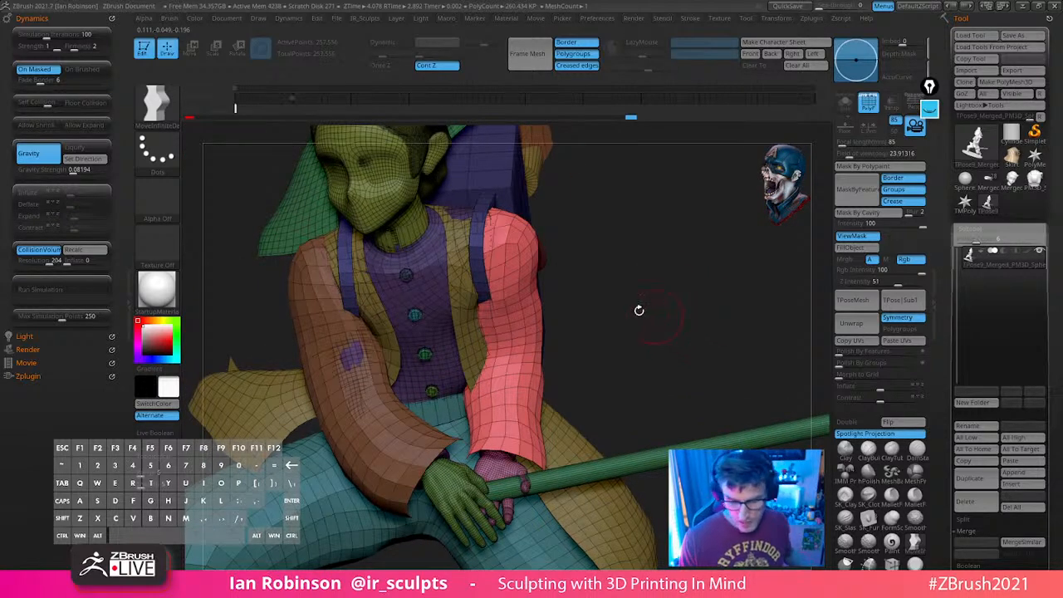
Clear the mask and mask everything except the kneeling figure's right sleeve, arm and hand, with all parts shown
{"action": "left_click_drag", "start_coordinate": [613, 289], "coordinate": [635, 329], "text": "ctrl"}
{"action": "left_click", "coordinate": [386, 409], "text": "ctrl+shift"}
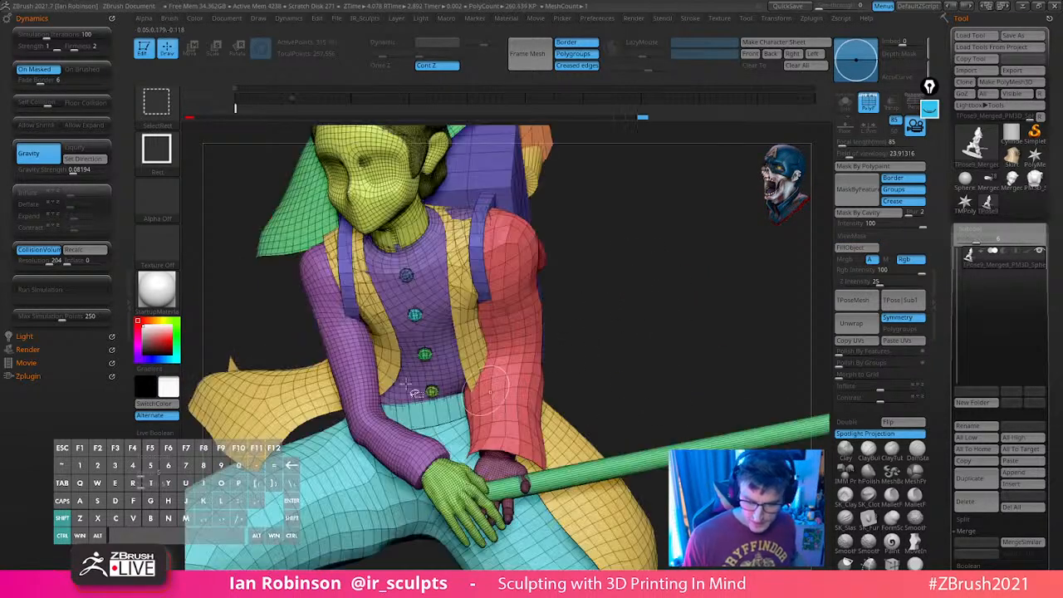
{"action": "left_click", "coordinate": [352, 359], "text": "ctrl+shift"}
{"action": "left_click", "coordinate": [463, 481], "text": "ctrl+shift"}
{"action": "left_click", "coordinate": [643, 349], "text": "ctrl"}
{"action": "left_click", "coordinate": [643, 356], "text": "ctrl+shift"}
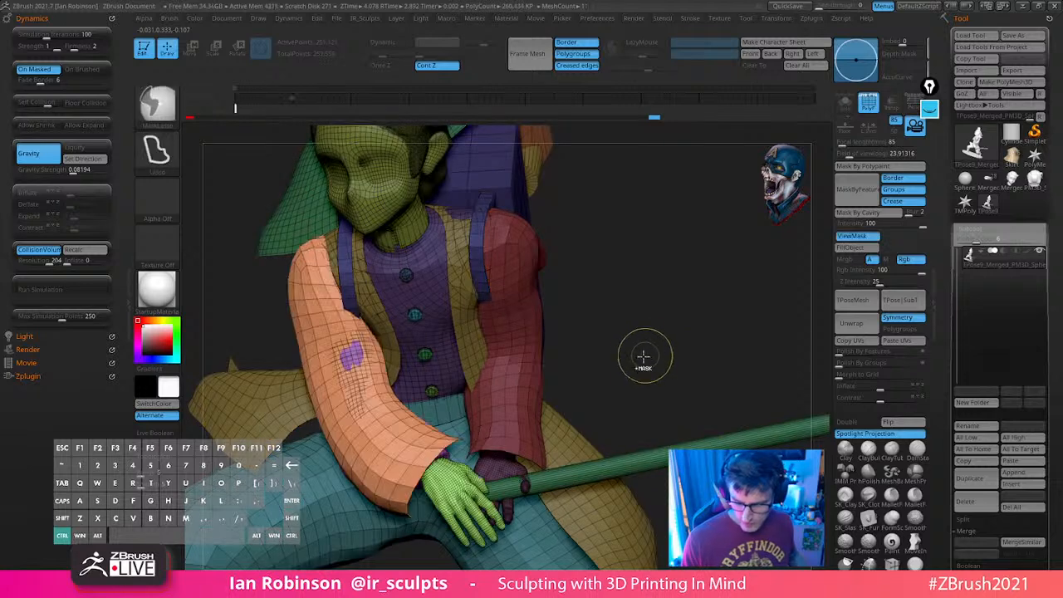
Place the gizmo at the right shoulder and swing the right arm across the body toward the staff
{"action": "key", "text": "w"}
{"action": "left_click", "coordinate": [315, 273], "text": "alt"}
{"action": "key", "text": "q"}
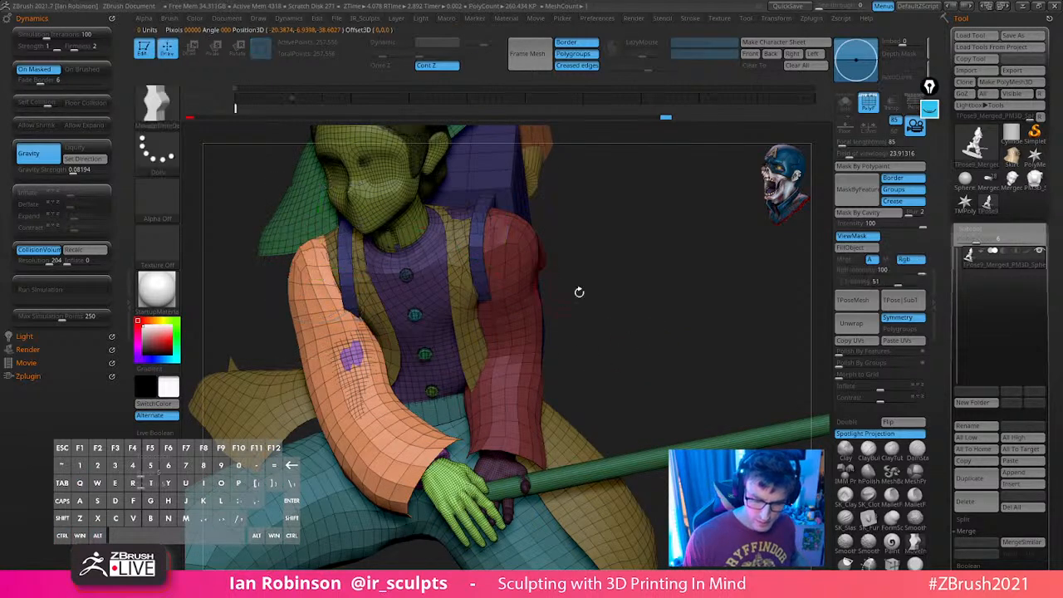
{"action": "left_click", "coordinate": [538, 312], "text": "ctrl"}
{"action": "key", "text": "w"}
{"action": "left_click_drag", "start_coordinate": [349, 305], "coordinate": [363, 286]}
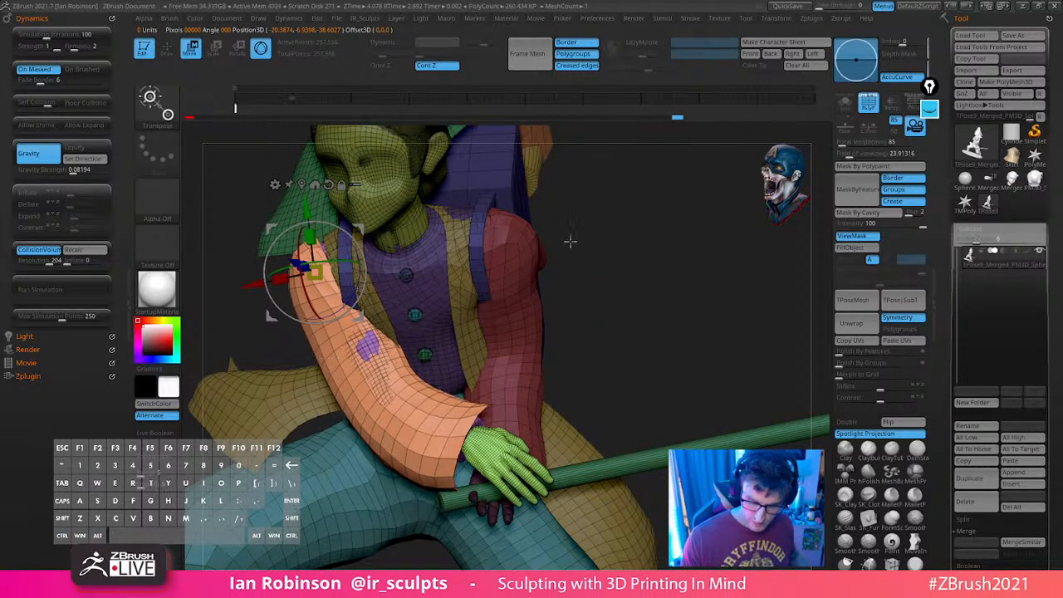
Adjust the right arm's rotation from the side so its hand rests over the staff
{"action": "mouse_move", "coordinate": [636, 293]}
{"action": "left_mouse_down"}
{"action": "mouse_move", "coordinate": [650, 293]}
{"action": "mouse_move", "coordinate": [636, 292]}
{"action": "left_mouse_up"}
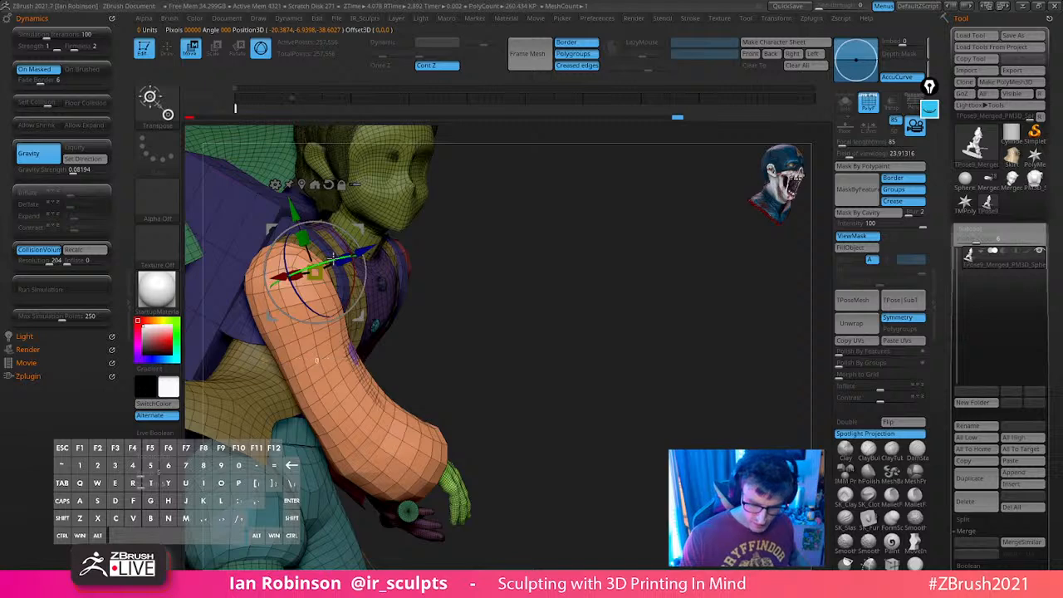
{"action": "left_click_drag", "start_coordinate": [332, 260], "coordinate": [341, 265]}
{"action": "left_click_drag", "start_coordinate": [545, 276], "coordinate": [600, 268]}
{"action": "left_click_drag", "start_coordinate": [676, 308], "coordinate": [659, 273], "text": "alt"}
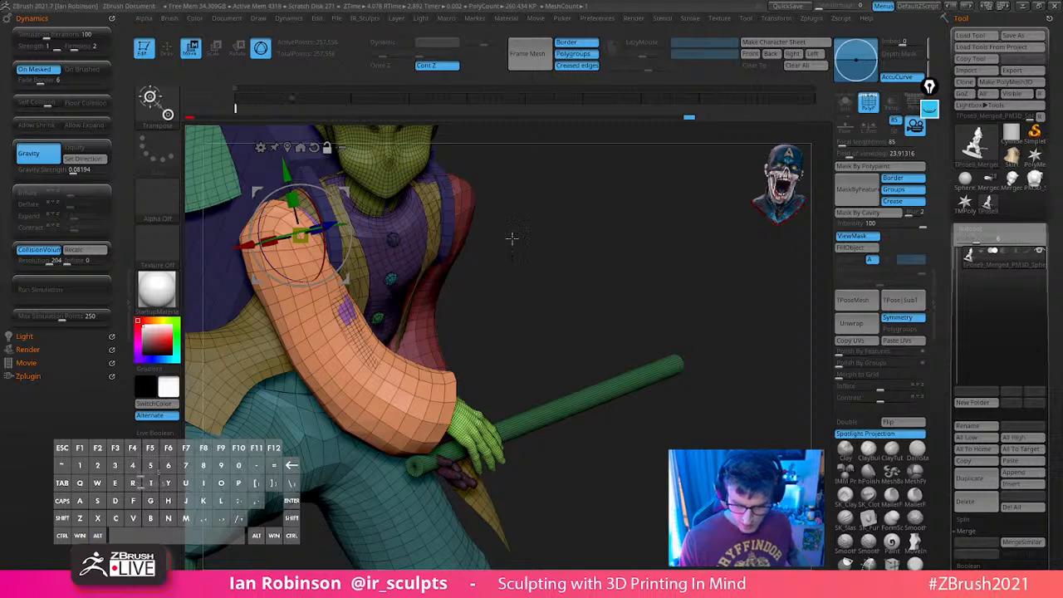
{"action": "mouse_move", "coordinate": [510, 237]}
{"action": "left_mouse_down"}
{"action": "mouse_move", "coordinate": [652, 228]}
{"action": "mouse_move", "coordinate": [606, 252]}
{"action": "mouse_move", "coordinate": [610, 269]}
{"action": "left_mouse_up"}
{"action": "key", "text": "q"}
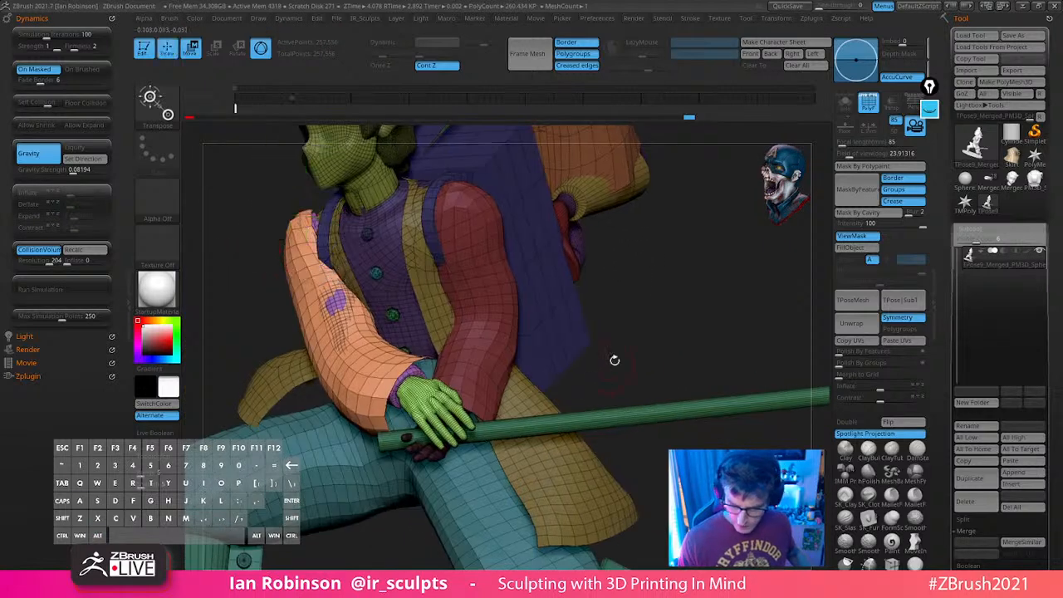
Mask everything except the staff, set the gizmo on it and reposition it under the figure's hands
{"action": "key", "text": "w"}
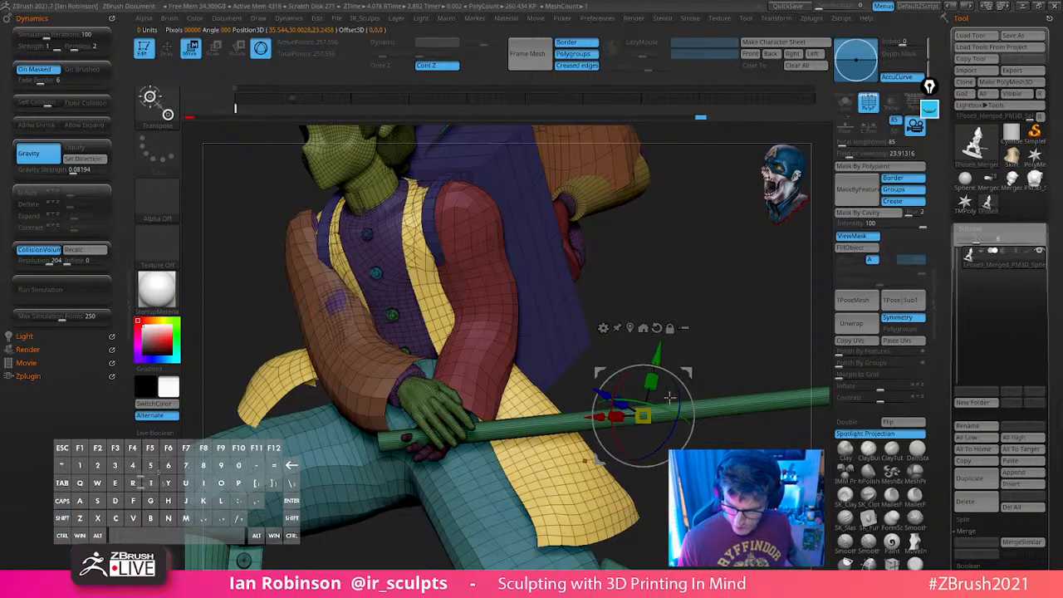
{"action": "left_click", "coordinate": [718, 407], "text": "ctrl"}
{"action": "left_click_drag", "start_coordinate": [751, 408], "coordinate": [772, 400], "text": "alt"}
{"action": "left_click_drag", "start_coordinate": [715, 420], "coordinate": [737, 352], "text": "alt"}
{"action": "key", "text": "q"}
Isolate the kneeling figure's left sleeve, arm and hand, and mask the rest of the statue with all parts shown
{"action": "left_click_drag", "start_coordinate": [742, 291], "coordinate": [619, 337]}
{"action": "mouse_move", "coordinate": [490, 415]}
{"action": "left_mouse_down", "text": "alt"}
{"action": "mouse_move", "coordinate": [517, 390]}
{"action": "mouse_move", "coordinate": [412, 472]}
{"action": "mouse_move", "coordinate": [682, 318]}
{"action": "mouse_move", "coordinate": [715, 351]}
{"action": "mouse_move", "coordinate": [736, 320]}
{"action": "mouse_move", "coordinate": [636, 339]}
{"action": "mouse_move", "coordinate": [696, 340]}
{"action": "mouse_move", "coordinate": [674, 425]}
{"action": "left_mouse_up", "text": "alt"}
{"action": "left_click", "coordinate": [584, 356], "text": "ctrl+shift"}
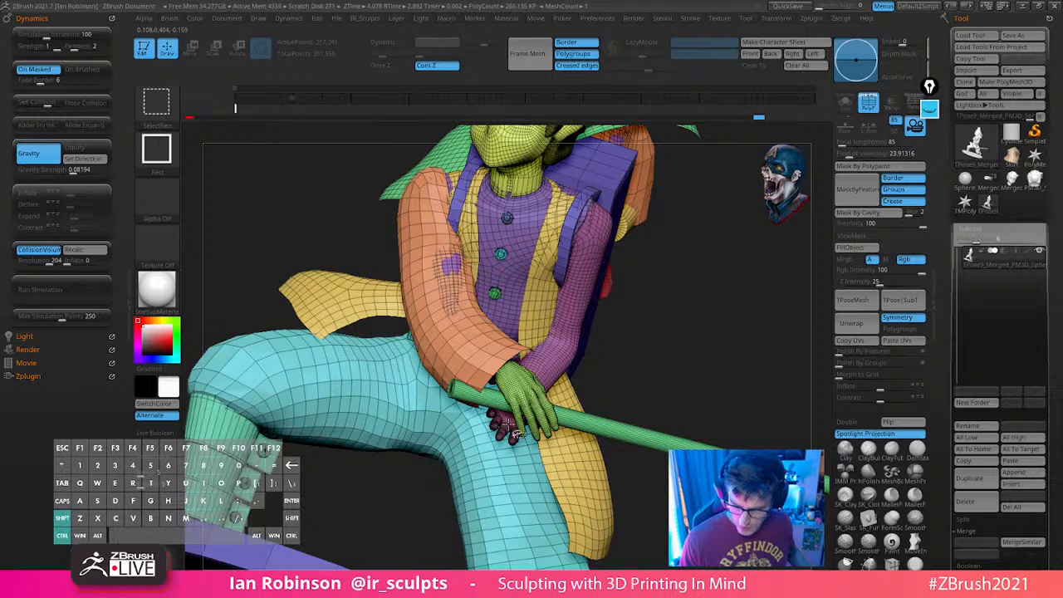
{"action": "left_click", "coordinate": [563, 363], "text": "ctrl+shift"}
{"action": "left_click_drag", "start_coordinate": [691, 341], "coordinate": [696, 376], "text": "ctrl+shift"}
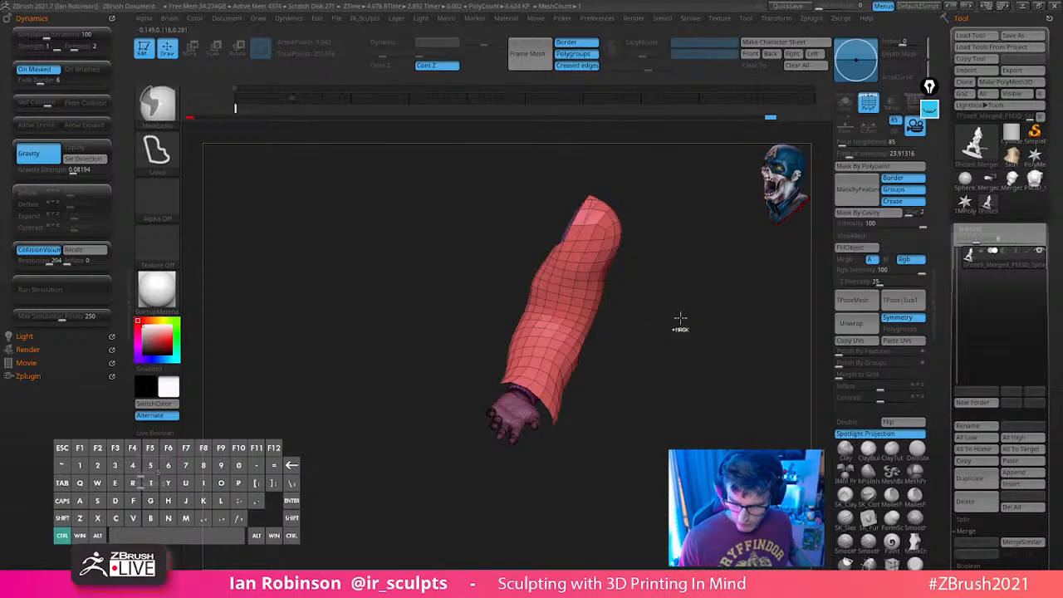
{"action": "left_click", "coordinate": [679, 321], "text": "ctrl"}
{"action": "left_click", "coordinate": [688, 322], "text": "ctrl+shift"}
{"action": "left_click", "coordinate": [697, 322], "text": "ctrl"}
Swing the kneeling figure's left arm about the shoulder so its hand reaches beneath the right hand and the staff
{"action": "key", "text": "w"}
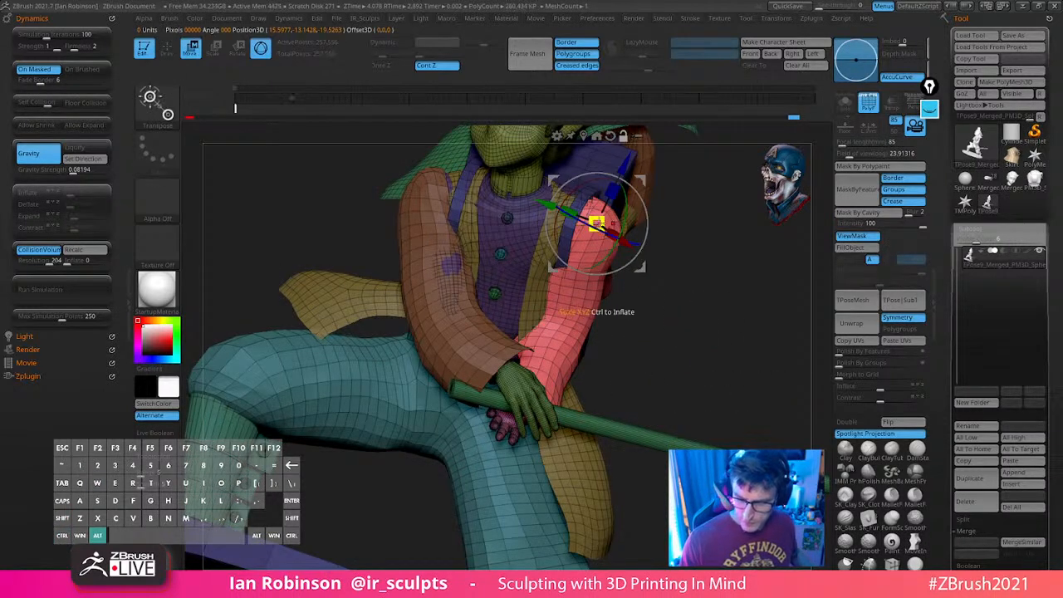
{"action": "left_click_drag", "start_coordinate": [623, 242], "coordinate": [602, 246]}
{"action": "left_click_drag", "start_coordinate": [708, 252], "coordinate": [703, 266], "text": "alt"}
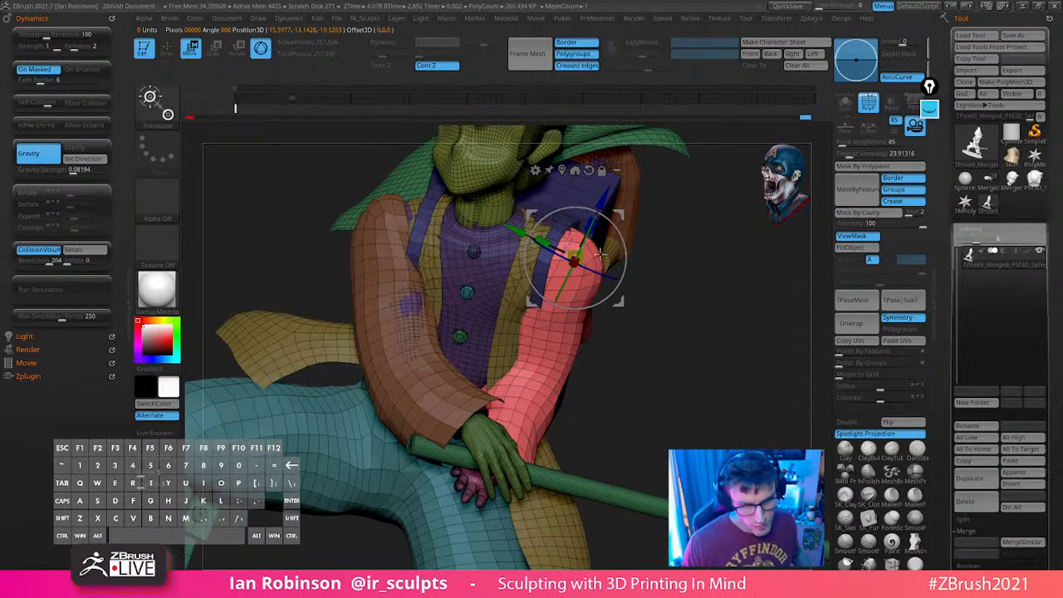
{"action": "left_click_drag", "start_coordinate": [707, 251], "coordinate": [676, 261]}
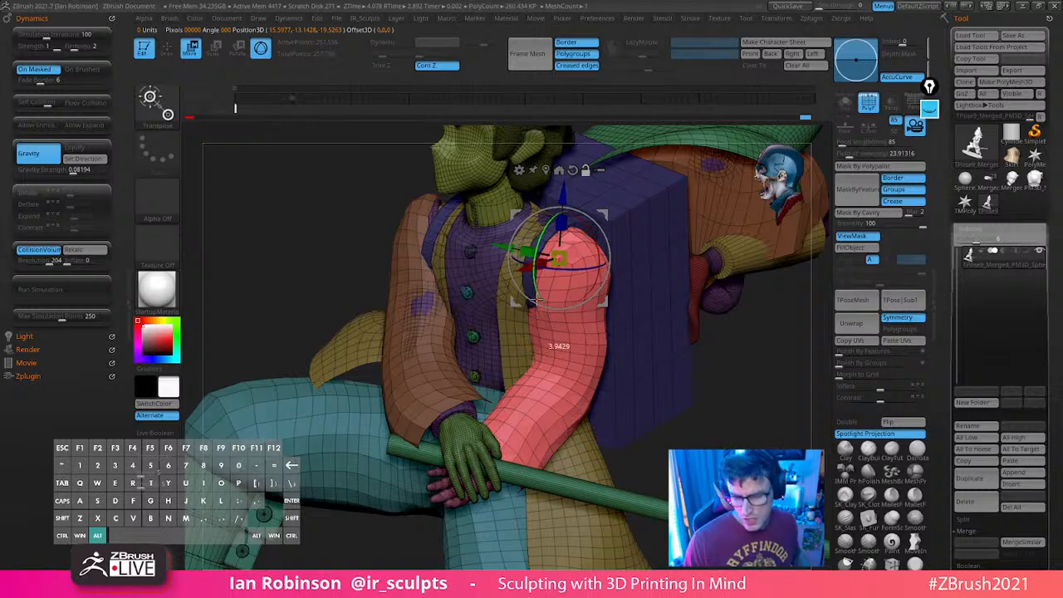
{"action": "left_click_drag", "start_coordinate": [536, 300], "coordinate": [545, 305], "text": "alt"}
{"action": "mouse_move", "coordinate": [584, 240]}
{"action": "left_mouse_down"}
{"action": "mouse_move", "coordinate": [568, 268]}
{"action": "mouse_move", "coordinate": [580, 261]}
{"action": "left_mouse_up"}
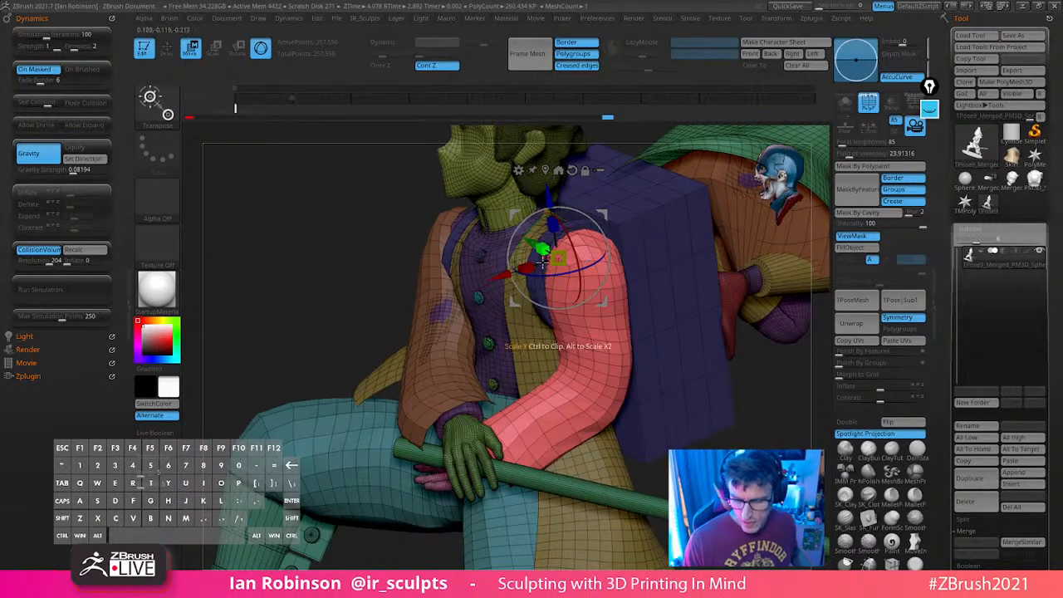
{"action": "right_click_drag", "start_coordinate": [542, 262], "coordinate": [575, 266]}
{"action": "left_click_drag", "start_coordinate": [509, 301], "coordinate": [500, 307]}
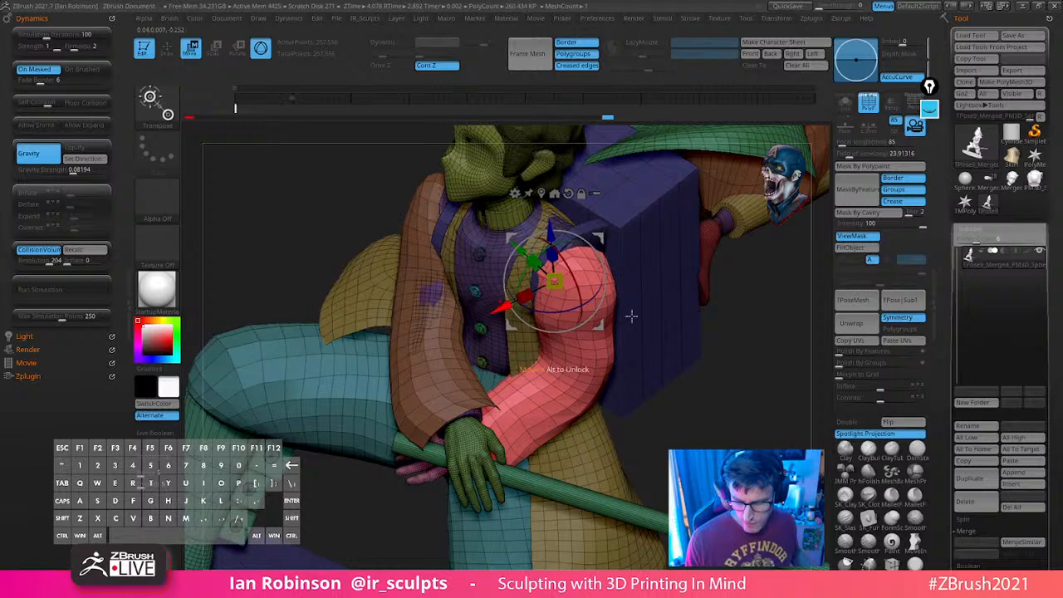
Fine-tune the left arm's rotation at the shoulder from several angles to bring the hand closer to the staff's underside
{"action": "right_click_drag", "start_coordinate": [632, 316], "coordinate": [553, 314]}
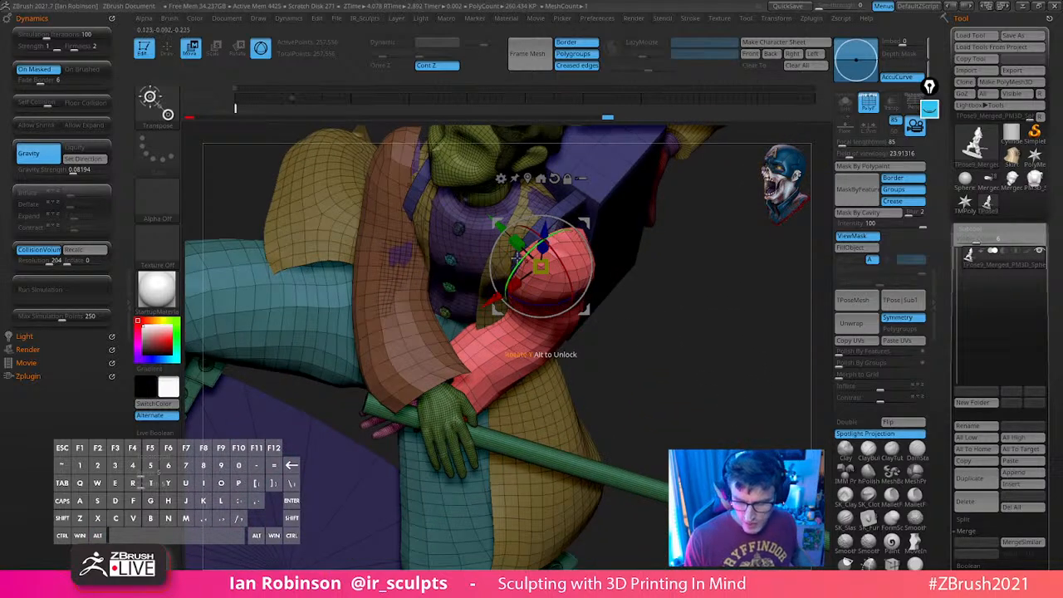
{"action": "left_click_drag", "start_coordinate": [502, 227], "coordinate": [496, 222]}
{"action": "right_click_drag", "start_coordinate": [663, 271], "coordinate": [697, 278]}
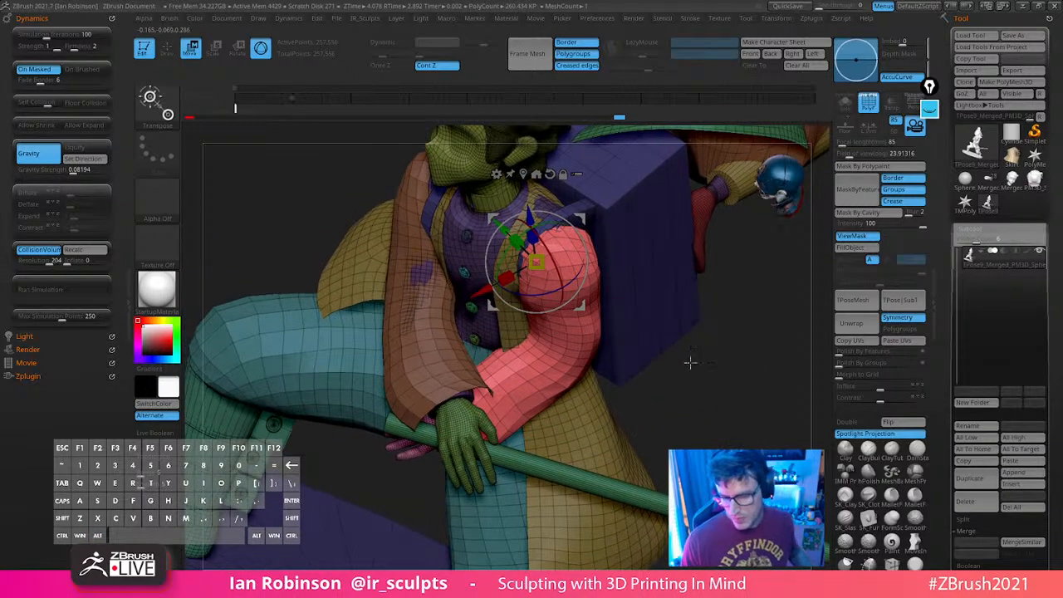
{"action": "right_click_drag", "start_coordinate": [690, 362], "coordinate": [602, 314]}
{"action": "left_click_drag", "start_coordinate": [570, 253], "coordinate": [594, 217]}
{"action": "key", "text": "q"}
{"action": "right_click_drag", "start_coordinate": [416, 388], "coordinate": [676, 329]}
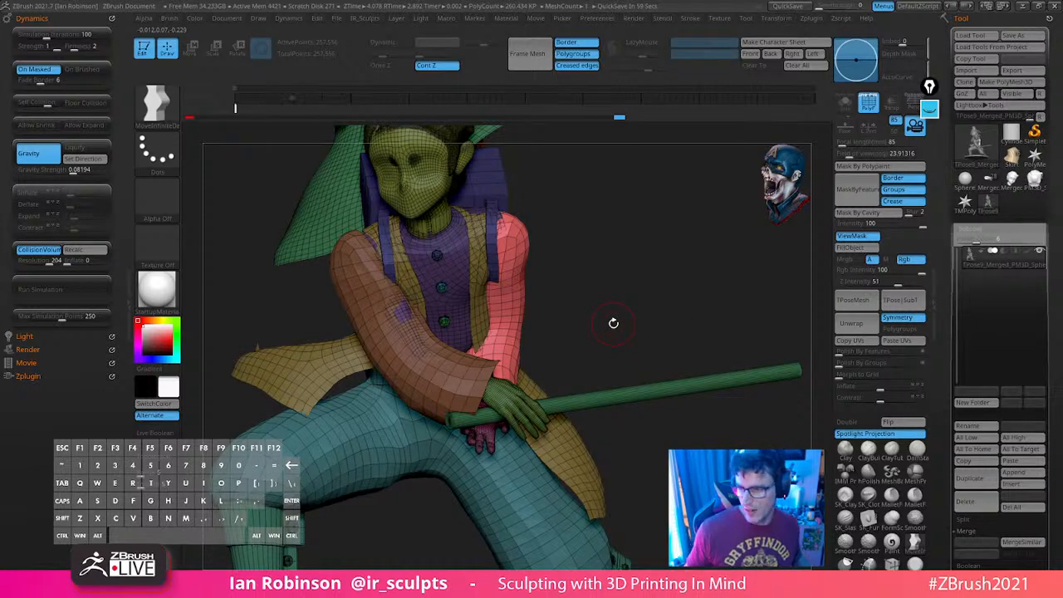
{"action": "left_click_drag", "start_coordinate": [613, 323], "coordinate": [679, 304]}
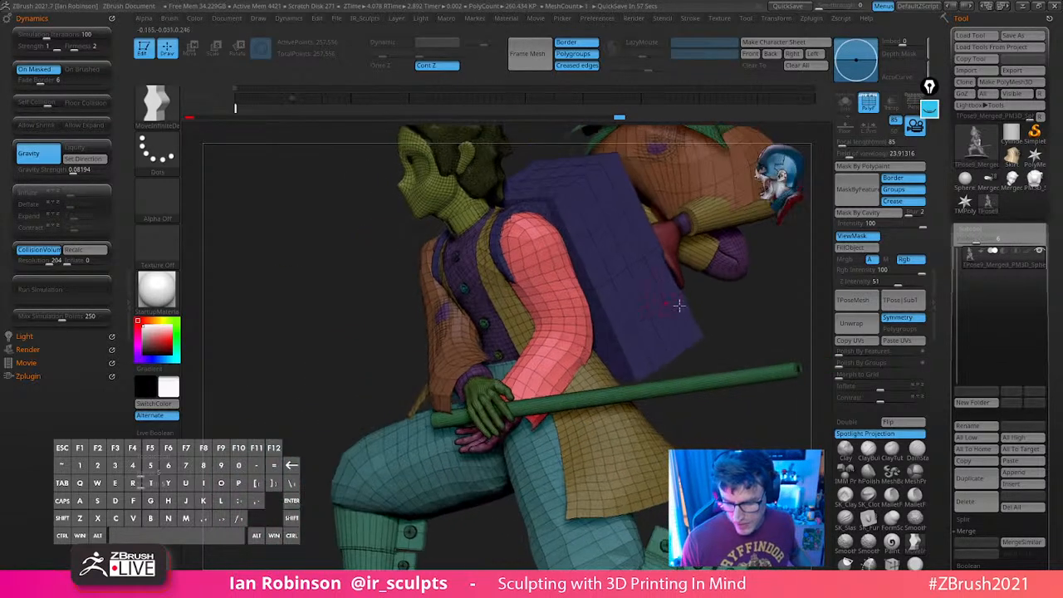
{"action": "left_click_drag", "start_coordinate": [755, 332], "coordinate": [704, 341]}
Isolate the kneeling figure's right sleeve, arm and hand, and mask all of the statue except the right forearm and hand
{"action": "left_click_drag", "start_coordinate": [618, 327], "coordinate": [668, 363], "text": "alt"}
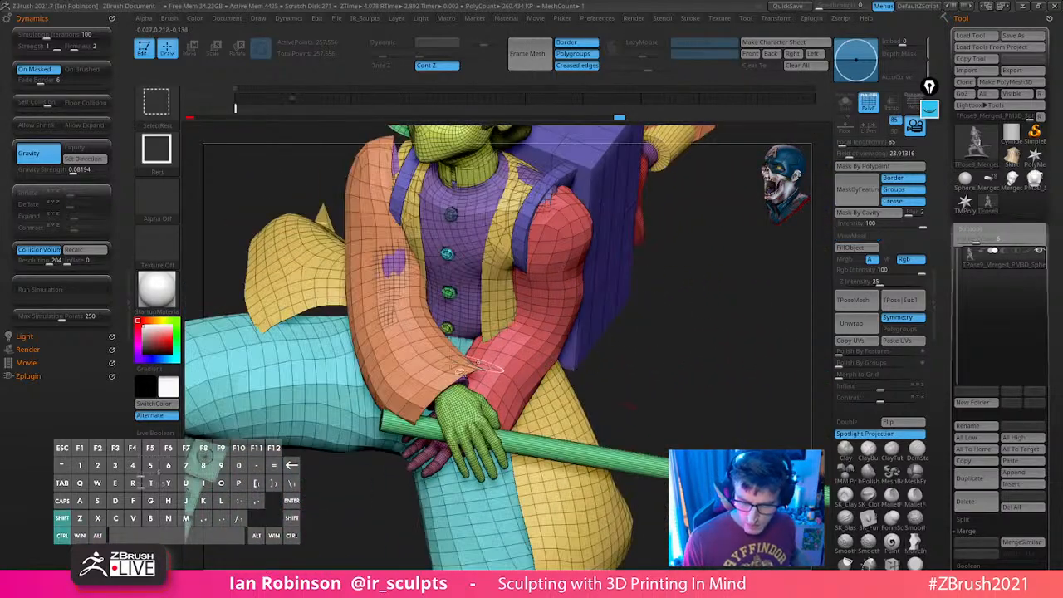
{"action": "left_click", "coordinate": [437, 355], "text": "ctrl+shift"}
{"action": "left_click_drag", "start_coordinate": [648, 319], "coordinate": [692, 363], "text": "ctrl+shift"}
{"action": "left_click_drag", "start_coordinate": [711, 353], "coordinate": [731, 404], "text": "ctrl+shift"}
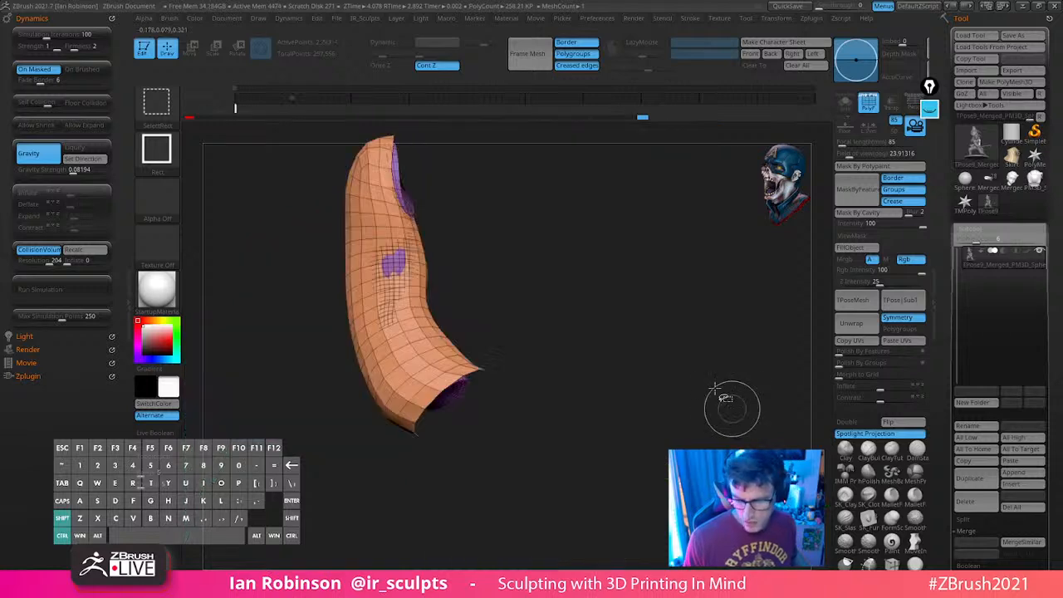
{"action": "left_click_drag", "start_coordinate": [638, 329], "coordinate": [633, 379], "text": "ctrl+shift"}
{"action": "left_click", "coordinate": [463, 419], "text": "ctrl+shift"}
{"action": "left_click_drag", "start_coordinate": [700, 327], "coordinate": [715, 390], "text": "ctrl+shift"}
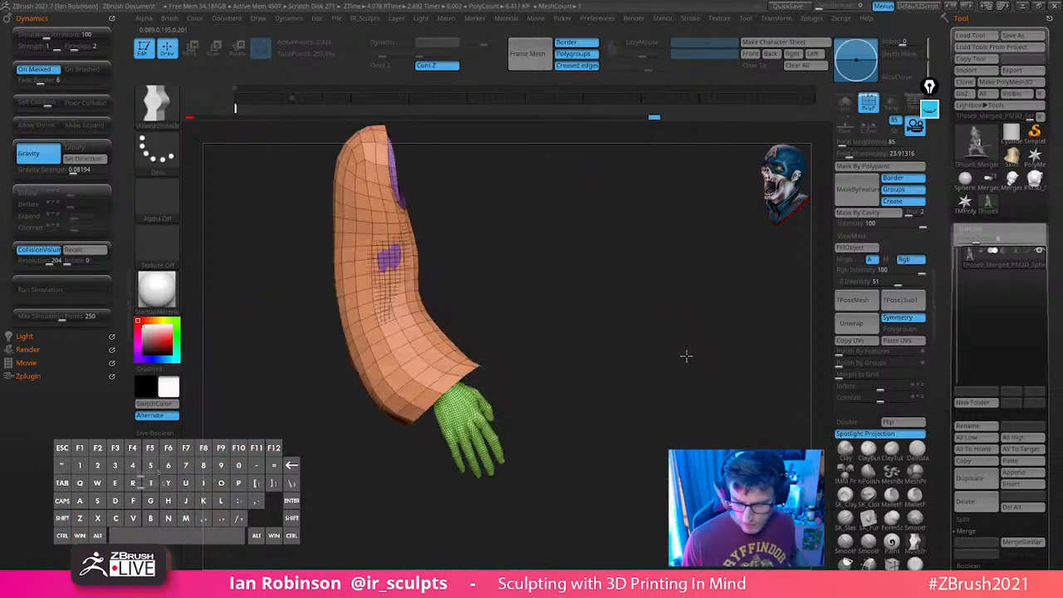
{"action": "left_click_drag", "start_coordinate": [683, 354], "coordinate": [499, 324]}
{"action": "mouse_move", "coordinate": [439, 298]}
{"action": "left_mouse_down", "text": "ctrl"}
{"action": "mouse_move", "coordinate": [280, 302]}
{"action": "mouse_move", "coordinate": [526, 315]}
{"action": "mouse_move", "coordinate": [526, 325]}
{"action": "mouse_move", "coordinate": [575, 309]}
{"action": "left_mouse_up", "text": "ctrl"}
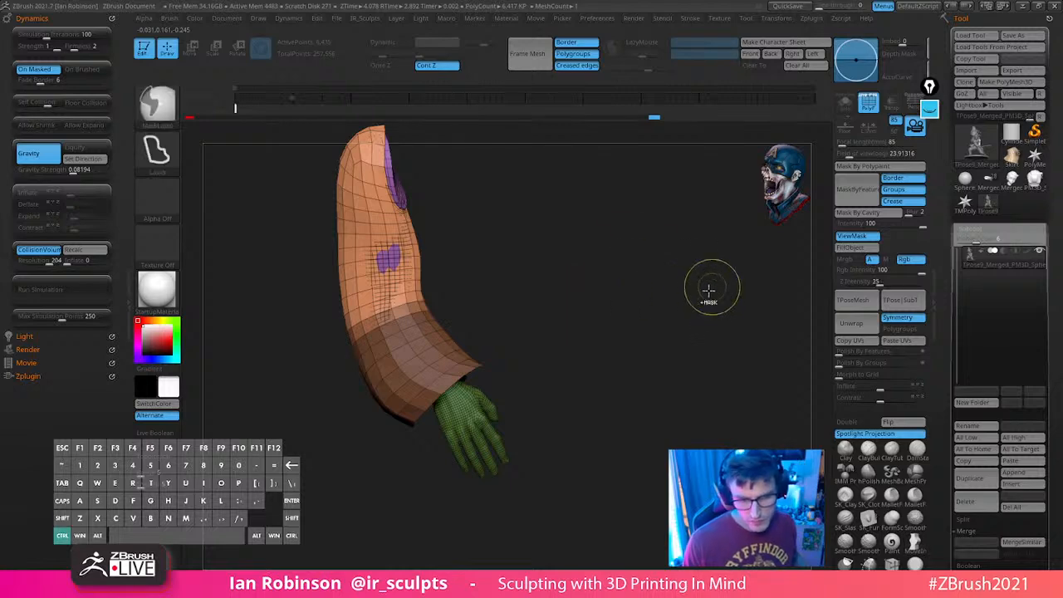
{"action": "left_click", "coordinate": [712, 291], "text": "ctrl+shift"}
Set the gizmo at the right elbow and align its axes with the forearm
{"action": "key", "text": "w"}
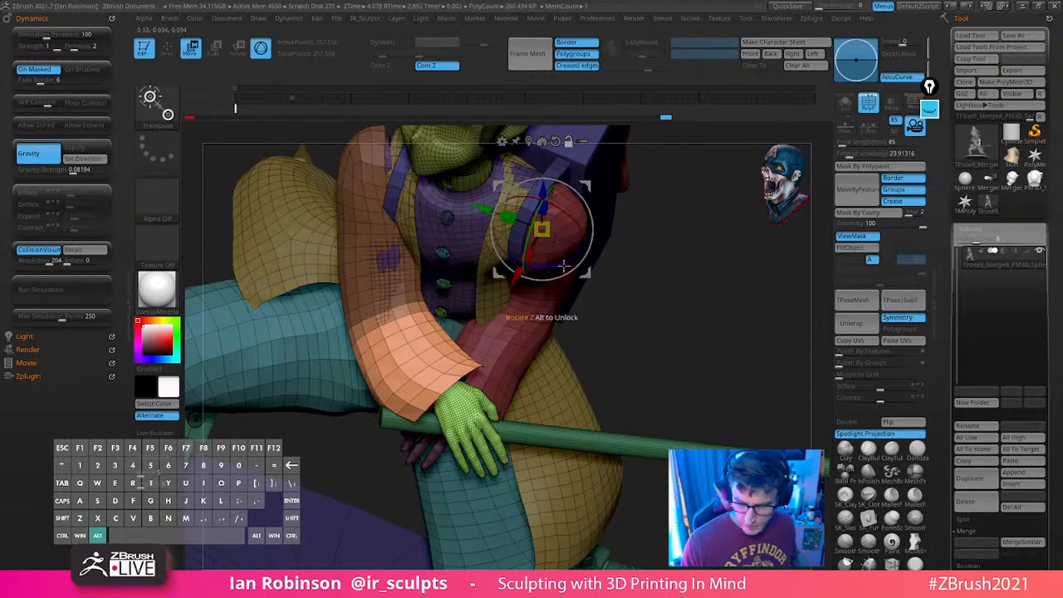
{"action": "left_click_drag", "start_coordinate": [587, 273], "coordinate": [441, 331], "text": "alt"}
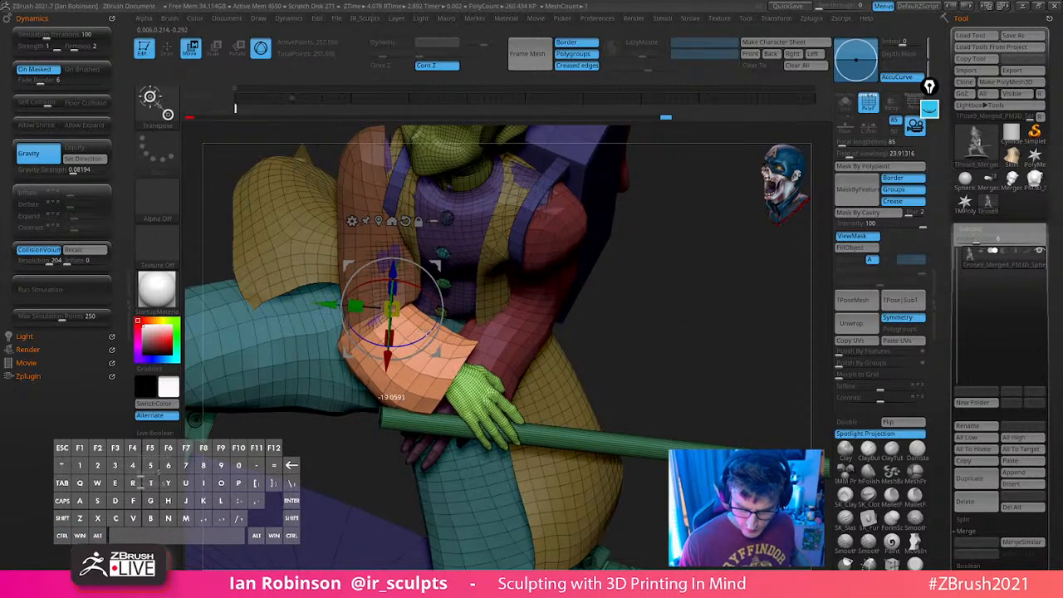
{"action": "key", "text": "ctrl+z"}
{"action": "left_click_drag", "start_coordinate": [623, 287], "coordinate": [735, 253]}
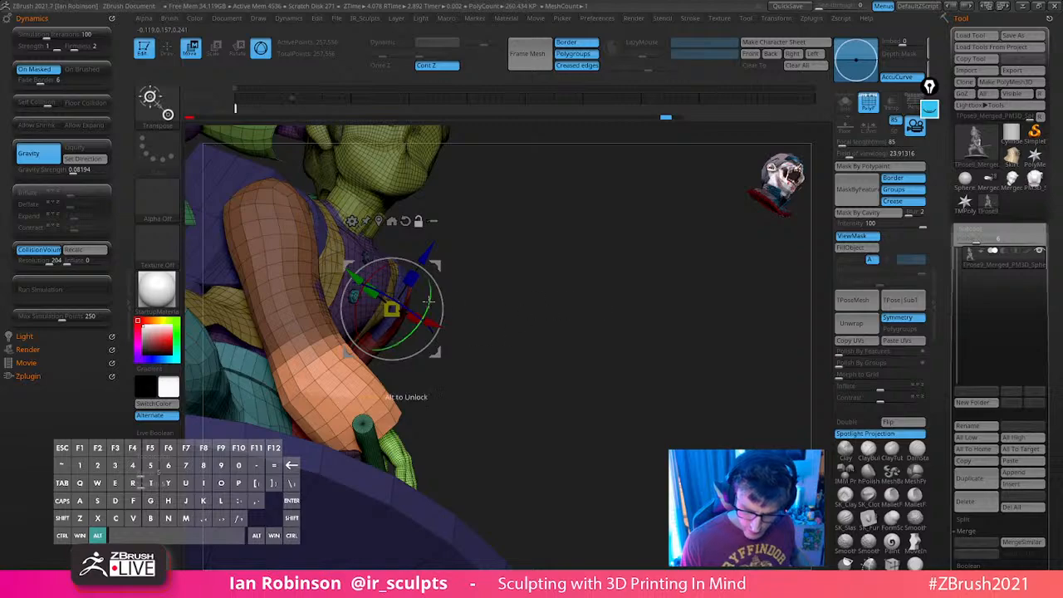
{"action": "left_click_drag", "start_coordinate": [426, 308], "coordinate": [353, 325], "text": "alt"}
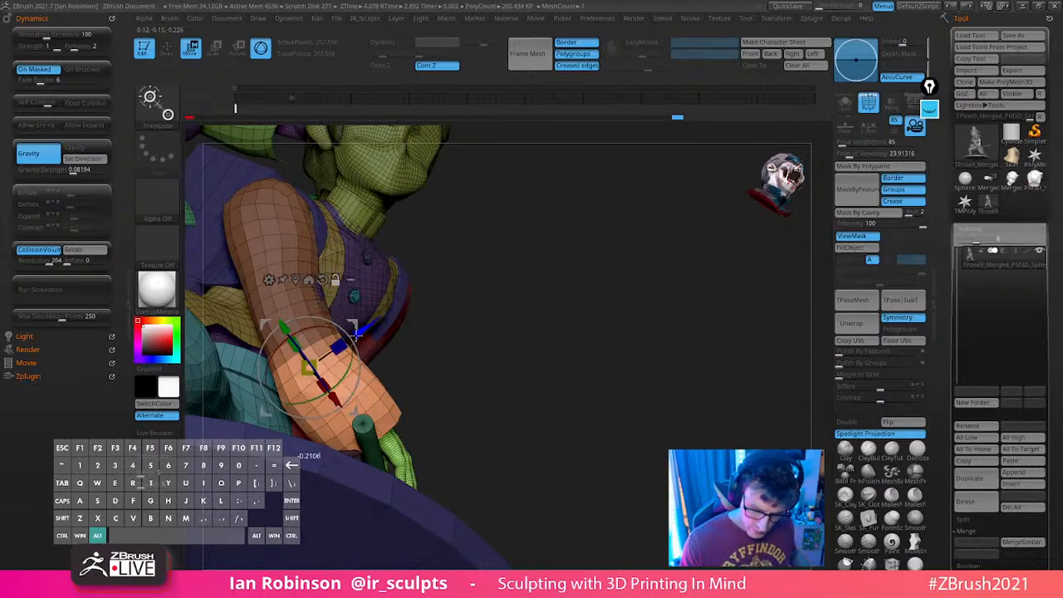
{"action": "left_click_drag", "start_coordinate": [610, 307], "coordinate": [494, 320]}
{"action": "left_click_drag", "start_coordinate": [313, 336], "coordinate": [289, 348], "text": "alt"}
{"action": "left_click_drag", "start_coordinate": [339, 394], "coordinate": [312, 397], "text": "alt"}
Rotate the right forearm and hand about the elbow so the hand lies over the staff, and clear the mask
{"action": "left_click_drag", "start_coordinate": [648, 328], "coordinate": [449, 412]}
{"action": "mouse_move", "coordinate": [418, 306]}
{"action": "left_mouse_down", "text": "alt"}
{"action": "mouse_move", "coordinate": [436, 353]}
{"action": "mouse_move", "coordinate": [405, 267]}
{"action": "left_mouse_up", "text": "alt"}
{"action": "left_click_drag", "start_coordinate": [642, 371], "coordinate": [518, 307]}
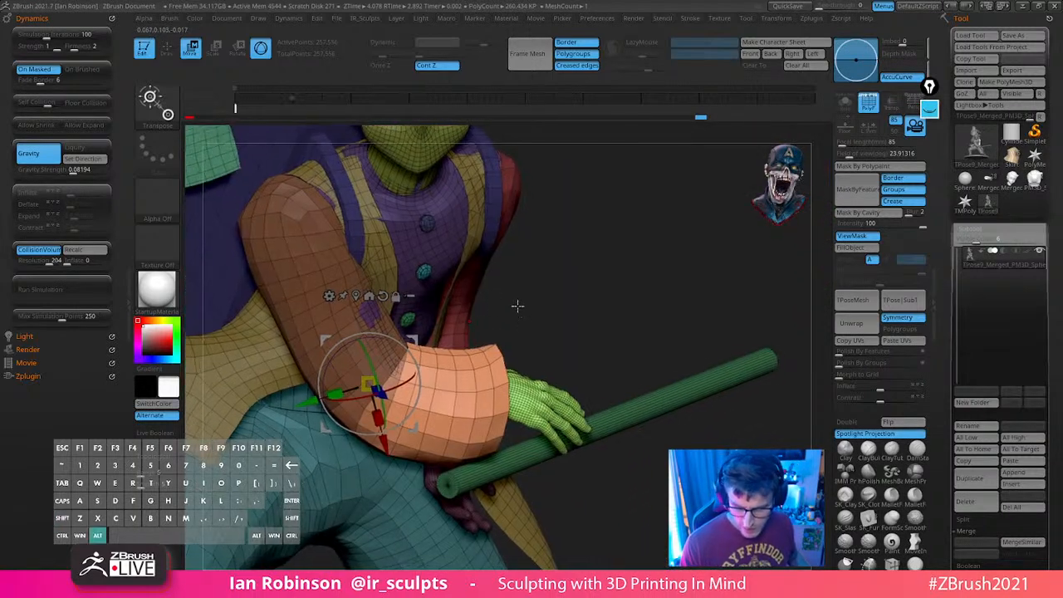
{"action": "left_click_drag", "start_coordinate": [414, 375], "coordinate": [408, 400], "text": "alt"}
{"action": "mouse_move", "coordinate": [604, 297]}
{"action": "left_mouse_down"}
{"action": "mouse_move", "coordinate": [587, 294]}
{"action": "mouse_move", "coordinate": [610, 318]}
{"action": "mouse_move", "coordinate": [602, 314]}
{"action": "mouse_move", "coordinate": [636, 315]}
{"action": "mouse_move", "coordinate": [636, 306]}
{"action": "mouse_move", "coordinate": [655, 315]}
{"action": "left_mouse_up"}
{"action": "key", "text": "q"}
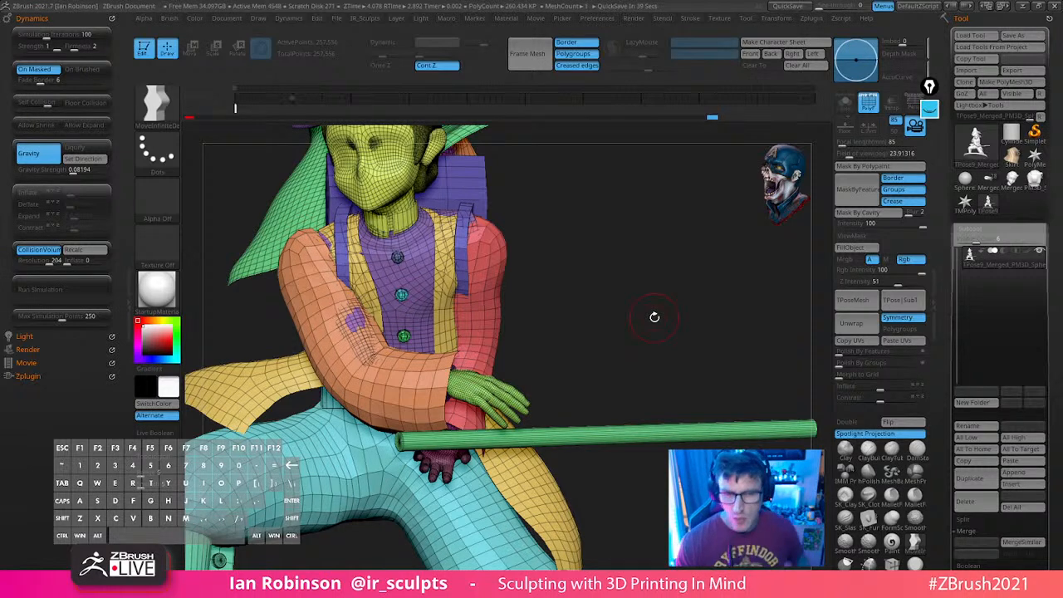
Examine from several angles how the kneeling figure's arms and hands sit around the staff
{"action": "left_click_drag", "start_coordinate": [655, 317], "coordinate": [695, 311]}
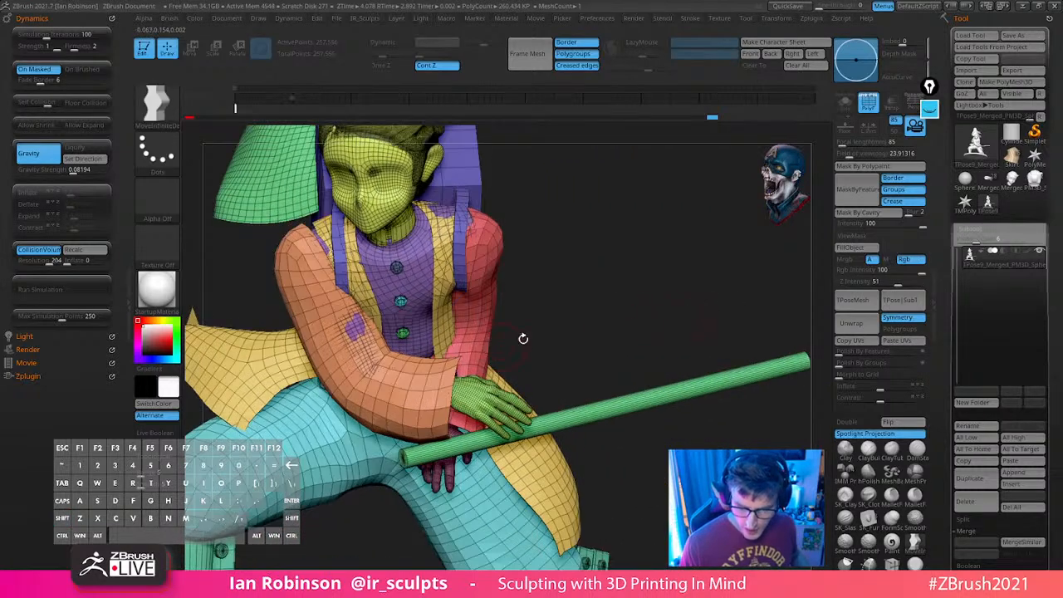
{"action": "left_click_drag", "start_coordinate": [610, 322], "coordinate": [531, 352]}
{"action": "key", "text": "w"}
{"action": "key", "text": "q"}
{"action": "mouse_move", "coordinate": [604, 324]}
{"action": "left_mouse_down", "text": "alt"}
{"action": "mouse_move", "coordinate": [631, 342]}
{"action": "mouse_move", "coordinate": [610, 352]}
{"action": "mouse_move", "coordinate": [608, 336]}
{"action": "left_mouse_up", "text": "alt"}
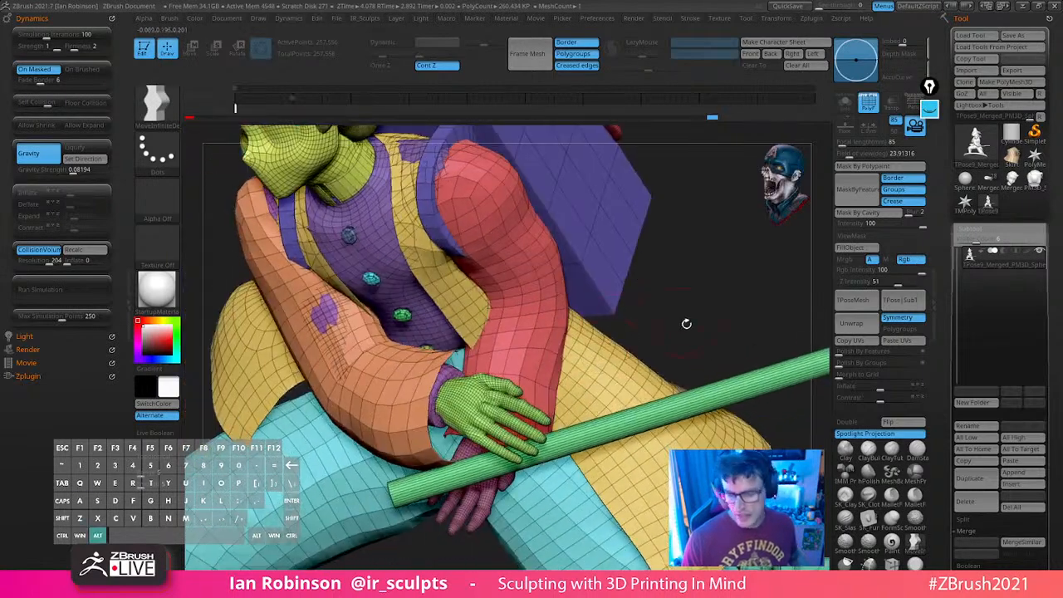
{"action": "left_click_drag", "start_coordinate": [657, 305], "coordinate": [658, 313]}
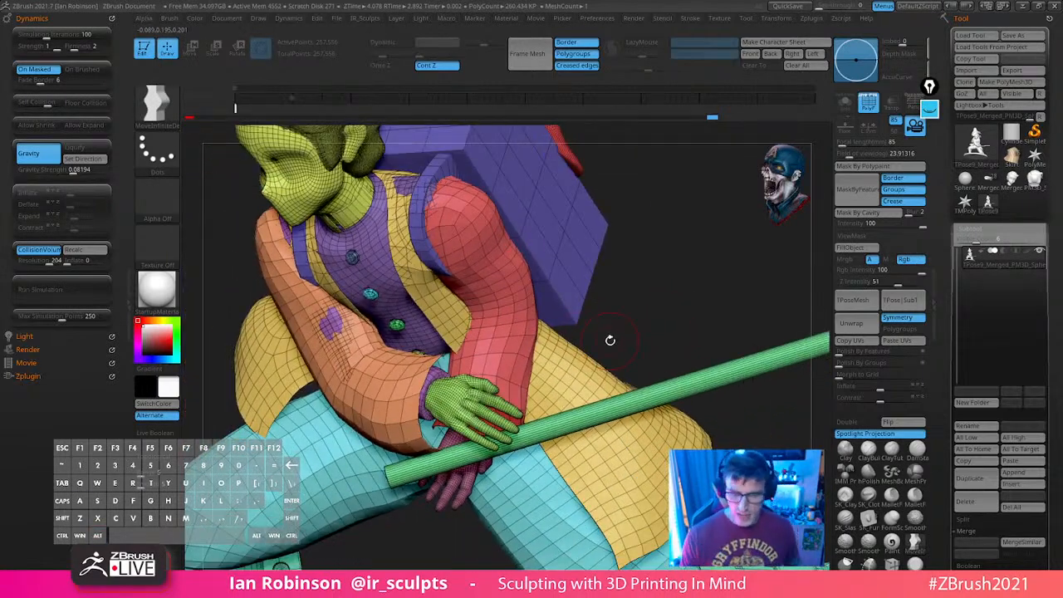
{"action": "left_click_drag", "start_coordinate": [681, 306], "coordinate": [590, 291]}
{"action": "left_click_drag", "start_coordinate": [622, 257], "coordinate": [550, 391]}
{"action": "left_click_drag", "start_coordinate": [655, 318], "coordinate": [670, 310]}
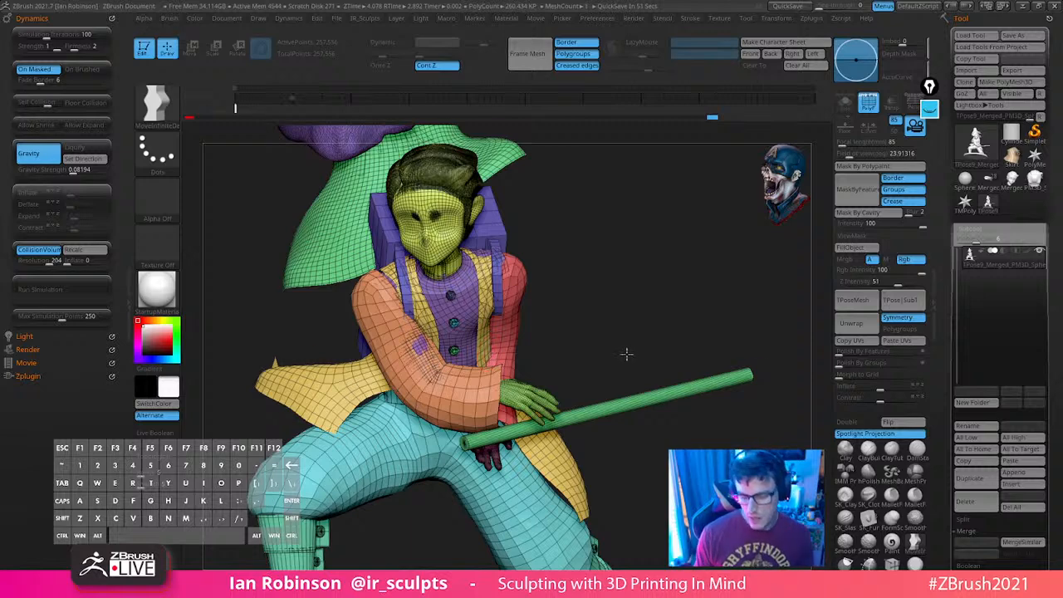
{"action": "left_click_drag", "start_coordinate": [627, 354], "coordinate": [602, 353]}
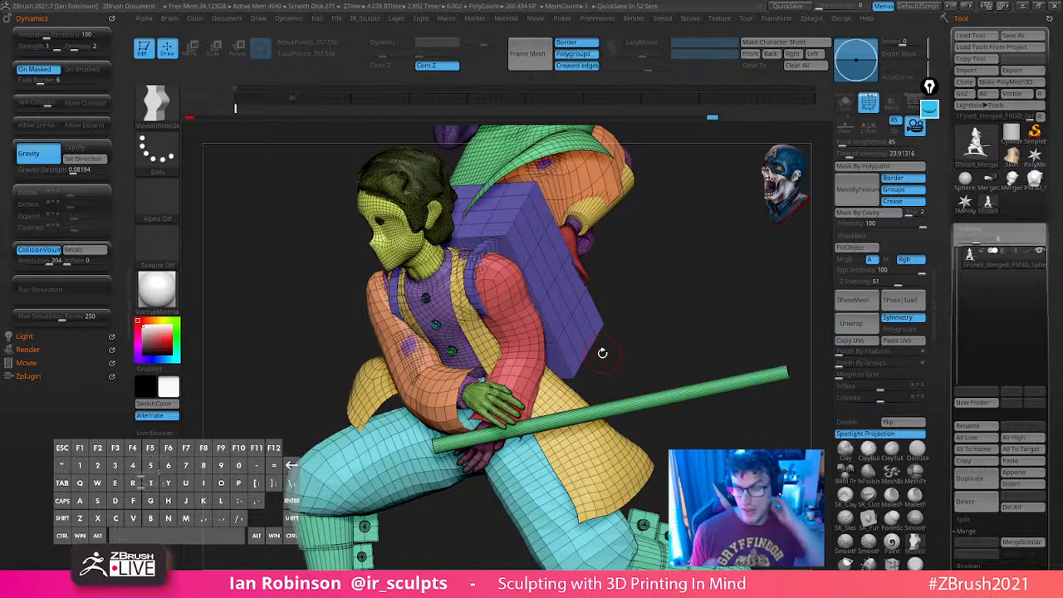
Look at the Decimation Master plugin's options
{"action": "left_click", "coordinate": [806, 20]}
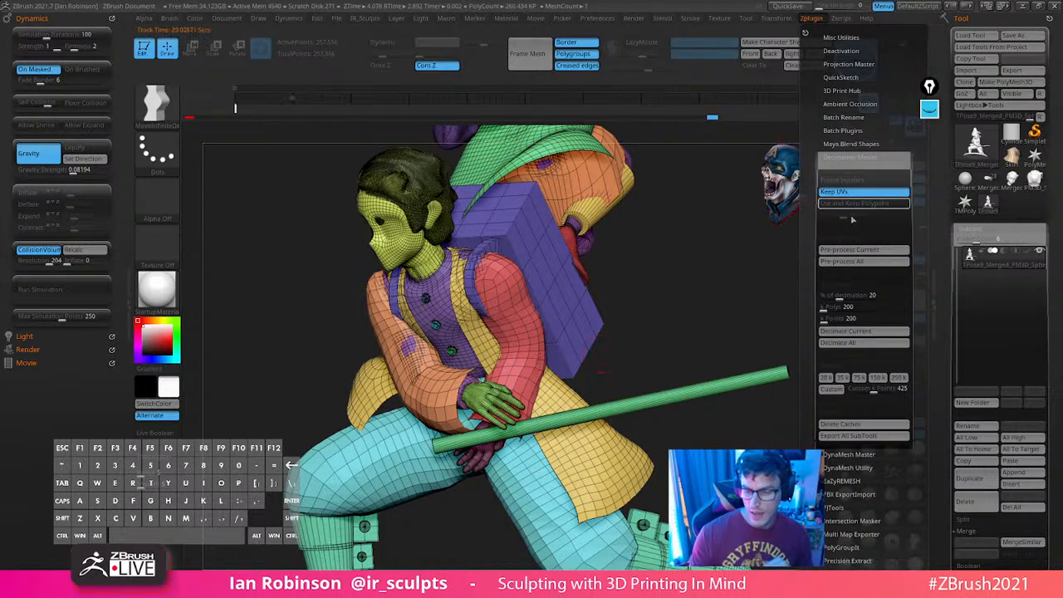
{"action": "left_click", "coordinate": [856, 157]}
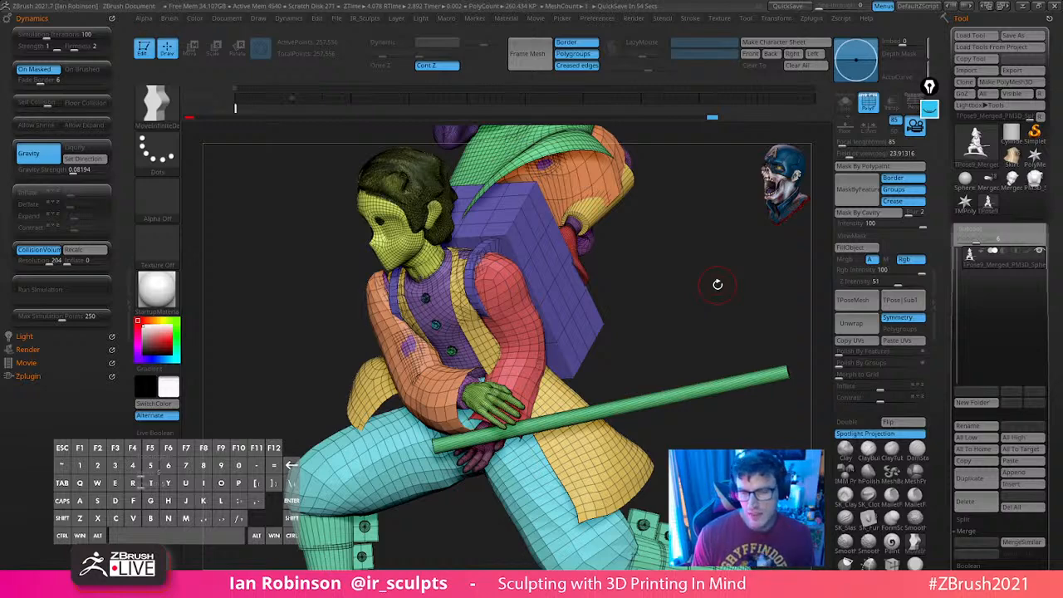
Restore the mask around the right forearm and hand, and rotate the forearm down at the elbow toward the staff
{"action": "left_click_drag", "start_coordinate": [698, 299], "coordinate": [662, 304]}
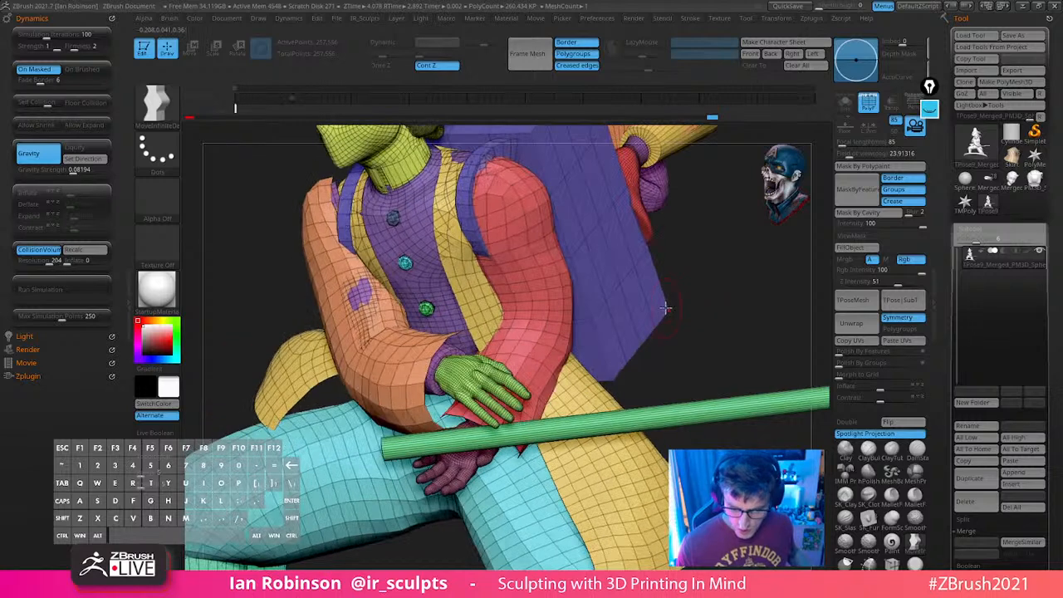
{"action": "key", "text": "ctrl+h"}
{"action": "key", "text": "w"}
{"action": "left_click_drag", "start_coordinate": [432, 348], "coordinate": [434, 367]}
{"action": "left_click_drag", "start_coordinate": [745, 307], "coordinate": [699, 314]}
{"action": "left_click_drag", "start_coordinate": [417, 341], "coordinate": [442, 354]}
{"action": "left_click_drag", "start_coordinate": [689, 368], "coordinate": [734, 347]}
{"action": "left_click_drag", "start_coordinate": [670, 357], "coordinate": [644, 359]}
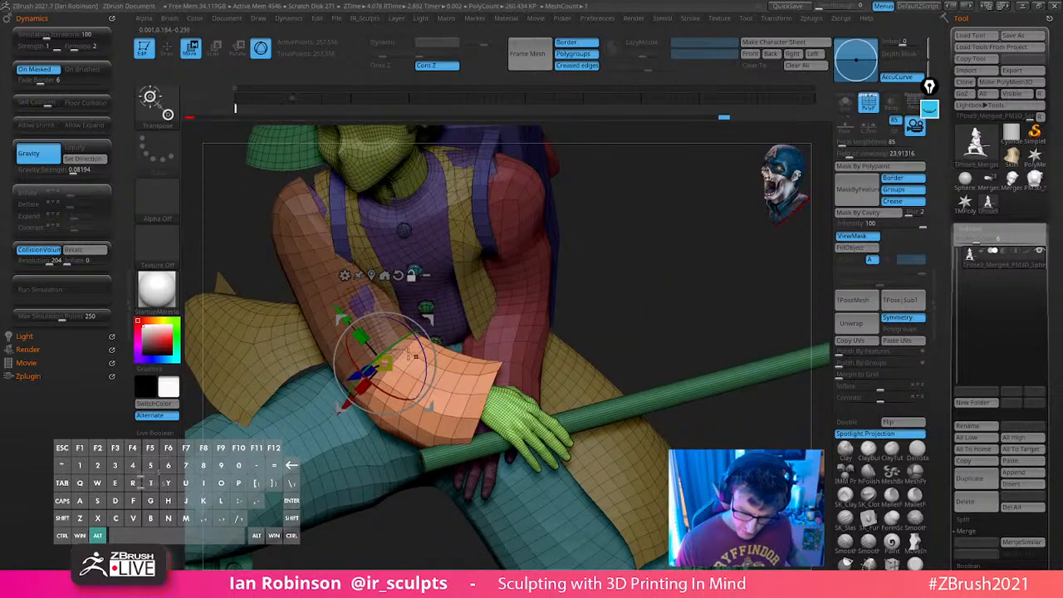
Realign the gizmo to the right forearm and twist the forearm so the palm turns toward the staff
{"action": "left_click_drag", "start_coordinate": [403, 346], "coordinate": [374, 366], "text": "alt"}
{"action": "left_click_drag", "start_coordinate": [393, 411], "coordinate": [406, 408]}
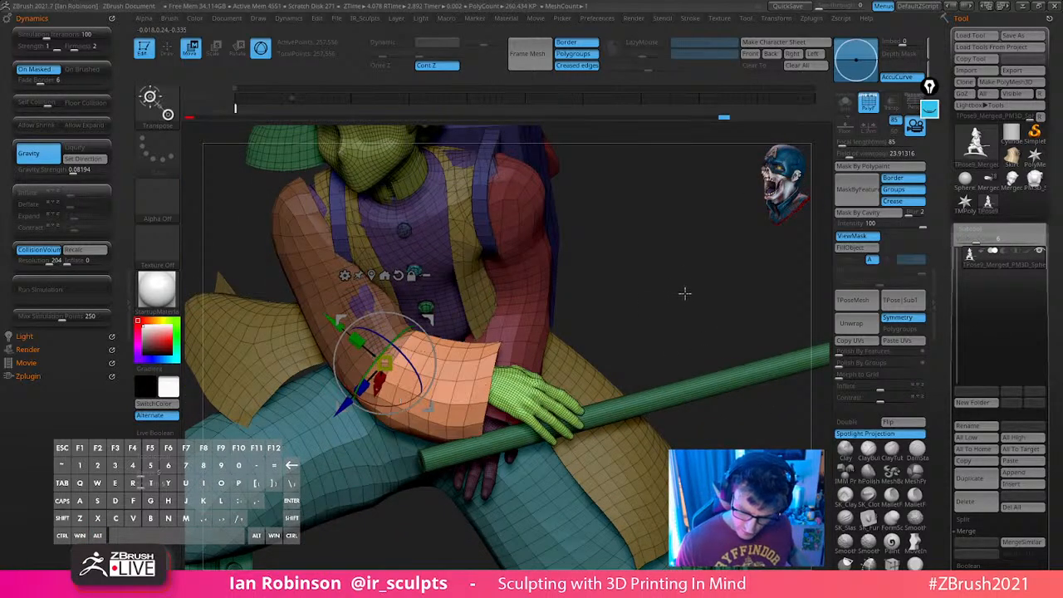
{"action": "key", "text": "q"}
{"action": "left_click_drag", "start_coordinate": [683, 294], "coordinate": [731, 262]}
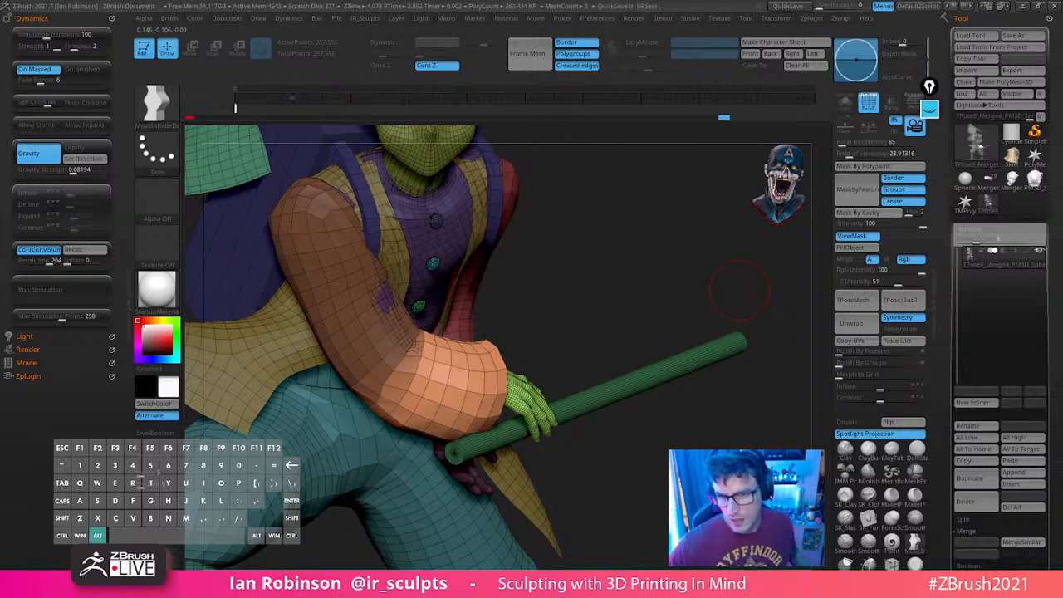
Adjust the right forearm's rotation from the front and side so the fingers wrap closer over the staff
{"action": "left_click_drag", "start_coordinate": [542, 246], "coordinate": [474, 292]}
{"action": "key", "text": "w"}
{"action": "left_click_drag", "start_coordinate": [404, 406], "coordinate": [382, 413]}
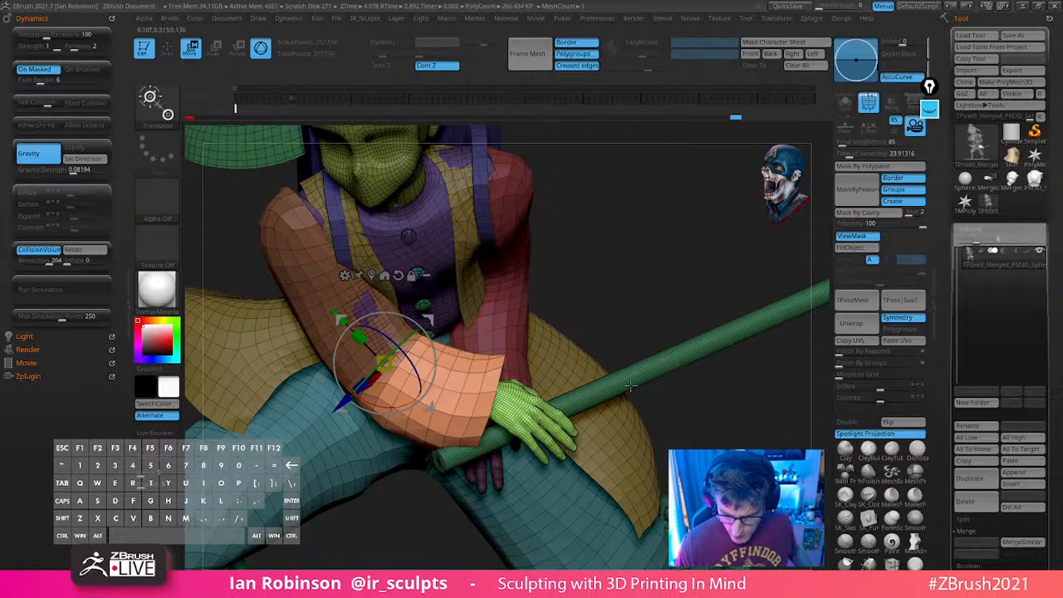
{"action": "right_click_drag", "start_coordinate": [581, 415], "coordinate": [469, 424]}
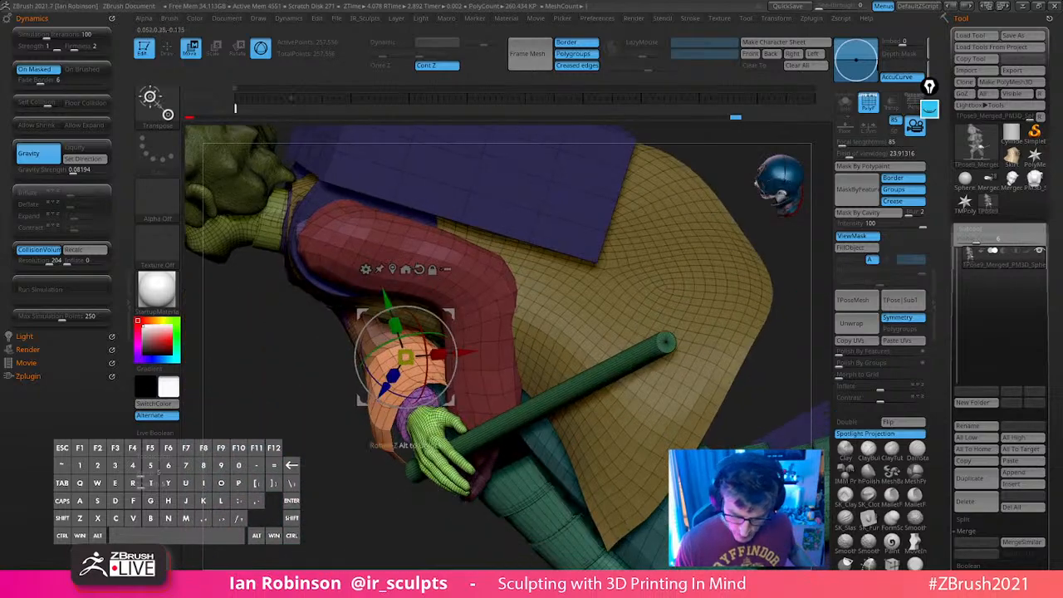
{"action": "left_click_drag", "start_coordinate": [439, 388], "coordinate": [430, 400]}
{"action": "key", "text": "q"}
Isolate the kneeling figure's left sleeve, arm and hand, and mask all of the statue except the left forearm and hand
{"action": "mouse_move", "coordinate": [320, 511]}
{"action": "right_mouse_down"}
{"action": "mouse_move", "coordinate": [662, 225]}
{"action": "mouse_move", "coordinate": [679, 233]}
{"action": "mouse_move", "coordinate": [679, 307]}
{"action": "mouse_move", "coordinate": [604, 306]}
{"action": "right_mouse_up"}
{"action": "mouse_move", "coordinate": [682, 297]}
{"action": "right_mouse_down"}
{"action": "mouse_move", "coordinate": [703, 275]}
{"action": "mouse_move", "coordinate": [726, 298]}
{"action": "mouse_move", "coordinate": [703, 310]}
{"action": "mouse_move", "coordinate": [716, 306]}
{"action": "mouse_move", "coordinate": [691, 280]}
{"action": "right_mouse_up"}
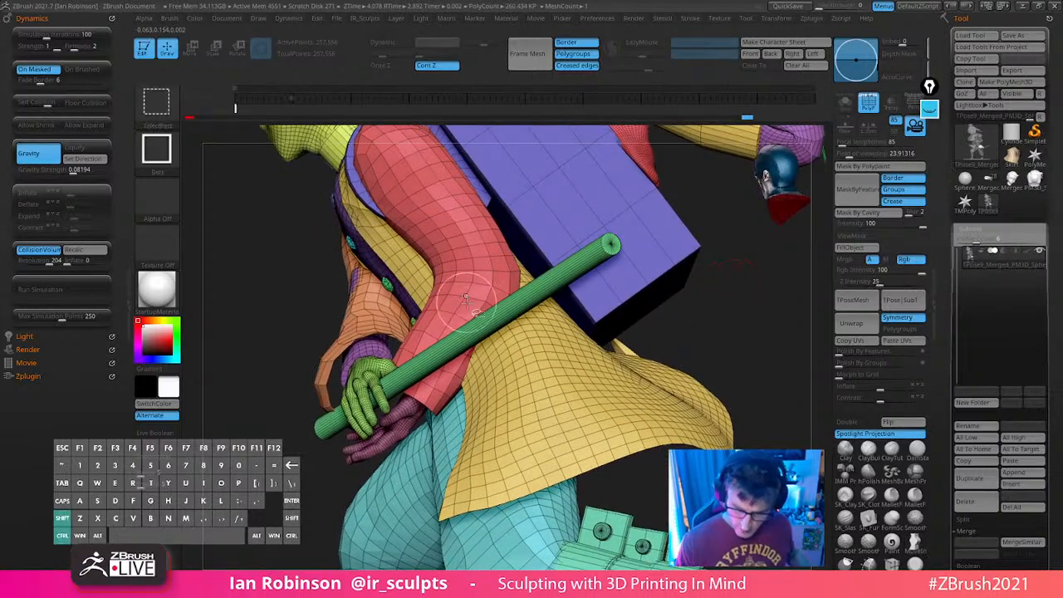
{"action": "left_click", "coordinate": [491, 297], "text": "ctrl+shift"}
{"action": "left_click_drag", "start_coordinate": [721, 365], "coordinate": [737, 387], "text": "ctrl+shift"}
{"action": "left_click", "coordinate": [476, 309], "text": "ctrl+shift"}
{"action": "left_click", "coordinate": [413, 416], "text": "ctrl+shift"}
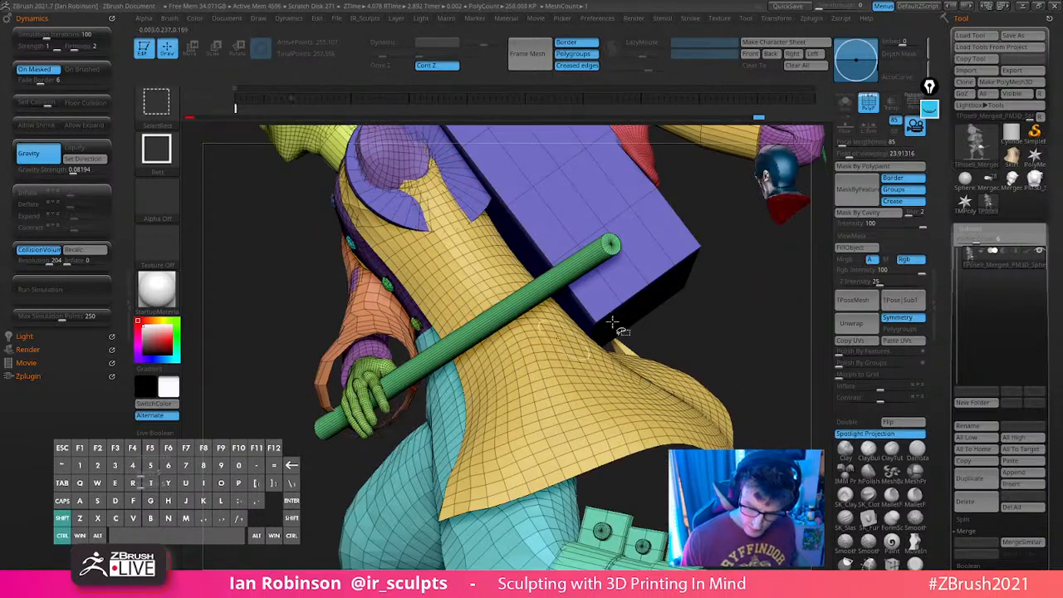
{"action": "left_click_drag", "start_coordinate": [722, 307], "coordinate": [736, 326], "text": "ctrl+shift"}
{"action": "mouse_move", "coordinate": [306, 276]}
{"action": "left_mouse_down", "text": "ctrl"}
{"action": "mouse_move", "coordinate": [572, 299]}
{"action": "mouse_move", "coordinate": [563, 287]}
{"action": "mouse_move", "coordinate": [460, 270]}
{"action": "left_mouse_up", "text": "ctrl"}
{"action": "left_click", "coordinate": [629, 301], "text": "ctrl+shift"}
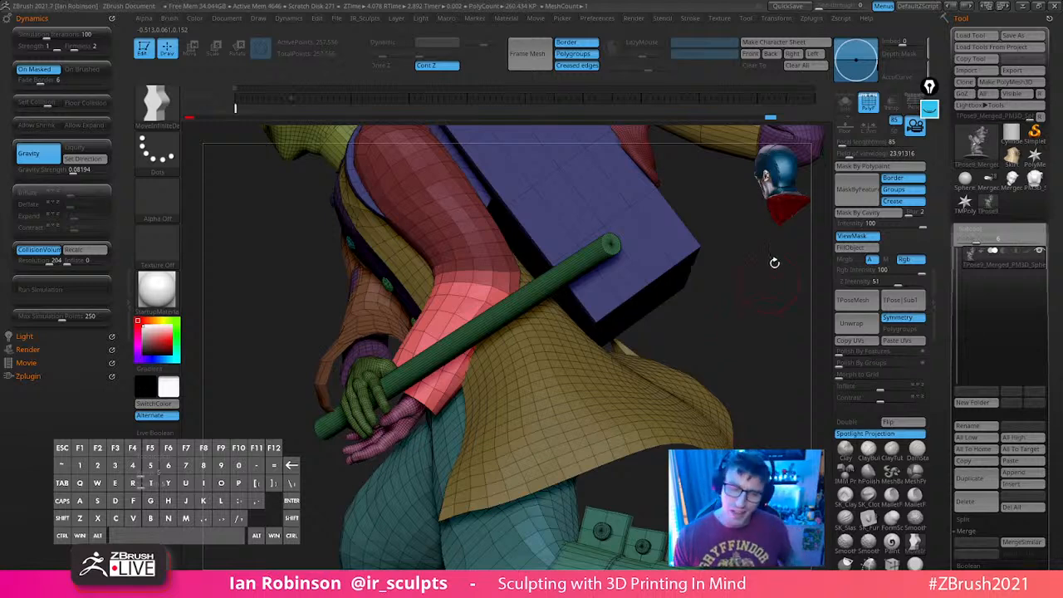
Place the gizmo at the kneeling figure's left elbow and reset its orientation
{"action": "mouse_move", "coordinate": [765, 302]}
{"action": "left_mouse_down"}
{"action": "mouse_move", "coordinate": [755, 325]}
{"action": "mouse_move", "coordinate": [693, 337]}
{"action": "mouse_move", "coordinate": [587, 322]}
{"action": "left_mouse_up"}
{"action": "key", "text": "w"}
{"action": "left_click", "coordinate": [409, 334], "text": "alt"}
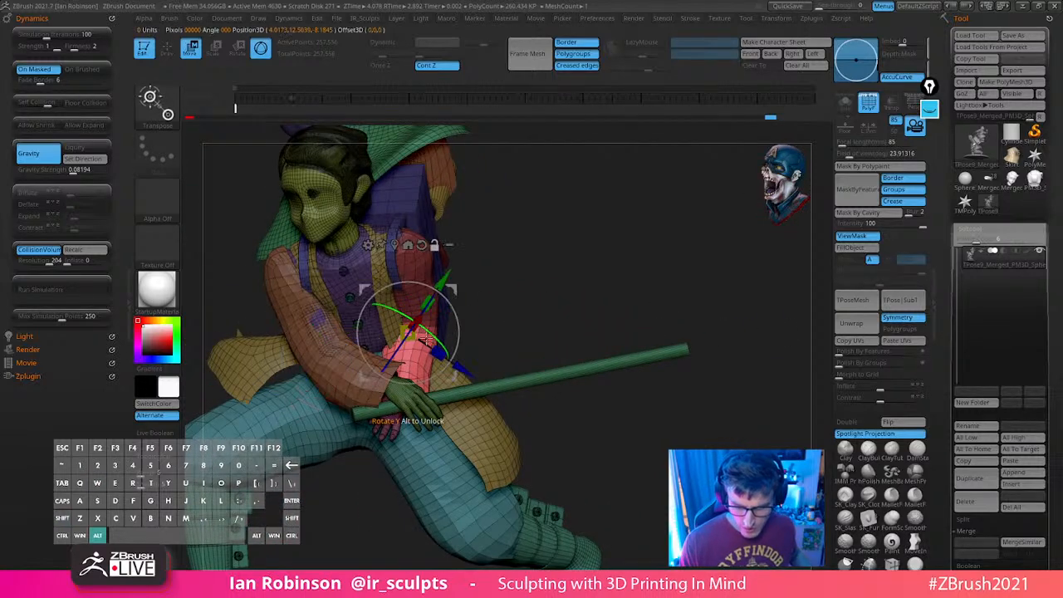
{"action": "left_click", "coordinate": [422, 245], "text": "alt"}
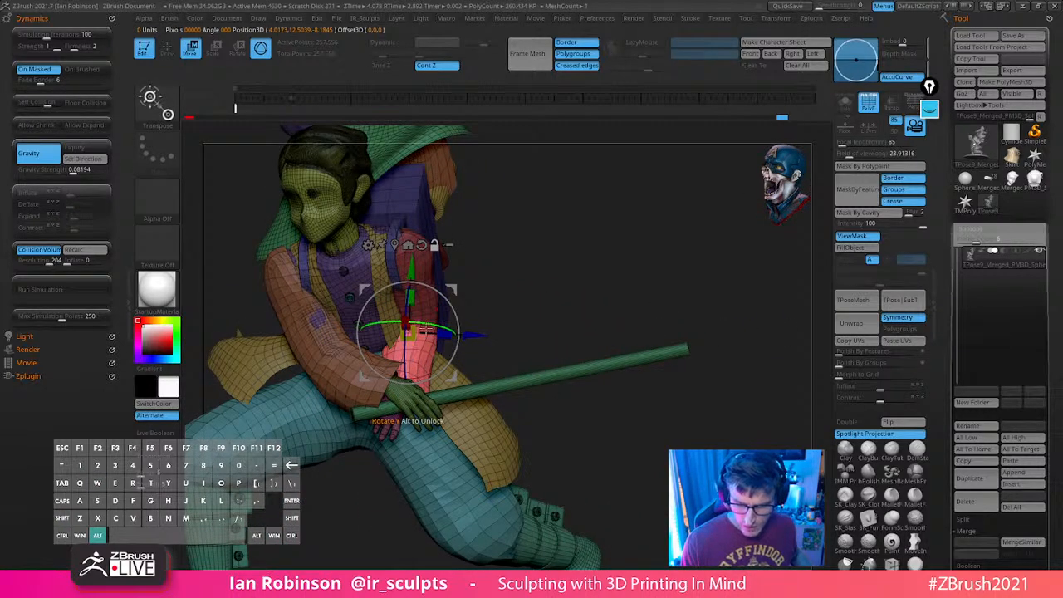
{"action": "left_click_drag", "start_coordinate": [613, 292], "coordinate": [610, 343], "text": "alt"}
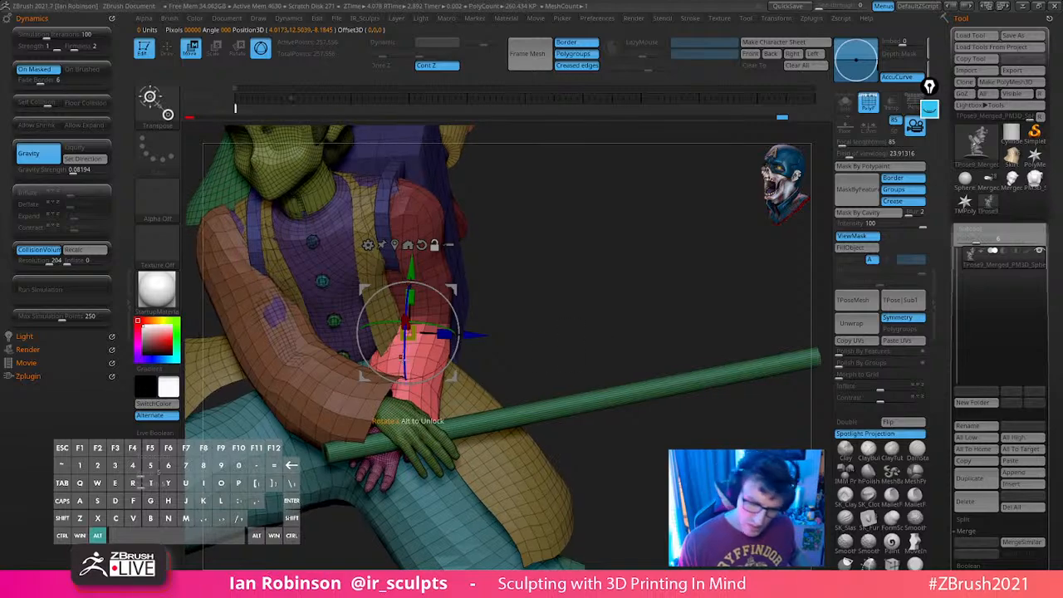
Rotate the left forearm and hand at the elbow to bring the hand closer to the staff
{"action": "left_click_drag", "start_coordinate": [592, 274], "coordinate": [500, 289]}
{"action": "left_click_drag", "start_coordinate": [453, 374], "coordinate": [486, 361], "text": "alt"}
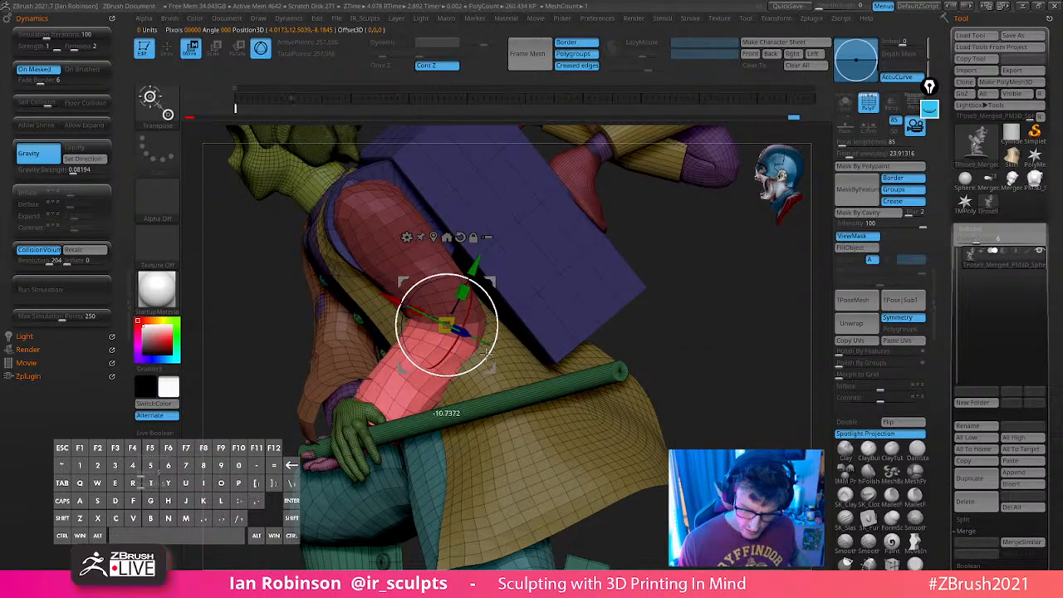
{"action": "left_click_drag", "start_coordinate": [669, 289], "coordinate": [729, 304]}
{"action": "left_click_drag", "start_coordinate": [633, 288], "coordinate": [677, 306]}
{"action": "left_click_drag", "start_coordinate": [503, 339], "coordinate": [511, 341]}
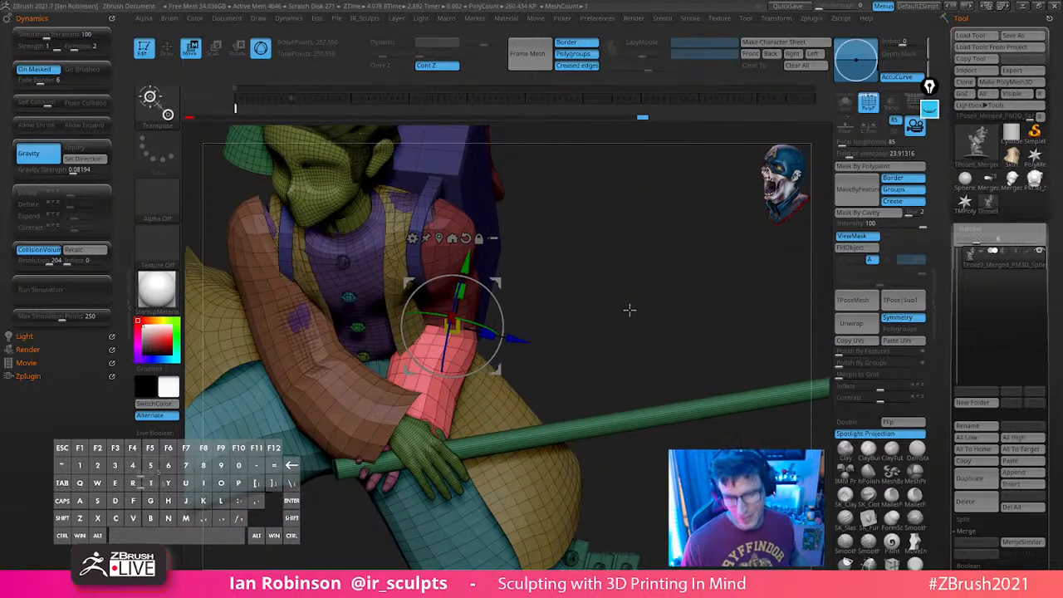
{"action": "key", "text": "q"}
{"action": "mouse_move", "coordinate": [647, 309]}
{"action": "left_mouse_down"}
{"action": "mouse_move", "coordinate": [624, 264]}
{"action": "mouse_move", "coordinate": [687, 295]}
{"action": "mouse_move", "coordinate": [591, 334]}
{"action": "left_mouse_up"}
{"action": "left_click_drag", "start_coordinate": [668, 311], "coordinate": [708, 327]}
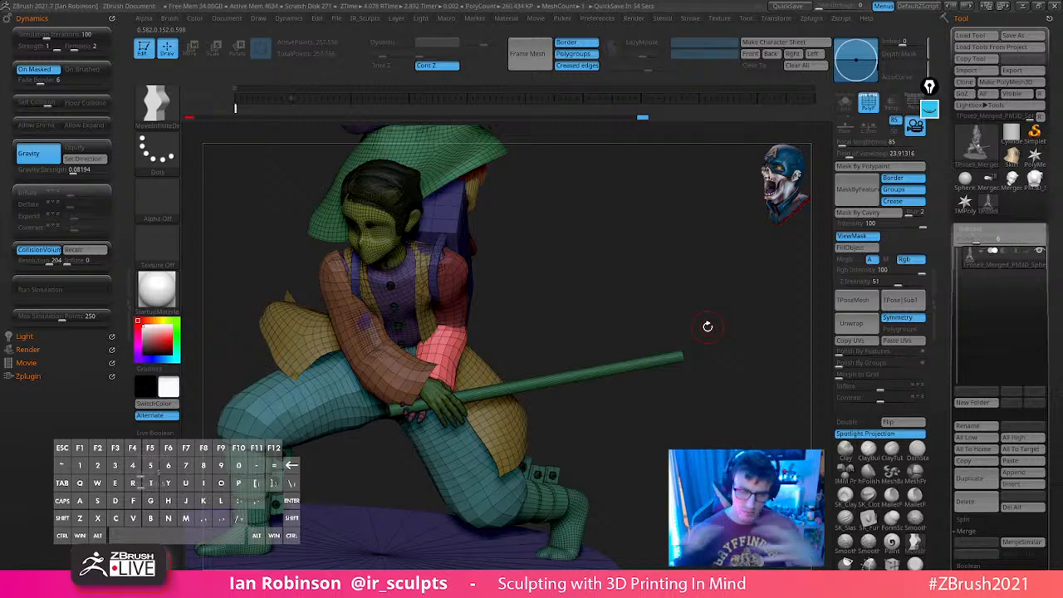
Try to reshape the left sleeve around the elbow and forearm with the Move brush
{"action": "left_click_drag", "start_coordinate": [675, 276], "coordinate": [733, 408]}
{"action": "left_click_drag", "start_coordinate": [405, 451], "coordinate": [591, 376]}
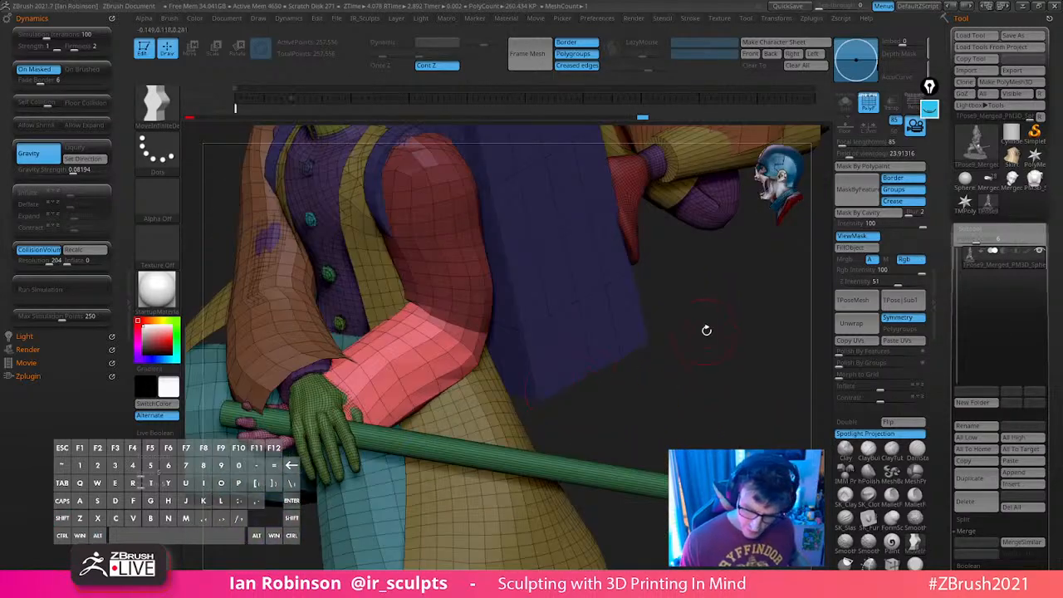
{"action": "left_click_drag", "start_coordinate": [706, 329], "coordinate": [449, 364]}
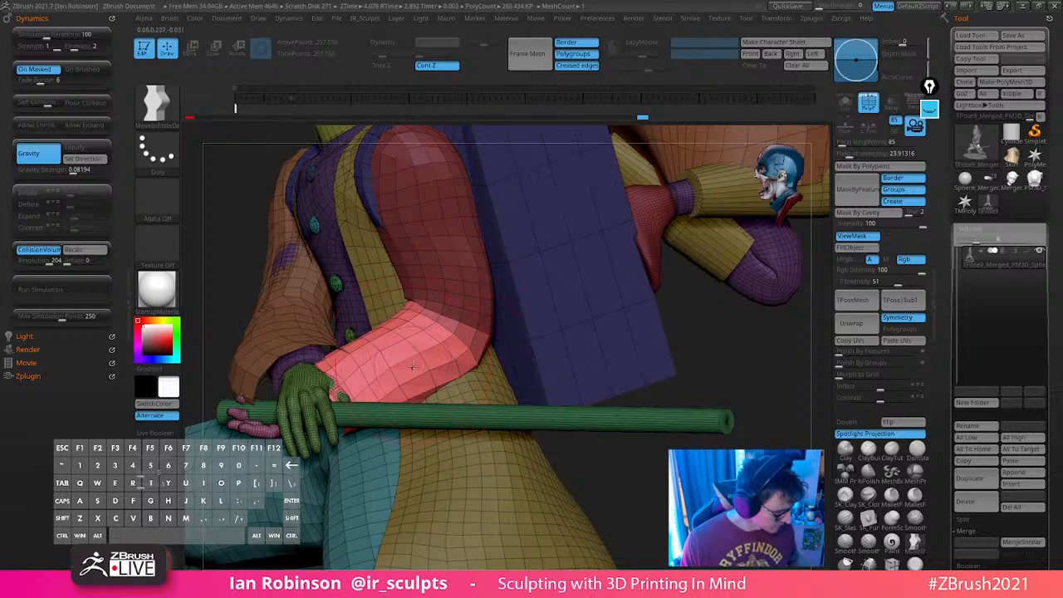
{"action": "key", "text": "b"}
{"action": "key", "text": "m"}
{"action": "key", "text": "v"}
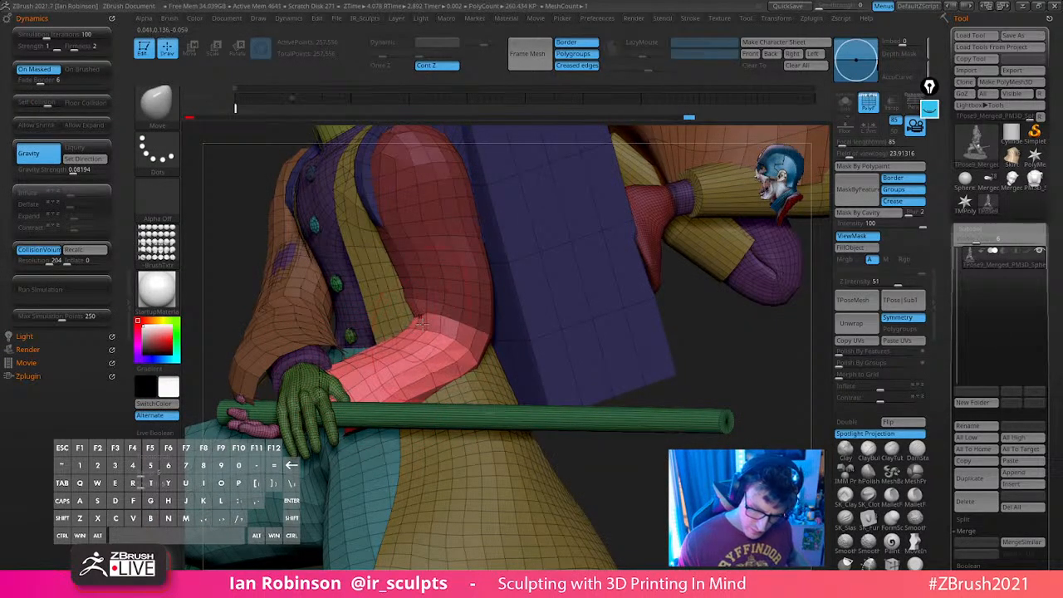
{"action": "mouse_move", "coordinate": [689, 362]}
{"action": "left_mouse_down", "text": "ctrl"}
{"action": "mouse_move", "coordinate": [732, 357]}
{"action": "mouse_move", "coordinate": [701, 378]}
{"action": "left_mouse_up", "text": "ctrl"}
{"action": "key", "text": "ctrl+h"}
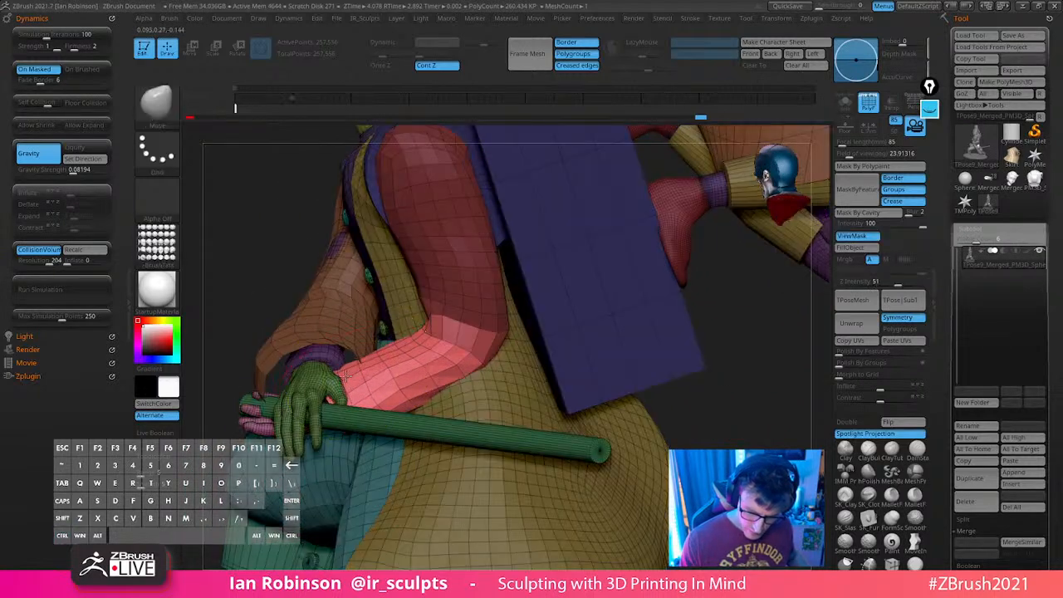
{"action": "left_click_drag", "start_coordinate": [726, 374], "coordinate": [688, 349]}
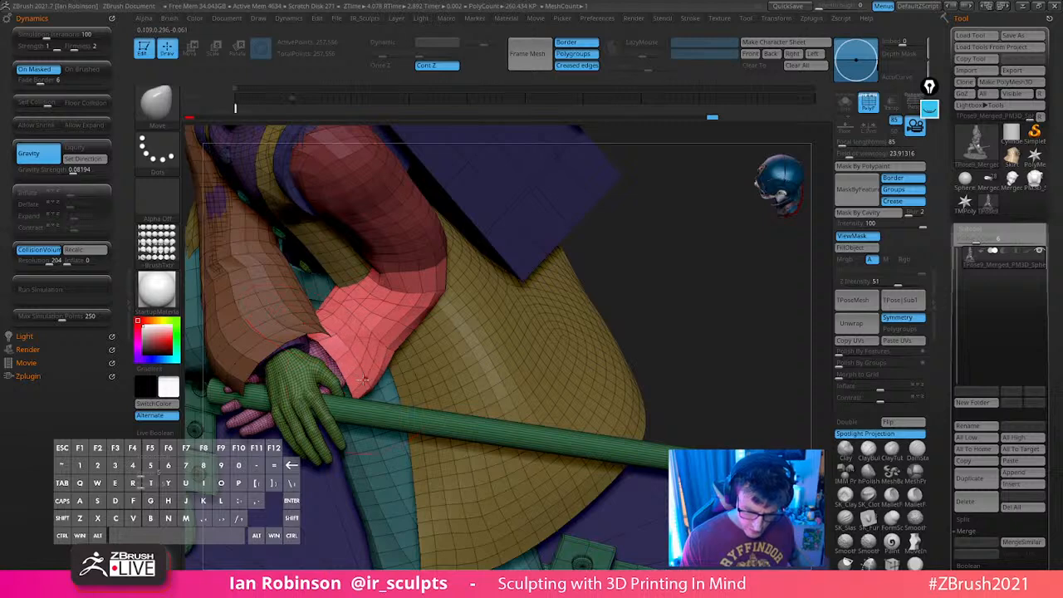
{"action": "key", "text": "ctrl"}
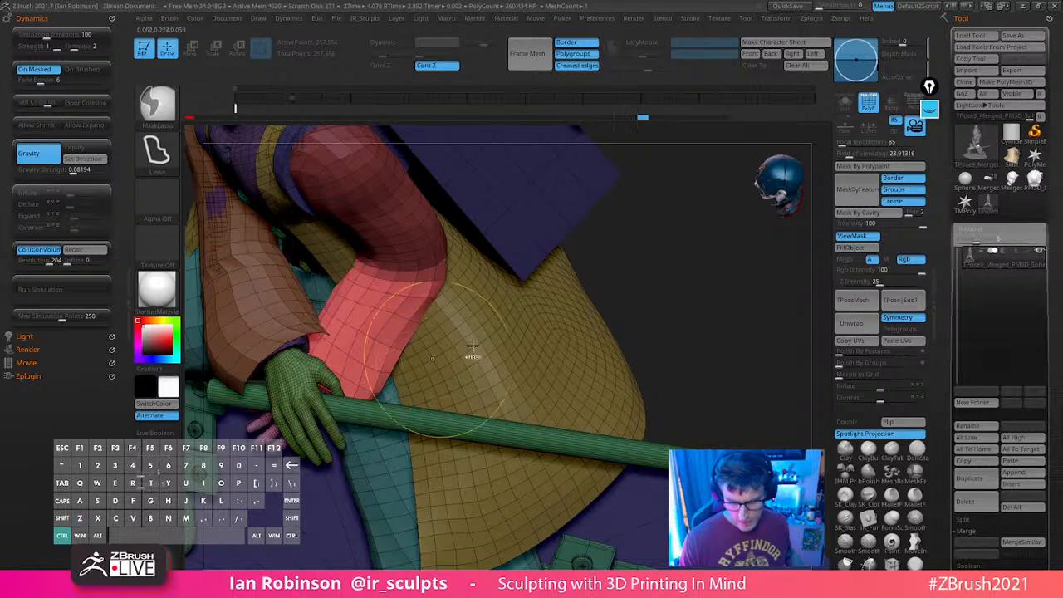
Try rotating the left forearm further at the elbow toward the staff, and undo the rotation
{"action": "left_click_drag", "start_coordinate": [727, 304], "coordinate": [690, 286]}
{"action": "key", "text": "w"}
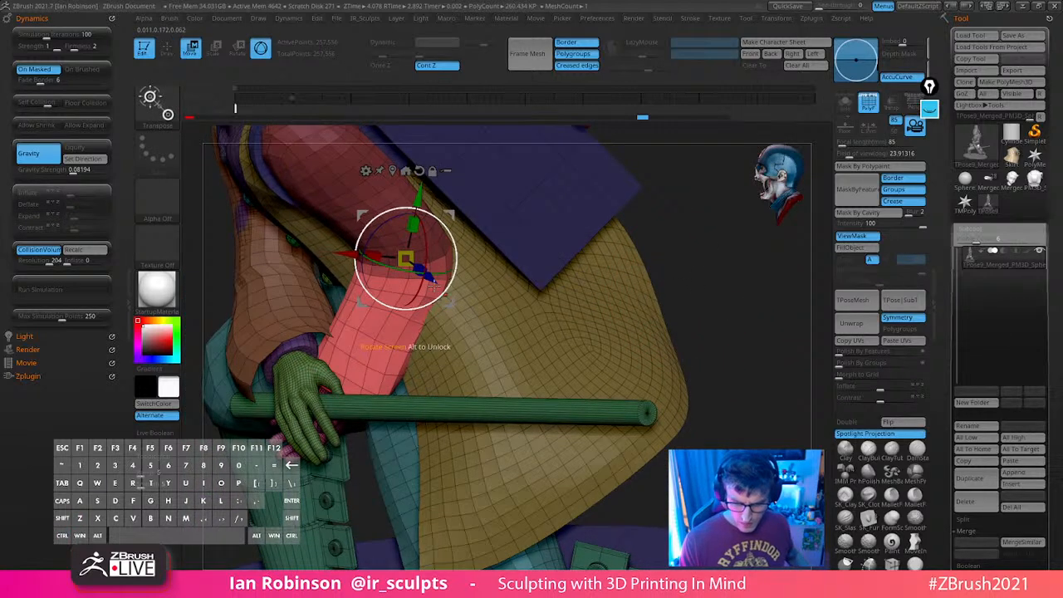
{"action": "left_click", "coordinate": [437, 225]}
{"action": "left_click", "coordinate": [444, 260]}
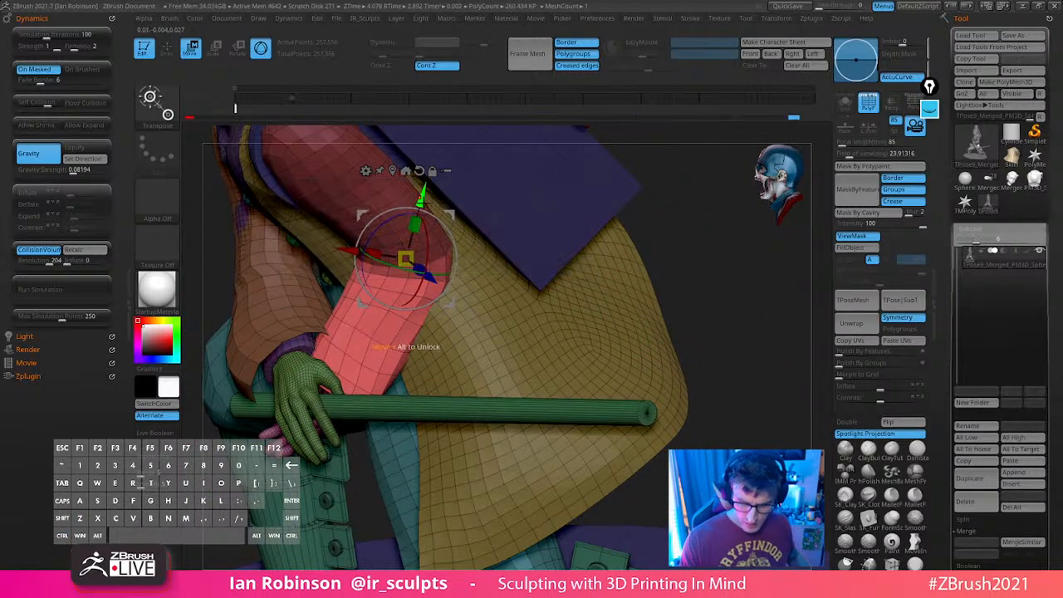
{"action": "left_click_drag", "start_coordinate": [452, 295], "coordinate": [464, 288]}
{"action": "left_click_drag", "start_coordinate": [690, 289], "coordinate": [743, 301]}
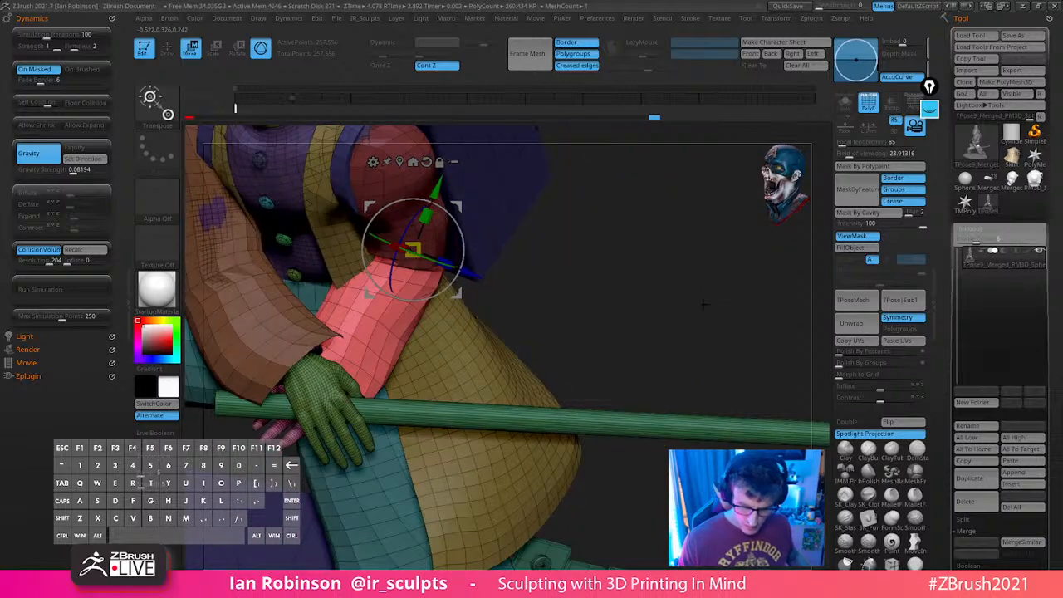
{"action": "key", "text": "1"}
{"action": "mouse_move", "coordinate": [657, 287]}
{"action": "left_mouse_down"}
{"action": "mouse_move", "coordinate": [628, 290]}
{"action": "mouse_move", "coordinate": [638, 297]}
{"action": "mouse_move", "coordinate": [664, 274]}
{"action": "mouse_move", "coordinate": [664, 285]}
{"action": "mouse_move", "coordinate": [712, 302]}
{"action": "left_mouse_up"}
{"action": "key", "text": "q"}
{"action": "left_click_drag", "start_coordinate": [686, 345], "coordinate": [720, 401]}
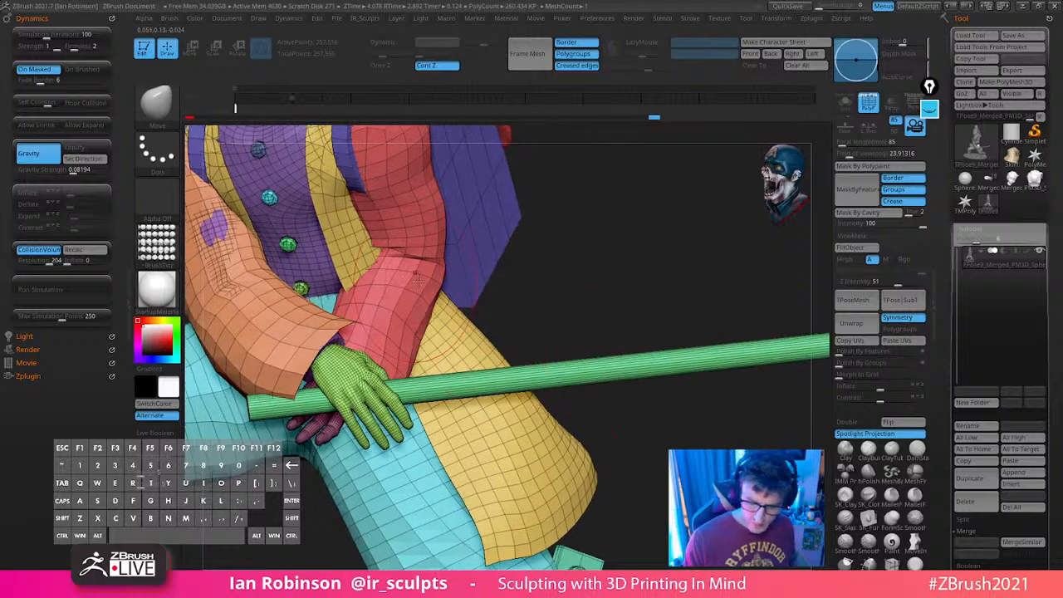
{"action": "key", "text": "ctrl+z"}
{"action": "key", "text": "ctrl+z"}
{"action": "left_click_drag", "start_coordinate": [632, 255], "coordinate": [624, 280], "text": "ctrl"}
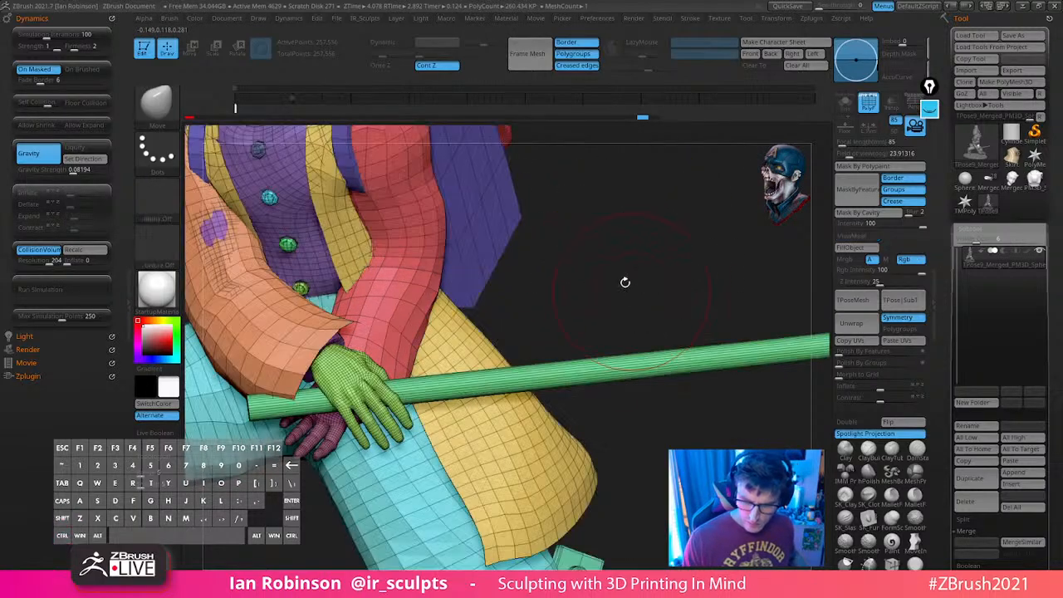
{"action": "left_click", "coordinate": [419, 278], "text": "ctrl+shift"}
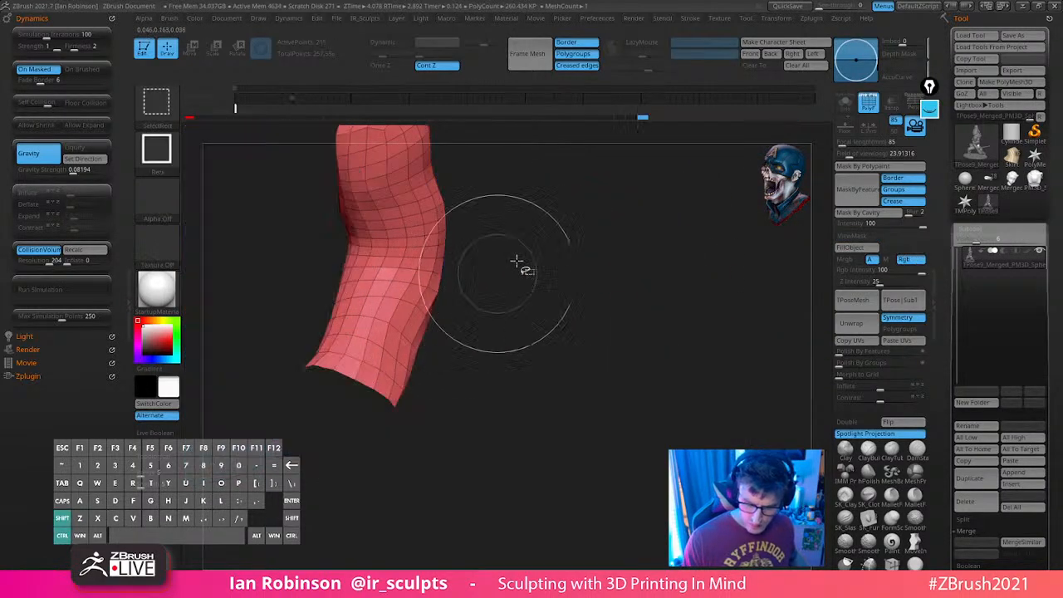
{"action": "left_click_drag", "start_coordinate": [532, 252], "coordinate": [488, 287], "text": "ctrl+shift"}
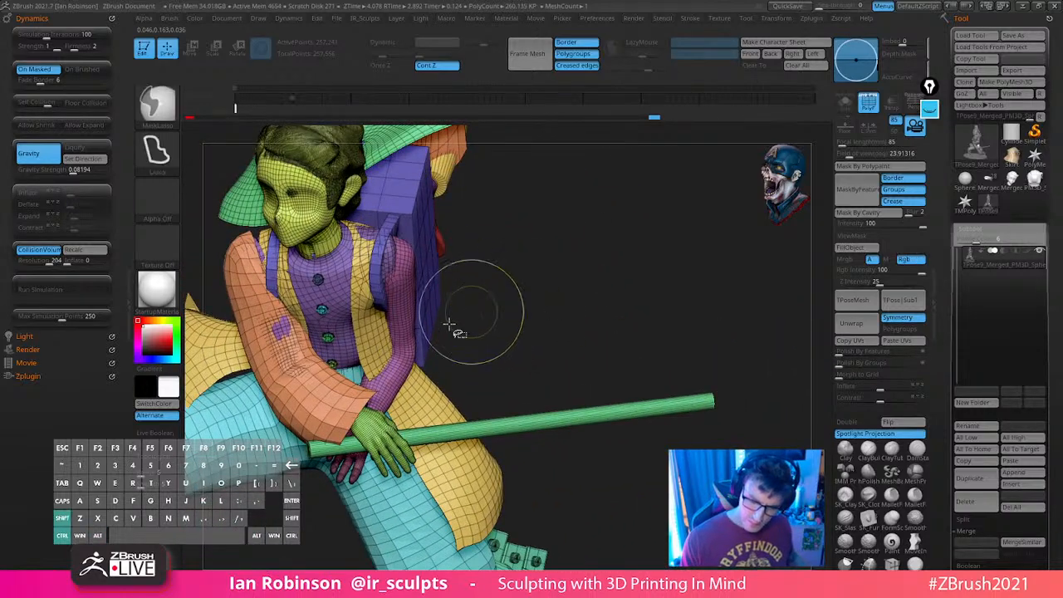
{"action": "key", "text": "ctrl+z"}
{"action": "key", "text": "ctrl+shift+z"}
{"action": "key", "text": "ctrl+z"}
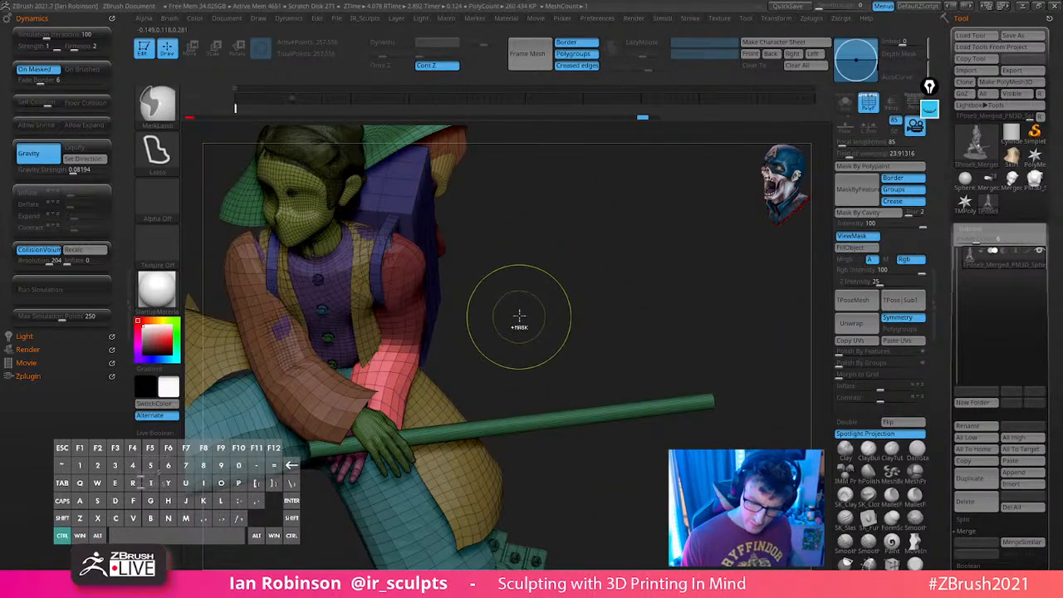
Clear the mask, isolate the left sleeve, arm and hand, and mask the rest of the statue
{"action": "left_click_drag", "start_coordinate": [533, 311], "coordinate": [540, 364], "text": "ctrl"}
{"action": "left_click", "coordinate": [412, 332], "text": "ctrl+shift"}
{"action": "left_click_drag", "start_coordinate": [500, 319], "coordinate": [508, 341], "text": "ctrl+shift"}
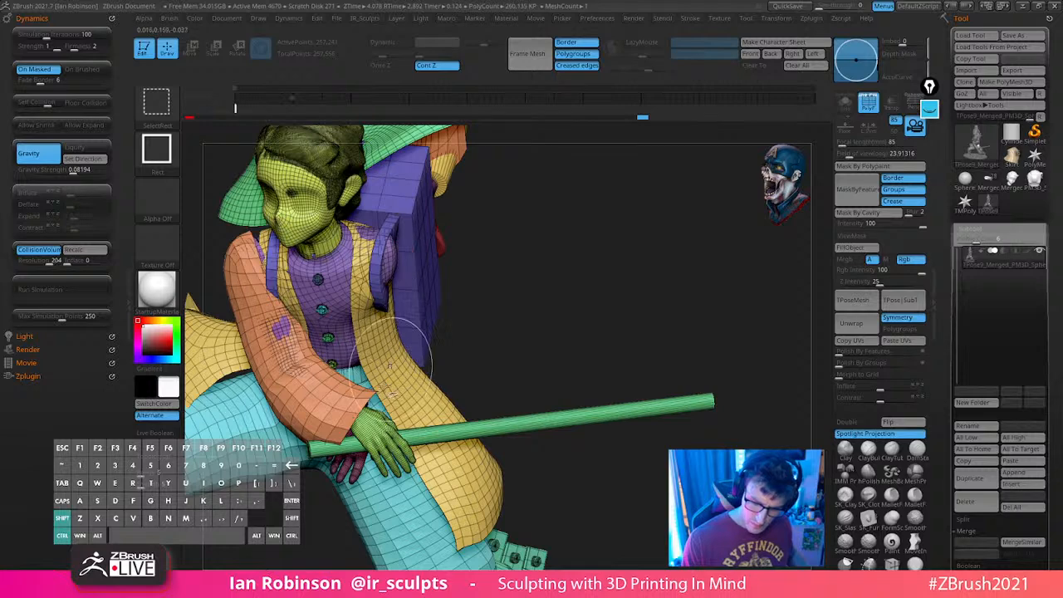
{"action": "left_click", "coordinate": [347, 467], "text": "ctrl+shift"}
{"action": "left_click", "coordinate": [540, 319], "text": "ctrl"}
{"action": "left_click", "coordinate": [545, 321], "text": "ctrl+shift"}
Place the gizmo at the left shoulder, realign it to the arm, and shift the whole arm slightly up into the shoulder
{"action": "key", "text": "w"}
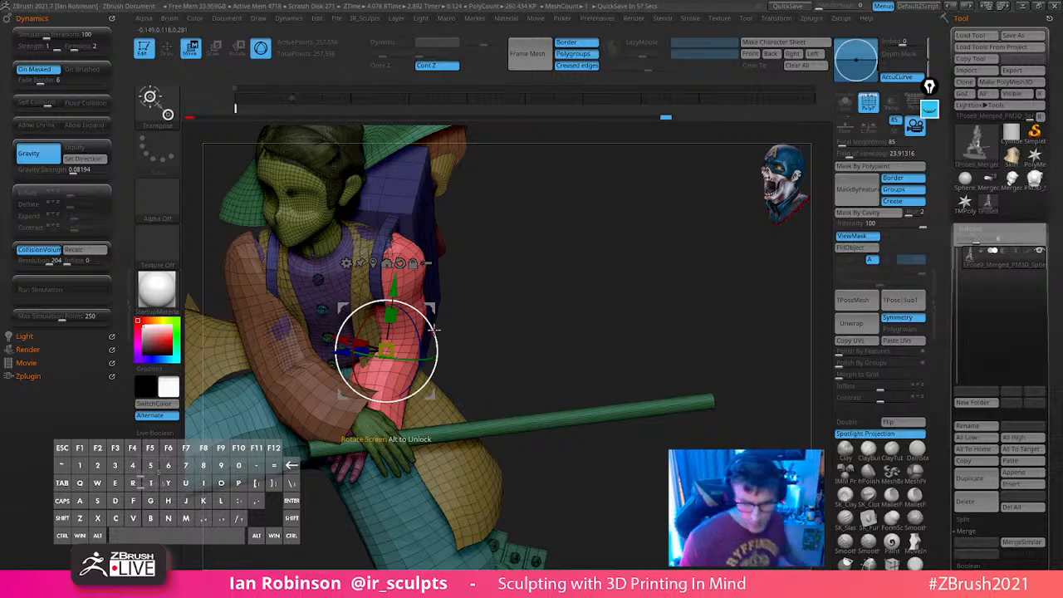
{"action": "left_click_drag", "start_coordinate": [435, 330], "coordinate": [457, 316]}
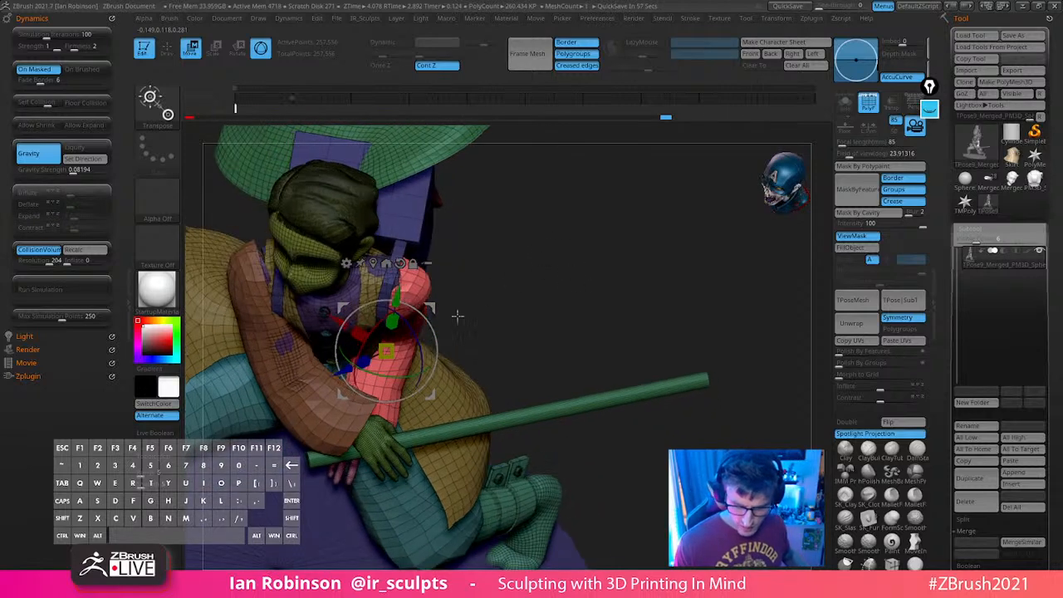
{"action": "left_click", "coordinate": [410, 282], "text": "alt"}
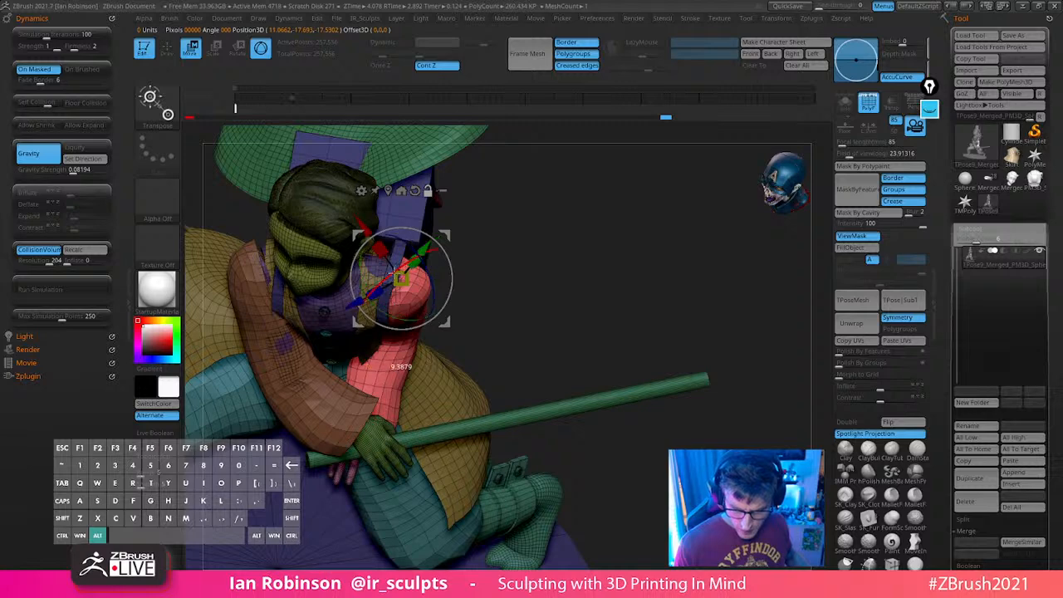
{"action": "left_click_drag", "start_coordinate": [385, 337], "coordinate": [389, 333]}
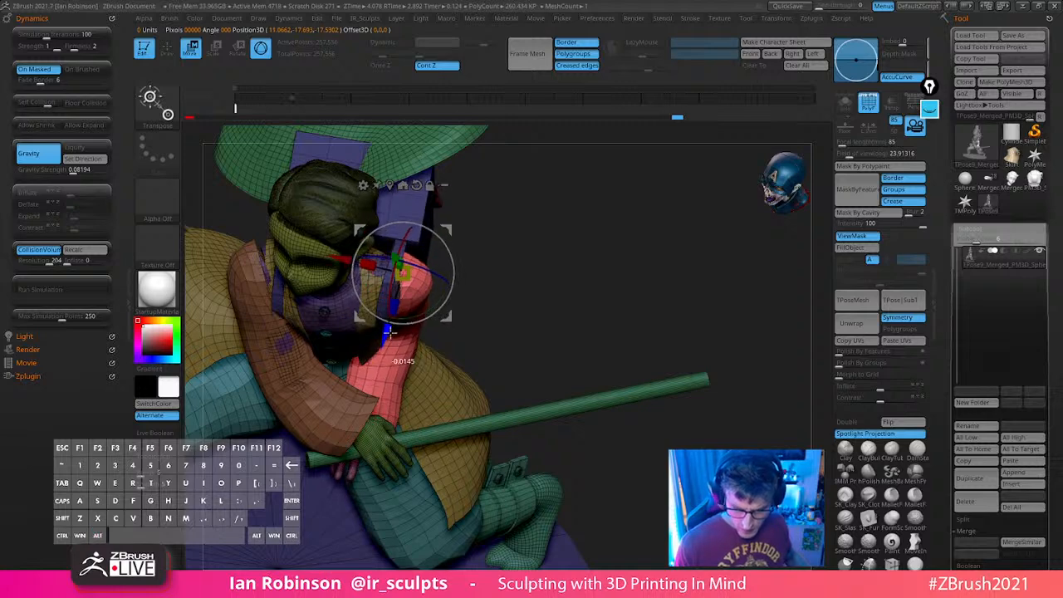
{"action": "left_click_drag", "start_coordinate": [521, 249], "coordinate": [558, 262]}
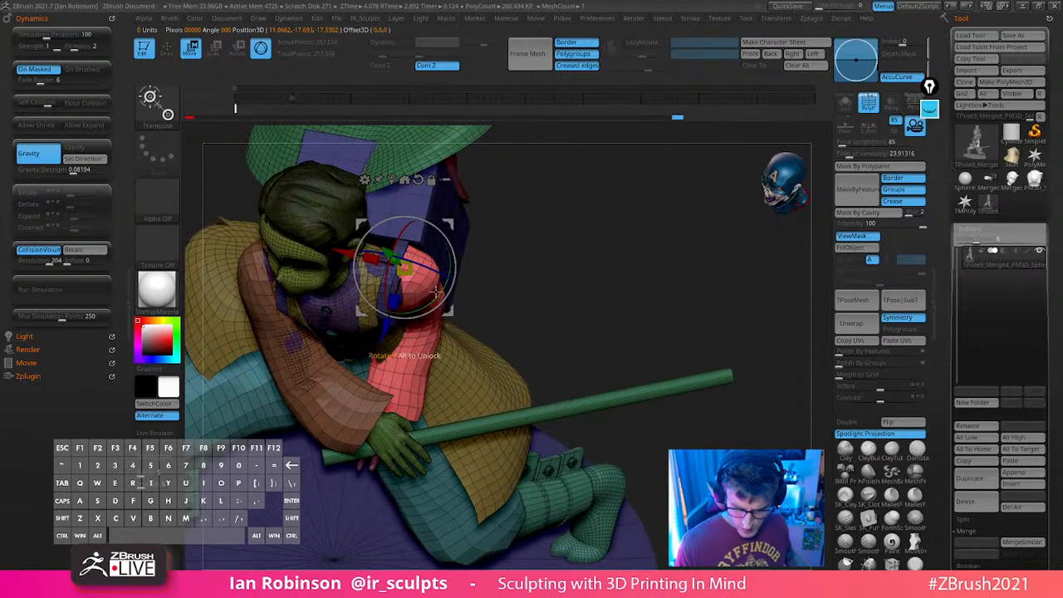
Rotate the whole left arm at the shoulder to fit the hand against the staff
{"action": "left_click_drag", "start_coordinate": [446, 268], "coordinate": [442, 266]}
{"action": "left_click_drag", "start_coordinate": [526, 256], "coordinate": [653, 233]}
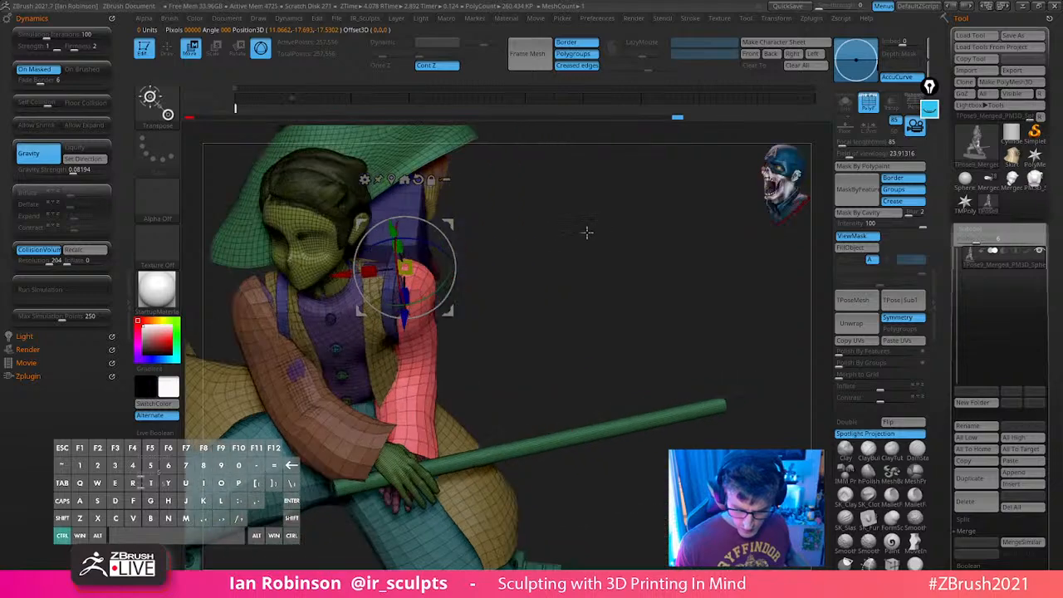
{"action": "left_click_drag", "start_coordinate": [389, 265], "coordinate": [398, 281]}
{"action": "left_click_drag", "start_coordinate": [714, 253], "coordinate": [649, 250]}
Clear the mask, isolate the kneeling figure's yellow vest and purple shirt, and mask everything else
{"action": "key", "text": "q"}
{"action": "mouse_move", "coordinate": [632, 293]}
{"action": "left_mouse_down"}
{"action": "mouse_move", "coordinate": [714, 288]}
{"action": "mouse_move", "coordinate": [652, 309]}
{"action": "left_mouse_up"}
{"action": "left_click_drag", "start_coordinate": [631, 290], "coordinate": [601, 327], "text": "ctrl"}
{"action": "left_click", "coordinate": [337, 337], "text": "ctrl+shift"}
{"action": "left_click_drag", "start_coordinate": [602, 269], "coordinate": [610, 347], "text": "ctrl+shift"}
{"action": "left_click", "coordinate": [332, 355], "text": "ctrl+shift"}
{"action": "left_click_drag", "start_coordinate": [596, 270], "coordinate": [623, 347], "text": "ctrl+shift"}
{"action": "left_click_drag", "start_coordinate": [596, 245], "coordinate": [583, 307]}
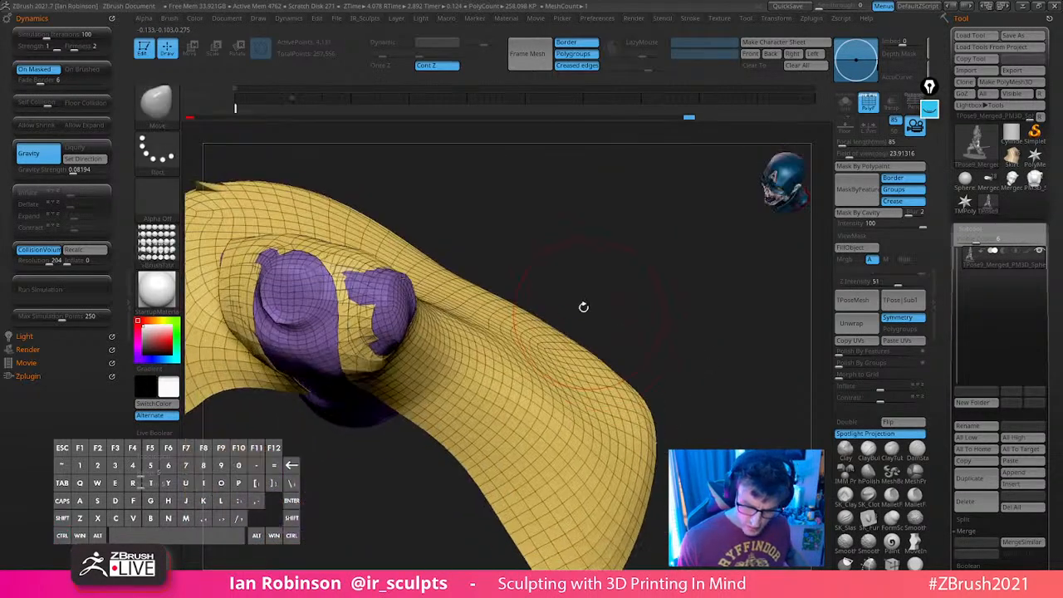
{"action": "left_click", "coordinate": [606, 237], "text": "ctrl+shift"}
Resize the Move brush and reshape the vest and shirt around the left shoulder to meet the reposed sleeve
{"action": "key", "text": "s"}
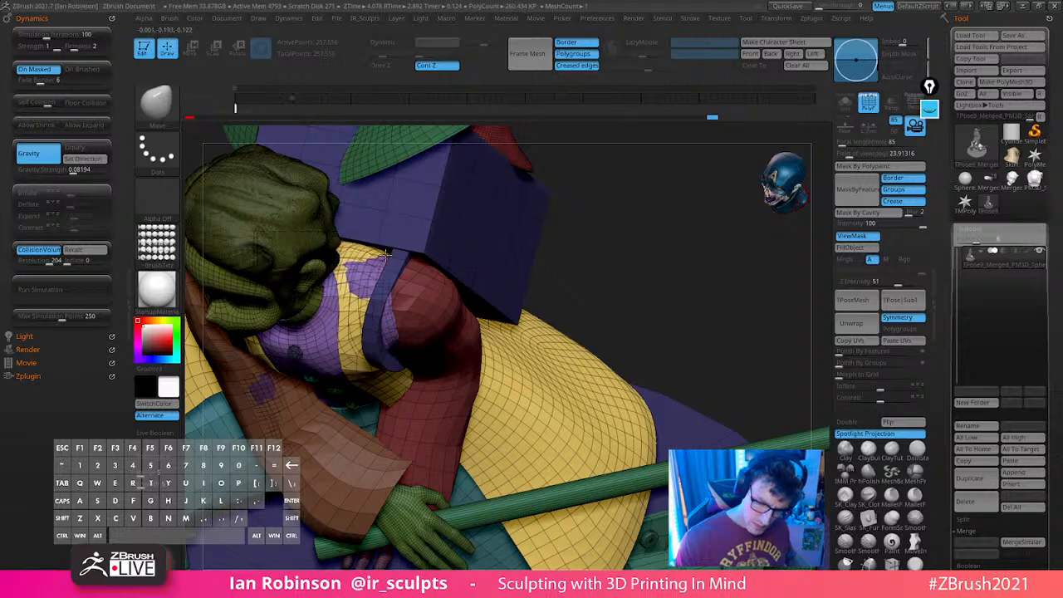
{"action": "left_click_drag", "start_coordinate": [652, 237], "coordinate": [506, 241]}
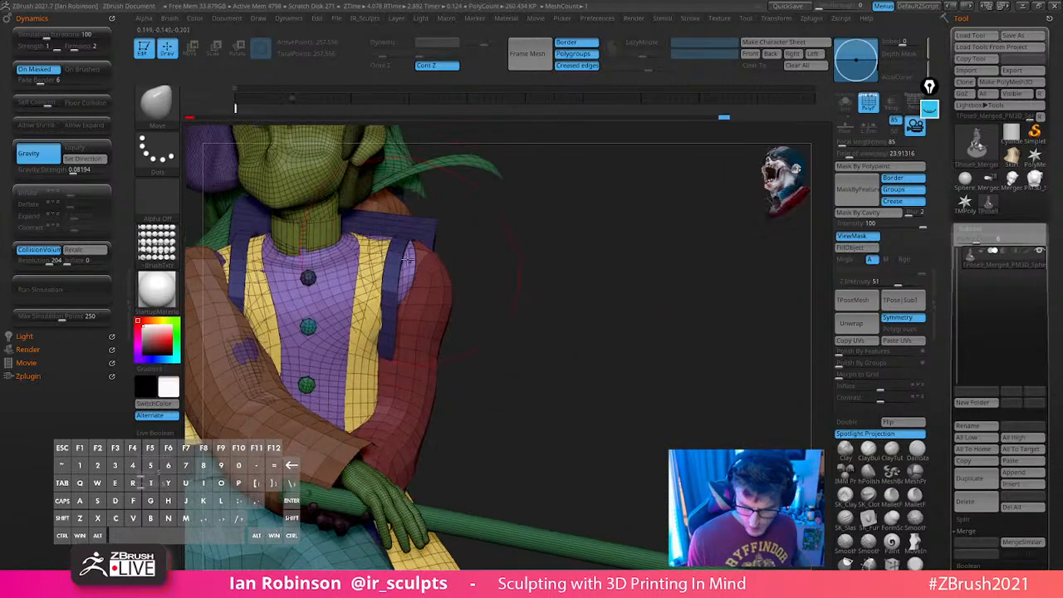
{"action": "left_click_drag", "start_coordinate": [448, 258], "coordinate": [409, 290]}
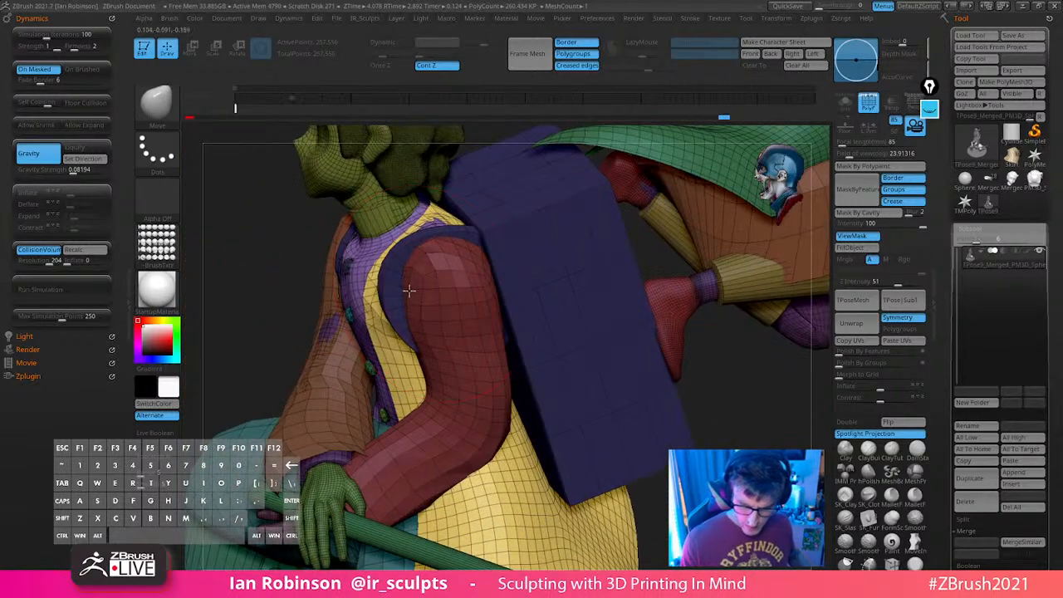
{"action": "left_click_drag", "start_coordinate": [269, 310], "coordinate": [435, 235]}
Reshape the vest and shirt around the right shoulder and upper back with the Move brush
{"action": "left_click_drag", "start_coordinate": [305, 243], "coordinate": [400, 332]}
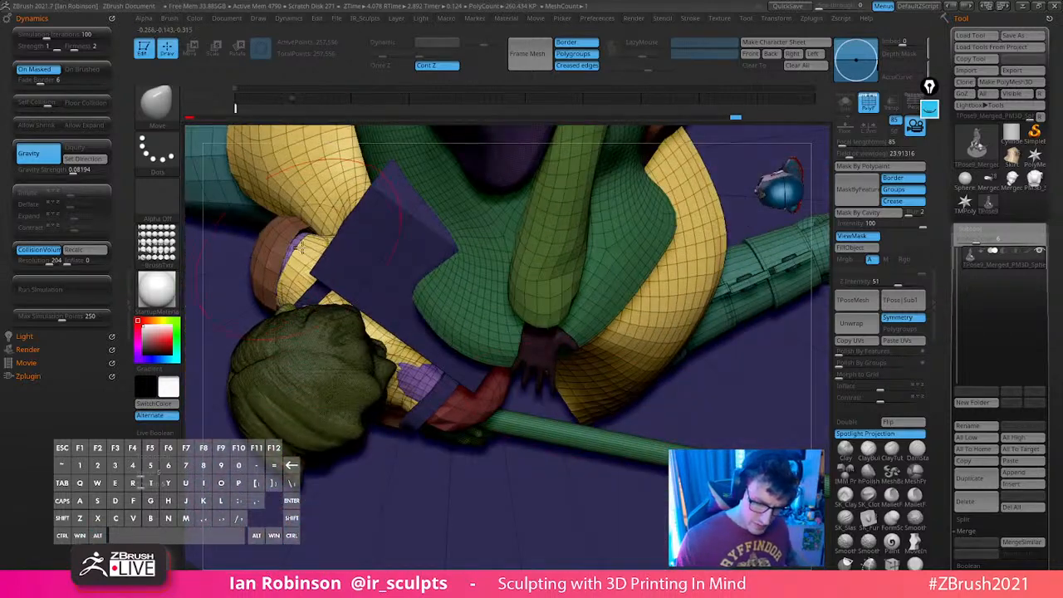
{"action": "left_click_drag", "start_coordinate": [293, 240], "coordinate": [303, 256]}
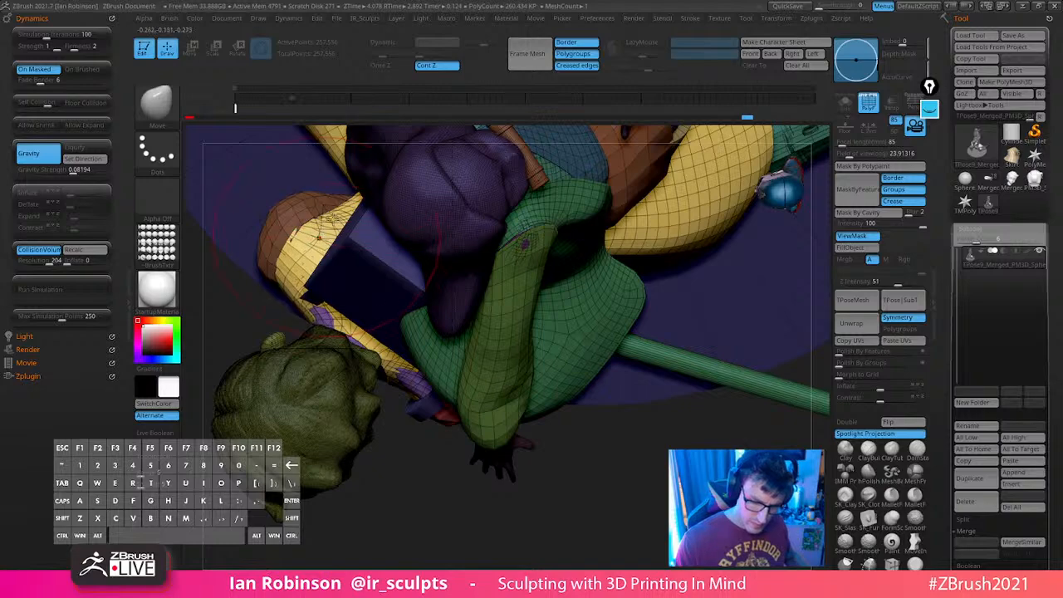
{"action": "left_click_drag", "start_coordinate": [333, 218], "coordinate": [453, 336]}
{"action": "left_click_drag", "start_coordinate": [592, 410], "coordinate": [447, 361], "text": "alt"}
Isolate the kneeling figure's right sleeve together with the vest and shirt
{"action": "left_click", "coordinate": [370, 237], "text": "ctrl+shift"}
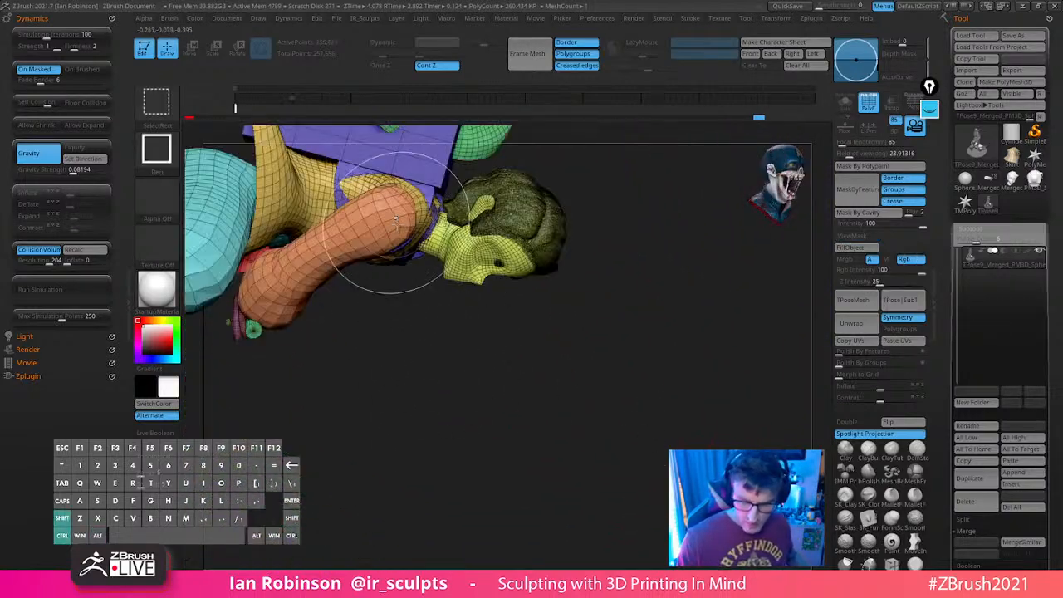
{"action": "left_click", "coordinate": [411, 235], "text": "ctrl+shift"}
{"action": "left_click_drag", "start_coordinate": [412, 412], "coordinate": [414, 214], "text": "ctrl+shift"}
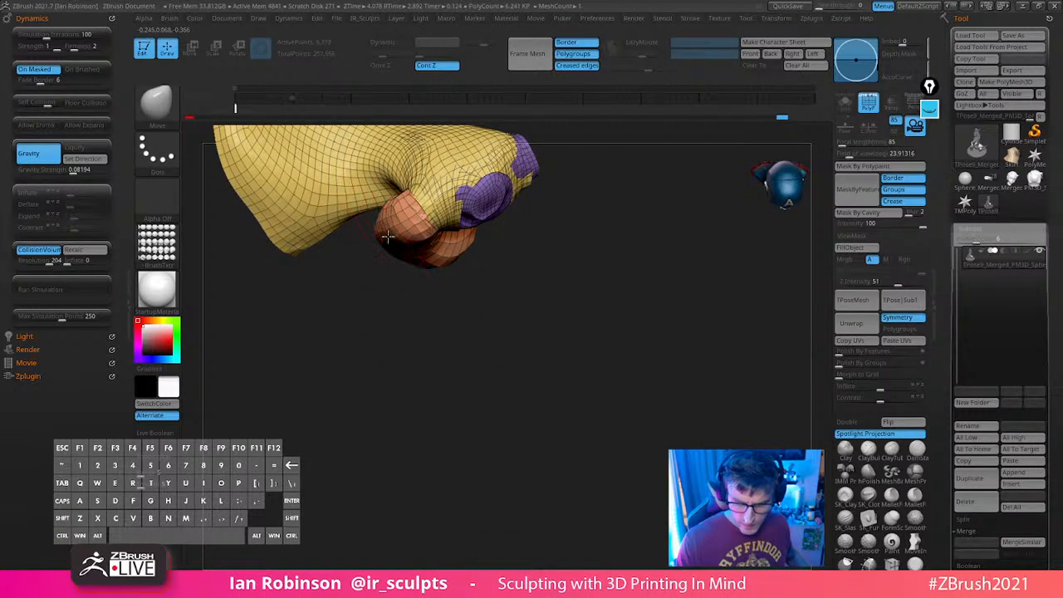
Isolate the kneeling figure's yellow vest to check its shape around the armholes, and show the whole mesh again
{"action": "left_click_drag", "start_coordinate": [398, 241], "coordinate": [623, 302]}
{"action": "left_click", "coordinate": [652, 252], "text": "ctrl+shift"}
{"action": "left_click_drag", "start_coordinate": [652, 253], "coordinate": [672, 242]}
{"action": "left_click", "coordinate": [311, 300], "text": "ctrl+shift"}
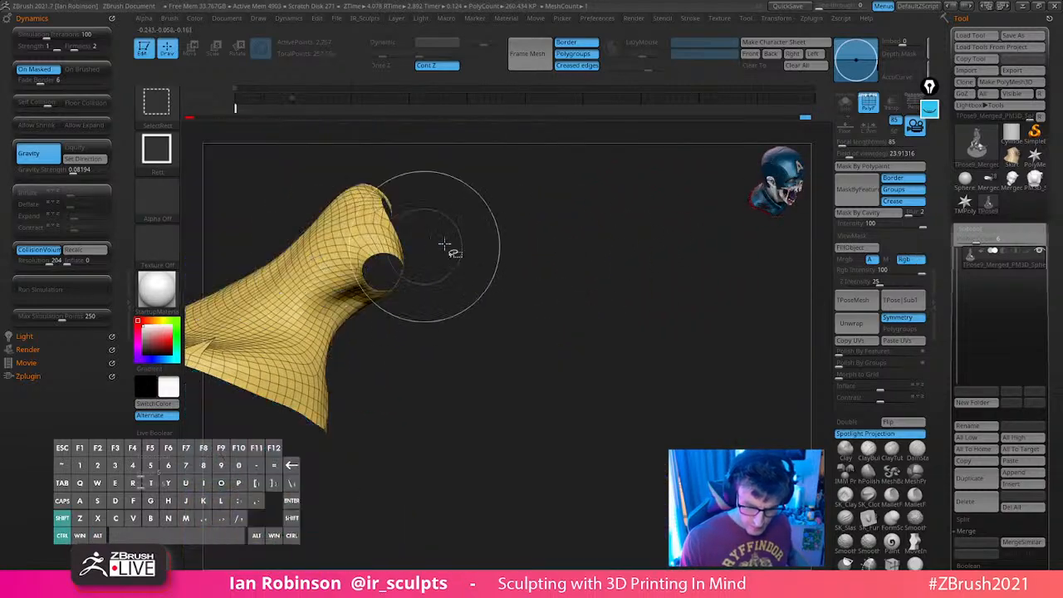
{"action": "left_click_drag", "start_coordinate": [457, 282], "coordinate": [515, 310], "text": "ctrl+shift"}
{"action": "left_click", "coordinate": [533, 308], "text": "ctrl+shift"}
{"action": "key", "text": "p"}
{"action": "left_click", "coordinate": [541, 315]}
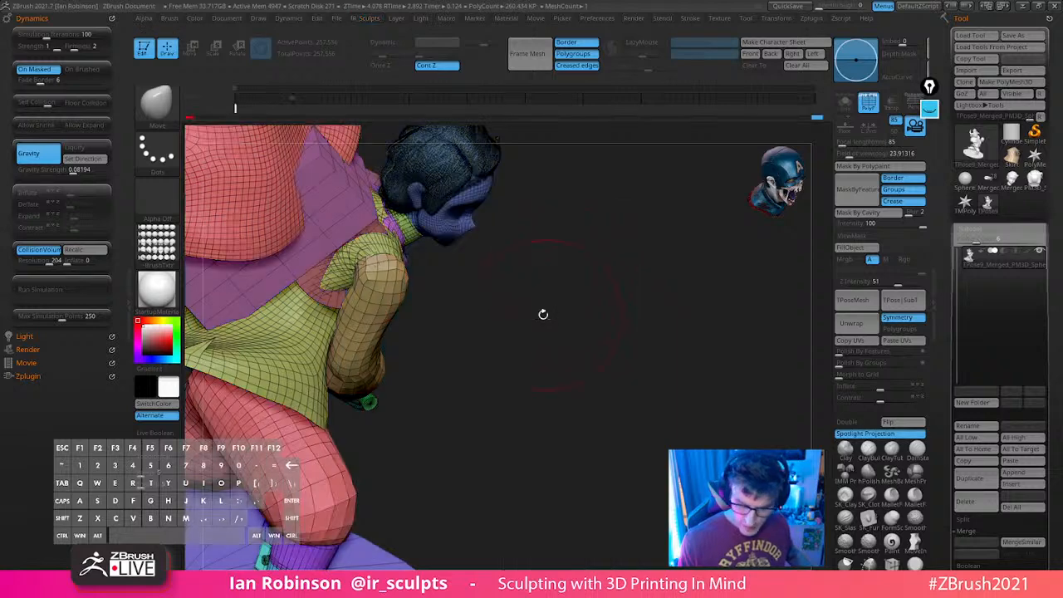
Isolate the kneeling figure's pink shoulder straps without the backpack box, and mask everything else on the statue
{"action": "left_click", "coordinate": [310, 300], "text": "ctrl+shift"}
{"action": "left_click", "coordinate": [436, 277], "text": "ctrl+shift"}
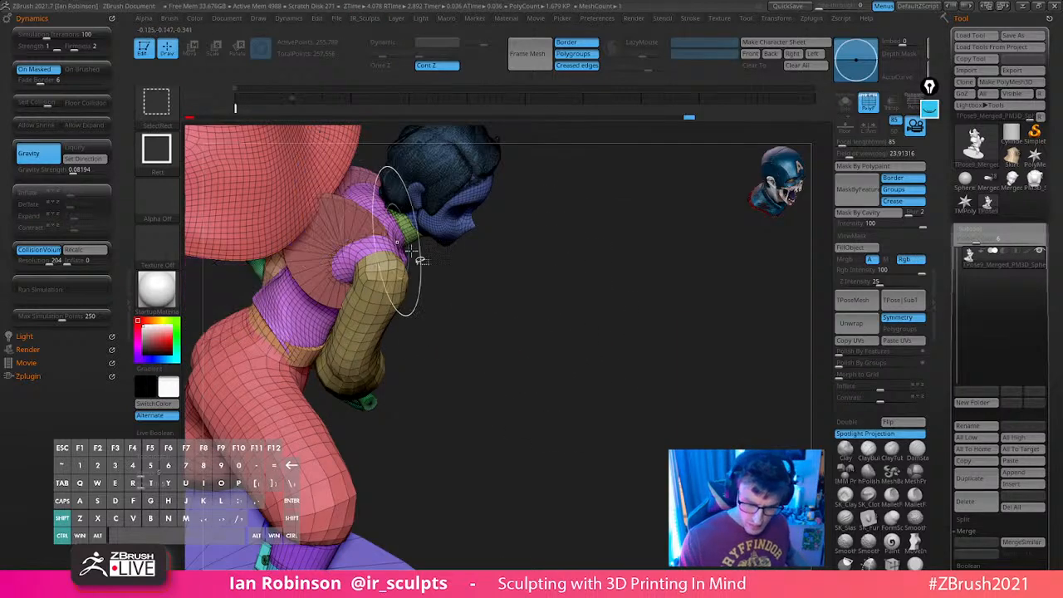
{"action": "left_click", "coordinate": [347, 189], "text": "ctrl+shift"}
{"action": "left_click", "coordinate": [511, 278], "text": "ctrl+shift"}
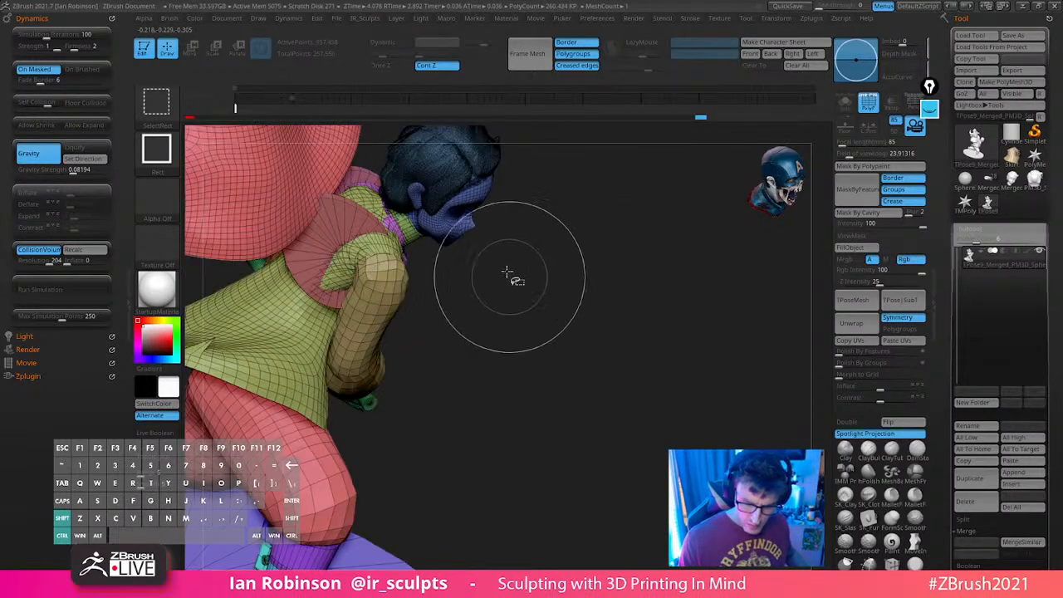
{"action": "left_click", "coordinate": [368, 174], "text": "ctrl+shift"}
{"action": "left_click_drag", "start_coordinate": [512, 279], "coordinate": [522, 379], "text": "ctrl+shift"}
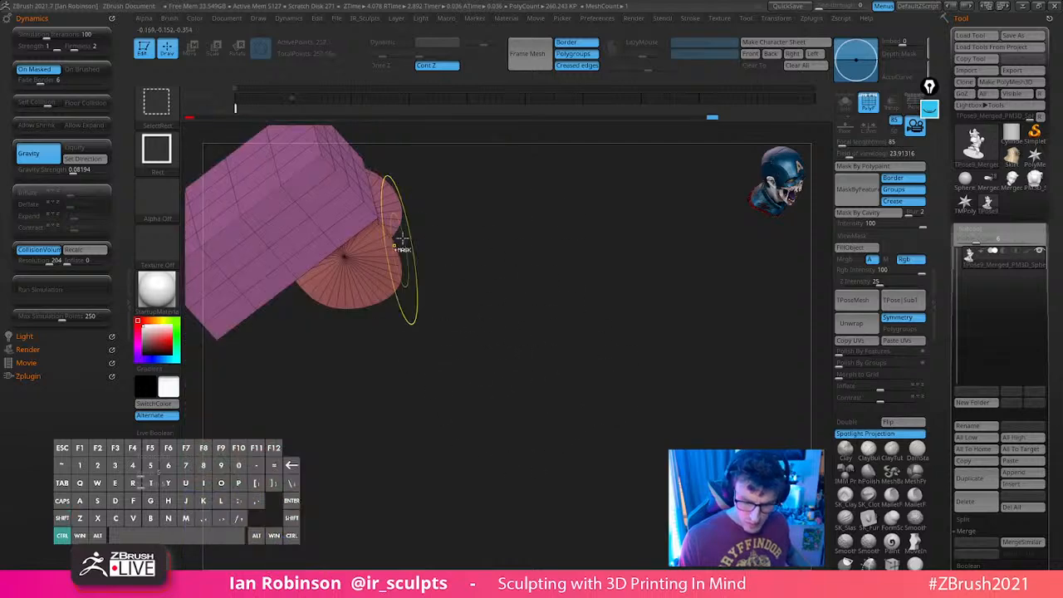
{"action": "mouse_move", "coordinate": [417, 261]}
{"action": "left_mouse_down"}
{"action": "mouse_move", "coordinate": [477, 266]}
{"action": "mouse_move", "coordinate": [615, 216]}
{"action": "mouse_move", "coordinate": [669, 285]}
{"action": "left_mouse_up"}
{"action": "left_click", "coordinate": [347, 172], "text": "ctrl+shift"}
{"action": "left_click", "coordinate": [548, 236], "text": "ctrl"}
{"action": "left_click", "coordinate": [603, 233], "text": "ctrl+shift"}
Adjust the Move brush size and fit the pink shoulder strap around the kneeling figure's left shoulder and sleeve
{"action": "left_click_drag", "start_coordinate": [460, 340], "coordinate": [406, 199]}
{"action": "left_click_drag", "start_coordinate": [584, 207], "coordinate": [530, 160]}
{"action": "left_click_drag", "start_coordinate": [514, 196], "coordinate": [486, 291]}
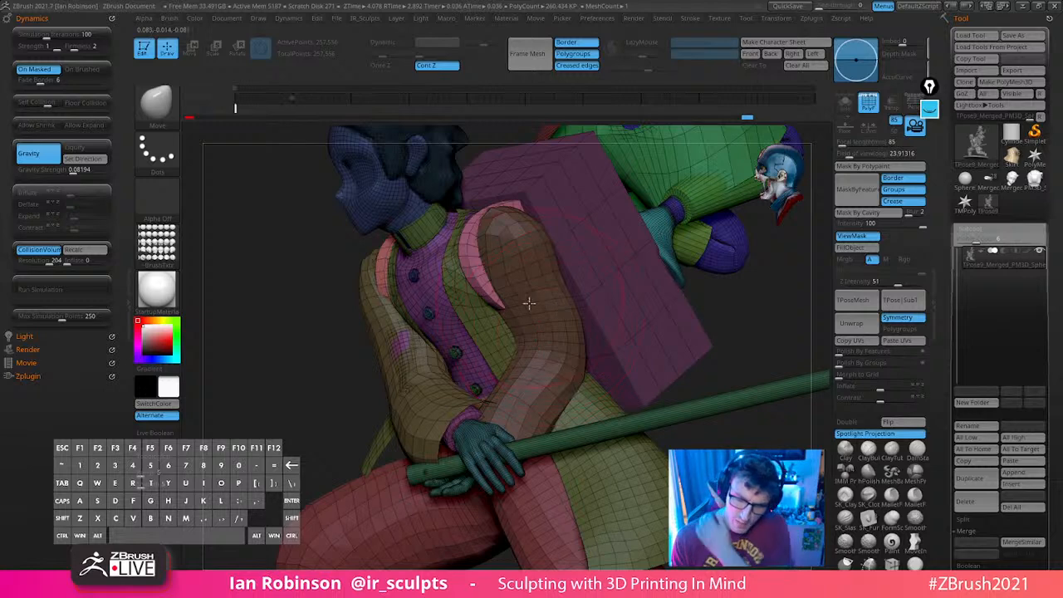
{"action": "right_click_drag", "start_coordinate": [529, 303], "coordinate": [510, 188]}
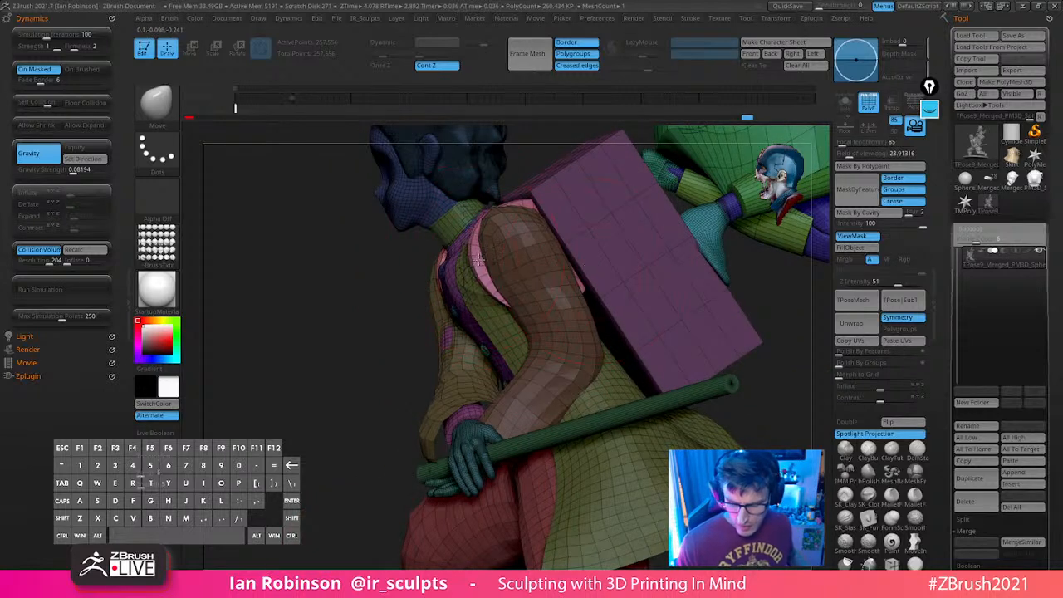
{"action": "right_click_drag", "start_coordinate": [482, 240], "coordinate": [501, 254]}
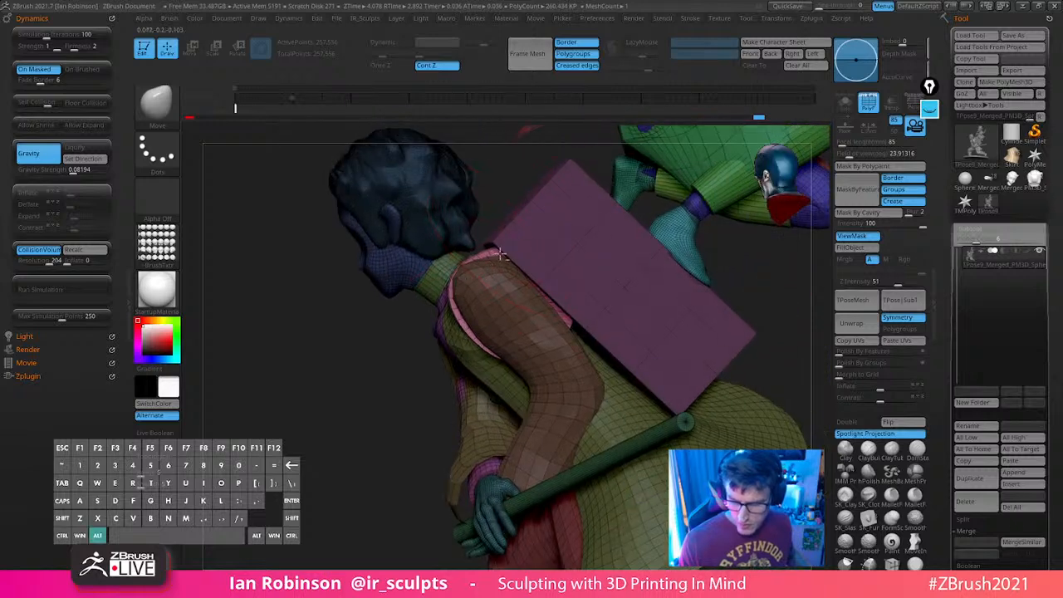
{"action": "key", "text": "s"}
{"action": "left_click_drag", "start_coordinate": [509, 259], "coordinate": [500, 258]}
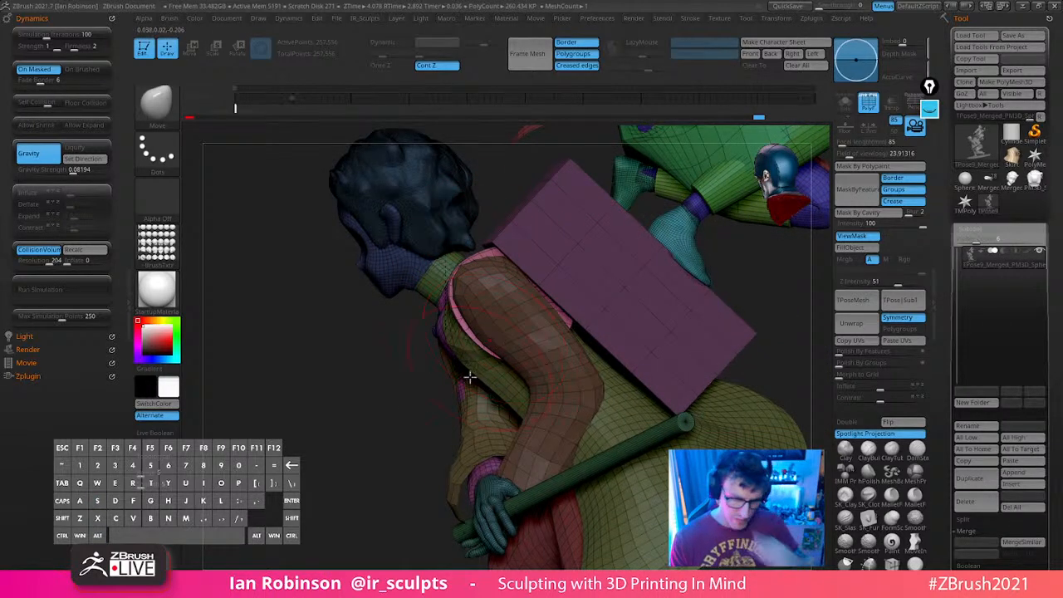
{"action": "mouse_move", "coordinate": [469, 377]}
{"action": "right_mouse_down"}
{"action": "mouse_move", "coordinate": [648, 283]}
{"action": "mouse_move", "coordinate": [454, 303]}
{"action": "mouse_move", "coordinate": [523, 283]}
{"action": "mouse_move", "coordinate": [689, 283]}
{"action": "mouse_move", "coordinate": [717, 294]}
{"action": "mouse_move", "coordinate": [686, 299]}
{"action": "mouse_move", "coordinate": [714, 316]}
{"action": "mouse_move", "coordinate": [673, 382]}
{"action": "mouse_move", "coordinate": [642, 390]}
{"action": "right_mouse_up"}
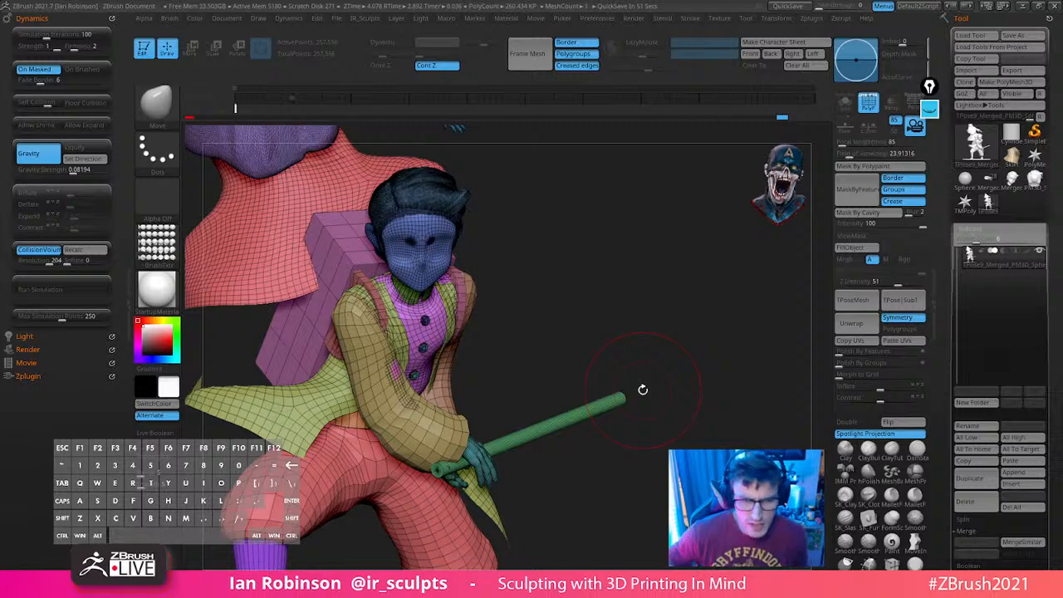
Select the Standard brush, turn off the polygroup wireframe and switch the main colour to white
{"action": "key", "text": "b"}
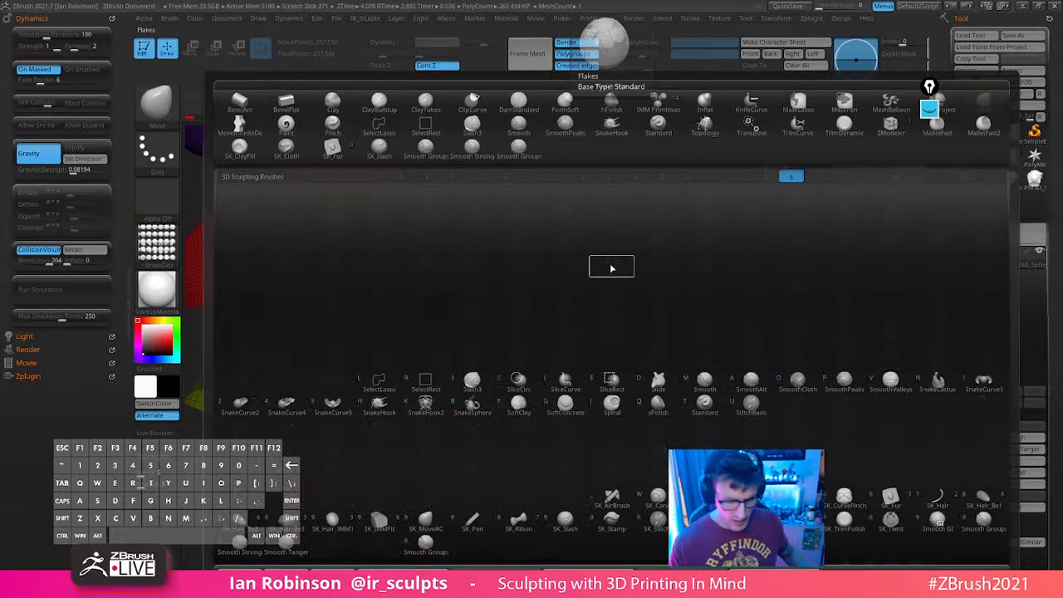
{"action": "key", "text": "t"}
{"action": "mouse_move", "coordinate": [612, 292]}
{"action": "left_mouse_down", "text": "alt"}
{"action": "mouse_move", "coordinate": [623, 249]}
{"action": "mouse_move", "coordinate": [681, 261]}
{"action": "mouse_move", "coordinate": [674, 271]}
{"action": "left_mouse_up", "text": "alt"}
{"action": "key", "text": "s"}
{"action": "key", "text": "shift+f"}
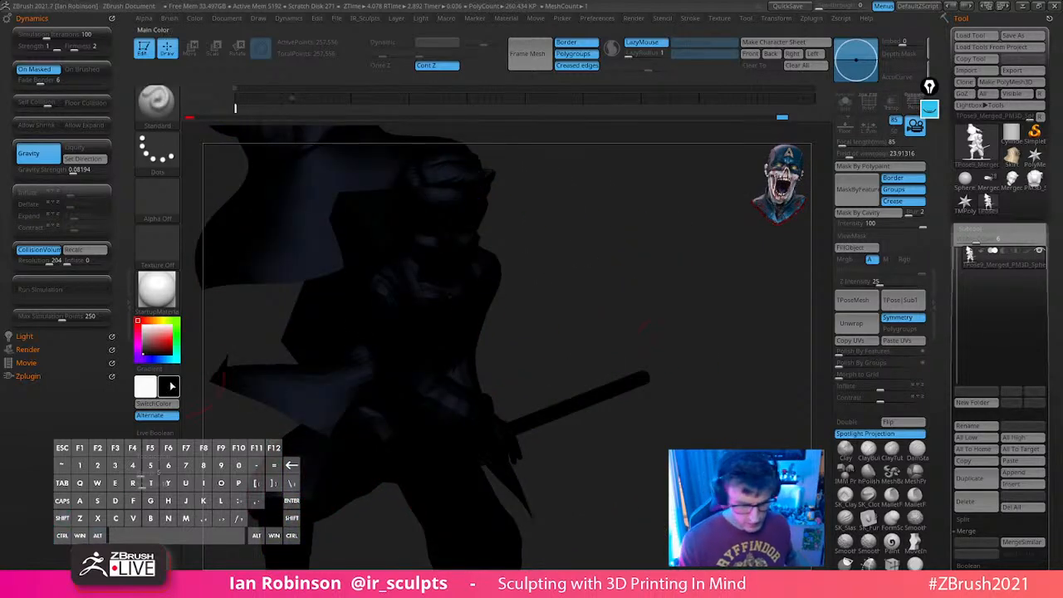
{"action": "key", "text": "v"}
{"action": "left_click_drag", "start_coordinate": [679, 274], "coordinate": [708, 296], "text": "alt"}
{"action": "left_click_drag", "start_coordinate": [708, 295], "coordinate": [612, 309]}
{"action": "key", "text": "ctrl"}
{"action": "left_click", "coordinate": [633, 316], "text": "ctrl"}
{"action": "key", "text": "w"}
{"action": "left_click", "coordinate": [460, 229], "text": "alt"}
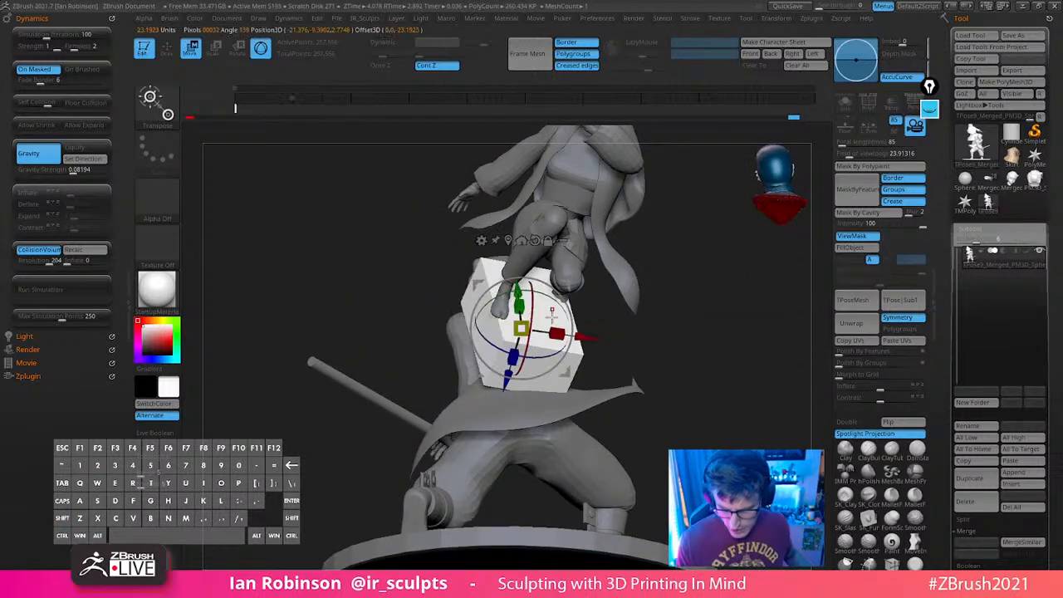
{"action": "mouse_move", "coordinate": [713, 320]}
{"action": "left_mouse_down"}
{"action": "mouse_move", "coordinate": [703, 333]}
{"action": "mouse_move", "coordinate": [608, 337]}
{"action": "left_mouse_up"}
{"action": "mouse_move", "coordinate": [696, 314]}
{"action": "left_mouse_down"}
{"action": "mouse_move", "coordinate": [743, 296]}
{"action": "mouse_move", "coordinate": [702, 314]}
{"action": "mouse_move", "coordinate": [728, 275]}
{"action": "left_mouse_up"}
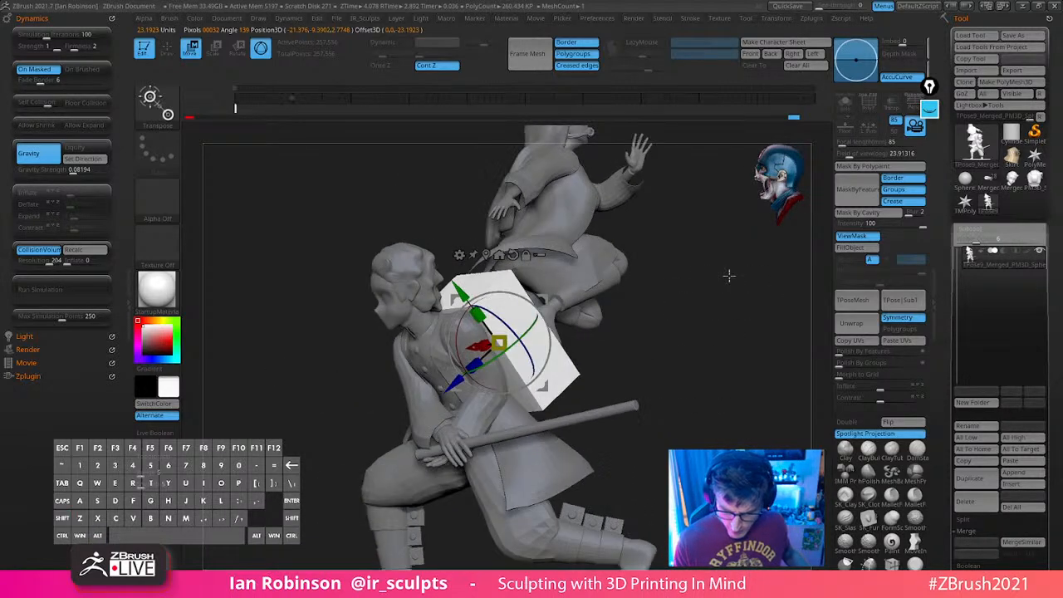
{"action": "mouse_move", "coordinate": [731, 313]}
{"action": "left_mouse_down"}
{"action": "mouse_move", "coordinate": [770, 324]}
{"action": "mouse_move", "coordinate": [697, 316]}
{"action": "mouse_move", "coordinate": [766, 337]}
{"action": "mouse_move", "coordinate": [709, 321]}
{"action": "left_mouse_up"}
{"action": "key", "text": "q"}
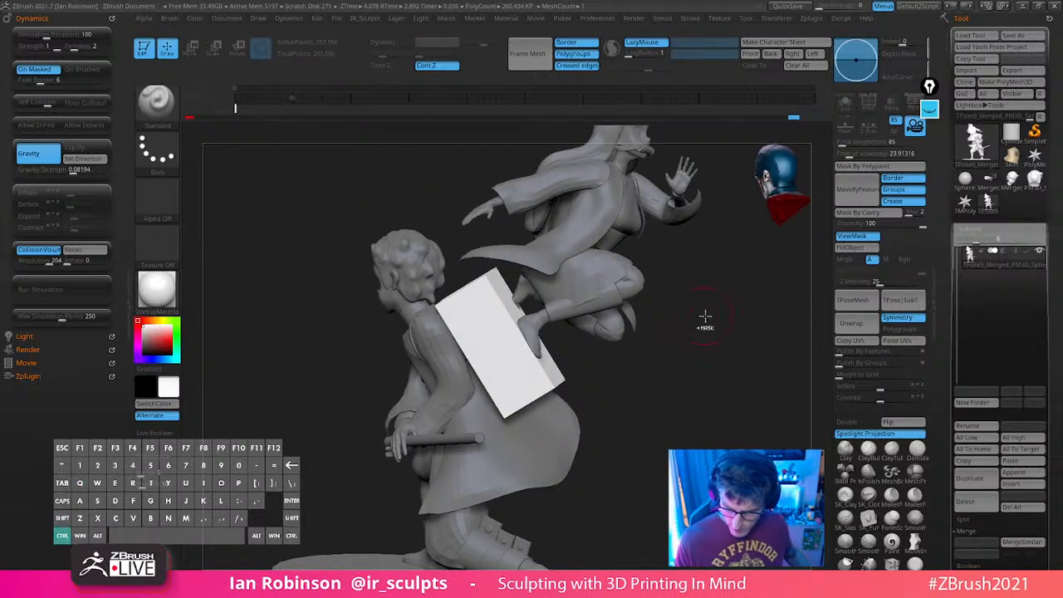
{"action": "left_click", "coordinate": [706, 316], "text": "ctrl"}
Try hiding the leaping figure's foot where it touches the backpack box
{"action": "left_click_drag", "start_coordinate": [657, 368], "coordinate": [624, 352], "text": "alt"}
{"action": "left_click", "coordinate": [529, 337], "text": "ctrl+shift"}
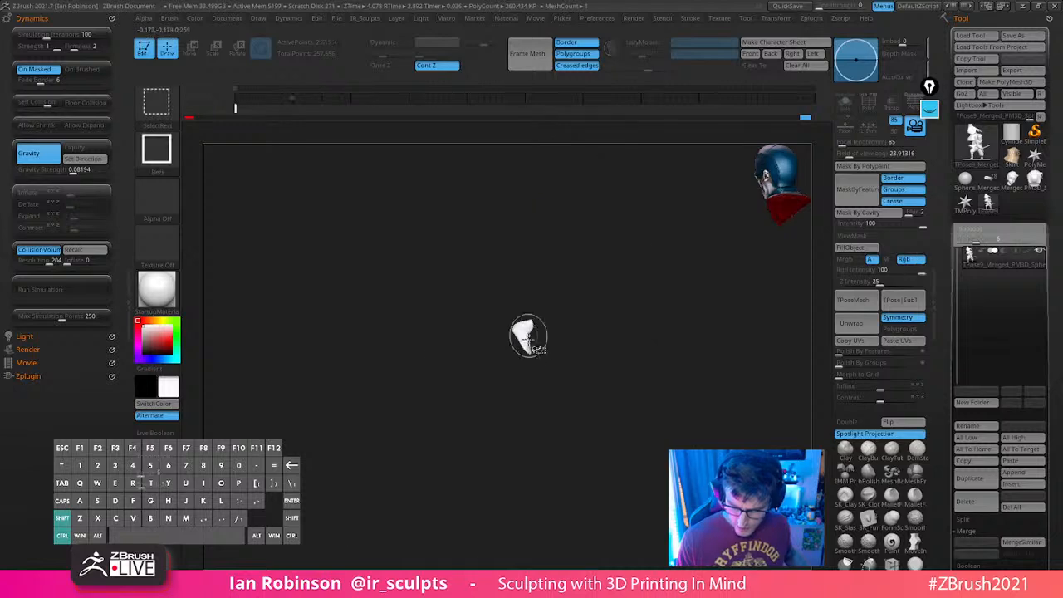
{"action": "left_click", "coordinate": [652, 416], "text": "ctrl+shift"}
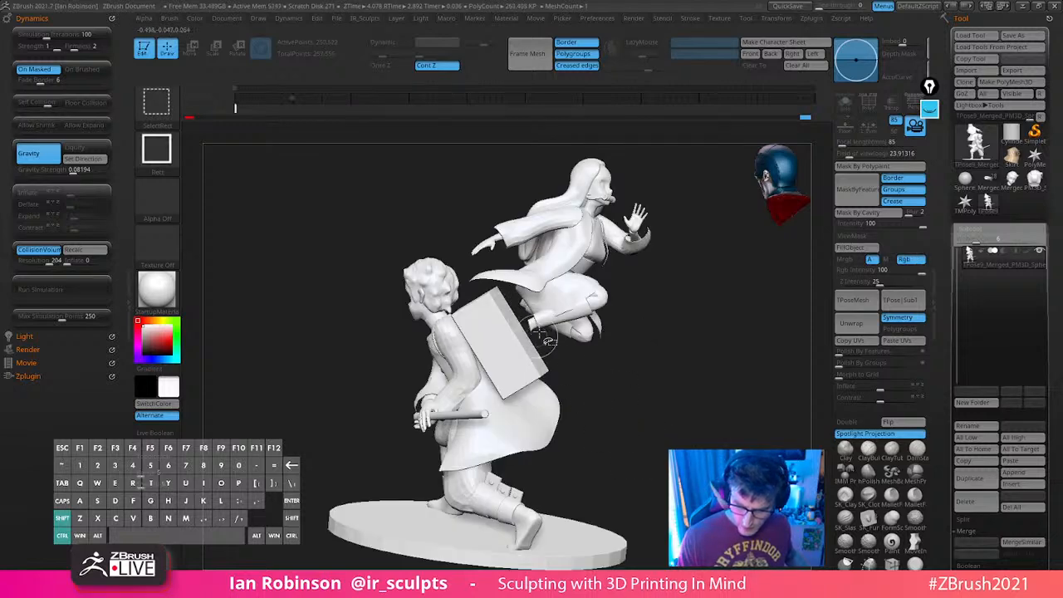
{"action": "left_click_drag", "start_coordinate": [544, 349], "coordinate": [562, 357]}
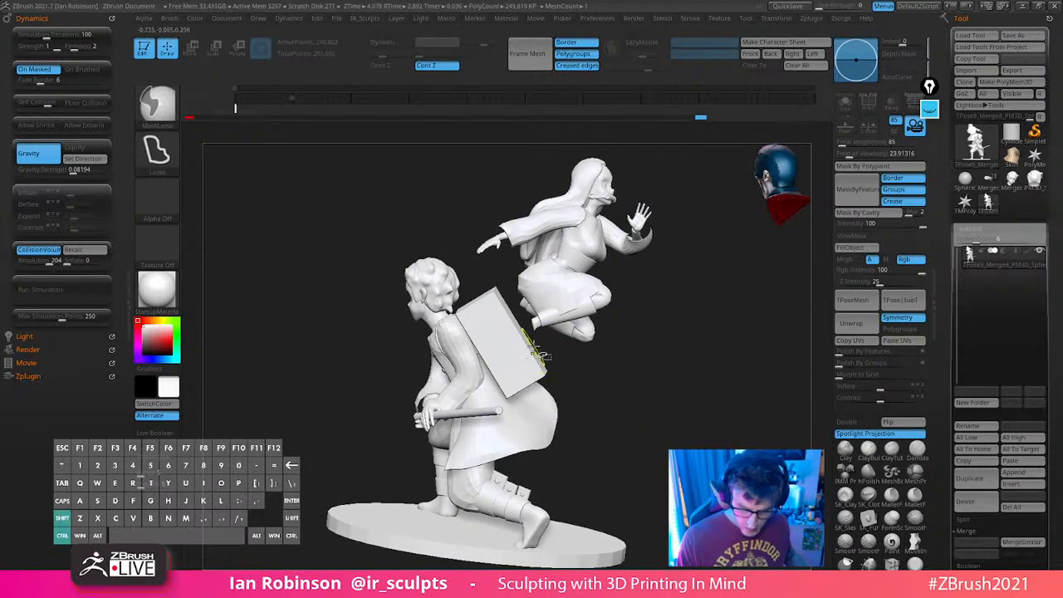
Hide the leaping figure with SelectLasso, mask the remaining kneeling figure, box and base, and show the whole statue
{"action": "left_click", "coordinate": [155, 106], "text": "ctrl+shift"}
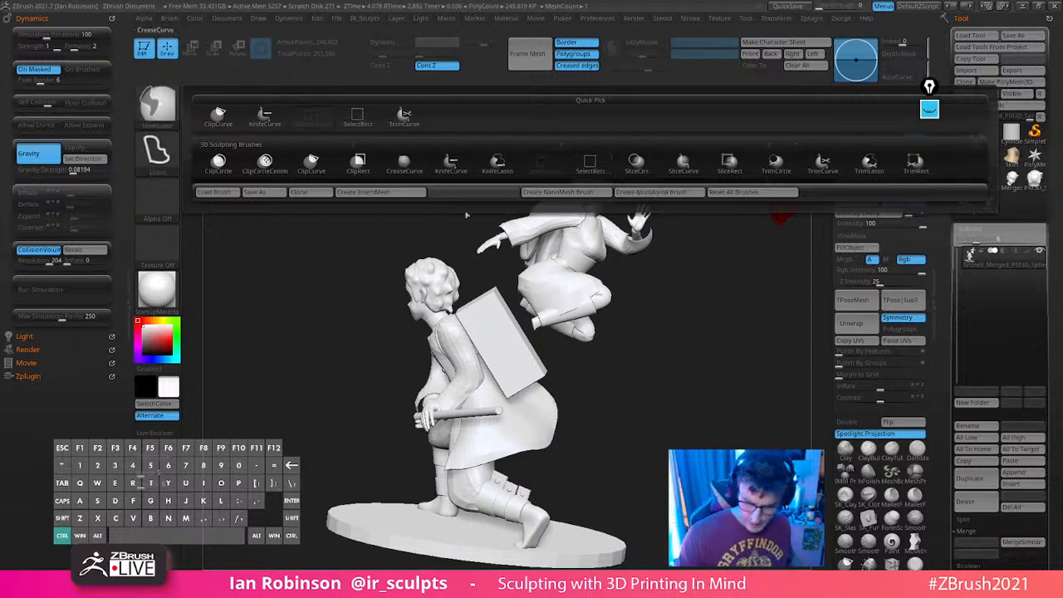
{"action": "left_click", "coordinate": [536, 341], "text": "ctrl"}
{"action": "left_click", "coordinate": [538, 342], "text": "ctrl"}
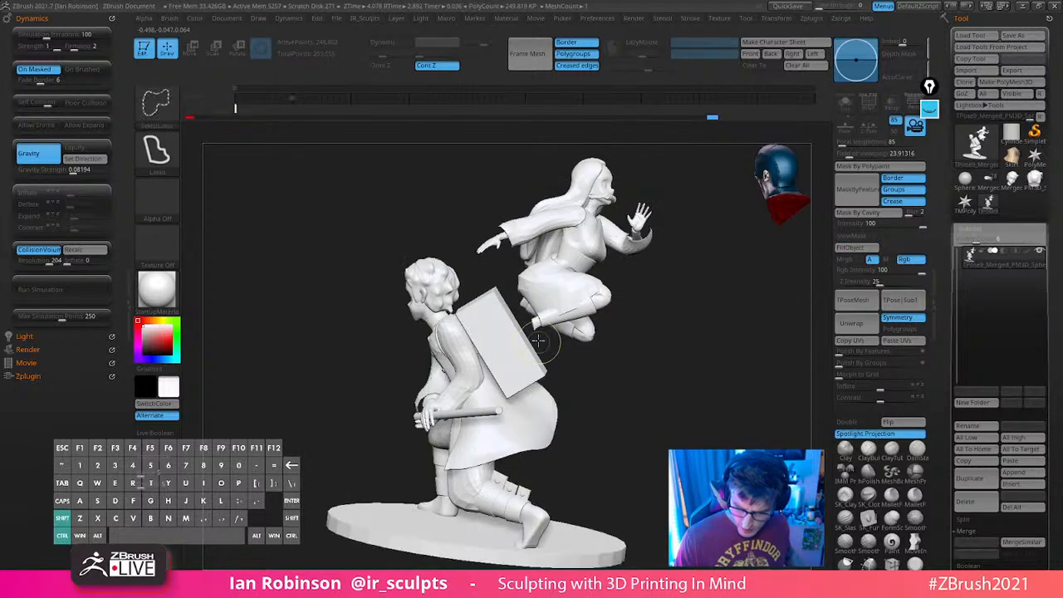
{"action": "mouse_move", "coordinate": [504, 284]}
{"action": "left_mouse_down", "text": "ctrl+shift"}
{"action": "mouse_move", "coordinate": [581, 179]}
{"action": "mouse_move", "coordinate": [672, 380]}
{"action": "mouse_move", "coordinate": [631, 386]}
{"action": "mouse_move", "coordinate": [624, 367]}
{"action": "left_mouse_up", "text": "ctrl+shift"}
{"action": "left_click", "coordinate": [624, 366], "text": "ctrl+shift"}
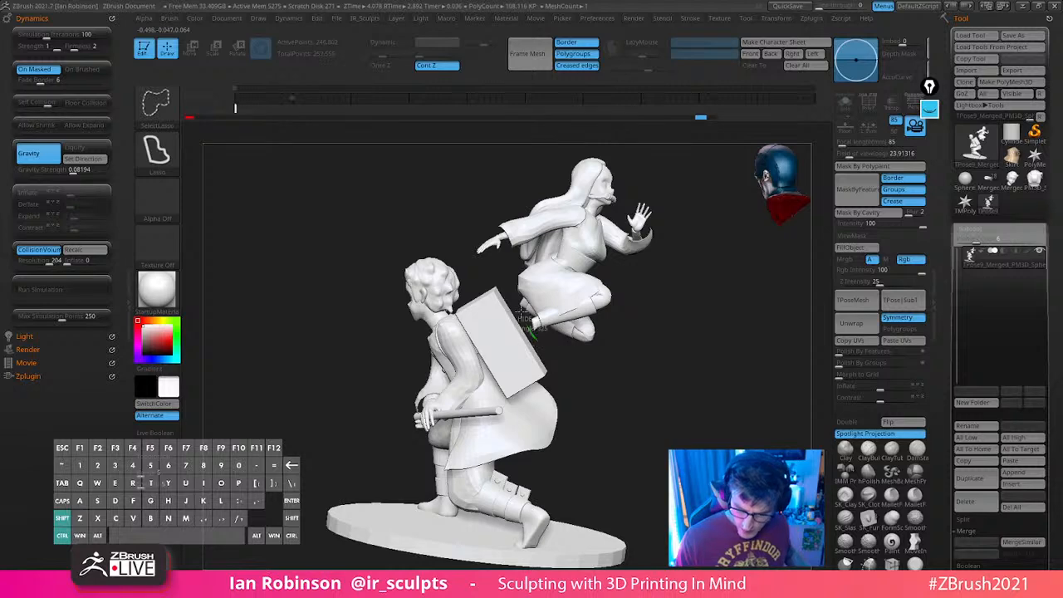
{"action": "mouse_move", "coordinate": [522, 311]}
{"action": "left_mouse_down", "text": "ctrl+alt+shift"}
{"action": "mouse_move", "coordinate": [448, 183]}
{"action": "mouse_move", "coordinate": [681, 423]}
{"action": "mouse_move", "coordinate": [618, 422]}
{"action": "left_mouse_up", "text": "ctrl+alt+shift"}
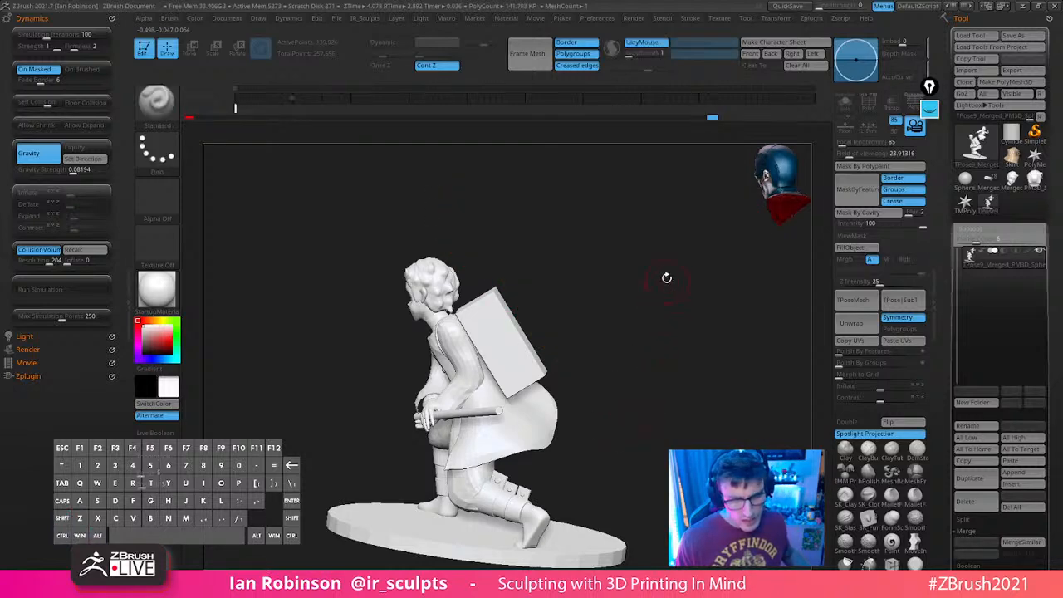
{"action": "left_click", "coordinate": [671, 366], "text": "ctrl"}
{"action": "left_click", "coordinate": [683, 368], "text": "ctrl+shift"}
Rotate and shift the unmasked leaping figure slightly so the foot rests against the backpack box
{"action": "key", "text": "w"}
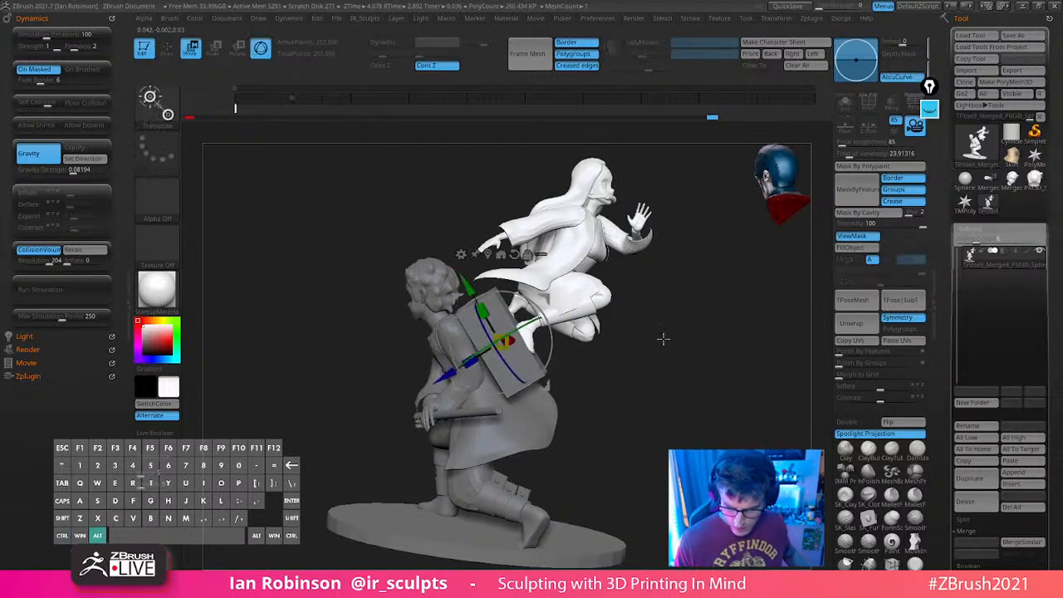
{"action": "left_click_drag", "start_coordinate": [663, 339], "coordinate": [663, 362], "text": "alt"}
{"action": "left_click_drag", "start_coordinate": [548, 344], "coordinate": [547, 349]}
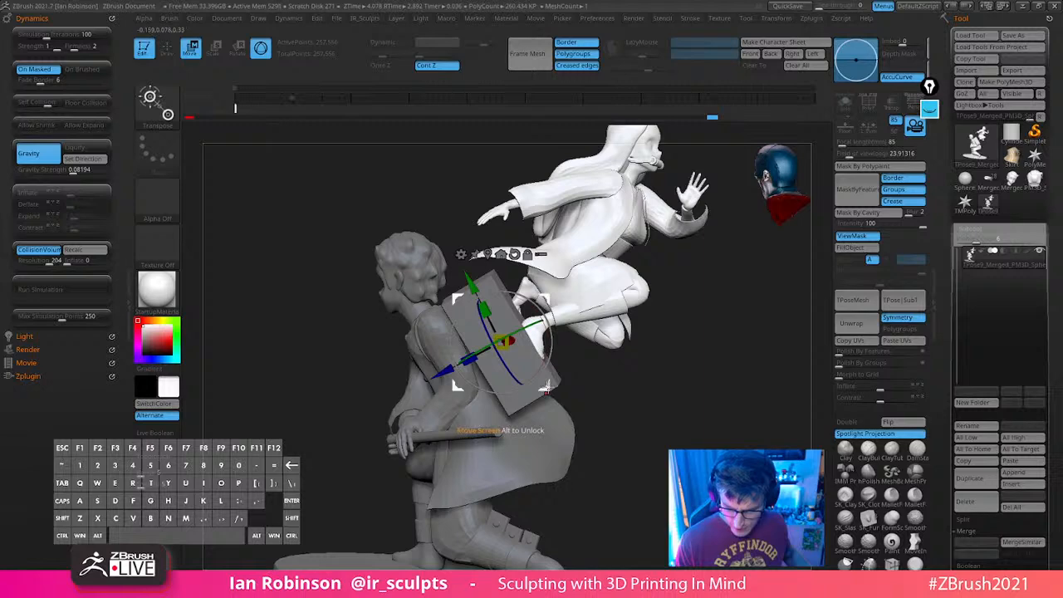
{"action": "left_click_drag", "start_coordinate": [547, 387], "coordinate": [546, 385]}
{"action": "key", "text": "q"}
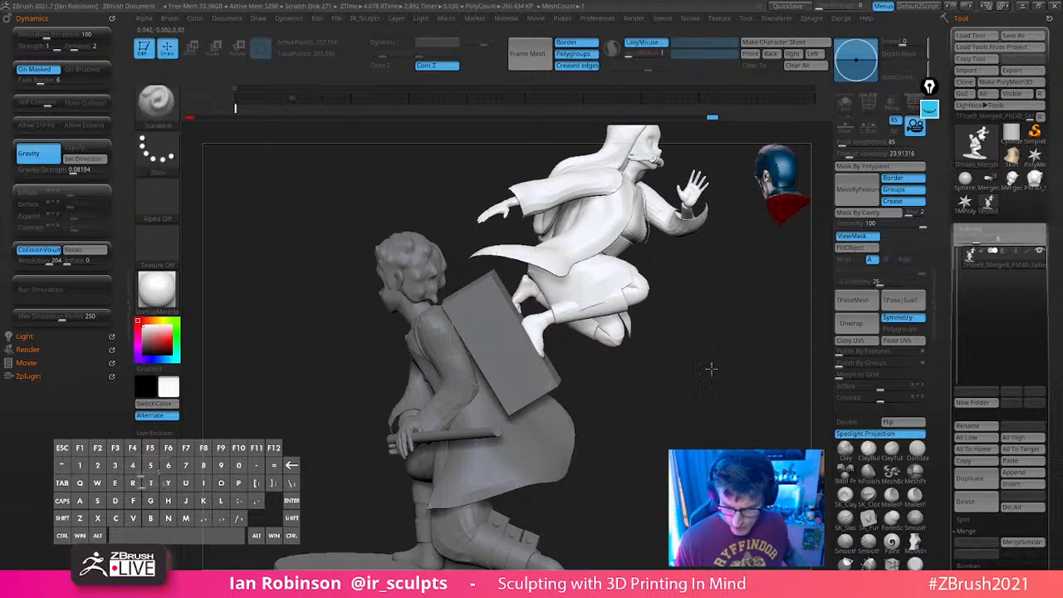
{"action": "left_click_drag", "start_coordinate": [711, 369], "coordinate": [738, 355]}
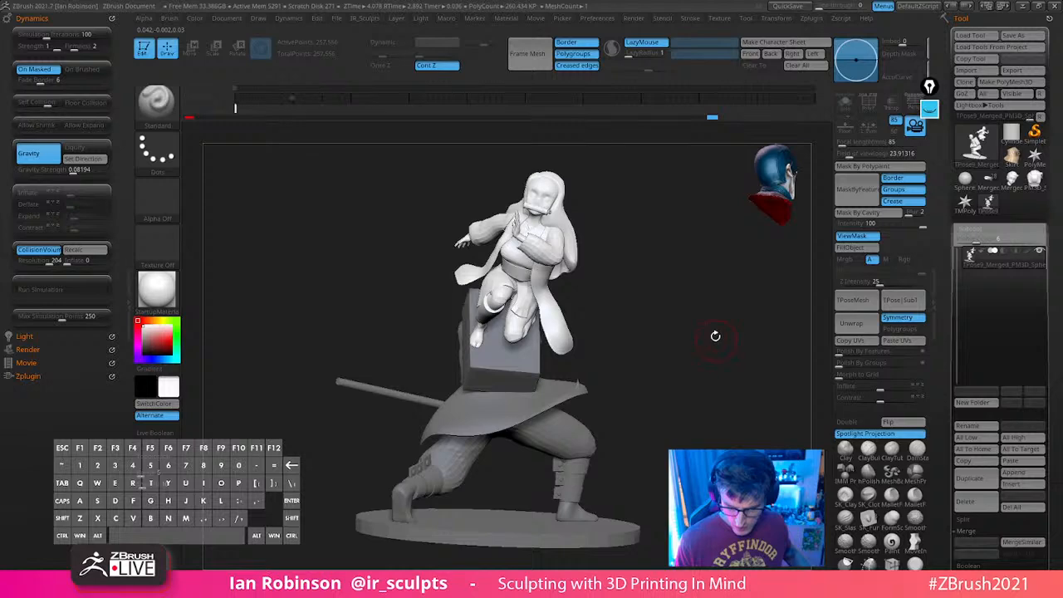
Shift the leaping figure slightly sideways across the backpack box and clear the mask
{"action": "mouse_move", "coordinate": [584, 291]}
{"action": "left_mouse_down", "text": "alt"}
{"action": "mouse_move", "coordinate": [662, 313]}
{"action": "mouse_move", "coordinate": [681, 368]}
{"action": "mouse_move", "coordinate": [706, 370]}
{"action": "mouse_move", "coordinate": [726, 351]}
{"action": "mouse_move", "coordinate": [705, 407]}
{"action": "mouse_move", "coordinate": [734, 363]}
{"action": "mouse_move", "coordinate": [722, 363]}
{"action": "mouse_move", "coordinate": [731, 340]}
{"action": "mouse_move", "coordinate": [677, 325]}
{"action": "left_mouse_up", "text": "alt"}
{"action": "key", "text": "w"}
{"action": "key", "text": "ctrl+z"}
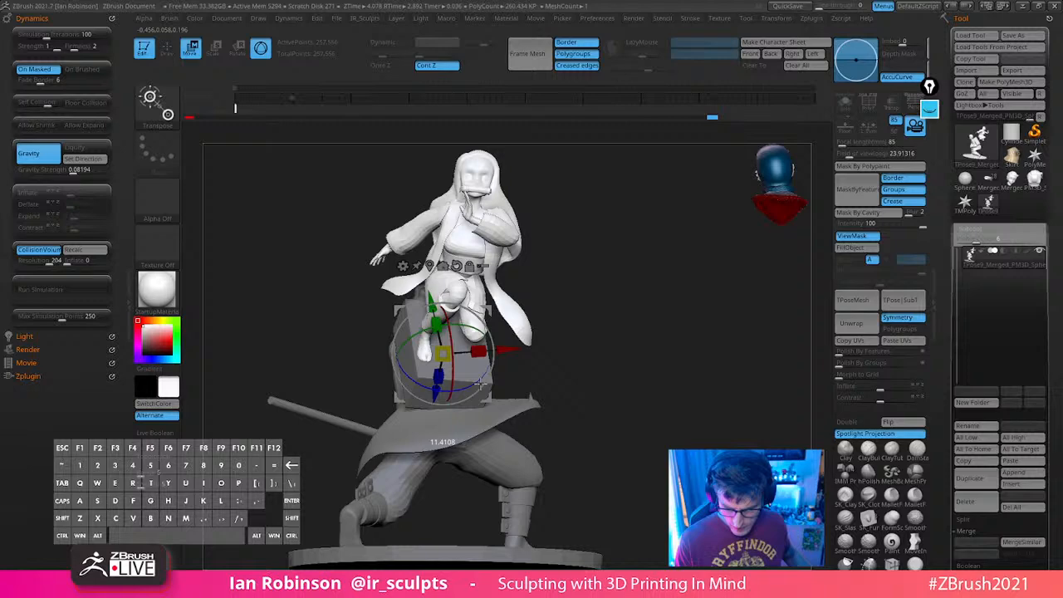
{"action": "left_click_drag", "start_coordinate": [511, 350], "coordinate": [505, 351]}
{"action": "mouse_move", "coordinate": [611, 323]}
{"action": "left_mouse_down"}
{"action": "mouse_move", "coordinate": [698, 323]}
{"action": "mouse_move", "coordinate": [691, 329]}
{"action": "mouse_move", "coordinate": [710, 321]}
{"action": "mouse_move", "coordinate": [636, 323]}
{"action": "mouse_move", "coordinate": [672, 318]}
{"action": "mouse_move", "coordinate": [718, 337]}
{"action": "mouse_move", "coordinate": [693, 337]}
{"action": "mouse_move", "coordinate": [704, 337]}
{"action": "left_mouse_up"}
{"action": "key", "text": "q"}
{"action": "left_click_drag", "start_coordinate": [691, 399], "coordinate": [702, 409], "text": "ctrl"}
{"action": "mouse_move", "coordinate": [702, 366]}
{"action": "left_mouse_down", "text": "alt"}
{"action": "mouse_move", "coordinate": [722, 280]}
{"action": "mouse_move", "coordinate": [752, 330]}
{"action": "mouse_move", "coordinate": [718, 288]}
{"action": "left_mouse_up", "text": "alt"}
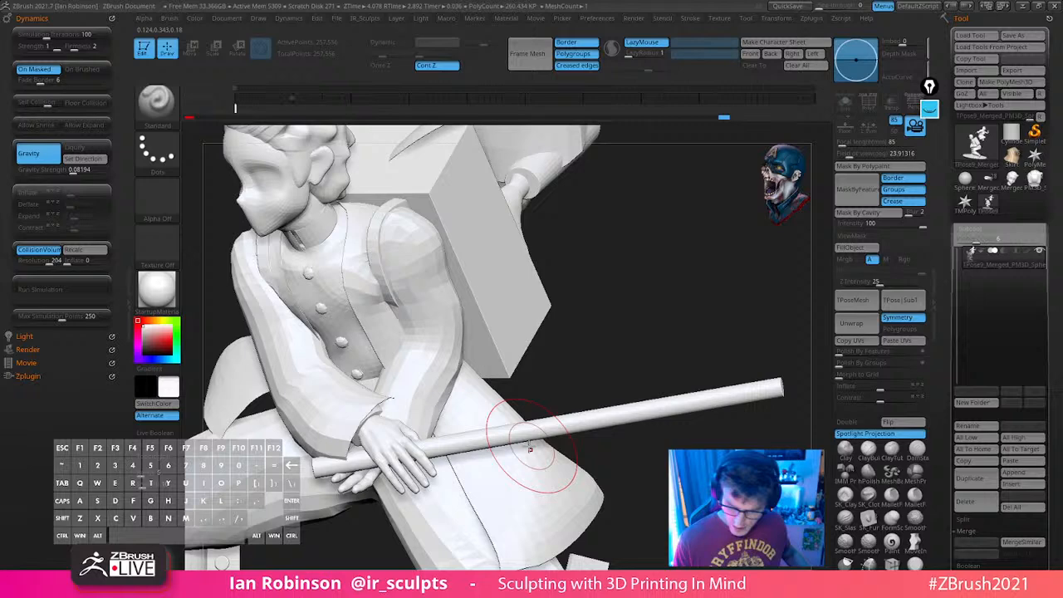
Mask everything except the staff and rotate it to realign it with the kneeling figure's hands
{"action": "key", "text": "w"}
{"action": "left_click", "coordinate": [565, 415]}
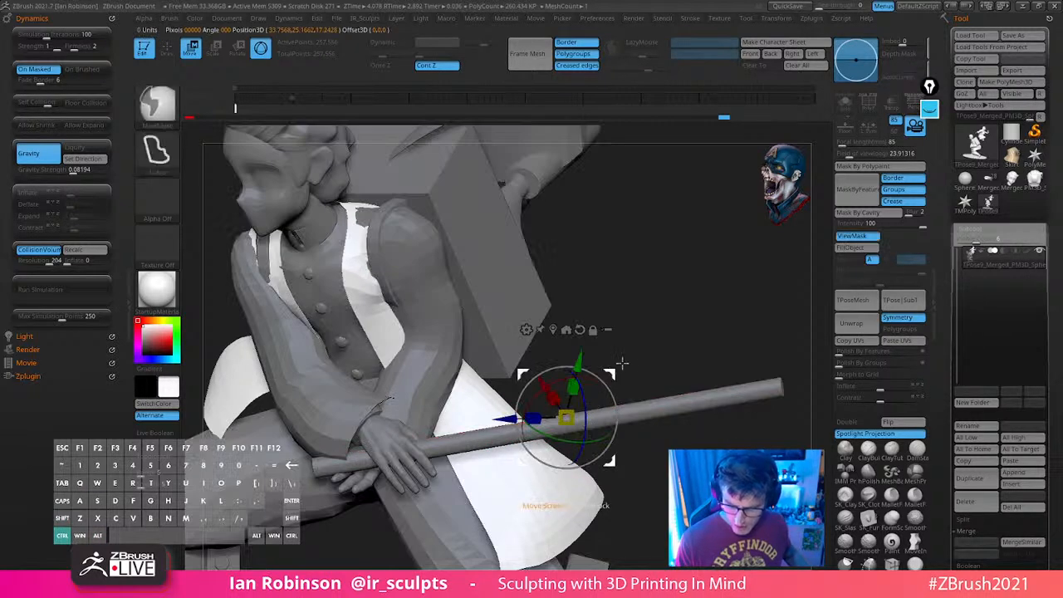
{"action": "left_click", "coordinate": [649, 402], "text": "ctrl"}
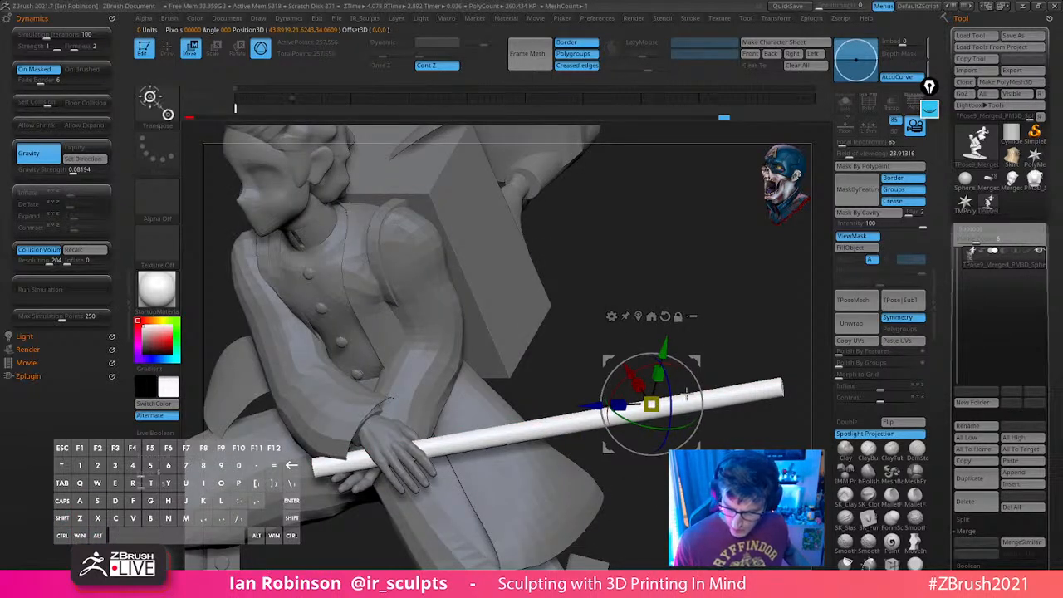
{"action": "left_click_drag", "start_coordinate": [686, 425], "coordinate": [668, 428]}
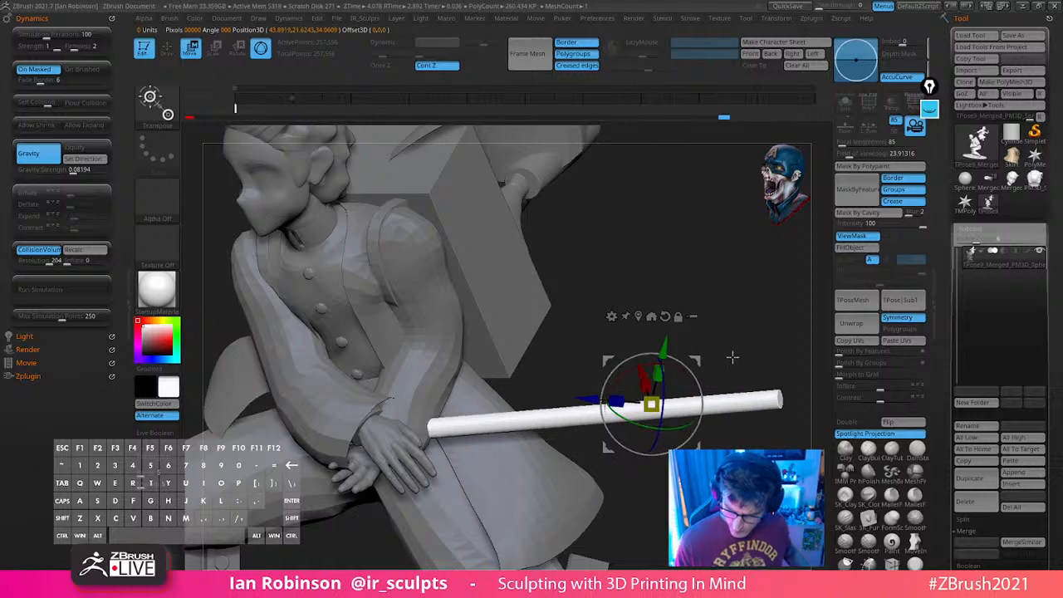
{"action": "left_click_drag", "start_coordinate": [731, 359], "coordinate": [653, 387]}
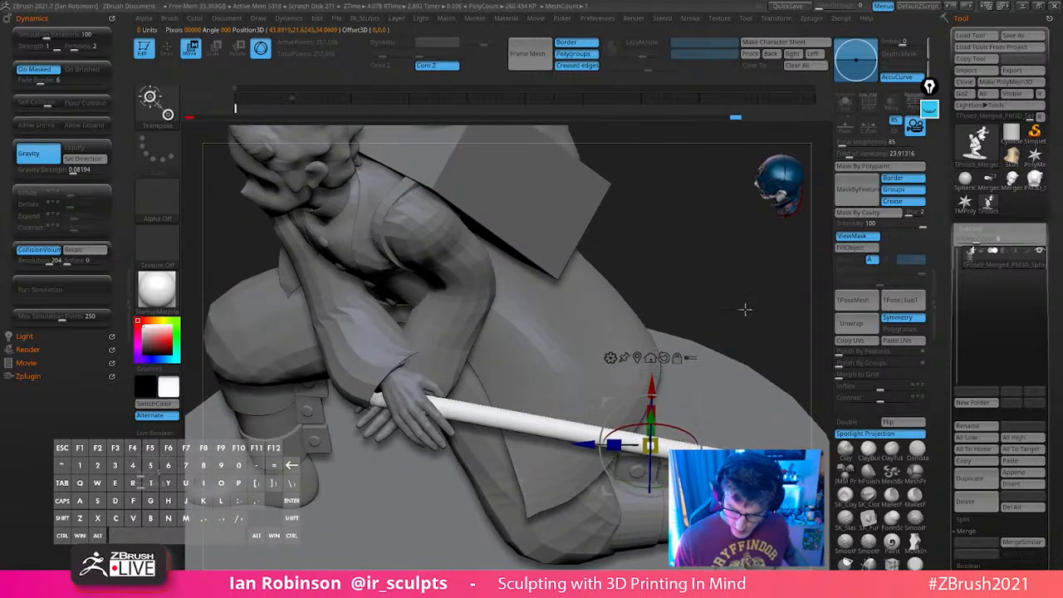
{"action": "left_click_drag", "start_coordinate": [745, 308], "coordinate": [705, 246]}
{"action": "left_click_drag", "start_coordinate": [708, 249], "coordinate": [773, 294]}
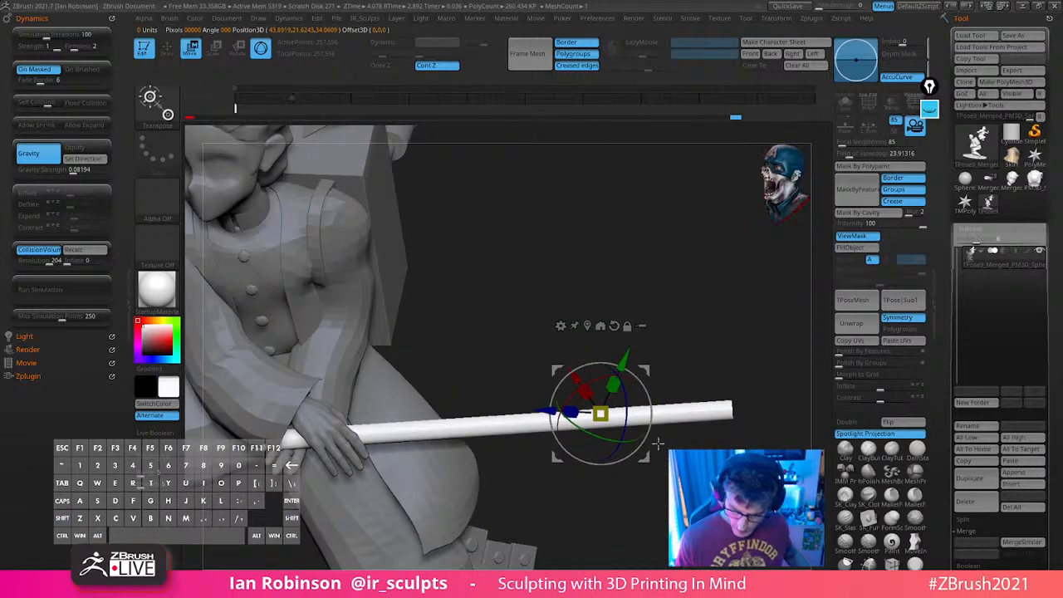
Place the gizmo near the kneeling figure's hand, nudge the staff into the grip and clear the mask
{"action": "left_click_drag", "start_coordinate": [602, 411], "coordinate": [348, 395], "text": "alt"}
{"action": "left_click_drag", "start_coordinate": [370, 346], "coordinate": [372, 343]}
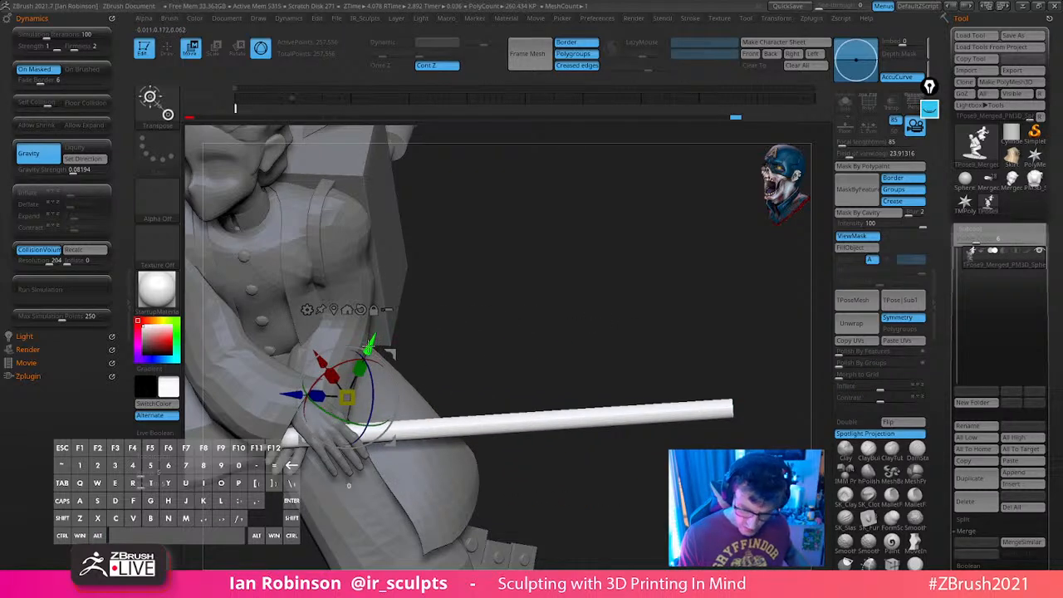
{"action": "key", "text": "q"}
{"action": "mouse_move", "coordinate": [636, 313]}
{"action": "left_mouse_down"}
{"action": "mouse_move", "coordinate": [658, 290]}
{"action": "mouse_move", "coordinate": [717, 338]}
{"action": "mouse_move", "coordinate": [681, 334]}
{"action": "mouse_move", "coordinate": [717, 341]}
{"action": "mouse_move", "coordinate": [673, 349]}
{"action": "mouse_move", "coordinate": [723, 373]}
{"action": "mouse_move", "coordinate": [796, 285]}
{"action": "left_mouse_up"}
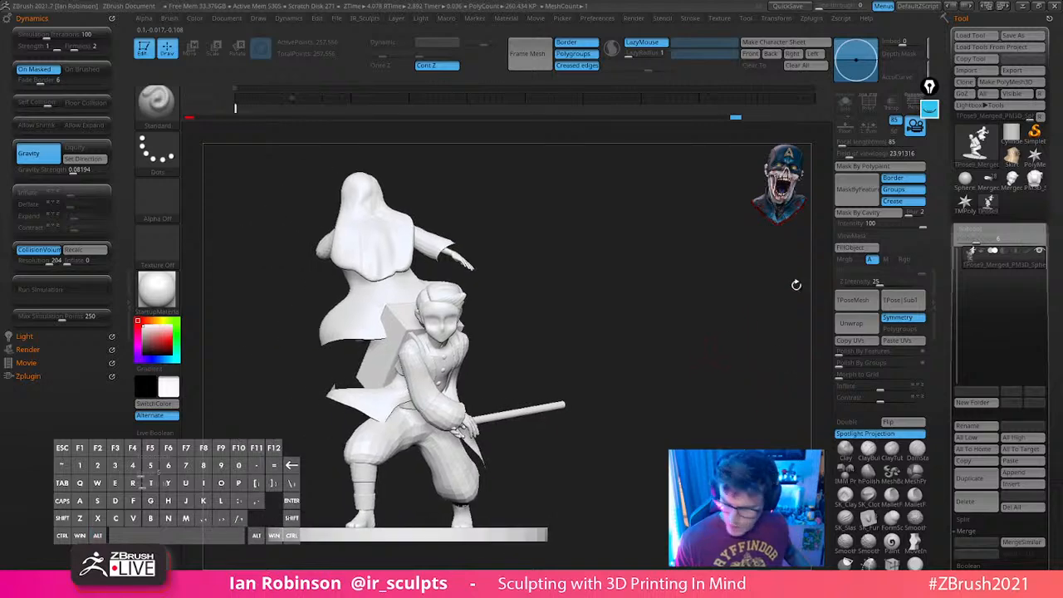
Transfer the pose from the merged transpose mesh back to the original subtools
{"action": "left_click", "coordinate": [889, 303]}
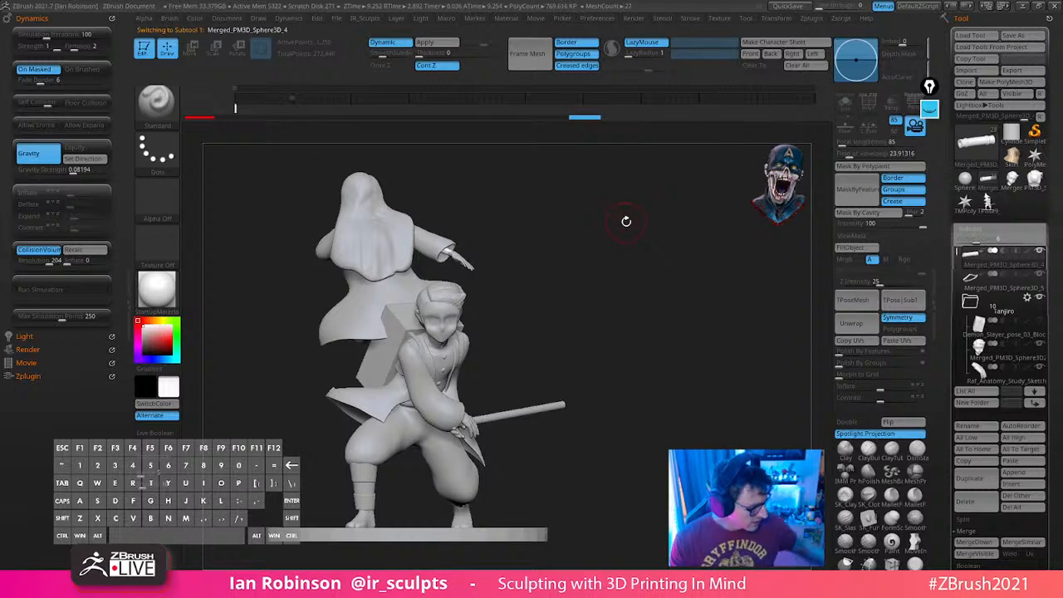
{"action": "key", "text": "b"}
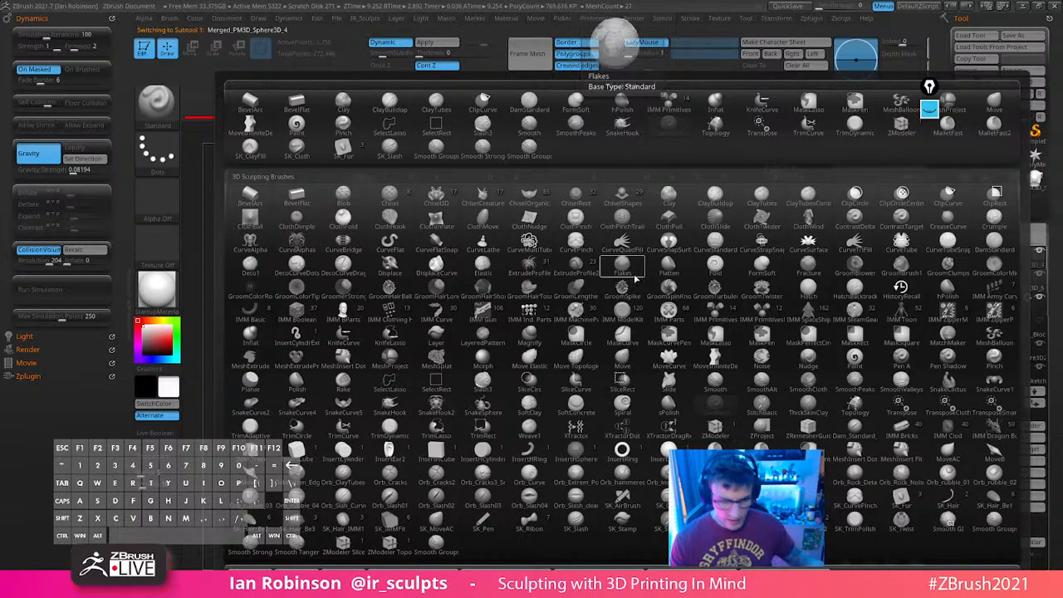
{"action": "key", "text": "h"}
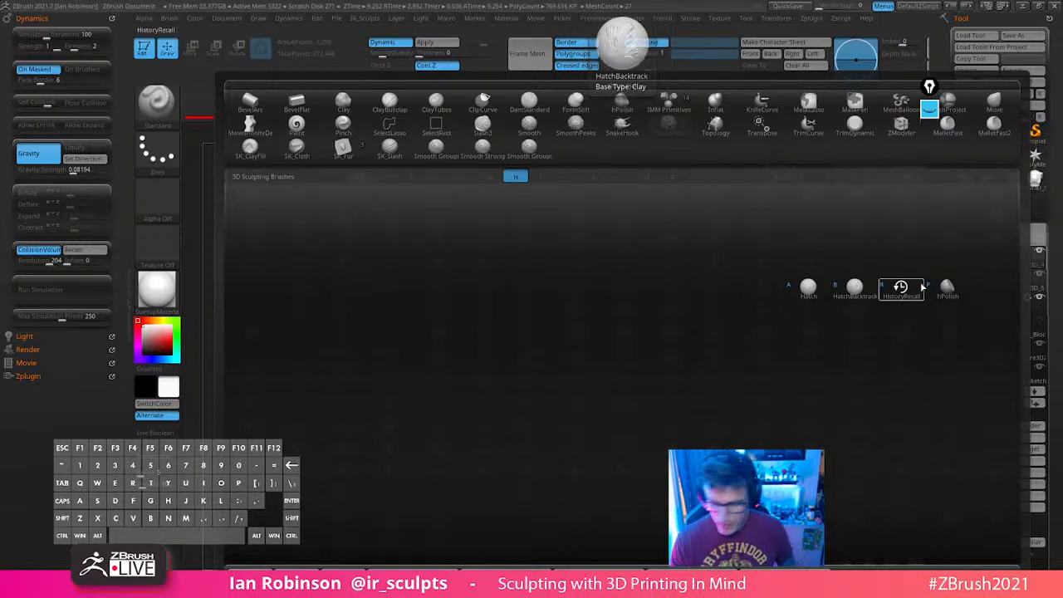
{"action": "key", "text": "b"}
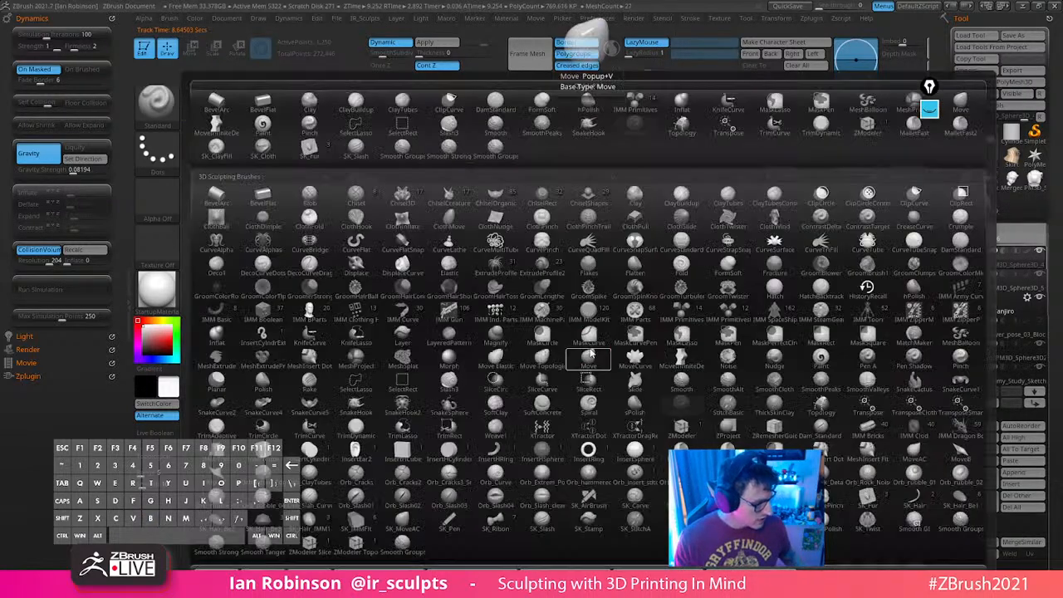
{"action": "key", "text": "s"}
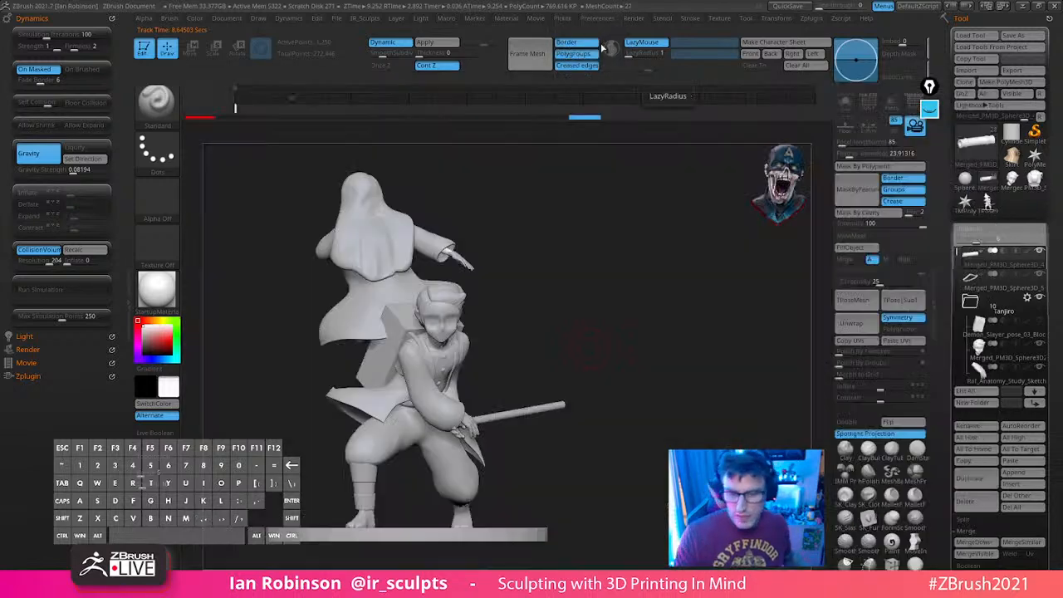
Save the posed tool as Merged_PM3D_Sphere3D_4.ztl in the Demon_Slayer_Sculpture folder, replacing the existing file
{"action": "mouse_move", "coordinate": [631, 251]}
{"action": "left_mouse_down"}
{"action": "mouse_move", "coordinate": [655, 299]}
{"action": "mouse_move", "coordinate": [631, 319]}
{"action": "mouse_move", "coordinate": [639, 311]}
{"action": "mouse_move", "coordinate": [693, 361]}
{"action": "mouse_move", "coordinate": [714, 330]}
{"action": "mouse_move", "coordinate": [707, 308]}
{"action": "mouse_move", "coordinate": [720, 342]}
{"action": "mouse_move", "coordinate": [742, 351]}
{"action": "mouse_move", "coordinate": [712, 325]}
{"action": "mouse_move", "coordinate": [736, 326]}
{"action": "left_mouse_up"}
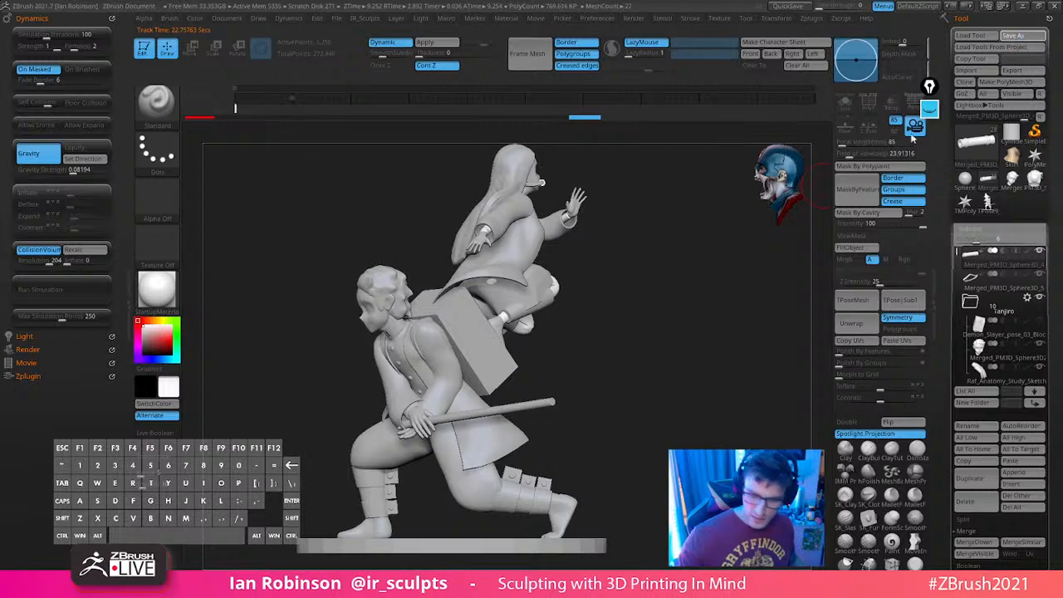
{"action": "key", "text": "ctrl+s"}
{"action": "left_click", "coordinate": [178, 241]}
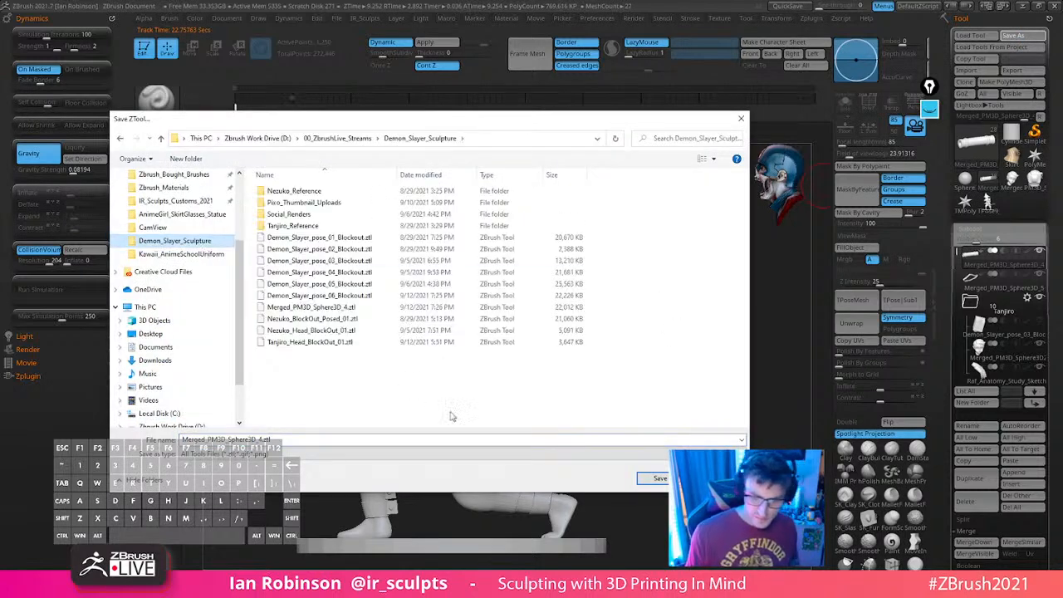
{"action": "left_click", "coordinate": [645, 481]}
{"action": "left_click", "coordinate": [560, 297]}
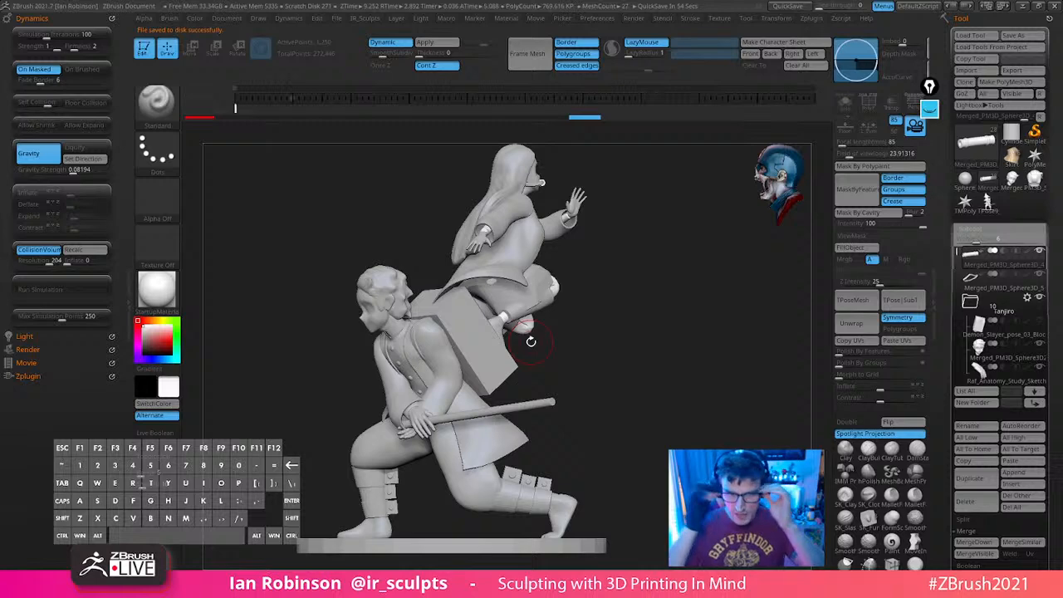
Select the leaping figure's lower garment and reshape it around the bent thighs and knee with the Move brush
{"action": "mouse_move", "coordinate": [531, 341]}
{"action": "left_mouse_down"}
{"action": "mouse_move", "coordinate": [670, 307]}
{"action": "mouse_move", "coordinate": [703, 330]}
{"action": "mouse_move", "coordinate": [686, 330]}
{"action": "mouse_move", "coordinate": [726, 347]}
{"action": "mouse_move", "coordinate": [711, 325]}
{"action": "mouse_move", "coordinate": [667, 408]}
{"action": "mouse_move", "coordinate": [715, 327]}
{"action": "mouse_move", "coordinate": [707, 307]}
{"action": "mouse_move", "coordinate": [706, 318]}
{"action": "mouse_move", "coordinate": [752, 334]}
{"action": "left_mouse_up"}
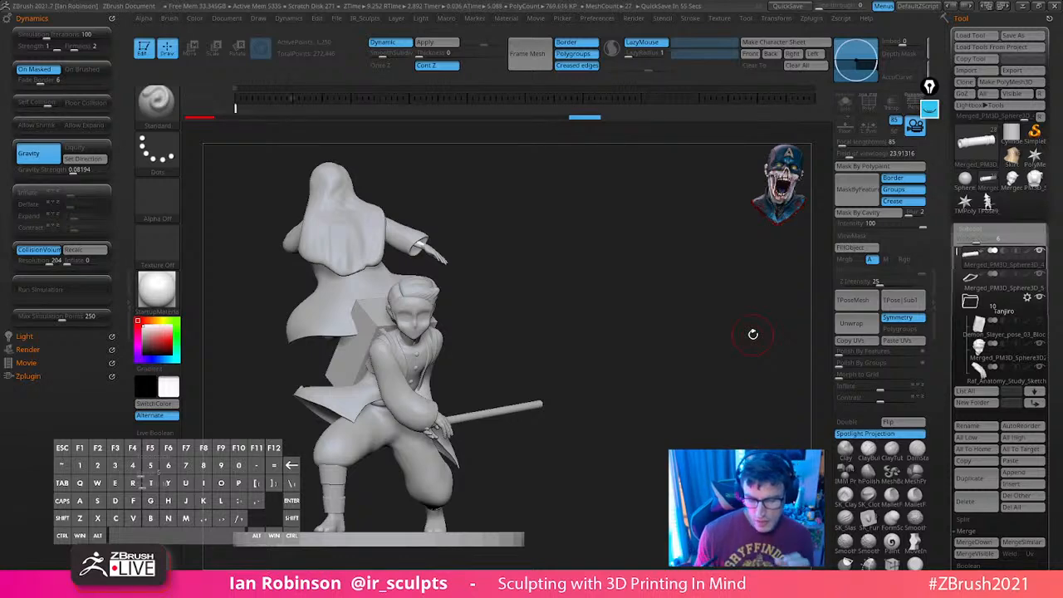
{"action": "mouse_move", "coordinate": [753, 334]}
{"action": "left_mouse_down"}
{"action": "mouse_move", "coordinate": [659, 335]}
{"action": "mouse_move", "coordinate": [680, 319]}
{"action": "mouse_move", "coordinate": [693, 283]}
{"action": "mouse_move", "coordinate": [672, 377]}
{"action": "mouse_move", "coordinate": [615, 365]}
{"action": "left_mouse_up"}
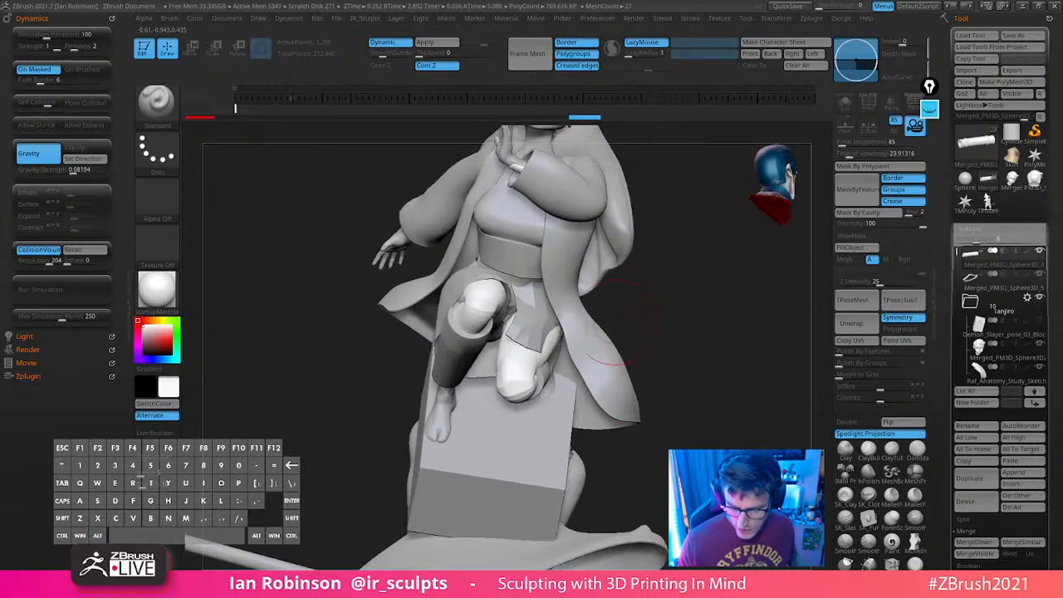
{"action": "left_click", "coordinate": [540, 322], "text": "alt"}
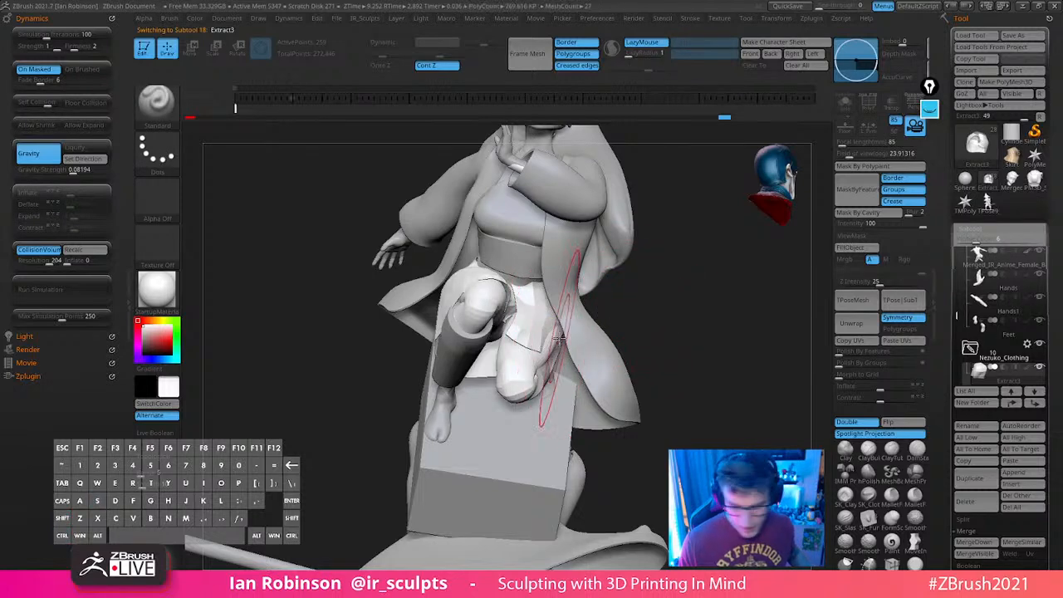
{"action": "key", "text": "b"}
{"action": "key", "text": "m"}
{"action": "key", "text": "v"}
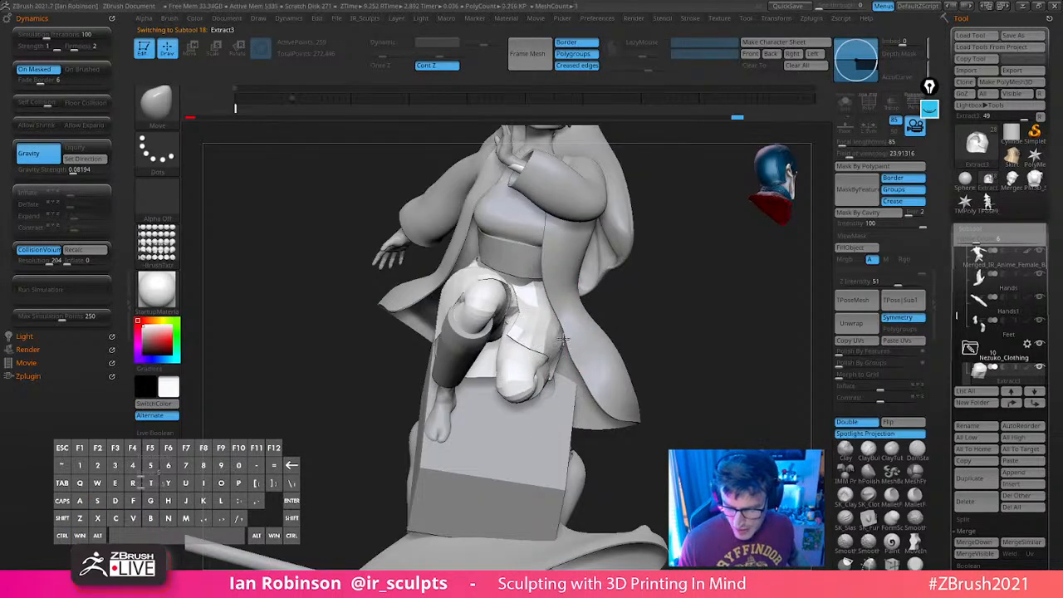
{"action": "left_click_drag", "start_coordinate": [694, 305], "coordinate": [638, 366], "text": "alt"}
{"action": "left_click_drag", "start_coordinate": [725, 323], "coordinate": [665, 333]}
{"action": "left_click_drag", "start_coordinate": [415, 384], "coordinate": [429, 364]}
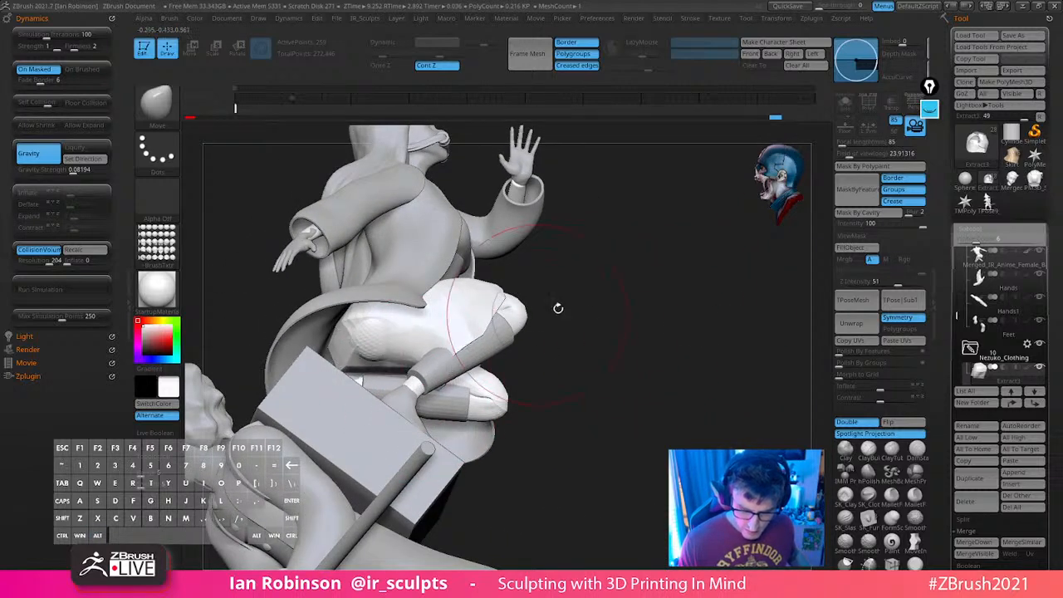
{"action": "left_click_drag", "start_coordinate": [558, 308], "coordinate": [376, 357]}
{"action": "left_click_drag", "start_coordinate": [662, 308], "coordinate": [445, 352]}
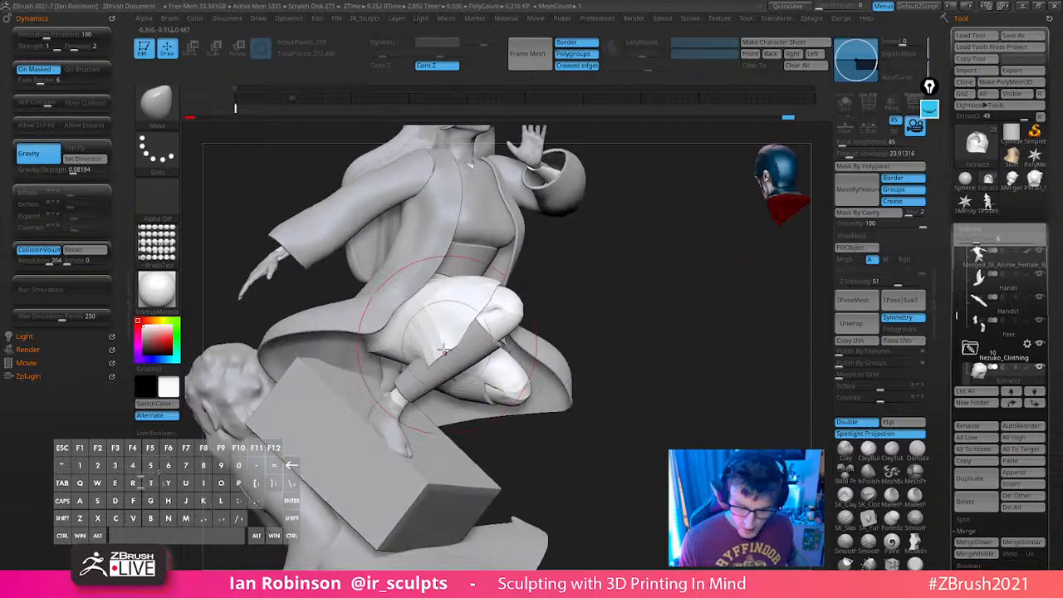
{"action": "left_click_drag", "start_coordinate": [612, 298], "coordinate": [467, 334]}
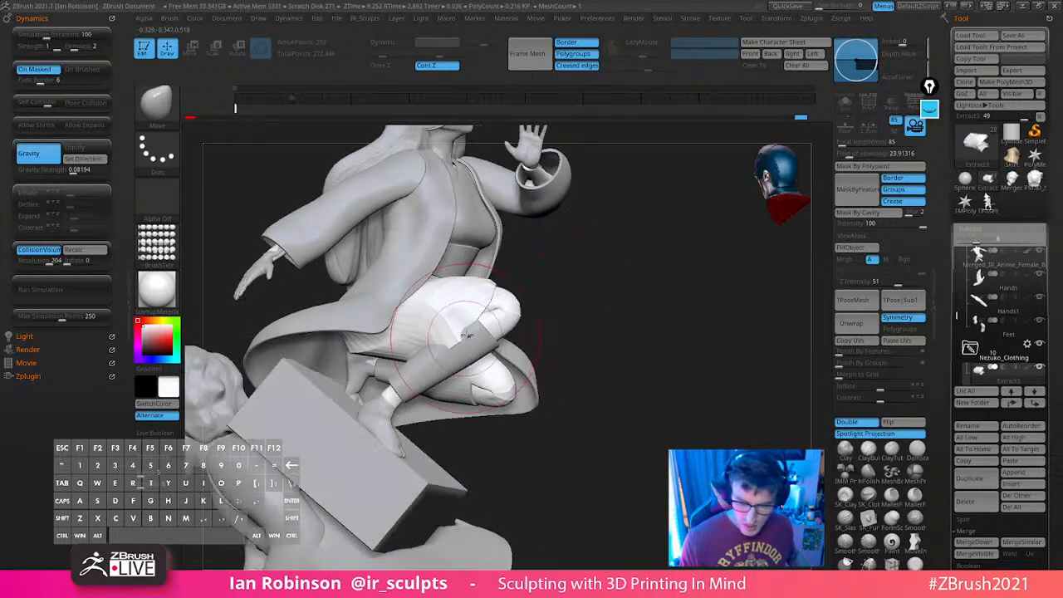
{"action": "left_click_drag", "start_coordinate": [584, 297], "coordinate": [488, 310]}
{"action": "left_click_drag", "start_coordinate": [632, 277], "coordinate": [453, 315]}
{"action": "left_click_drag", "start_coordinate": [624, 283], "coordinate": [707, 340]}
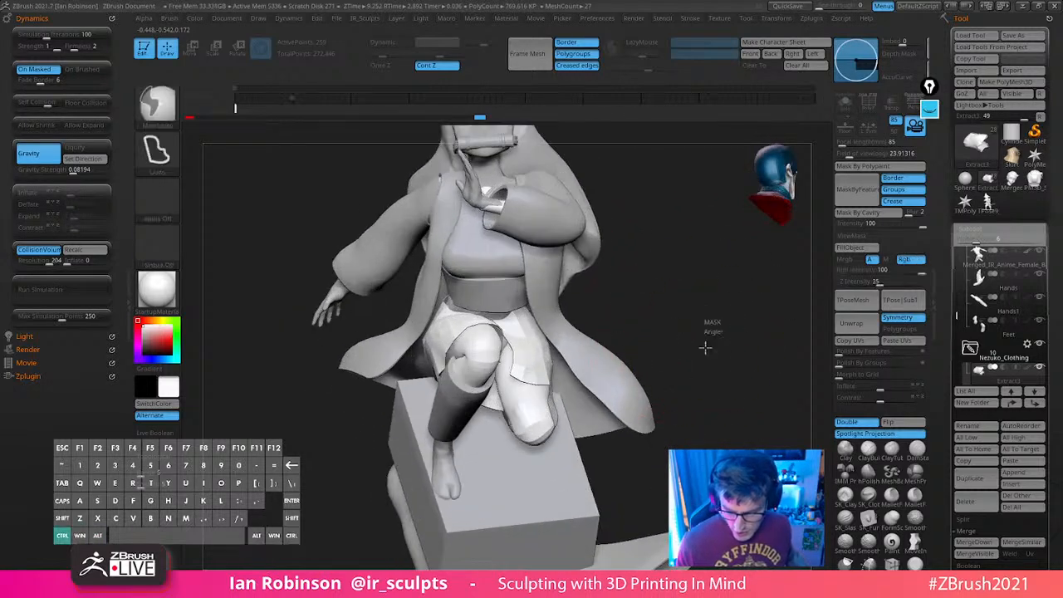
Isolate the leaping figure's body mesh and reshape and smooth the bent leg around the knee and calf
{"action": "left_click", "coordinate": [529, 401], "text": "alt"}
{"action": "key", "text": "shift+f"}
{"action": "key", "text": "shift+f"}
{"action": "left_click", "coordinate": [846, 103]}
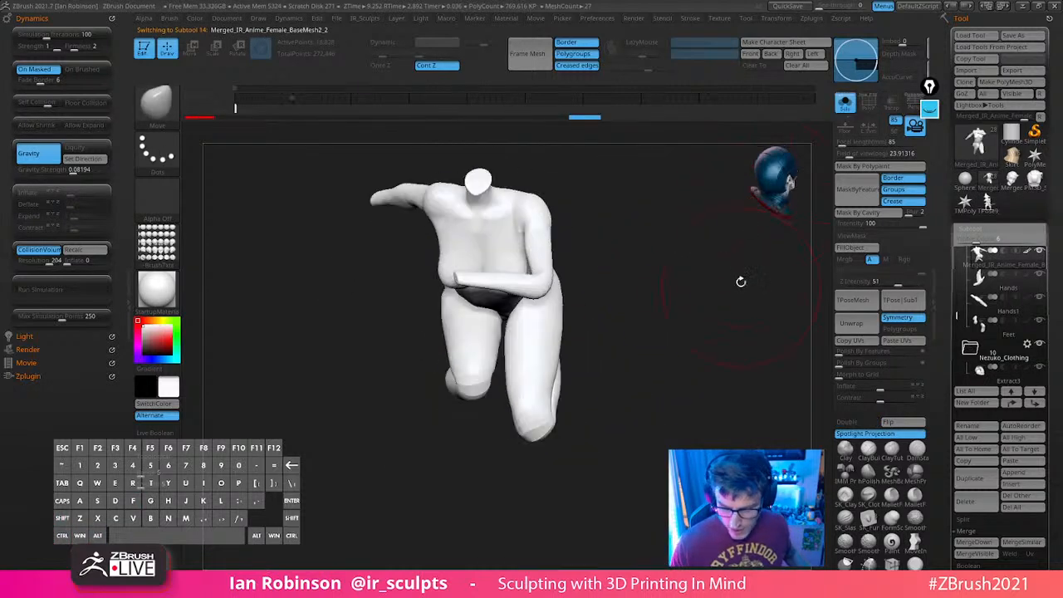
{"action": "mouse_move", "coordinate": [741, 282]}
{"action": "left_mouse_down"}
{"action": "mouse_move", "coordinate": [661, 323]}
{"action": "mouse_move", "coordinate": [600, 379]}
{"action": "left_mouse_up"}
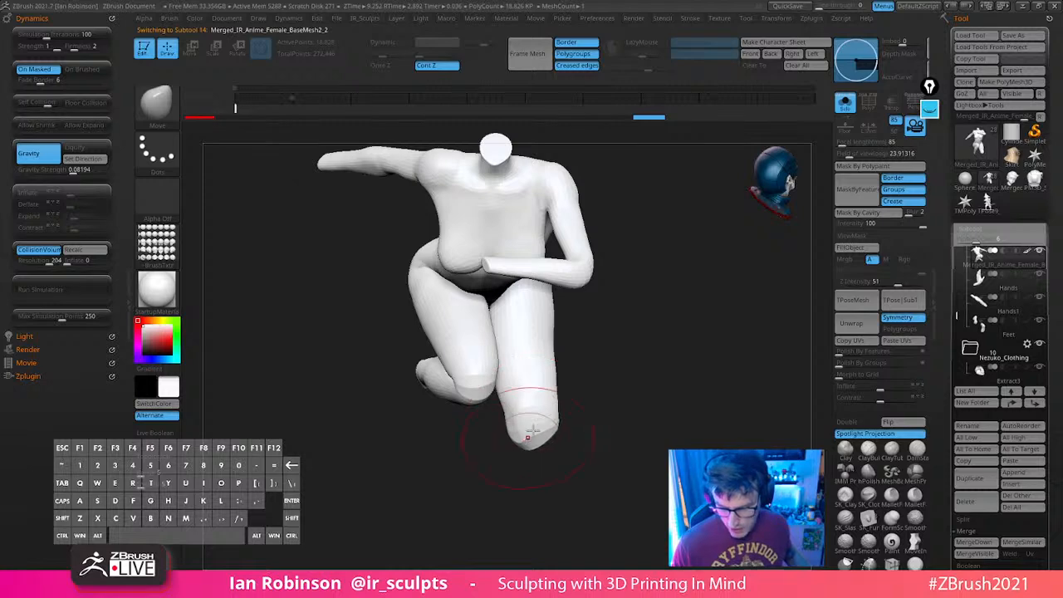
{"action": "mouse_move", "coordinate": [637, 375]}
{"action": "left_mouse_down"}
{"action": "mouse_move", "coordinate": [689, 356]}
{"action": "mouse_move", "coordinate": [659, 429]}
{"action": "mouse_move", "coordinate": [686, 358]}
{"action": "left_mouse_up"}
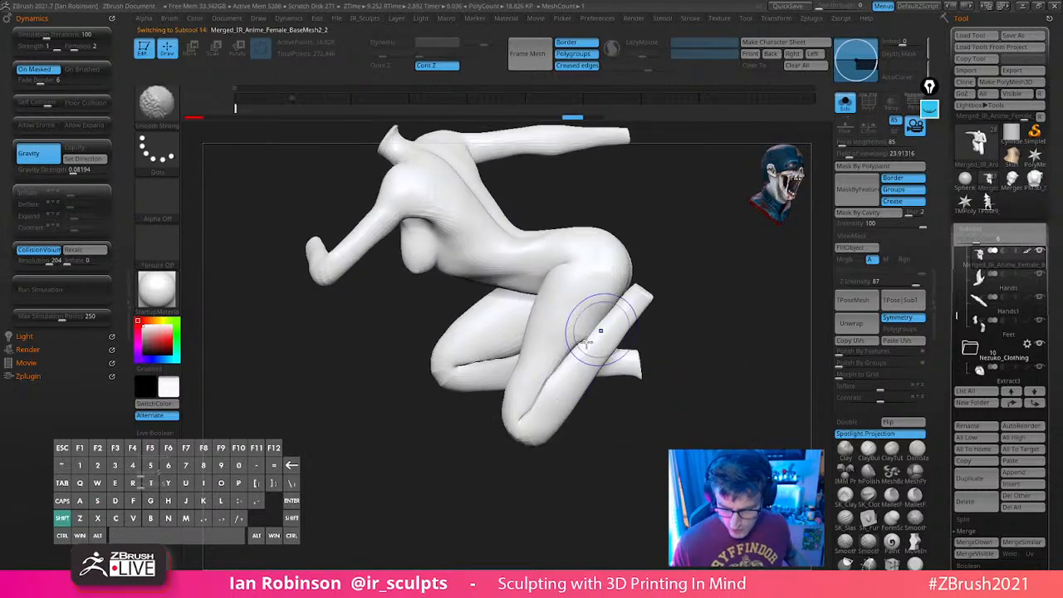
{"action": "left_click_drag", "start_coordinate": [733, 320], "coordinate": [611, 351]}
{"action": "key", "text": "shift+z"}
{"action": "key", "text": "shift+z"}
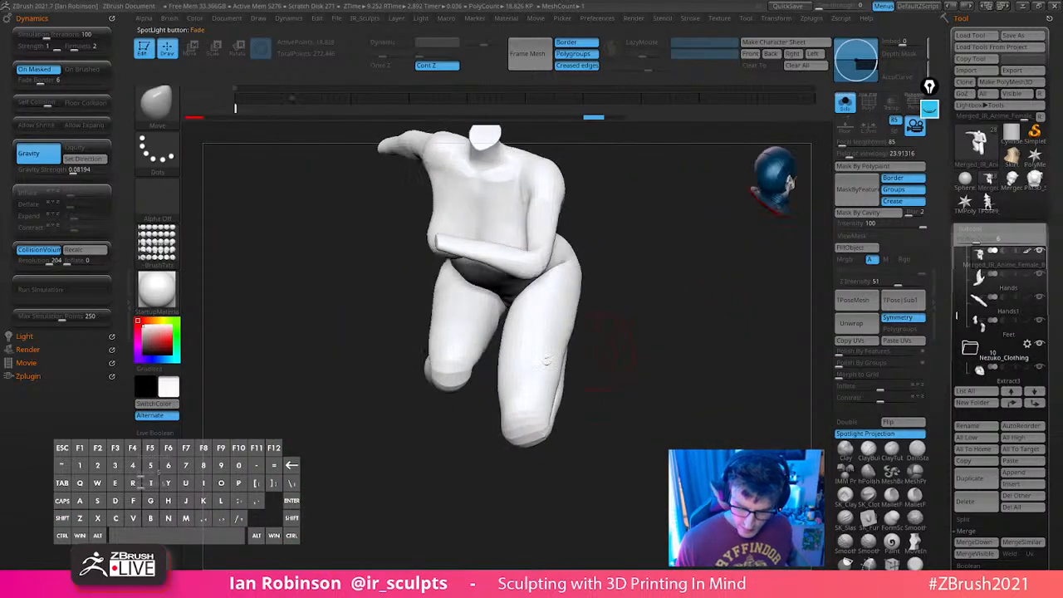
Try smoothing the underside of the body mesh's thigh, undo the last stroke and show all subtools again
{"action": "right_click_drag", "start_coordinate": [515, 314], "coordinate": [619, 315]}
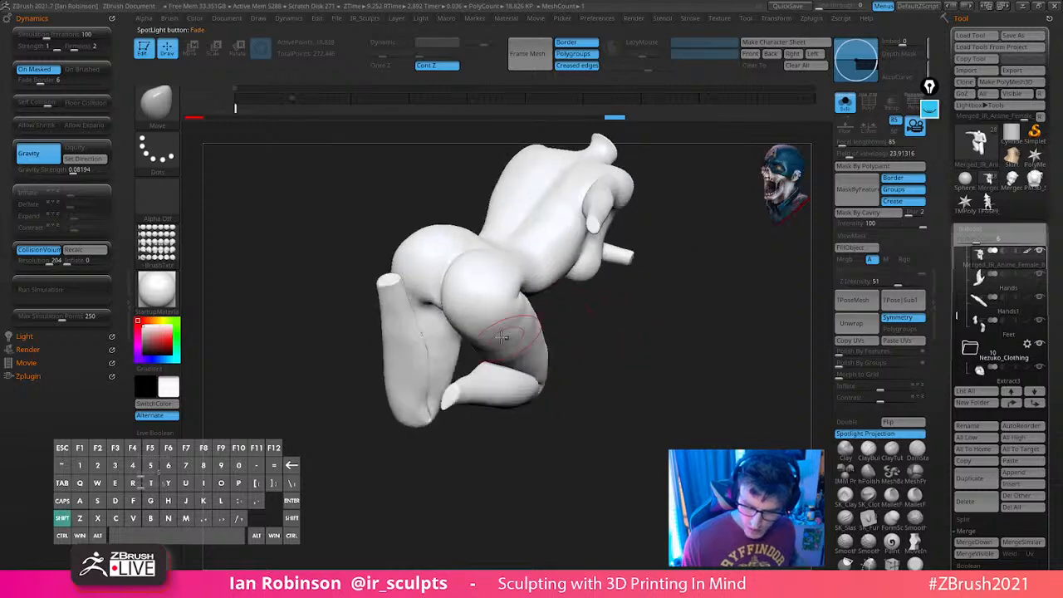
{"action": "left_click_drag", "start_coordinate": [506, 332], "coordinate": [532, 339], "text": "shift"}
{"action": "right_click_drag", "start_coordinate": [631, 343], "coordinate": [703, 293]}
{"action": "key", "text": "ctrl+z"}
{"action": "right_click_drag", "start_coordinate": [736, 330], "coordinate": [759, 216]}
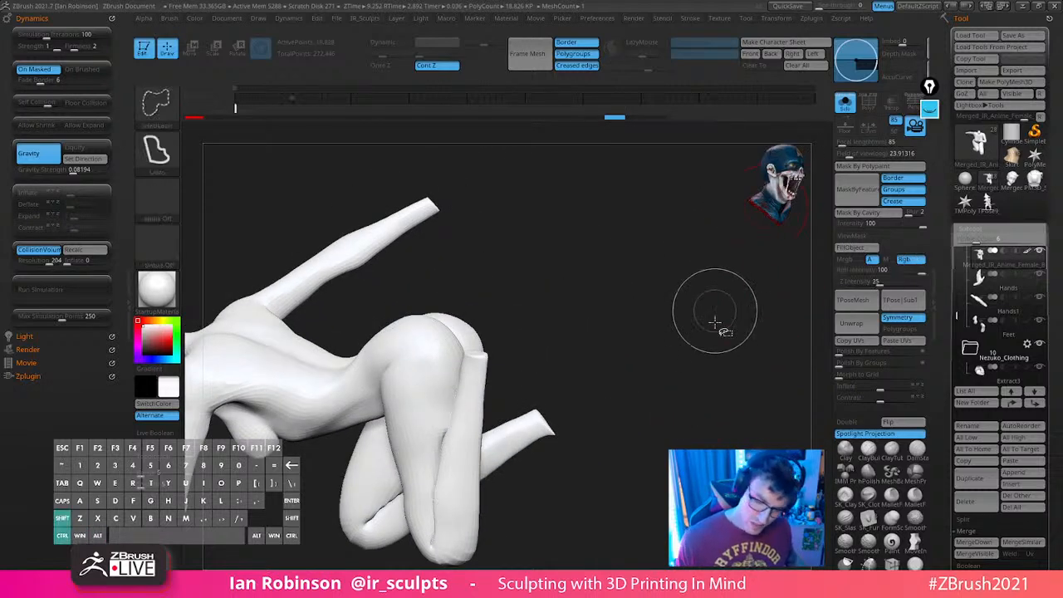
{"action": "left_click", "coordinate": [844, 103]}
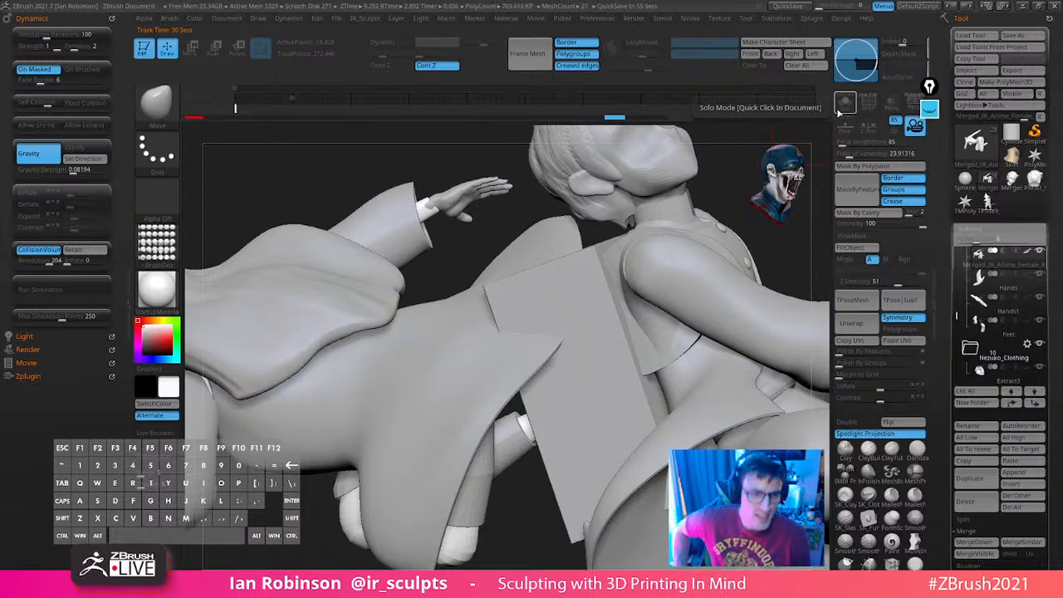
Save the tool again over Merged_PM3D_Sphere3D_4.ztl
{"action": "left_click_drag", "start_coordinate": [530, 523], "coordinate": [582, 357], "text": "alt"}
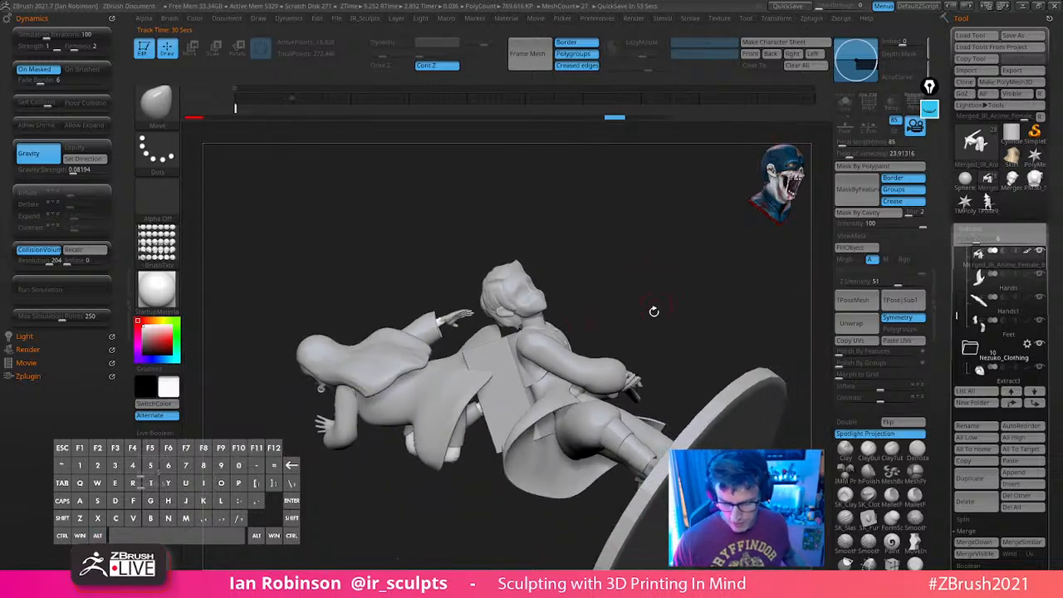
{"action": "left_click_drag", "start_coordinate": [656, 310], "coordinate": [723, 298]}
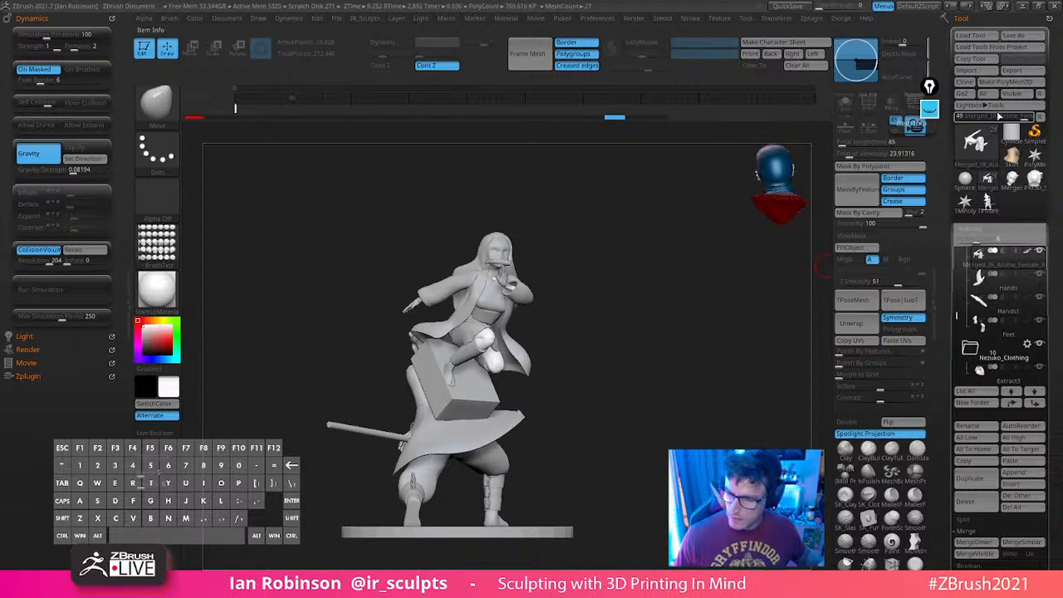
{"action": "left_click", "coordinate": [1013, 35]}
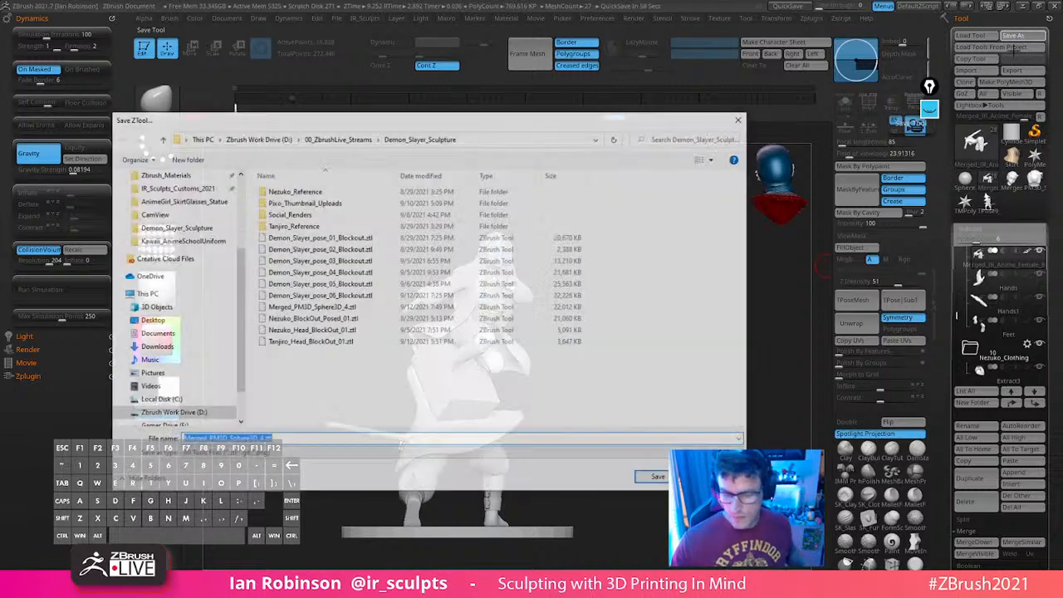
{"action": "left_click", "coordinate": [656, 480]}
{"action": "left_click", "coordinate": [551, 294]}
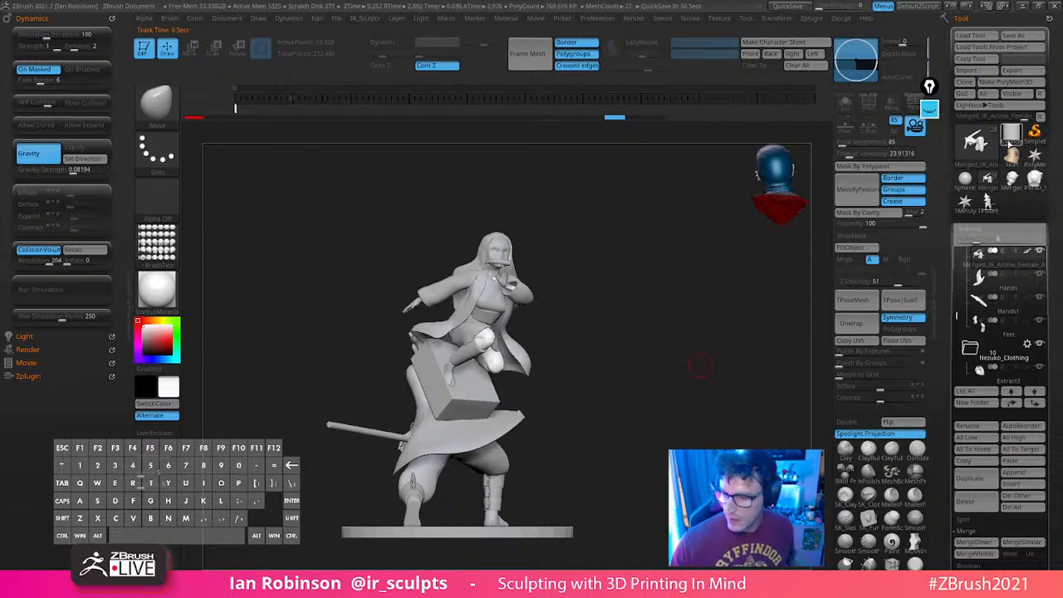
Switch to the Cylinder3D tool, show its wireframe and convert it to an editable PolyMesh3D
{"action": "left_click", "coordinate": [1010, 145]}
{"action": "key", "text": "shift+f"}
{"action": "left_click_drag", "start_coordinate": [745, 337], "coordinate": [689, 404], "text": "alt"}
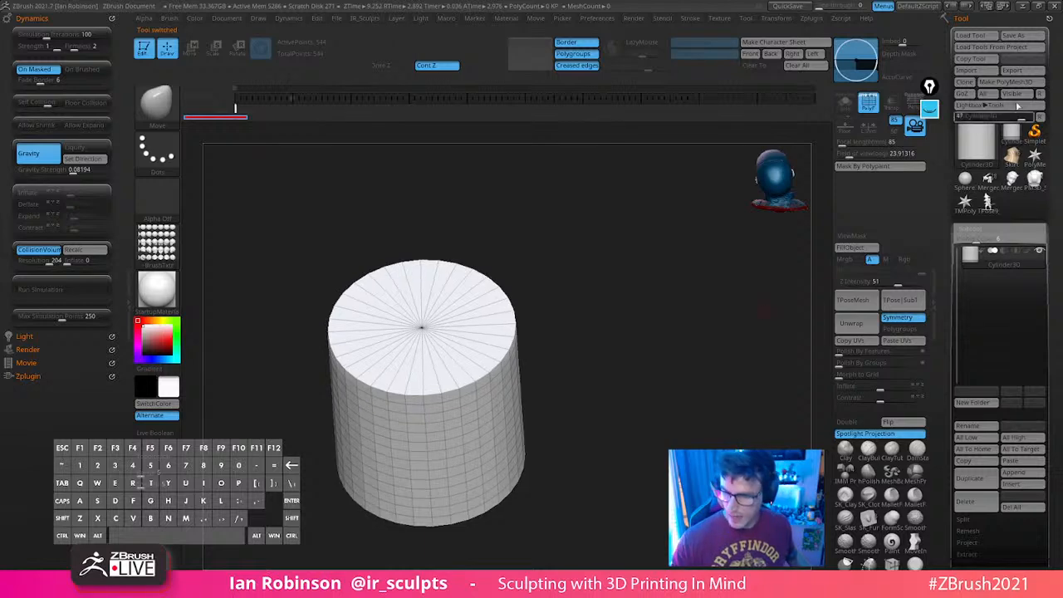
{"action": "left_click", "coordinate": [1014, 82]}
{"action": "left_click_drag", "start_coordinate": [691, 338], "coordinate": [697, 375], "text": "shift"}
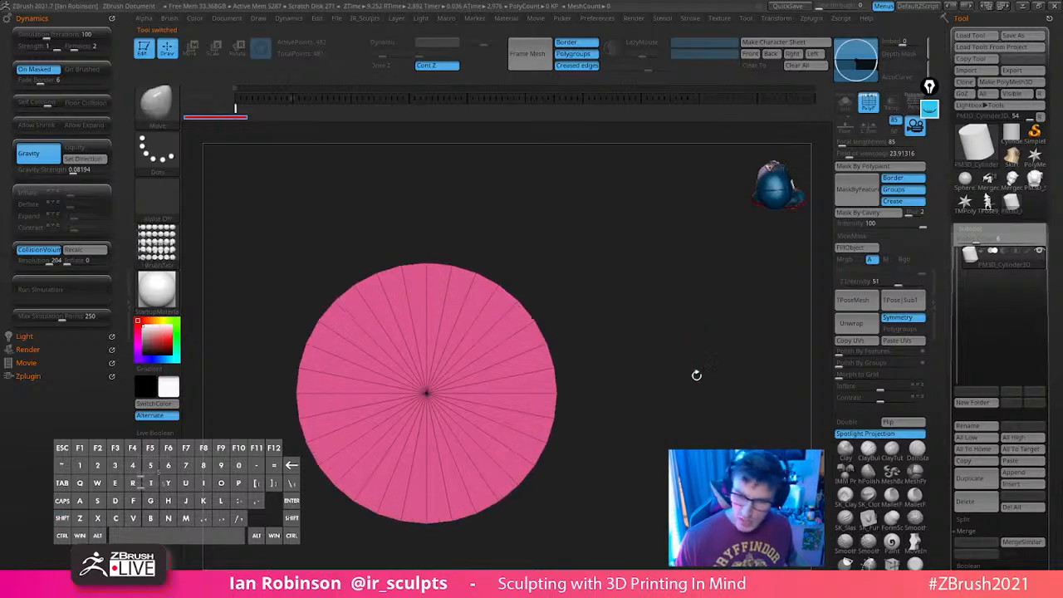
{"action": "left_click_drag", "start_coordinate": [686, 412], "coordinate": [719, 282], "text": "shift"}
{"action": "left_click_drag", "start_coordinate": [725, 342], "coordinate": [721, 316], "text": "alt"}
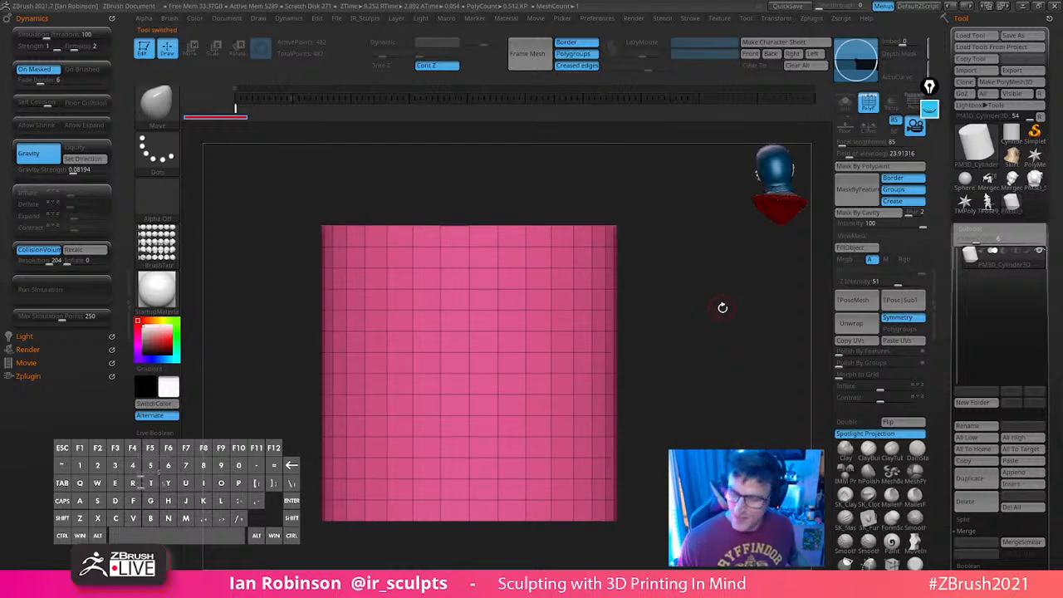
Remove the cylinder's redundant horizontal edge loops with Delete Loops
{"action": "key", "text": "s"}
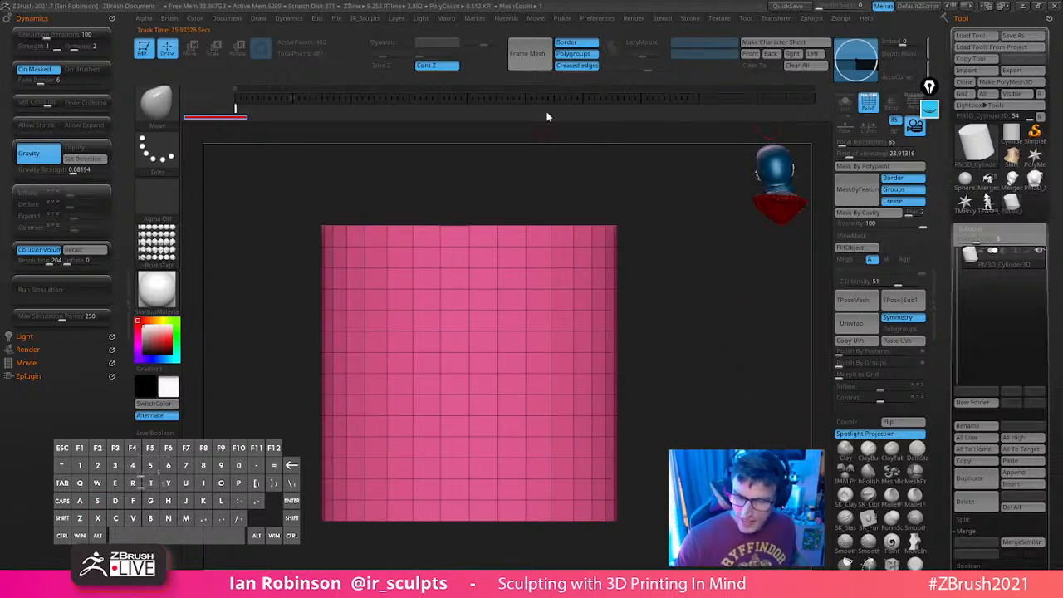
{"action": "left_click", "coordinate": [128, 296]}
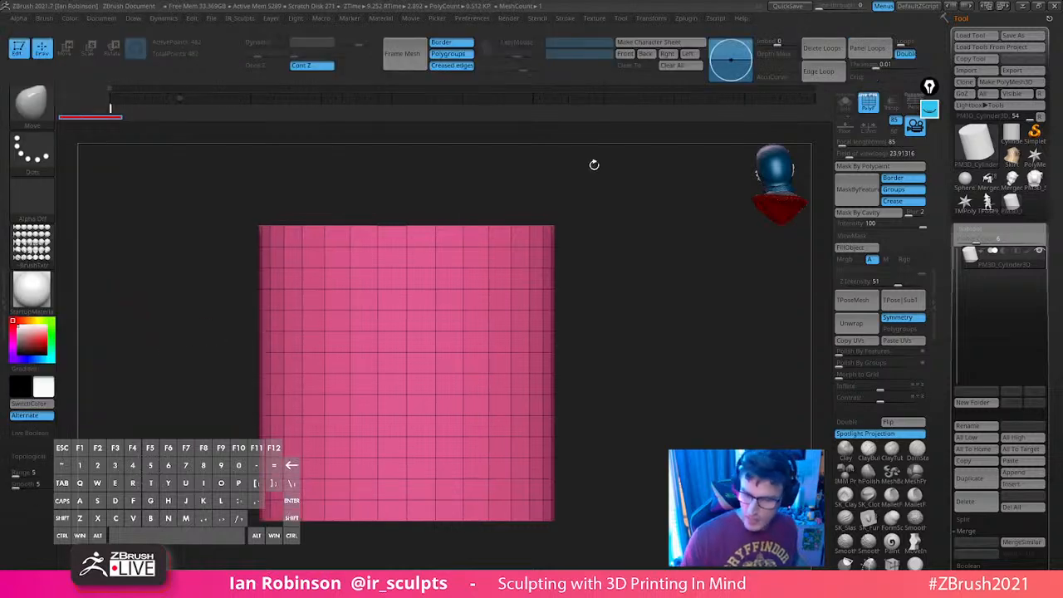
{"action": "left_click", "coordinate": [822, 50]}
Scale the cylinder down along its vertical axis into a thin flat disc and return to draw mode
{"action": "key", "text": "e"}
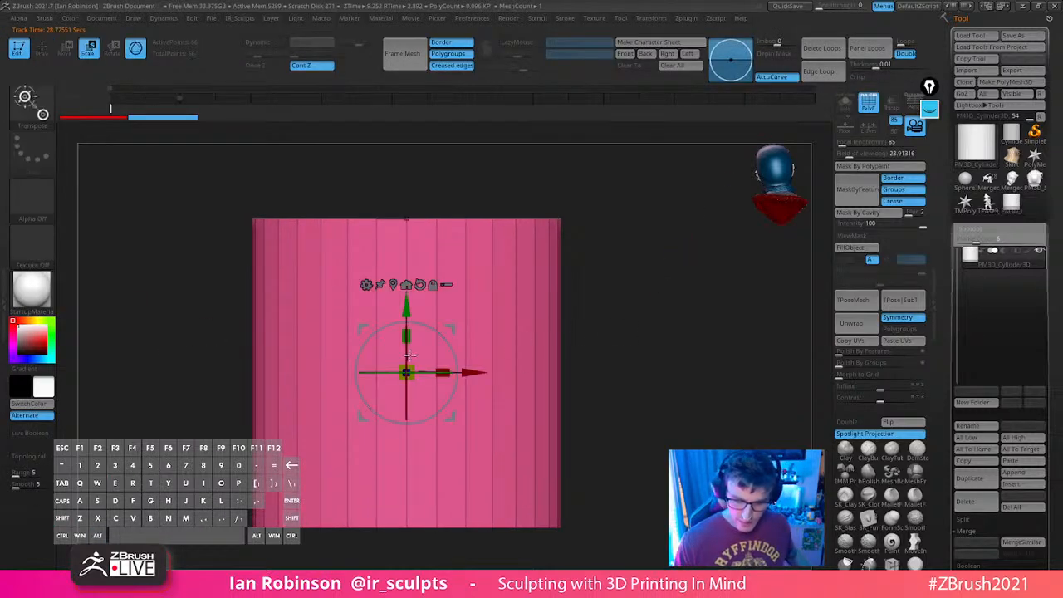
{"action": "left_click_drag", "start_coordinate": [409, 356], "coordinate": [516, 322]}
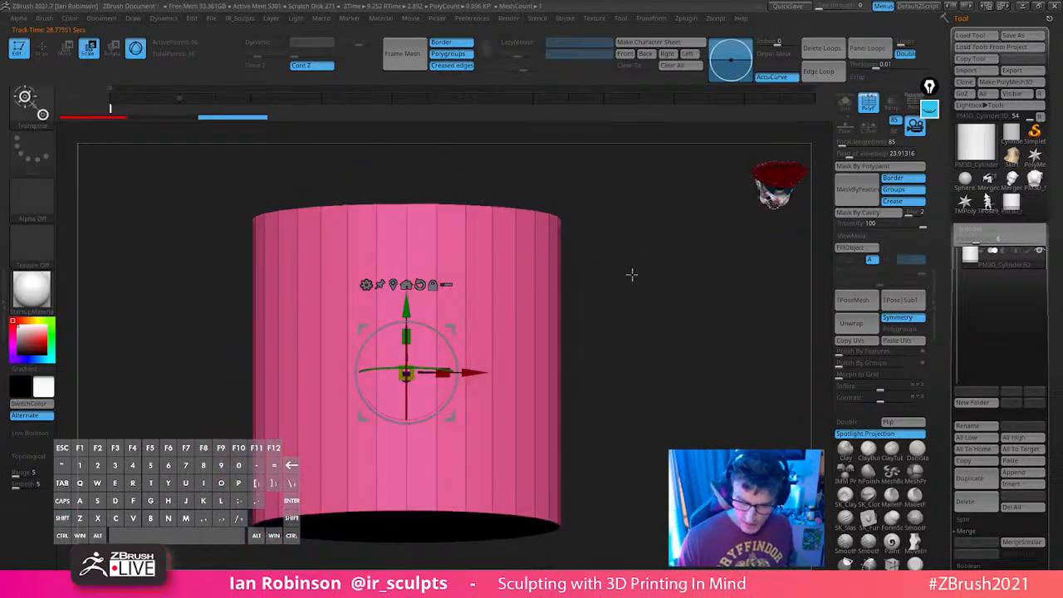
{"action": "left_click_drag", "start_coordinate": [651, 325], "coordinate": [638, 359], "text": "shift"}
{"action": "left_click_drag", "start_coordinate": [408, 338], "coordinate": [401, 518]}
{"action": "mouse_move", "coordinate": [667, 410]}
{"action": "left_mouse_down", "text": "shift"}
{"action": "mouse_move", "coordinate": [664, 391]}
{"action": "mouse_move", "coordinate": [624, 379]}
{"action": "mouse_move", "coordinate": [624, 339]}
{"action": "left_mouse_up", "text": "shift"}
{"action": "key", "text": "q"}
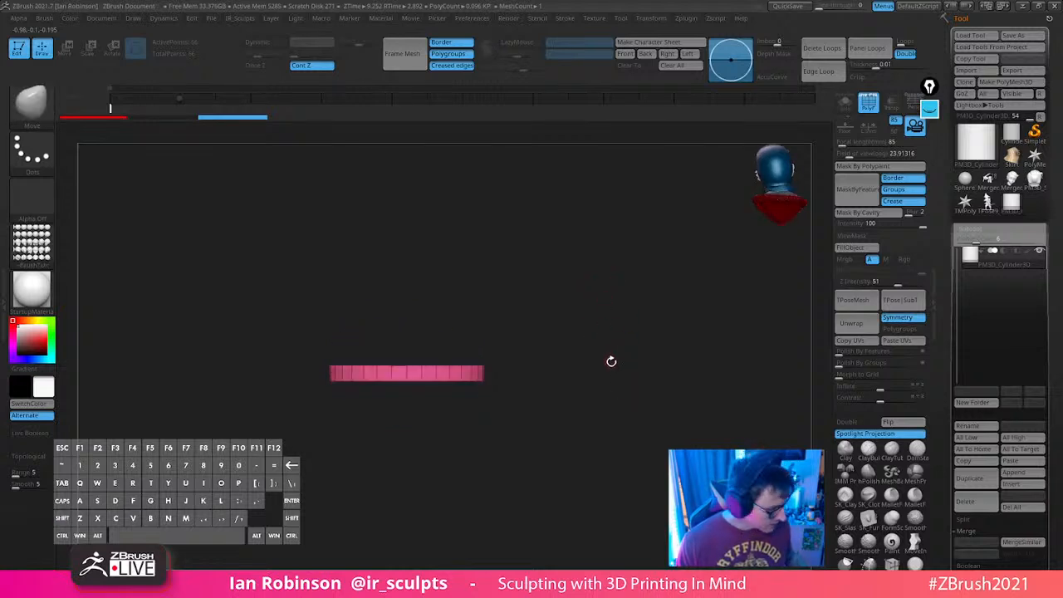
Duplicate the disc below itself and scale the copy vertically into a long, narrow grip cylinder
{"action": "key", "text": "w"}
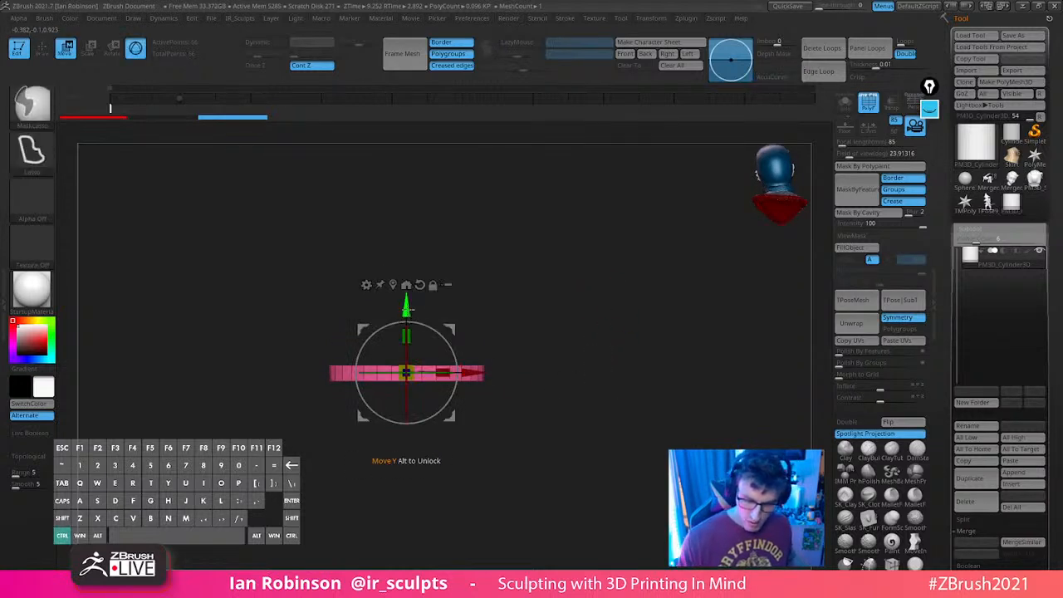
{"action": "left_click_drag", "start_coordinate": [406, 372], "coordinate": [408, 395], "text": "ctrl"}
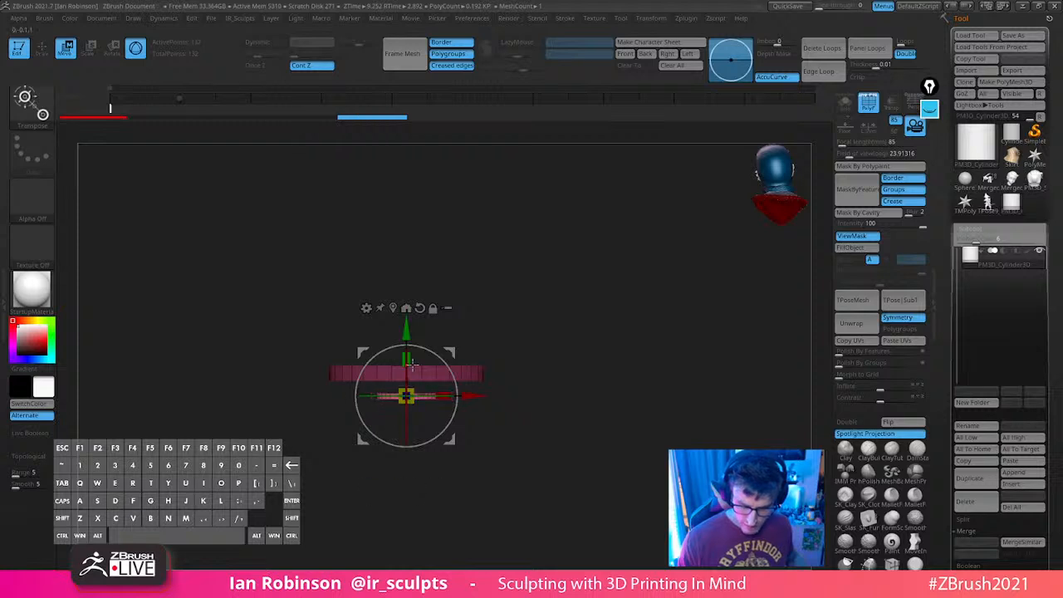
{"action": "left_click_drag", "start_coordinate": [419, 216], "coordinate": [601, 236]}
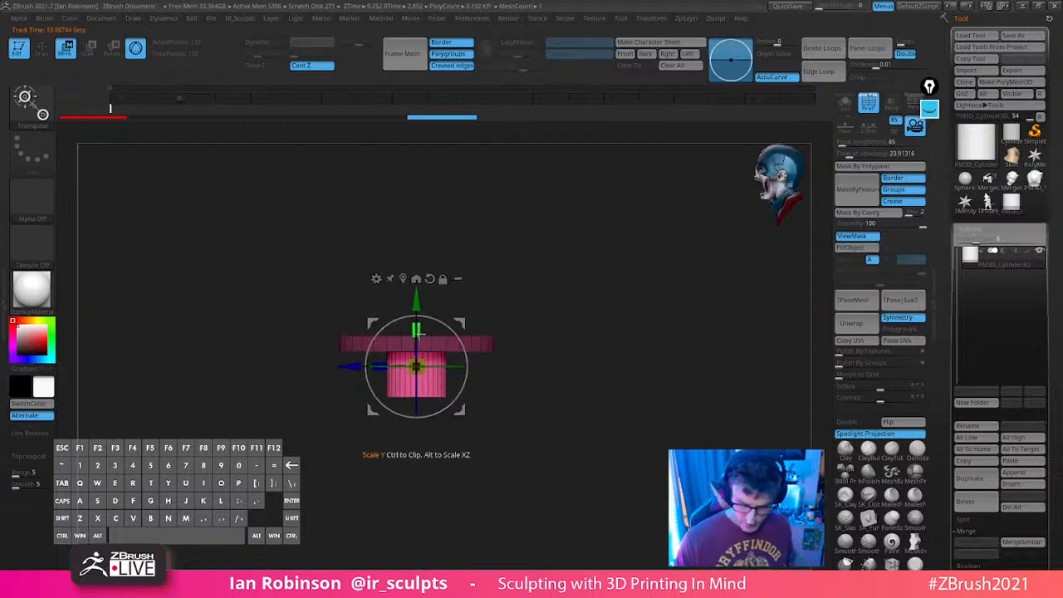
{"action": "left_click_drag", "start_coordinate": [416, 329], "coordinate": [453, 253]}
{"action": "left_click_drag", "start_coordinate": [416, 330], "coordinate": [416, 344]}
{"action": "left_click_drag", "start_coordinate": [416, 301], "coordinate": [416, 454]}
{"action": "left_click_drag", "start_coordinate": [607, 405], "coordinate": [623, 304], "text": "alt"}
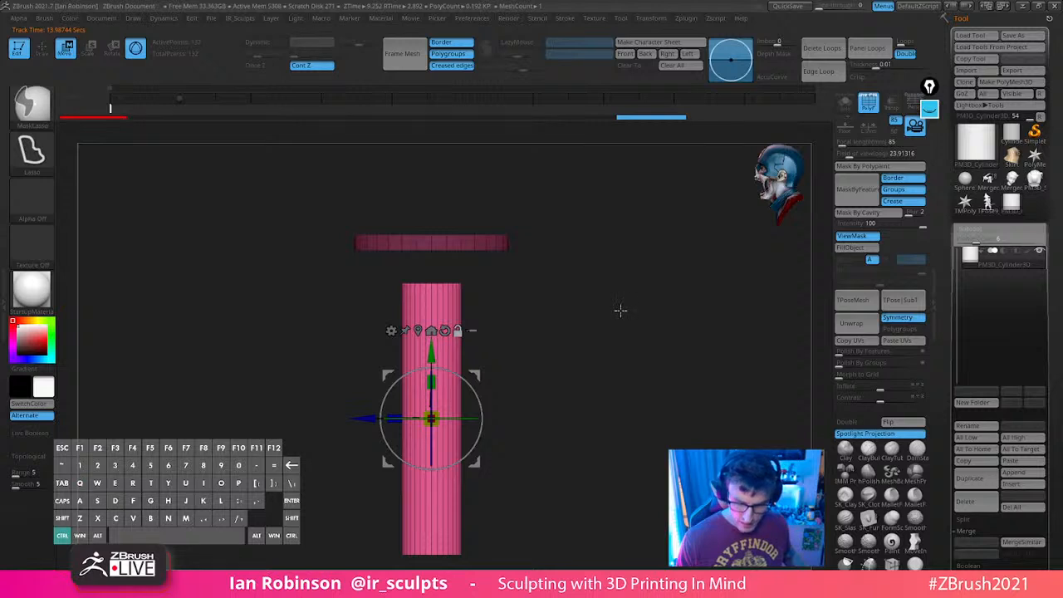
Put the masked disc in its own polygroup and mask it again, leaving only the grip cylinder editable
{"action": "key", "text": "ctrl+w"}
{"action": "key", "text": "q"}
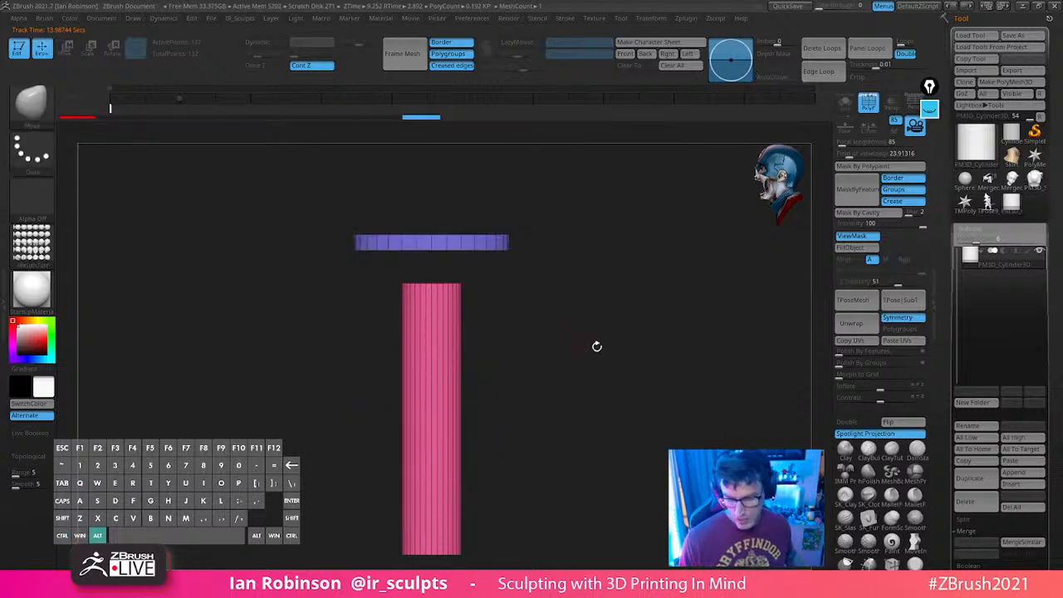
{"action": "left_click_drag", "start_coordinate": [597, 347], "coordinate": [578, 334], "text": "alt"}
{"action": "left_click", "coordinate": [451, 376], "text": "ctrl+shift"}
{"action": "left_click", "coordinate": [526, 370], "text": "ctrl"}
{"action": "left_click", "coordinate": [536, 368], "text": "ctrl+shift"}
{"action": "left_click", "coordinate": [543, 366], "text": "ctrl"}
Move the grip cylinder straight up until its upper end meets the underside of the disc
{"action": "key", "text": "w"}
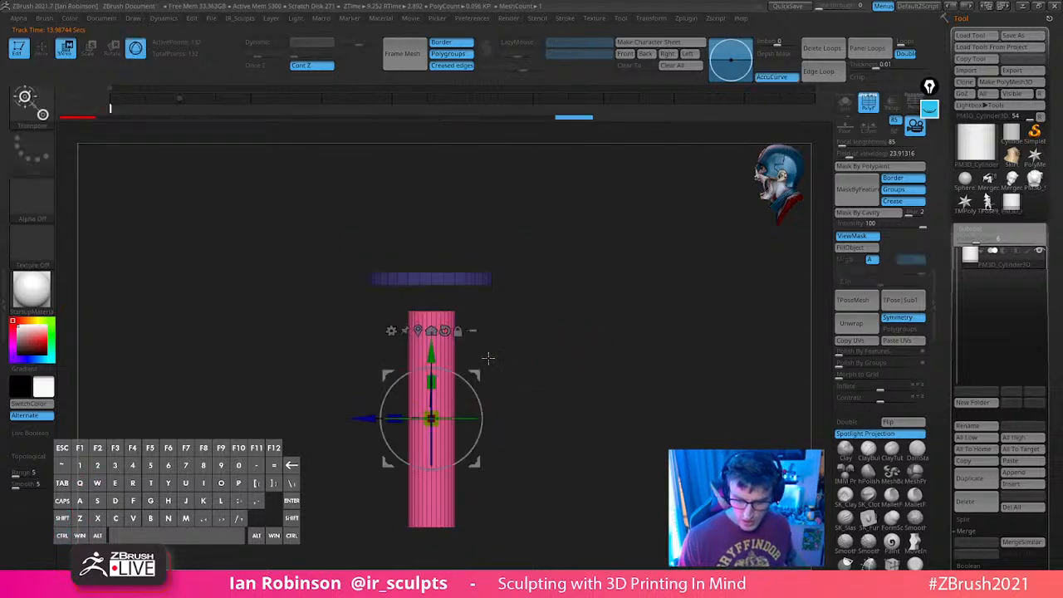
{"action": "left_click_drag", "start_coordinate": [526, 339], "coordinate": [577, 344], "text": "shift"}
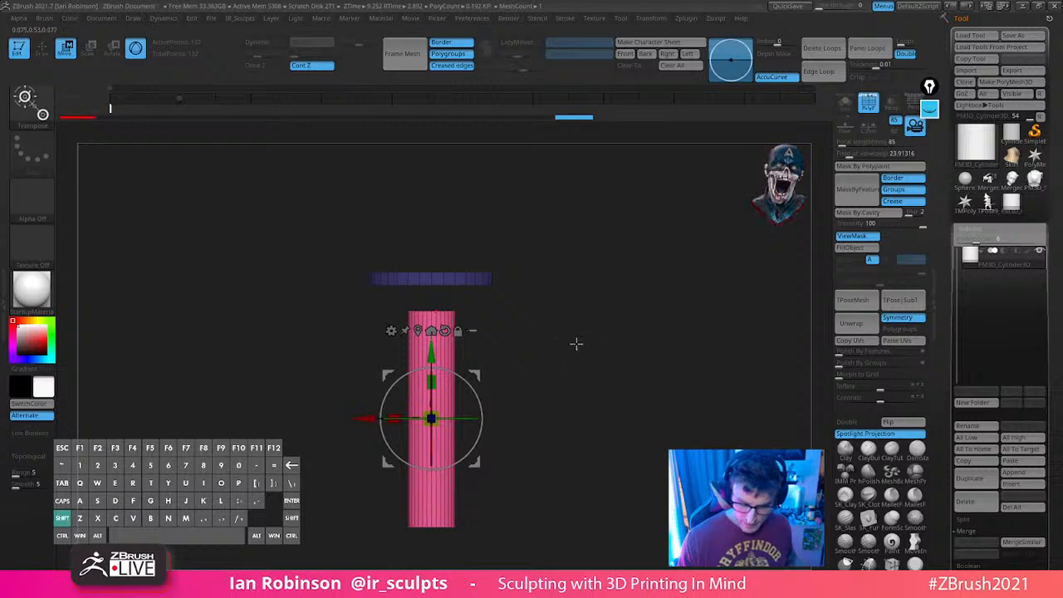
{"action": "left_click_drag", "start_coordinate": [439, 353], "coordinate": [439, 326]}
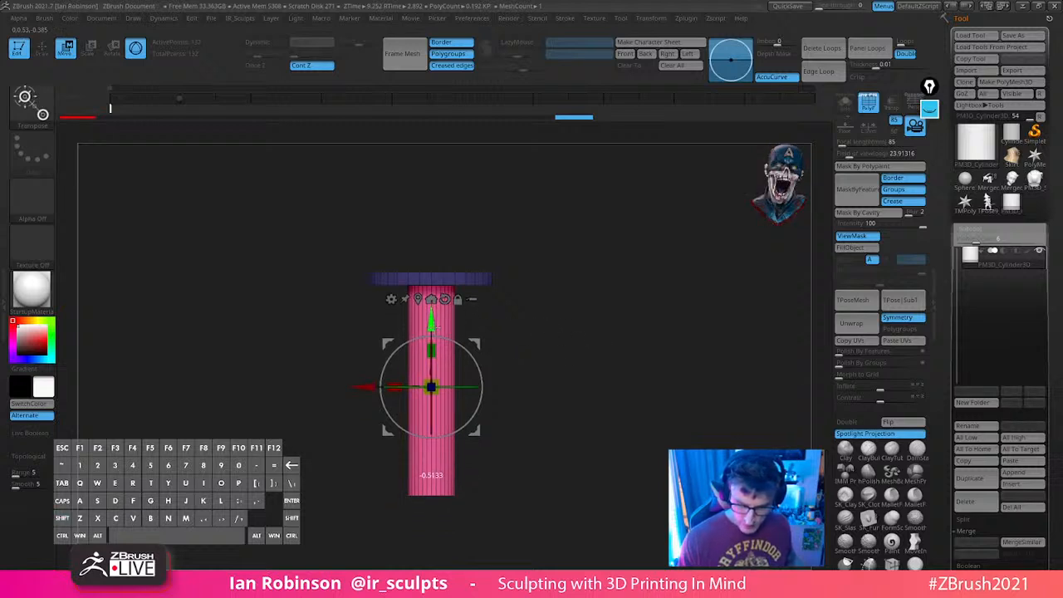
{"action": "mouse_move", "coordinate": [627, 332]}
{"action": "left_mouse_down"}
{"action": "mouse_move", "coordinate": [644, 337]}
{"action": "mouse_move", "coordinate": [636, 345]}
{"action": "mouse_move", "coordinate": [617, 253]}
{"action": "left_mouse_up"}
{"action": "key", "text": "q"}
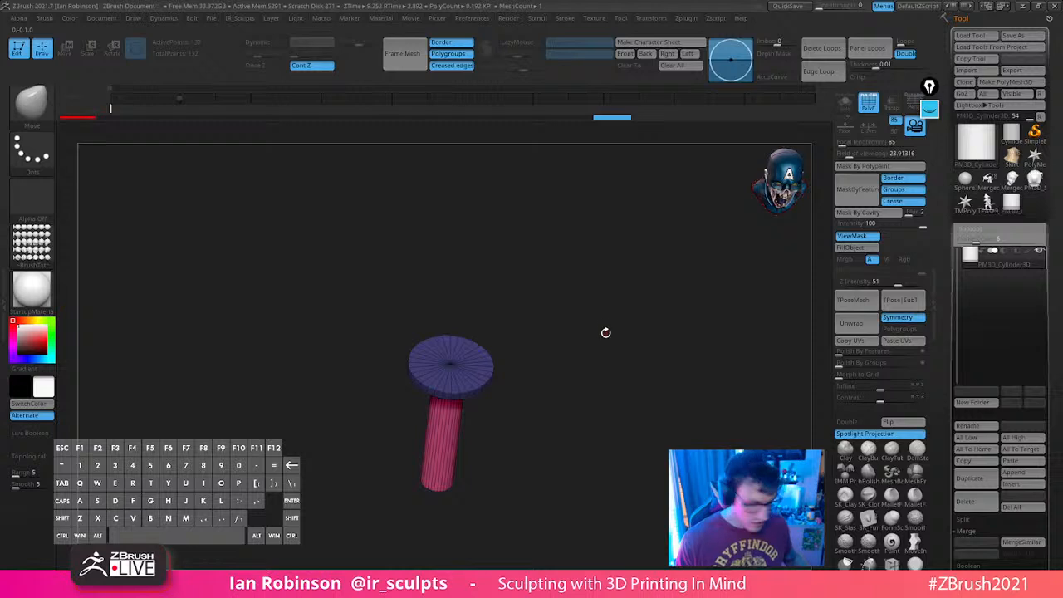
Duplicate the grip cylinder to a position well above the disc and view it squarely from the side
{"action": "key", "text": "w"}
{"action": "left_click_drag", "start_coordinate": [449, 373], "coordinate": [471, 188], "text": "ctrl"}
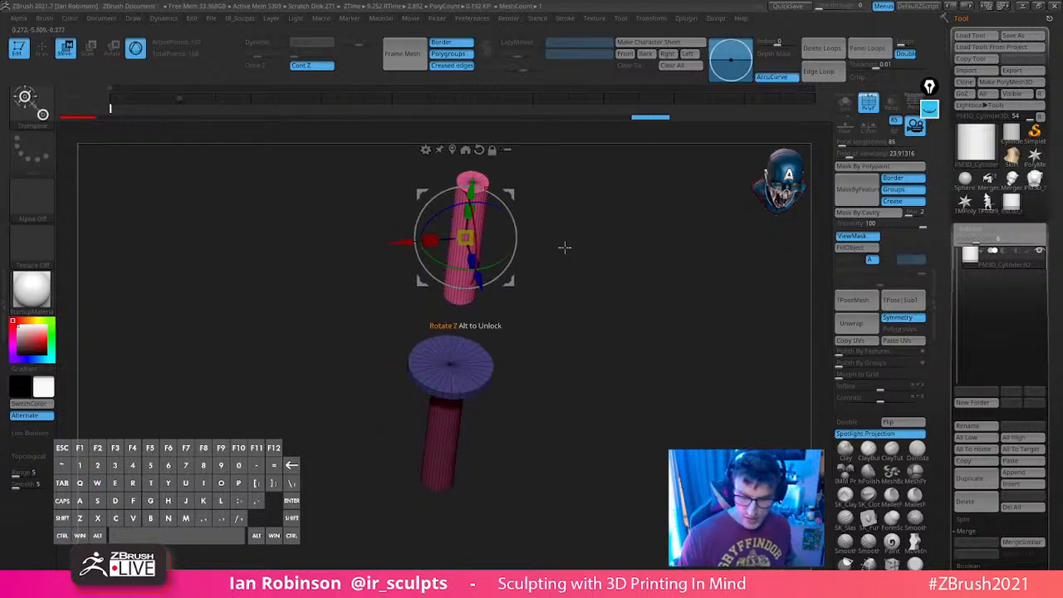
{"action": "left_click_drag", "start_coordinate": [566, 248], "coordinate": [646, 305], "text": "shift"}
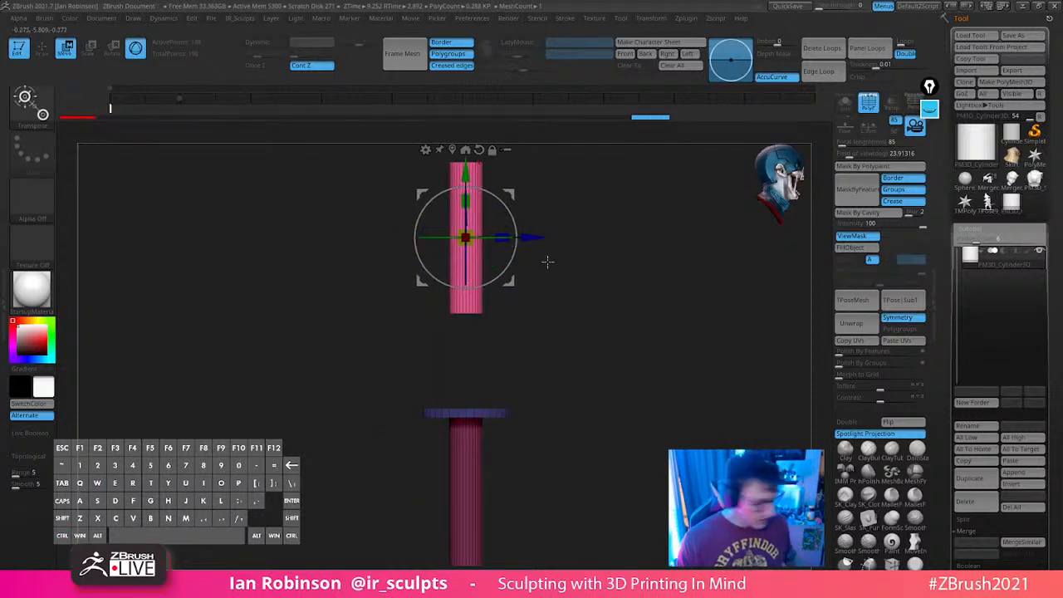
Split the unmasked cylinder copy into a separate subtool with Split Unmasked Points
{"action": "left_click", "coordinate": [980, 231]}
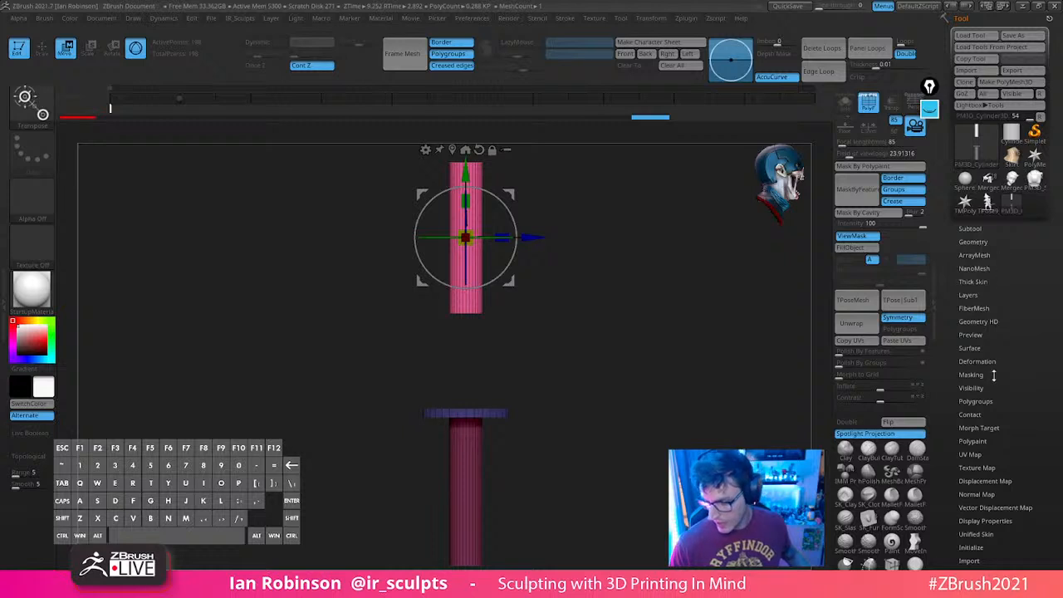
{"action": "left_click_drag", "start_coordinate": [1021, 372], "coordinate": [1023, 361]}
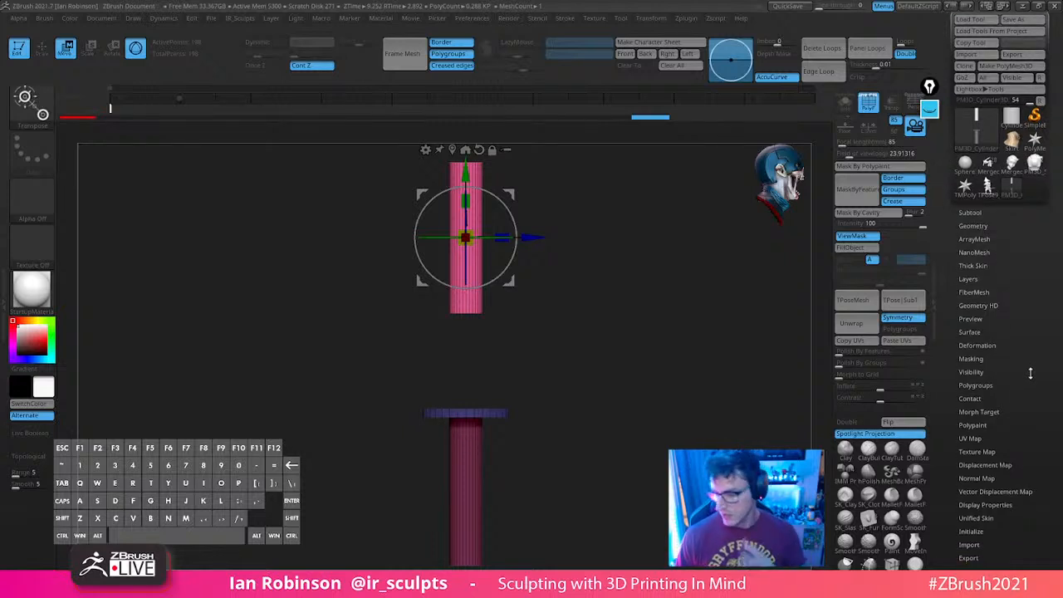
{"action": "left_click", "coordinate": [980, 226]}
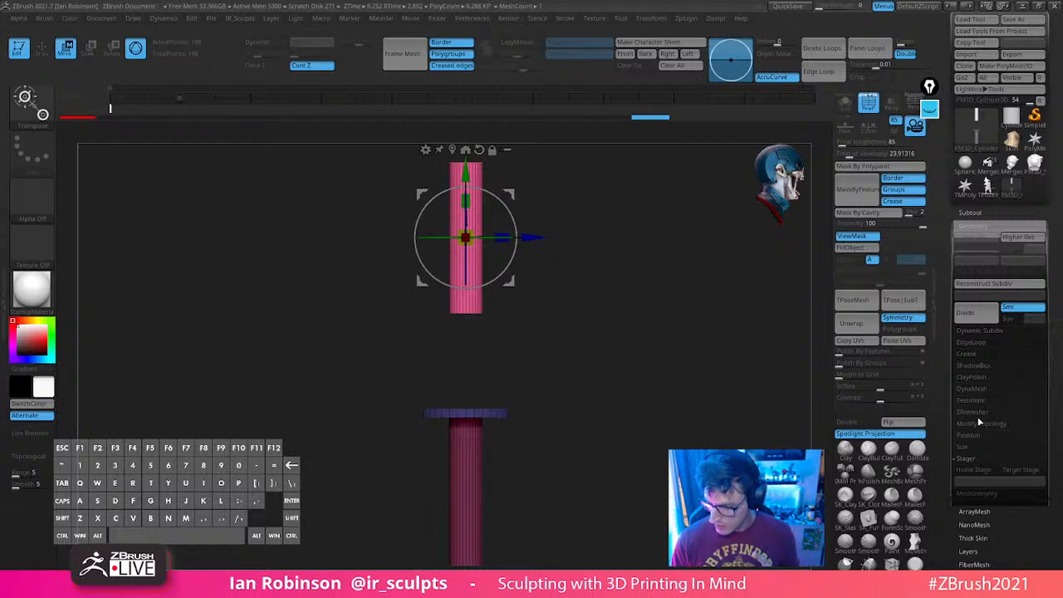
{"action": "left_click", "coordinate": [982, 215]}
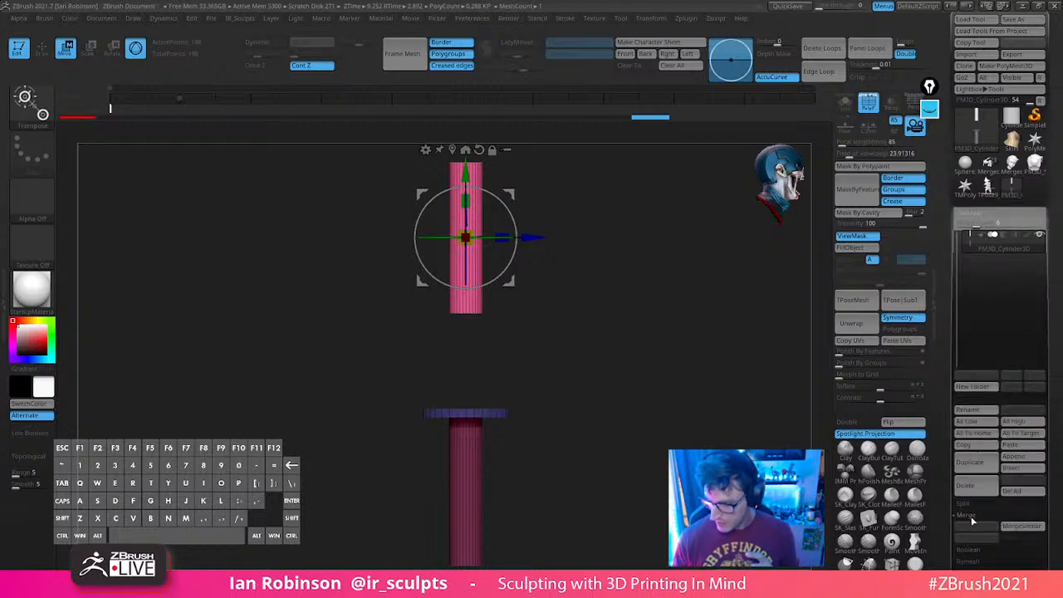
{"action": "left_click", "coordinate": [963, 504]}
{"action": "left_click", "coordinate": [992, 550]}
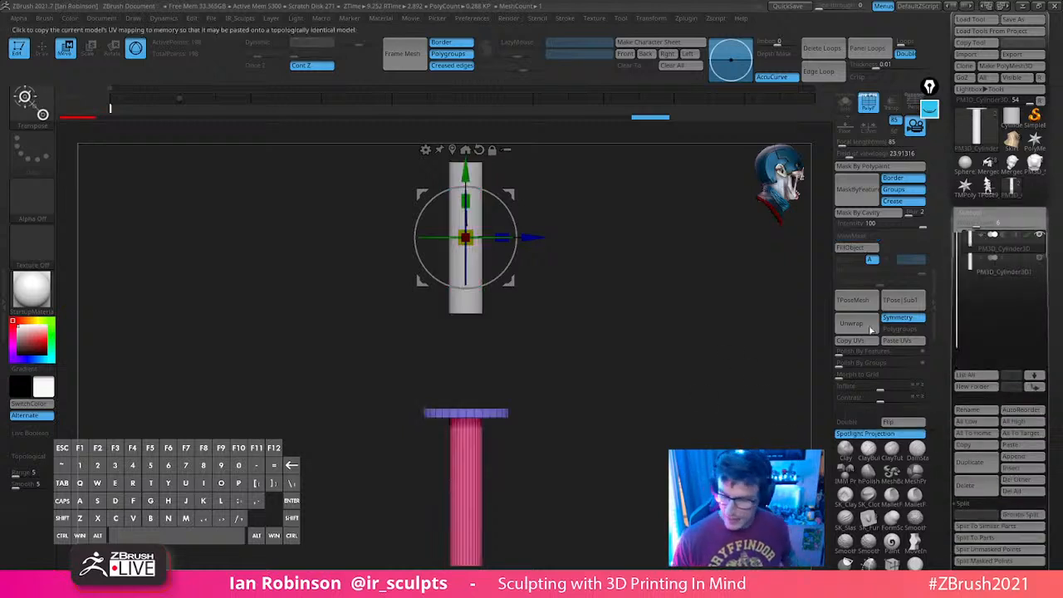
Select the split-off cylinder subtool and replace its geometry with a cube primitive
{"action": "left_click", "coordinate": [989, 265]}
{"action": "left_click_drag", "start_coordinate": [600, 276], "coordinate": [623, 297]}
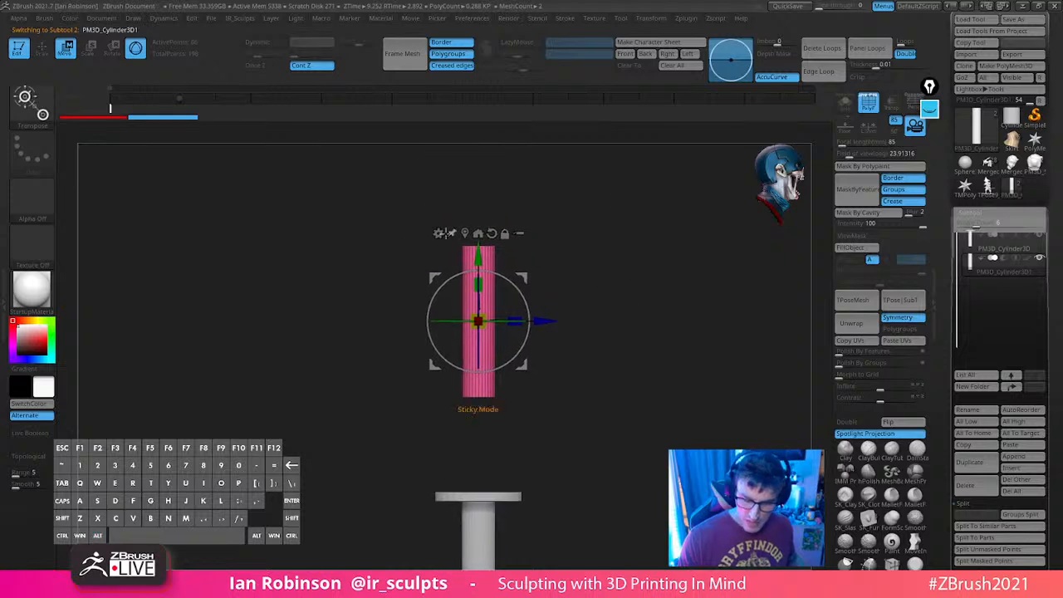
{"action": "left_click", "coordinate": [439, 233]}
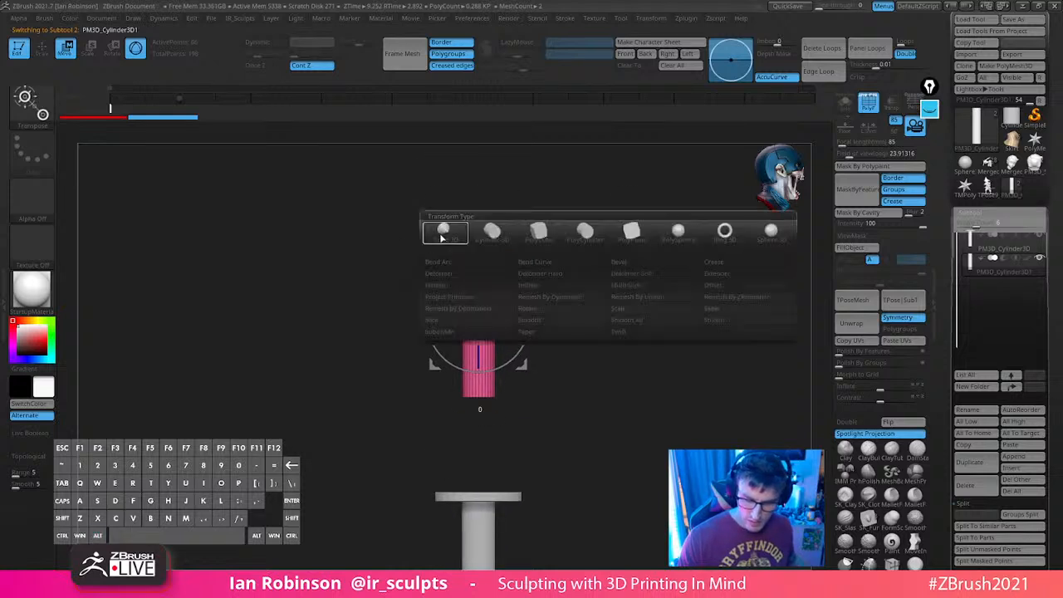
{"action": "left_click", "coordinate": [538, 232]}
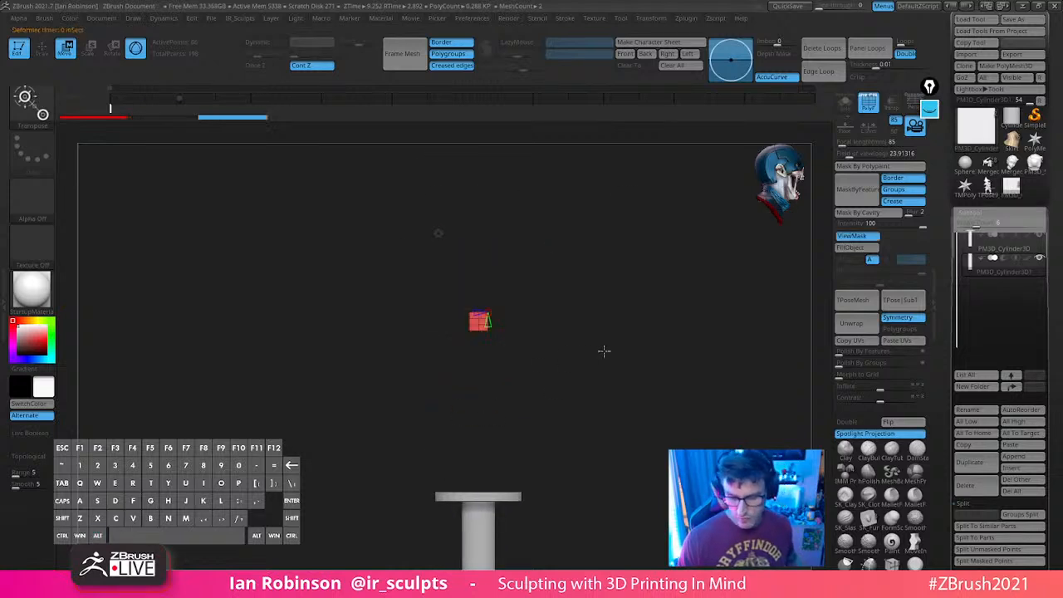
Show the cube's wireframe and adjust its divides to 3 segments along every axis
{"action": "key", "text": "shift+f"}
{"action": "left_click_drag", "start_coordinate": [683, 407], "coordinate": [573, 379]}
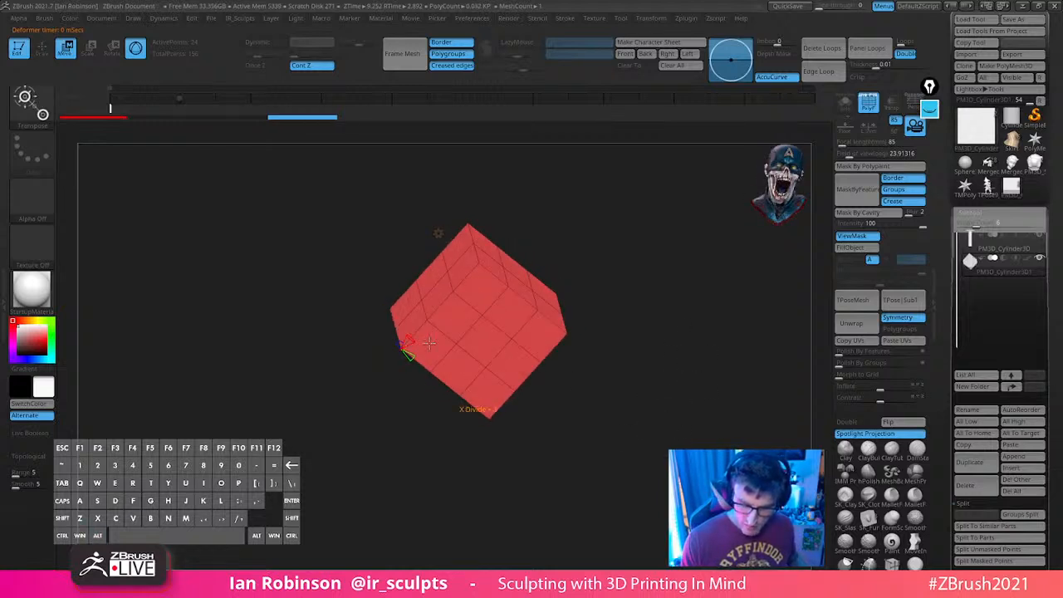
{"action": "left_click_drag", "start_coordinate": [410, 356], "coordinate": [700, 279], "text": "shift"}
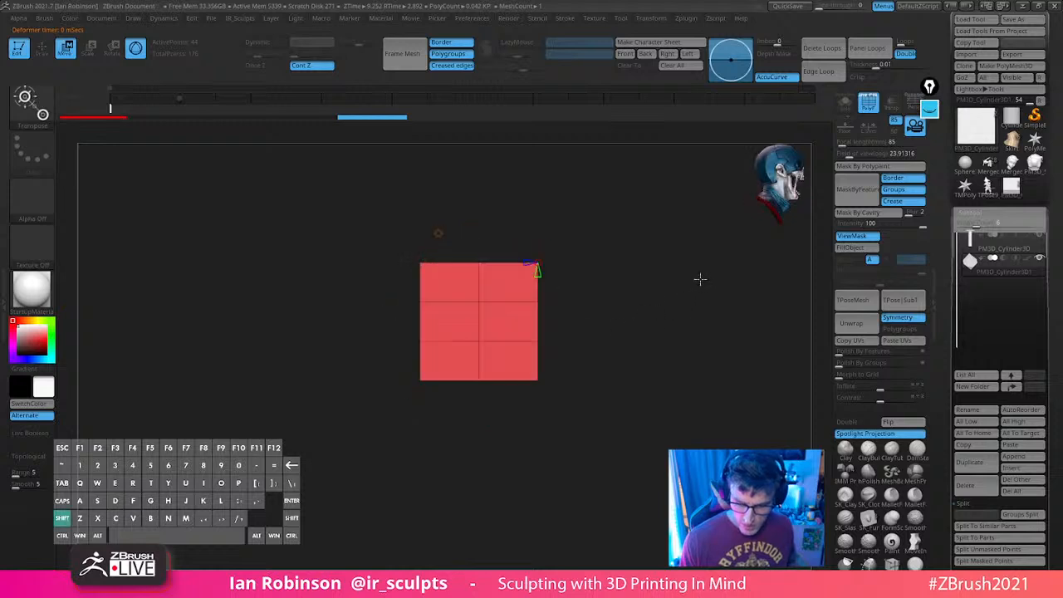
{"action": "mouse_move", "coordinate": [658, 314]}
{"action": "left_mouse_down"}
{"action": "mouse_move", "coordinate": [612, 299]}
{"action": "mouse_move", "coordinate": [679, 315]}
{"action": "mouse_move", "coordinate": [645, 301]}
{"action": "mouse_move", "coordinate": [640, 341]}
{"action": "mouse_move", "coordinate": [674, 361]}
{"action": "mouse_move", "coordinate": [650, 306]}
{"action": "left_mouse_up"}
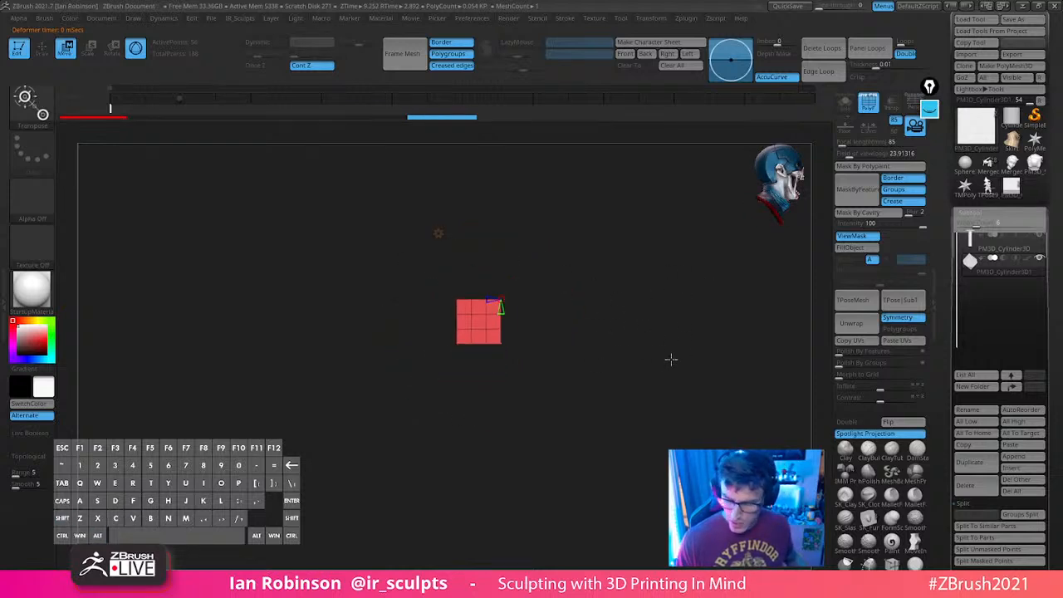
{"action": "left_click_drag", "start_coordinate": [671, 361], "coordinate": [631, 366], "text": "shift"}
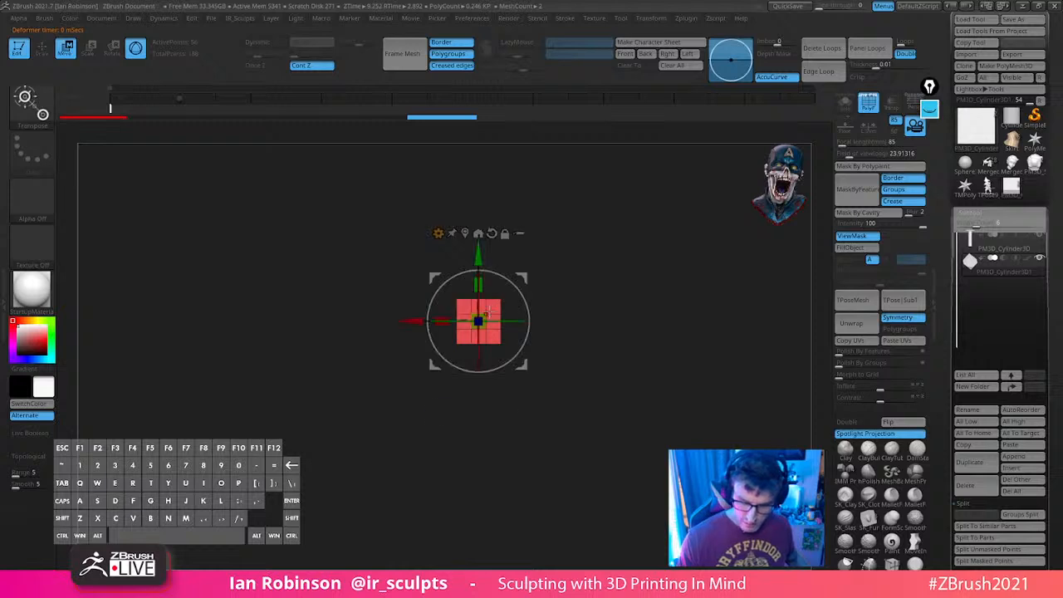
Enlarge the cube uniformly to a little over half the disc's width and view it from the back
{"action": "left_click_drag", "start_coordinate": [479, 320], "coordinate": [565, 321]}
{"action": "key", "text": "q"}
{"action": "left_click_drag", "start_coordinate": [656, 340], "coordinate": [643, 292], "text": "alt"}
{"action": "left_click_drag", "start_coordinate": [730, 255], "coordinate": [723, 229], "text": "alt"}
{"action": "mouse_move", "coordinate": [639, 355]}
{"action": "left_mouse_down", "text": "alt"}
{"action": "mouse_move", "coordinate": [636, 313]}
{"action": "mouse_move", "coordinate": [617, 291]}
{"action": "mouse_move", "coordinate": [491, 281]}
{"action": "left_mouse_up", "text": "alt"}
{"action": "key", "text": "w"}
{"action": "key", "text": "ctrl+z"}
{"action": "left_click_drag", "start_coordinate": [644, 326], "coordinate": [652, 385], "text": "alt"}
{"action": "key", "text": "q"}
{"action": "key", "text": "w"}
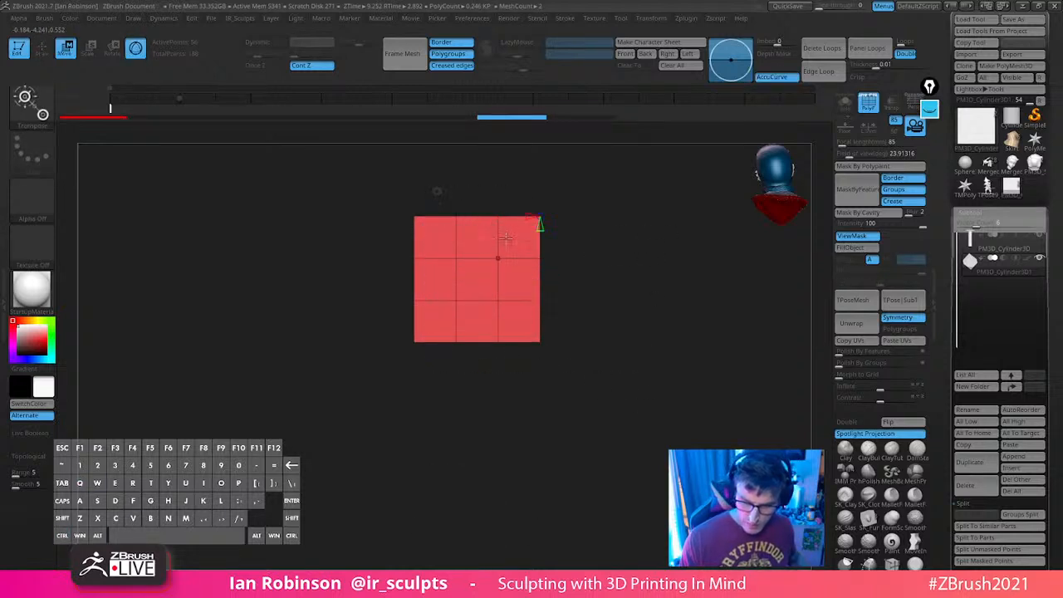
Set the cube's X divide to 2 and scale it along X into a thin slab
{"action": "left_click_drag", "start_coordinate": [531, 217], "coordinate": [531, 218]}
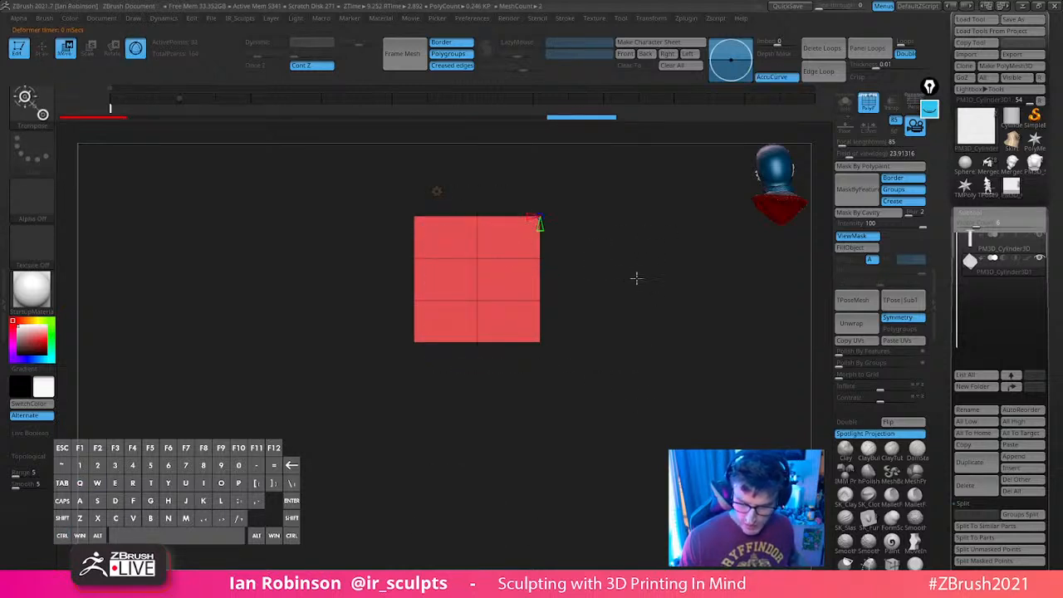
{"action": "mouse_move", "coordinate": [657, 296]}
{"action": "left_mouse_down", "text": "alt"}
{"action": "mouse_move", "coordinate": [662, 249]}
{"action": "mouse_move", "coordinate": [651, 282]}
{"action": "left_mouse_up", "text": "alt"}
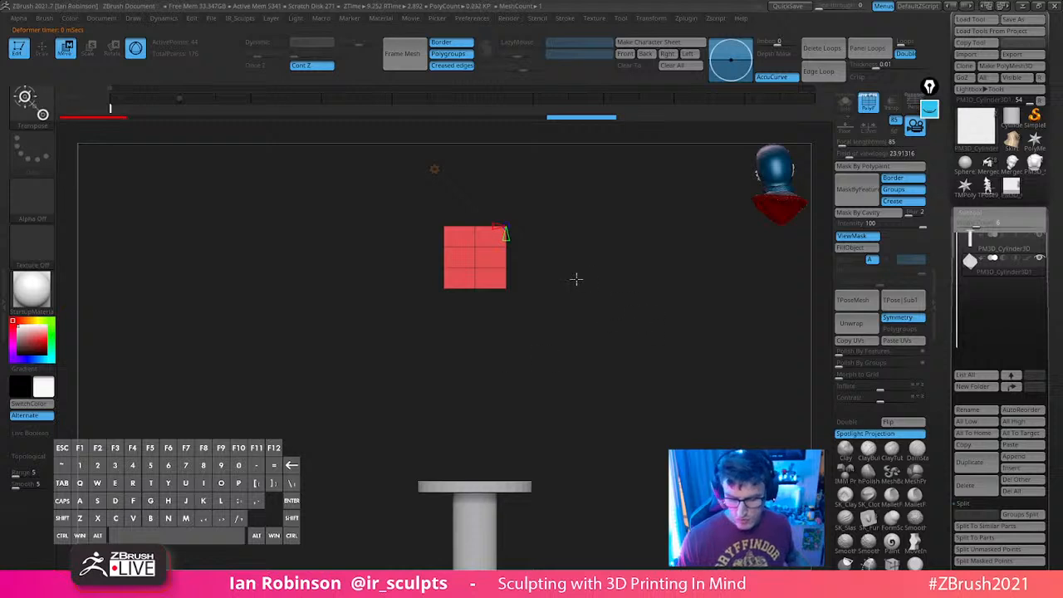
{"action": "left_click_drag", "start_coordinate": [512, 255], "coordinate": [481, 256]}
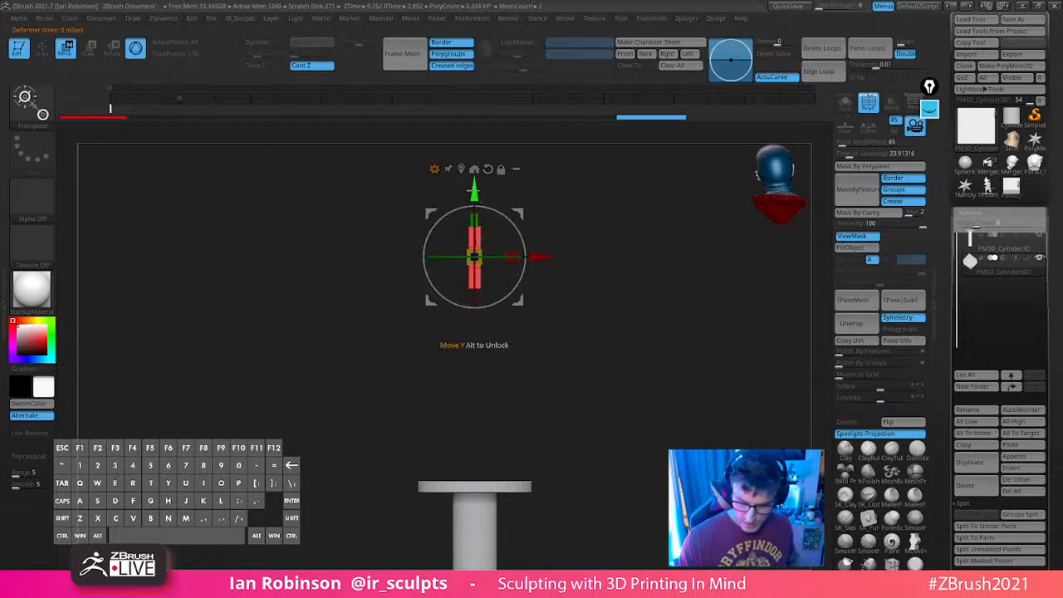
Lower the thin slab to just above the disc and set its Z divide to 2
{"action": "left_click_drag", "start_coordinate": [474, 192], "coordinate": [488, 385]}
{"action": "left_click_drag", "start_coordinate": [585, 359], "coordinate": [644, 368]}
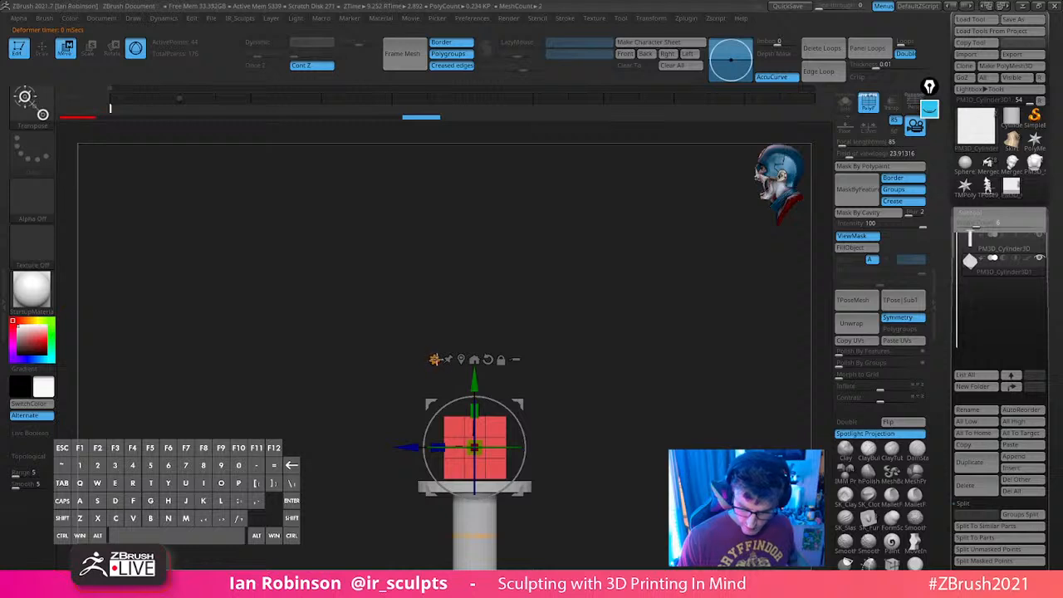
{"action": "left_click", "coordinate": [435, 359]}
{"action": "left_click_drag", "start_coordinate": [460, 418], "coordinate": [459, 419]}
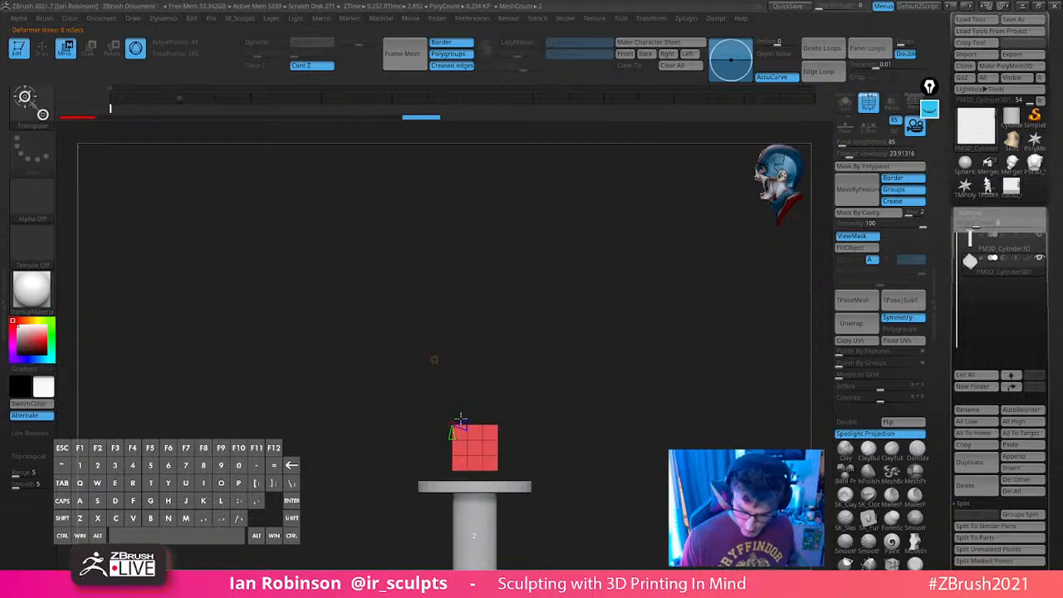
{"action": "mouse_move", "coordinate": [620, 354]}
{"action": "left_mouse_down", "text": "shift"}
{"action": "mouse_move", "coordinate": [610, 415]}
{"action": "mouse_move", "coordinate": [620, 346]}
{"action": "left_mouse_up", "text": "shift"}
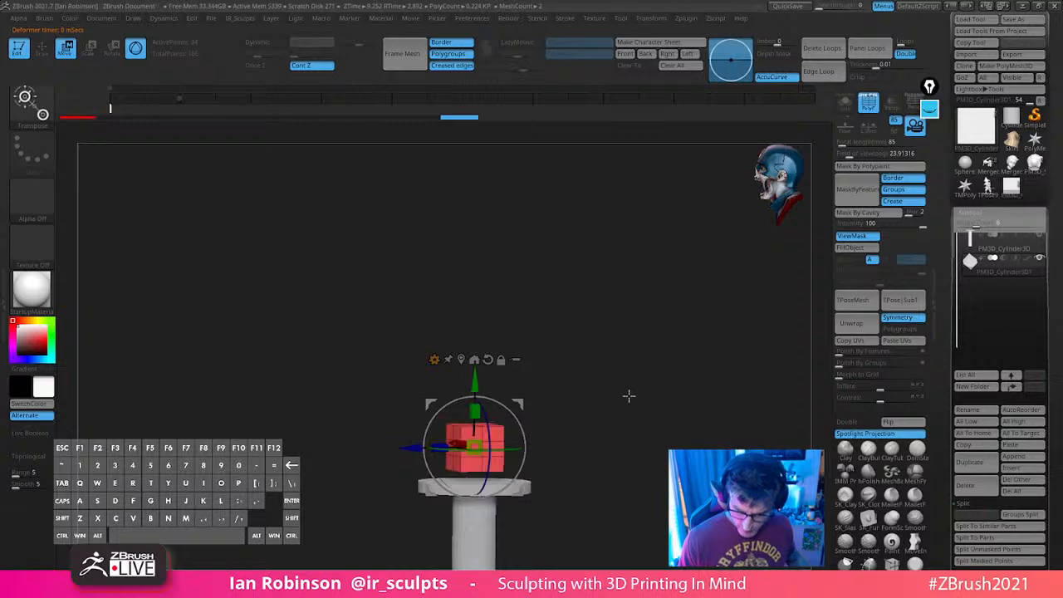
{"action": "key", "text": "q"}
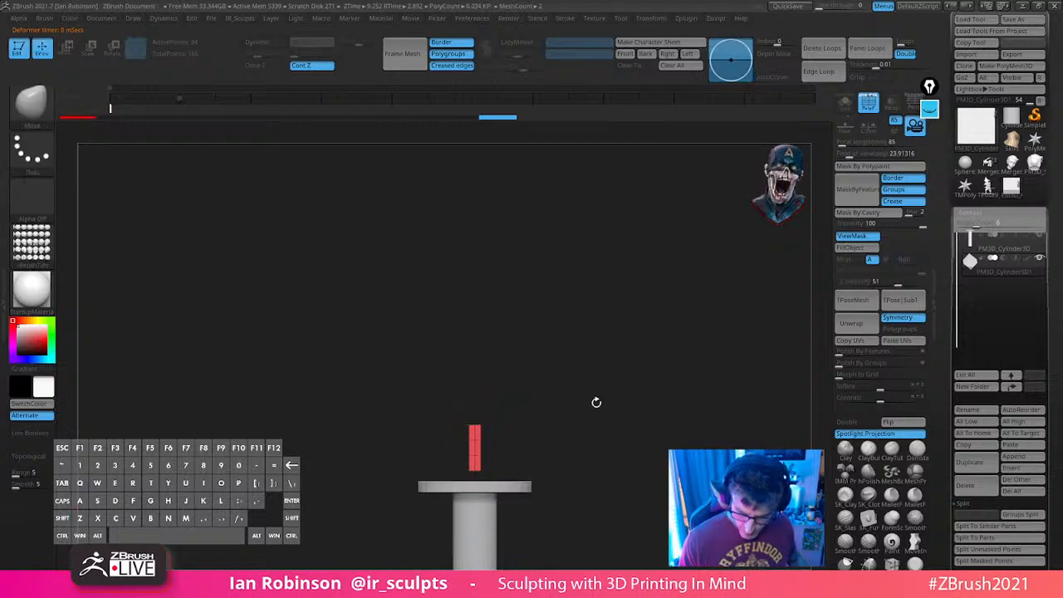
Stretch the slab vertically into a long, thin blade and raise it so that it rises from the disc
{"action": "left_click_drag", "start_coordinate": [596, 401], "coordinate": [669, 386], "text": "alt"}
{"action": "key", "text": "w"}
{"action": "left_click_drag", "start_coordinate": [478, 411], "coordinate": [485, 287]}
{"action": "left_click_drag", "start_coordinate": [617, 320], "coordinate": [630, 273], "text": "alt"}
{"action": "left_click_drag", "start_coordinate": [481, 290], "coordinate": [480, 247]}
{"action": "mouse_move", "coordinate": [586, 302]}
{"action": "left_mouse_down", "text": "alt"}
{"action": "mouse_move", "coordinate": [591, 268]}
{"action": "mouse_move", "coordinate": [599, 316]}
{"action": "left_mouse_up", "text": "alt"}
{"action": "left_click_drag", "start_coordinate": [598, 316], "coordinate": [581, 324], "text": "shift"}
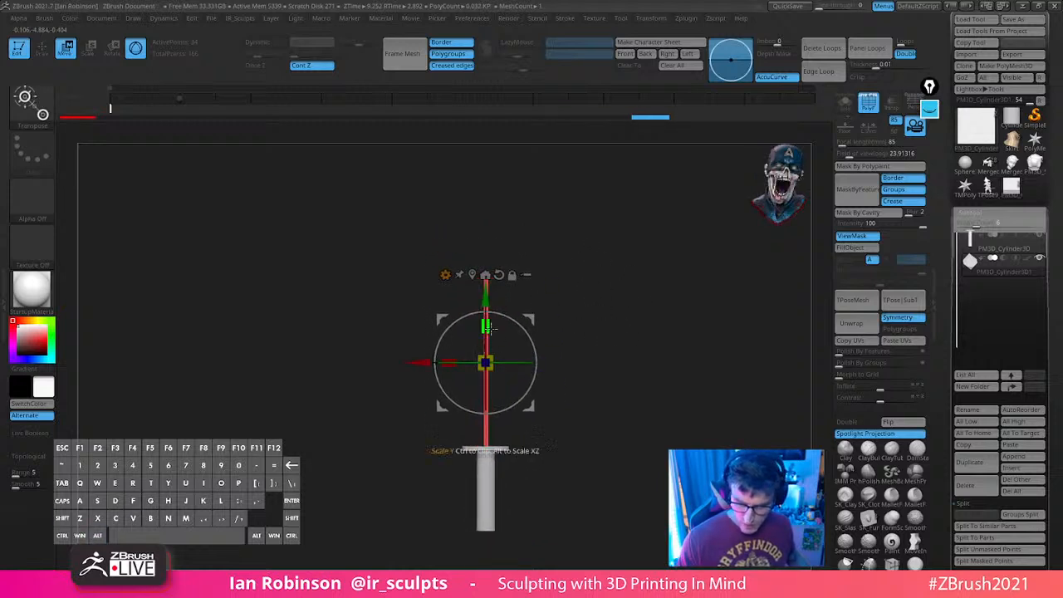
Lengthen the blade further, fine-tune its height so its base sits on the disc, and return to draw mode
{"action": "left_click_drag", "start_coordinate": [489, 327], "coordinate": [489, 270]}
{"action": "left_click_drag", "start_coordinate": [608, 276], "coordinate": [583, 284], "text": "shift"}
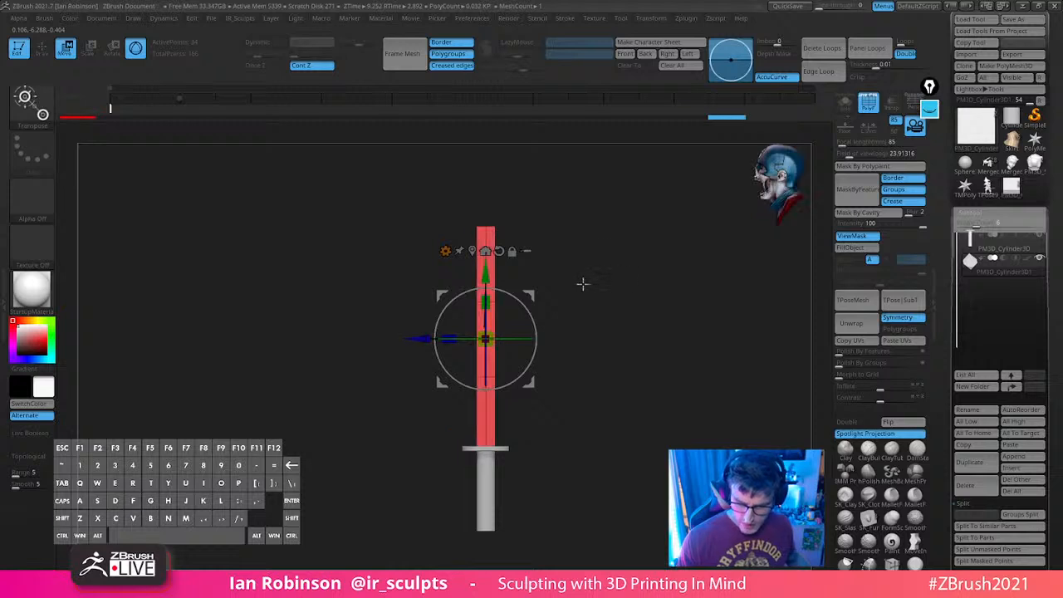
{"action": "left_click_drag", "start_coordinate": [490, 270], "coordinate": [490, 266]}
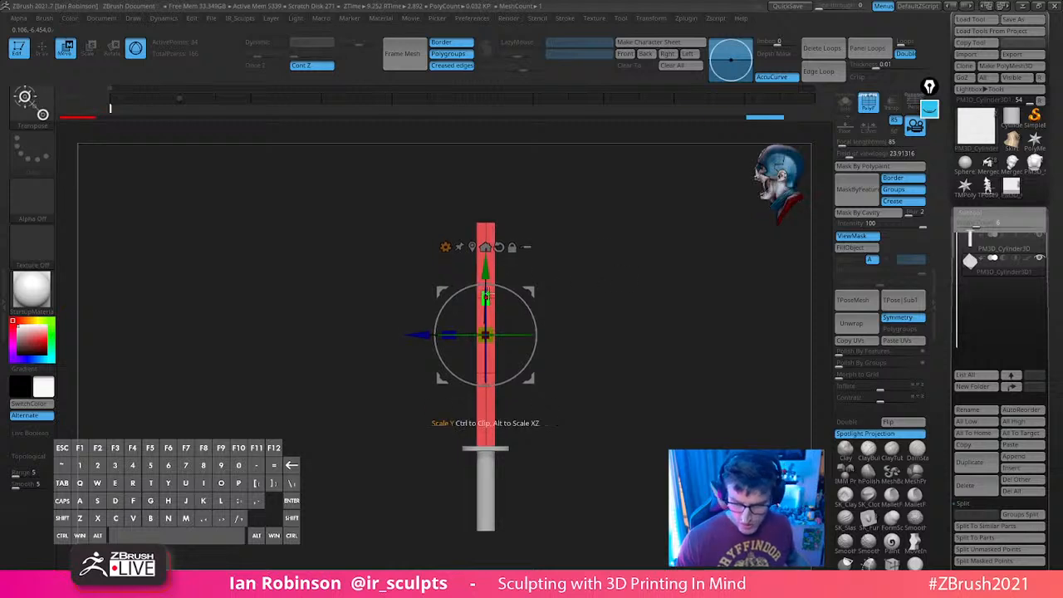
{"action": "key", "text": "q"}
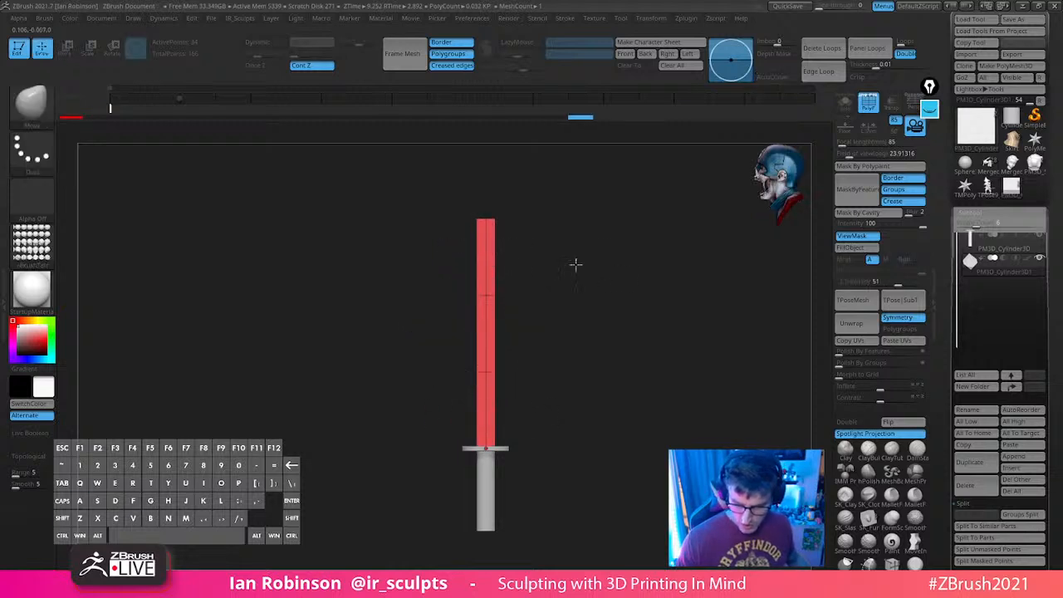
Set the ZModeler edge action to Insert and add crosswise edge loops along the length of the blade
{"action": "left_click_drag", "start_coordinate": [675, 294], "coordinate": [679, 327], "text": "alt"}
{"action": "left_click_drag", "start_coordinate": [680, 327], "coordinate": [726, 340], "text": "shift"}
{"action": "left_click_drag", "start_coordinate": [678, 299], "coordinate": [683, 330], "text": "alt"}
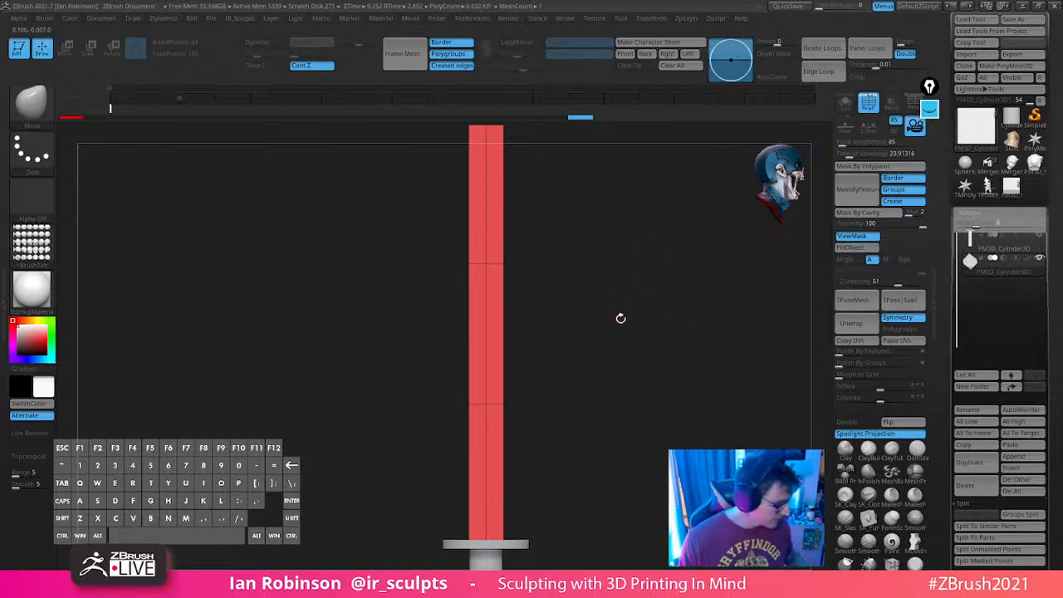
{"action": "key", "text": "b"}
{"action": "key", "text": "z"}
{"action": "key", "text": "m"}
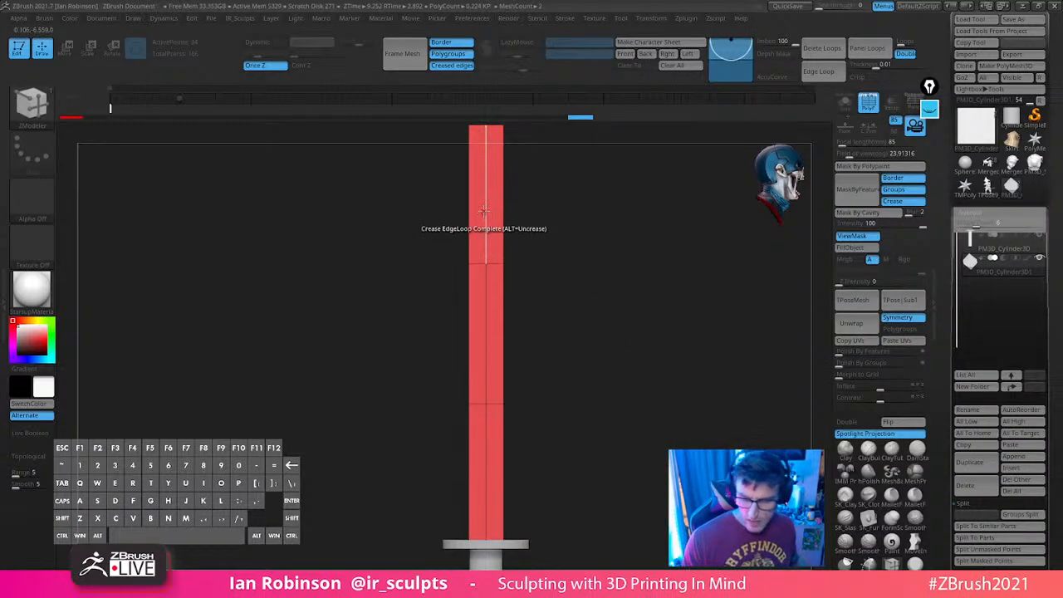
{"action": "key", "text": "space"}
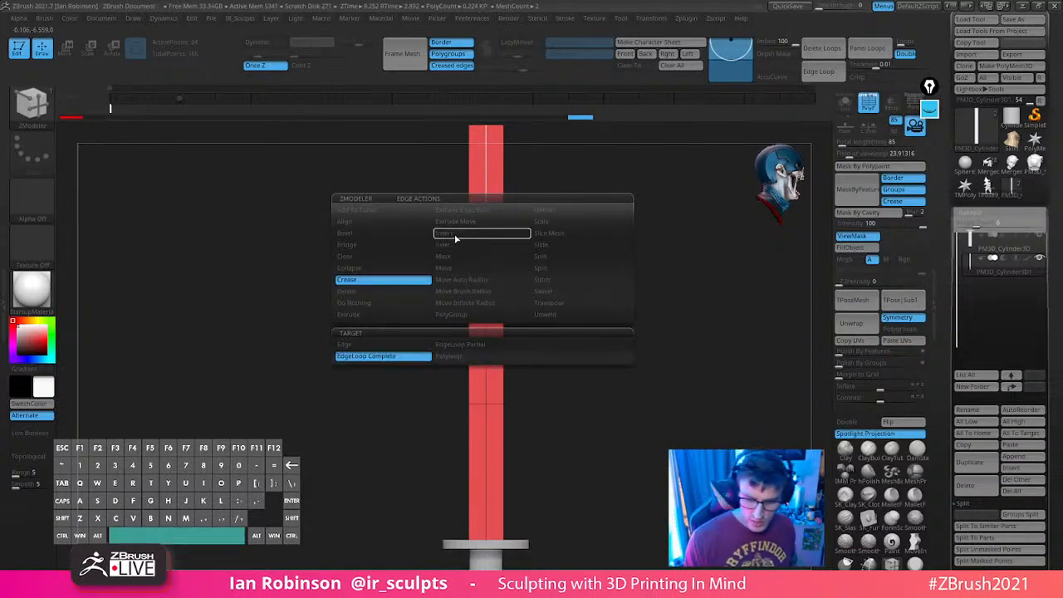
{"action": "left_click", "coordinate": [458, 234]}
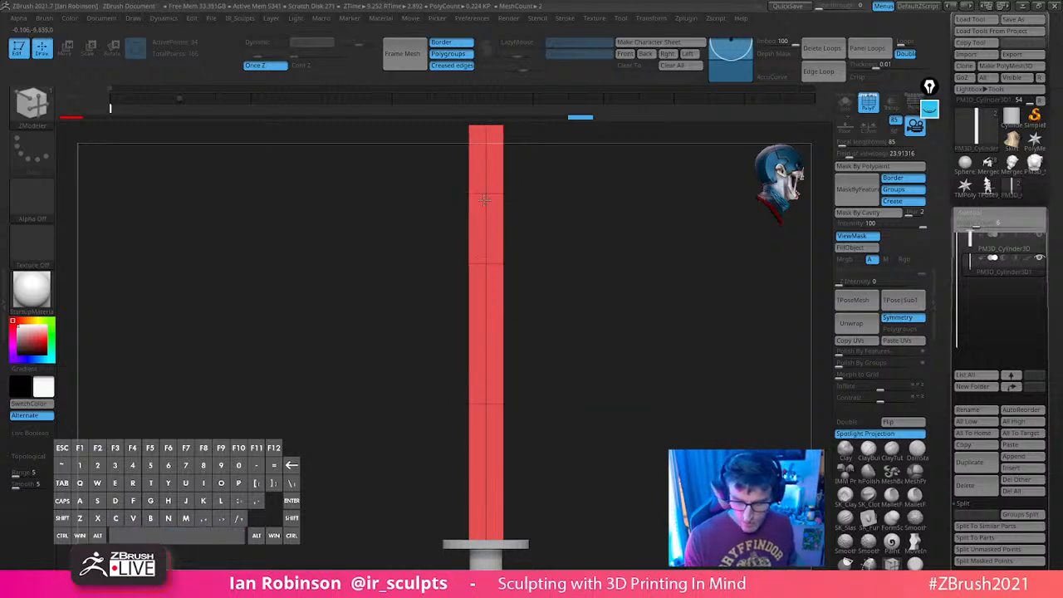
{"action": "left_click_drag", "start_coordinate": [484, 210], "coordinate": [482, 214]}
{"action": "left_click", "coordinate": [488, 322]}
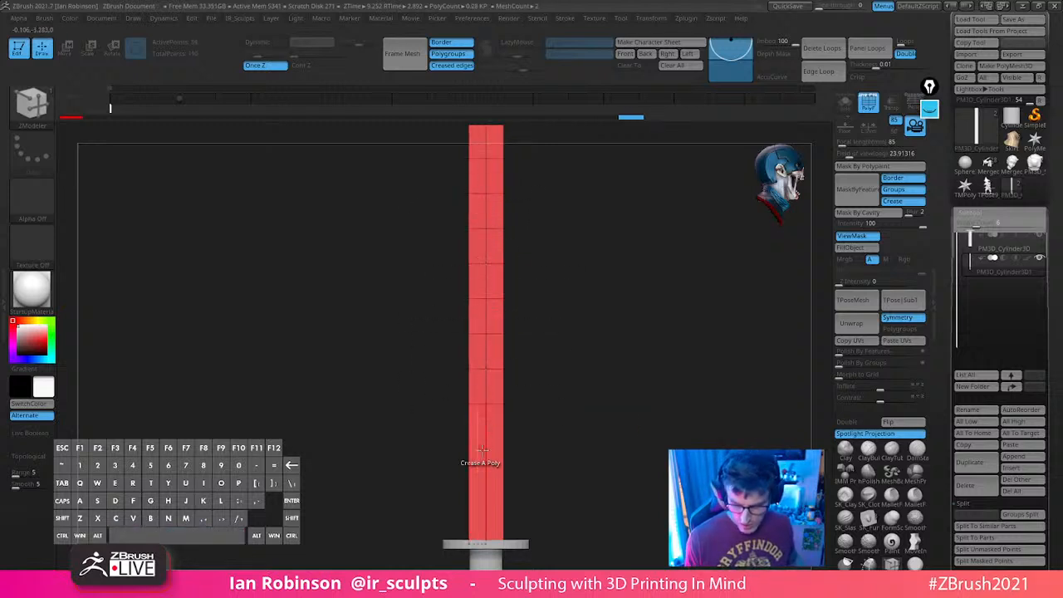
{"action": "left_click", "coordinate": [486, 451]}
Switch the edge insertion target to Single EdgeLoop and insert one lengthwise loop beside the blade's centre line
{"action": "left_click_drag", "start_coordinate": [540, 434], "coordinate": [653, 330]}
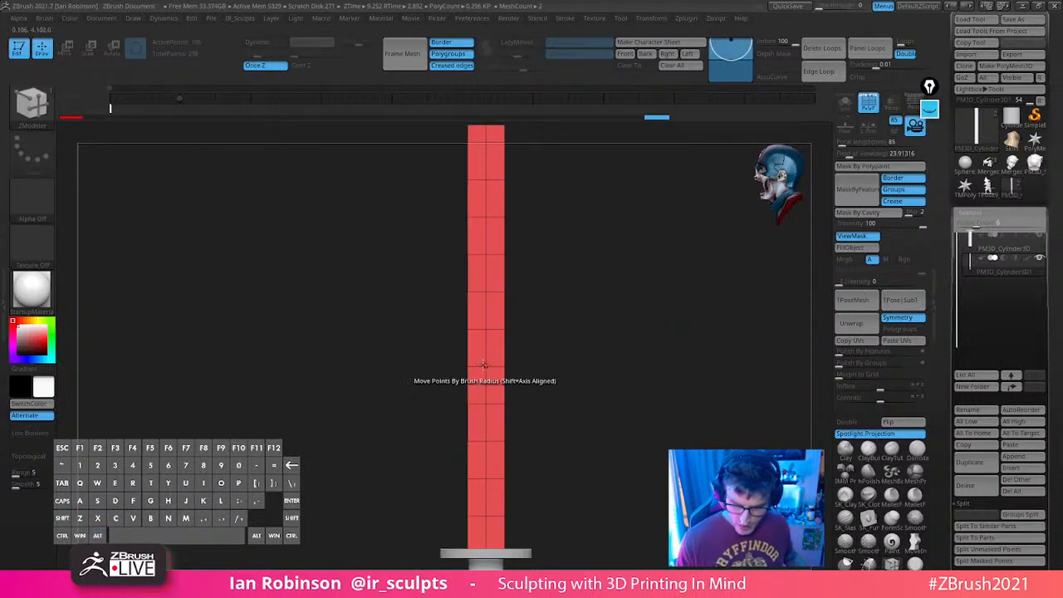
{"action": "key", "text": "space"}
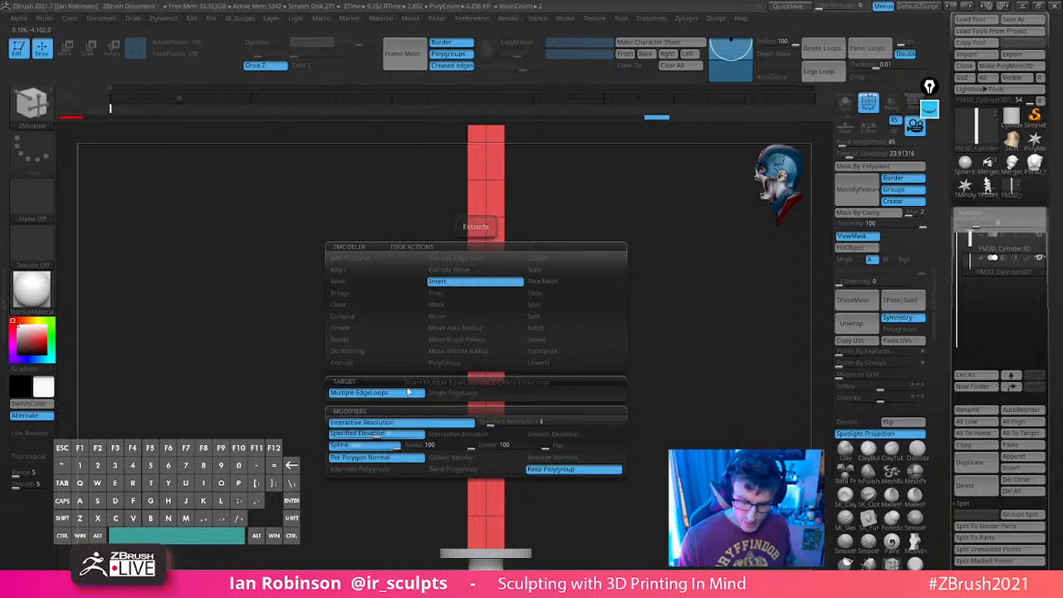
{"action": "left_click", "coordinate": [459, 401]}
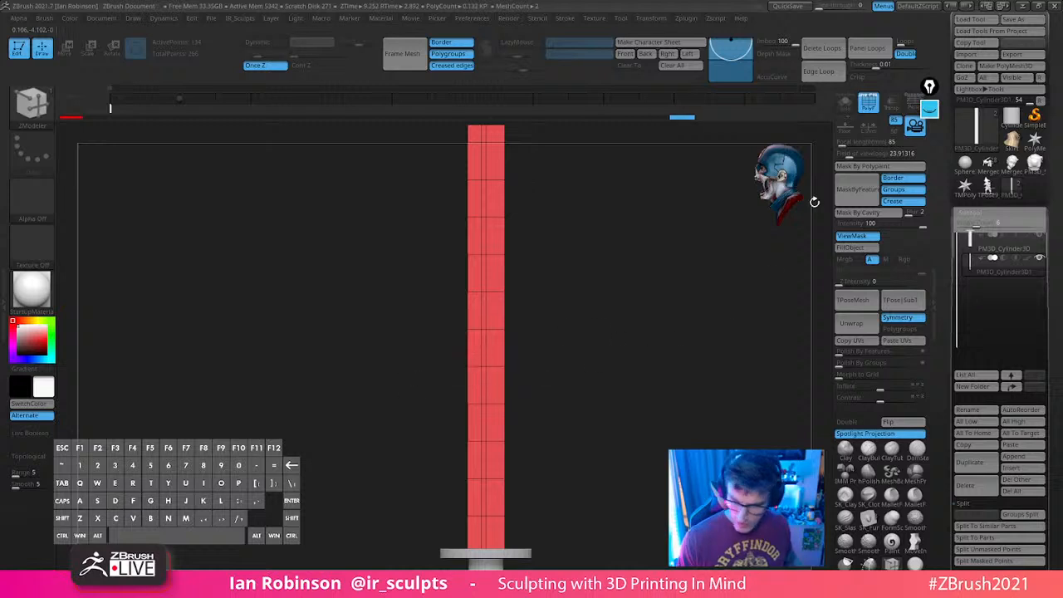
Isolate the blade, mask all but one long side, and scale that side thinner along X to form a tapered cutting edge
{"action": "left_click_drag", "start_coordinate": [769, 207], "coordinate": [631, 476]}
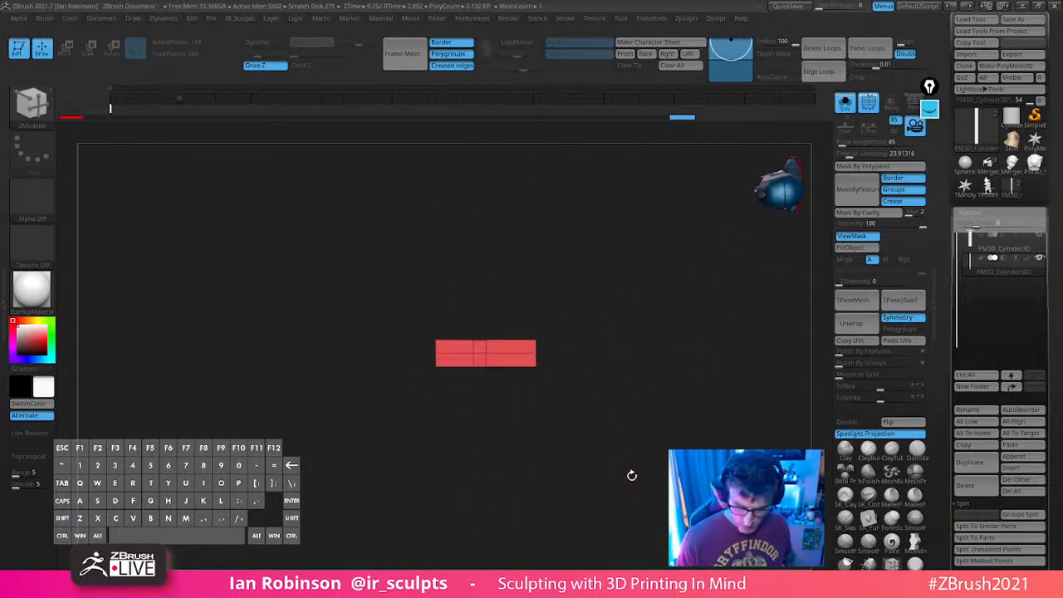
{"action": "key", "text": "ctrl"}
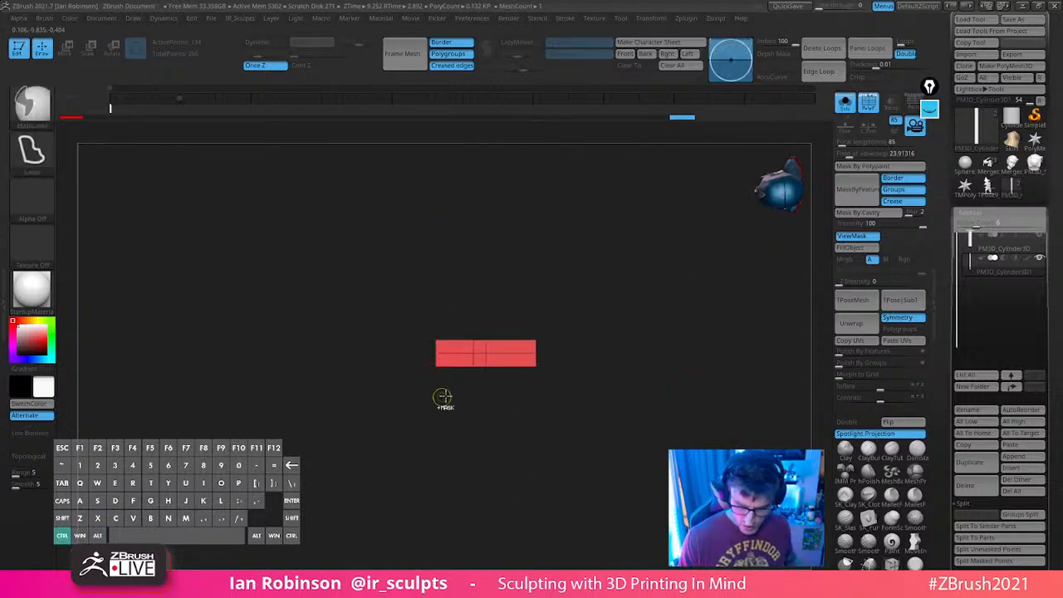
{"action": "key", "text": "space"}
{"action": "left_click_drag", "start_coordinate": [445, 397], "coordinate": [446, 394], "text": "ctrl"}
{"action": "key", "text": "w"}
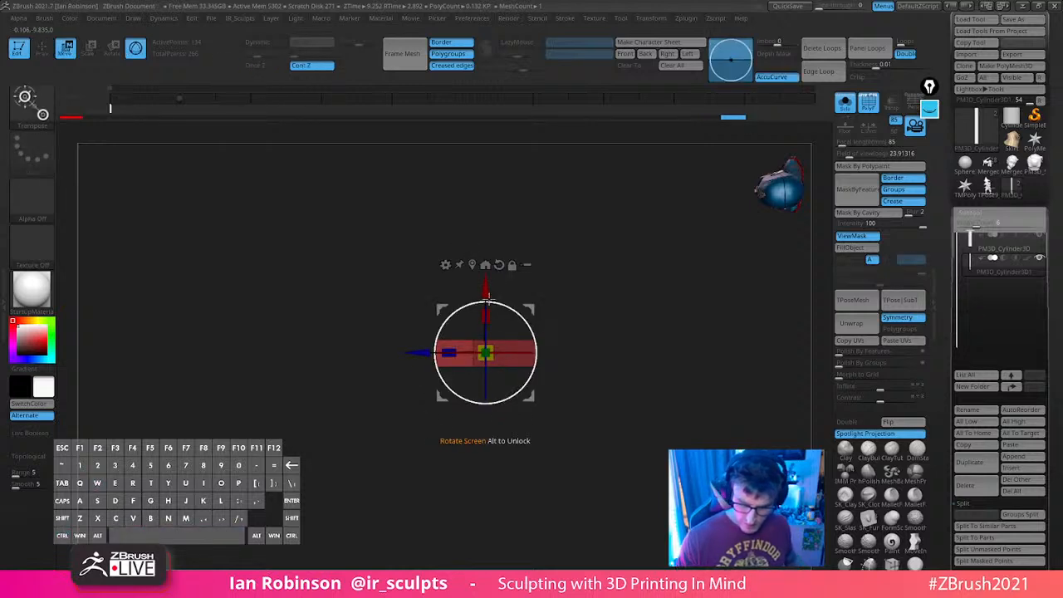
{"action": "left_click_drag", "start_coordinate": [488, 323], "coordinate": [487, 325]}
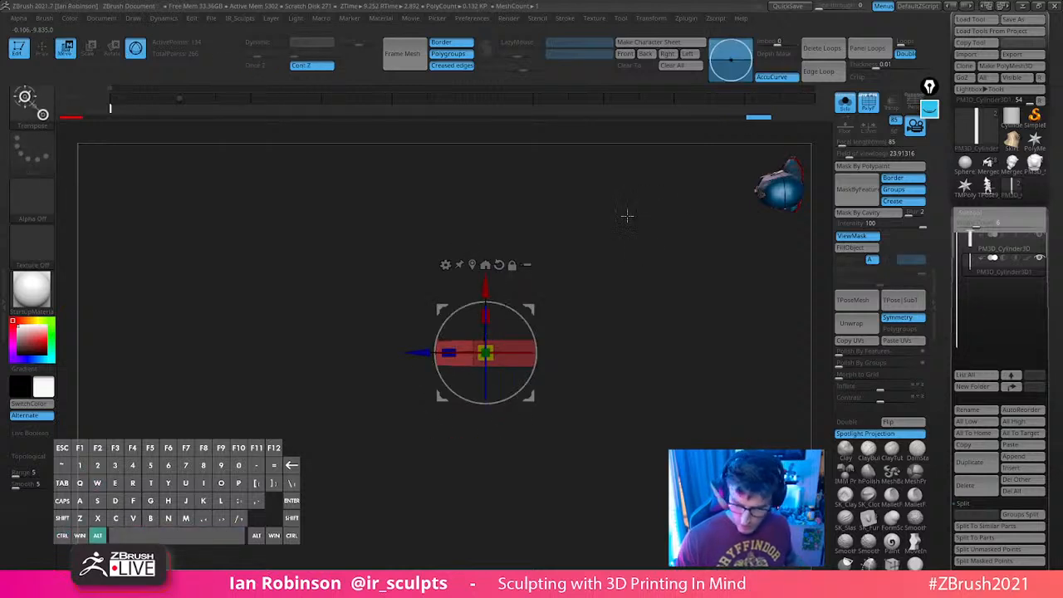
{"action": "left_click_drag", "start_coordinate": [627, 215], "coordinate": [627, 332], "text": "alt"}
{"action": "left_click_drag", "start_coordinate": [487, 317], "coordinate": [482, 529]}
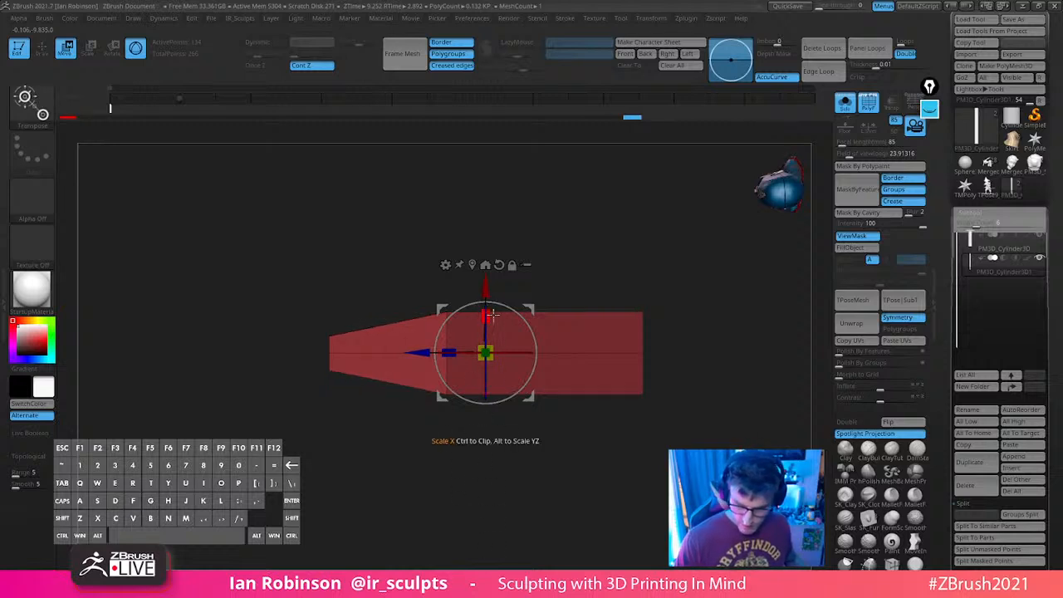
{"action": "key", "text": "q"}
Mask the blade except the back part of its top, raise that along Y into an angled tip, and insert a lengthwise loop near the back
{"action": "mouse_move", "coordinate": [545, 510]}
{"action": "left_mouse_down"}
{"action": "mouse_move", "coordinate": [720, 296]}
{"action": "mouse_move", "coordinate": [665, 380]}
{"action": "mouse_move", "coordinate": [660, 499]}
{"action": "left_mouse_up"}
{"action": "left_click_drag", "start_coordinate": [652, 245], "coordinate": [657, 489], "text": "alt"}
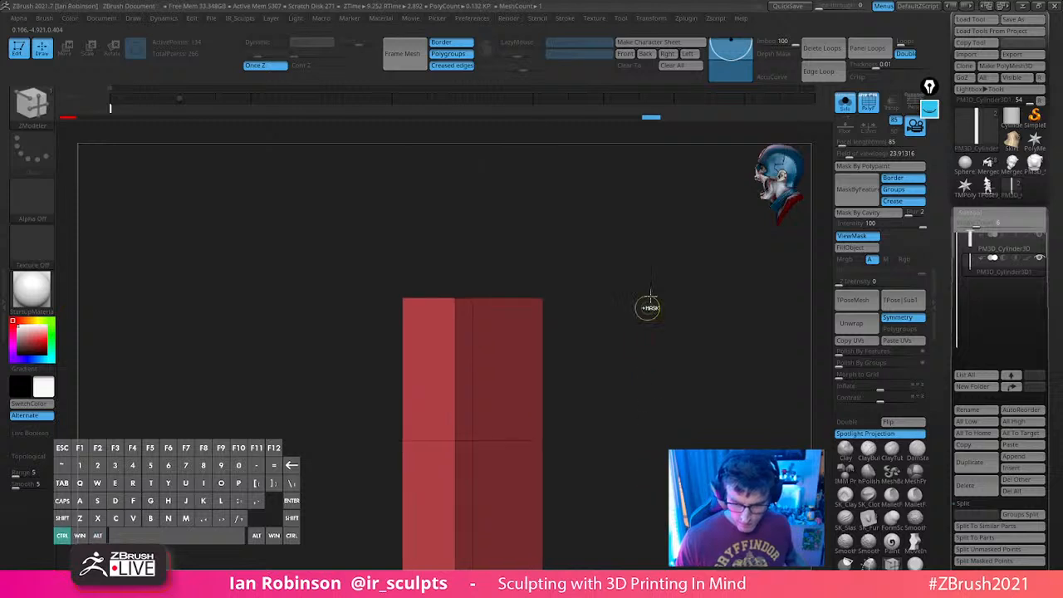
{"action": "left_click_drag", "start_coordinate": [651, 297], "coordinate": [640, 313], "text": "ctrl"}
{"action": "left_click_drag", "start_coordinate": [427, 249], "coordinate": [473, 336], "text": "ctrl"}
{"action": "left_click_drag", "start_coordinate": [573, 211], "coordinate": [603, 282], "text": "ctrl"}
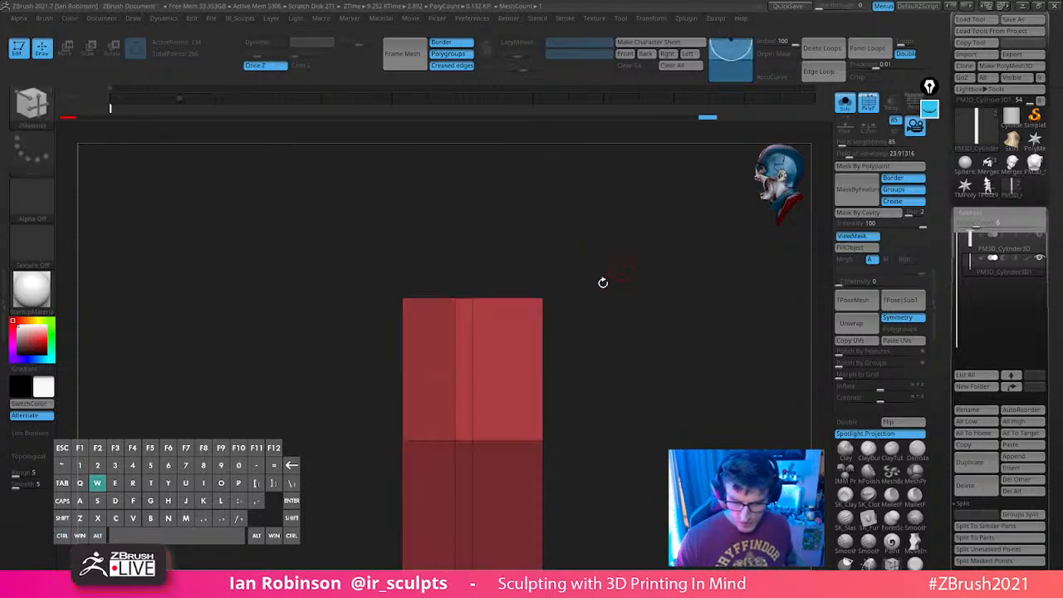
{"action": "key", "text": "w"}
{"action": "left_click", "coordinate": [461, 210]}
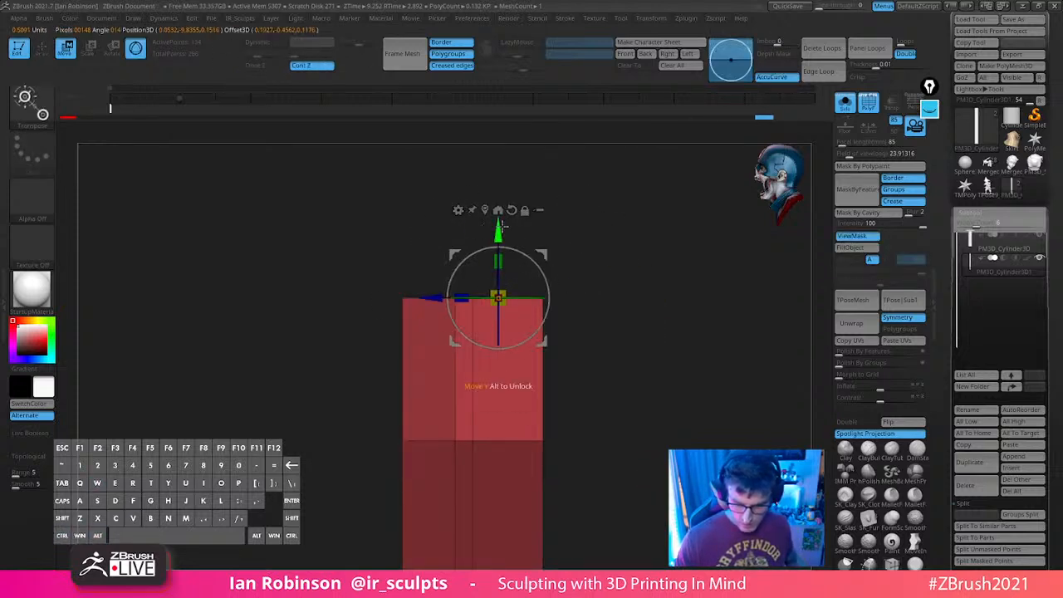
{"action": "left_click_drag", "start_coordinate": [499, 222], "coordinate": [499, 150]}
{"action": "key", "text": "q"}
{"action": "left_click_drag", "start_coordinate": [610, 266], "coordinate": [661, 297], "text": "alt"}
{"action": "left_click", "coordinate": [552, 349], "text": "ctrl"}
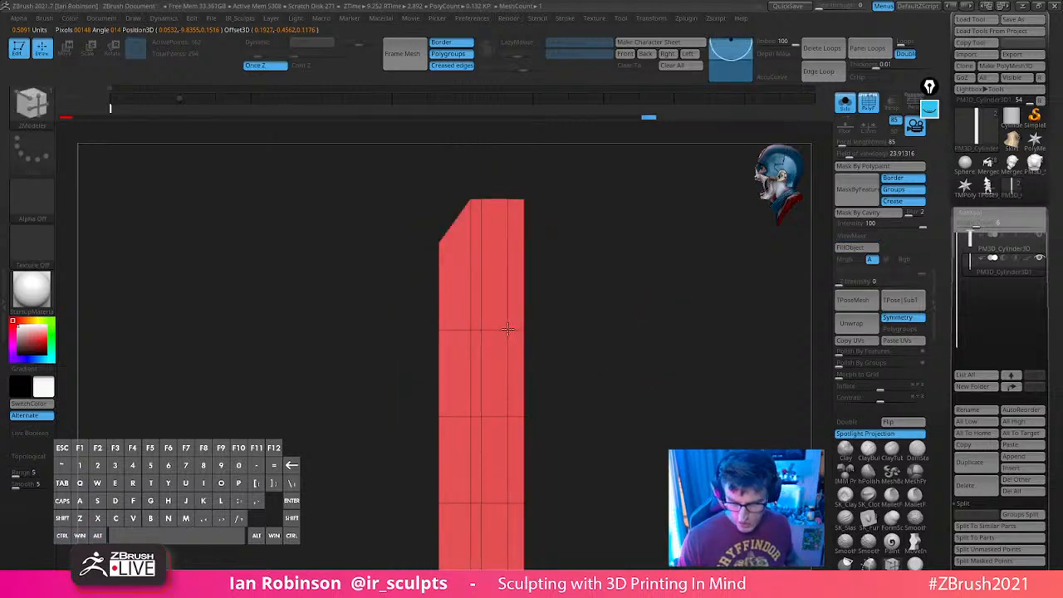
{"action": "mouse_move", "coordinate": [617, 331]}
{"action": "left_mouse_down"}
{"action": "mouse_move", "coordinate": [634, 418]}
{"action": "mouse_move", "coordinate": [645, 389]}
{"action": "left_mouse_up"}
{"action": "left_click_drag", "start_coordinate": [527, 275], "coordinate": [517, 302], "text": "ctrl"}
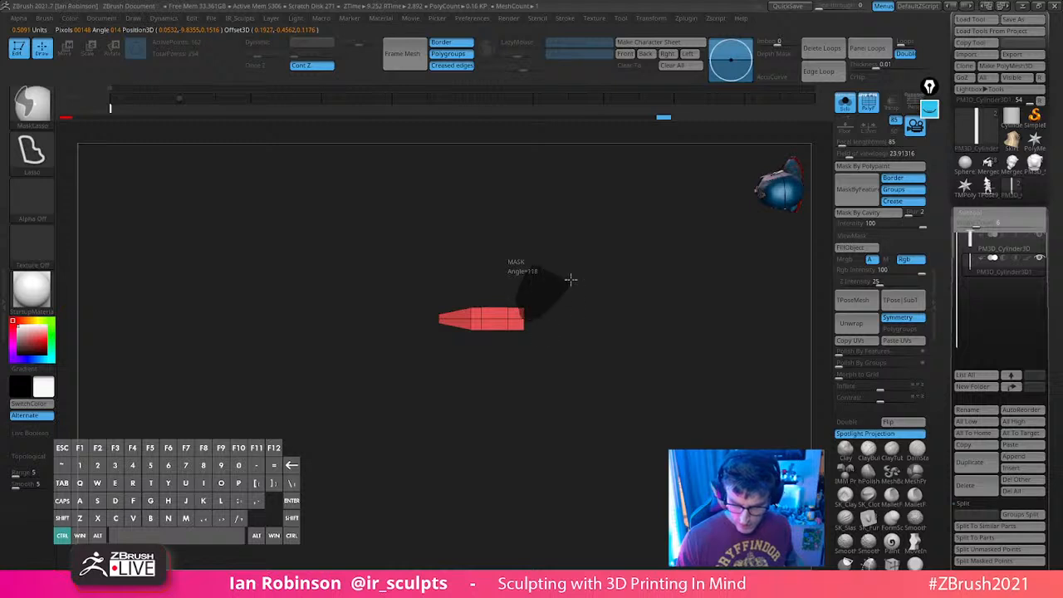
{"action": "left_click_drag", "start_coordinate": [571, 279], "coordinate": [574, 276], "text": "ctrl"}
{"action": "key", "text": "w"}
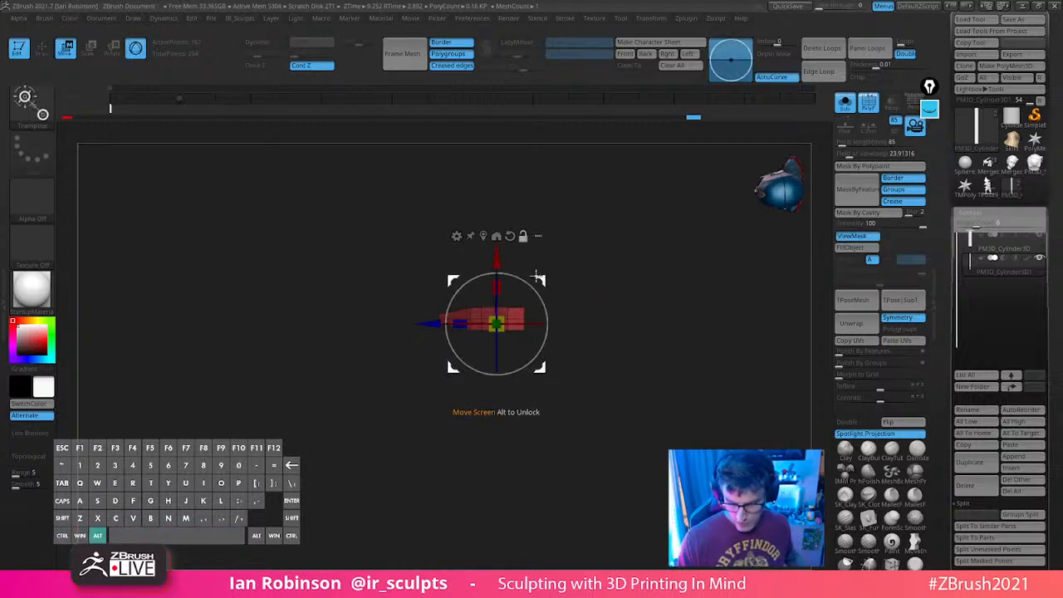
{"action": "left_click", "coordinate": [498, 235], "text": "alt"}
{"action": "left_click_drag", "start_coordinate": [612, 399], "coordinate": [616, 478], "text": "alt"}
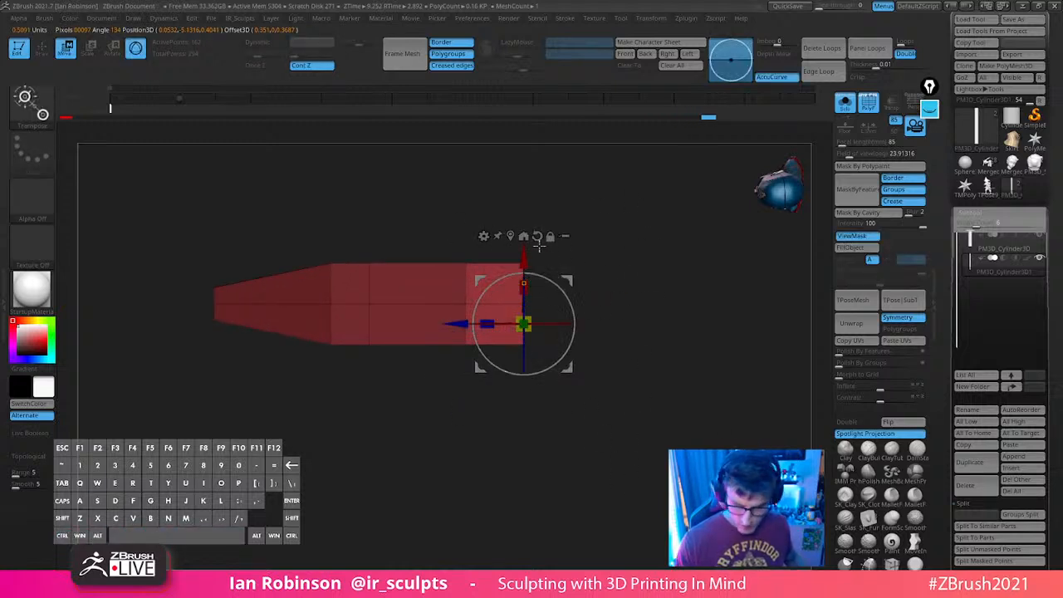
{"action": "key", "text": "q"}
Mask the blade except its back edge, centre the gizmo on that edge, and narrow it along X
{"action": "left_click_drag", "start_coordinate": [662, 295], "coordinate": [617, 289], "text": "ctrl"}
{"action": "mouse_move", "coordinate": [515, 229]}
{"action": "left_mouse_down", "text": "ctrl"}
{"action": "mouse_move", "coordinate": [509, 235]}
{"action": "mouse_move", "coordinate": [587, 231]}
{"action": "left_mouse_up", "text": "ctrl"}
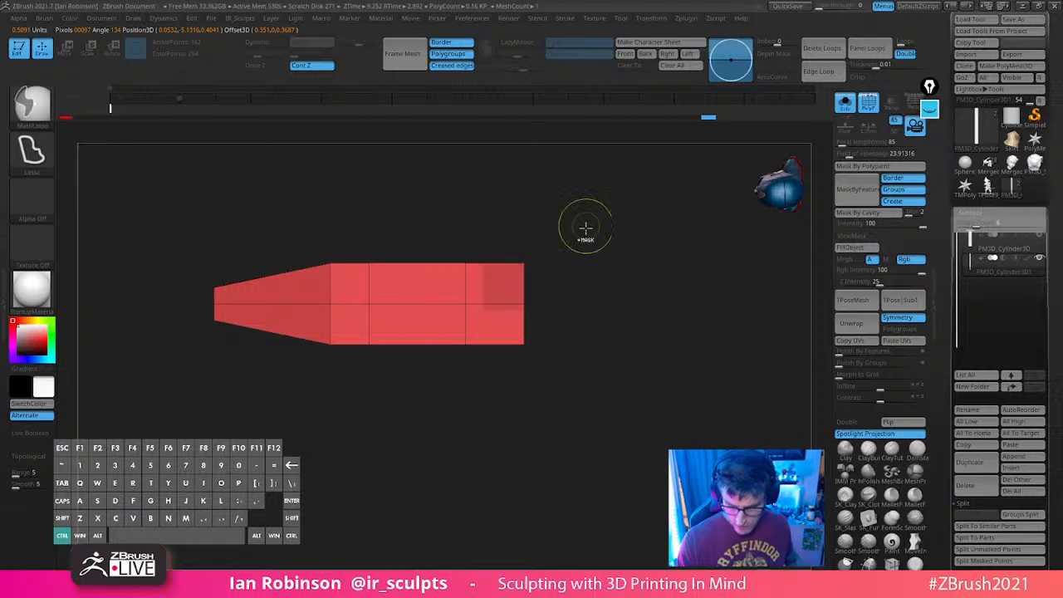
{"action": "left_click", "coordinate": [599, 256], "text": "ctrl"}
{"action": "key", "text": "w"}
{"action": "left_click", "coordinate": [514, 236], "text": "alt"}
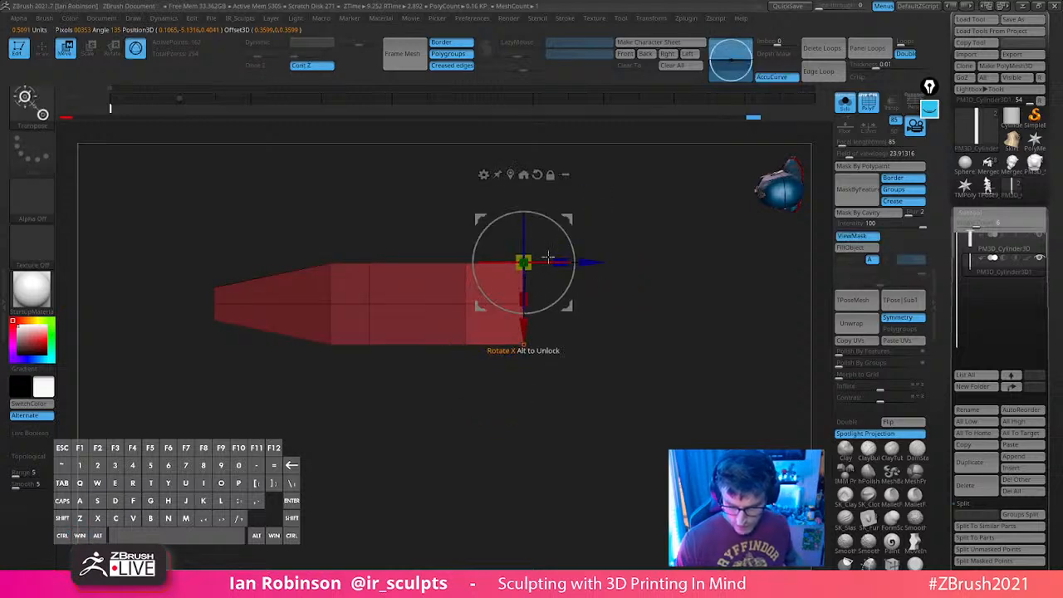
{"action": "left_click", "coordinate": [523, 345], "text": "alt"}
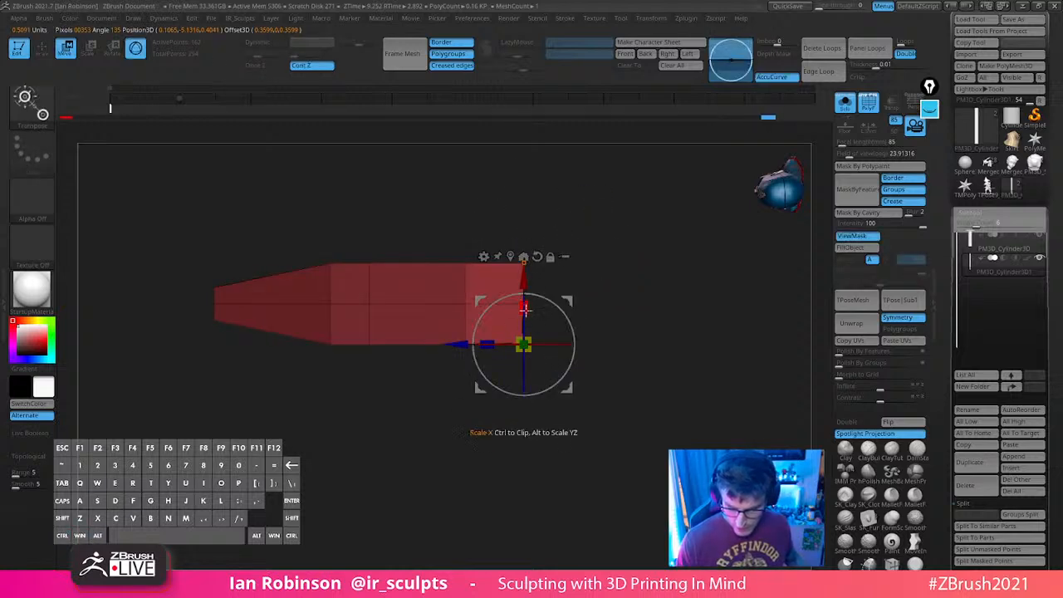
{"action": "key", "text": "q"}
Preview the blade with dynamic subdivision without polyframe, and turn the preview off again
{"action": "mouse_move", "coordinate": [675, 346]}
{"action": "left_mouse_down"}
{"action": "mouse_move", "coordinate": [651, 265]}
{"action": "mouse_move", "coordinate": [674, 321]}
{"action": "mouse_move", "coordinate": [679, 290]}
{"action": "mouse_move", "coordinate": [705, 303]}
{"action": "left_mouse_up"}
{"action": "key", "text": "shift+f"}
{"action": "left_click_drag", "start_coordinate": [681, 346], "coordinate": [578, 307]}
{"action": "key", "text": "d"}
{"action": "key", "text": "shift+f"}
{"action": "key", "text": "shift+d"}
{"action": "mouse_move", "coordinate": [678, 282]}
{"action": "left_mouse_down"}
{"action": "mouse_move", "coordinate": [680, 246]}
{"action": "mouse_move", "coordinate": [653, 451]}
{"action": "mouse_move", "coordinate": [546, 297]}
{"action": "mouse_move", "coordinate": [605, 309]}
{"action": "left_mouse_up"}
Insert additional lengthwise edge loops across the blade's width and thickness, adjusting the draw size
{"action": "key", "text": "s"}
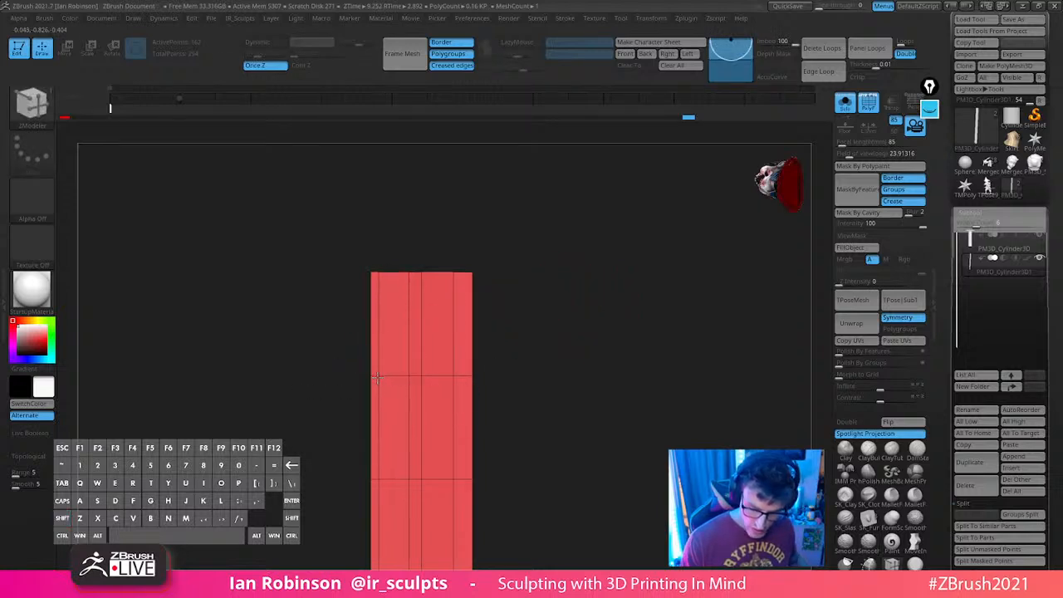
{"action": "left_click", "coordinate": [438, 375]}
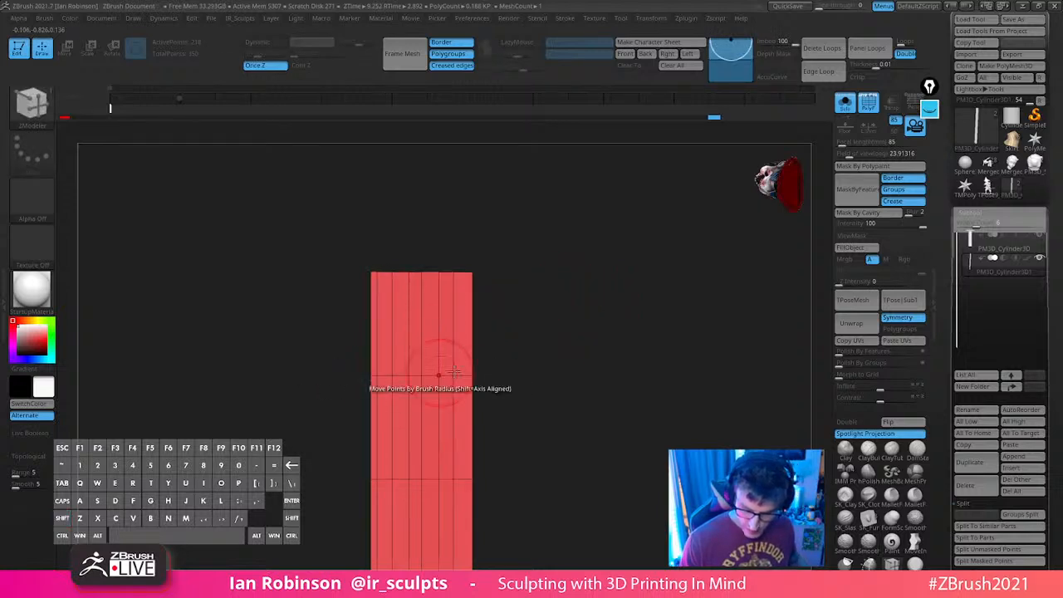
{"action": "left_click", "coordinate": [463, 374]}
{"action": "mouse_move", "coordinate": [575, 372]}
{"action": "left_mouse_down", "text": "alt"}
{"action": "mouse_move", "coordinate": [587, 352]}
{"action": "mouse_move", "coordinate": [629, 368]}
{"action": "mouse_move", "coordinate": [605, 462]}
{"action": "mouse_move", "coordinate": [637, 385]}
{"action": "mouse_move", "coordinate": [628, 350]}
{"action": "mouse_move", "coordinate": [680, 416]}
{"action": "left_mouse_up", "text": "alt"}
{"action": "key", "text": "s"}
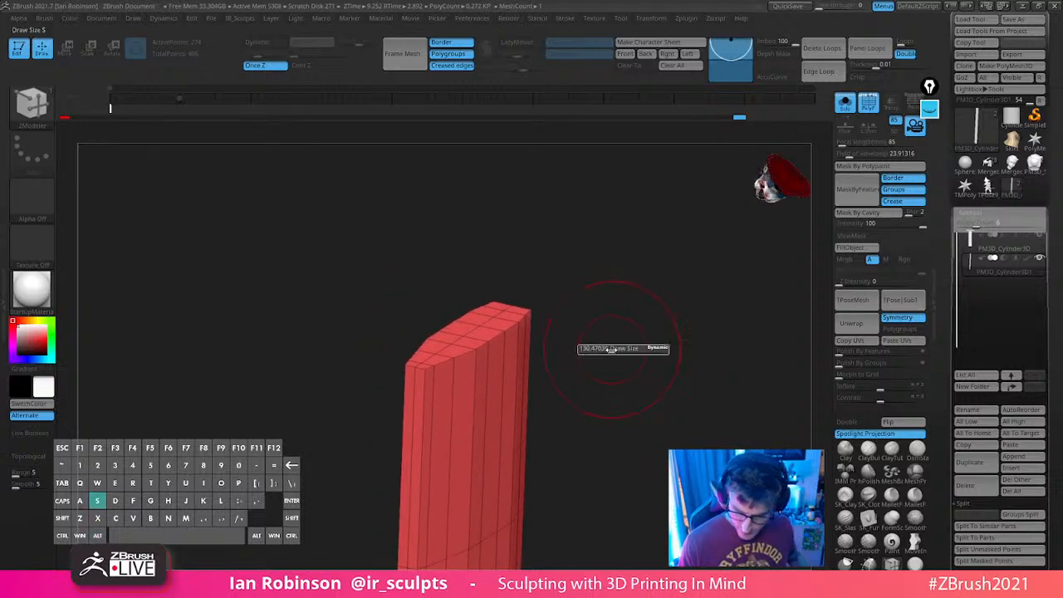
{"action": "mouse_move", "coordinate": [612, 351]}
{"action": "left_mouse_down"}
{"action": "mouse_move", "coordinate": [645, 324]}
{"action": "mouse_move", "coordinate": [503, 315]}
{"action": "left_mouse_up"}
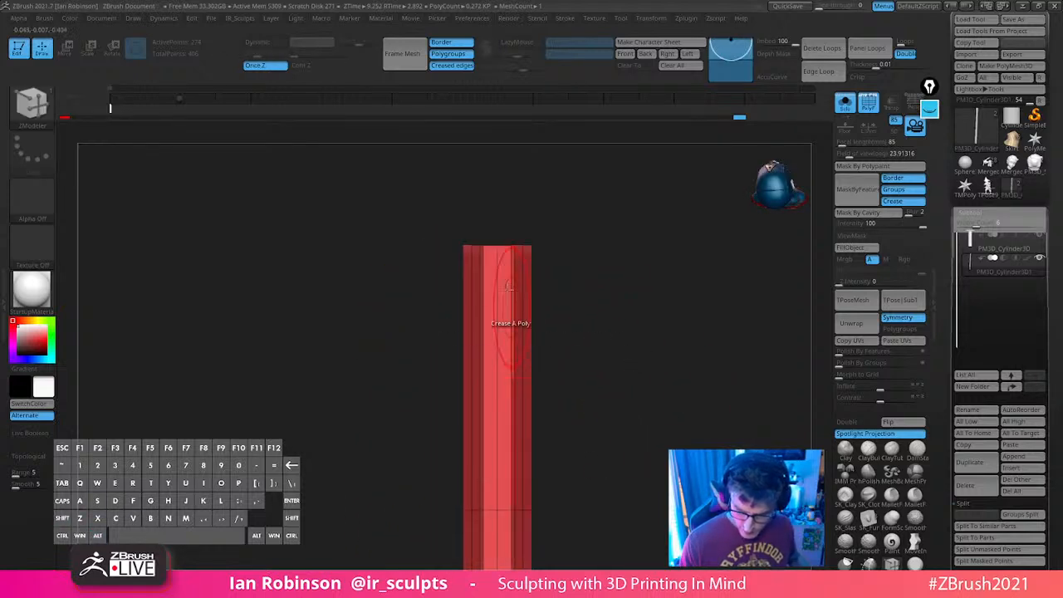
{"action": "mouse_move", "coordinate": [598, 332]}
{"action": "left_mouse_down"}
{"action": "mouse_move", "coordinate": [608, 347]}
{"action": "mouse_move", "coordinate": [617, 290]}
{"action": "mouse_move", "coordinate": [624, 410]}
{"action": "mouse_move", "coordinate": [658, 375]}
{"action": "mouse_move", "coordinate": [636, 390]}
{"action": "mouse_move", "coordinate": [647, 336]}
{"action": "mouse_move", "coordinate": [673, 325]}
{"action": "mouse_move", "coordinate": [584, 397]}
{"action": "mouse_move", "coordinate": [608, 349]}
{"action": "left_mouse_up"}
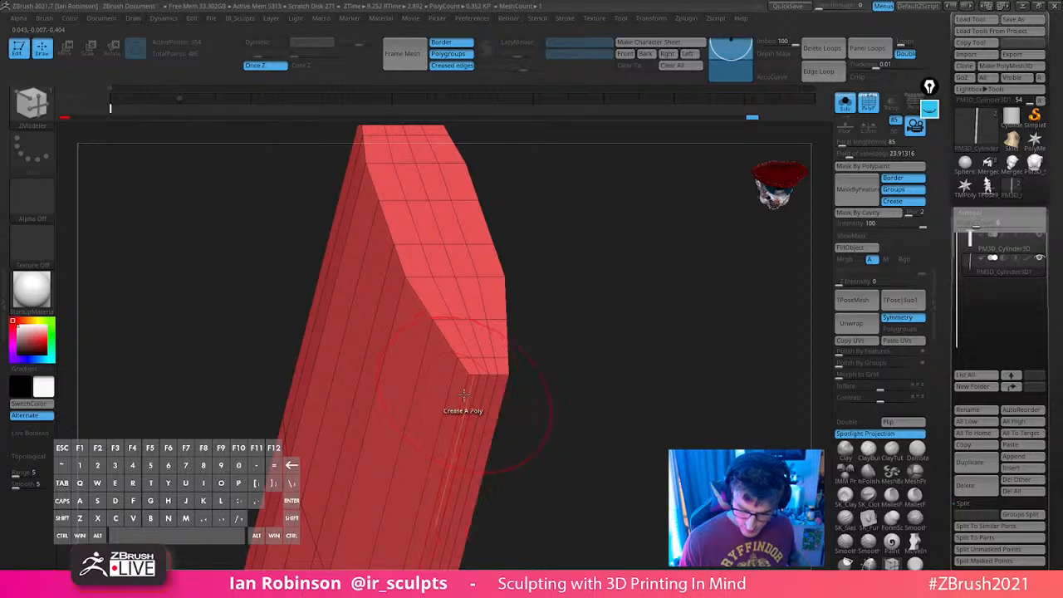
Set the edge insertion target to Multiple EdgeLoops and add crosswise loops in the upper segments of the blade
{"action": "key", "text": "space"}
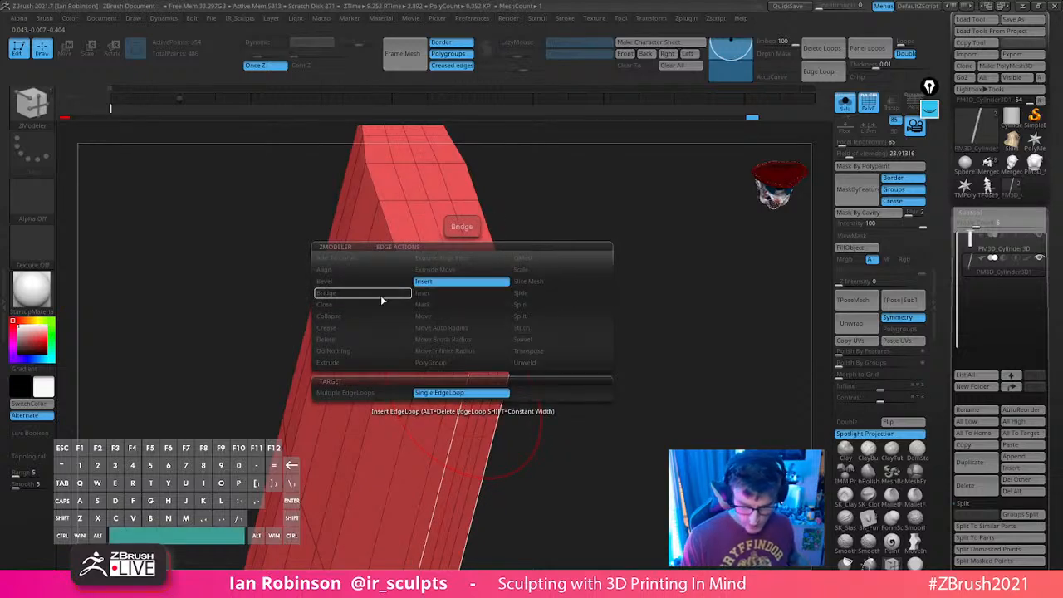
{"action": "left_click", "coordinate": [386, 393]}
{"action": "left_click_drag", "start_coordinate": [615, 349], "coordinate": [565, 386]}
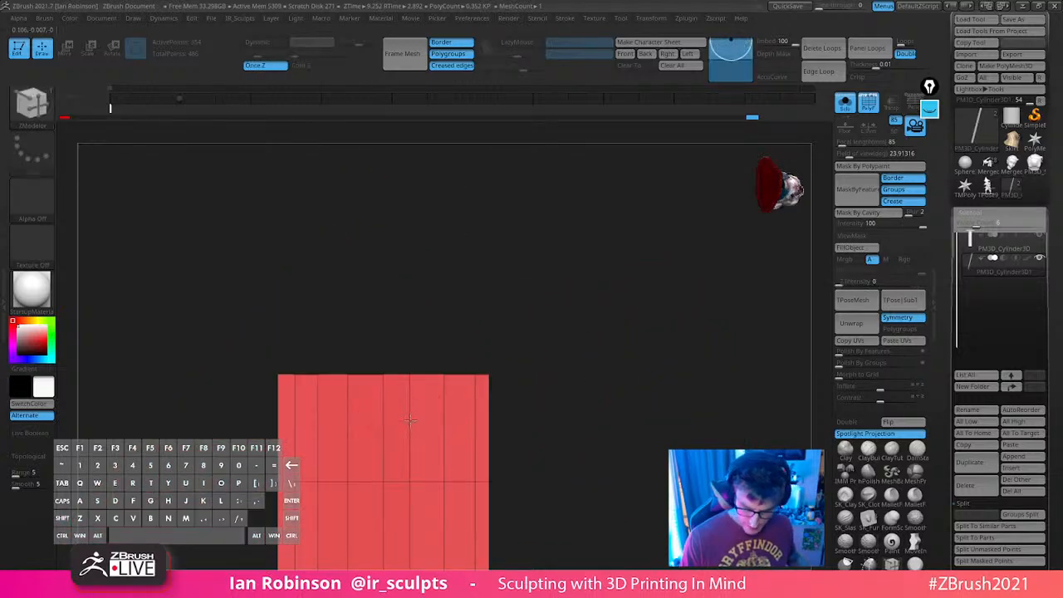
{"action": "left_click_drag", "start_coordinate": [412, 408], "coordinate": [415, 404]}
{"action": "left_click_drag", "start_coordinate": [631, 390], "coordinate": [641, 140], "text": "alt"}
{"action": "left_click", "coordinate": [432, 341]}
Add crosswise edge loops to the remaining segments down the blade to even out its grid
{"action": "left_click_drag", "start_coordinate": [539, 444], "coordinate": [570, 387], "text": "alt"}
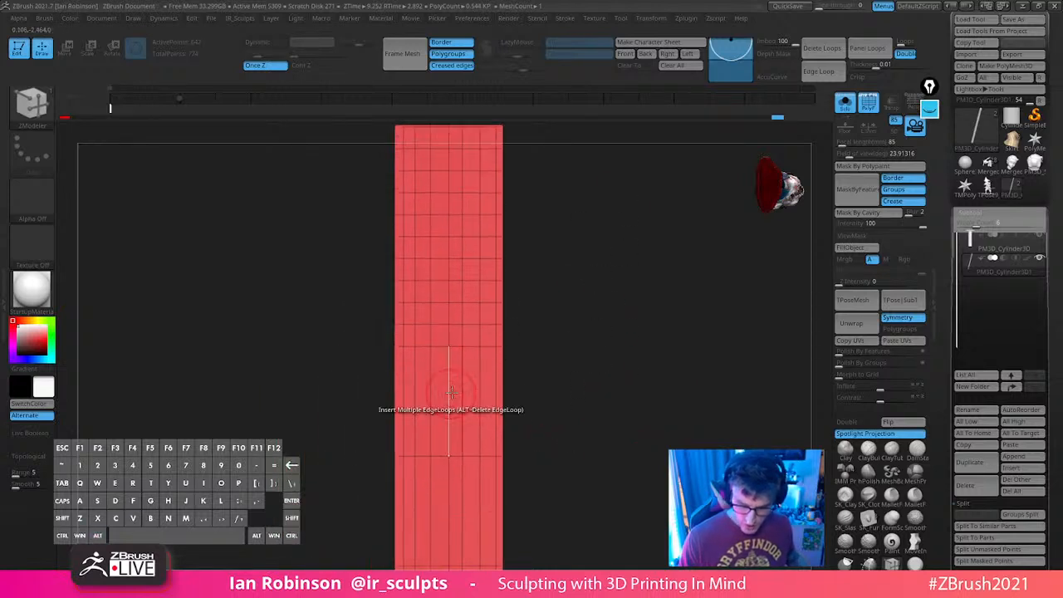
{"action": "left_click", "coordinate": [451, 394]}
{"action": "left_click", "coordinate": [464, 477]}
{"action": "left_click_drag", "start_coordinate": [529, 517], "coordinate": [624, 304], "text": "alt"}
{"action": "left_click", "coordinate": [482, 441]}
{"action": "left_click_drag", "start_coordinate": [612, 418], "coordinate": [621, 282], "text": "alt"}
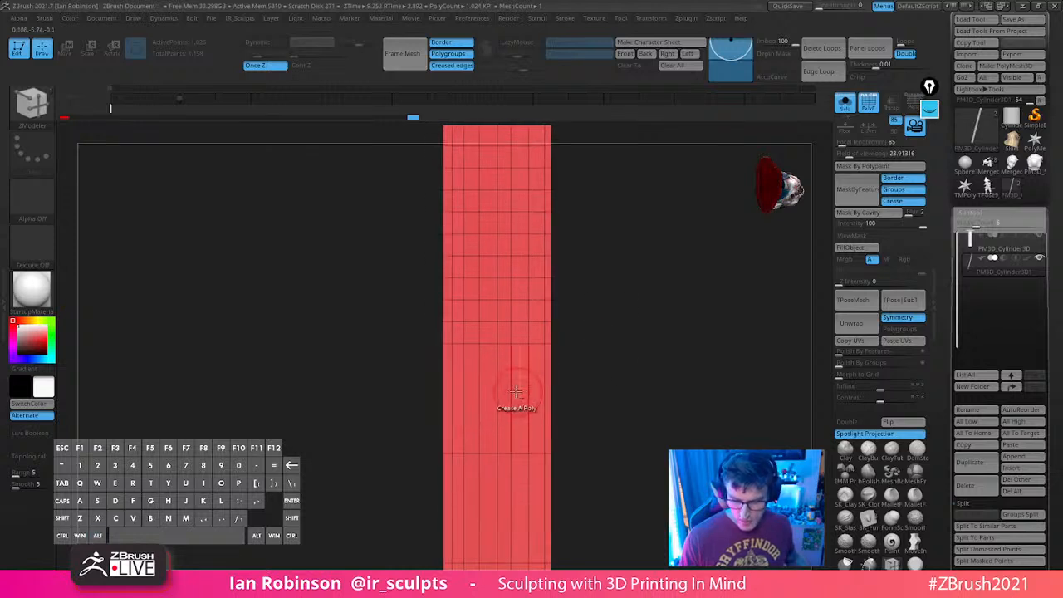
{"action": "left_click_drag", "start_coordinate": [626, 420], "coordinate": [609, 313], "text": "alt"}
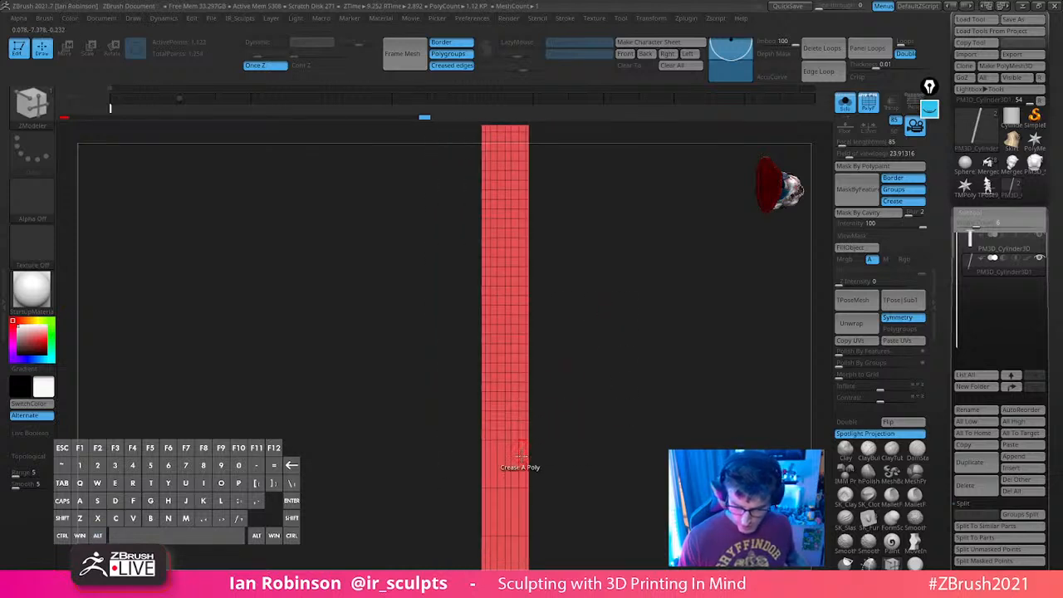
Undo the last edge loop insertion and turn off Solo mode for the blade
{"action": "key", "text": "ctrl+z"}
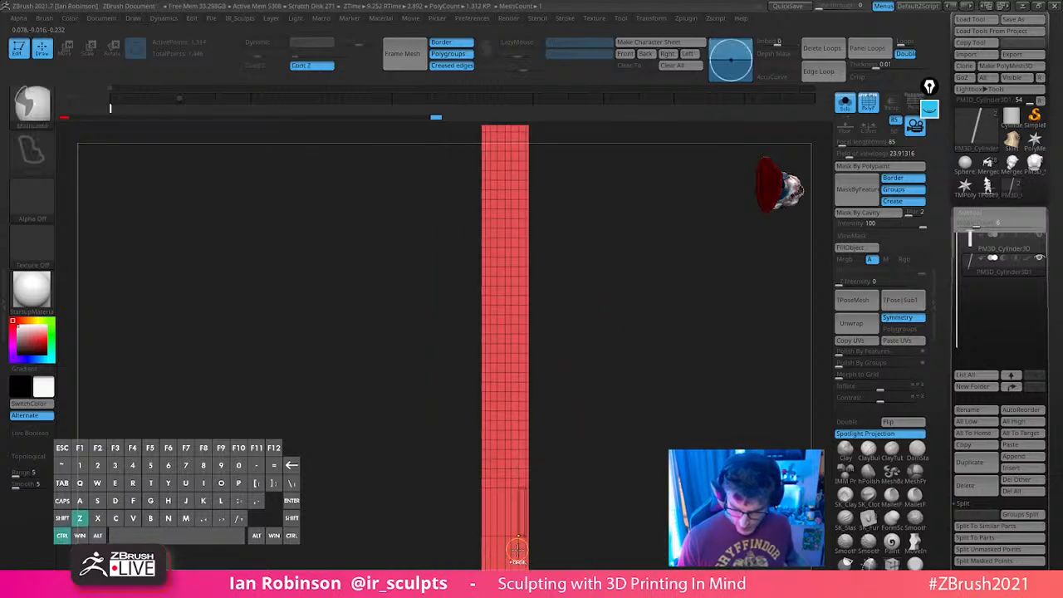
{"action": "left_click_drag", "start_coordinate": [574, 462], "coordinate": [499, 343]}
{"action": "left_click", "coordinate": [844, 122]}
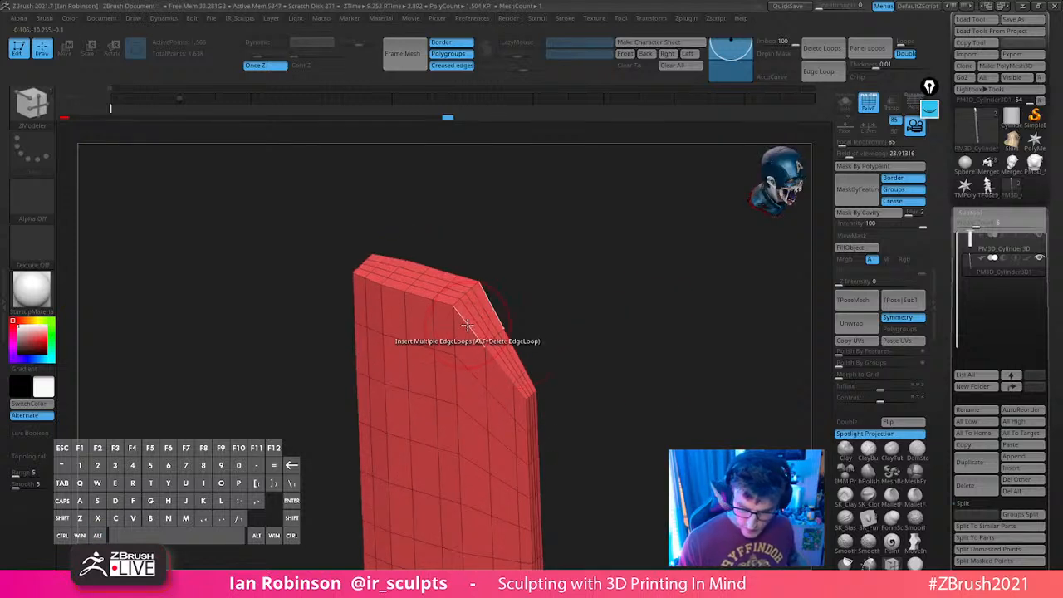
Insert additional edge loops along the slanted section of the blade's tip
{"action": "key", "text": "space"}
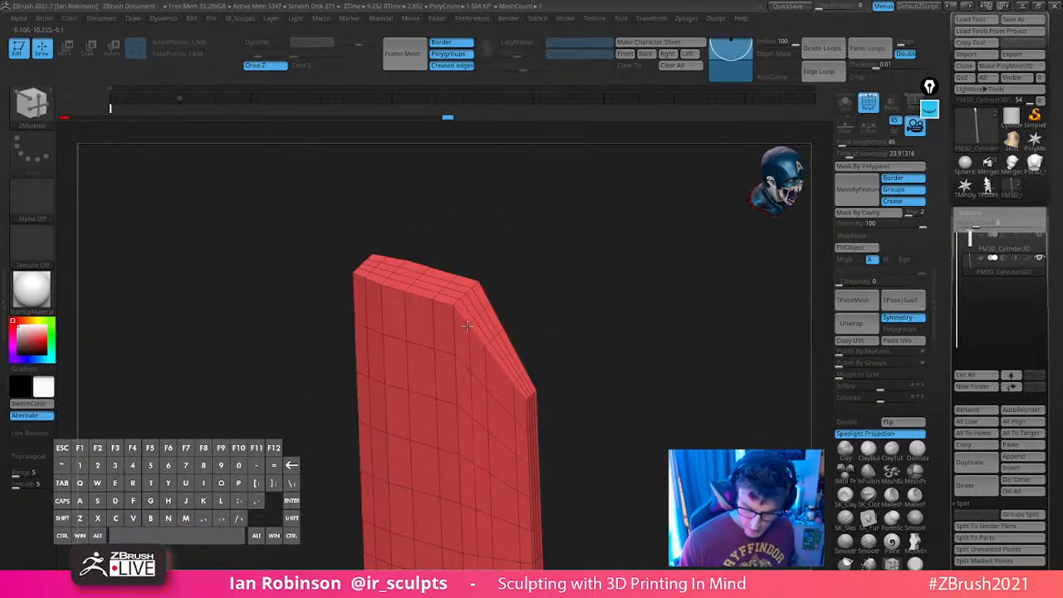
{"action": "left_click_drag", "start_coordinate": [610, 283], "coordinate": [650, 292]}
{"action": "left_click_drag", "start_coordinate": [647, 358], "coordinate": [646, 314], "text": "alt"}
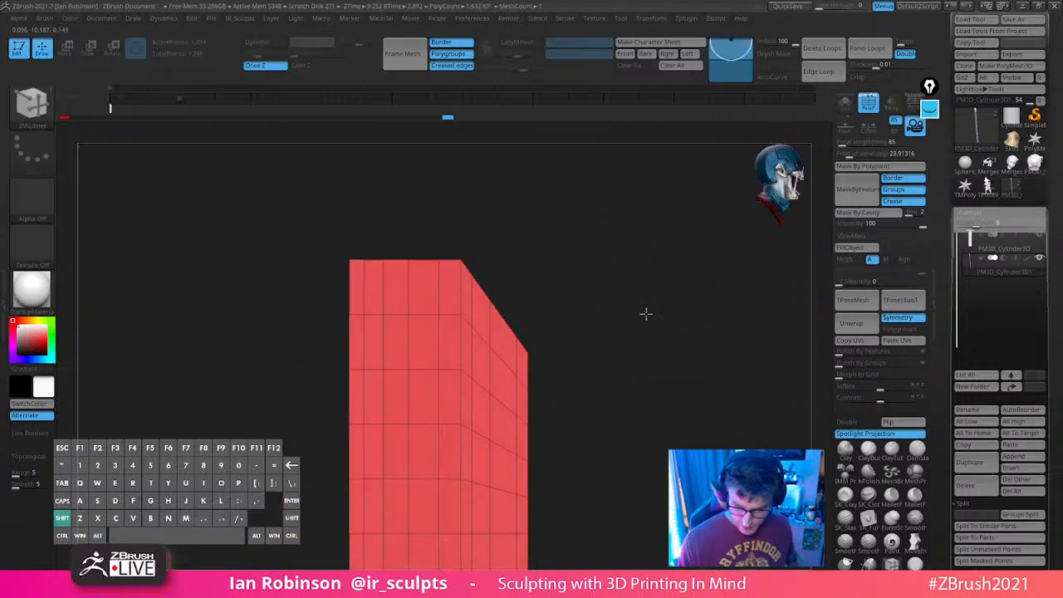
Mask all of the blade except the slanted tip edge, place the gizmo on that edge and undo the last change
{"action": "left_click_drag", "start_coordinate": [478, 243], "coordinate": [526, 290], "text": "ctrl"}
{"action": "left_click", "coordinate": [556, 304], "text": "ctrl"}
{"action": "key", "text": "w"}
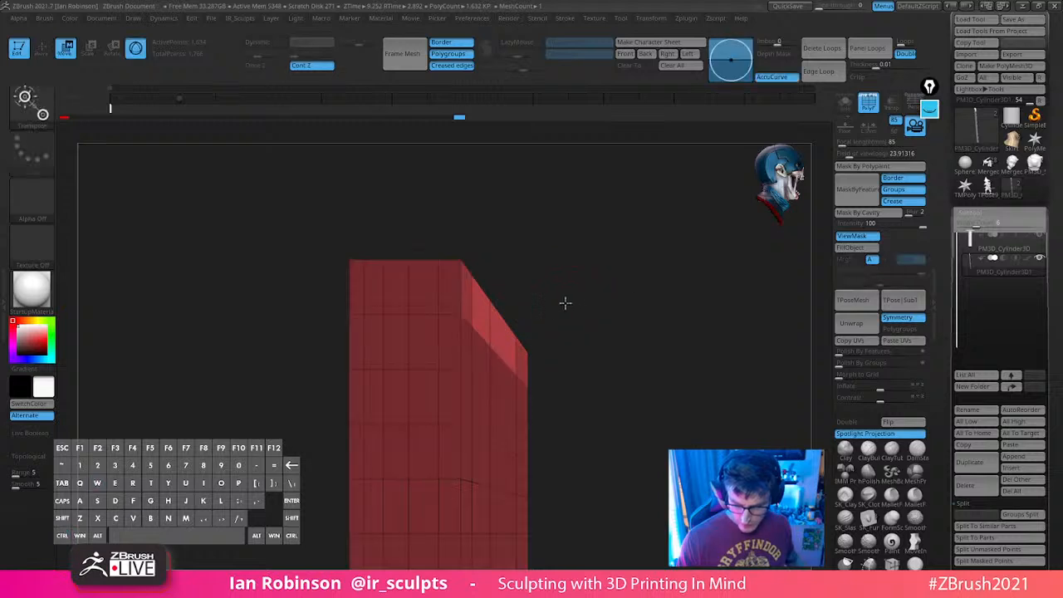
{"action": "left_click", "coordinate": [507, 334], "text": "alt"}
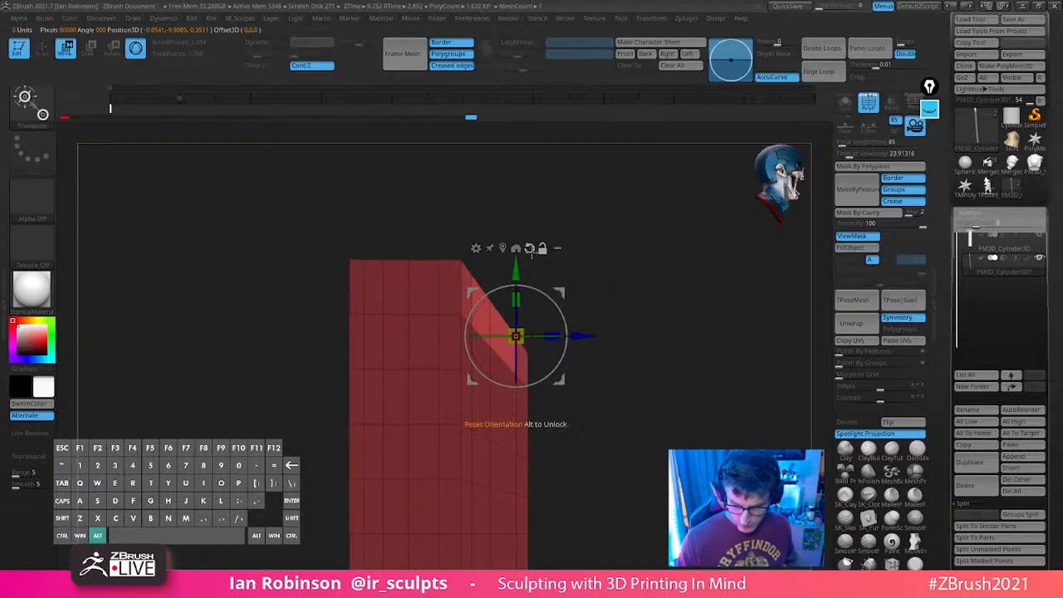
{"action": "left_click_drag", "start_coordinate": [519, 270], "coordinate": [523, 258]}
{"action": "key", "text": "ctrl+z"}
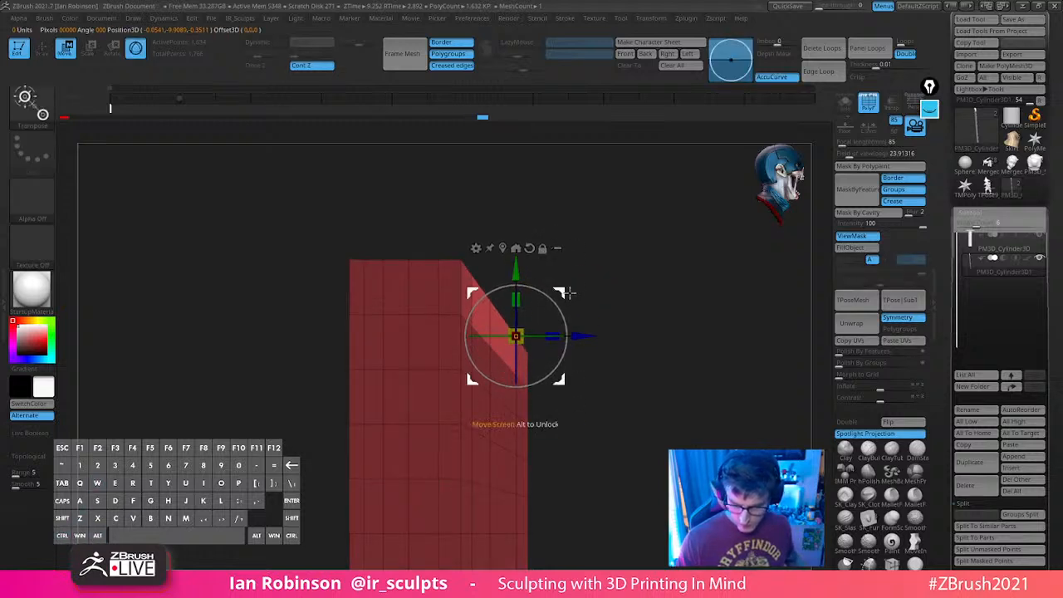
Adjust the mask around the blade's upper corner and soften the corner into a rounded tip profile
{"action": "left_click_drag", "start_coordinate": [570, 293], "coordinate": [571, 281], "text": "ctrl"}
{"action": "key", "text": "q"}
{"action": "mouse_move", "coordinate": [479, 237]}
{"action": "left_mouse_down", "text": "ctrl"}
{"action": "mouse_move", "coordinate": [323, 279]}
{"action": "mouse_move", "coordinate": [490, 259]}
{"action": "mouse_move", "coordinate": [516, 284]}
{"action": "mouse_move", "coordinate": [543, 233]}
{"action": "left_mouse_up", "text": "ctrl"}
{"action": "left_click", "coordinate": [509, 261], "text": "ctrl"}
{"action": "key", "text": "w"}
{"action": "mouse_move", "coordinate": [464, 210]}
{"action": "left_mouse_down", "text": "ctrl"}
{"action": "mouse_move", "coordinate": [426, 285]}
{"action": "mouse_move", "coordinate": [519, 296]}
{"action": "left_mouse_up", "text": "ctrl"}
{"action": "left_click", "coordinate": [586, 249], "text": "ctrl"}
{"action": "key", "text": "q"}
{"action": "mouse_move", "coordinate": [643, 261]}
{"action": "left_mouse_down"}
{"action": "mouse_move", "coordinate": [622, 275]}
{"action": "mouse_move", "coordinate": [658, 275]}
{"action": "left_mouse_up"}
{"action": "left_click_drag", "start_coordinate": [658, 274], "coordinate": [645, 342], "text": "alt"}
{"action": "mouse_move", "coordinate": [645, 342]}
{"action": "left_mouse_down"}
{"action": "mouse_move", "coordinate": [664, 326]}
{"action": "mouse_move", "coordinate": [675, 261]}
{"action": "left_mouse_up"}
{"action": "left_click_drag", "start_coordinate": [660, 306], "coordinate": [660, 309]}
Regroup the blade's polygroups with Groups By Normals
{"action": "key", "text": "3"}
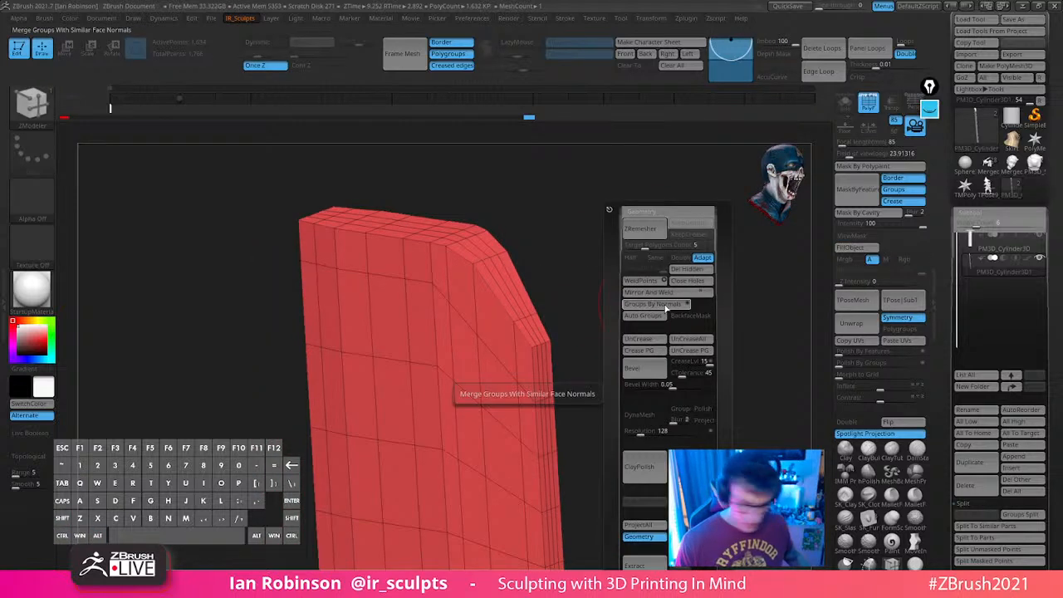
{"action": "left_click", "coordinate": [674, 305]}
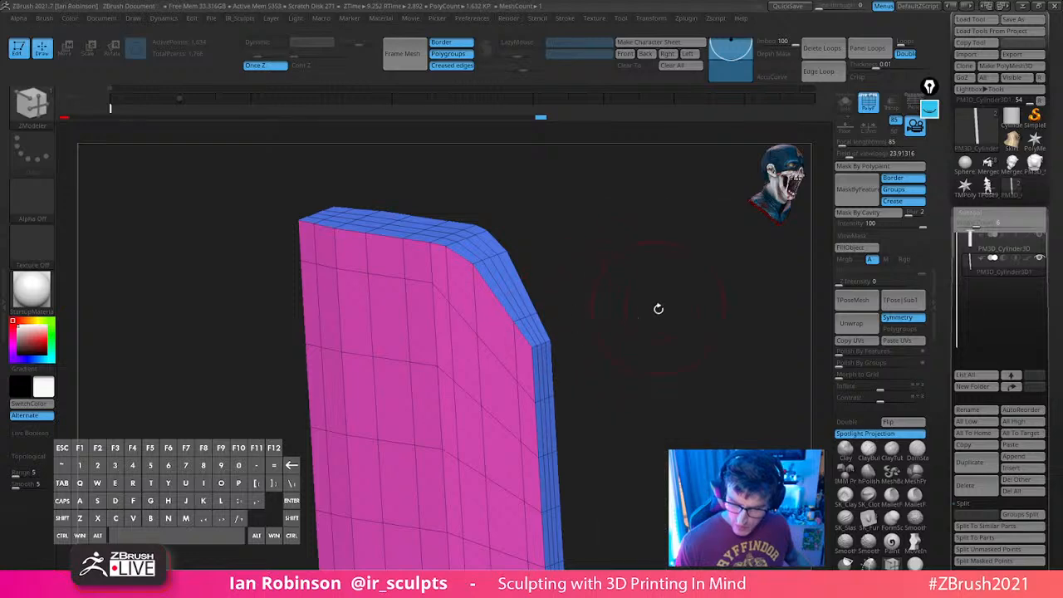
{"action": "key", "text": "3"}
Choose the BevelArc sculpting brush and adjust its draw size
{"action": "key", "text": "s"}
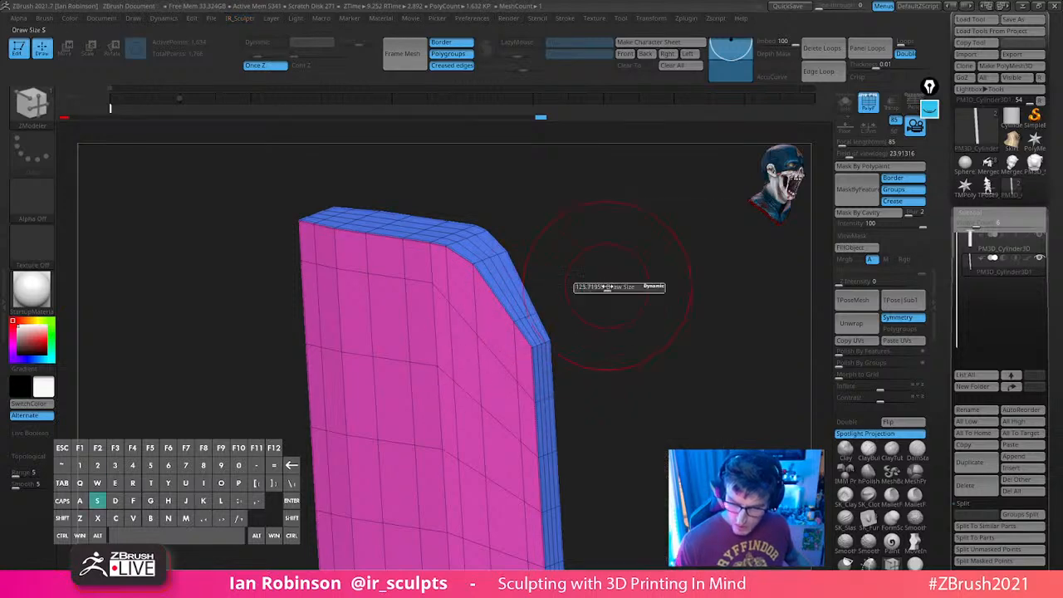
{"action": "left_click_drag", "start_coordinate": [606, 287], "coordinate": [616, 273]}
{"action": "key", "text": "b"}
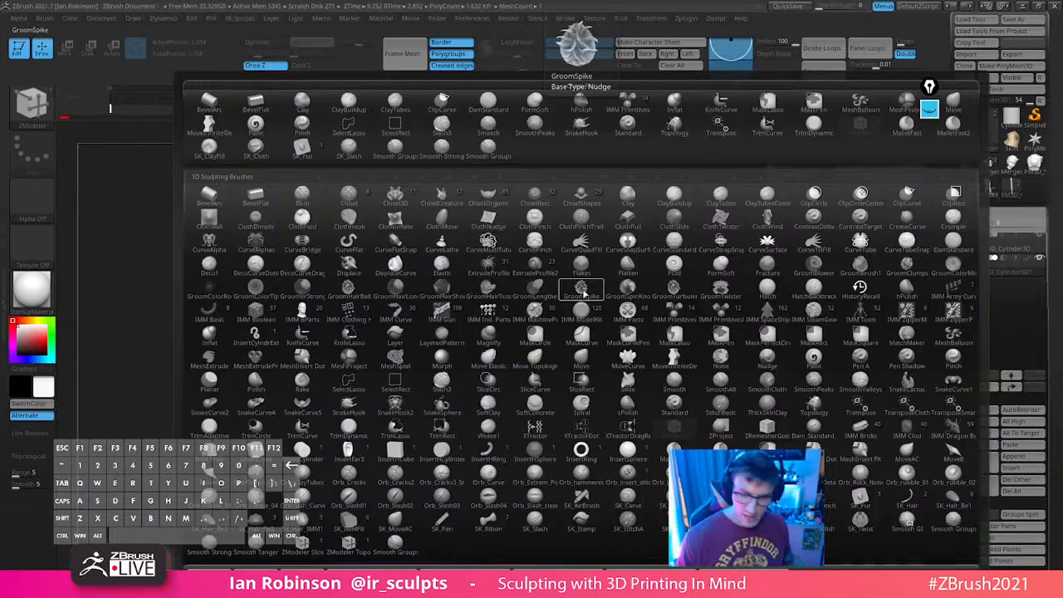
{"action": "left_click", "coordinate": [225, 197]}
{"action": "key", "text": "s"}
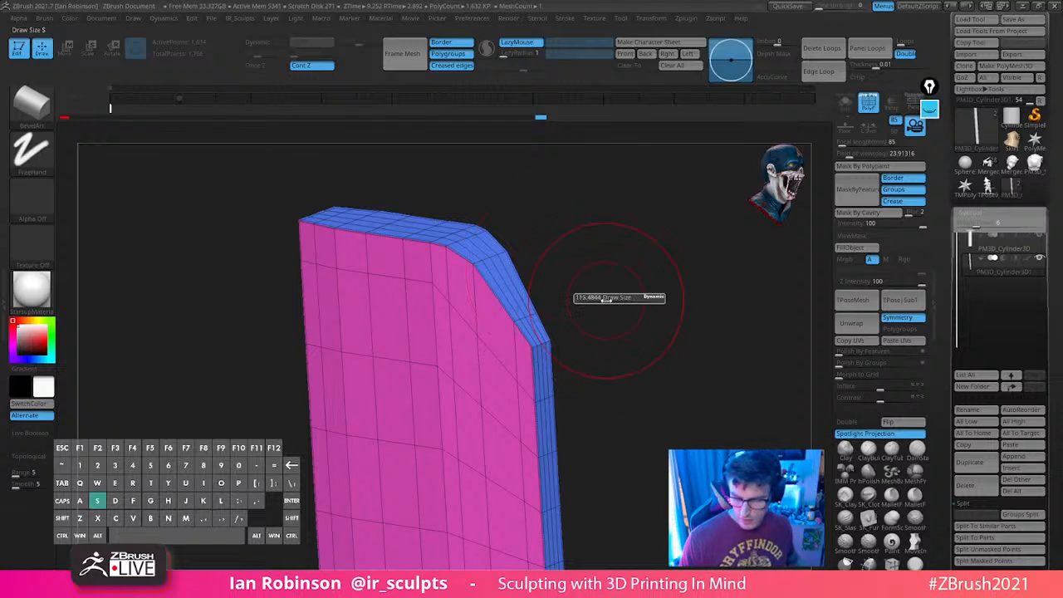
{"action": "mouse_move", "coordinate": [607, 300]}
{"action": "left_mouse_down", "text": "alt"}
{"action": "mouse_move", "coordinate": [620, 270]}
{"action": "mouse_move", "coordinate": [670, 302]}
{"action": "mouse_move", "coordinate": [667, 266]}
{"action": "mouse_move", "coordinate": [649, 325]}
{"action": "mouse_move", "coordinate": [574, 299]}
{"action": "mouse_move", "coordinate": [598, 295]}
{"action": "left_mouse_up", "text": "alt"}
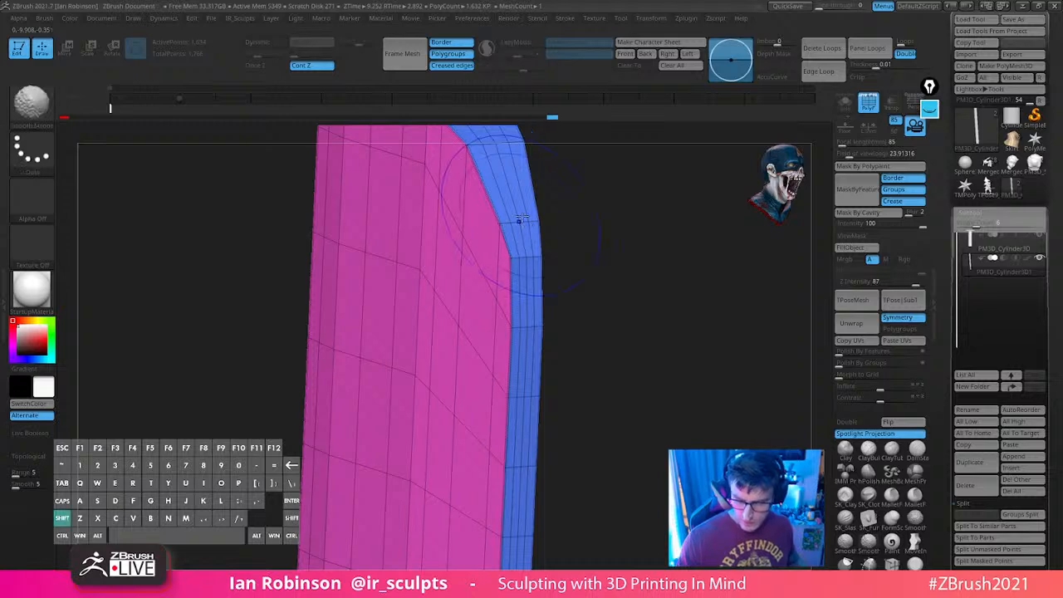
Smooth the blade's rounded tip edge with the wireframe hidden and dynamic subdivision on, then show the wireframe again
{"action": "key", "text": "shift+f"}
{"action": "mouse_move", "coordinate": [632, 294]}
{"action": "left_mouse_down", "text": "shift"}
{"action": "mouse_move", "coordinate": [657, 274]}
{"action": "mouse_move", "coordinate": [643, 358]}
{"action": "mouse_move", "coordinate": [563, 261]}
{"action": "mouse_move", "coordinate": [479, 278]}
{"action": "left_mouse_up", "text": "shift"}
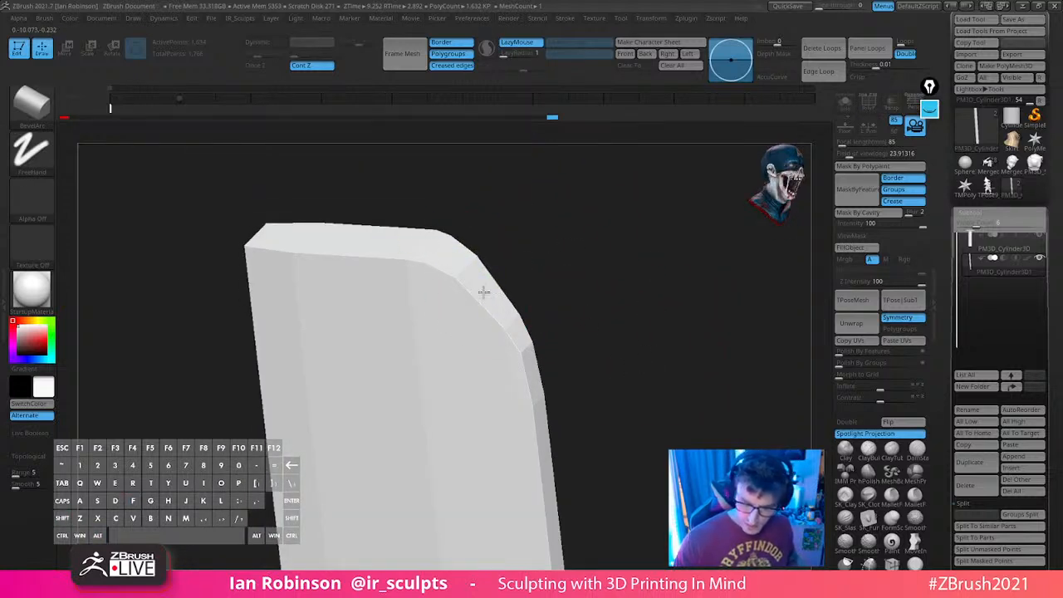
{"action": "left_click_drag", "start_coordinate": [631, 321], "coordinate": [515, 321]}
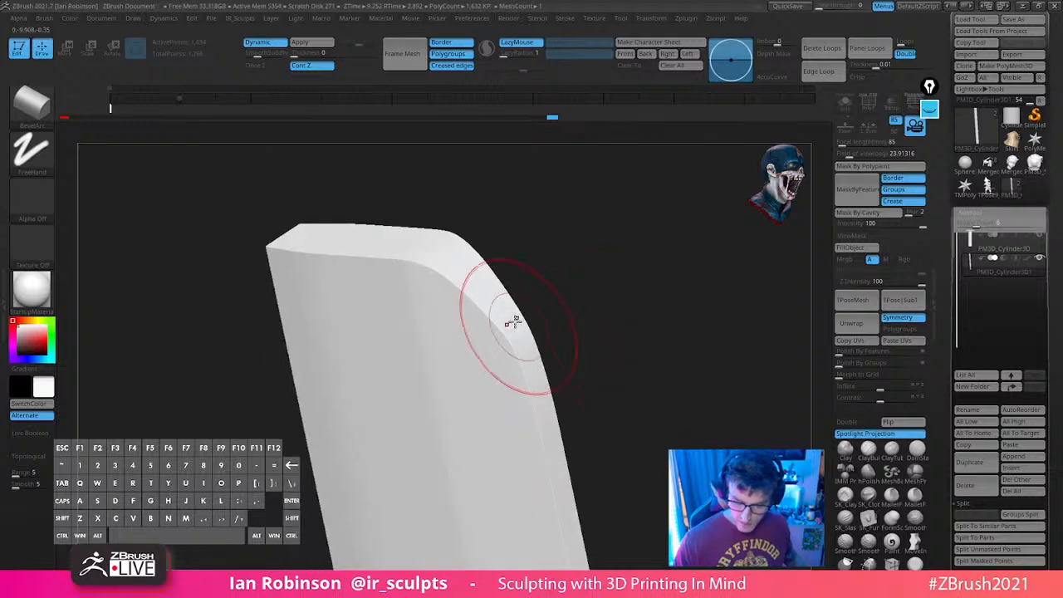
{"action": "left_click_drag", "start_coordinate": [556, 406], "coordinate": [664, 334], "text": "shift"}
{"action": "left_click_drag", "start_coordinate": [664, 334], "coordinate": [648, 287], "text": "alt"}
{"action": "key", "text": "shift+f"}
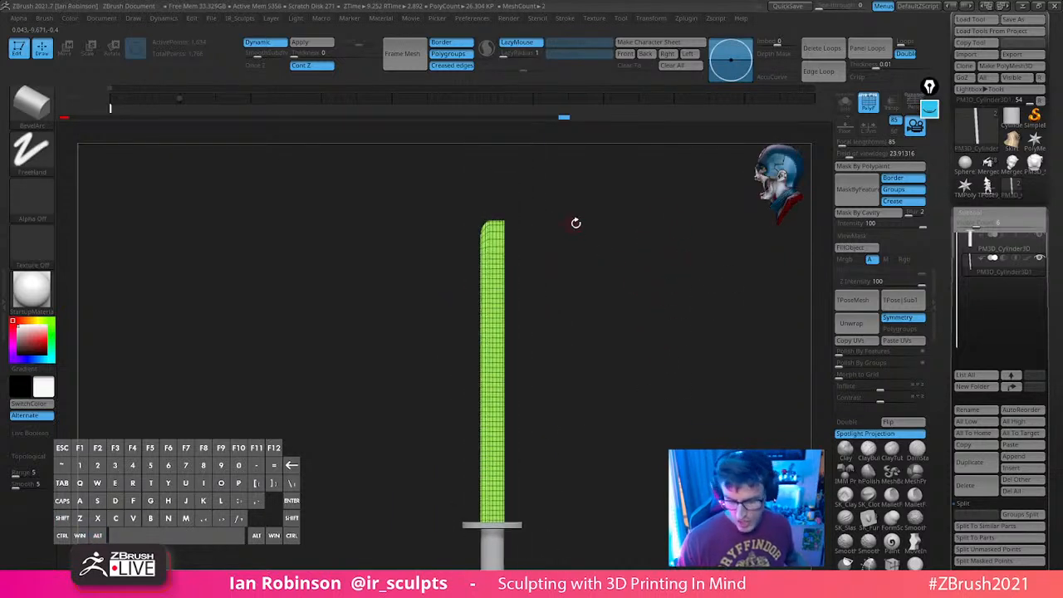
Try to bend the blade into a curve with a transpose line laid from the guard to the tip, and undo it
{"action": "key", "text": "w"}
{"action": "left_click_drag", "start_coordinate": [533, 295], "coordinate": [536, 554], "text": "alt"}
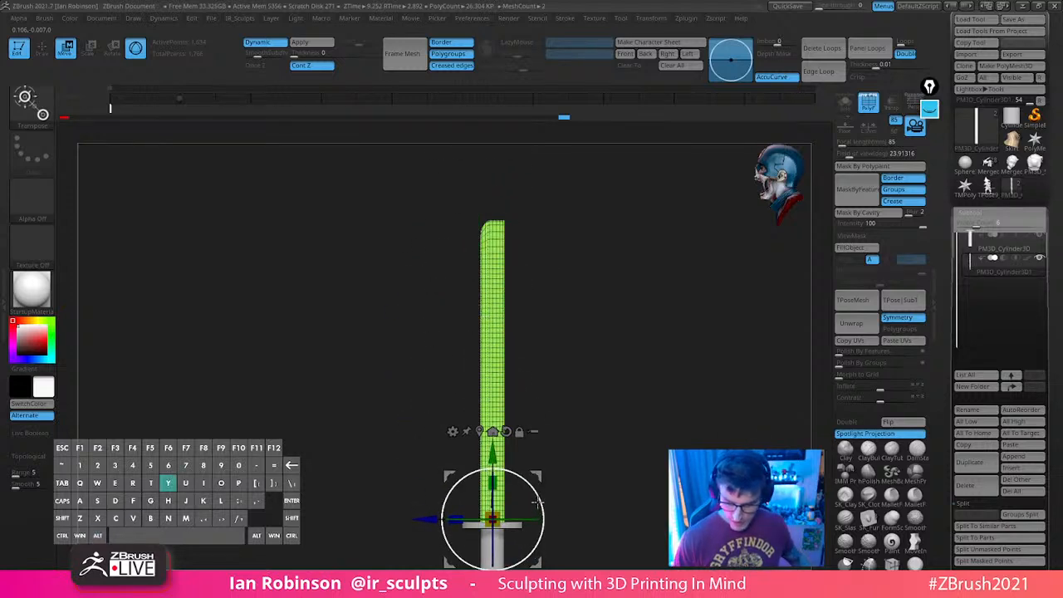
{"action": "key", "text": "y"}
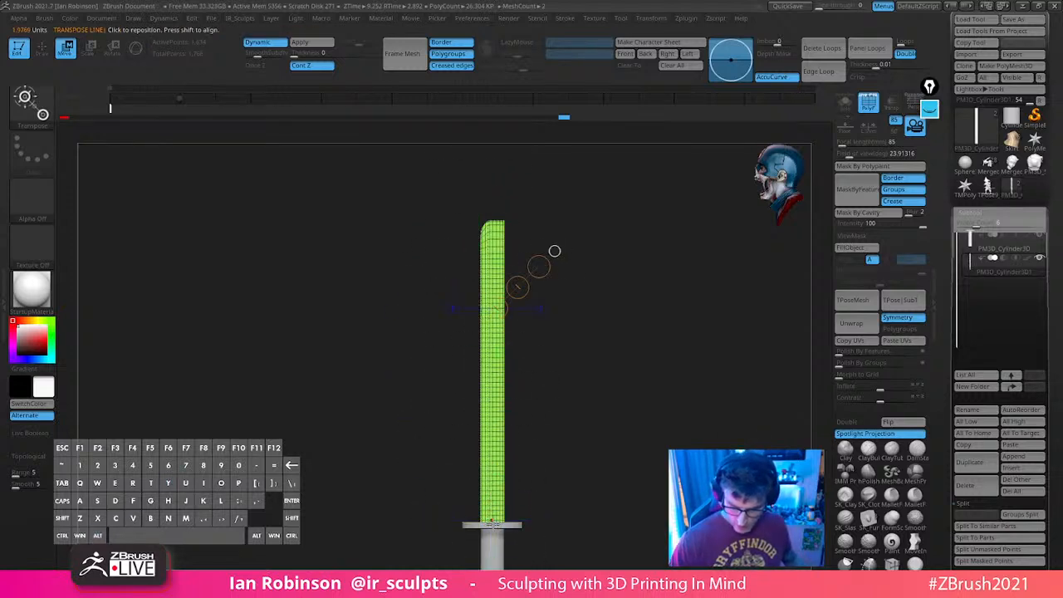
{"action": "left_click_drag", "start_coordinate": [493, 522], "coordinate": [492, 333], "text": "shift"}
{"action": "left_click_drag", "start_coordinate": [492, 202], "coordinate": [492, 202], "text": "shift"}
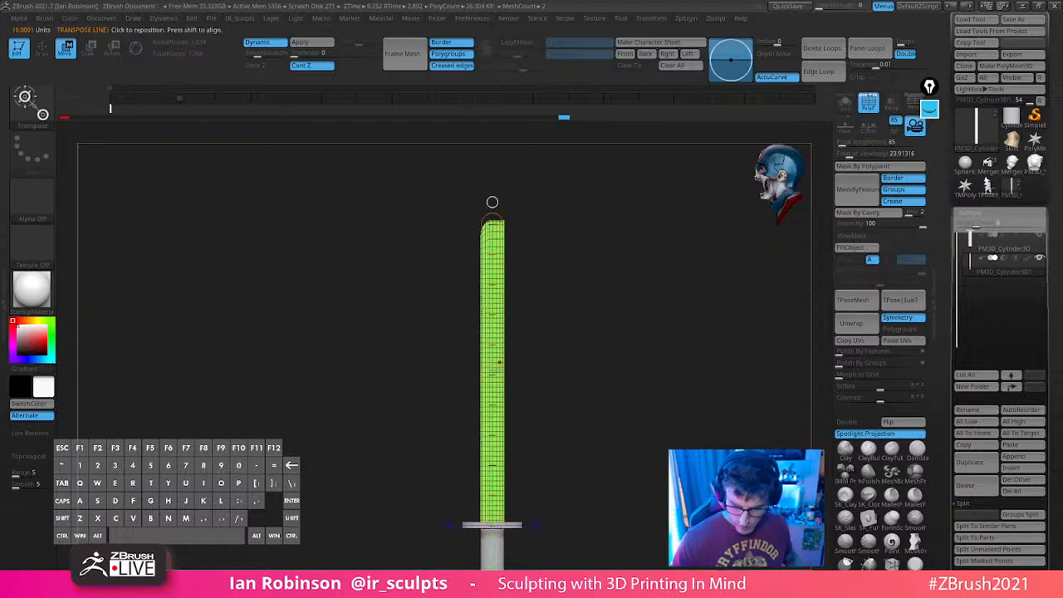
{"action": "left_click_drag", "start_coordinate": [492, 375], "coordinate": [491, 375], "text": "alt"}
{"action": "left_click_drag", "start_coordinate": [493, 223], "coordinate": [503, 219], "text": "alt"}
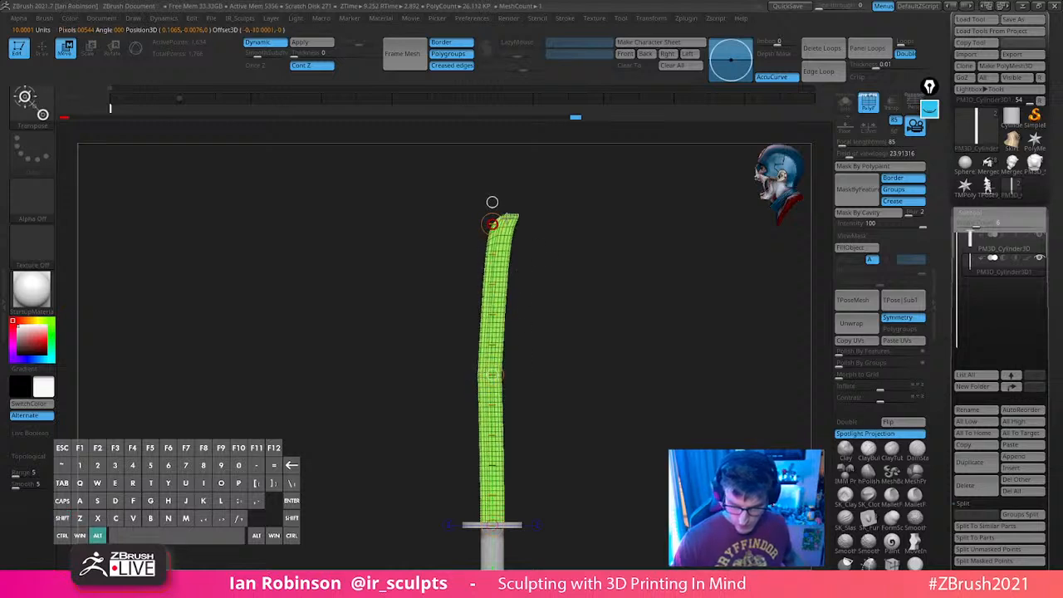
{"action": "left_click_drag", "start_coordinate": [492, 375], "coordinate": [494, 378], "text": "alt"}
{"action": "mouse_move", "coordinate": [531, 374]}
{"action": "right_mouse_down"}
{"action": "mouse_move", "coordinate": [652, 355]}
{"action": "mouse_move", "coordinate": [659, 371]}
{"action": "mouse_move", "coordinate": [689, 316]}
{"action": "mouse_move", "coordinate": [629, 344]}
{"action": "mouse_move", "coordinate": [650, 333]}
{"action": "mouse_move", "coordinate": [657, 423]}
{"action": "right_mouse_up"}
{"action": "key", "text": "ctrl+z"}
{"action": "key", "text": "ctrl+z"}
{"action": "key", "text": "q"}
Switch the slicing brush to KnifeCurve
{"action": "key", "text": "shift+f"}
{"action": "key", "text": "shift+f"}
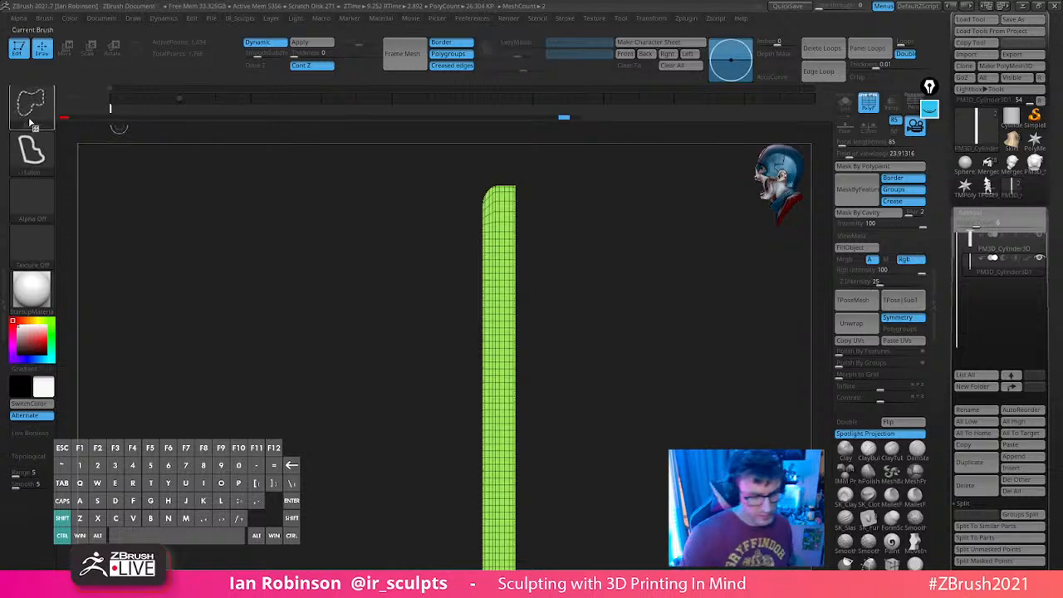
{"action": "left_click", "coordinate": [33, 117], "text": "ctrl+shift"}
{"action": "left_click", "coordinate": [148, 117]}
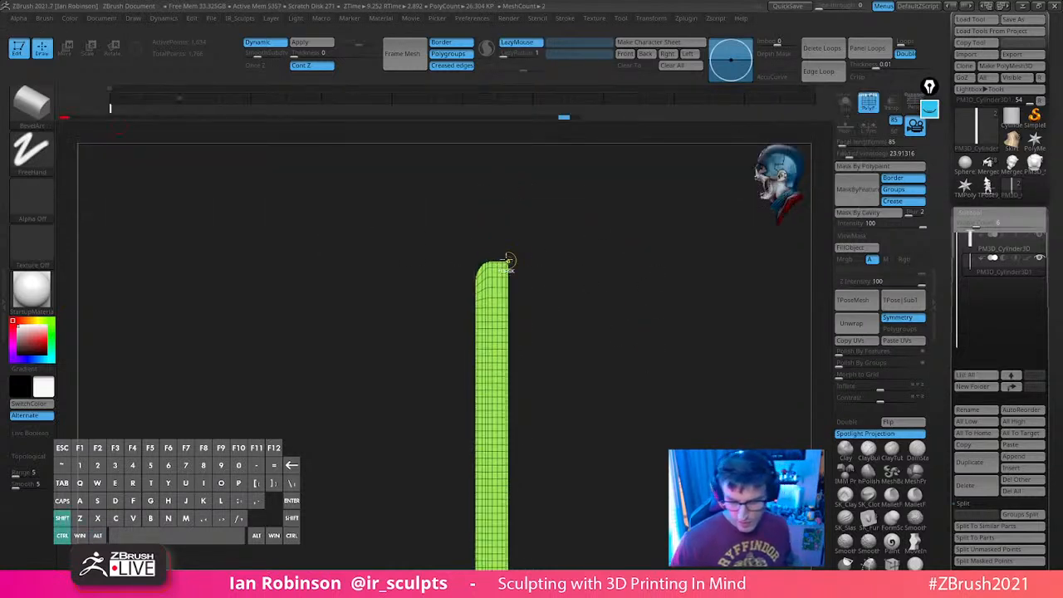
Try a lengthwise KnifeCurve cut down the blade from its tip, and undo it
{"action": "right_click_drag", "start_coordinate": [575, 270], "coordinate": [572, 200], "text": "alt"}
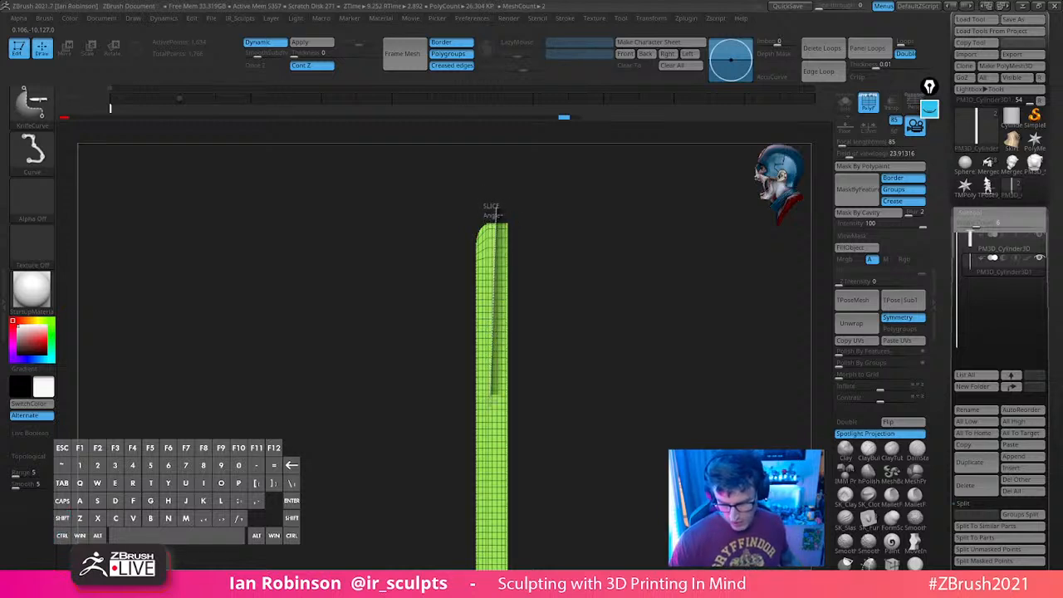
{"action": "key", "text": "space"}
{"action": "left_click_drag", "start_coordinate": [492, 401], "coordinate": [493, 430], "text": "ctrl+shift"}
{"action": "right_click_drag", "start_coordinate": [609, 377], "coordinate": [595, 249], "text": "alt"}
{"action": "key", "text": "ctrl+z"}
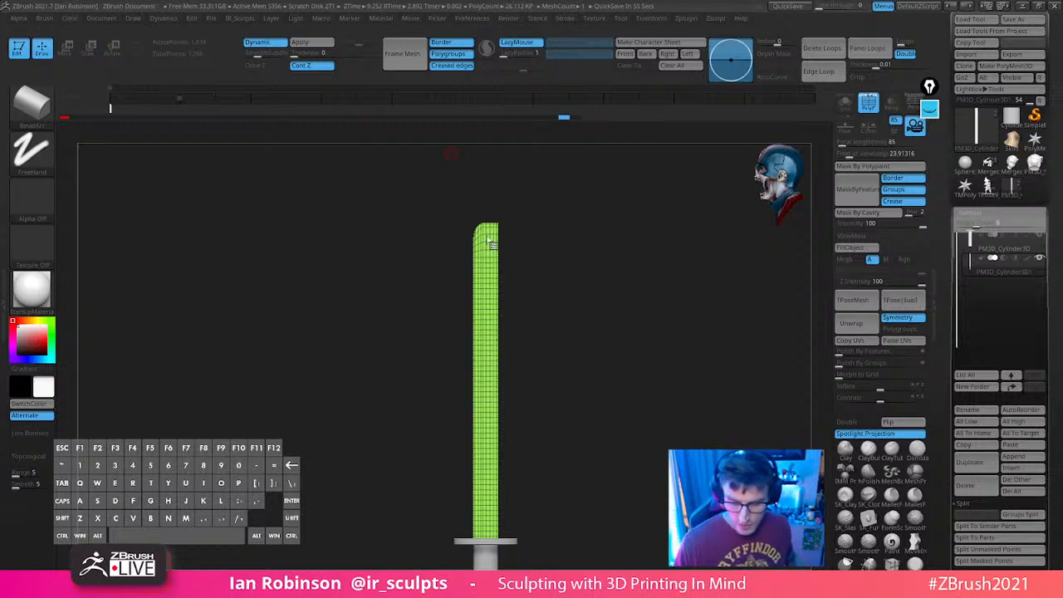
Cut the blade's rounded corner off diagonally with KnifeCurve to form an angled tip
{"action": "mouse_move", "coordinate": [532, 212]}
{"action": "left_mouse_down"}
{"action": "mouse_move", "coordinate": [565, 232]}
{"action": "mouse_move", "coordinate": [563, 377]}
{"action": "left_mouse_up"}
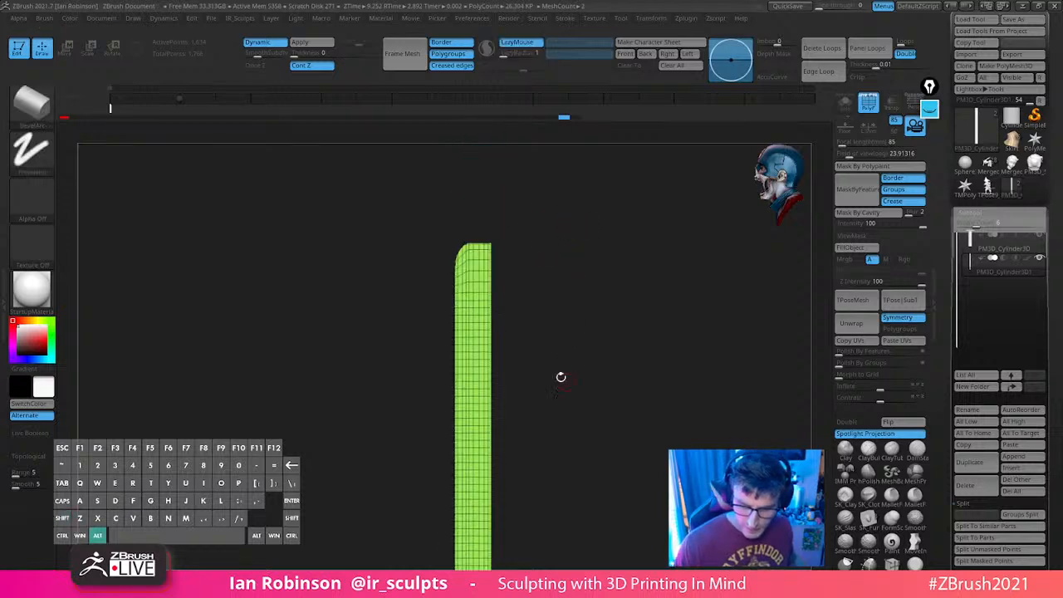
{"action": "left_click_drag", "start_coordinate": [478, 236], "coordinate": [455, 279], "text": "ctrl+shift"}
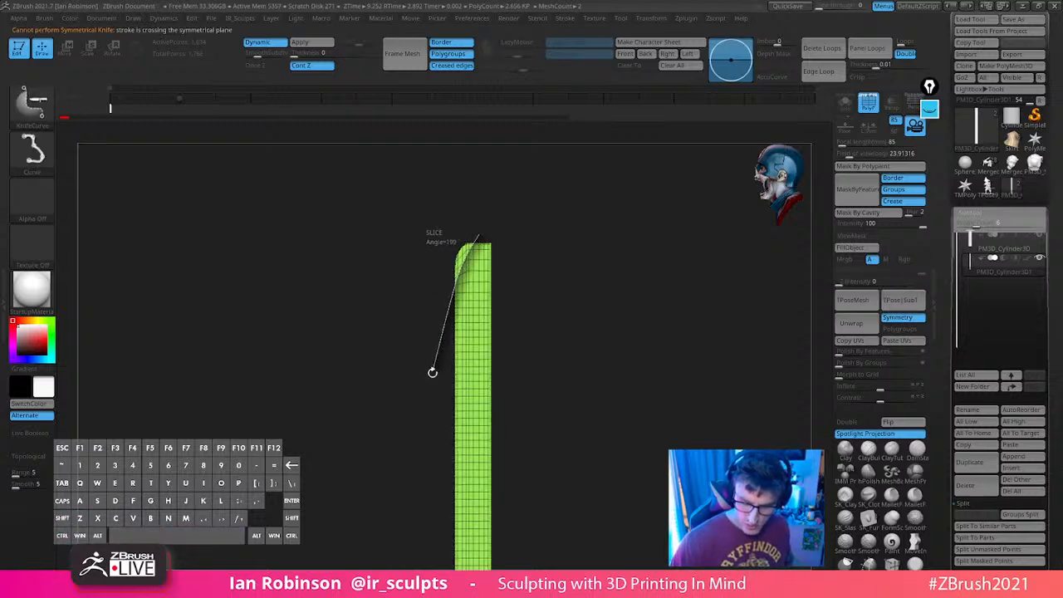
{"action": "left_click_drag", "start_coordinate": [432, 373], "coordinate": [432, 372], "text": "ctrl+shift"}
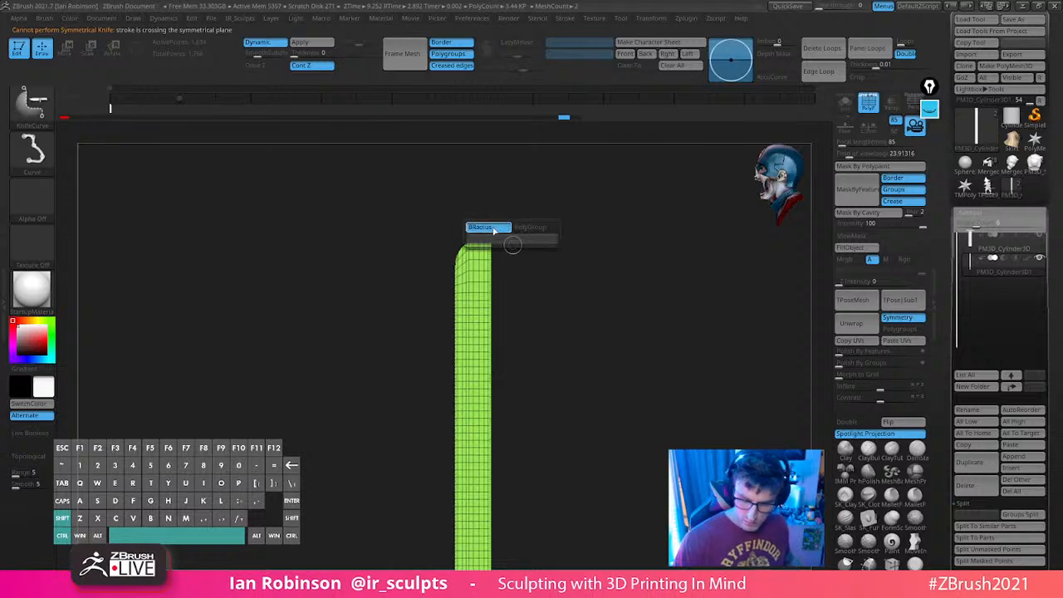
{"action": "left_click_drag", "start_coordinate": [441, 355], "coordinate": [441, 355], "text": "ctrl+shift"}
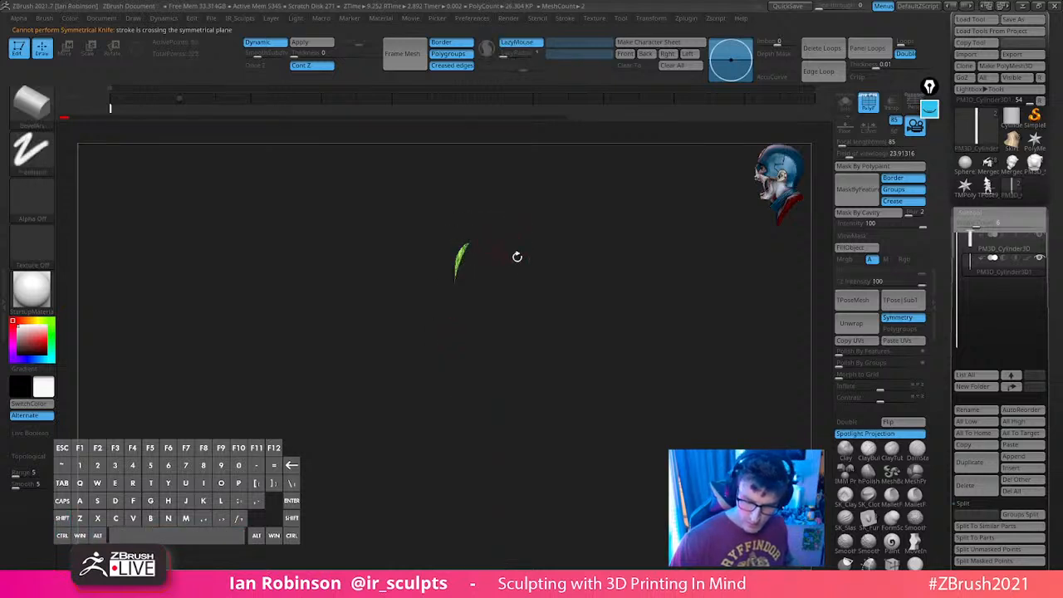
{"action": "key", "text": "space"}
{"action": "left_click_drag", "start_coordinate": [542, 181], "coordinate": [540, 191]}
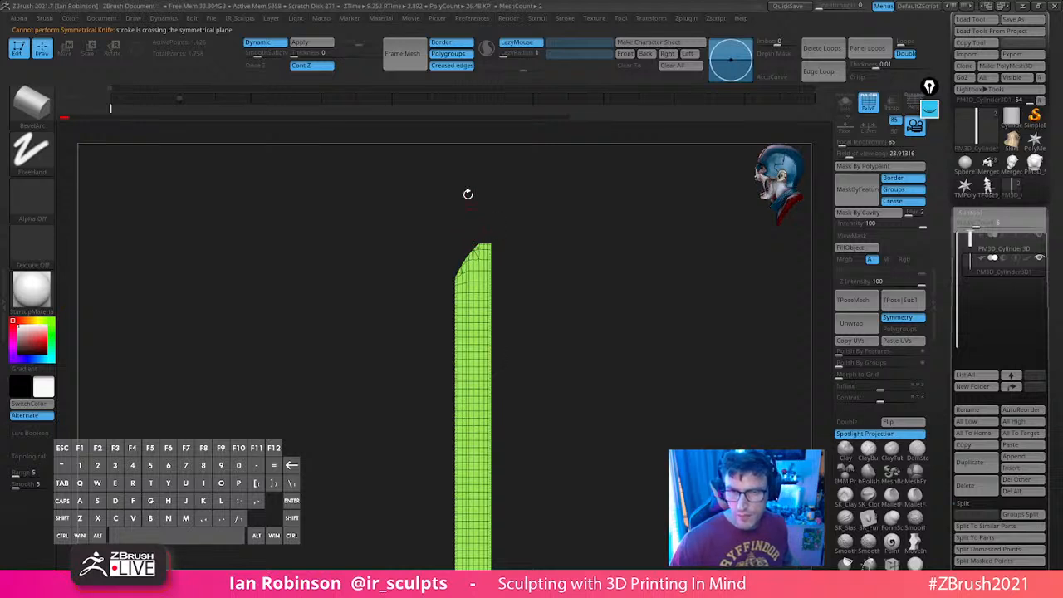
Trim the blade's back edge from tip to guard with a gently curved KnifeCurve cut, and hide the wireframe
{"action": "left_click_drag", "start_coordinate": [518, 232], "coordinate": [599, 251], "text": "alt"}
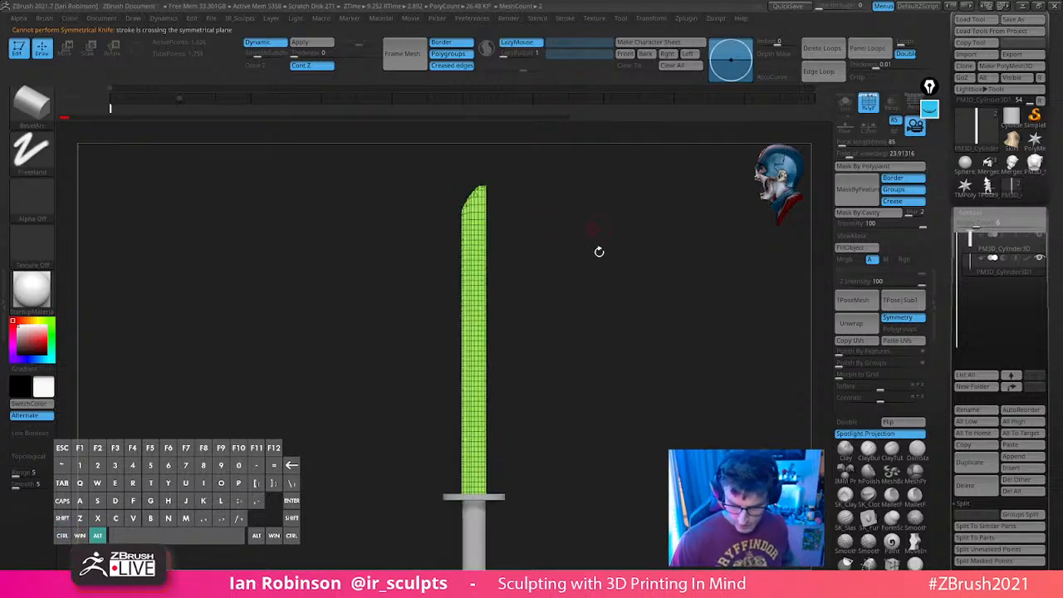
{"action": "key", "text": "ctrl+shift"}
{"action": "left_click_drag", "start_coordinate": [480, 182], "coordinate": [492, 545], "text": "ctrl+shift"}
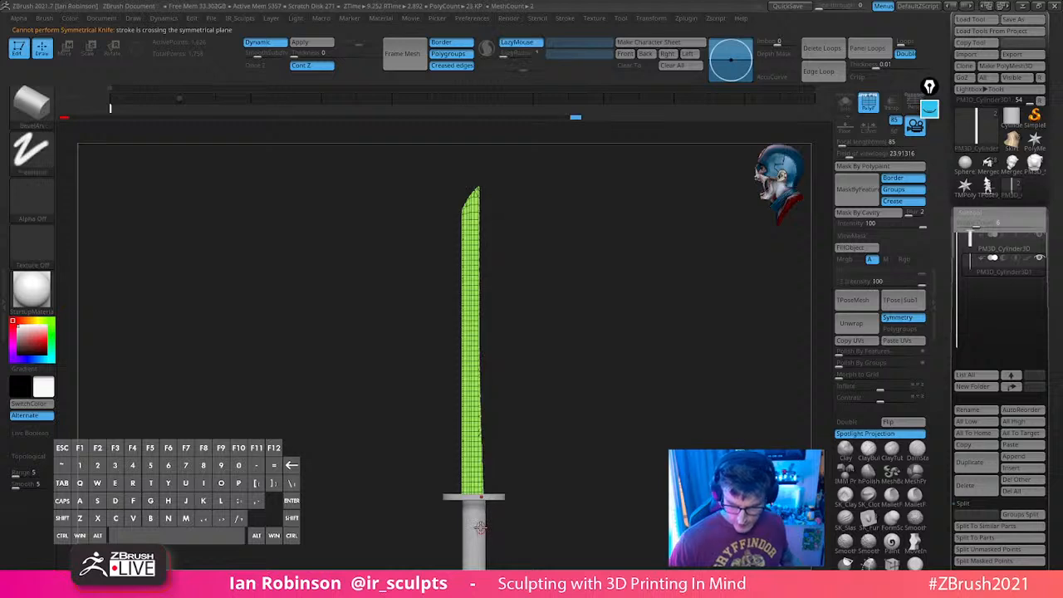
{"action": "key", "text": "ctrl+shift"}
{"action": "key", "text": "shift+f"}
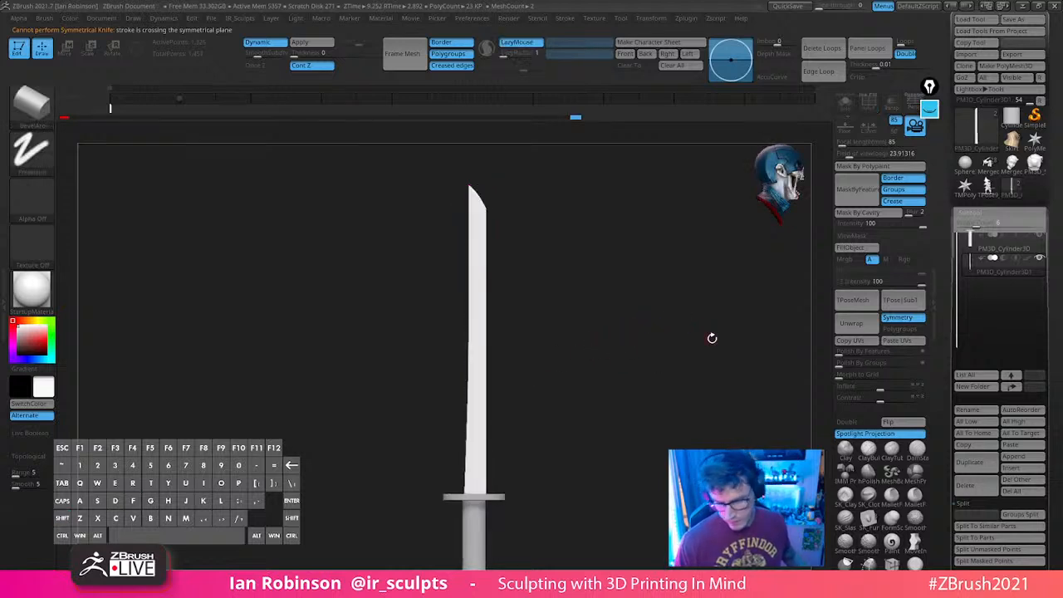
Change the material to BasicMaterial and show the sword in a straight side view
{"action": "left_click_drag", "start_coordinate": [806, 191], "coordinate": [746, 295]}
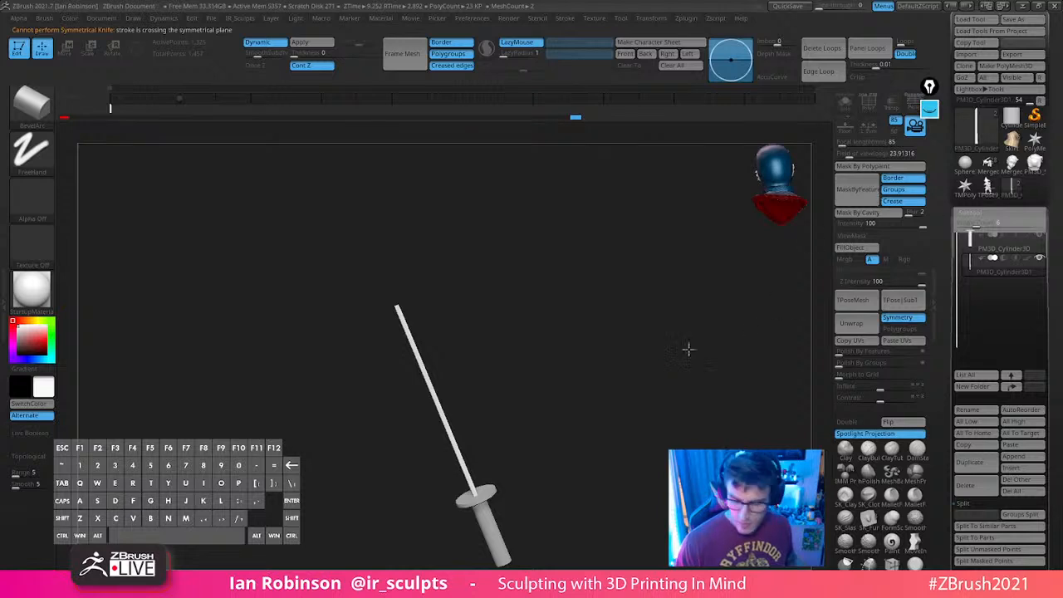
{"action": "left_click_drag", "start_coordinate": [688, 350], "coordinate": [772, 420]}
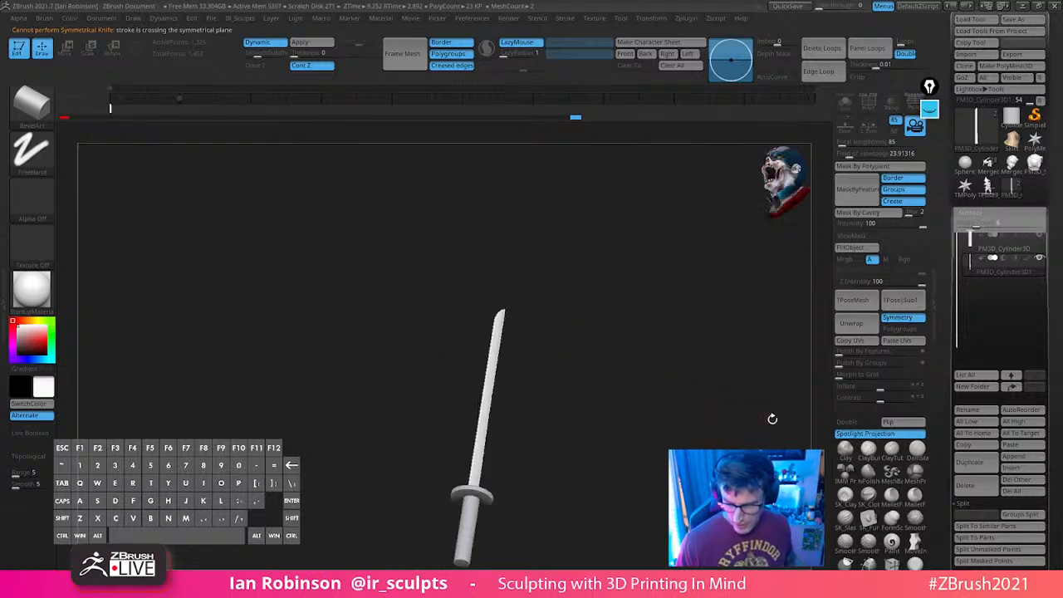
{"action": "left_click", "coordinate": [31, 289]}
{"action": "left_click", "coordinate": [372, 277]}
{"action": "left_click_drag", "start_coordinate": [700, 366], "coordinate": [424, 378], "text": "shift"}
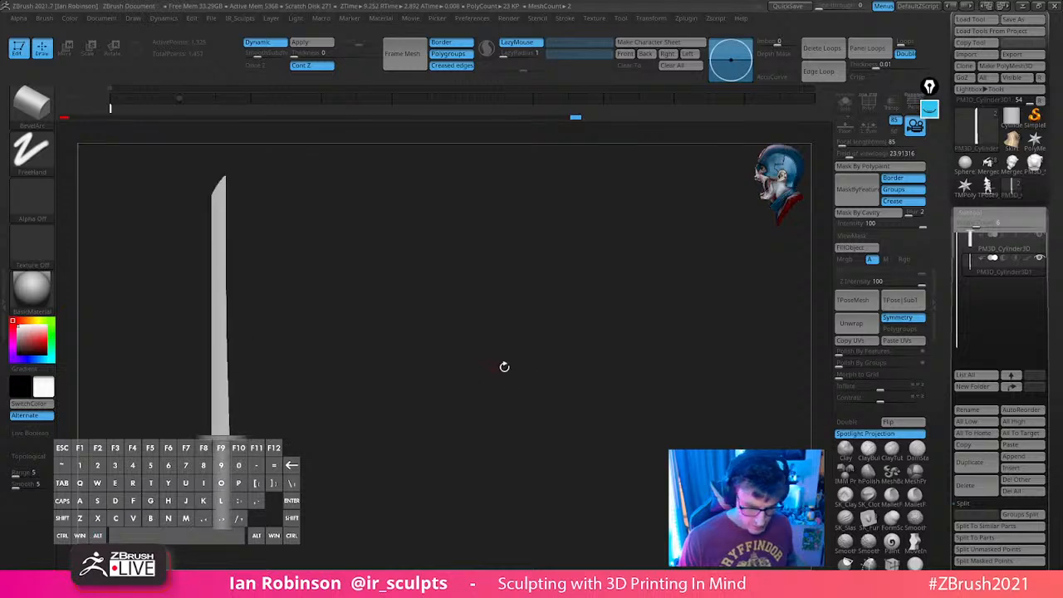
Turn off dynamic subdivision and leave canvas snapshots of the sword in side and edge-on views
{"action": "key", "text": "shift+d"}
{"action": "left_click_drag", "start_coordinate": [496, 380], "coordinate": [664, 394], "text": "shift"}
{"action": "key", "text": "shift+s"}
{"action": "key", "text": "shift+s"}
{"action": "left_click_drag", "start_coordinate": [665, 393], "coordinate": [802, 409], "text": "alt"}
{"action": "key", "text": "shift+s"}
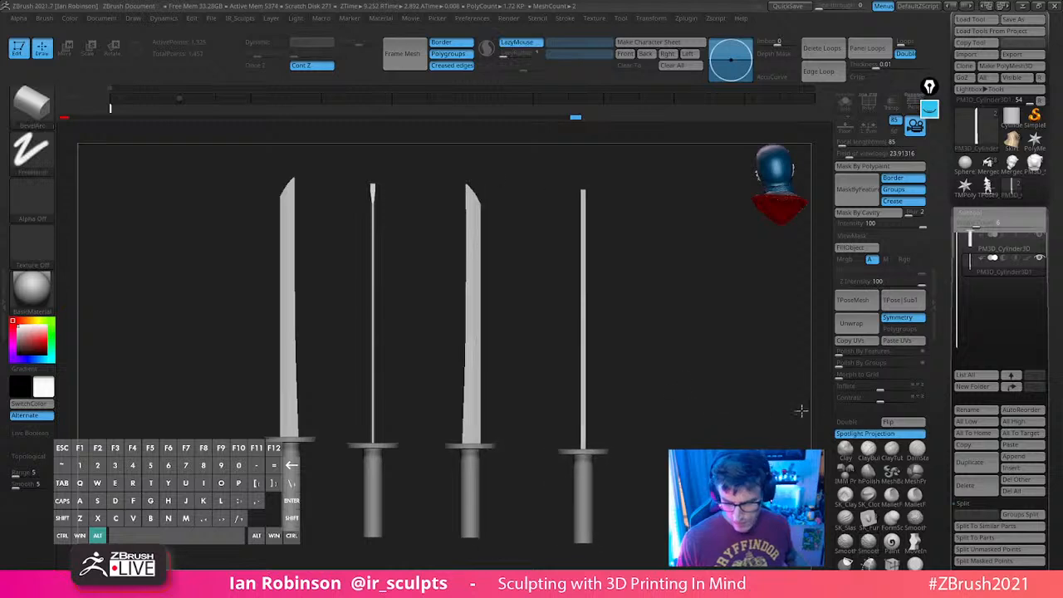
Select the guard and handle piece and scale it slightly narrower across the blade's thickness
{"action": "left_click_drag", "start_coordinate": [699, 418], "coordinate": [746, 426]}
{"action": "left_click_drag", "start_coordinate": [711, 361], "coordinate": [712, 393]}
{"action": "left_click", "coordinate": [599, 449], "text": "alt"}
{"action": "key", "text": "shift+f"}
{"action": "key", "text": "shift+f"}
{"action": "key", "text": "w"}
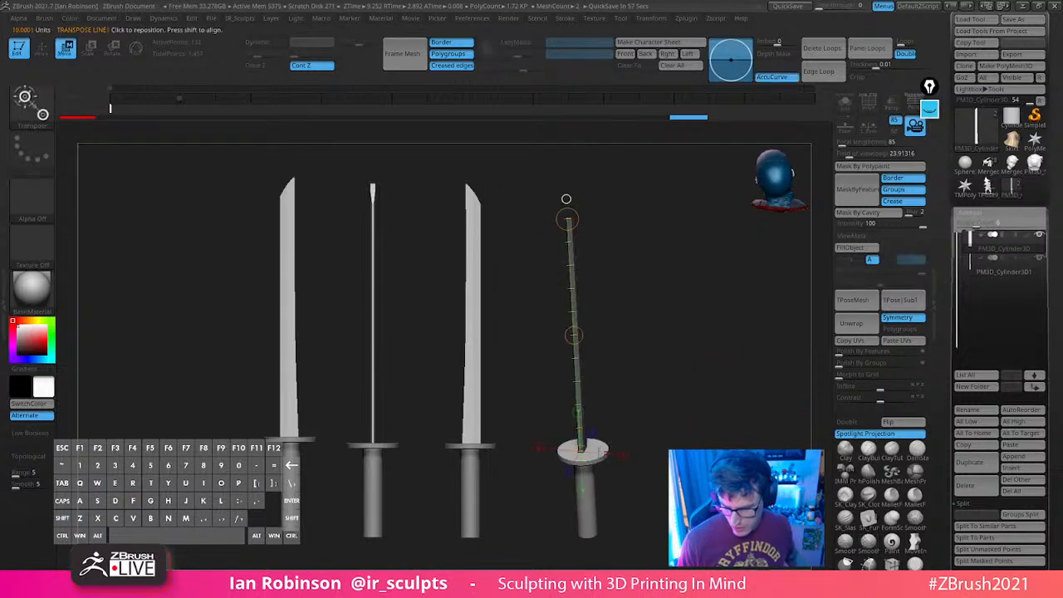
{"action": "key", "text": "y"}
{"action": "left_click", "coordinate": [598, 448], "text": "alt"}
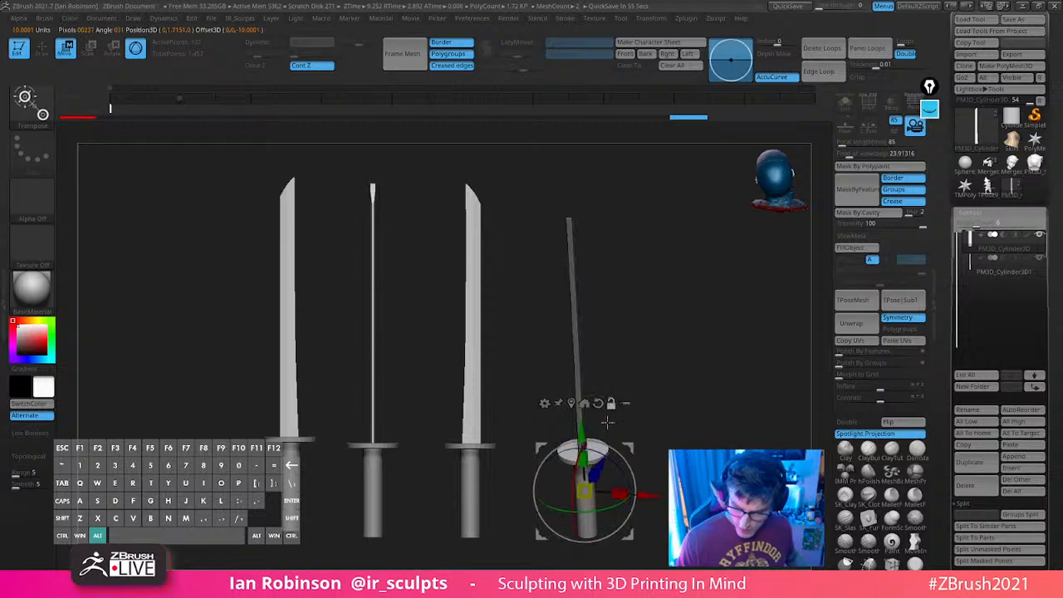
{"action": "left_click_drag", "start_coordinate": [620, 494], "coordinate": [613, 493]}
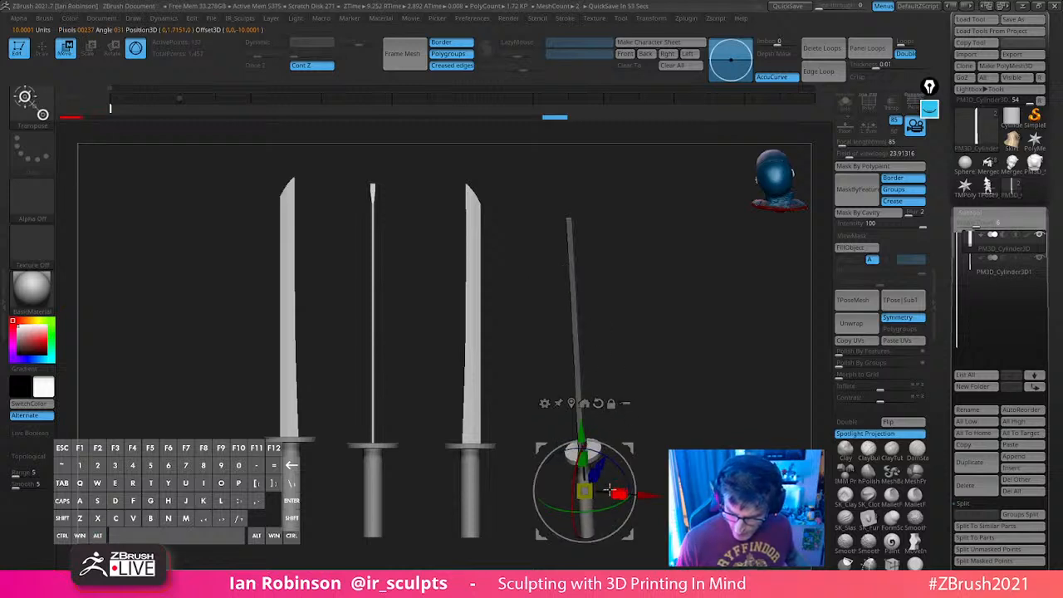
{"action": "key", "text": "q"}
{"action": "left_click_drag", "start_coordinate": [665, 399], "coordinate": [695, 441]}
{"action": "mouse_move", "coordinate": [727, 404]}
{"action": "left_mouse_down"}
{"action": "mouse_move", "coordinate": [714, 429]}
{"action": "mouse_move", "coordinate": [751, 432]}
{"action": "mouse_move", "coordinate": [768, 399]}
{"action": "mouse_move", "coordinate": [748, 416]}
{"action": "mouse_move", "coordinate": [639, 426]}
{"action": "mouse_move", "coordinate": [644, 415]}
{"action": "left_mouse_up"}
{"action": "left_click_drag", "start_coordinate": [644, 415], "coordinate": [672, 354], "text": "alt"}
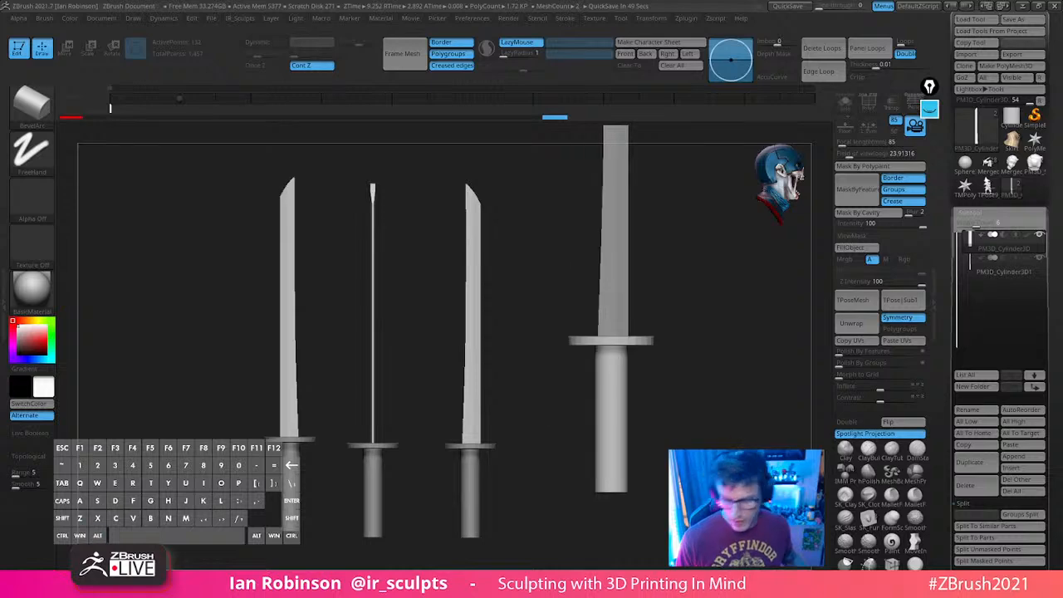
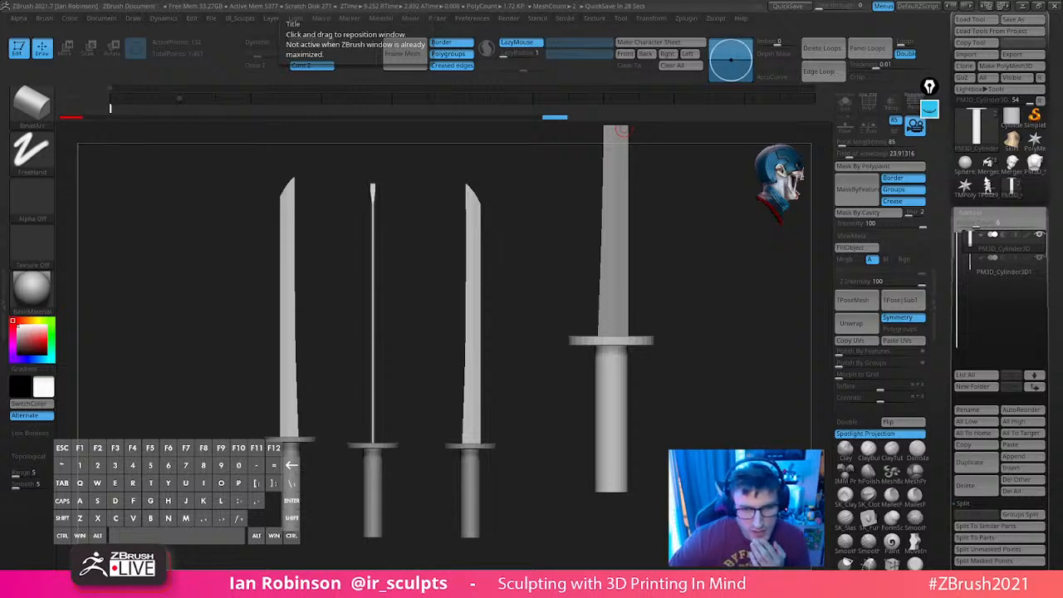
Clear the sword snapshots from the canvas and merge the sword's visible subtools into a single tool
{"action": "left_click_drag", "start_coordinate": [689, 385], "coordinate": [698, 426]}
{"action": "key", "text": "shift+f"}
{"action": "key", "text": "ctrl+n"}
{"action": "left_click", "coordinate": [1010, 166]}
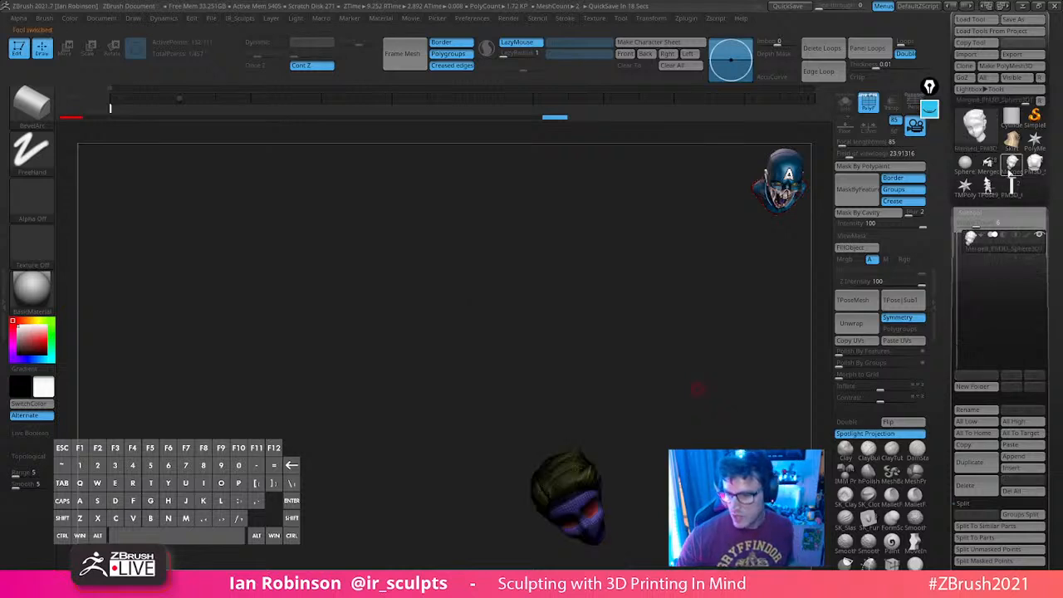
{"action": "left_click_drag", "start_coordinate": [698, 348], "coordinate": [711, 346]}
{"action": "left_click", "coordinate": [1010, 188]}
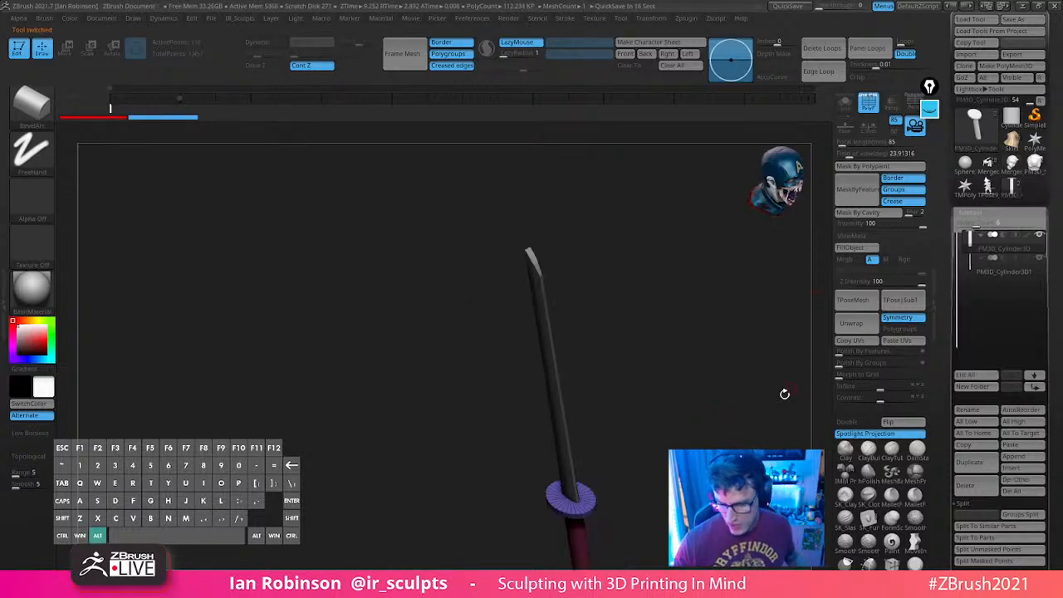
{"action": "left_click_drag", "start_coordinate": [783, 394], "coordinate": [745, 401]}
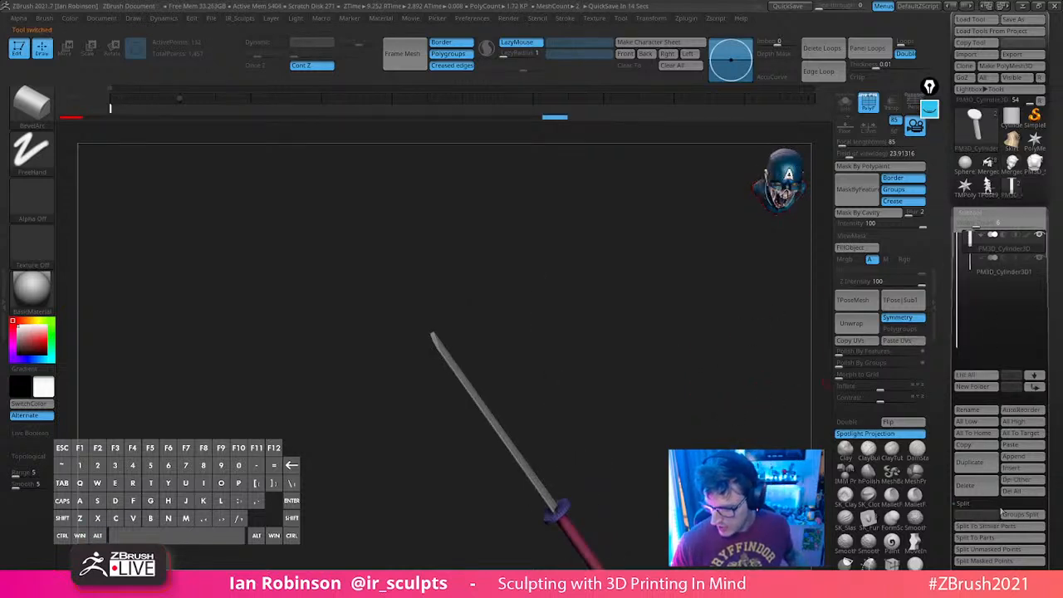
{"action": "left_click", "coordinate": [965, 503]}
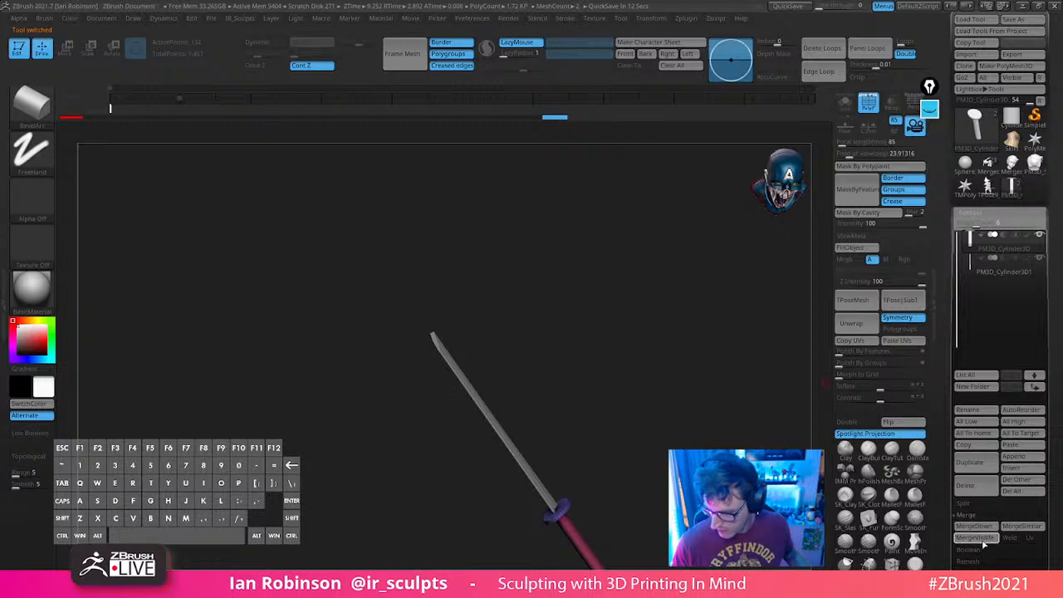
{"action": "left_click", "coordinate": [976, 538]}
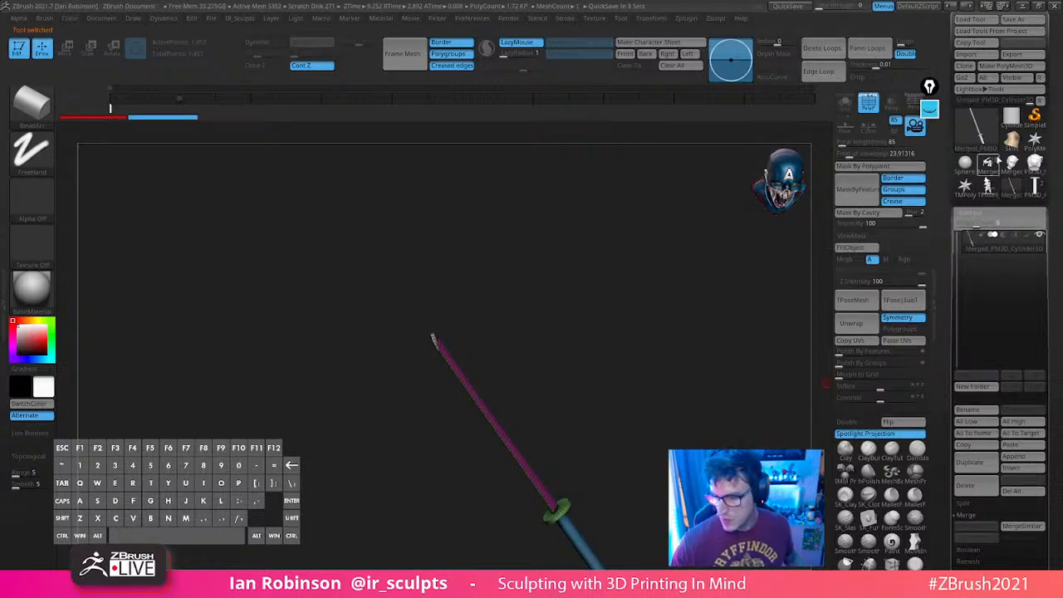
Open the two-figure statue tool and insert the merged sword as a subtool directly below Feet
{"action": "left_click", "coordinate": [983, 168]}
{"action": "left_click_drag", "start_coordinate": [773, 370], "coordinate": [725, 382], "text": "shift"}
{"action": "left_click_drag", "start_coordinate": [725, 382], "coordinate": [748, 384], "text": "alt"}
{"action": "left_click", "coordinate": [990, 314]}
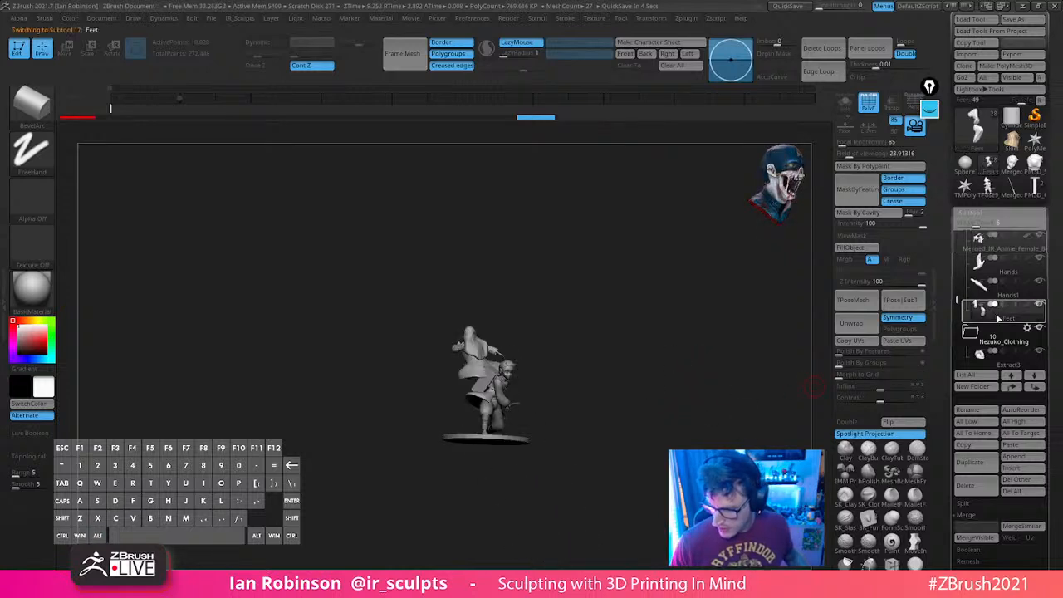
{"action": "left_click", "coordinate": [1013, 446]}
{"action": "left_click_drag", "start_coordinate": [668, 370], "coordinate": [653, 378], "text": "shift"}
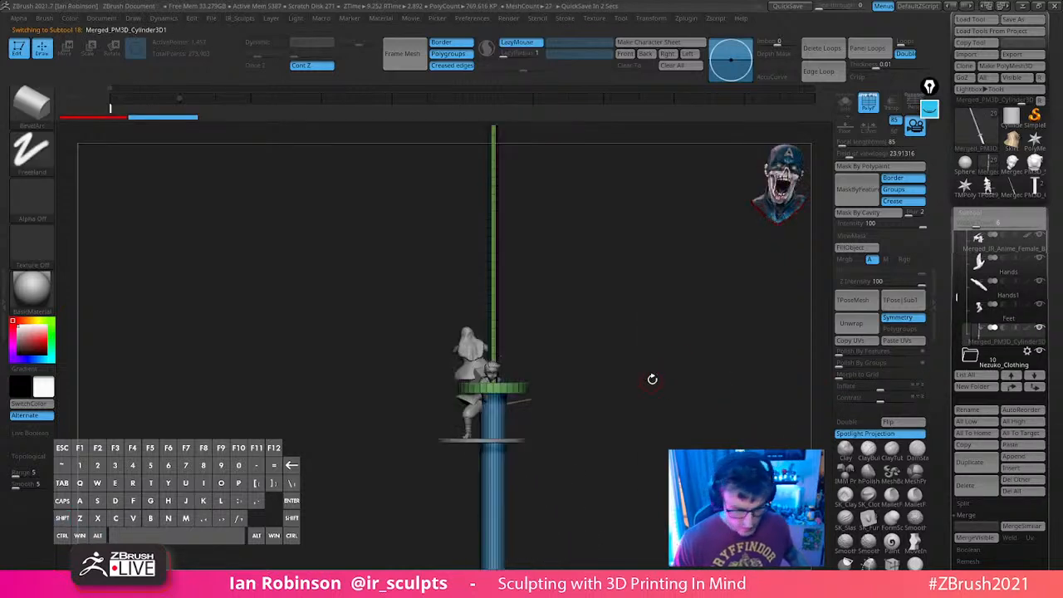
Scale the sword down to the statue's size and move and rotate it toward the kneeling figure's hands
{"action": "key", "text": "w"}
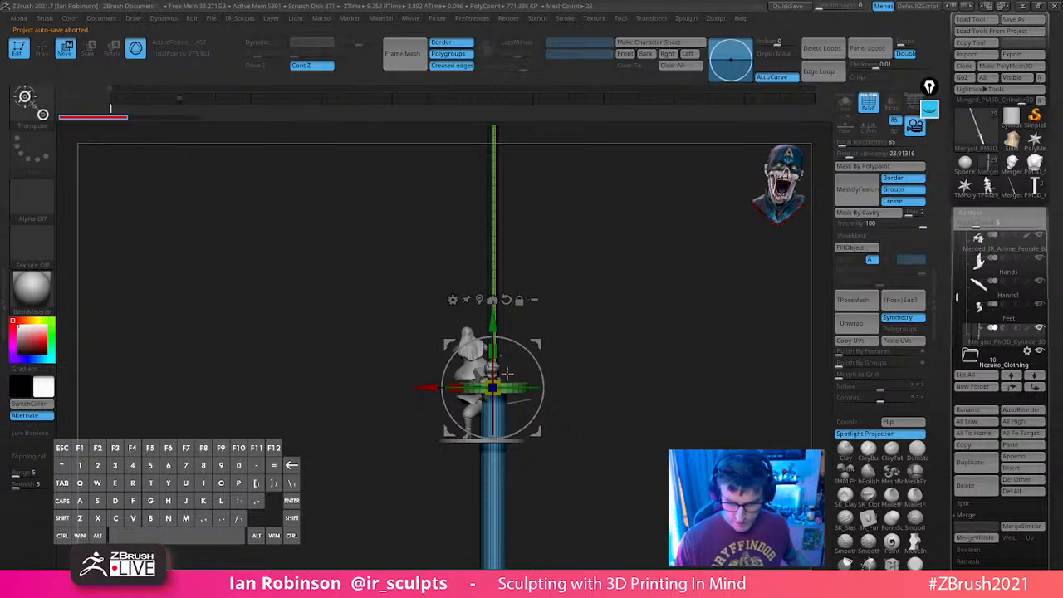
{"action": "left_click_drag", "start_coordinate": [493, 388], "coordinate": [445, 486]}
{"action": "left_click_drag", "start_coordinate": [652, 374], "coordinate": [641, 514], "text": "alt"}
{"action": "left_click_drag", "start_coordinate": [538, 434], "coordinate": [585, 437]}
{"action": "left_click_drag", "start_coordinate": [663, 364], "coordinate": [677, 401]}
{"action": "left_click_drag", "start_coordinate": [542, 391], "coordinate": [553, 404]}
{"action": "left_click_drag", "start_coordinate": [691, 339], "coordinate": [716, 337]}
{"action": "left_click_drag", "start_coordinate": [526, 348], "coordinate": [540, 455]}
{"action": "left_click_drag", "start_coordinate": [696, 339], "coordinate": [668, 396]}
Rotate the sword parallel to the placeholder blade and slide its handle into the kneeling figure's hands
{"action": "left_click_drag", "start_coordinate": [541, 388], "coordinate": [576, 352]}
{"action": "left_click_drag", "start_coordinate": [637, 312], "coordinate": [738, 278]}
{"action": "left_click_drag", "start_coordinate": [495, 335], "coordinate": [495, 384]}
{"action": "left_click_drag", "start_coordinate": [522, 319], "coordinate": [503, 389]}
{"action": "left_click_drag", "start_coordinate": [635, 382], "coordinate": [605, 415]}
{"action": "left_click_drag", "start_coordinate": [603, 357], "coordinate": [609, 424], "text": "alt"}
{"action": "left_click_drag", "start_coordinate": [523, 492], "coordinate": [532, 479]}
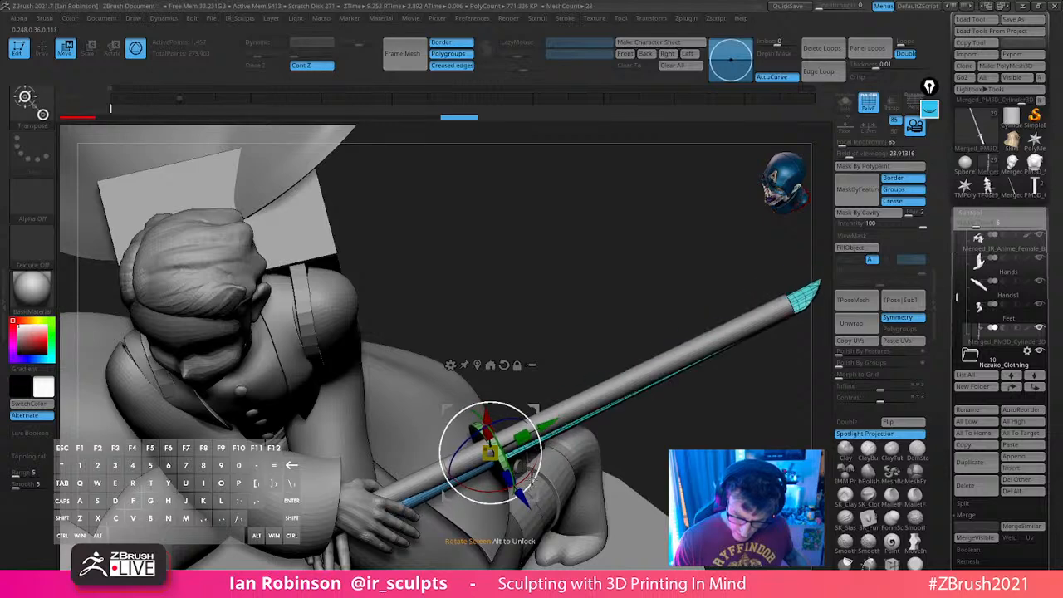
{"action": "left_click_drag", "start_coordinate": [527, 435], "coordinate": [476, 466]}
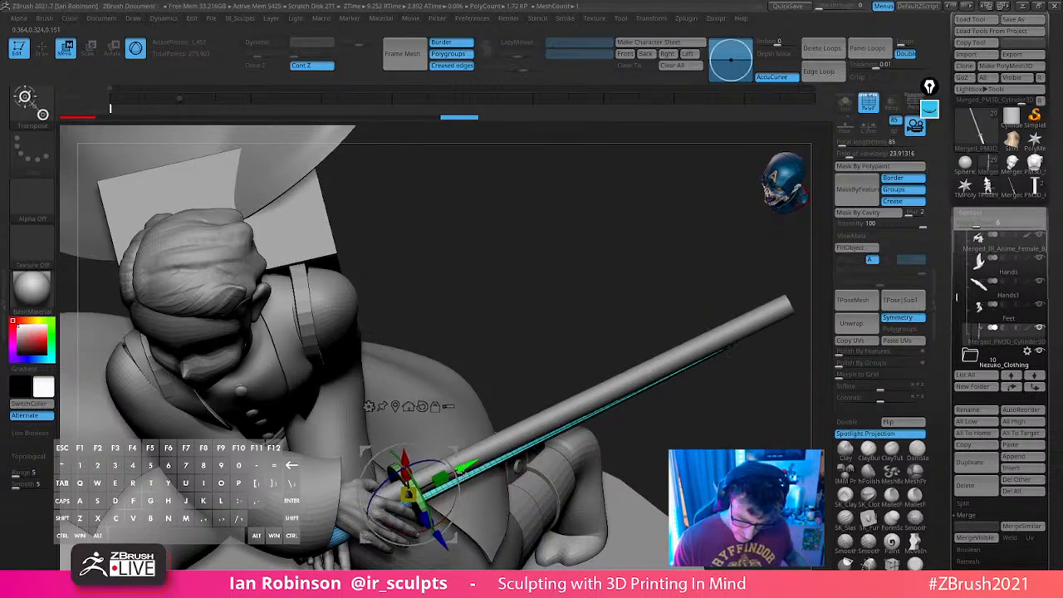
Select the placeholder cylinder sword in the kneeling figure's hands and delete that subtool
{"action": "left_click_drag", "start_coordinate": [708, 438], "coordinate": [721, 366]}
{"action": "left_click", "coordinate": [731, 323], "text": "alt"}
{"action": "key", "text": "q"}
{"action": "left_click_drag", "start_coordinate": [748, 425], "coordinate": [722, 402], "text": "alt"}
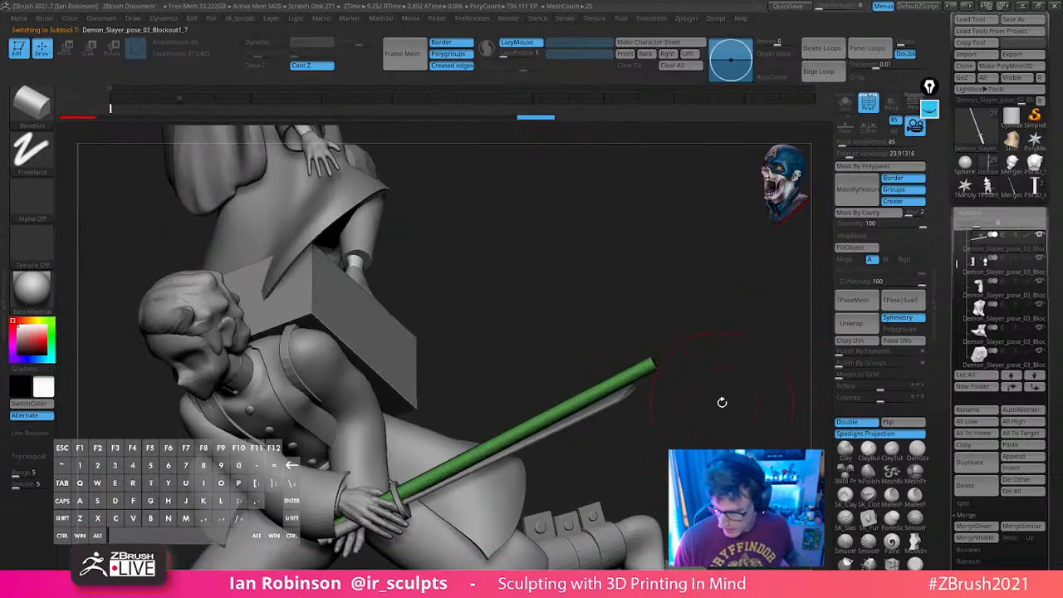
{"action": "left_click", "coordinate": [979, 496]}
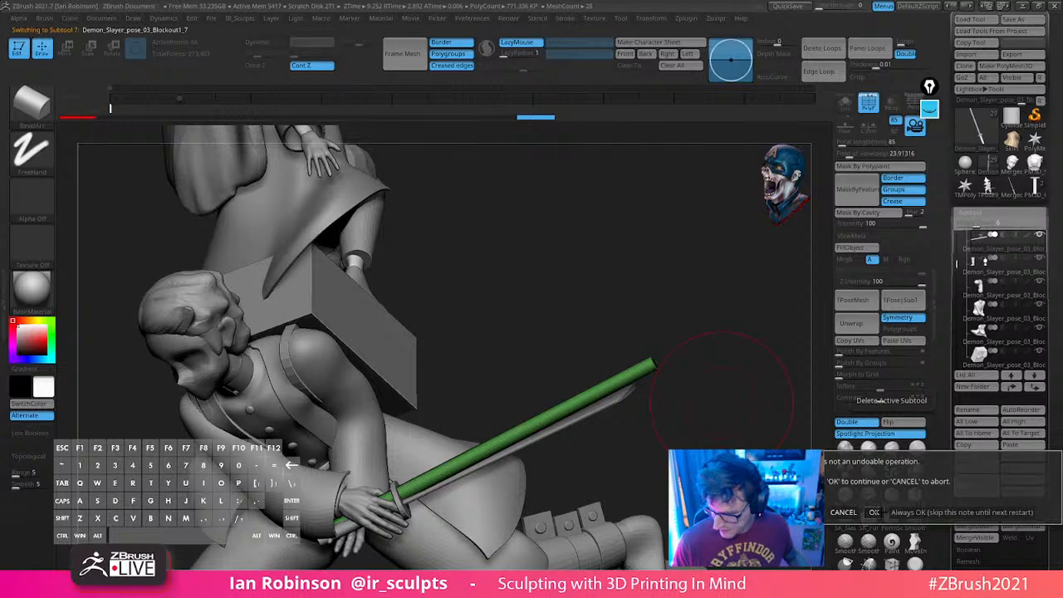
{"action": "left_click", "coordinate": [876, 512]}
Select the new sword and adjust its position and angle so the handle sits in the hands' grip
{"action": "mouse_move", "coordinate": [680, 443]}
{"action": "left_mouse_down", "text": "alt"}
{"action": "mouse_move", "coordinate": [680, 397]}
{"action": "mouse_move", "coordinate": [665, 416]}
{"action": "mouse_move", "coordinate": [630, 418]}
{"action": "left_mouse_up", "text": "alt"}
{"action": "left_click", "coordinate": [514, 405], "text": "alt"}
{"action": "key", "text": "w"}
{"action": "left_click_drag", "start_coordinate": [437, 431], "coordinate": [434, 421]}
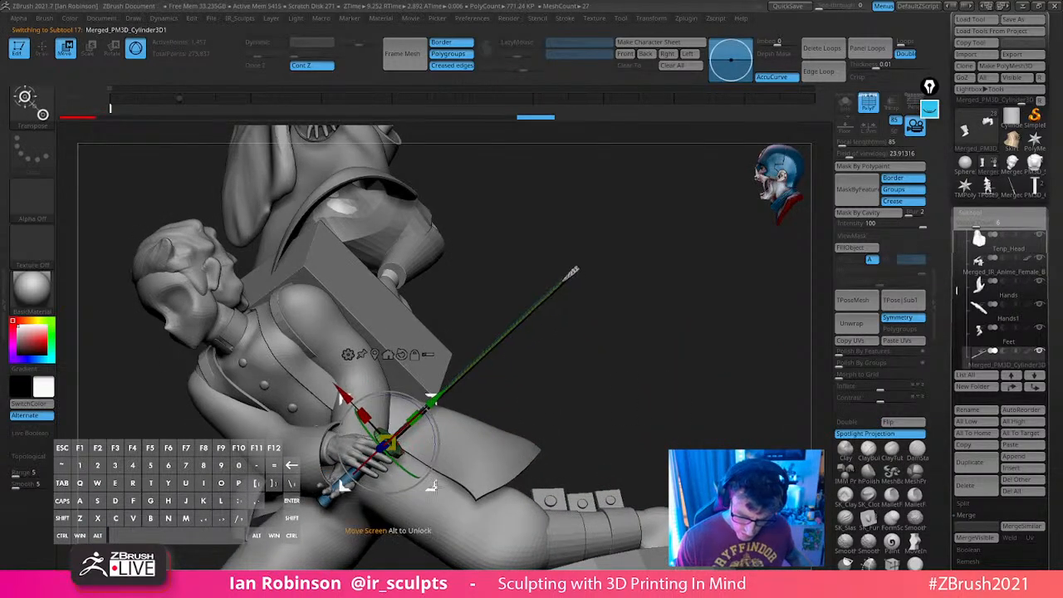
{"action": "left_click_drag", "start_coordinate": [431, 486], "coordinate": [415, 473]}
{"action": "left_click_drag", "start_coordinate": [595, 375], "coordinate": [707, 384]}
{"action": "left_click_drag", "start_coordinate": [388, 440], "coordinate": [422, 445]}
{"action": "left_click_drag", "start_coordinate": [418, 471], "coordinate": [410, 467]}
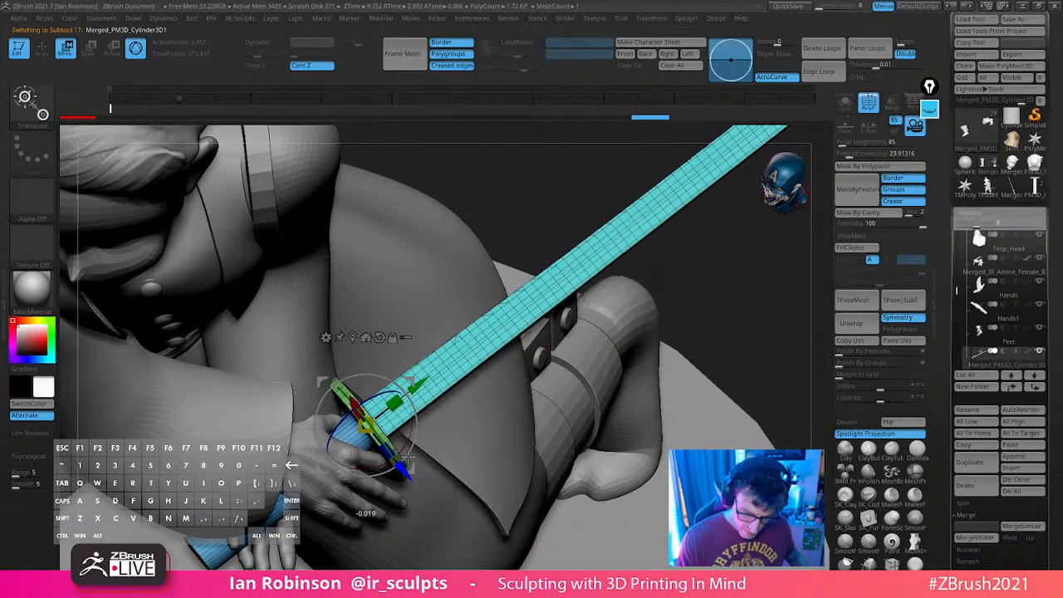
{"action": "left_click_drag", "start_coordinate": [418, 385], "coordinate": [407, 394]}
{"action": "key", "text": "q"}
{"action": "left_click_drag", "start_coordinate": [602, 332], "coordinate": [714, 297], "text": "alt"}
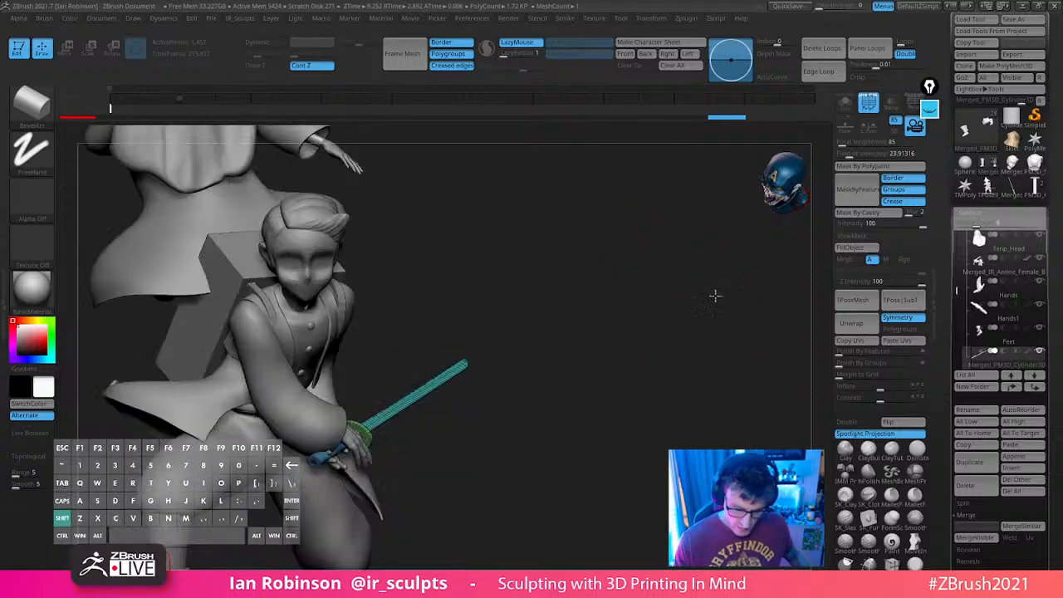
Fine-tune the sword's rotation in the grip and check its fit around the whole statue
{"action": "left_click_drag", "start_coordinate": [723, 390], "coordinate": [729, 341]}
{"action": "key", "text": "w"}
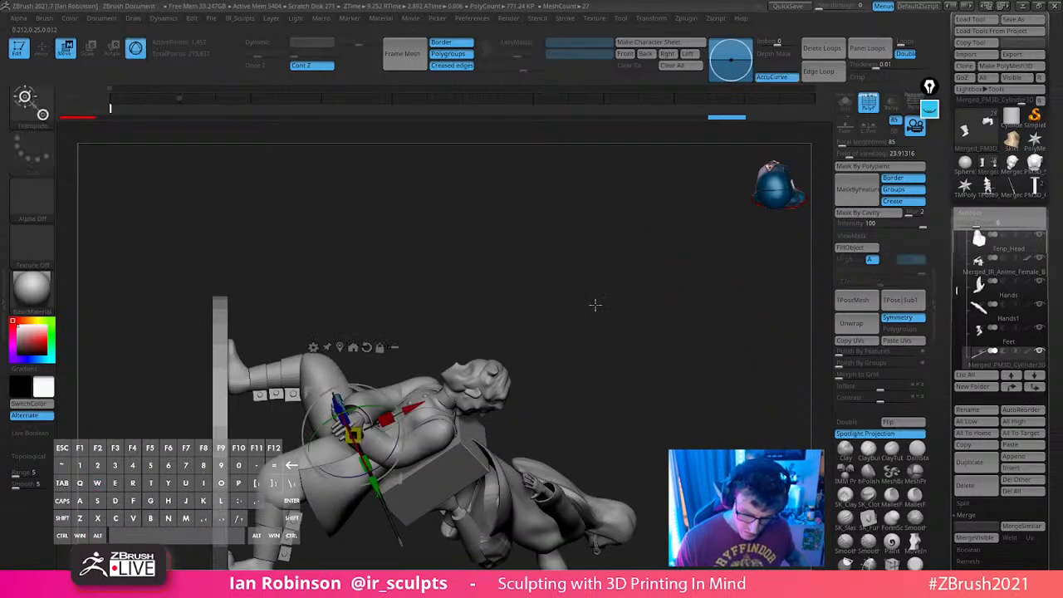
{"action": "left_click_drag", "start_coordinate": [596, 305], "coordinate": [519, 312]}
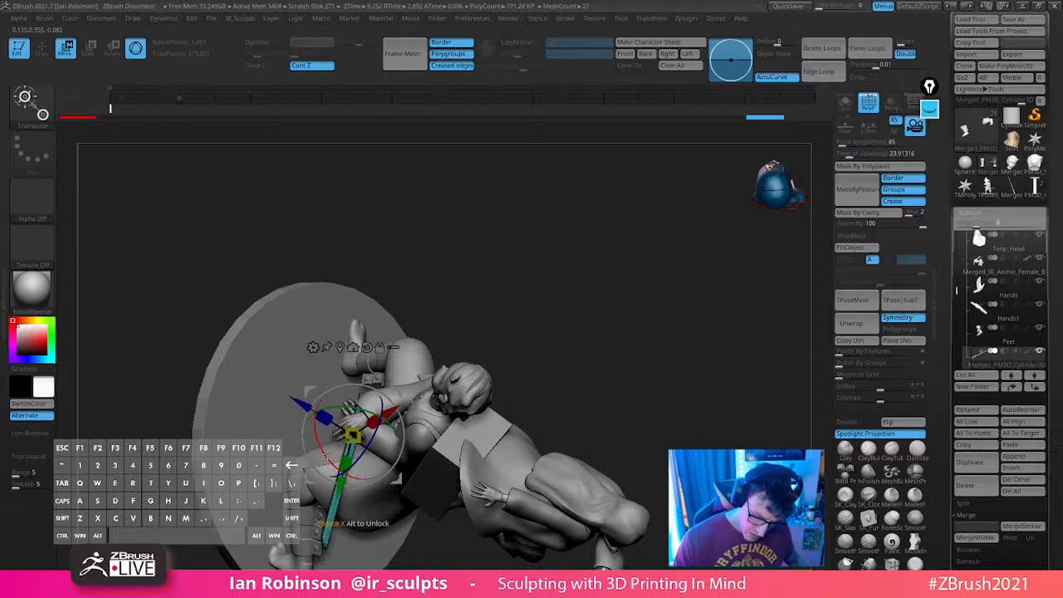
{"action": "key", "text": "q"}
{"action": "mouse_move", "coordinate": [544, 274]}
{"action": "left_mouse_down", "text": "shift"}
{"action": "mouse_move", "coordinate": [590, 255]}
{"action": "mouse_move", "coordinate": [665, 333]}
{"action": "mouse_move", "coordinate": [689, 254]}
{"action": "mouse_move", "coordinate": [686, 307]}
{"action": "mouse_move", "coordinate": [765, 354]}
{"action": "left_mouse_up", "text": "shift"}
{"action": "left_click_drag", "start_coordinate": [660, 355], "coordinate": [704, 387], "text": "alt"}
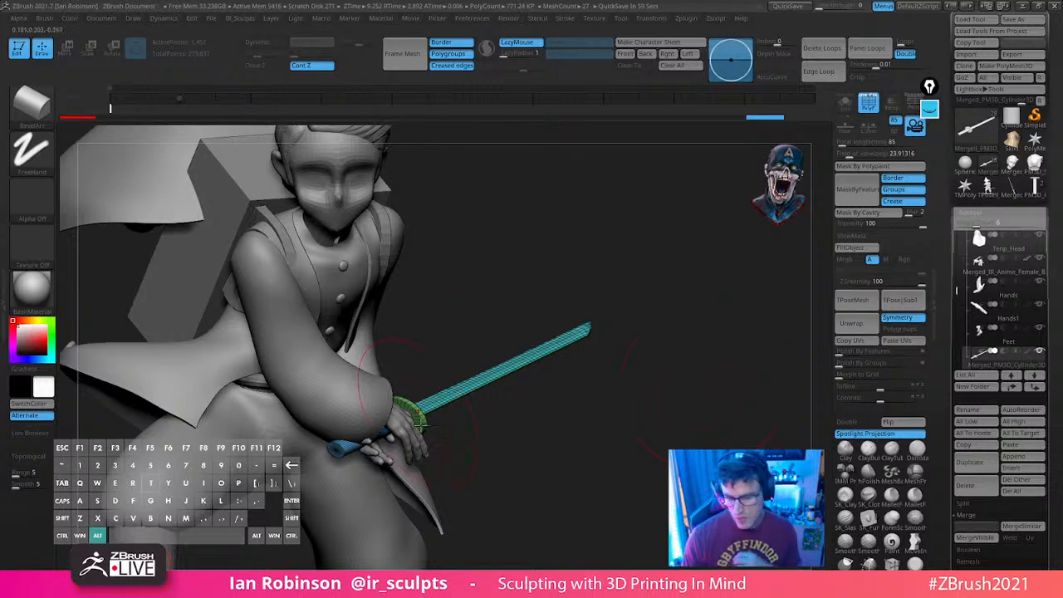
{"action": "left_click_drag", "start_coordinate": [681, 418], "coordinate": [620, 458]}
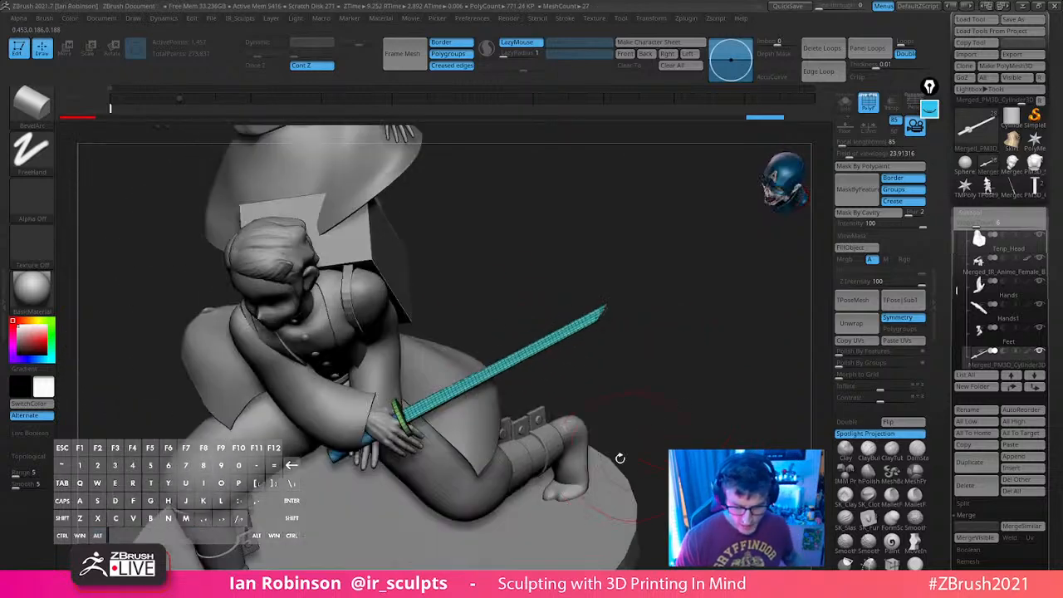
{"action": "left_click_drag", "start_coordinate": [497, 403], "coordinate": [564, 393]}
{"action": "mouse_move", "coordinate": [713, 346]}
{"action": "left_mouse_down"}
{"action": "mouse_move", "coordinate": [707, 320]}
{"action": "mouse_move", "coordinate": [712, 344]}
{"action": "mouse_move", "coordinate": [693, 344]}
{"action": "mouse_move", "coordinate": [698, 354]}
{"action": "mouse_move", "coordinate": [752, 373]}
{"action": "mouse_move", "coordinate": [802, 372]}
{"action": "mouse_move", "coordinate": [703, 359]}
{"action": "left_mouse_up"}
{"action": "left_click_drag", "start_coordinate": [614, 361], "coordinate": [465, 255]}
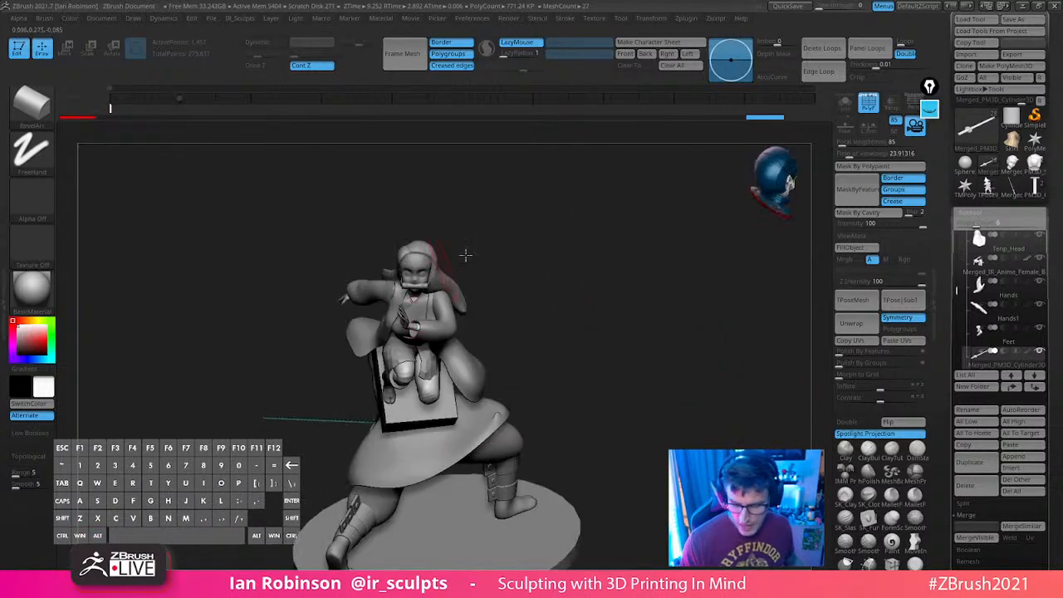
{"action": "left_click_drag", "start_coordinate": [706, 335], "coordinate": [420, 268]}
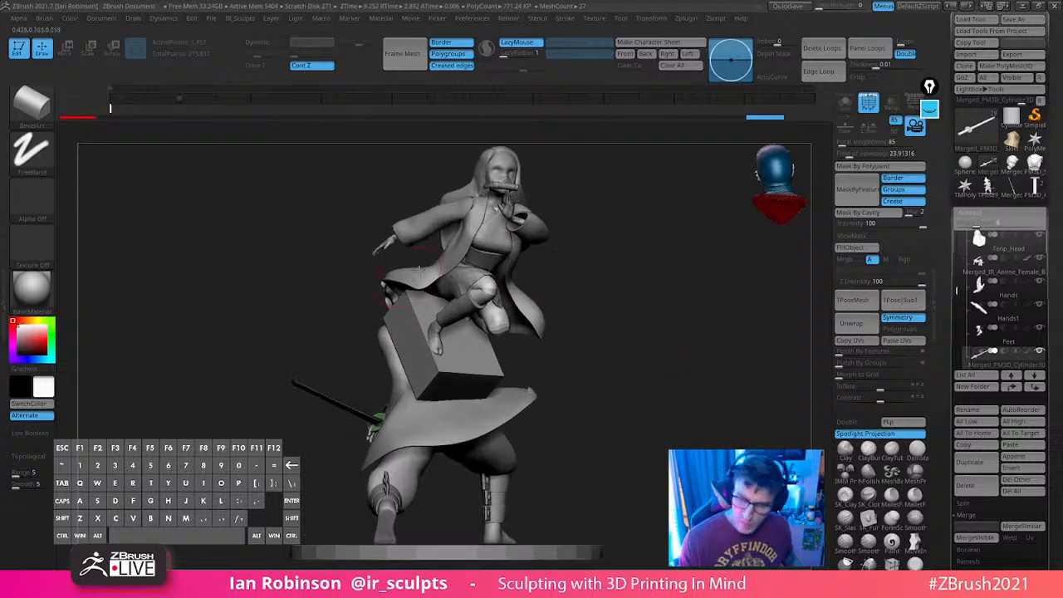
{"action": "left_click_drag", "start_coordinate": [670, 370], "coordinate": [586, 458]}
Select the kneeling figure's coat and isolate its body polygroup, hiding the sleeves
{"action": "left_click", "coordinate": [469, 403], "text": "alt"}
{"action": "left_click_drag", "start_coordinate": [658, 369], "coordinate": [772, 359]}
{"action": "left_click_drag", "start_coordinate": [740, 325], "coordinate": [767, 332]}
{"action": "left_click", "coordinate": [633, 293], "text": "ctrl+shift"}
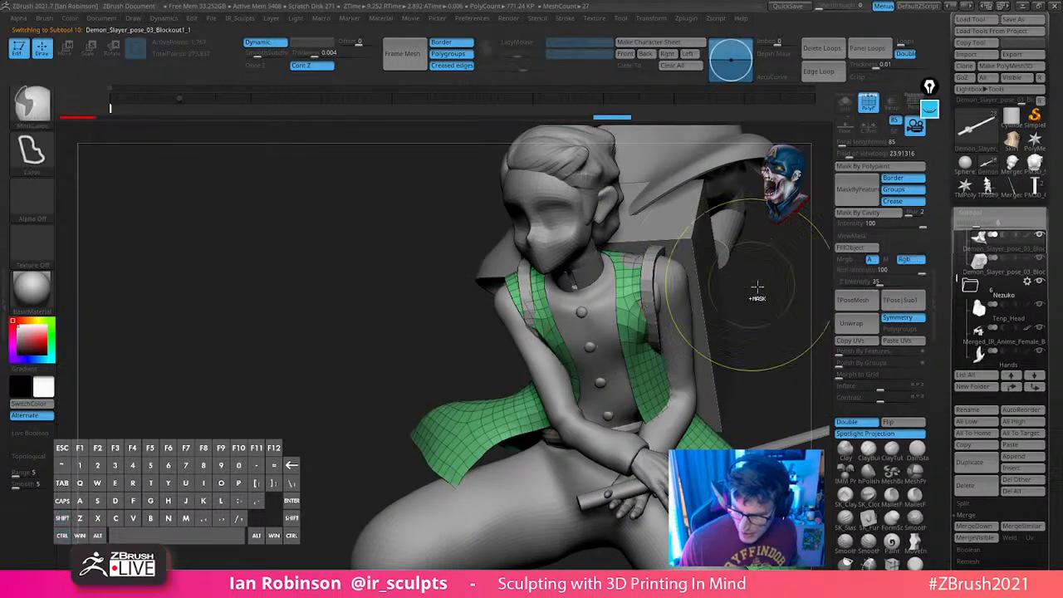
{"action": "left_click", "coordinate": [754, 290], "text": "ctrl+shift"}
{"action": "left_click", "coordinate": [633, 295], "text": "ctrl+shift"}
{"action": "left_click", "coordinate": [769, 272], "text": "ctrl+shift"}
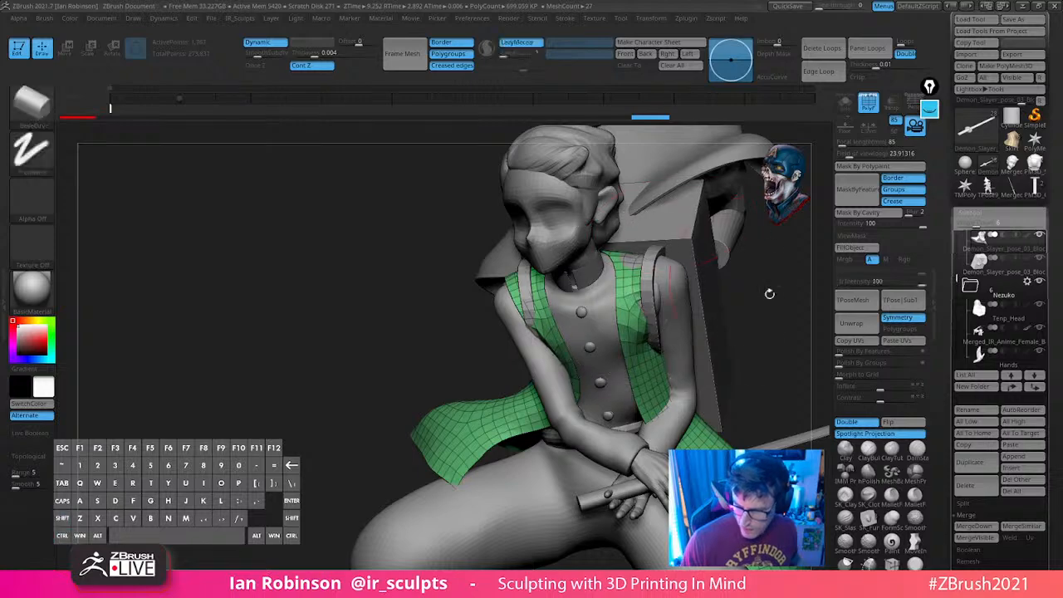
Mask the coat's sleeves with the whole coat shown, leaving the body unmasked, and choose the Move brush
{"action": "left_click_drag", "start_coordinate": [769, 294], "coordinate": [741, 303]}
{"action": "left_click", "coordinate": [568, 384], "text": "ctrl"}
{"action": "left_click", "coordinate": [569, 384], "text": "ctrl+shift"}
{"action": "left_click", "coordinate": [568, 383], "text": "ctrl"}
{"action": "left_click_drag", "start_coordinate": [565, 395], "coordinate": [648, 399]}
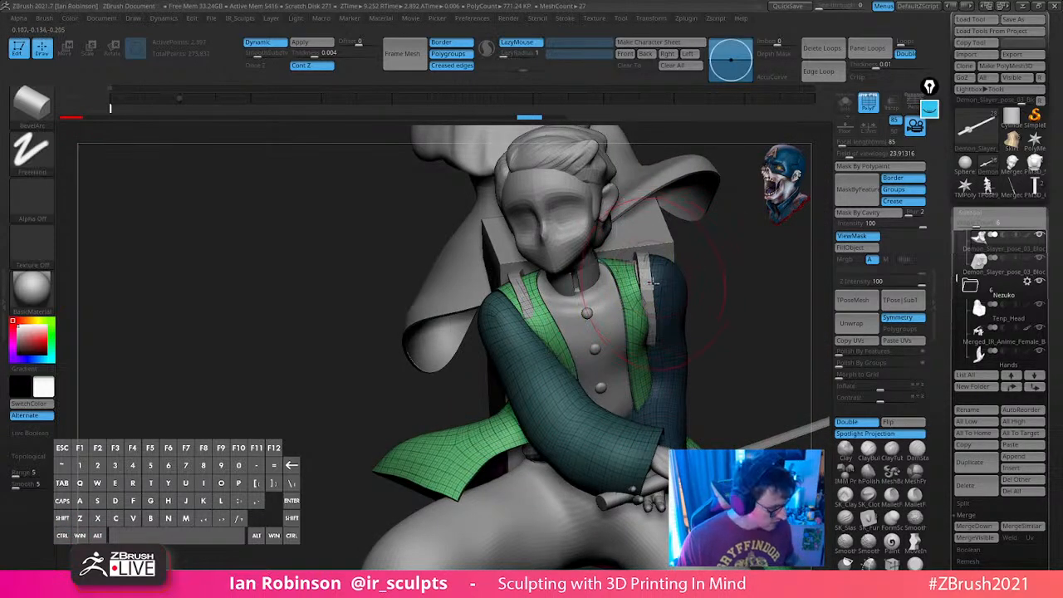
{"action": "key", "text": "b"}
{"action": "key", "text": "m"}
{"action": "key", "text": "v"}
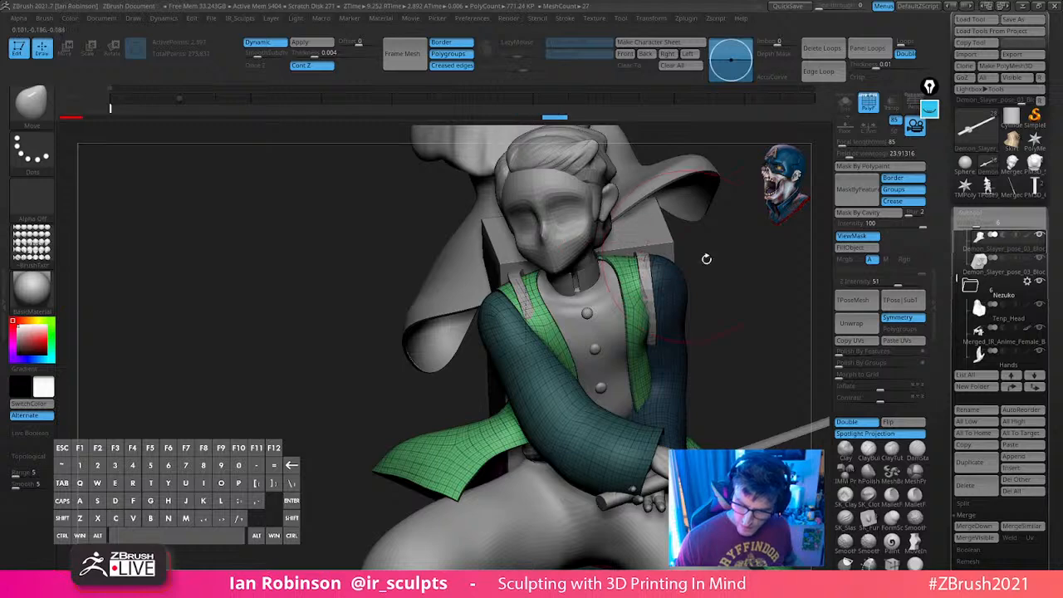
{"action": "left_click_drag", "start_coordinate": [740, 305], "coordinate": [677, 306]}
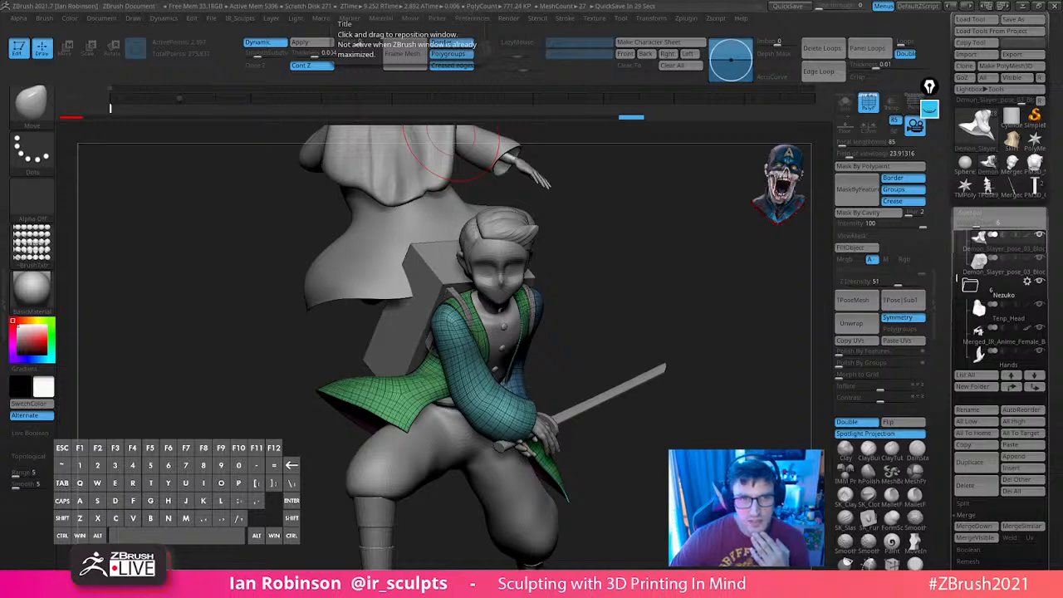
Switch to the browser and examine the blade, guard and two-handed grip photos on the PROPLICA sword page, then return to ZBrush
{"action": "left_click_drag", "start_coordinate": [568, 0], "coordinate": [404, 119]}
{"action": "scroll", "coordinate": [455, 310], "scroll_direction": "down", "scroll_amount": 5}
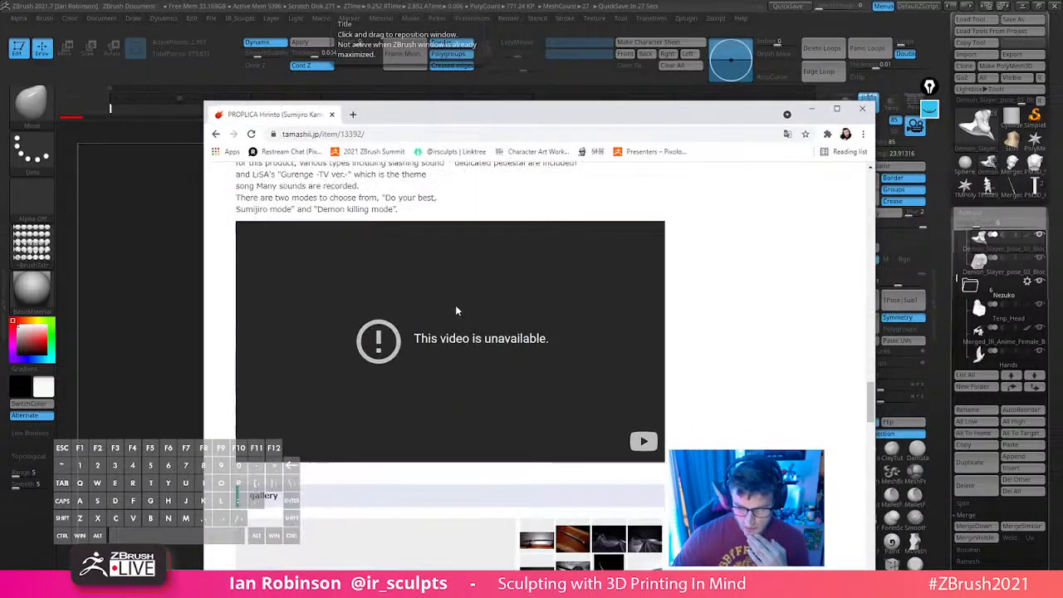
{"action": "scroll", "coordinate": [454, 307], "scroll_direction": "down", "scroll_amount": 2}
{"action": "scroll", "coordinate": [508, 343], "scroll_direction": "down", "scroll_amount": 3}
{"action": "scroll", "coordinate": [523, 324], "scroll_direction": "up", "scroll_amount": 5}
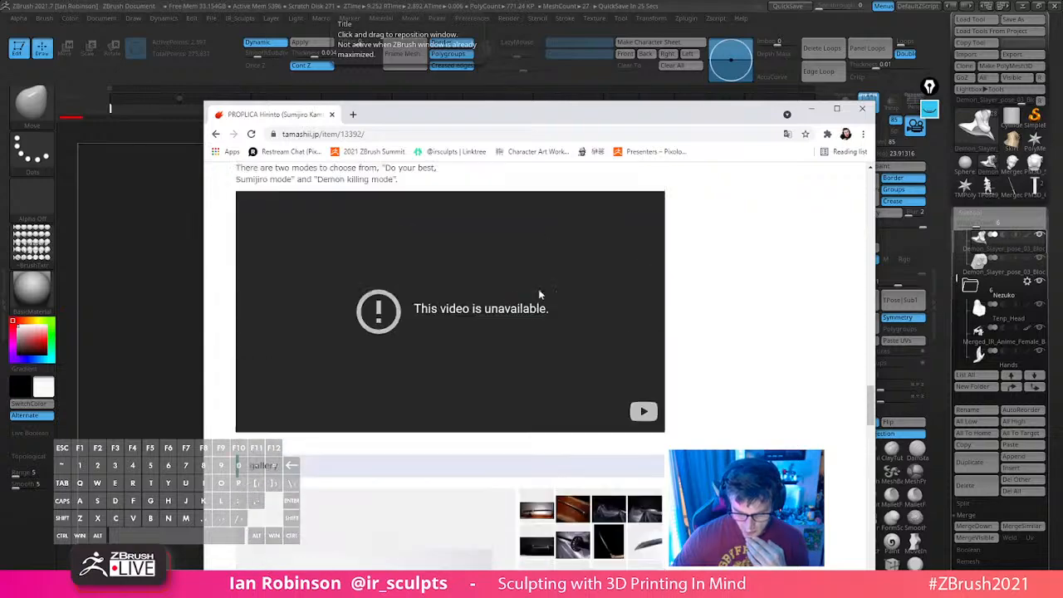
{"action": "scroll", "coordinate": [549, 315], "scroll_direction": "down", "scroll_amount": 10}
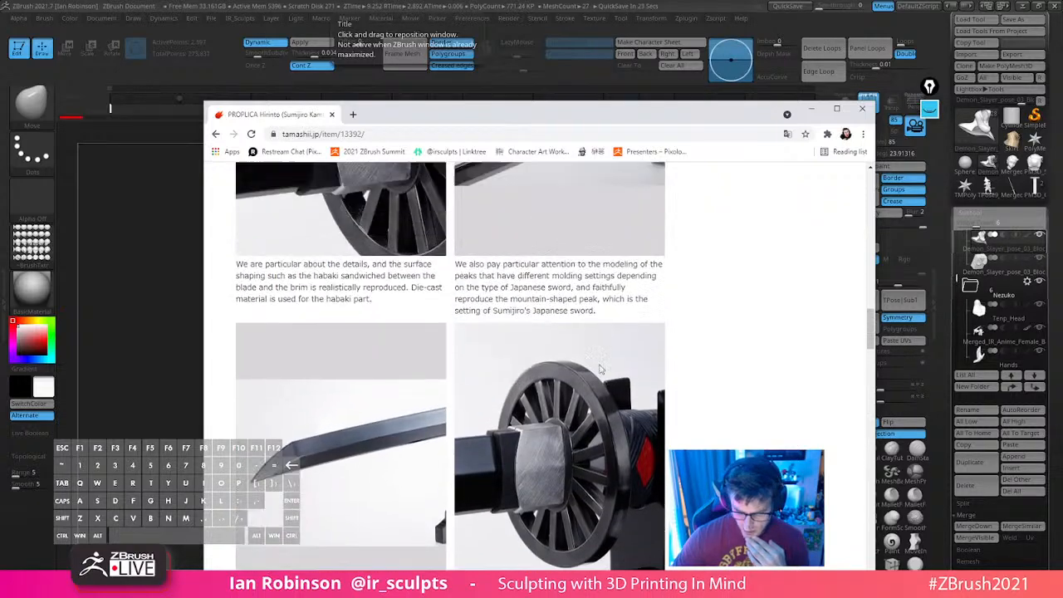
{"action": "scroll", "coordinate": [600, 369], "scroll_direction": "up", "scroll_amount": 4}
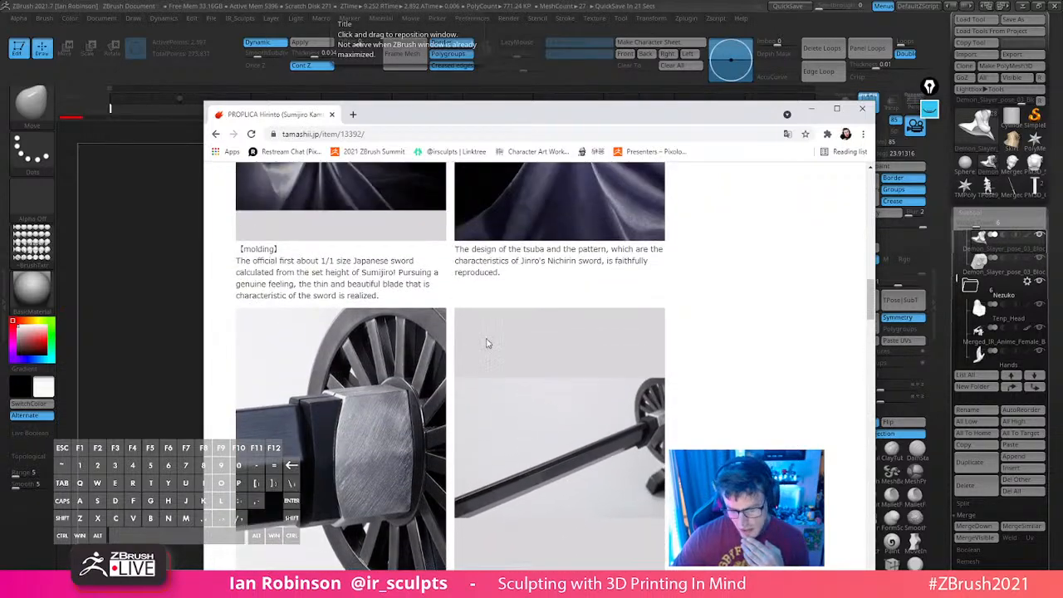
{"action": "scroll", "coordinate": [488, 343], "scroll_direction": "up", "scroll_amount": 8}
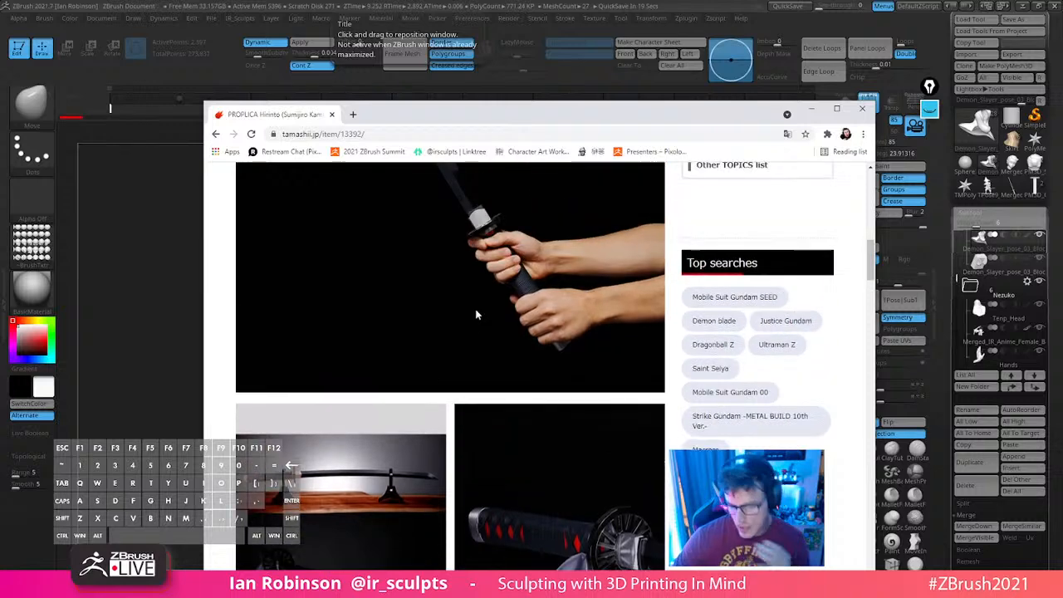
{"action": "scroll", "coordinate": [465, 291], "scroll_direction": "up", "scroll_amount": 6}
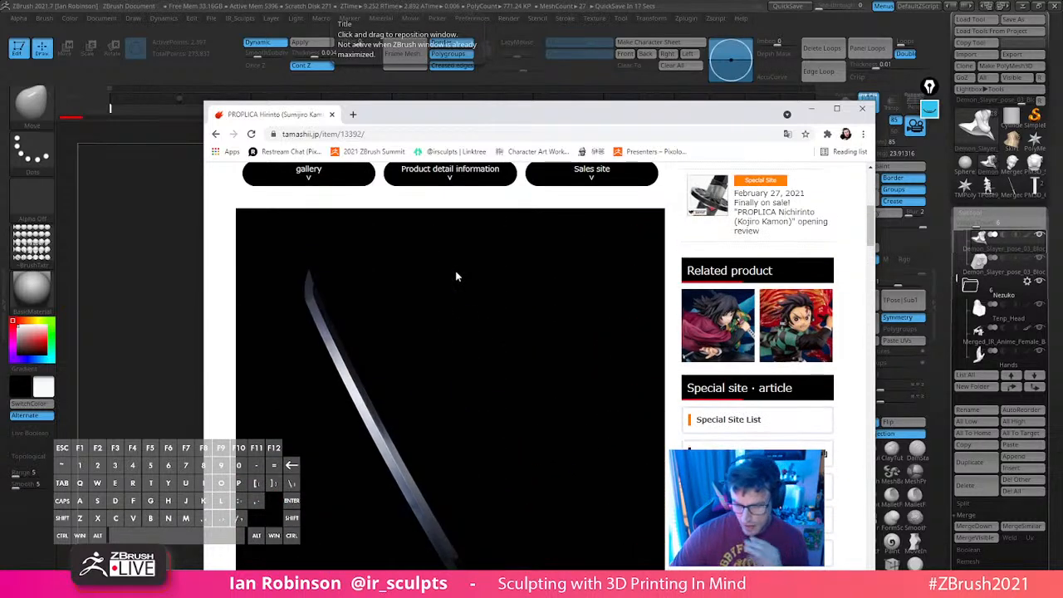
{"action": "scroll", "coordinate": [456, 277], "scroll_direction": "up", "scroll_amount": 3}
{"action": "scroll", "coordinate": [463, 282], "scroll_direction": "down", "scroll_amount": 8}
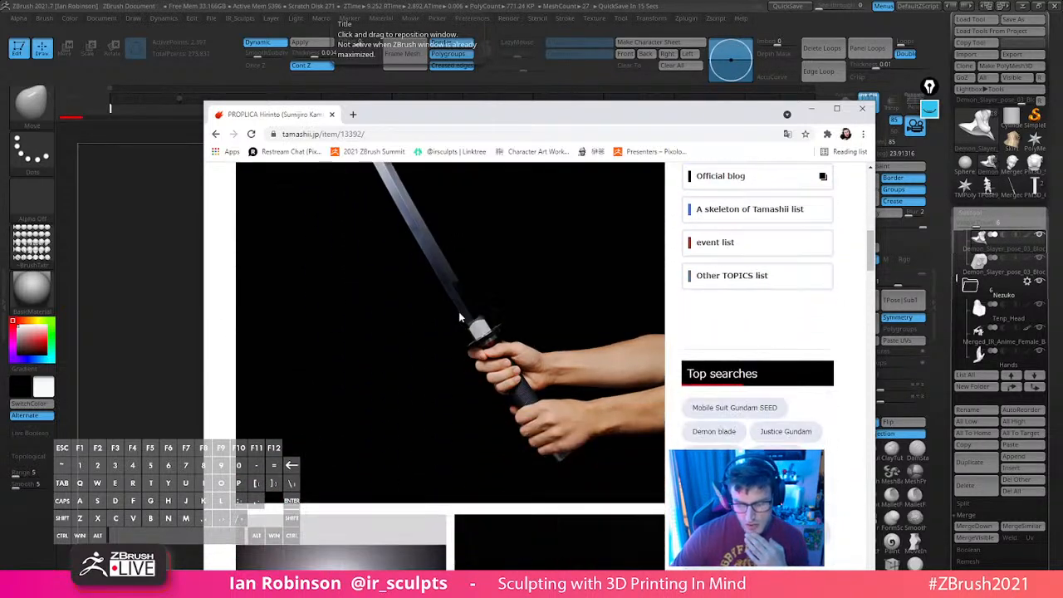
{"action": "scroll", "coordinate": [458, 317], "scroll_direction": "down", "scroll_amount": 2}
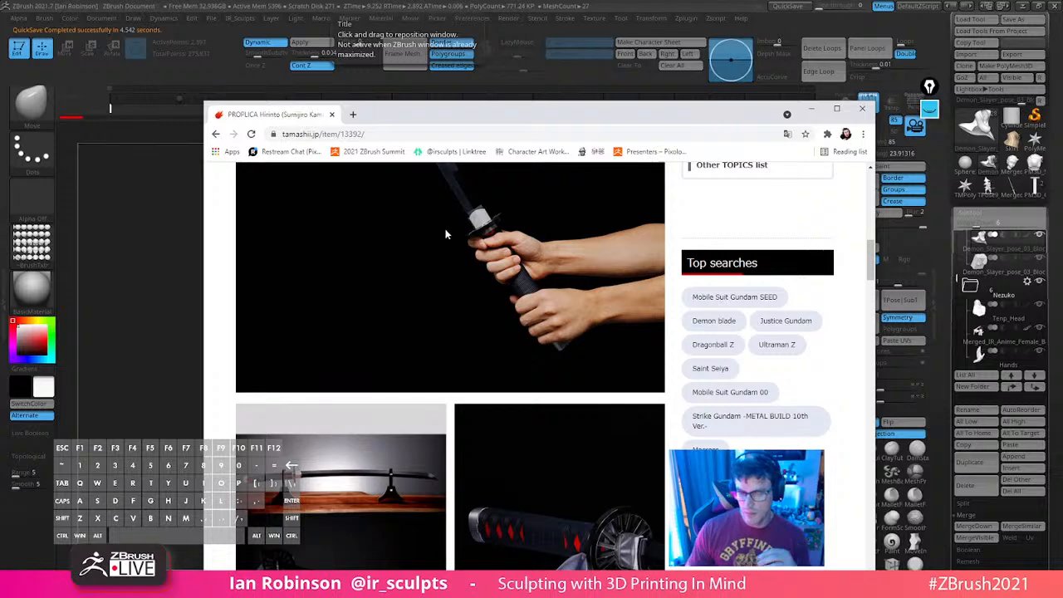
{"action": "left_click", "coordinate": [788, 114]}
Turn off the polyframe display and save the statue as a ZBrush tool in the Demon_Slayer_Sculpture folder
{"action": "key", "text": "shift+f"}
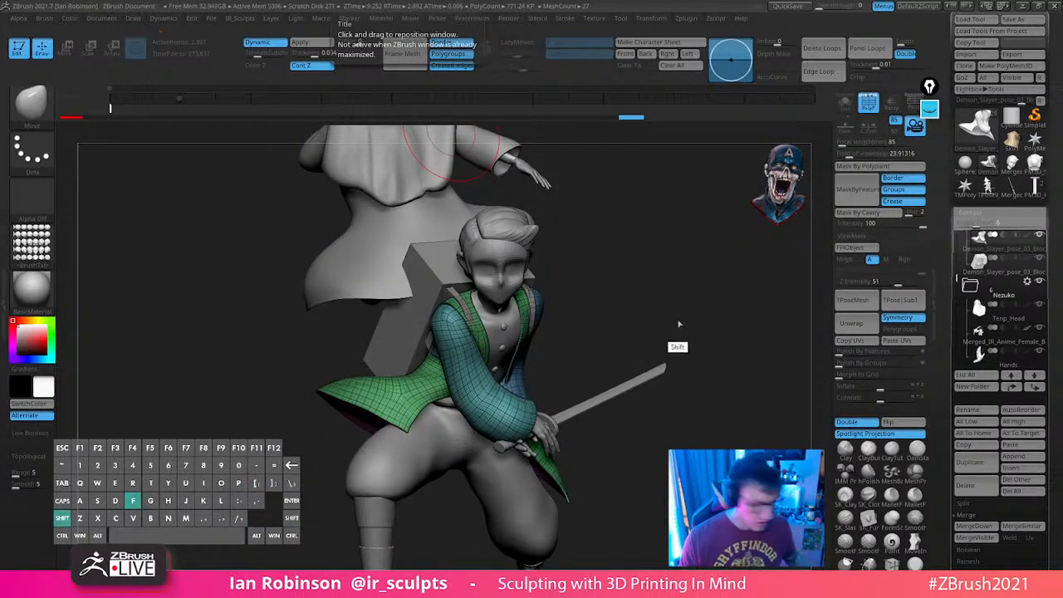
{"action": "mouse_move", "coordinate": [677, 345]}
{"action": "left_mouse_down"}
{"action": "mouse_move", "coordinate": [736, 340]}
{"action": "mouse_move", "coordinate": [729, 347]}
{"action": "mouse_move", "coordinate": [750, 349]}
{"action": "mouse_move", "coordinate": [747, 377]}
{"action": "mouse_move", "coordinate": [714, 391]}
{"action": "mouse_move", "coordinate": [772, 388]}
{"action": "mouse_move", "coordinate": [714, 409]}
{"action": "mouse_move", "coordinate": [666, 405]}
{"action": "left_mouse_up"}
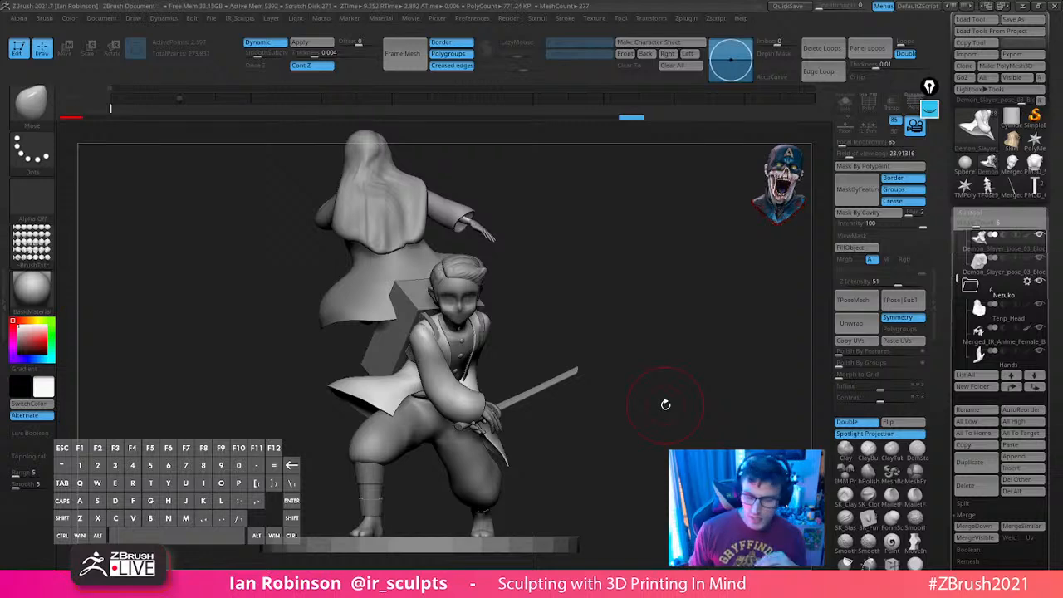
{"action": "left_click_drag", "start_coordinate": [630, 437], "coordinate": [733, 317]}
{"action": "key", "text": "ctrl+s"}
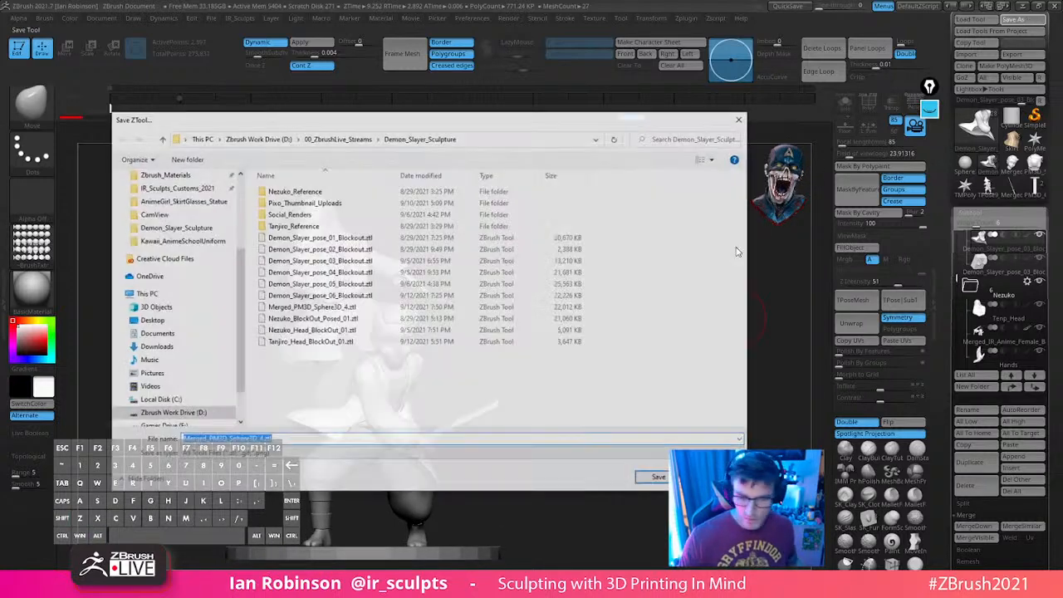
{"action": "key", "text": "Return"}
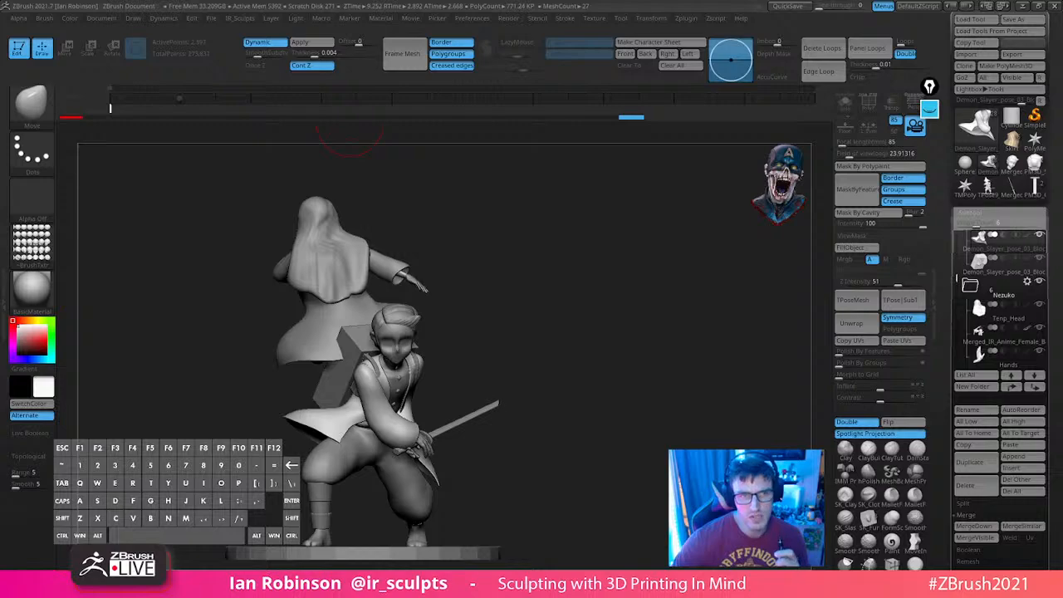
View the Gumroad store page with the SK_Pack base meshes and brushes in the browser and return to ZBrush
{"action": "left_click_drag", "start_coordinate": [350, 1], "coordinate": [369, 73]}
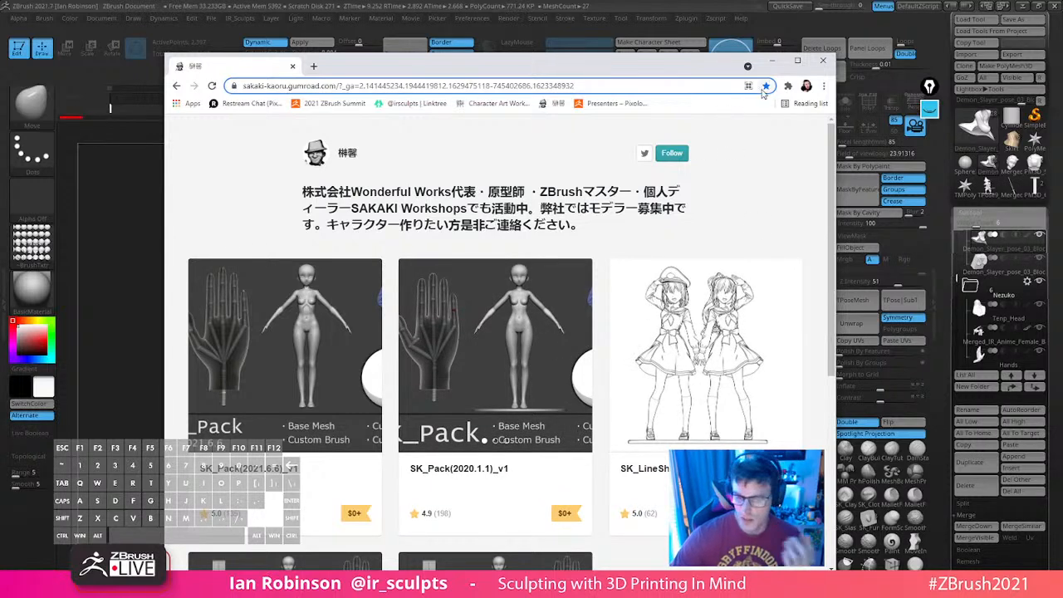
{"action": "left_click", "coordinate": [772, 61]}
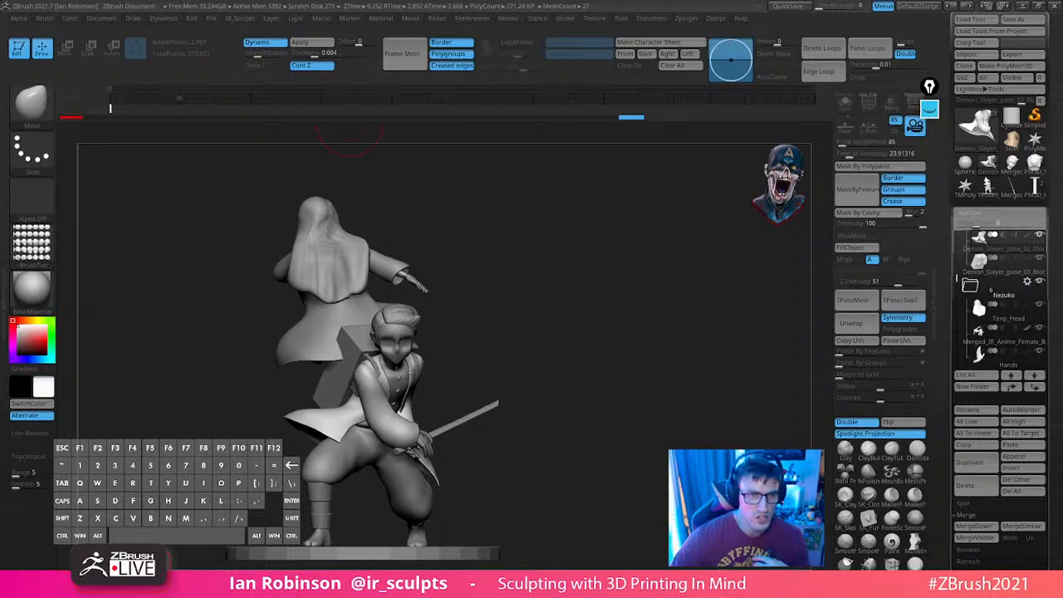